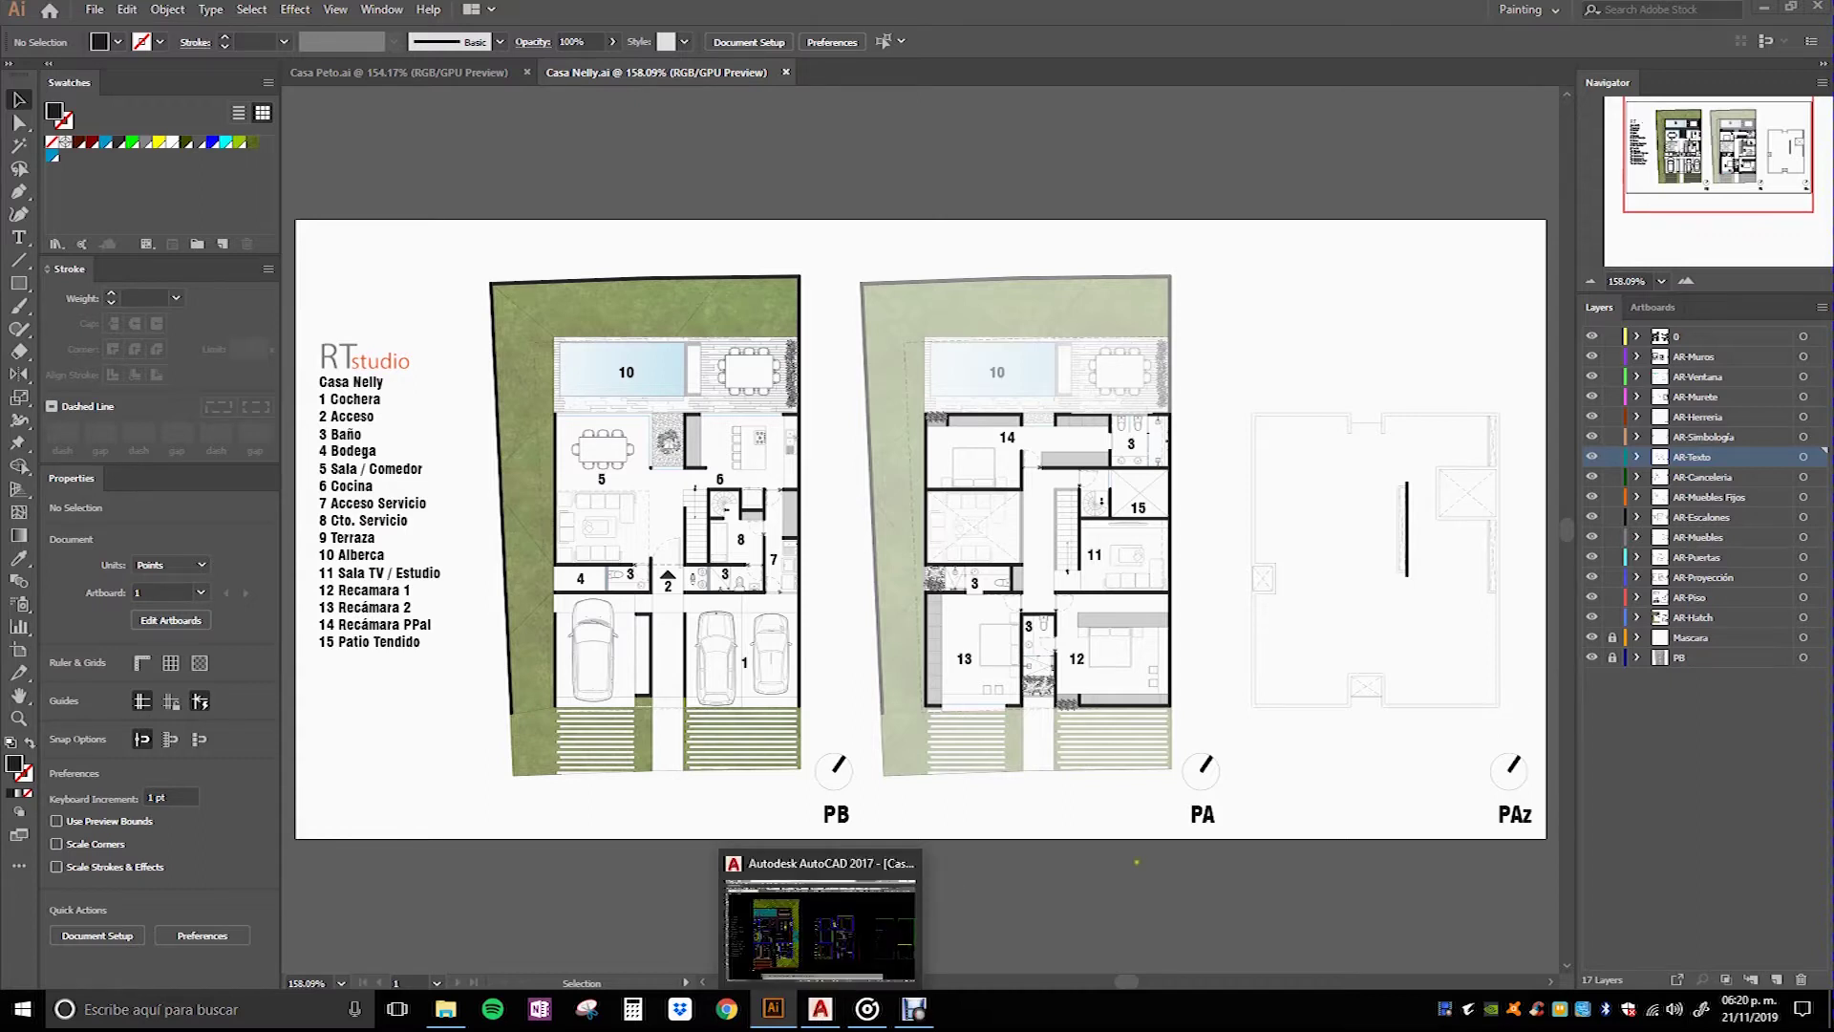
Step: Bring Casa Azamar.dwg in AutoCAD to the front from the taskbar
click(819, 1009)
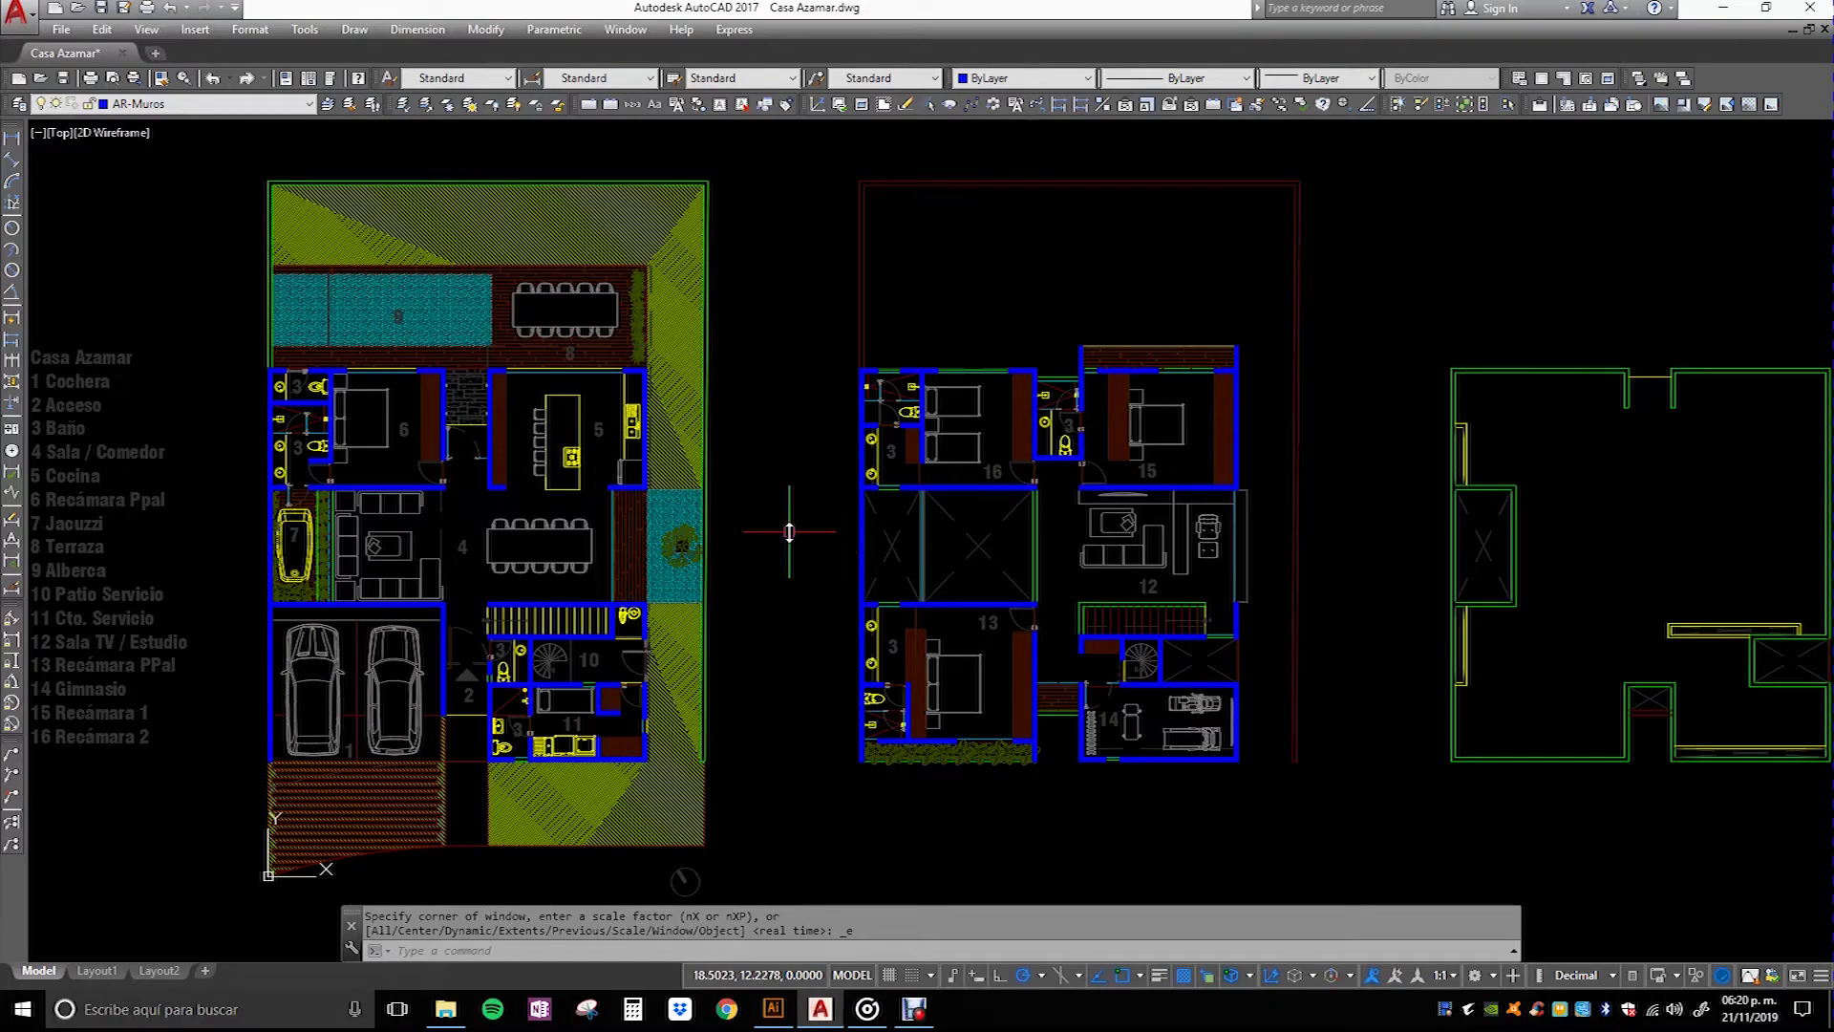
scroll(783, 421, down, 2)
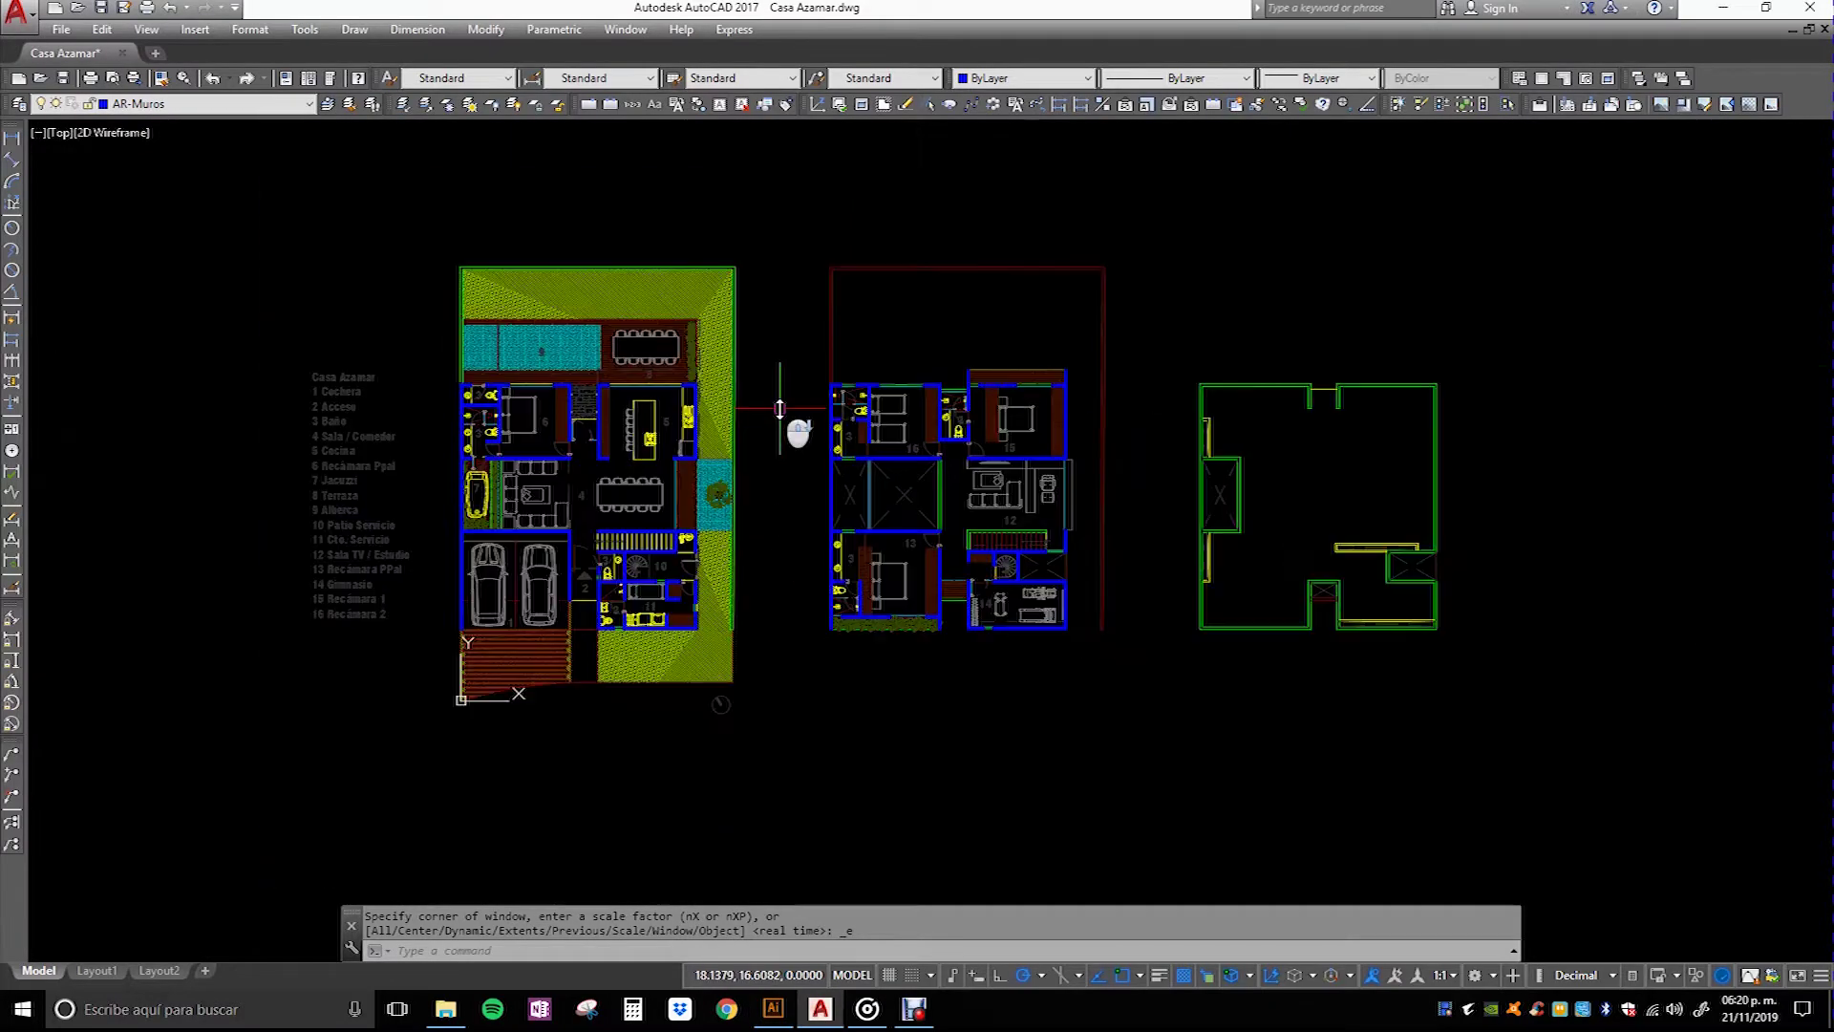
scroll(781, 411, up, 2)
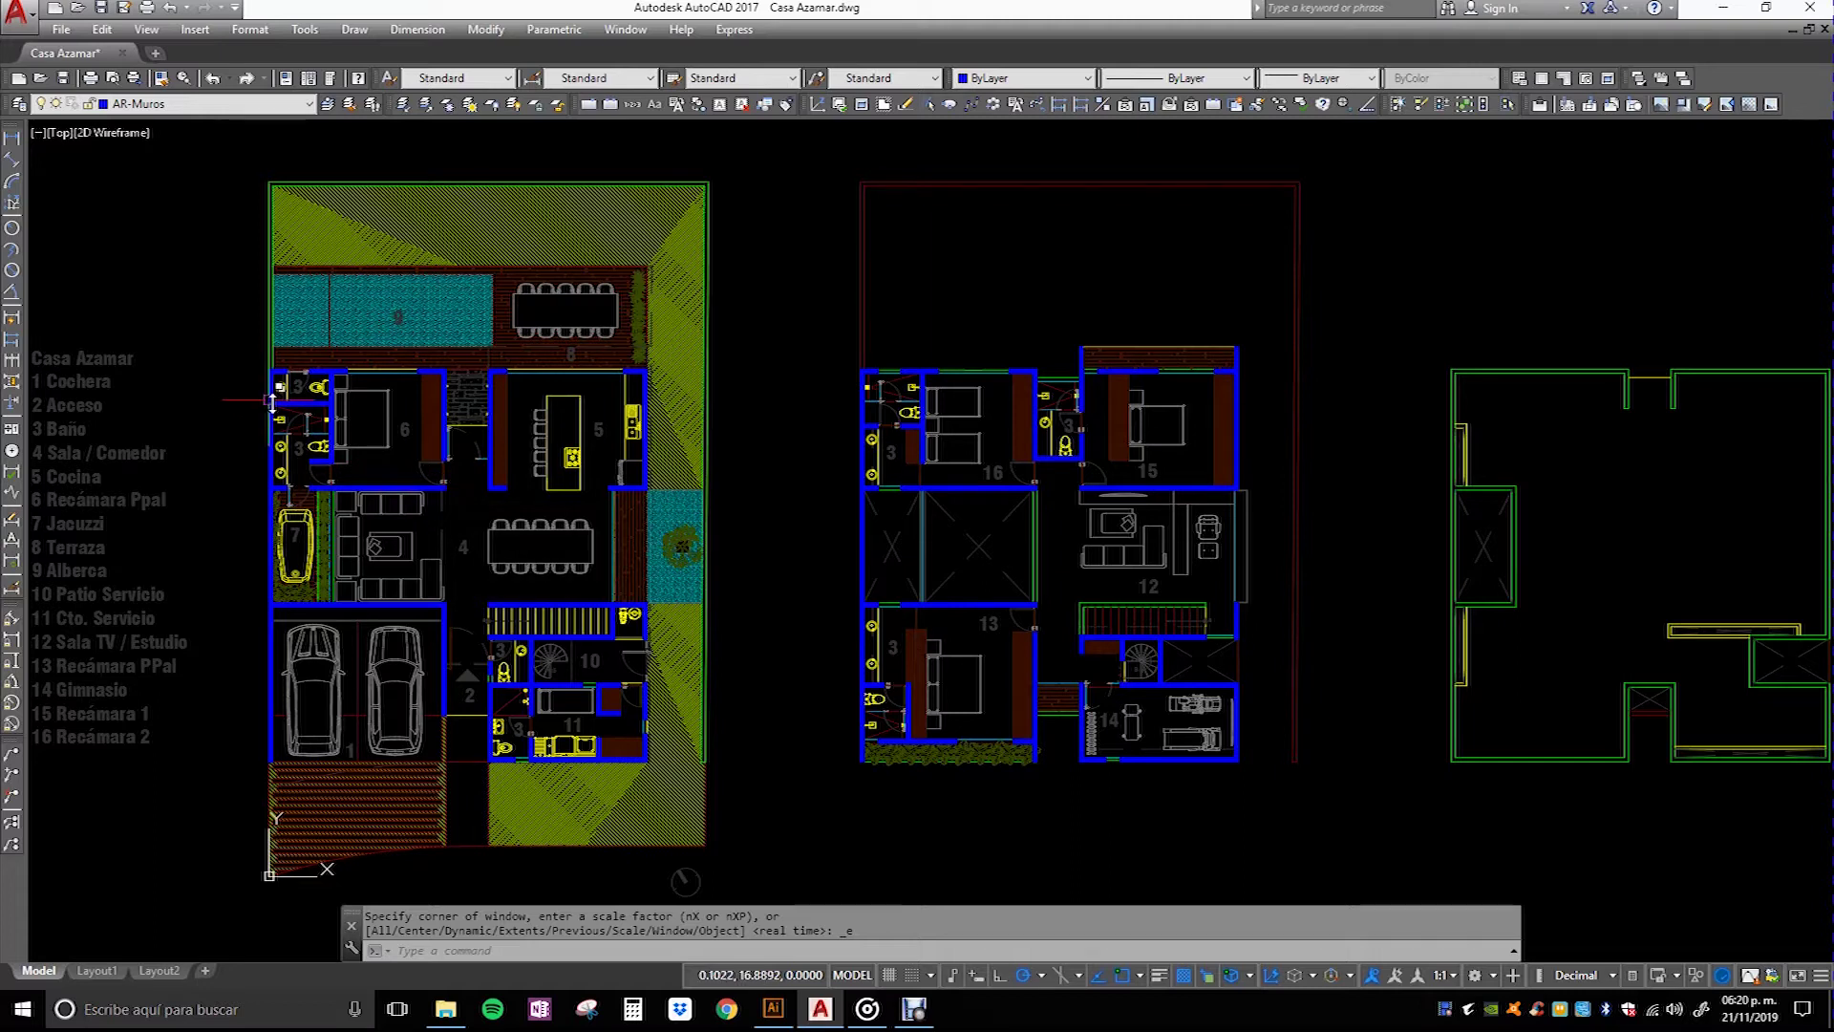
scroll(296, 420, up, 2)
scroll(279, 397, up, 2)
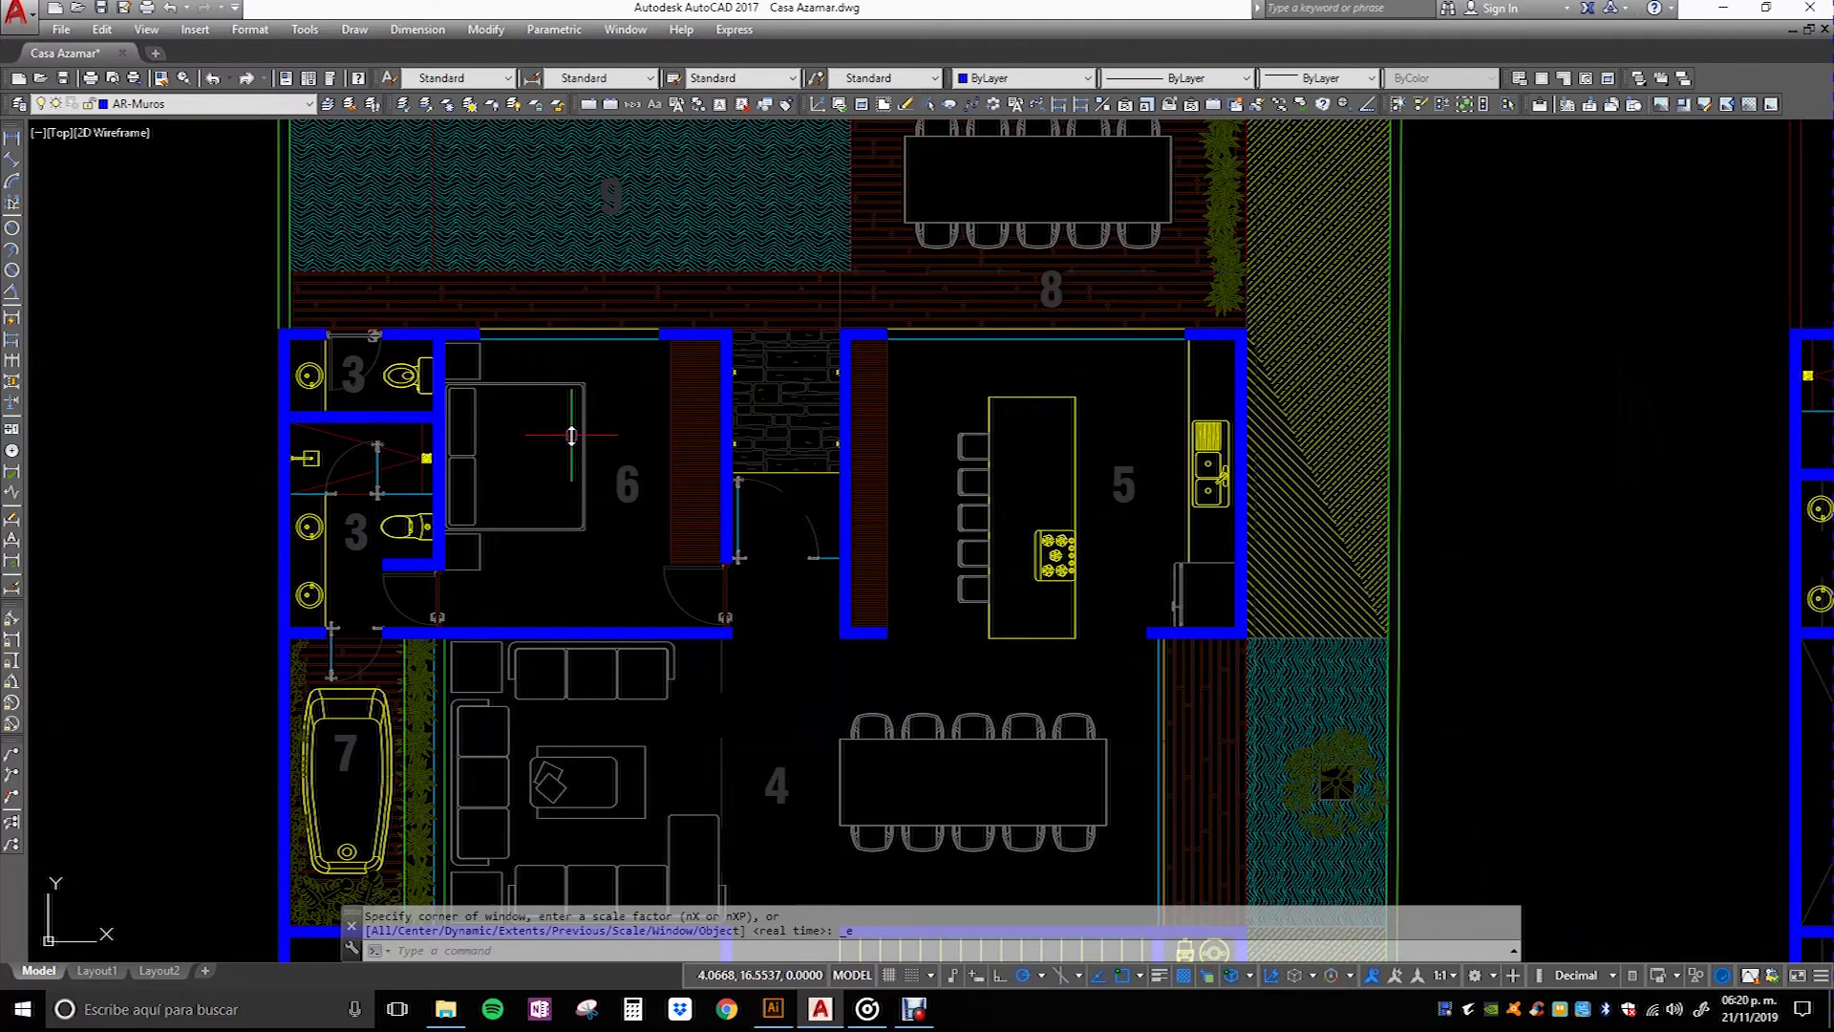
scroll(593, 430, down, 5)
scroll(914, 572, up, 1)
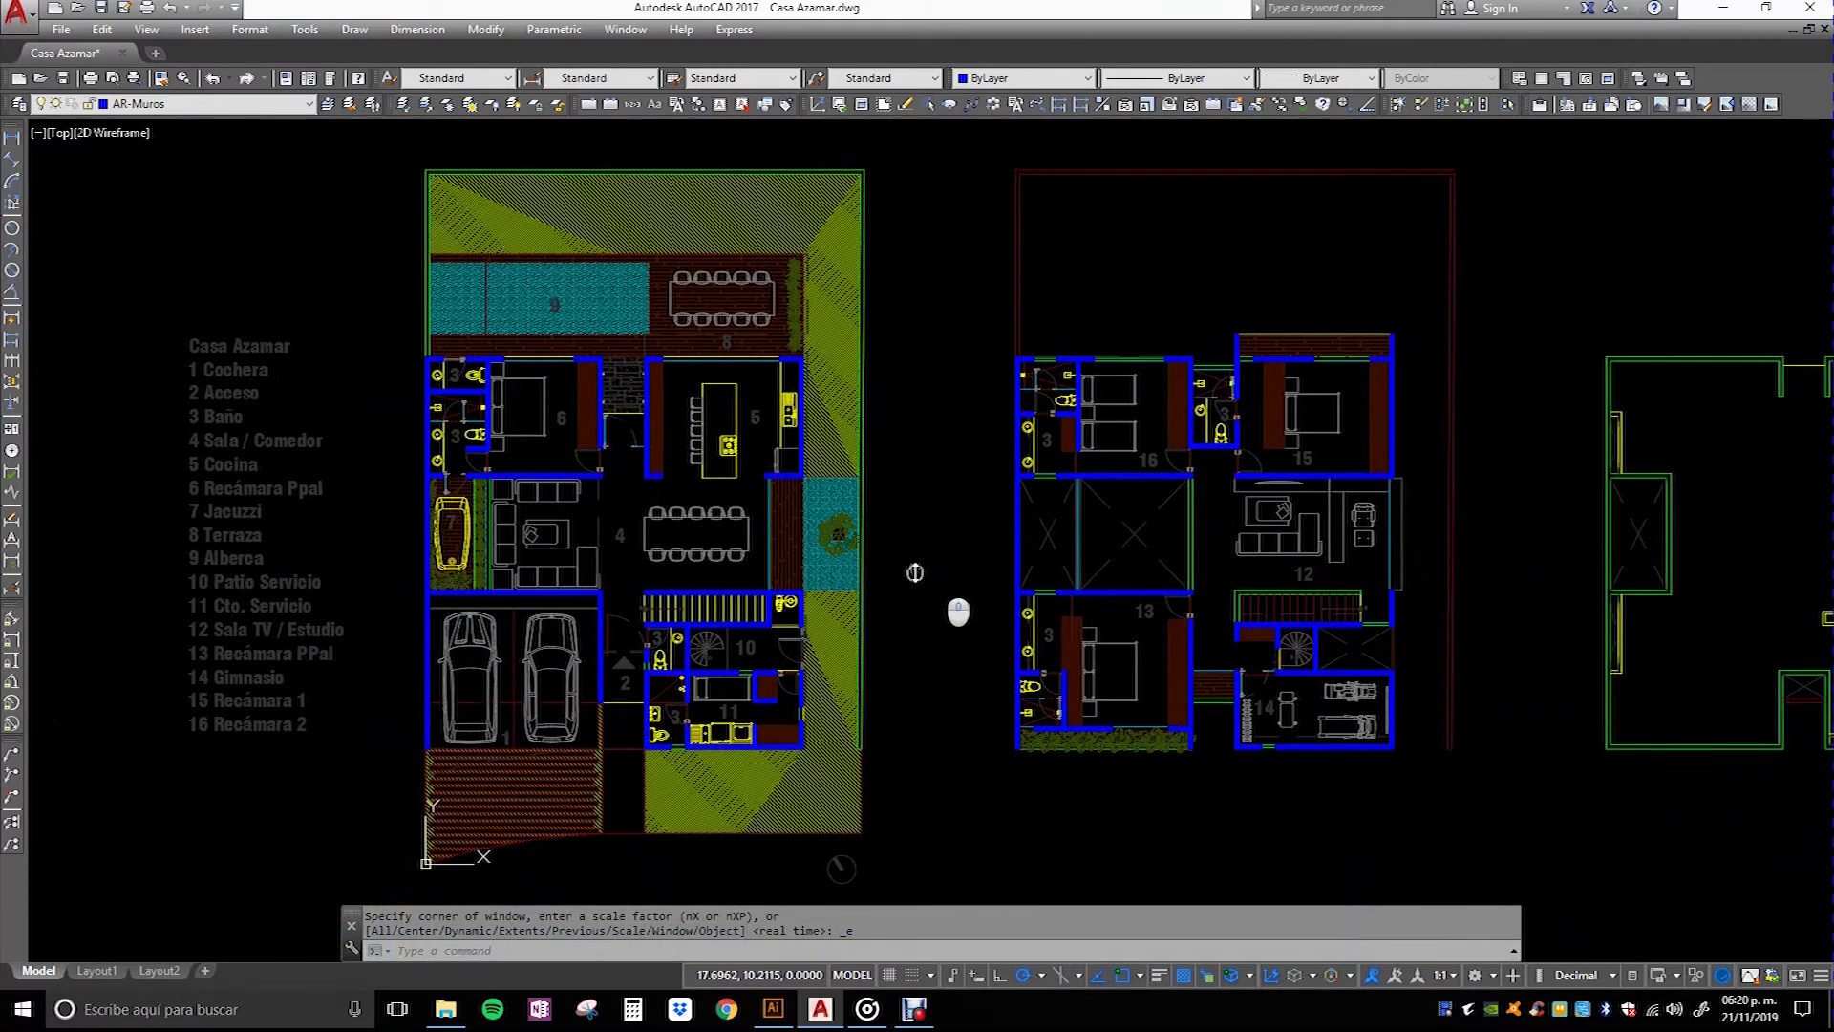
scroll(746, 588, down, 2)
scroll(712, 602, up, 2)
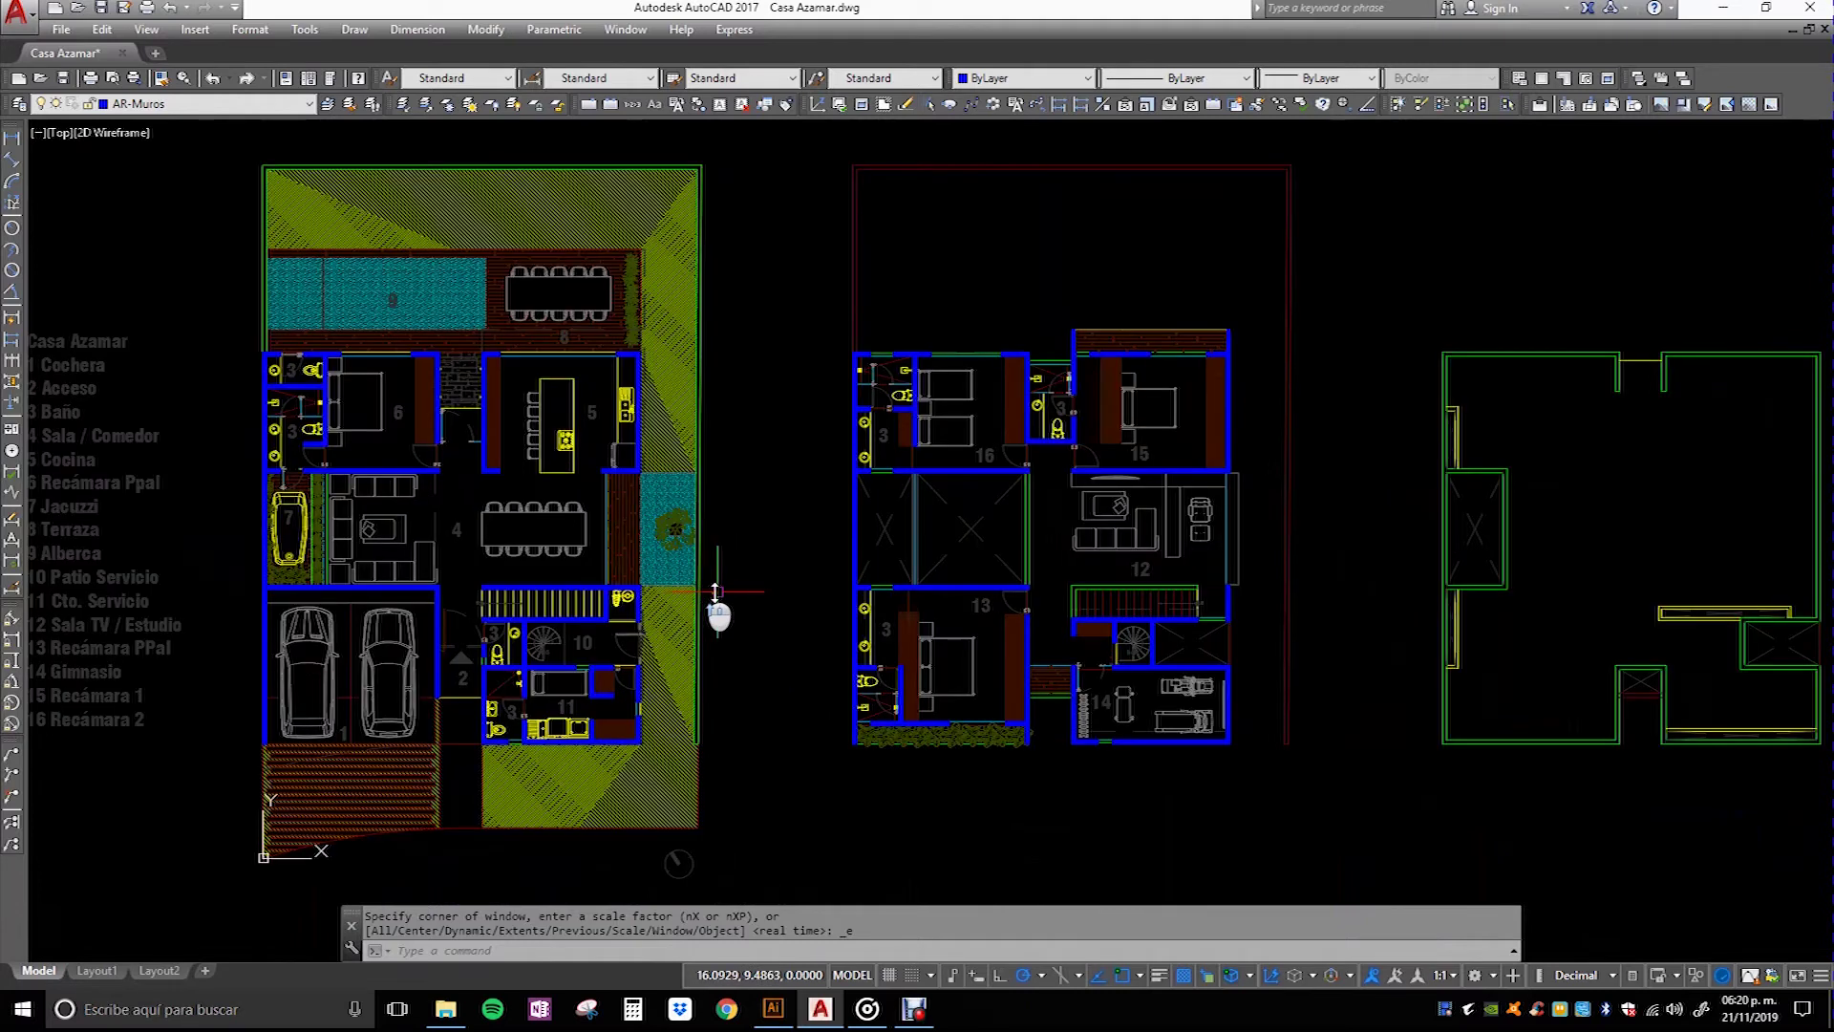
drag(763, 573, 810, 609)
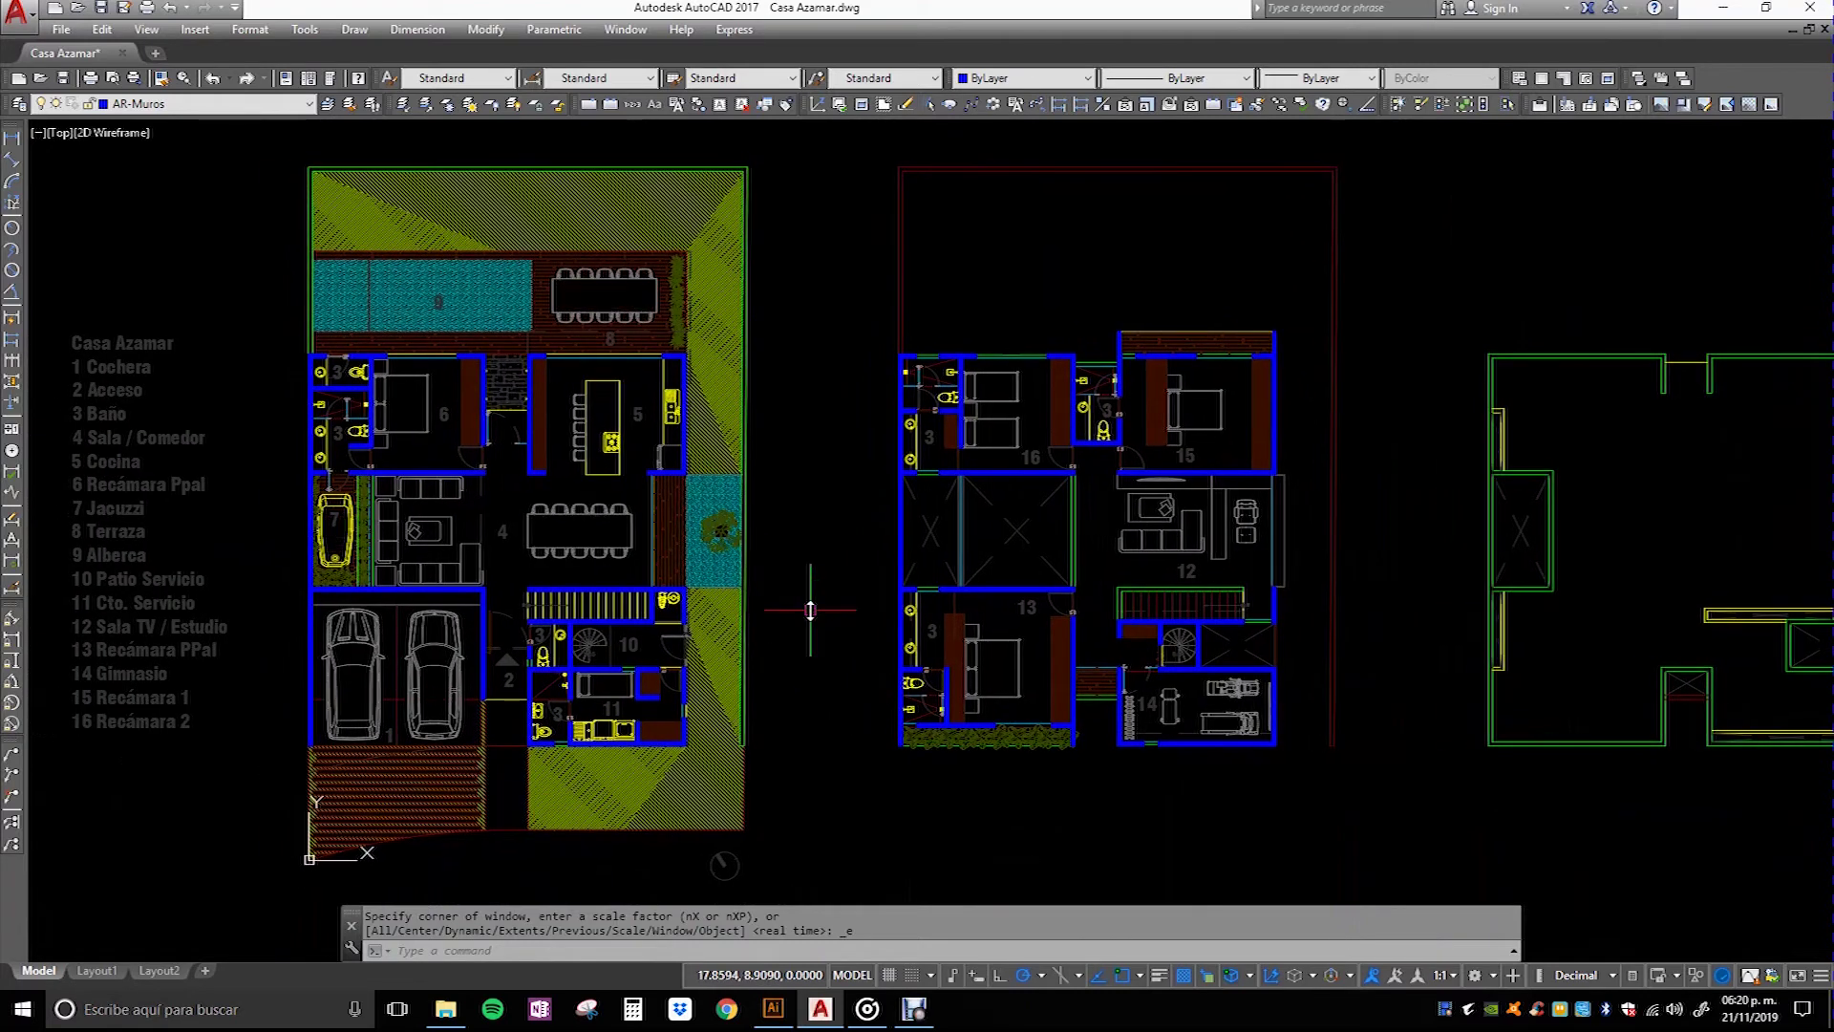
scroll(793, 621, down, 2)
scroll(826, 623, up, 2)
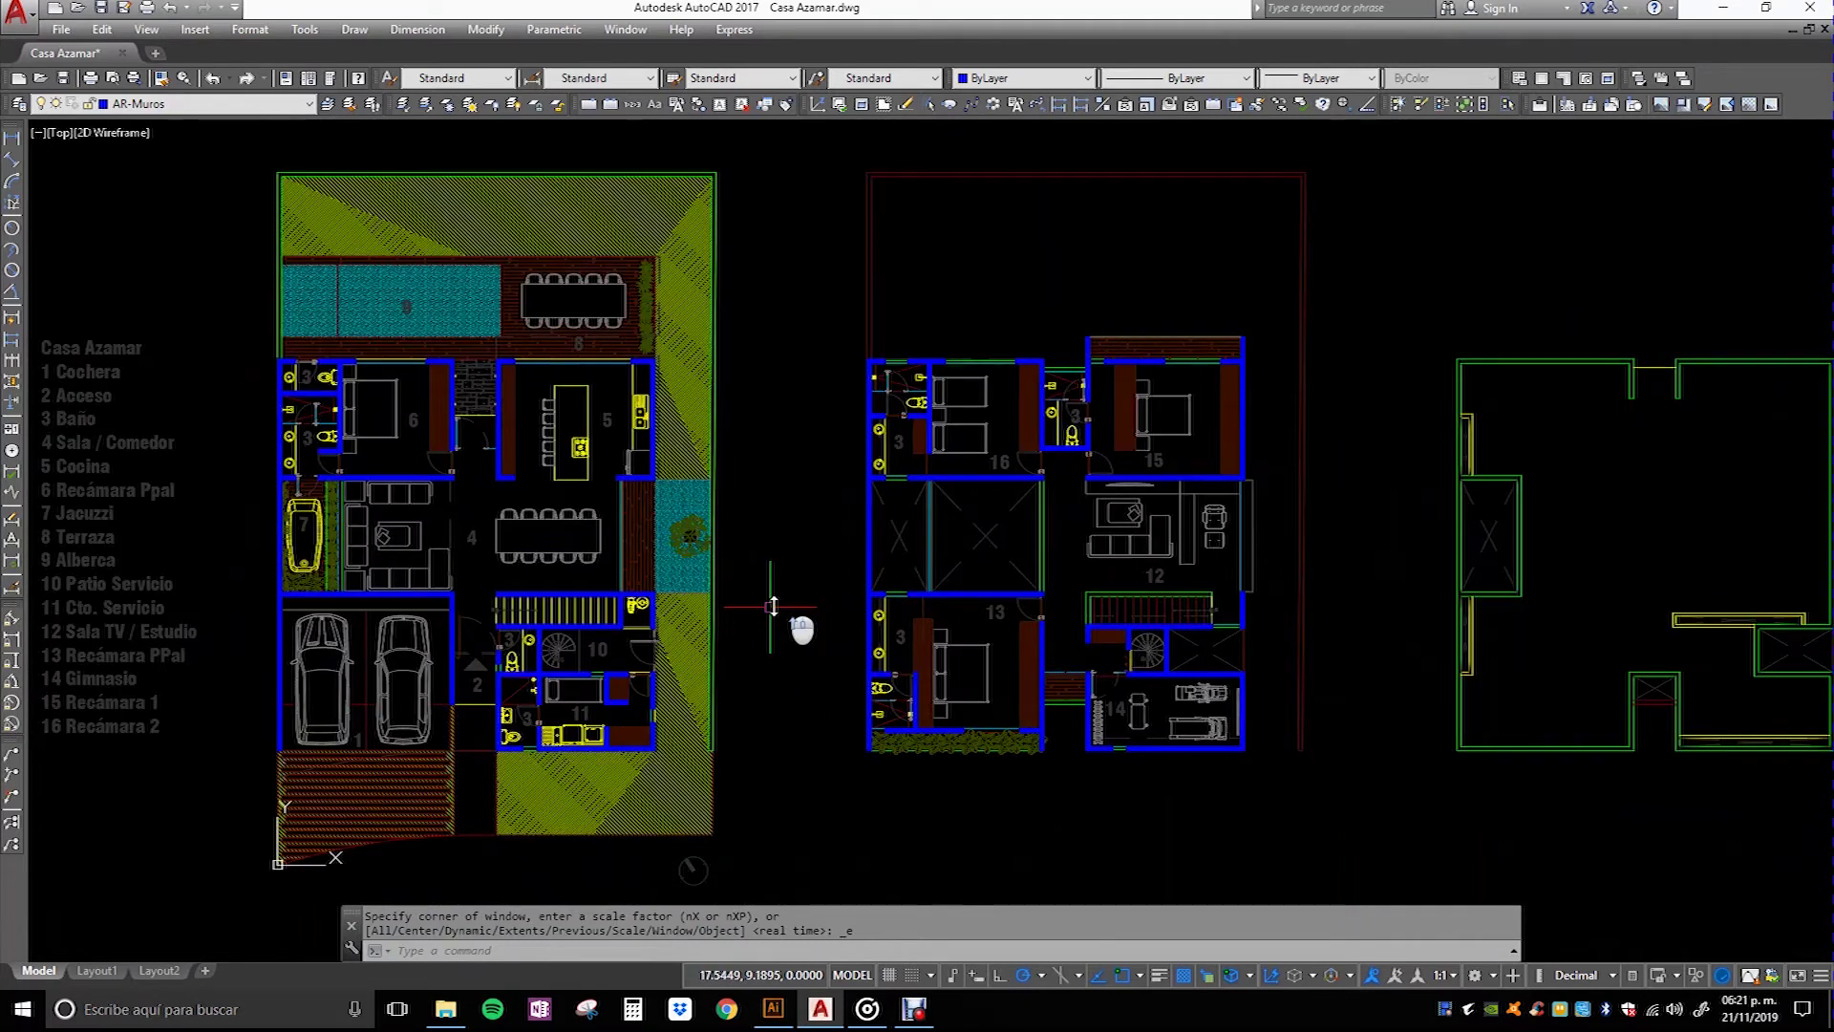
scroll(802, 606, up, 1)
scroll(778, 606, down, 1)
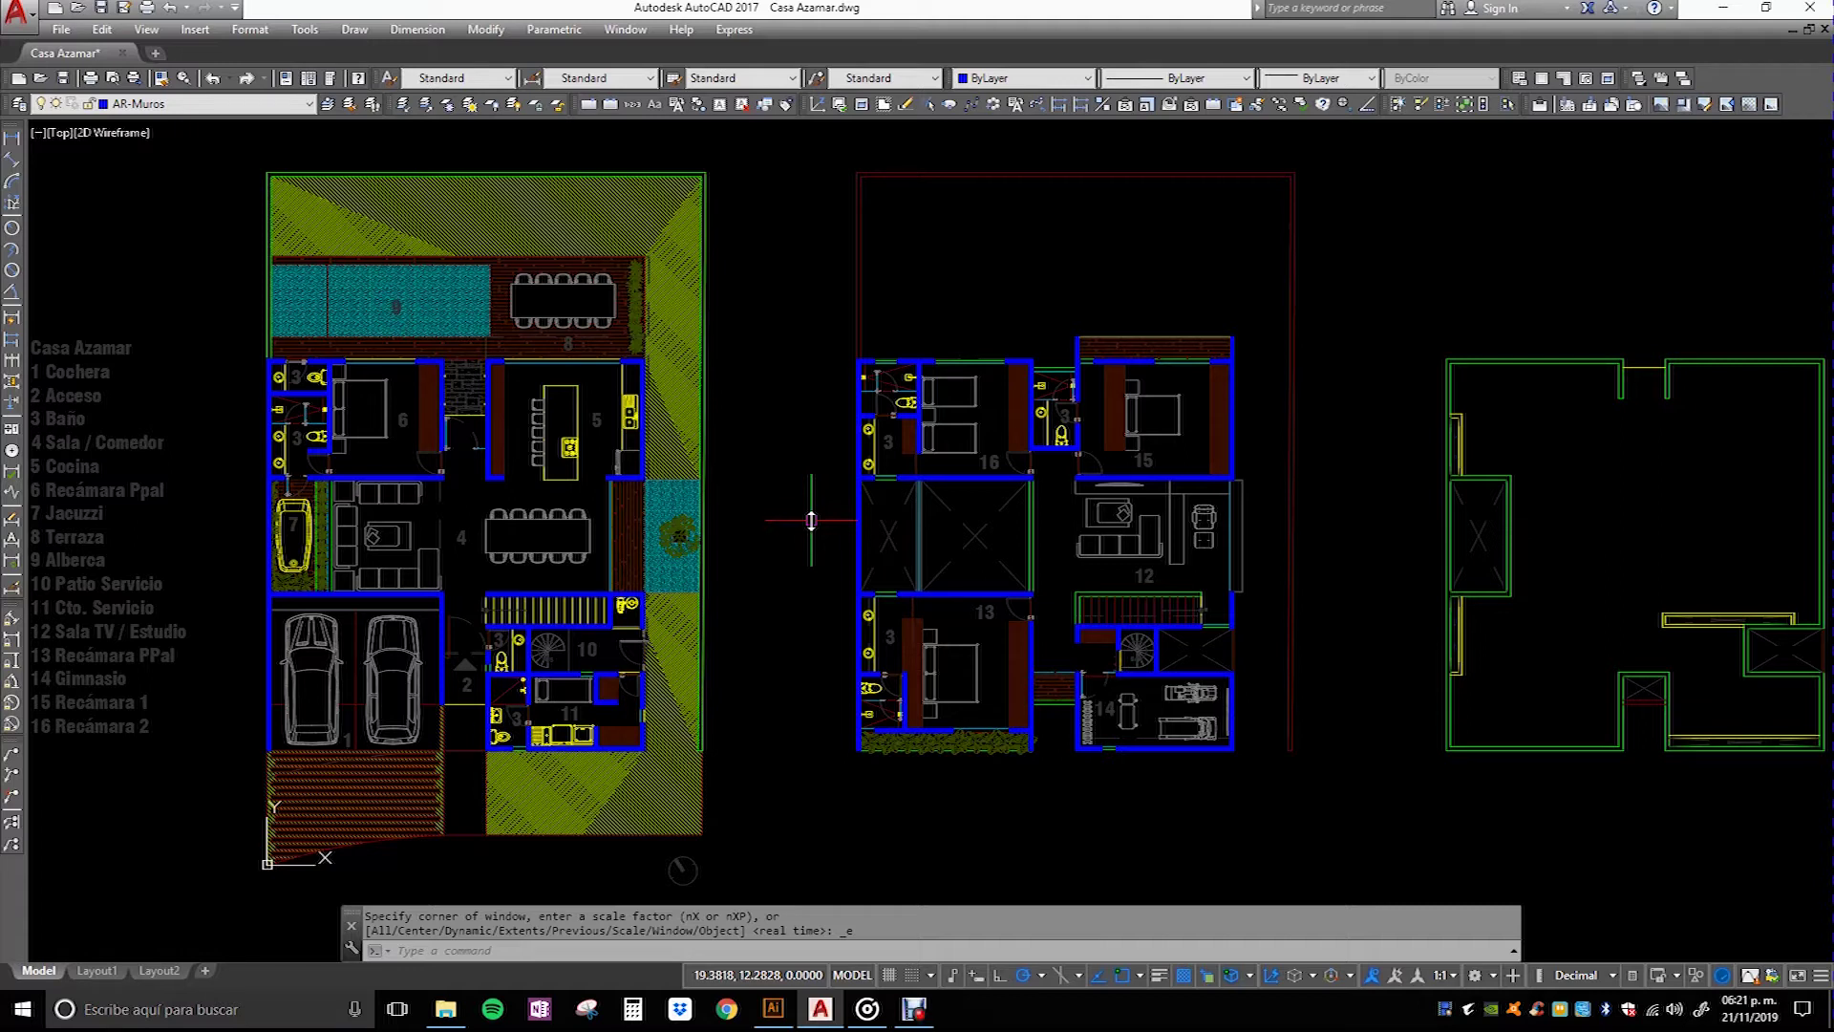
drag(413, 804, 442, 809)
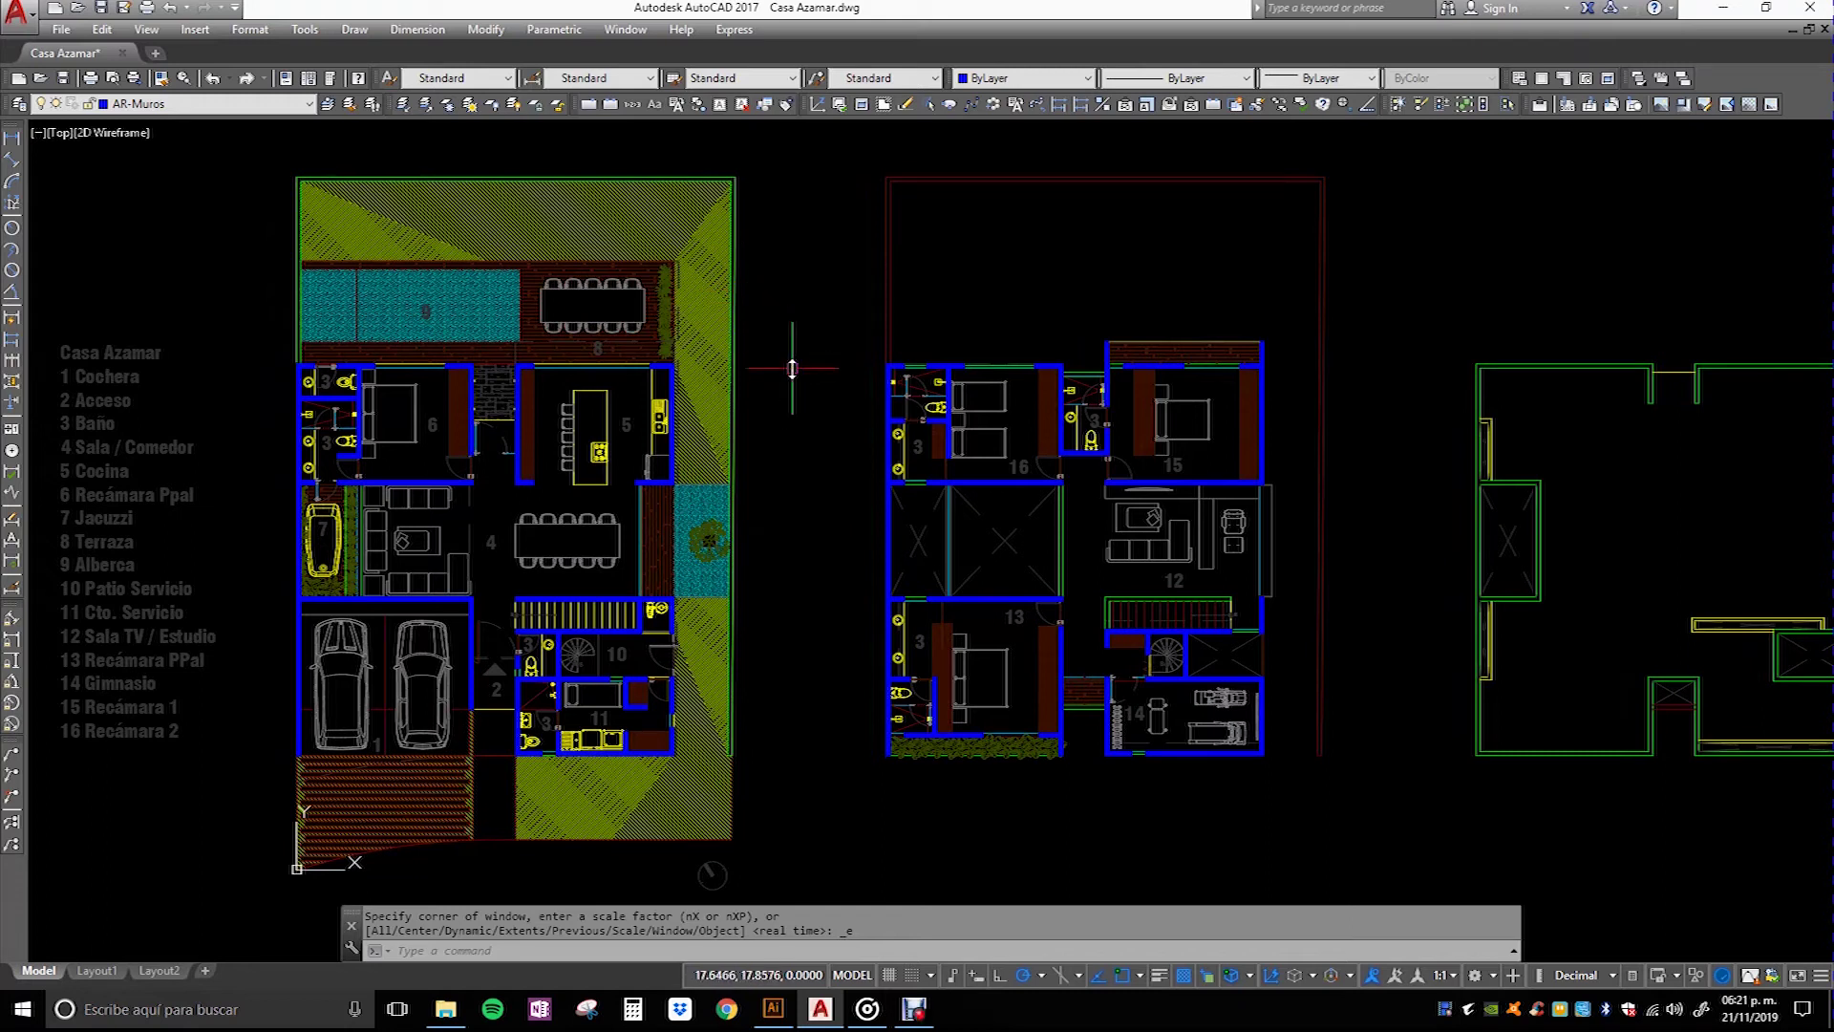
drag(778, 368, 811, 381)
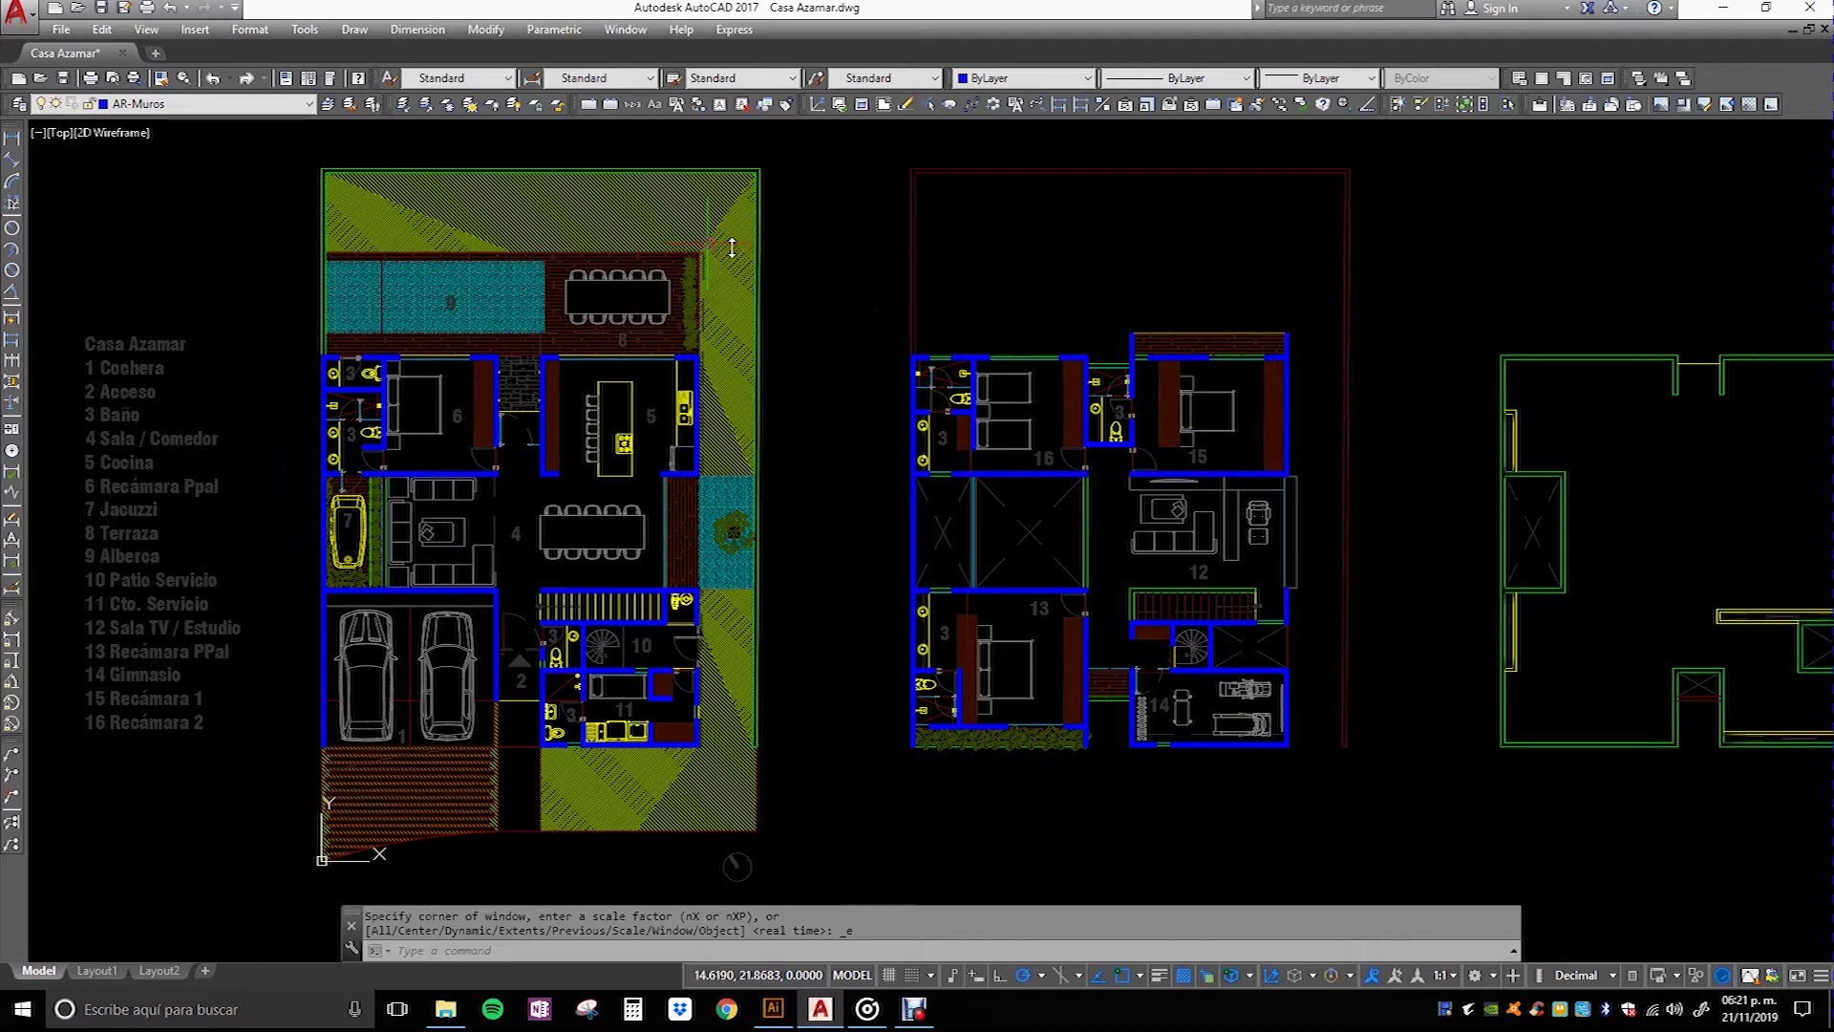
scroll(477, 224, up, 2)
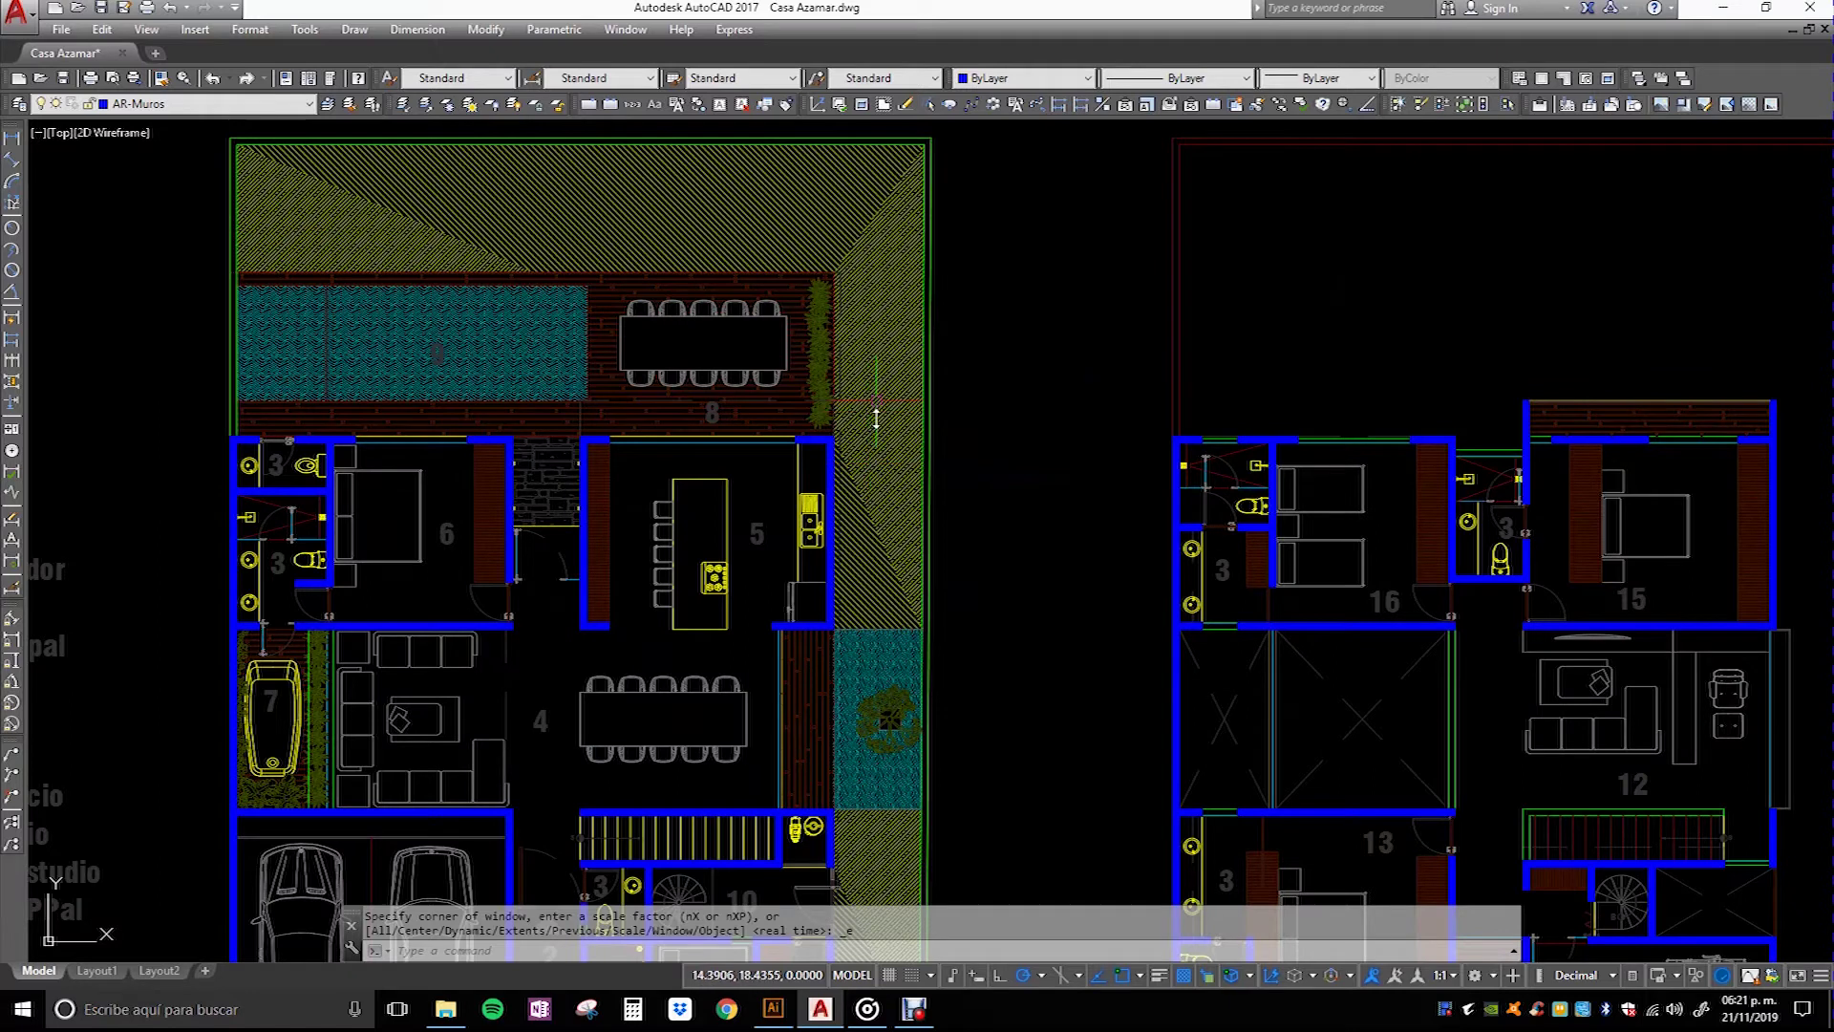
scroll(511, 203, down, 2)
scroll(587, 273, up, 2)
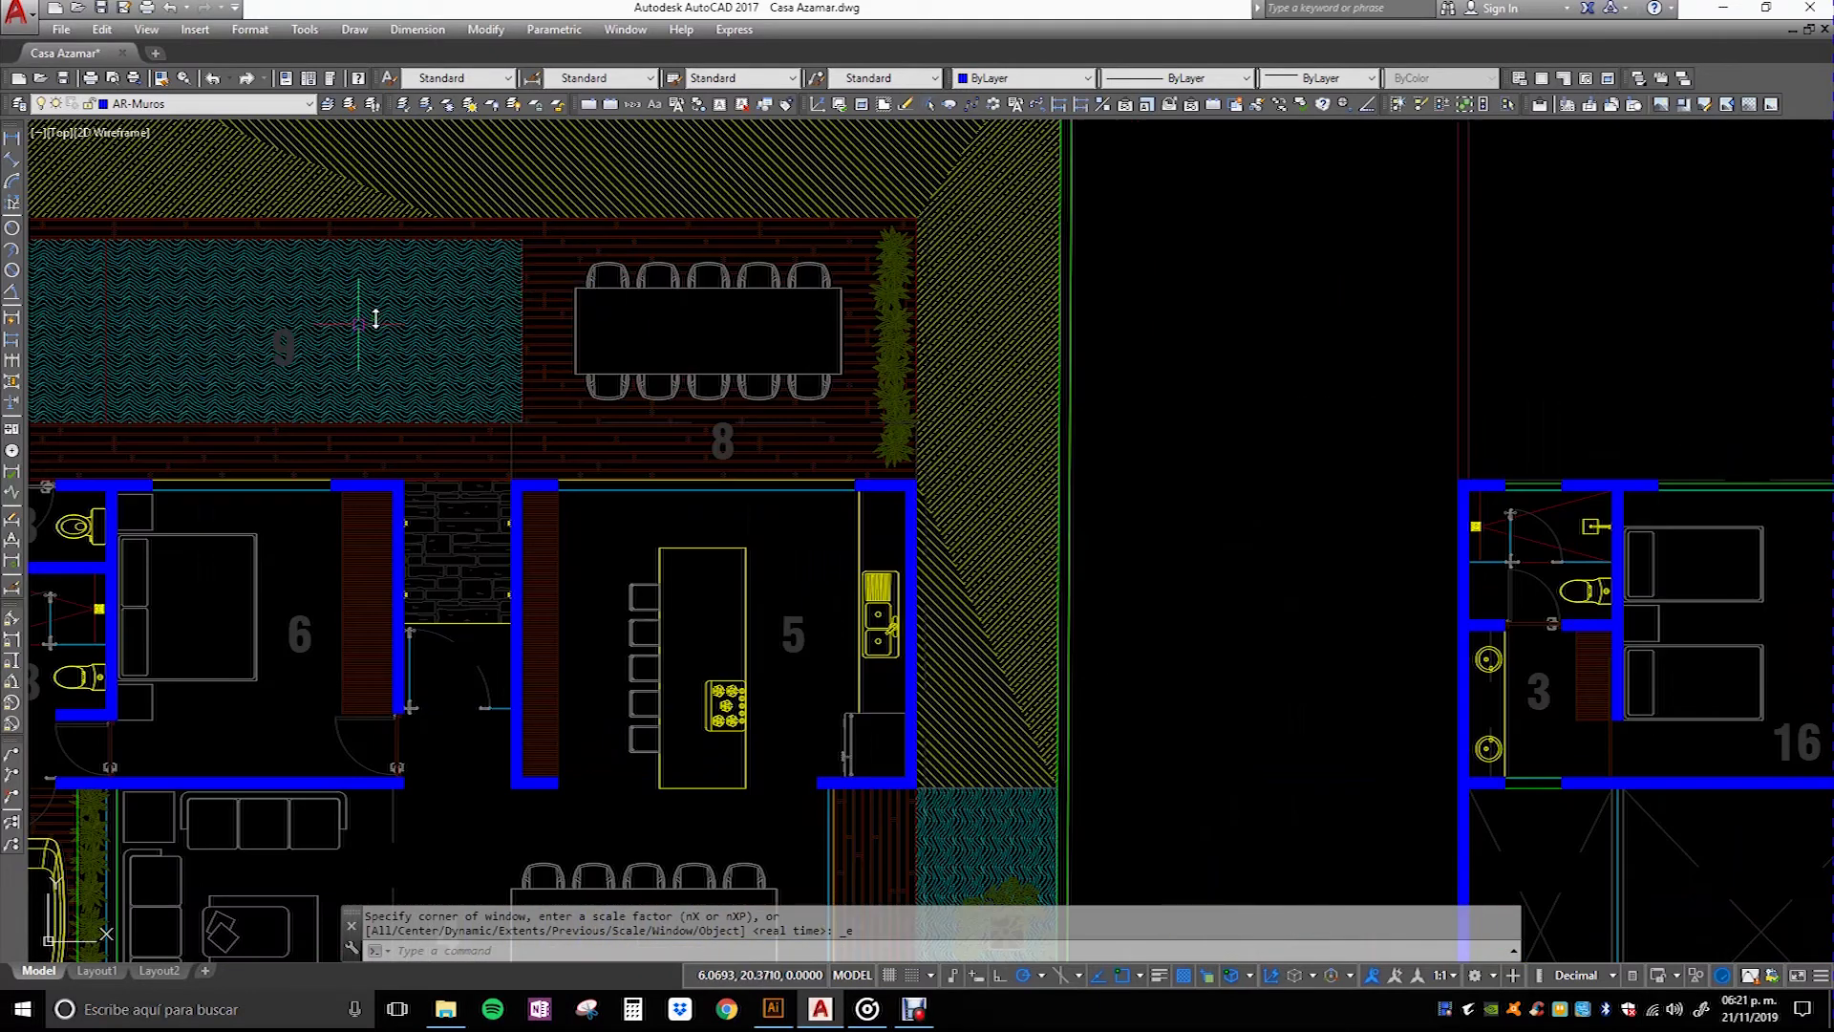
scroll(410, 296, down, 2)
scroll(411, 363, down, 1)
scroll(325, 344, up, 1)
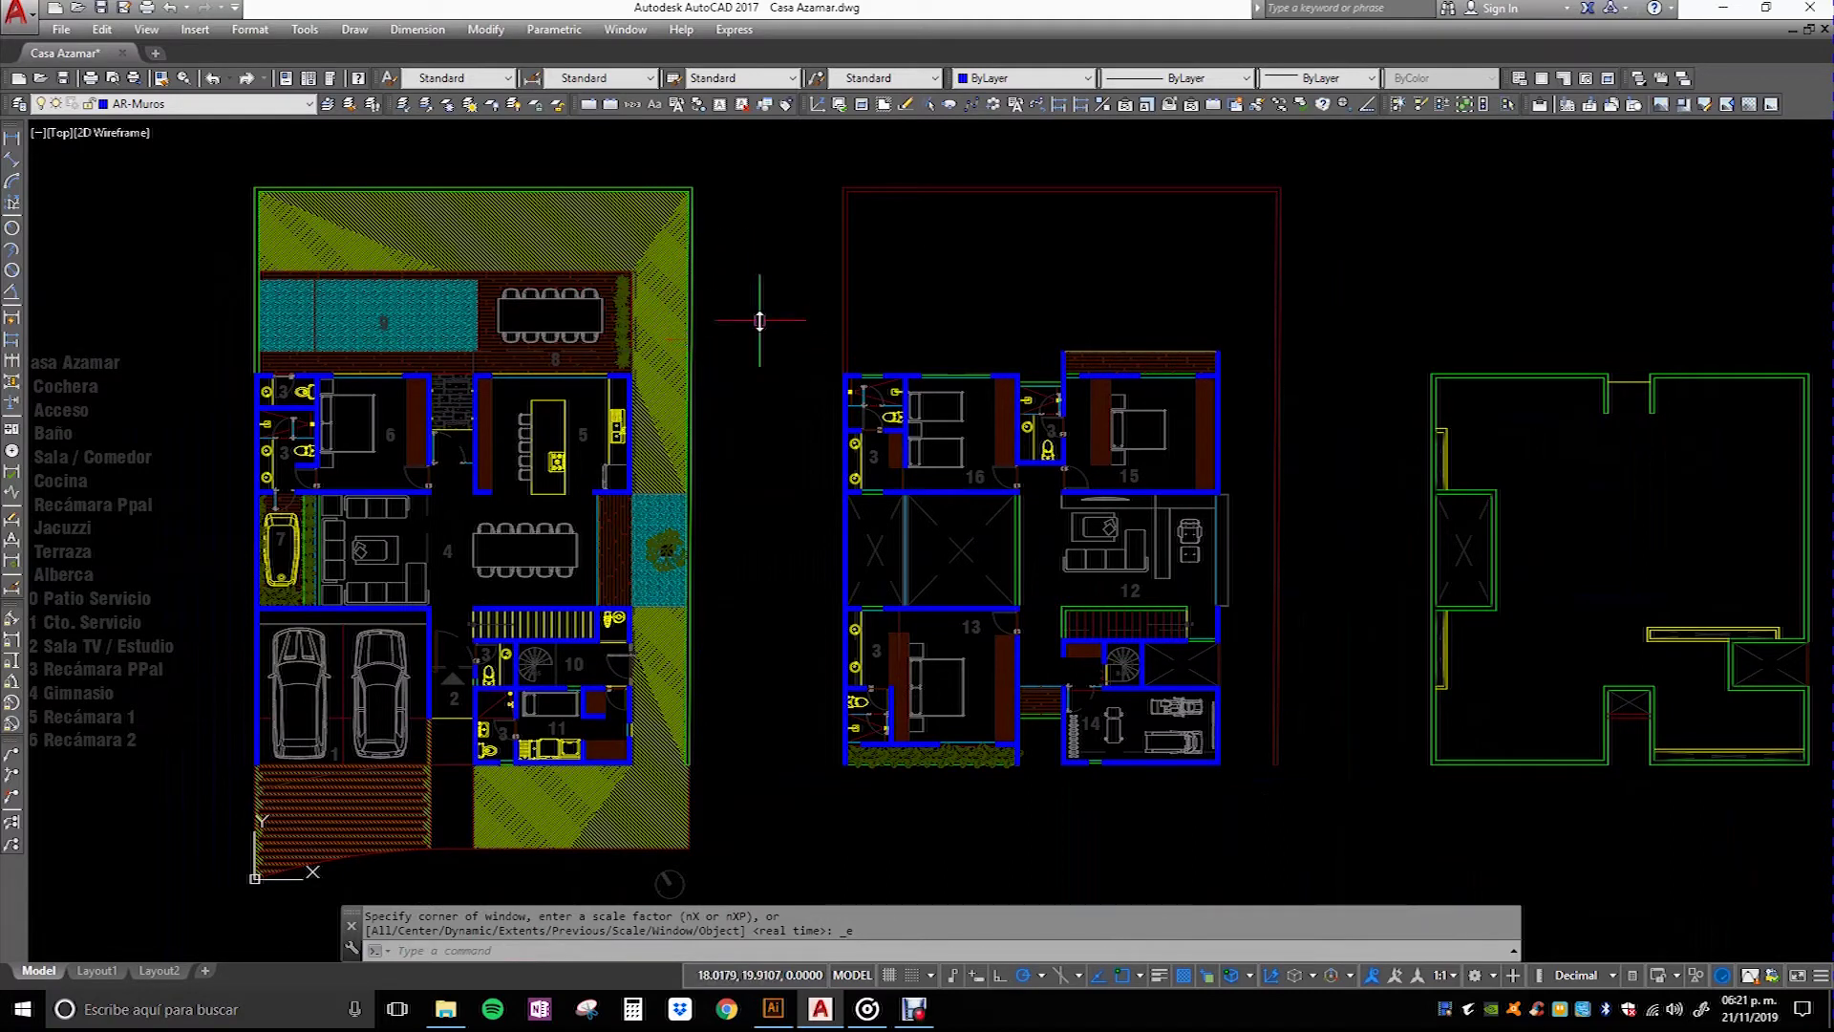
drag(760, 322, 785, 317)
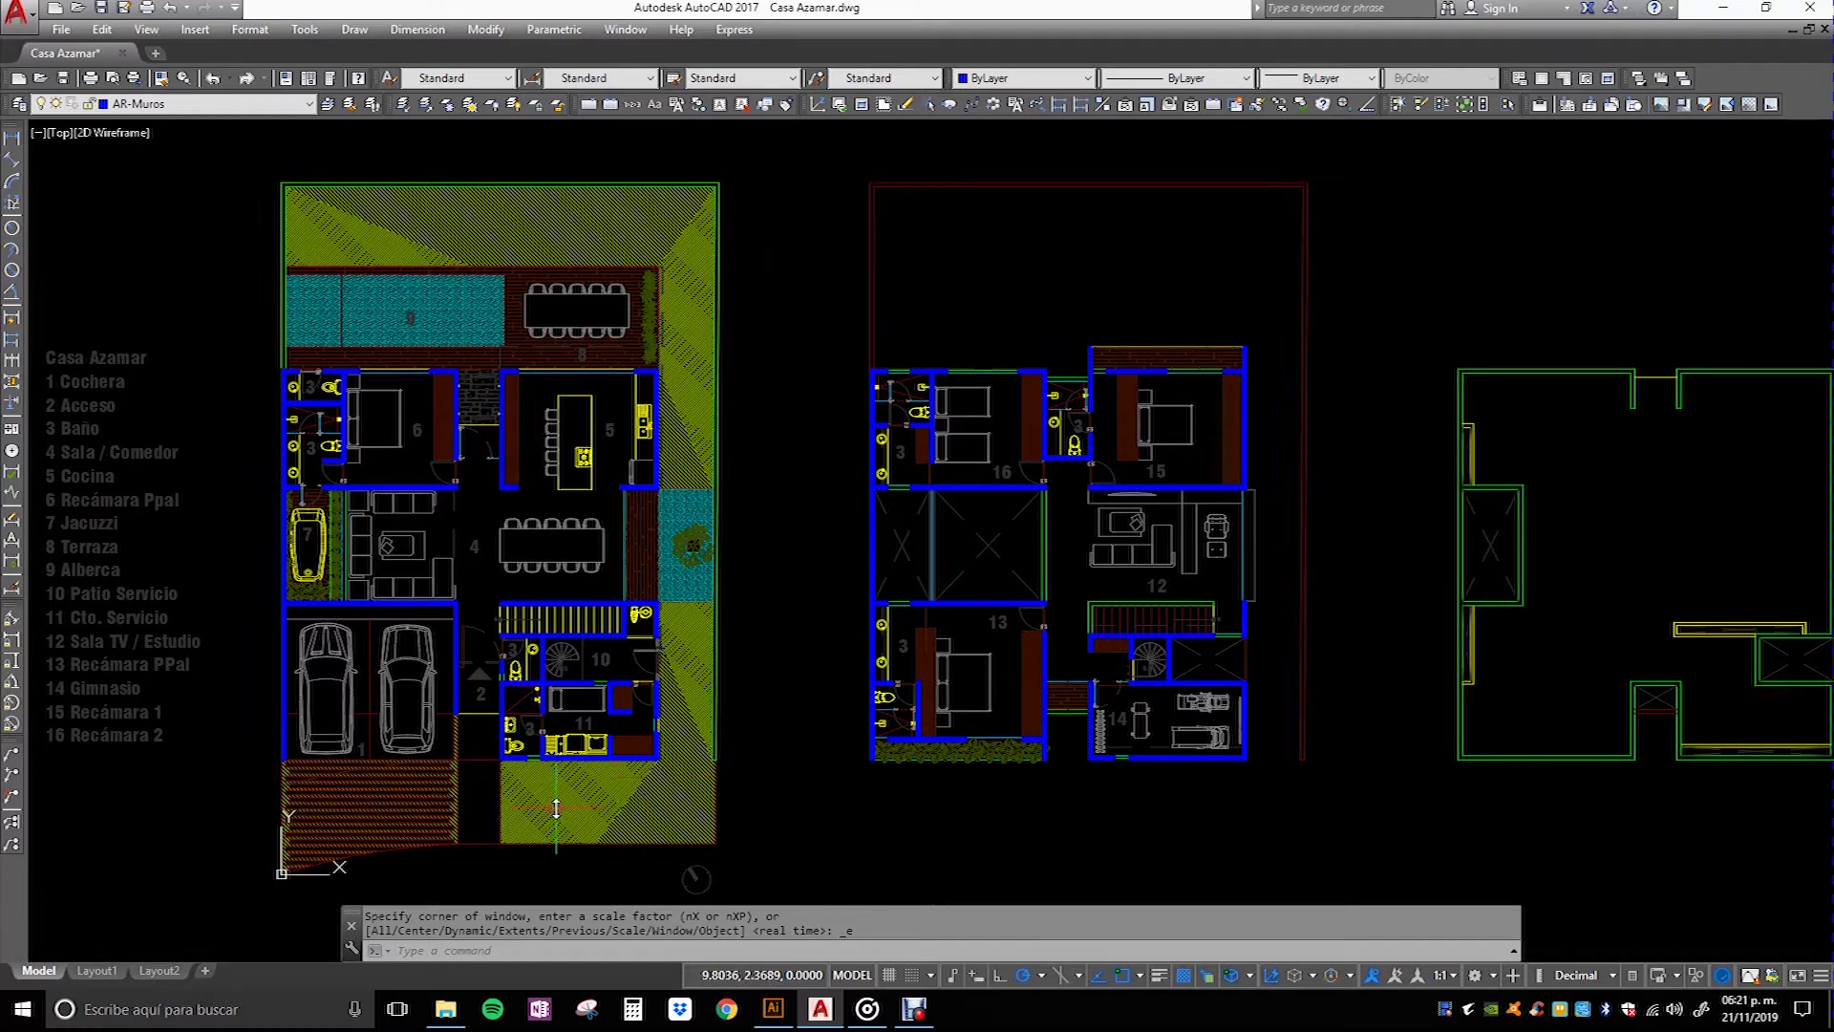
scroll(791, 544, down, 2)
scroll(783, 546, up, 2)
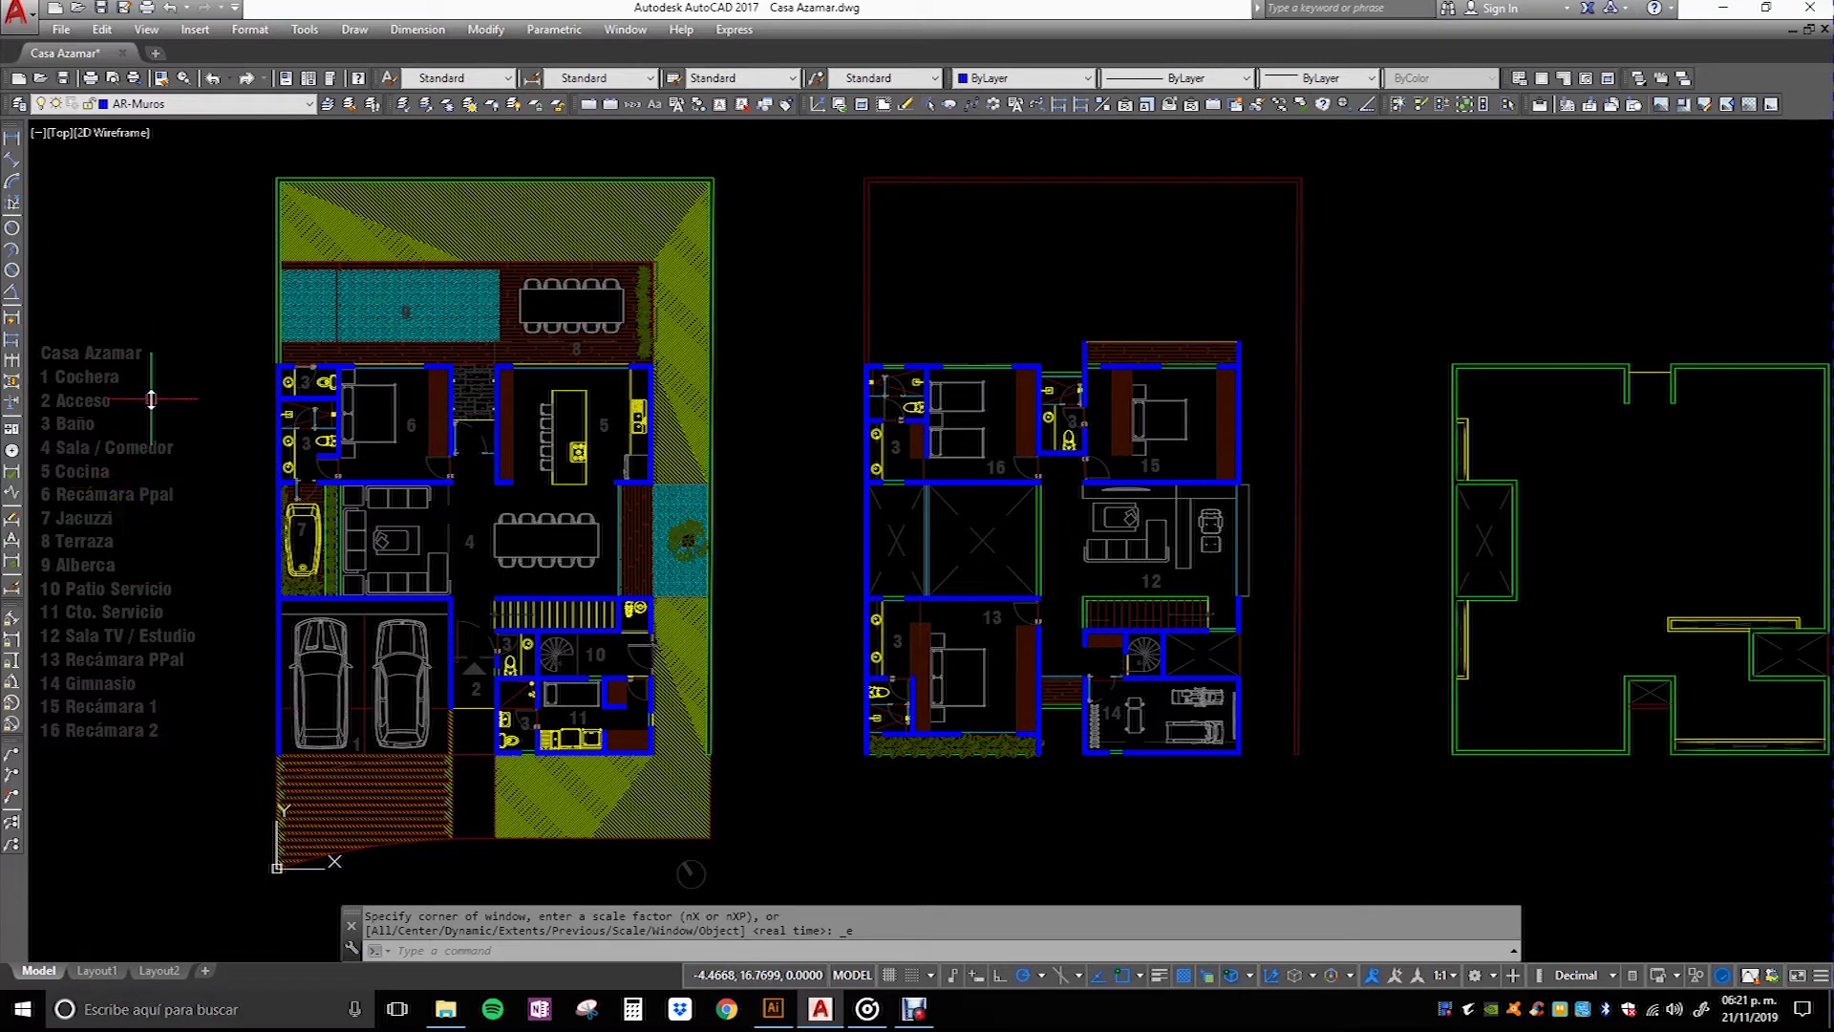
scroll(773, 621, down, 2)
scroll(774, 621, up, 2)
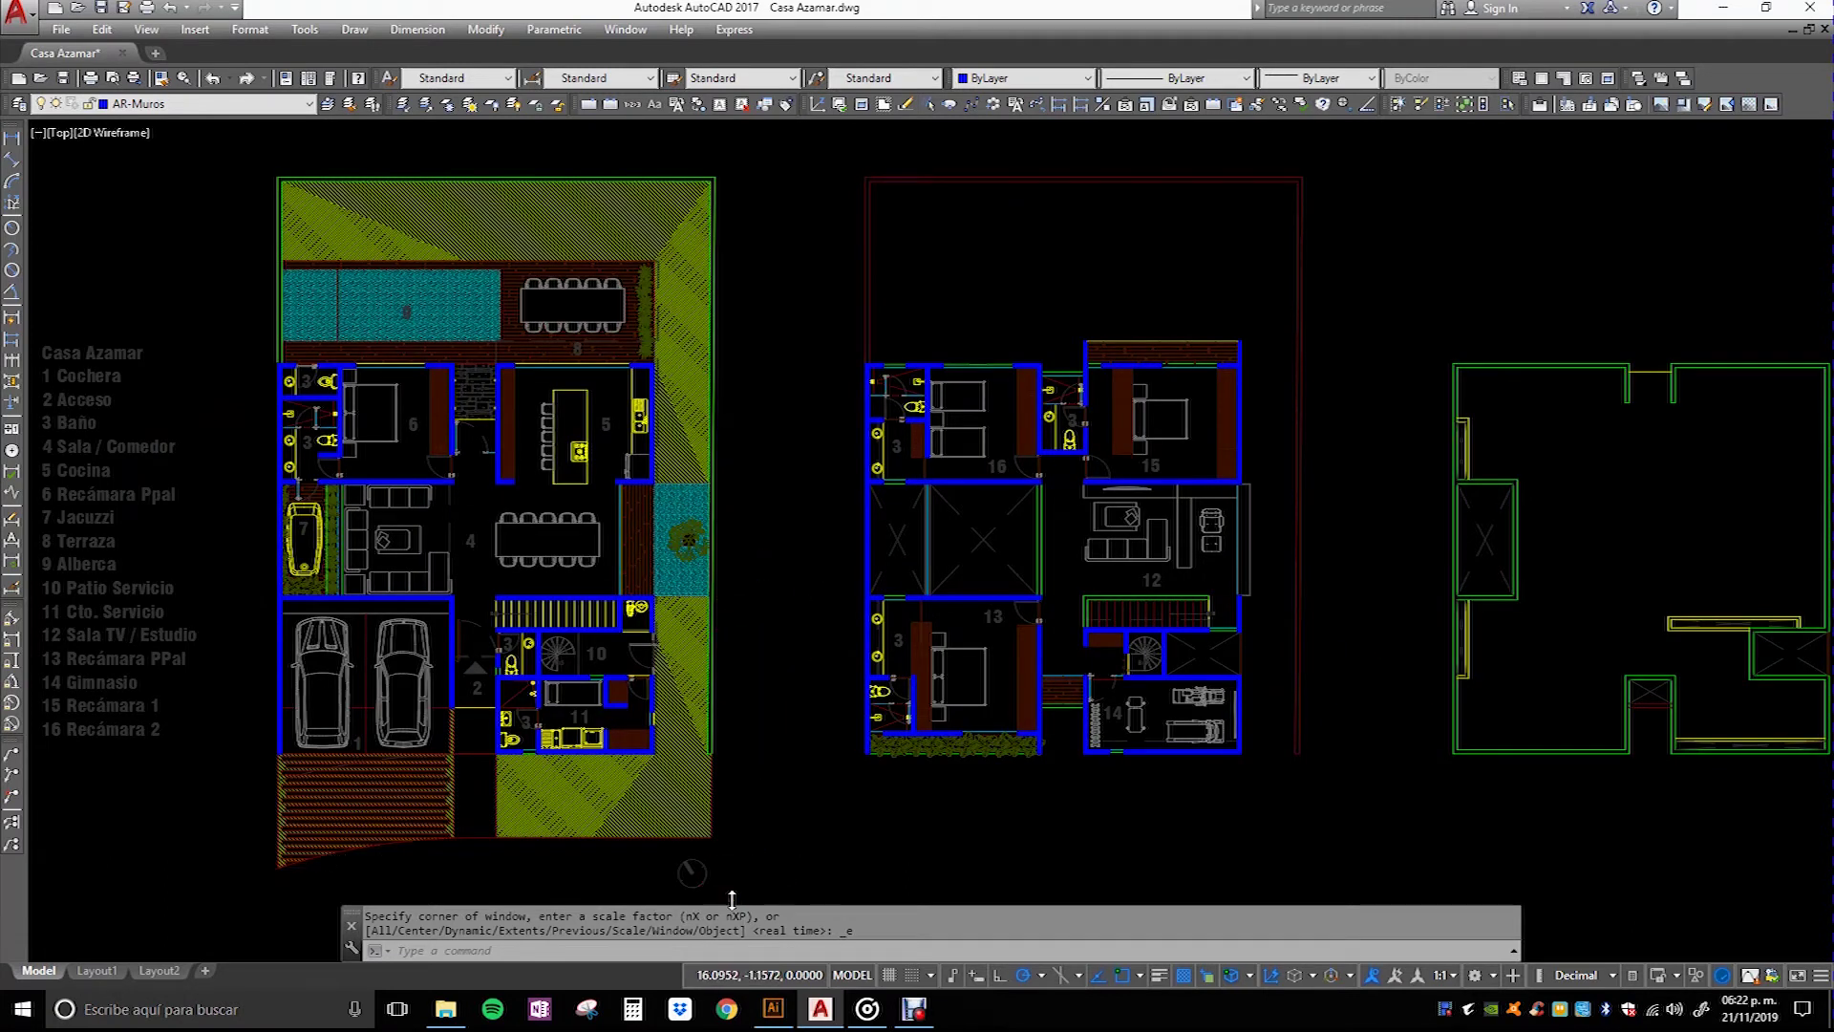
scroll(696, 872, up, 5)
scroll(737, 776, down, 3)
scroll(764, 592, down, 2)
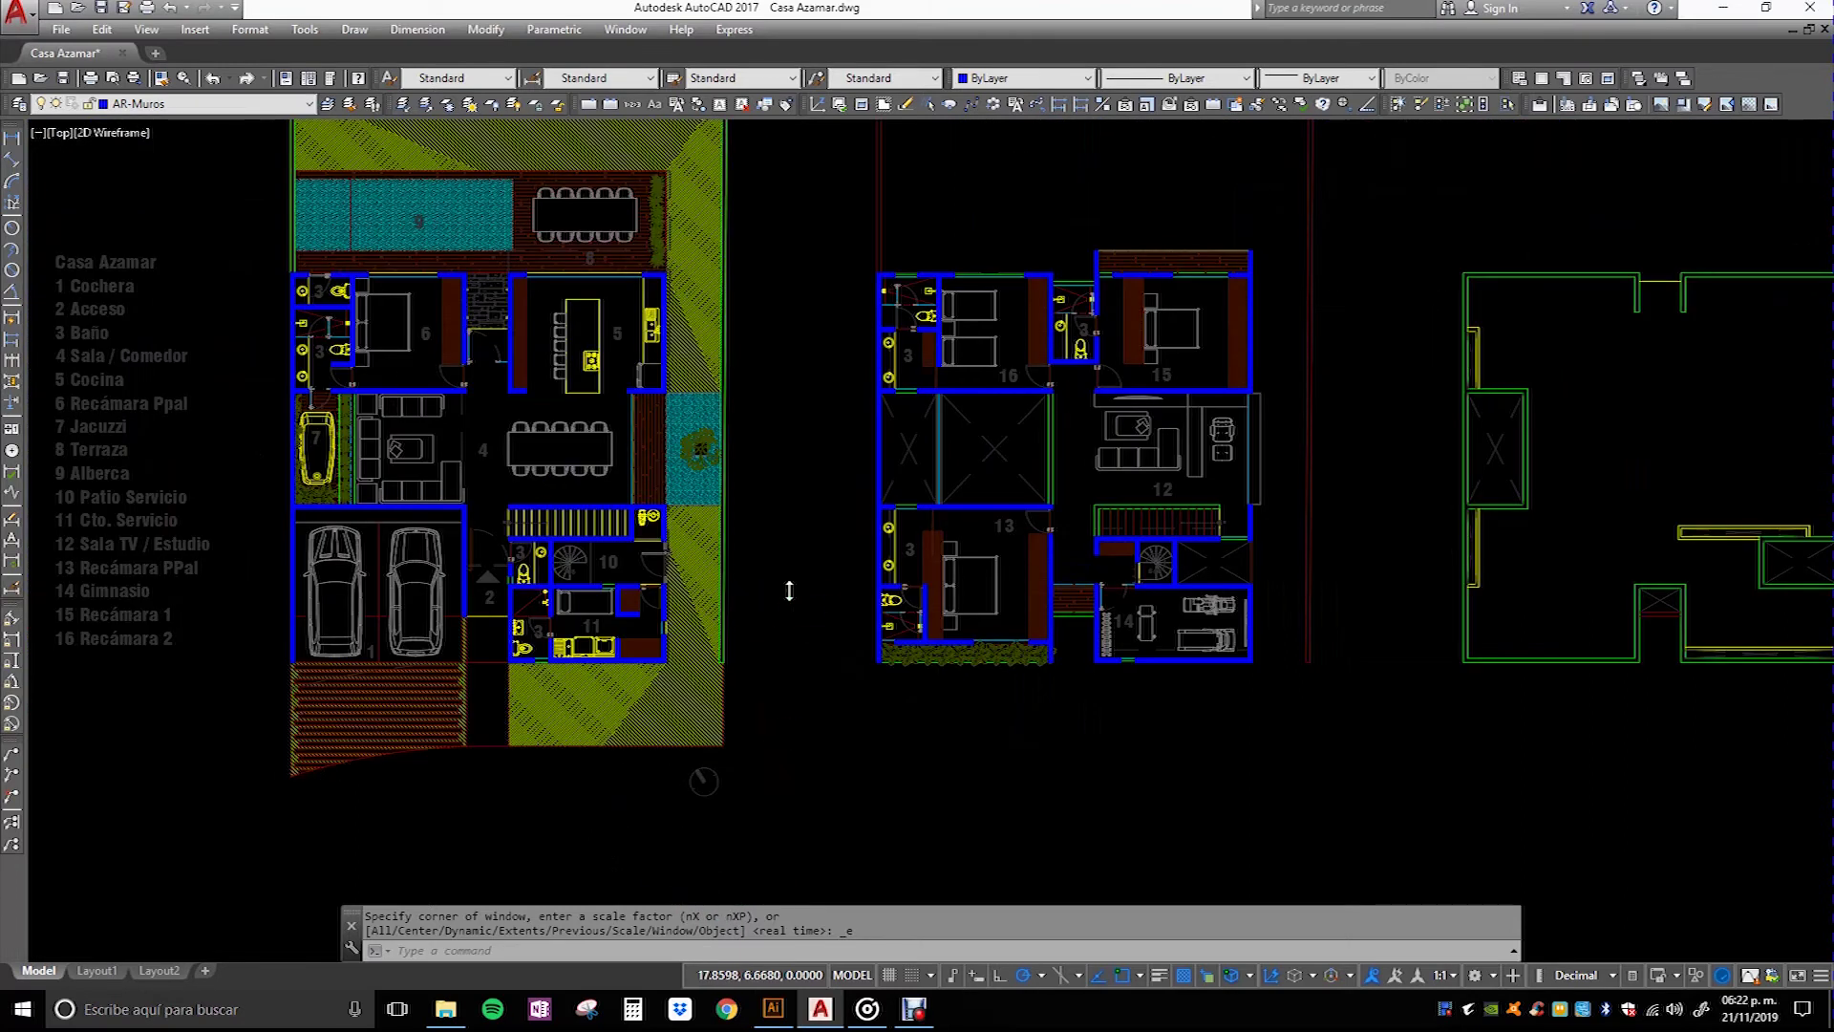
scroll(793, 573, down, 3)
scroll(802, 554, up, 2)
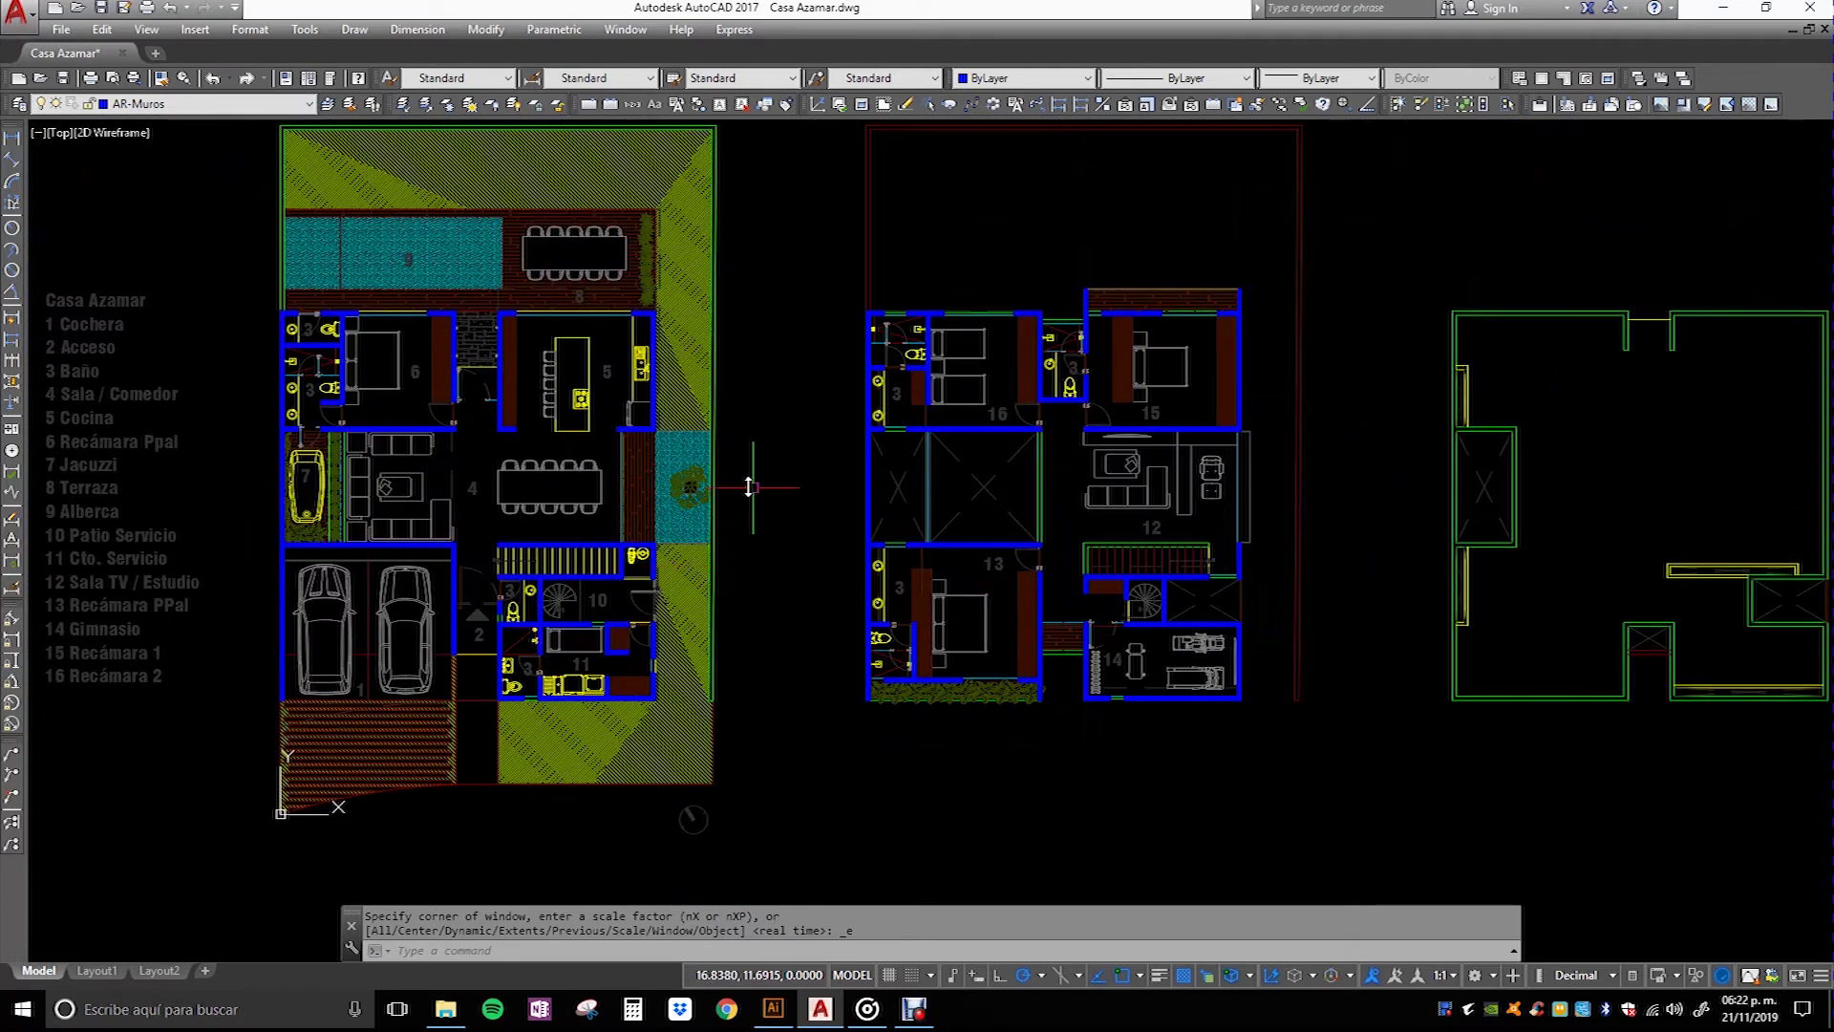
drag(769, 493, 807, 533)
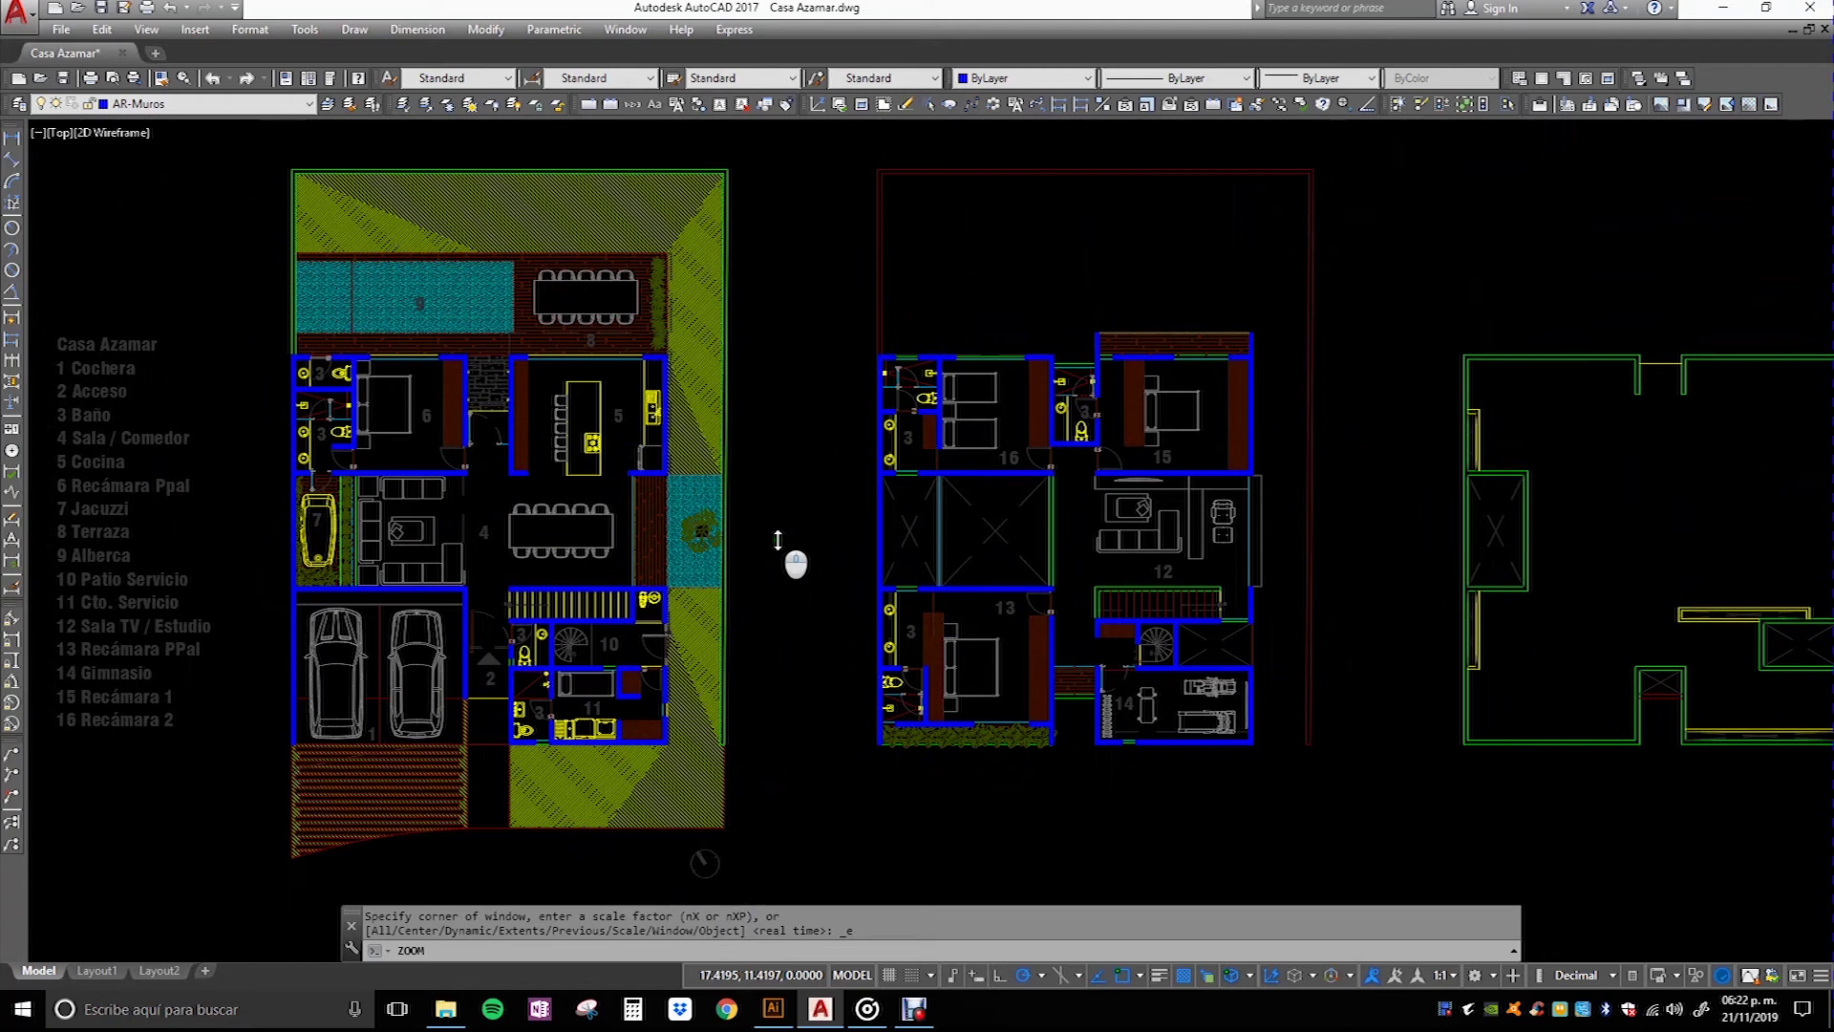
scroll(755, 449, up, 1)
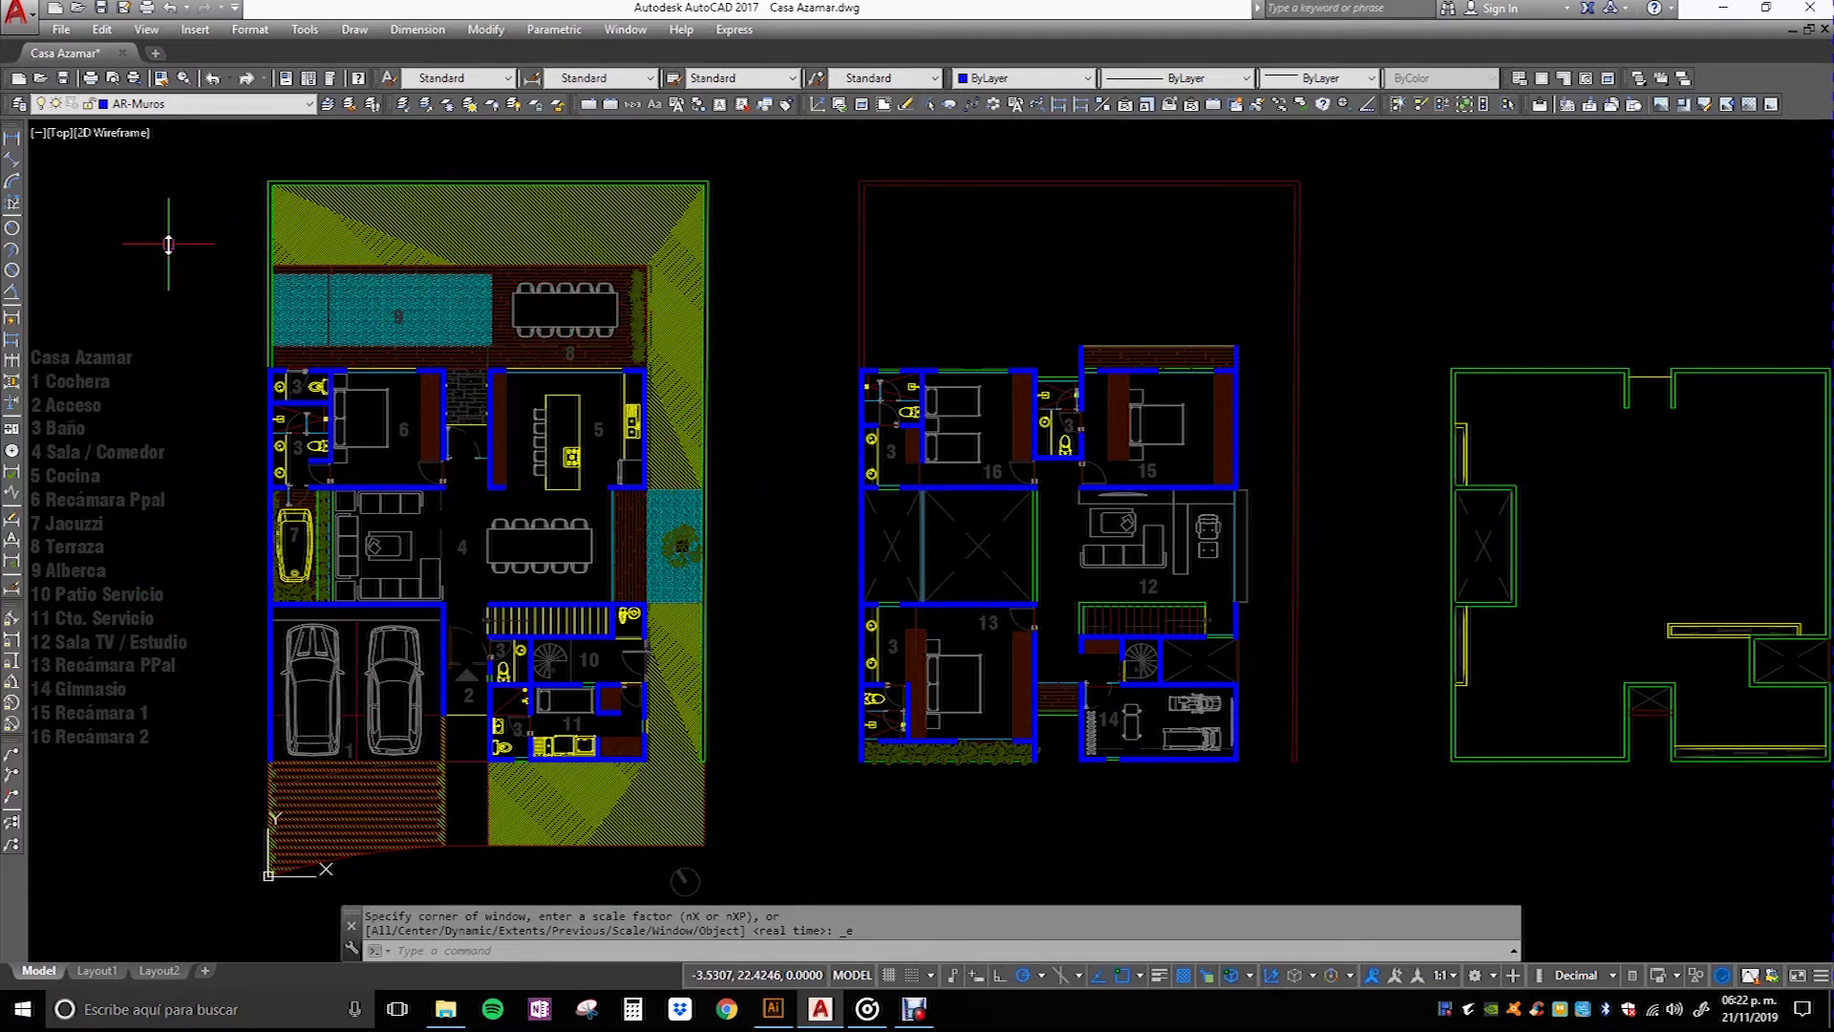
Step: Save Casa Azamar.dwg over itself in AutoCAD 2013 Drawing format
key(ctrl+shift+s)
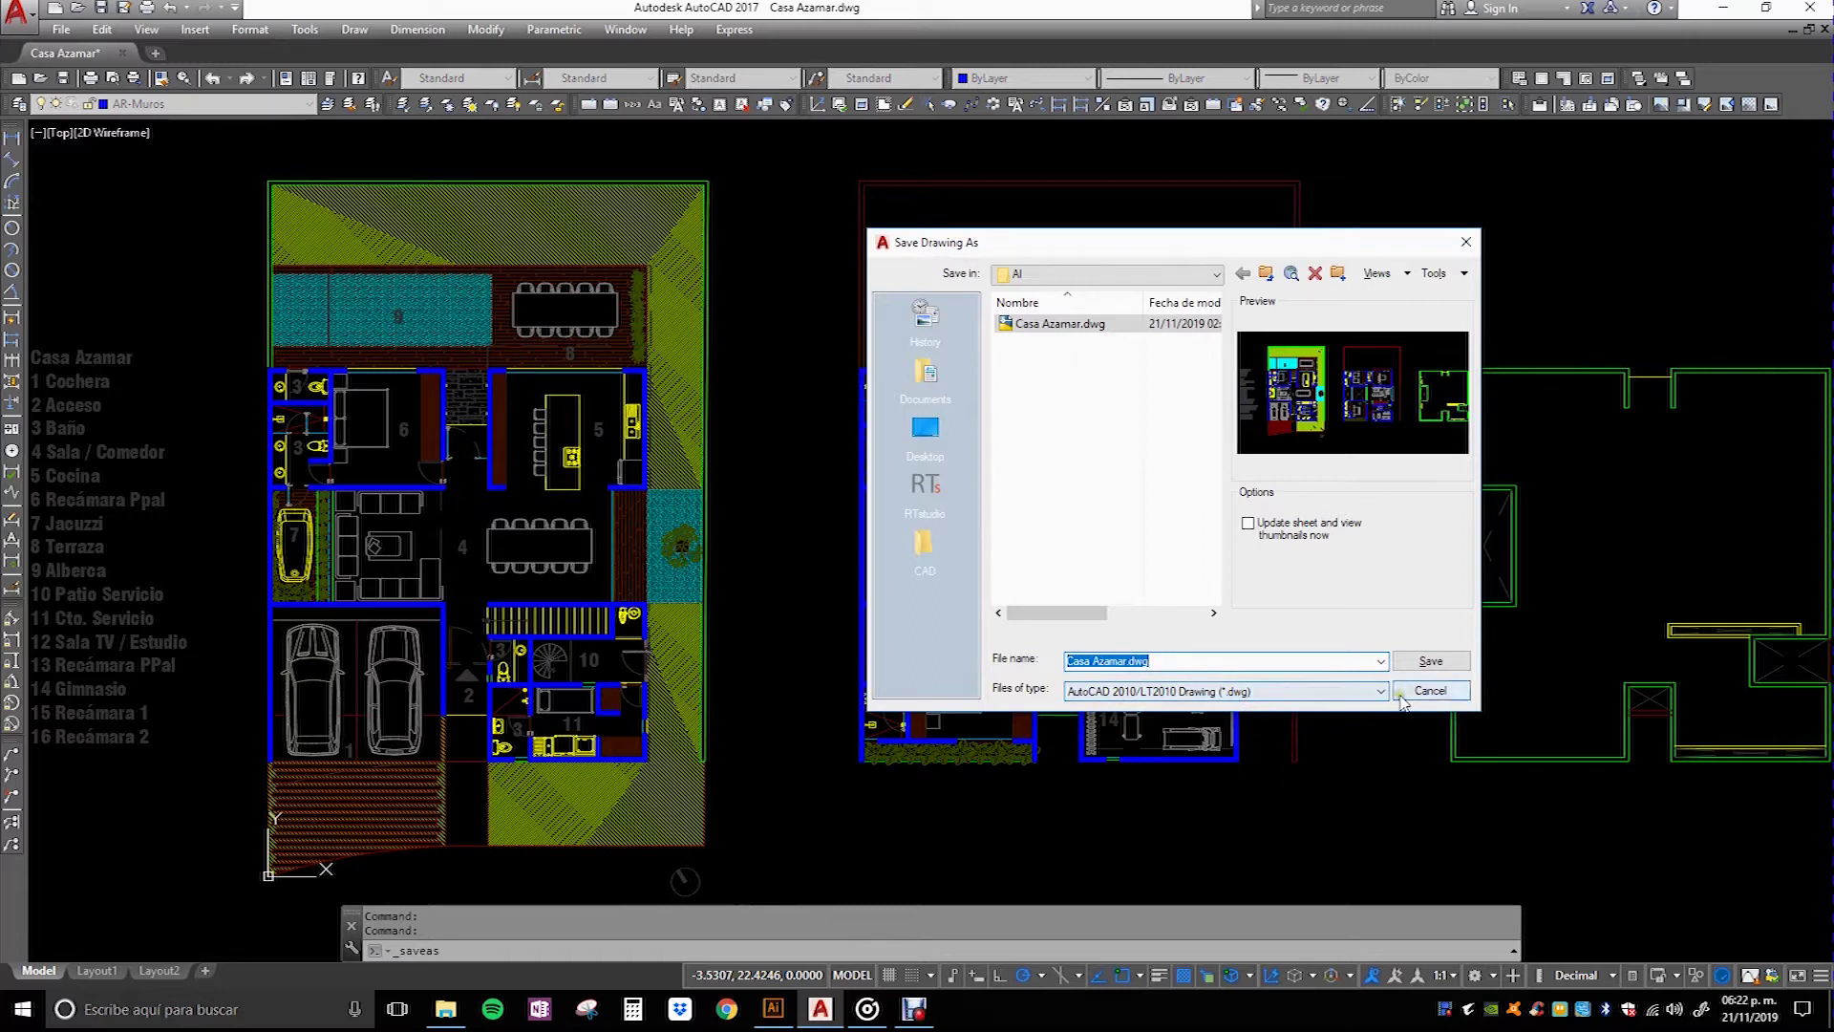
click(1361, 692)
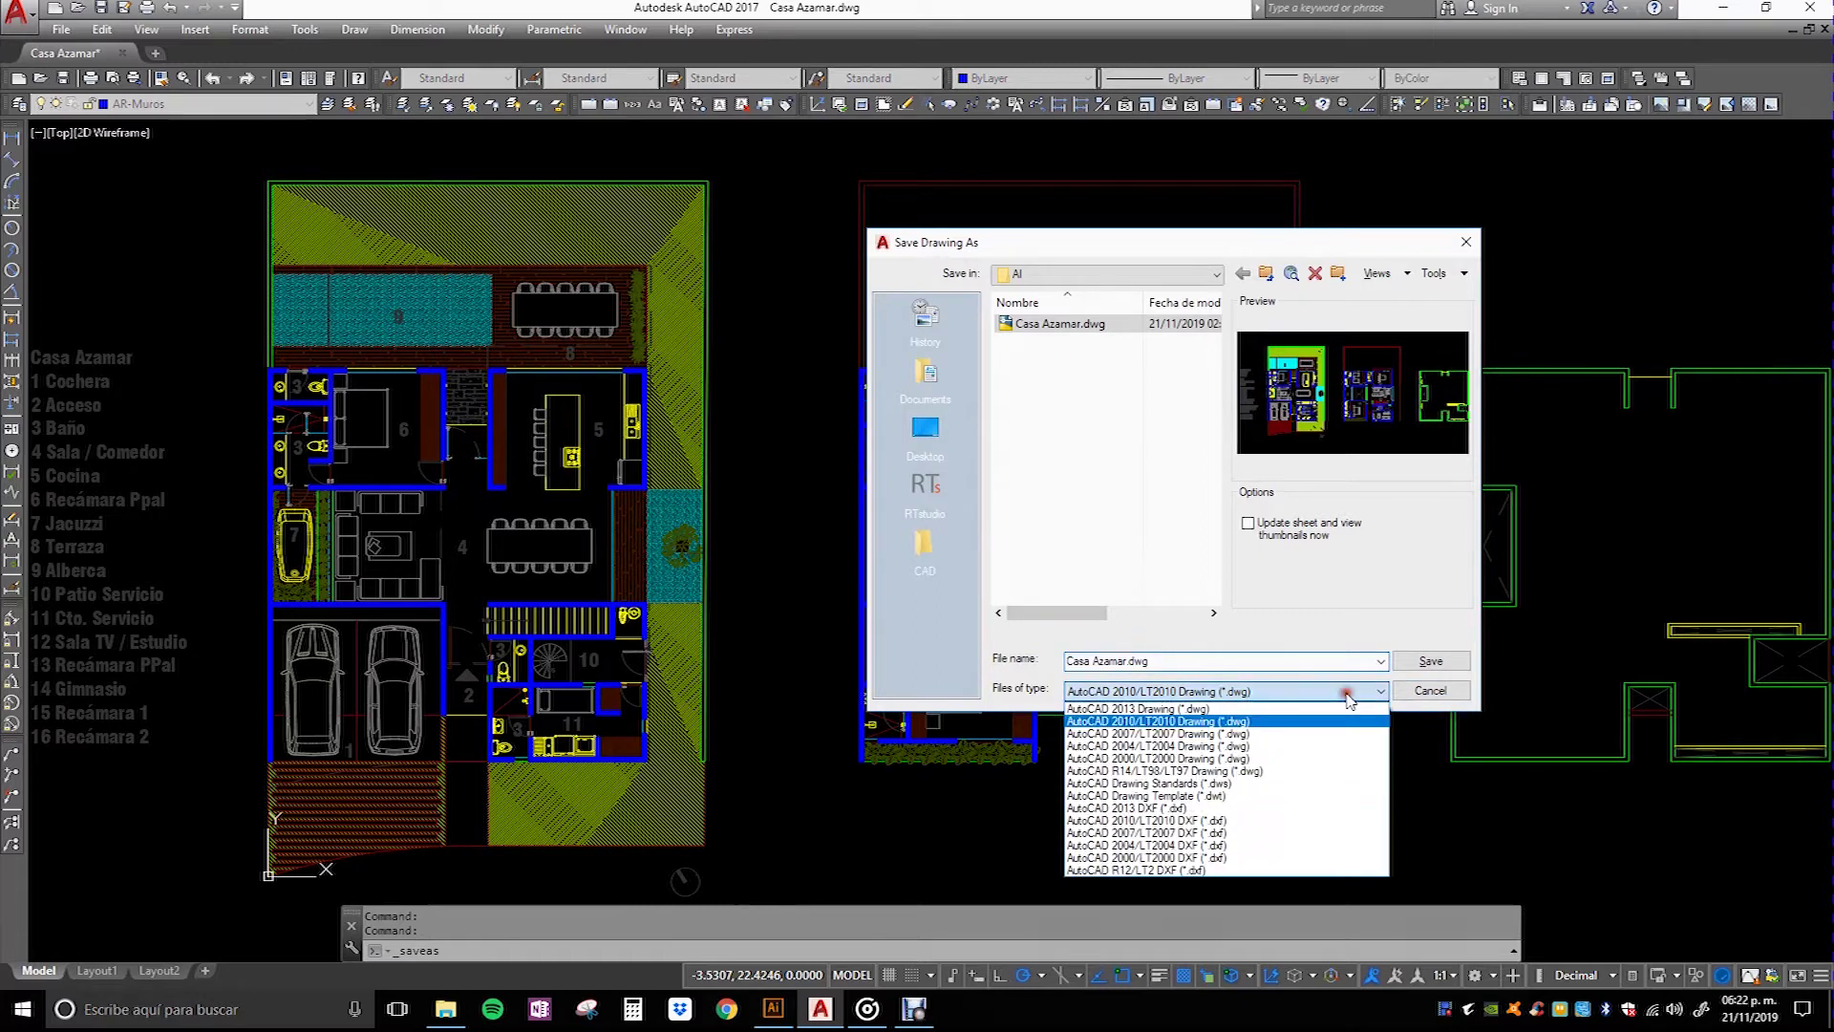
click(1256, 709)
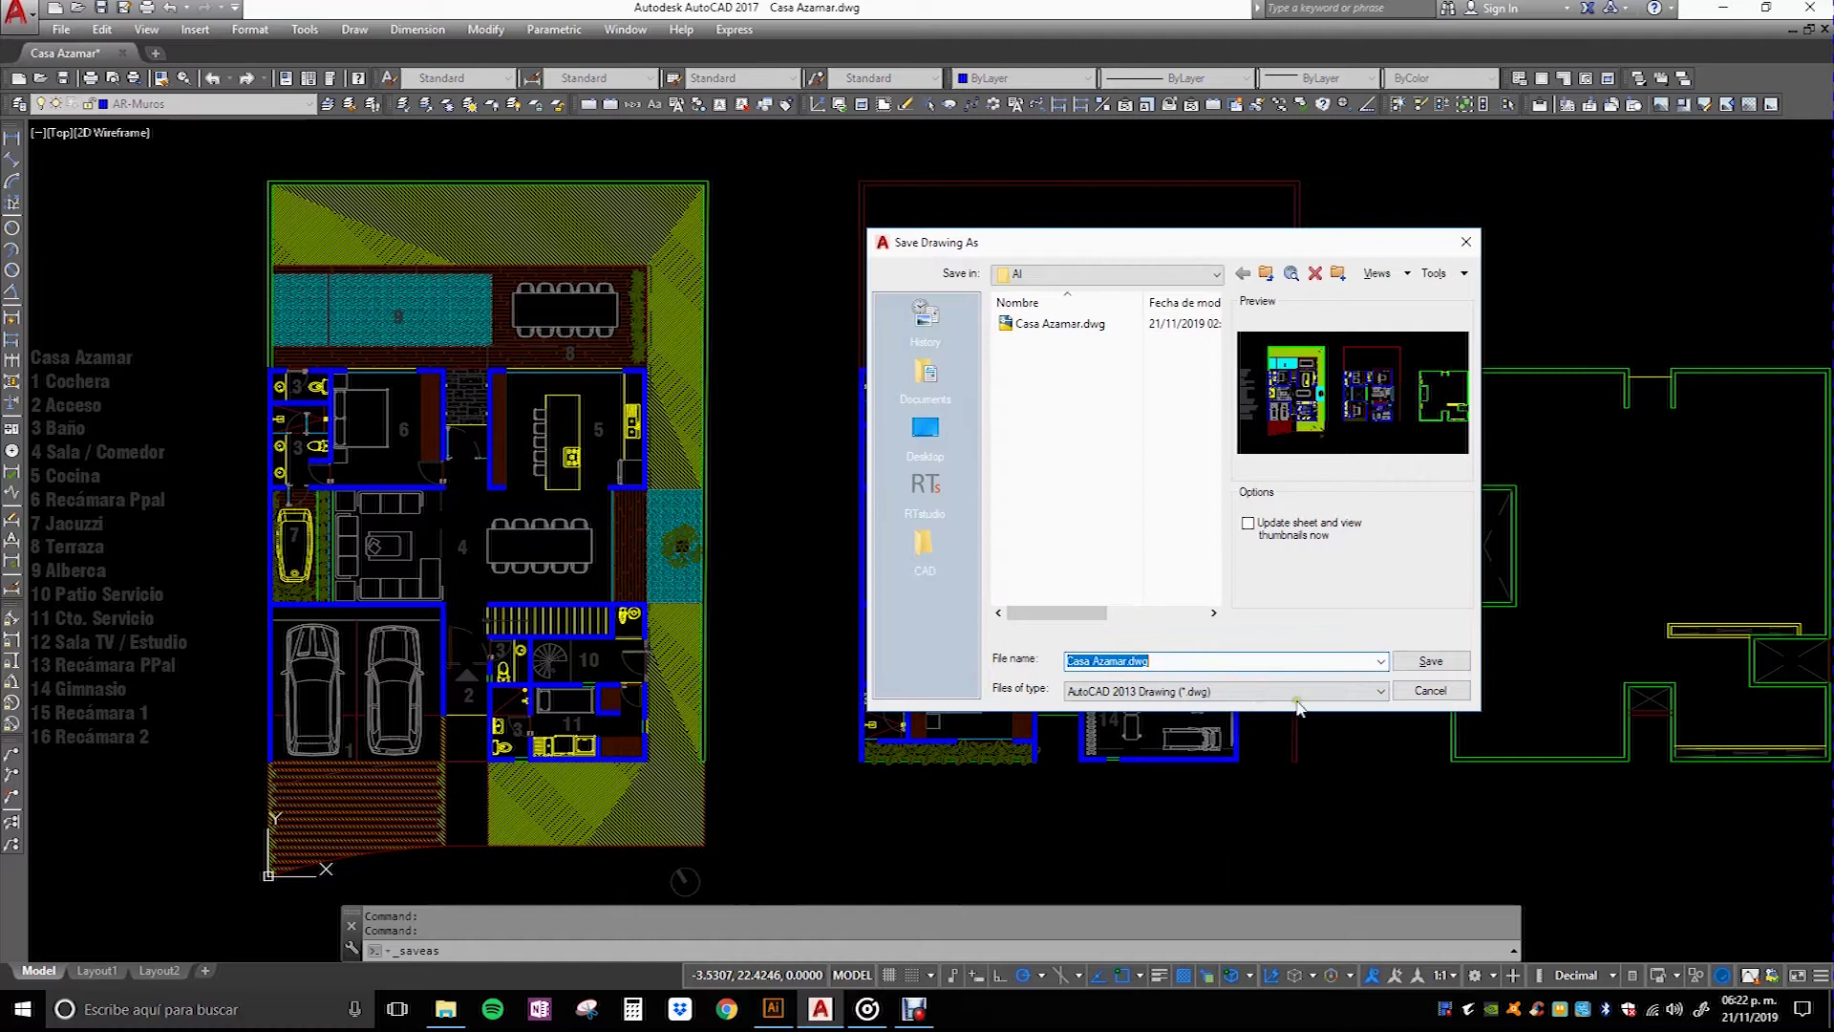
click(1430, 660)
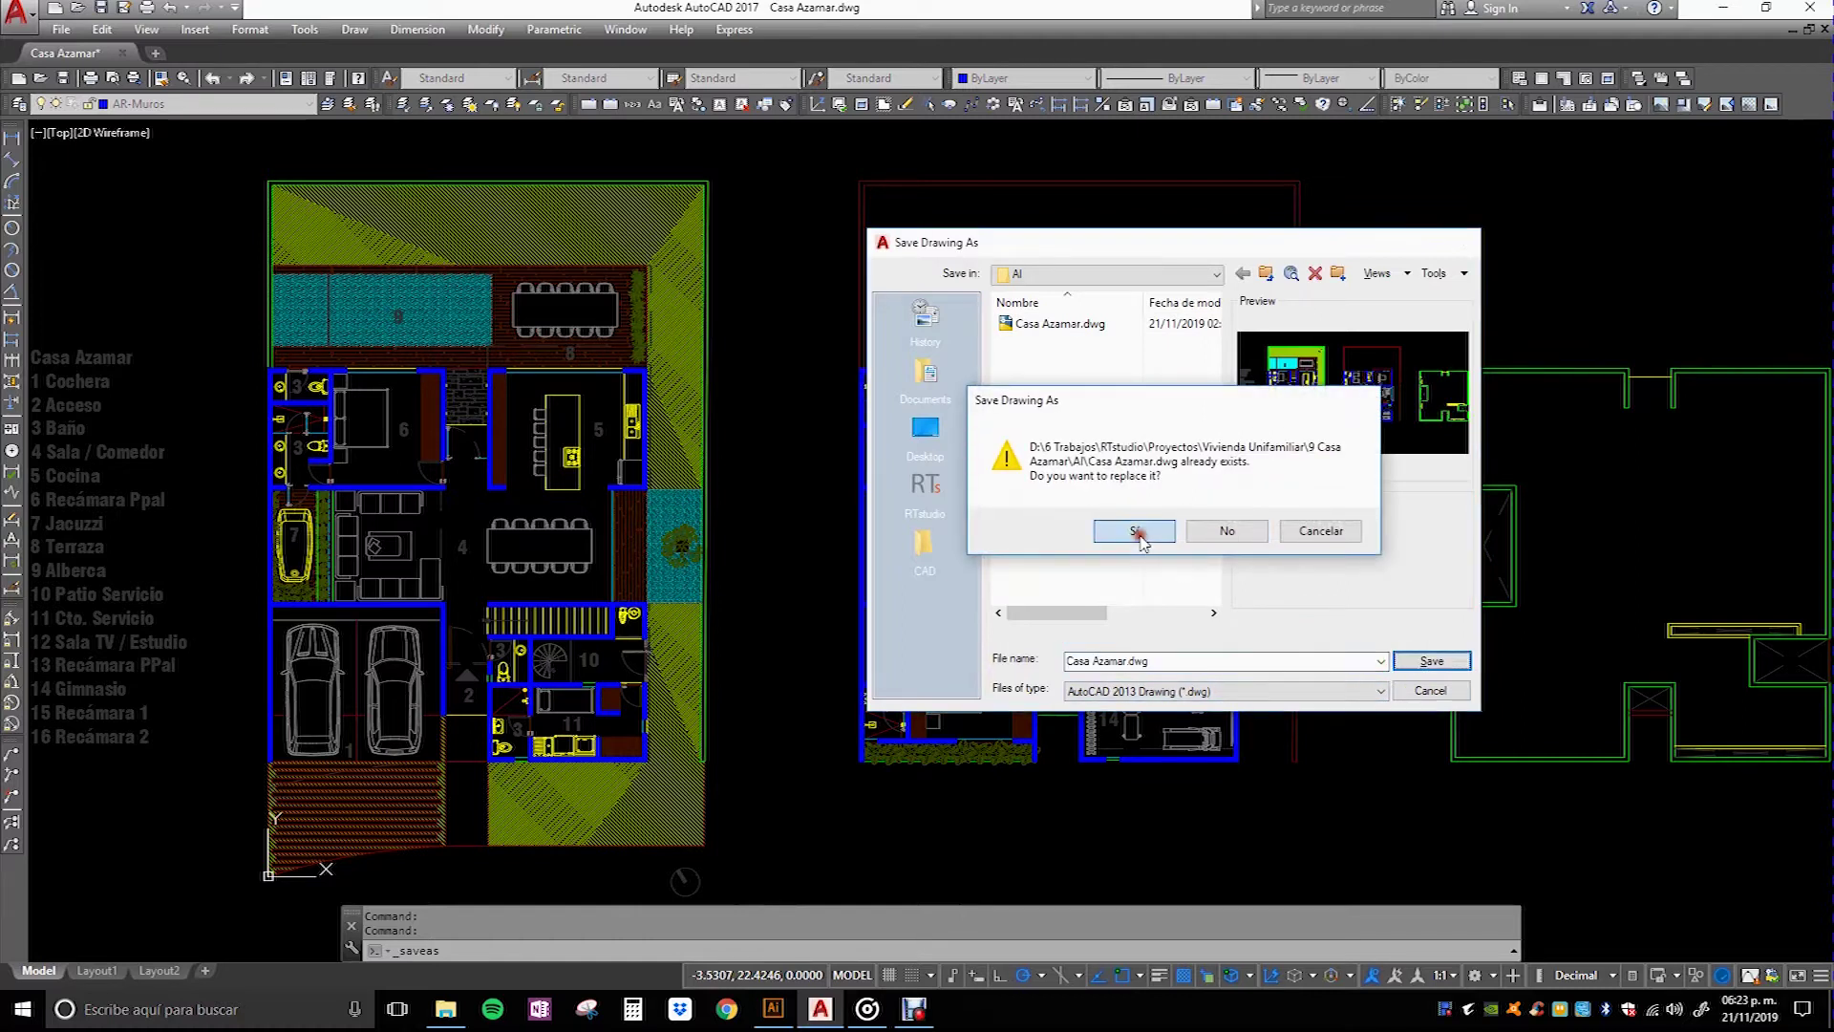
click(1137, 535)
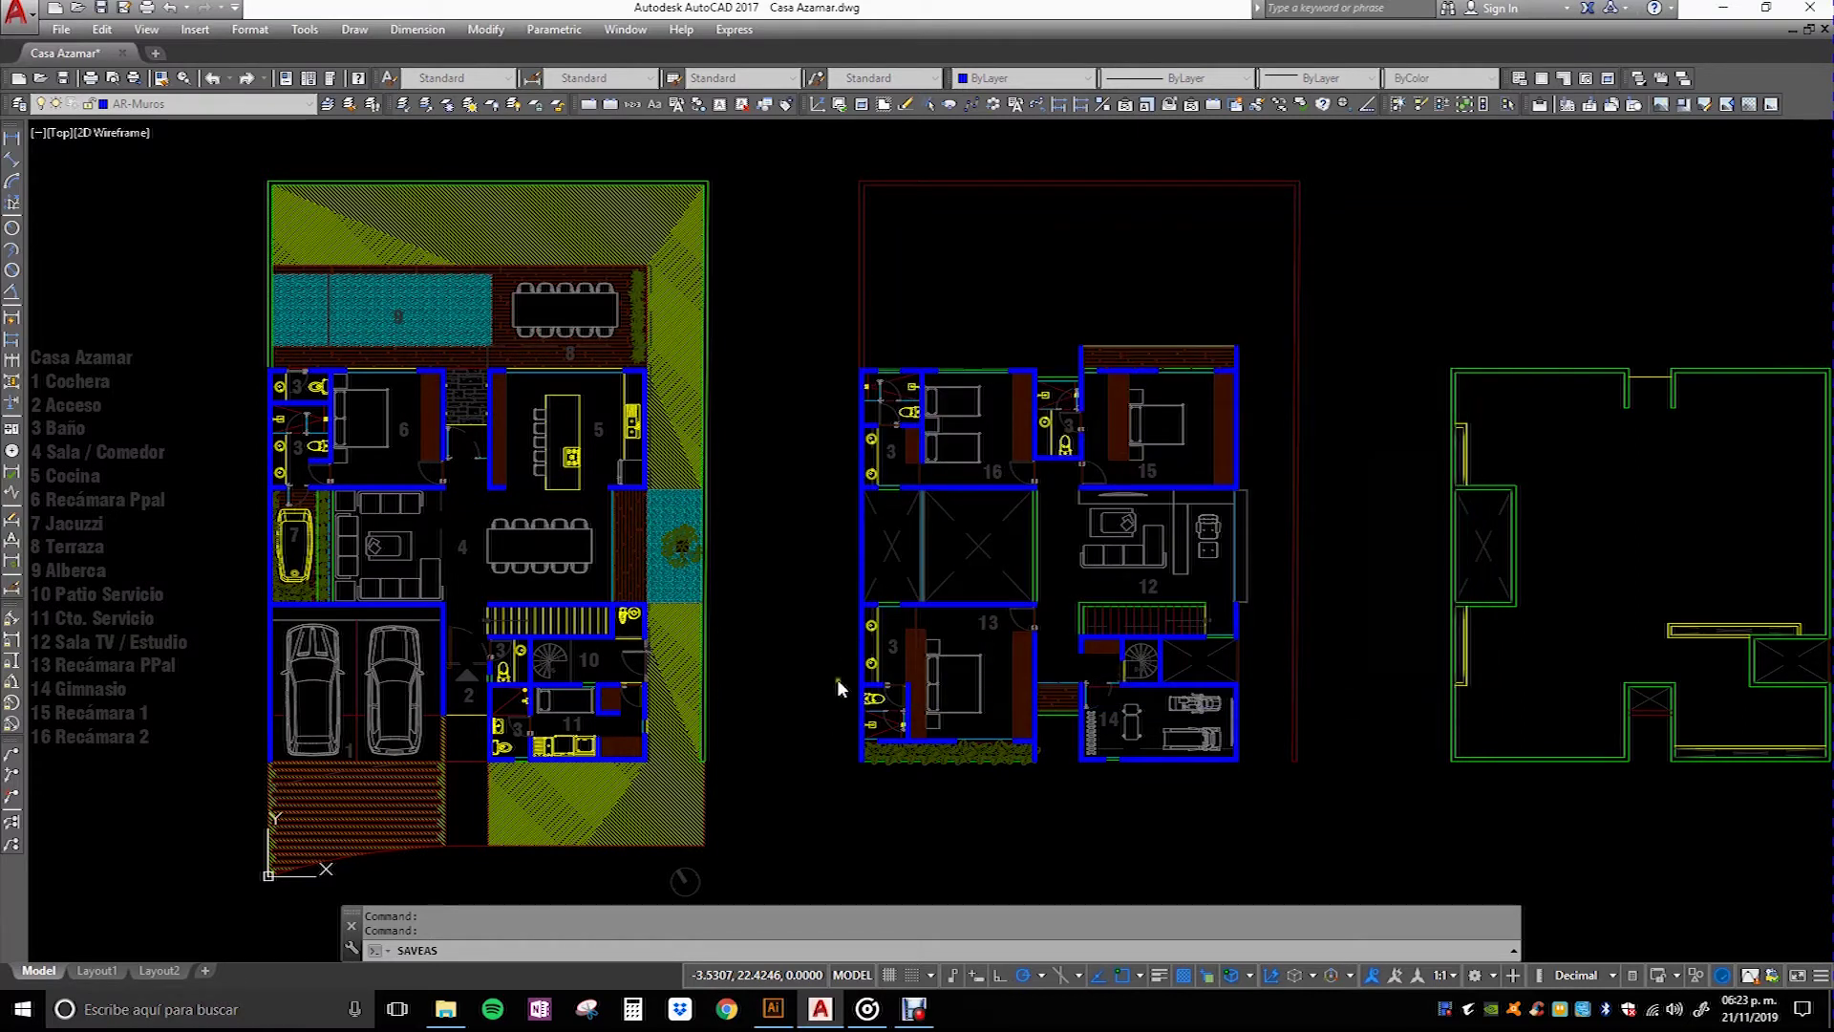
Step: Copy the rightmost plan's 67 objects and return to Illustrator
scroll(674, 435, down, 2)
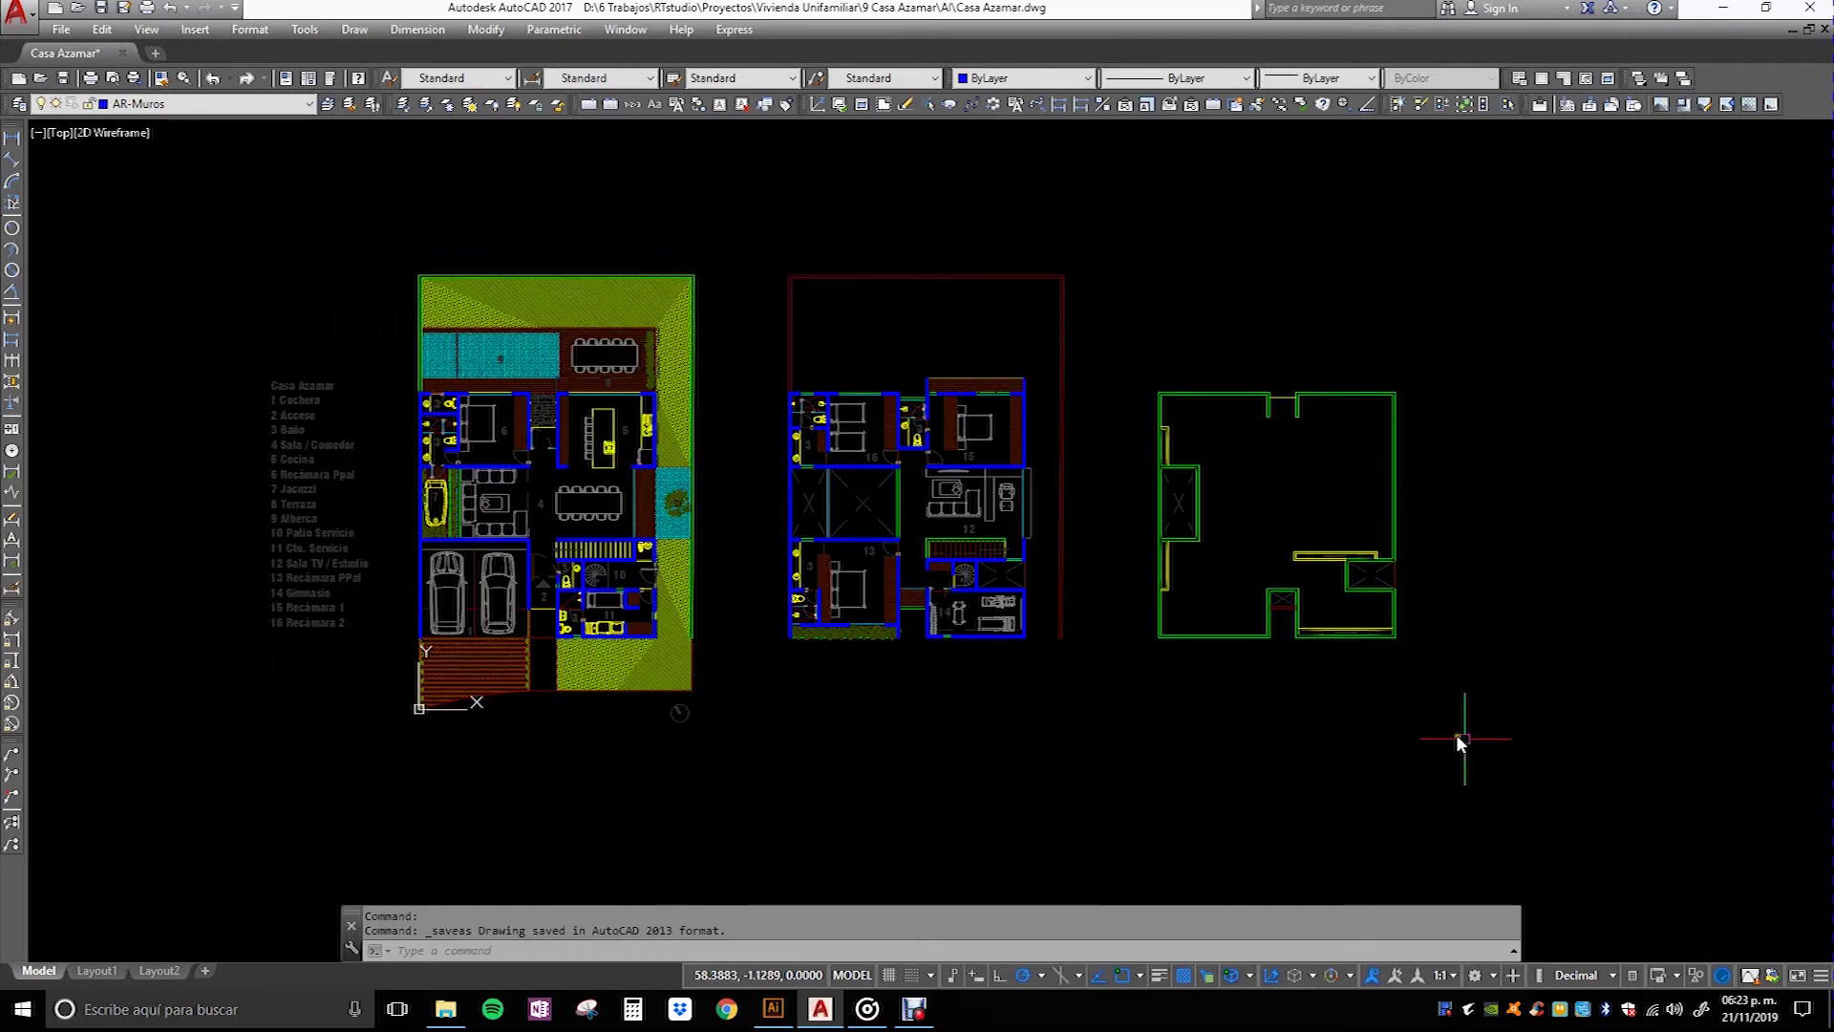
click(1516, 769)
click(1089, 239)
key(ctrl+c)
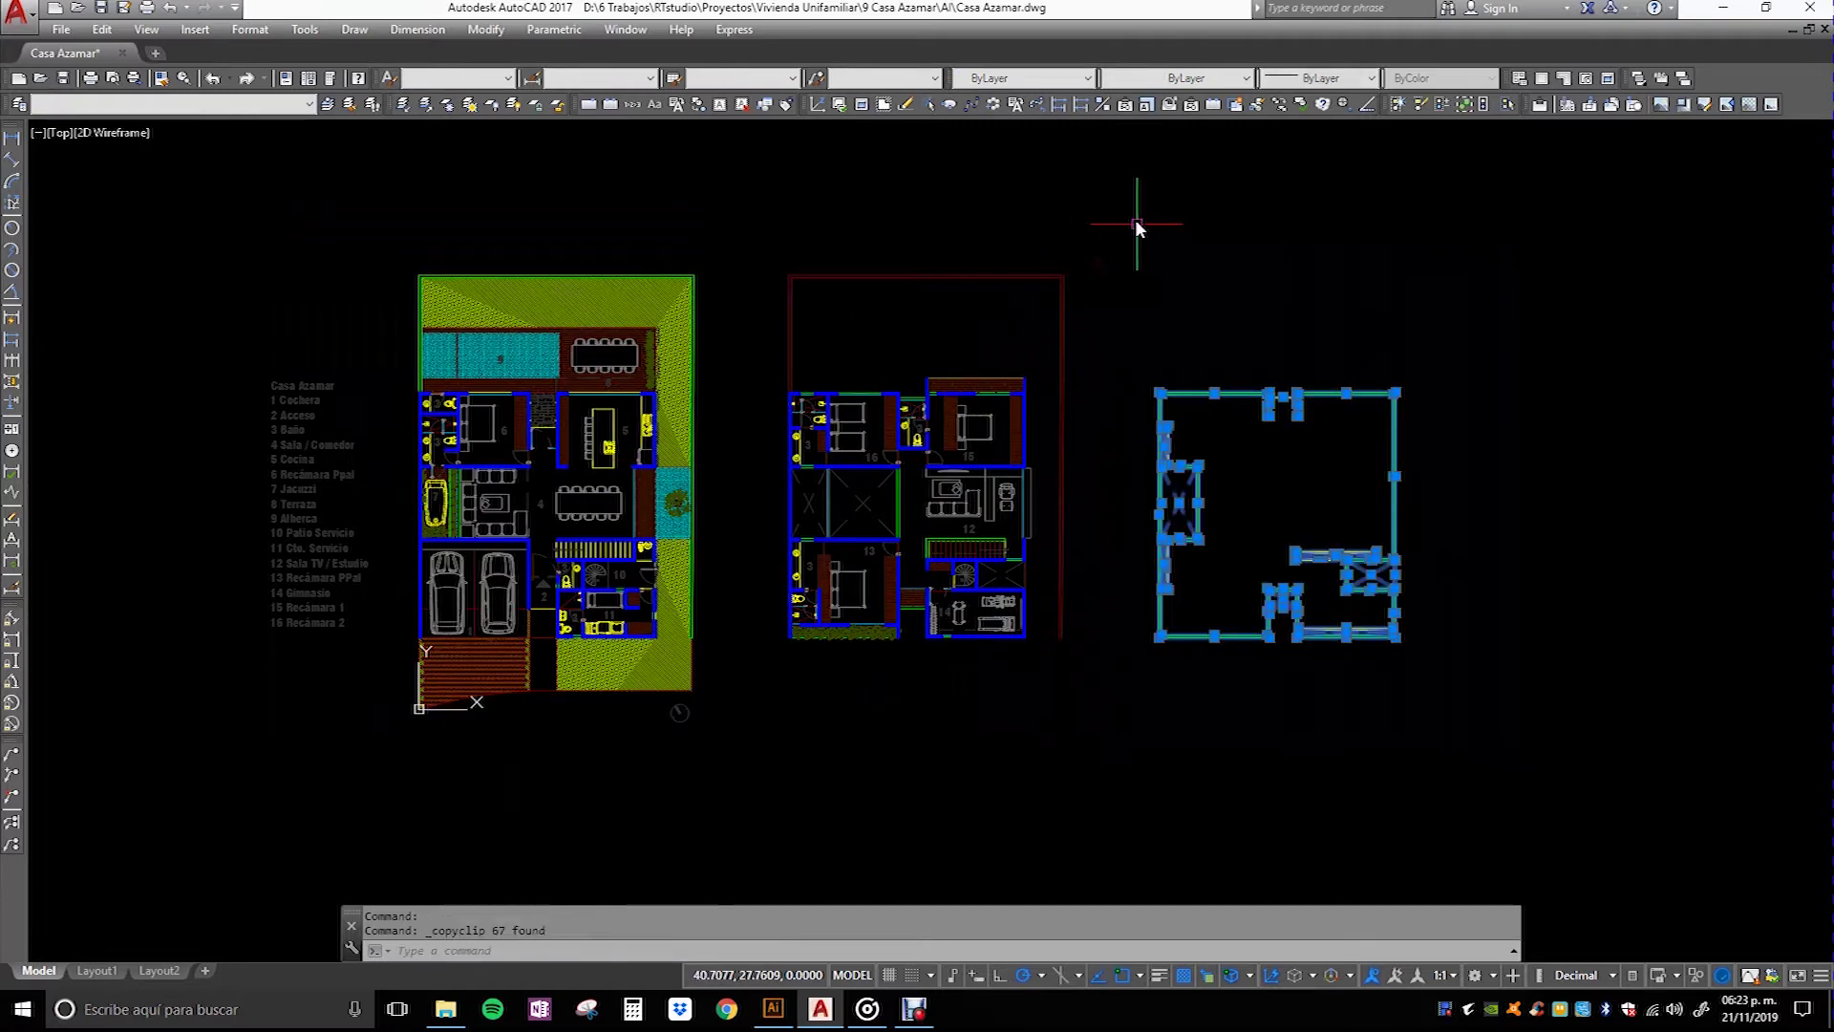
key(alt+Tab)
click(88, 12)
click(88, 12)
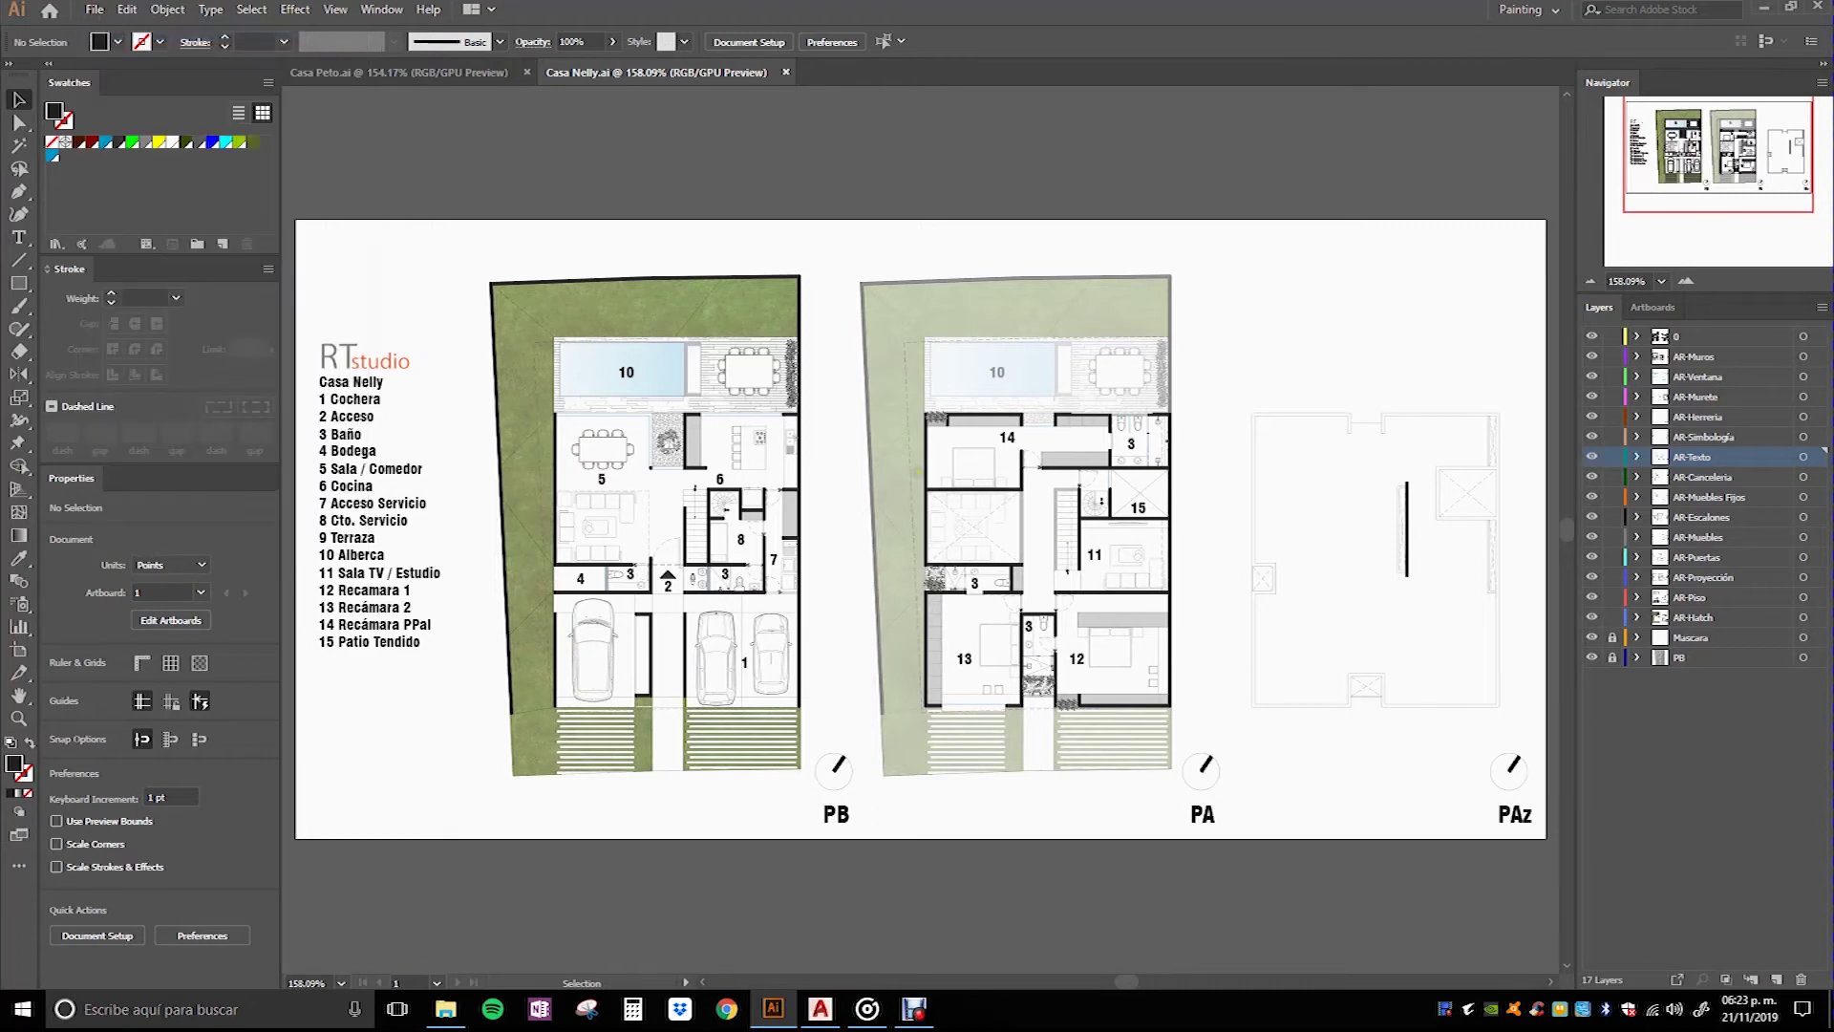
Step: Create a blank document and paste the copied AutoCAD plan into it
key(ctrl+n)
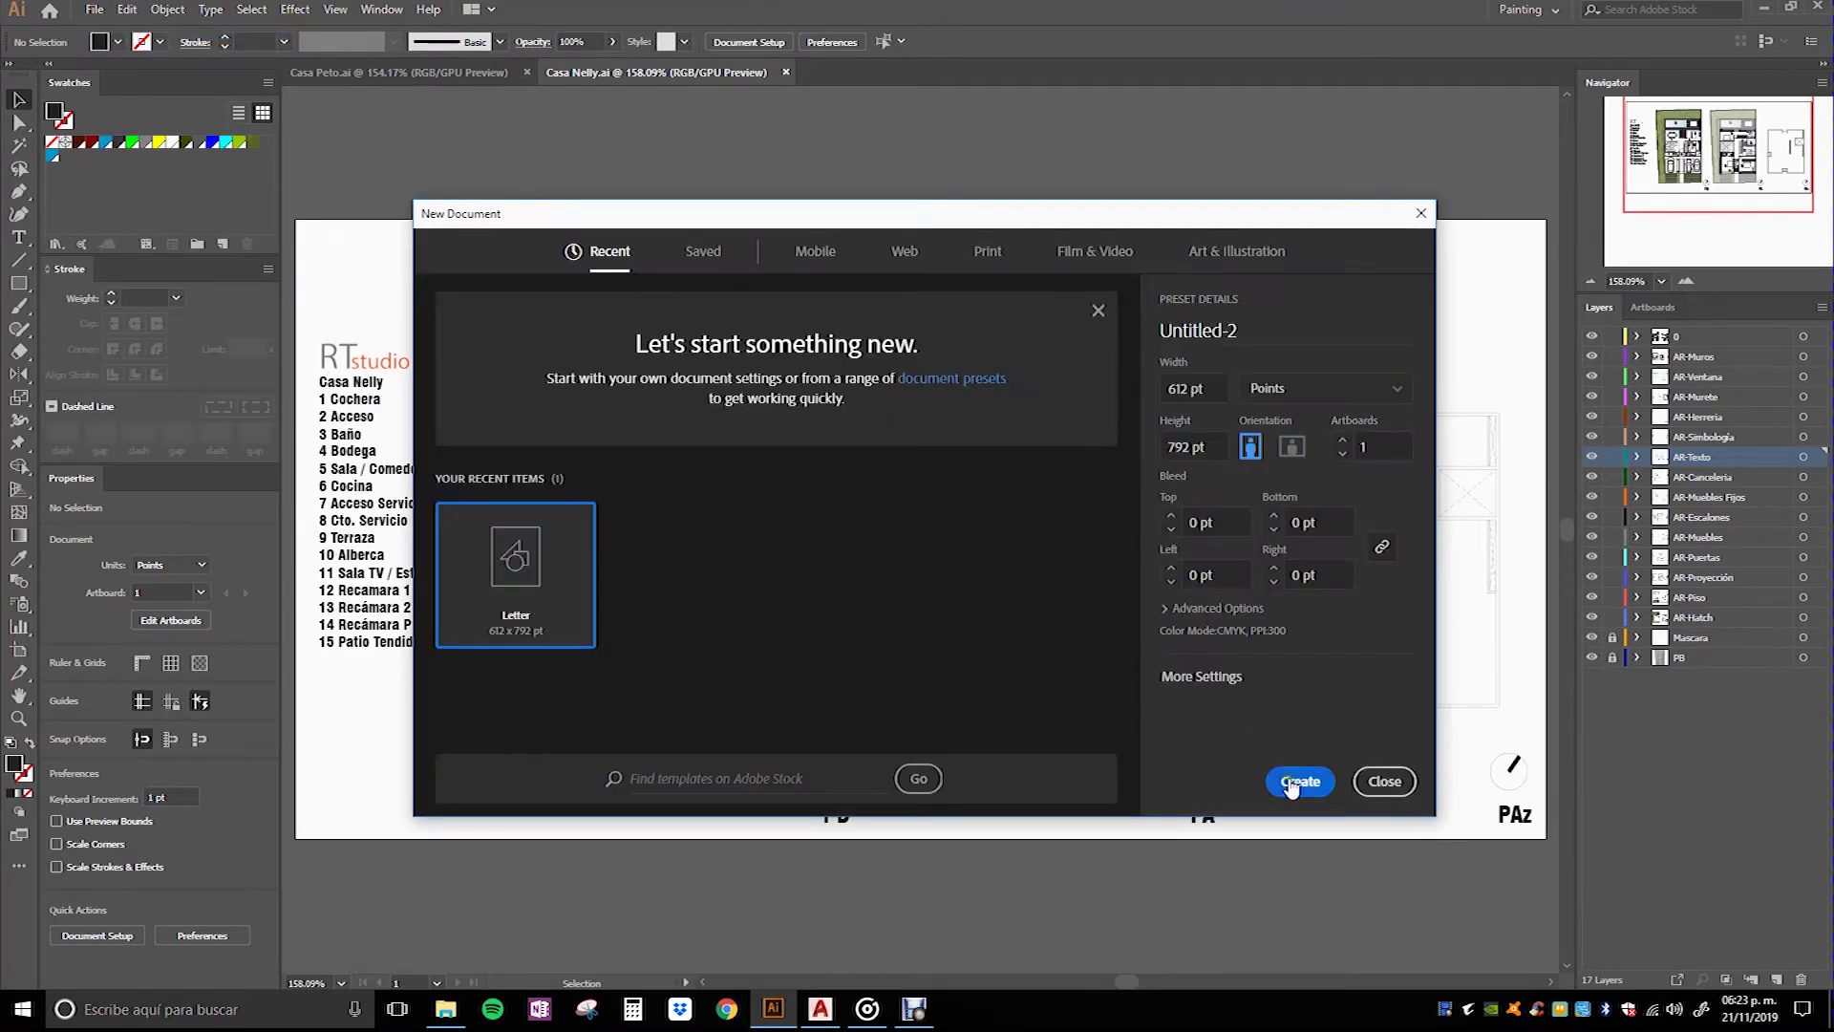
click(1299, 782)
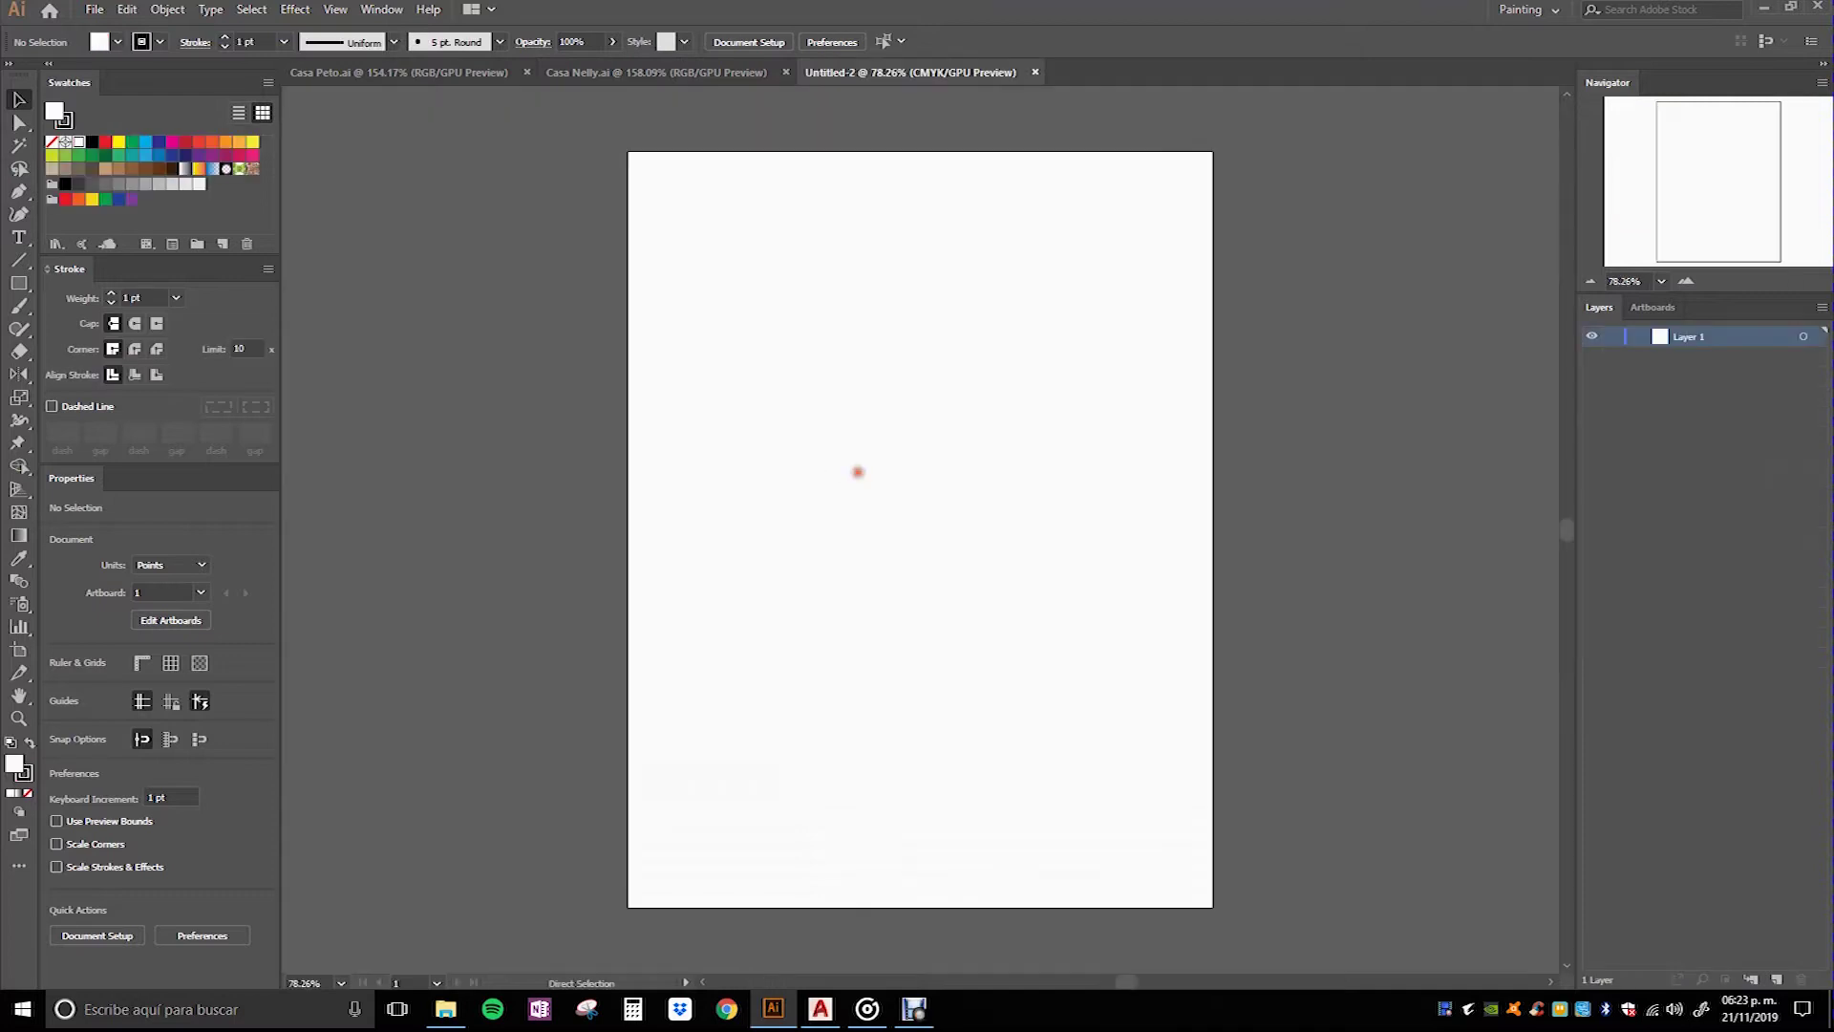
key(ctrl+v)
click(908, 374)
scroll(999, 440, up, 4)
scroll(1070, 440, up, 5)
scroll(1210, 434, up, 3)
Step: Inspect the pasted plan's paths by expanding Layer 1 and its group
key(ctrl+a)
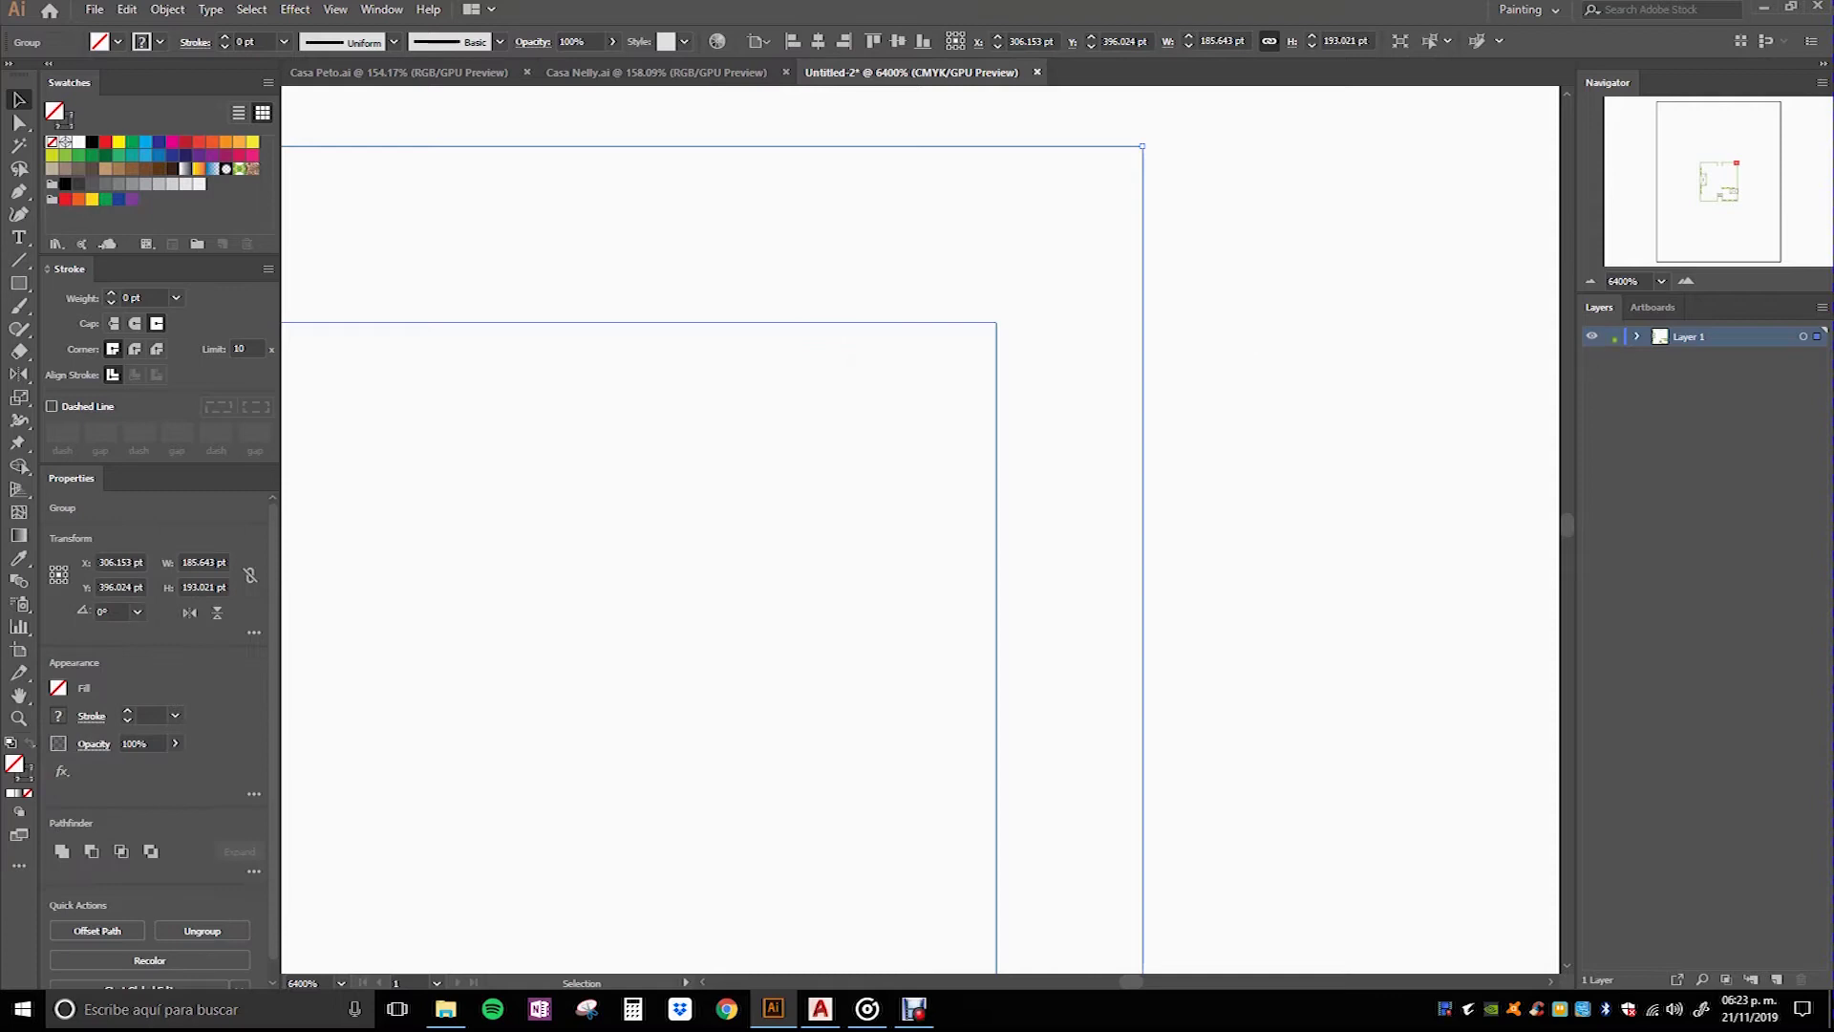
click(1639, 337)
click(1661, 356)
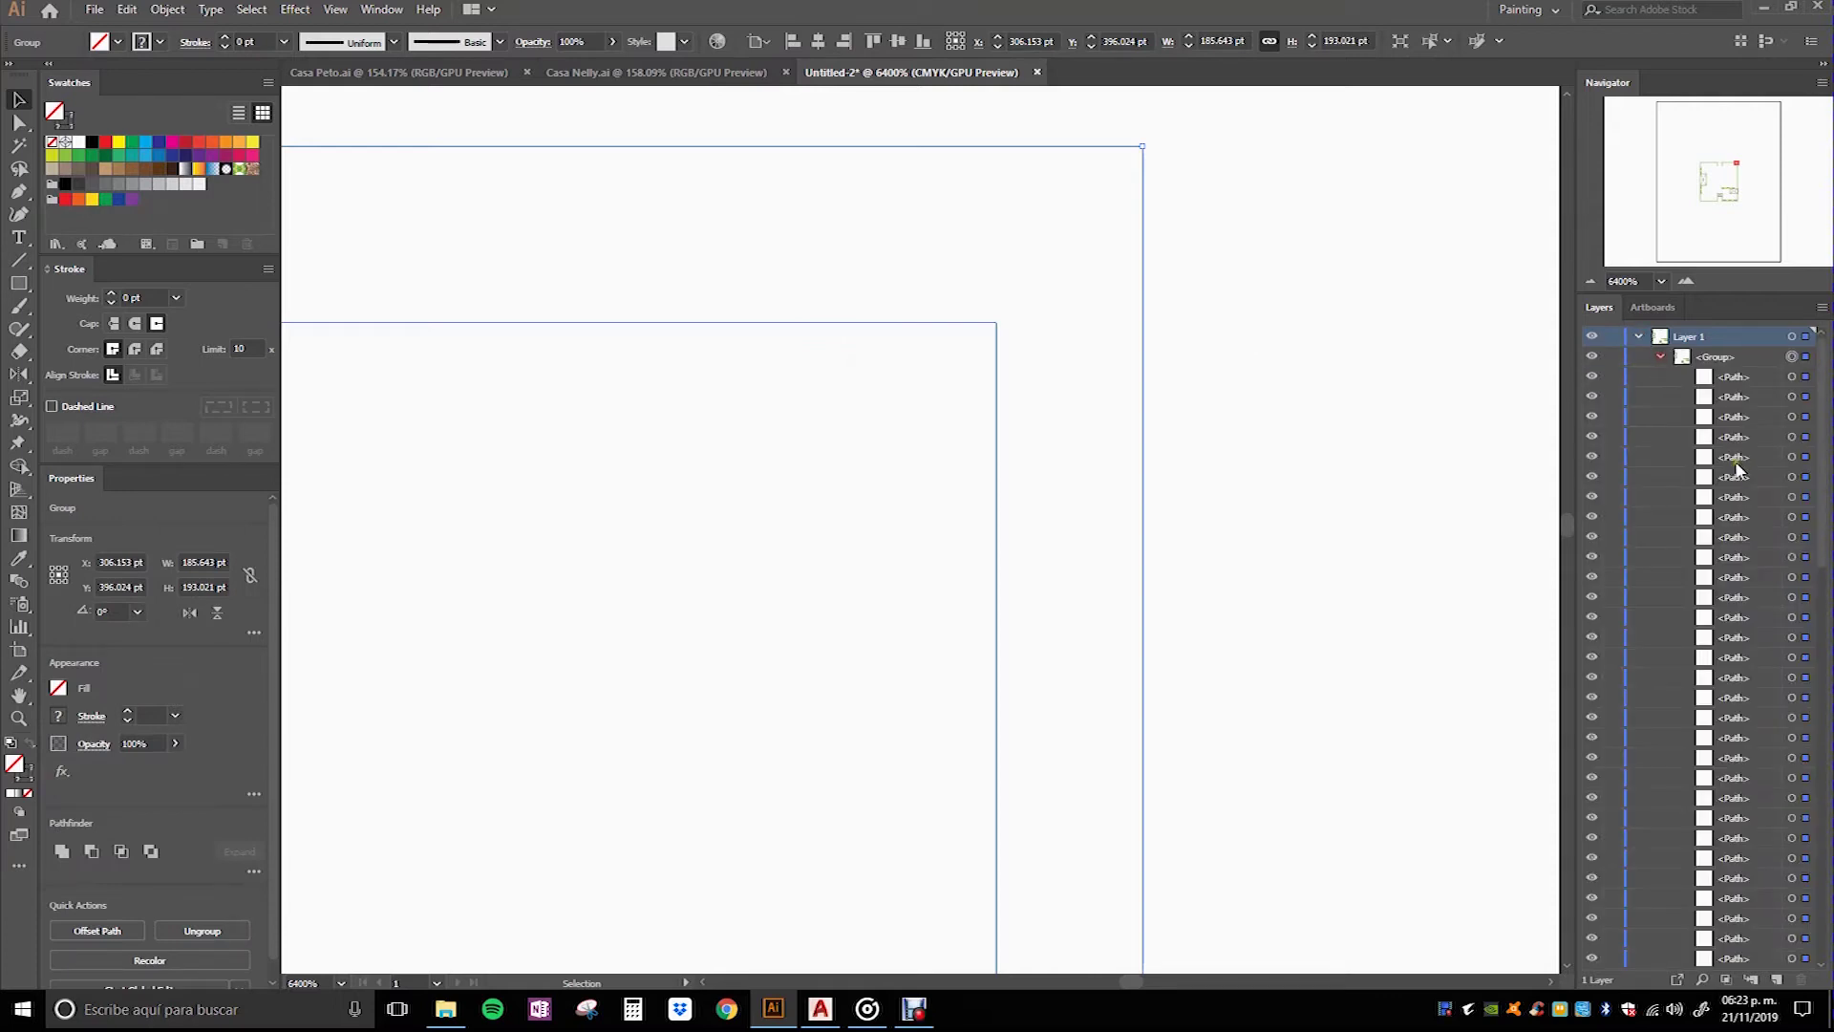
scroll(1170, 427, down, 3)
scroll(1156, 286, down, 7)
click(1178, 384)
scroll(1065, 501, up, 1)
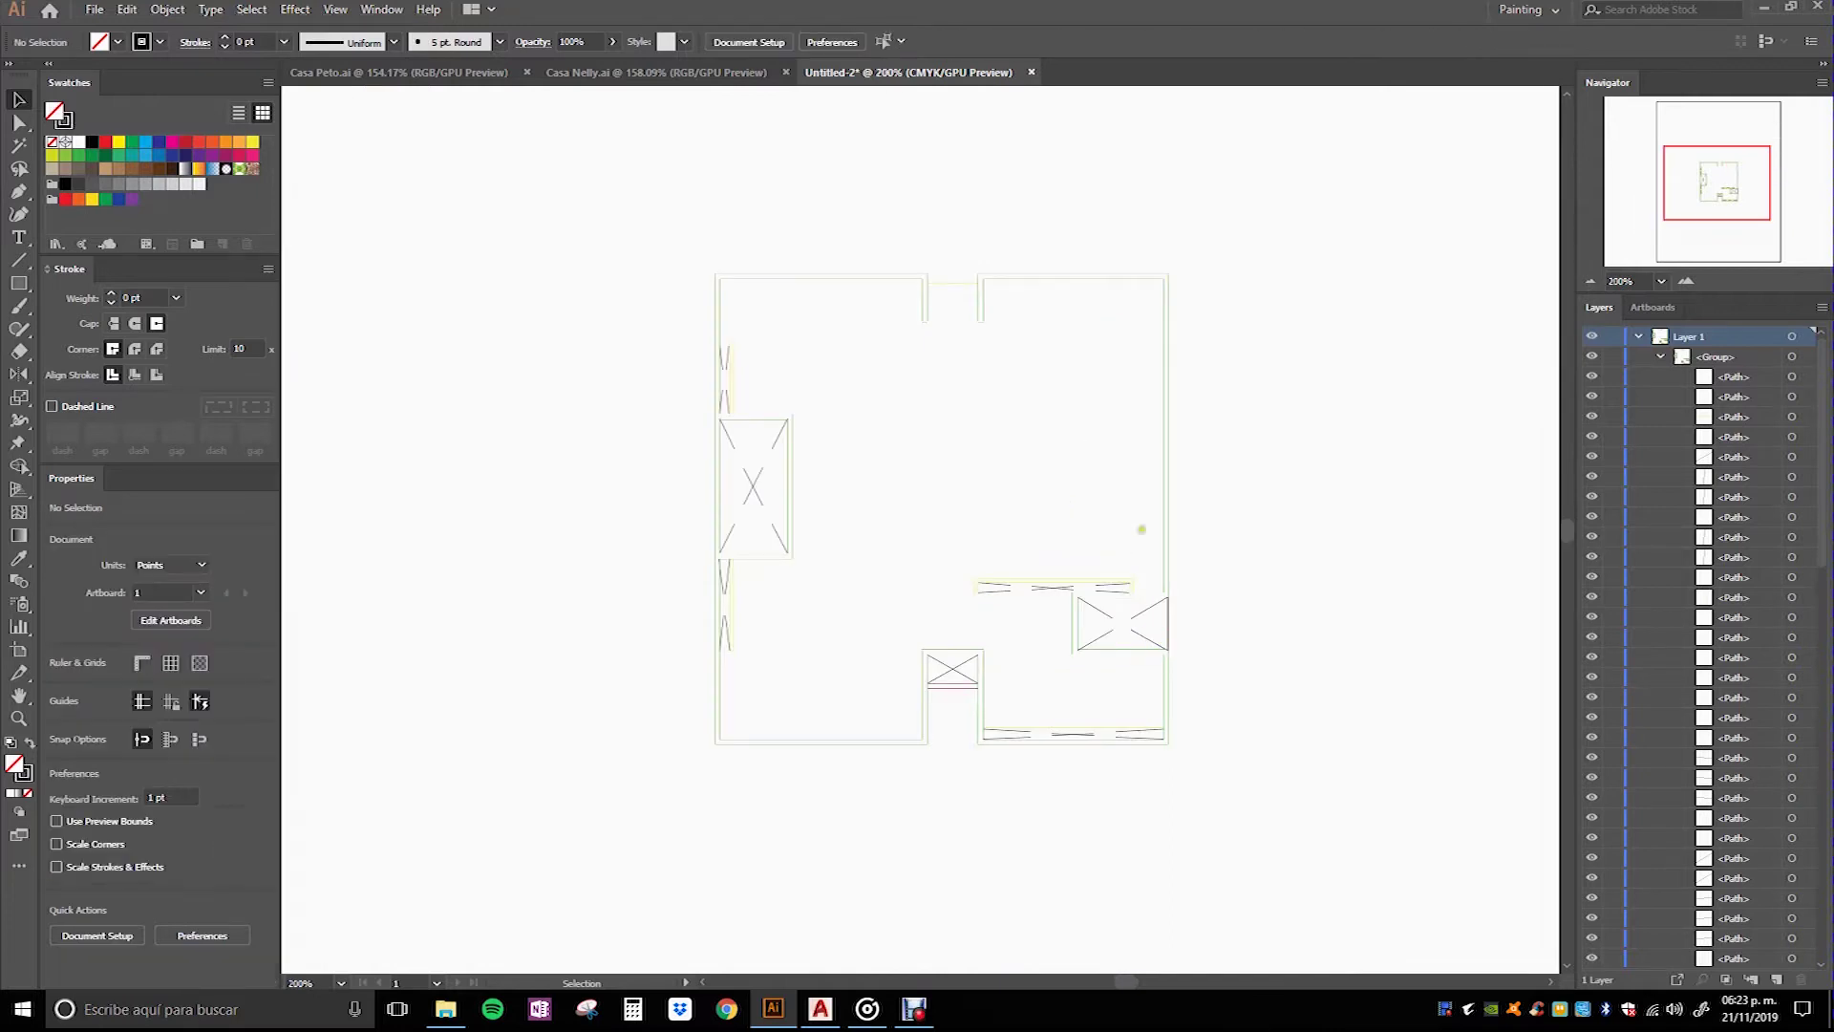
click(1638, 337)
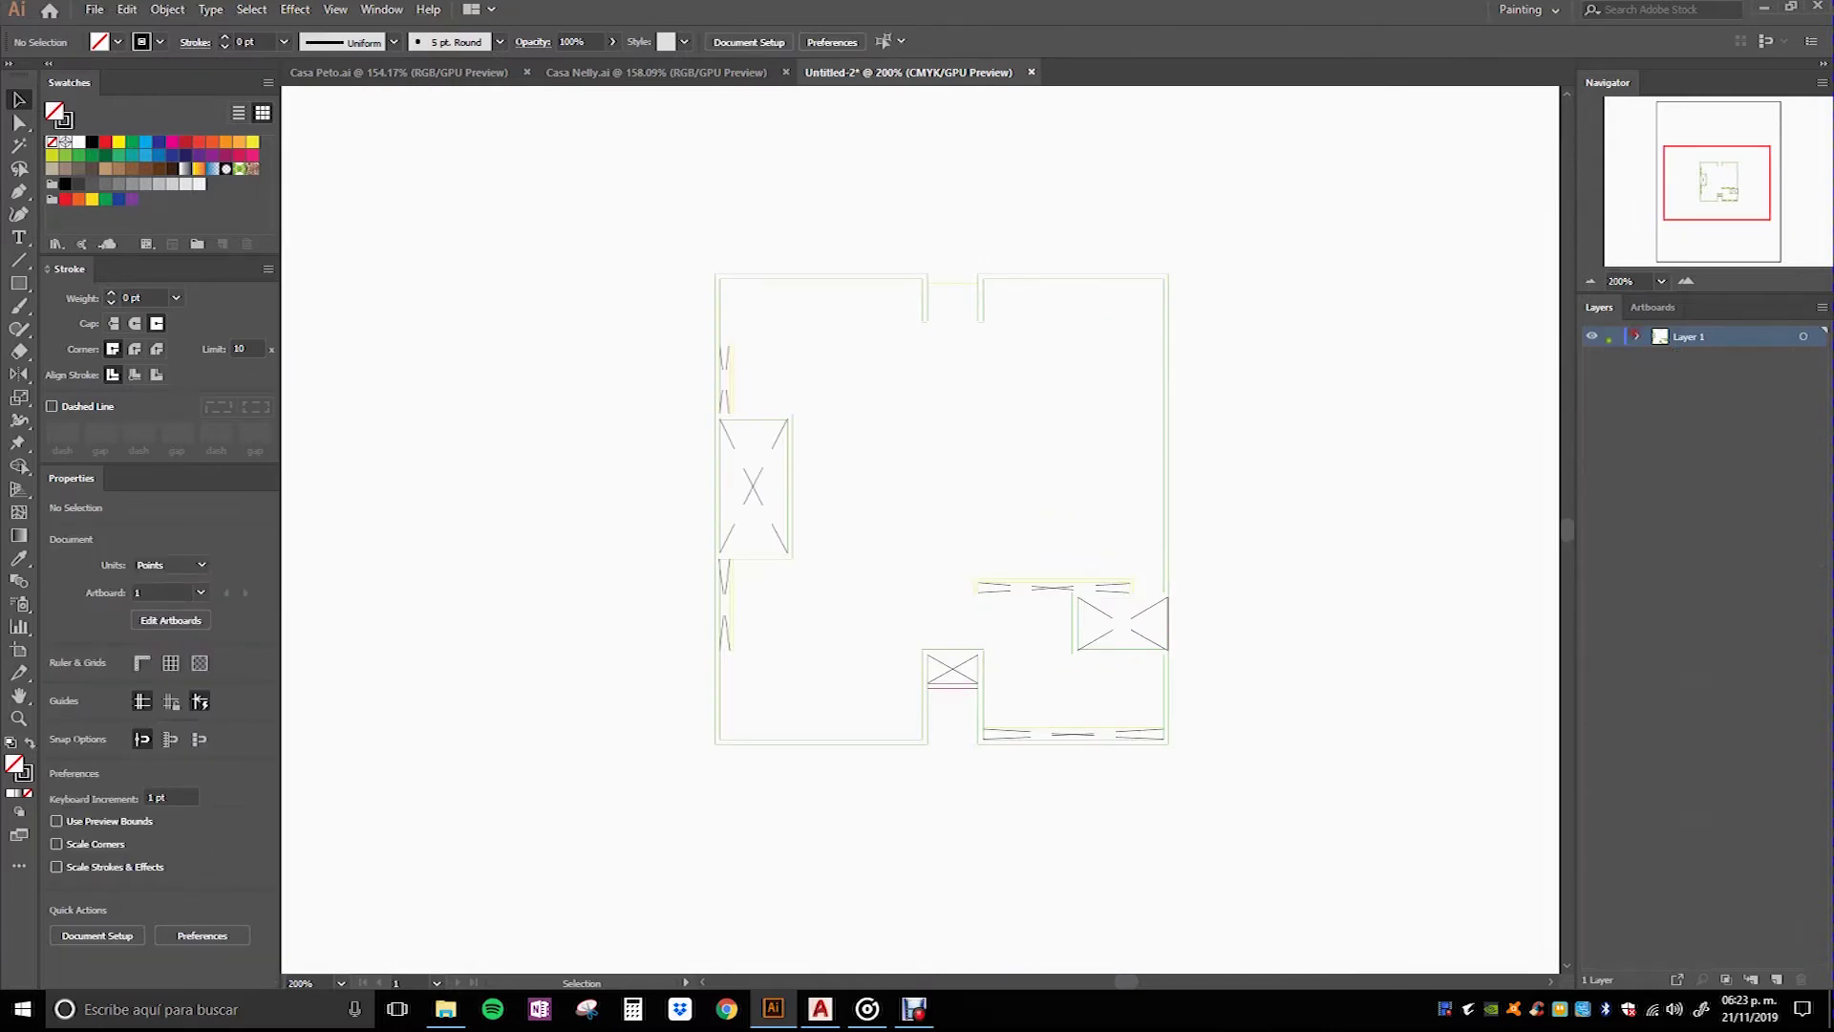
click(656, 71)
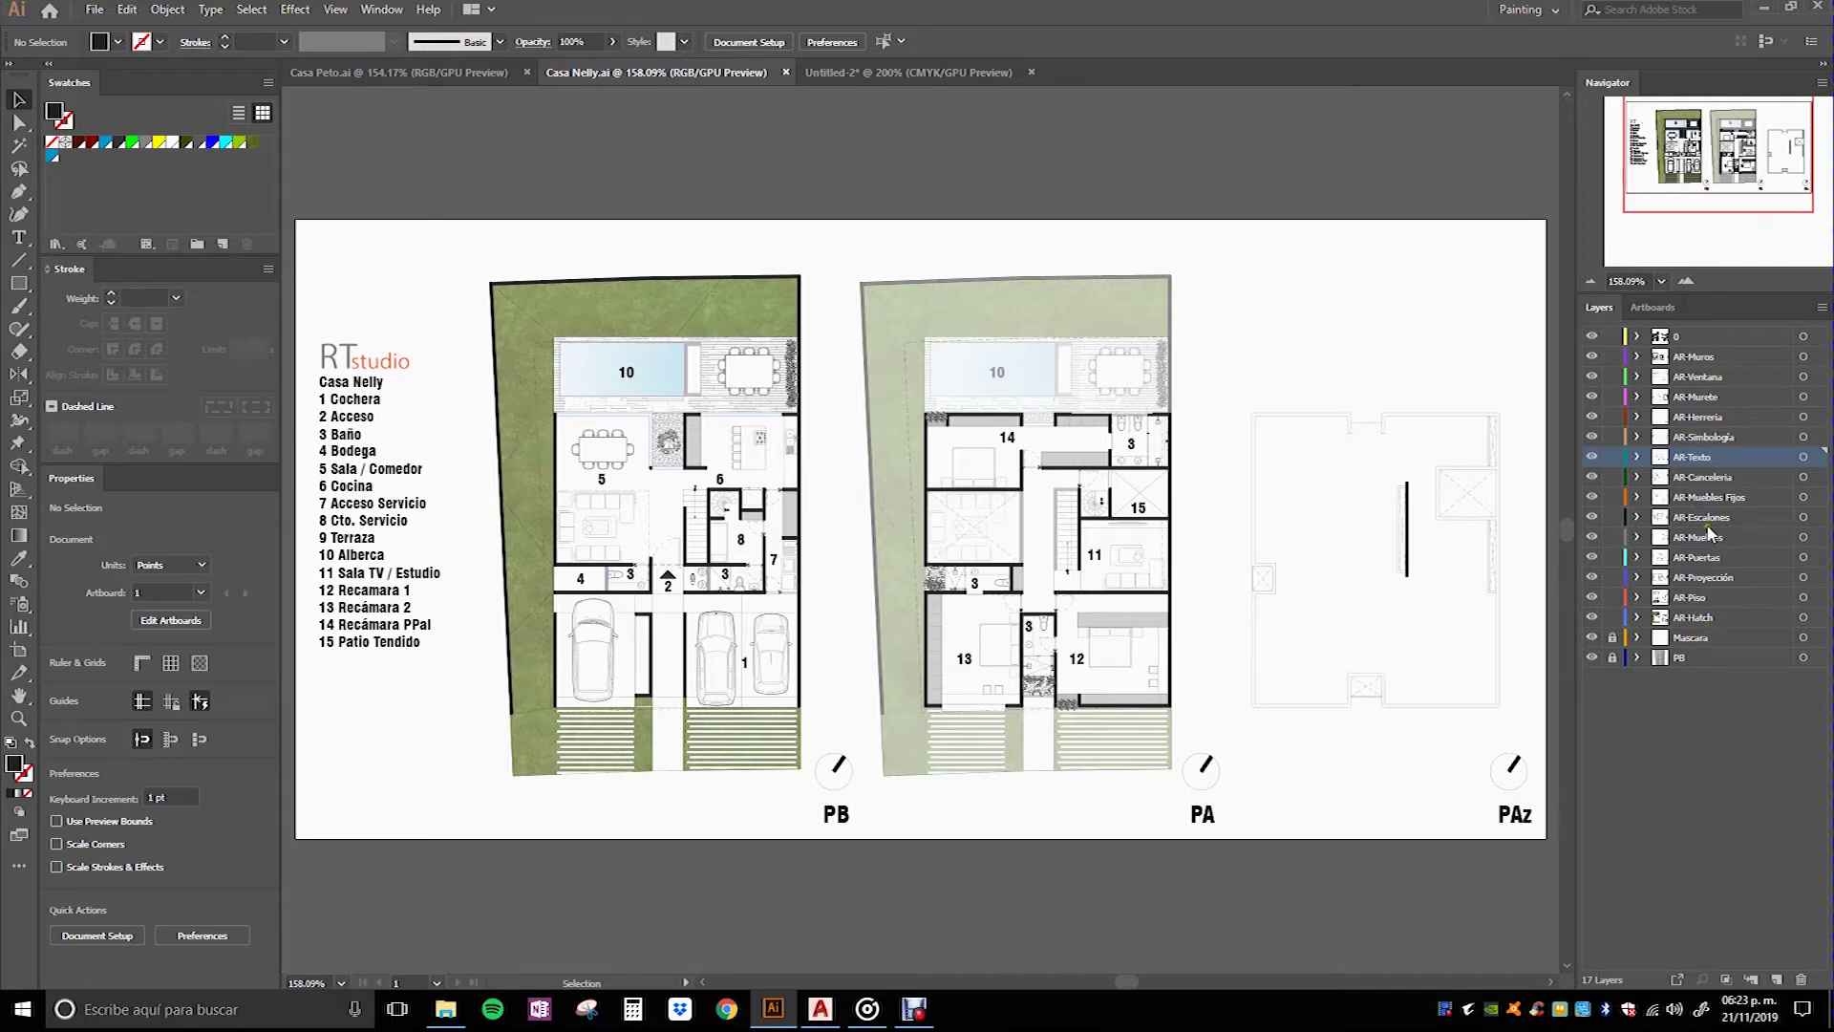
Step: Return to the Untitled-2 document holding the pasted roof plan
click(896, 71)
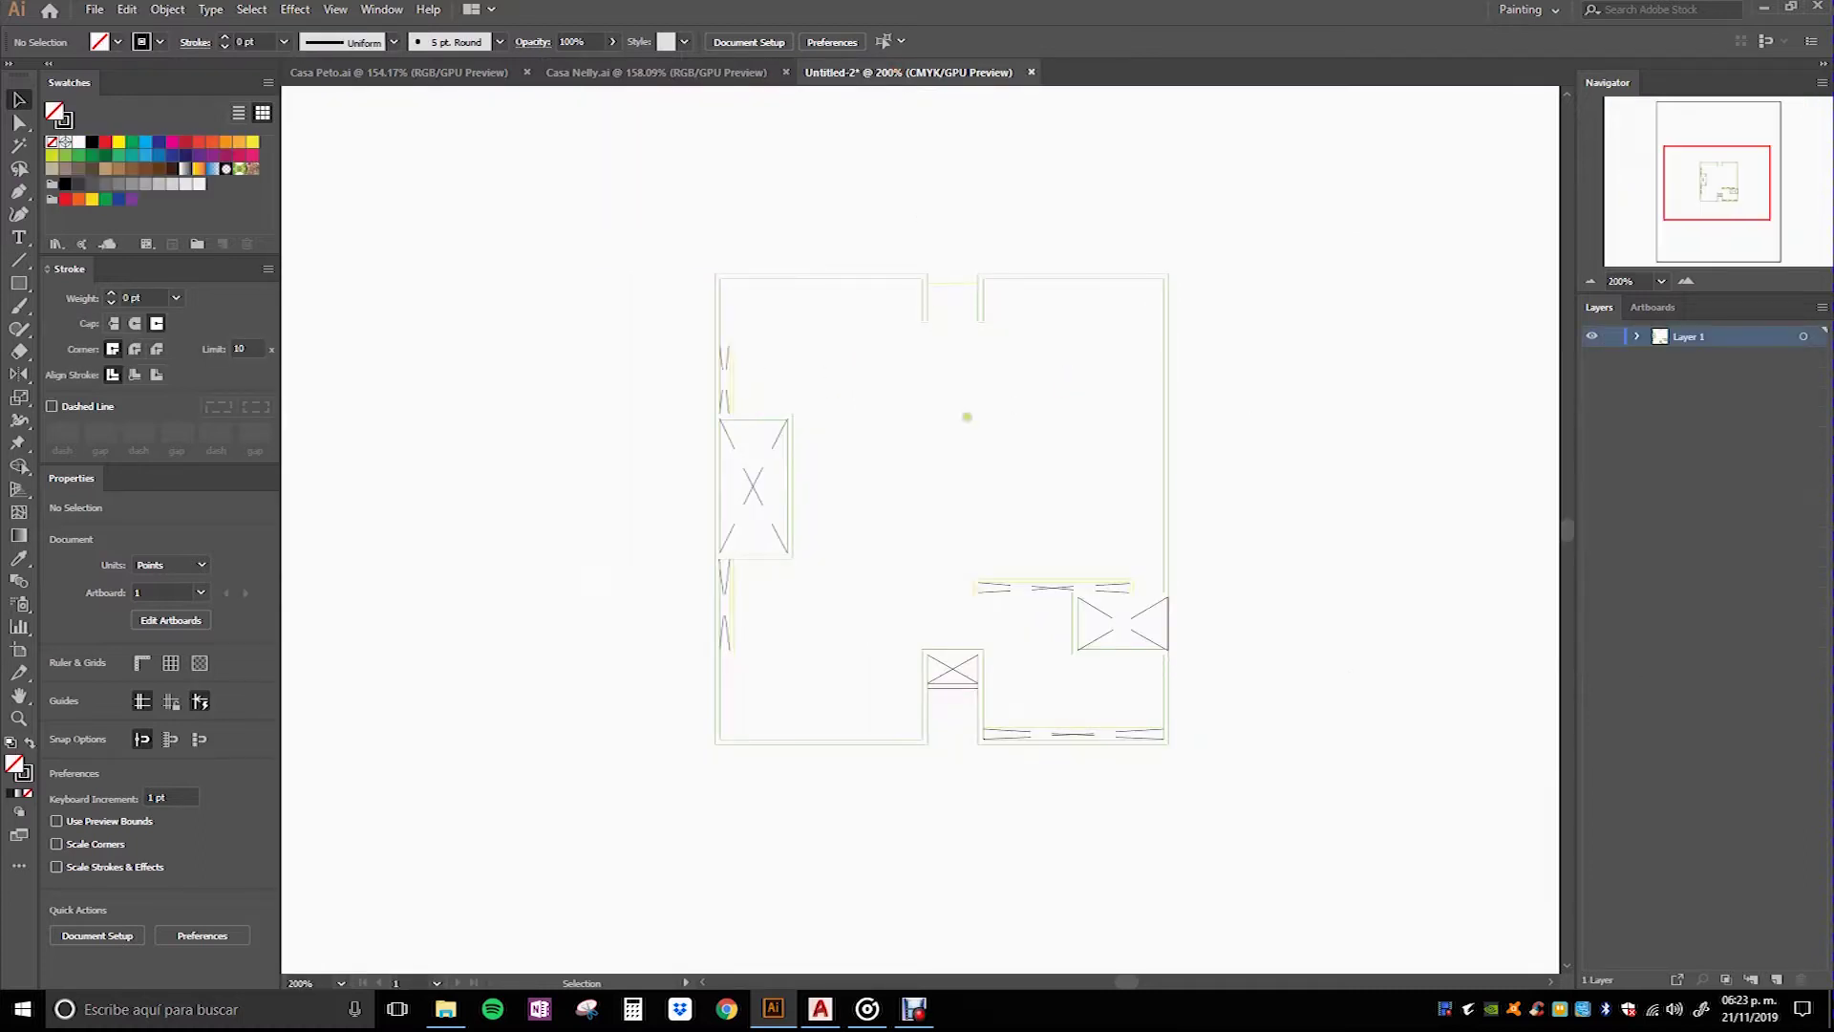
Step: Marquee-select the whole pasted plan and give its lines a black stroke
scroll(943, 419, down, 3)
scroll(941, 402, up, 1)
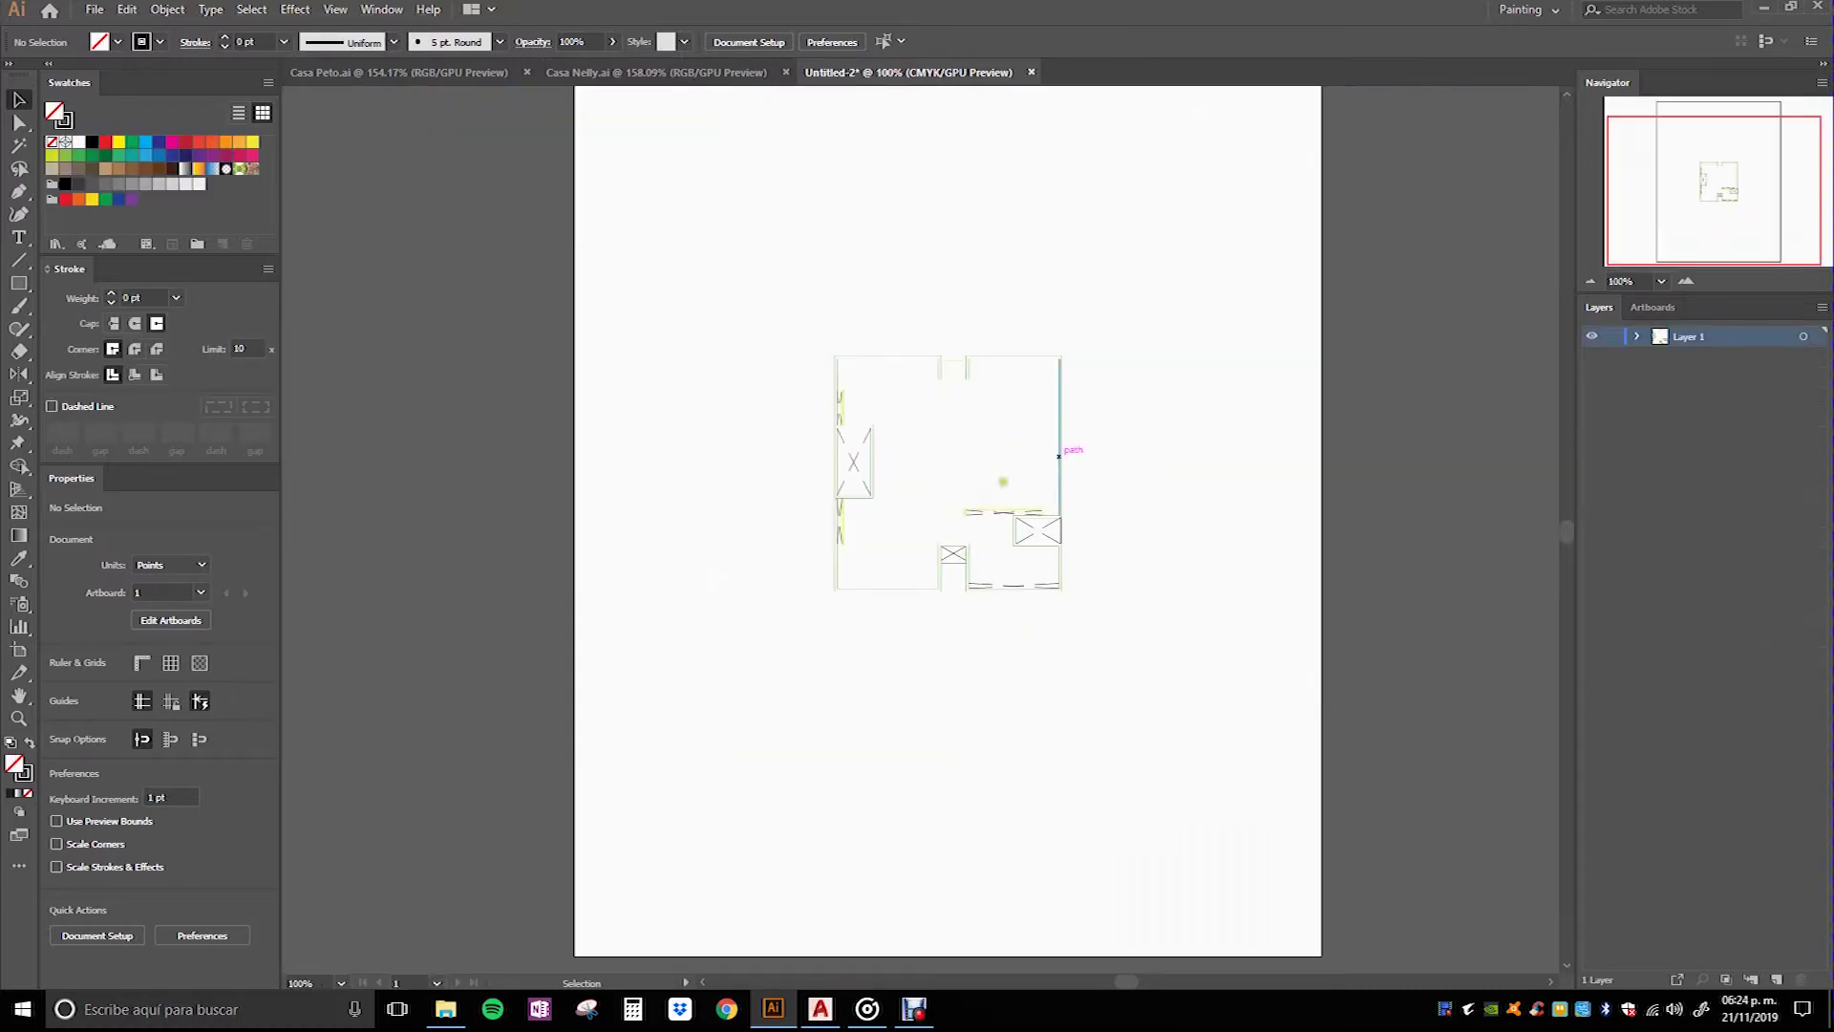
scroll(1058, 456, up, 2)
scroll(586, 245, up, 2)
scroll(594, 270, up, 2)
scroll(555, 271, down, 5)
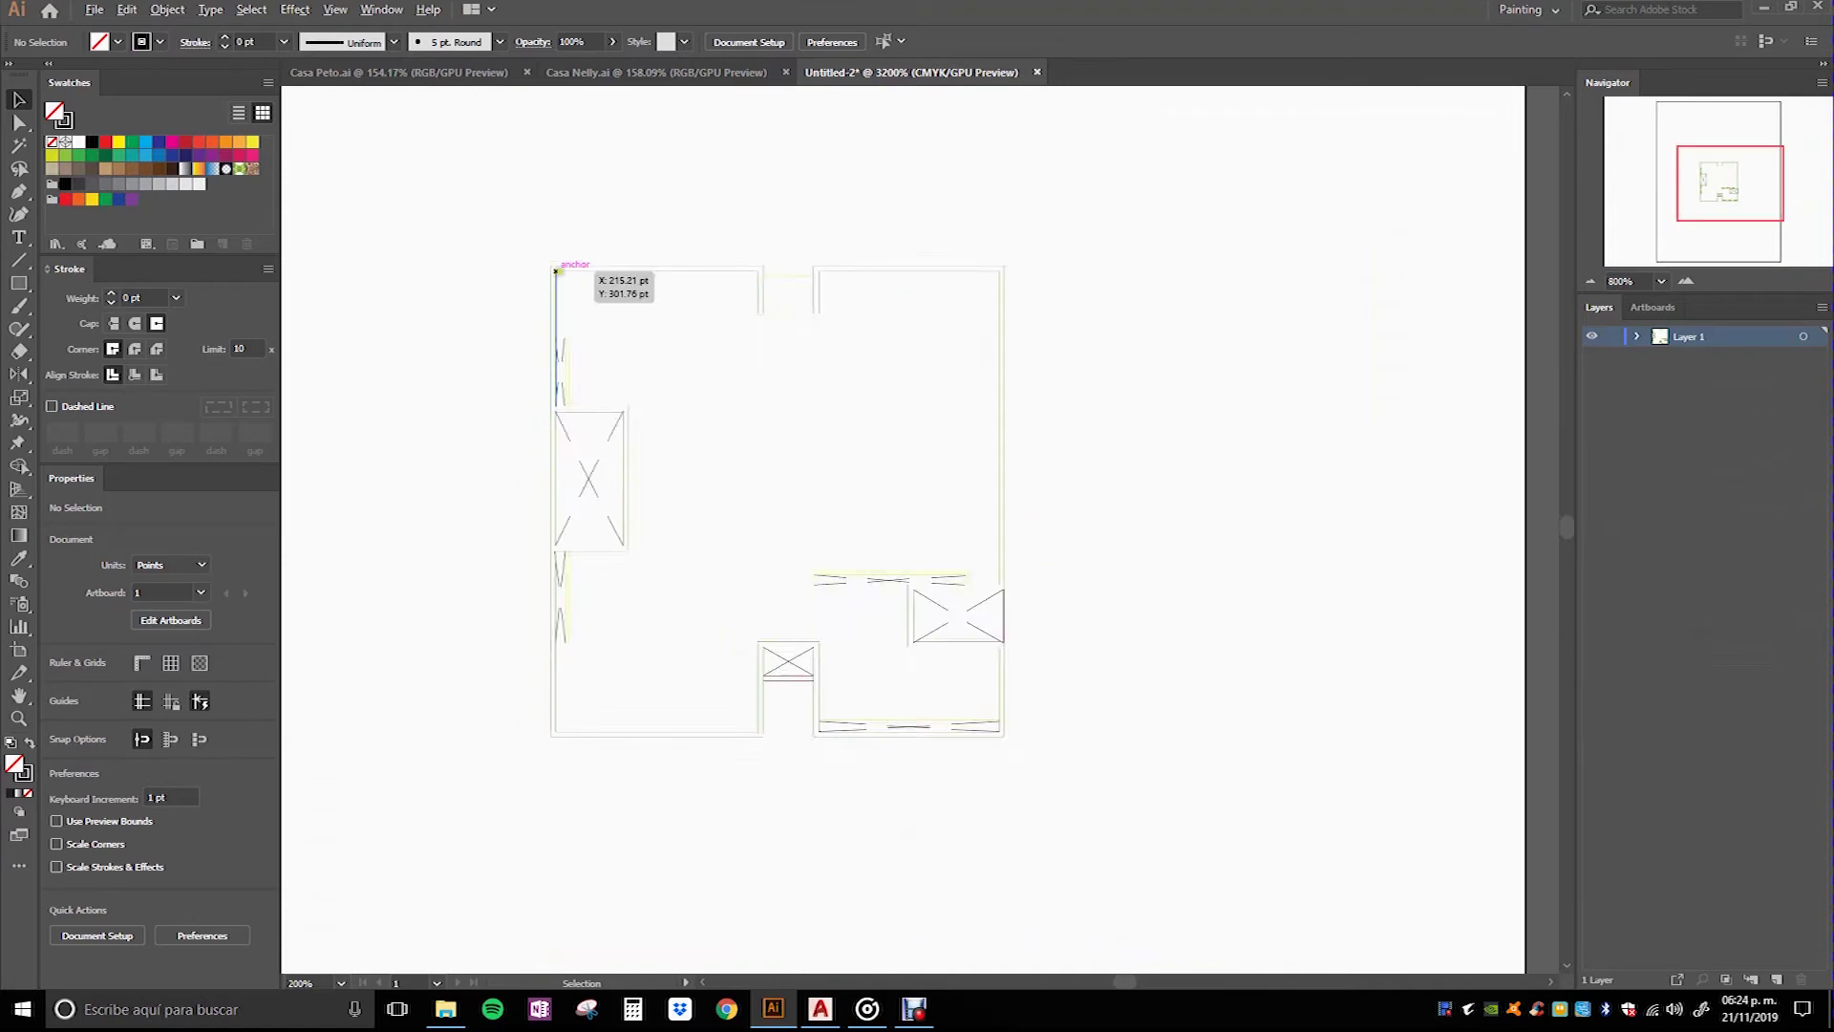
scroll(555, 271, down, 2)
drag(901, 622, 430, 195)
scroll(483, 189, up, 1)
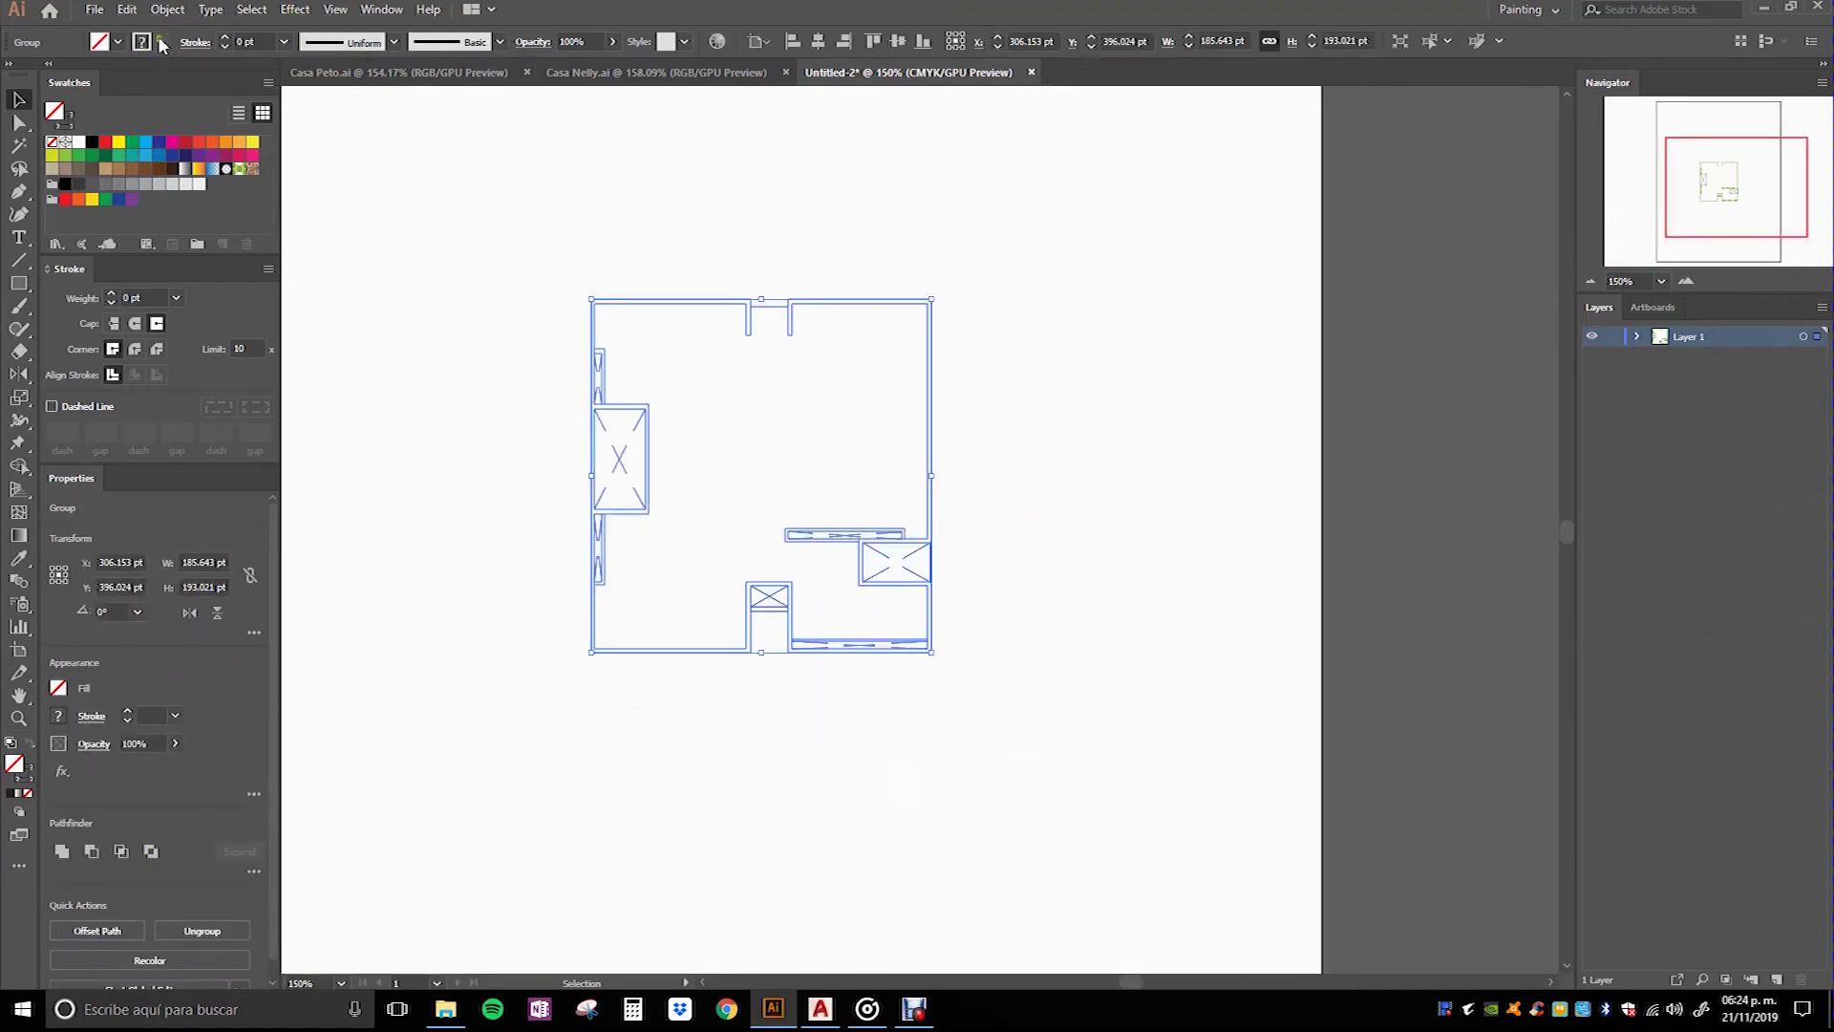
click(159, 41)
click(26, 74)
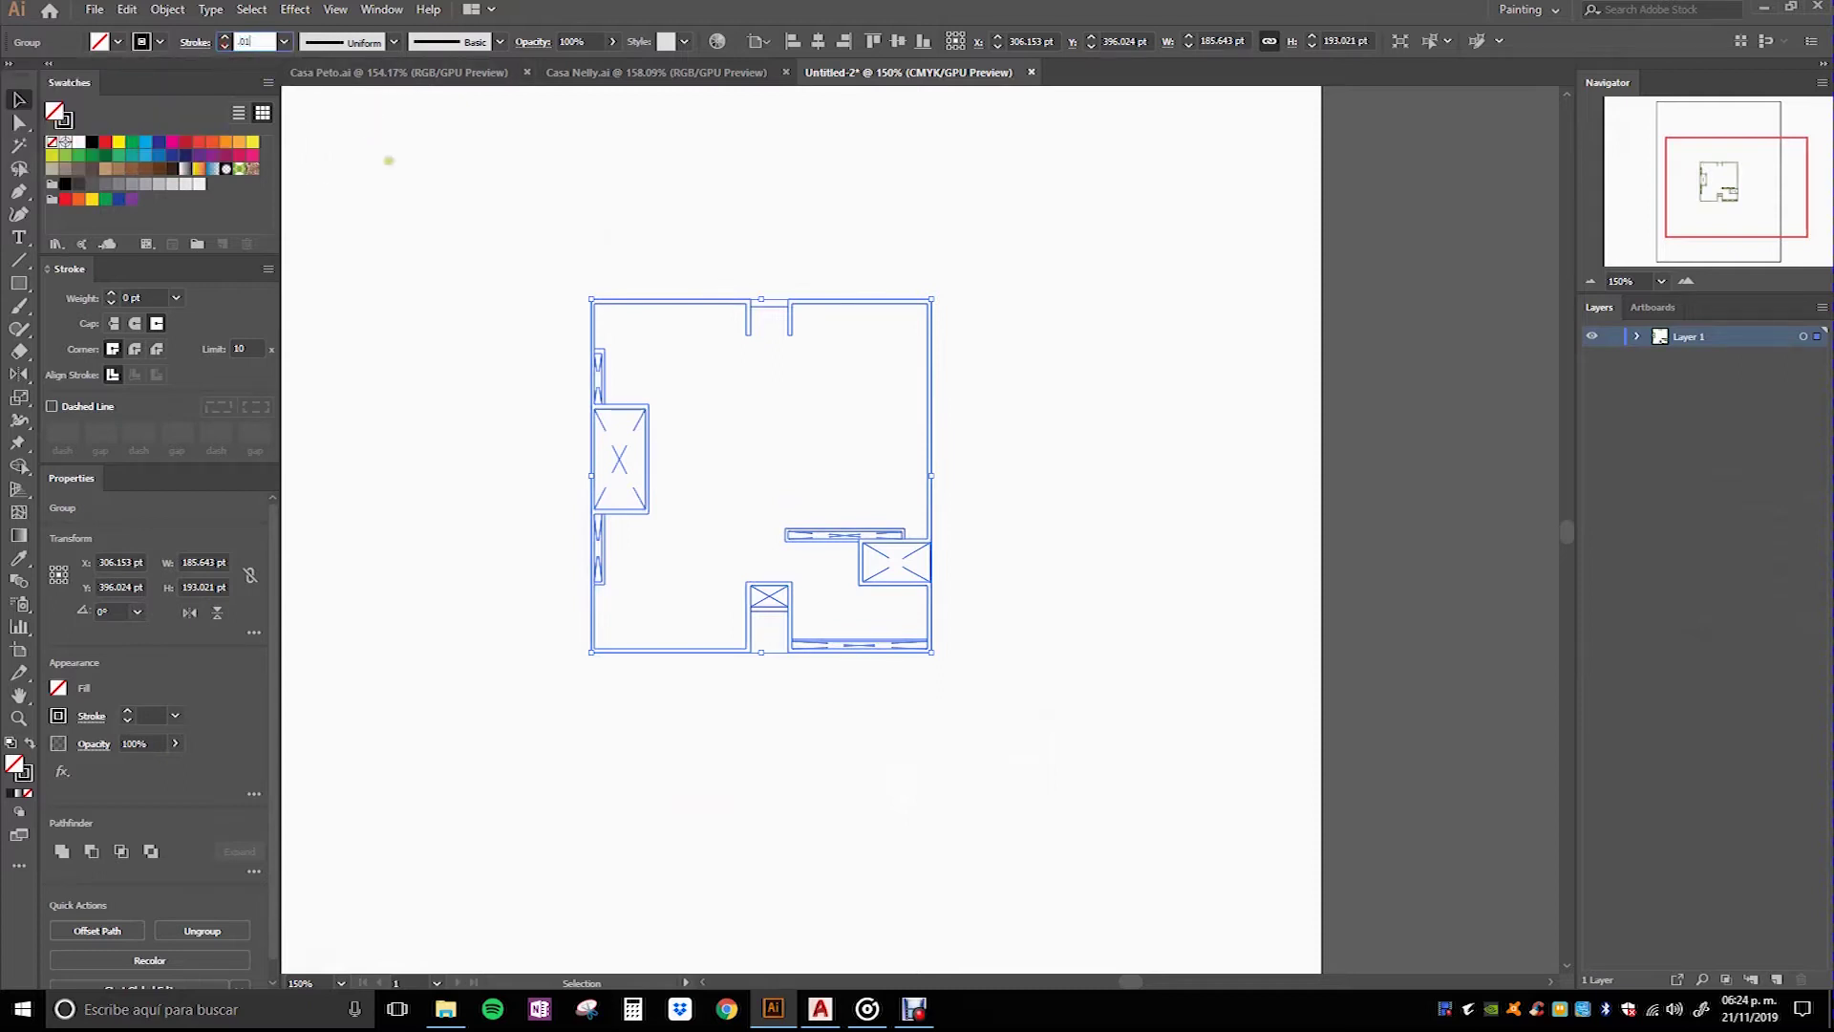
click(474, 204)
Step: Check the plan group's selection, then marquee-select the entire floor plan again
scroll(682, 435, up, 3)
scroll(364, 295, up, 2)
scroll(978, 438, up, 2)
scroll(603, 364, up, 2)
scroll(678, 354, up, 3)
scroll(694, 451, down, 3)
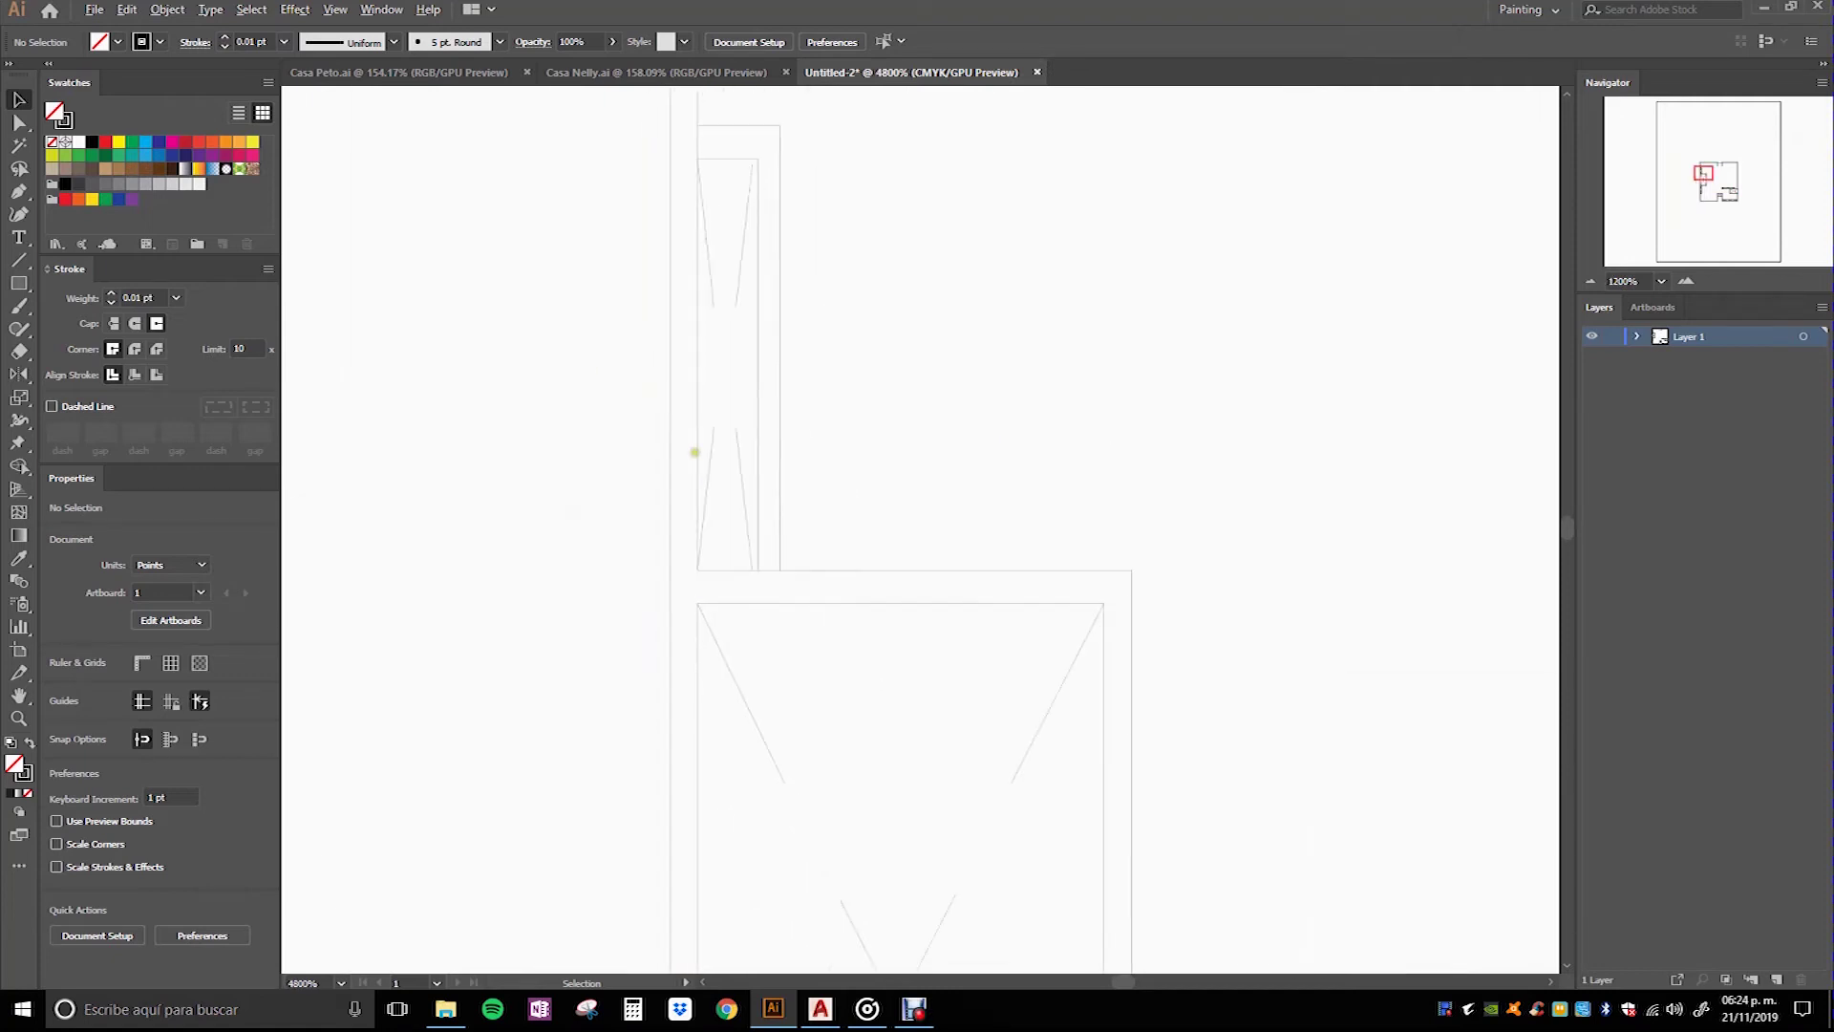
click(728, 275)
scroll(574, 311, down, 5)
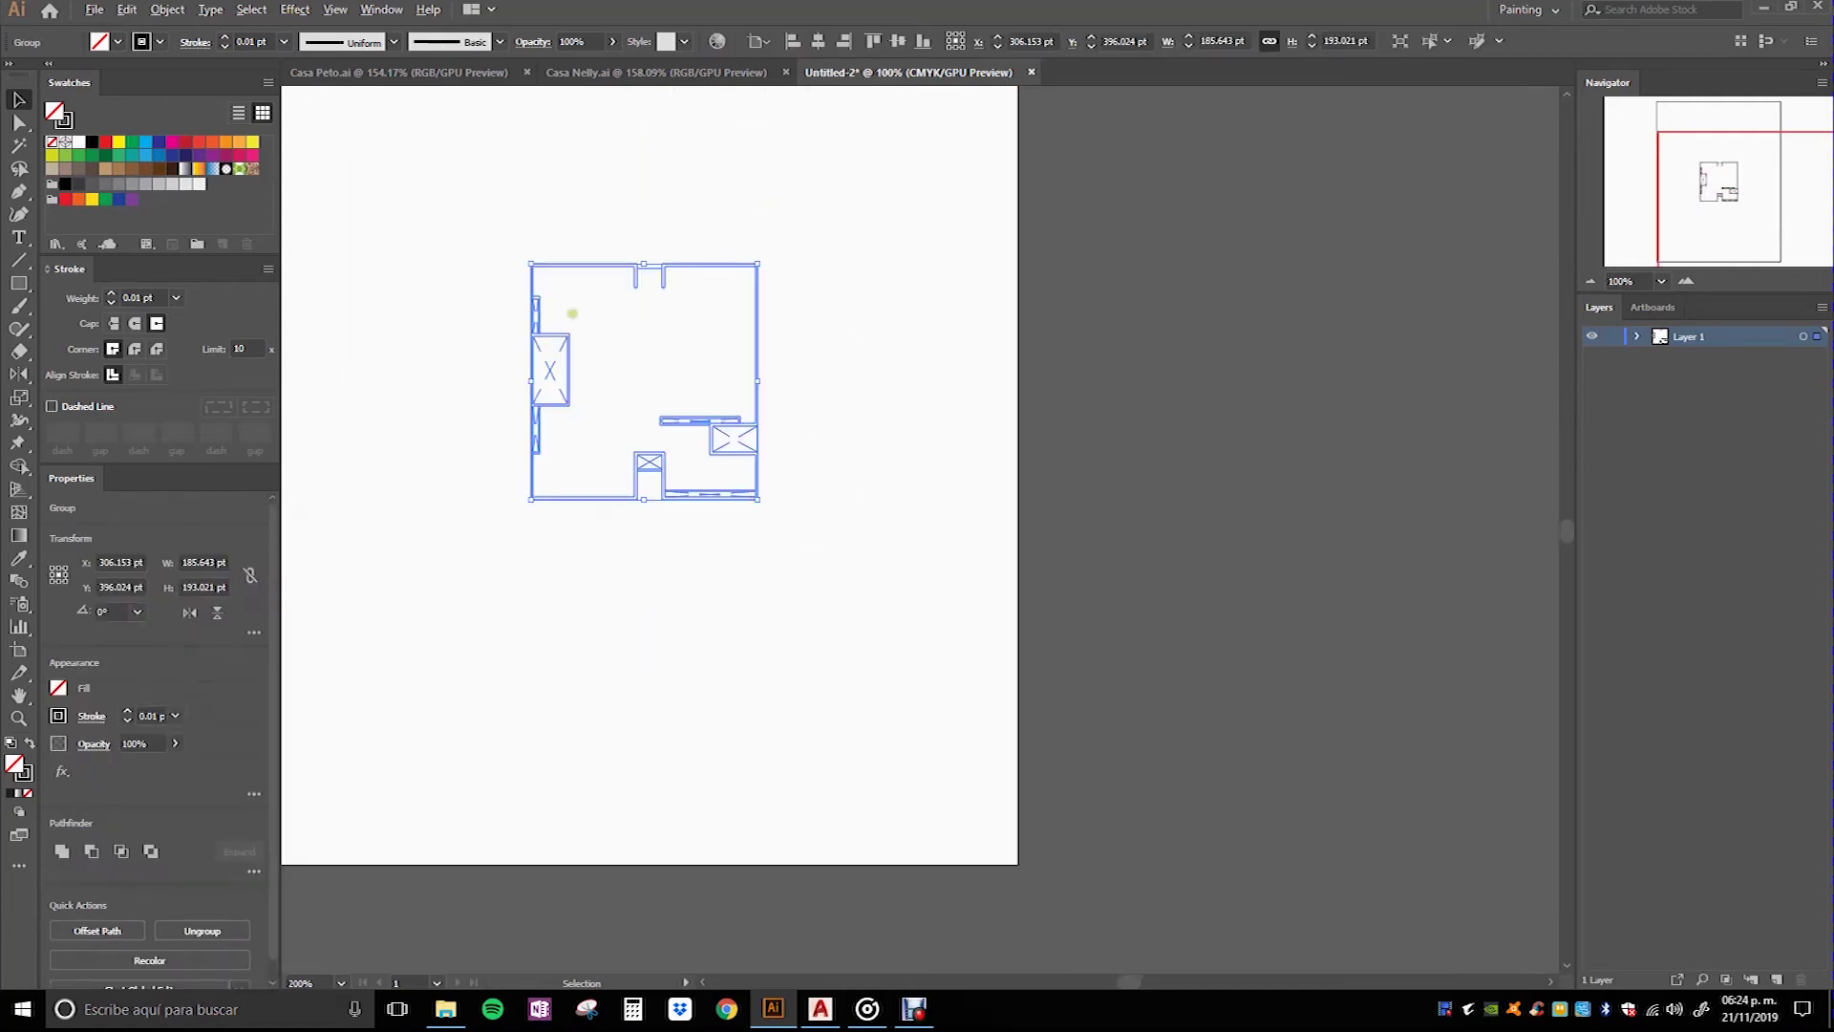
scroll(568, 343, up, 1)
scroll(459, 355, up, 3)
scroll(516, 361, up, 3)
scroll(468, 516, up, 3)
scroll(481, 542, up, 1)
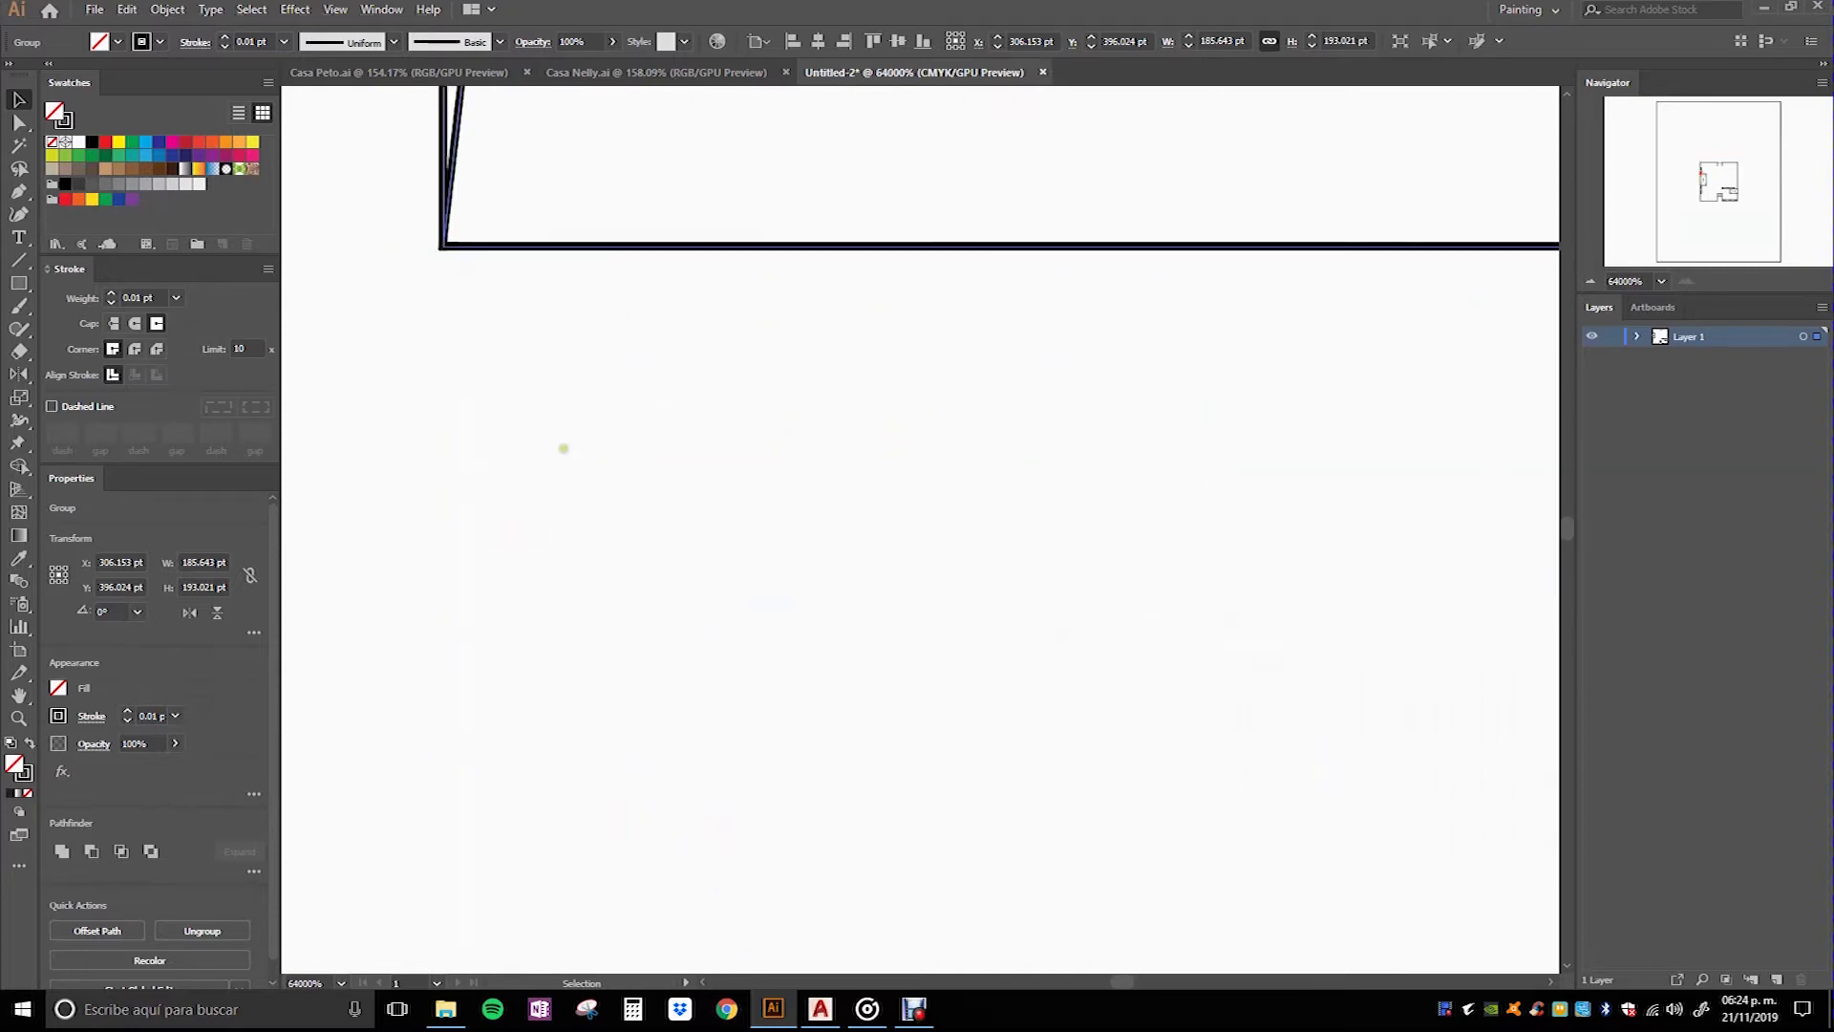
click(462, 327)
scroll(463, 327, down, 5)
scroll(512, 380, down, 4)
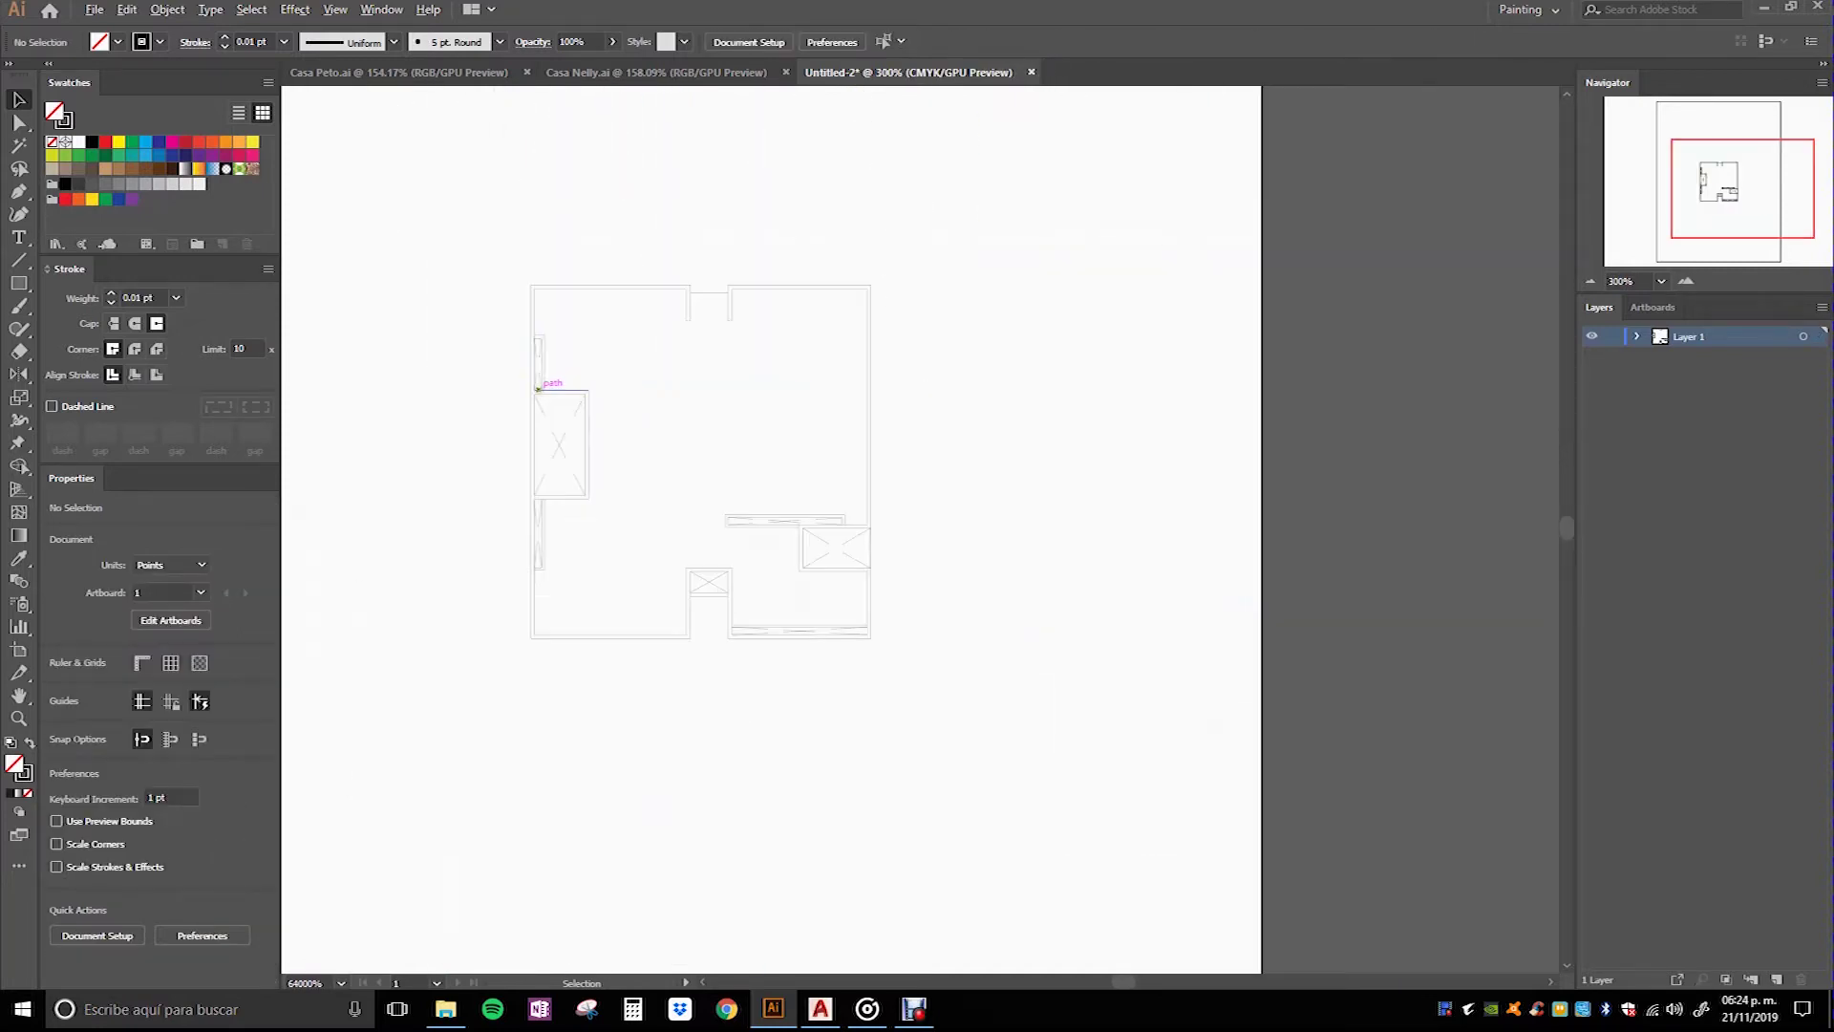
drag(986, 837, 457, 231)
scroll(944, 386, down, 2)
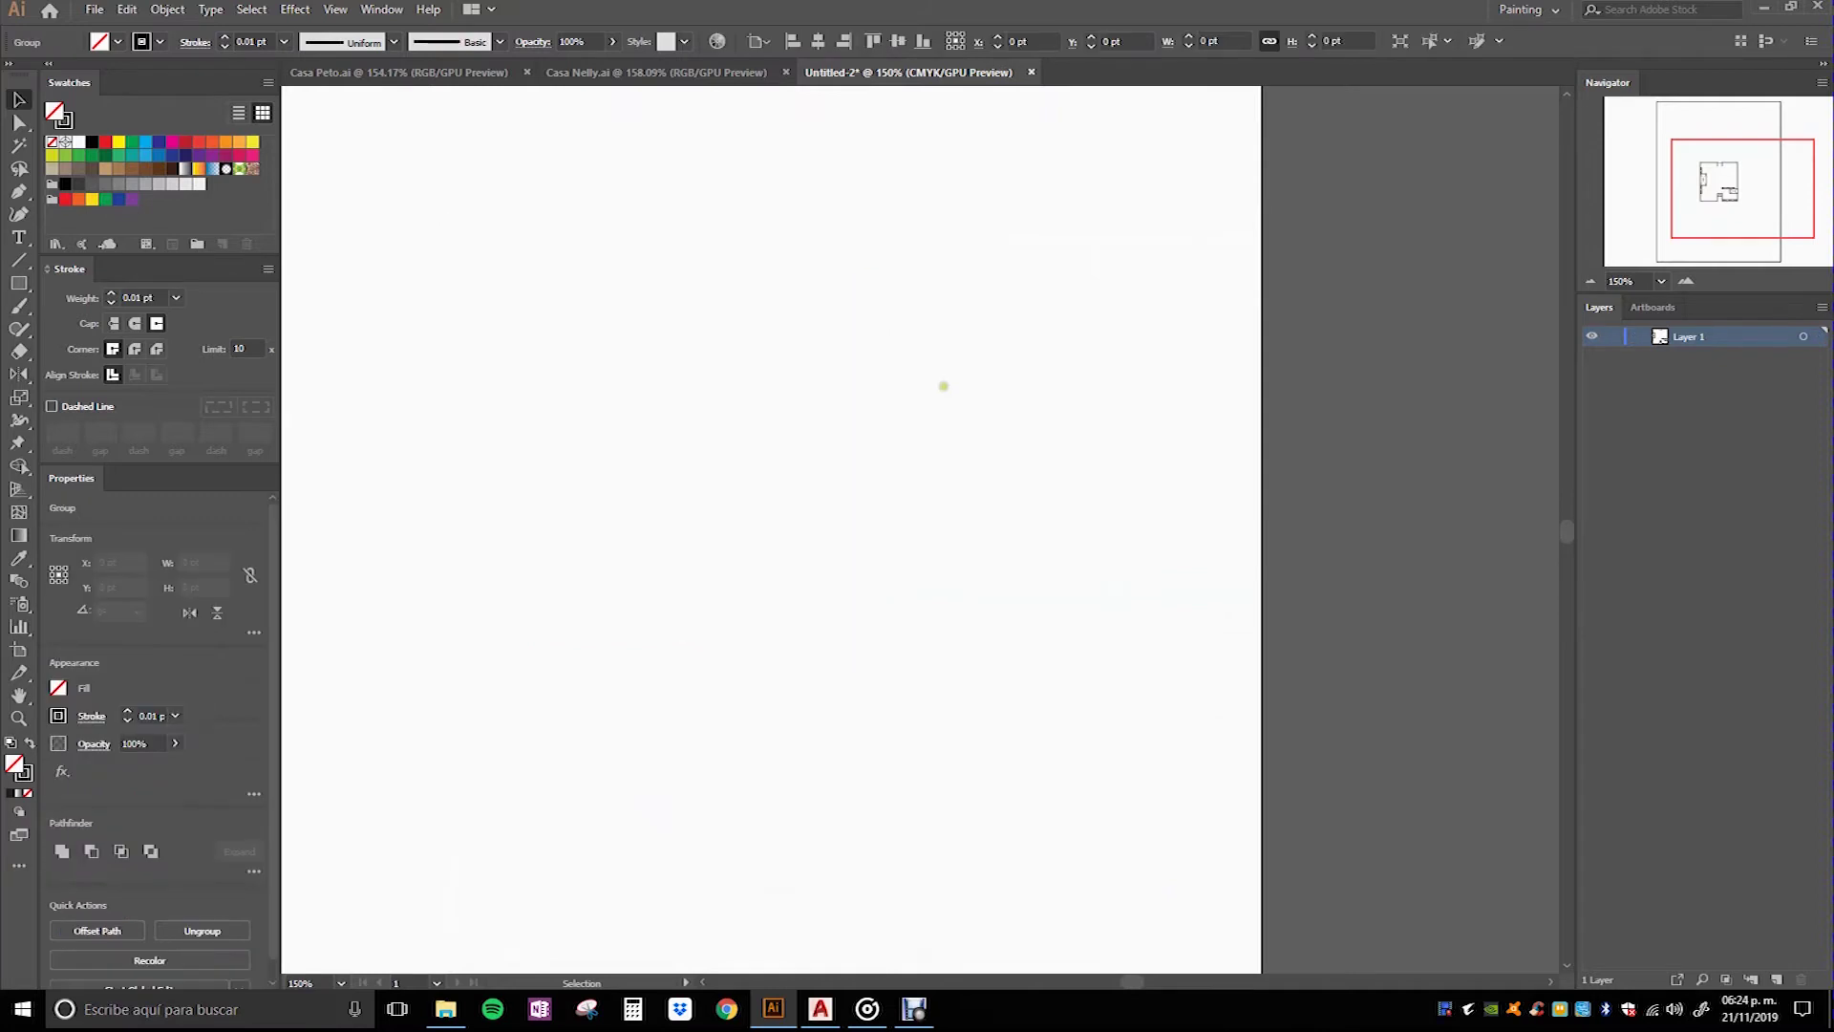
Step: Browse the Open dialog to RTstudio\Proyectos\Vivienda Unifamiliar\9 Casa Azamar\AI
click(944, 386)
scroll(944, 386, down, 4)
scroll(889, 373, up, 2)
click(95, 9)
click(168, 74)
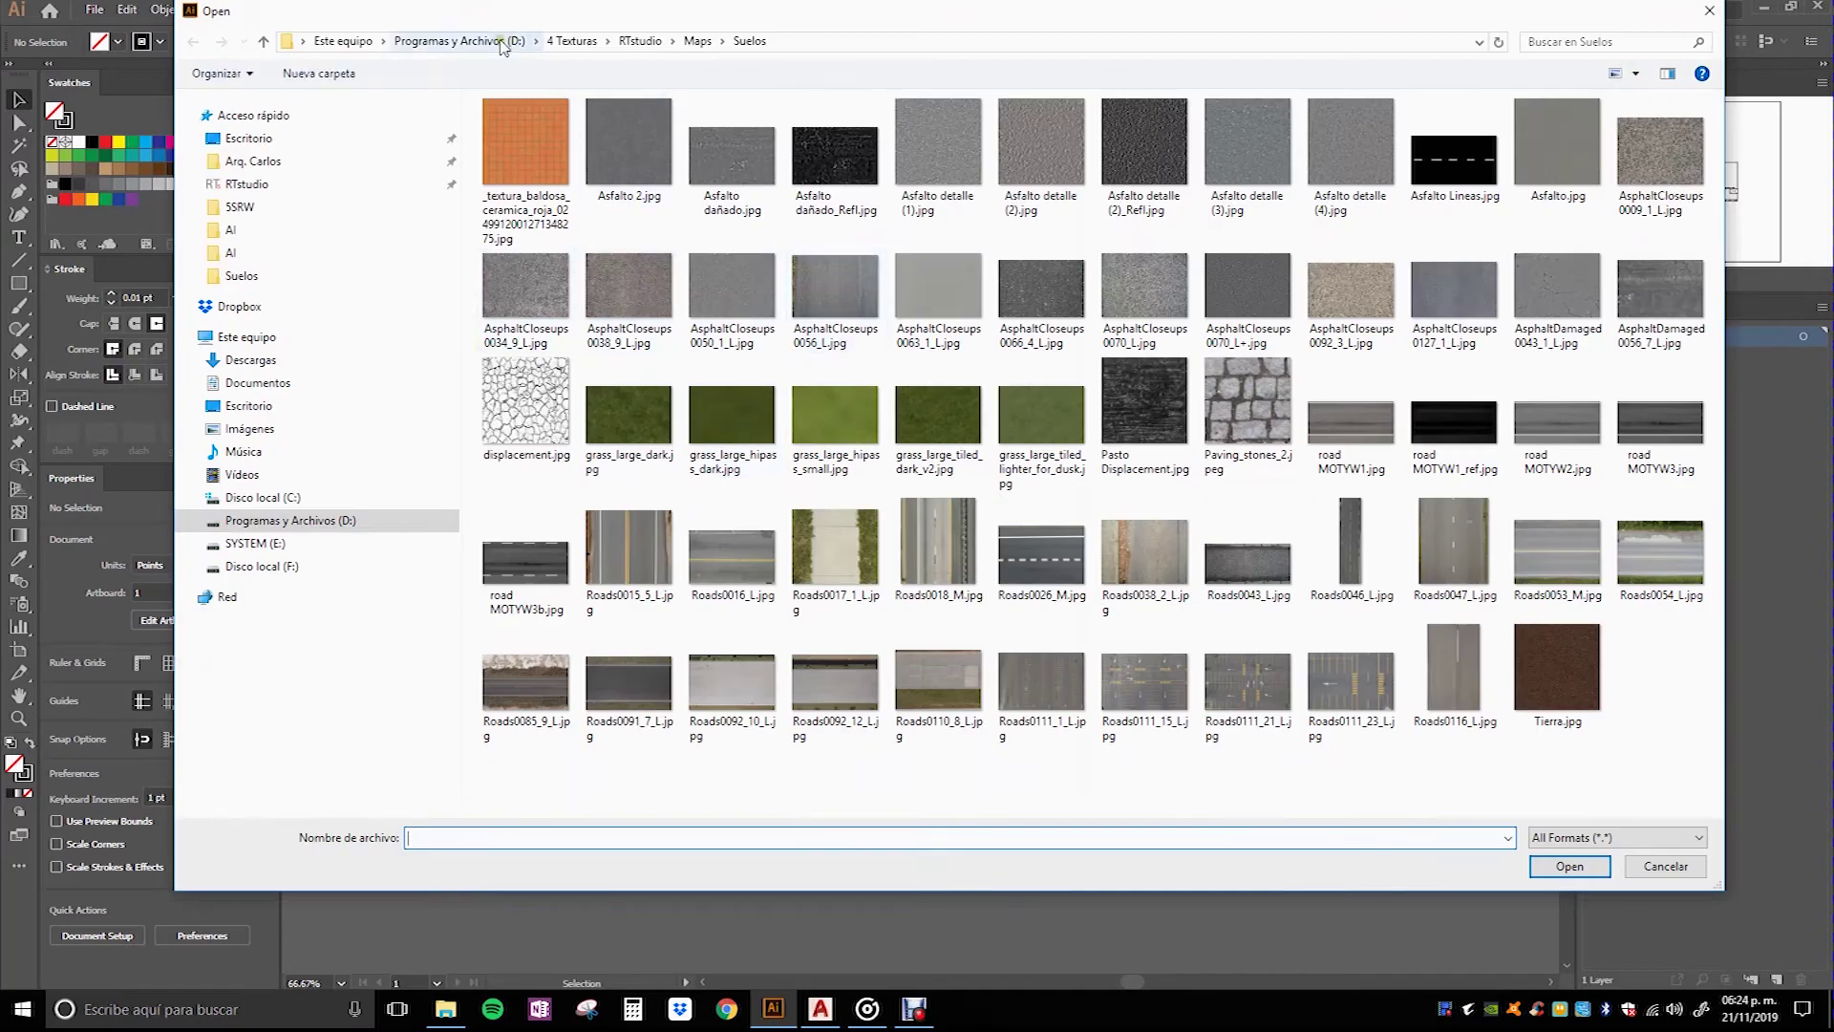
mouse_move(246, 183)
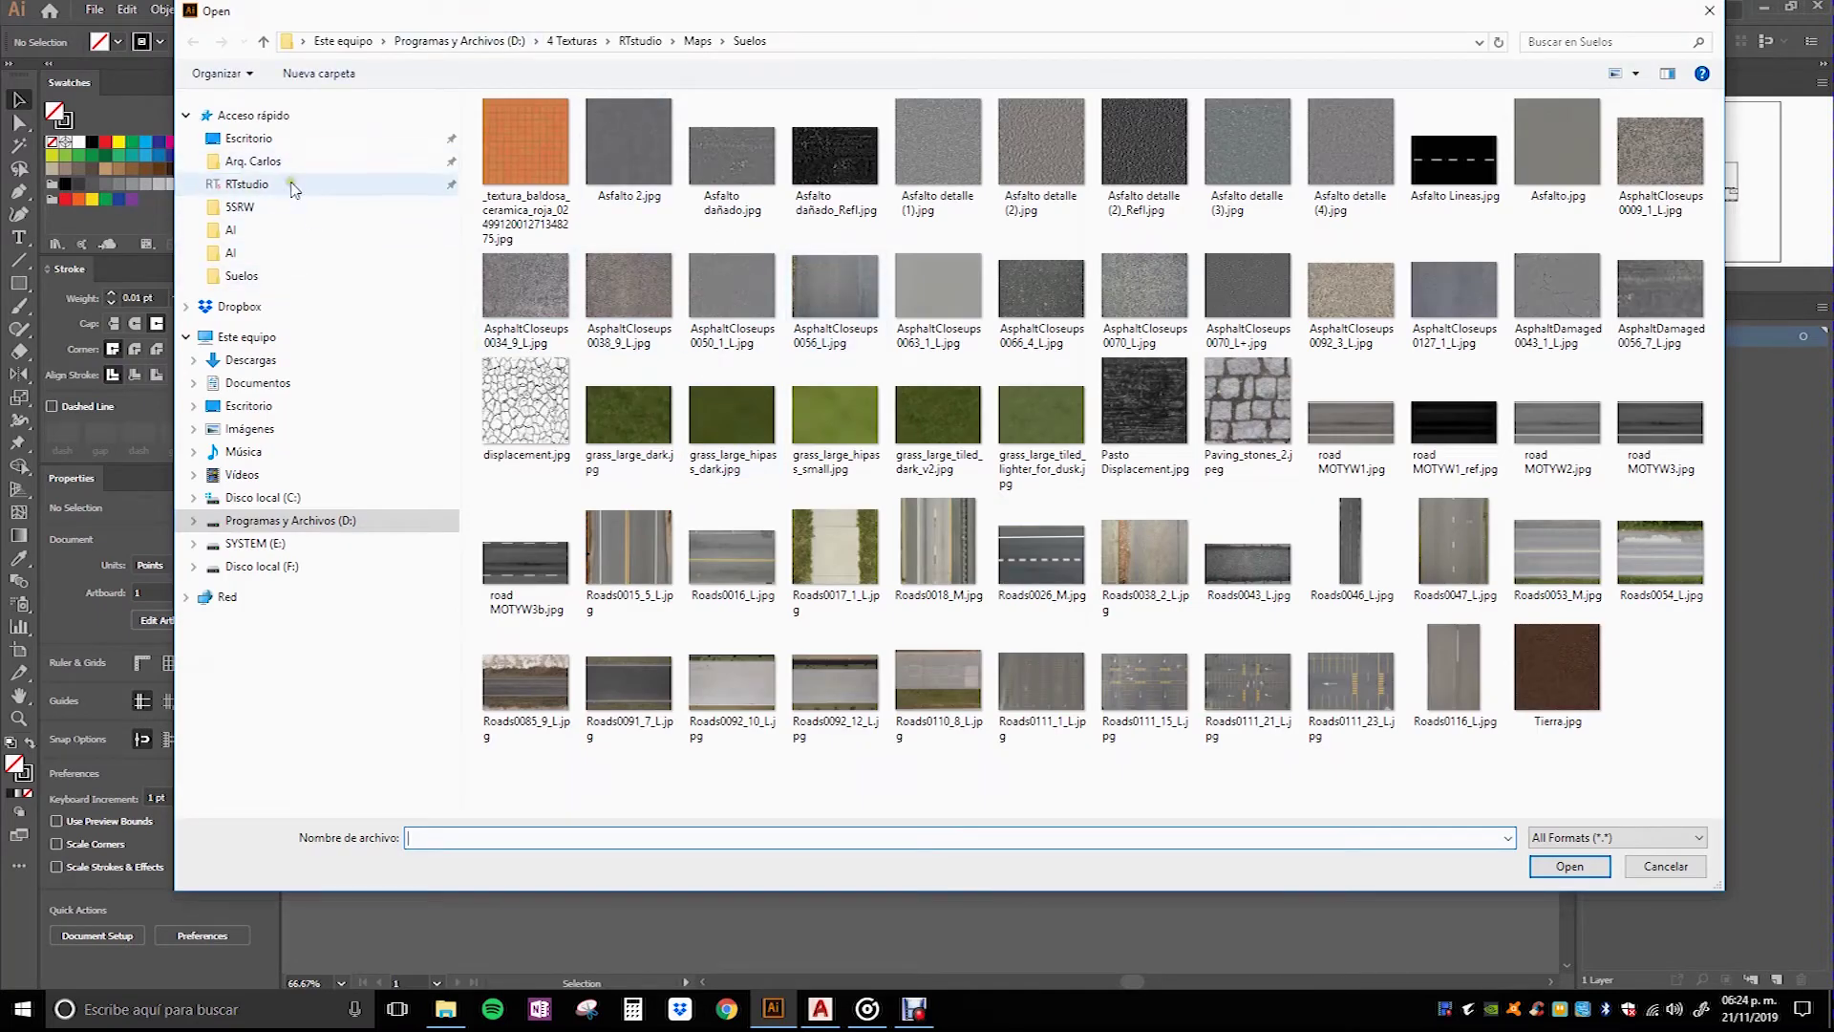
click(289, 181)
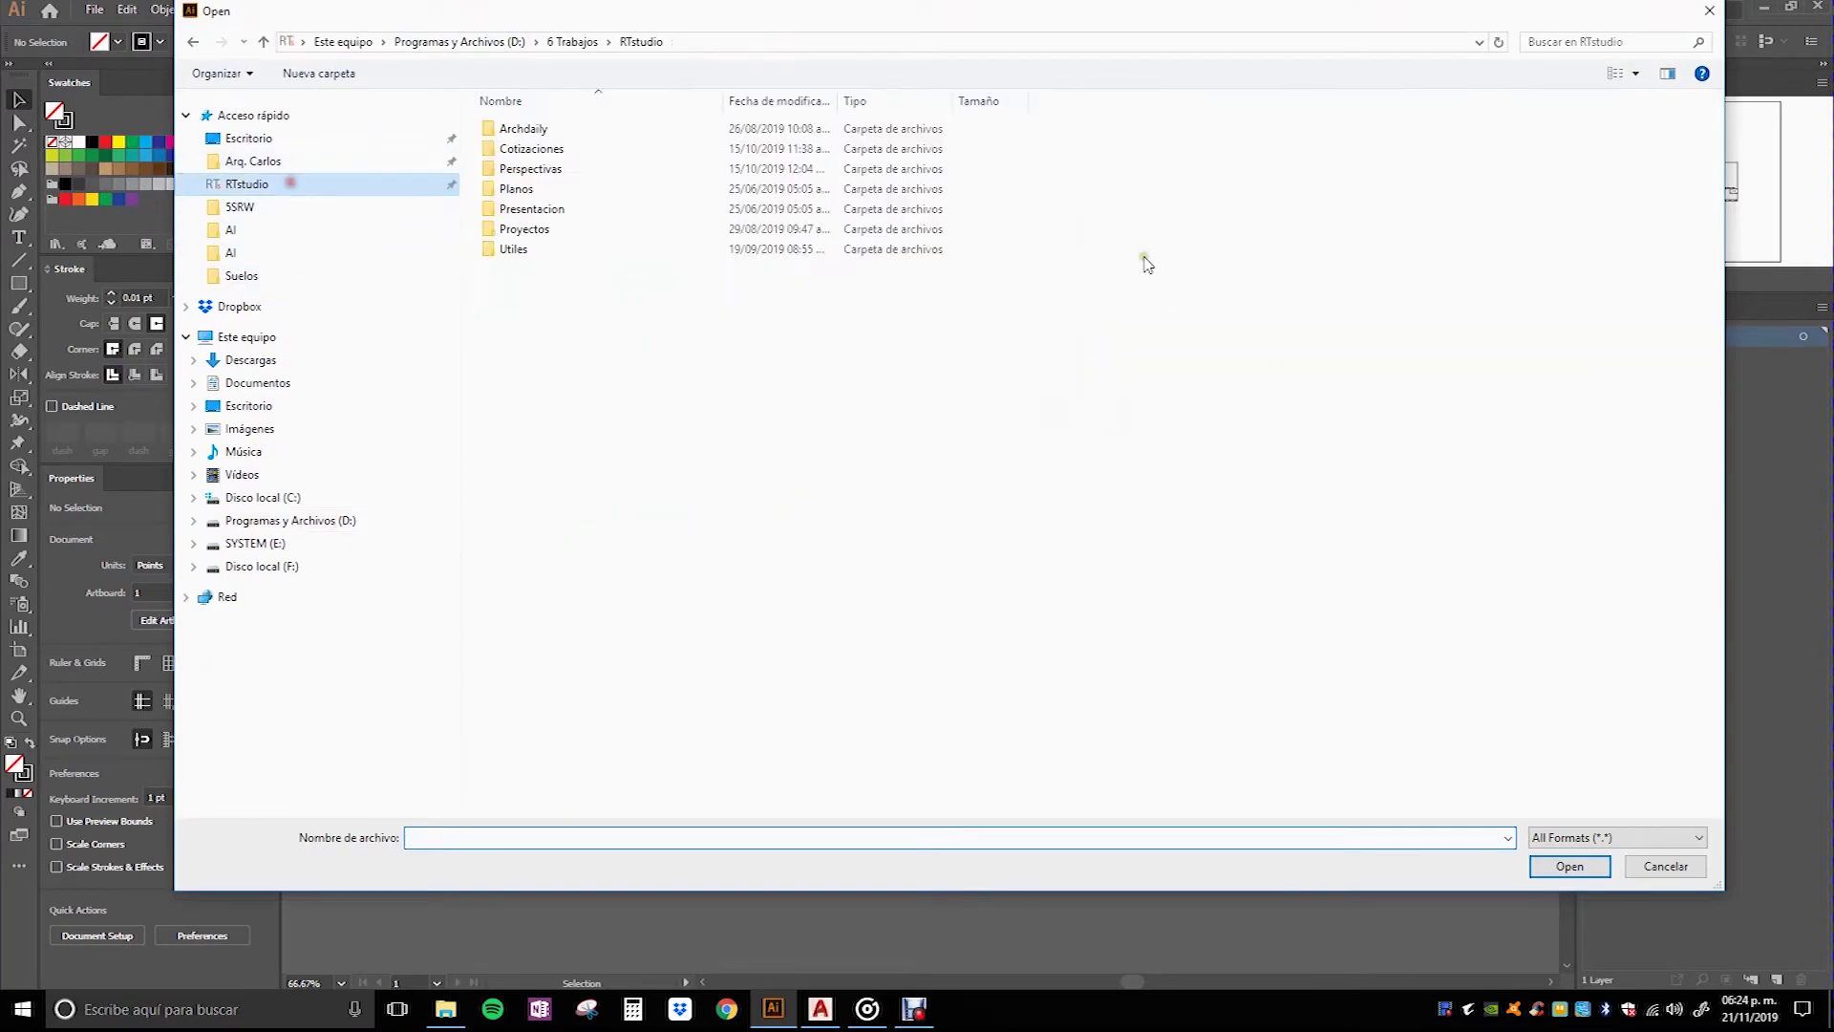
double_click(568, 229)
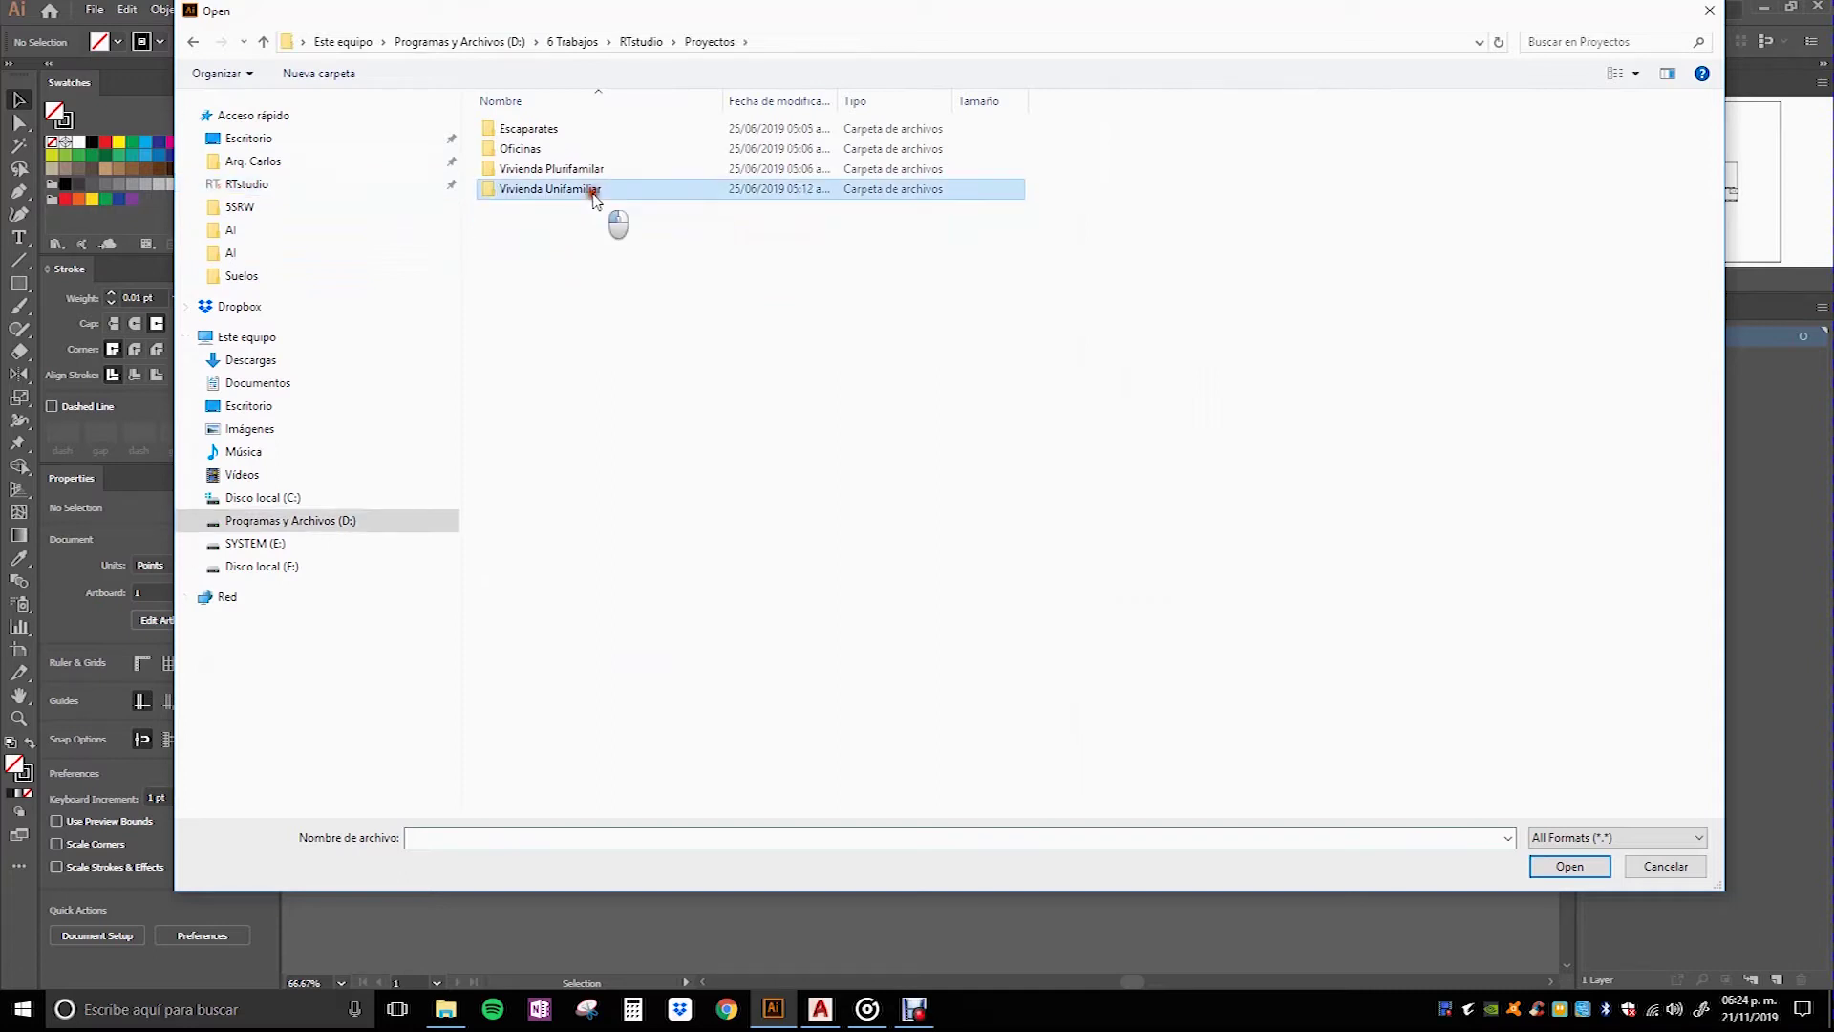
double_click(583, 189)
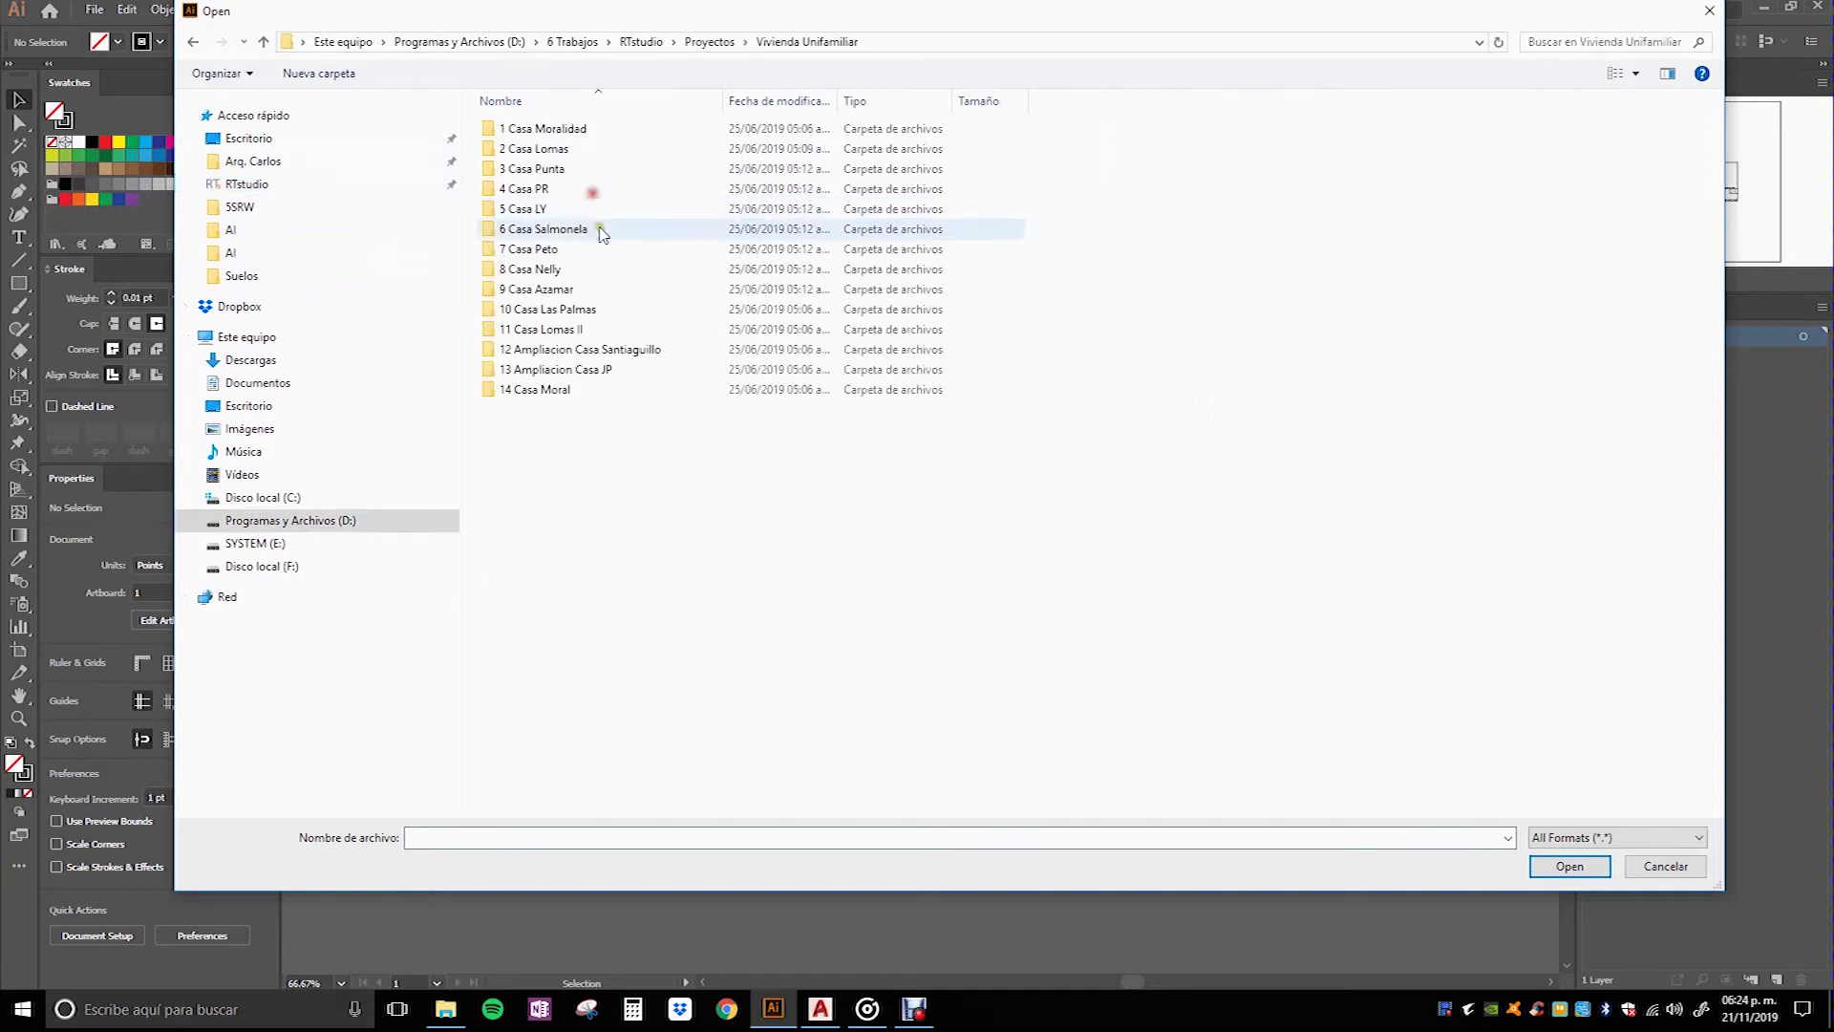
double_click(584, 289)
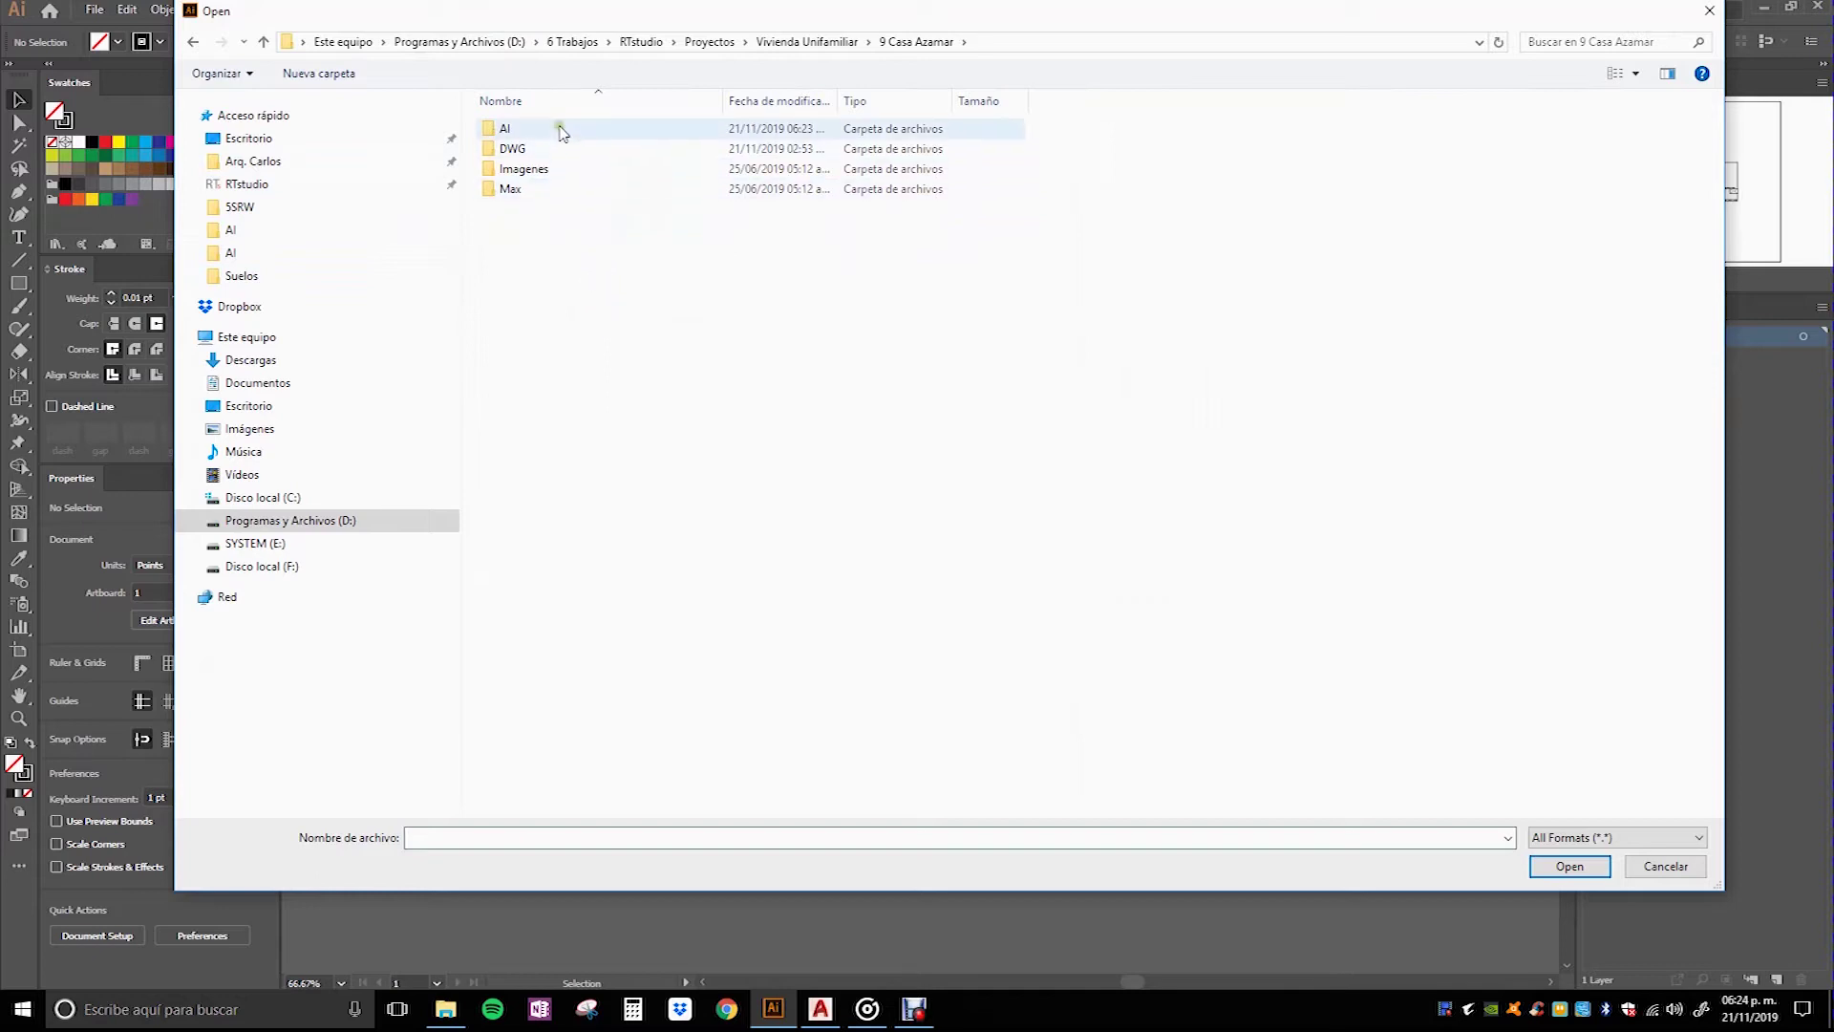
double_click(557, 129)
Step: Try opening Casa Azamar.dwg, dismiss the unknown-format error, and return to AutoCAD
click(718, 172)
click(1570, 866)
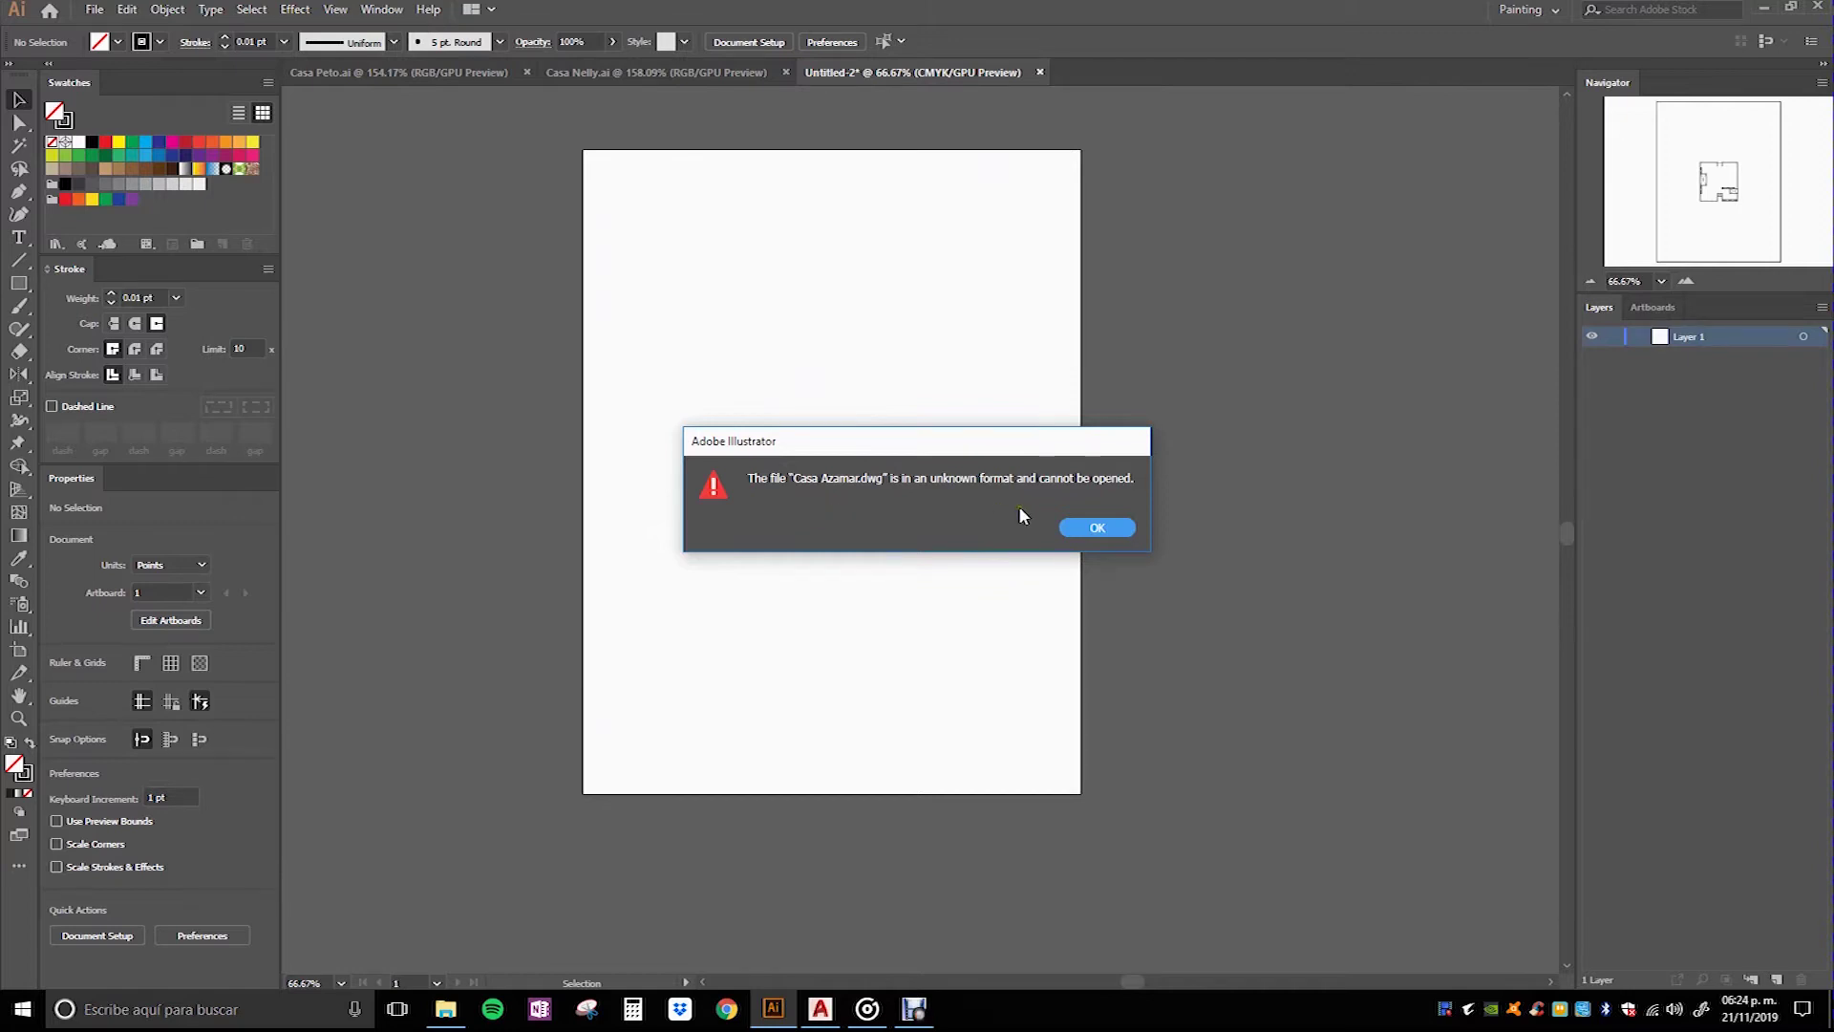
drag(1000, 444, 916, 416)
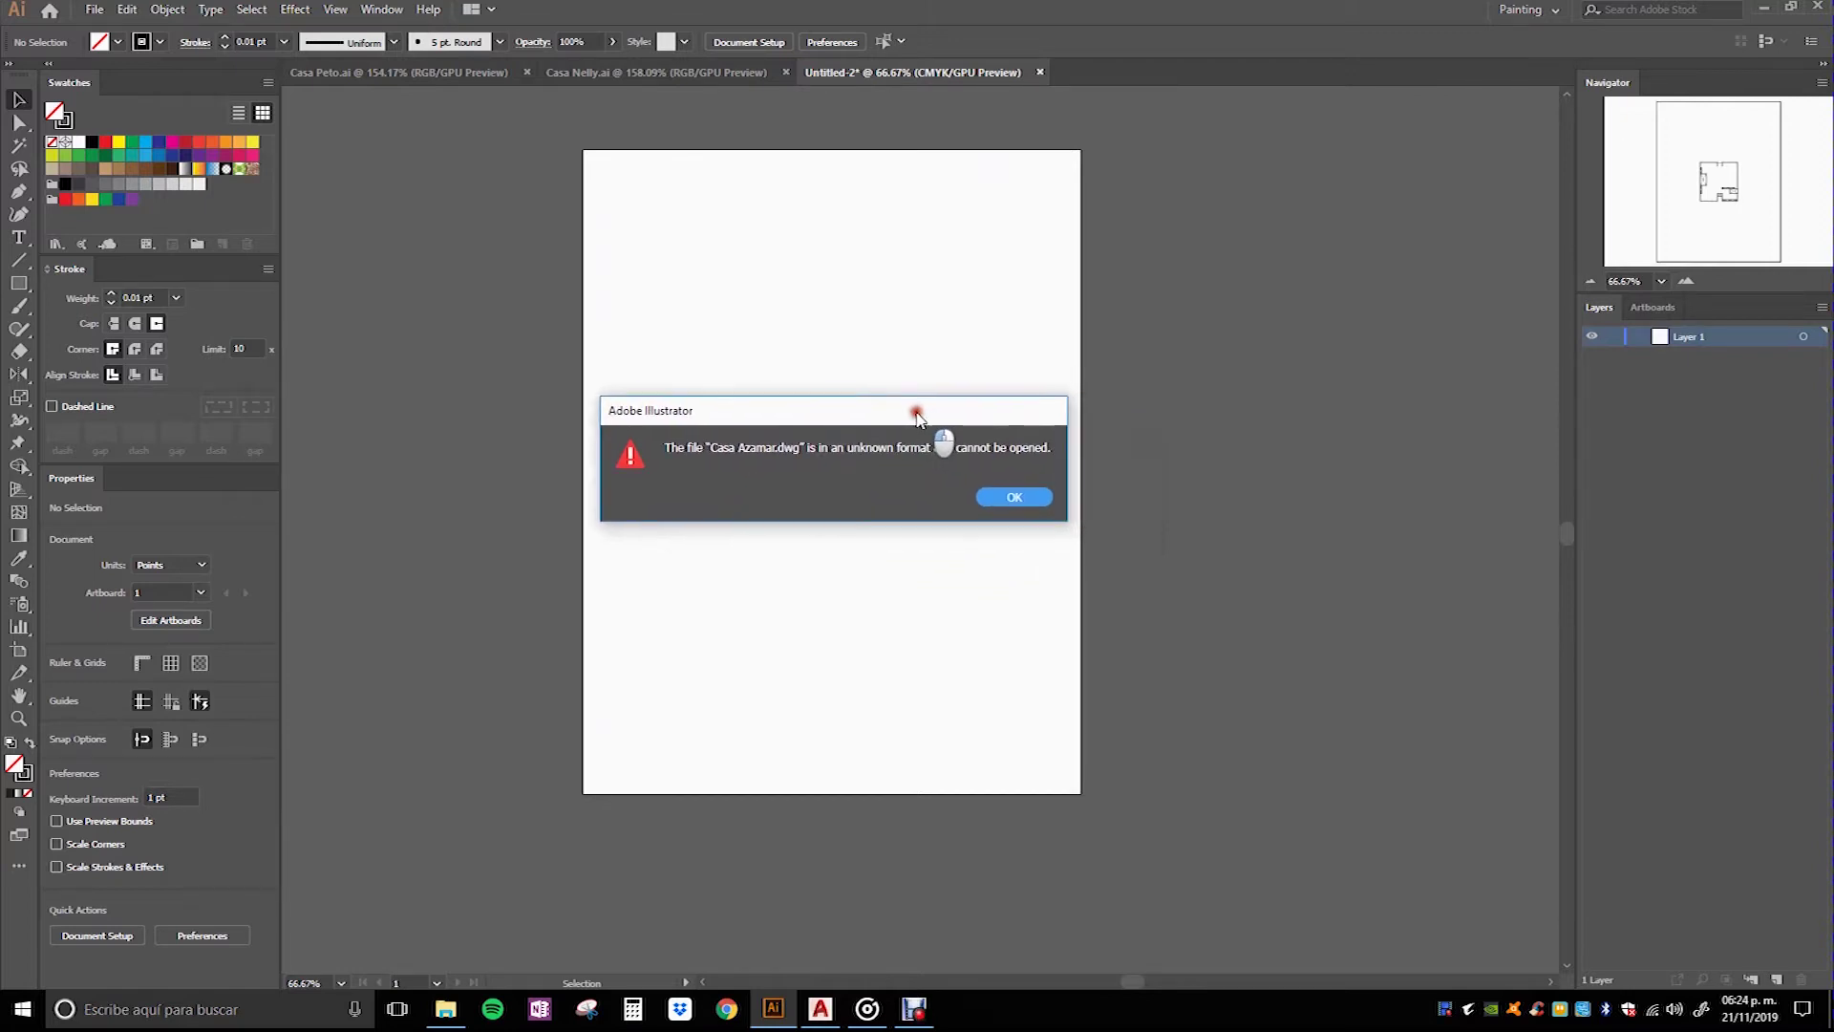
click(1012, 497)
click(820, 1009)
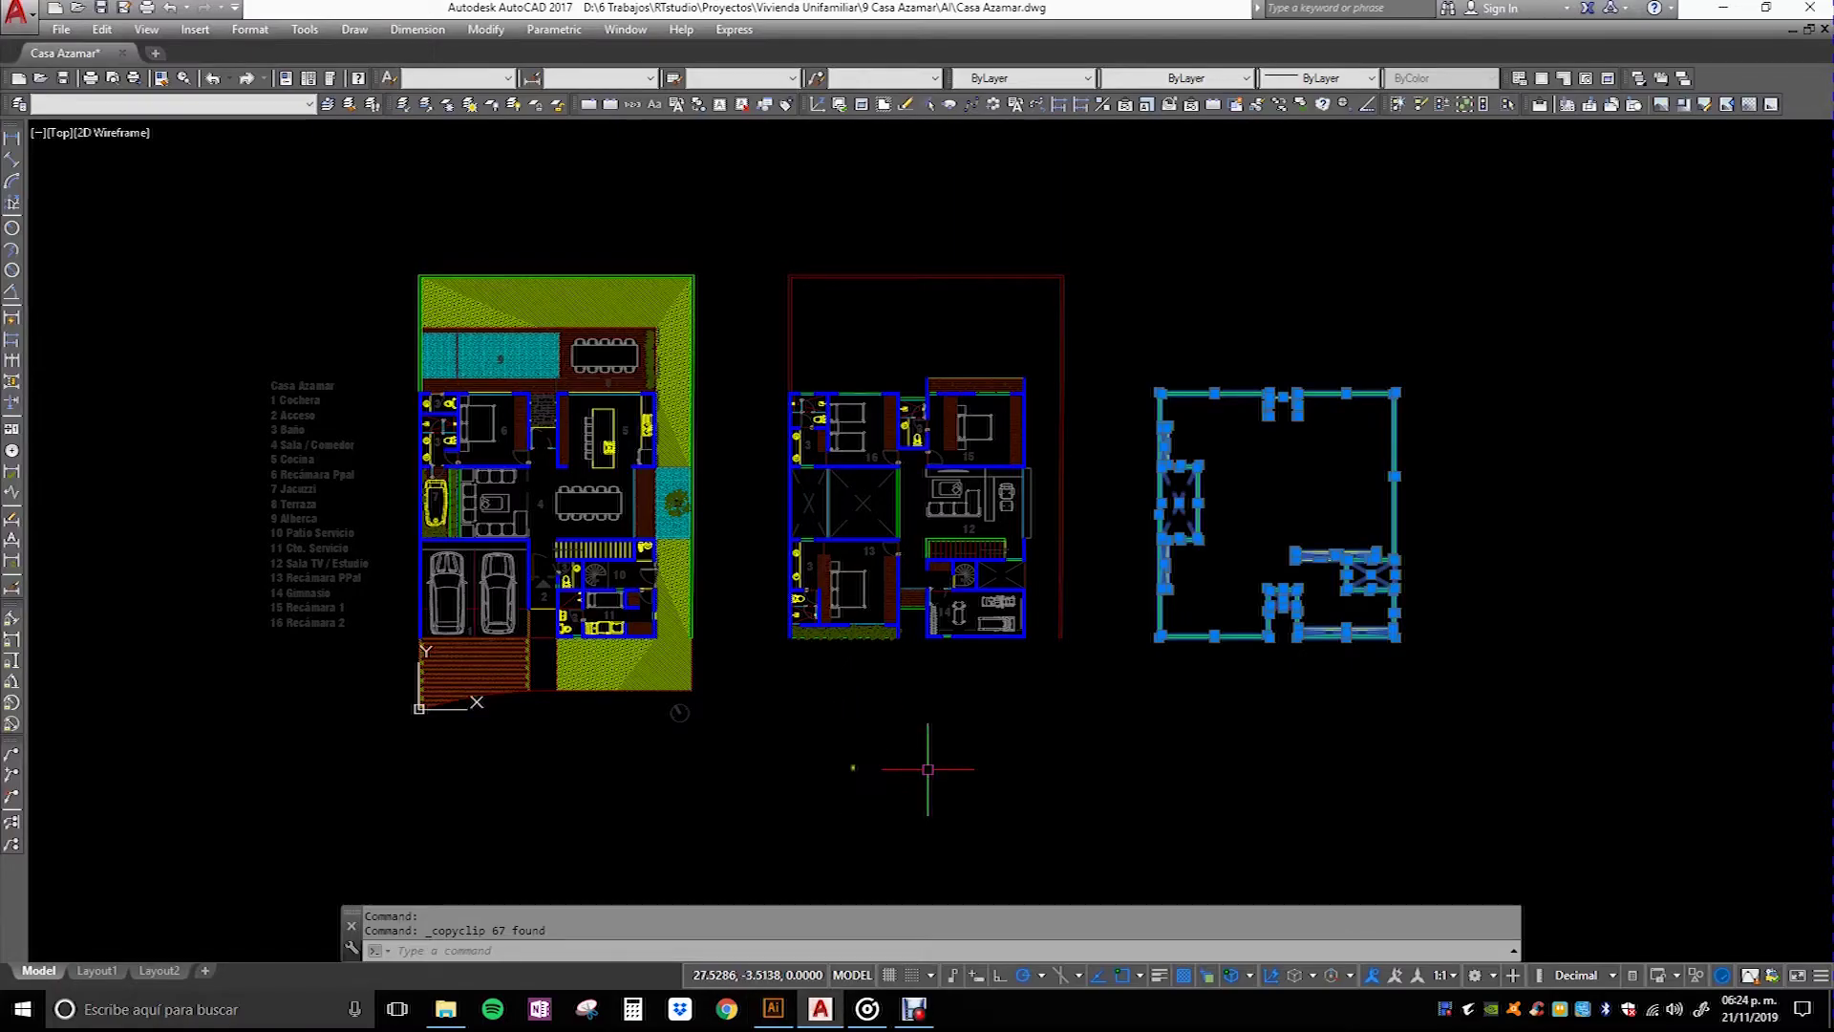
Step: Replace Casa Azamar.dwg with an AutoCAD 2010/LT2010 copy, then return to Illustrator
key(Escape)
key(Escape)
key(ctrl+shift+s)
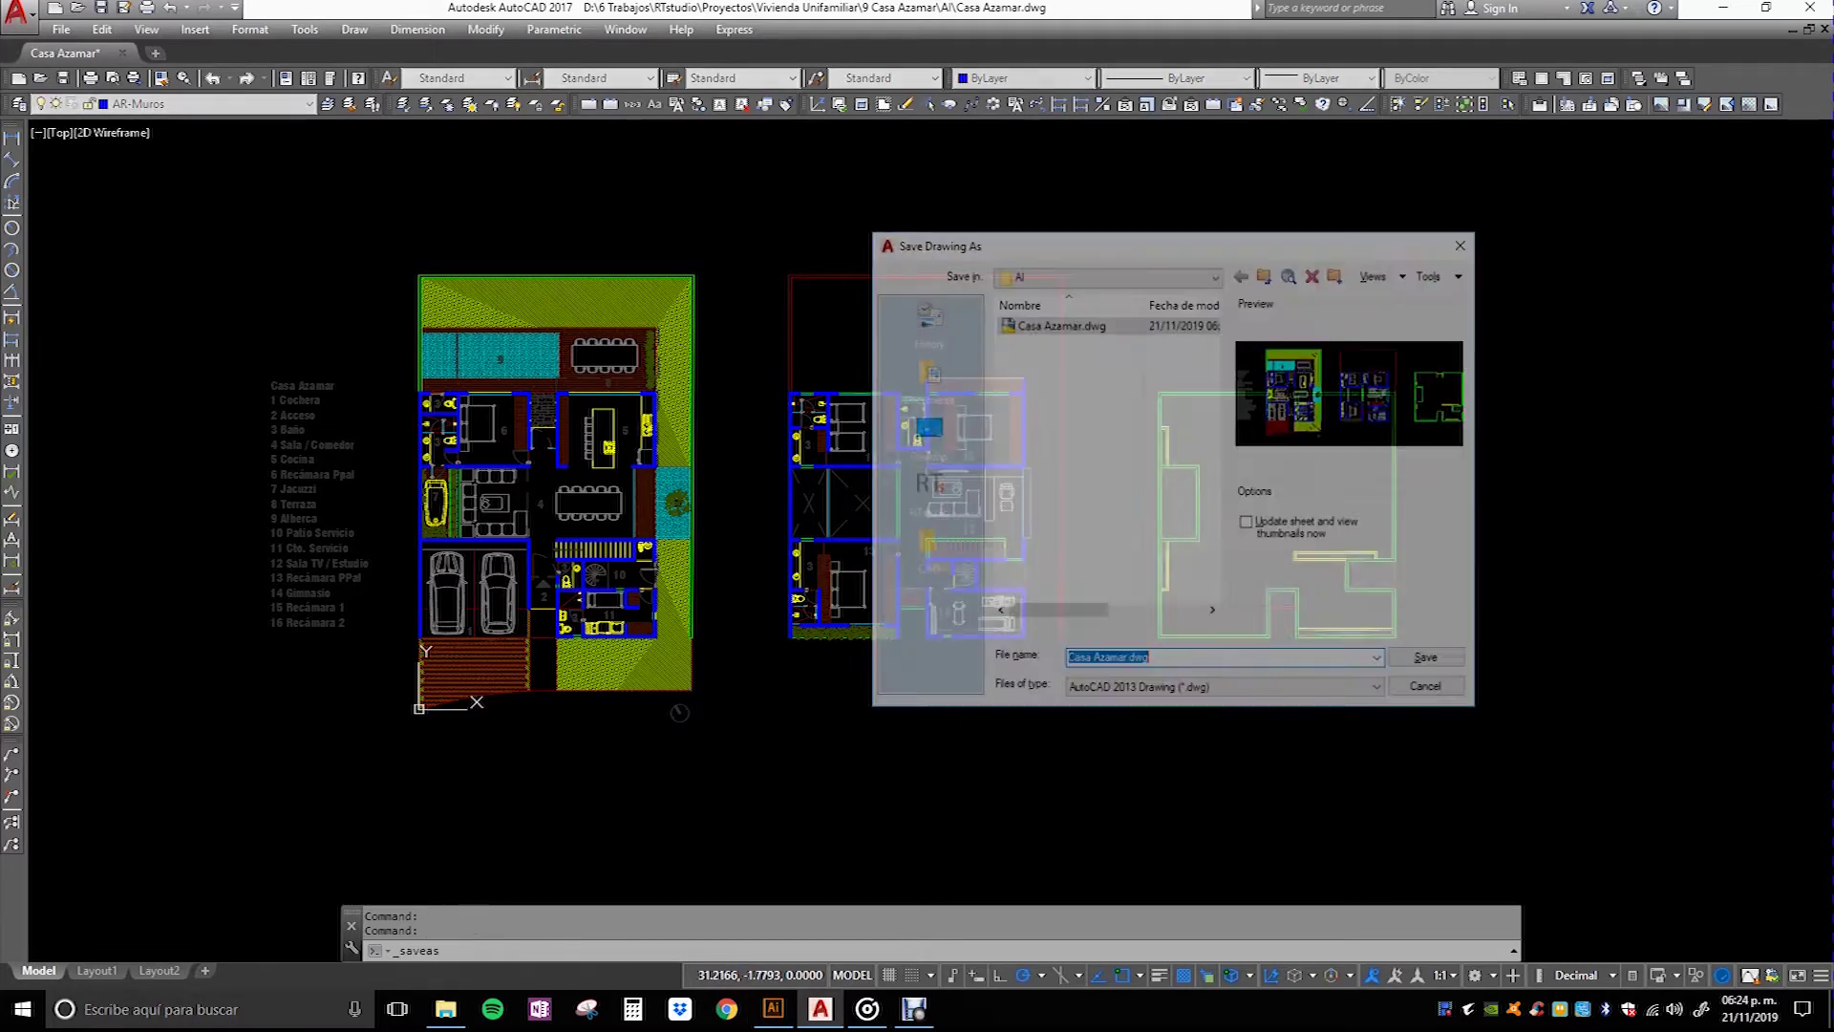
click(1211, 691)
click(1199, 721)
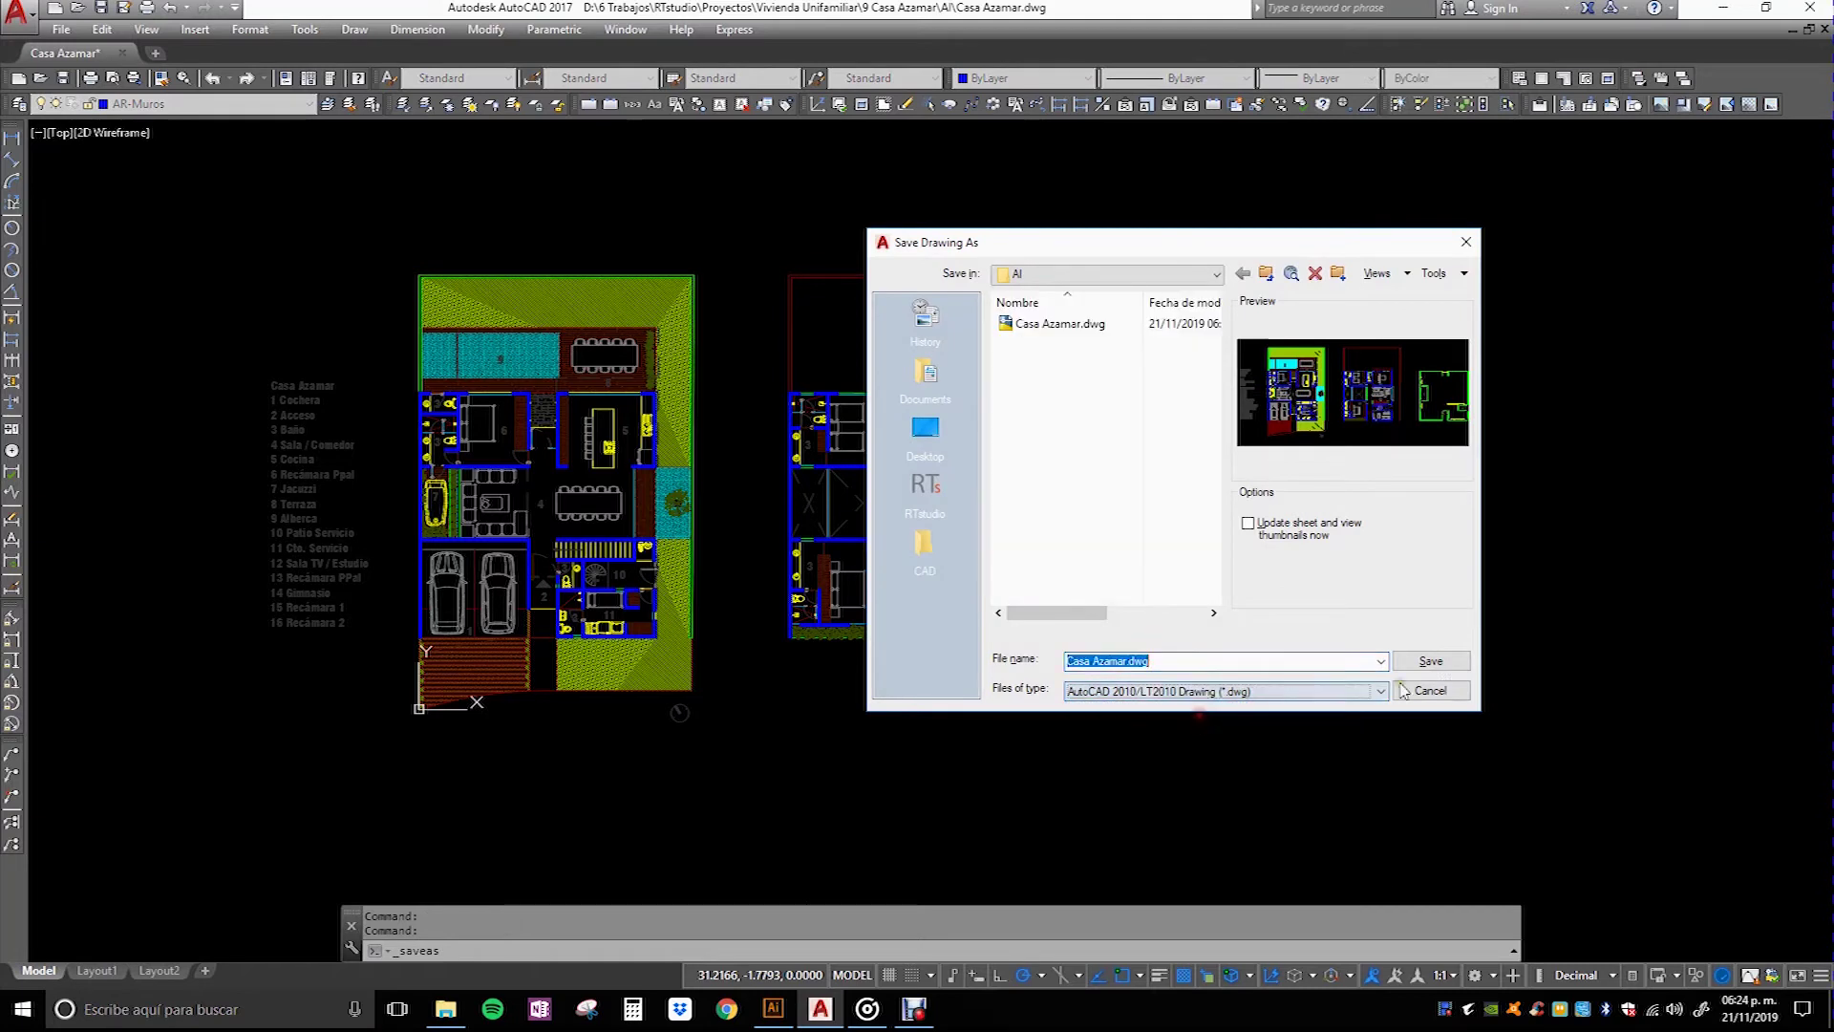
click(1431, 661)
click(1138, 532)
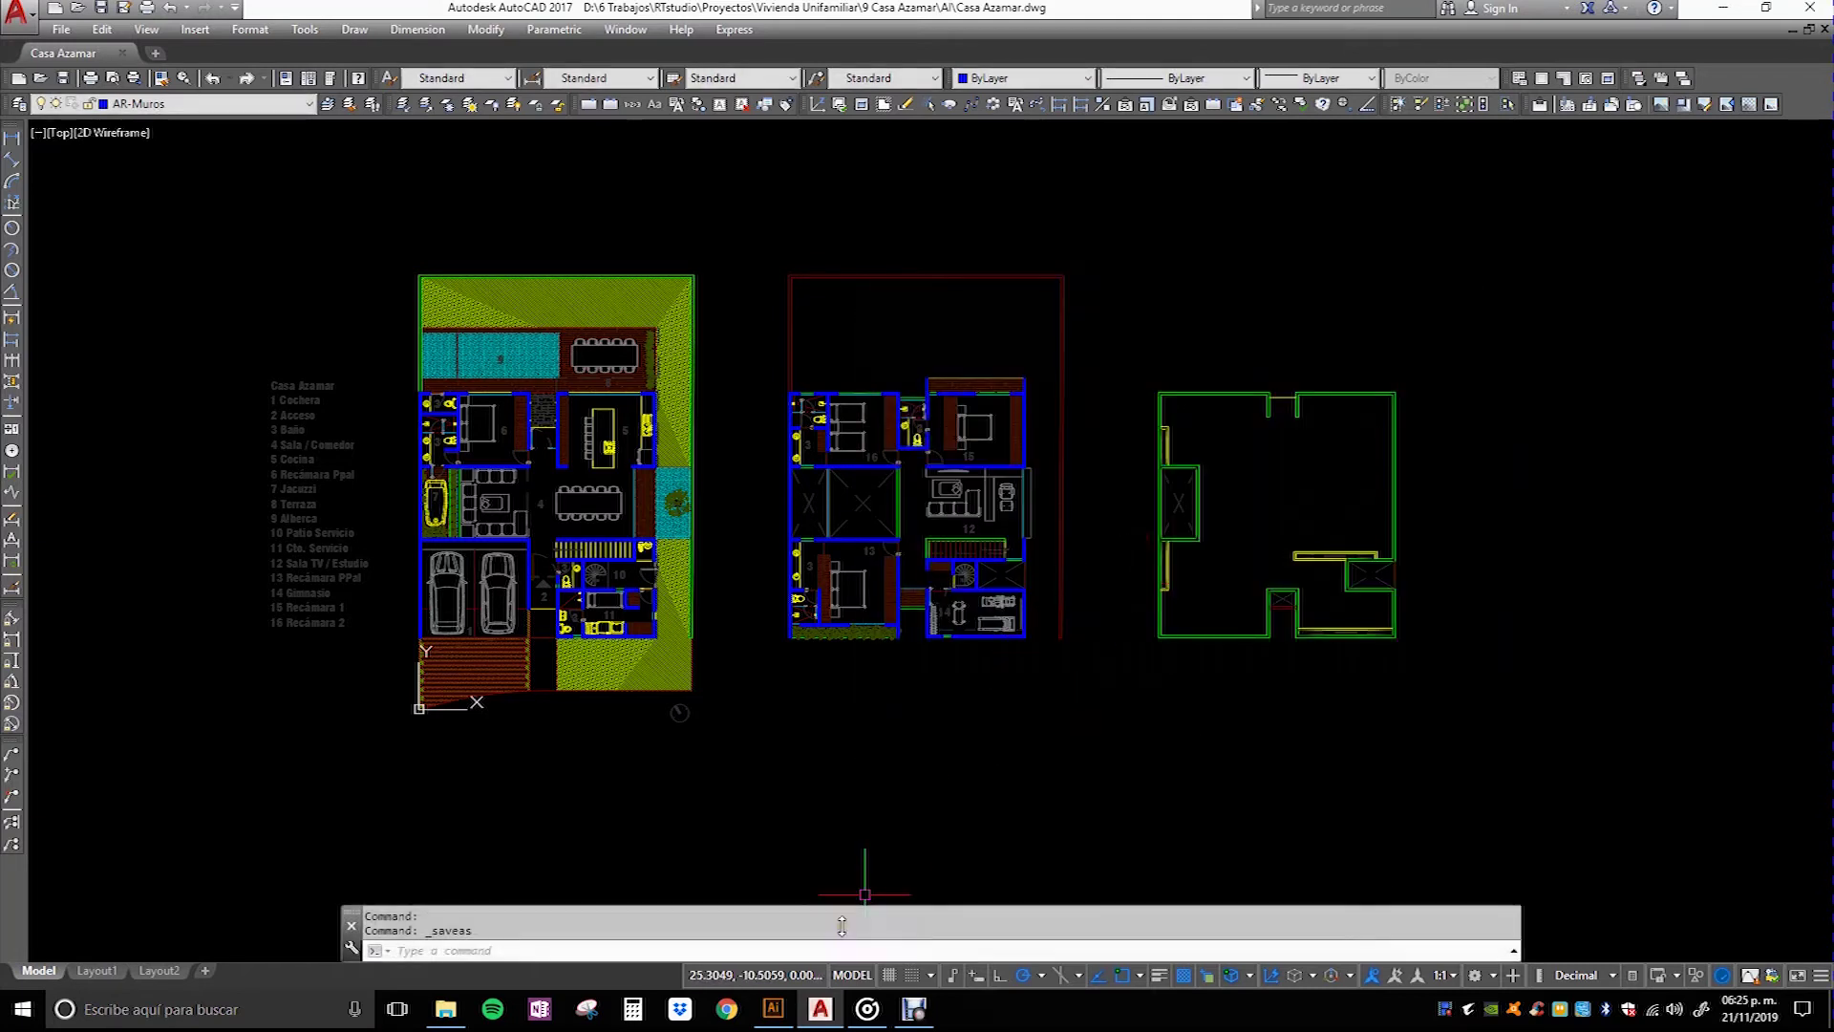
click(772, 1008)
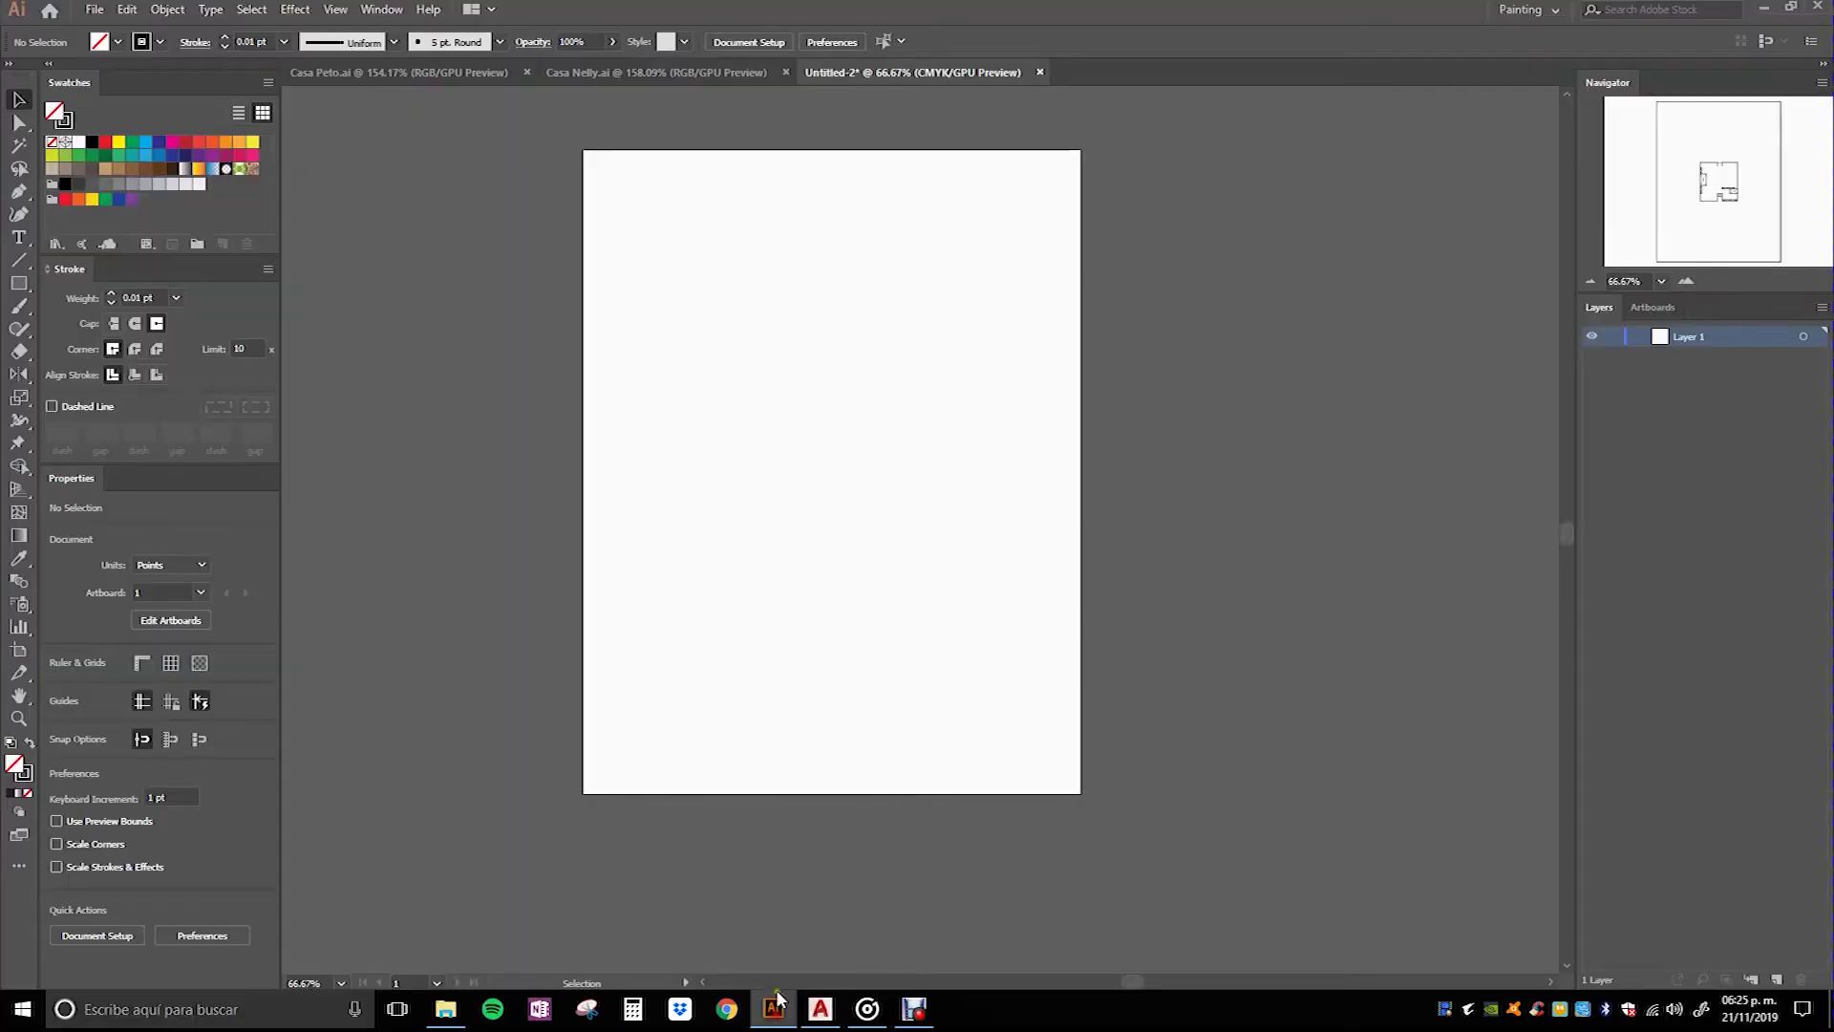
Step: Open Casa Azamar.dwg, keeping Model layout and Scale to Fit Artboard in DXF/DWG Options
click(94, 9)
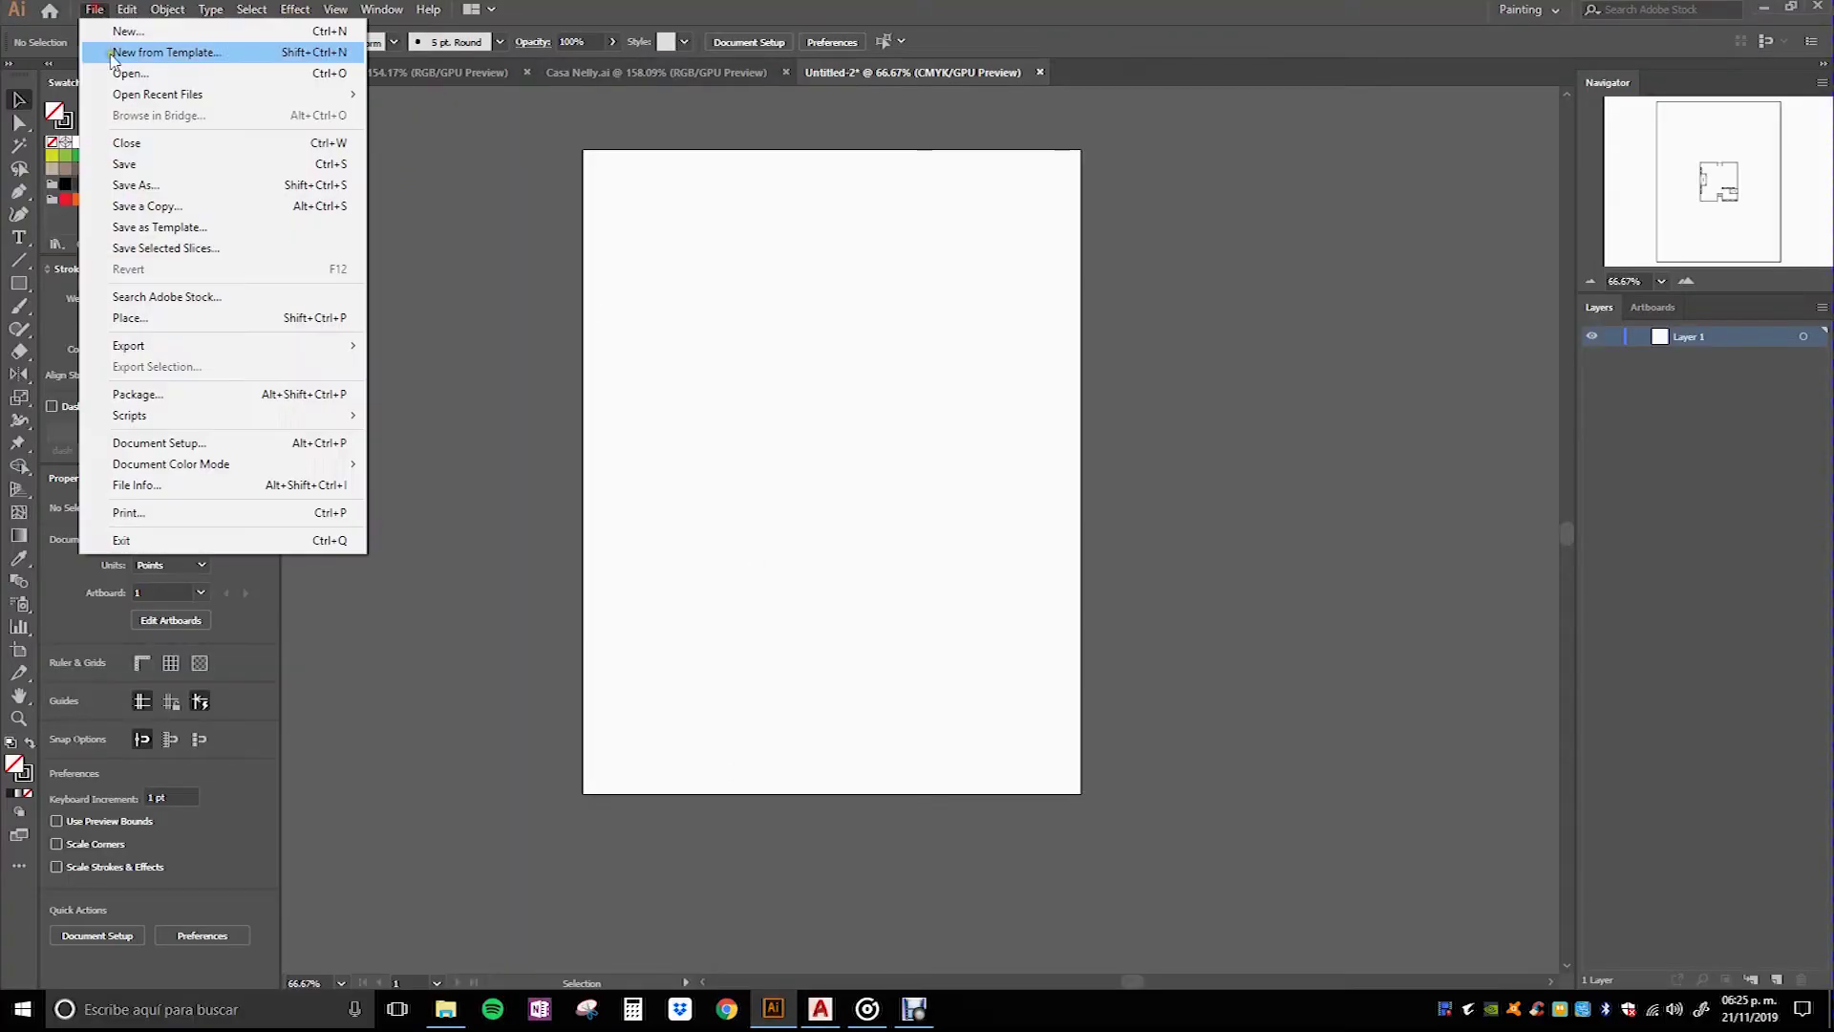
key(ctrl+o)
click(732, 162)
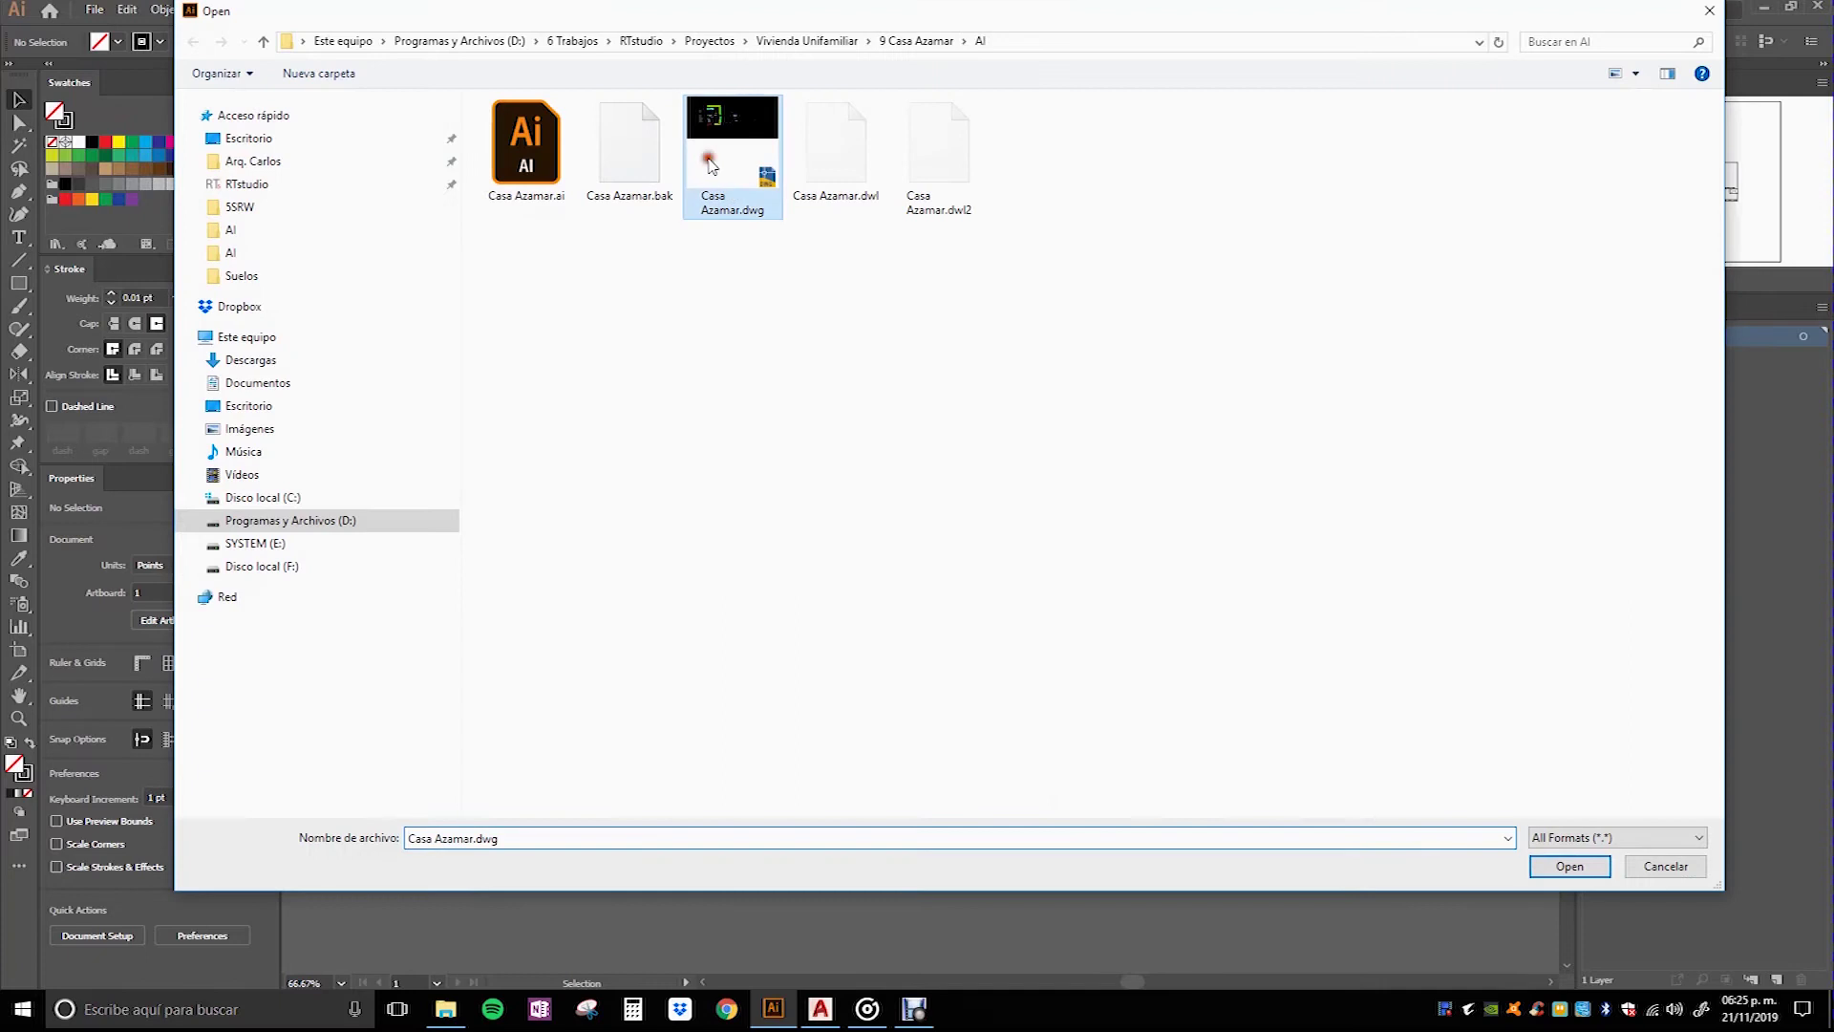
key(Return)
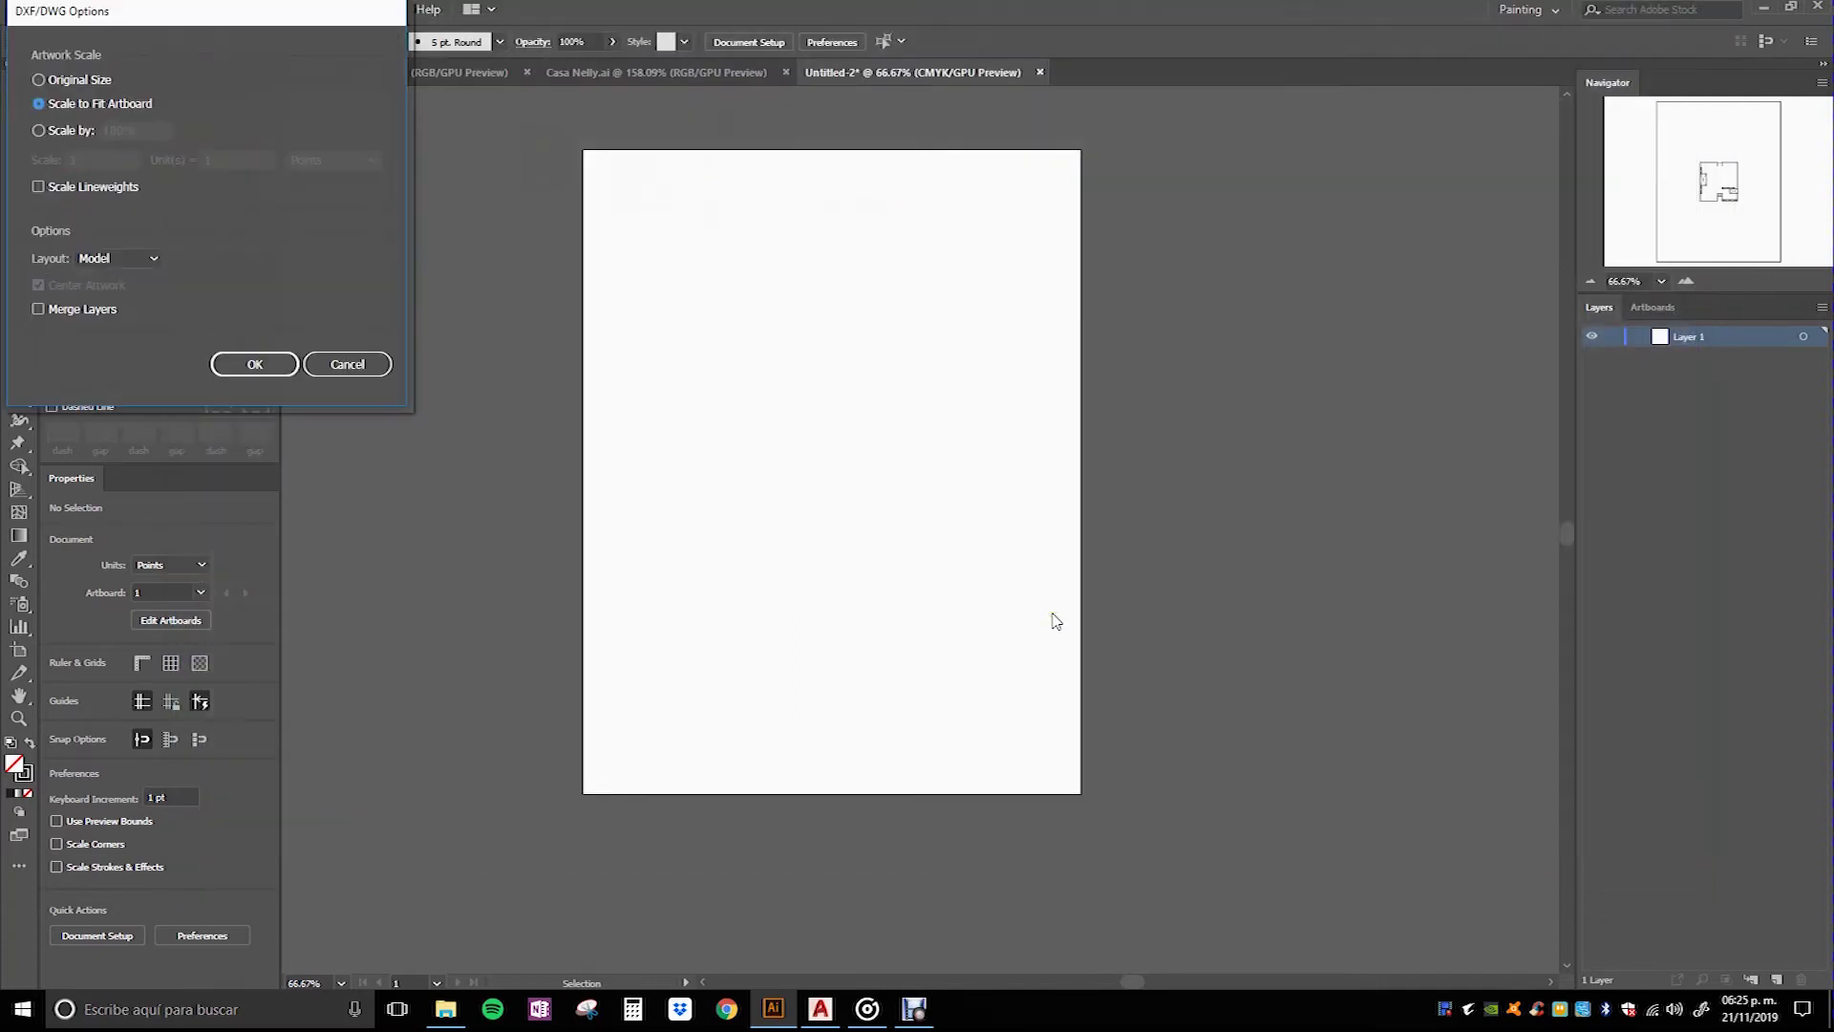
drag(204, 12, 579, 150)
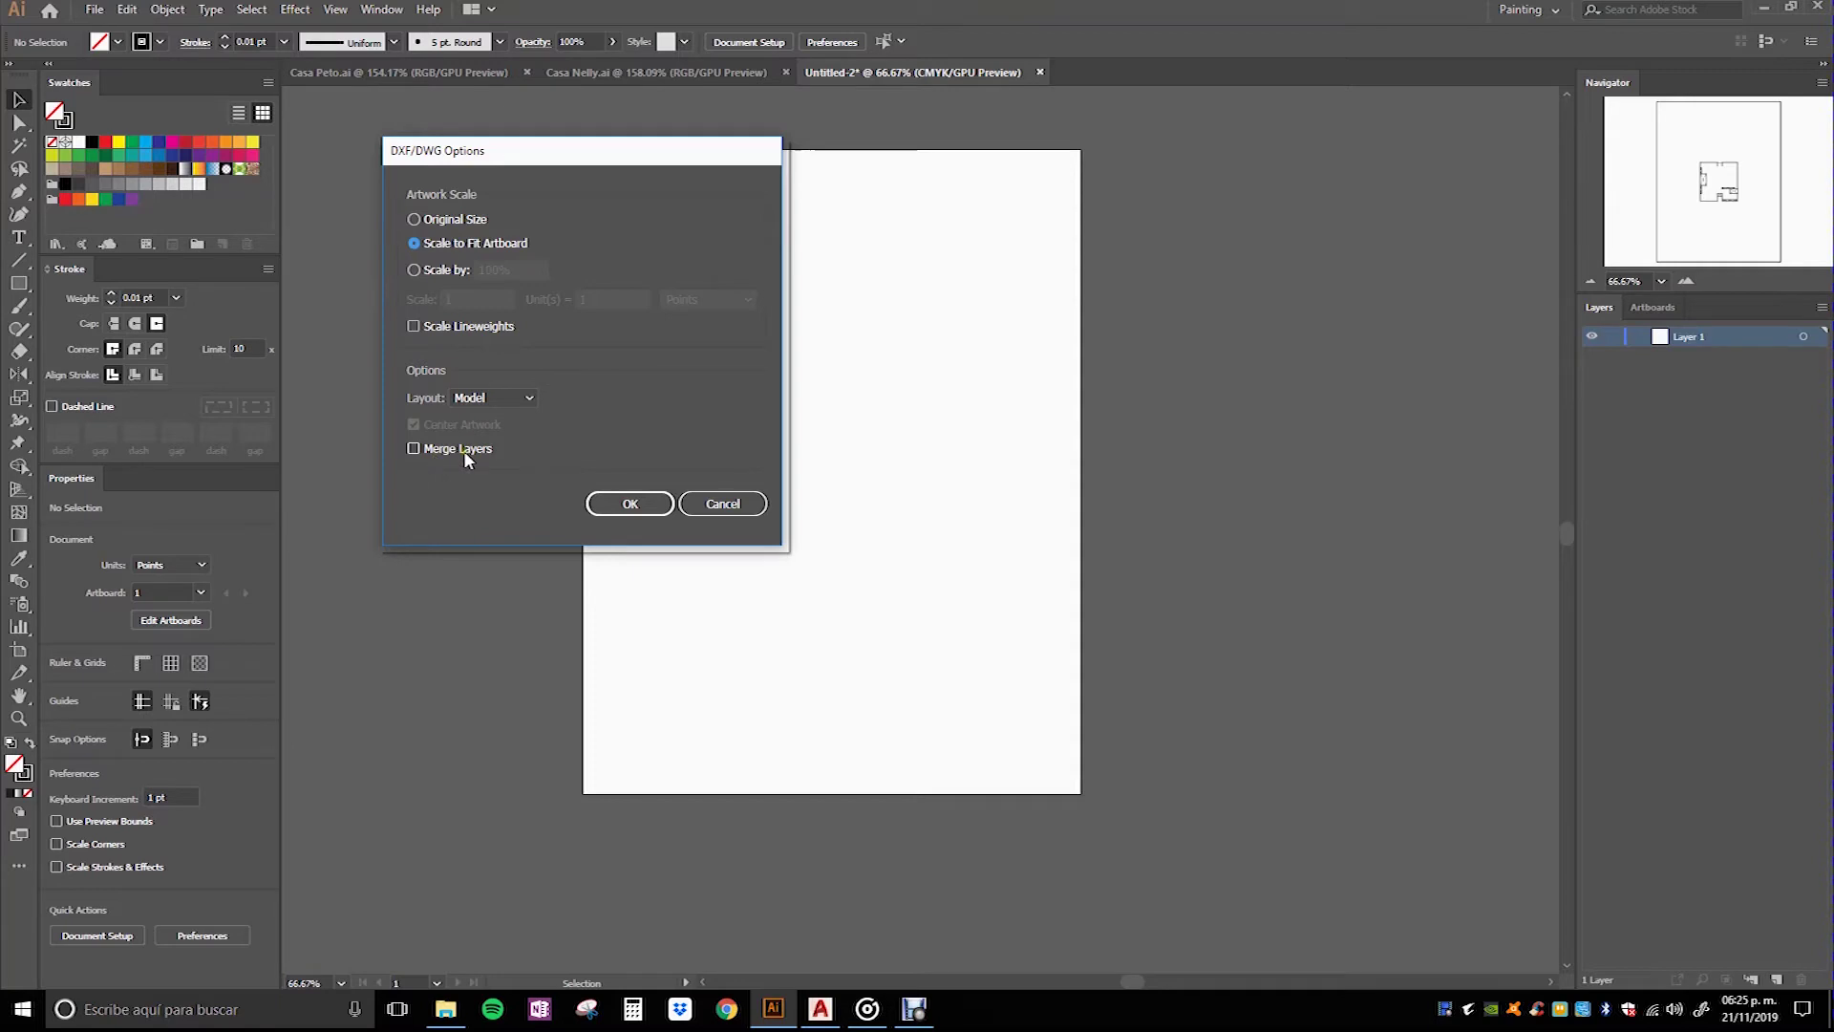
click(506, 400)
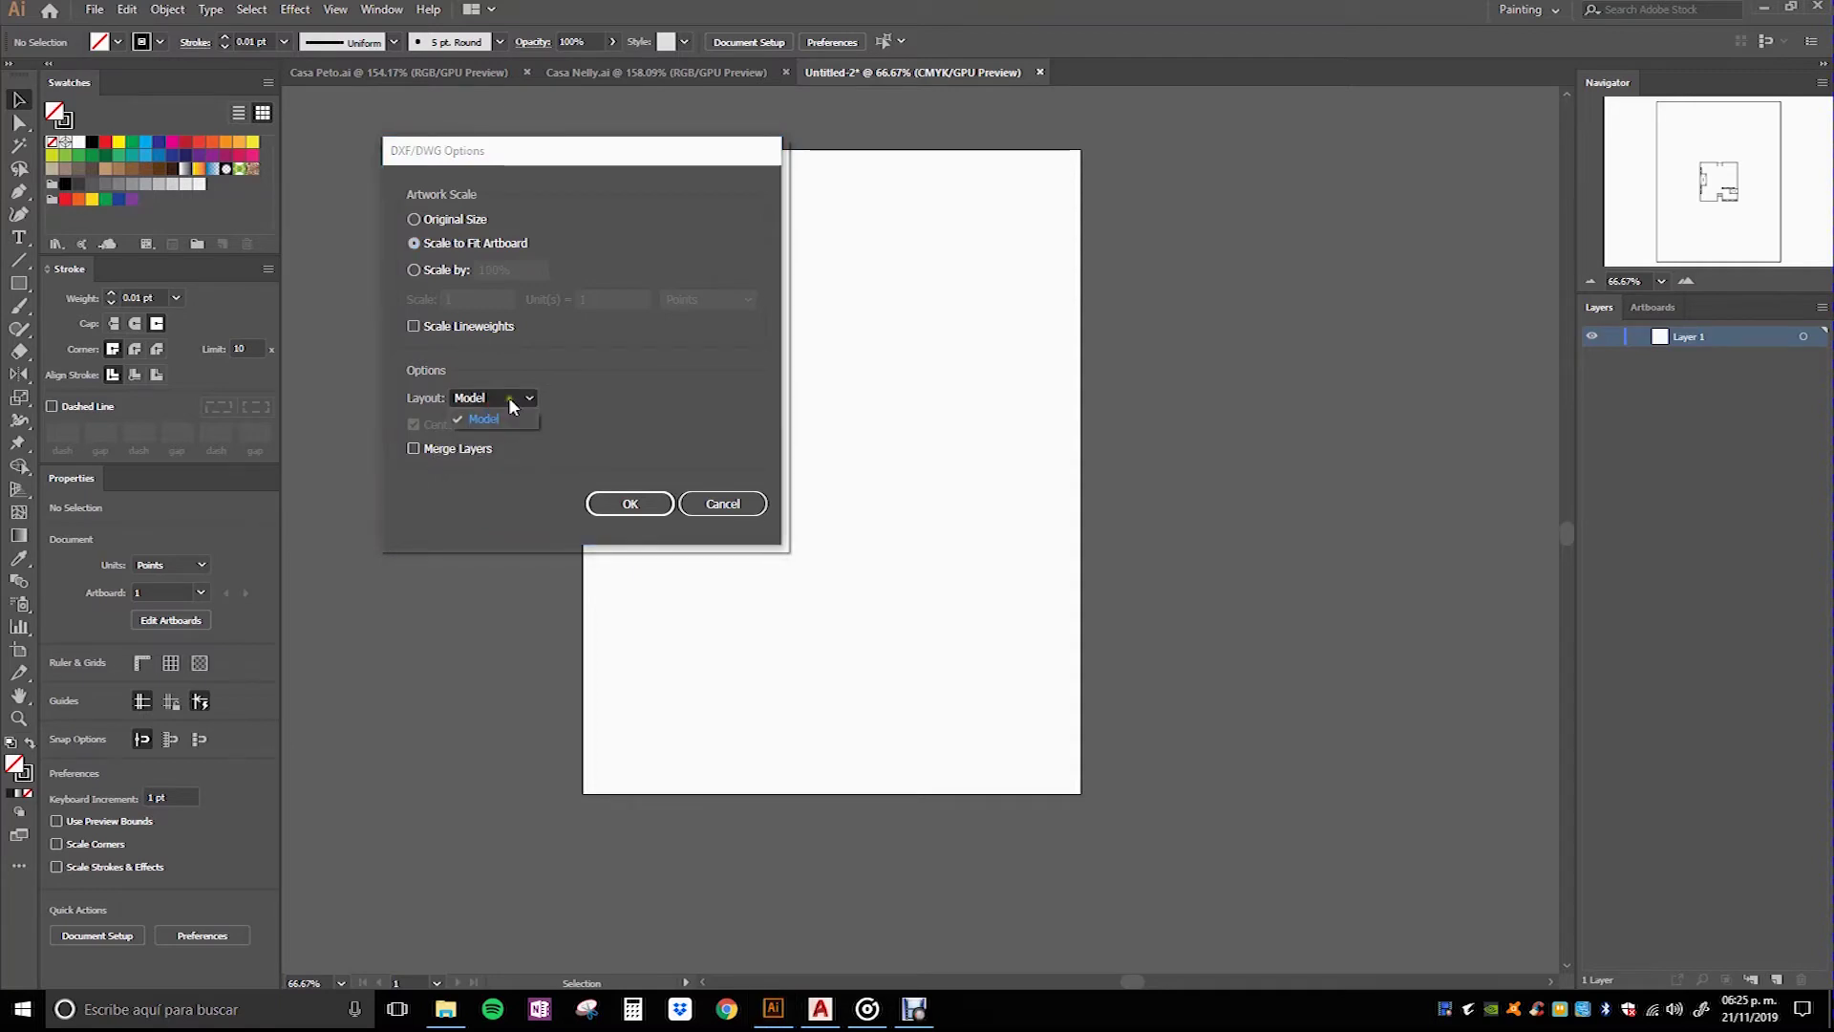
click(513, 413)
Step: Check Merge Layers in the DWG import options, comparing against the AutoCAD drawing
click(821, 1009)
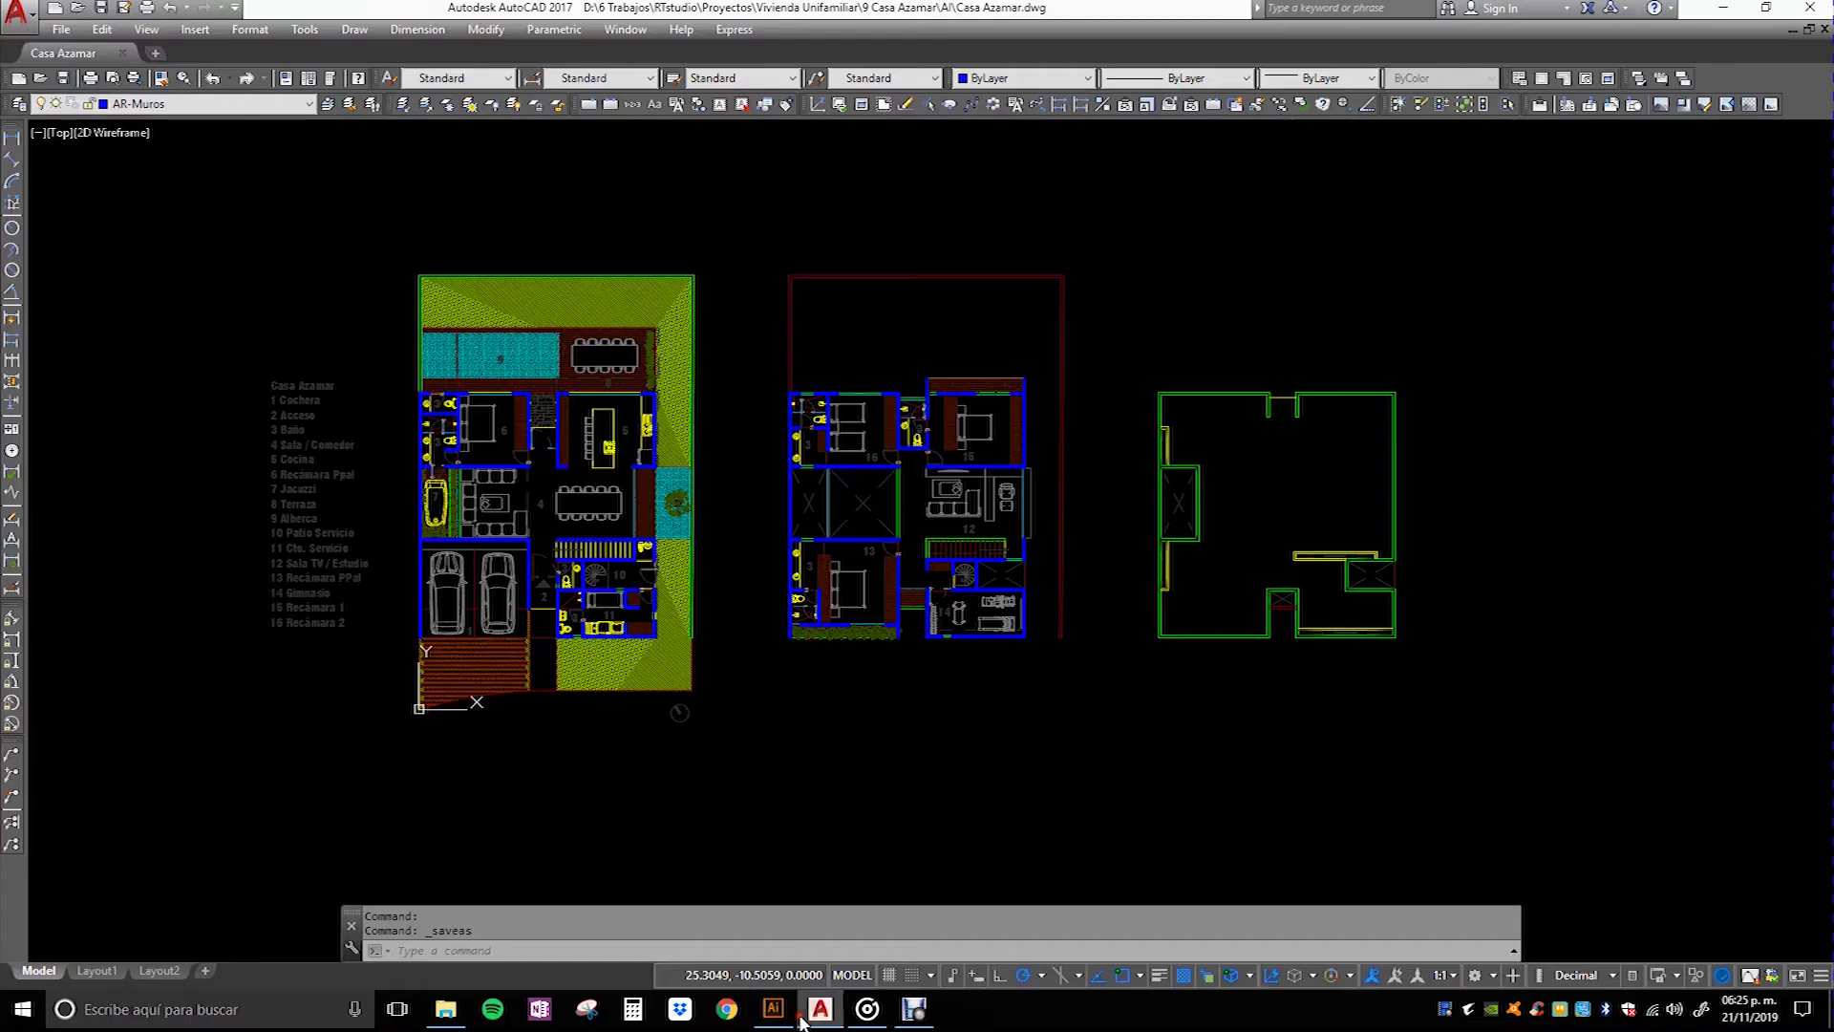
click(106, 956)
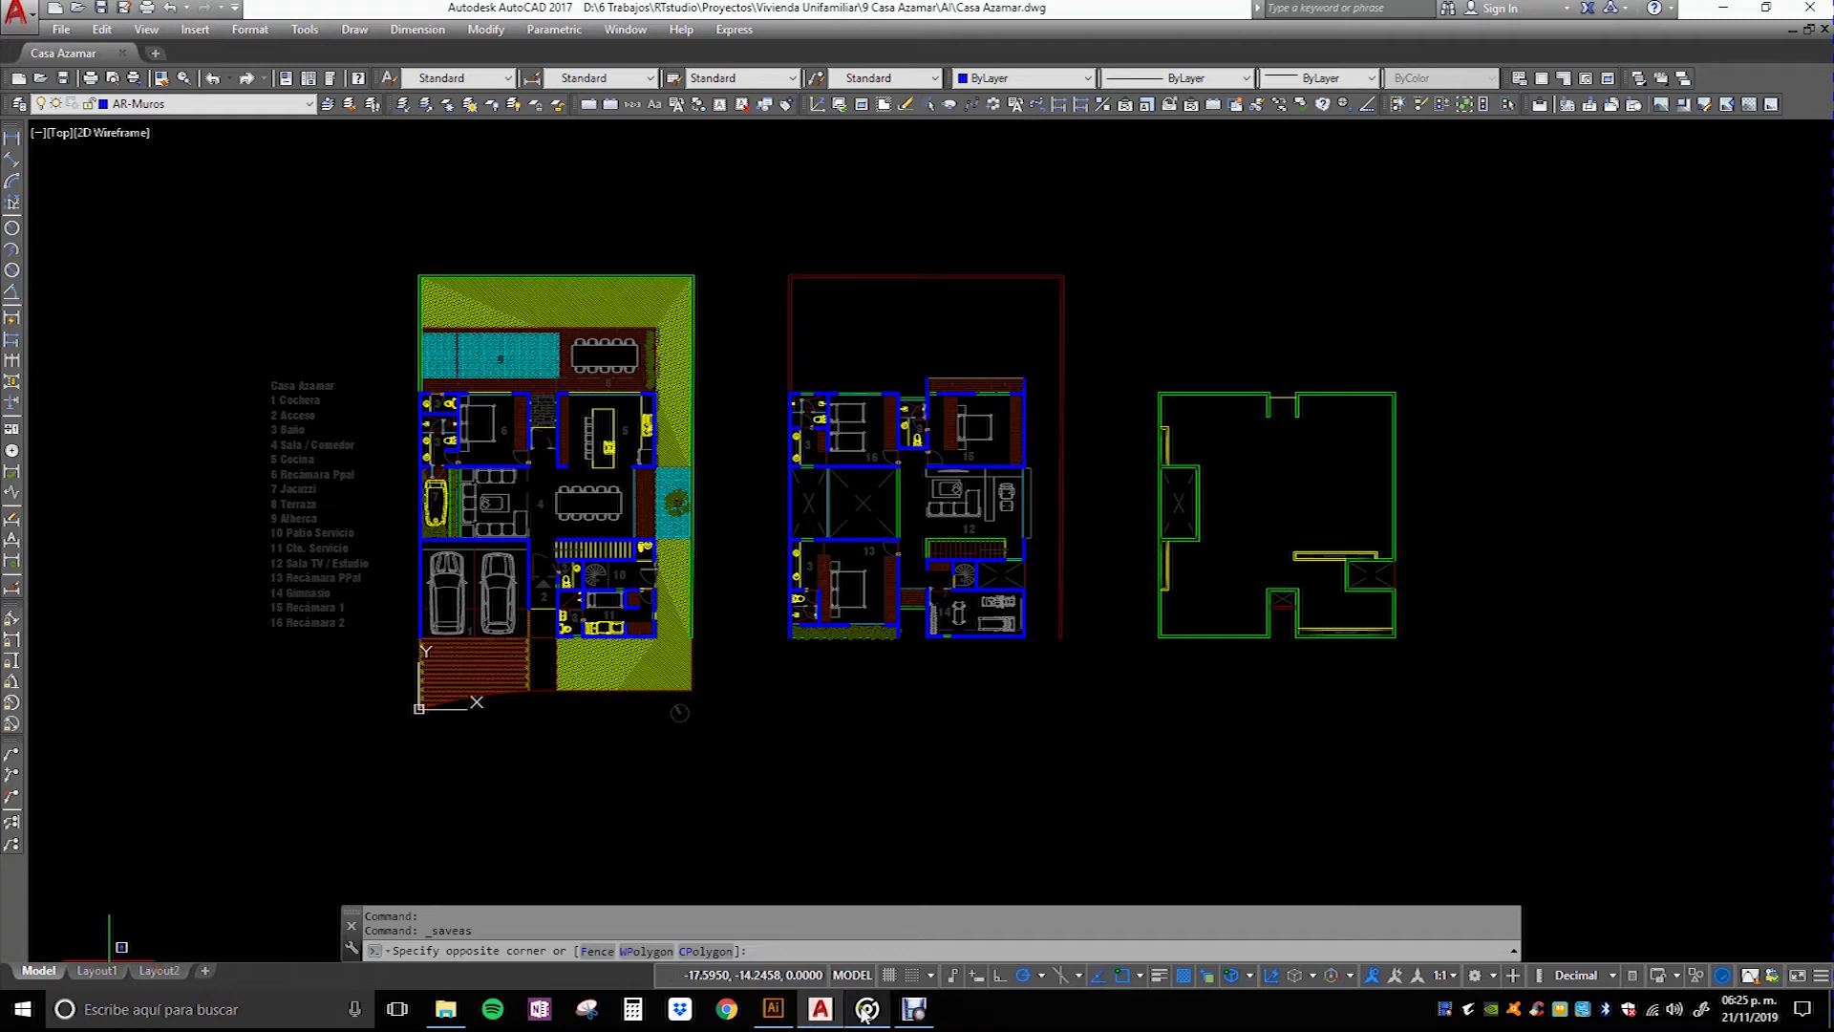
click(788, 1018)
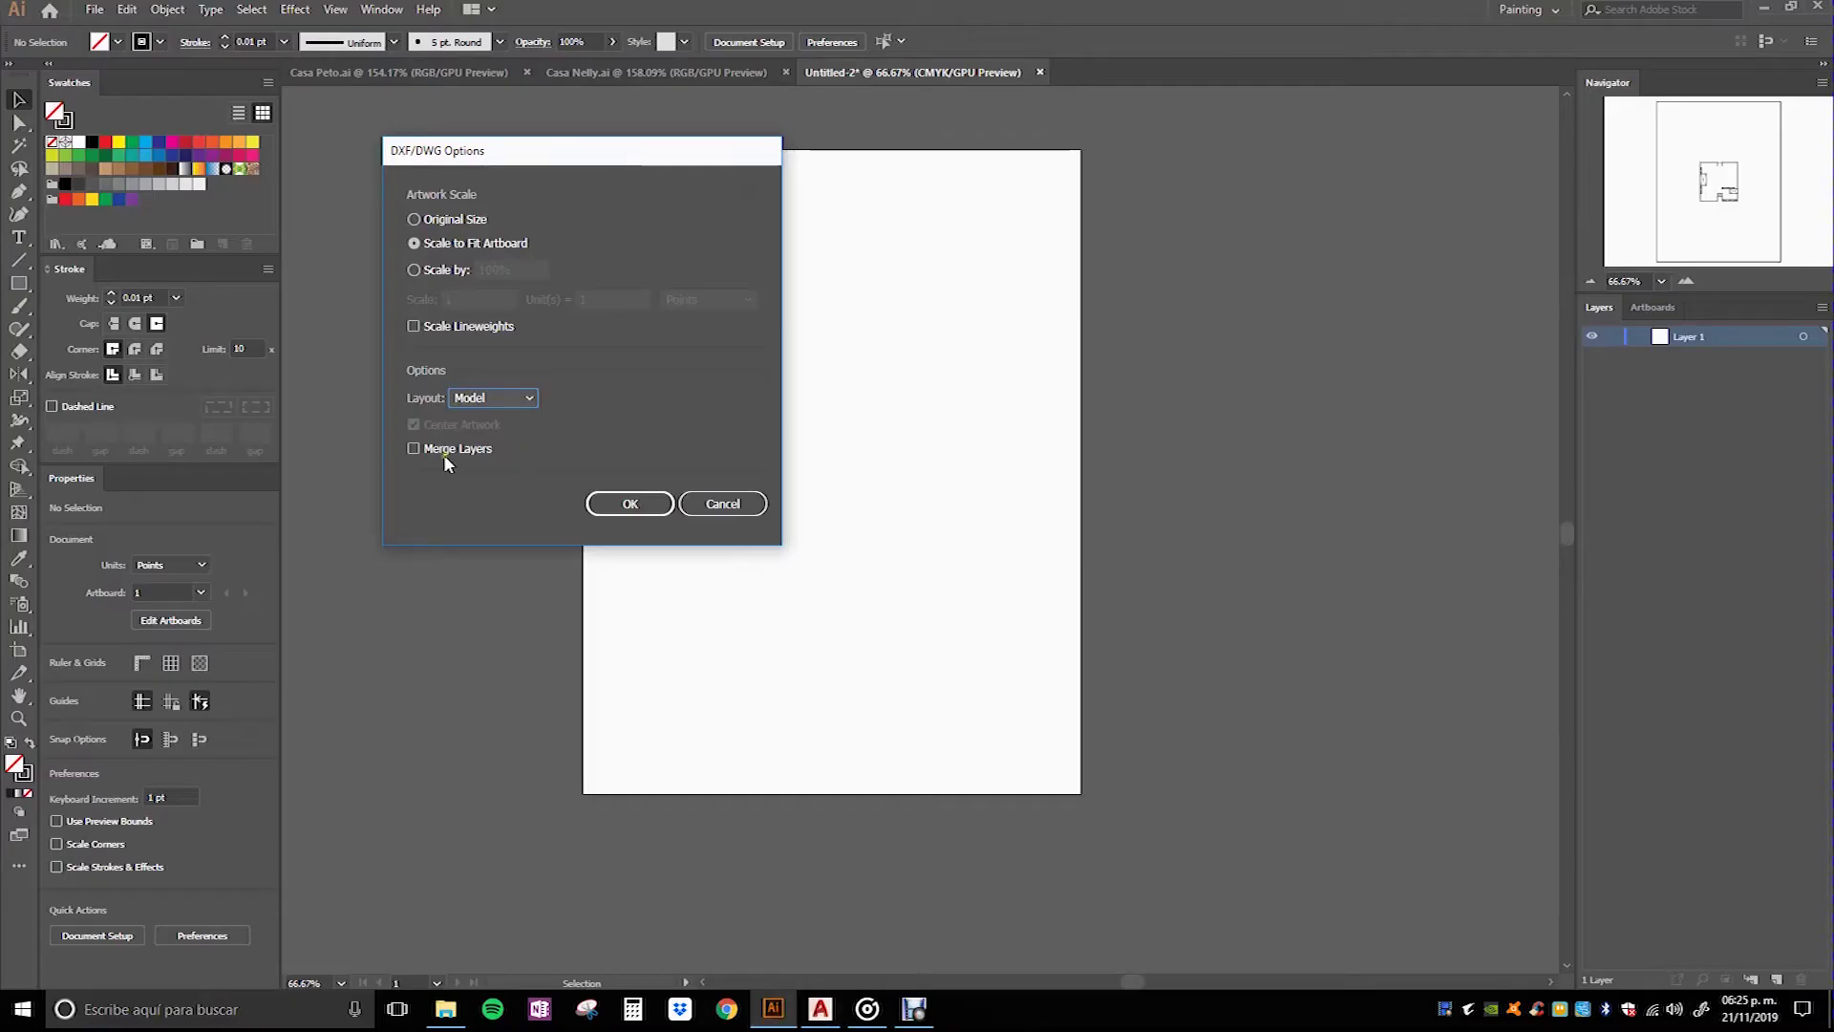
click(486, 454)
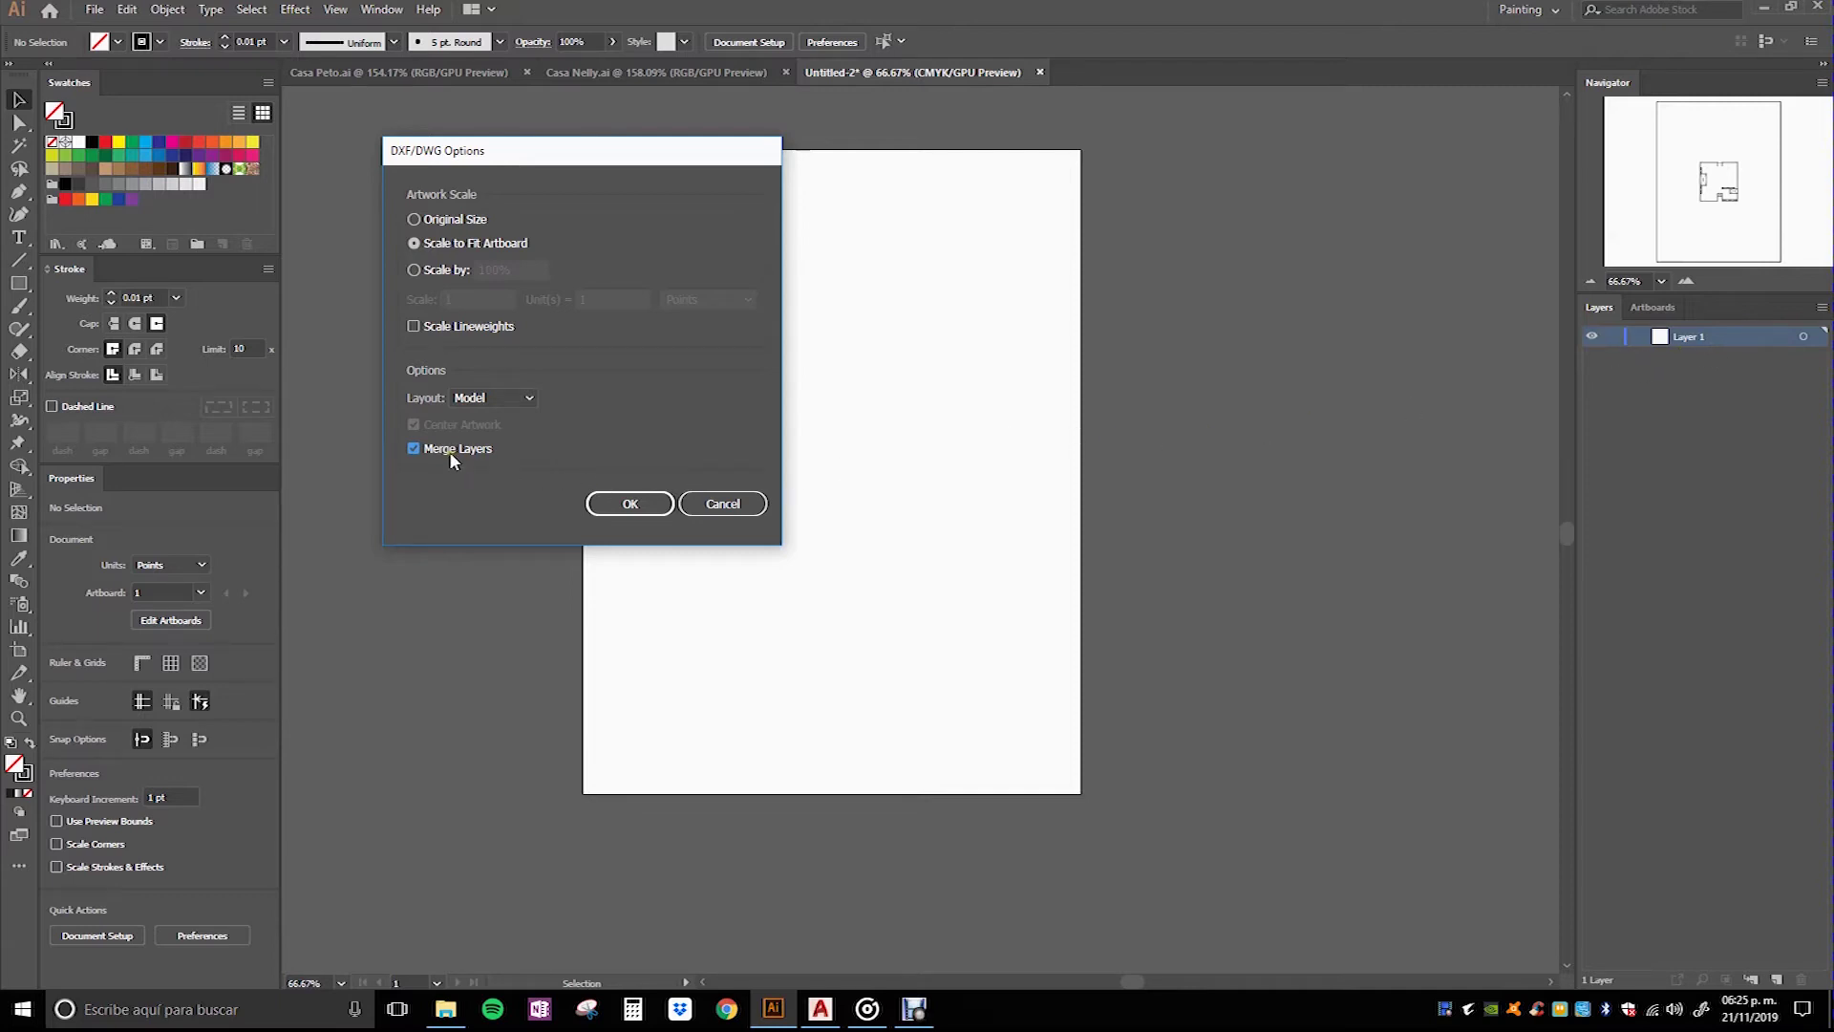
click(821, 1008)
click(105, 958)
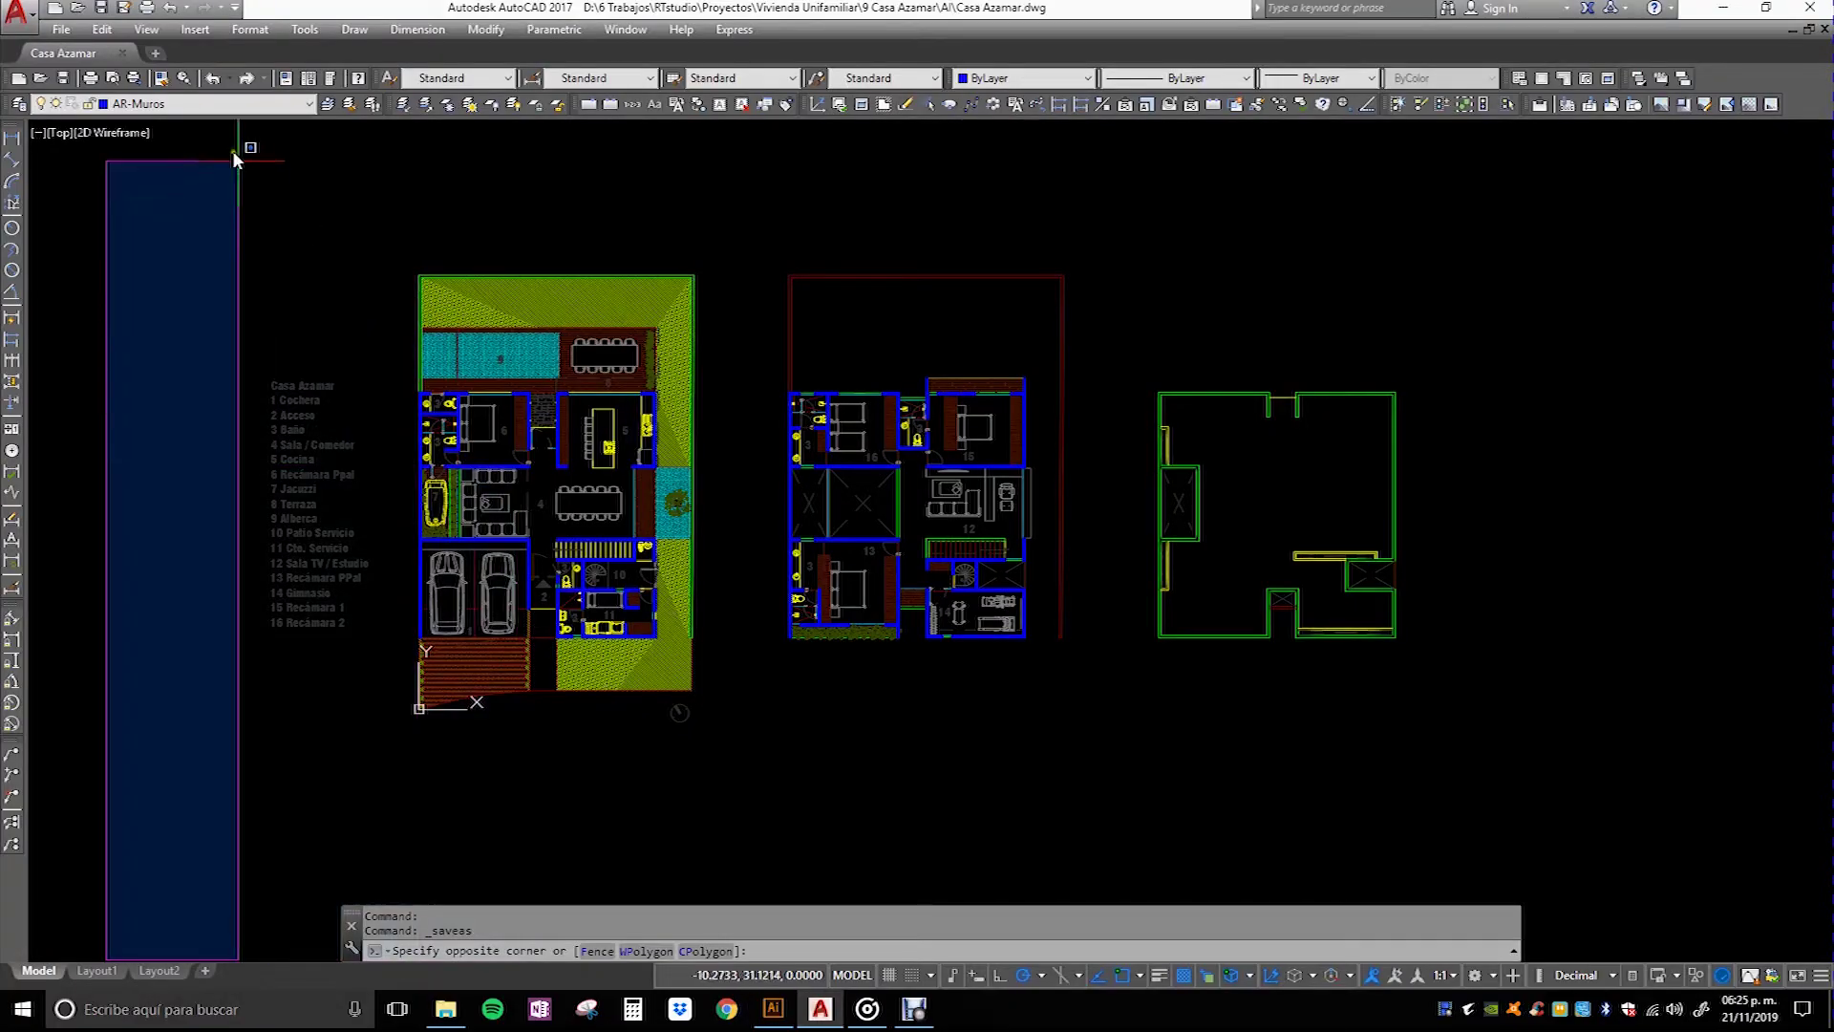
Step: Zoom to fit all three plans and review the layer list, keeping AR-Muros current
click(237, 161)
click(244, 103)
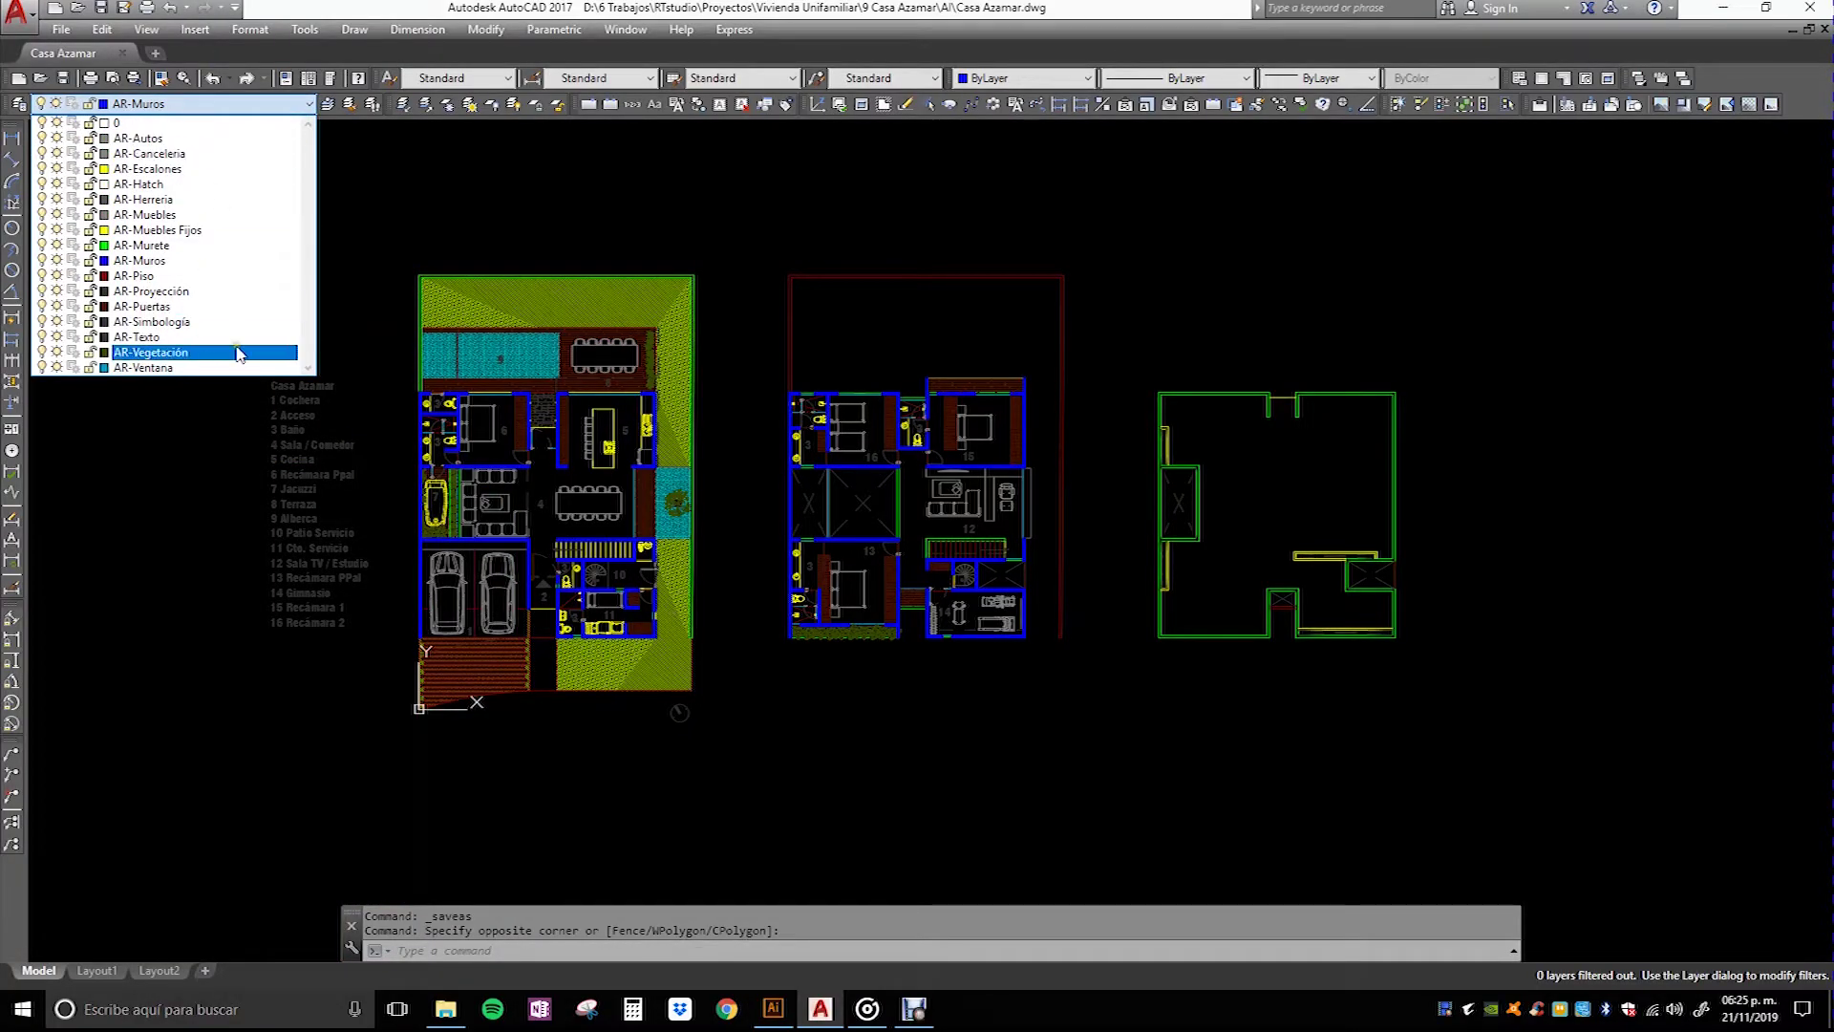
click(525, 196)
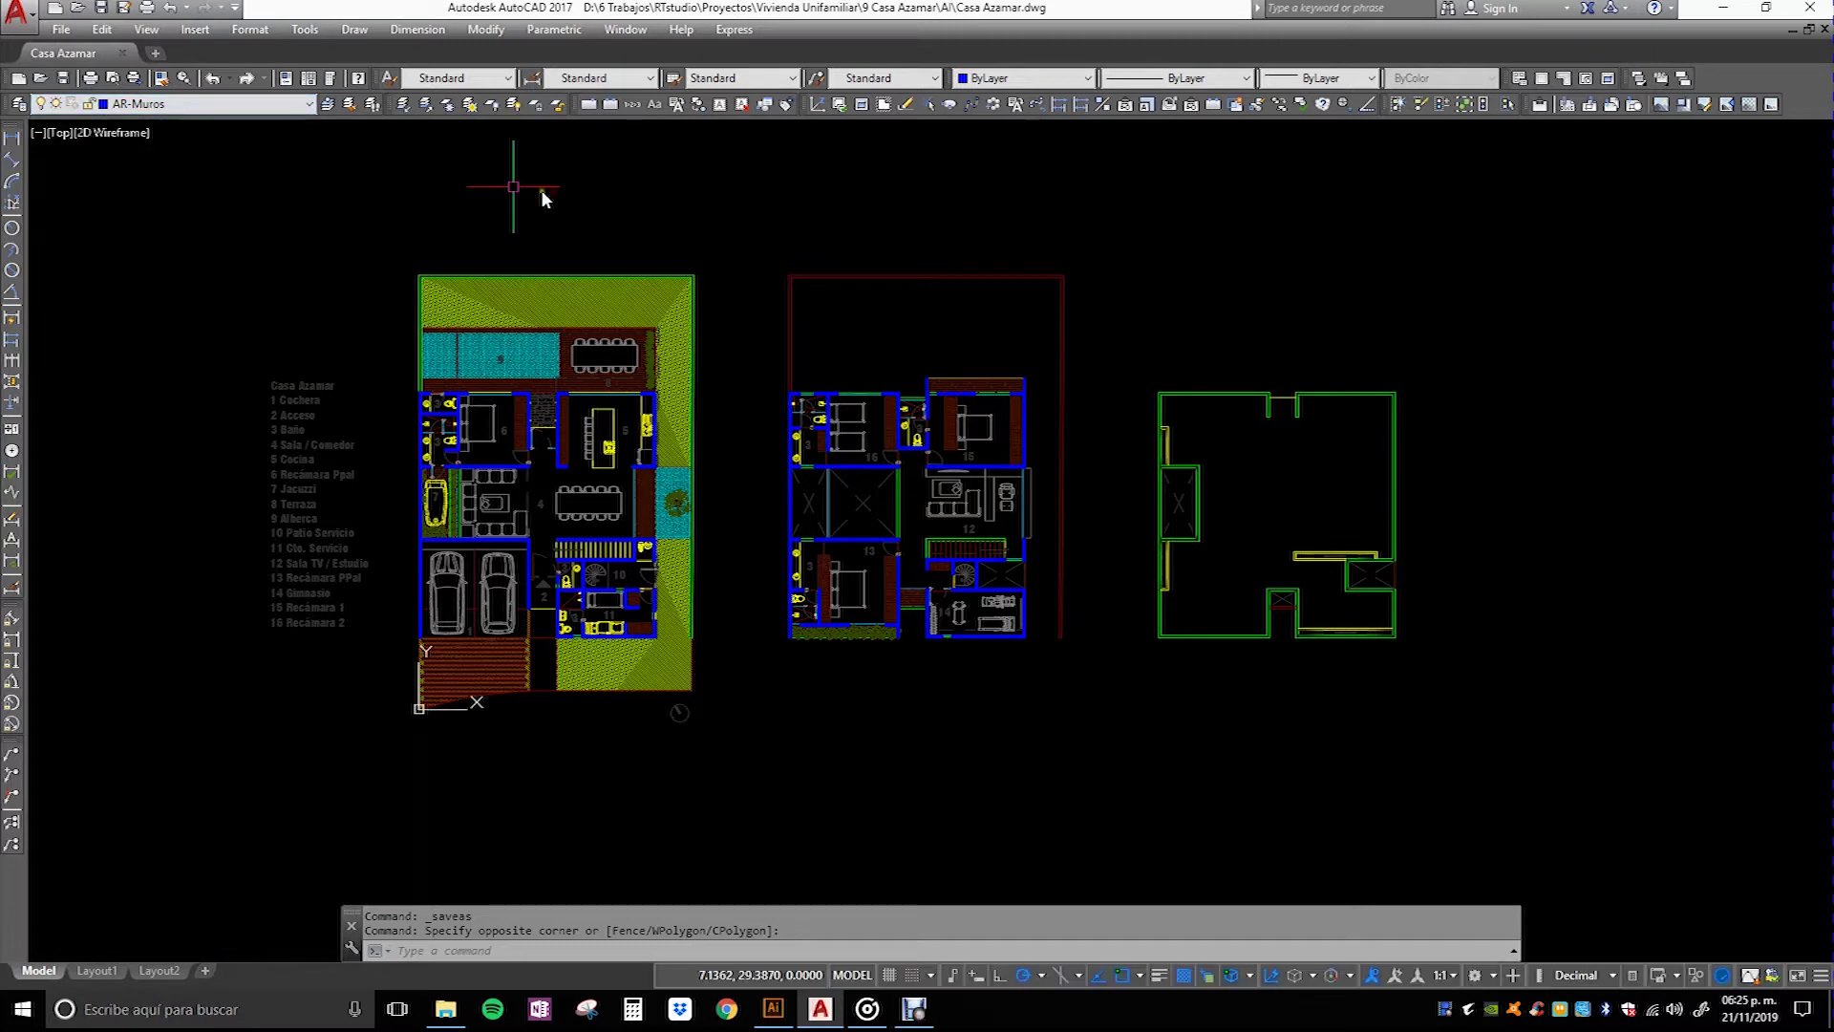
middle_click(493, 227)
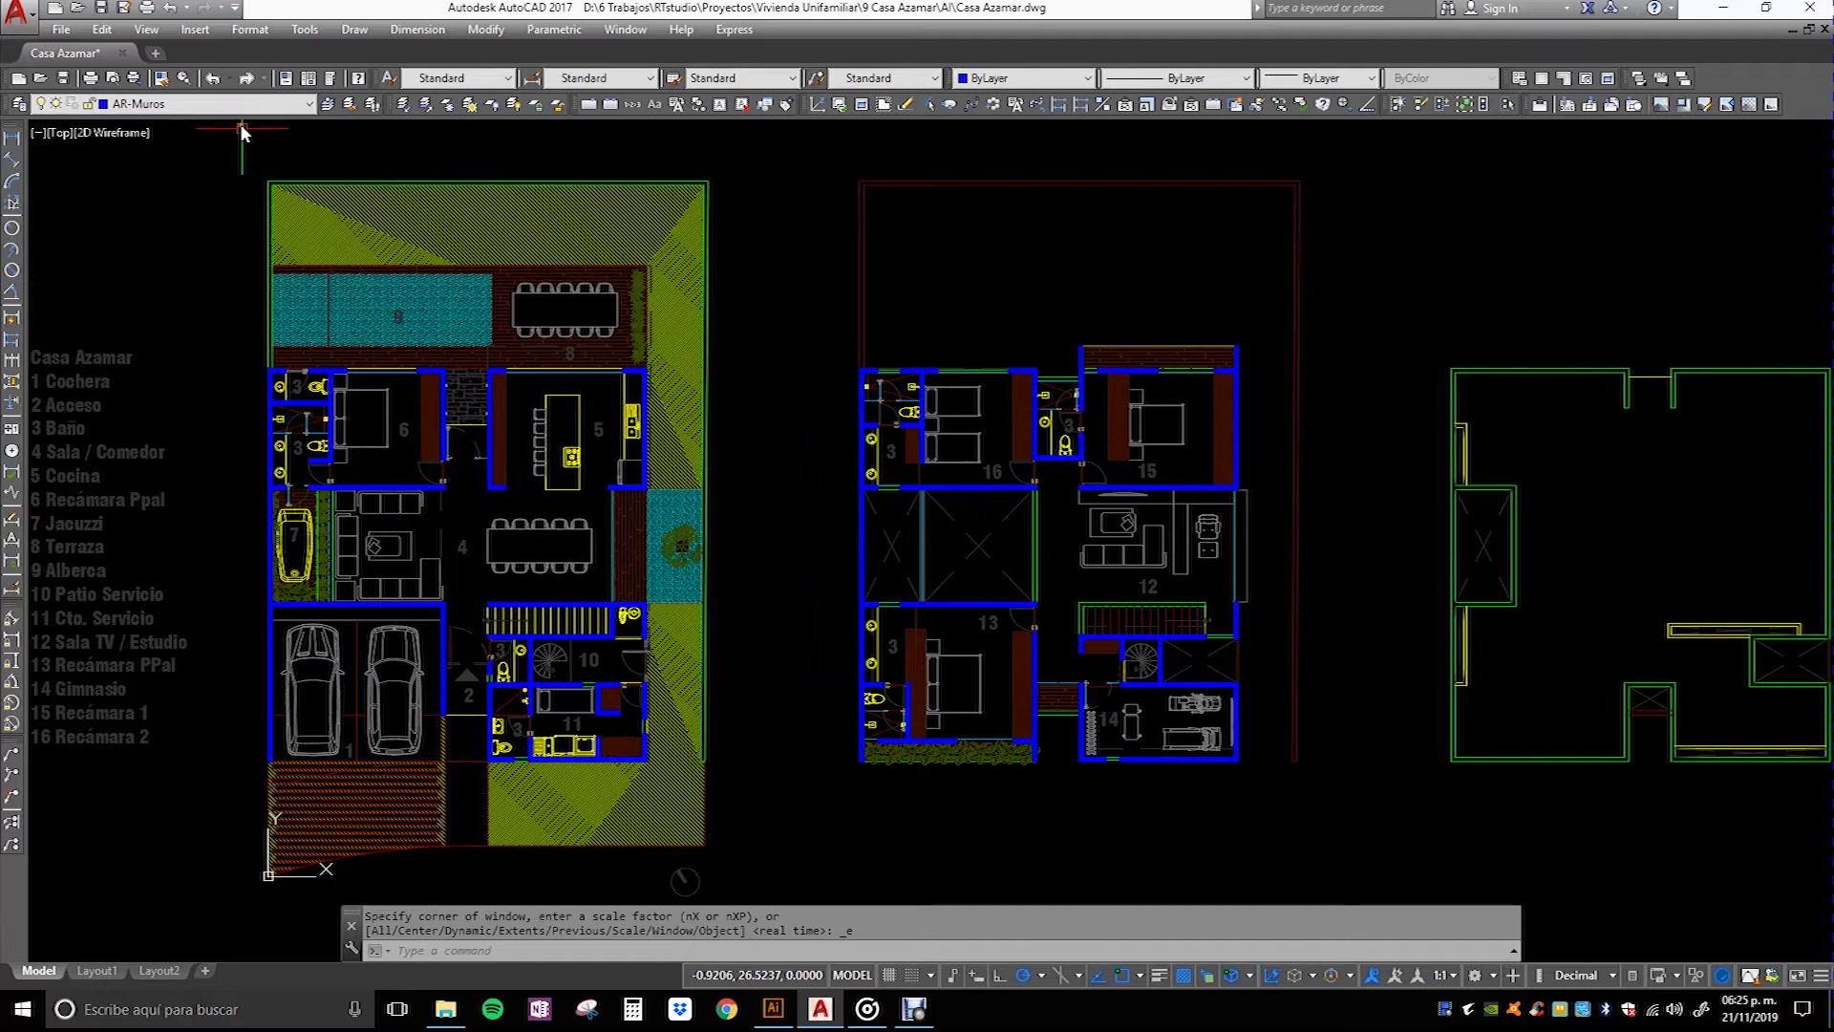
click(274, 105)
click(286, 105)
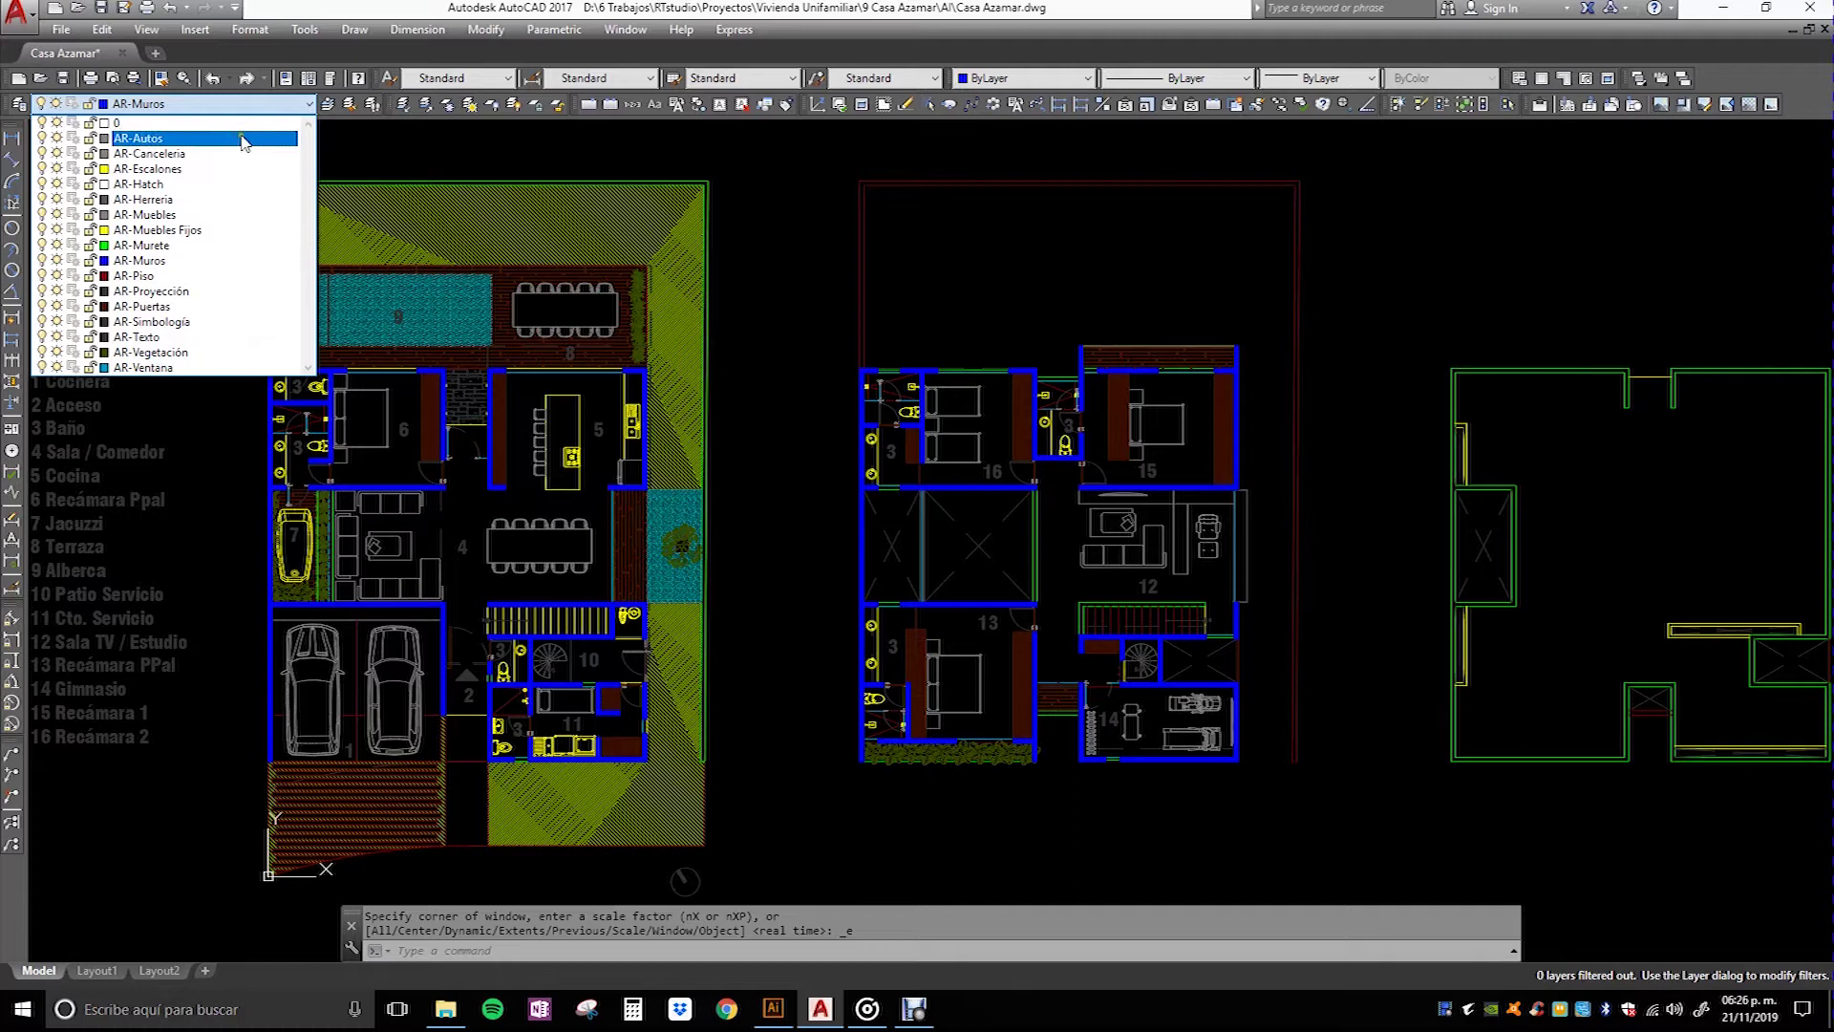
click(591, 155)
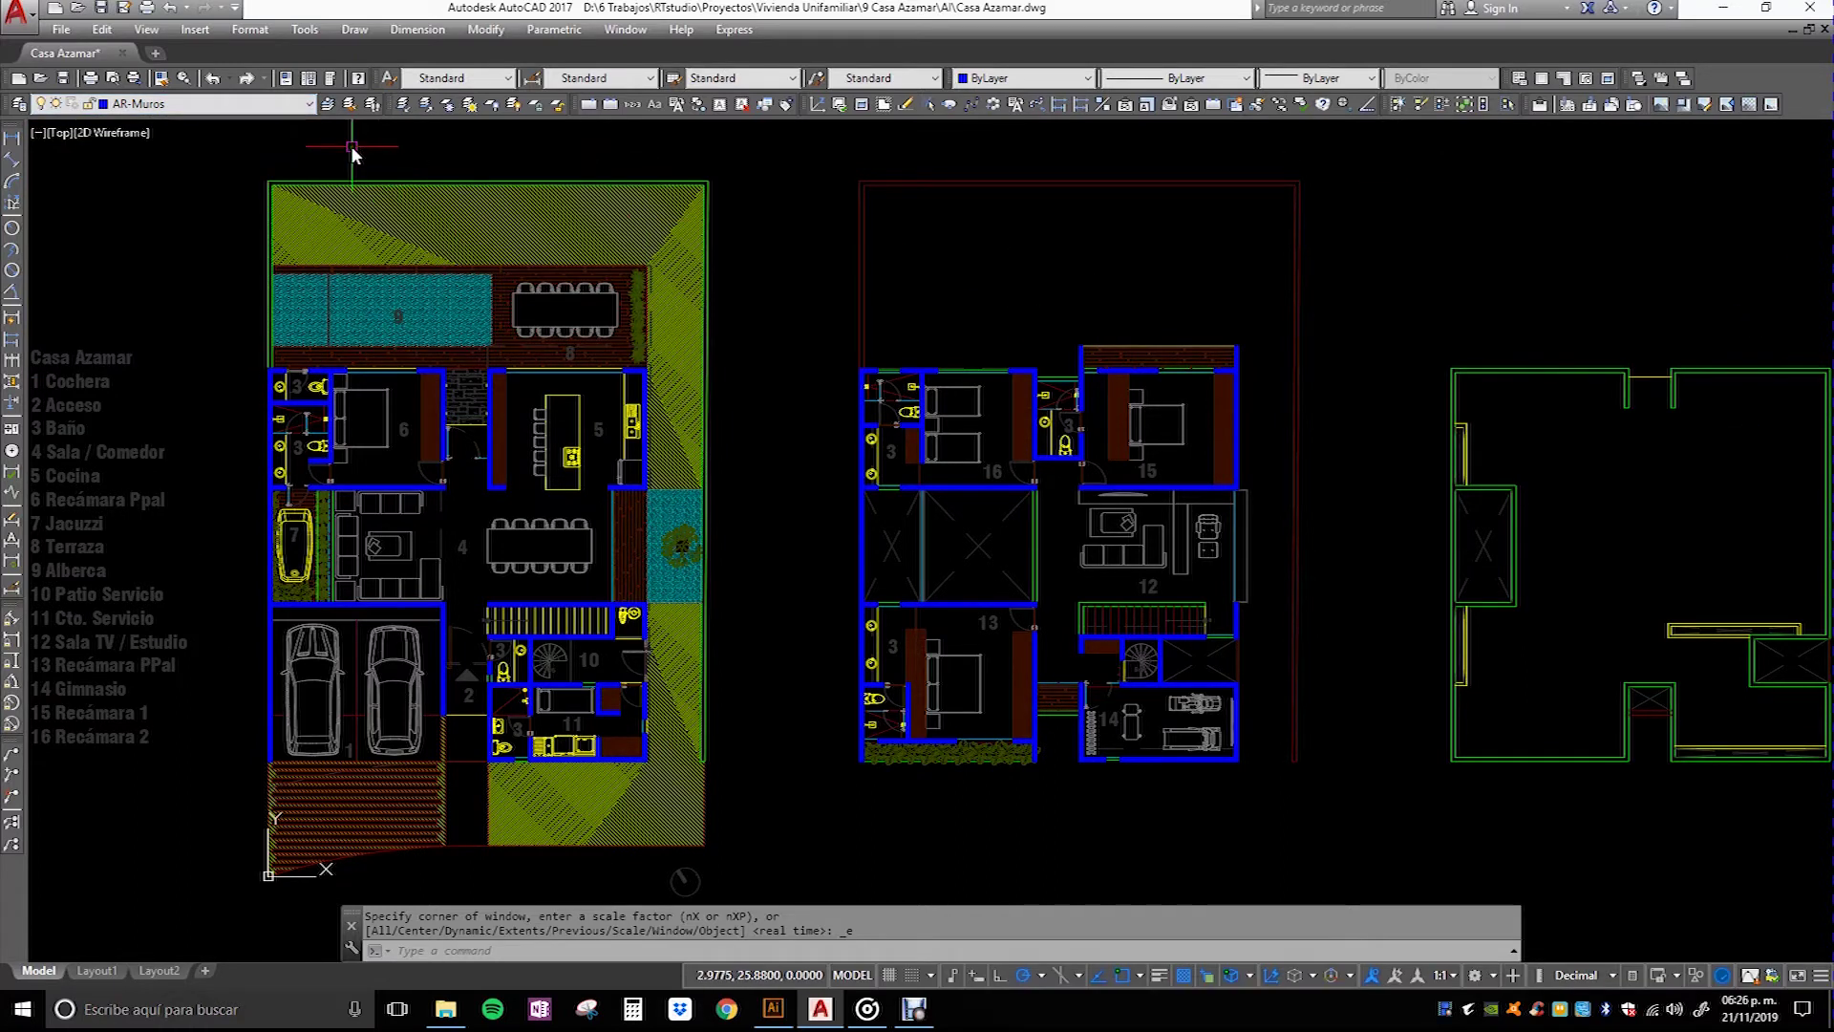
Step: Isolate the AR-Murete layer with LAYISO, then restore all layers with LAYUNISO
click(388, 105)
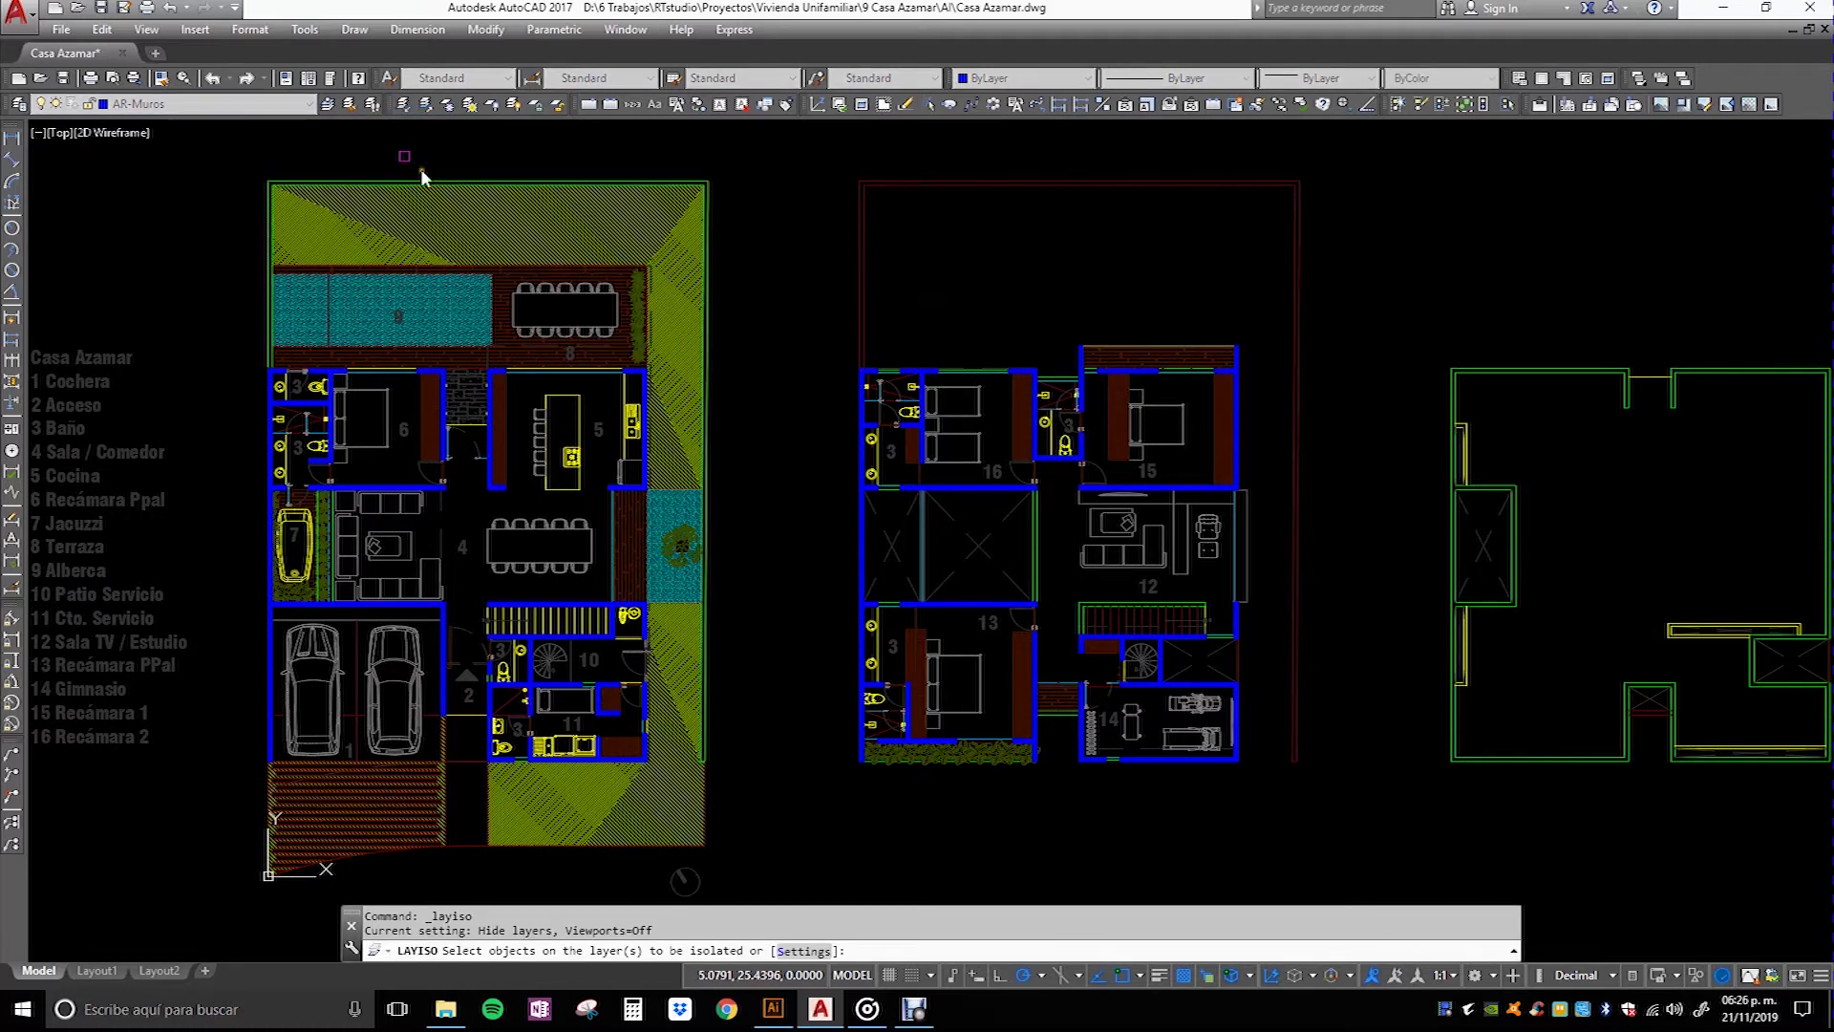
key(Escape)
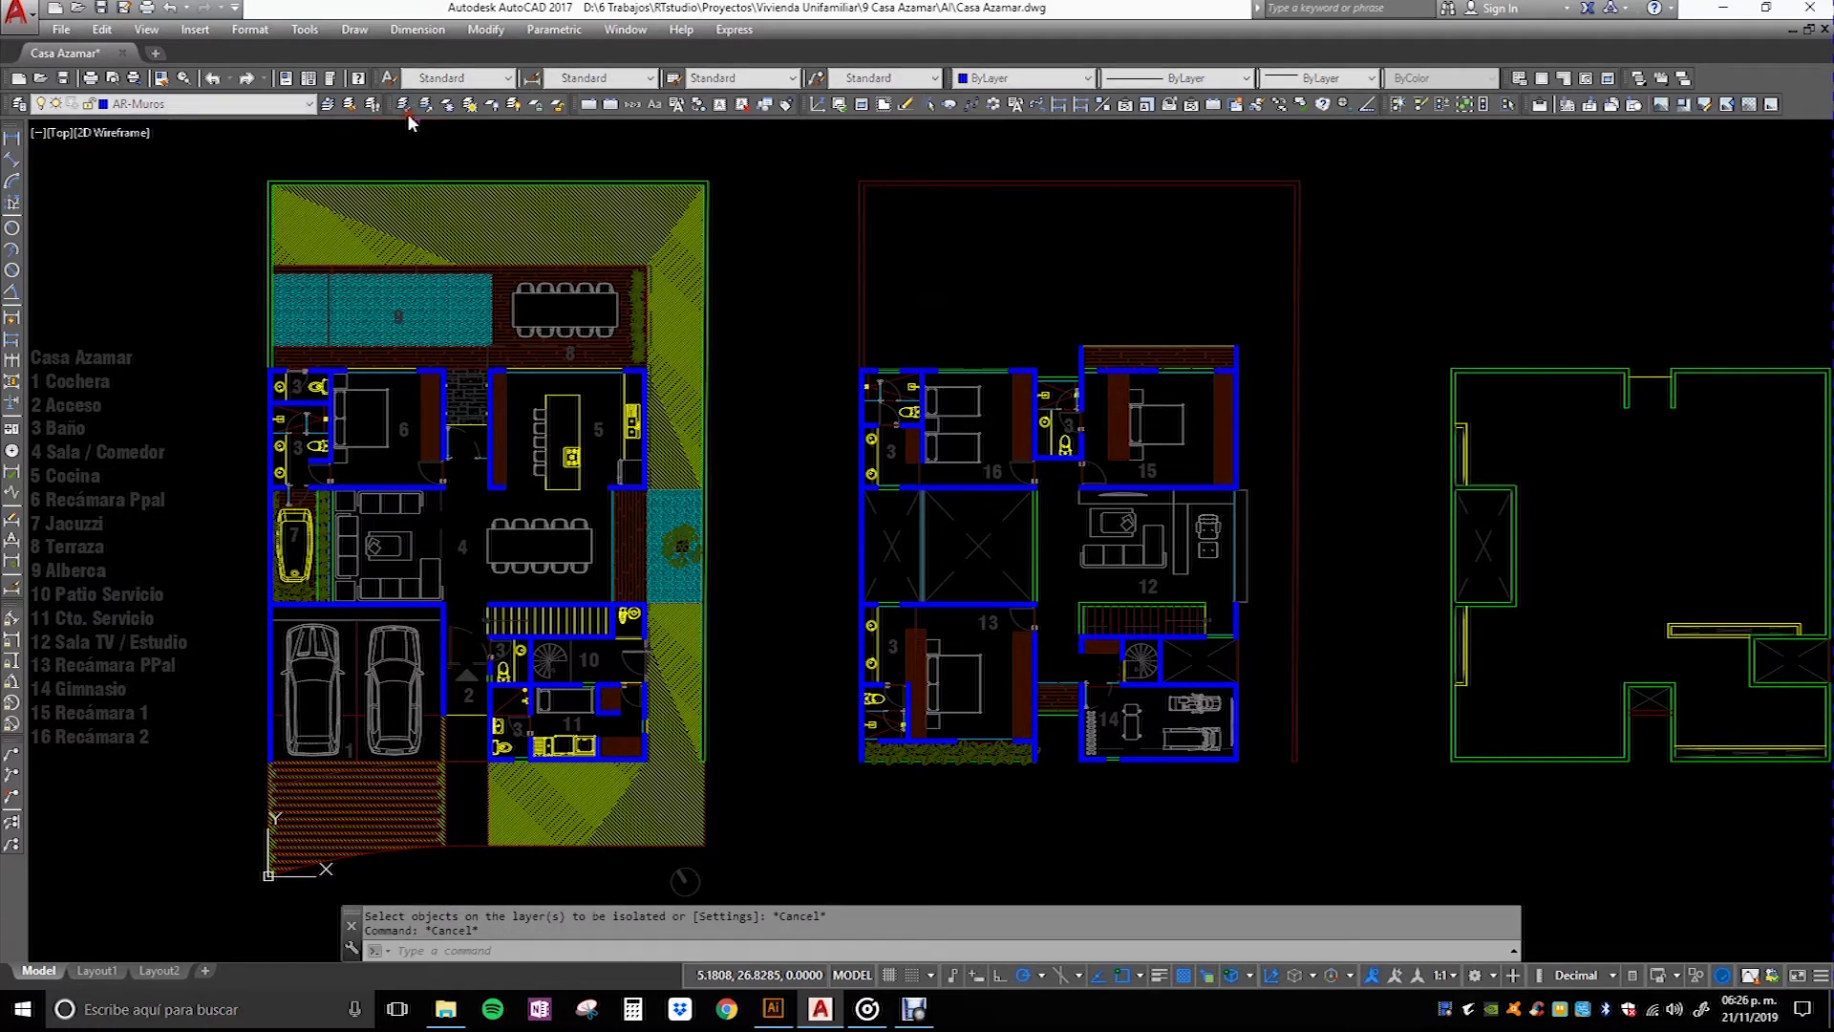
click(402, 105)
click(704, 191)
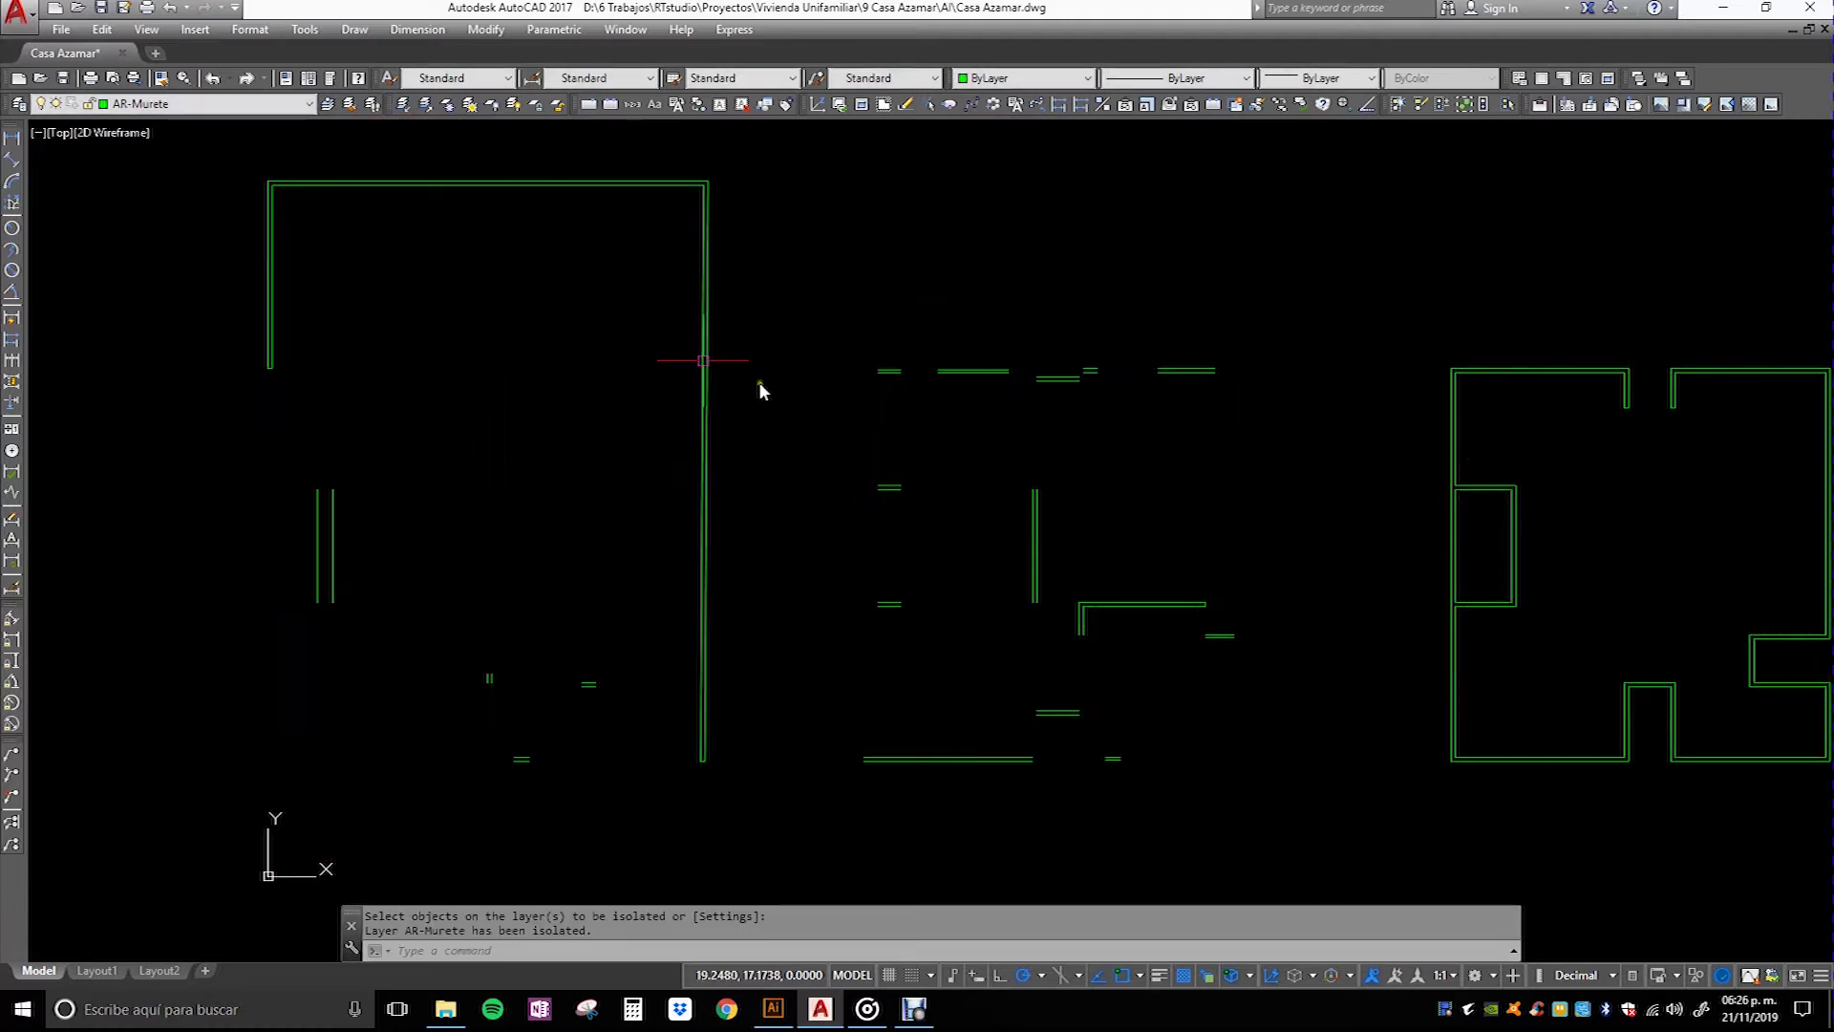
click(426, 105)
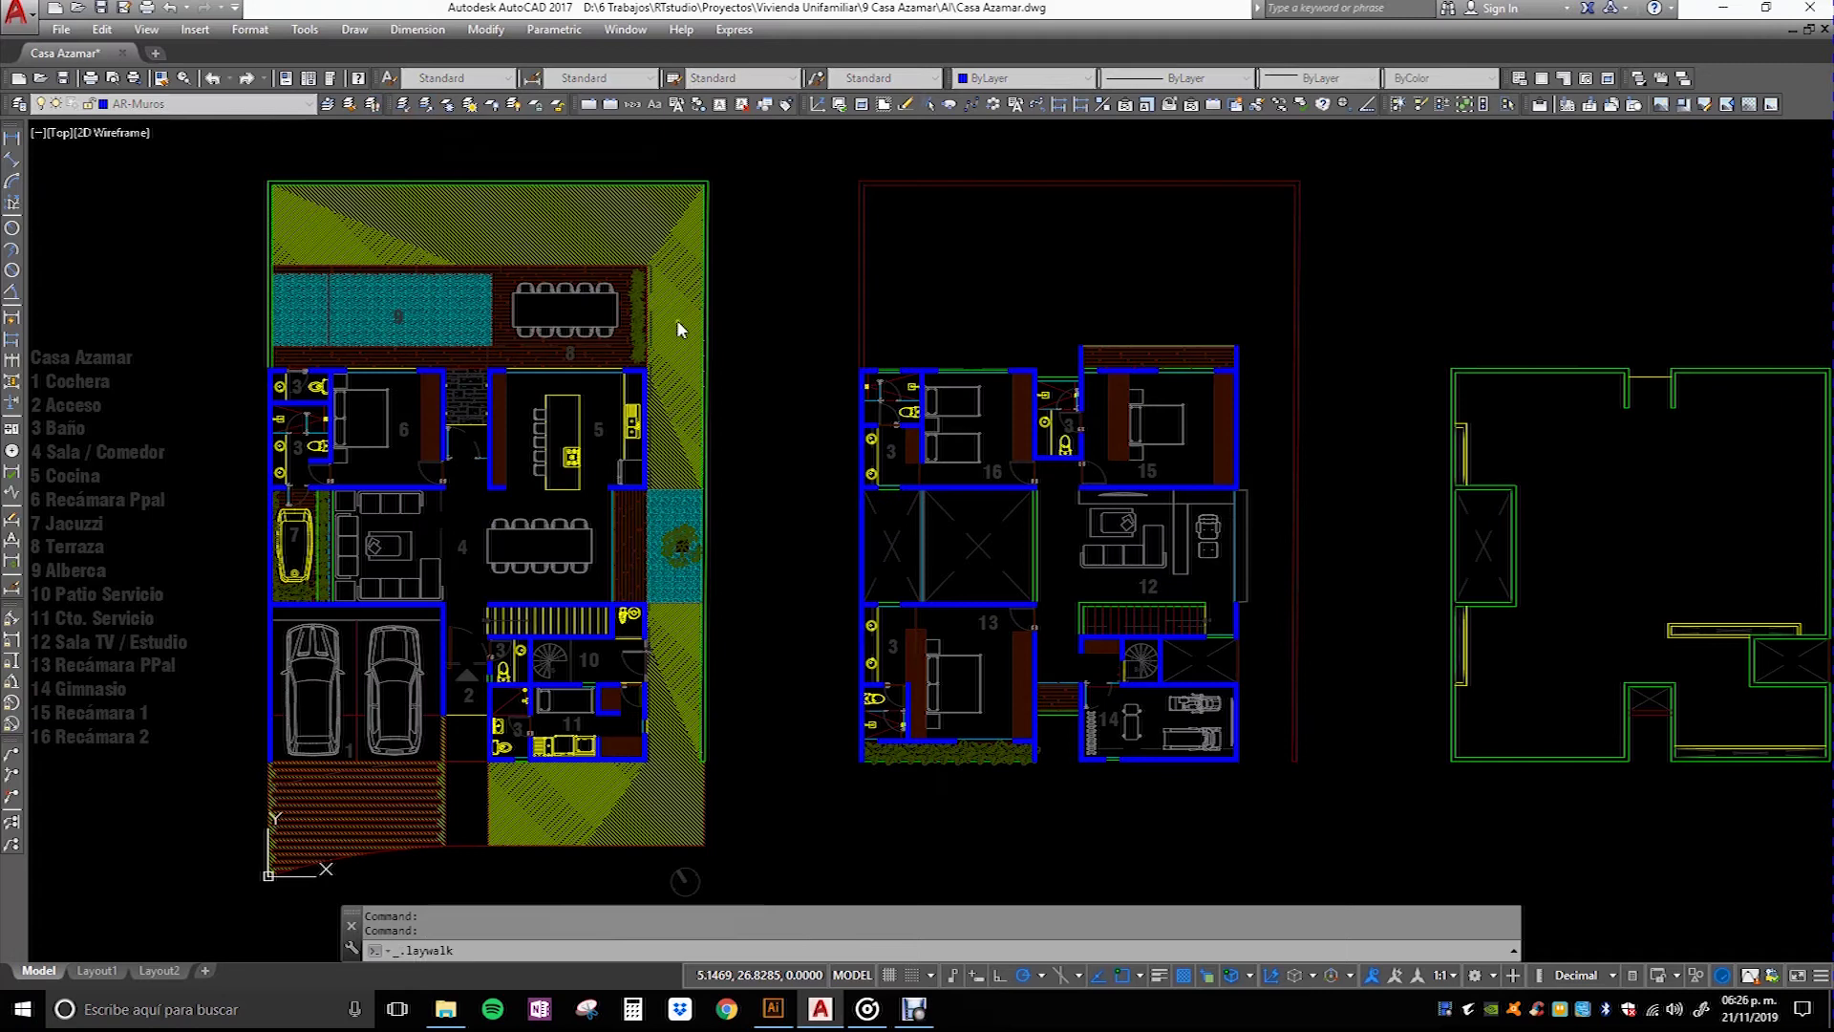
click(772, 294)
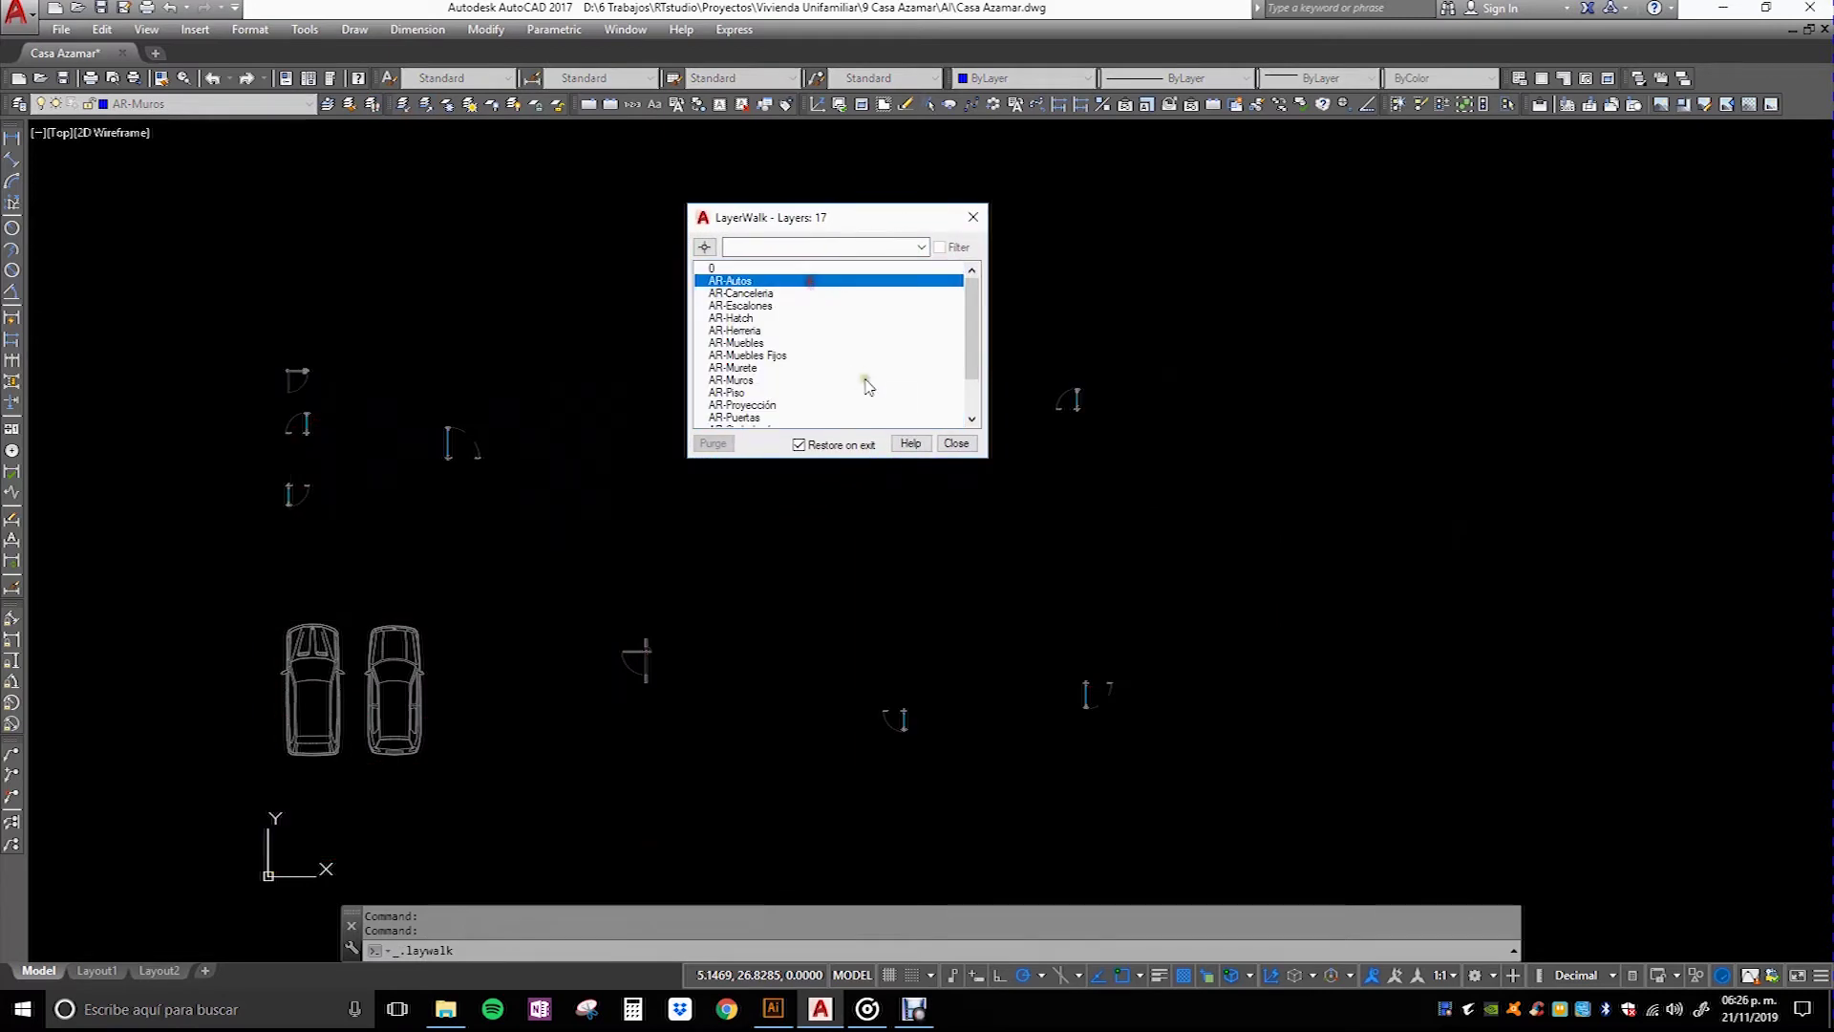
Step: Step through LayerWalk layers down to AR-Texto, then go back to Illustrator's import options
key(Down)
key(Down)
key(Down)
key(Down)
key(Down)
key(Down)
key(Down)
key(Down)
key(Down)
key(Down)
key(Down)
key(Down)
click(955, 442)
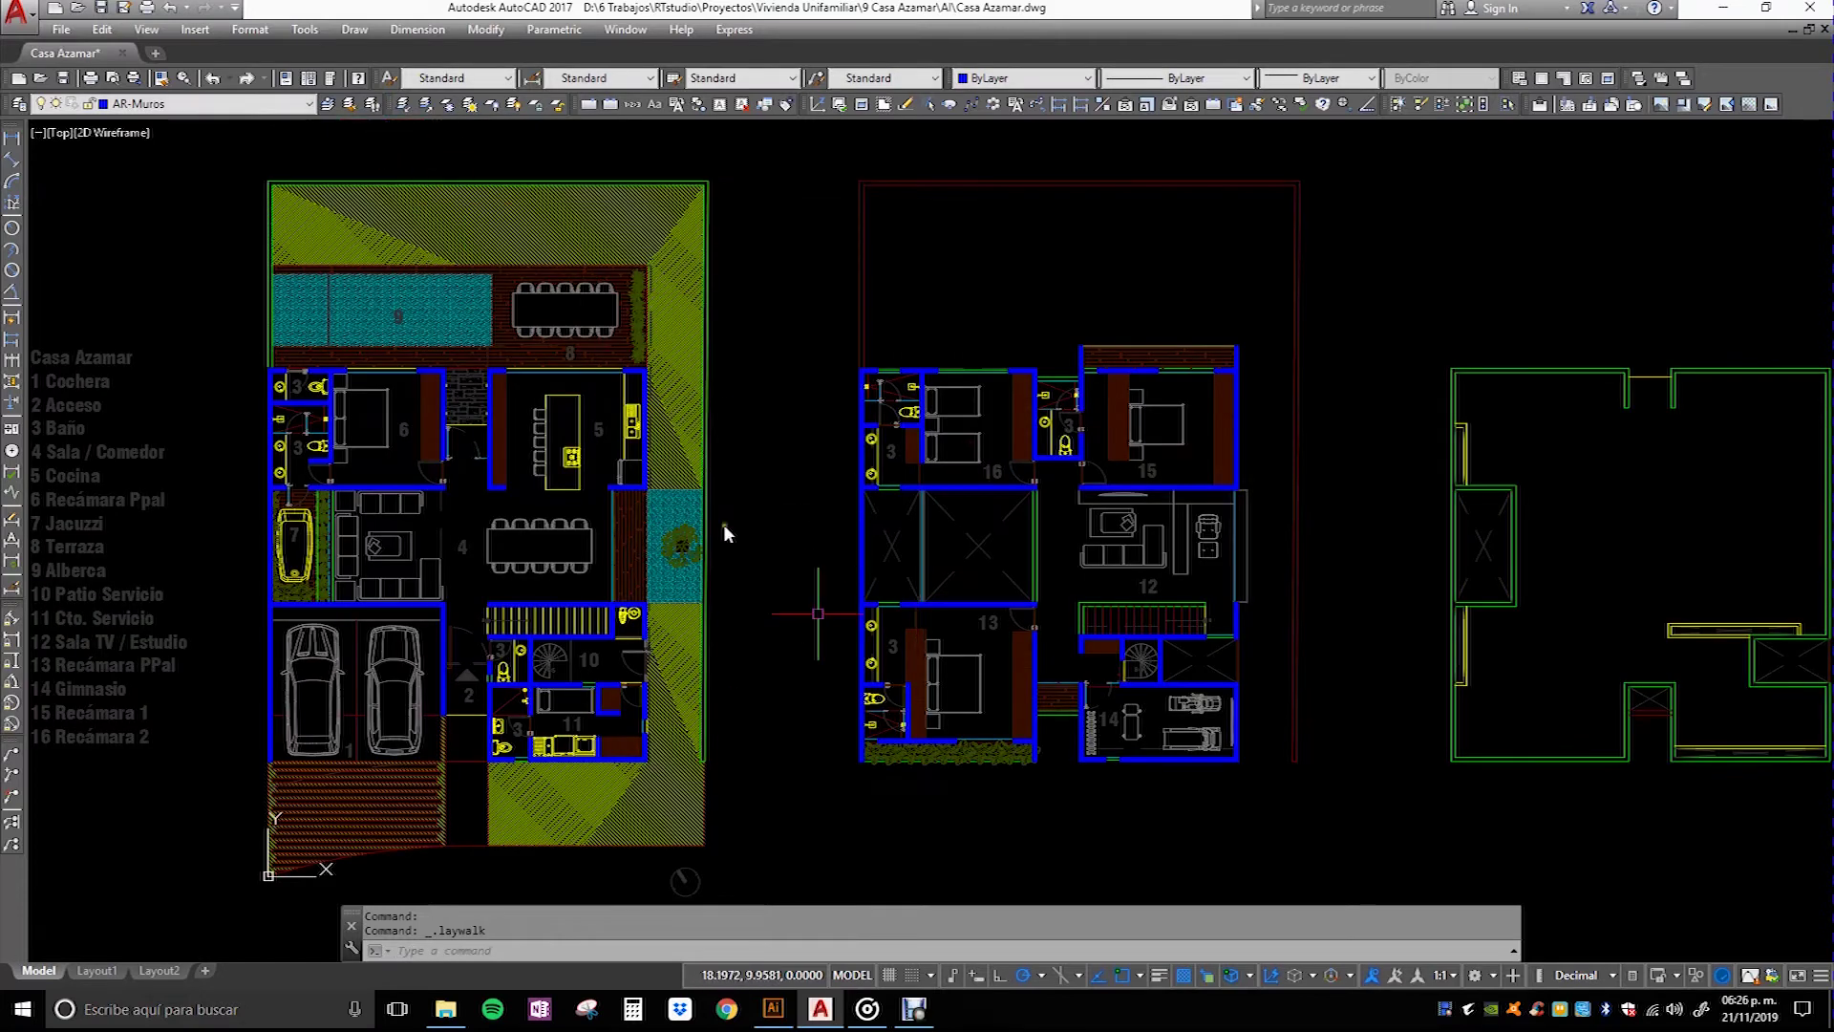
click(774, 1008)
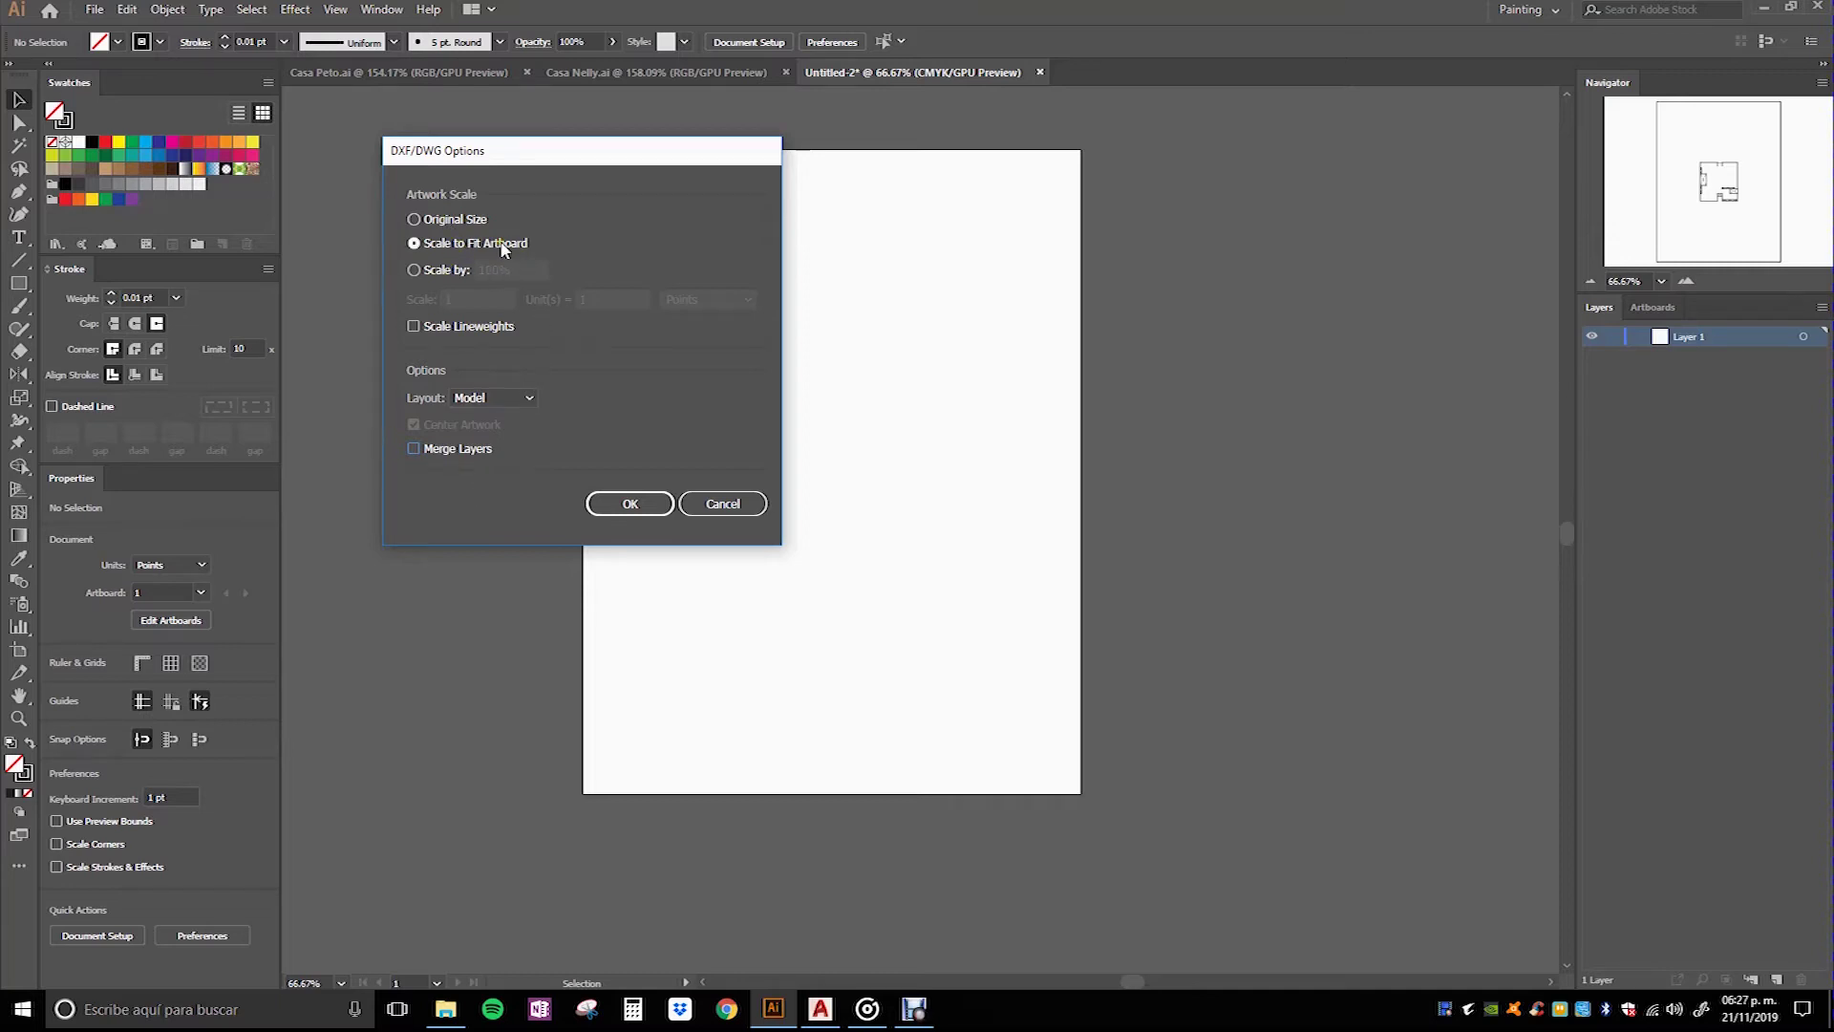
Step: Import Casa Azamar.dwg as a new document and view the plans at 100%
click(638, 504)
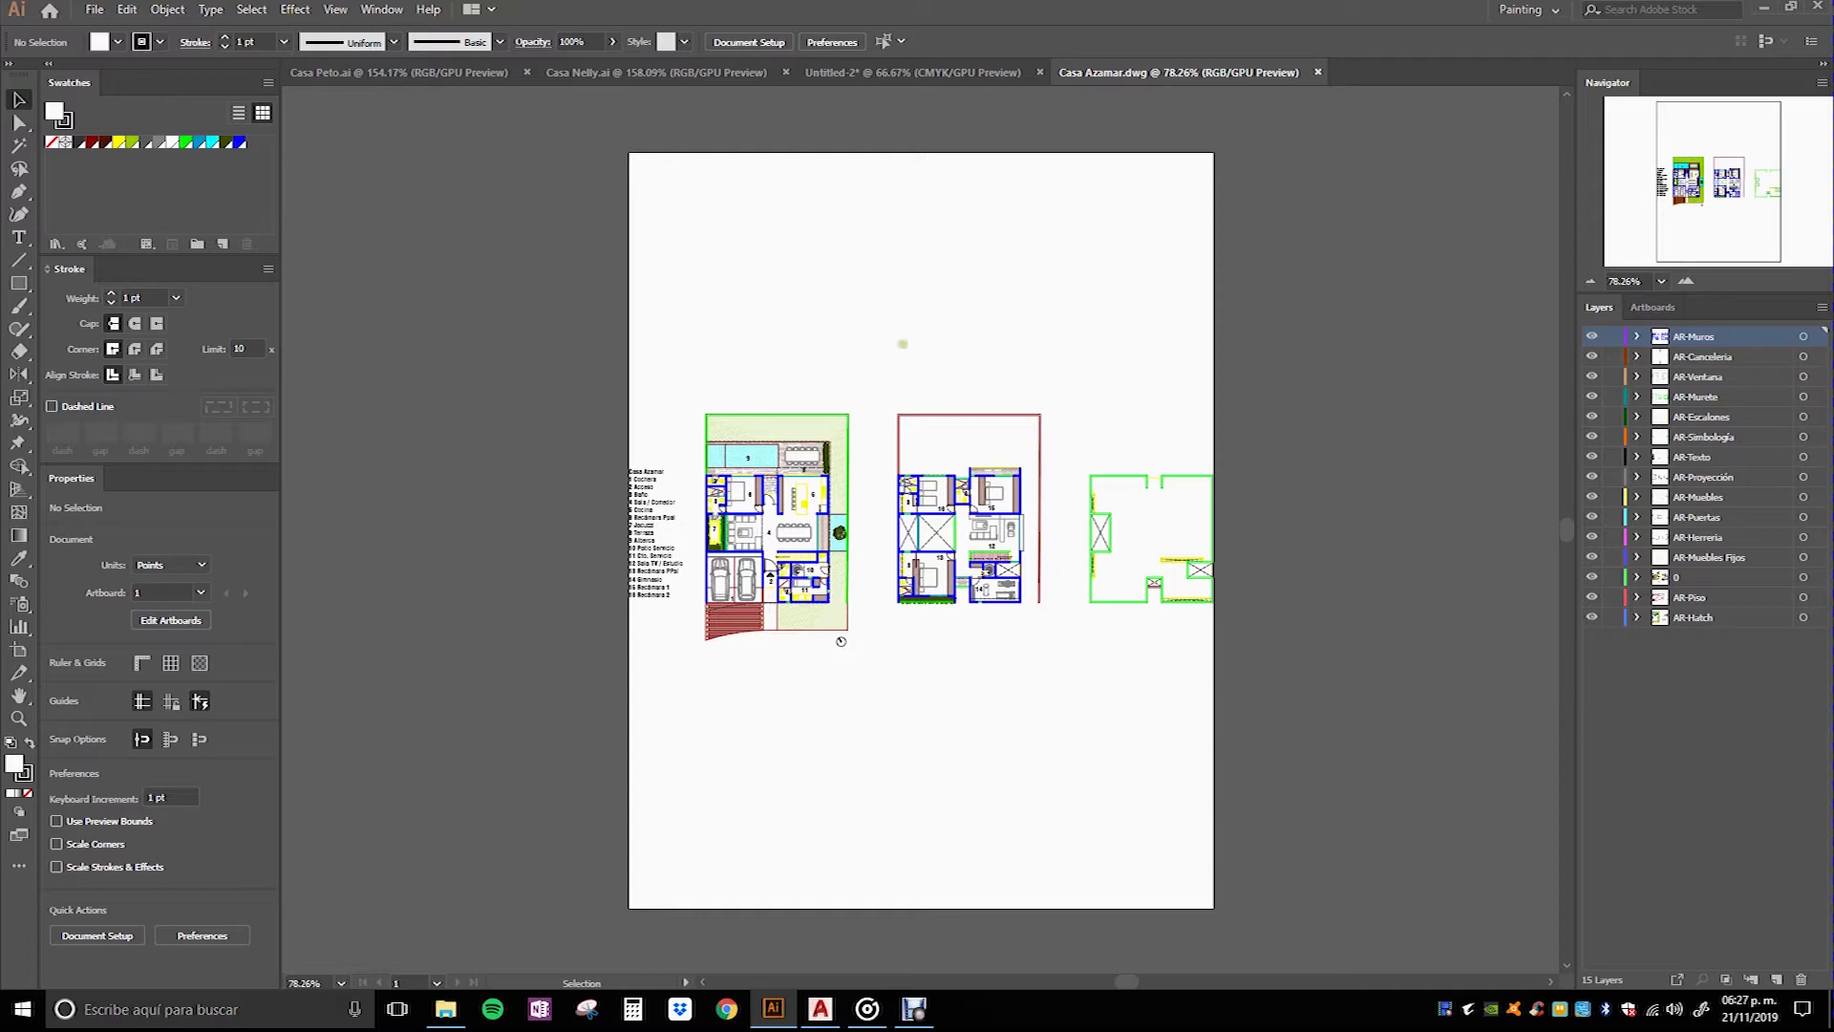
key(ctrl+1)
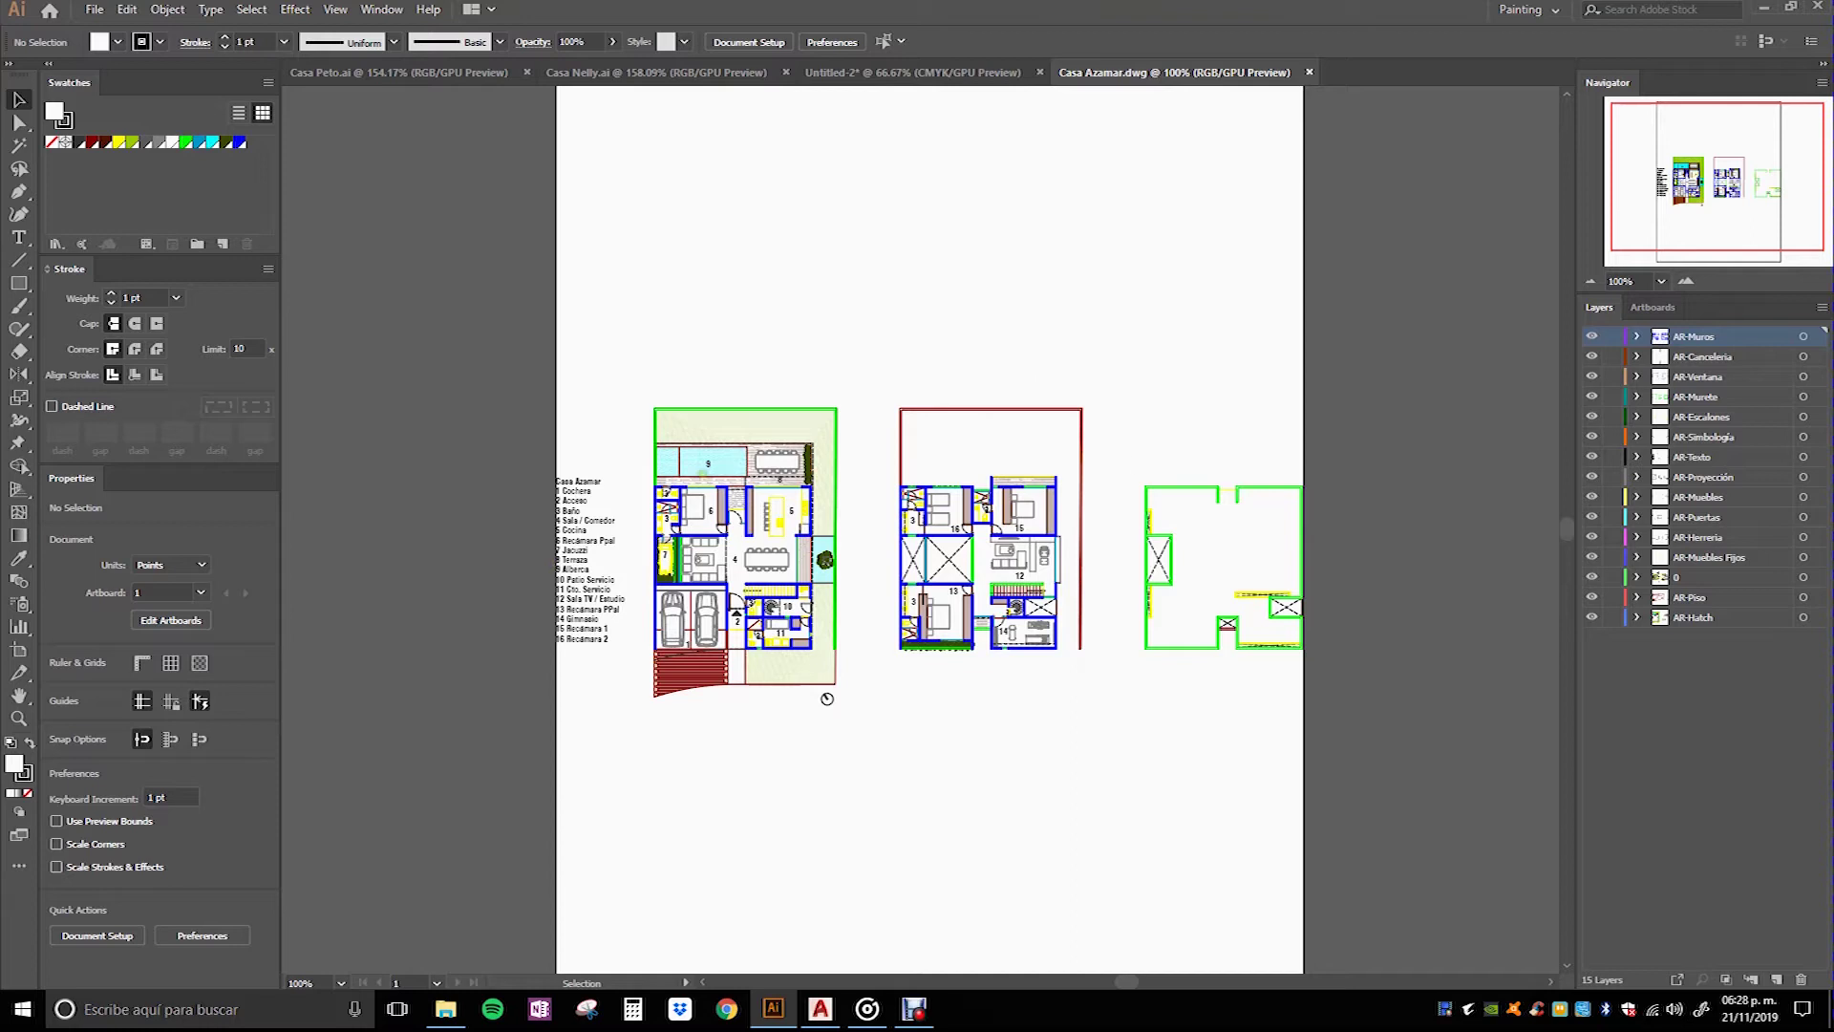
click(820, 1009)
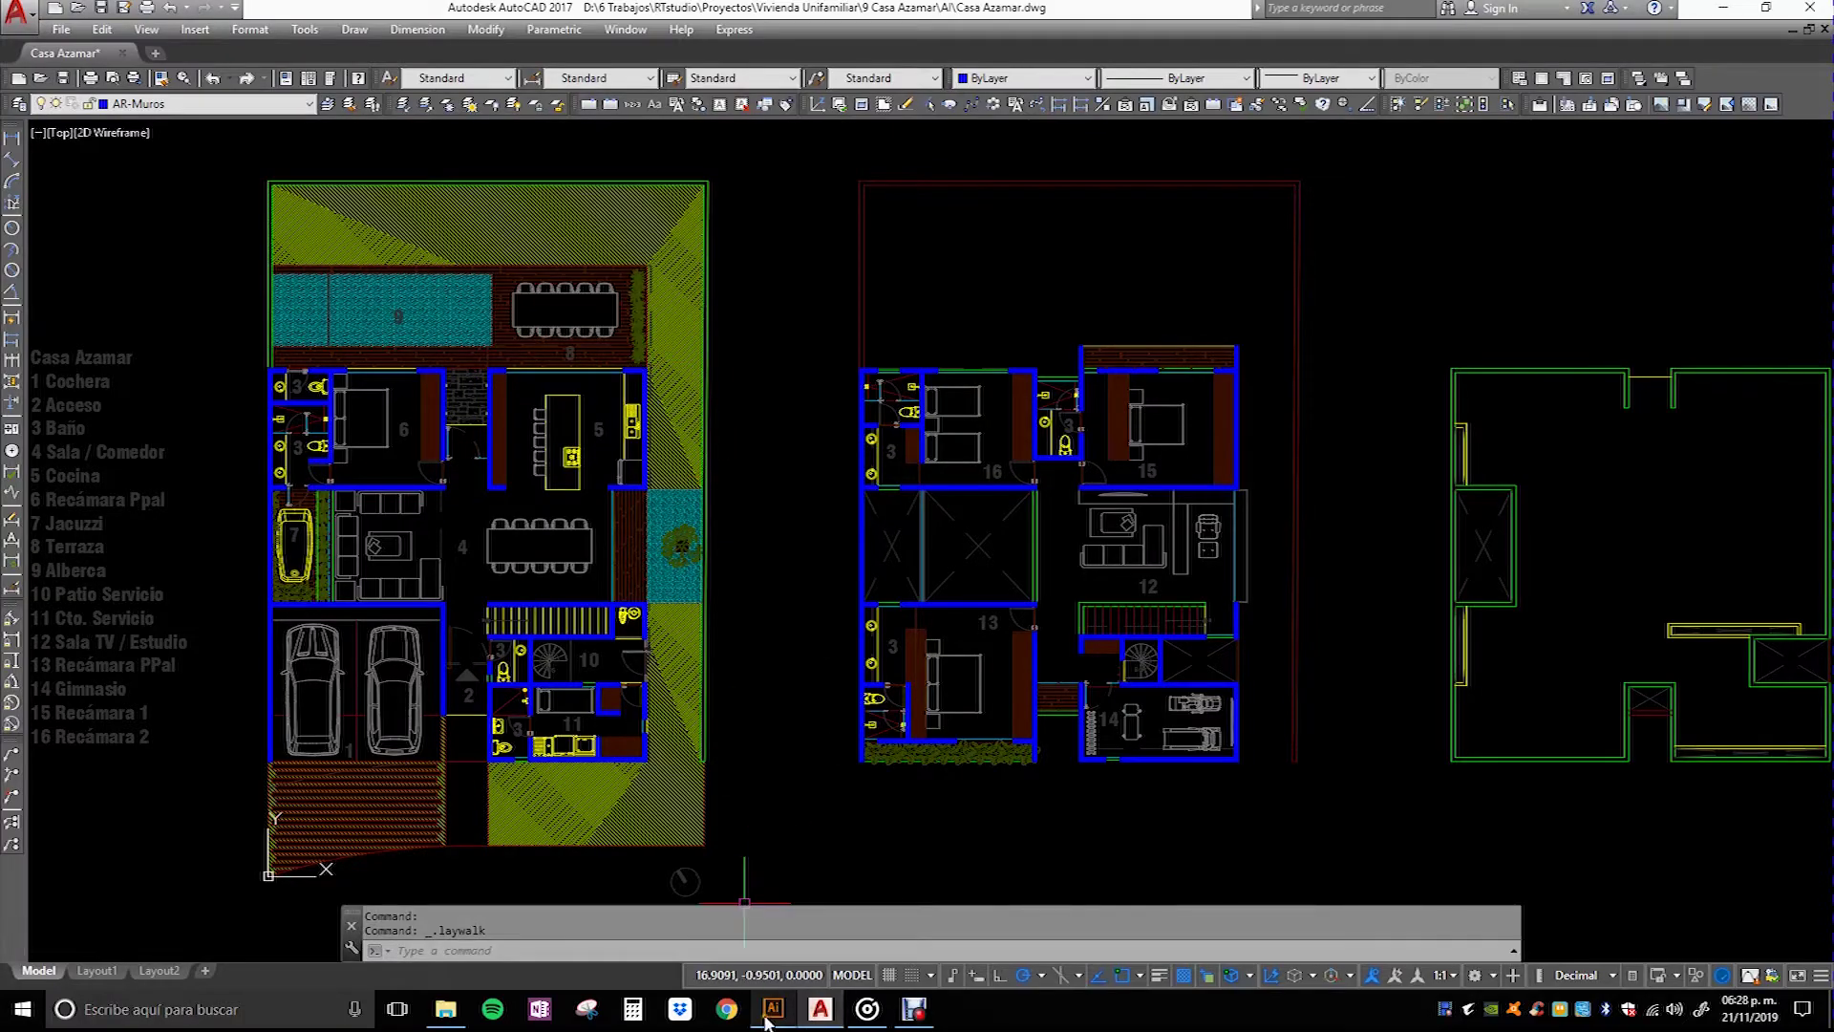
click(773, 1008)
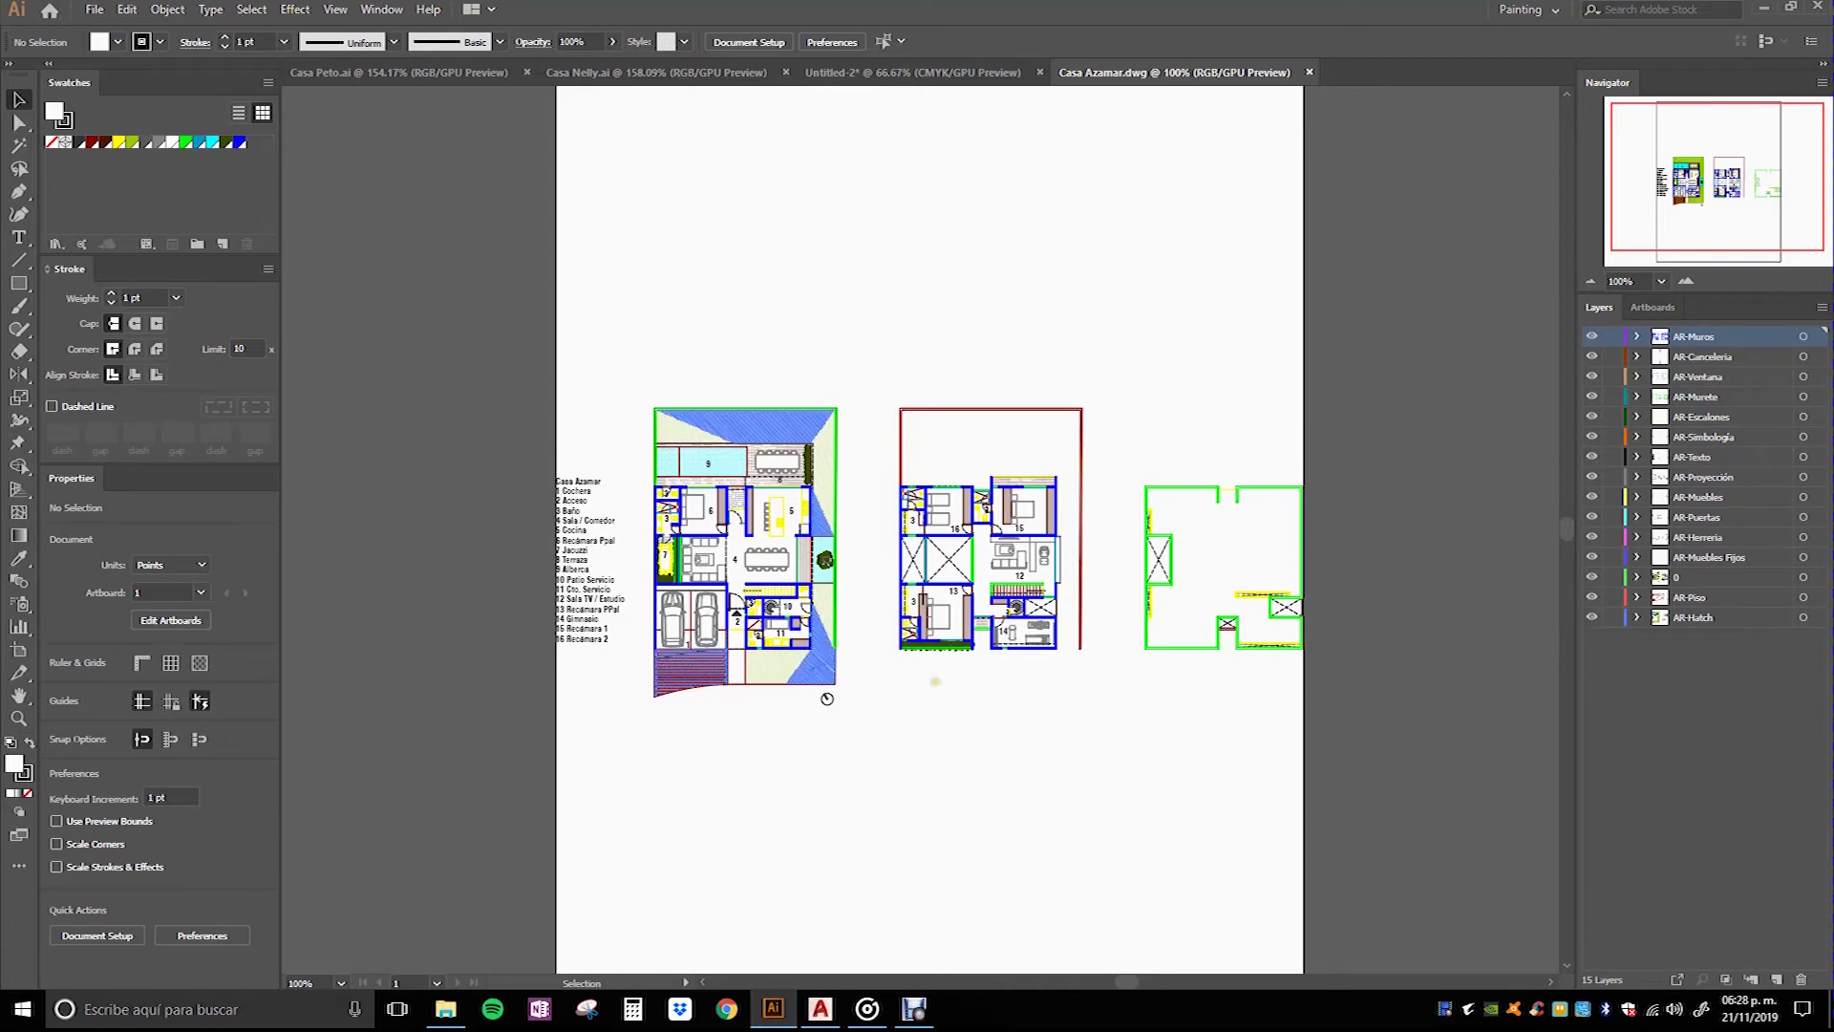
drag(827, 698, 720, 677)
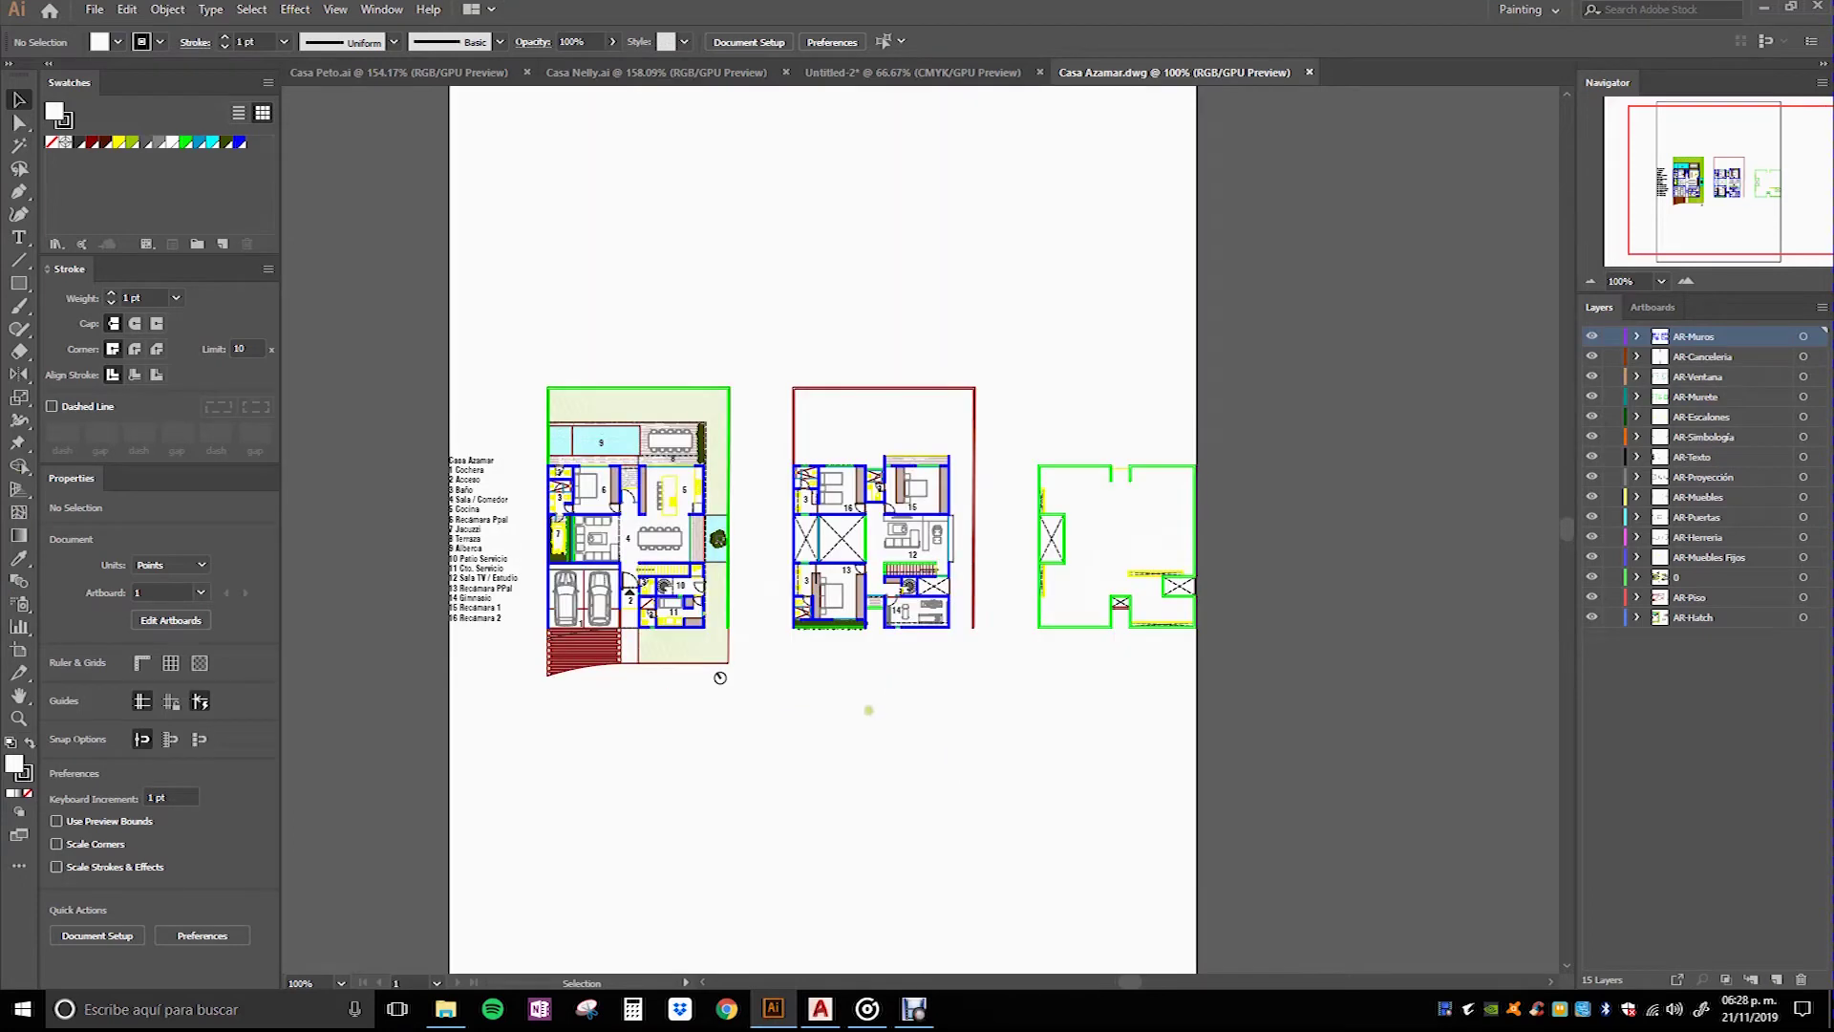
scroll(858, 745, down, 1)
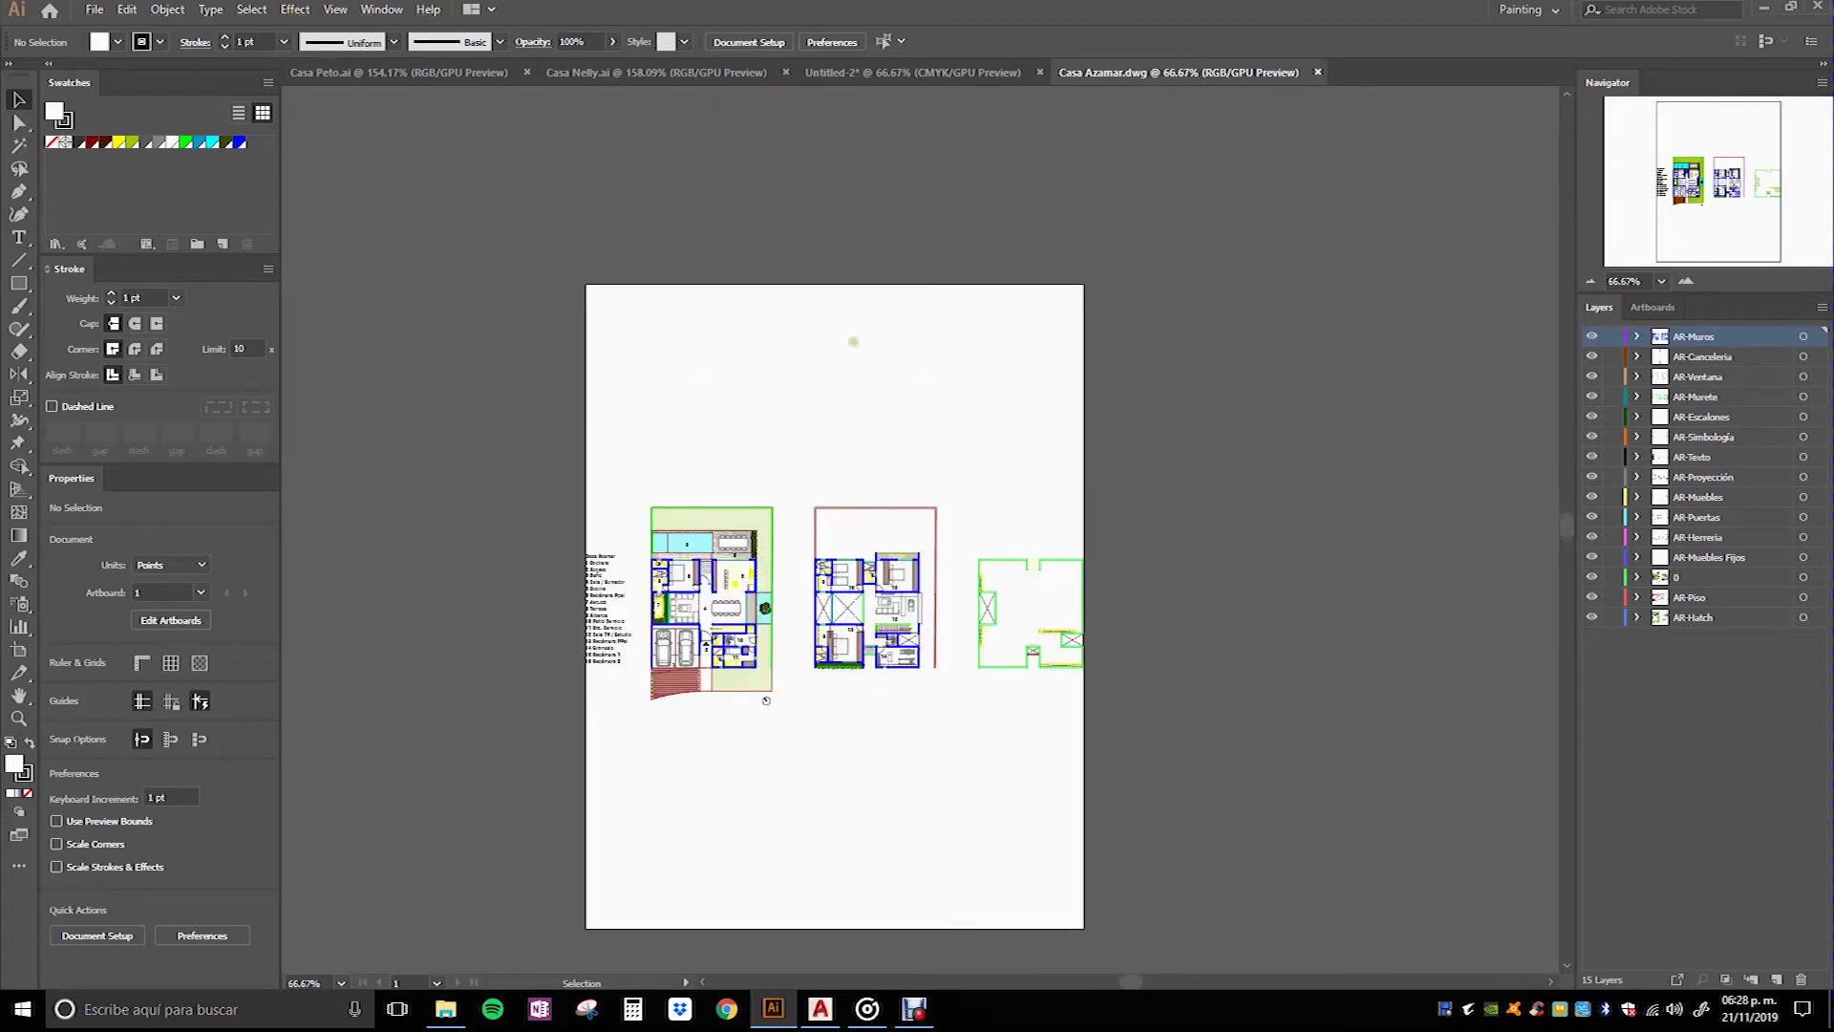
scroll(1011, 459, down, 1)
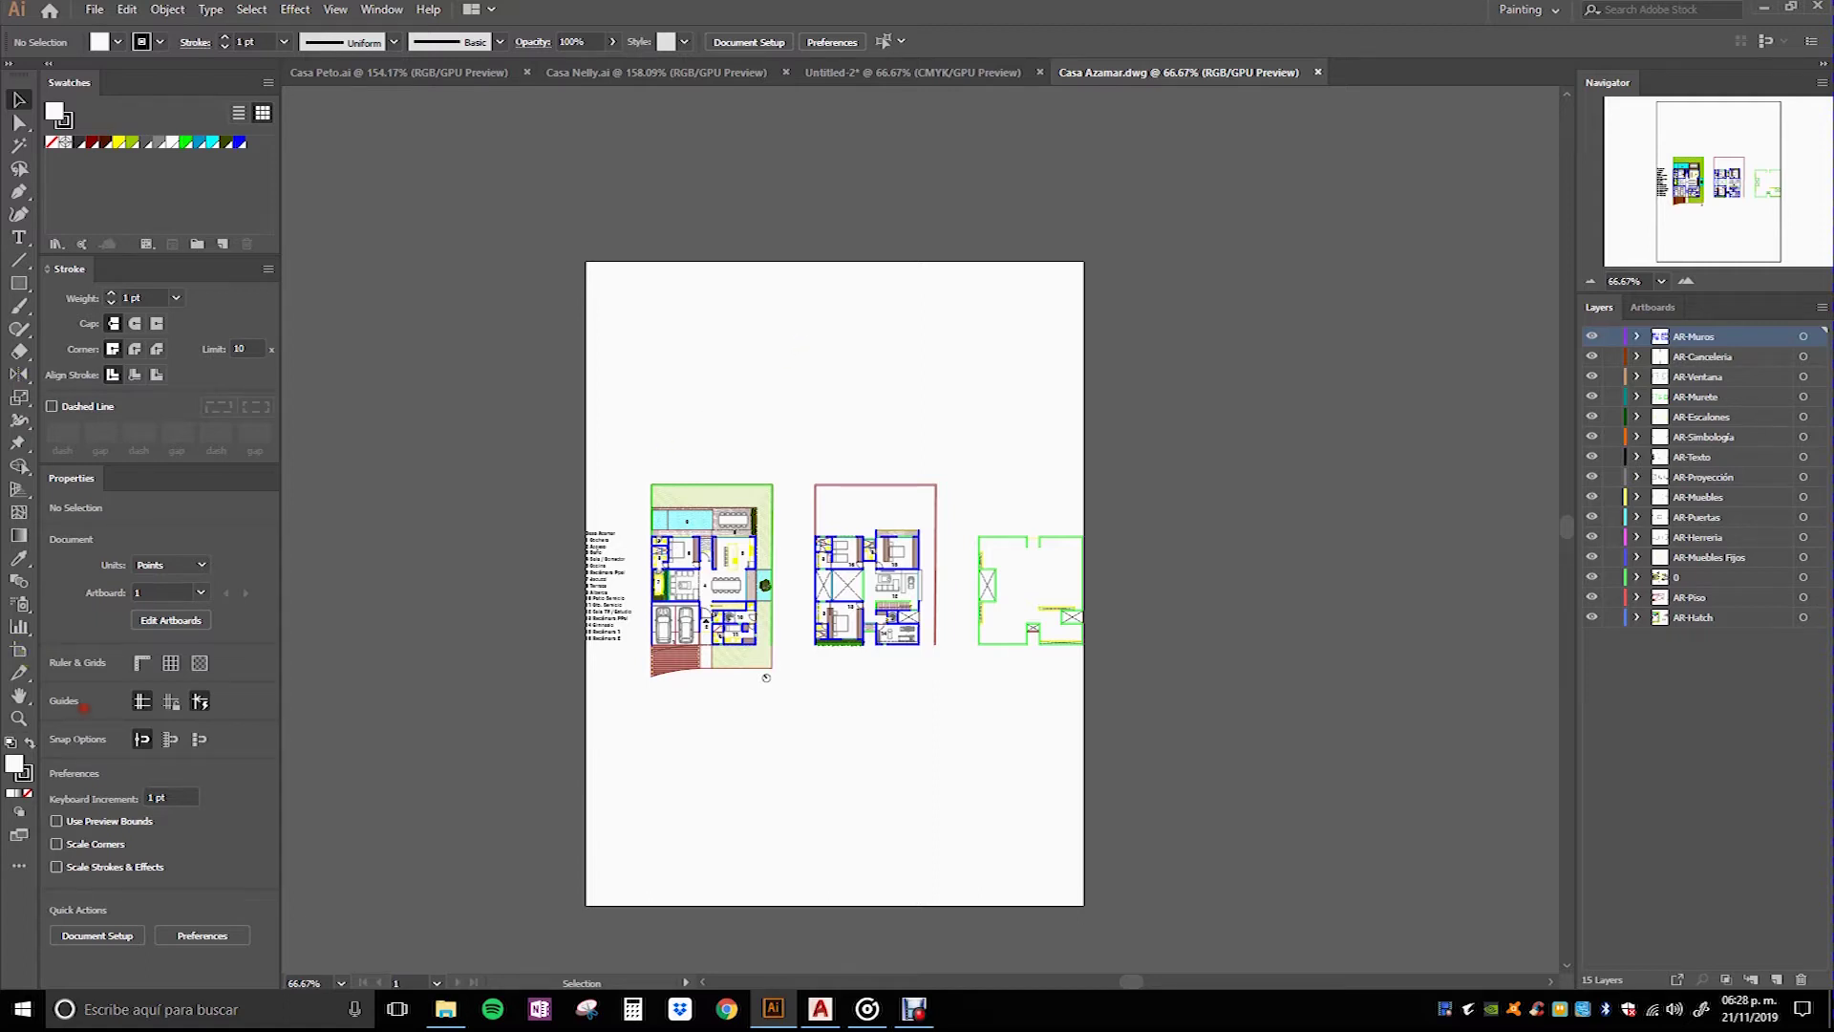
key(shift+o)
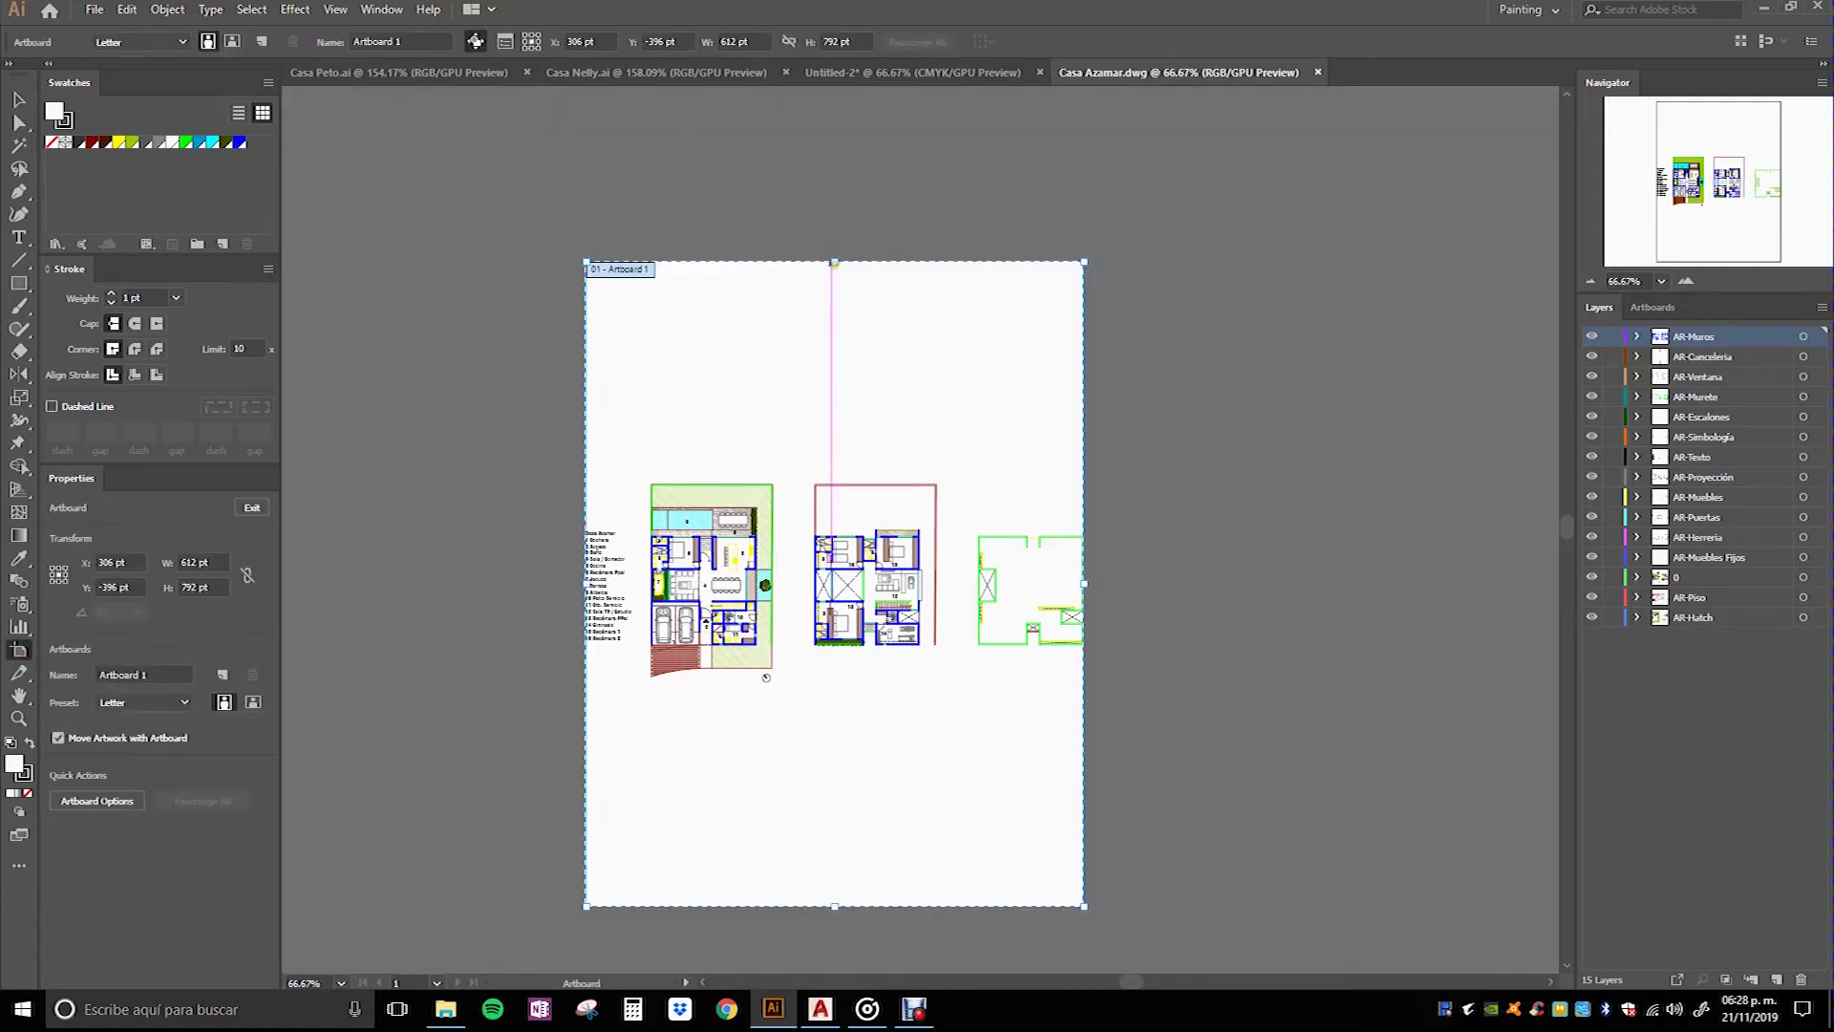
Step: Crop the artboard to about 654 × 288 pt, tightly framing the legend and three plans
drag(834, 263, 850, 466)
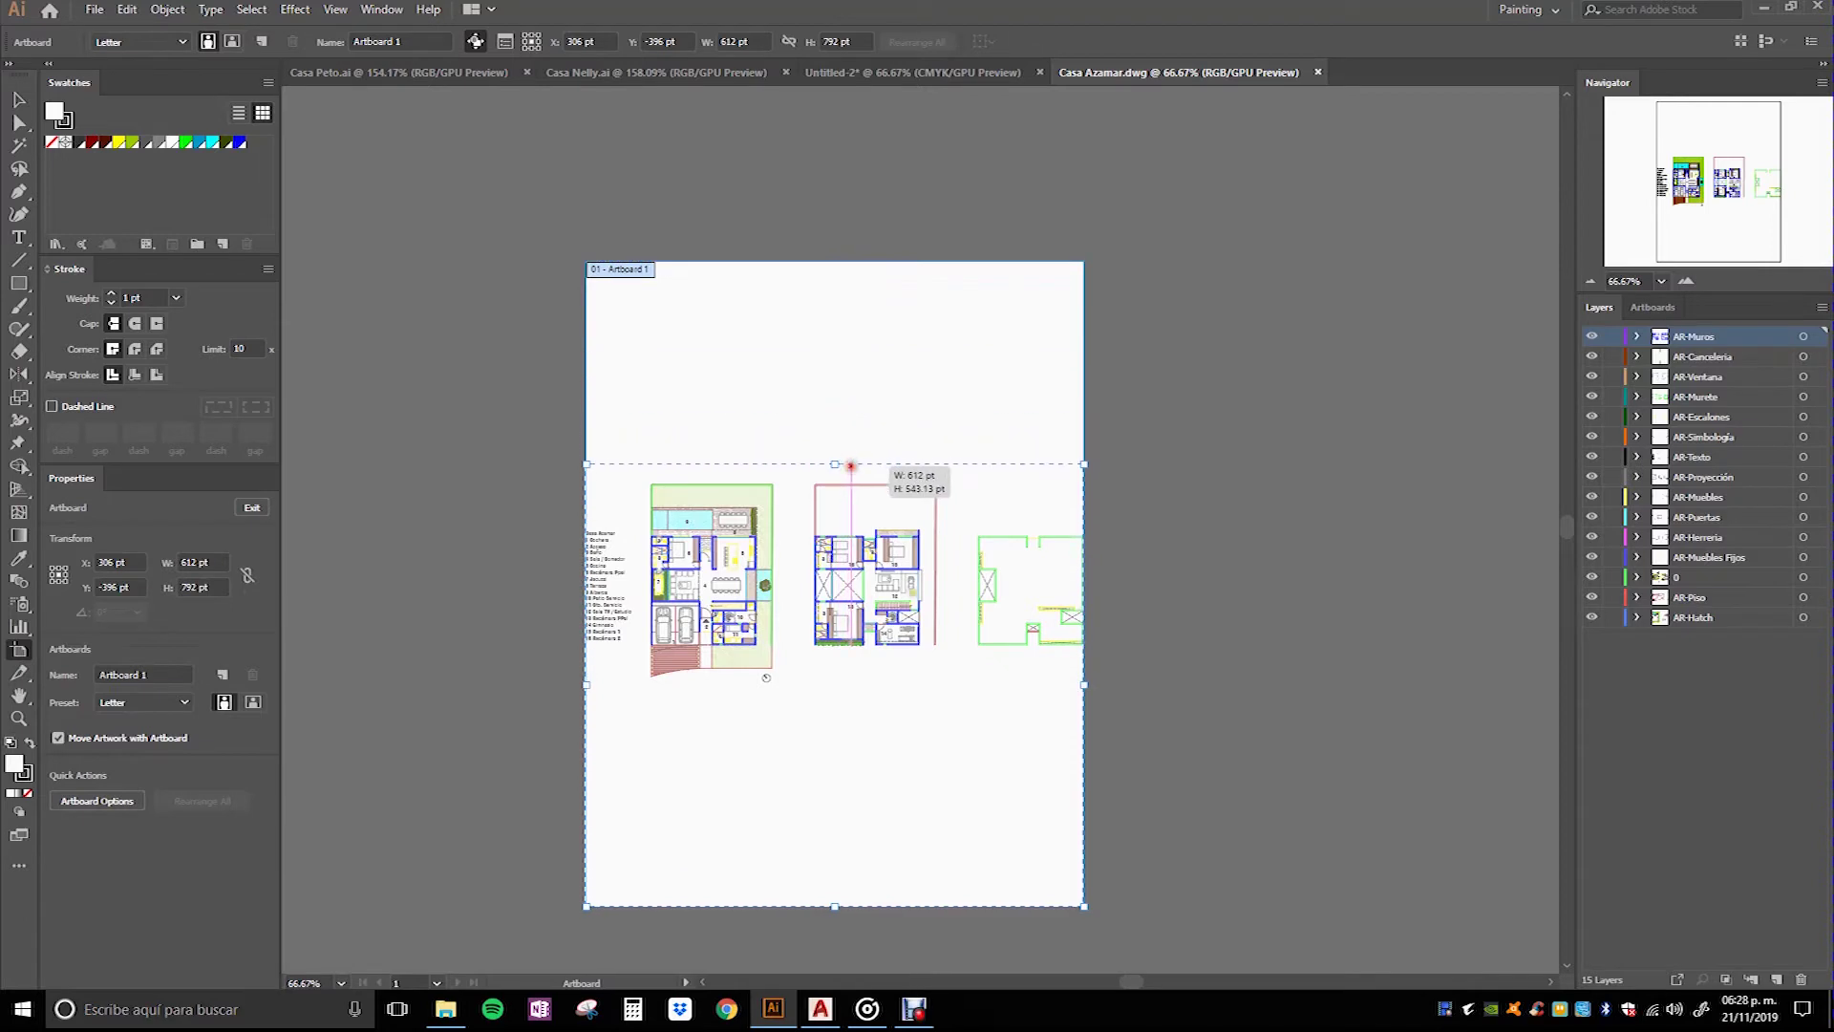
drag(834, 906, 837, 698)
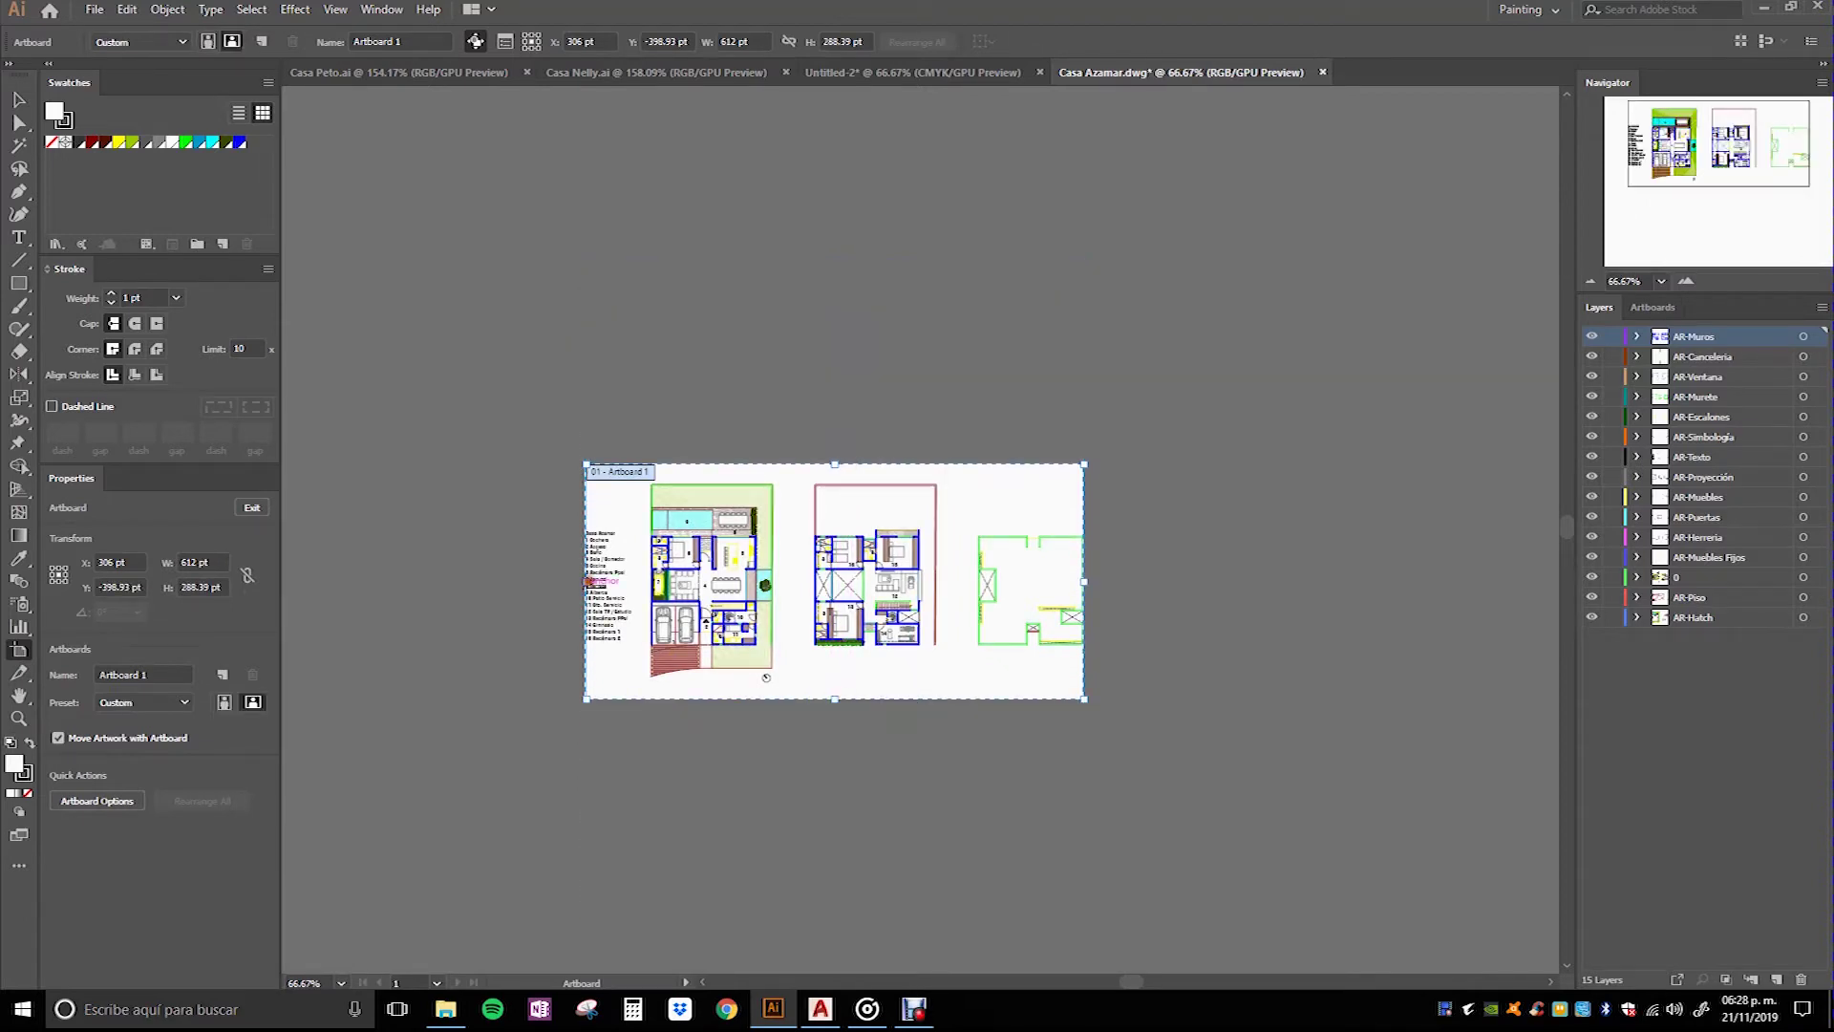
drag(587, 581, 573, 581)
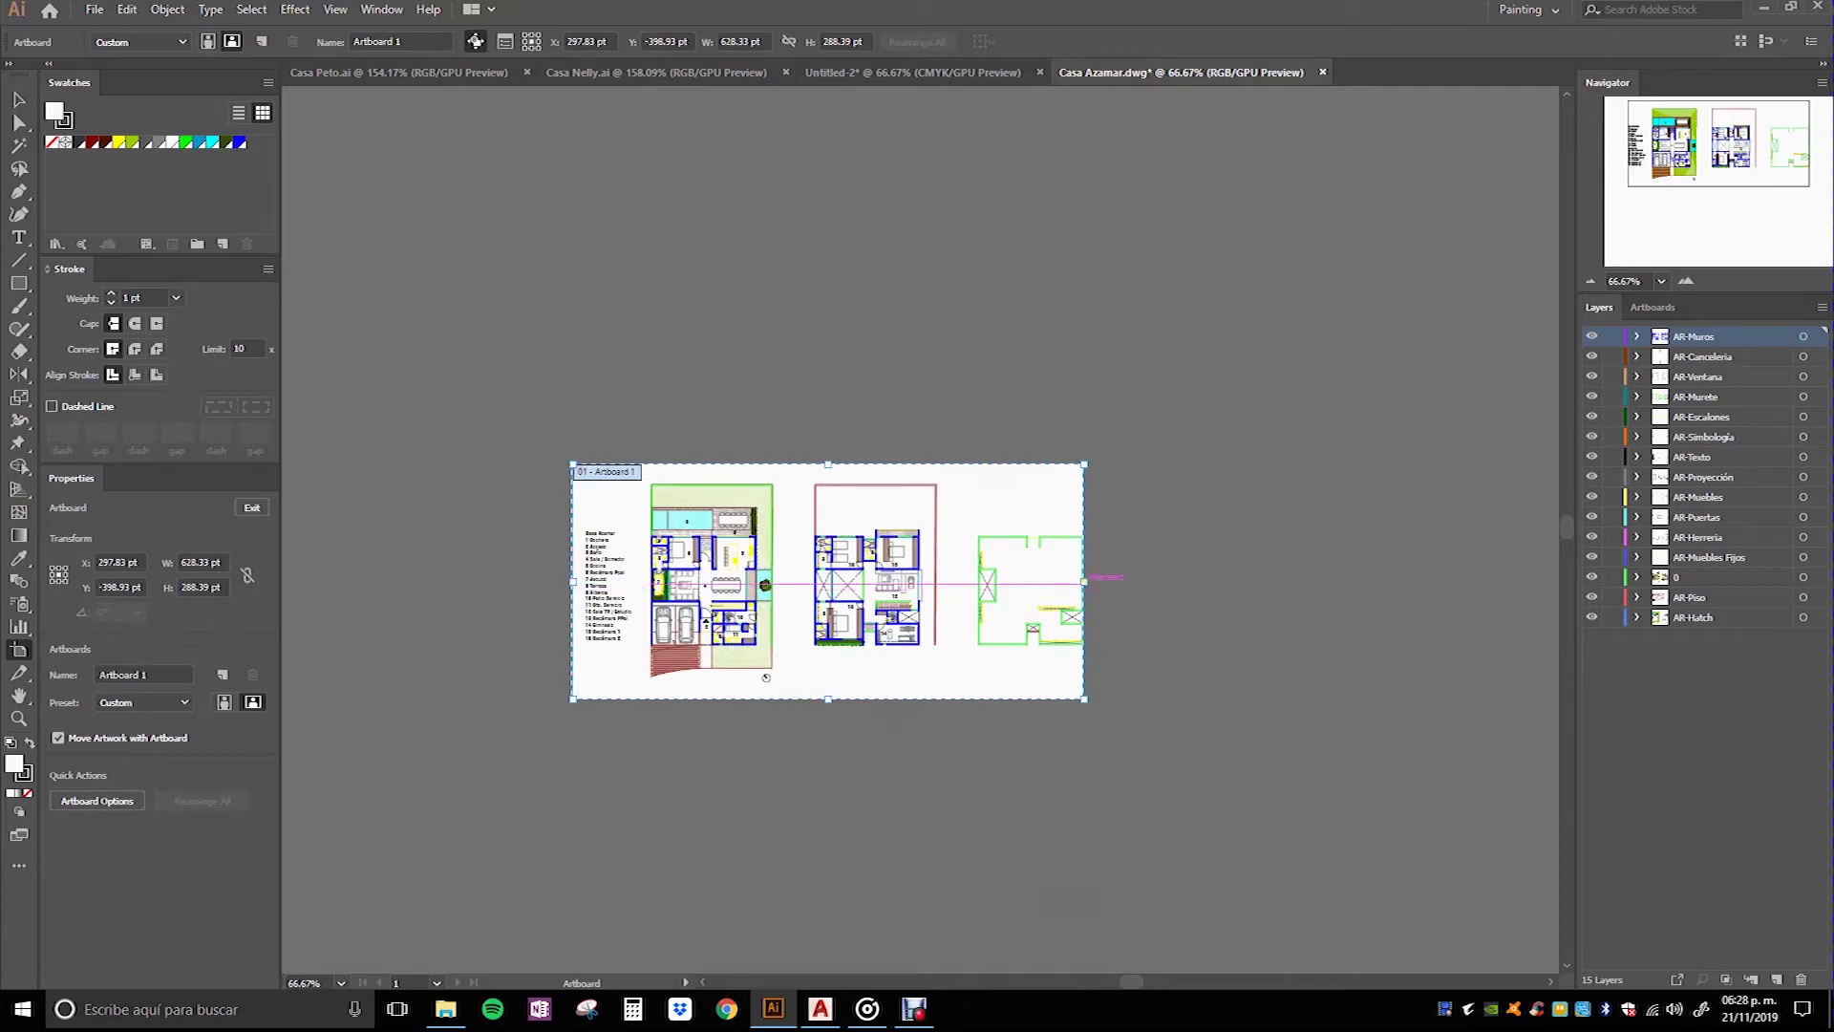
drag(1084, 581, 1105, 593)
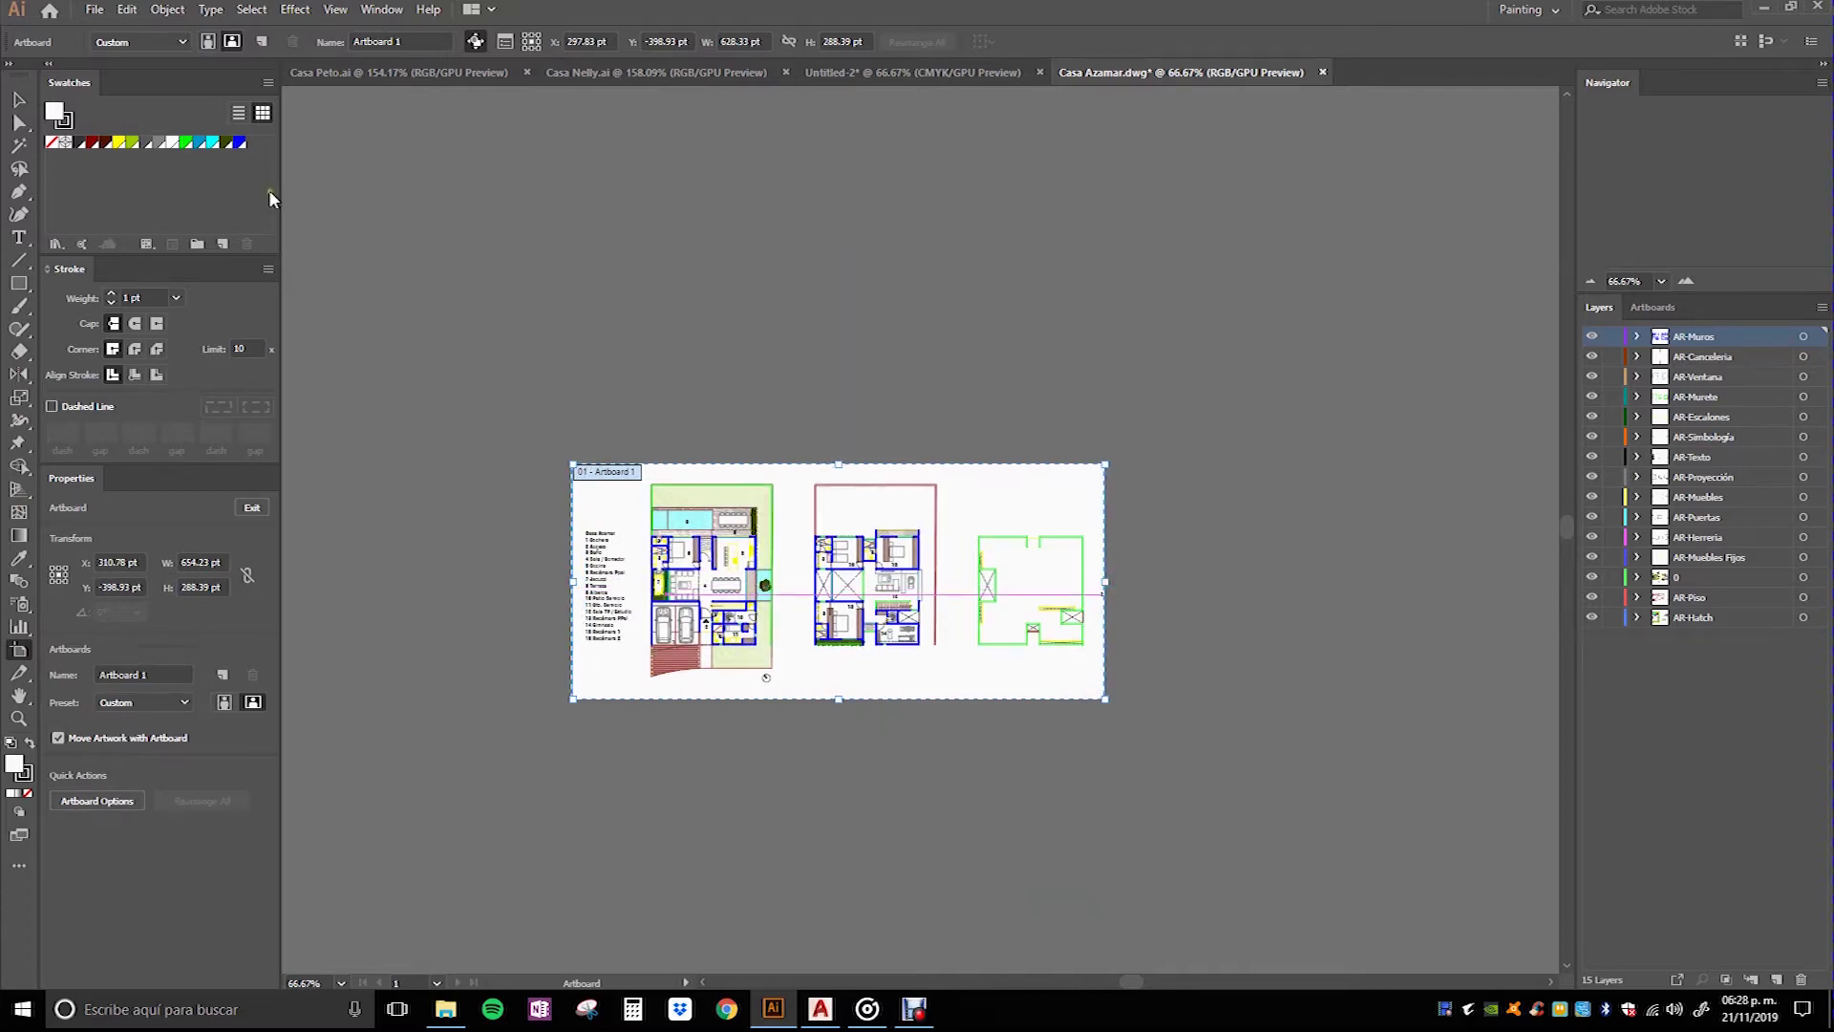
key(Escape)
click(812, 327)
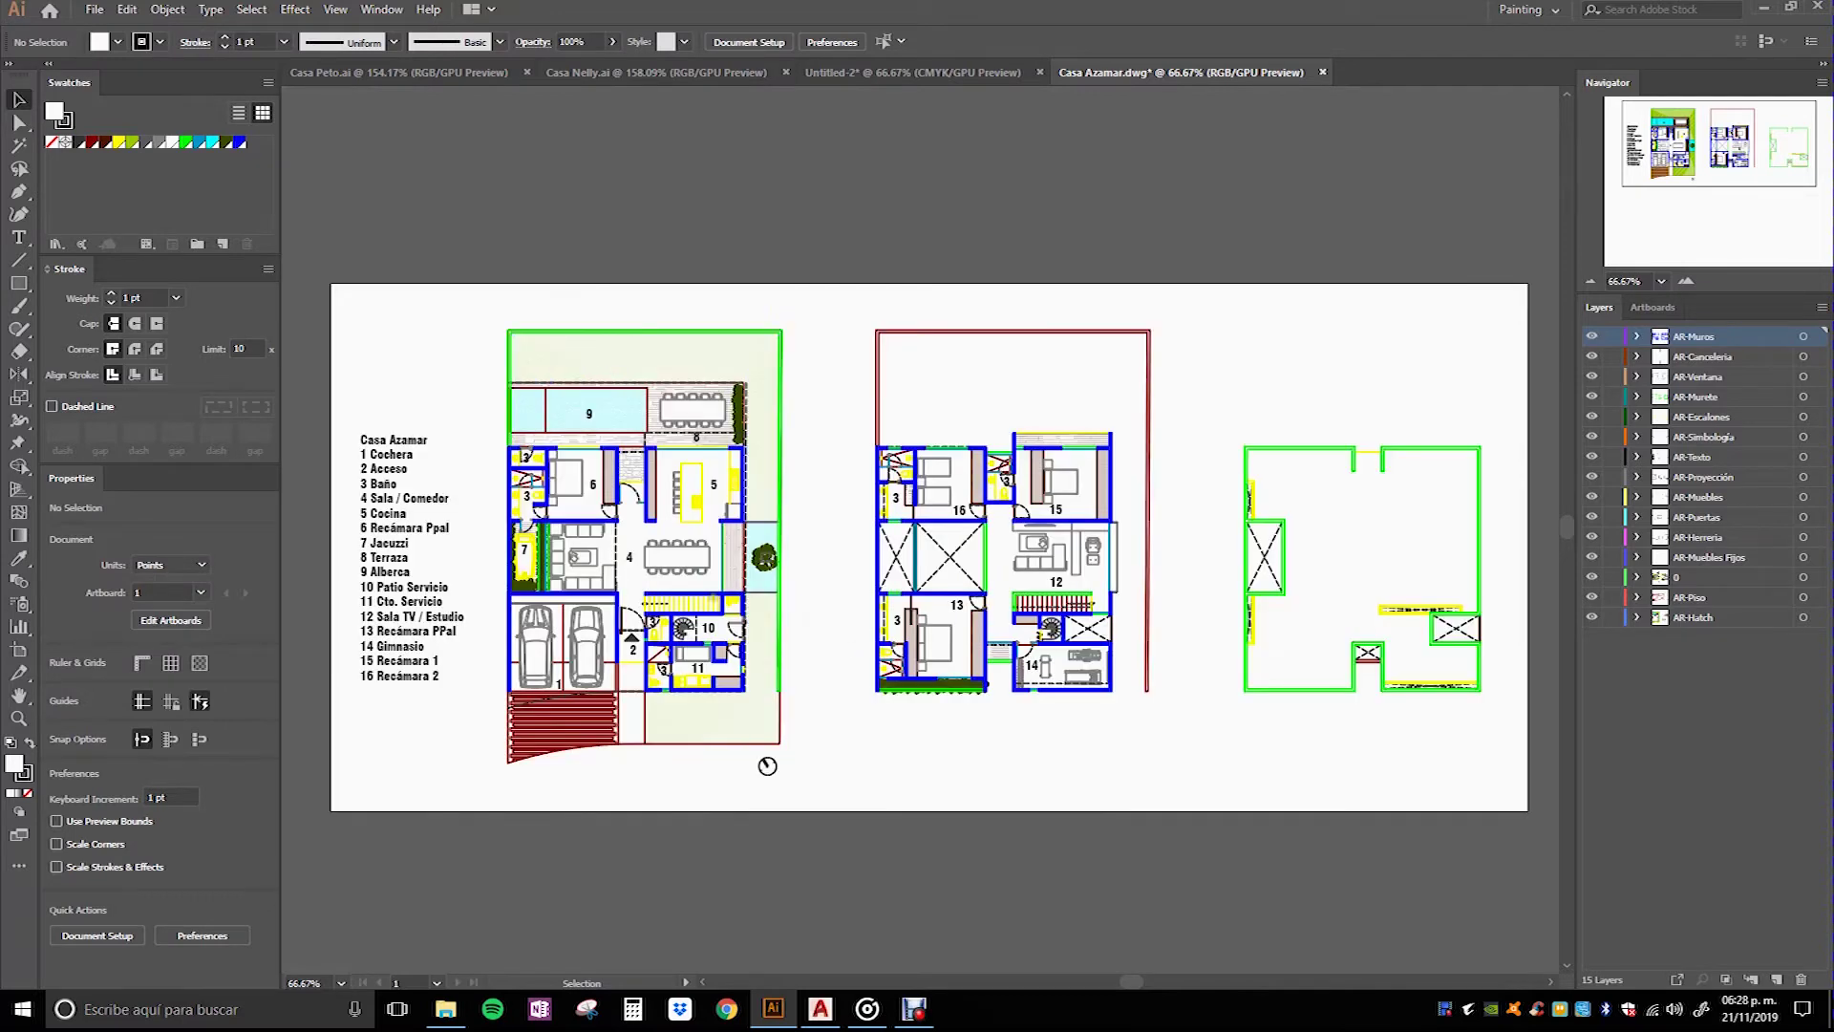
Step: Zoom in and preview the floor-plan artwork with selection edges hidden
key(ctrl+plus)
key(ctrl+plus)
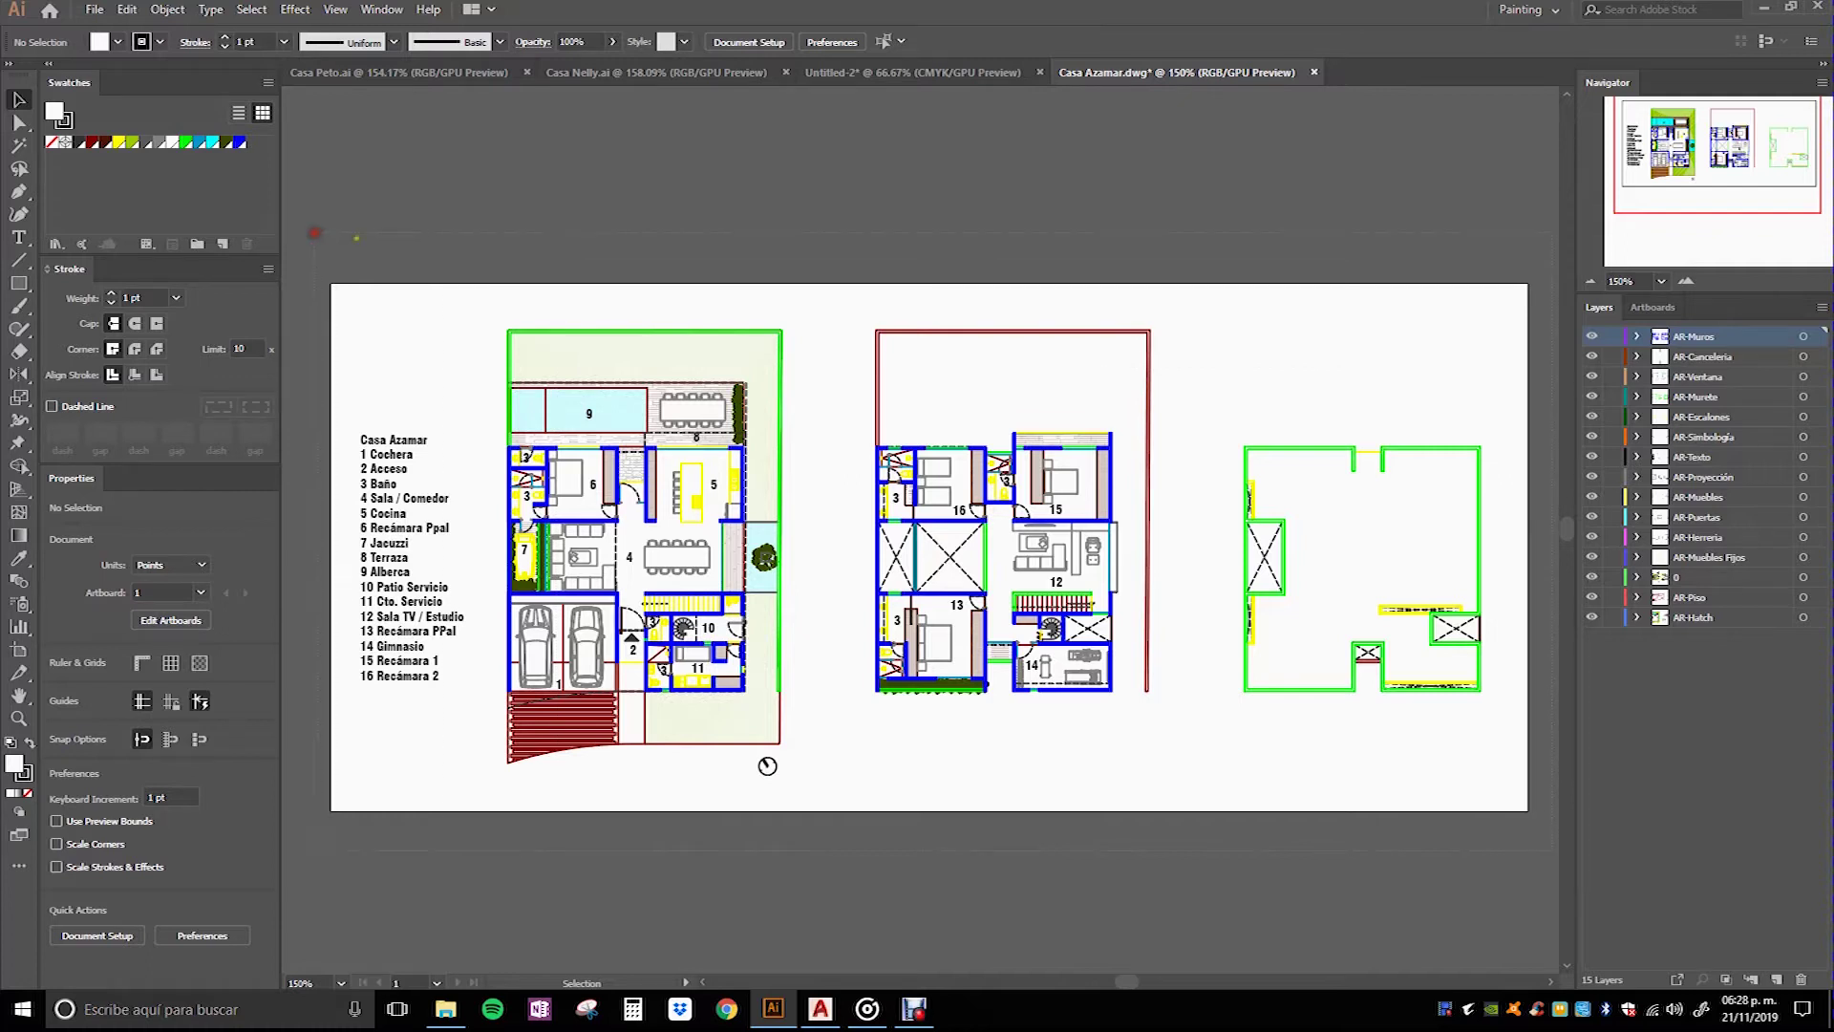
key(ctrl+a)
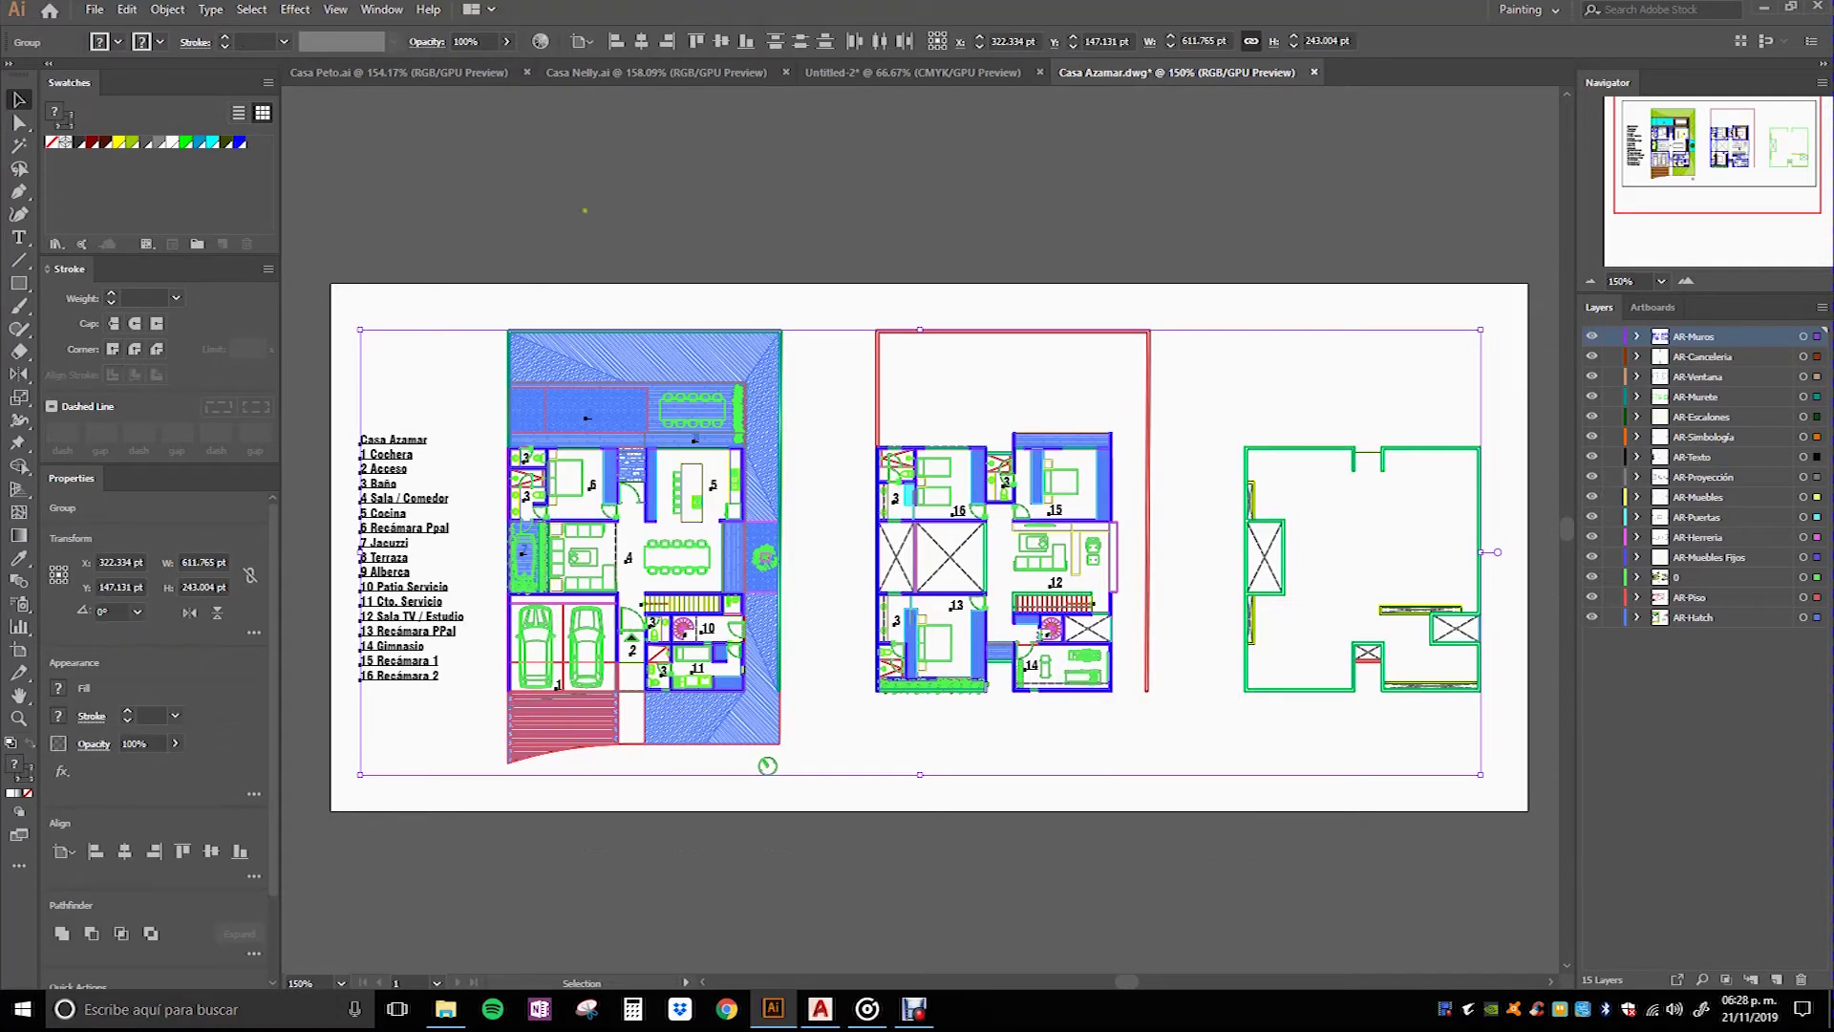
key(ctrl+h)
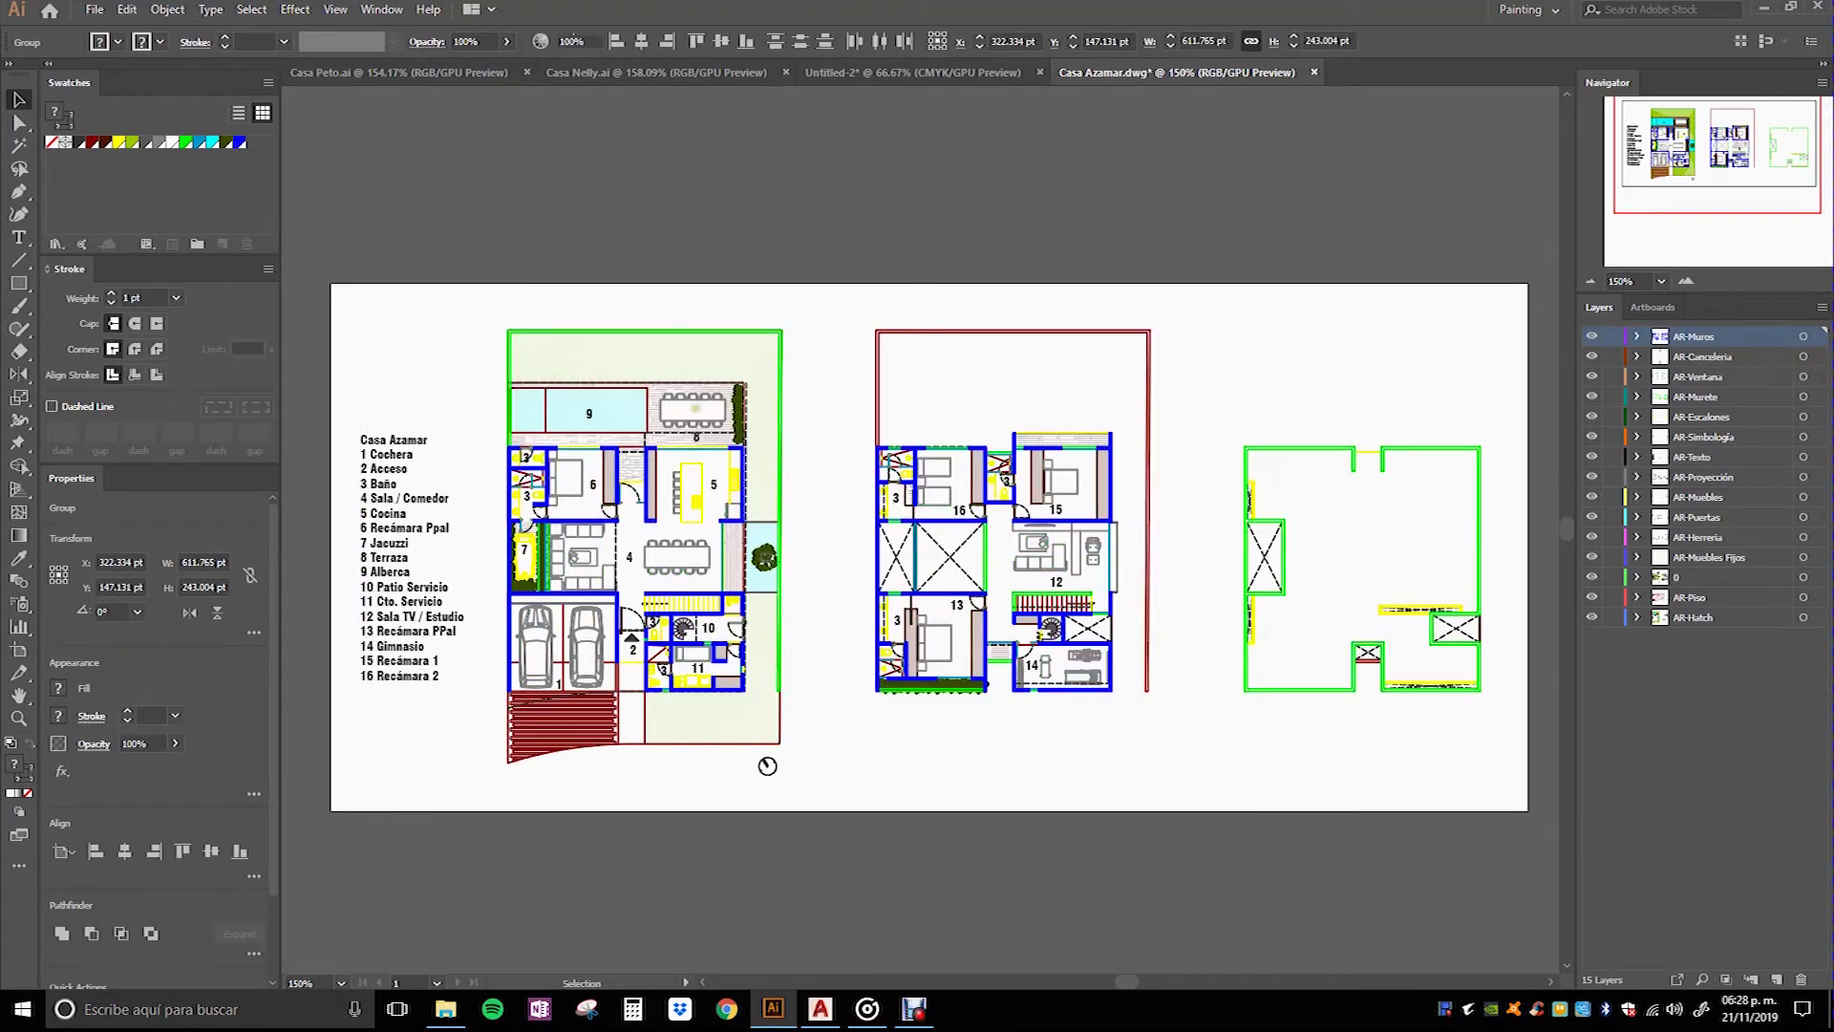
scroll(660, 405, up, 4)
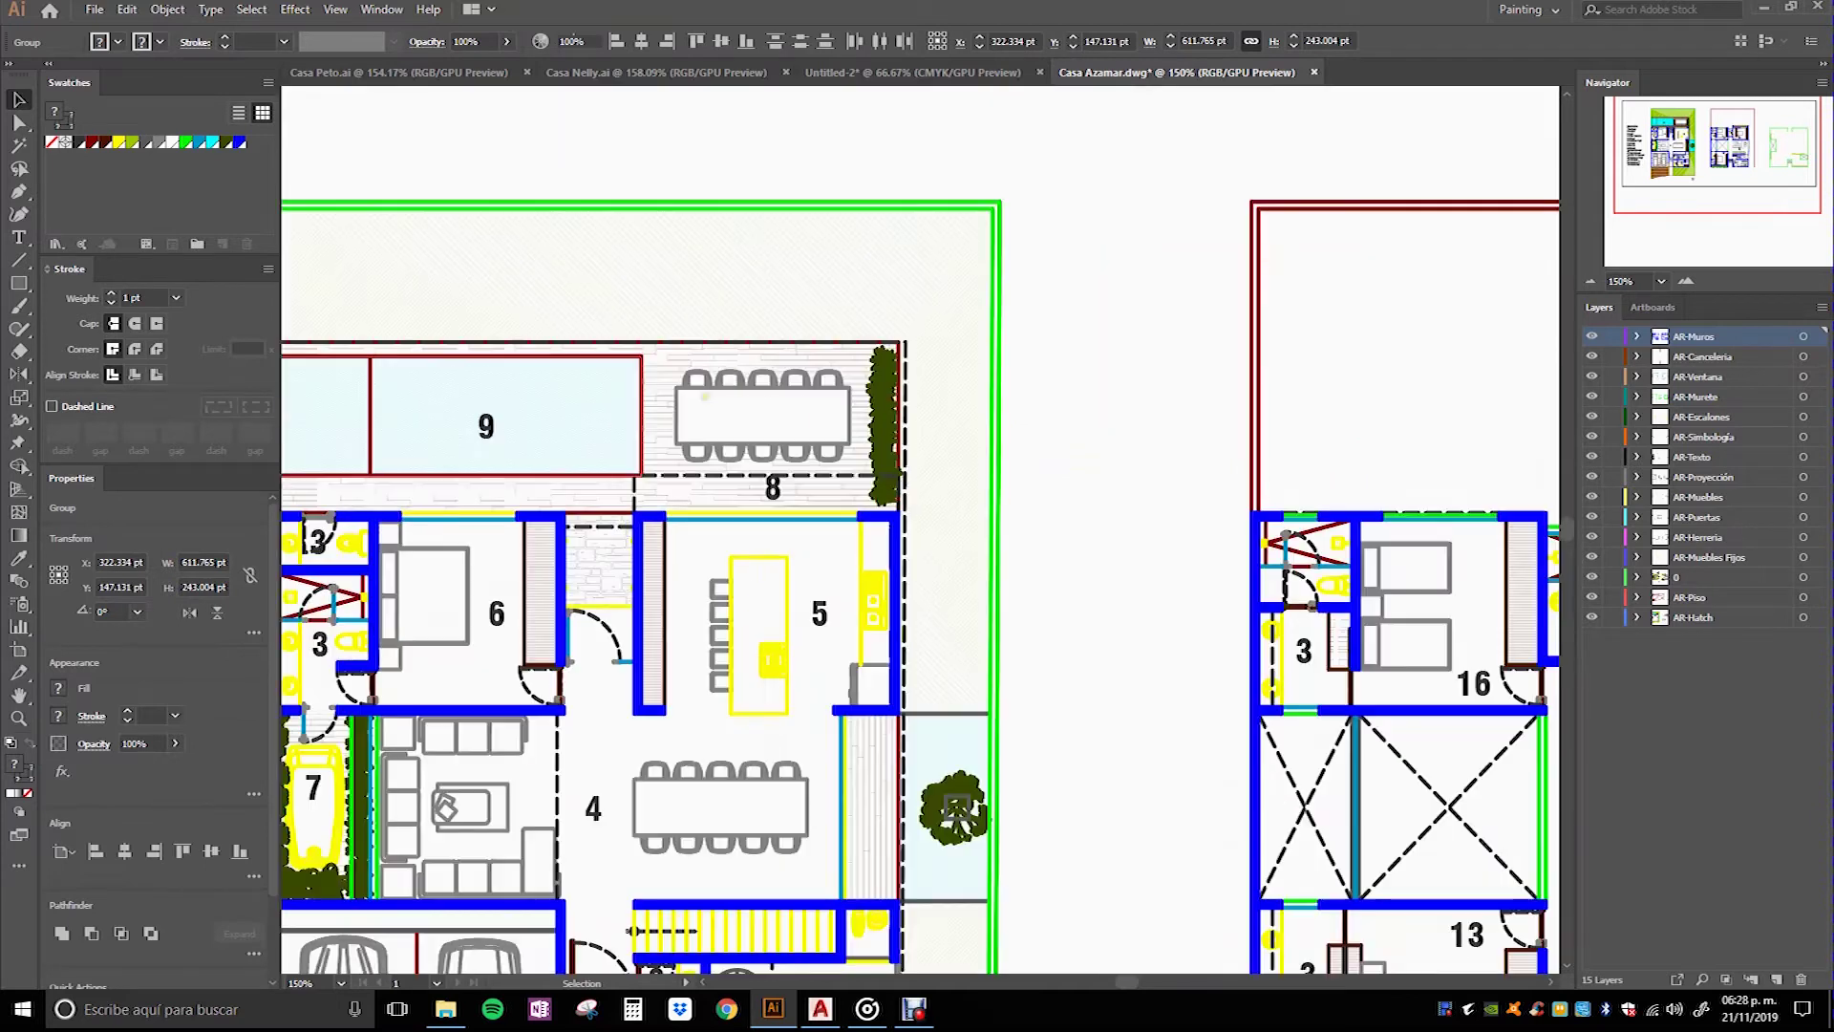
scroll(1150, 306, up, 1)
scroll(970, 478, up, 1)
scroll(901, 368, up, 1)
Step: Zoom back out to 66.67% and select all the plan artwork
scroll(822, 362, down, 1)
scroll(784, 365, down, 1)
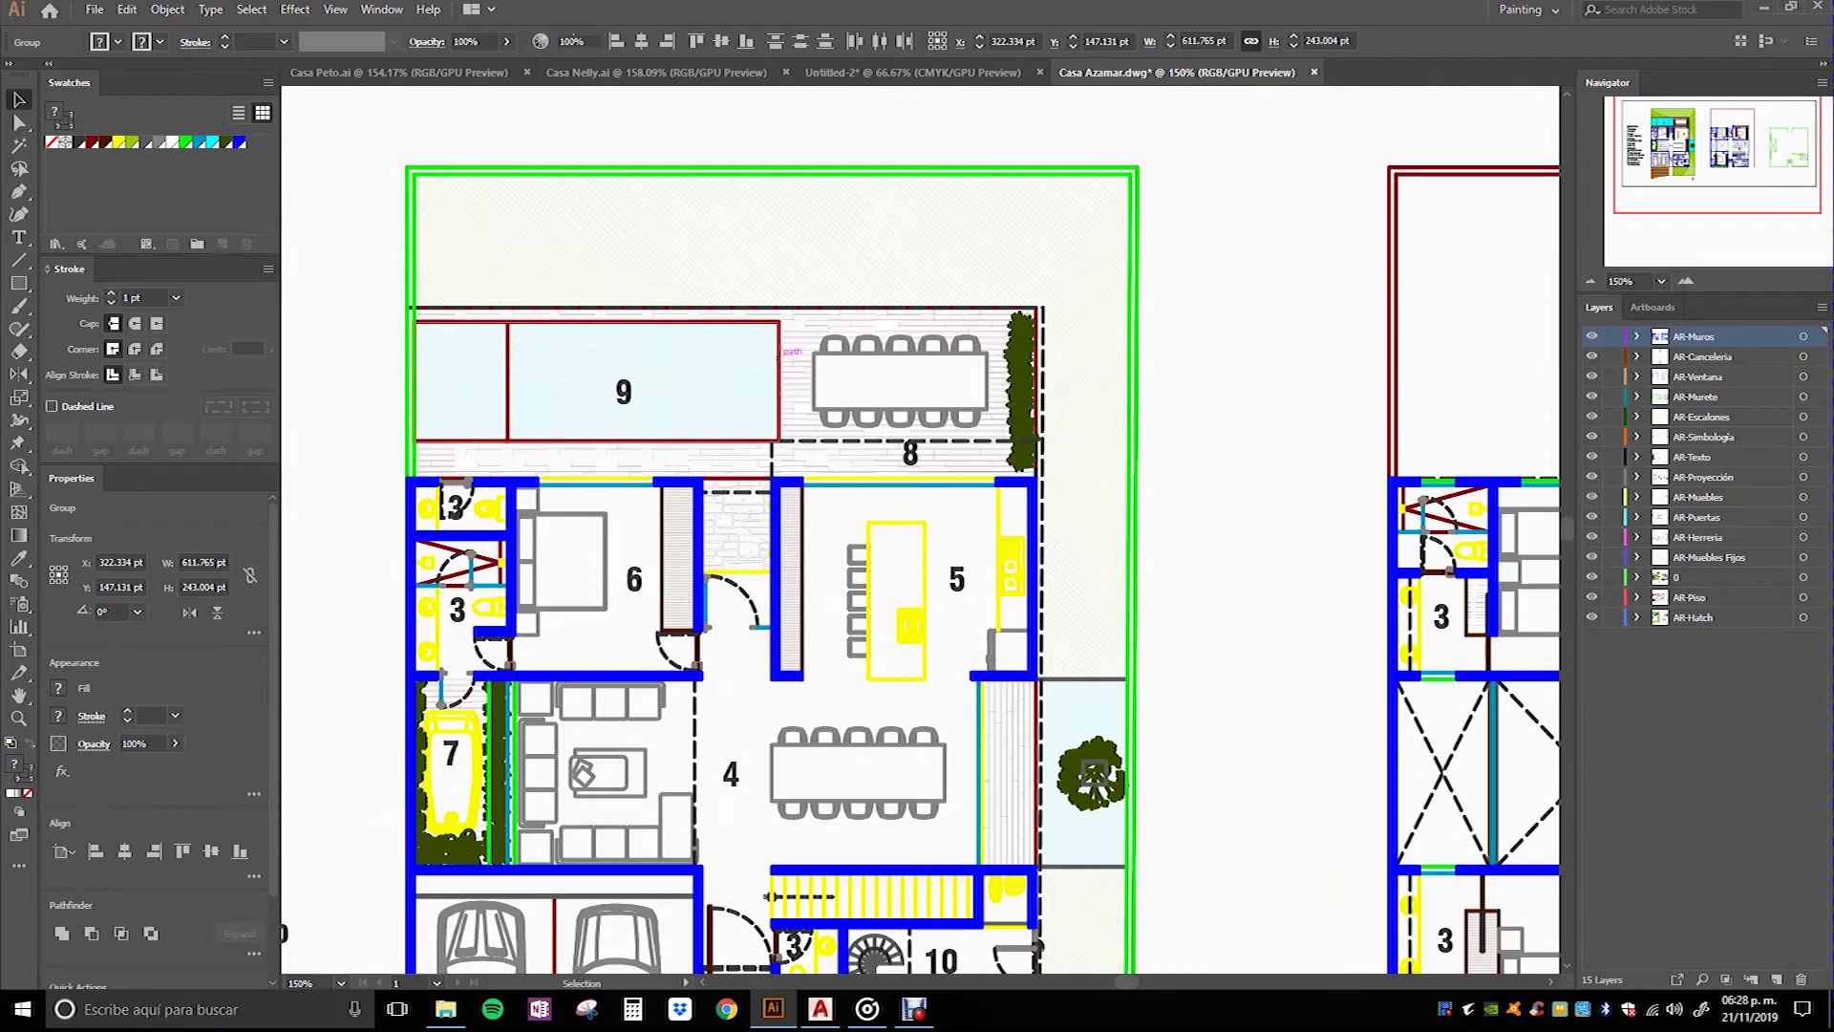
scroll(737, 371, down, 1)
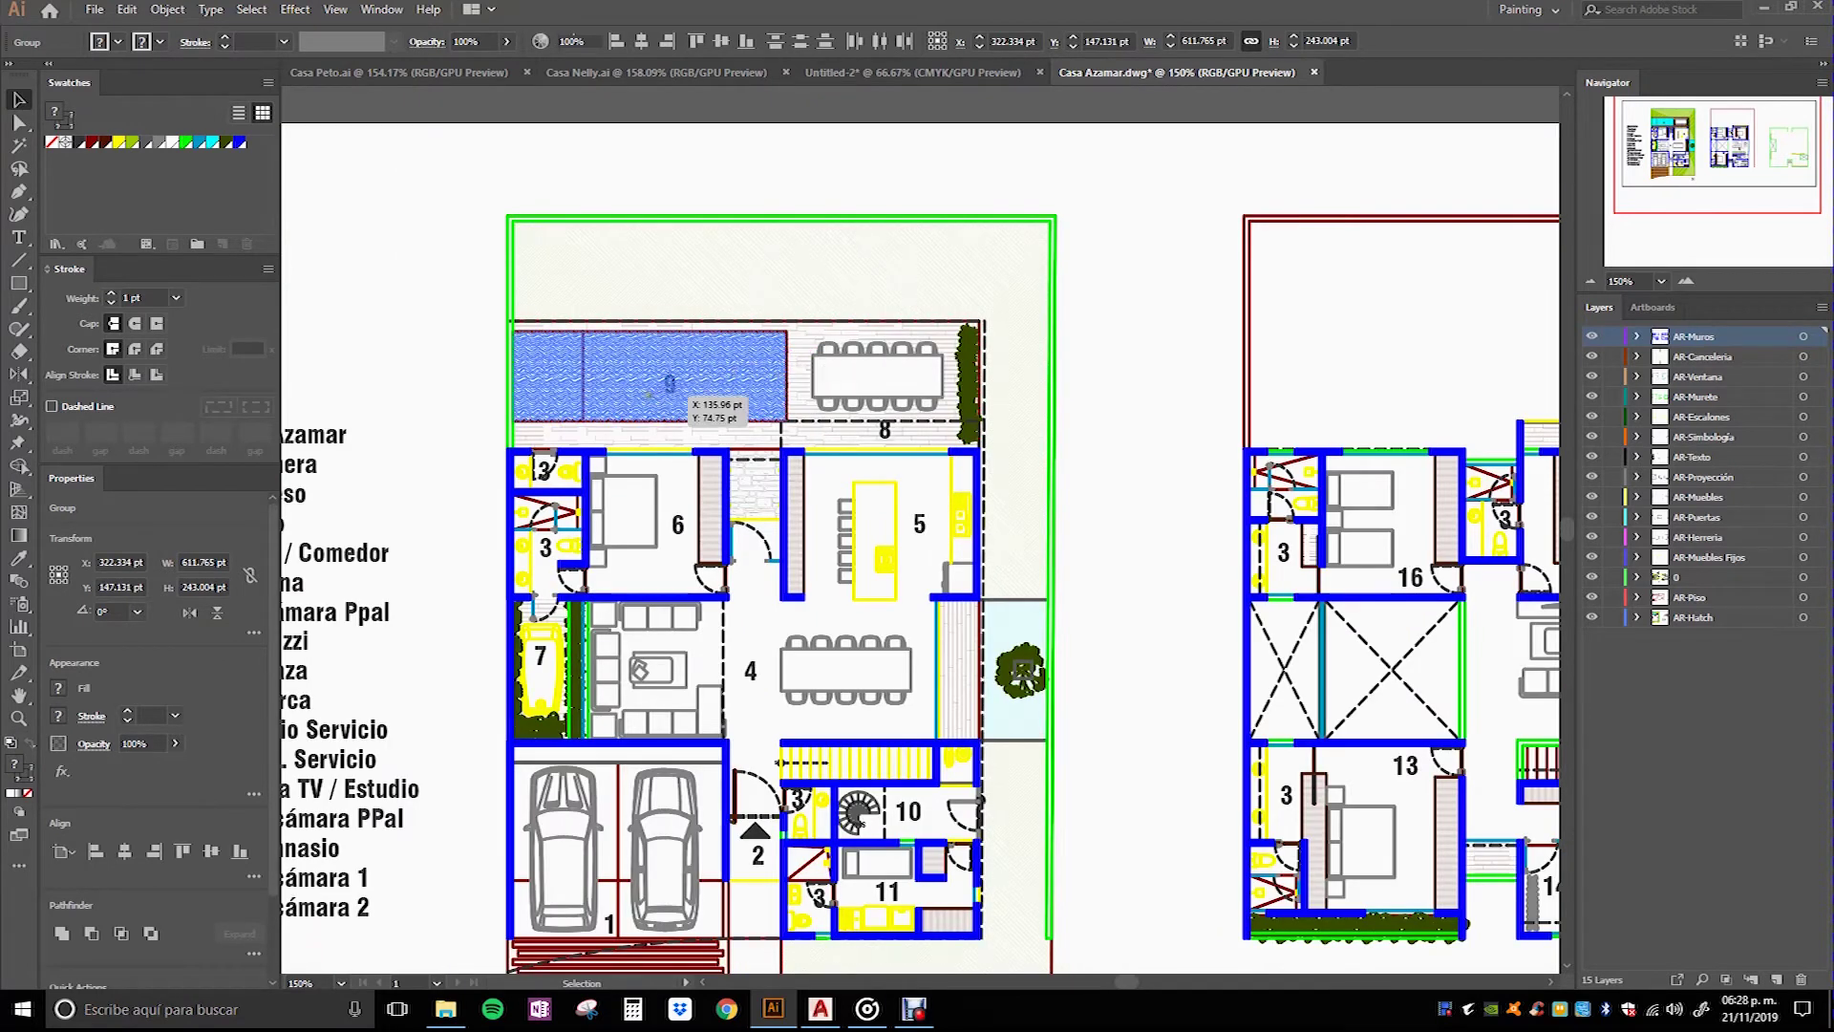
scroll(739, 377, down, 1)
scroll(909, 545, down, 1)
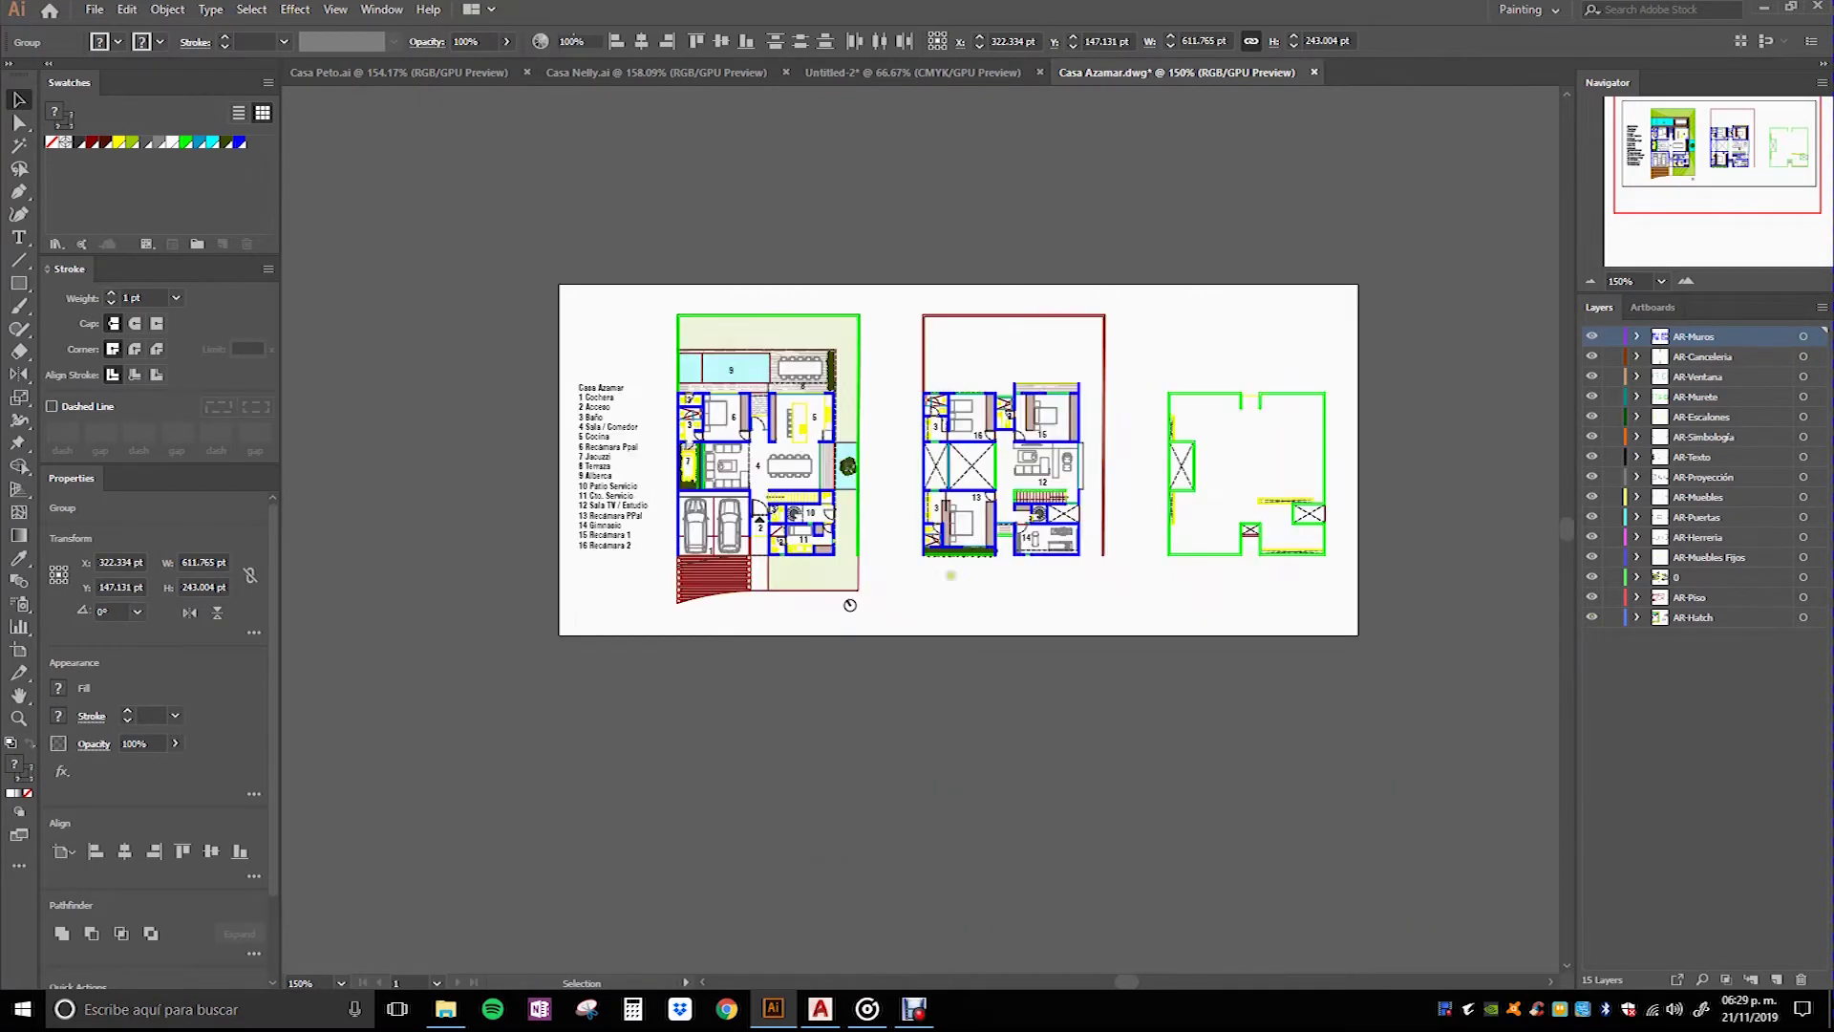
scroll(895, 584, down, 2)
scroll(987, 643, up, 1)
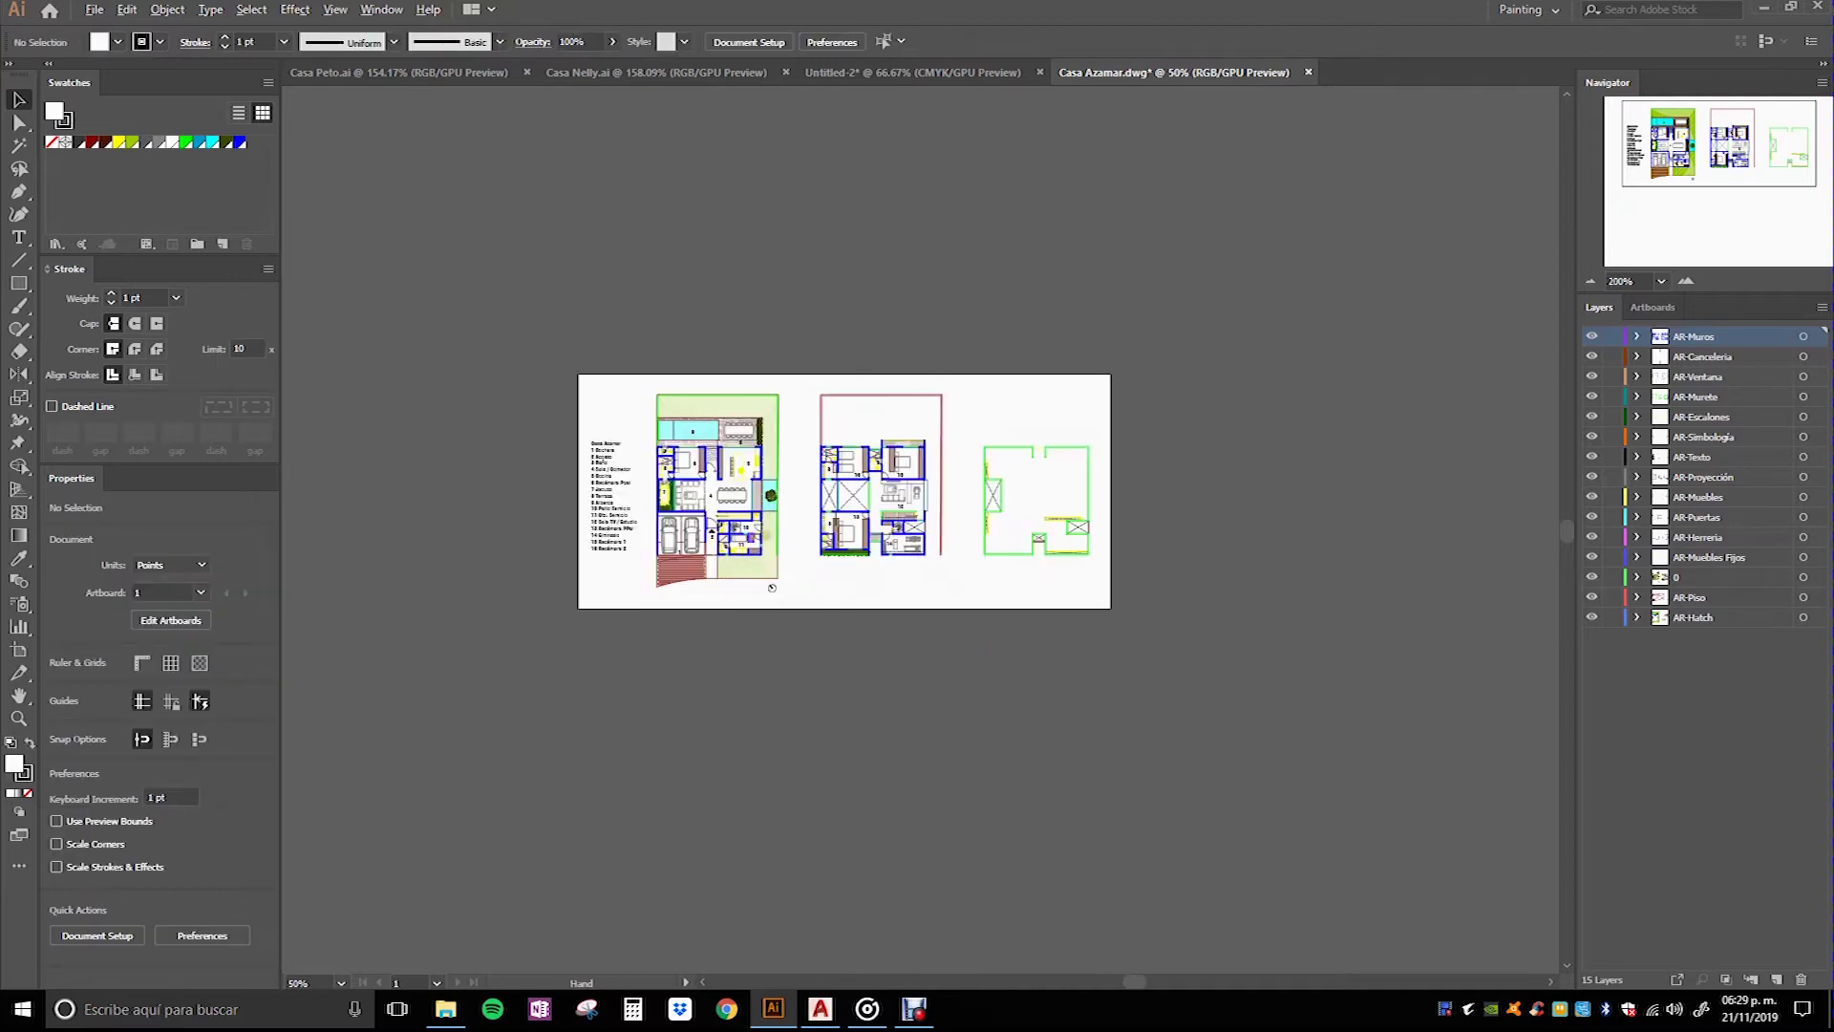
scroll(739, 410, up, 1)
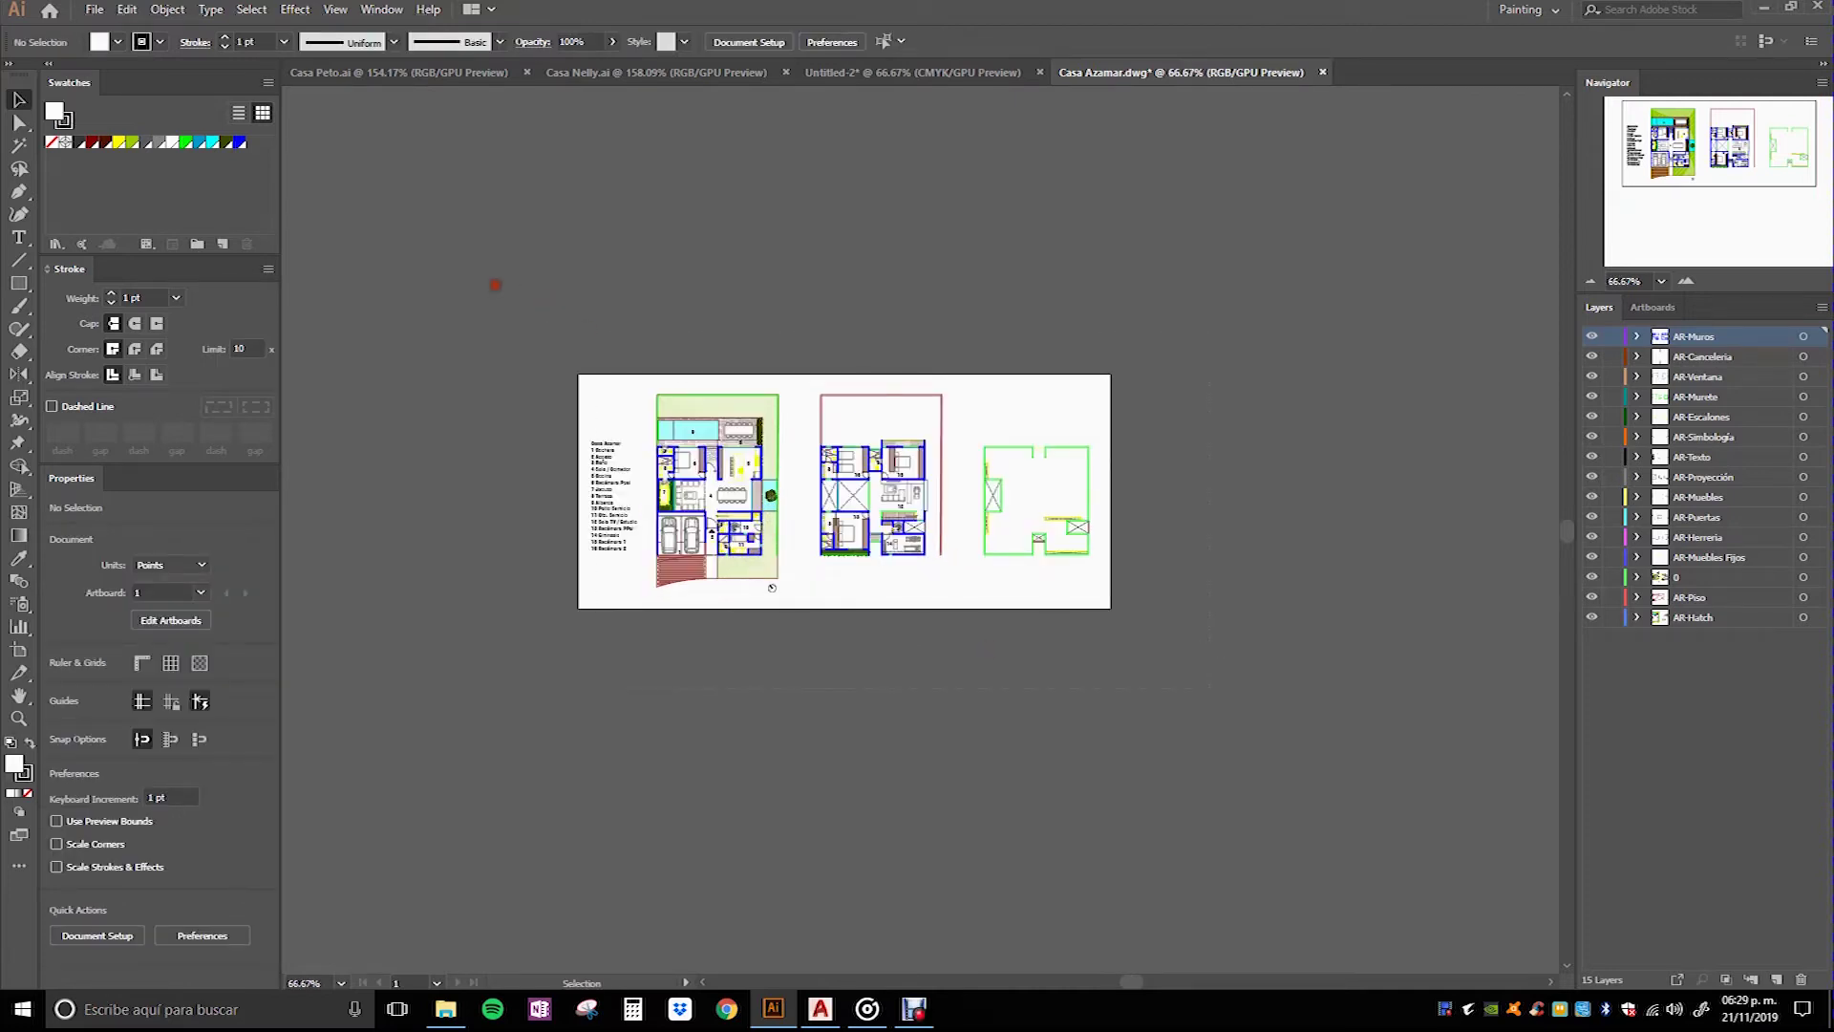
key(ctrl+a)
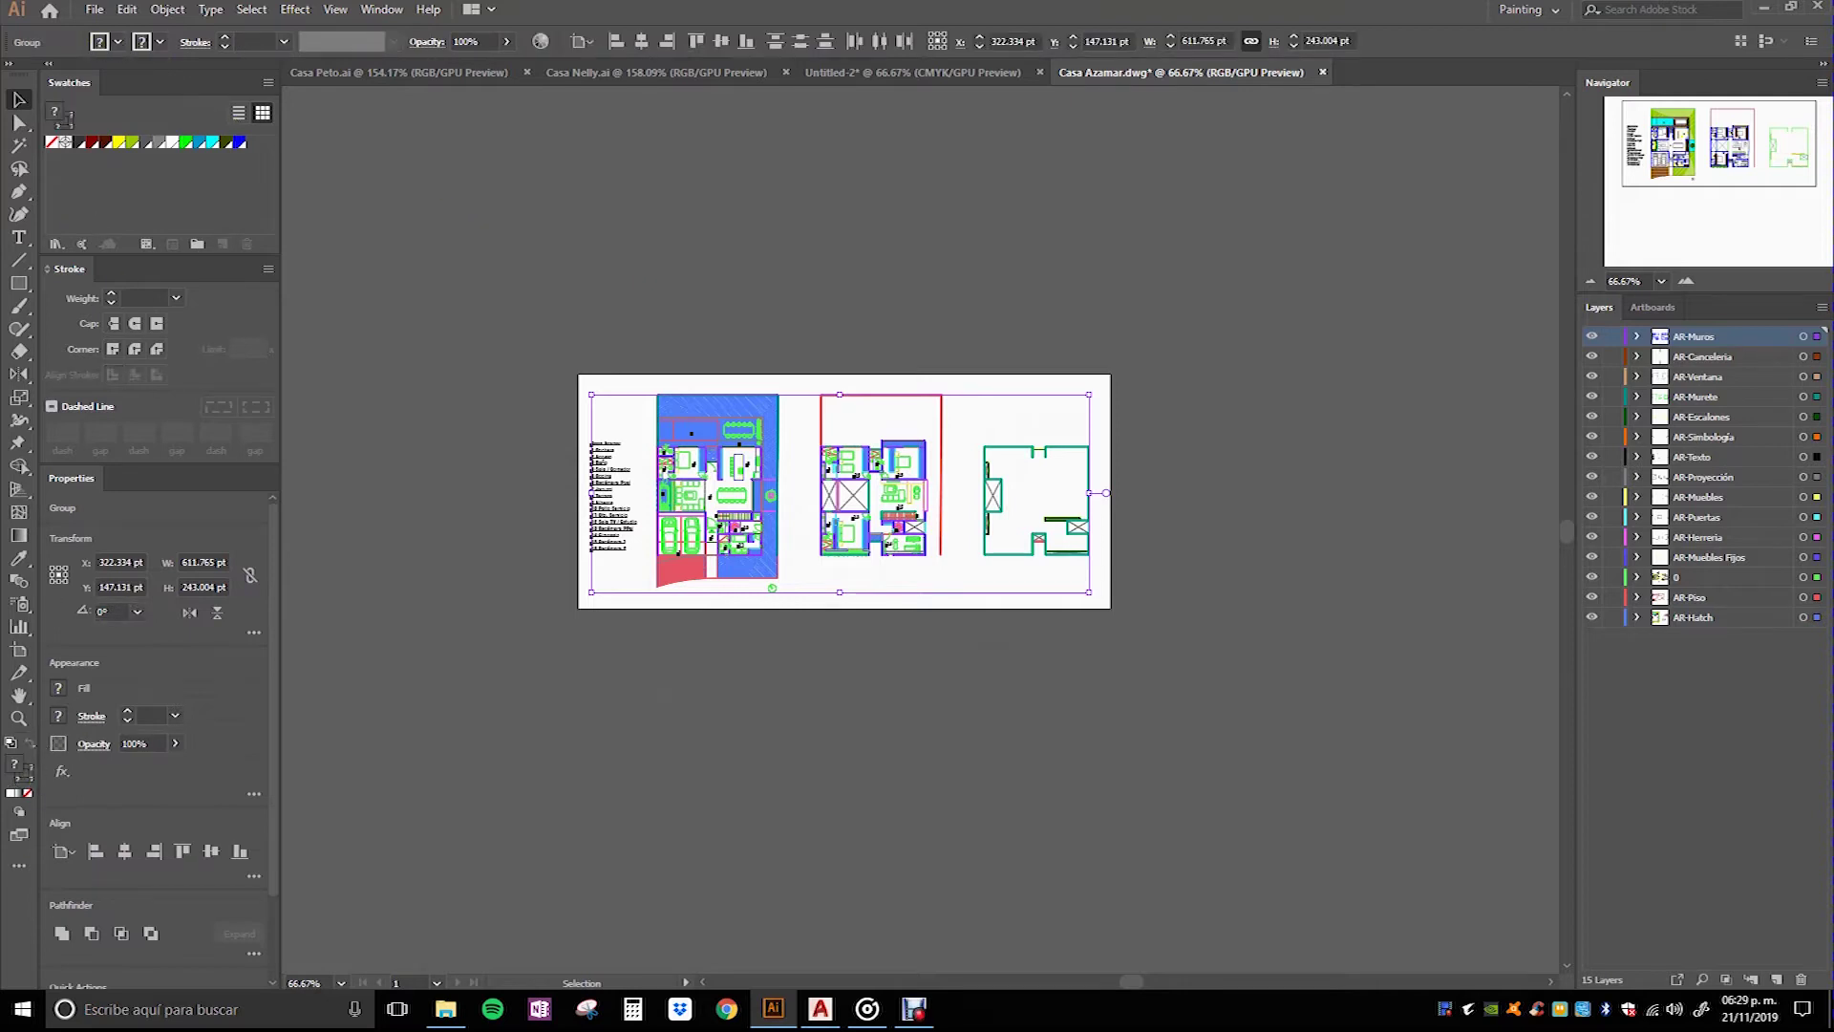
Step: Apply a single swatch from the Stroke dropdown to the whole selected plan group
click(121, 43)
click(124, 43)
click(160, 42)
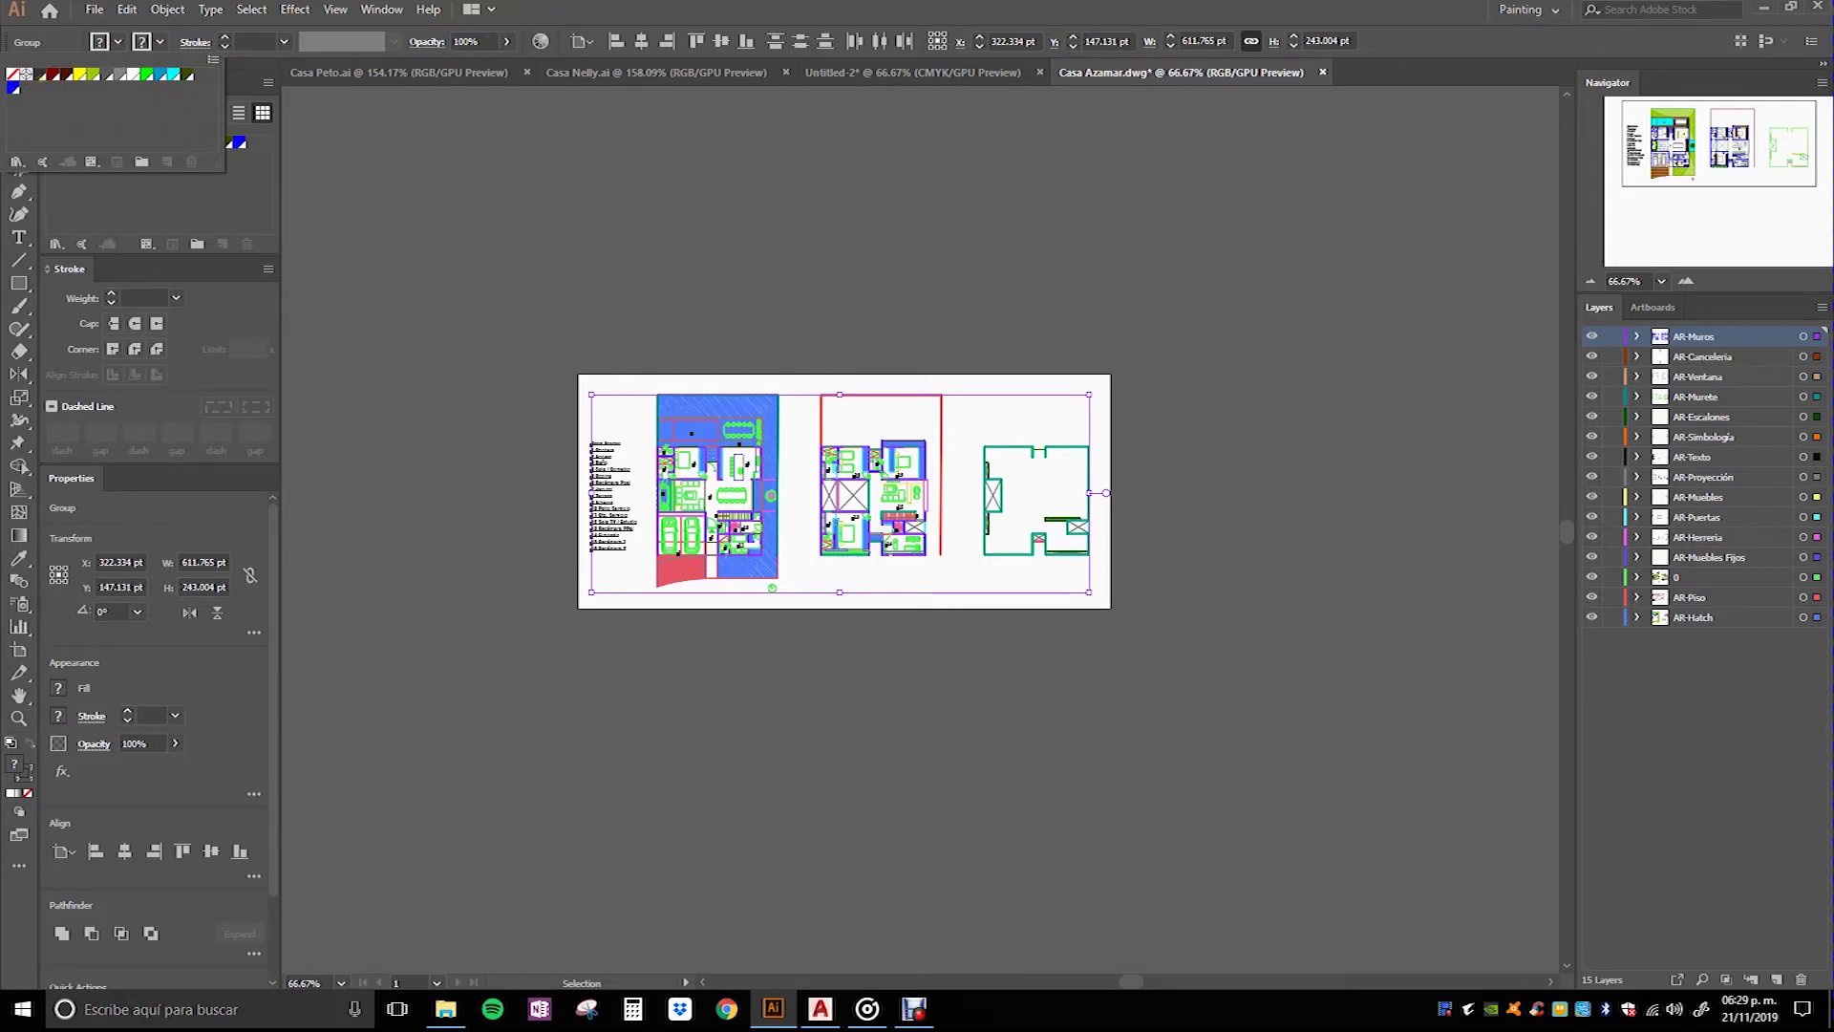
click(521, 19)
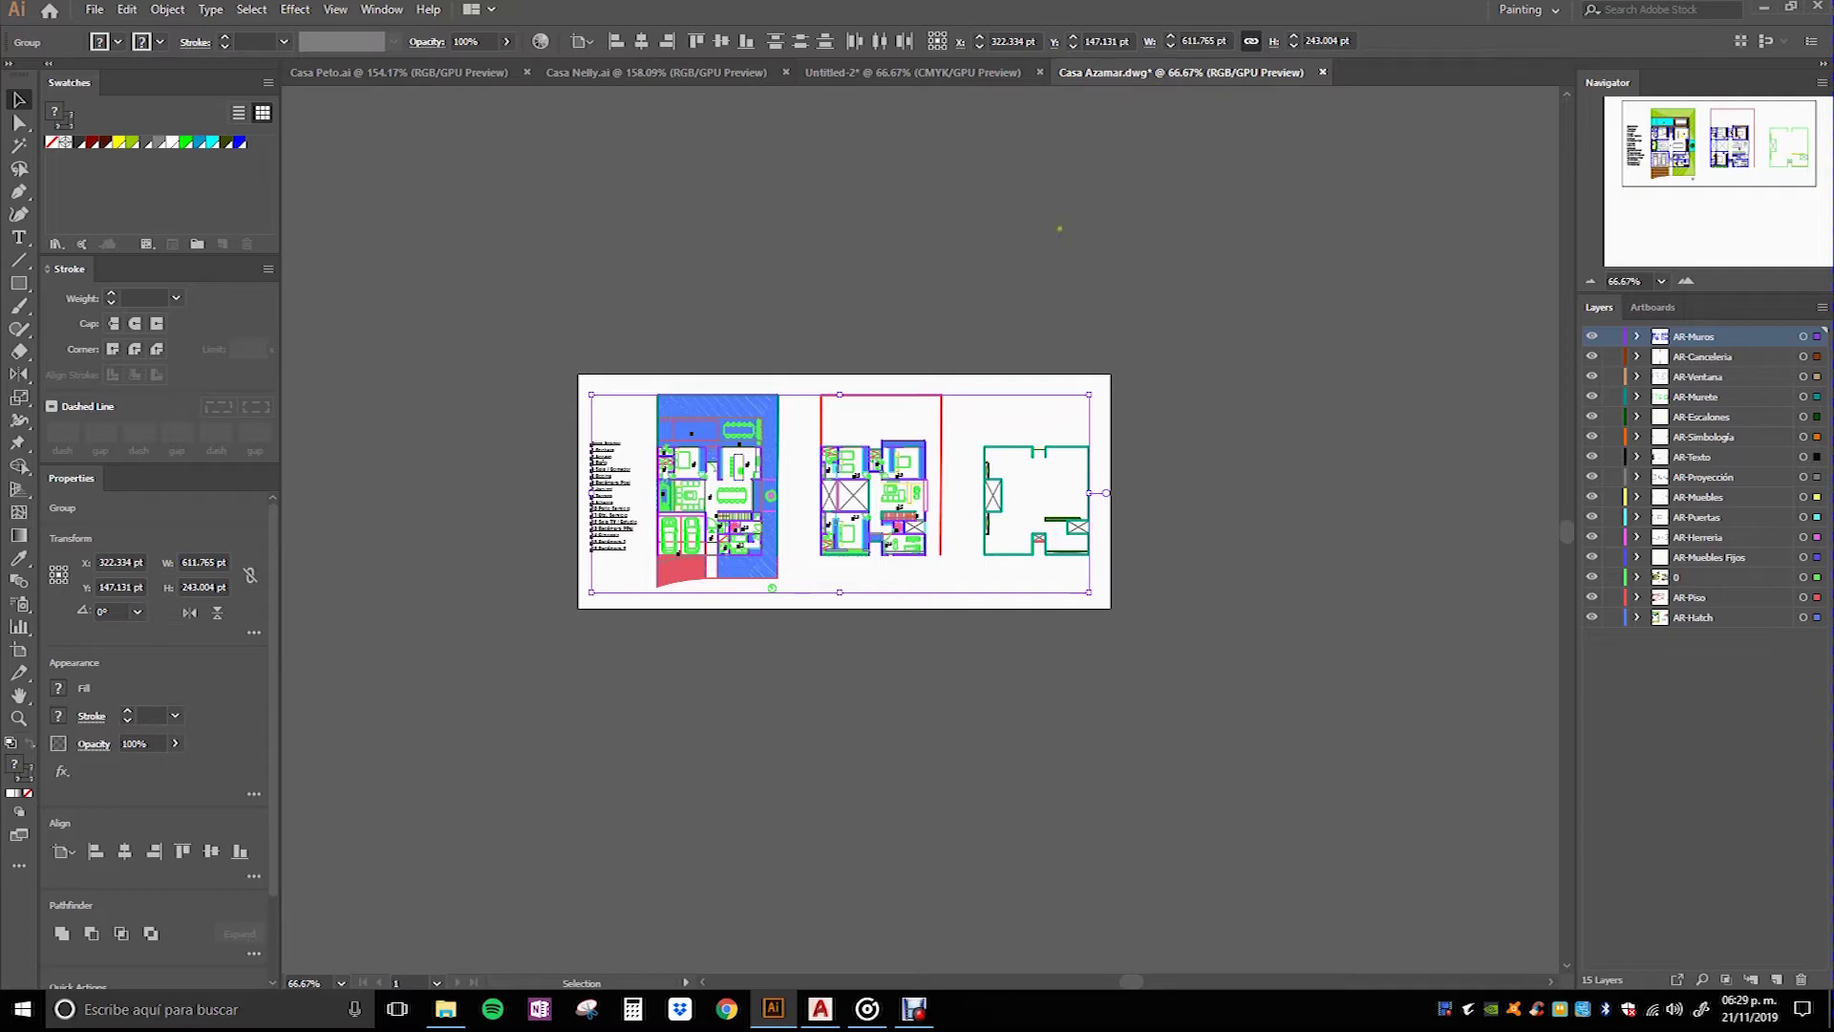
click(161, 43)
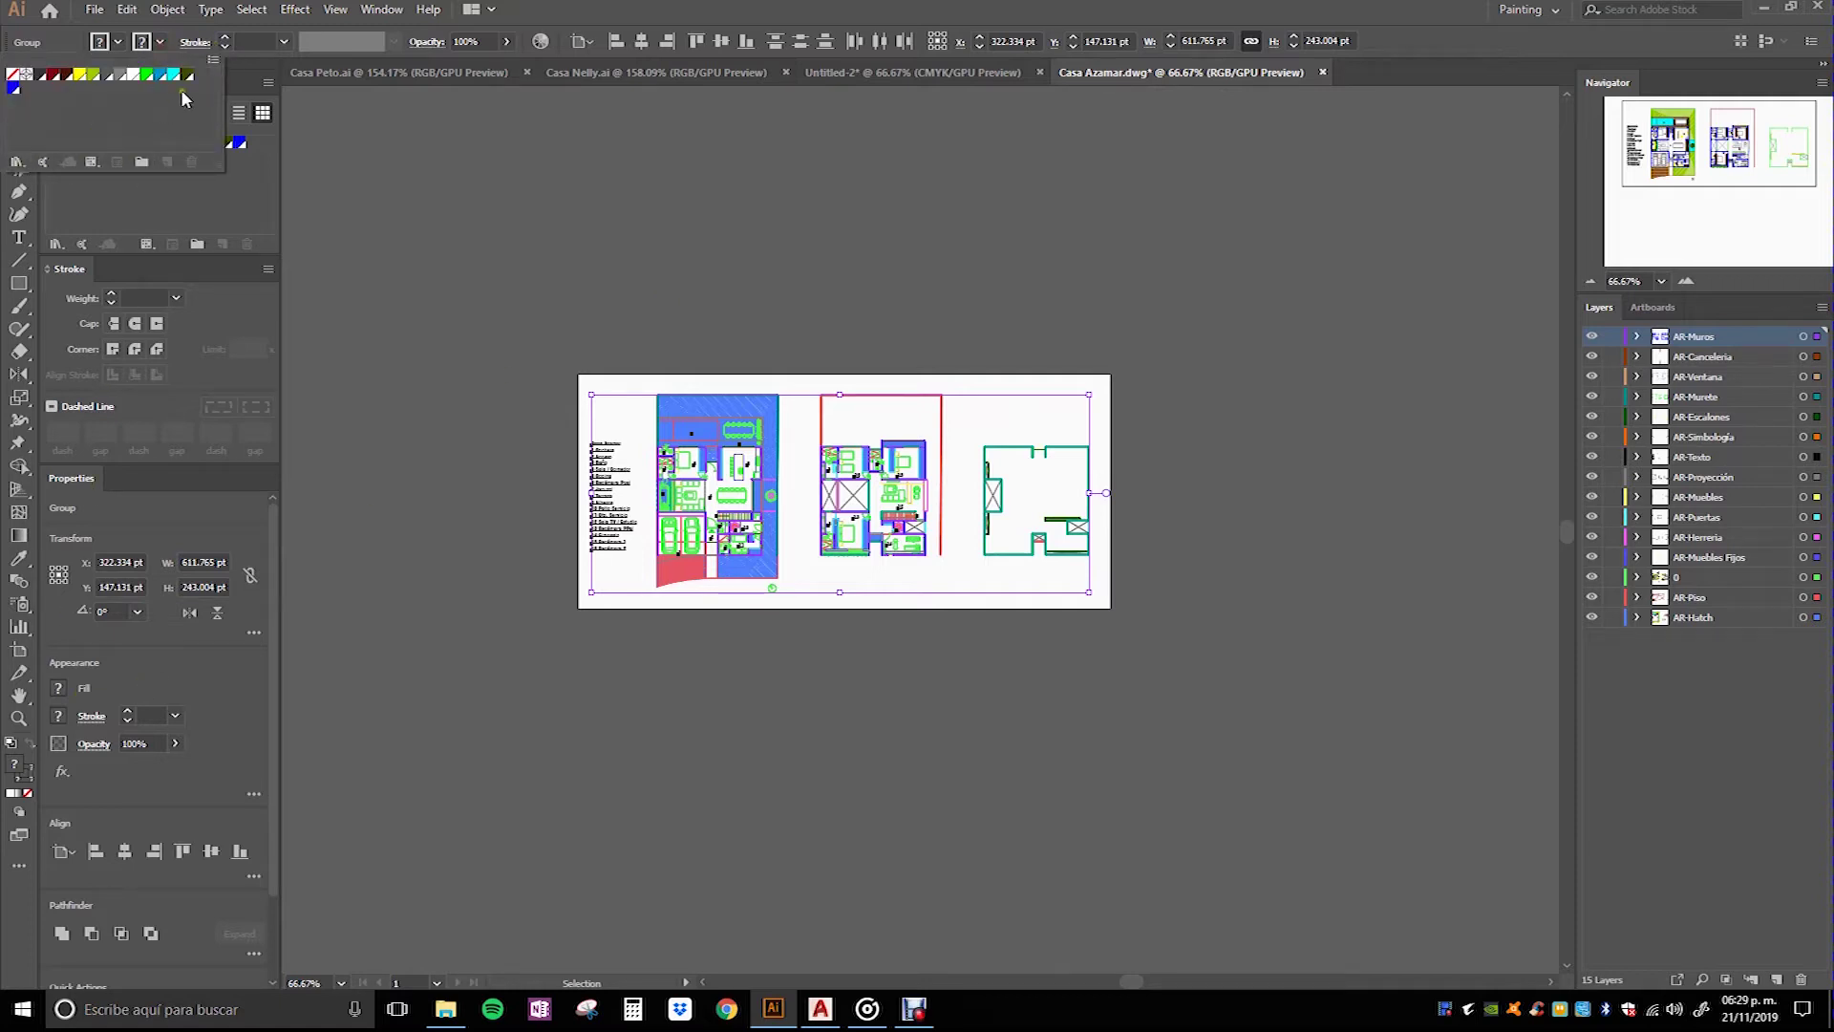
click(29, 73)
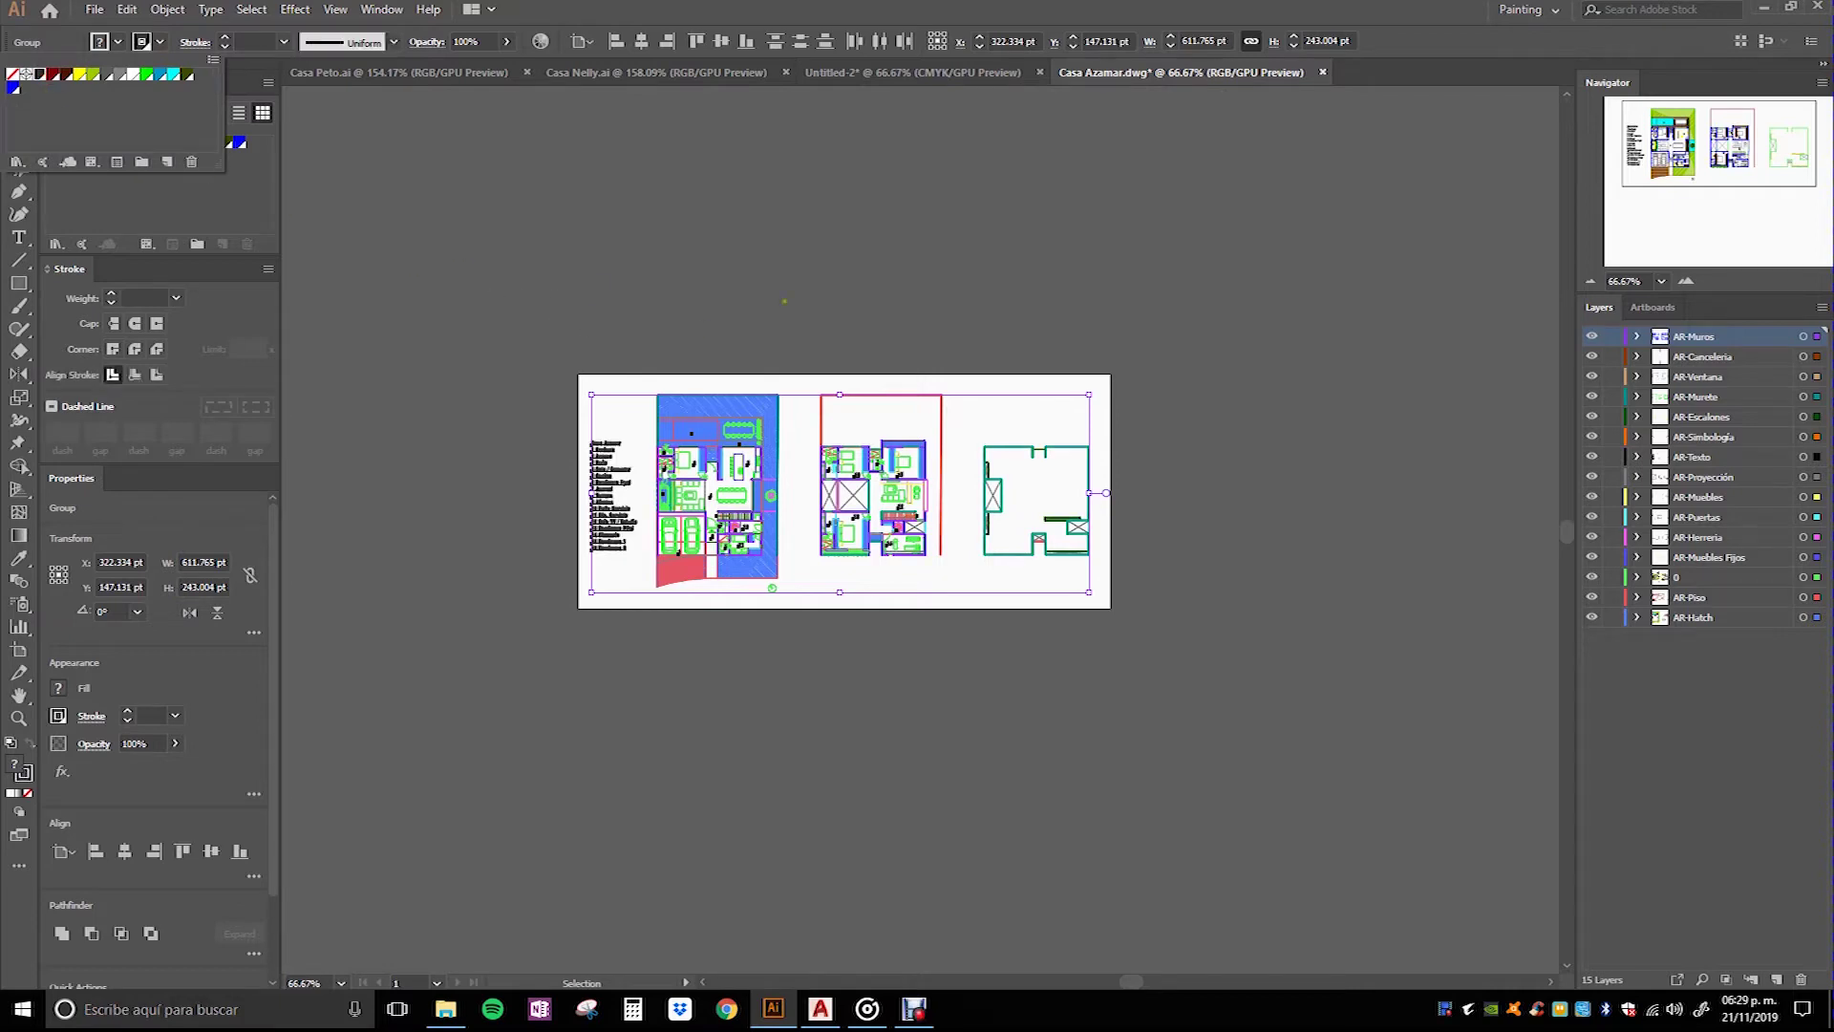
click(29, 783)
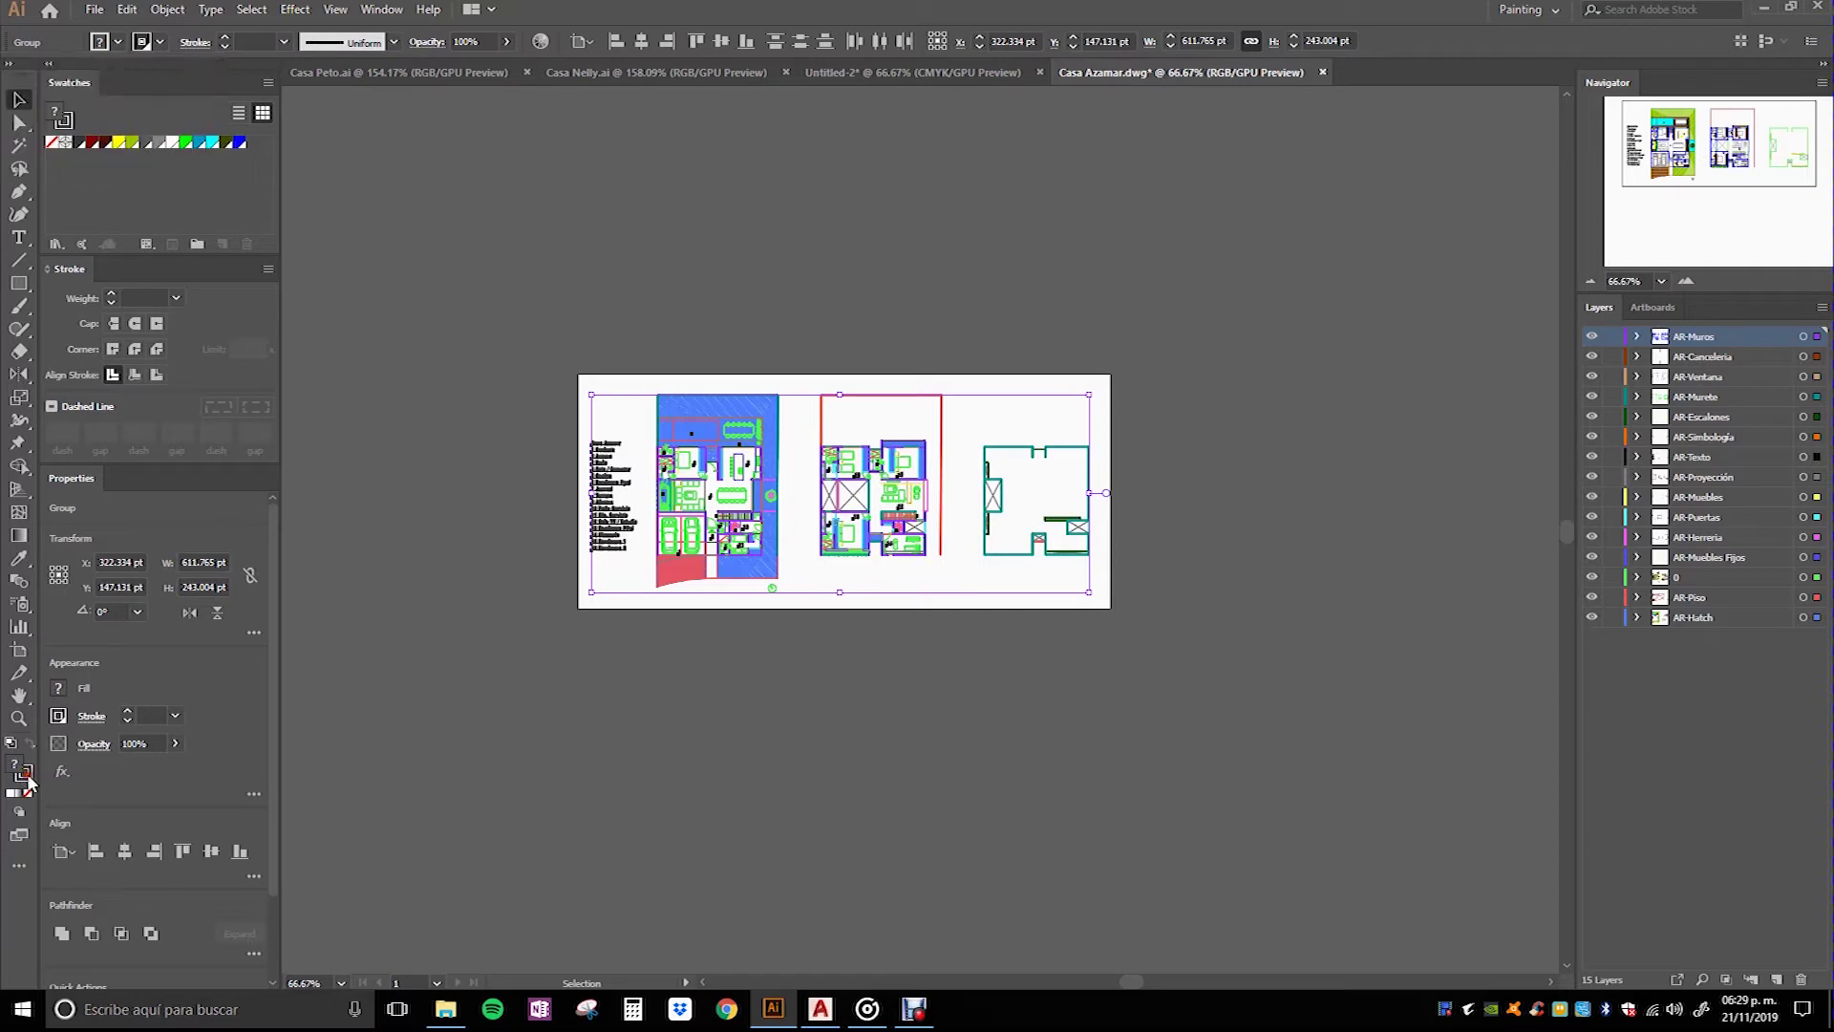
Step: Make the stroke colour dark by setting its red and green values to 0
double_click(24, 773)
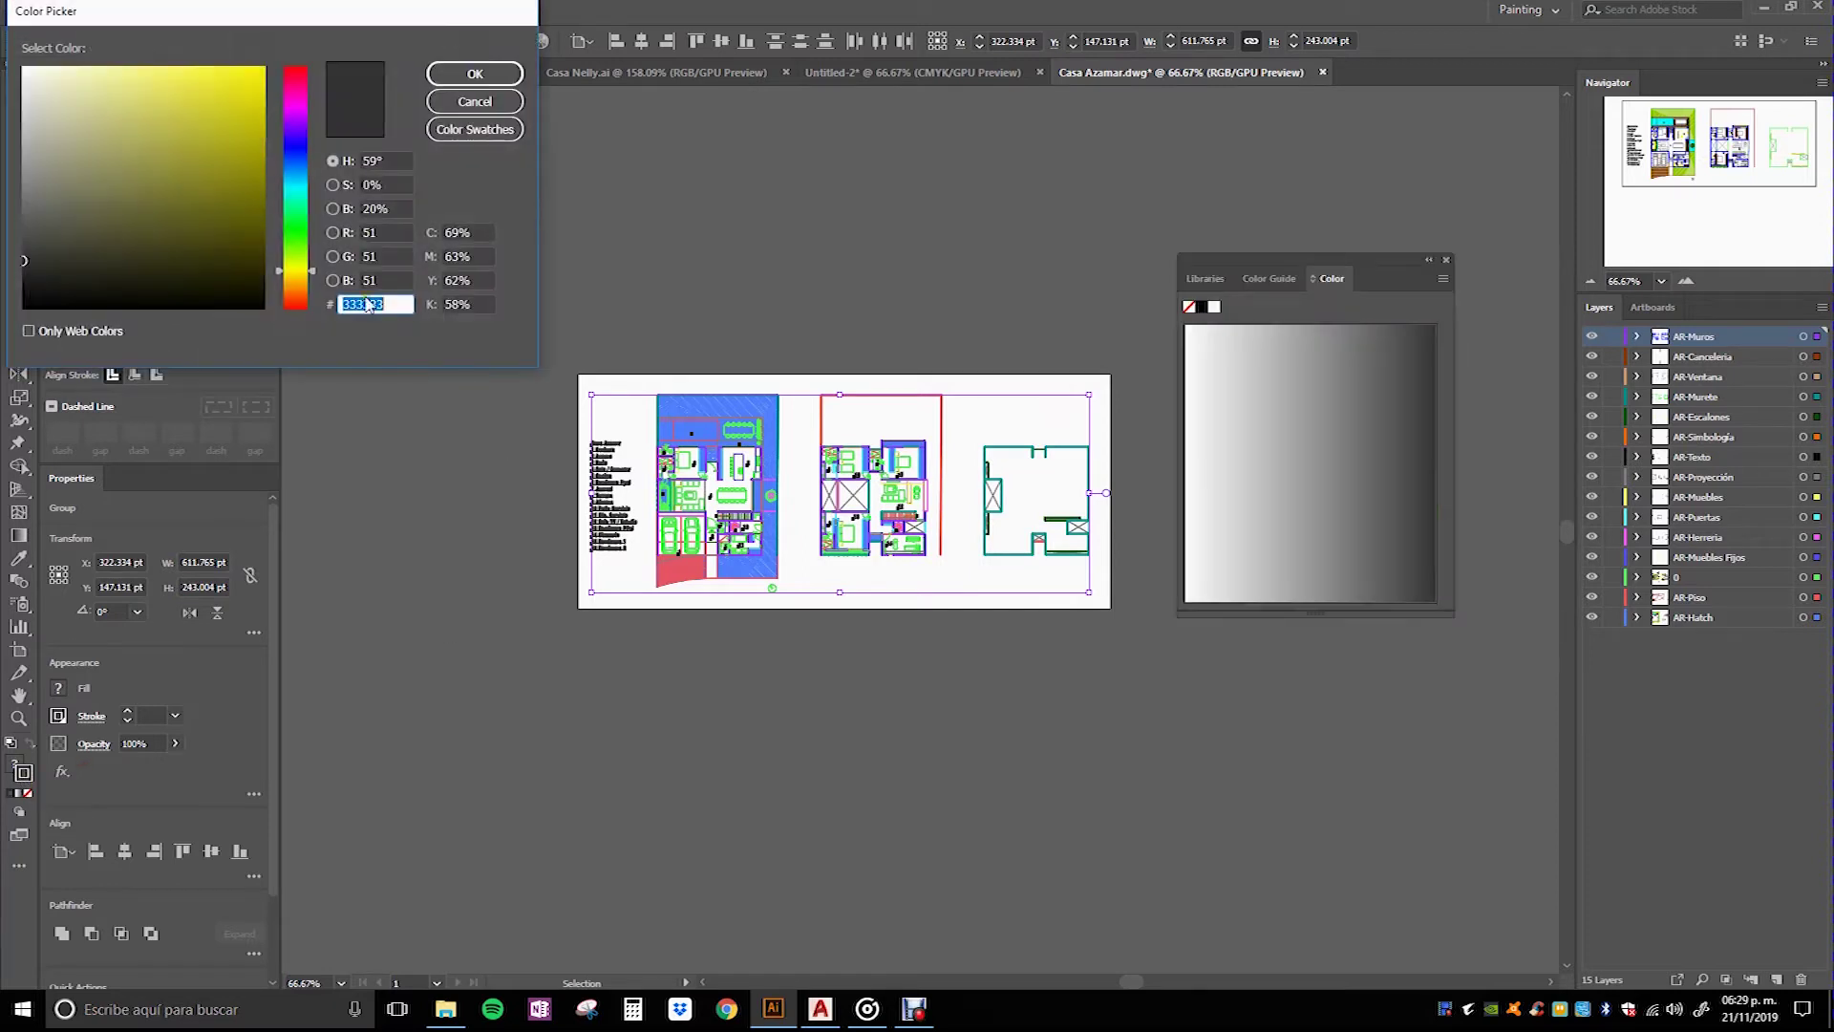
click(375, 232)
text(0)
key(Tab)
text(0)
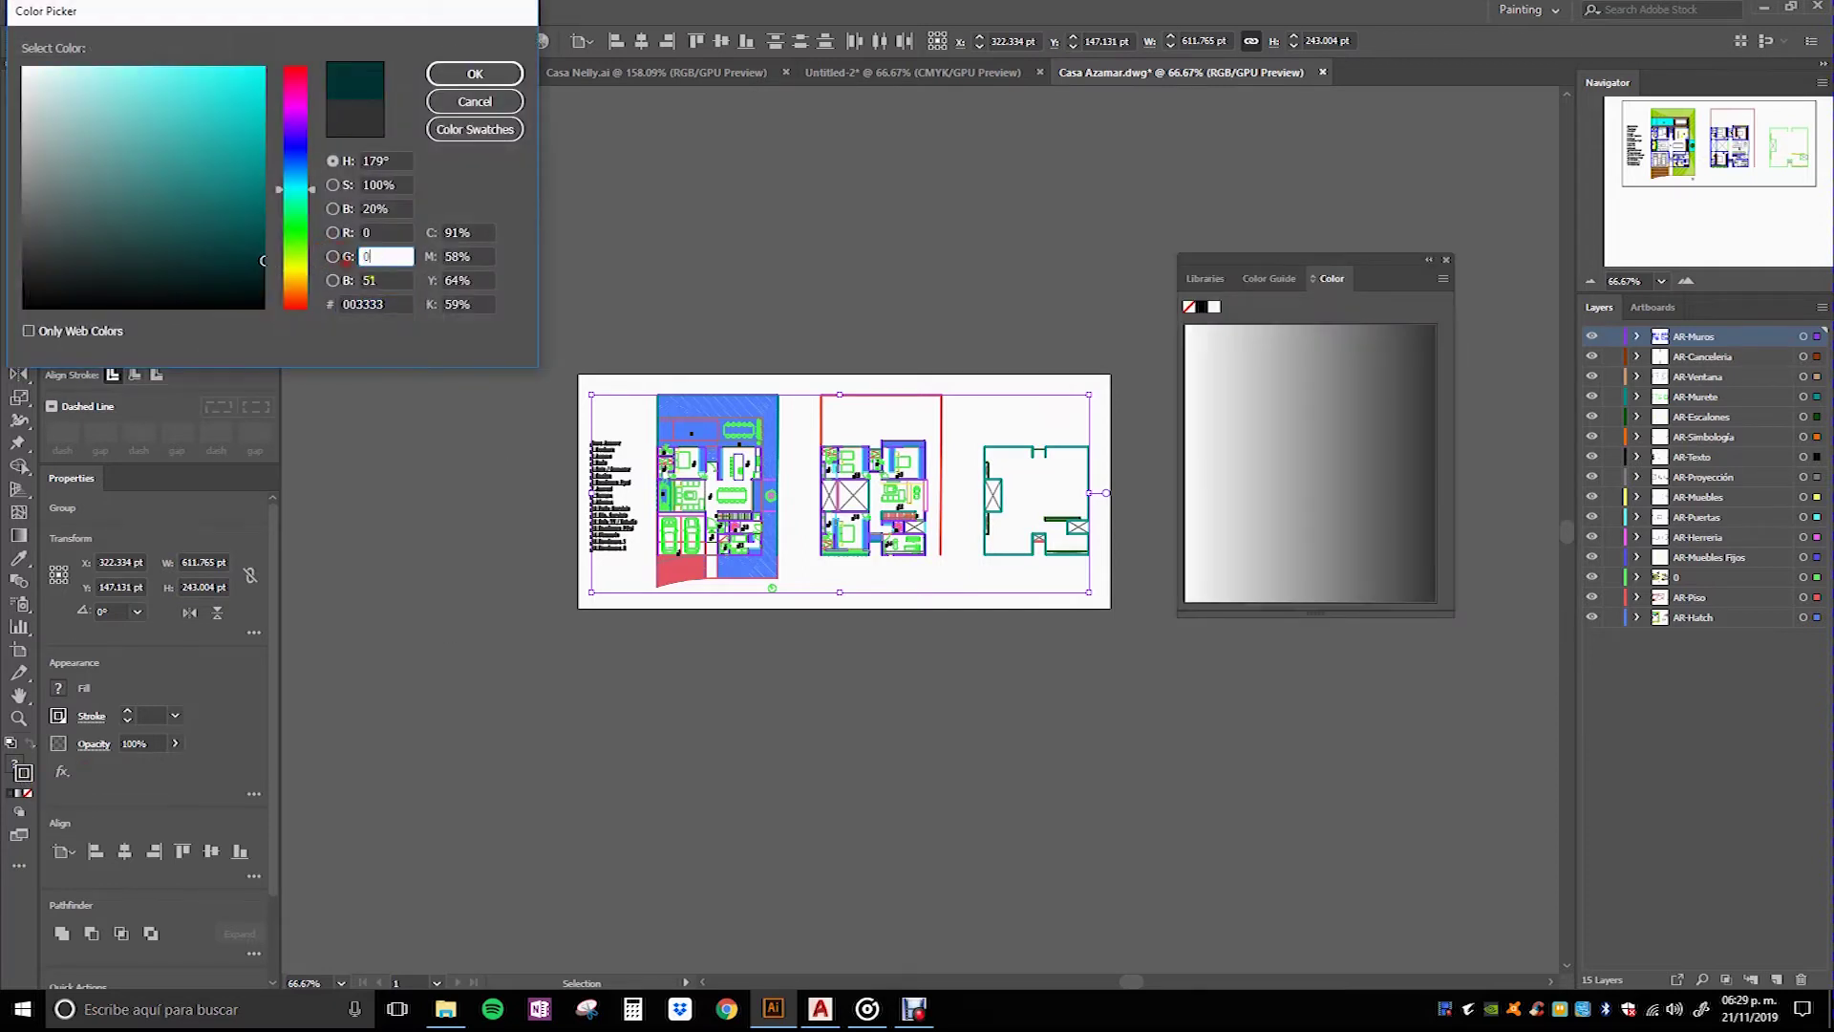
key(Tab)
click(475, 74)
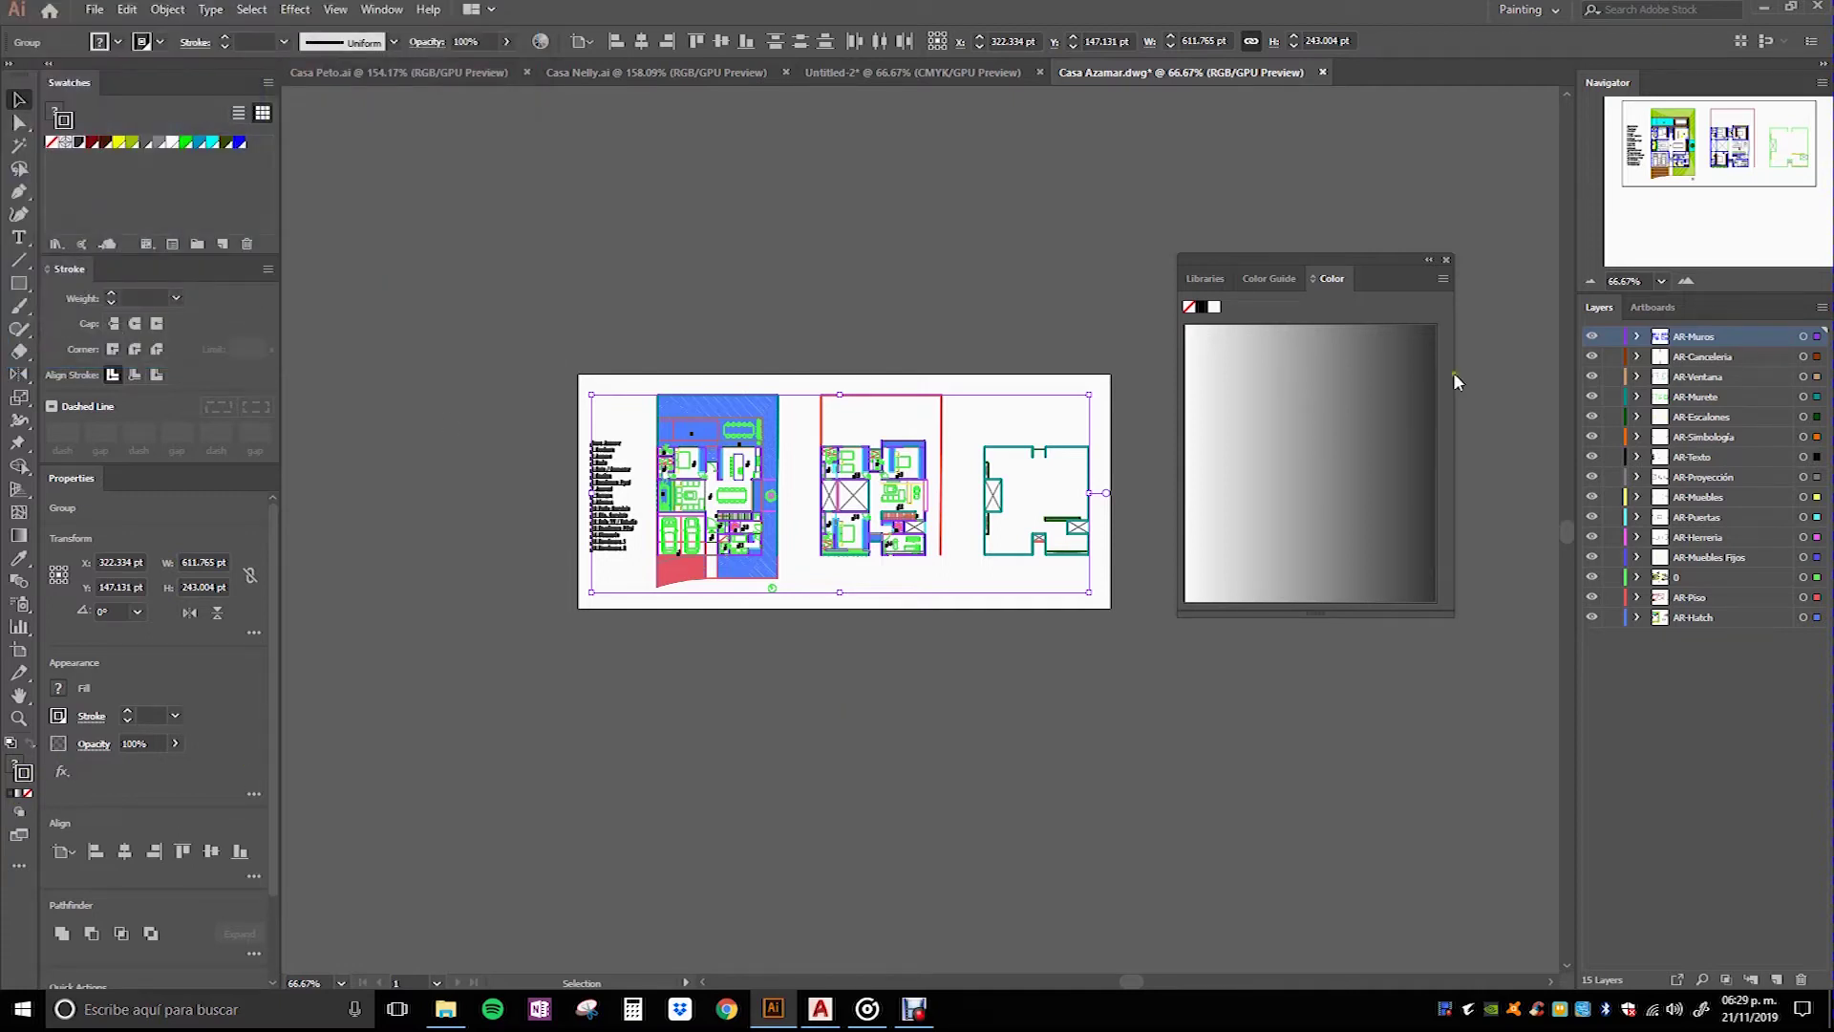
click(1448, 259)
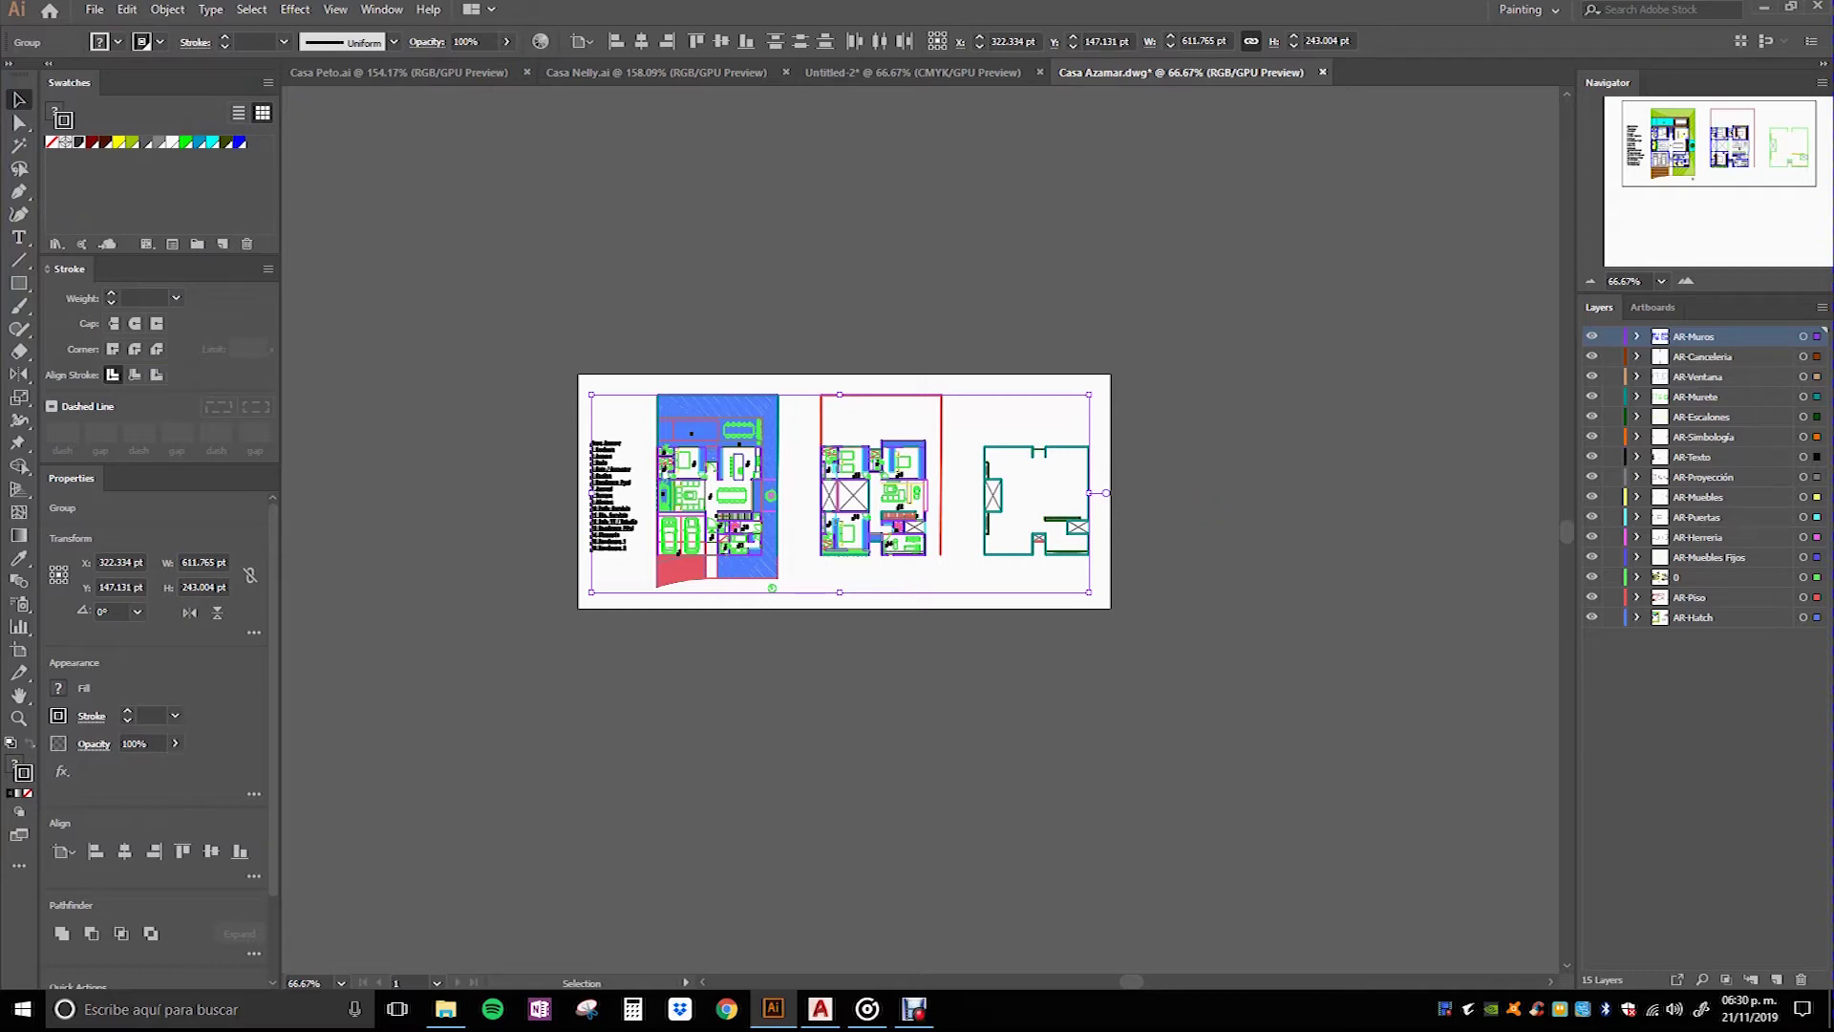
Step: Set the stroke weight to 0.01 pt and deselect the plans
scroll(770, 488, up, 3)
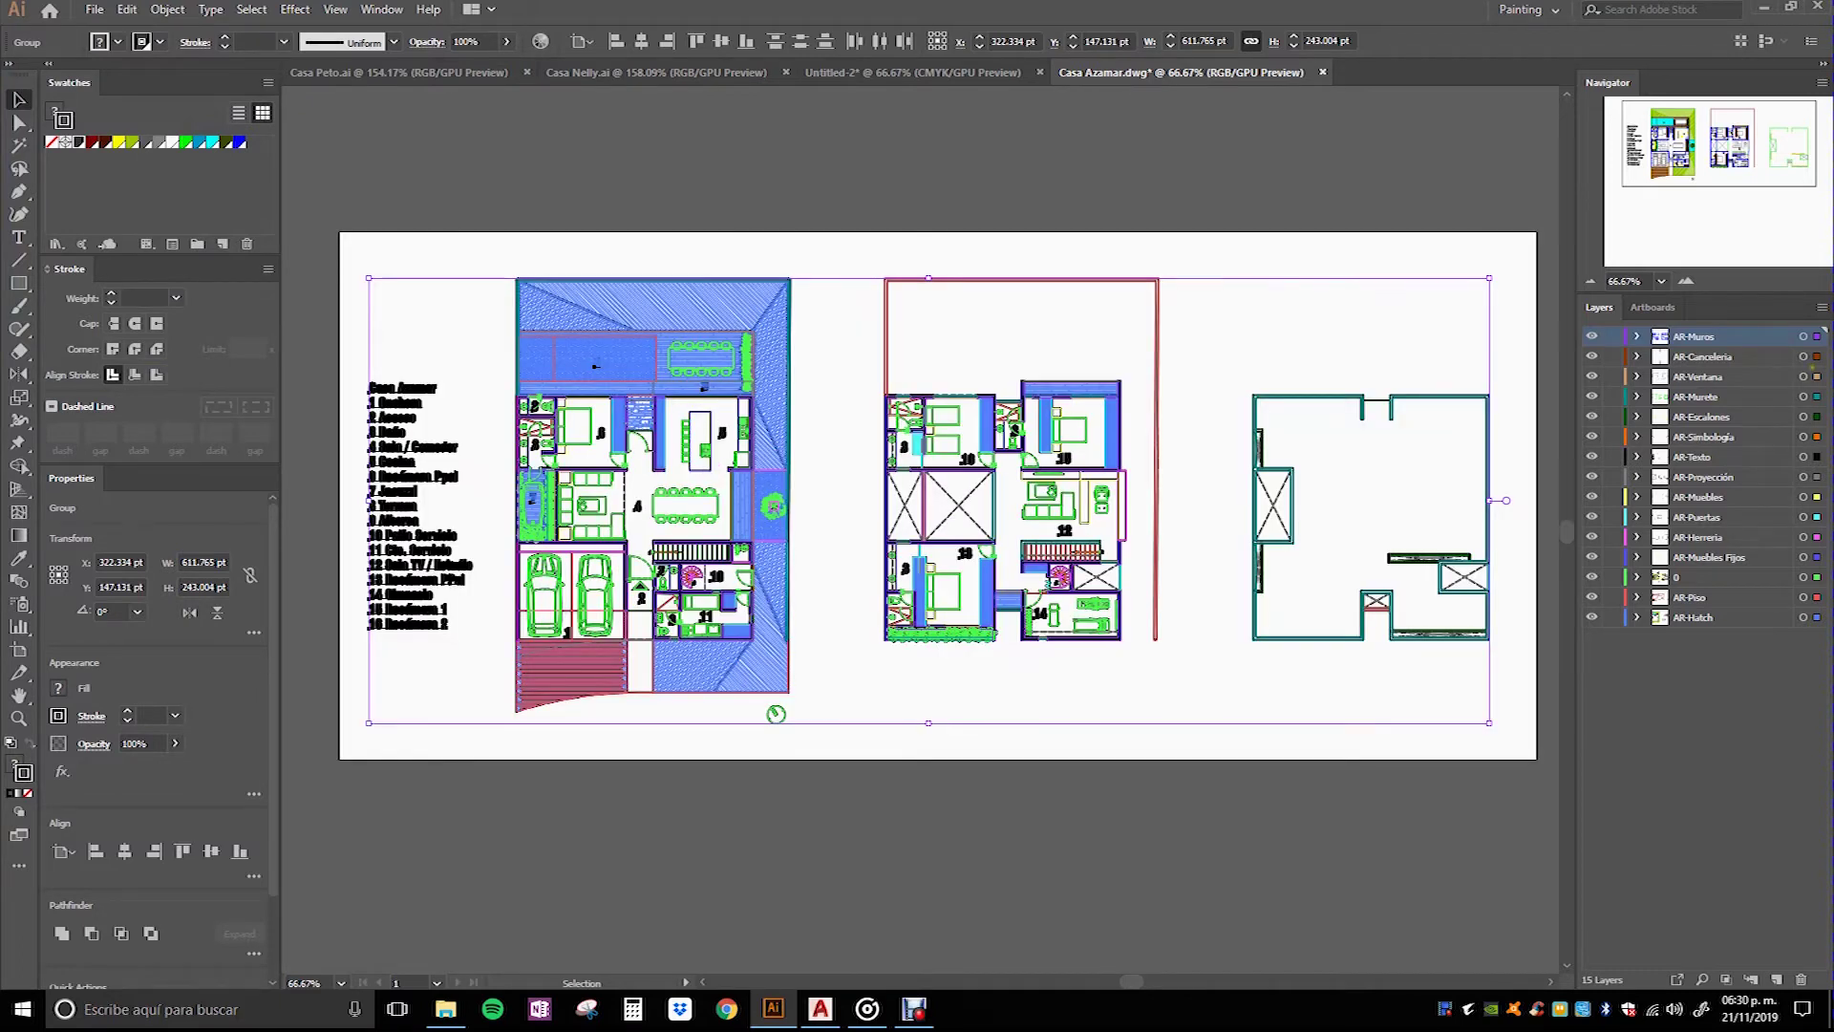
scroll(1398, 507, up, 2)
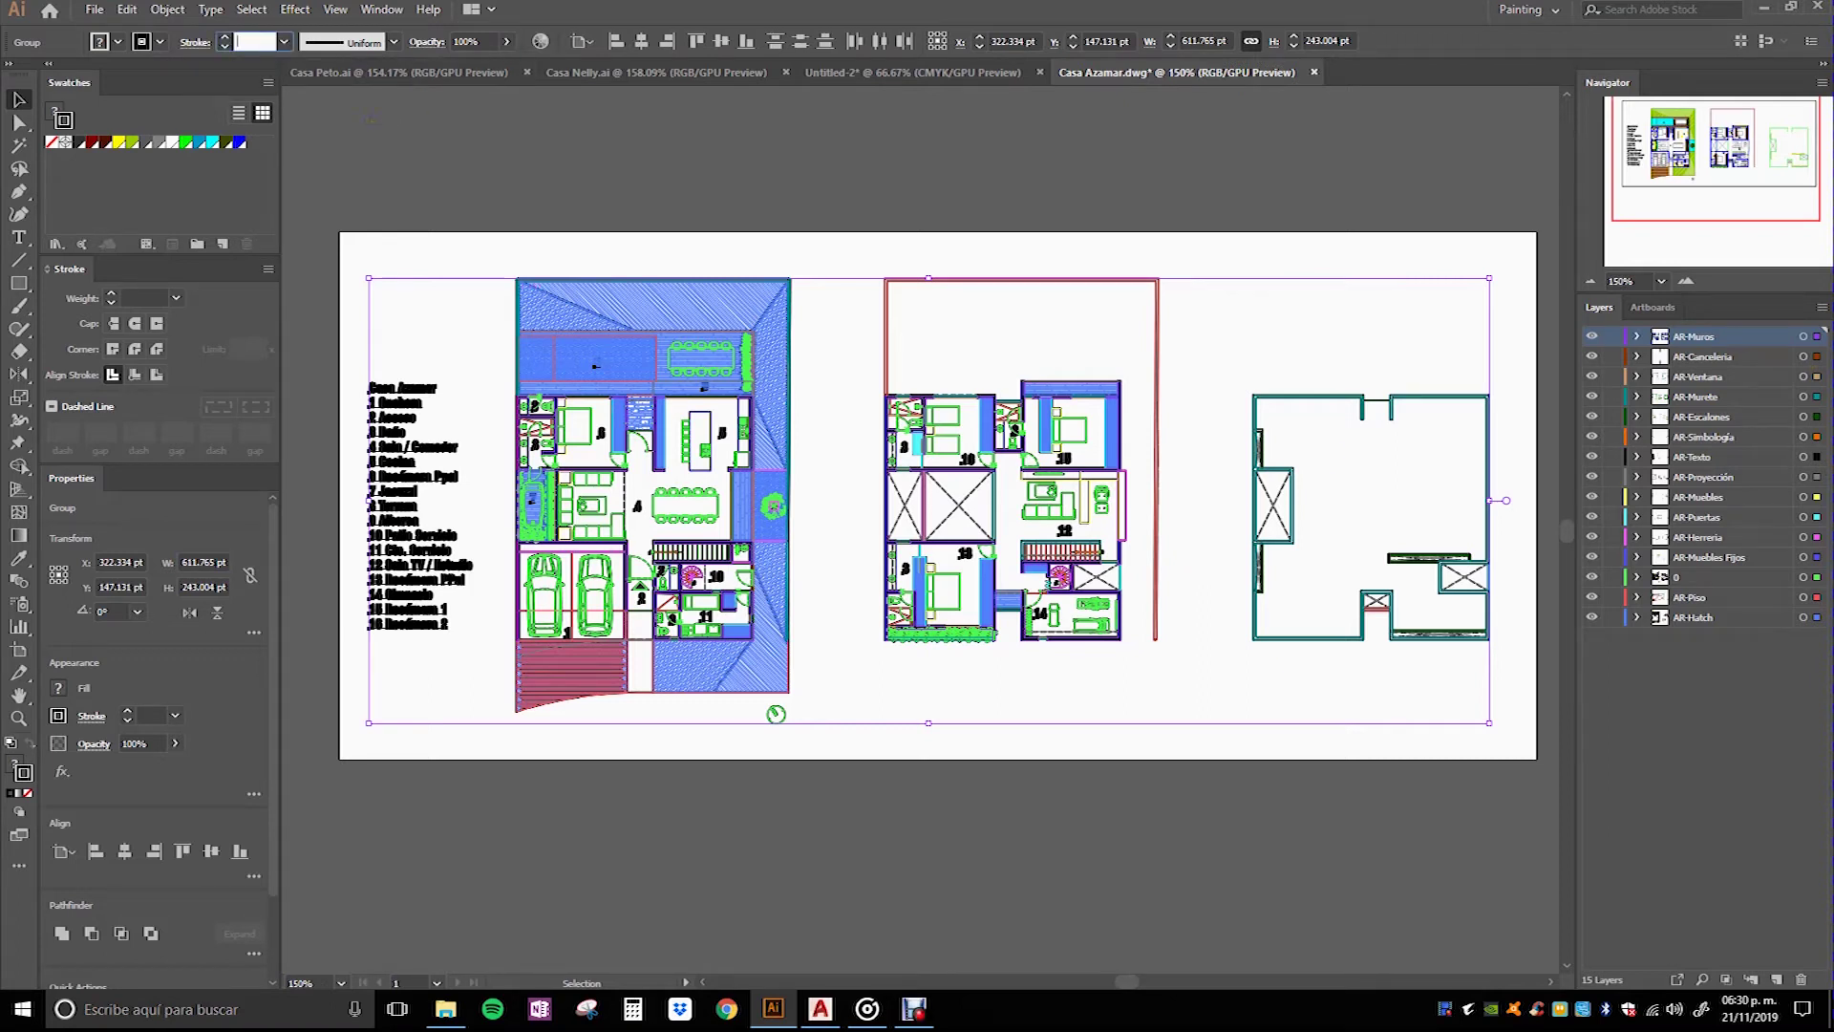
text(01)
key(Return)
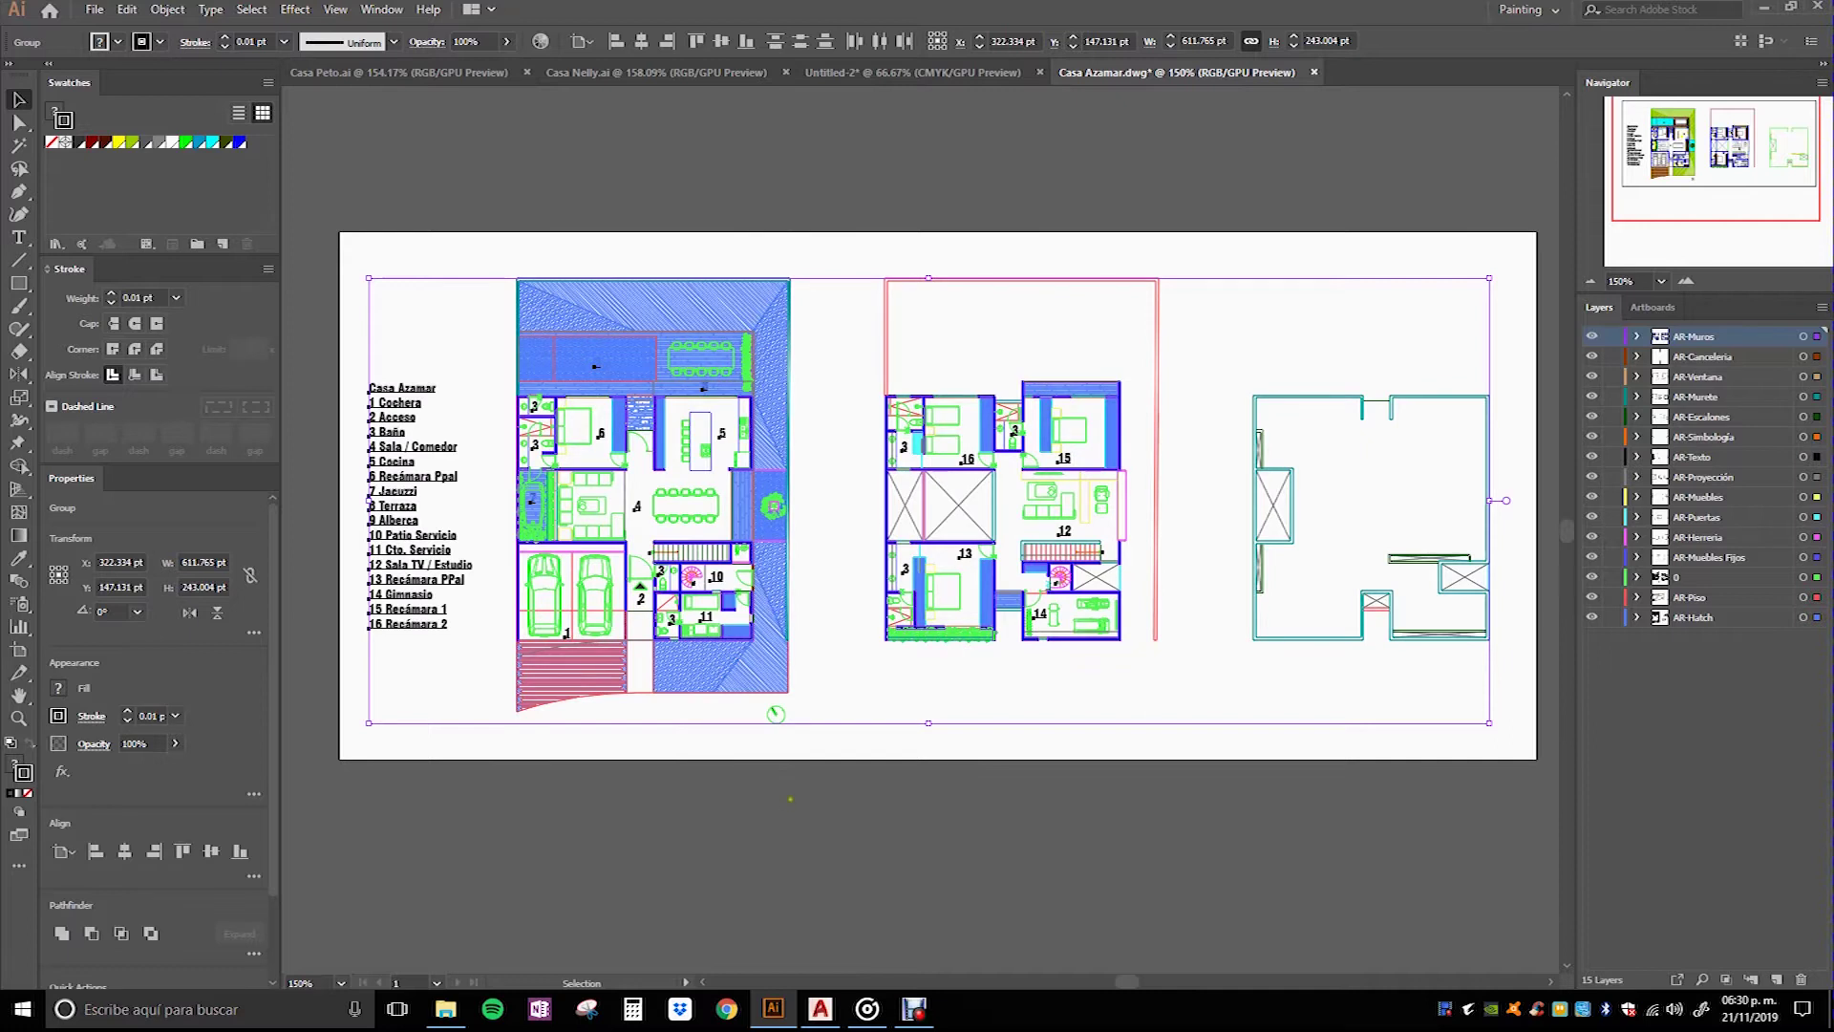
click(784, 810)
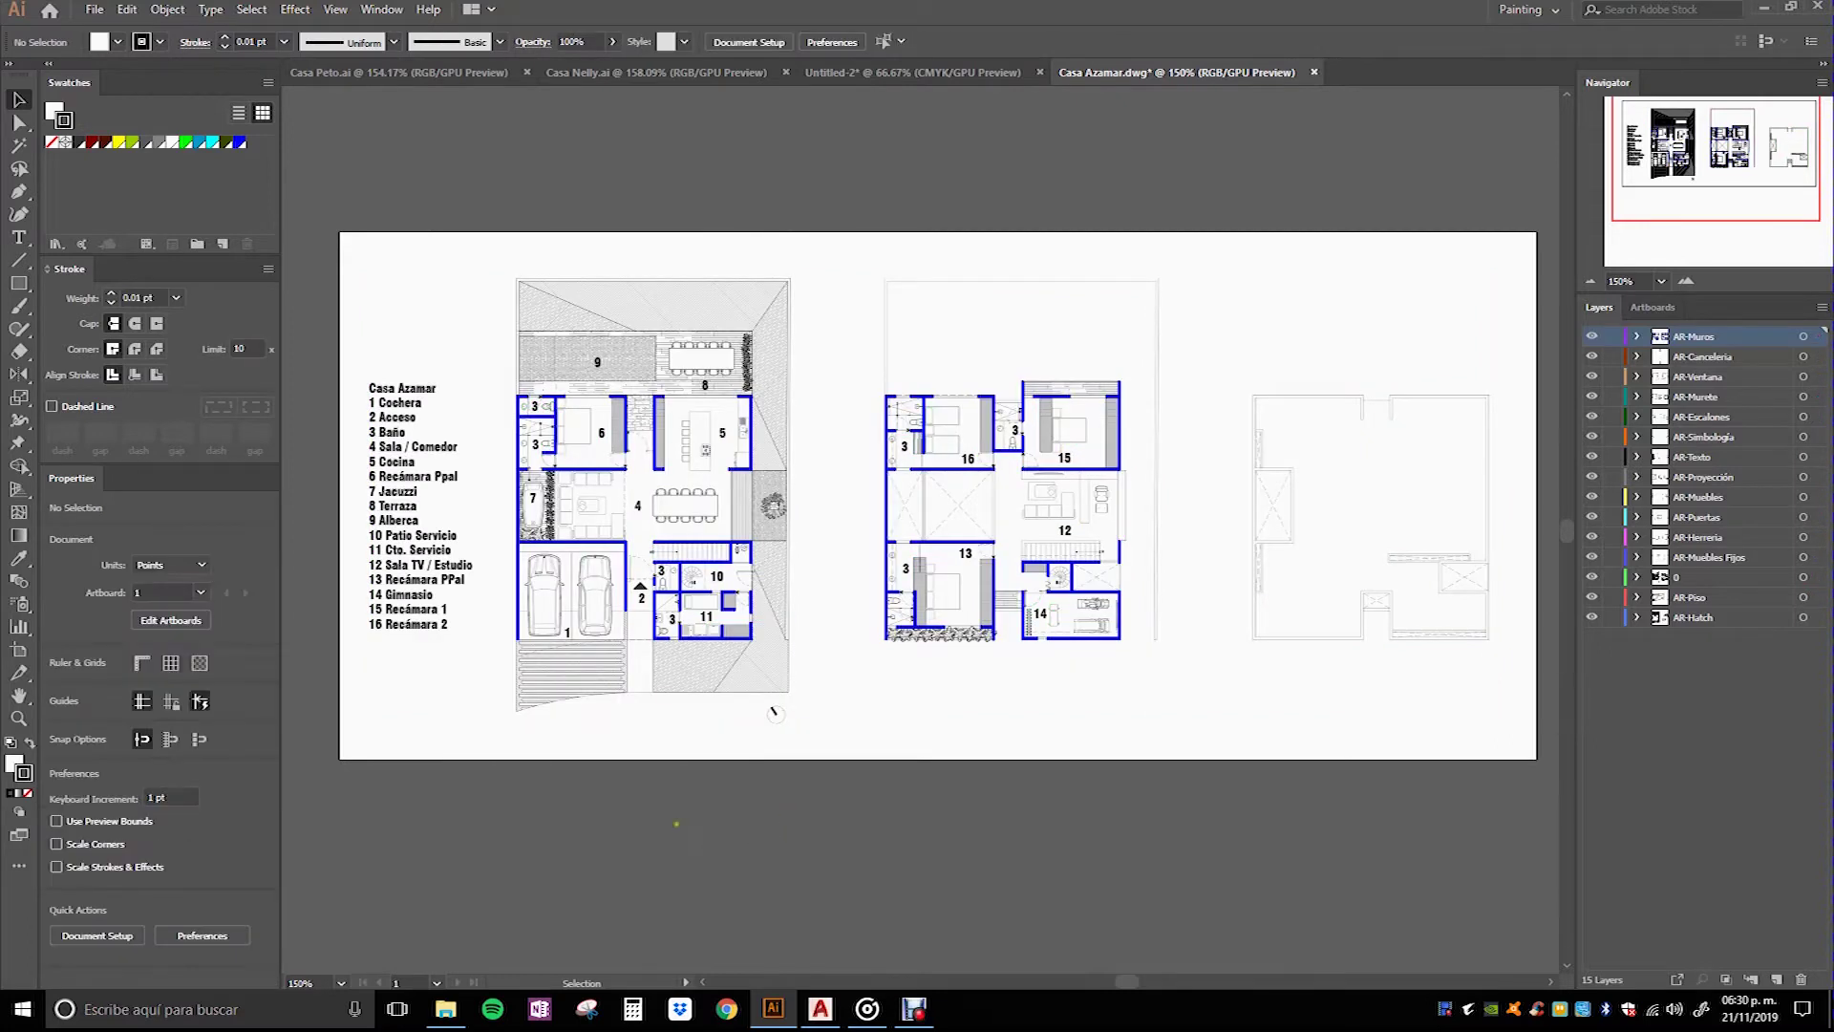
Step: Give the room legend text a black fill and no stroke
scroll(468, 388, up, 1)
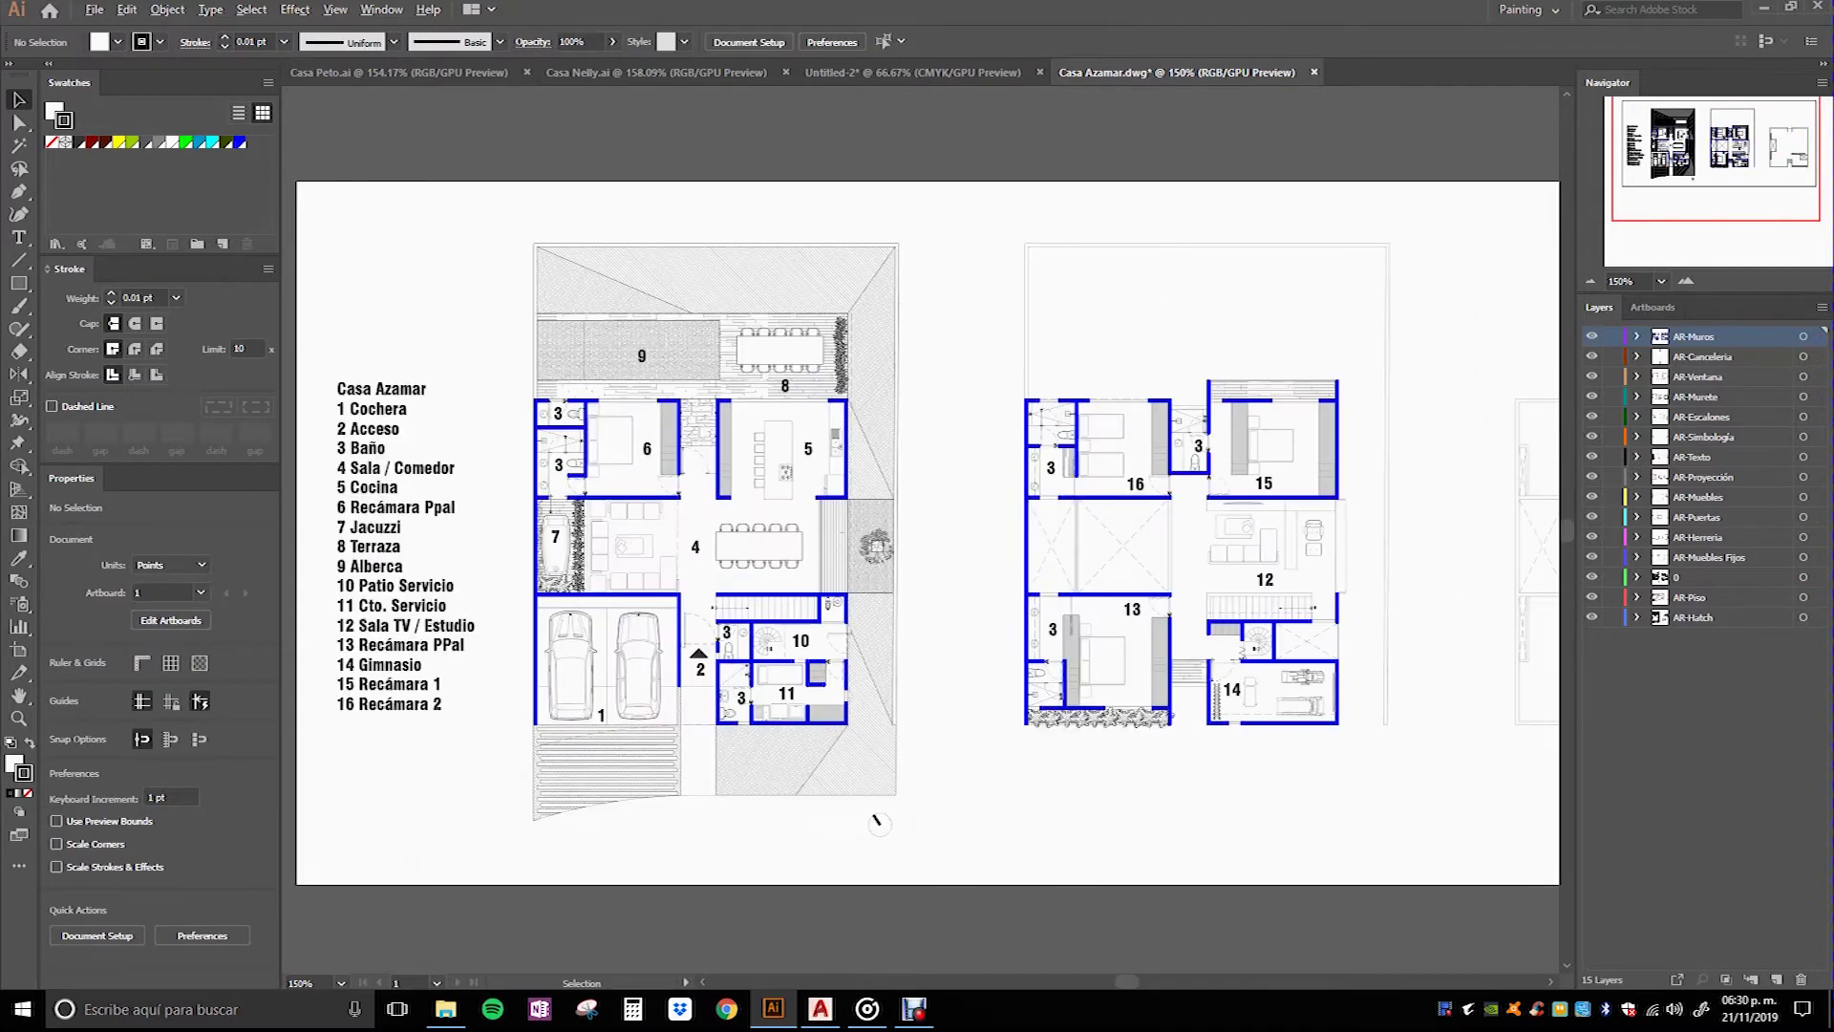
click(407, 402)
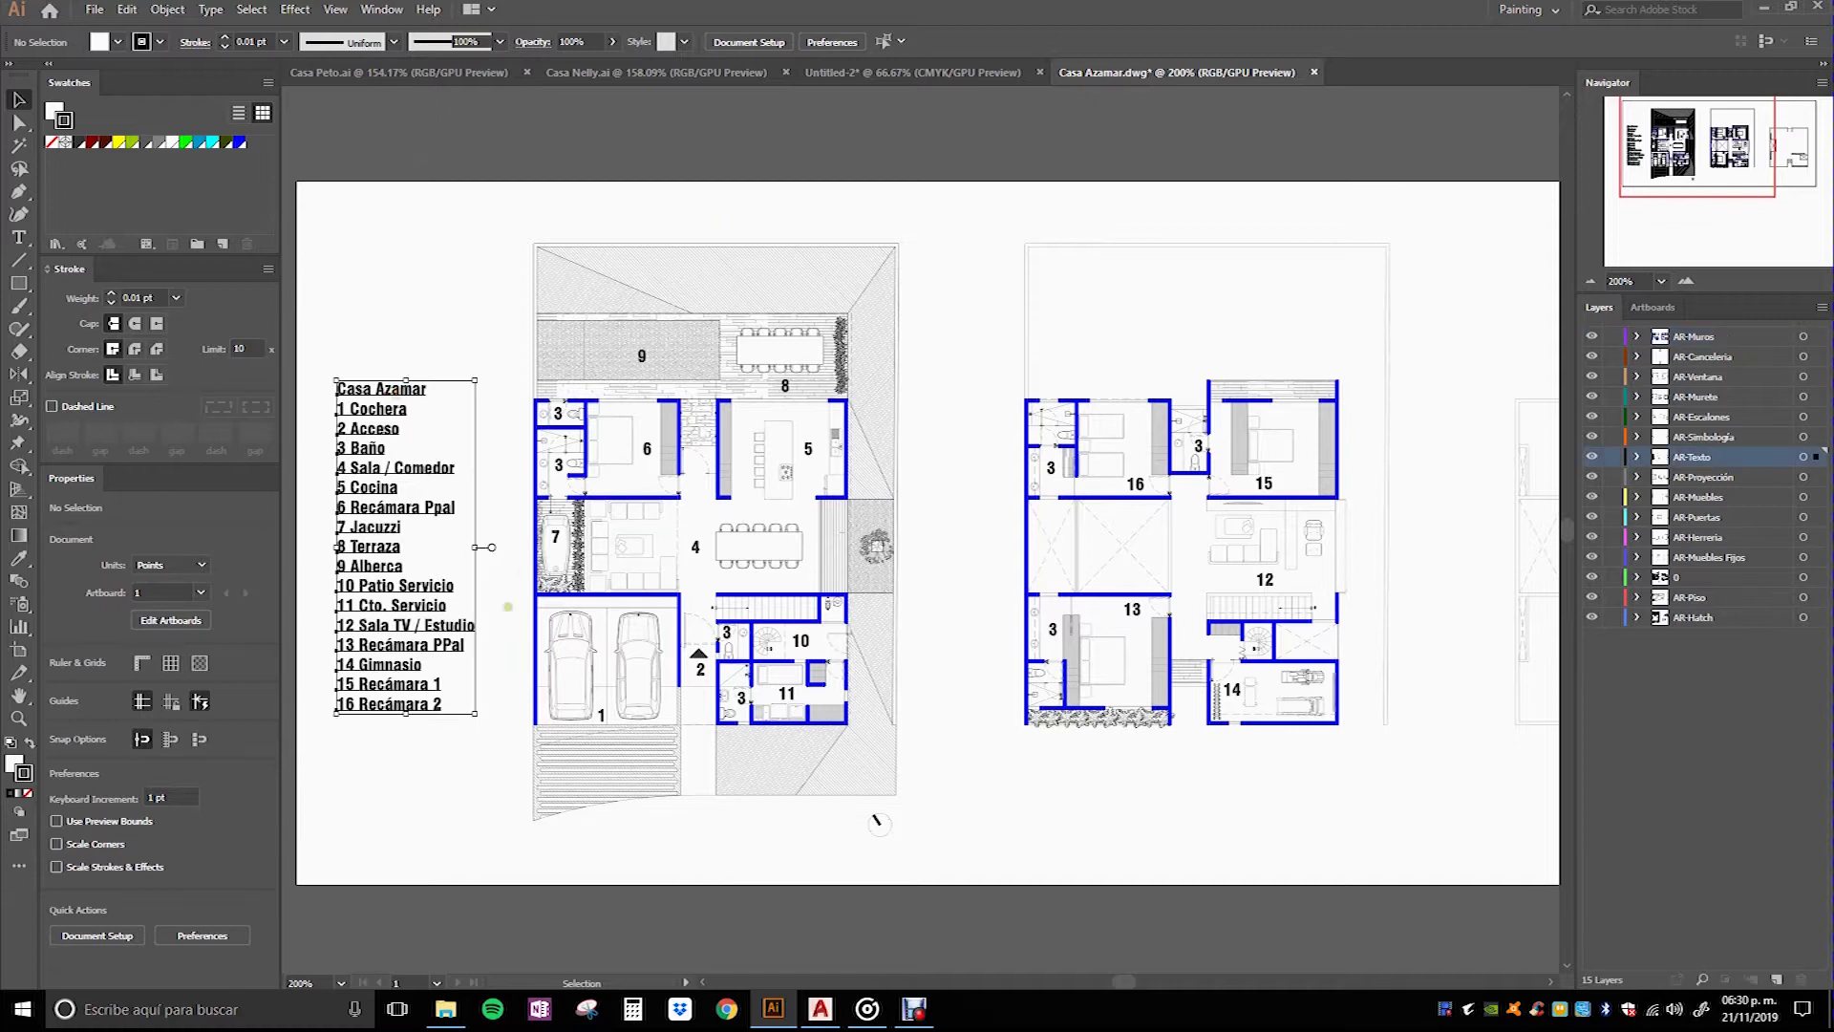
click(24, 776)
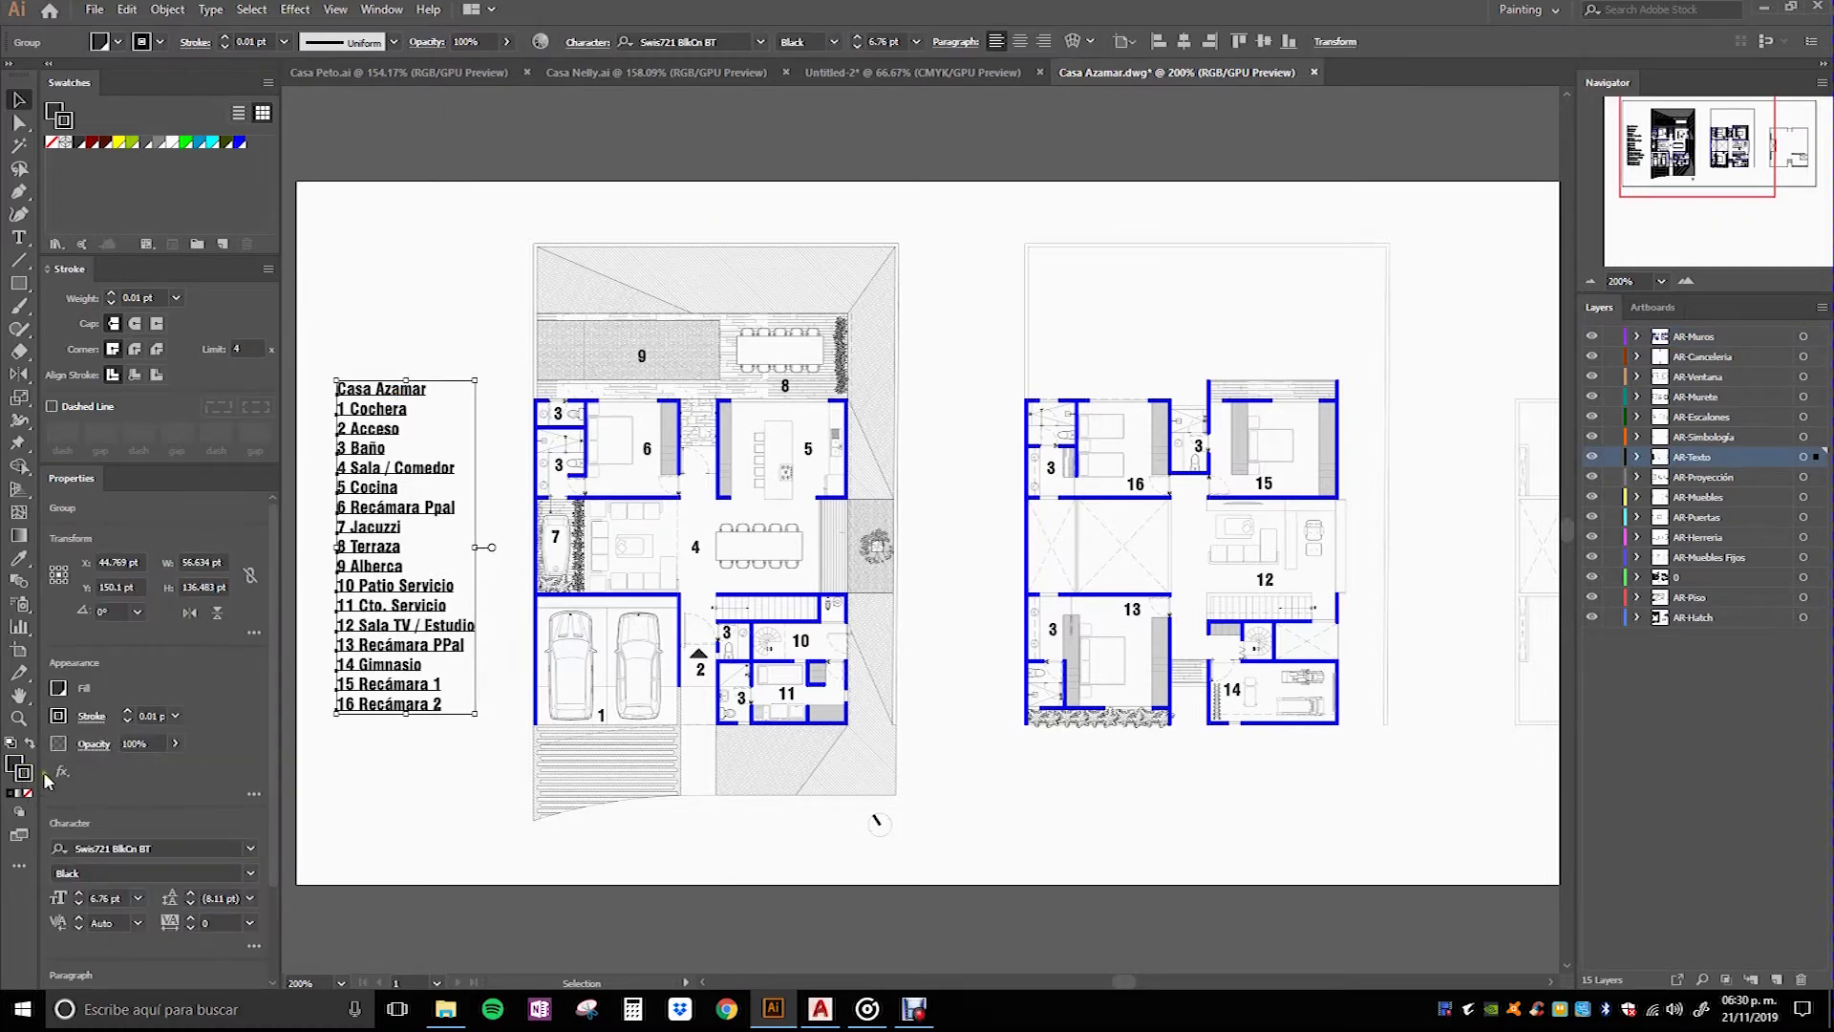
click(30, 744)
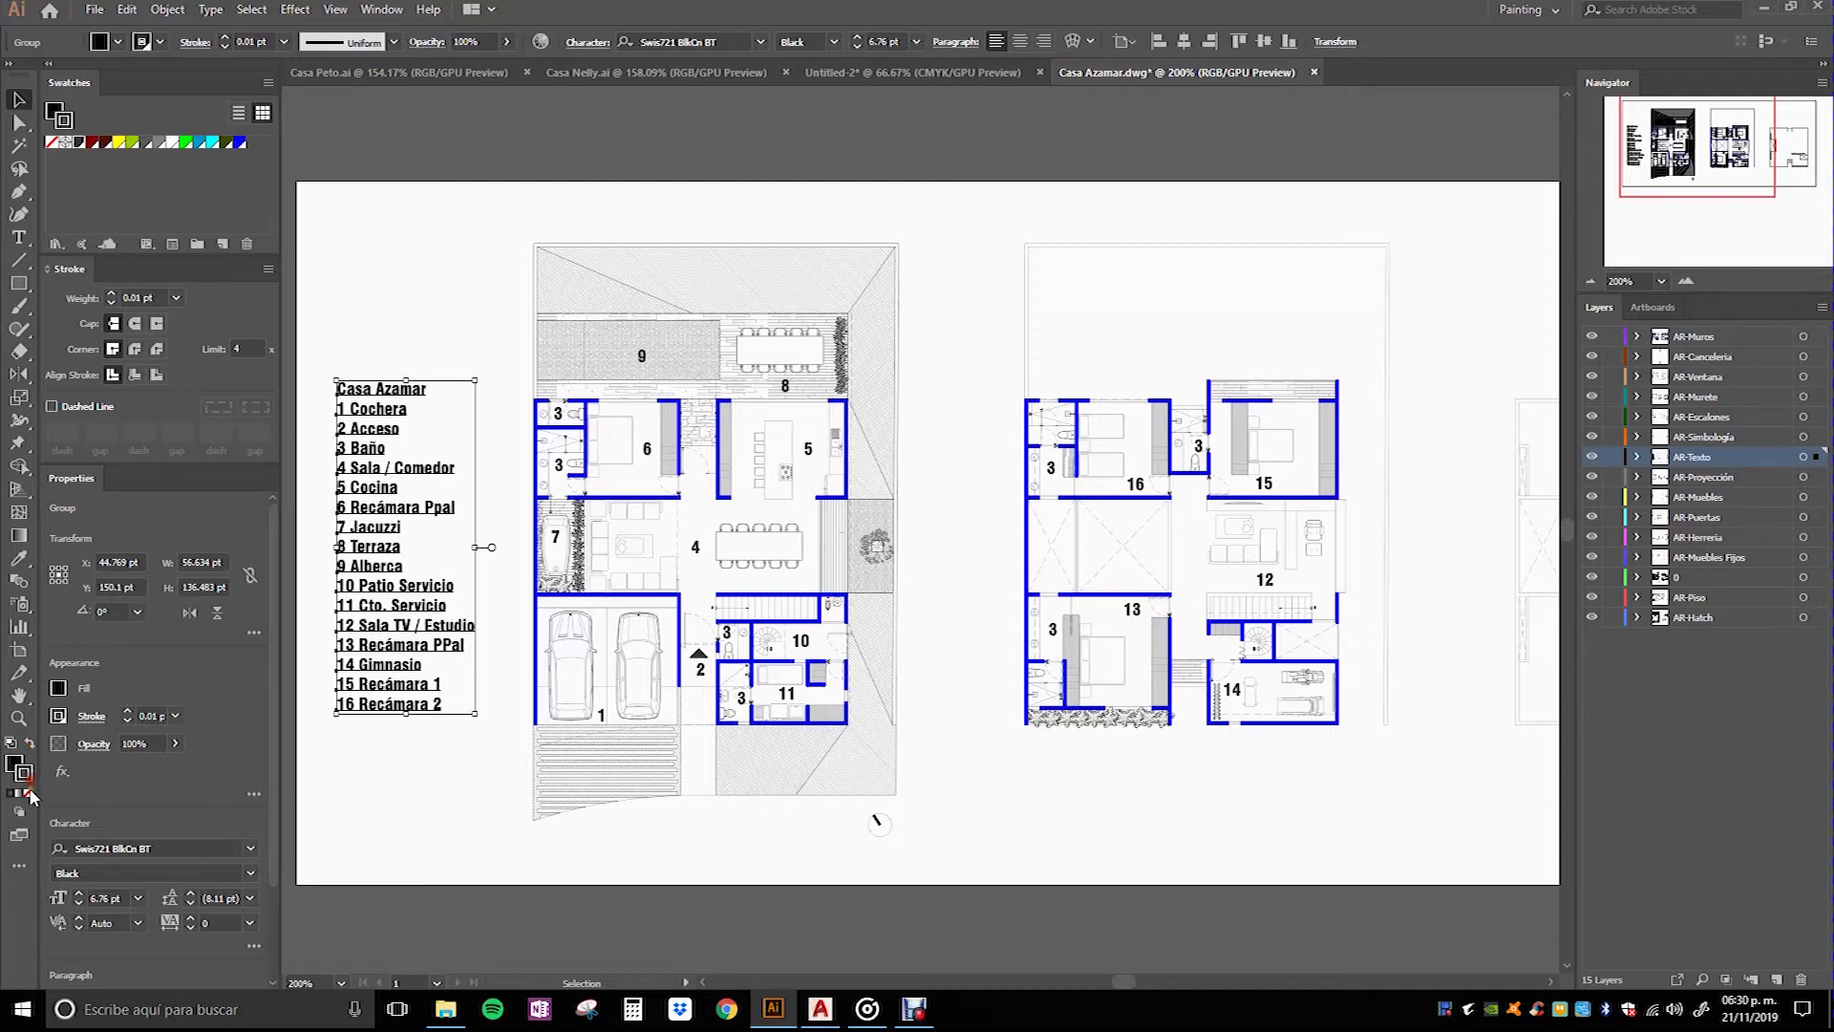
click(28, 795)
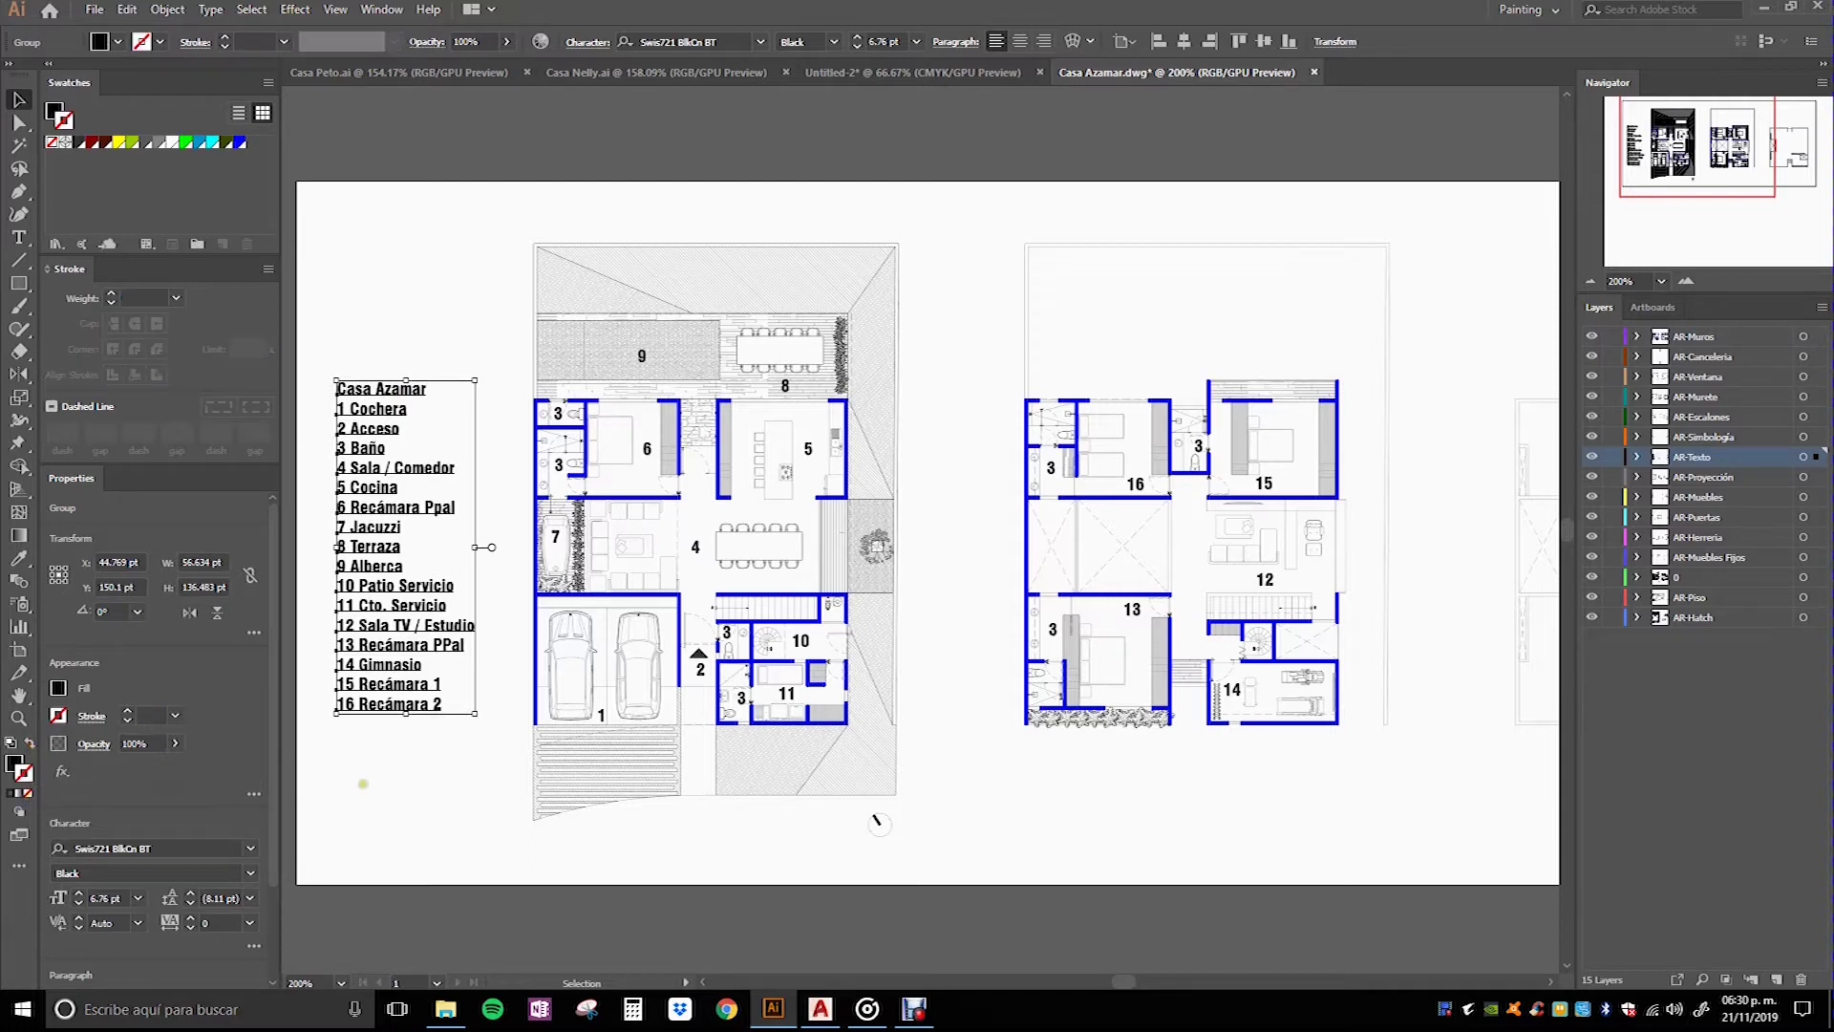
click(418, 792)
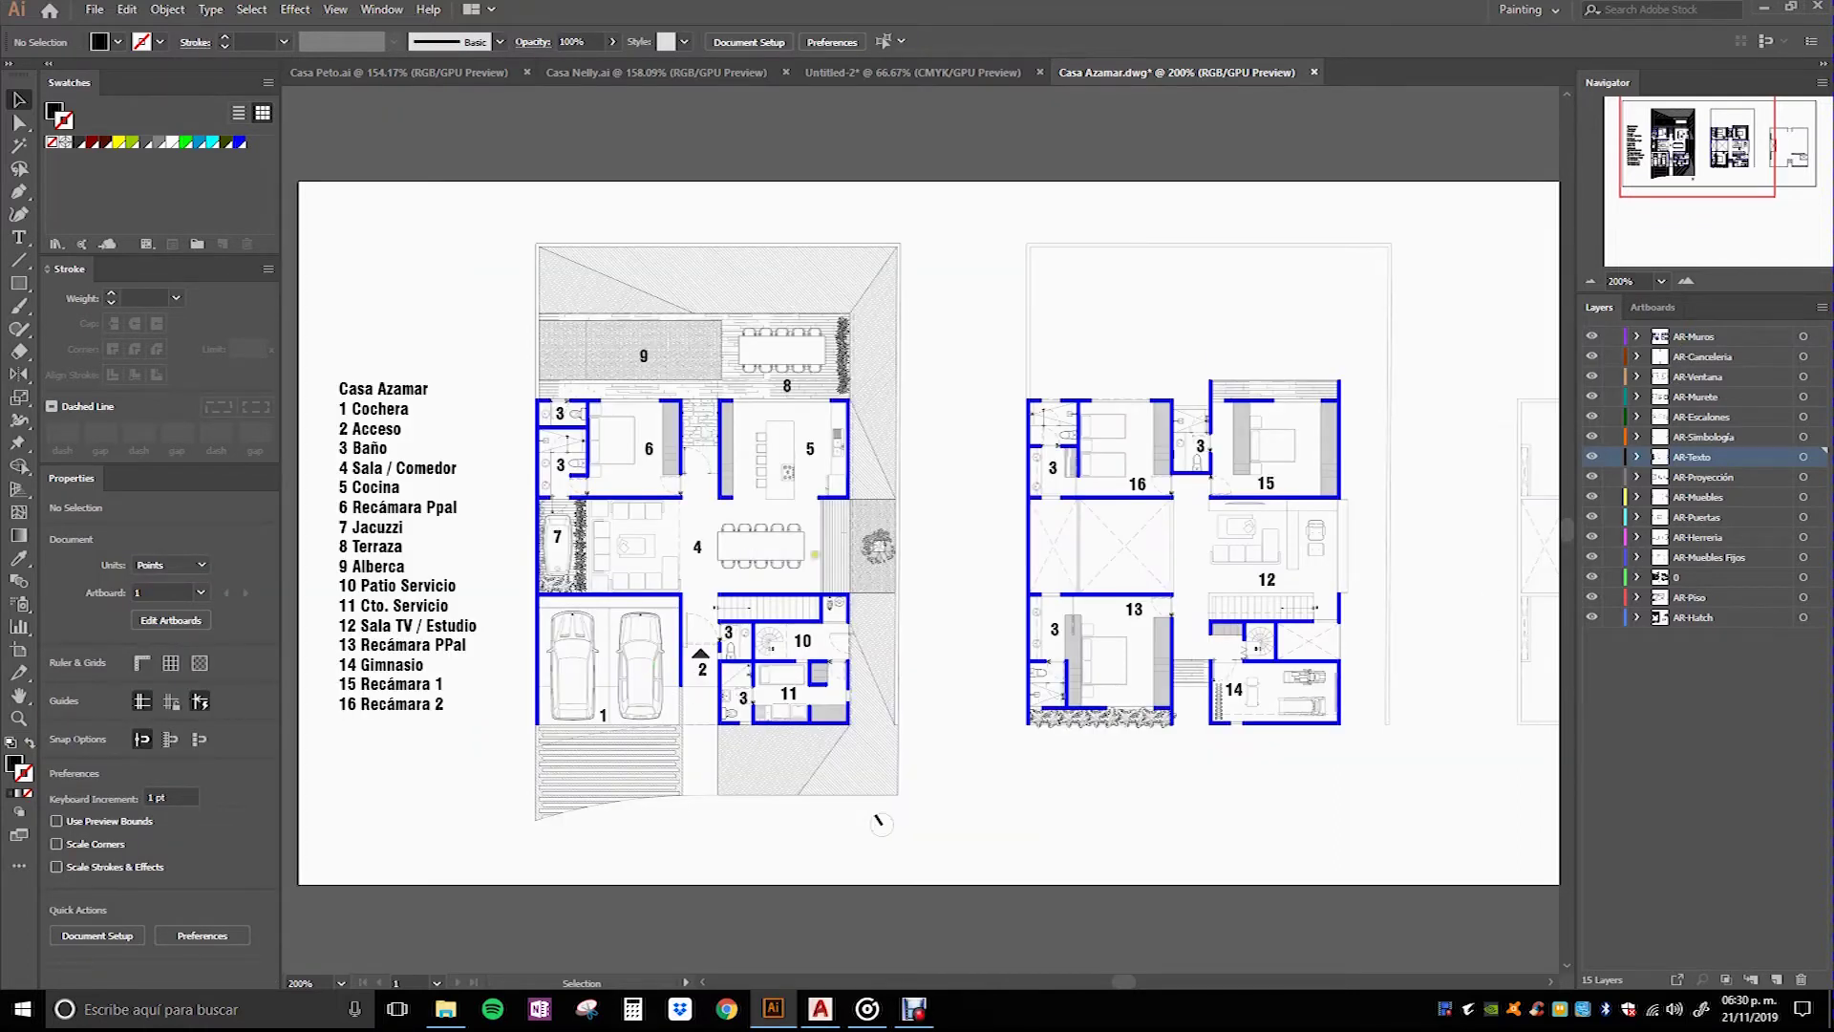
Step: Expand the AR-Muros layer's contents and switch to the AutoCAD drawing
click(1637, 338)
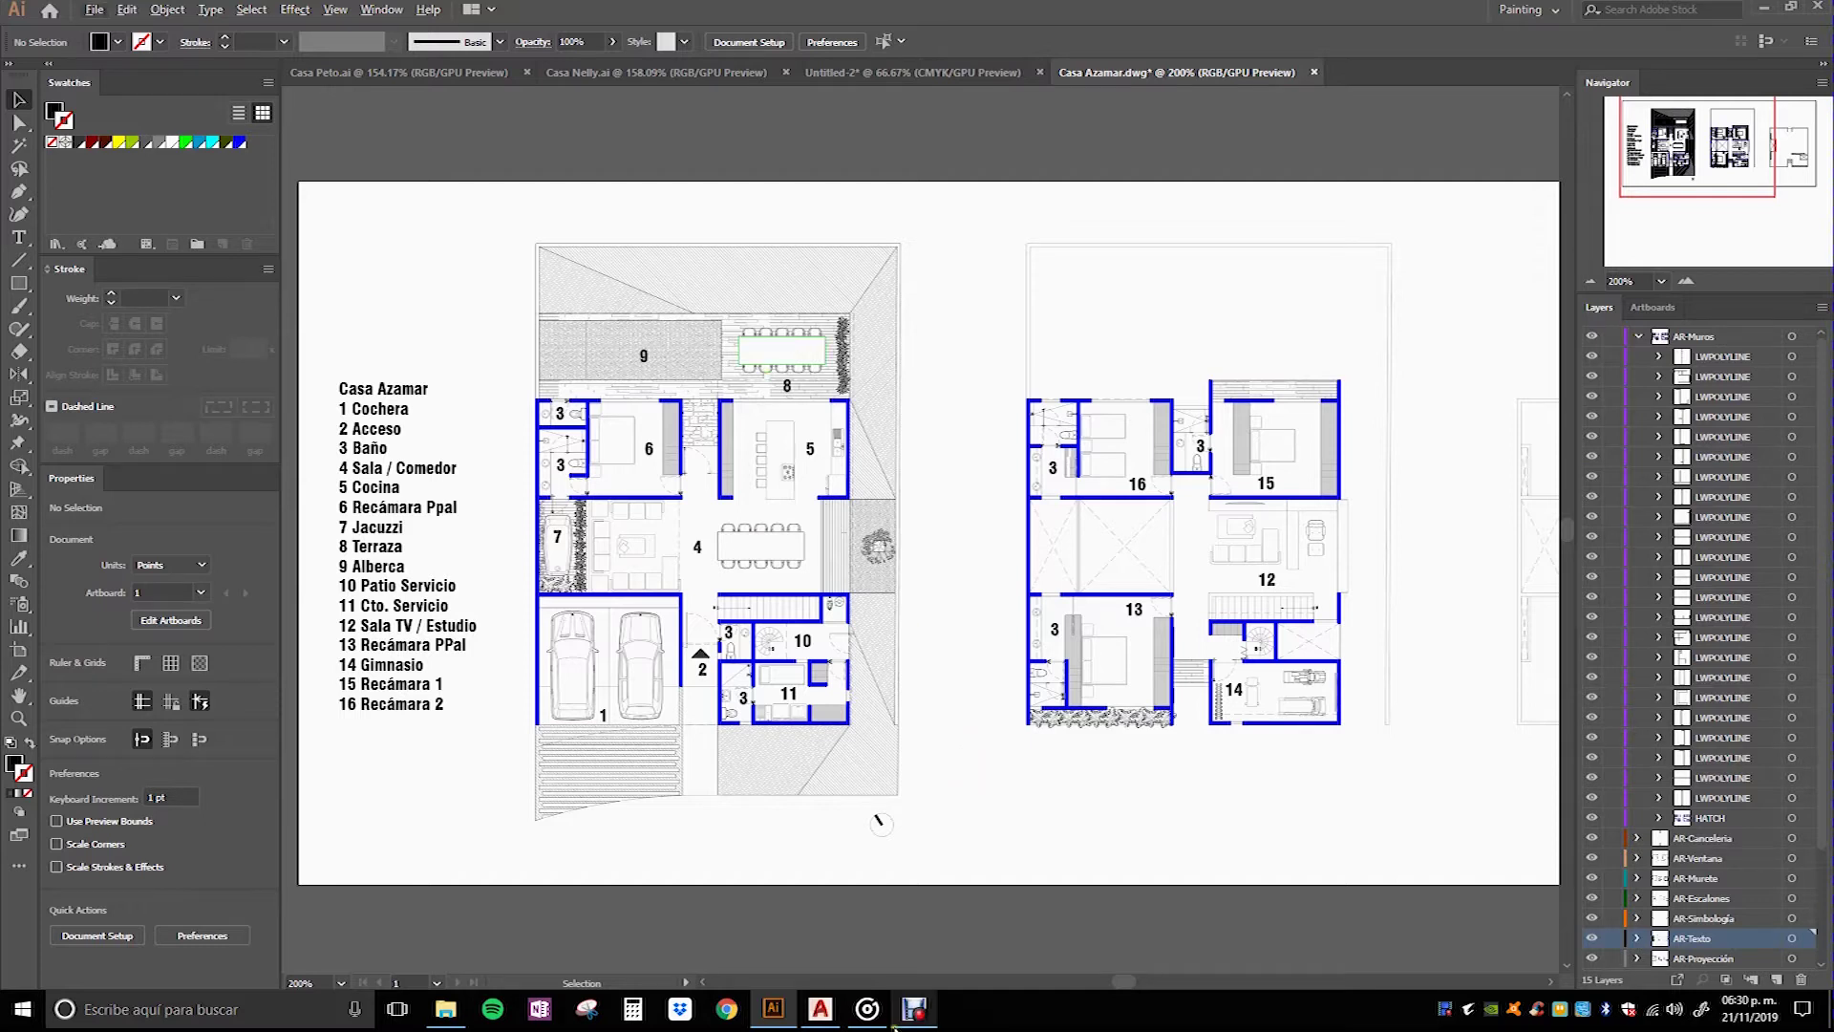
click(819, 1009)
scroll(533, 295, up, 4)
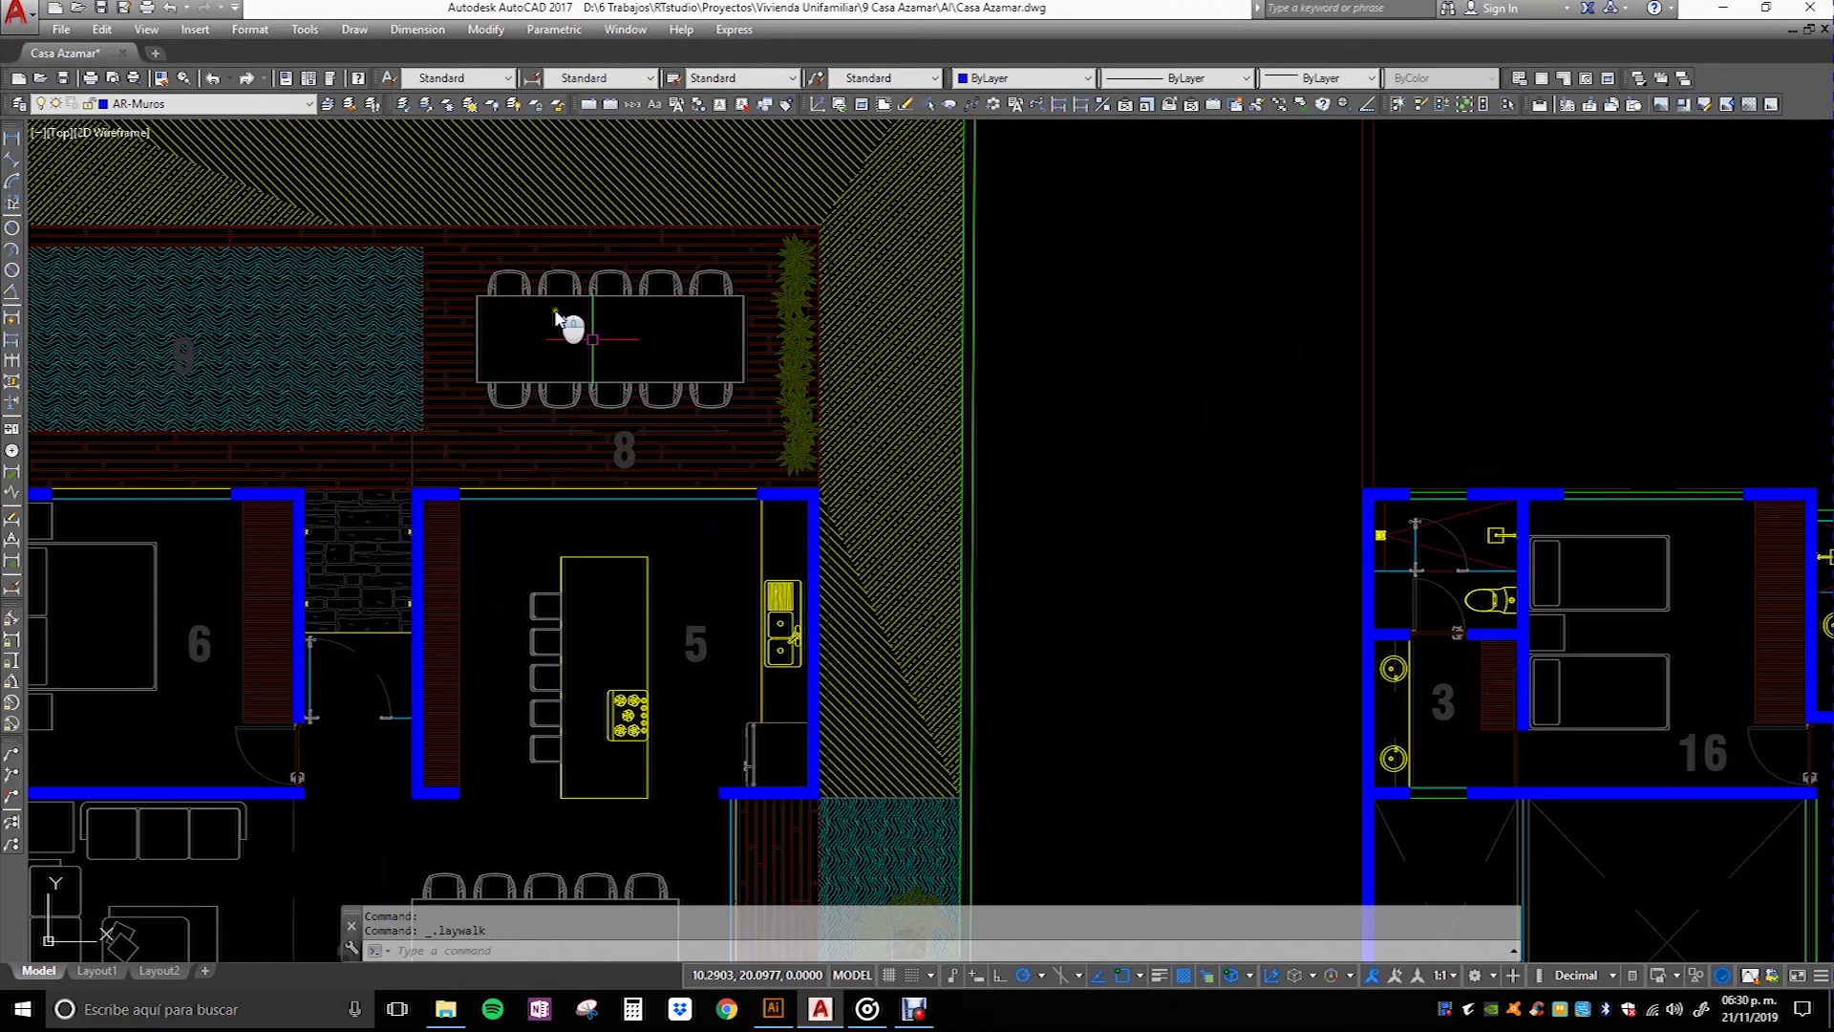
Step: Zoom on the terrace table, view all plans in AutoCAD, then return to Illustrator
scroll(659, 392, up, 2)
scroll(701, 296, down, 3)
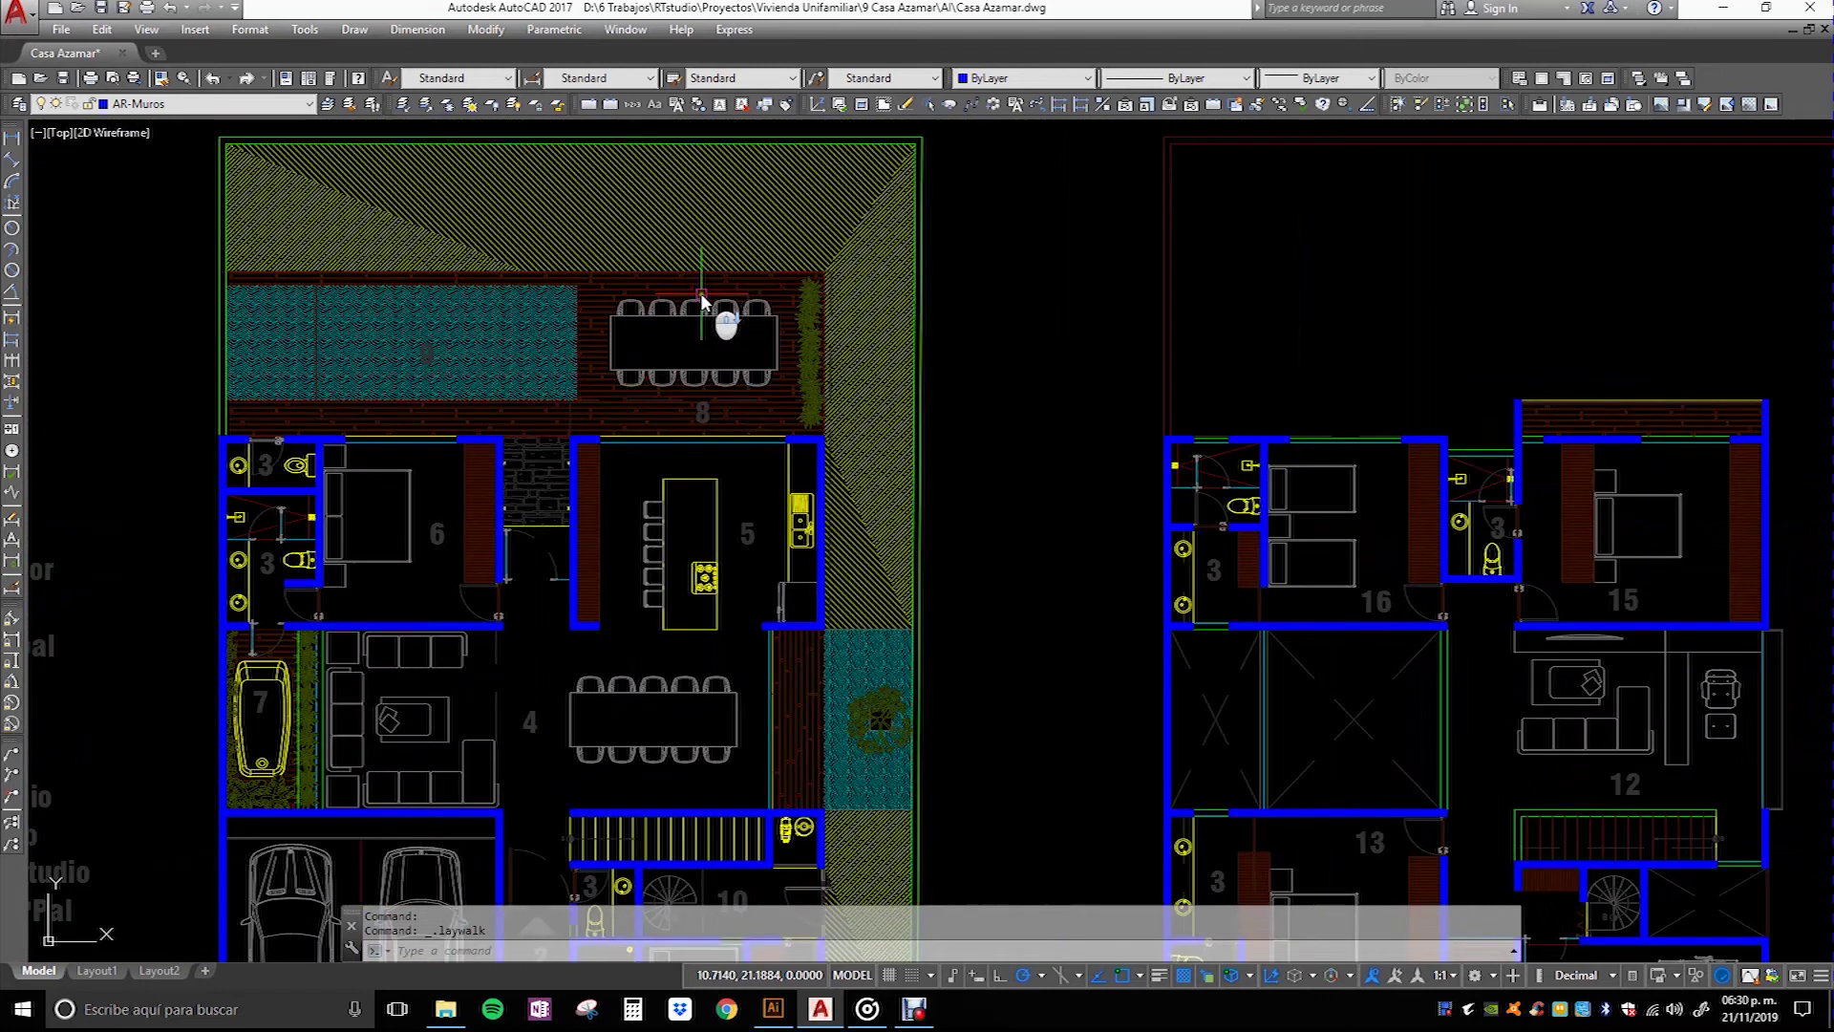
scroll(701, 296, down, 2)
drag(875, 524, 689, 494)
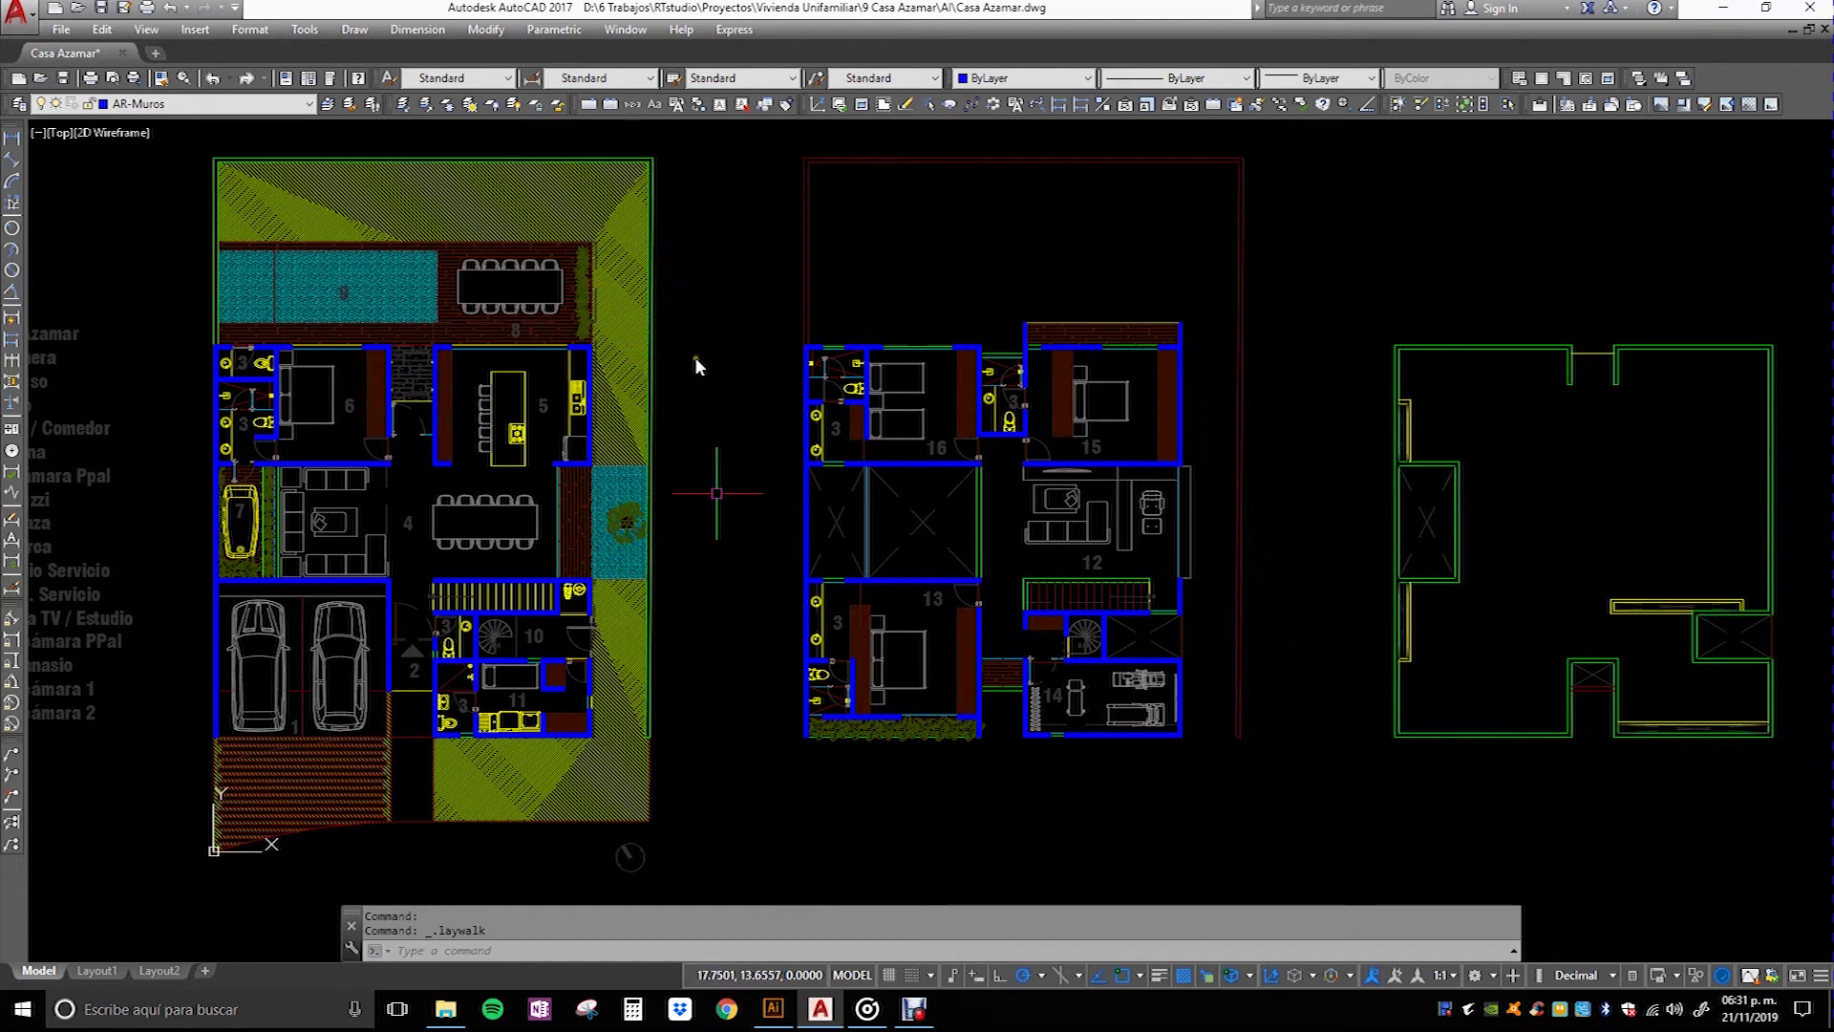
click(773, 1009)
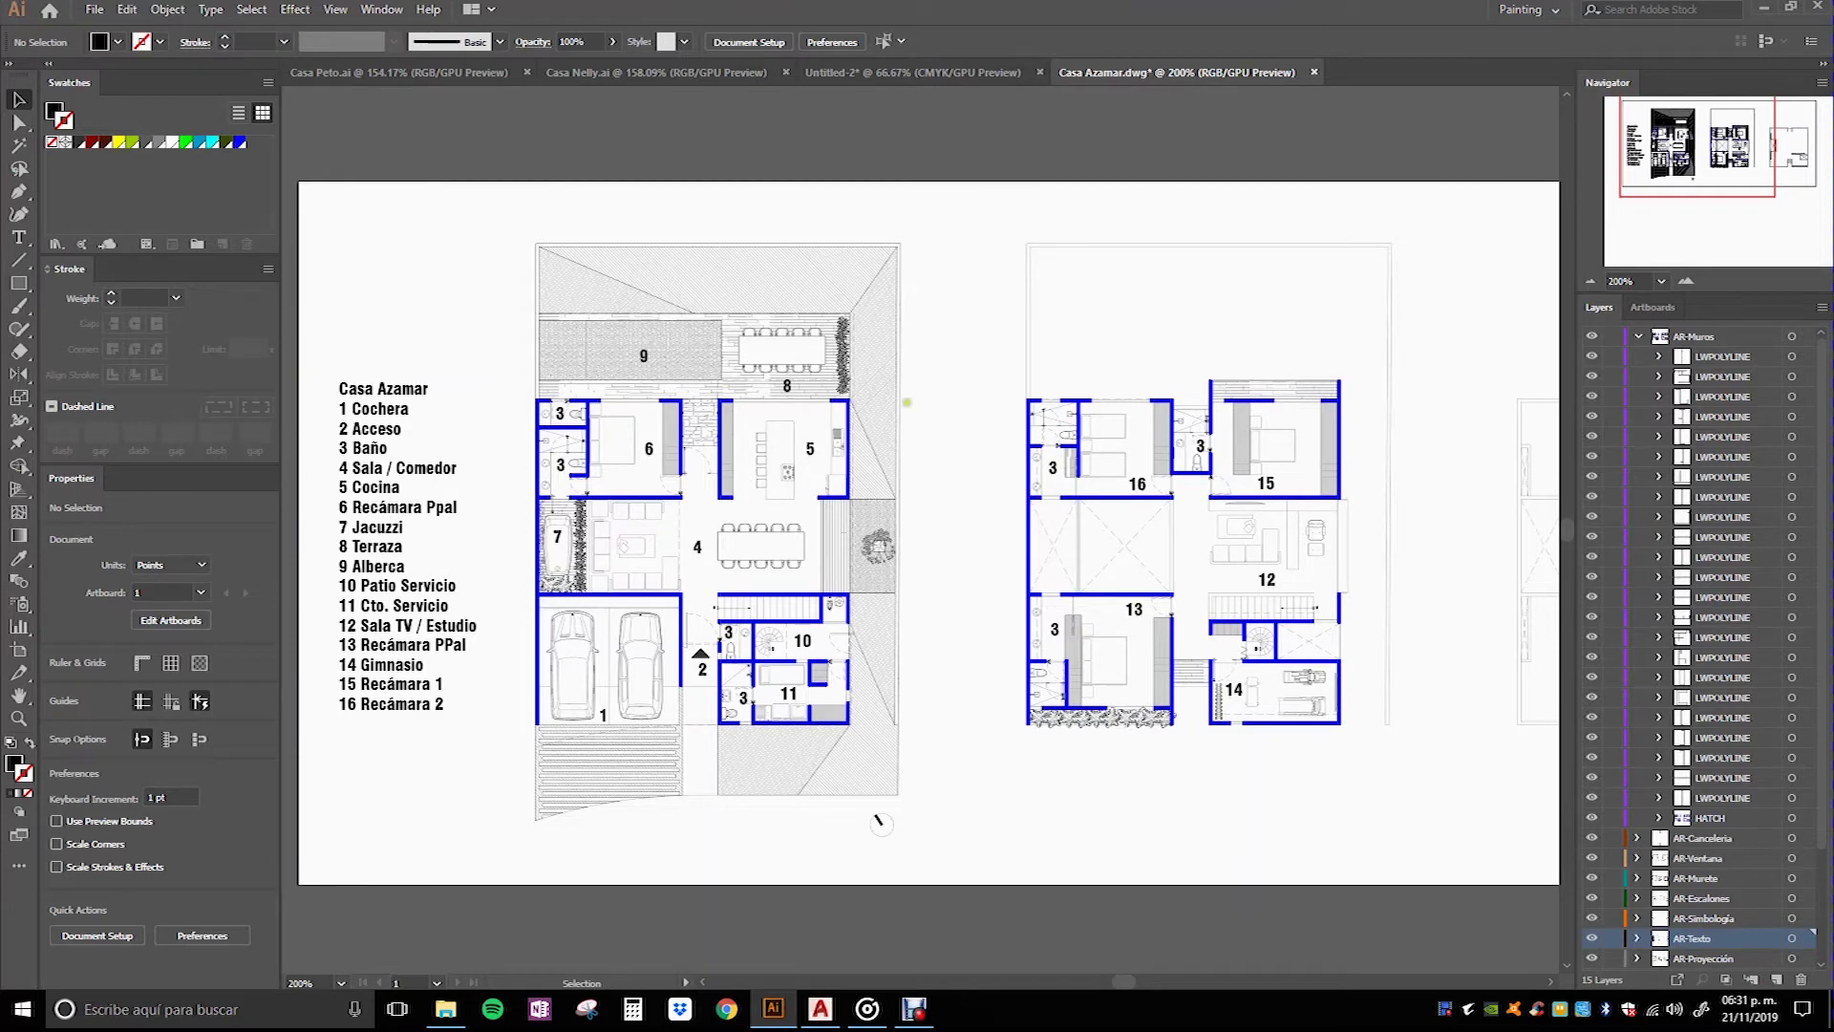
Step: Zoom into the terrace 35.429 × 11.491 pt dining-table group, then switch to AutoCAD
scroll(775, 326, up, 2)
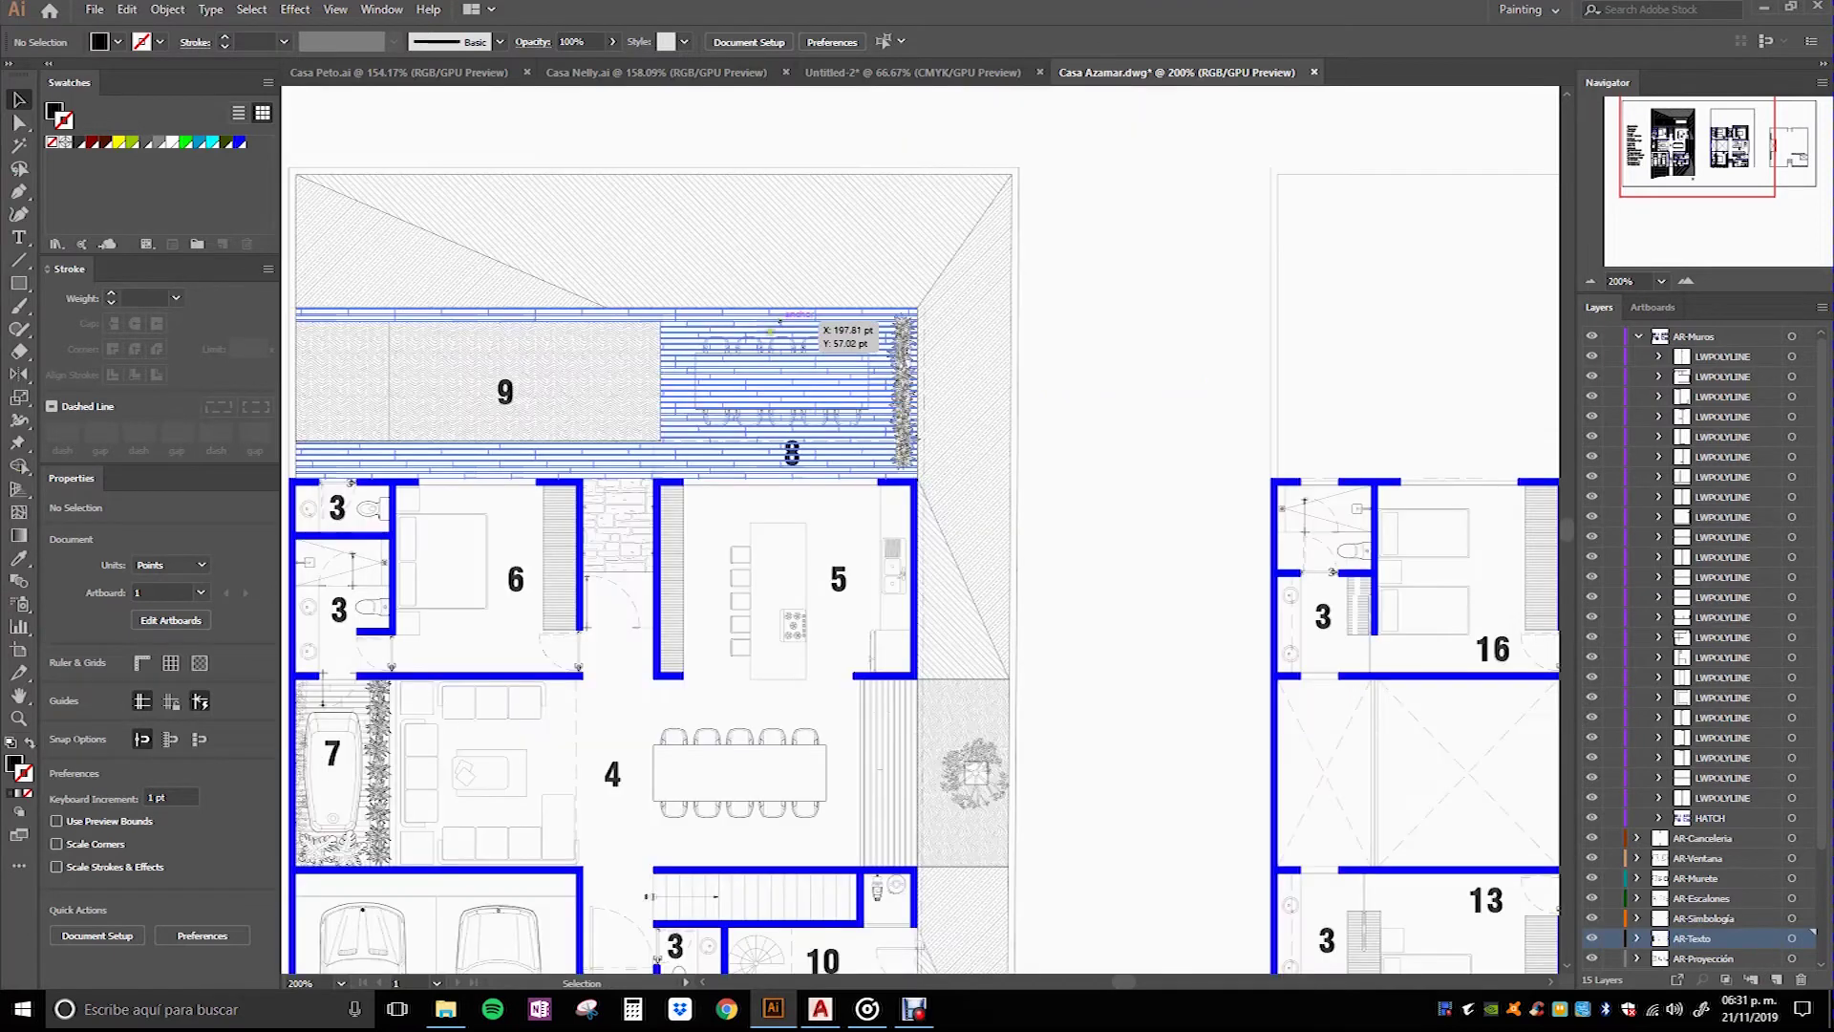
scroll(775, 326, up, 2)
scroll(775, 326, up, 2)
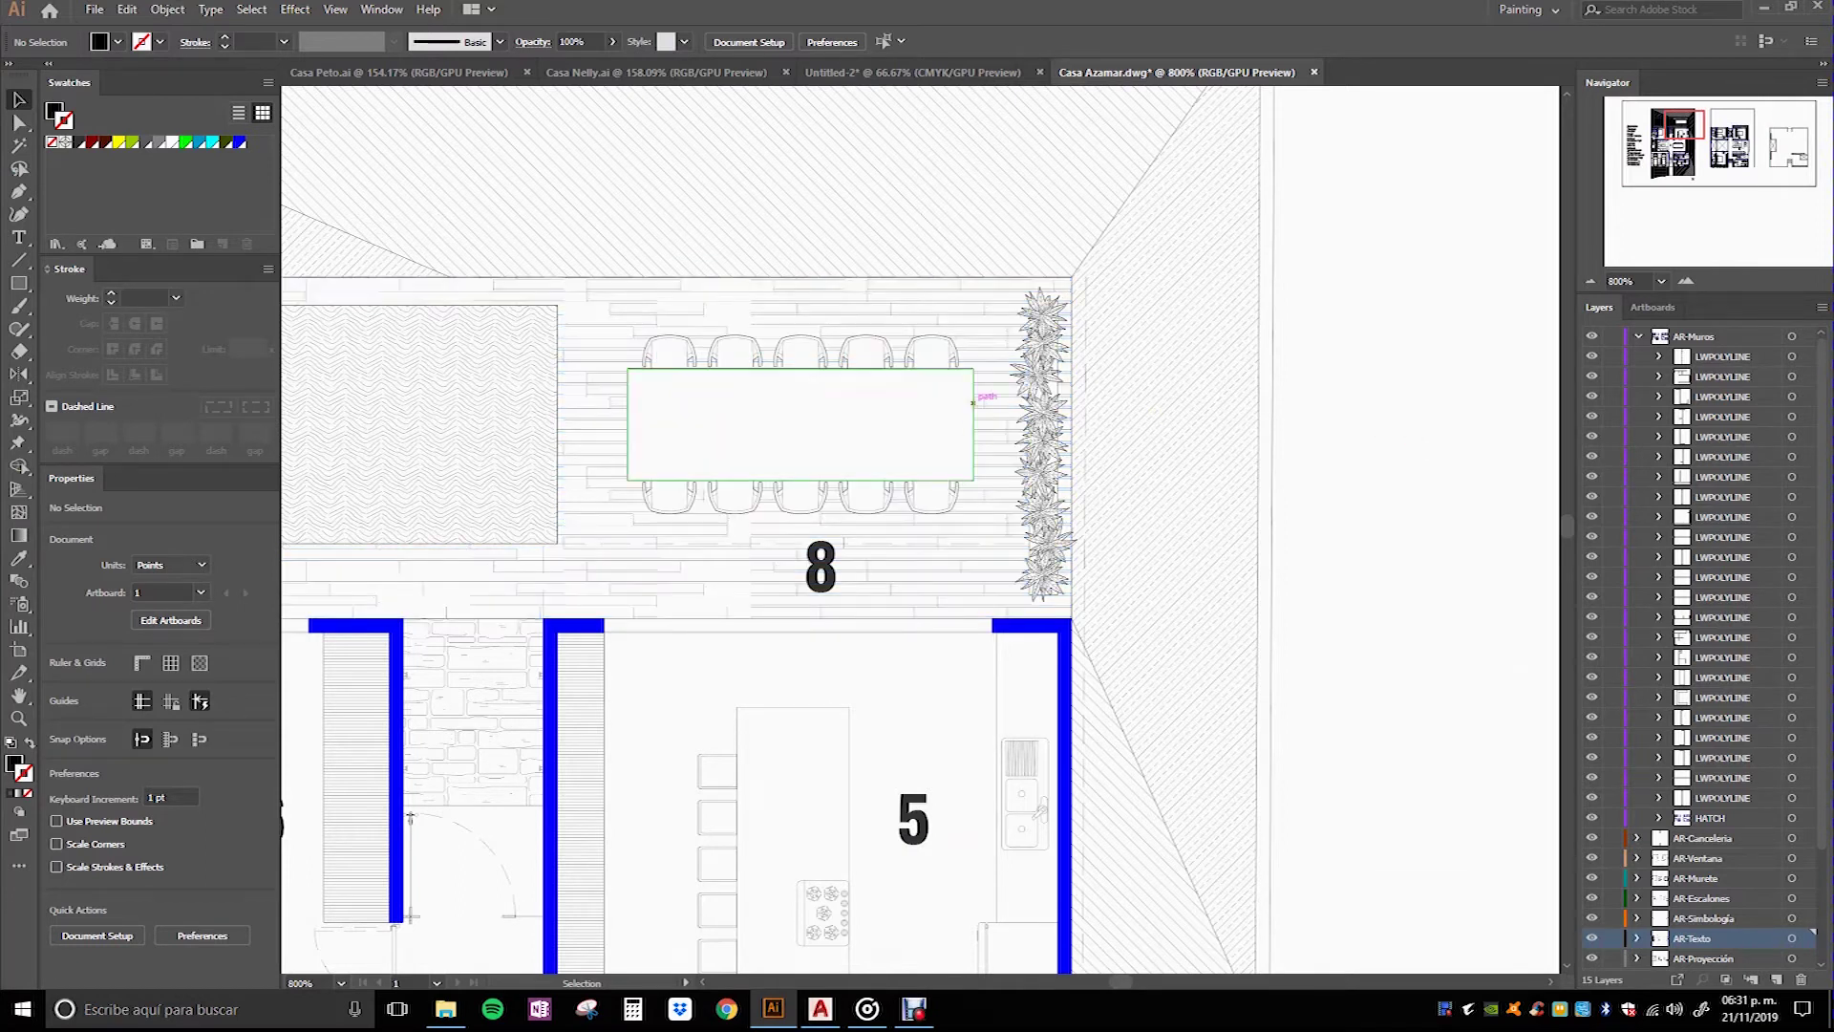
click(973, 402)
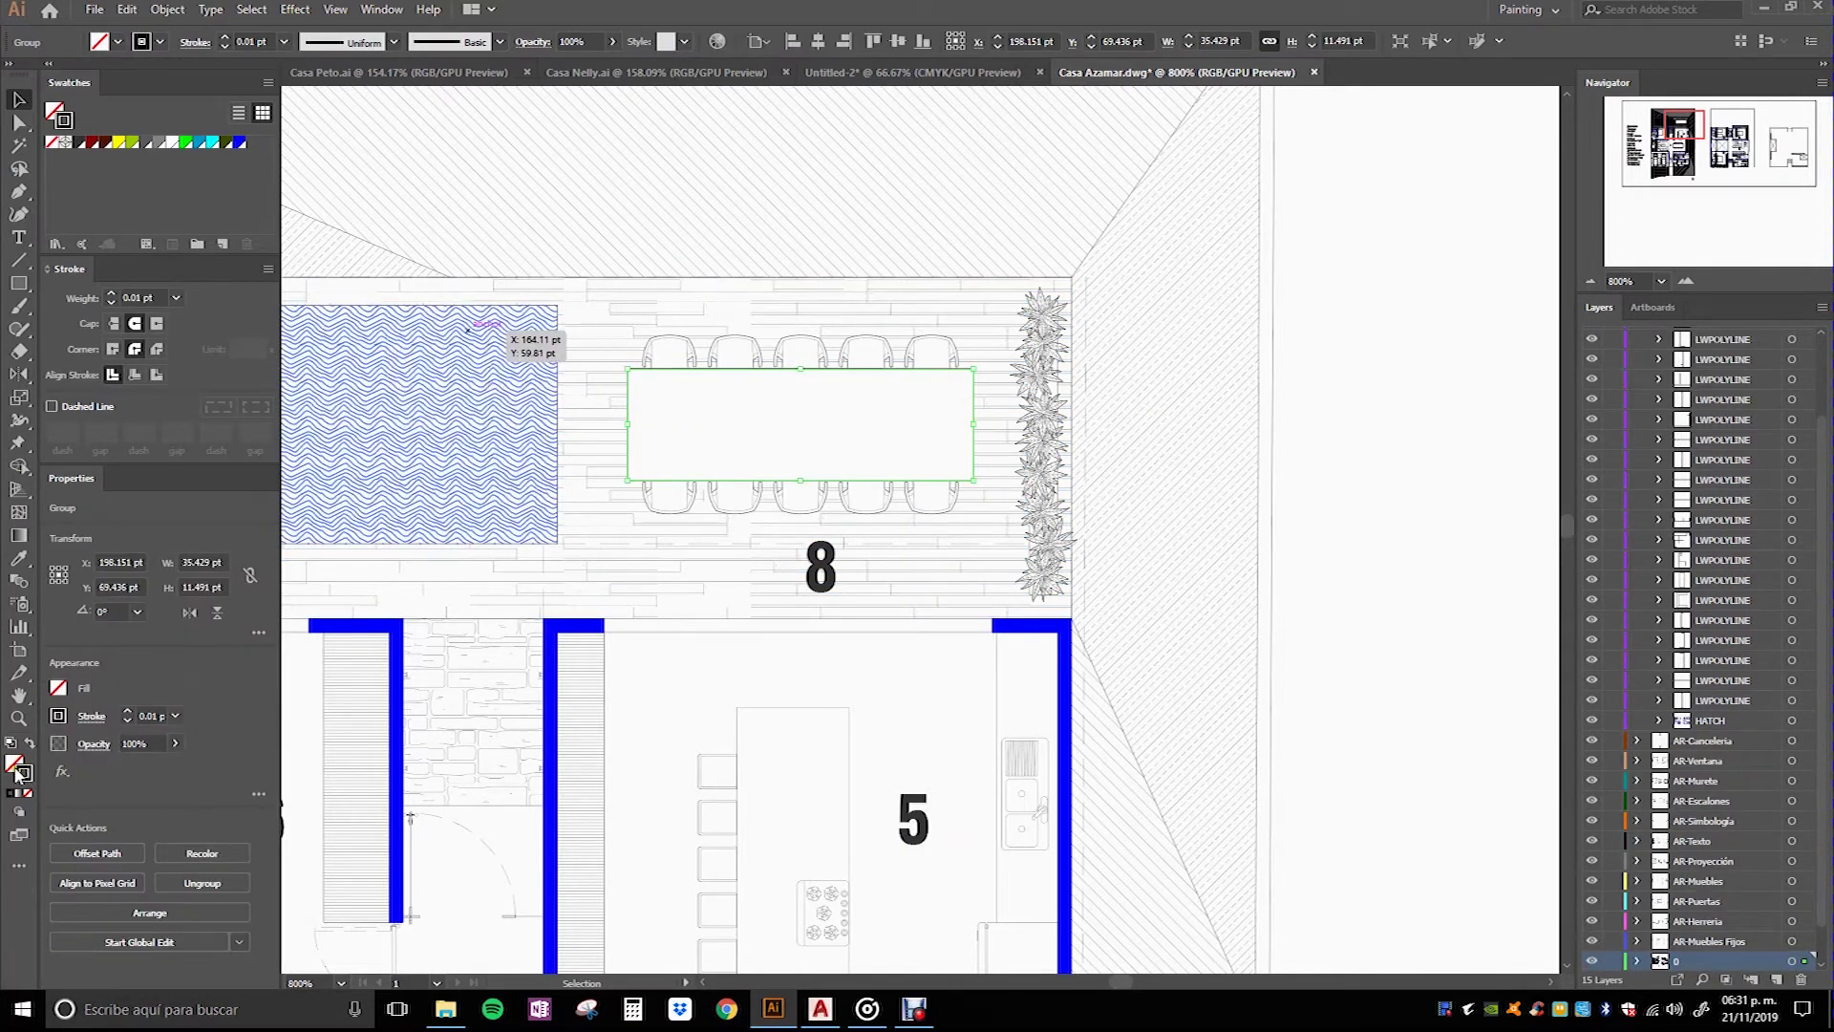
key(ctrl+plus)
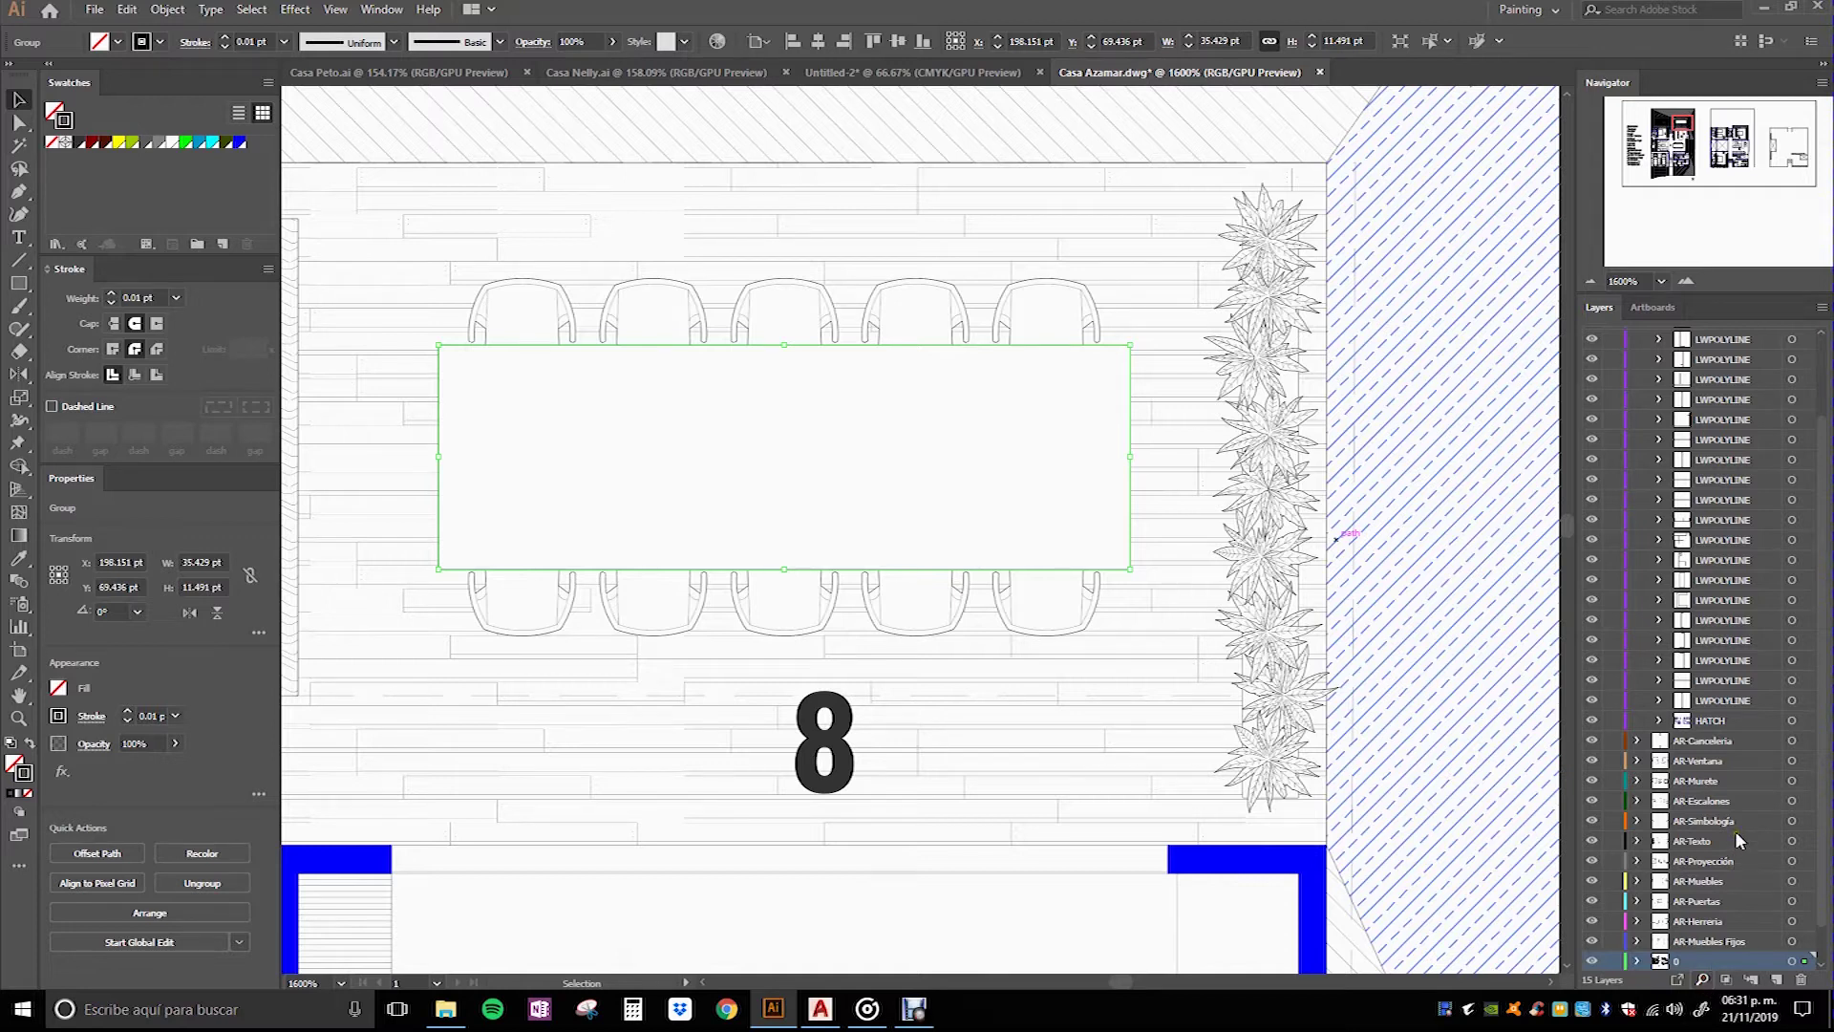
click(820, 1011)
key(Escape)
key(Escape)
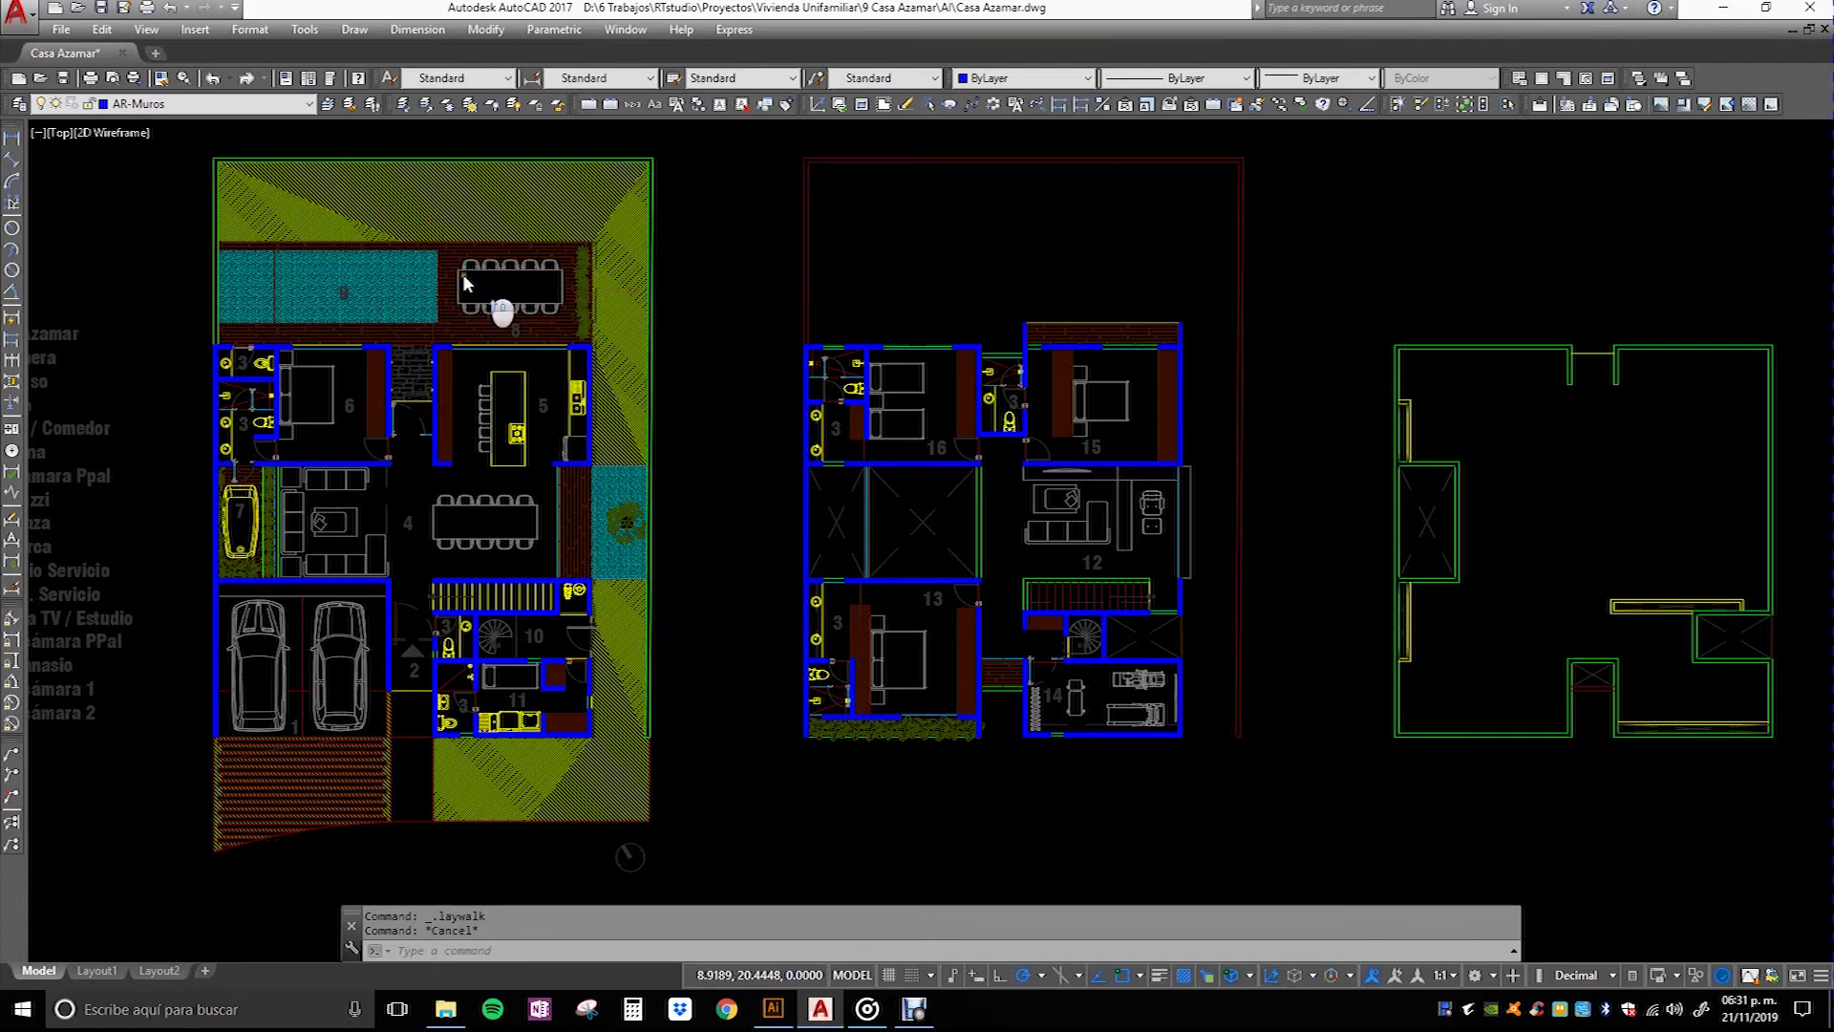
Step: Select the terrace table's block reference and open Comedor 10p3 in Edit Block Definition
scroll(478, 277, up, 4)
click(565, 291)
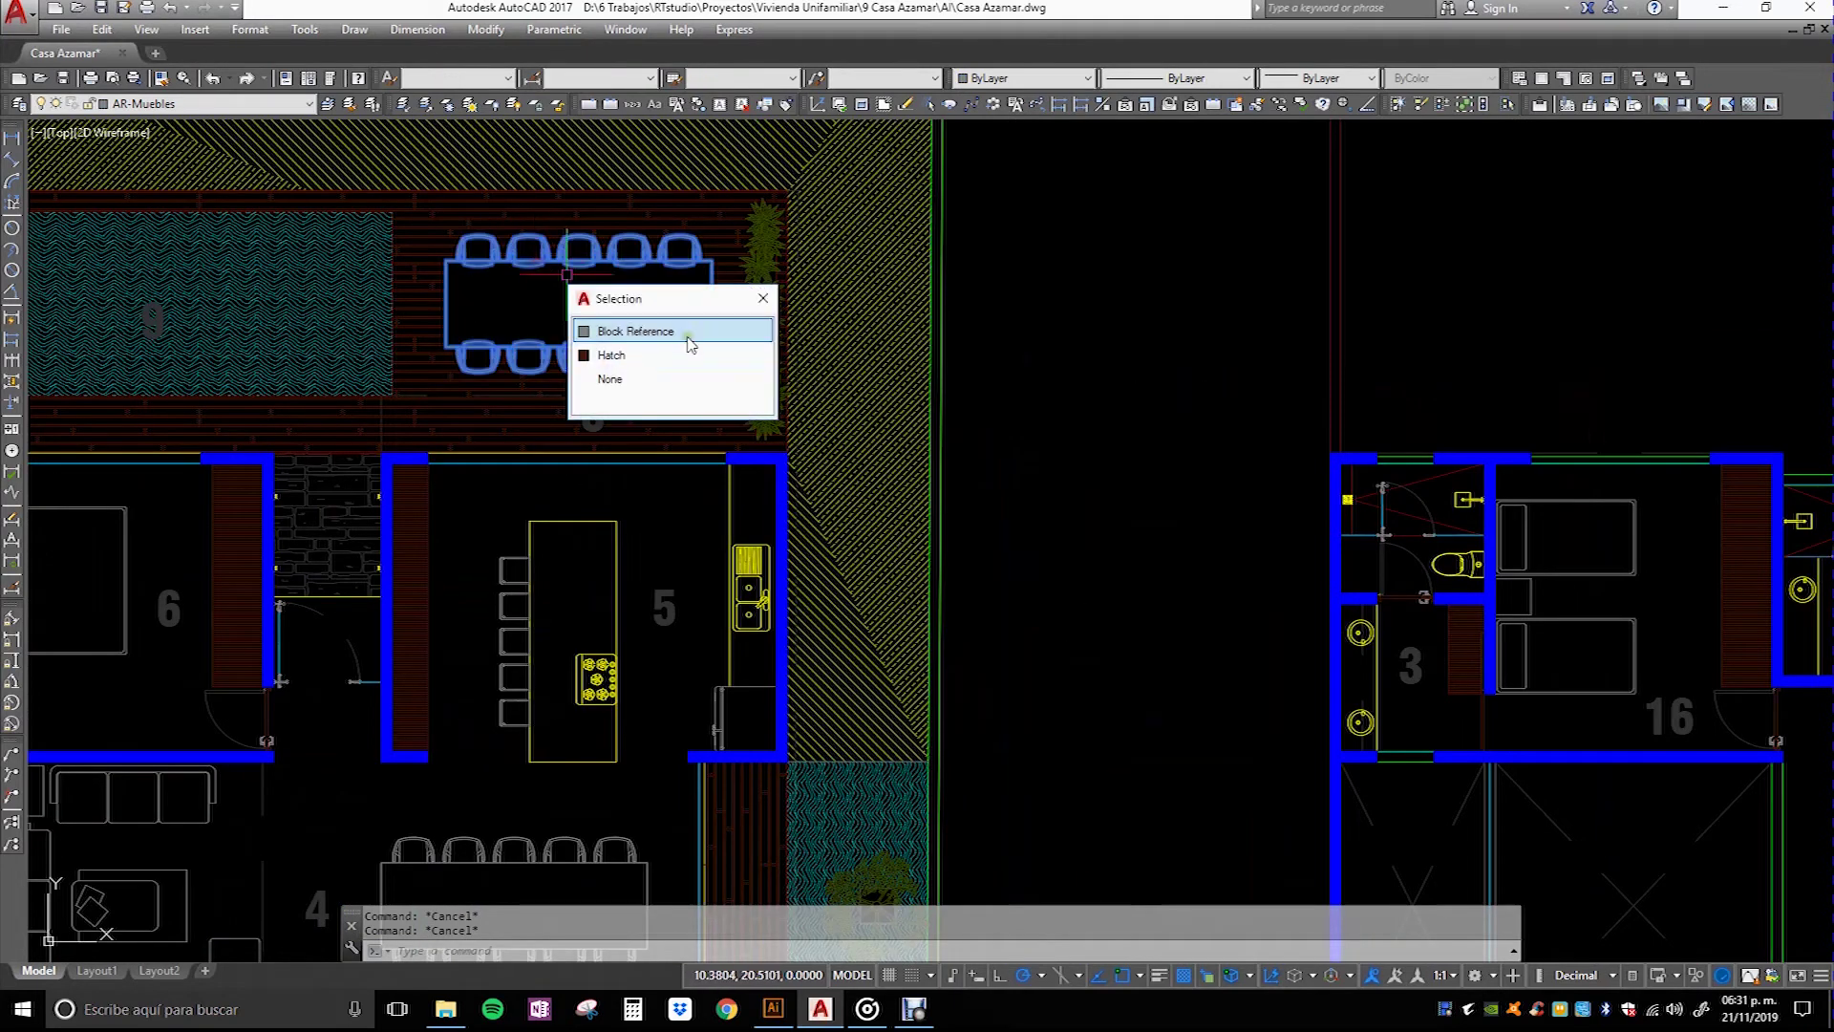
click(635, 330)
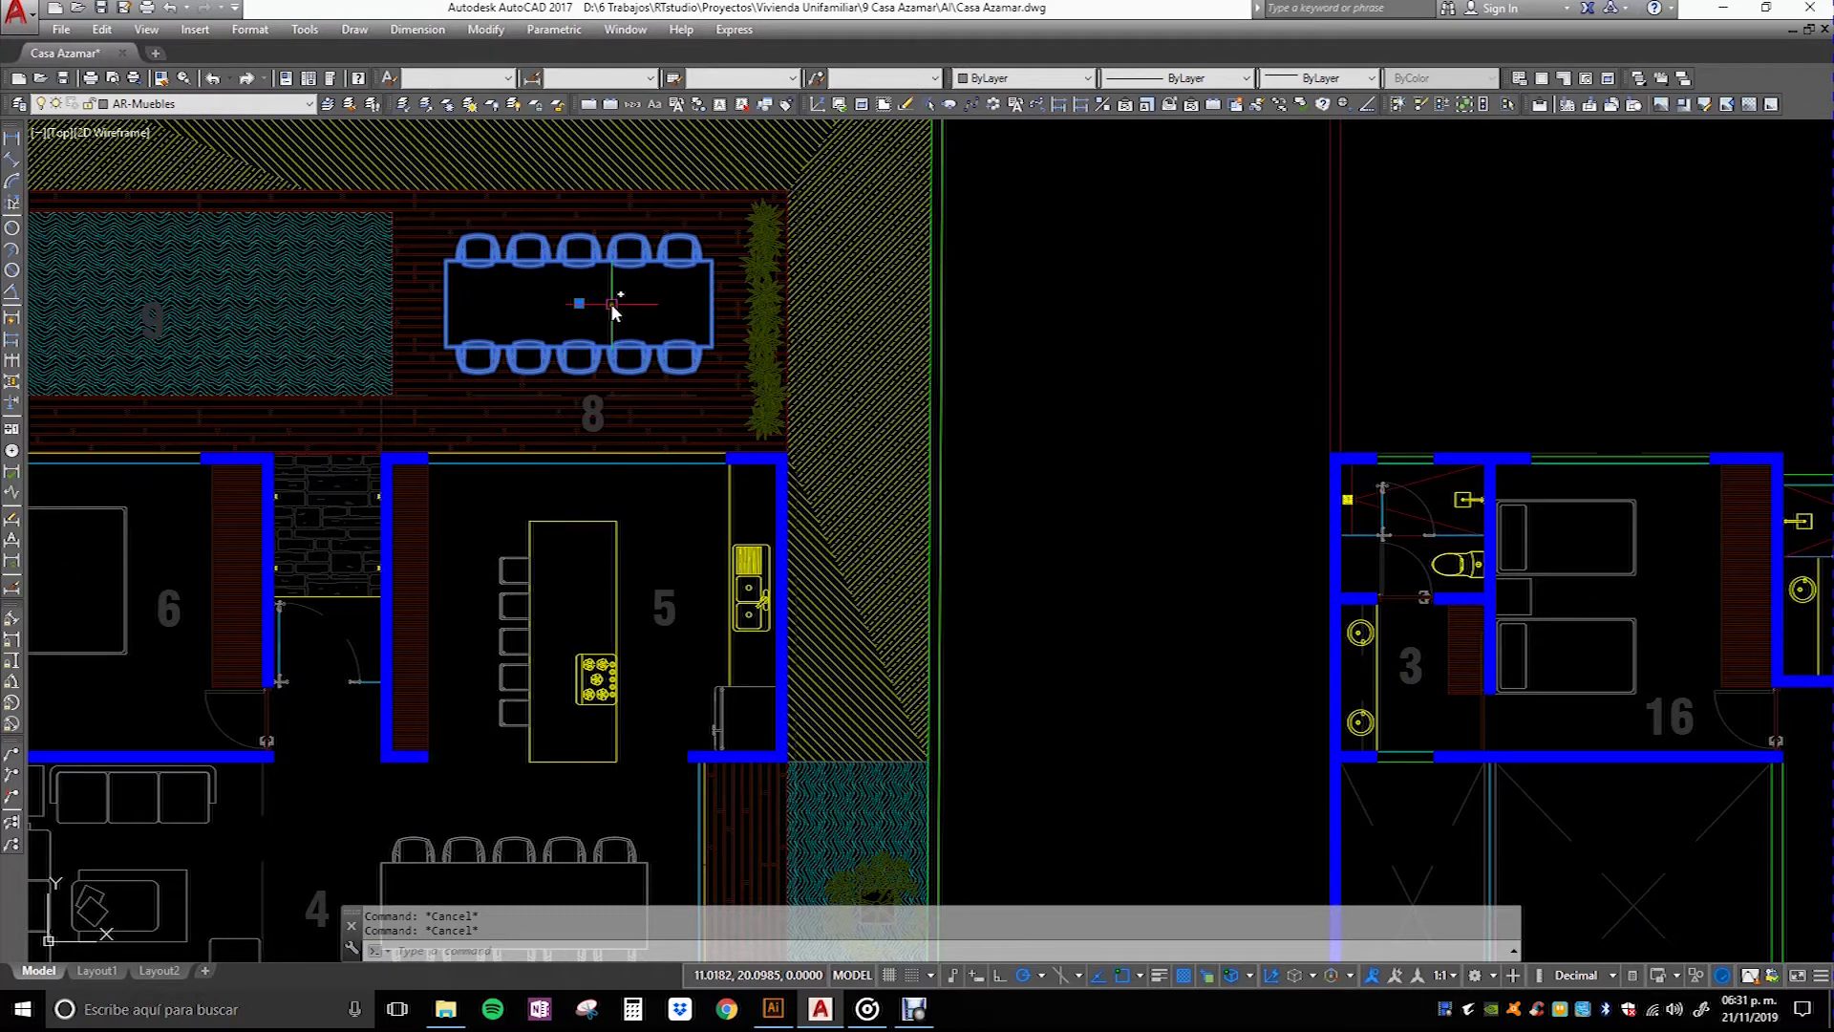
key(Return)
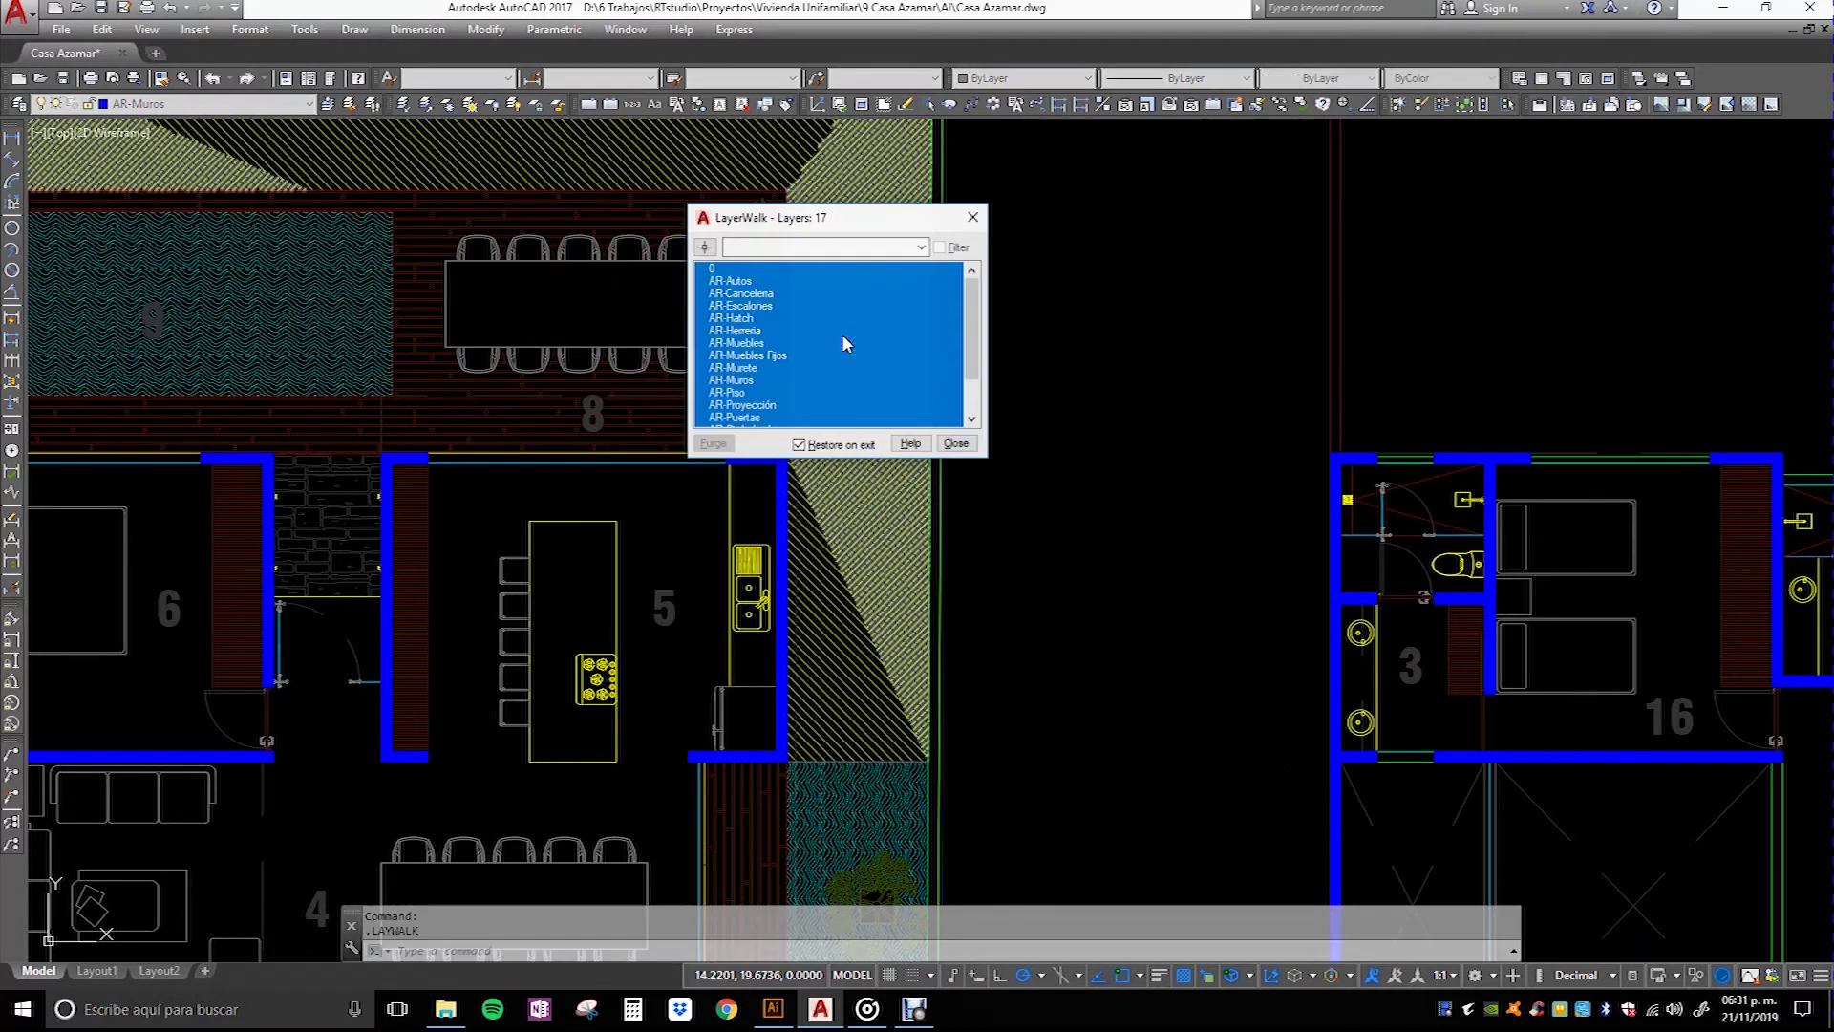
key(Escape)
key(Escape)
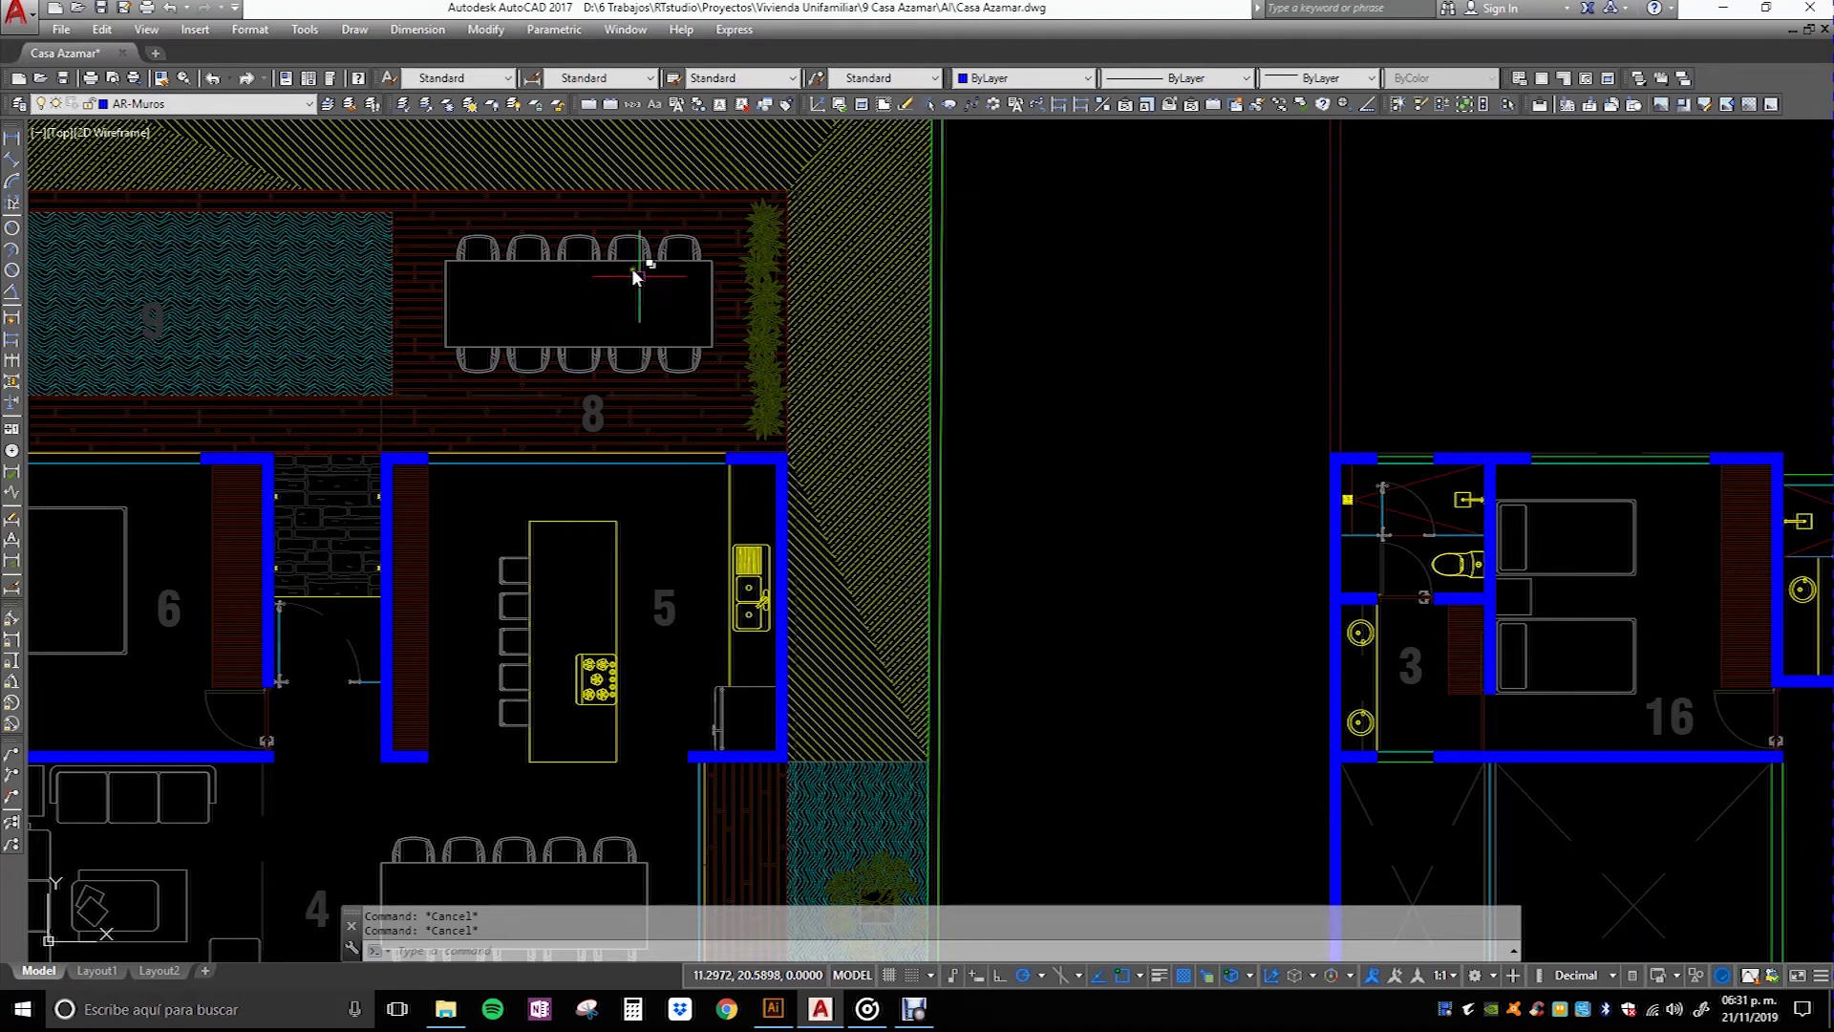
double_click(632, 256)
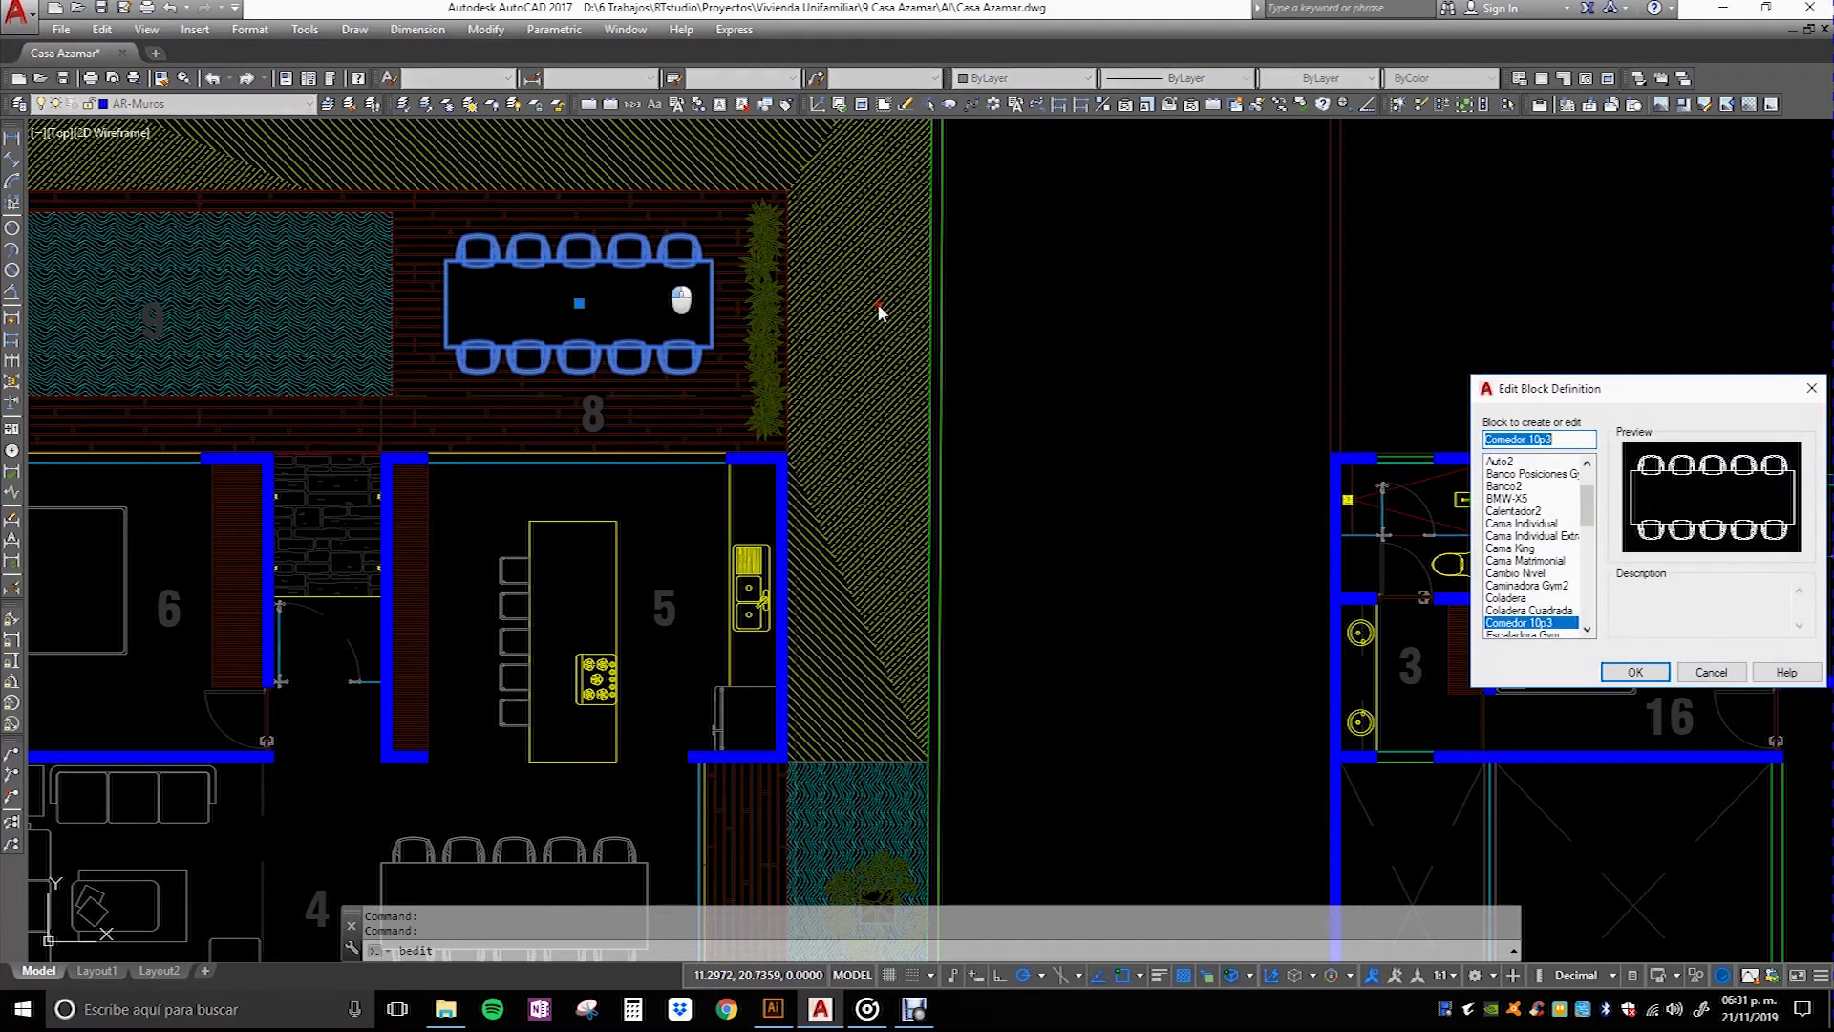
Step: Enter the Comedor 10p3 block editor, then close it discarding any changes
click(1617, 669)
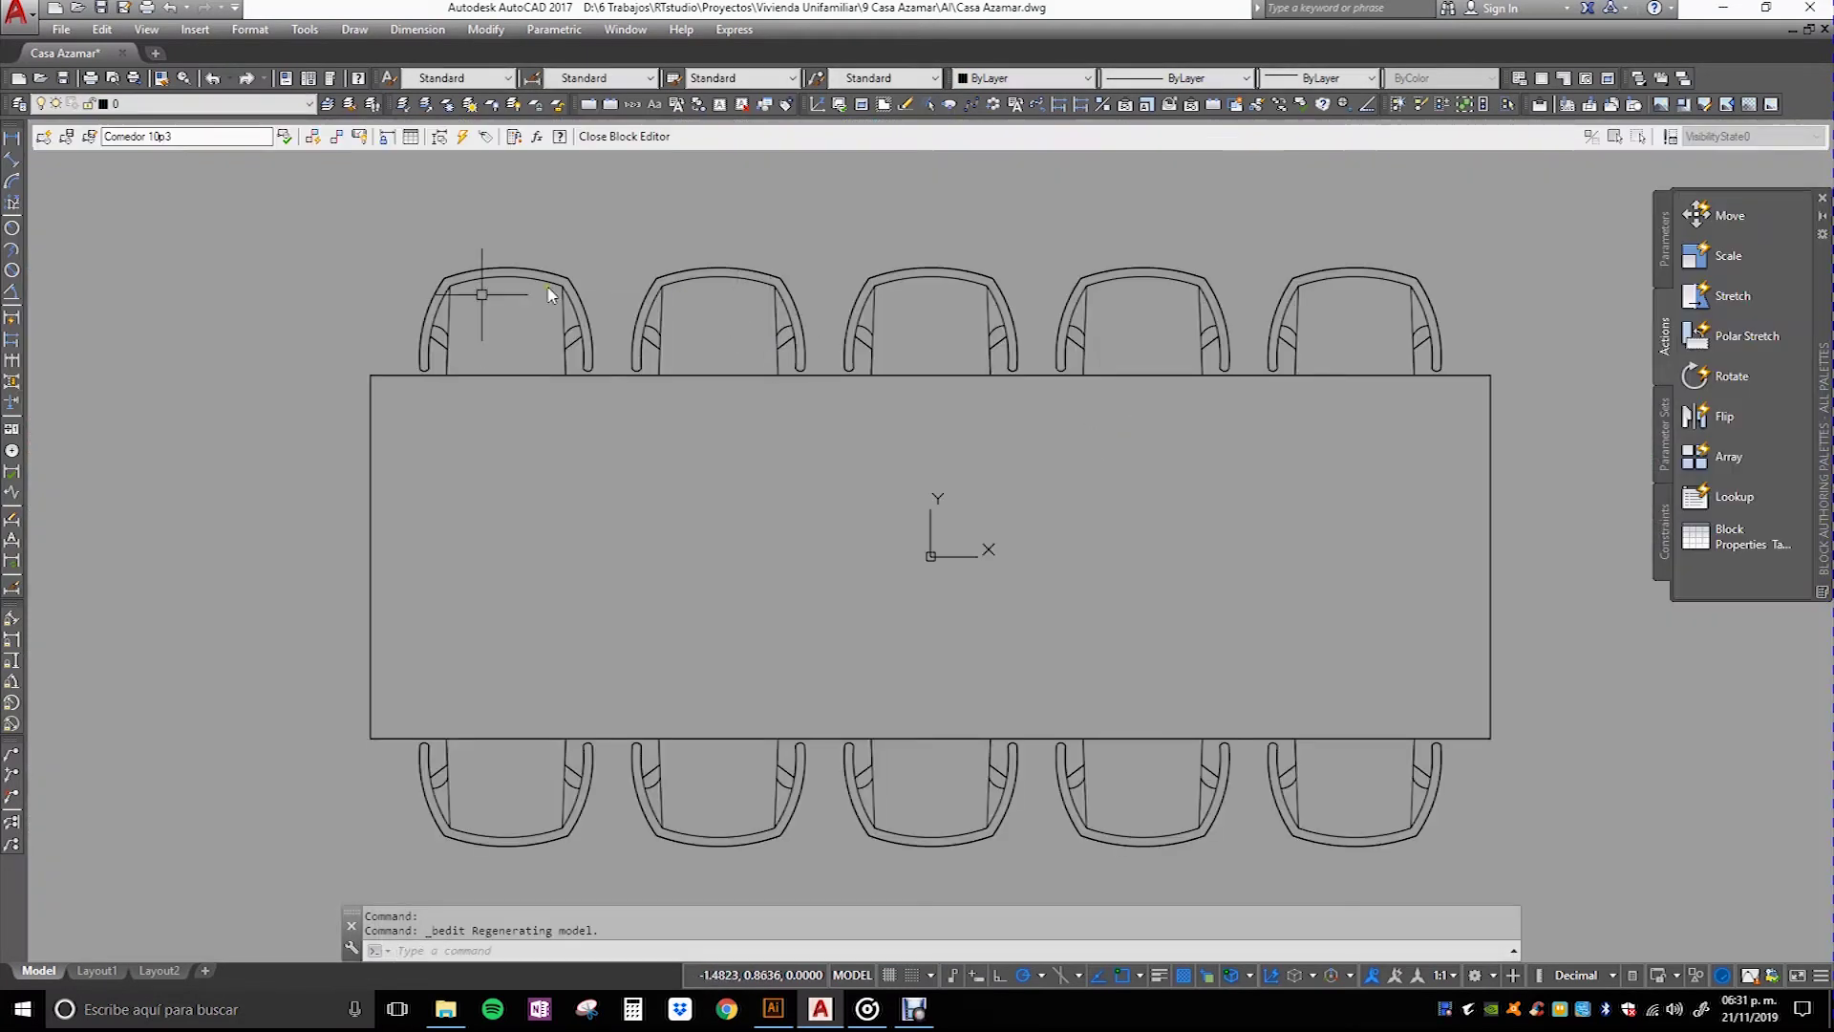
scroll(369, 286, down, 3)
click(468, 304)
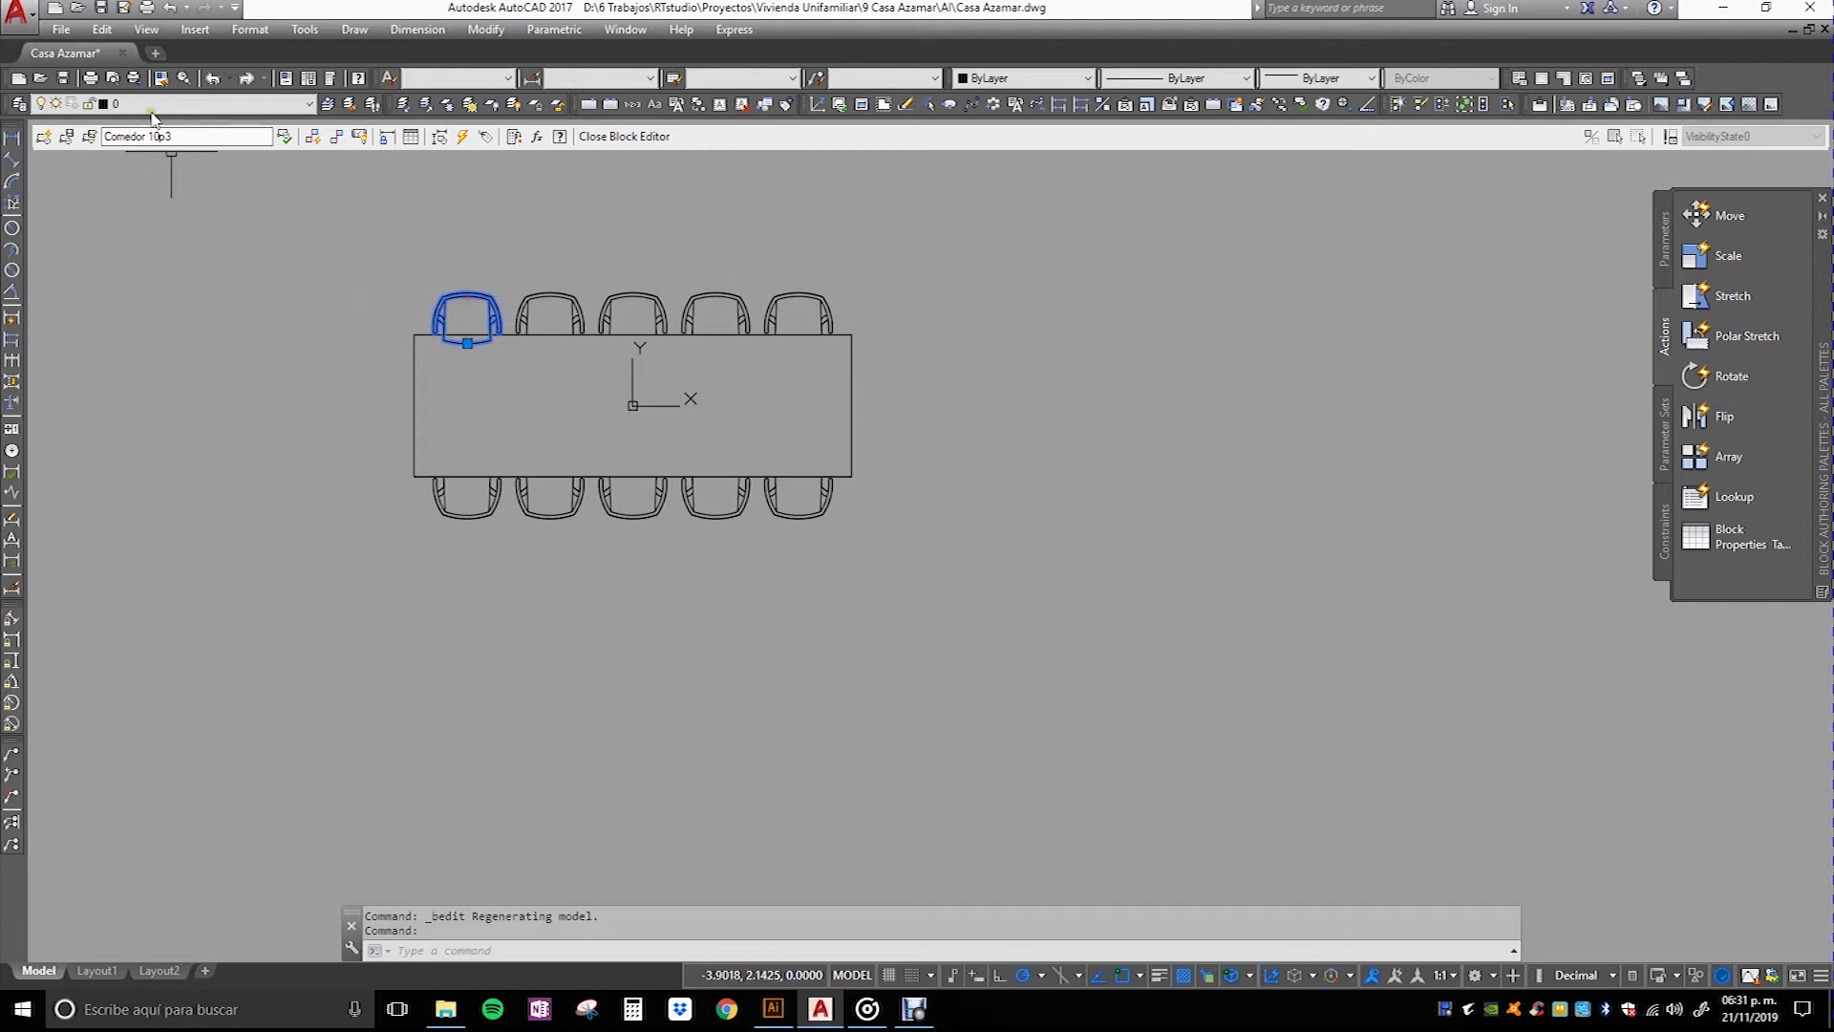
click(616, 136)
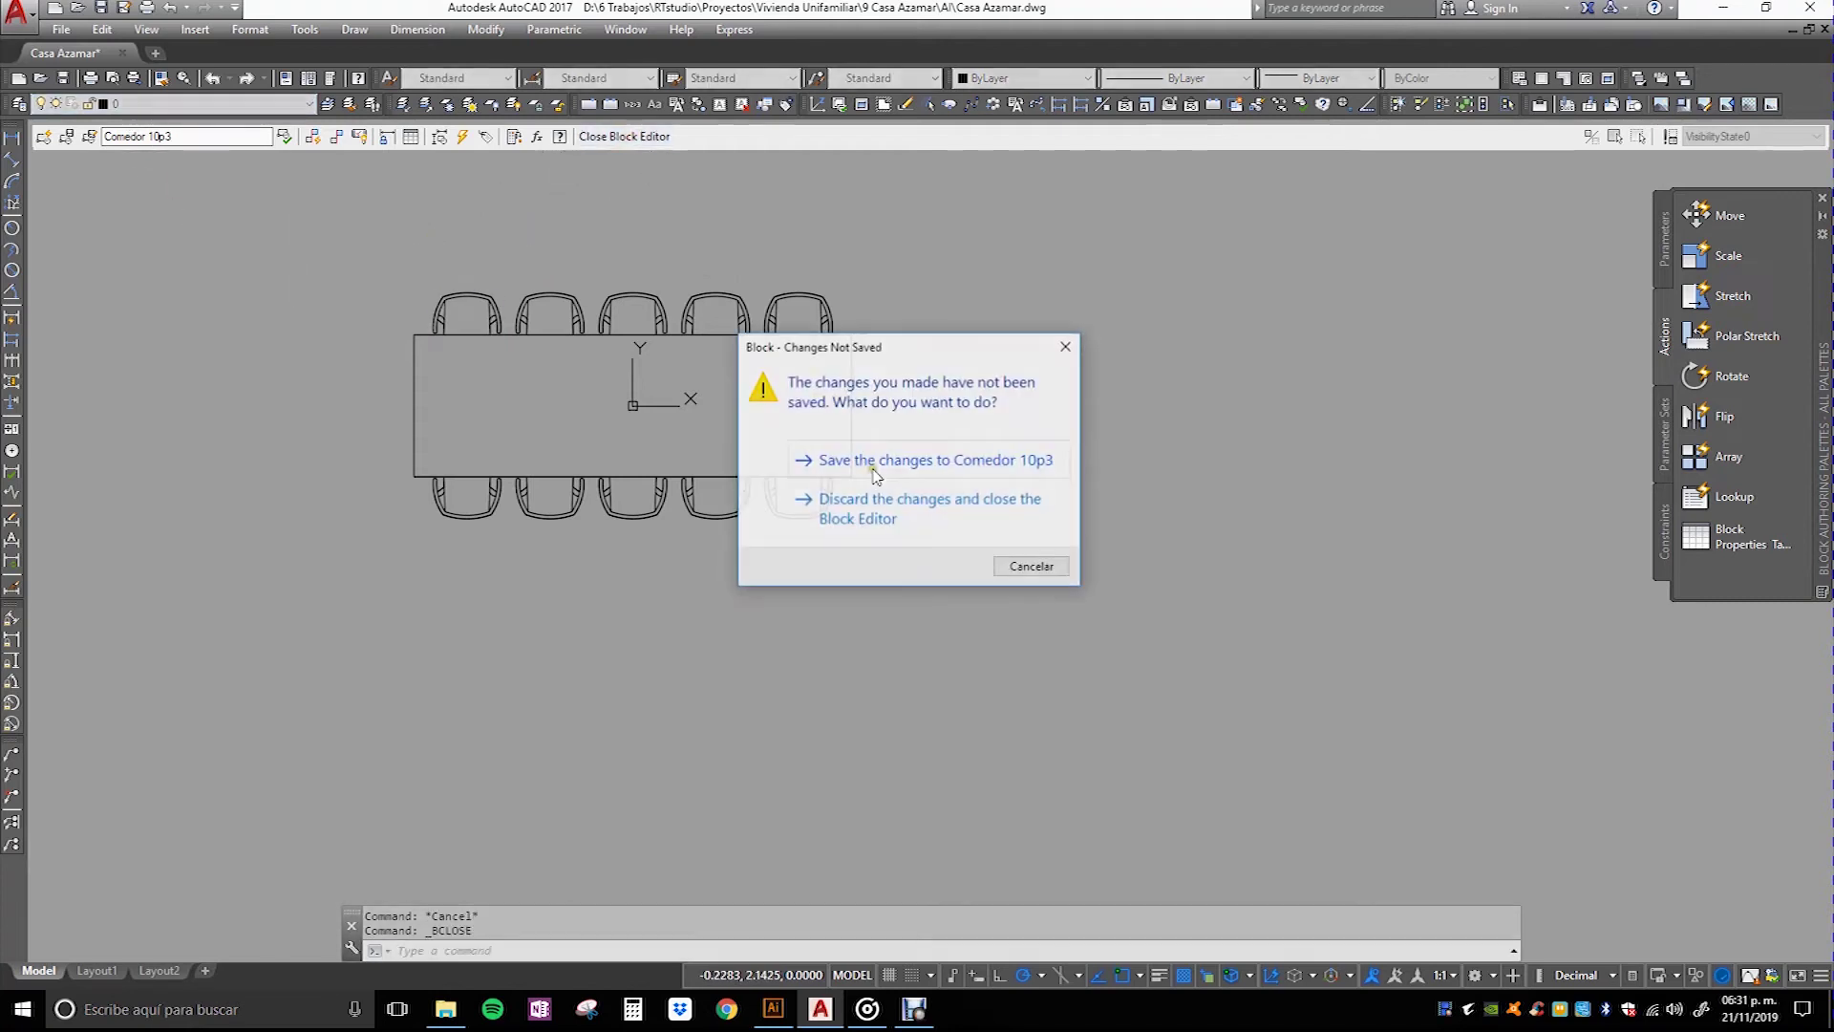
click(867, 516)
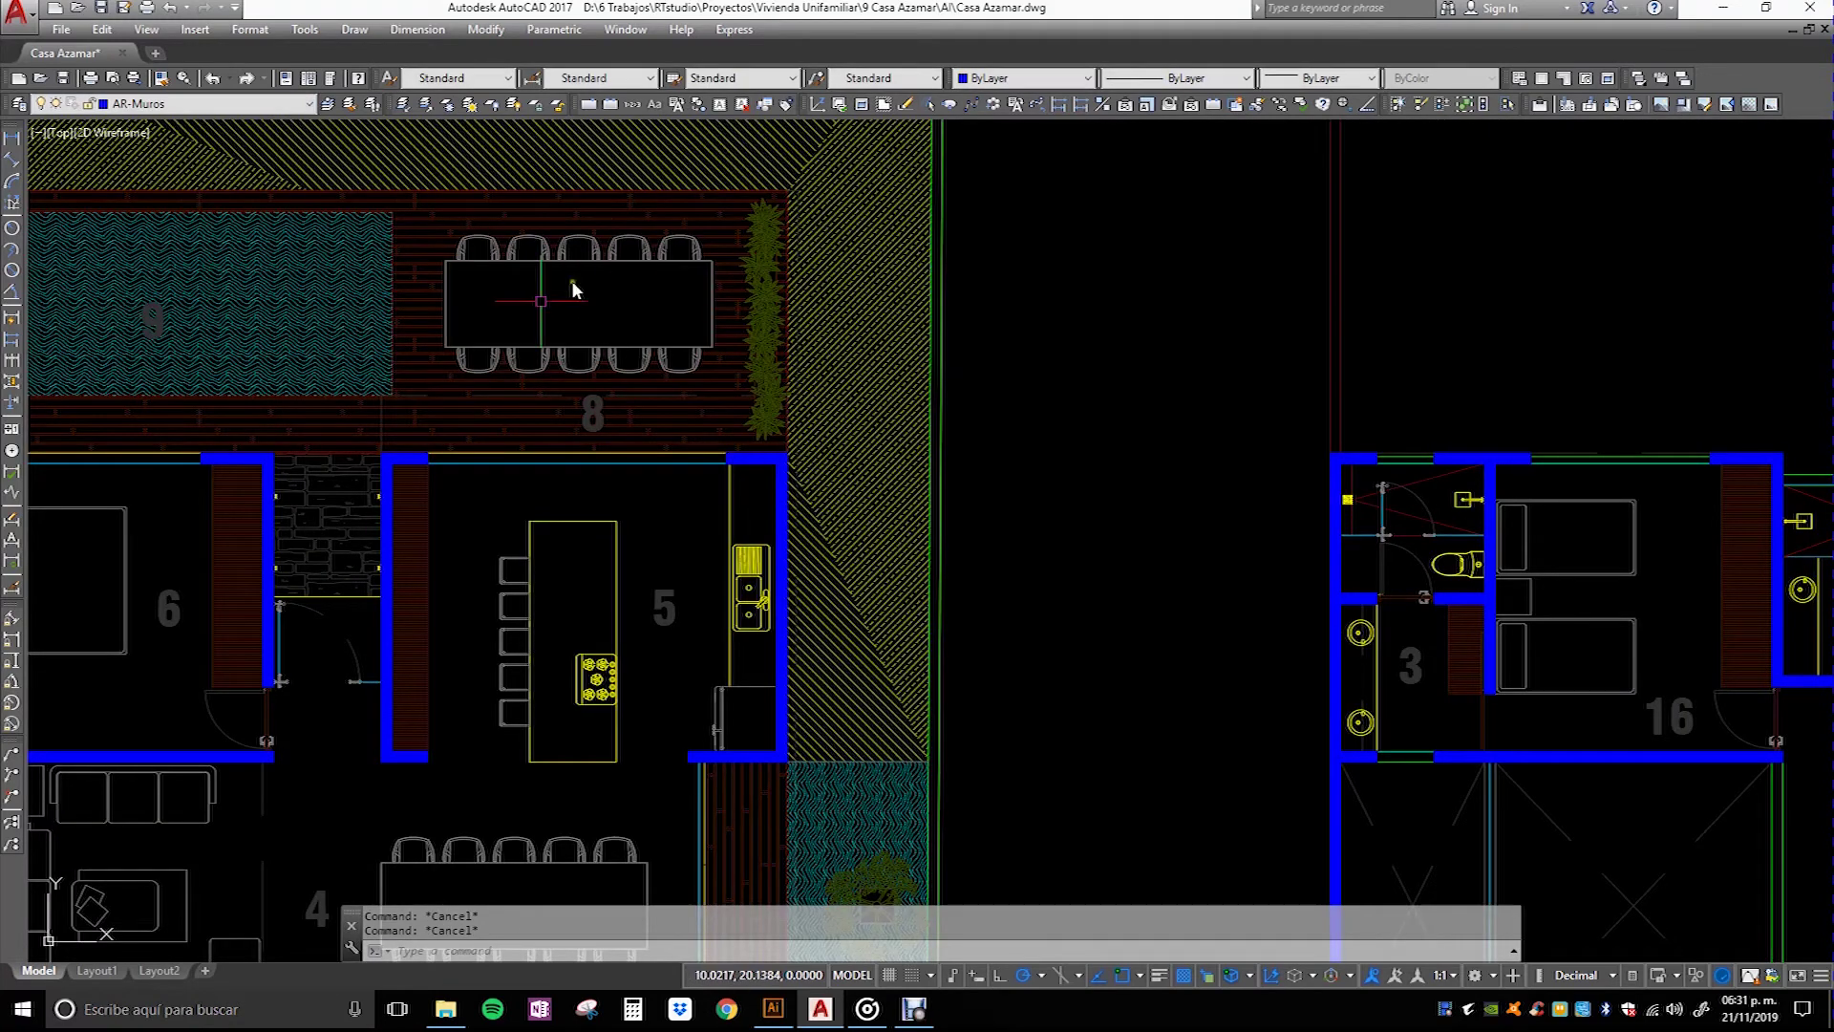
Step: Pan across the plans to view the living room, bathroom 7, garage and rooms 10–11
scroll(776, 532, up, 1)
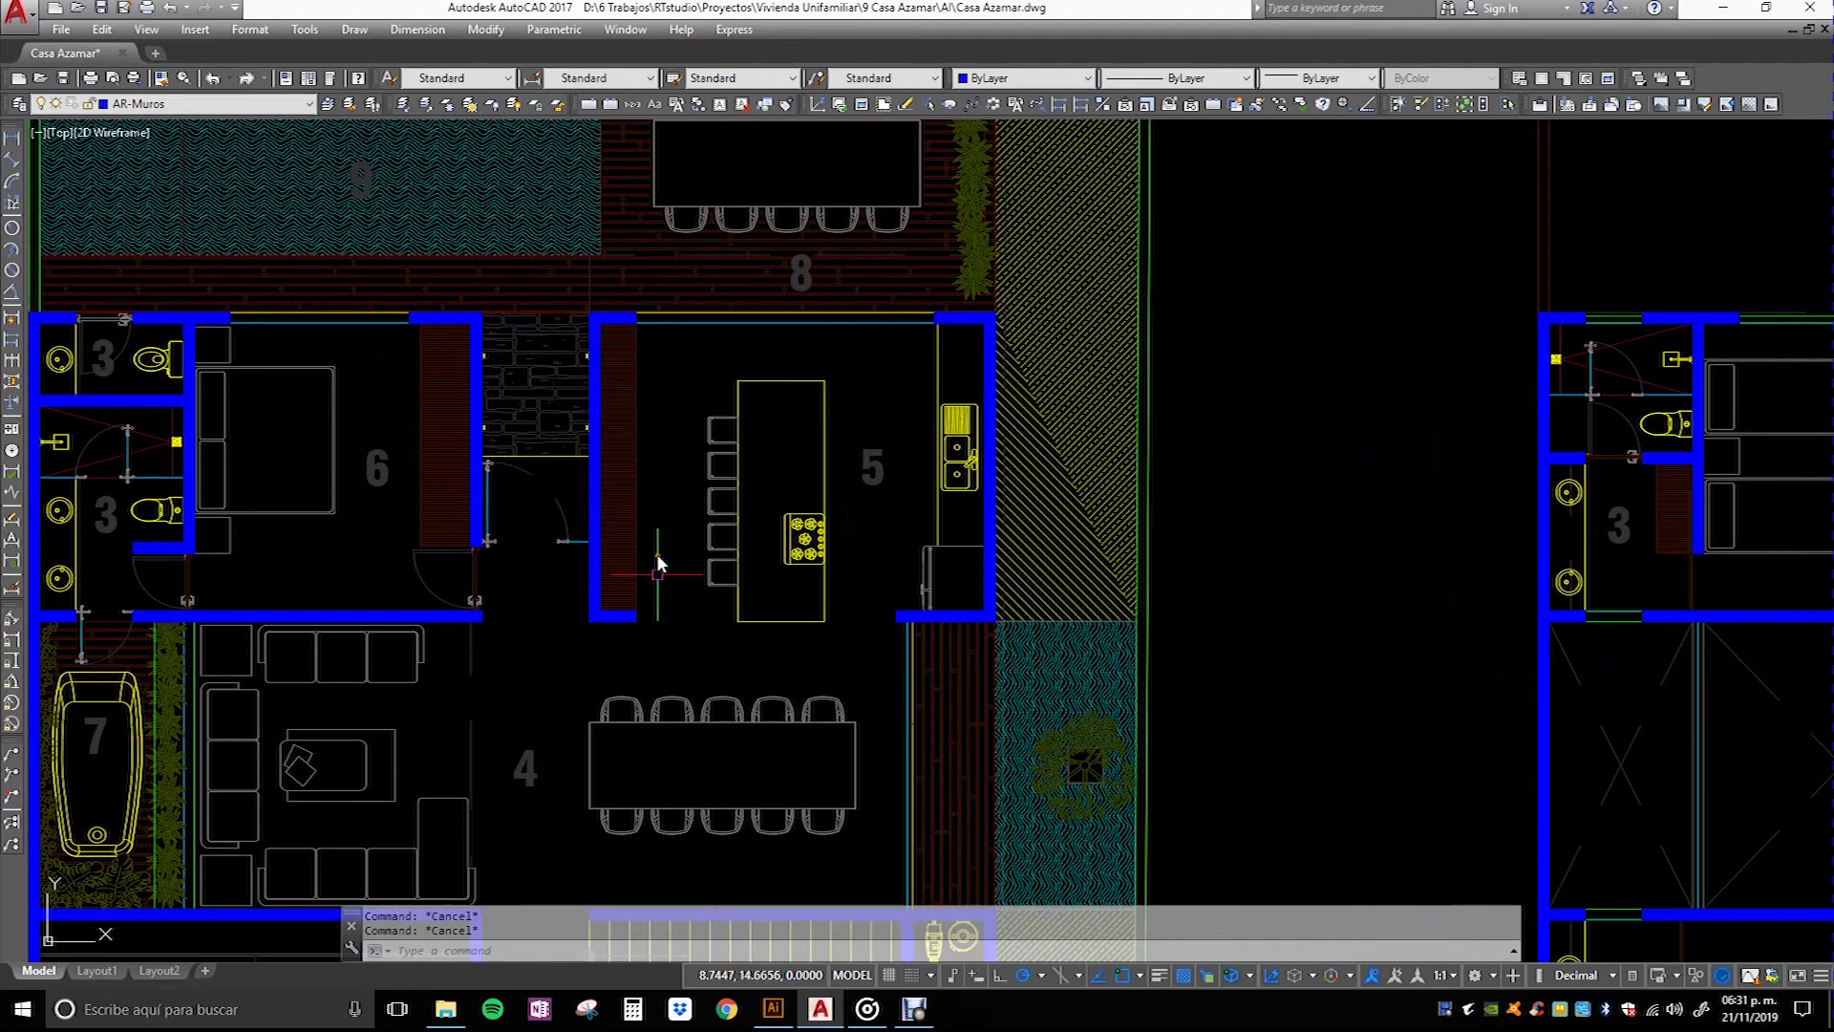
drag(657, 553, 1005, 278)
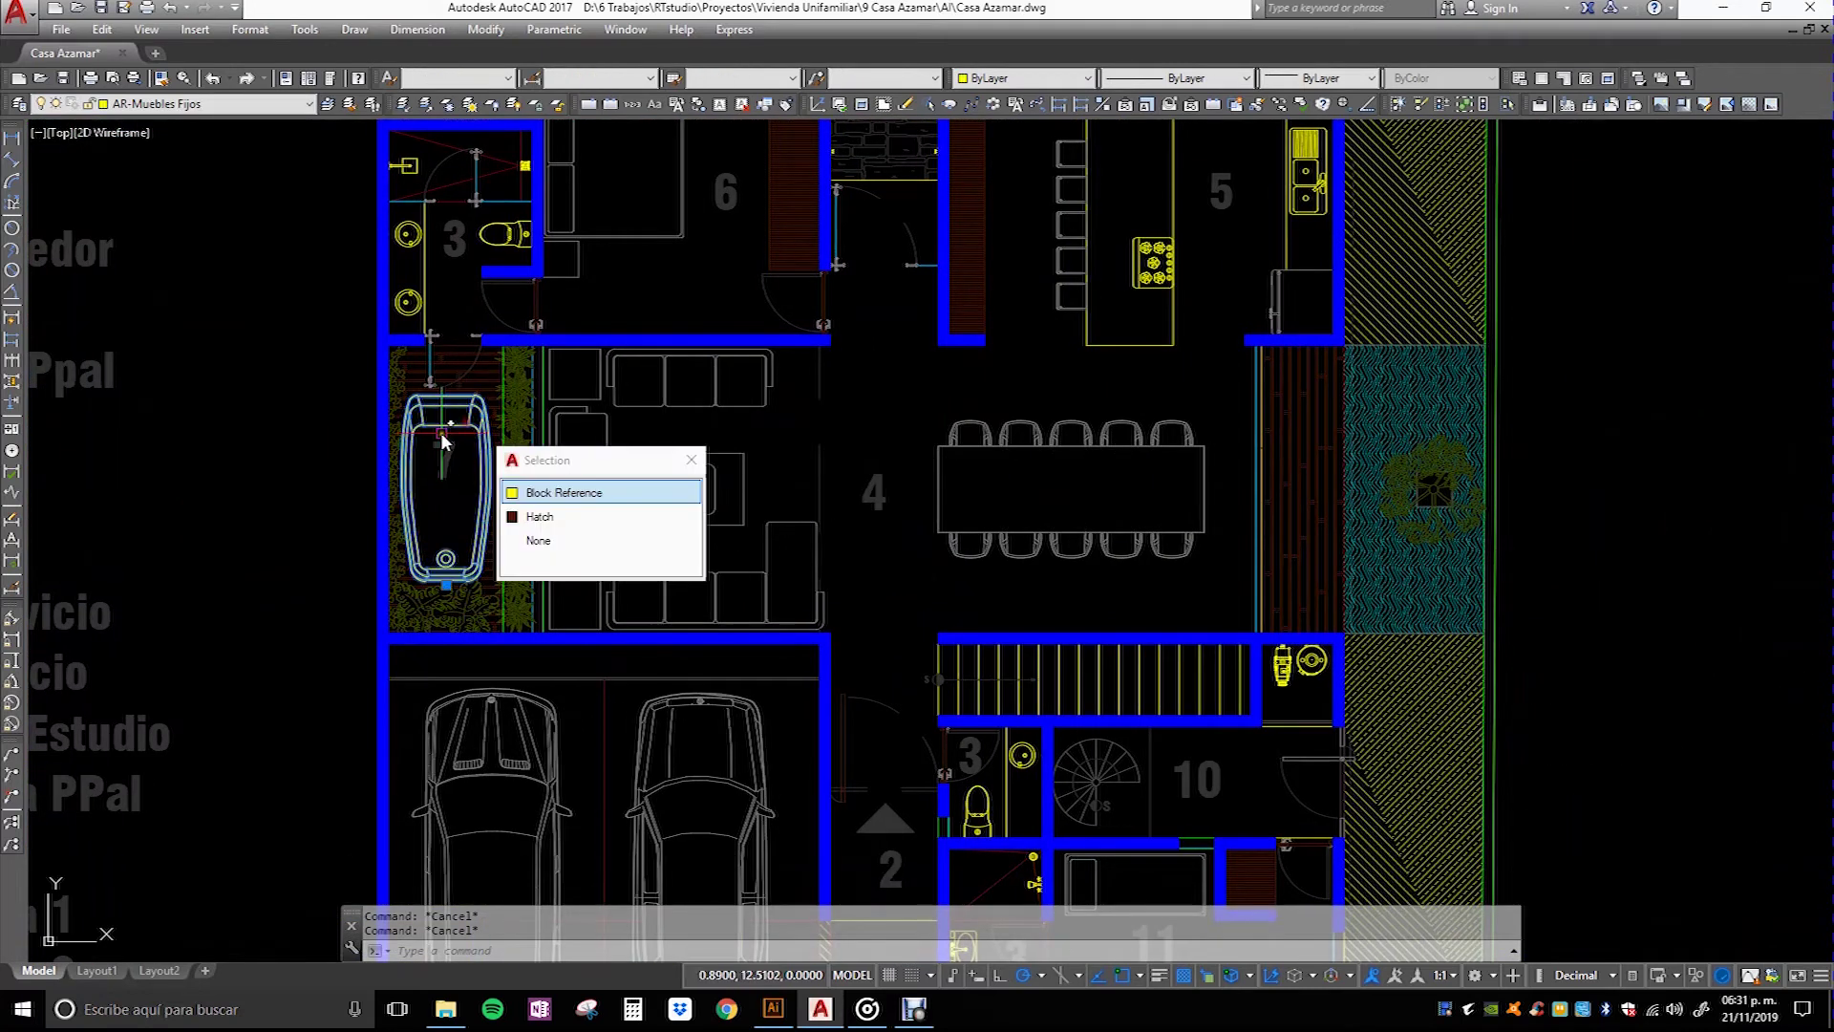
drag(783, 623, 575, 283)
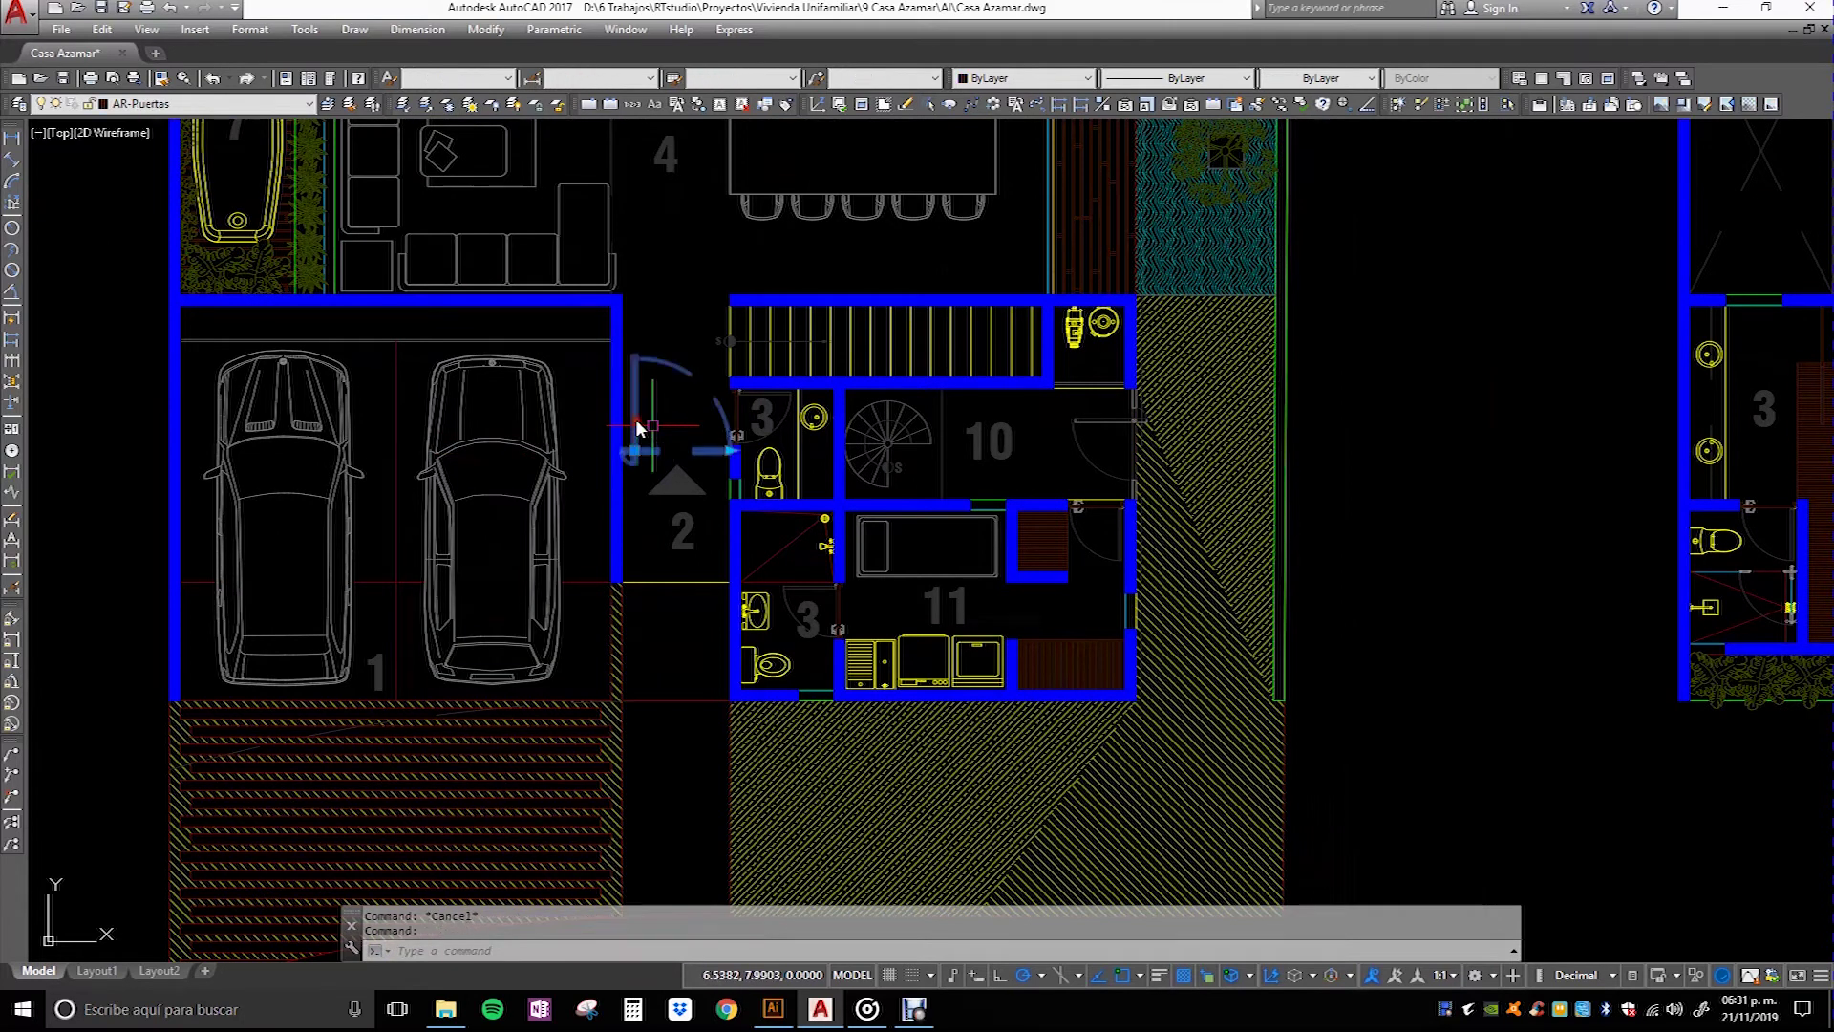
scroll(588, 531, down, 2)
scroll(588, 530, down, 3)
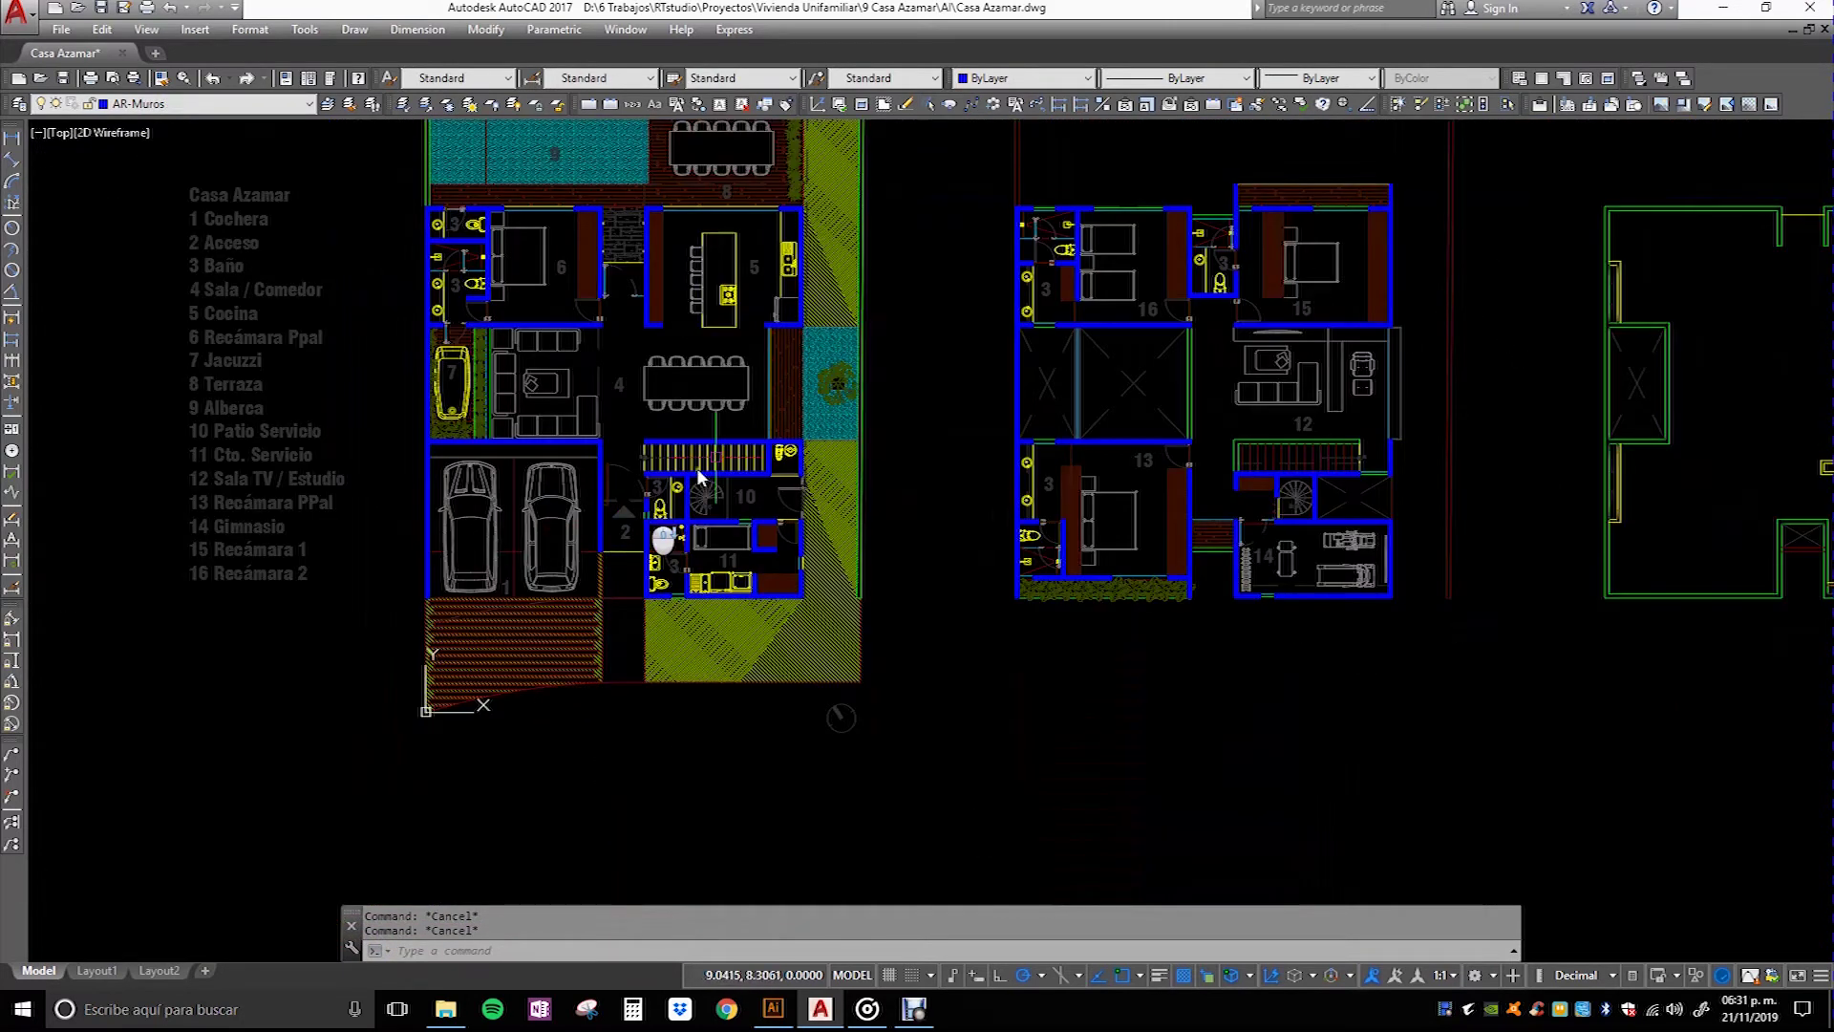
Step: Check the Color dropdown, leave it at ByLayer, and return to Illustrator
click(1203, 81)
click(1058, 81)
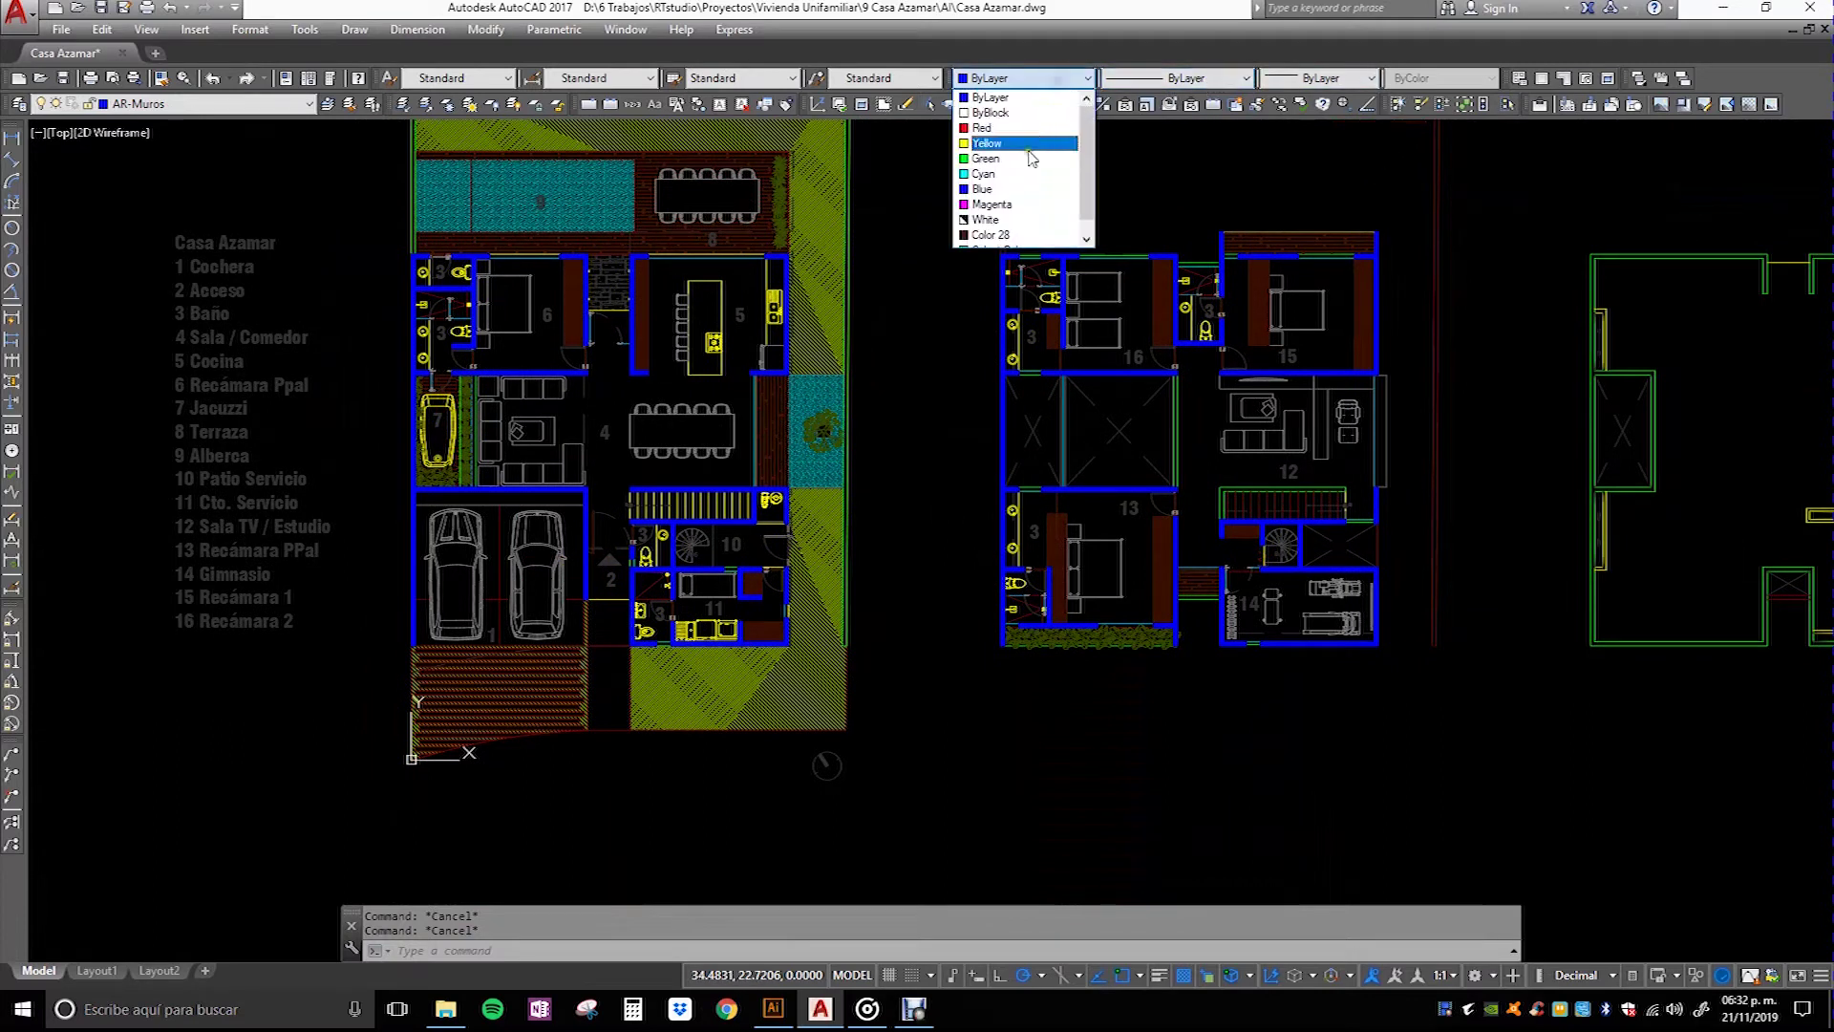
key(Escape)
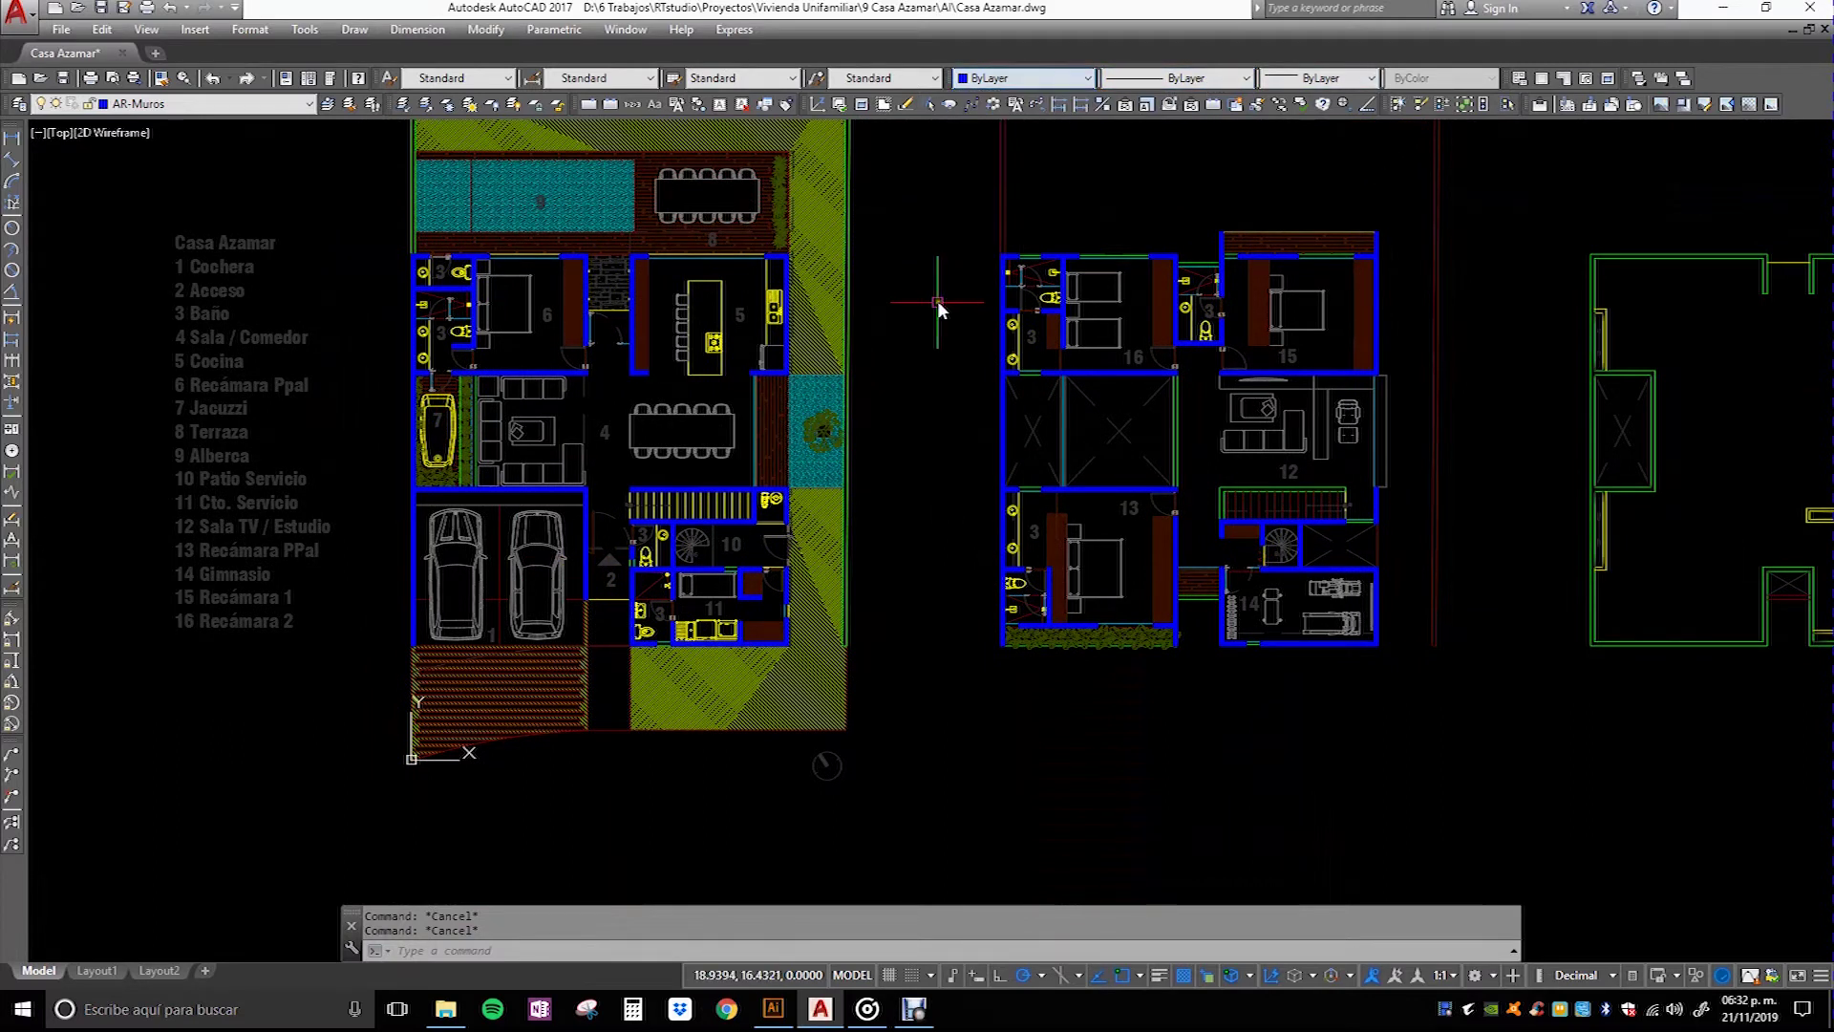
drag(942, 334, 891, 403)
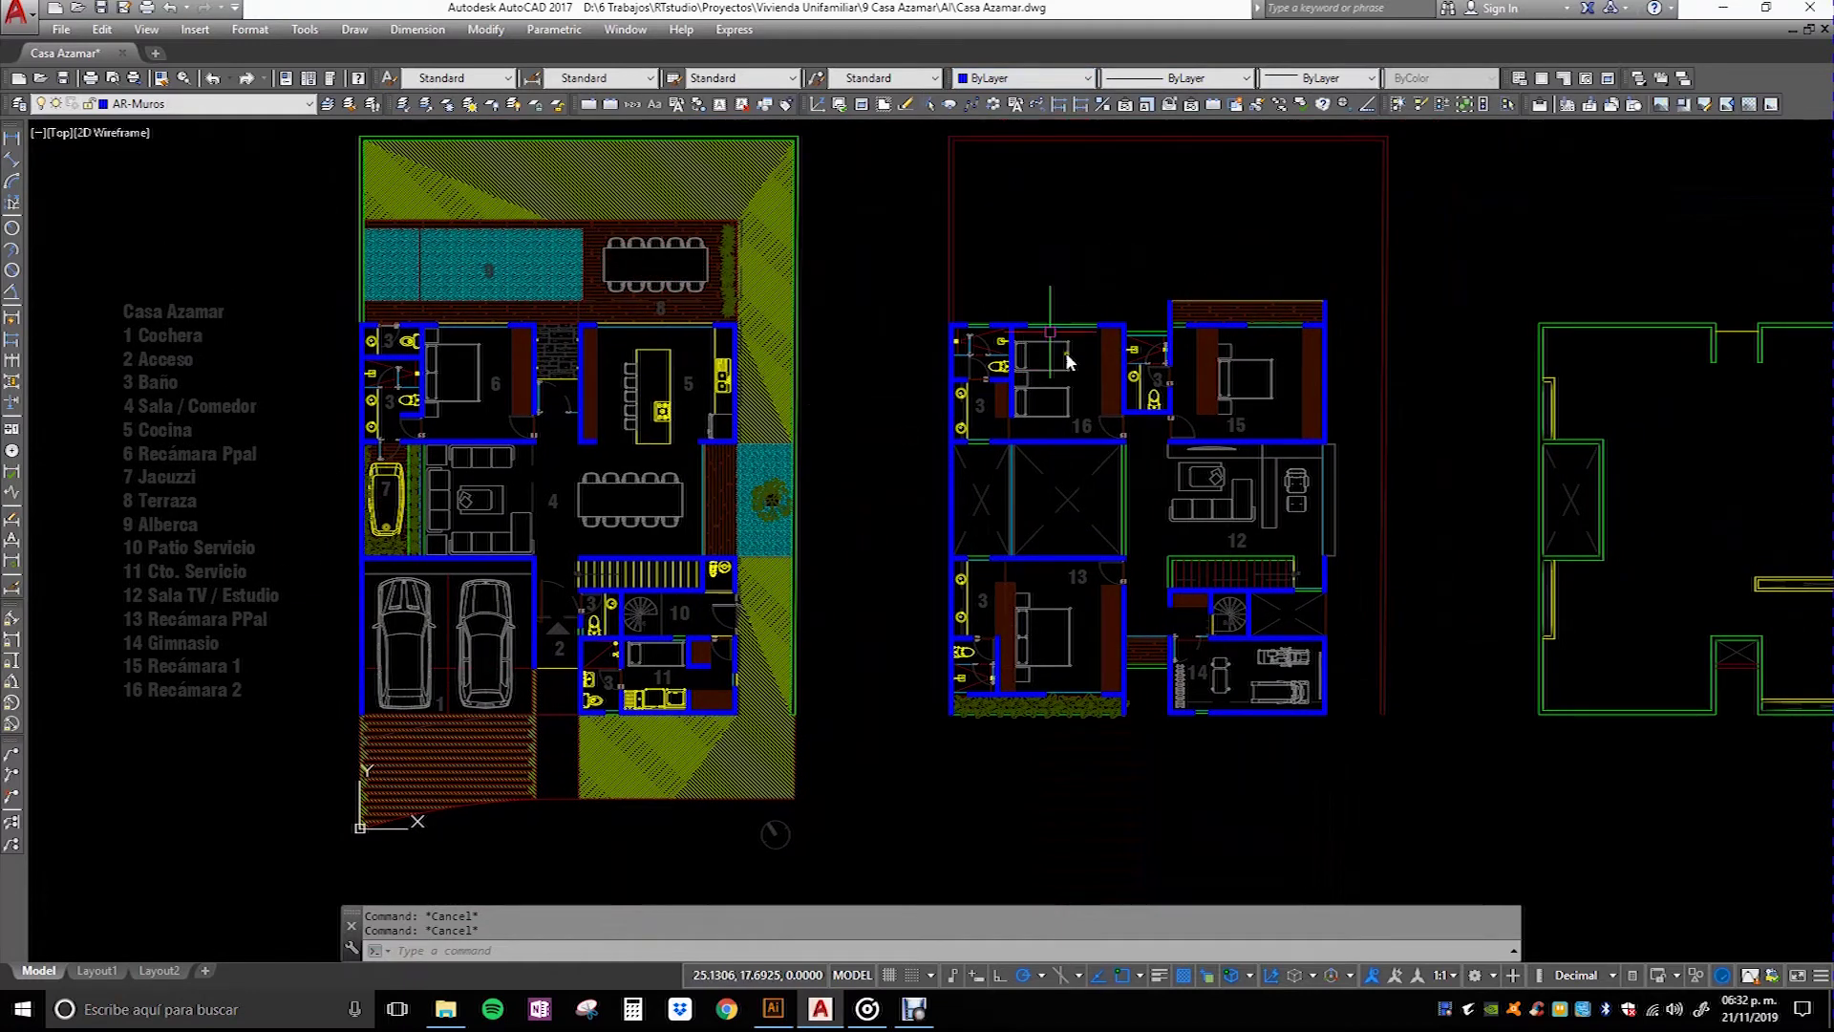
click(1018, 78)
click(972, 266)
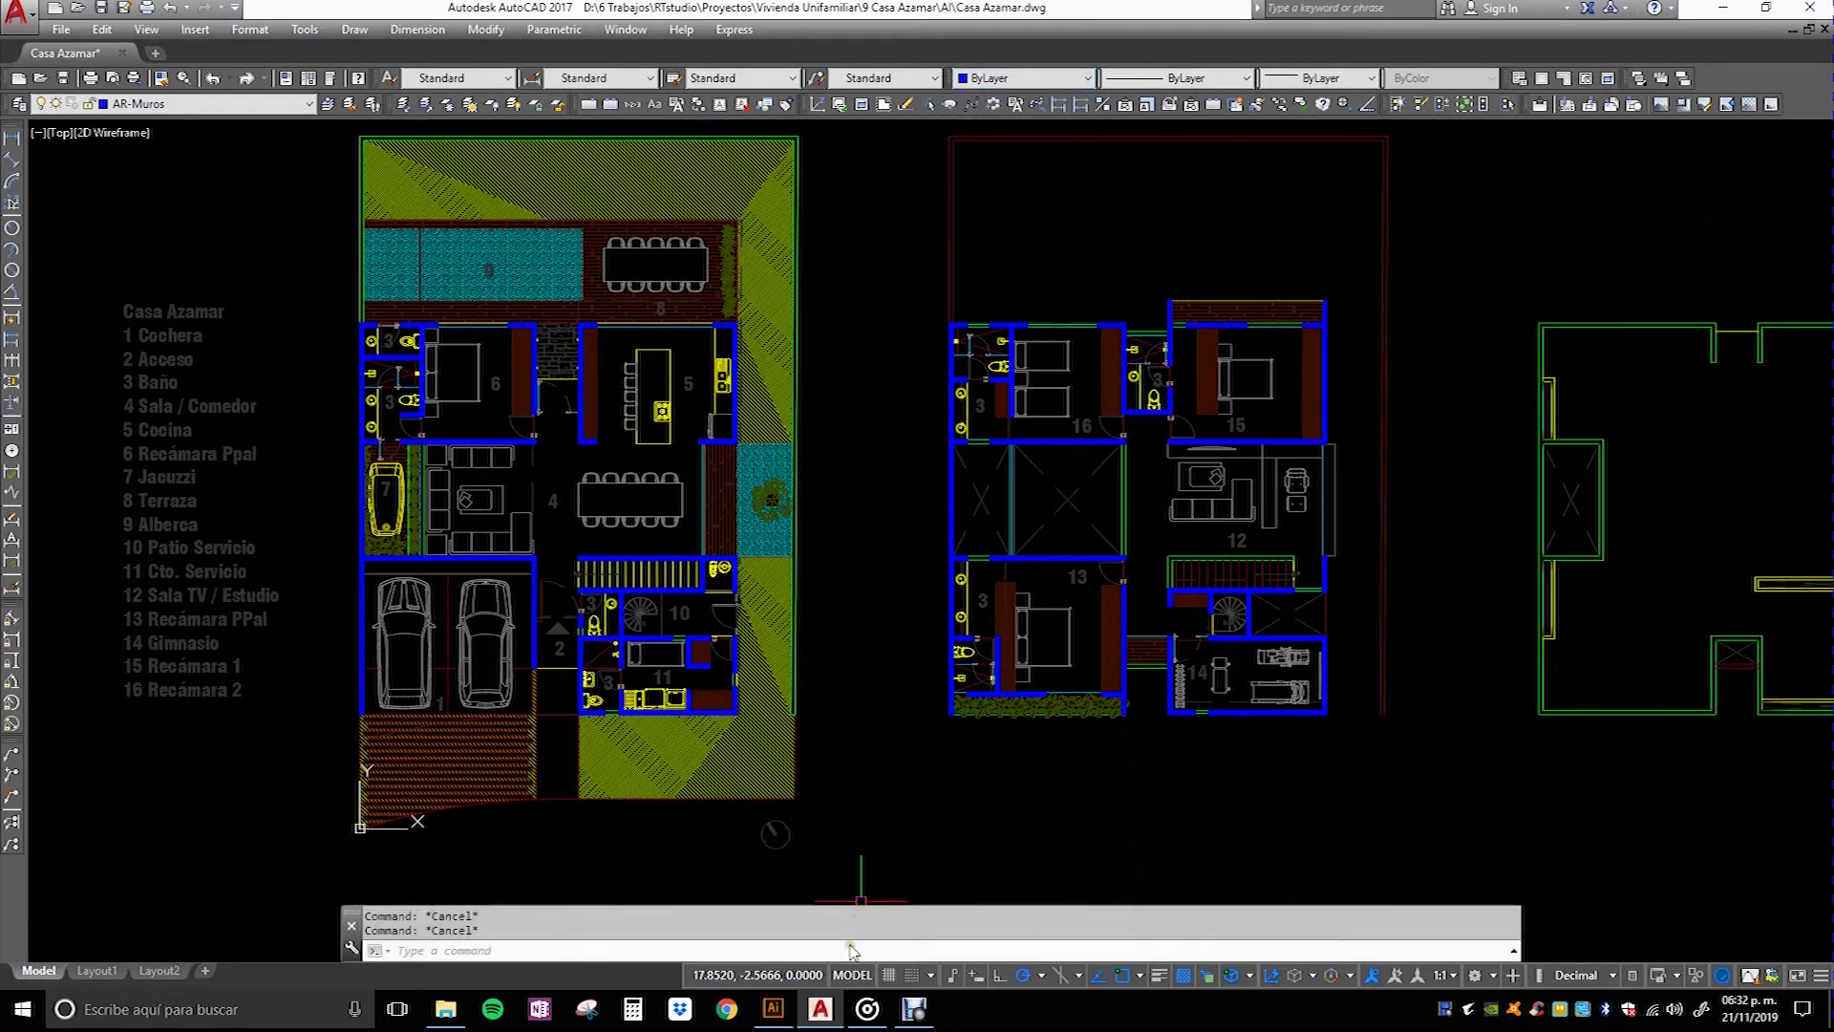
click(774, 1008)
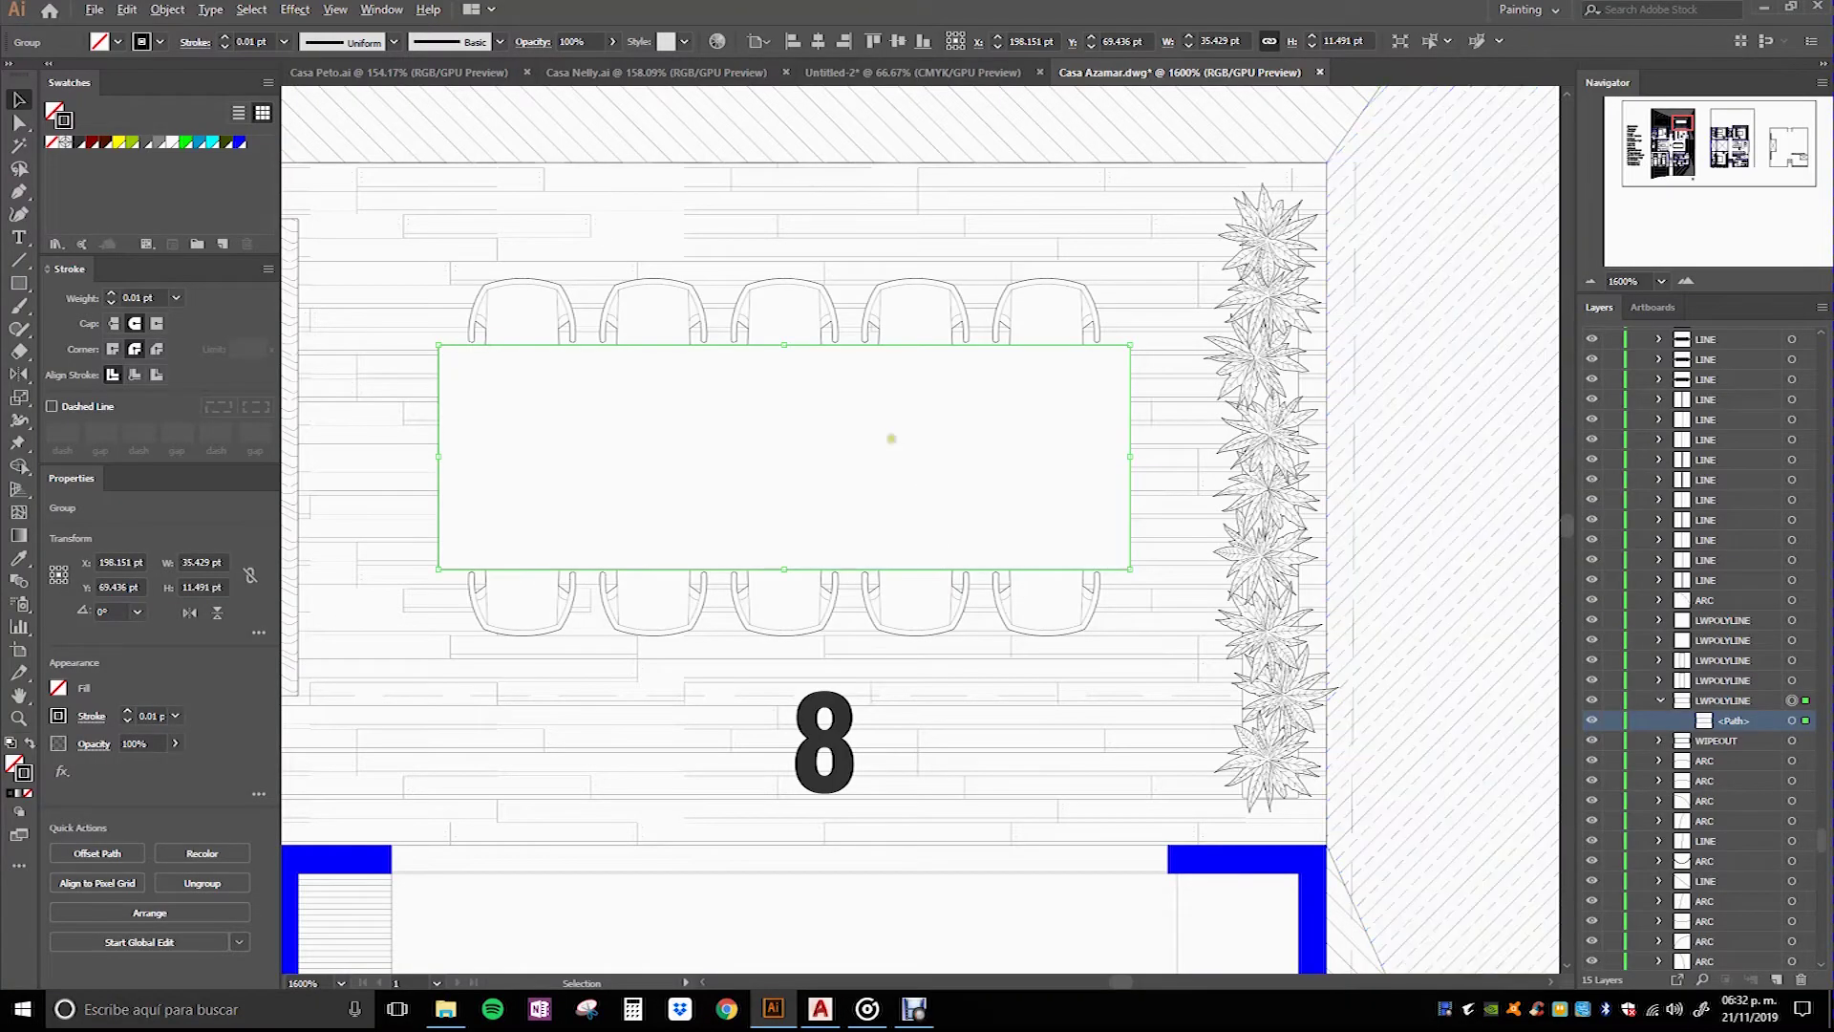
scroll(908, 480, down, 2)
scroll(951, 425, down, 2)
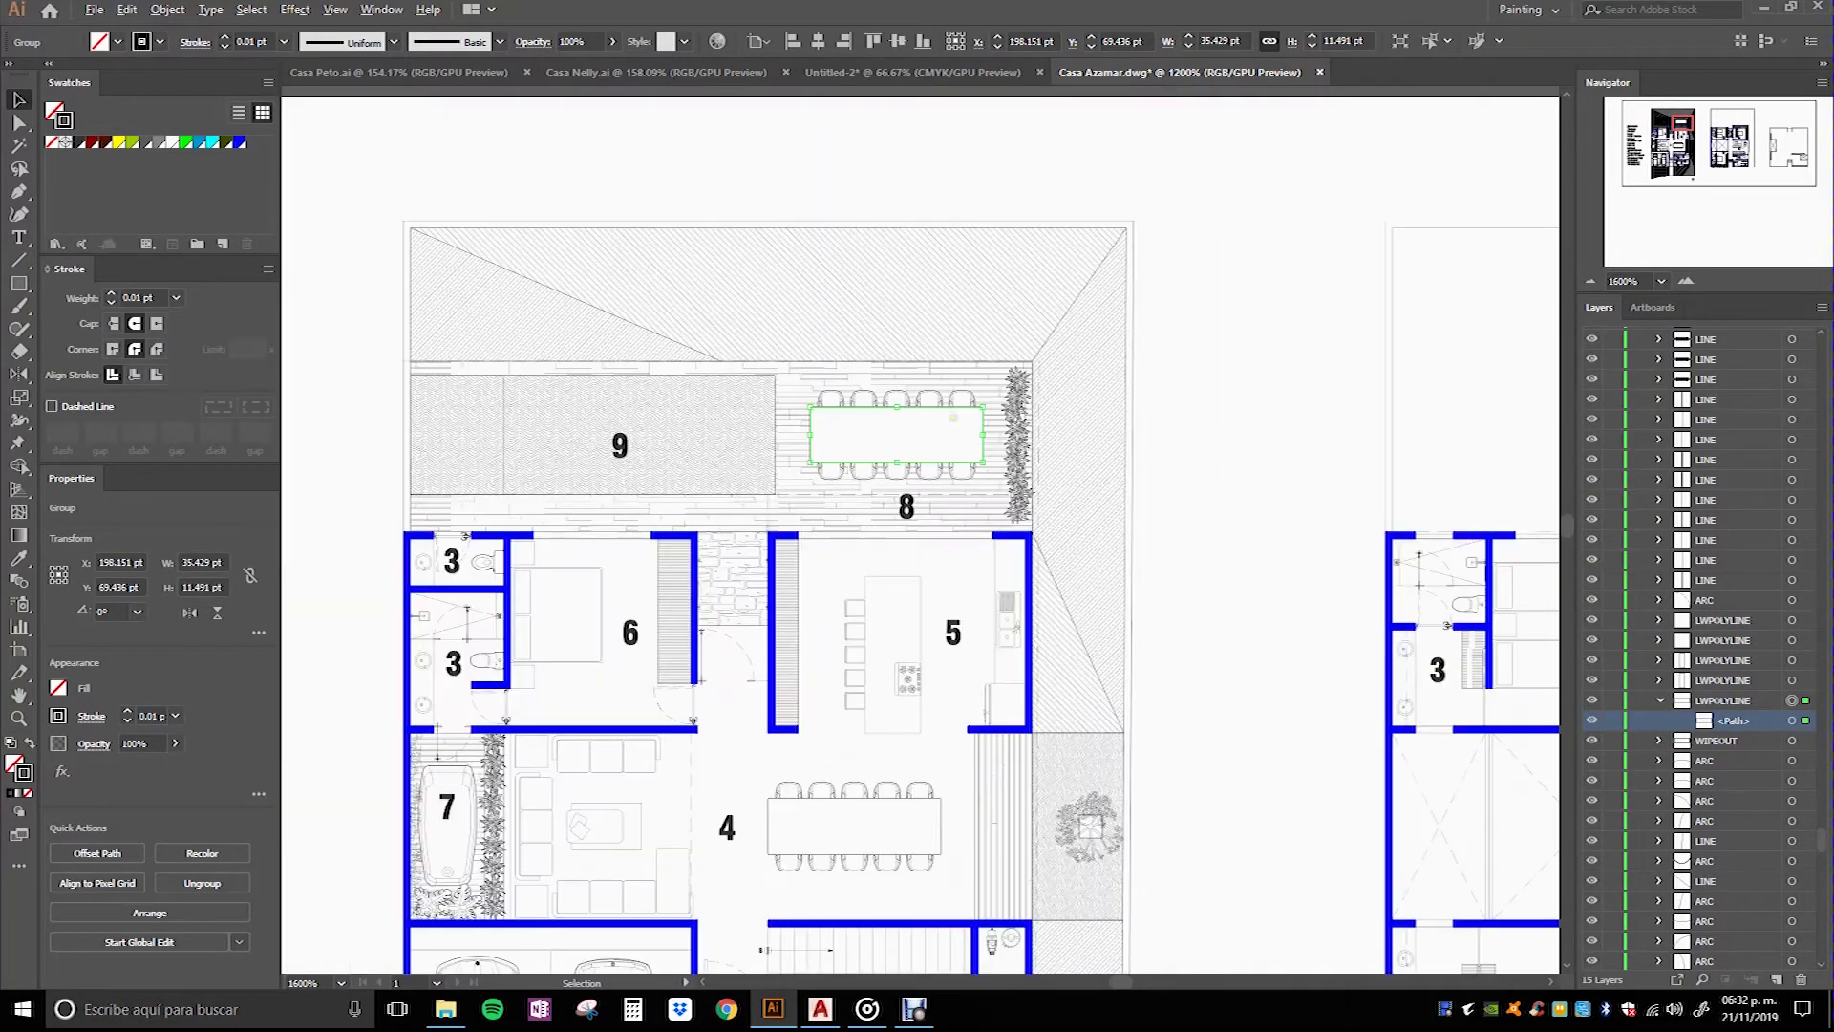
scroll(936, 423, up, 1)
scroll(932, 421, up, 2)
scroll(926, 421, up, 1)
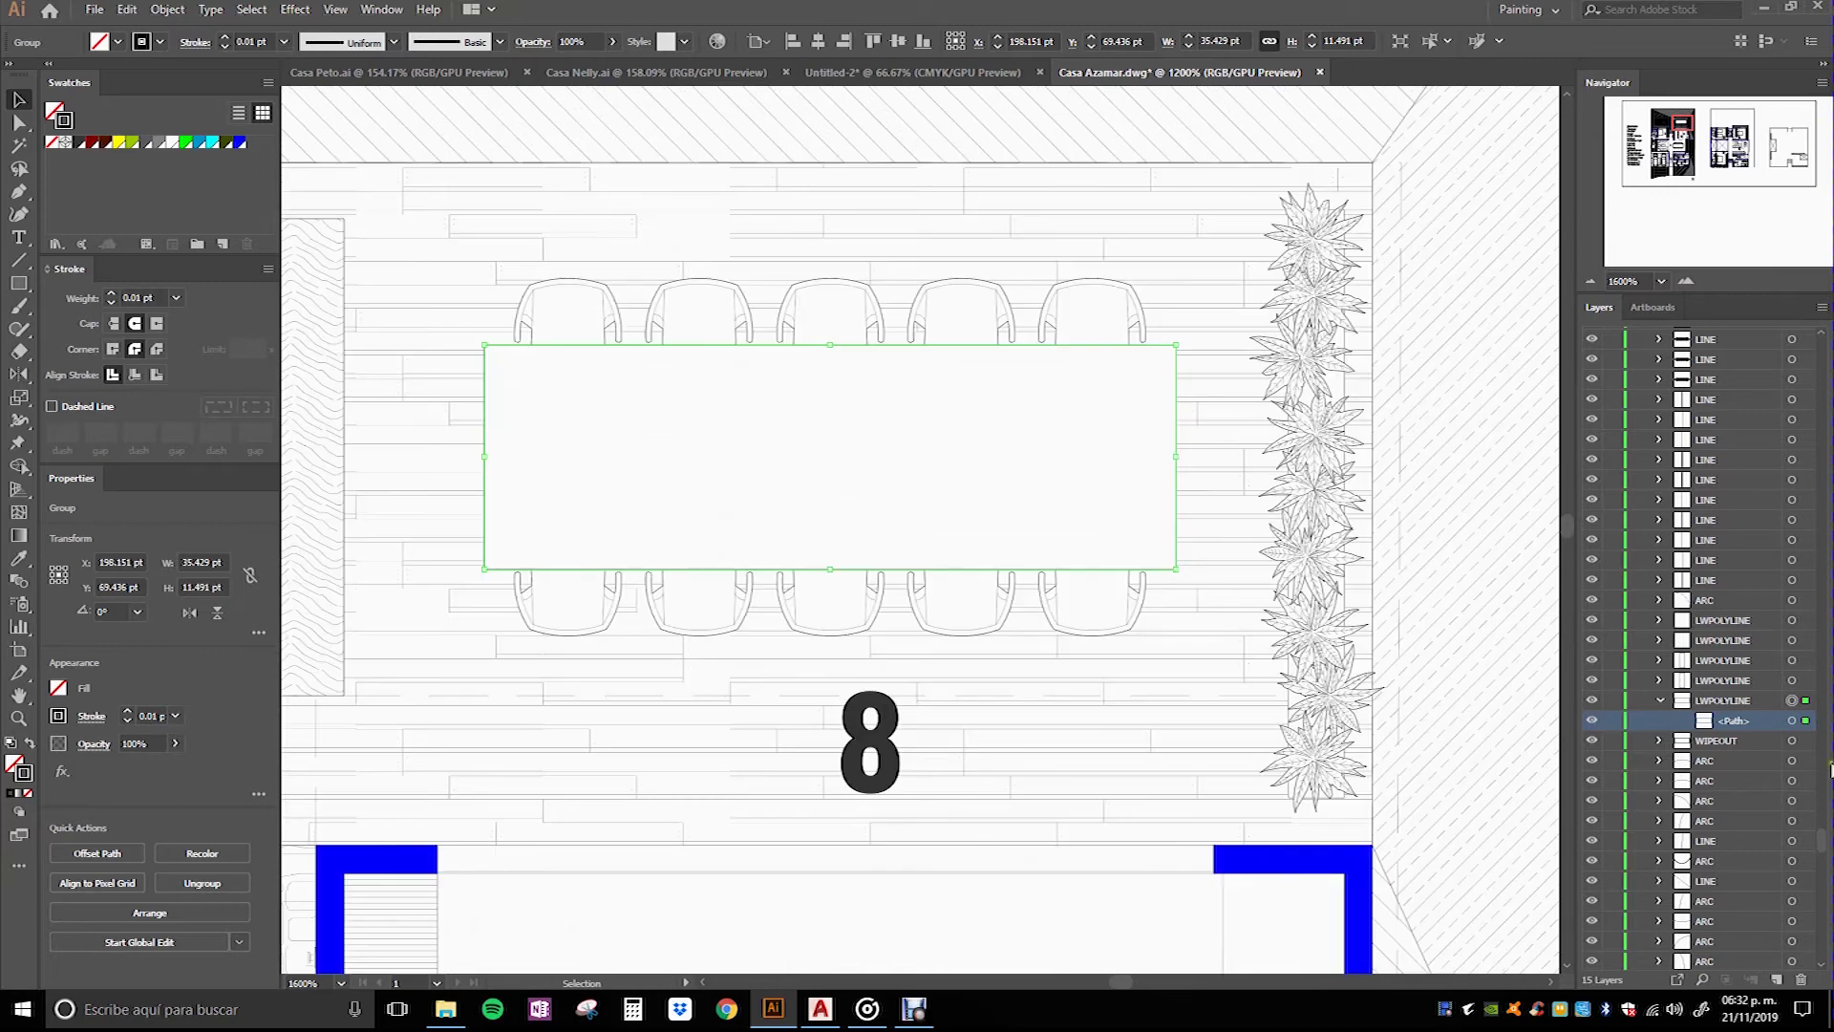
click(1701, 742)
click(1660, 742)
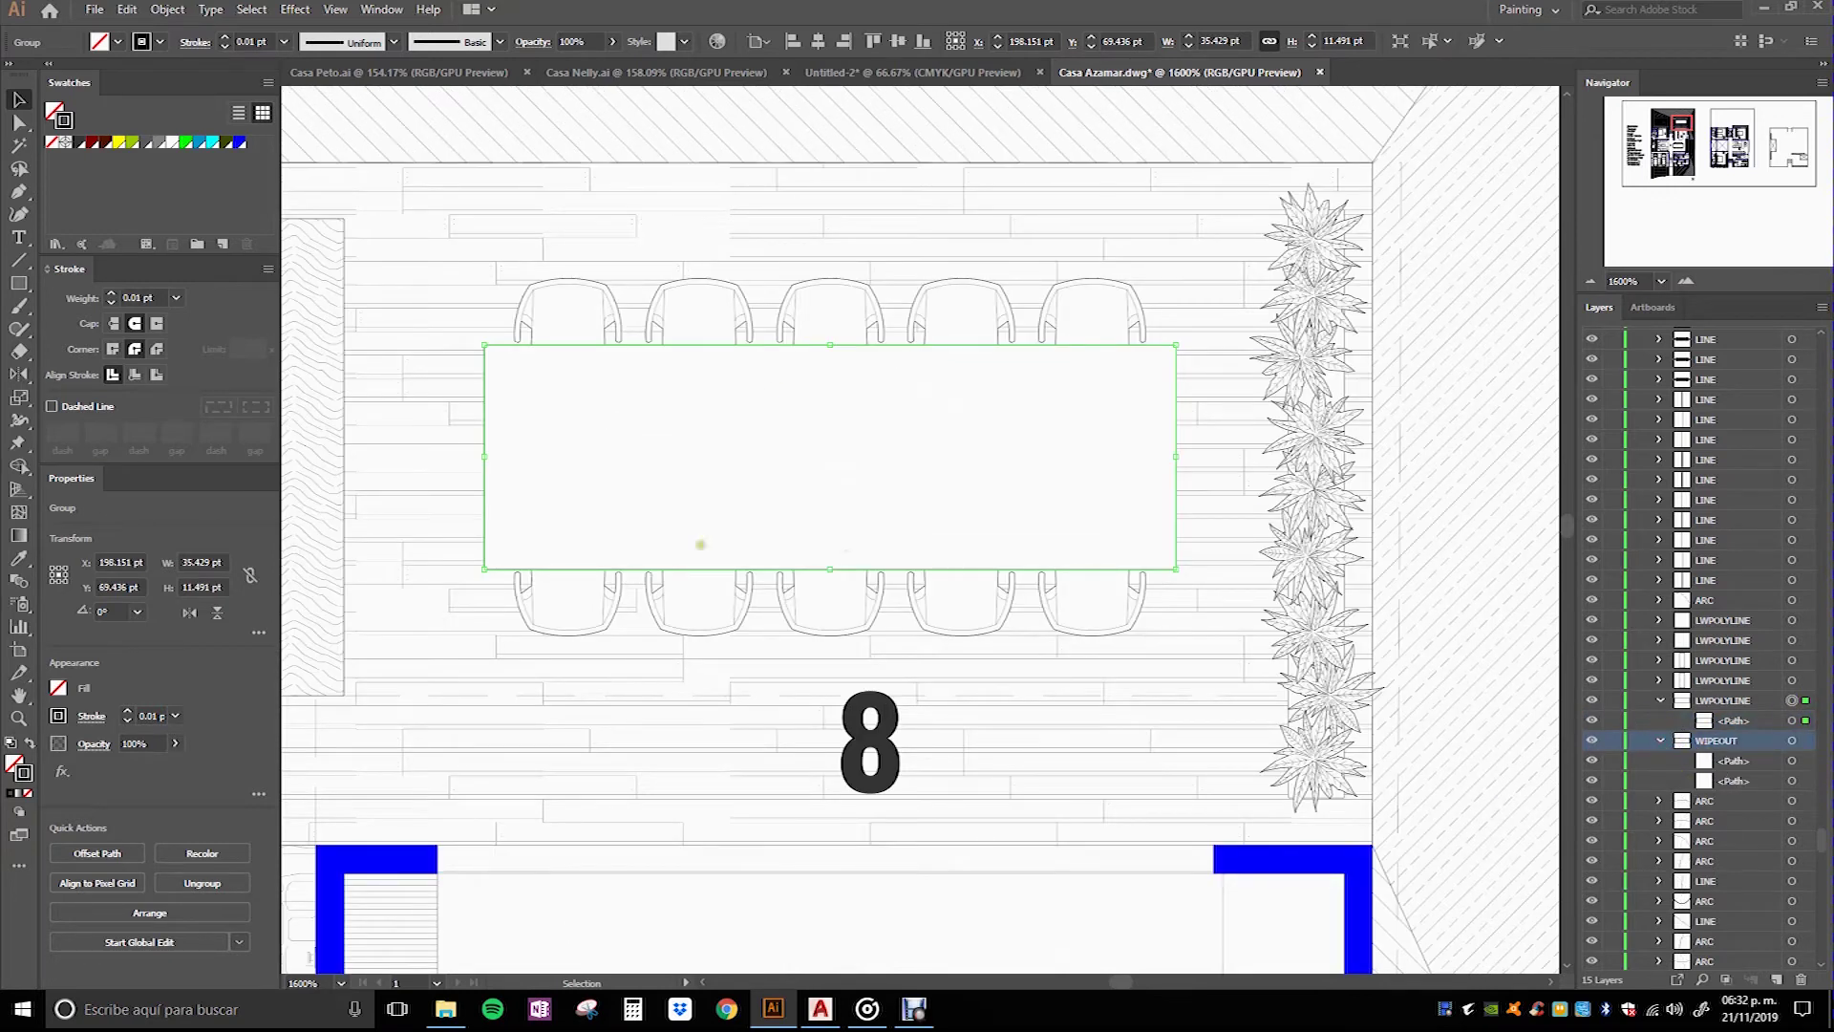
click(1734, 762)
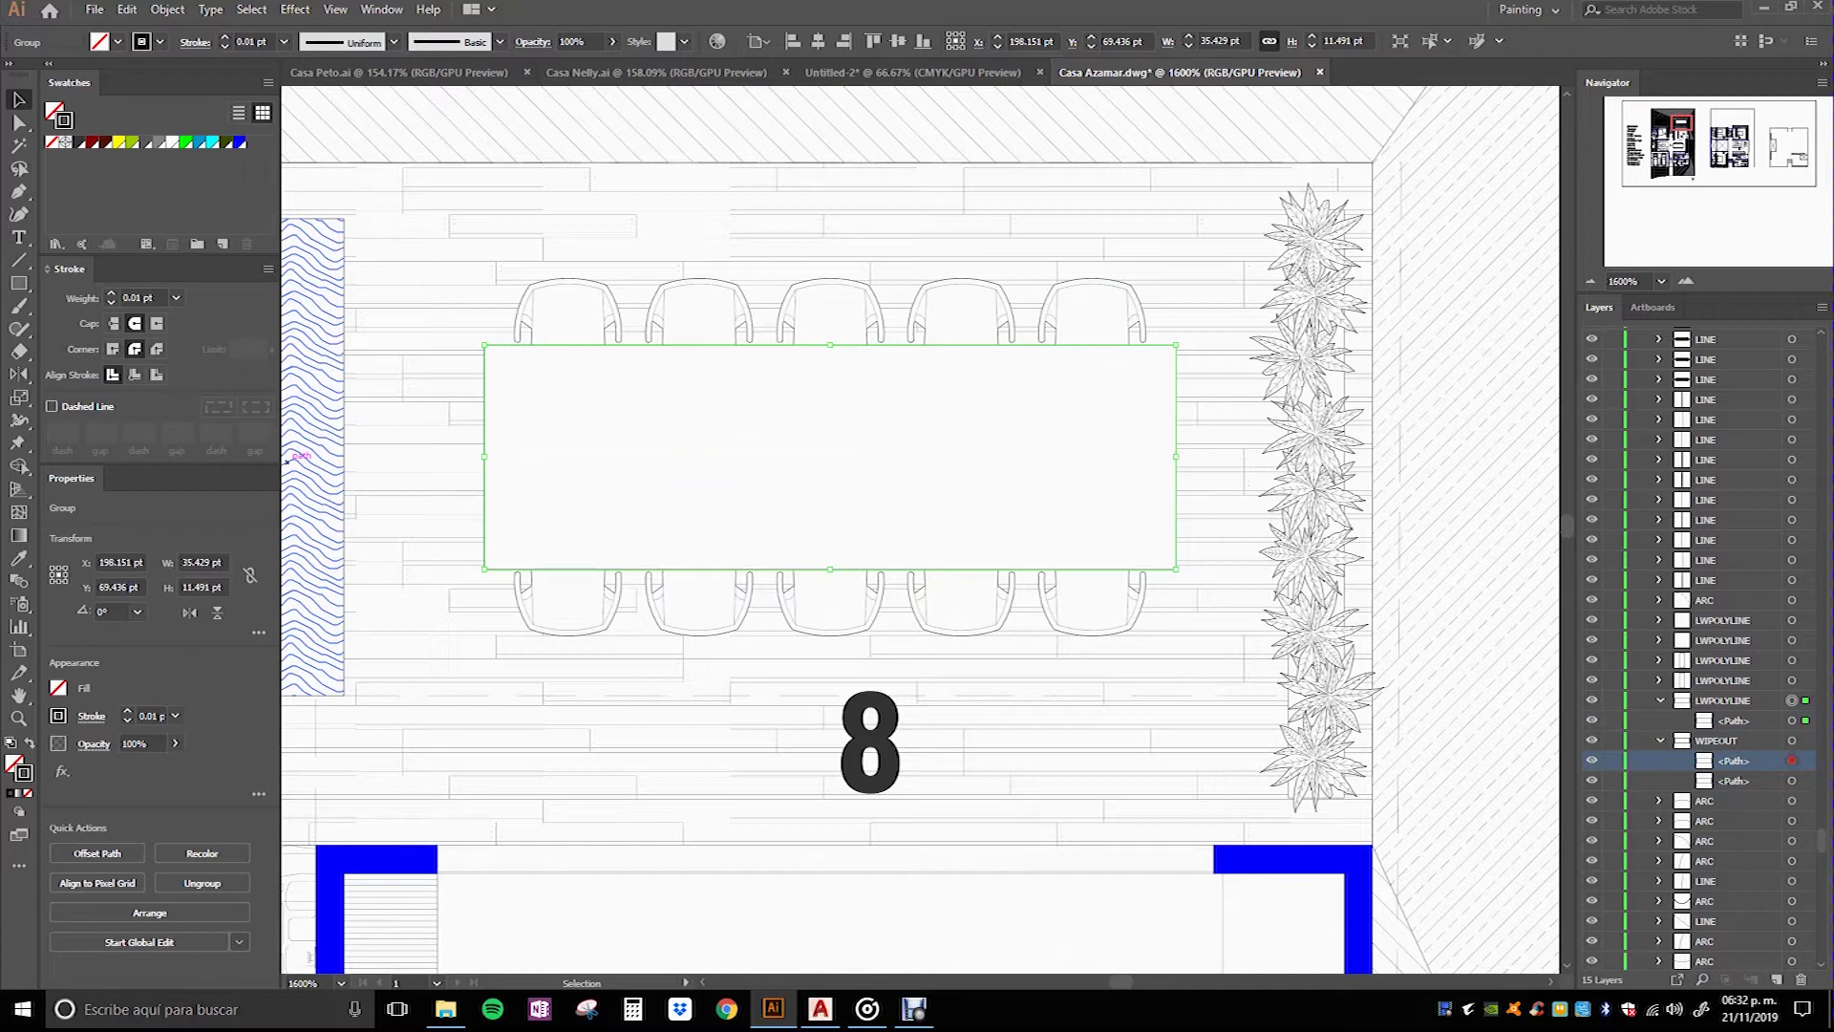
click(1792, 760)
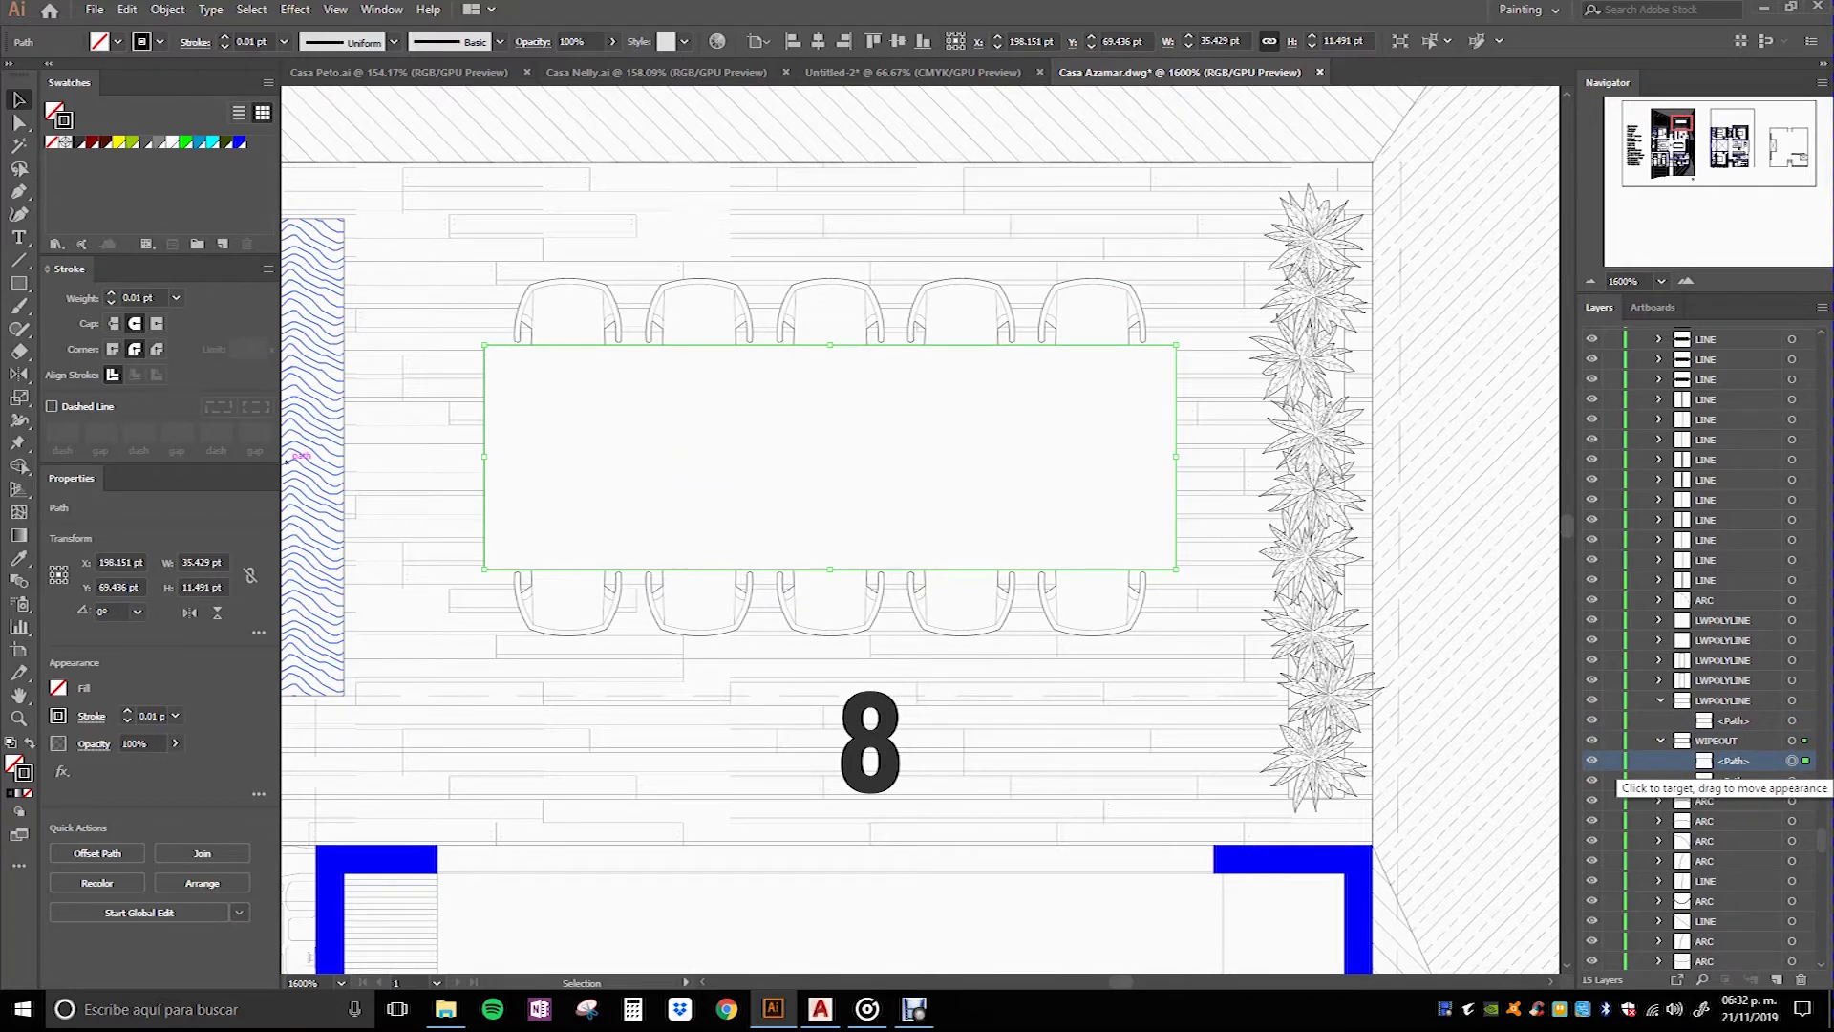
key(ctrl+alt+bracketleft)
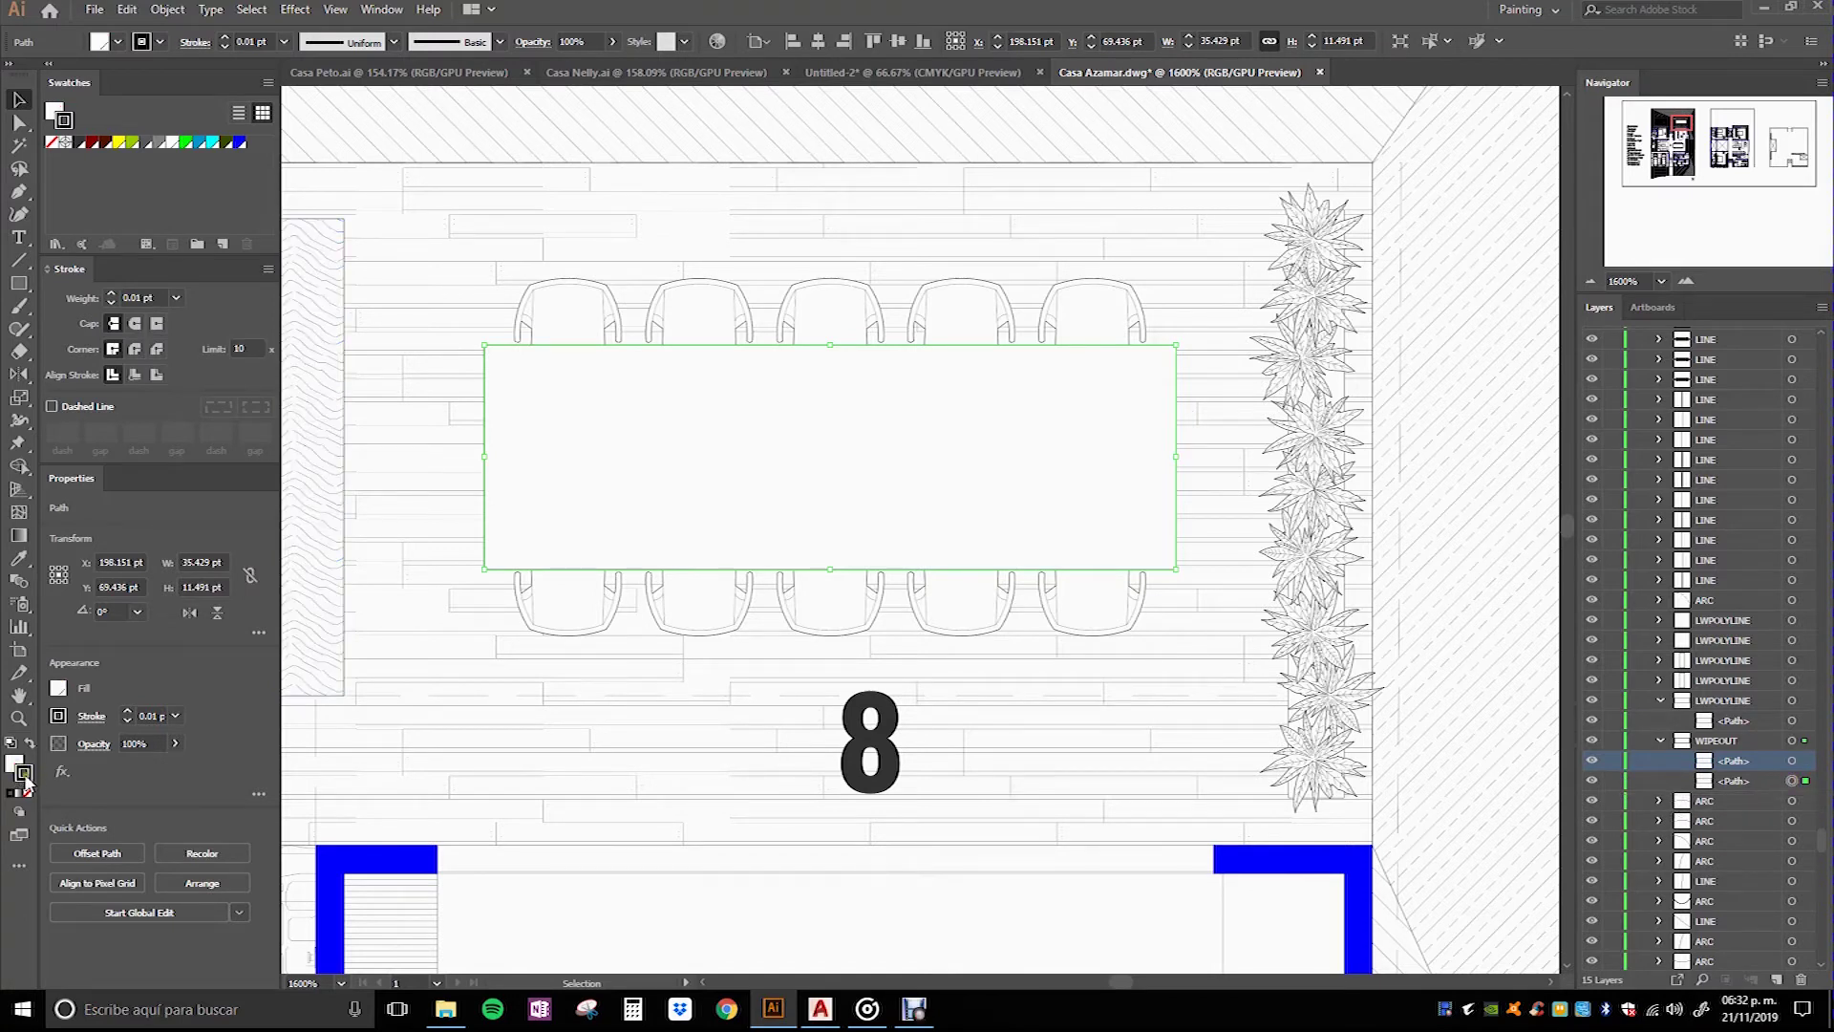
click(14, 764)
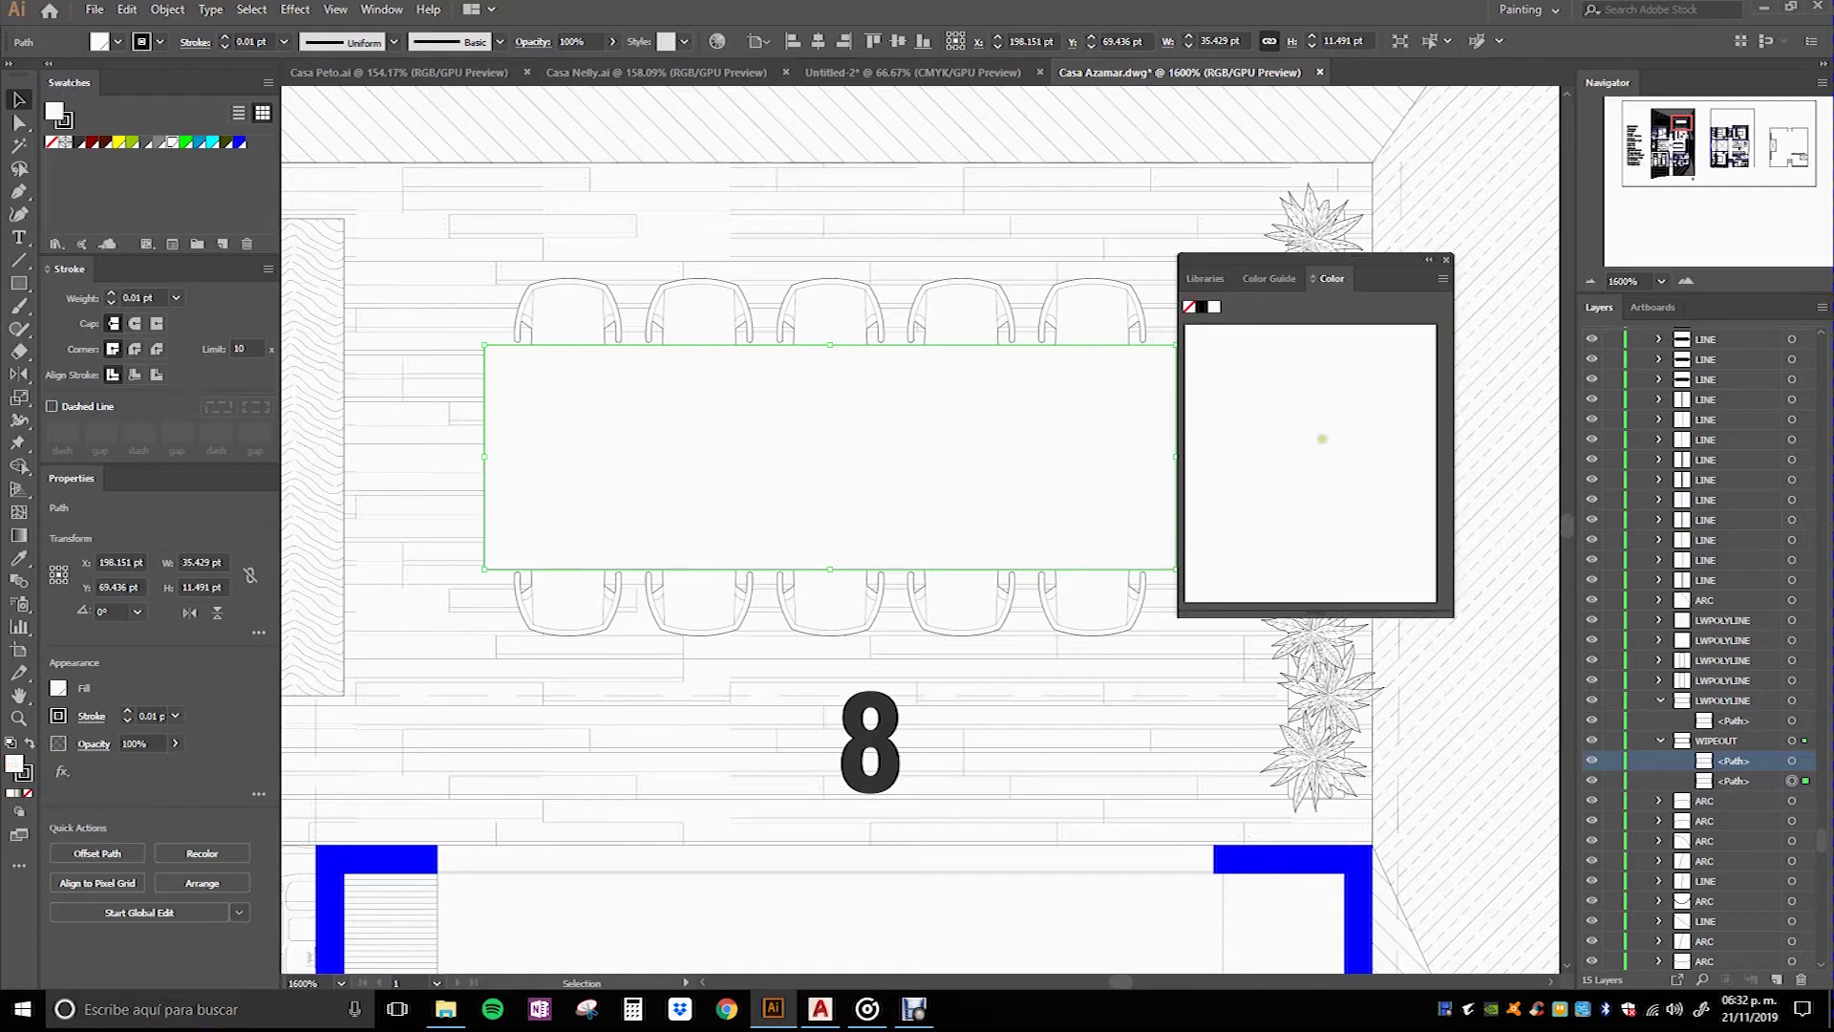
key(Escape)
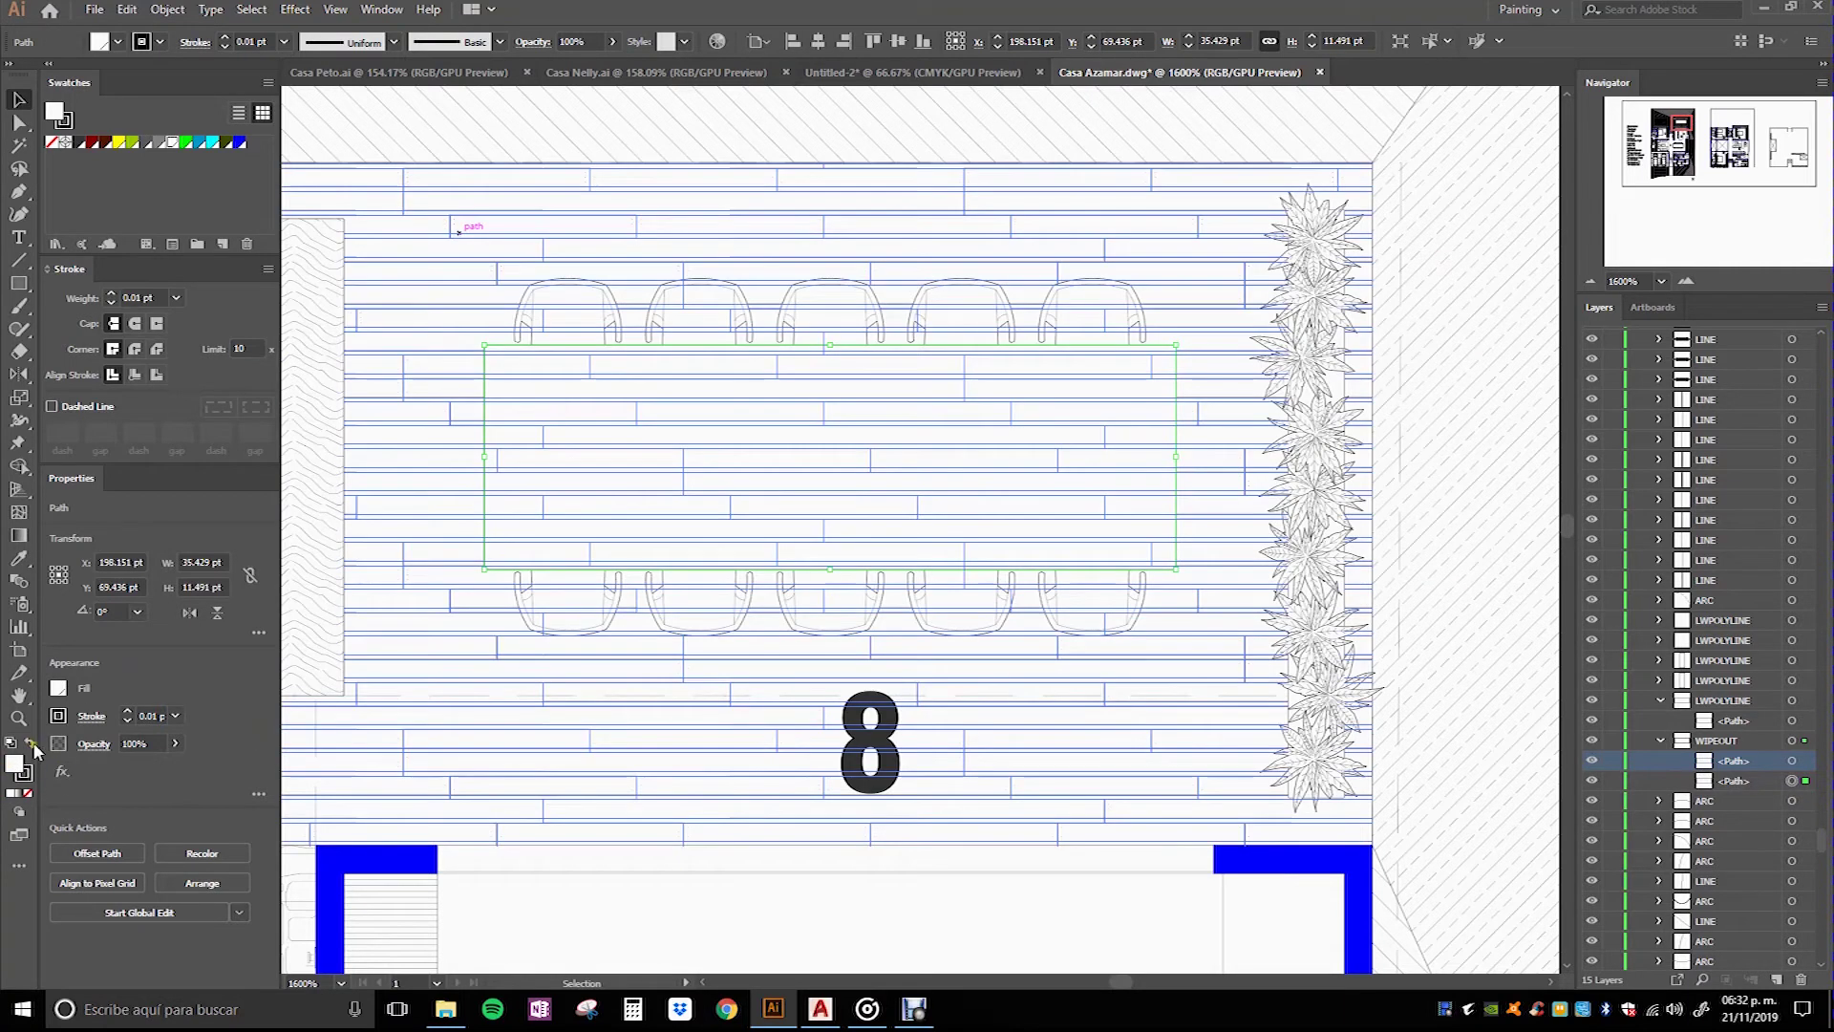
click(30, 743)
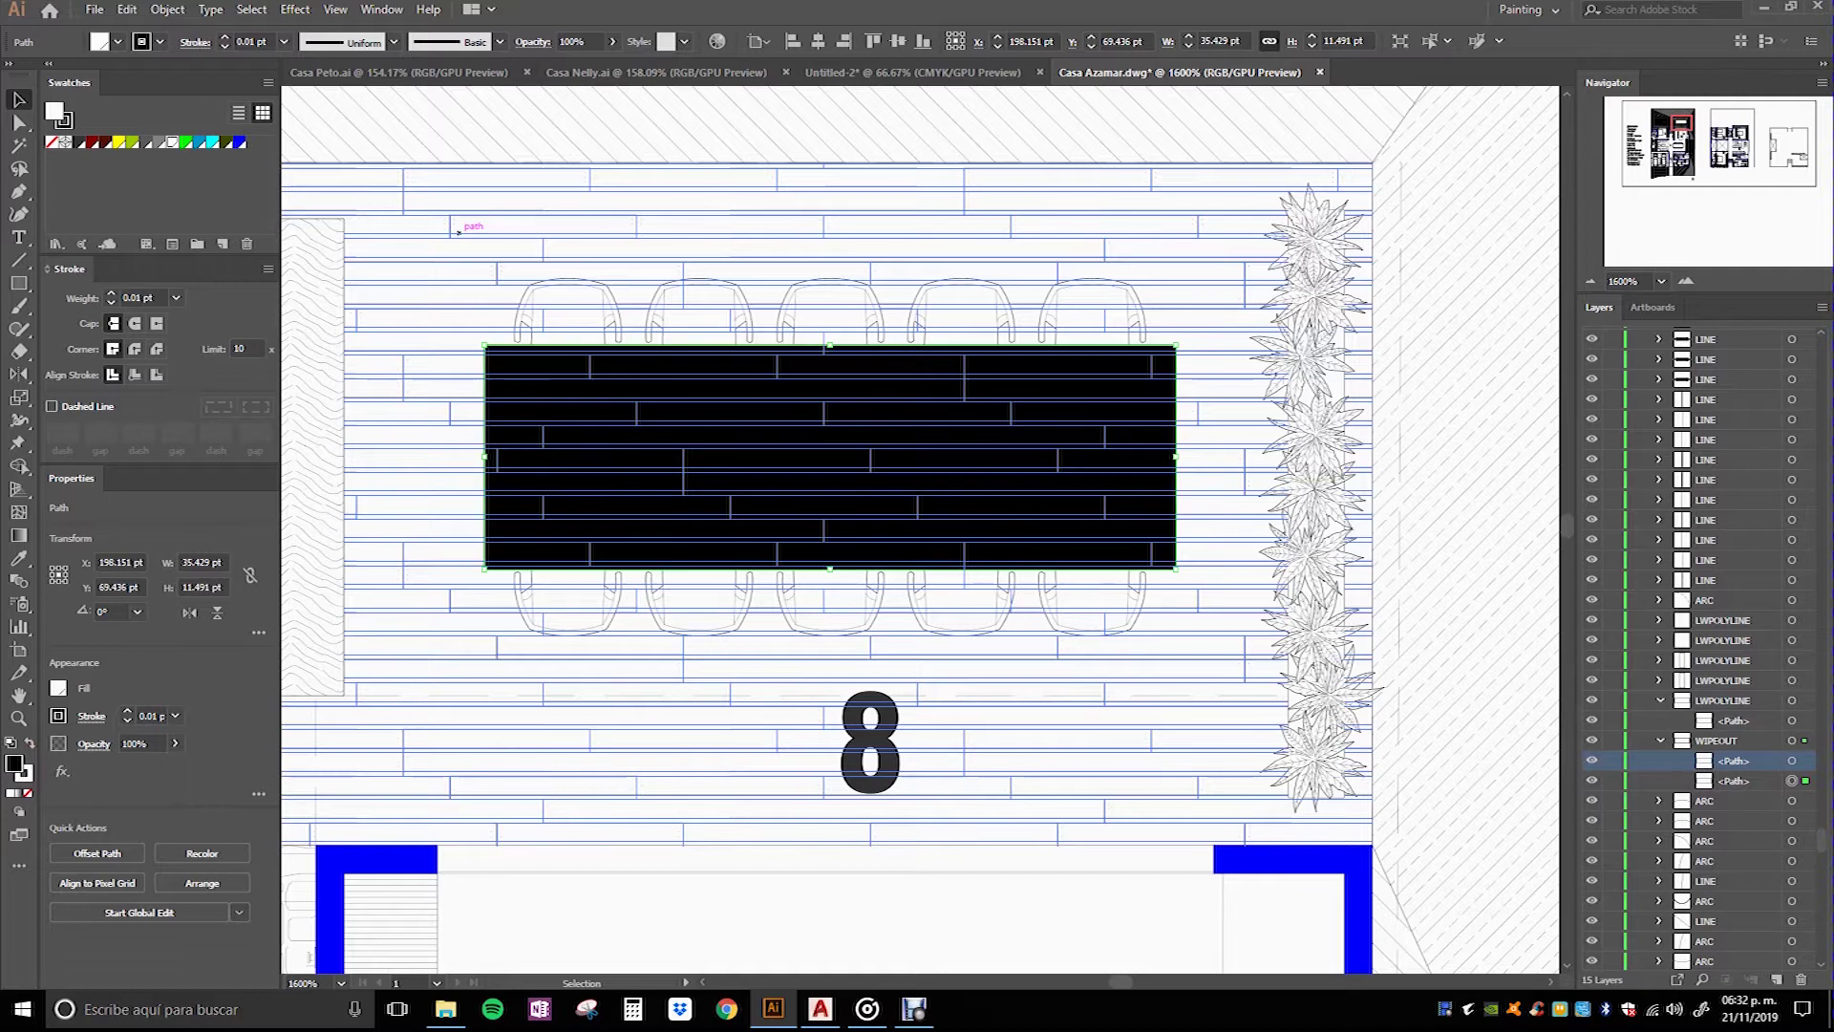
key(ctrl+z)
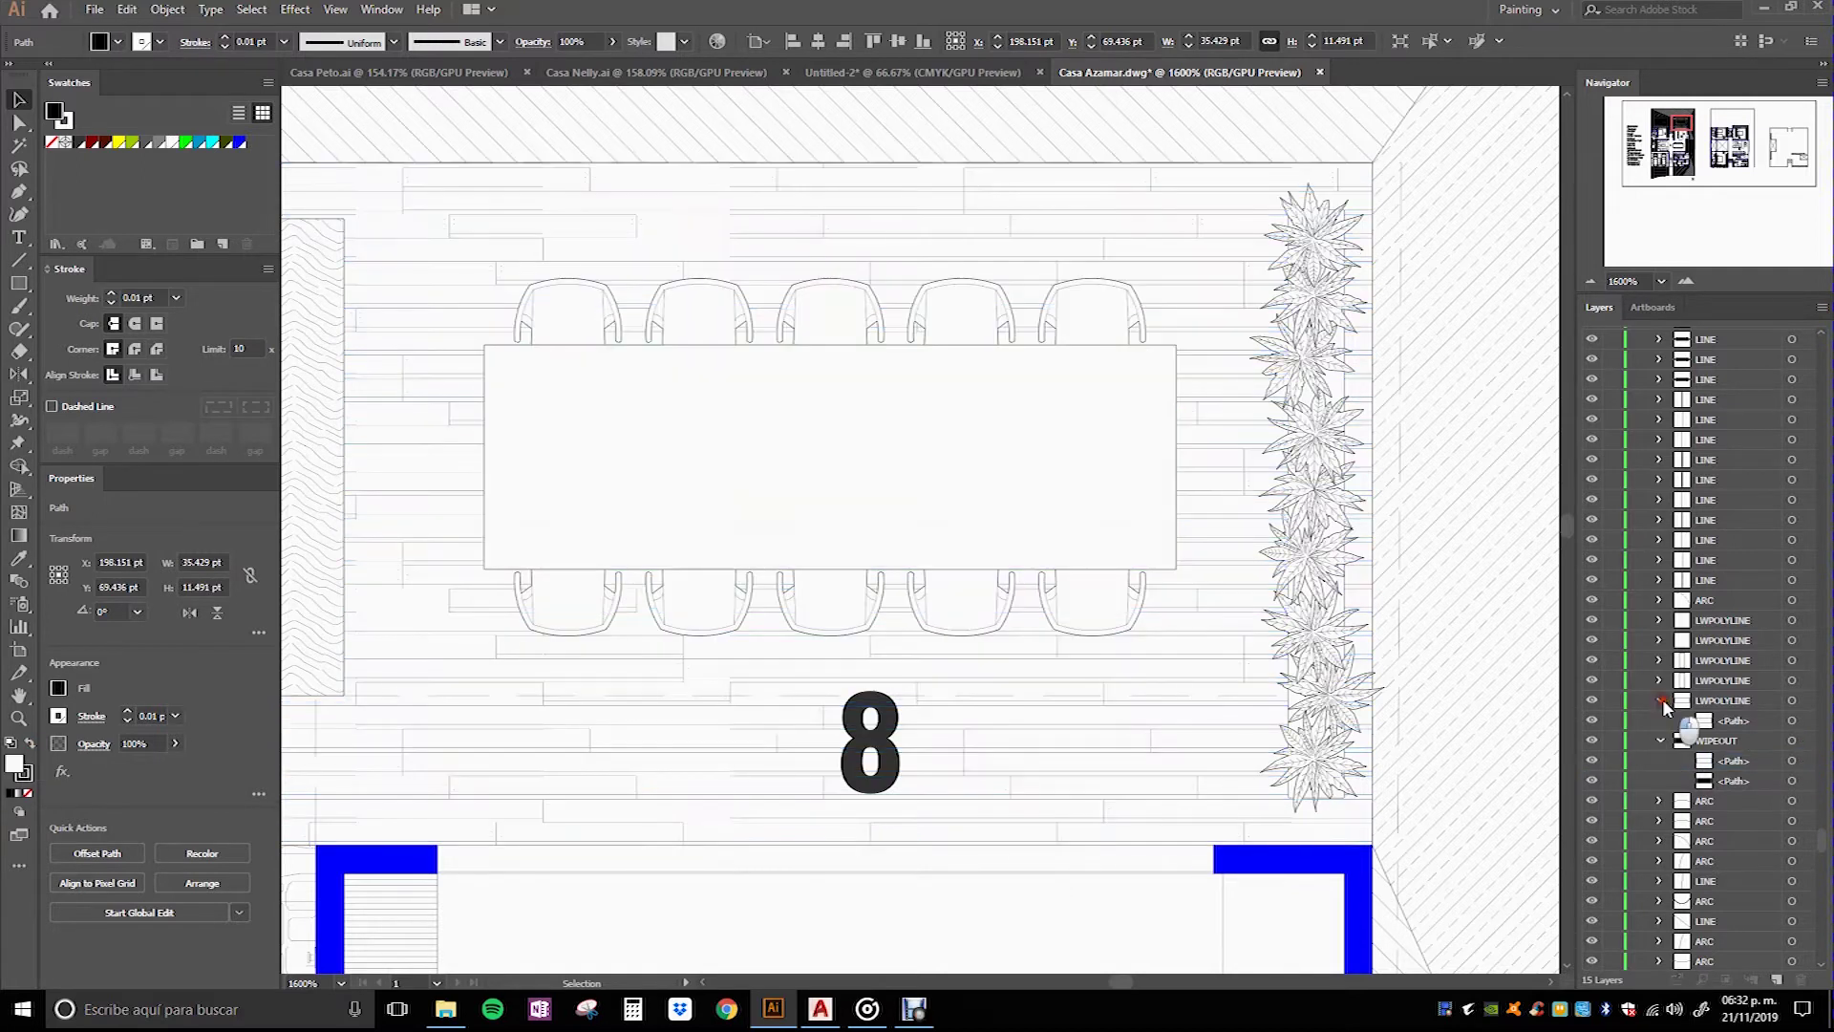
key(ctrl+shift+a)
click(1662, 740)
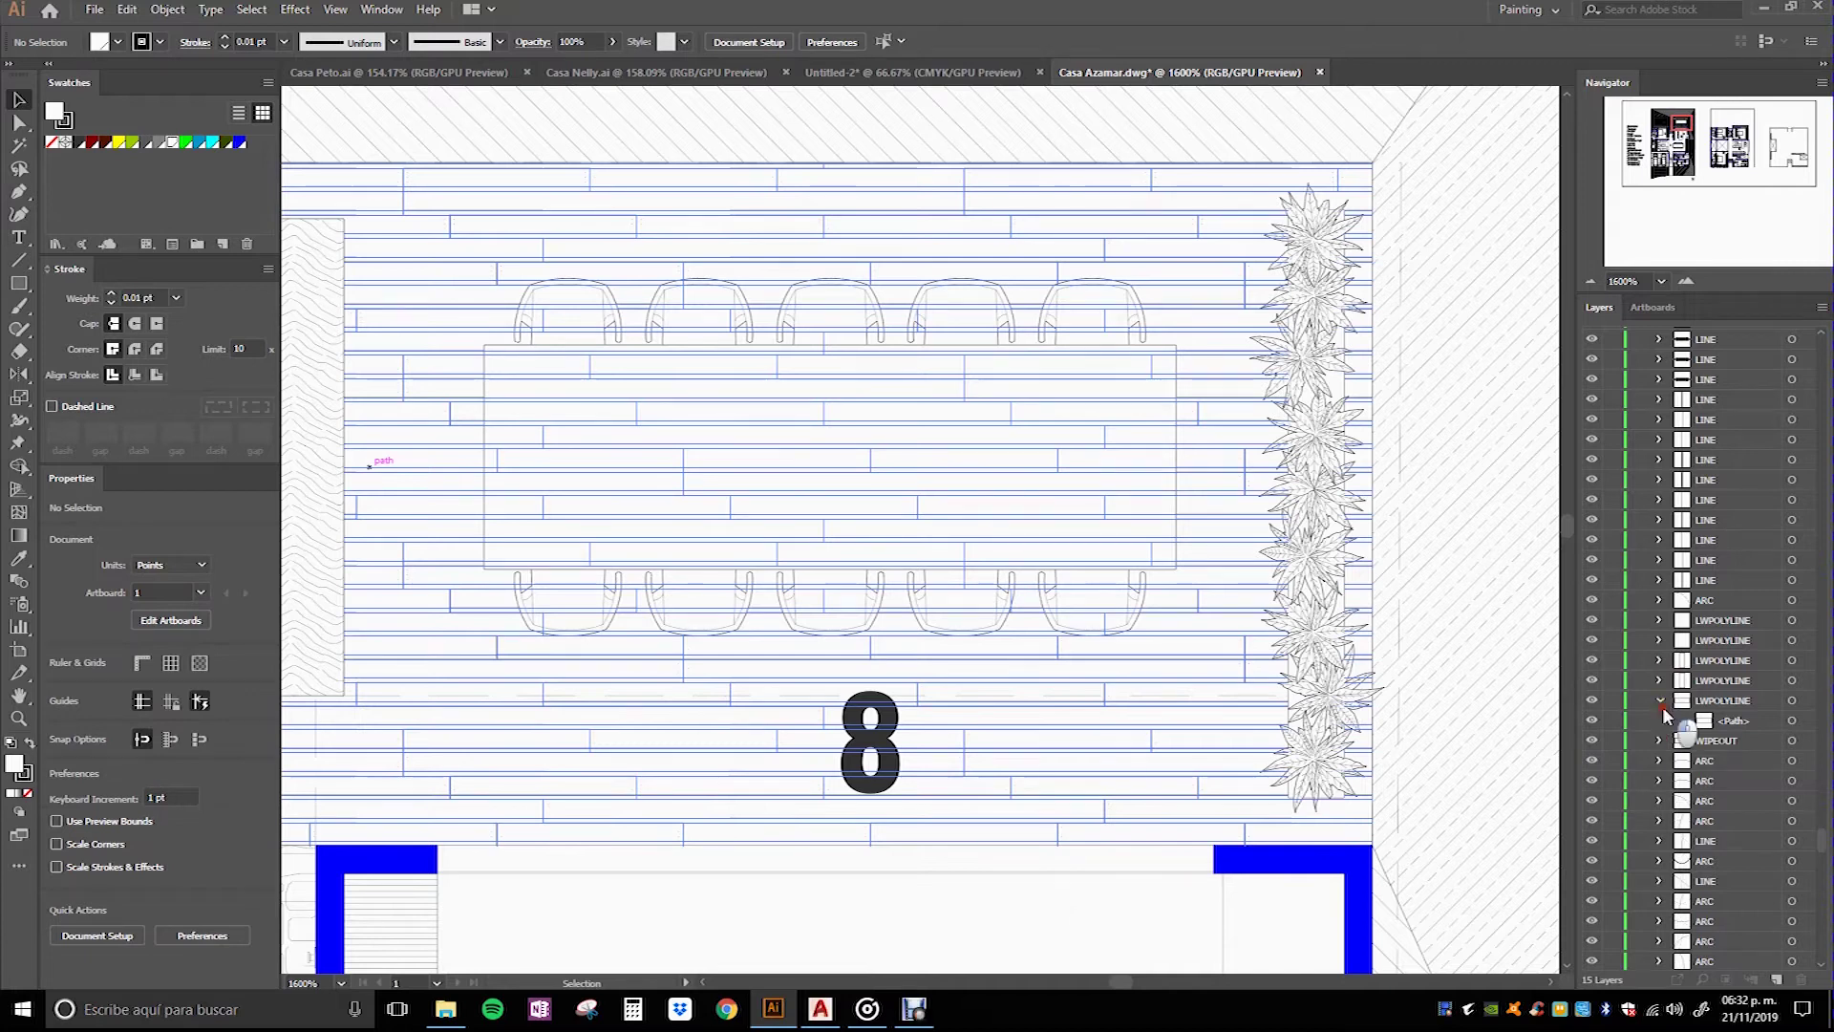
Step: Collapse the LWPOLYLINE sublayer and scroll the Layers panel to the top
click(1659, 700)
scroll(1700, 716, up, 3)
scroll(1699, 716, up, 3)
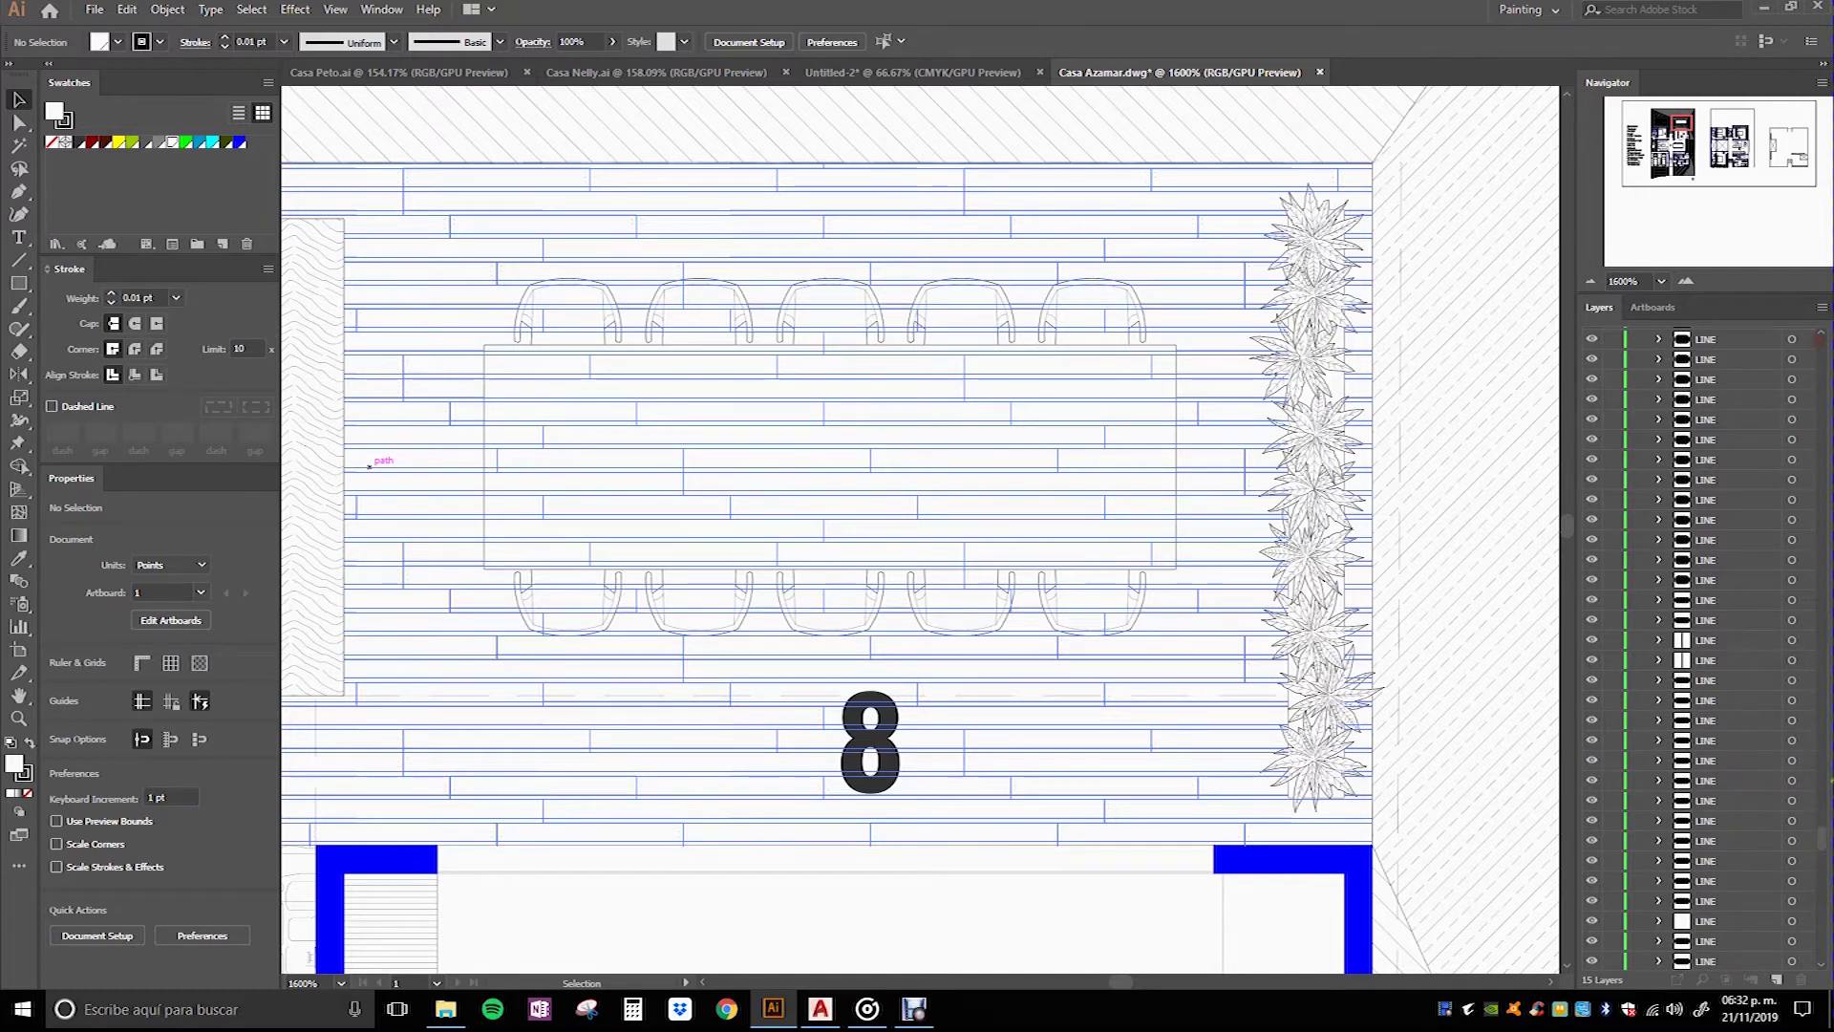
drag(1821, 847, 1824, 351)
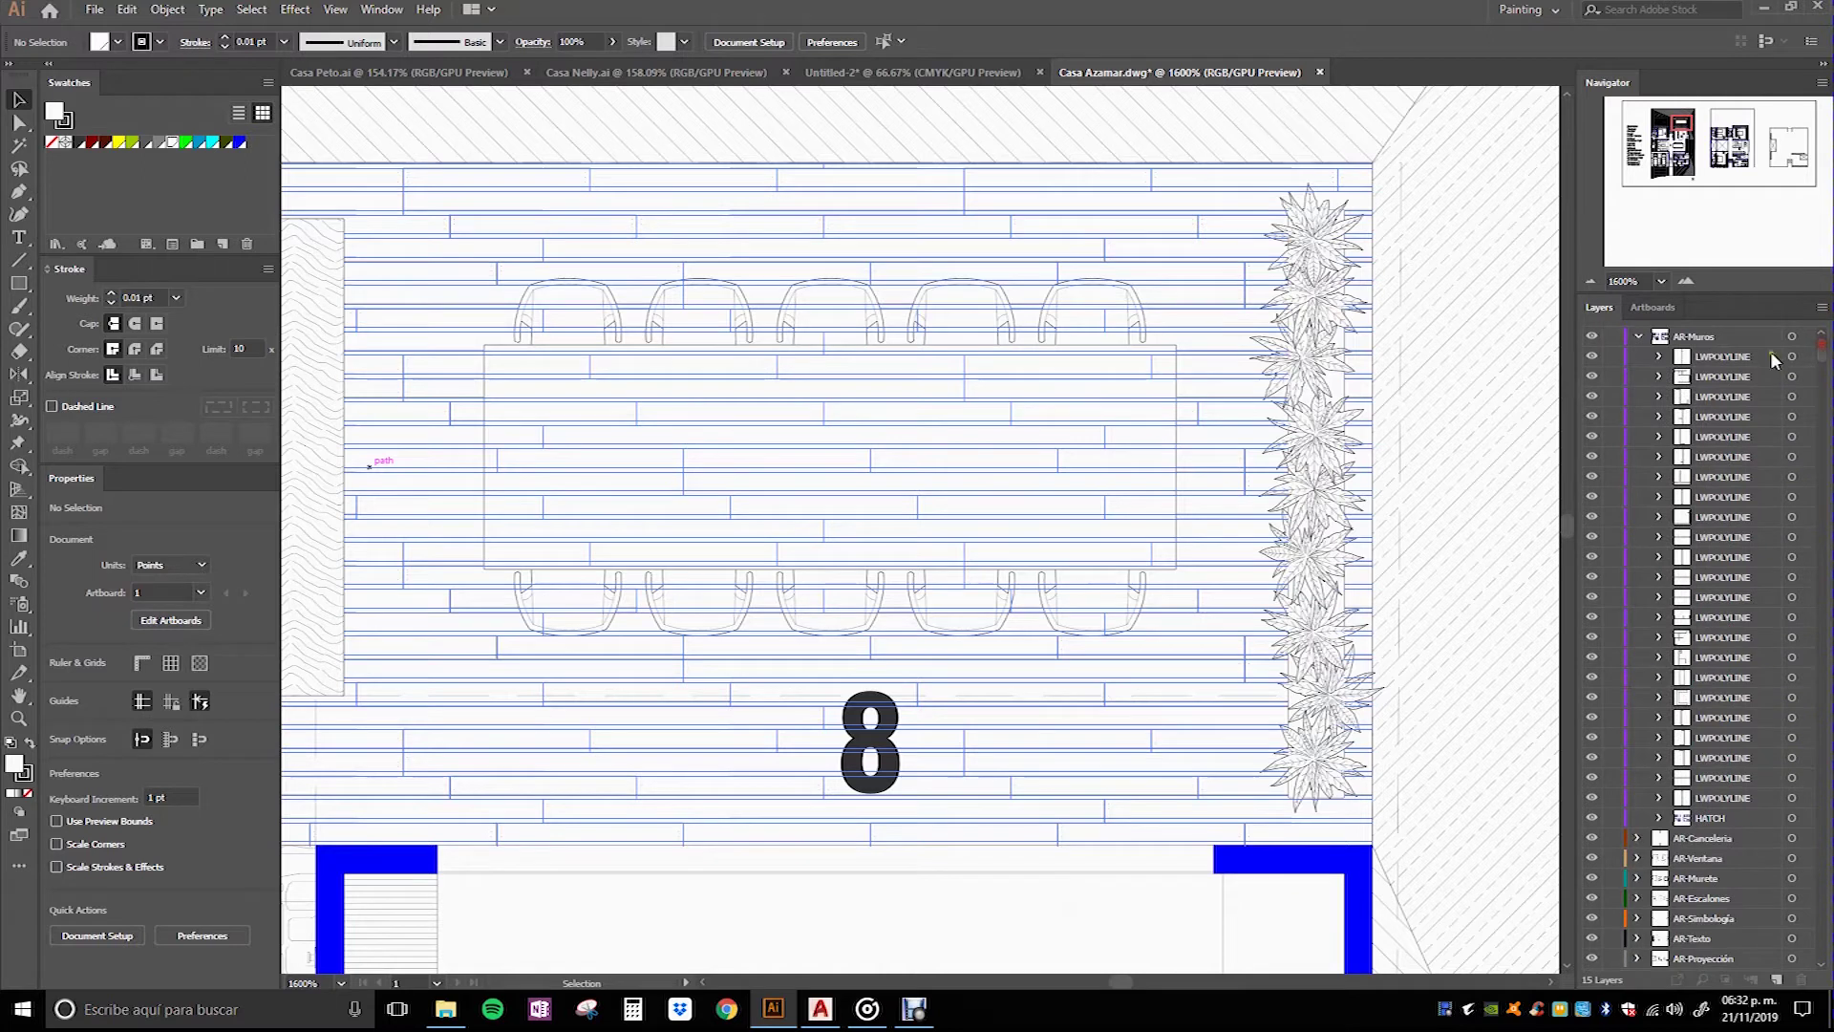
scroll(1642, 346, up, 3)
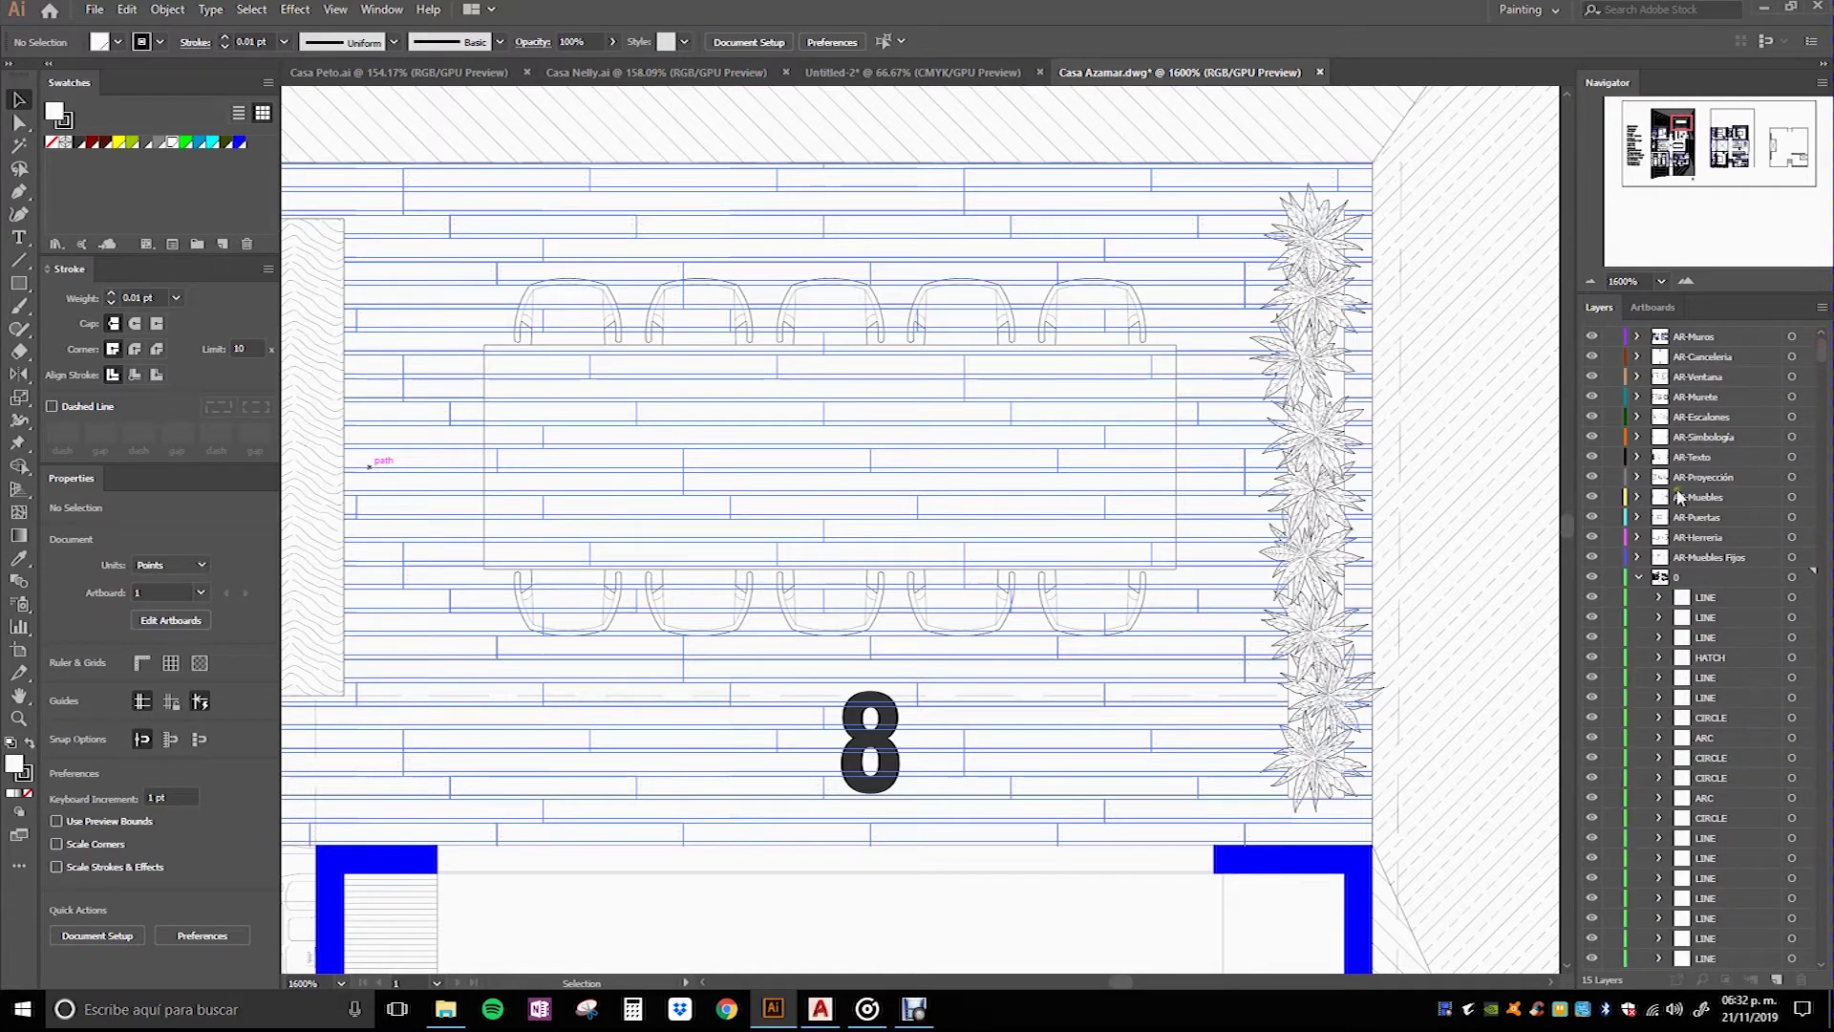
Step: Collapse layer 0 and drag it to the top of the stack, above AR-Muros
click(1637, 577)
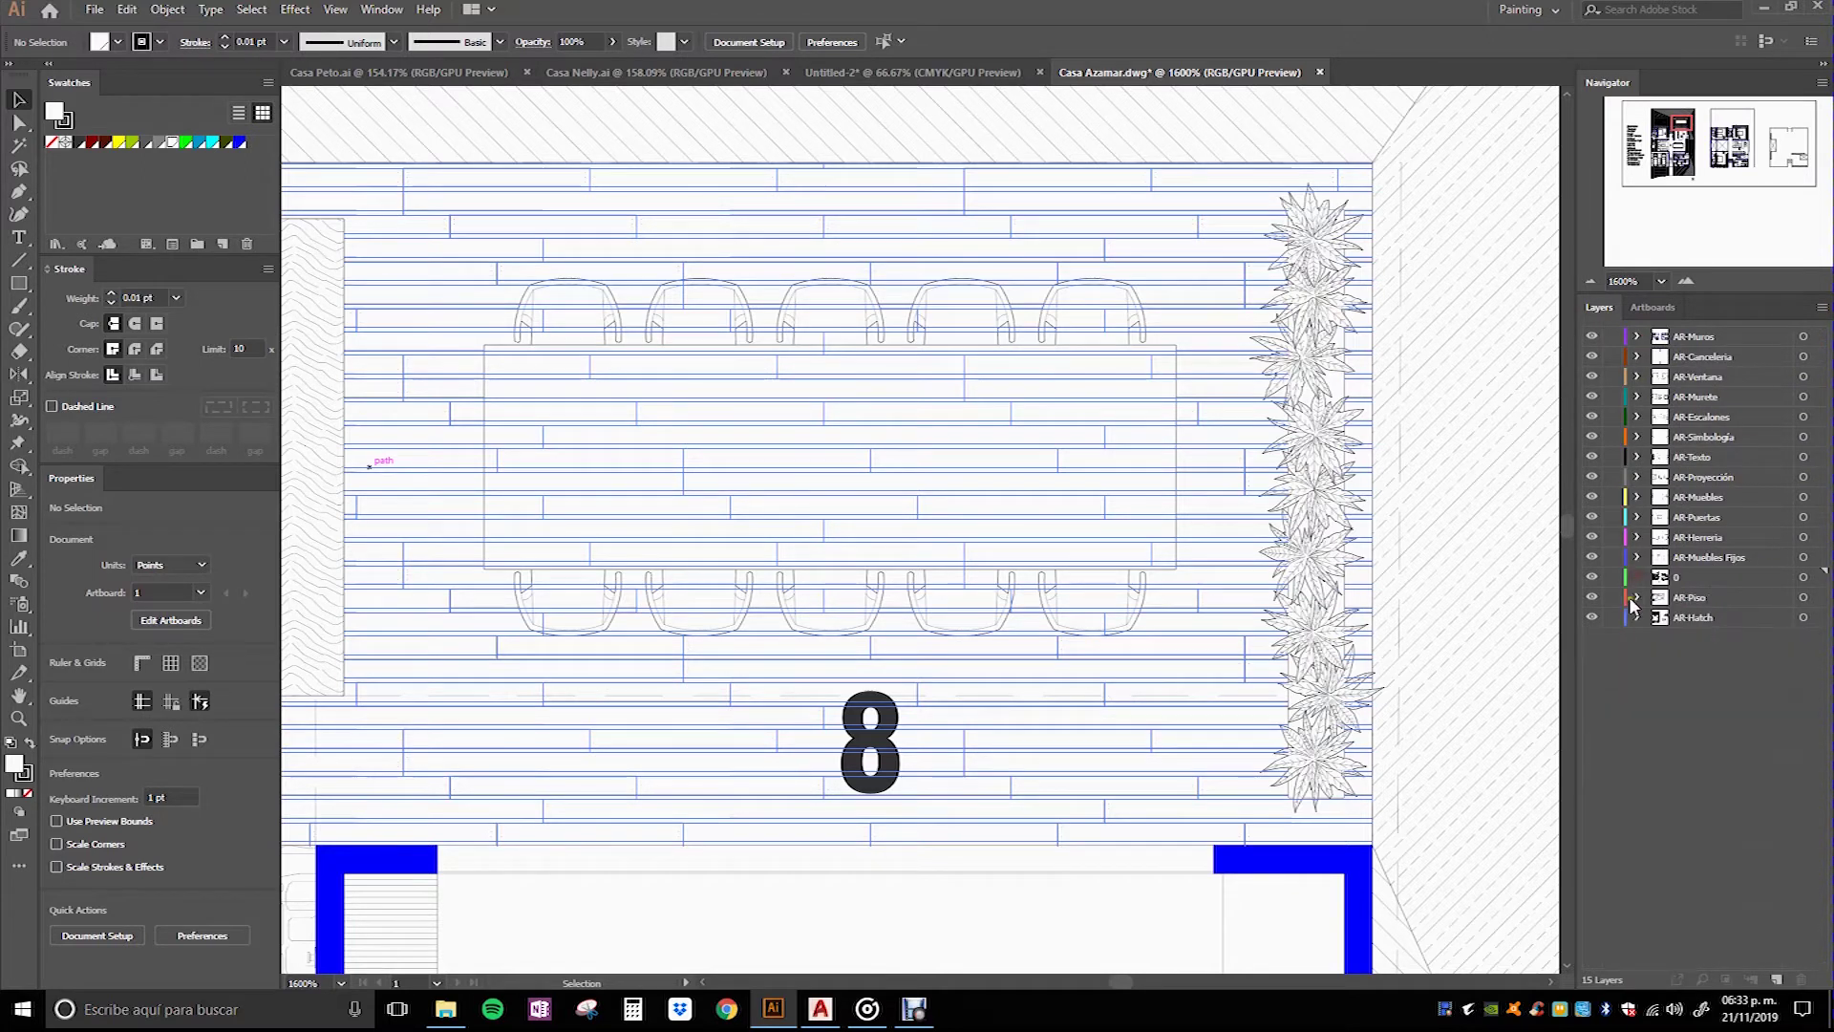
click(1741, 580)
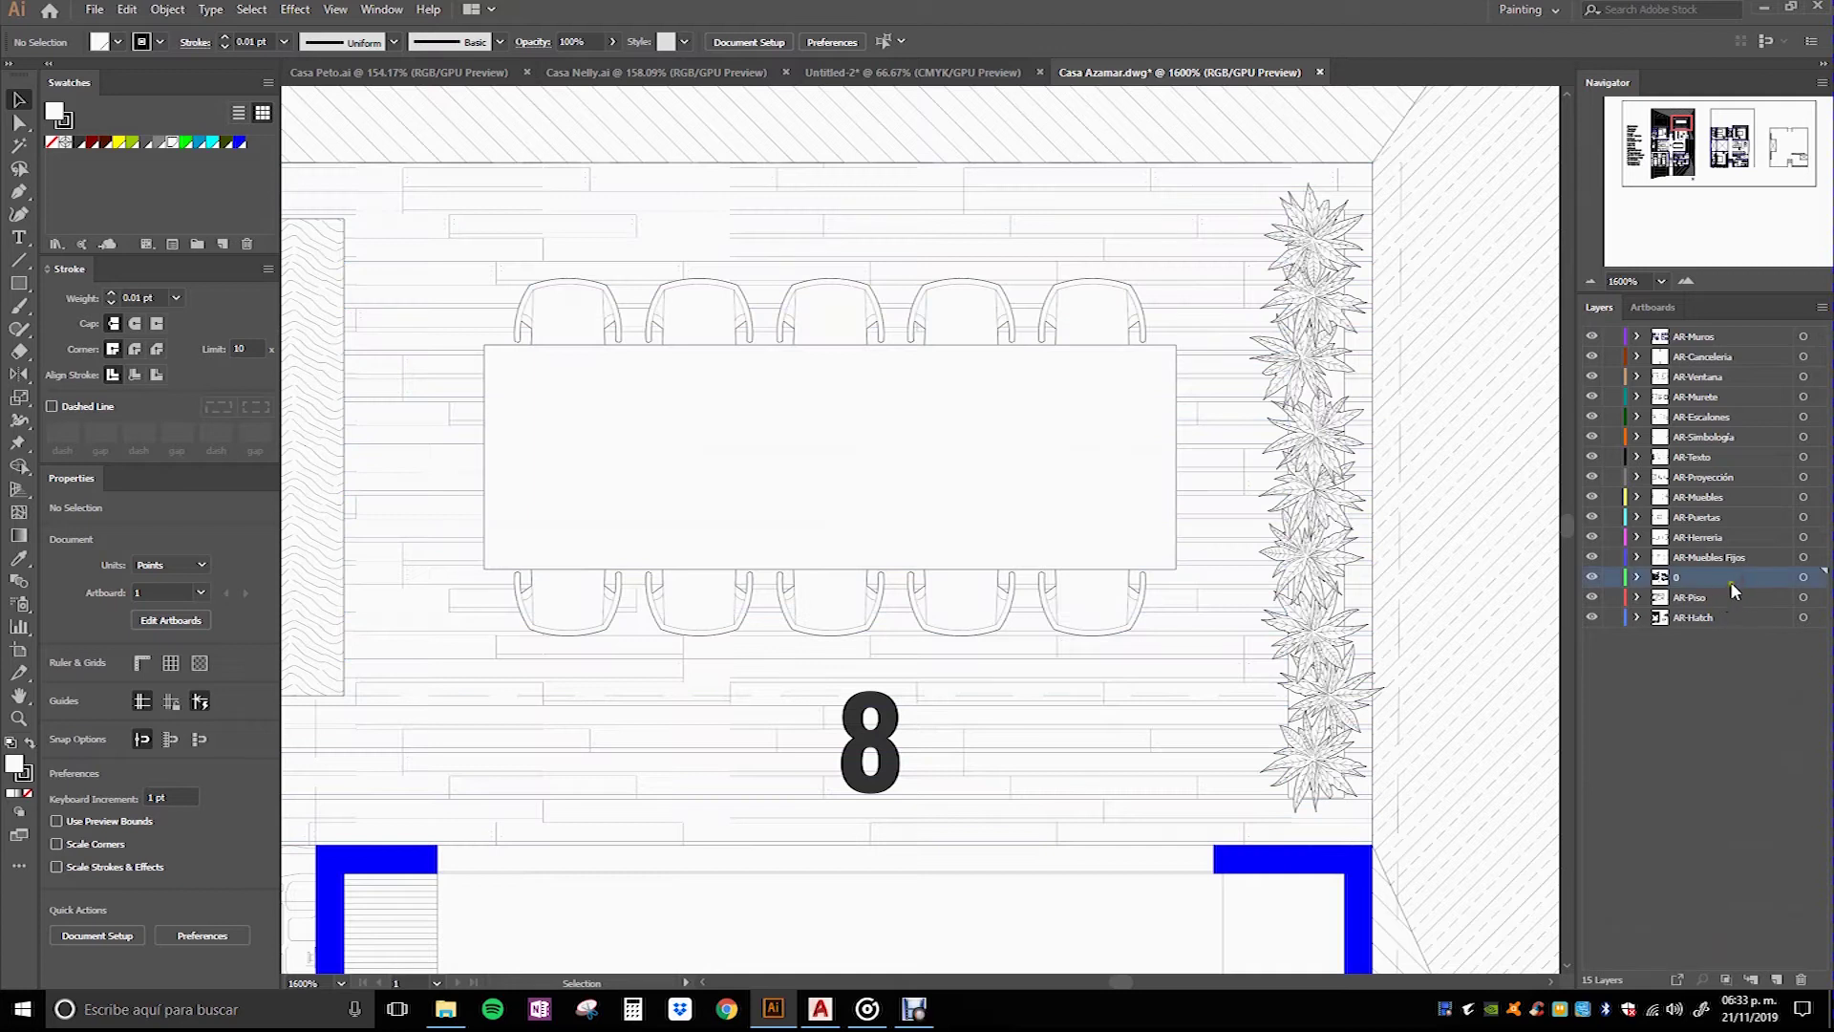
drag(1745, 572, 1770, 330)
scroll(919, 387, down, 3)
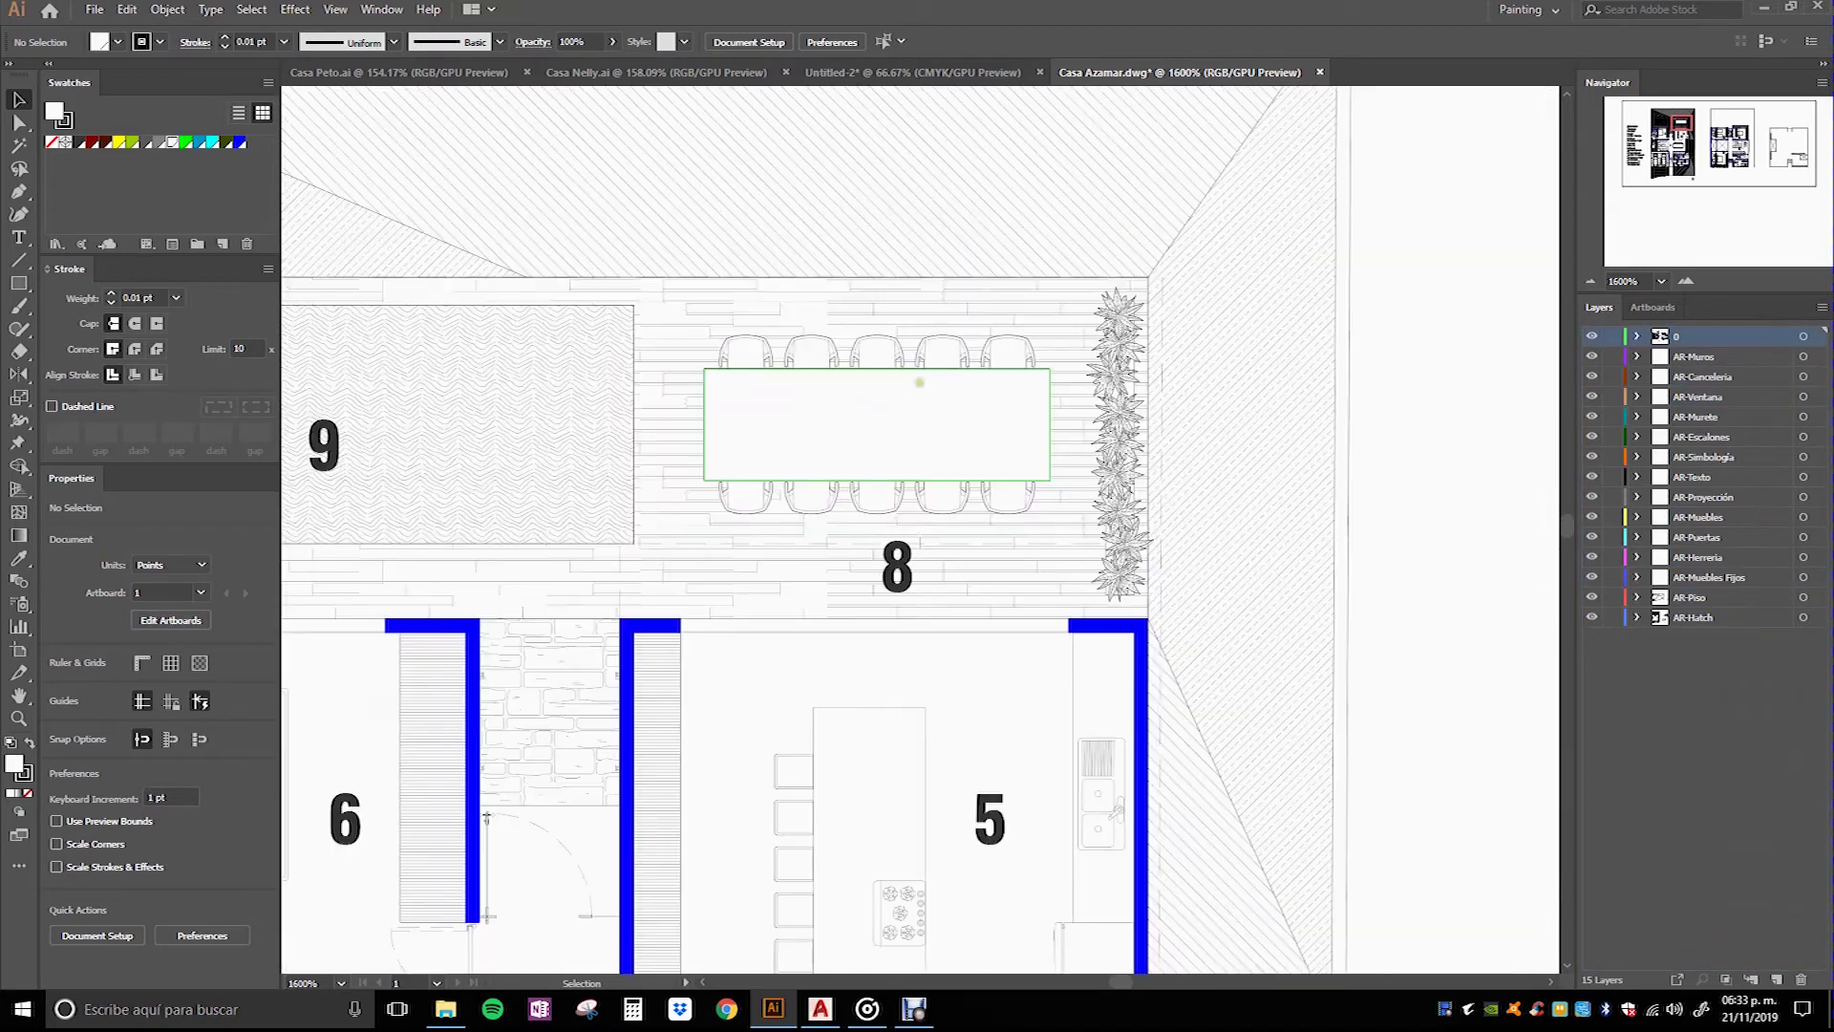
scroll(919, 361, down, 2)
scroll(912, 362, down, 1)
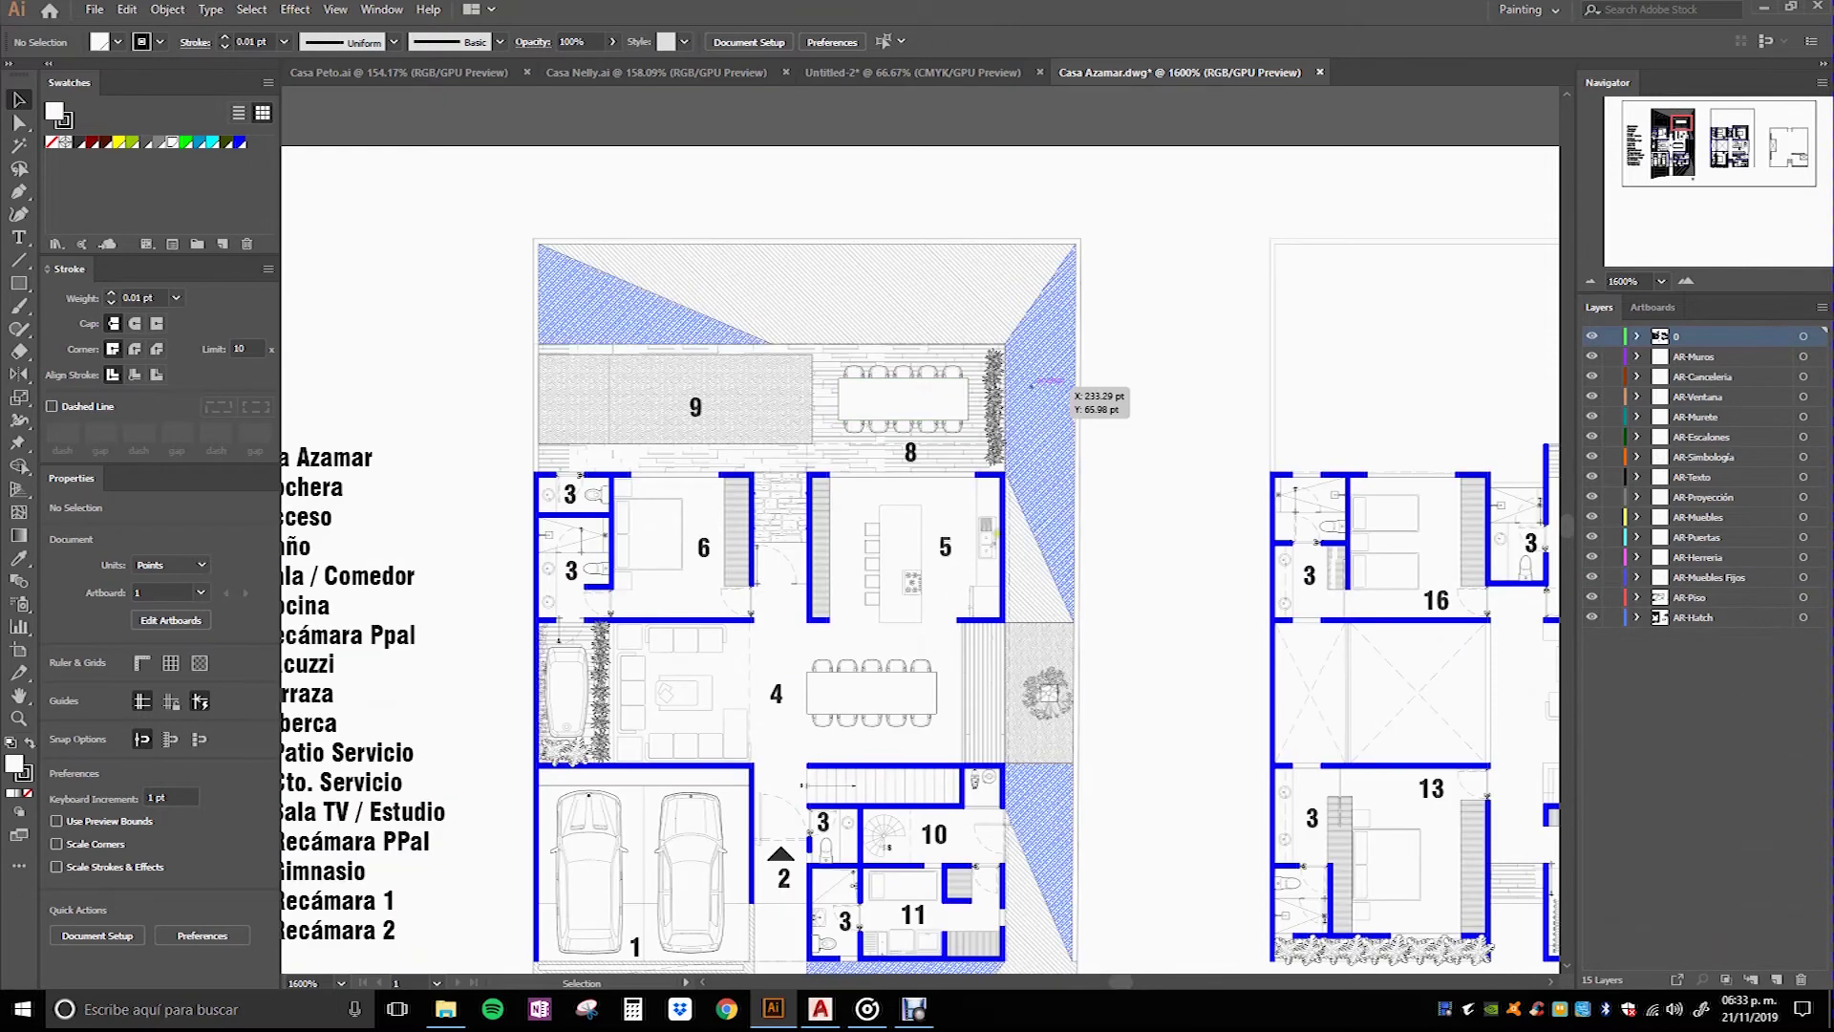
scroll(534, 764, up, 1)
scroll(583, 750, up, 3)
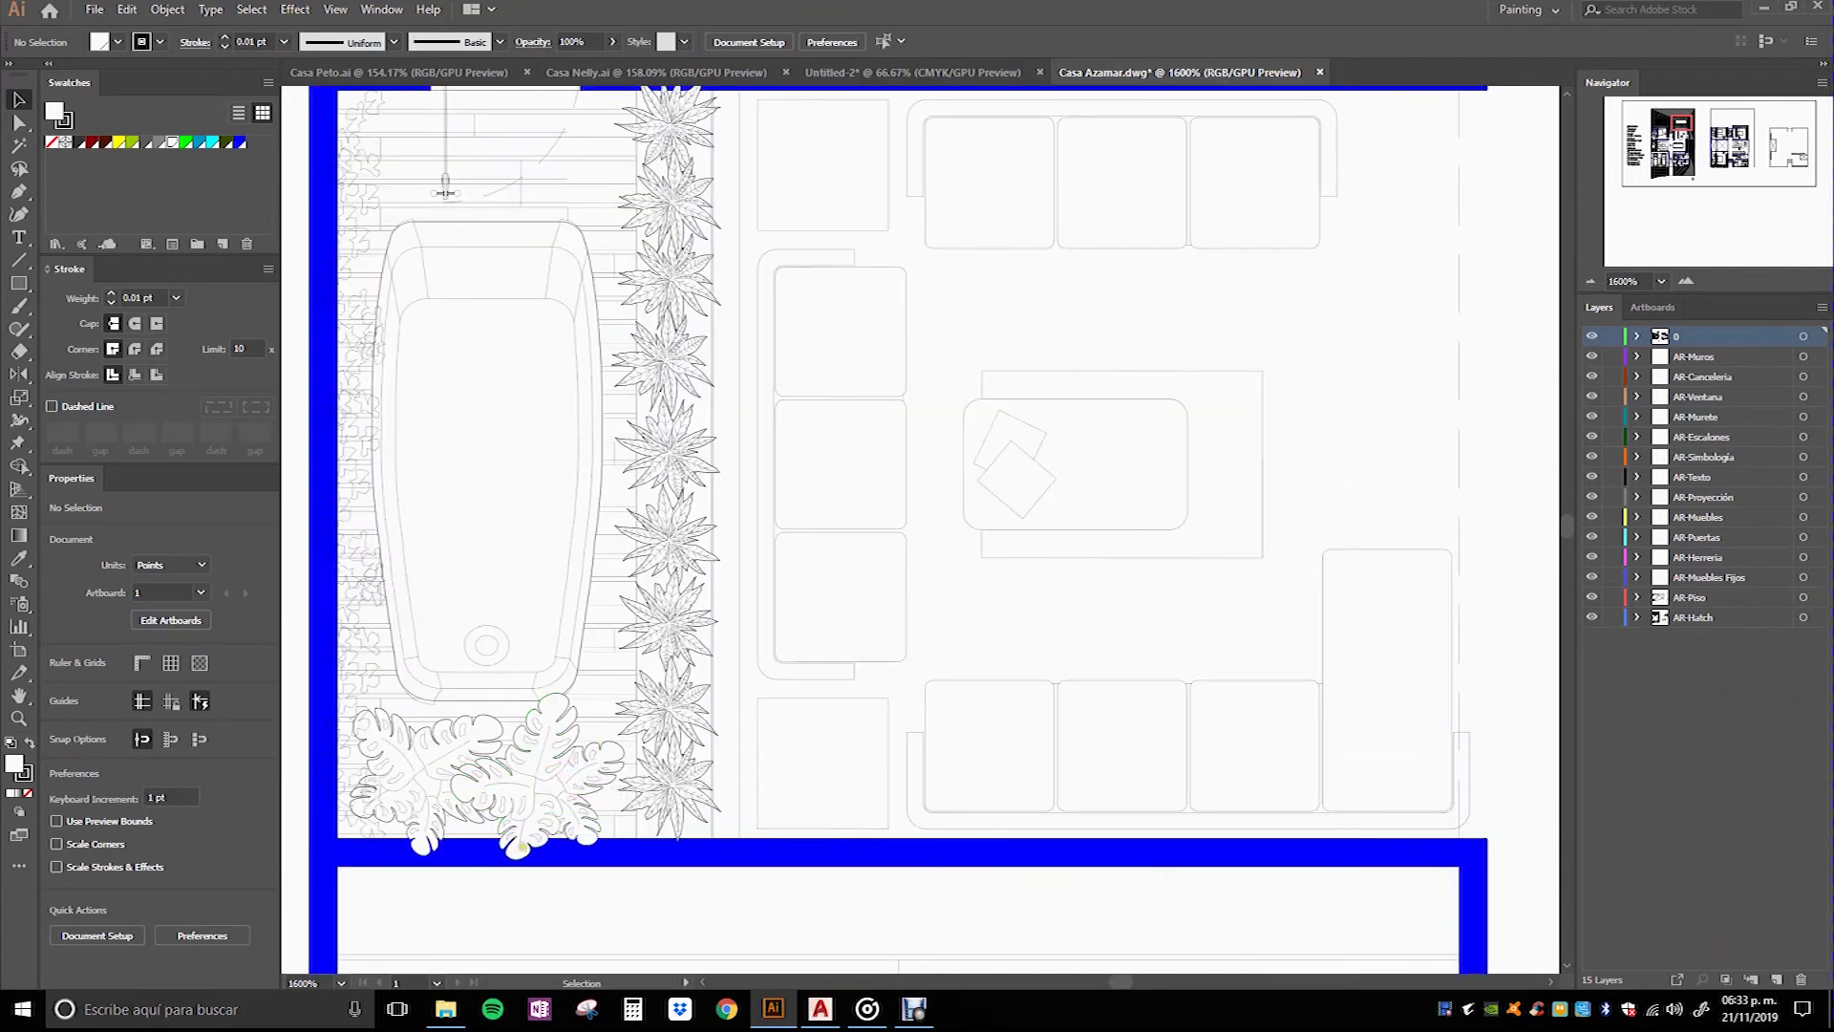
scroll(535, 789, down, 1)
scroll(572, 798, down, 1)
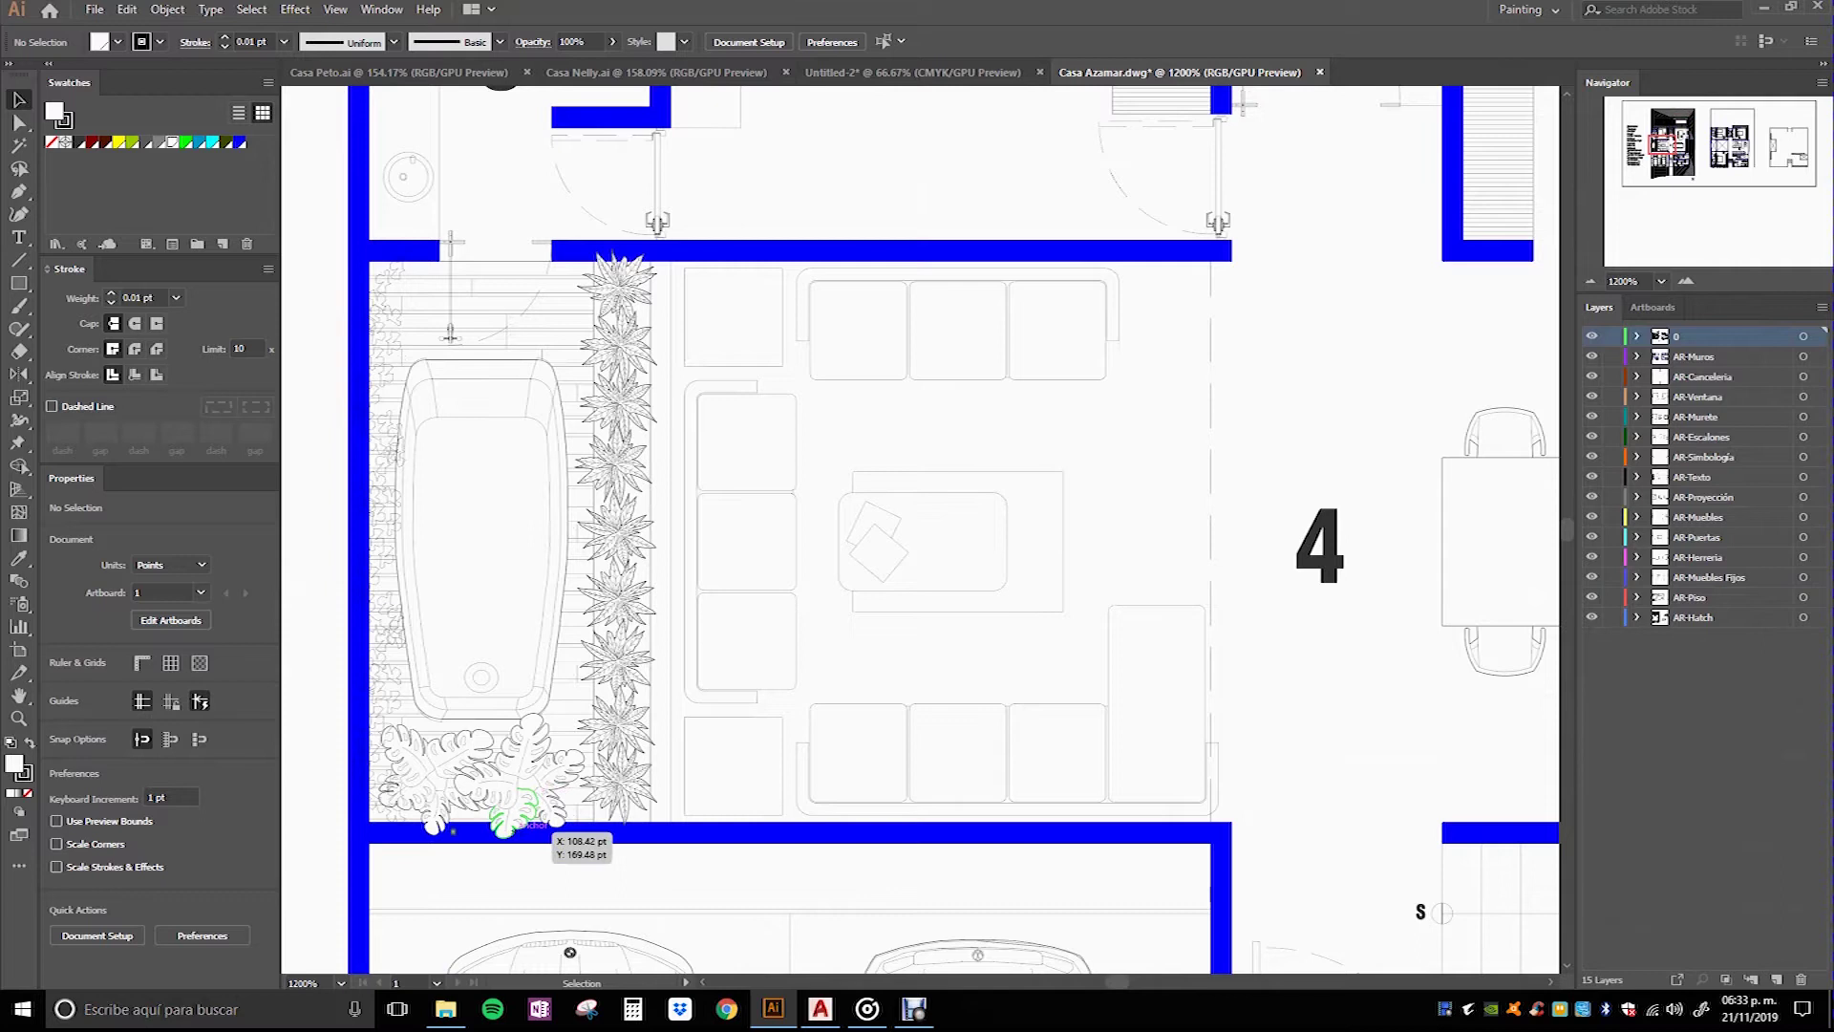
click(1767, 359)
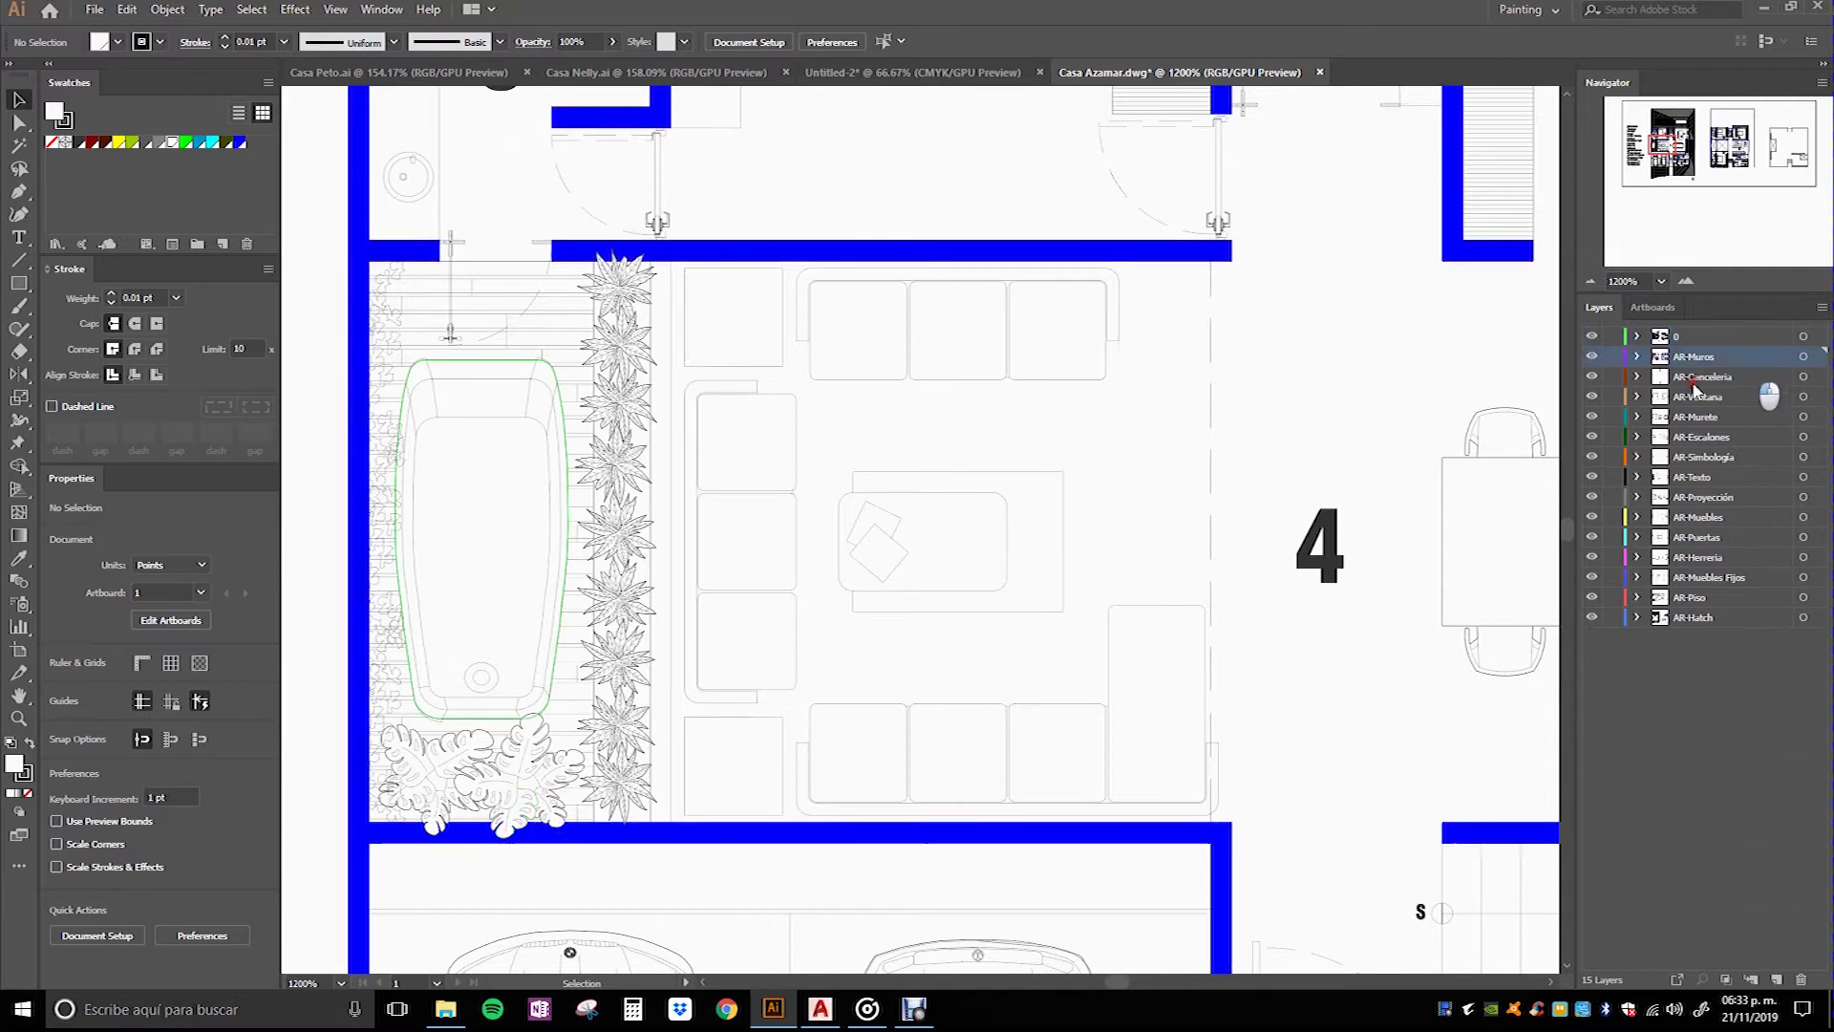
Step: Drag AR-Muros up above layer 0 in the layer stack
drag(1767, 359, 1763, 334)
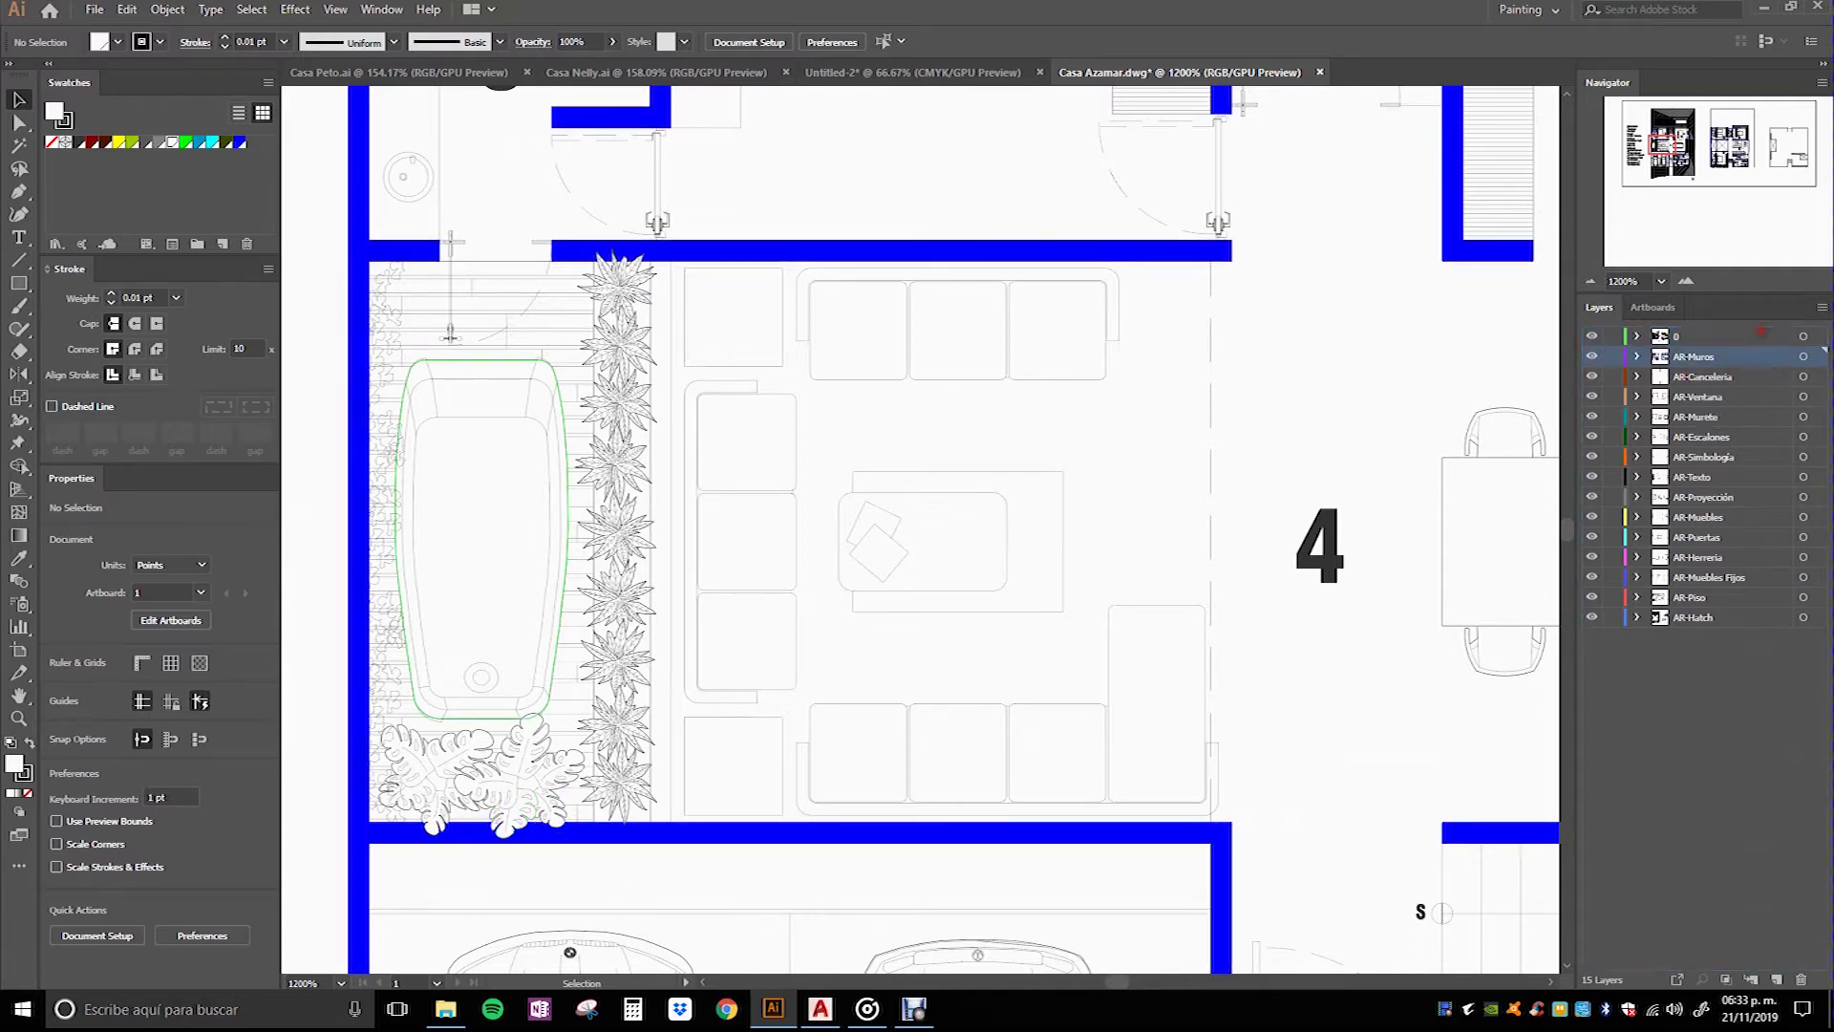
scroll(797, 528, down, 1)
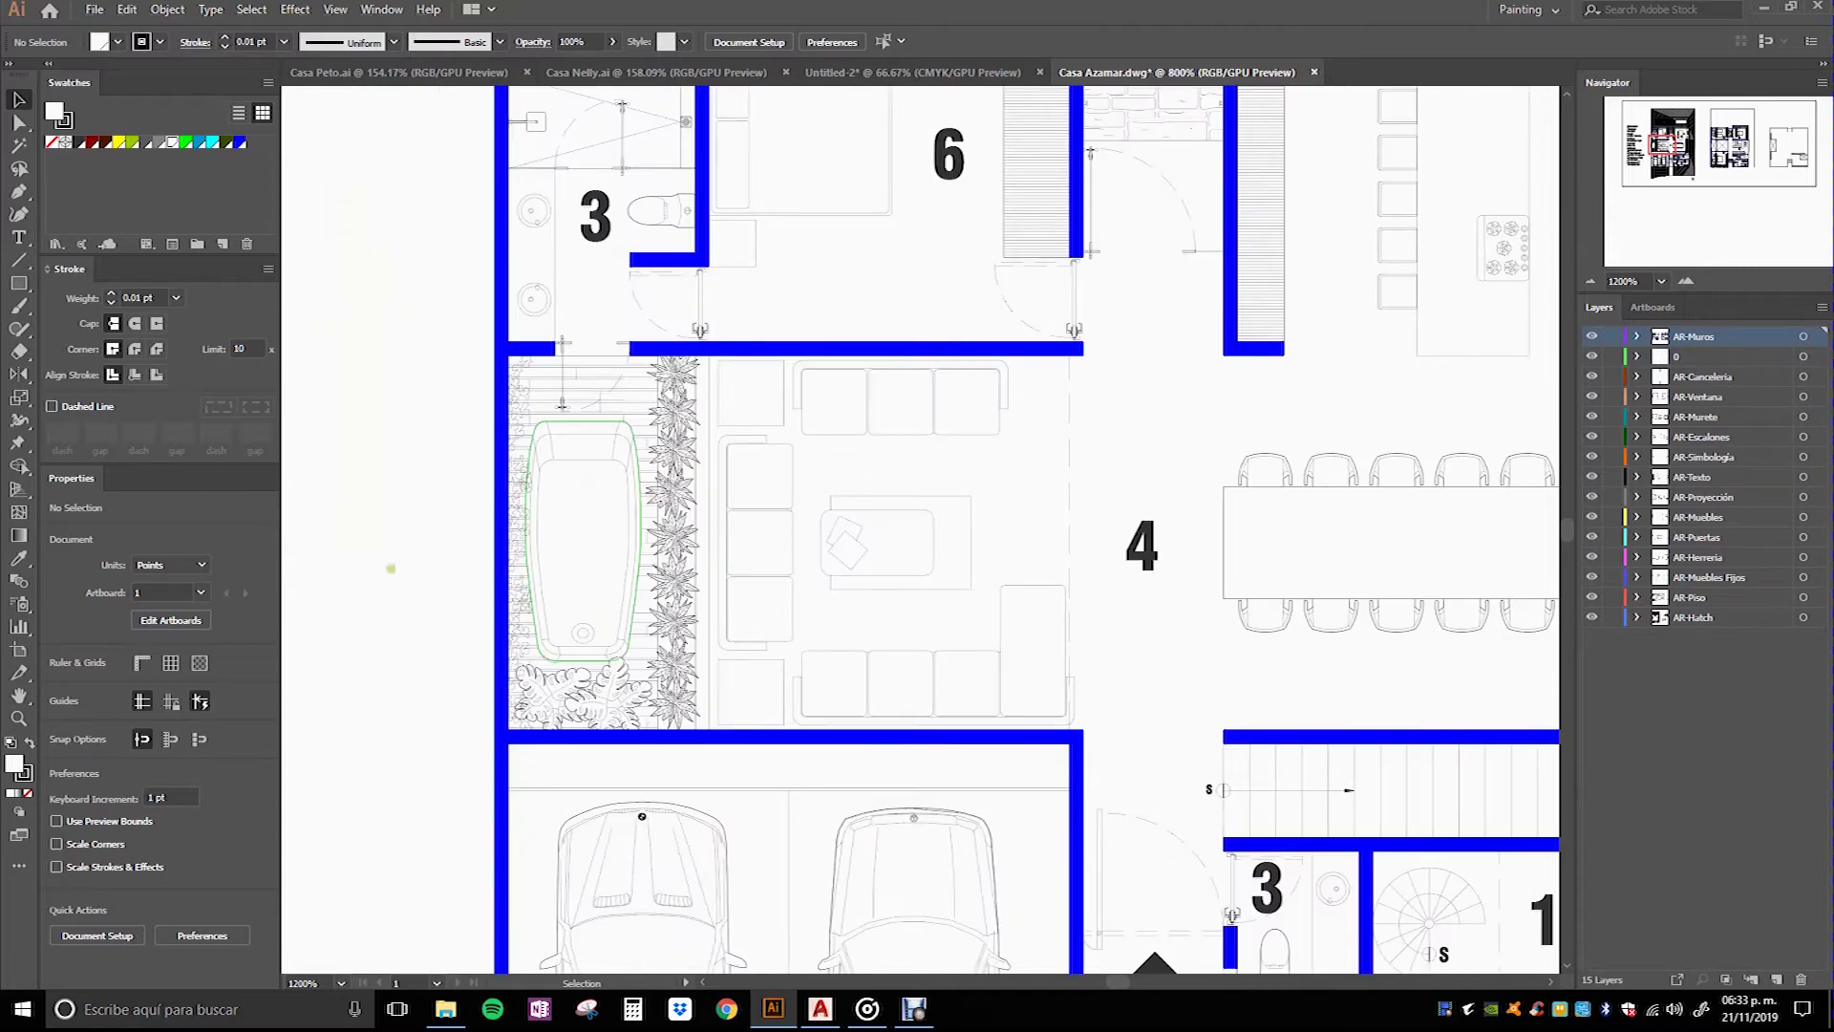
scroll(412, 545, down, 3)
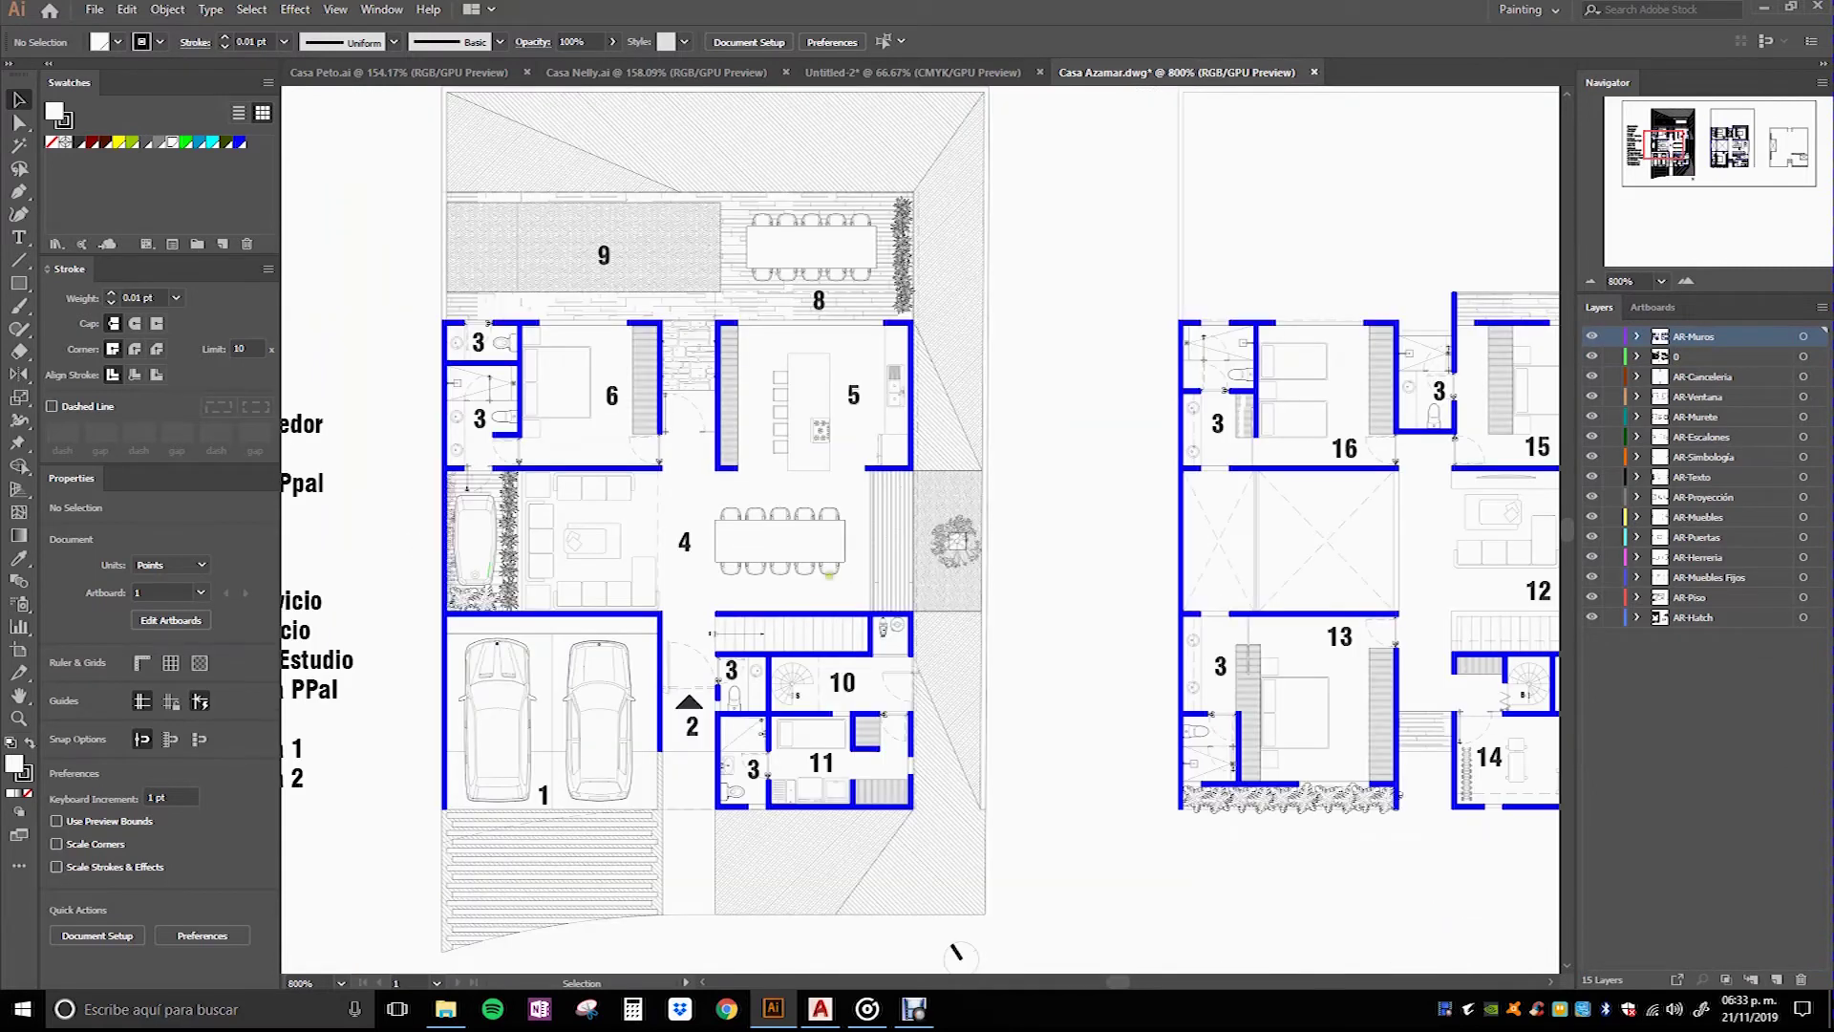
scroll(695, 626, up, 3)
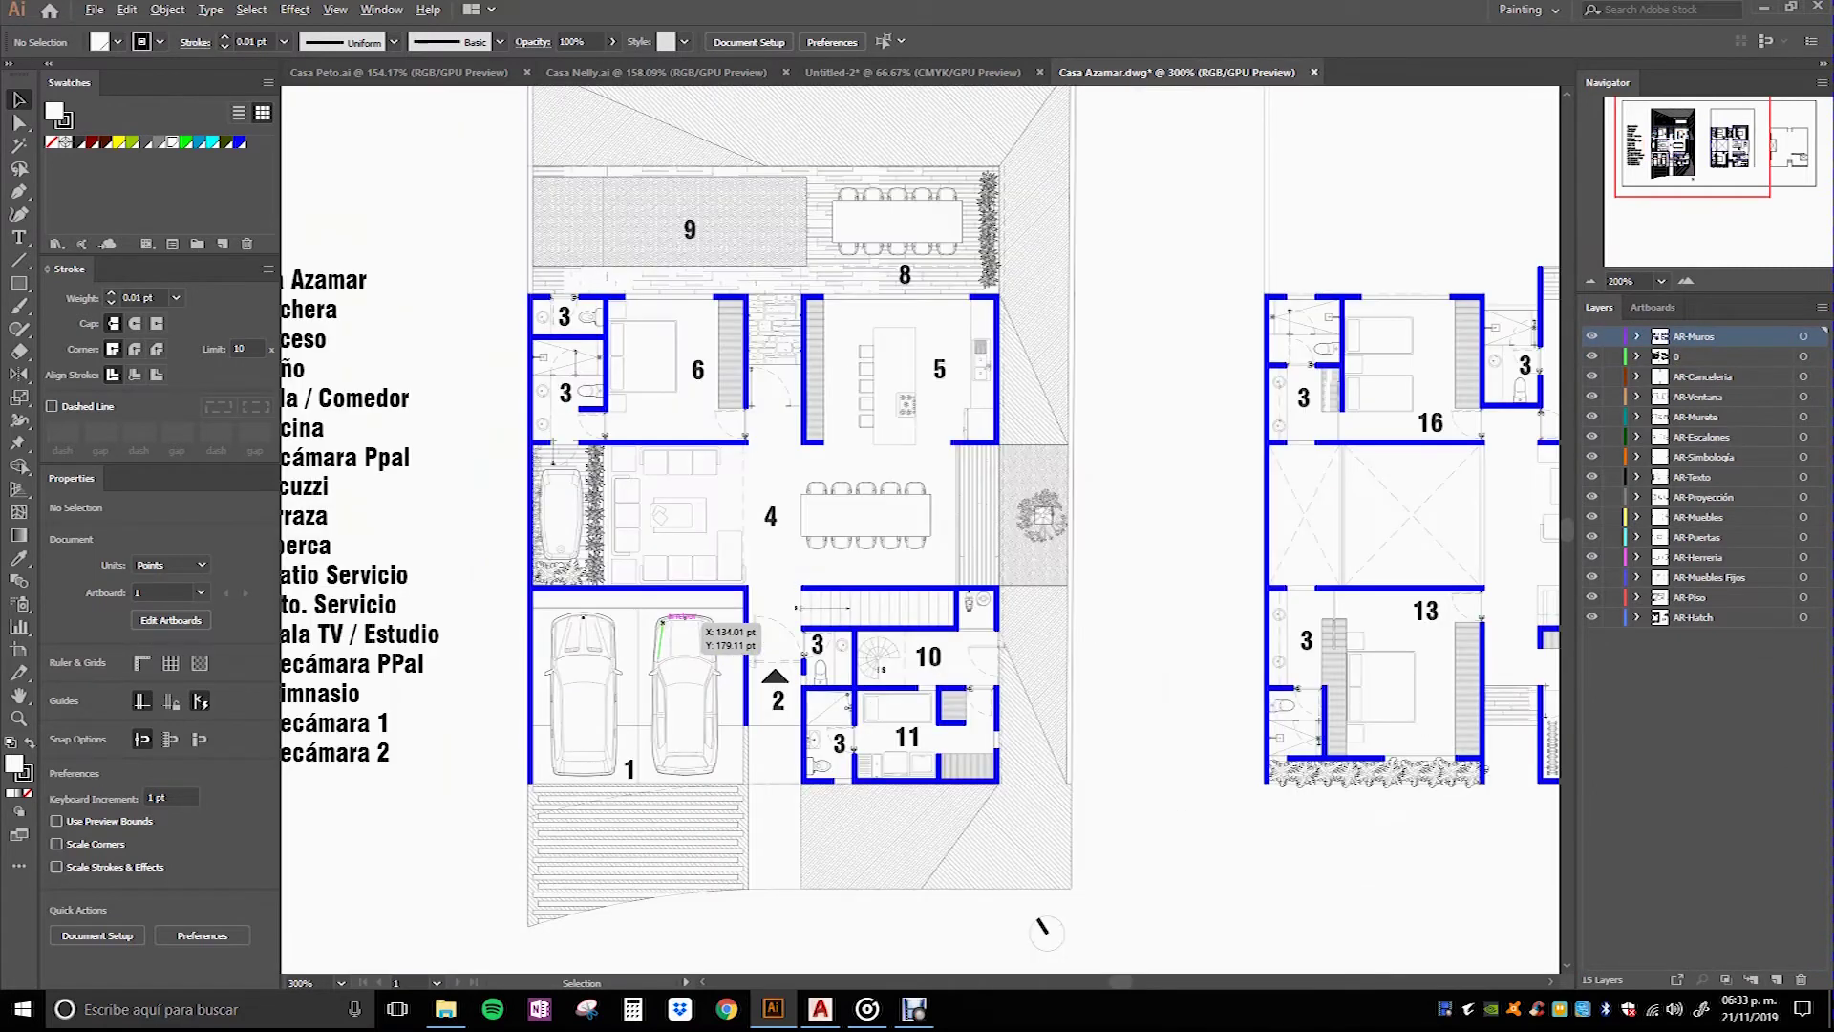
scroll(659, 625, down, 1)
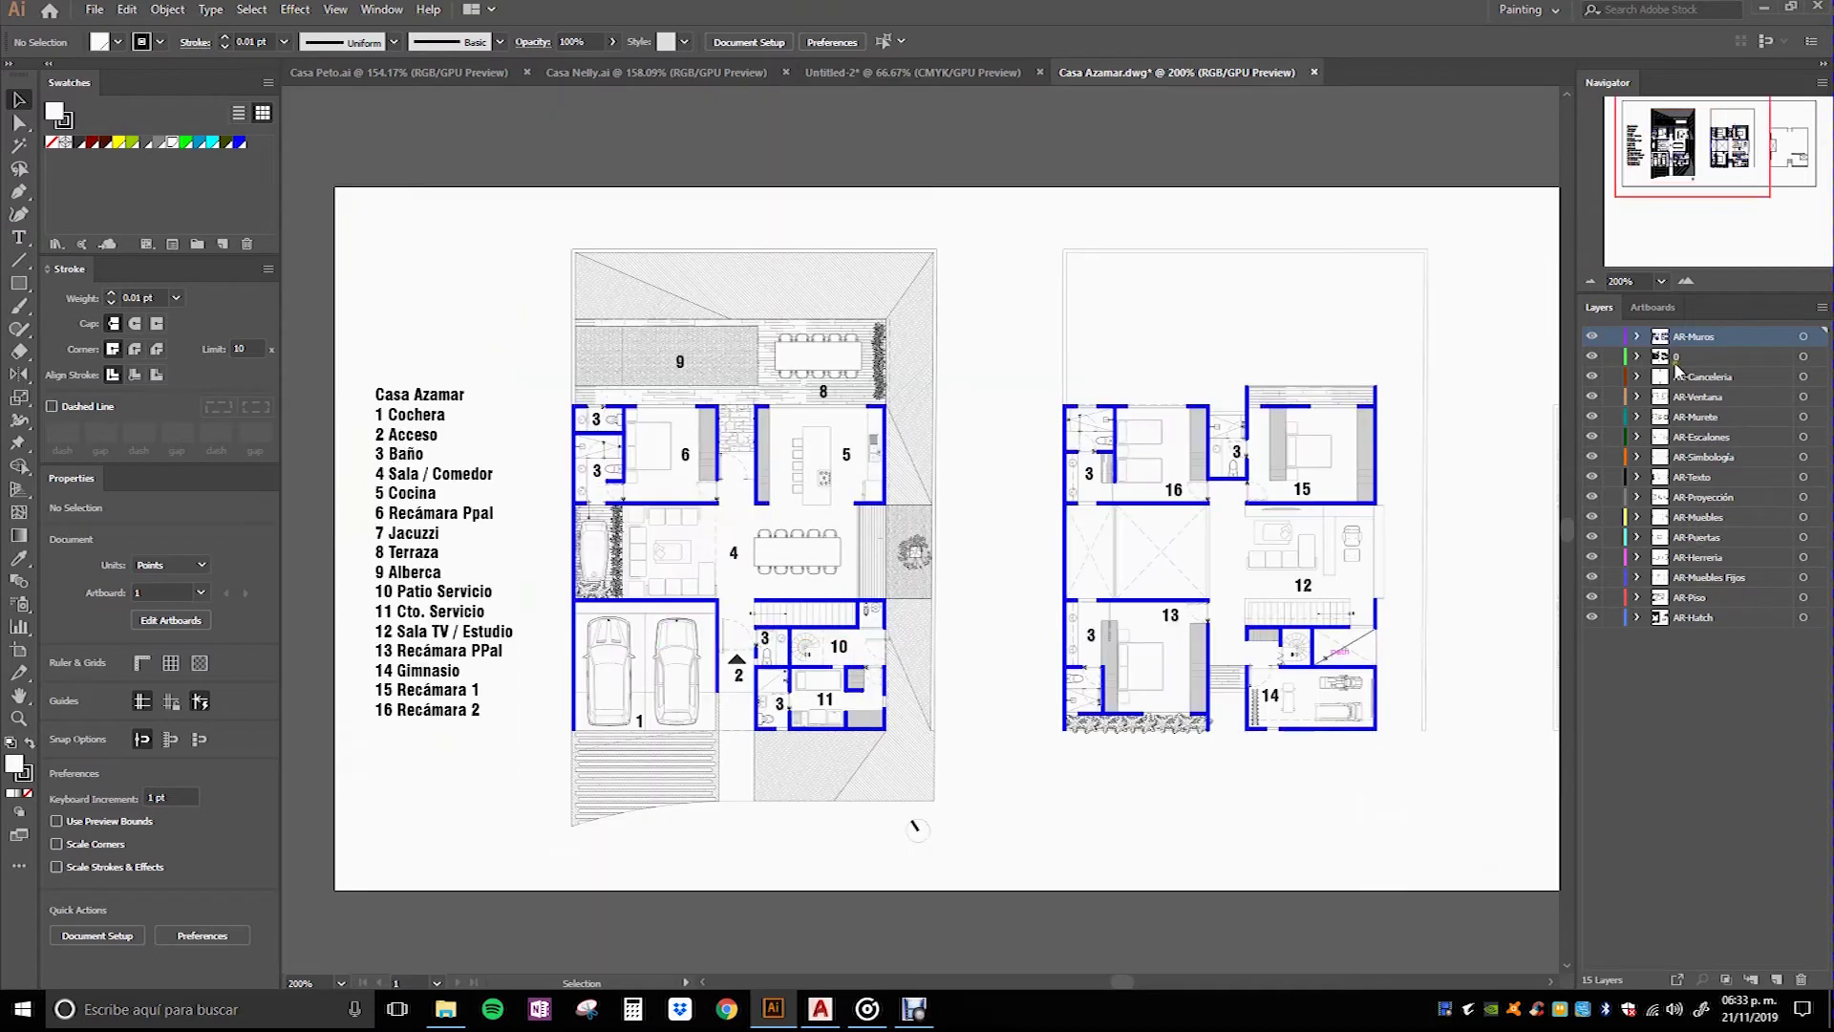
Step: Inspect the AR-Muros HATCH sublayer, briefly hiding and reshowing the wall hatching
click(1637, 337)
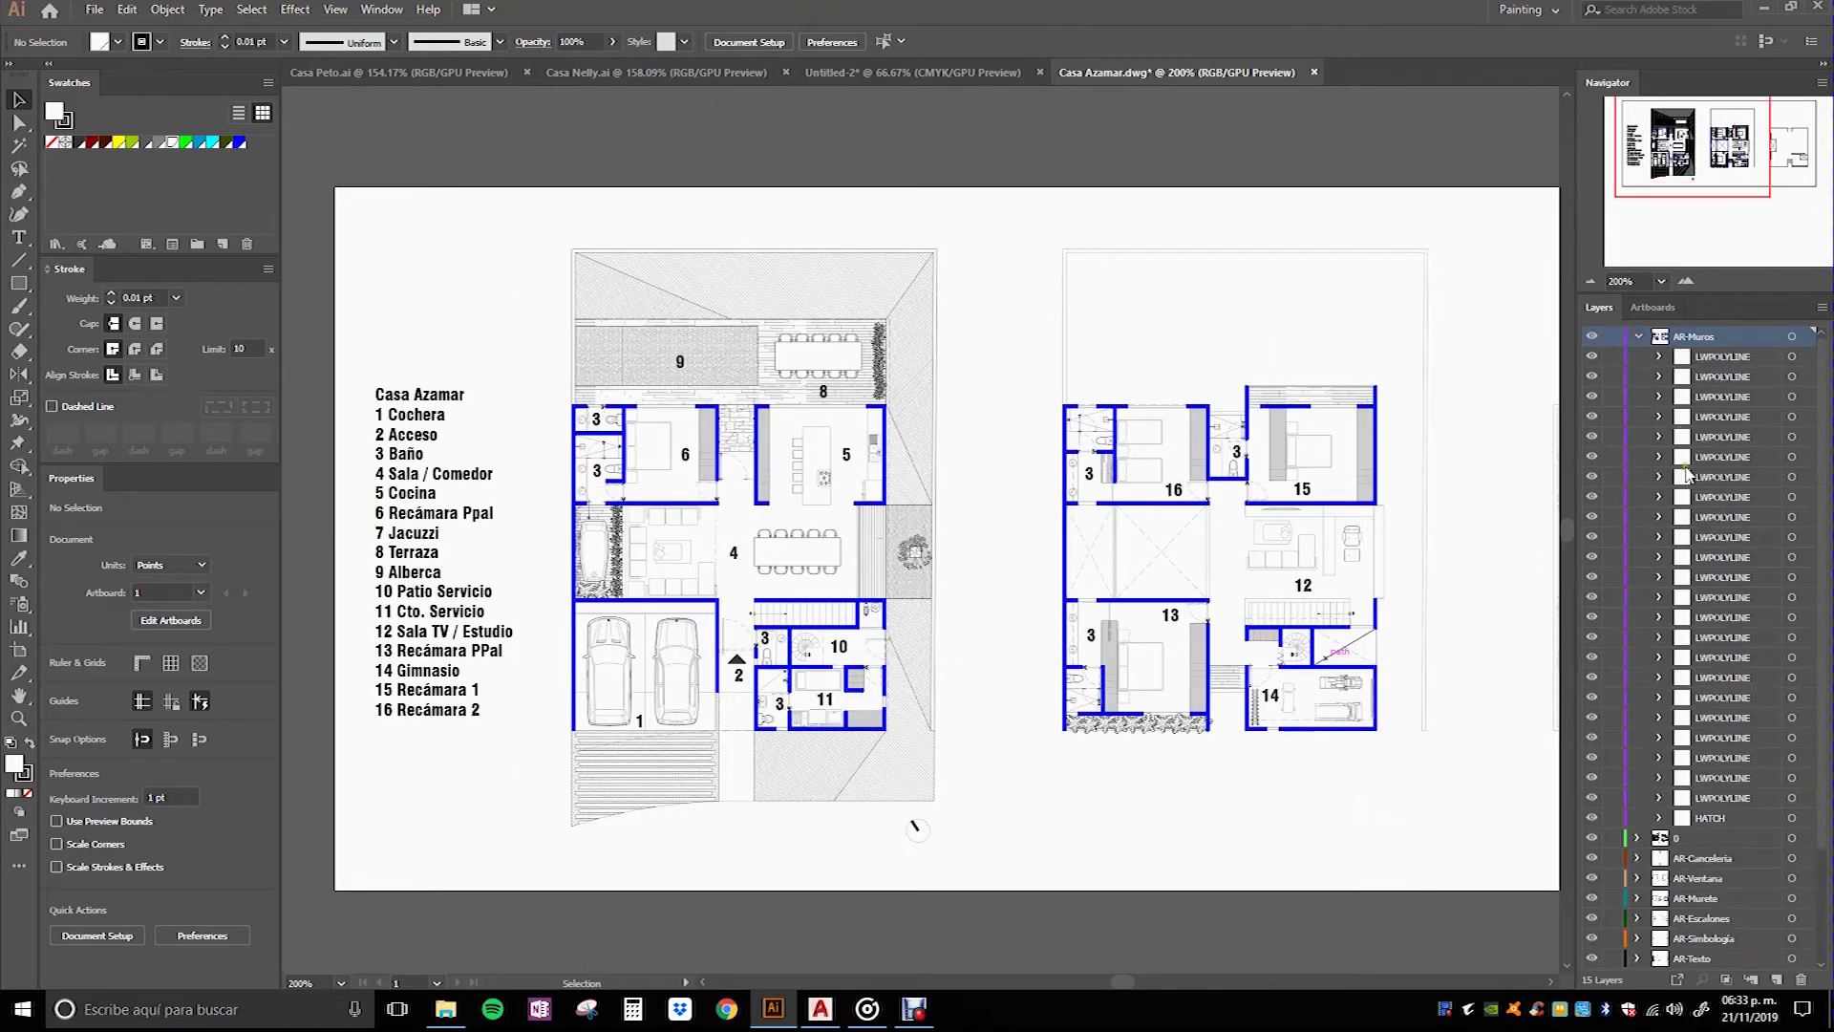
click(1724, 821)
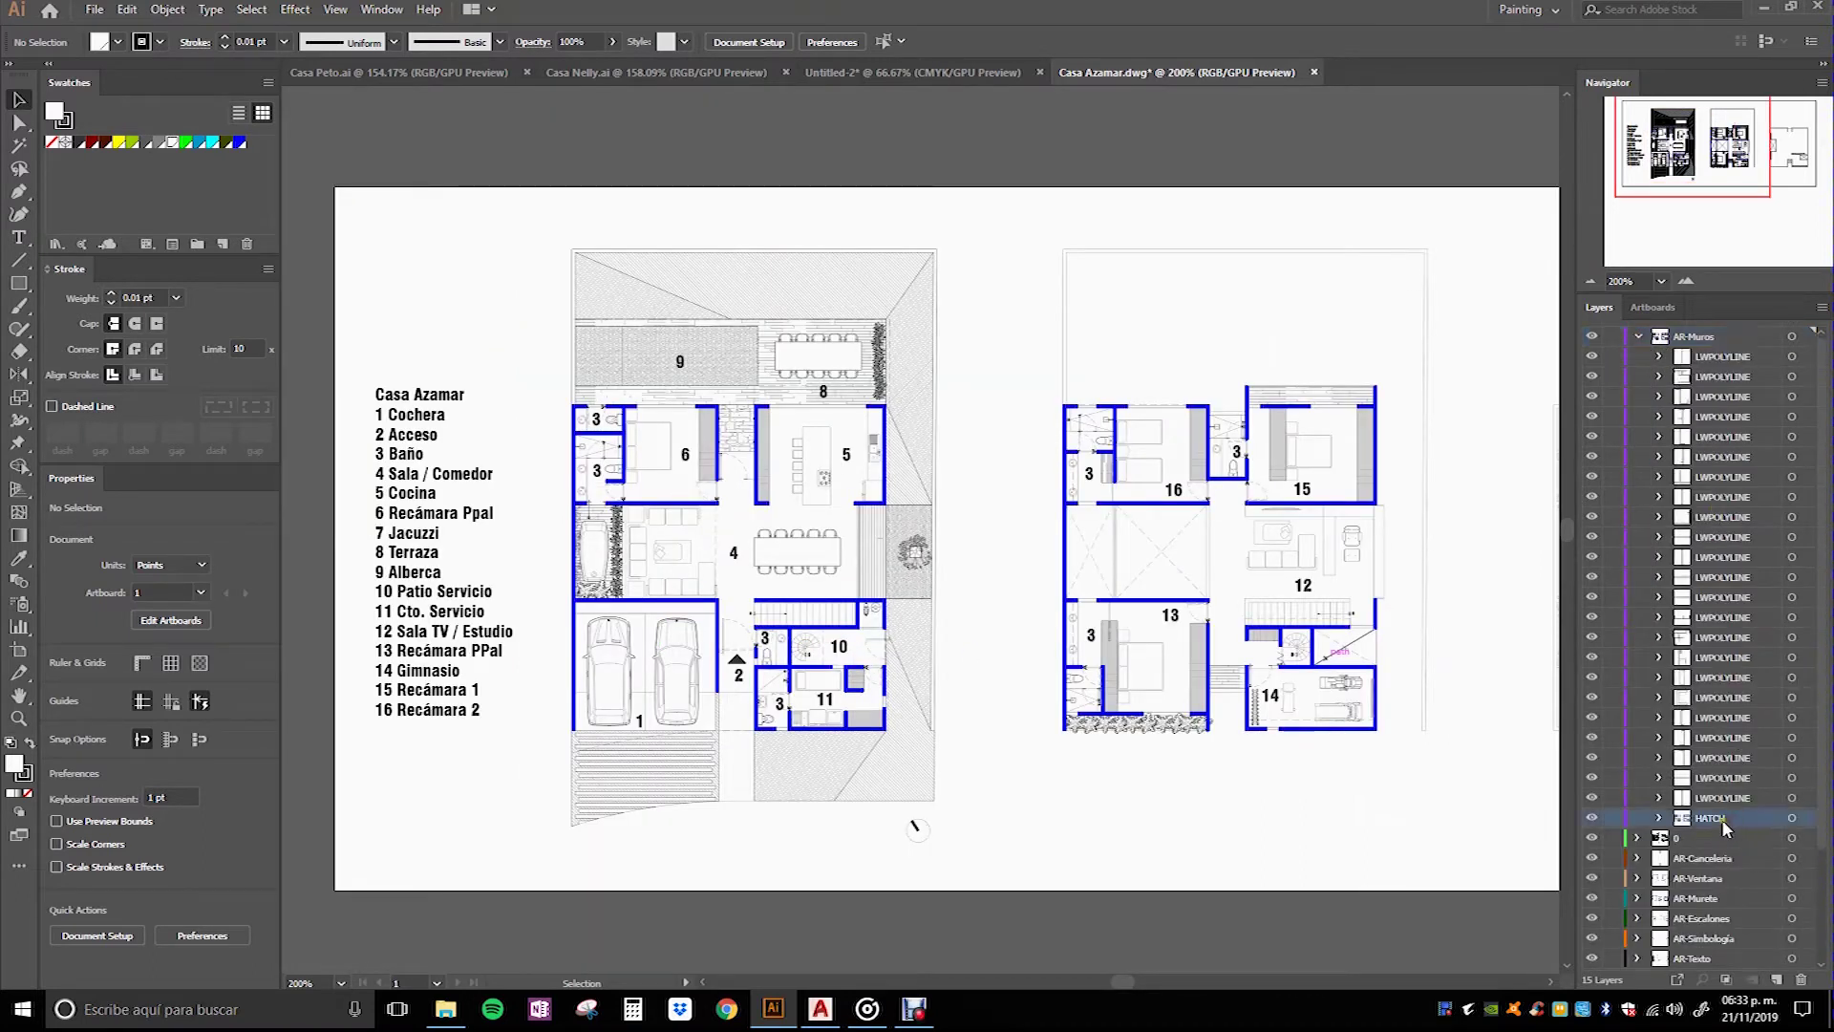
click(1658, 819)
scroll(1661, 821, down, 2)
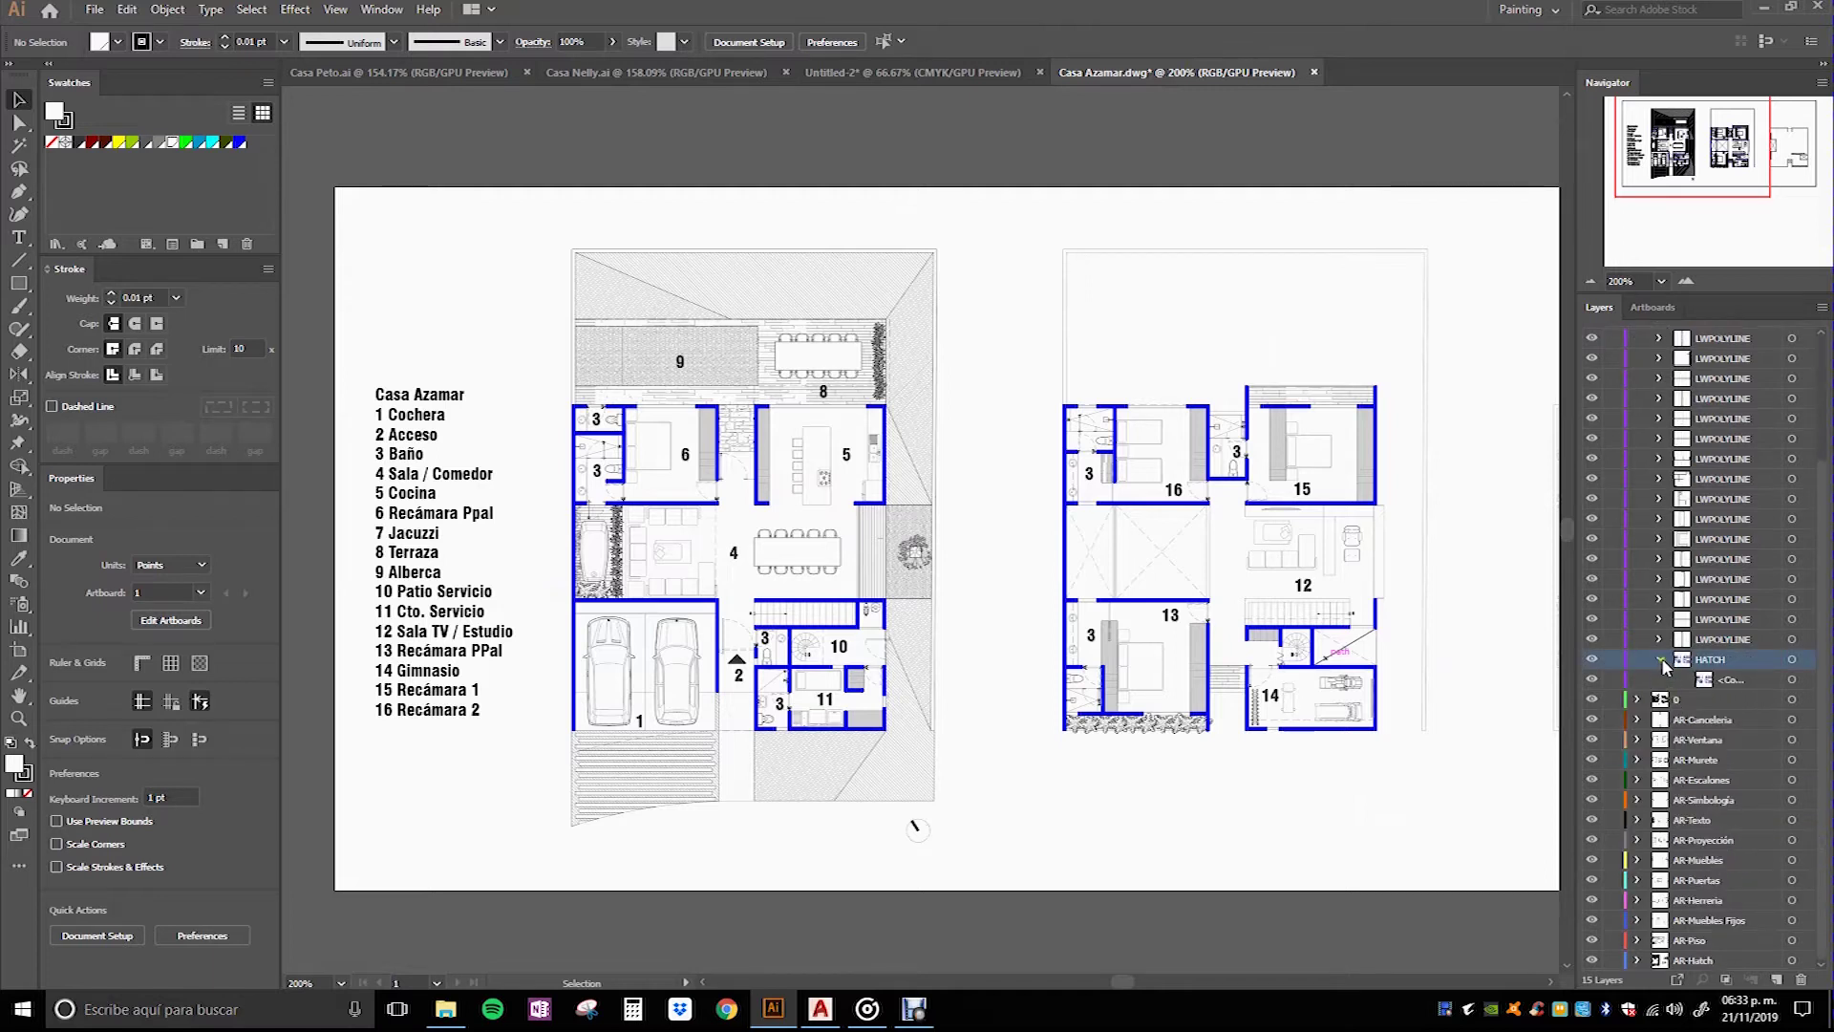
click(1662, 660)
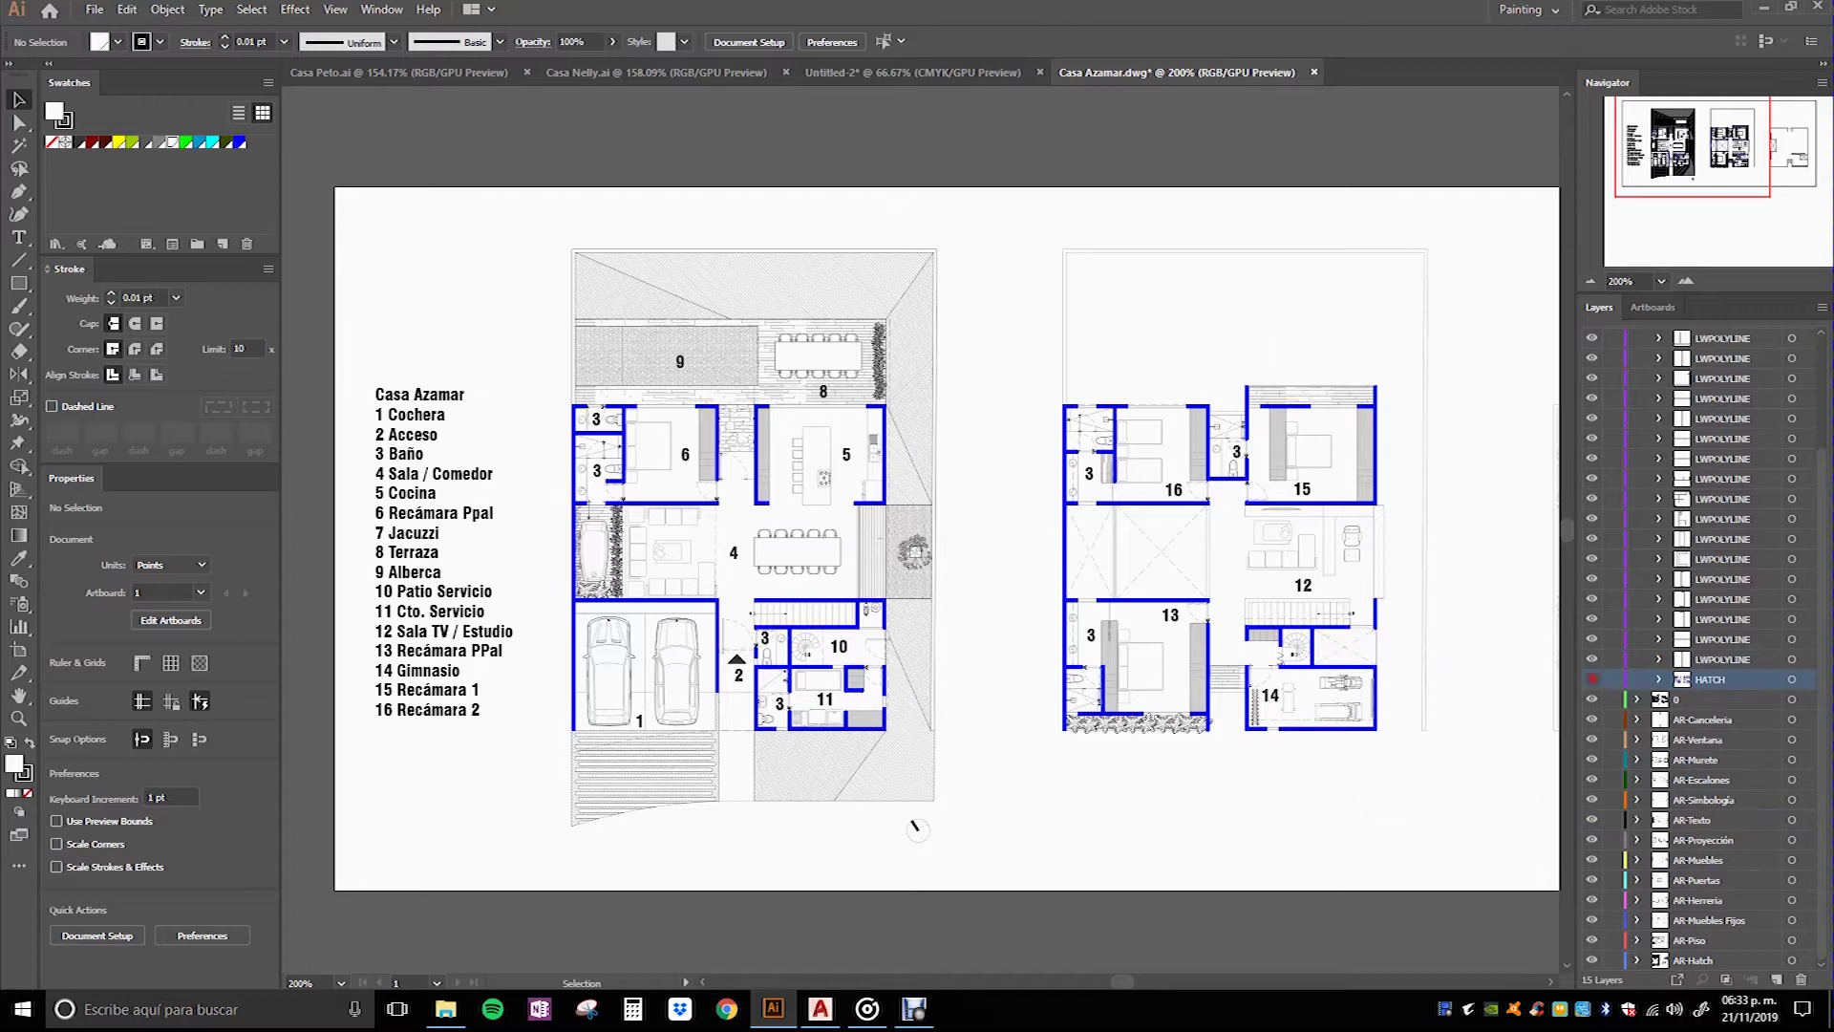
click(1591, 679)
click(1591, 679)
Step: Collapse AR-Muros and Alt-click its eye to hide all other layers
scroll(1595, 669, up, 3)
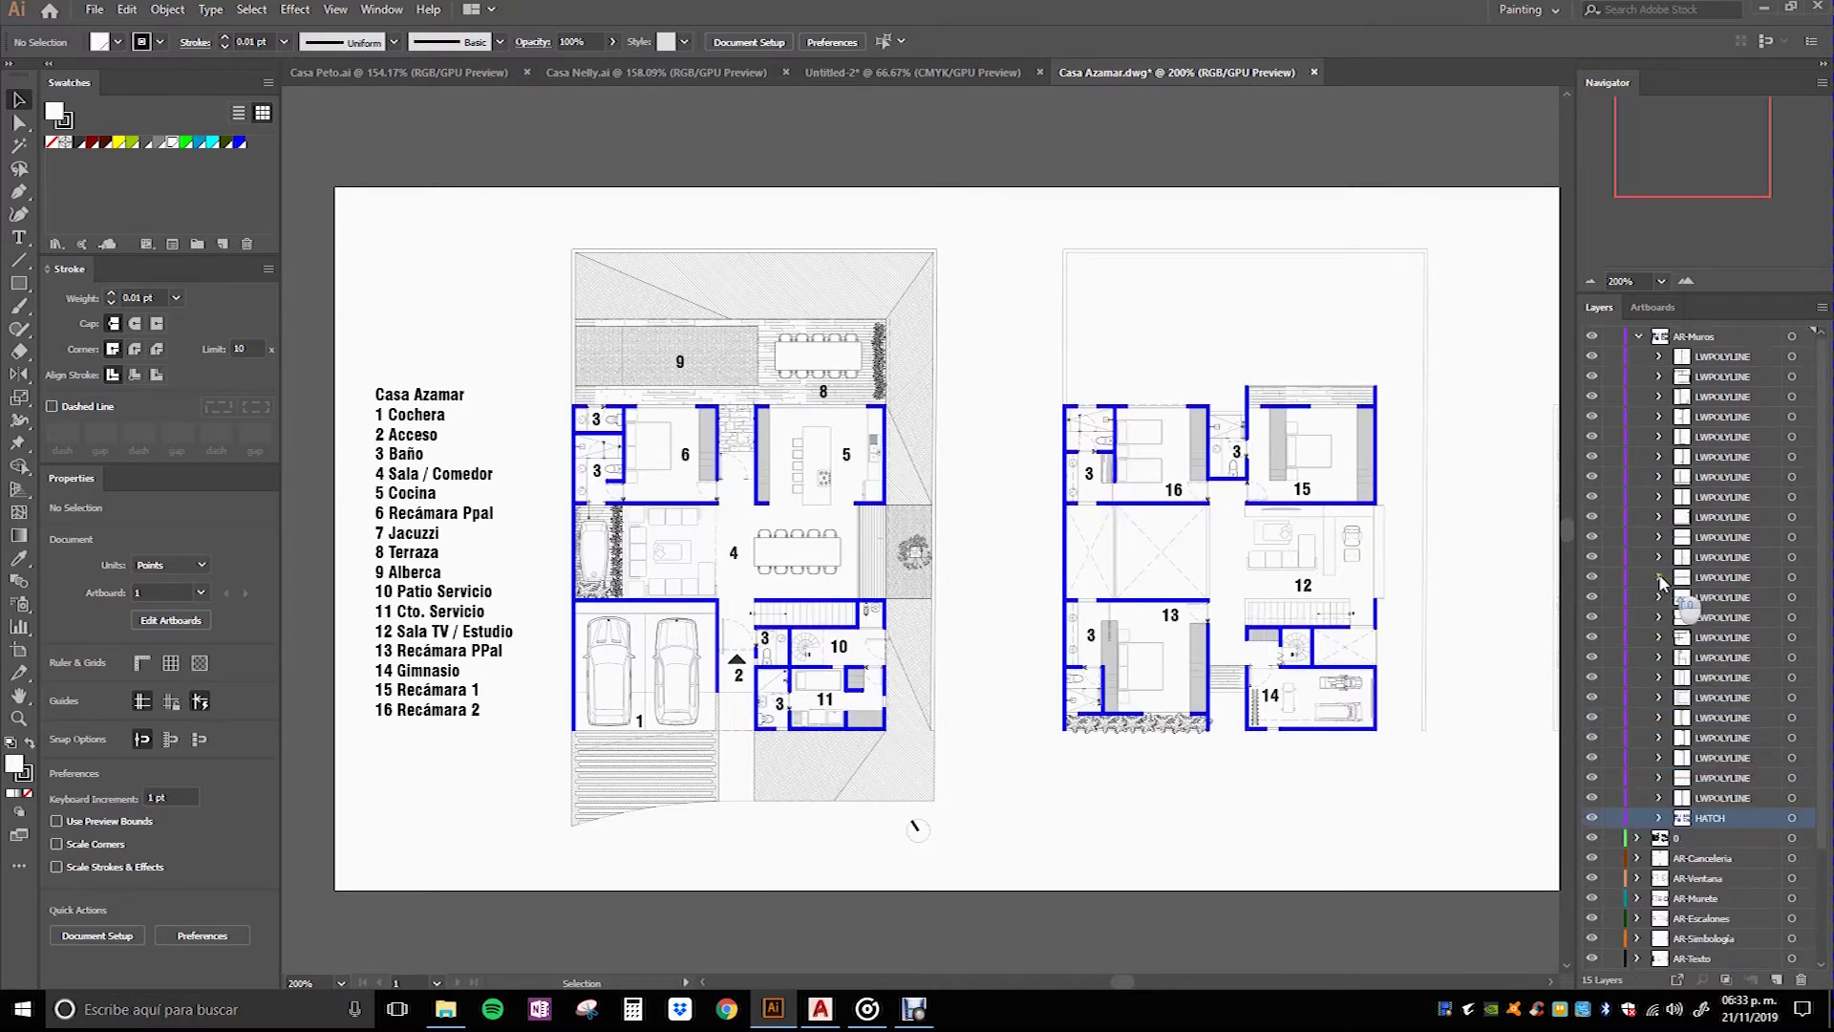
click(1637, 337)
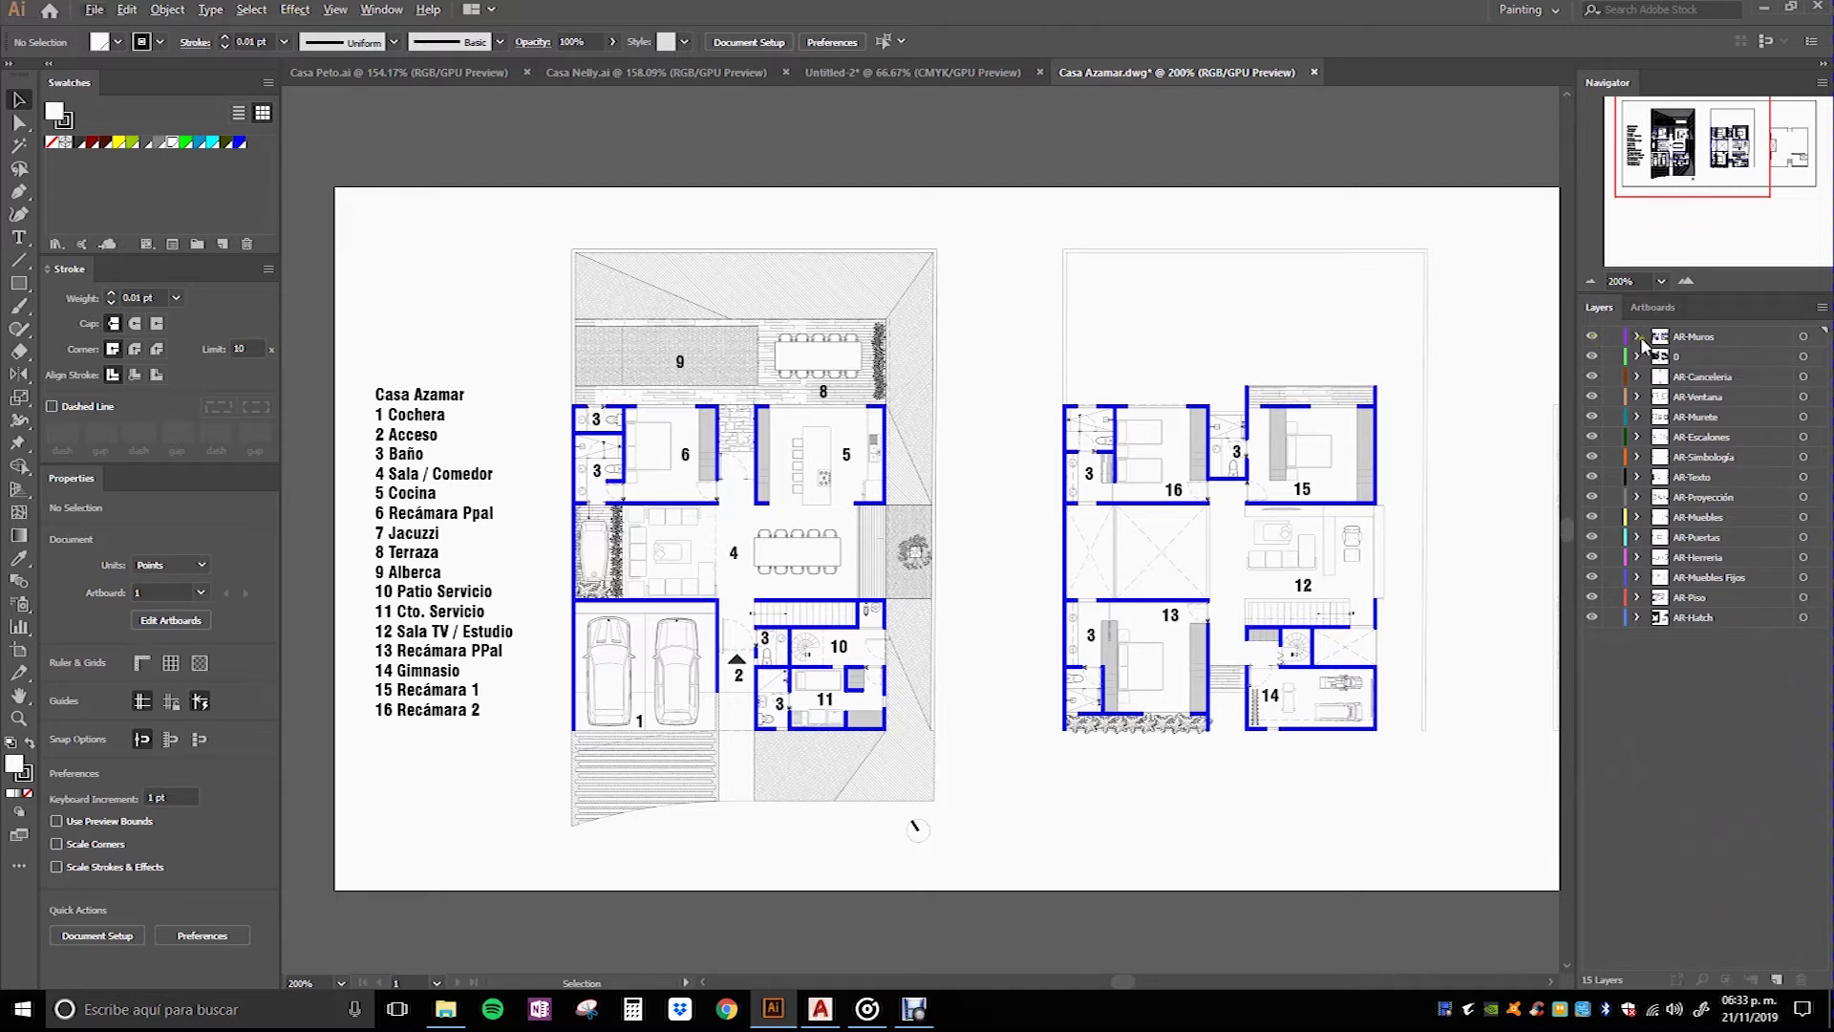
alt+click(1592, 336)
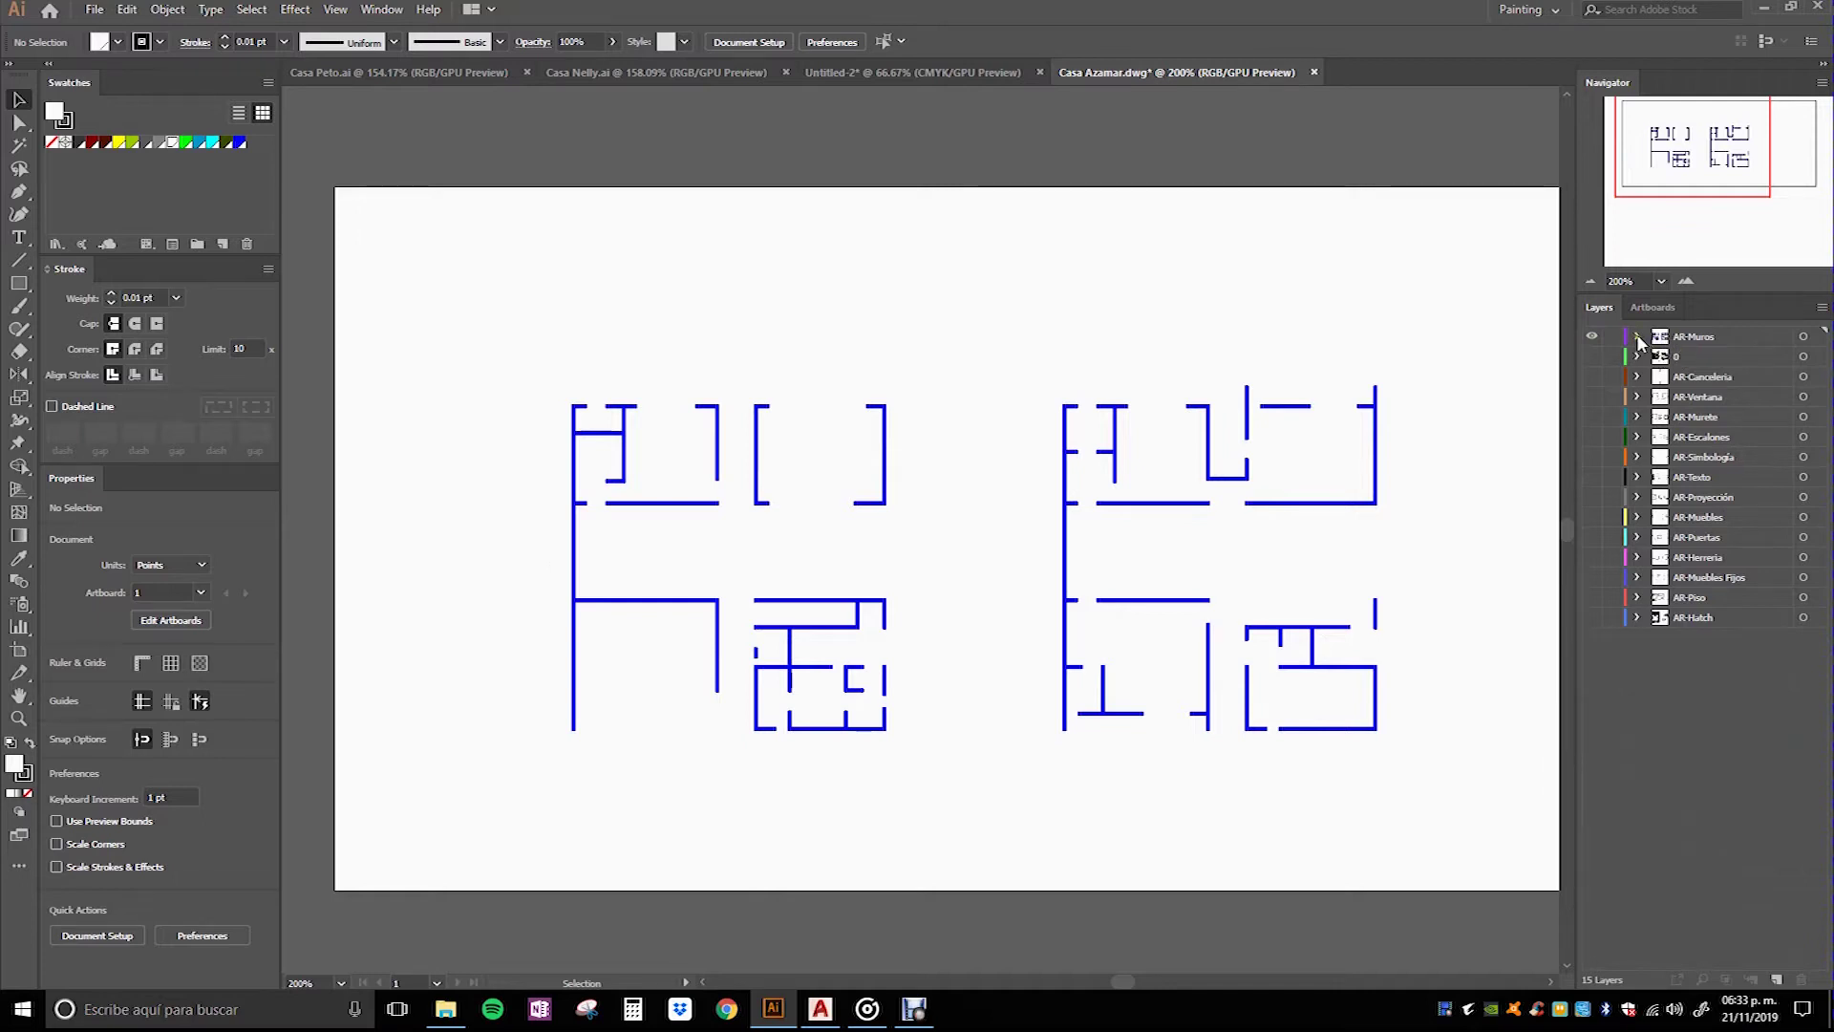
Step: Give the AR-Muros HATCH artwork a black fill and no stroke, then deselect
click(1638, 337)
click(1733, 818)
scroll(770, 623, up, 1)
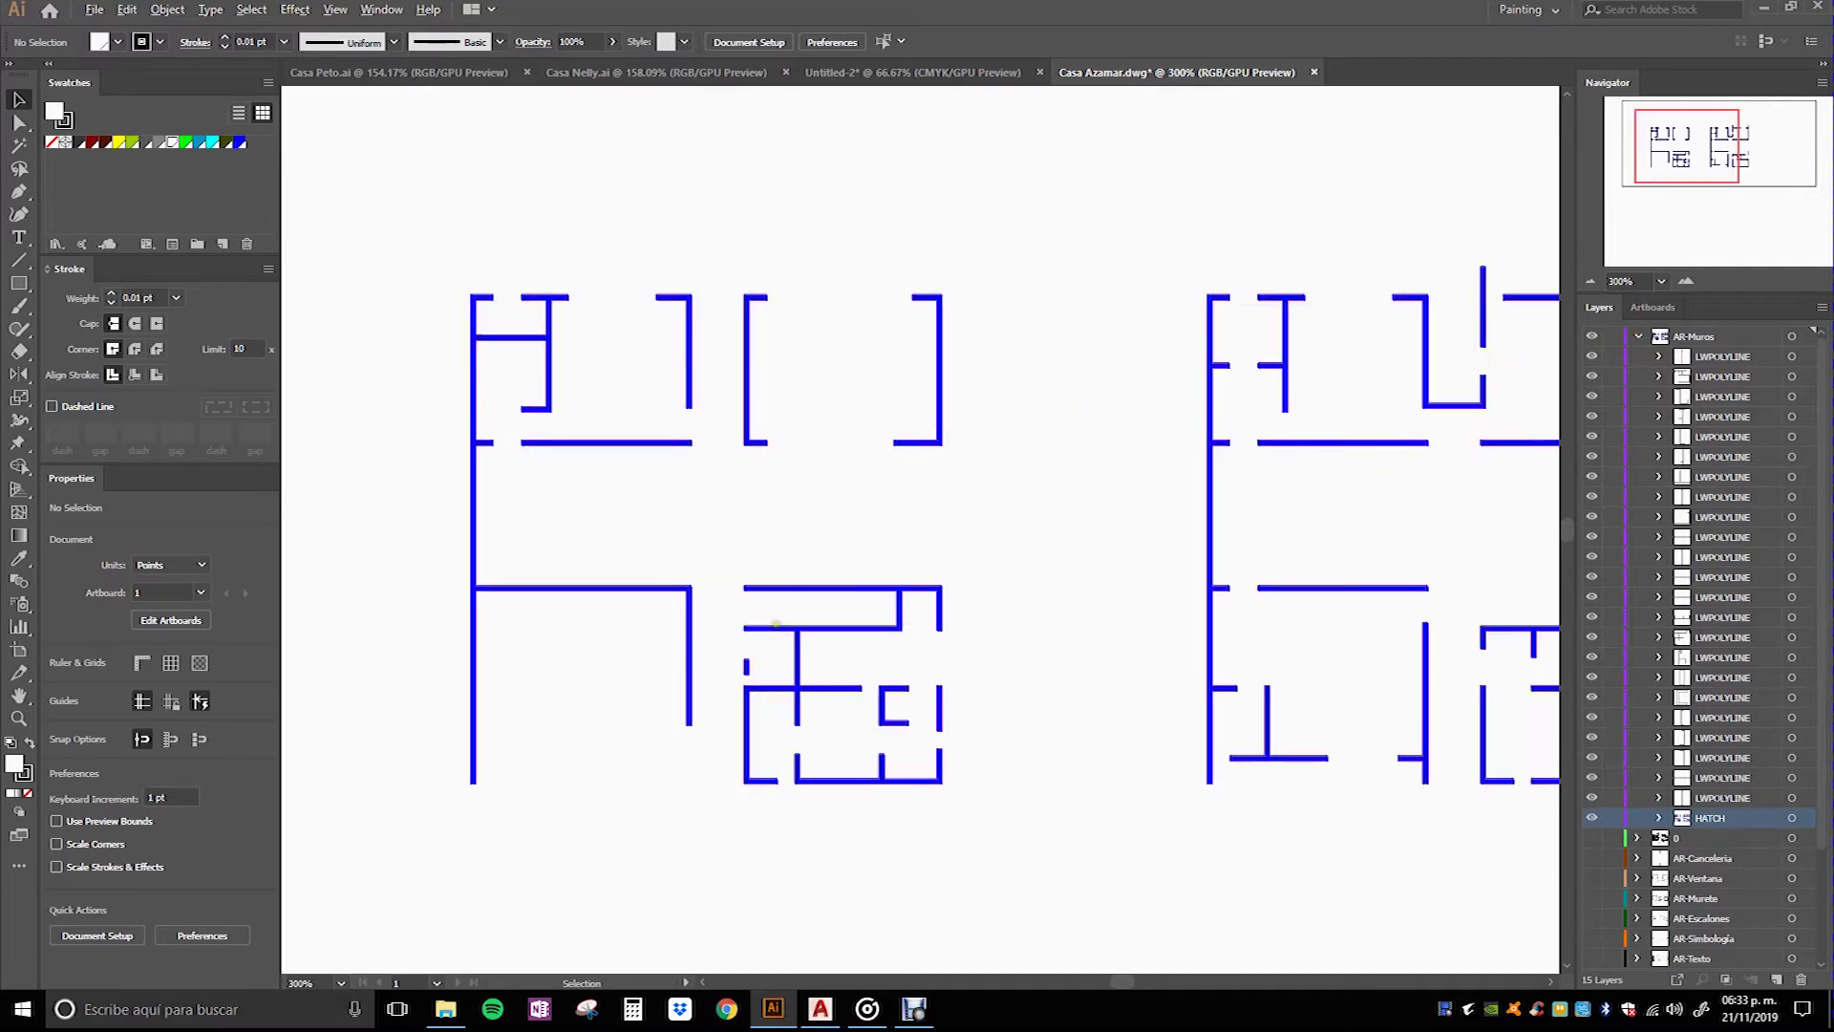
scroll(828, 607, down, 1)
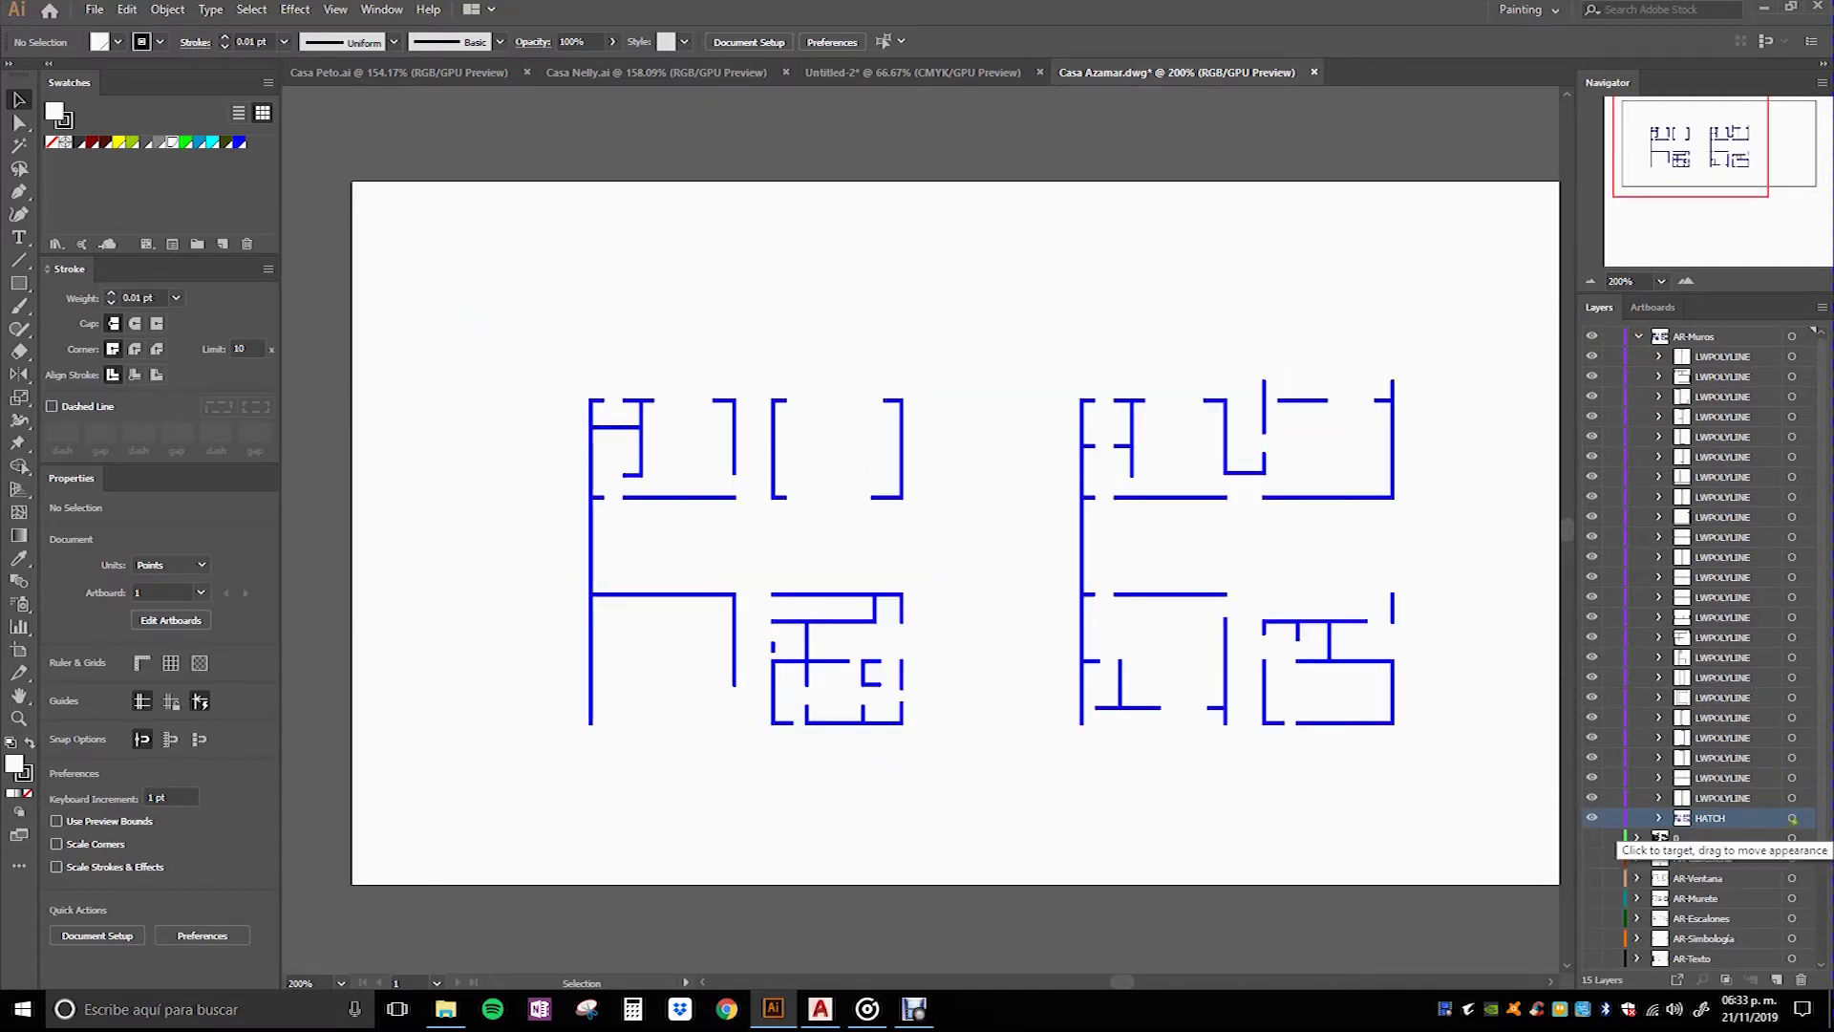
click(1792, 818)
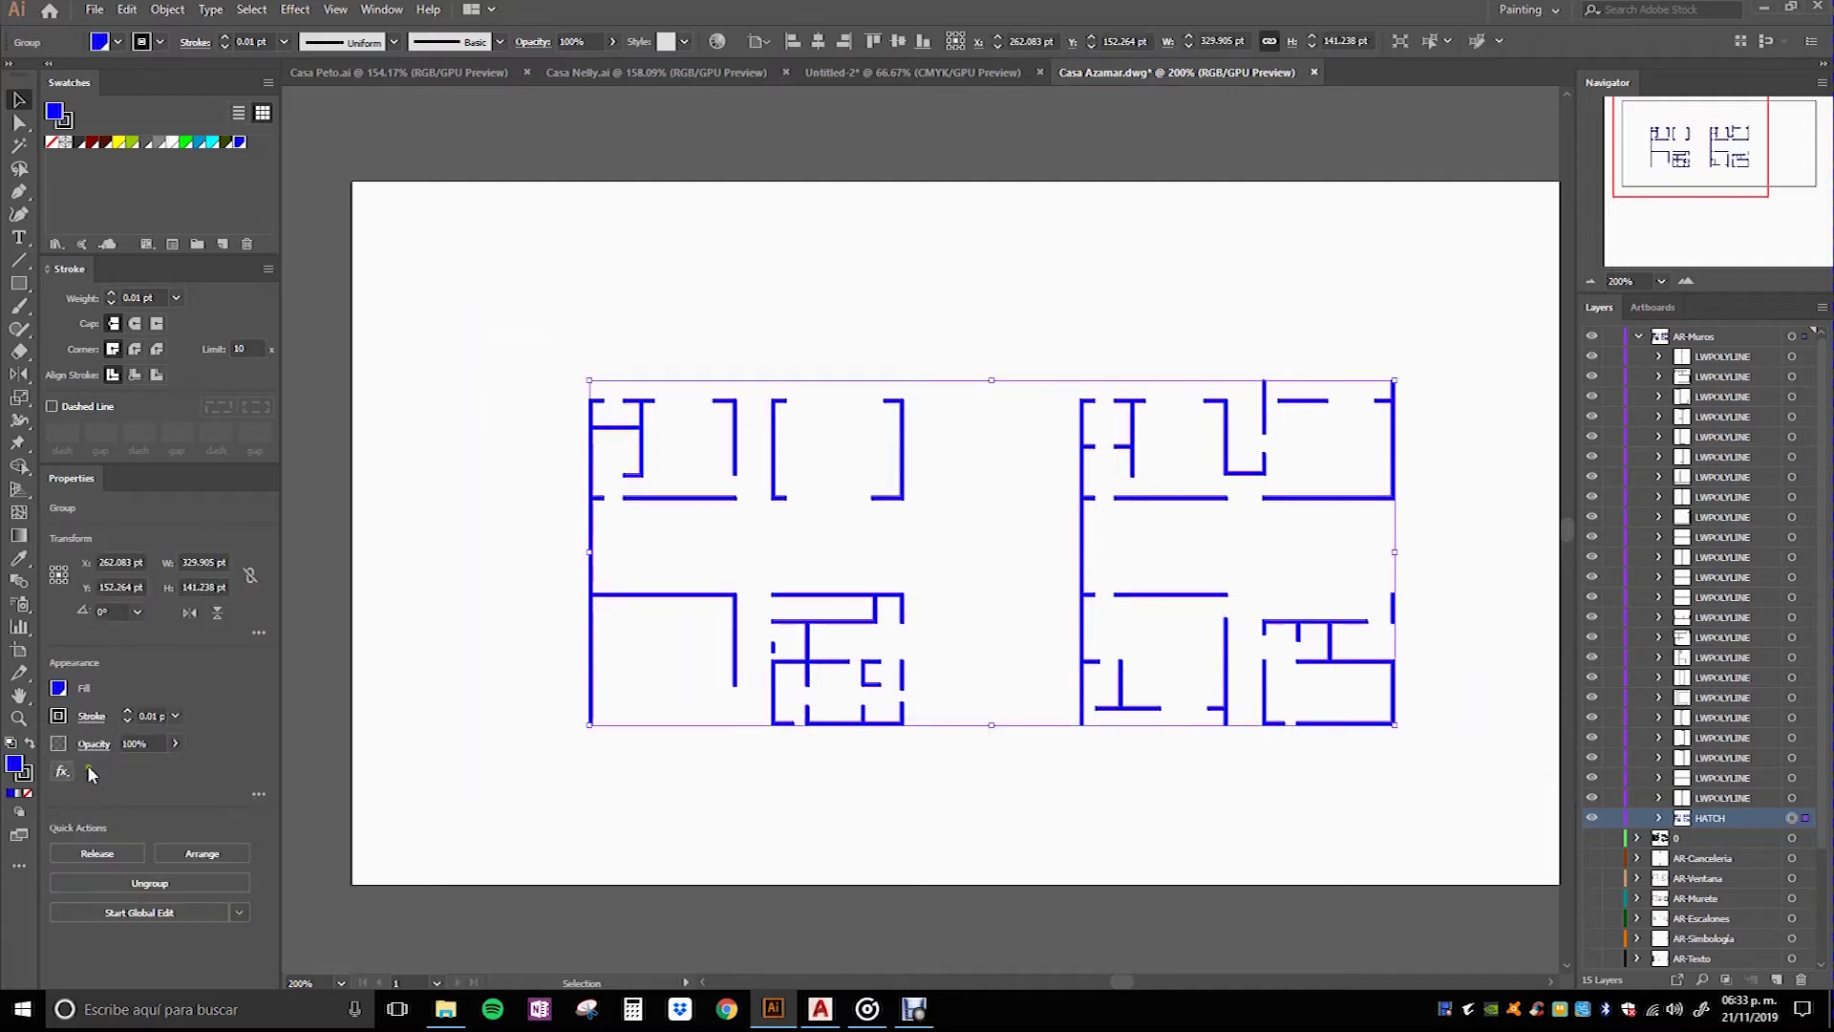
click(30, 742)
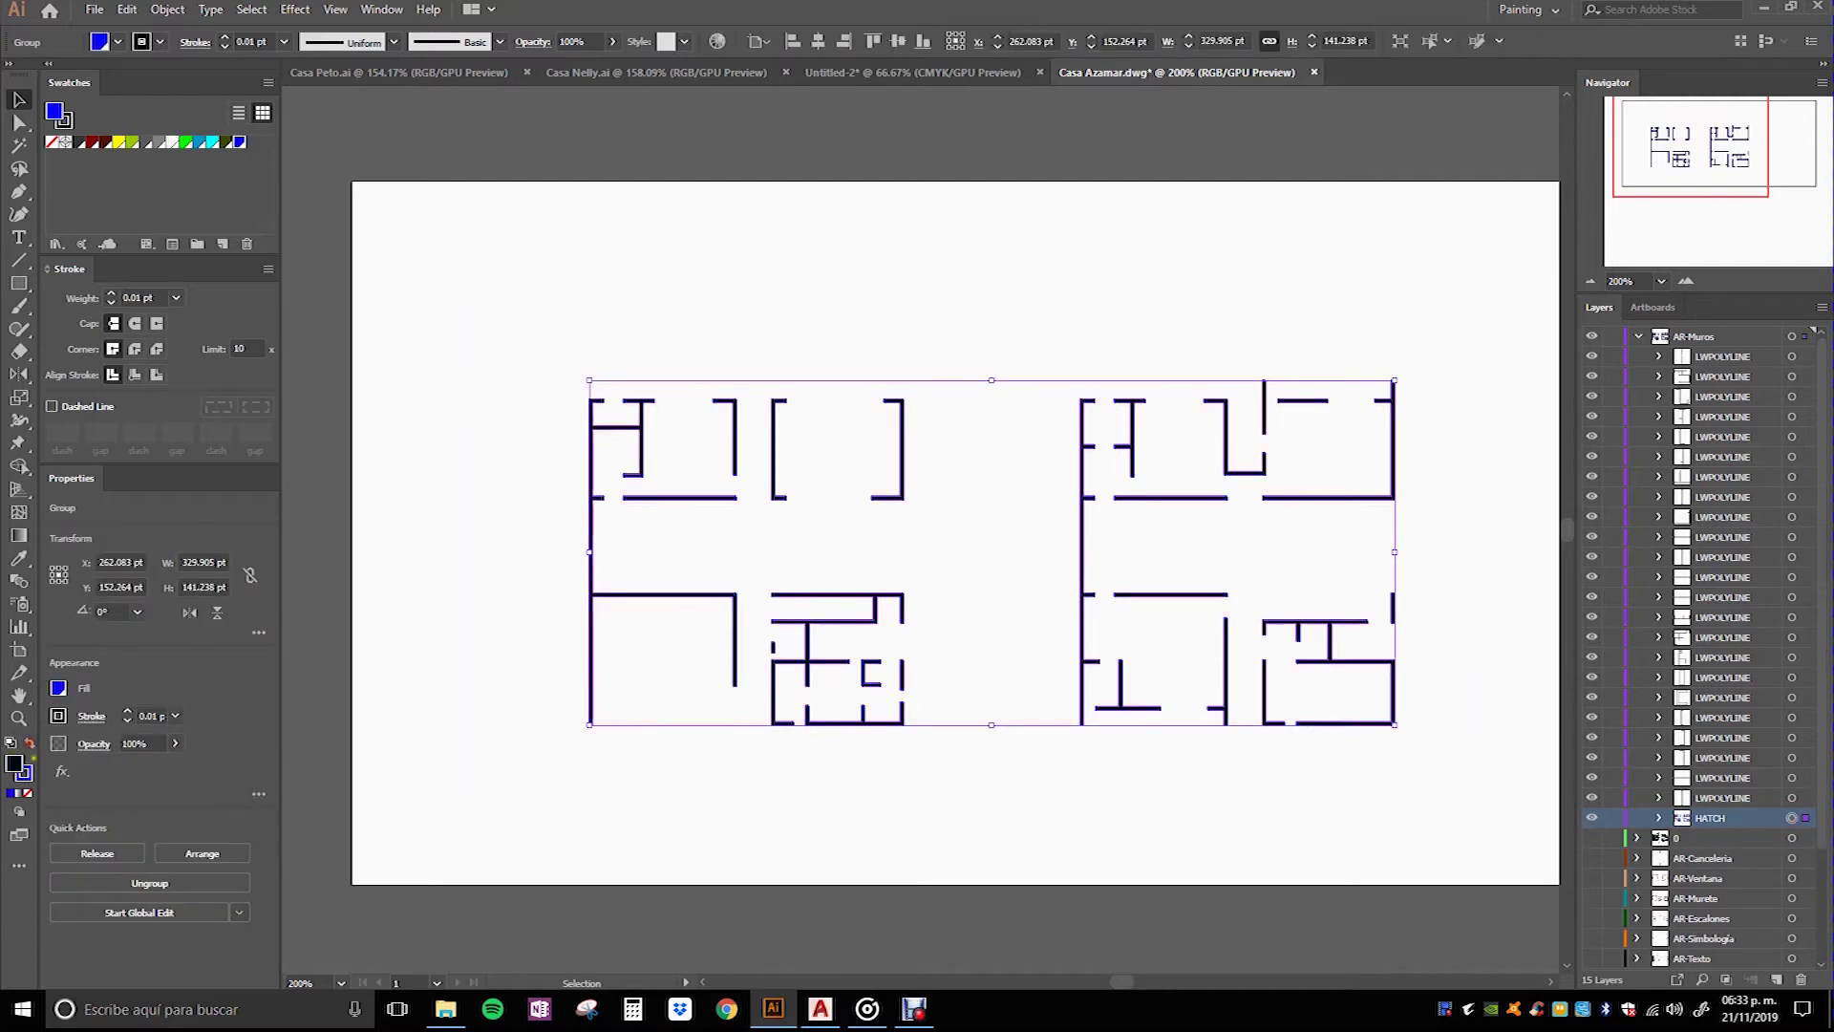
click(28, 792)
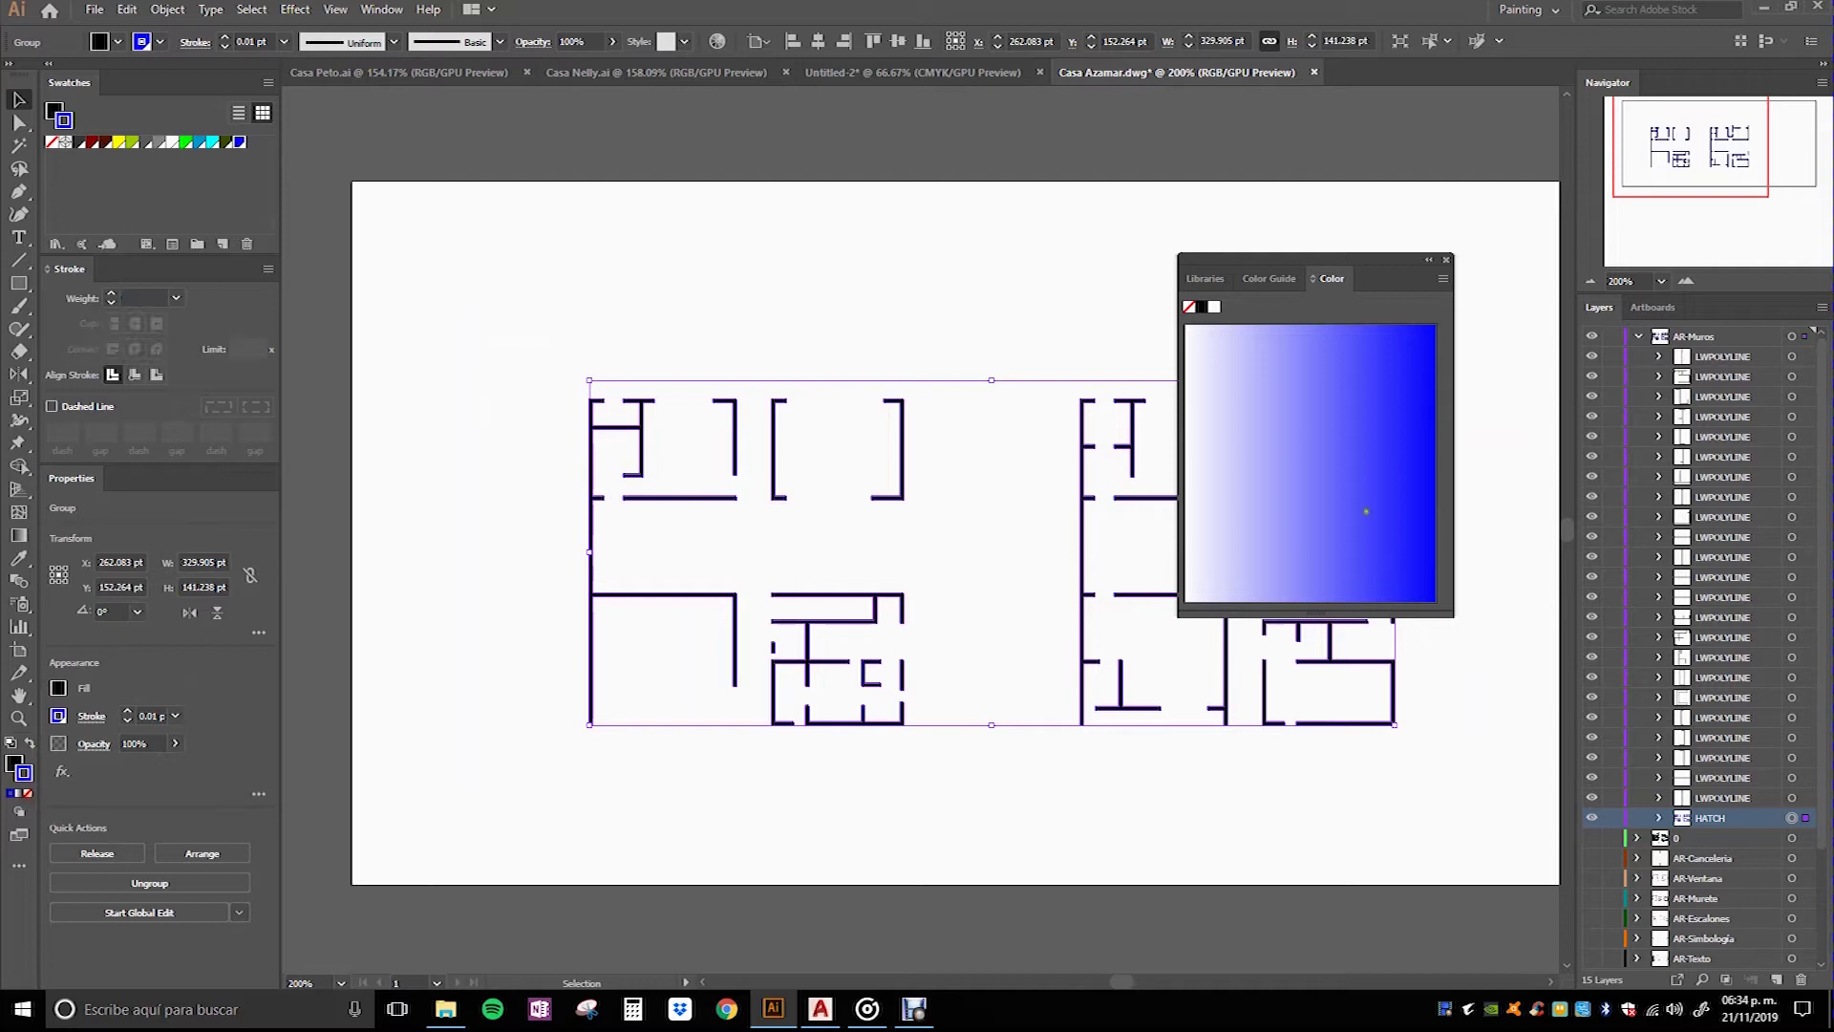
key(slash)
click(1446, 259)
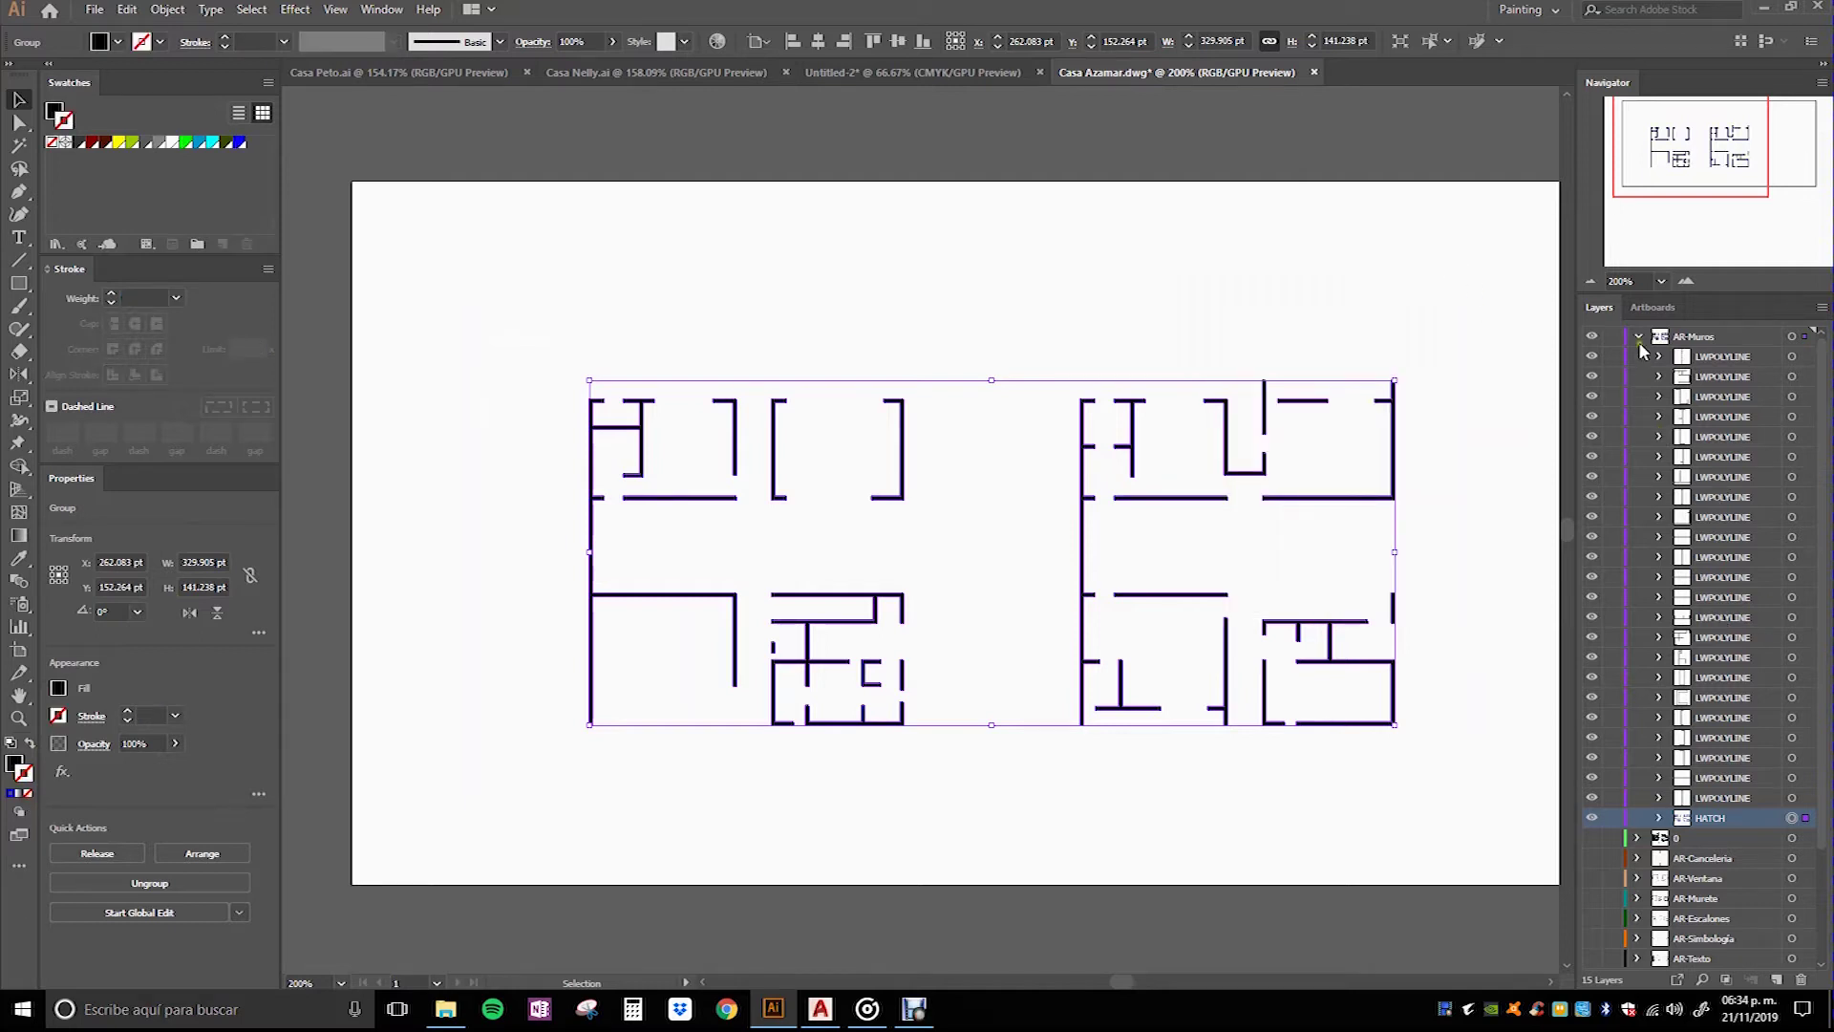
click(1639, 336)
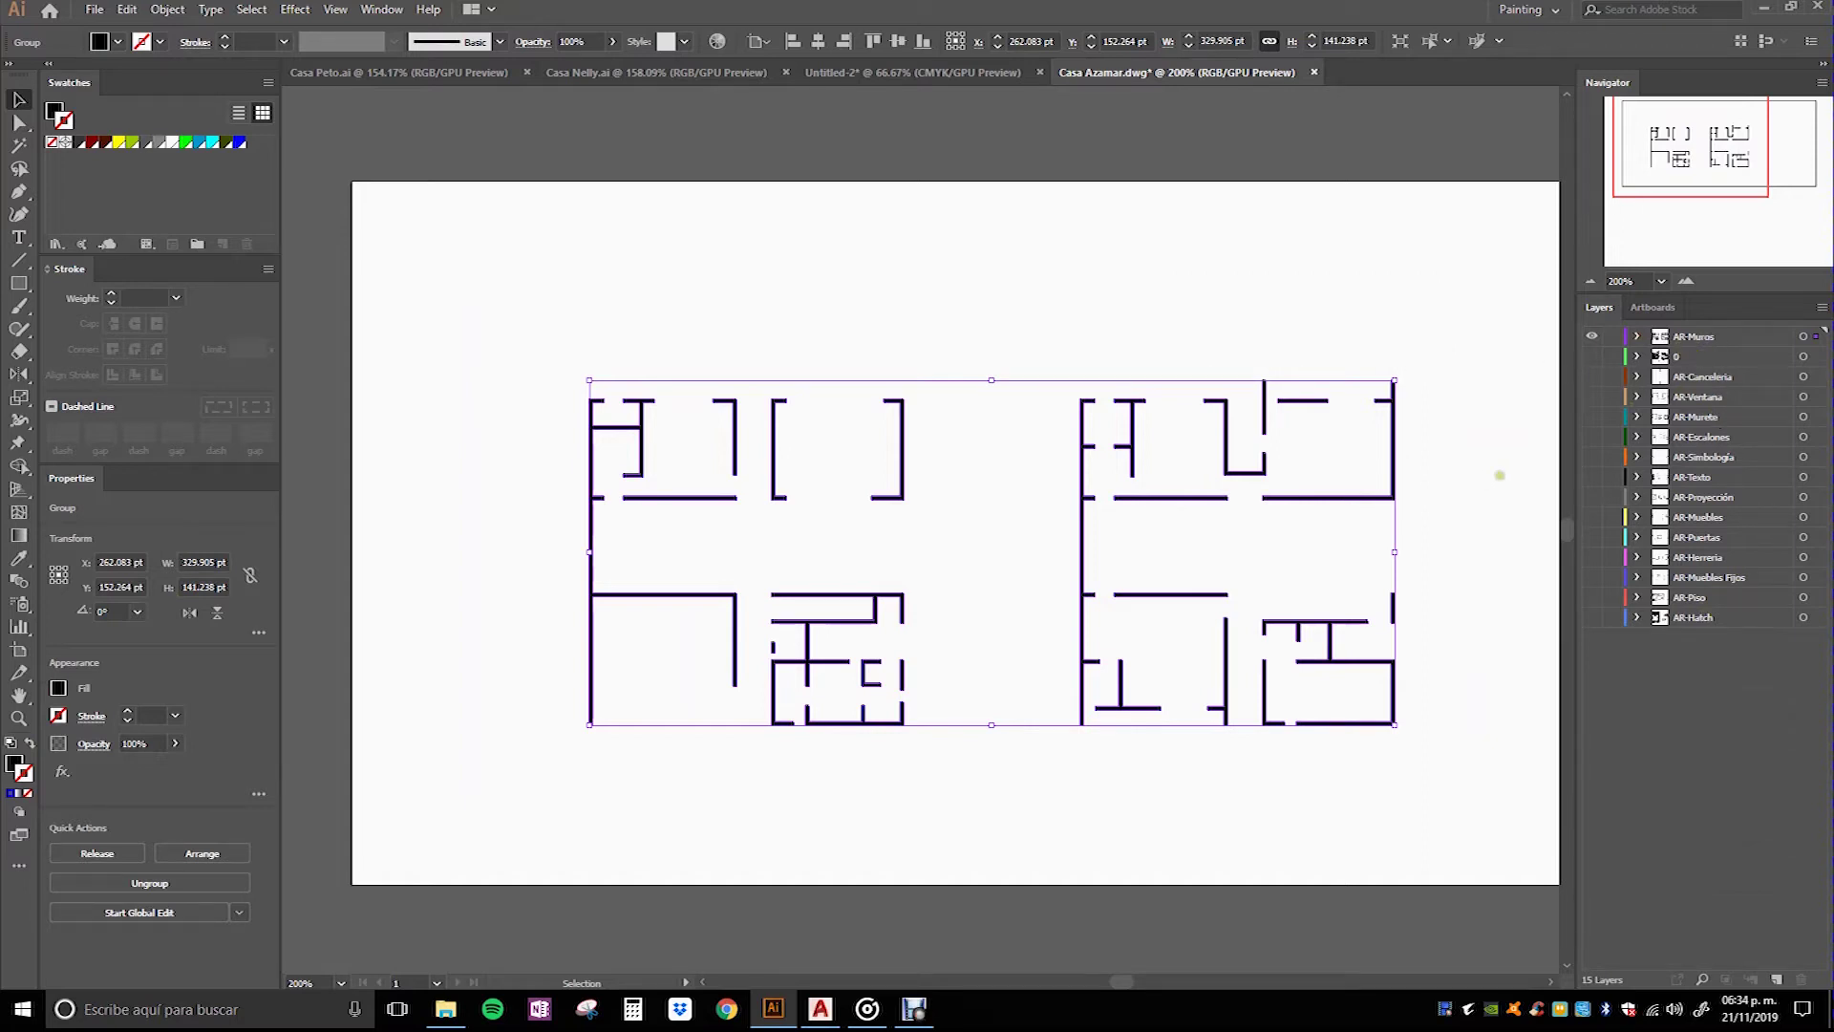
click(1475, 477)
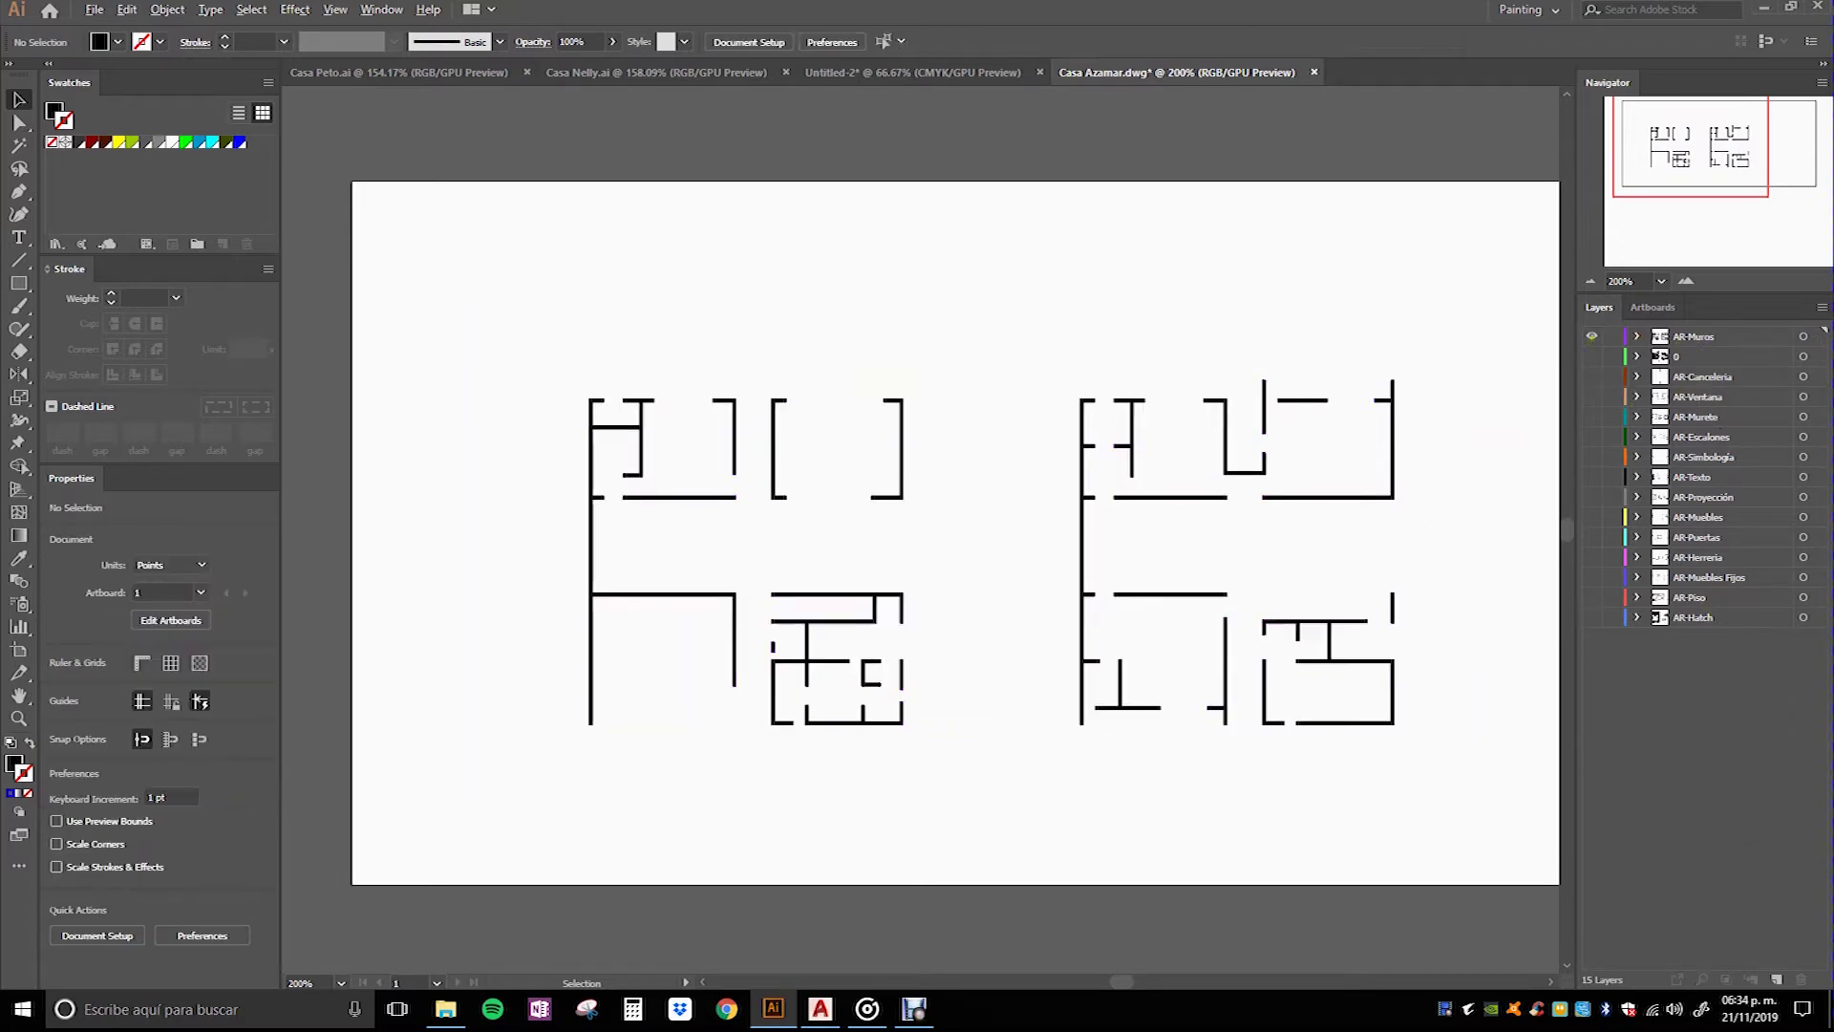
Step: Show all layers again and enlarge the view of the floor plans
alt+click(1591, 336)
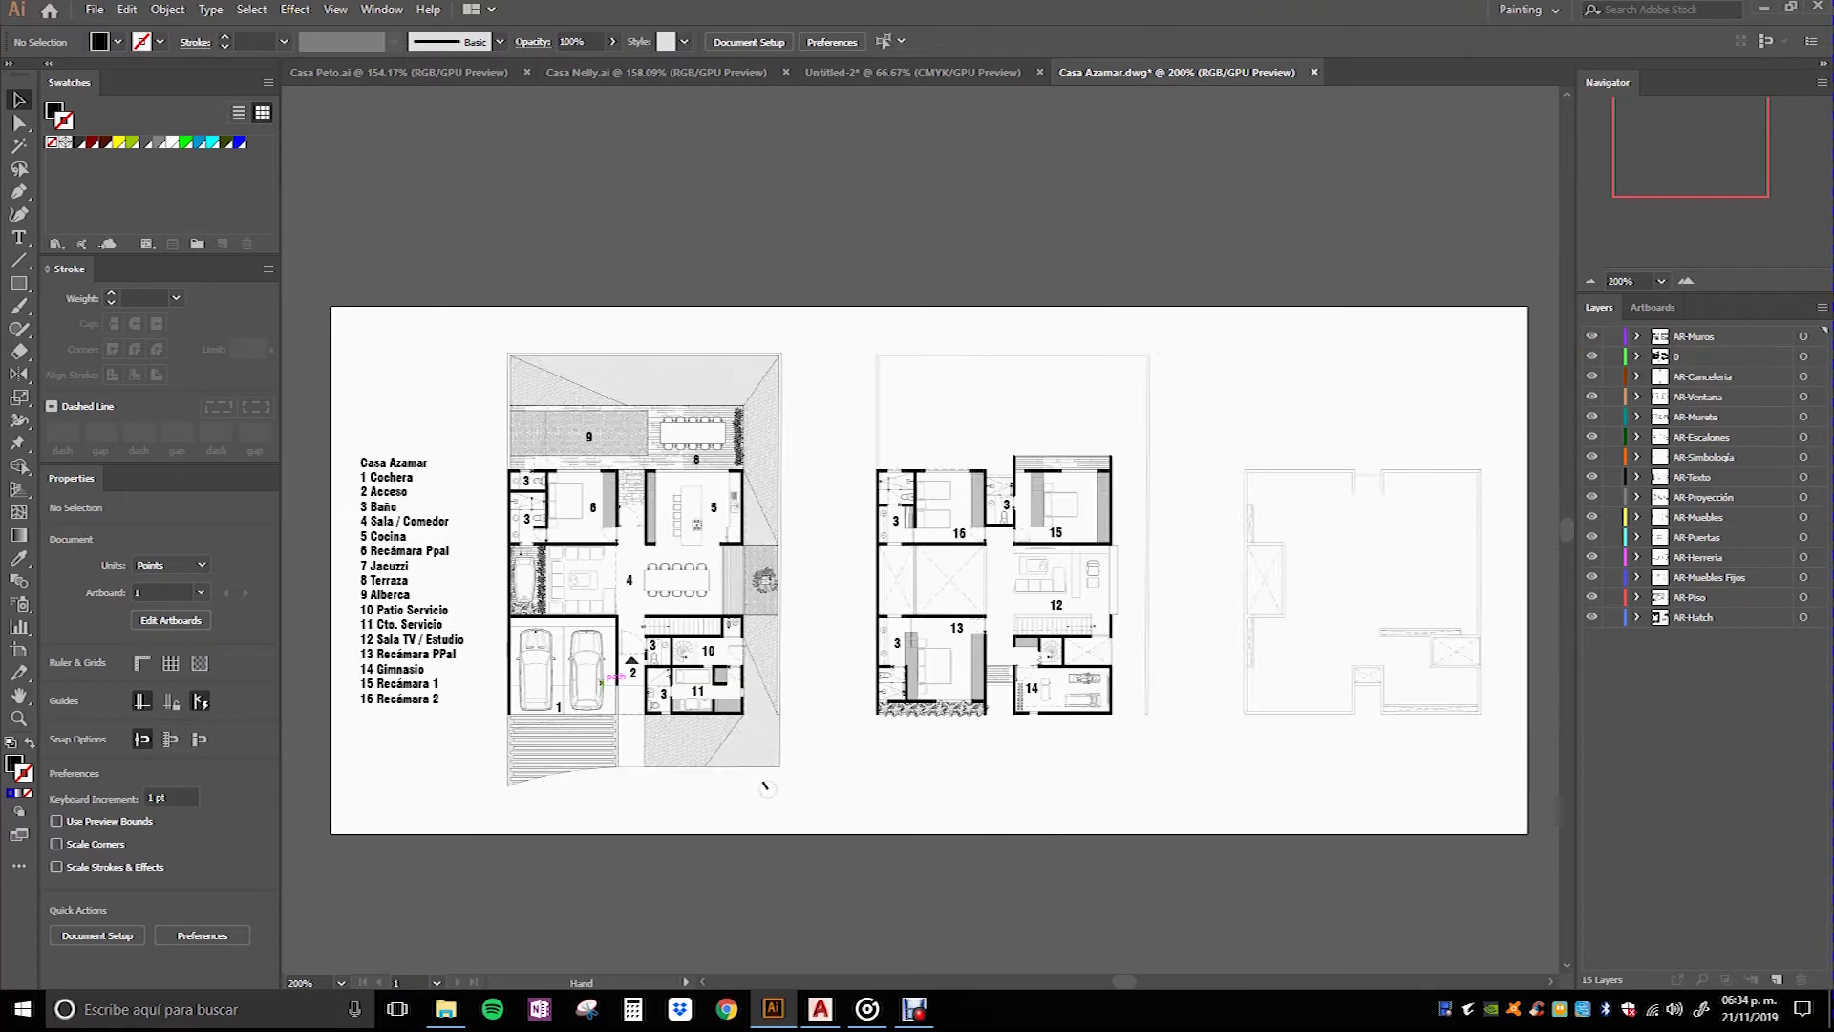
scroll(602, 682, down, 1)
drag(860, 840, 879, 840)
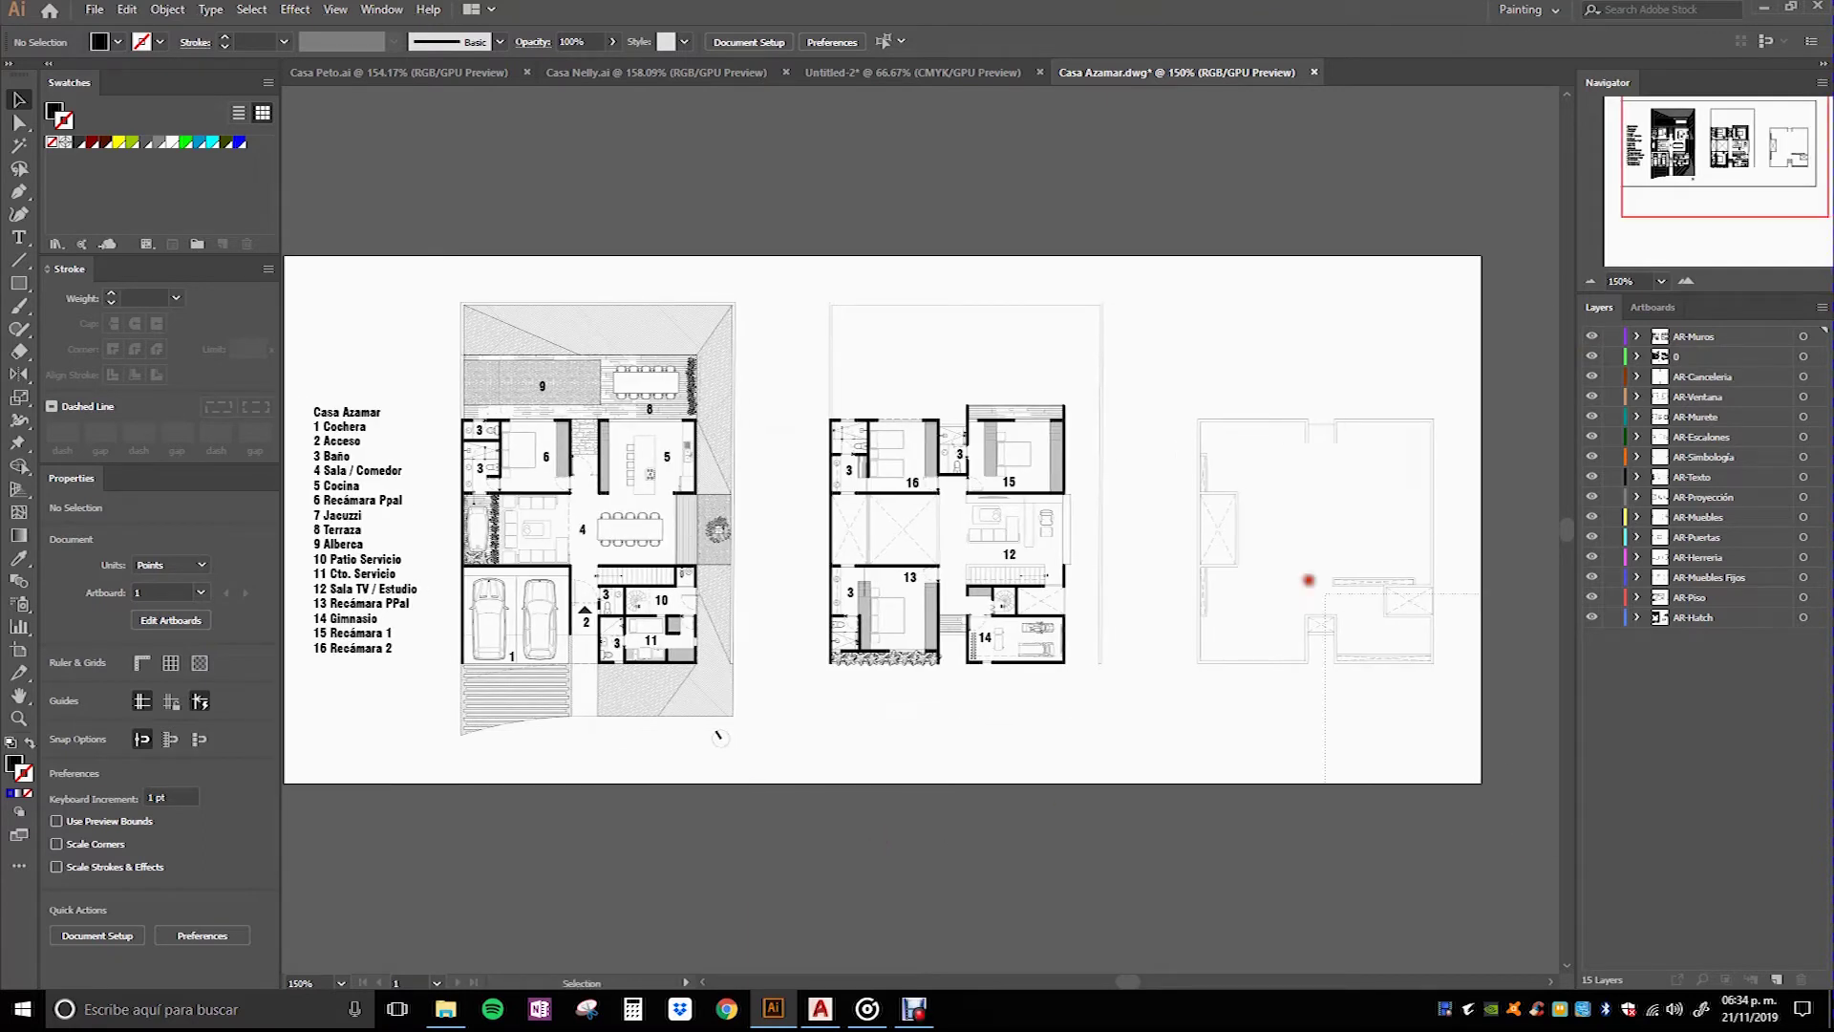
Step: Select all artwork, hide it with Ctrl+3, and clear the selection
key(ctrl+a)
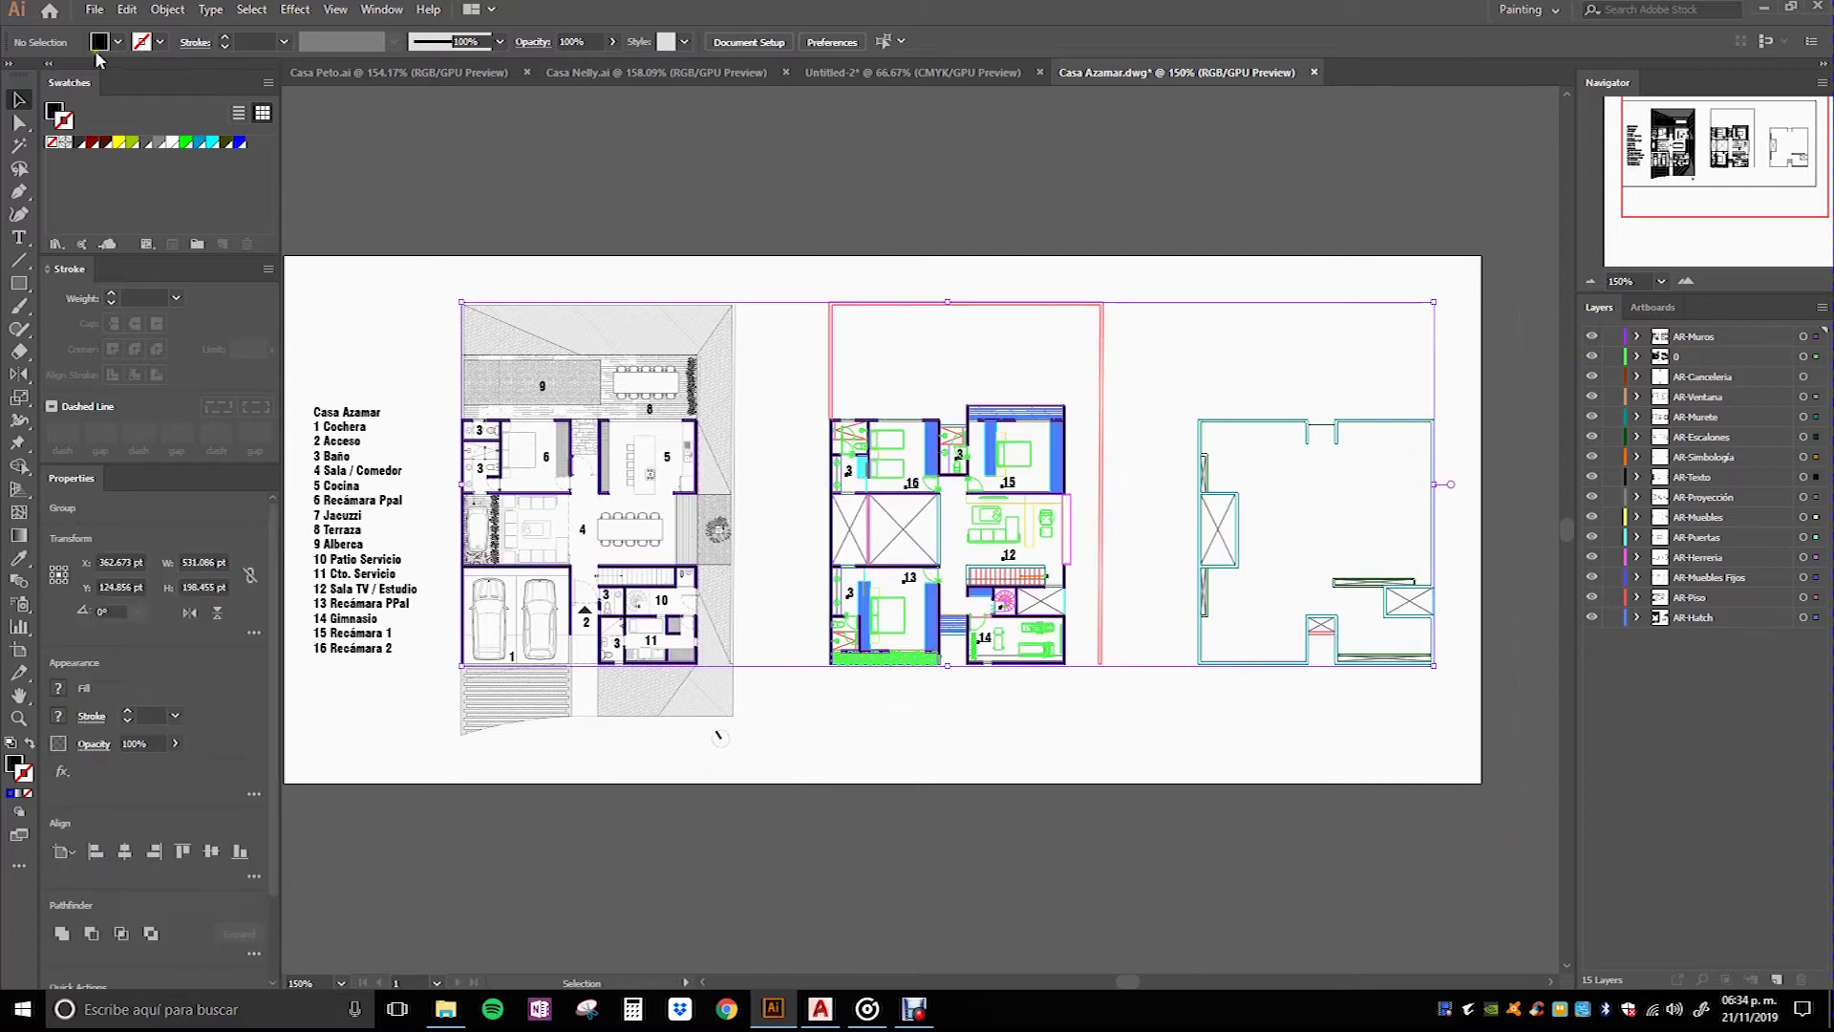
click(94, 8)
click(94, 9)
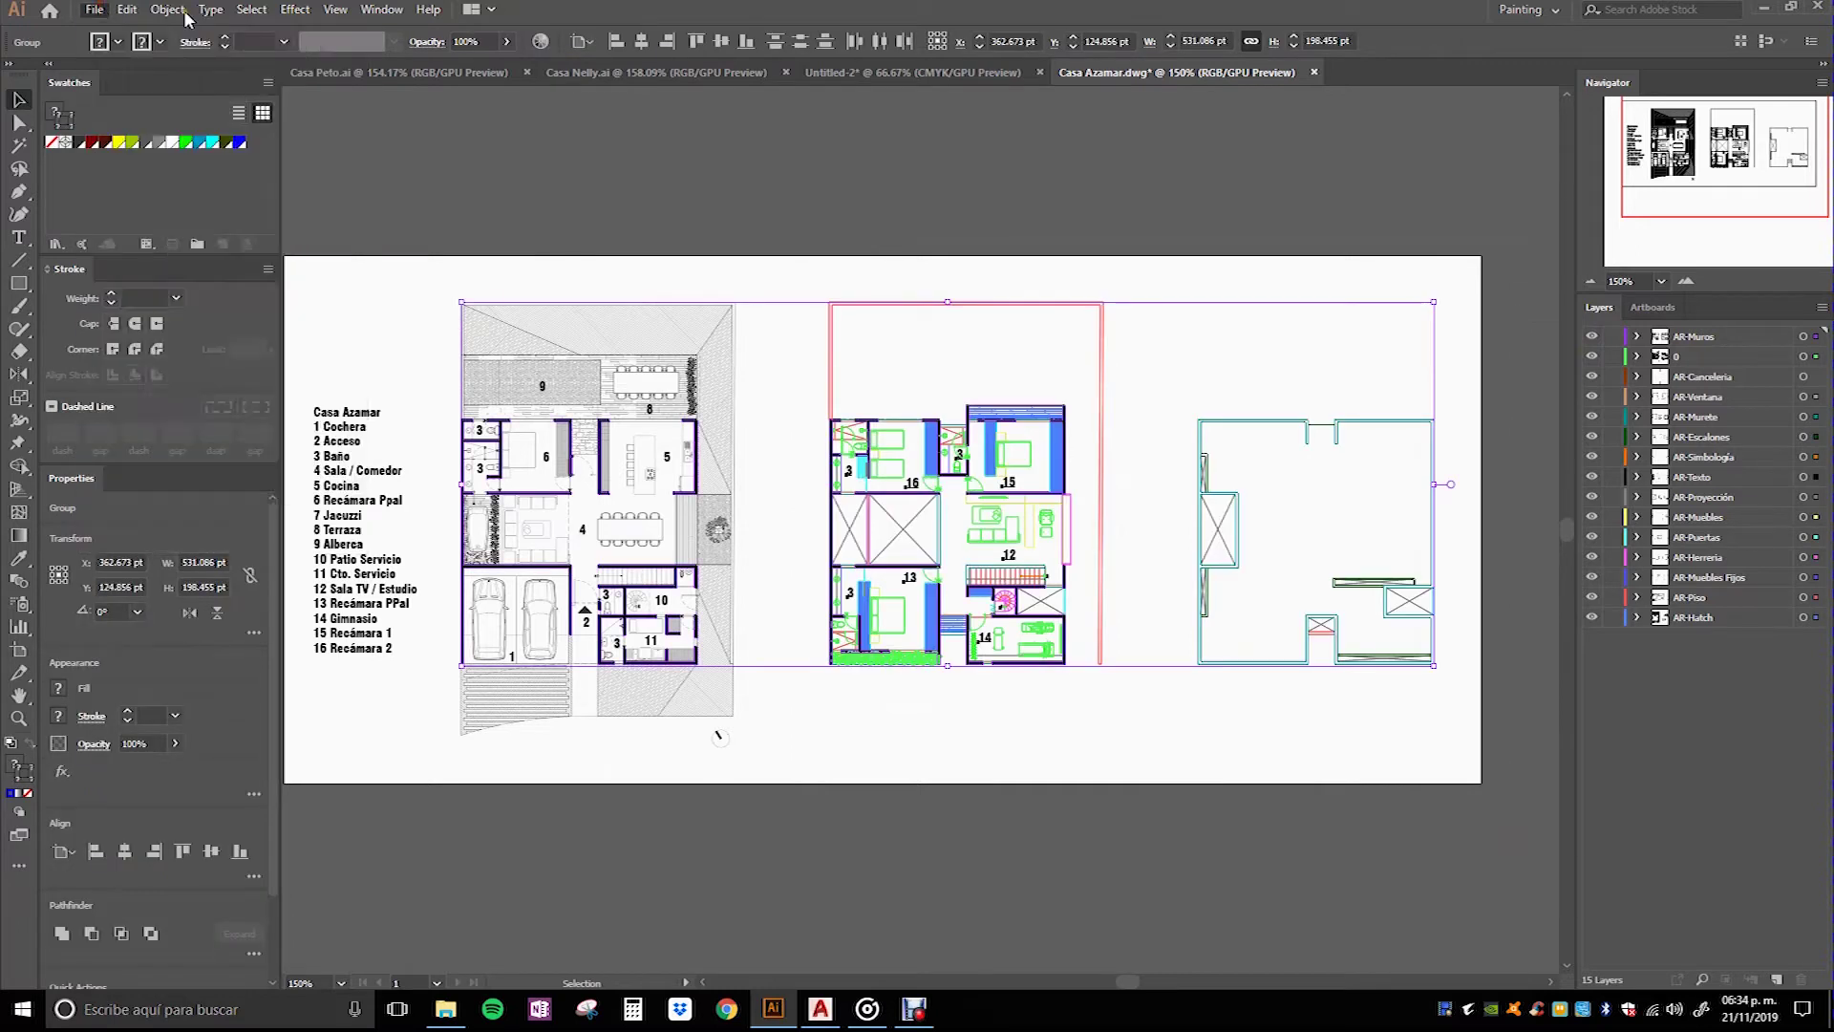
click(127, 10)
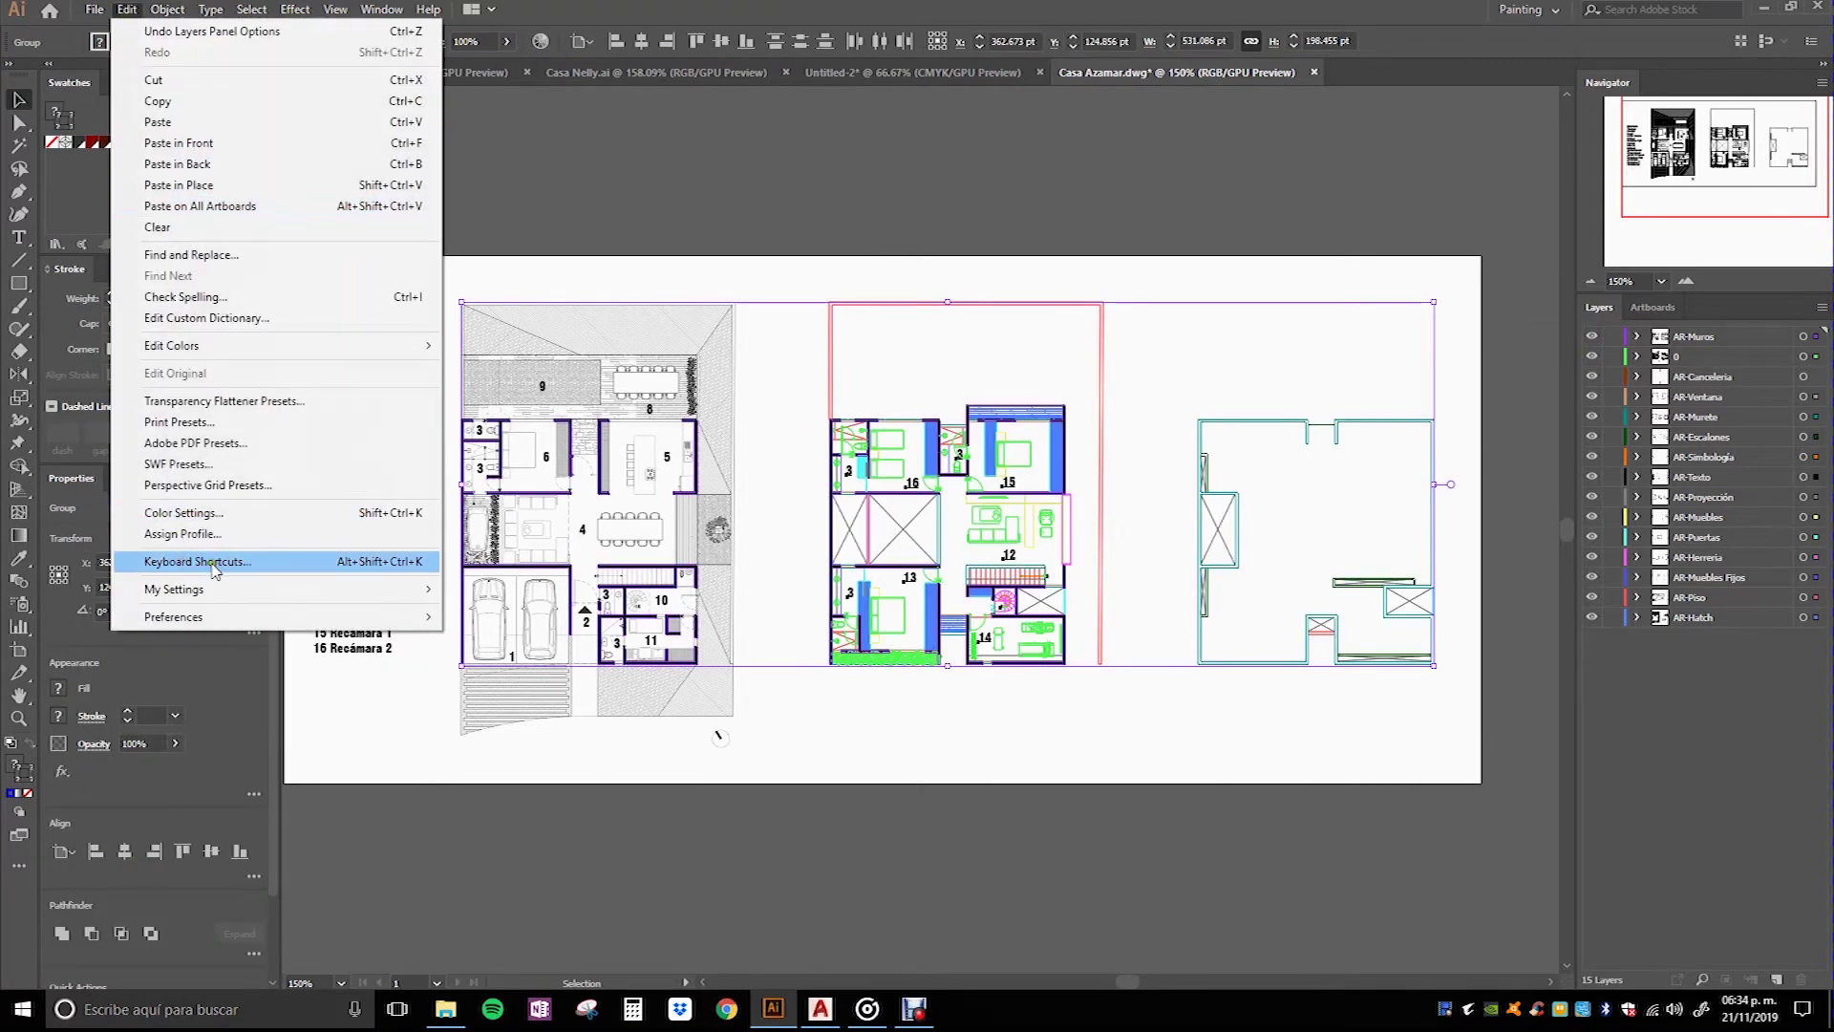
click(963, 20)
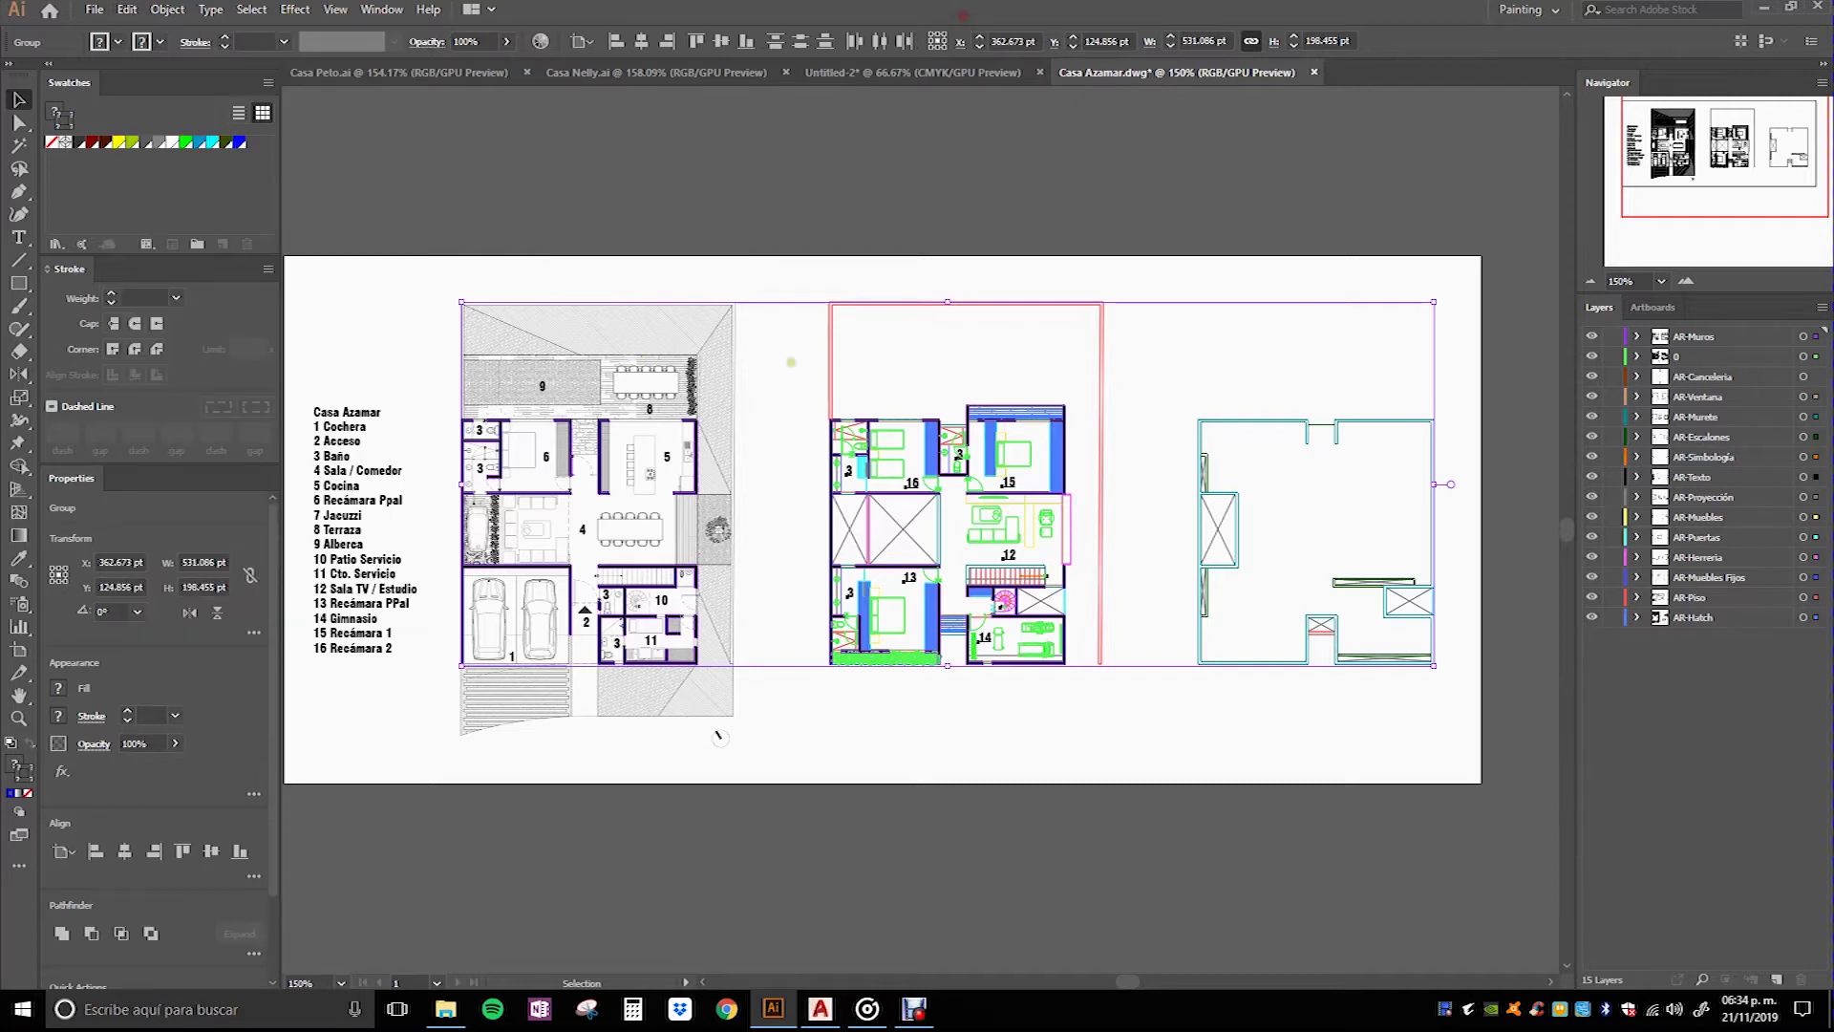
key(ctrl+3)
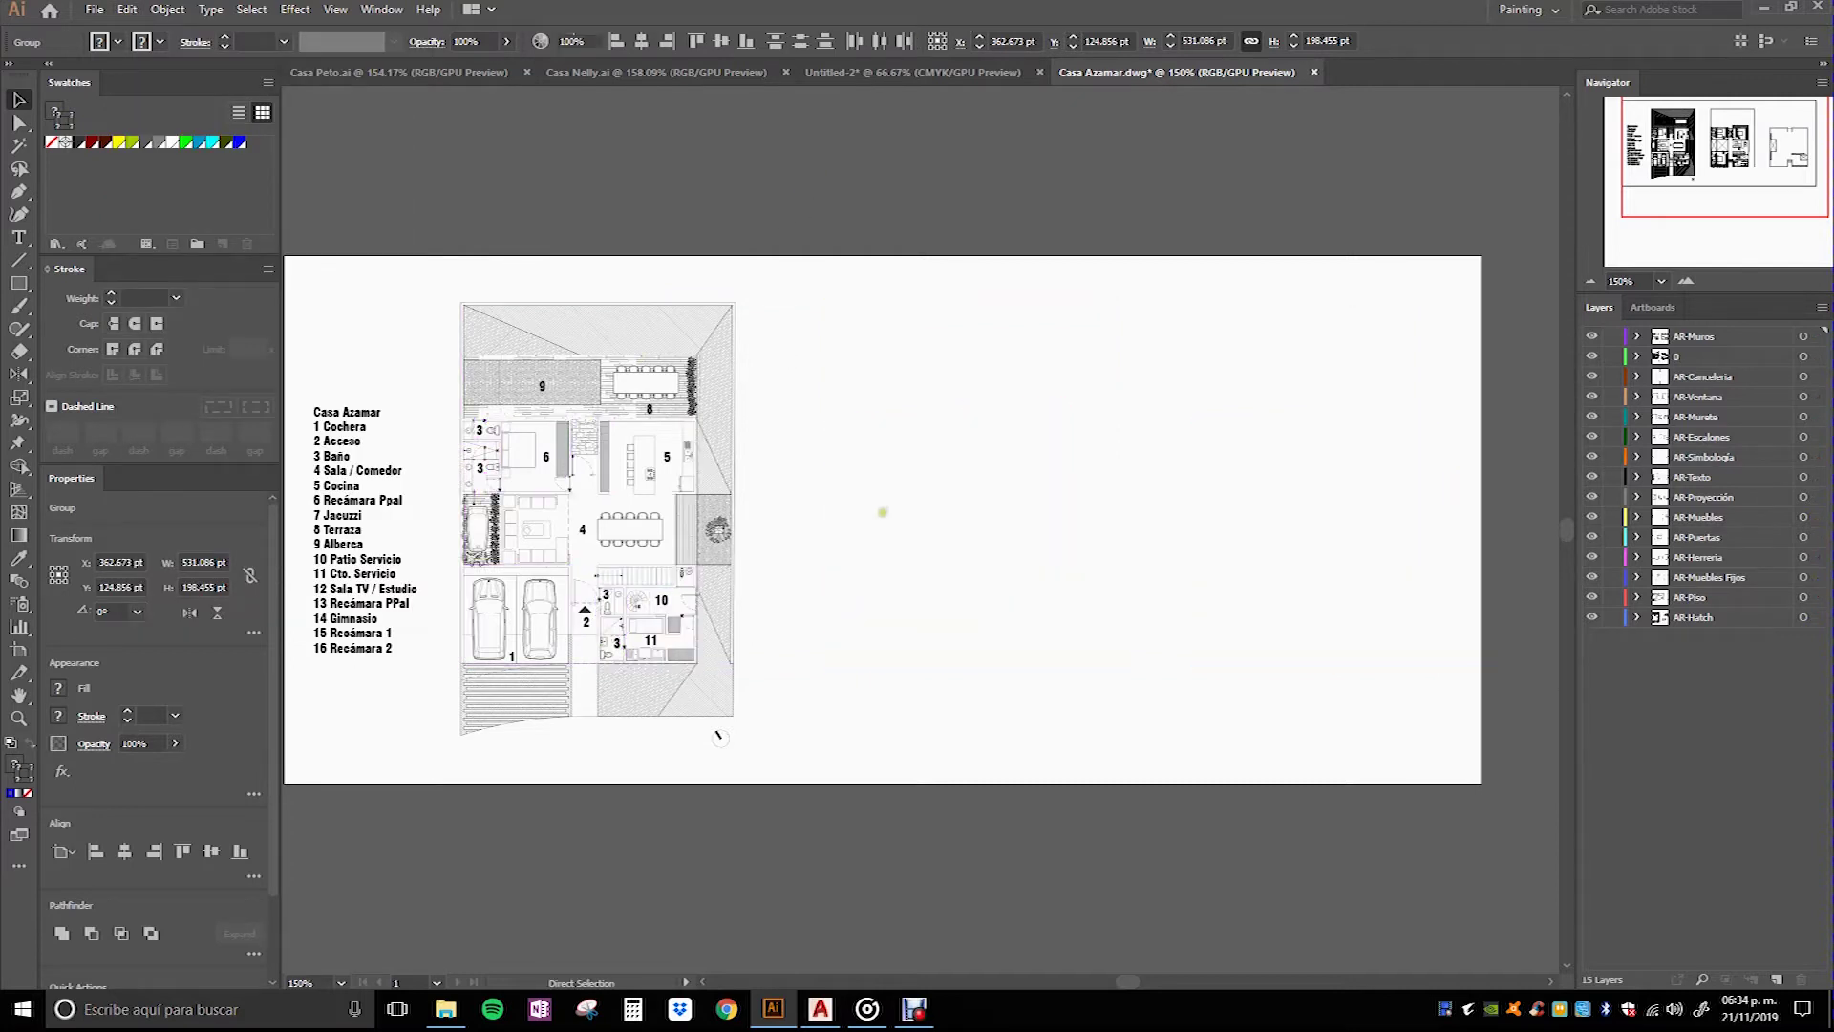
click(863, 645)
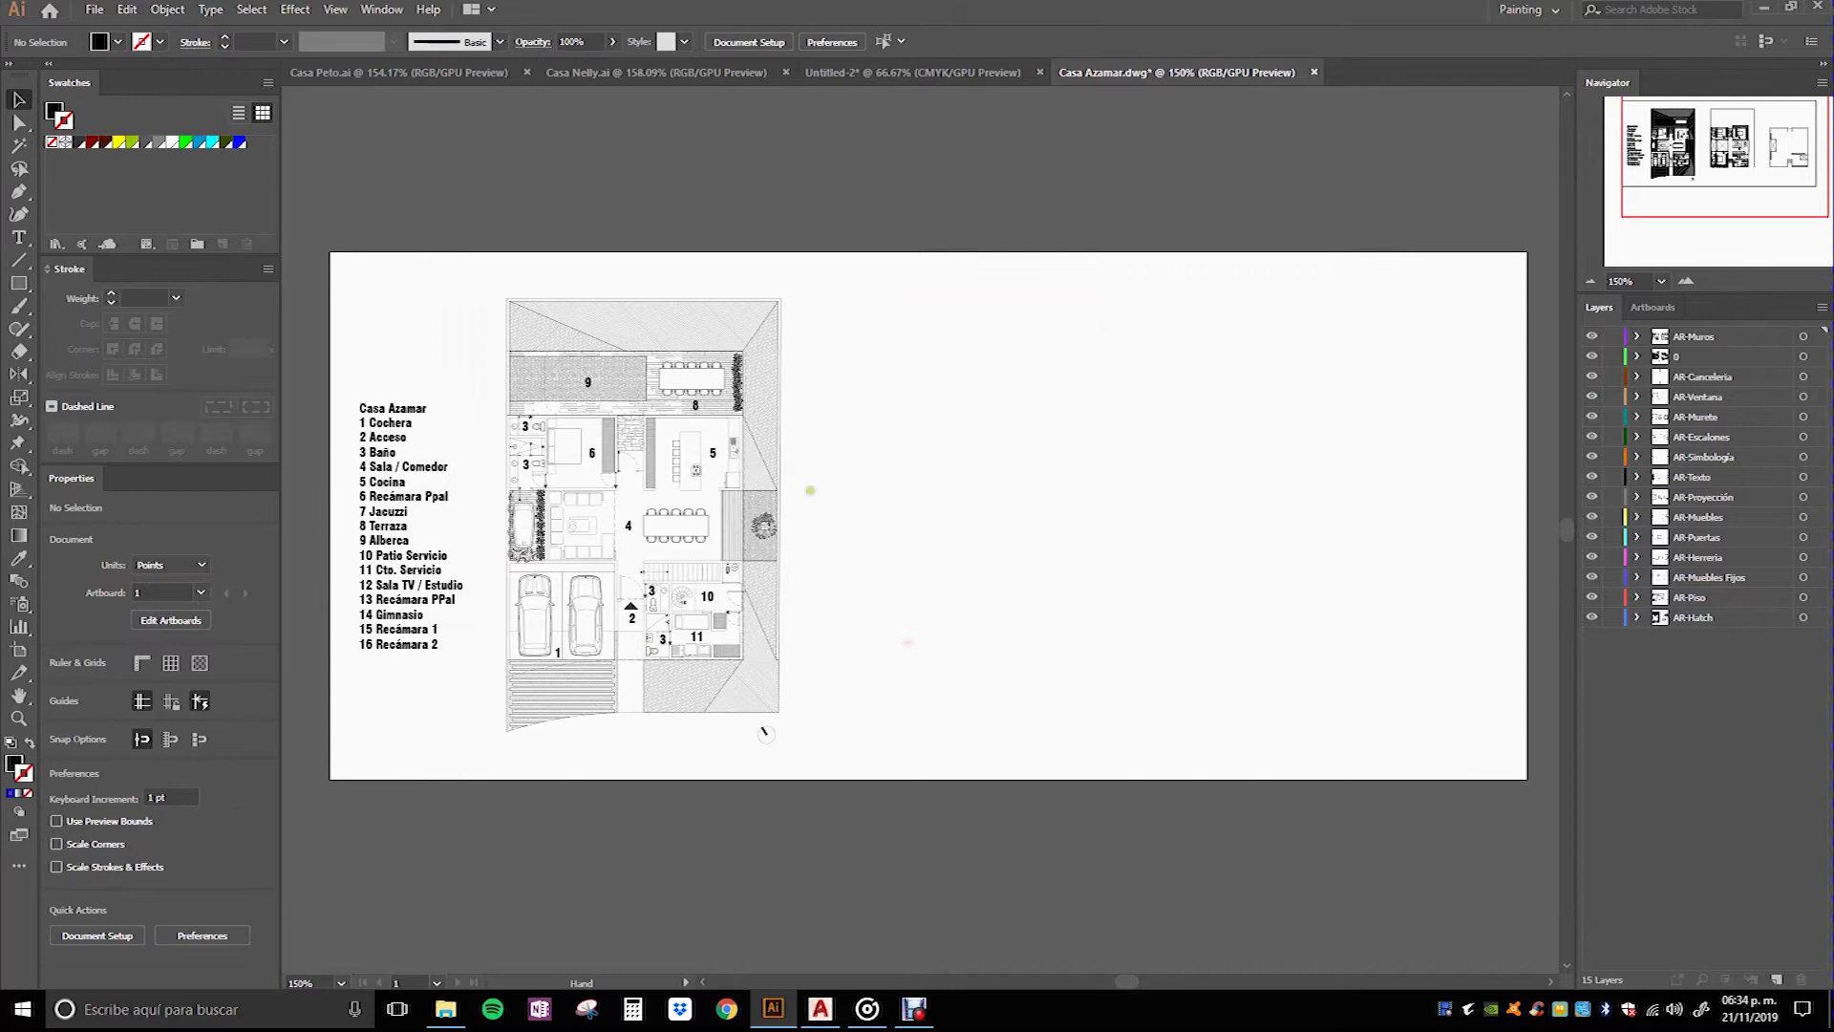
Step: Browse the Edit menu, then pan the plans slightly to the right
click(127, 10)
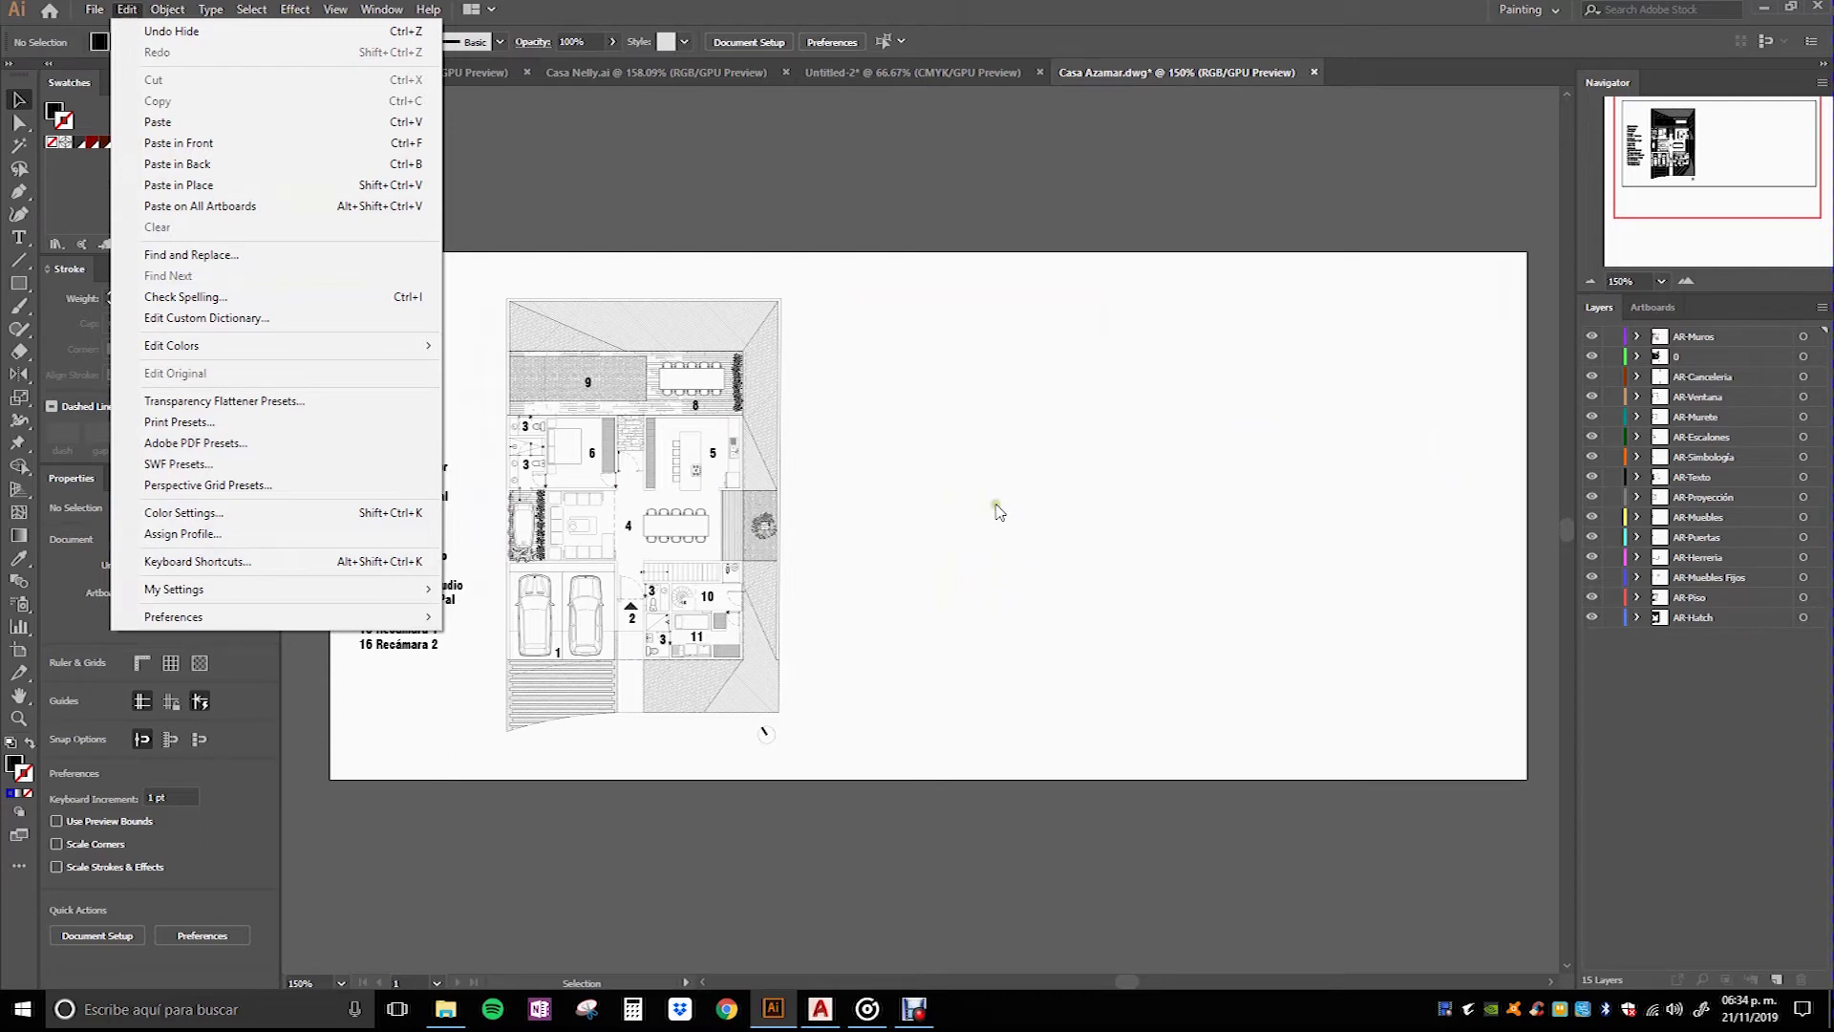
click(977, 506)
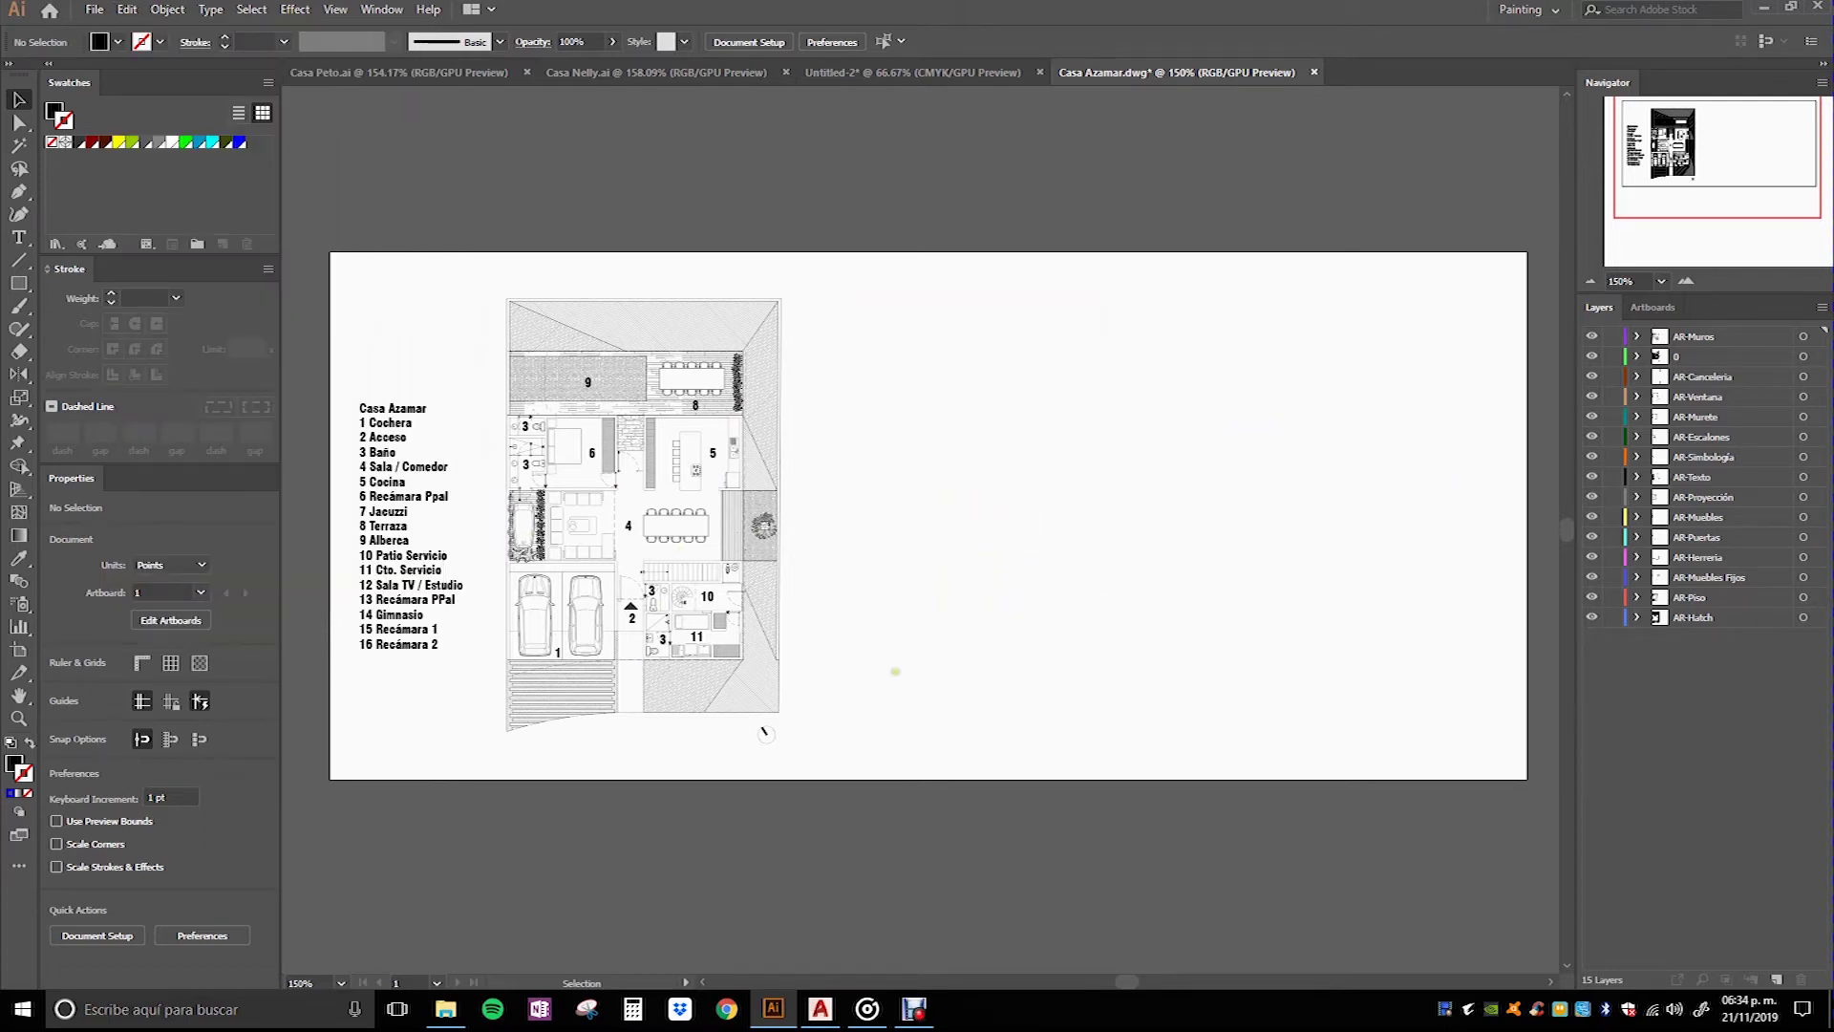
key(ctrl)
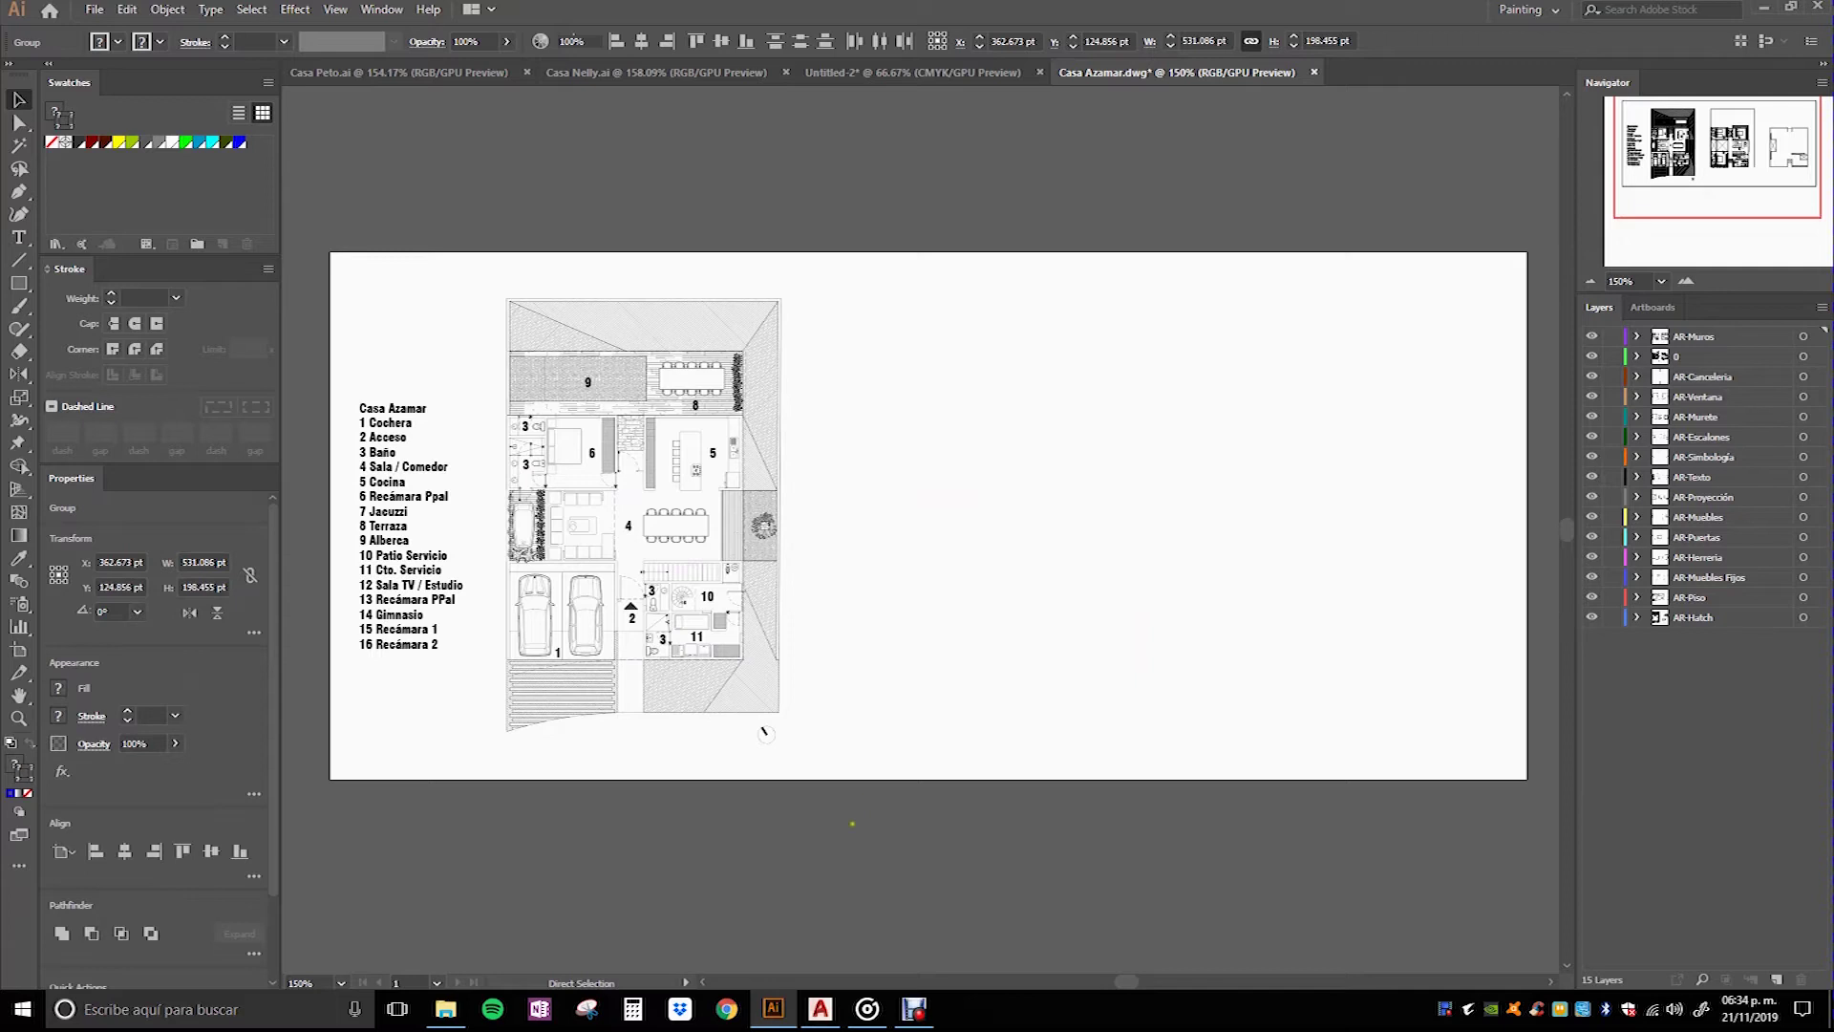
drag(584, 800, 667, 800)
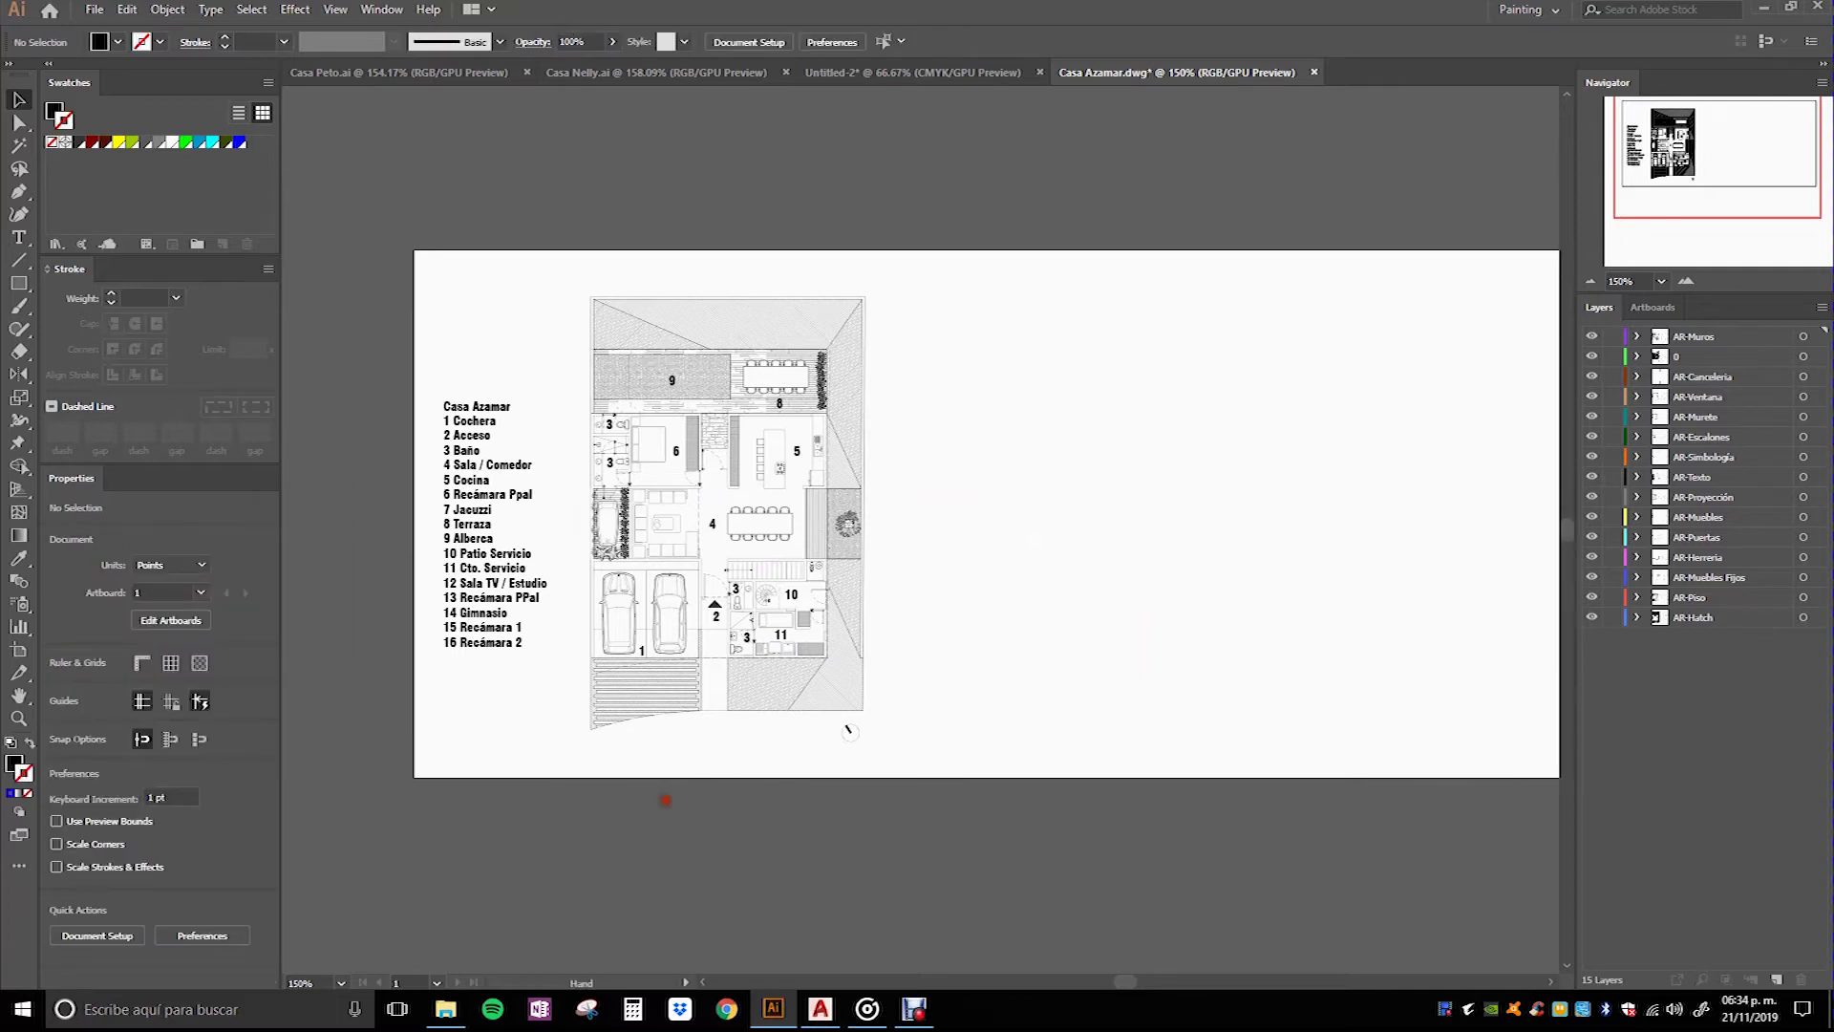
Step: Zoom around the plans and hide the AR-Muros walls layer
scroll(594, 504, up, 1)
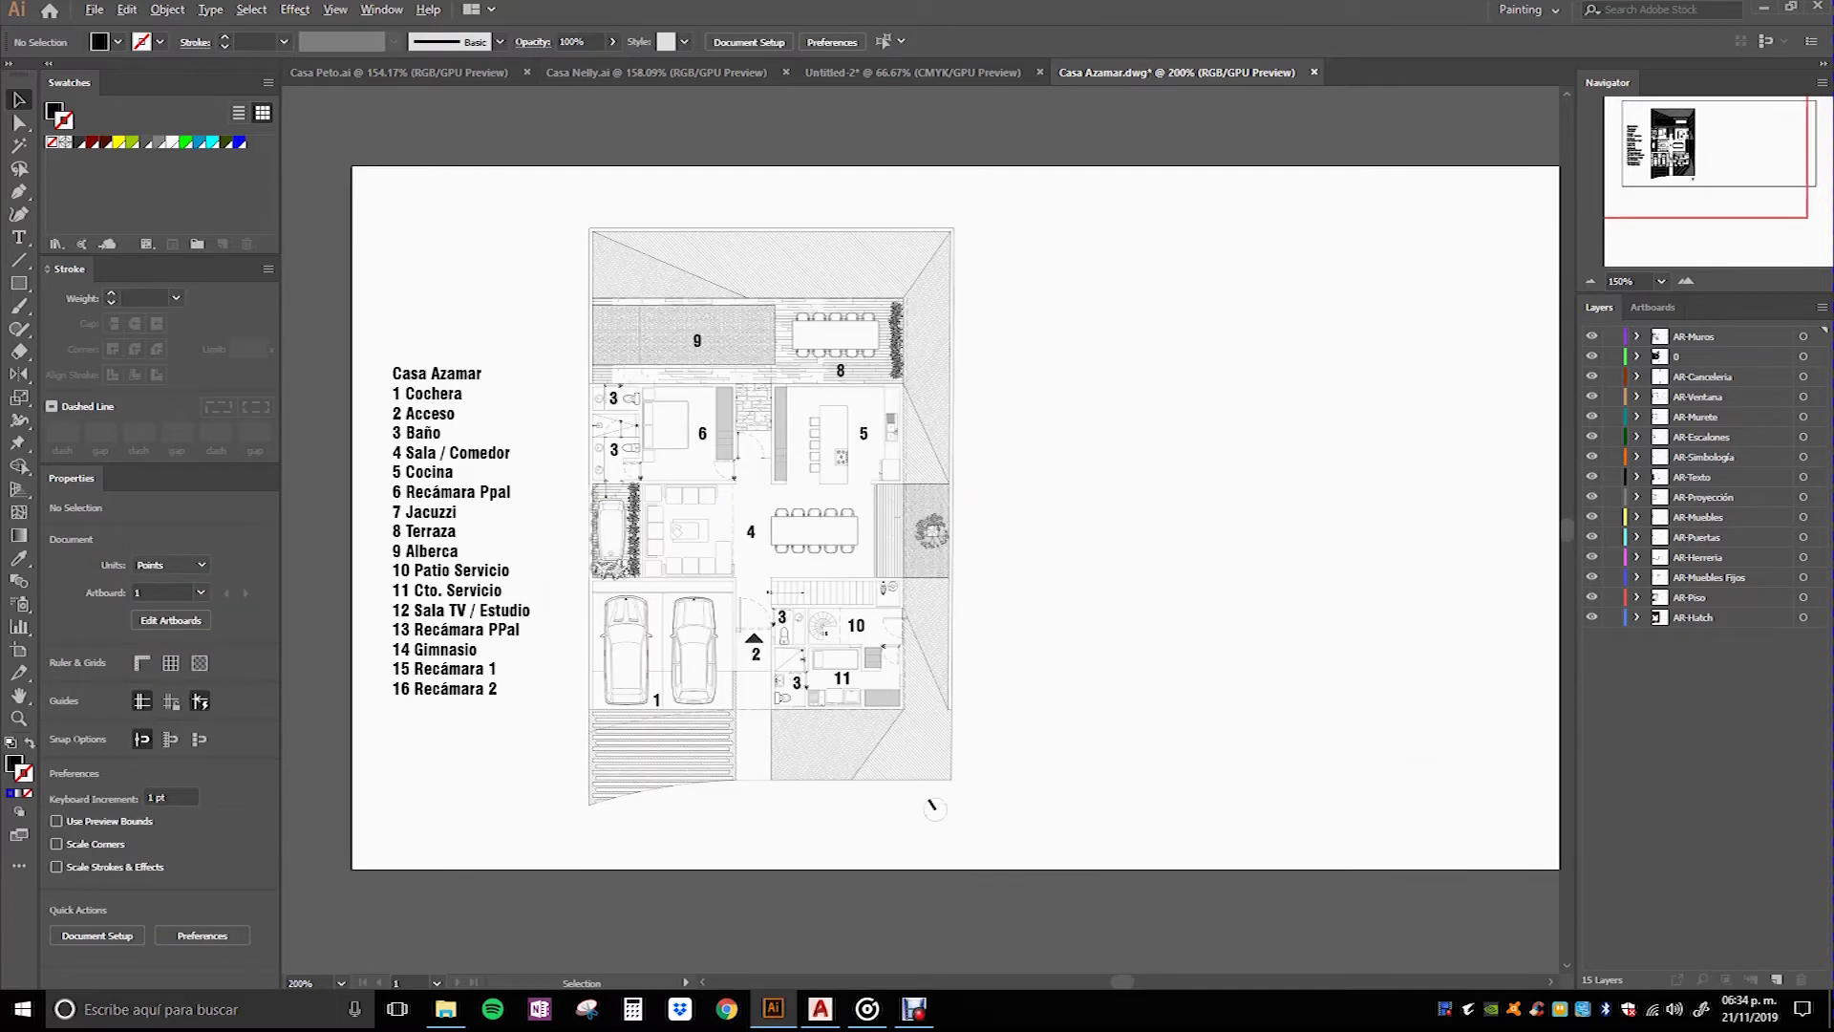
scroll(777, 839, up, 1)
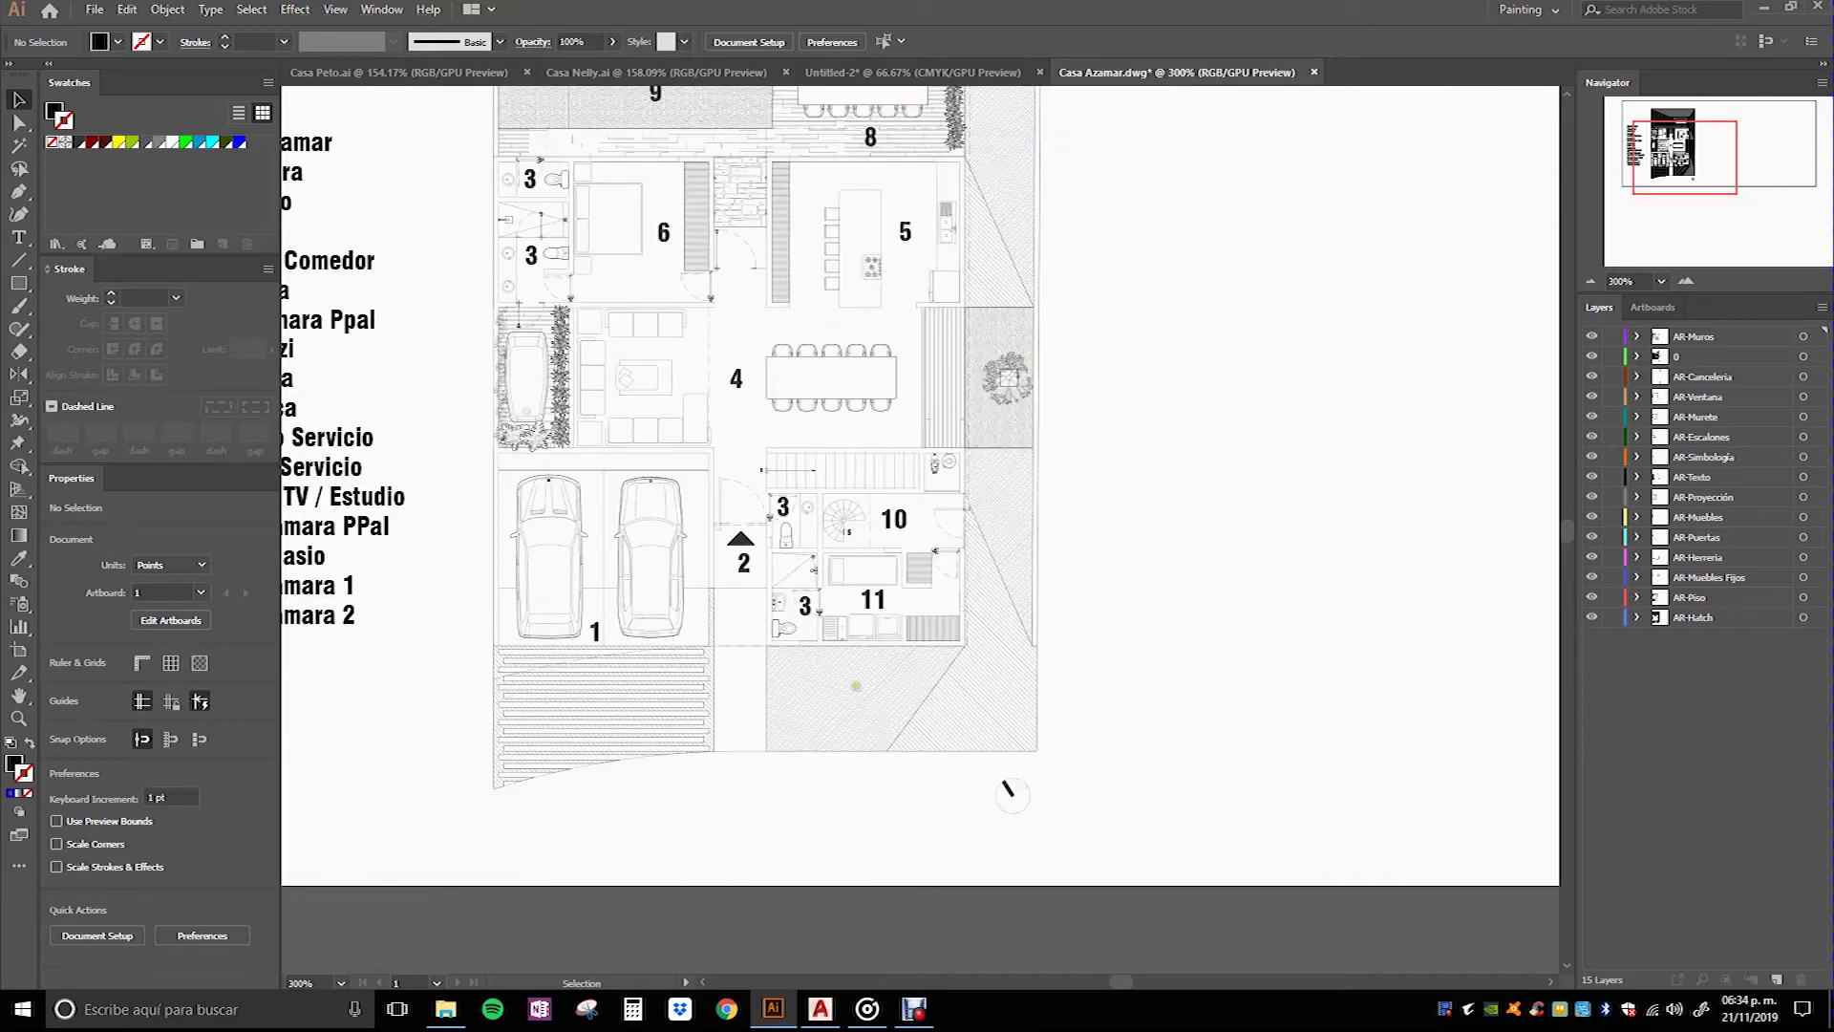
scroll(856, 686, down, 3)
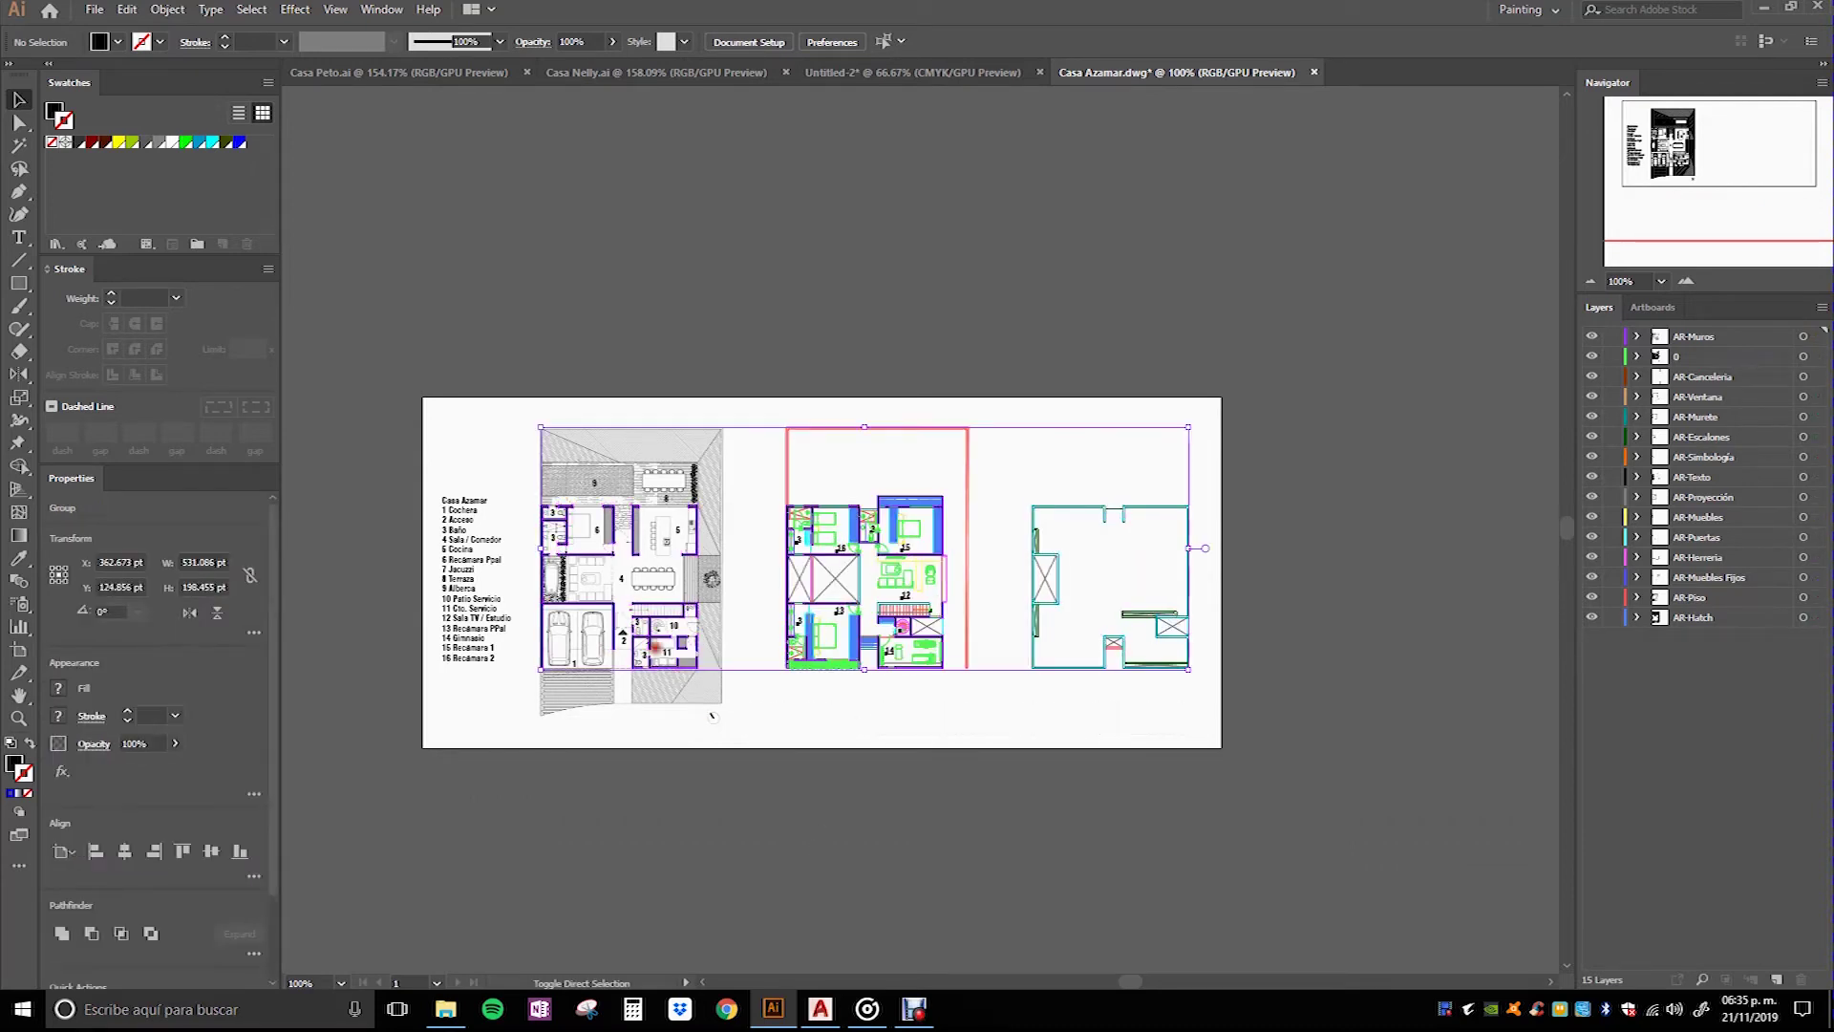
scroll(655, 646, up, 2)
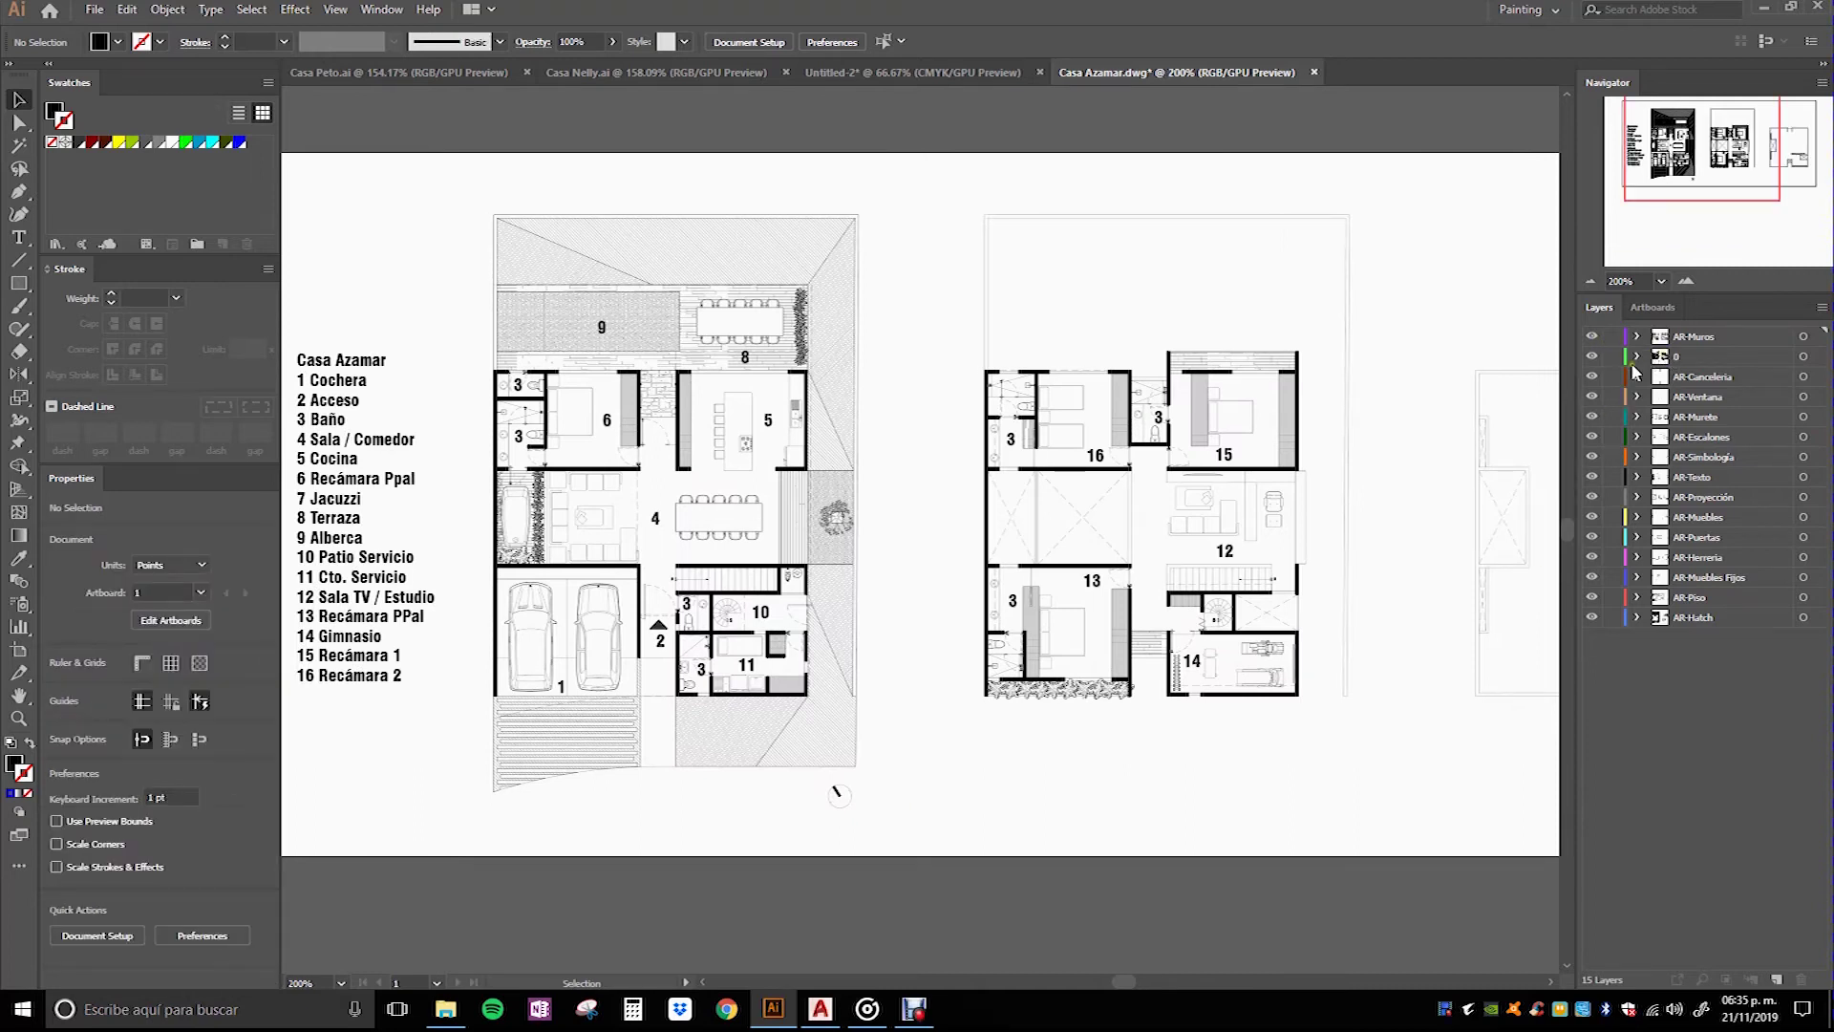
click(1720, 339)
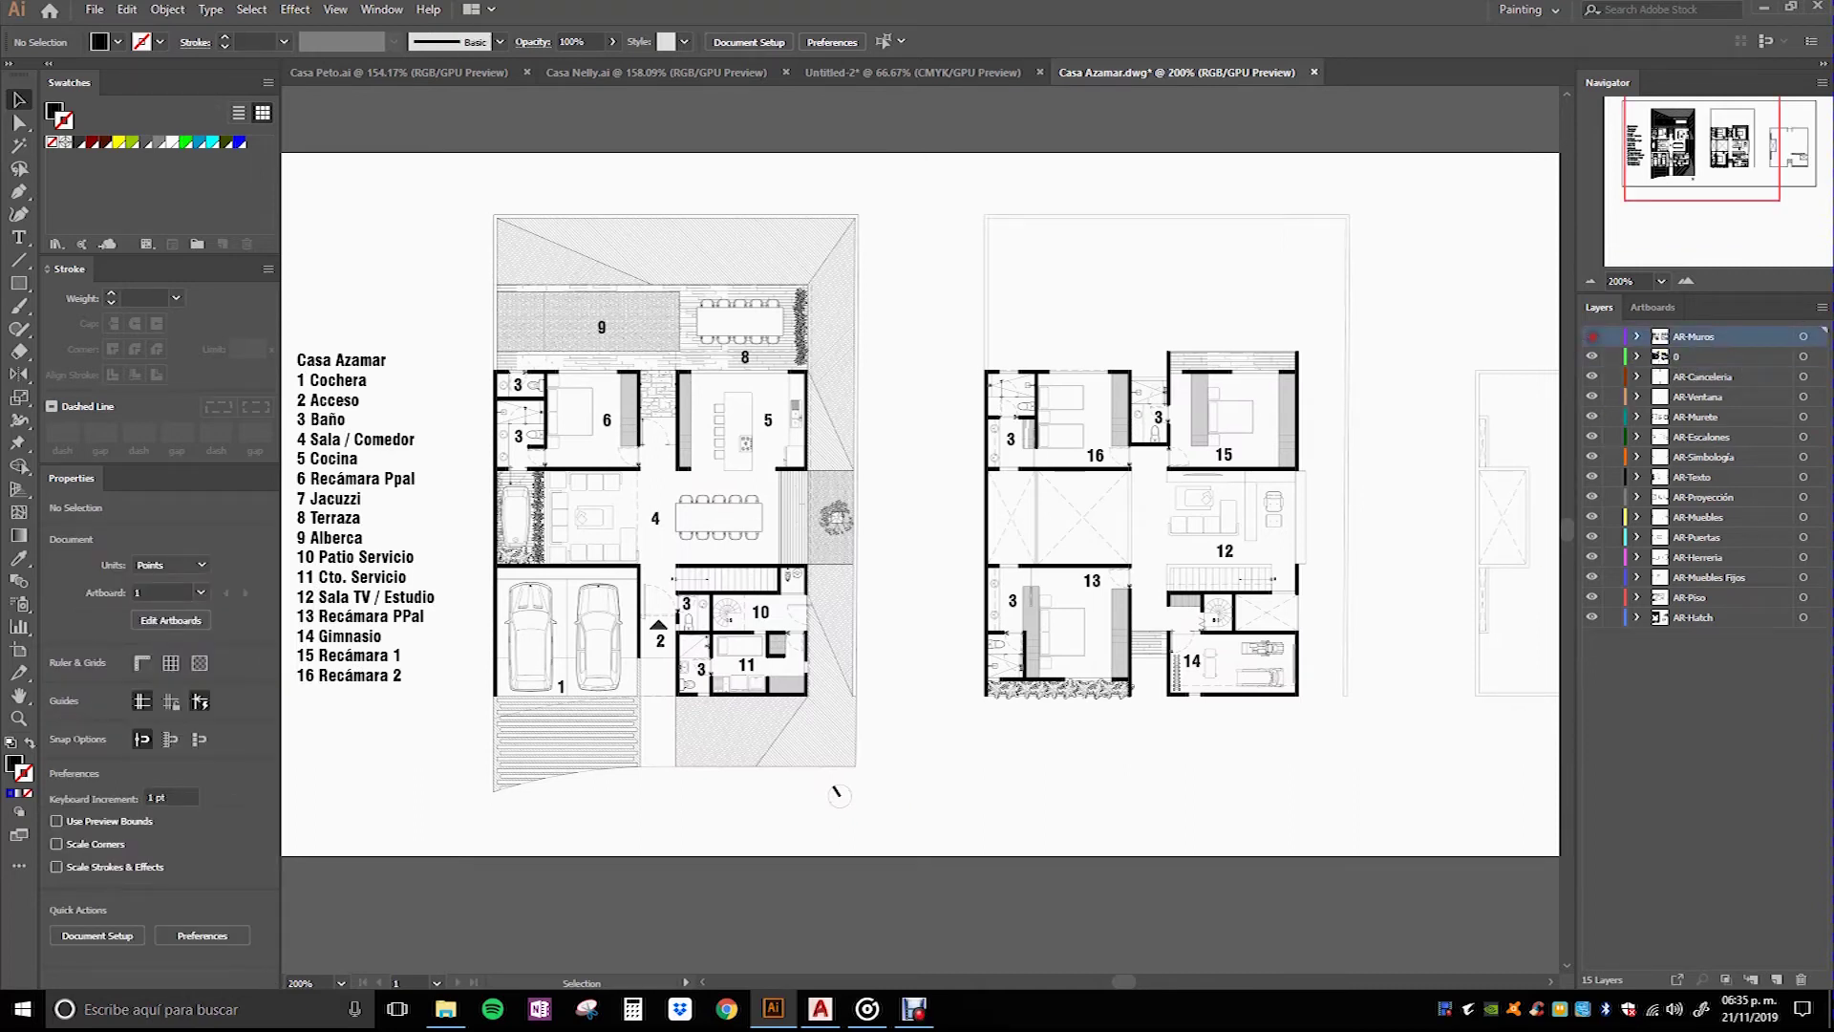
click(1592, 336)
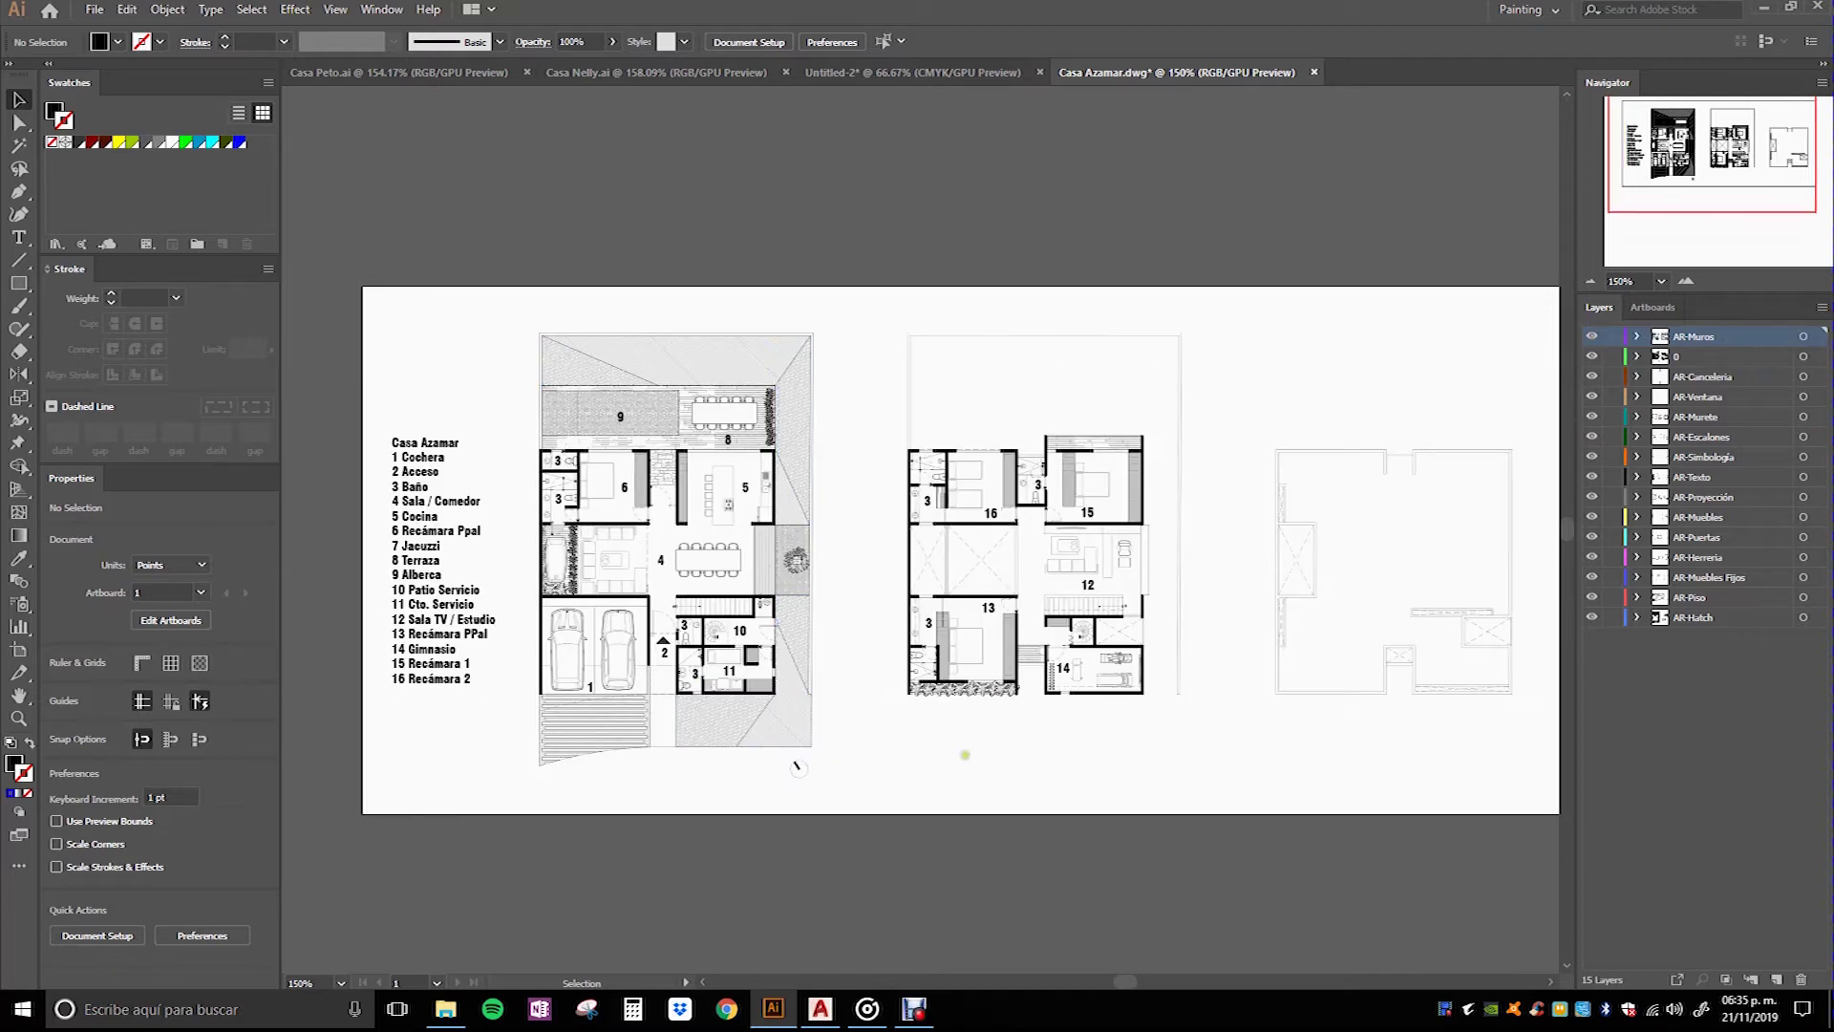
Step: Fit the artboard in the window, compare against AutoCAD, and return to Illustrator
key(ctrl+minus)
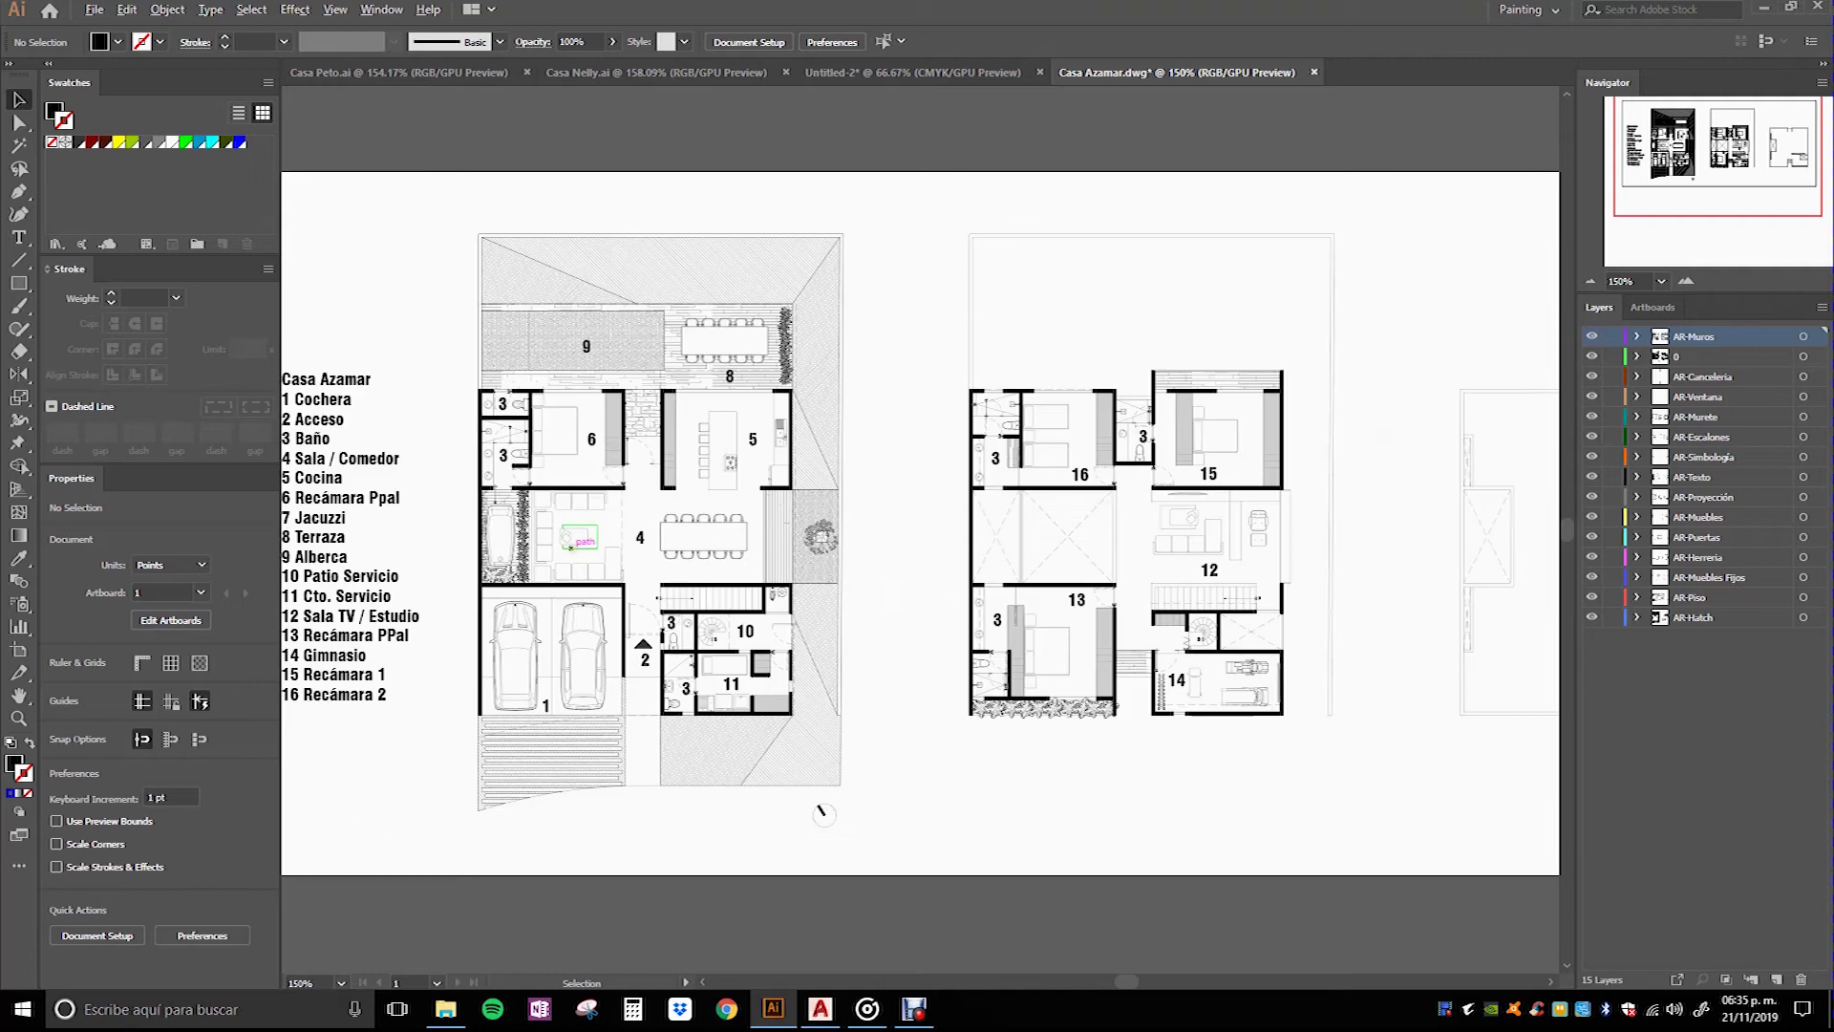
scroll(573, 550, up, 2)
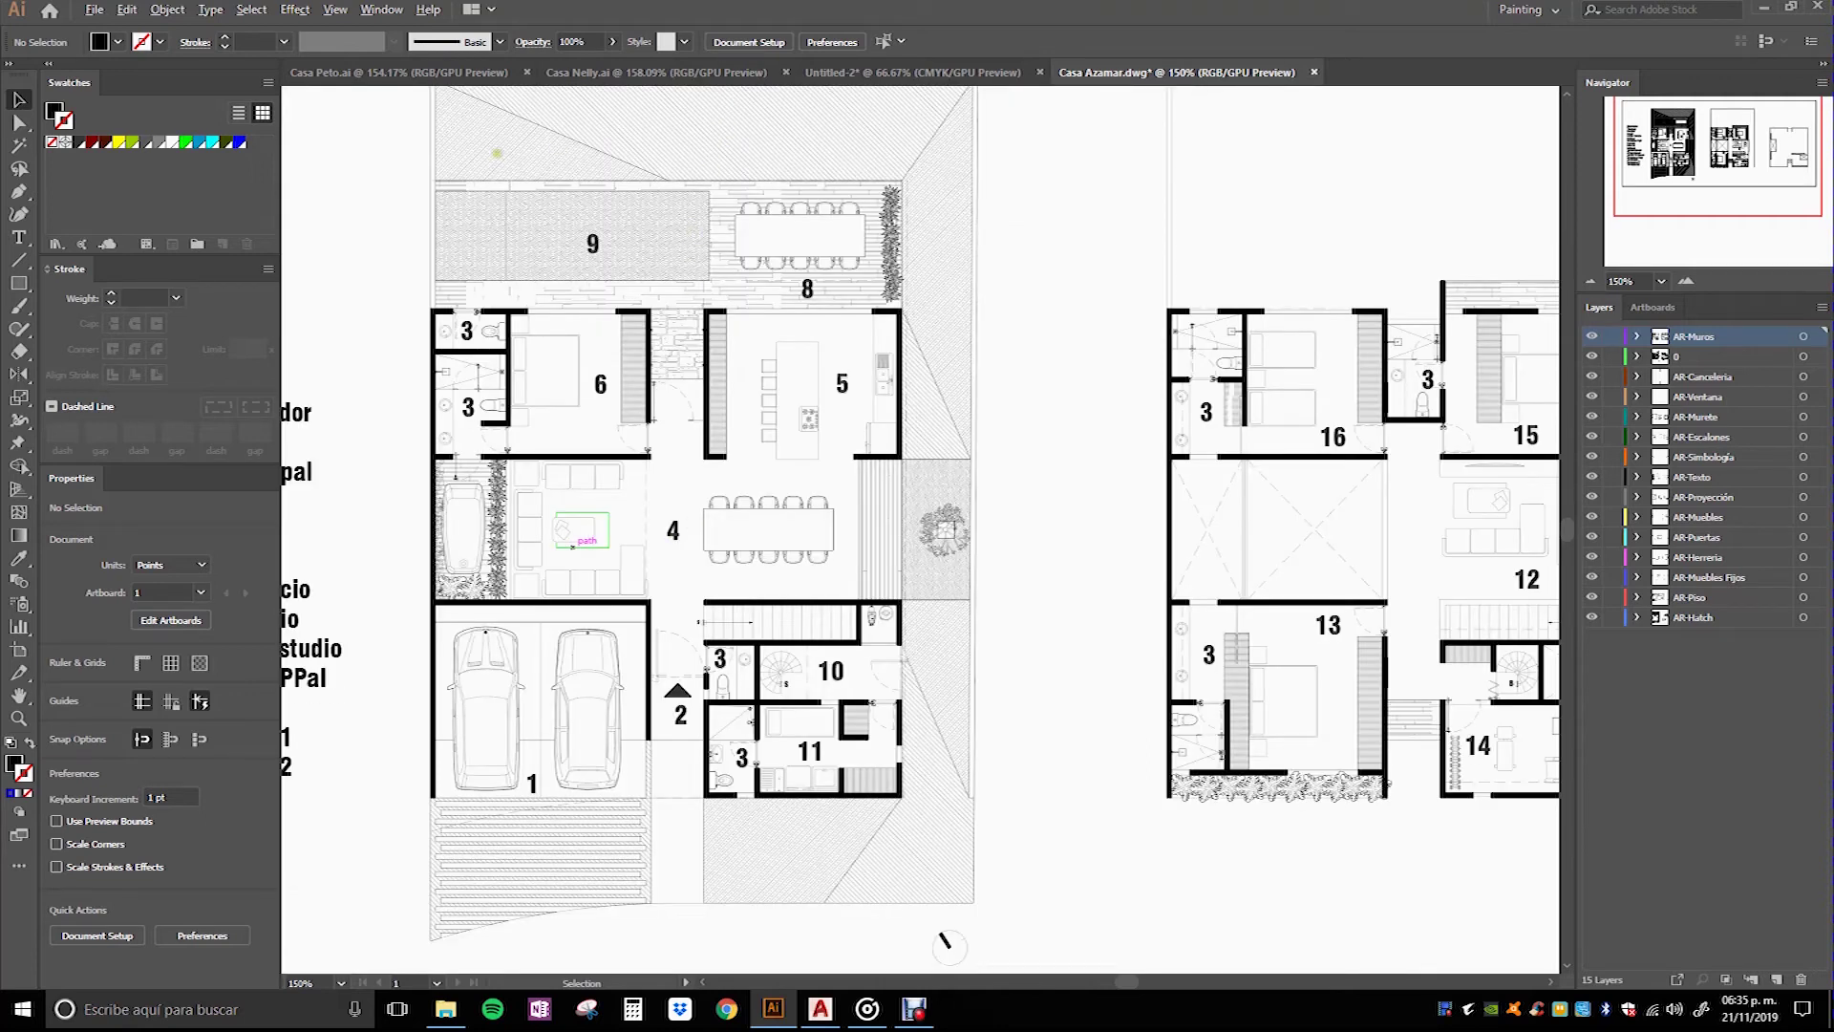
key(ctrl+0)
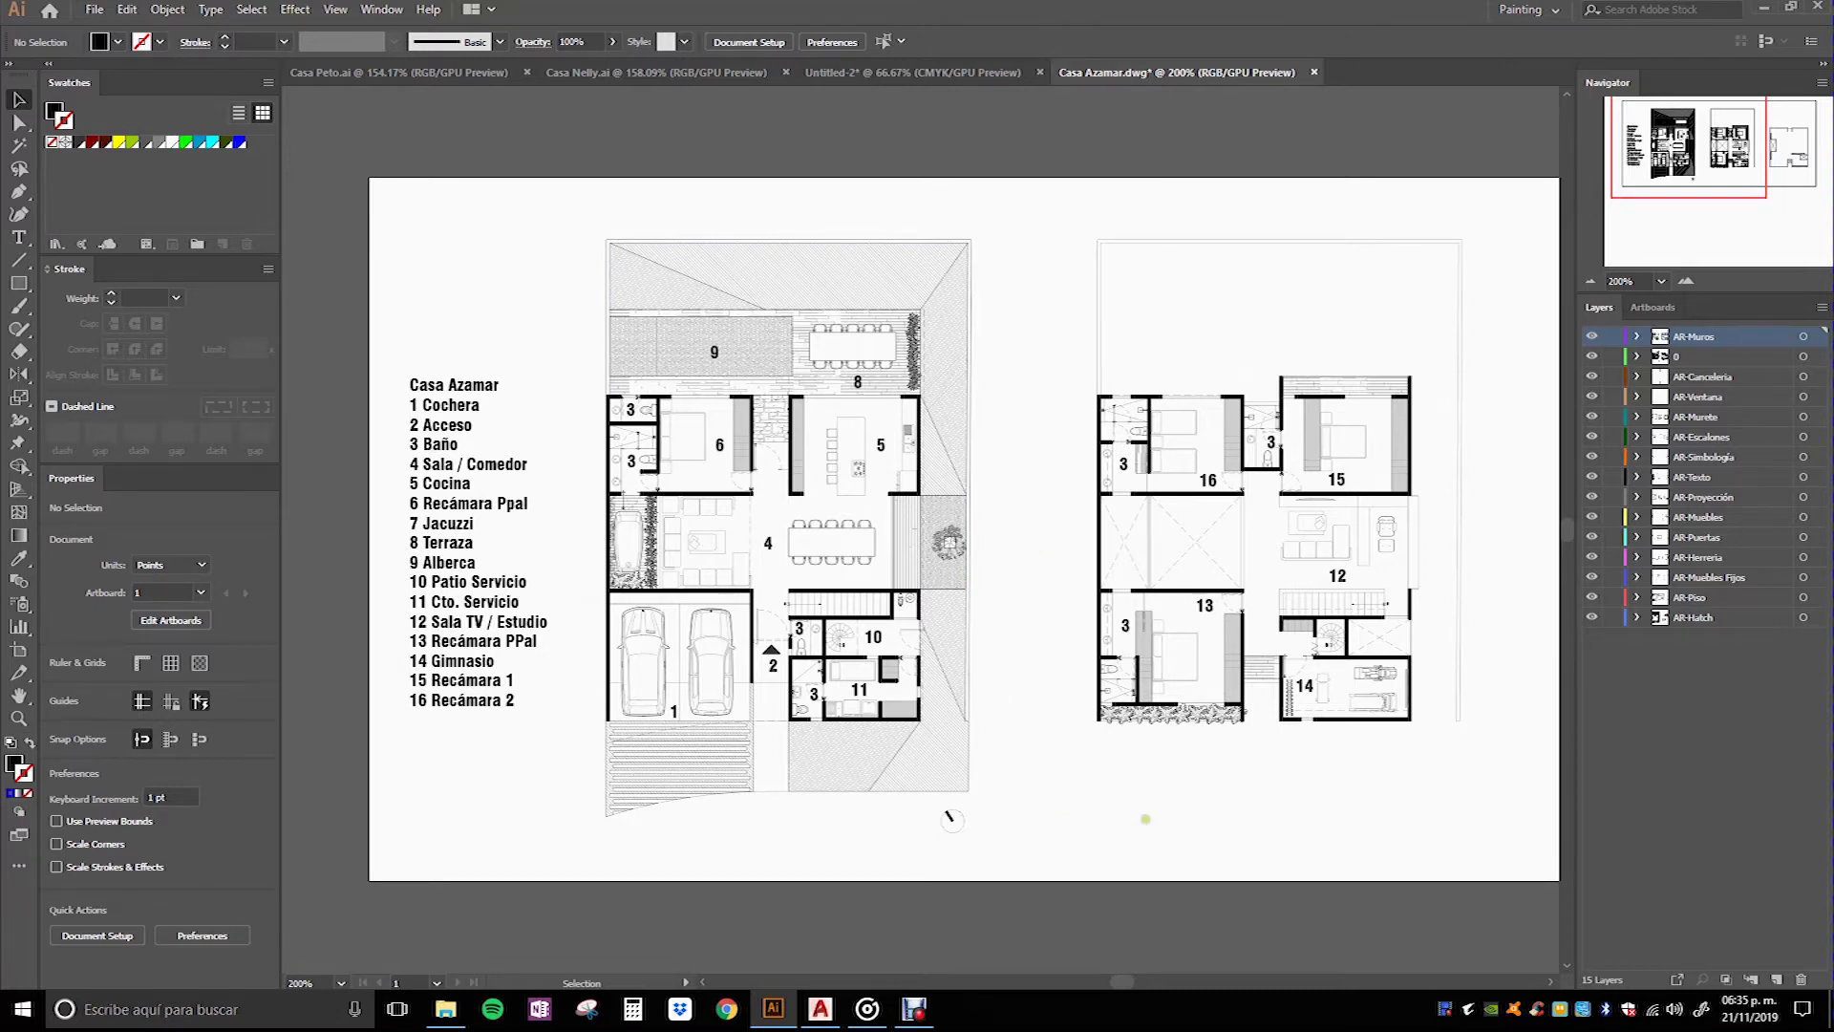
scroll(1133, 799, right, 2)
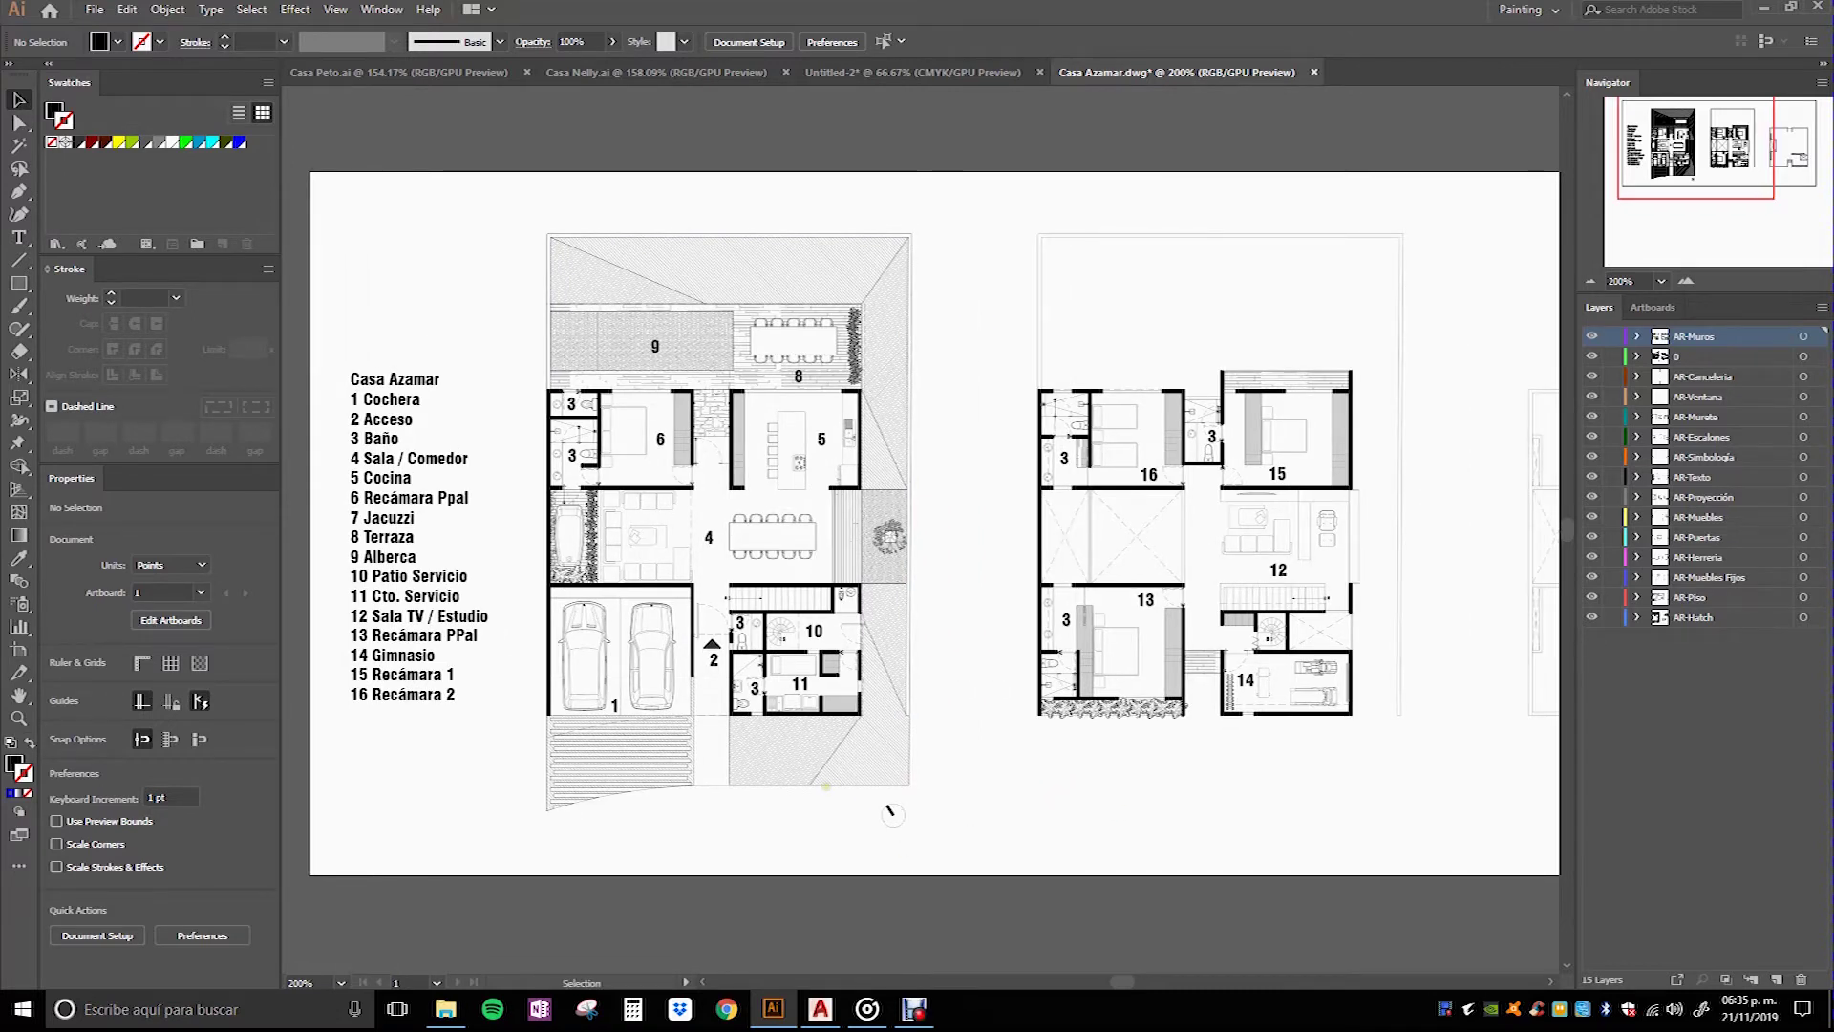
scroll(825, 786, down, 1)
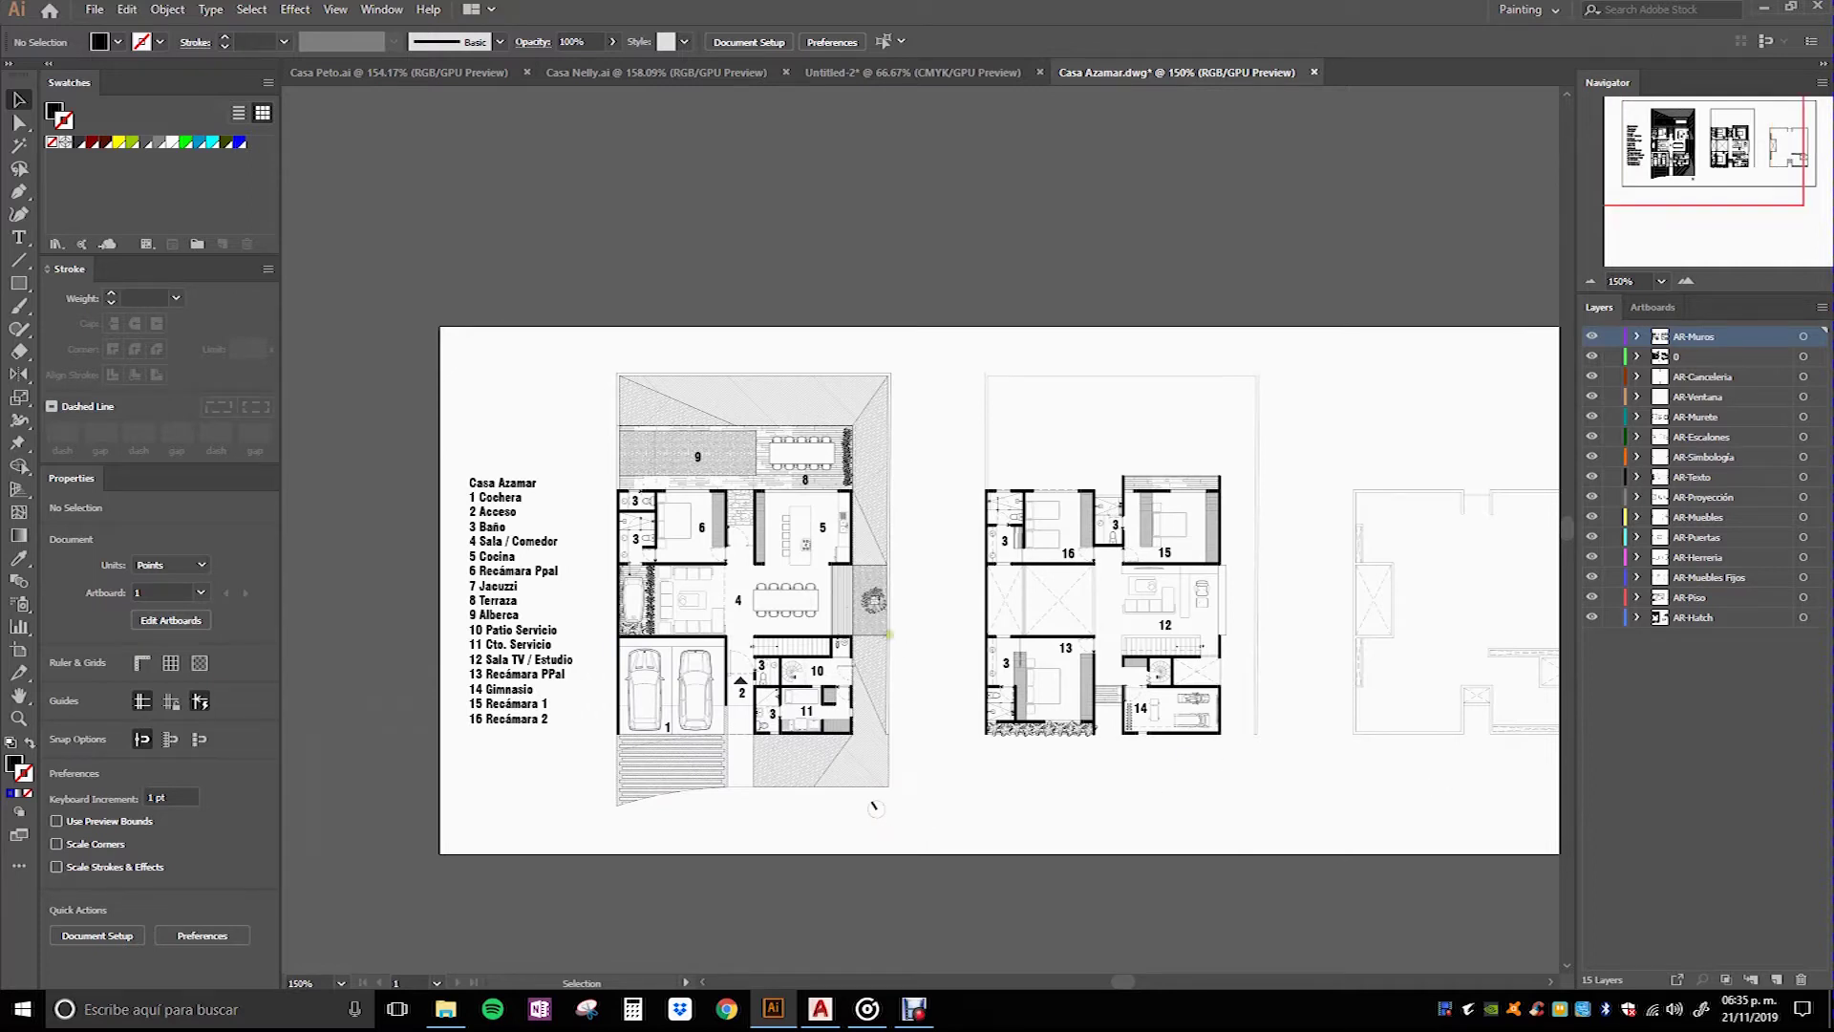
scroll(852, 654, up, 1)
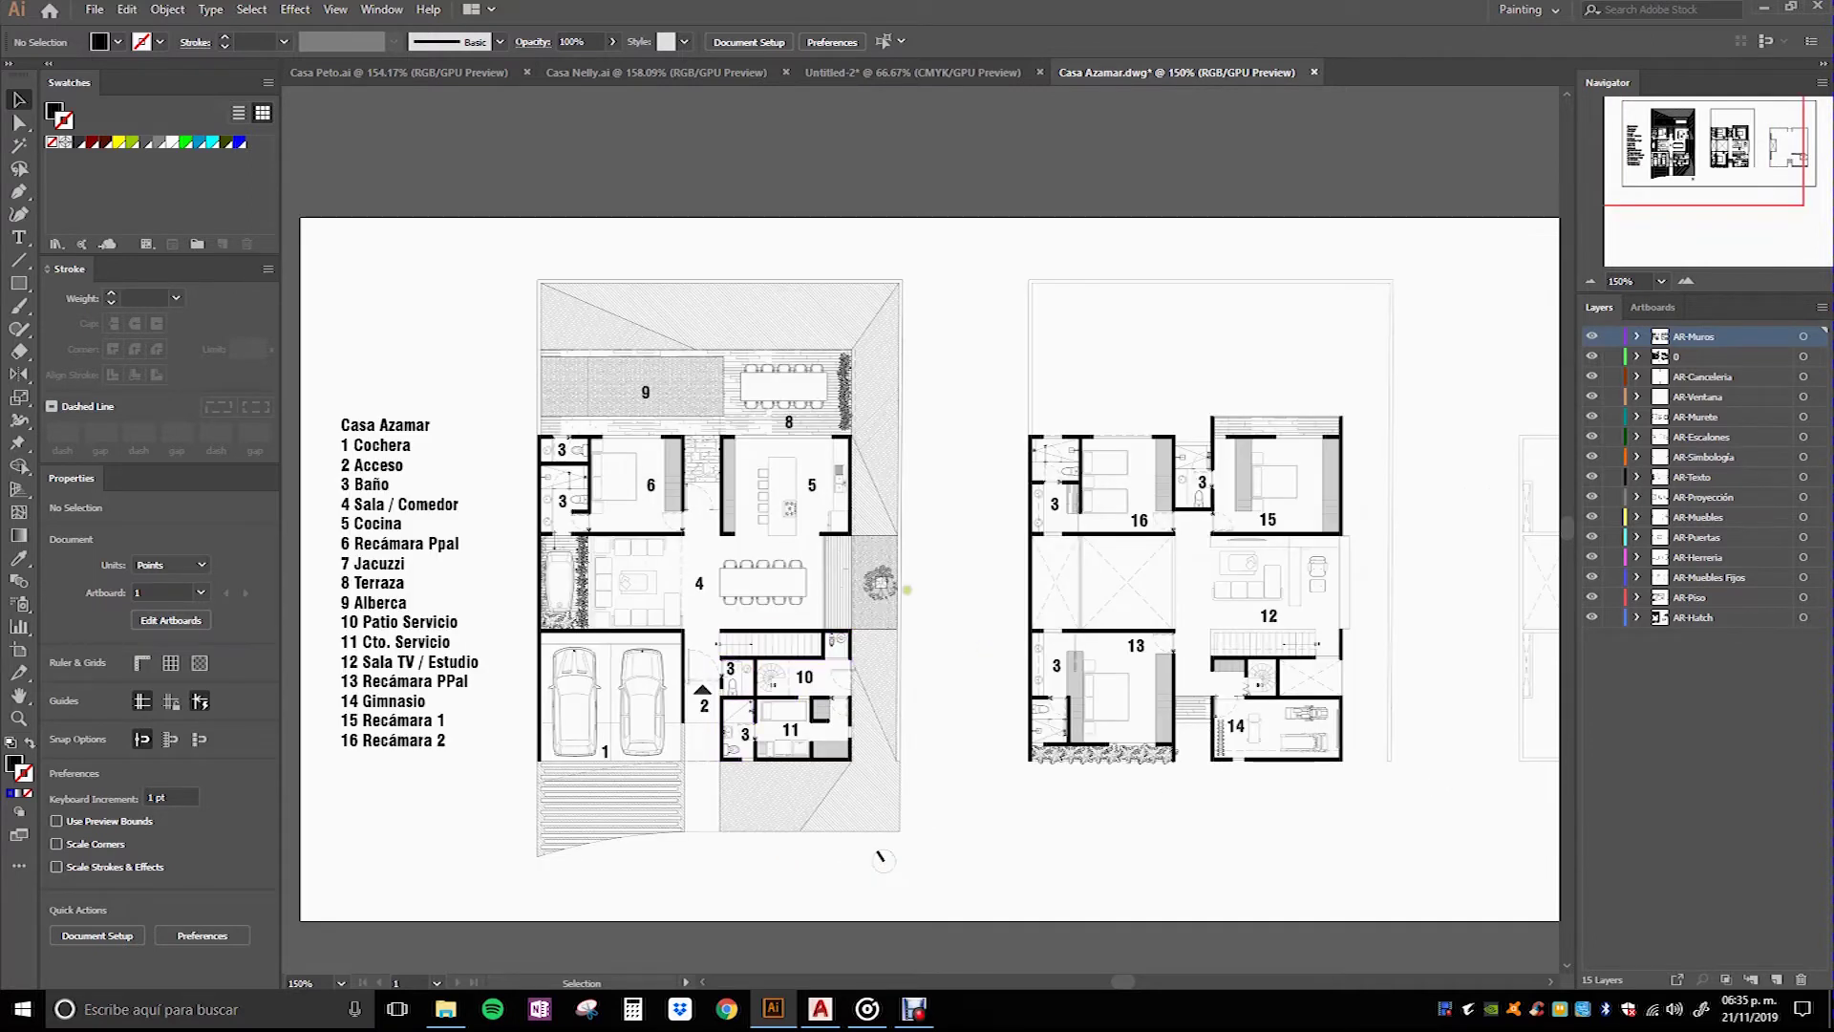
scroll(674, 563, up, 2)
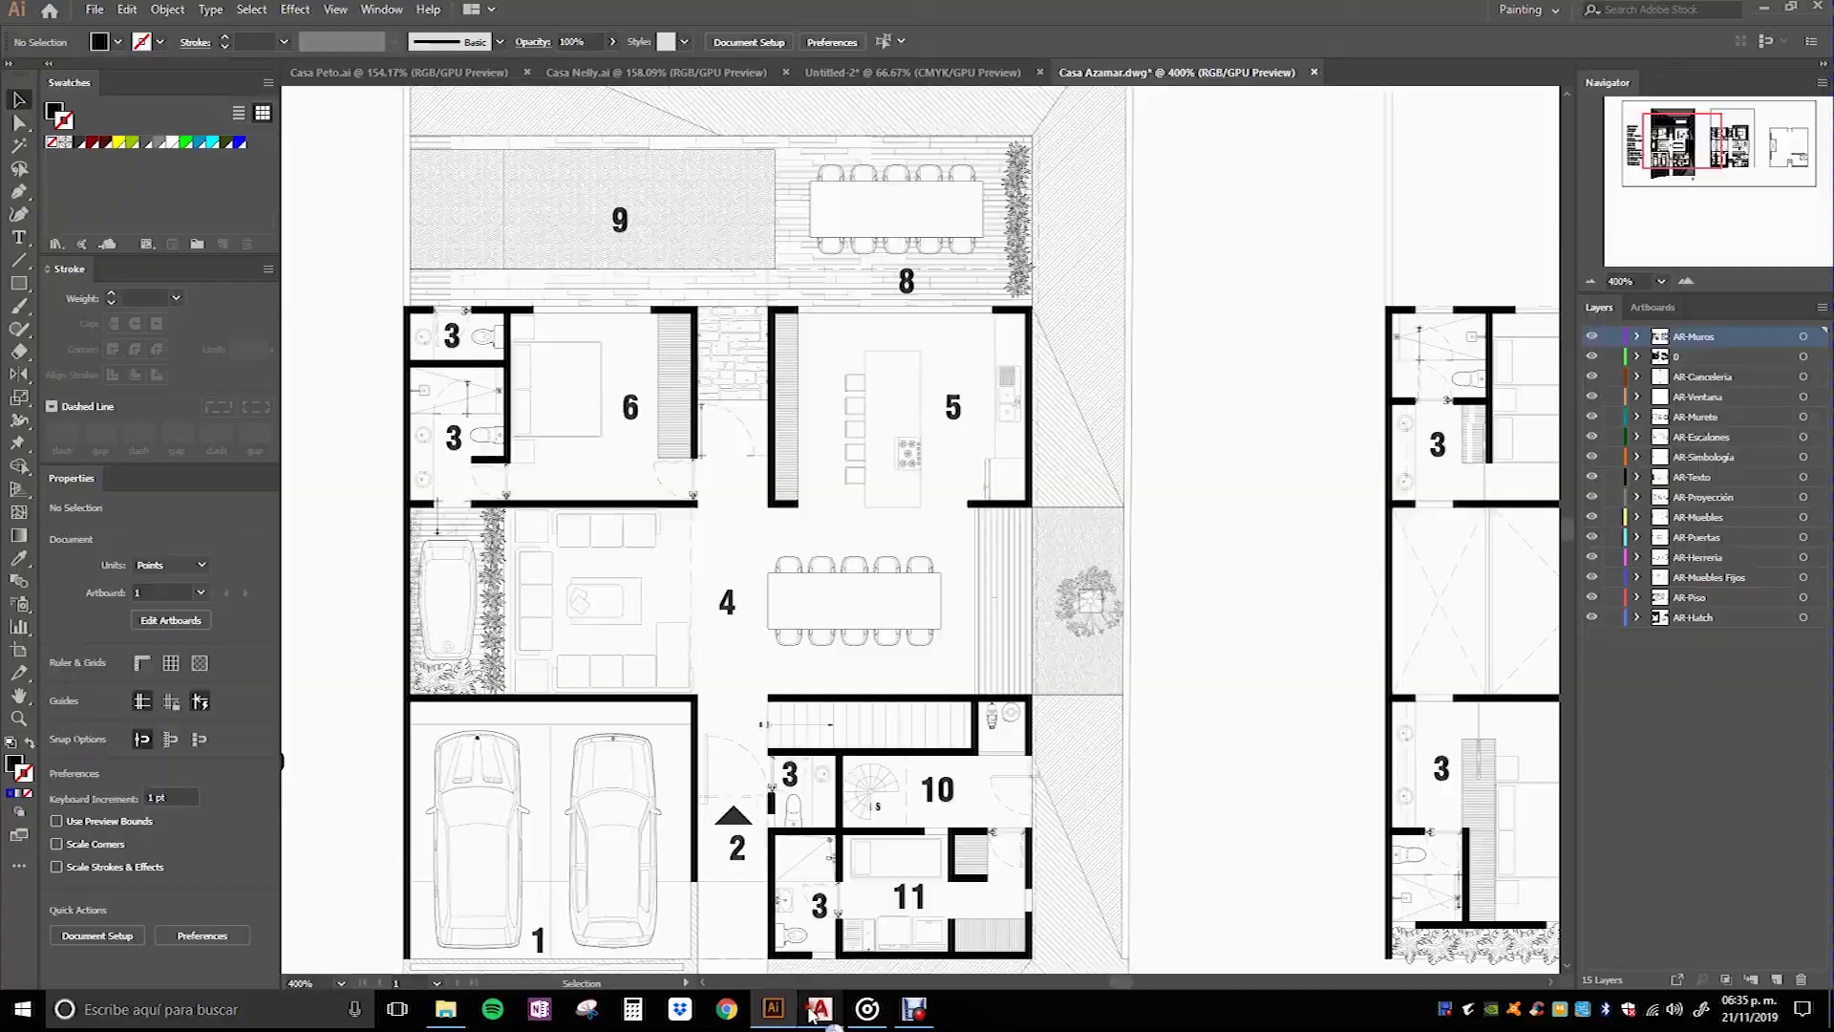
click(819, 1009)
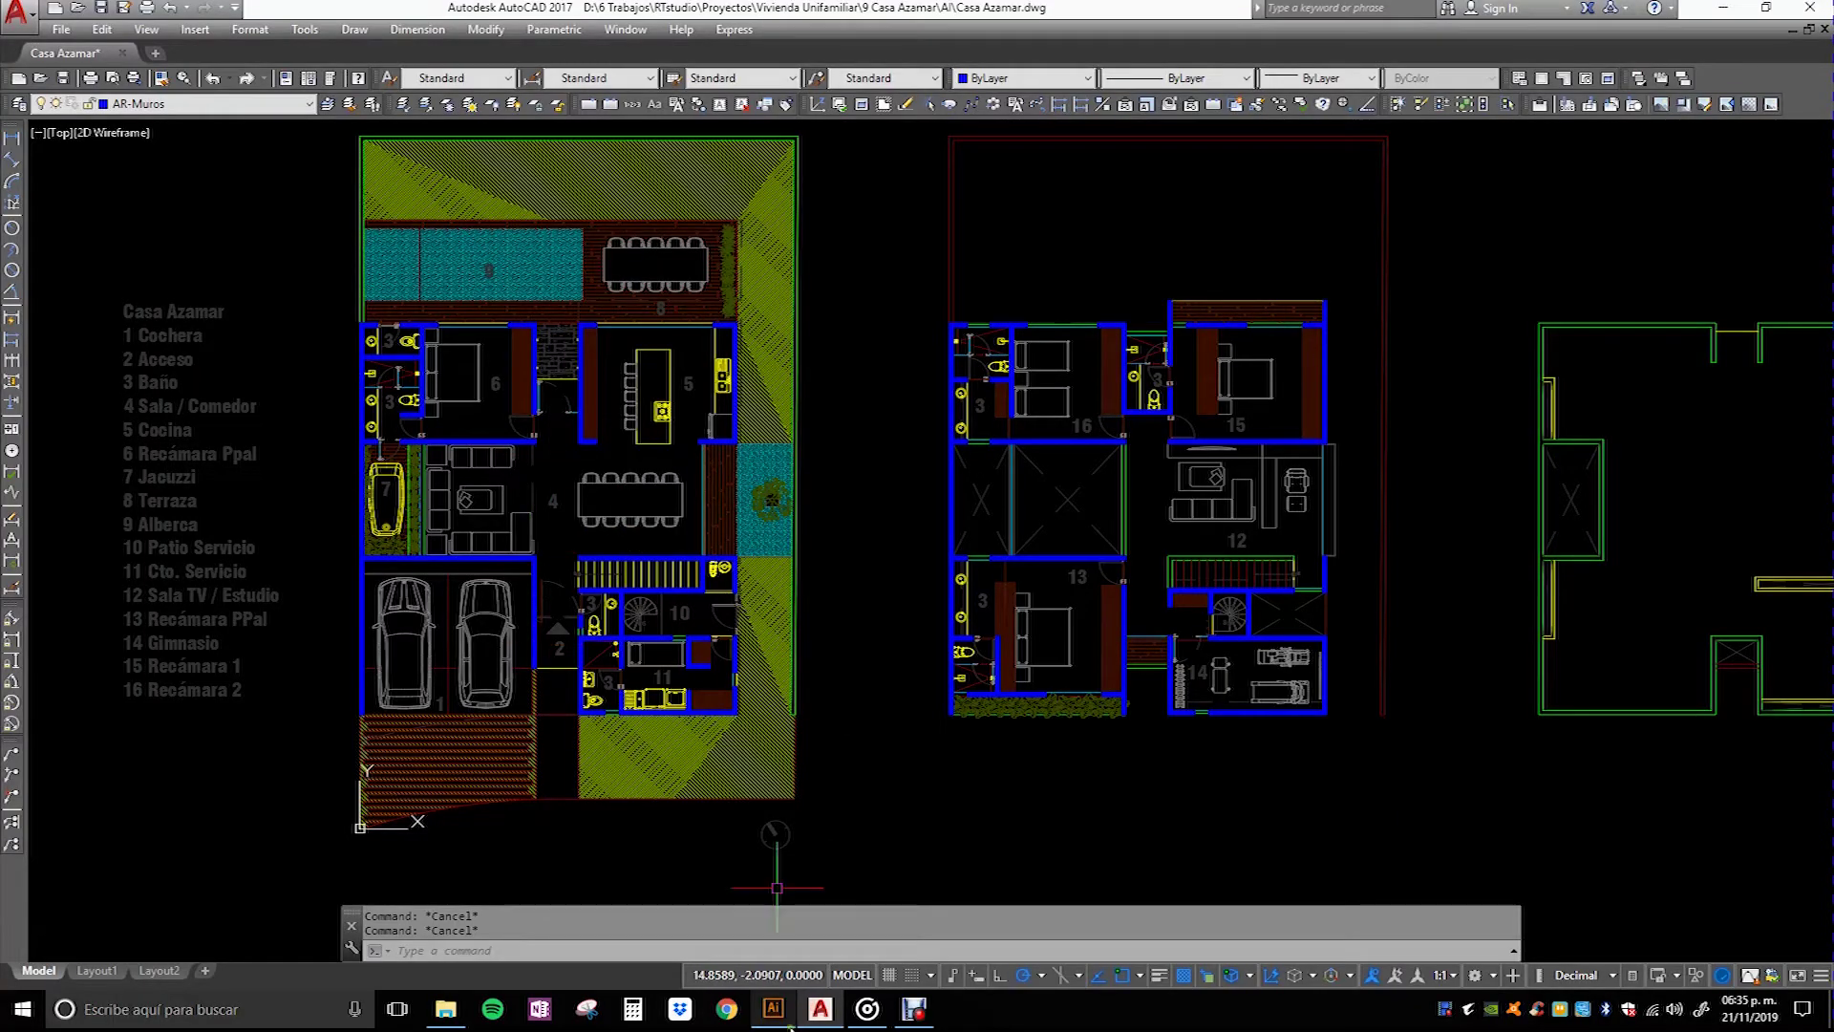
click(774, 1009)
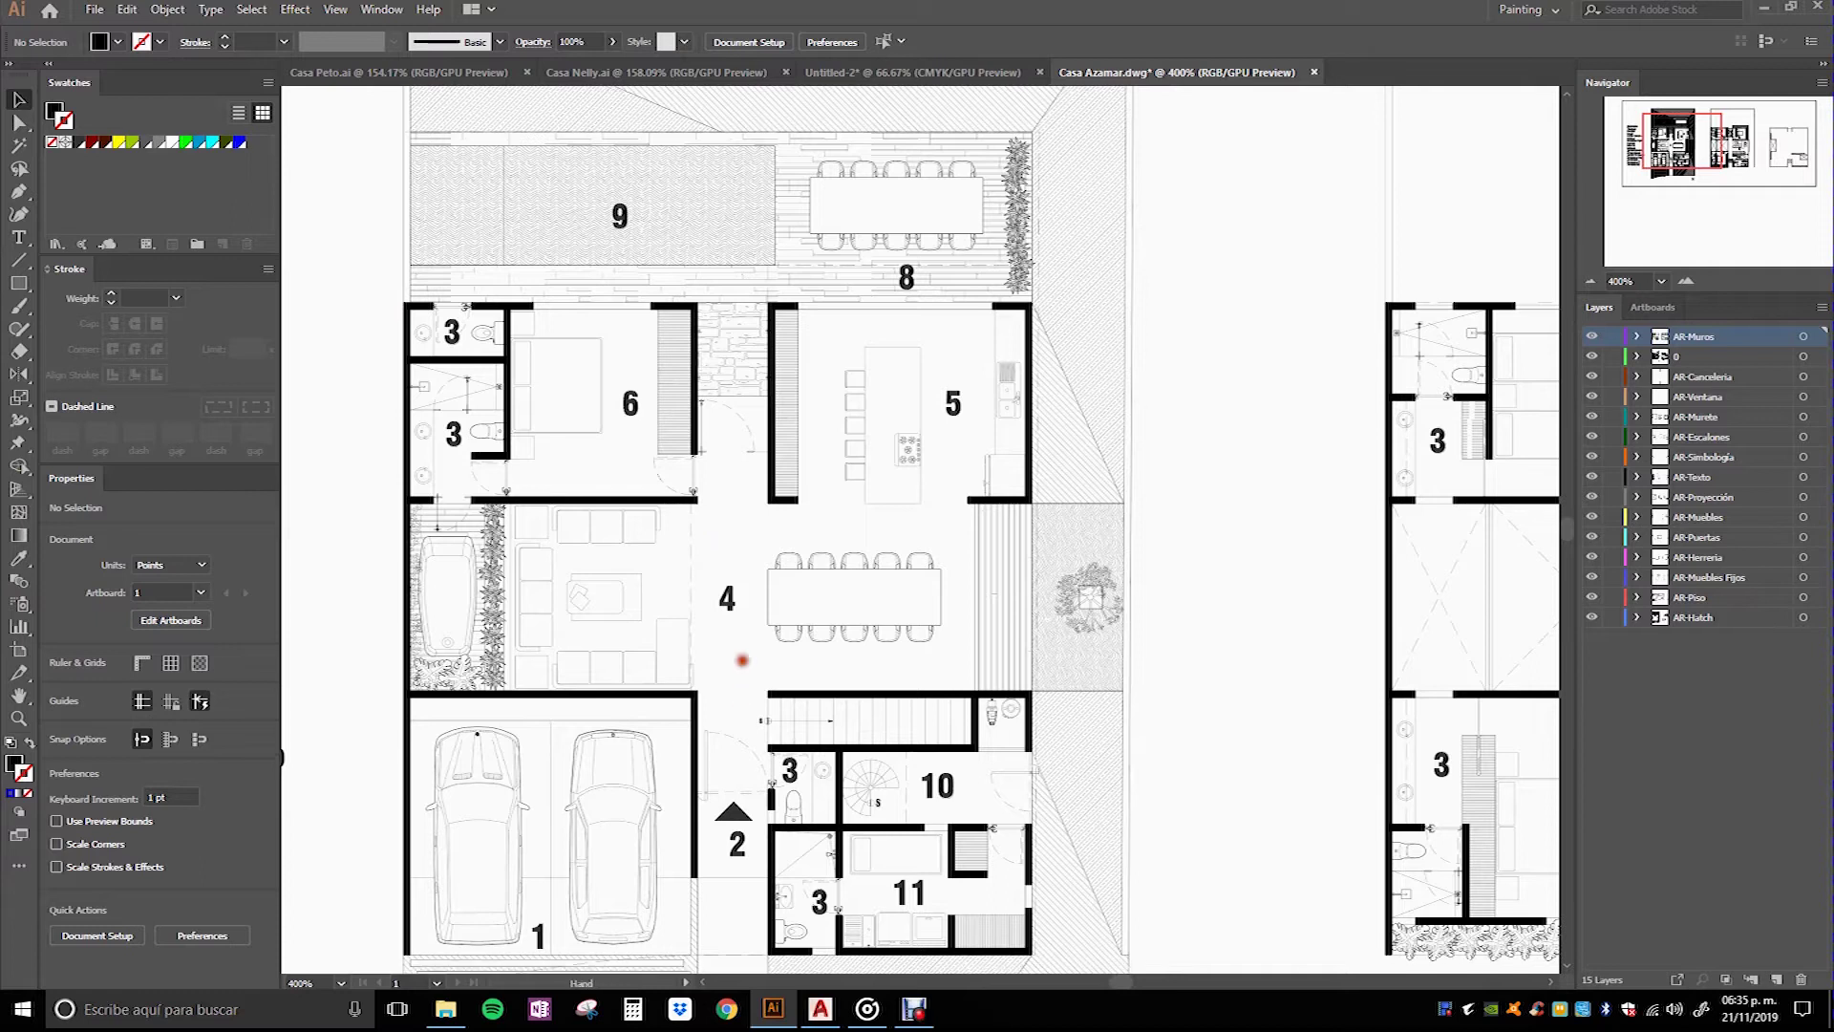
Step: Zoom into rooms 2, 3, 10 and 11, then select room 10's dashed projection line
drag(742, 725, 708, 490)
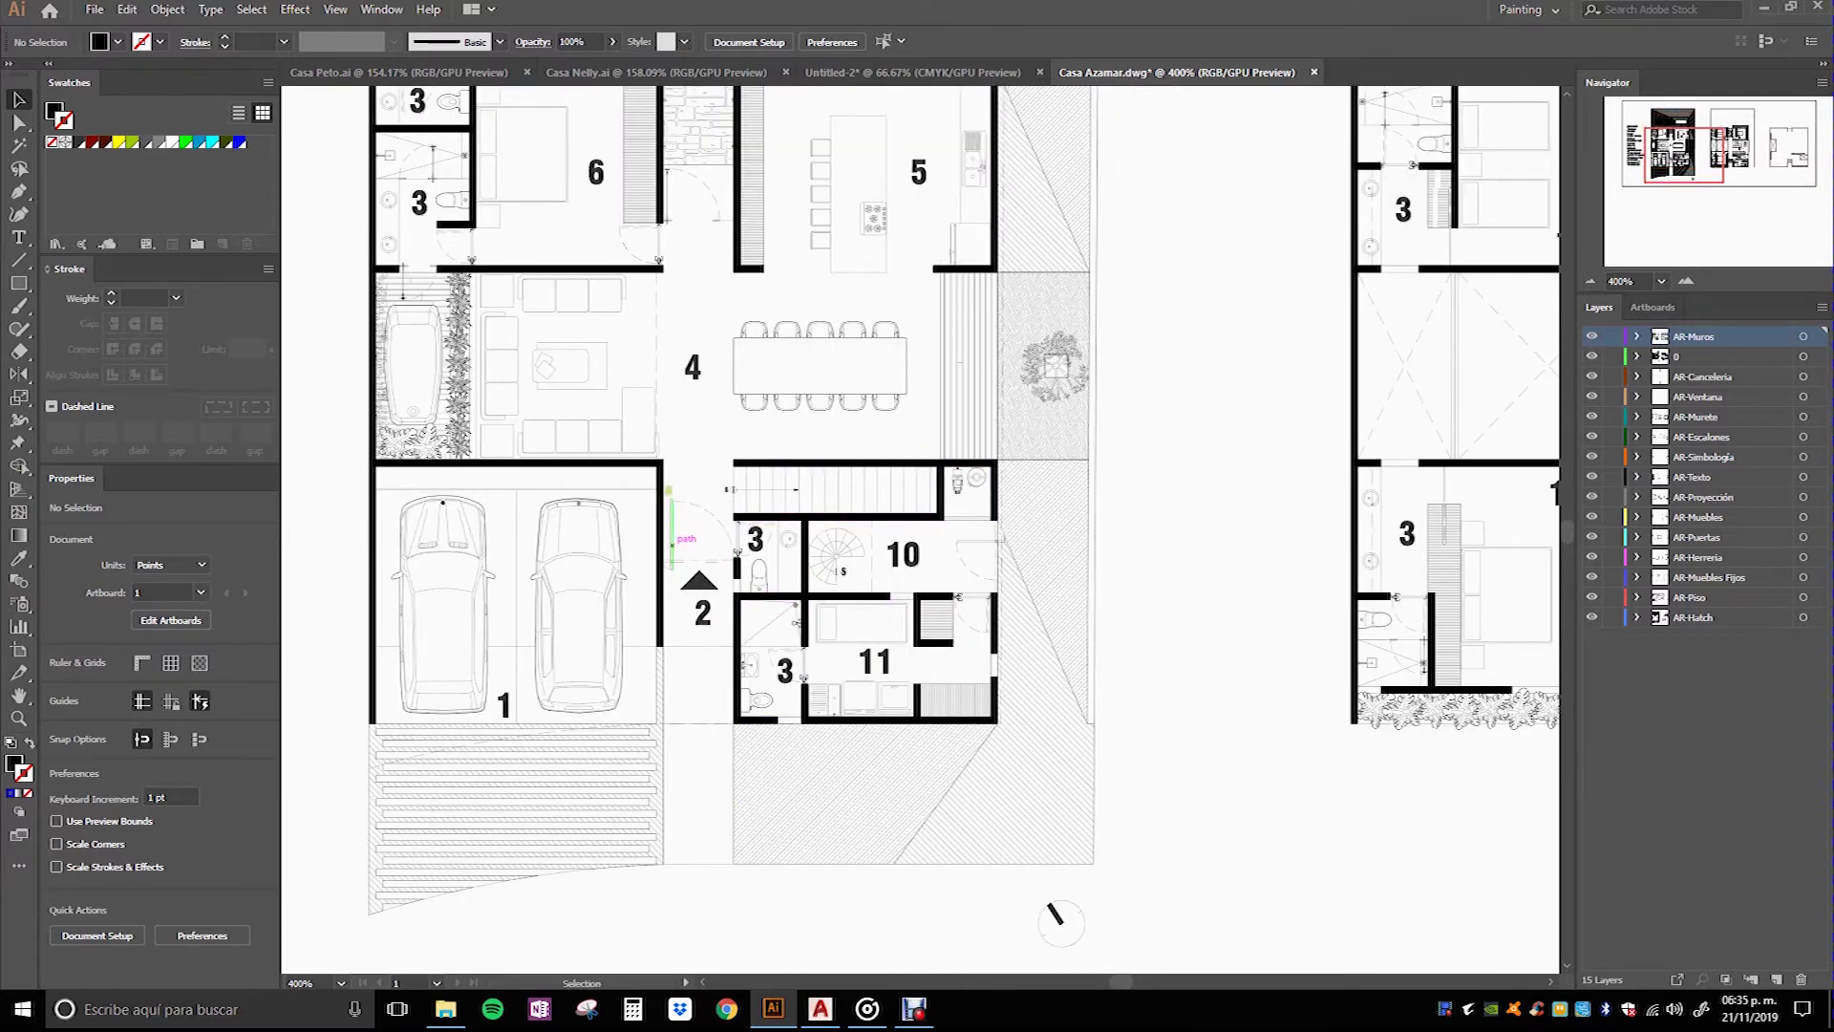
scroll(673, 493, up, 2)
scroll(673, 493, up, 1)
scroll(764, 651, up, 1)
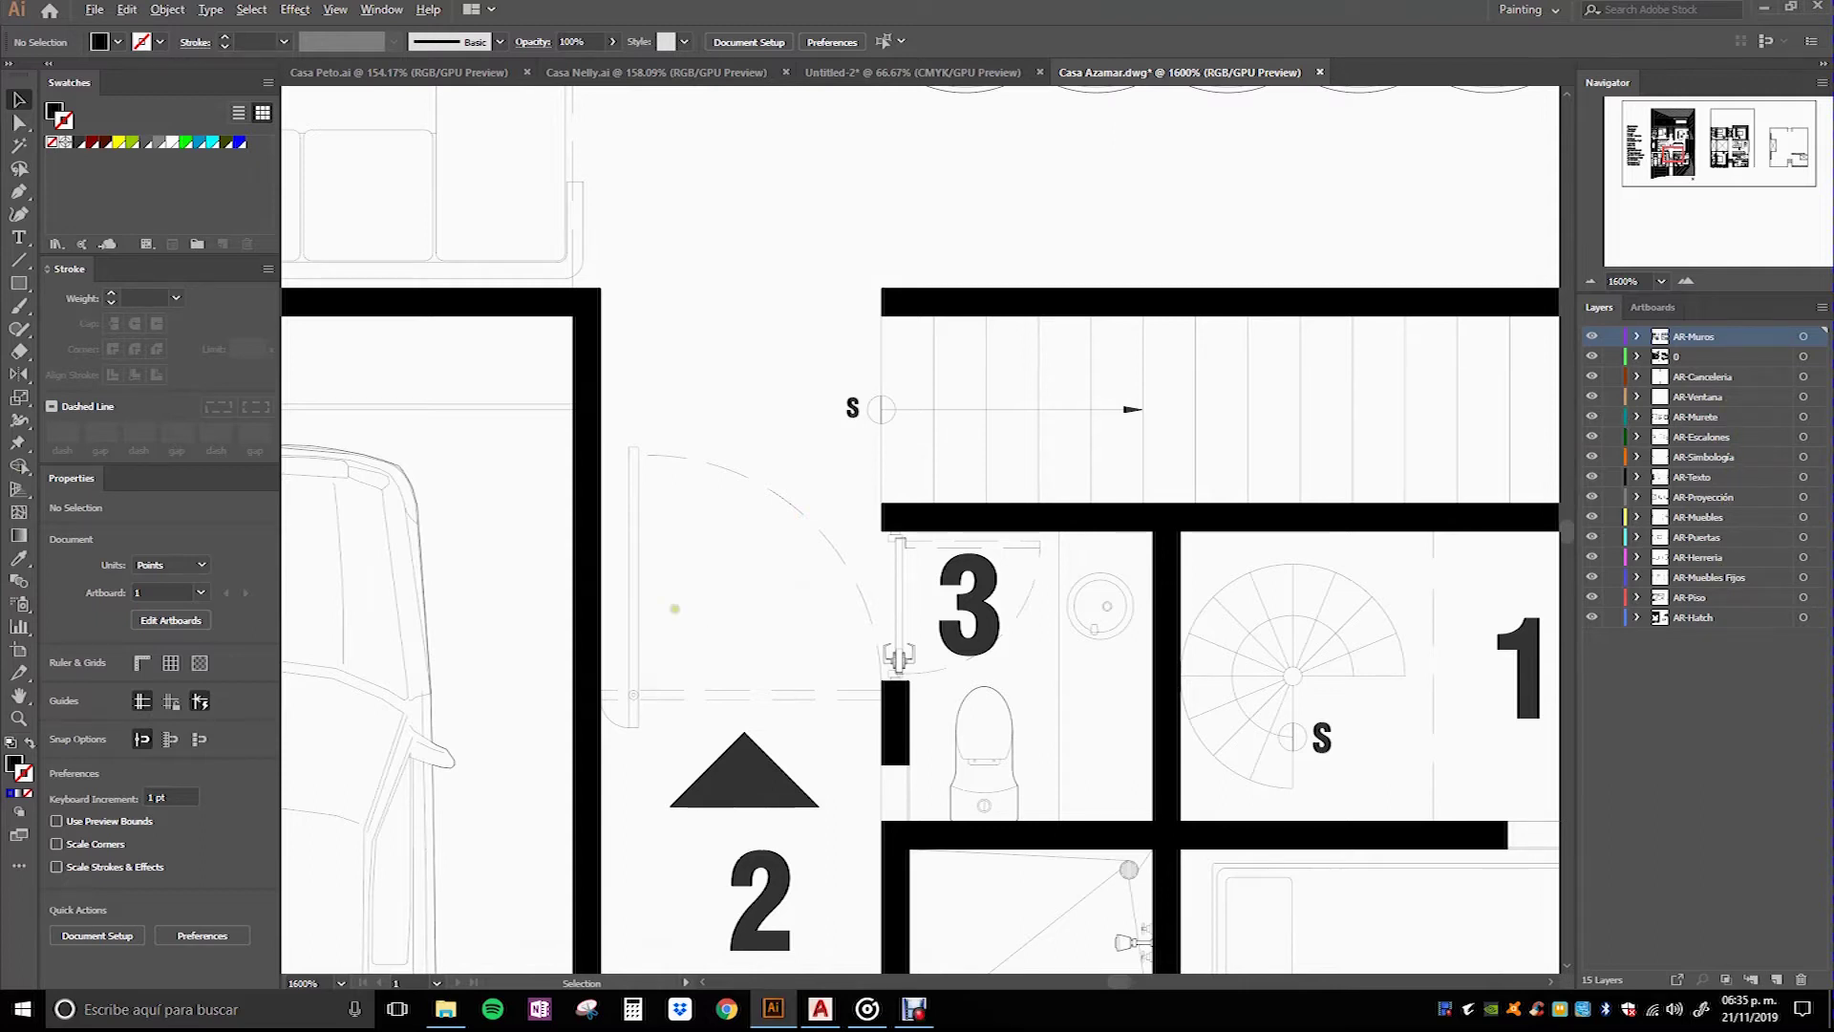
scroll(685, 570, down, 2)
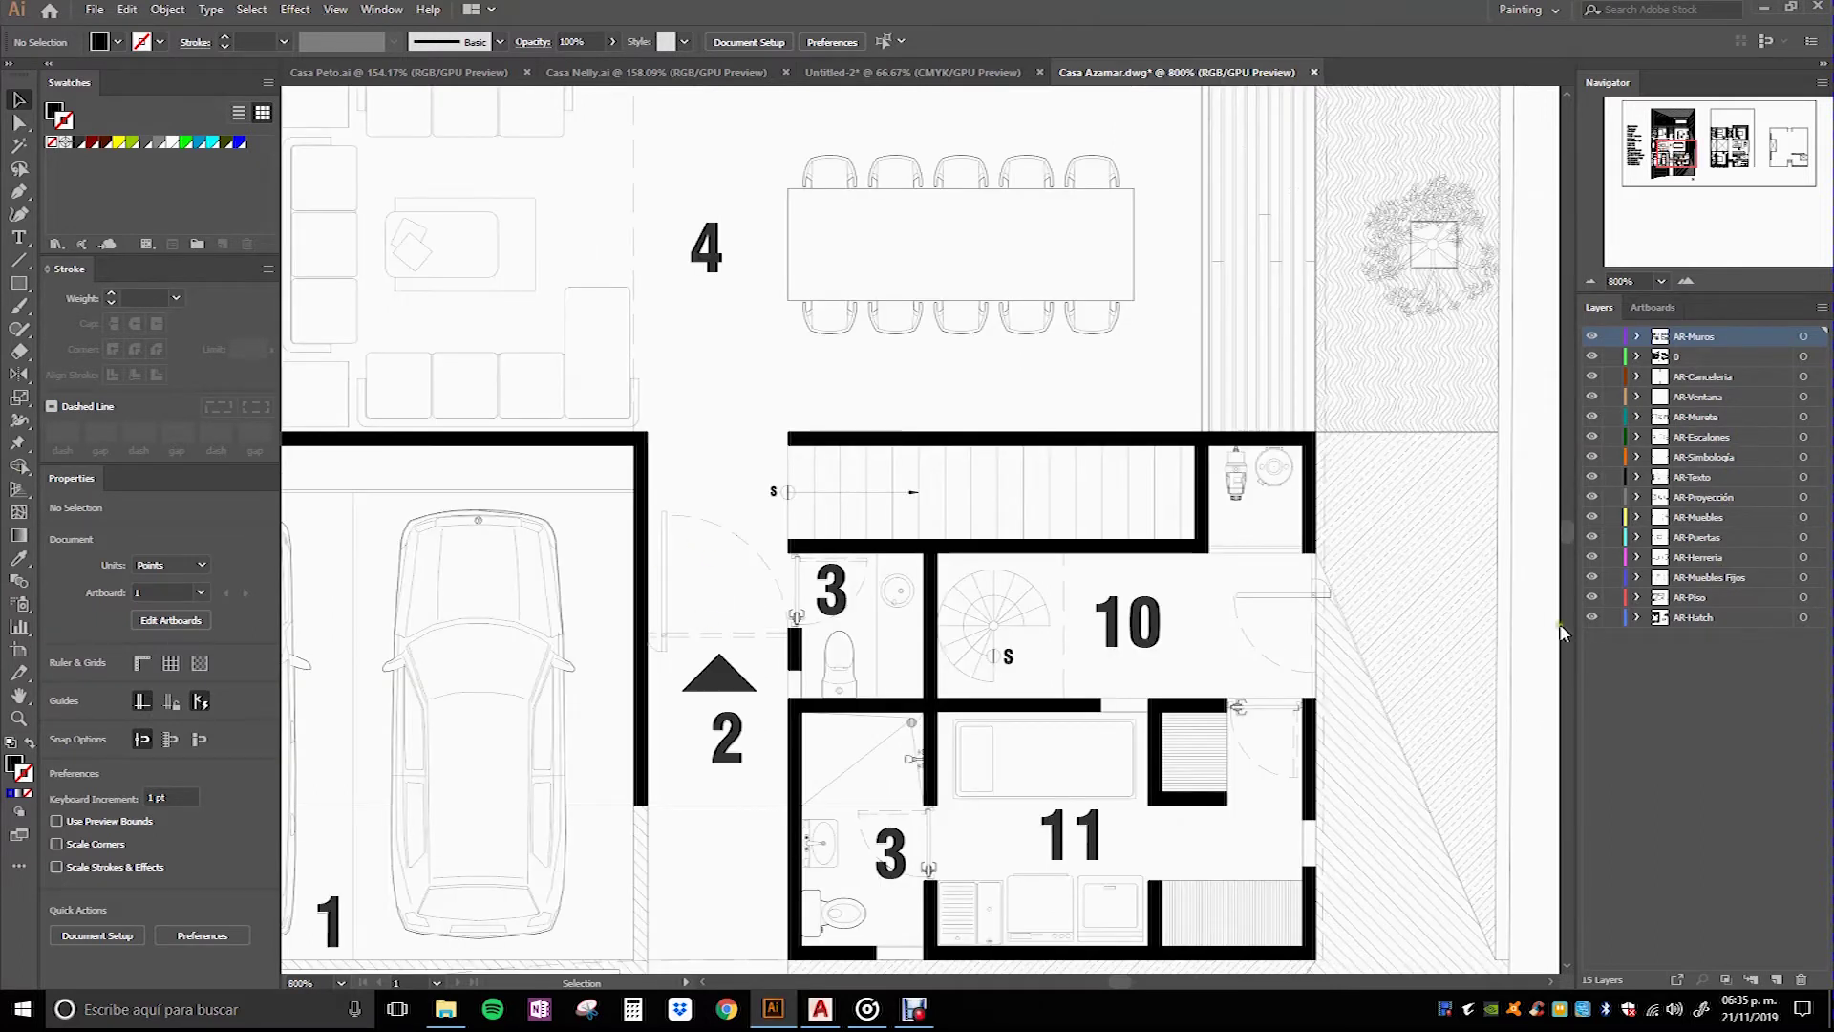
click(1592, 357)
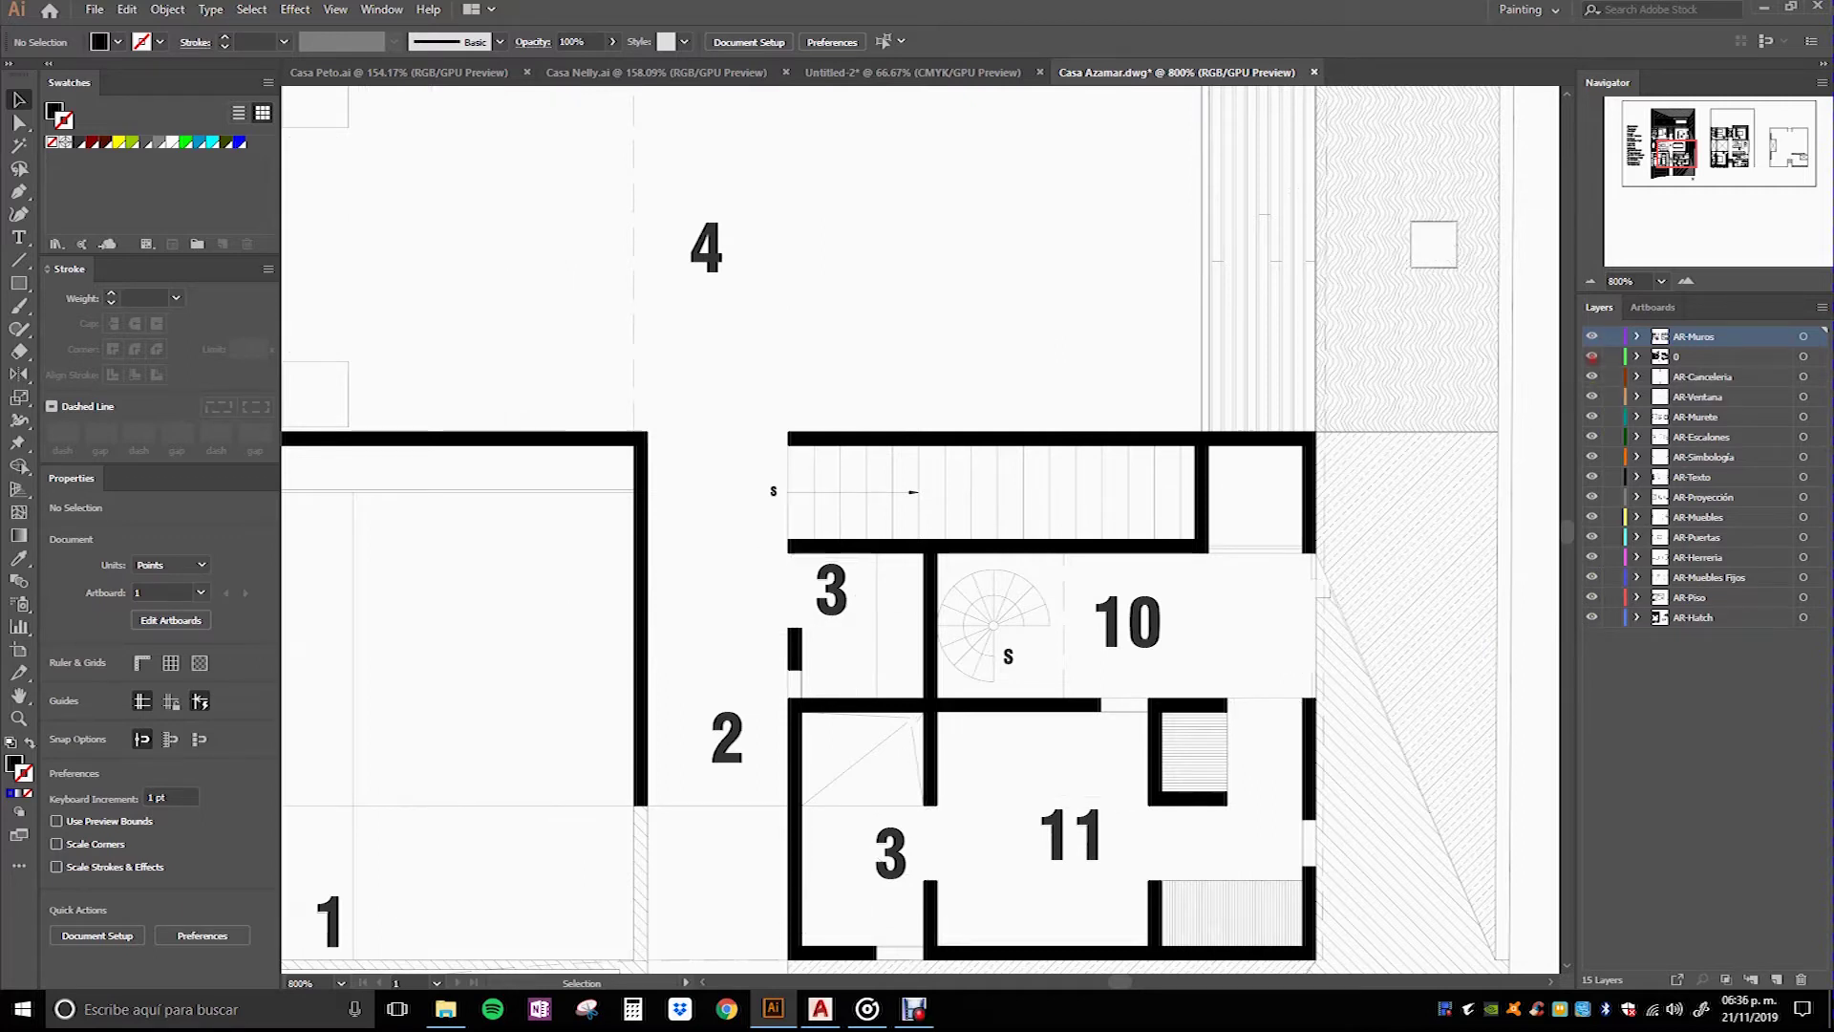
click(1591, 356)
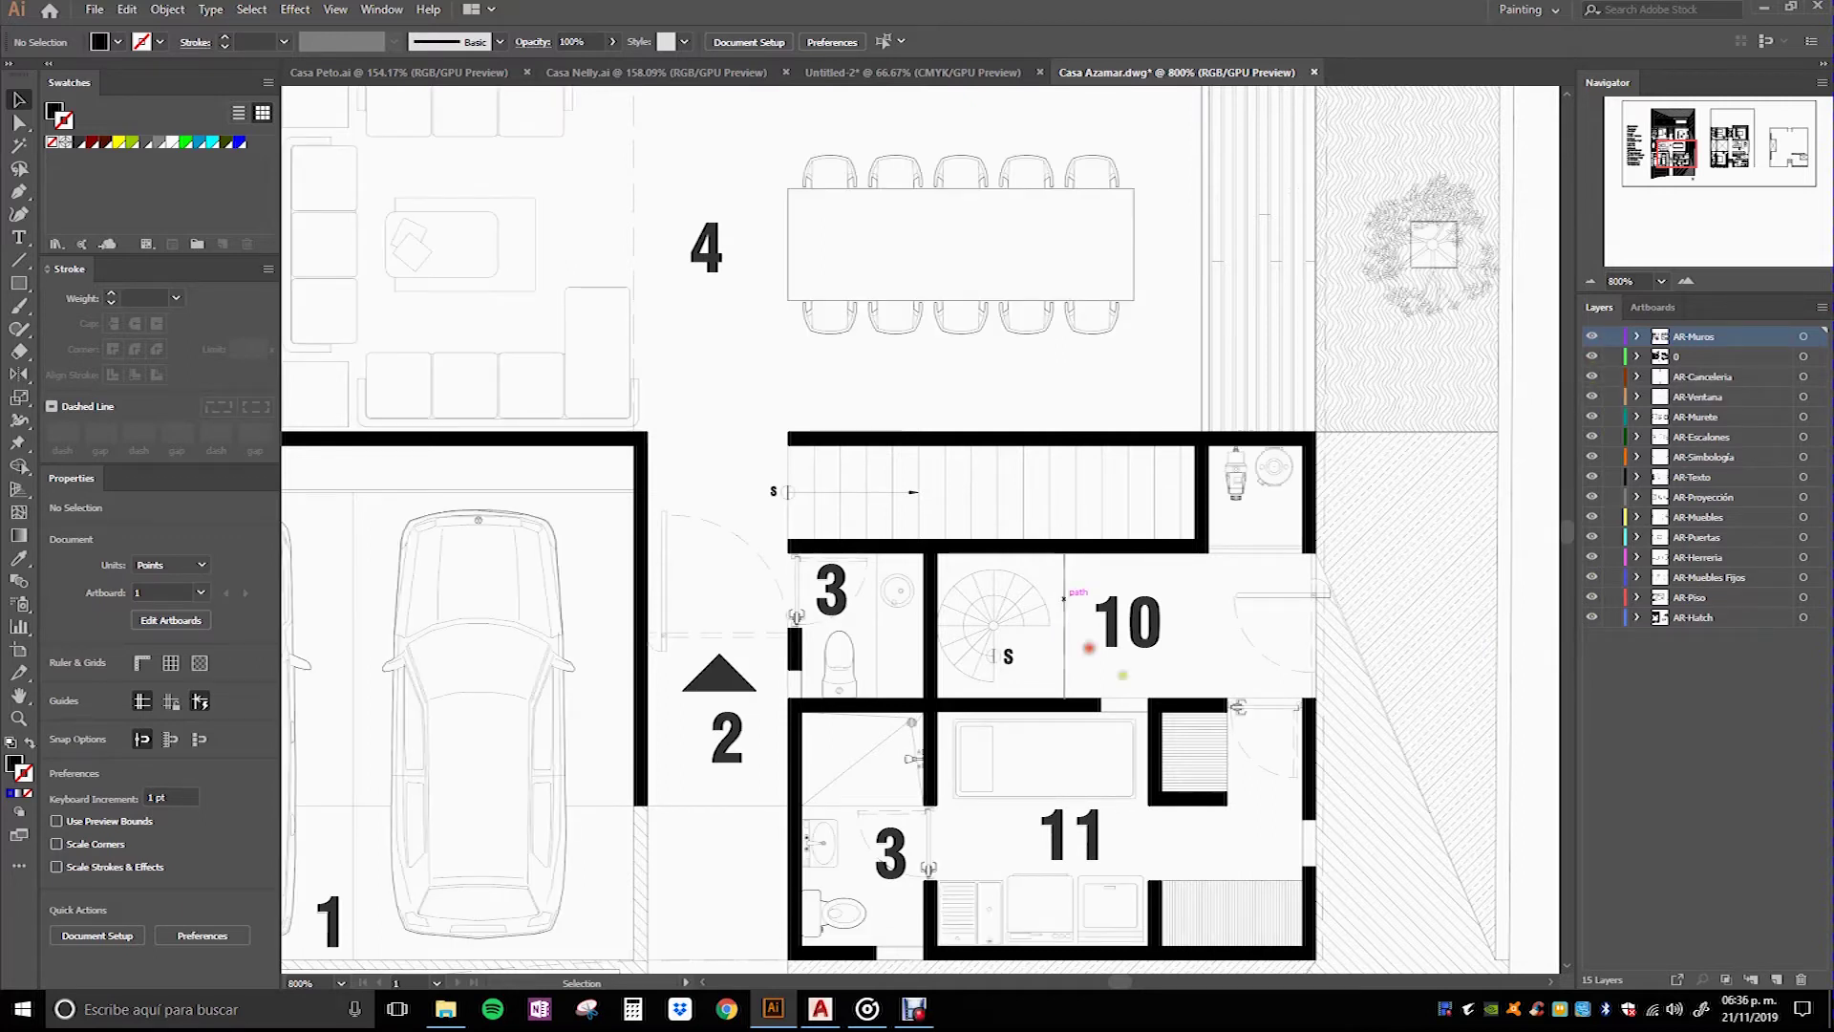
click(1065, 598)
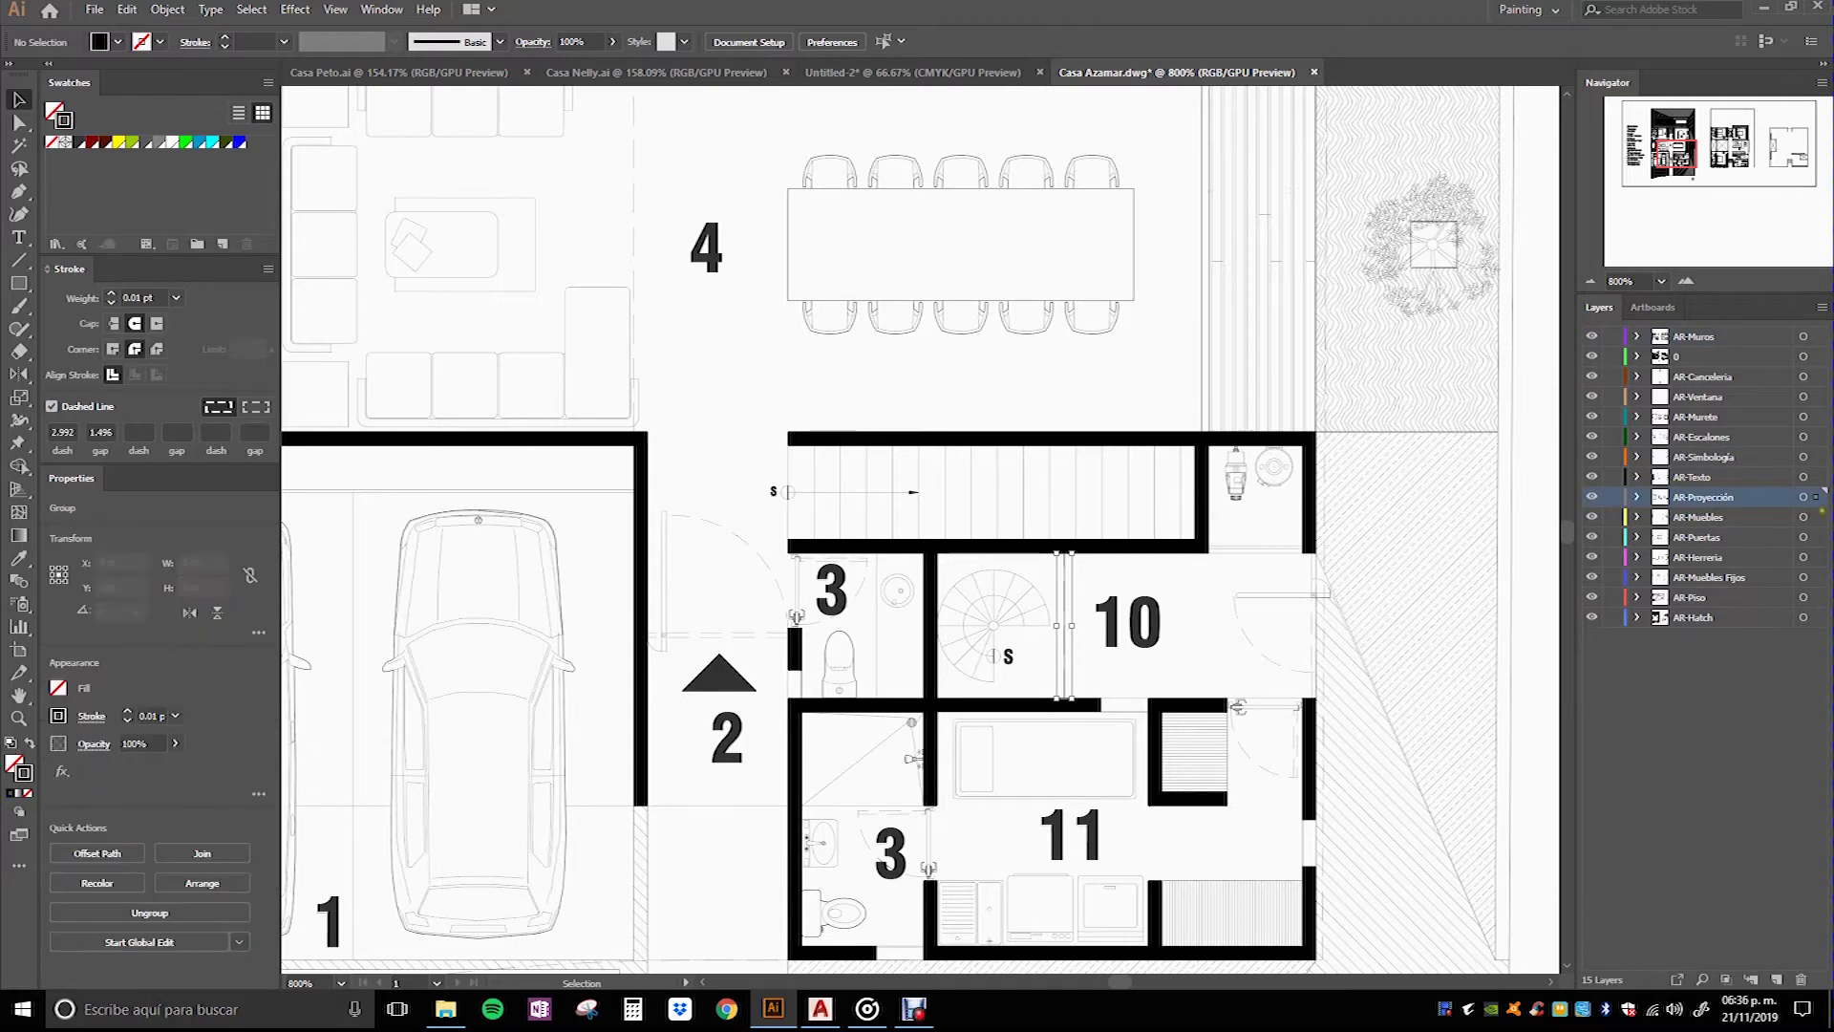
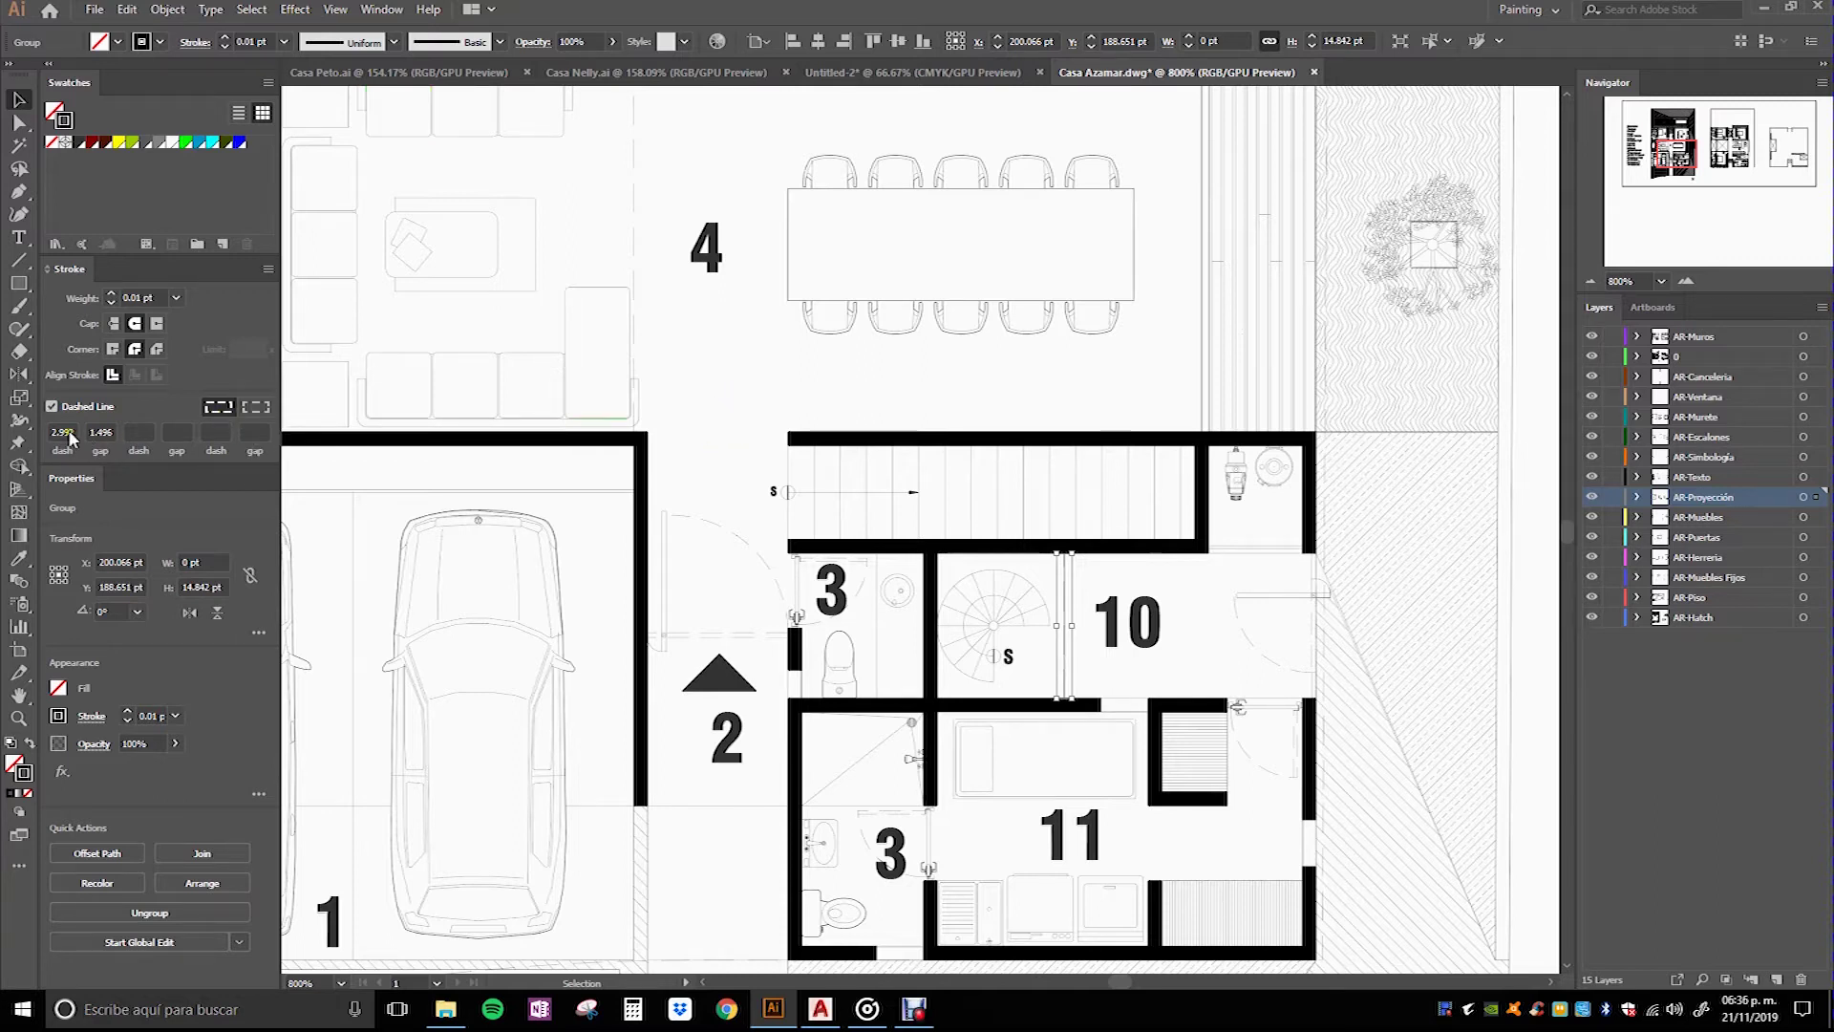
Step: Isolate layer 0 to show only door swings and fixtures, then select the door by the north arrow
click(729, 389)
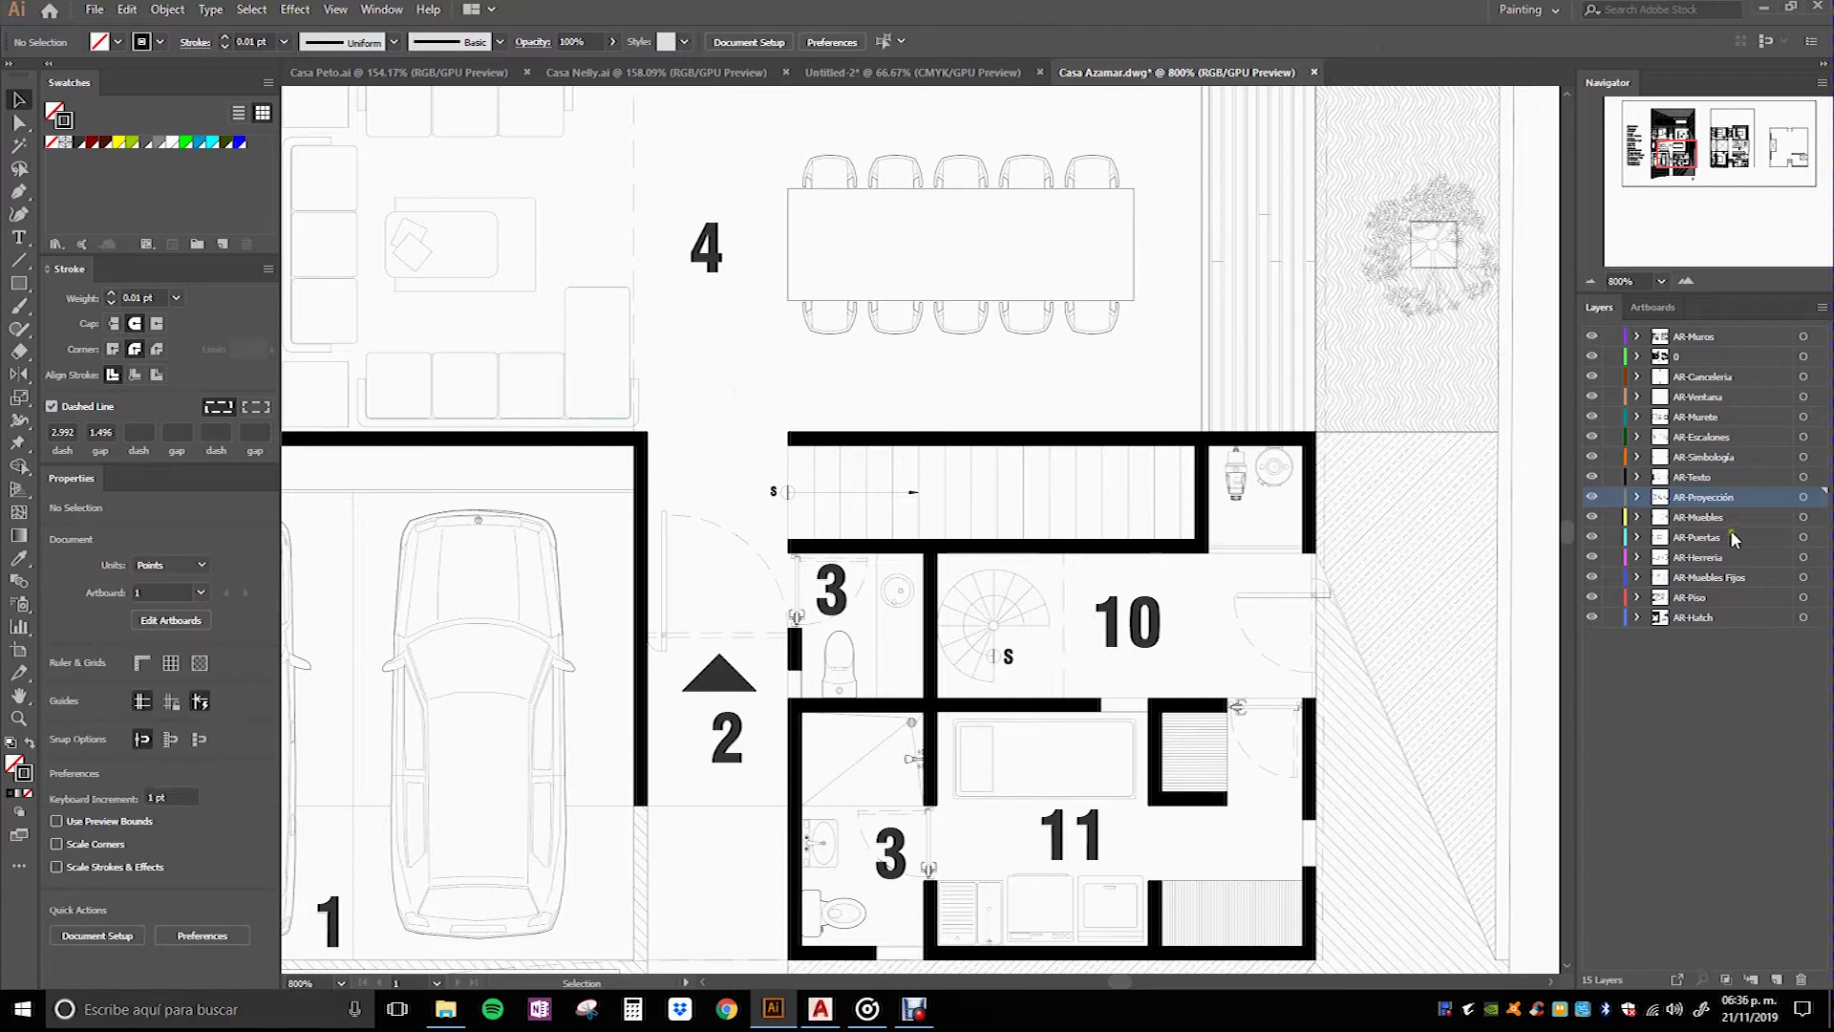
scroll(743, 610, up, 1)
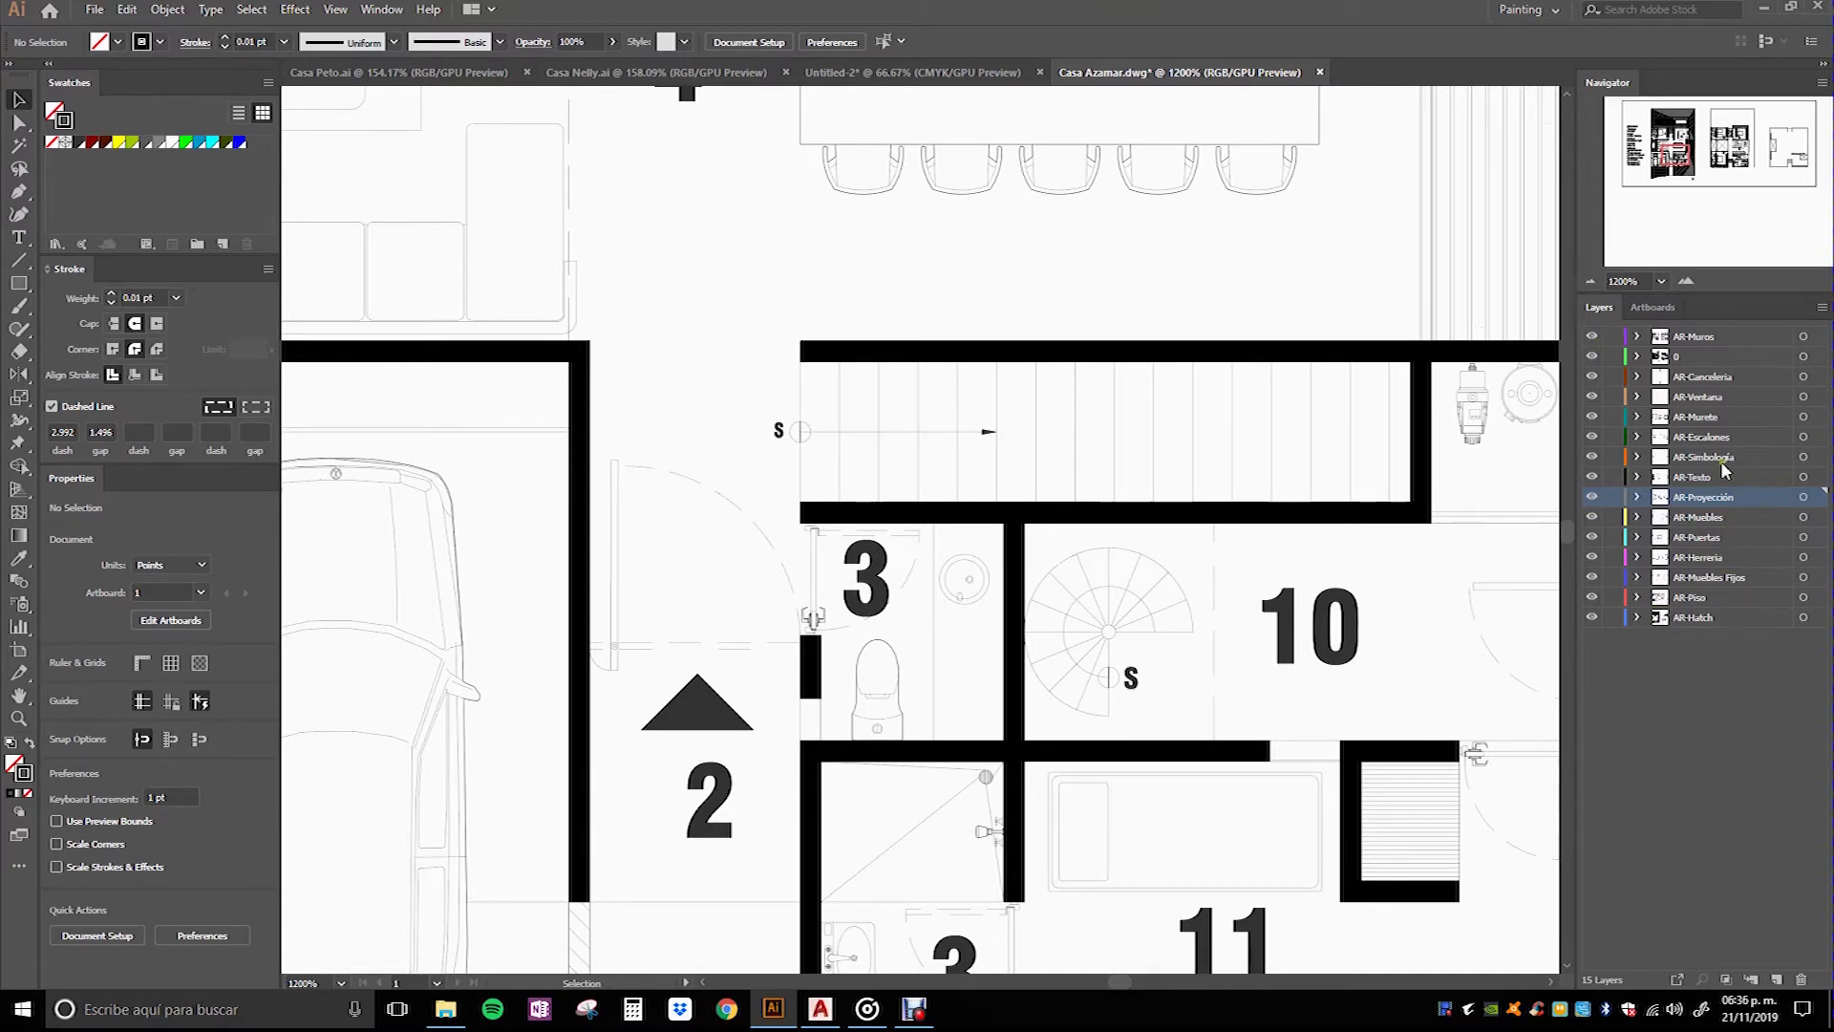
click(1705, 357)
alt+click(1591, 356)
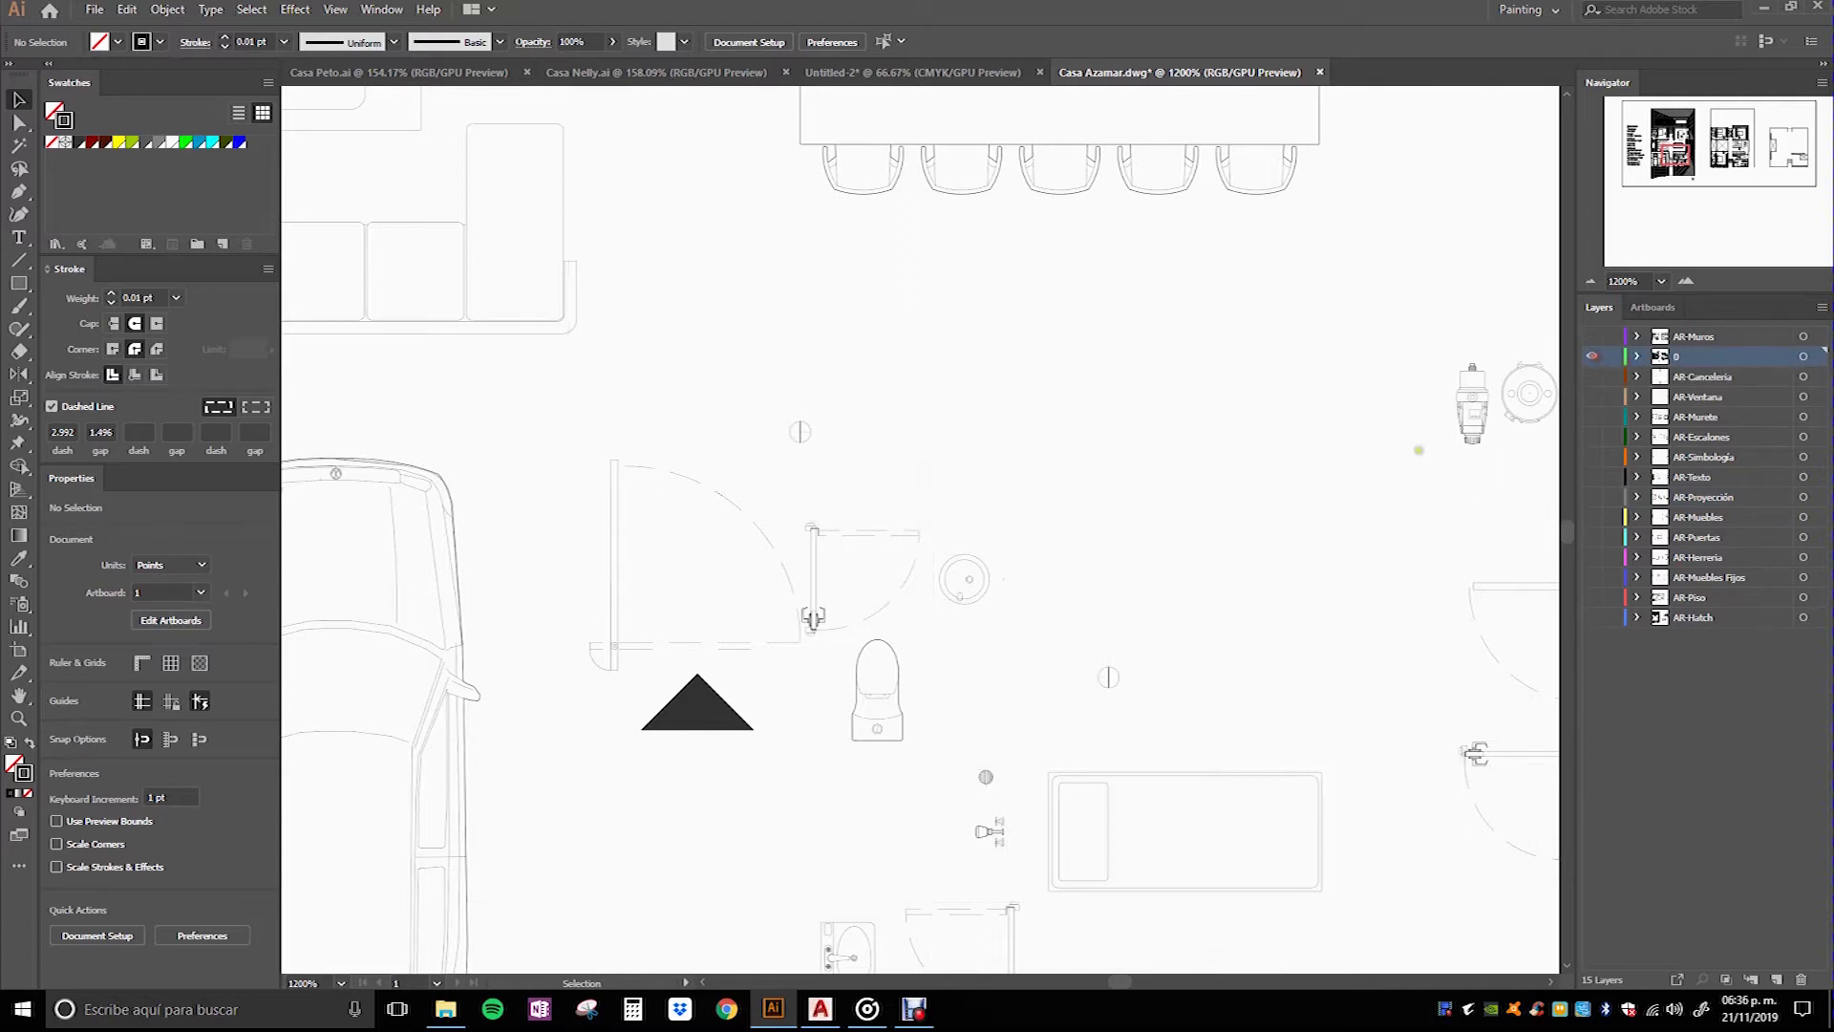
mouse_move(716, 451)
mouse_down()
mouse_move(667, 660)
mouse_move(597, 697)
mouse_up()
Step: Add the door's frame lines to the selection and send the door to AR-Proyección
drag(920, 599, 870, 512)
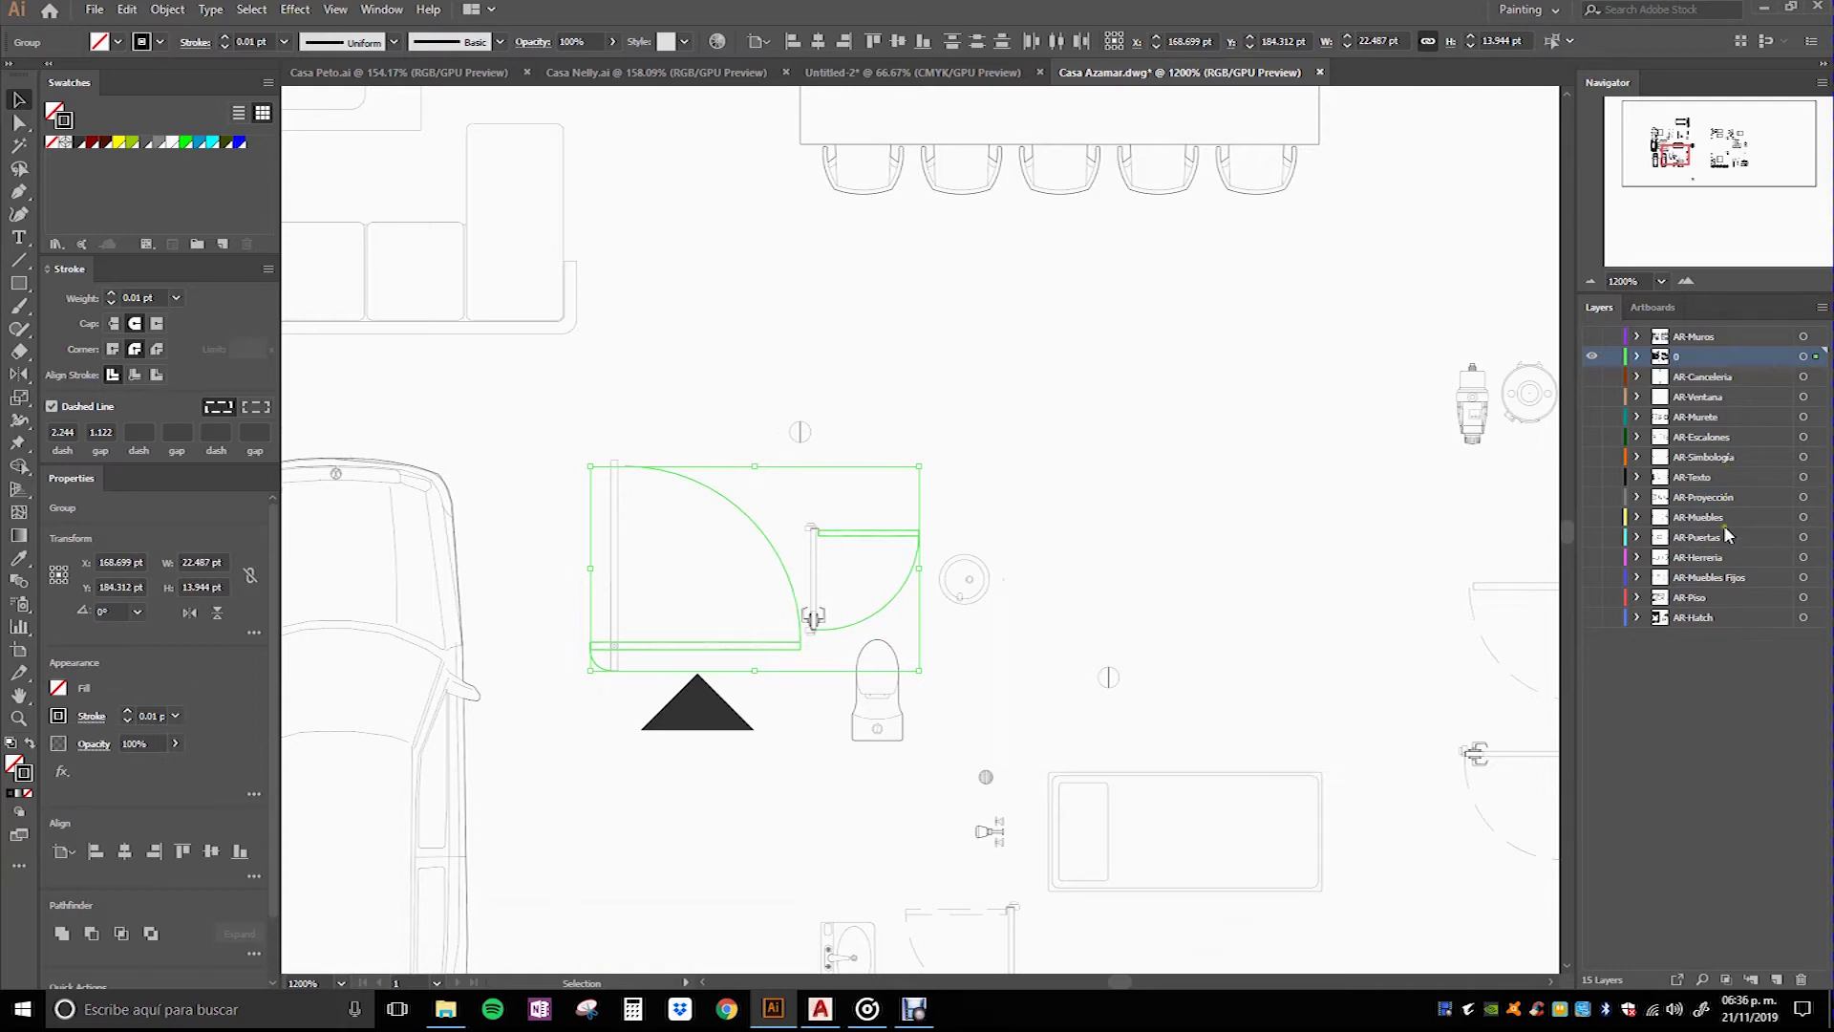
click(1745, 498)
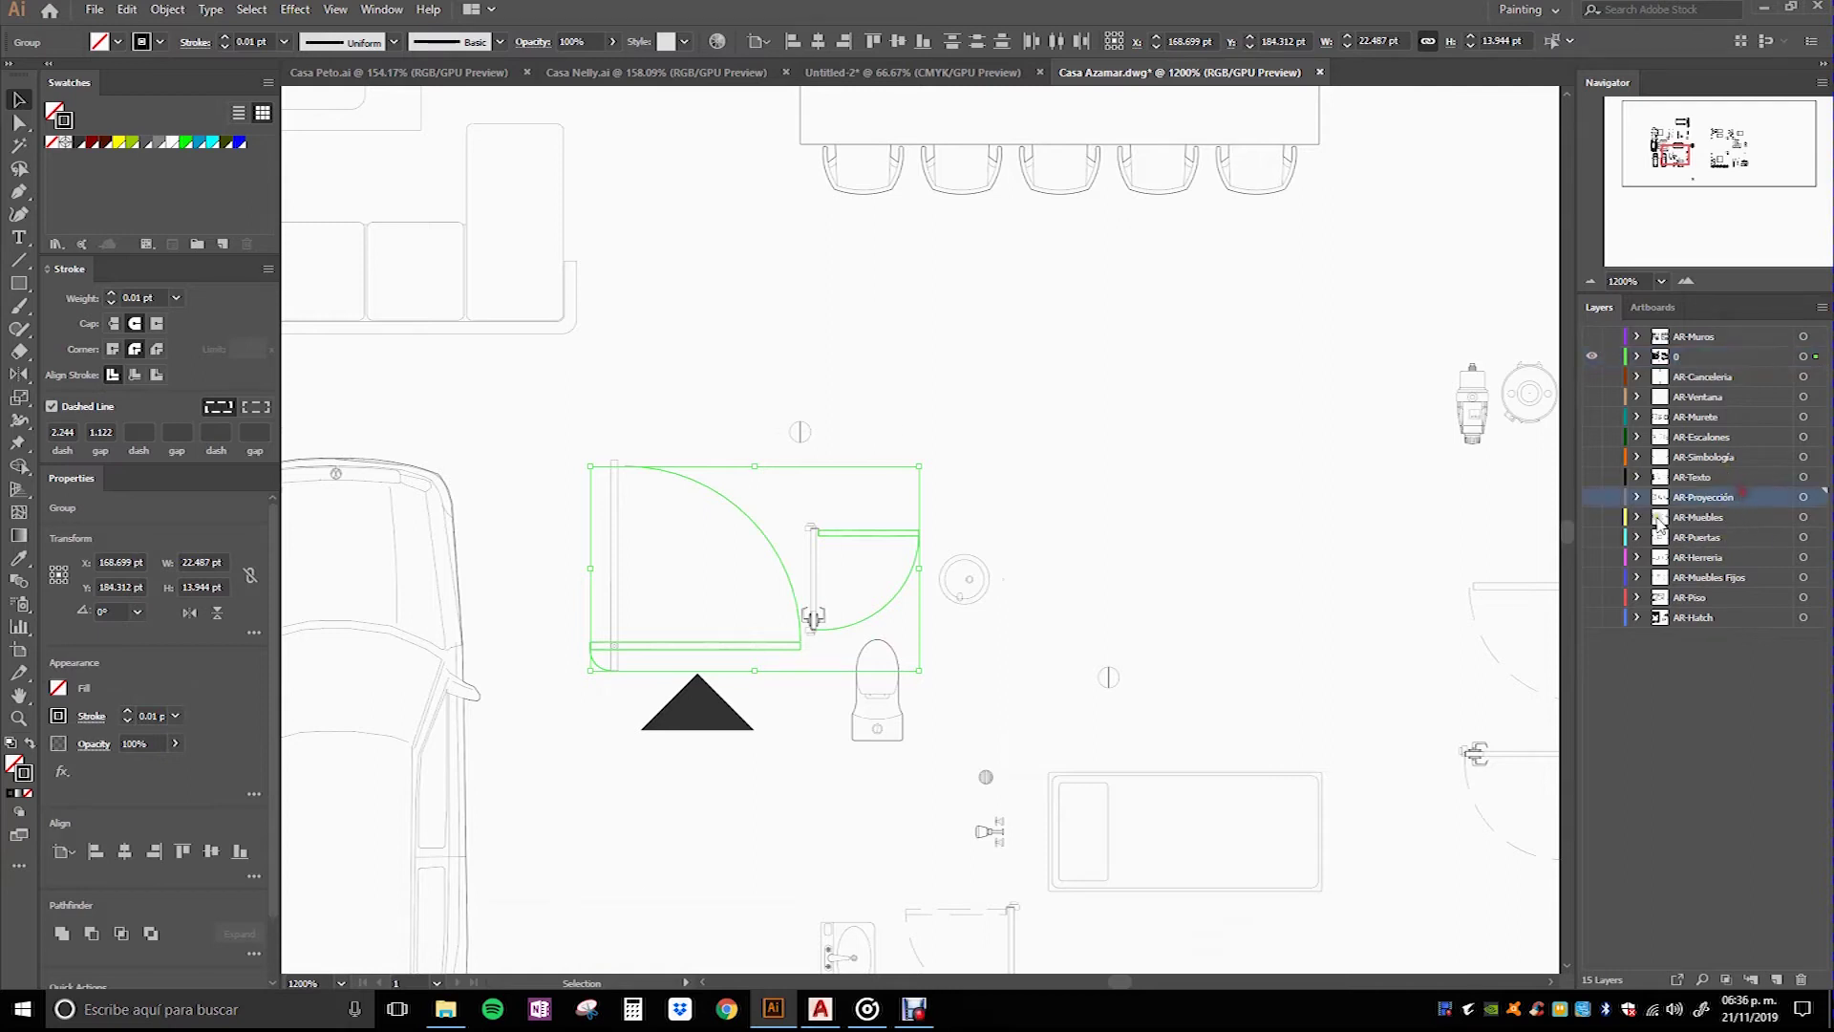
click(168, 11)
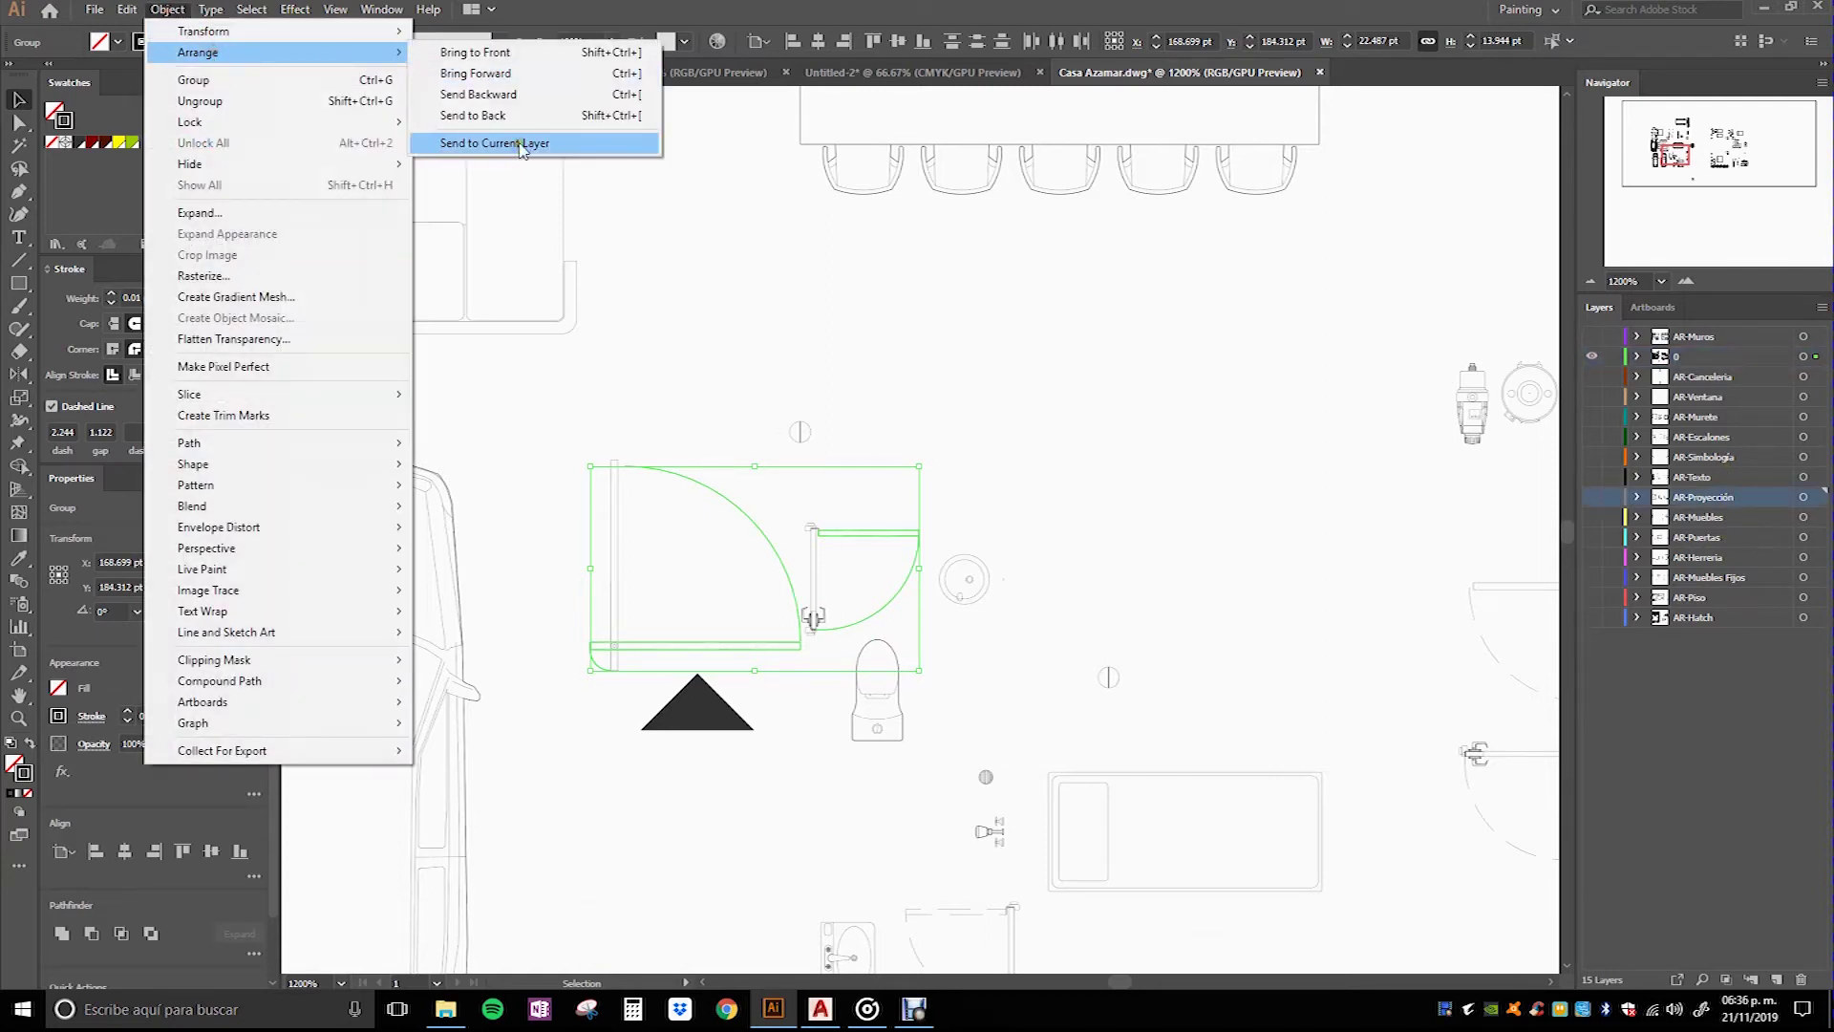
click(521, 143)
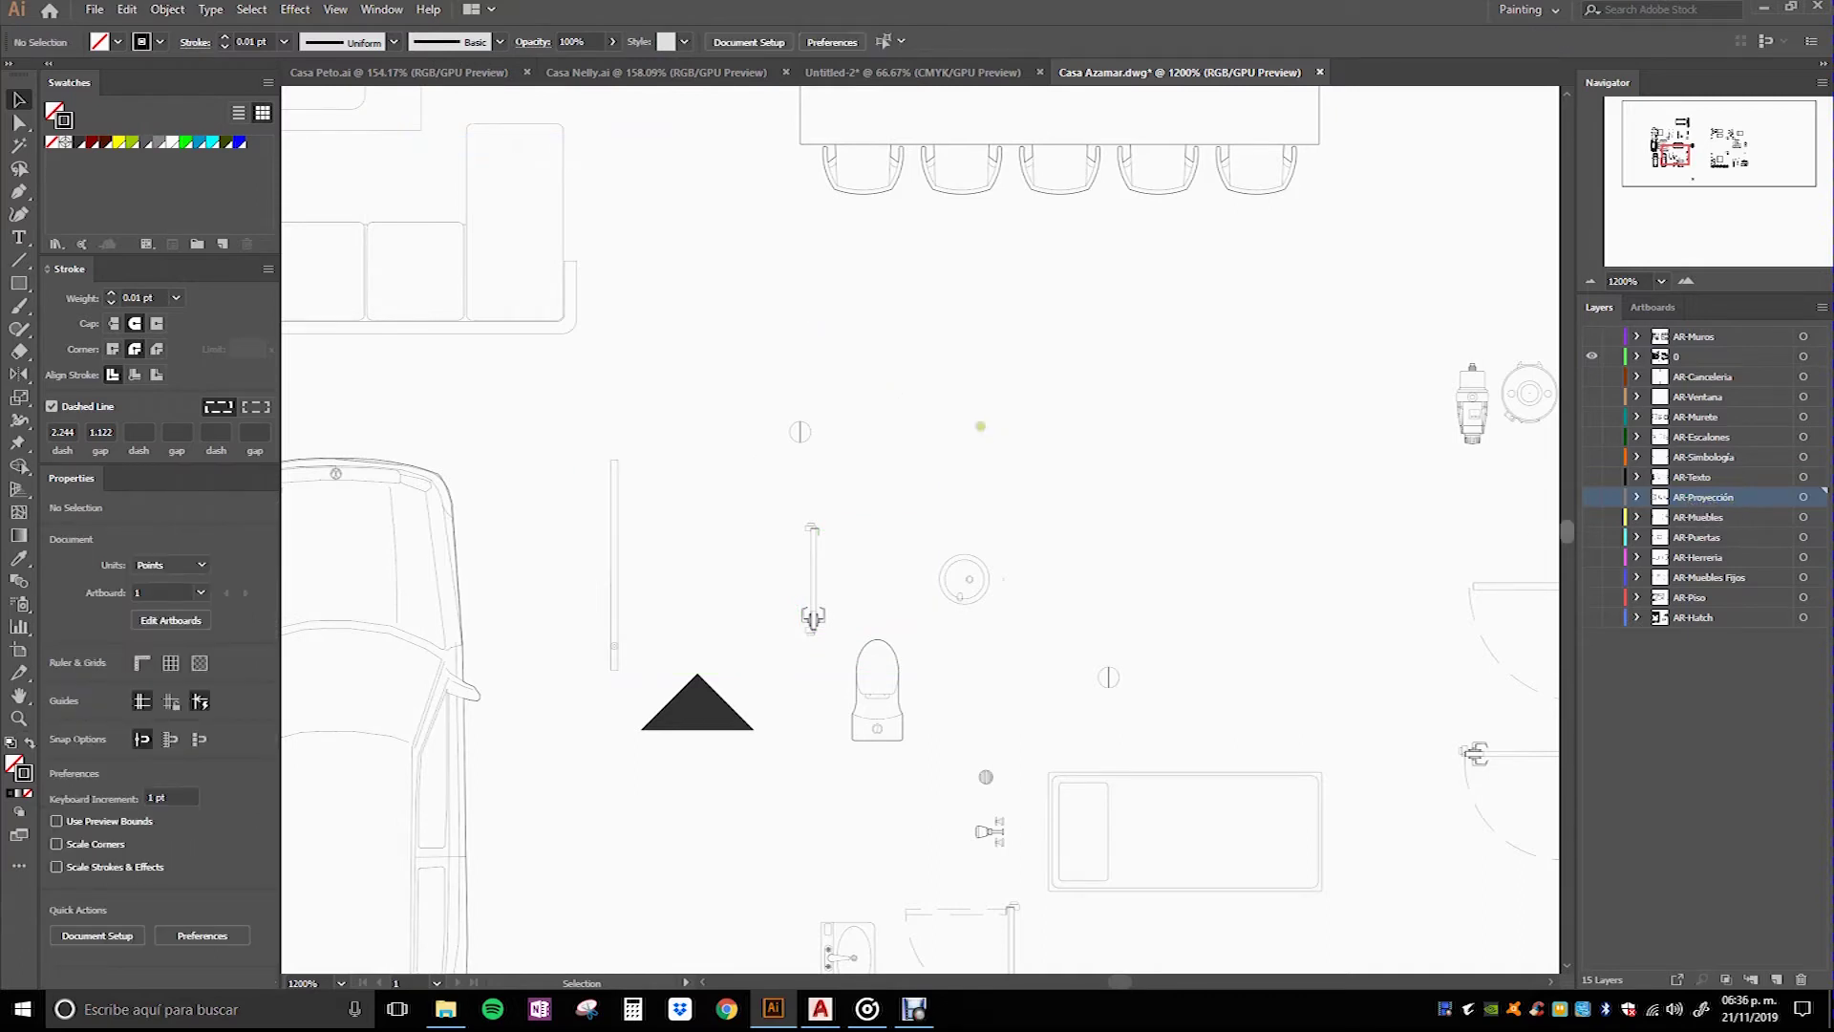
scroll(741, 608, down, 1)
Step: Select the bathroom-area door swings beside the sink and bathtub, plus the upper doors
scroll(742, 521, down, 1)
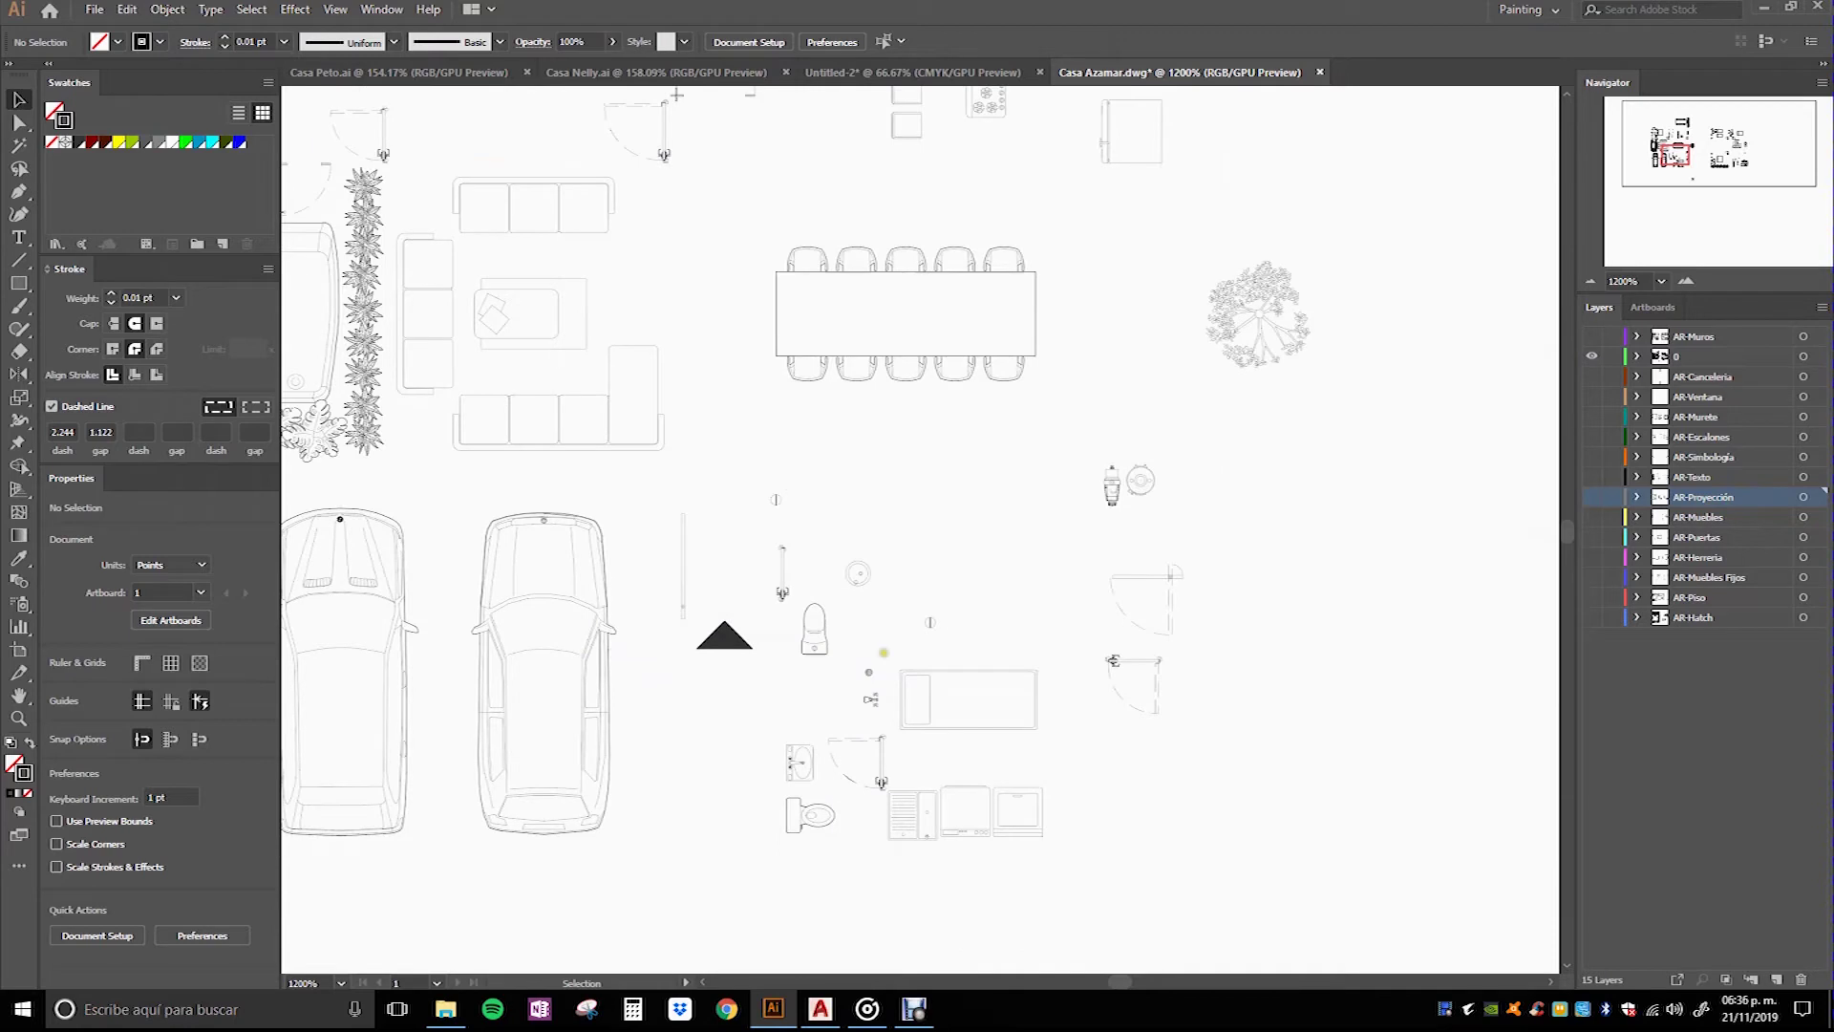
drag(910, 572, 1003, 524)
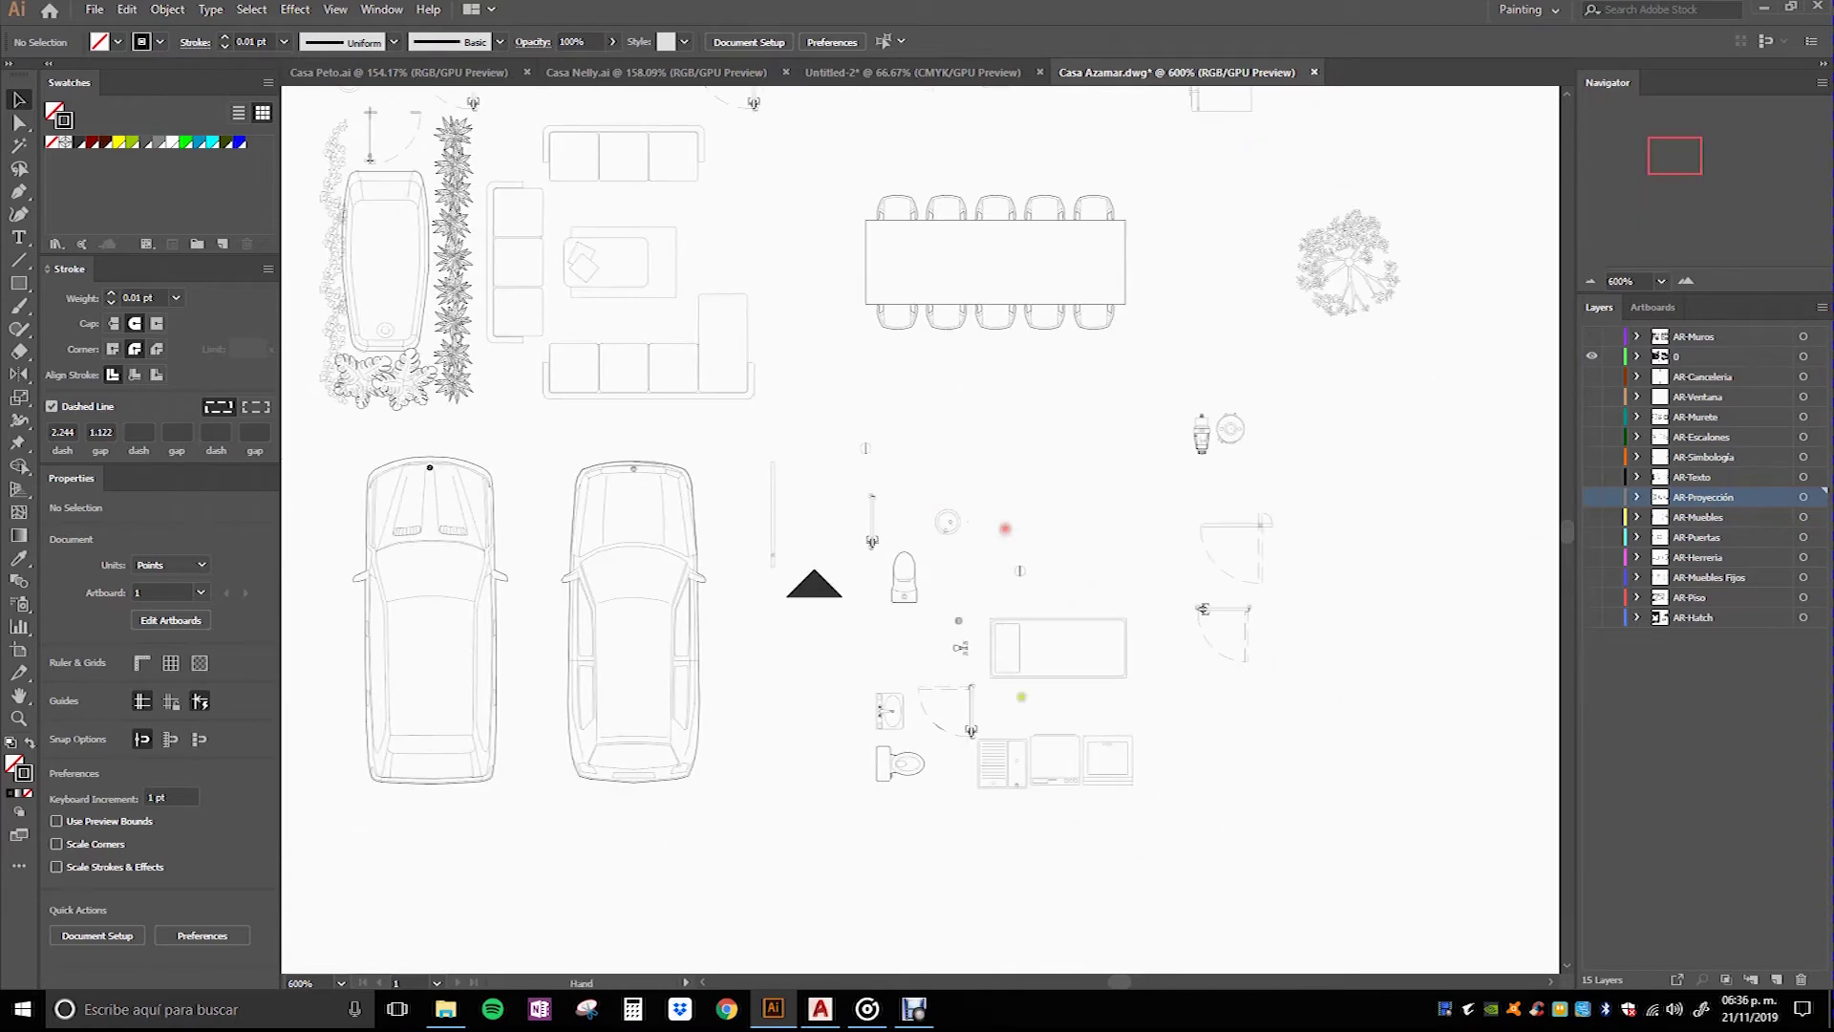
scroll(957, 739, up, 3)
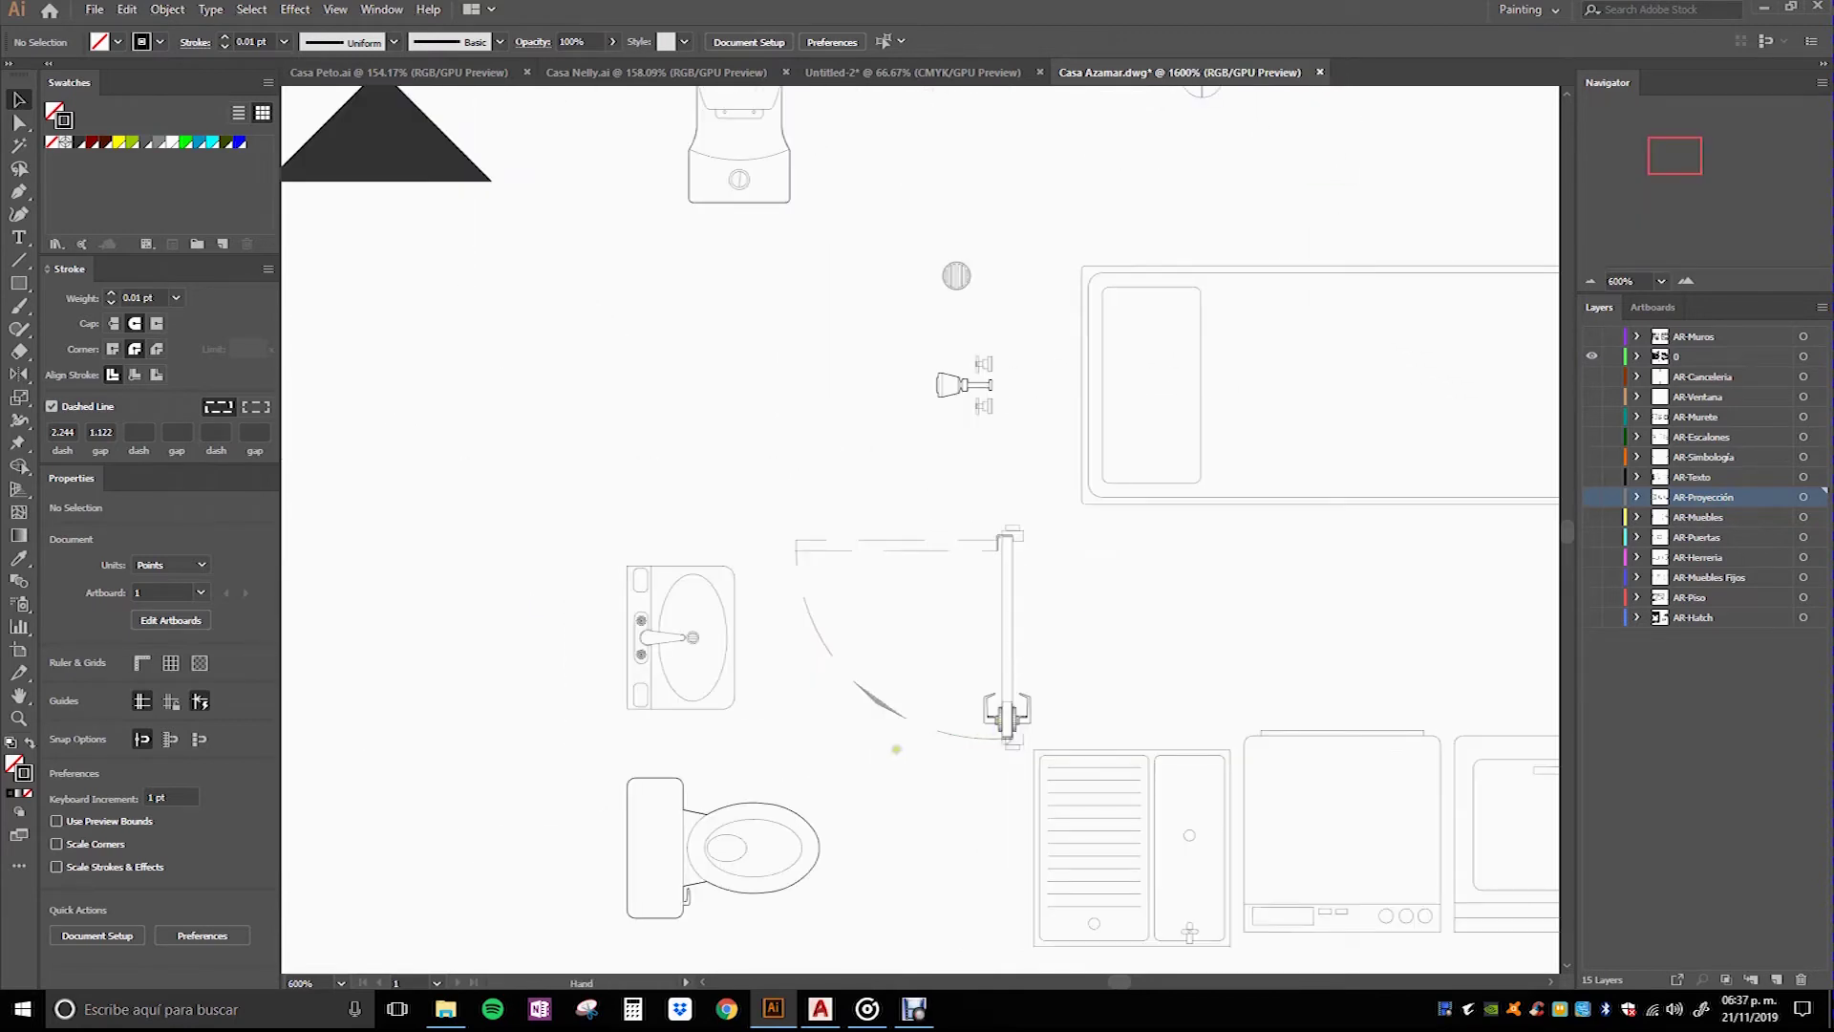
click(877, 702)
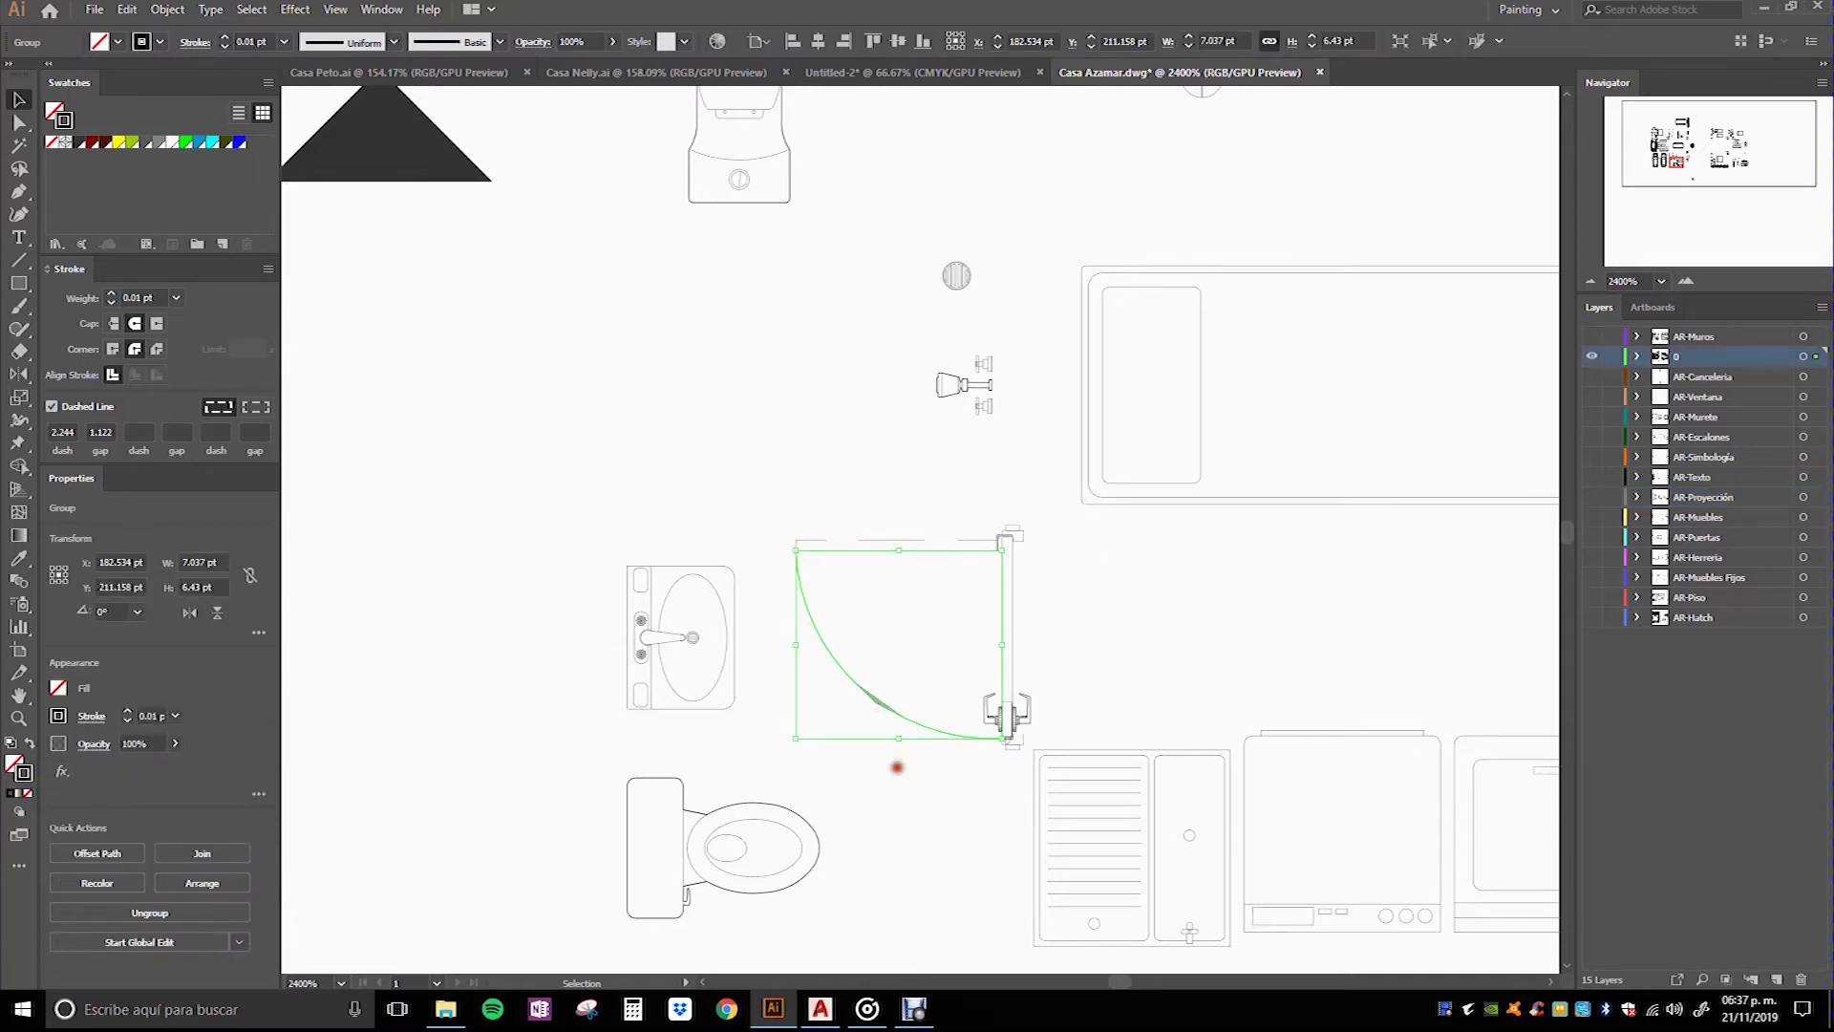
drag(788, 500, 812, 540)
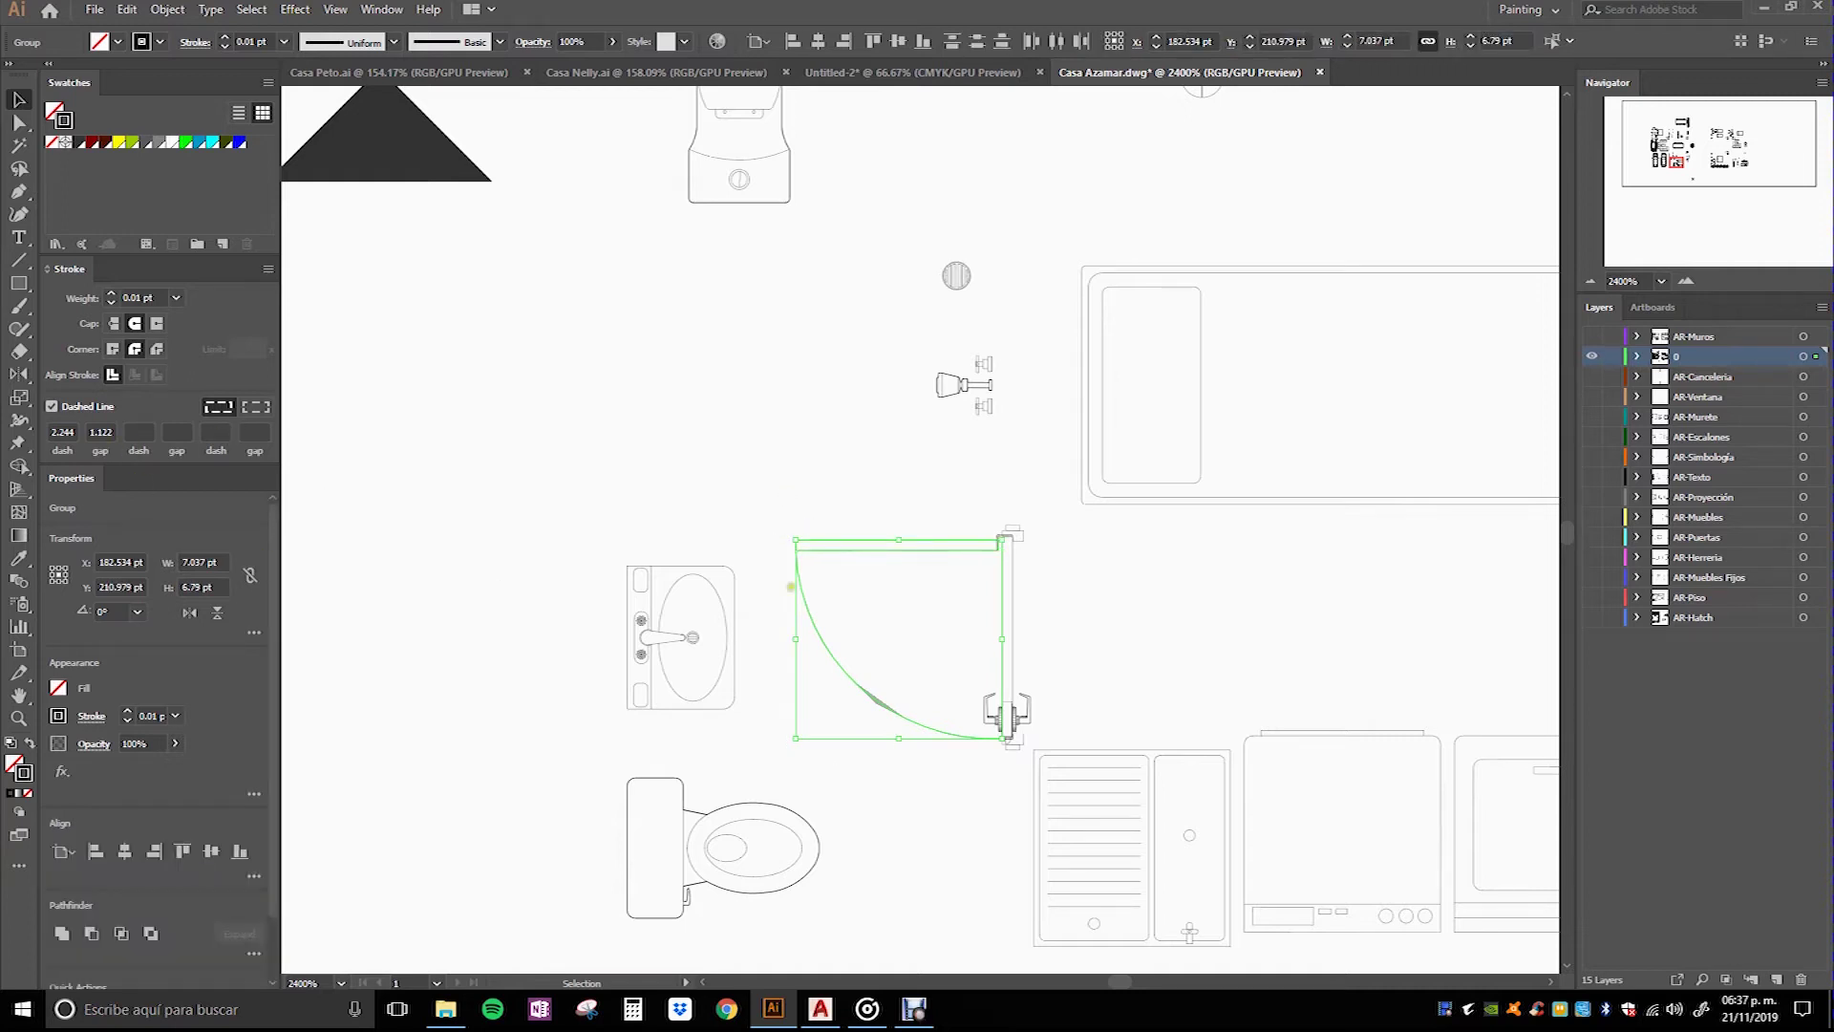
scroll(747, 571, down, 2)
scroll(747, 570, down, 2)
scroll(747, 570, down, 2)
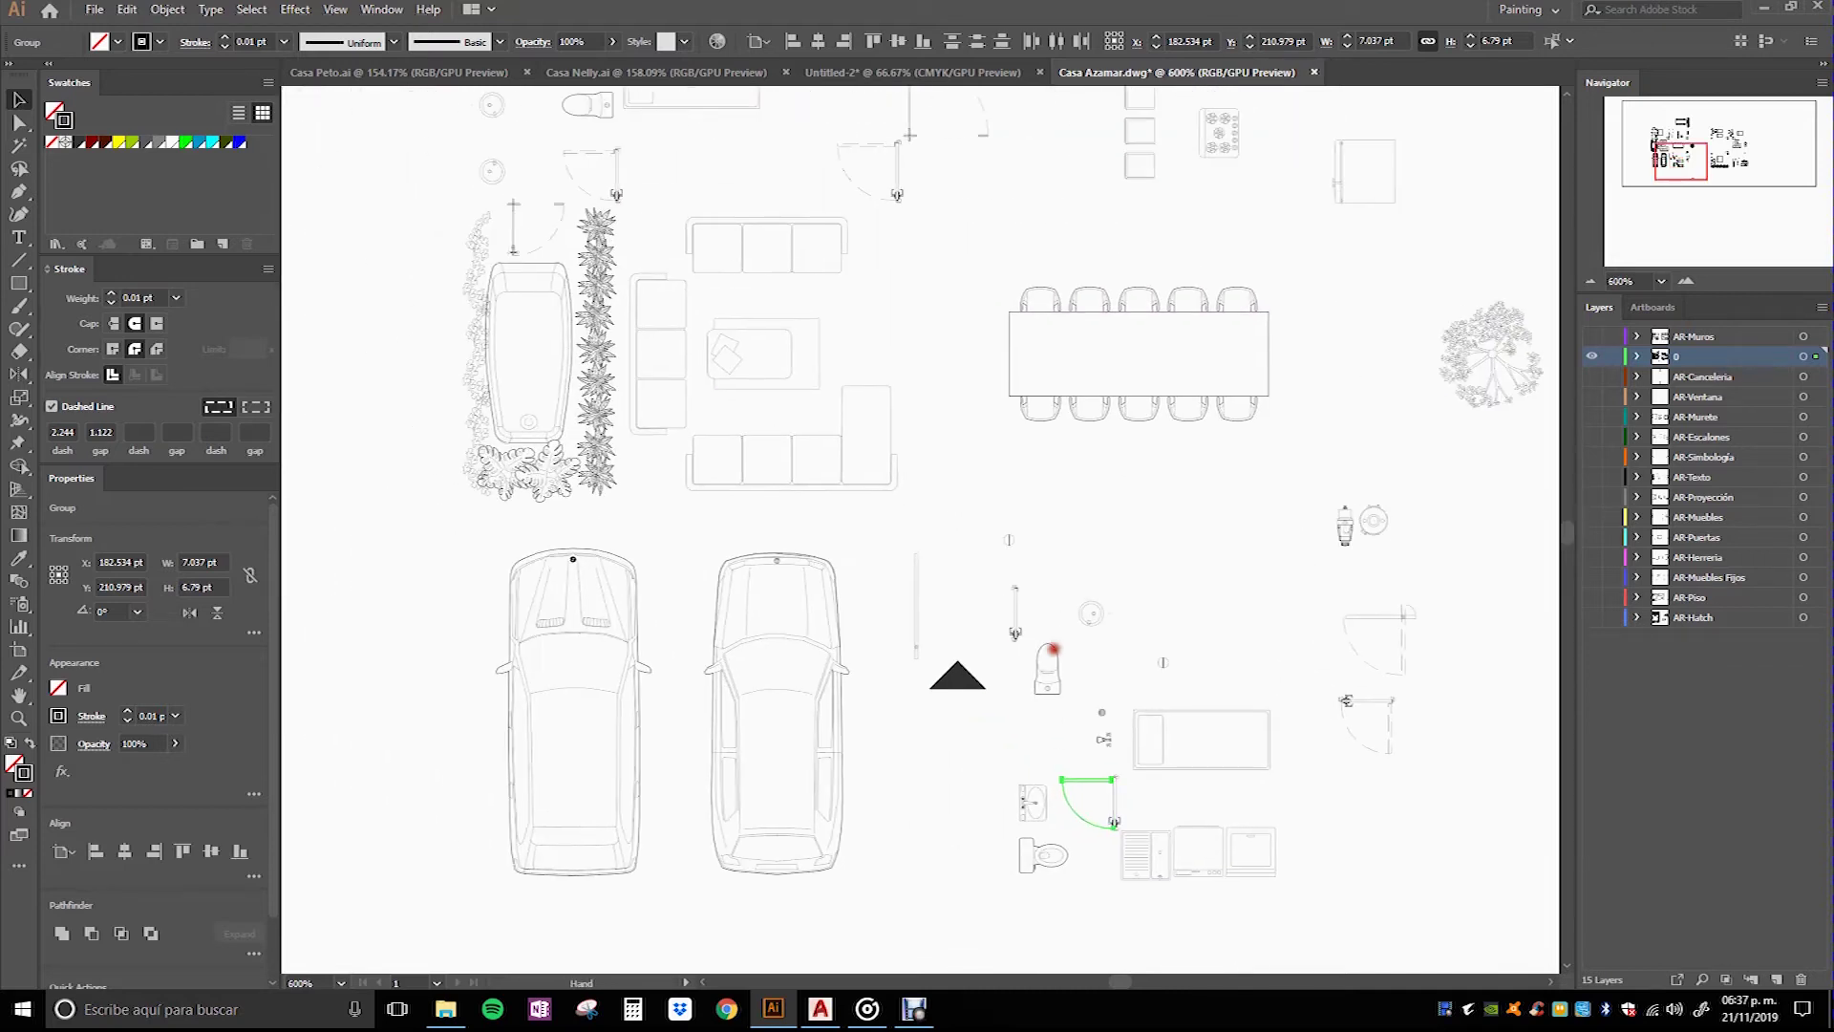
scroll(1046, 652, up, 1)
scroll(659, 287, up, 1)
click(640, 313)
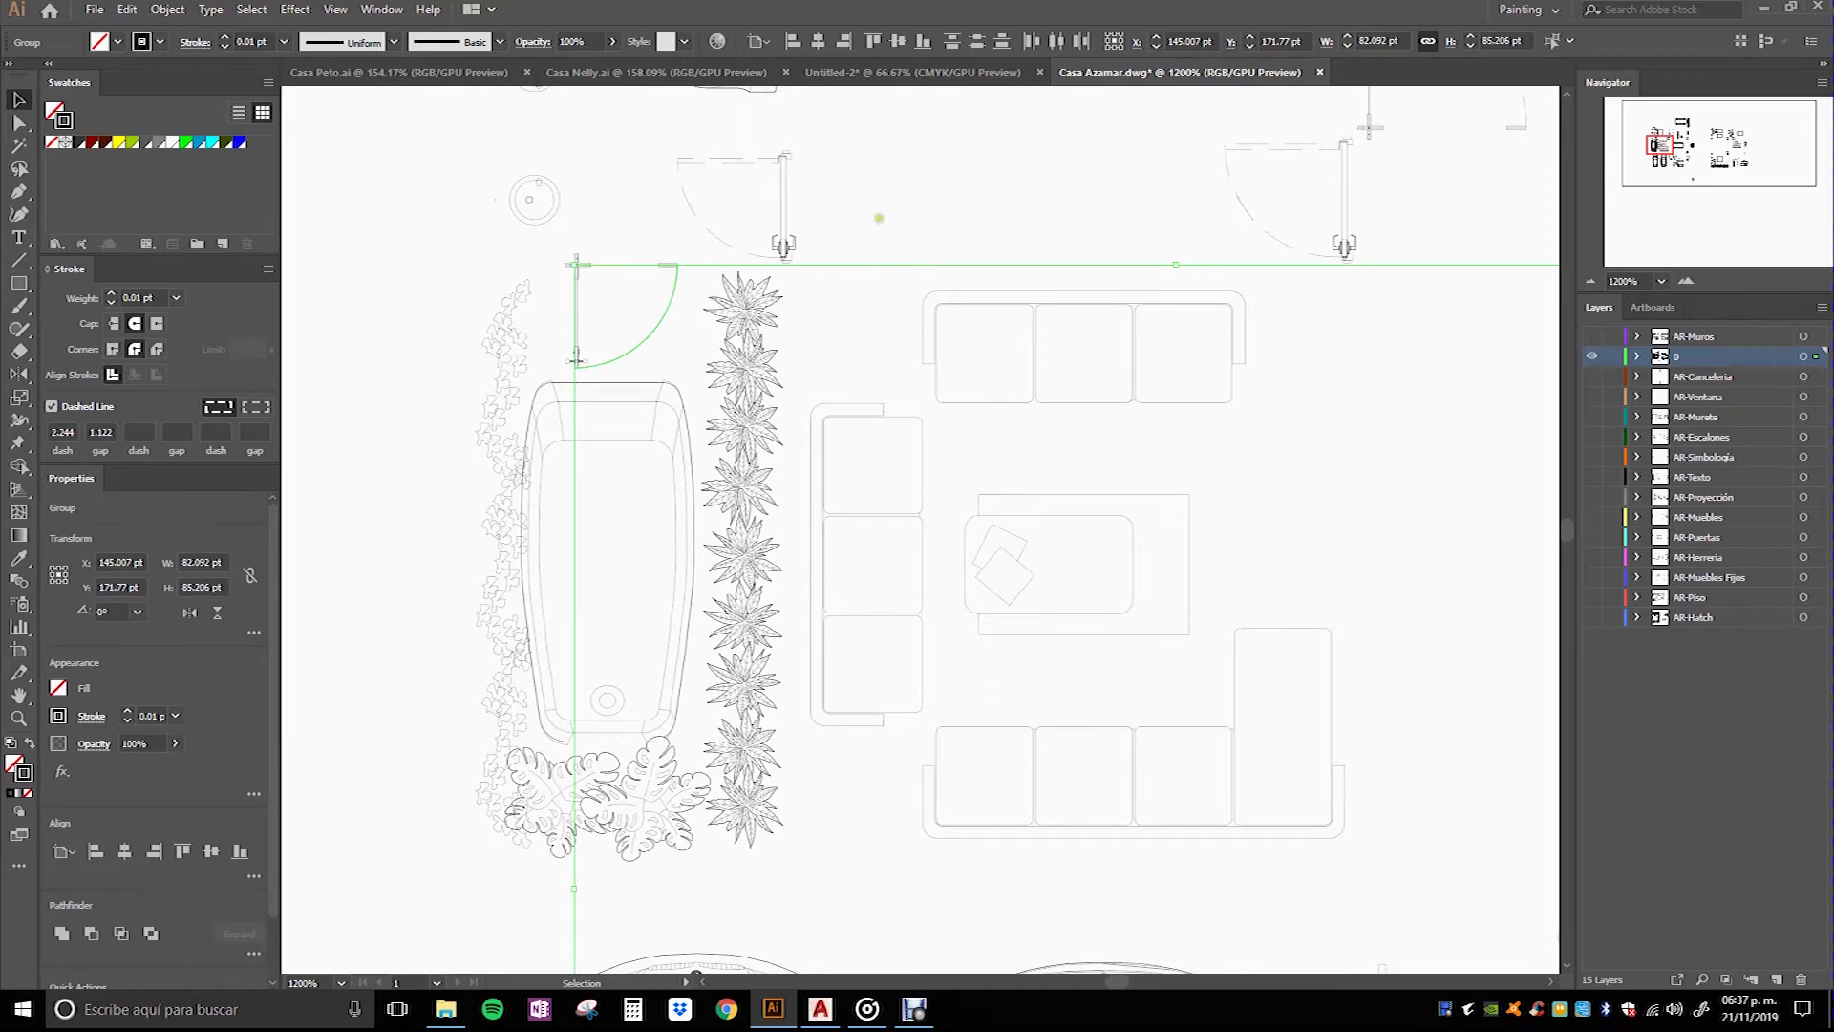
scroll(879, 218, up, 3)
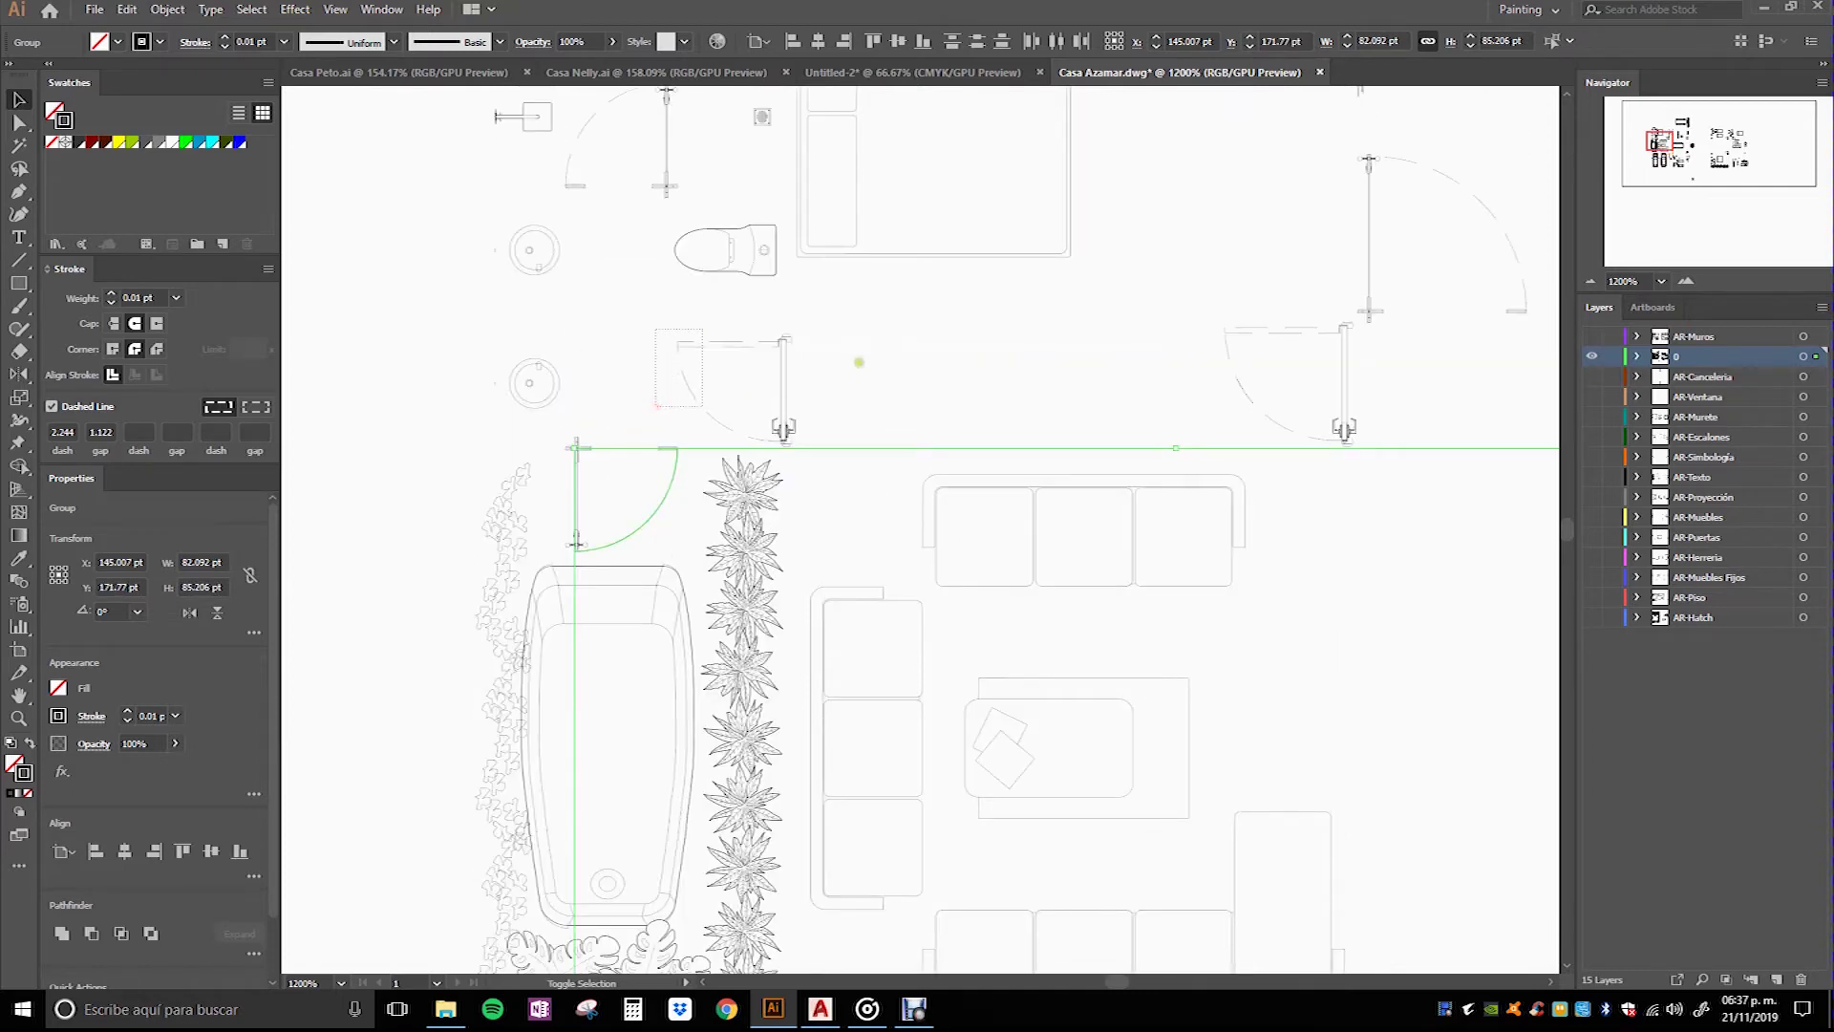
drag(658, 406, 657, 406)
scroll(754, 402, up, 1)
scroll(669, 315, up, 1)
drag(625, 331, 591, 272)
scroll(592, 277, up, 2)
scroll(592, 277, up, 1)
drag(635, 393, 565, 359)
Step: Add the bedroom doors and the lower-right bathroom door swings to the selection
drag(1244, 443, 893, 317)
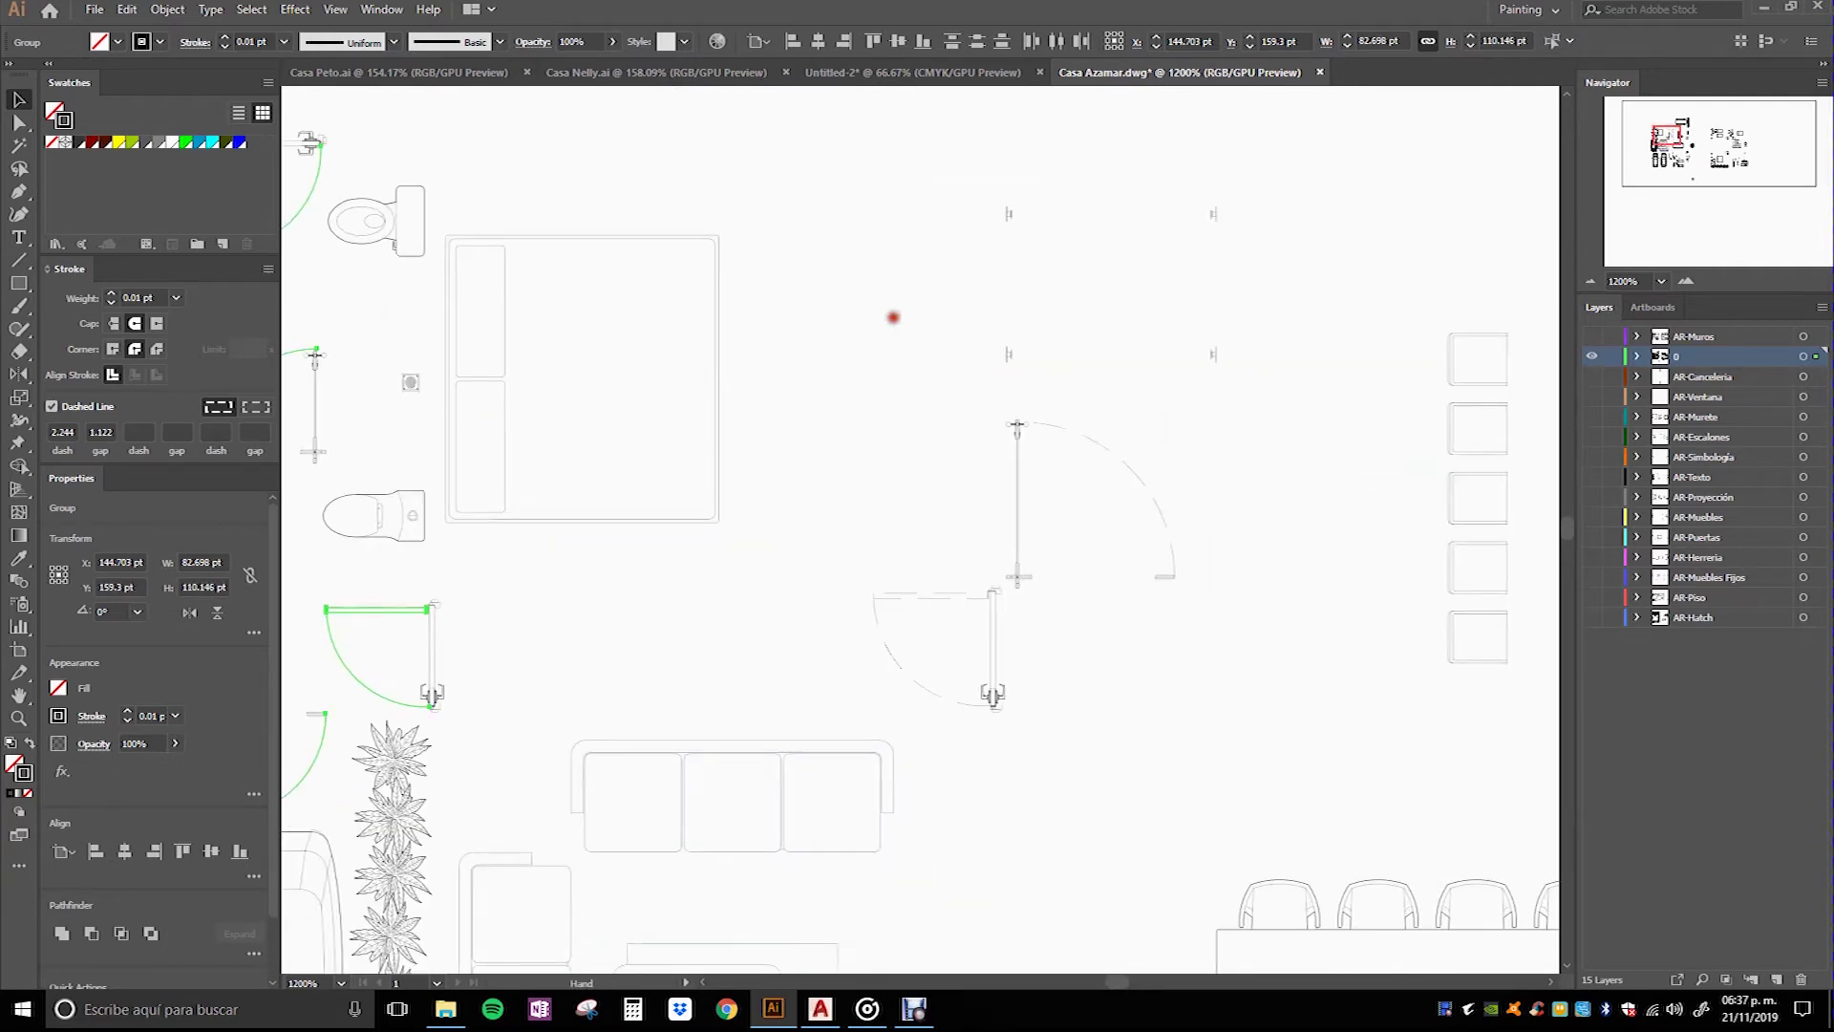
drag(838, 573, 880, 614)
drag(1197, 471, 1125, 521)
drag(1296, 759, 764, 619)
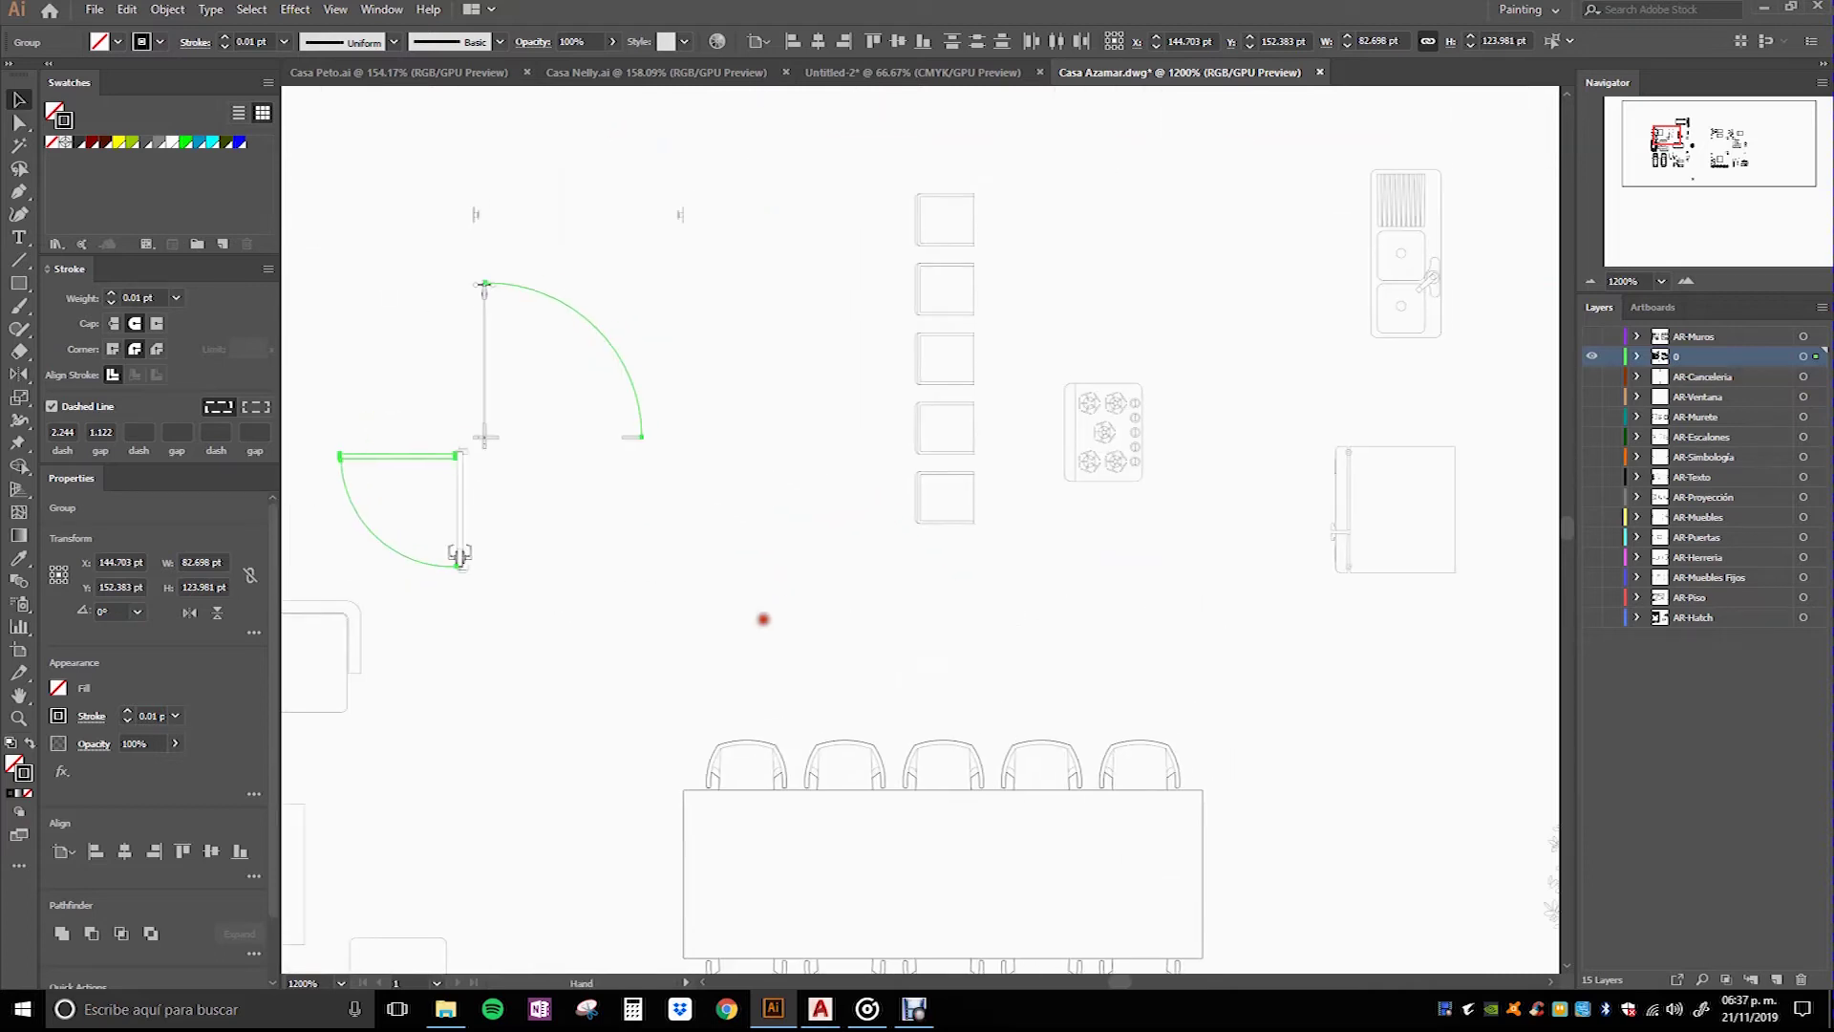
key(ctrl+minus)
shift+click(880, 742)
mouse_move(879, 742)
mouse_down()
mouse_move(1007, 896)
mouse_move(973, 428)
mouse_up()
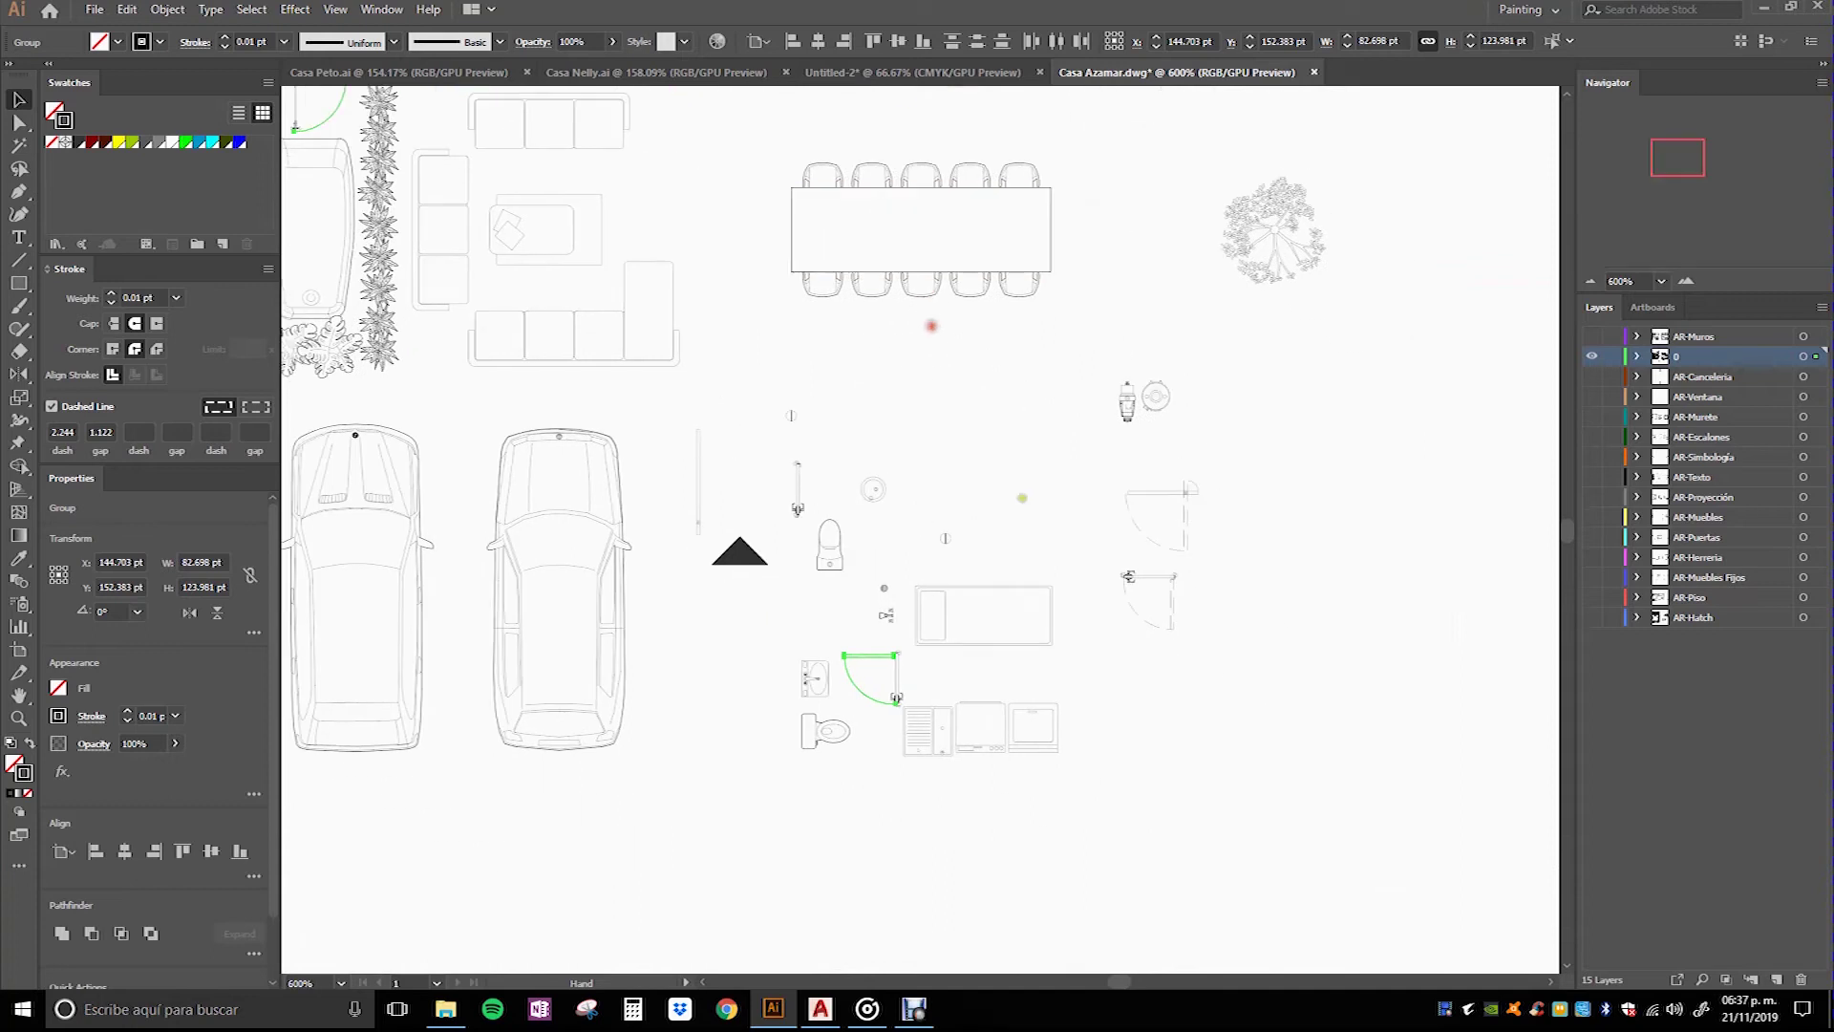
scroll(1260, 562, up, 2)
shift+click(1044, 684)
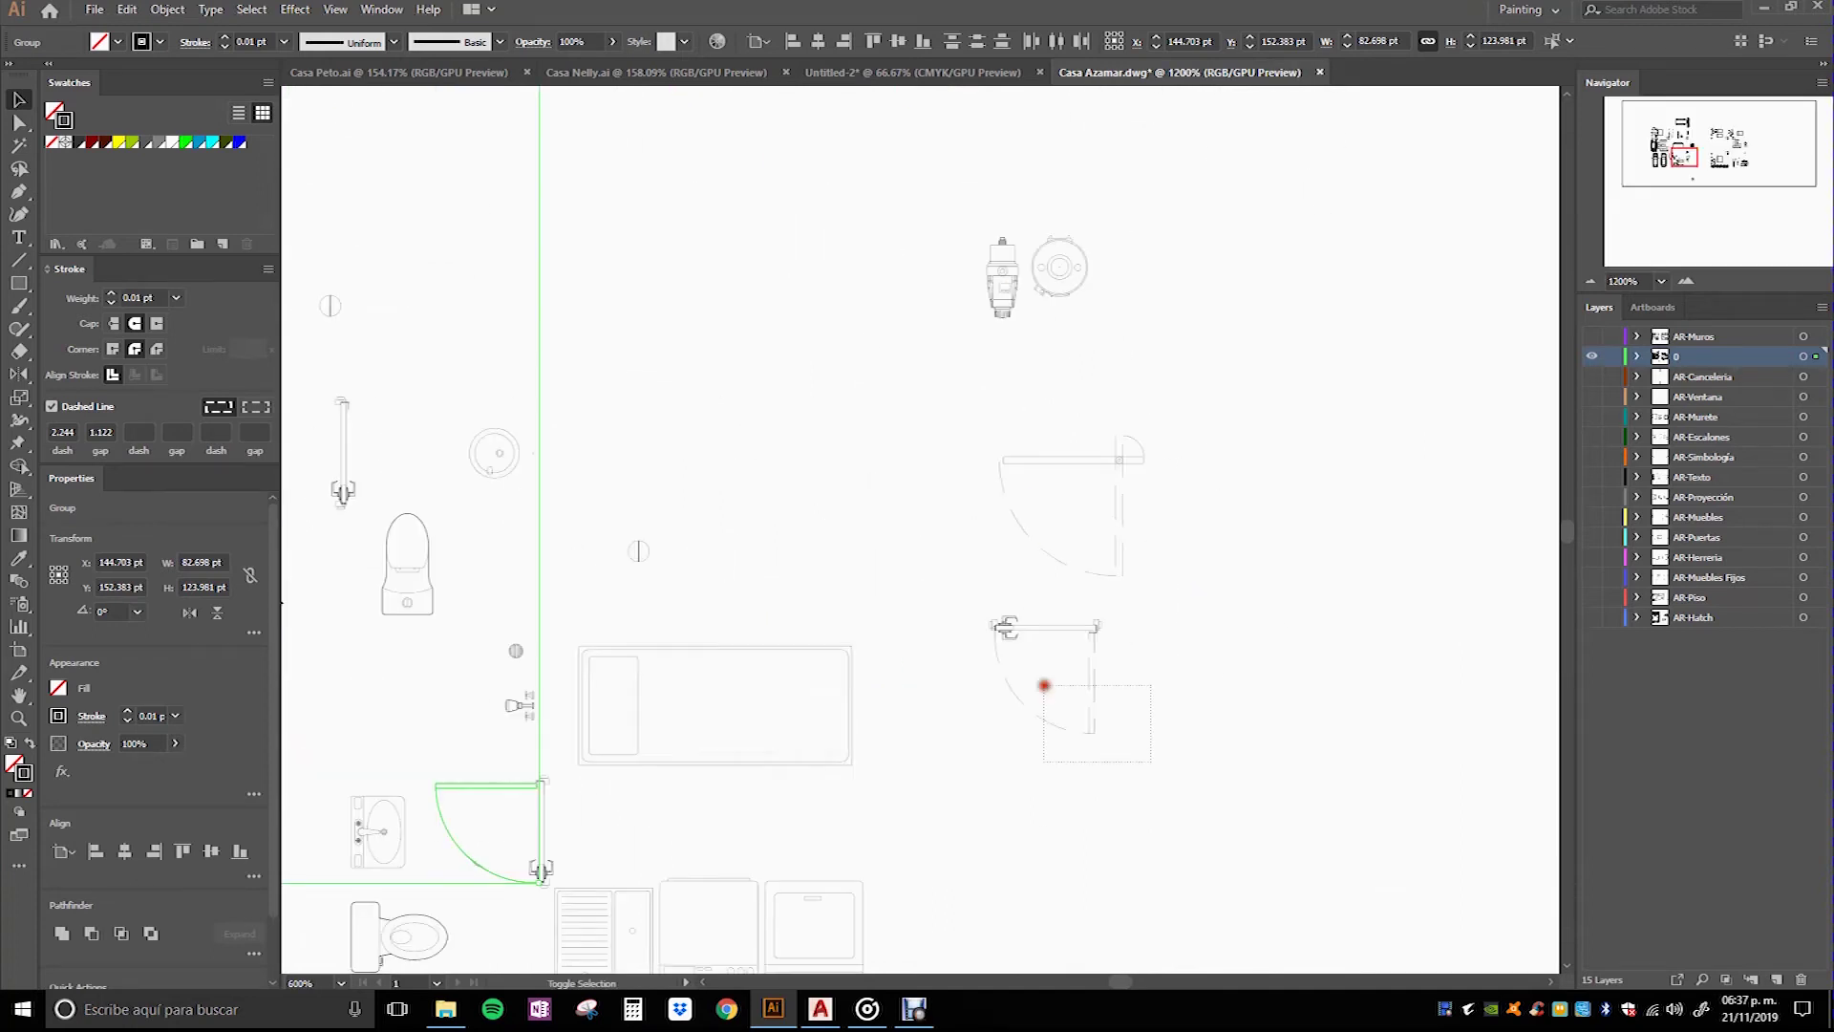
drag(1156, 587, 1083, 552)
shift+click(1143, 442)
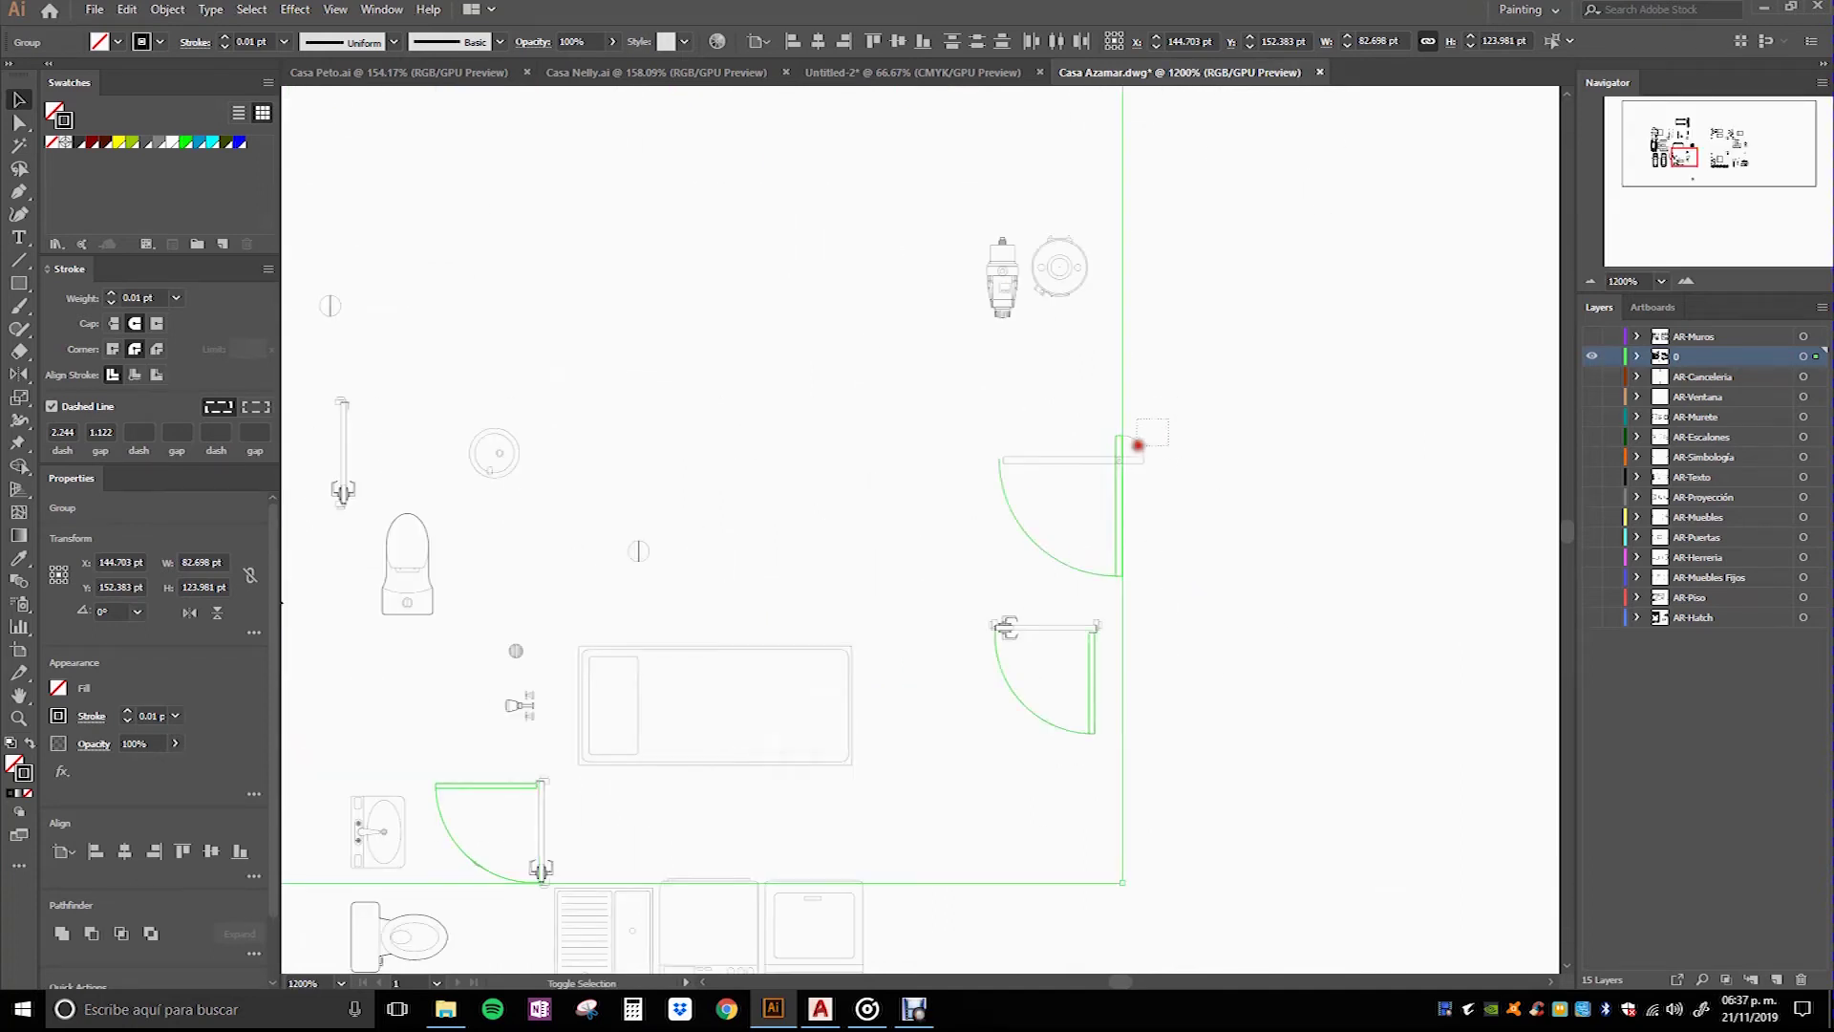
scroll(1273, 644, down, 2)
scroll(1273, 644, down, 1)
drag(1373, 530, 1327, 643)
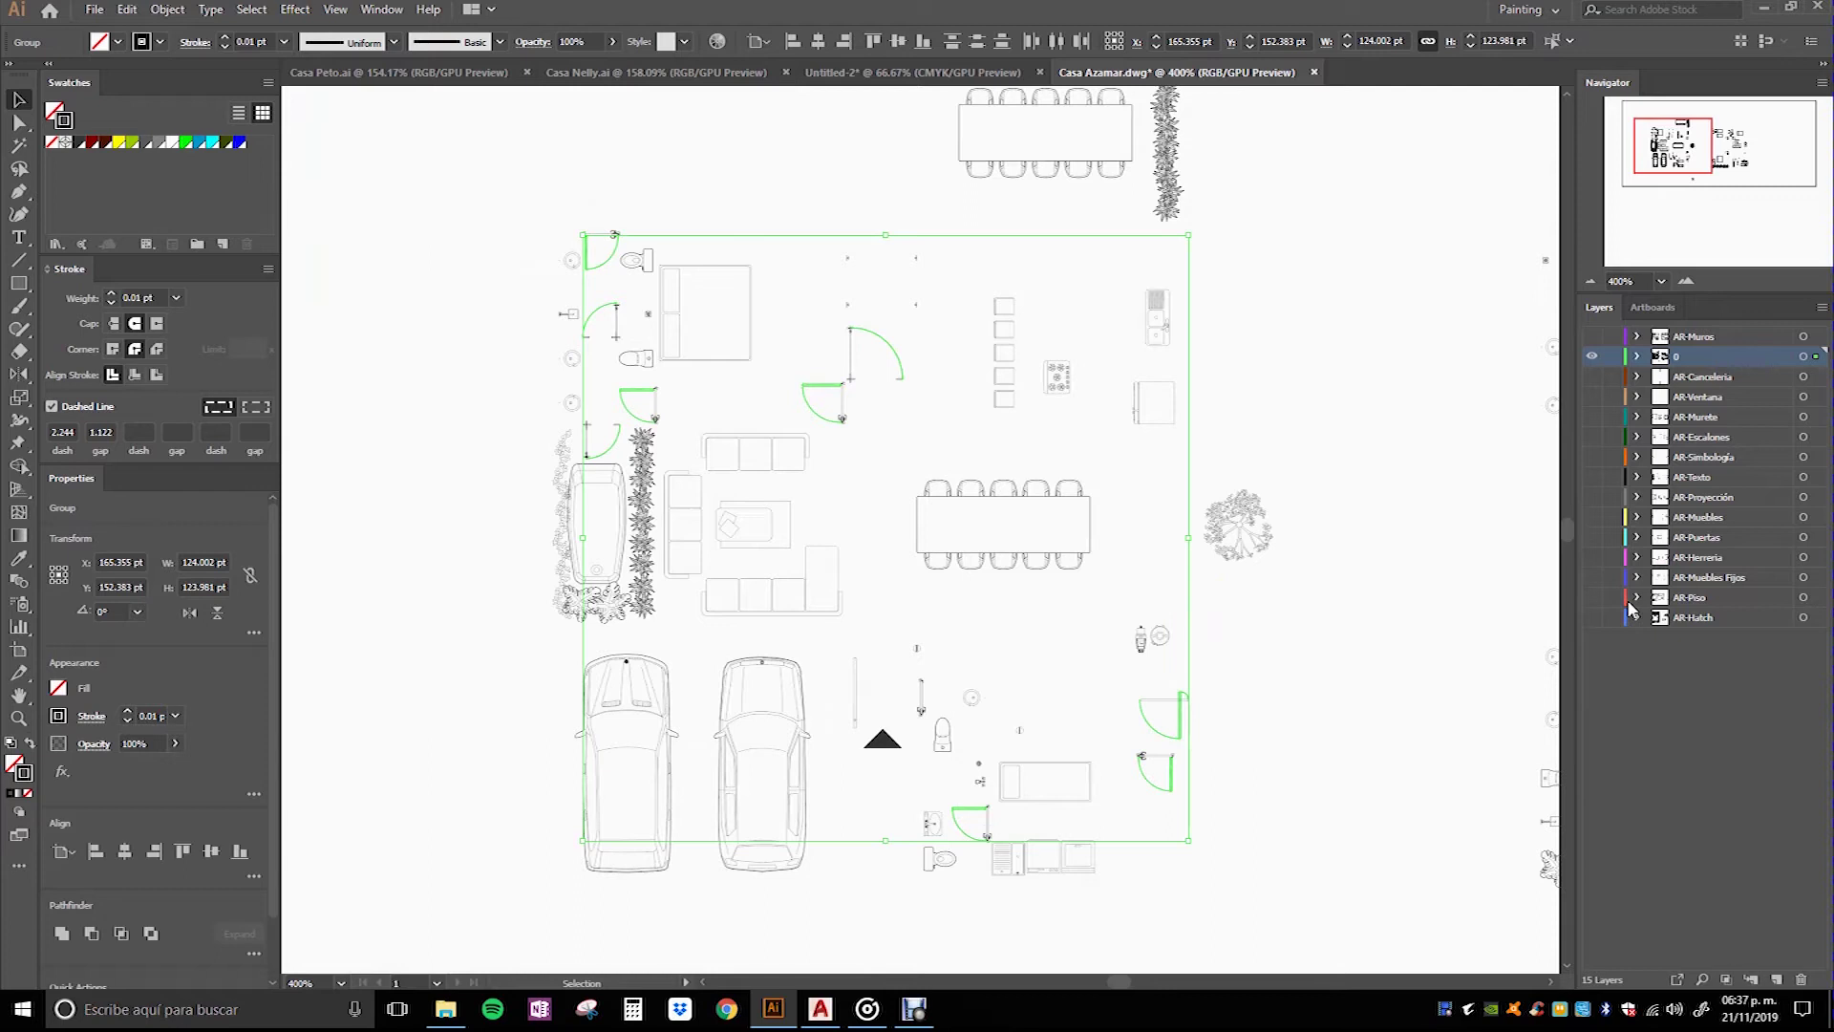
Step: Send all selected door swings to the AR-Proyección layer and deselect
click(1735, 498)
click(167, 9)
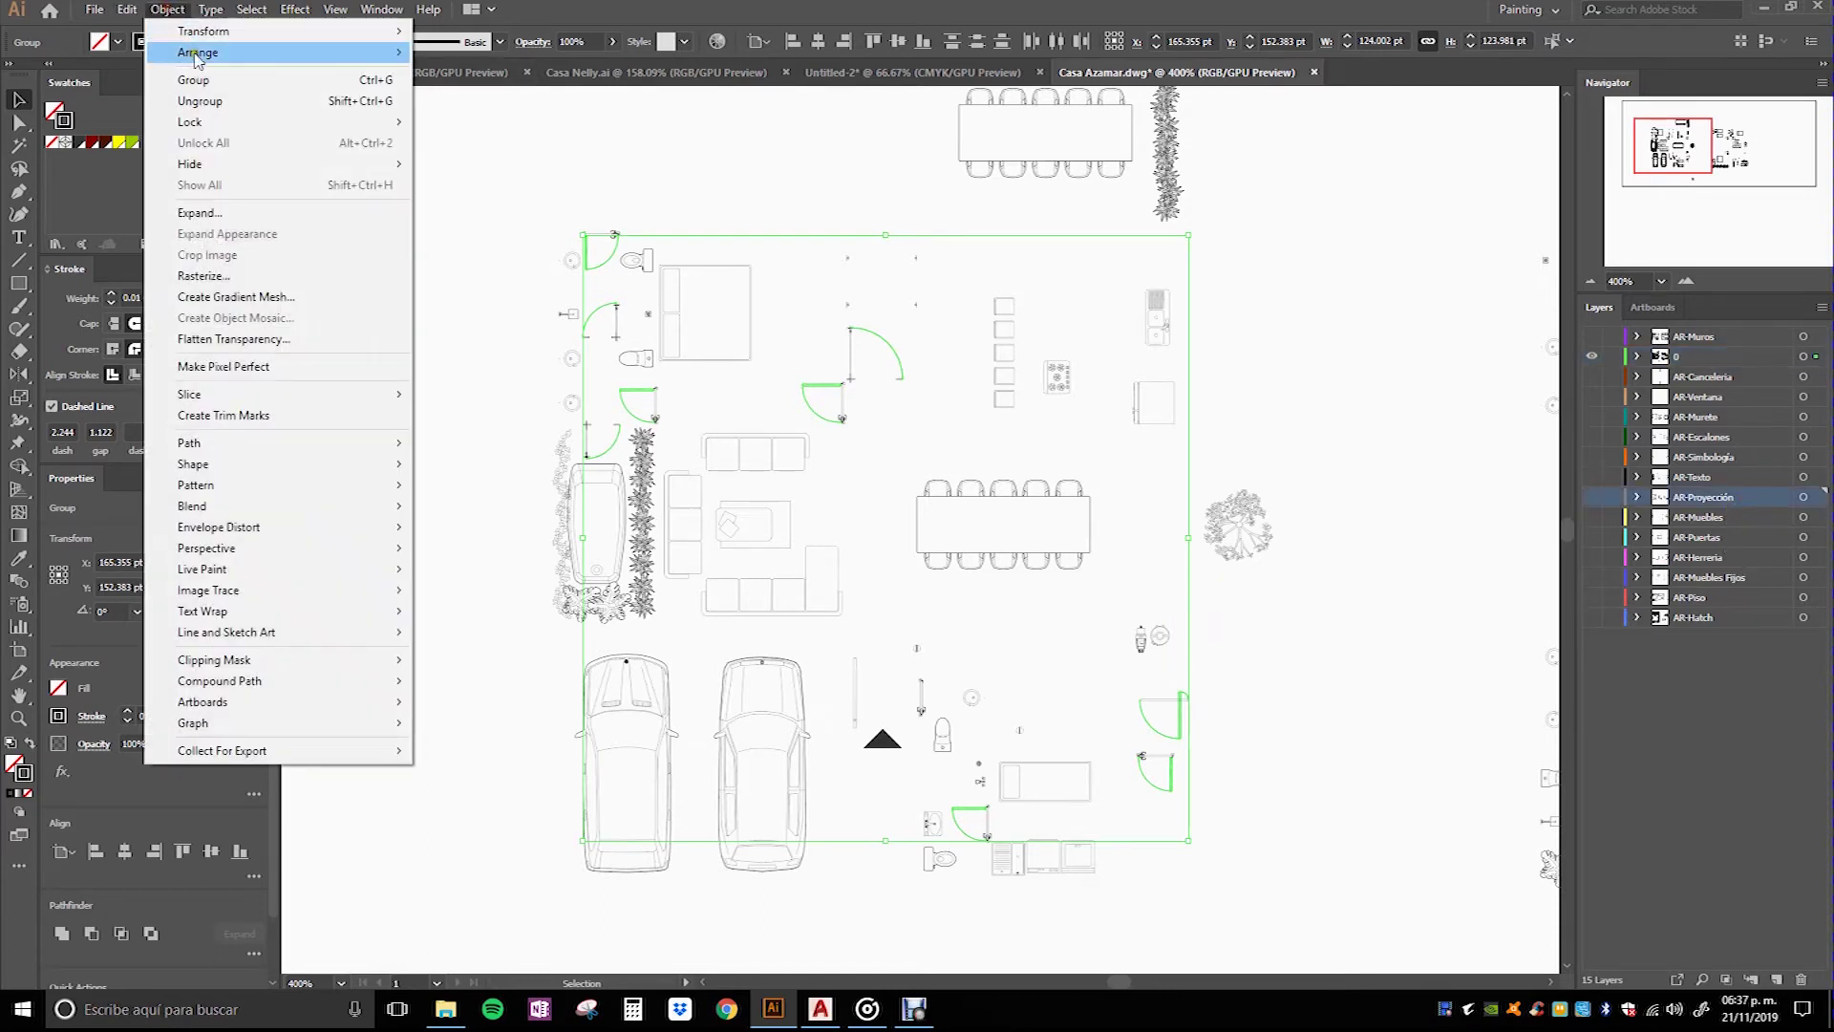
mouse_move(198, 54)
click(483, 143)
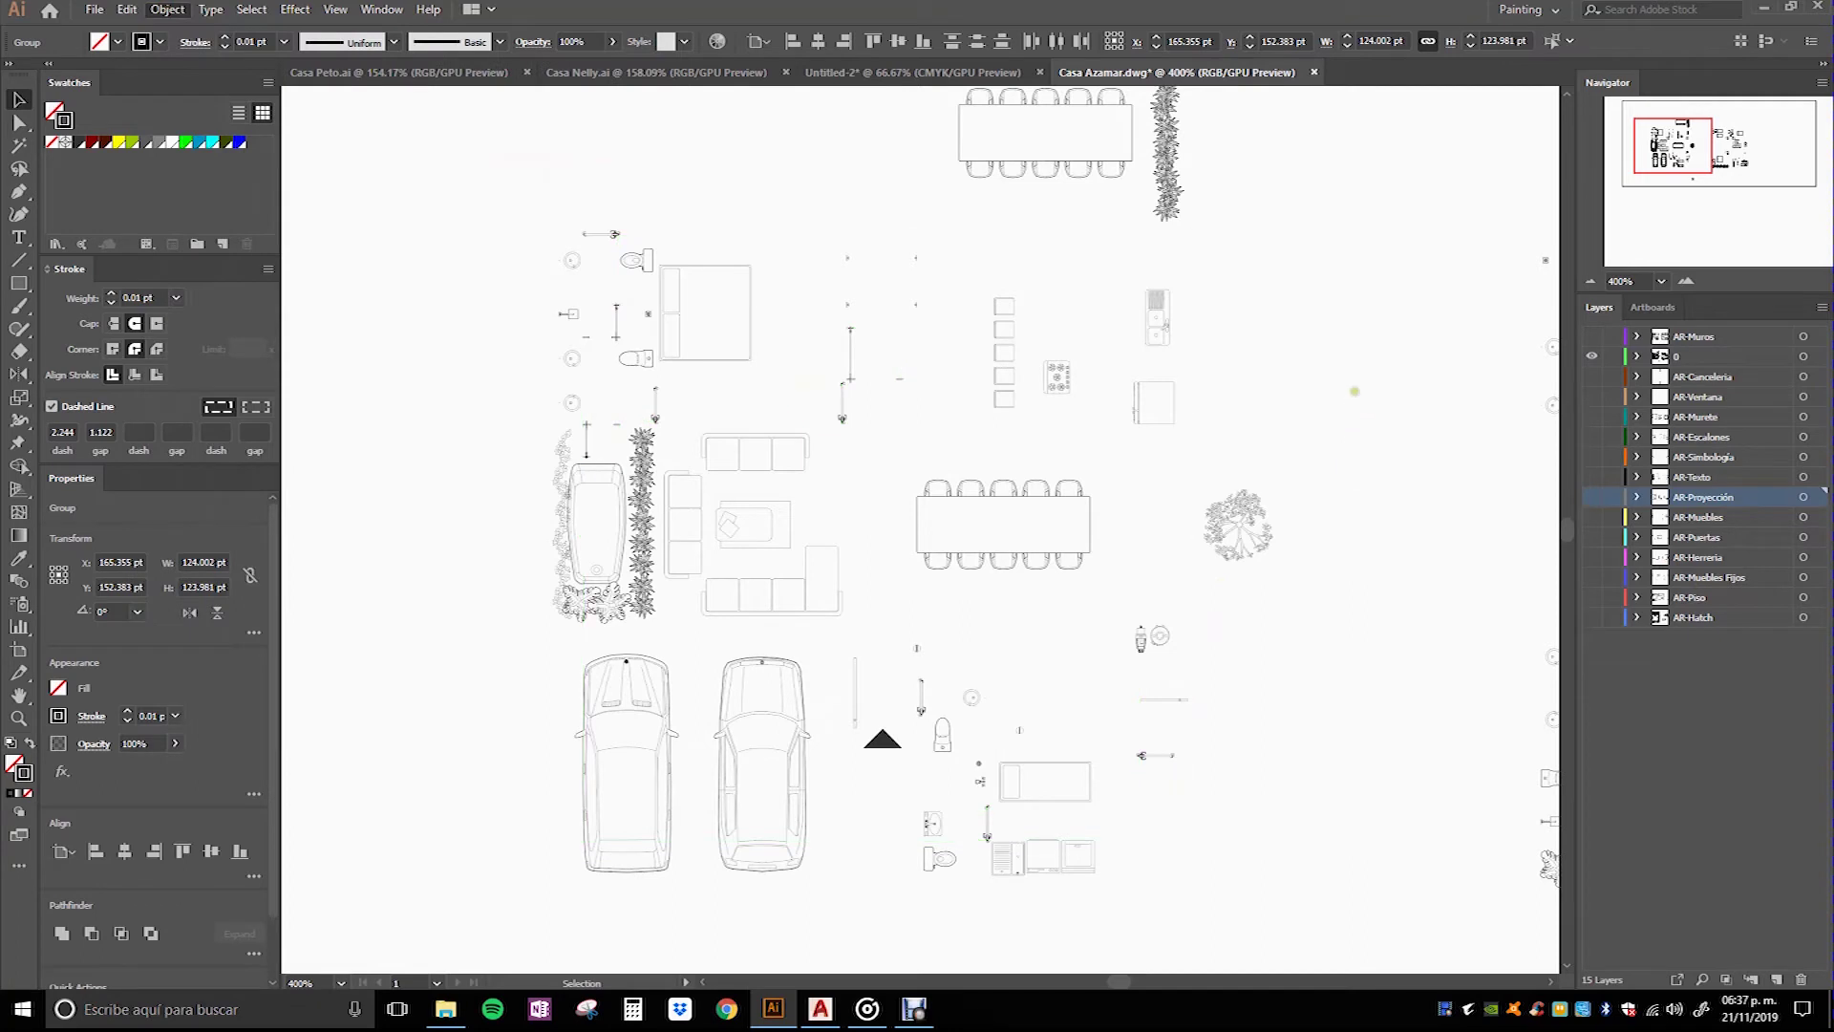
click(1352, 393)
mouse_move(1385, 621)
mouse_down()
mouse_move(1280, 789)
mouse_move(737, 507)
mouse_move(614, 482)
mouse_move(537, 555)
mouse_up()
Step: Select the door swings beside the toilet and the room's other door swing
scroll(679, 771, up, 2)
scroll(707, 765, up, 1)
click(622, 657)
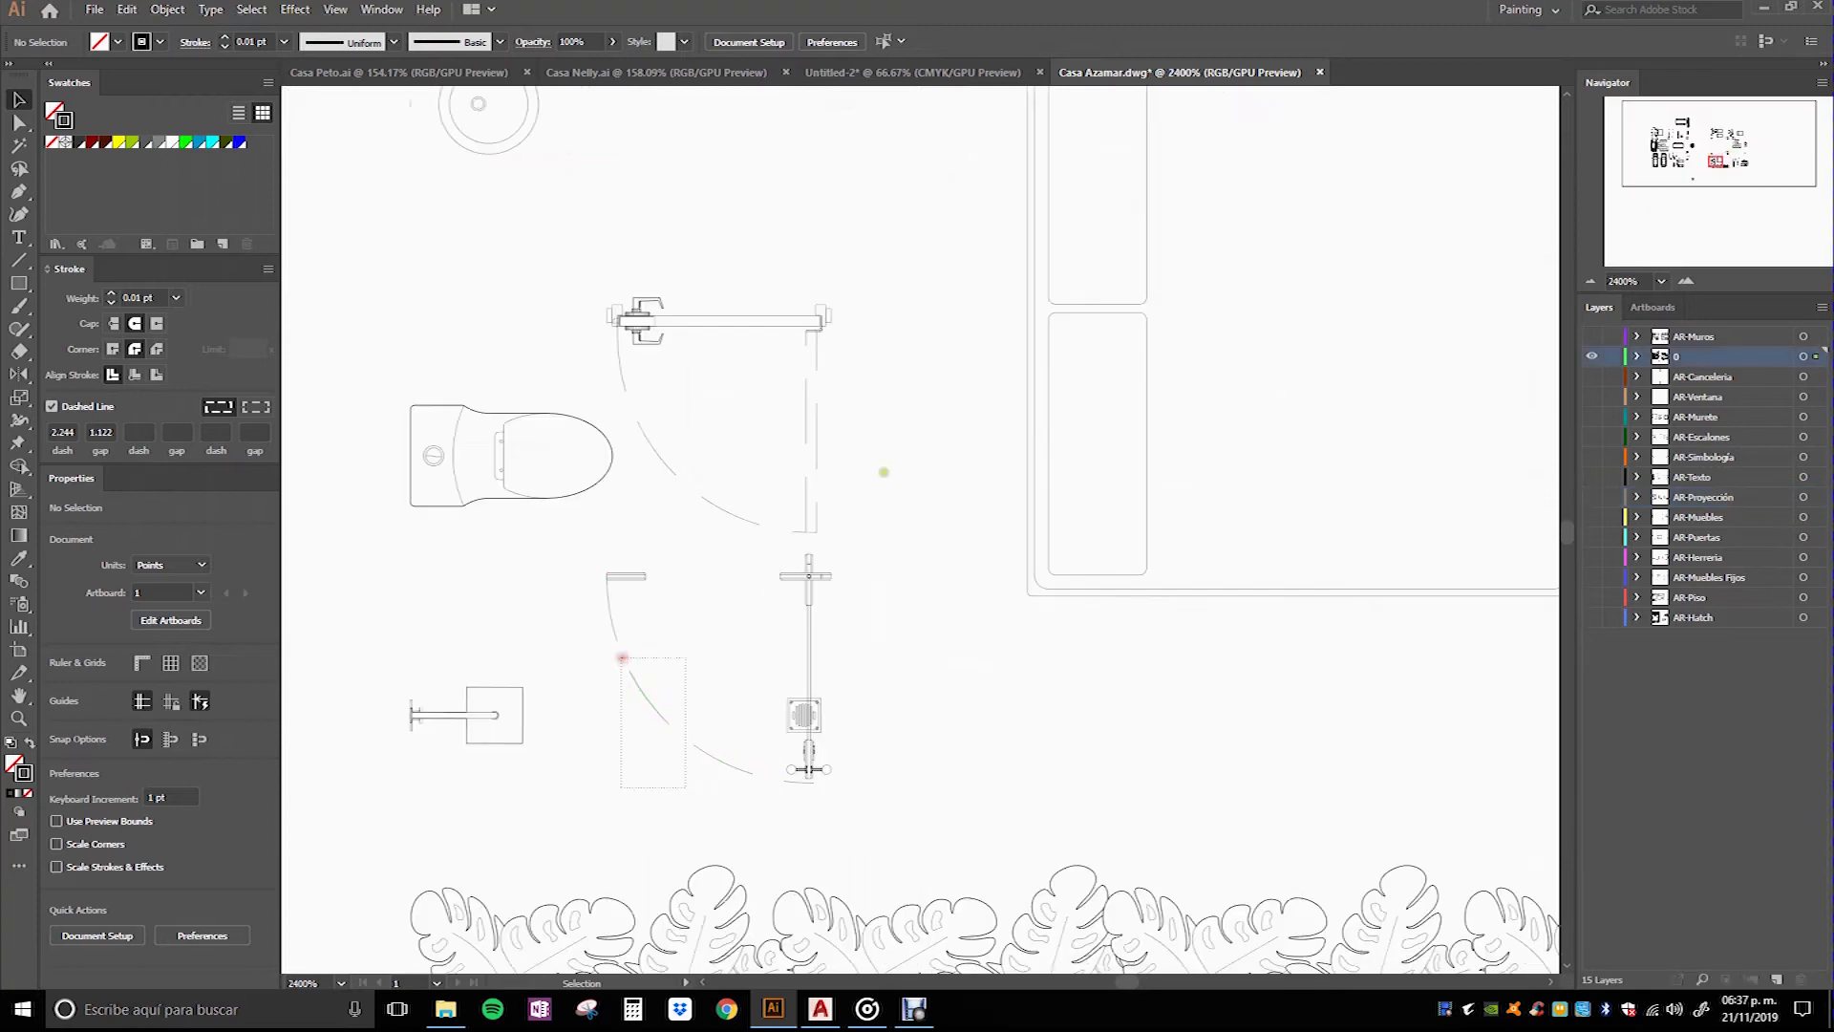
shift+click(682, 457)
scroll(908, 680, down, 3)
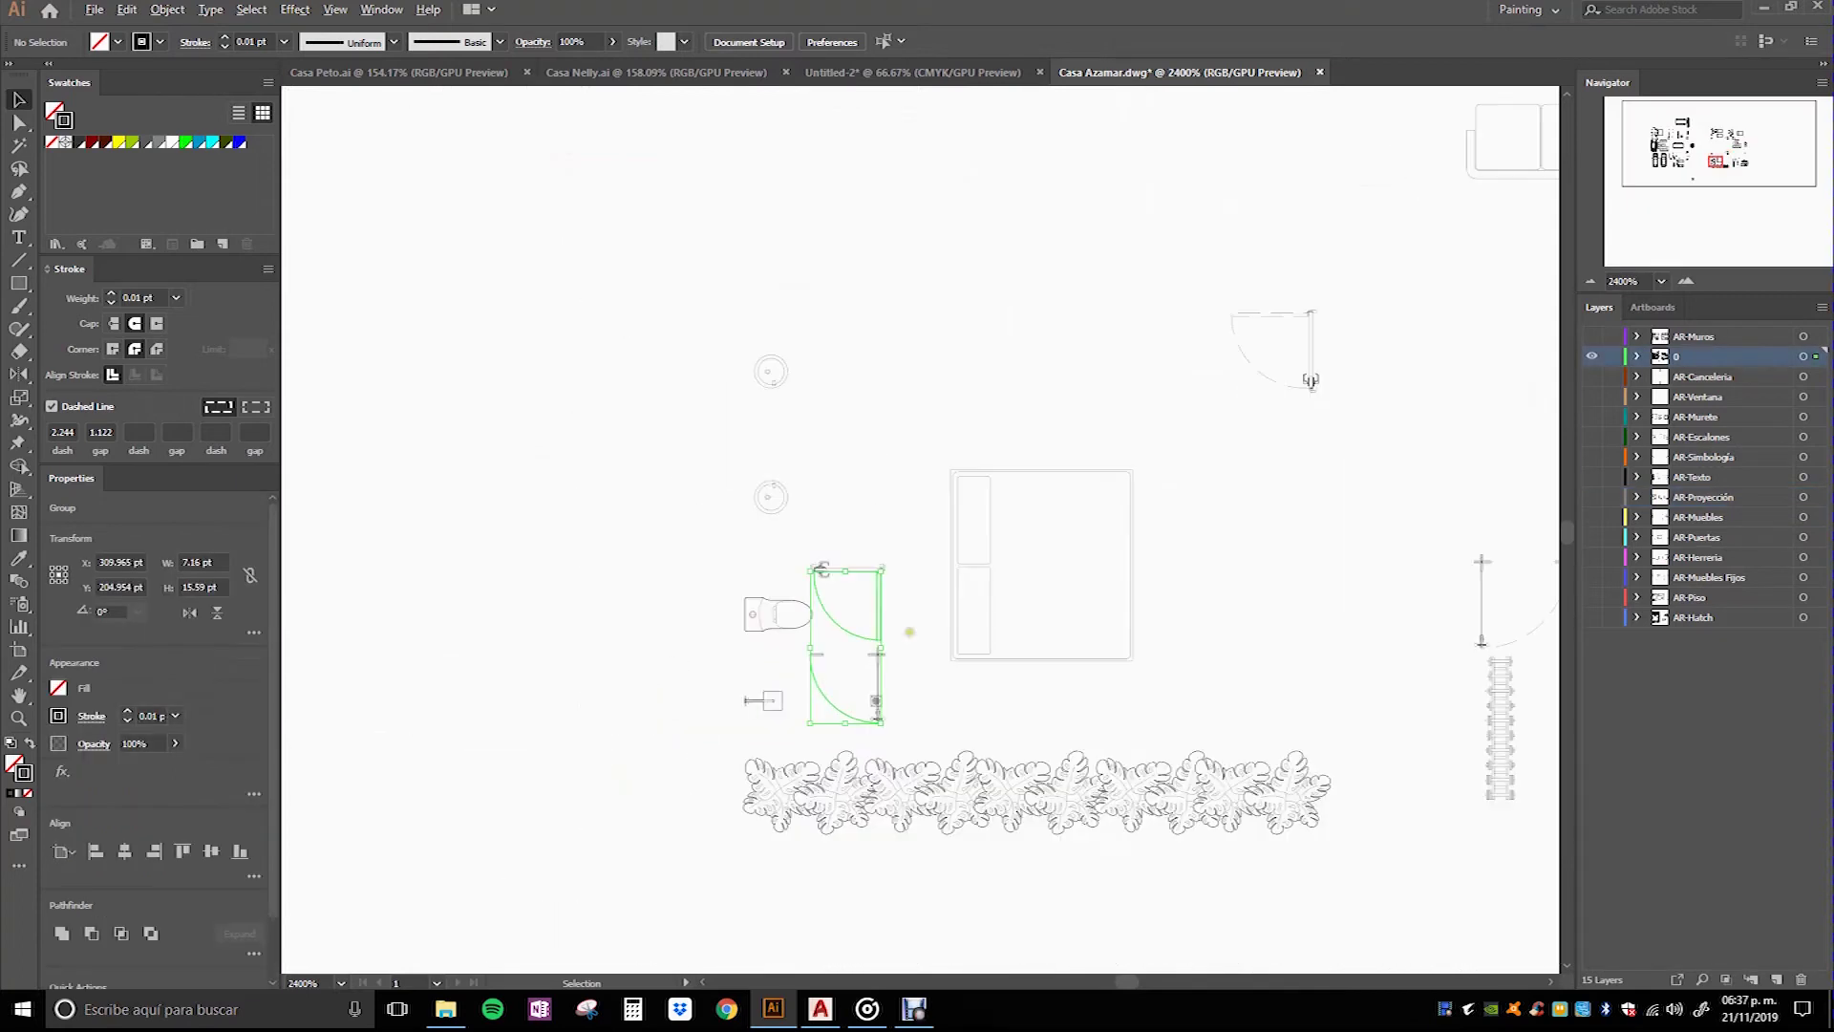
drag(1025, 560, 939, 389)
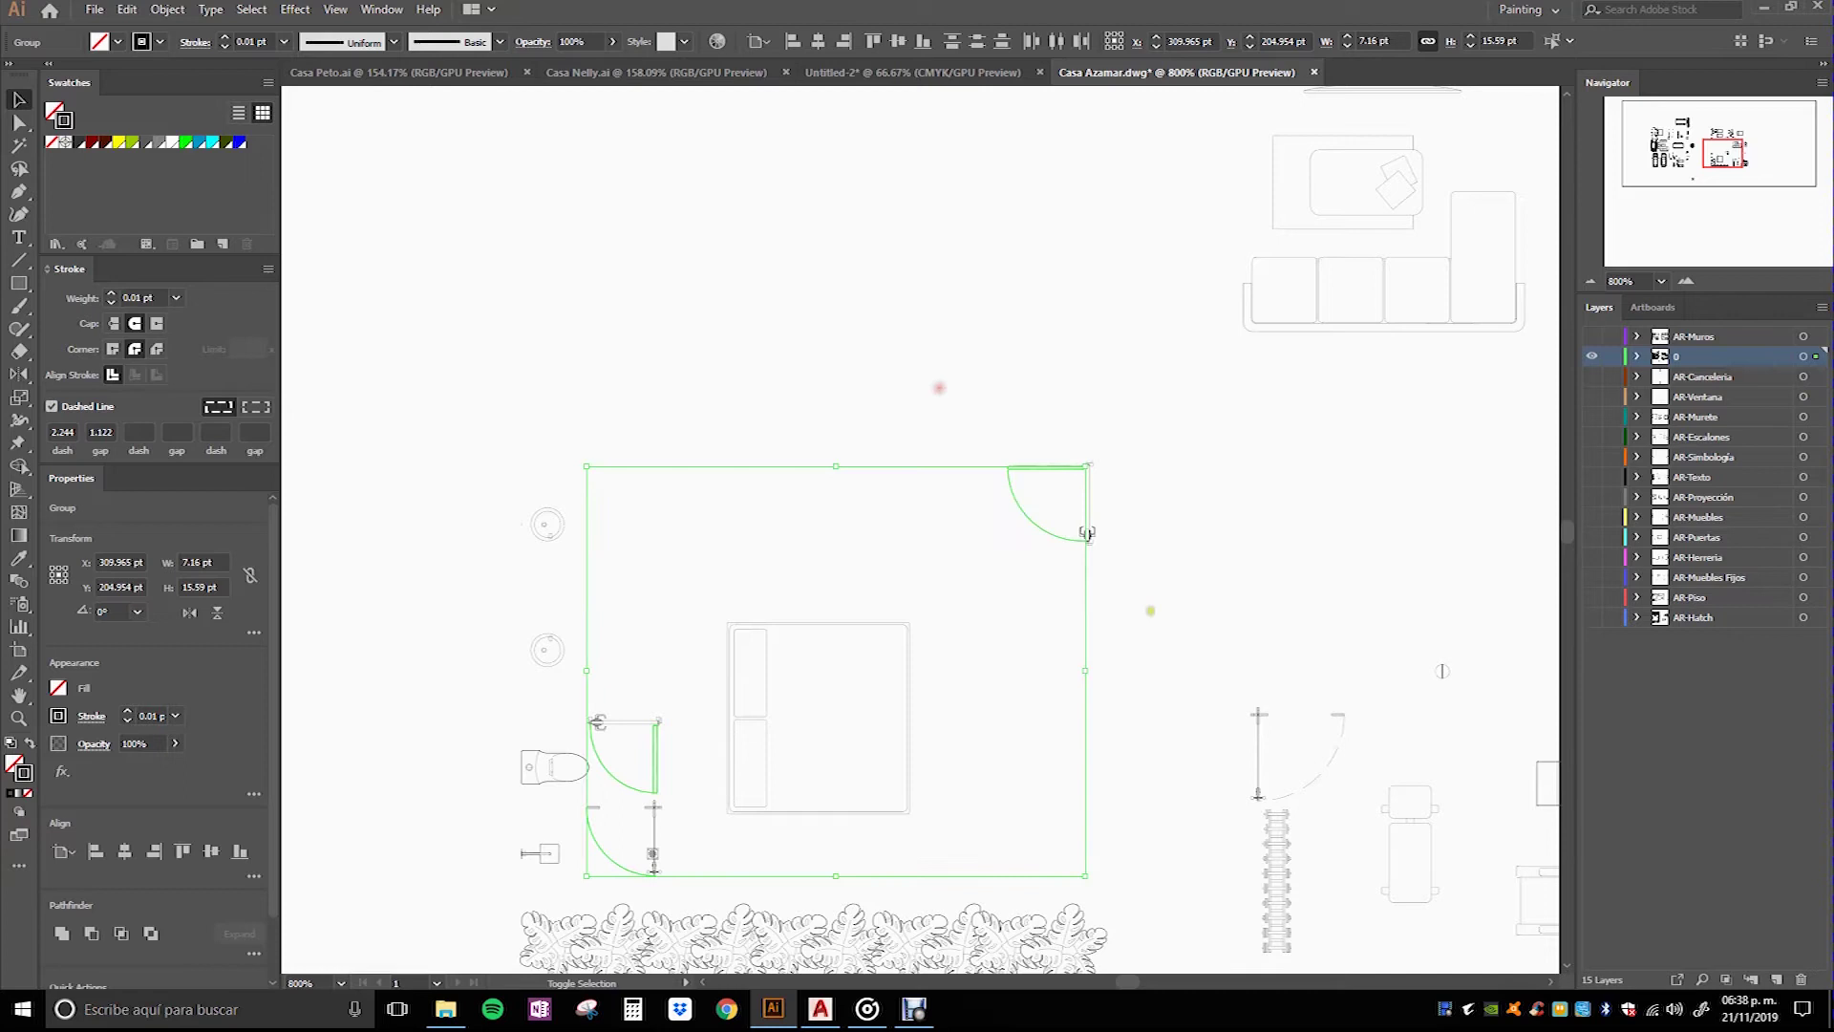
scroll(808, 406, down, 3)
scroll(936, 525, up, 2)
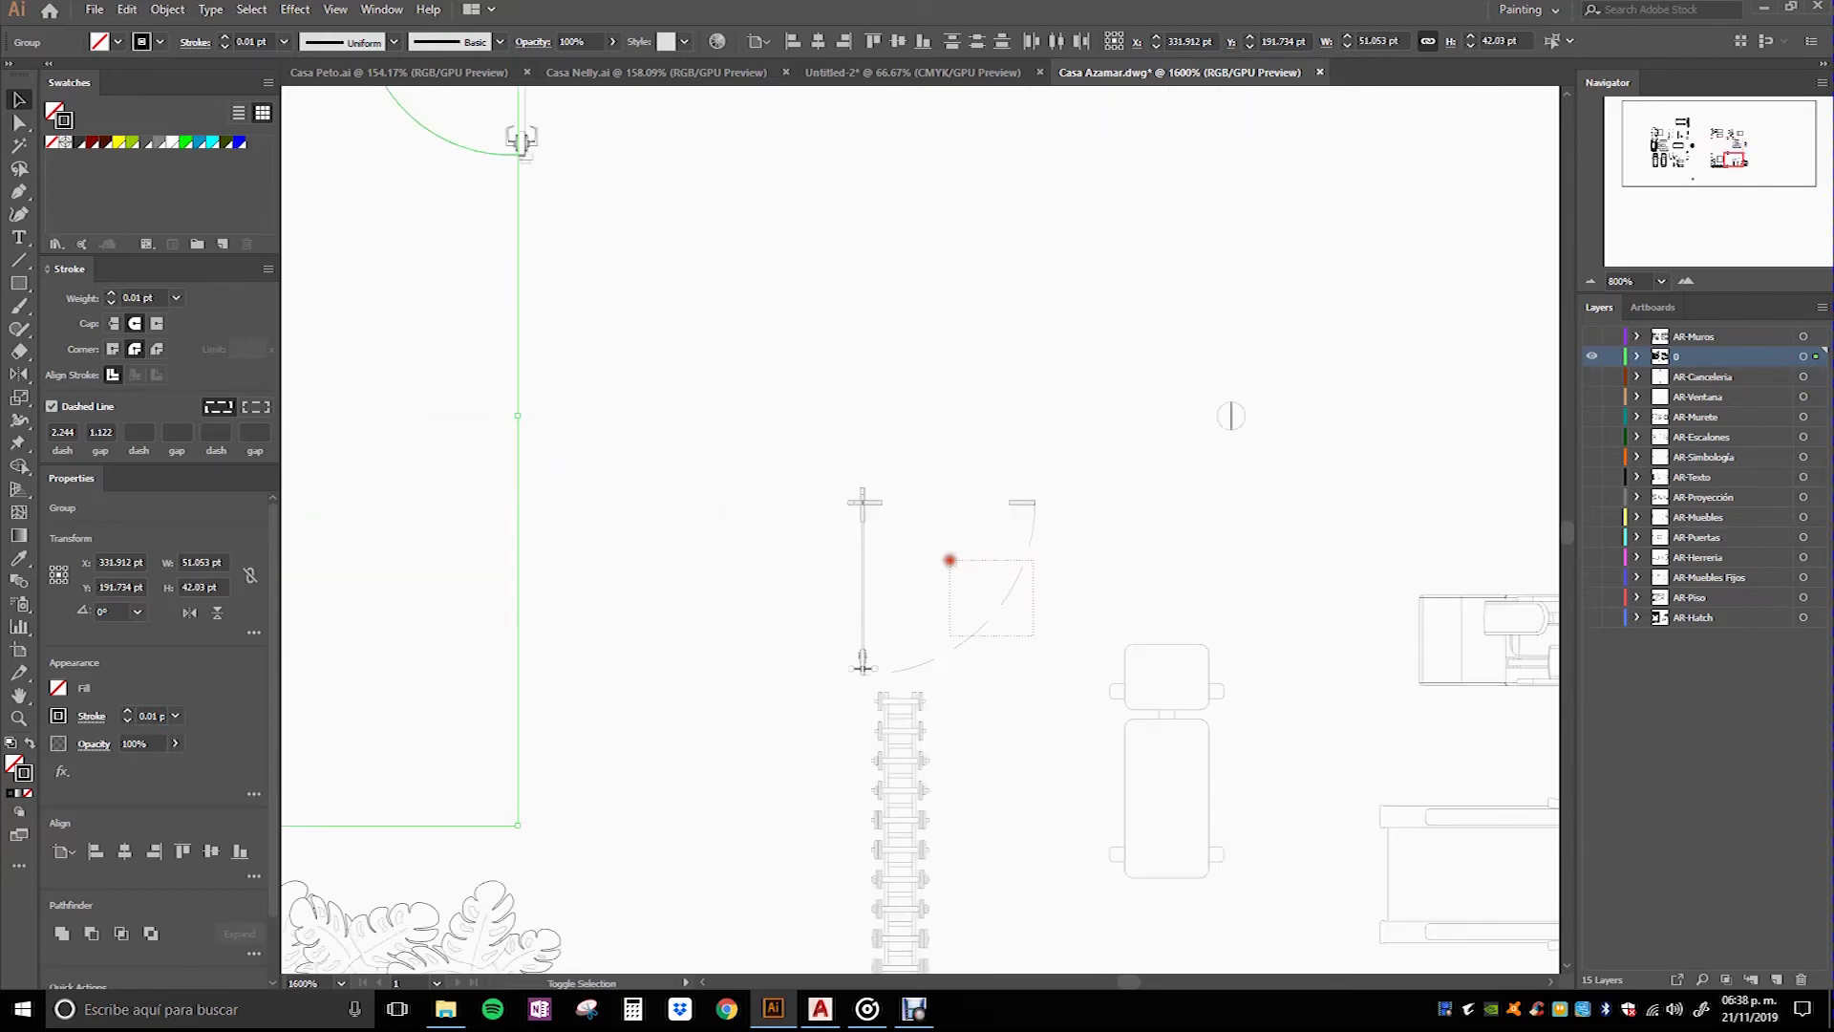
scroll(1025, 494, down, 2)
scroll(1038, 478, down, 2)
scroll(946, 554, up, 2)
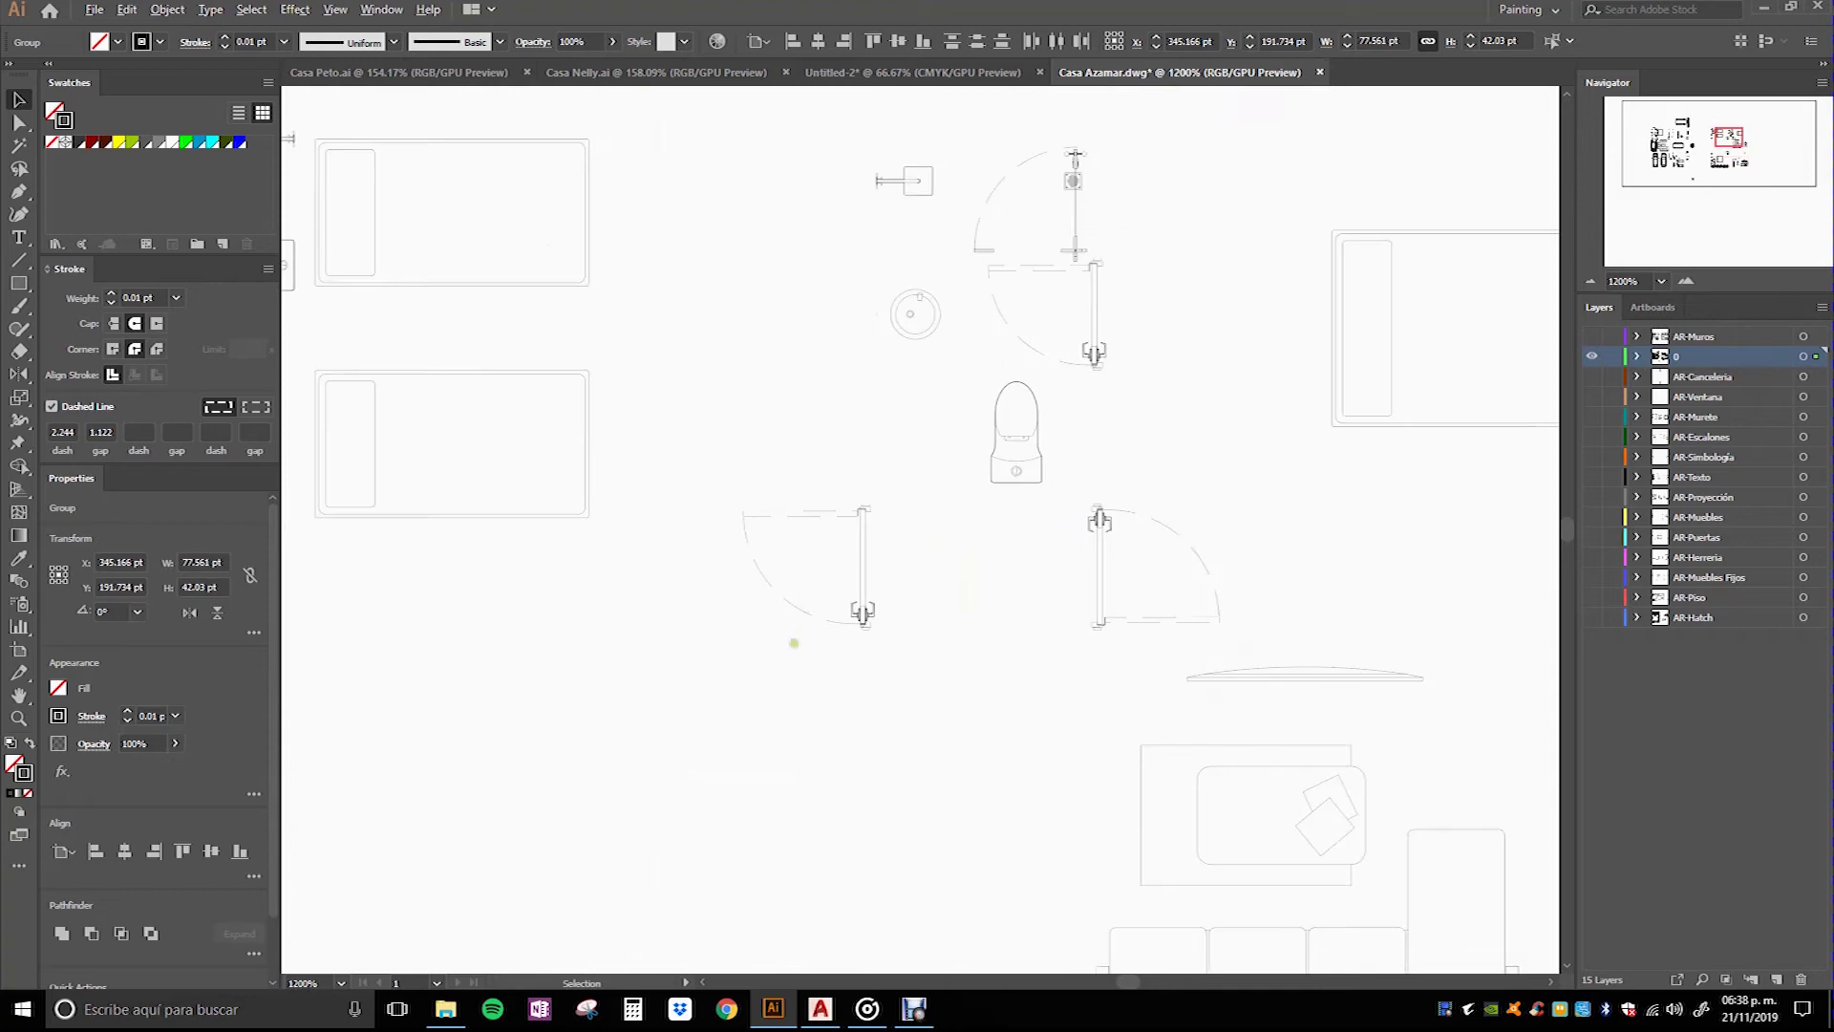
Step: Add the wall lines with their door swings, right and left, to the selection
mouse_move(716, 478)
mouse_down()
mouse_move(1243, 642)
mouse_move(1191, 582)
mouse_up()
mouse_move(1025, 311)
mouse_down()
mouse_move(975, 260)
mouse_move(990, 163)
mouse_move(635, 315)
mouse_up()
scroll(1170, 461, up, 5)
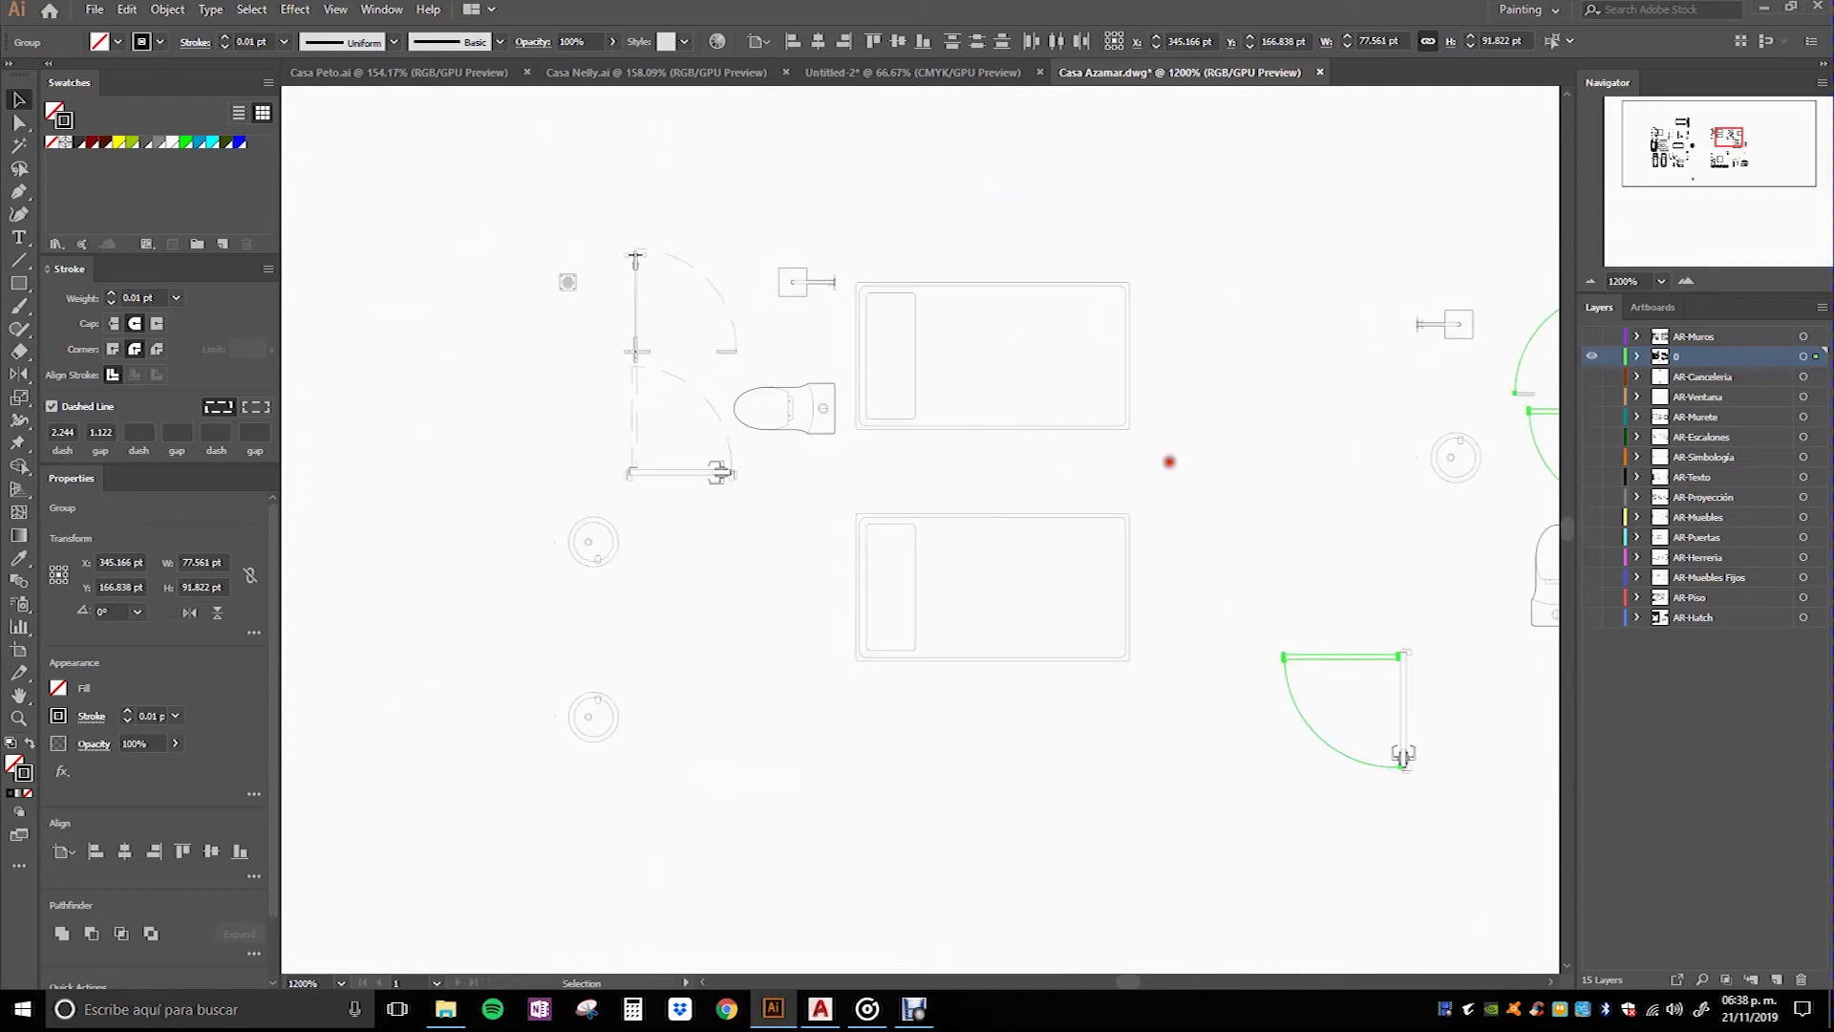
shift+click(634, 401)
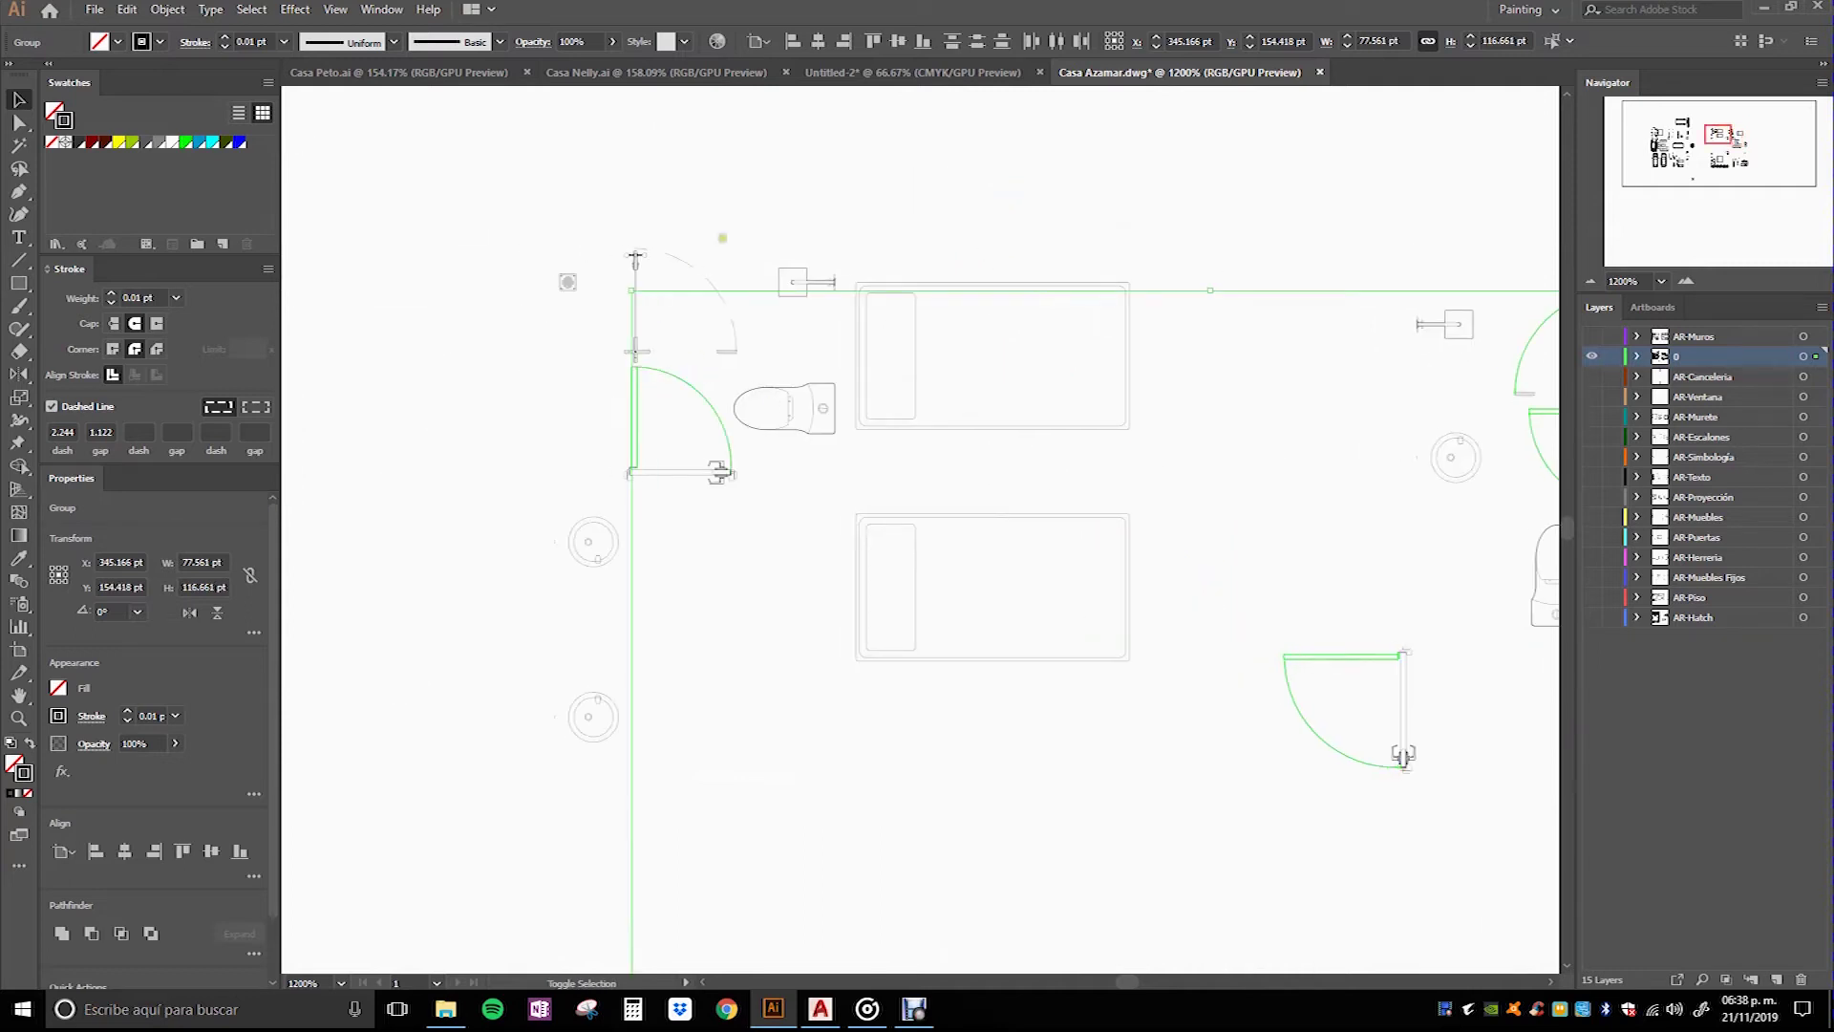
scroll(598, 225, down, 5)
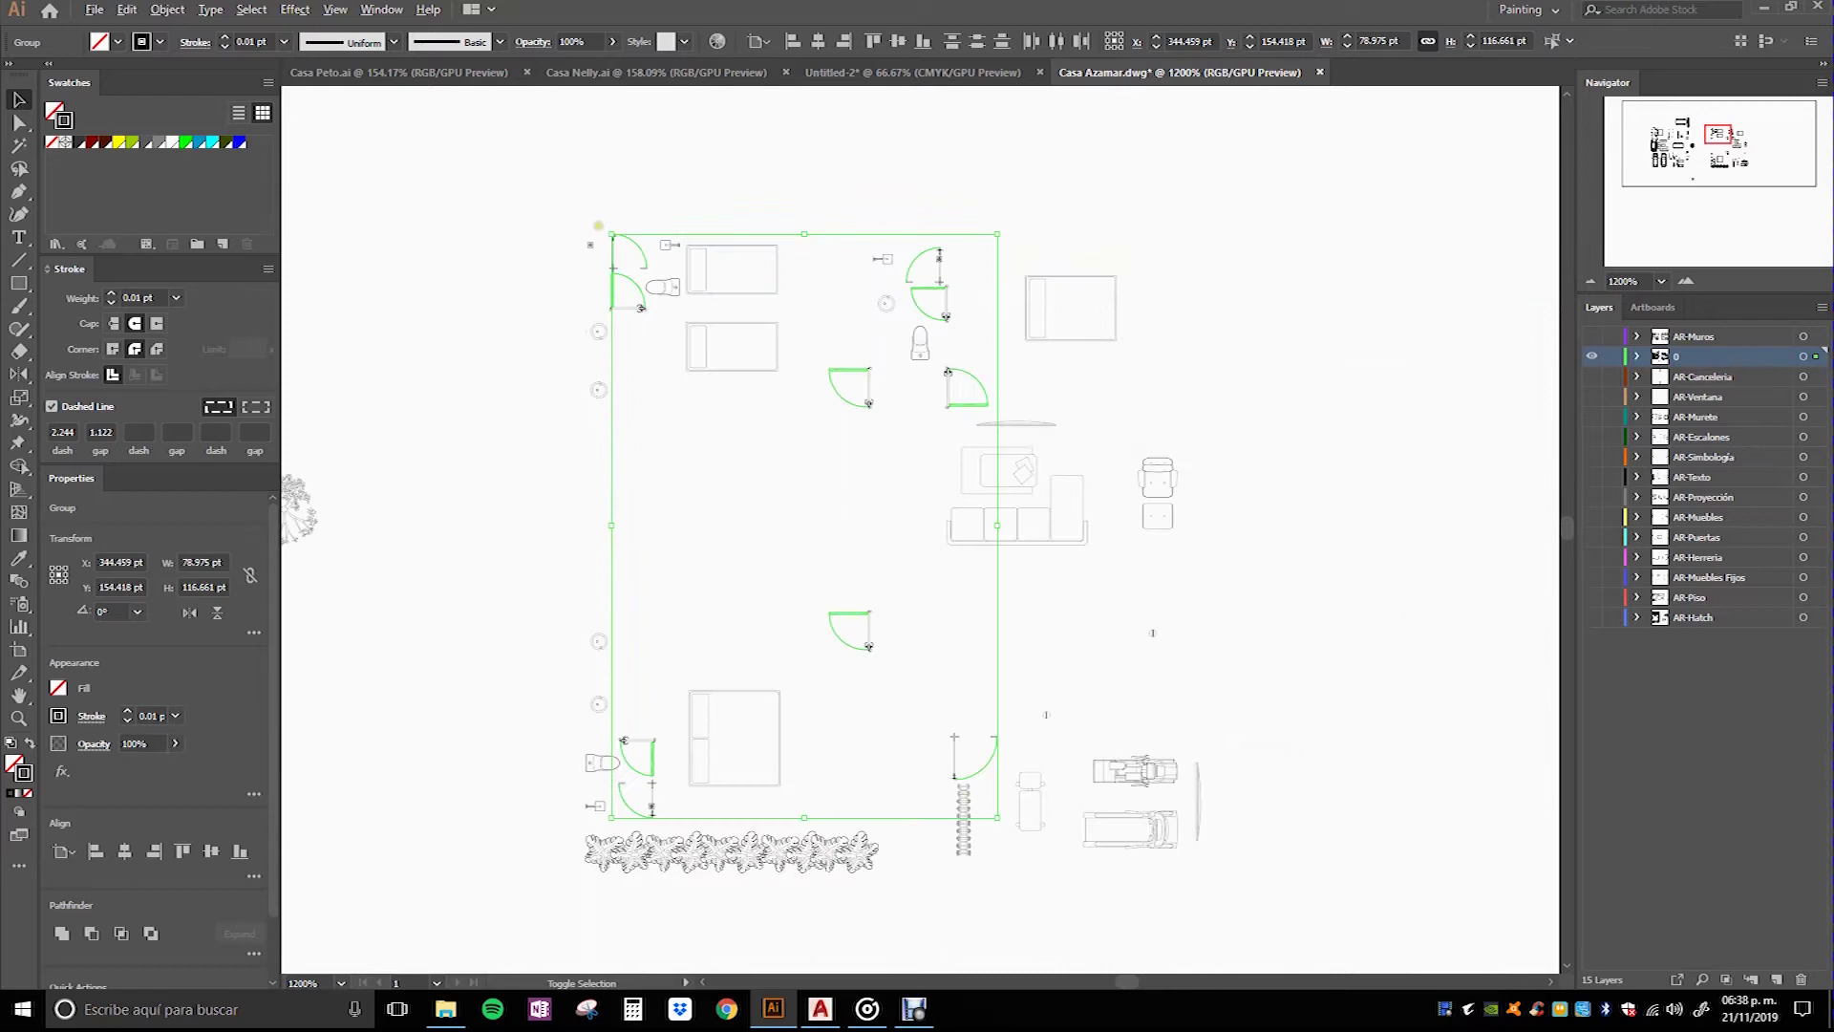
scroll(1106, 615, up, 3)
scroll(1220, 666, up, 2)
scroll(1220, 655, down, 2)
scroll(1159, 608, down, 2)
scroll(1159, 607, down, 3)
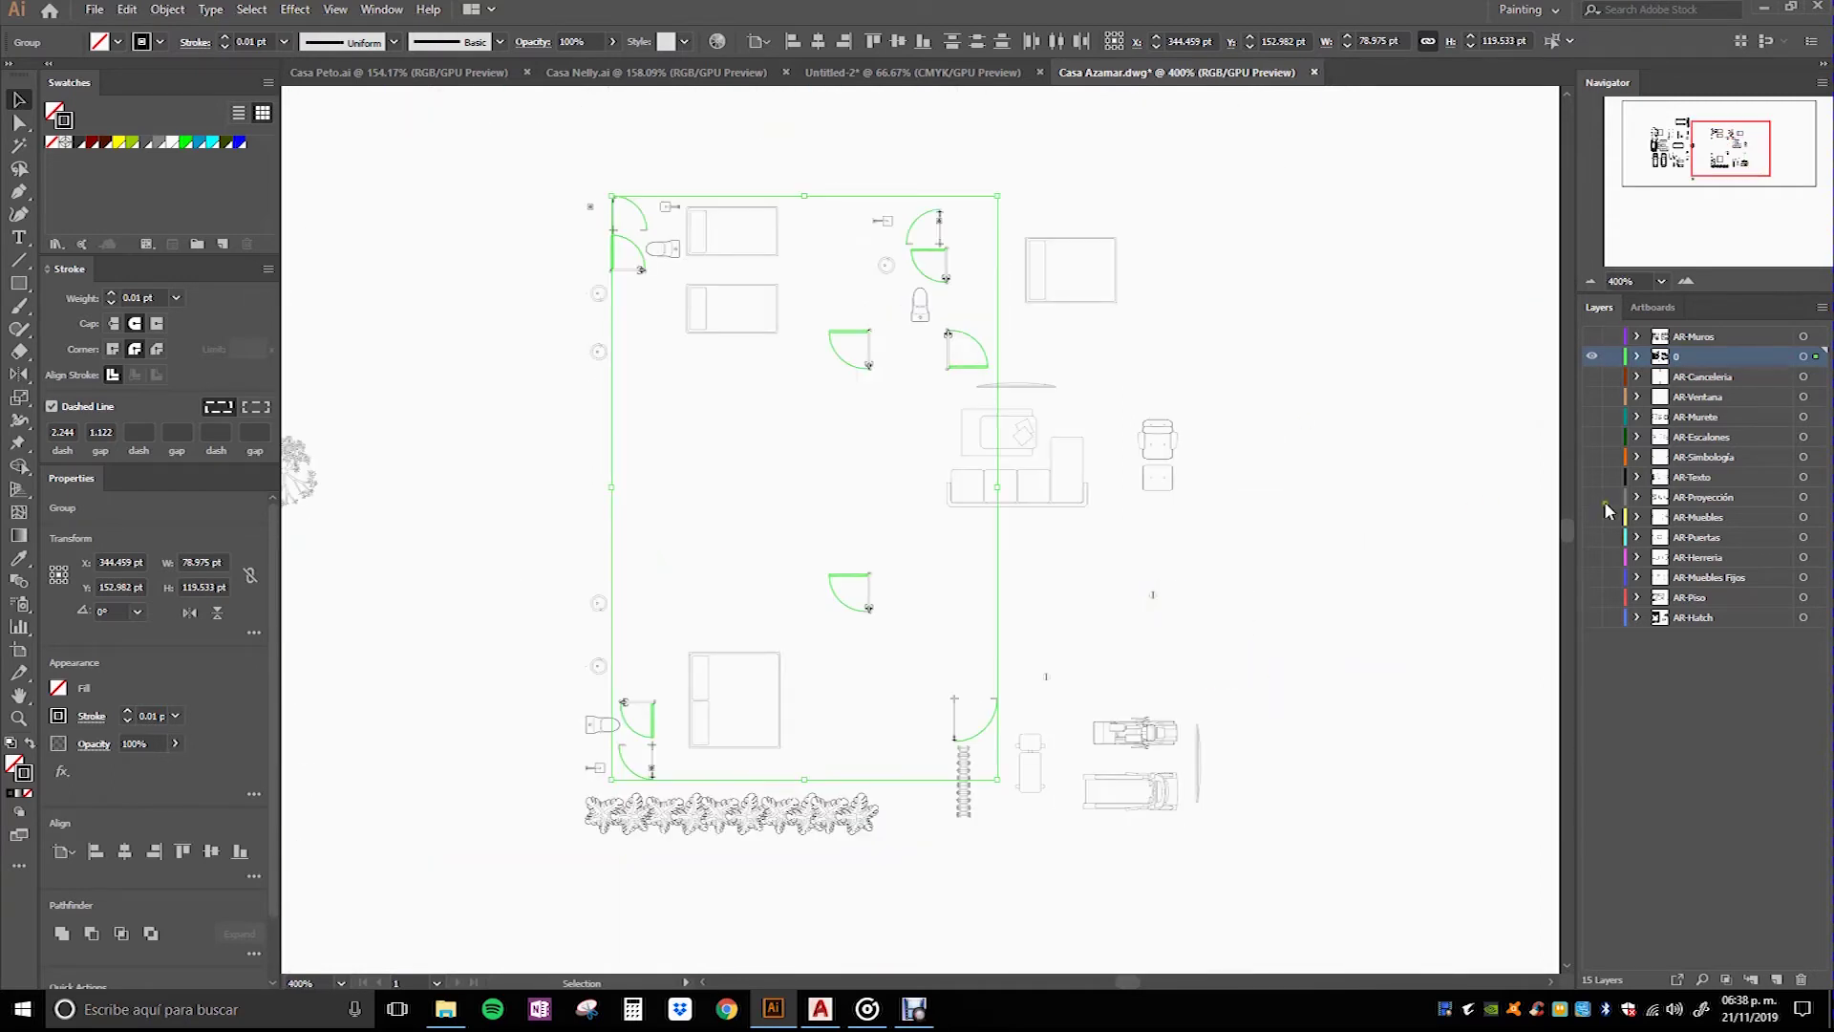
Step: Send the selected door lines to the AR-Proyección layer
click(1737, 498)
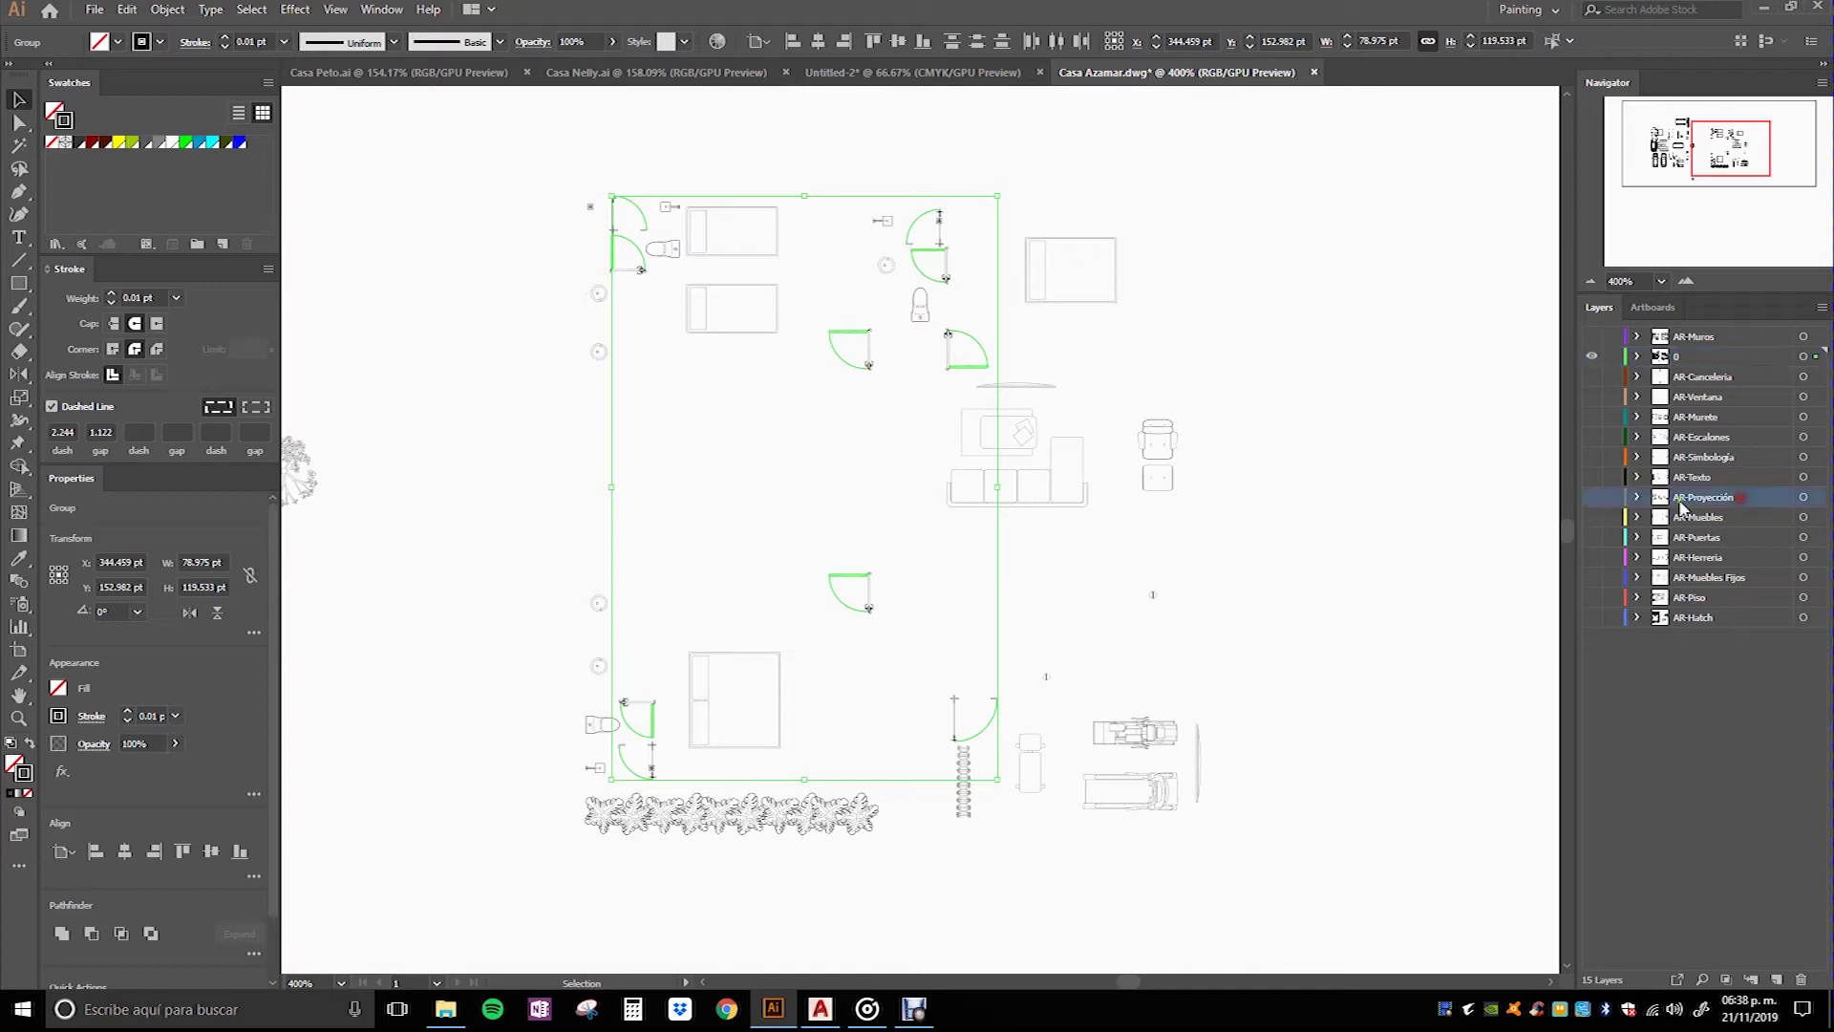
click(167, 10)
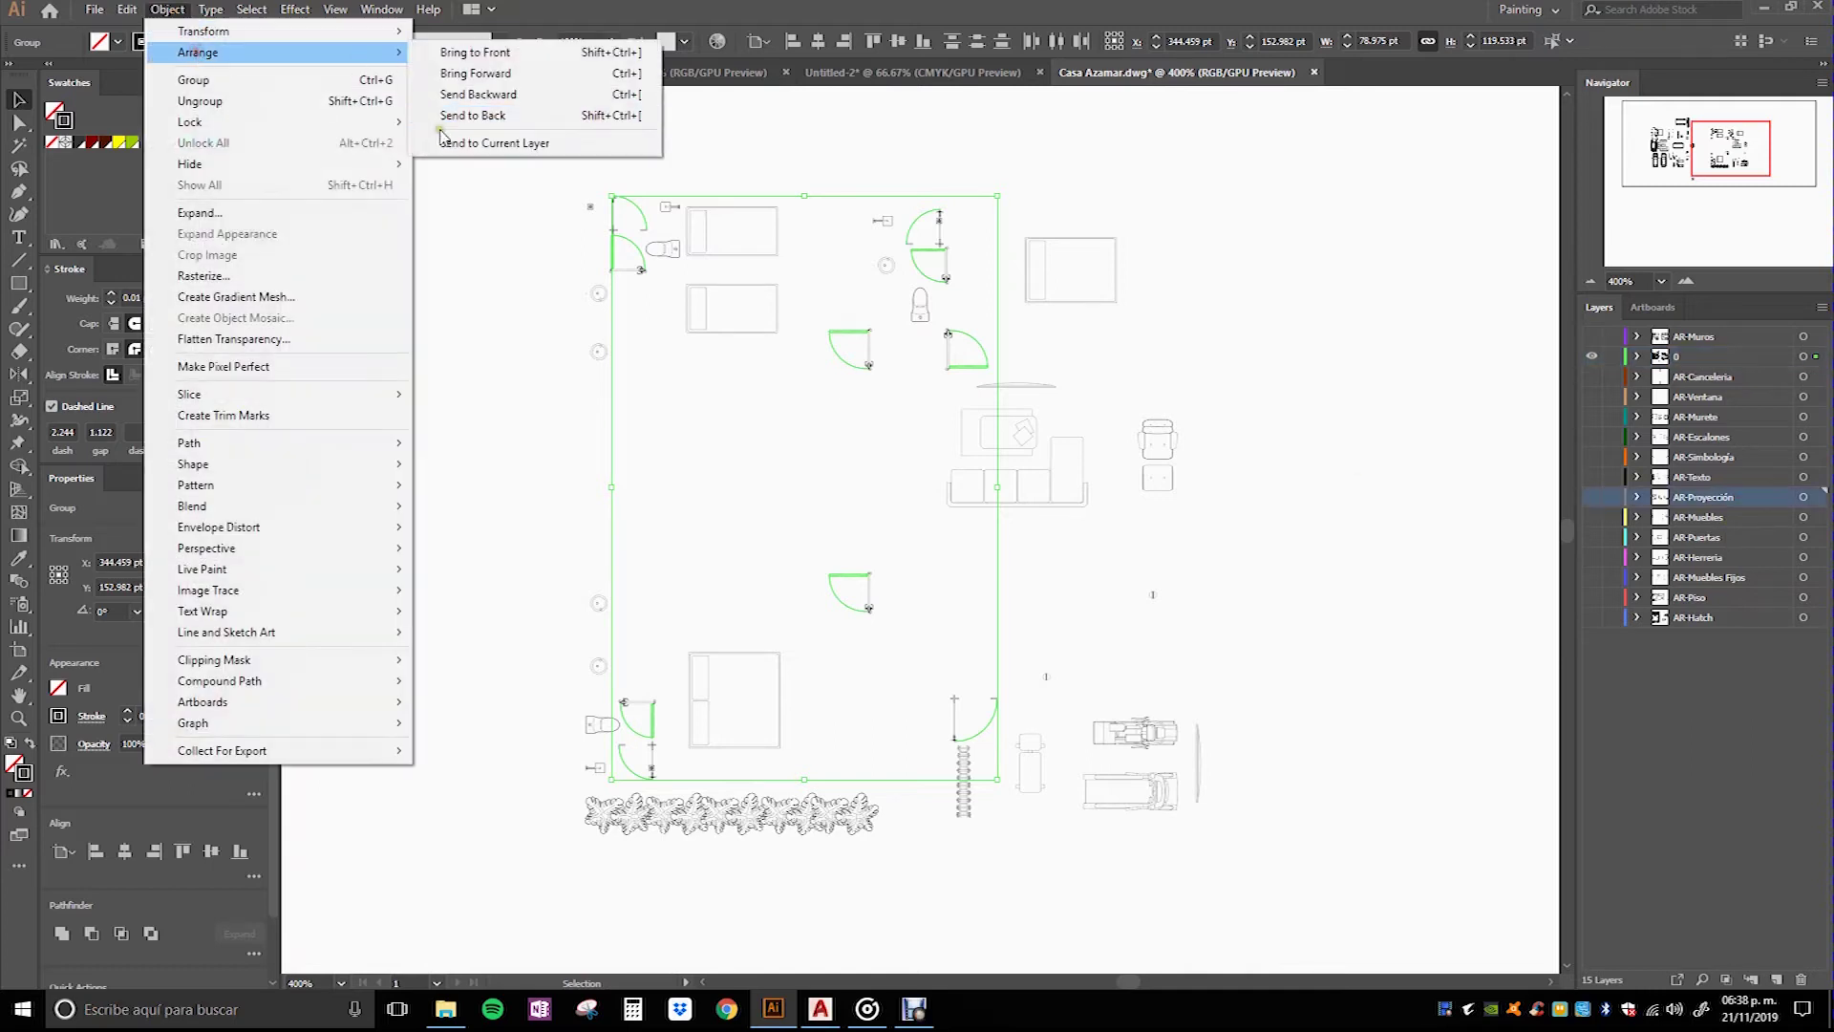
click(458, 144)
click(1249, 507)
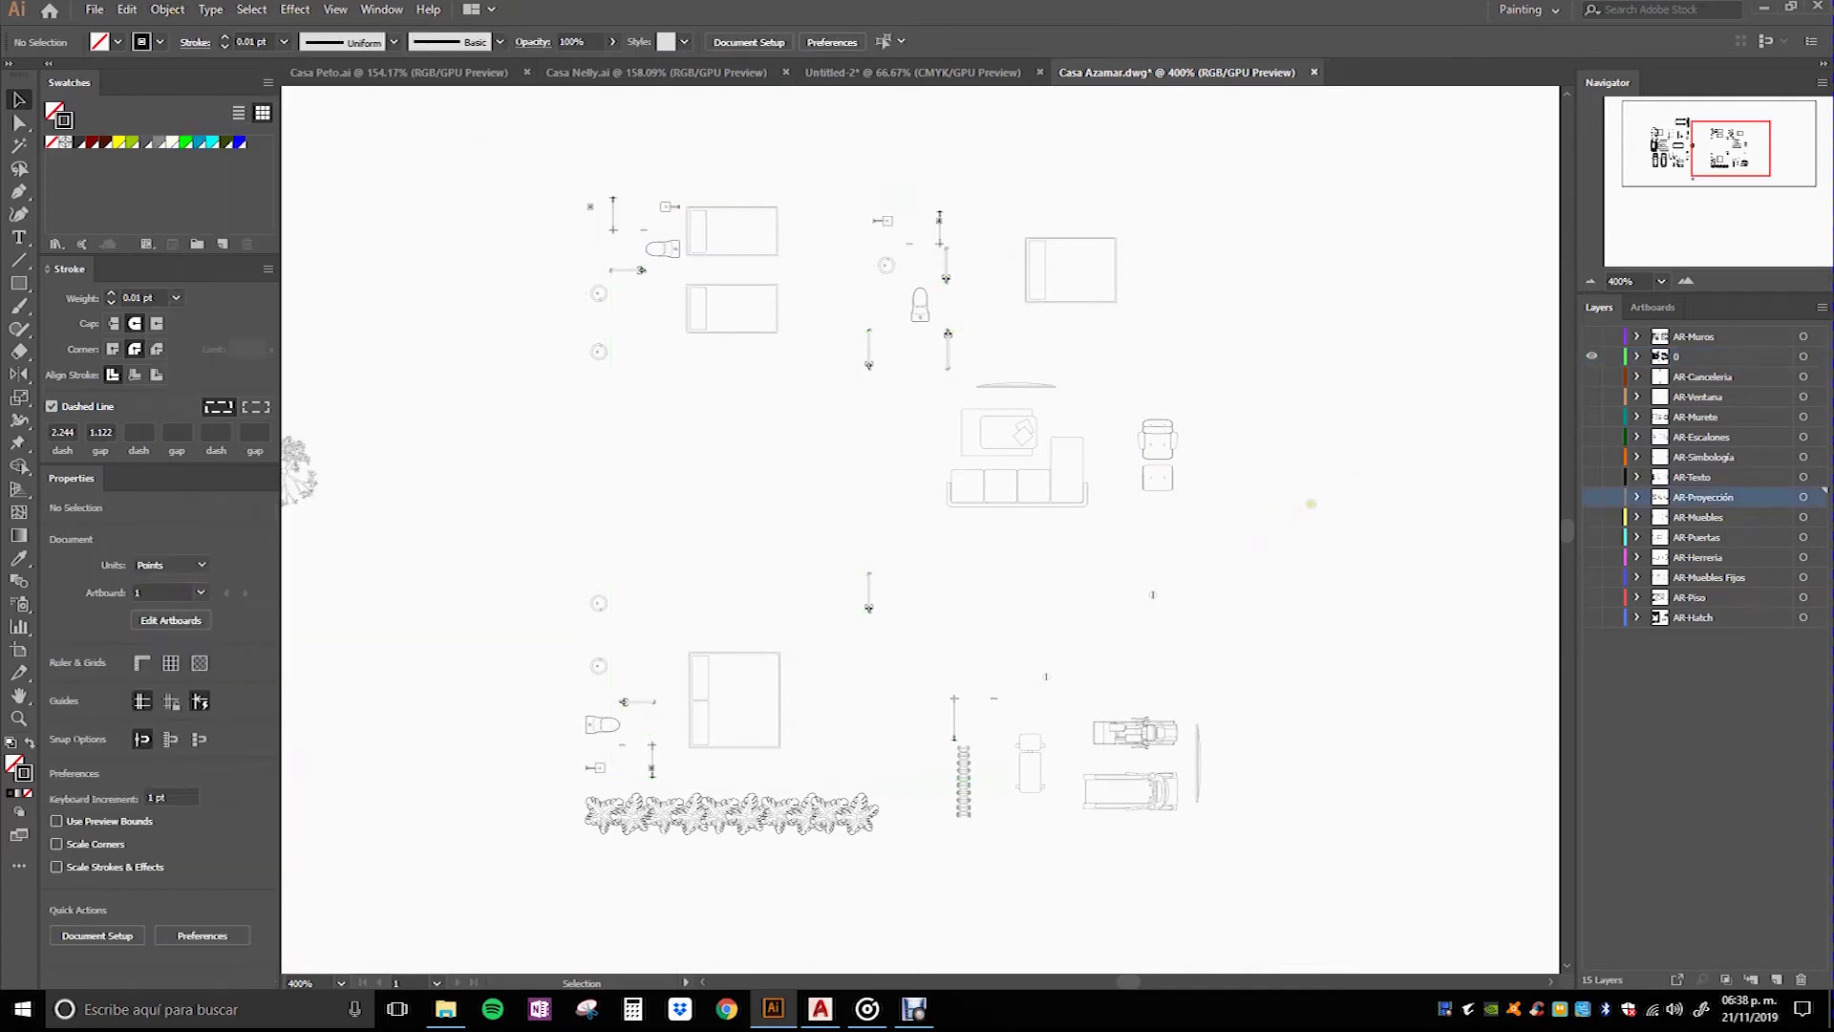
scroll(1311, 503, down, 1)
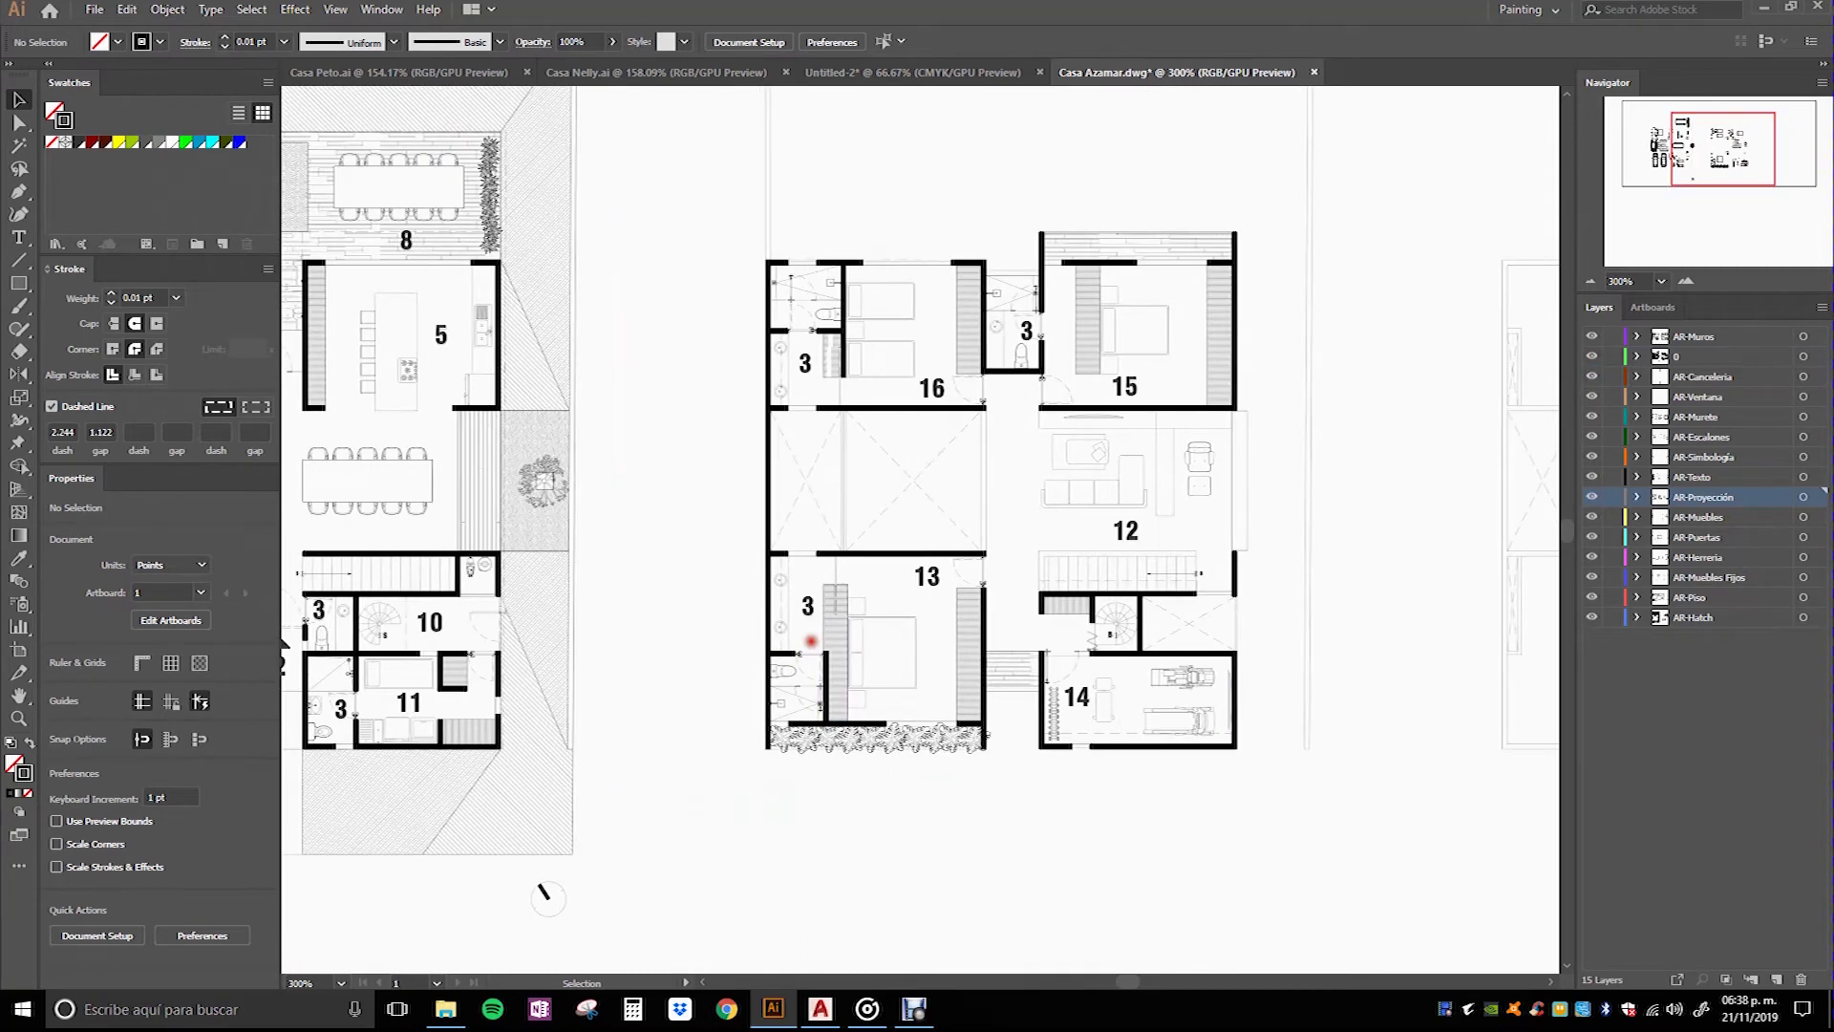
Step: Isolate AR-Proyección, select all its lines, then zoom in and select the dashed door arc
scroll(812, 638, left, 2)
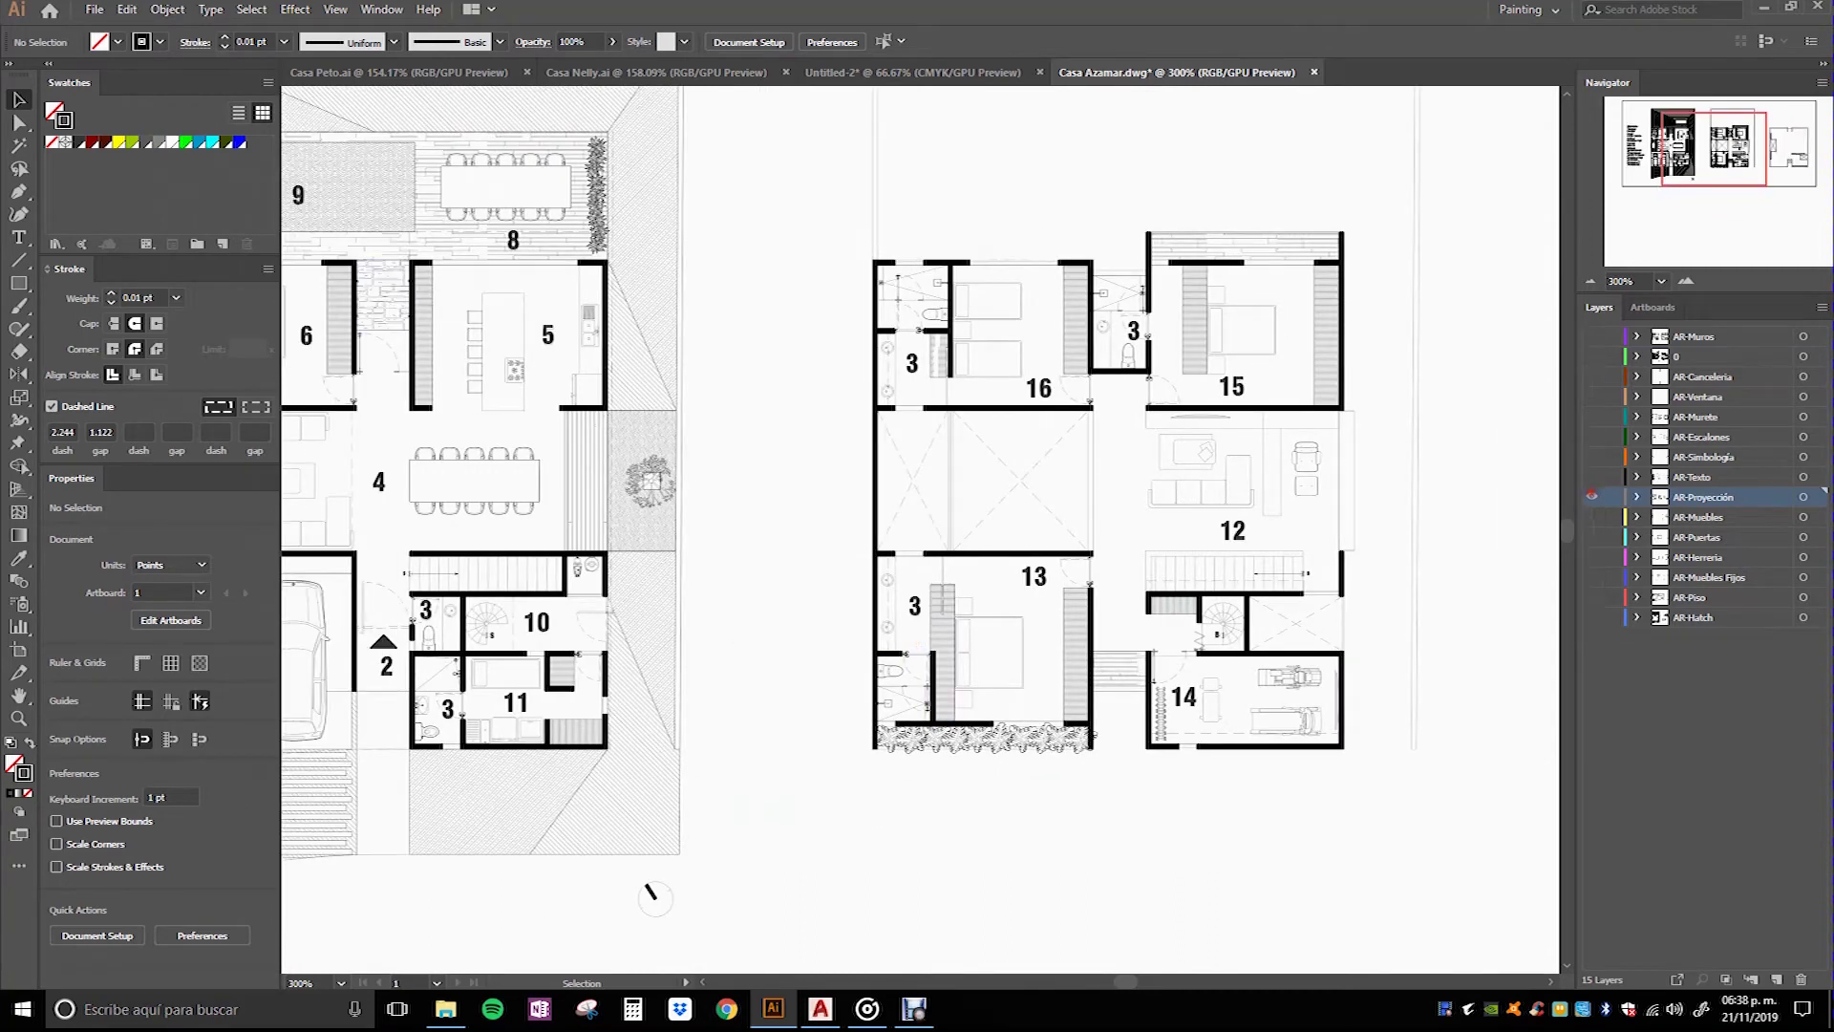
alt+click(1591, 497)
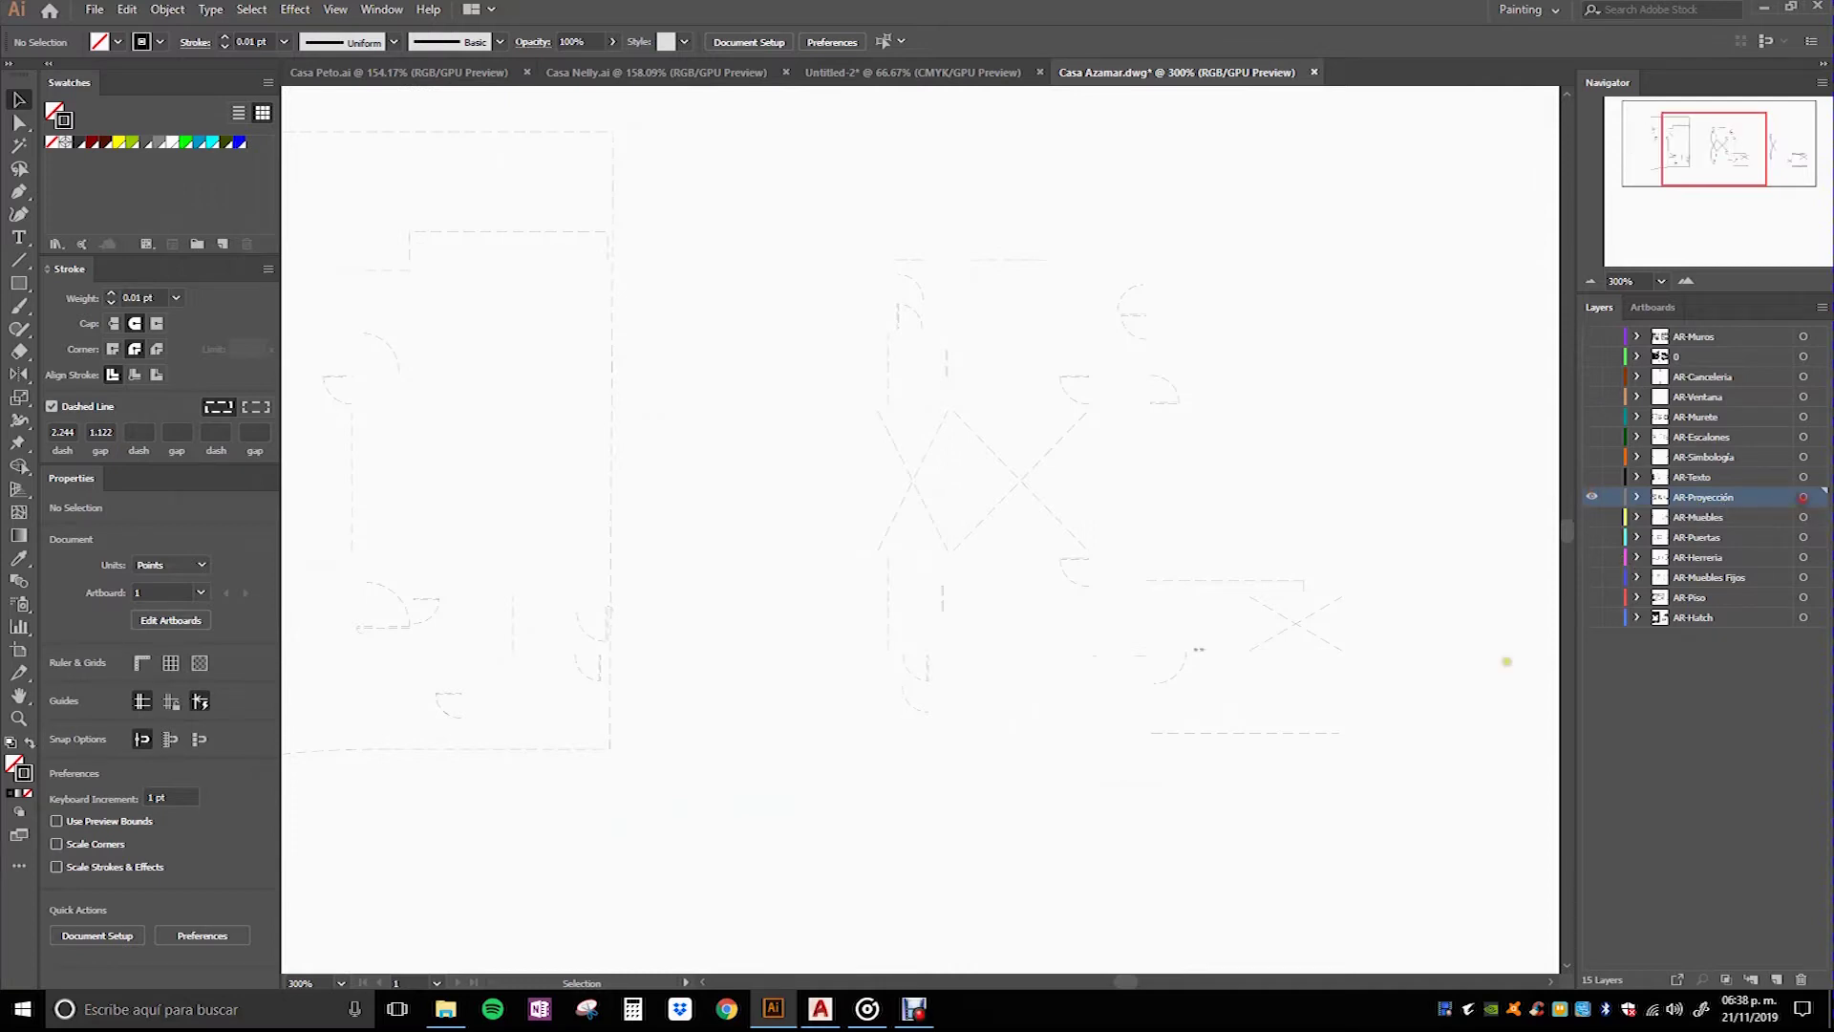
key(ctrl+a)
scroll(1239, 669, up, 4)
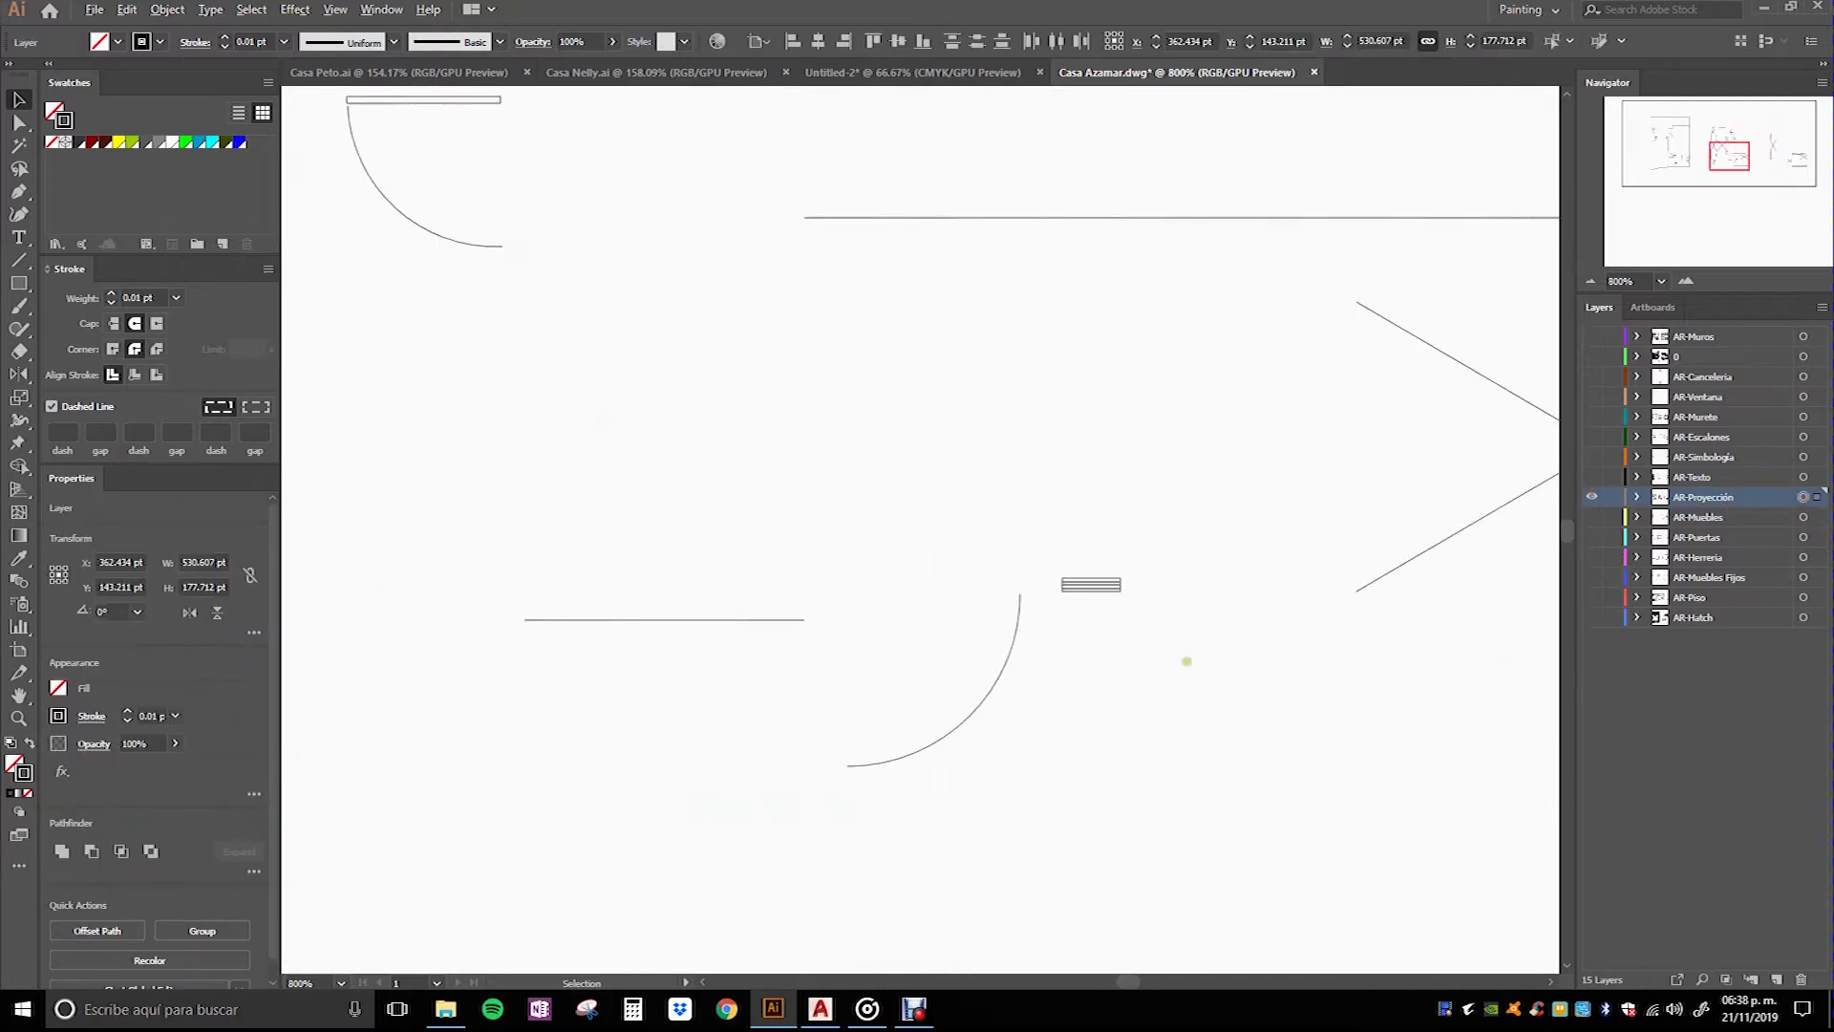
scroll(1187, 660, up, 2)
click(1070, 588)
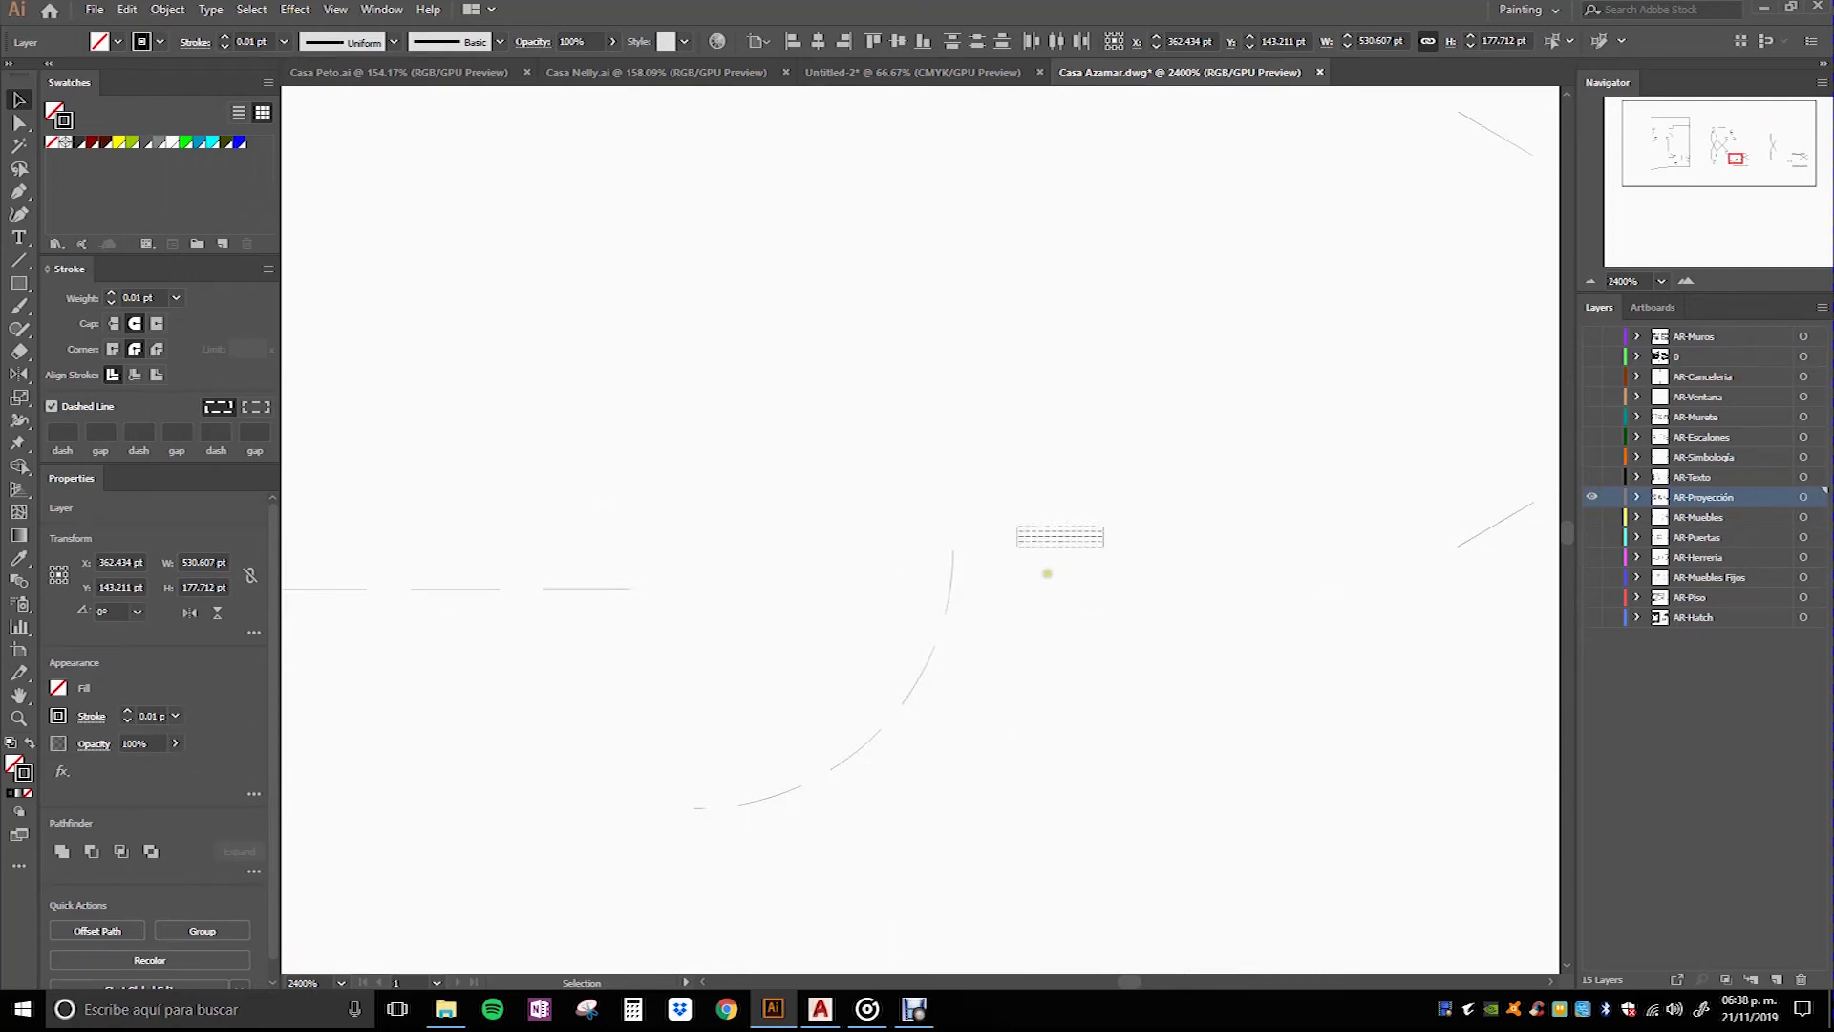
scroll(1051, 585, down, 2)
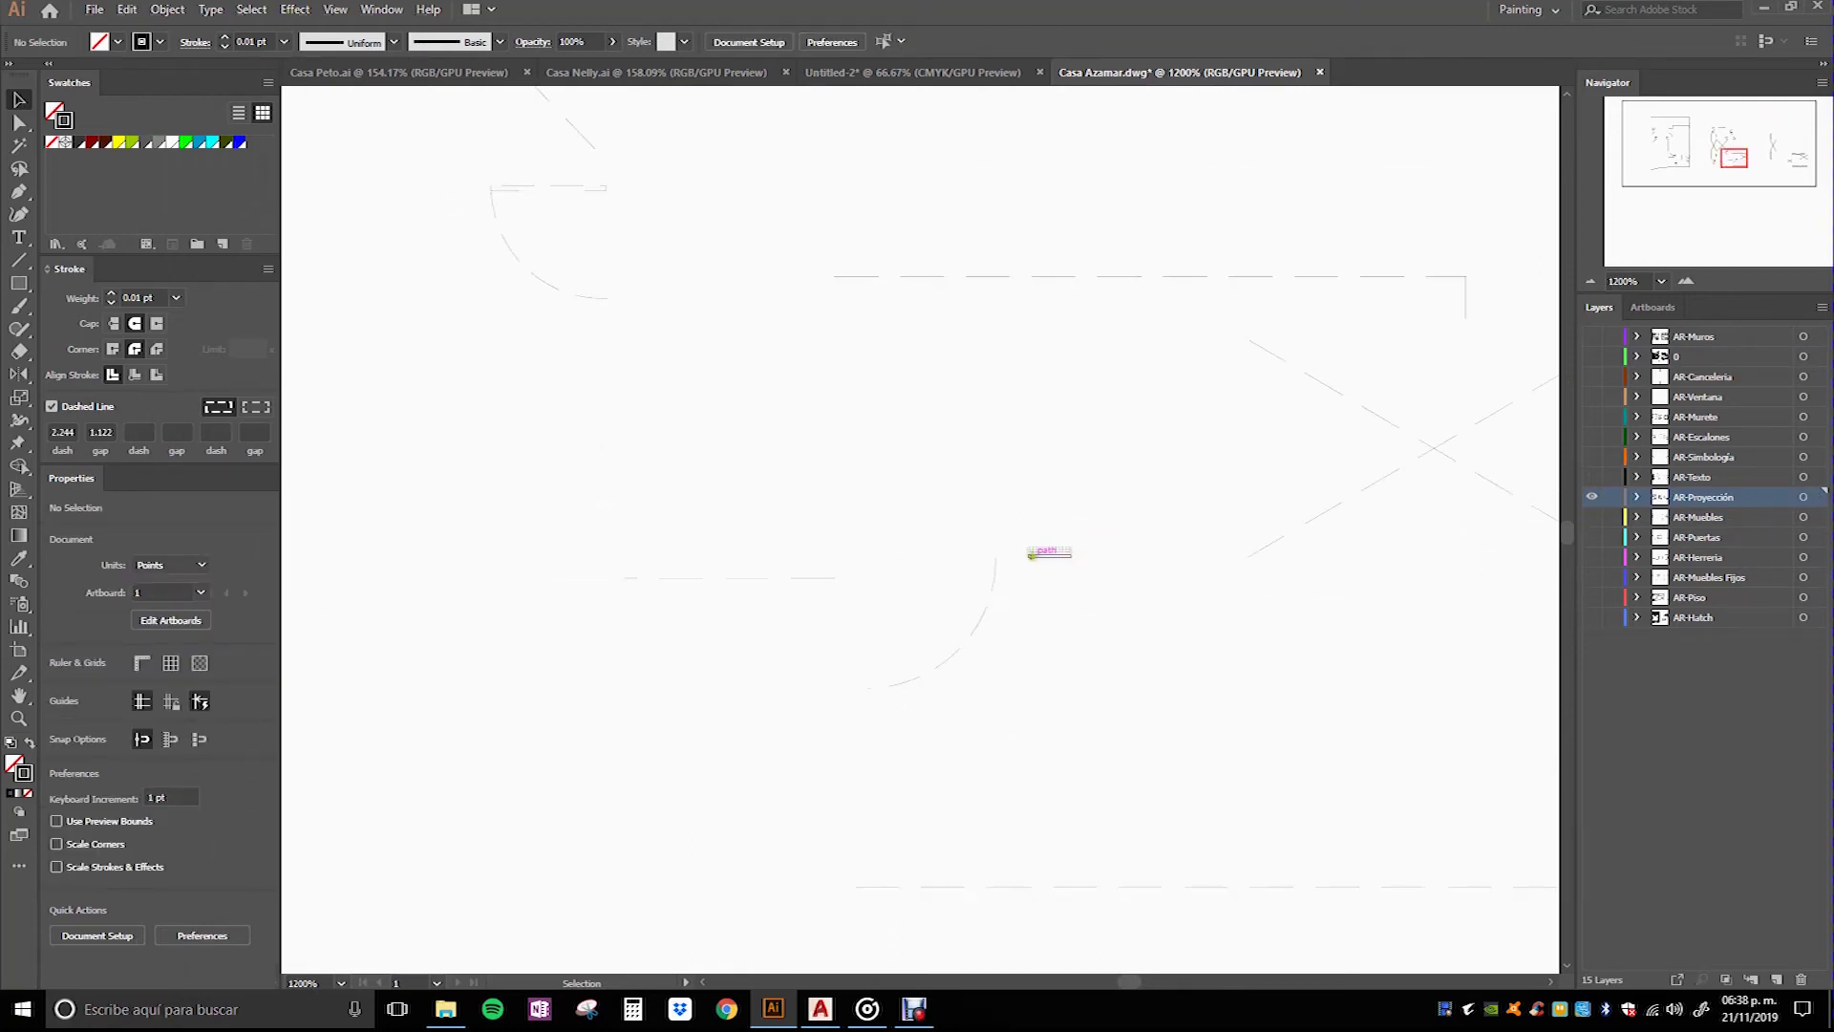
scroll(1001, 540, down, 2)
scroll(1013, 578, up, 1)
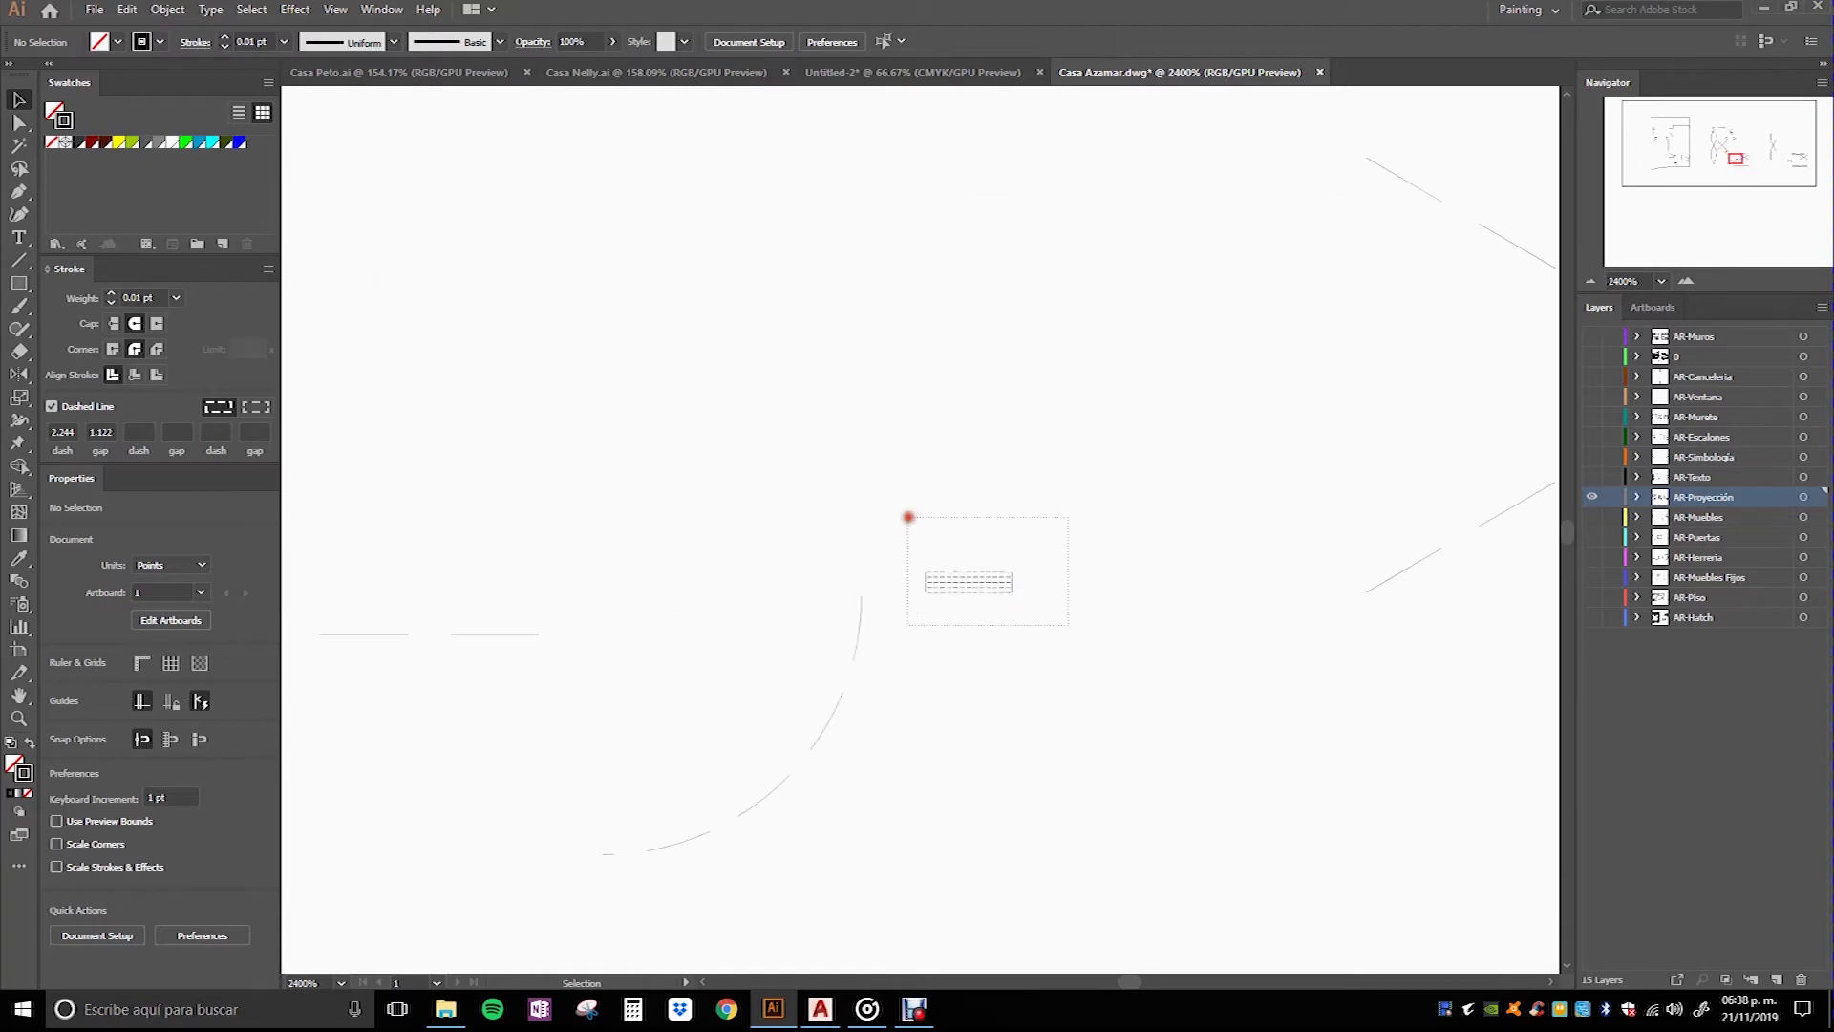
drag(1018, 596, 908, 515)
click(852, 658)
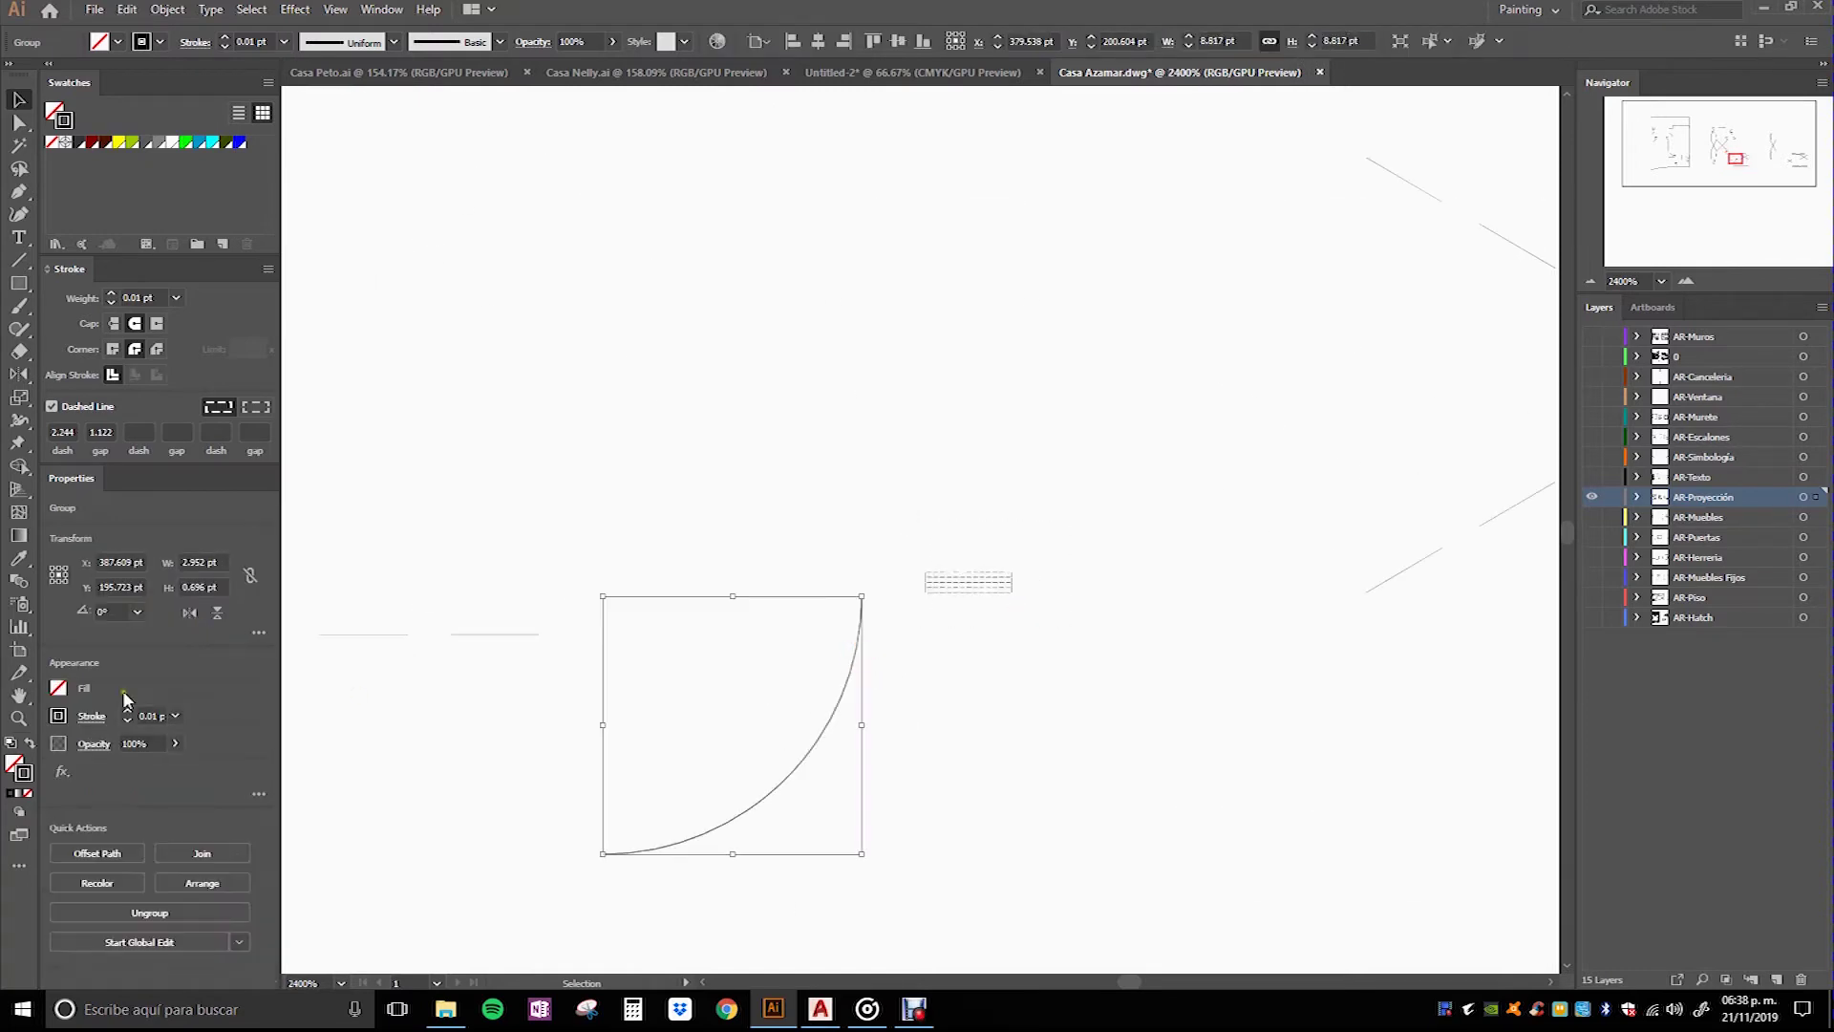
Step: Dash every AR-Proyección line, door swings included, with 2 pt dashes and 1.5 pt gaps
scroll(799, 669, down, 2)
scroll(799, 668, down, 1)
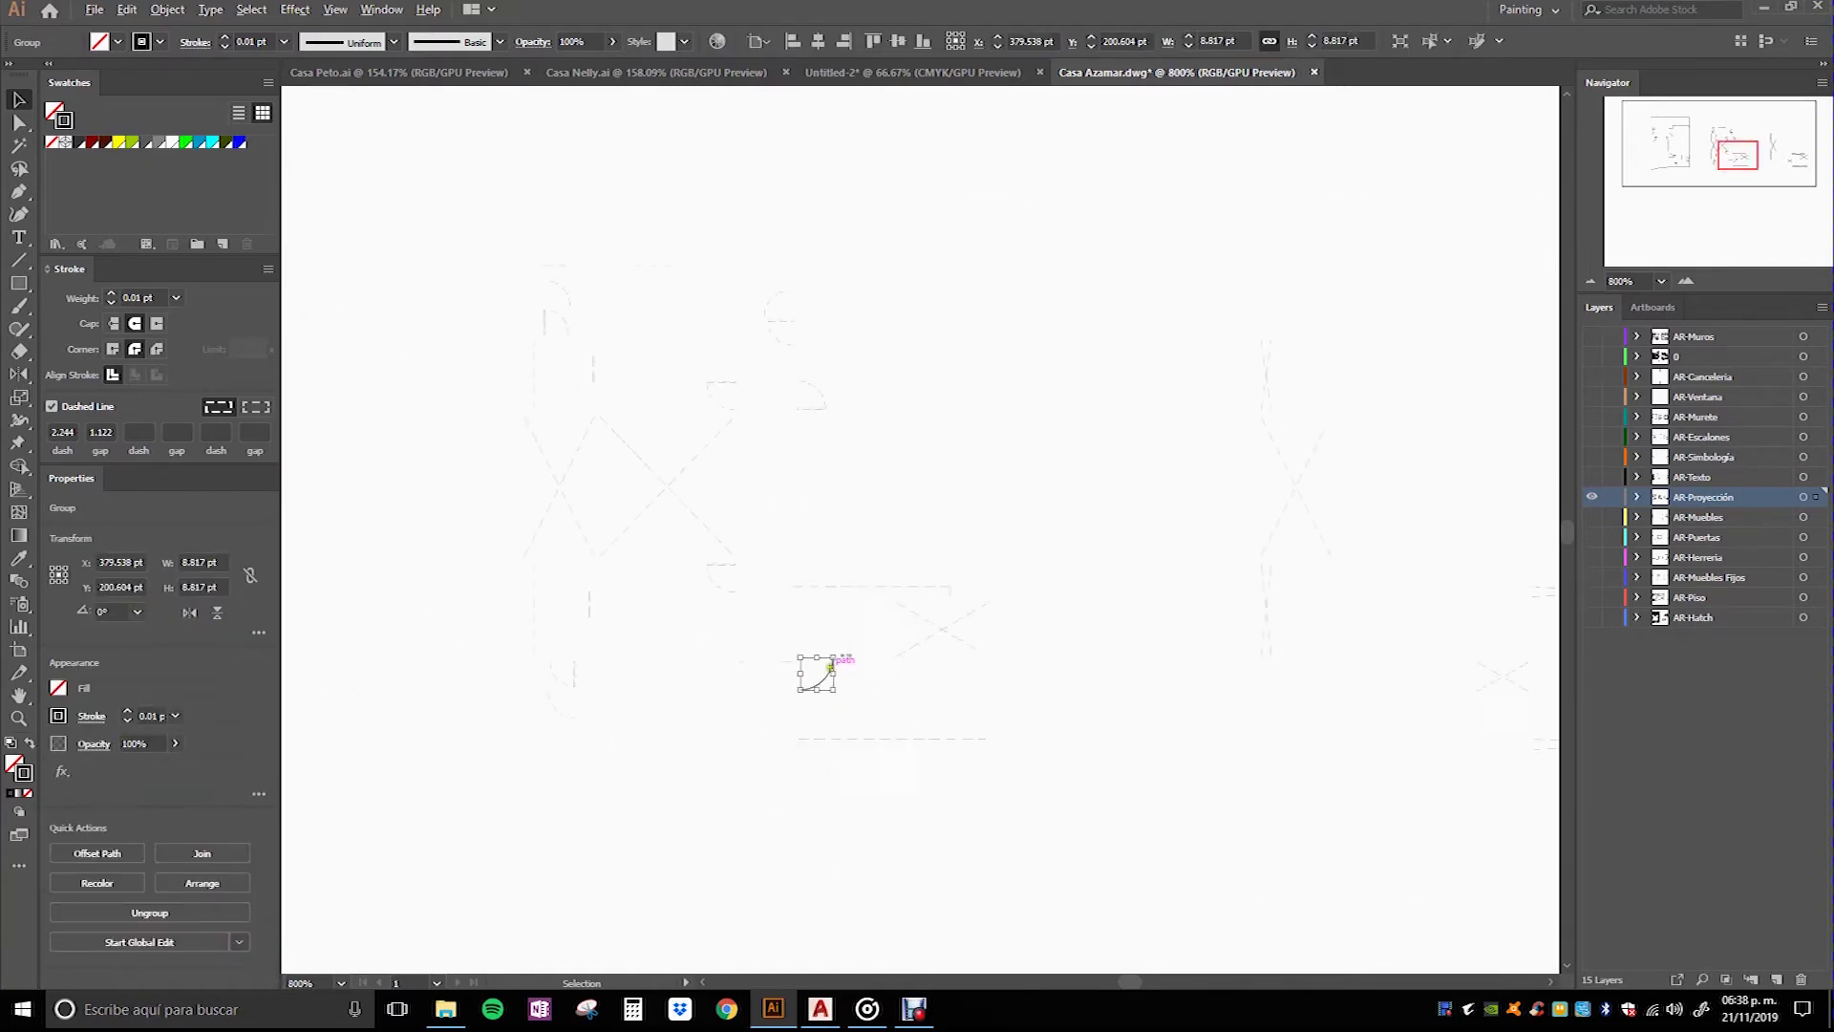
click(1459, 898)
click(893, 628)
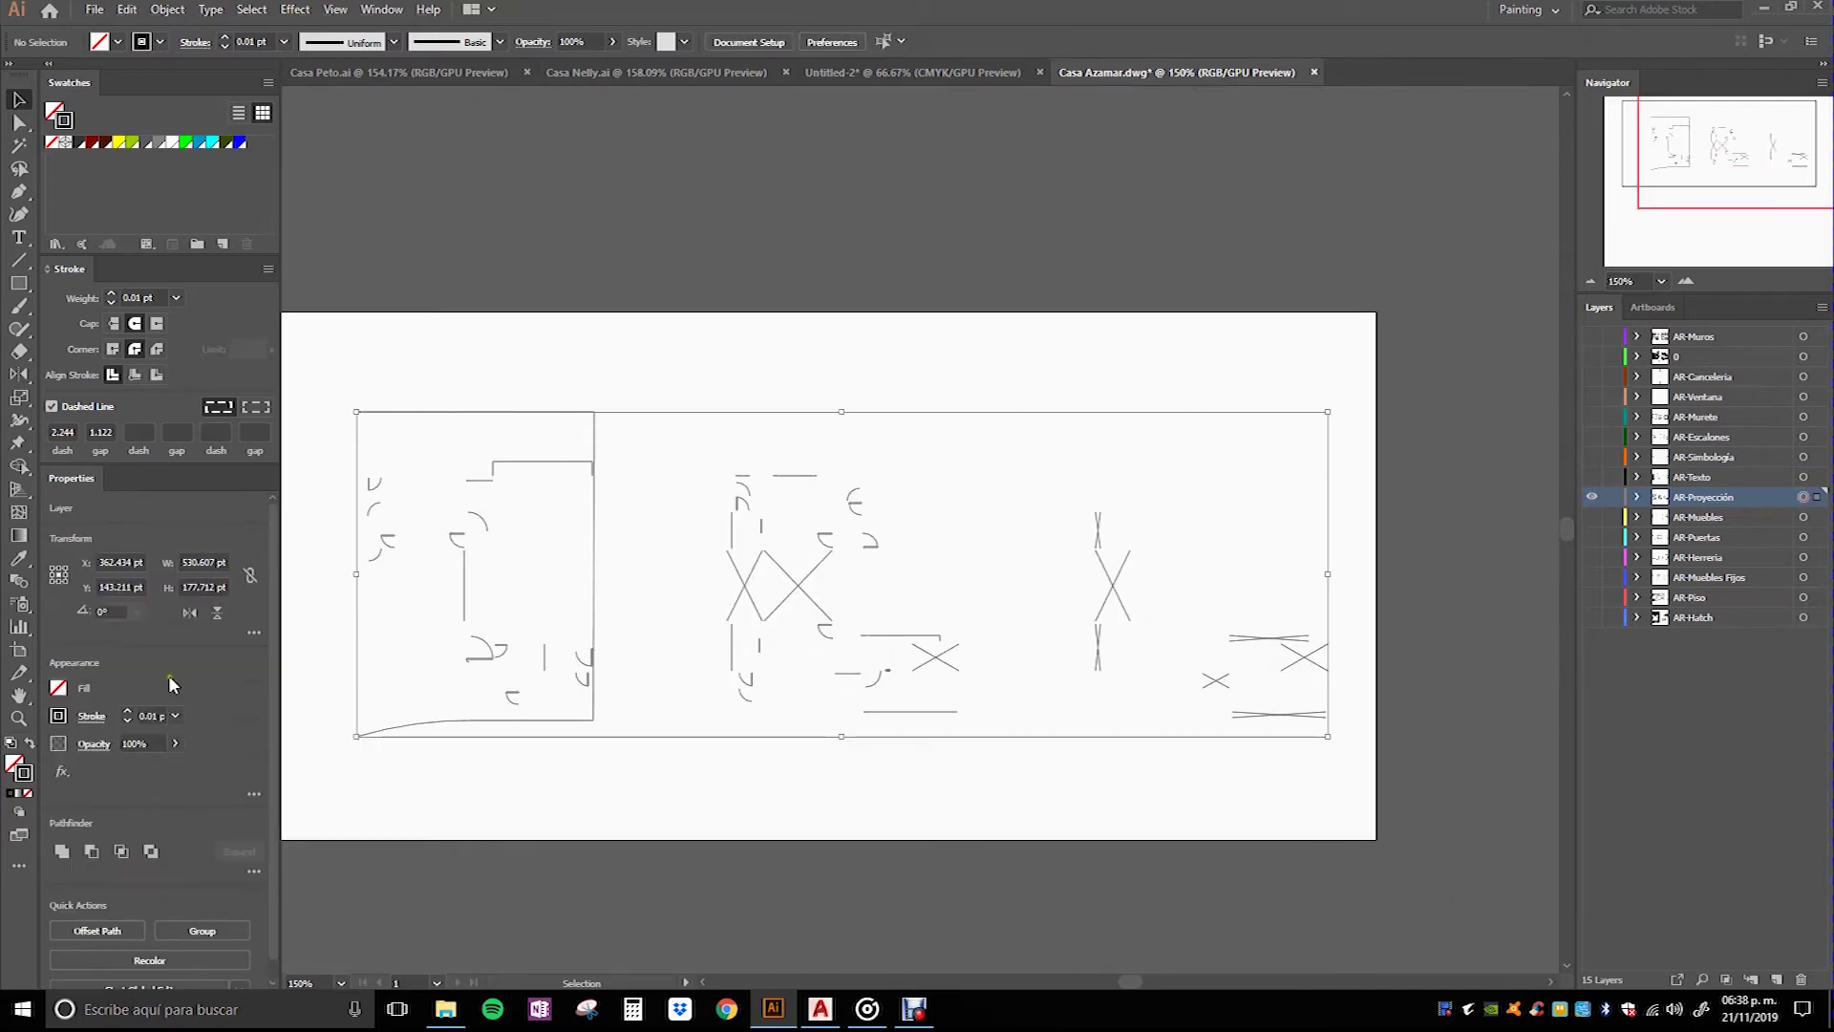
click(62, 432)
text(2)
click(101, 432)
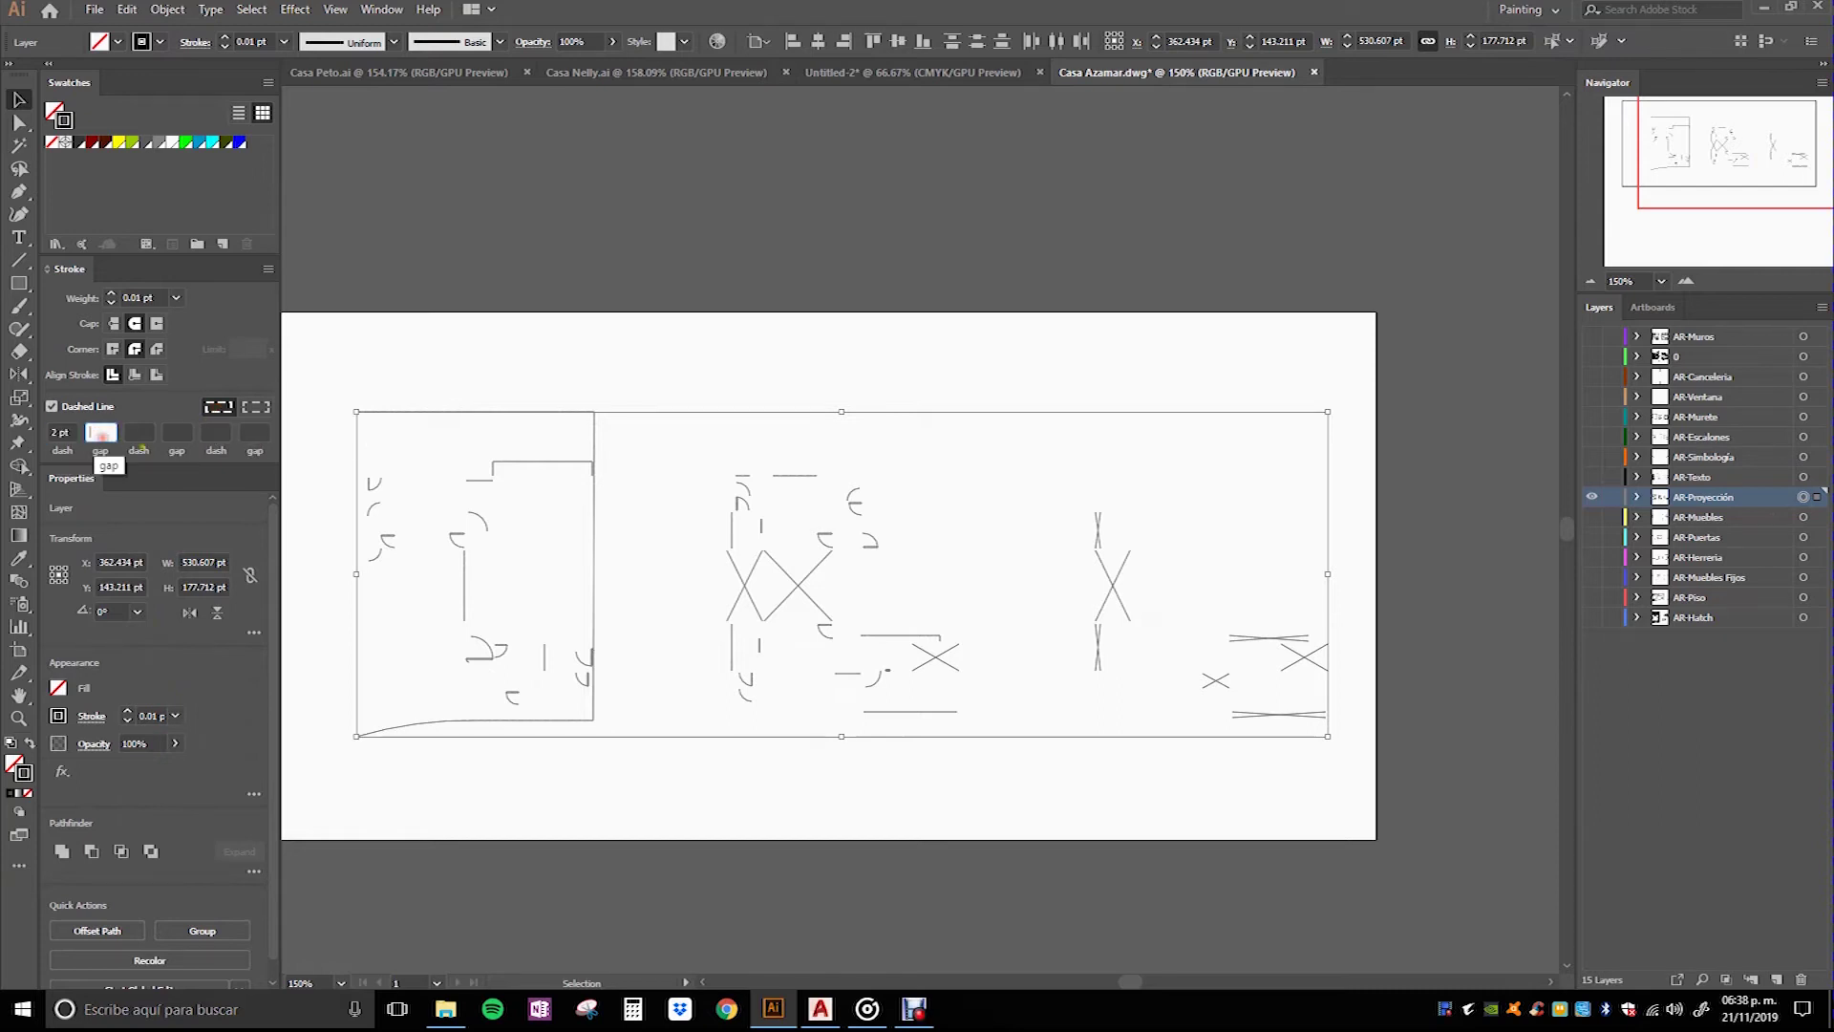
text(1.5)
click(871, 350)
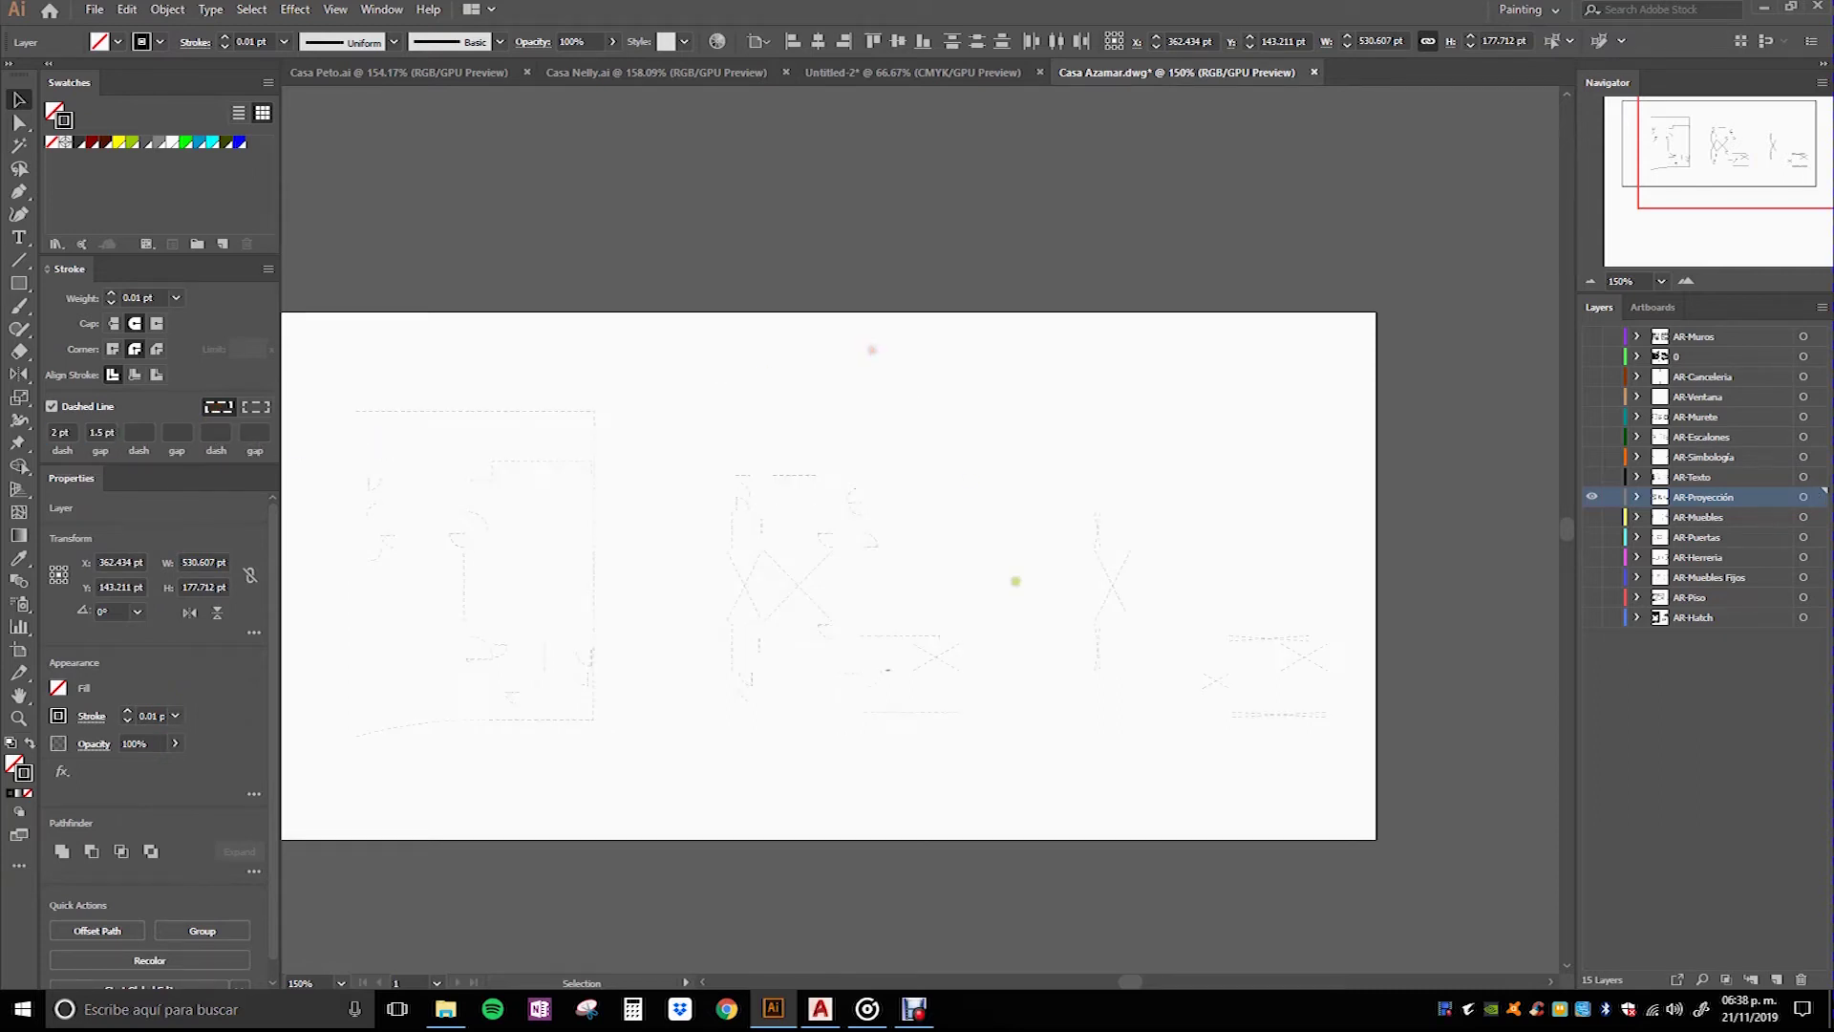
scroll(989, 667, up, 2)
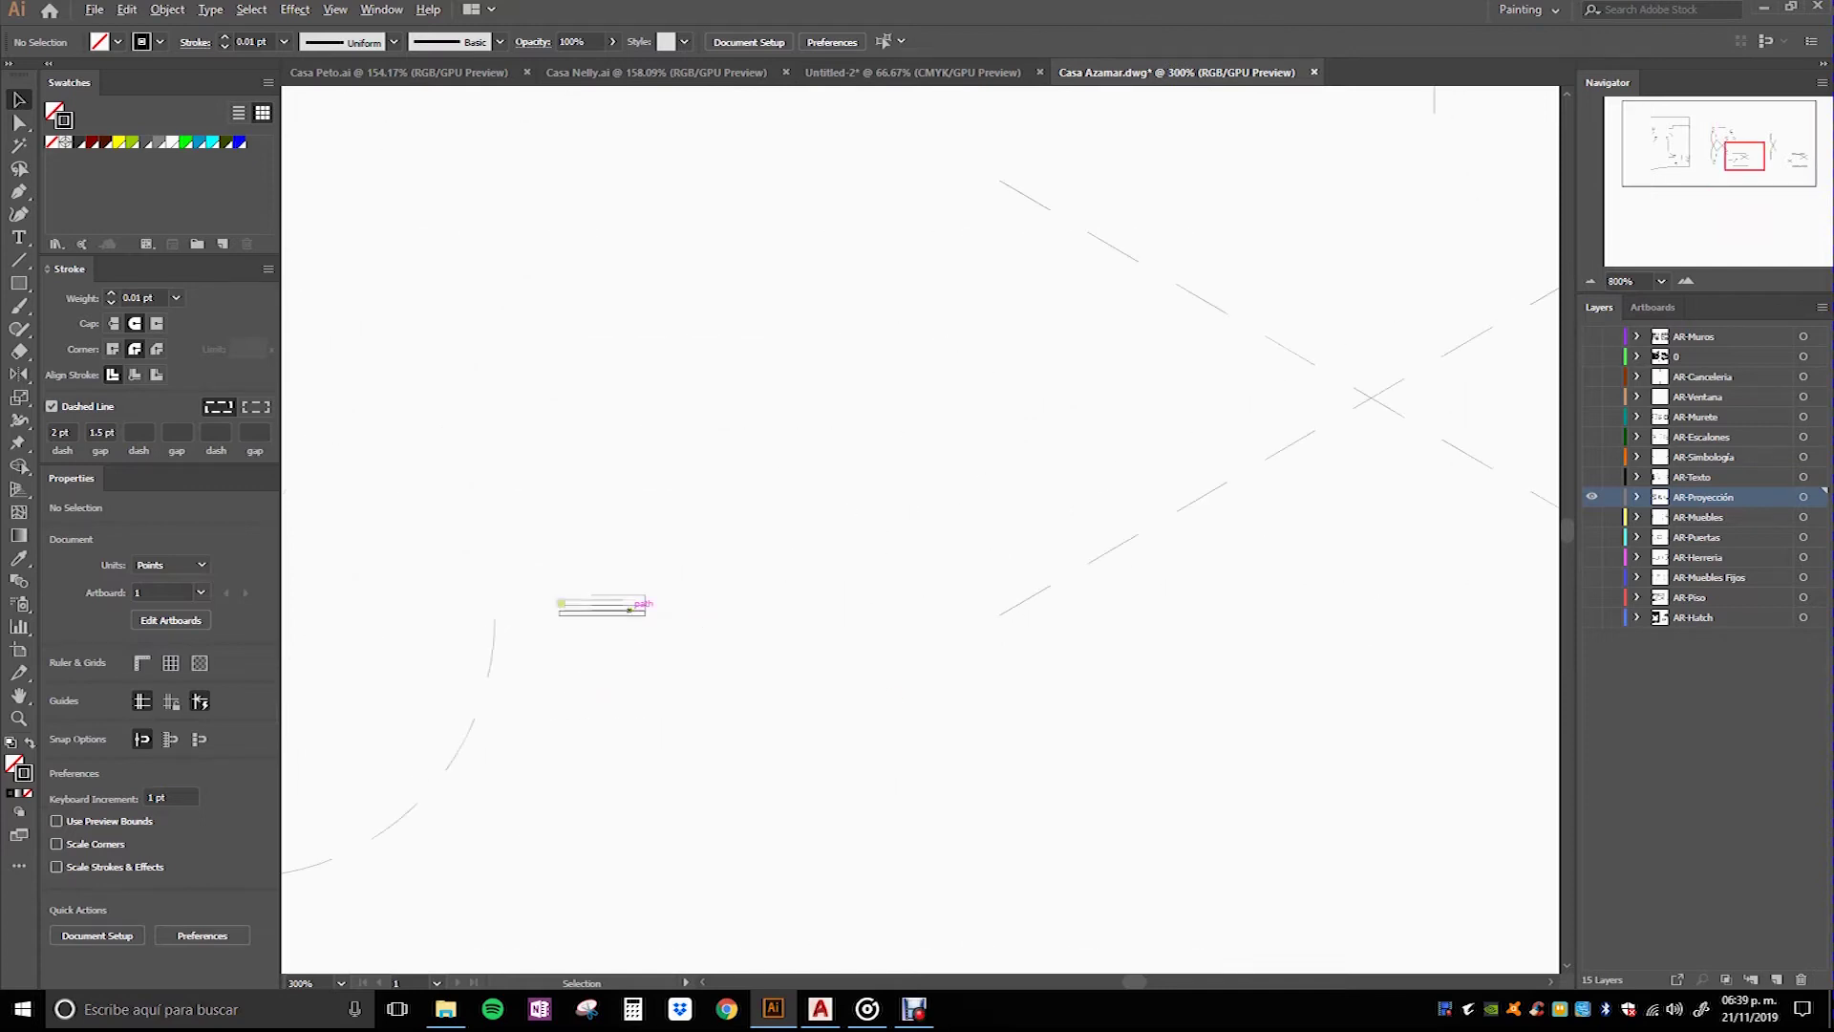
Step: Give both groups of stair lines a 1 pt dash and 0.5 pt gap
scroll(630, 609, up, 5)
drag(798, 753, 464, 554)
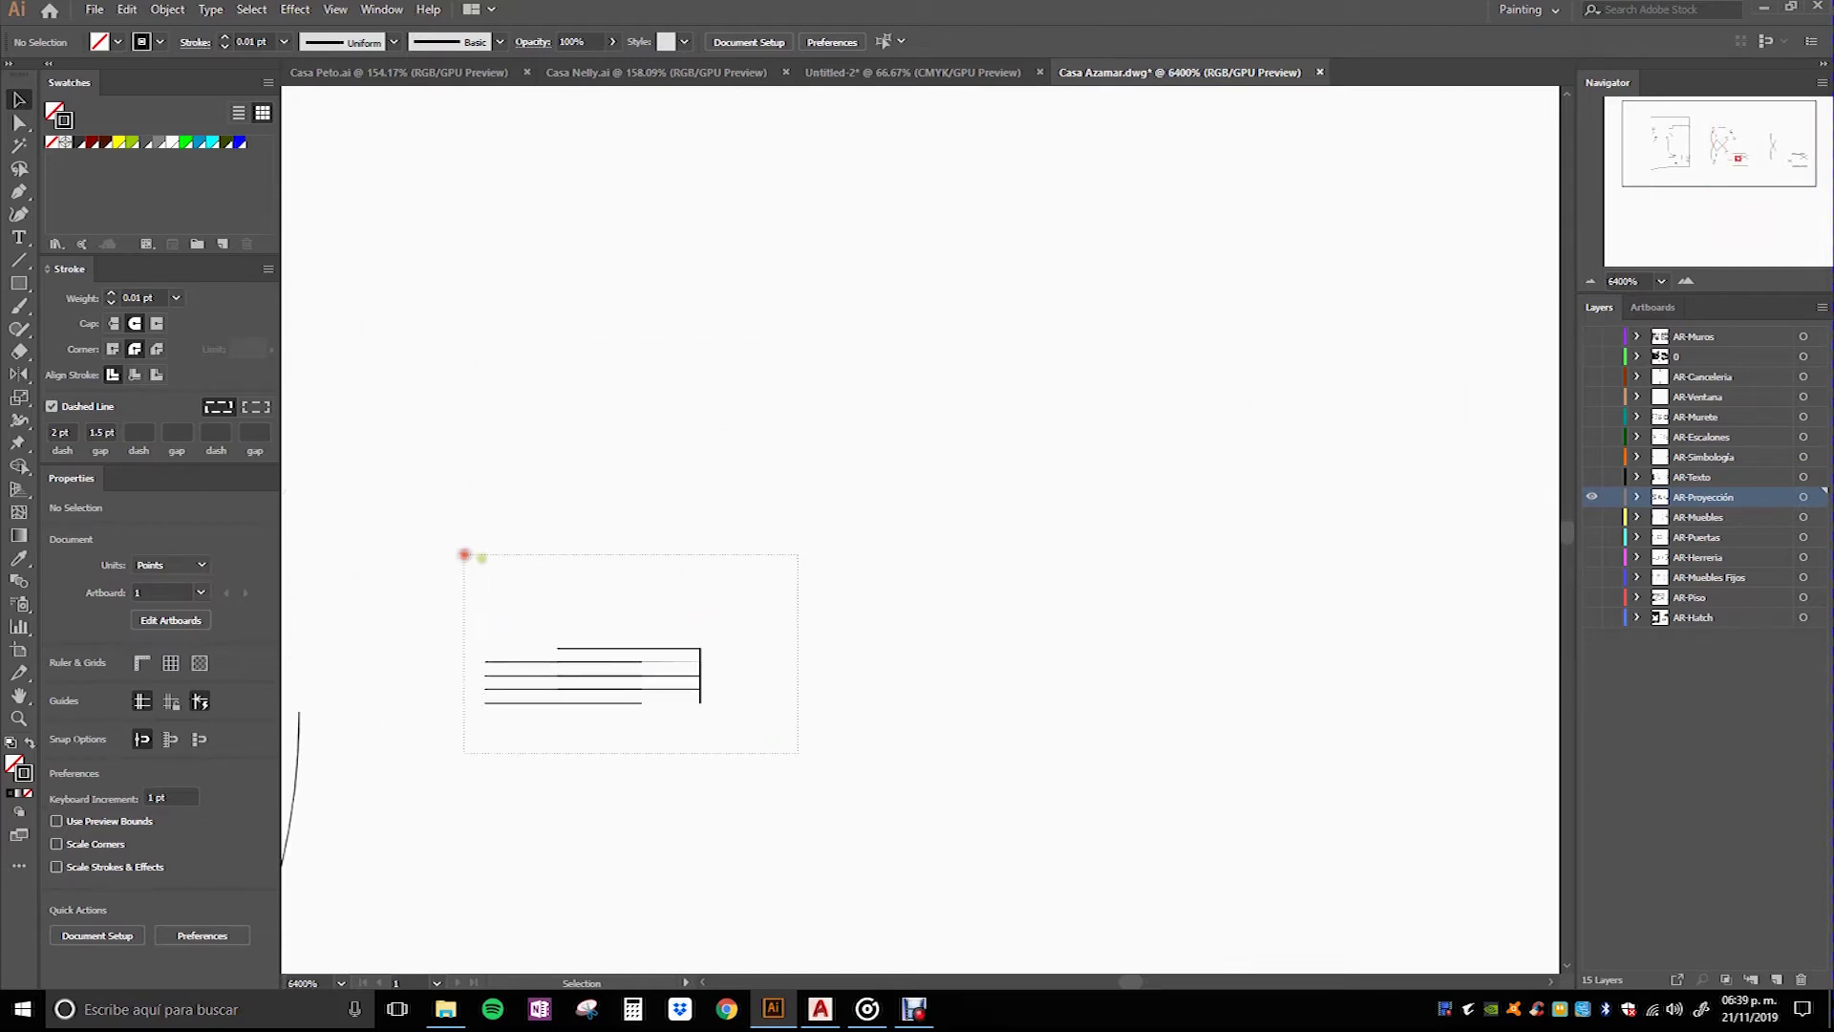
click(60, 431)
text(1)
key(Return)
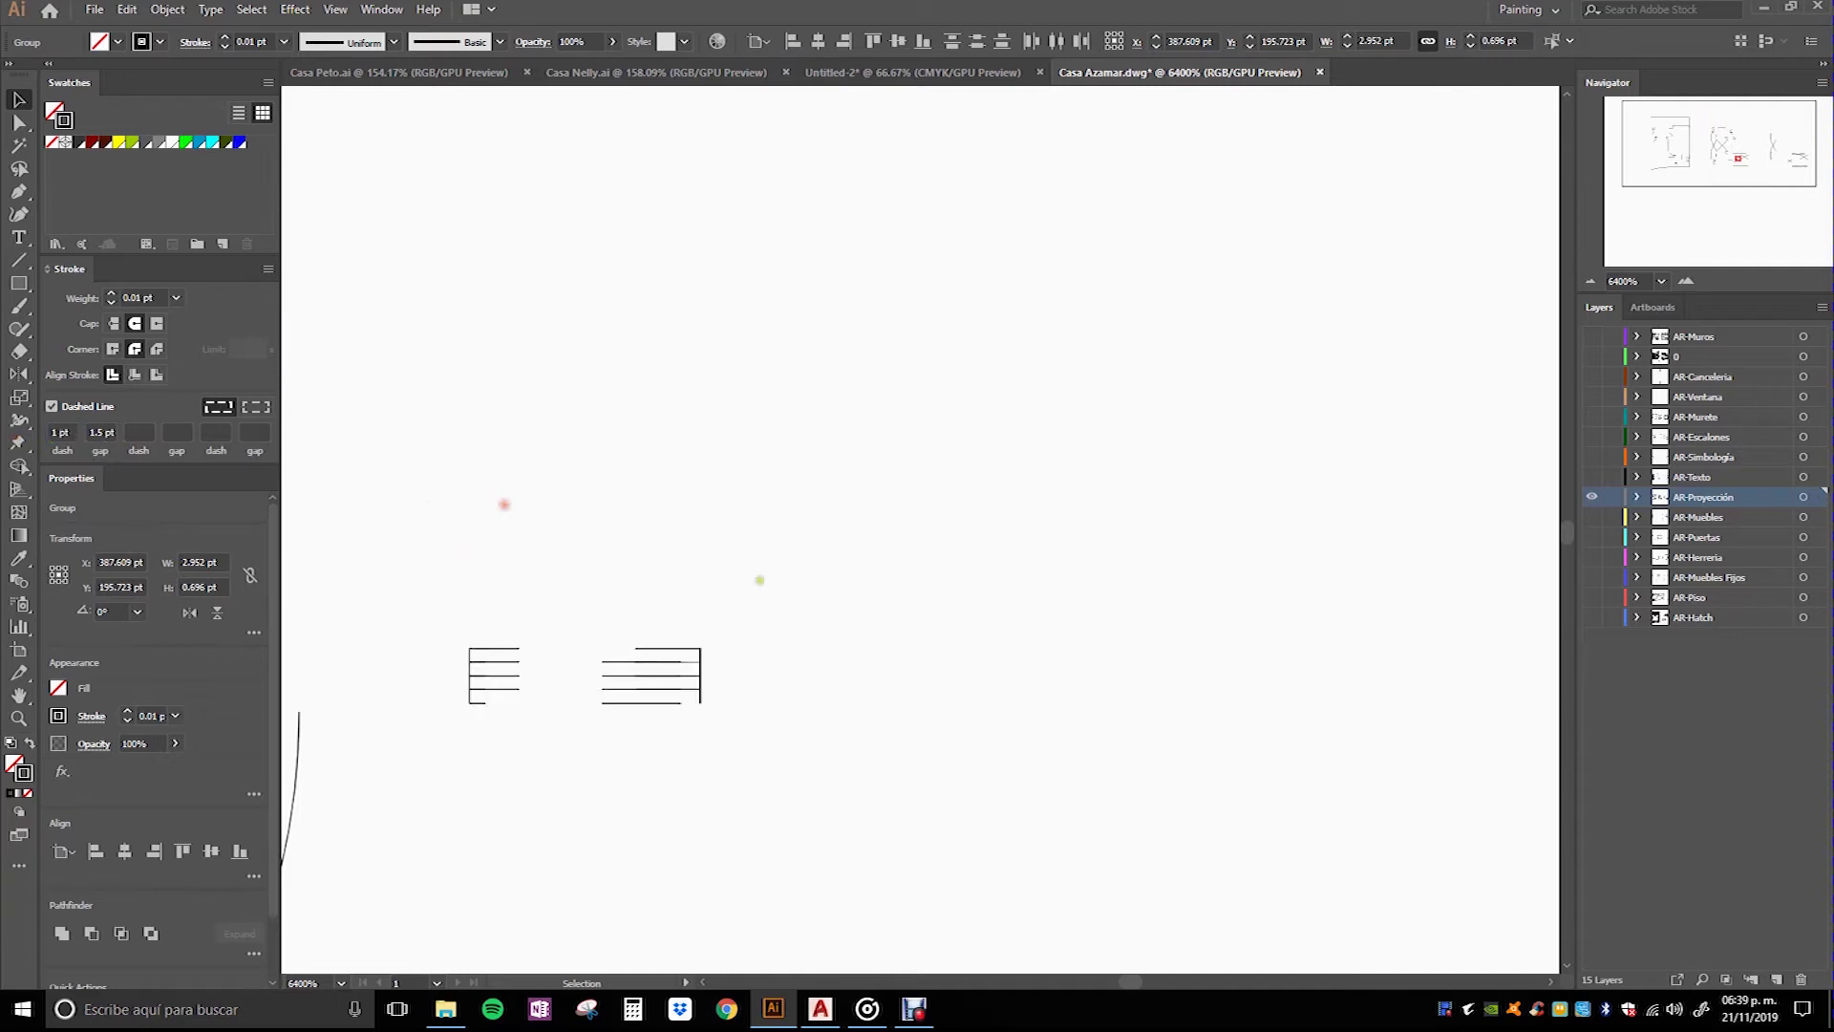
click(856, 622)
drag(505, 613, 815, 769)
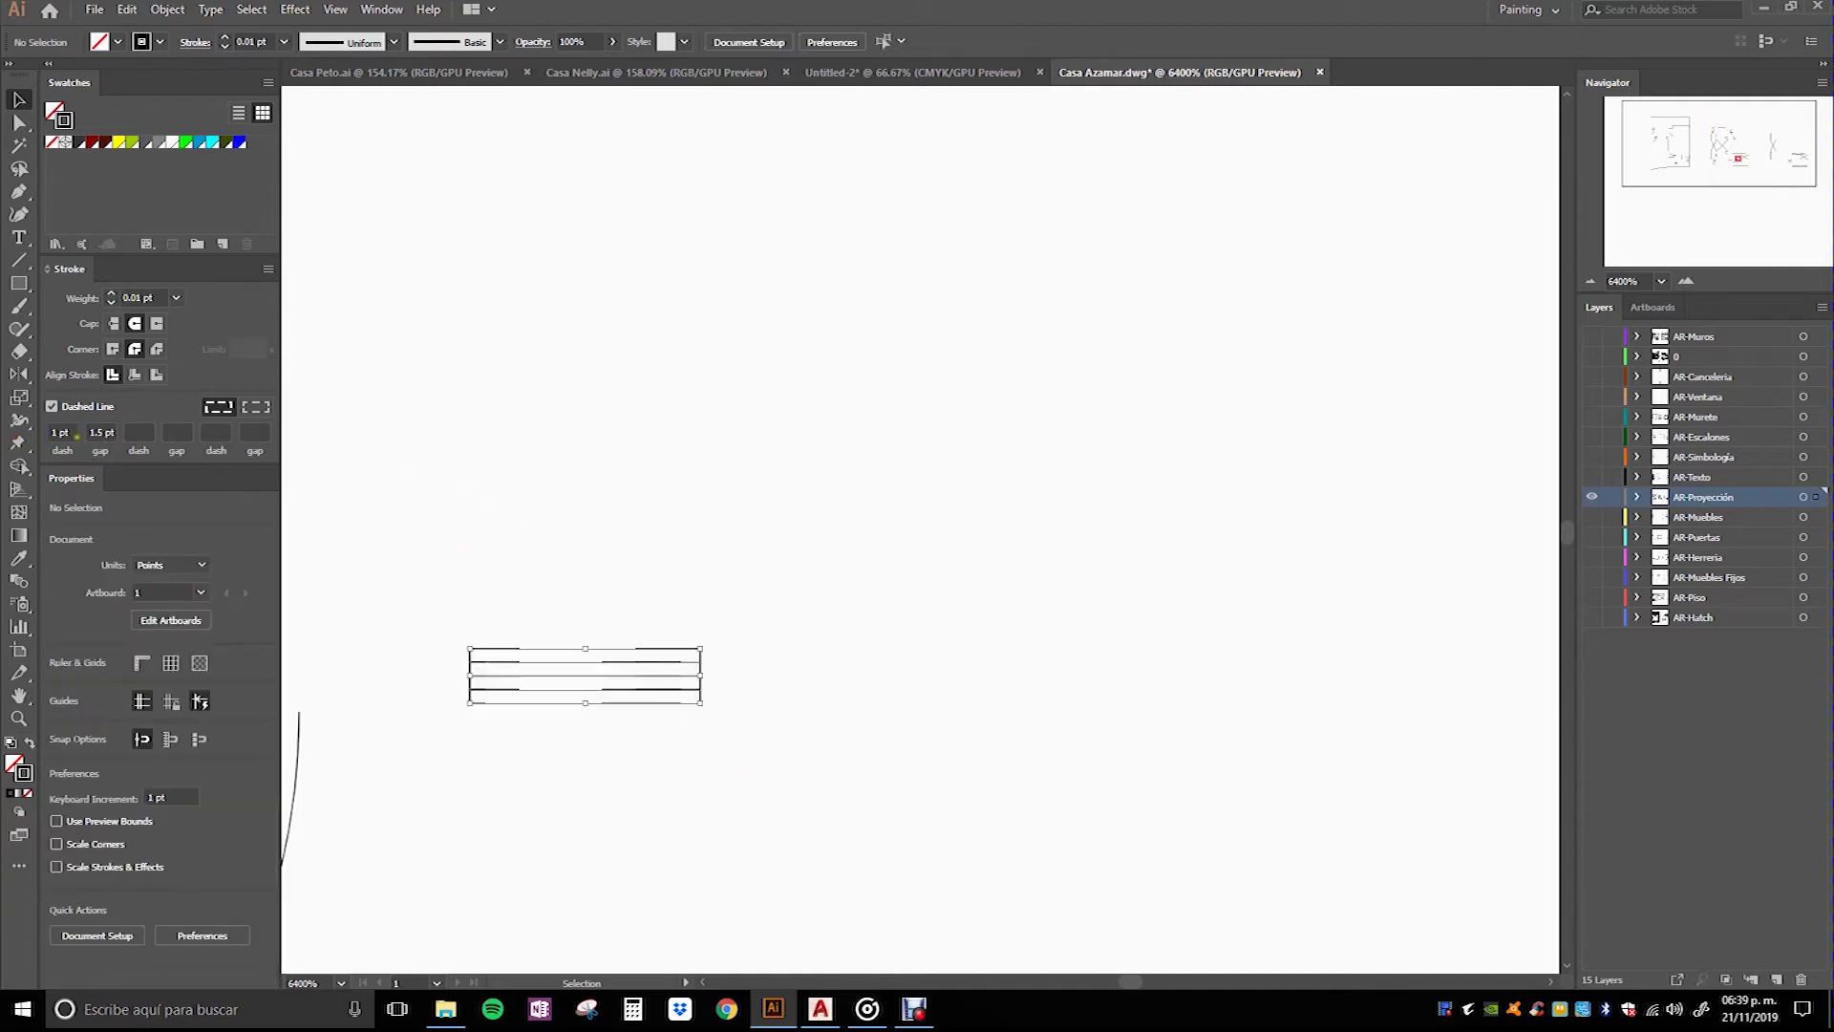
click(100, 431)
text(.5)
key(Return)
Step: Reselect the stair lines and compare them with the stairs in AutoCAD
drag(754, 745, 446, 600)
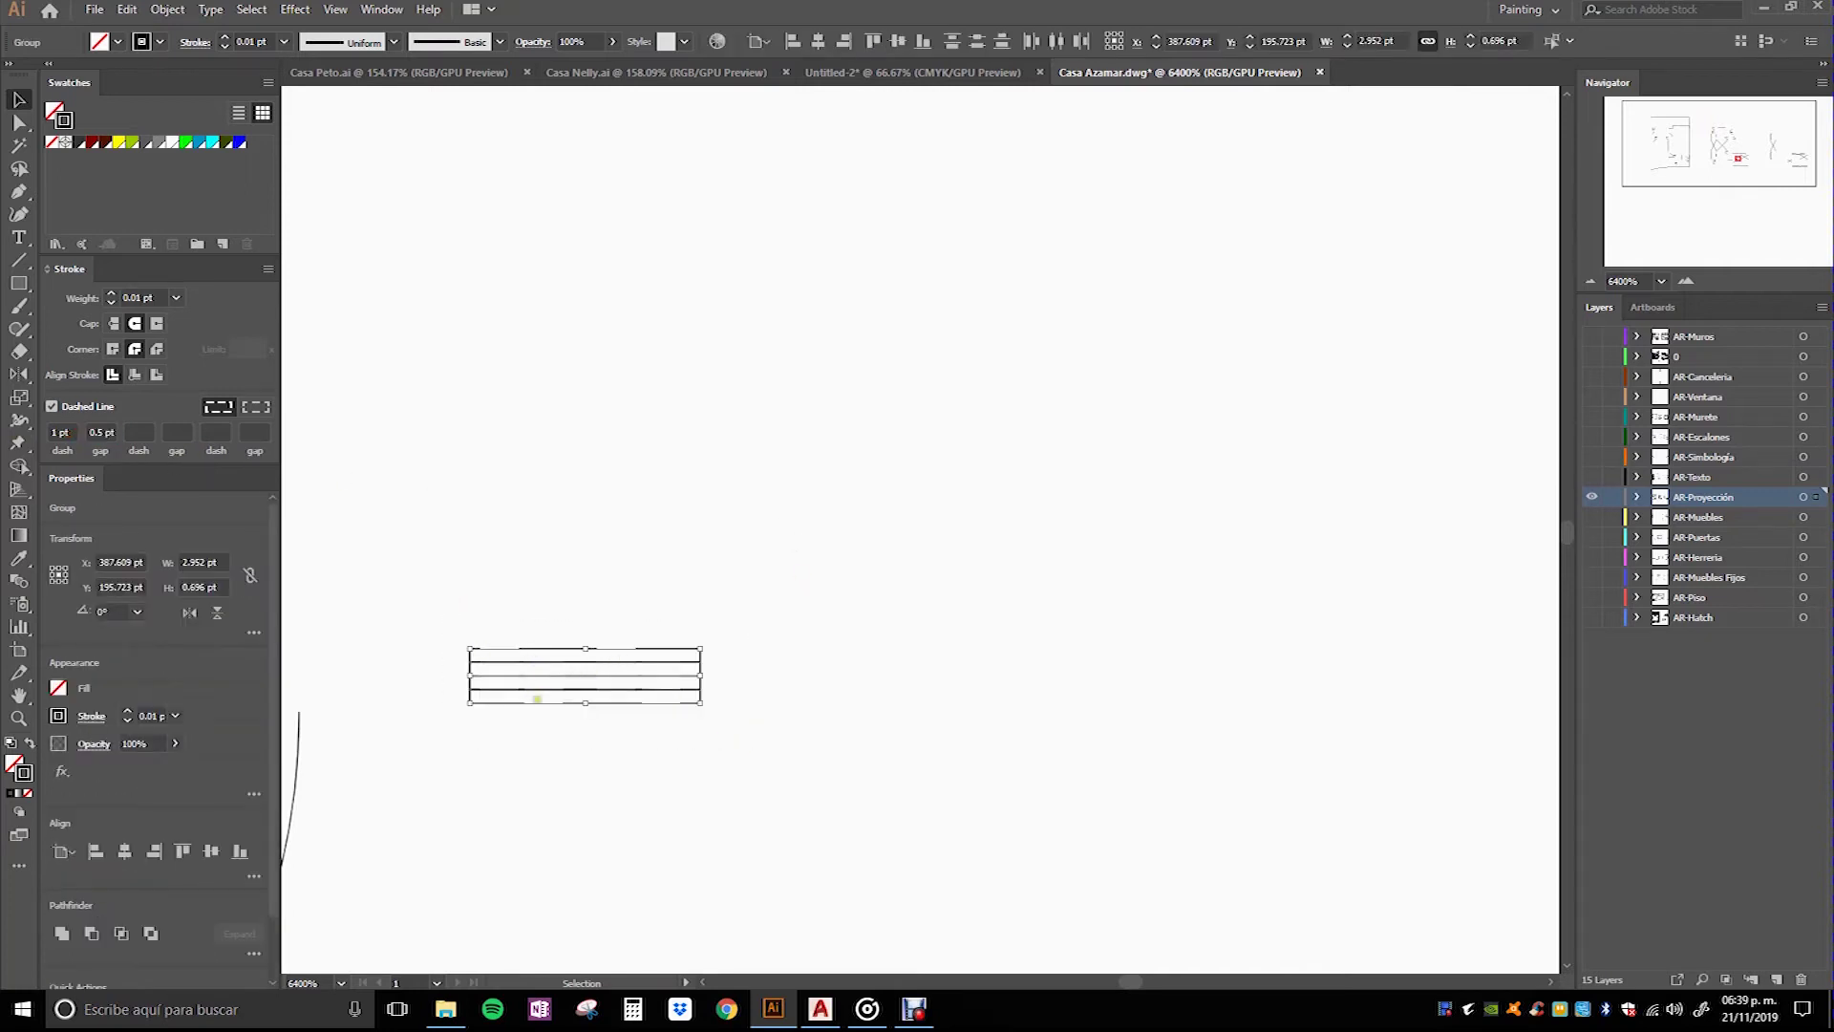
click(820, 1008)
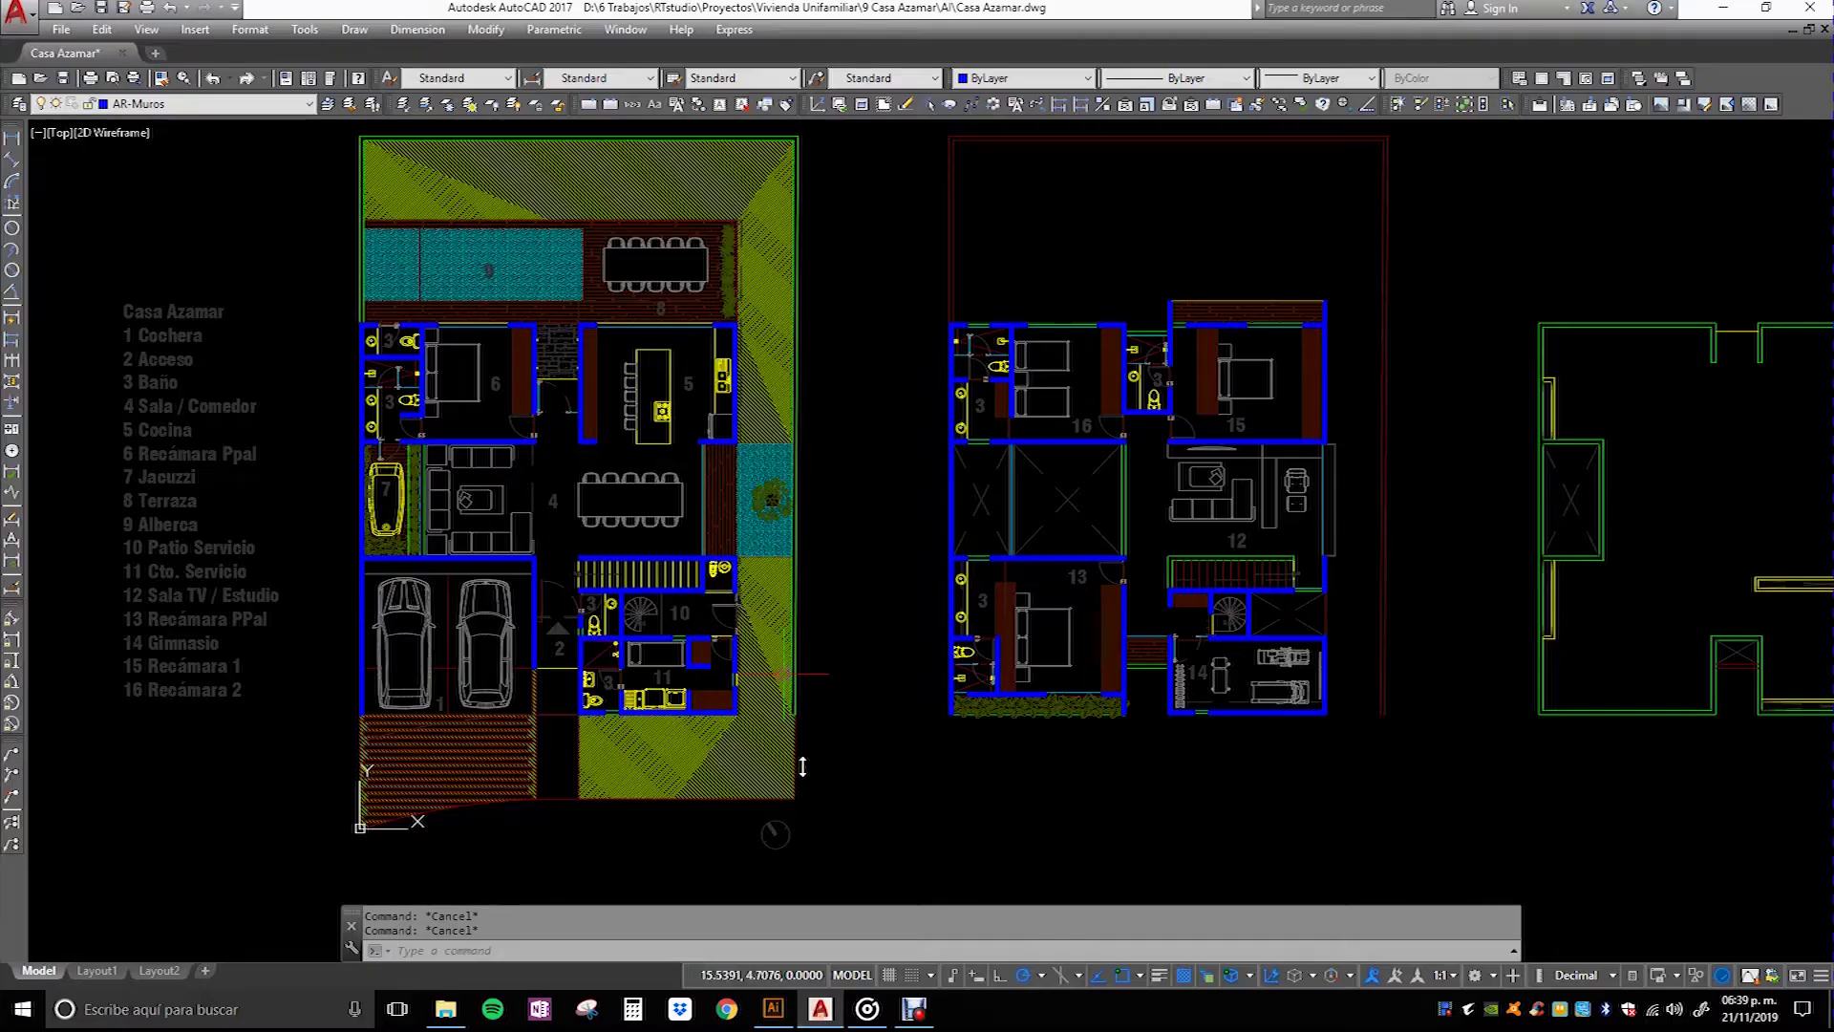
scroll(1205, 615, up, 3)
scroll(1187, 615, up, 5)
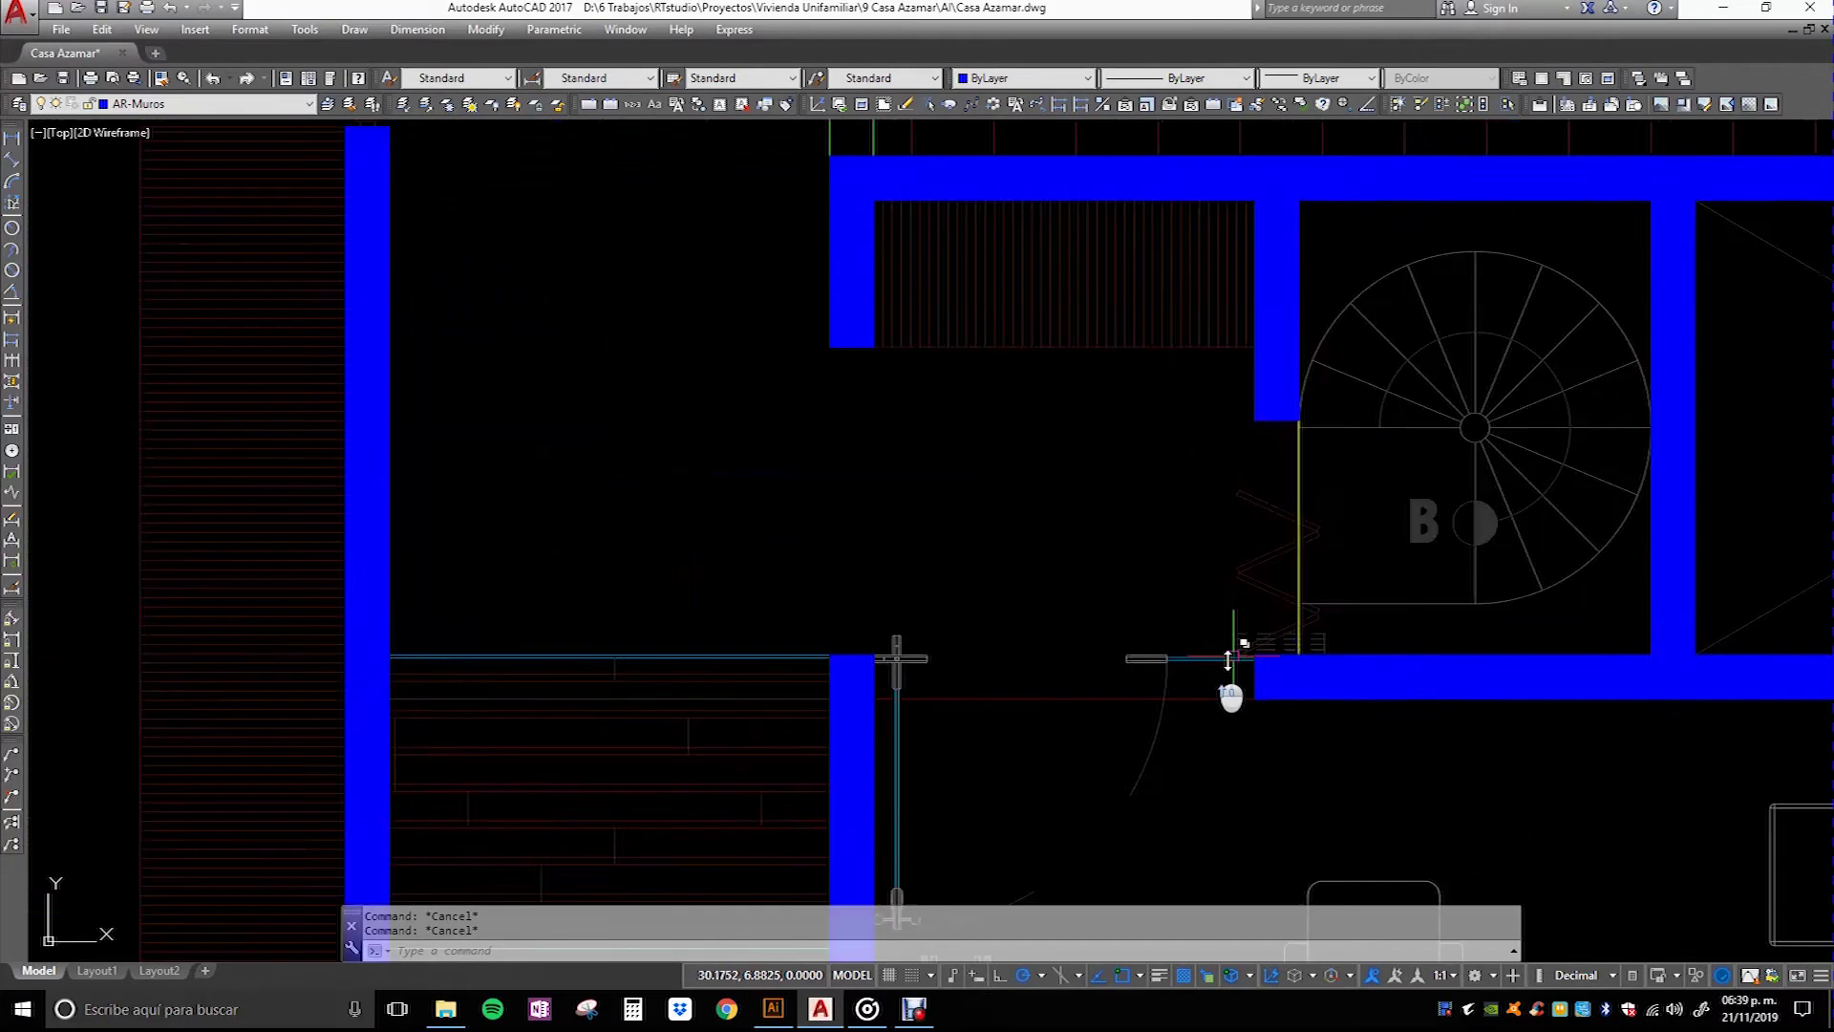
scroll(1228, 643, up, 3)
click(772, 1008)
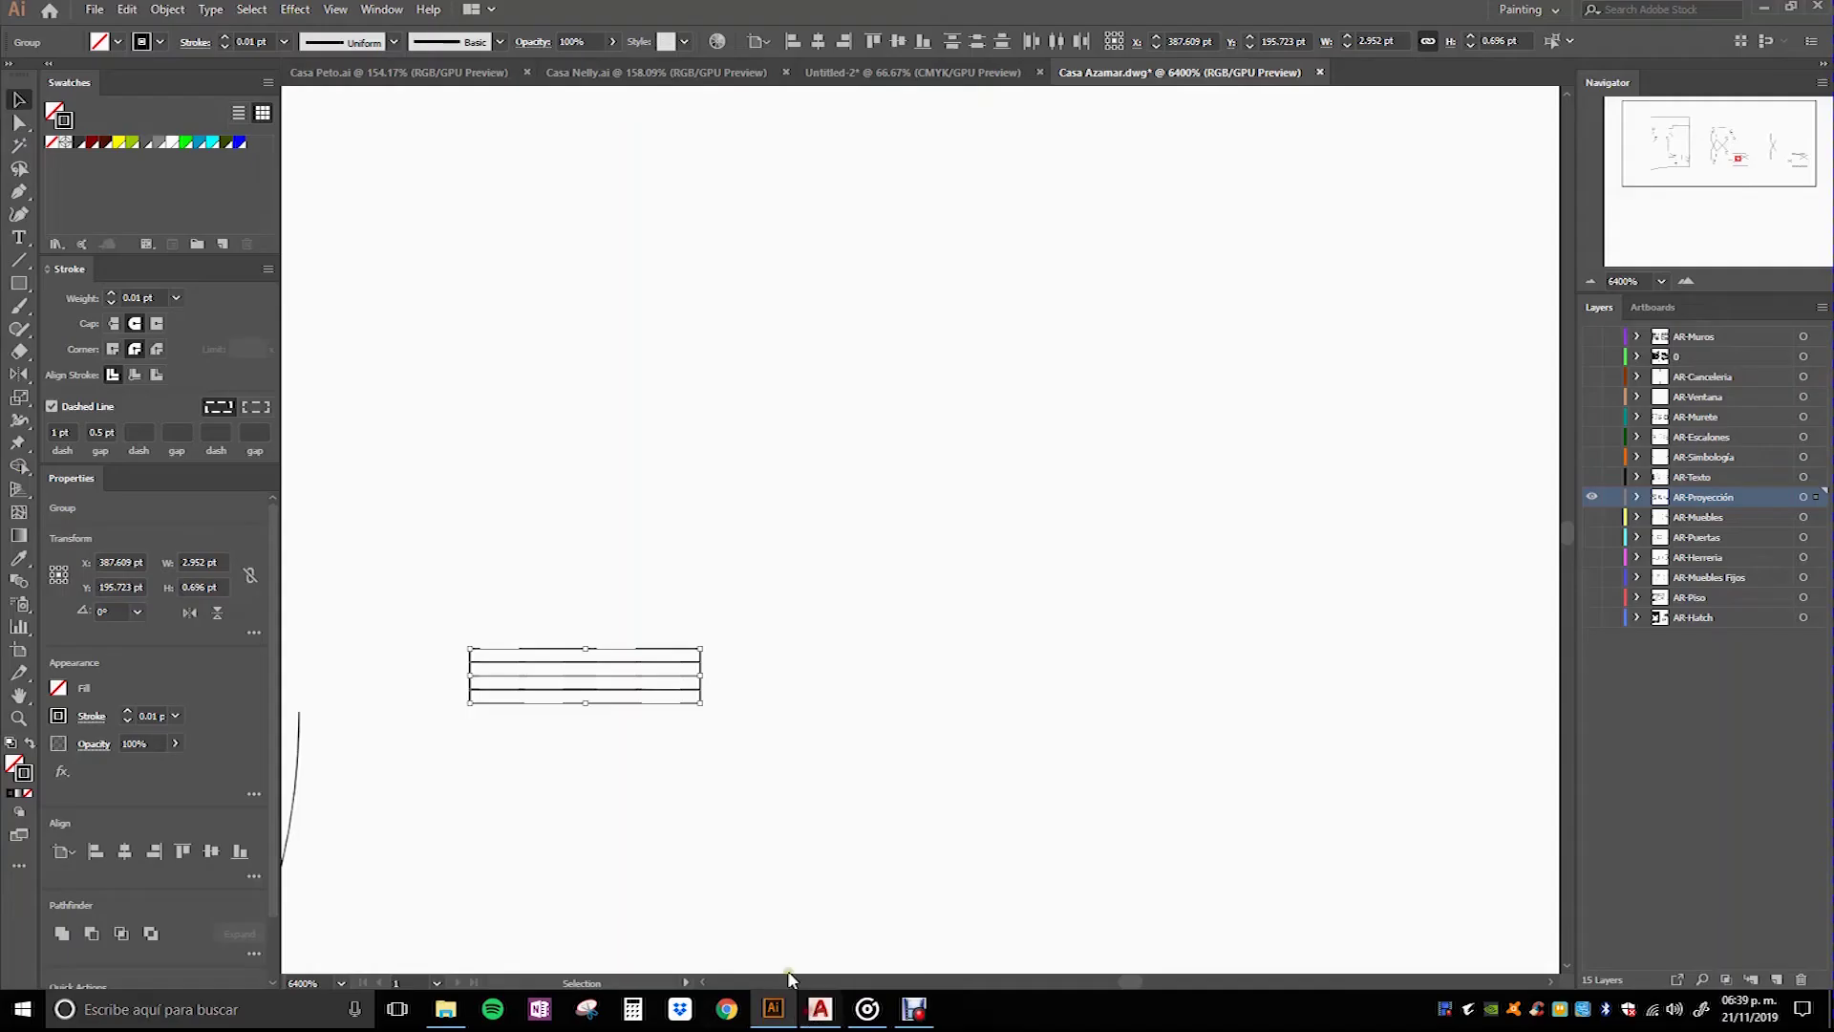
Step: Align the stair lines' dashes to their corners
click(270, 410)
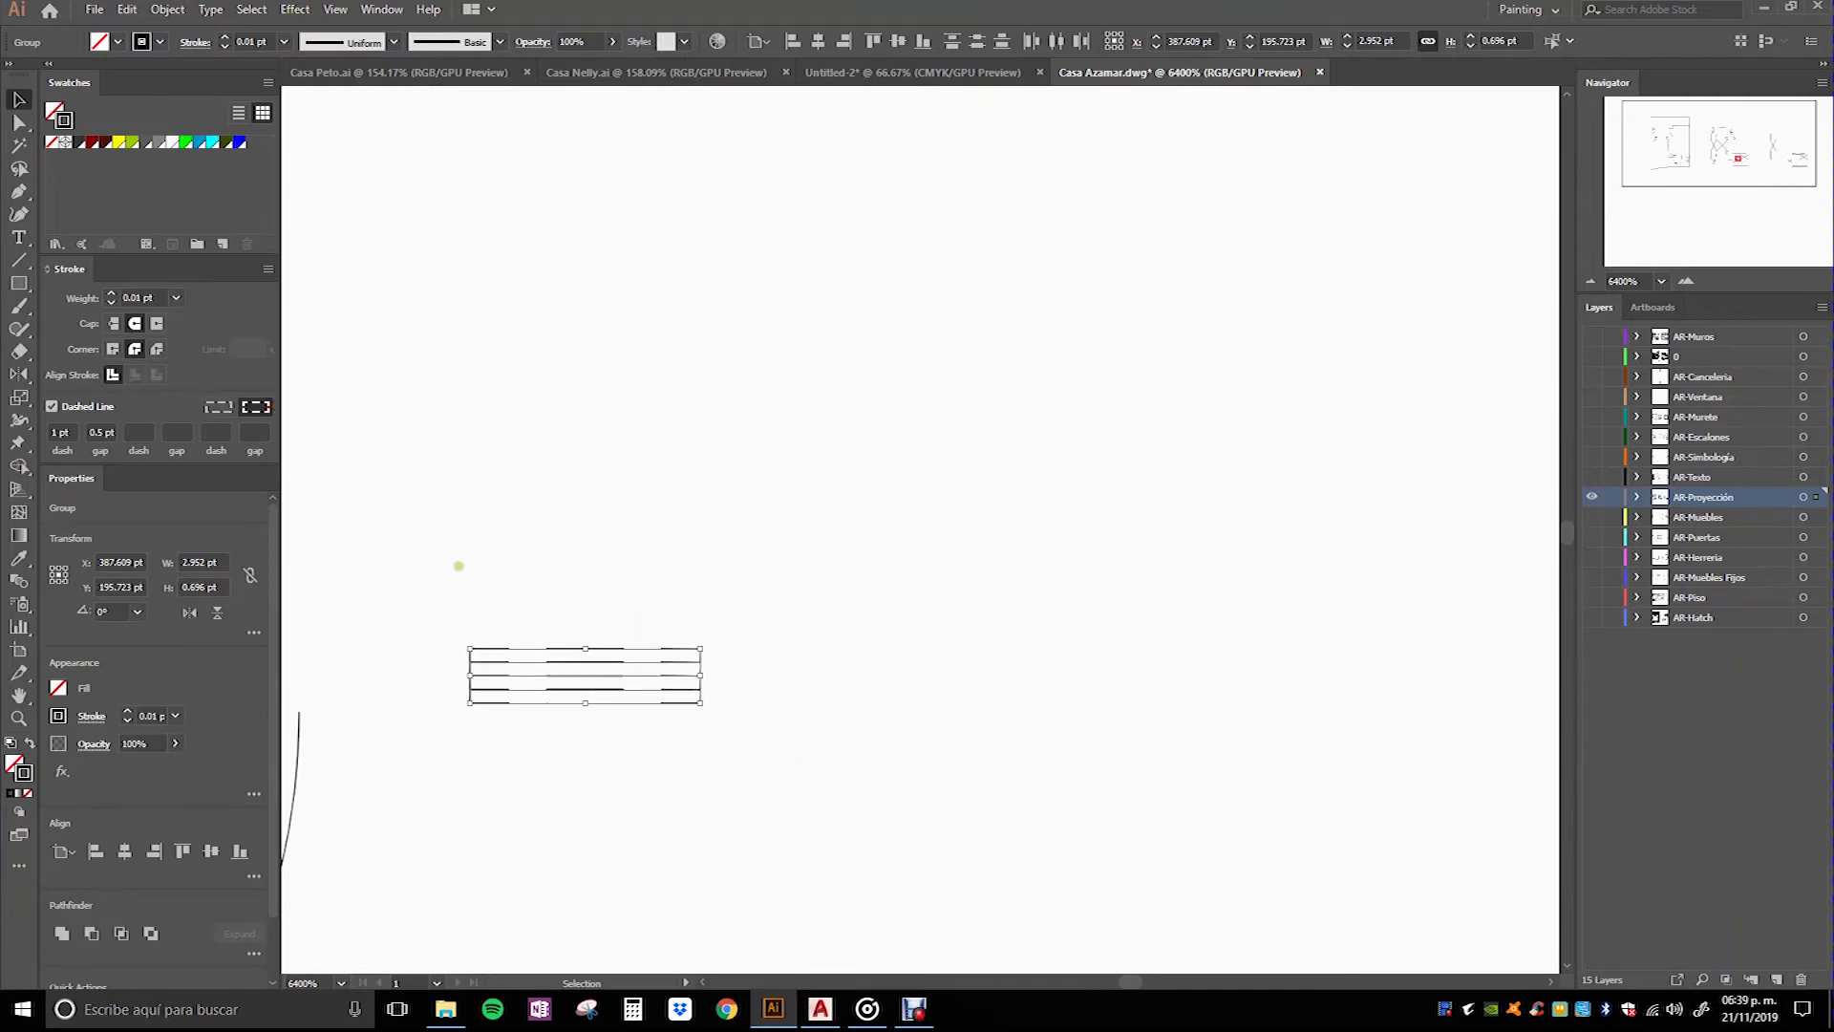
drag(771, 751, 434, 577)
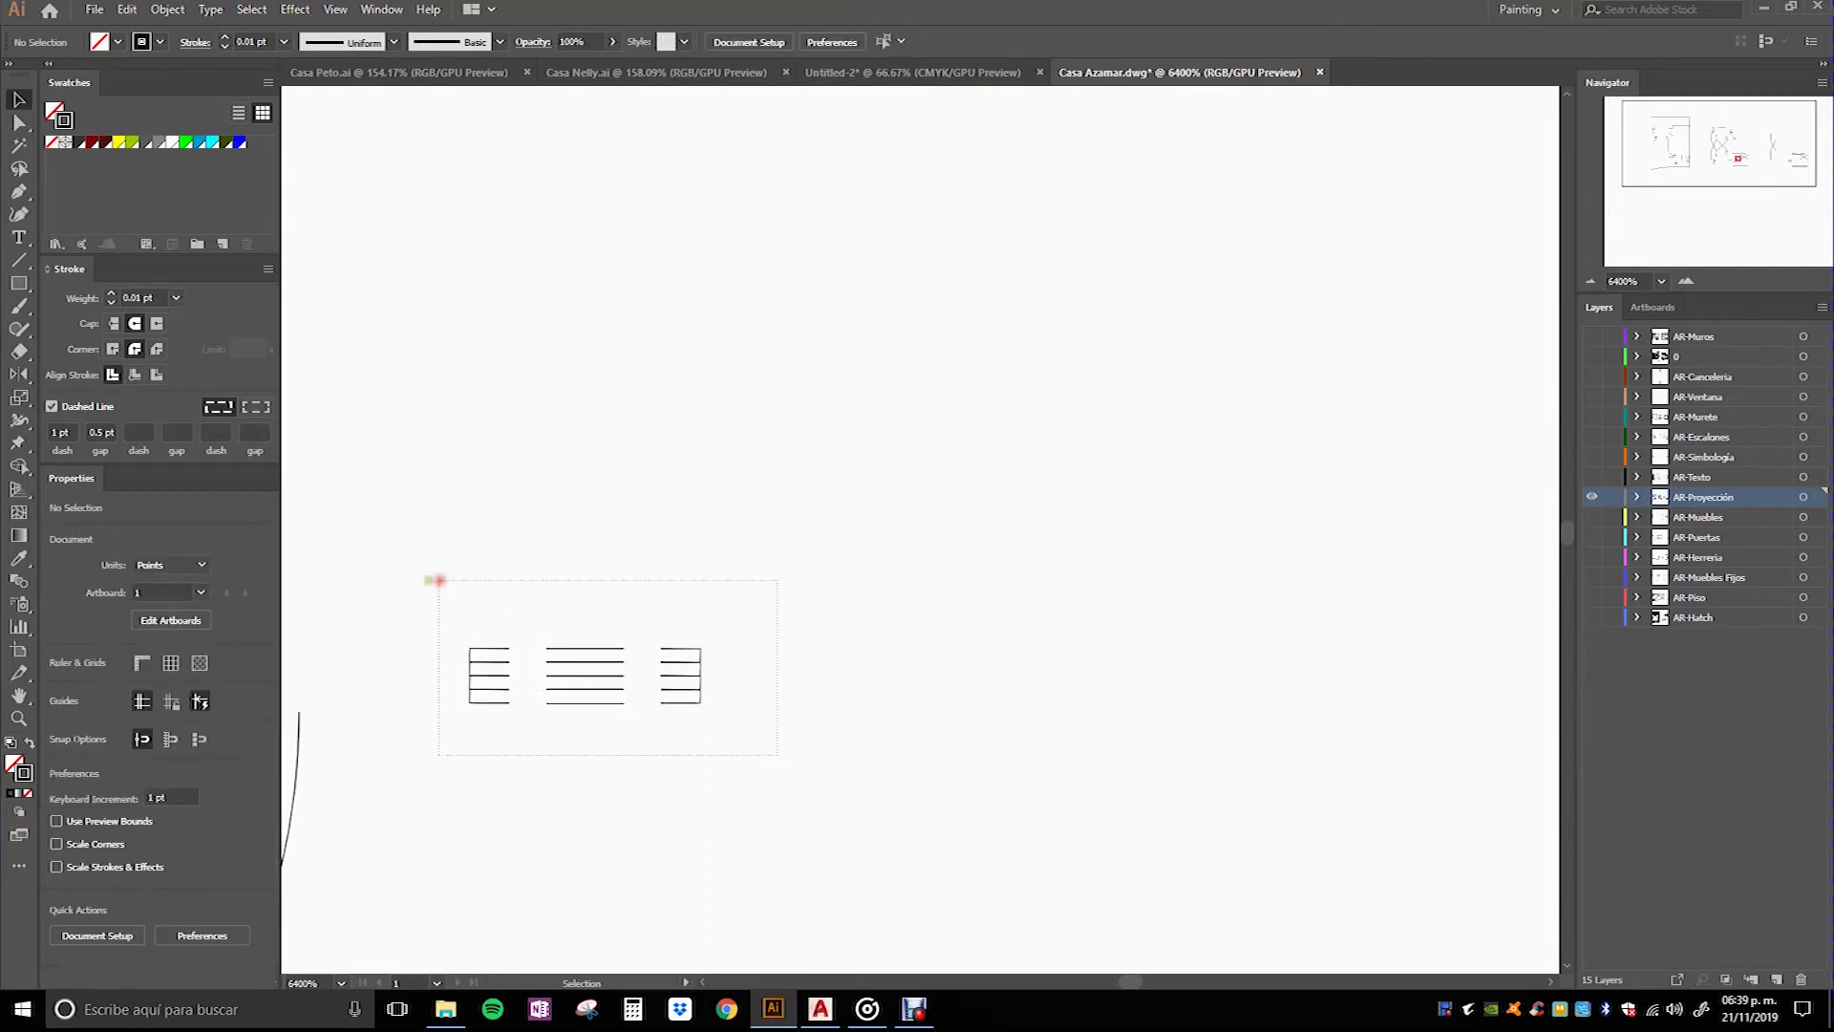
click(814, 552)
Step: Fit the artboard, make all layers visible again, and close Untitled-2
key(ctrl+0)
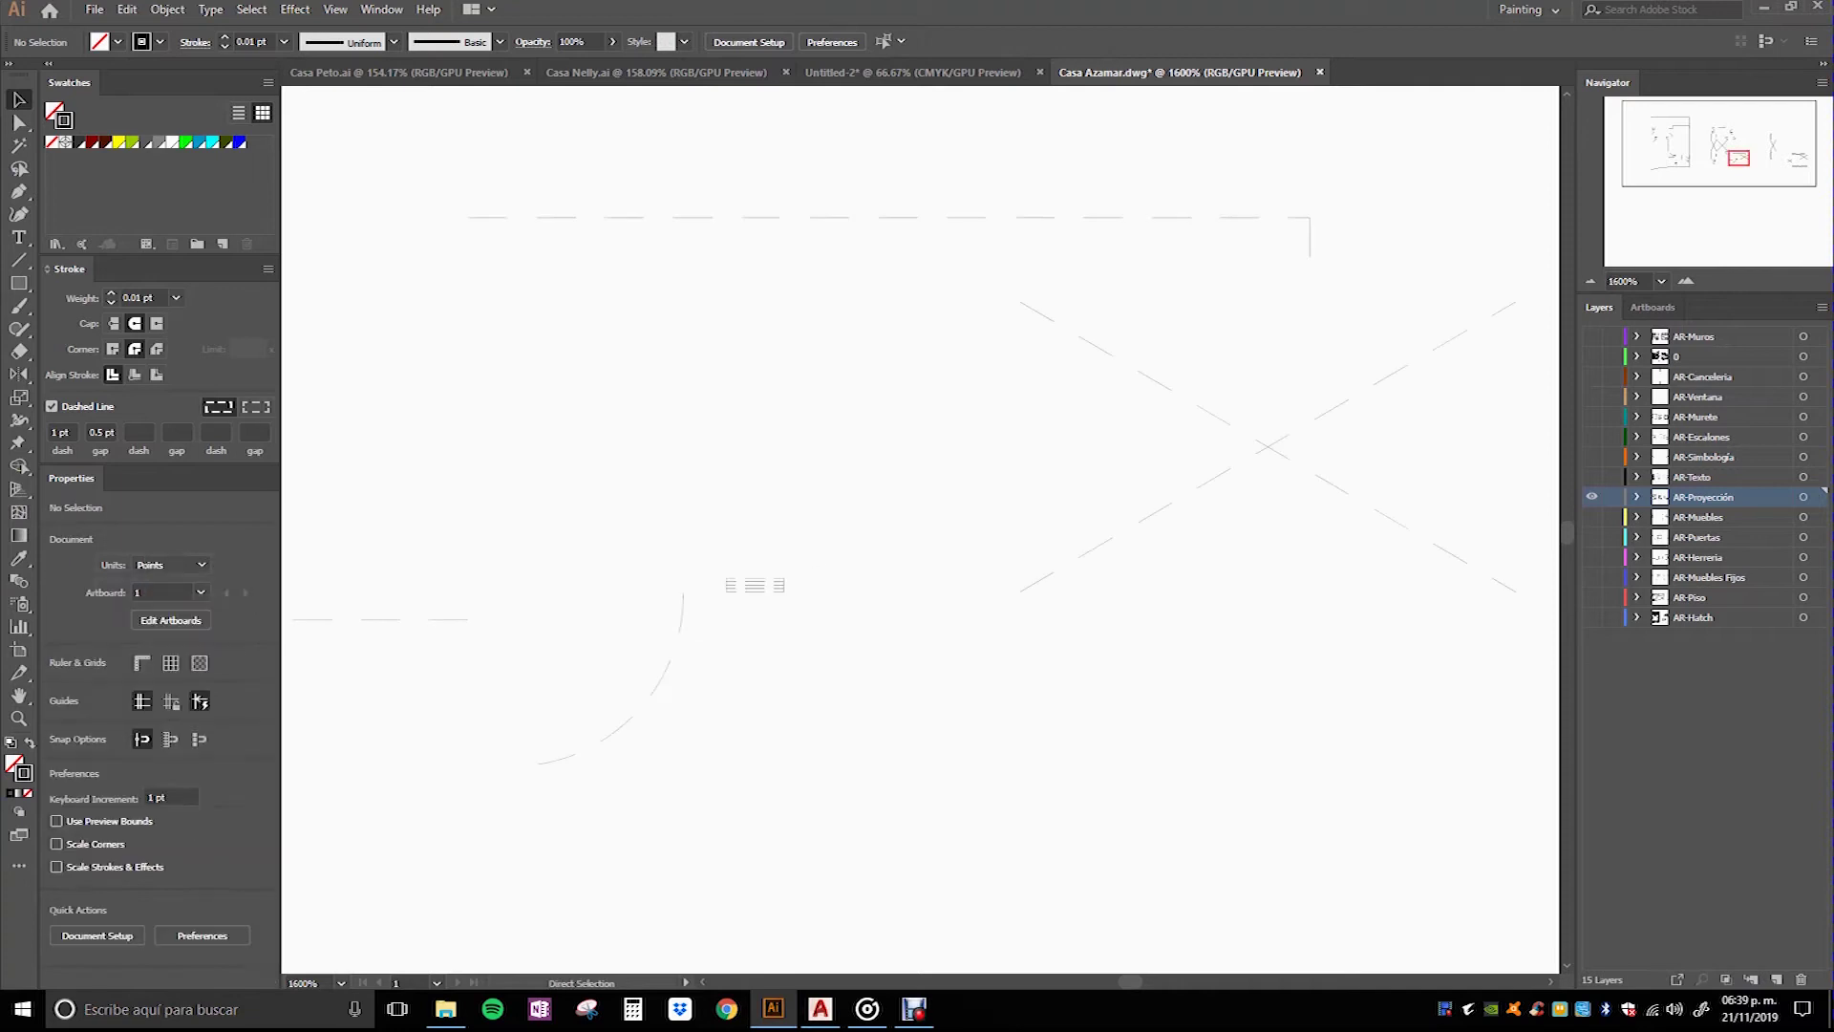
alt+click(1591, 497)
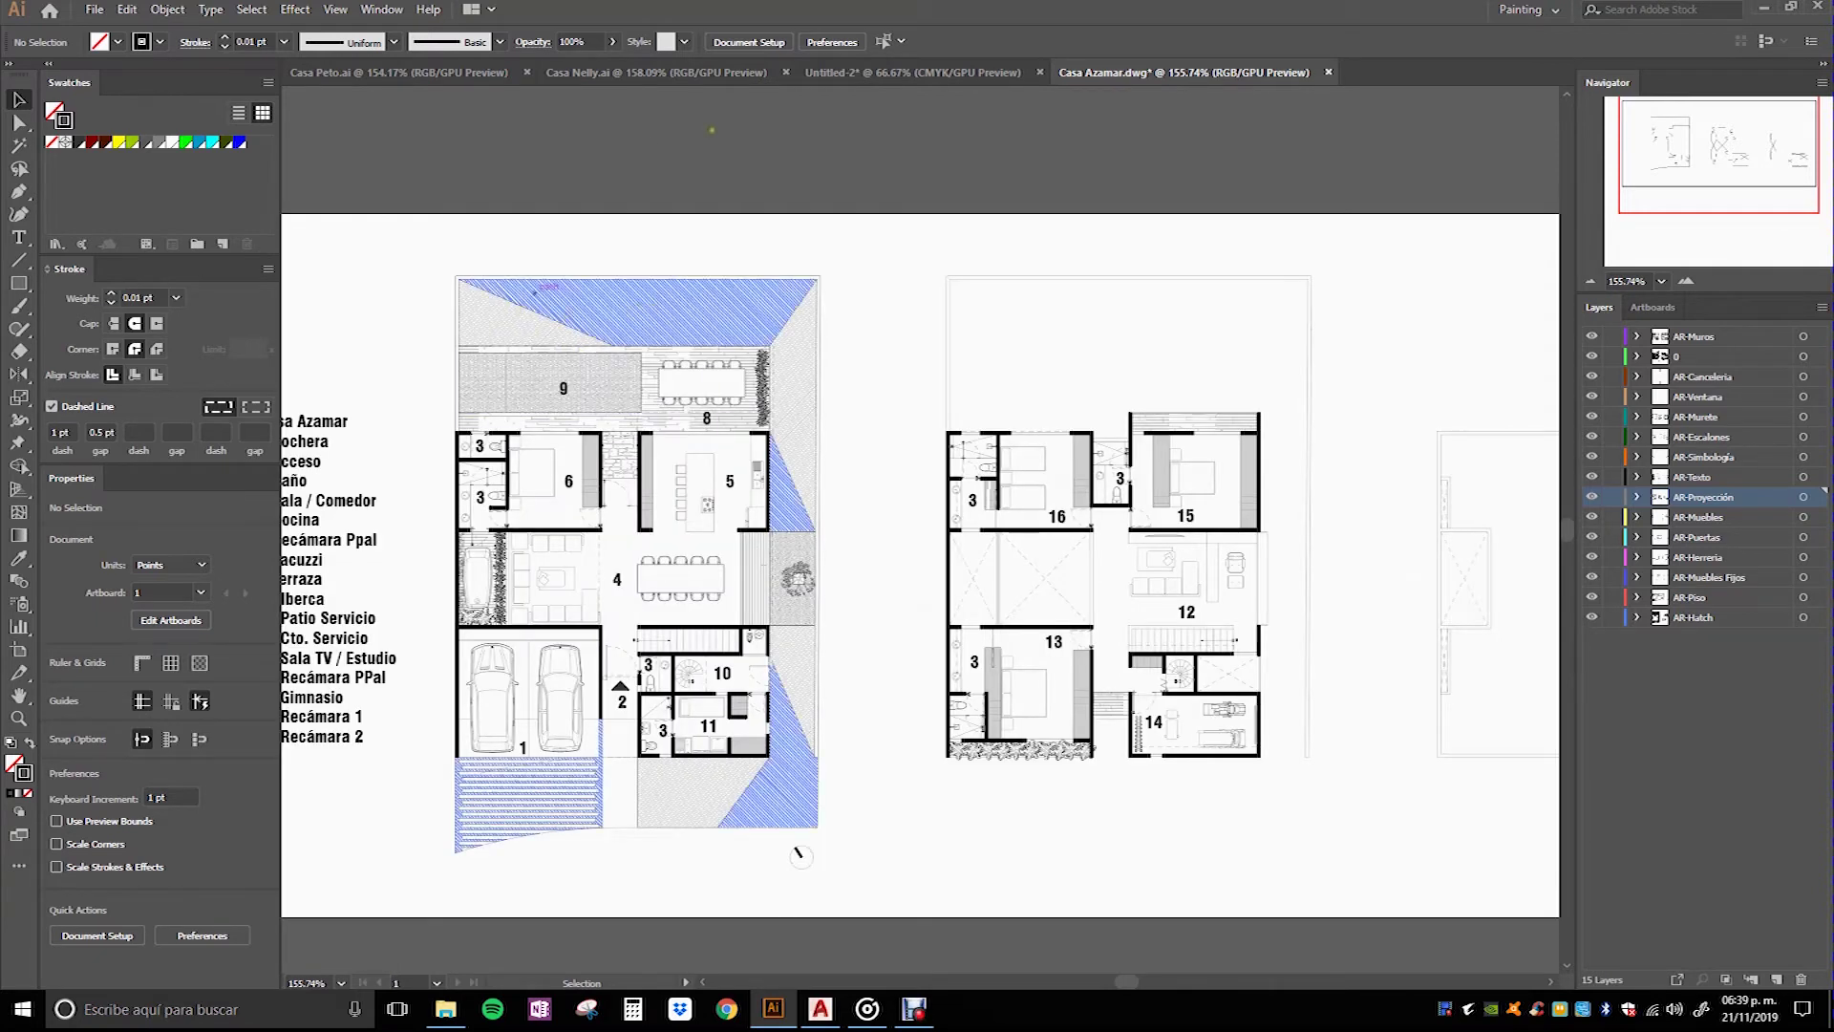
click(1040, 71)
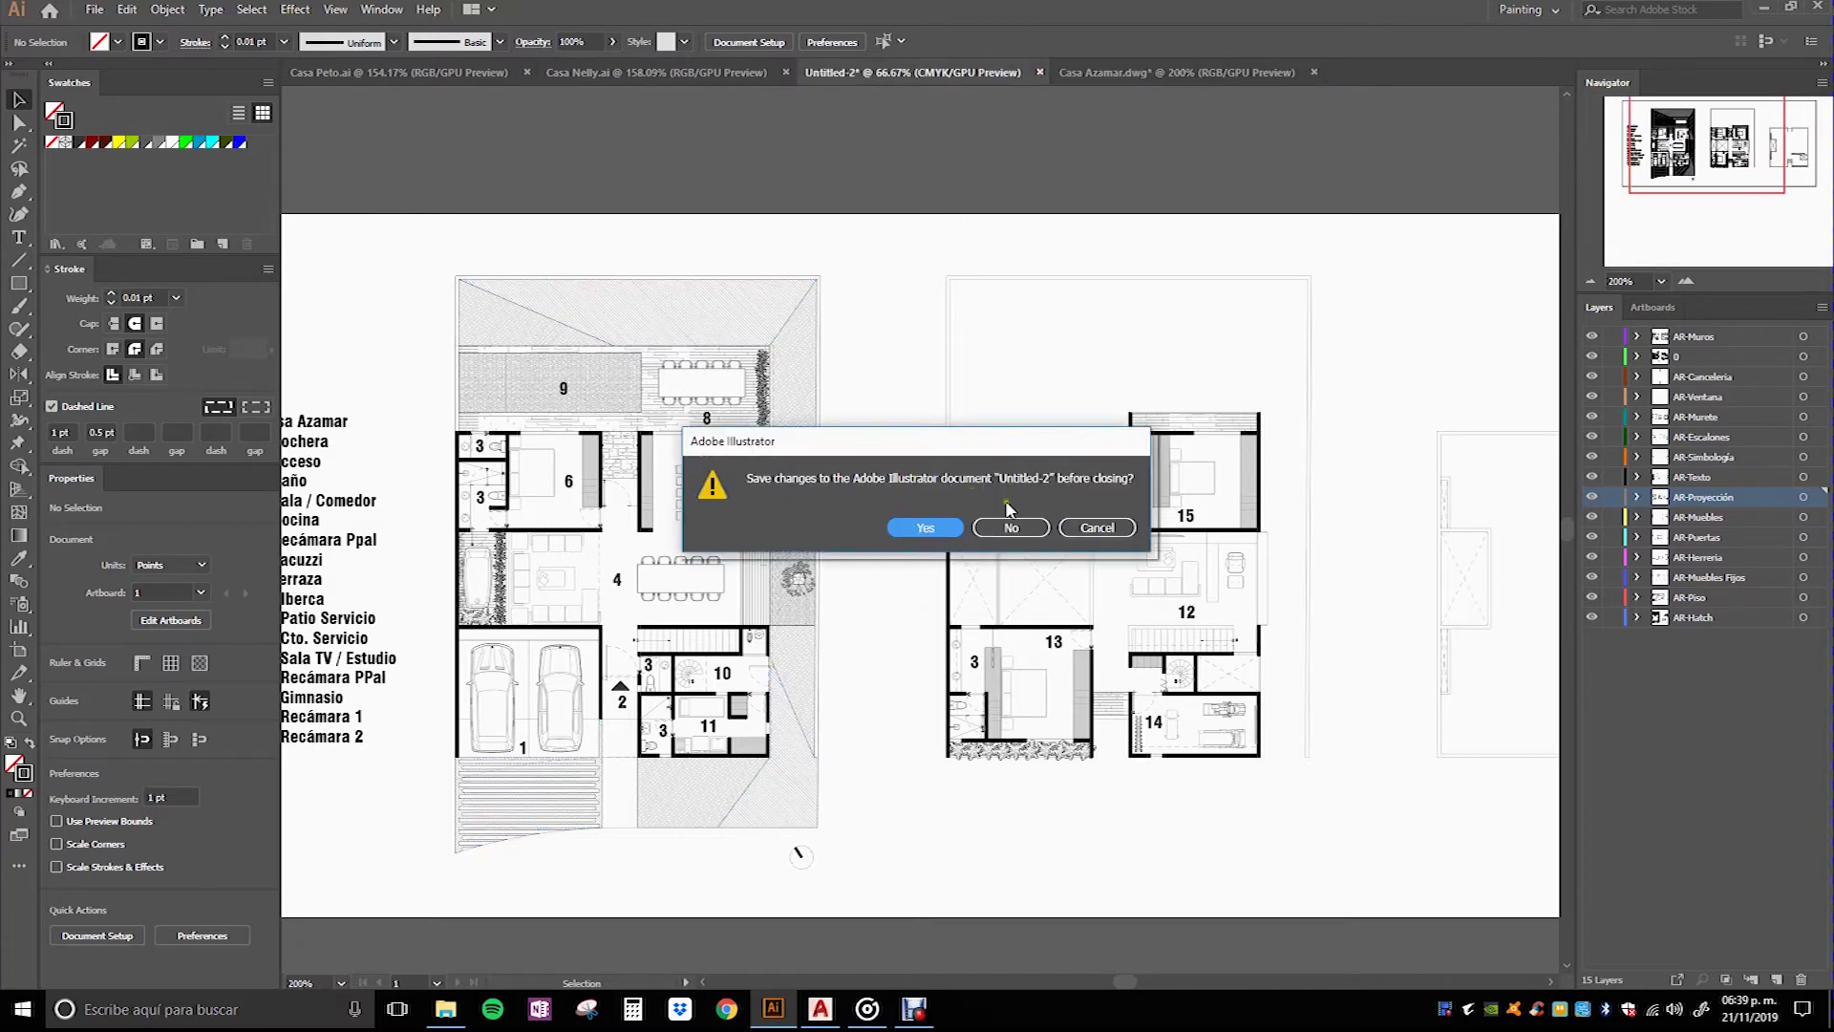
Step: Discard Untitled-2's changes, review Casa Nelly's PB and PA plans, then return to Casa Azamar.dwg
click(1013, 525)
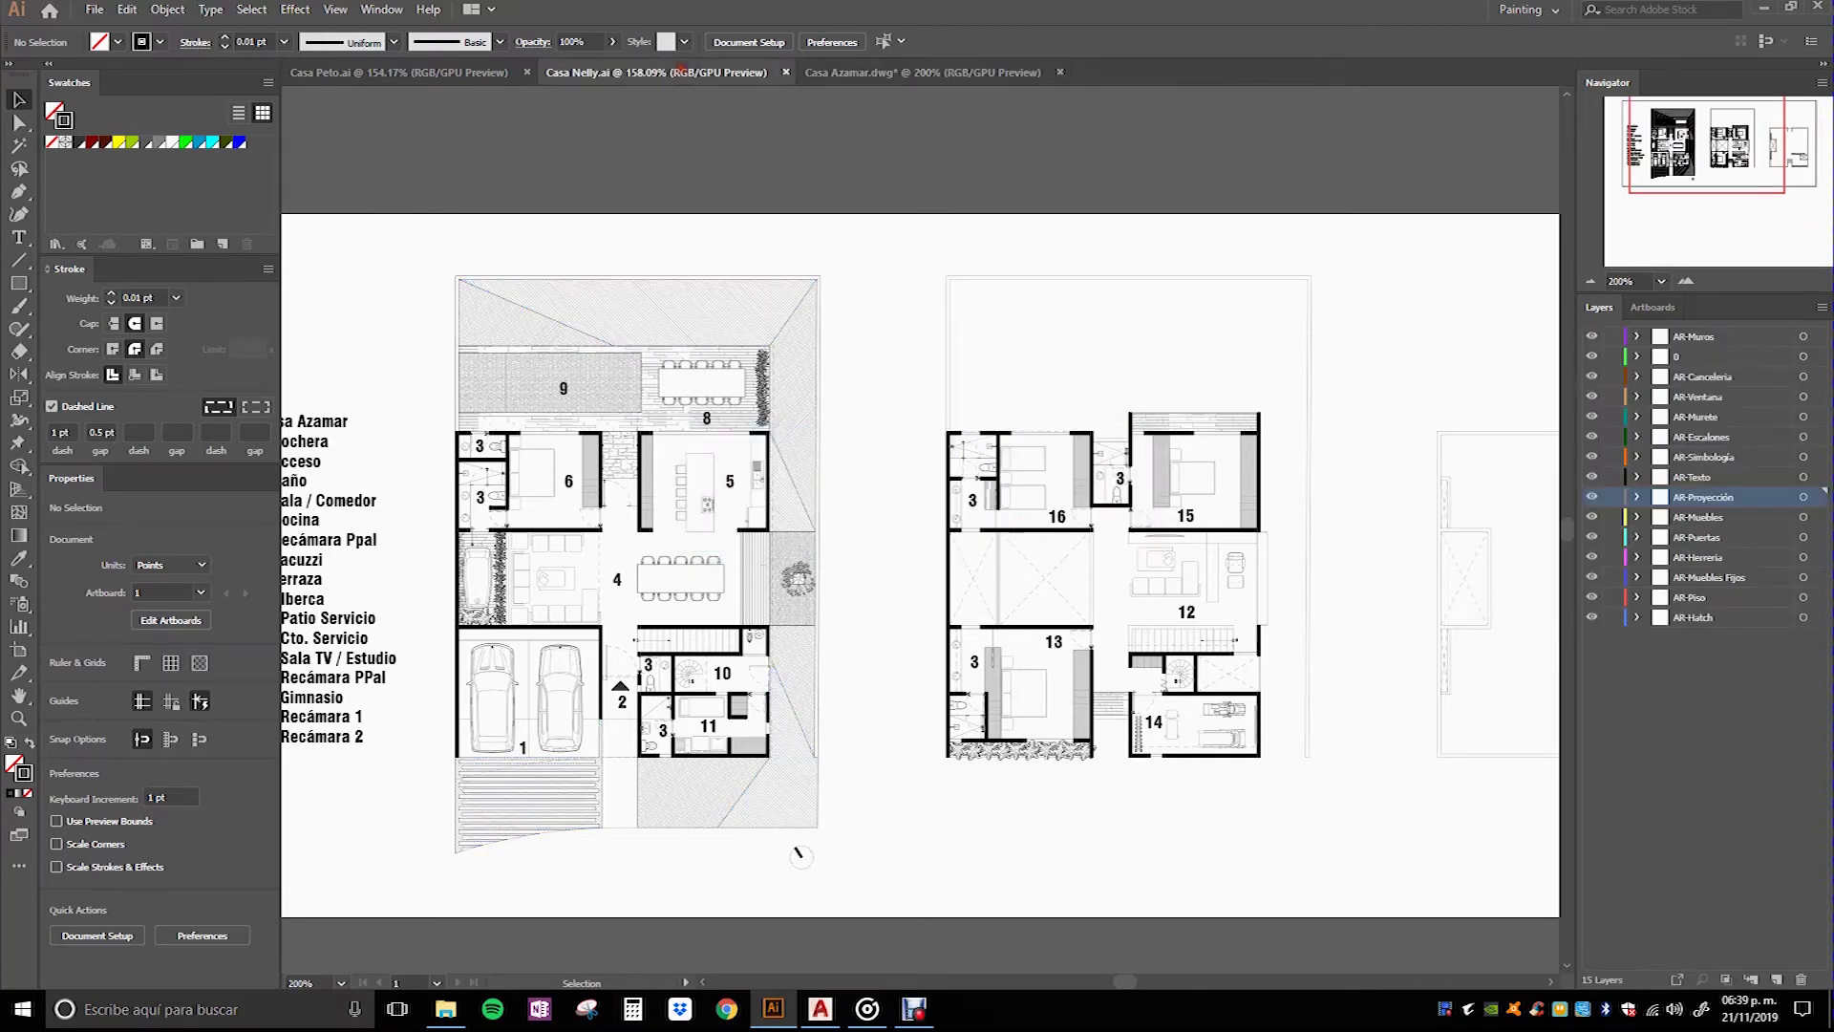
key(ctrl+shift+Tab)
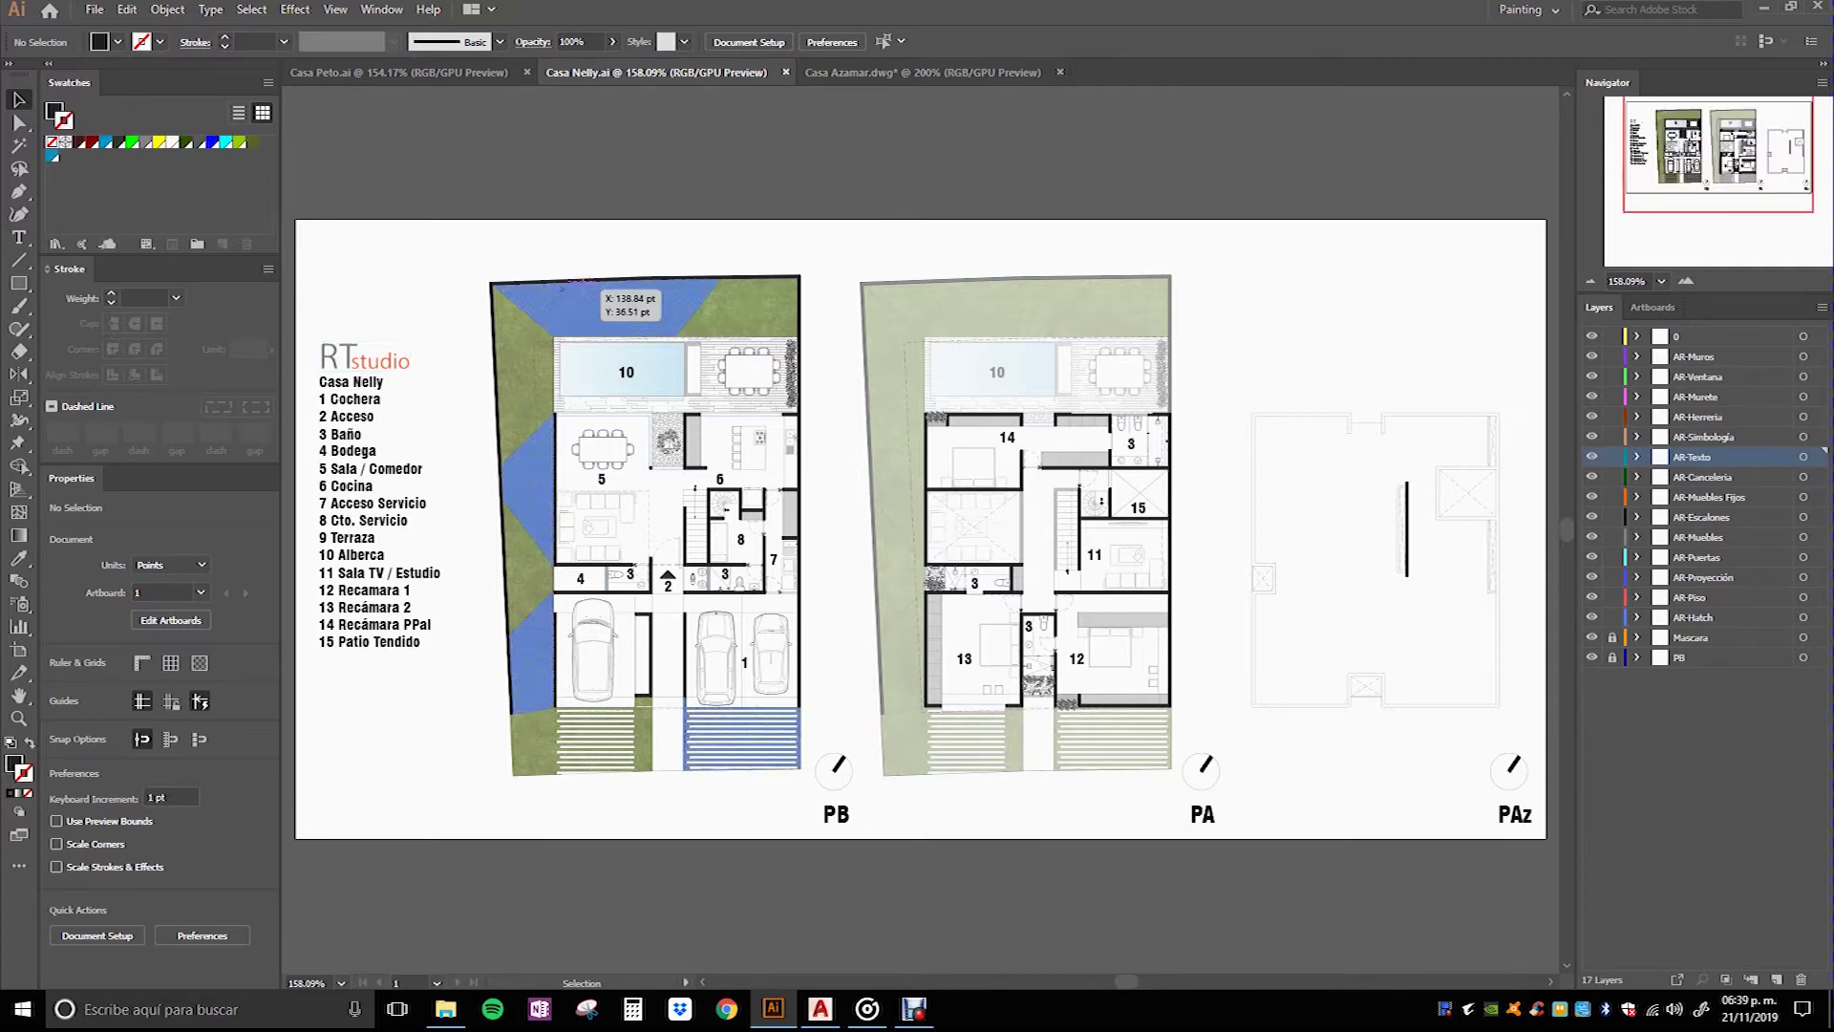
scroll(562, 291, up, 1)
scroll(562, 291, up, 1)
scroll(562, 291, up, 1)
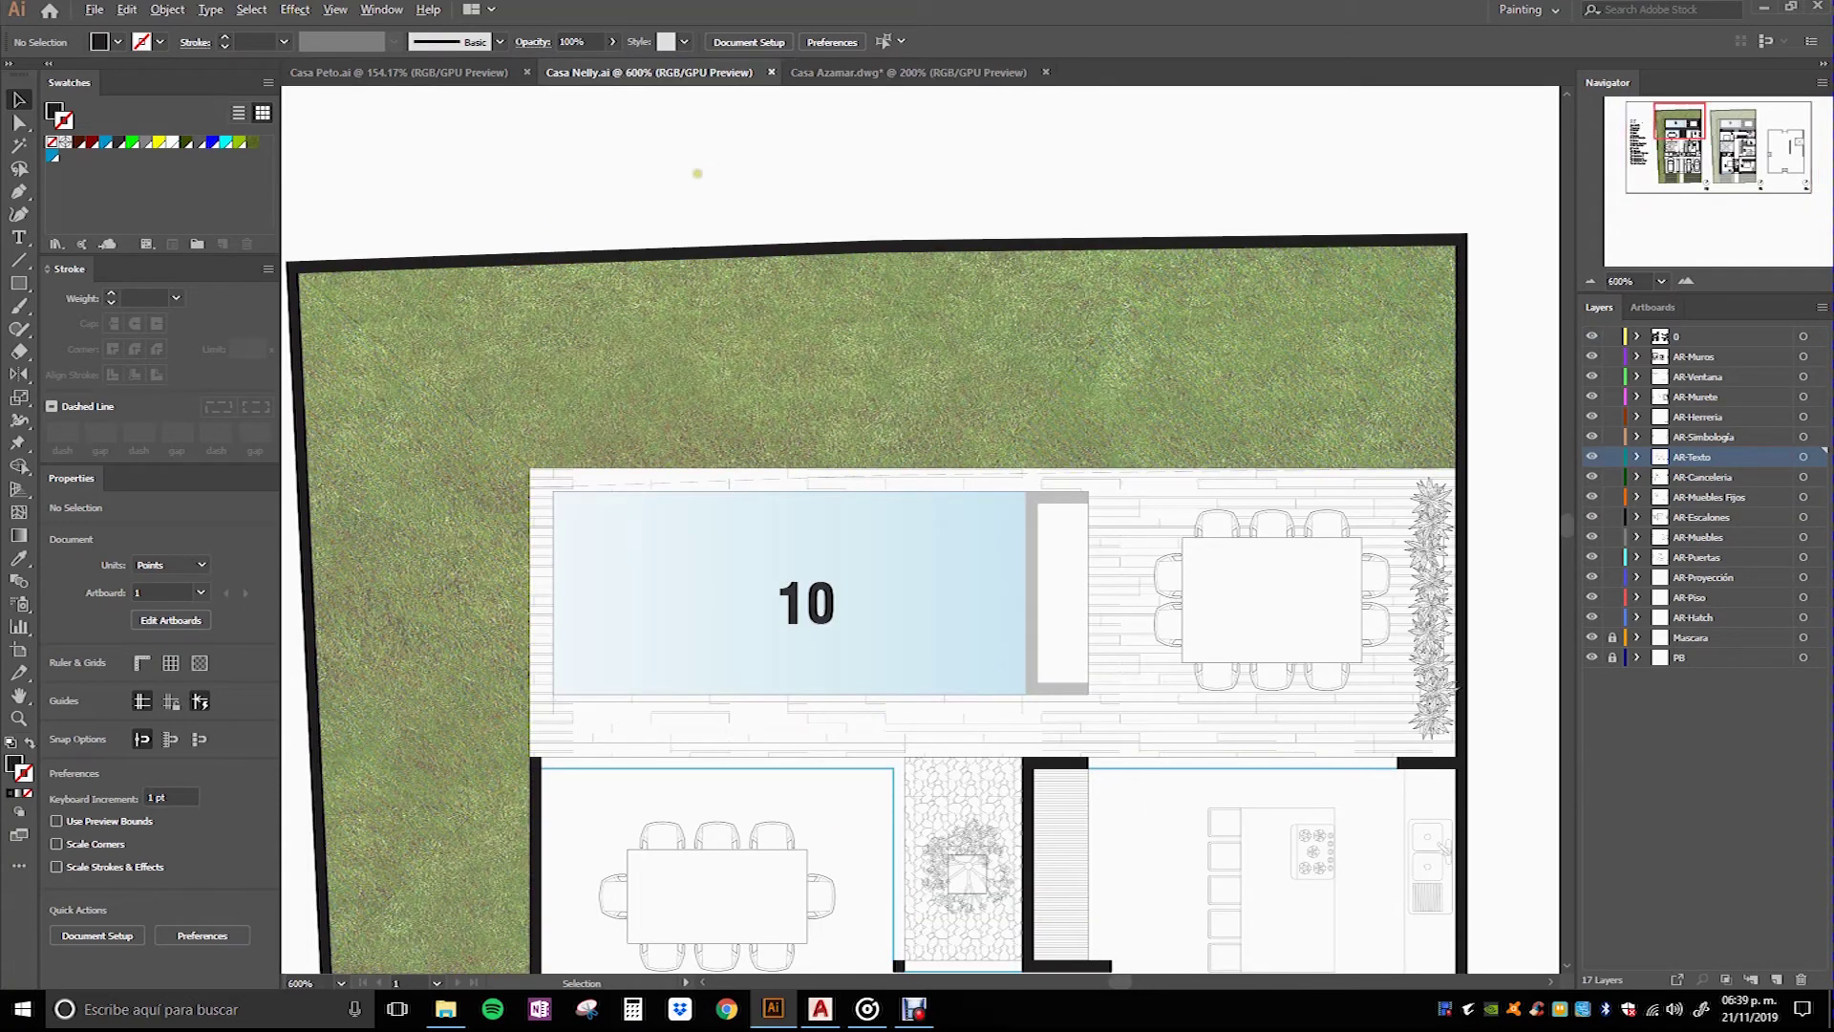
scroll(658, 172, down, 1)
scroll(655, 162, down, 1)
scroll(650, 164, down, 2)
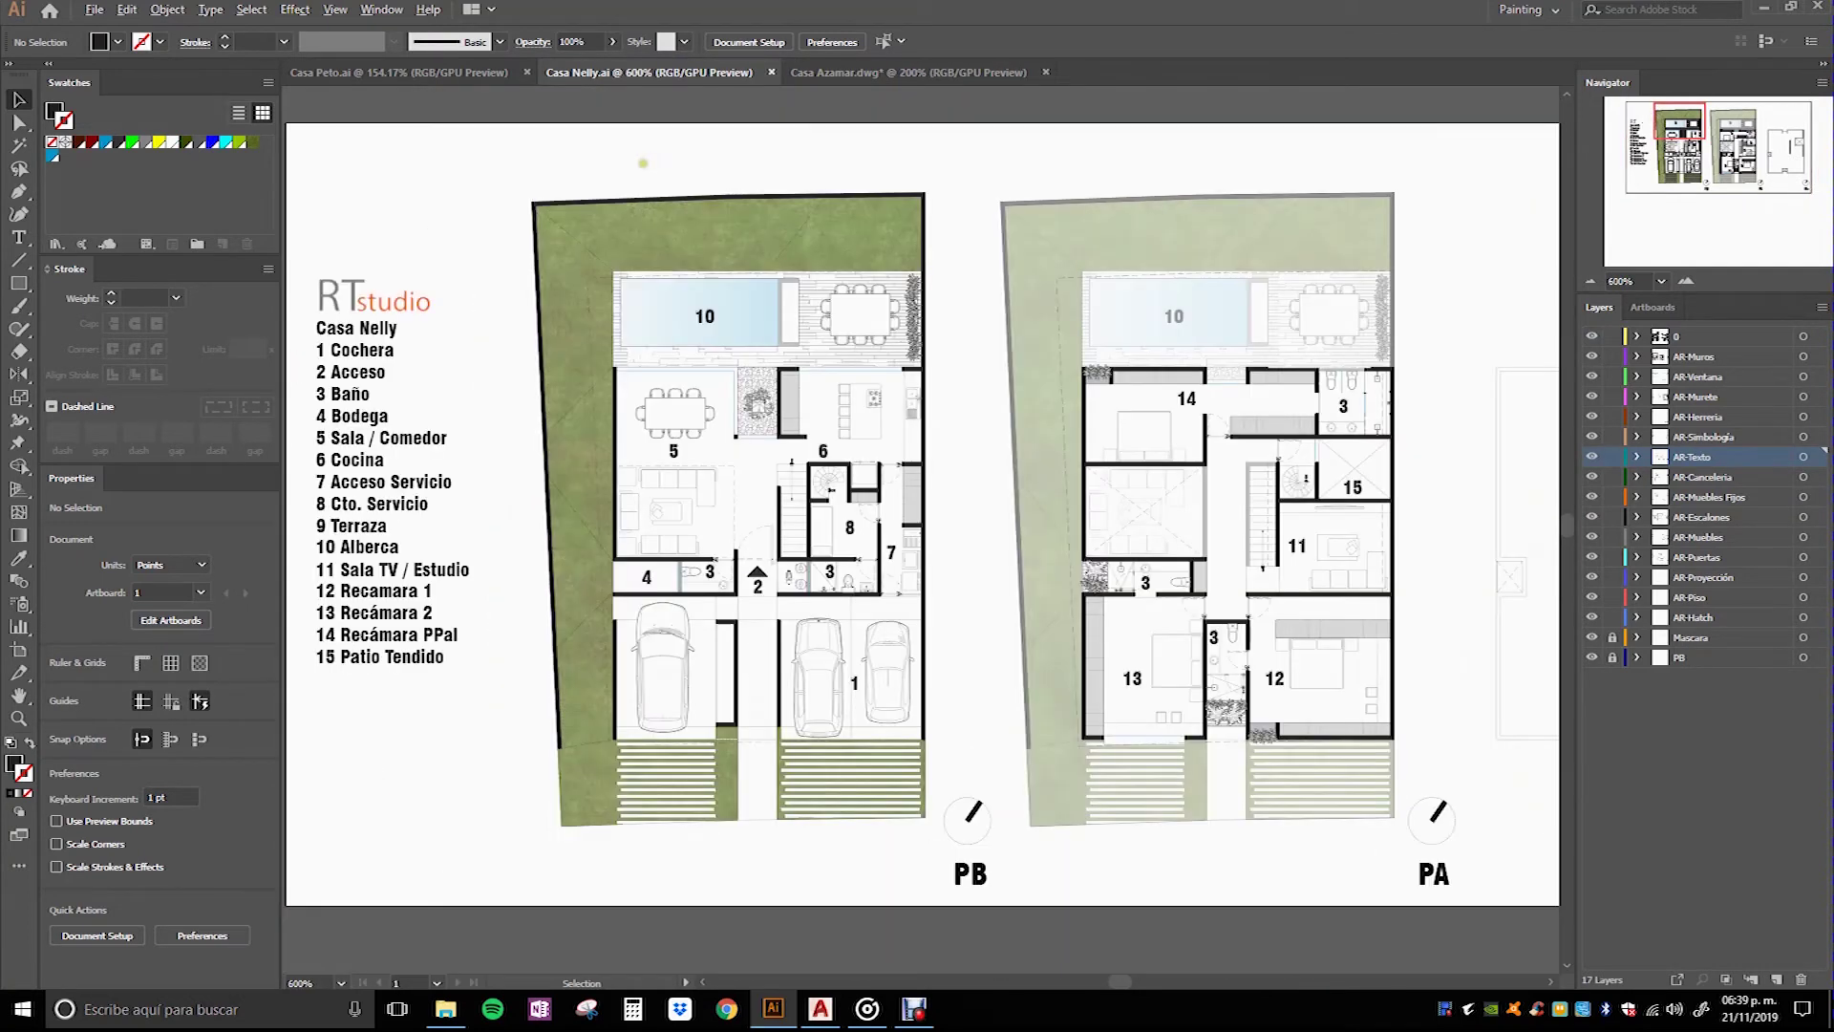
scroll(721, 191, down, 1)
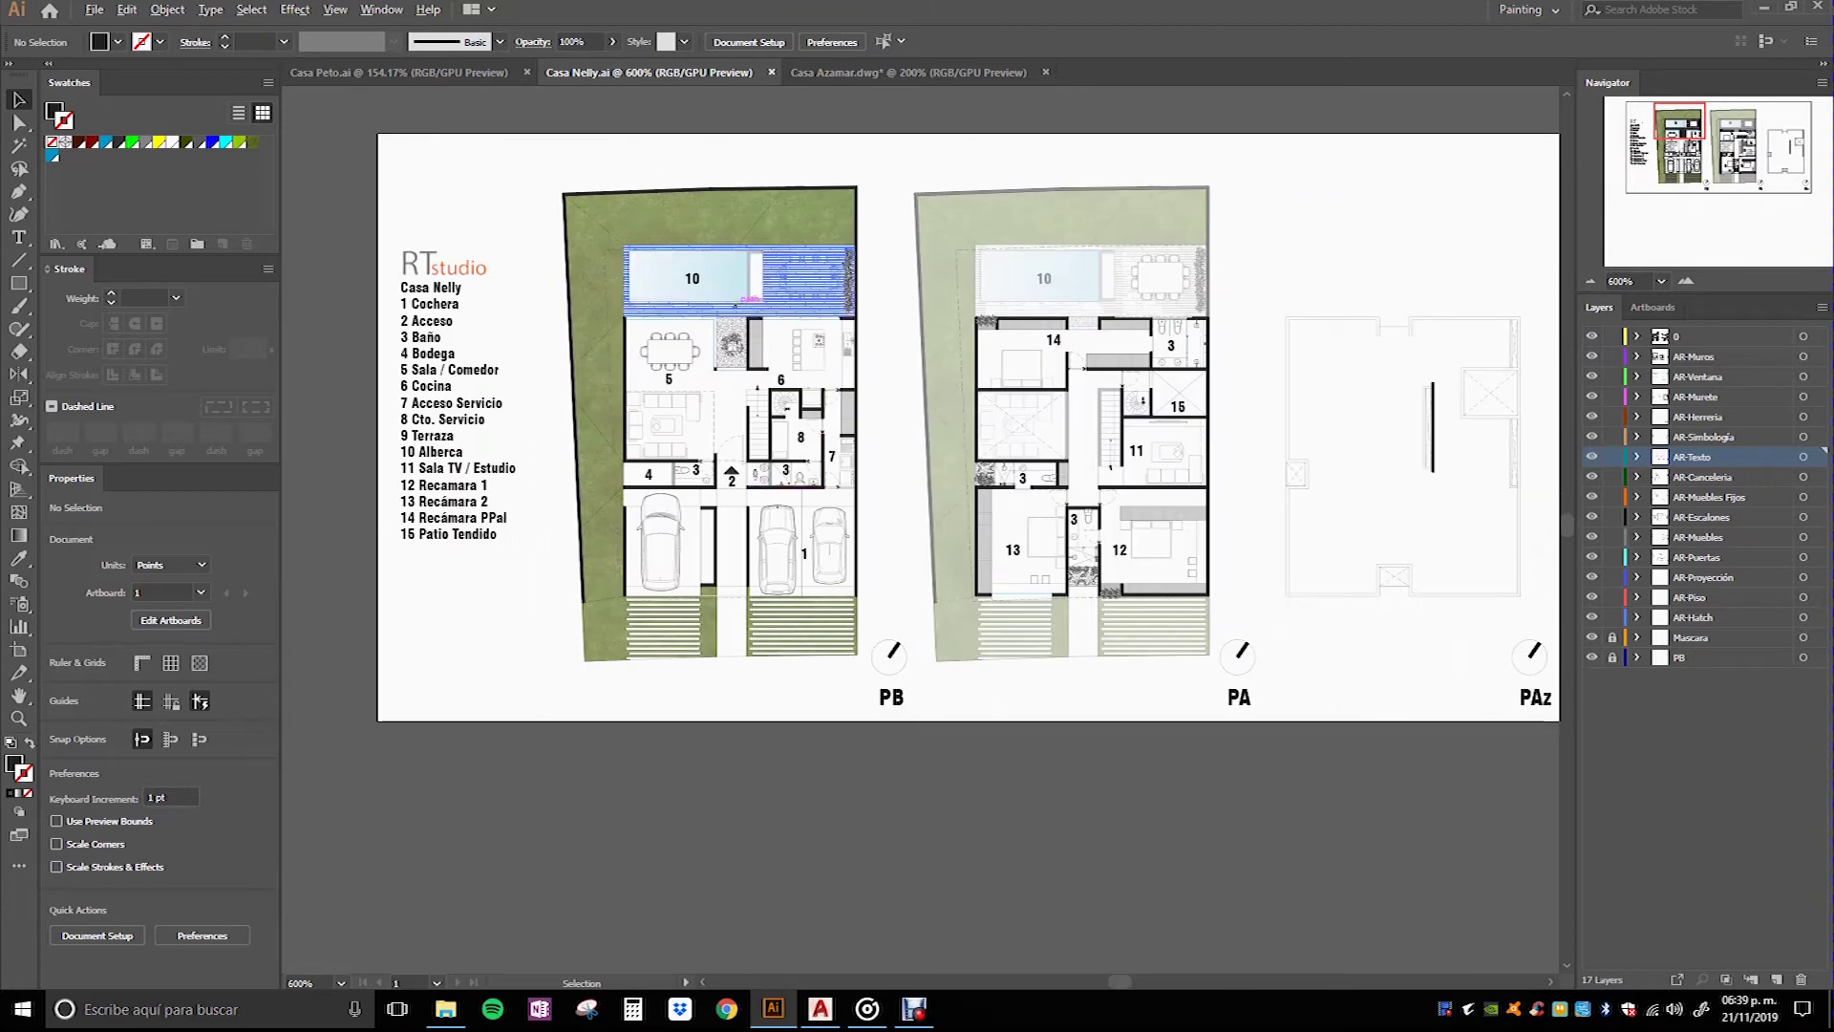
scroll(736, 304, up, 1)
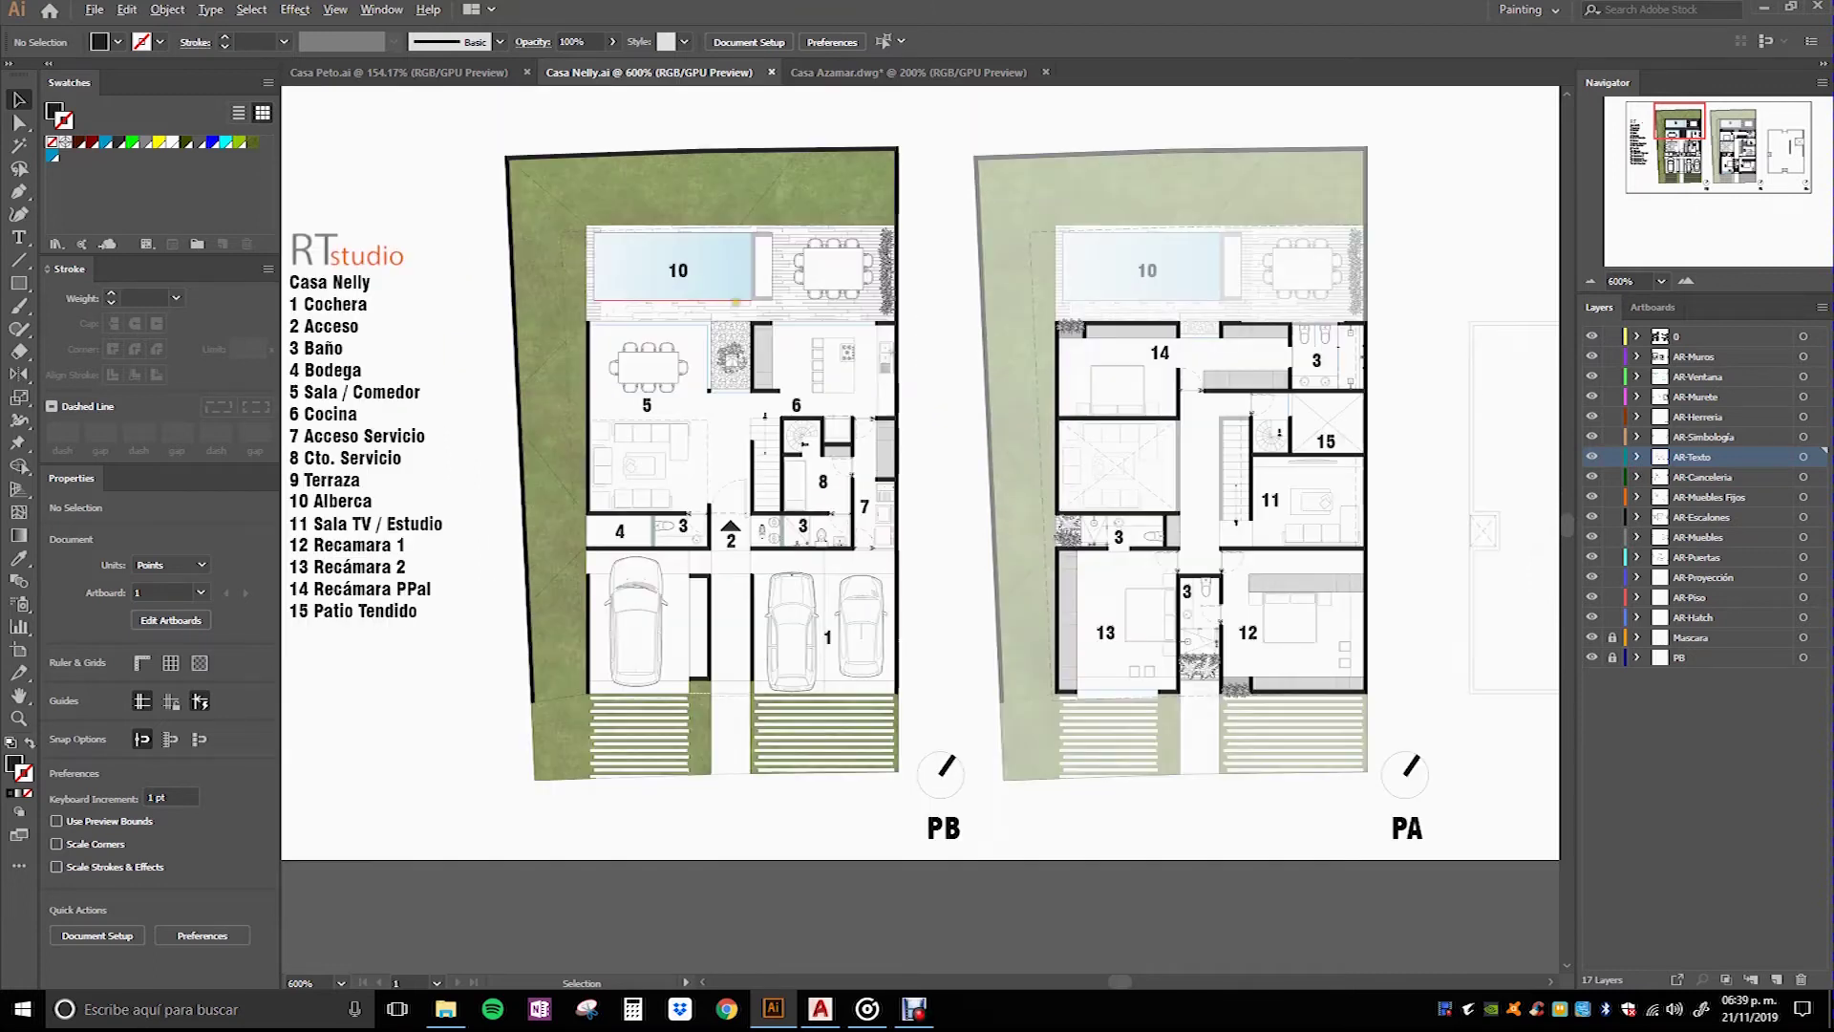
click(860, 75)
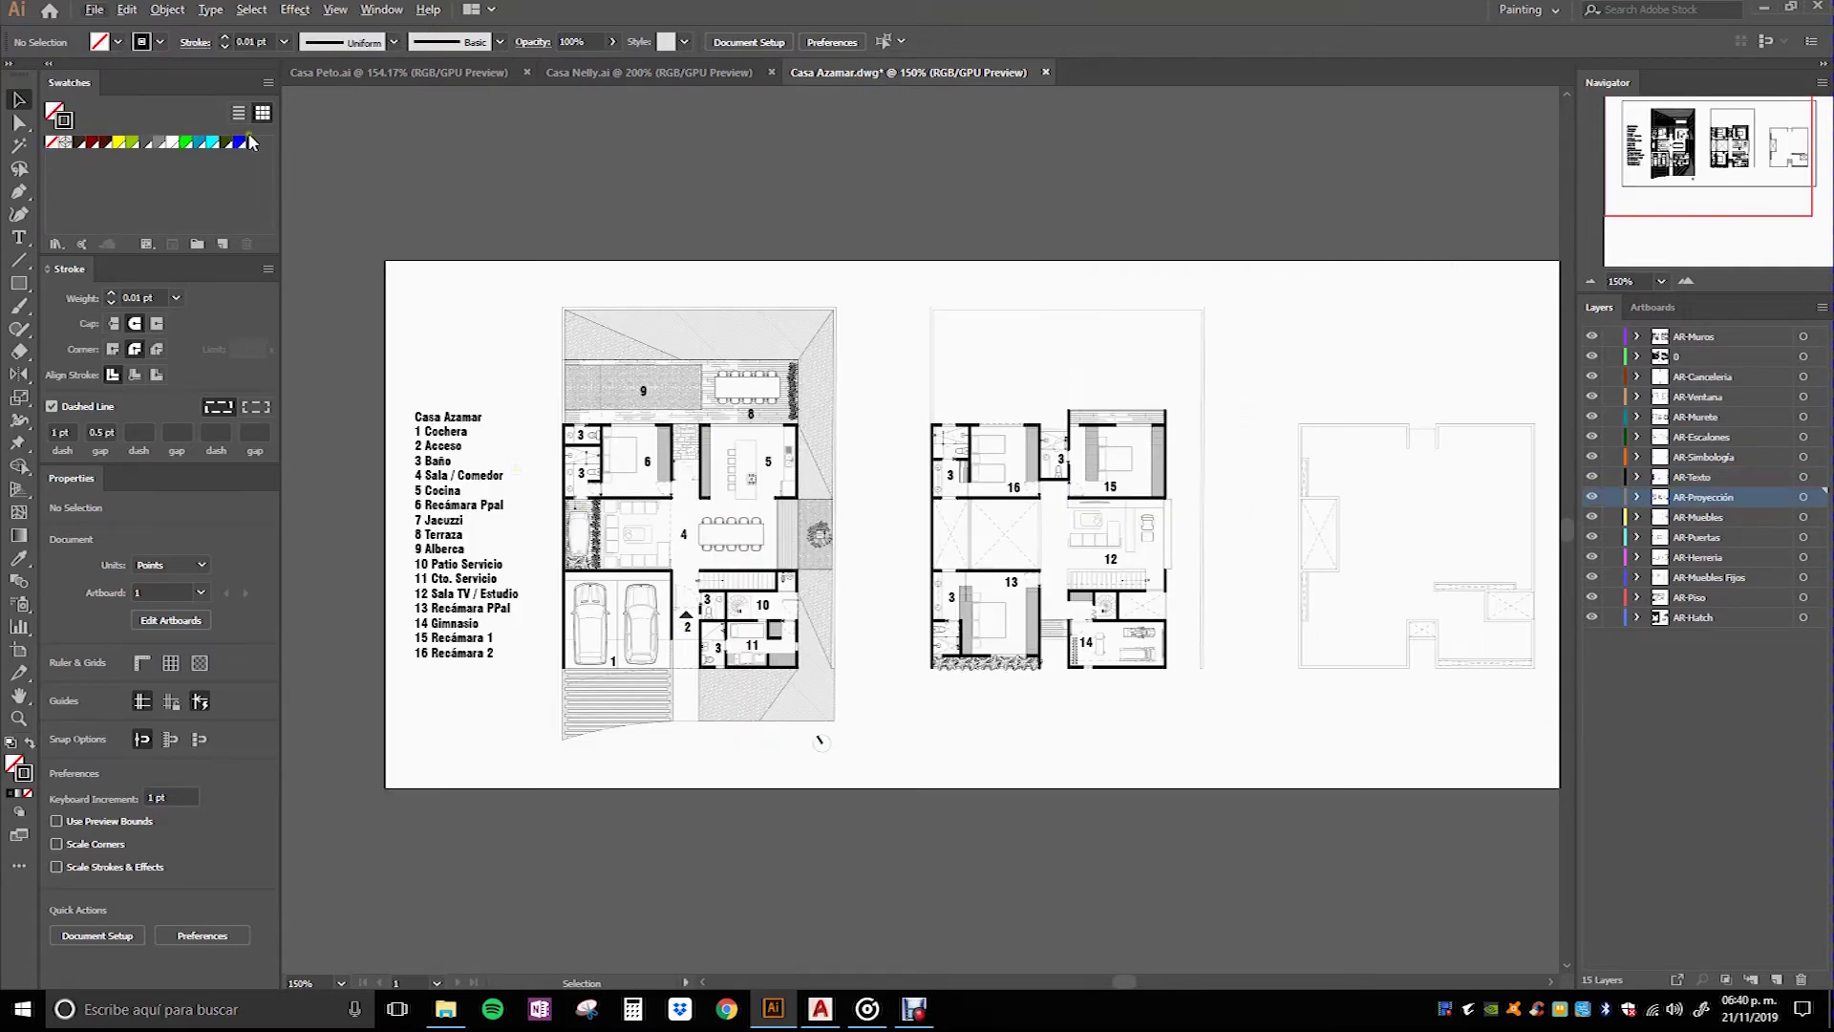
Step: Place grass_large_dark.jpg from the Suelos folder as a linked image on the plan
click(95, 10)
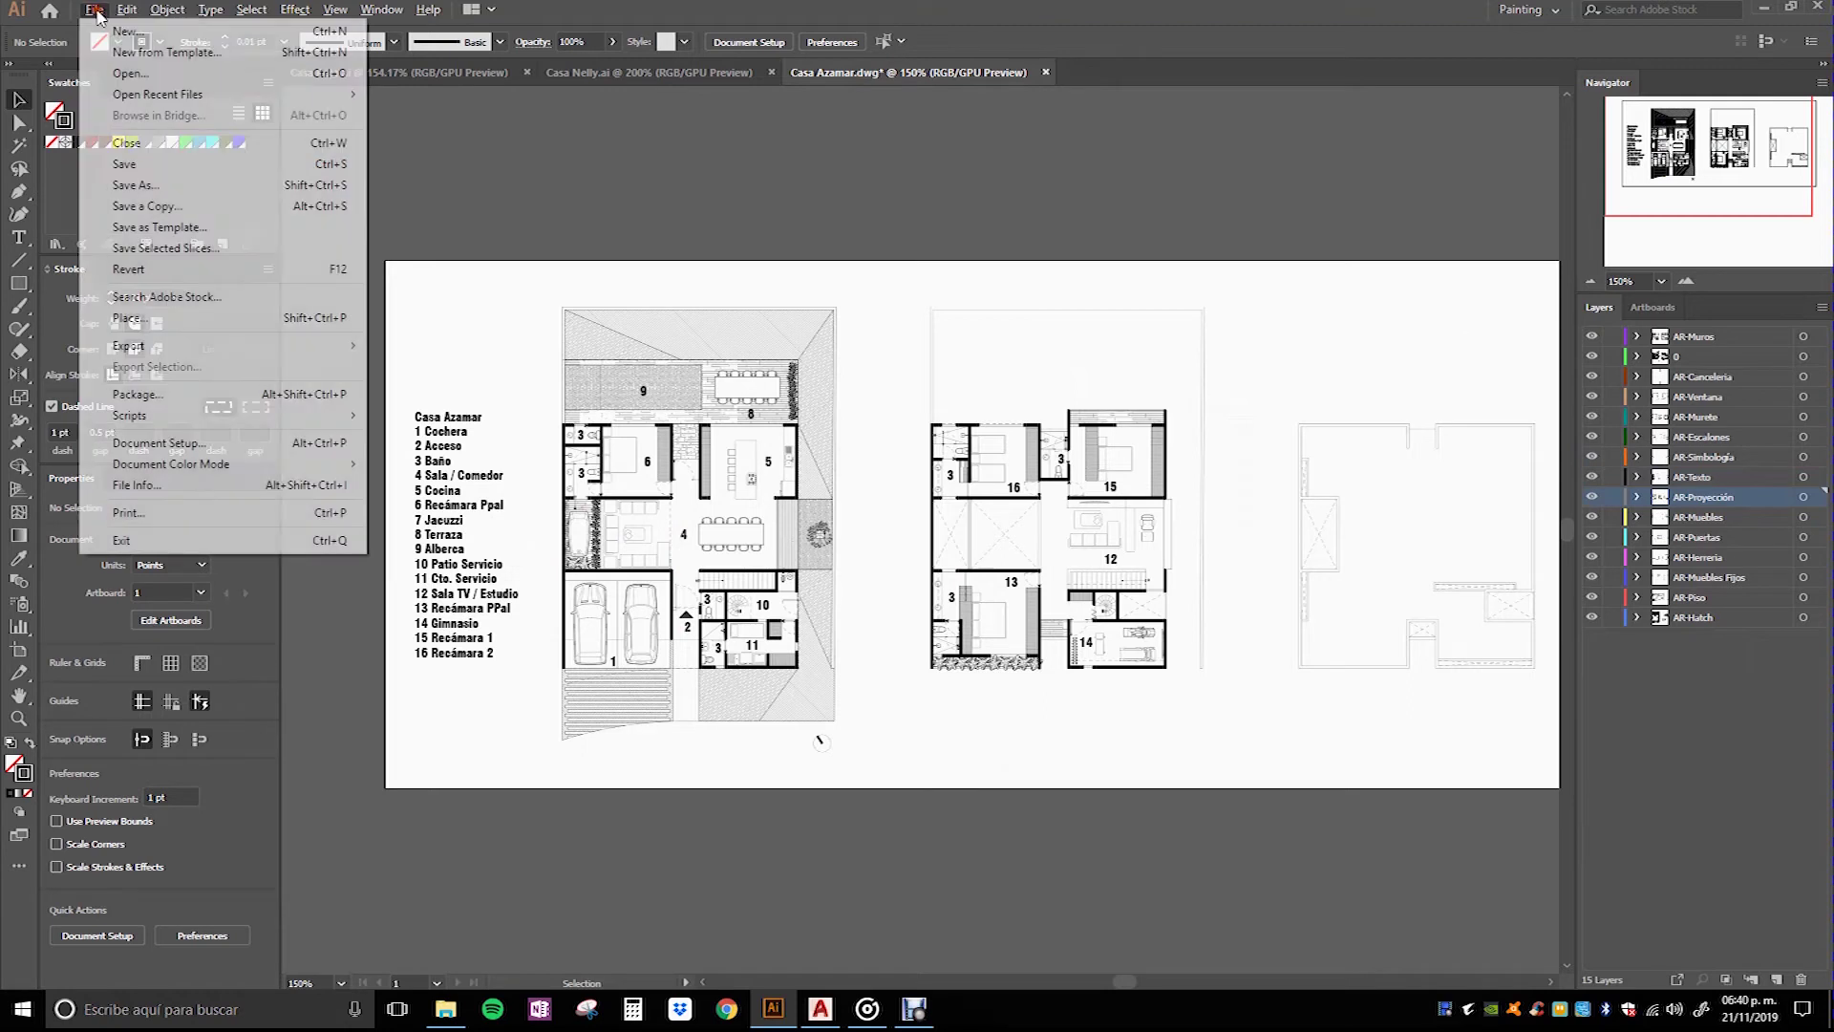
click(186, 324)
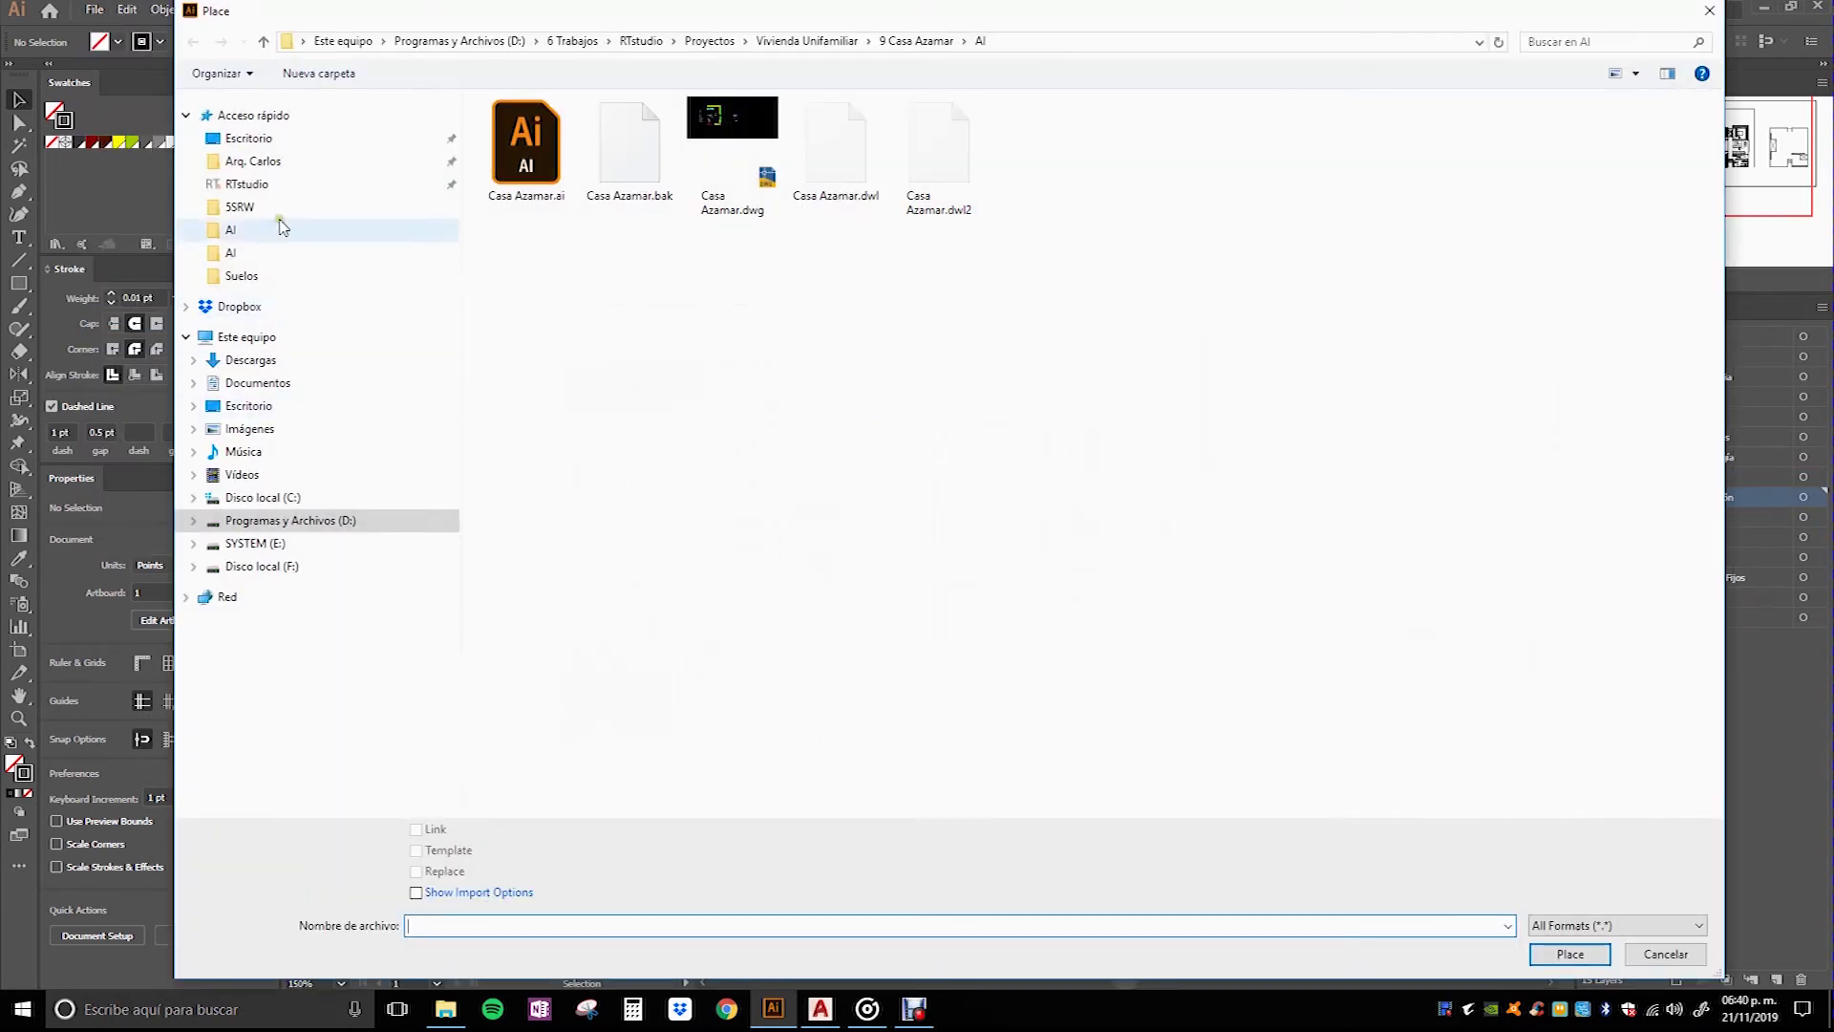
click(273, 279)
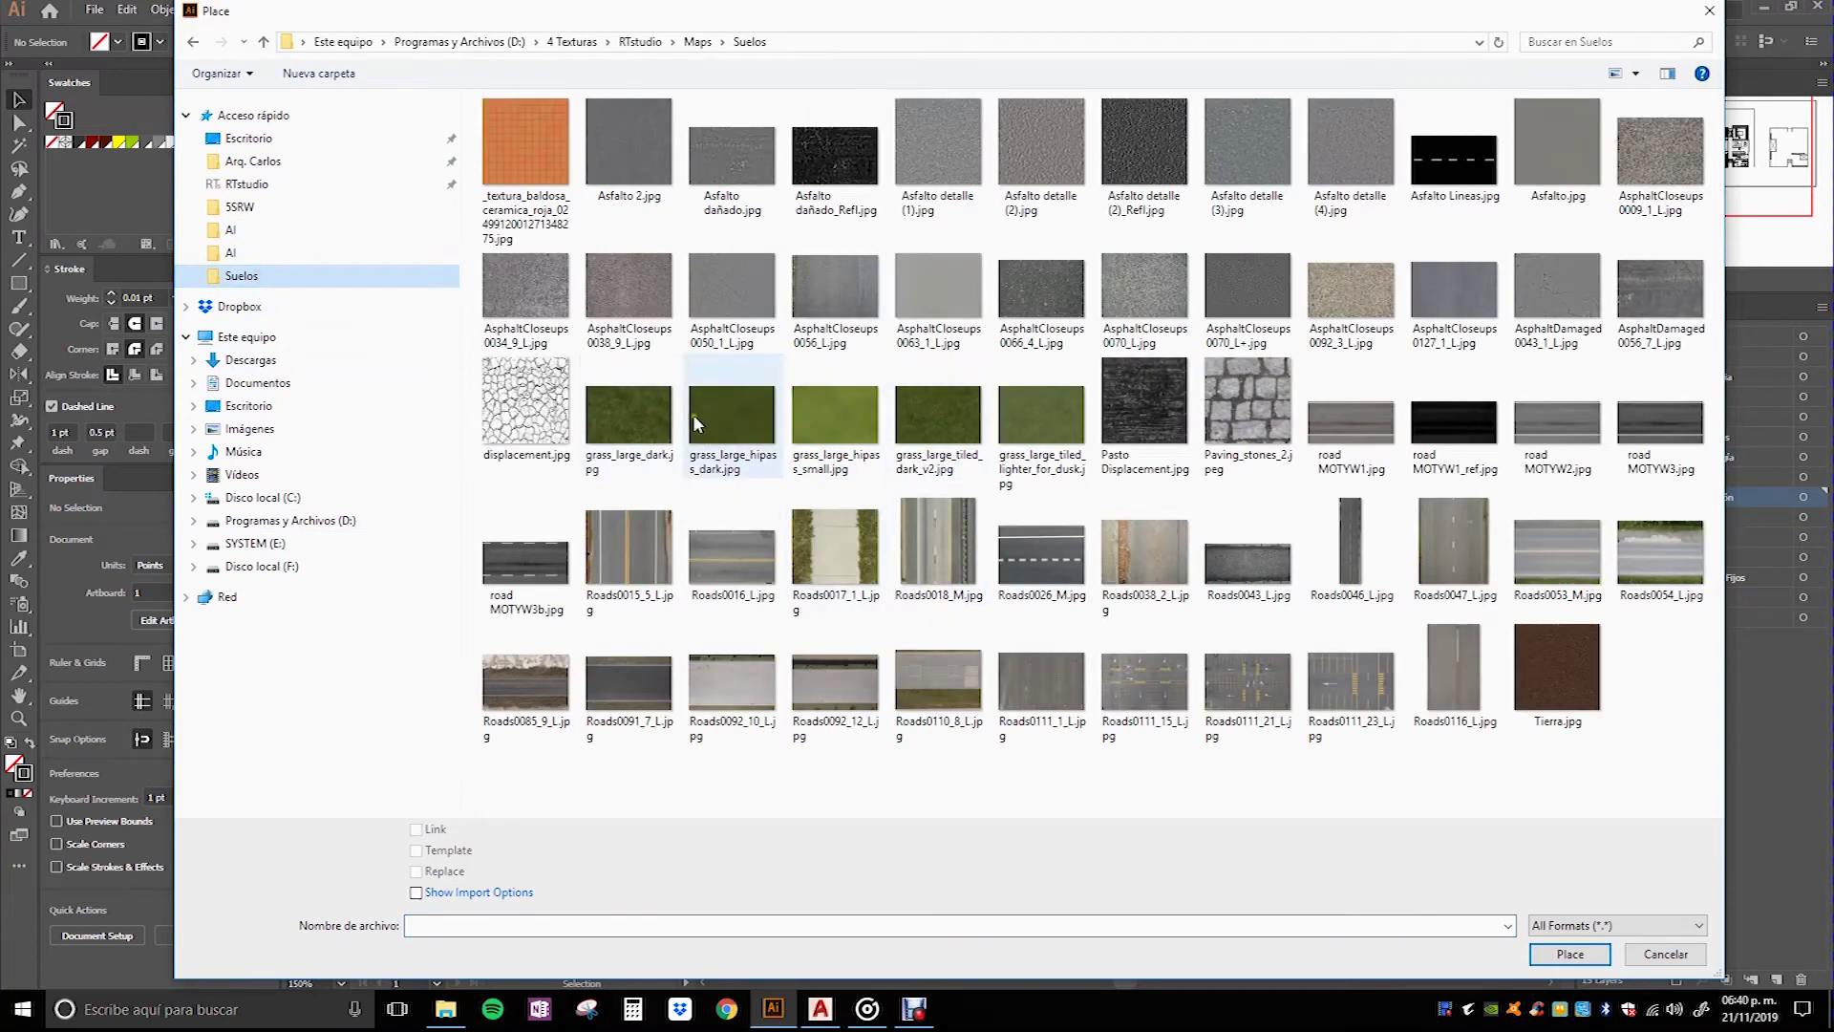
click(629, 413)
click(1570, 953)
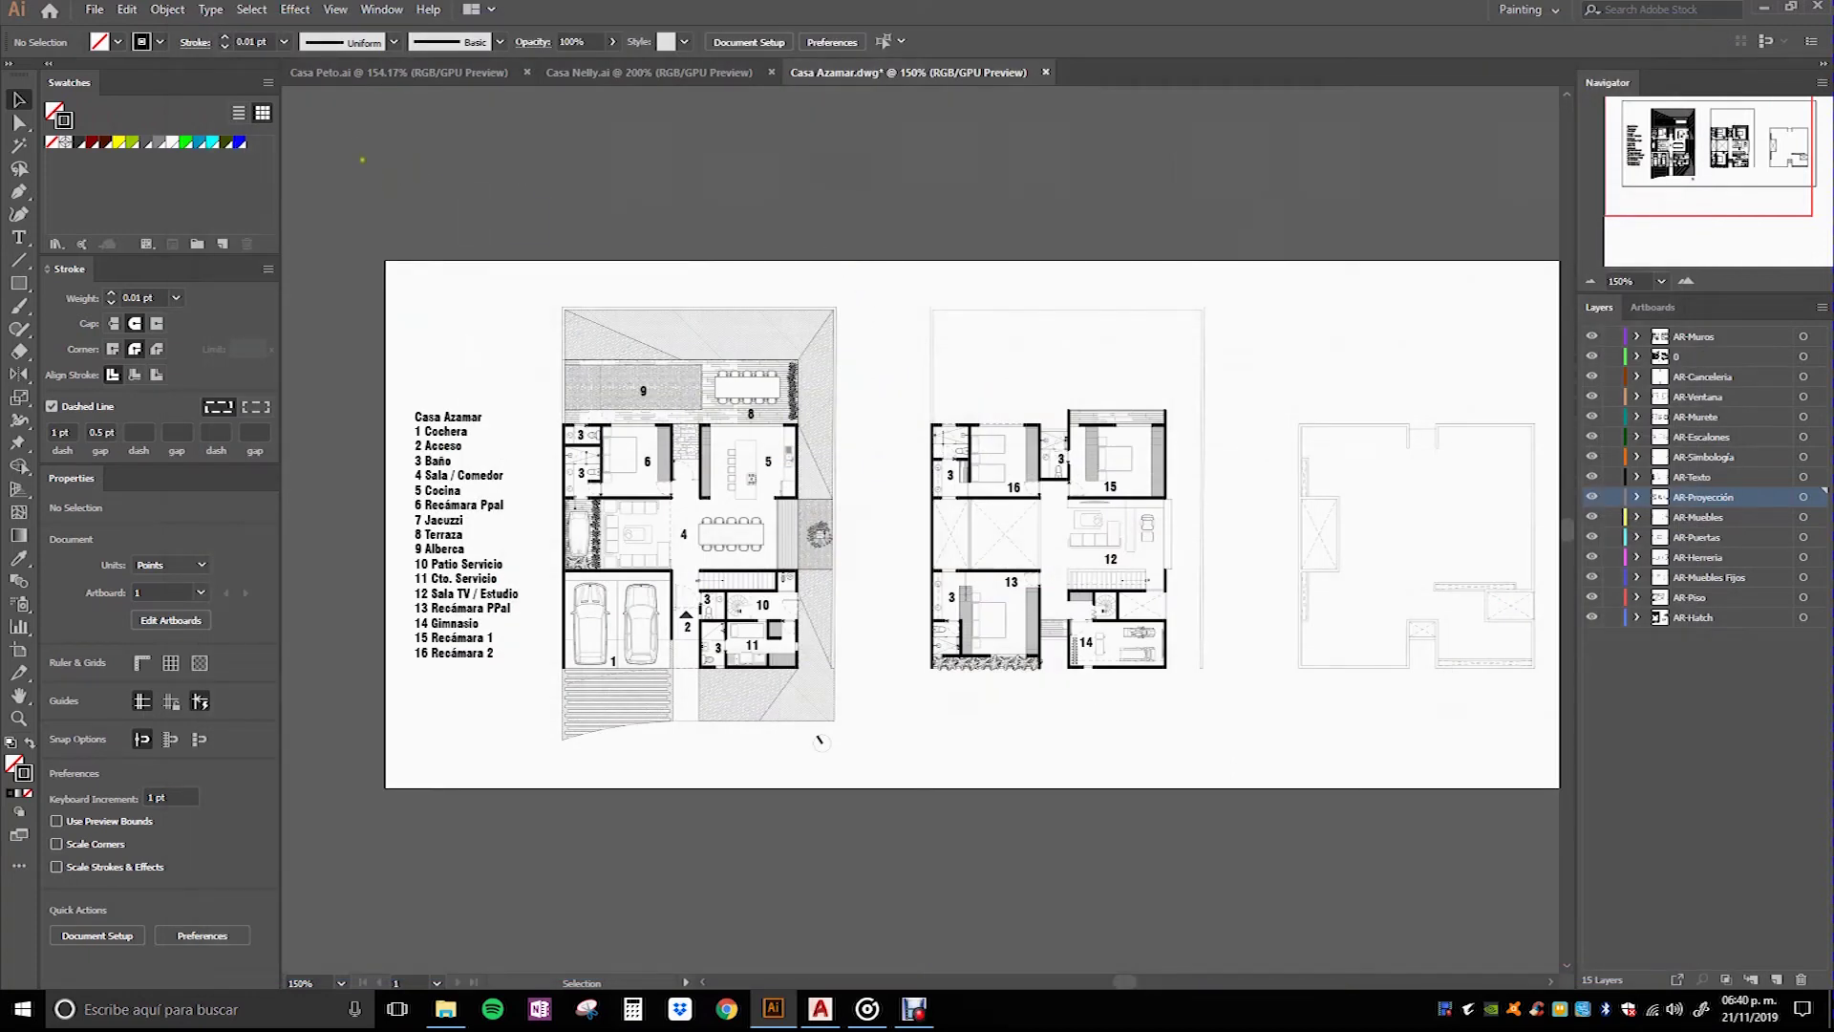
click(561, 233)
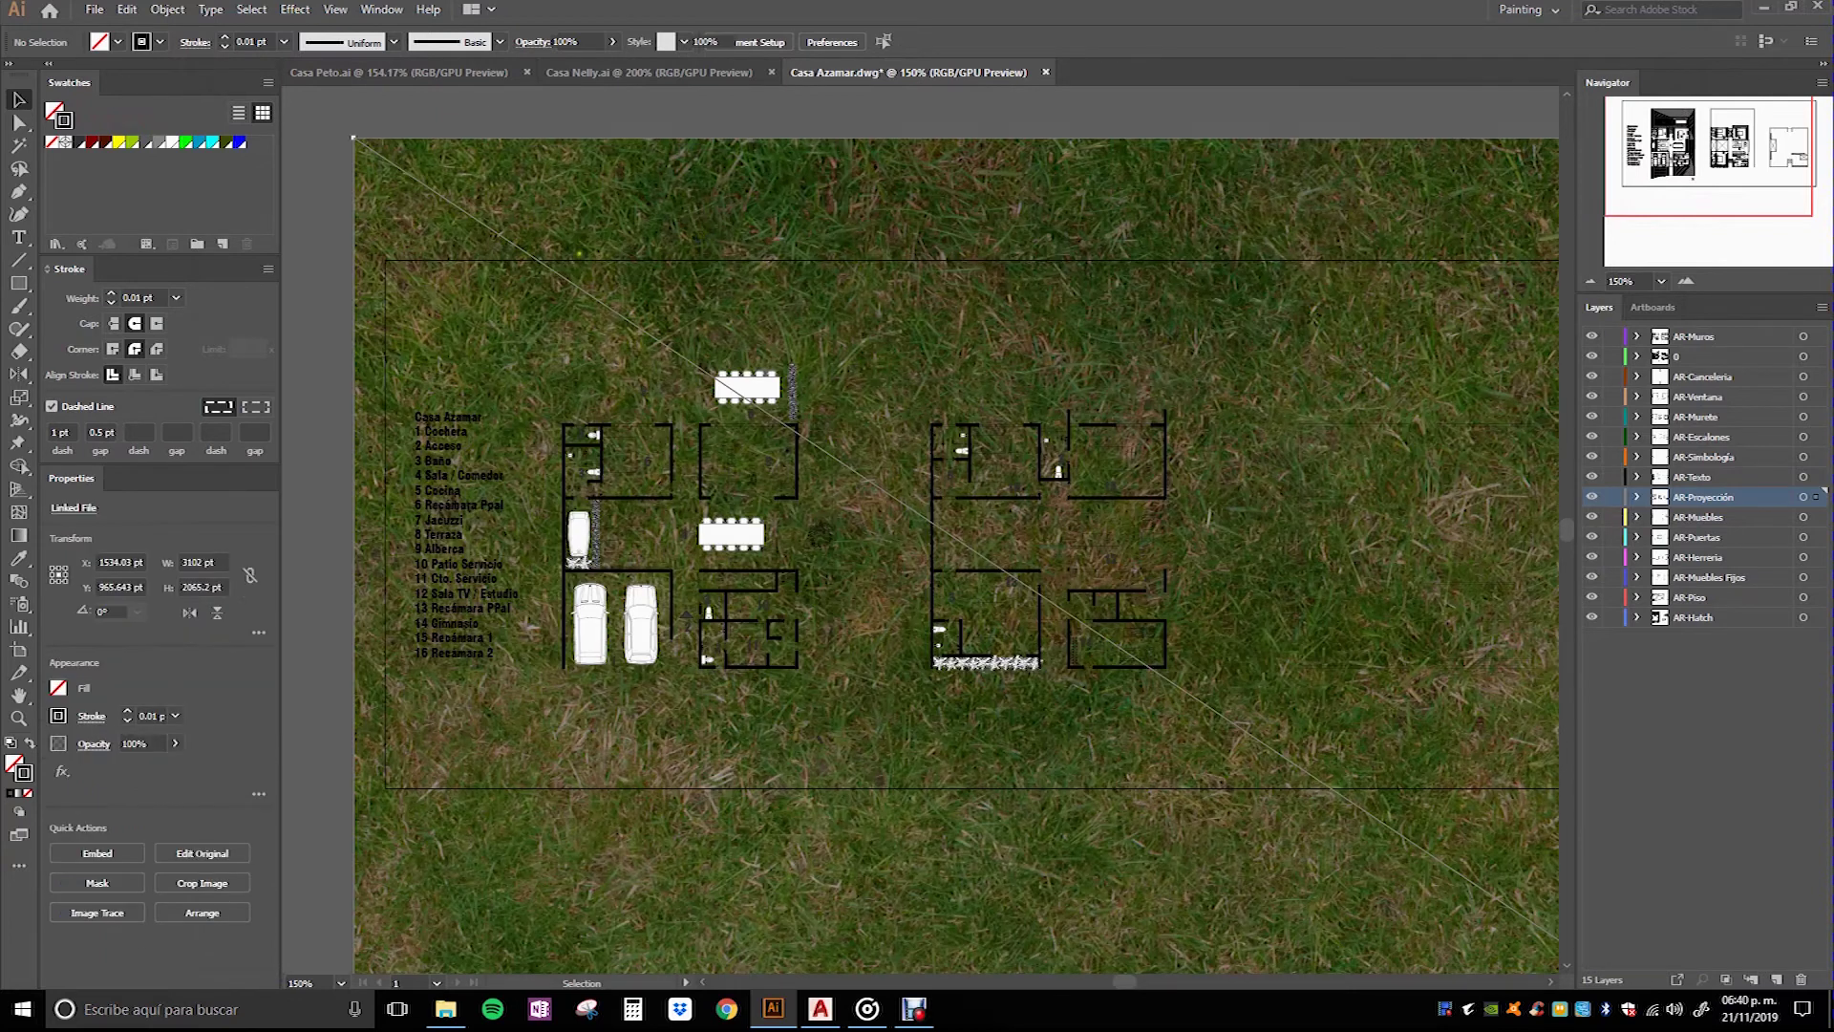
Step: Scale the grass image down proportionally to about 107.6 × 71.6 pt
key(ctrl+minus)
key(ctrl+minus)
key(ctrl+minus)
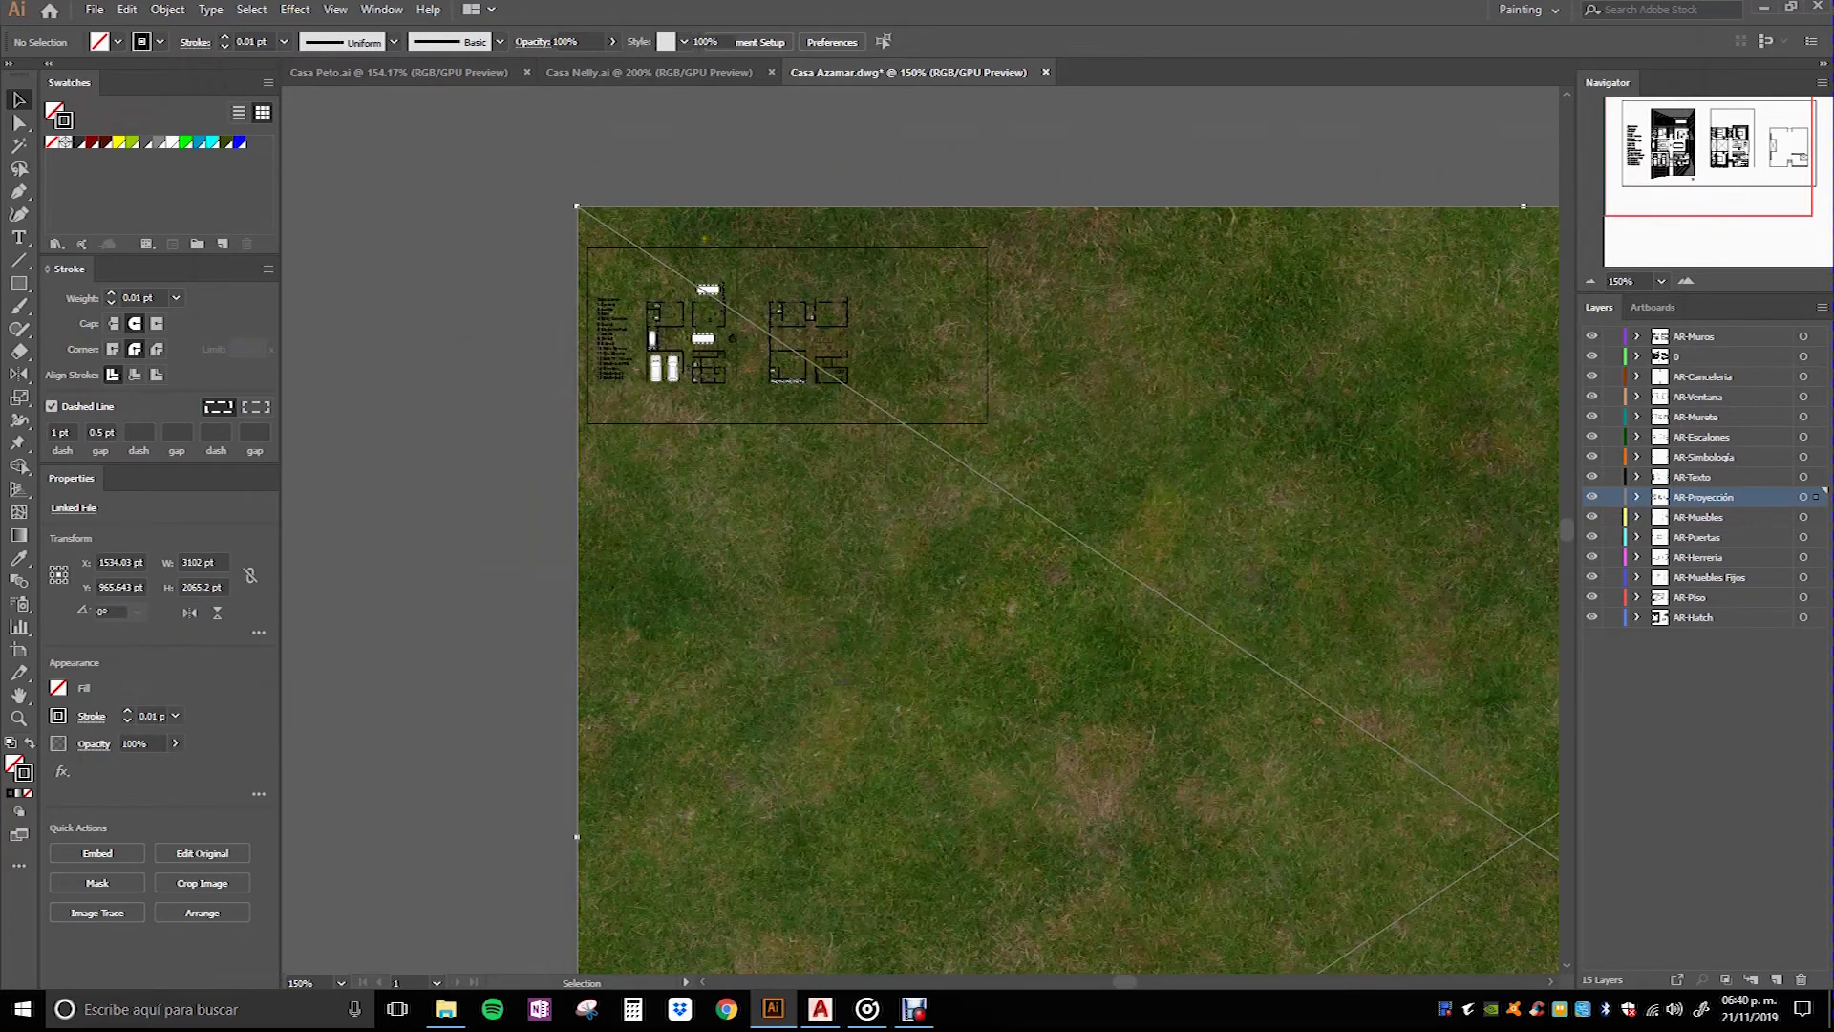
key(ctrl+minus)
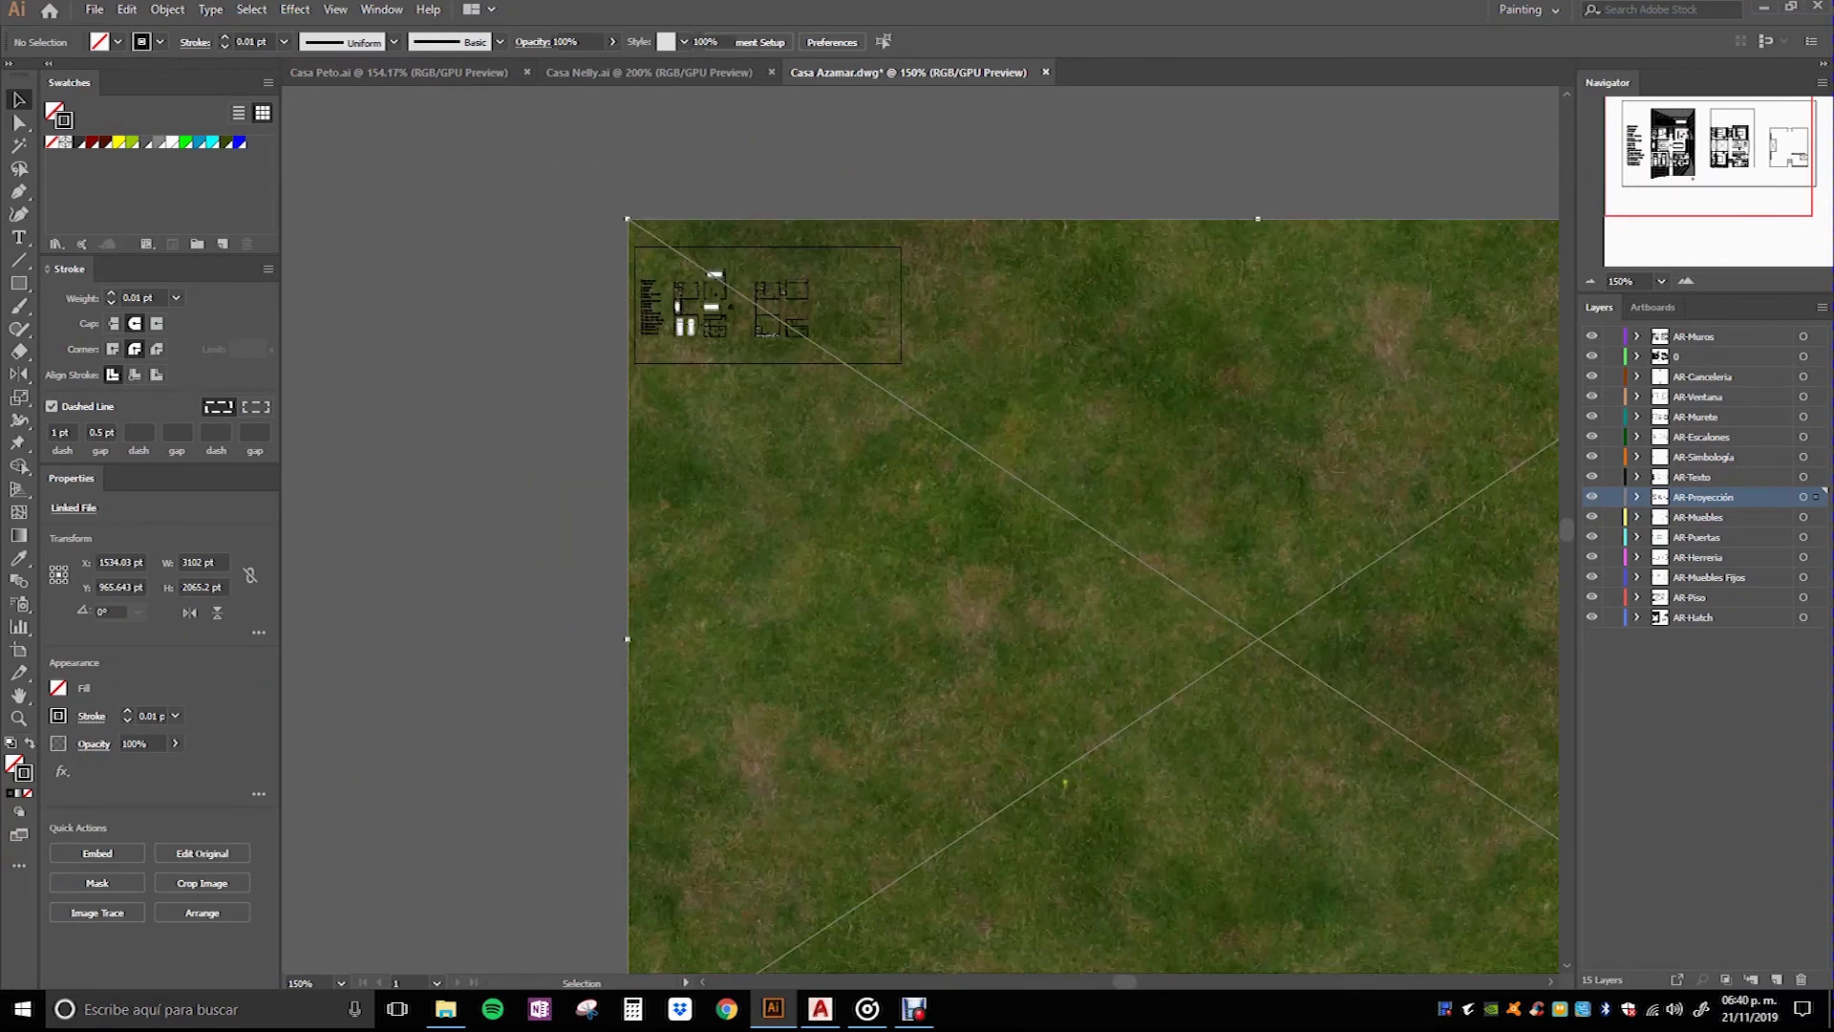
key(ctrl+minus)
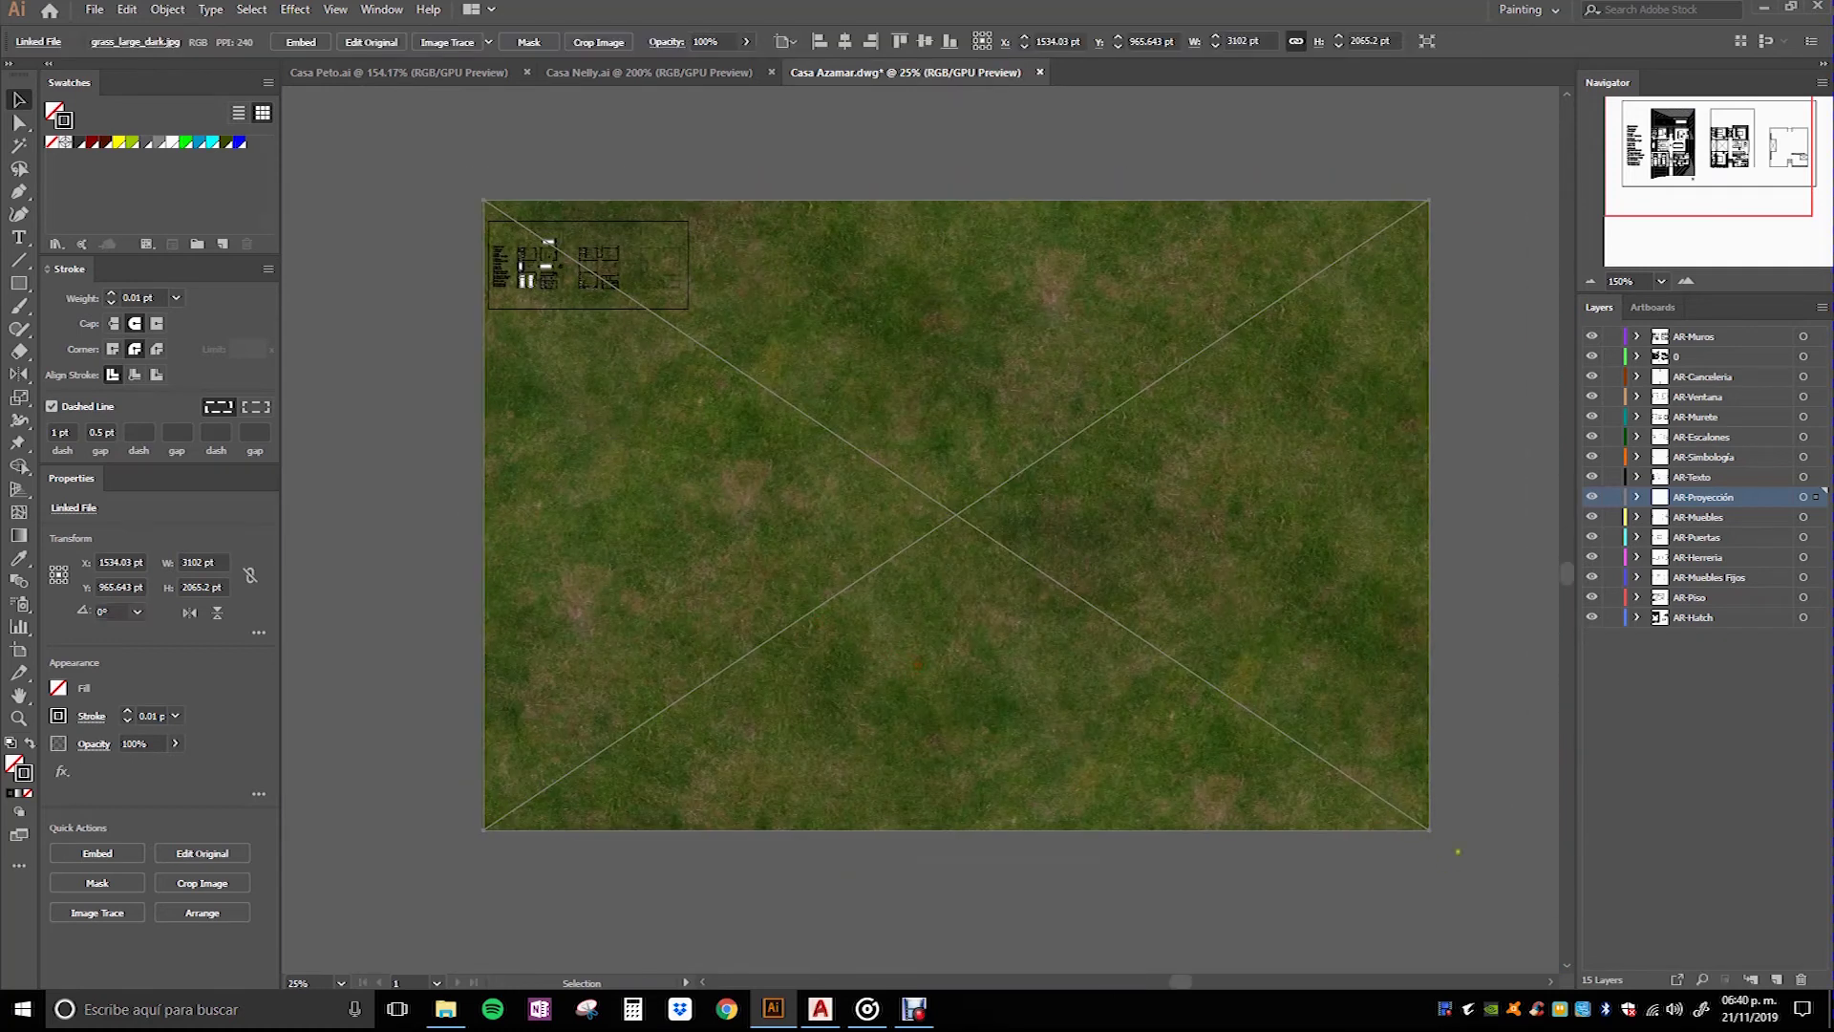
drag(1430, 832, 712, 577)
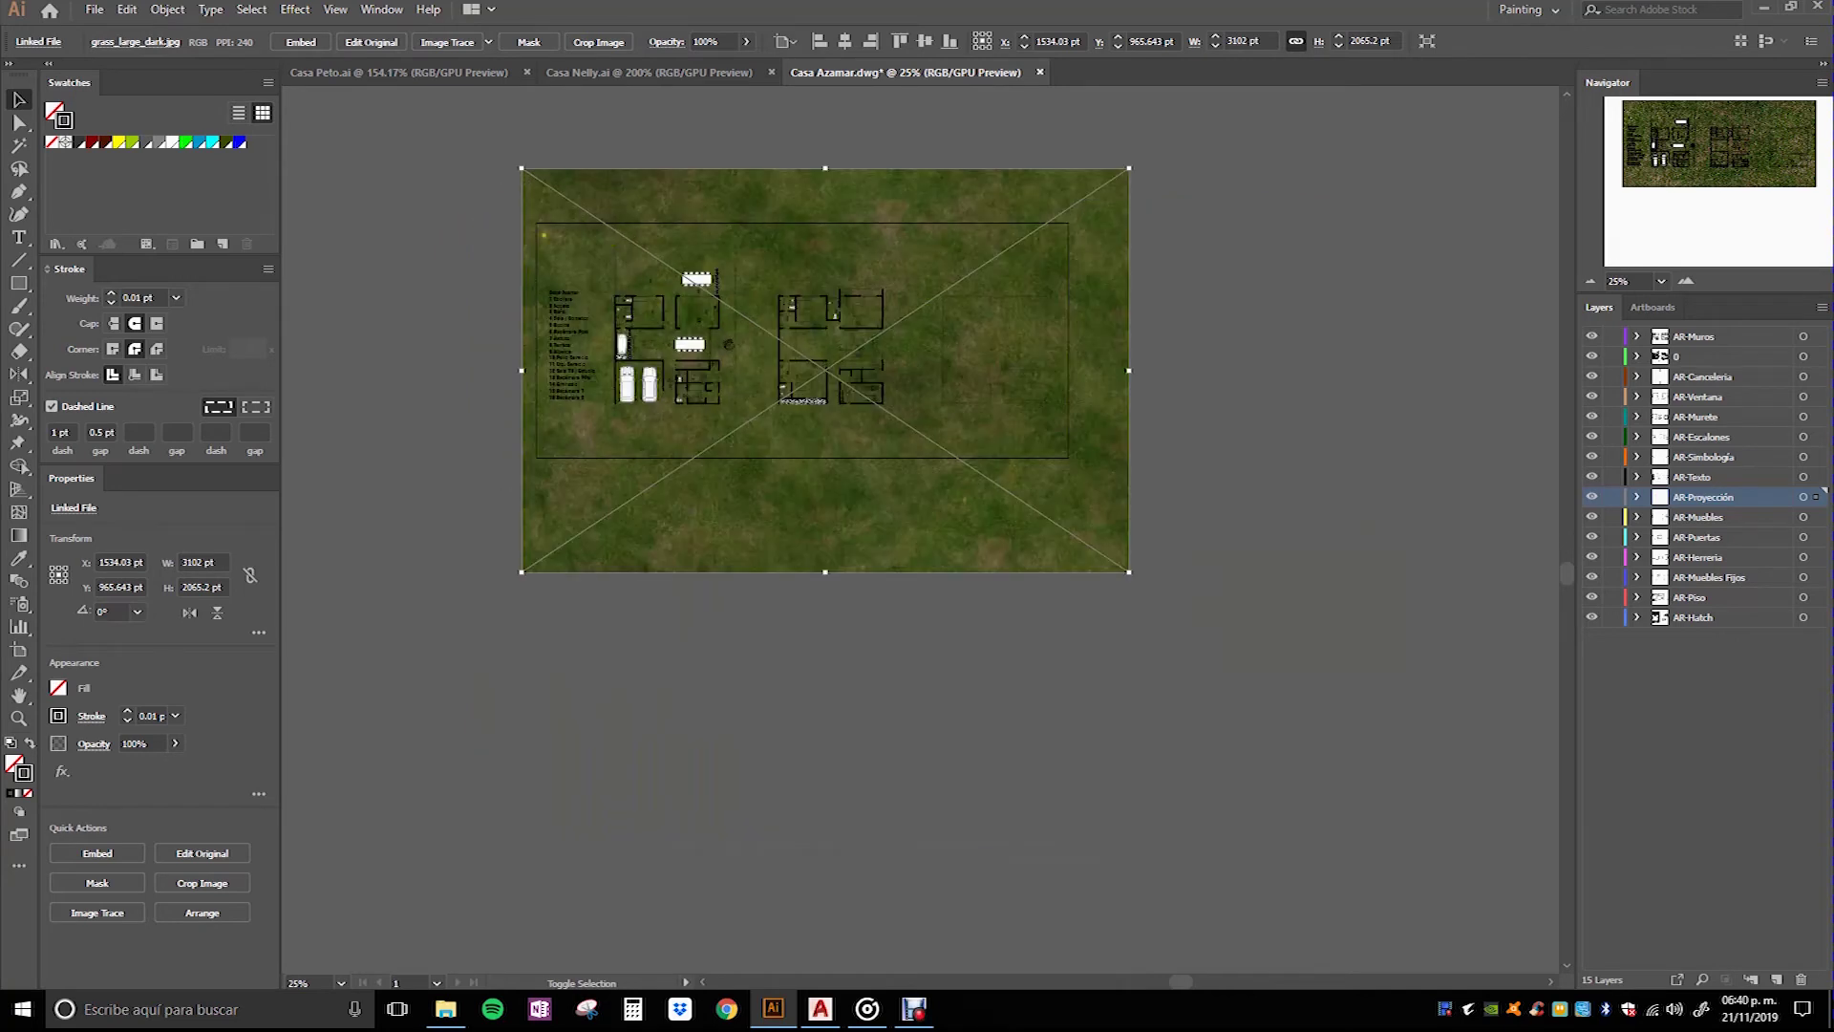
drag(1130, 177, 609, 511)
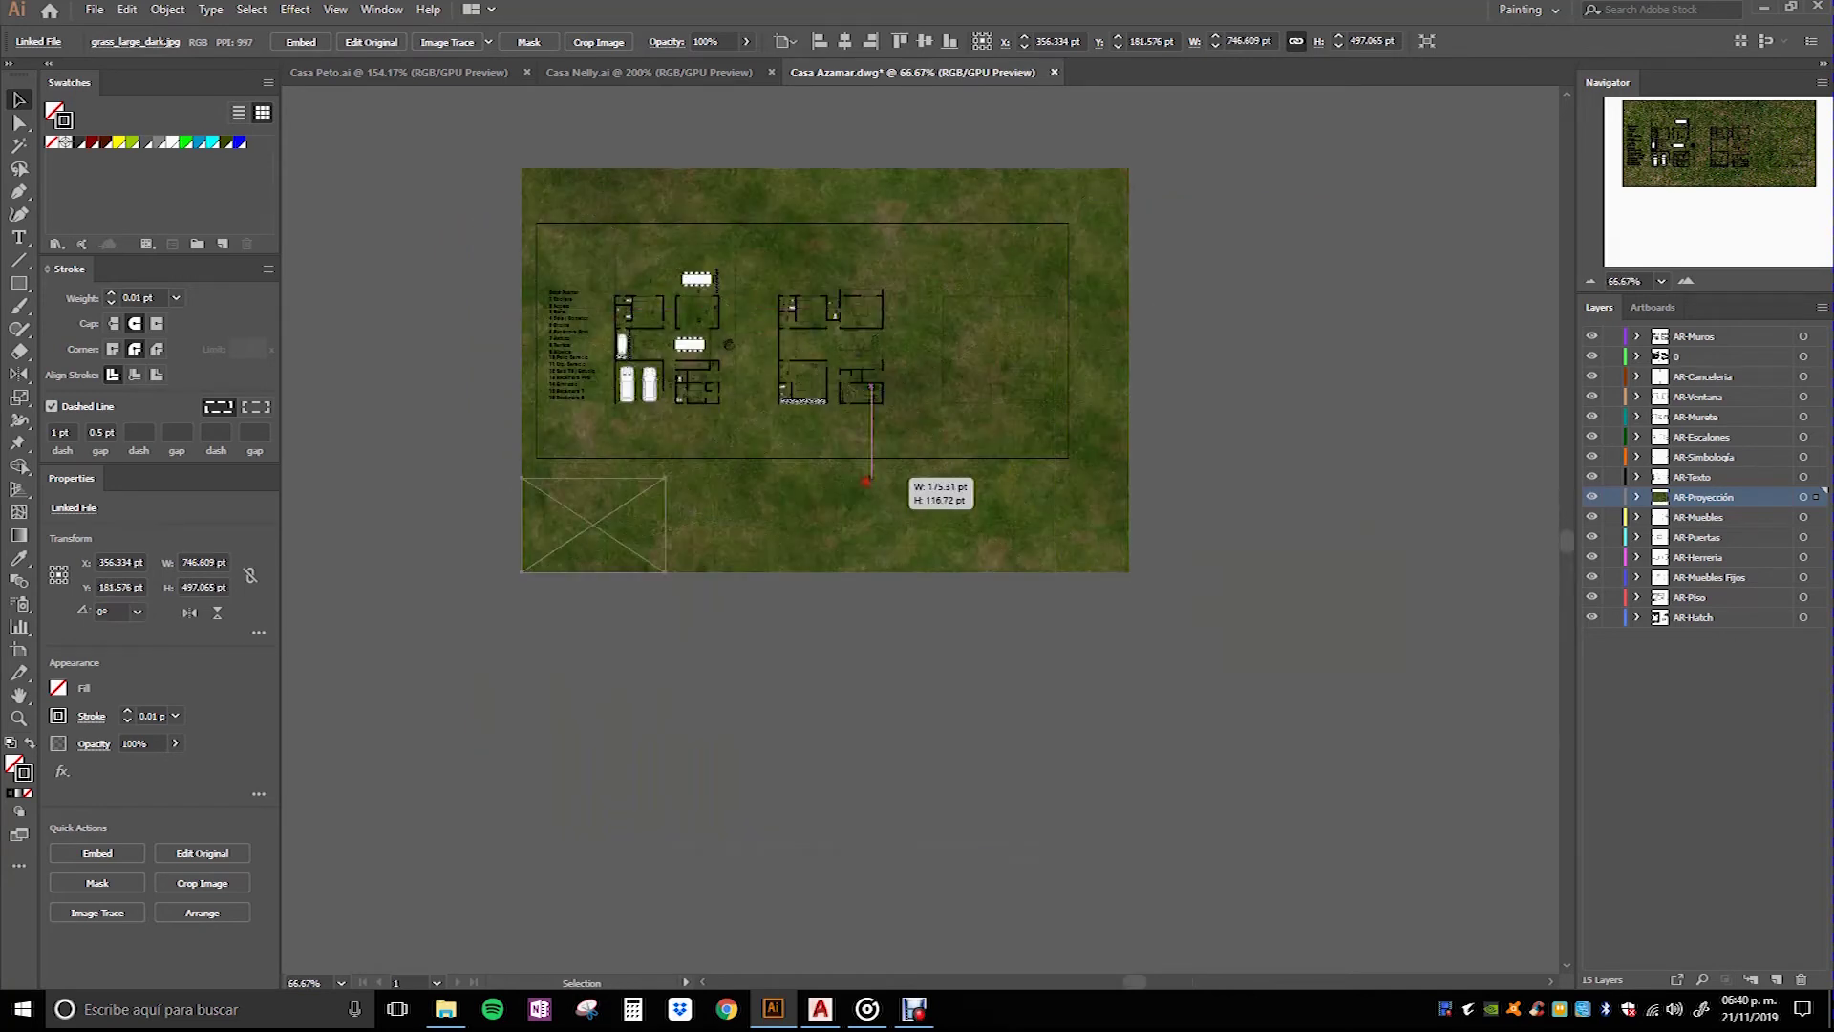
Step: Move the shrunken grass image above the plan artboard and check its placement
mouse_move(610, 513)
mouse_down()
mouse_move(817, 167)
mouse_move(778, 174)
mouse_up()
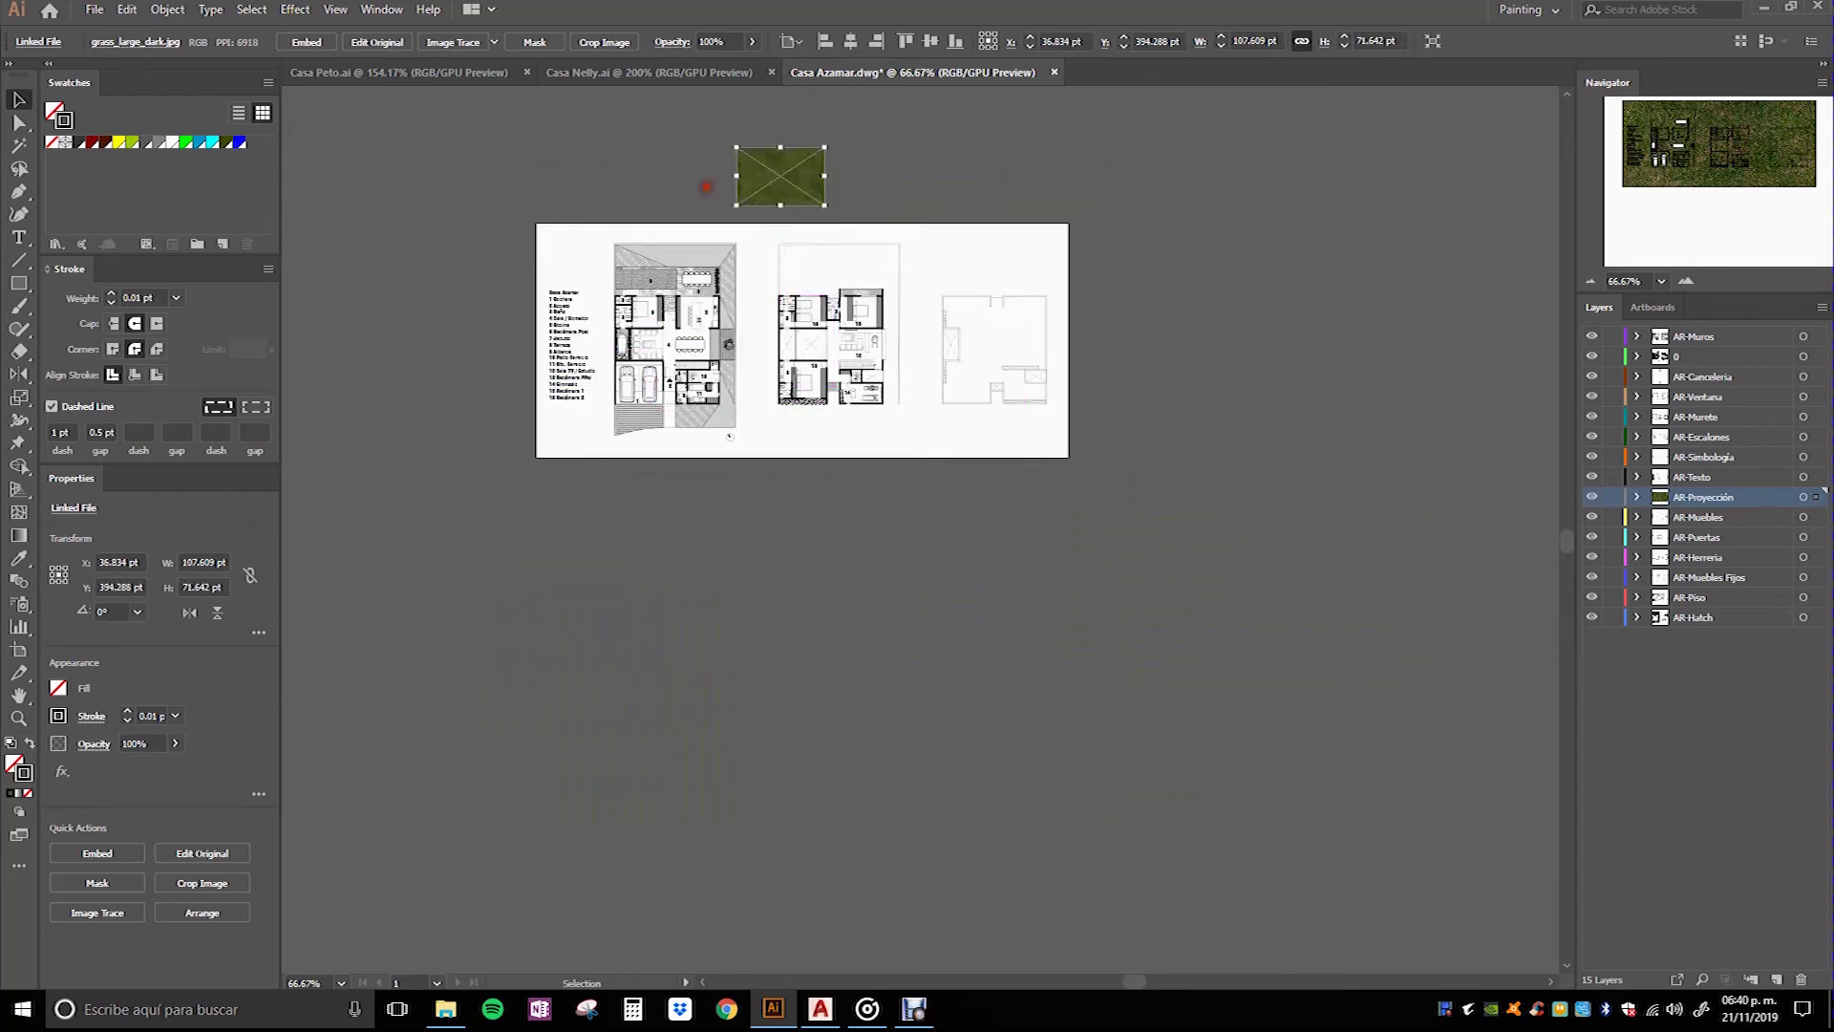
scroll(765, 181, up, 1)
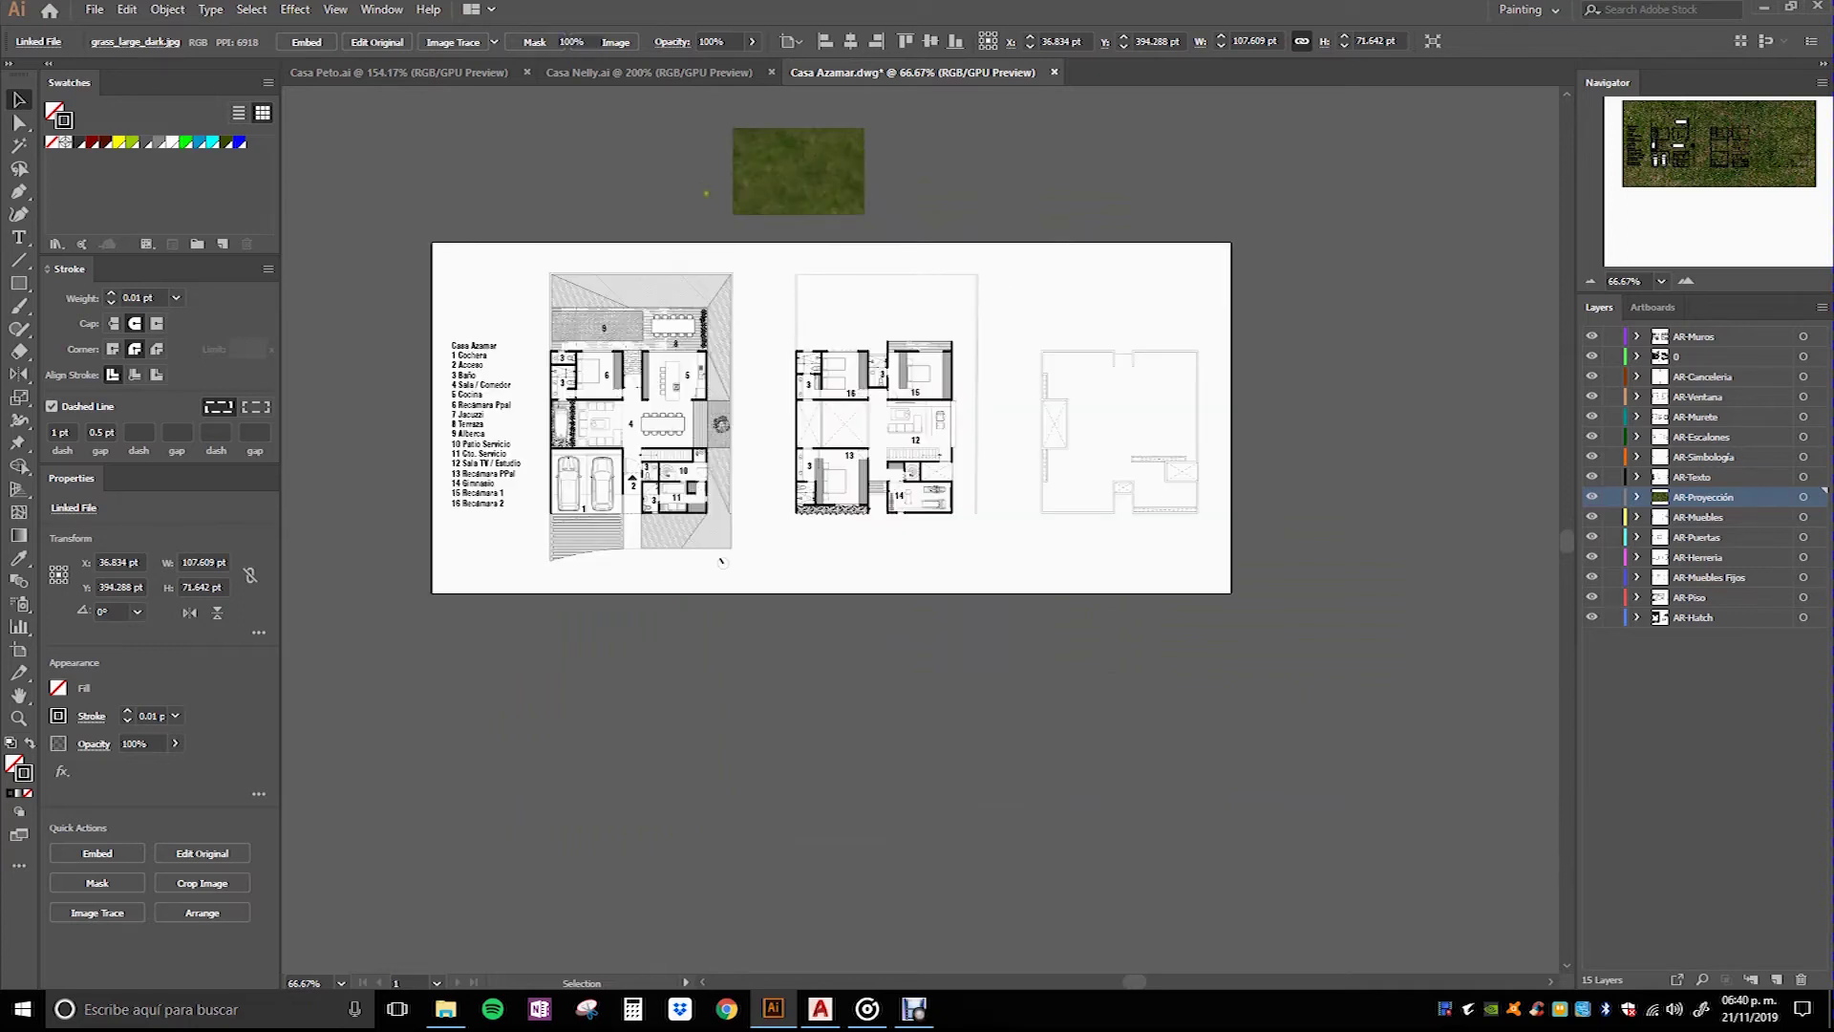
scroll(732, 187, up, 2)
scroll(712, 189, up, 1)
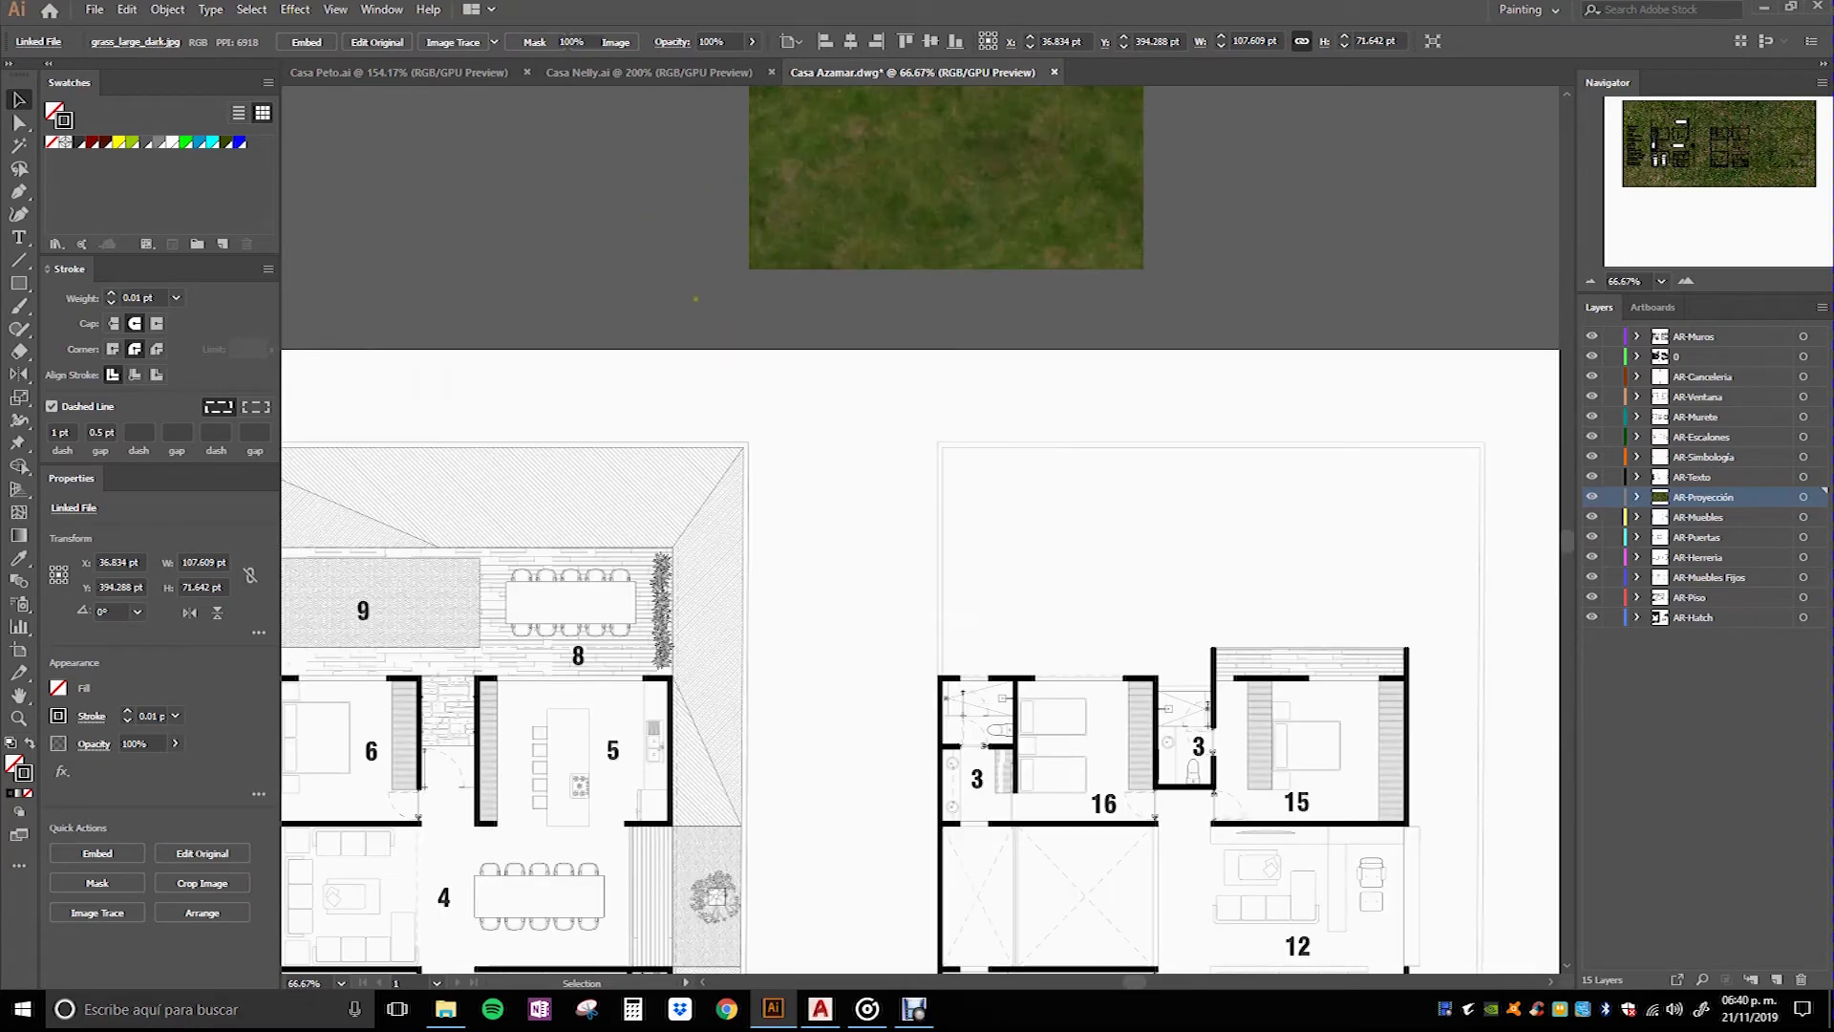
scroll(697, 299, down, 1)
scroll(654, 280, down, 1)
click(655, 280)
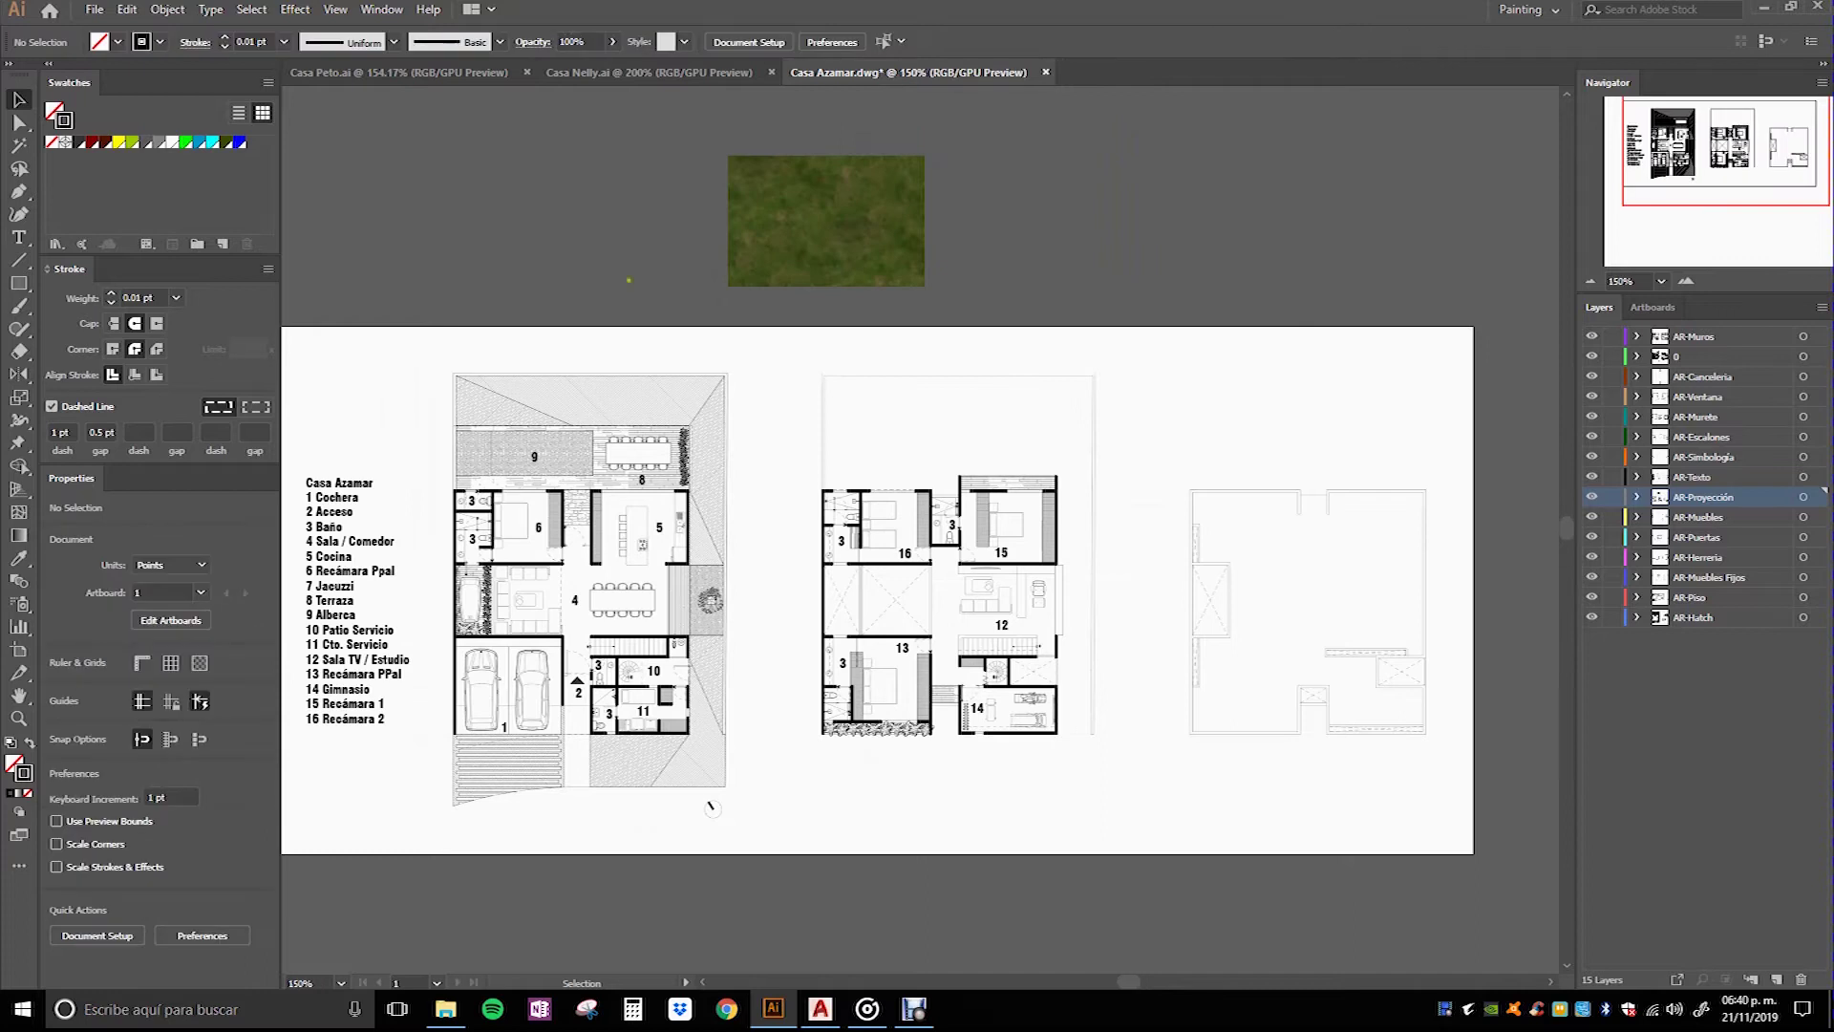
drag(654, 280, 662, 286)
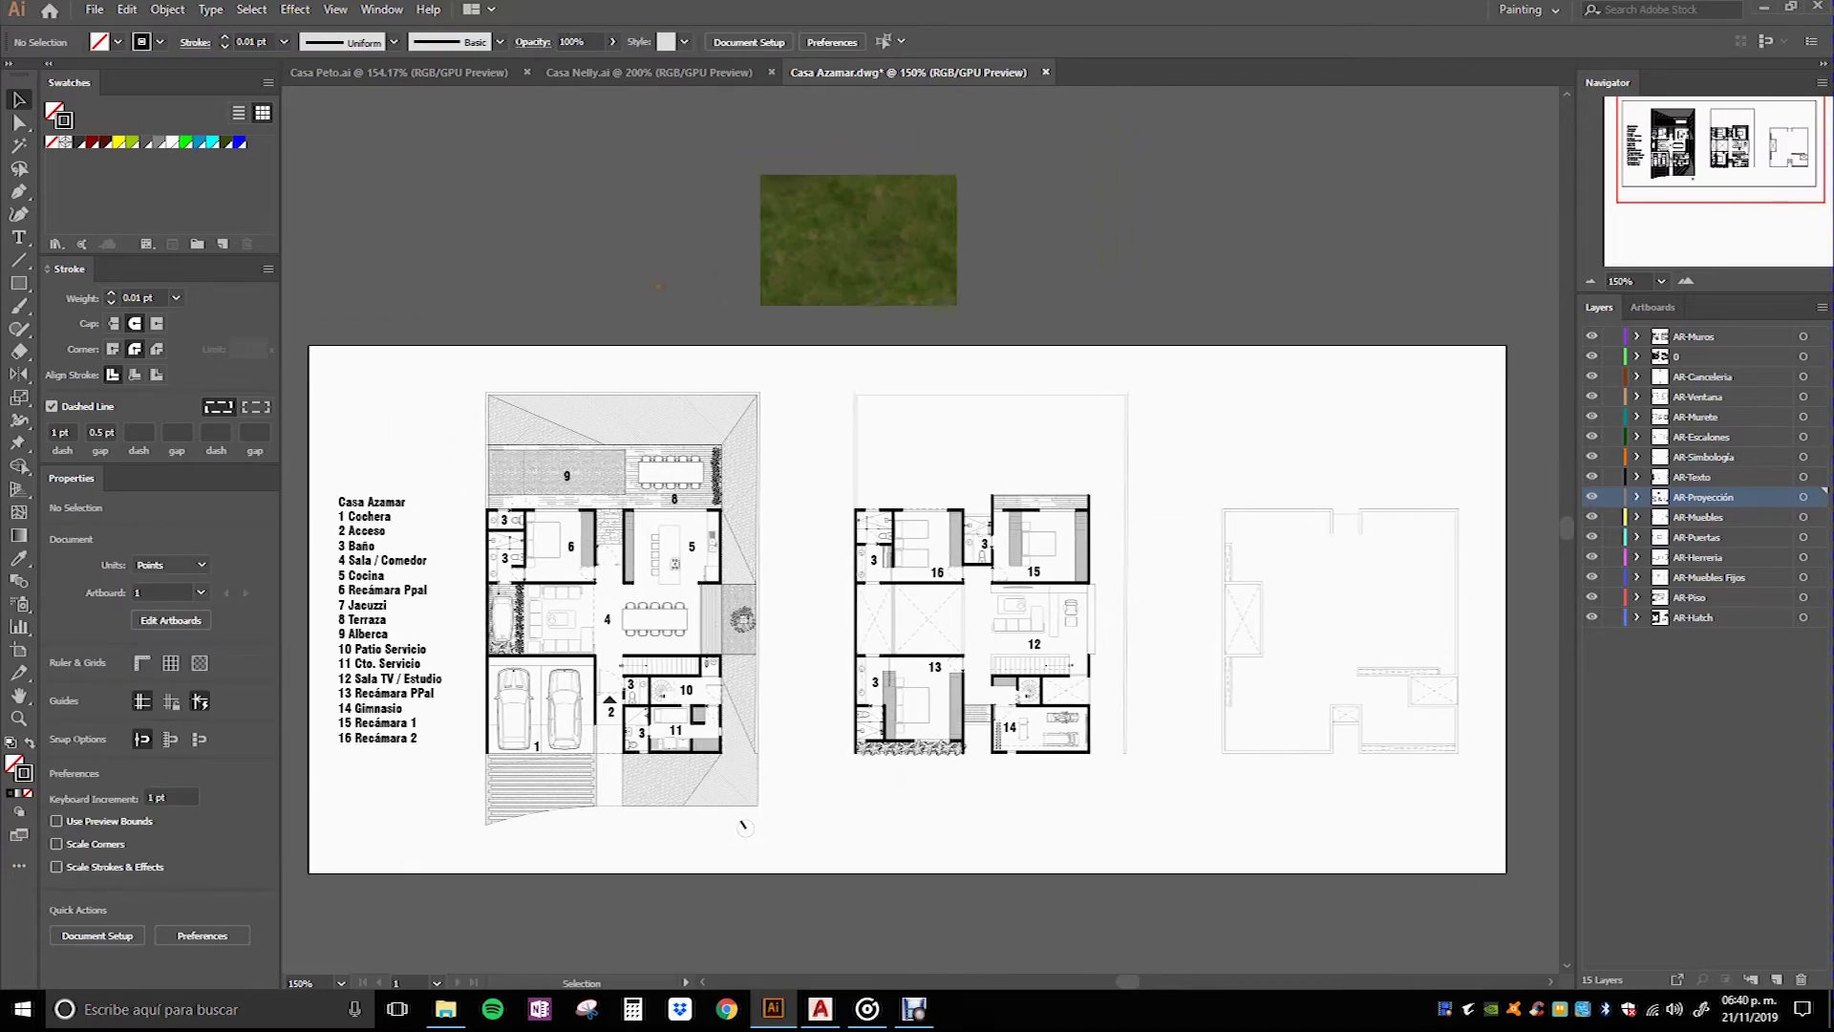
click(812, 258)
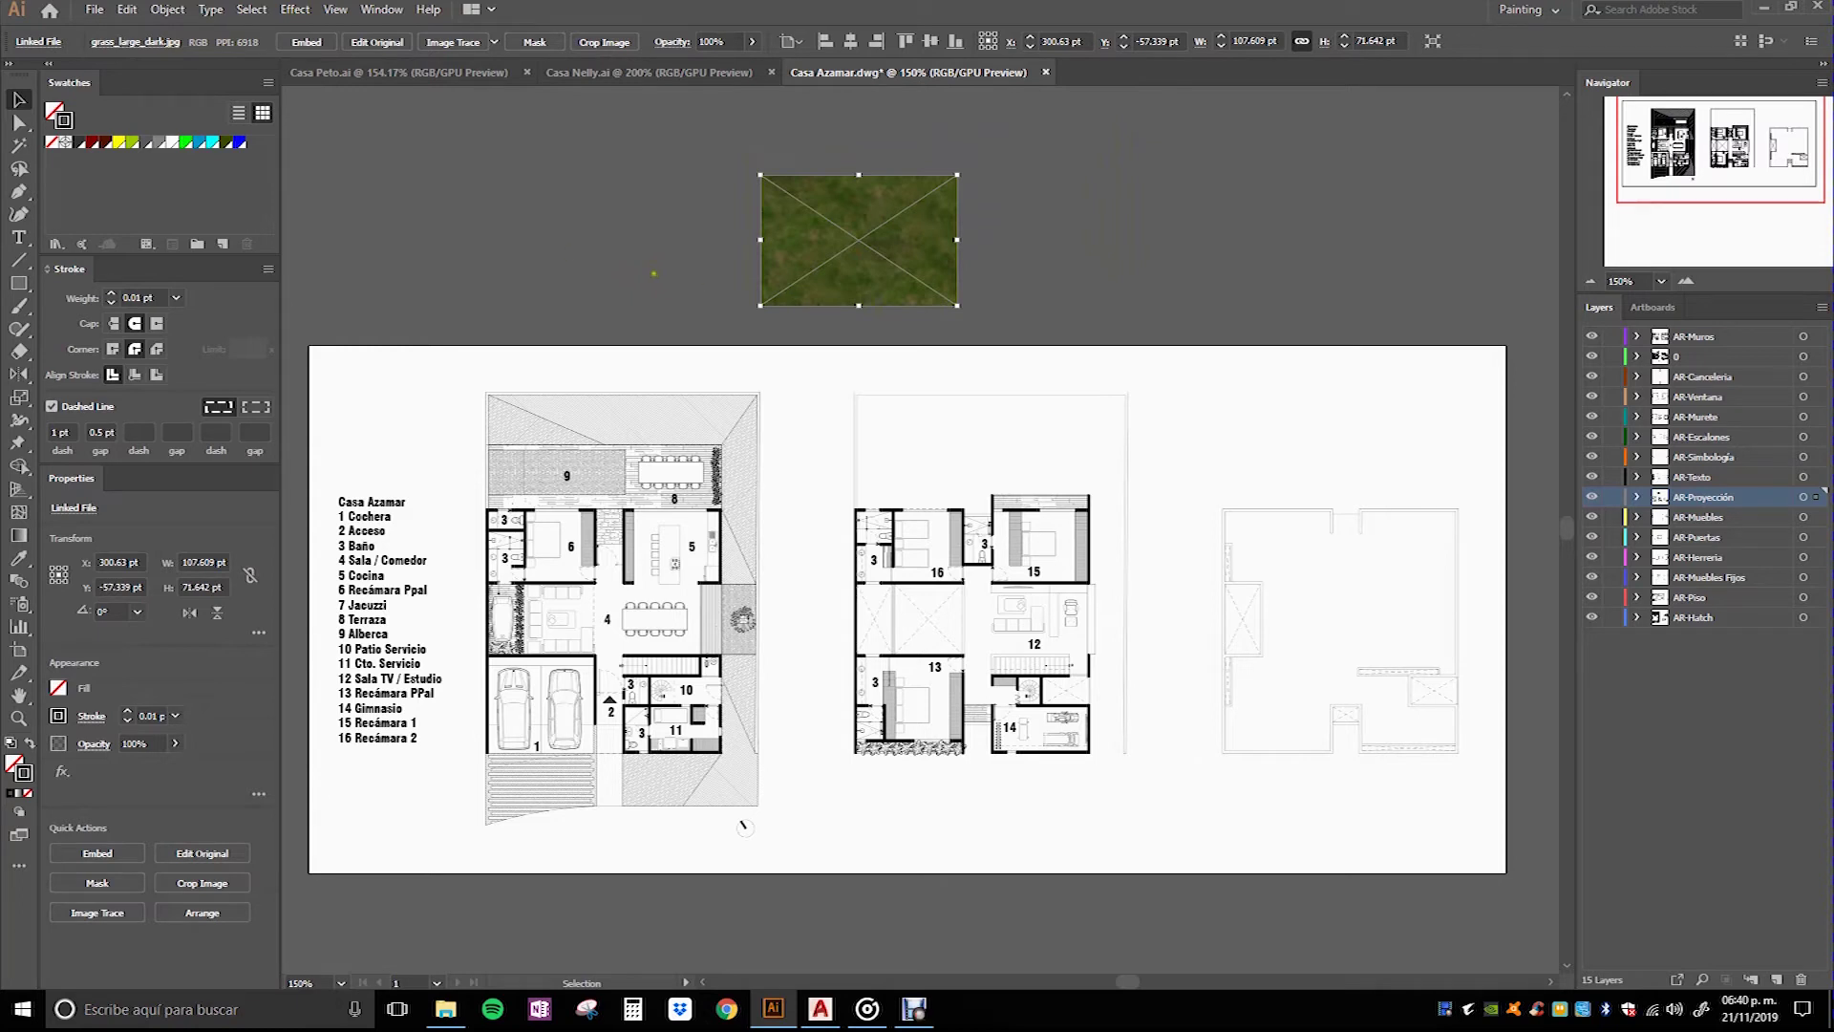
click(655, 278)
Step: Save over the existing Casa Azamar.ai with default Illustrator options, then reselect the grass image
key(ctrl)
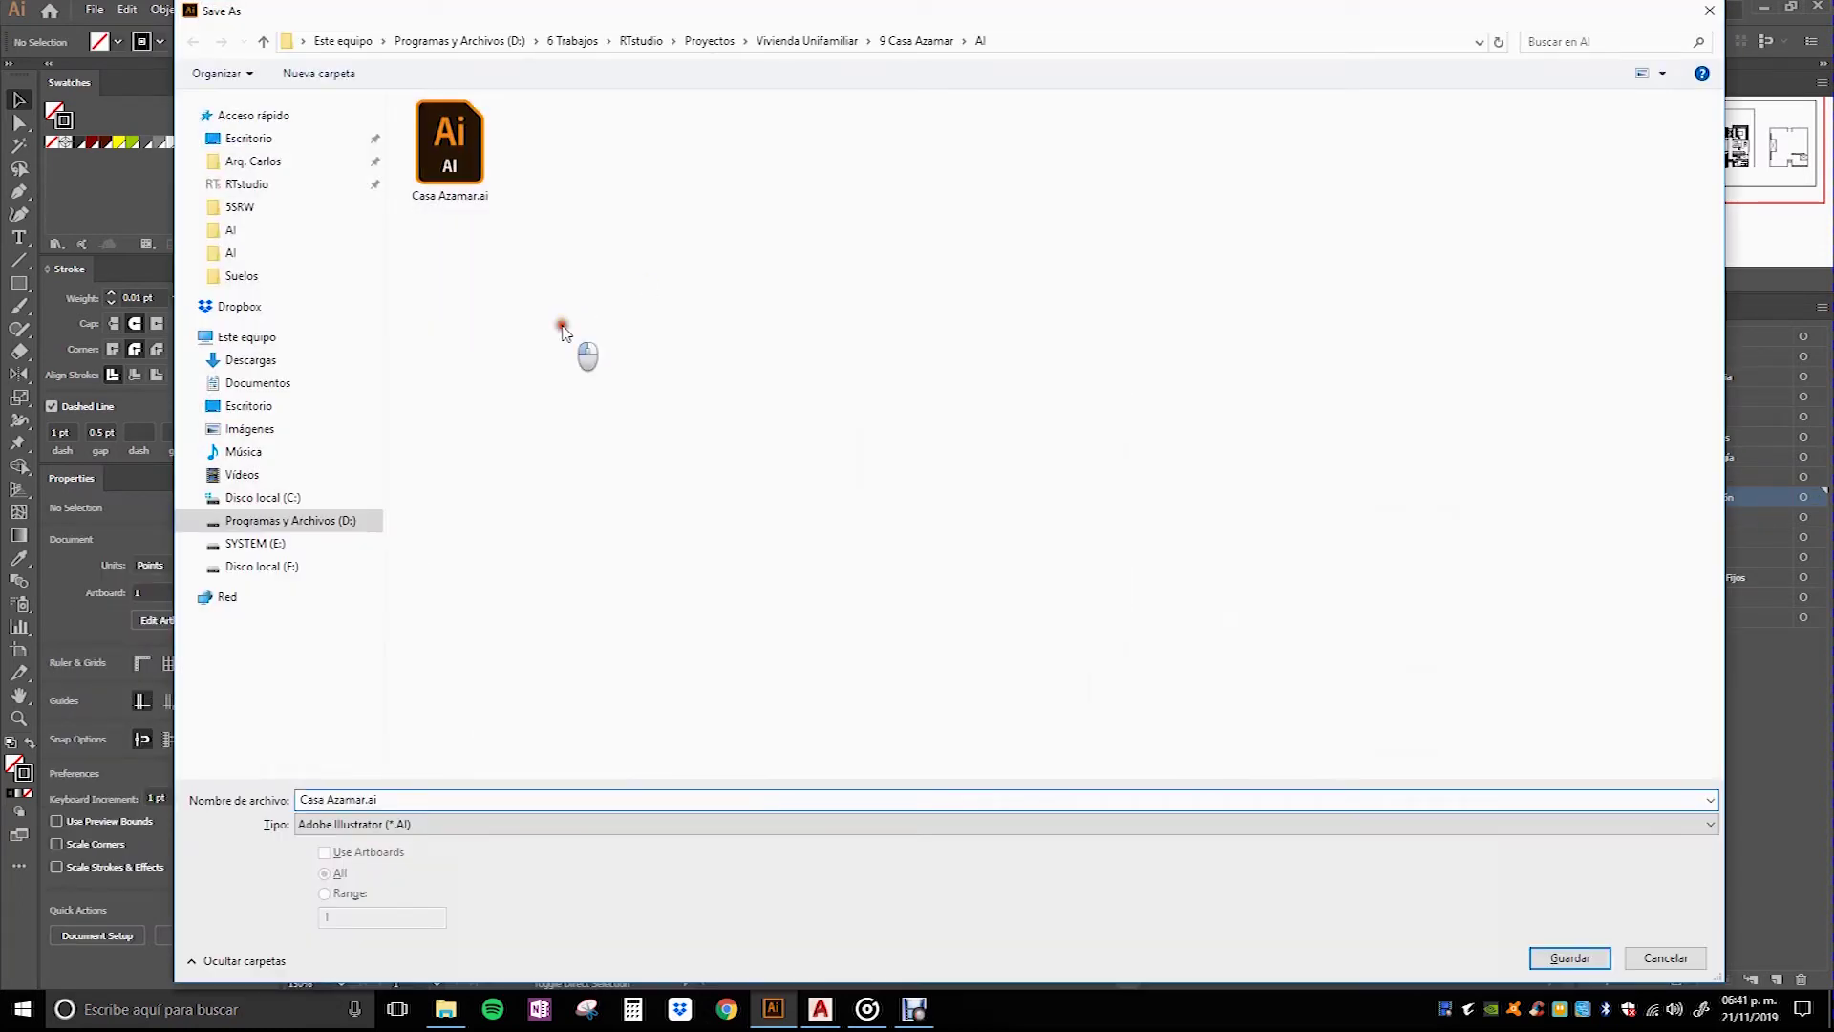
click(483, 180)
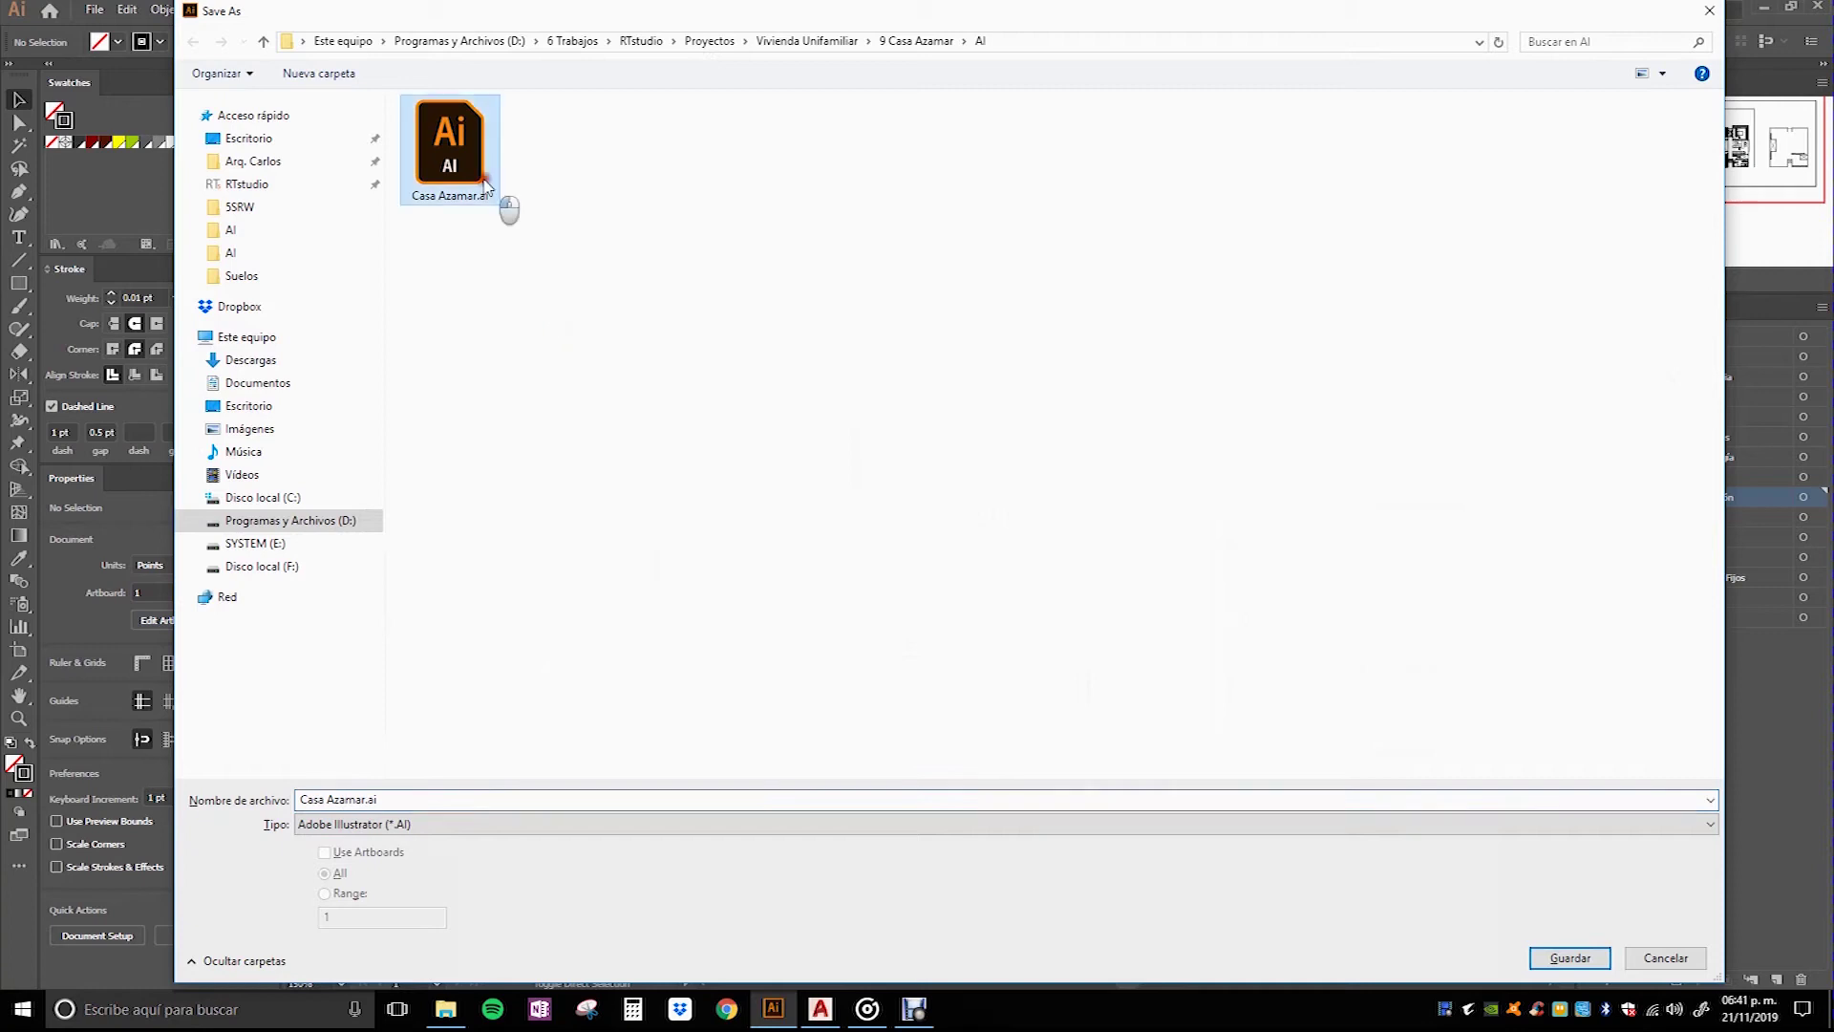
click(1567, 958)
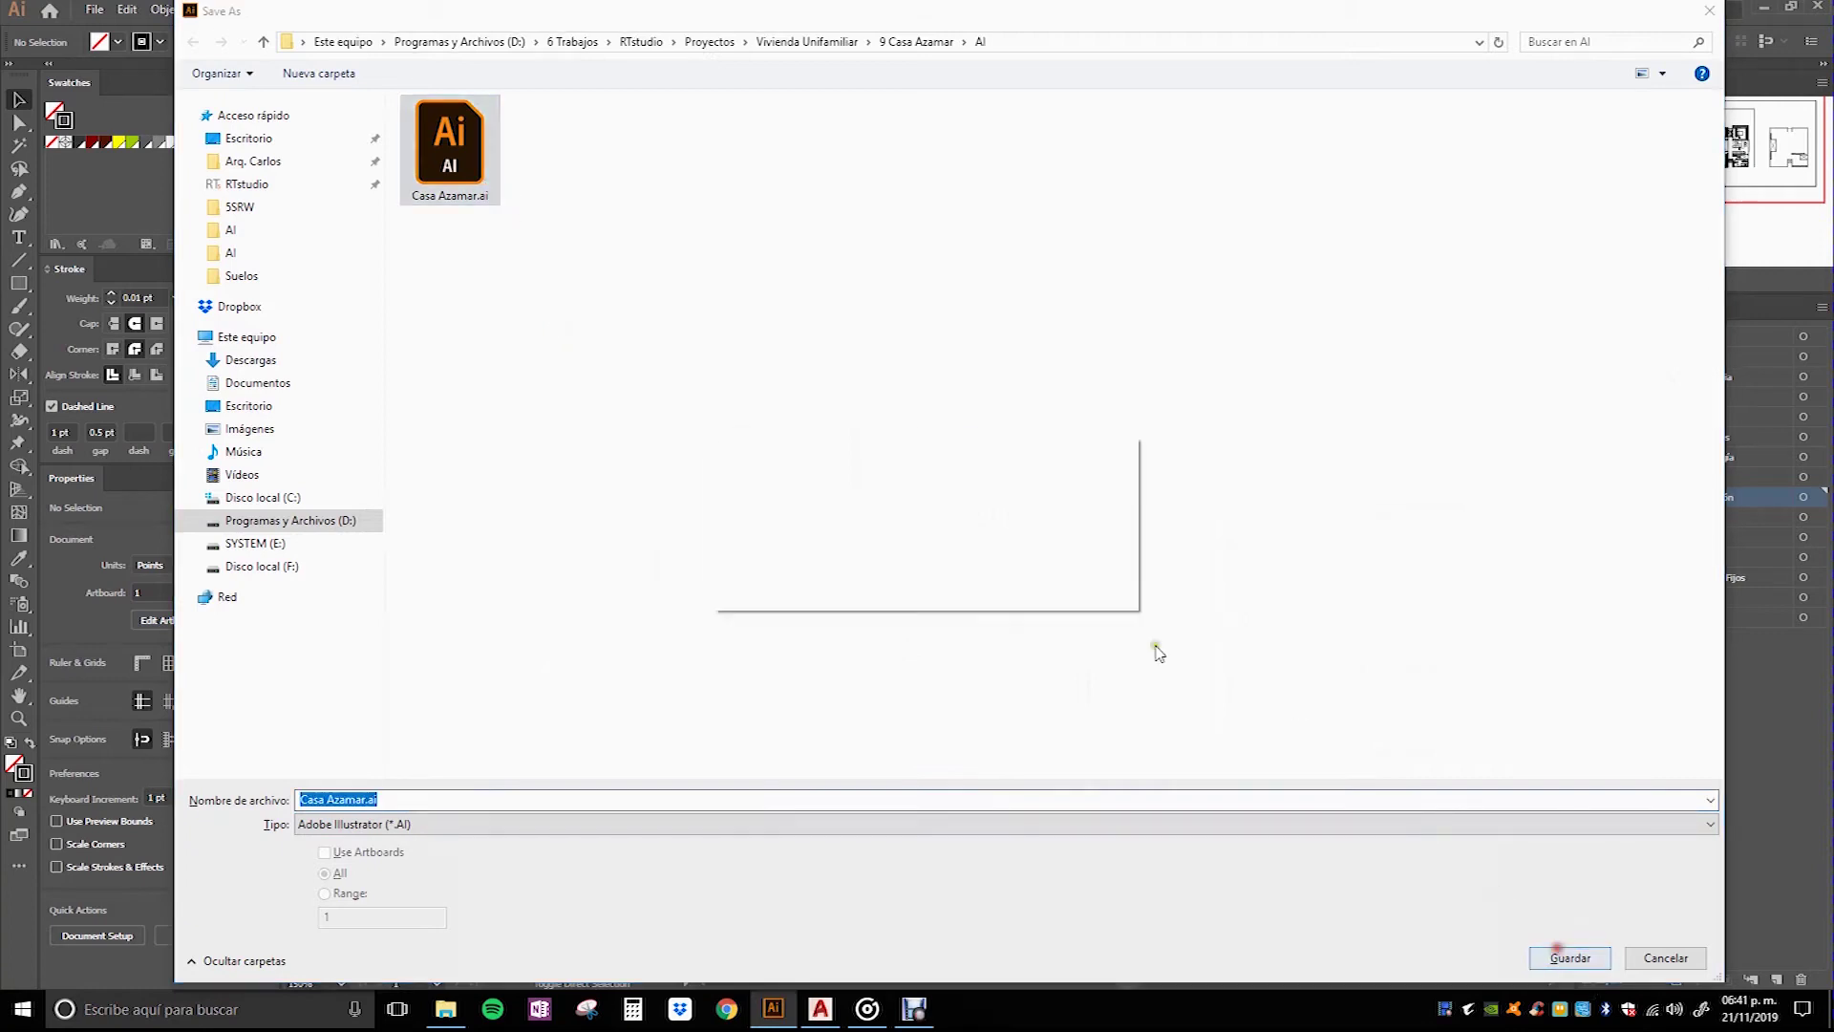
click(1071, 579)
mouse_move(1020, 15)
mouse_down()
mouse_move(1105, 439)
mouse_move(1055, 82)
mouse_up()
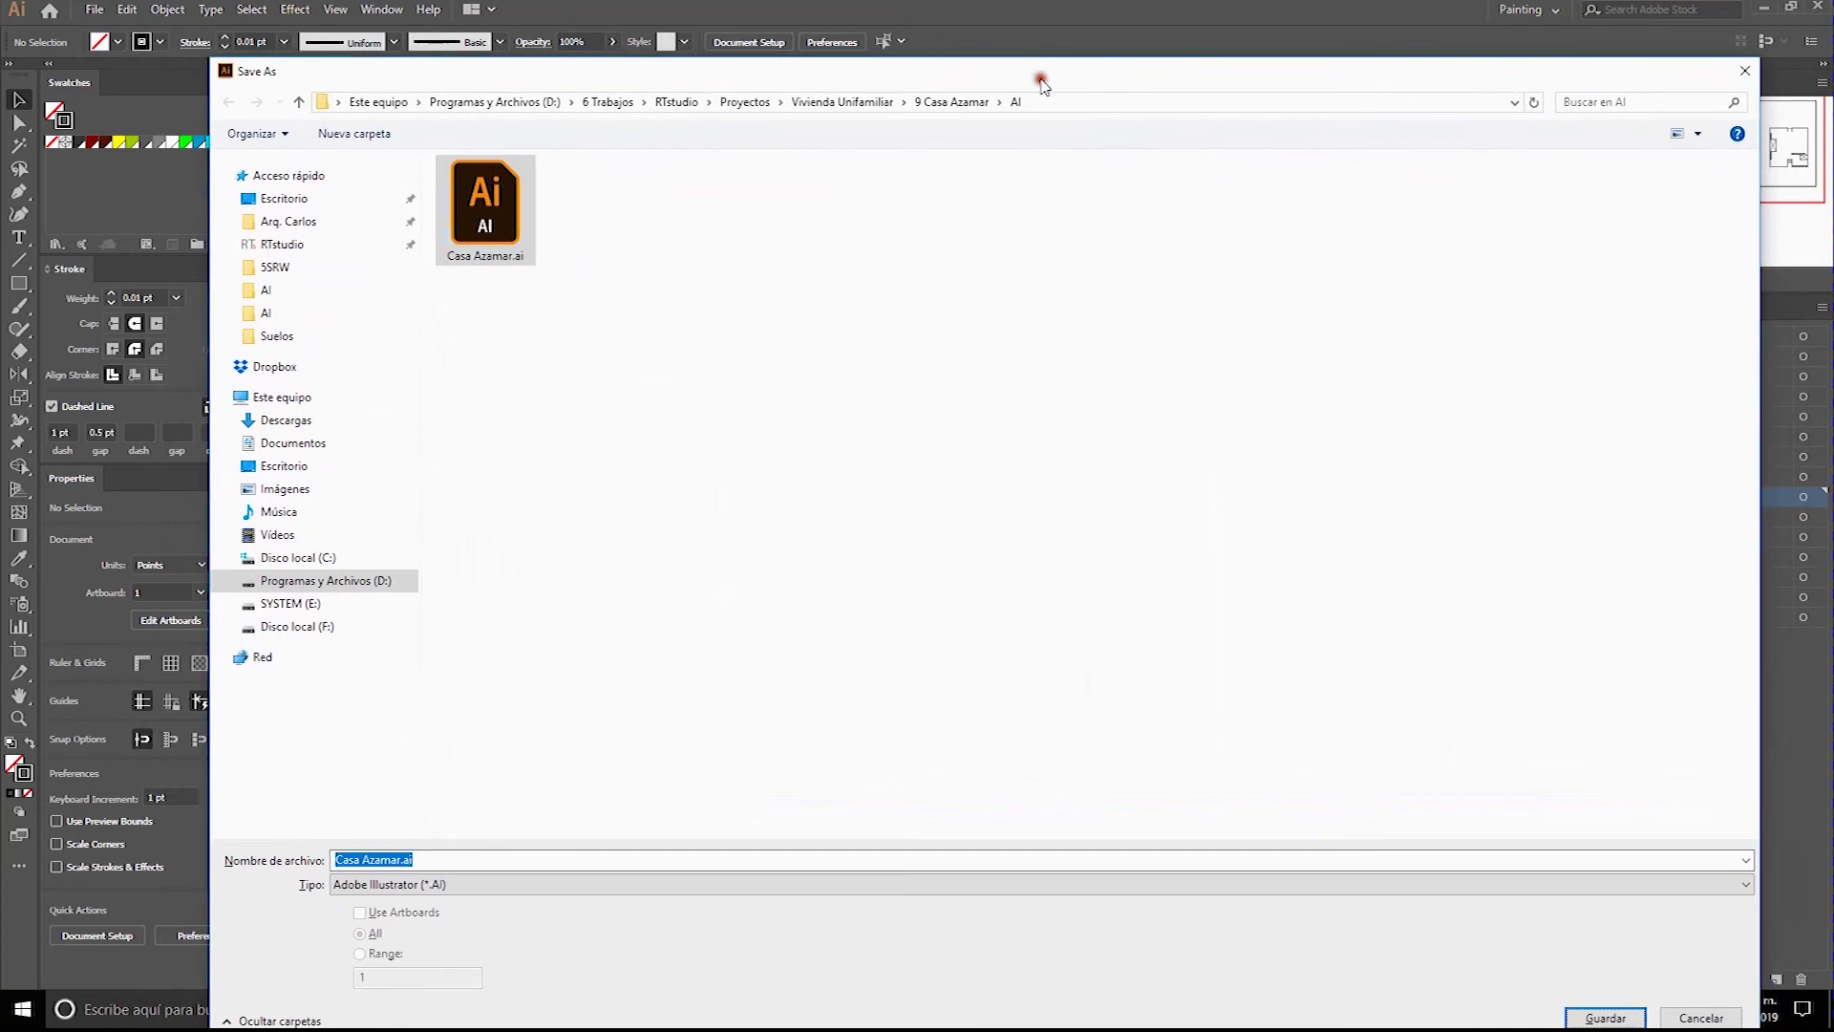
click(1605, 1018)
click(977, 579)
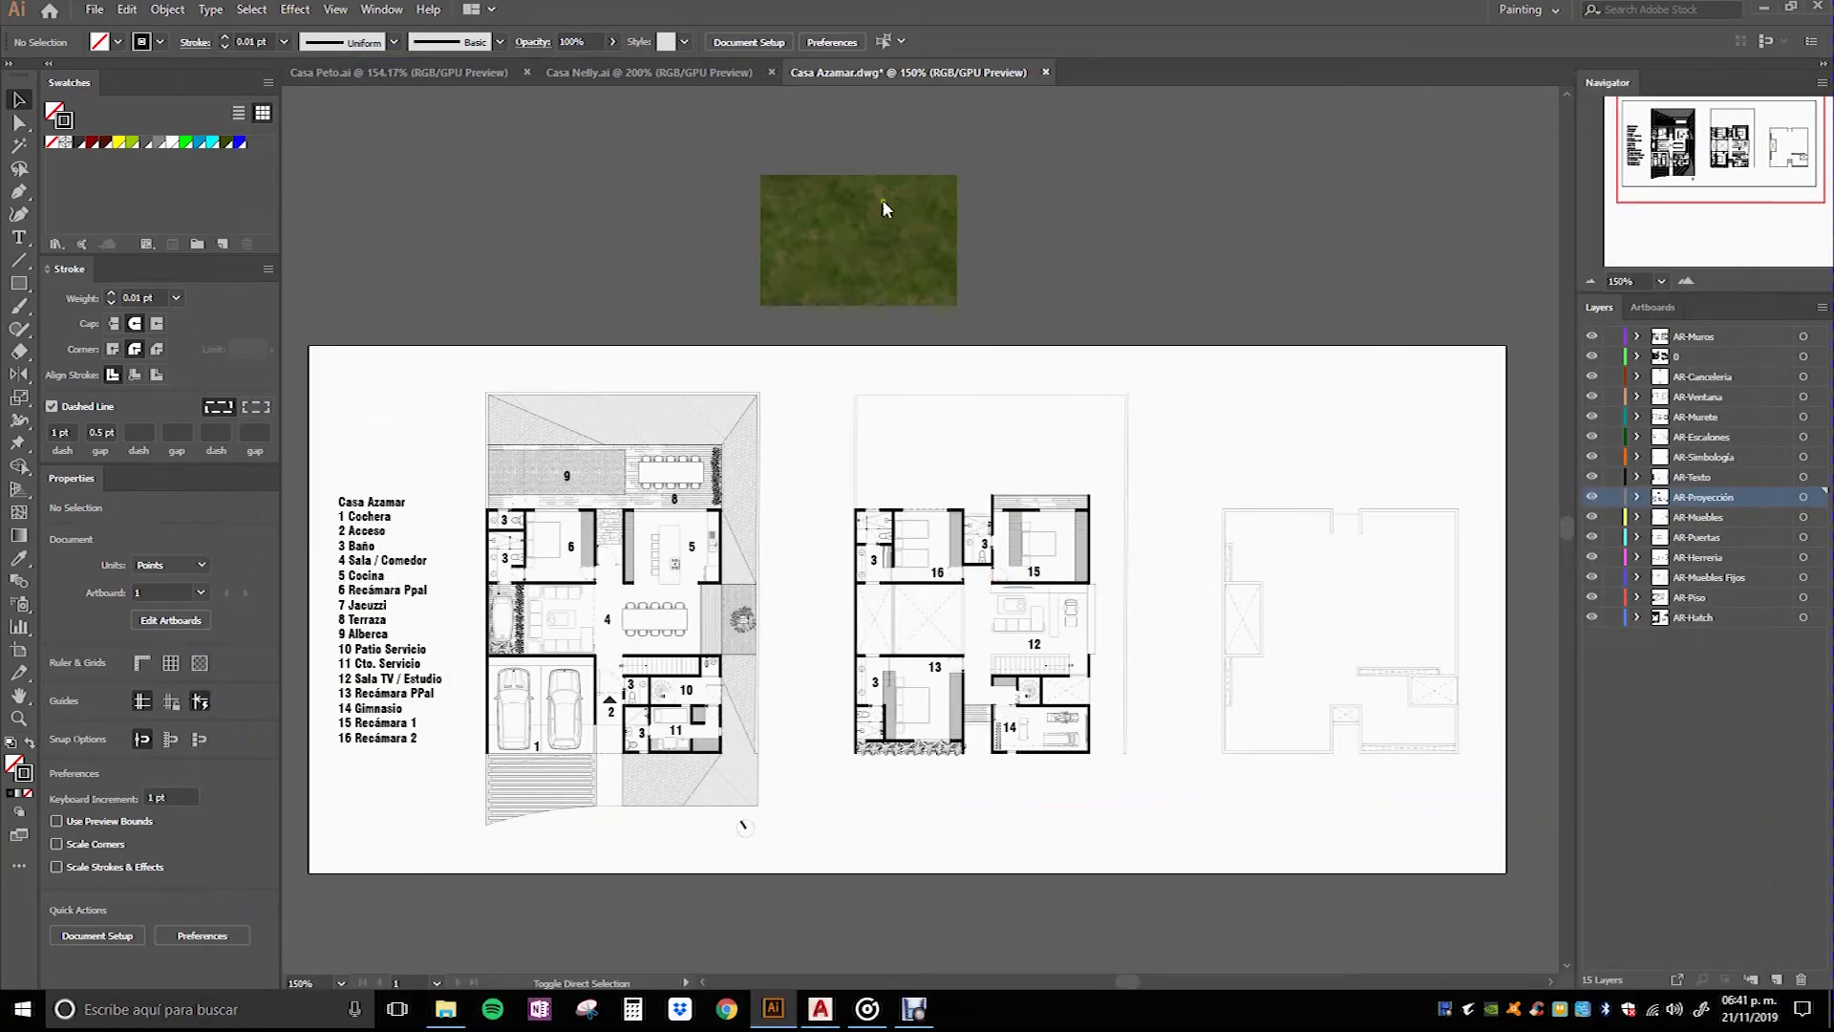
click(325, 588)
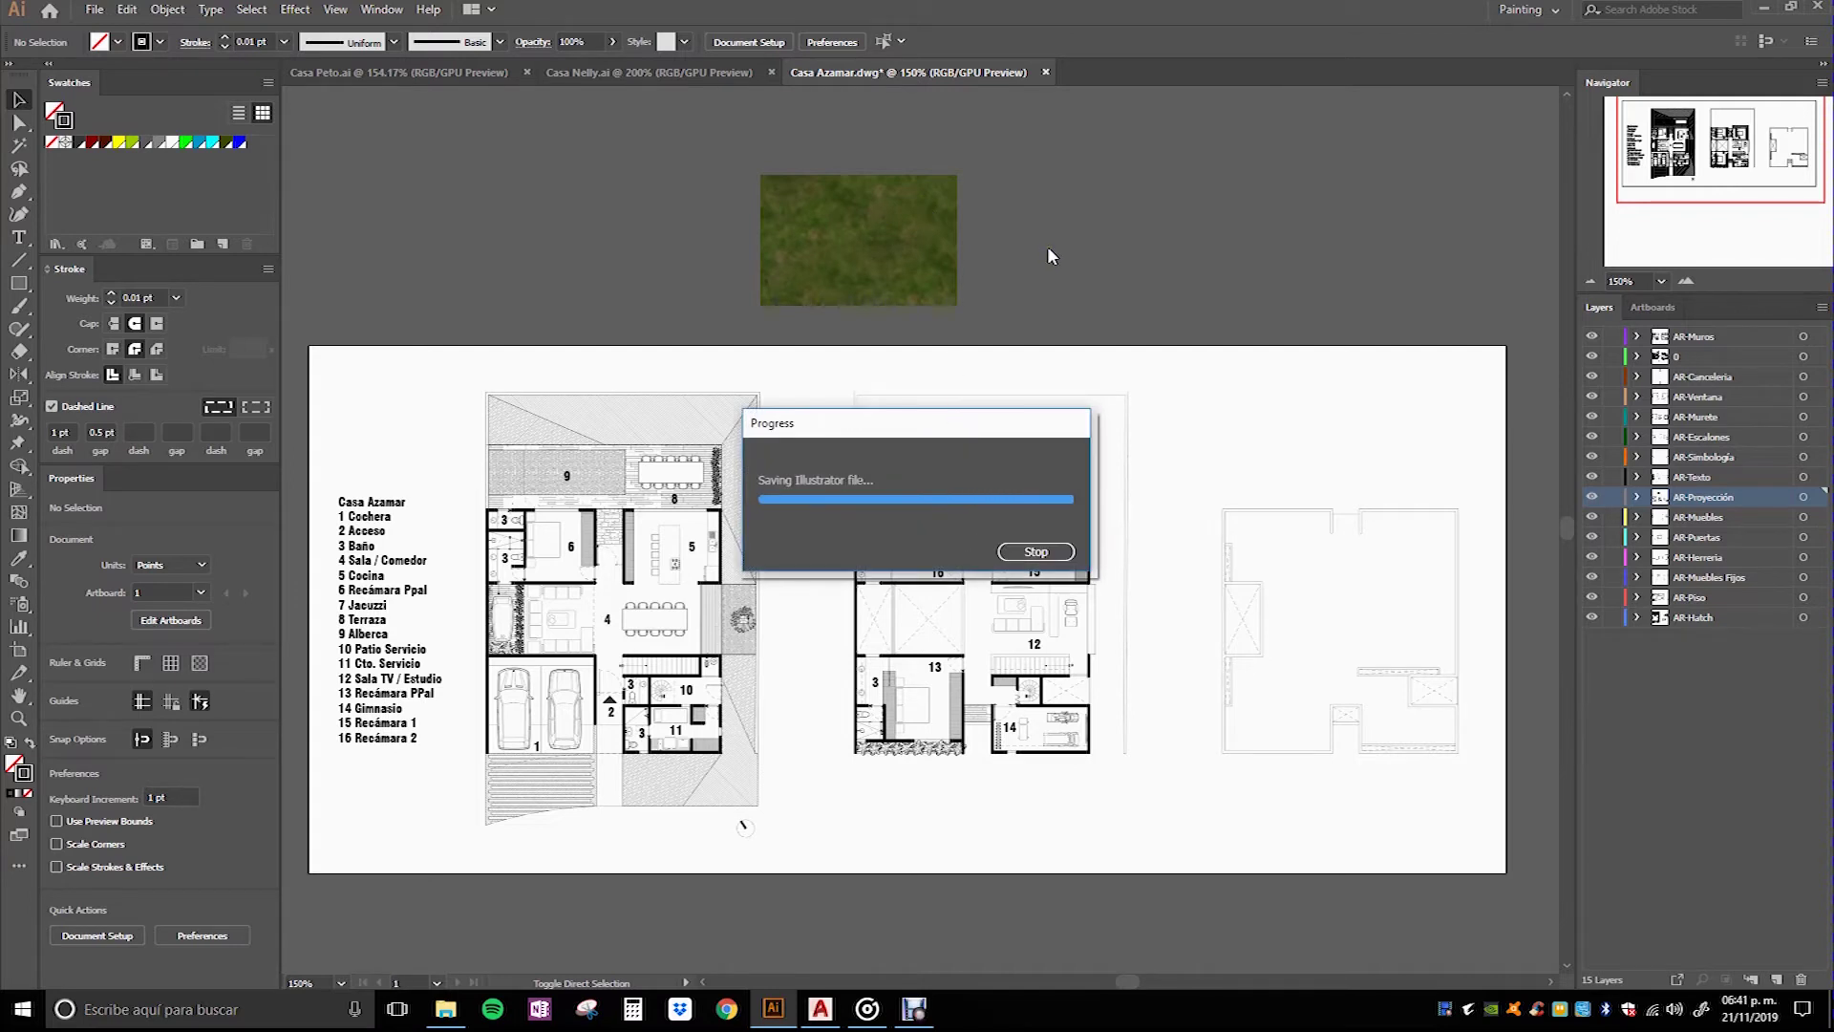
click(833, 285)
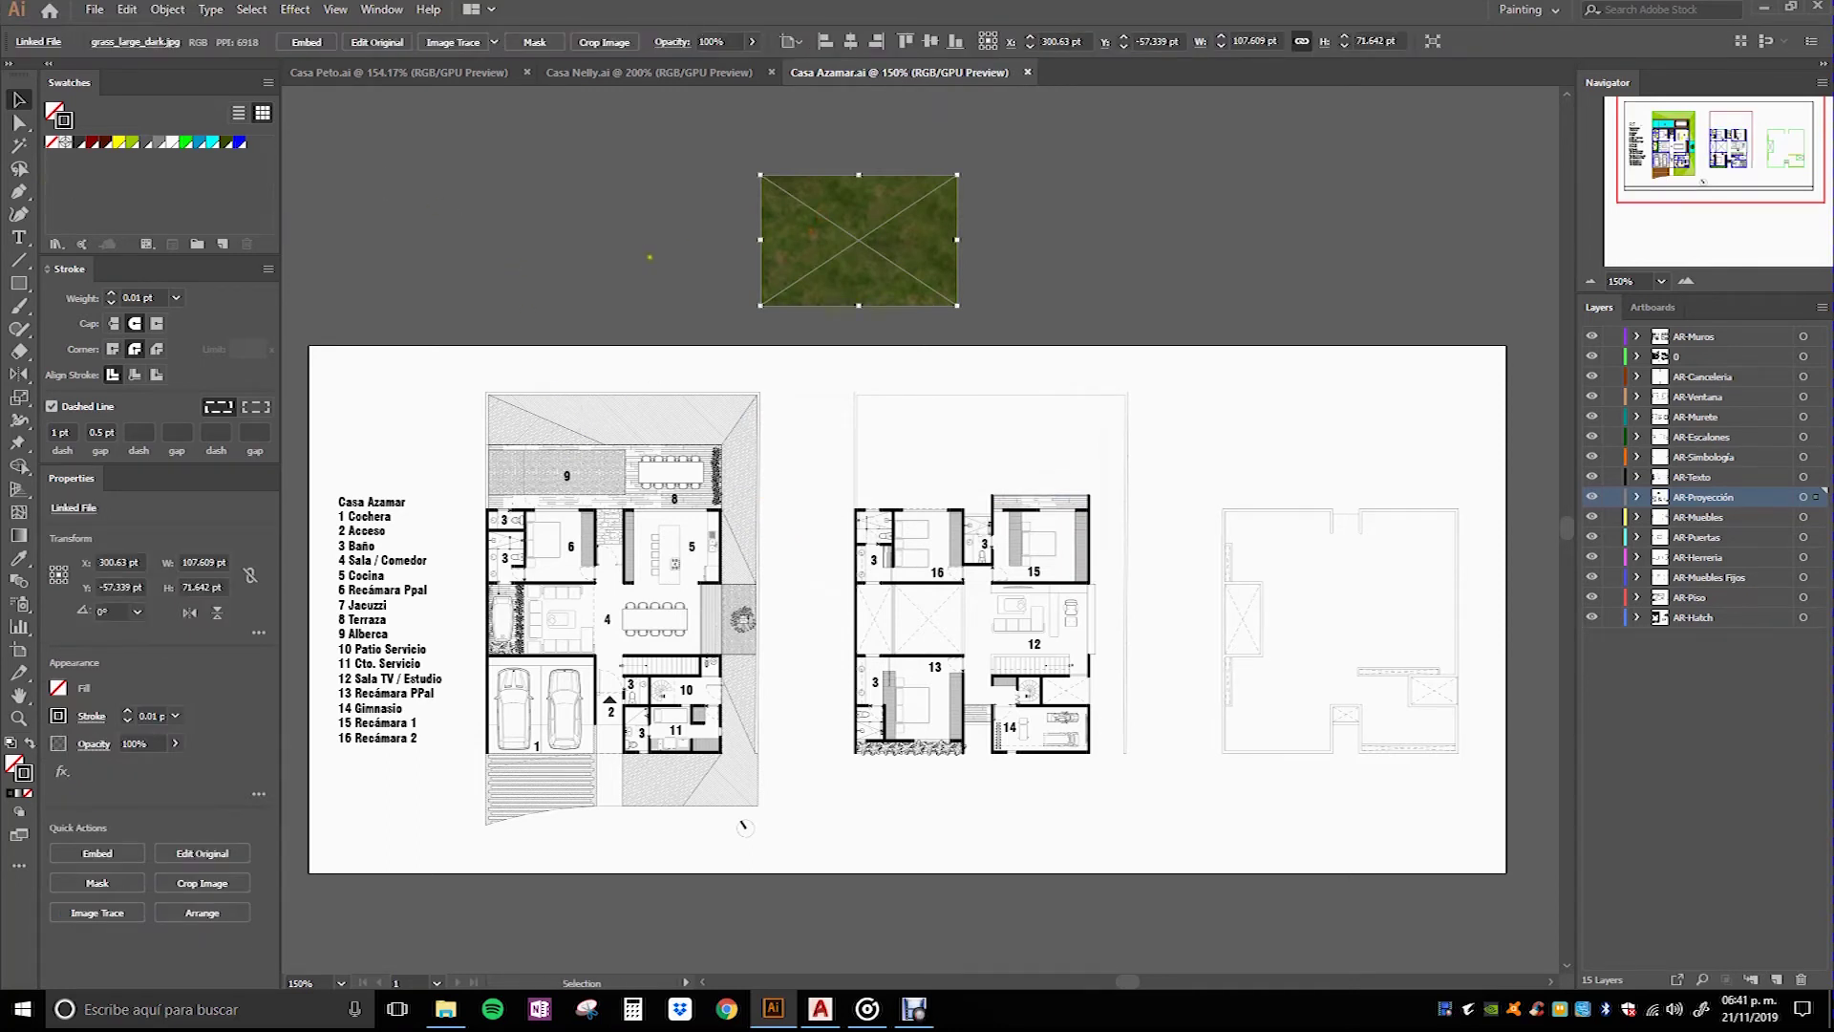
Step: Try dragging the grass image to the Swatches panel, then embed it in the document
drag(841, 239, 134, 183)
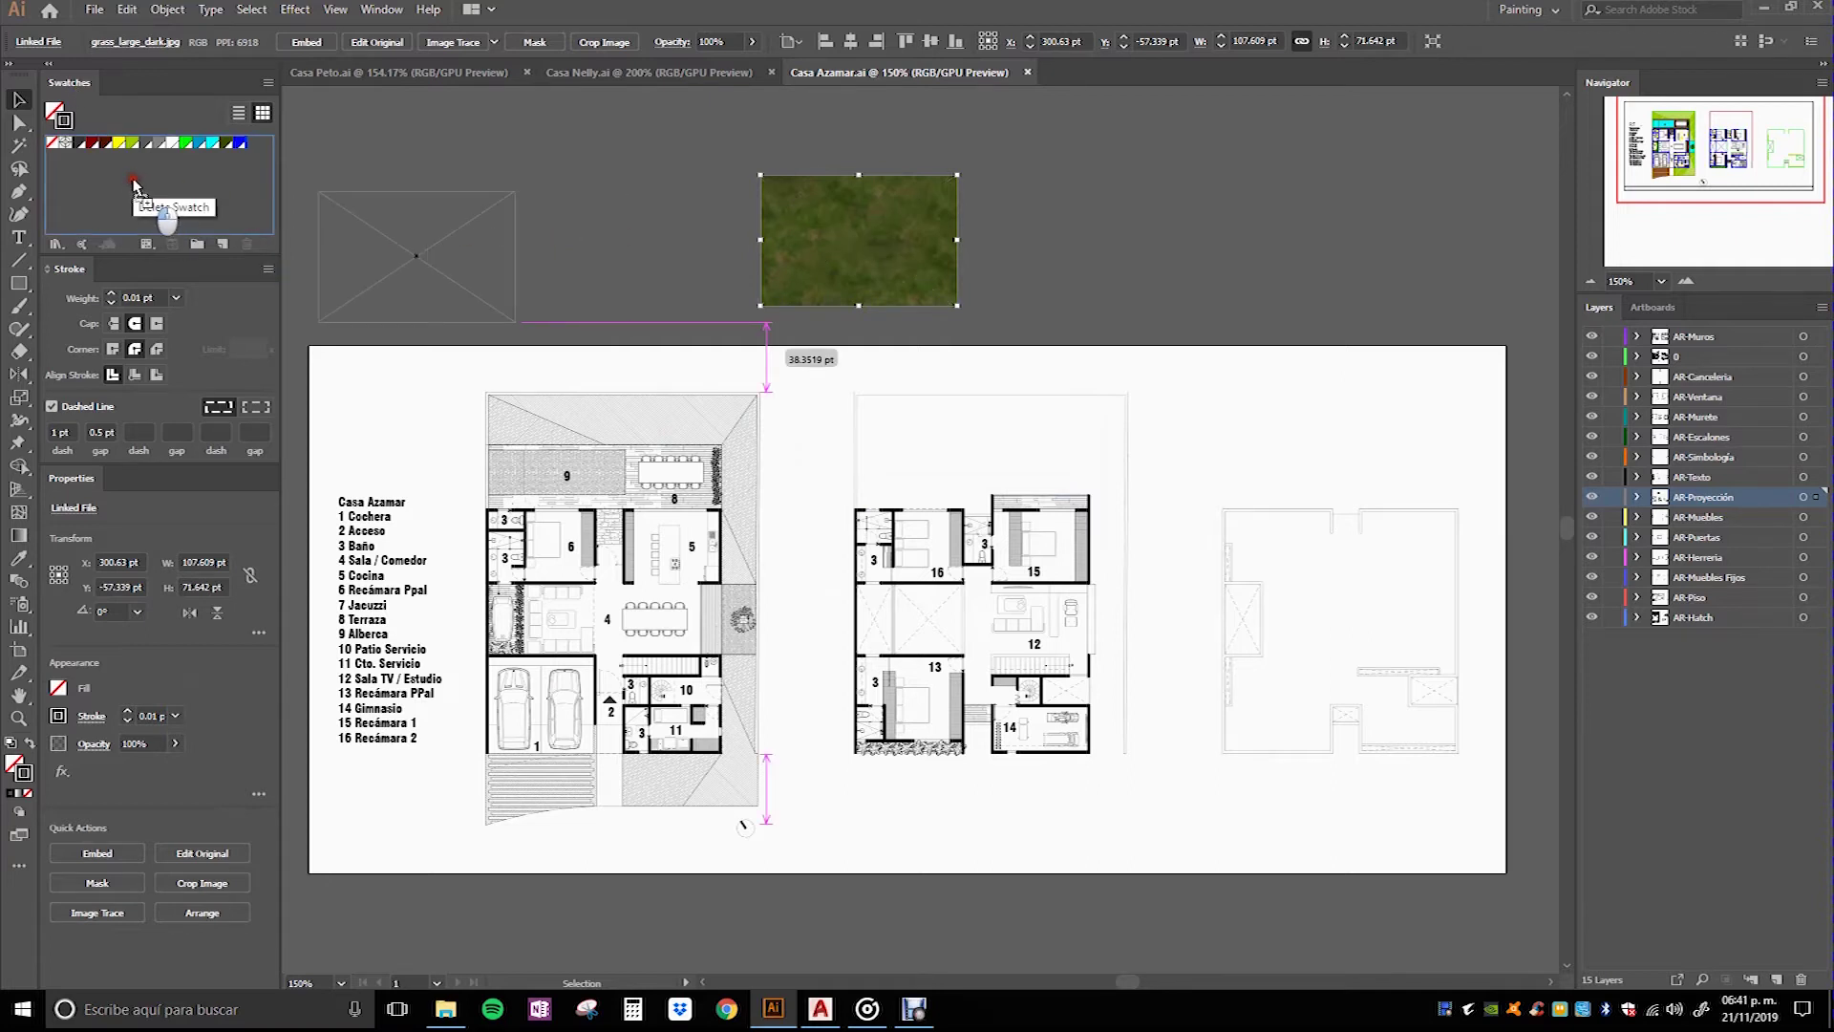
drag(133, 184, 187, 182)
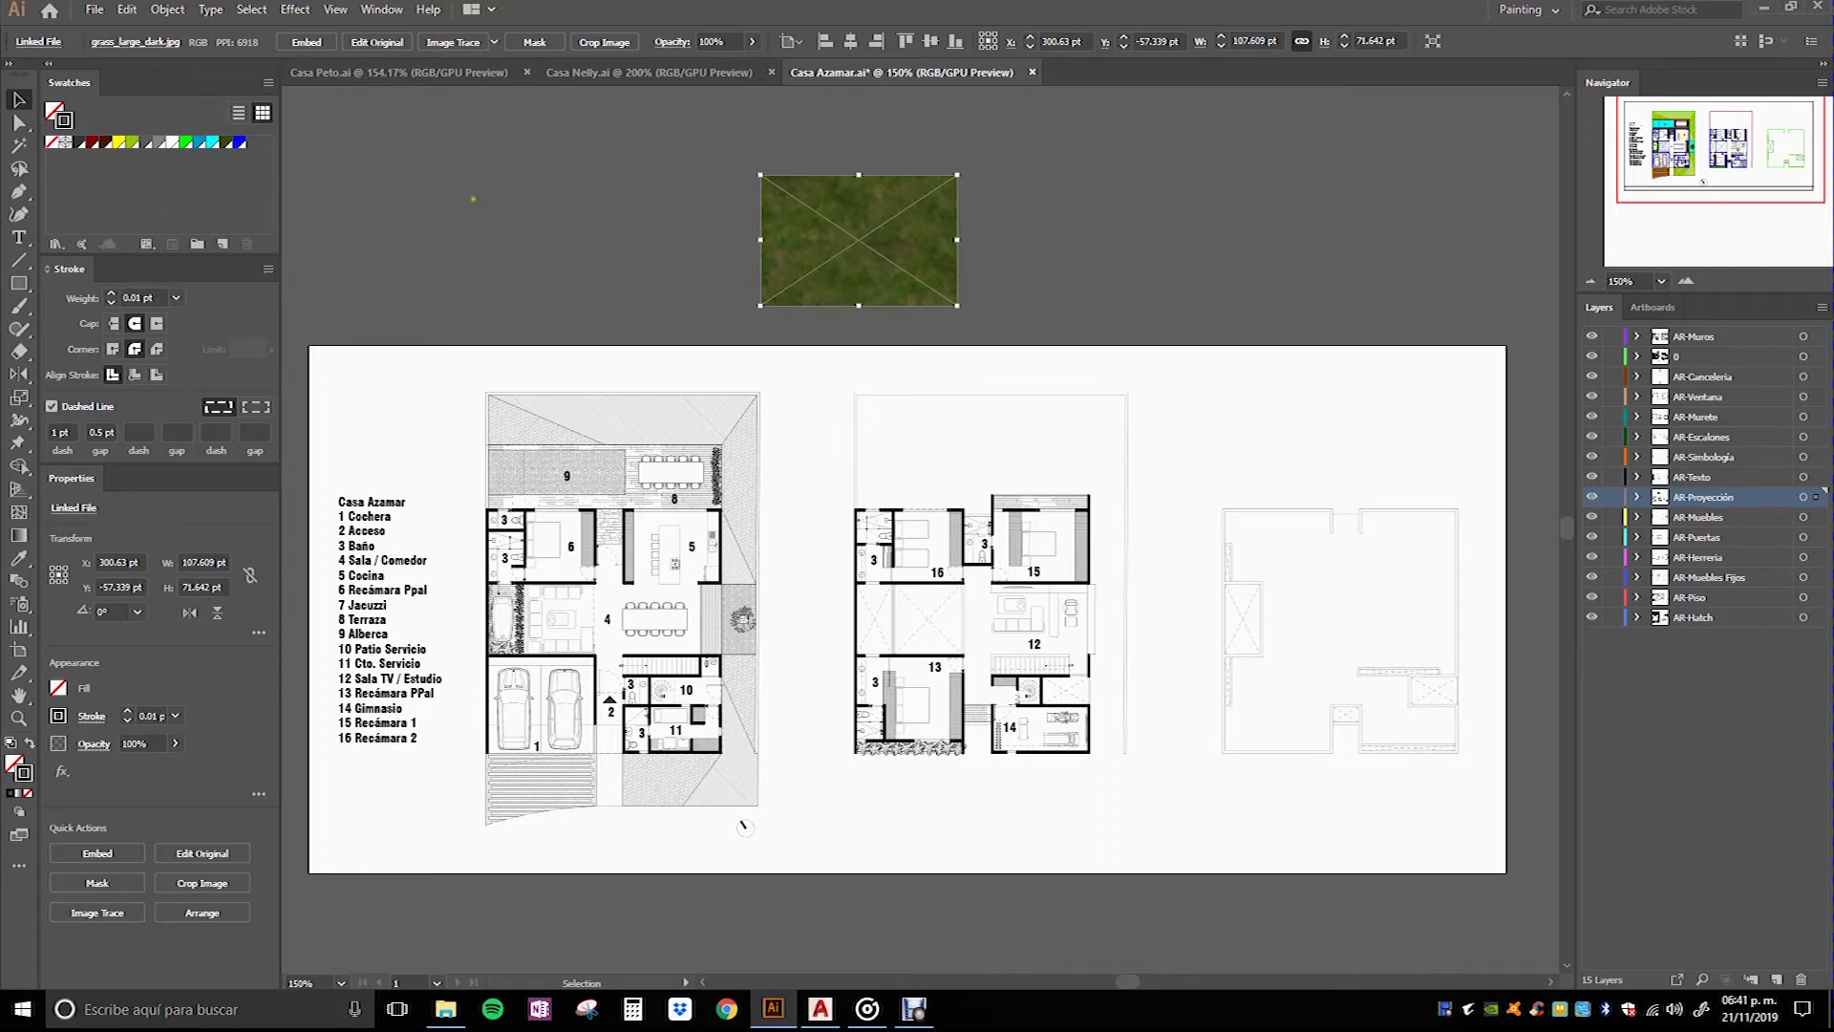
click(312, 43)
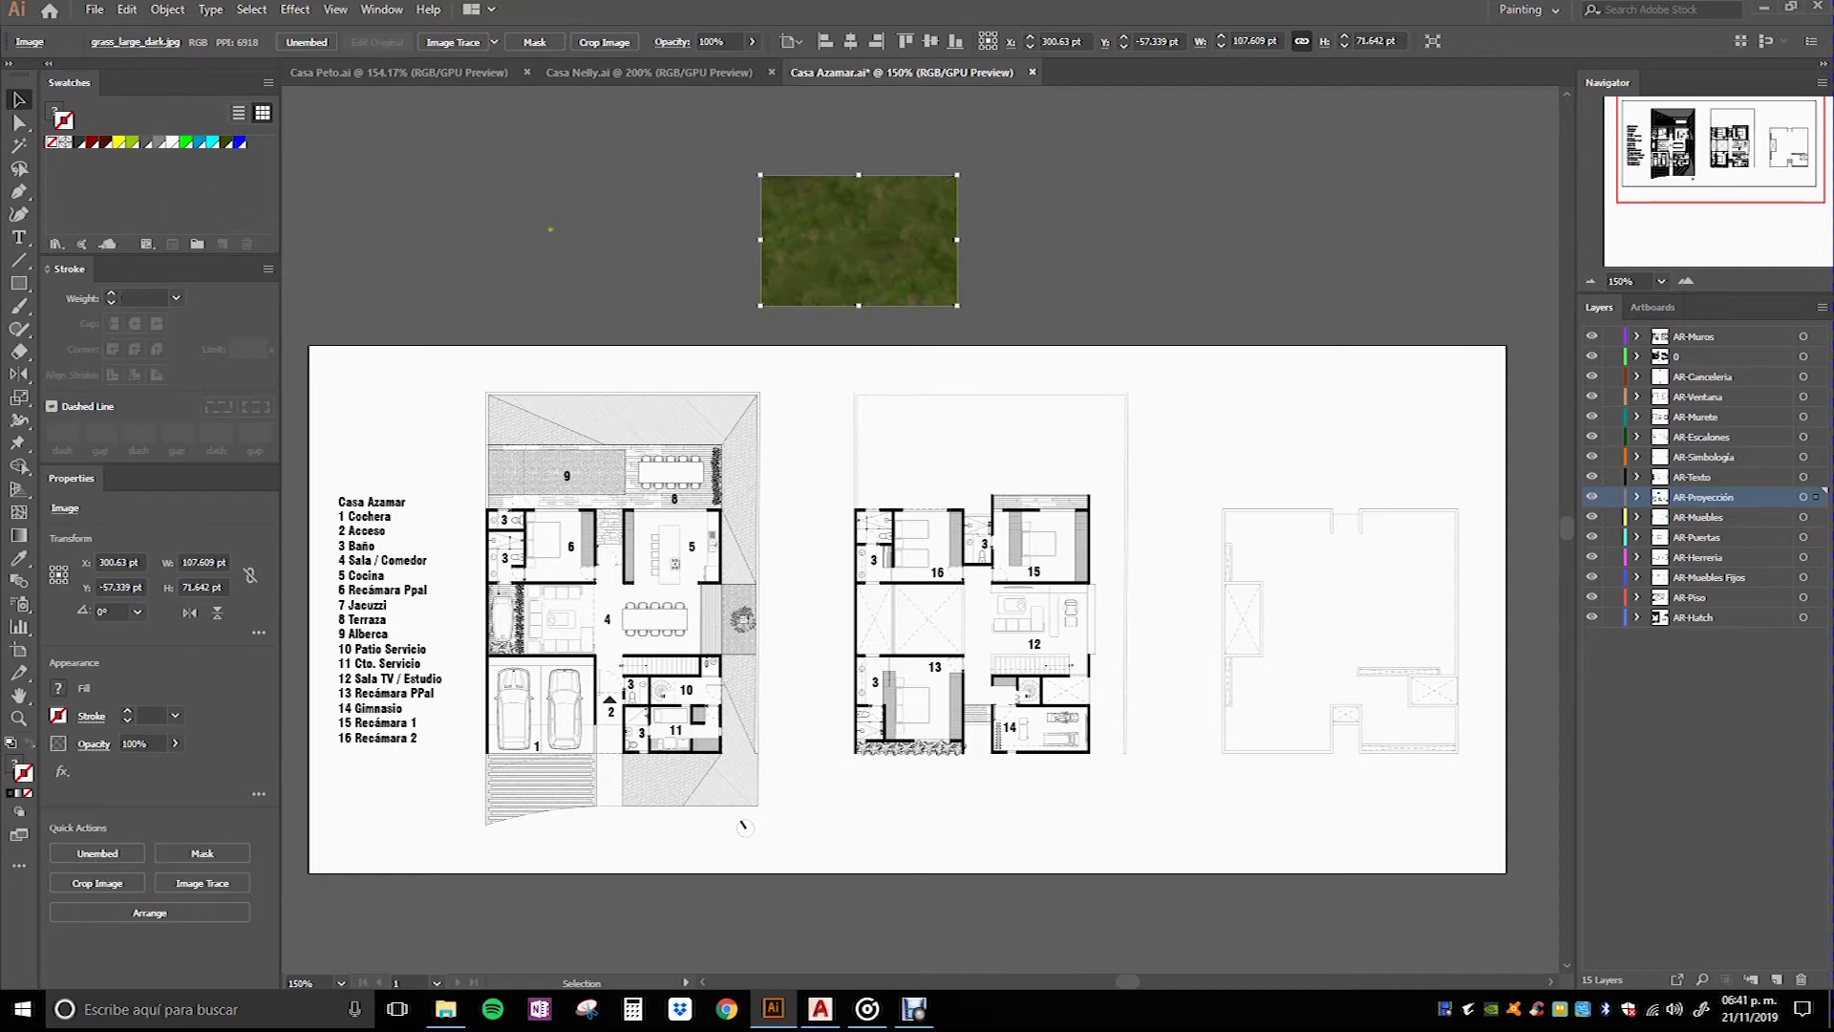
click(550, 214)
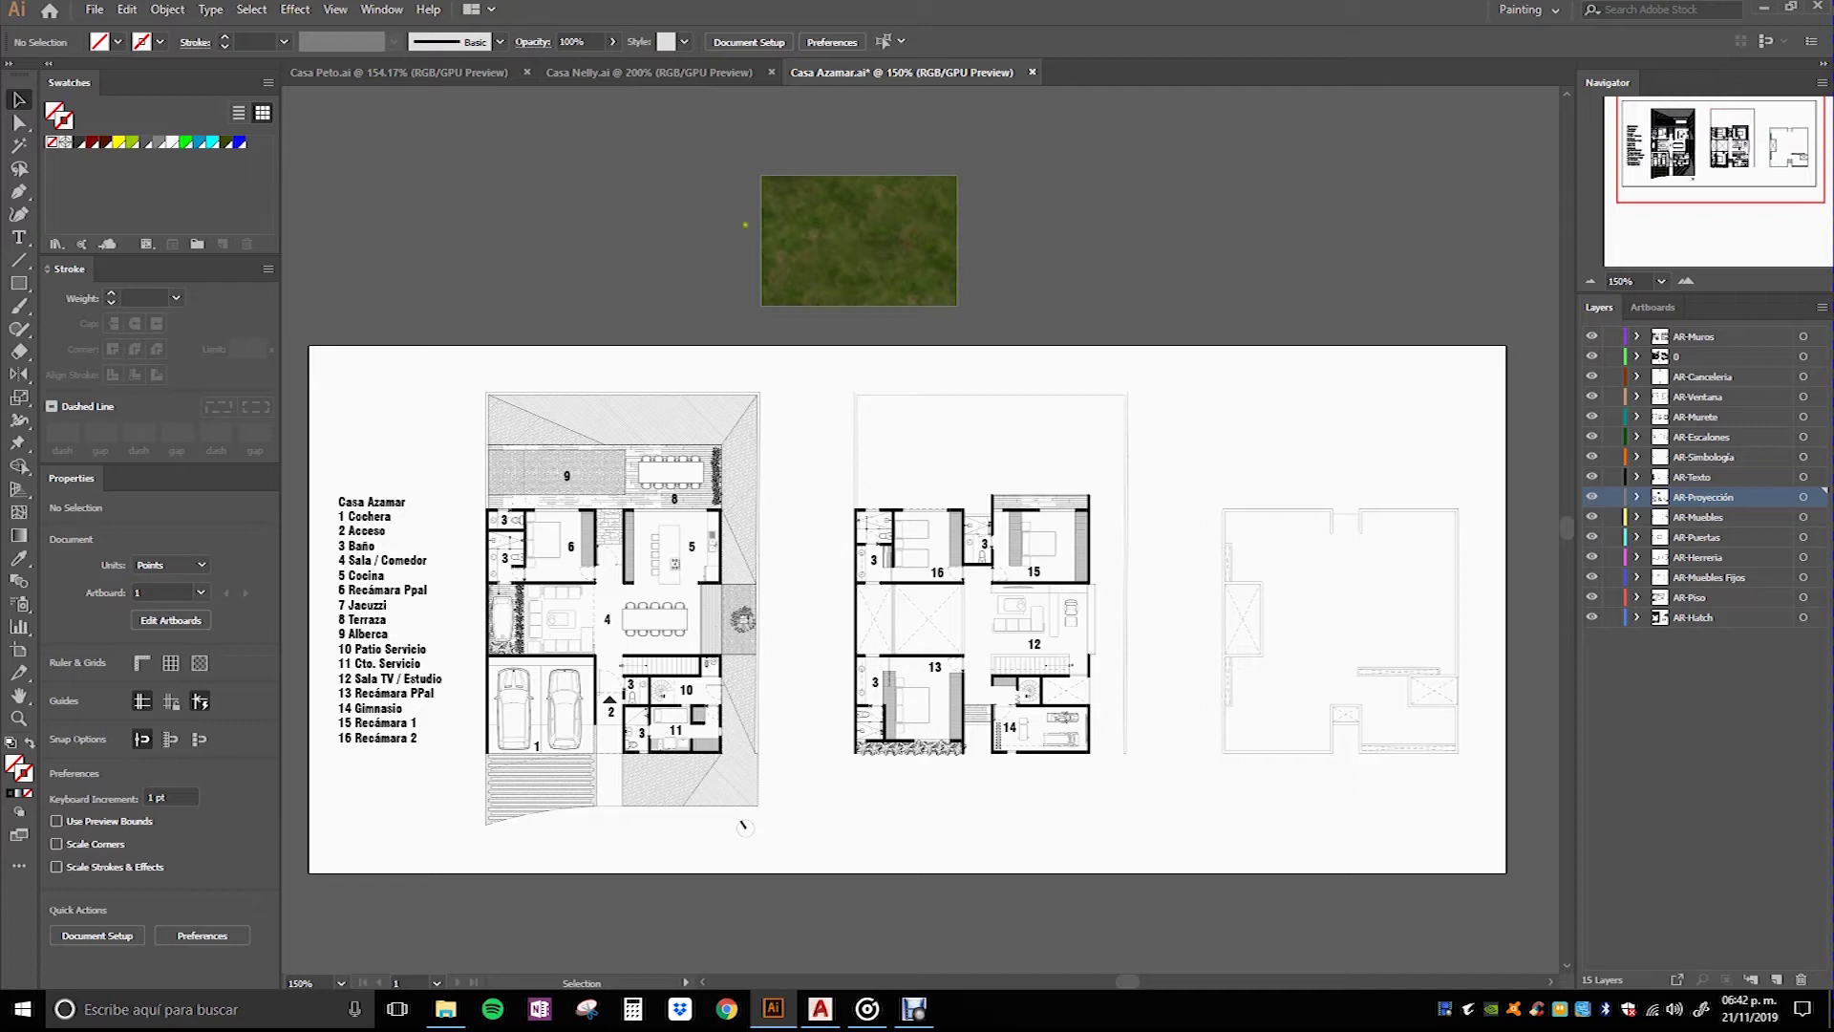
Step: Drag the embedded grass image into the Swatches panel as a new swatch
click(95, 8)
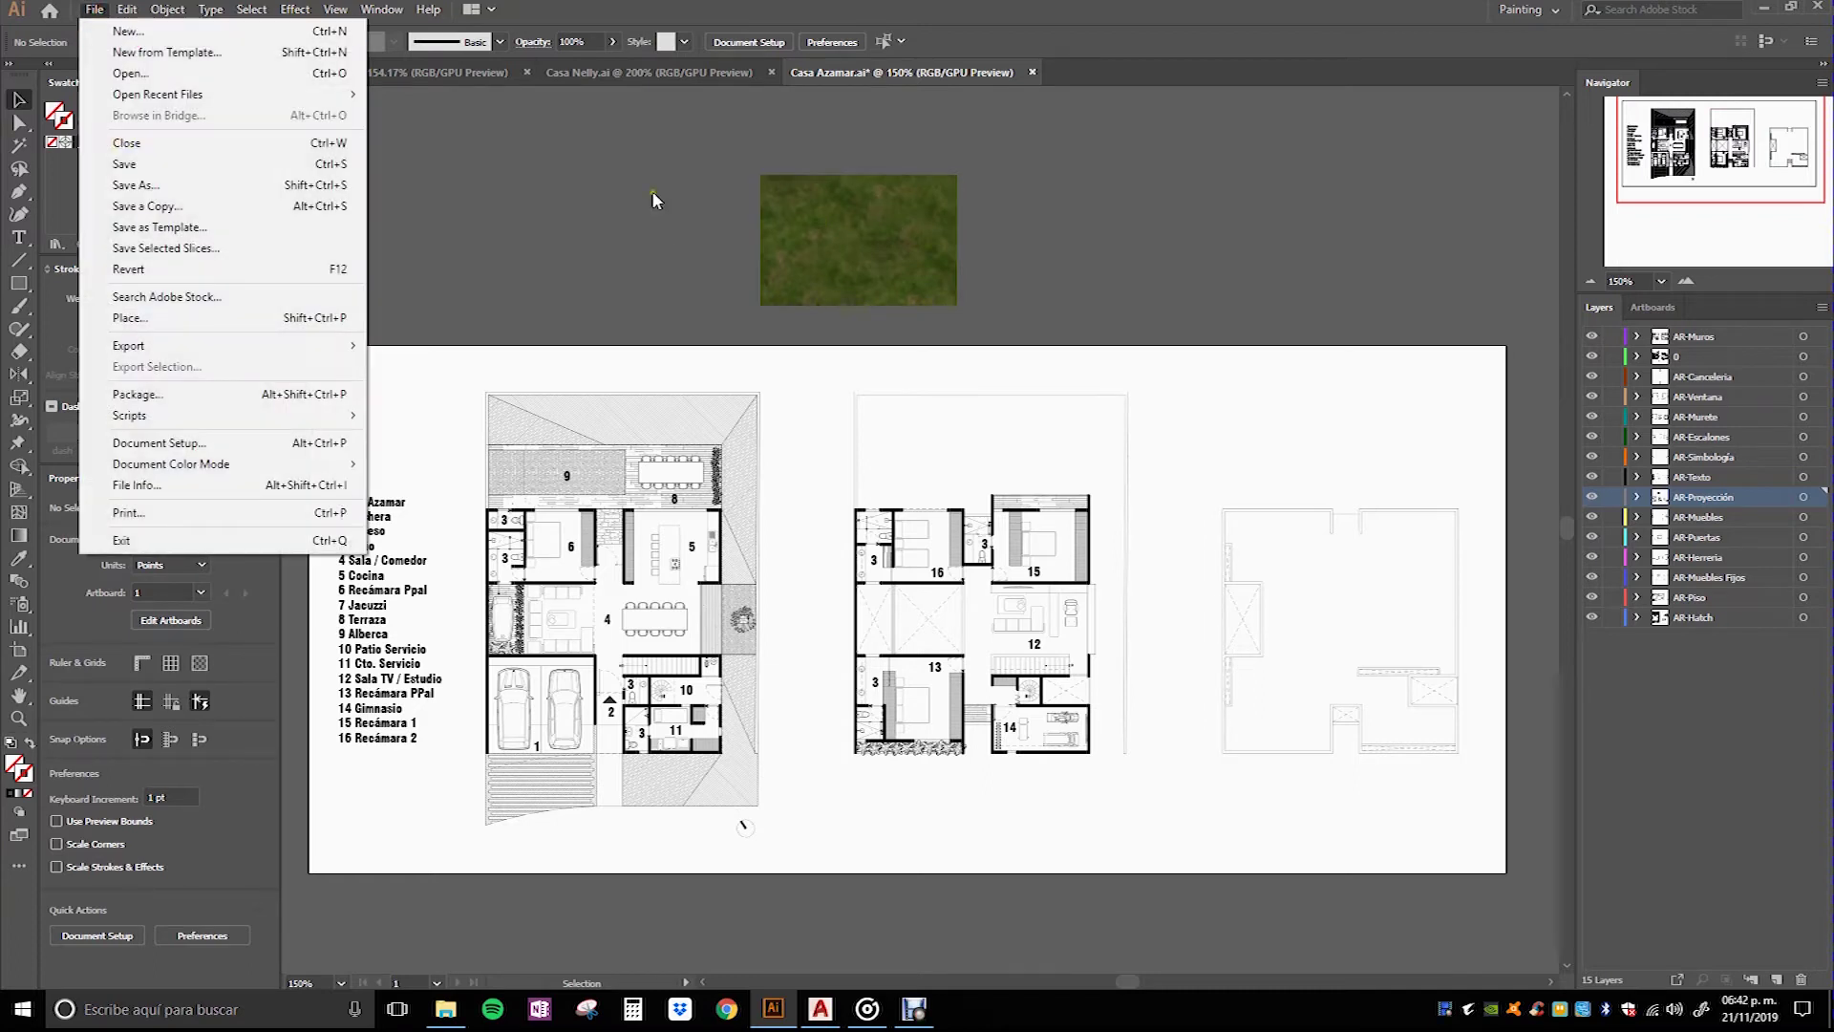
click(776, 223)
right_click(861, 224)
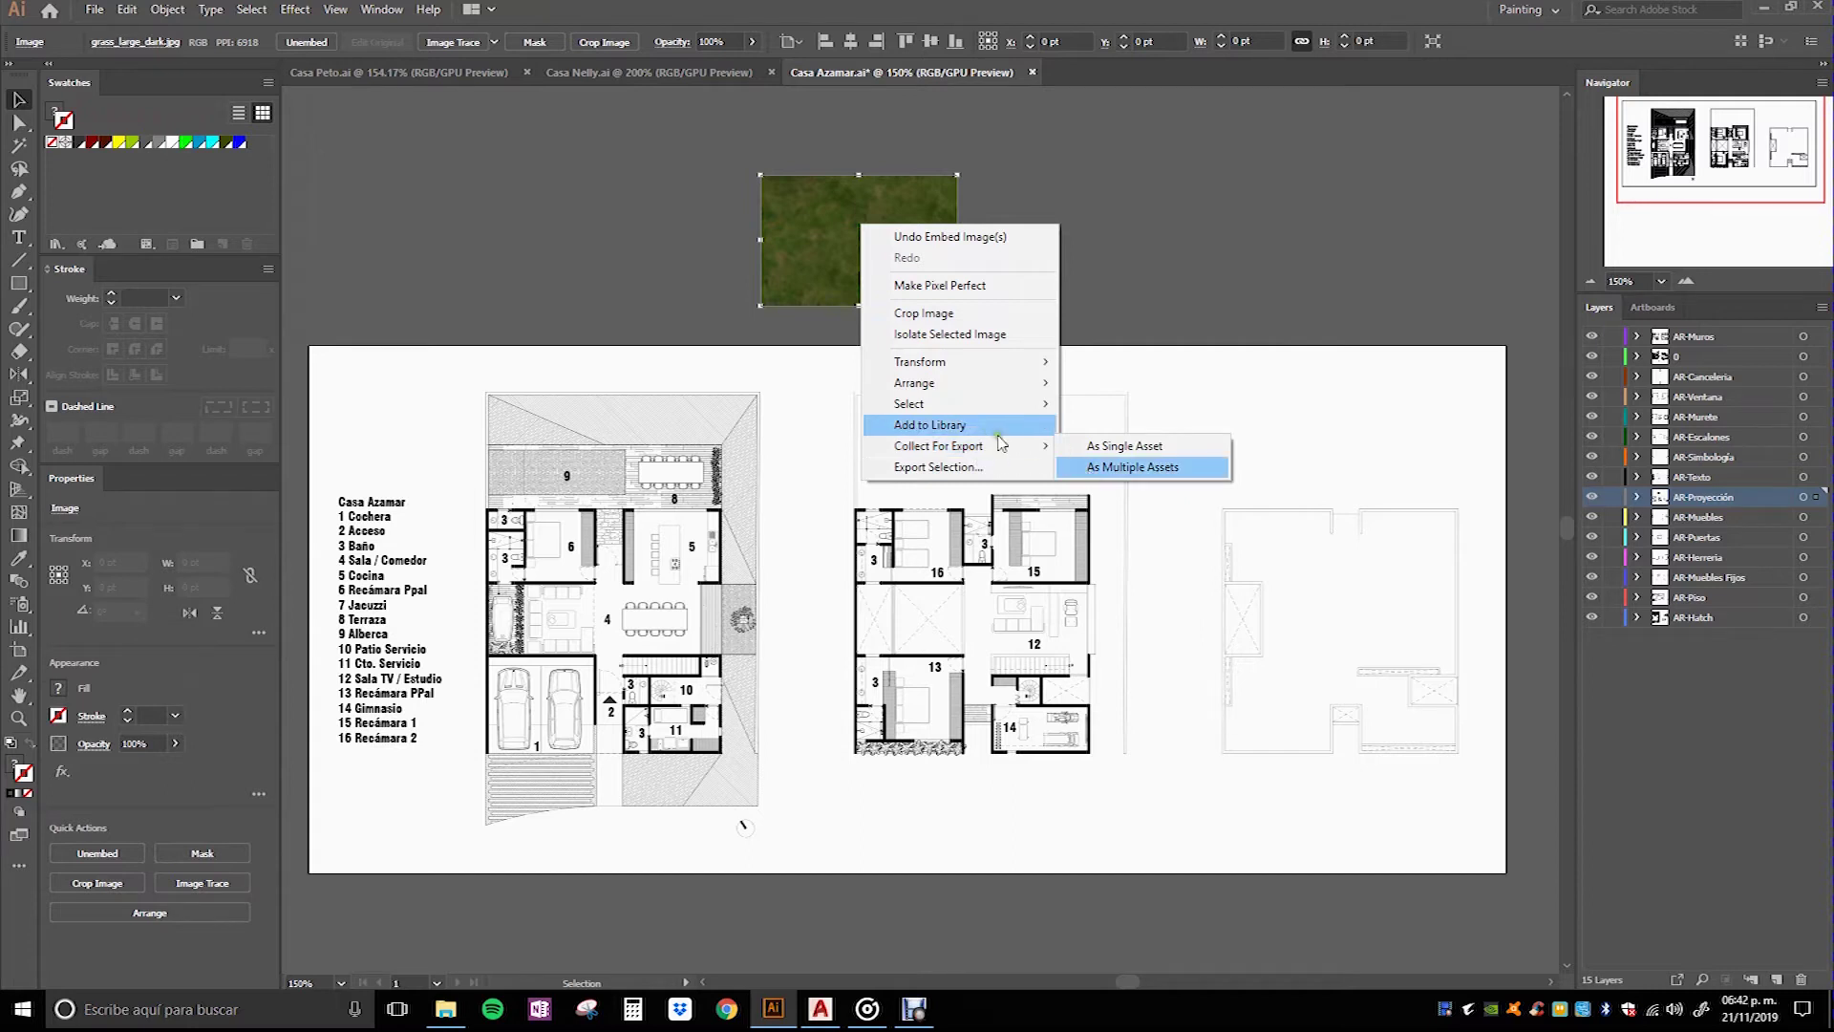
click(649, 228)
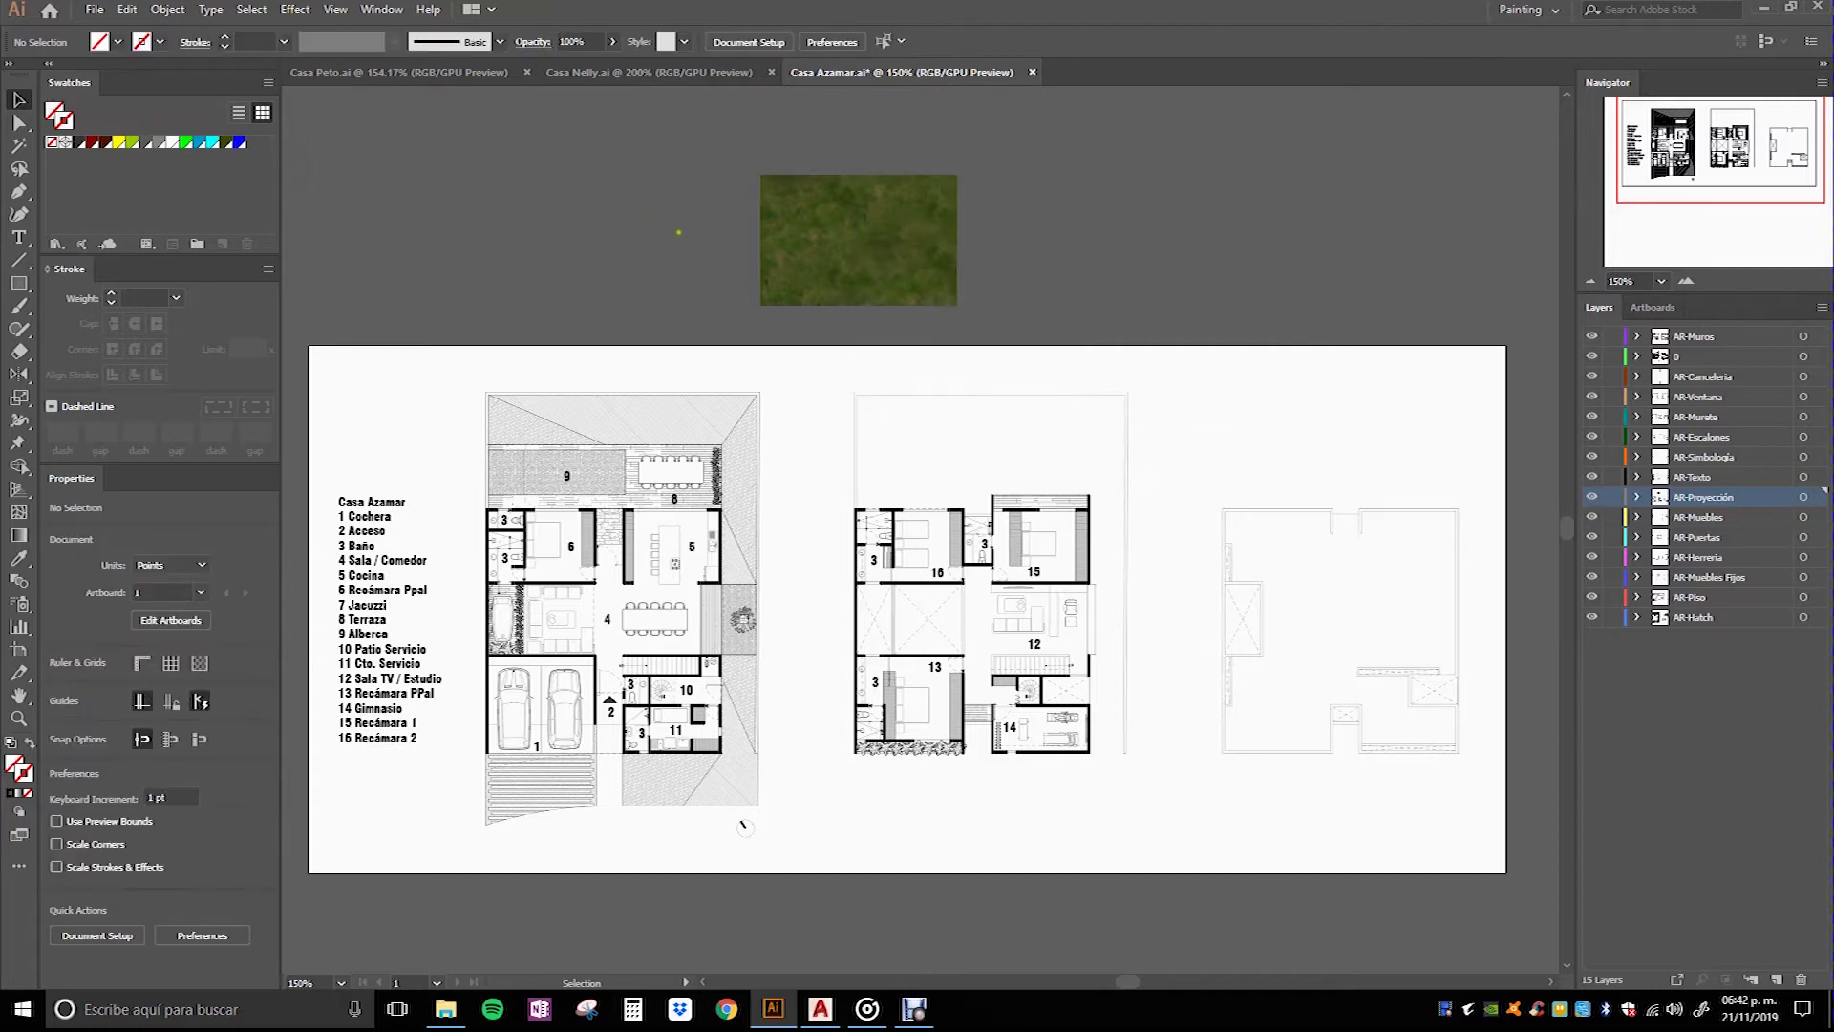
drag(763, 239, 222, 192)
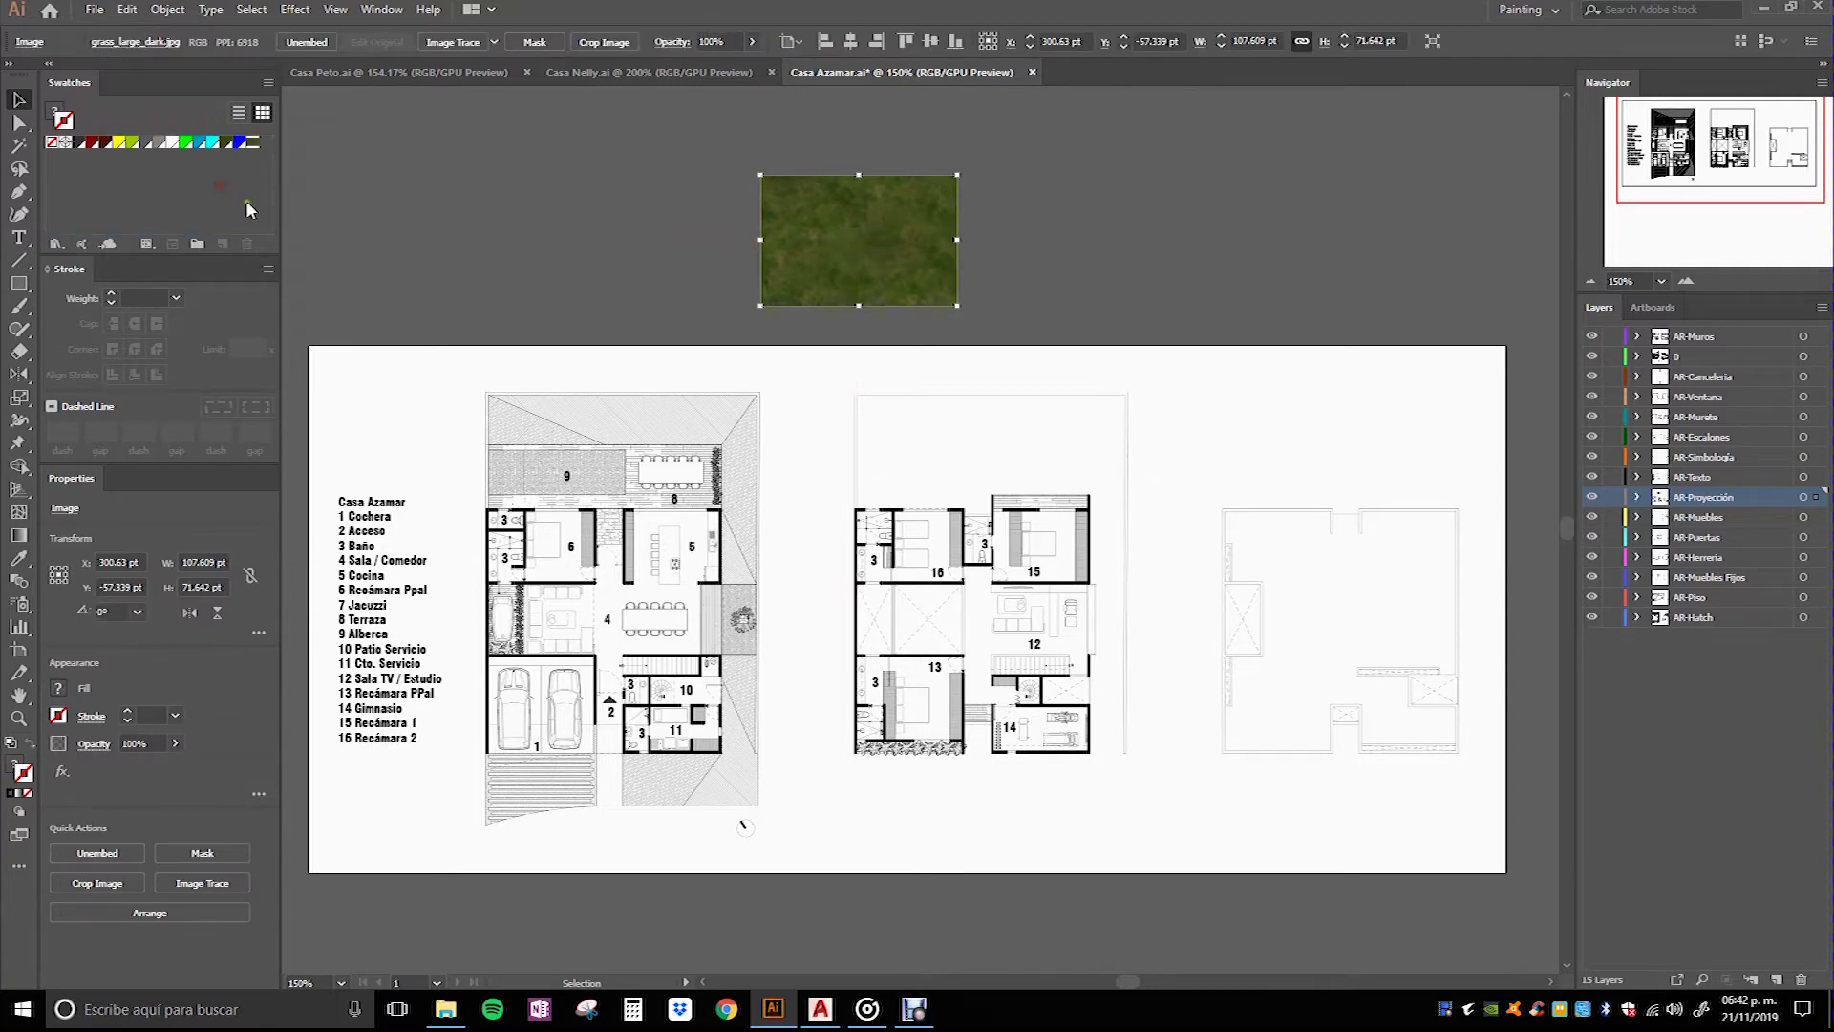
click(410, 181)
click(669, 435)
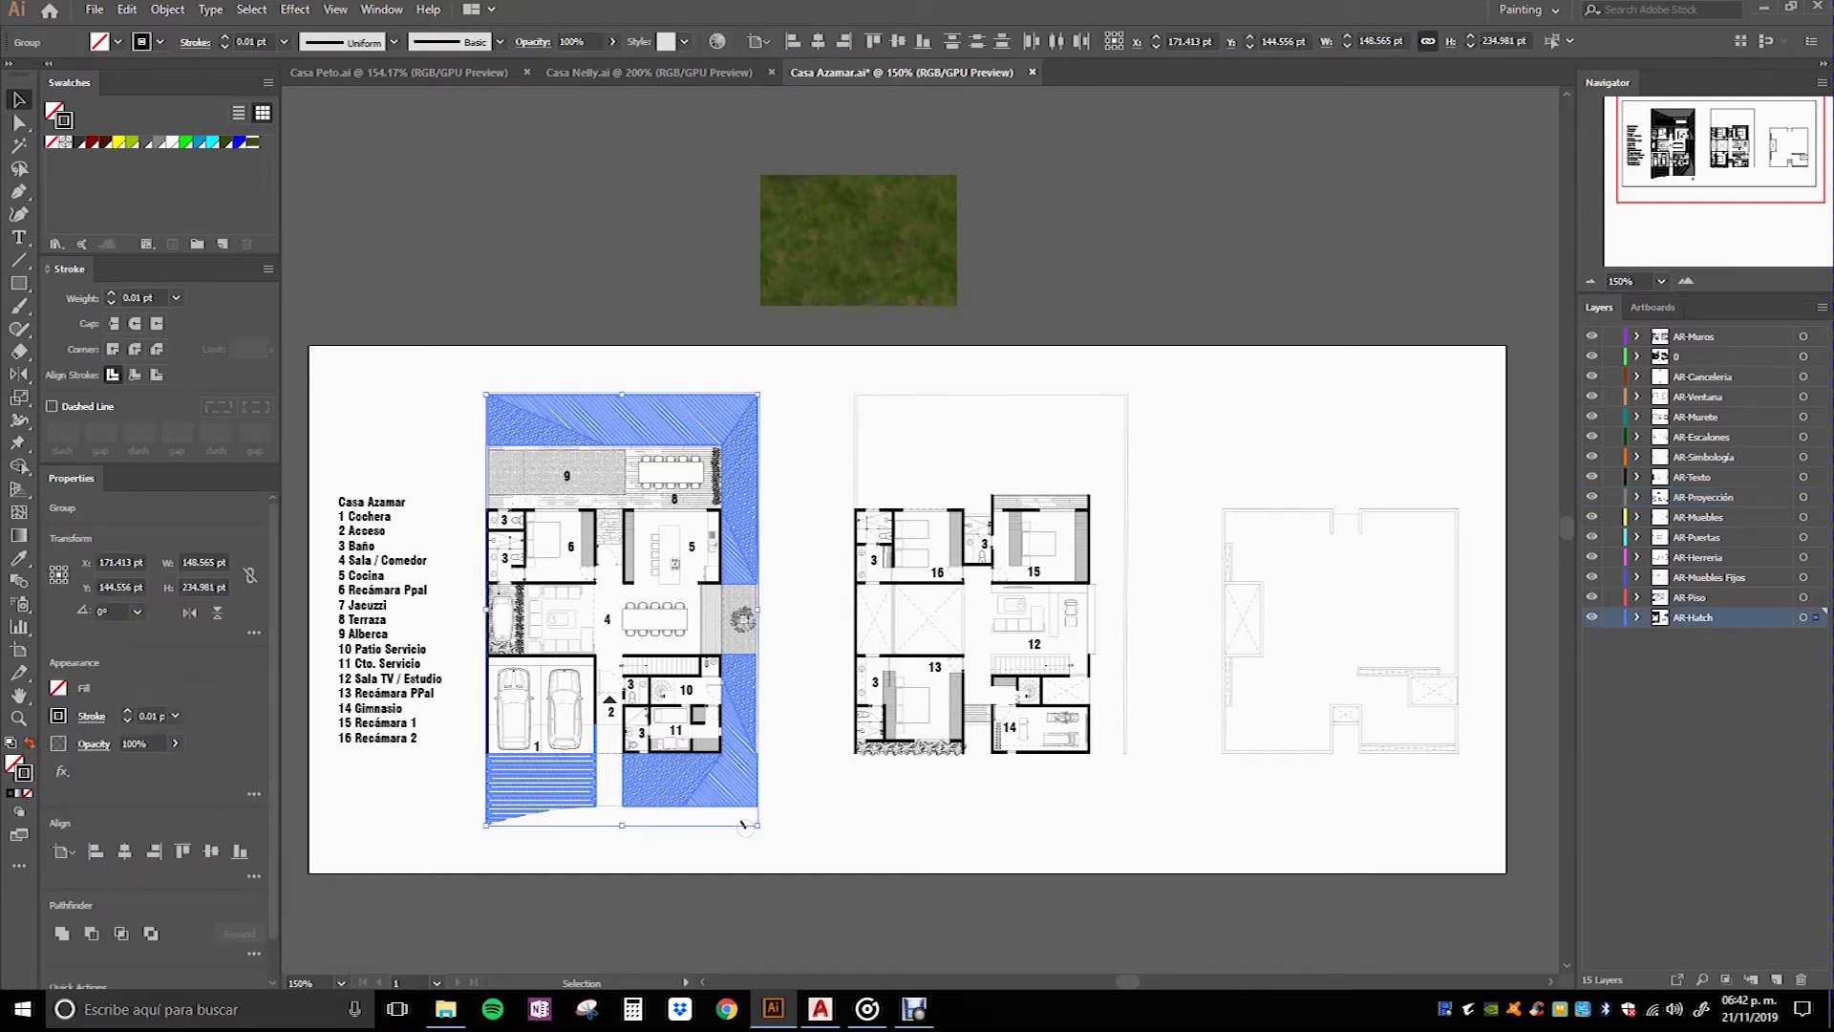
Step: Fill the ground-floor hatch group with the grass swatch and close the Color panel
click(29, 743)
click(23, 770)
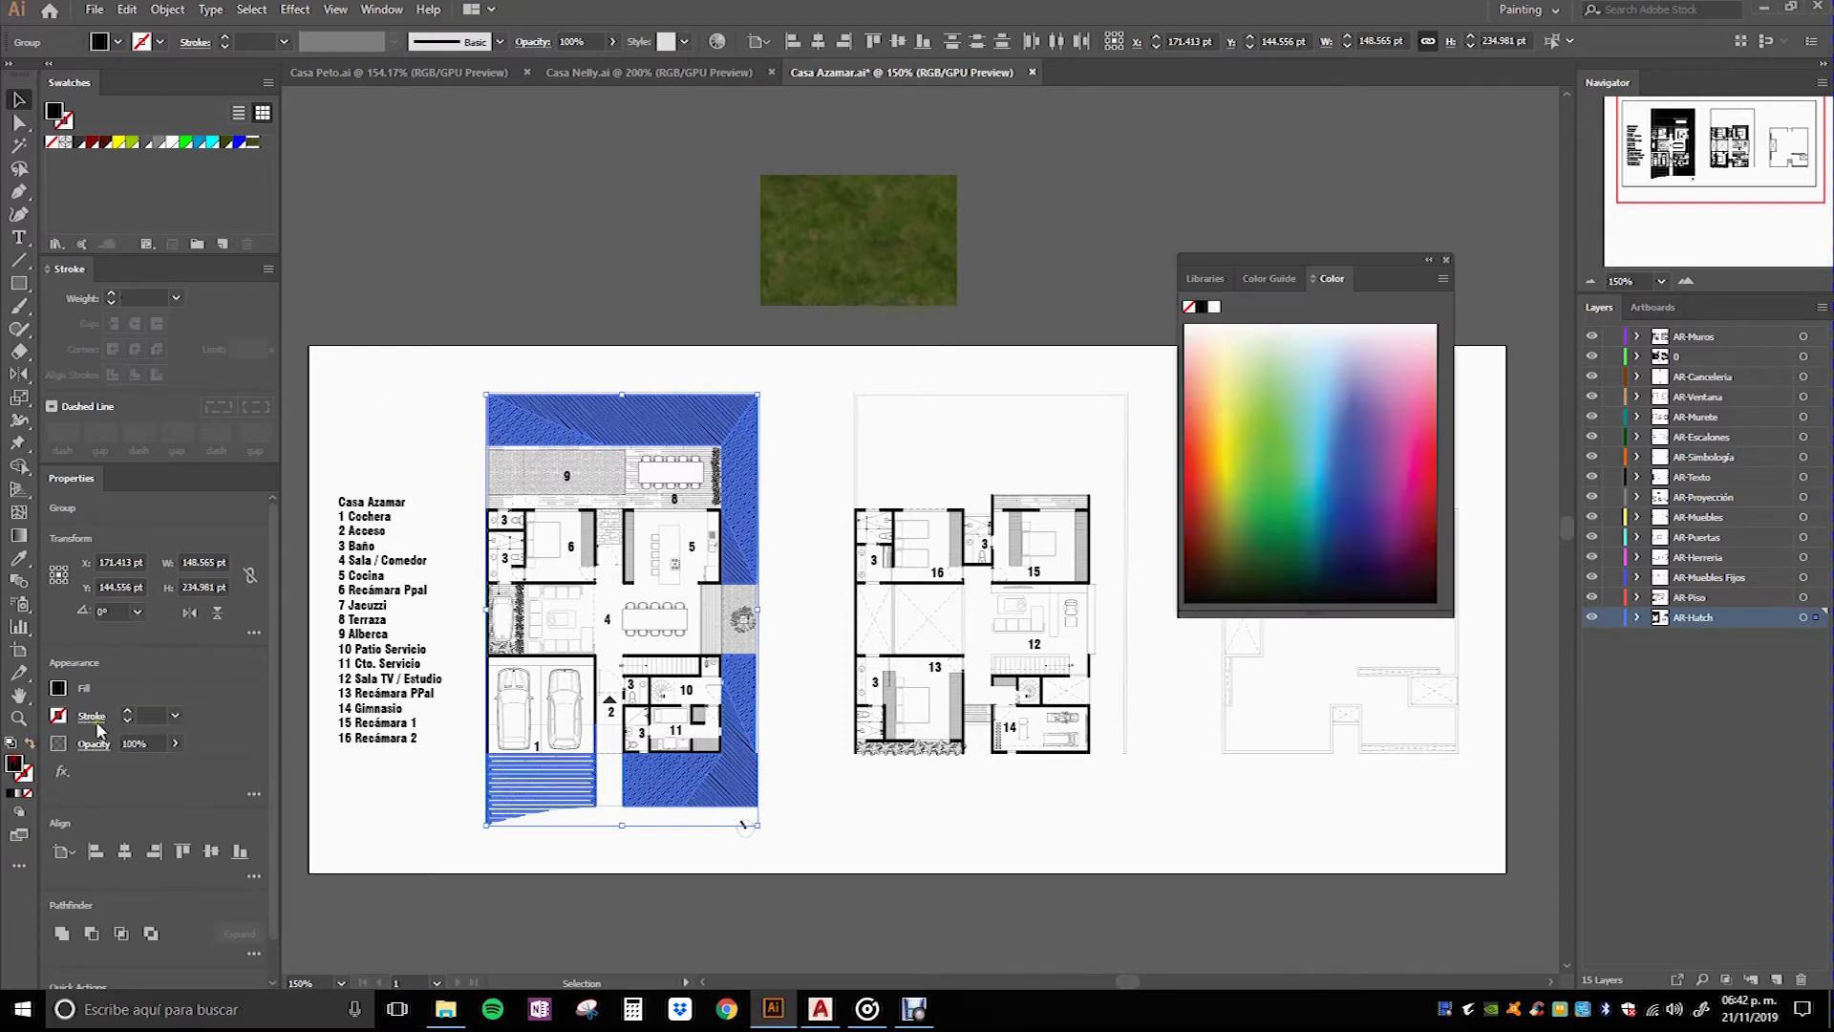
click(252, 141)
key(ctrl+shift+a)
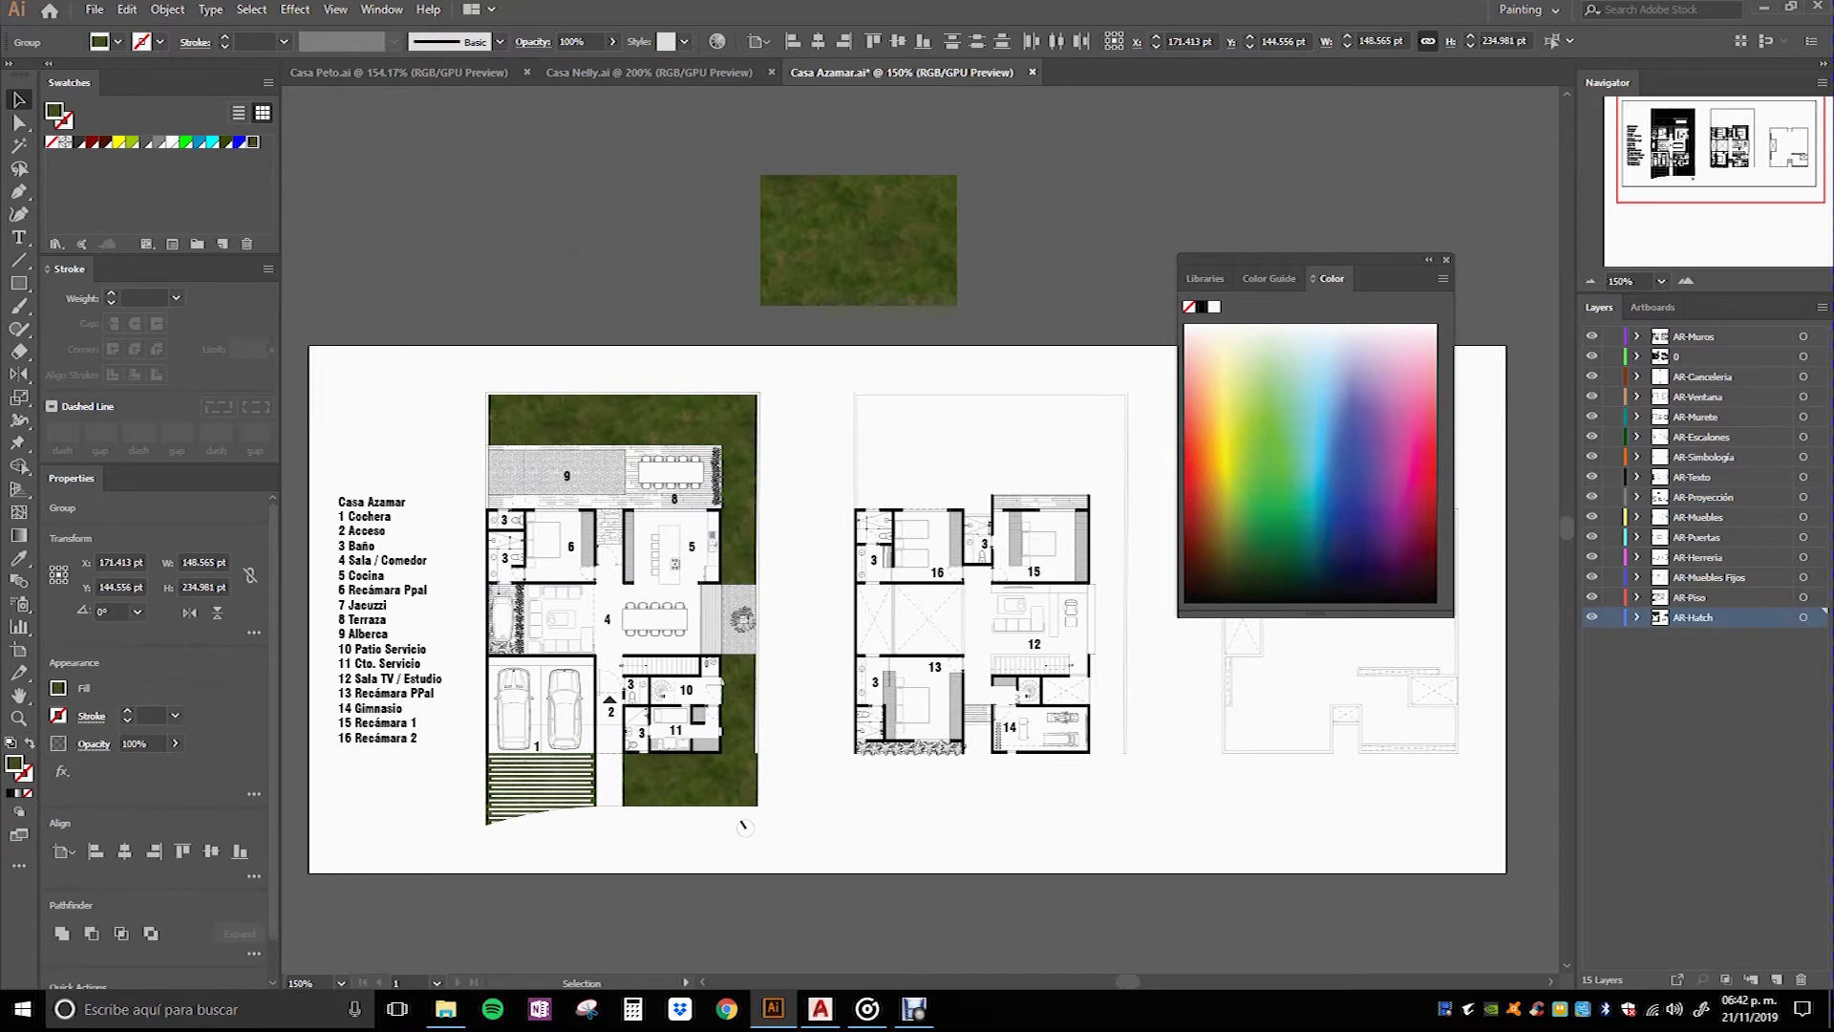
click(1446, 259)
Step: Move the grass image sample further left above the artboard
scroll(641, 360, up, 1)
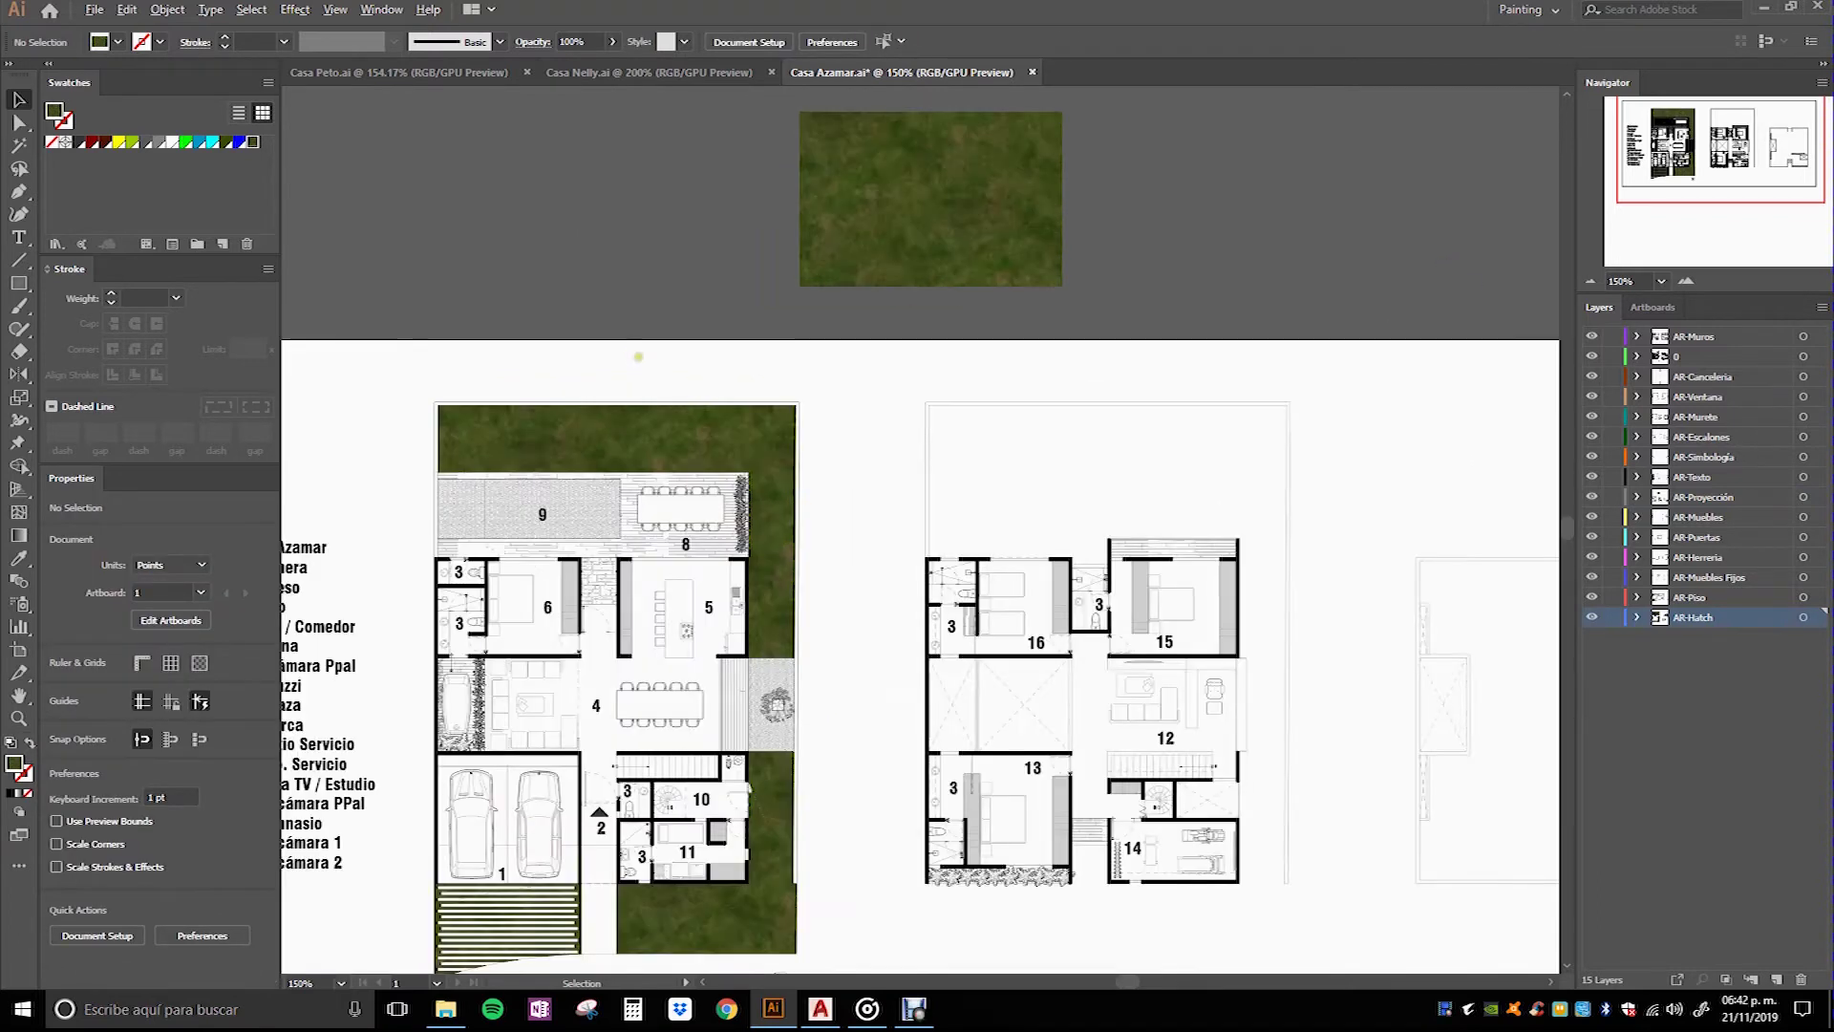
scroll(640, 359, up, 1)
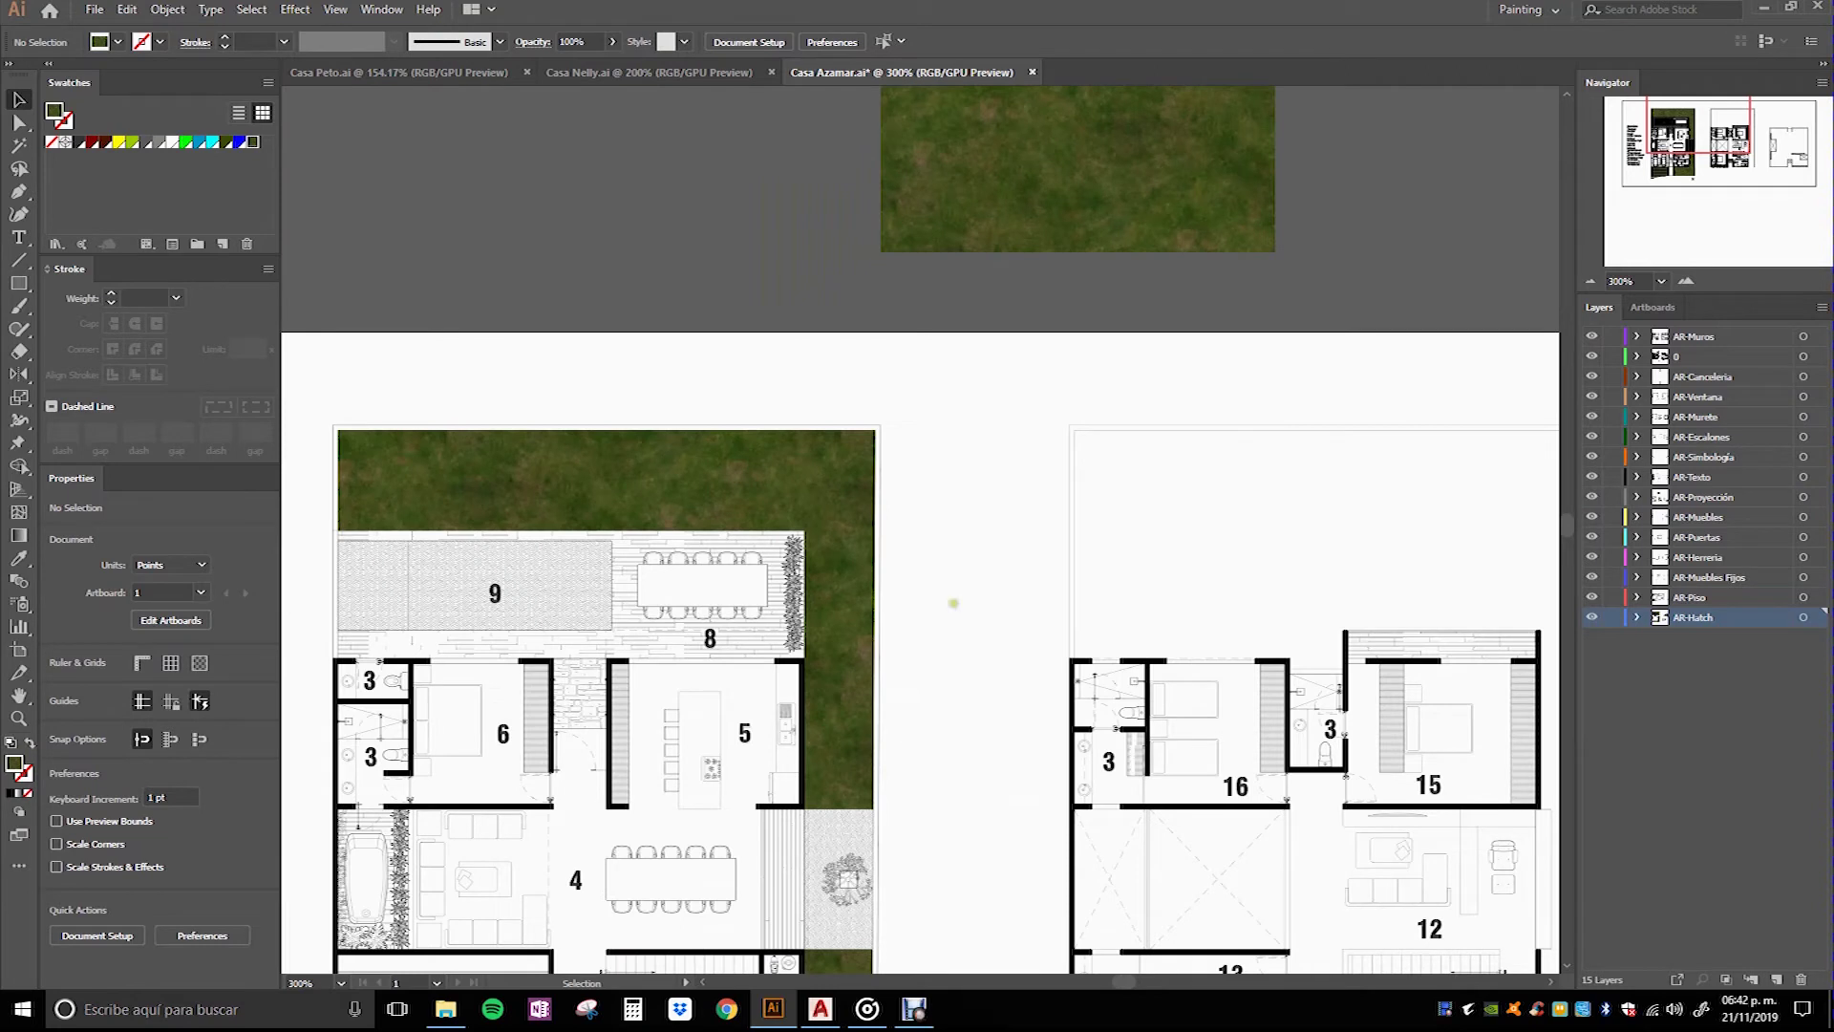
scroll(982, 509, down, 1)
scroll(982, 509, down, 1)
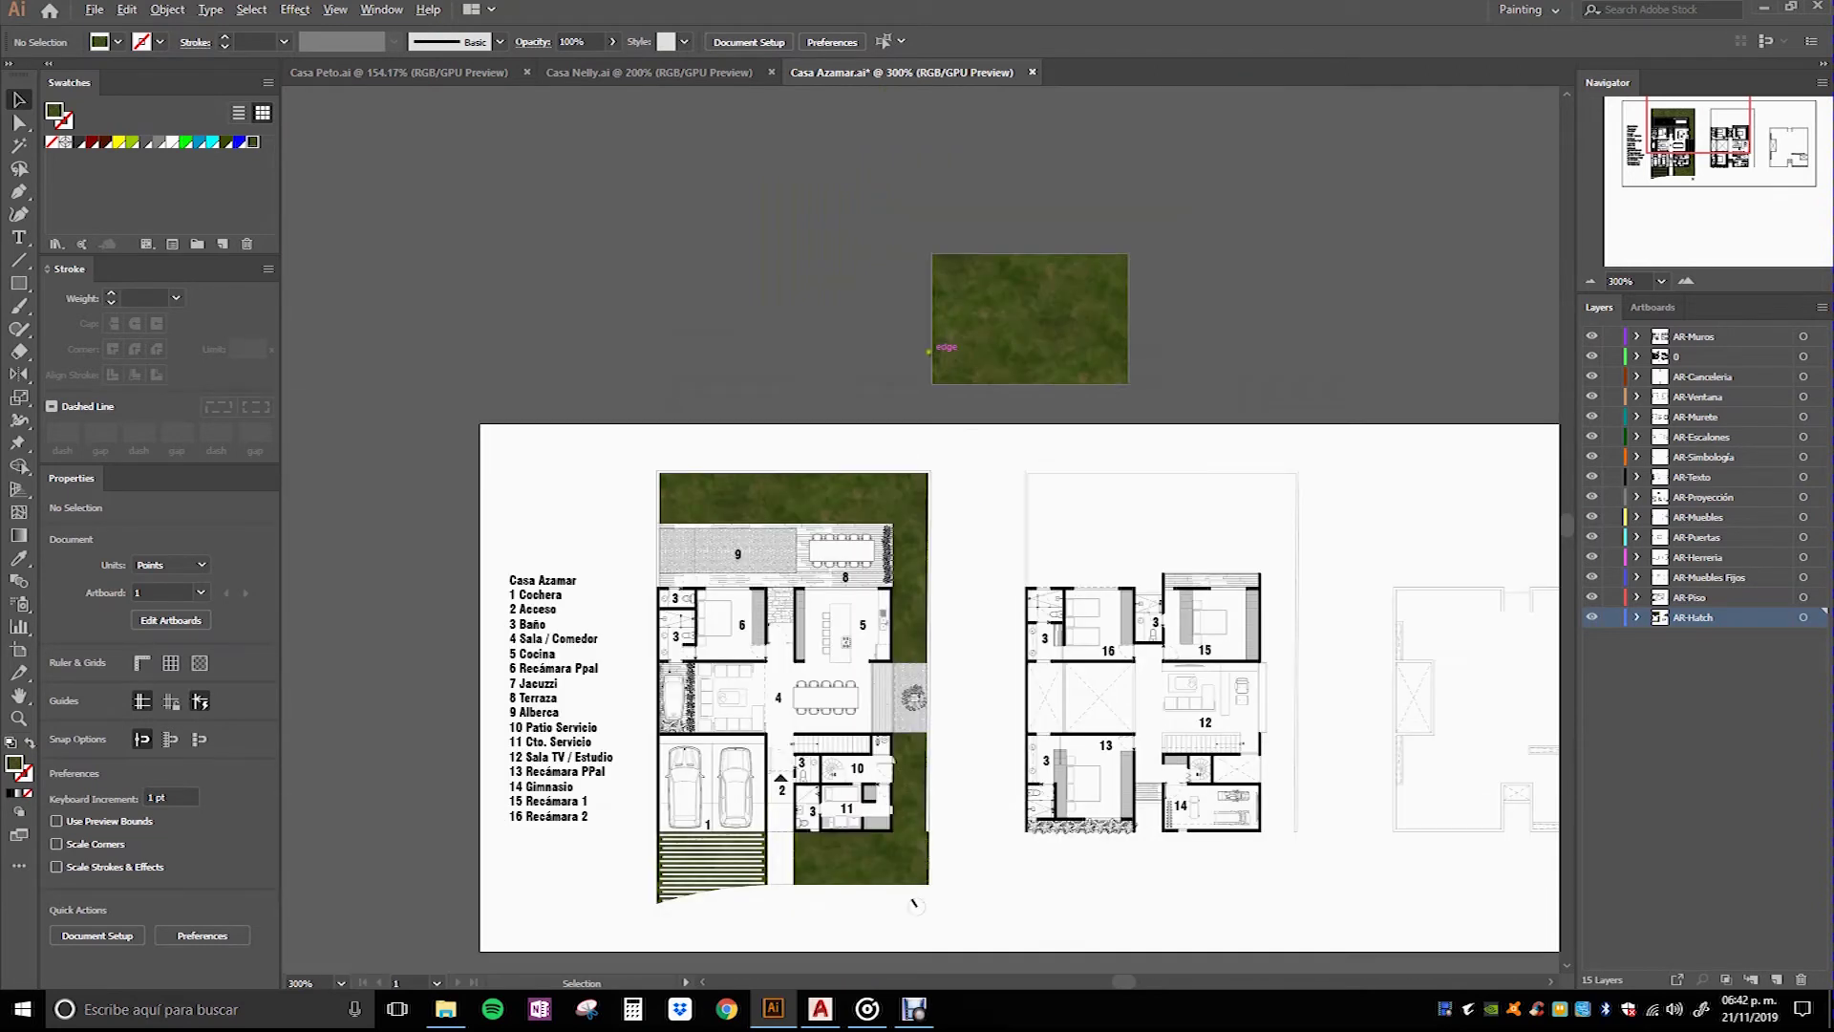
drag(871, 267, 785, 280)
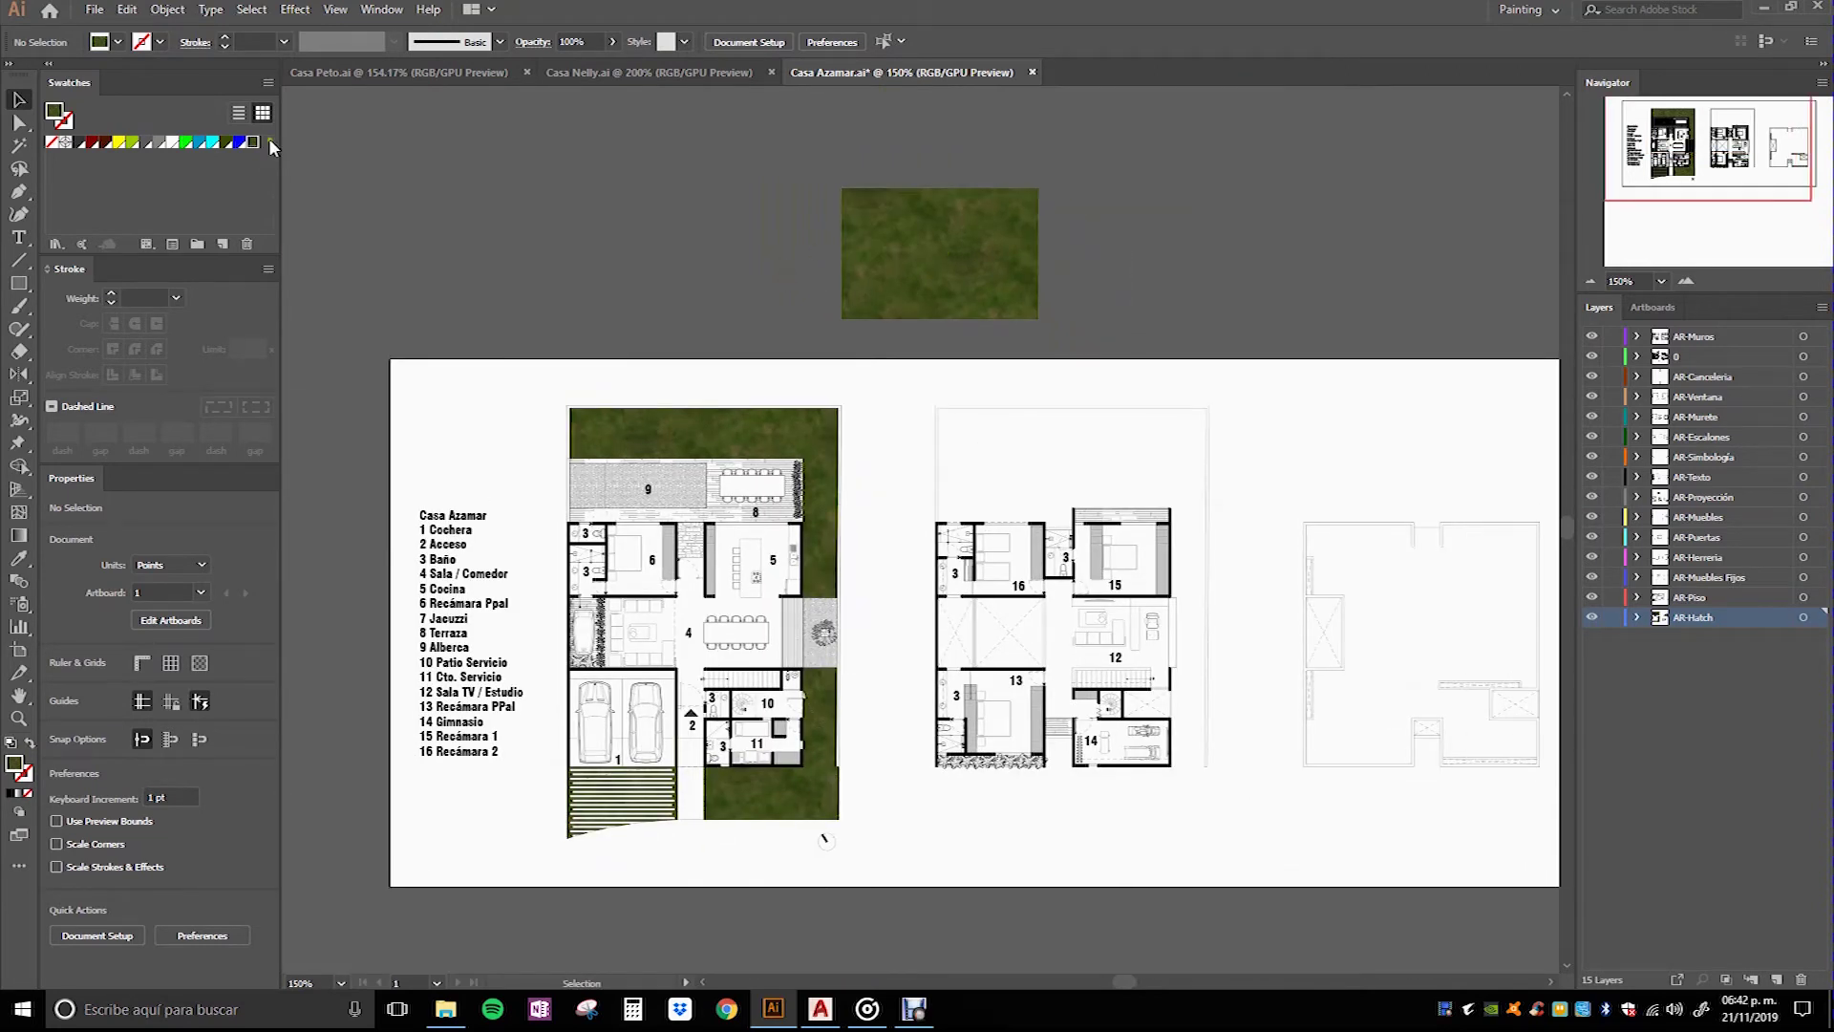
mouse_move(912, 244)
mouse_down()
mouse_move(759, 254)
mouse_move(805, 197)
mouse_up()
drag(695, 253, 695, 261)
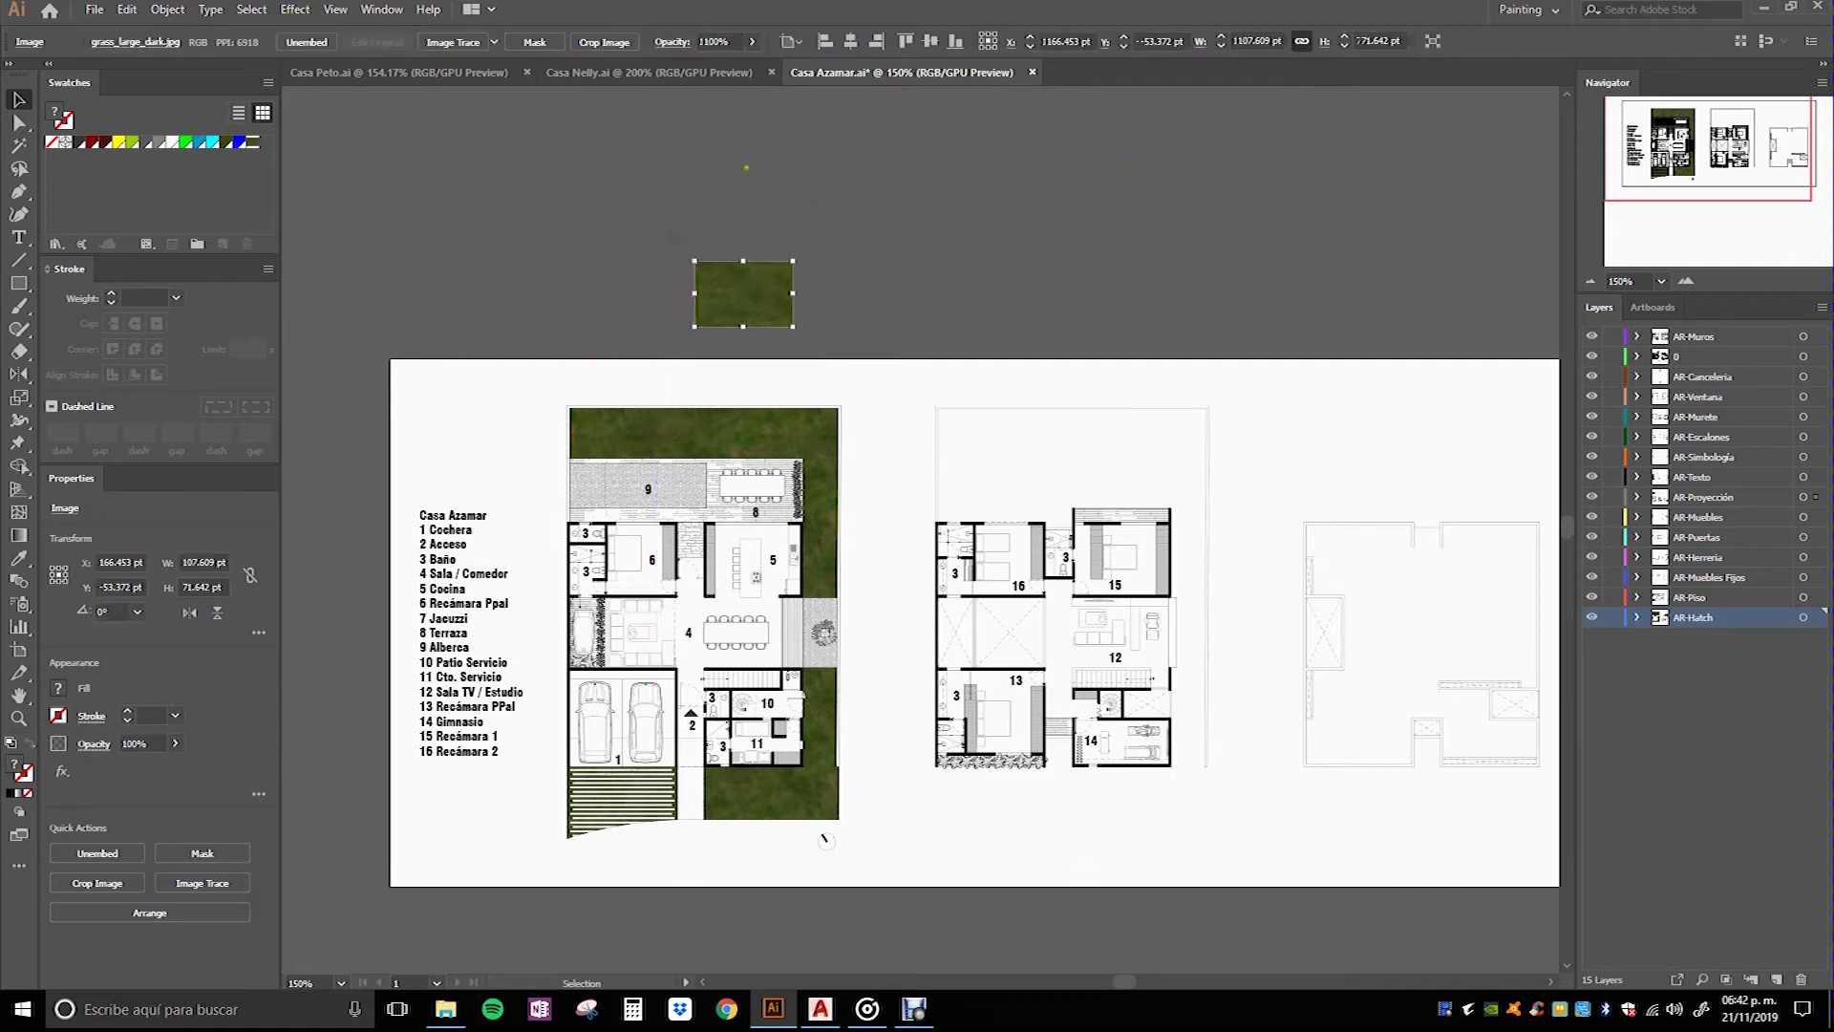
click(900, 274)
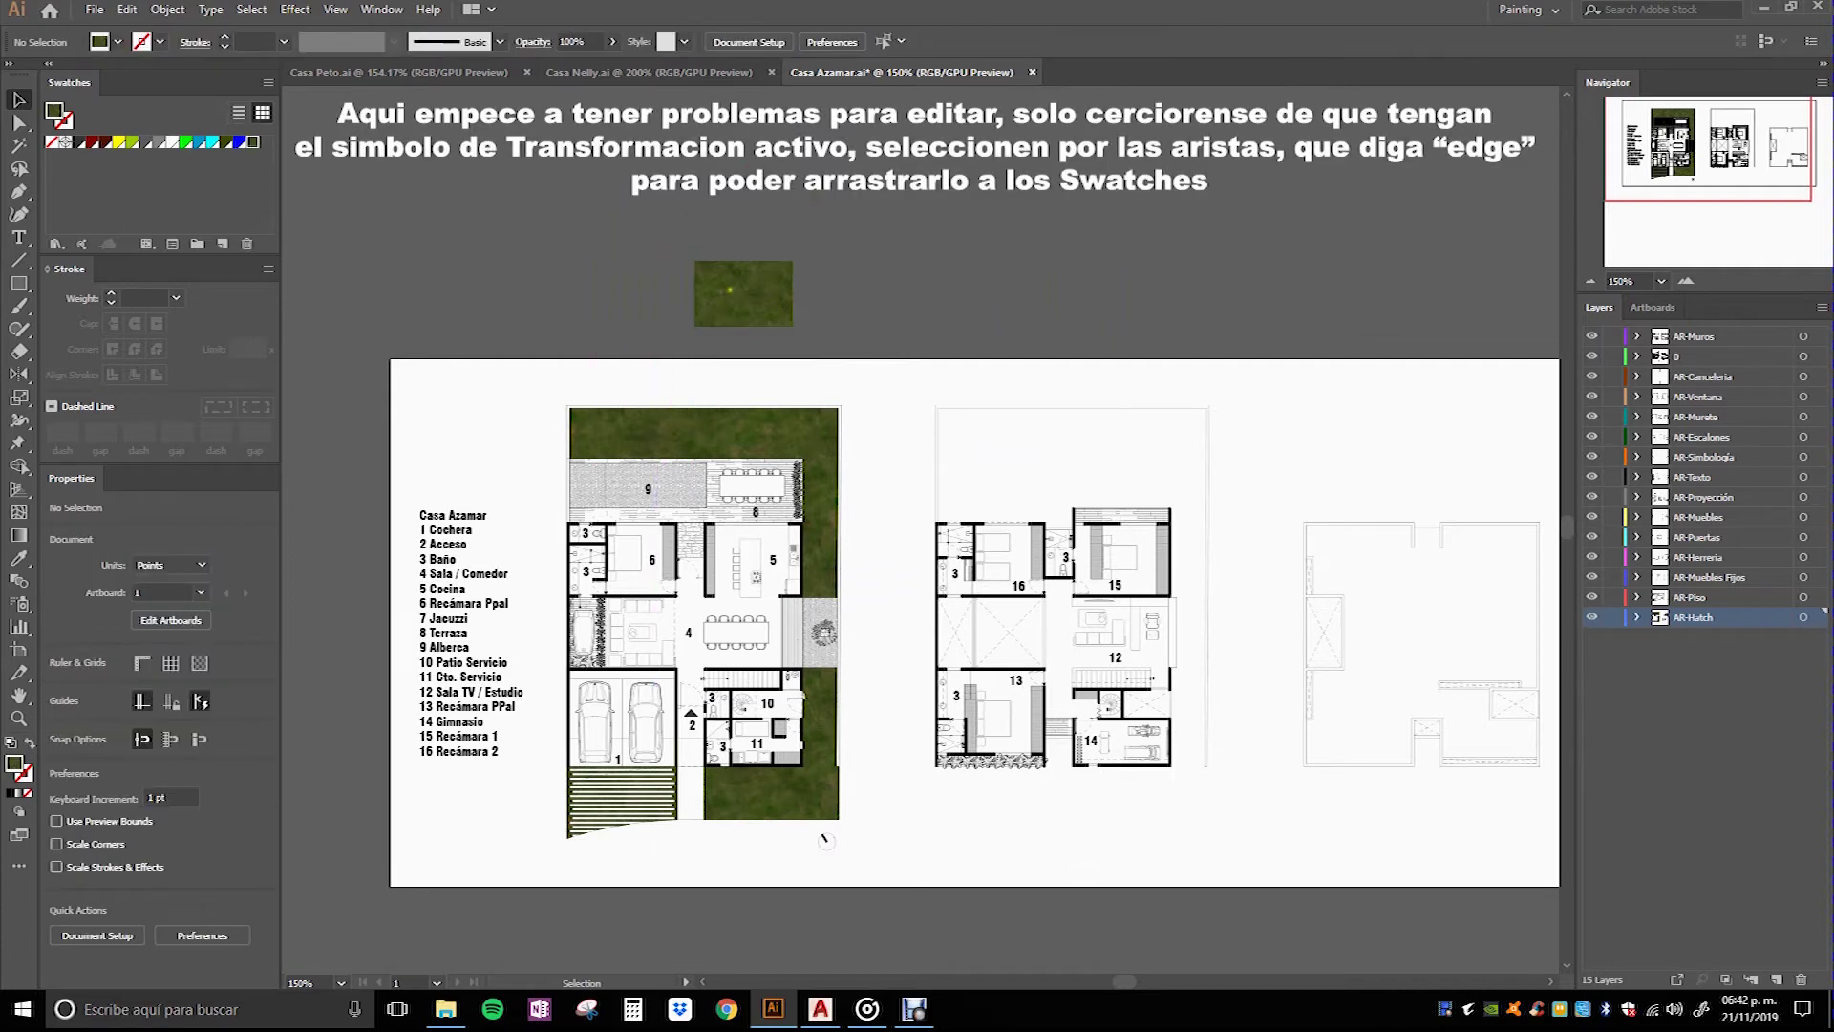
Step: Select the grass image sample, switching between Direct Selection and Selection tools
scroll(700, 289, left, 1)
scroll(812, 289, left, 5)
click(968, 295)
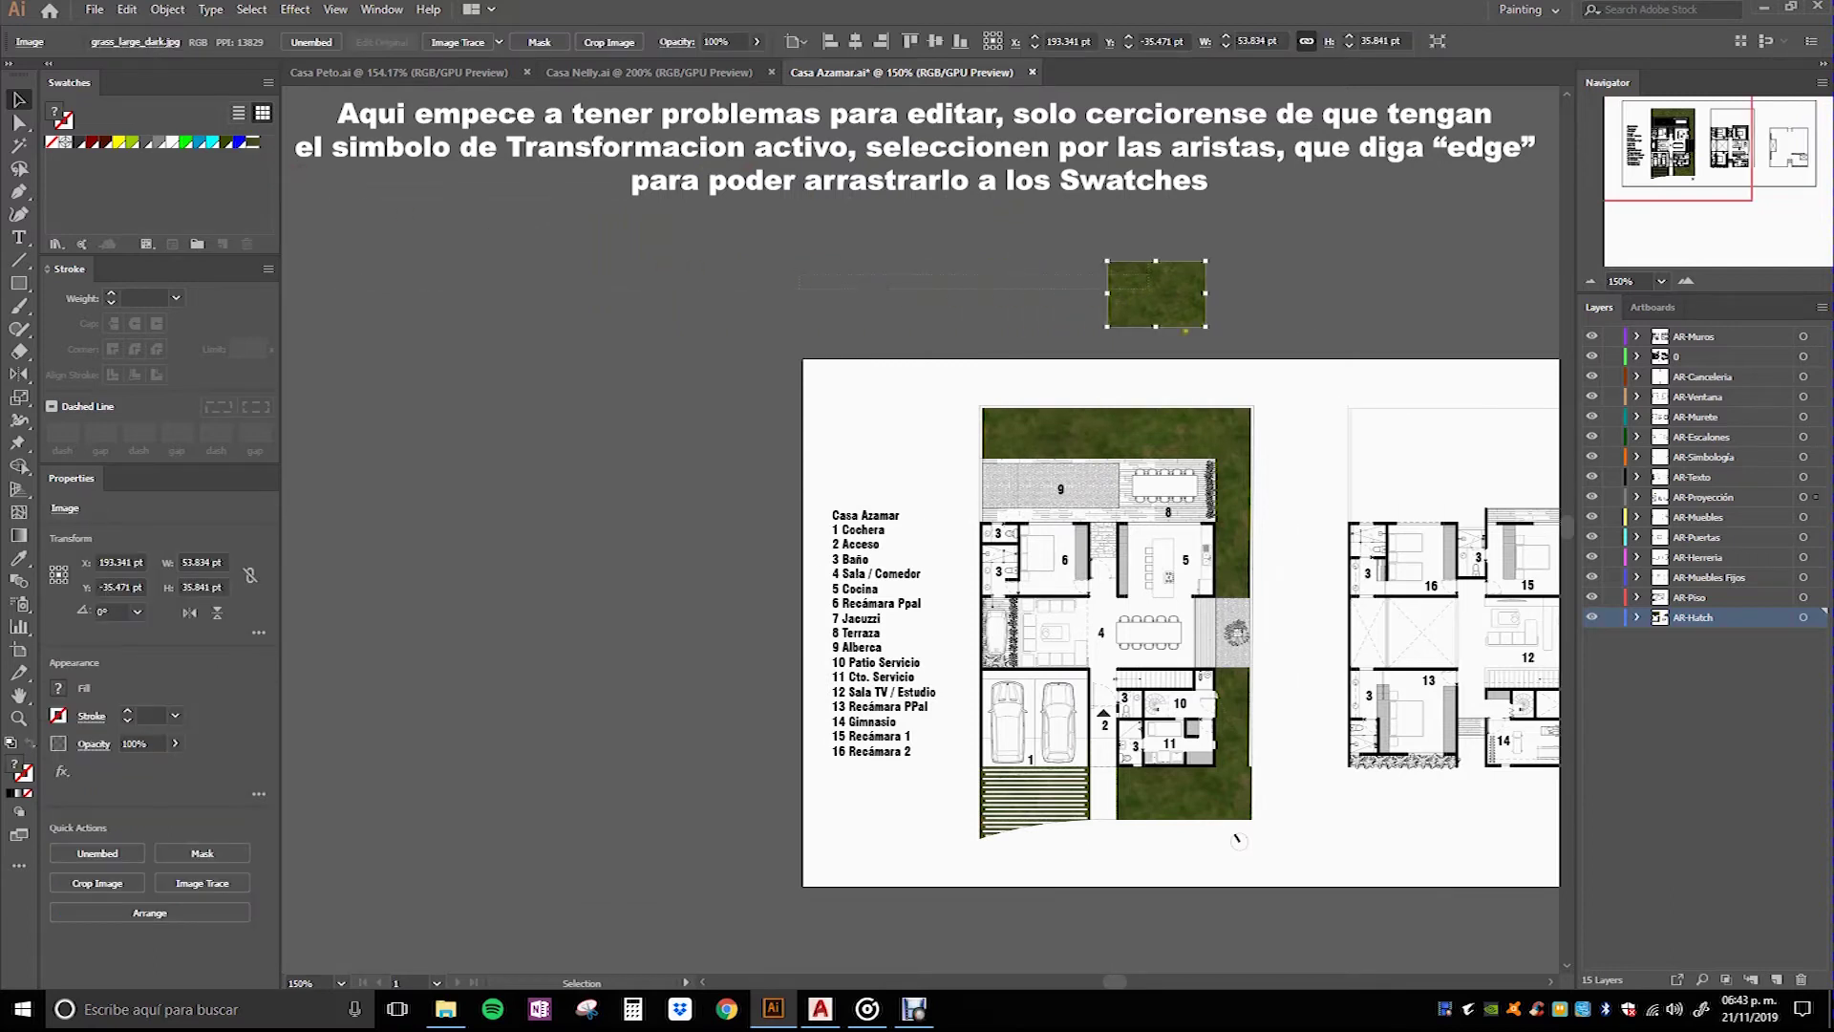
scroll(979, 330, right, 4)
key(ctrl+shift+a)
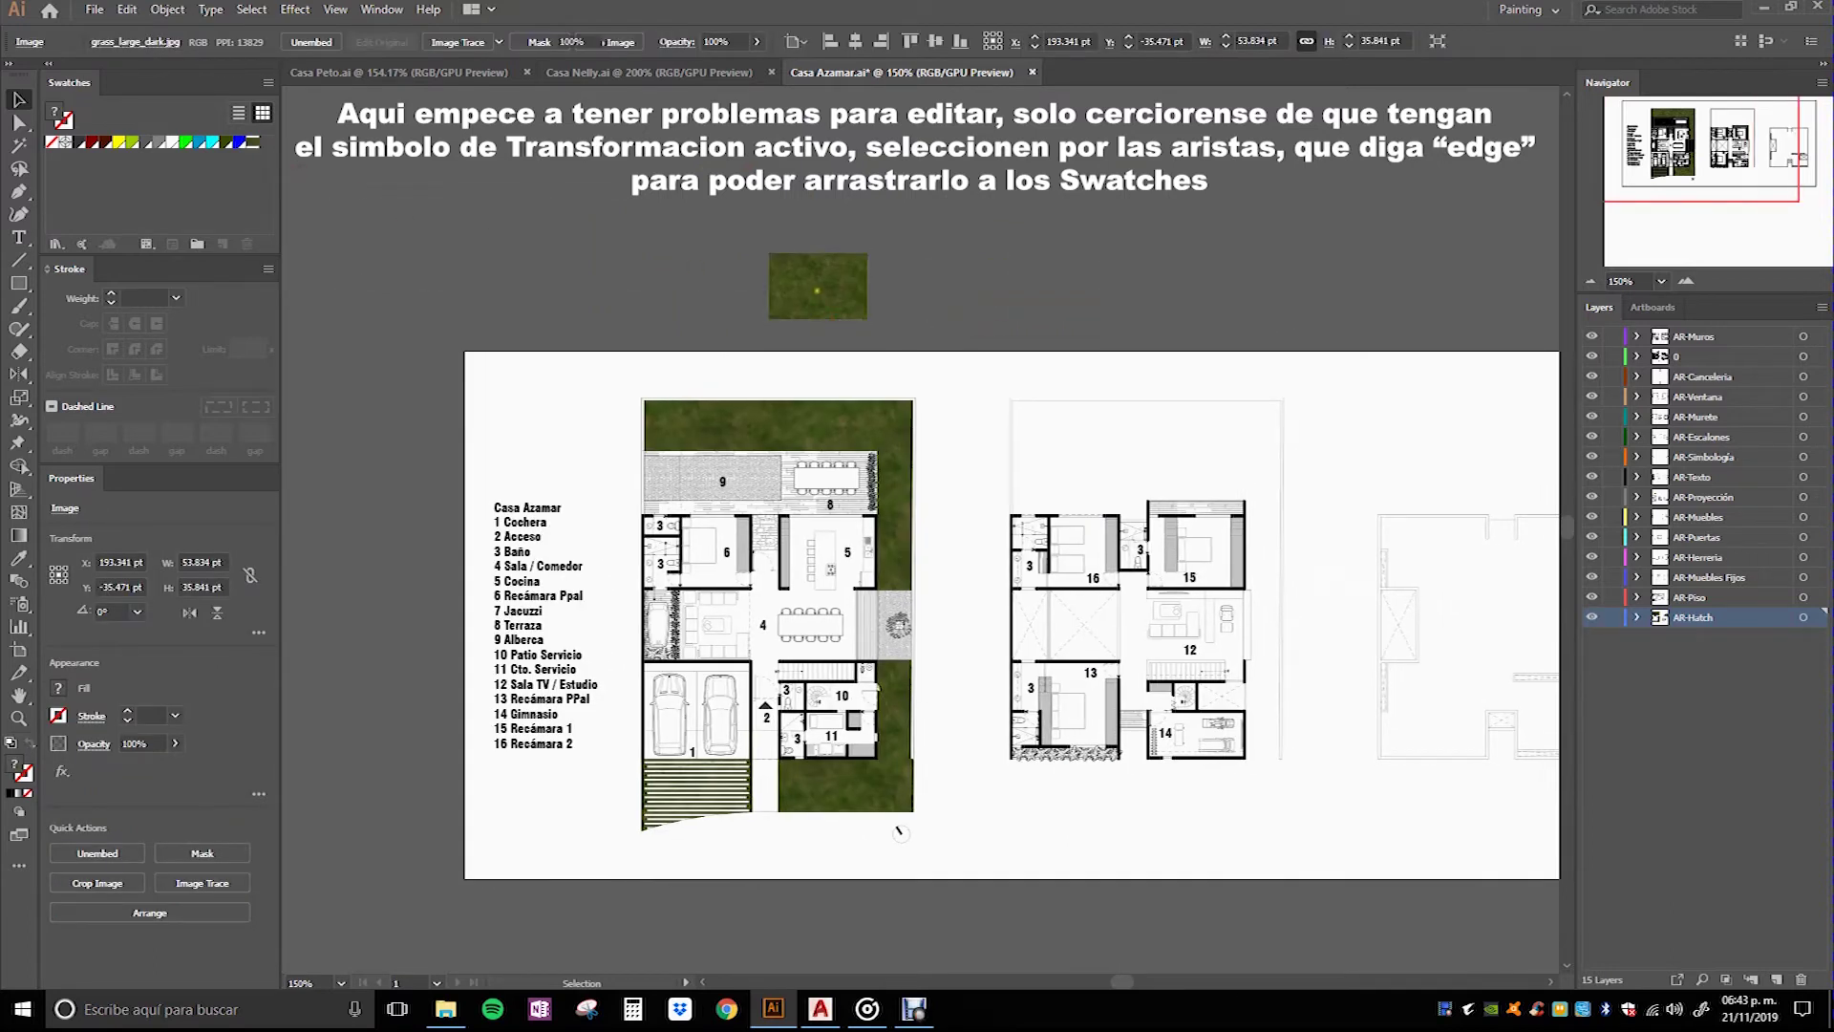
click(812, 290)
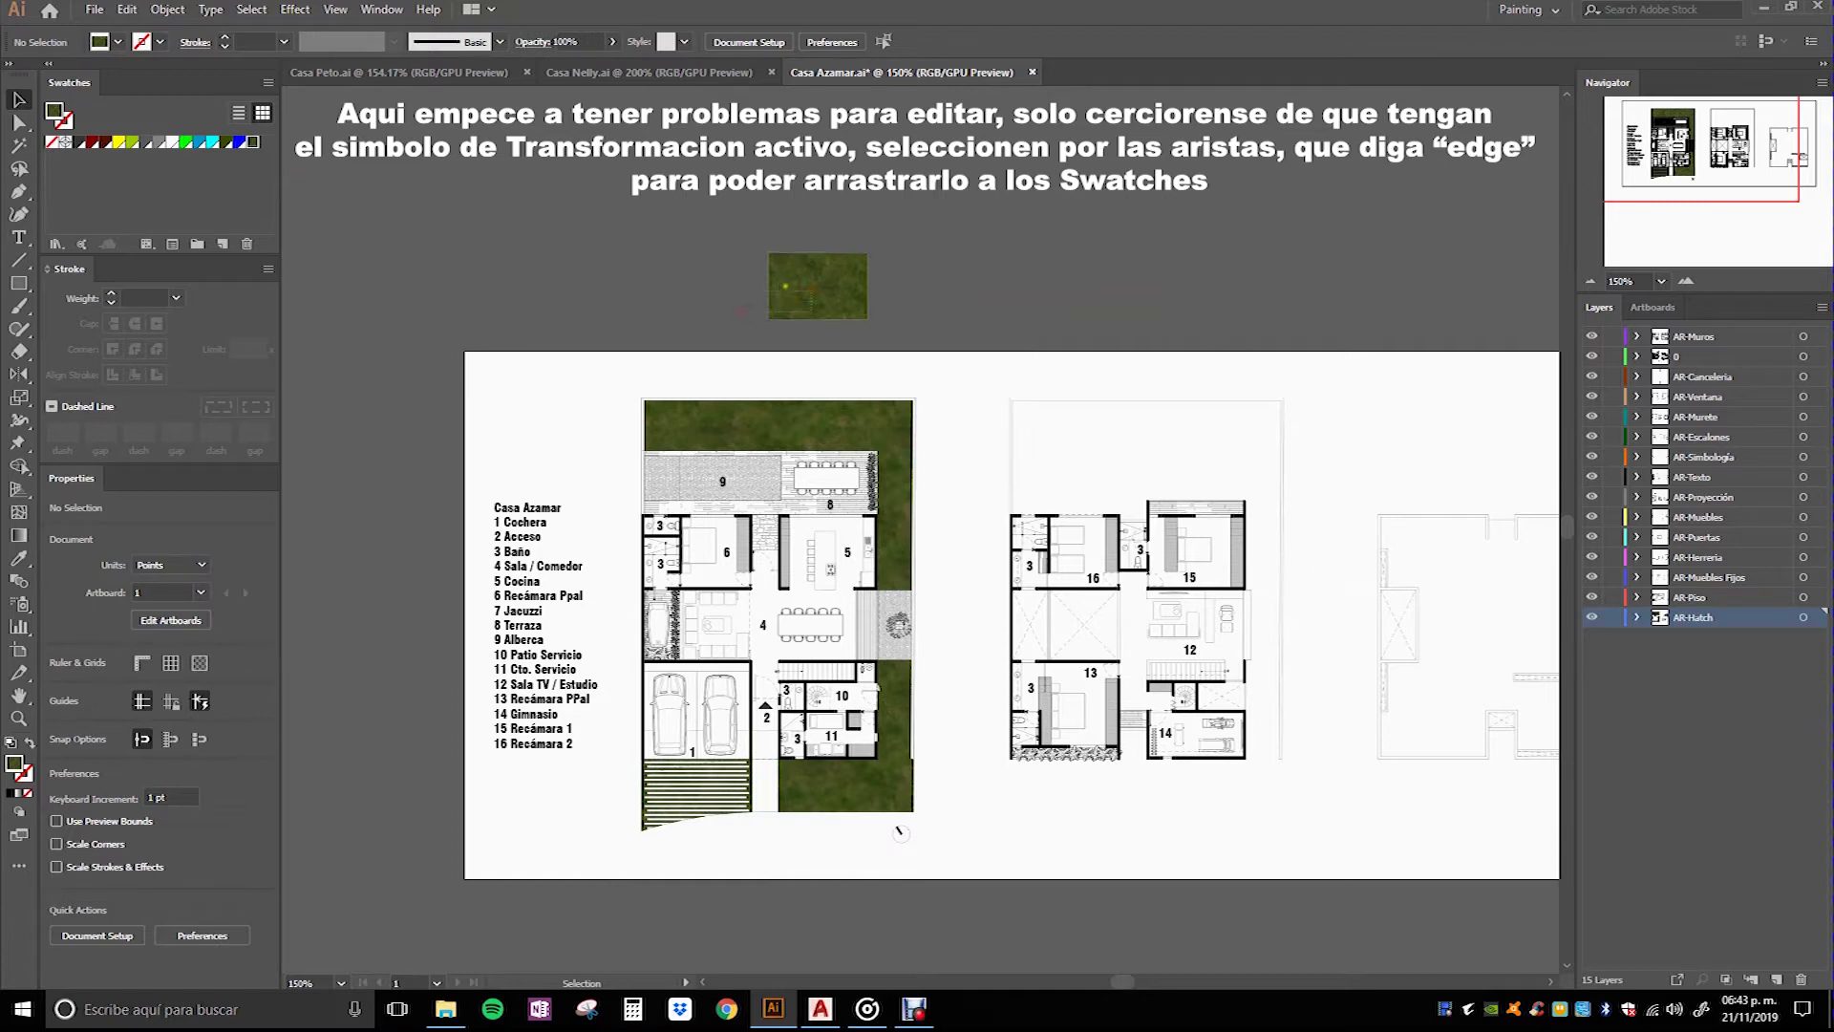
click(813, 285)
click(711, 232)
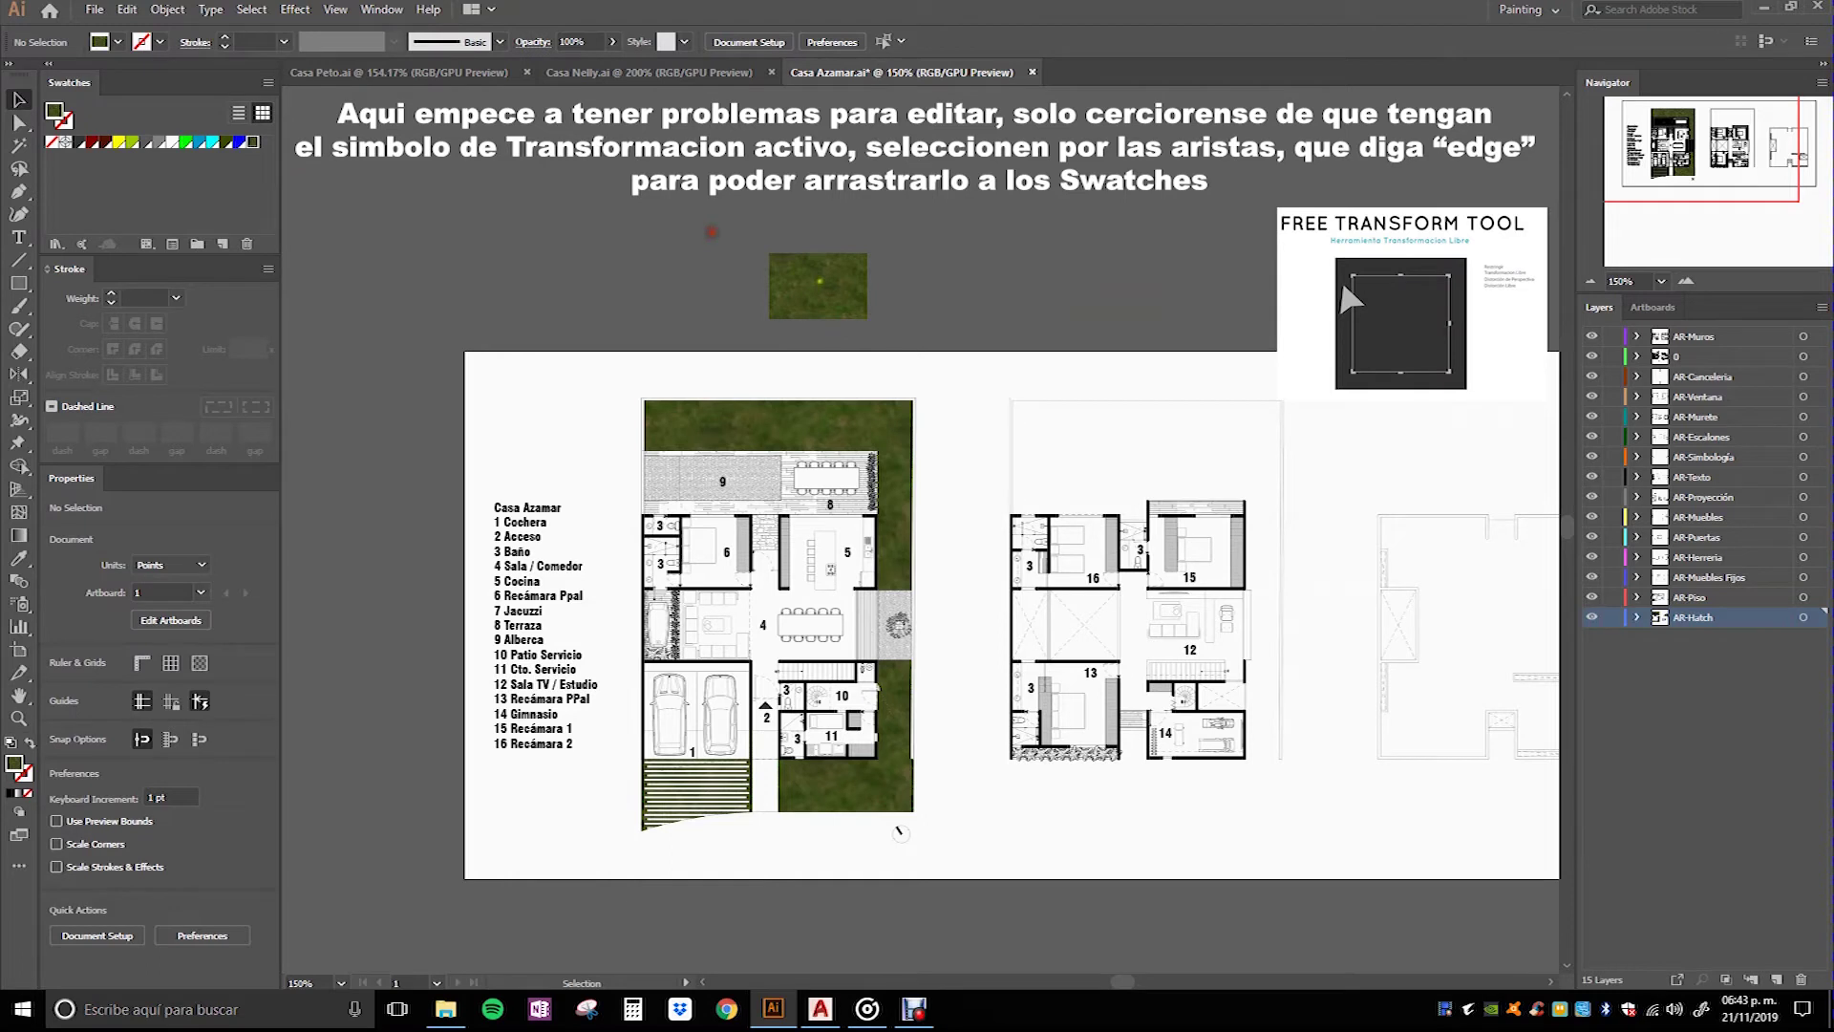
click(19, 122)
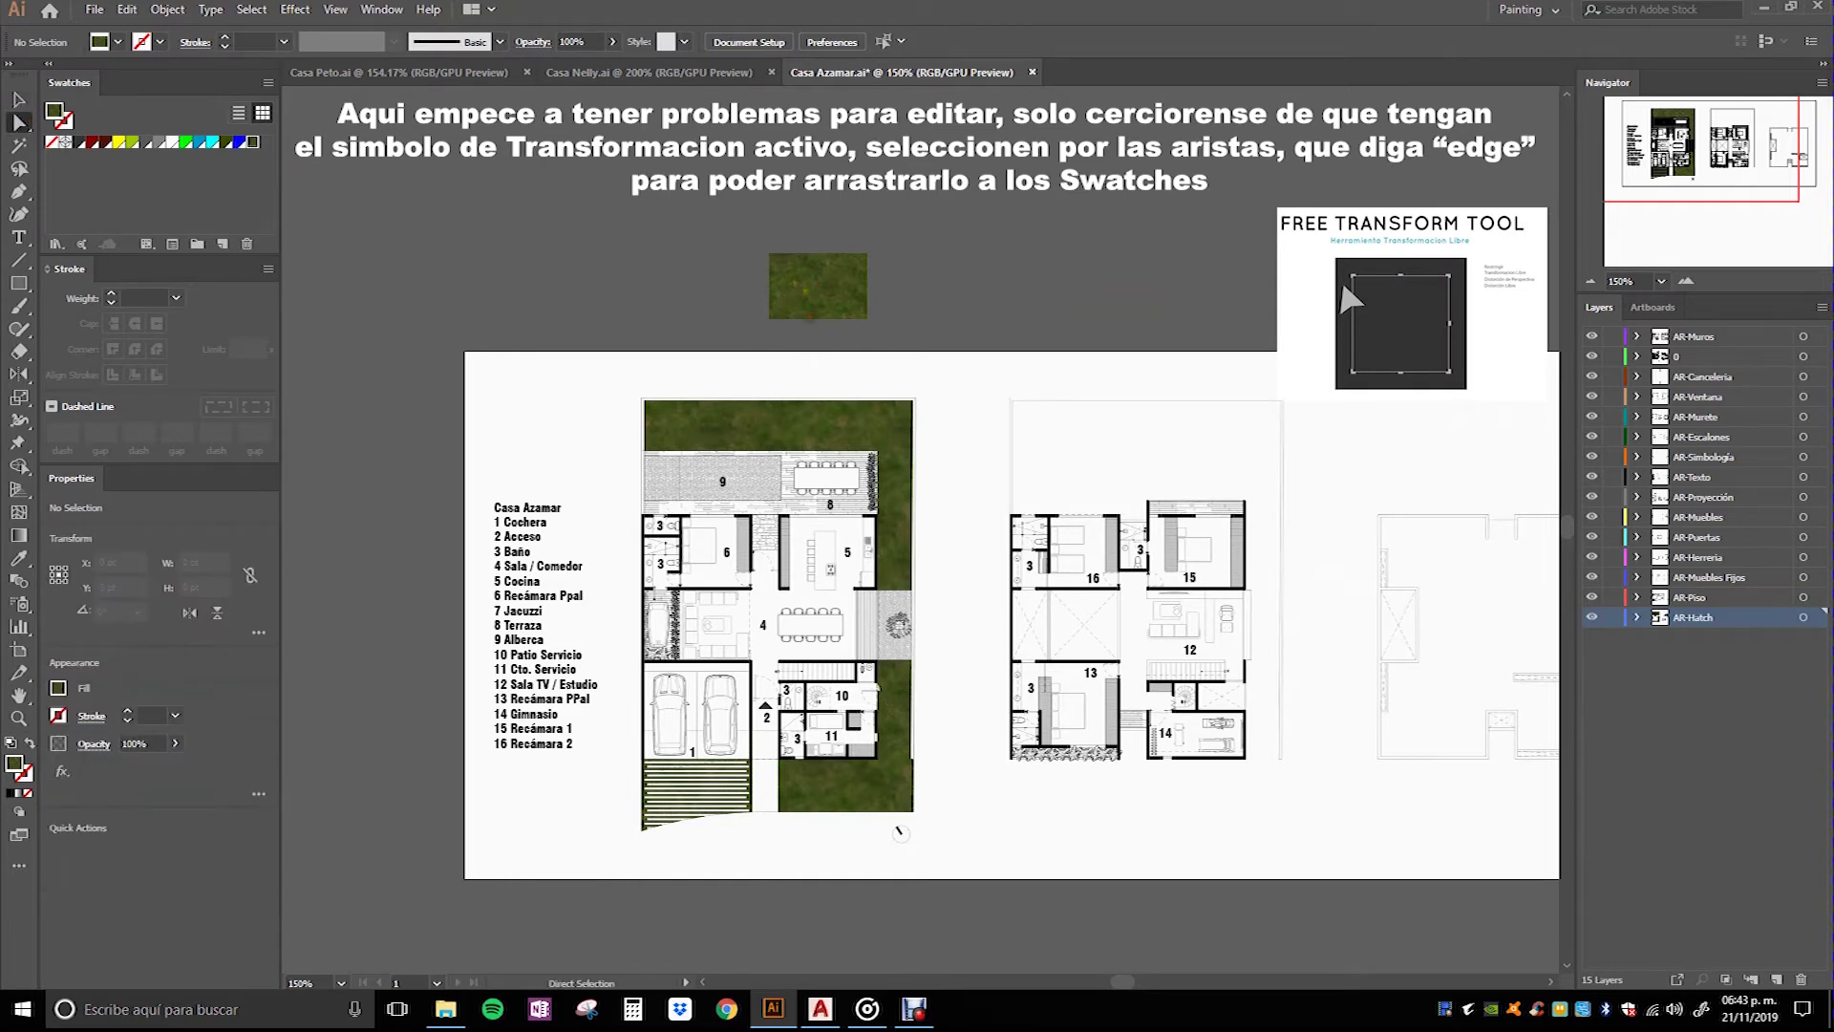
click(803, 289)
key(v)
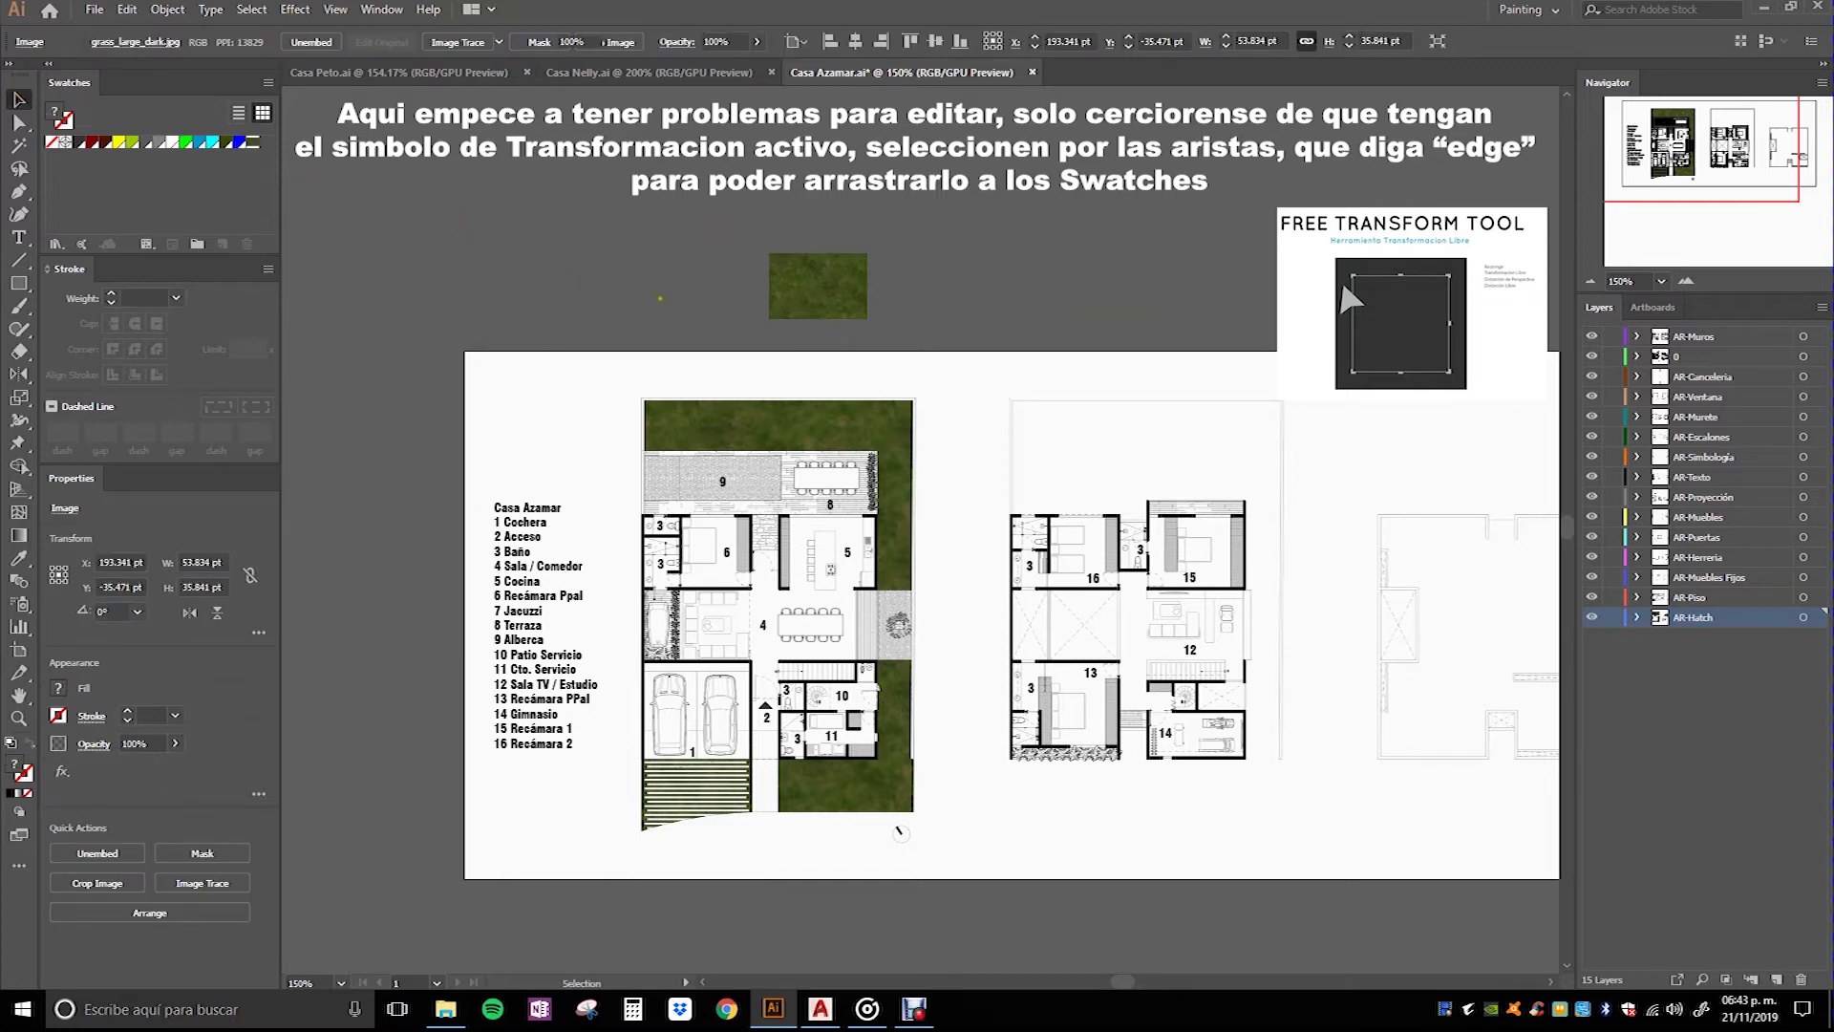
Step: Rescale the grass sample with its handles, move it left, then select the floor-plan drawings
drag(769, 253, 669, 186)
mouse_move(674, 279)
mouse_down()
mouse_move(314, 283)
mouse_move(603, 185)
mouse_move(622, 204)
mouse_up()
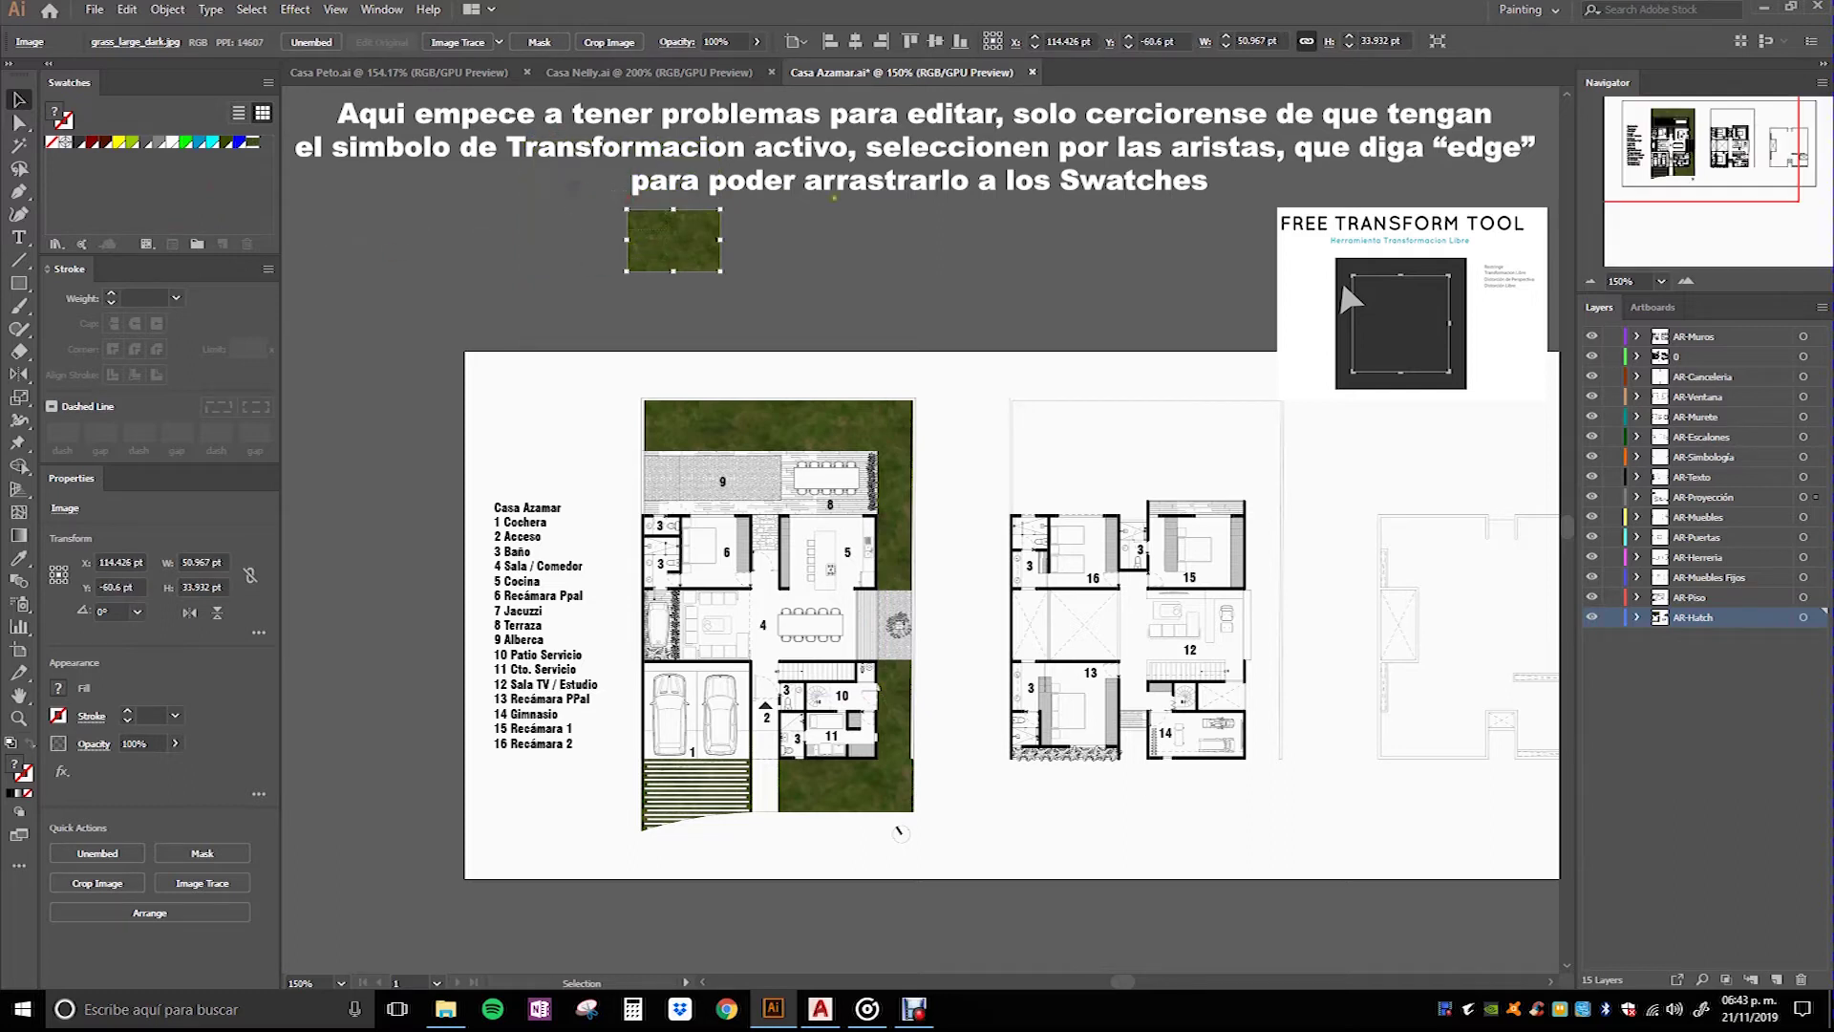
click(834, 198)
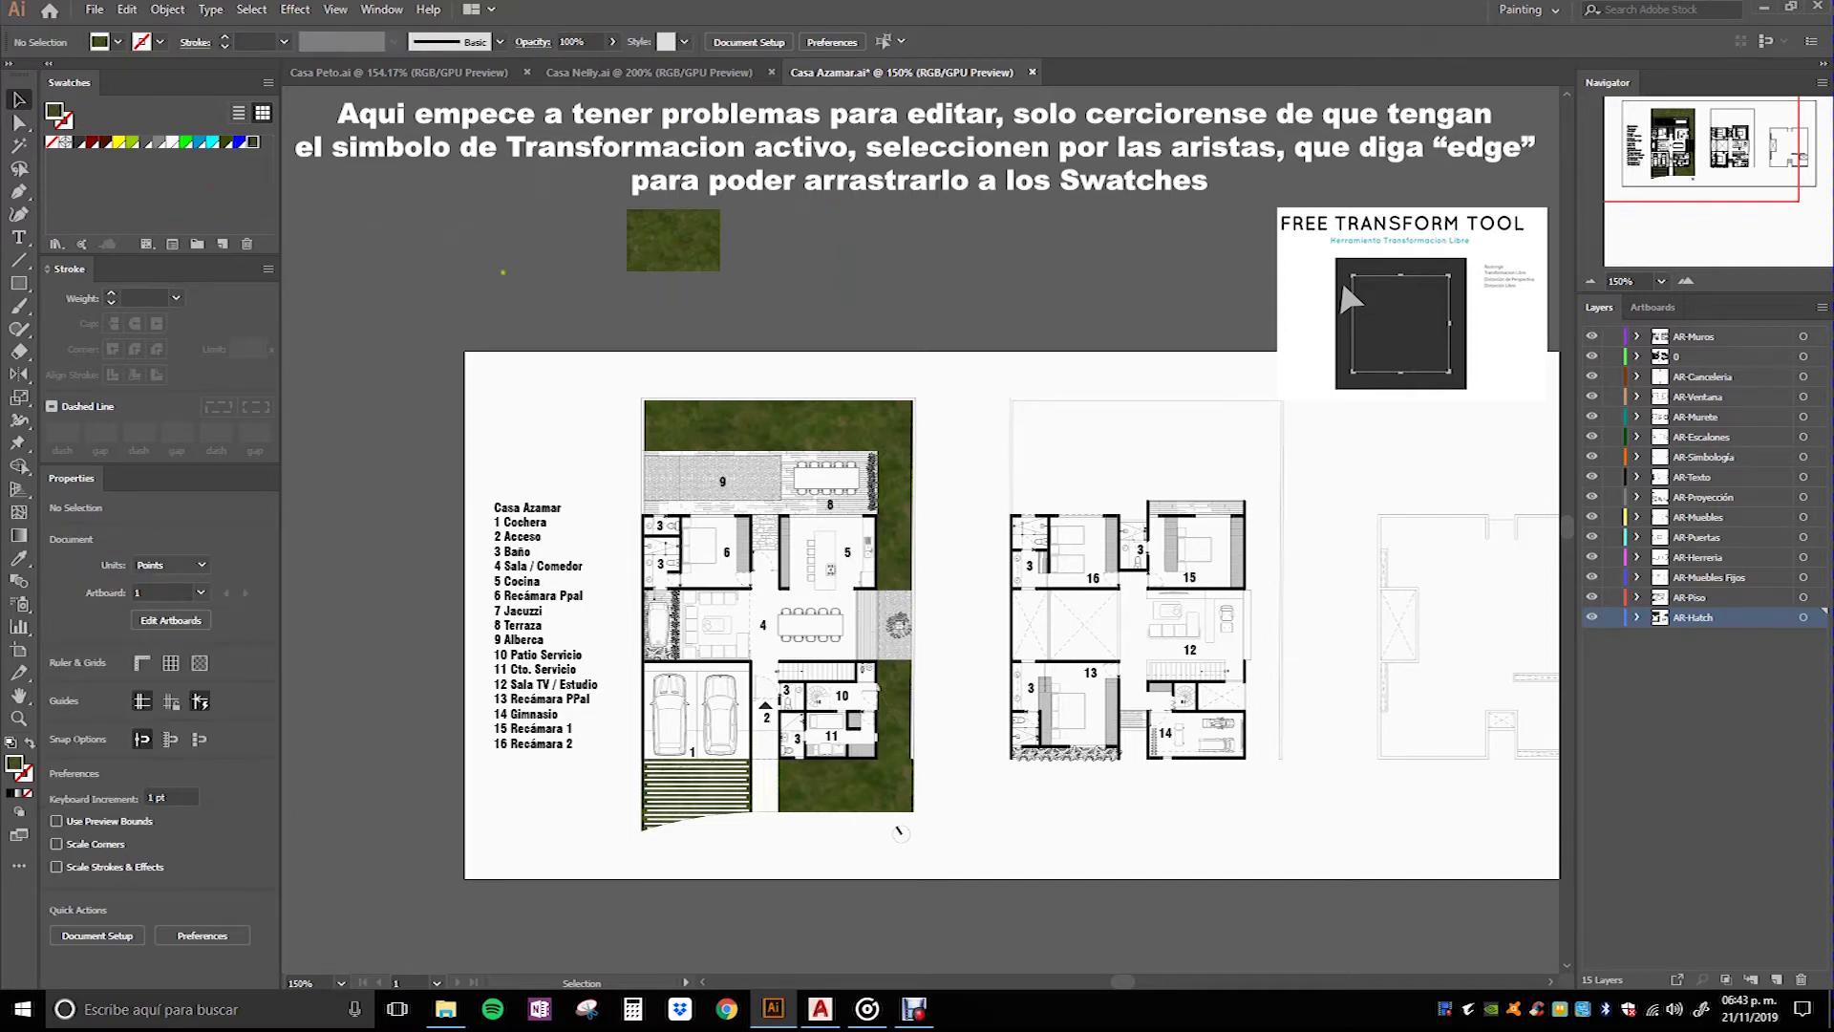
drag(985, 291, 897, 277)
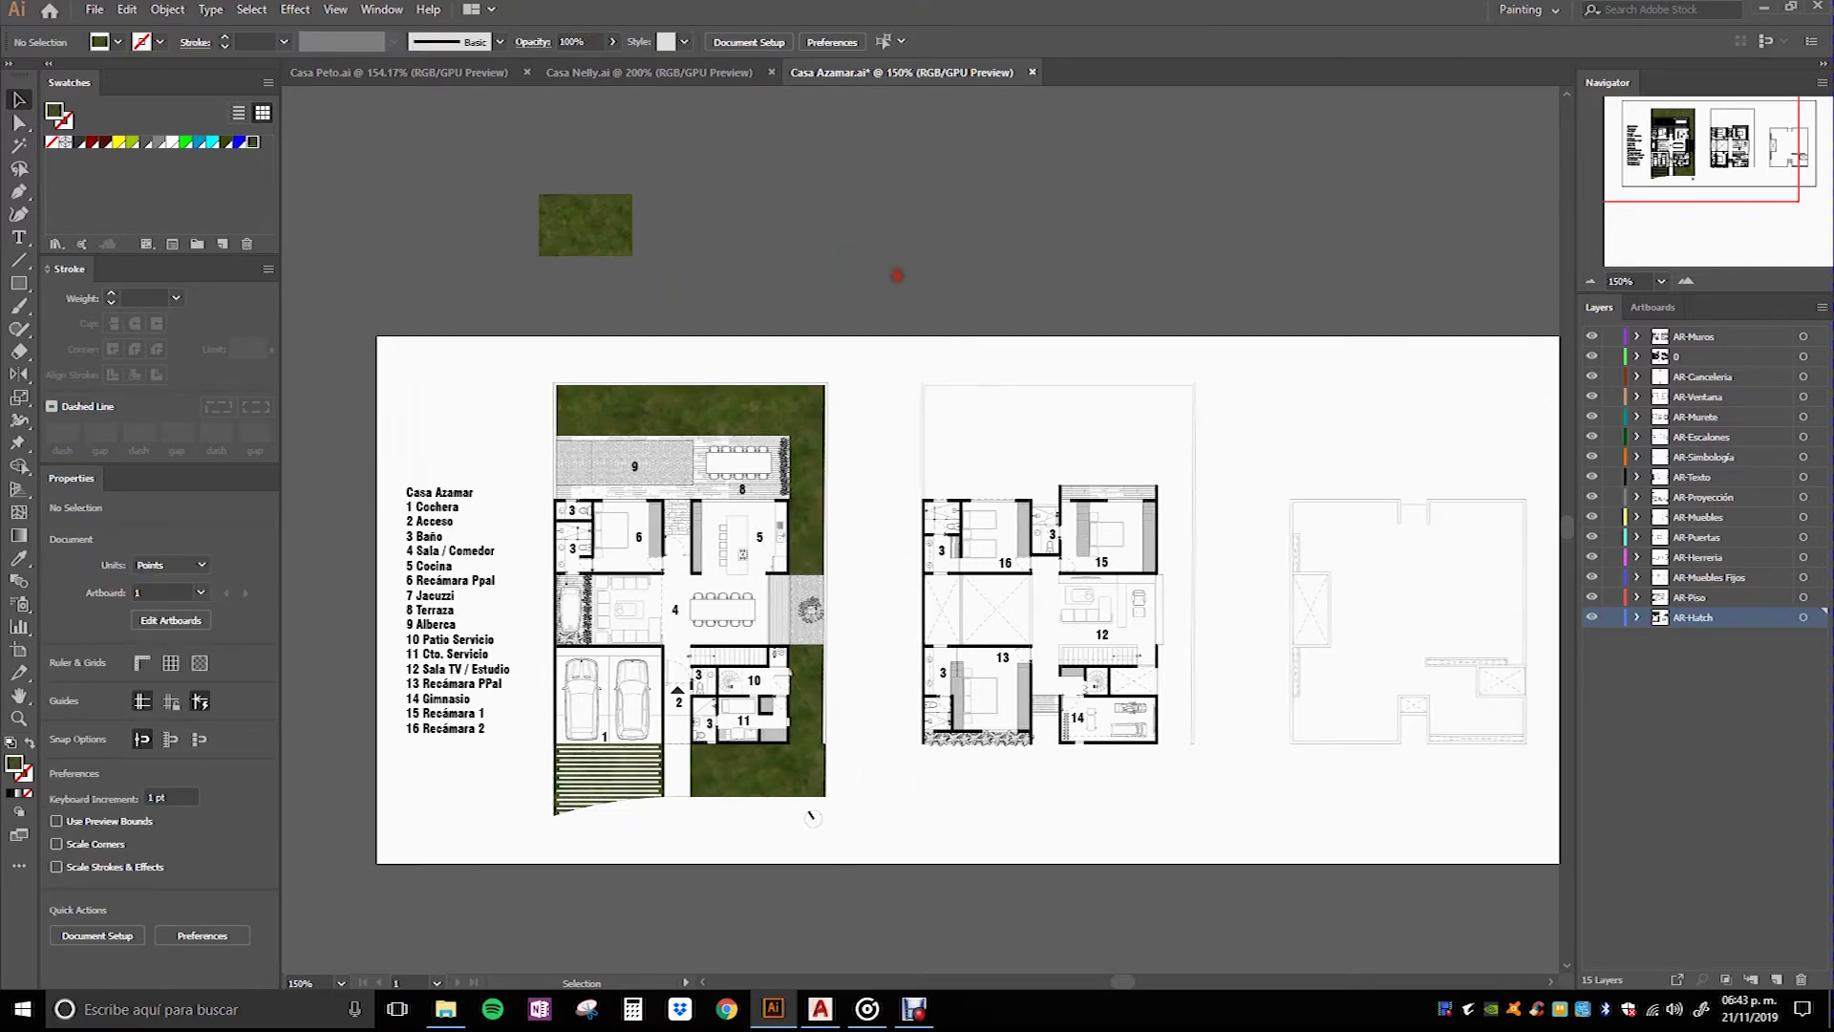
key(ctrl+minus)
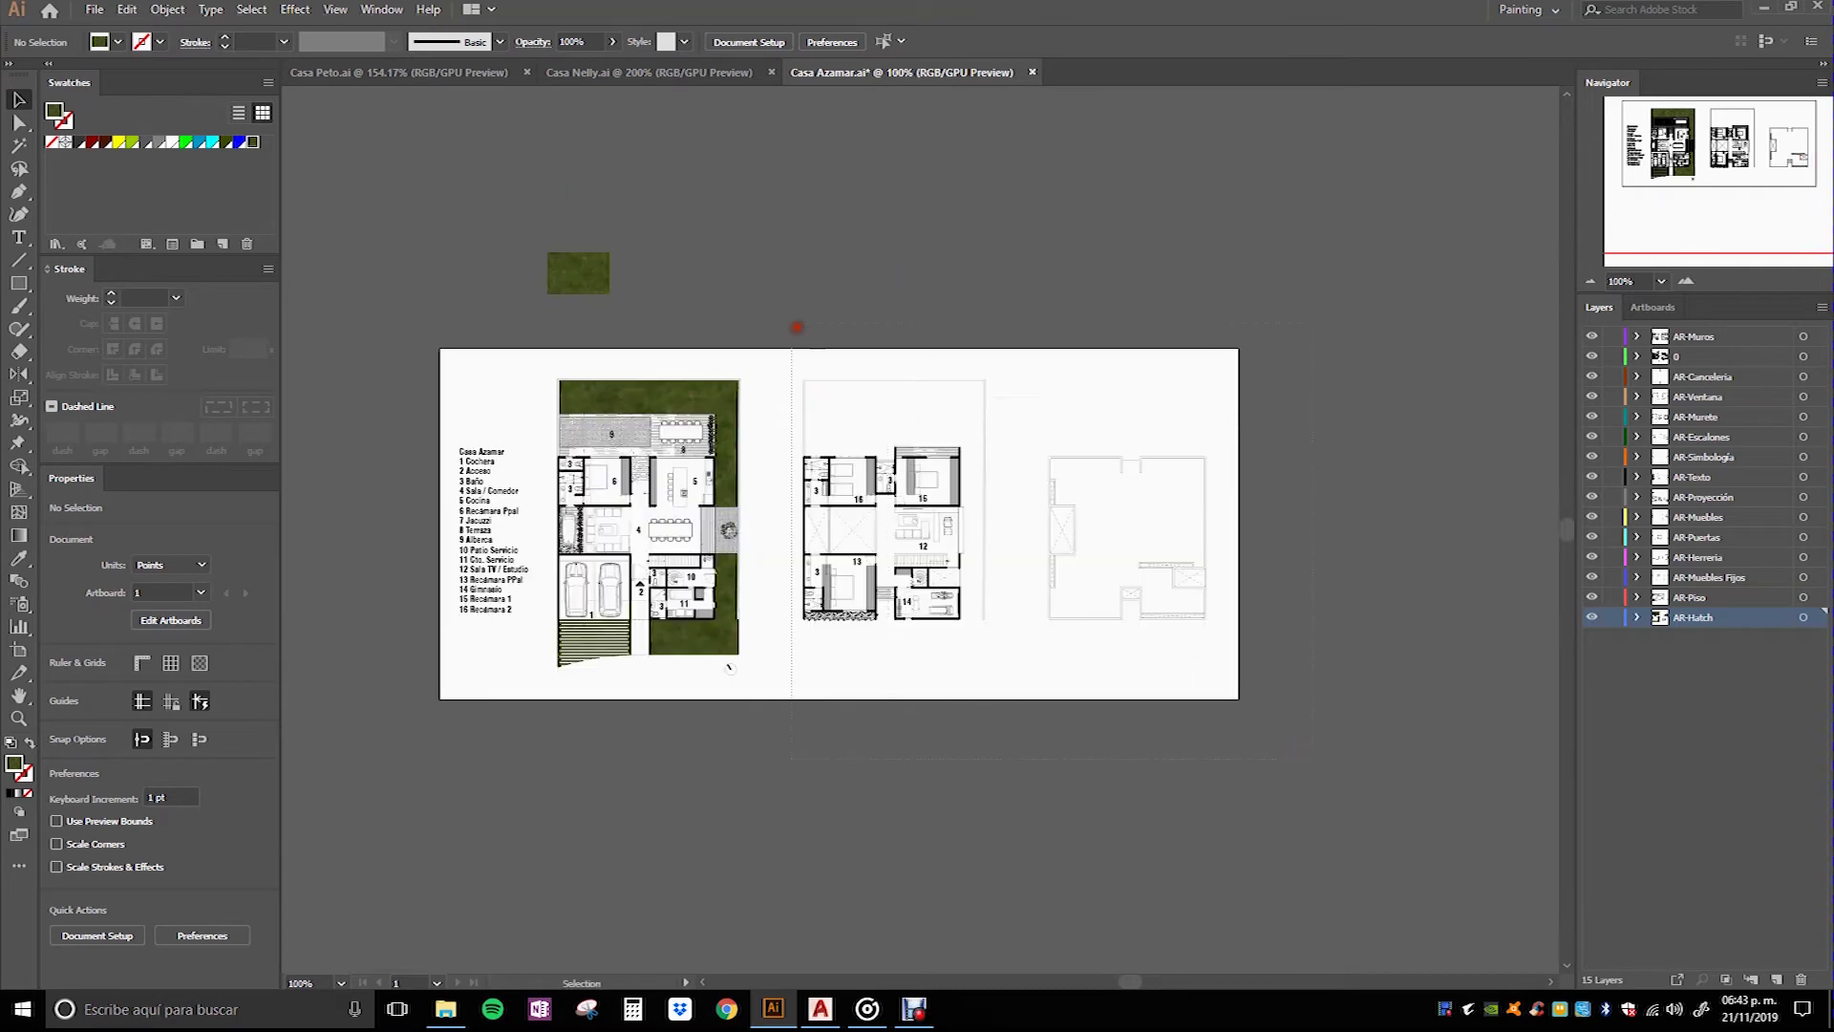
drag(778, 313, 840, 459)
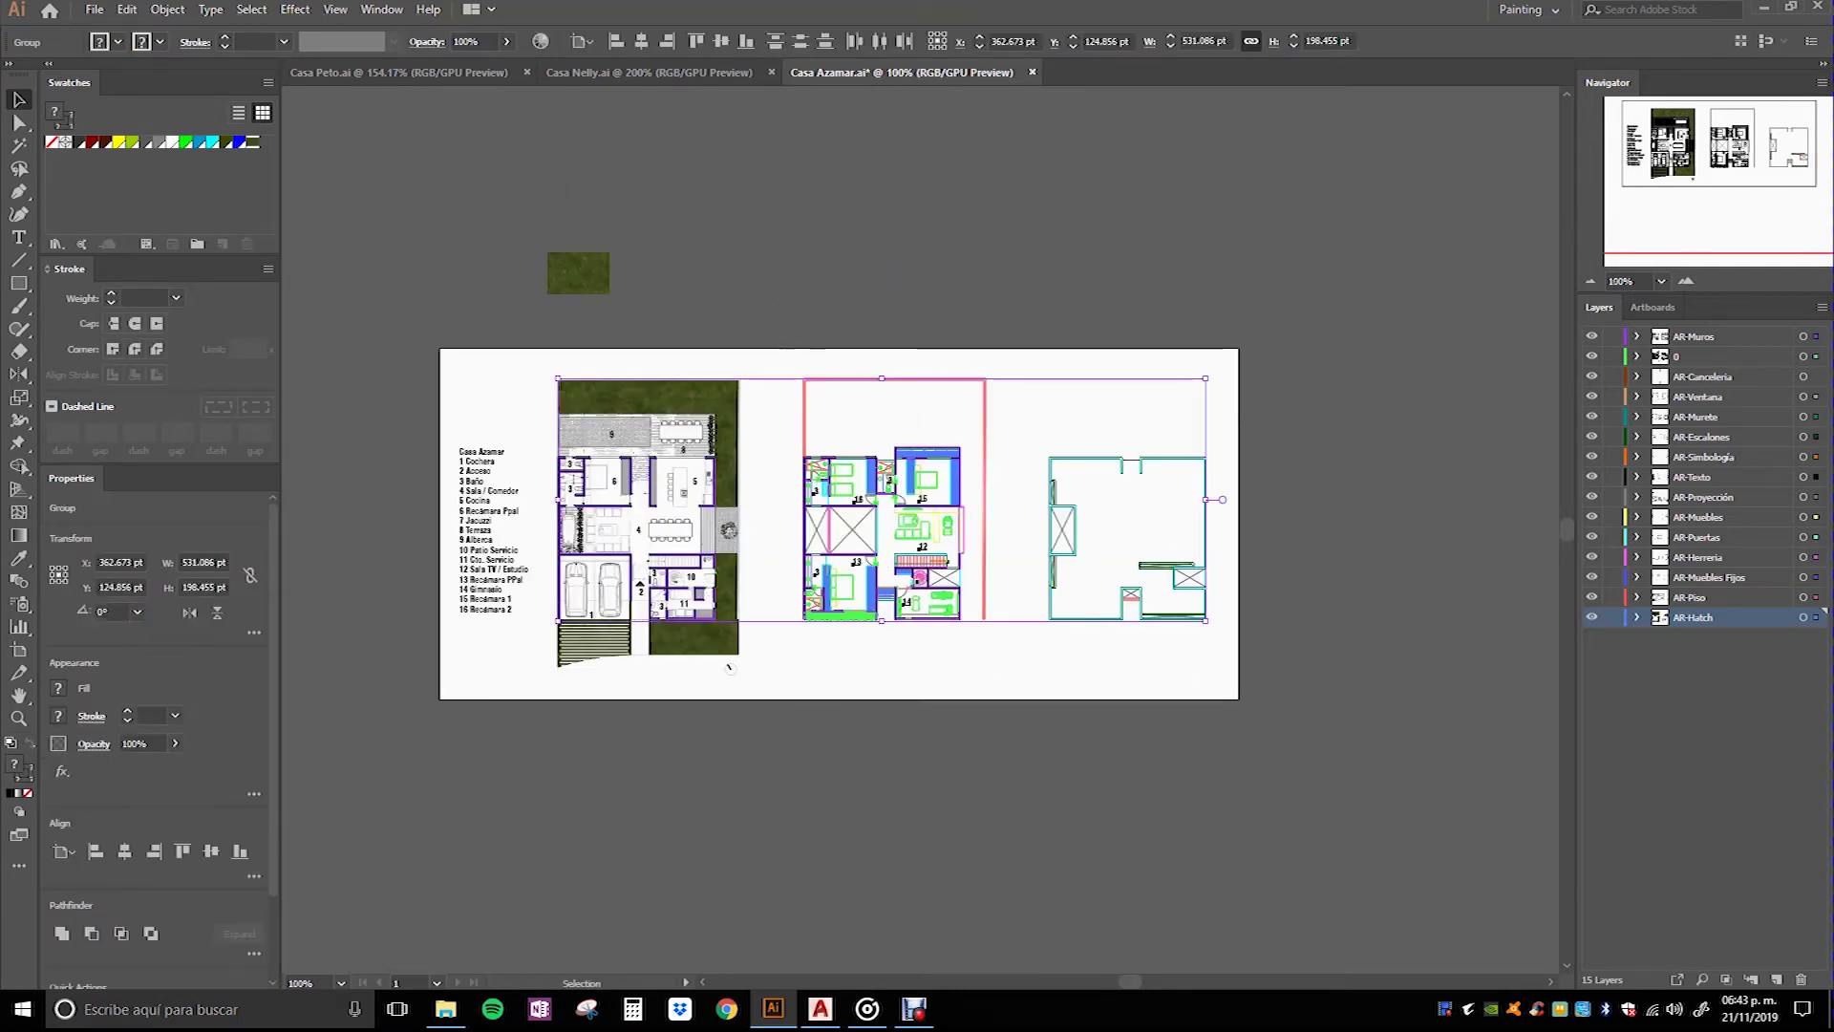
key(a)
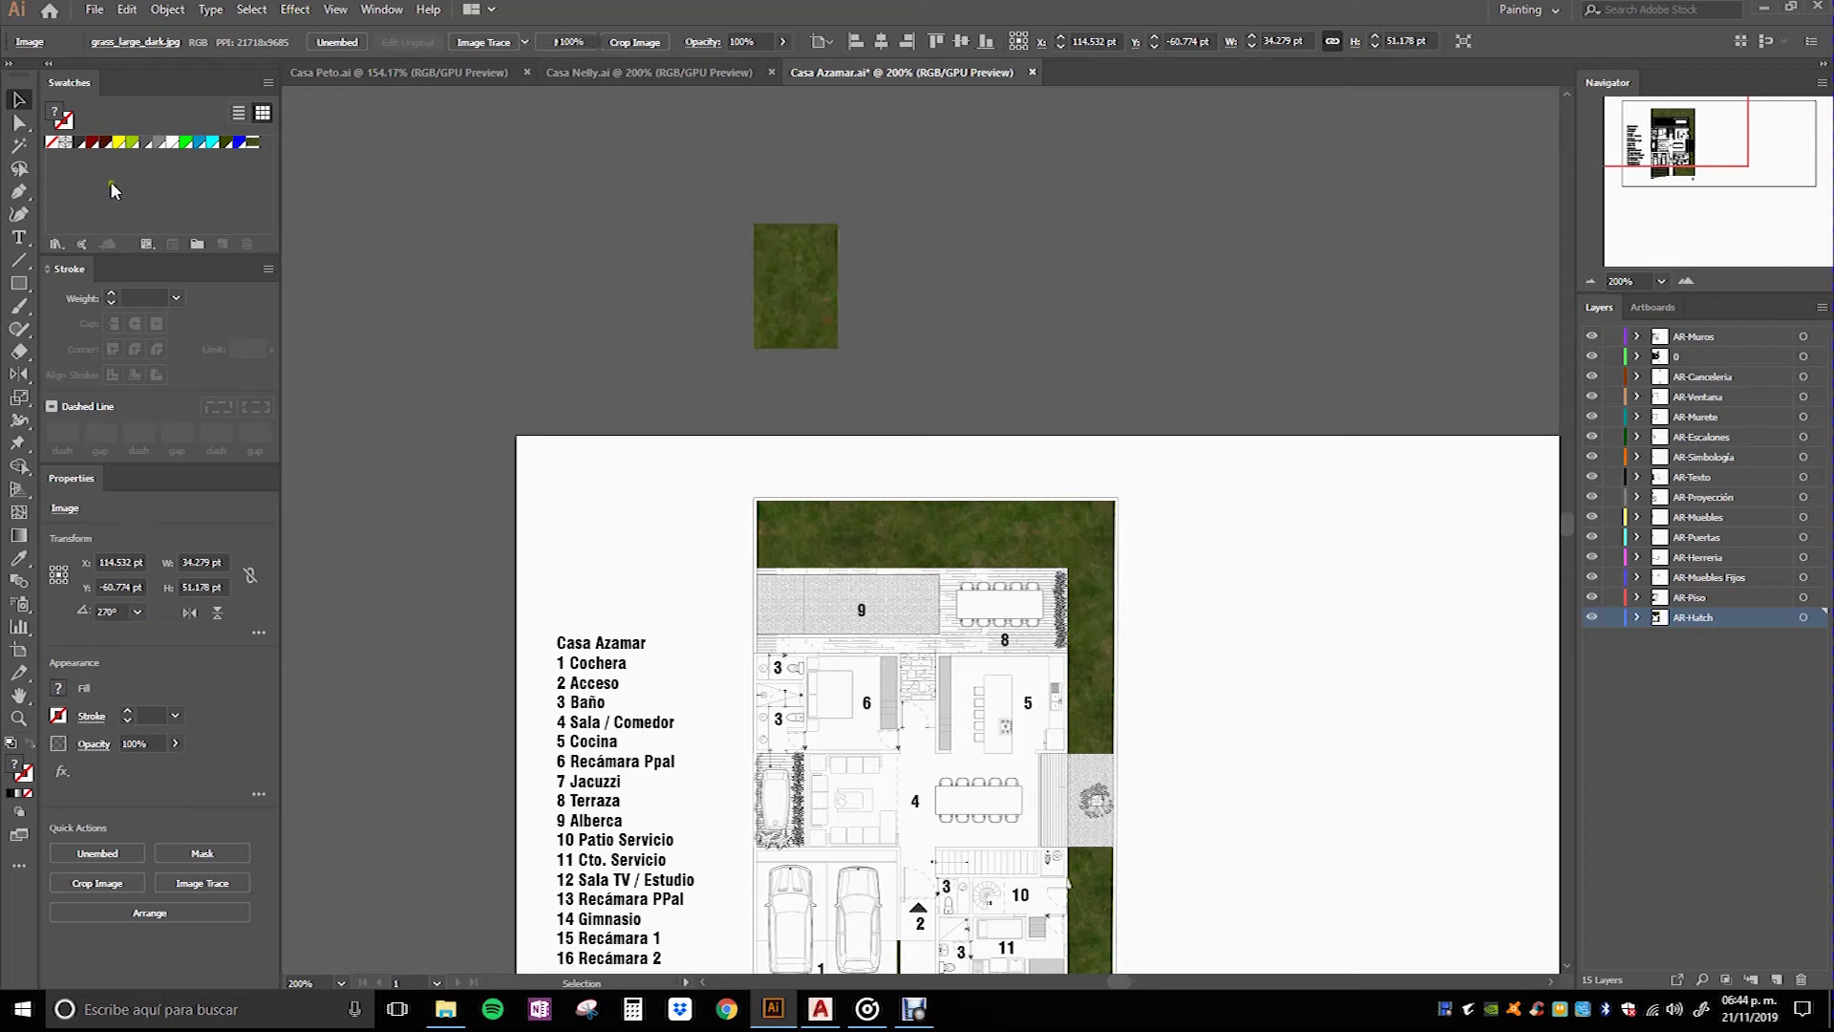
drag(956, 573, 726, 476)
click(727, 281)
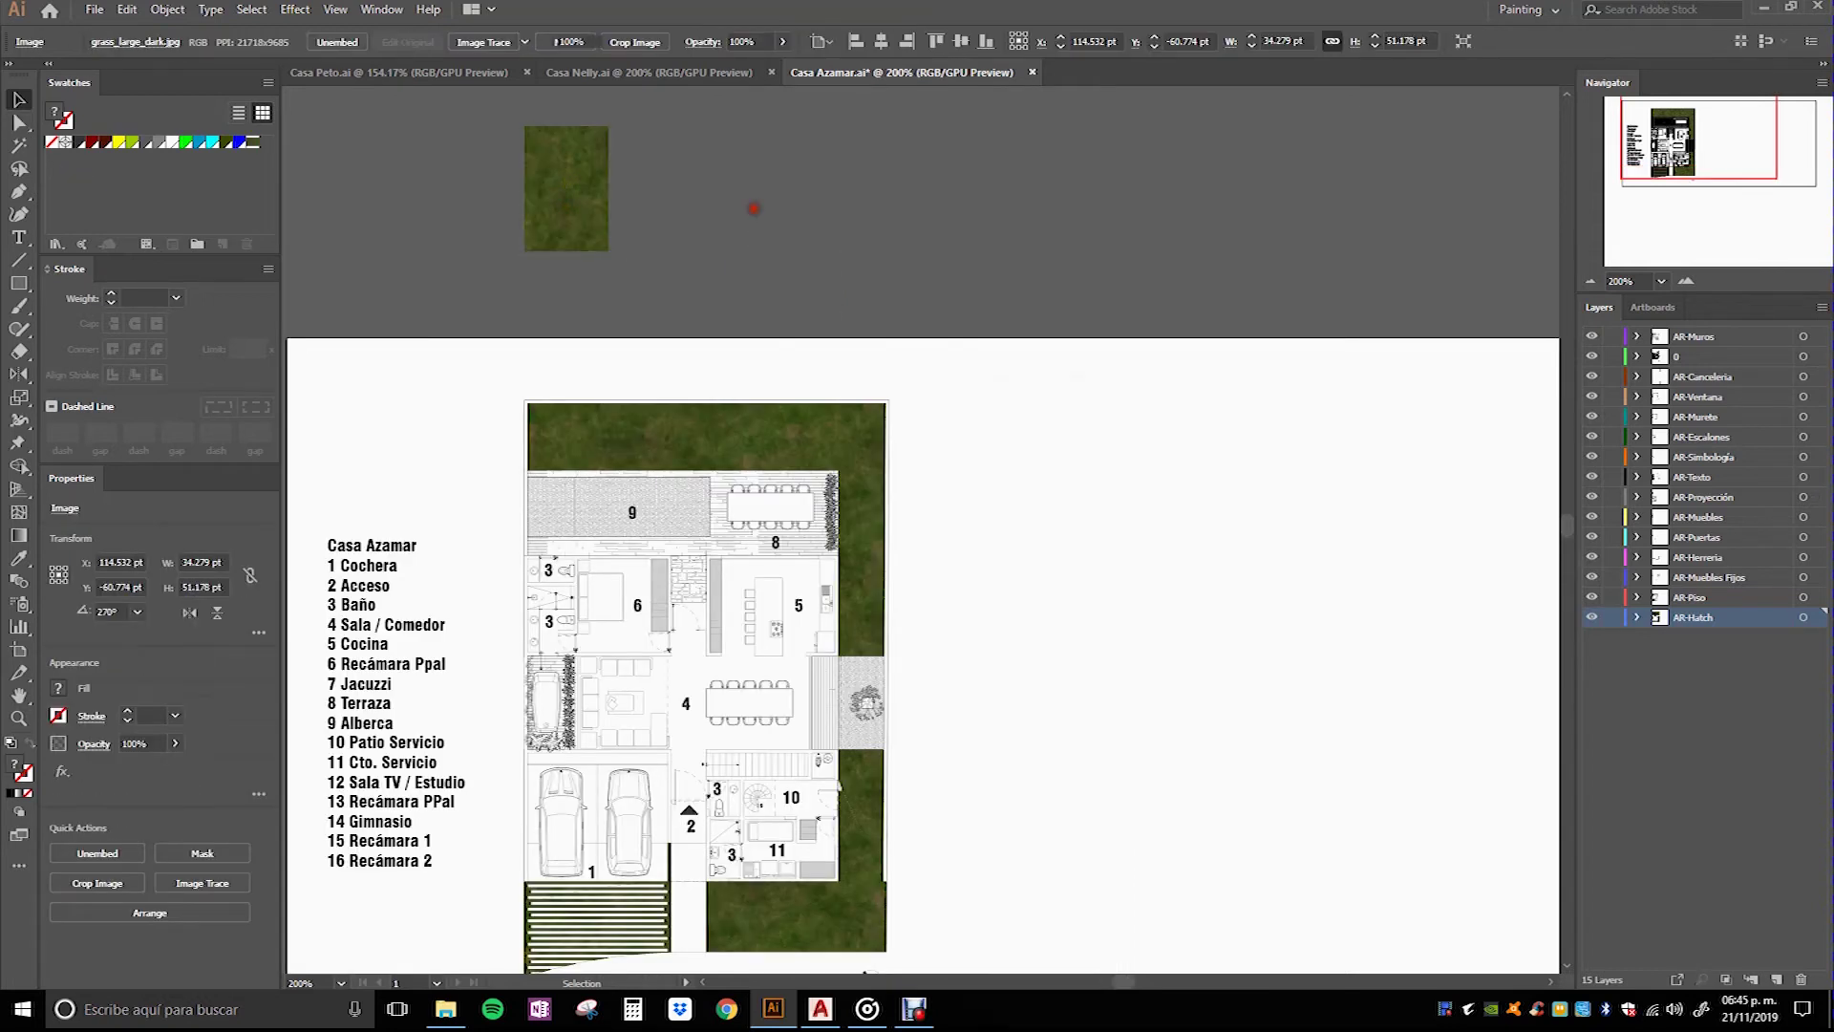
scroll(695, 214, down, 1)
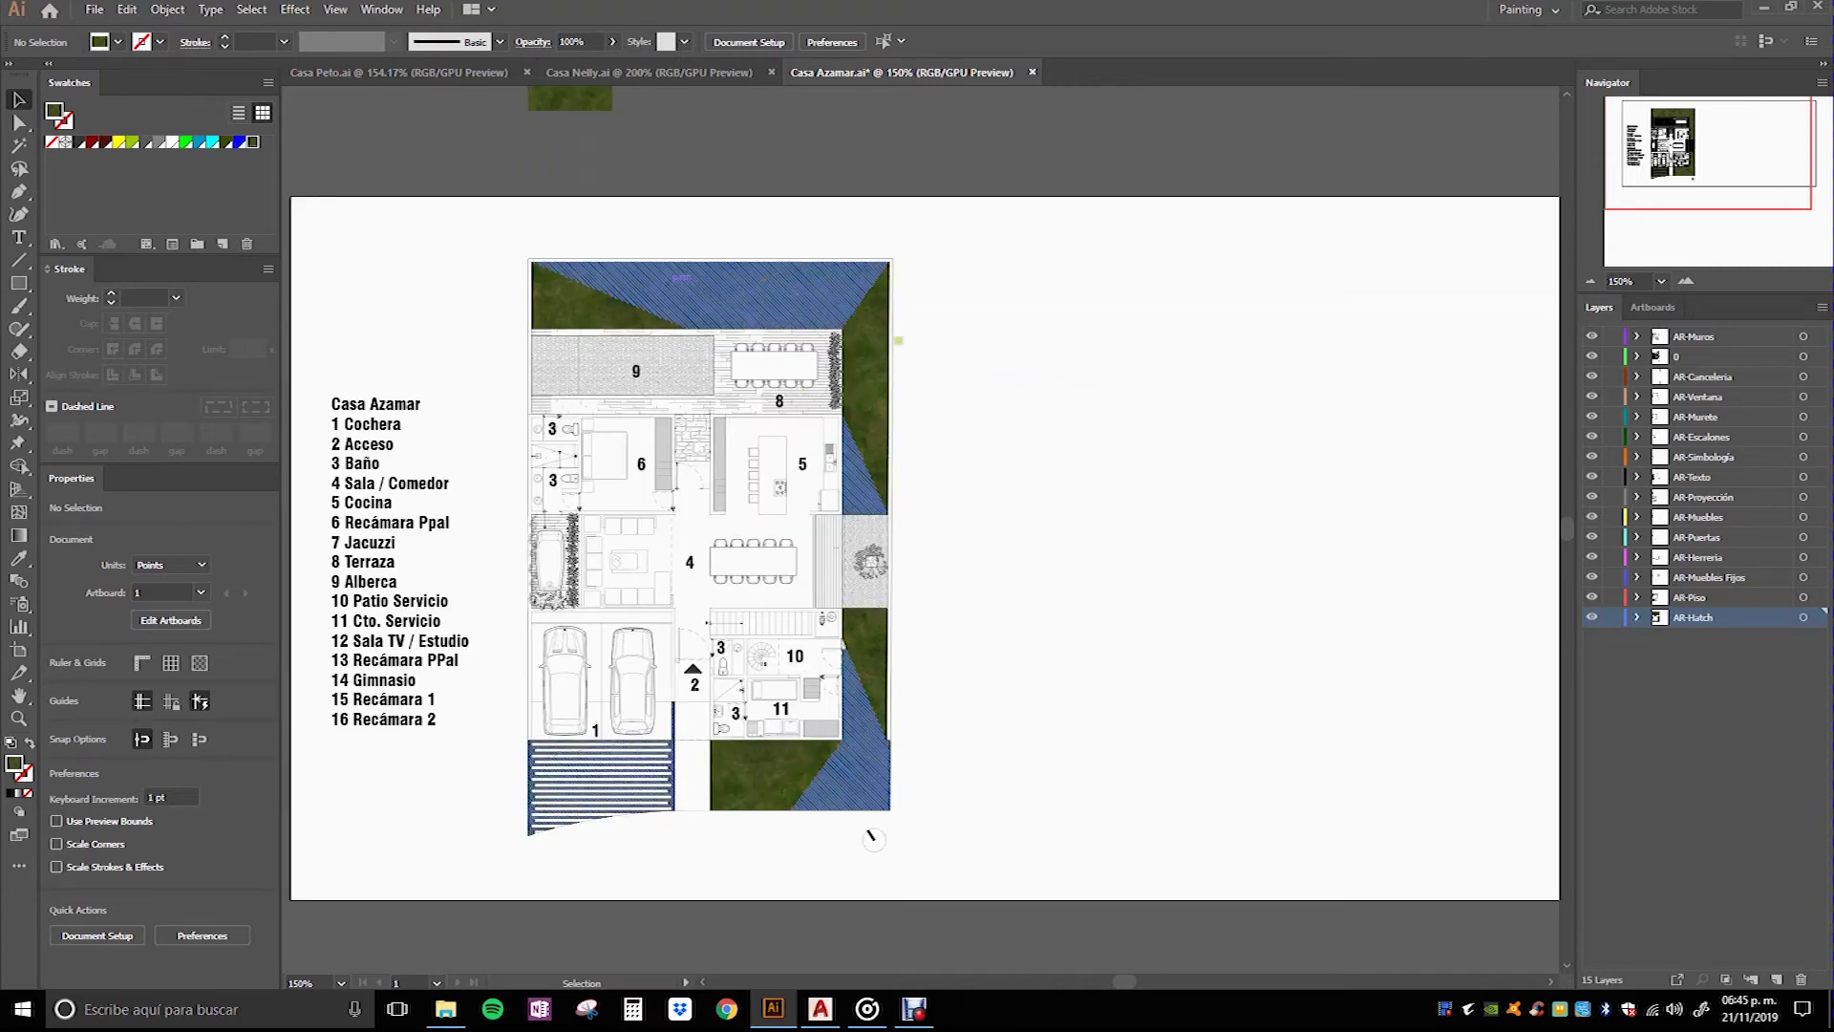
scroll(978, 573, up, 1)
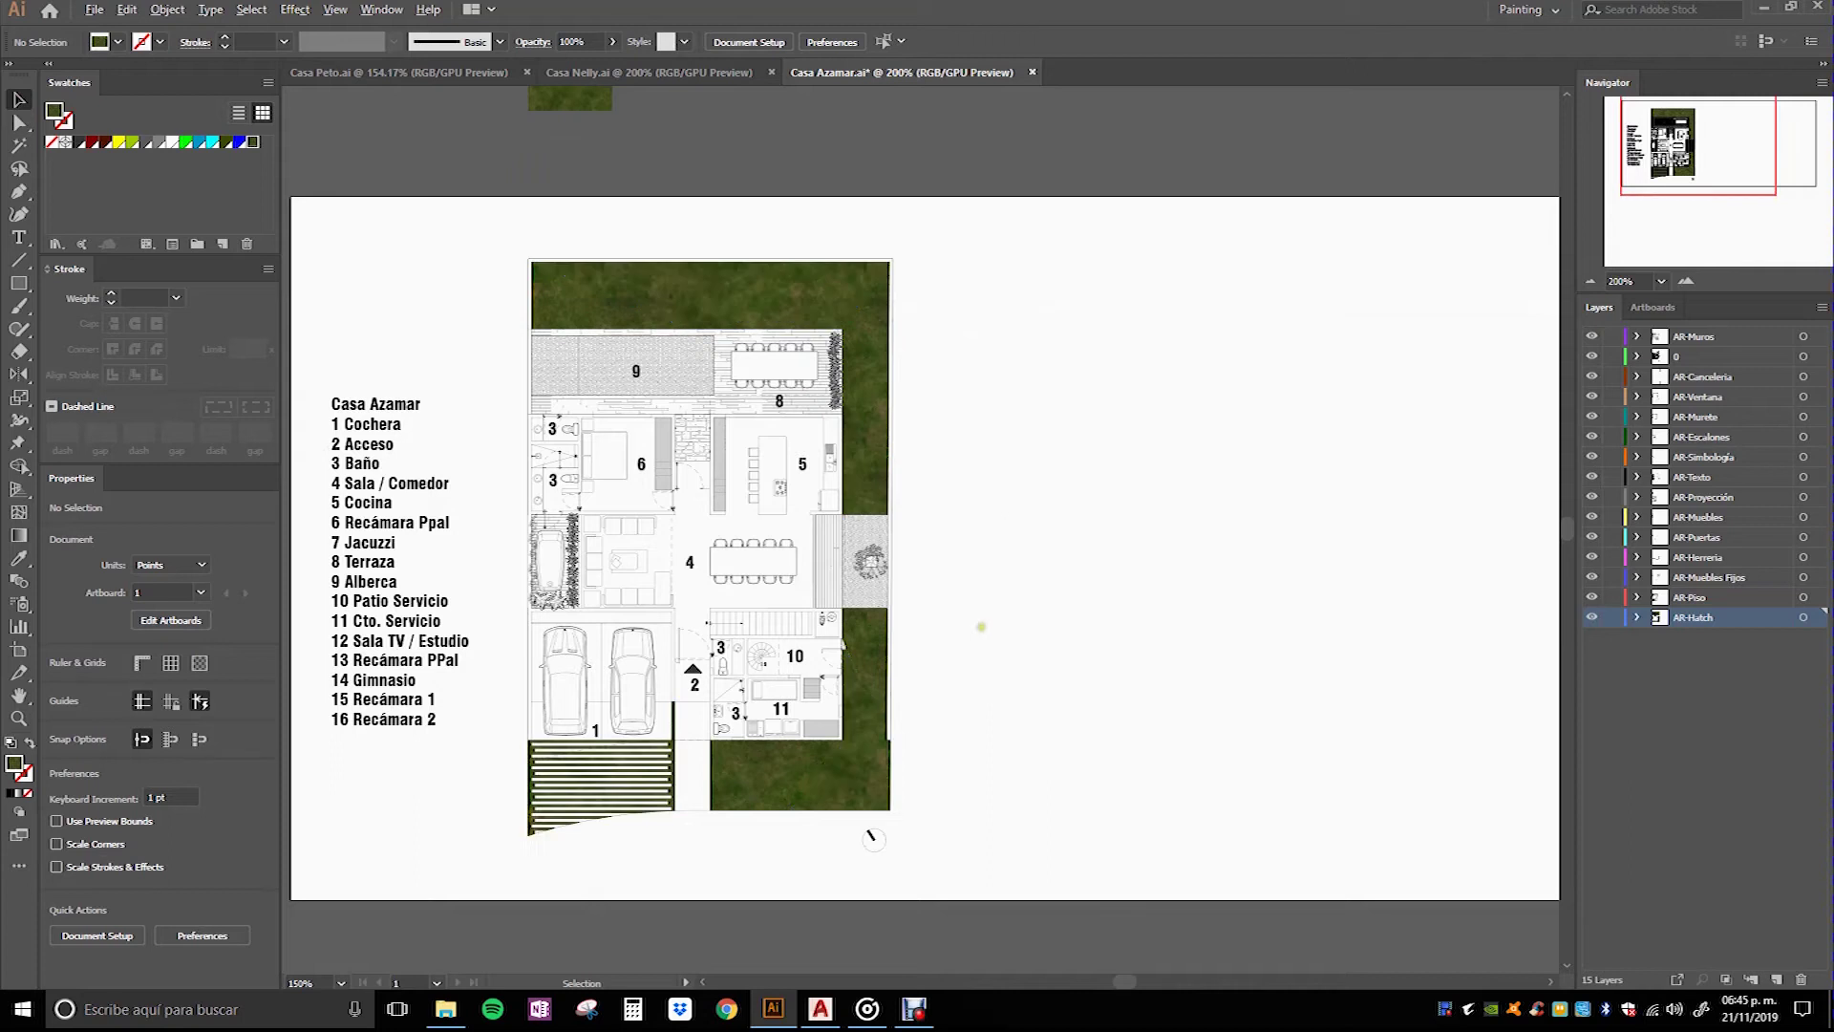
drag(829, 258, 682, 285)
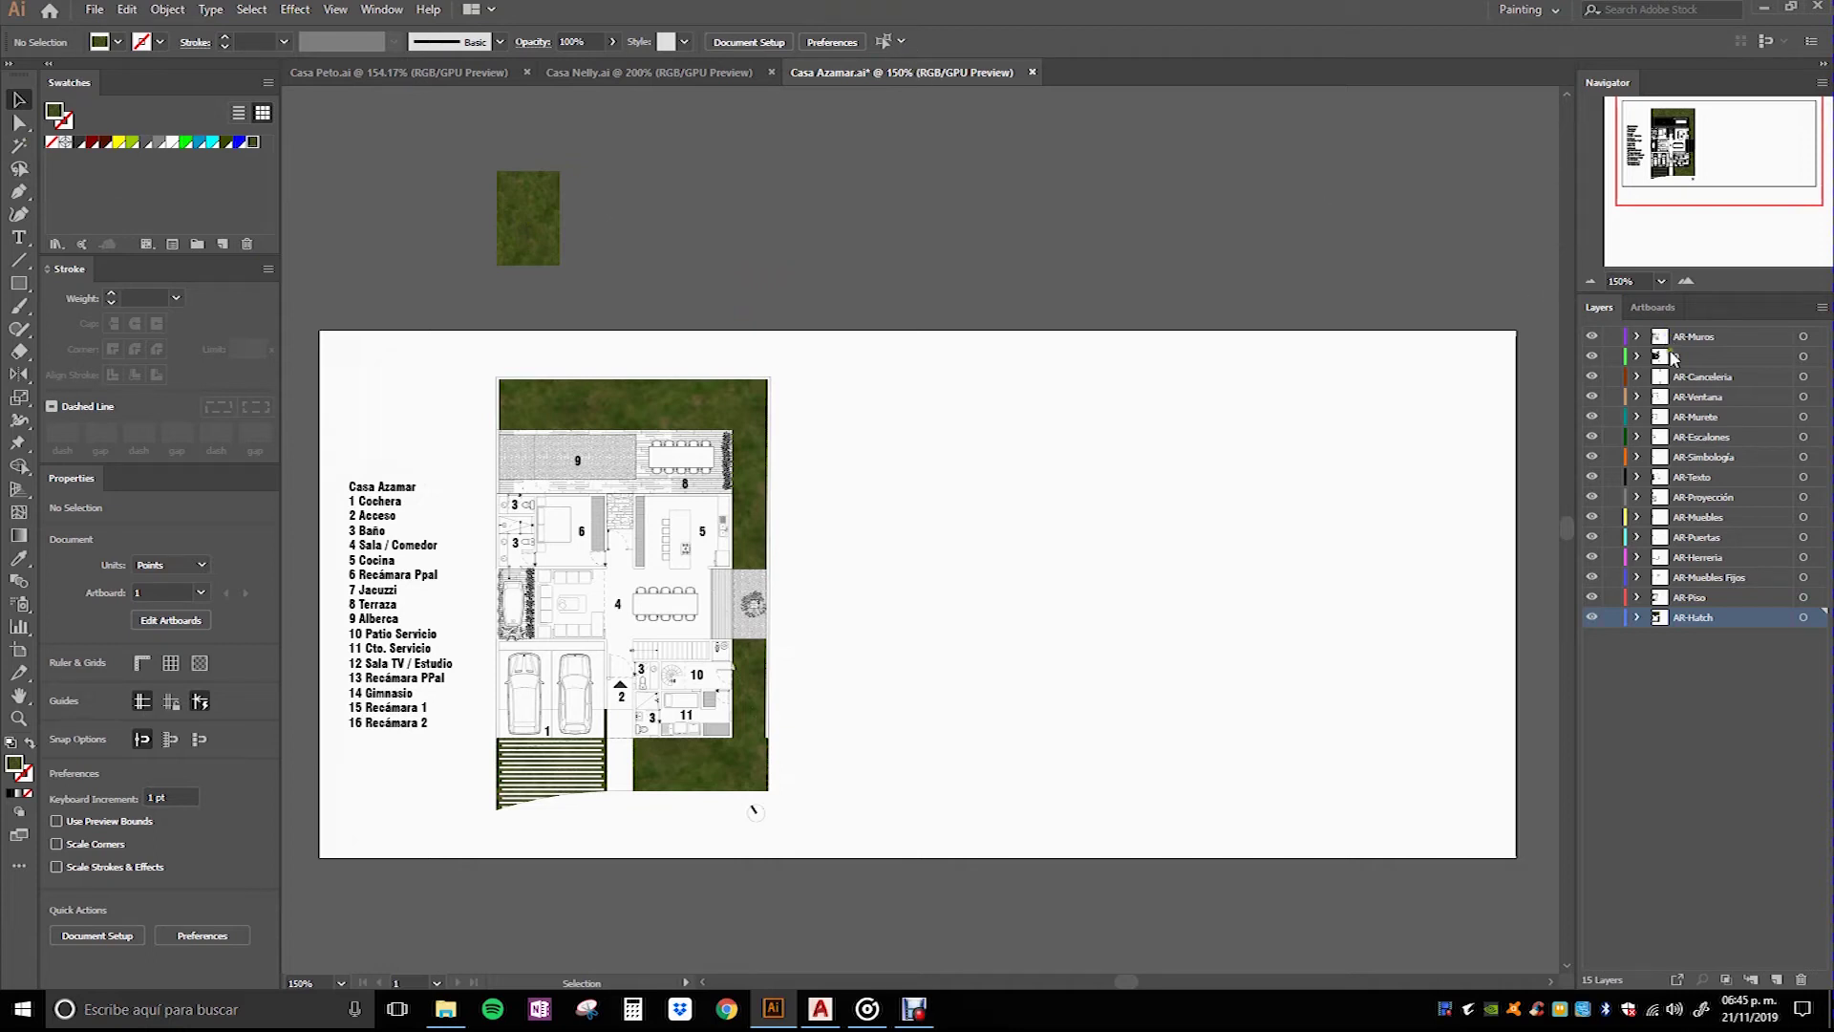
scroll(1095, 475, left, 2)
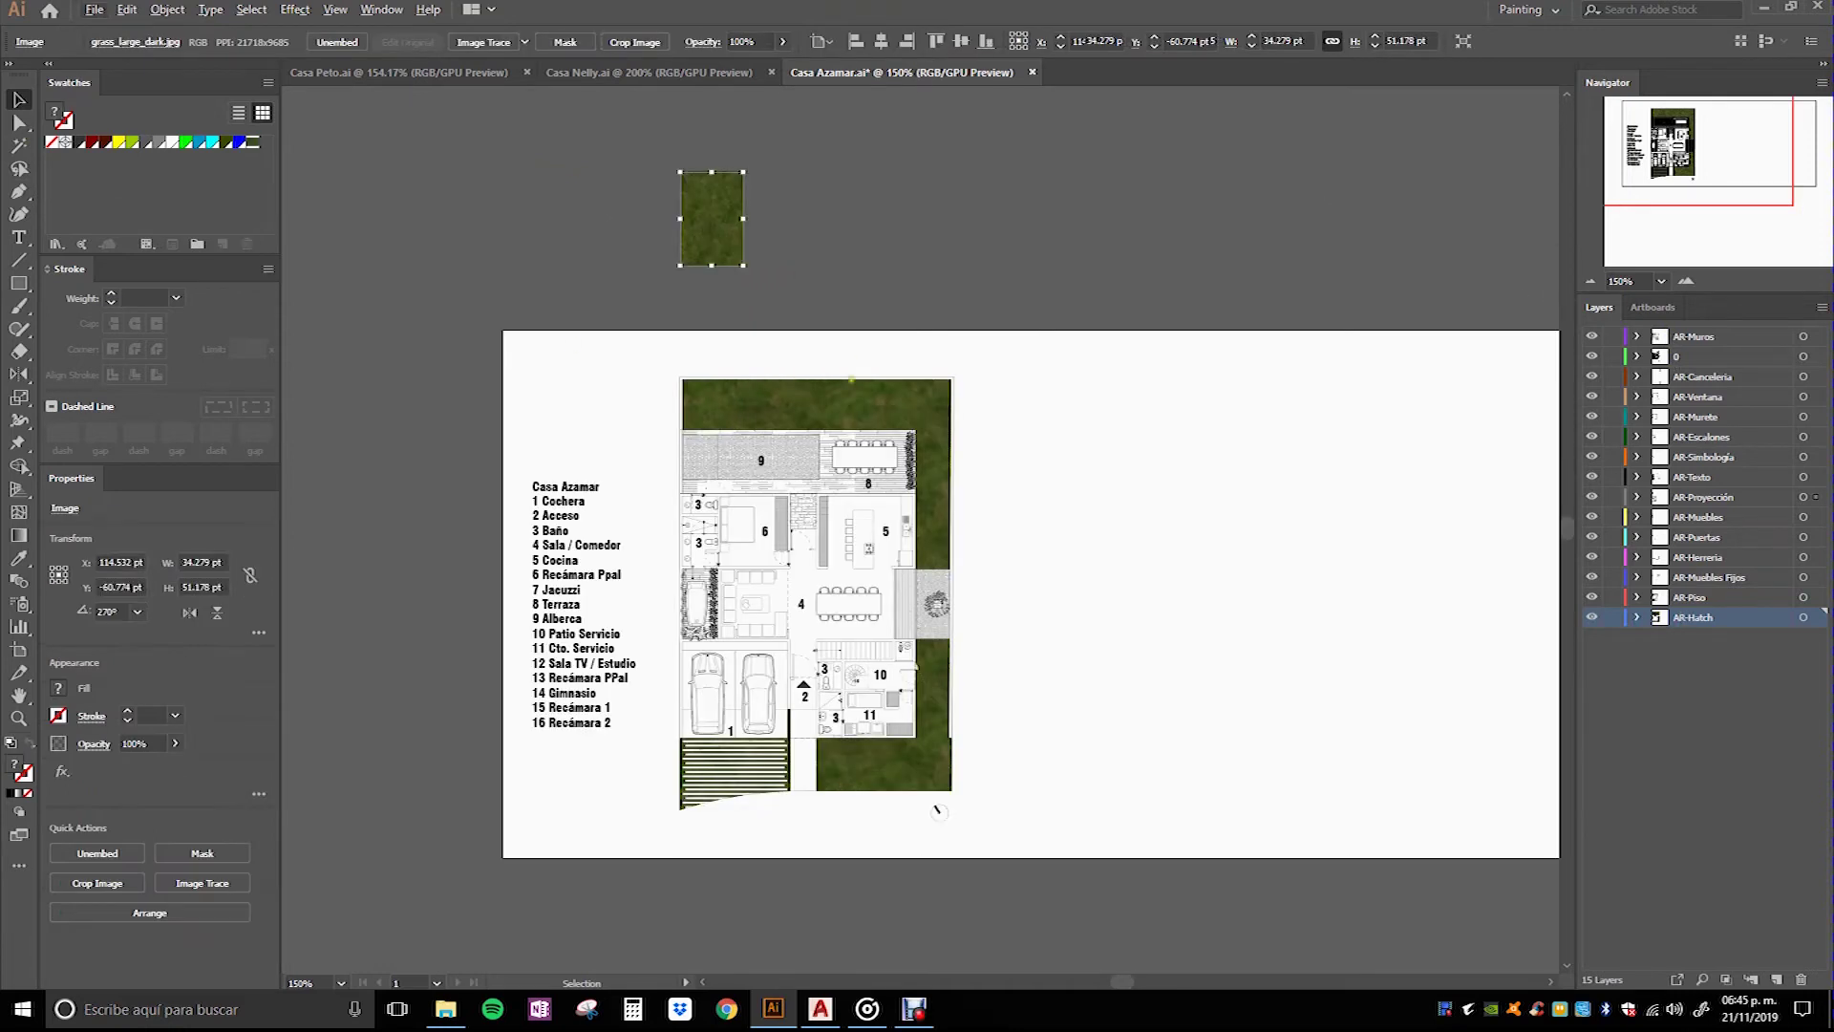
Step: Set the ground-floor plan group to 70% opacity
drag(1044, 545, 974, 519)
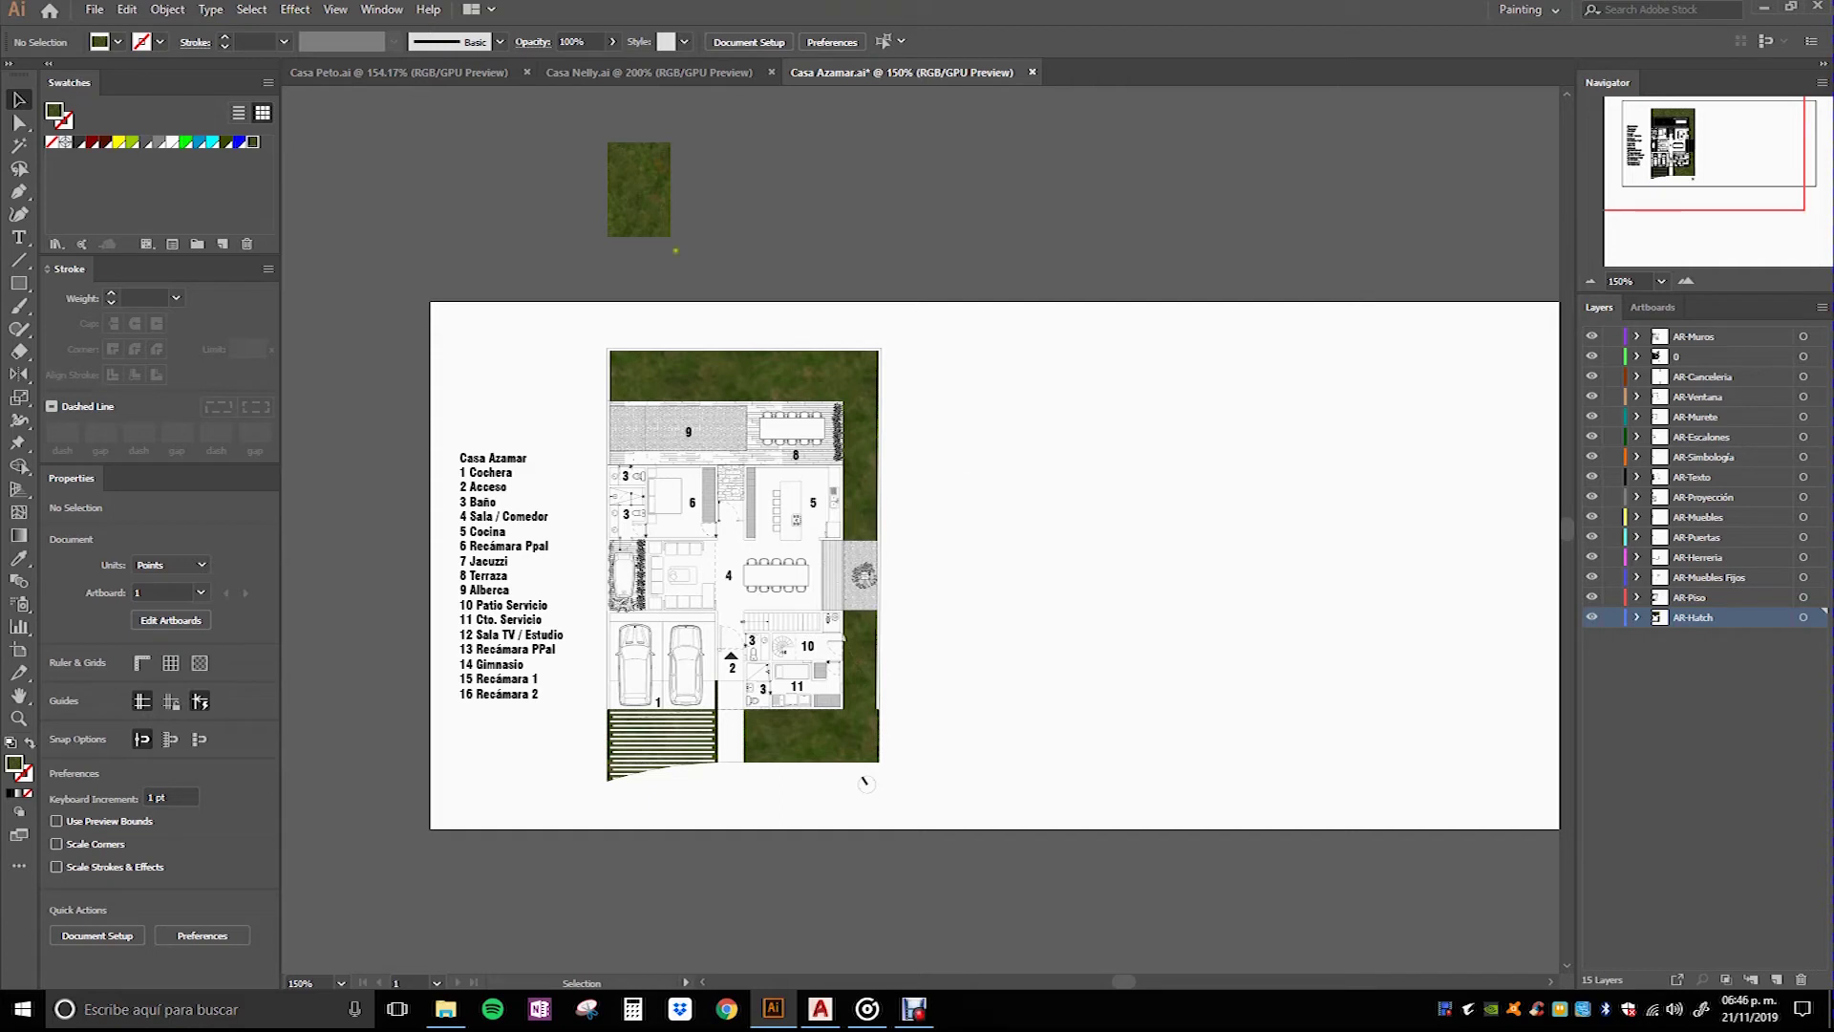
key(ctrl+a)
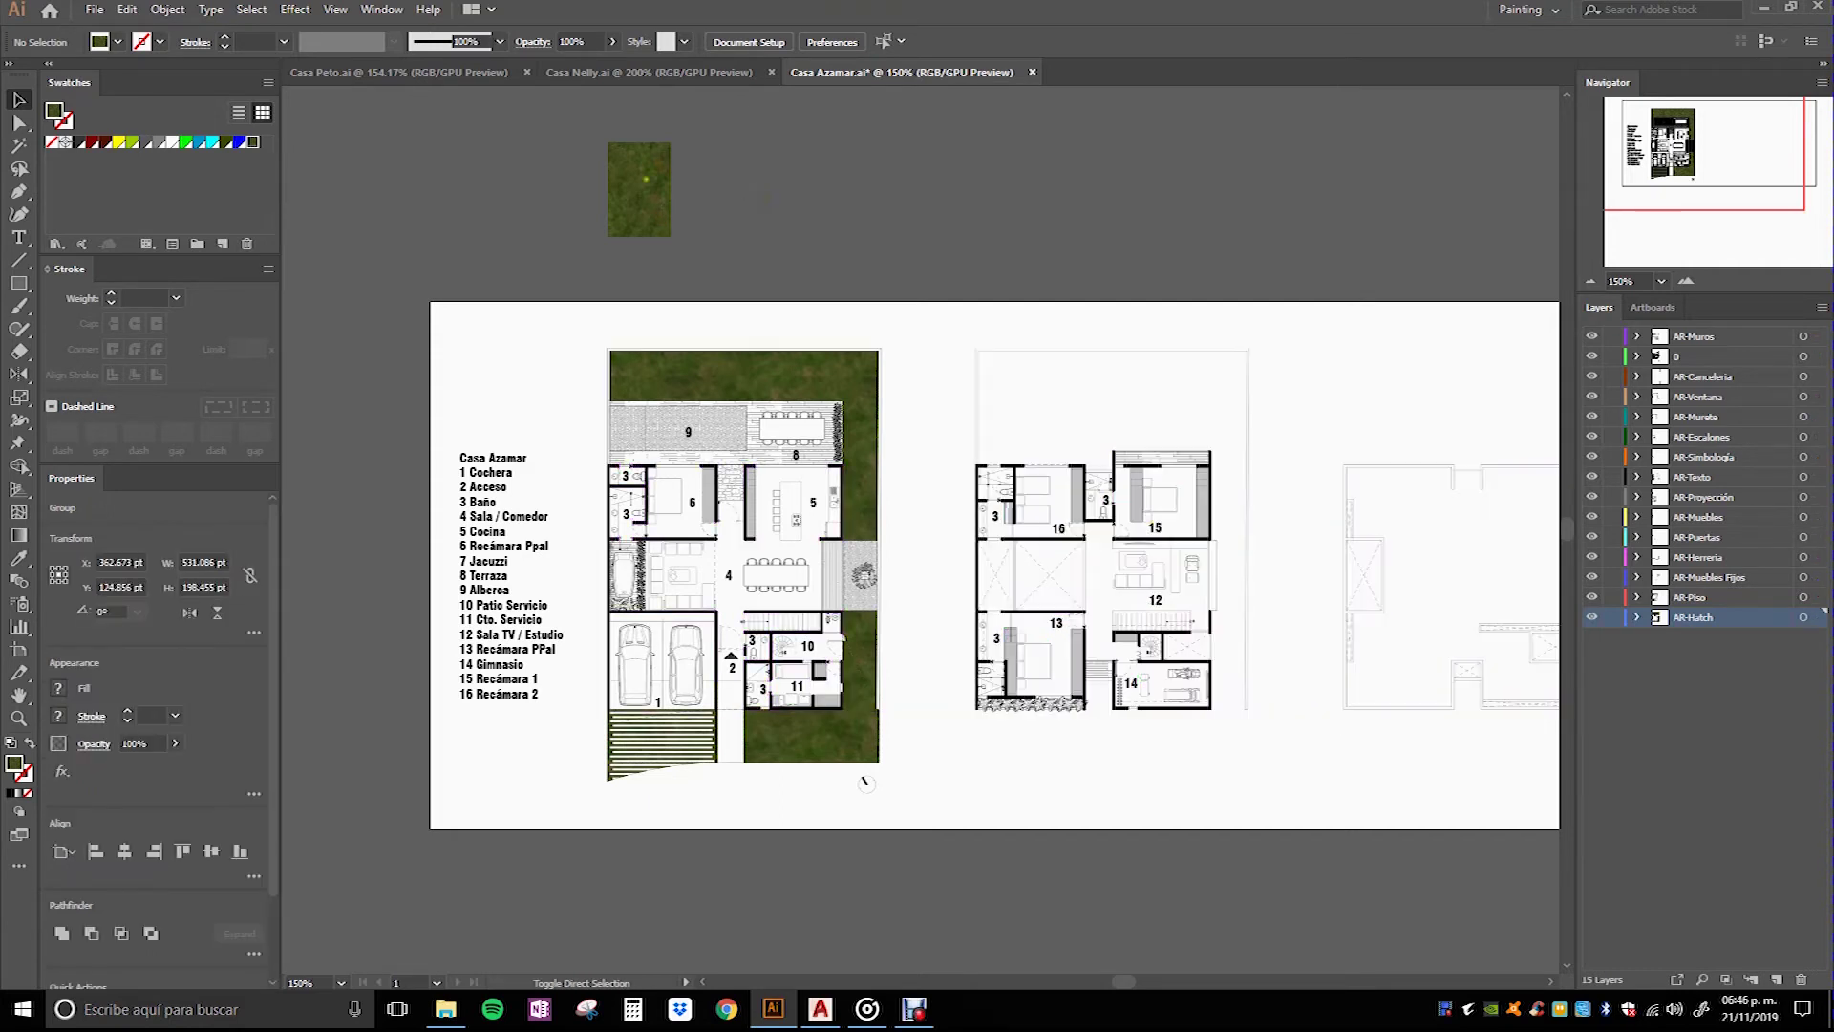
key(ctrl+shift+a)
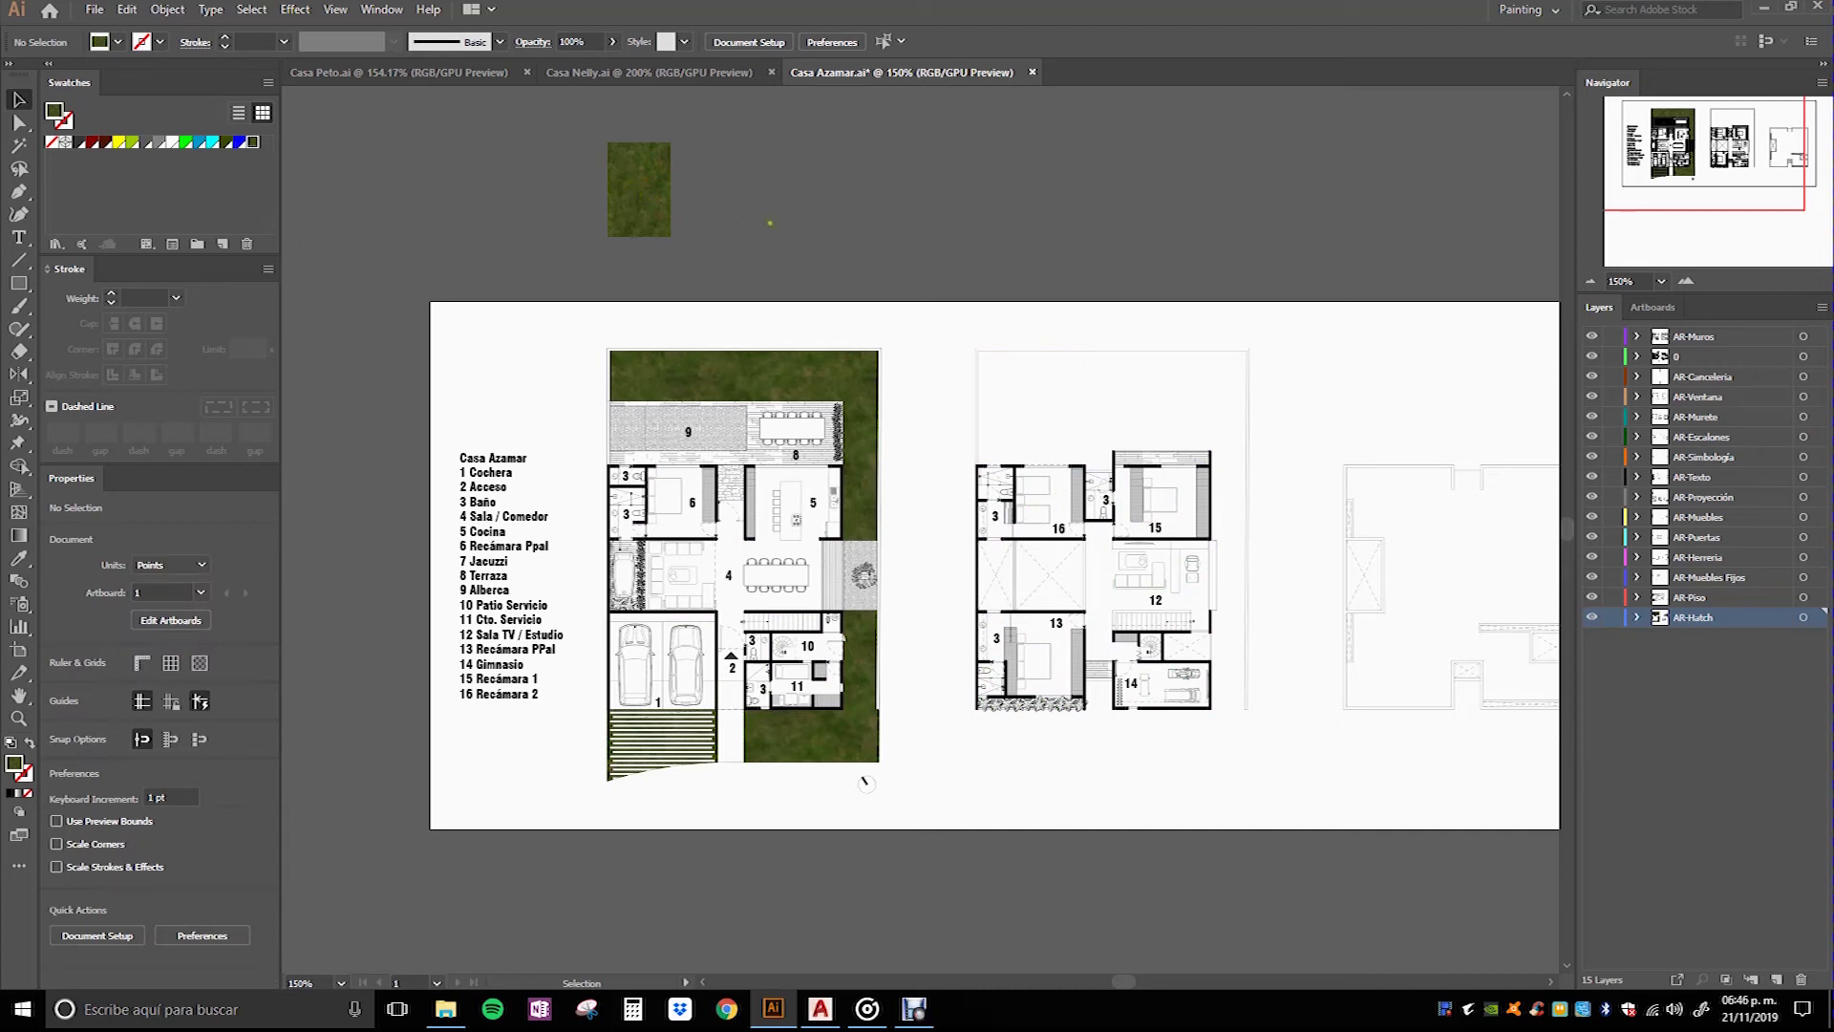
drag(900, 306, 778, 299)
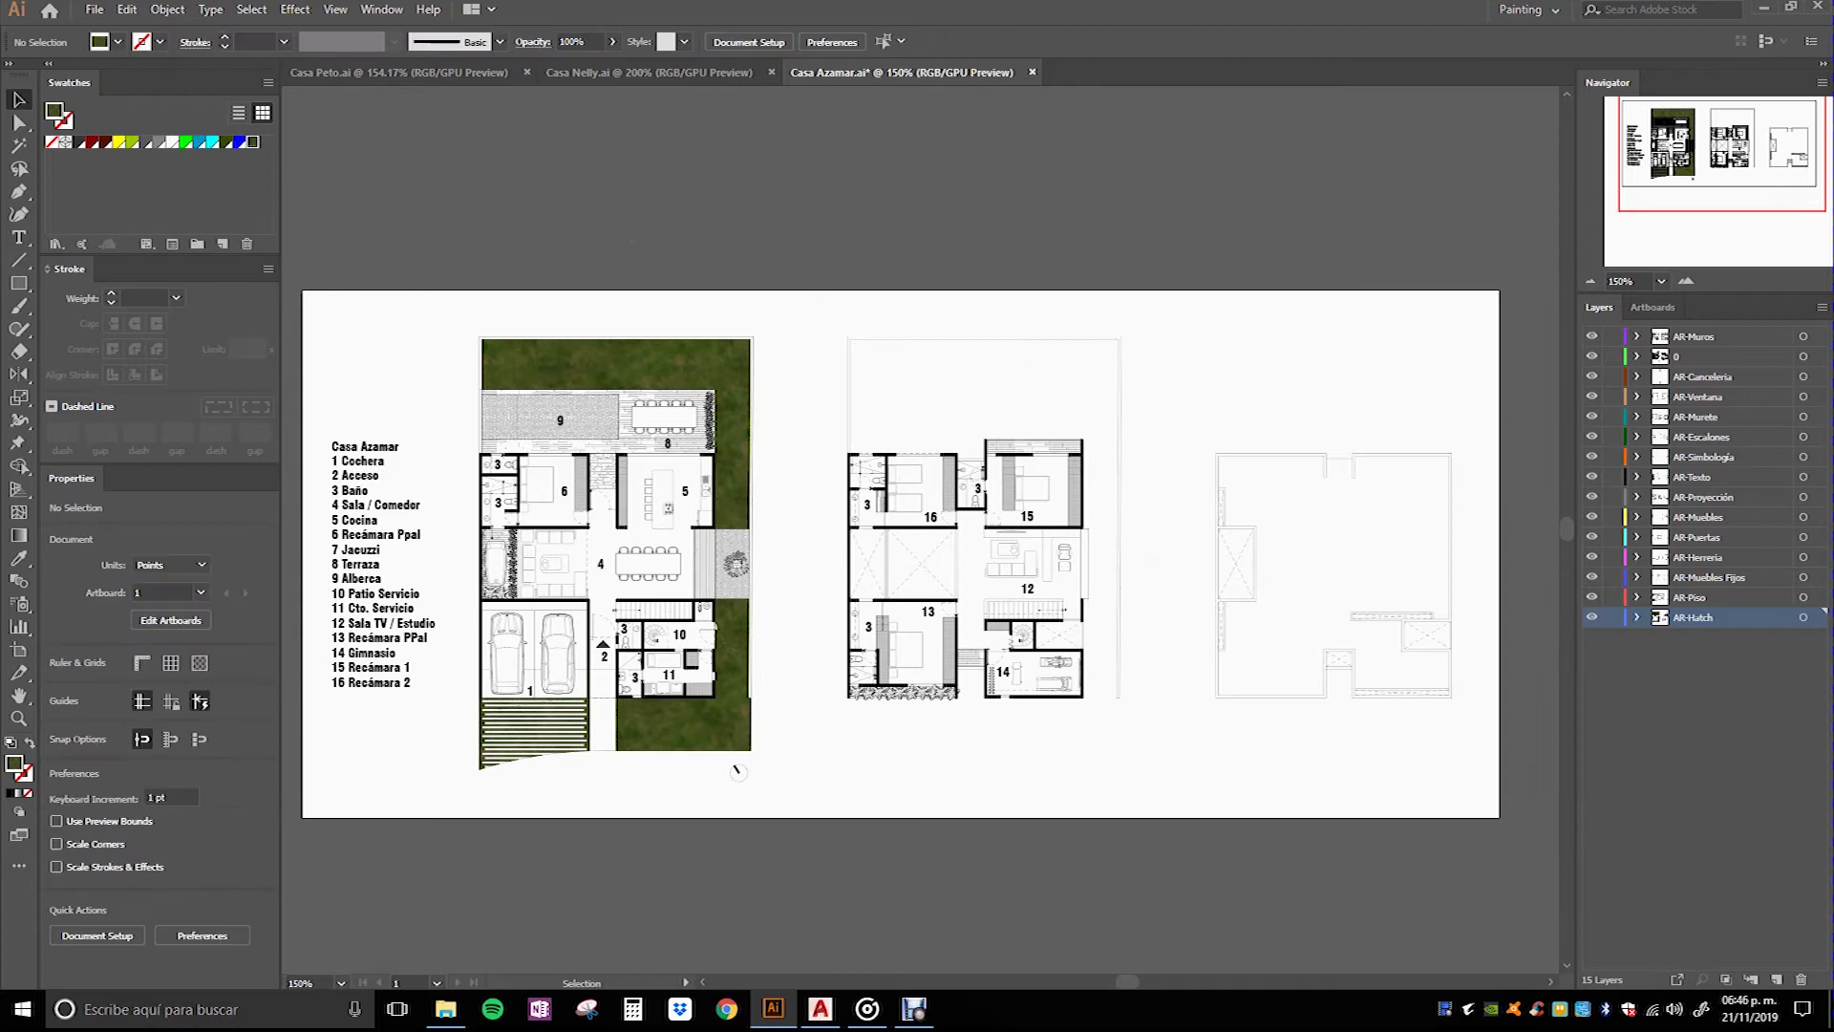
scroll(786, 531, down, 1)
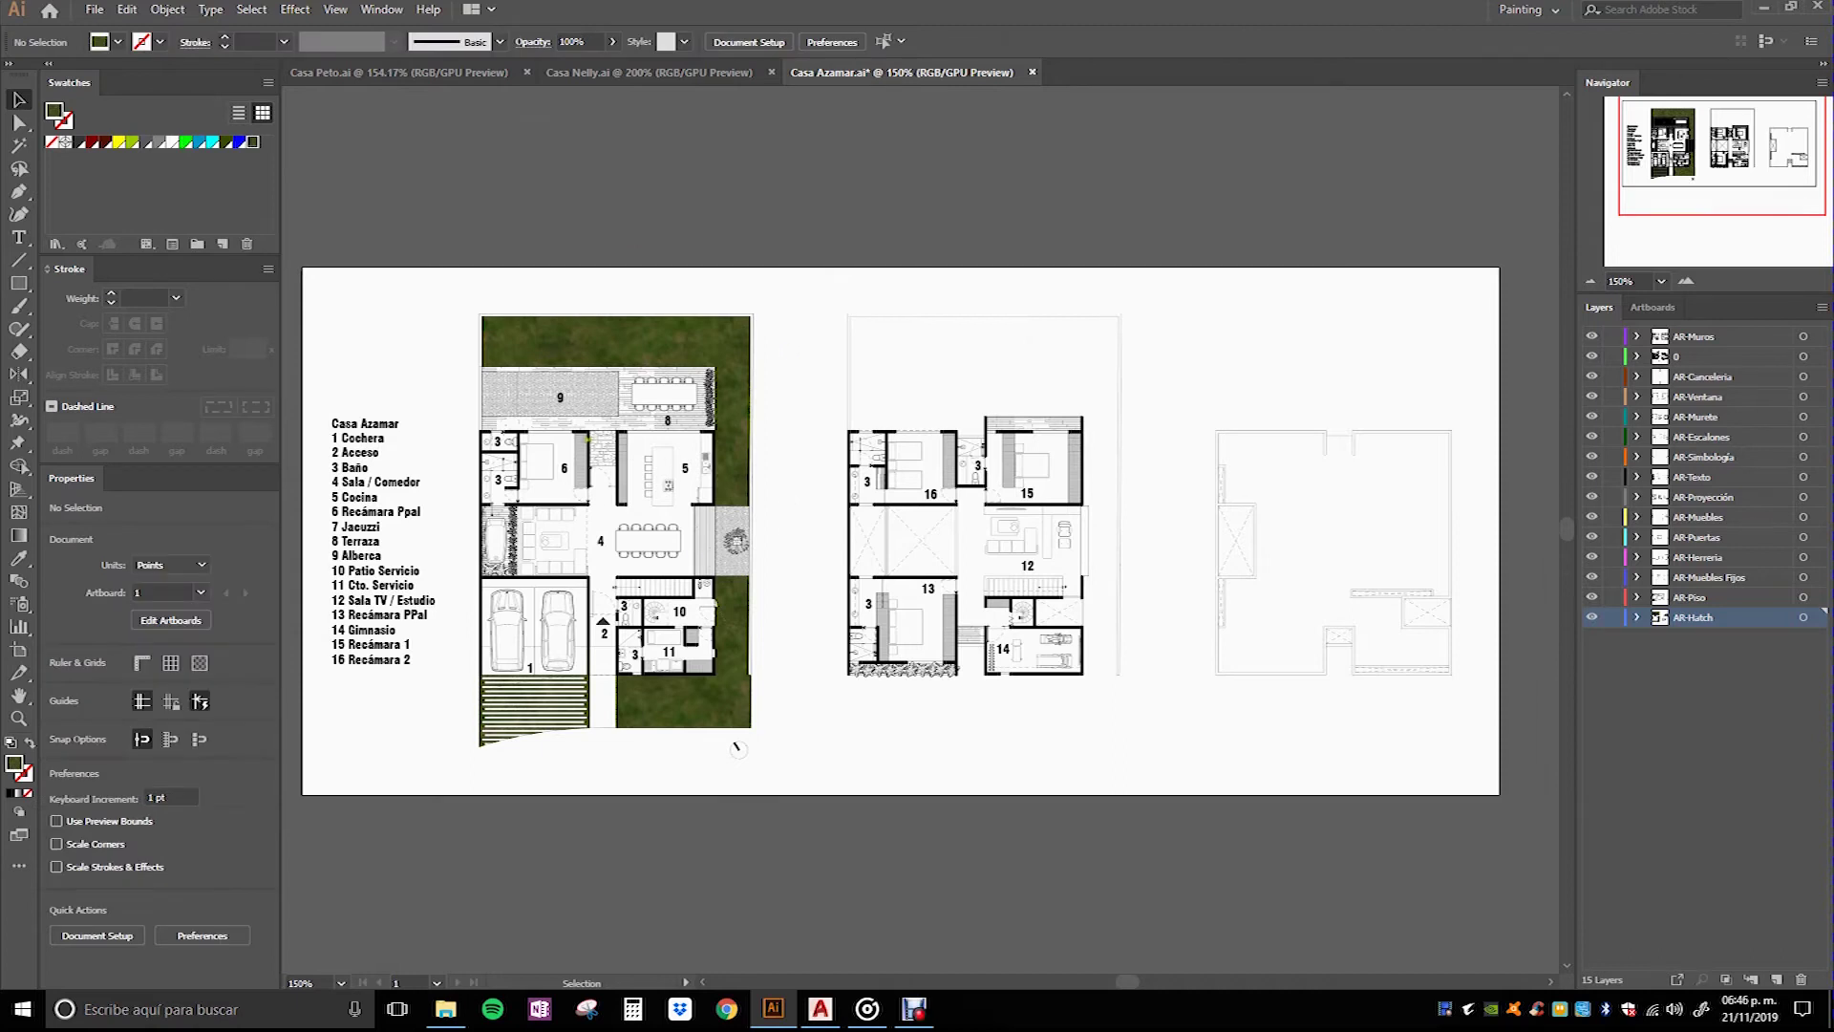
click(736, 746)
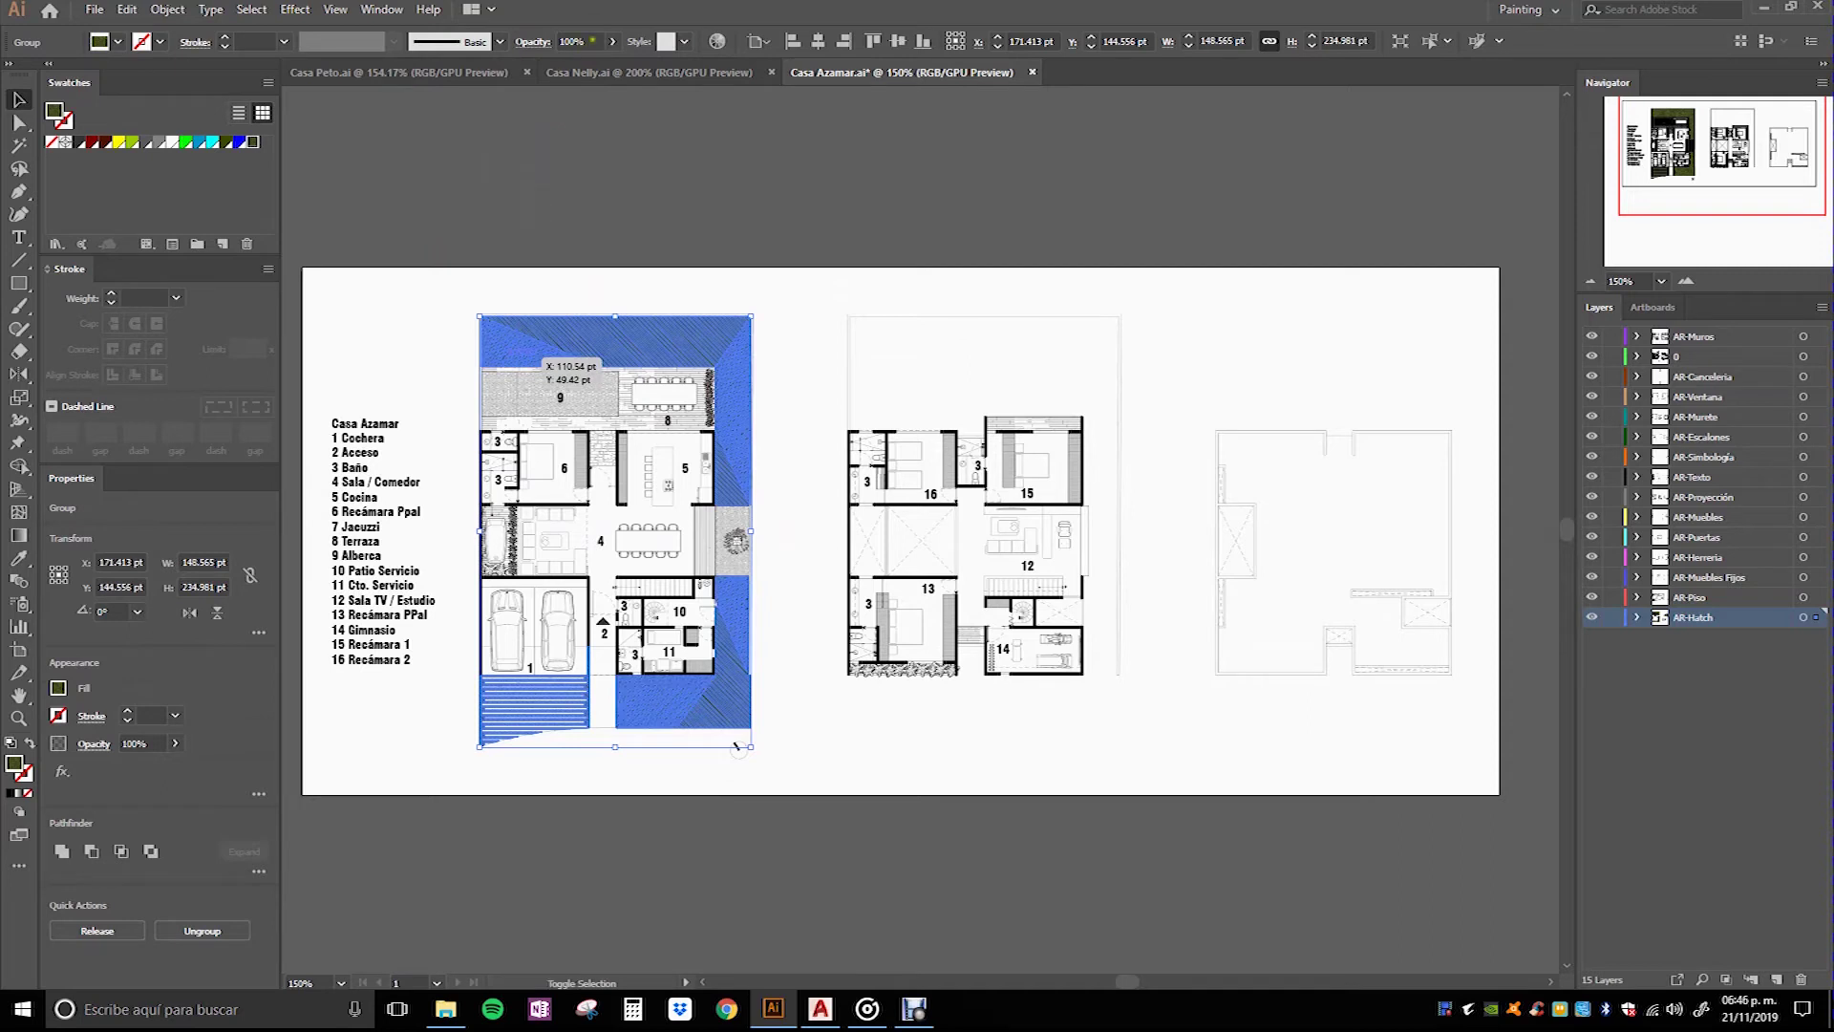
text(70)
key(Return)
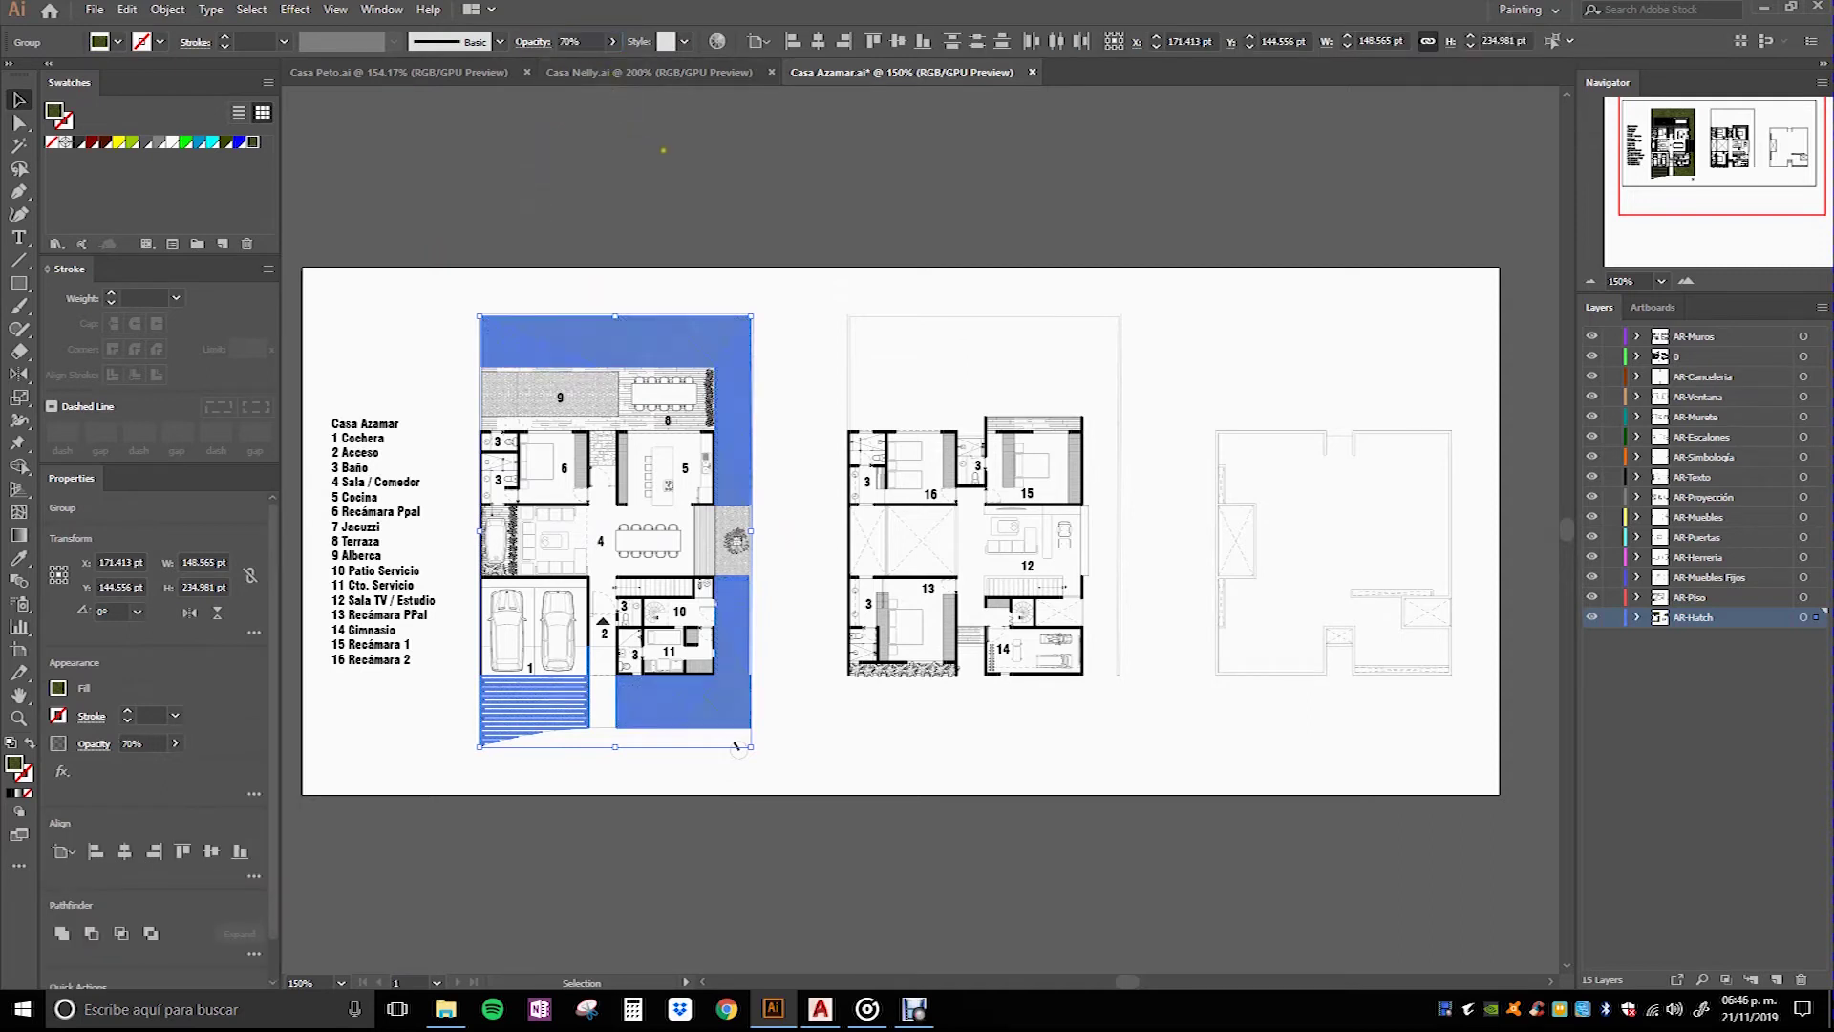
click(737, 746)
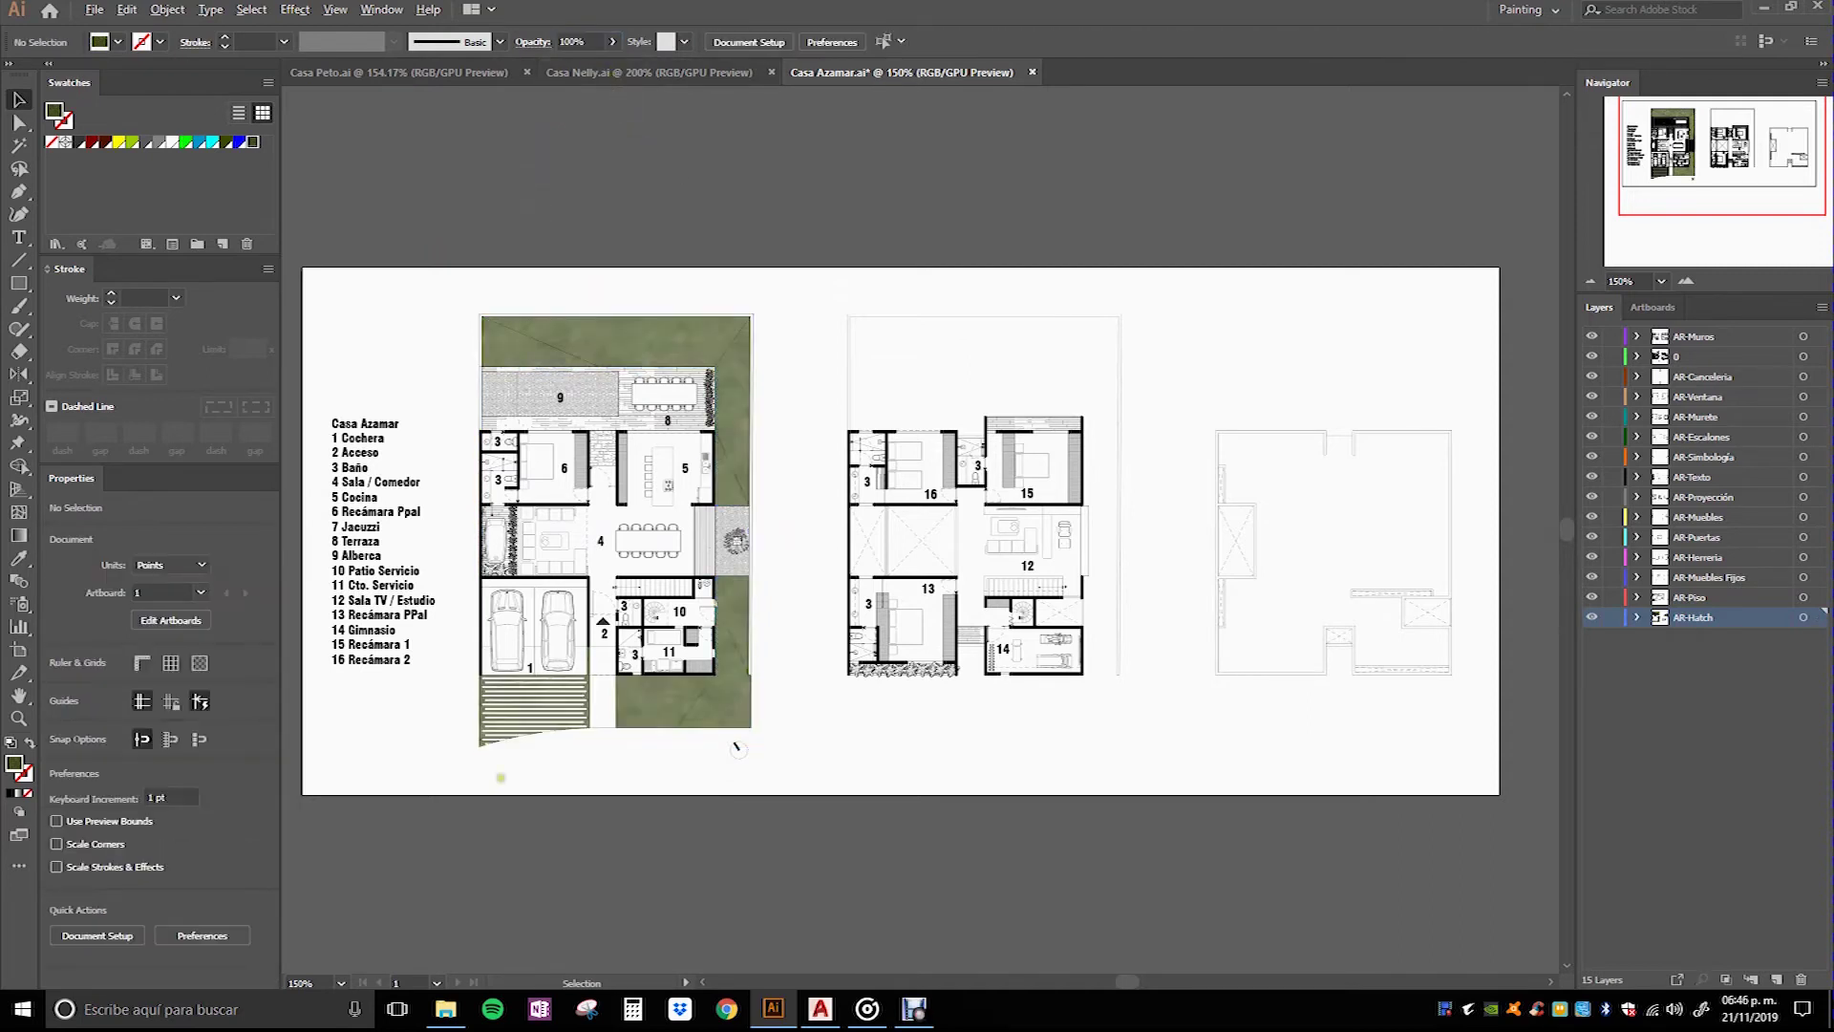
Step: Zoom in to inspect the grass edge by service rooms 10 and 11
key(ctrl+plus)
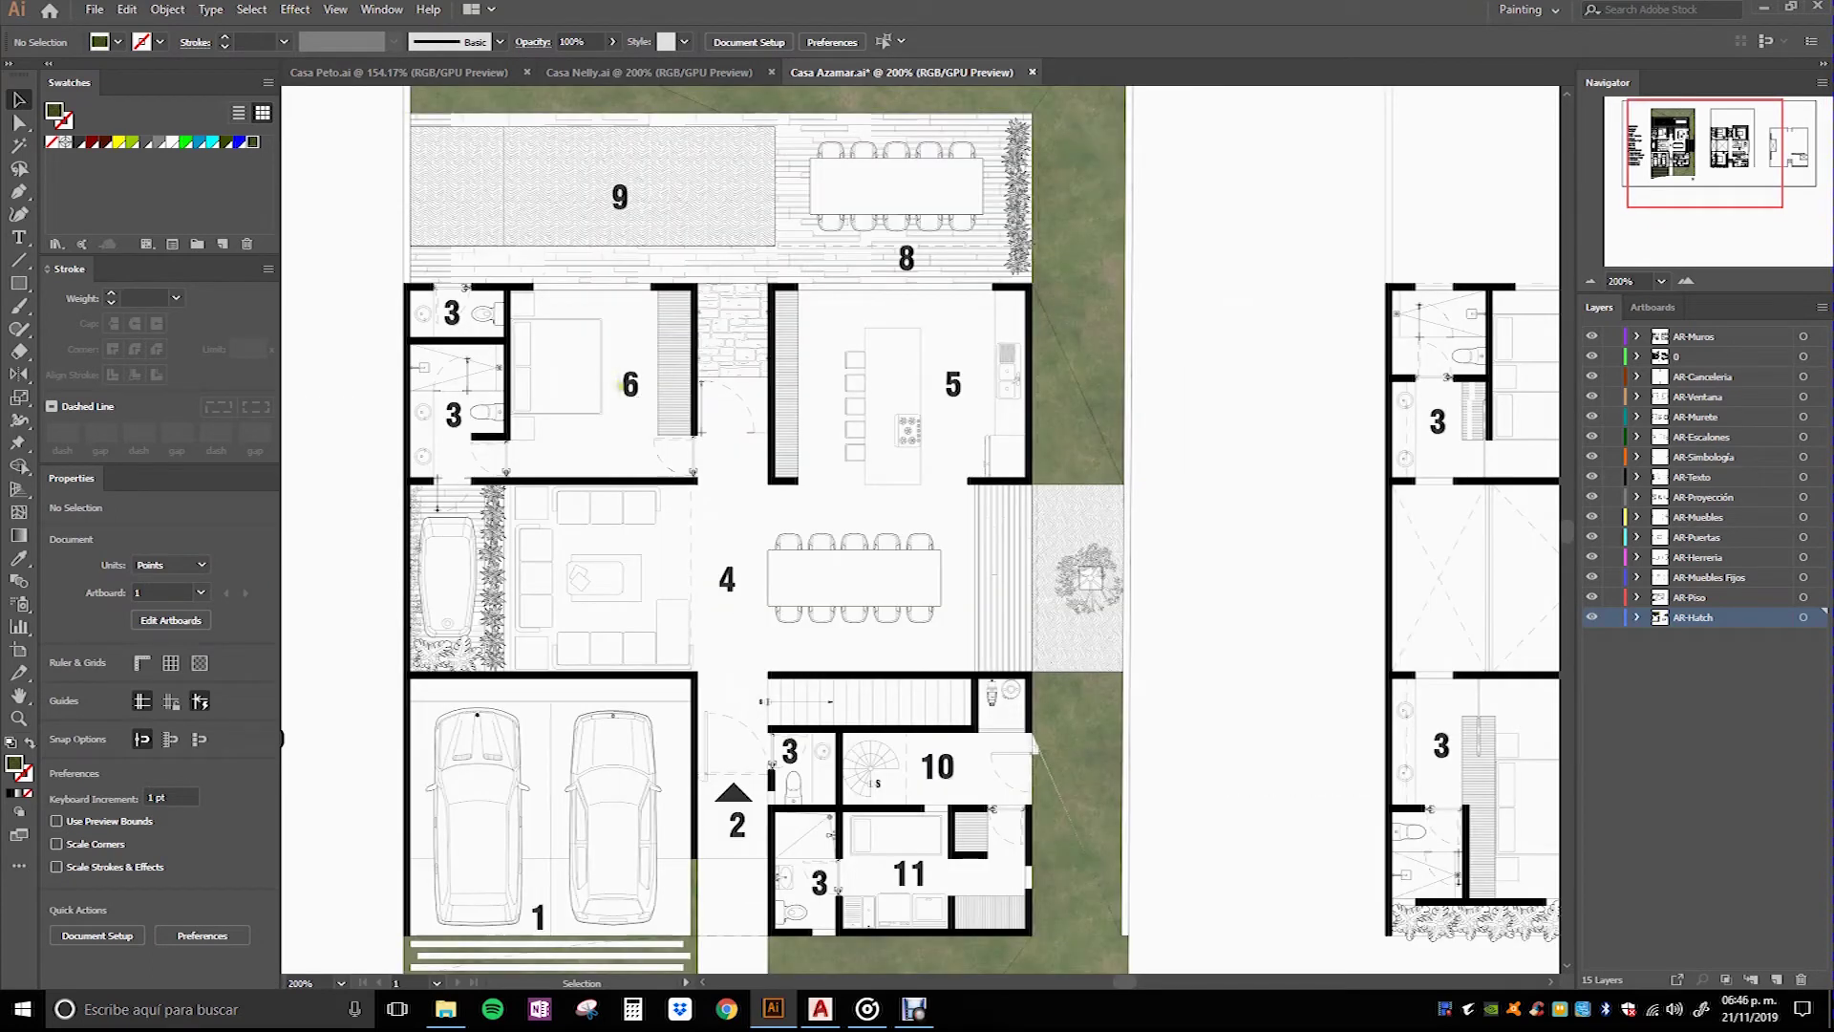
scroll(662, 349, up, 1)
scroll(605, 392, up, 1)
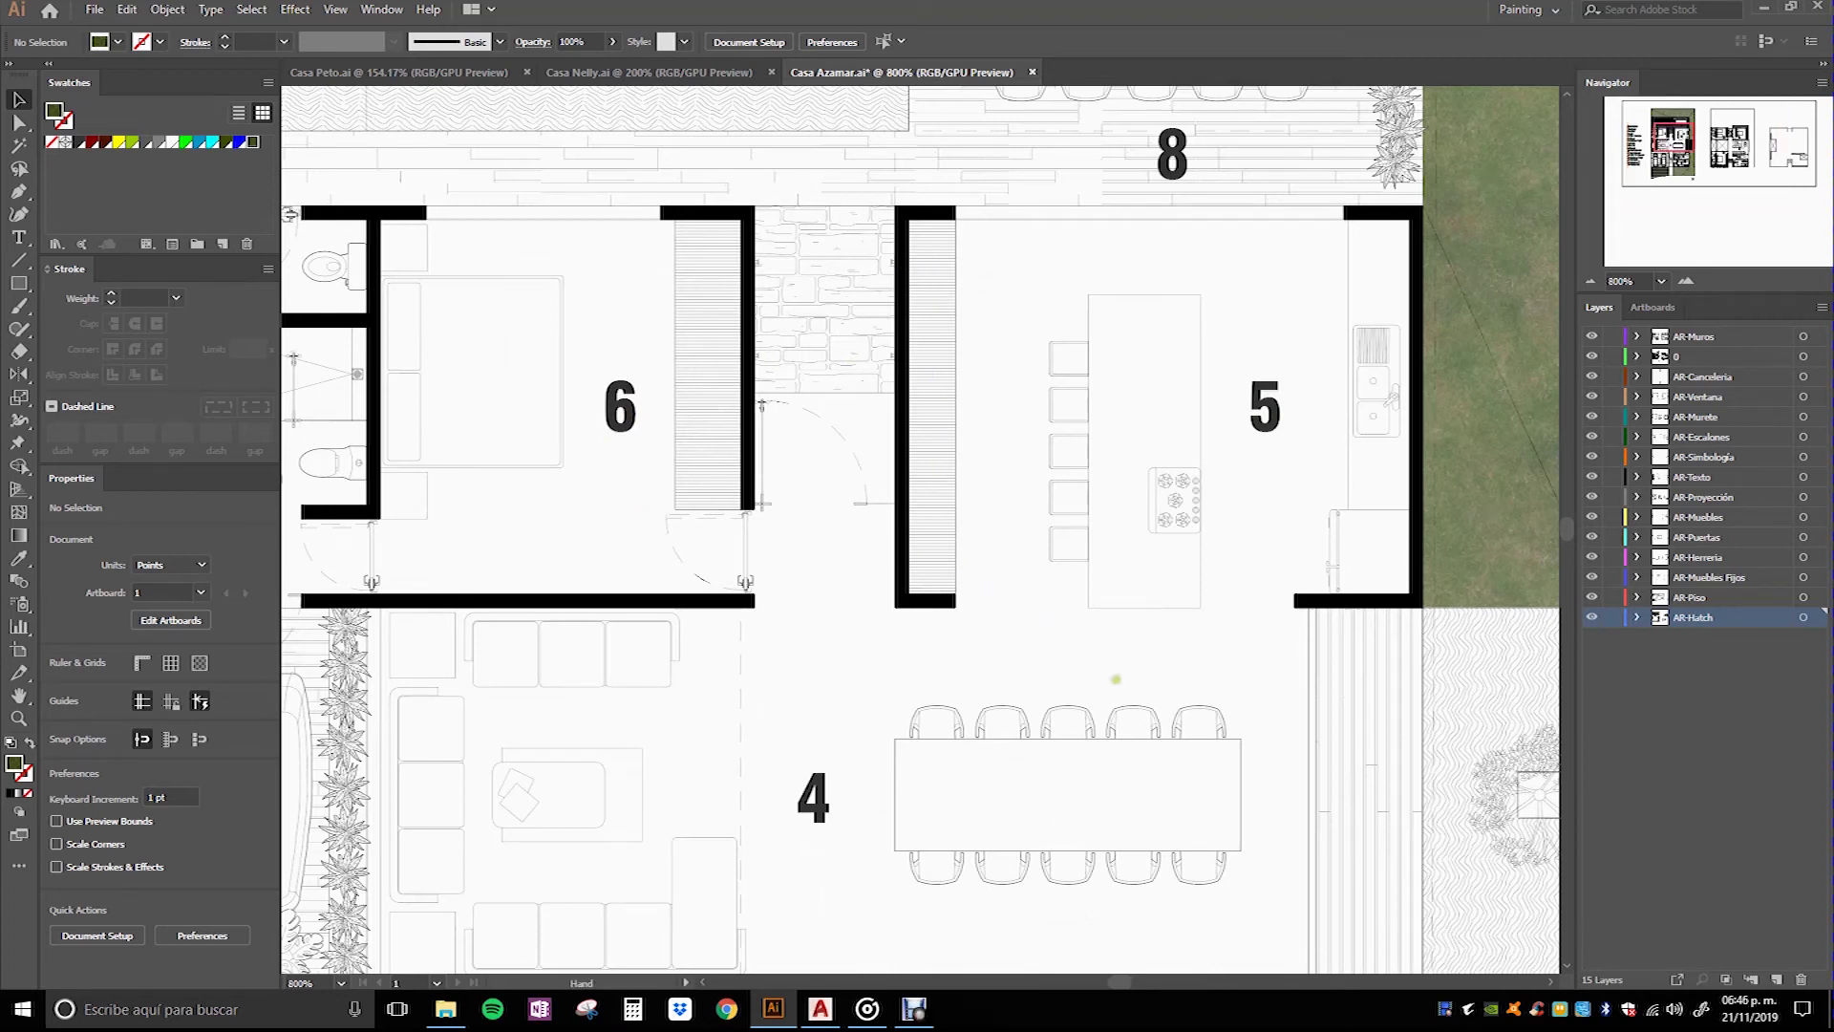
scroll(1115, 679, down, 5)
scroll(1108, 677, down, 4)
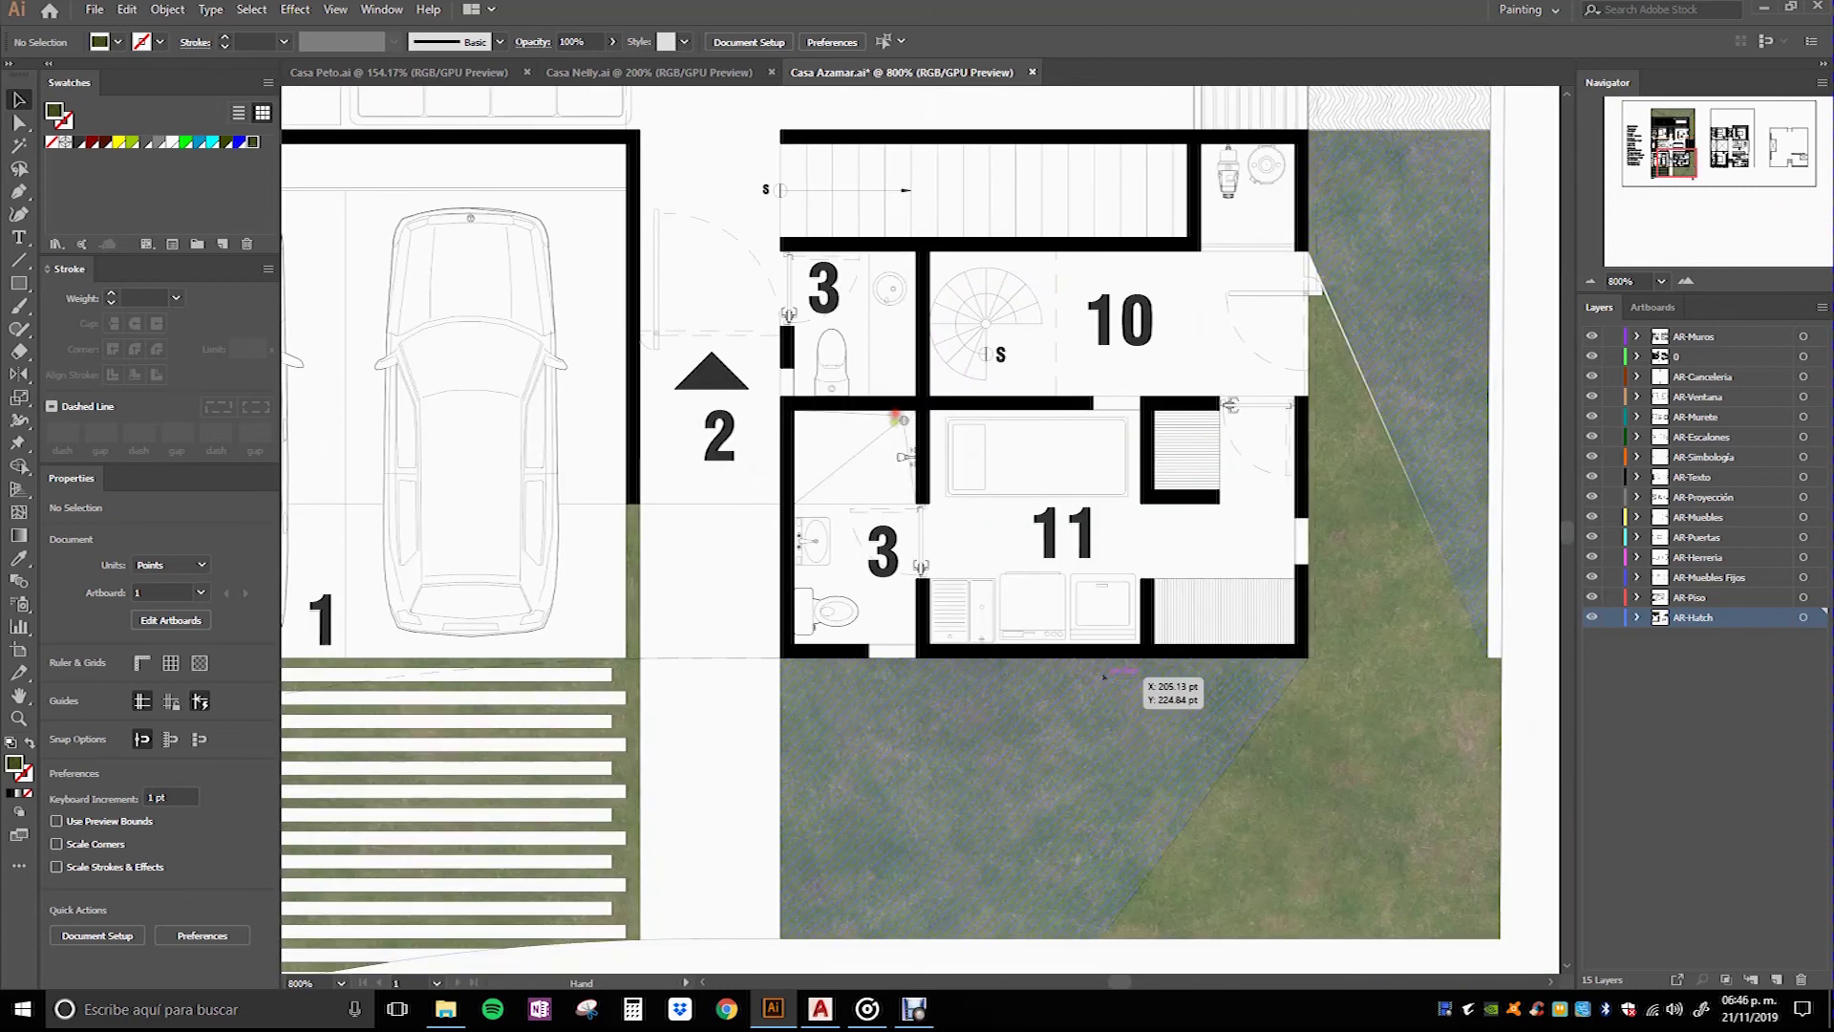
drag(1103, 677, 868, 711)
scroll(1306, 355, up, 1)
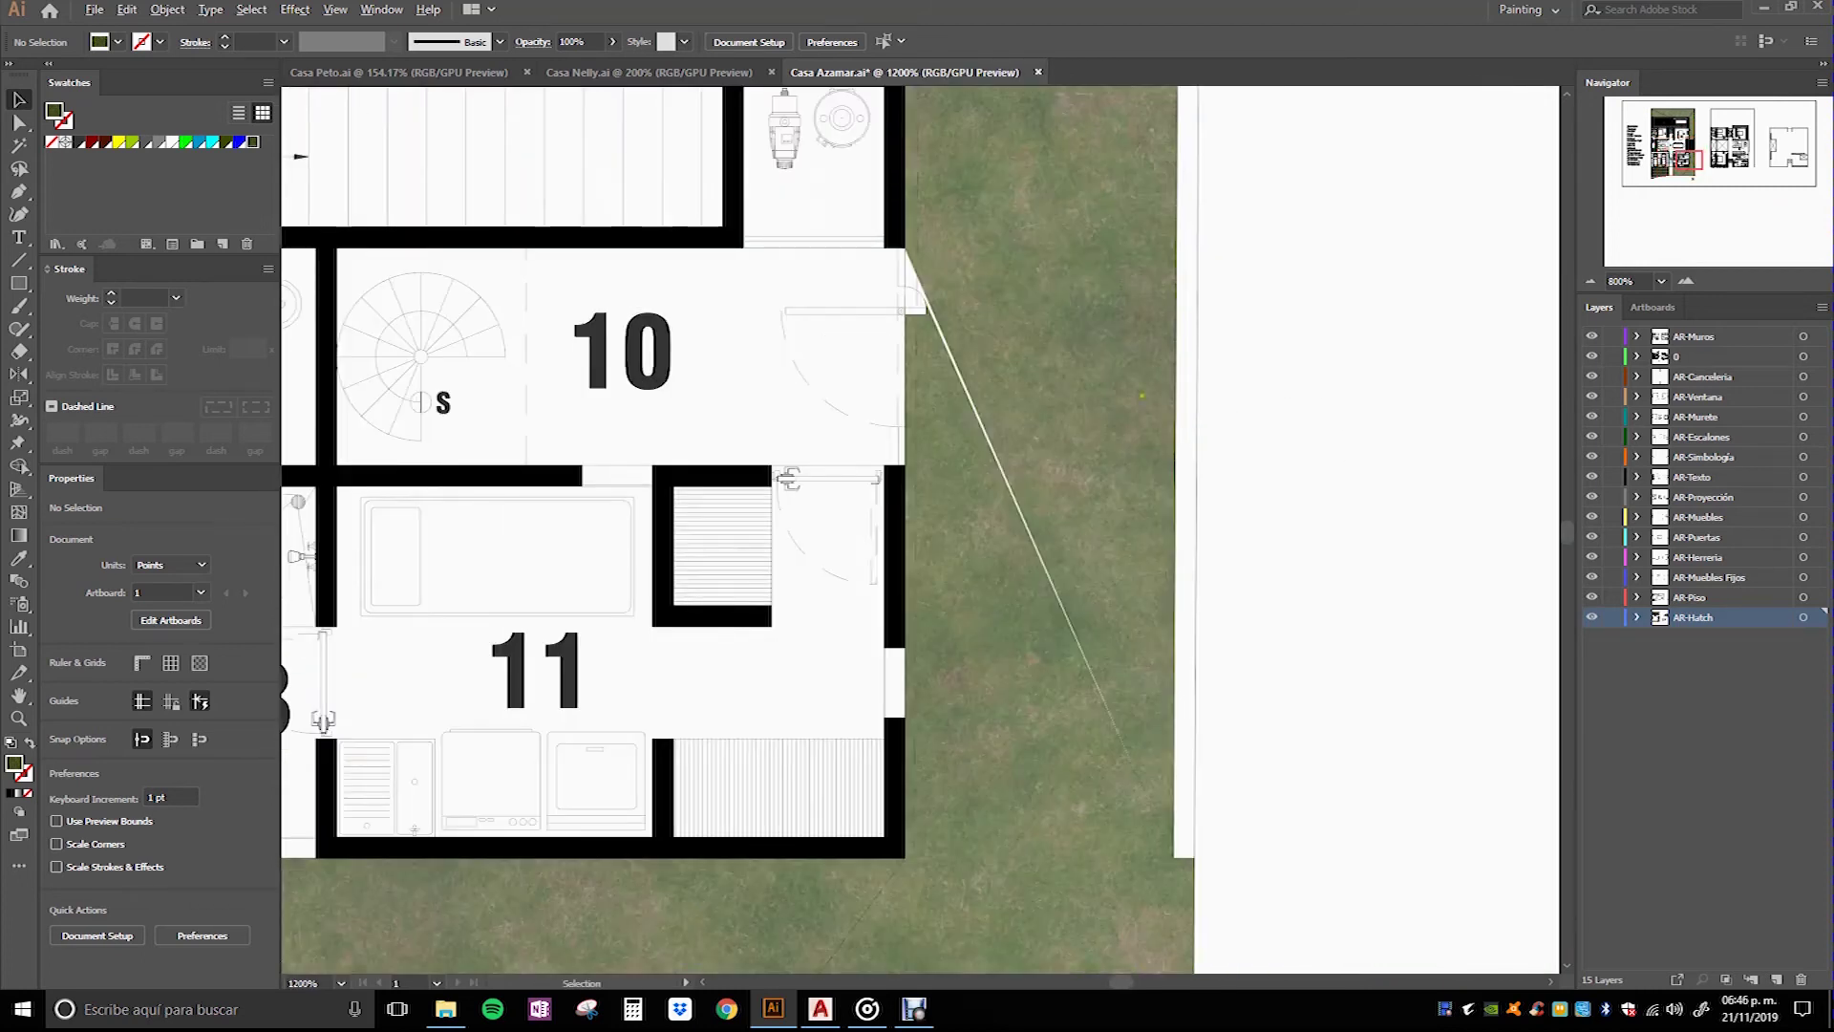
click(1069, 491)
click(1209, 384)
scroll(1238, 524, down, 3)
scroll(1289, 569, down, 4)
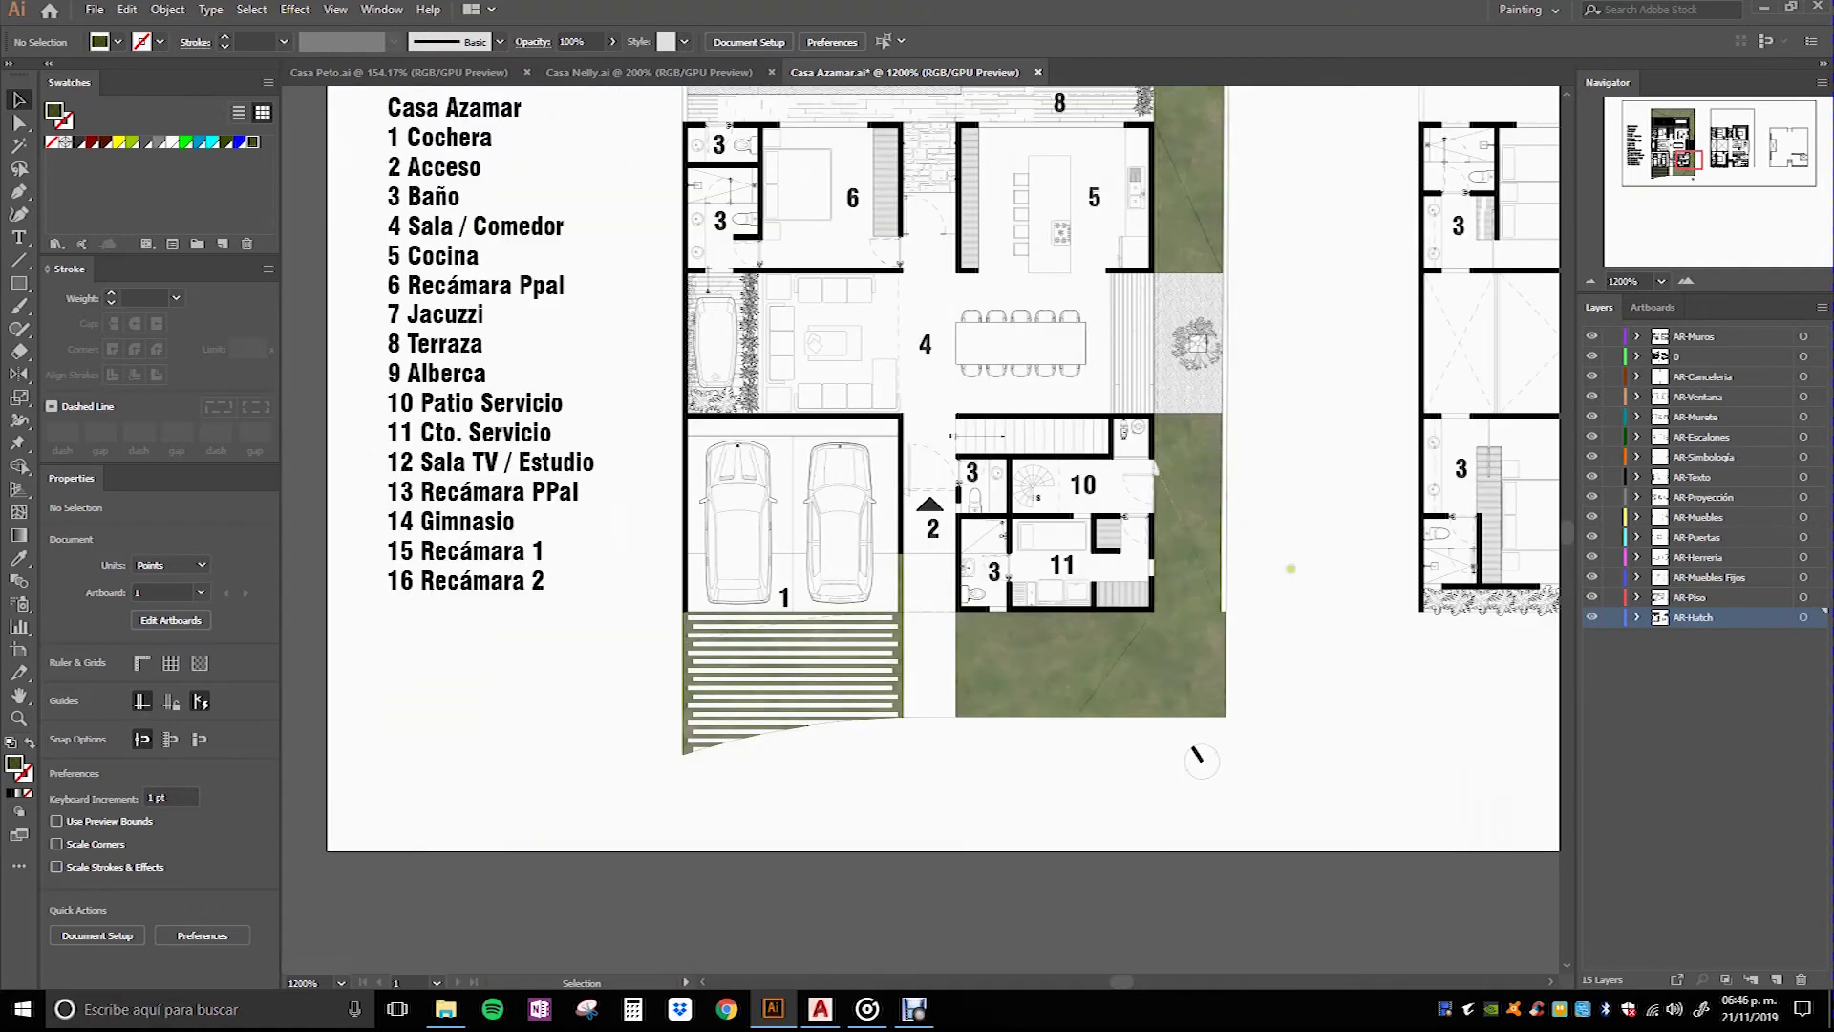
scroll(1281, 524, down, 1)
drag(1281, 524, 959, 612)
Step: In Casa Nelly, select the RTstudio logo, PB north arrow and PB label
click(608, 71)
click(370, 256)
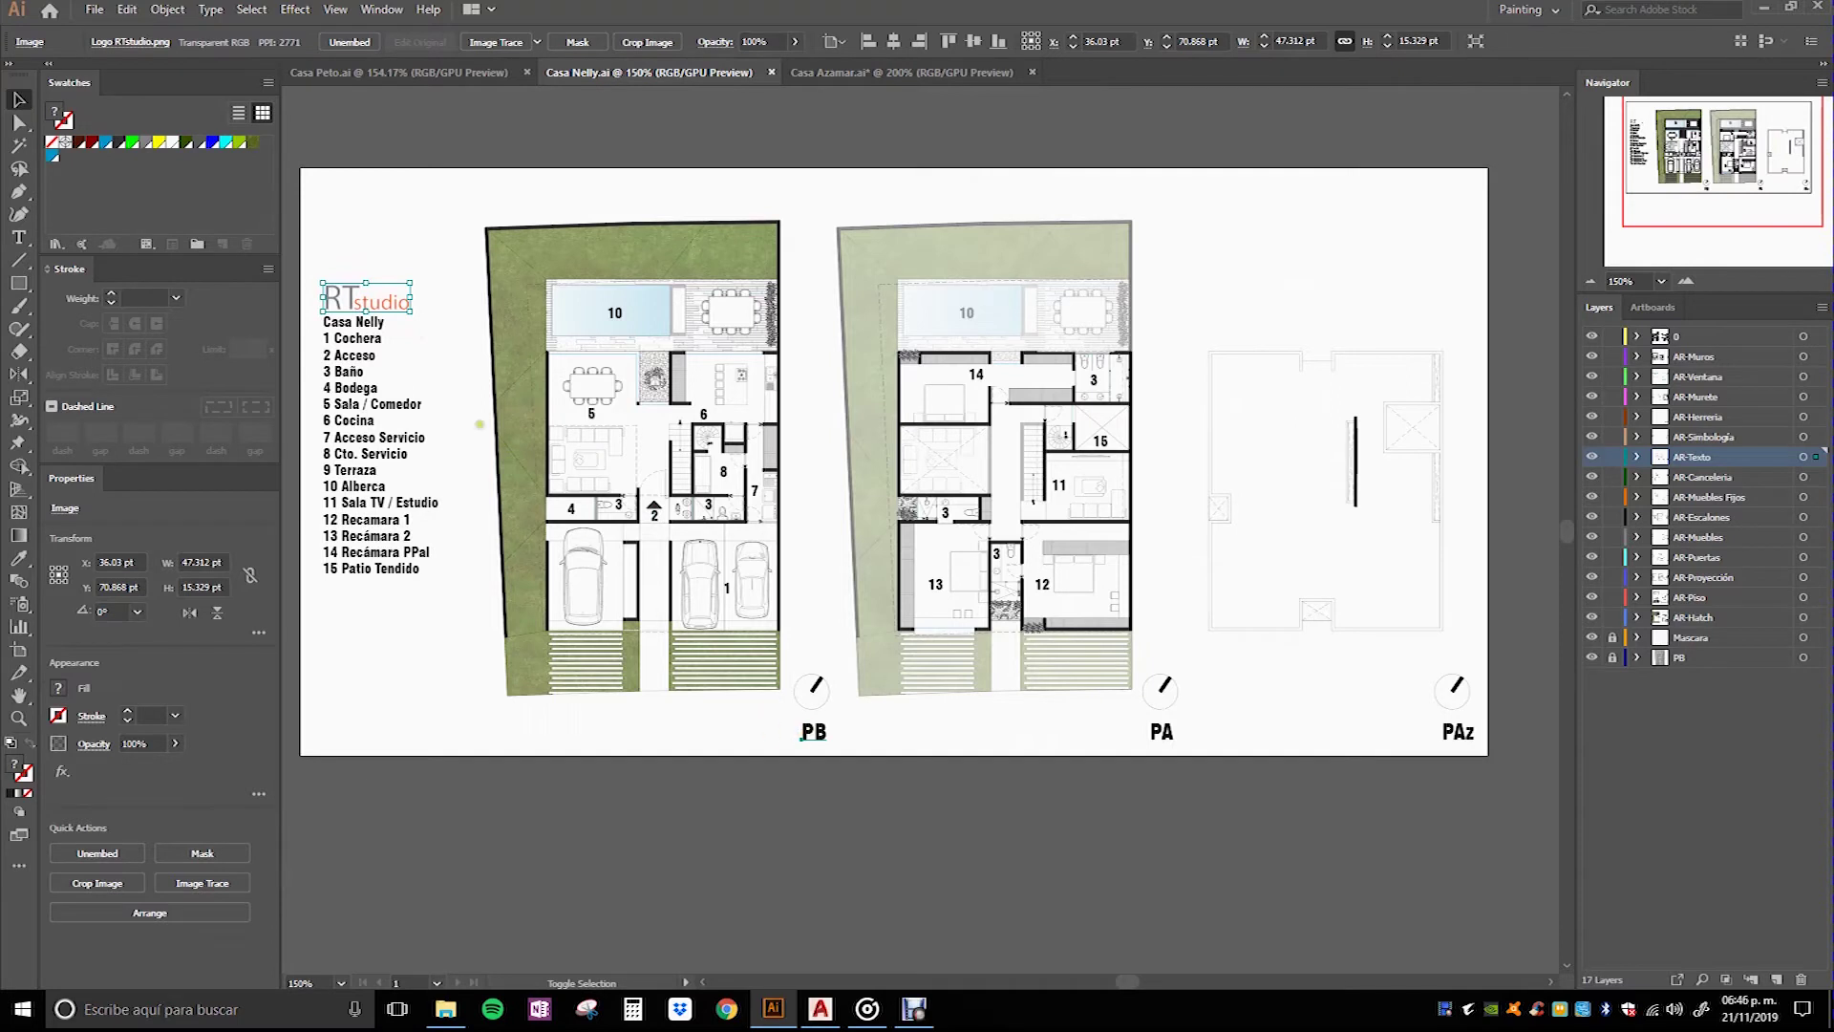
shift+click(813, 726)
shift+click(813, 685)
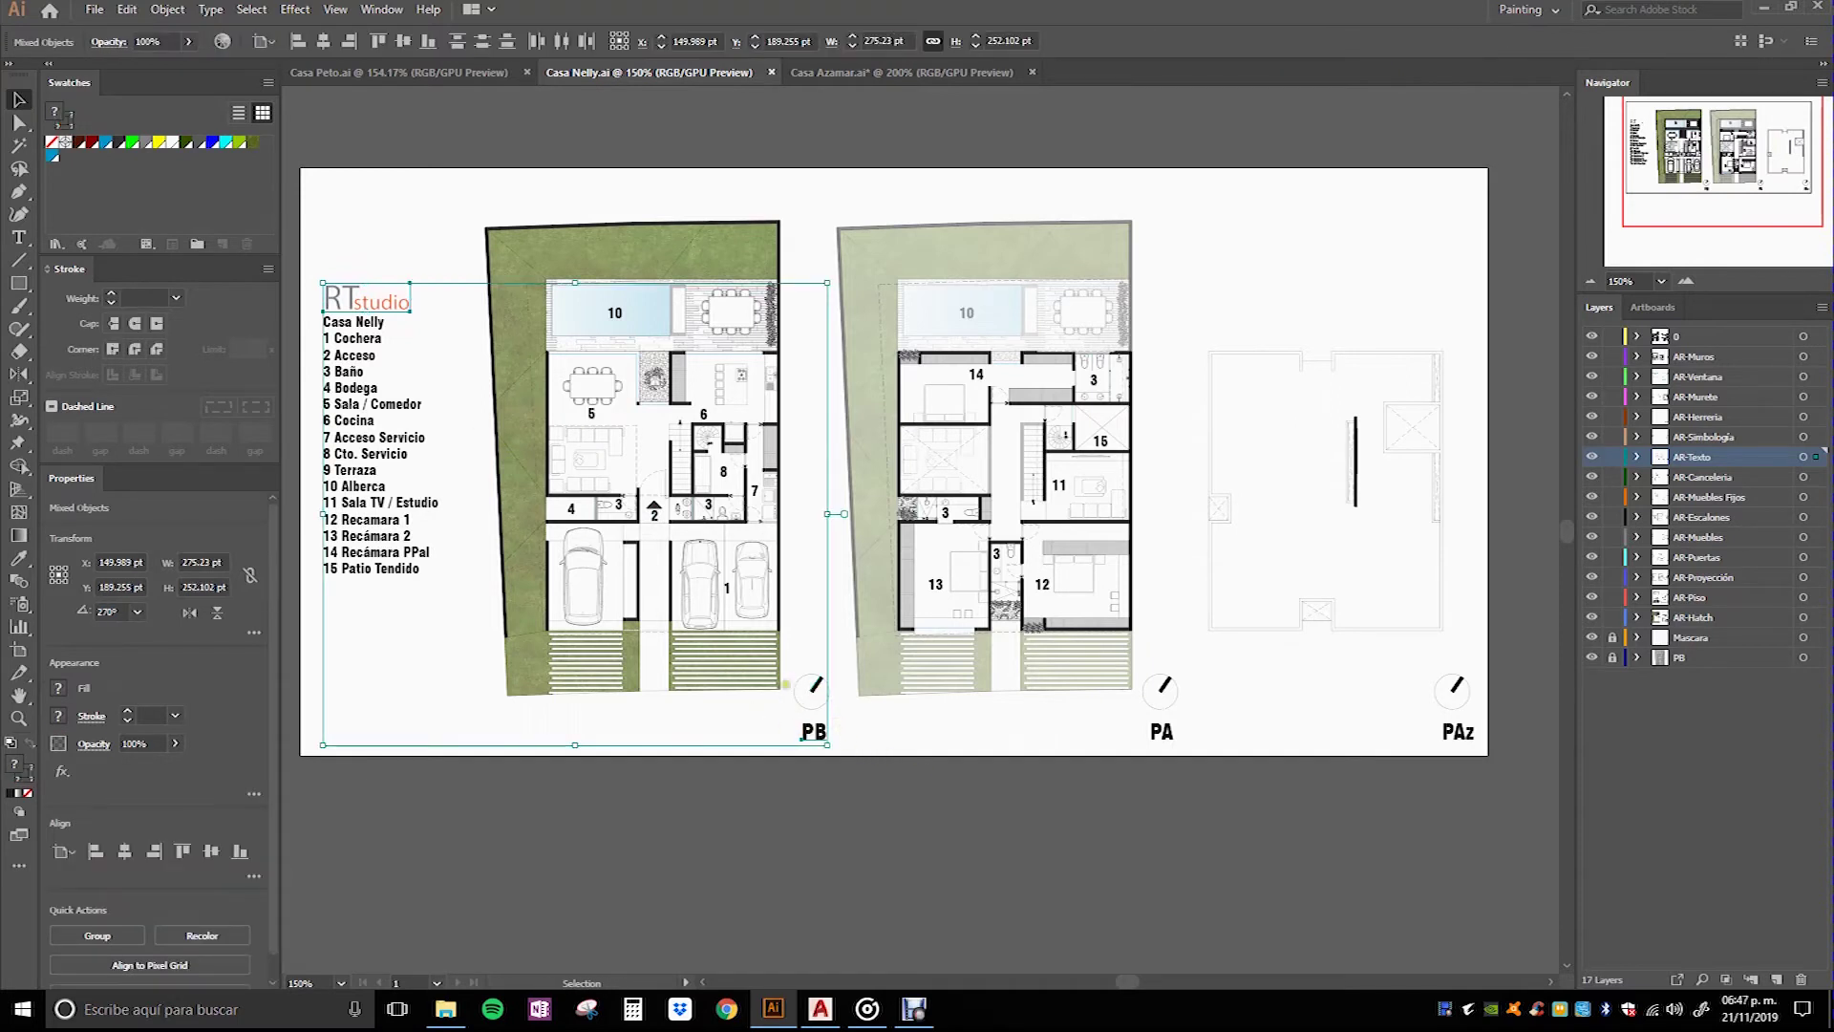
click(831, 708)
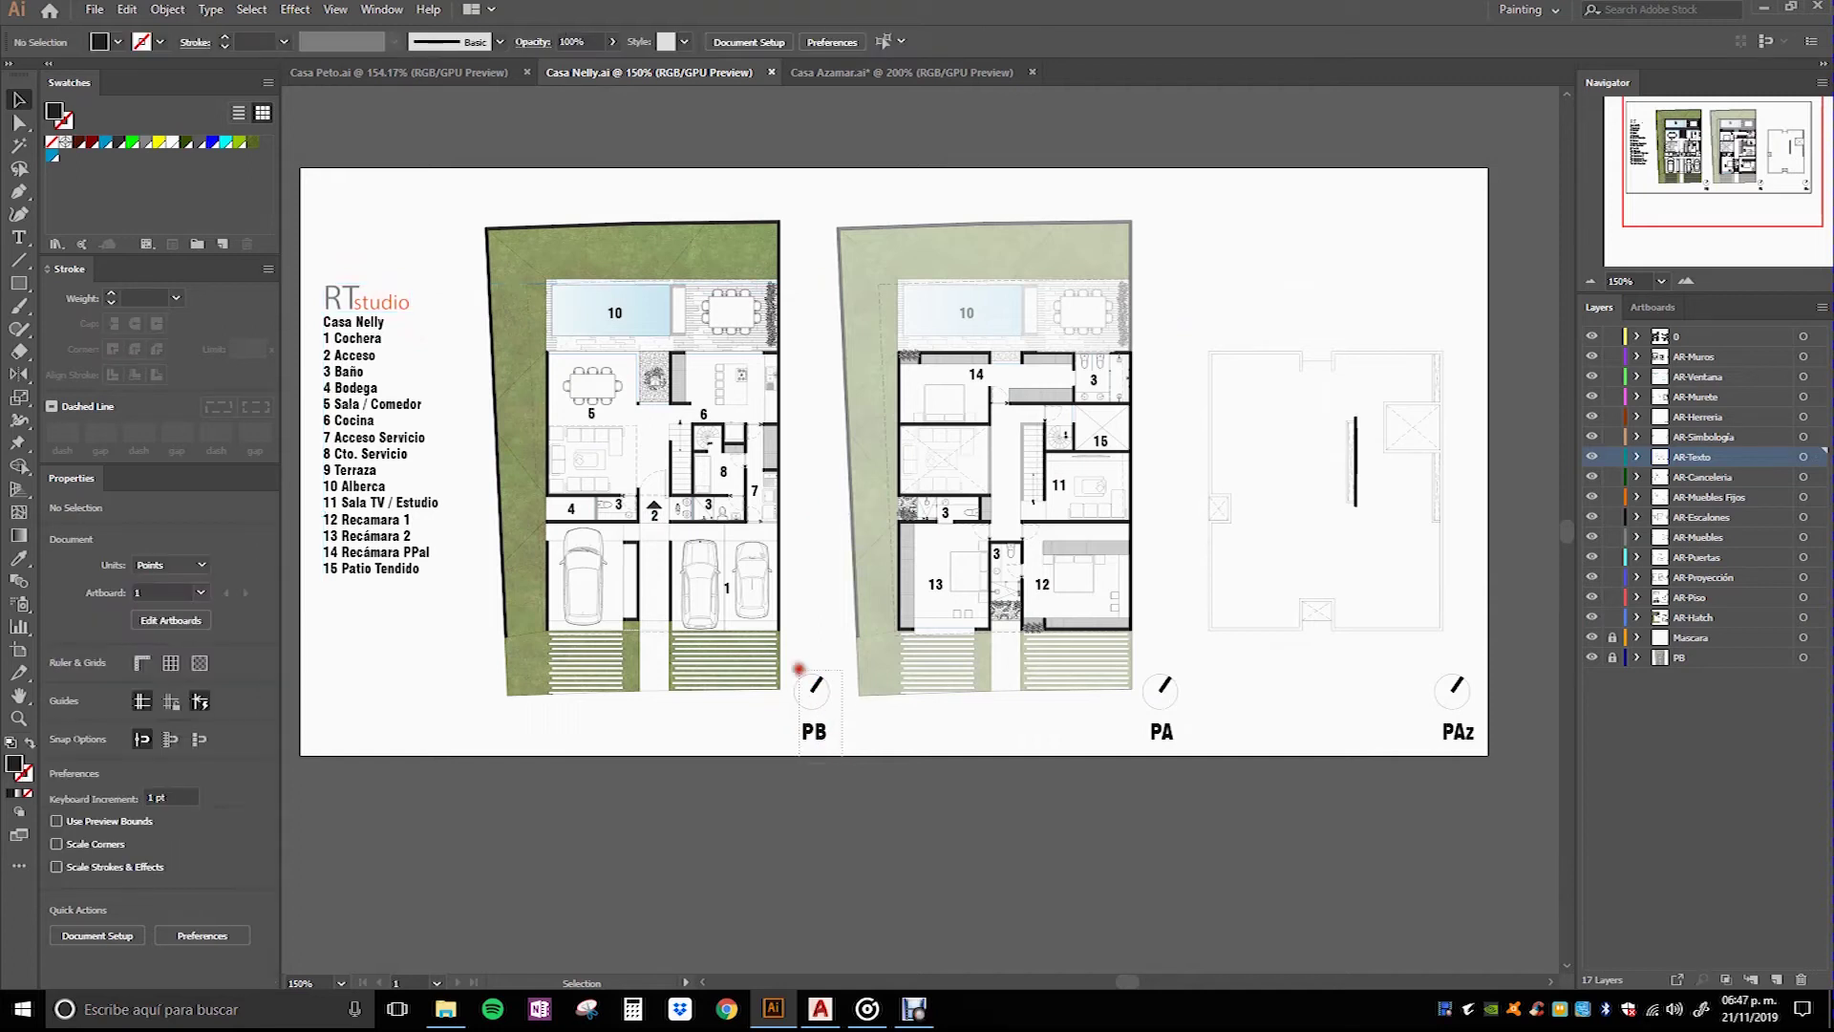
drag(789, 663, 817, 693)
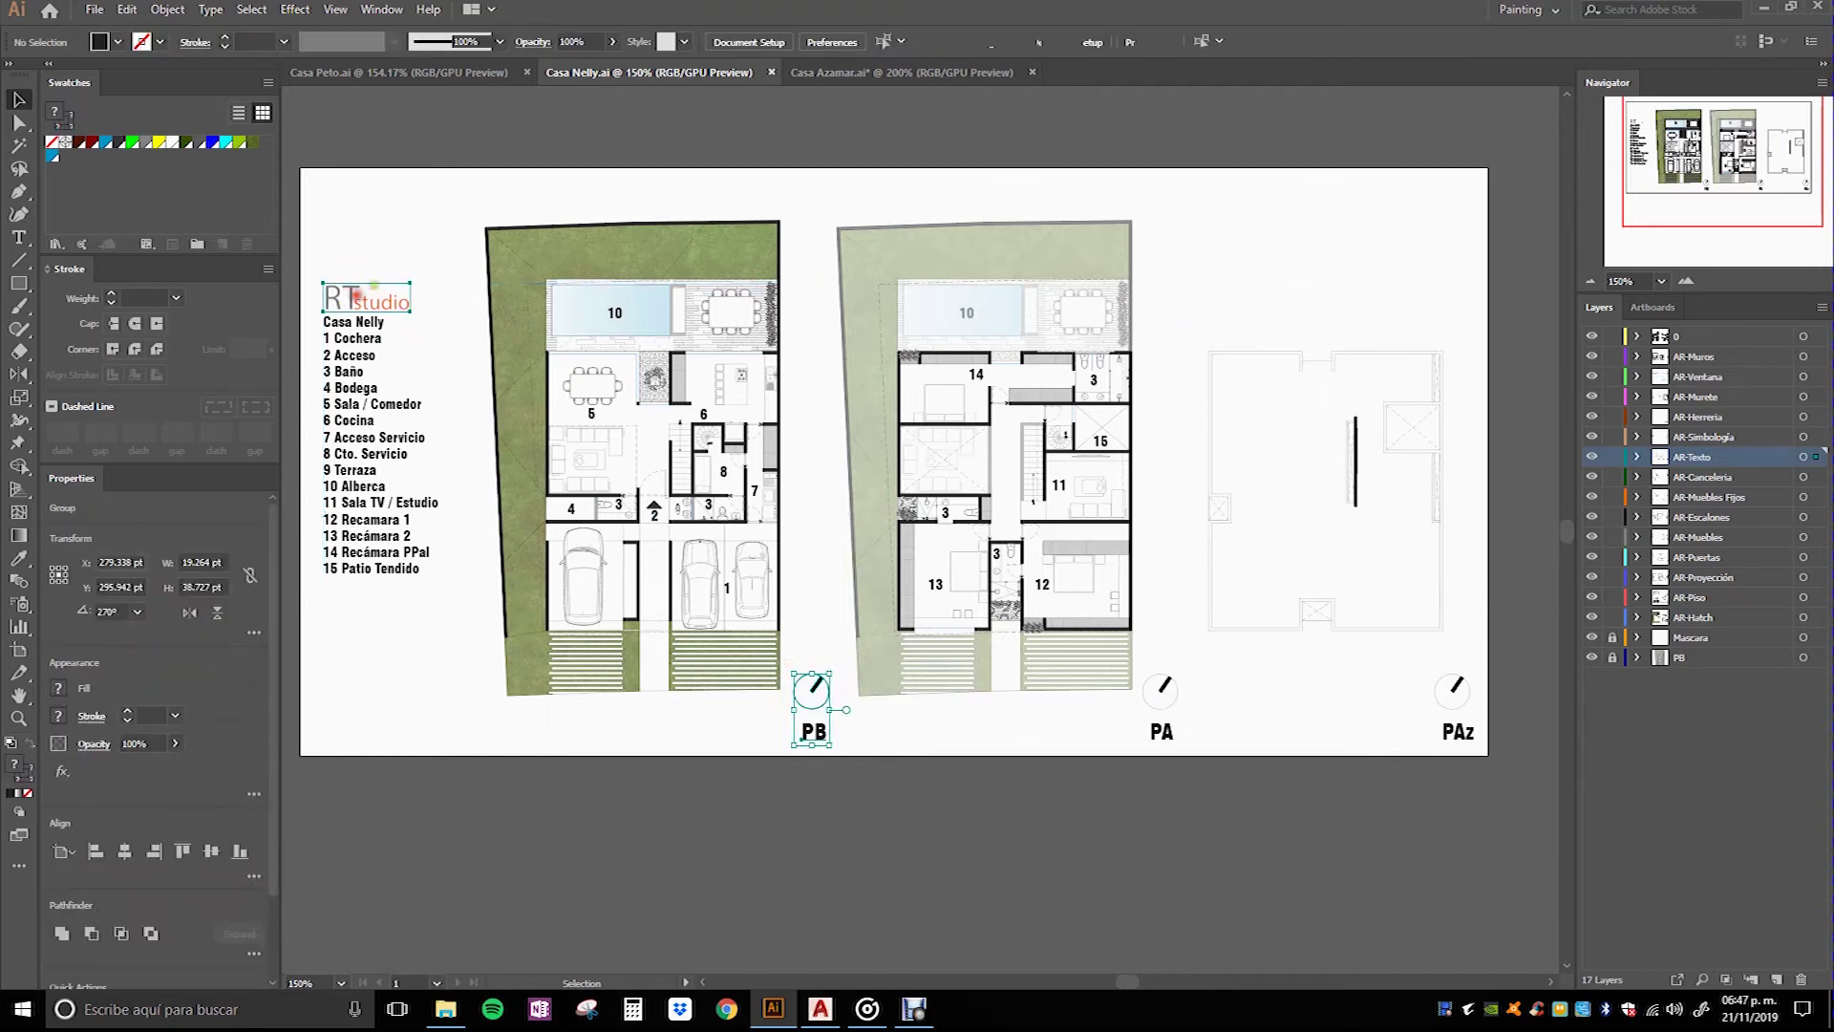
shift+click(383, 430)
Step: Drag a copy into Casa Azamar and place the logo above its legend
mouse_move(813, 688)
mouse_down()
mouse_move(877, 81)
mouse_move(408, 371)
mouse_up()
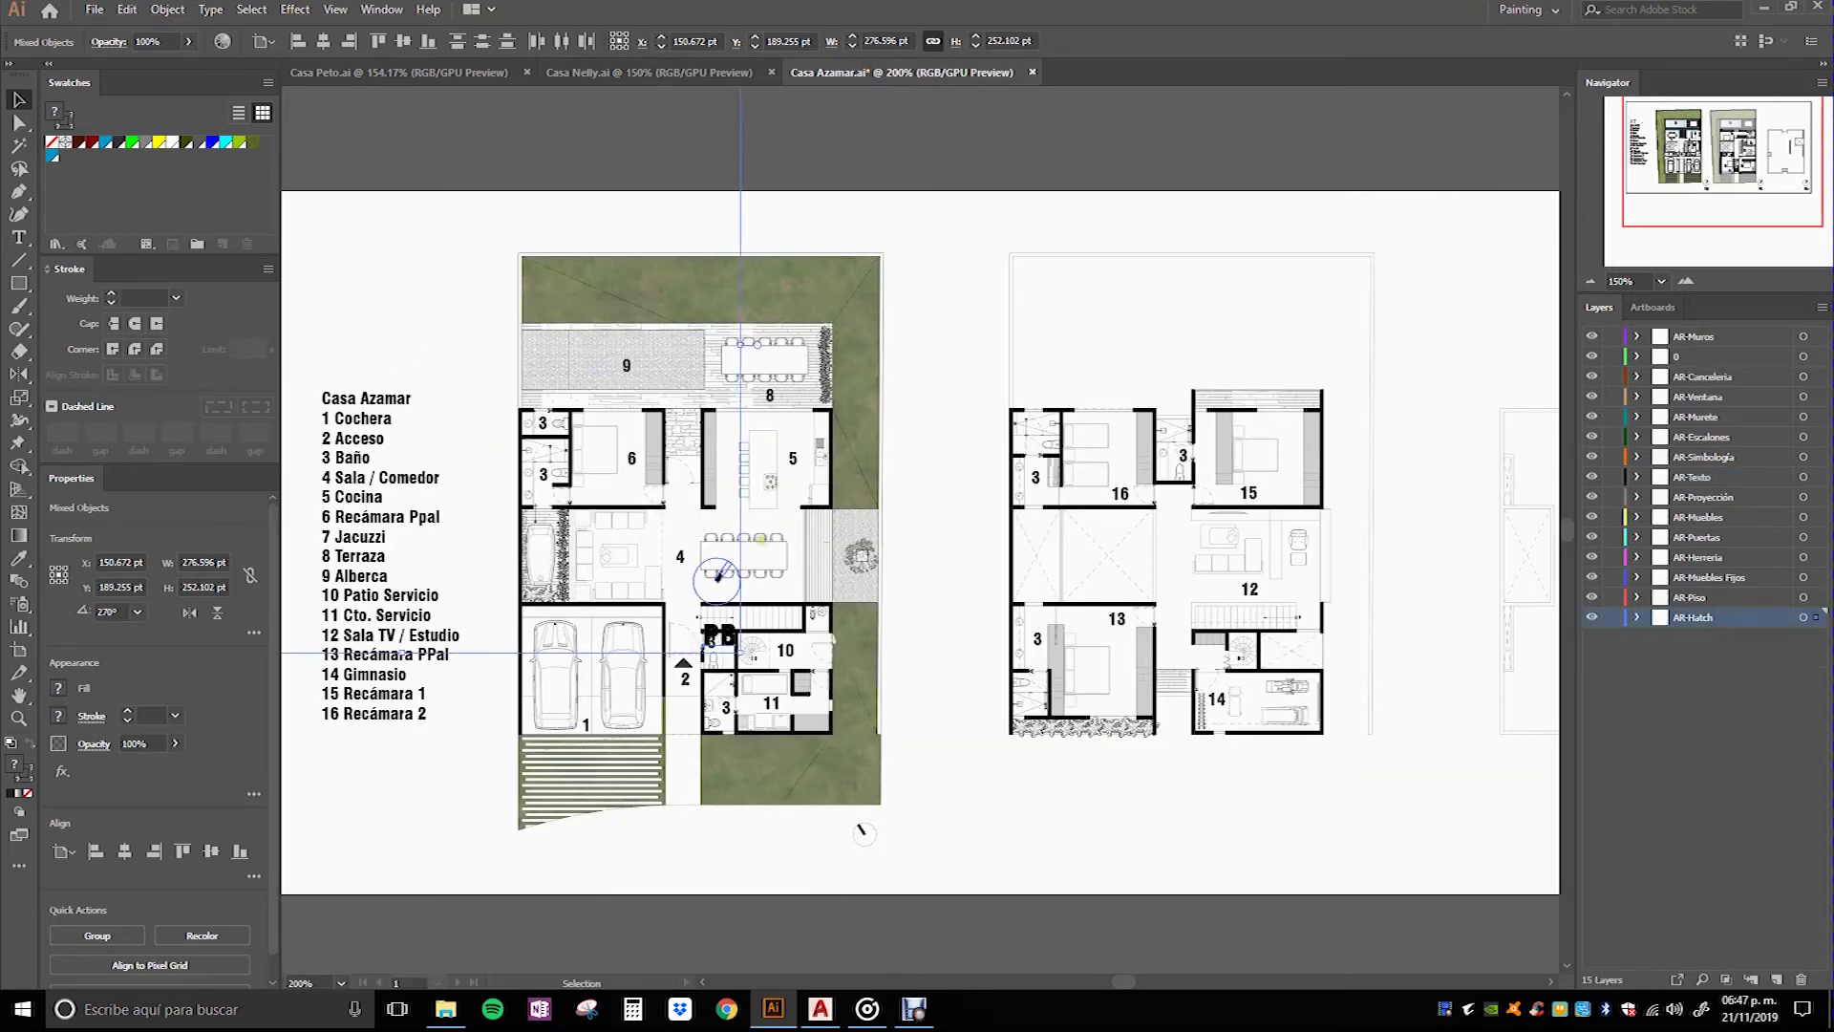
key(ctrl+minus)
mouse_move(408, 371)
mouse_down()
mouse_move(498, 386)
mouse_move(515, 412)
mouse_up()
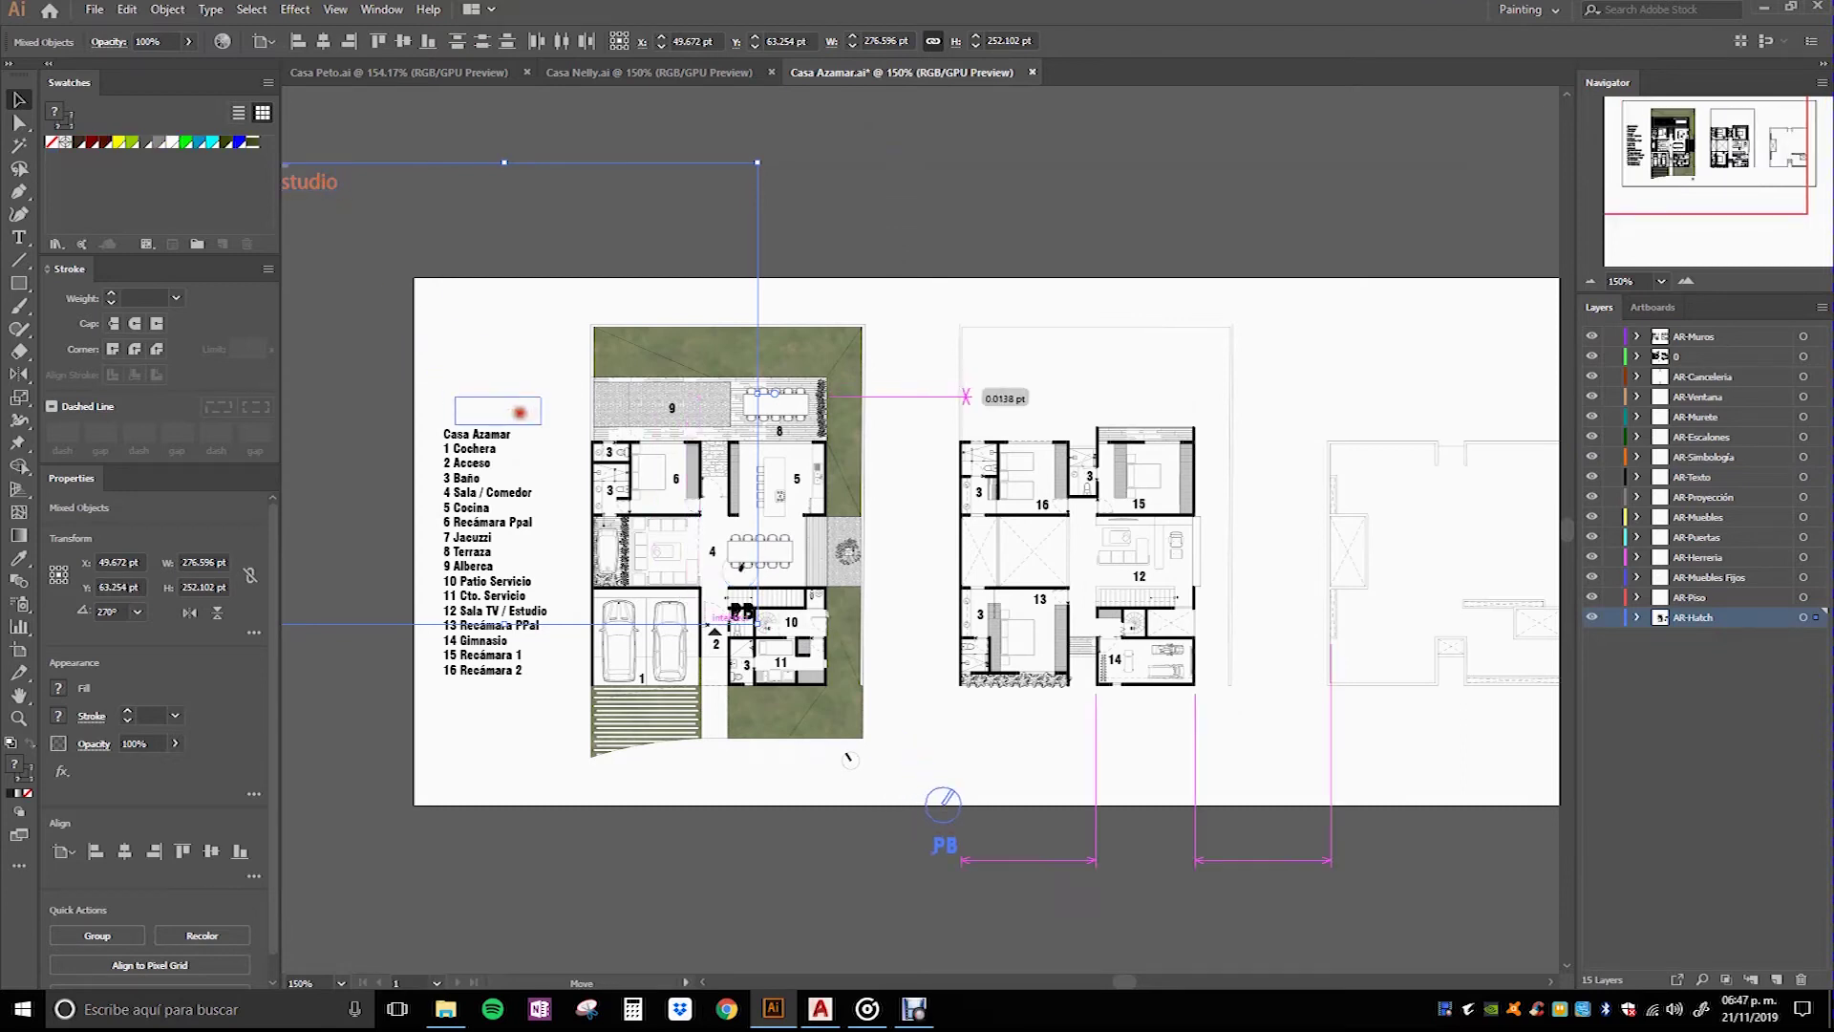
drag(515, 411, 515, 411)
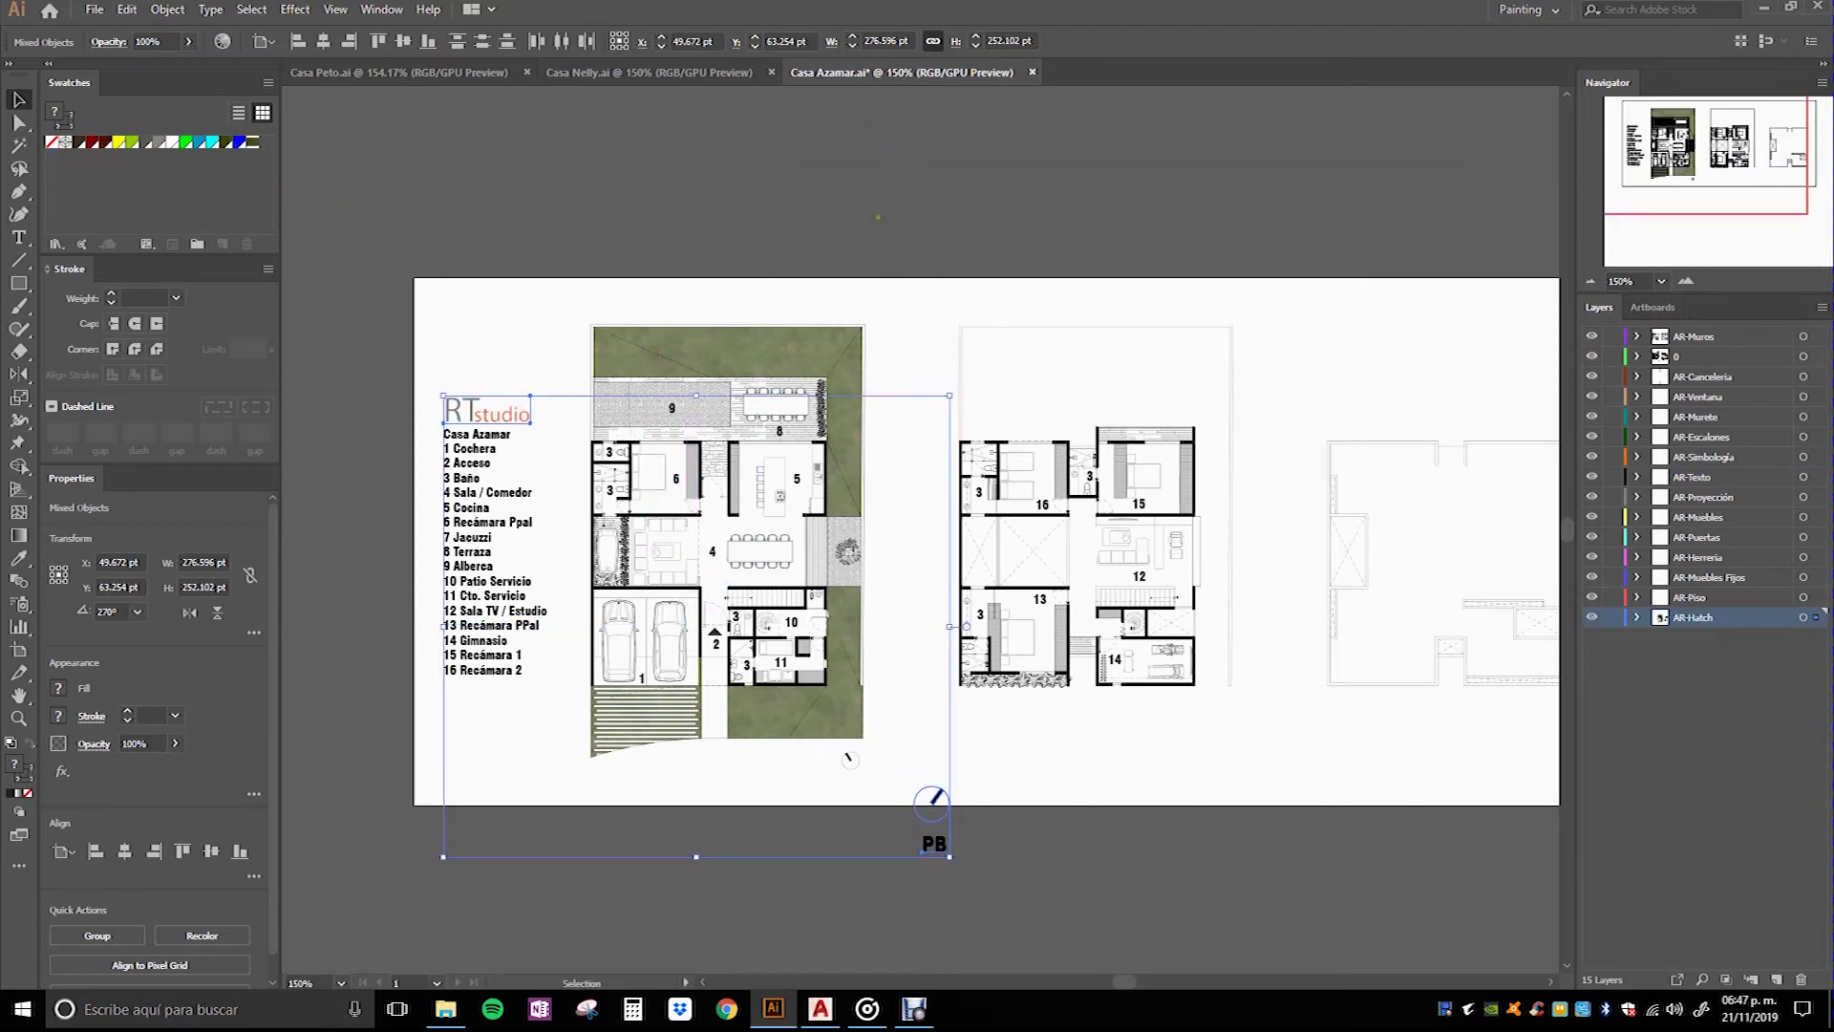
click(878, 217)
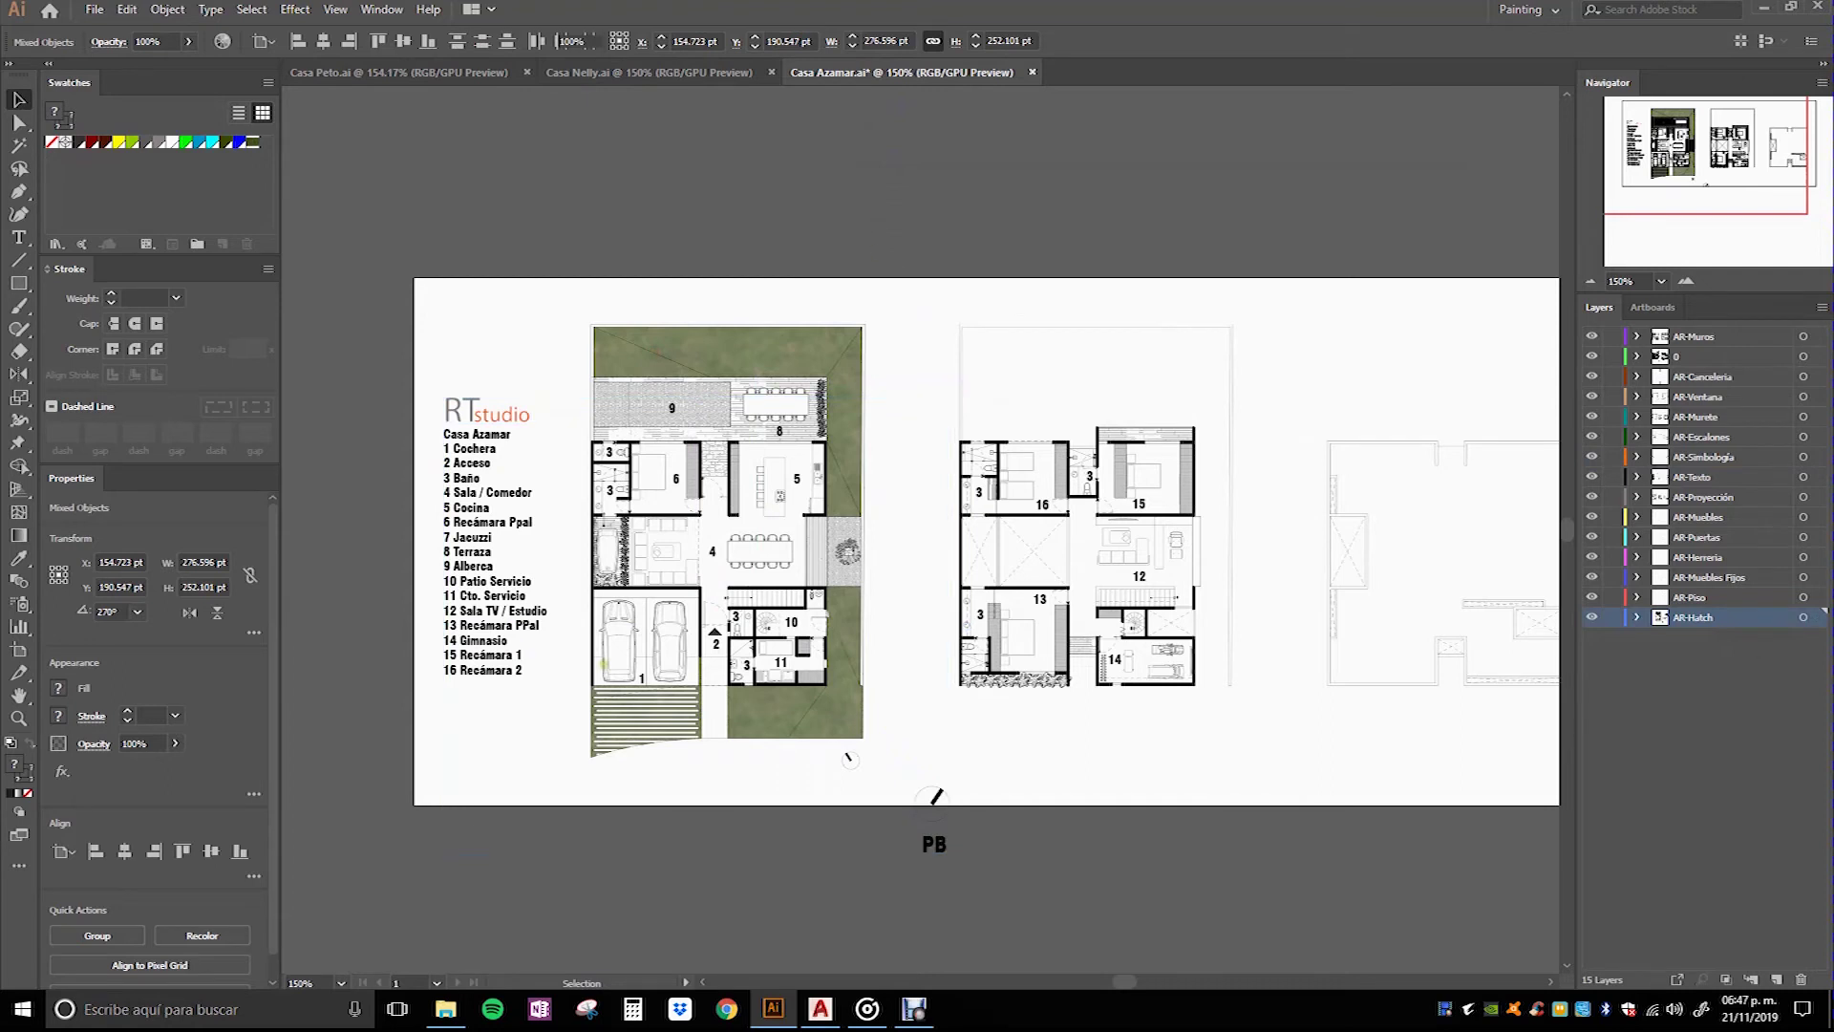
Step: Zoom in to check the placed RTstudio logo and select it
key(ctrl+=)
key(ctrl+shift+a)
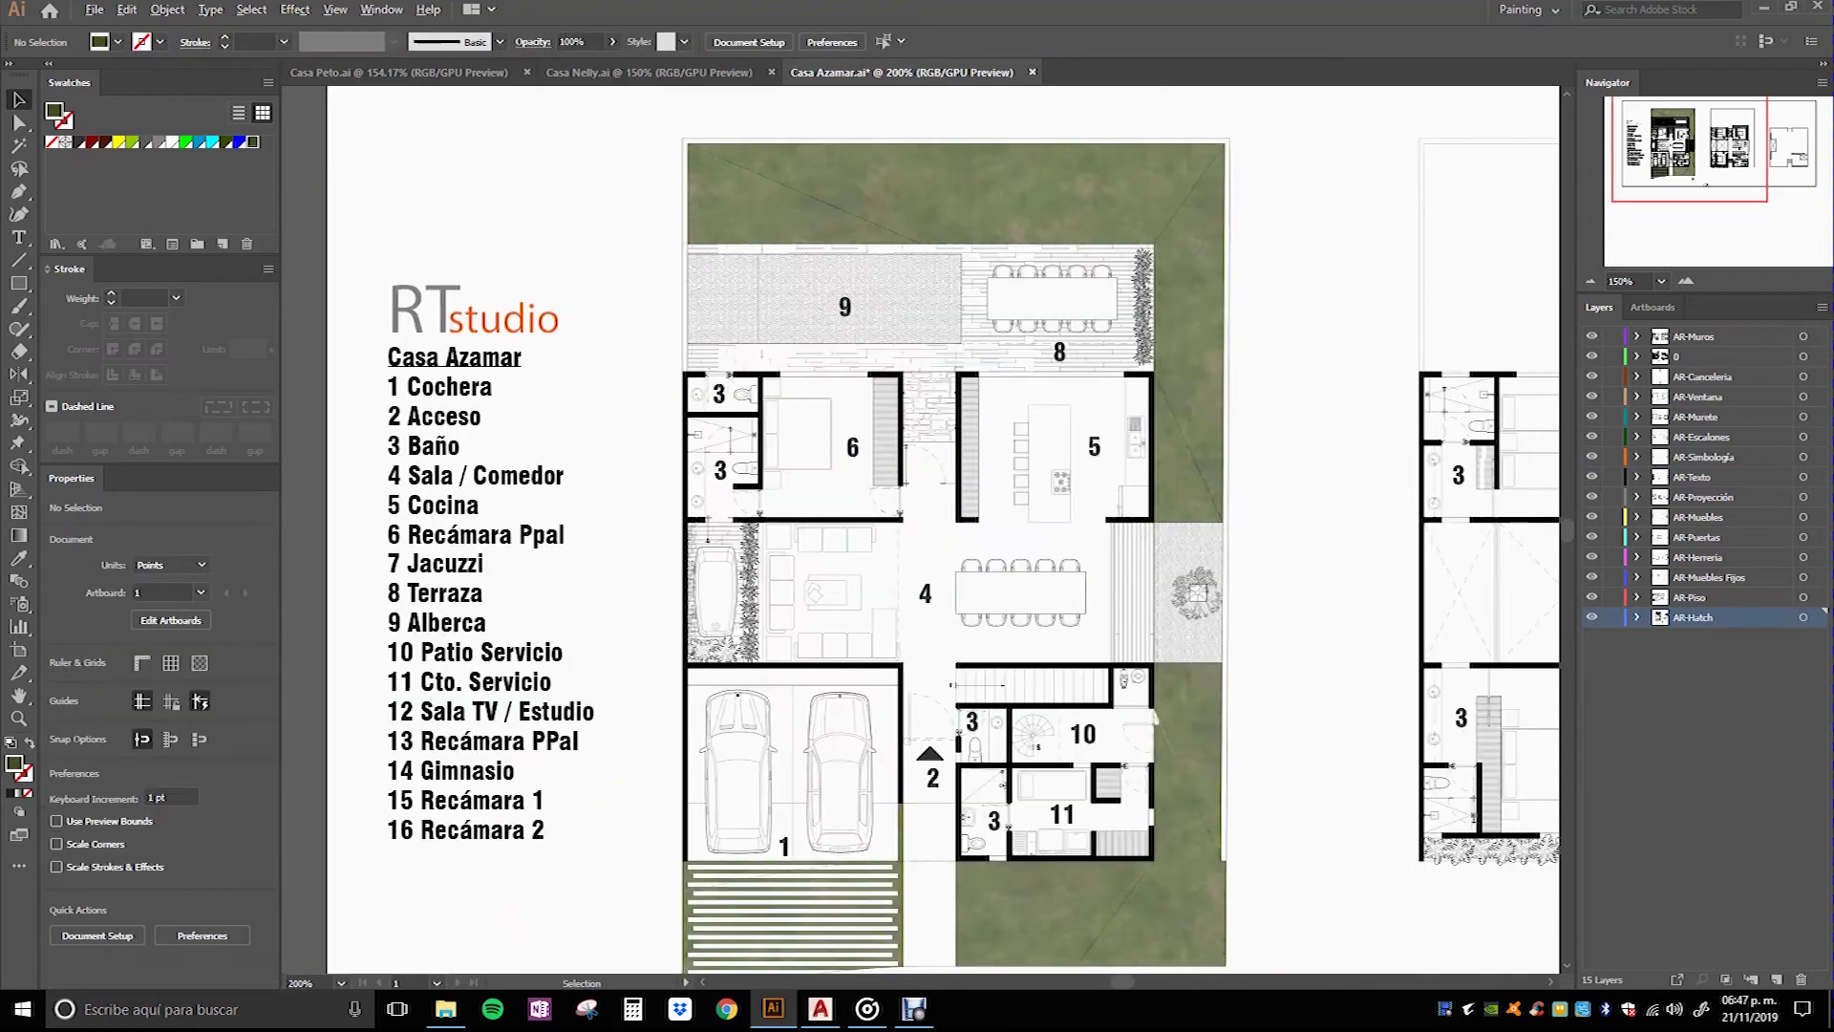
scroll(544, 367, down, 1)
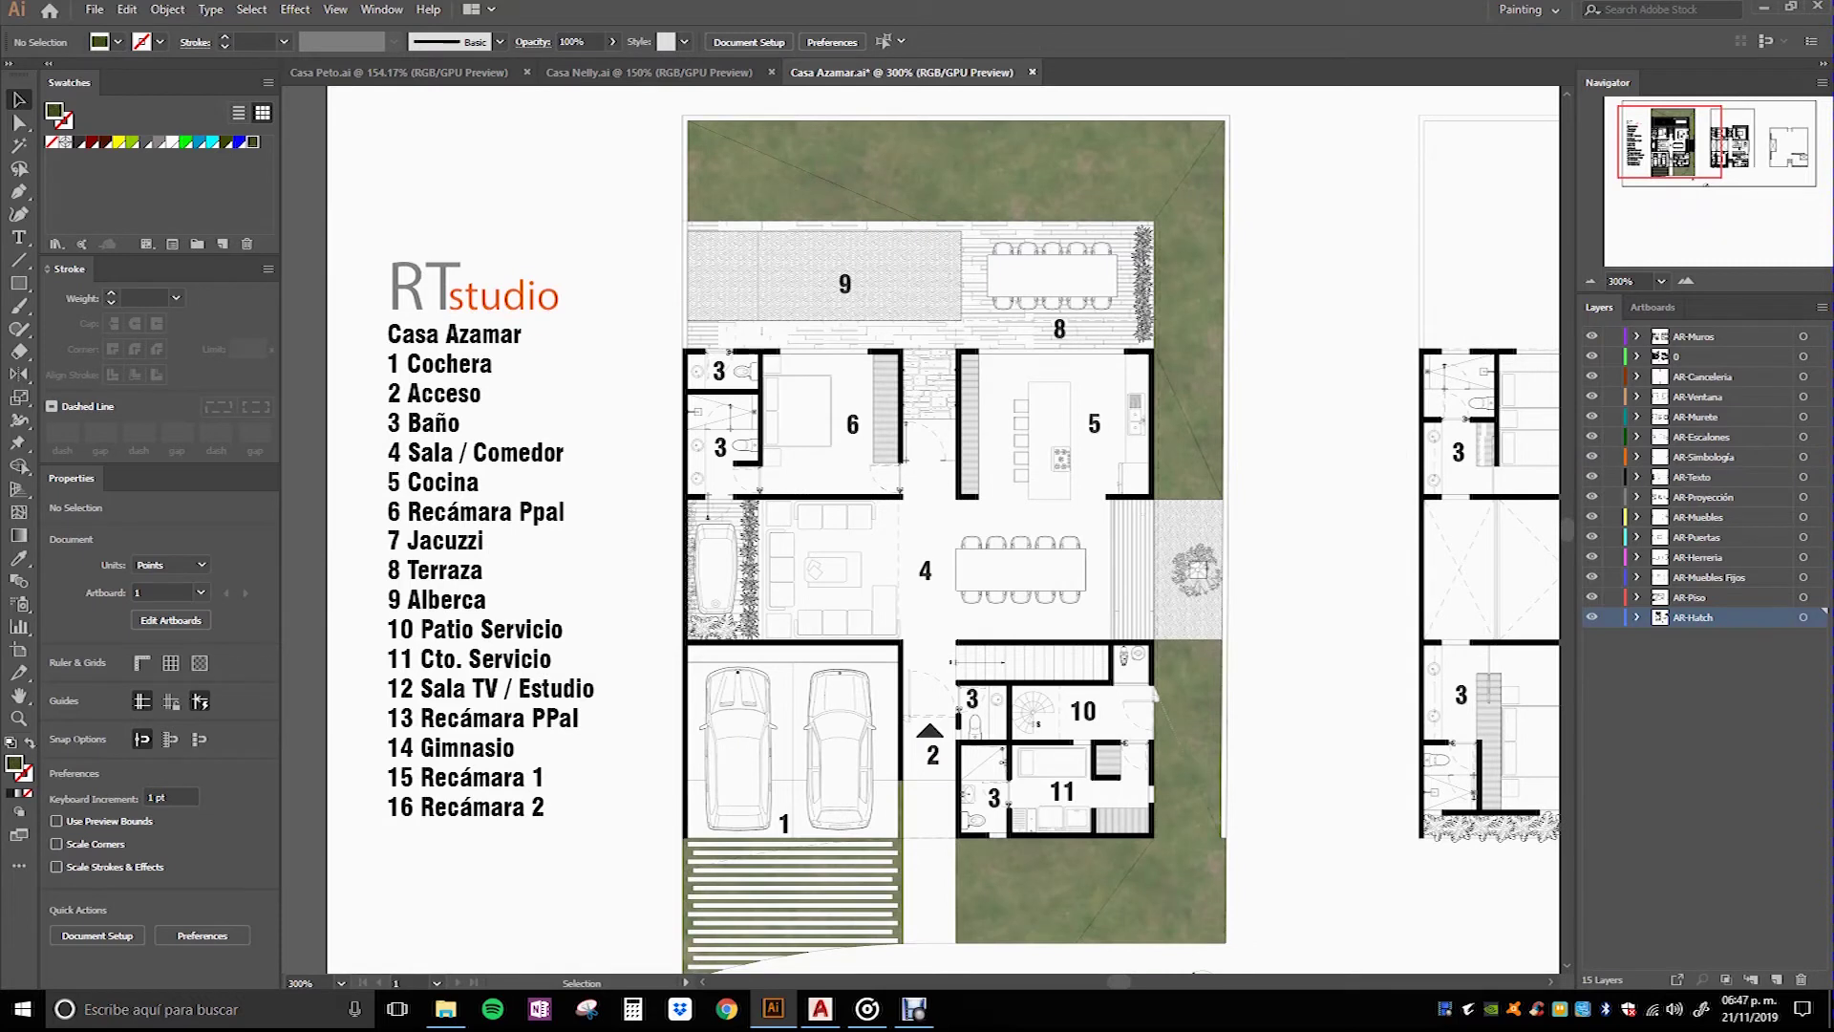
key(ctrl+=)
scroll(421, 286, up, 3)
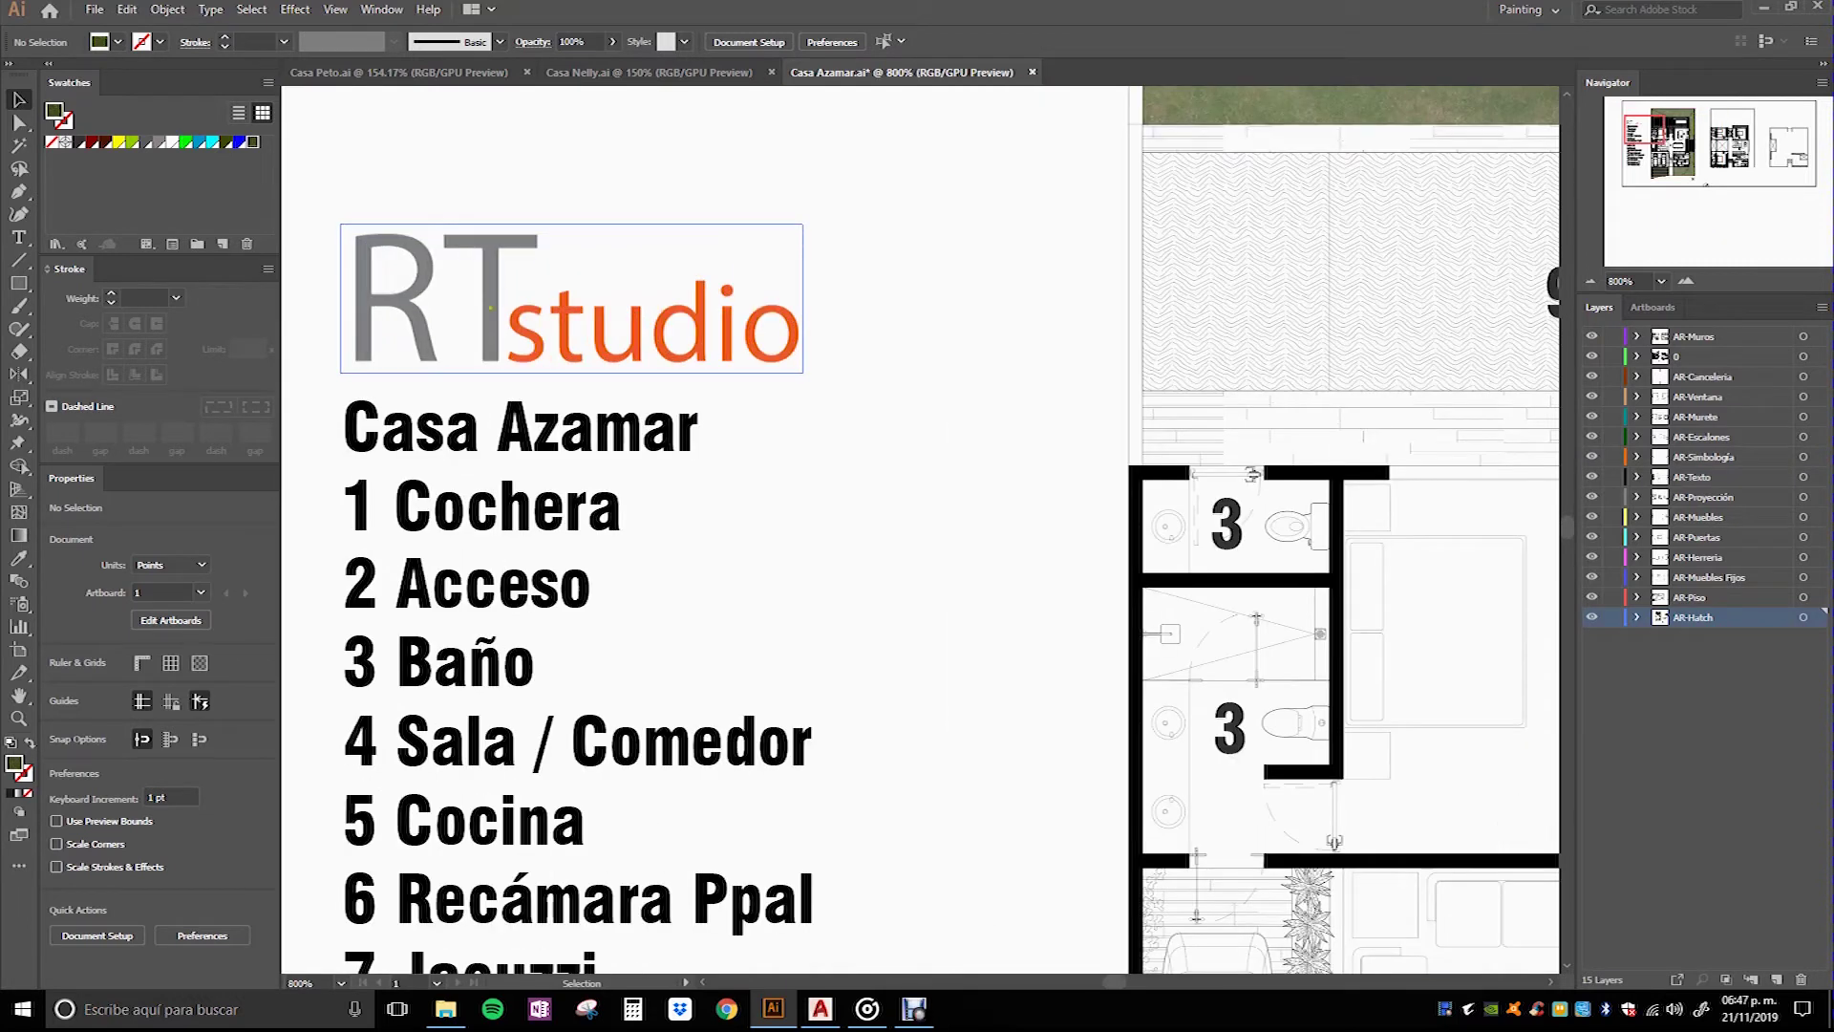
click(490, 308)
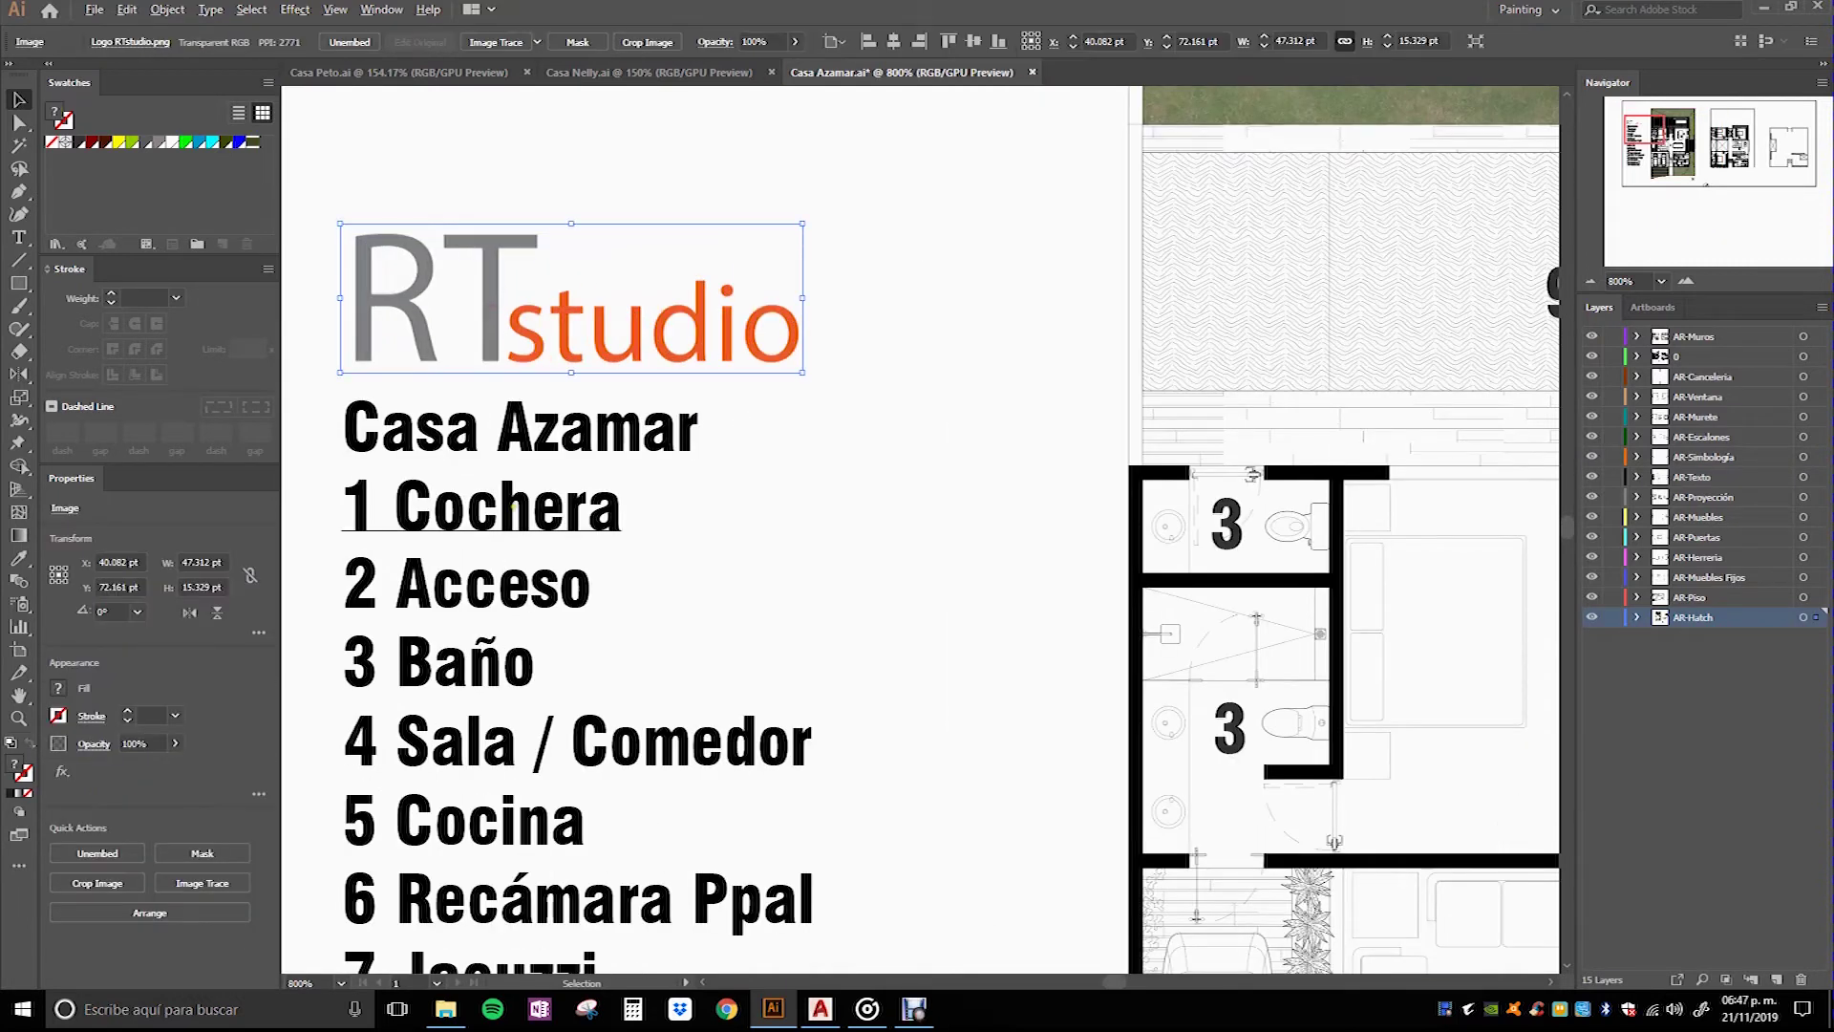
key(ctrl+minus)
key(ctrl+minus)
key(ctrl+minus)
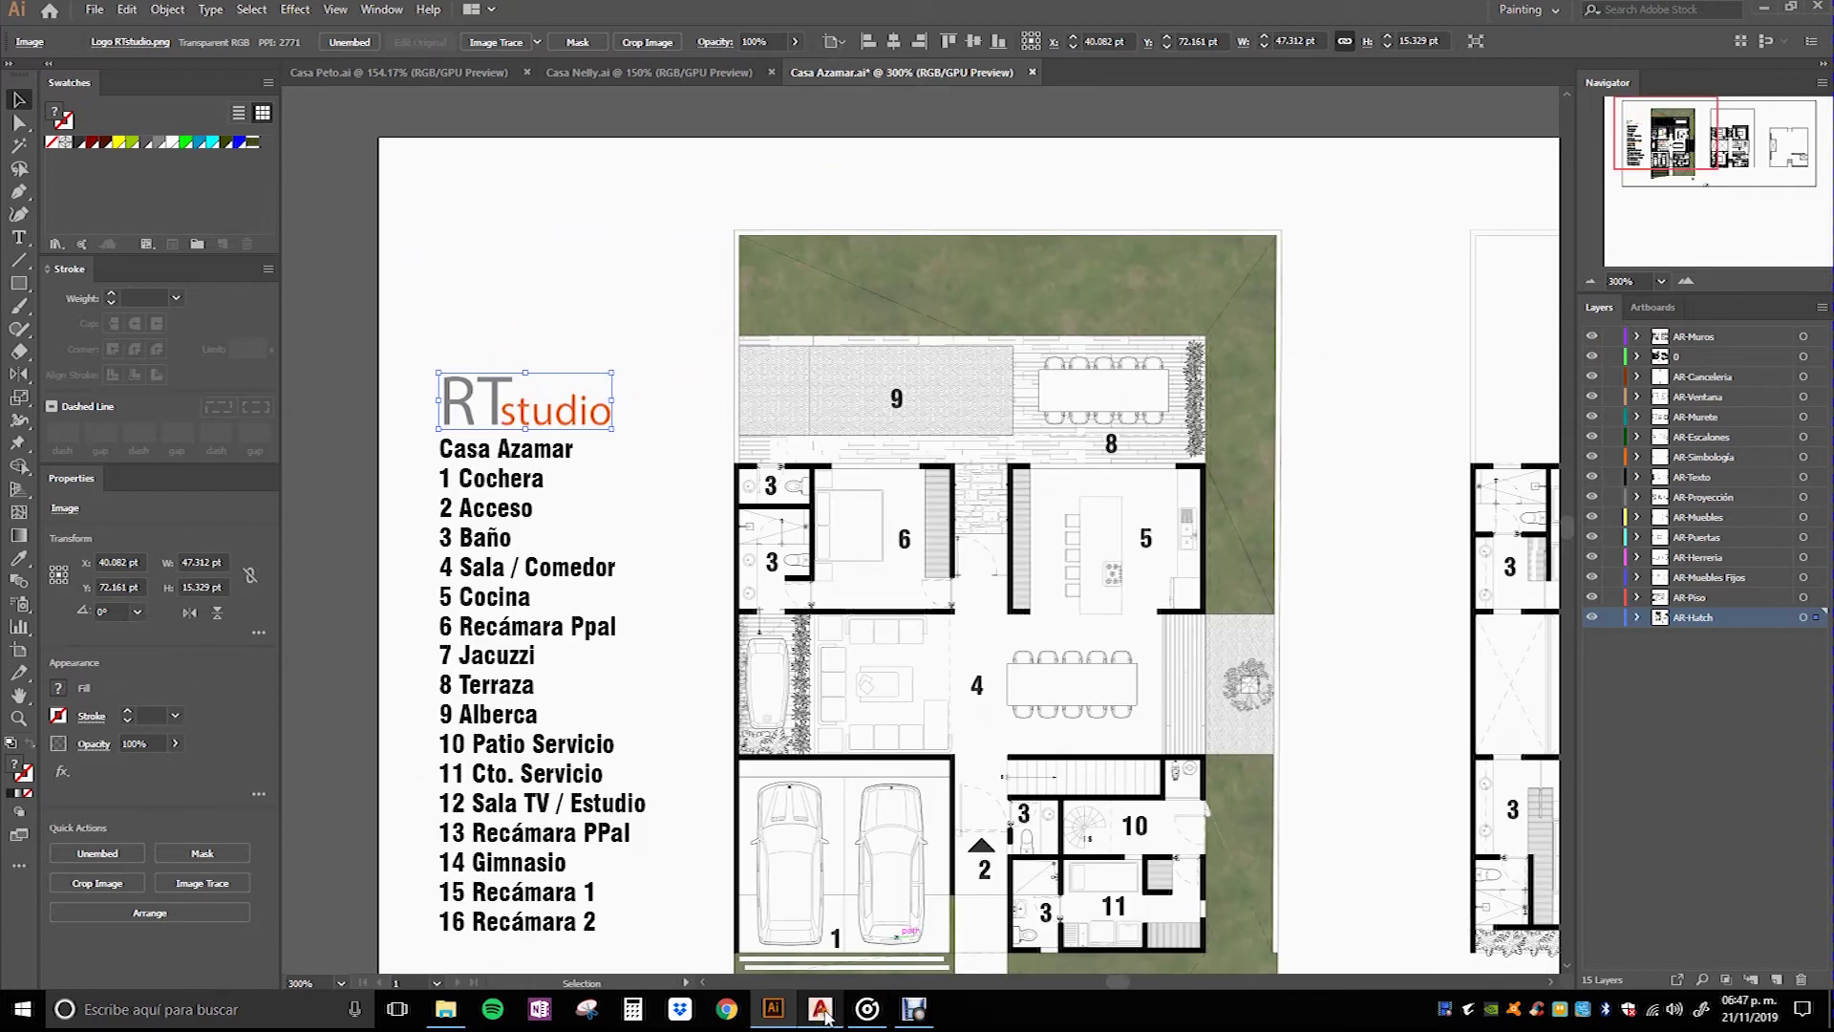
Step: In AutoCAD, delete the floor-plan viewport on the Layout1 sheet
click(820, 1008)
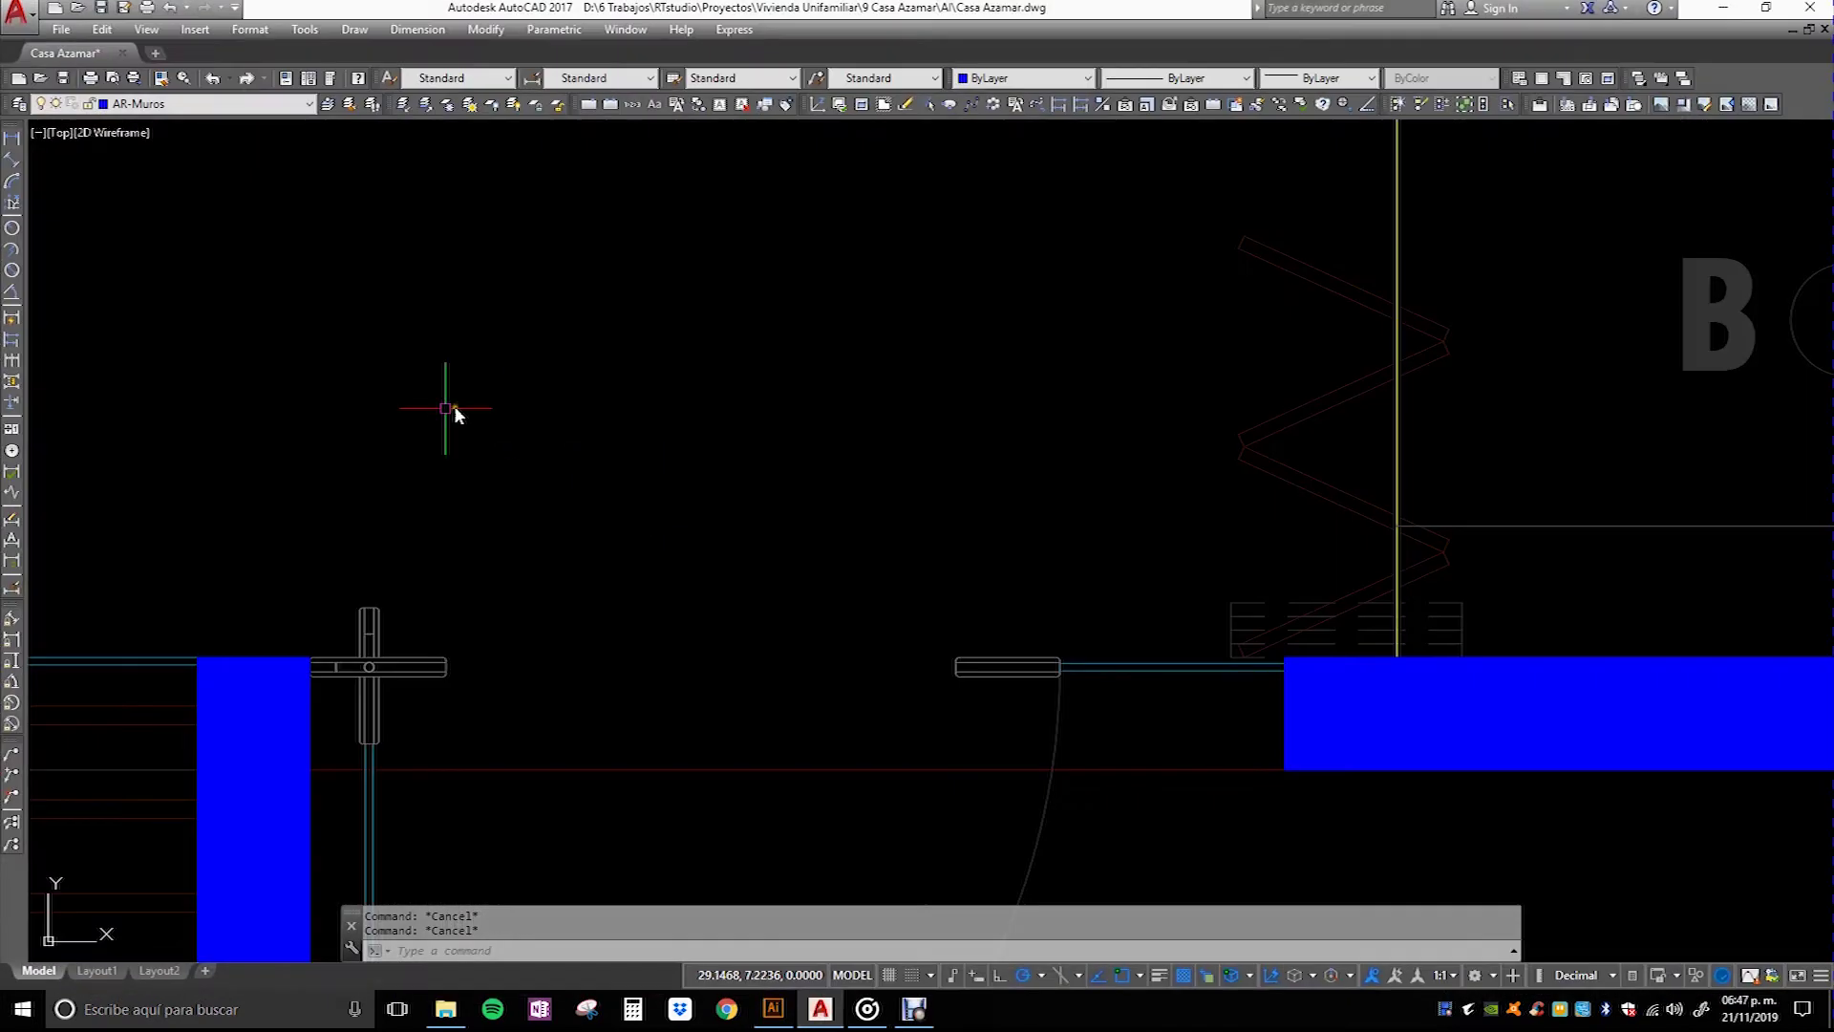
scroll(450, 409, down, 5)
scroll(546, 417, down, 2)
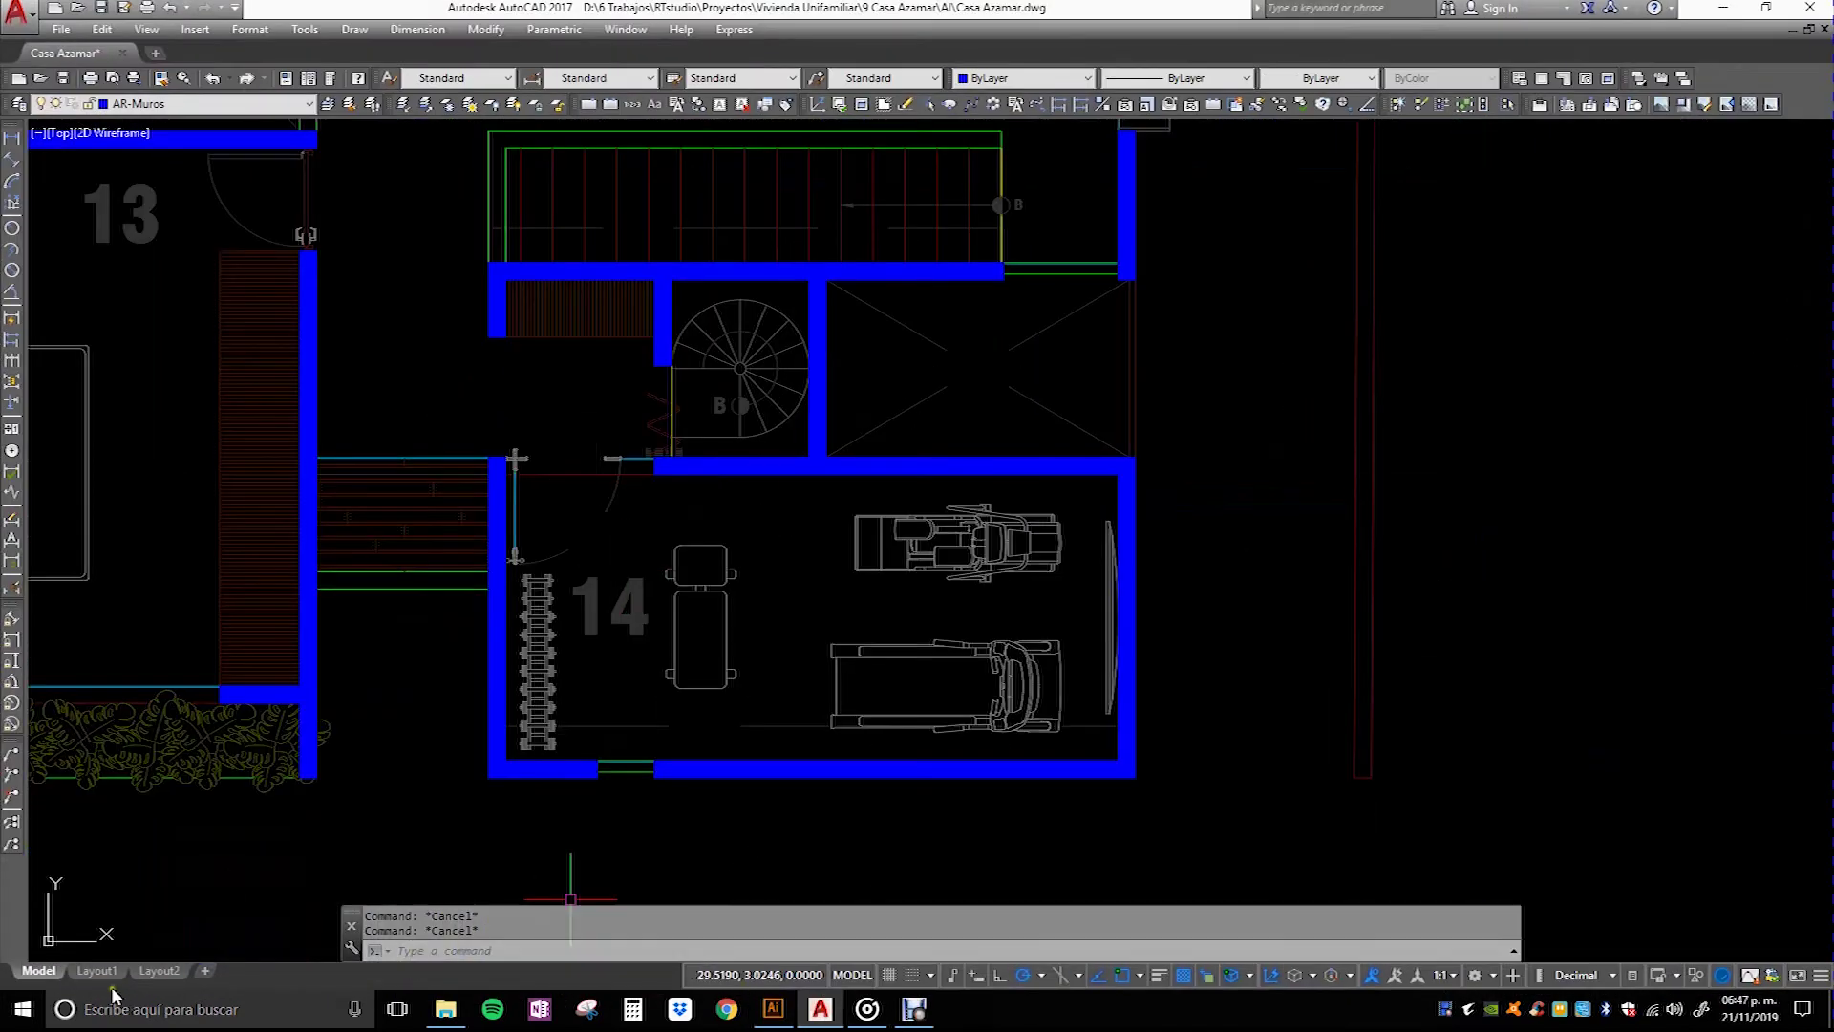
click(96, 971)
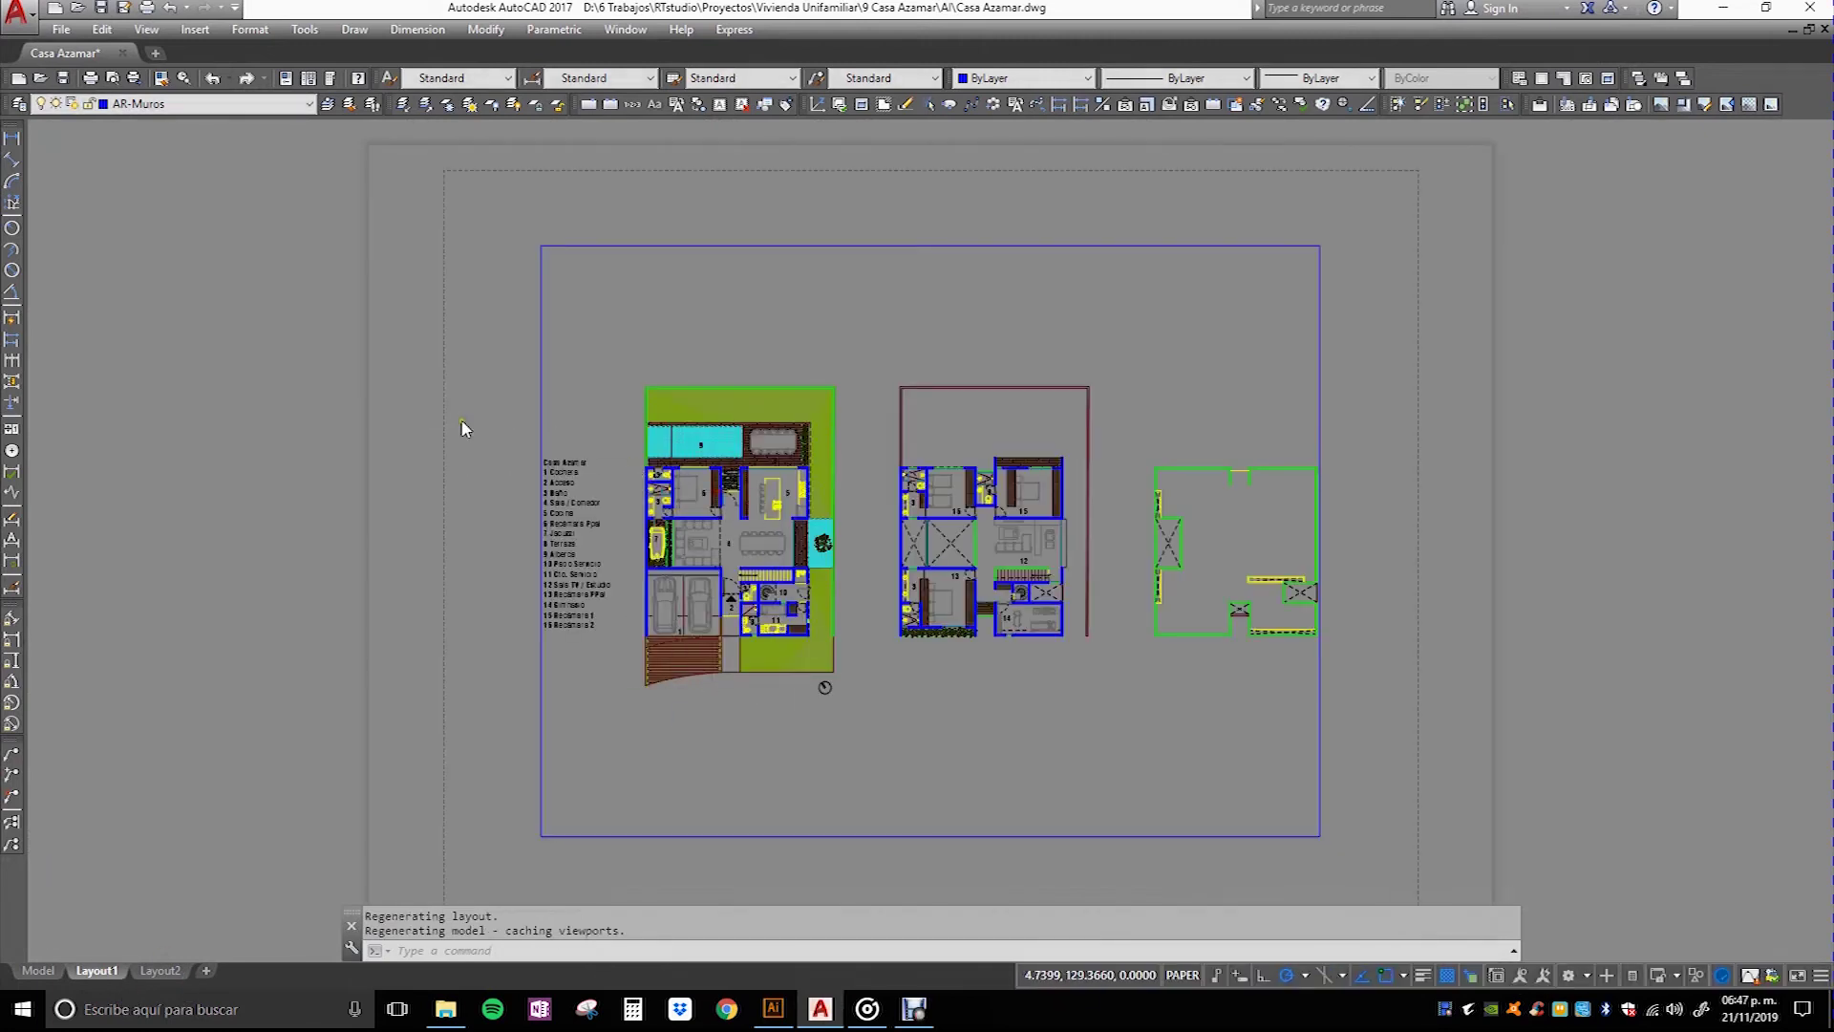
scroll(483, 430, down, 4)
click(597, 351)
key(Delete)
scroll(507, 401, up, 2)
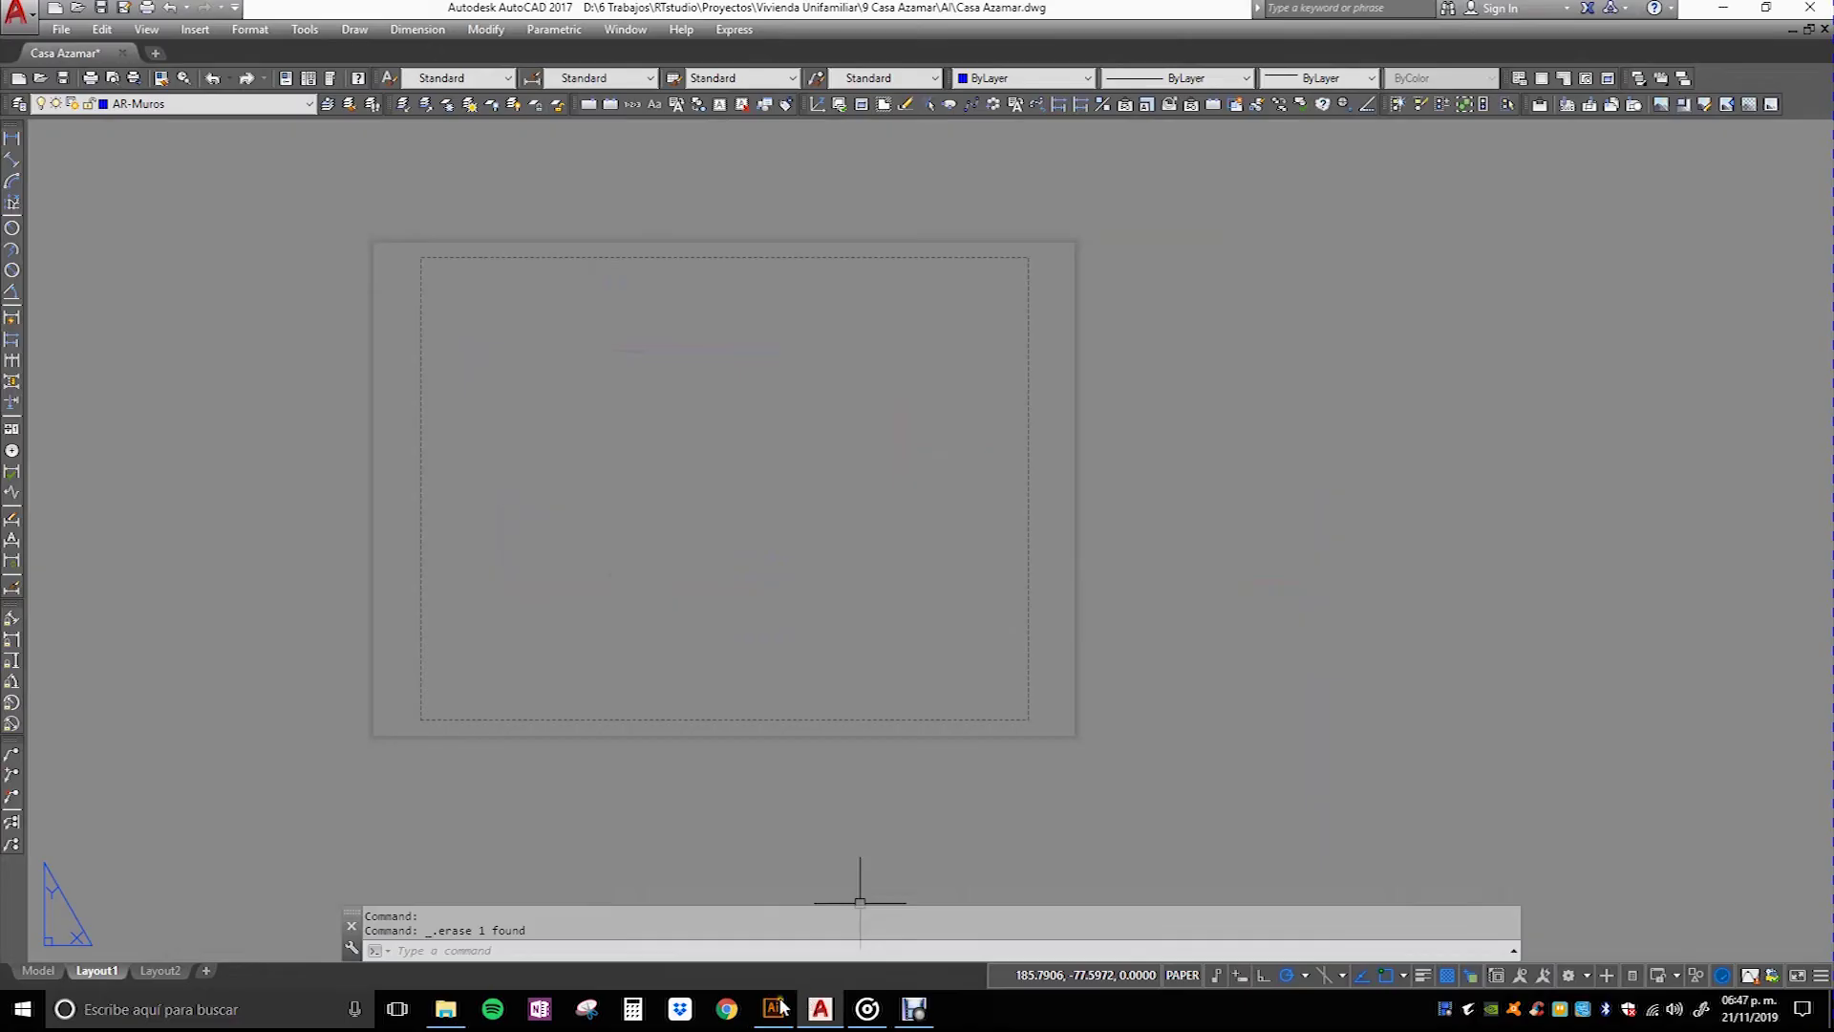
Step: Back in Illustrator, deselect the RTstudio logo above the Casa Azamar room list
click(774, 1009)
right_click(488, 392)
key(Escape)
key(ctrl+shift+b)
key(ctrl+shift+a)
scroll(471, 378, up, 2)
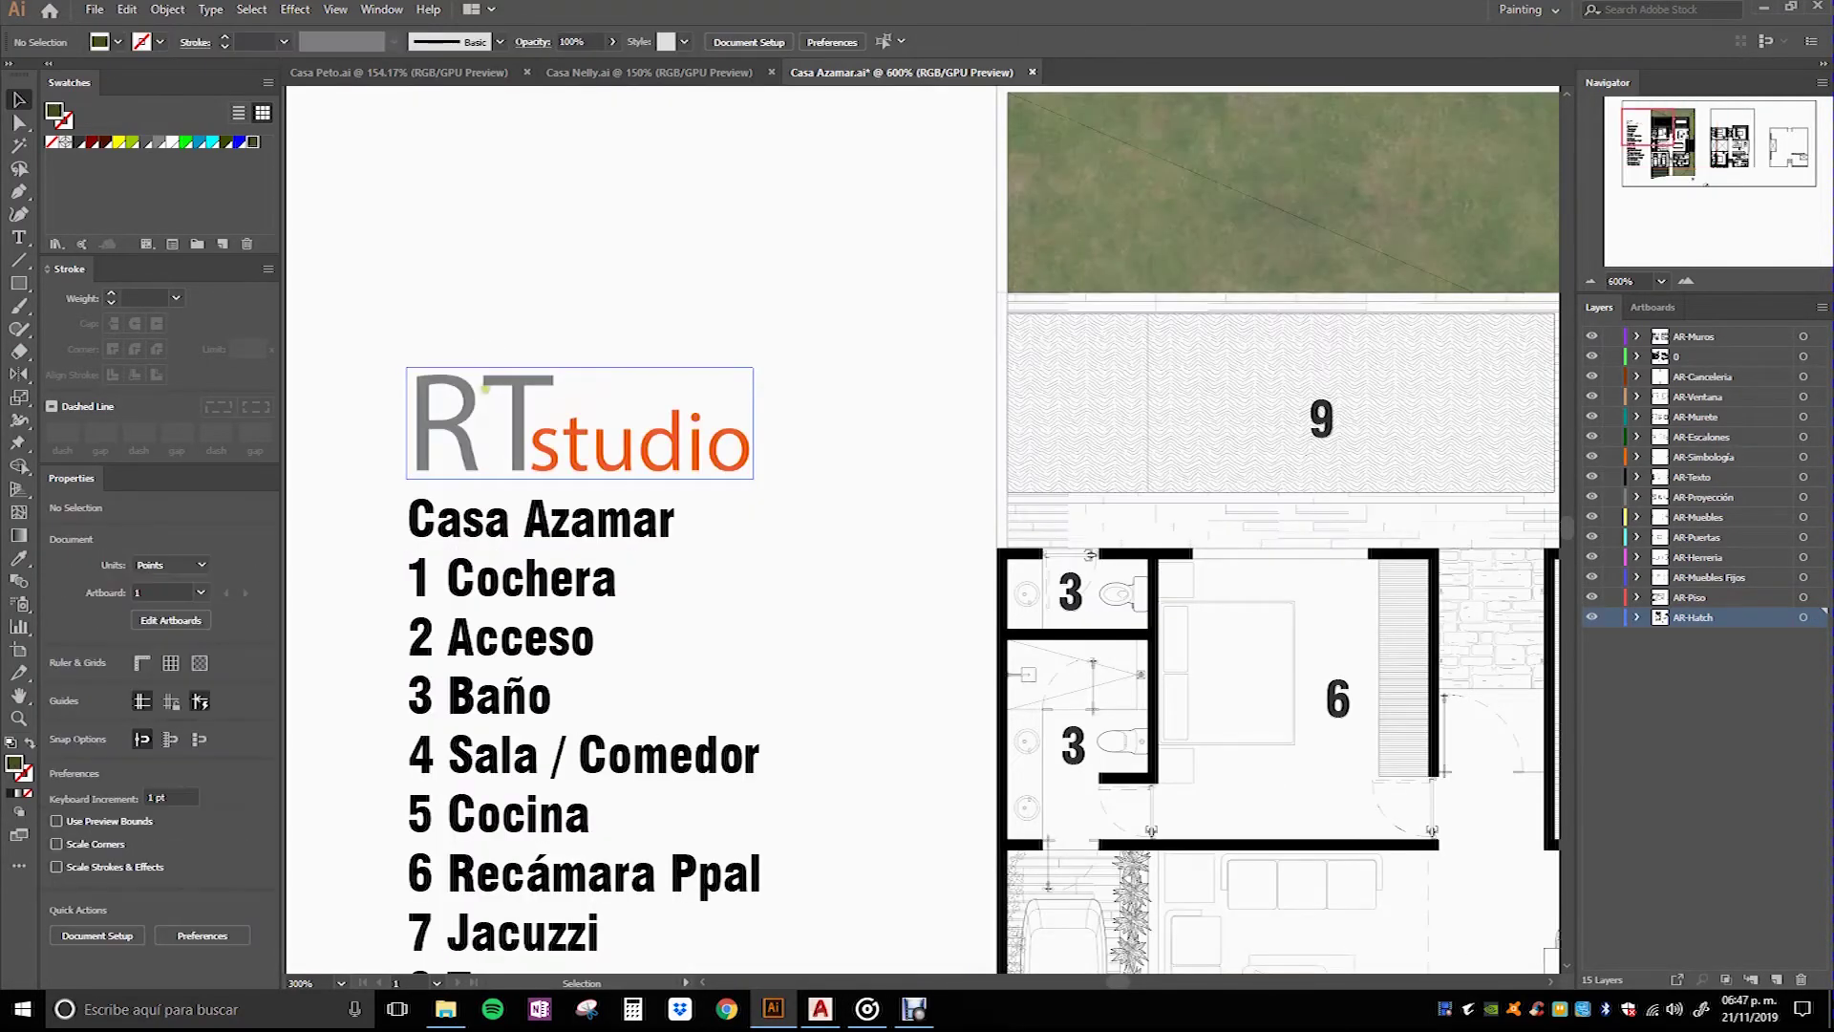
Step: Select the RTstudio logo image and put it into Isolation Mode
click(505, 383)
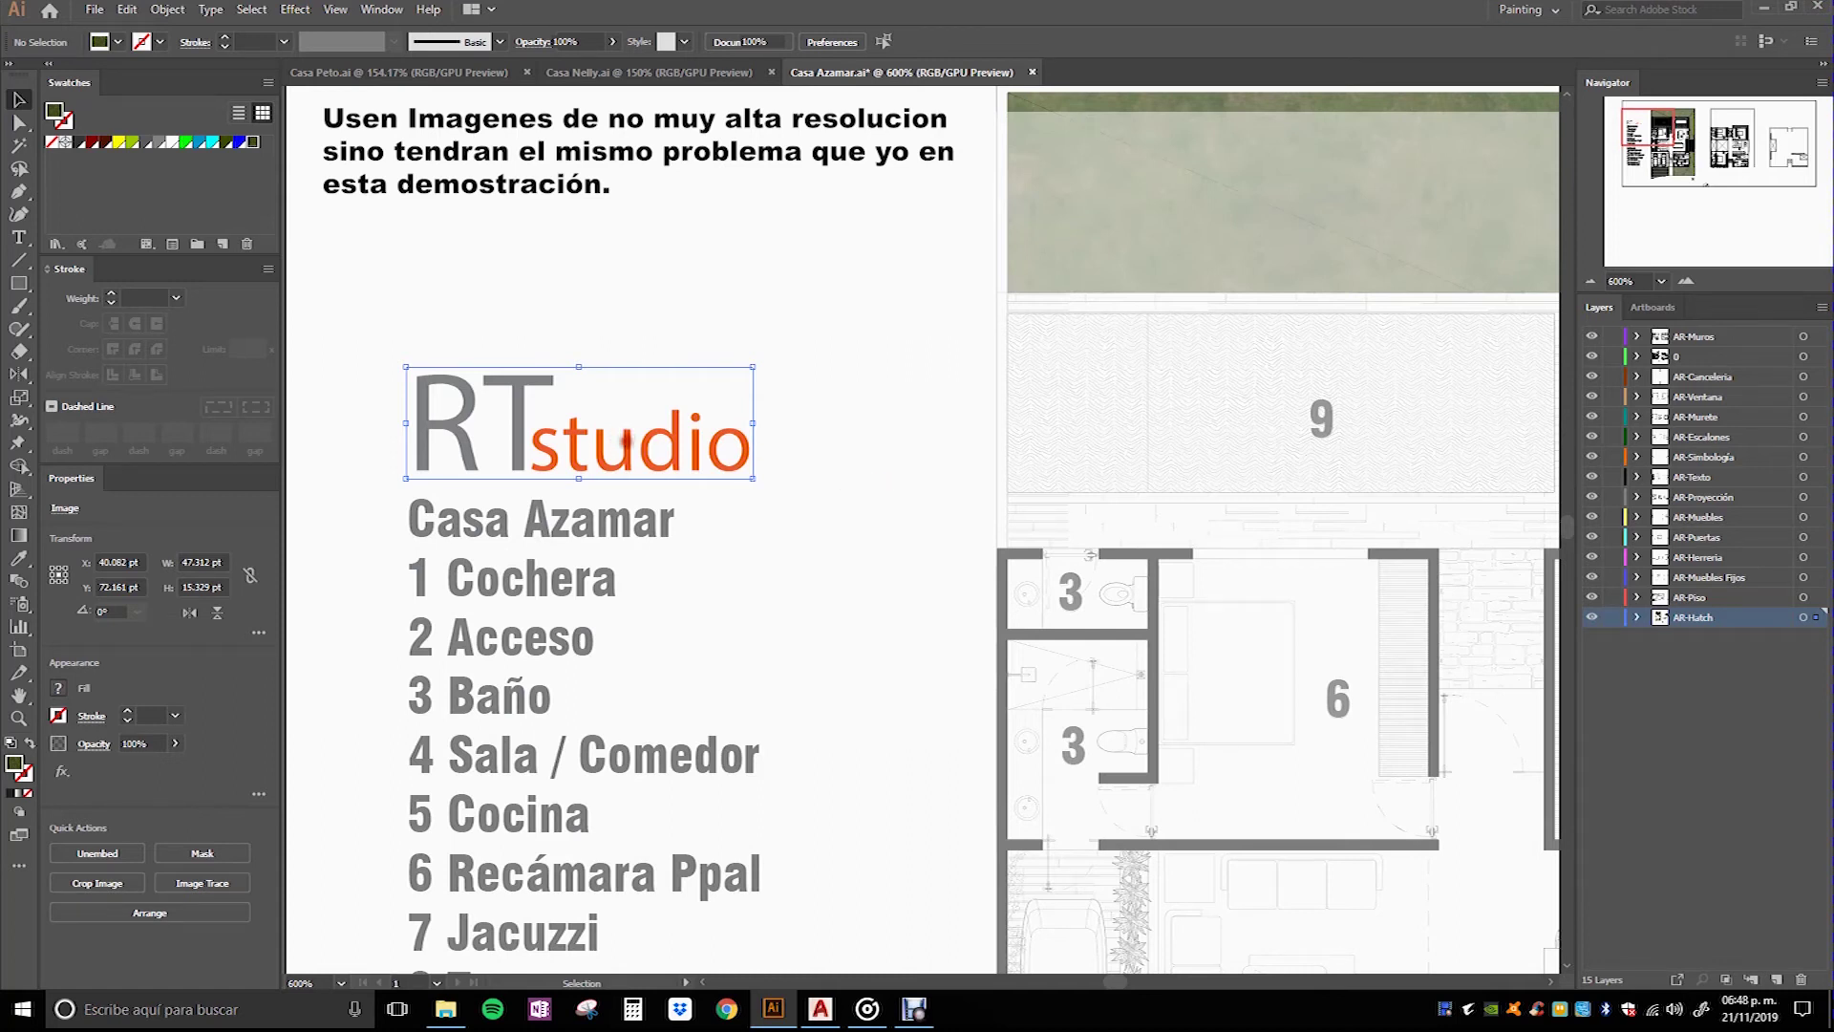
click(627, 450)
drag(627, 450, 632, 326)
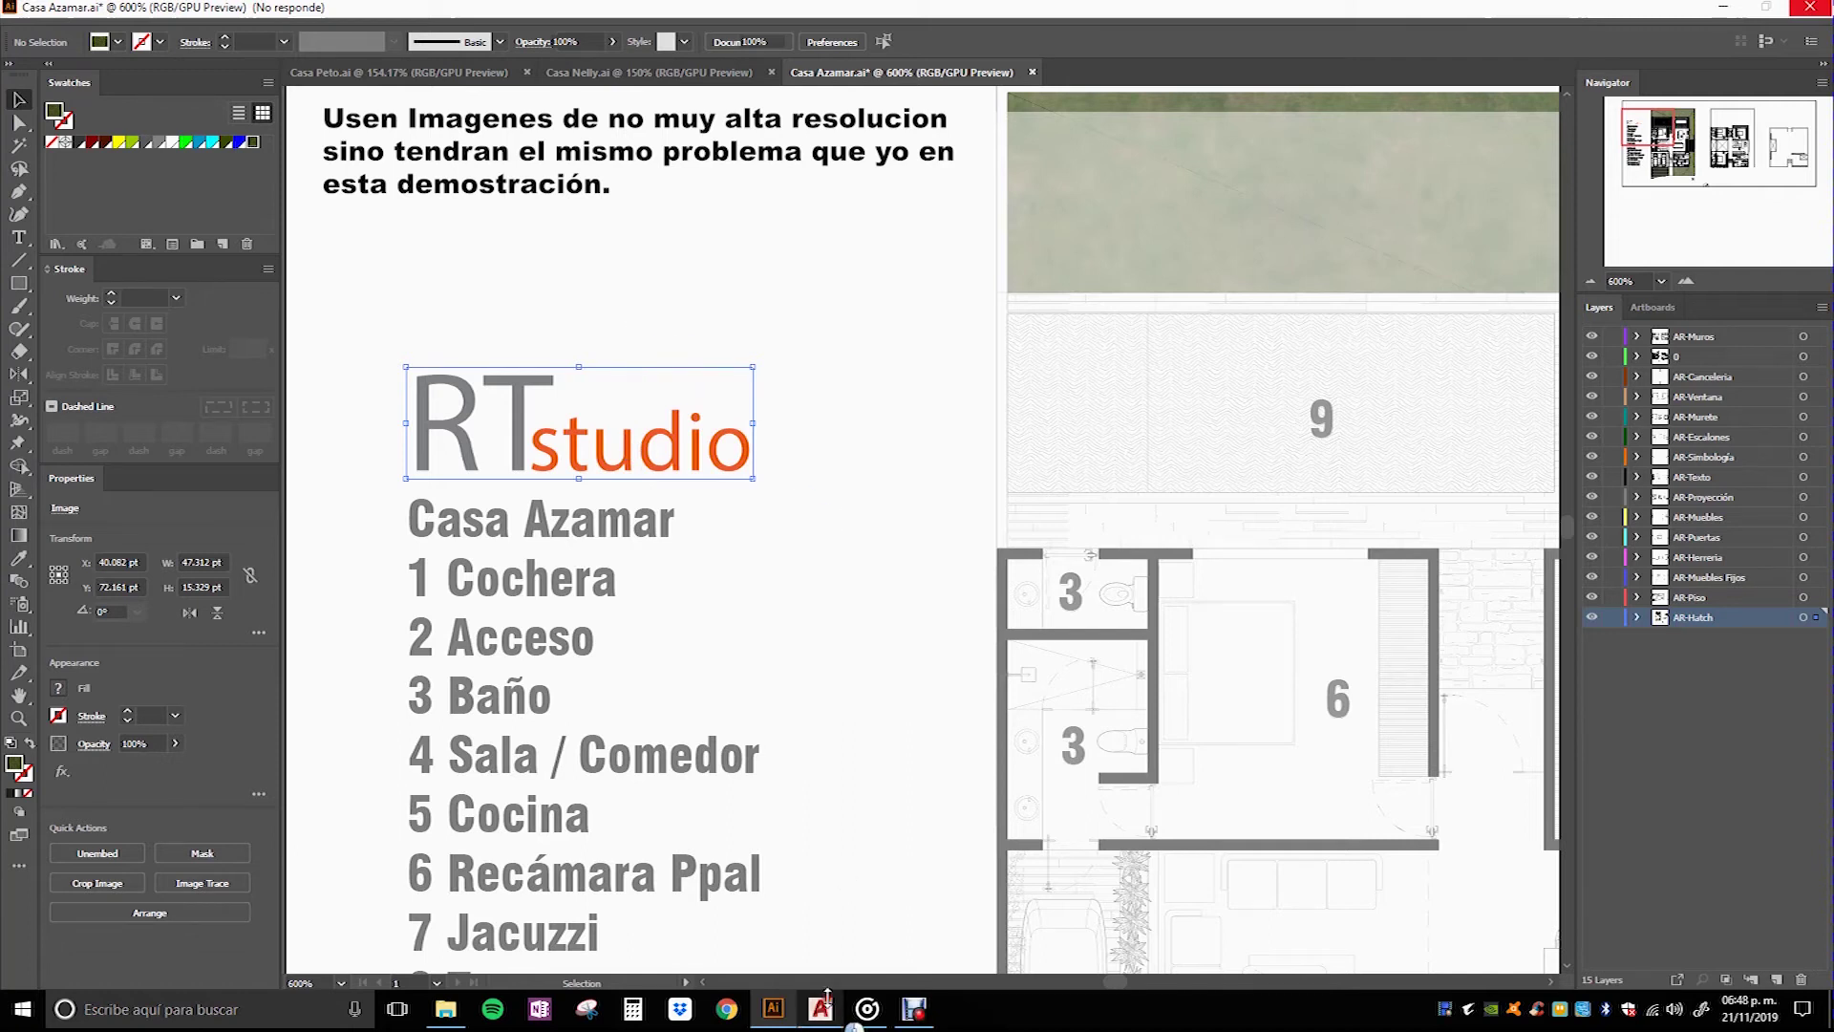
mouse_move(632, 326)
mouse_down()
mouse_move(670, 89)
mouse_move(763, 523)
mouse_move(837, 465)
mouse_up()
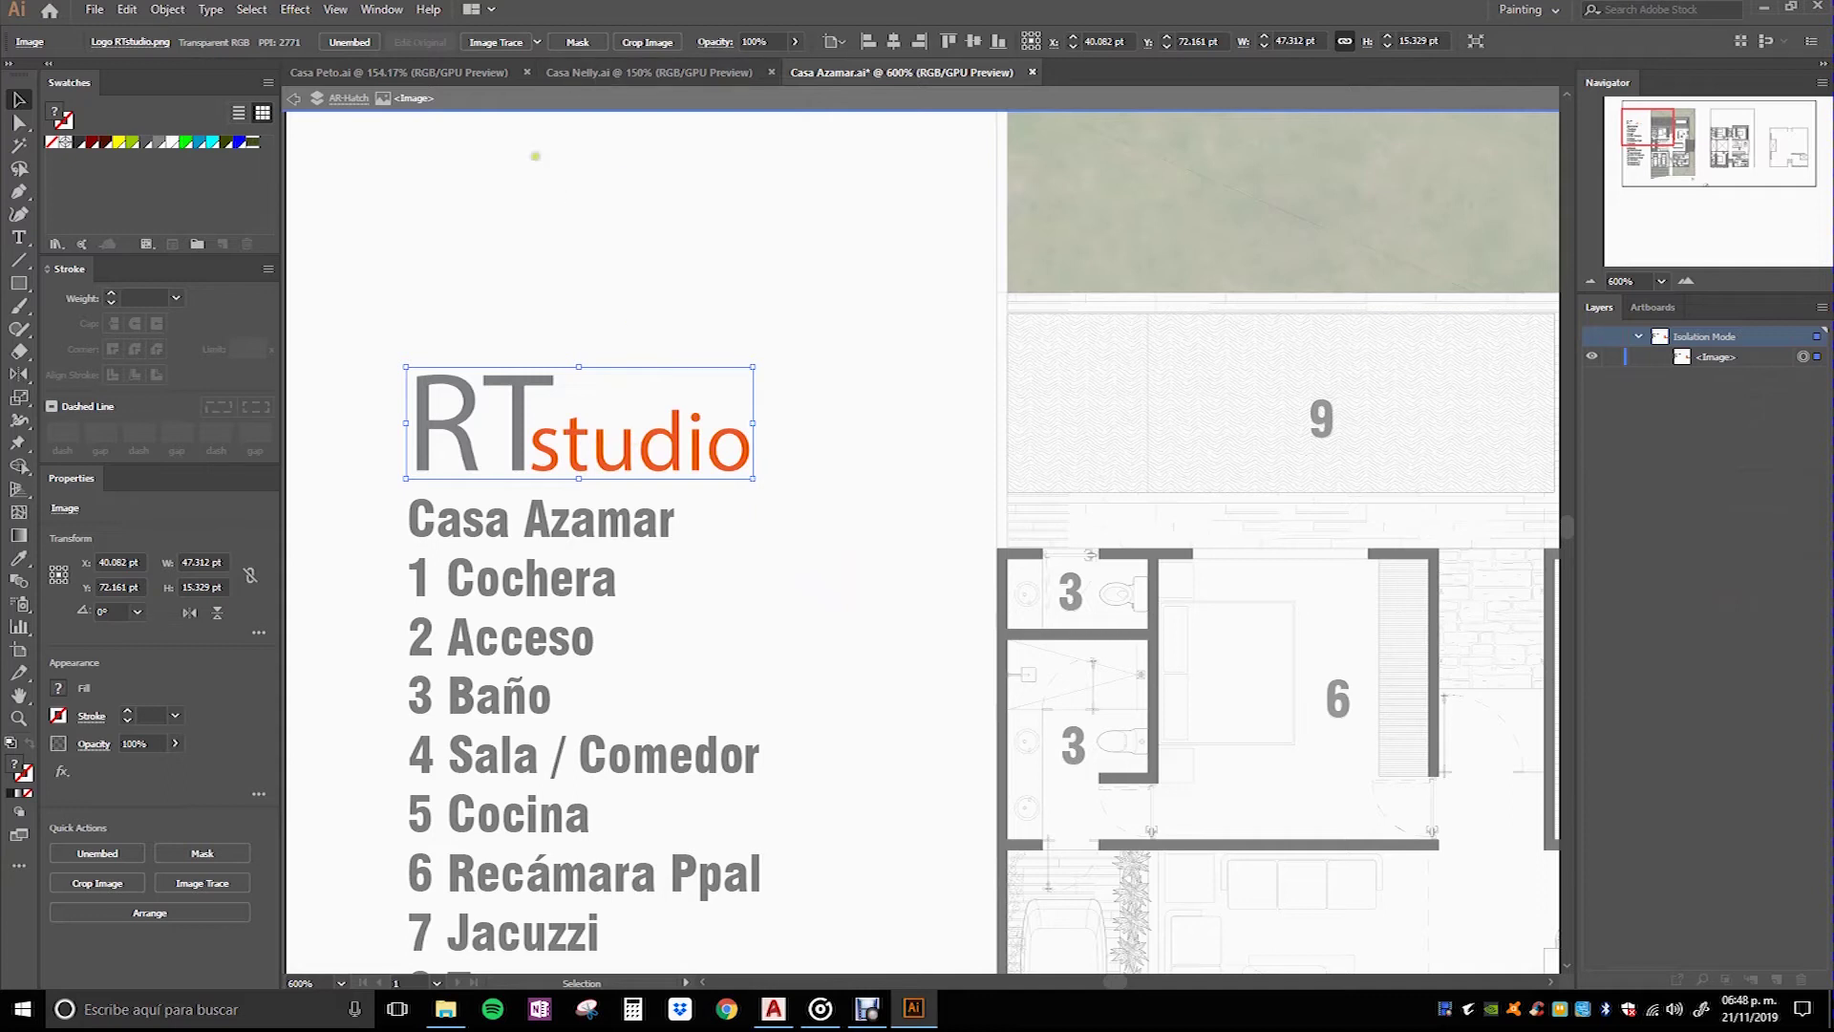
Step: Apply the Low Fidelity Photo trace preset to the RTstudio logo
click(538, 42)
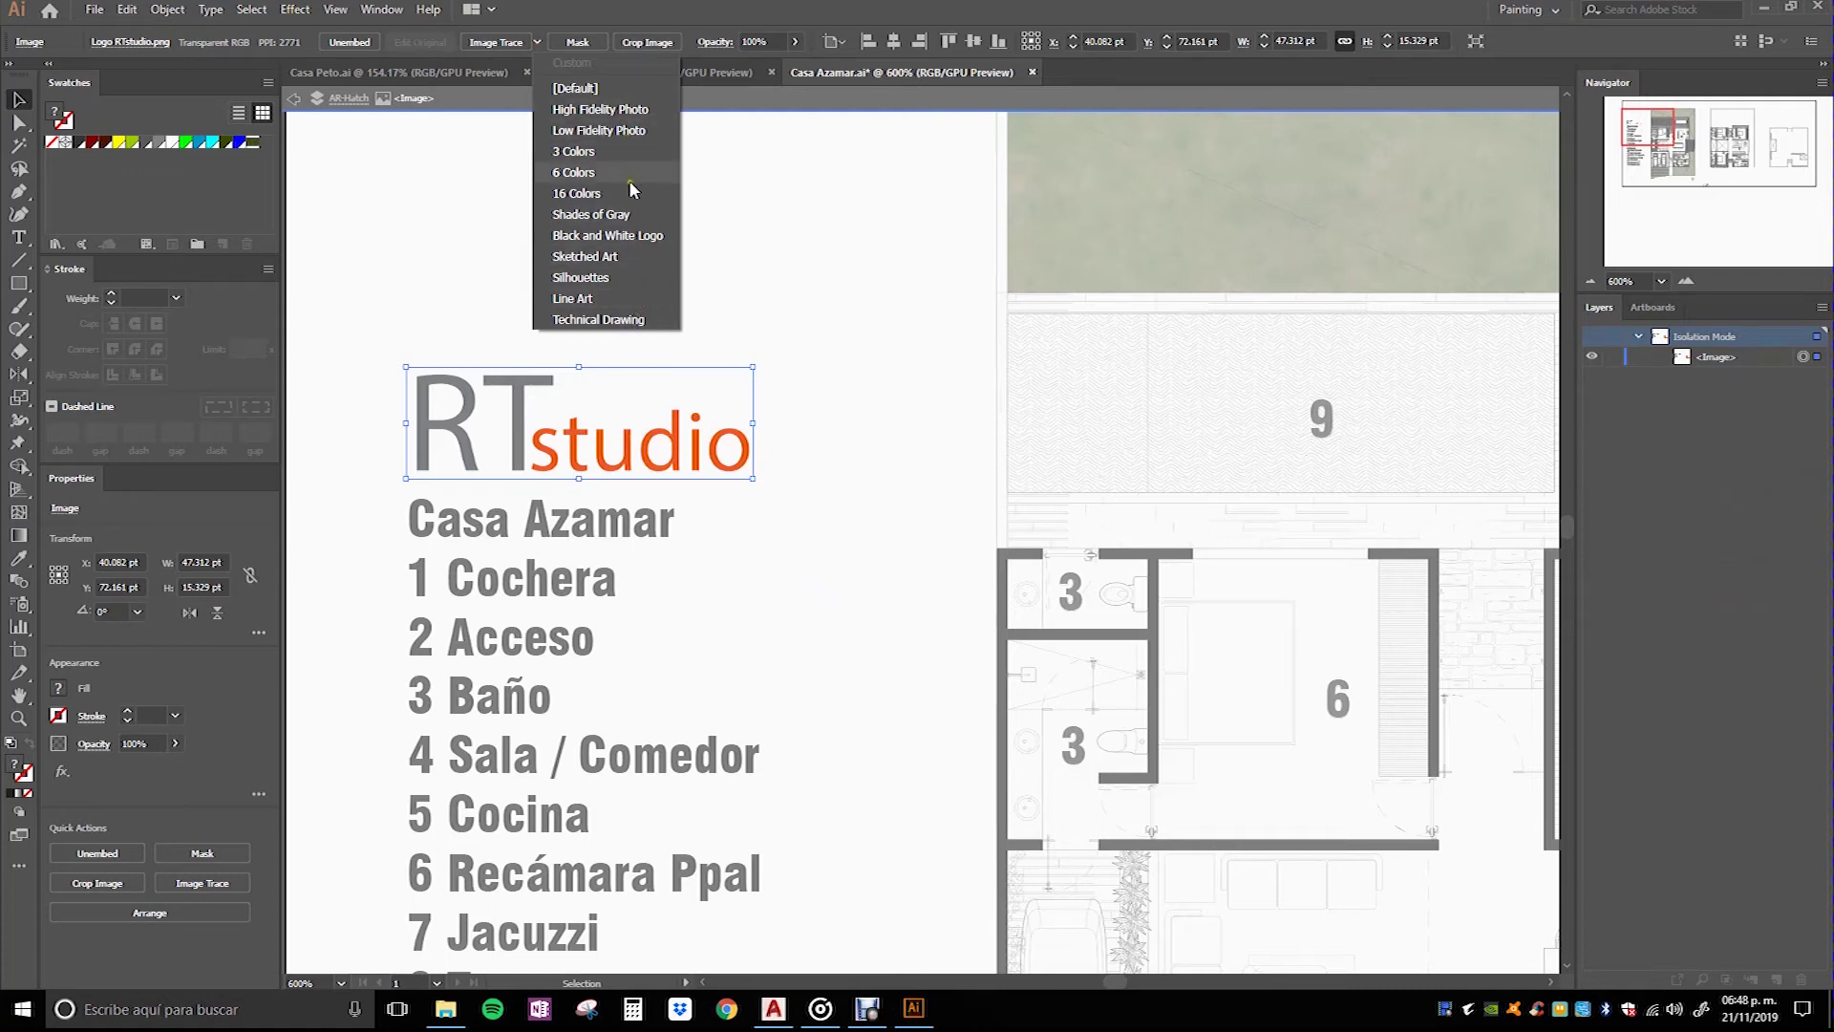
click(608, 134)
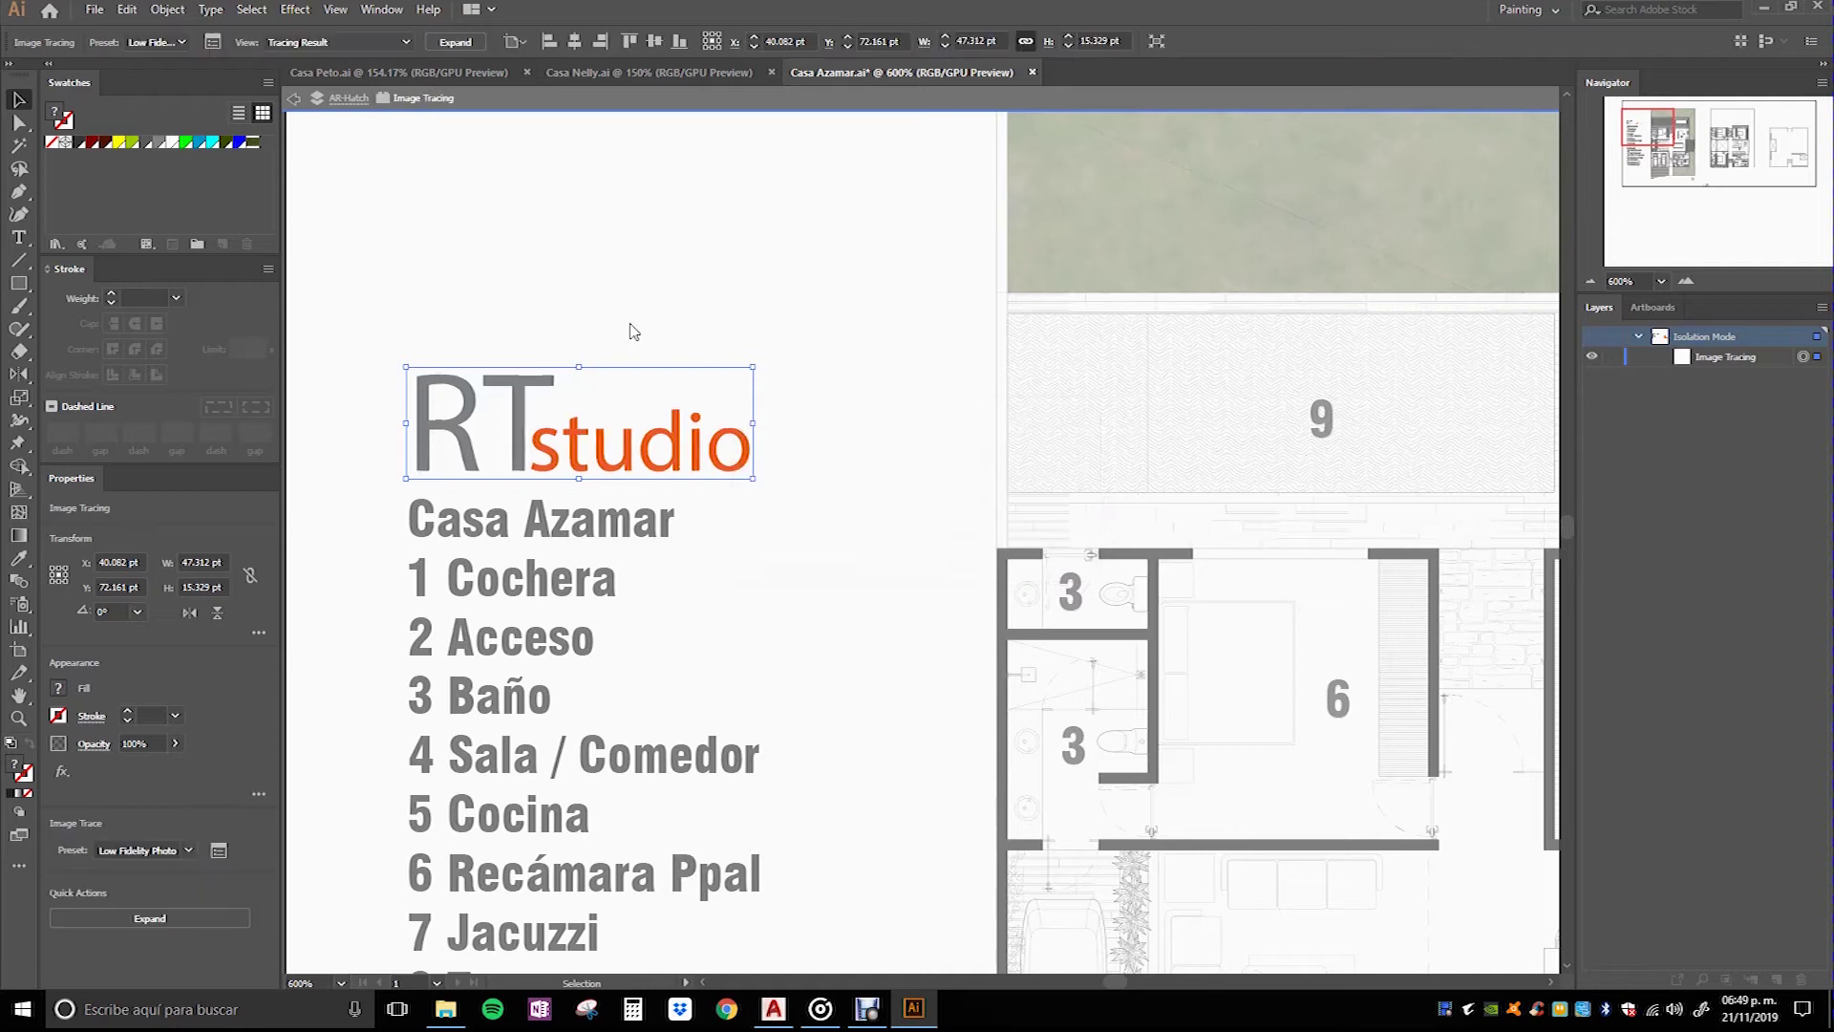
scroll(449, 406, up, 2)
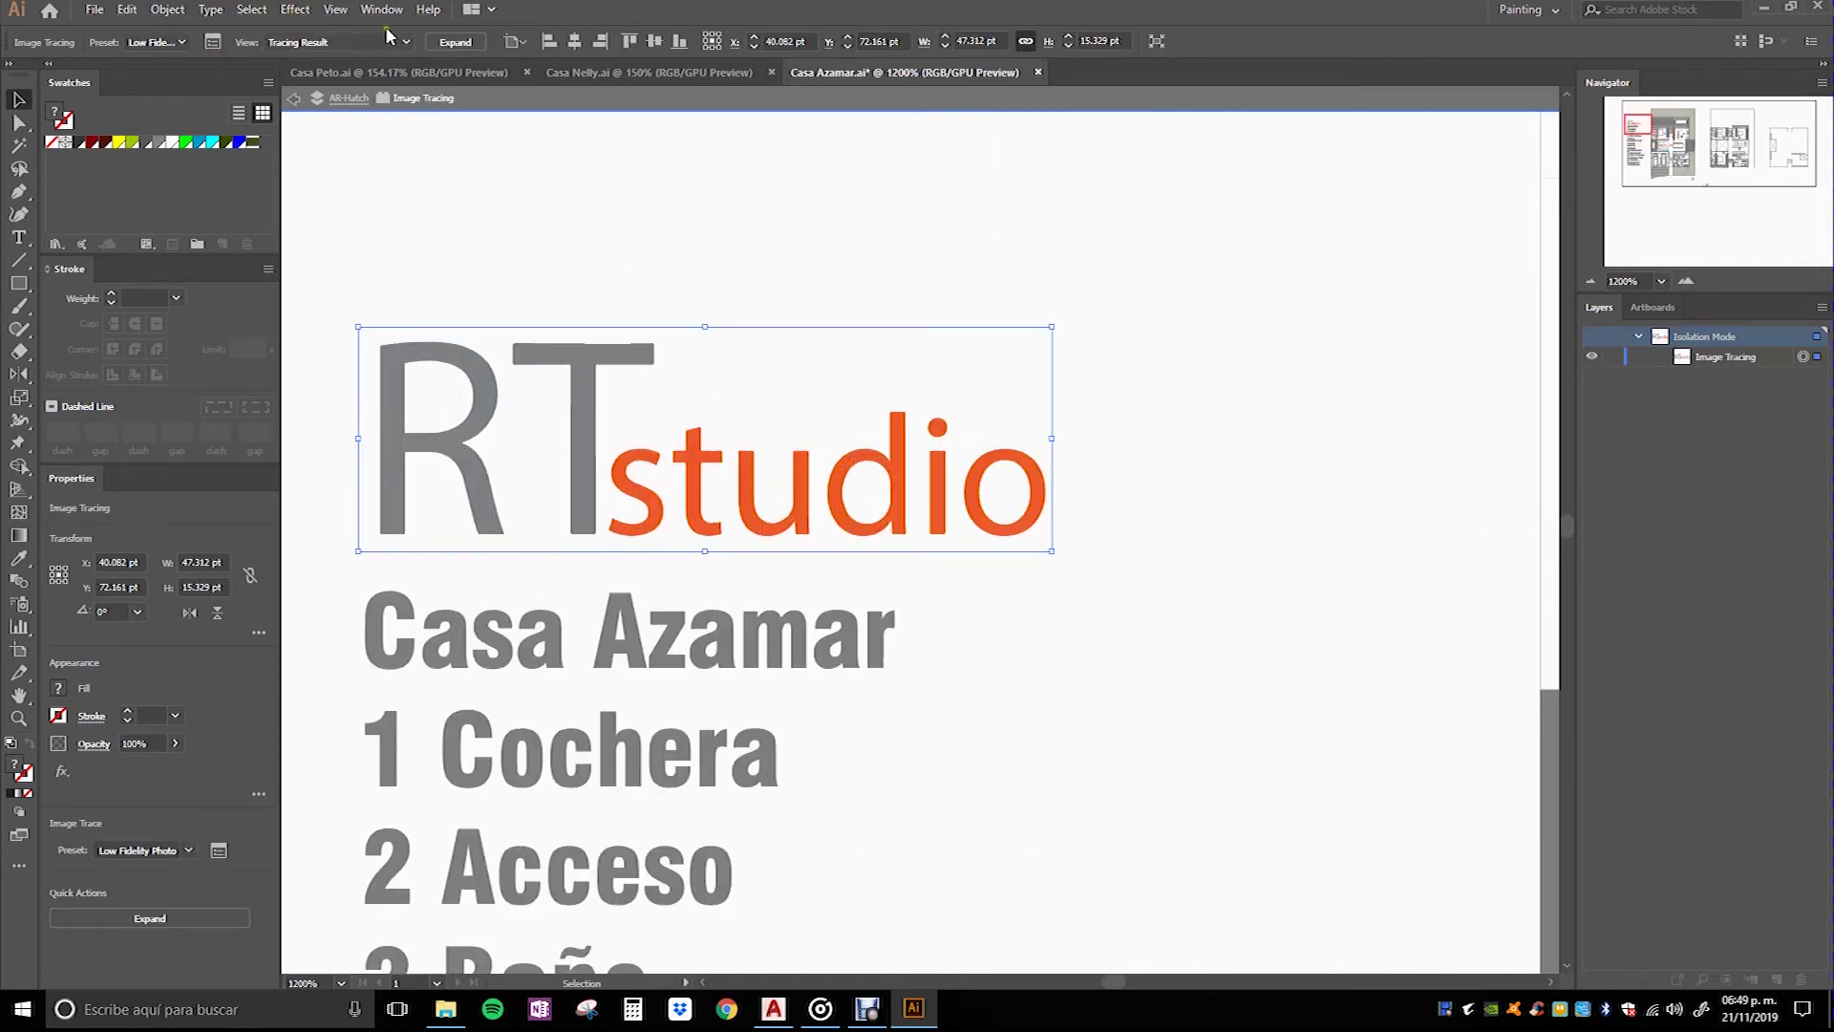
Step: Drag the trace Colors slider down to its minimum, 0, and close the Image Trace panel
click(212, 41)
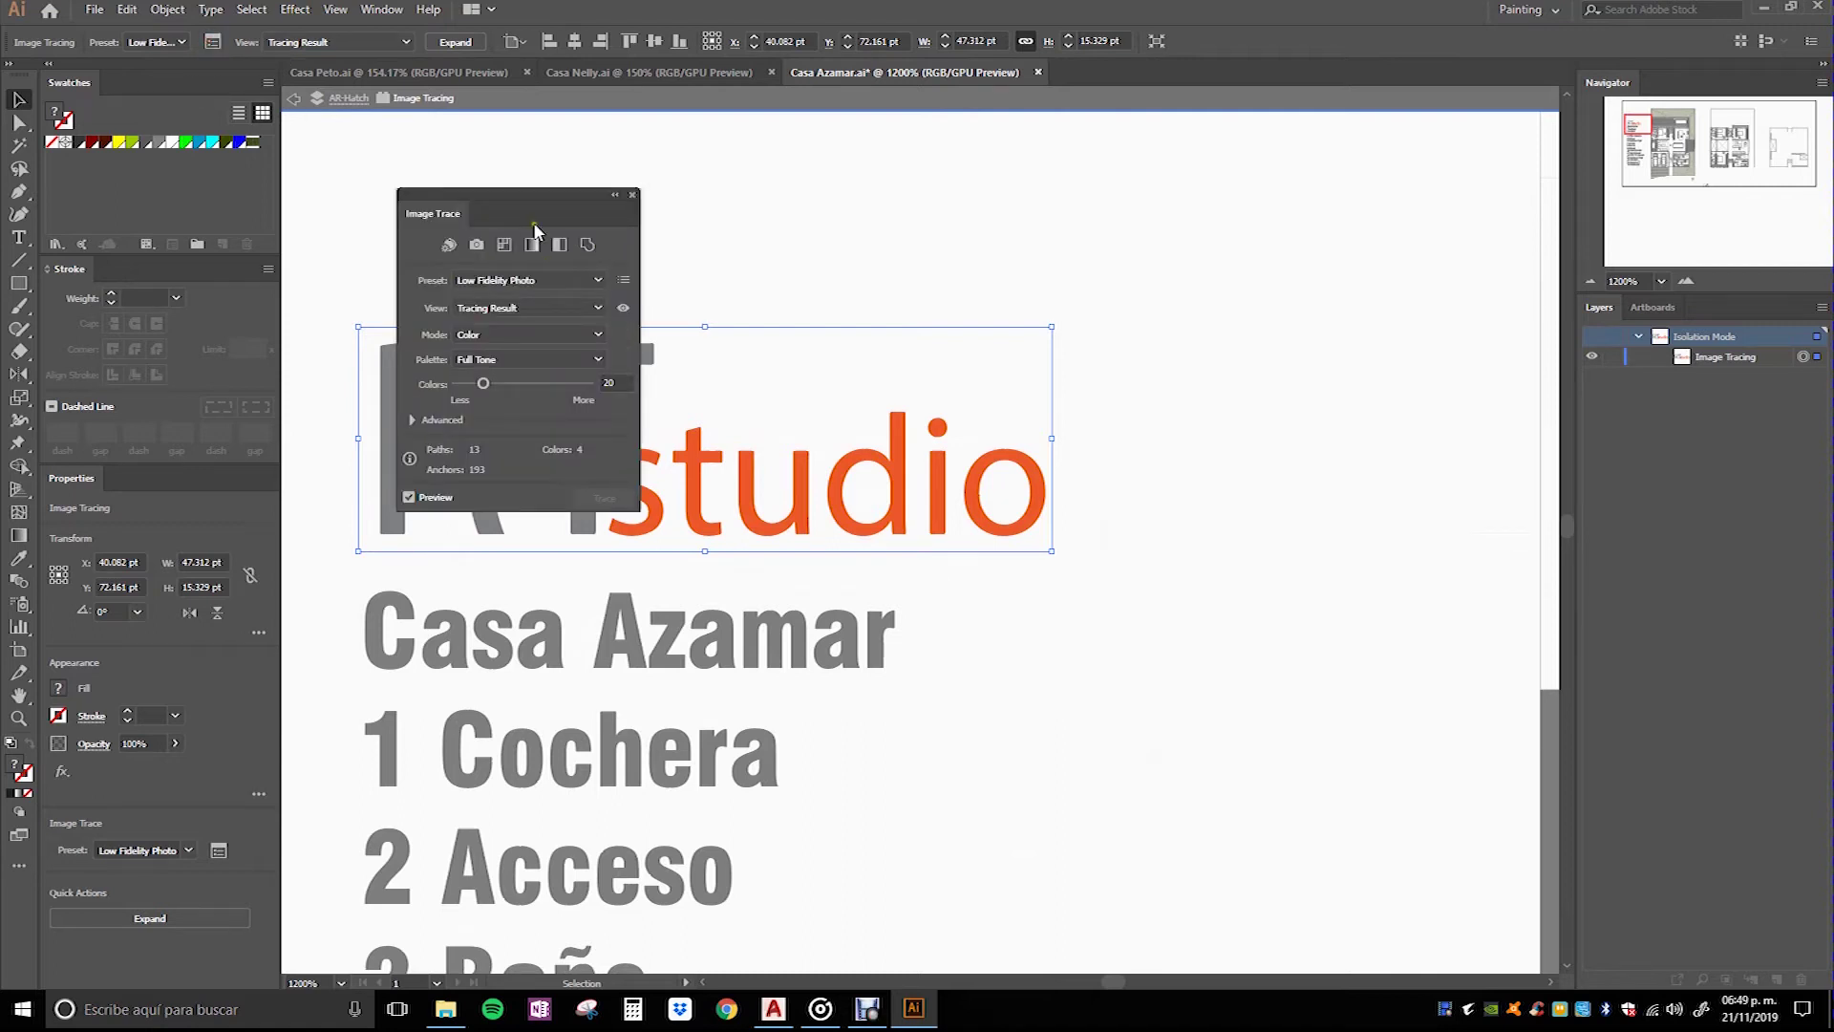
drag(515, 194, 1212, 197)
drag(1178, 387, 1164, 423)
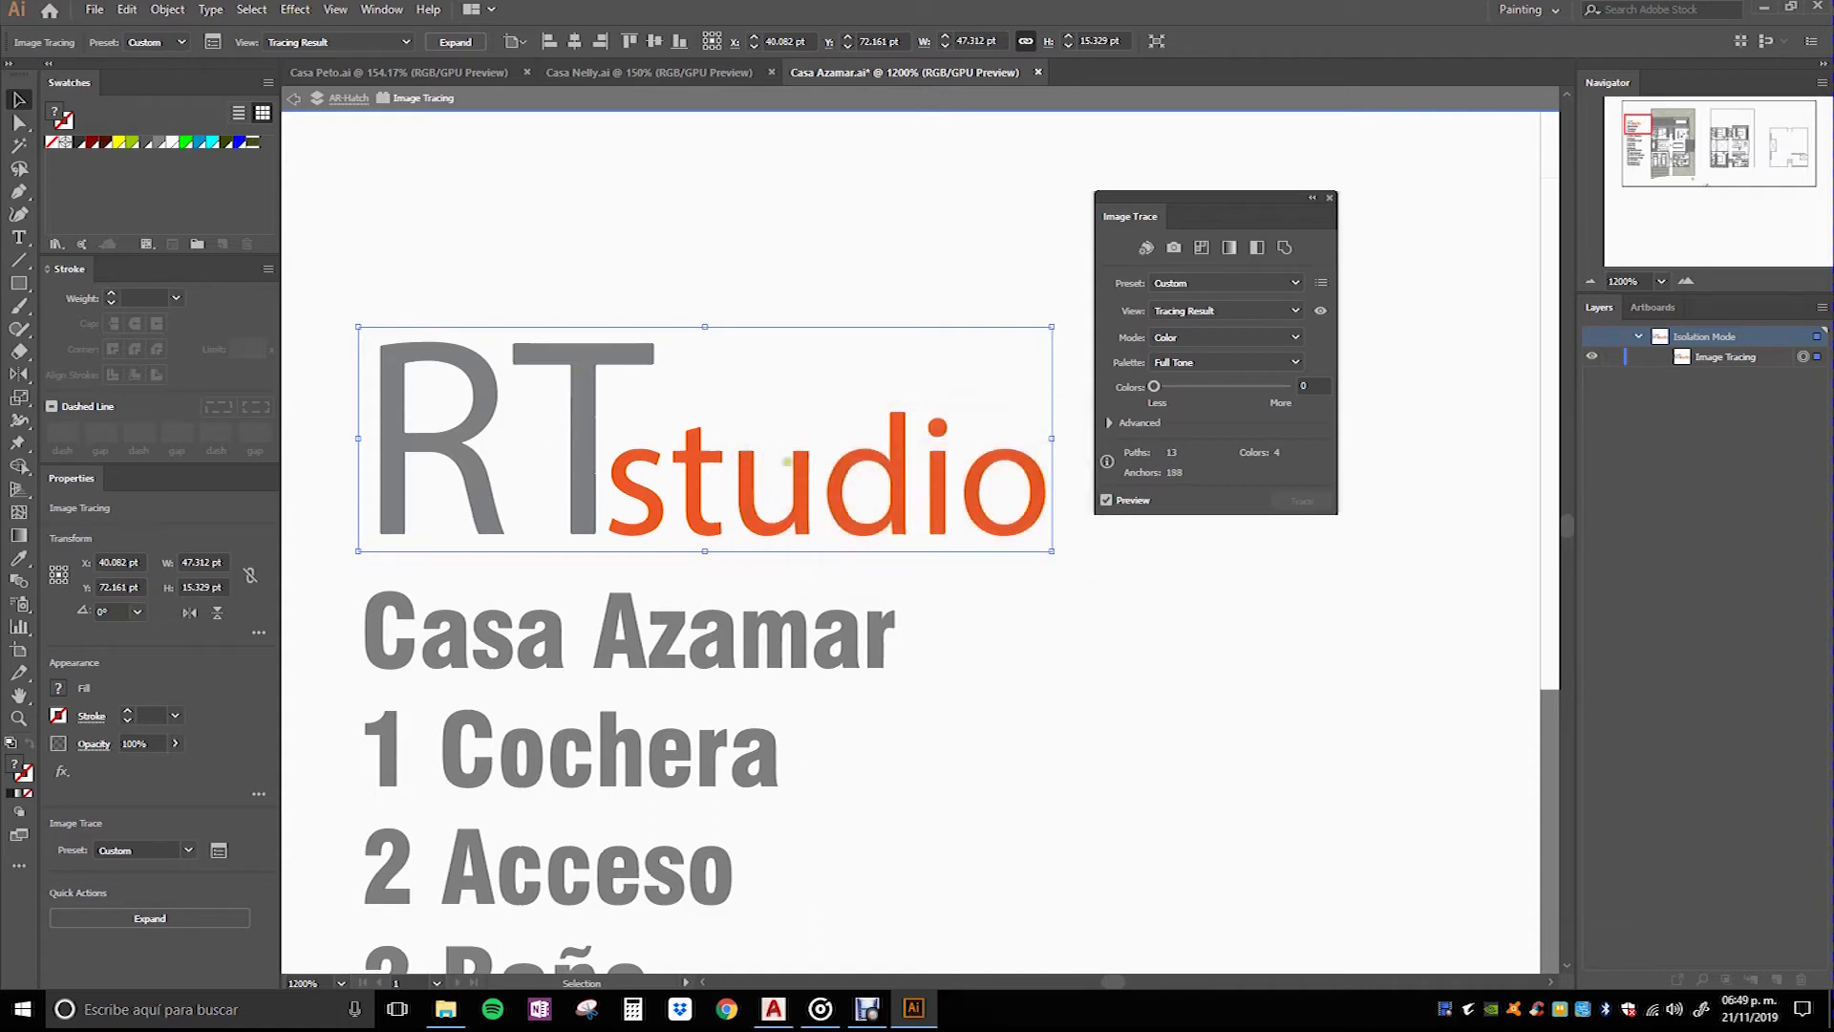
click(1109, 424)
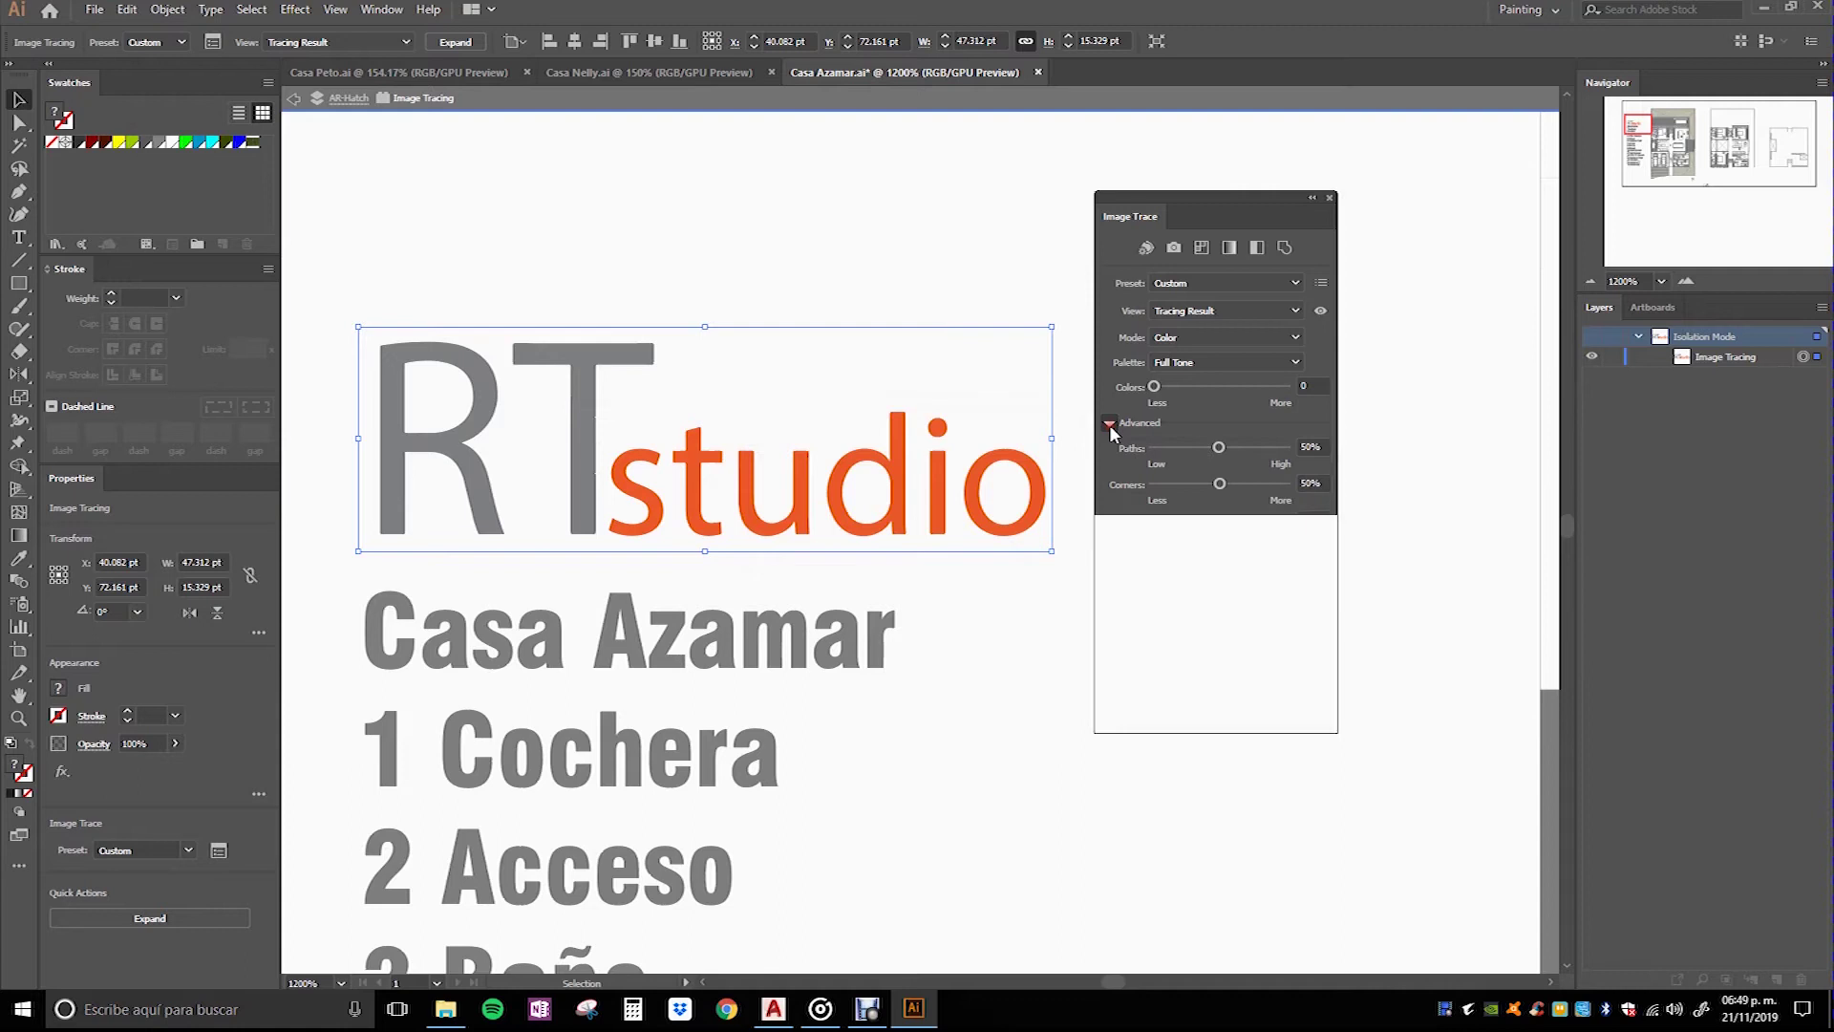
click(1110, 424)
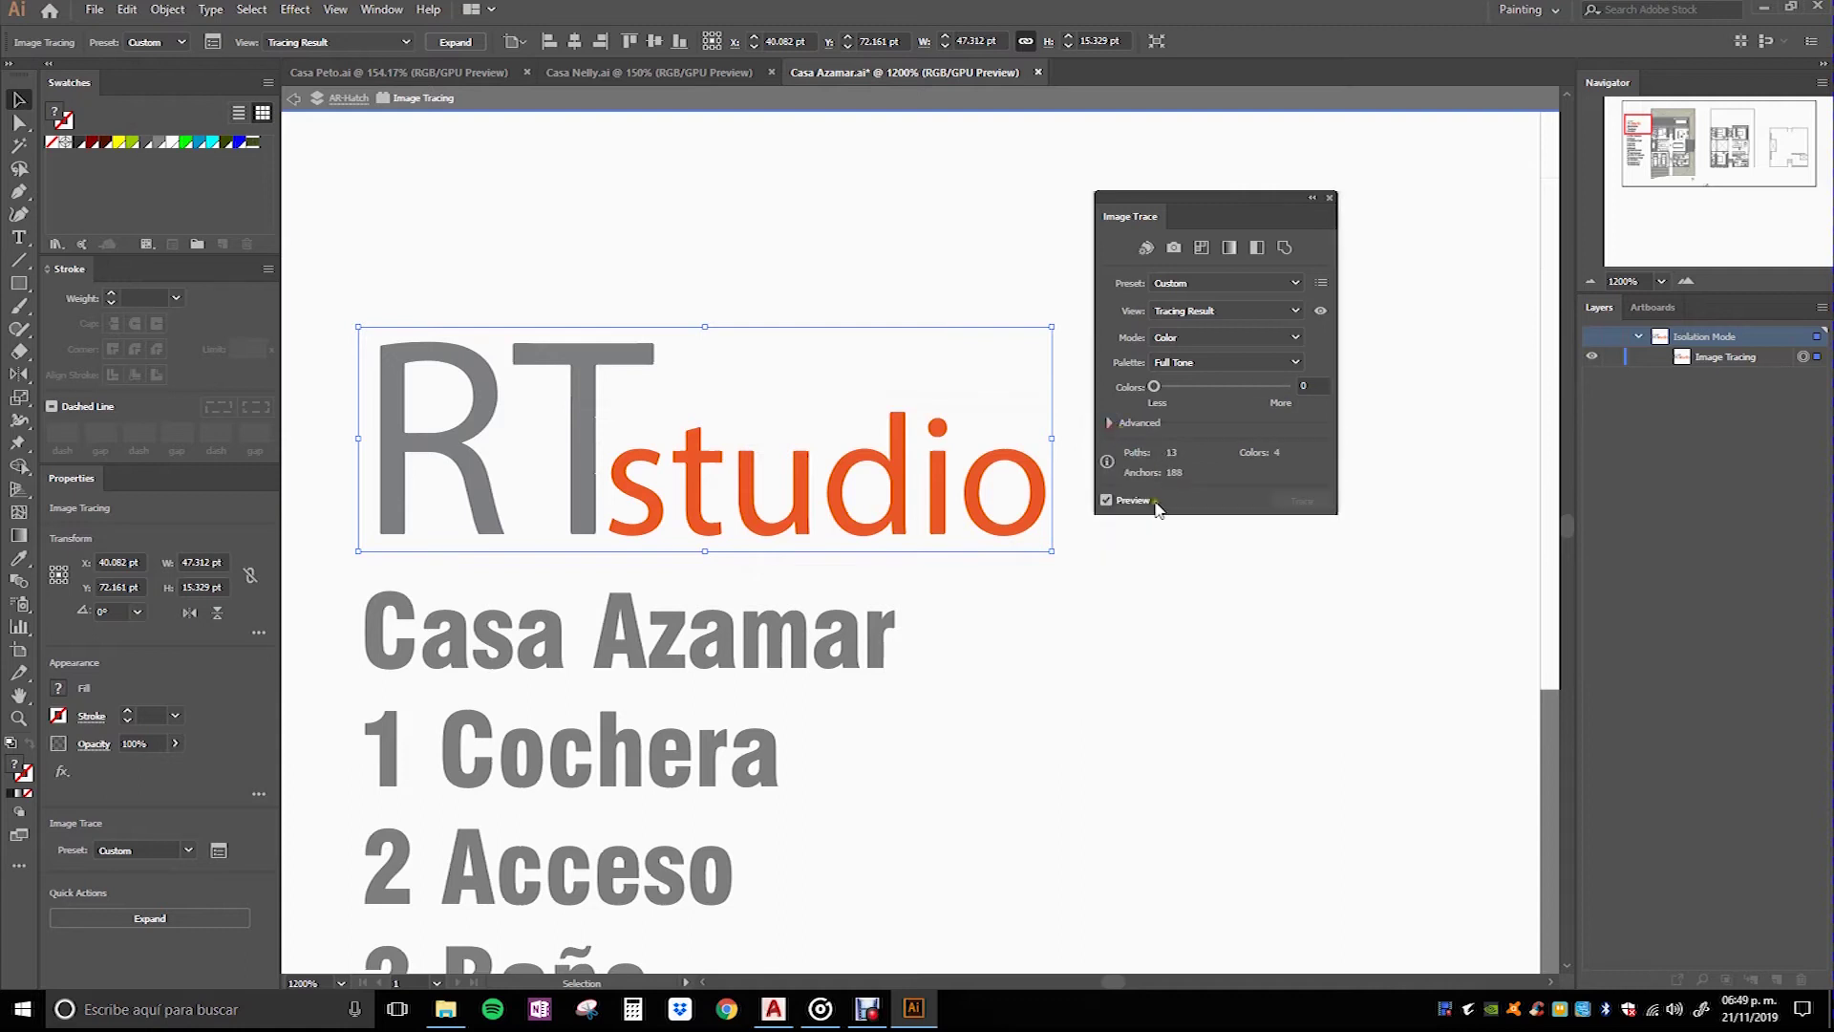
click(1329, 198)
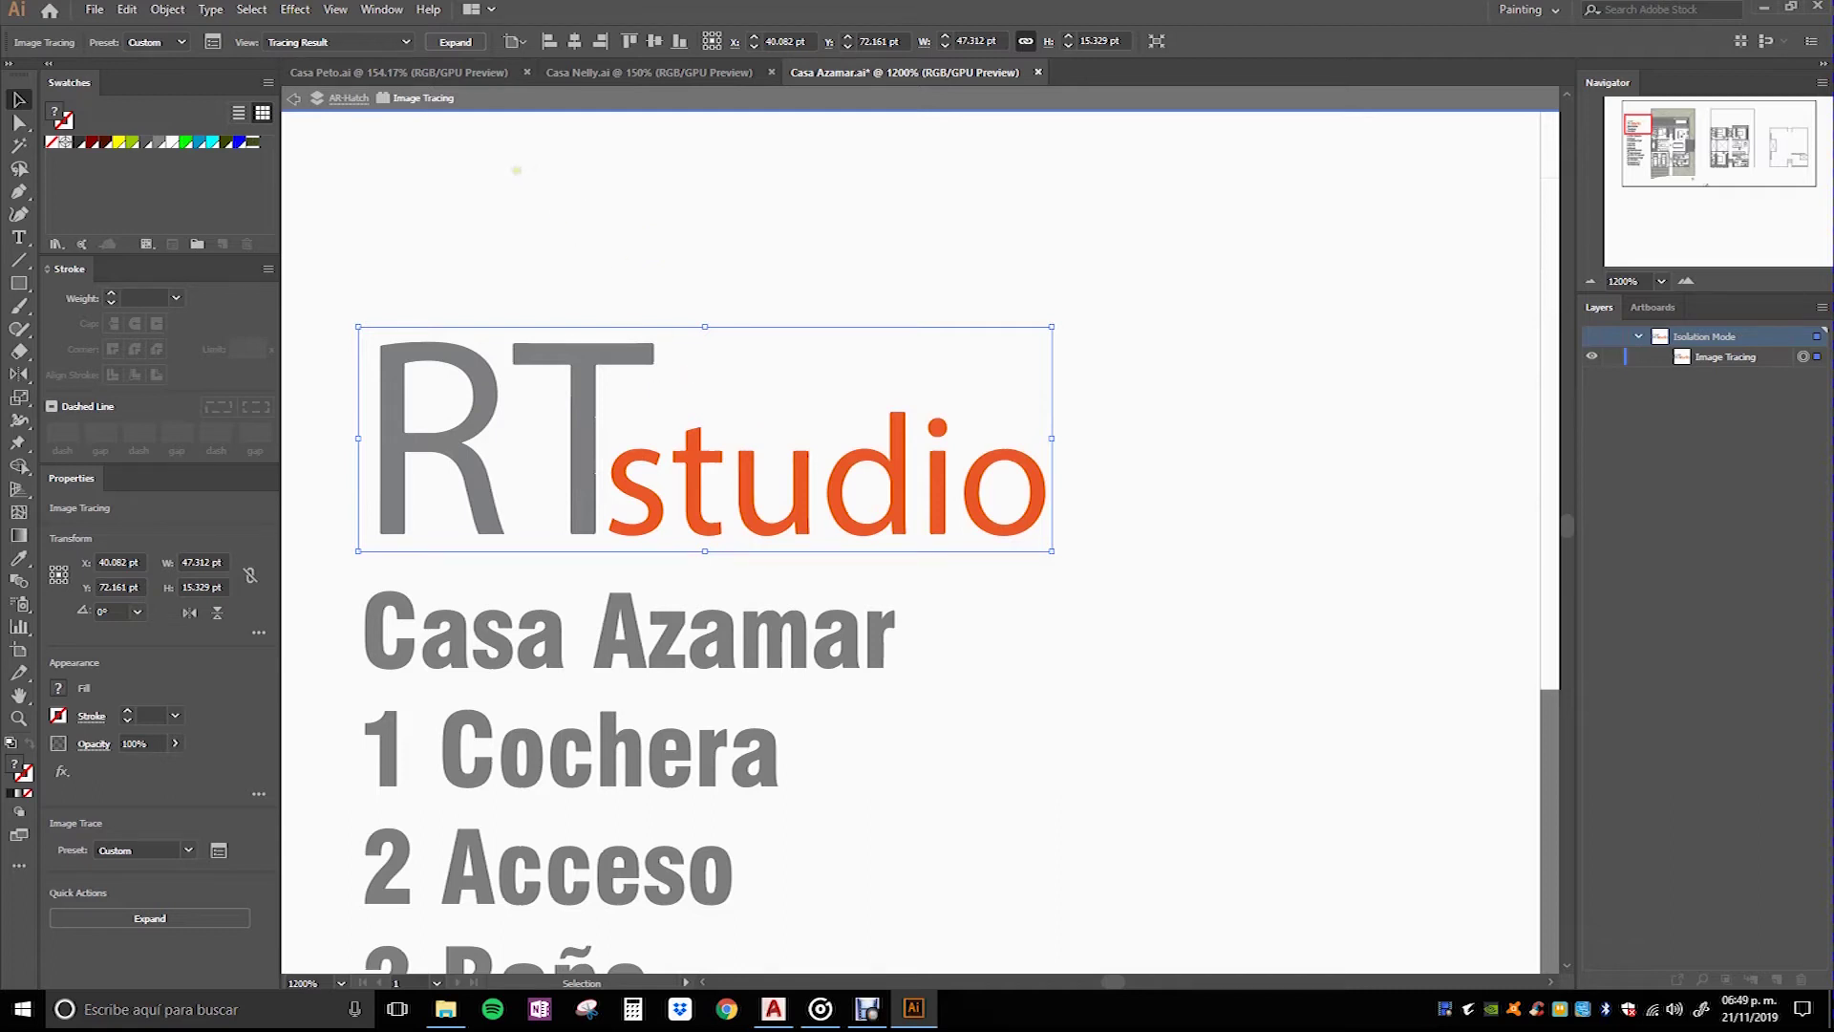
Step: Expand the traced logo into vector paths, undo the stray move of the T, and select the whole logo
click(455, 42)
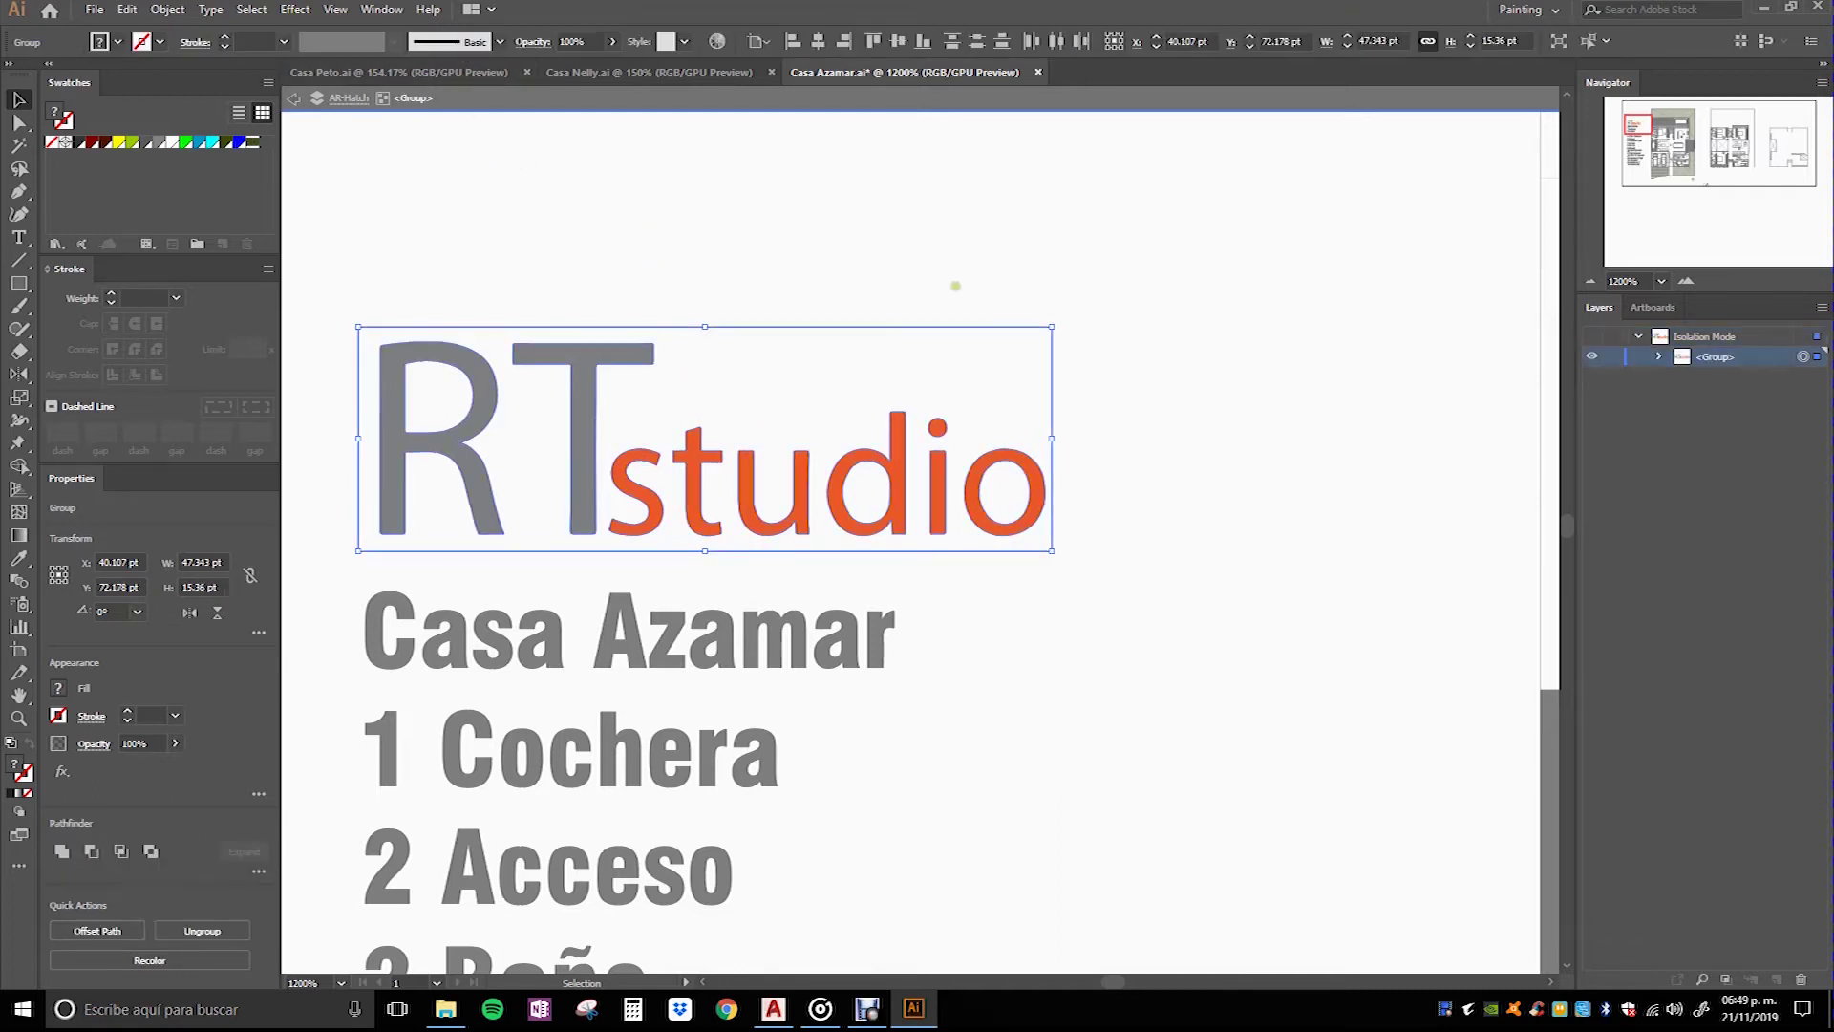
click(698, 276)
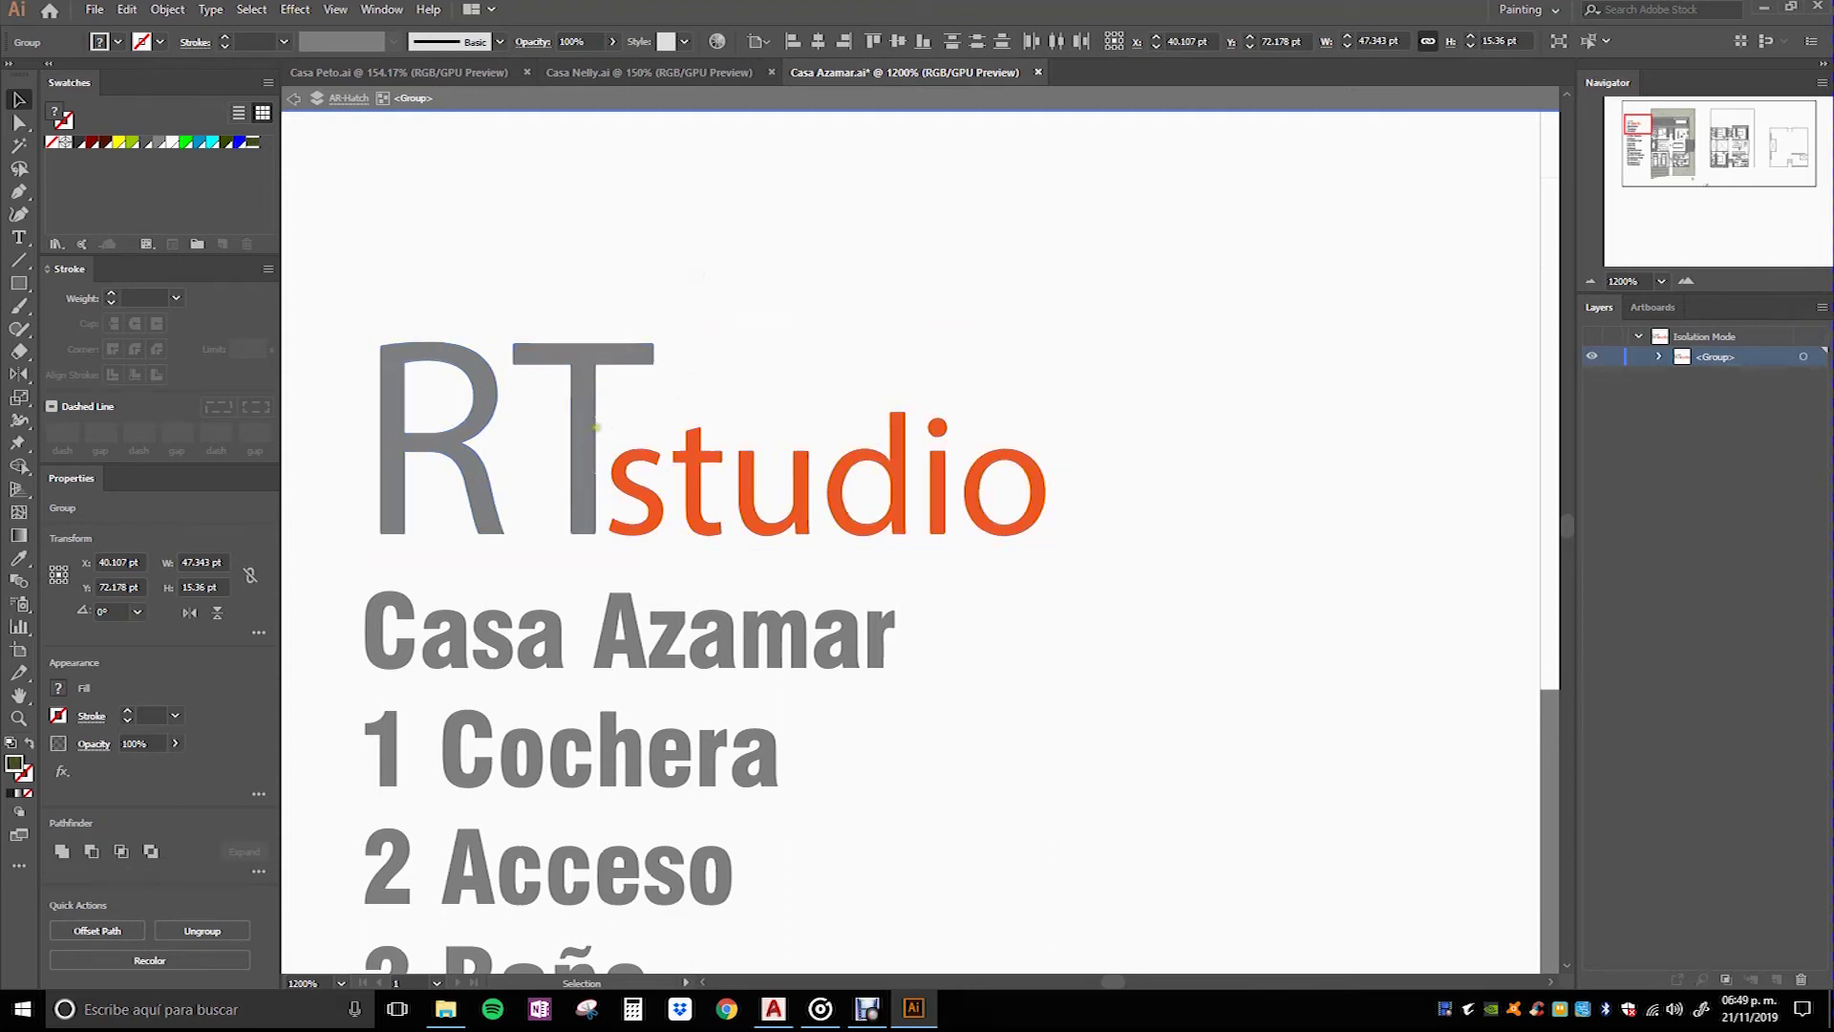
drag(587, 426, 818, 226)
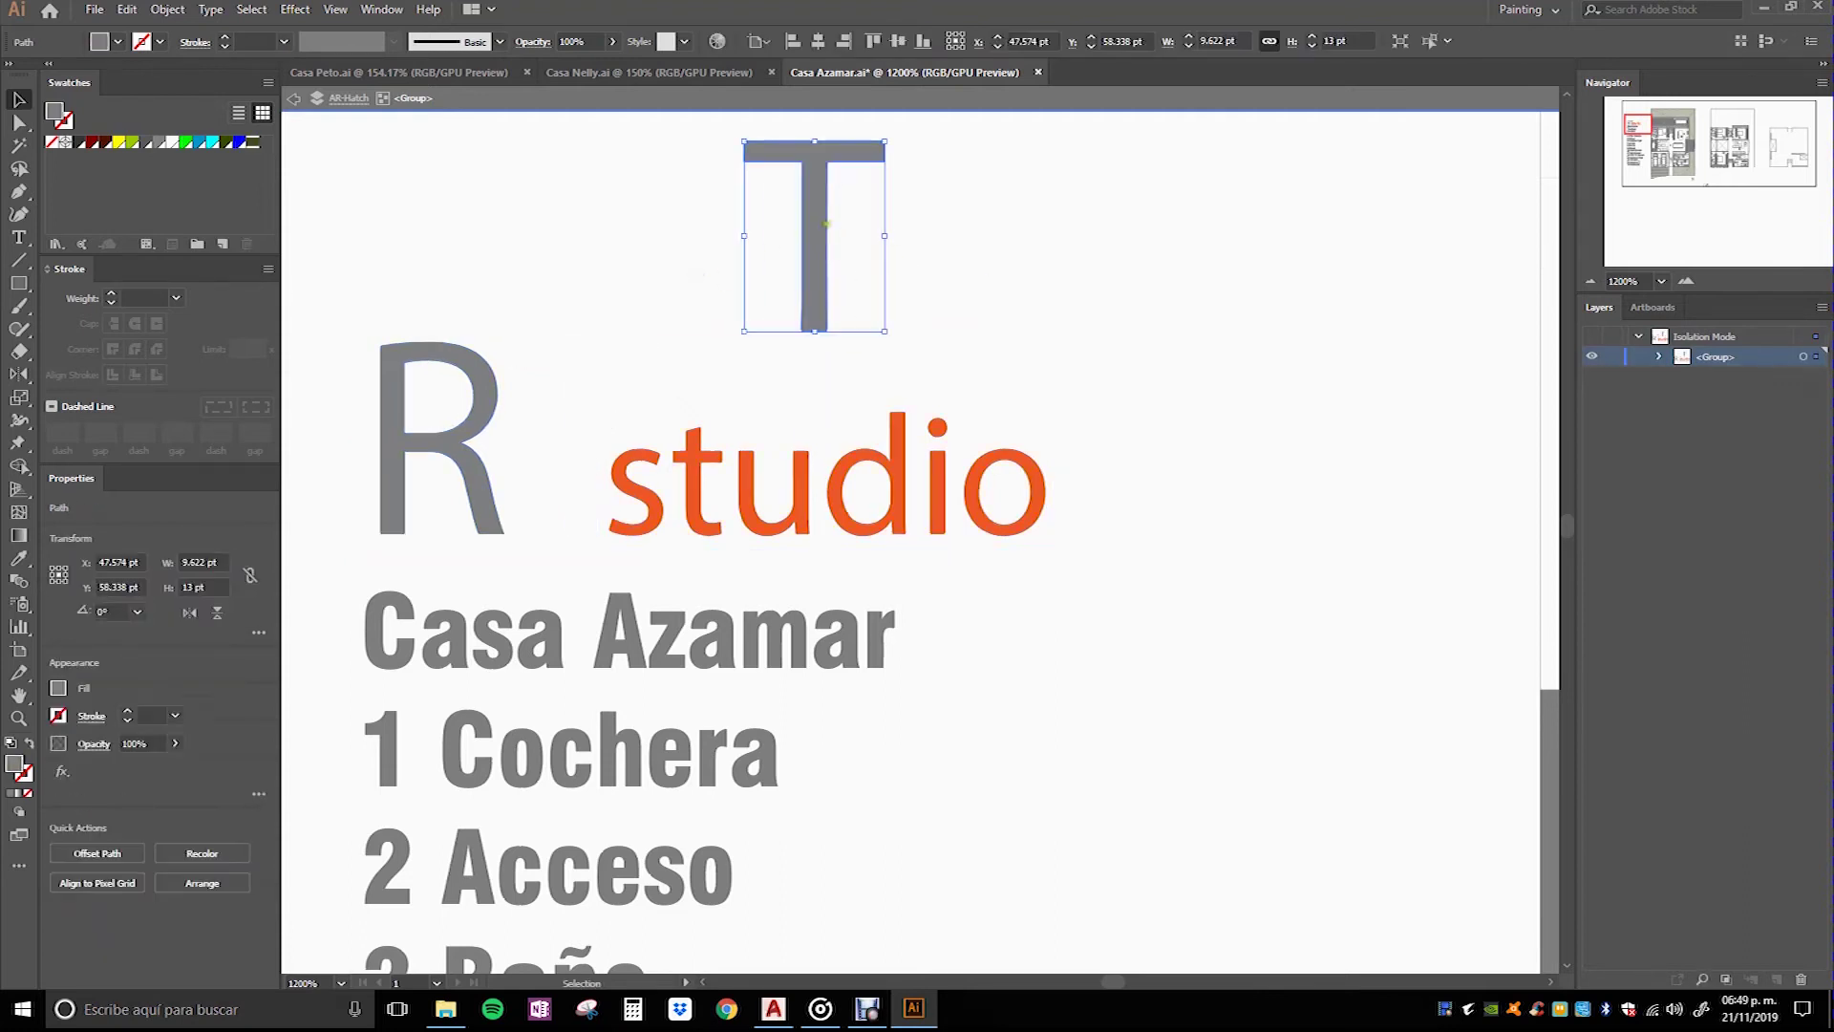
right_click(814, 222)
click(684, 261)
key(ctrl+z)
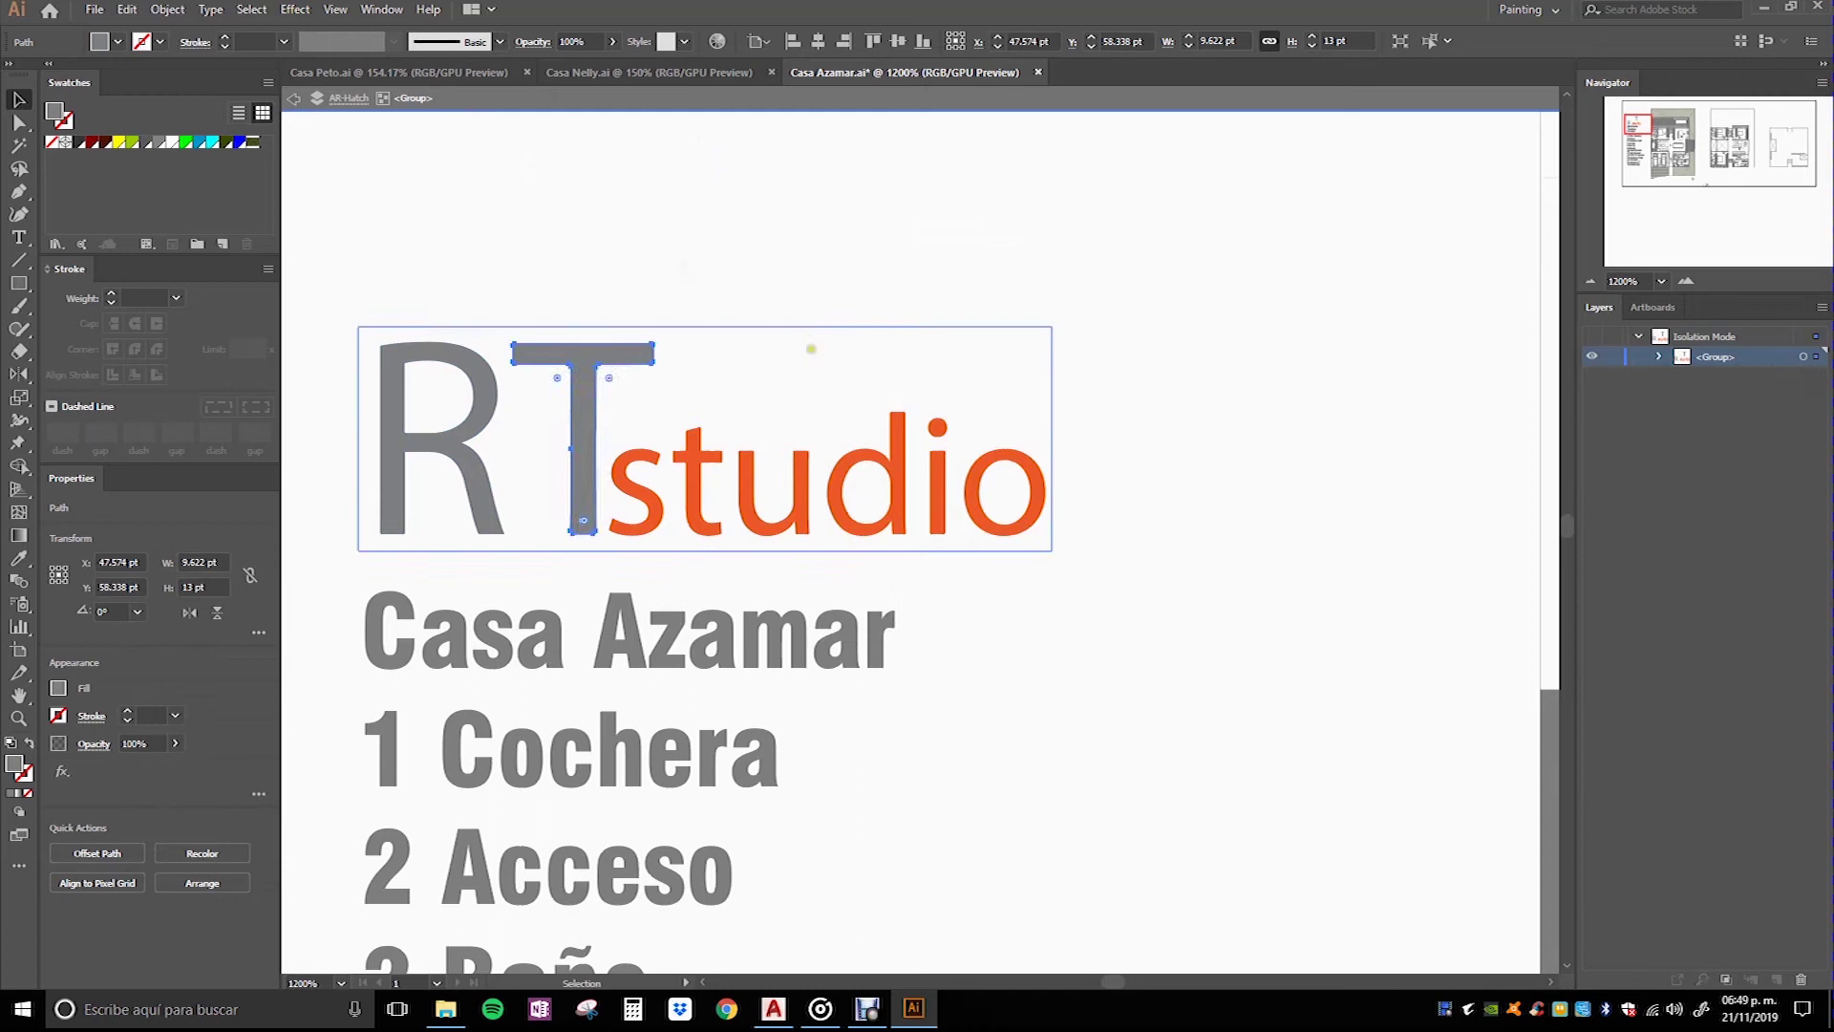
drag(352, 304, 1086, 567)
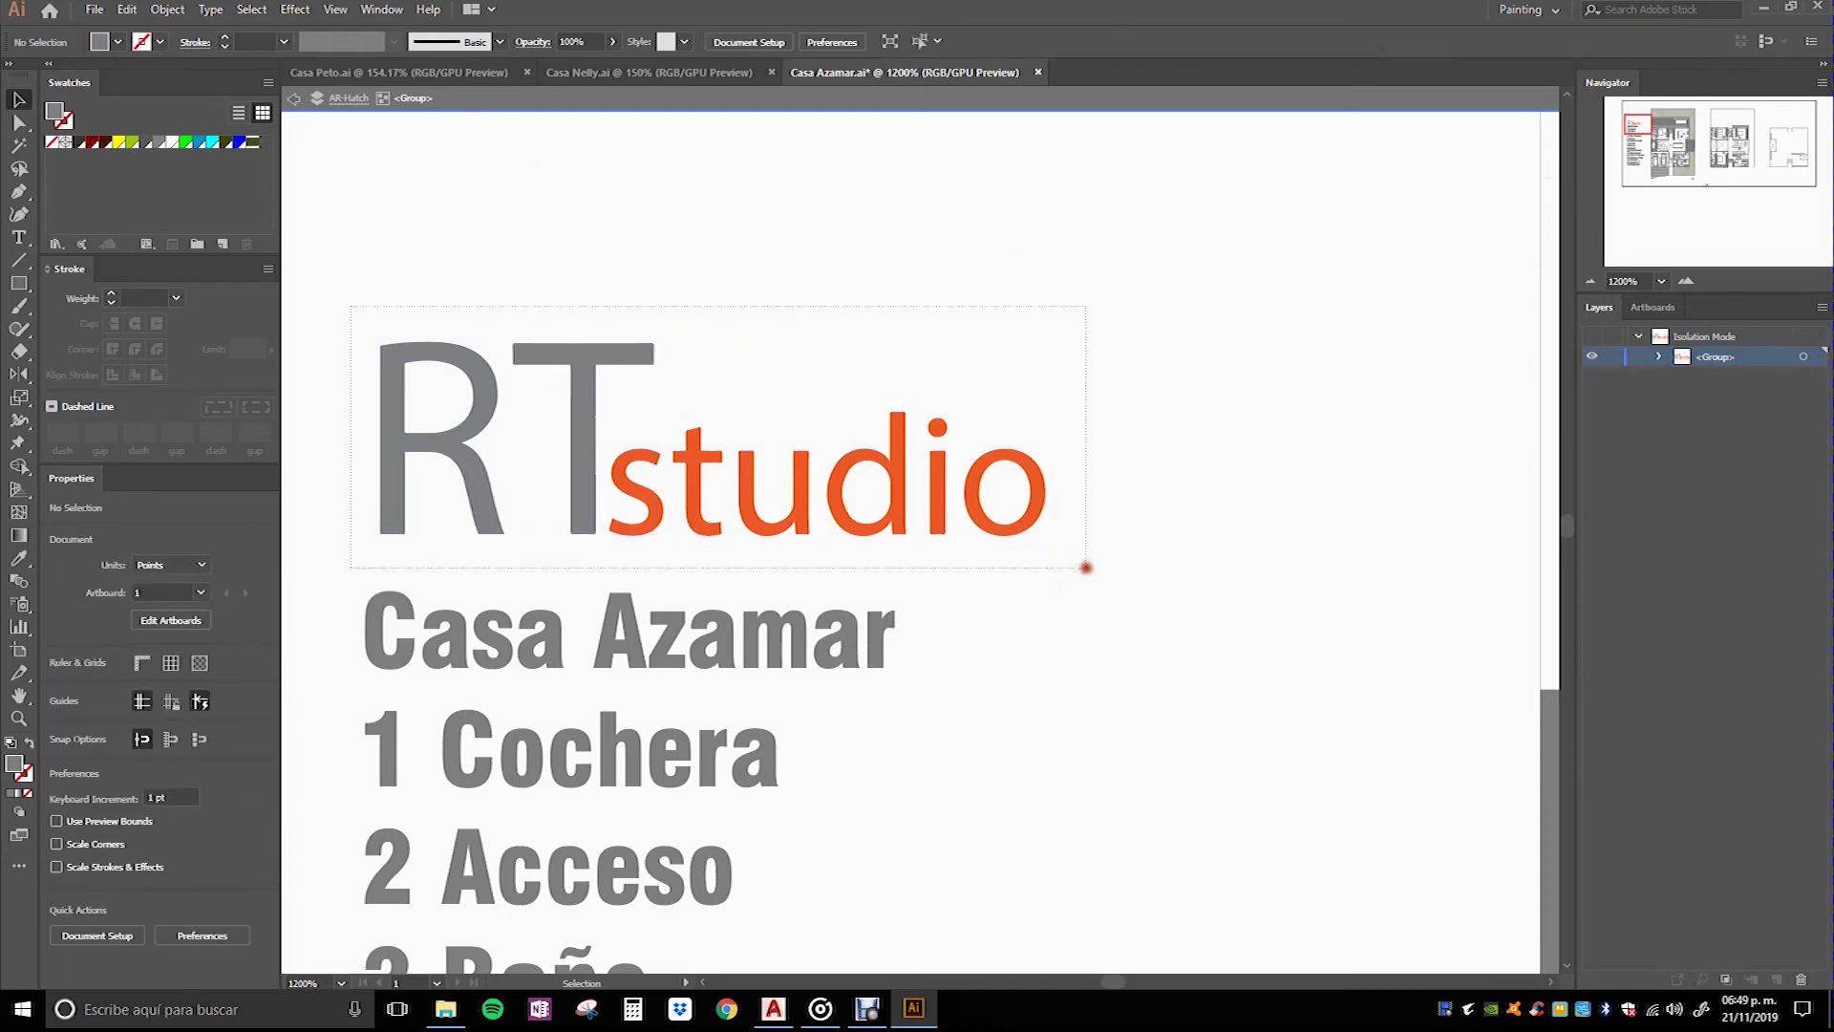
click(94, 9)
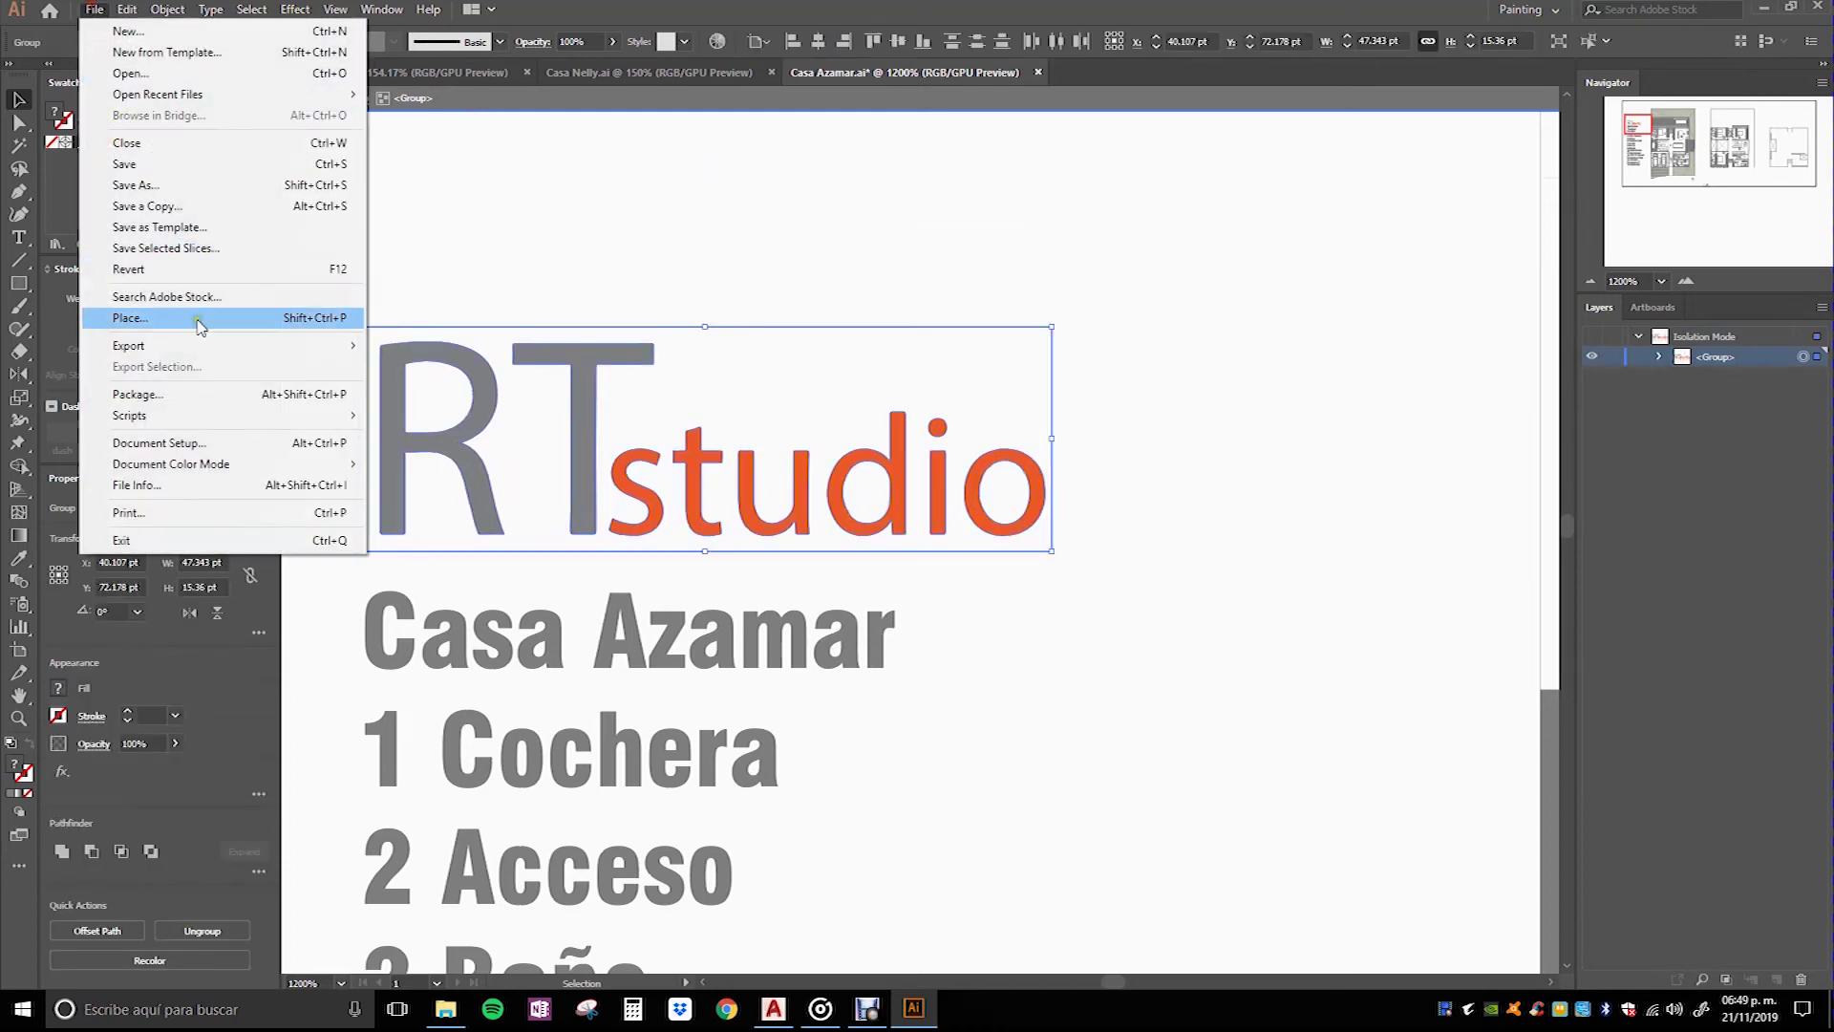
Step: Start a Save As, review the file types, then cancel it
click(184, 184)
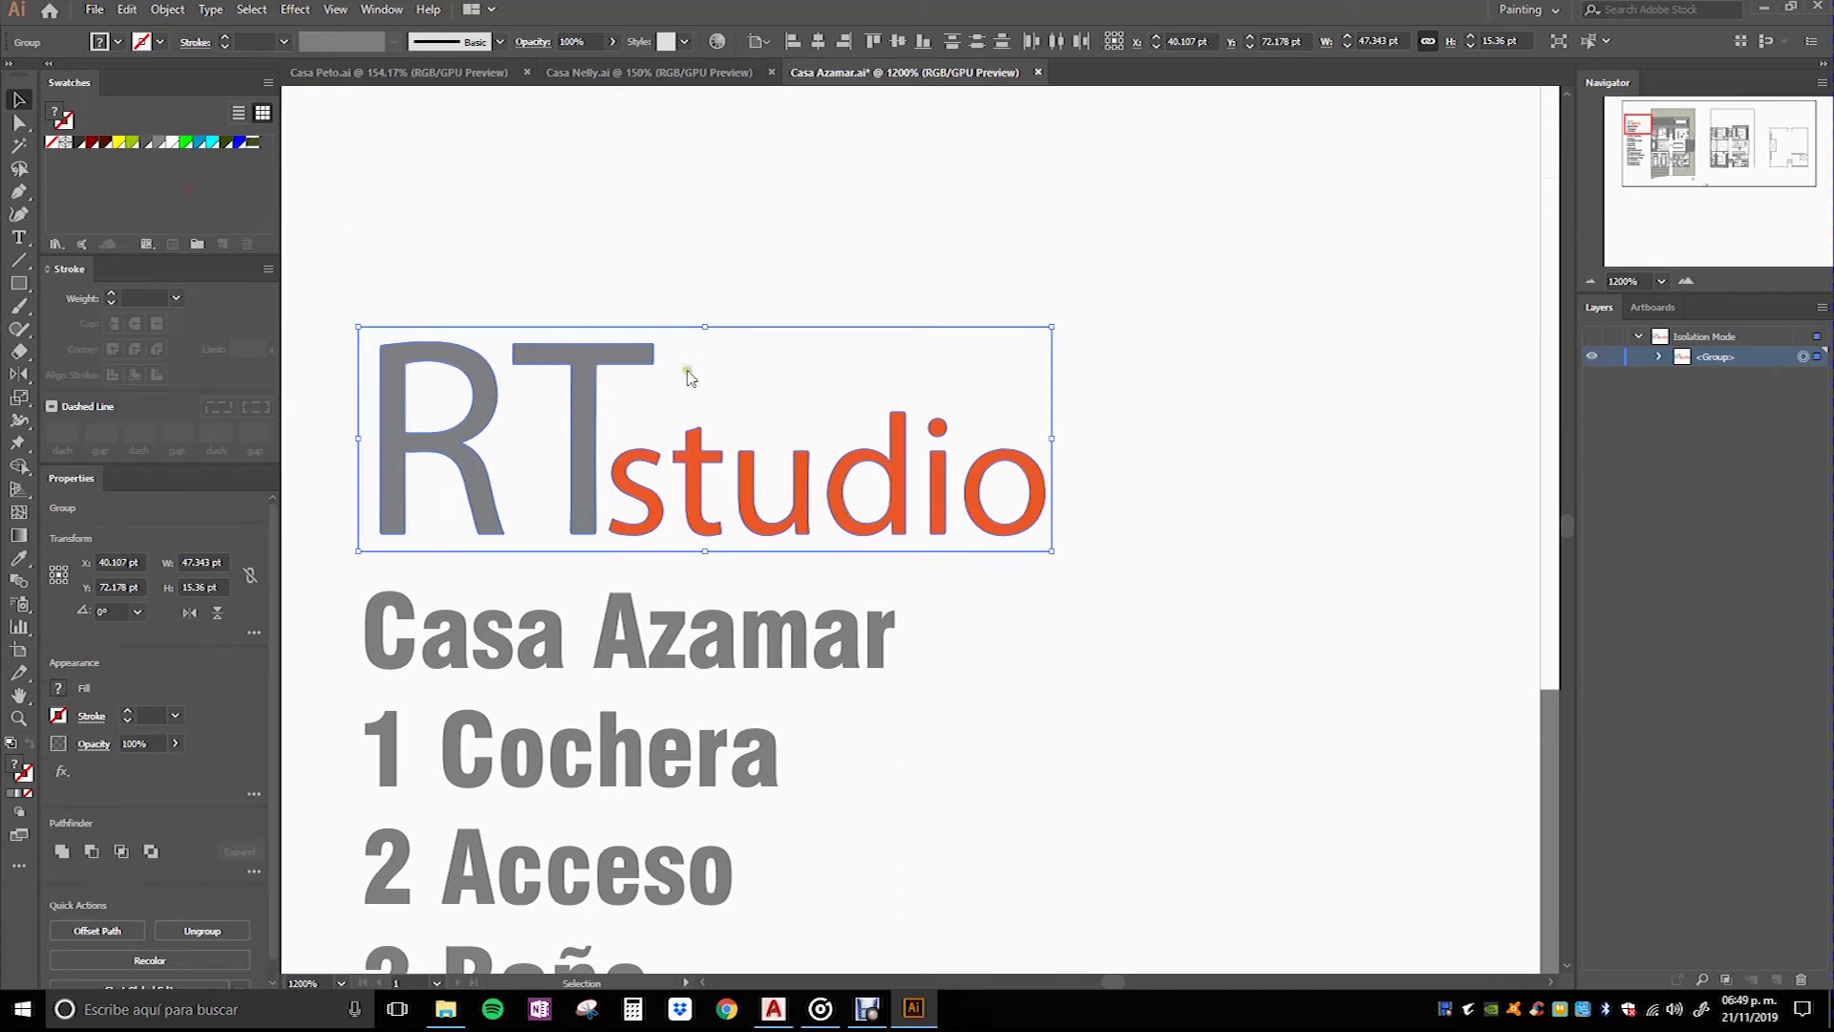
click(506, 823)
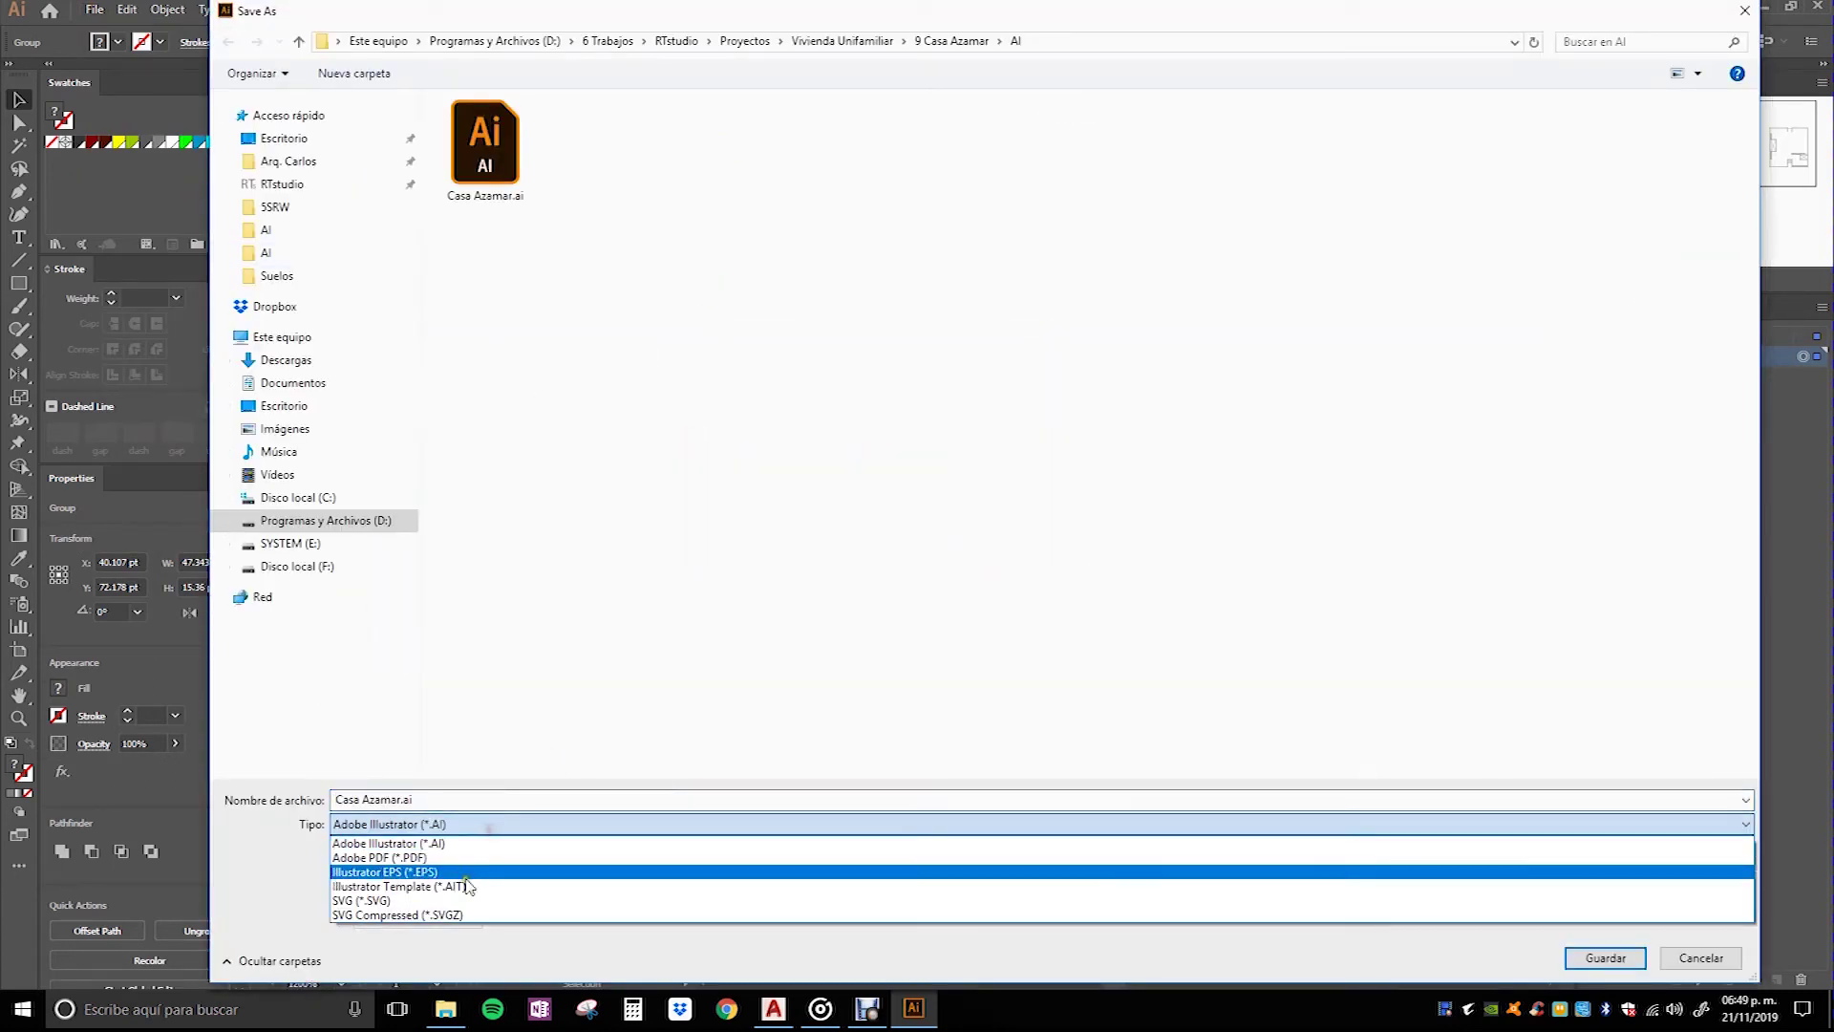
key(Escape)
key(Escape)
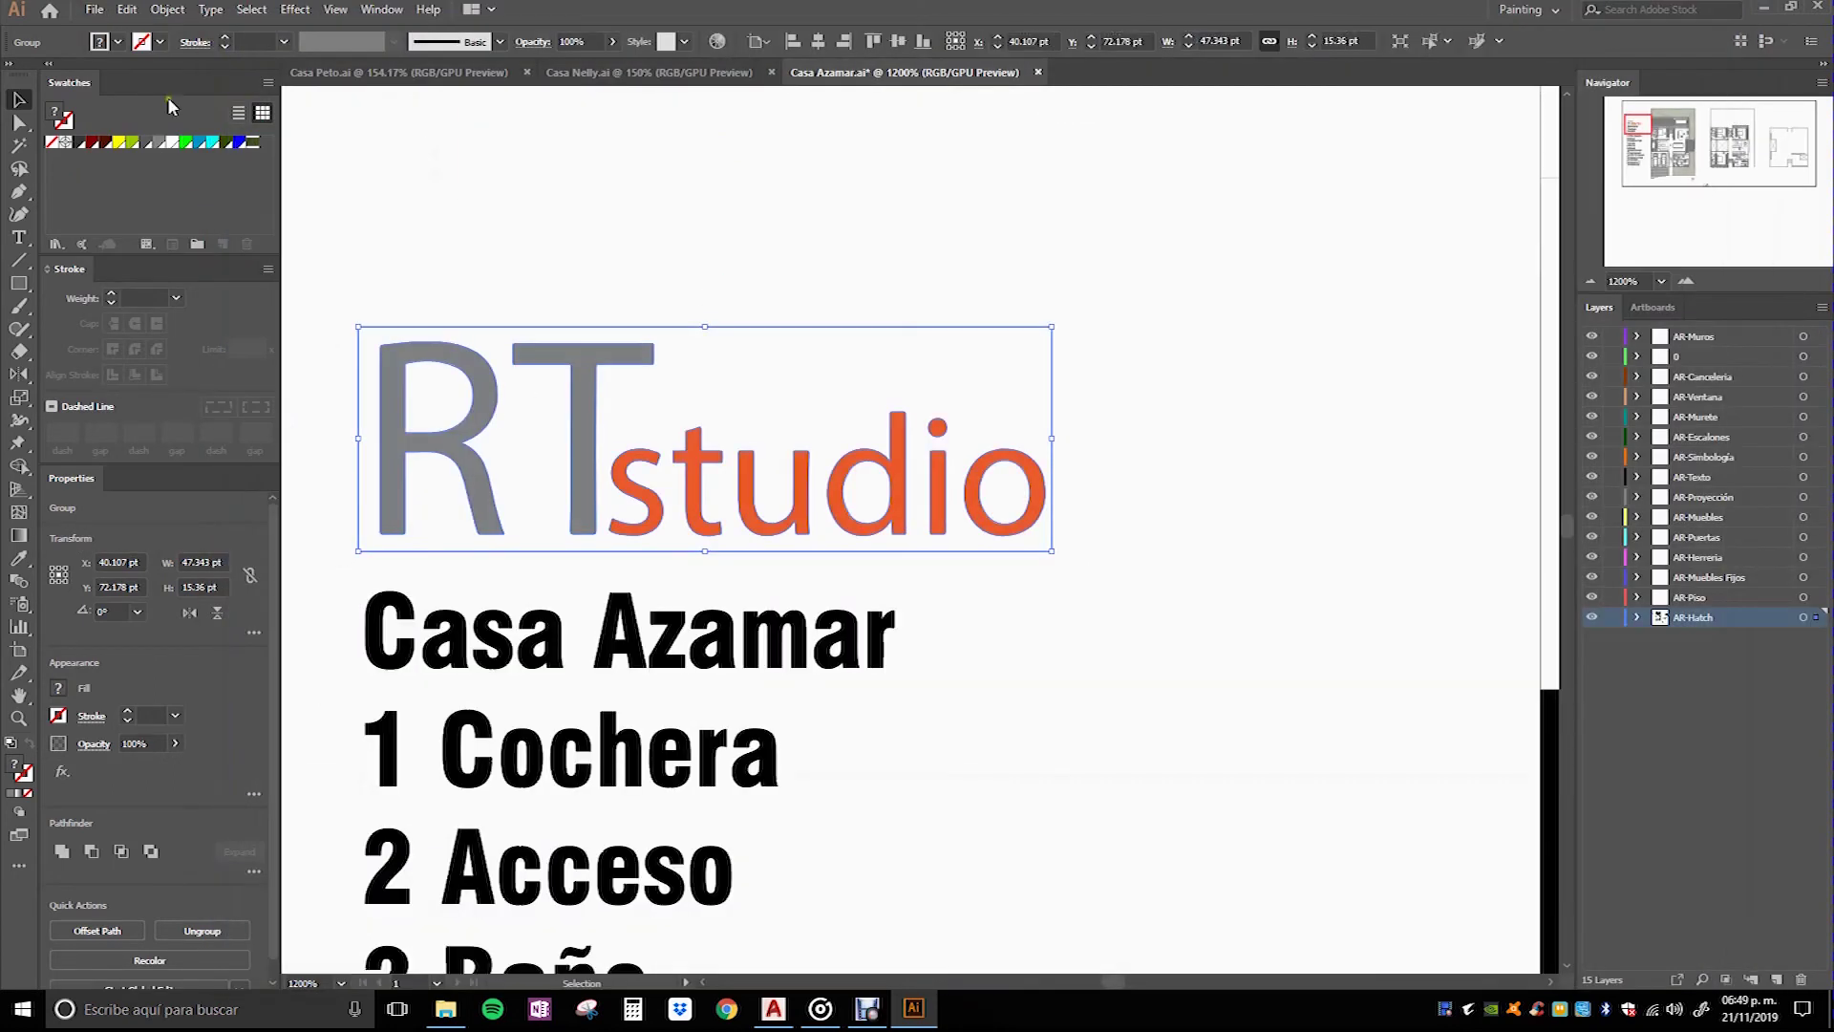
Step: Export the RTstudio logo as a 1x PNG asset with Export for Screens
click(94, 11)
mouse_move(128, 345)
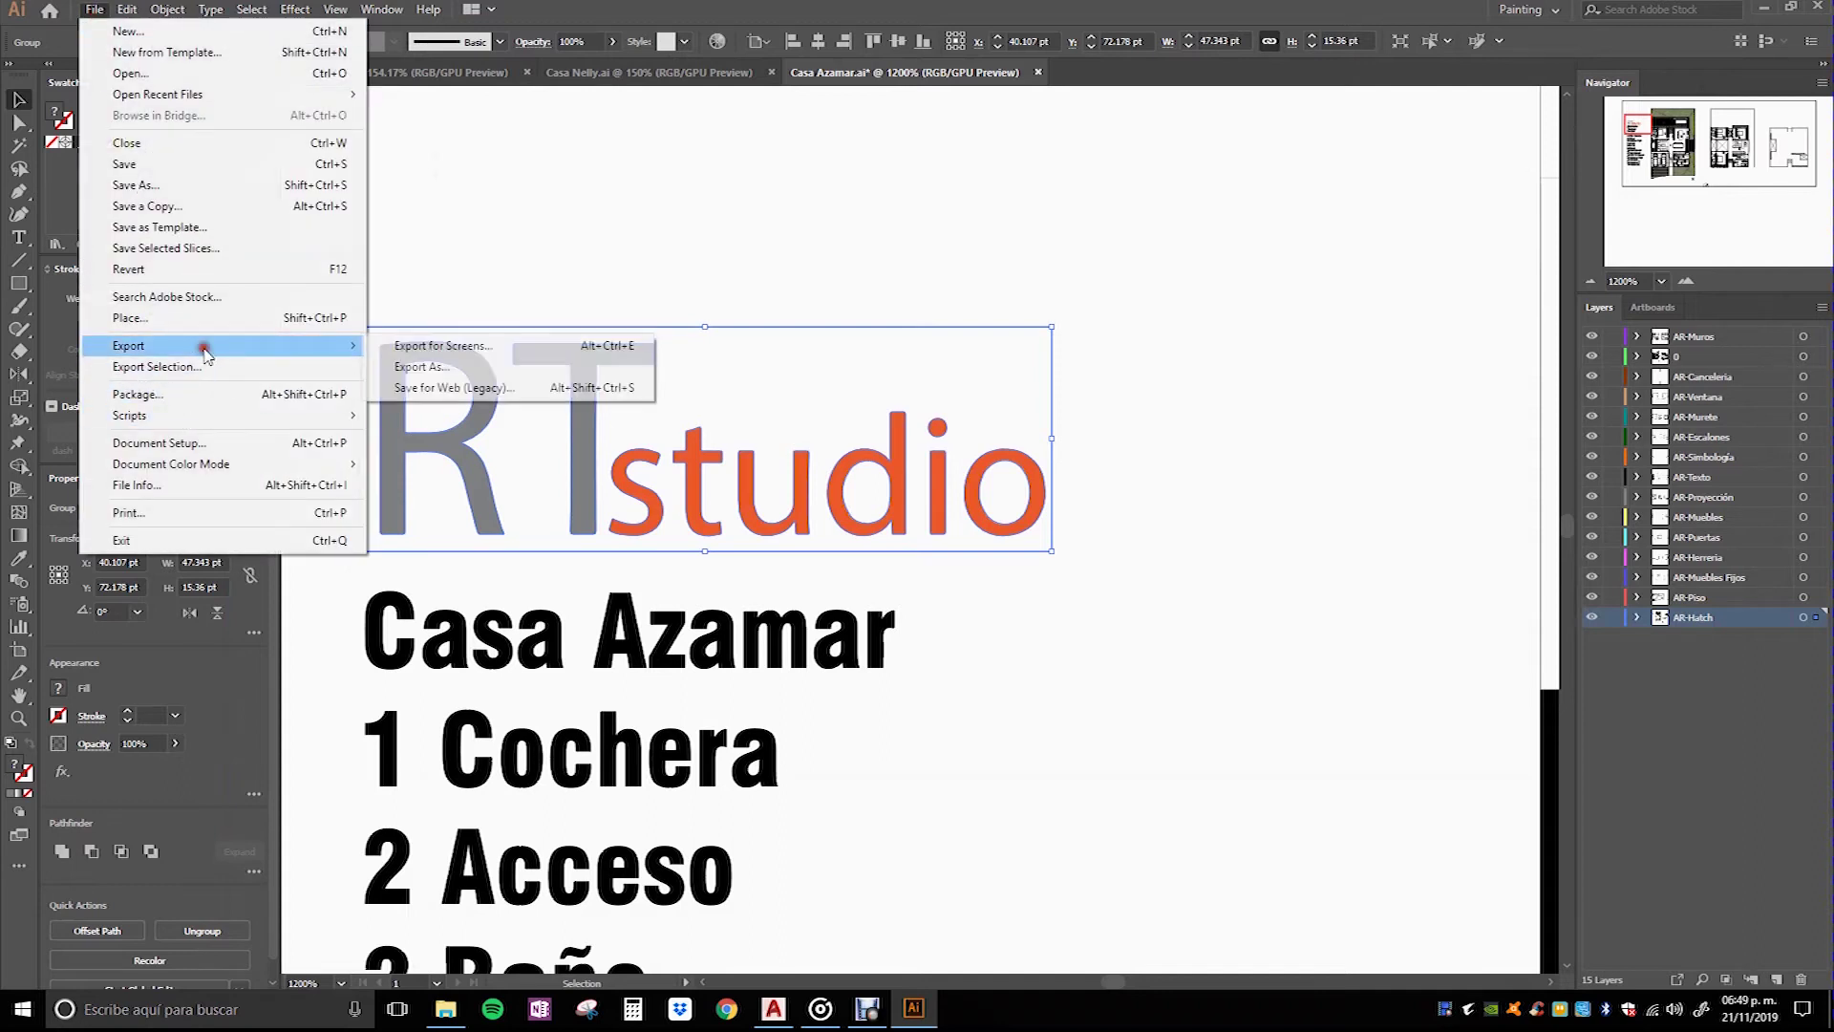
click(237, 371)
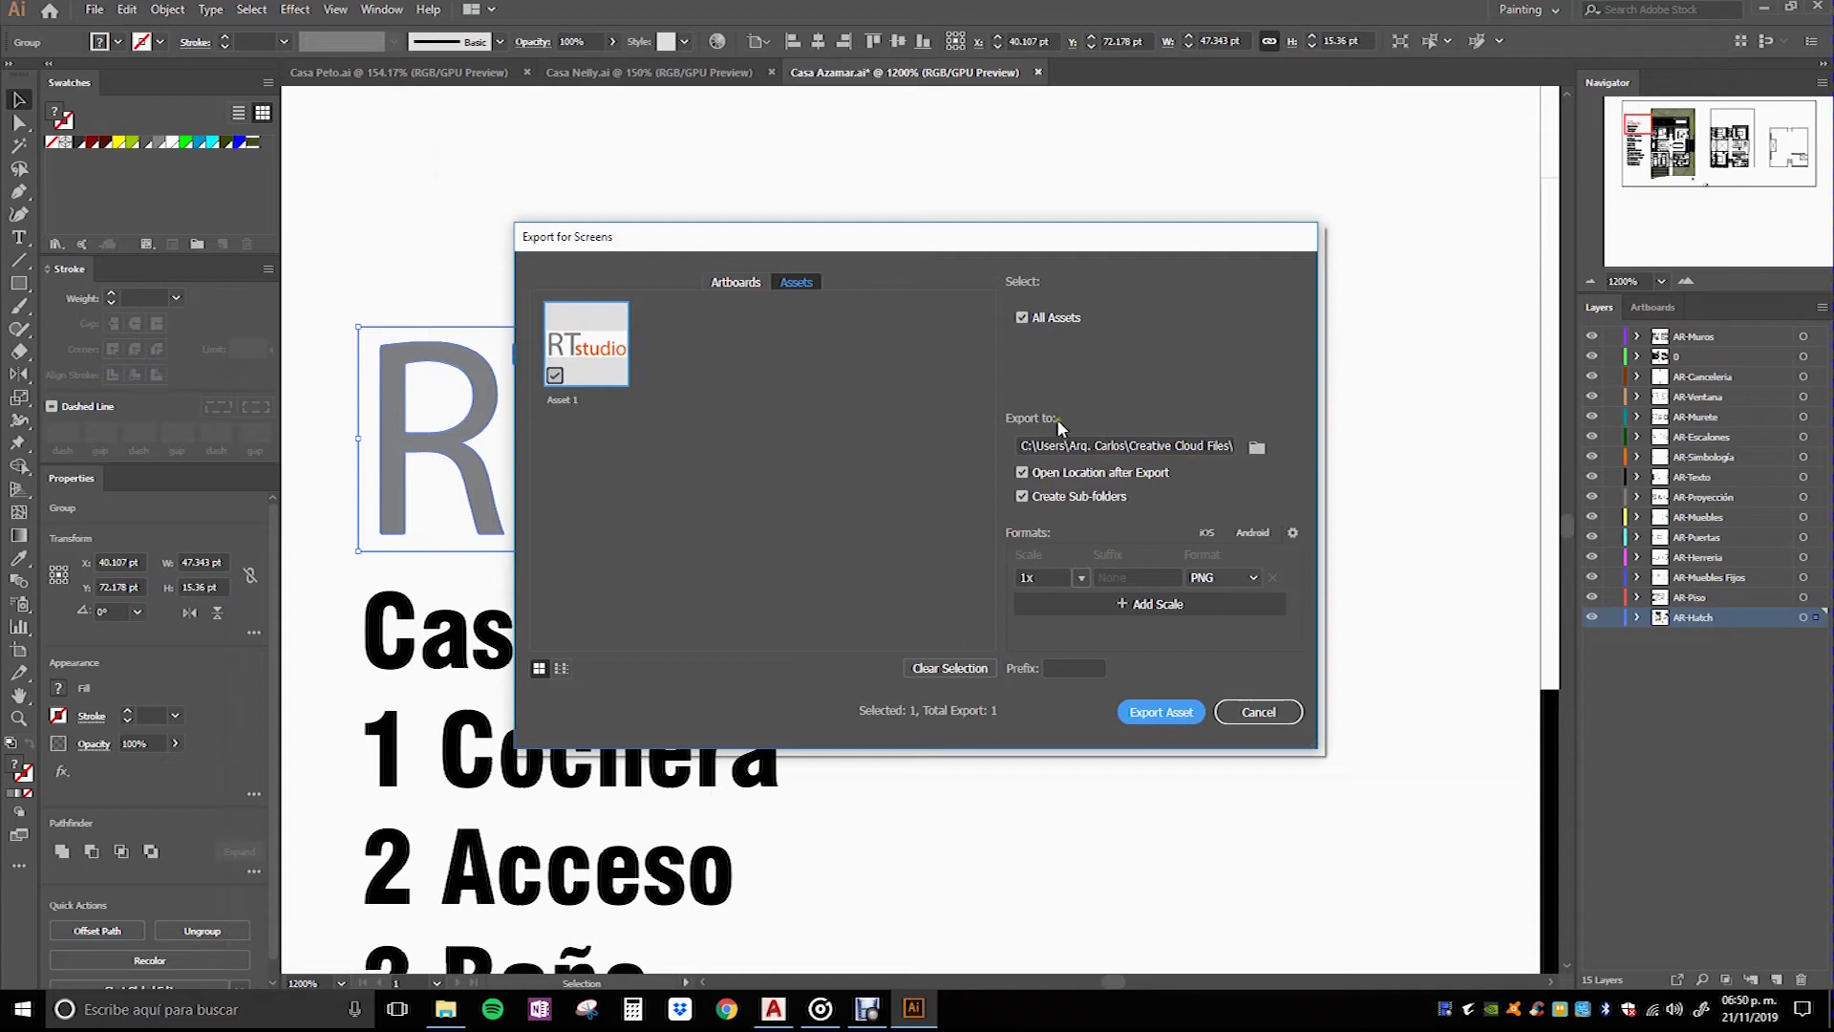
click(735, 282)
click(797, 282)
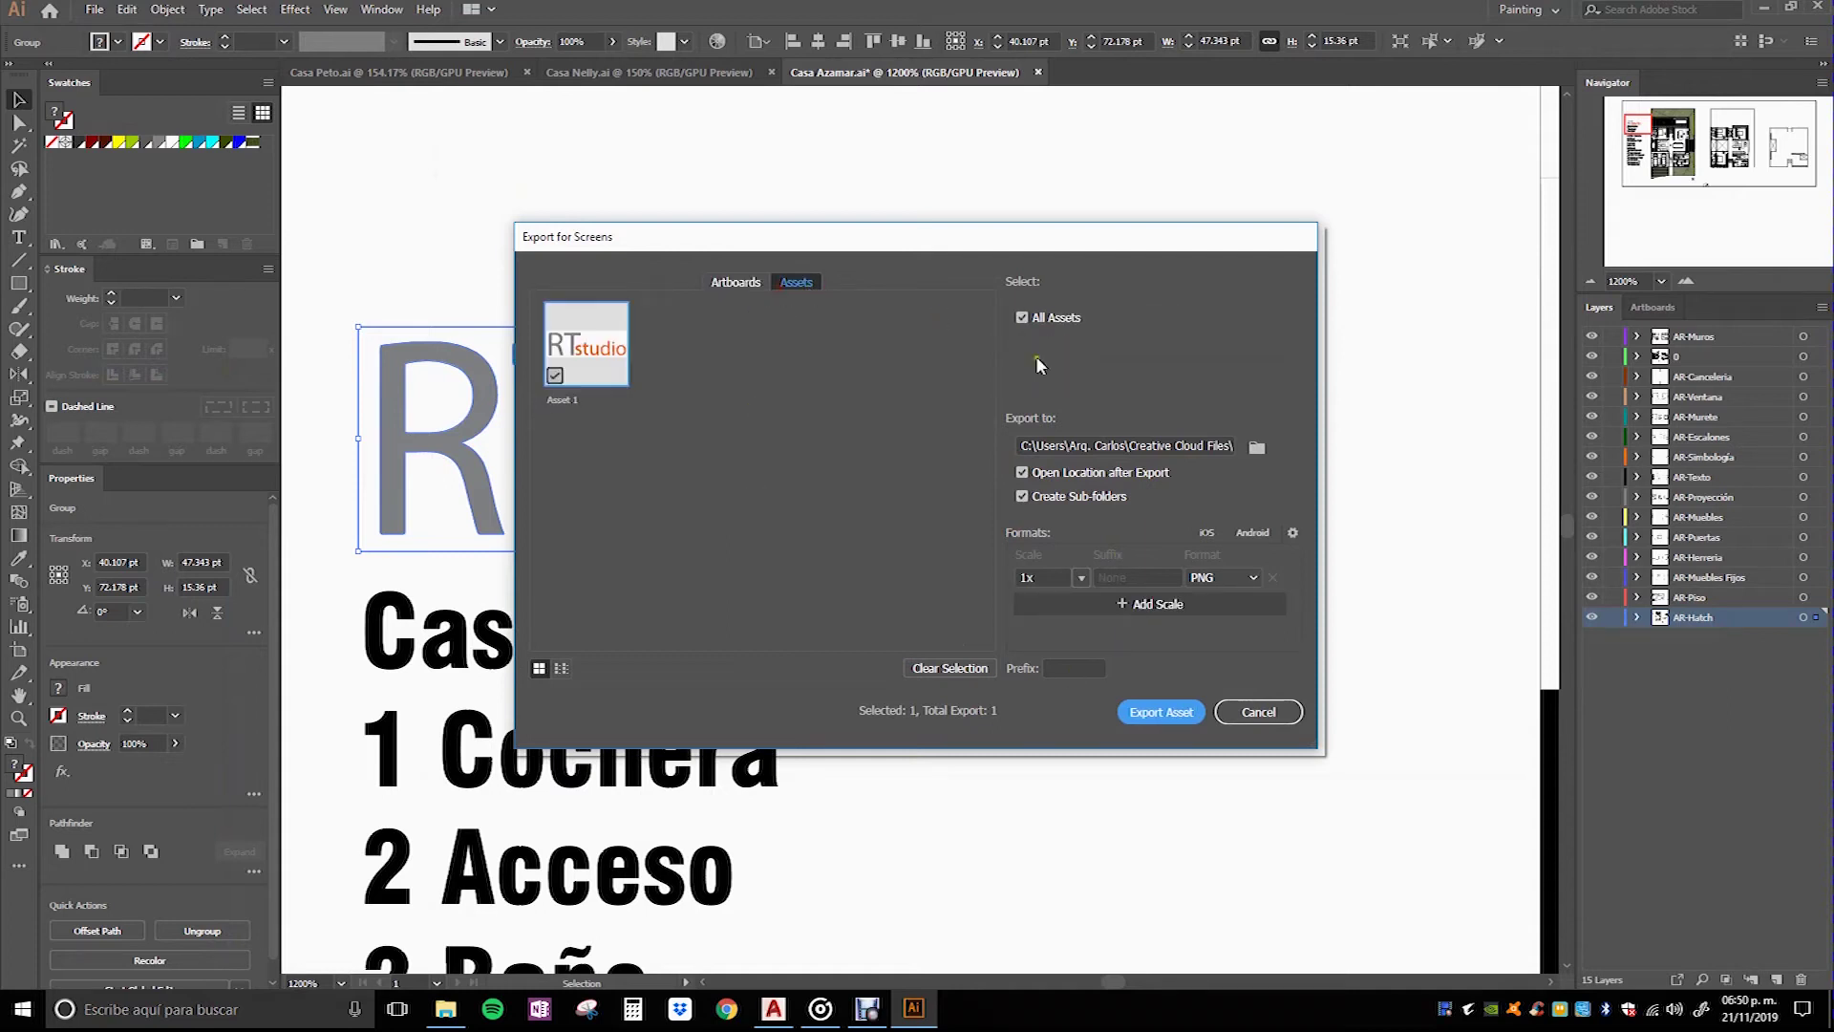
click(1164, 716)
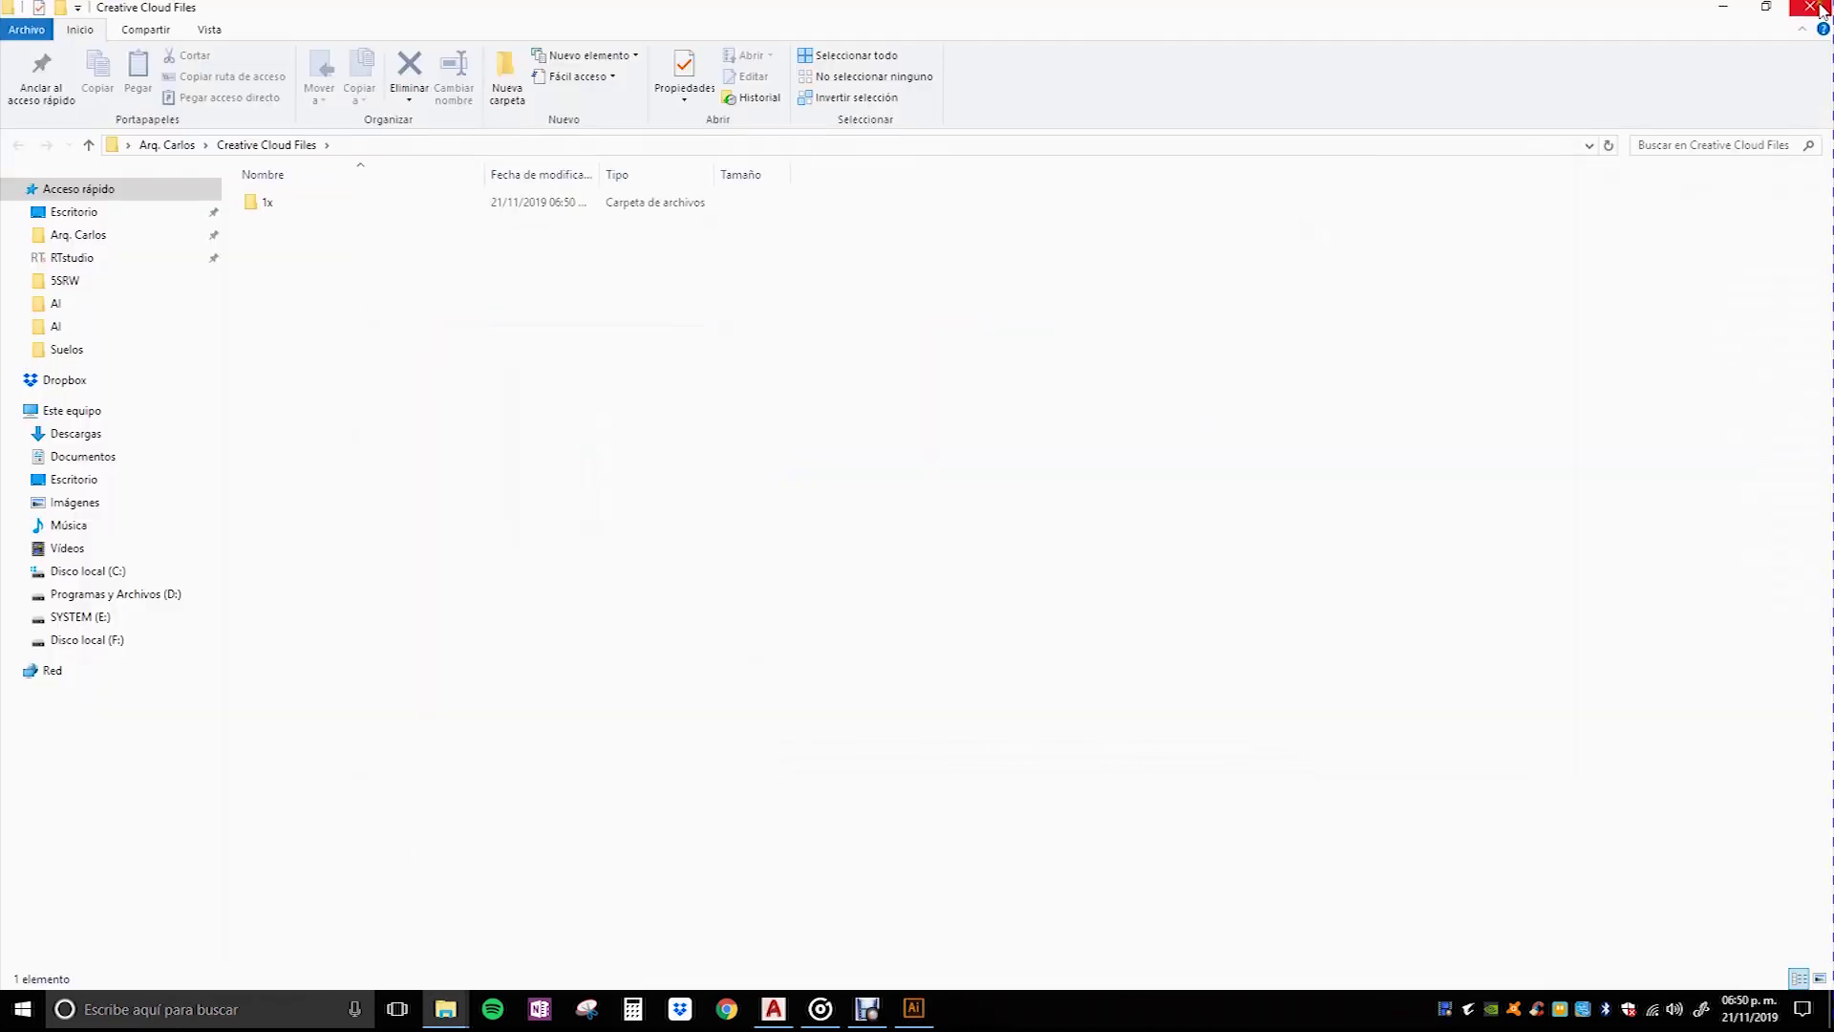
key(alt+Tab)
click(96, 10)
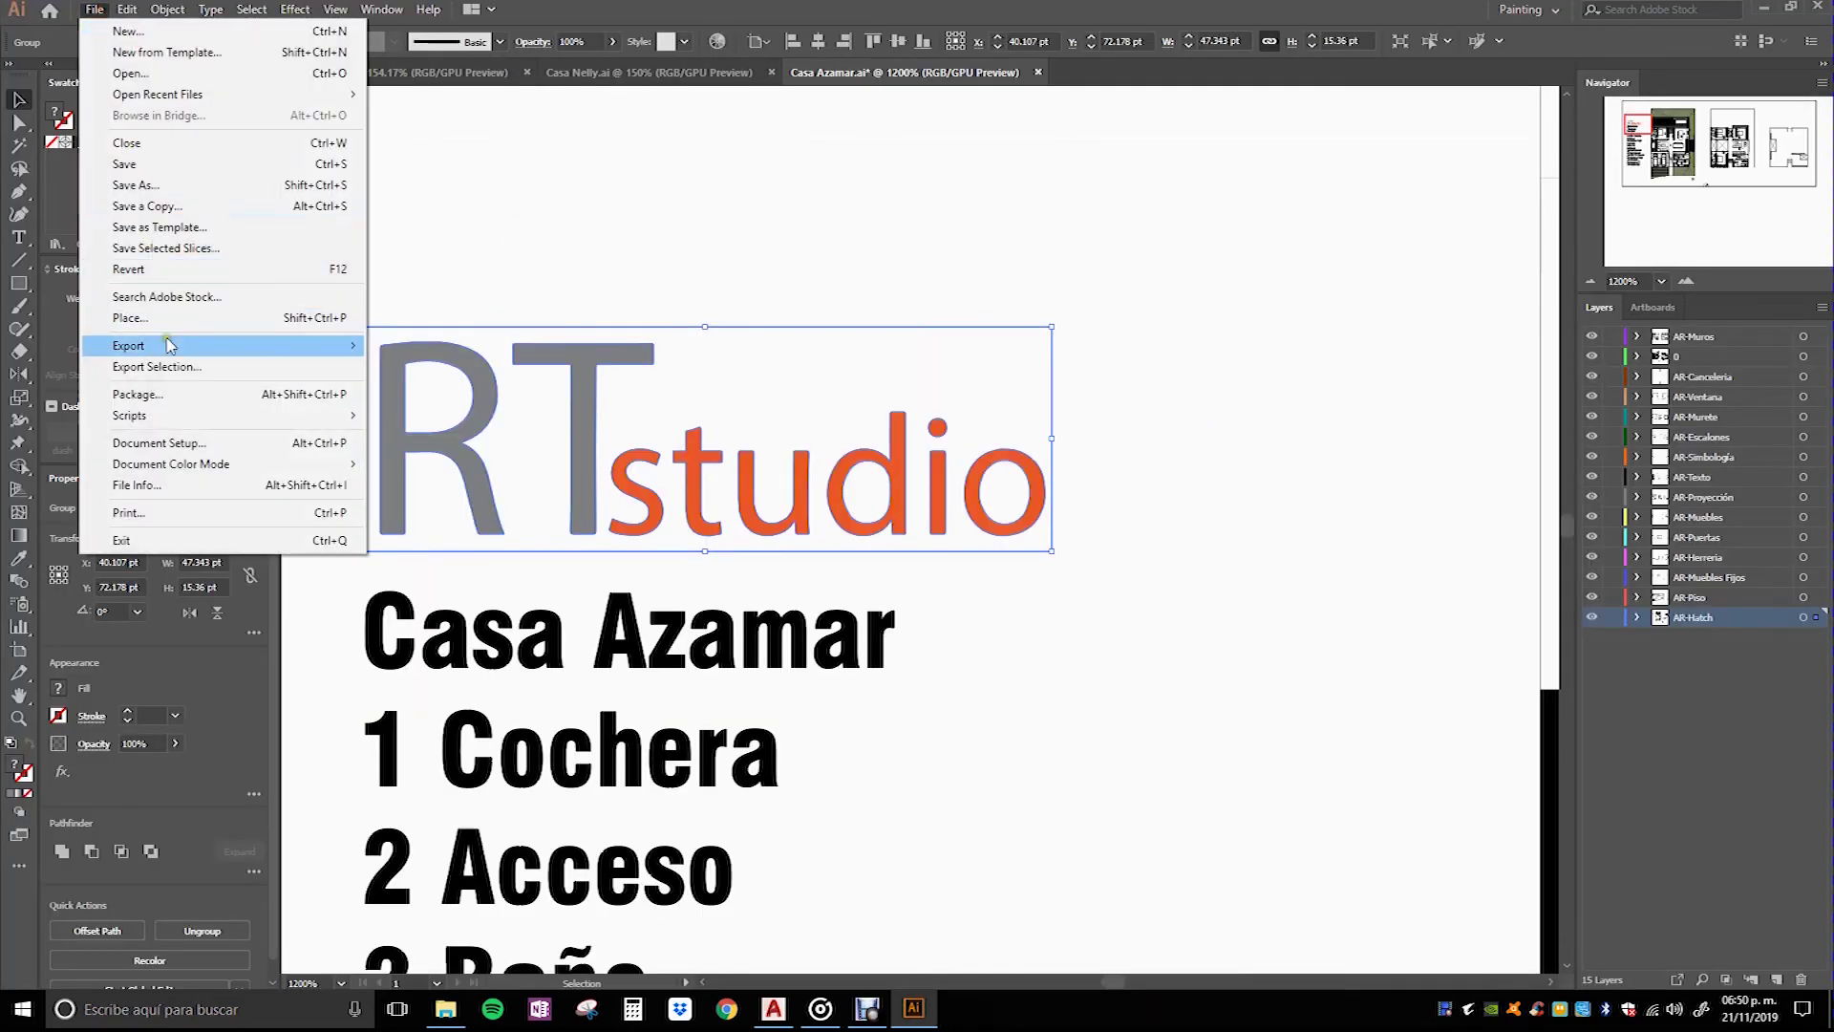
mouse_move(128, 346)
click(436, 368)
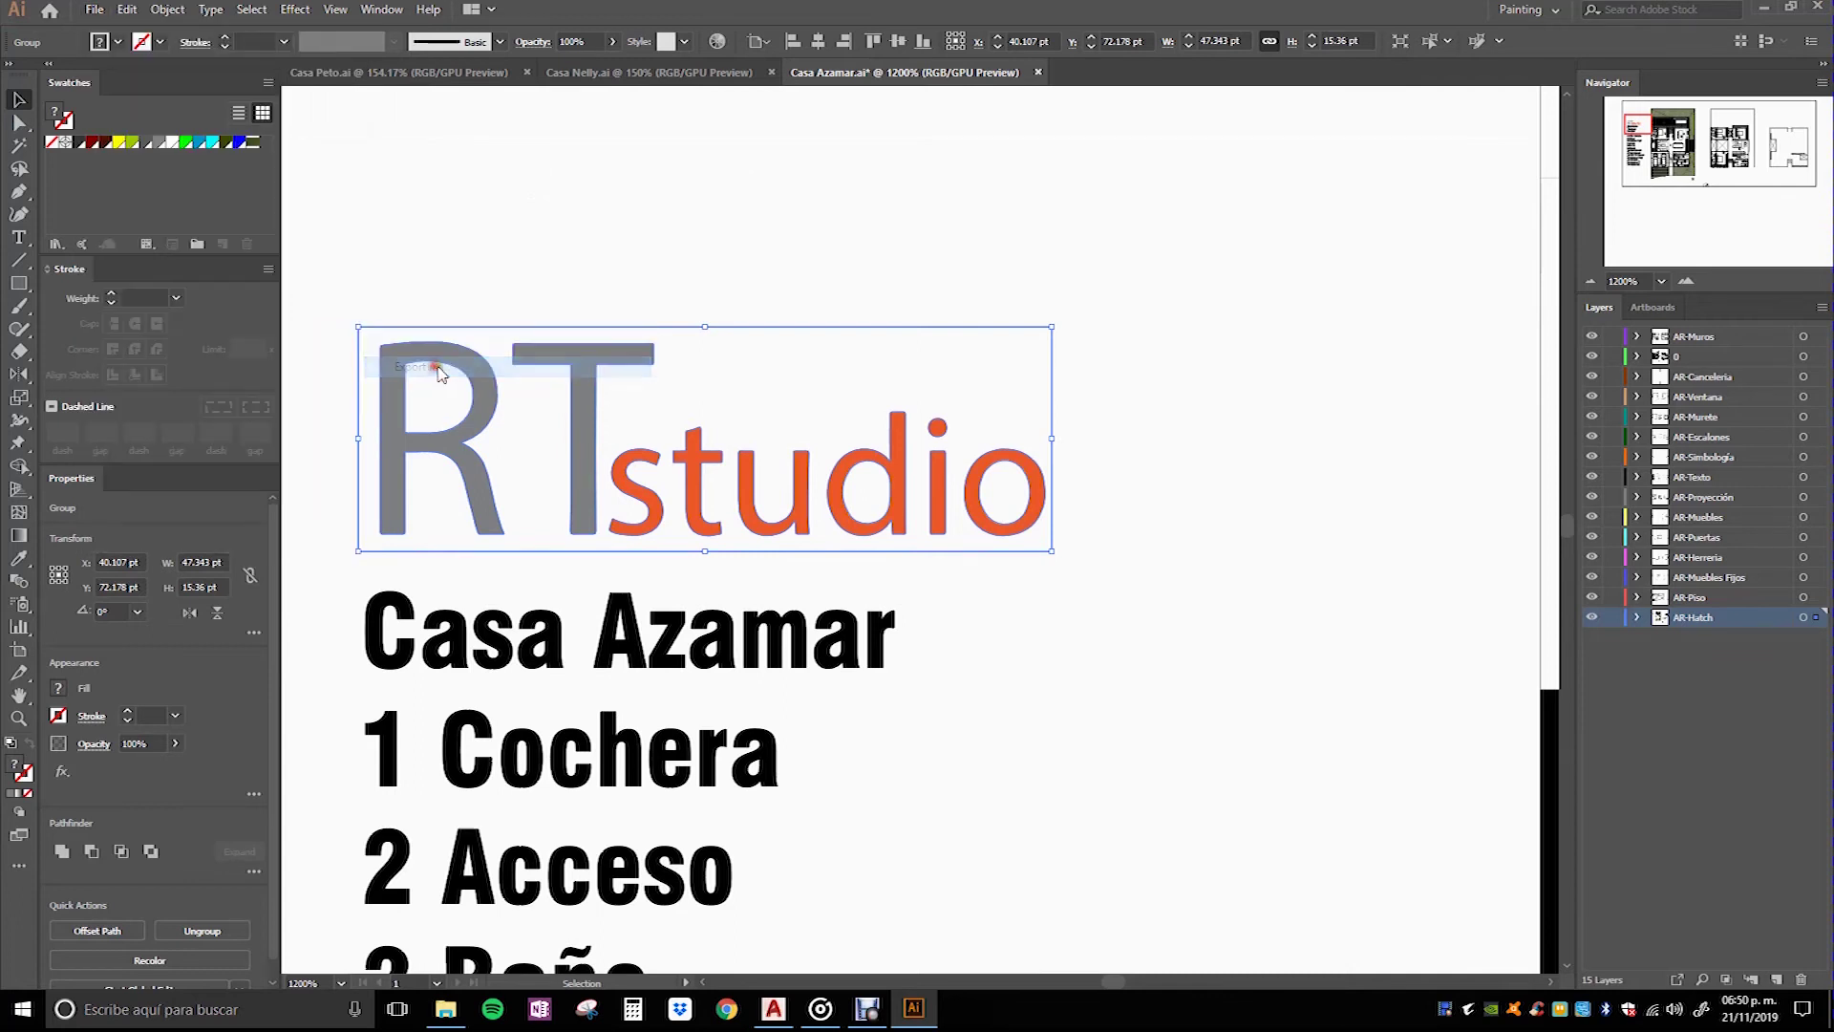
Step: Export the drawing as the AutoCAD Drawing file Logo.dwg, accepting the DWG options
click(468, 823)
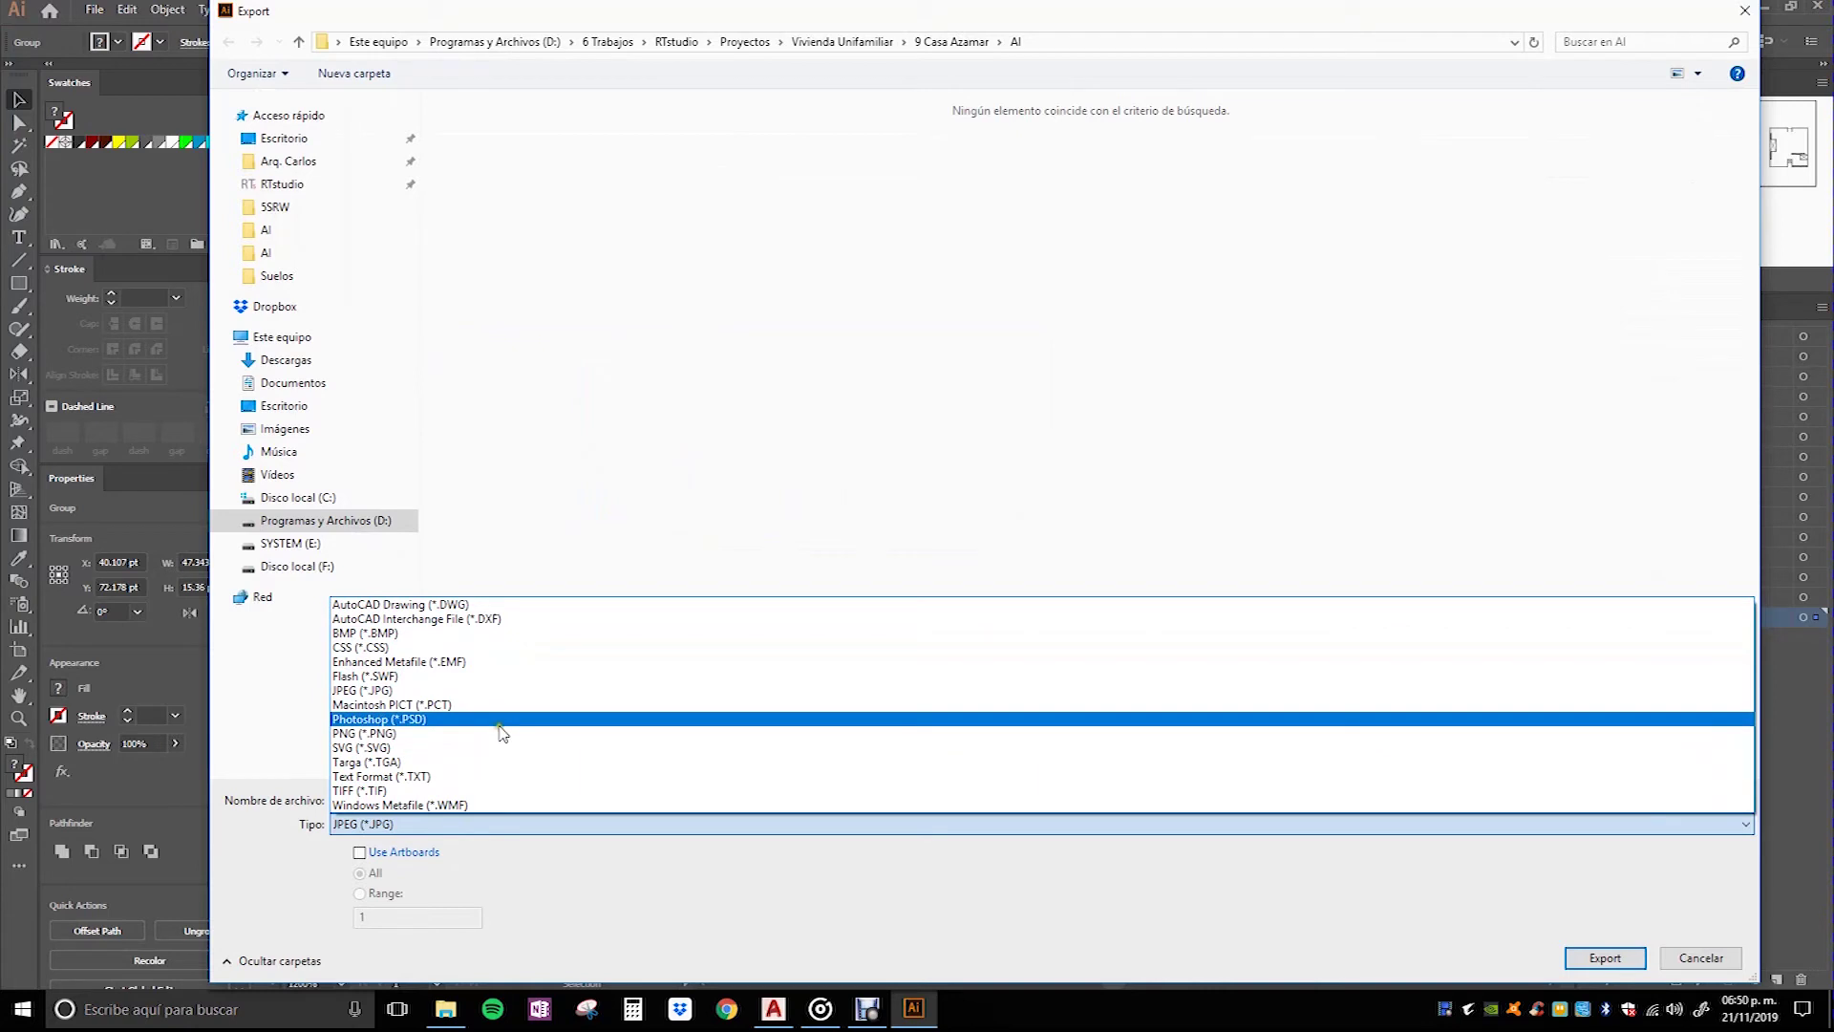
click(486, 605)
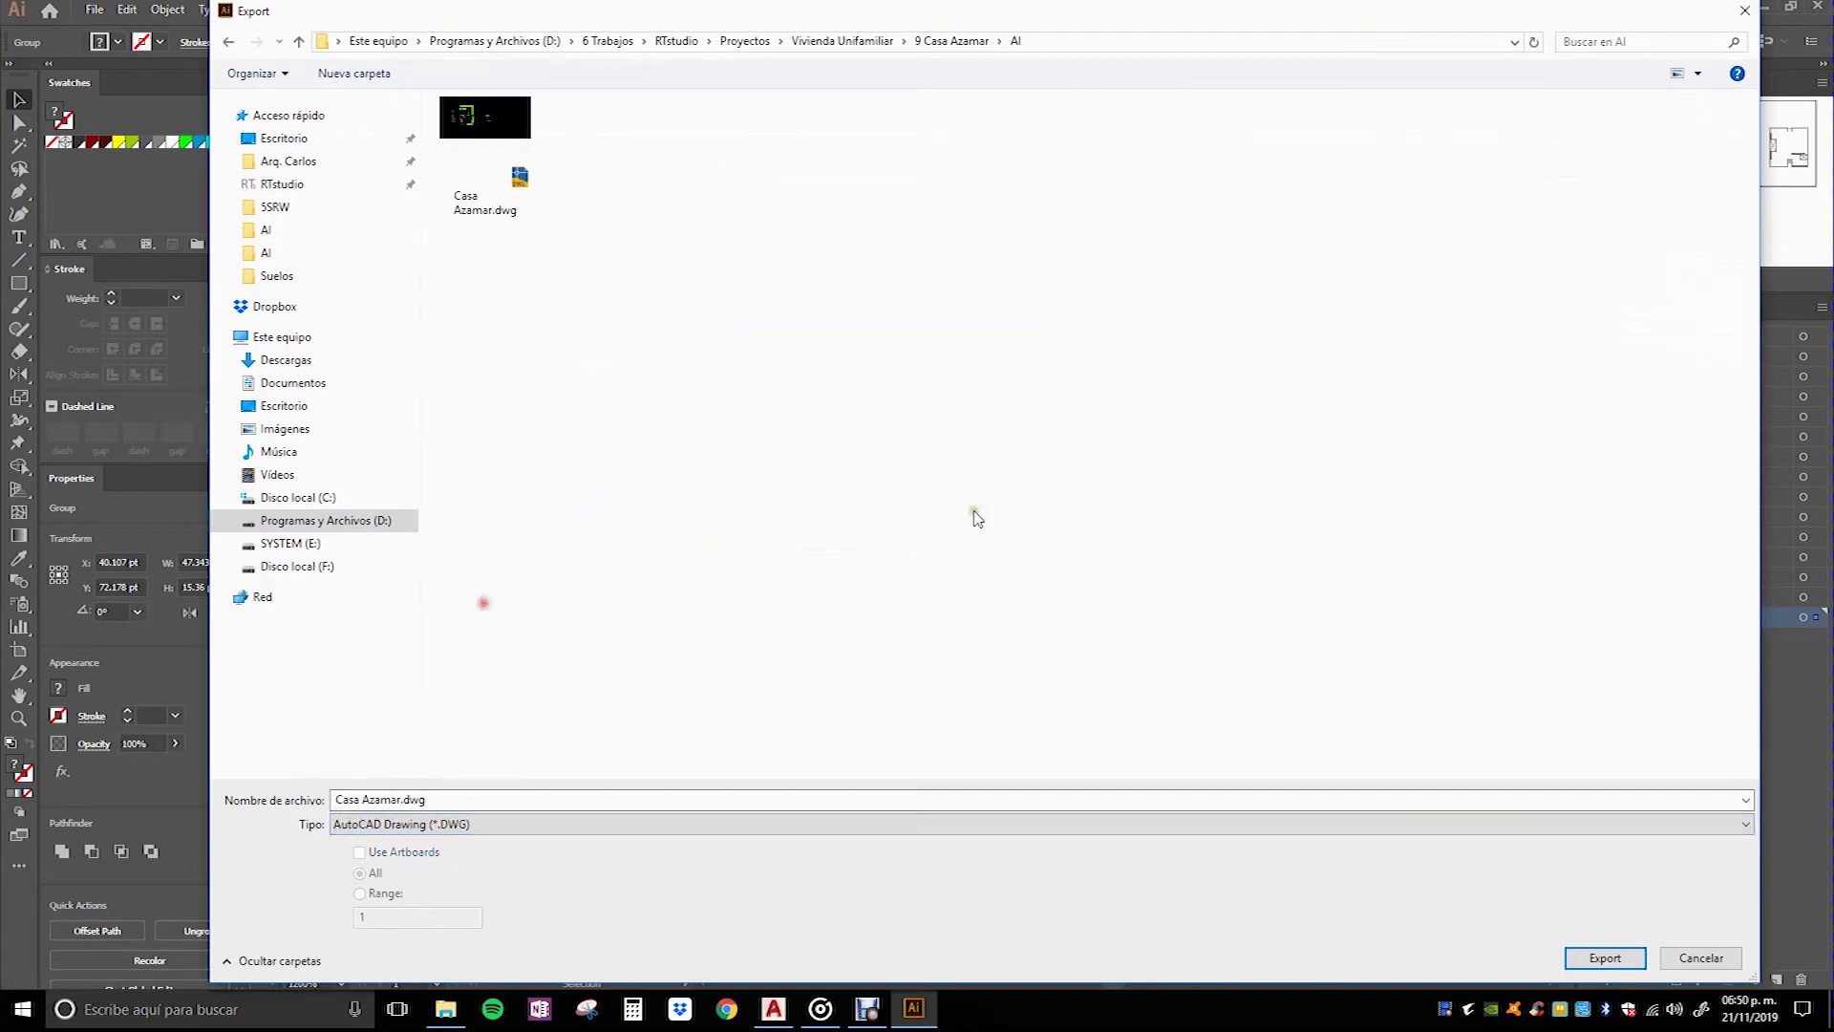
click(1606, 967)
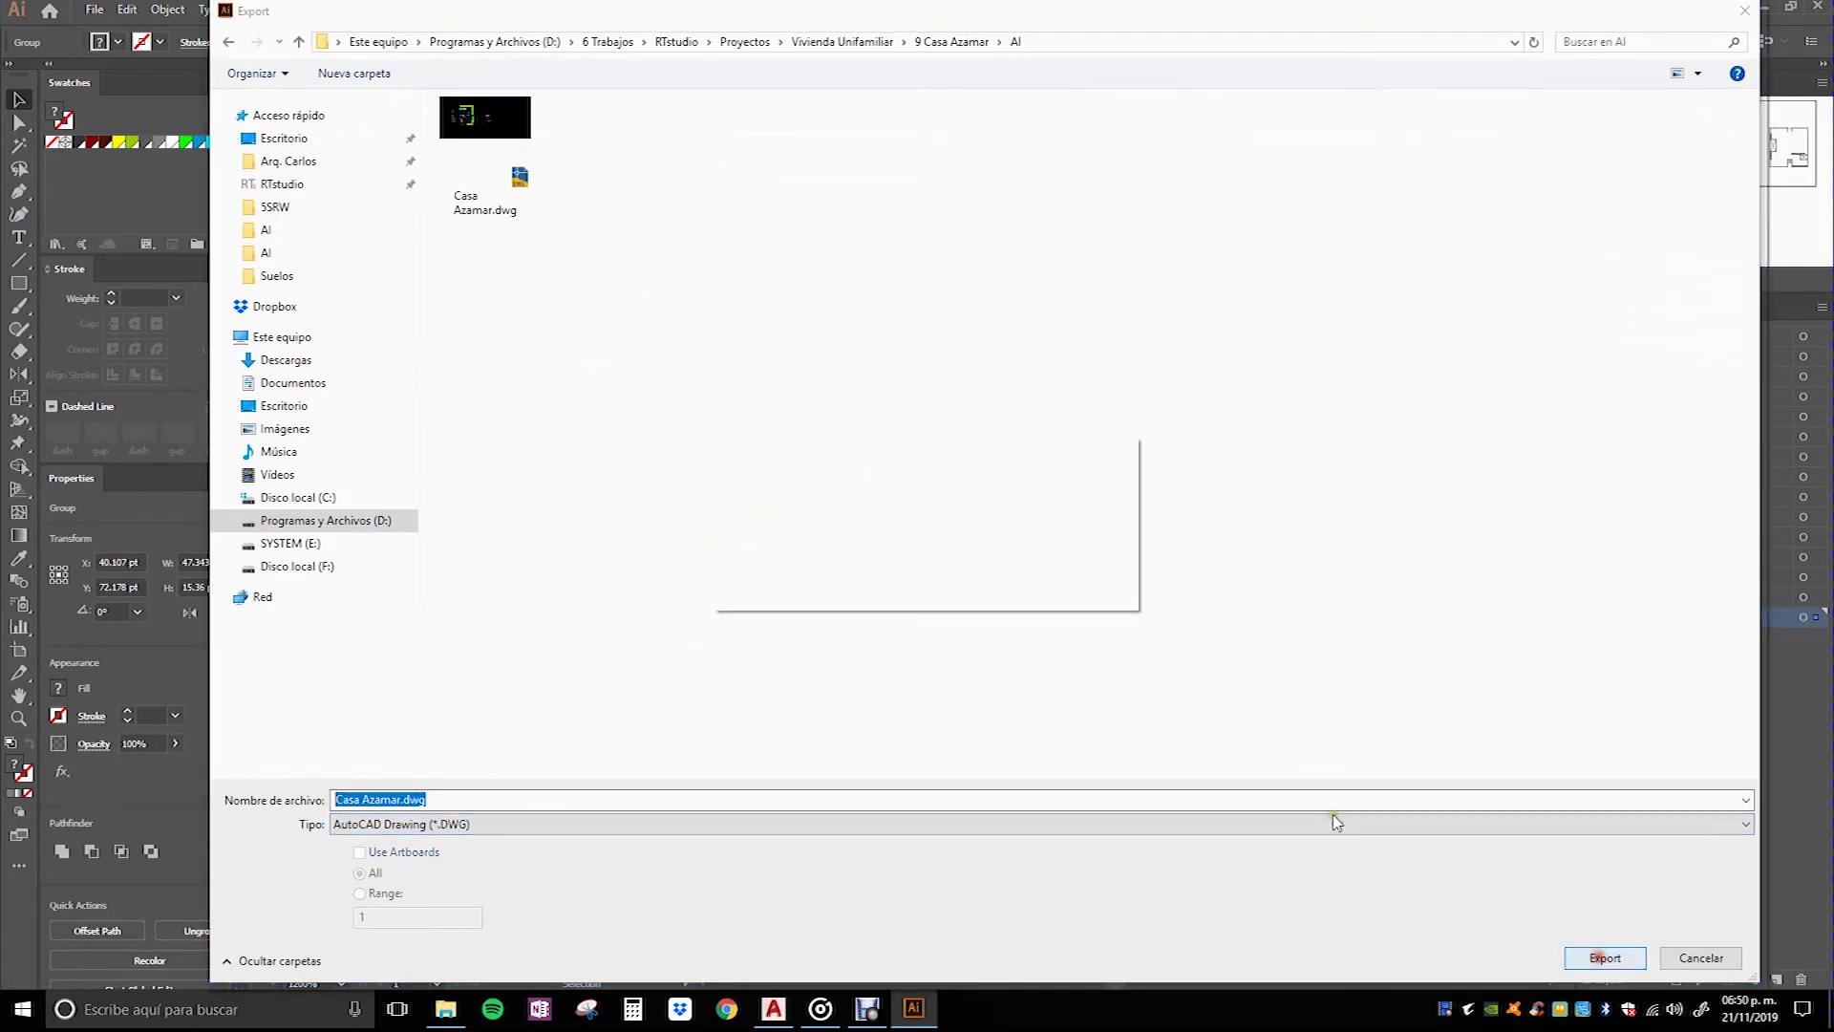
click(974, 577)
click(394, 800)
drag(402, 800, 304, 794)
text(Logo)
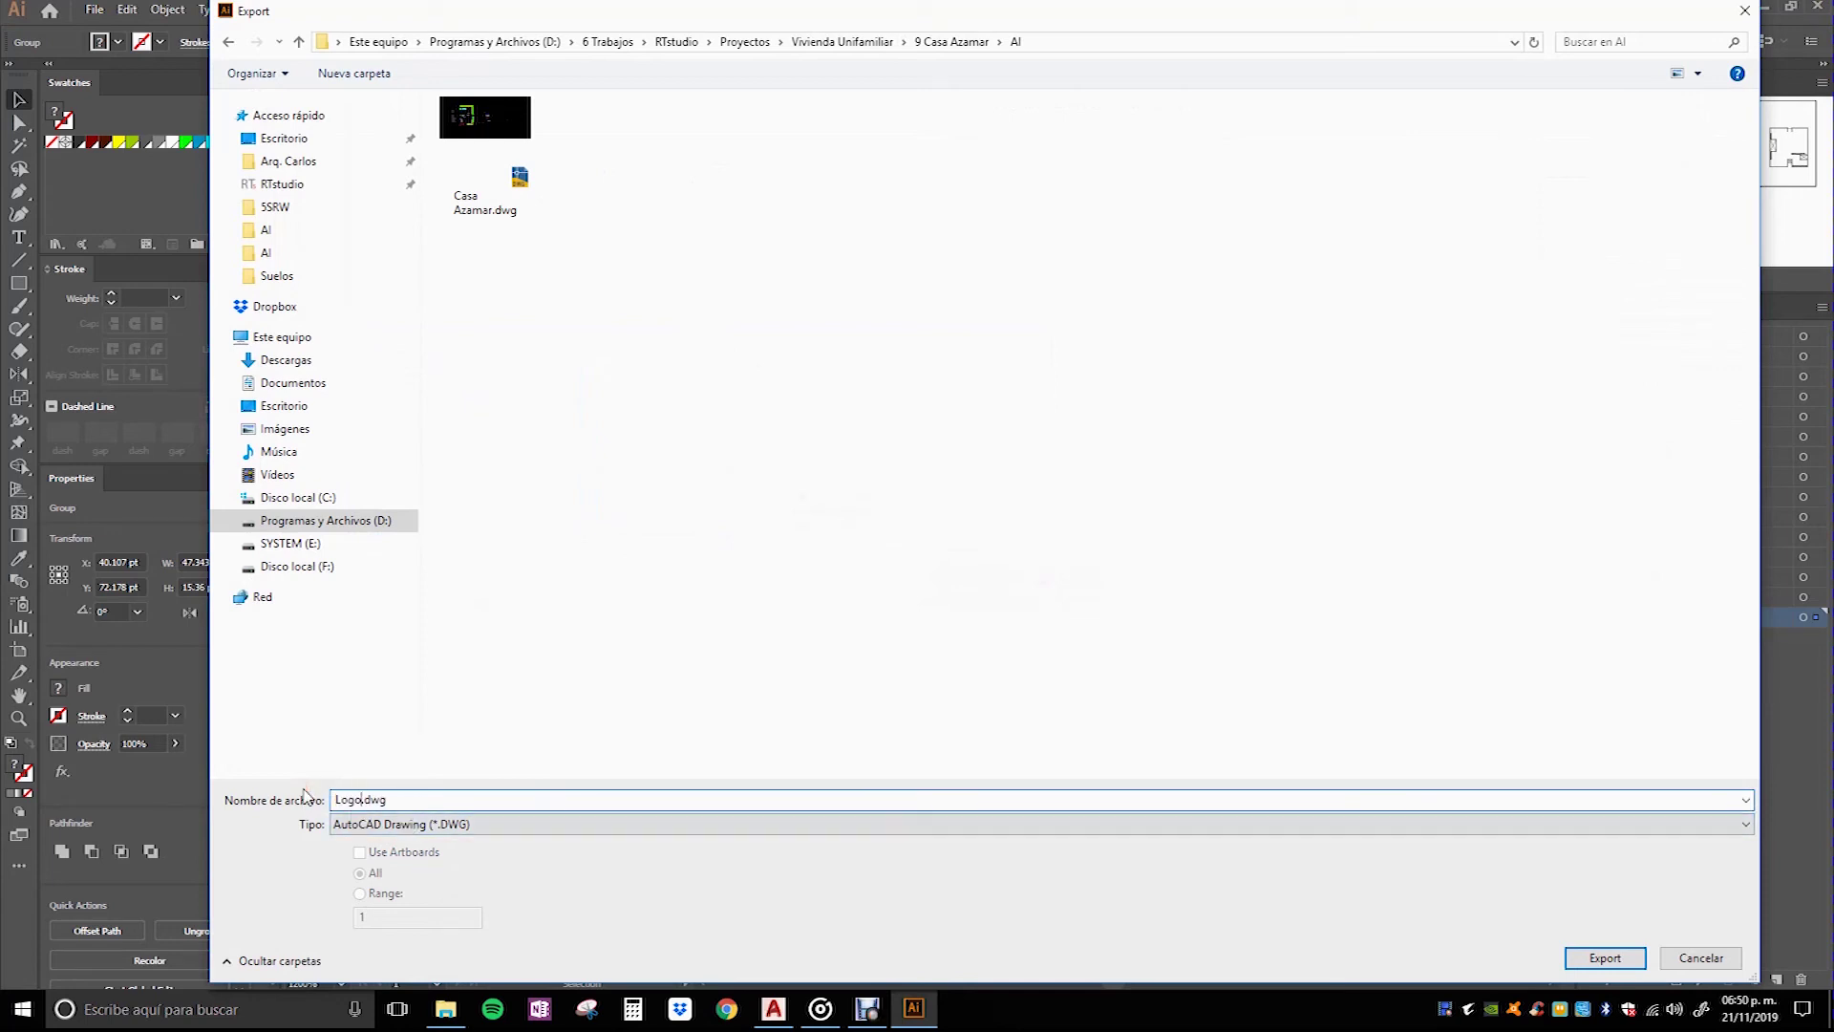
key(Return)
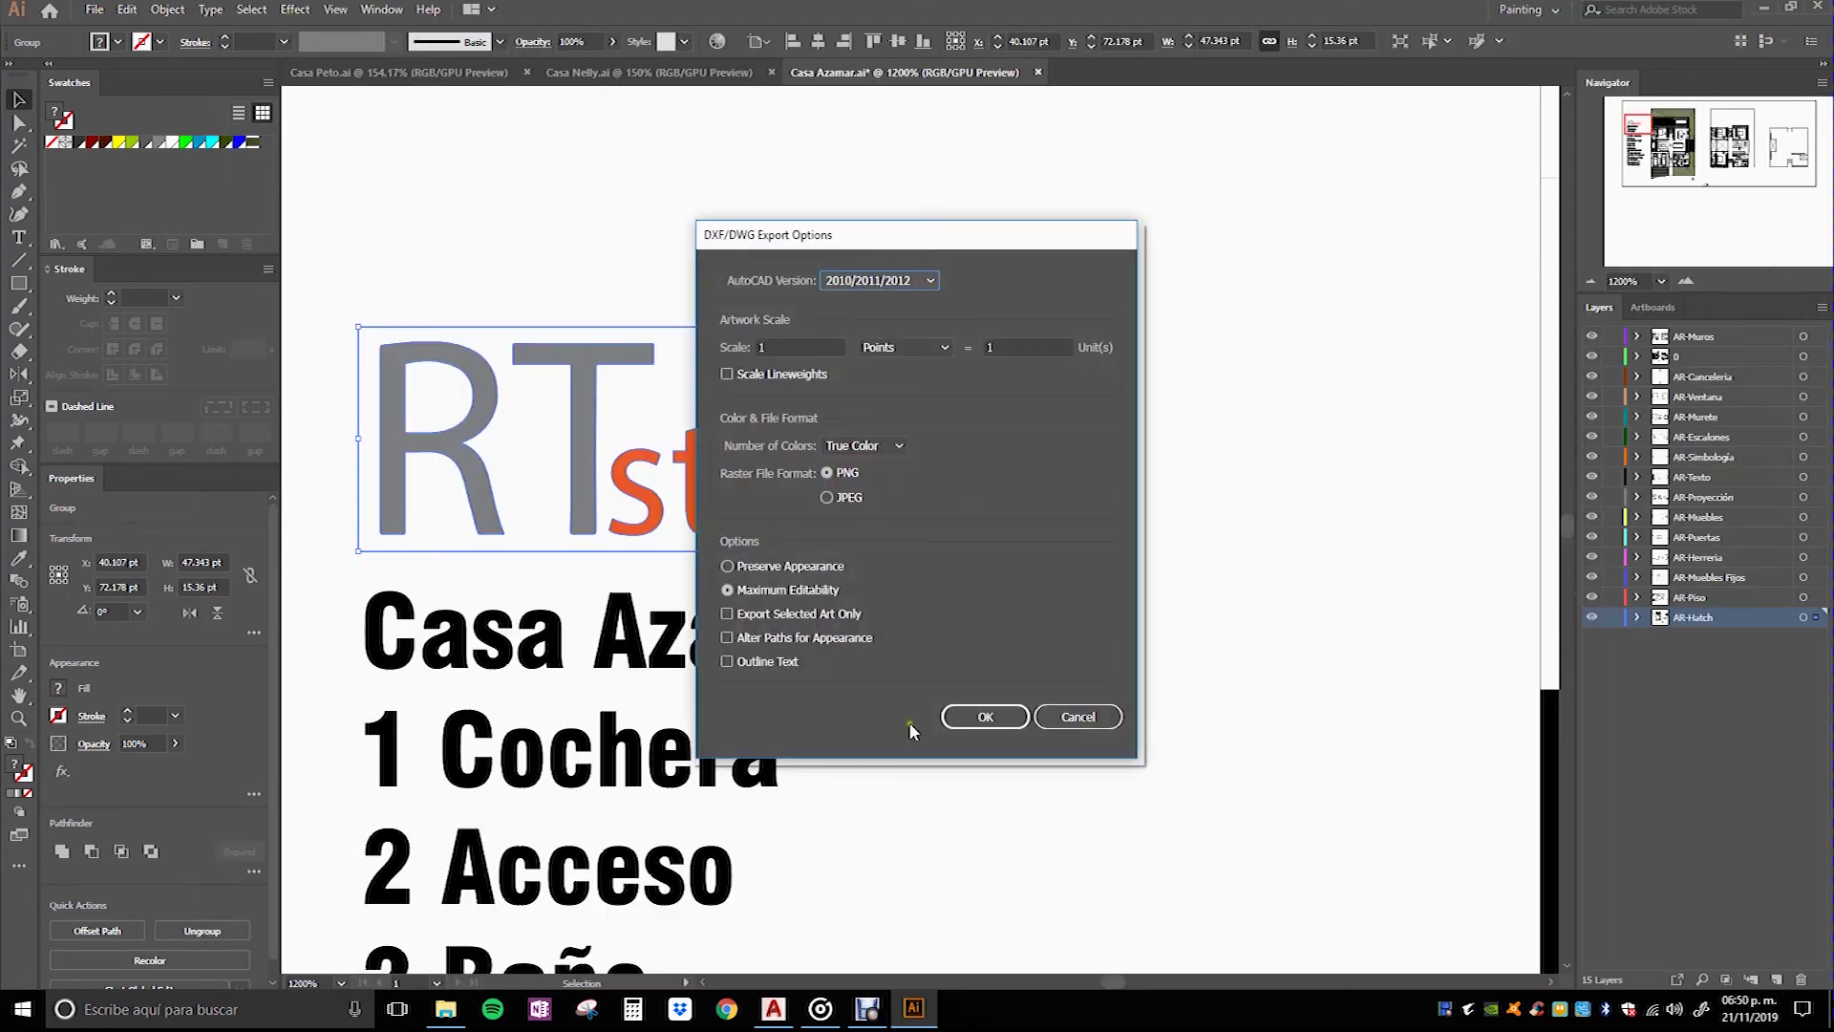
click(1000, 724)
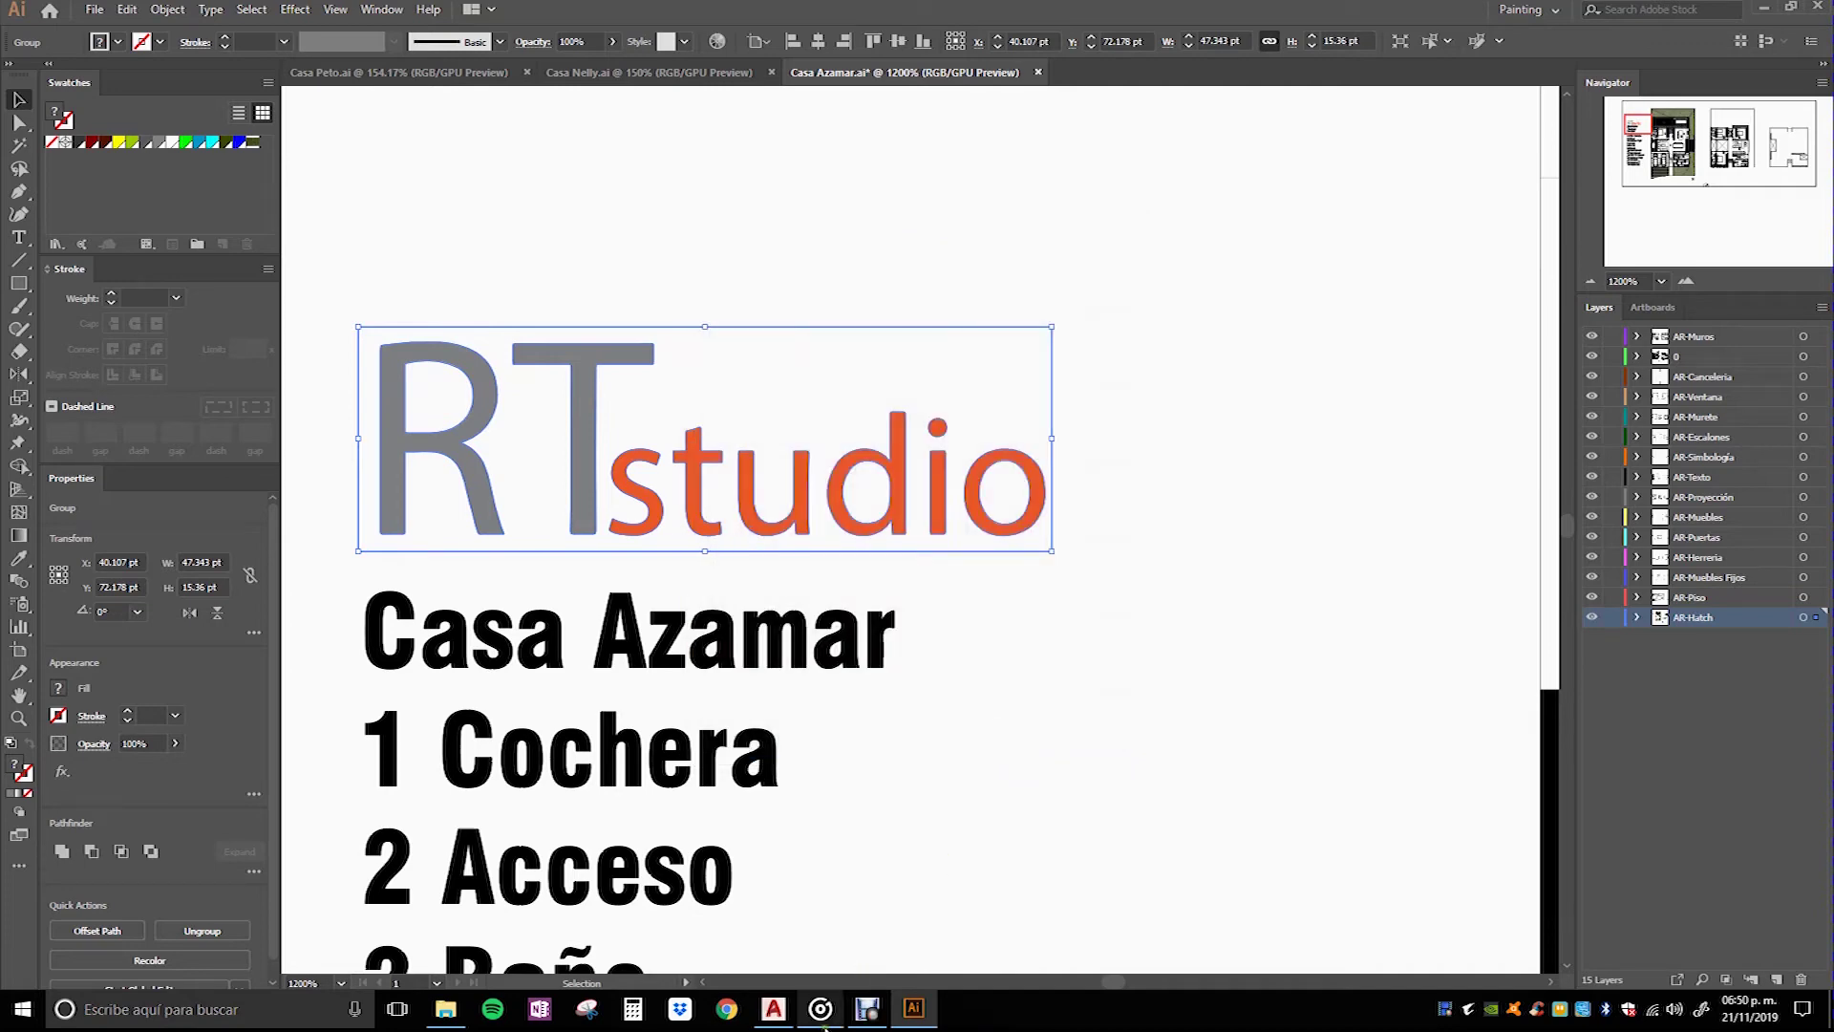
Step: Check AutoCAD's model space, then dismiss Illustrator's unknown-error export message
click(774, 1009)
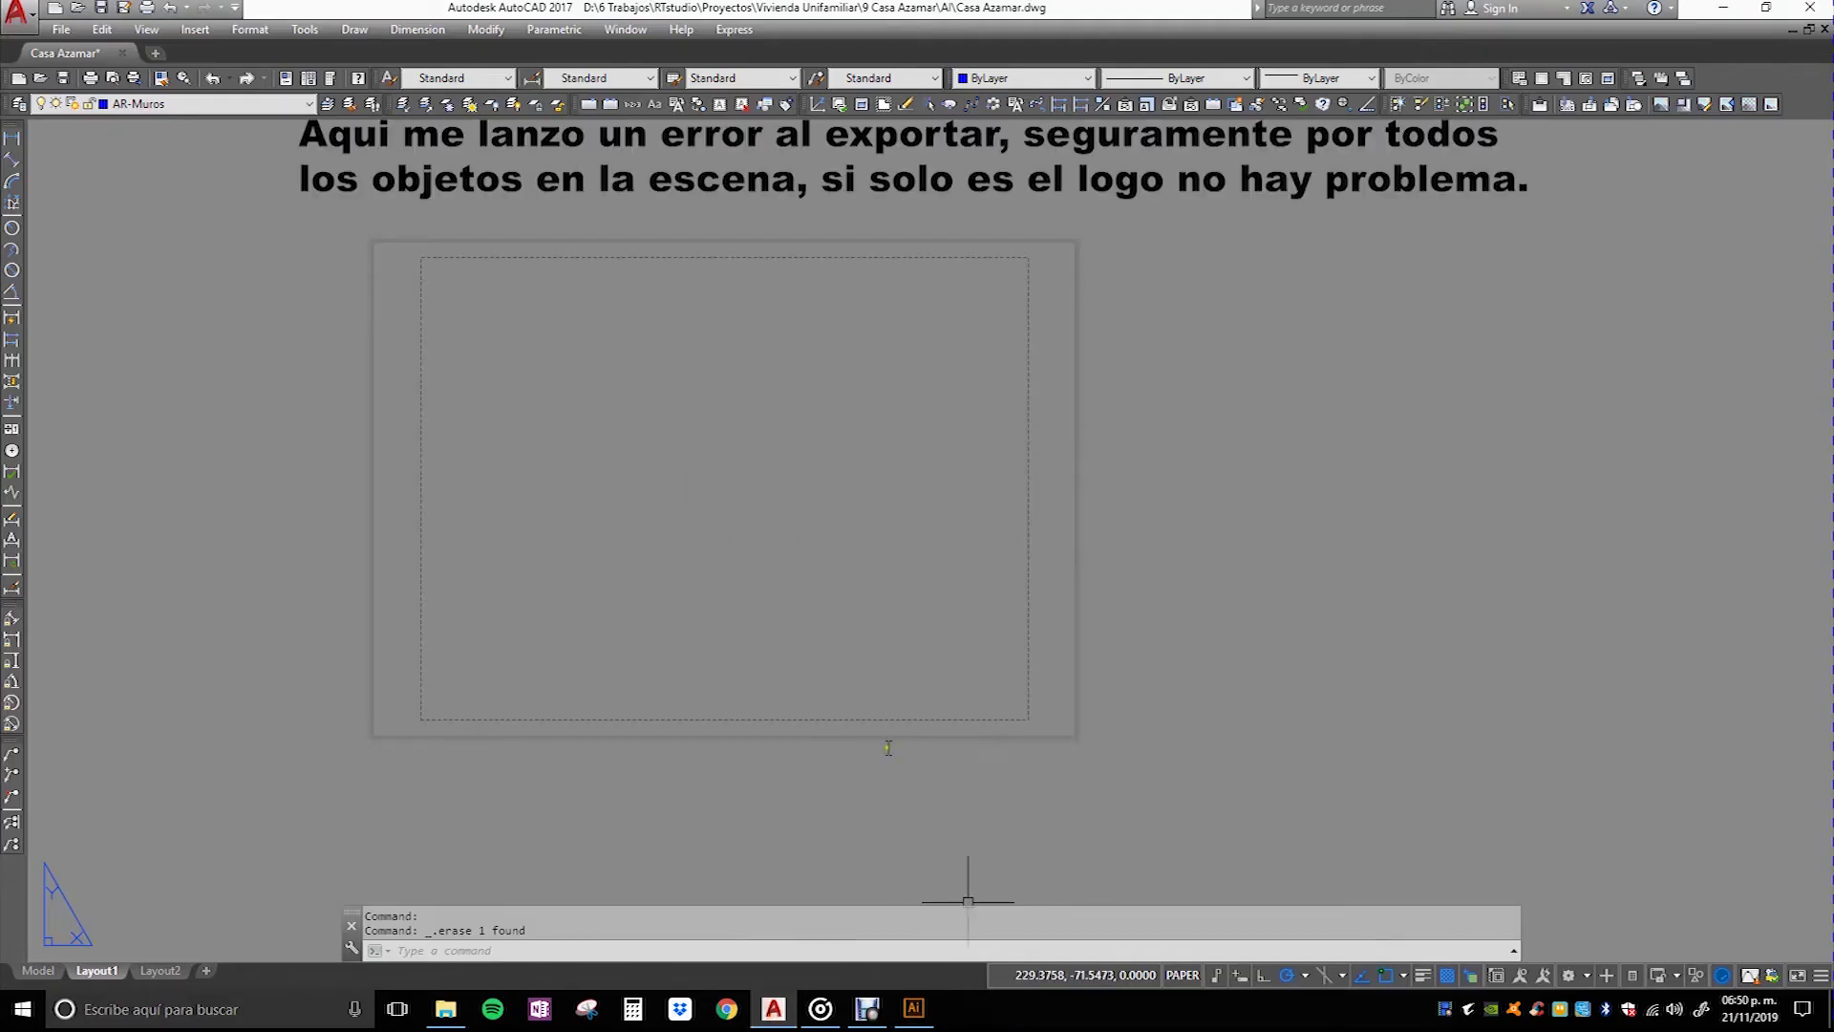
click(43, 970)
click(914, 1007)
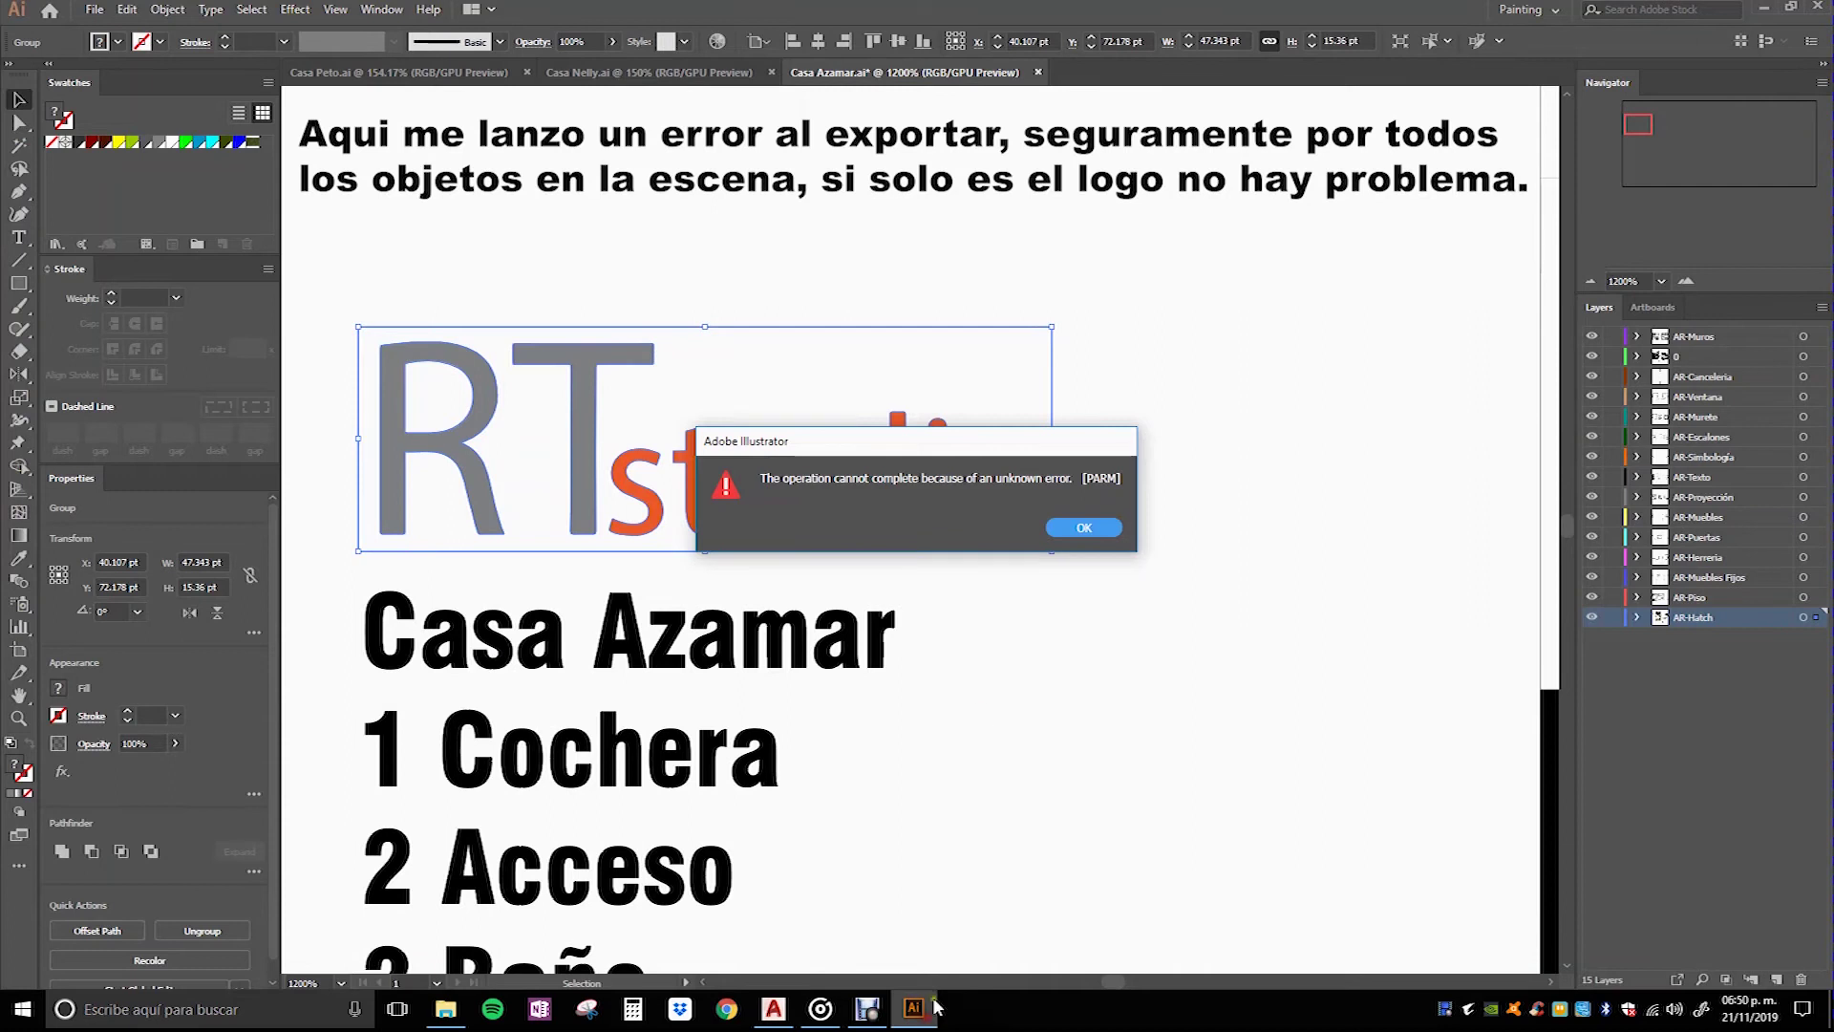
click(1080, 528)
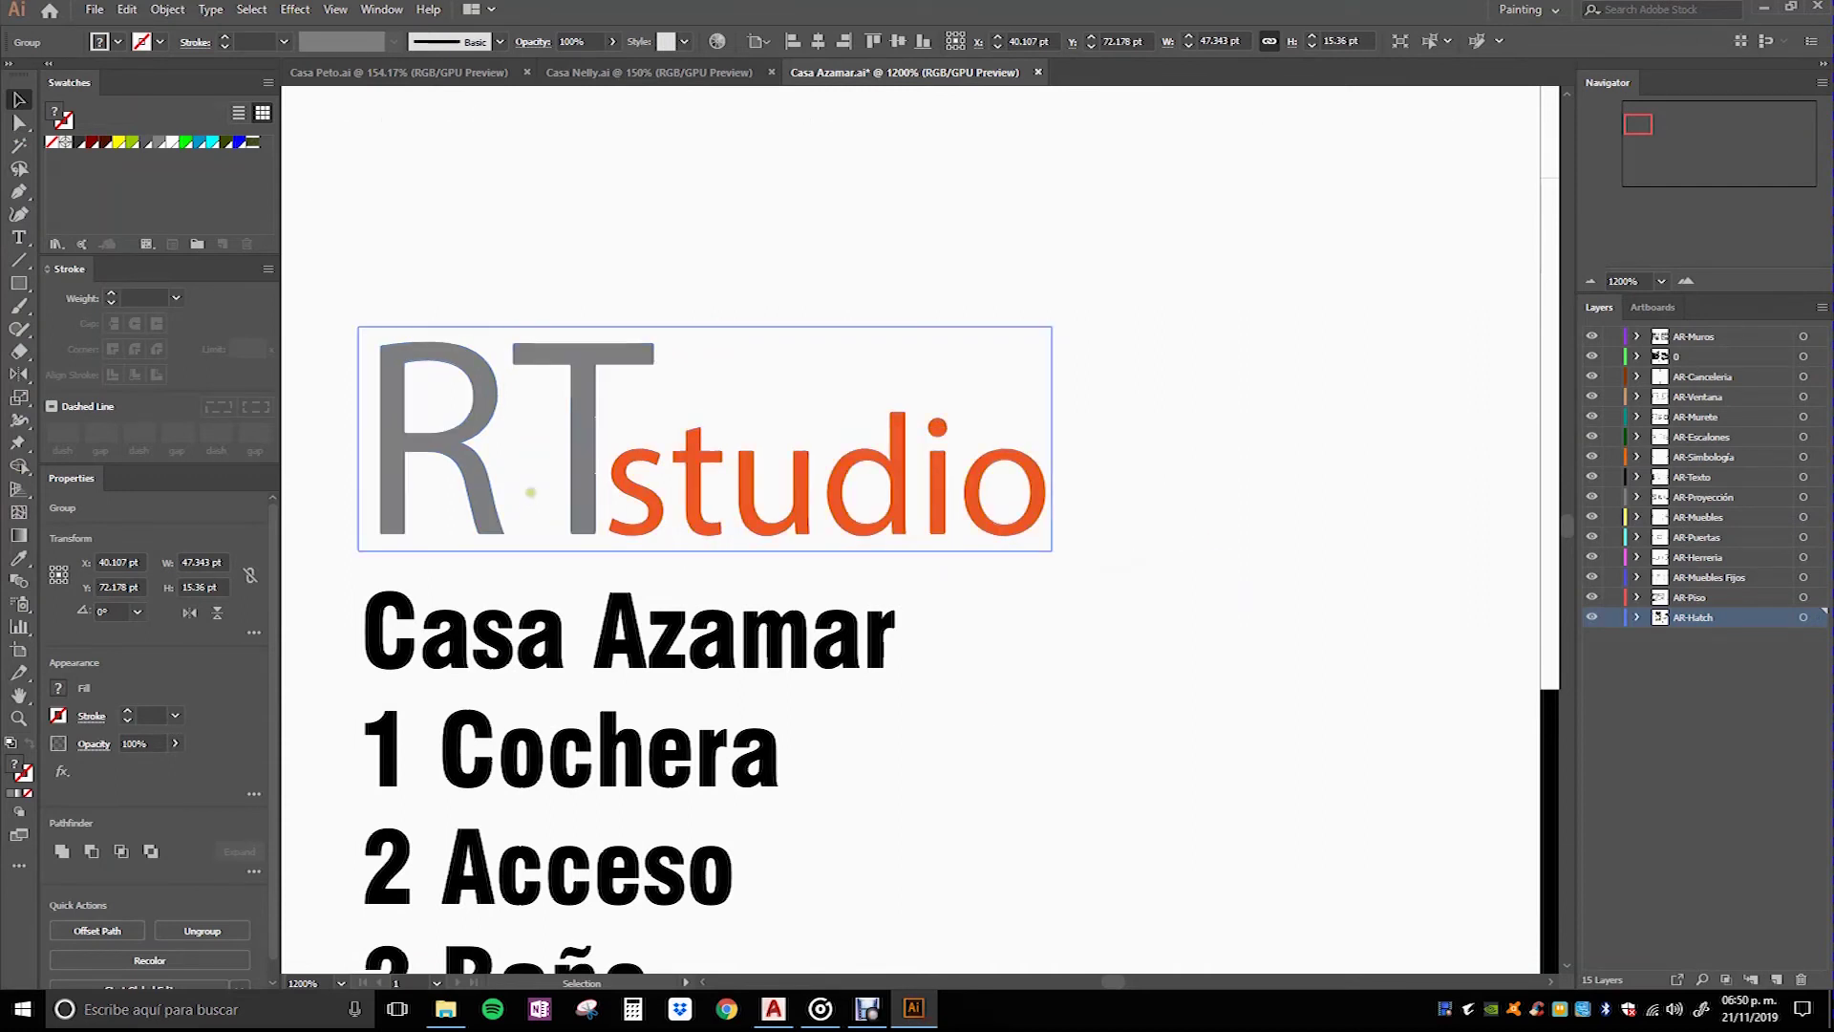
scroll(533, 495, down, 3)
Step: Open a drawing from AutoCAD's Recent Documents list
click(772, 1011)
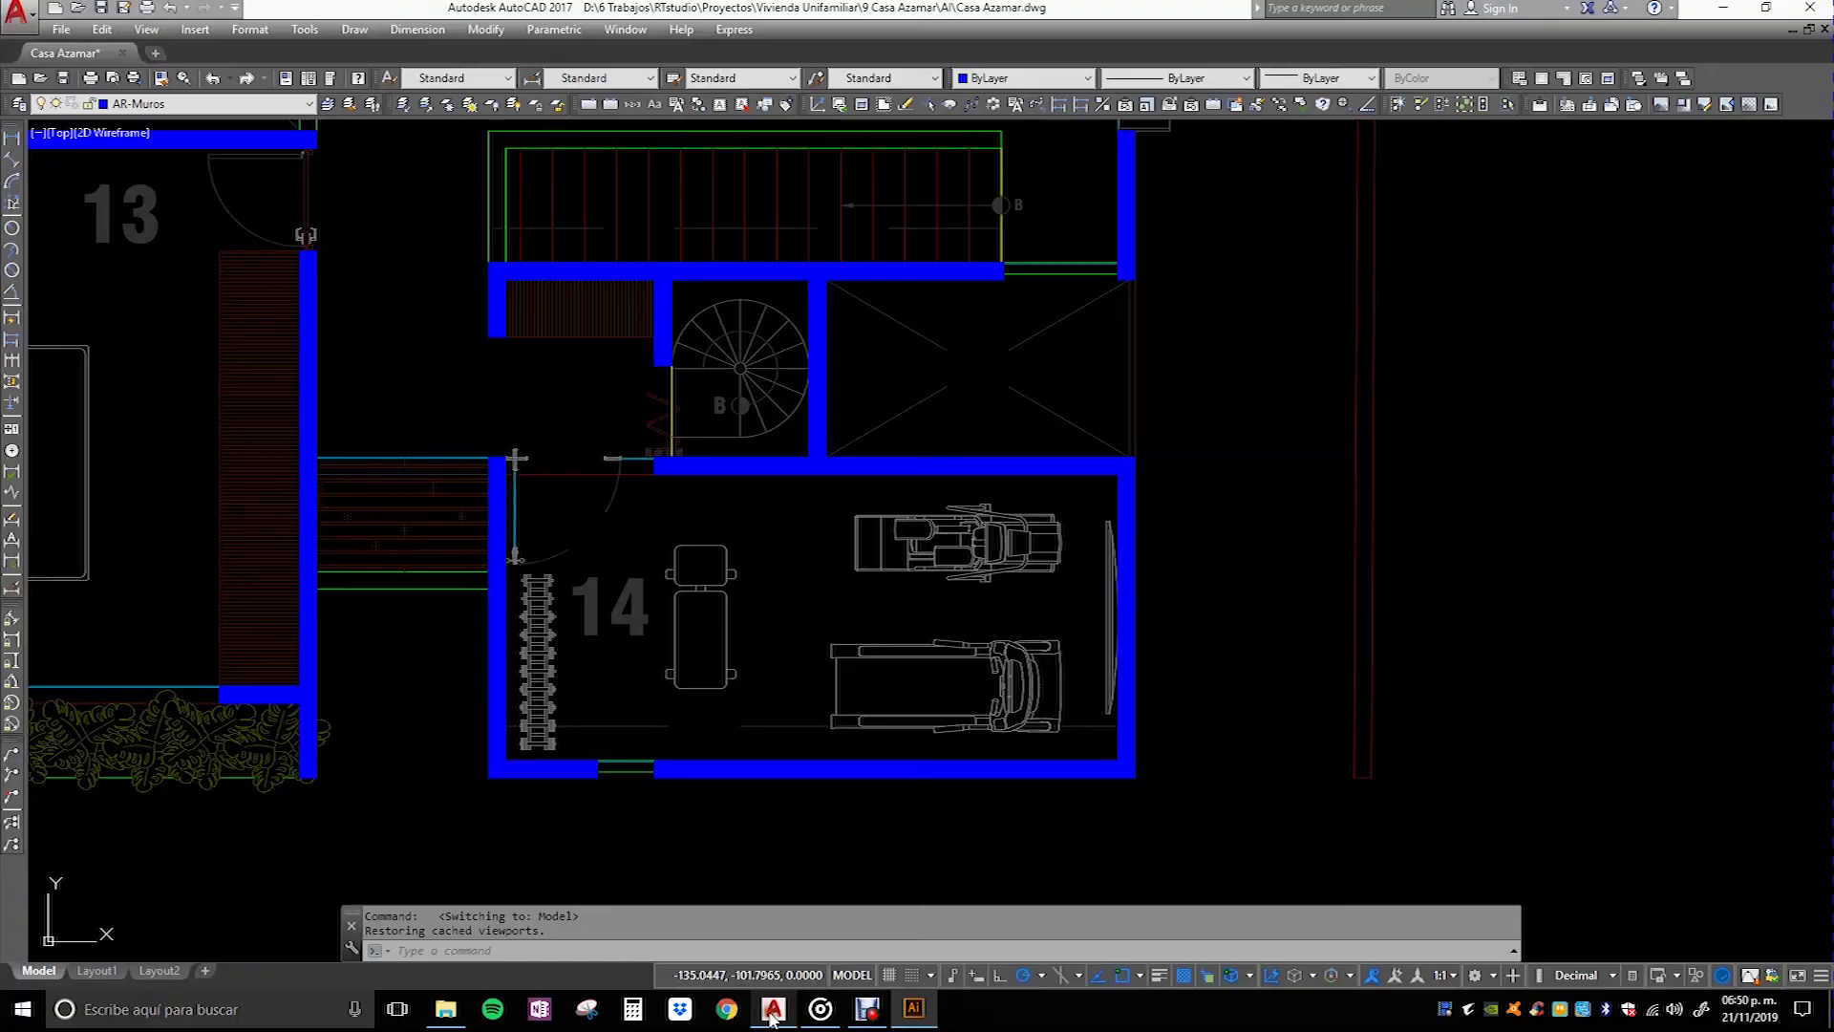
click(57, 30)
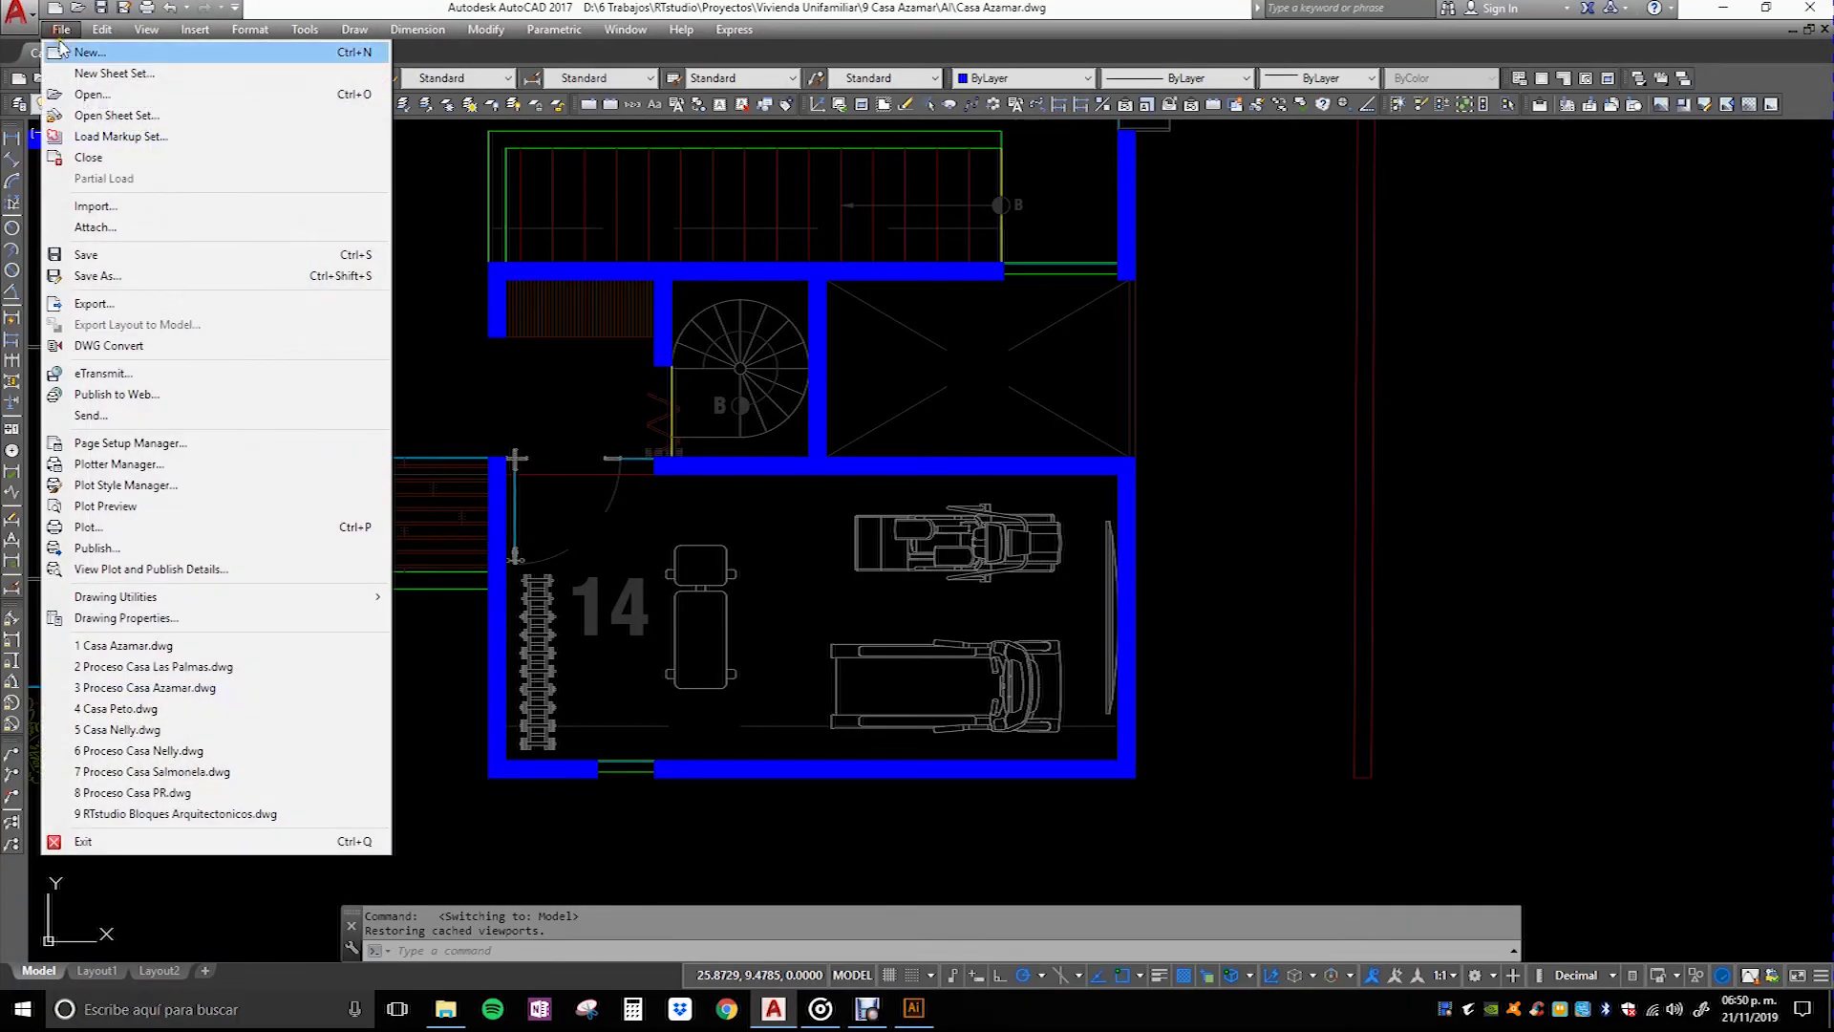
click(30, 42)
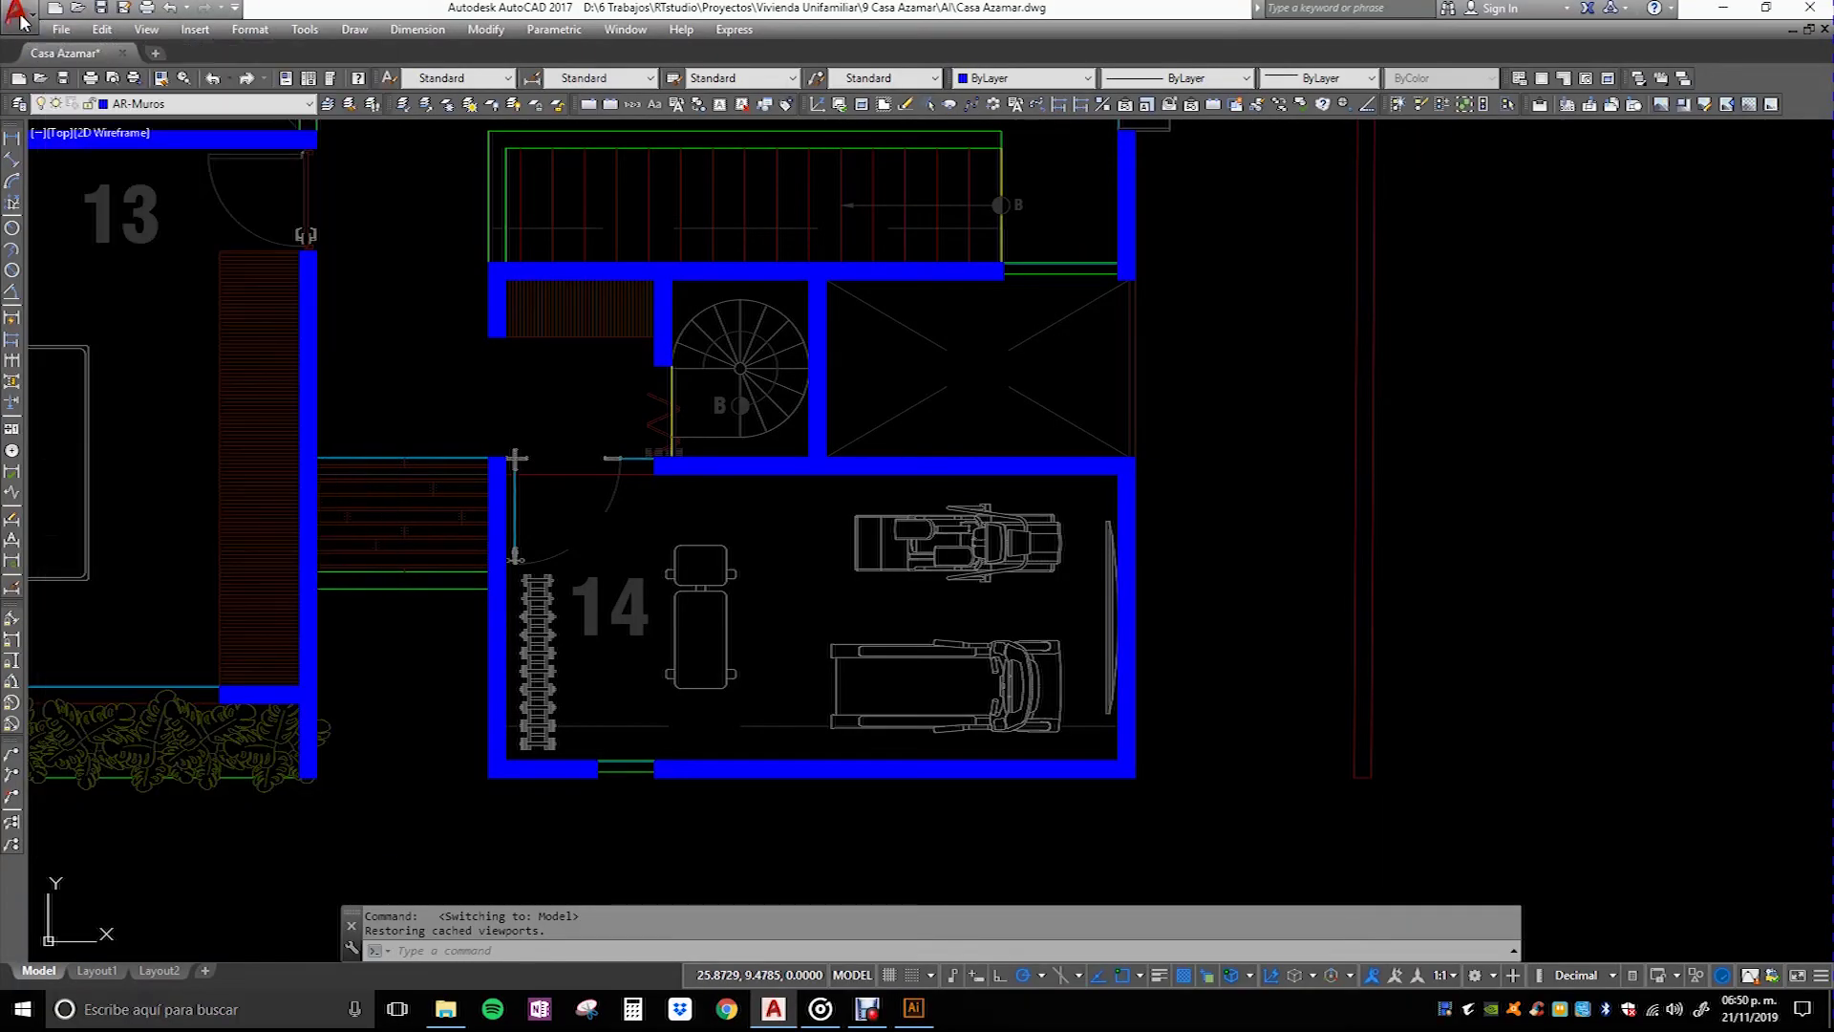
click(21, 18)
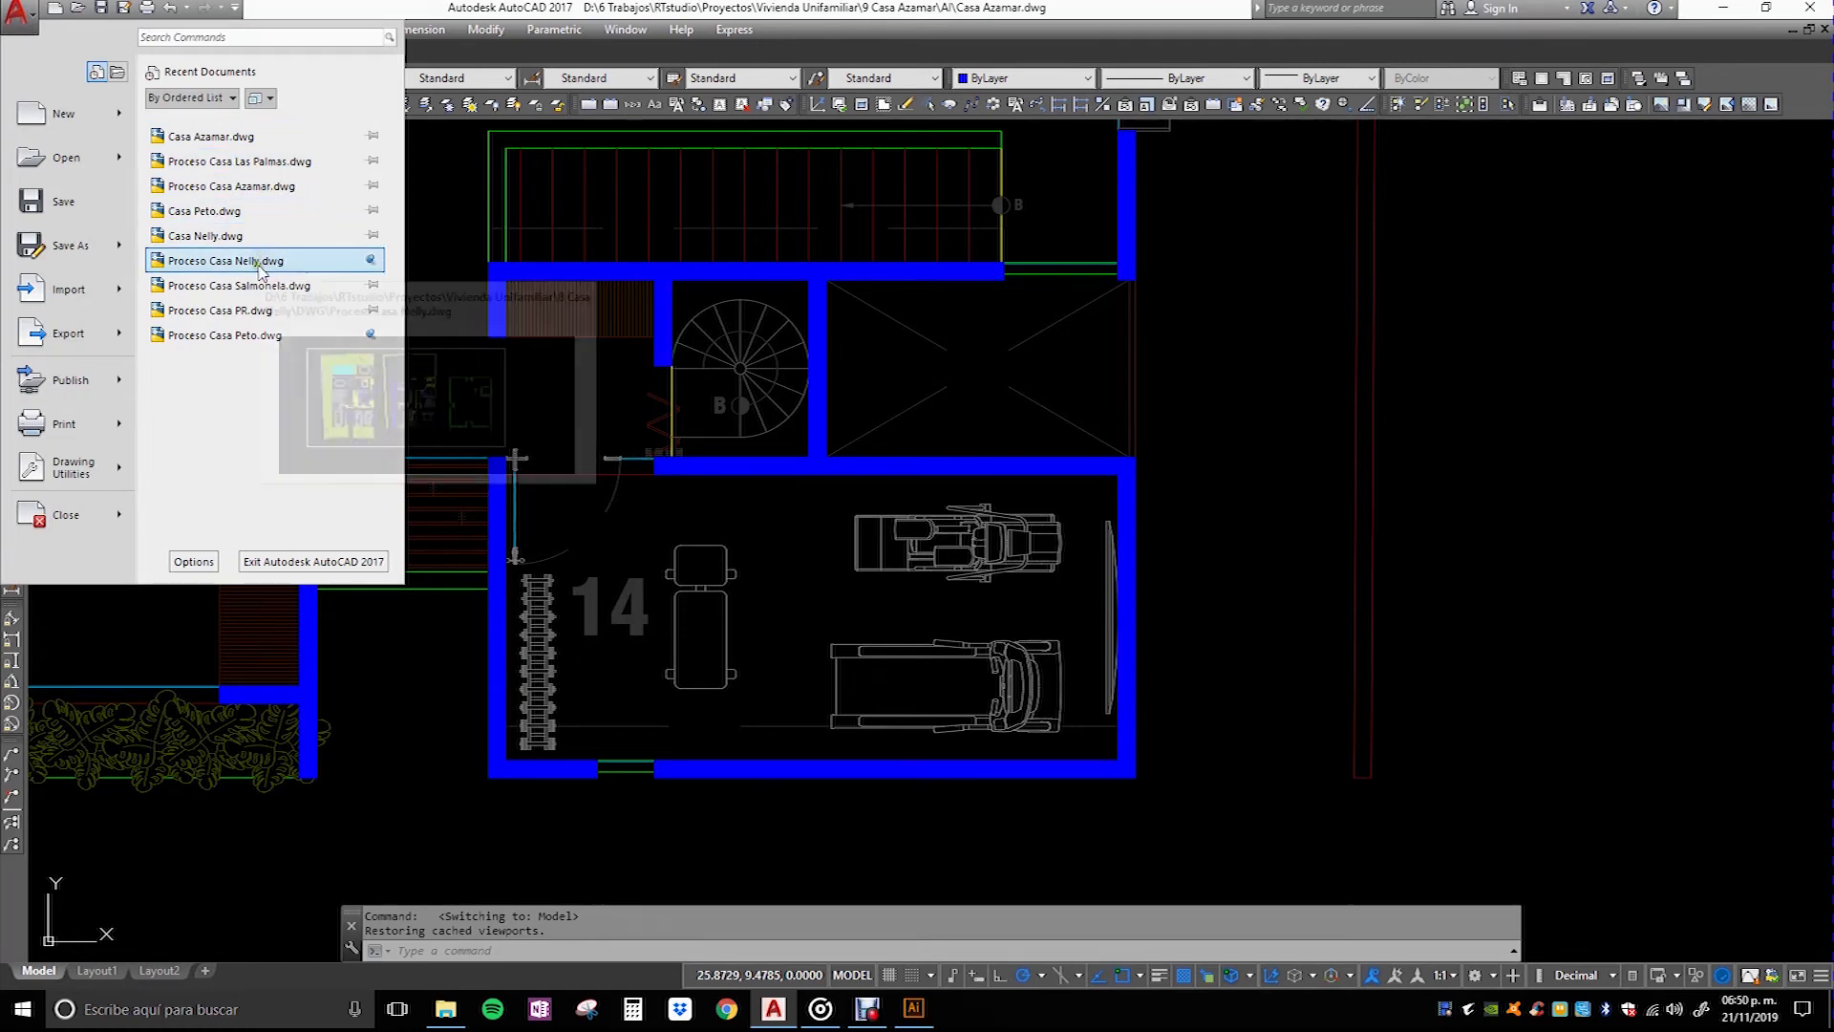
click(491, 306)
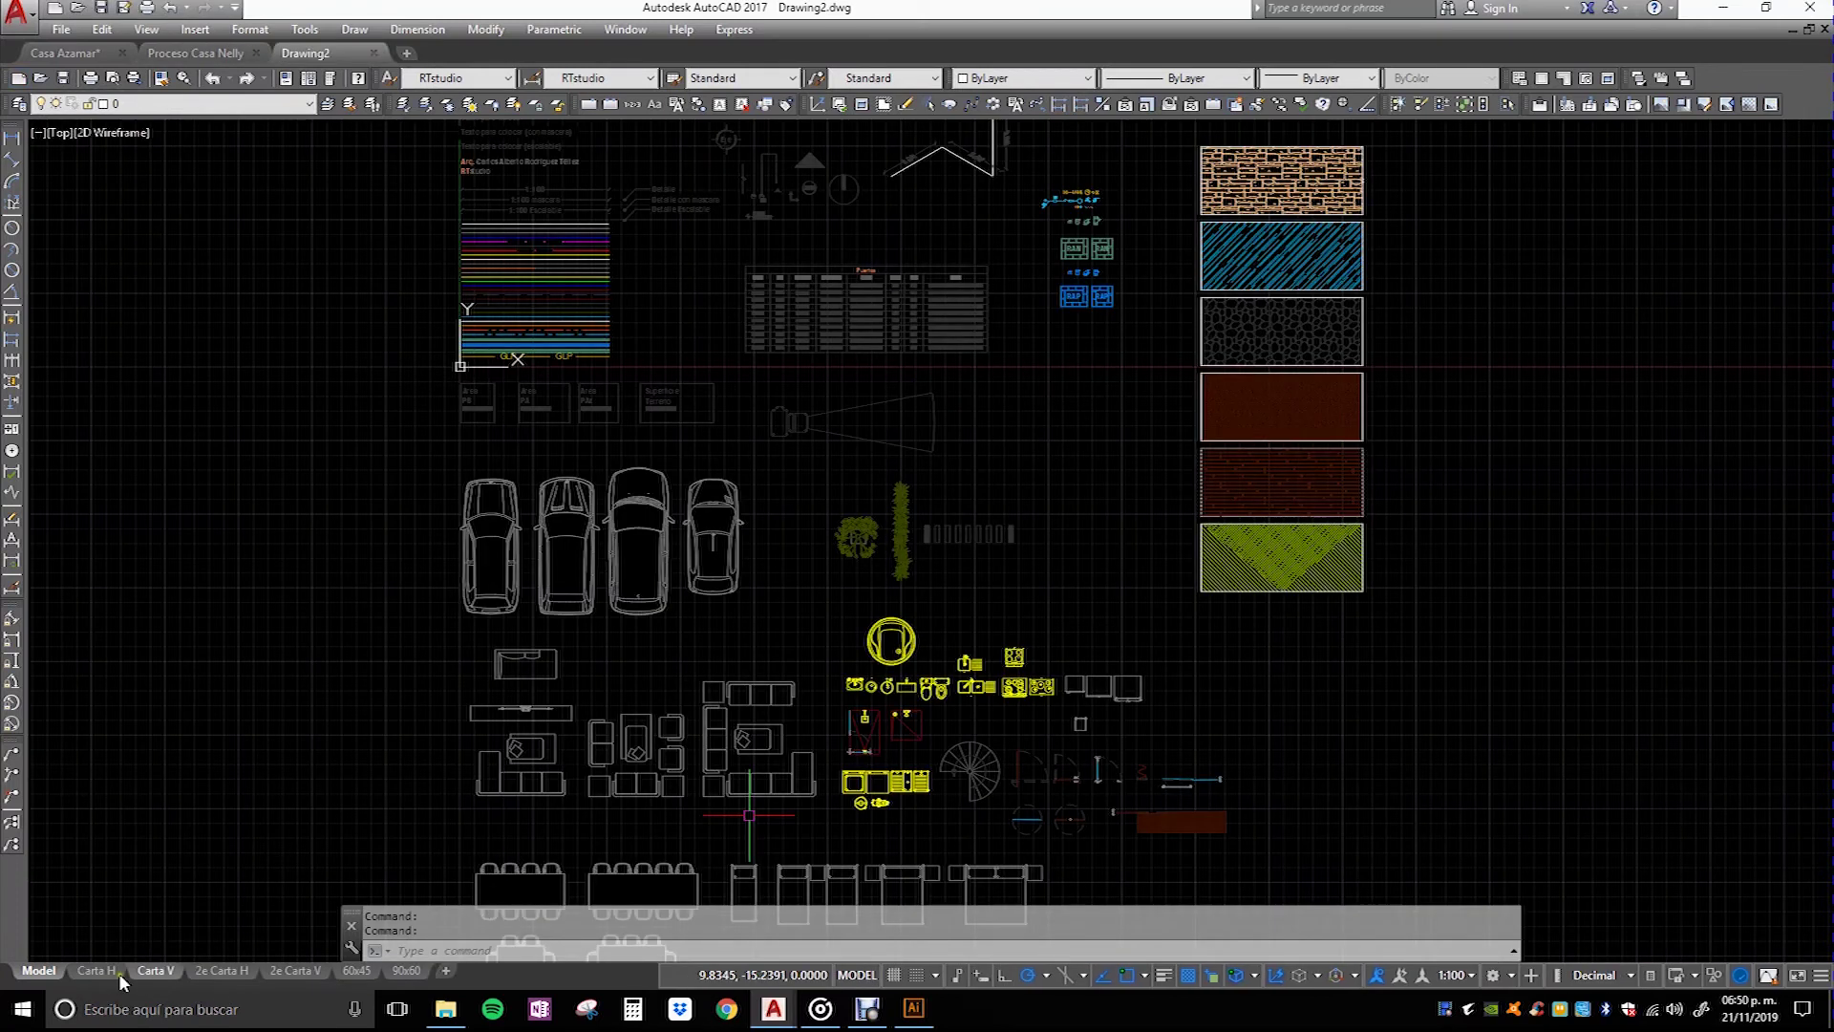
Step: On the Carta H layout, zoom in and inspect the T of the RTstudio logo
click(95, 970)
scroll(1127, 870, up, 5)
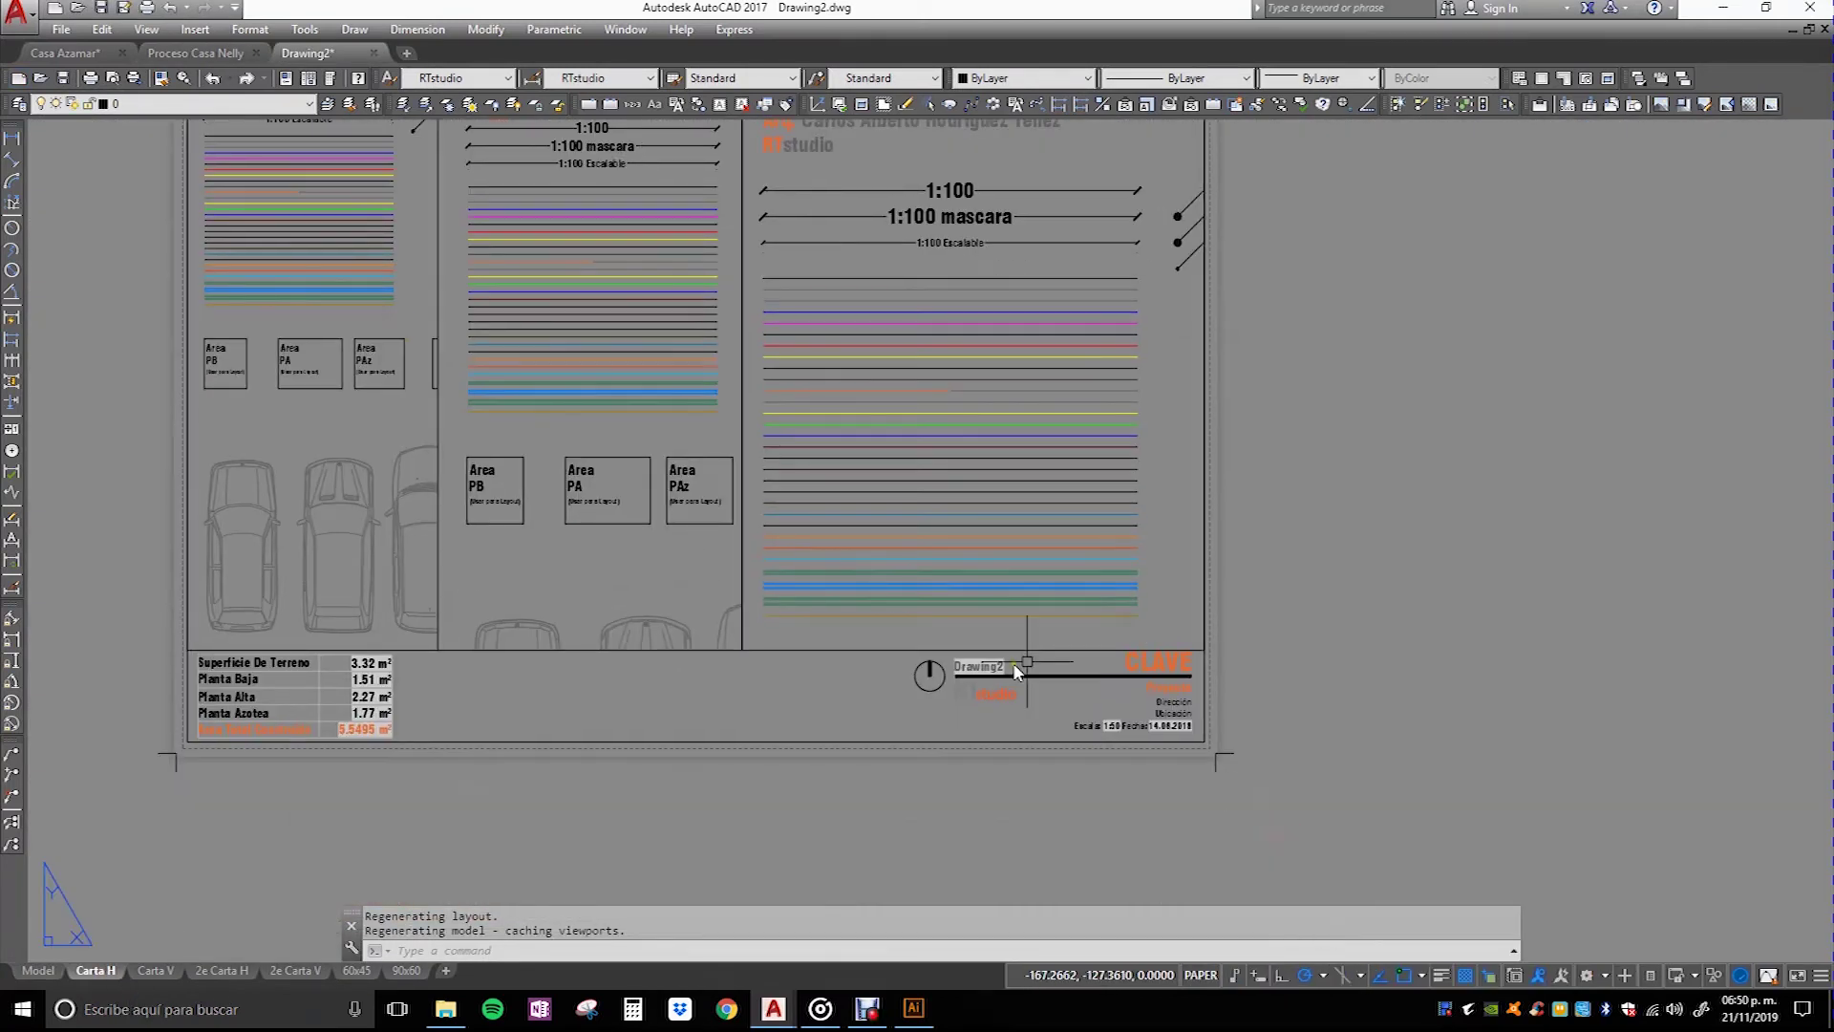
scroll(909, 626, up, 4)
click(910, 627)
scroll(909, 635, up, 4)
key(Escape)
key(alt)
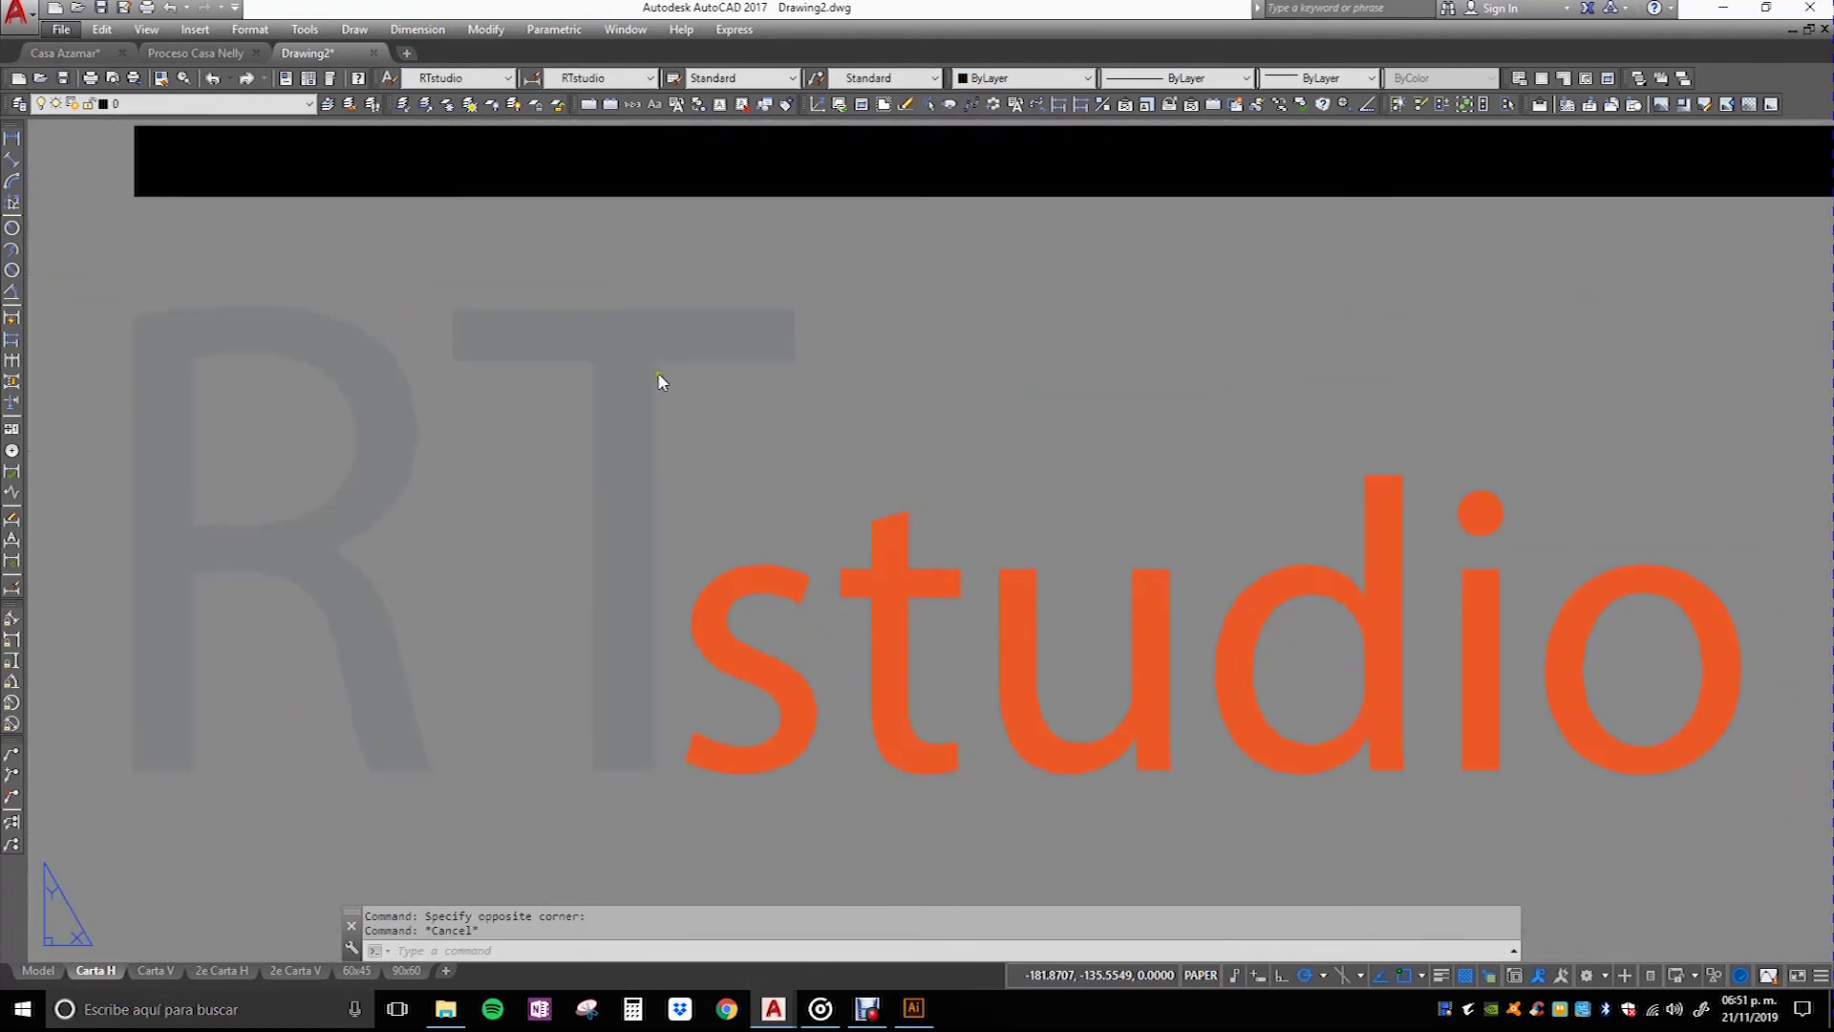
click(707, 355)
key(Escape)
Step: Inspect the orange hatch in the logo's o, view the whole sheet, then return to Model space
scroll(710, 503, down, 4)
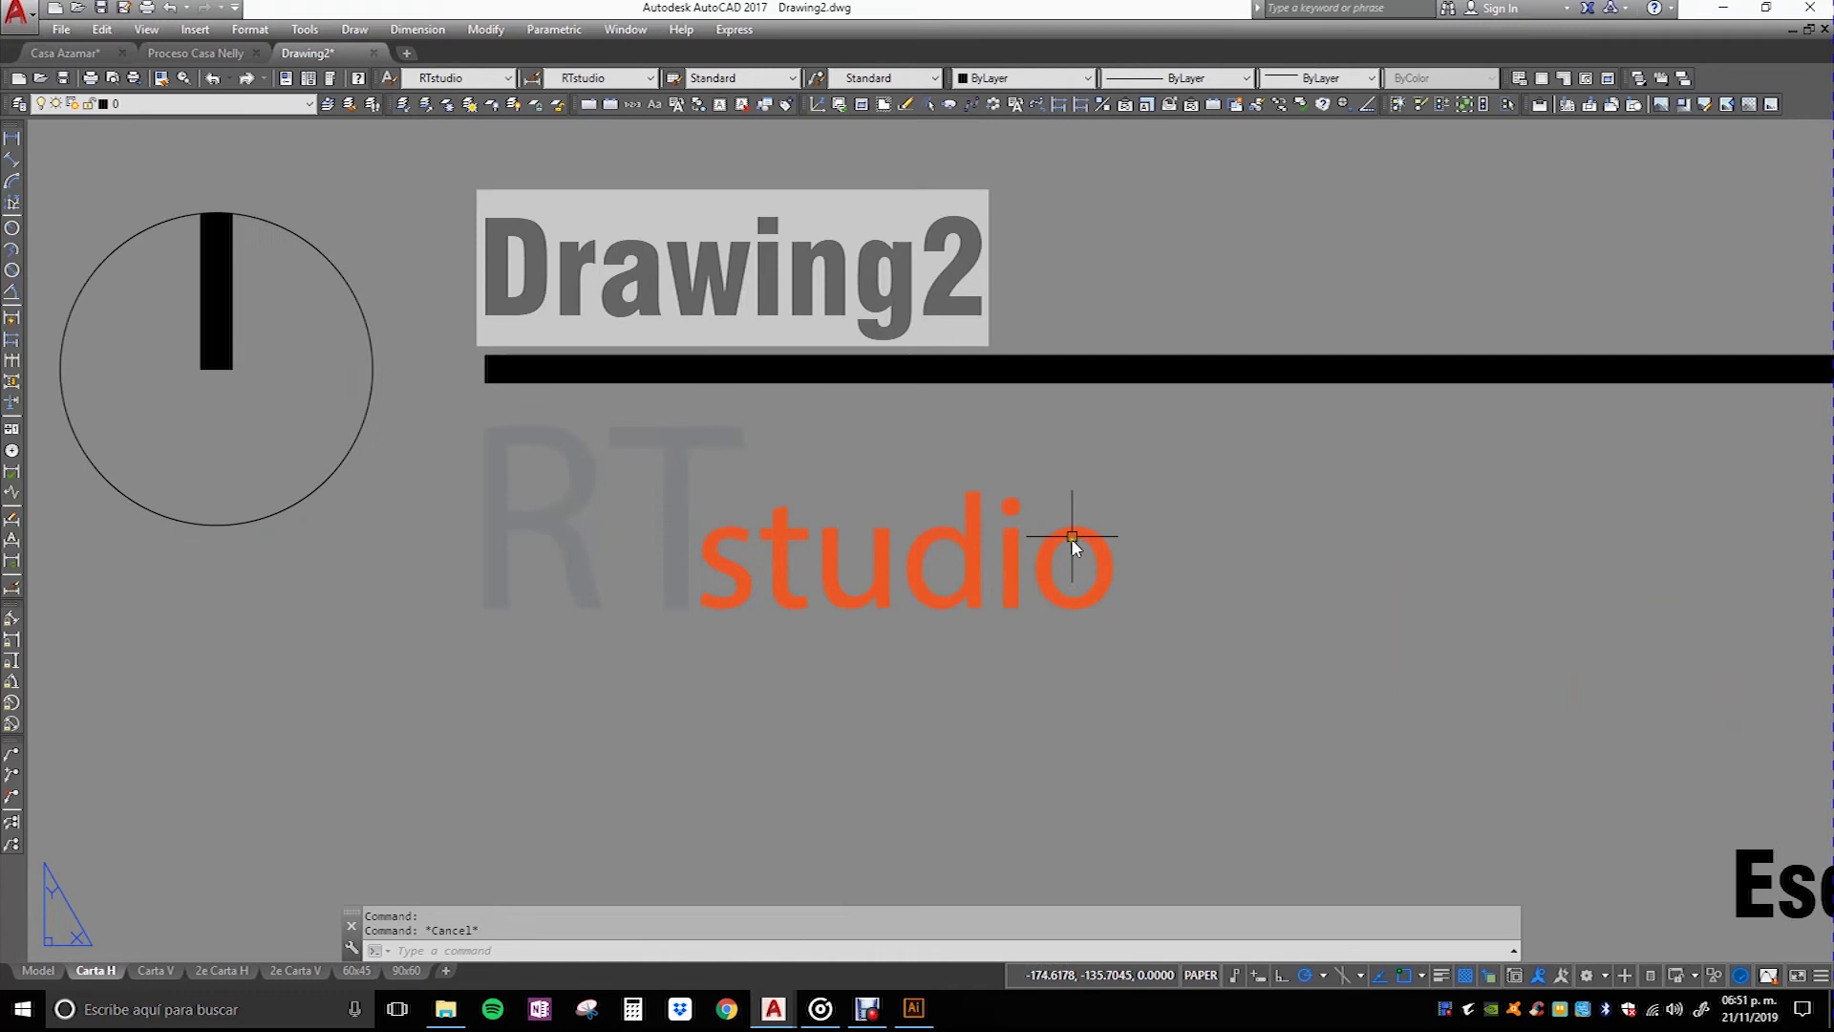
click(1072, 538)
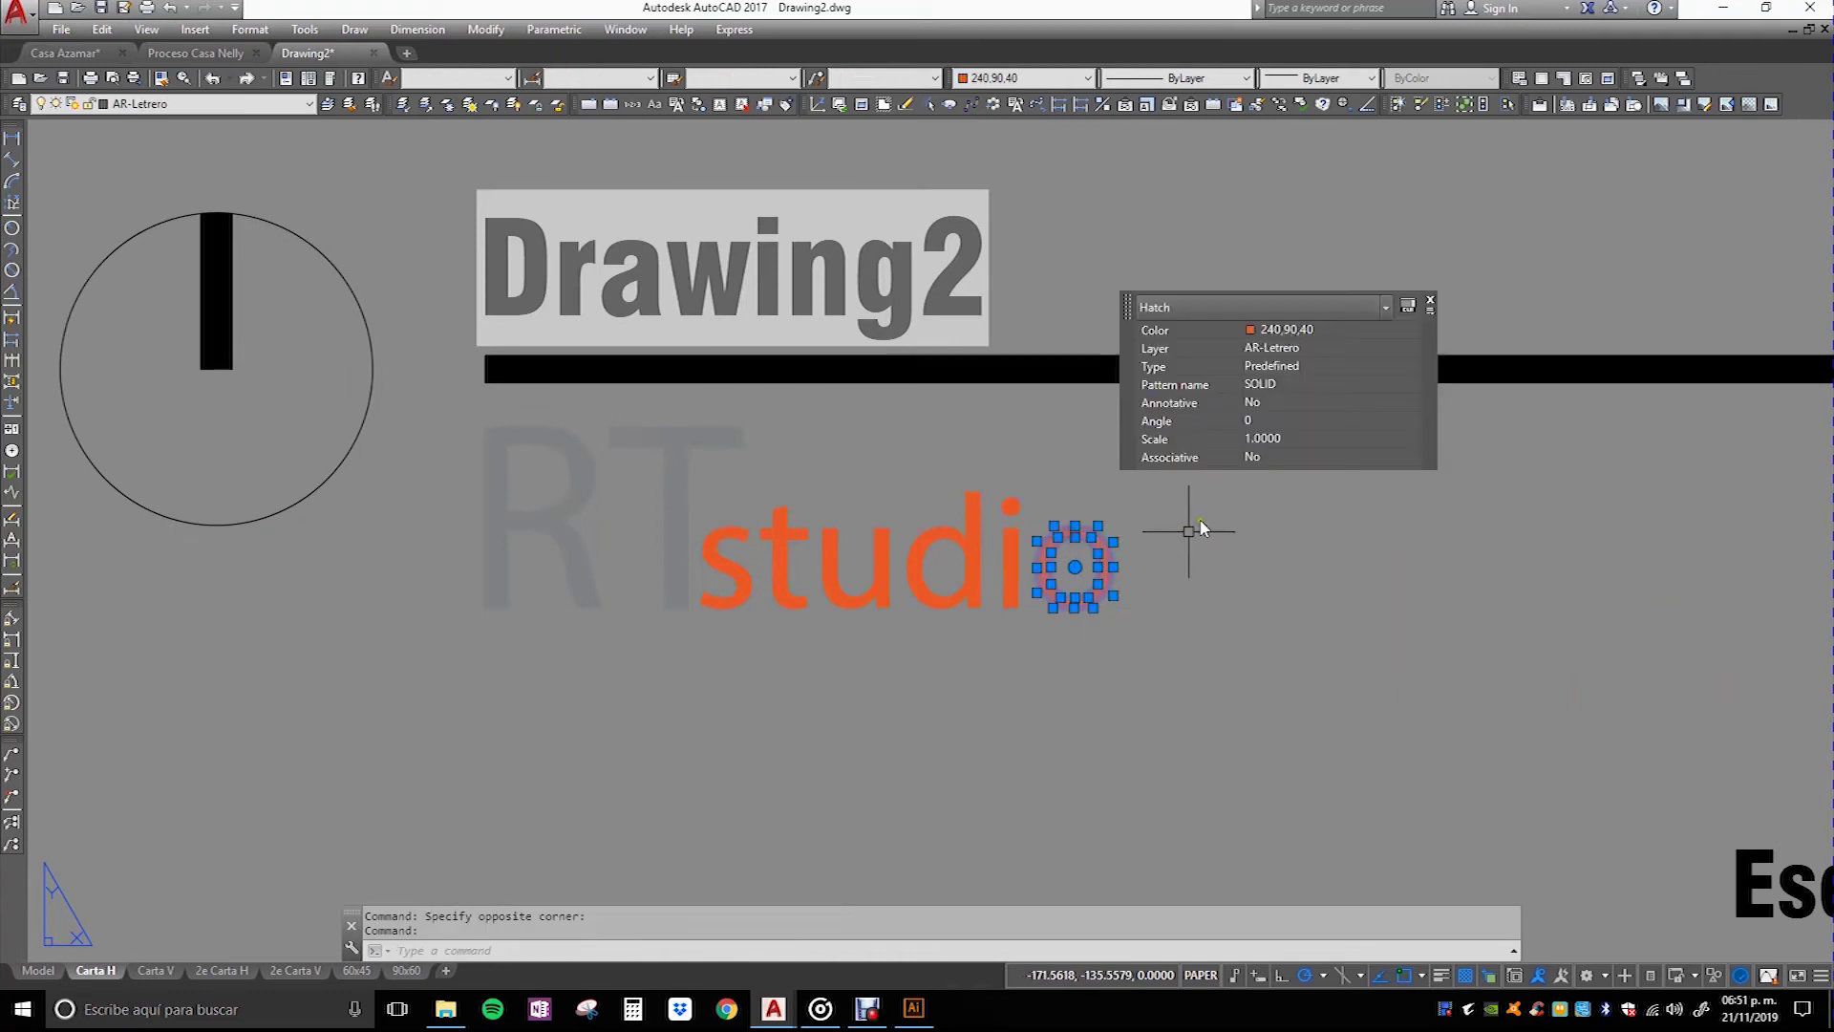
key(Escape)
key(Escape)
scroll(840, 574, down, 3)
scroll(757, 615, down, 3)
scroll(772, 638, up, 5)
scroll(742, 642, down, 2)
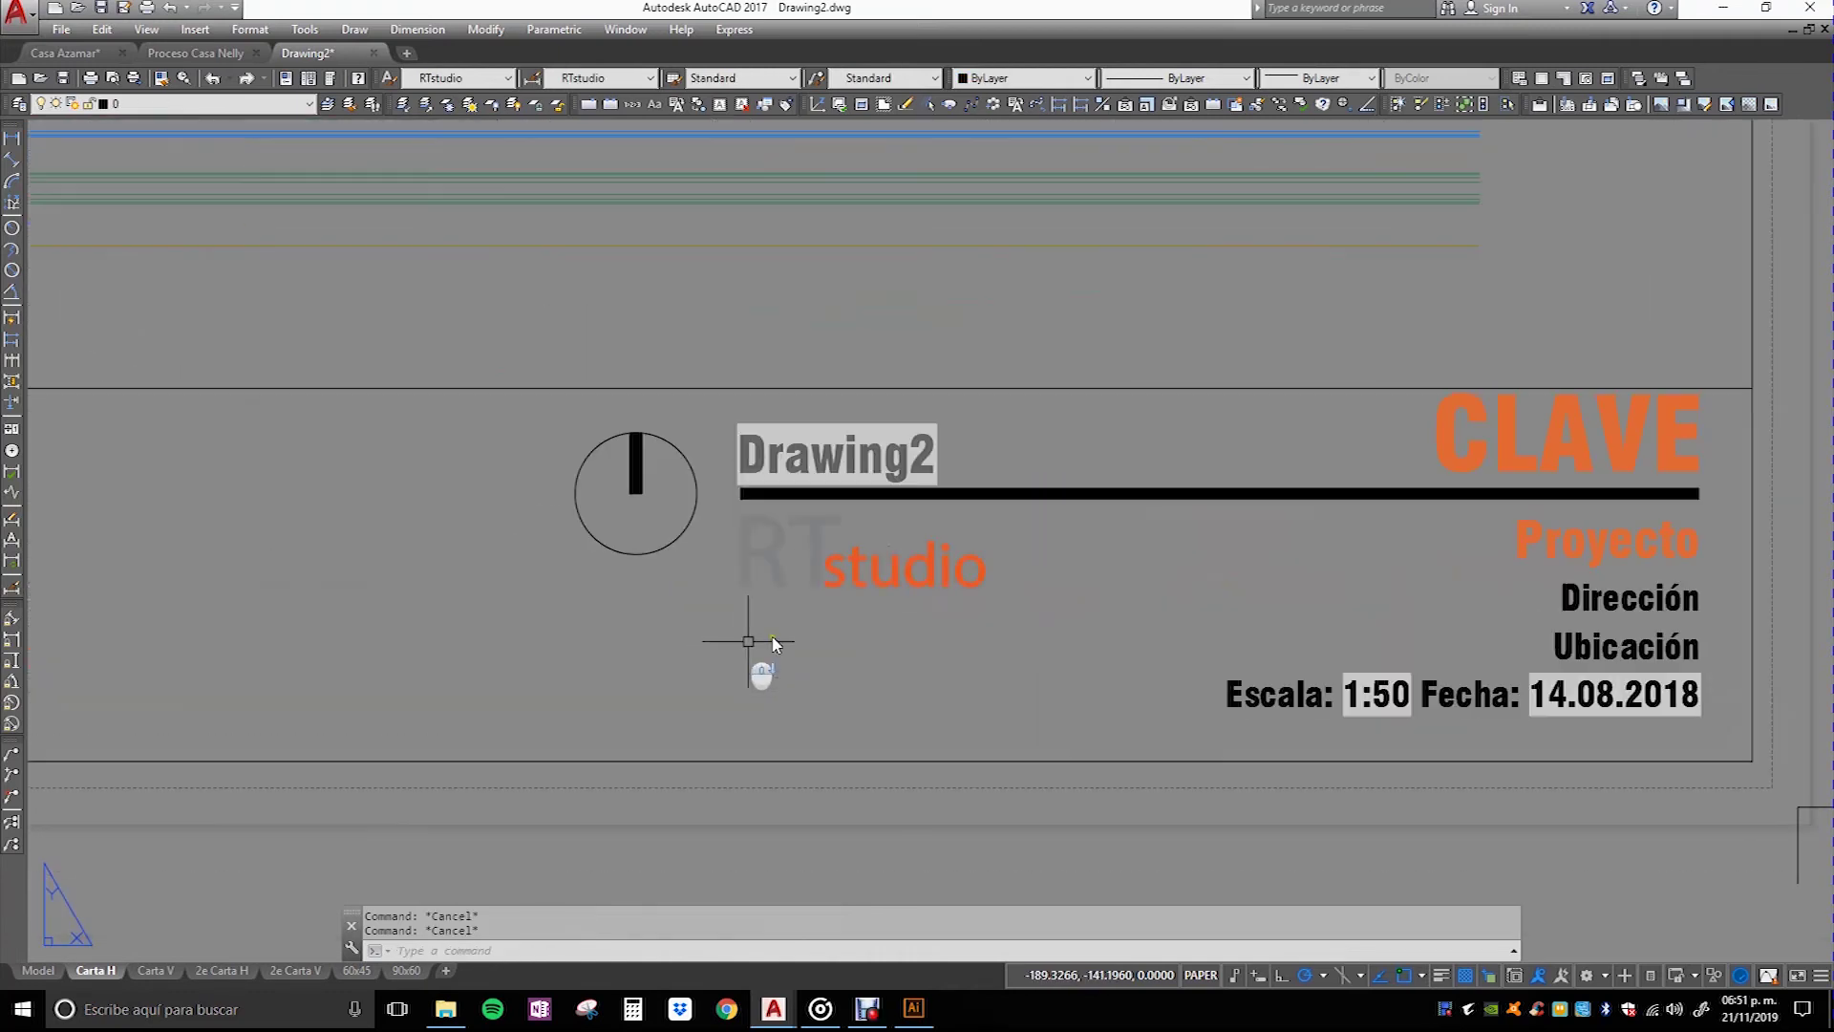
scroll(902, 617, down, 5)
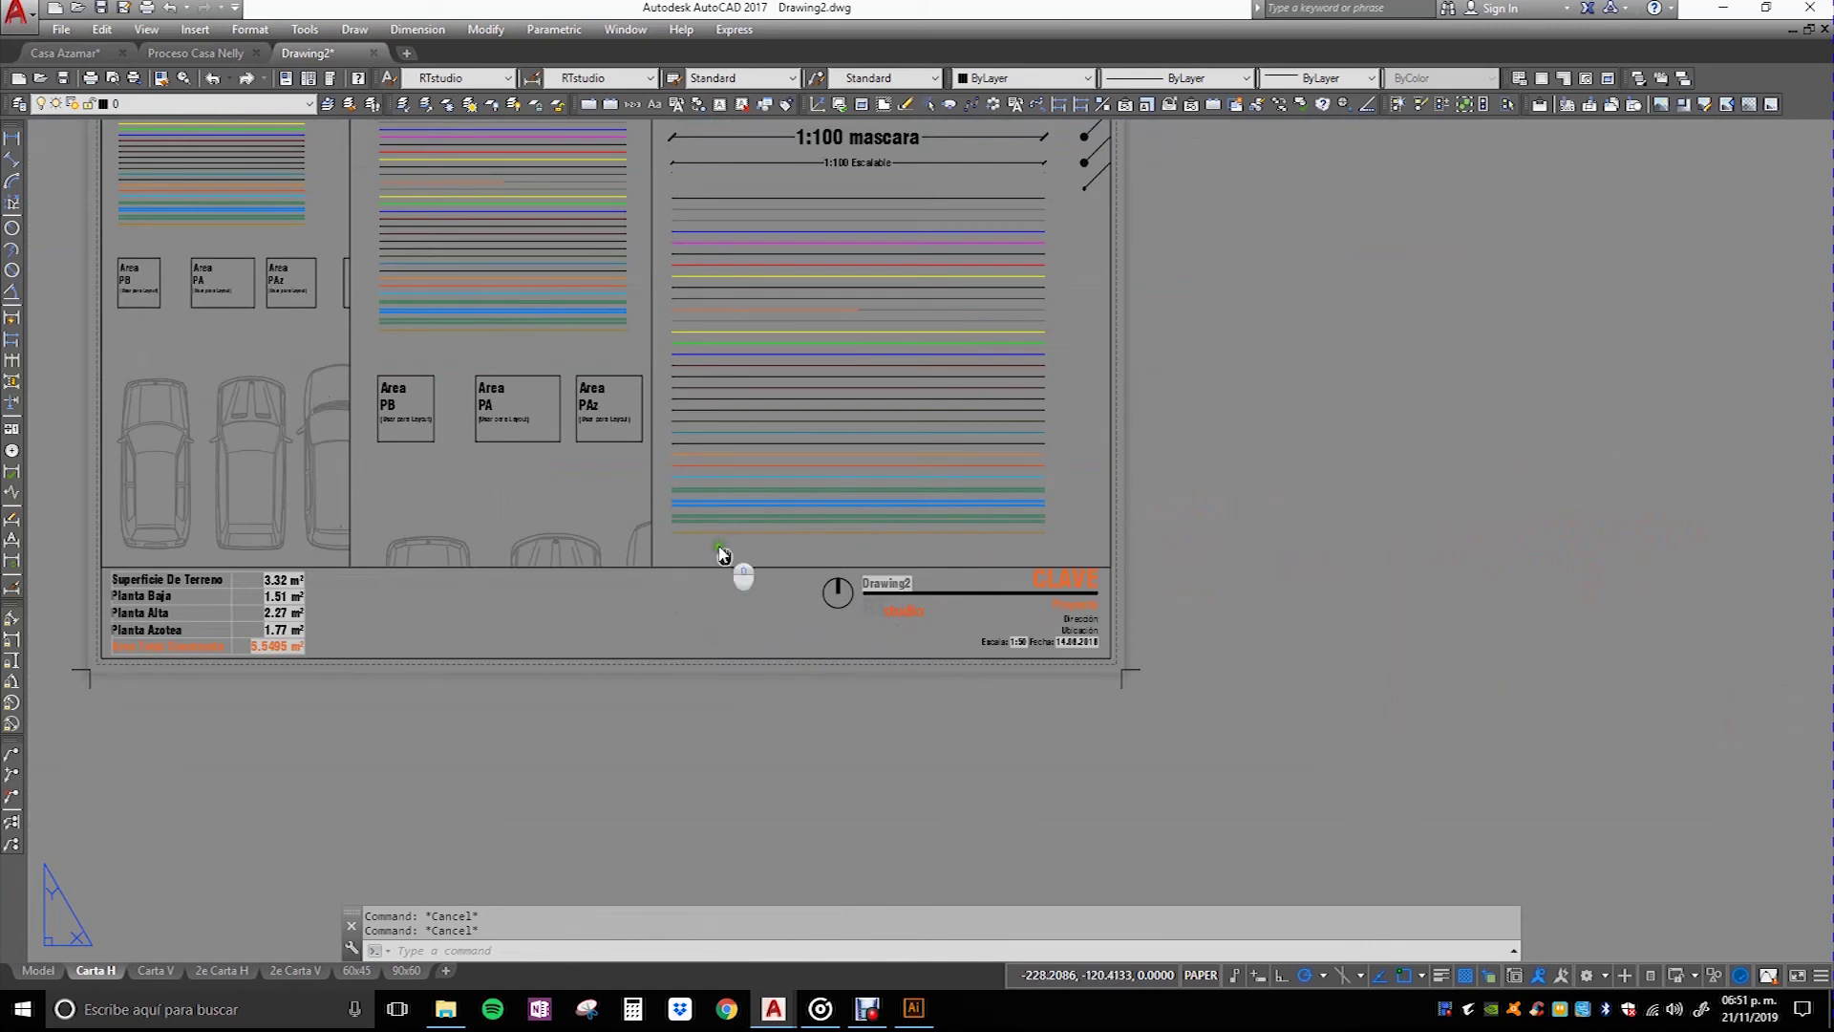
scroll(724, 554, down, 2)
middle_click(793, 668)
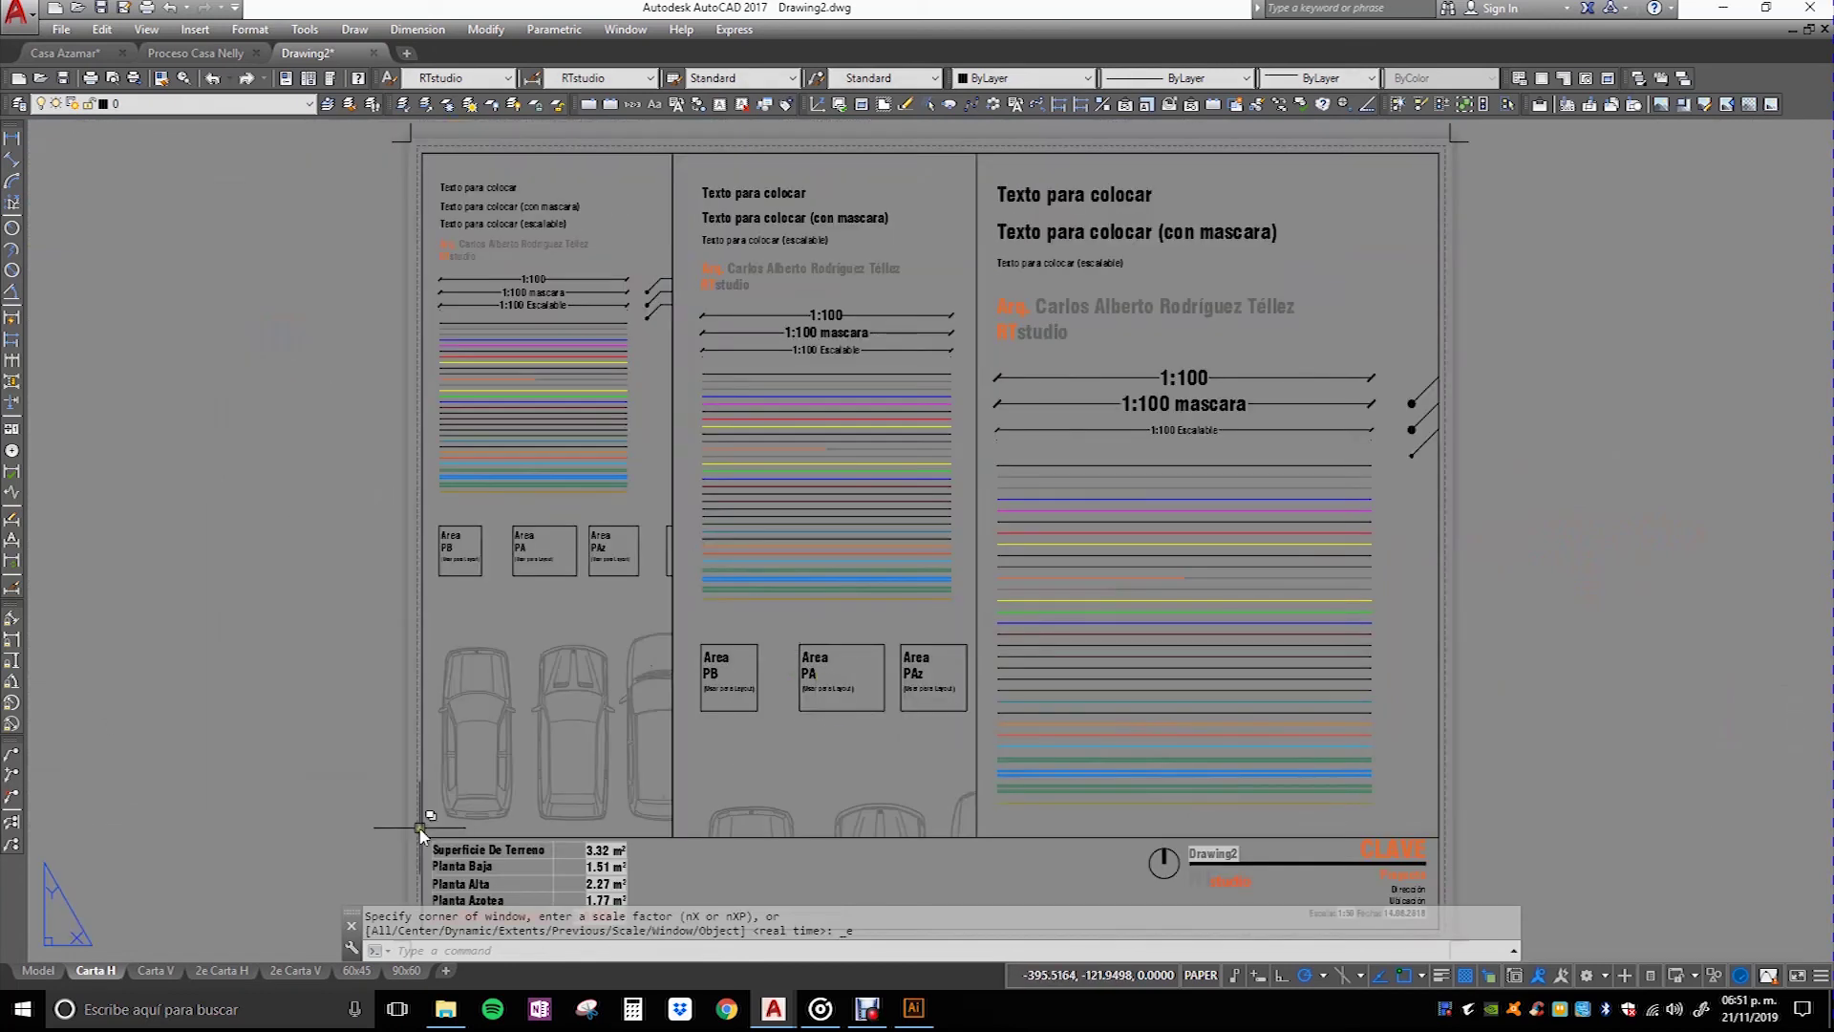
click(36, 970)
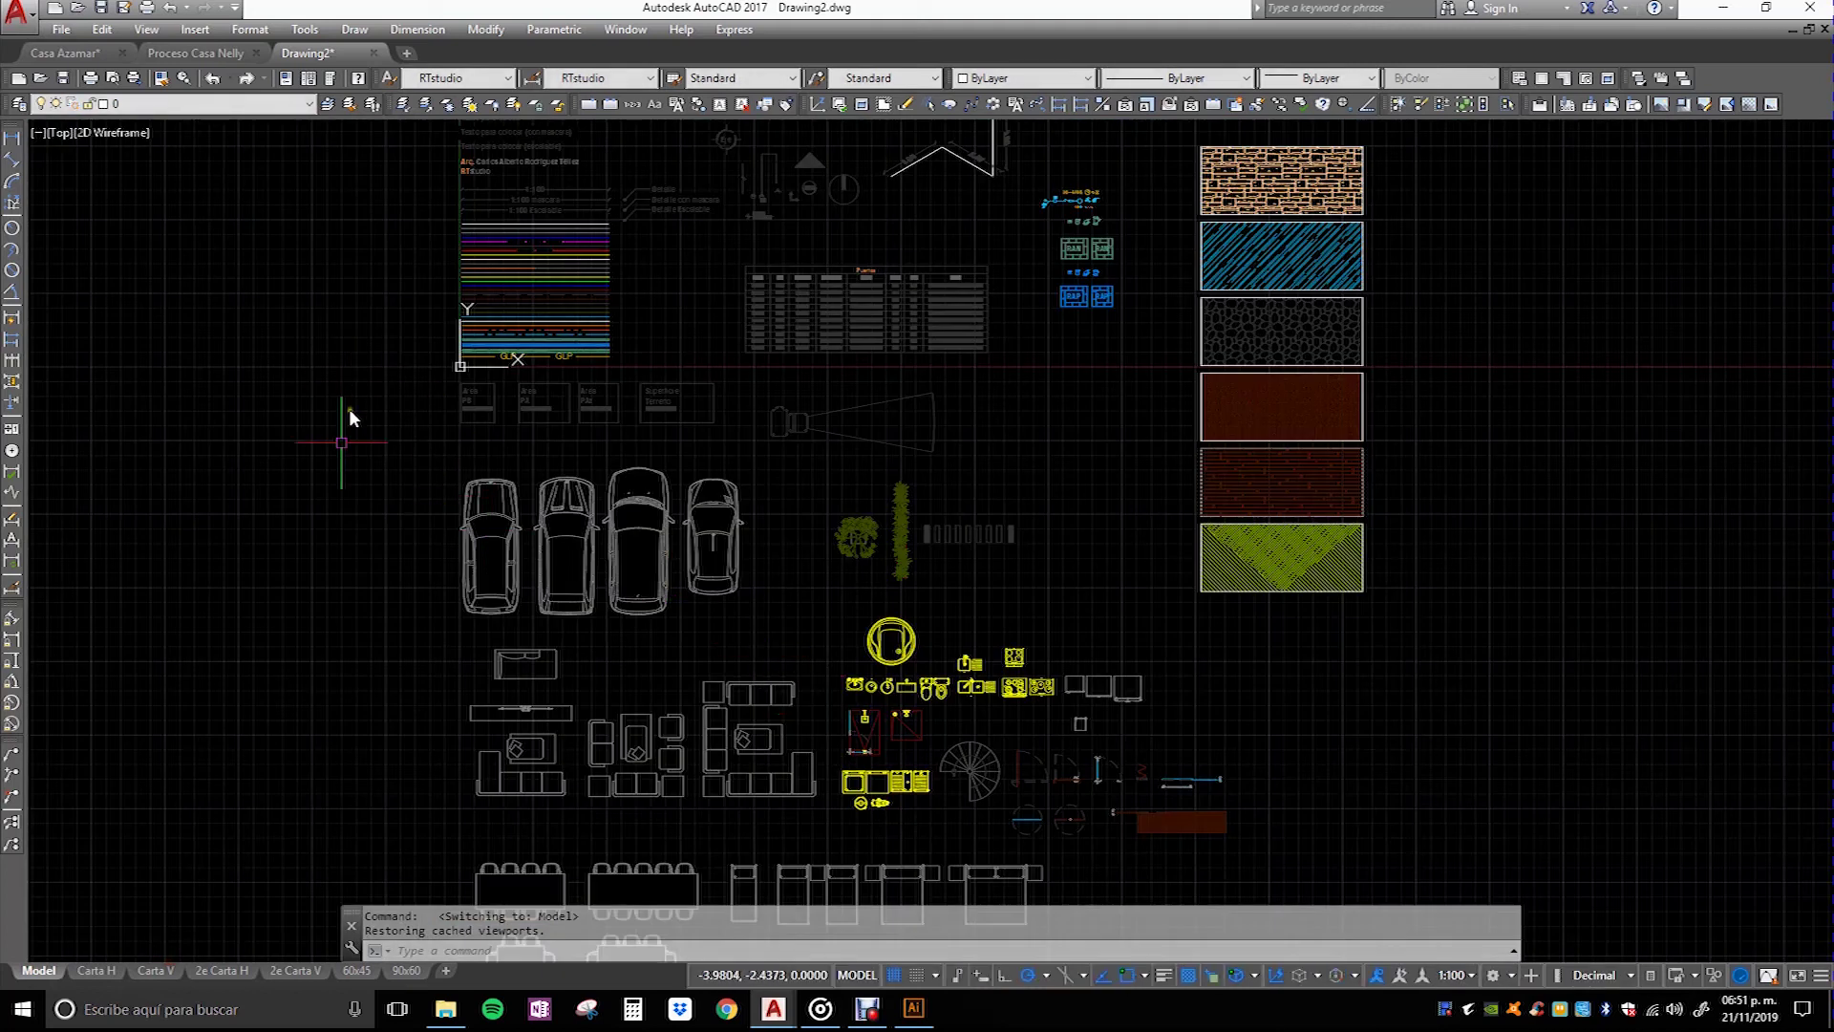
click(913, 1008)
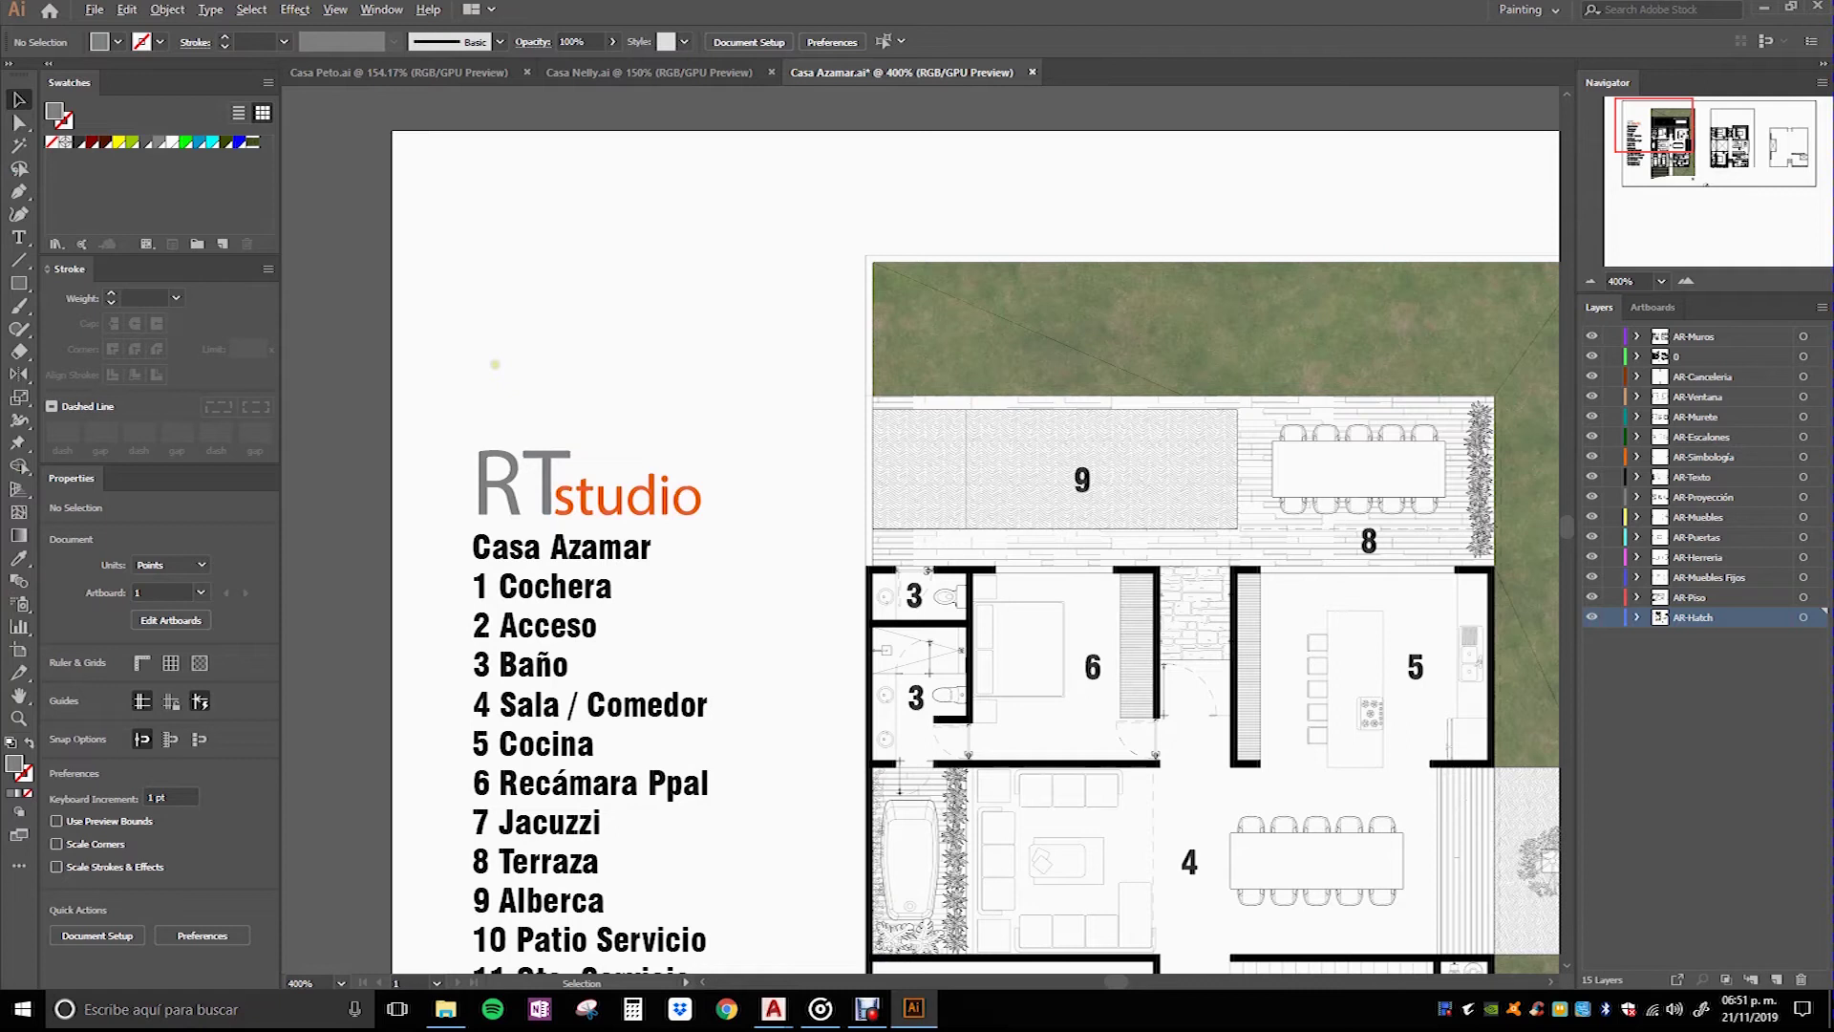
Step: Rotate the small north arrow slightly, to about 337.5°
scroll(495, 364, down, 1)
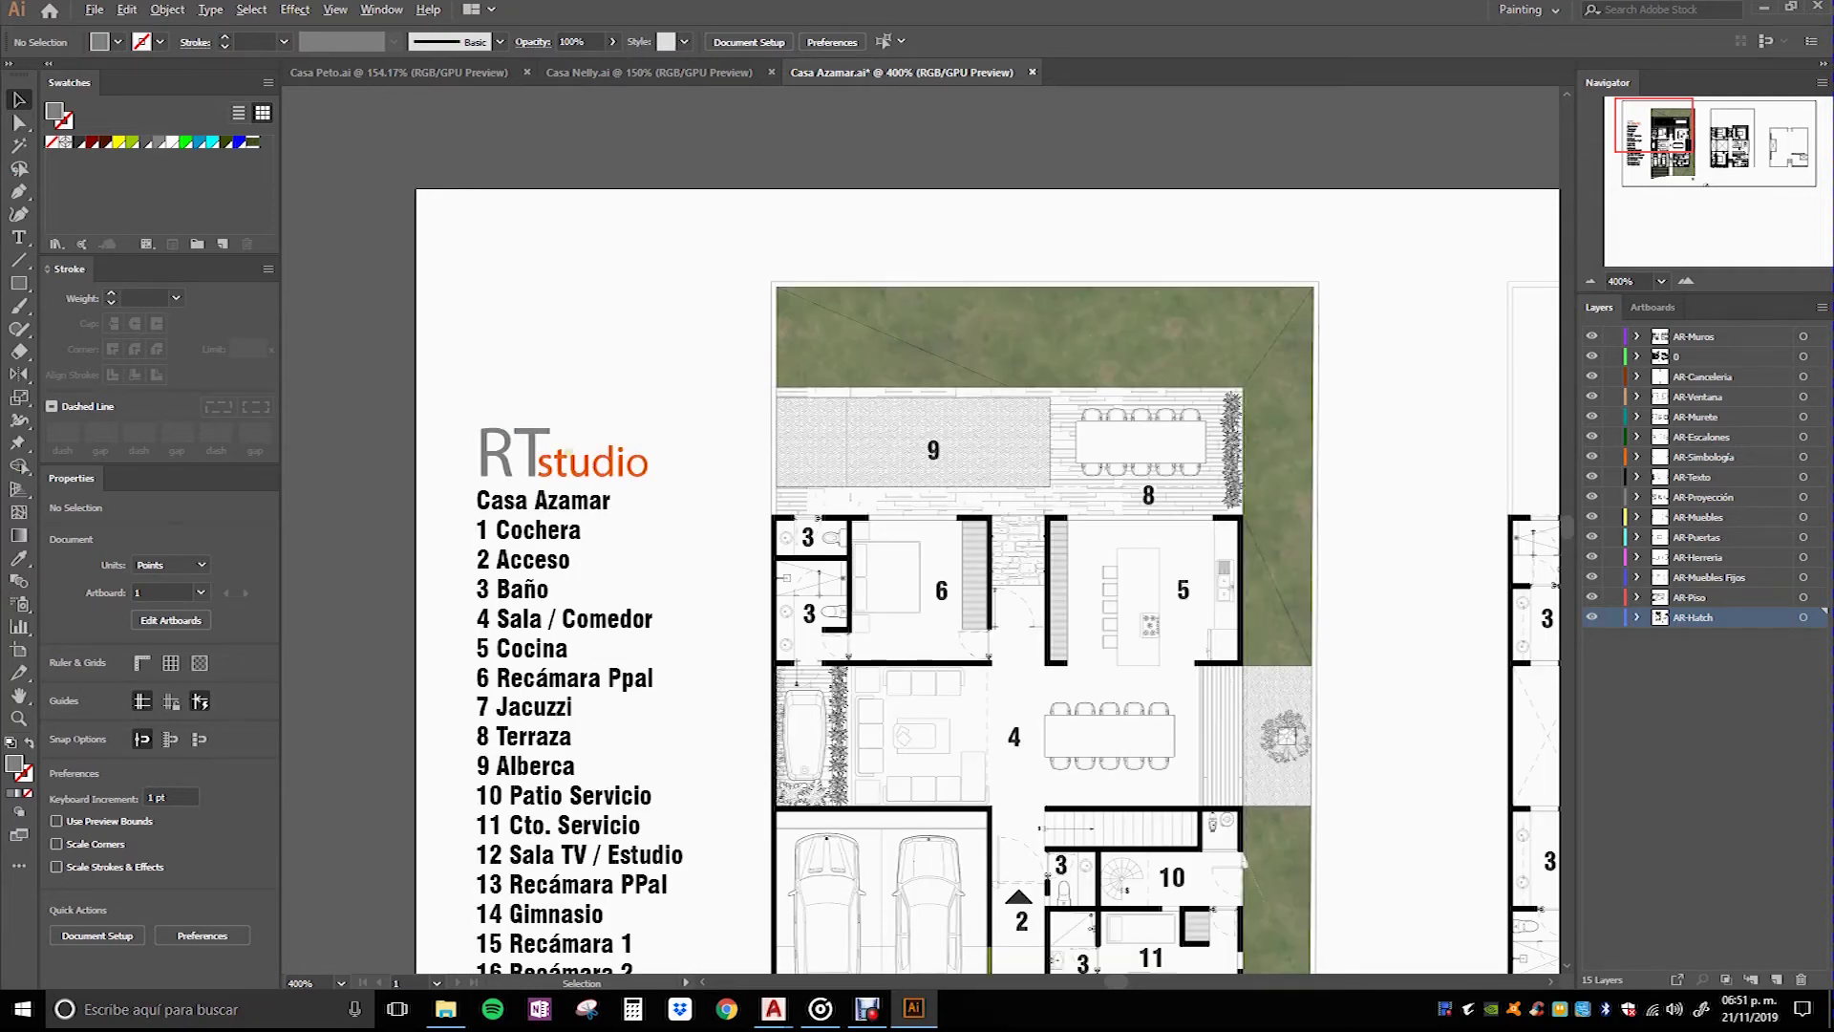
scroll(497, 365, down, 1)
scroll(497, 365, down, 1)
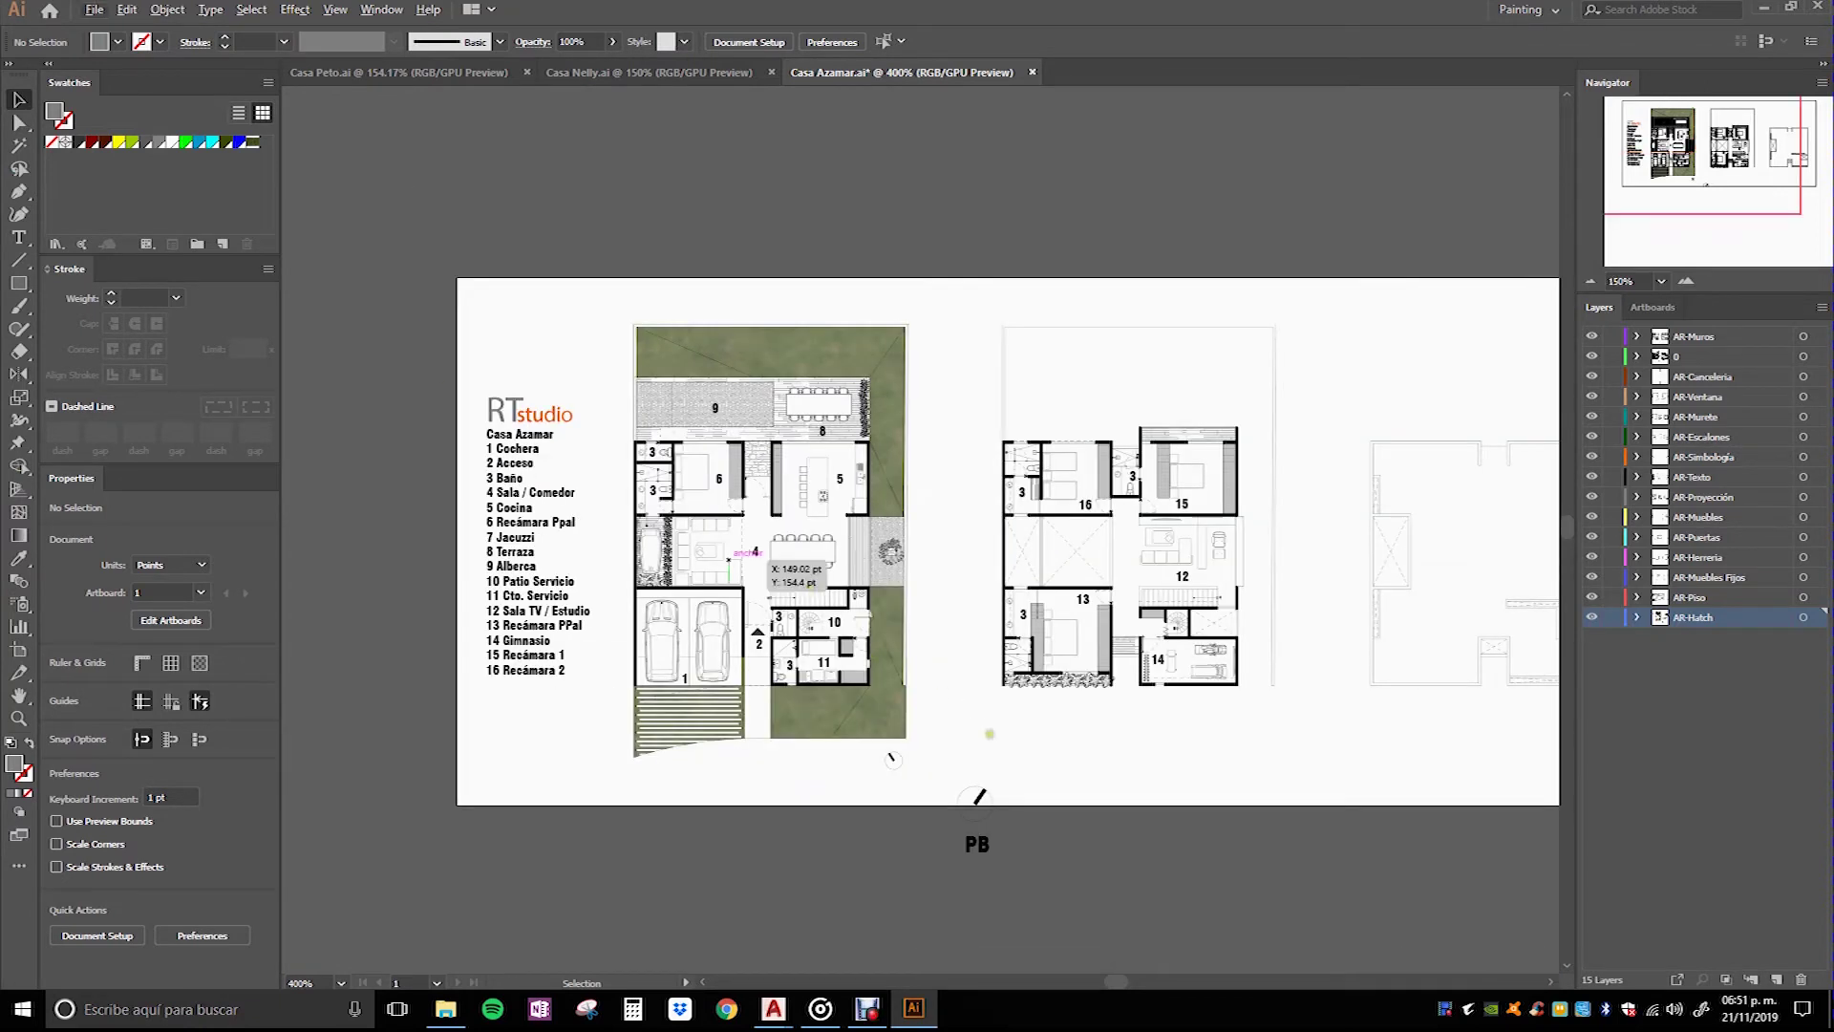
scroll(975, 759, up, 1)
scroll(929, 850, up, 3)
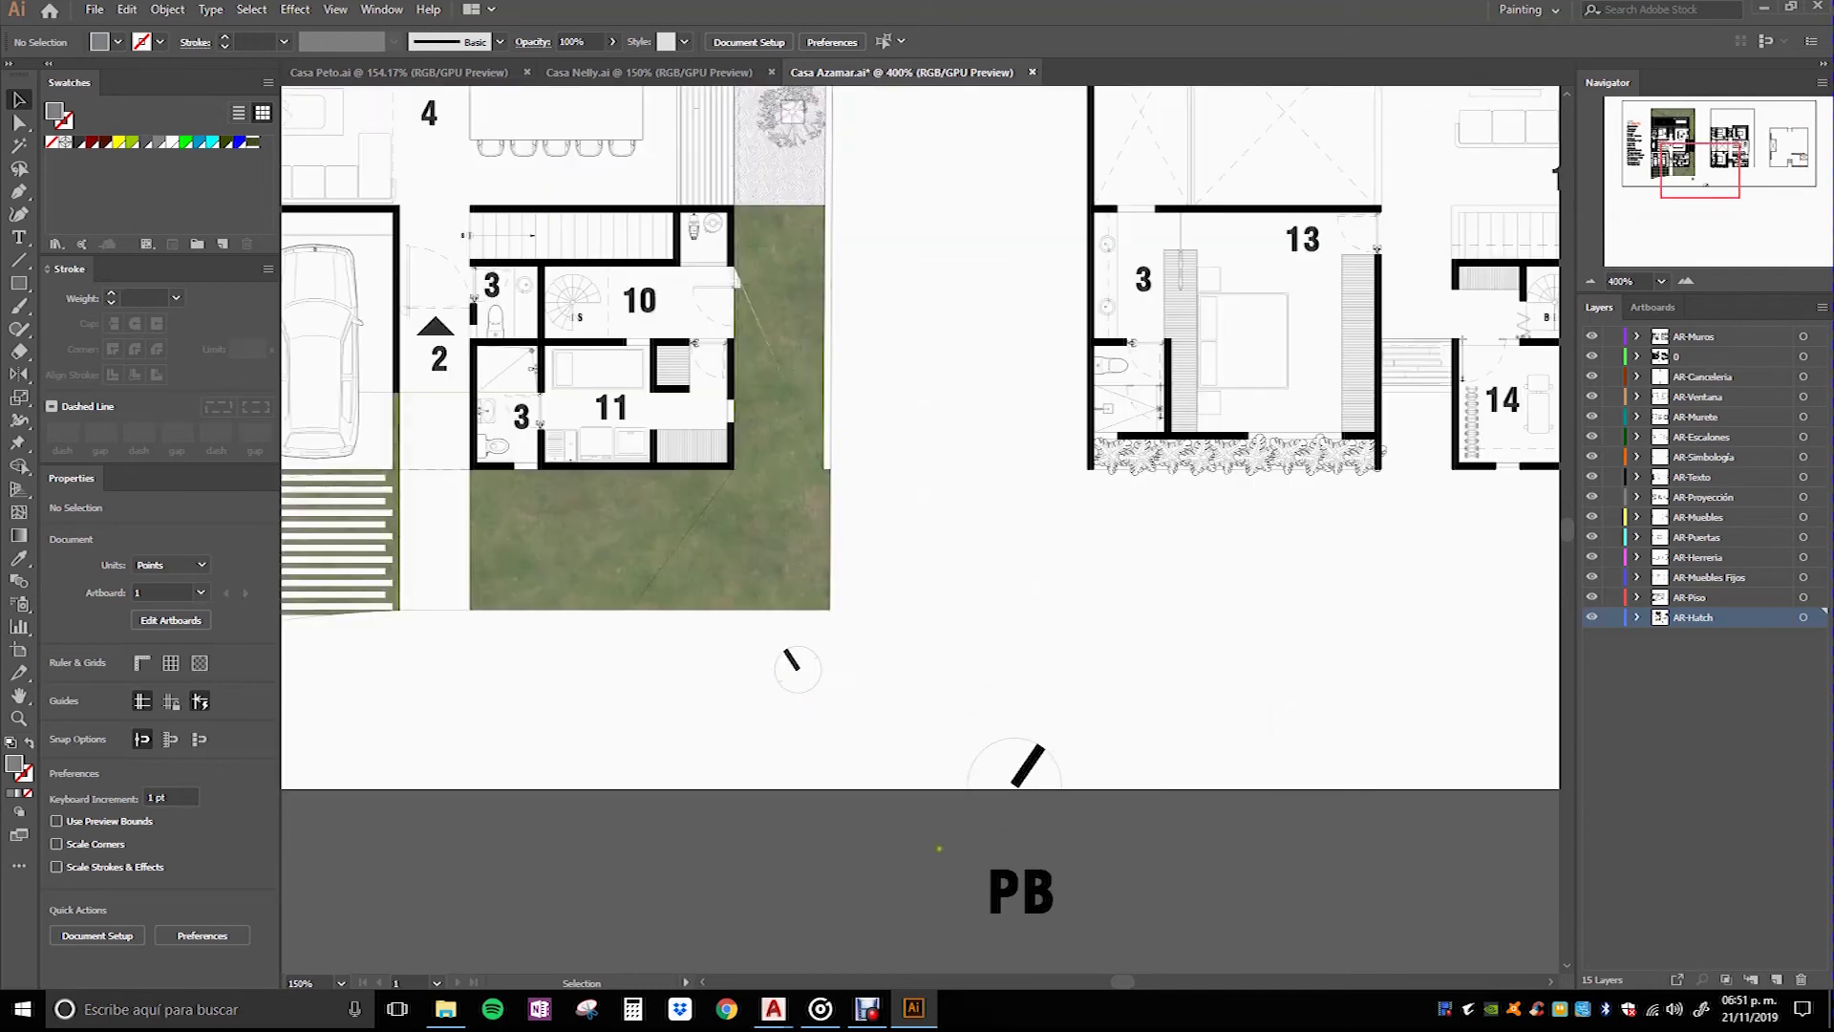
click(954, 721)
mouse_move(955, 725)
mouse_down()
mouse_move(951, 672)
mouse_move(981, 667)
mouse_up()
Step: Move the PB north arrow group and its label just beneath the ground-floor plan
drag(847, 716, 758, 637)
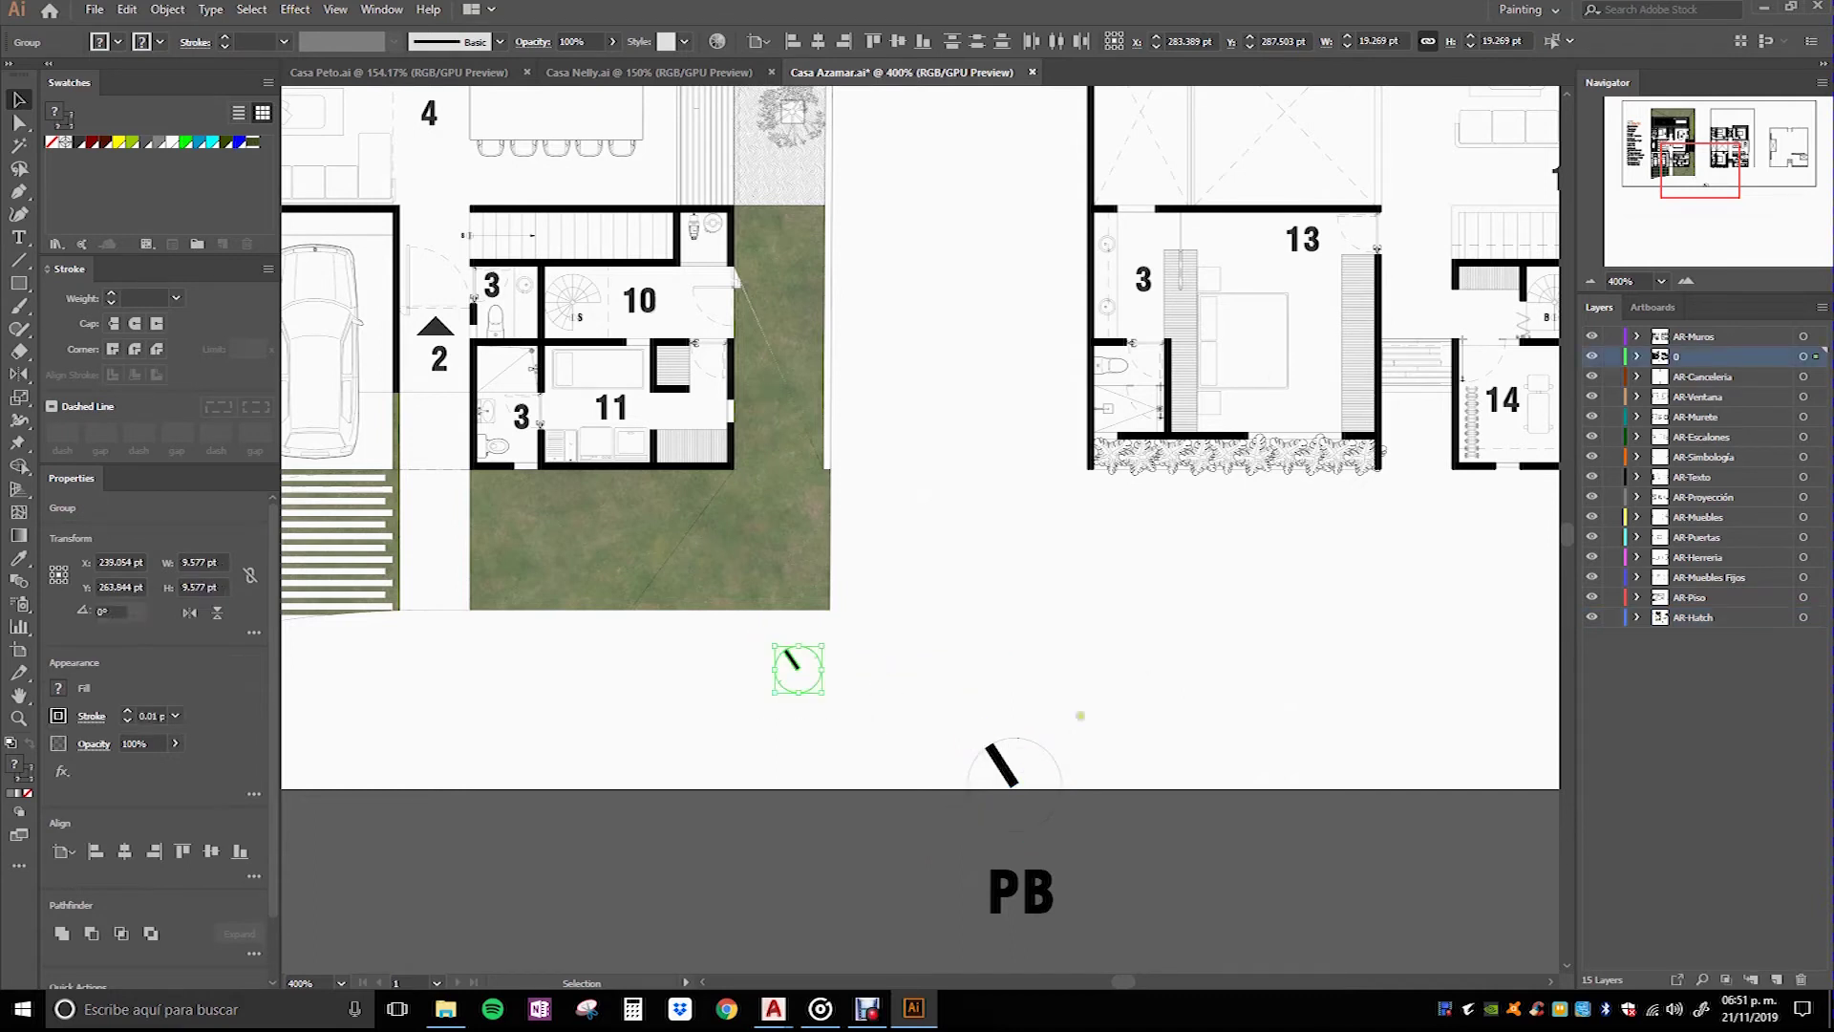
drag(1081, 715, 932, 833)
drag(931, 928, 918, 946)
drag(1007, 765, 781, 647)
click(951, 682)
drag(817, 740, 814, 710)
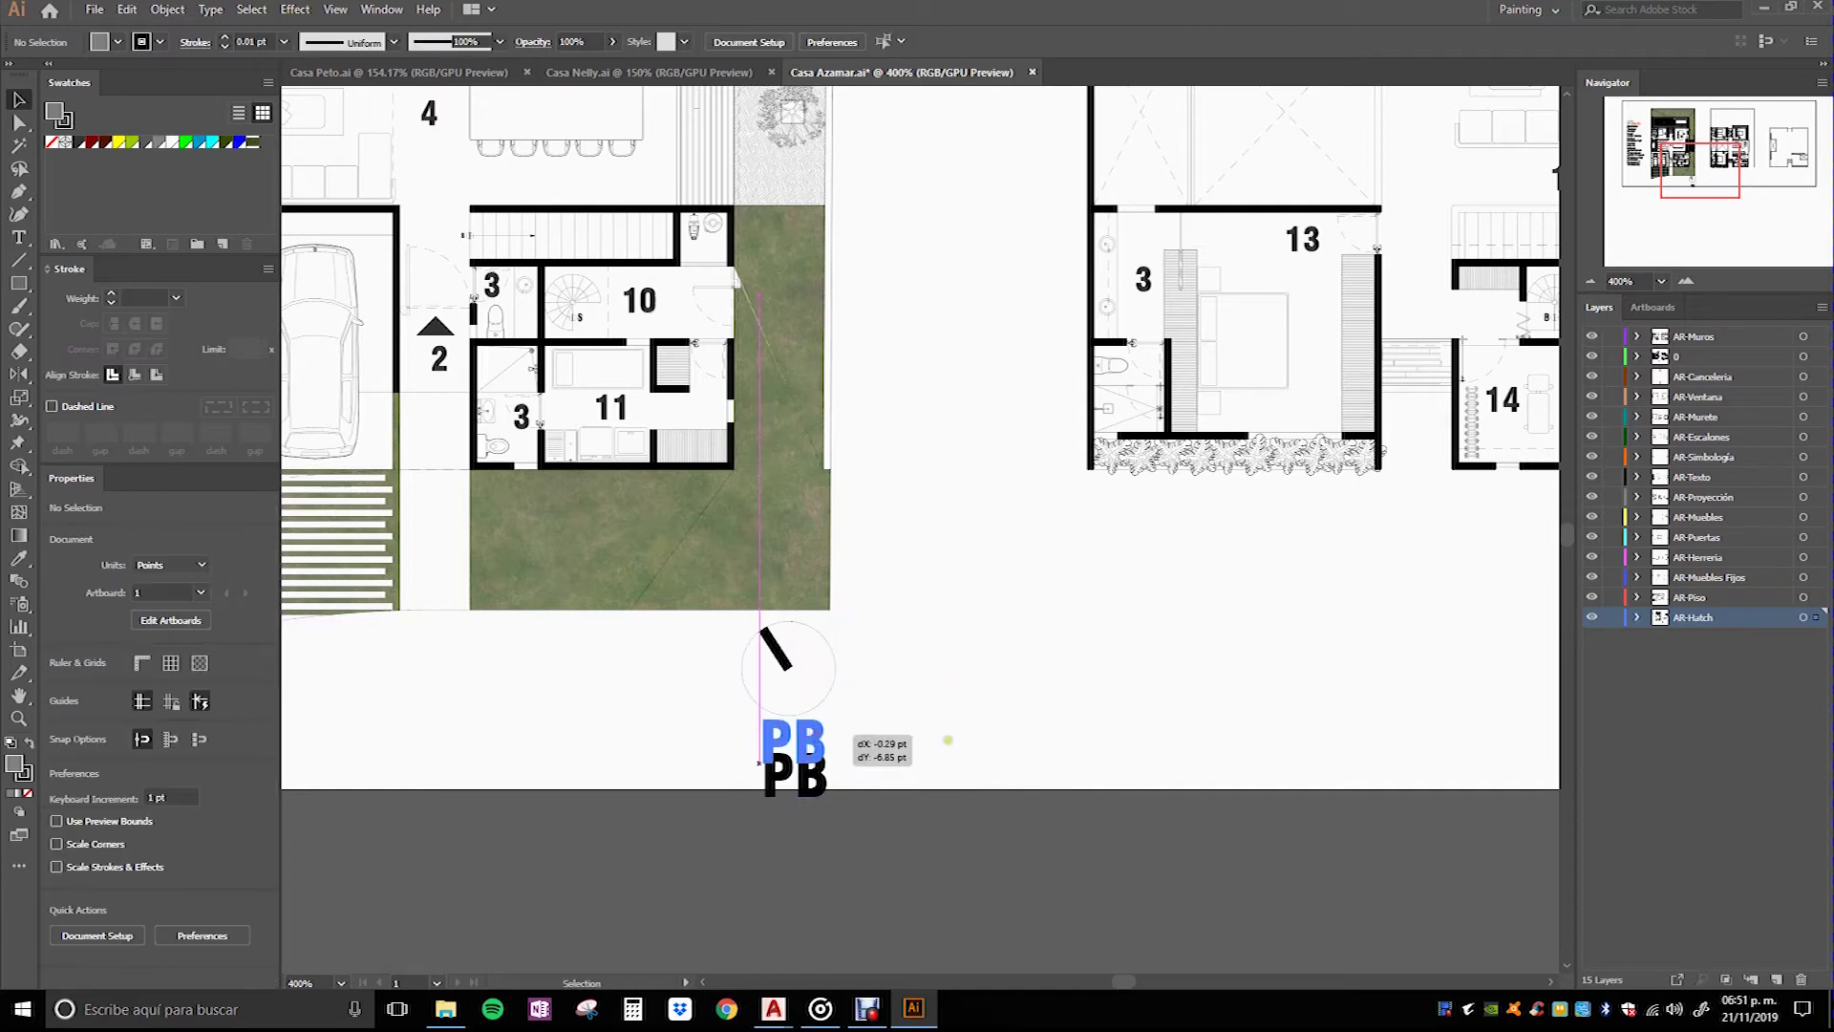
Step: Delete the blue hatch from pool 9, then switch to Casa Nelly.ai
scroll(949, 723, down, 2)
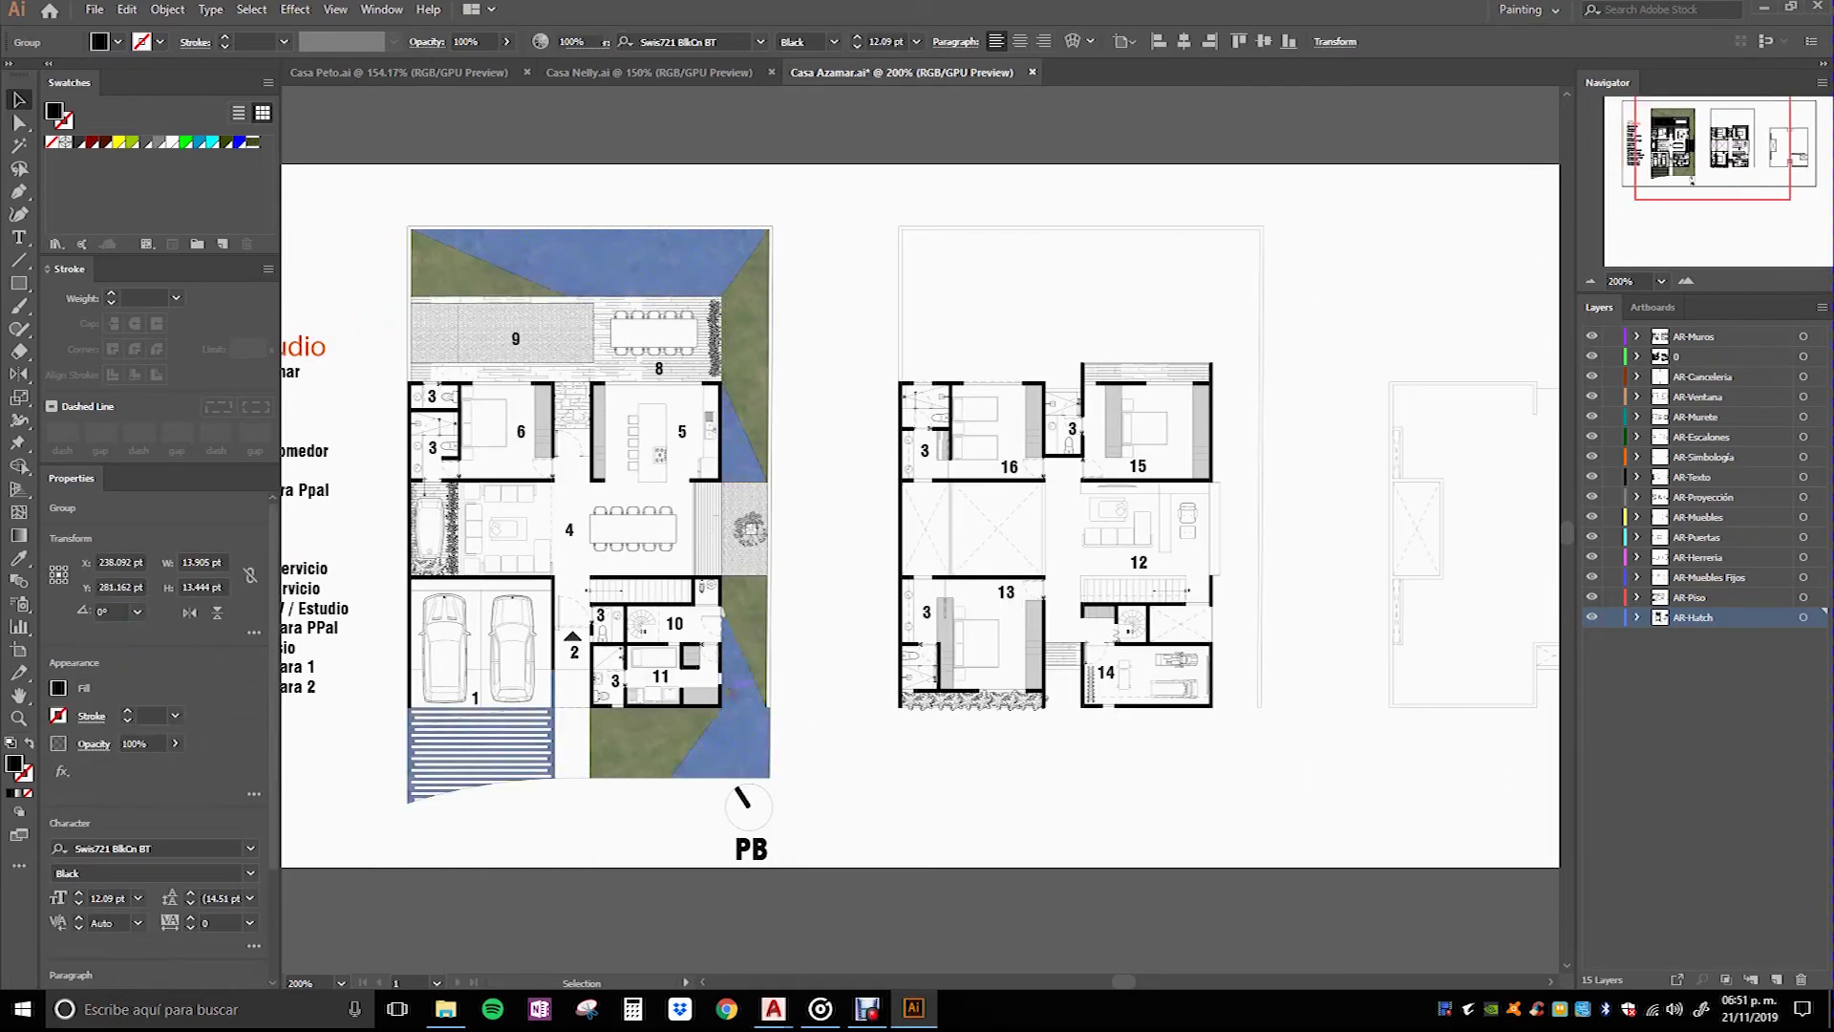
scroll(884, 766, down, 1)
scroll(449, 453, up, 1)
scroll(449, 454, up, 1)
scroll(449, 454, up, 1)
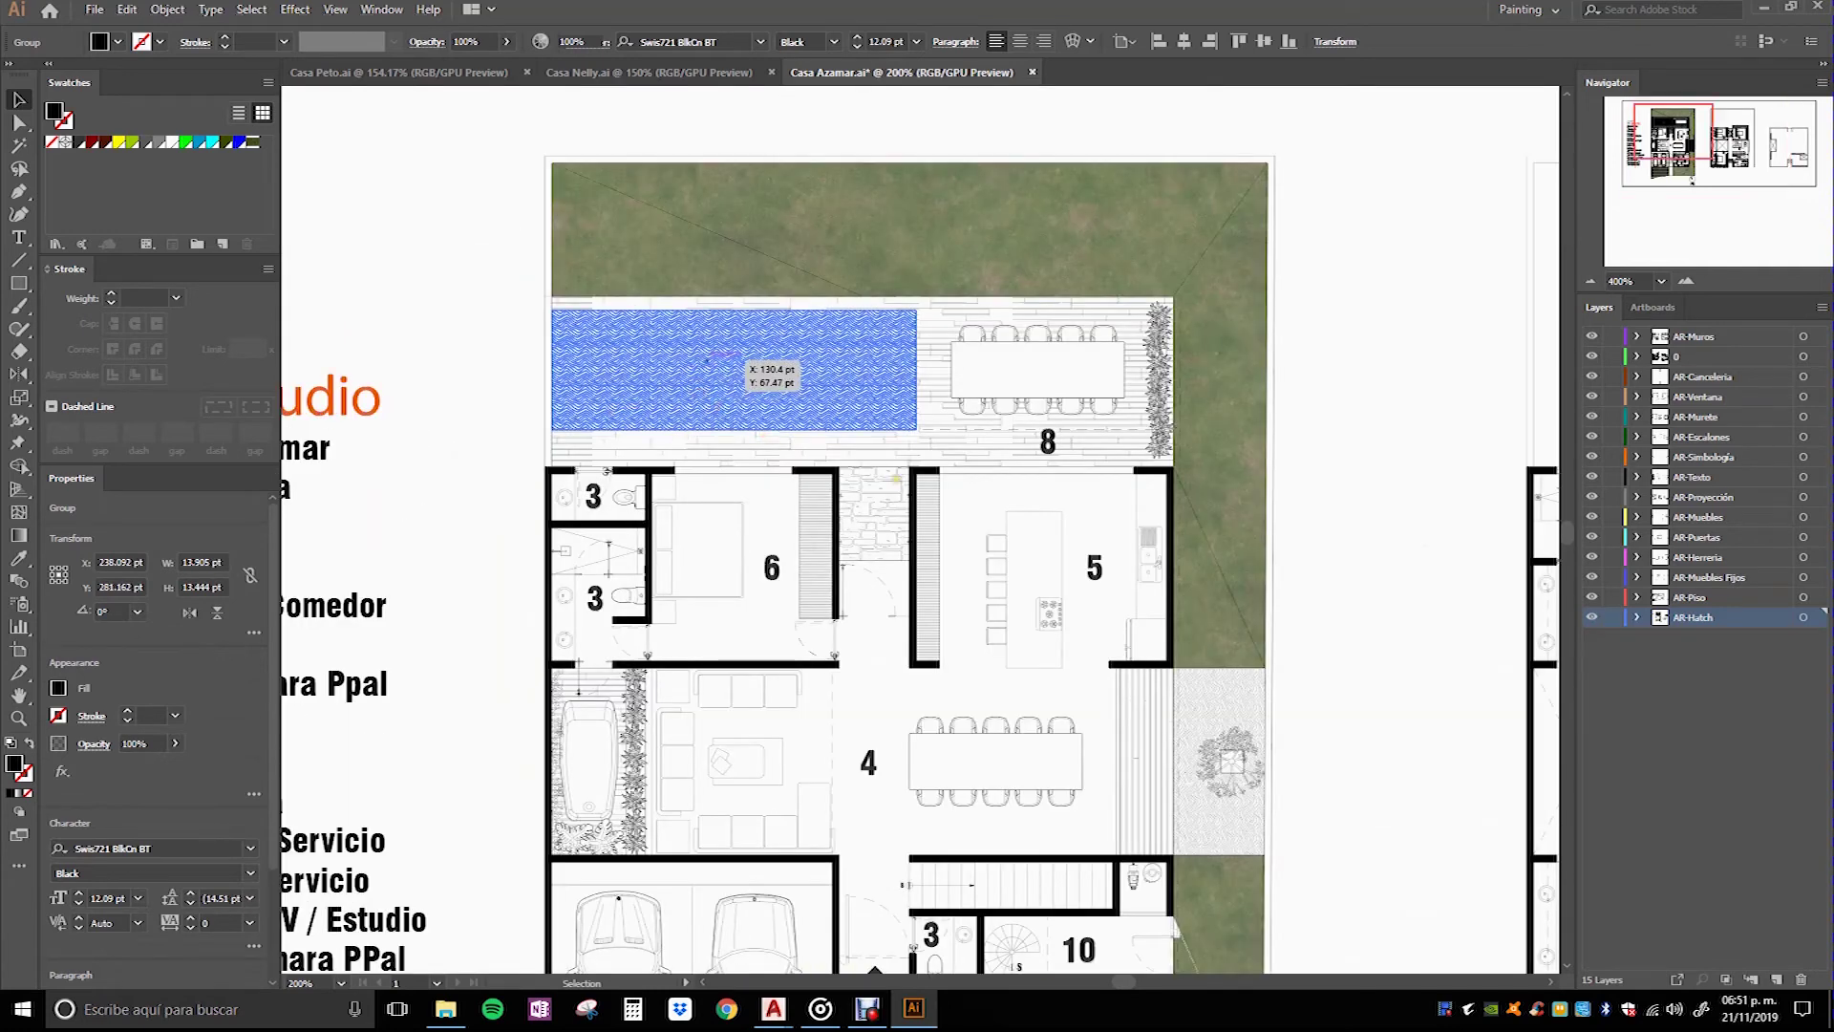
click(712, 358)
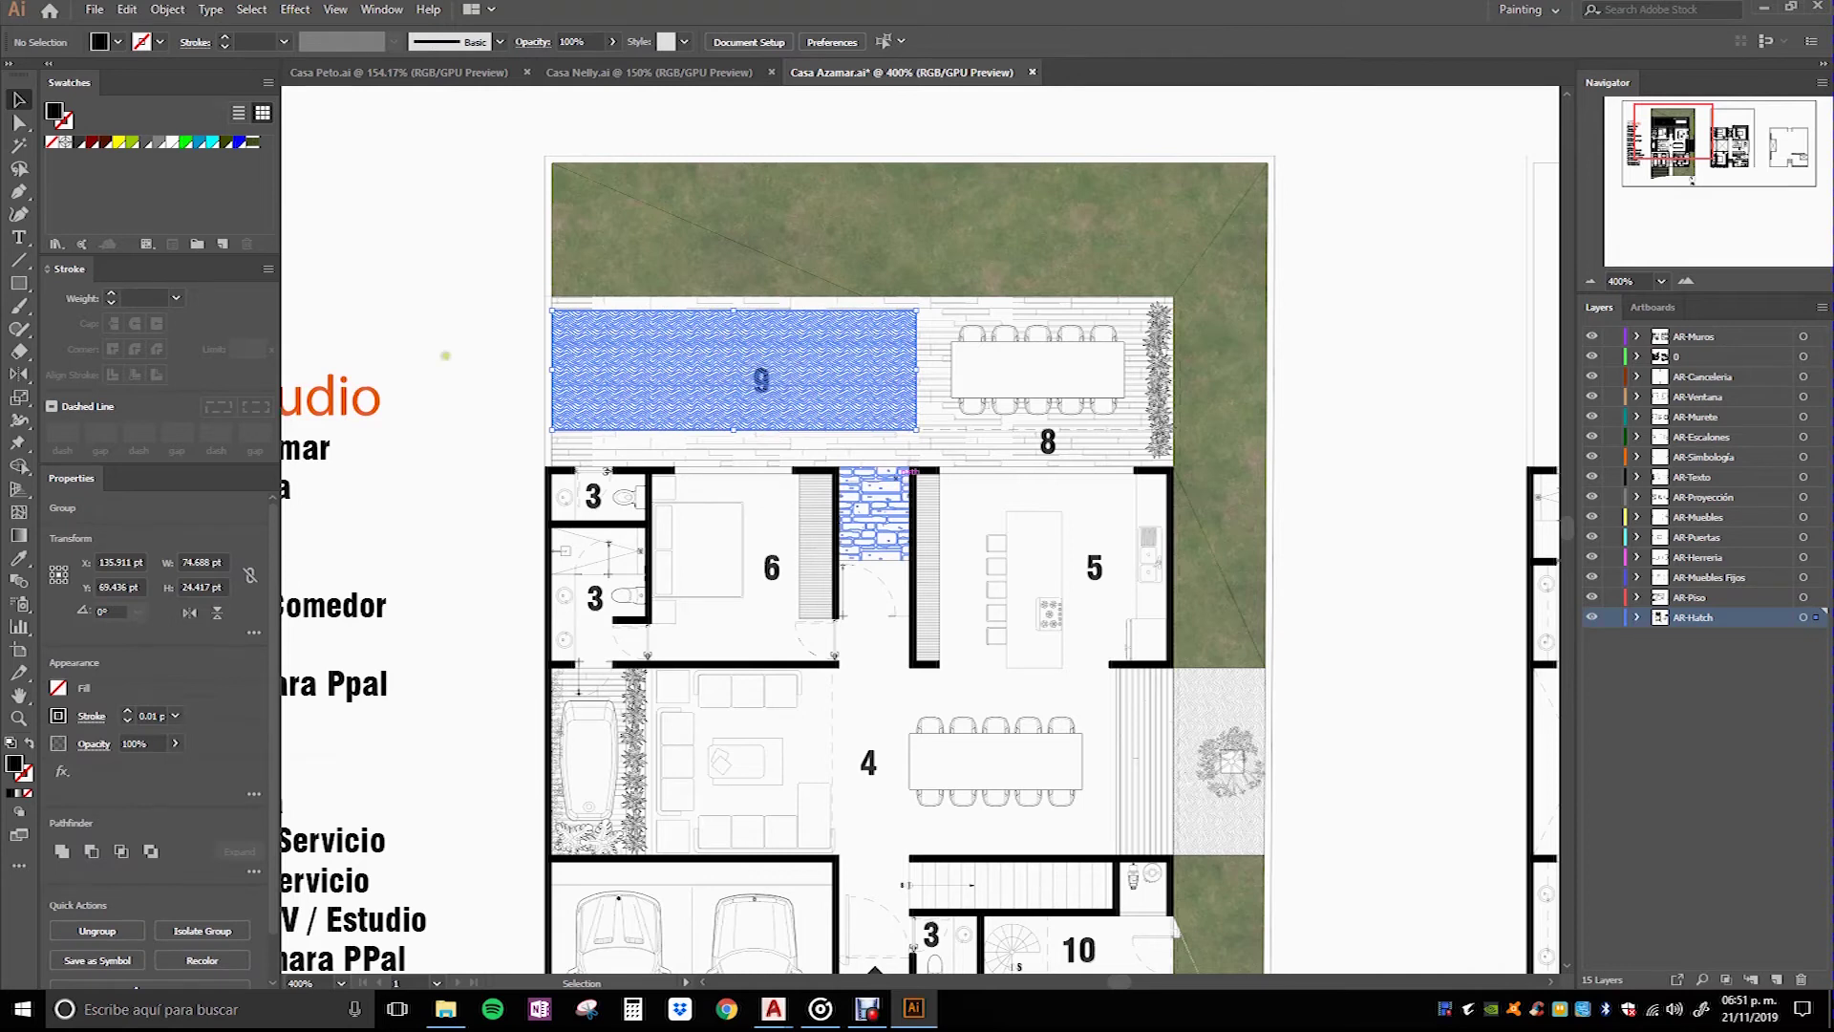
key(Delete)
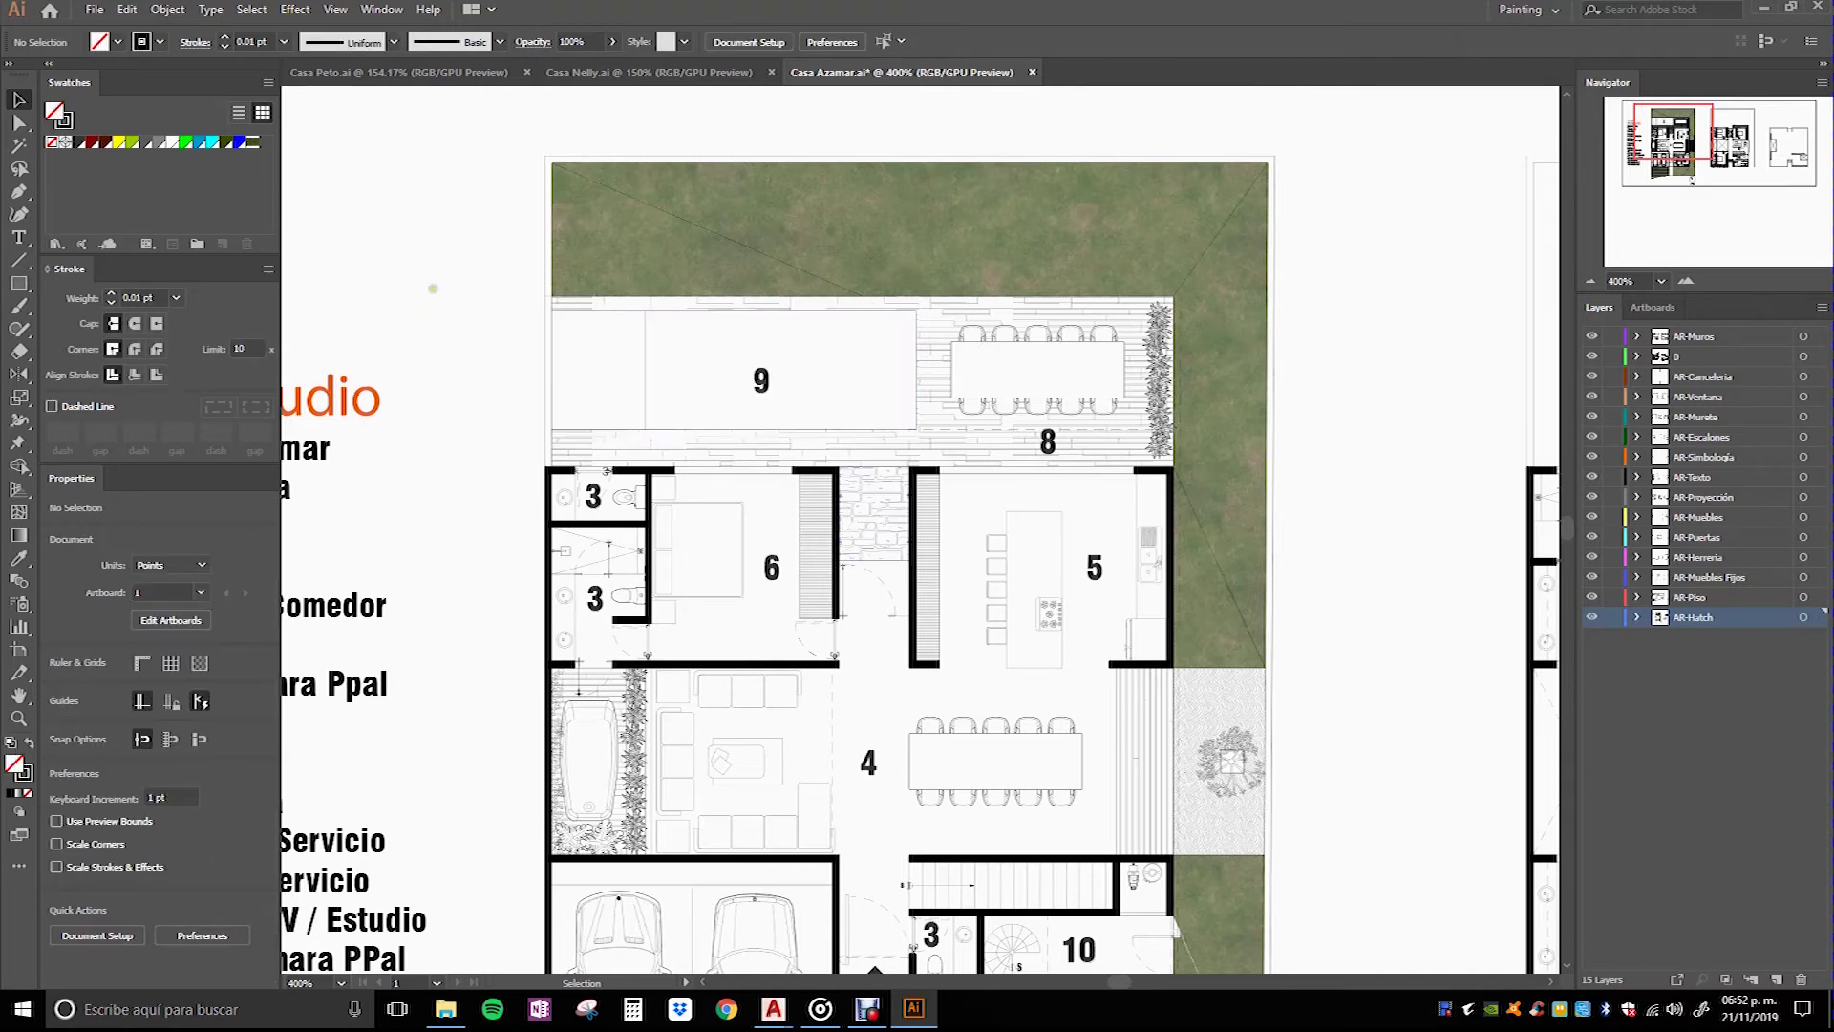
click(648, 73)
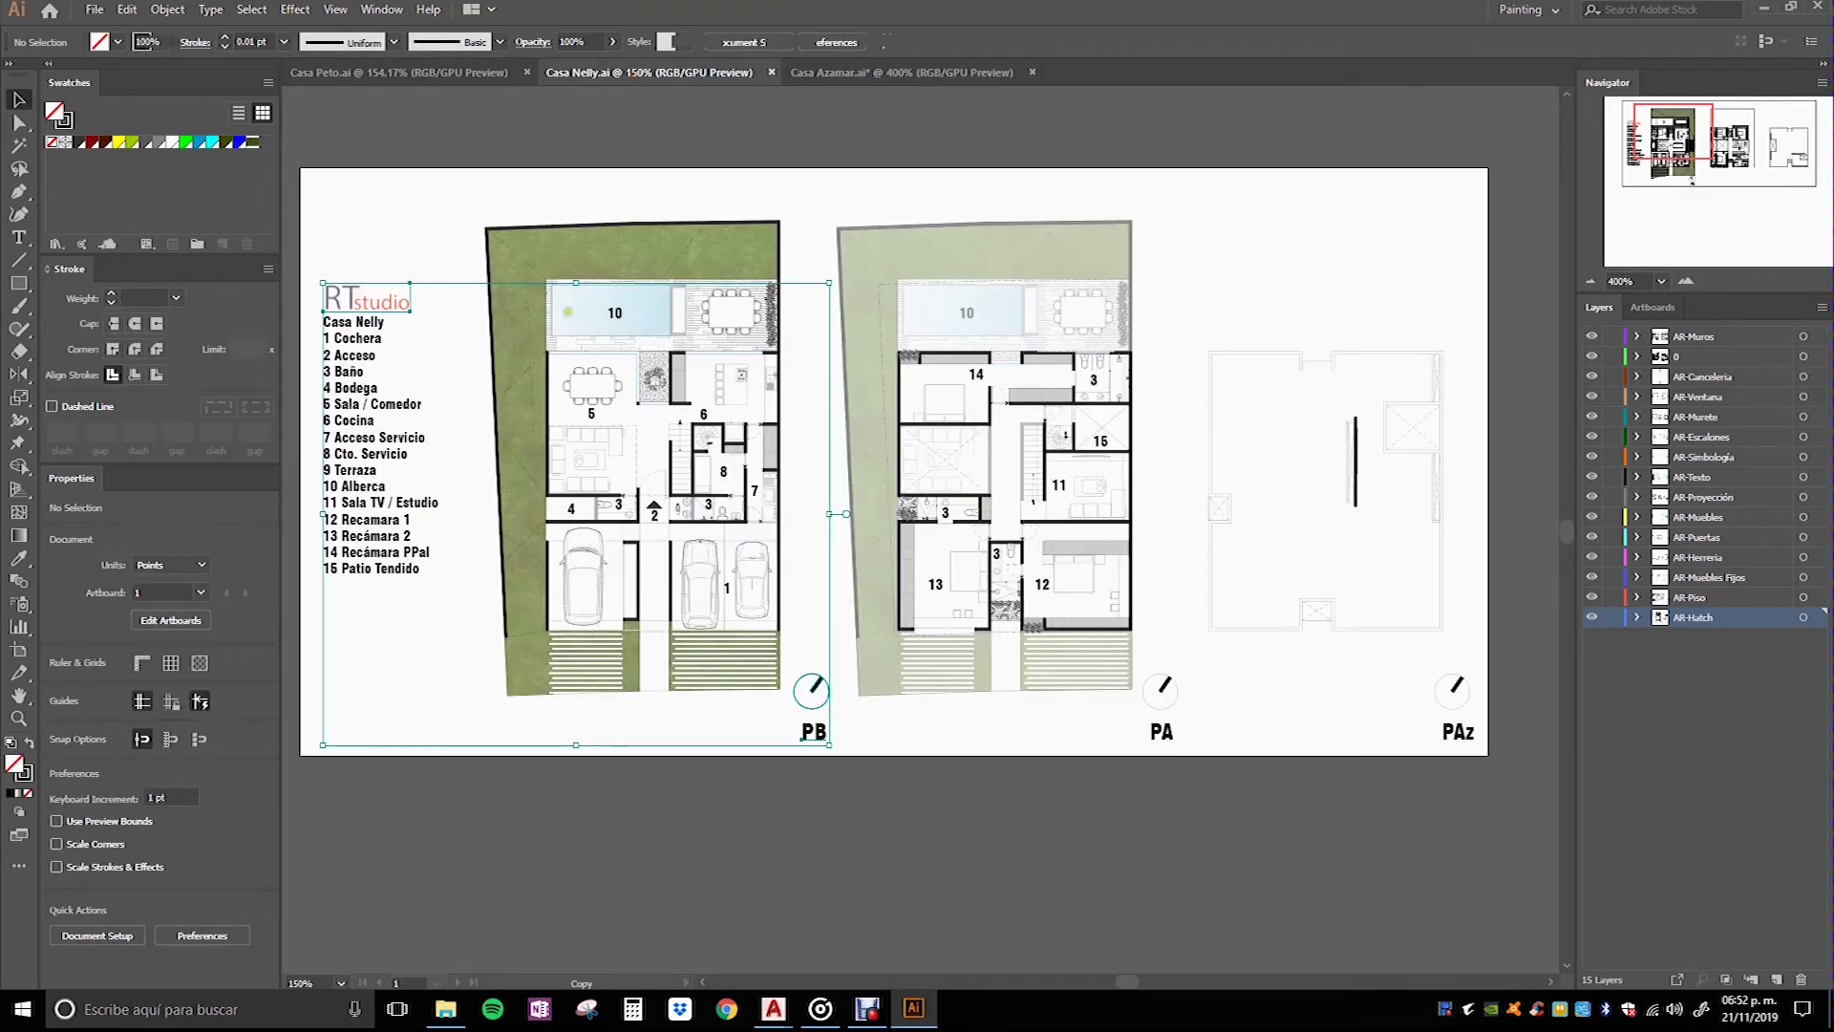
Step: Bring the Casa Nelly light-blue pool fill into Casa Azamar and drop it onto pool 9
scroll(568, 313, up, 2)
click(536, 339)
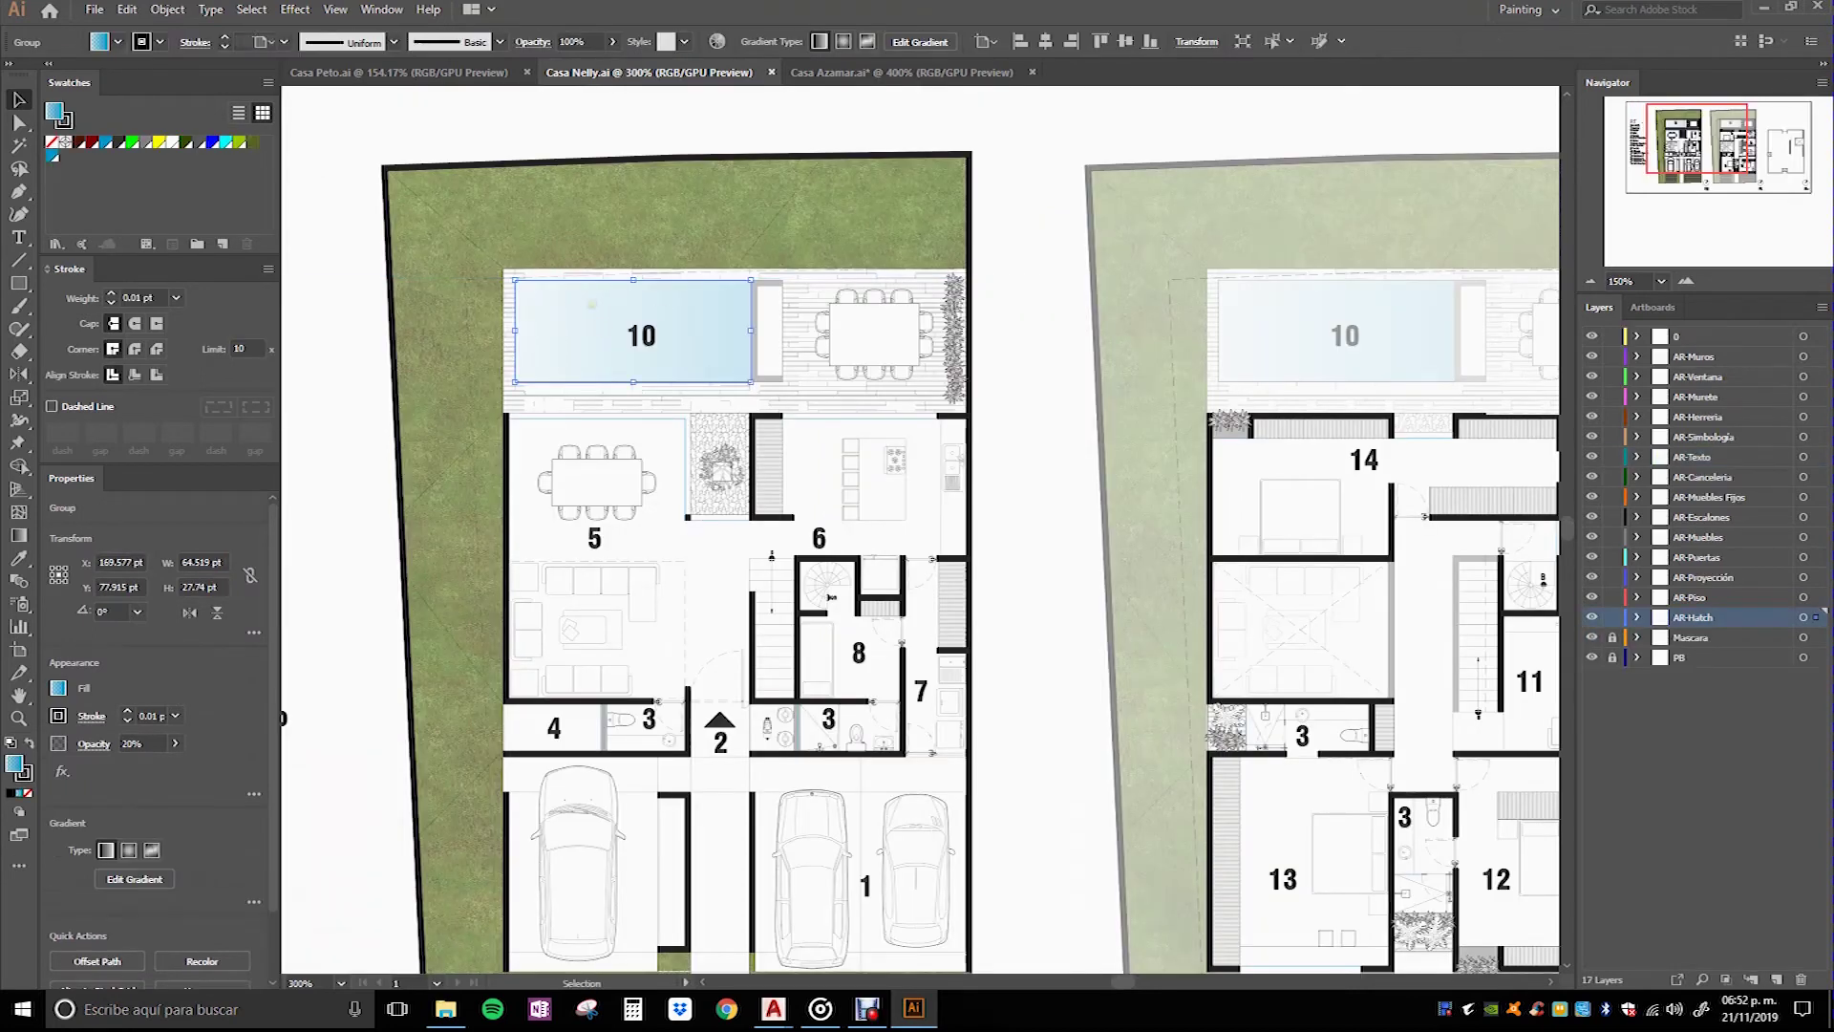
key(ctrl+Tab)
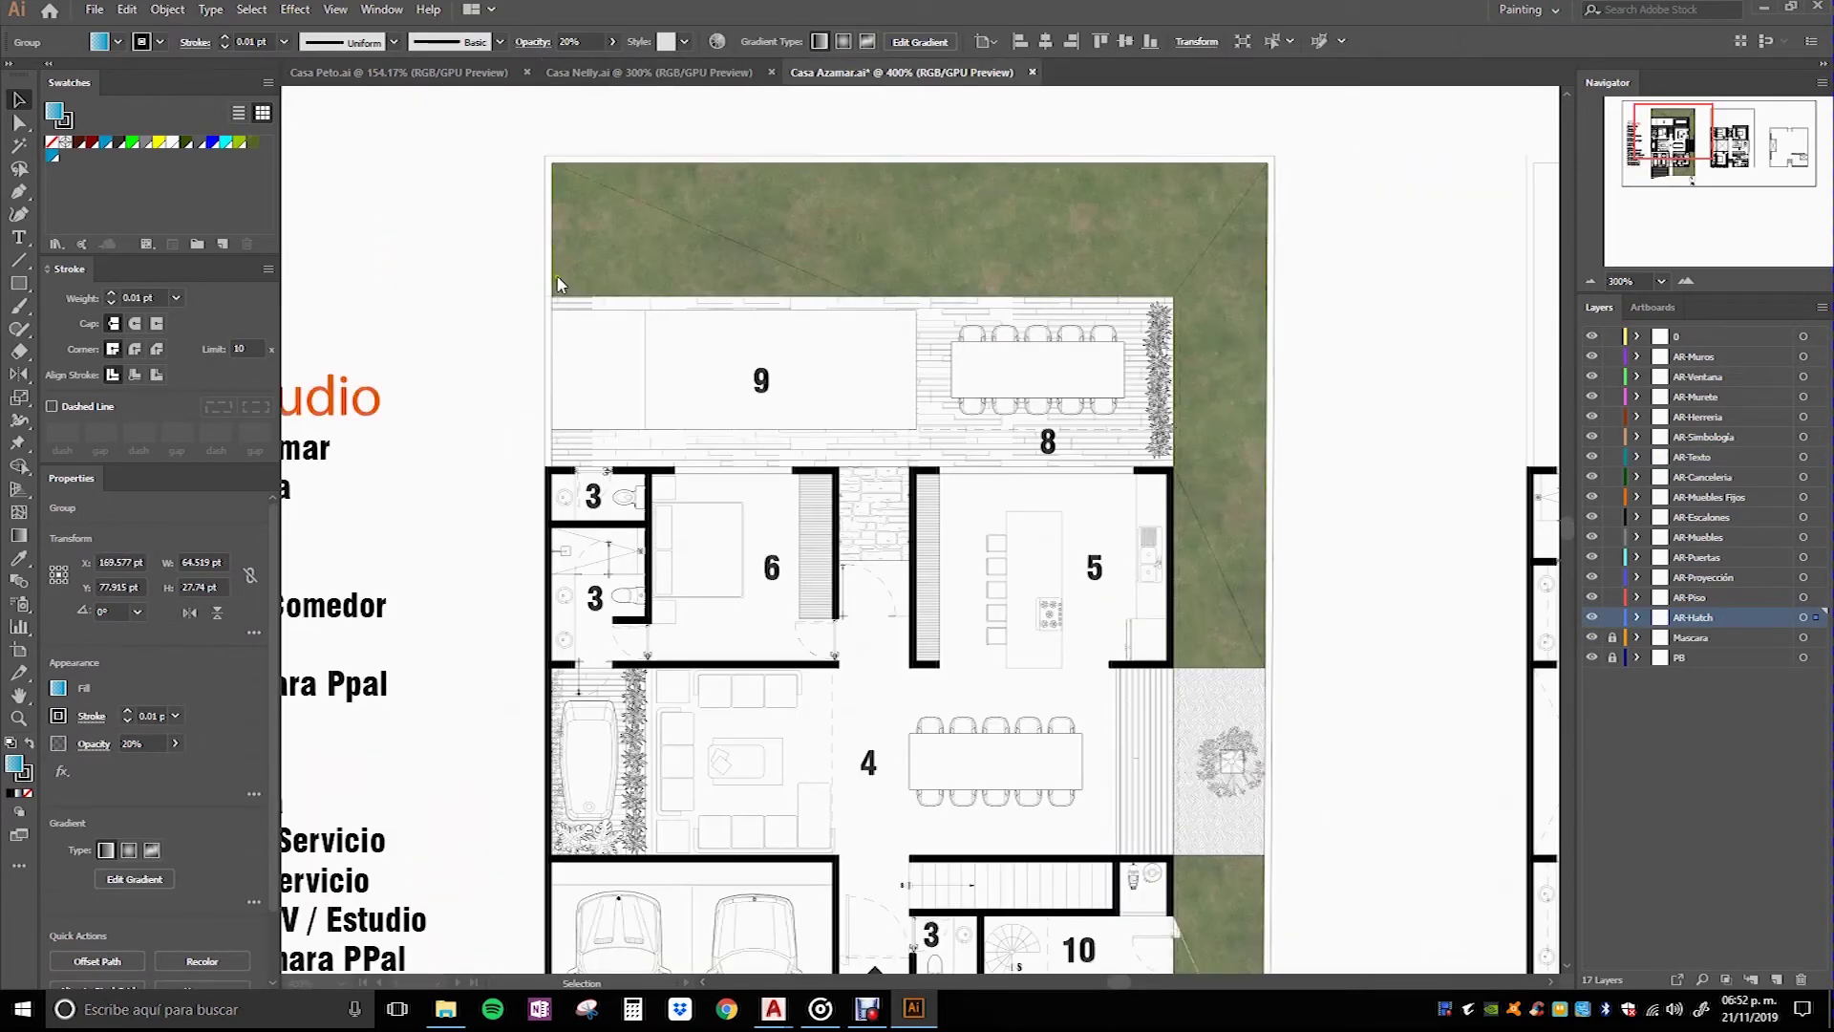
click(468, 299)
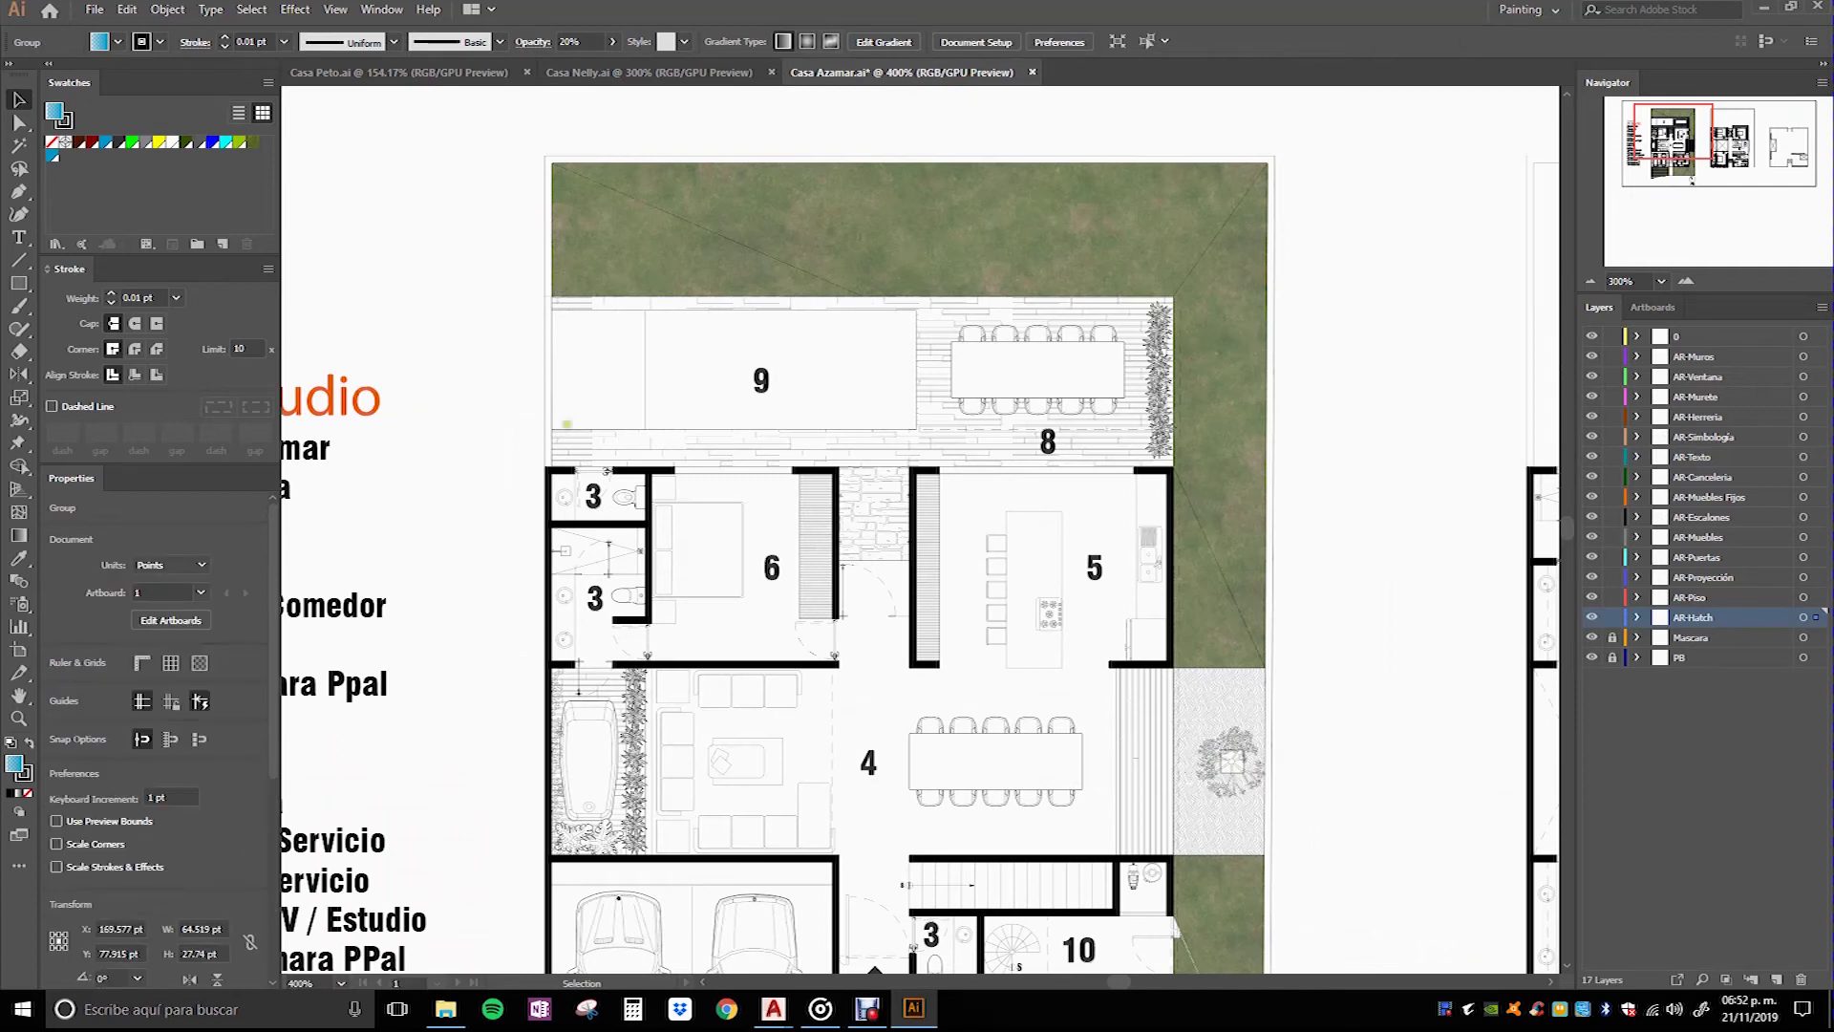
click(858, 498)
drag(900, 508, 690, 356)
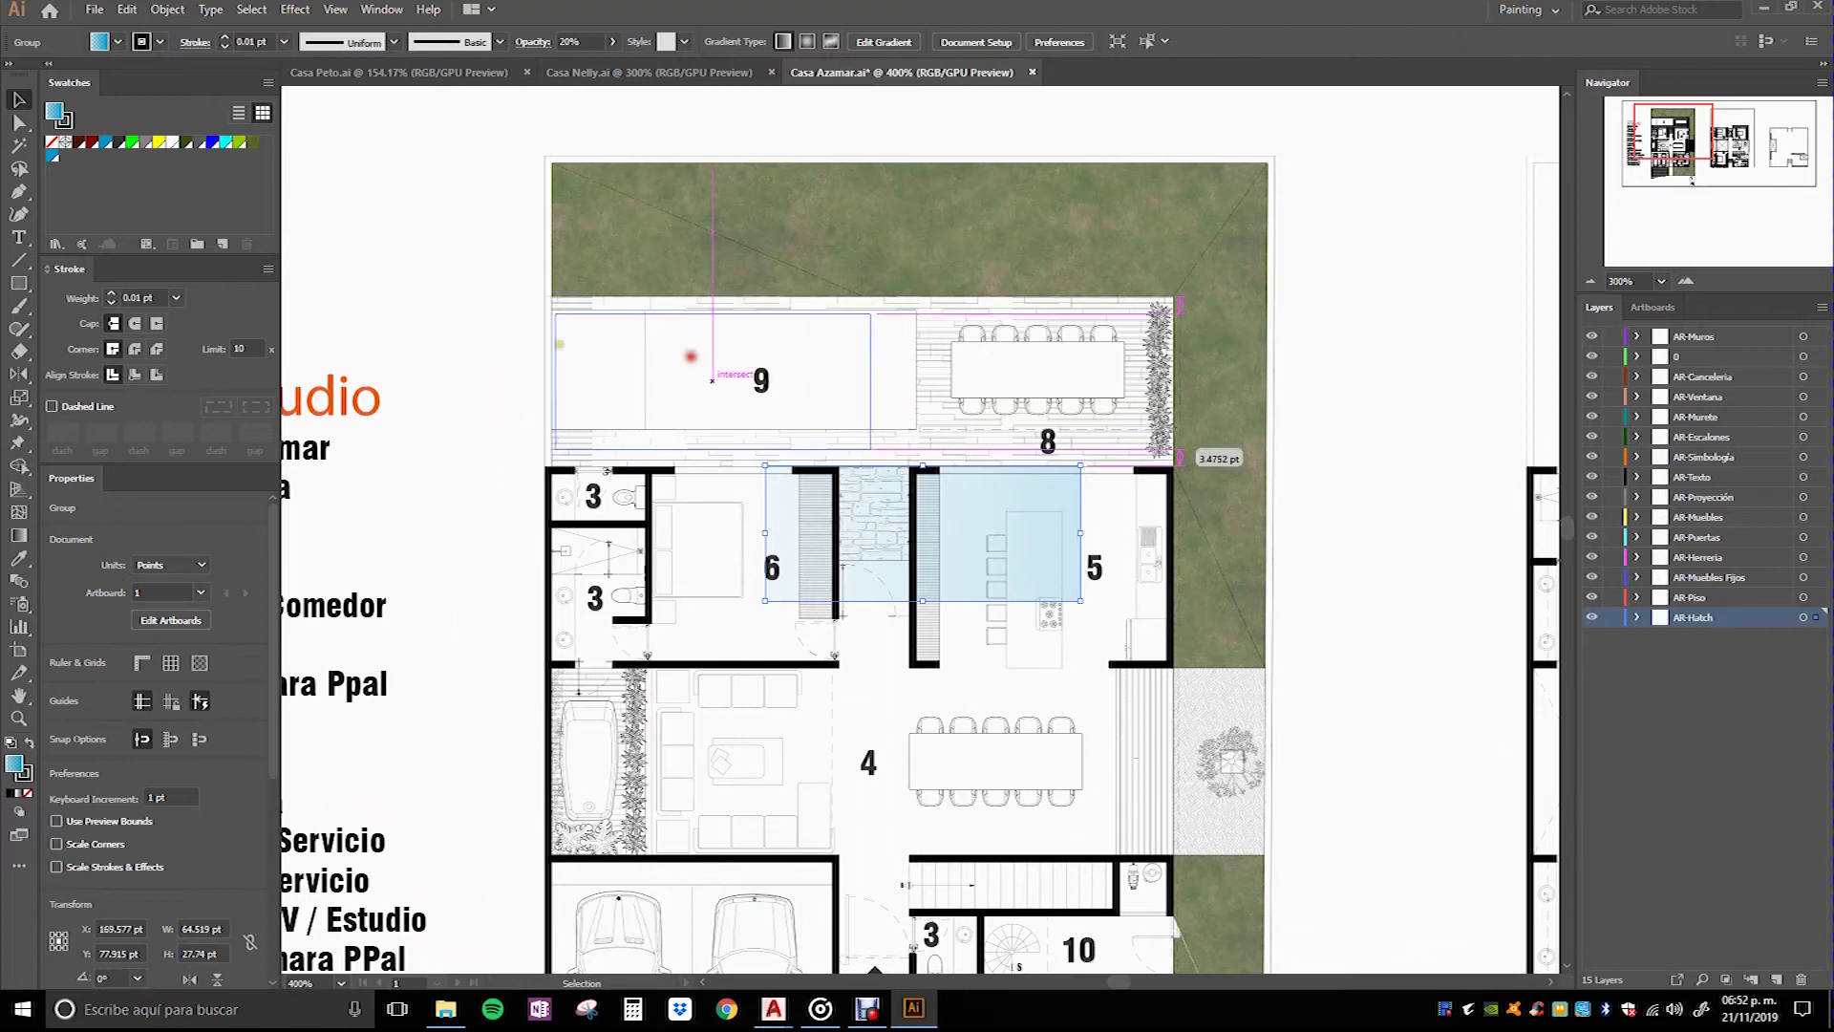
drag(712, 380, 712, 380)
Step: Snap the light-blue fill's top-left corner to pool 9's top-left corner
scroll(573, 354, up, 1)
scroll(554, 352, up, 2)
scroll(535, 350, up, 2)
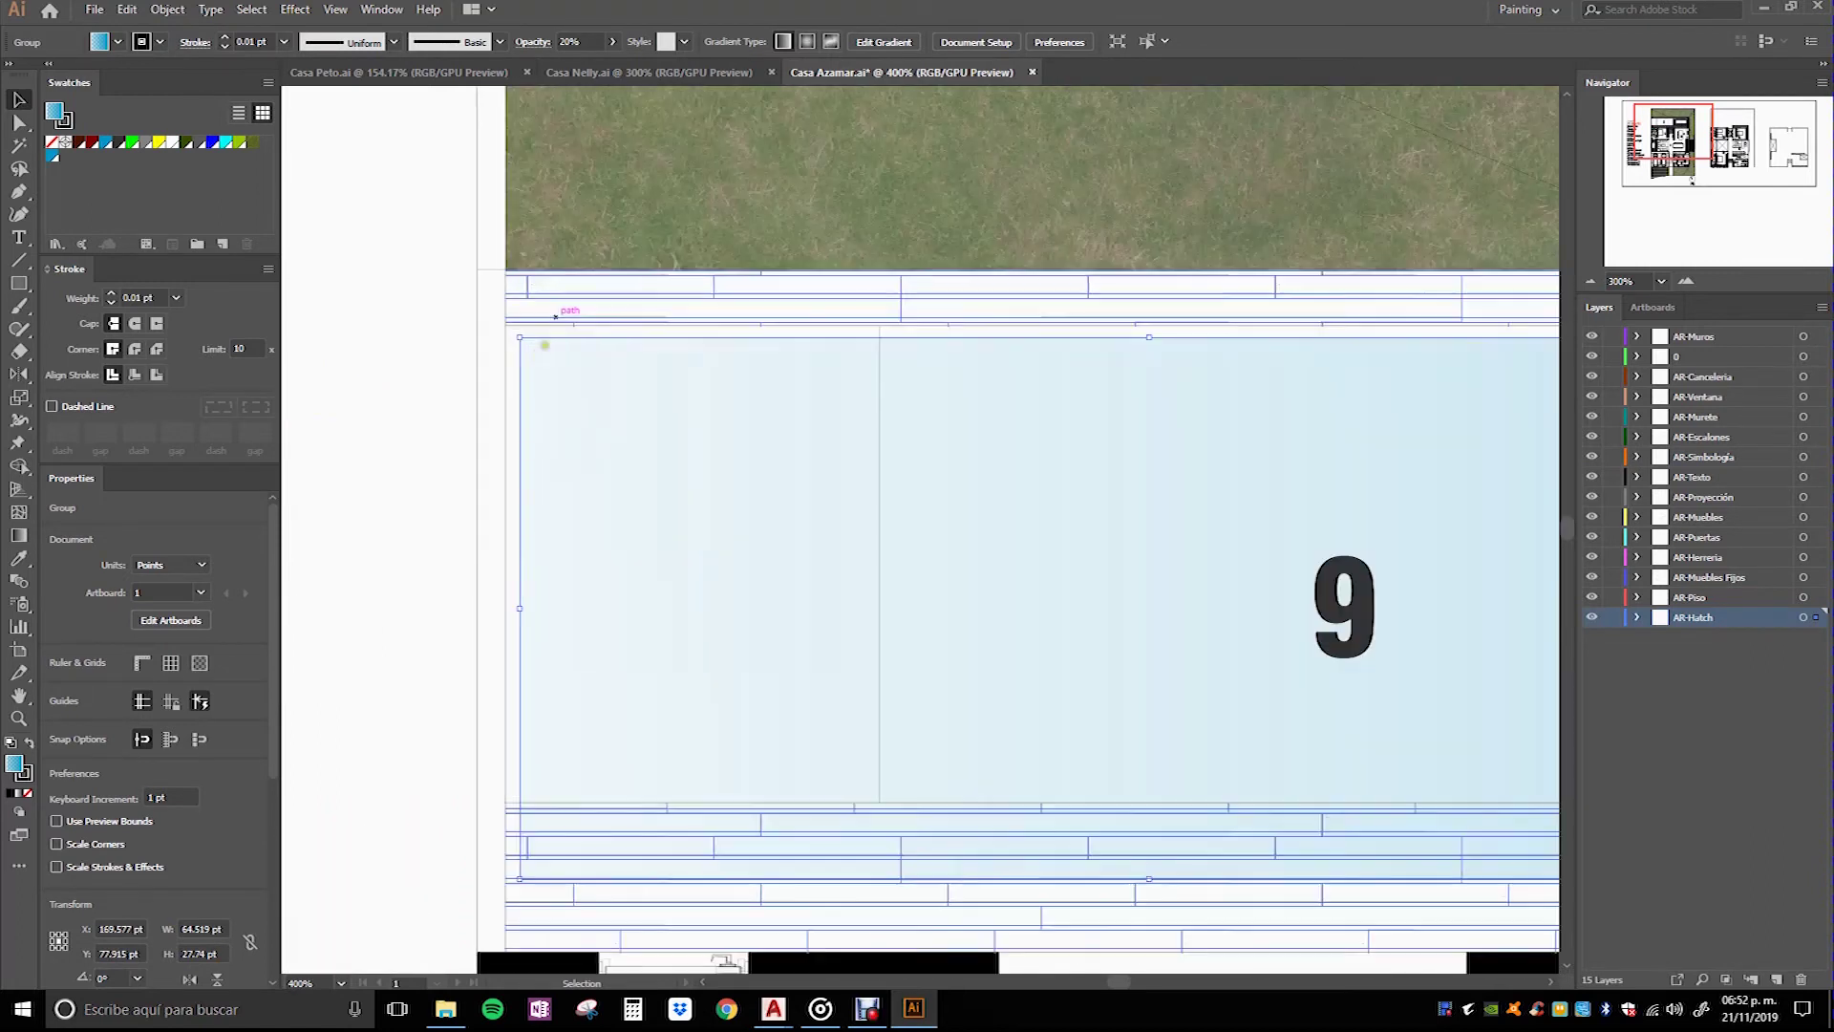
scroll(526, 348, up, 2)
scroll(526, 347, up, 2)
drag(478, 399, 440, 368)
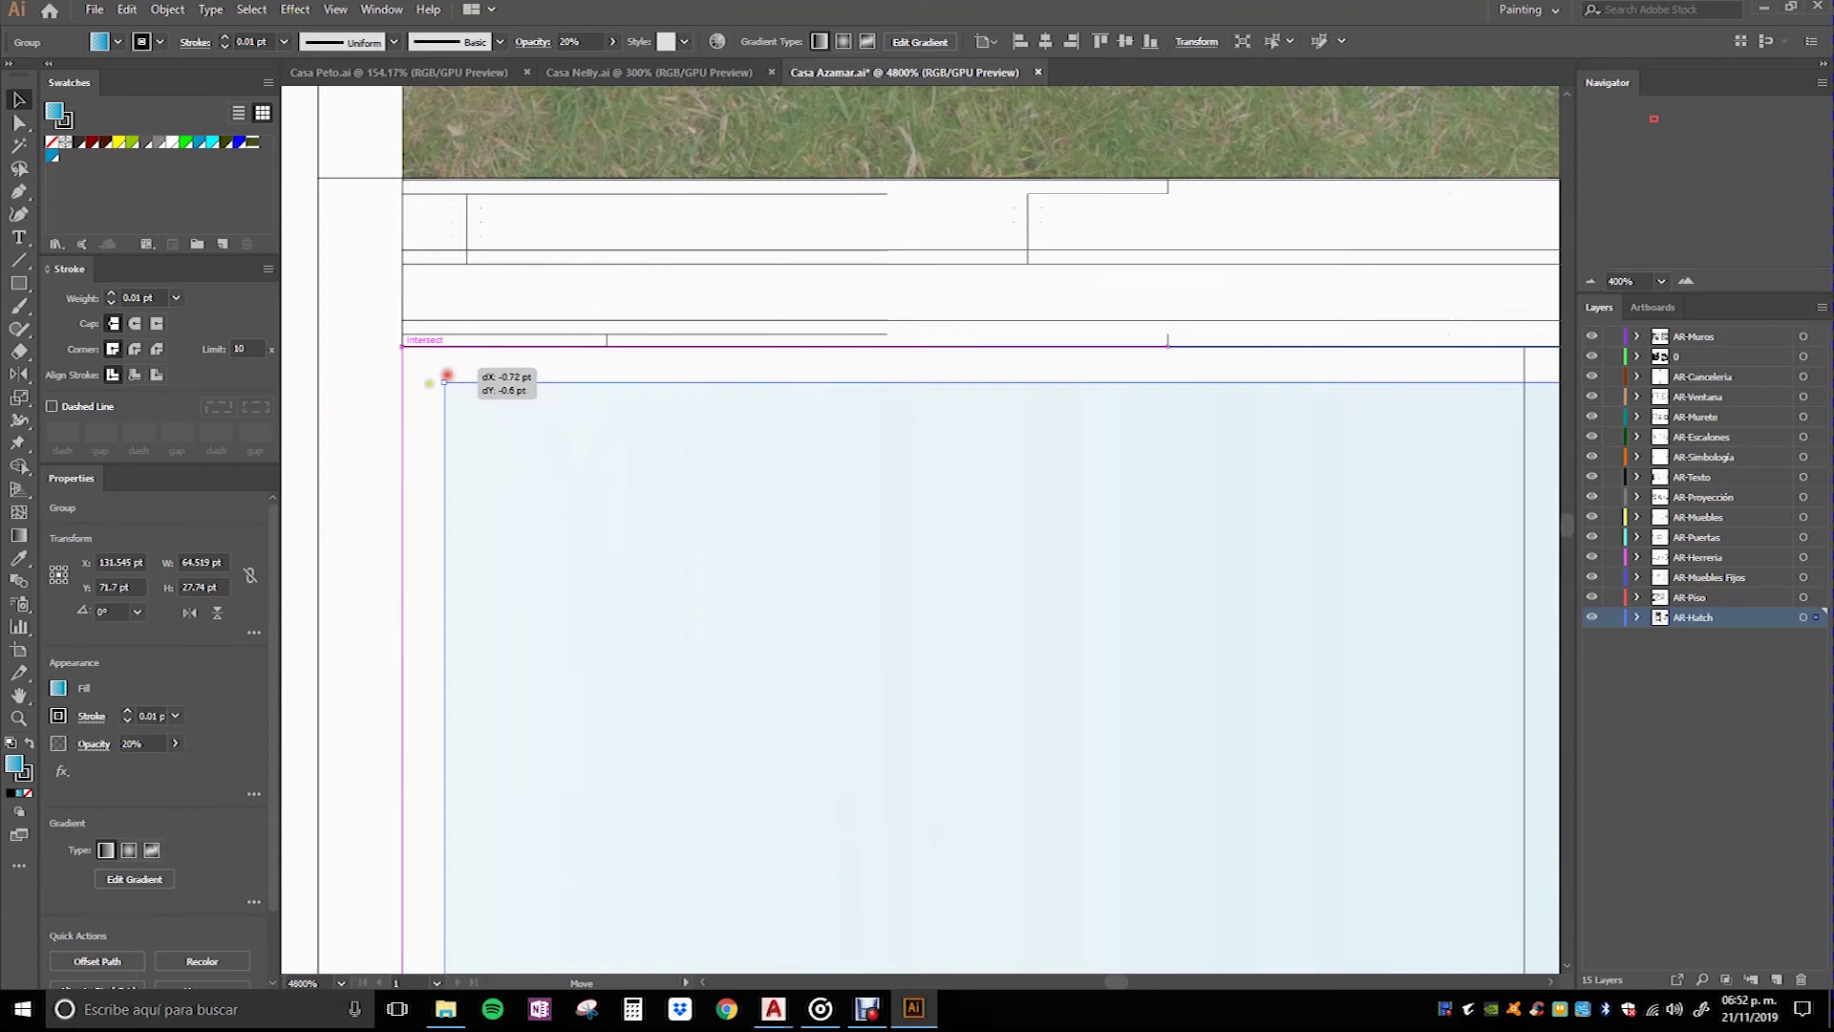
drag(443, 382, 401, 346)
Step: Stretch the light-blue fill to match pool 9's bottom and right edges
scroll(573, 430, down, 1)
scroll(592, 440, down, 1)
scroll(626, 453, down, 1)
scroll(626, 453, down, 1)
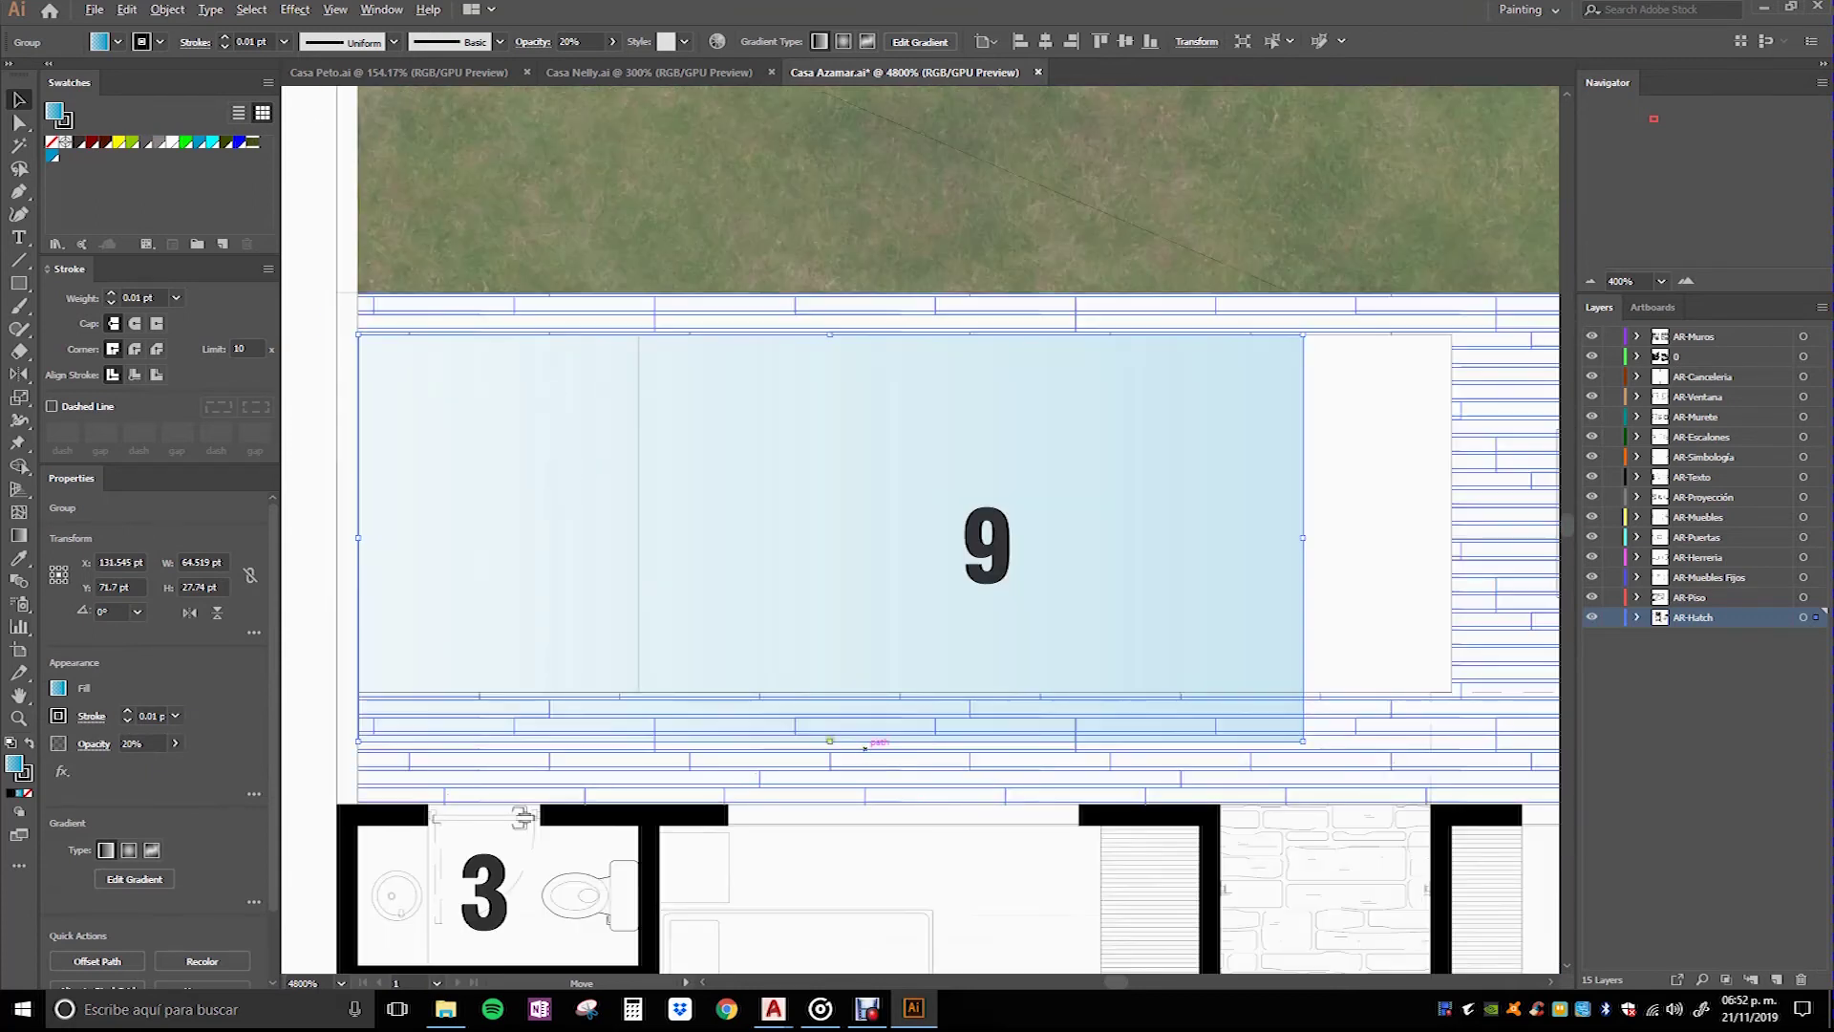
drag(827, 739, 835, 691)
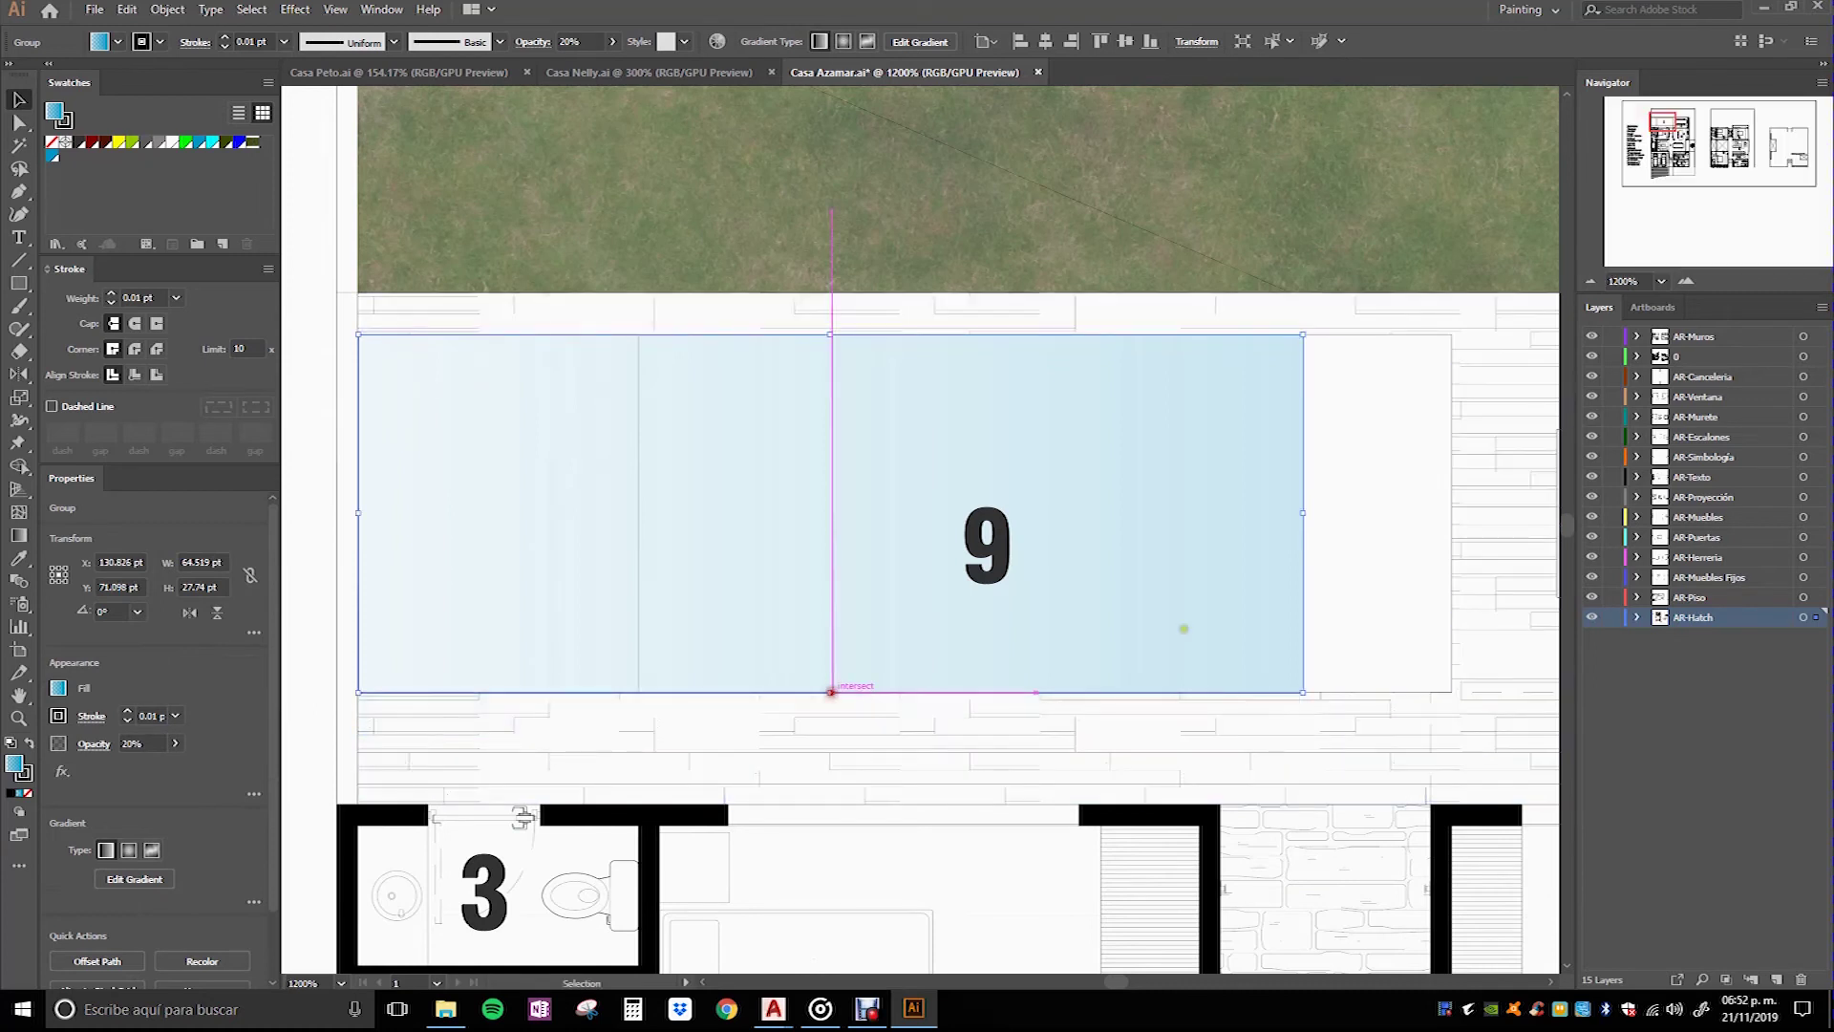
drag(516, 817, 298, 827)
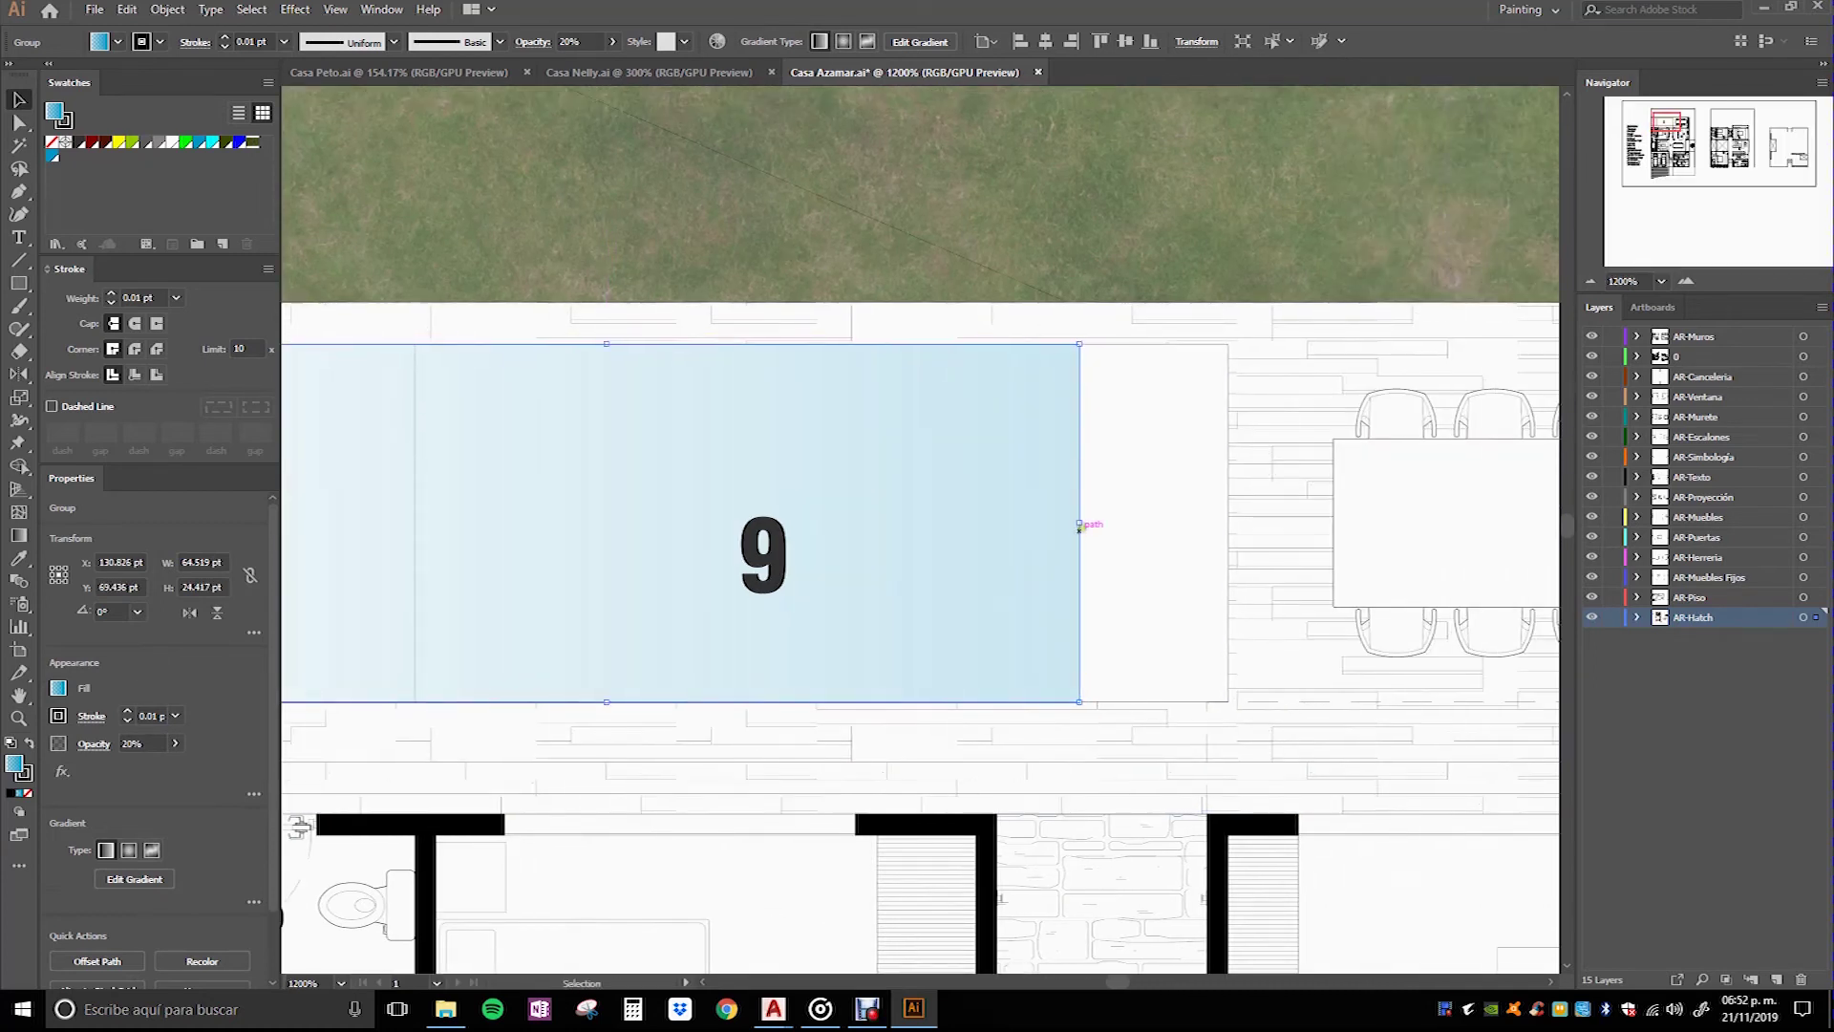
drag(1078, 524, 1228, 514)
scroll(1044, 484, down, 3)
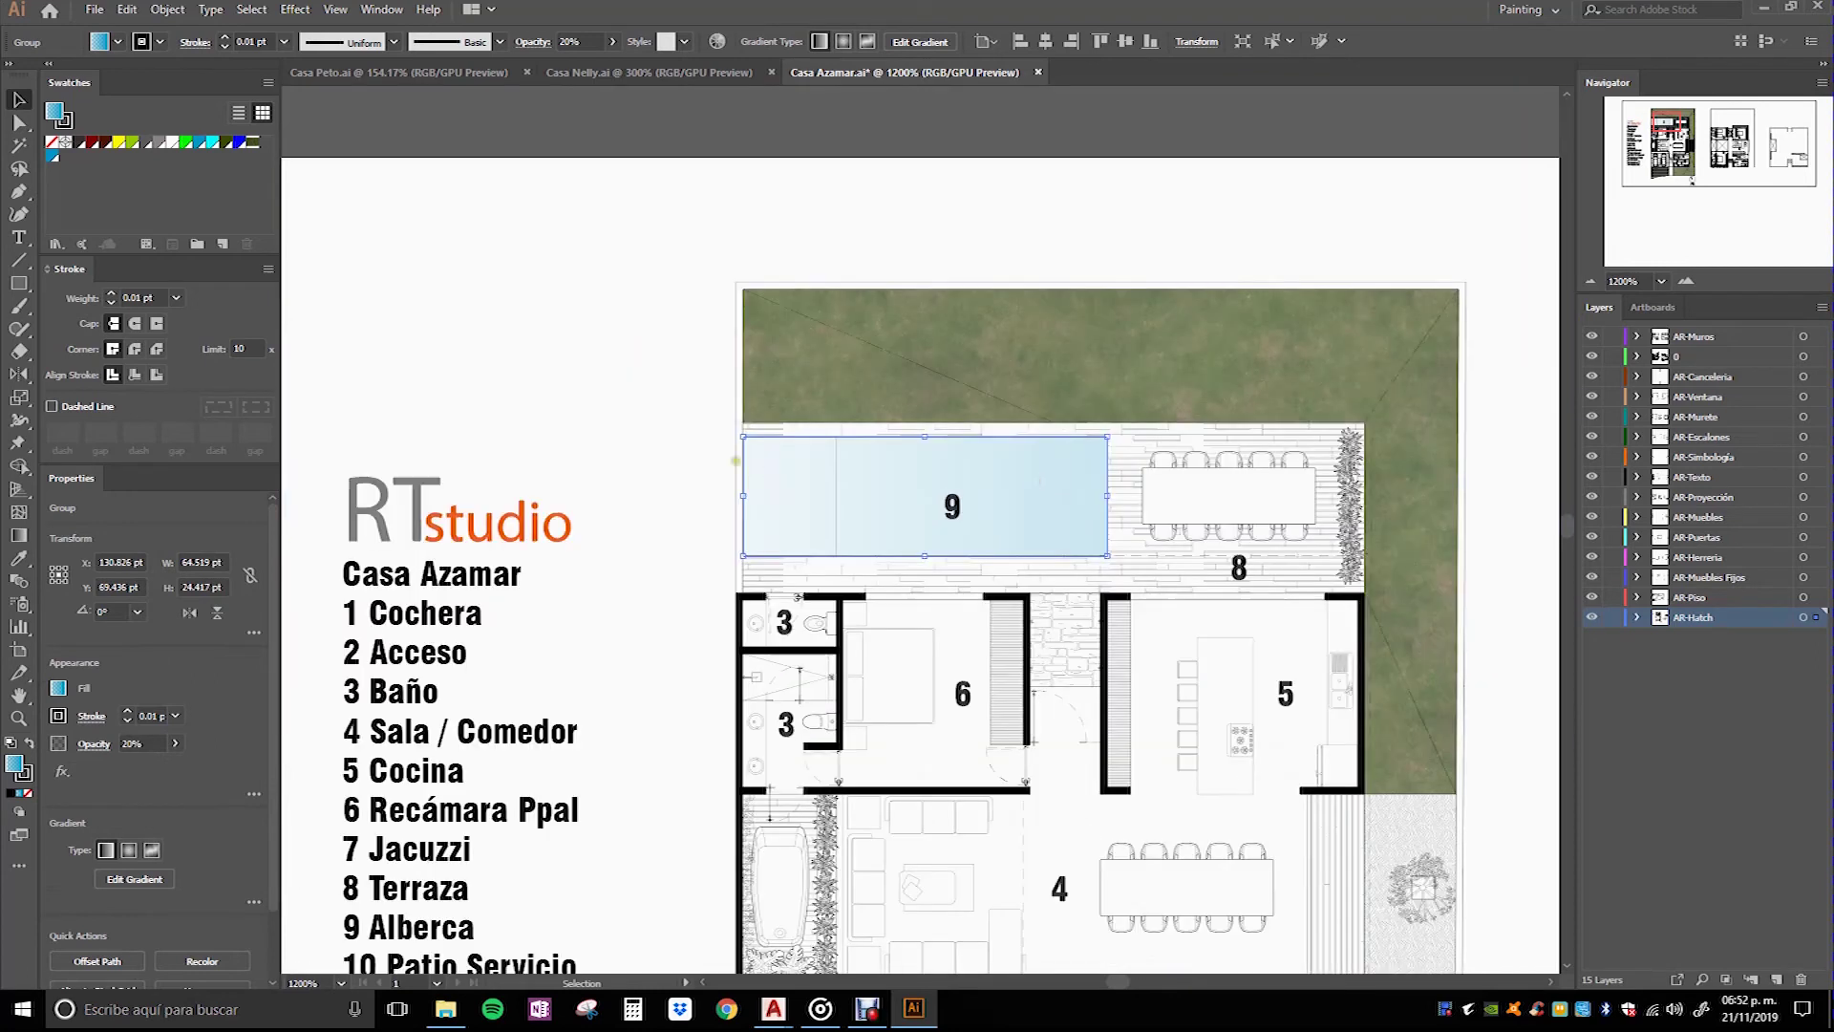
drag(1176, 719, 837, 405)
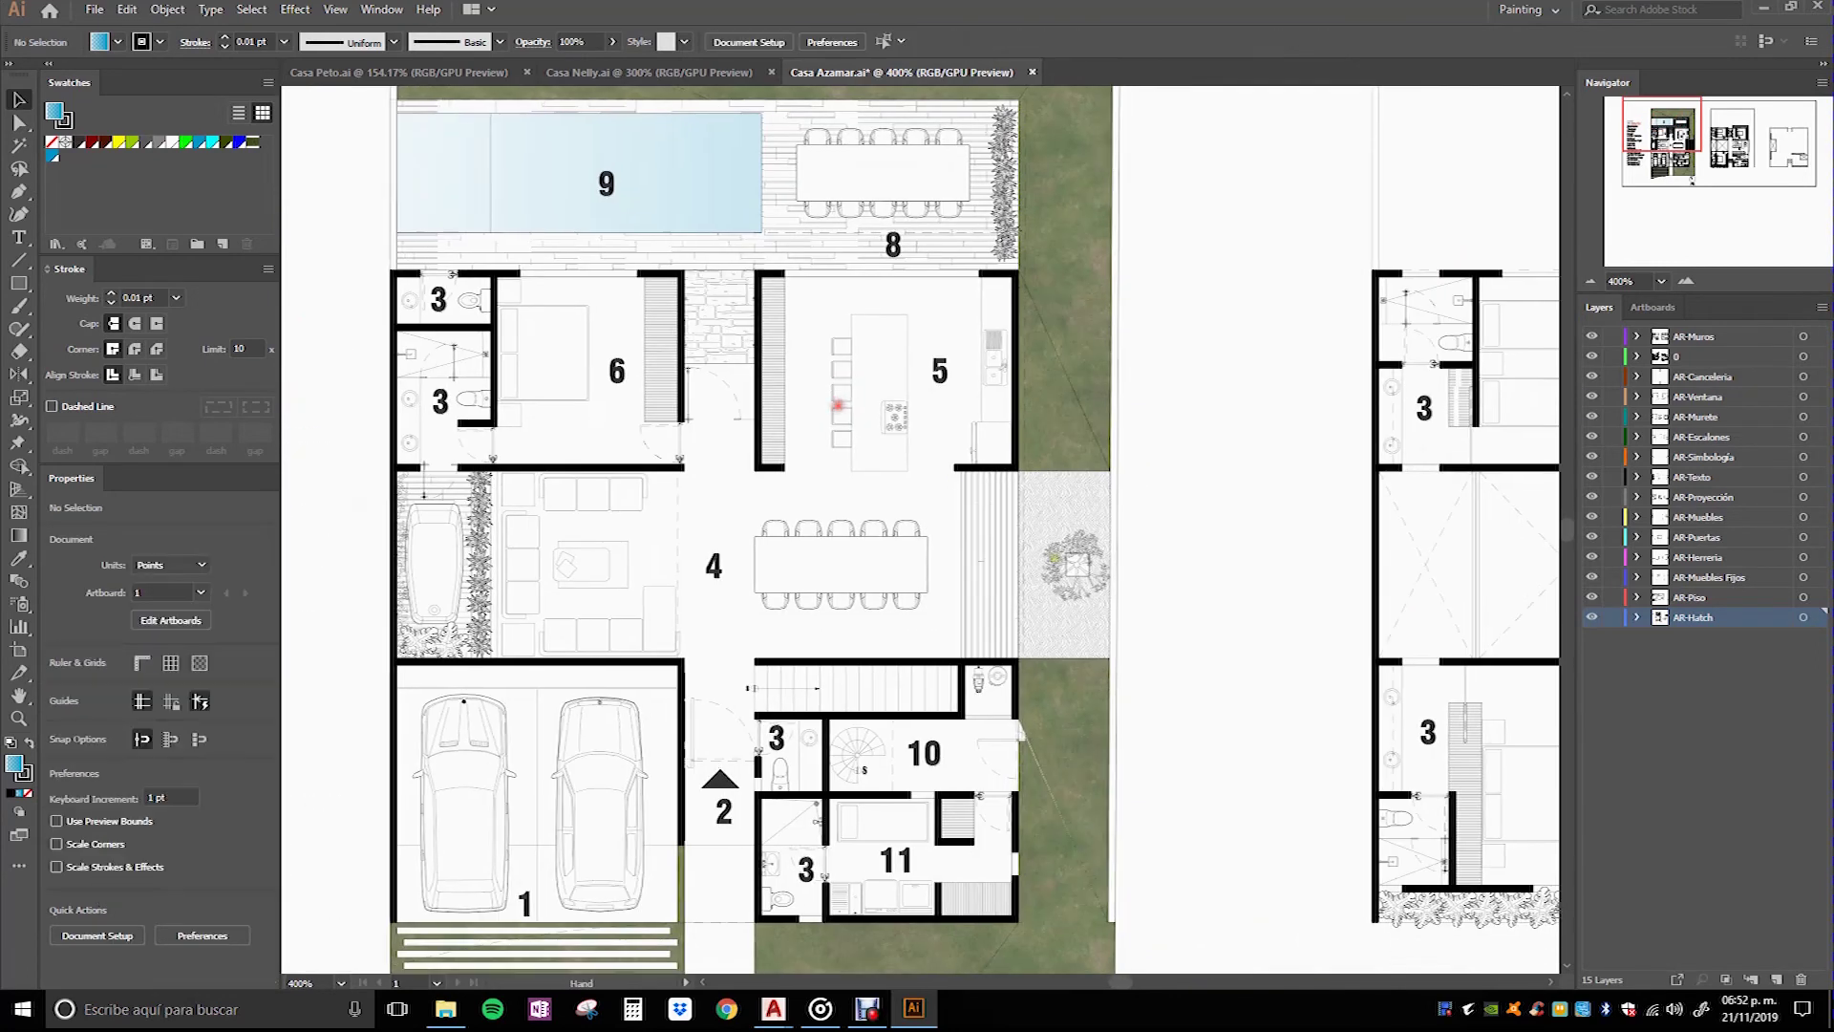
click(1066, 513)
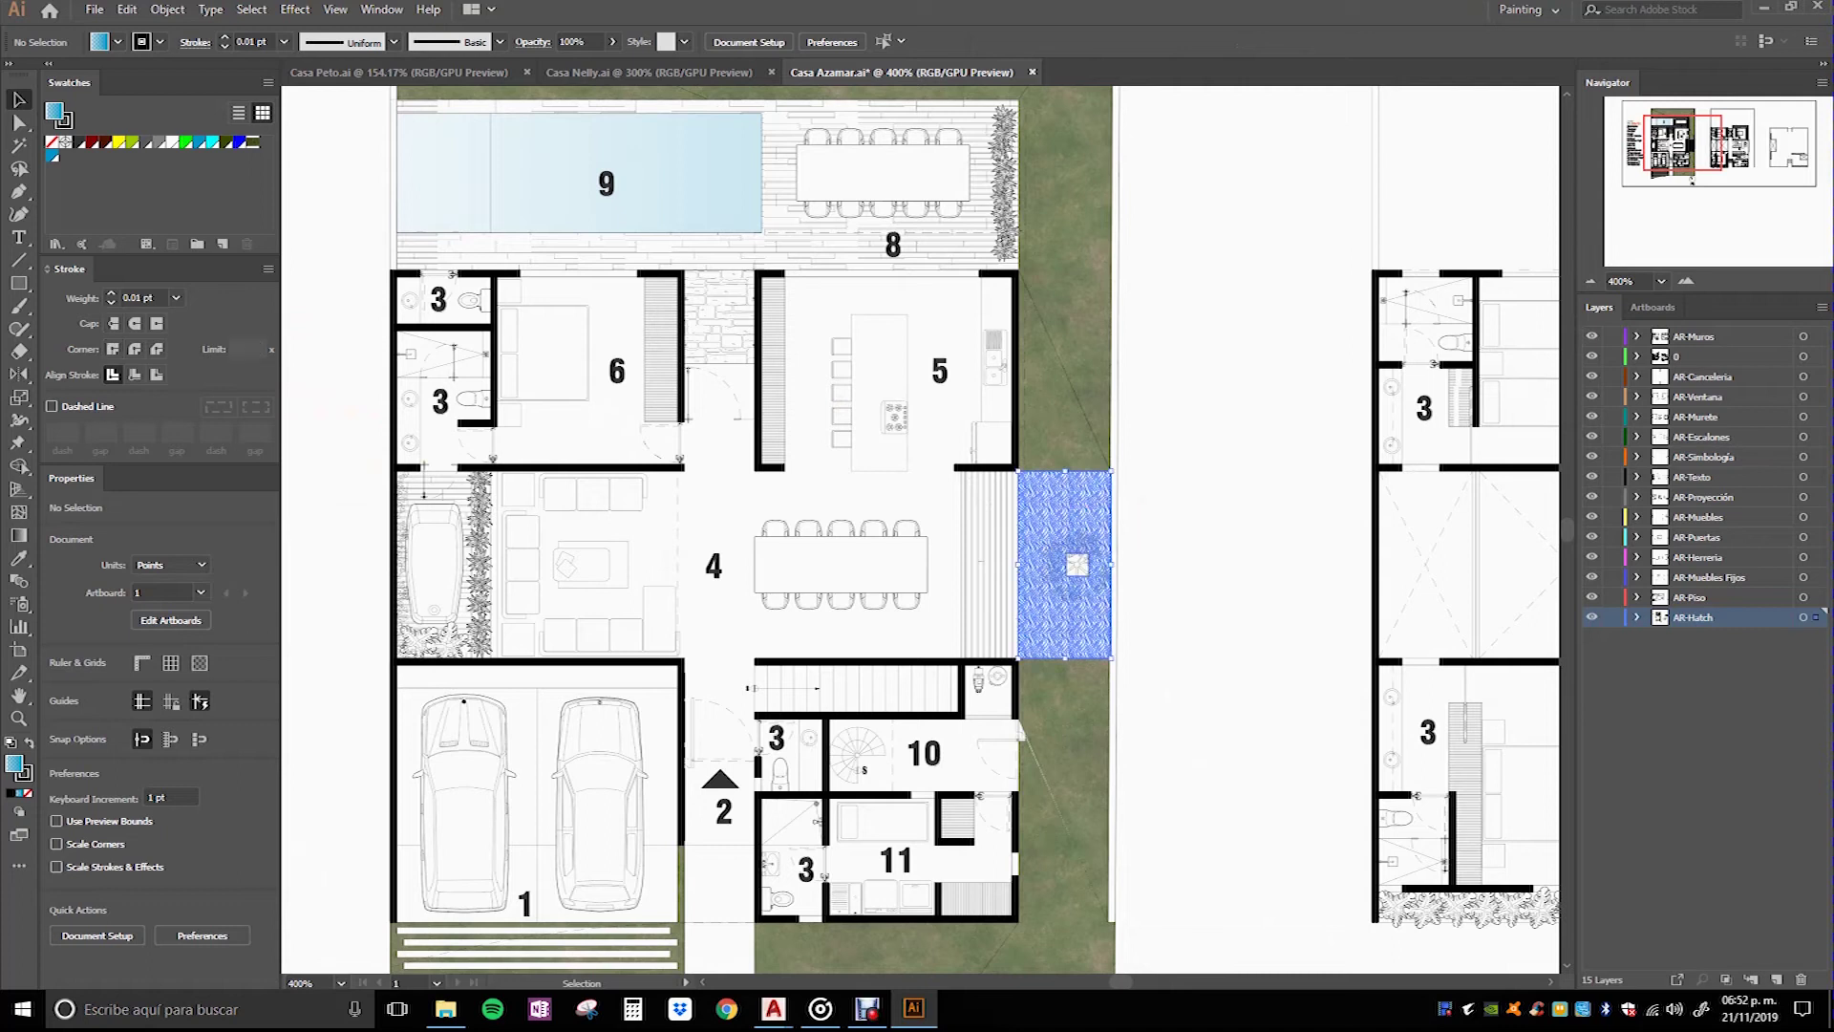
Step: Delete the hatch patch beside the stairs and duplicate the light-blue pool rectangle to the right
key(Delete)
scroll(1144, 500, up, 1)
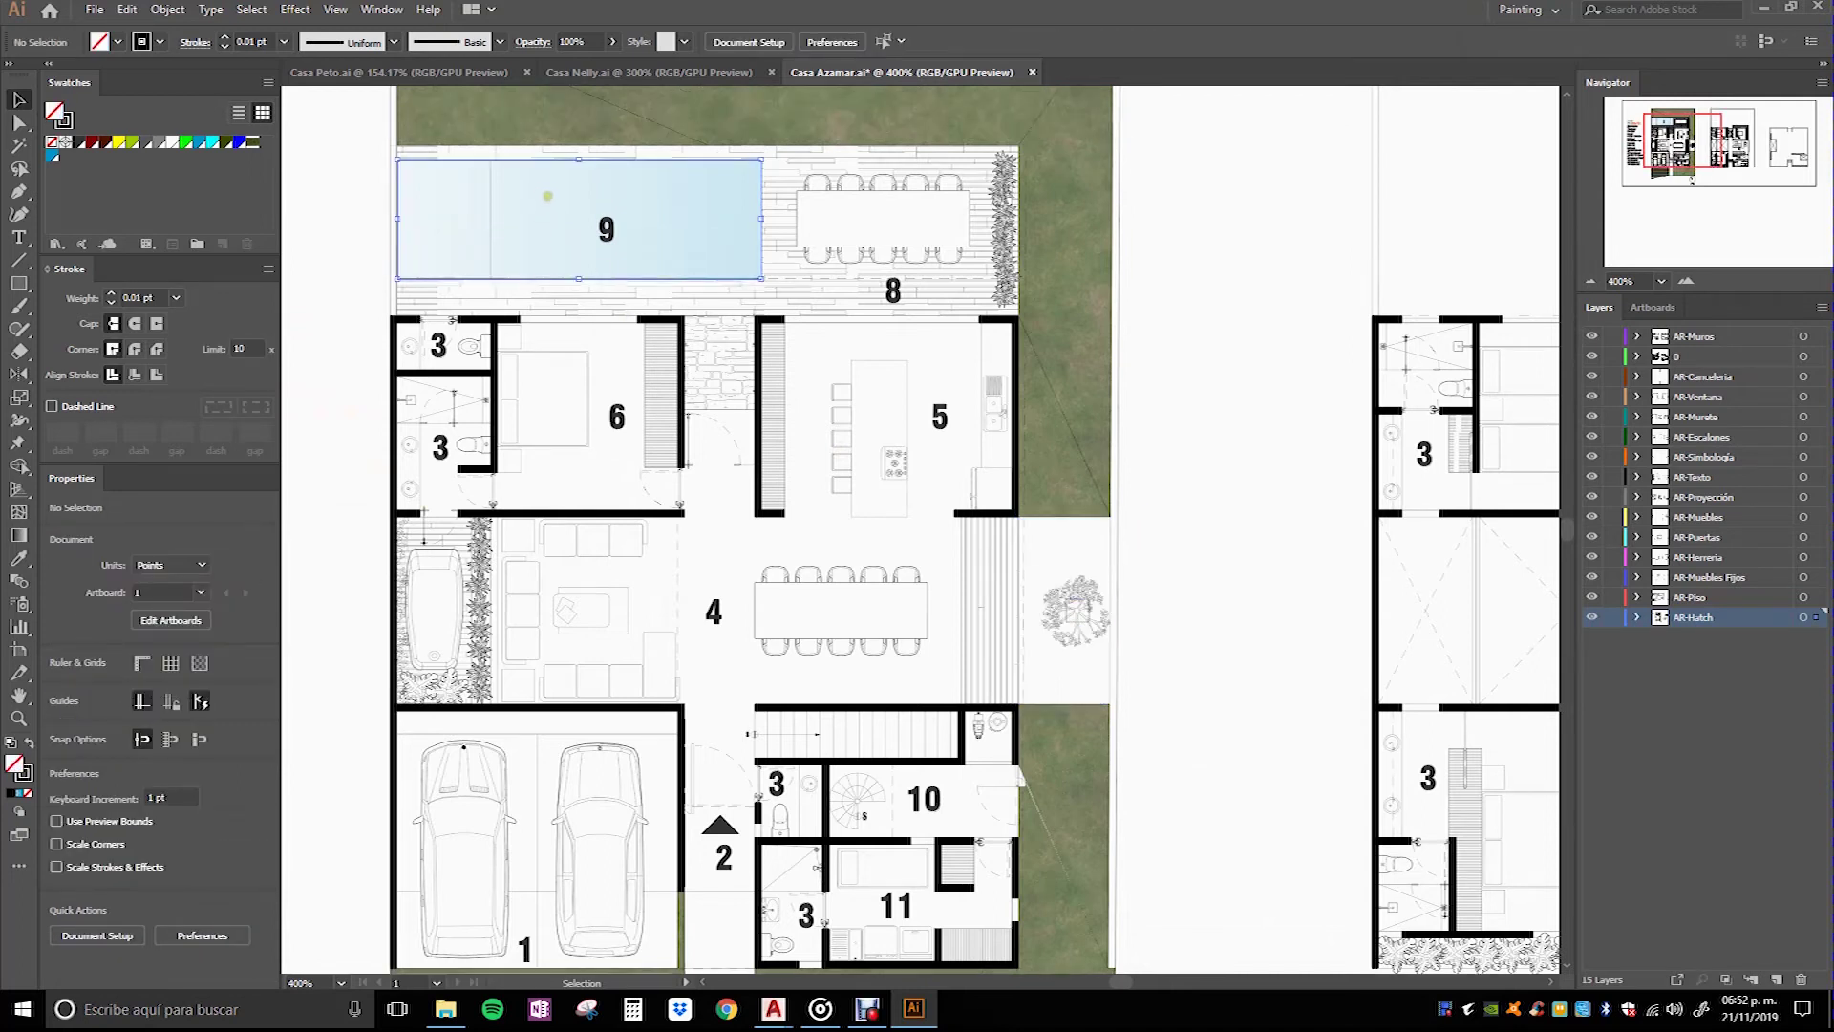
drag(1105, 484, 1189, 597)
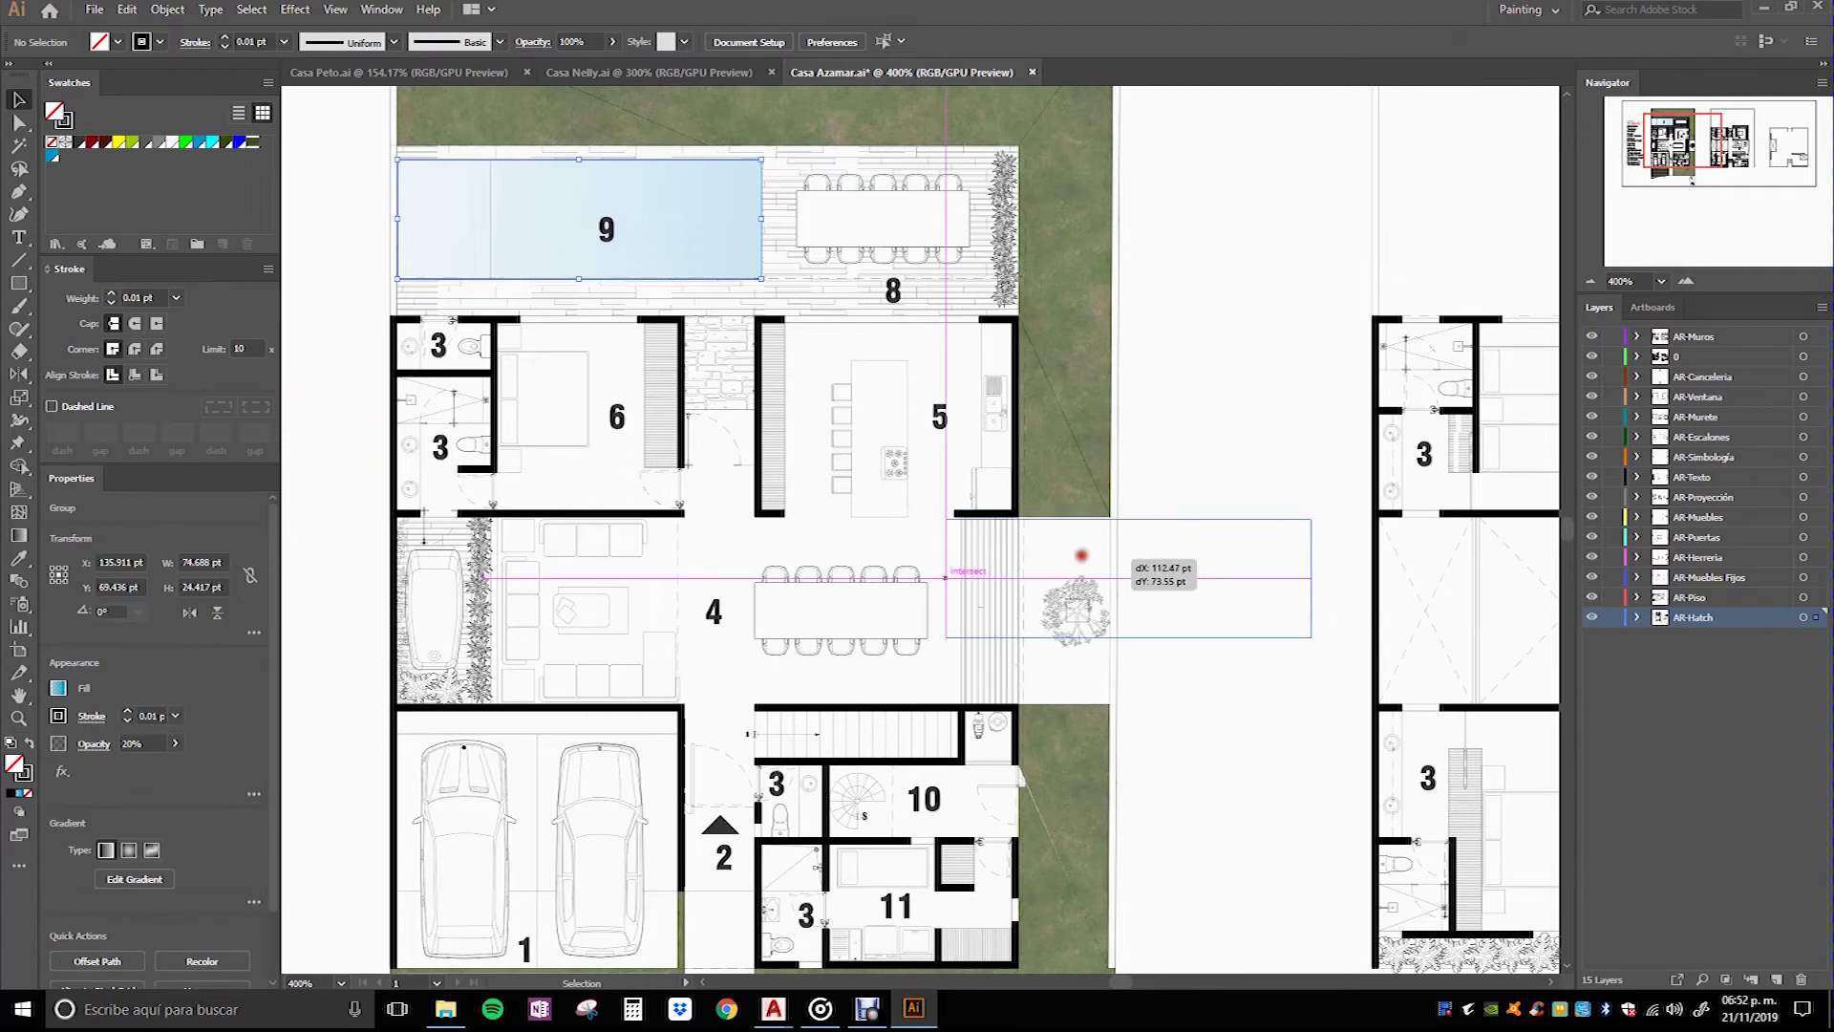
scroll(1190, 597, up, 2)
Step: Rotate the pool copy 90° to stand vertically and snap it onto the patio's wall corner
drag(1378, 467, 1170, 702)
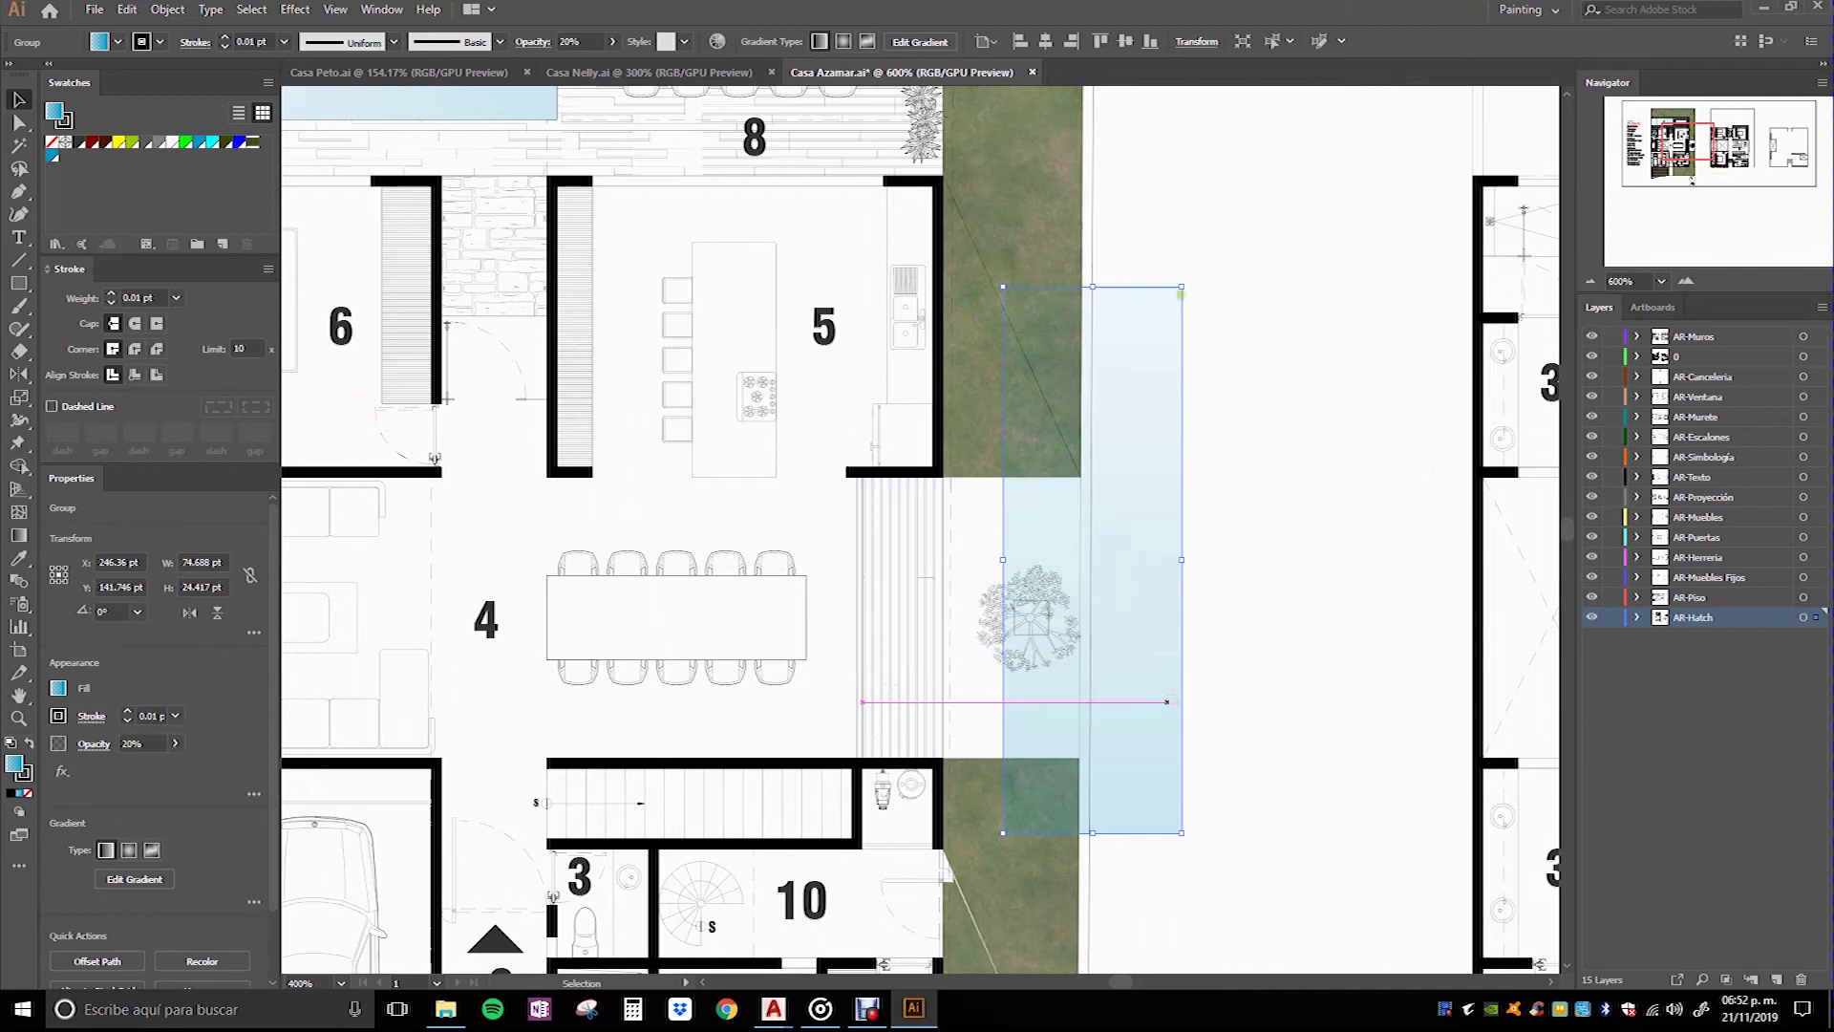
drag(1167, 702, 1241, 554)
scroll(1039, 562, up, 2)
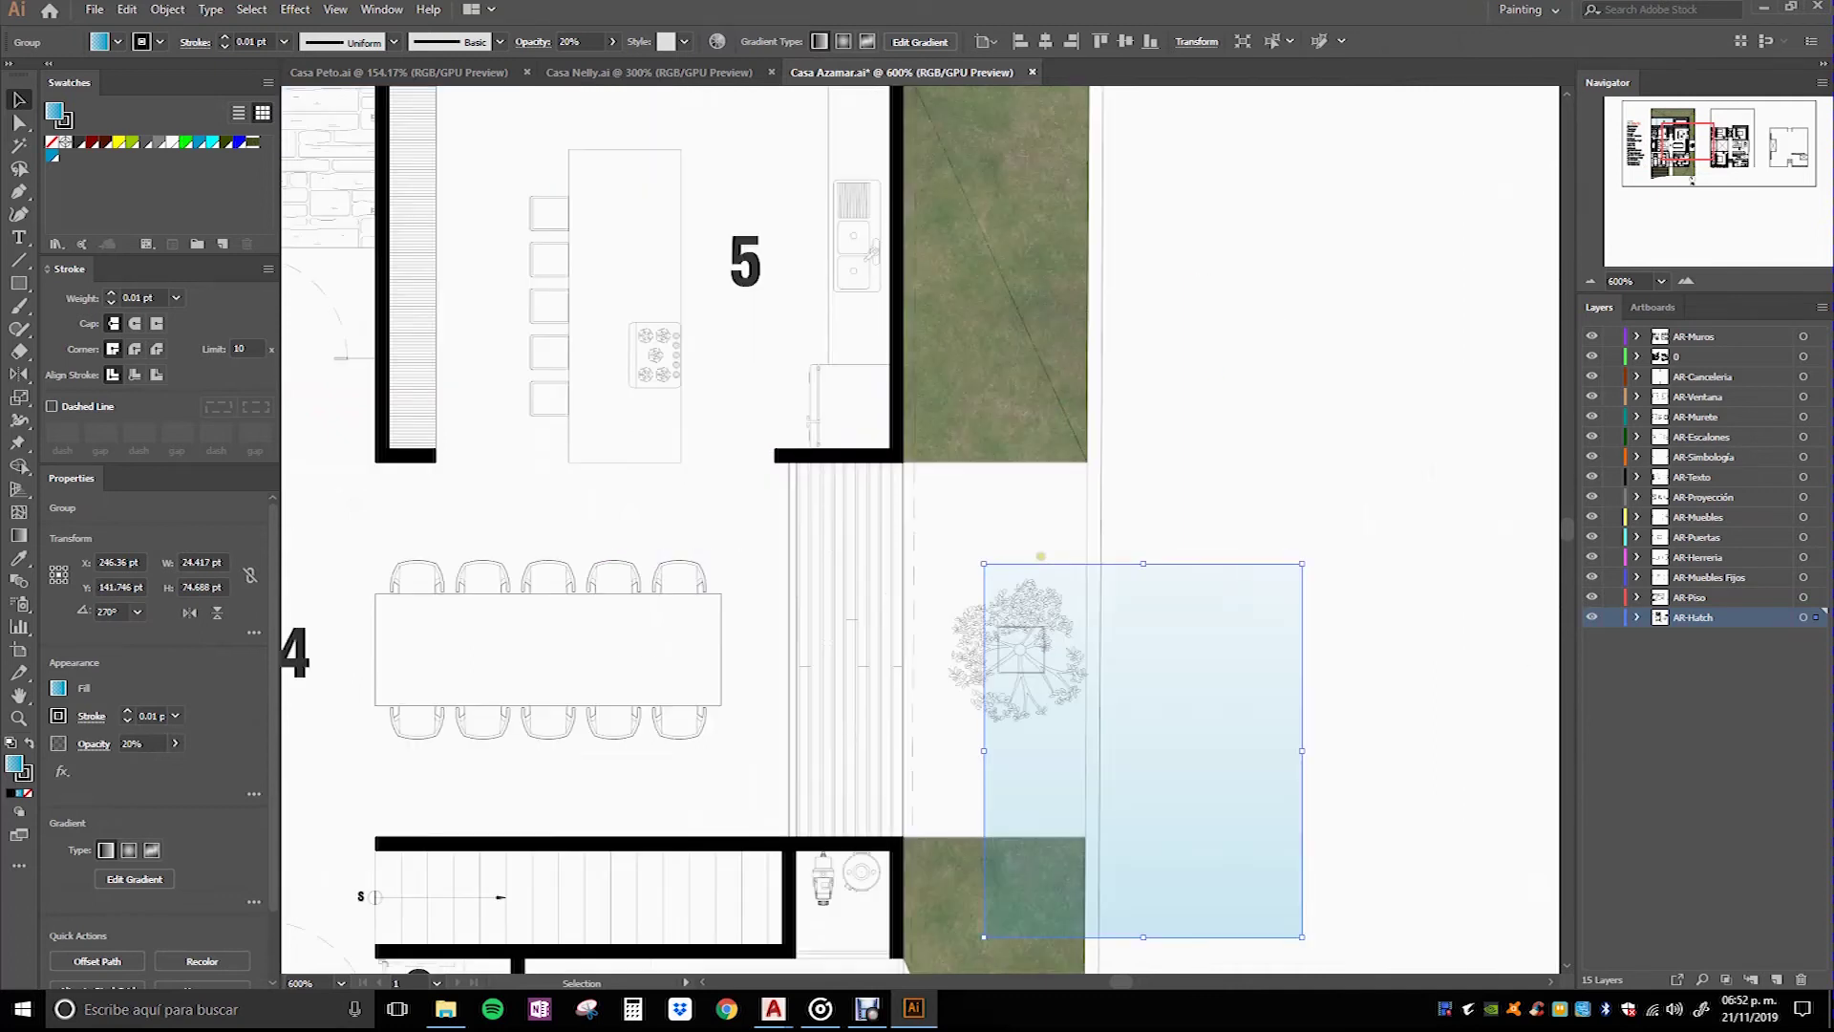
drag(1058, 576, 937, 425)
scroll(888, 425, up, 3)
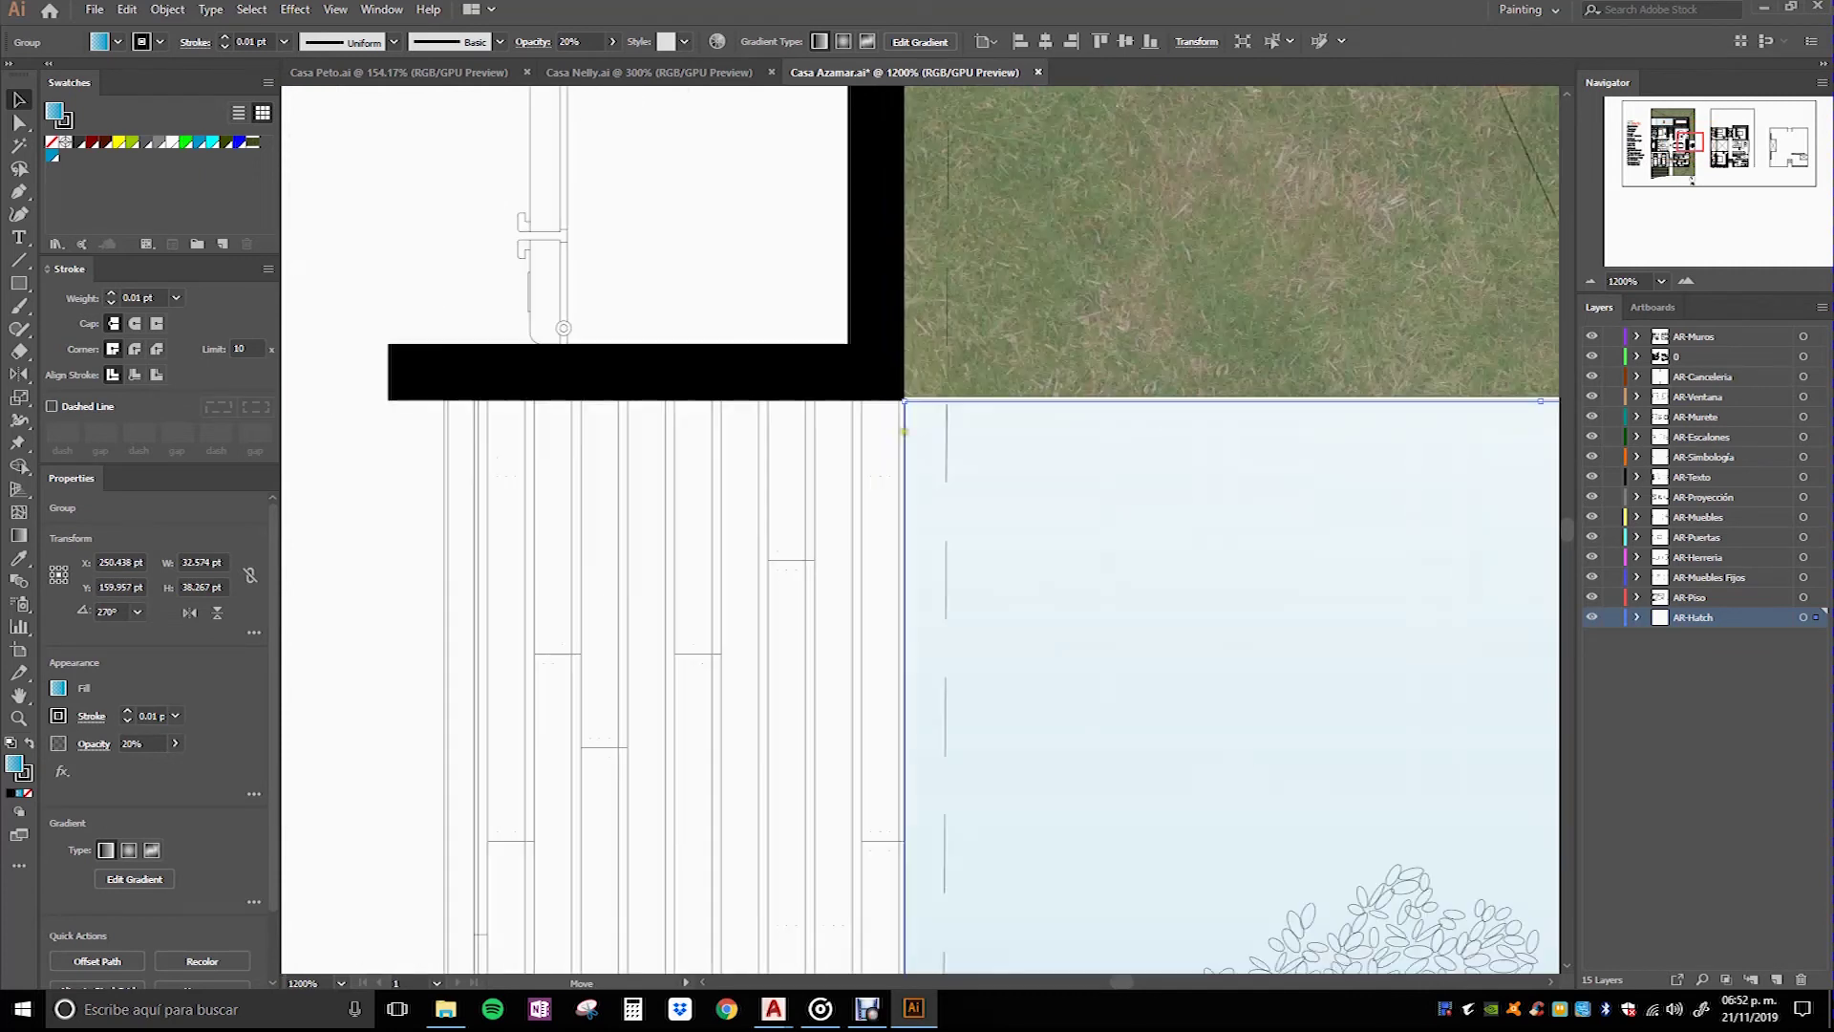
scroll(860, 411, up, 2)
scroll(860, 411, up, 2)
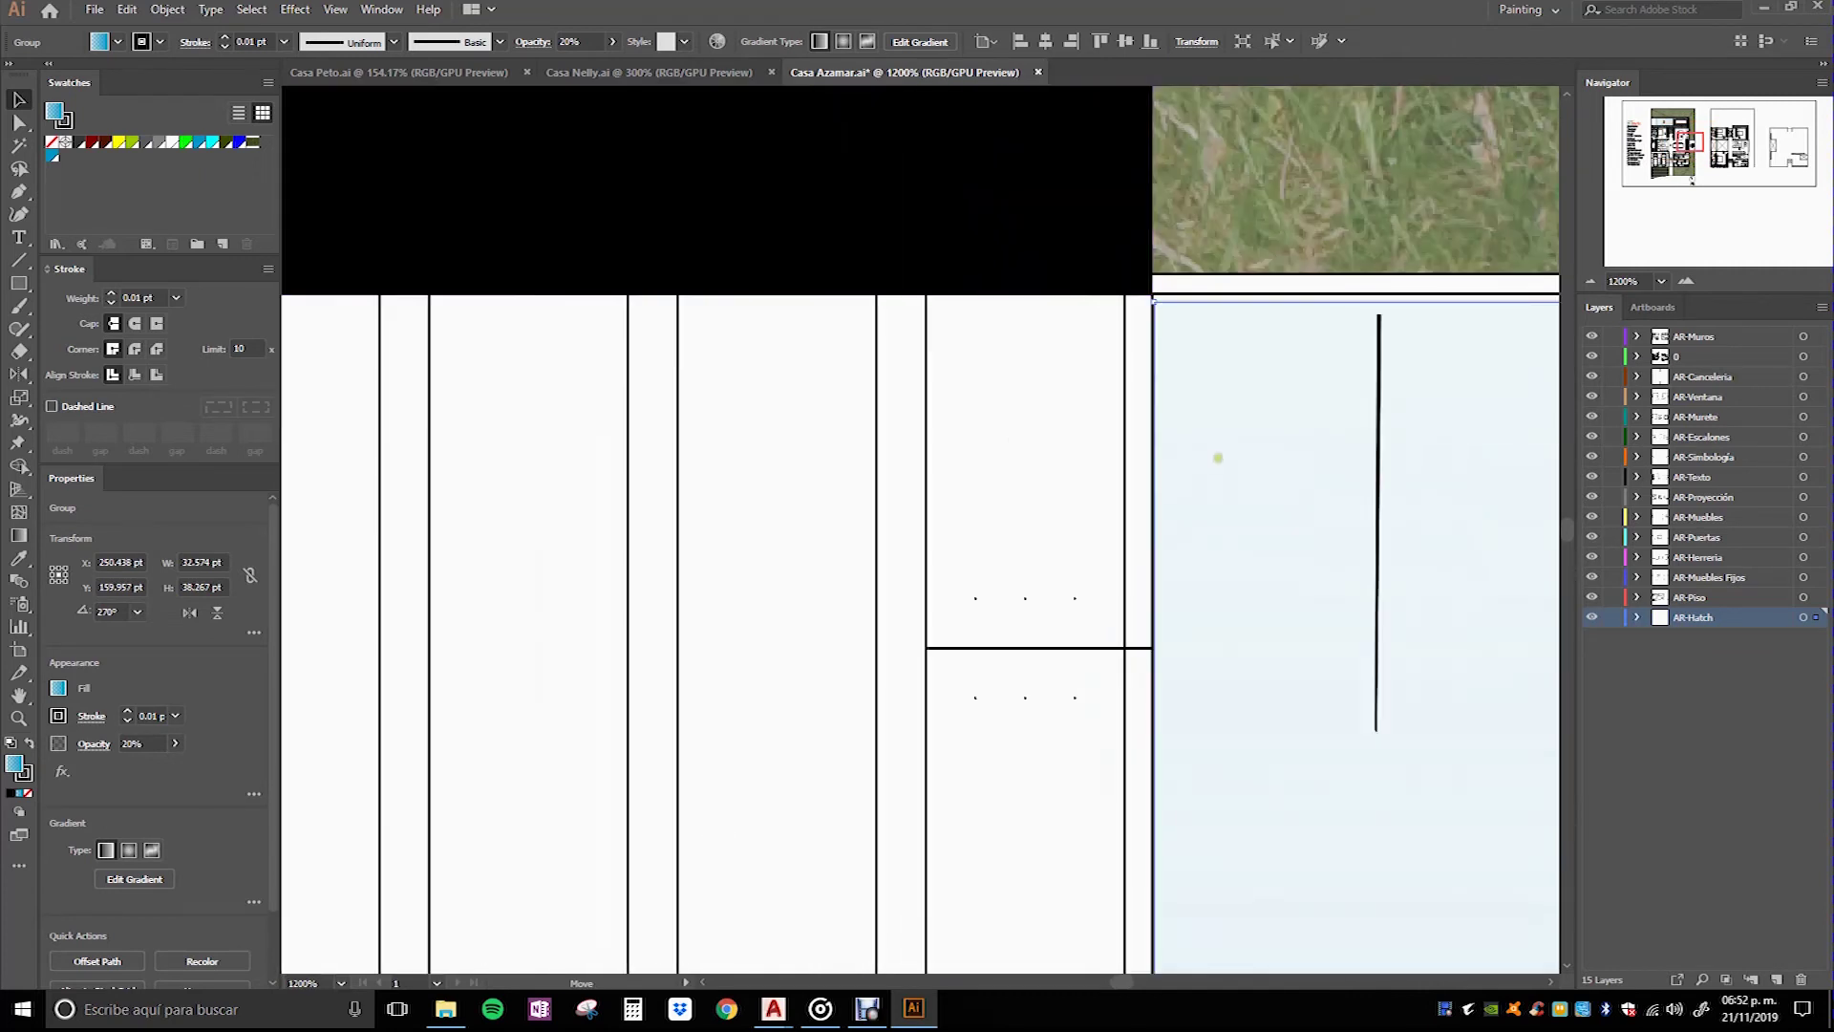
scroll(1217, 458, up, 1)
scroll(724, 633, up, 1)
drag(968, 475, 965, 474)
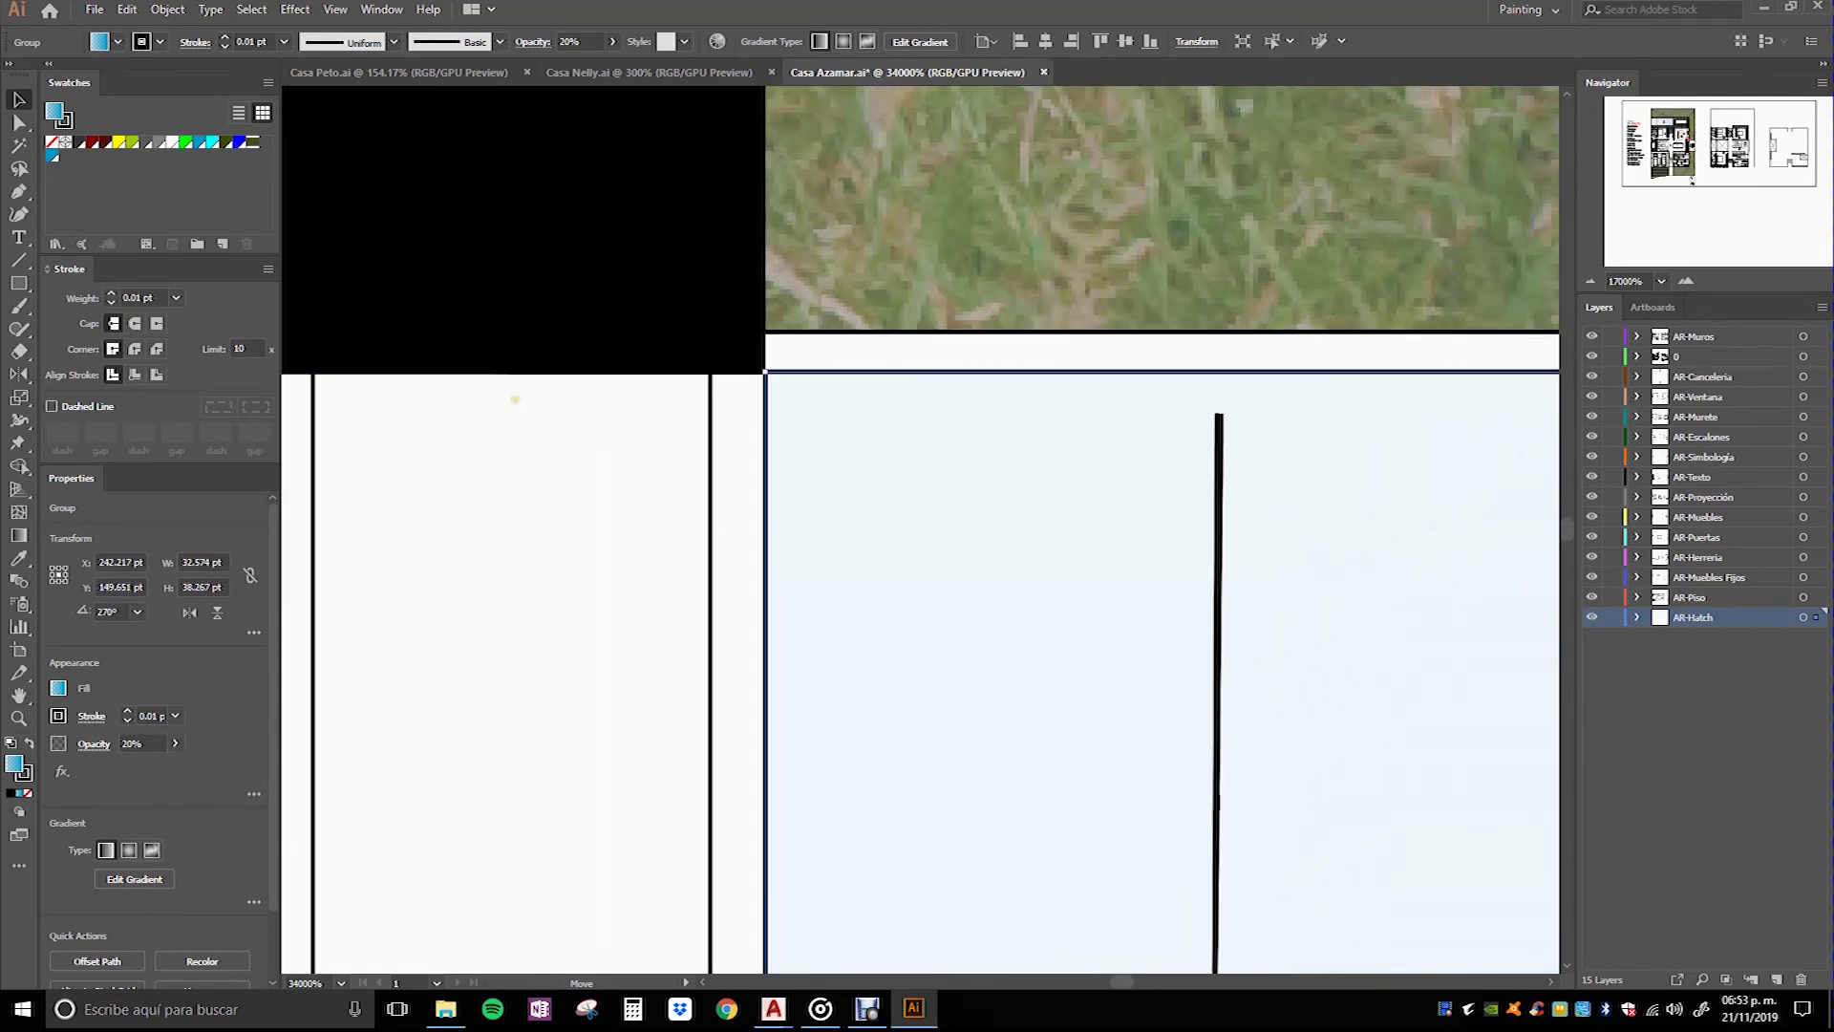
scroll(964, 474, down, 2)
scroll(726, 356, down, 2)
scroll(725, 356, down, 2)
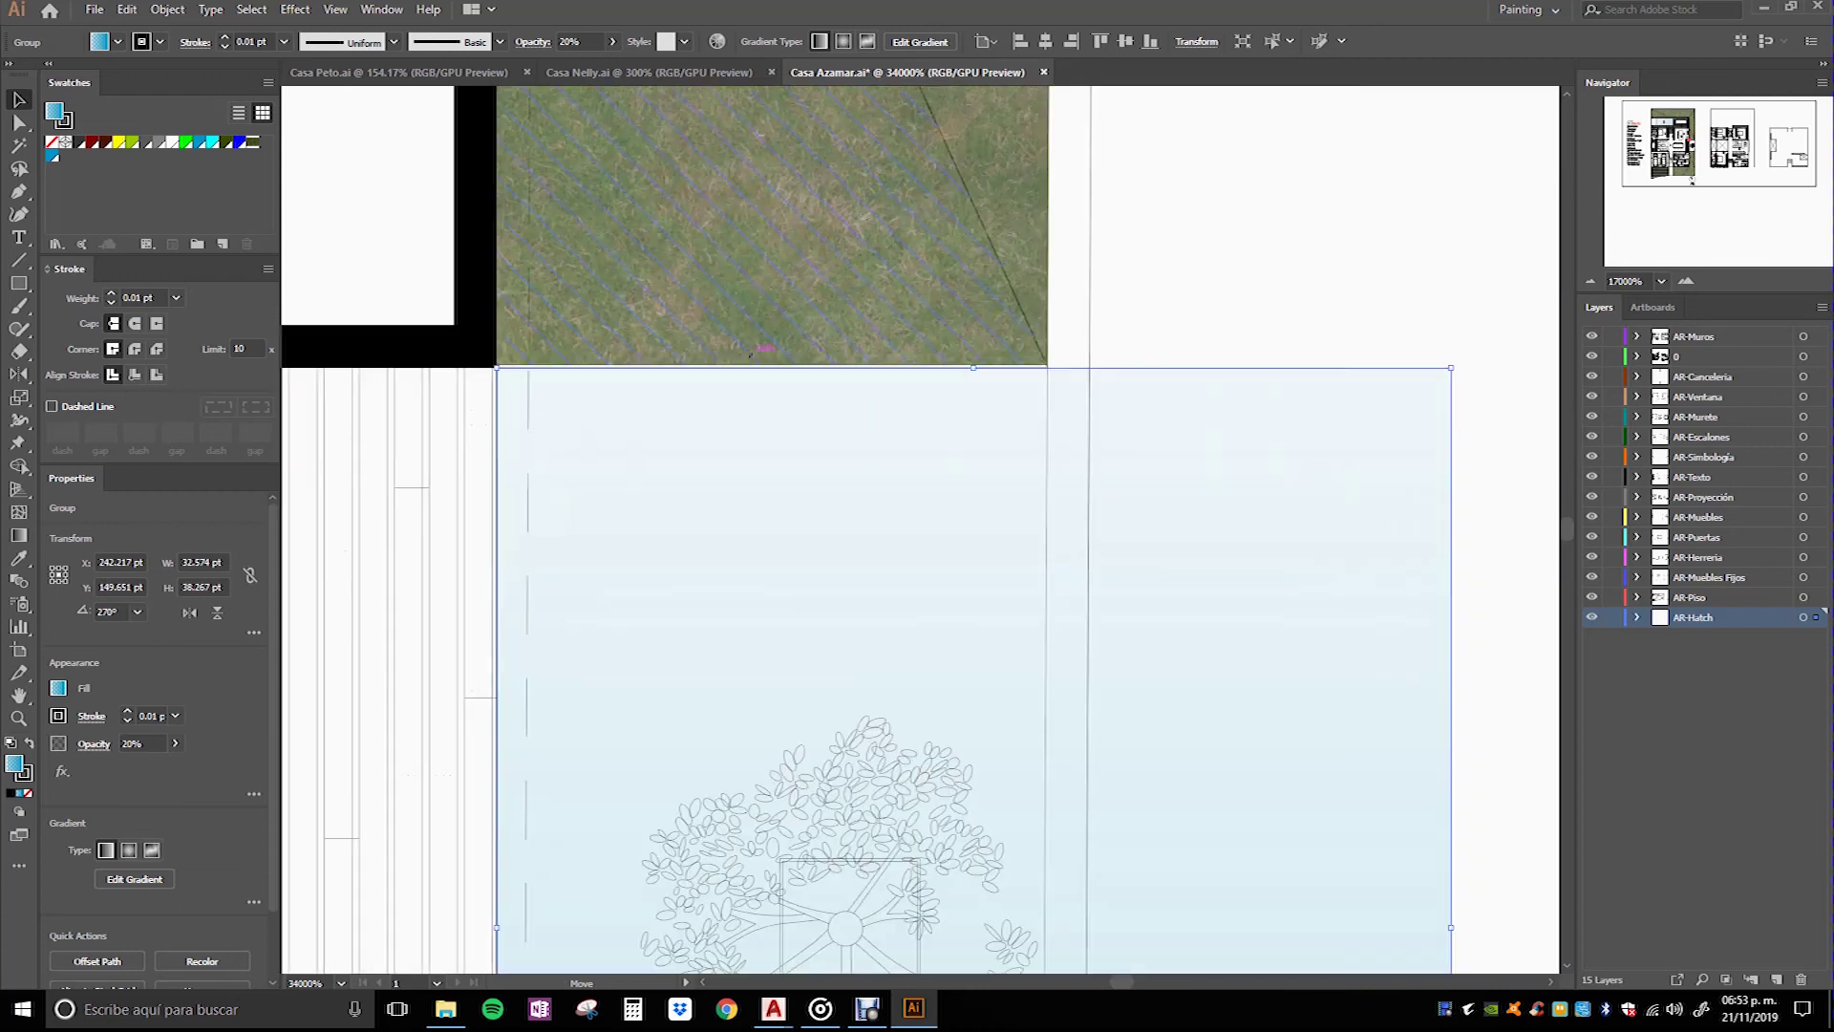
scroll(881, 507, down, 2)
scroll(1078, 495, down, 3)
scroll(1127, 535, left, 2)
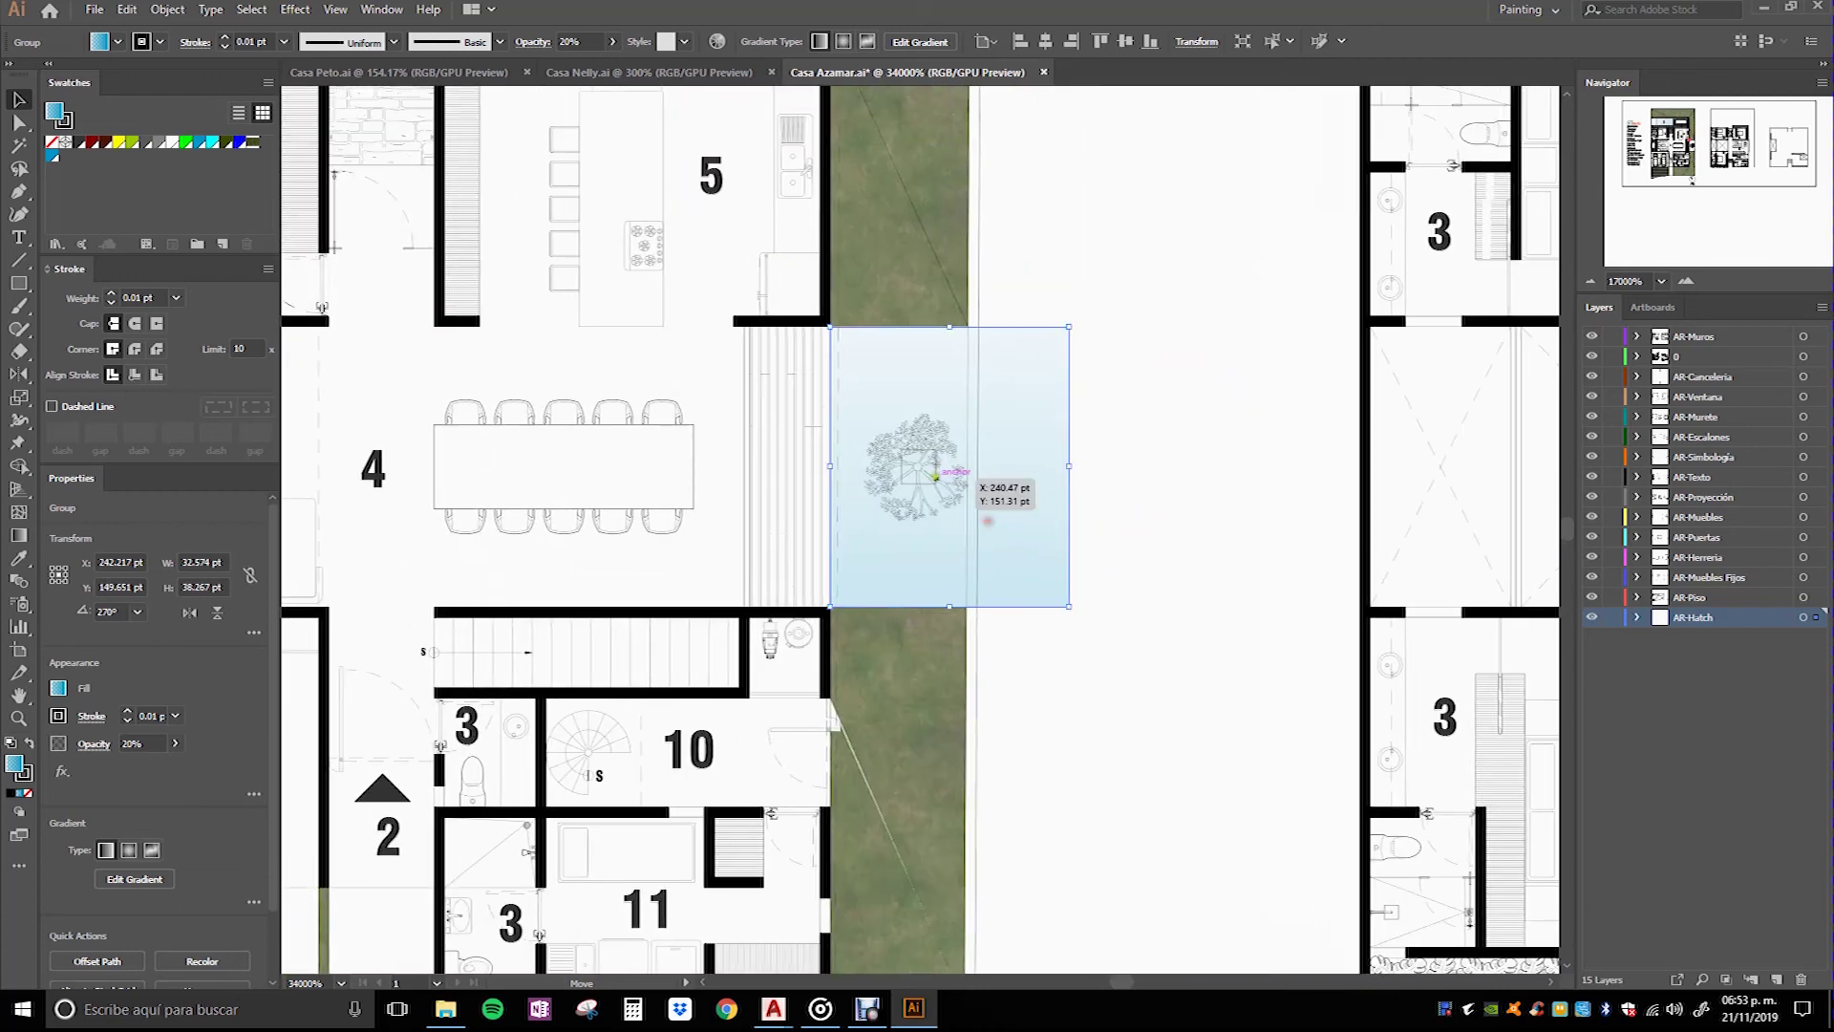
scroll(955, 478, up, 3)
Step: Narrow the blue rectangle to the patio width and shorten it to meet the grass
drag(1209, 450, 1006, 325)
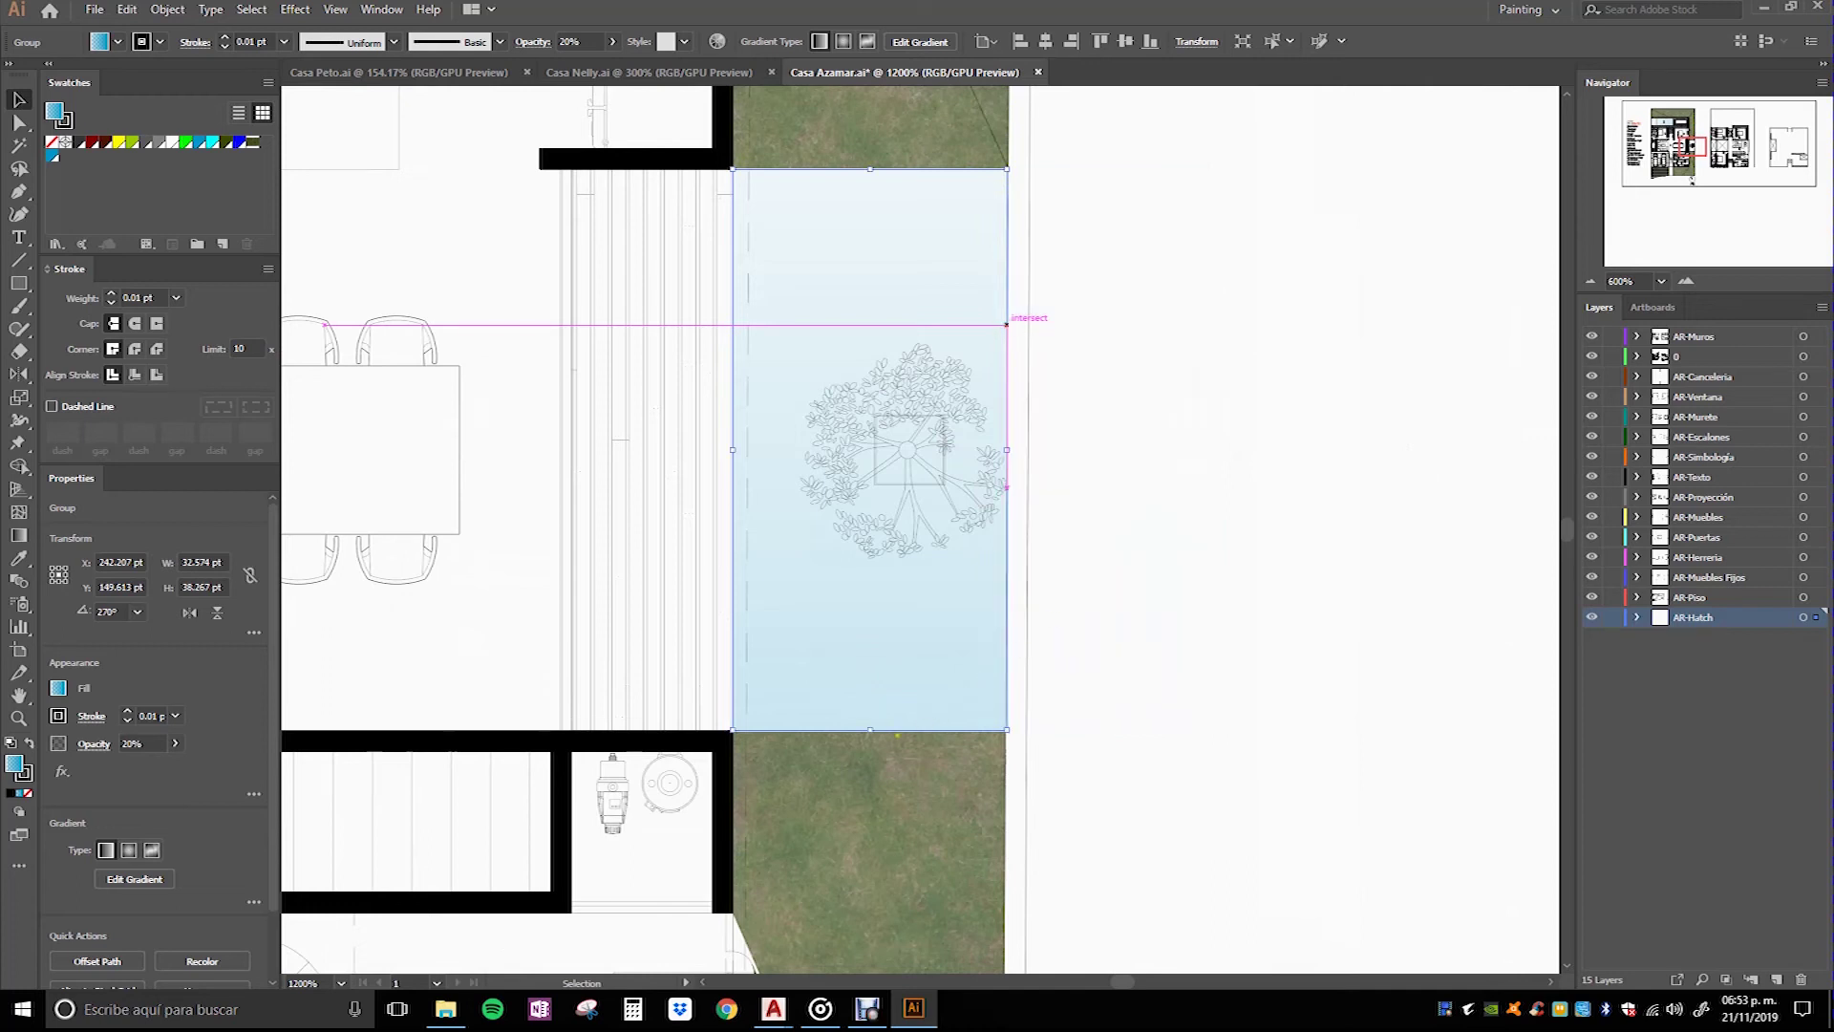
scroll(927, 741, up, 4)
scroll(927, 740, down, 1)
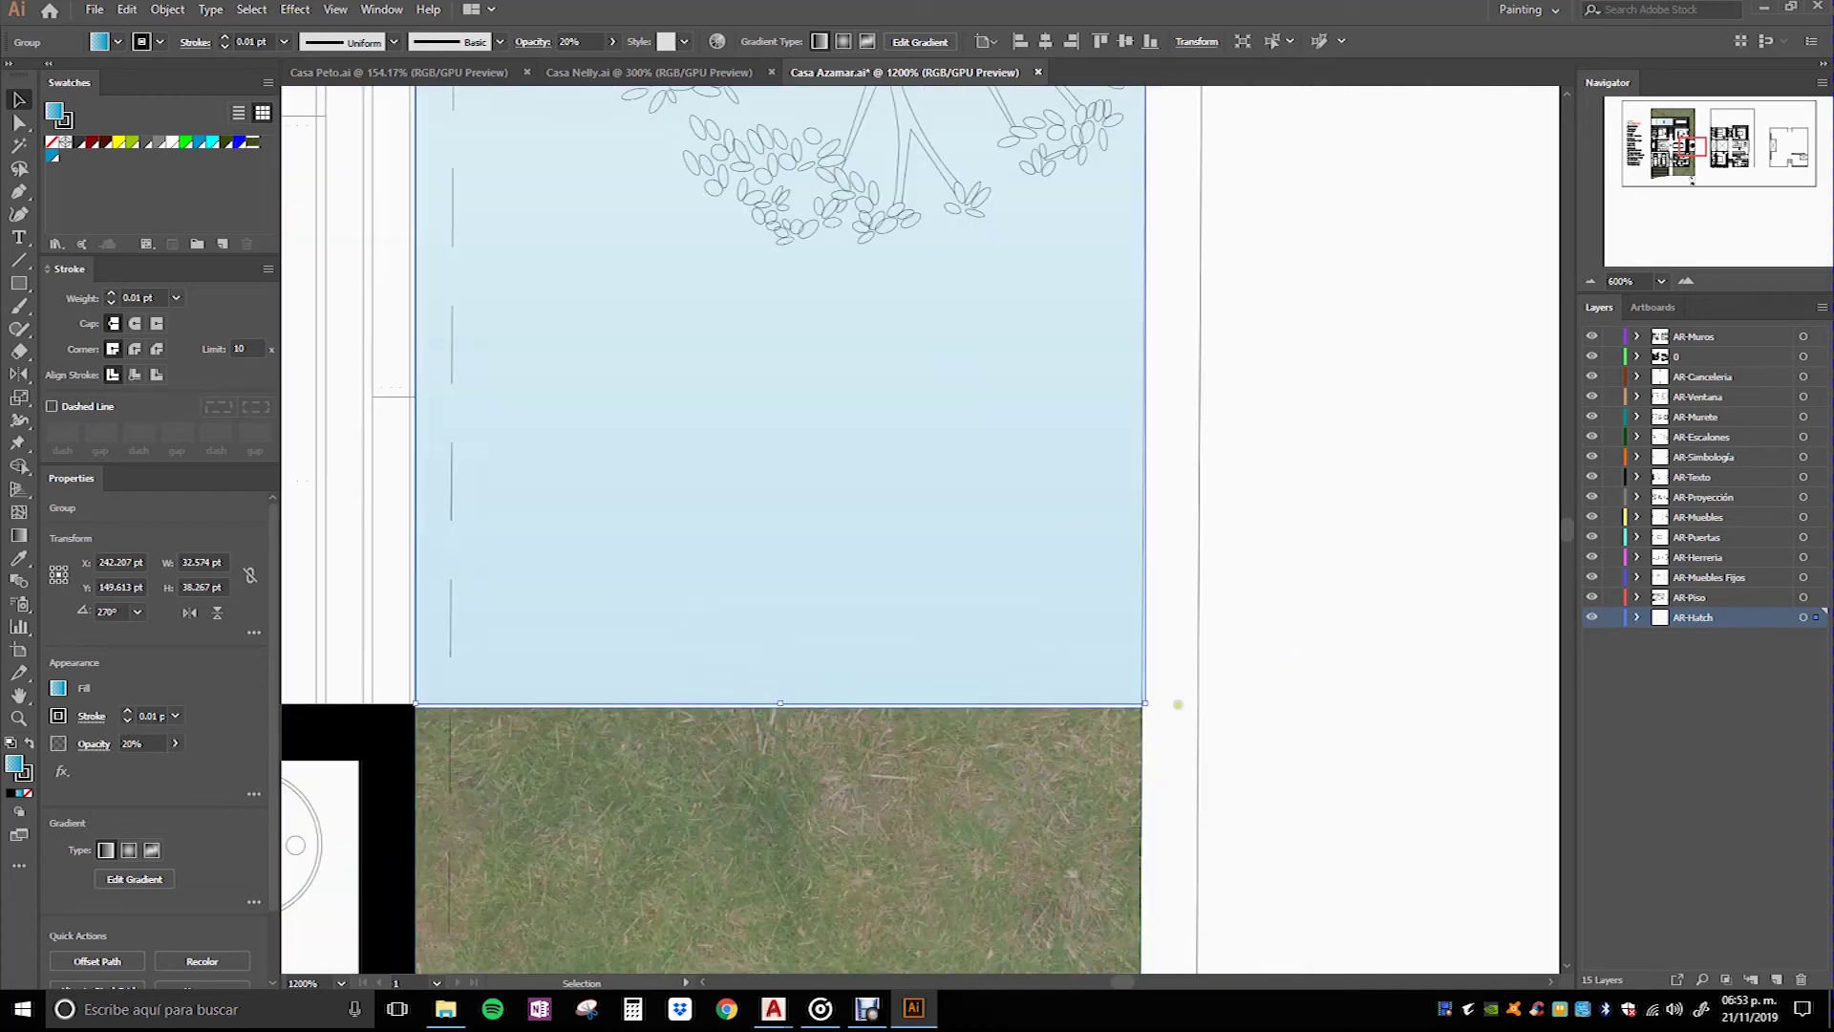
scroll(780, 703, up, 5)
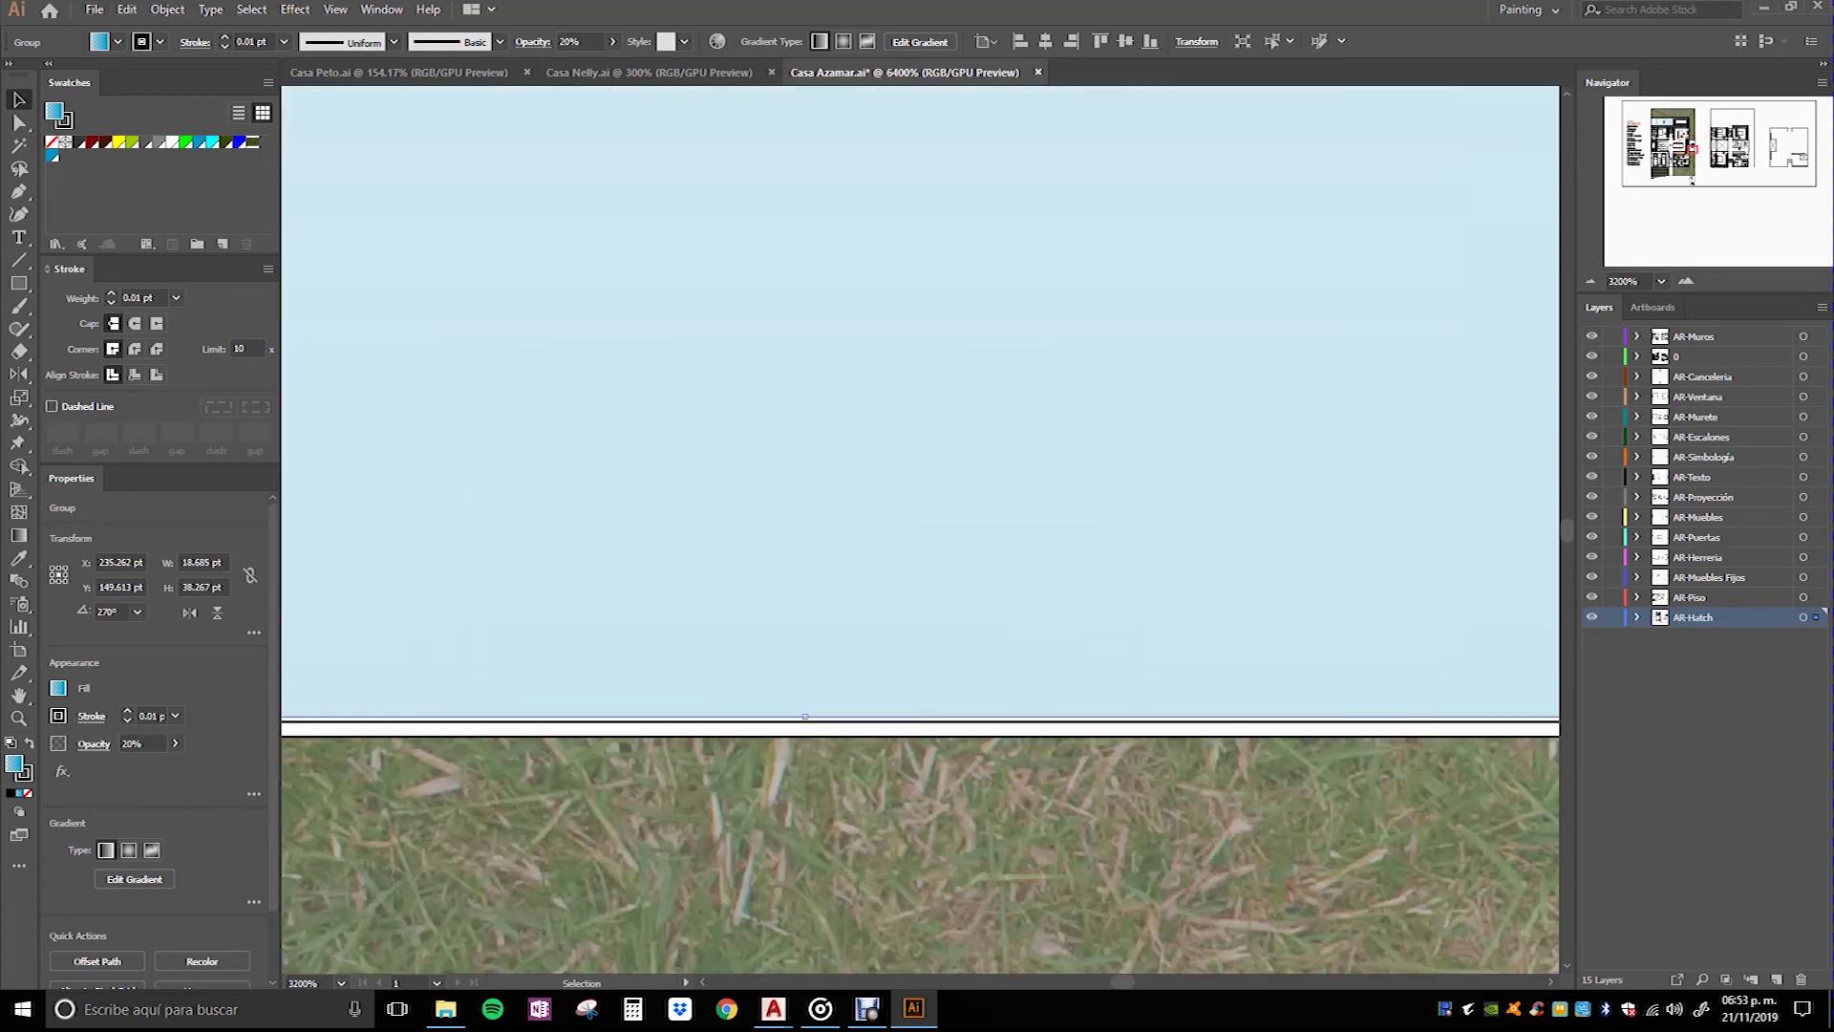
mouse_move(813, 719)
mouse_down()
mouse_move(811, 692)
mouse_move(810, 723)
mouse_up()
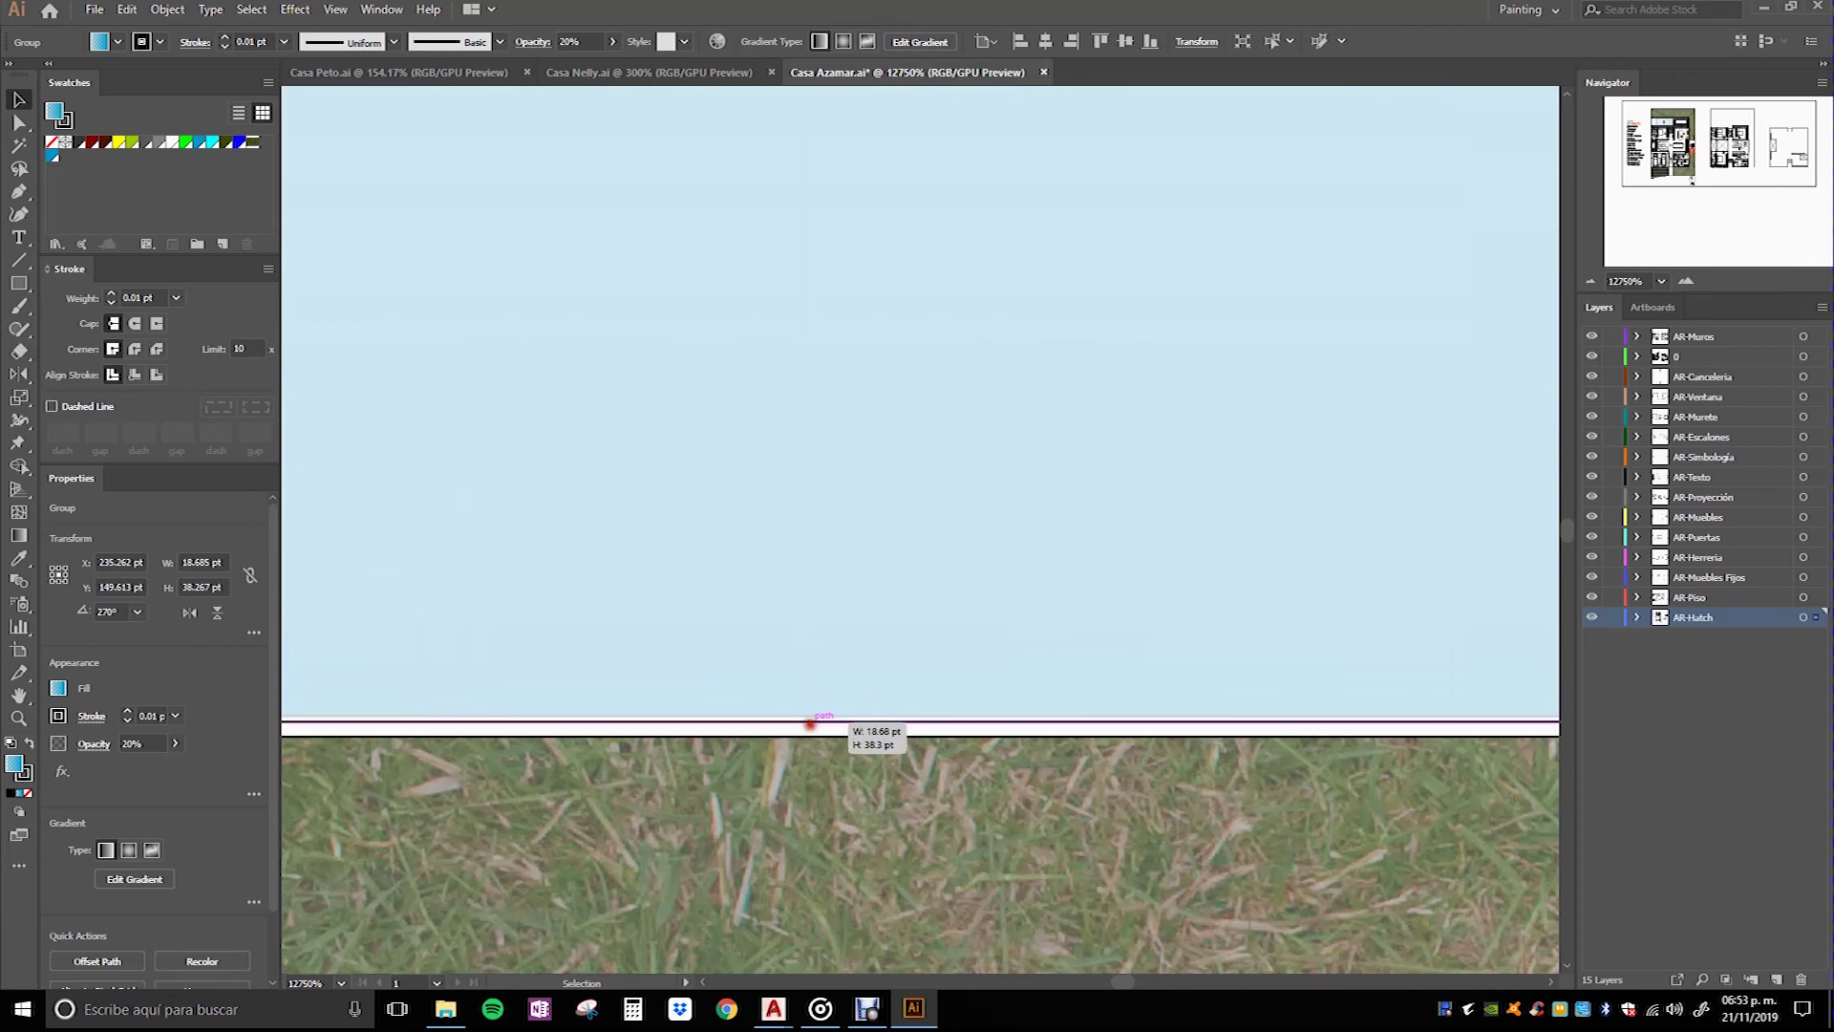
Step: Trim the rectangle's corner so it fits the patio at about 18.6 × 38.3 pt
mouse_move(1196, 508)
mouse_down()
mouse_move(1037, 692)
mouse_move(1053, 714)
mouse_up()
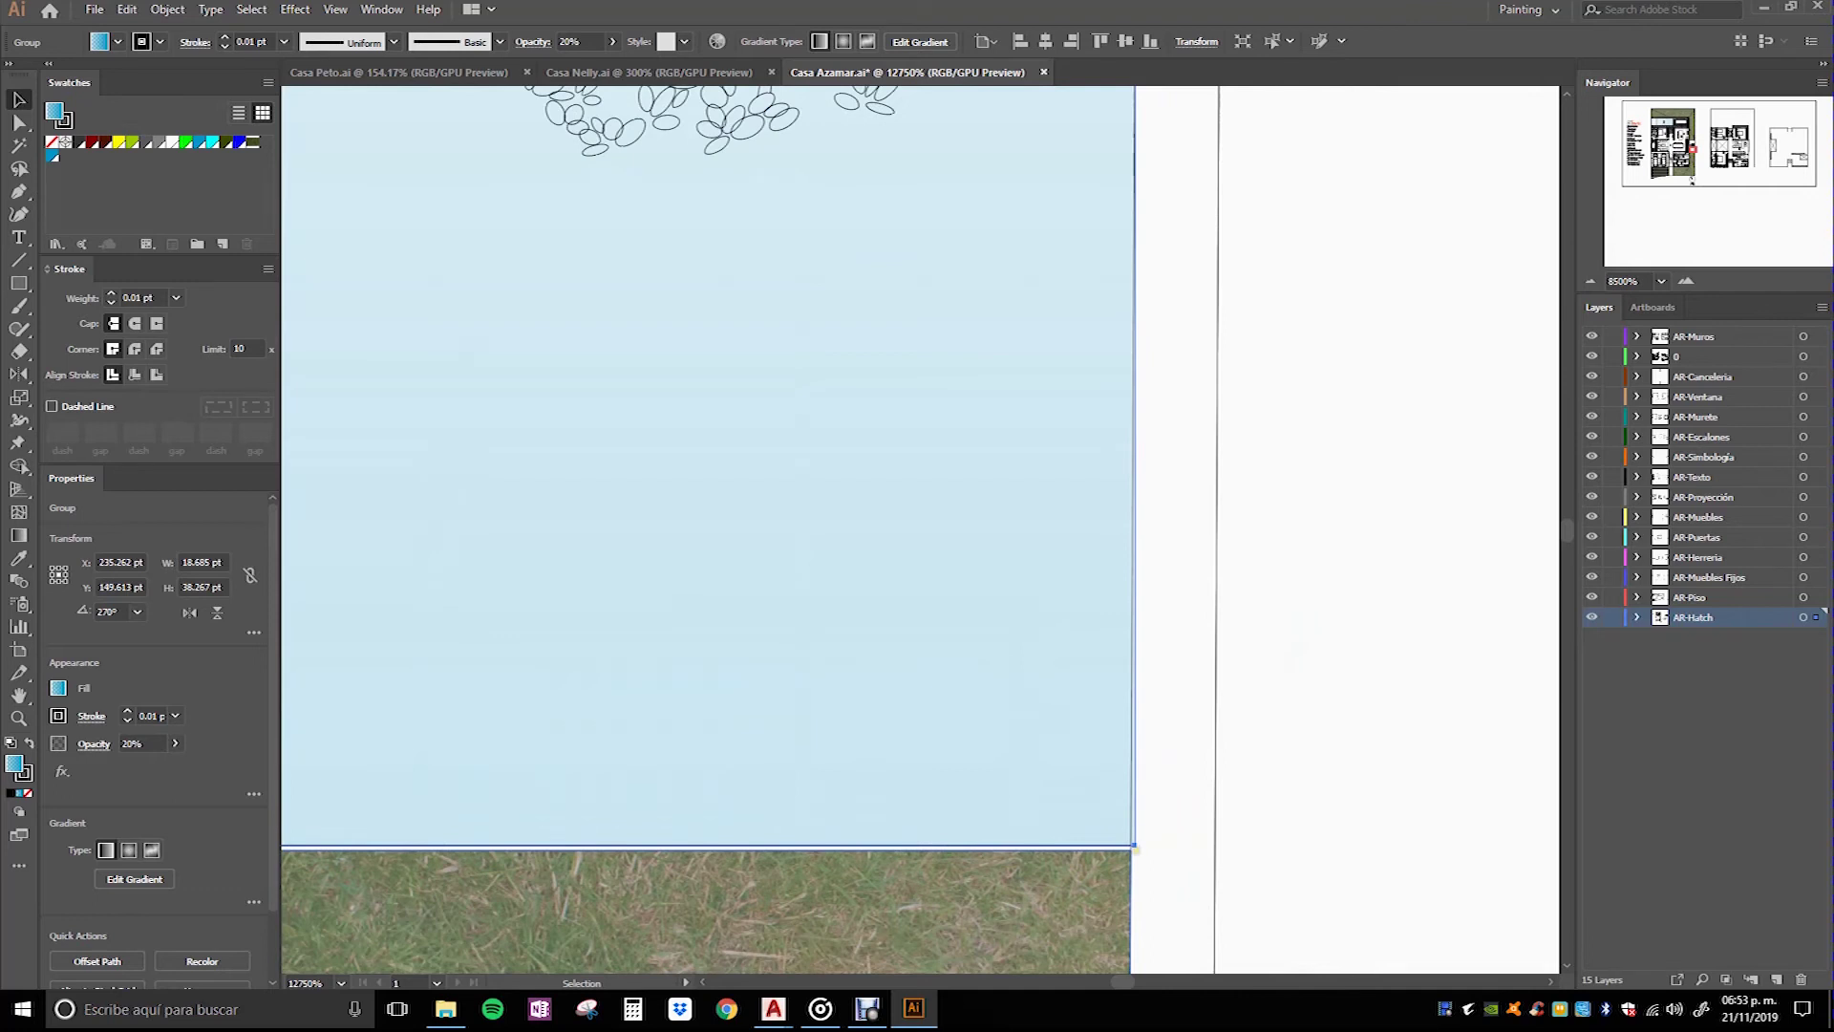
scroll(1170, 560, up, 2)
drag(1118, 818, 1096, 820)
scroll(932, 622, down, 2)
scroll(932, 622, down, 1)
scroll(930, 617, down, 2)
scroll(929, 617, down, 1)
scroll(930, 617, down, 2)
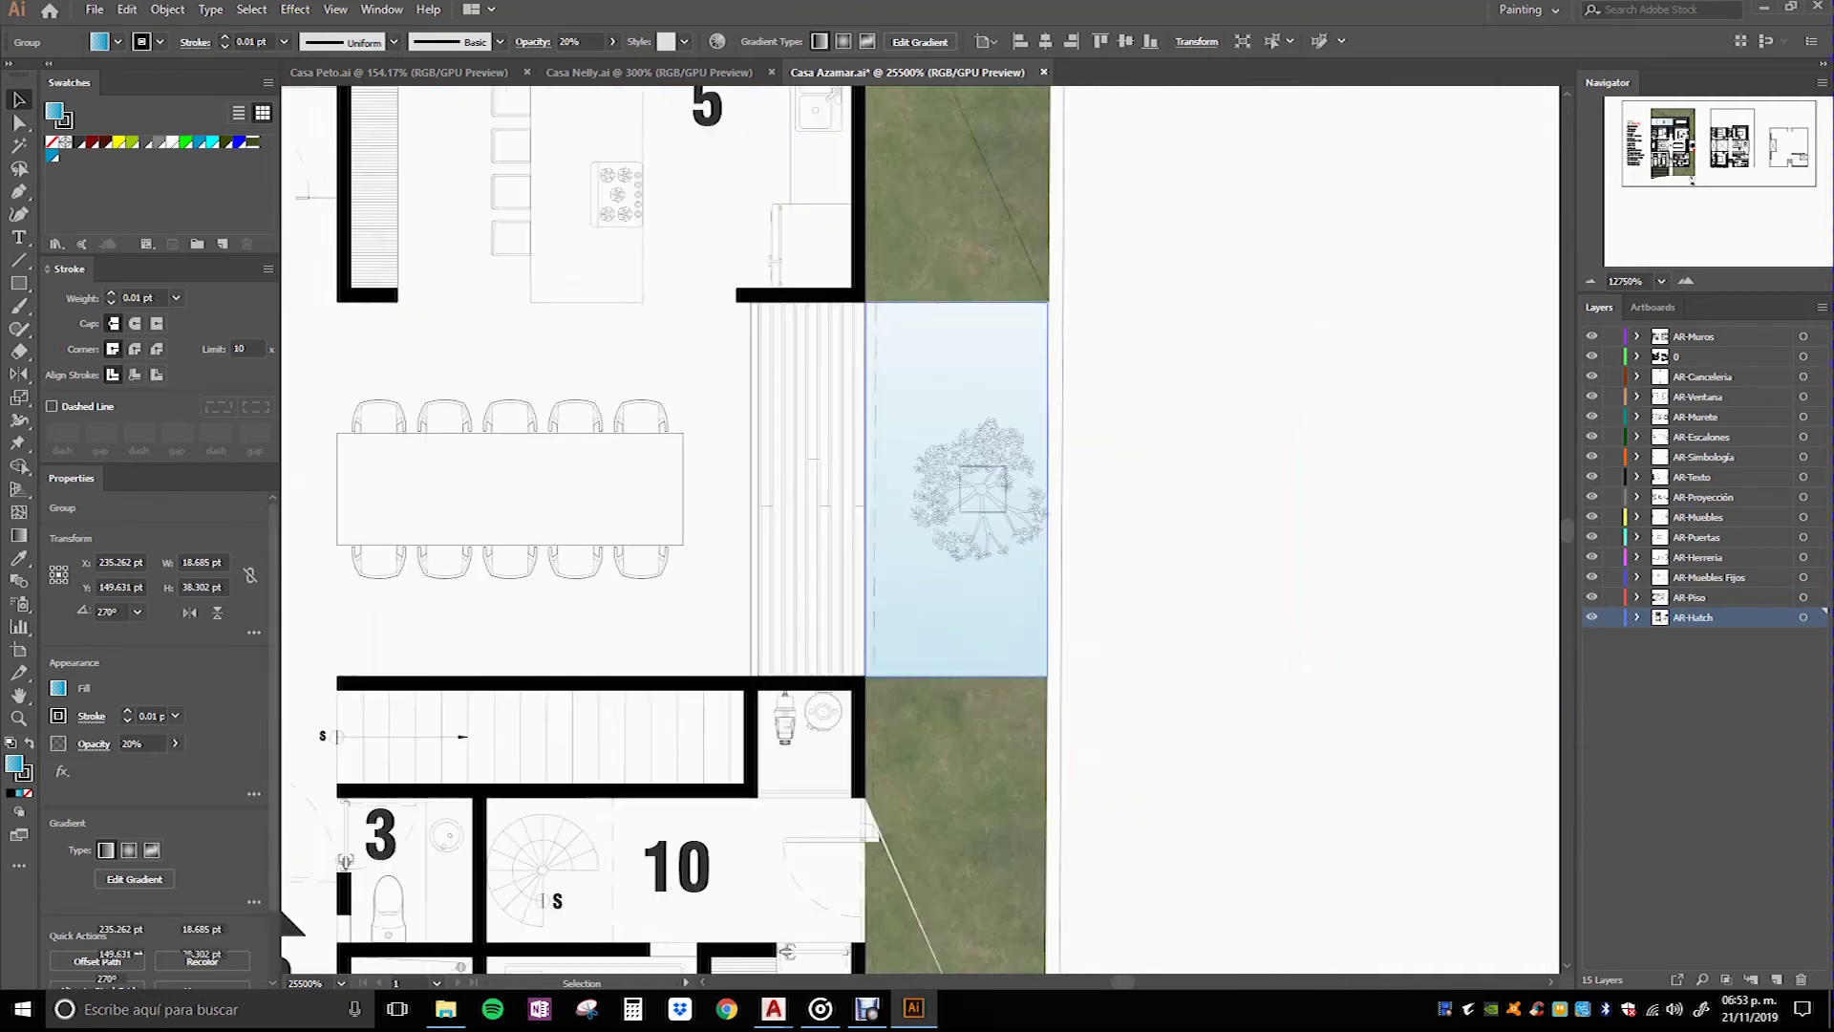
scroll(945, 617, down, 2)
scroll(965, 616, down, 1)
scroll(964, 616, down, 2)
scroll(965, 616, down, 2)
scroll(965, 616, down, 2)
scroll(965, 616, down, 1)
scroll(929, 618, down, 1)
scroll(930, 618, down, 2)
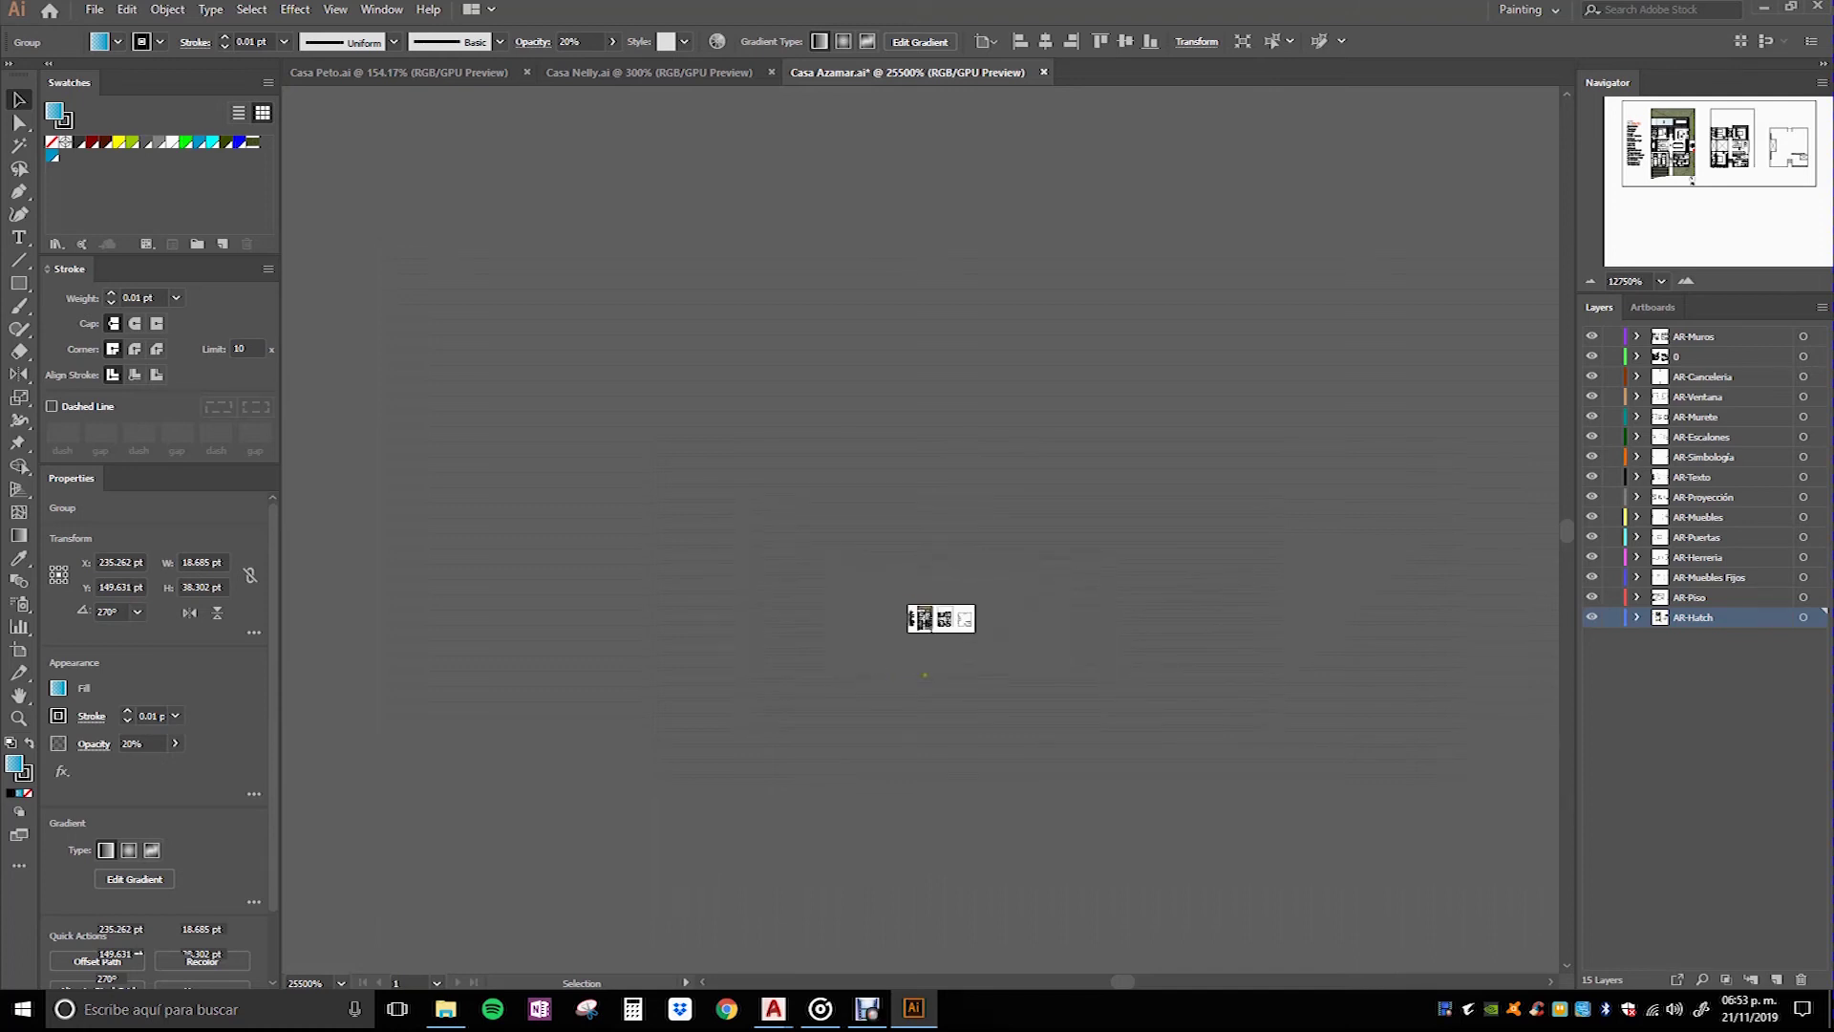
scroll(935, 637, down, 1)
scroll(906, 638, down, 2)
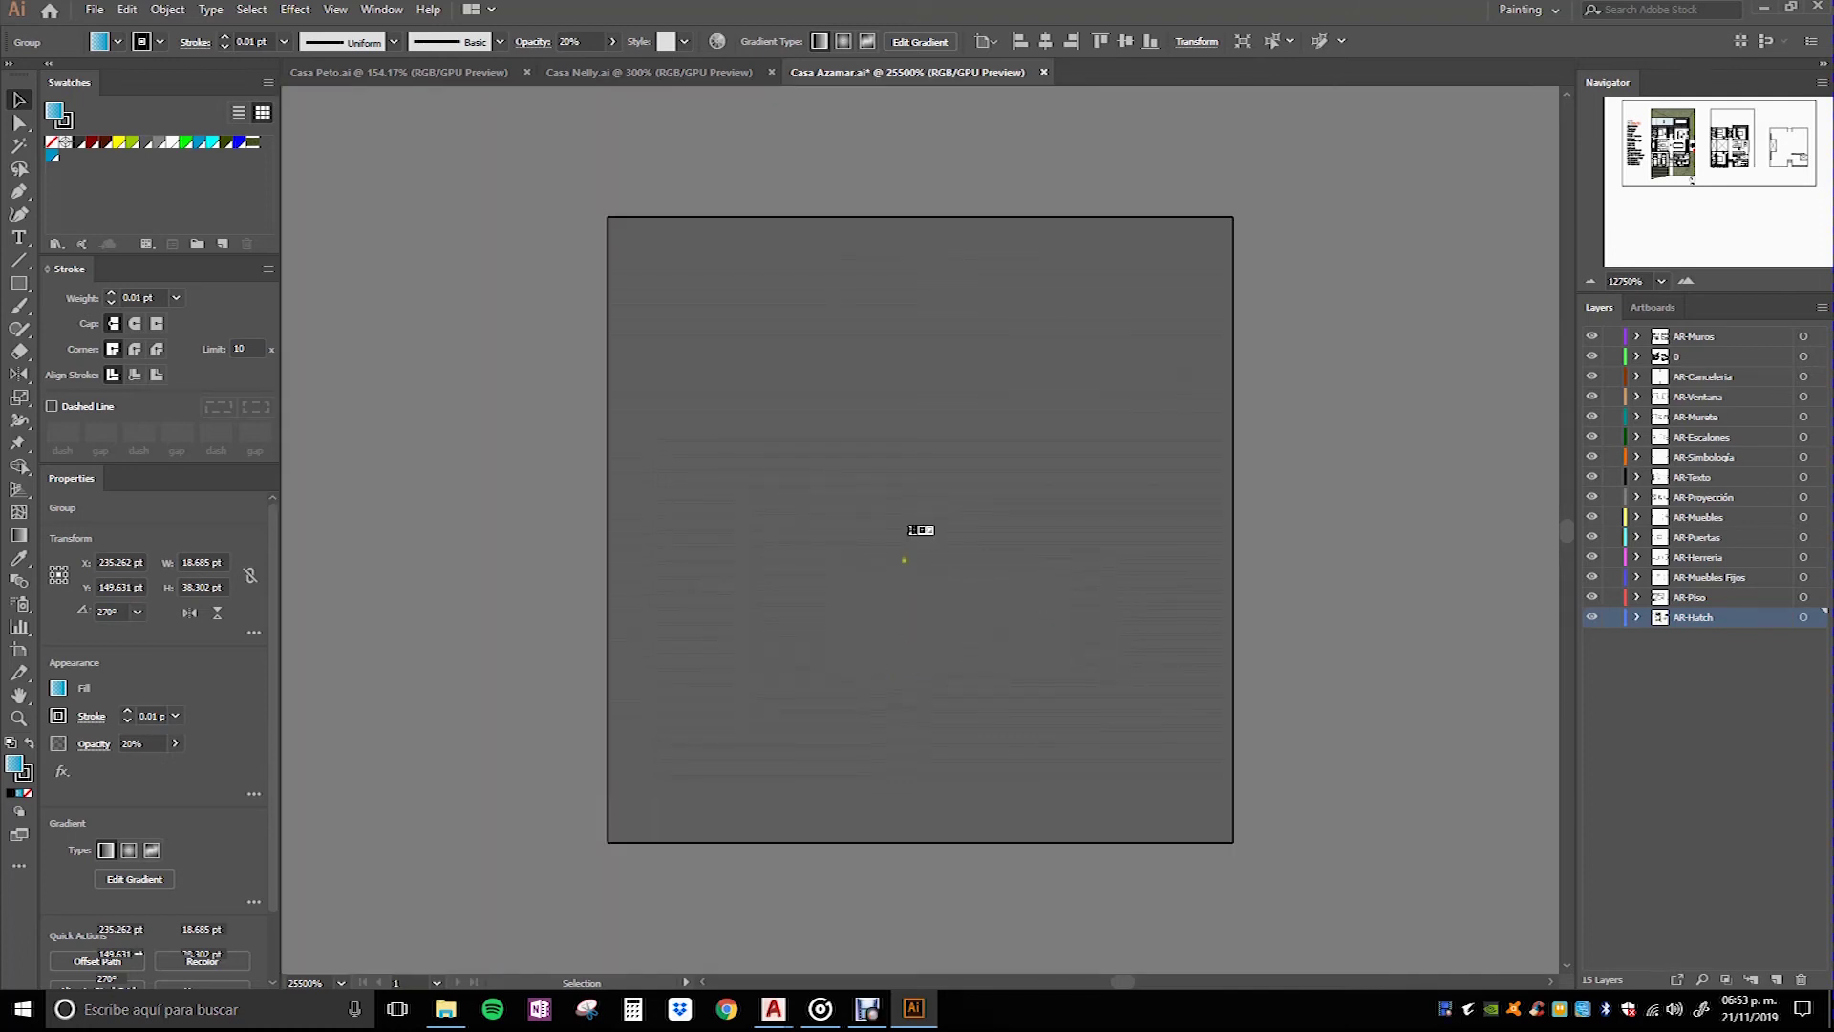
key(ctrl+0)
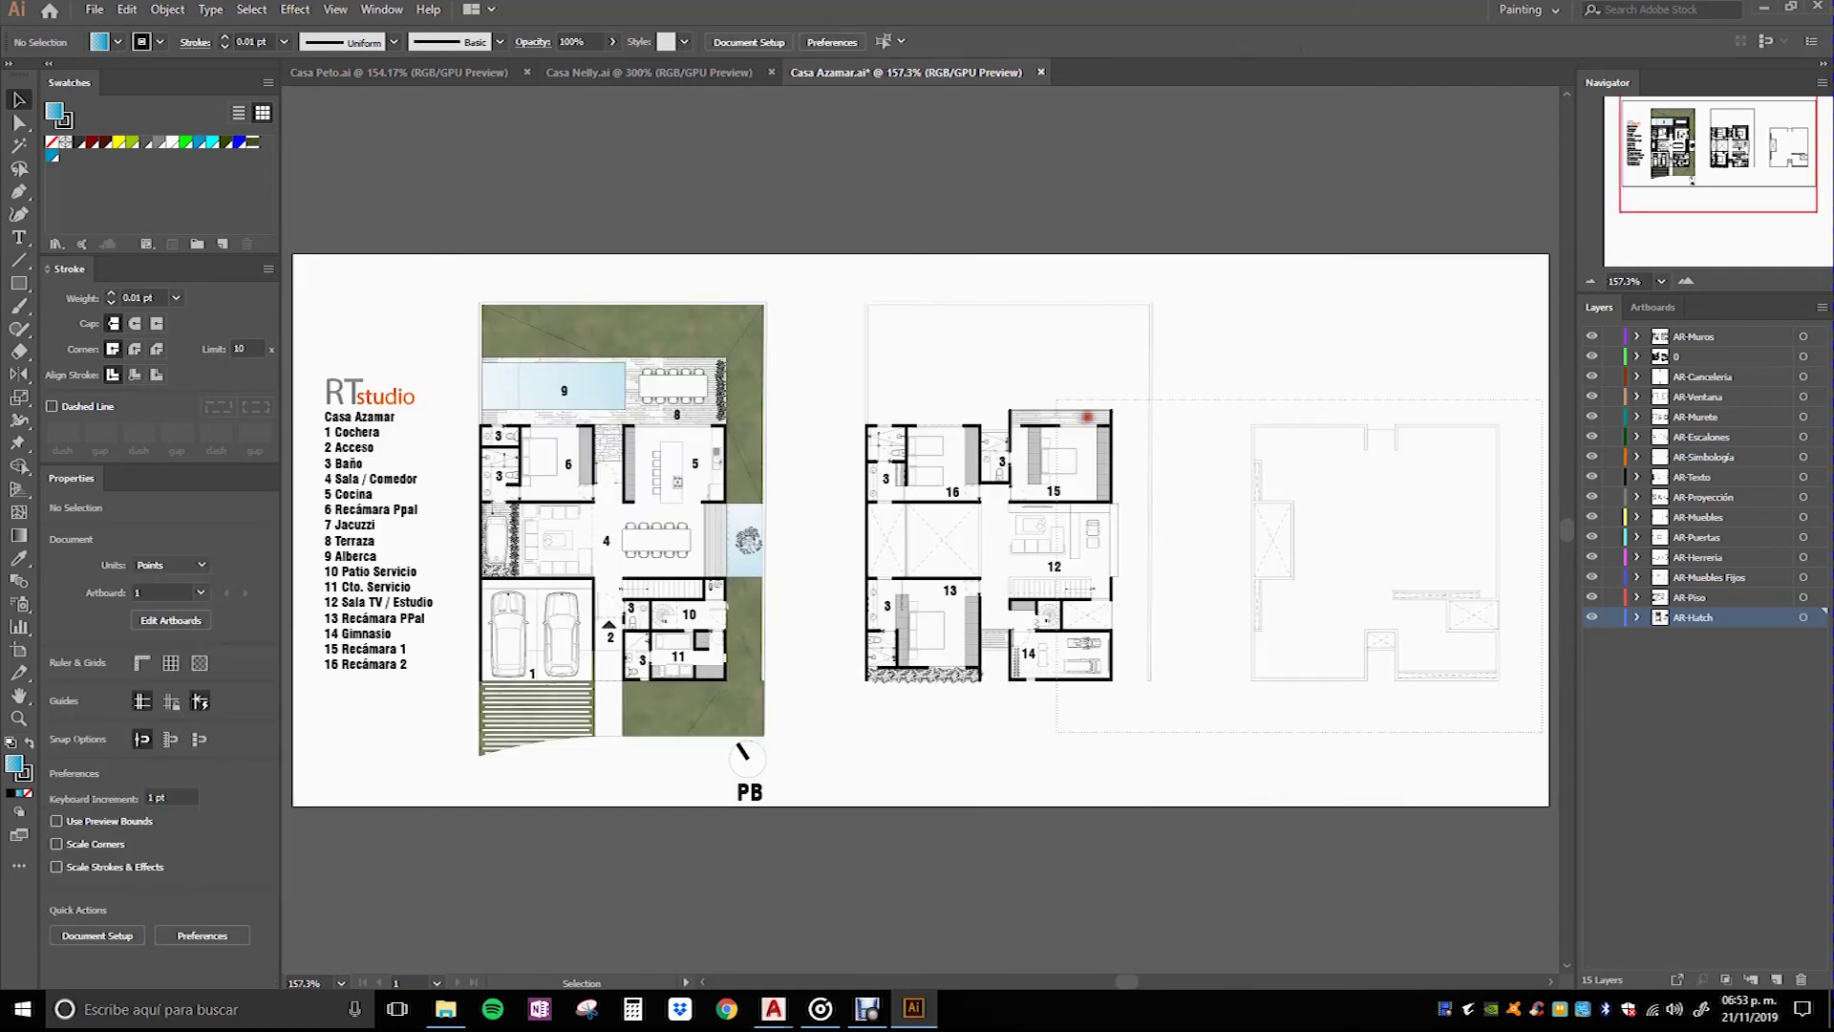
Step: Place a copy of the stair-arrow circle up-left, beside its S label
key(ctrl+a)
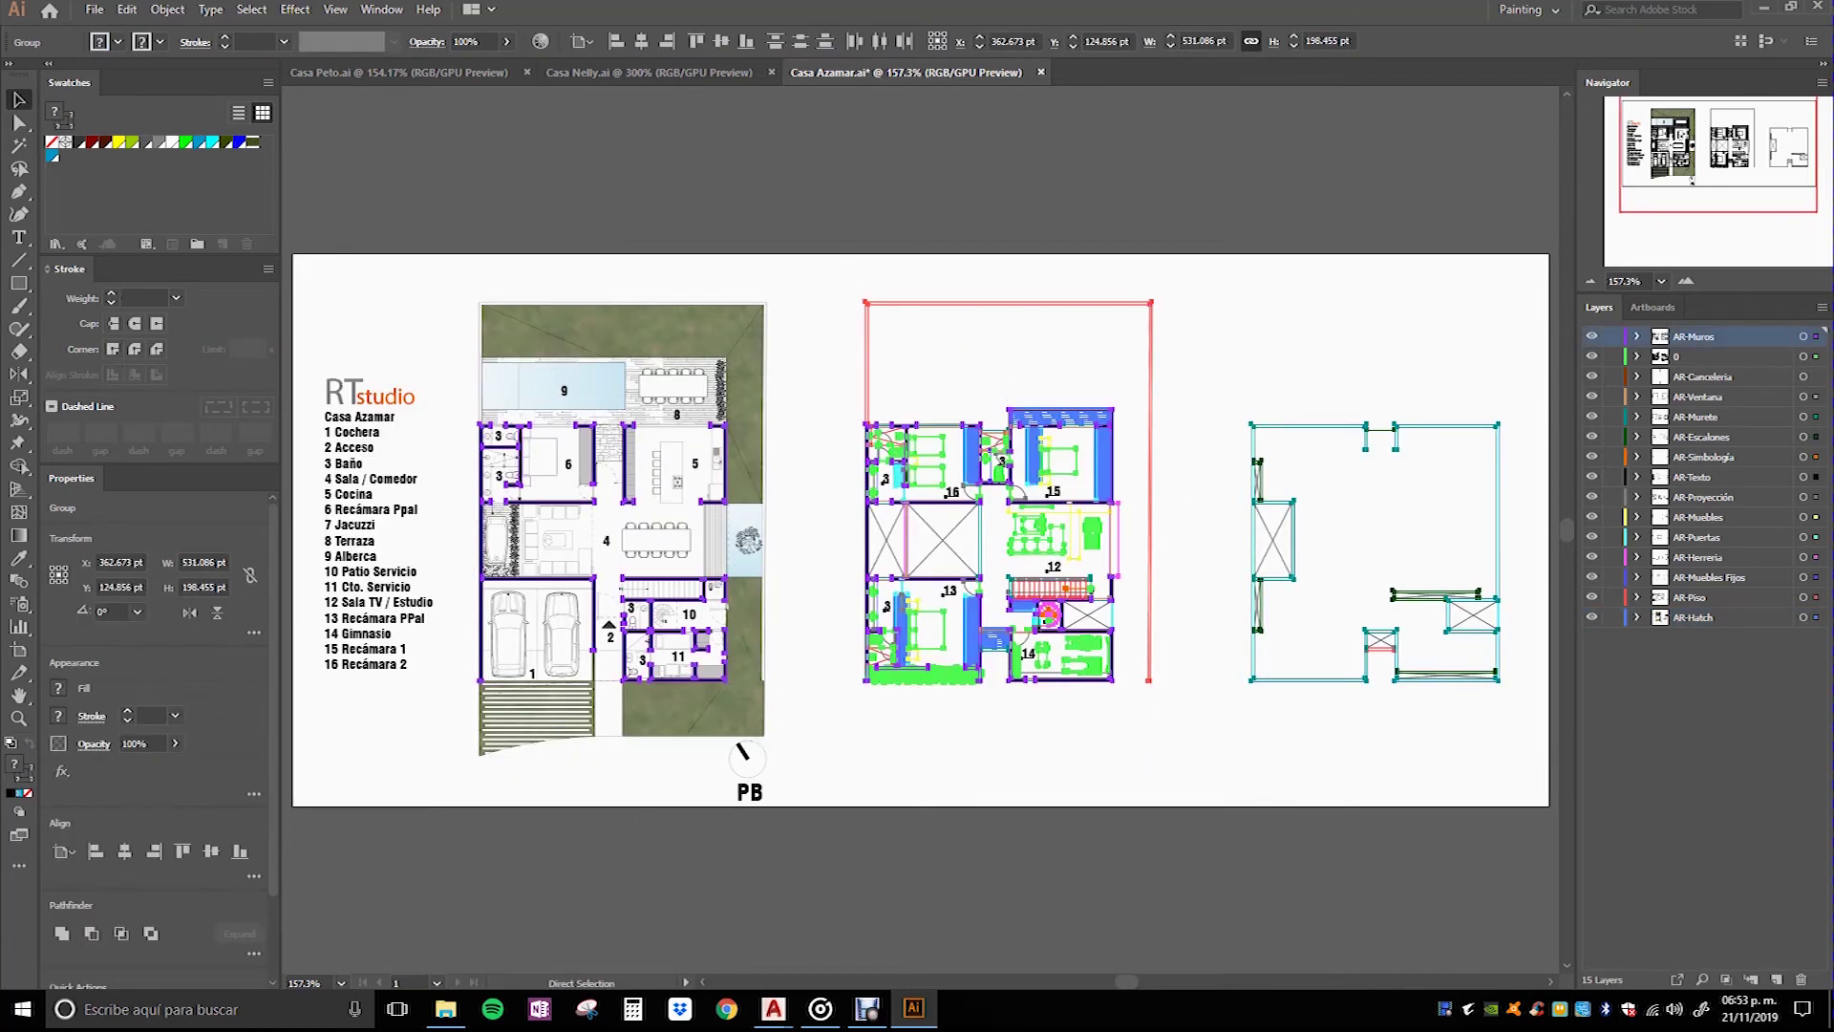
key(Delete)
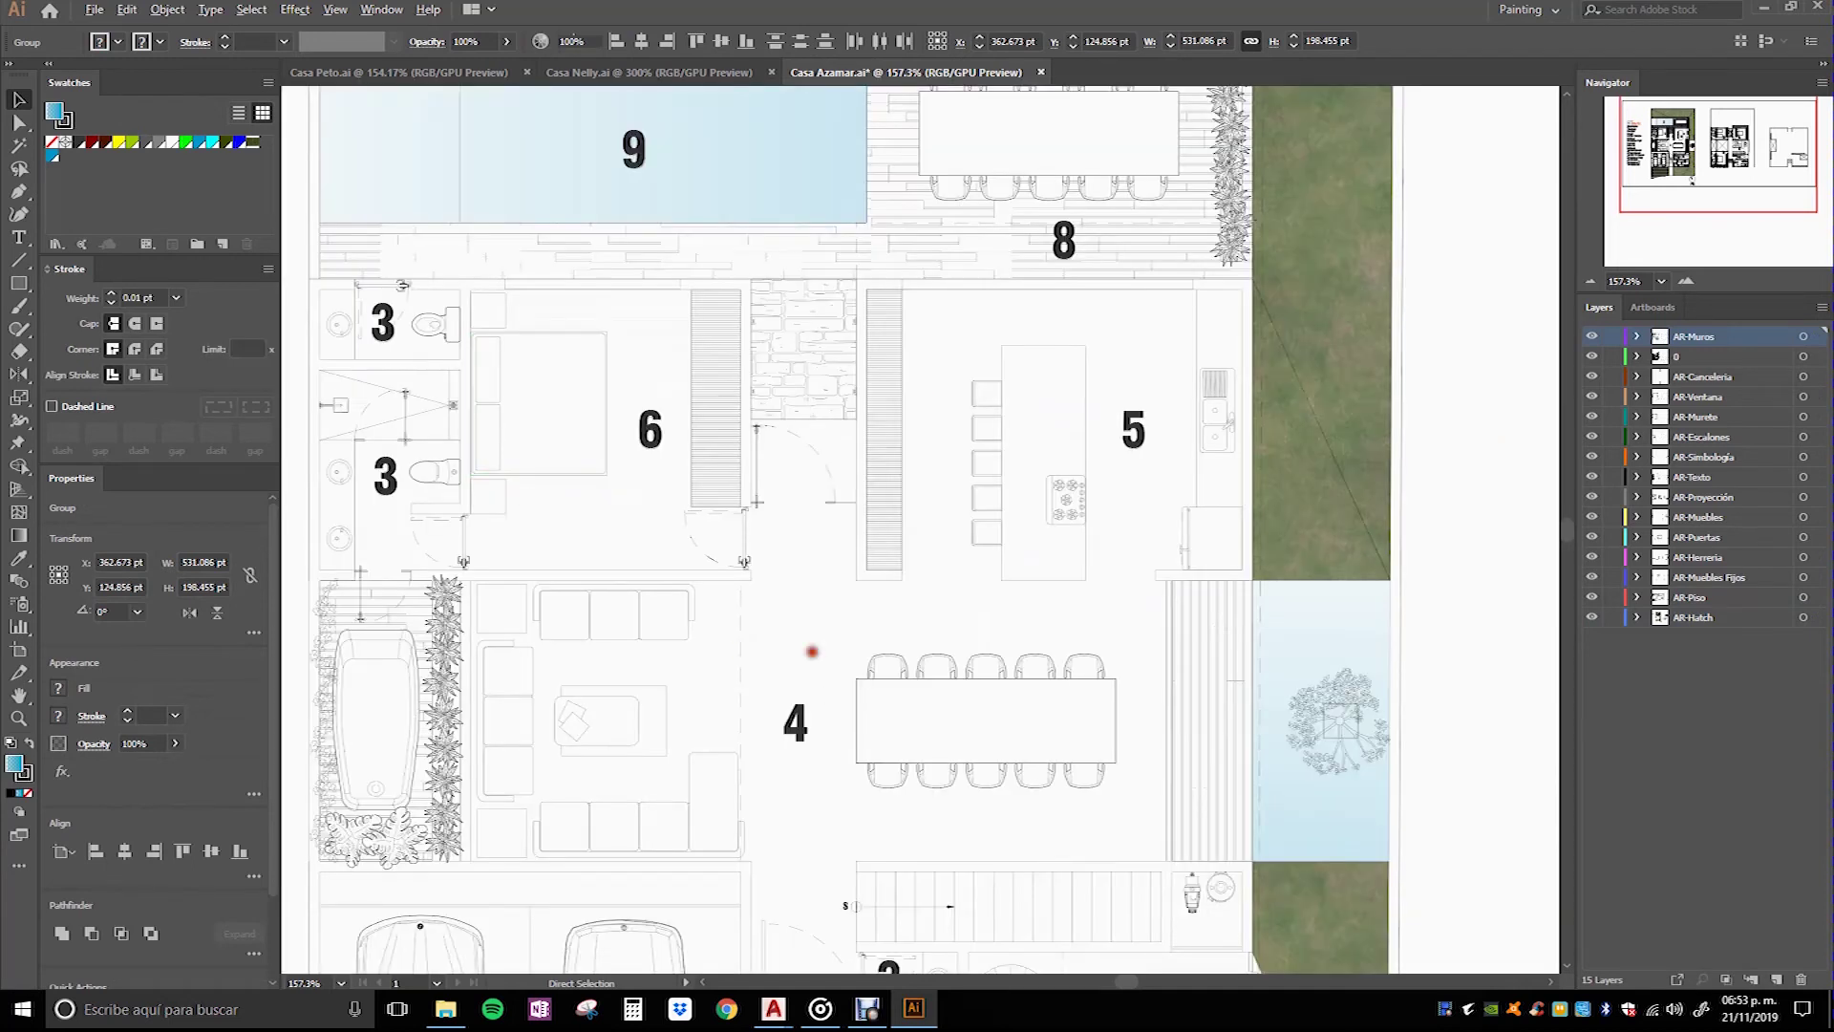
drag(812, 653, 729, 241)
alt+scroll(752, 446, up, 3)
alt+scroll(752, 445, up, 2)
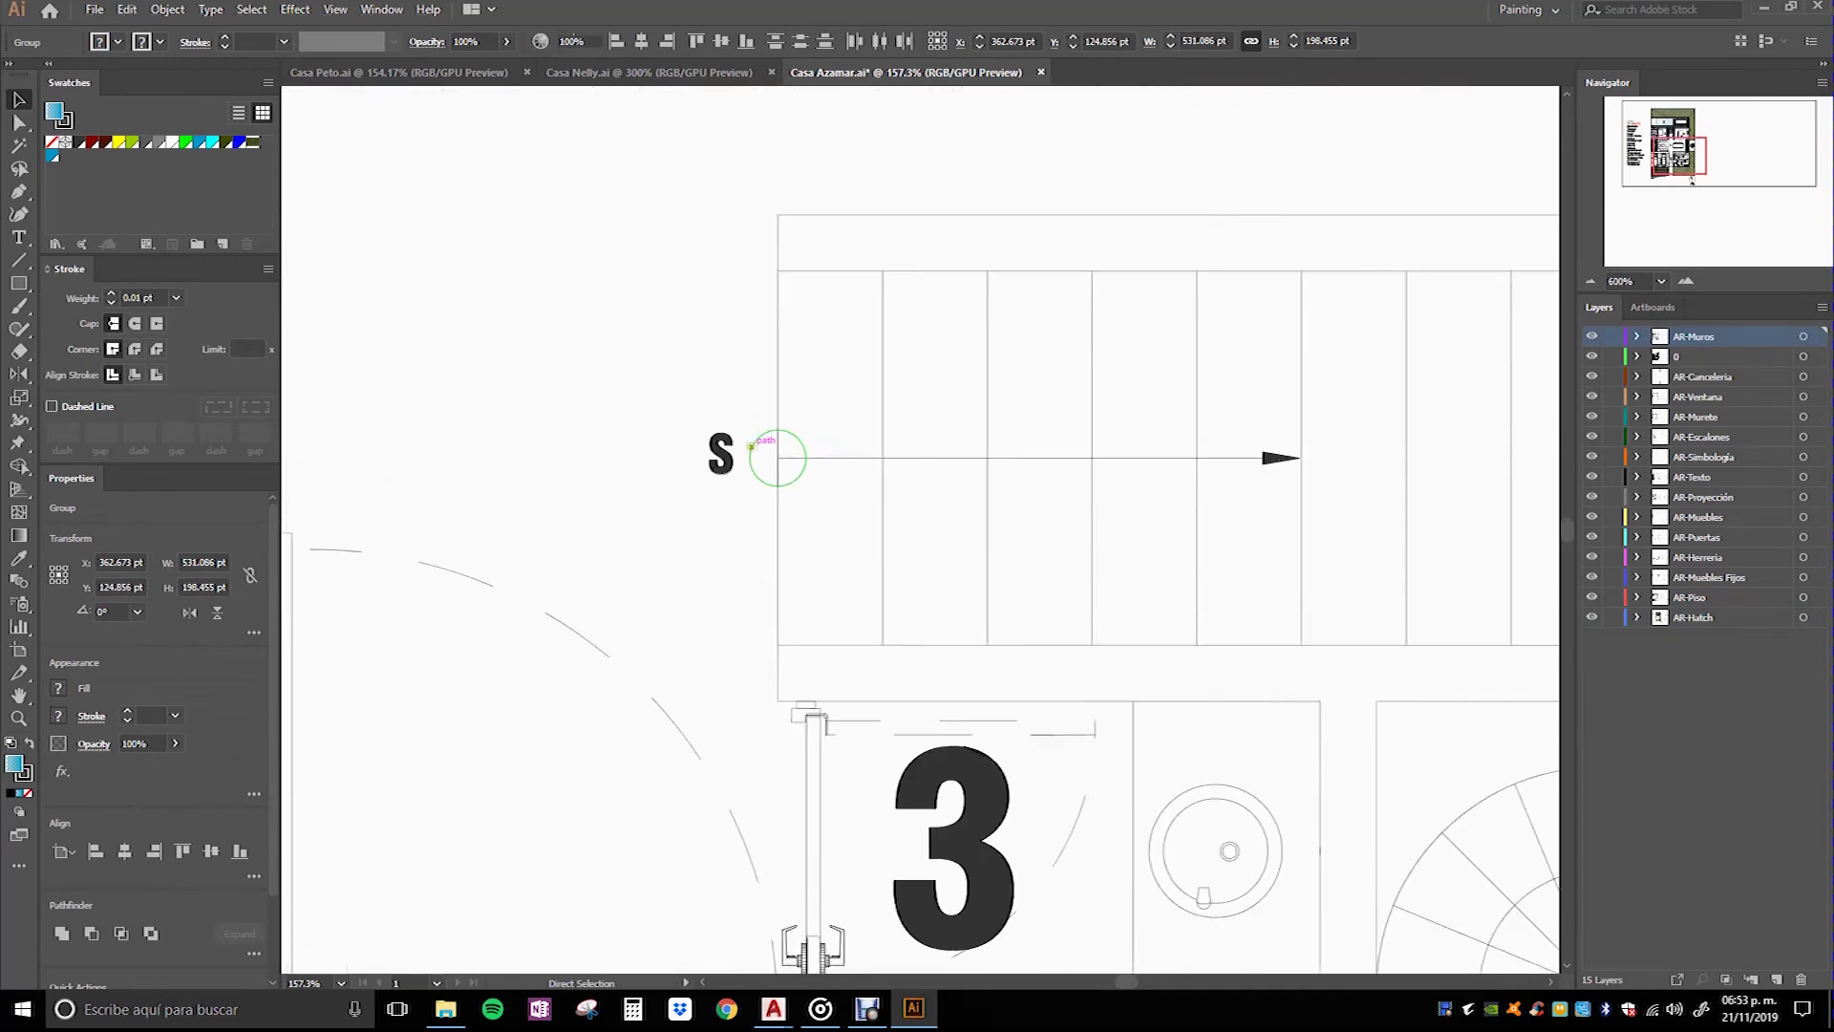
alt+scroll(752, 446, up, 3)
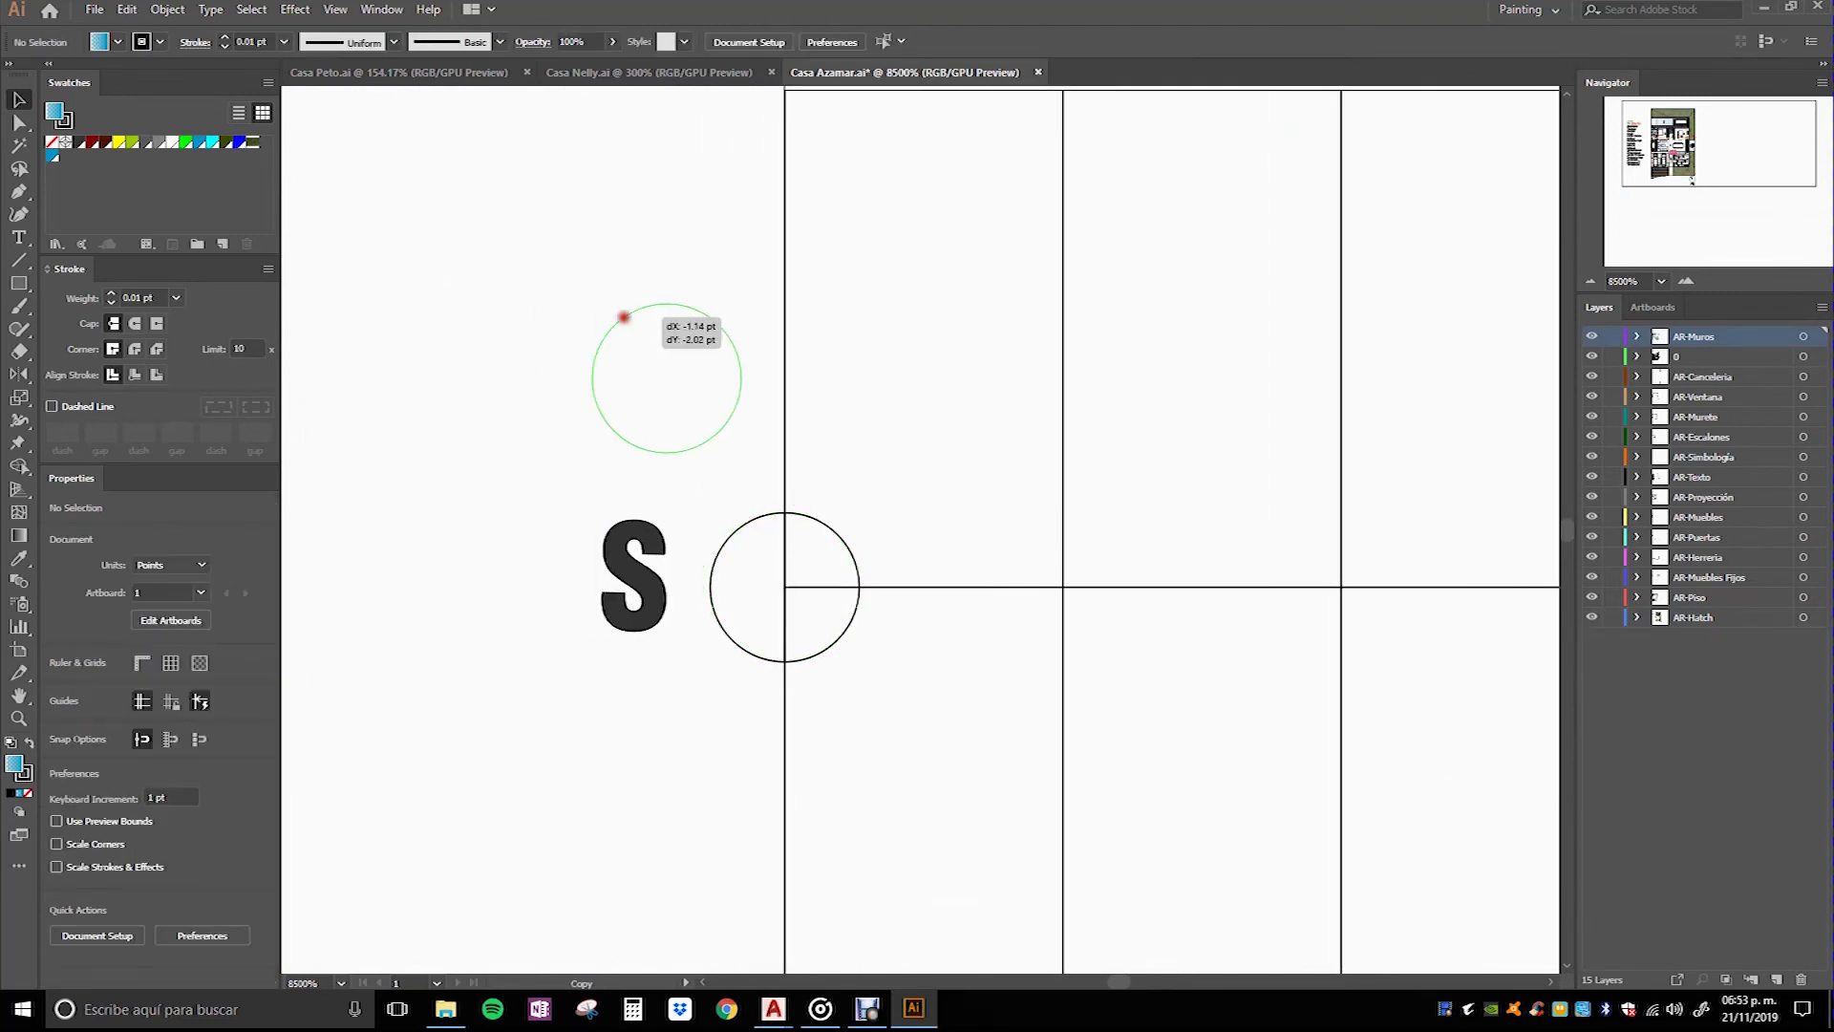
drag(774, 521, 658, 311)
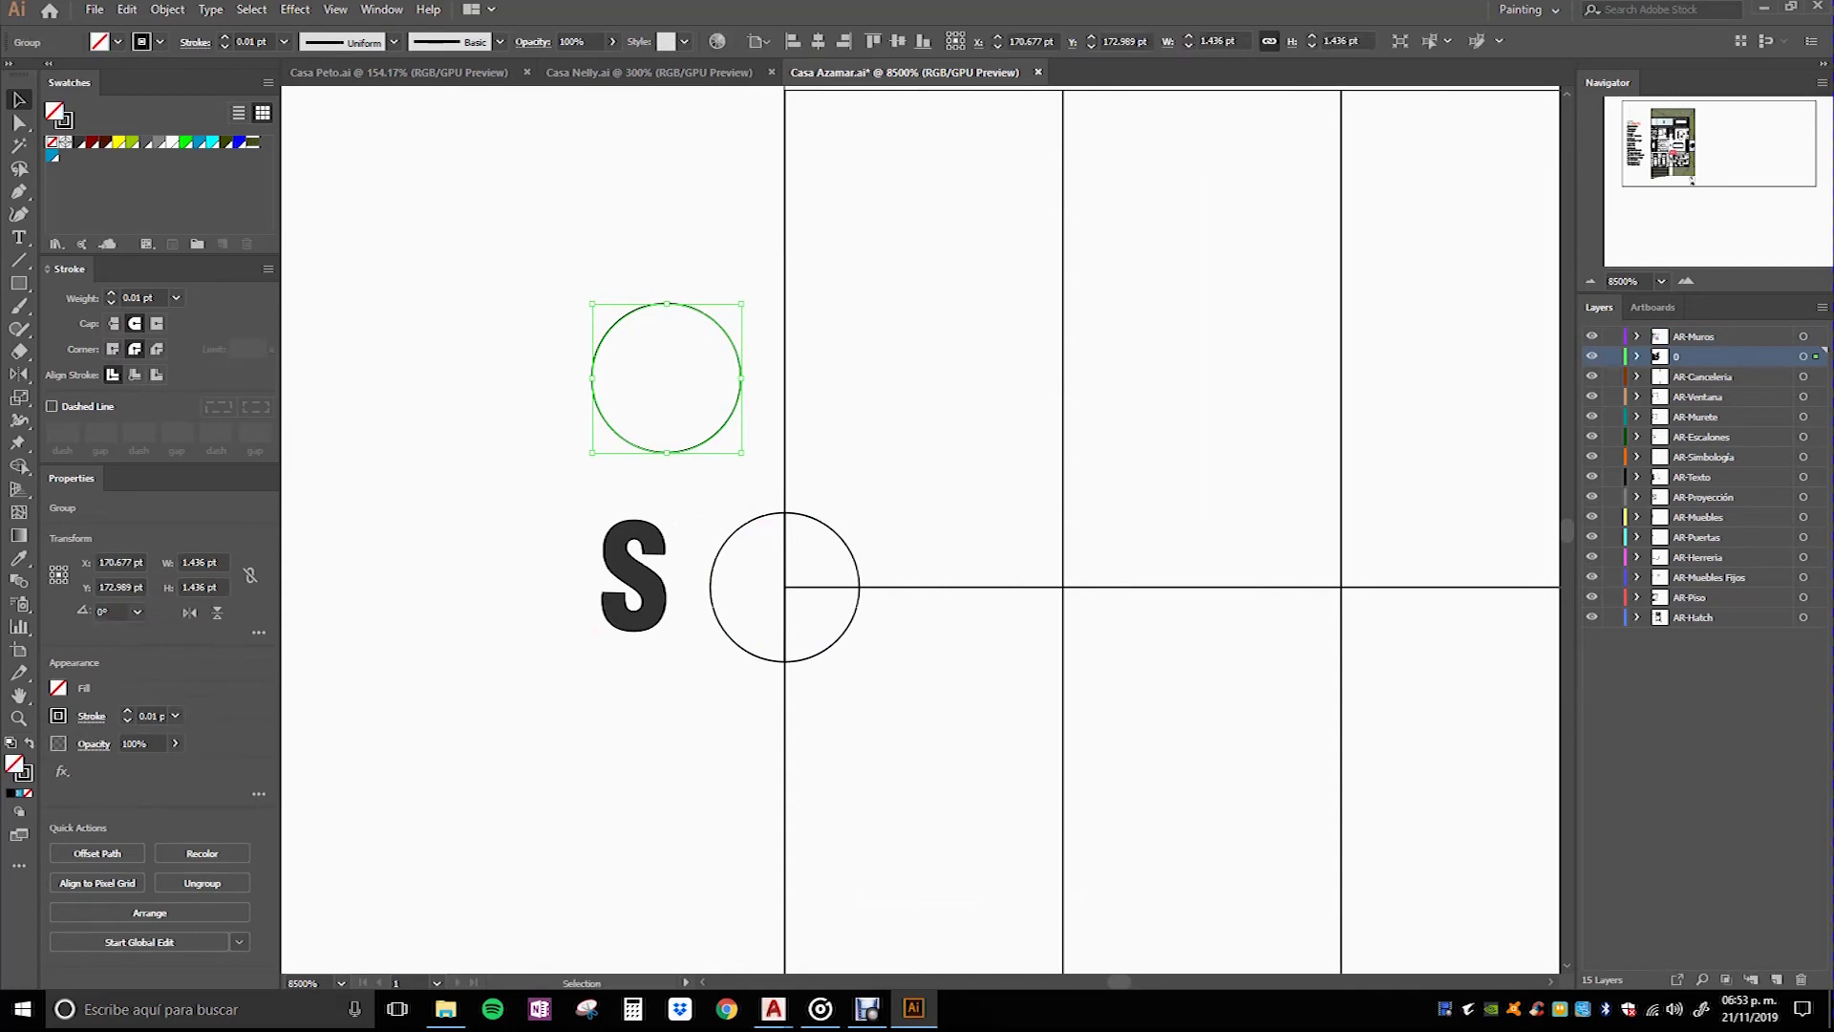
Step: Delete the copy's left anchor points, leaving a 0.718 × 1.436 pt right half-arc
key(a)
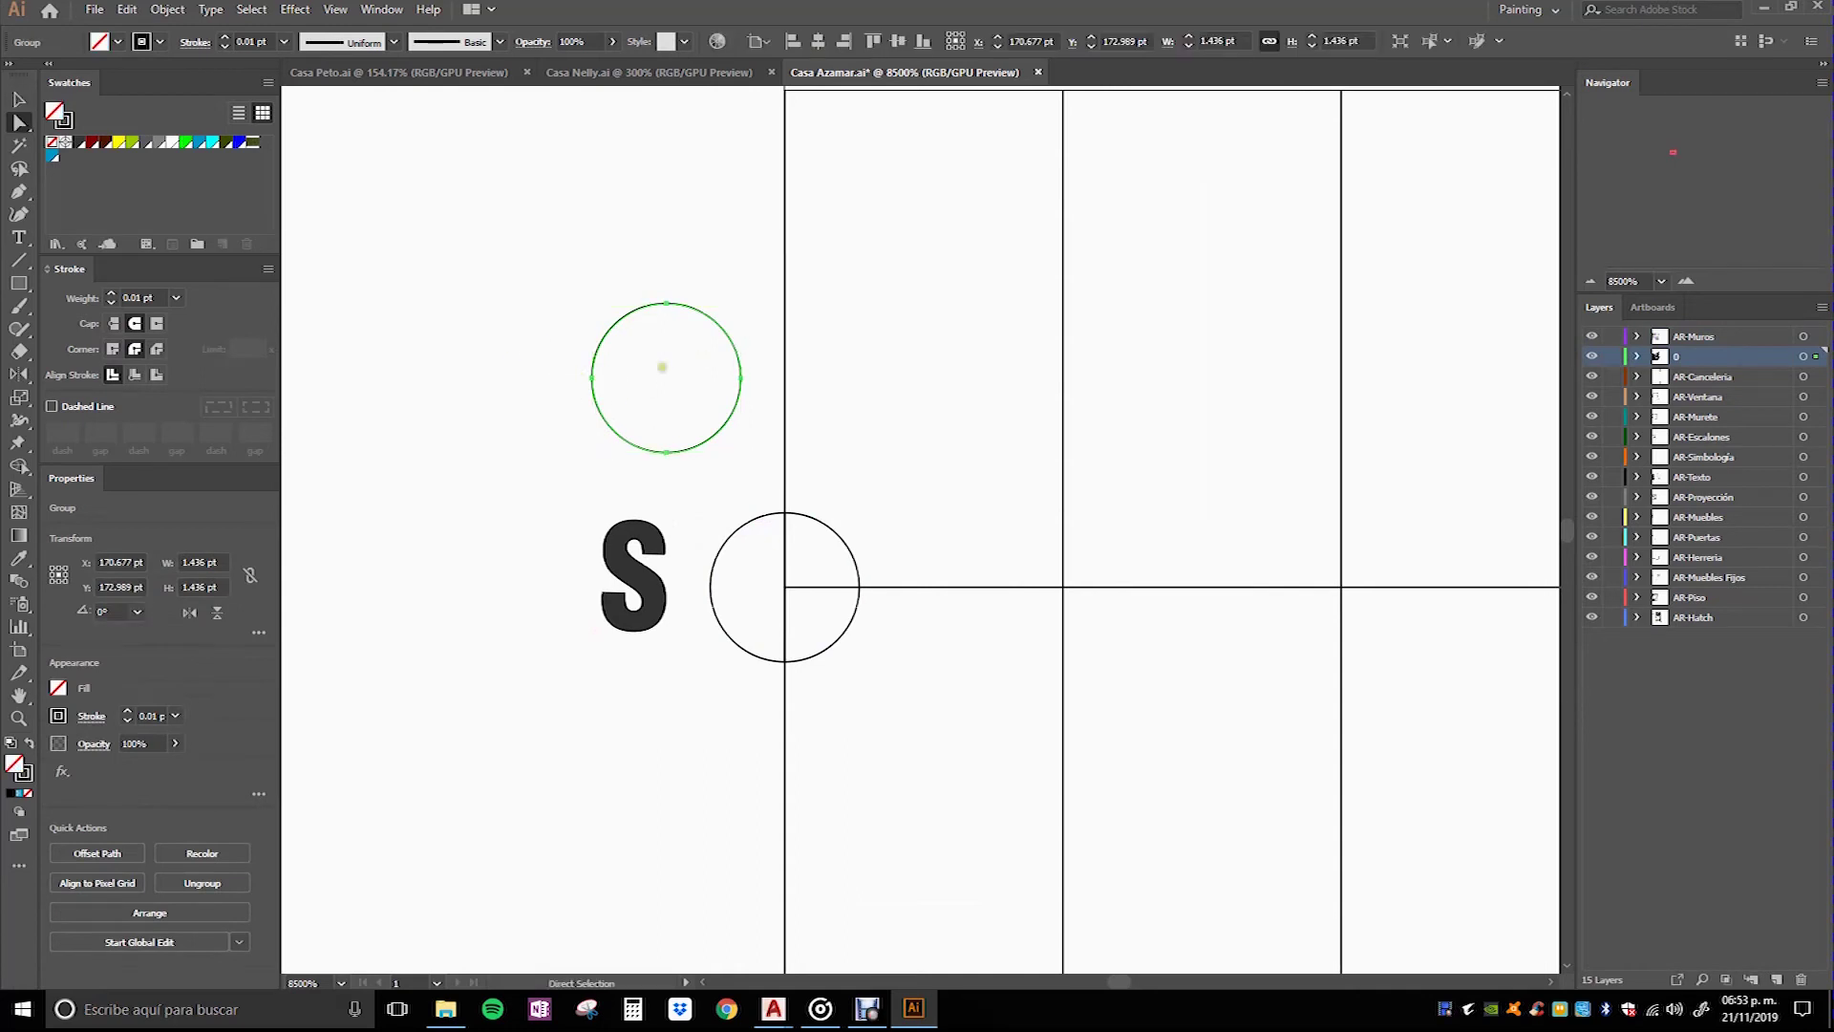
click(544, 364)
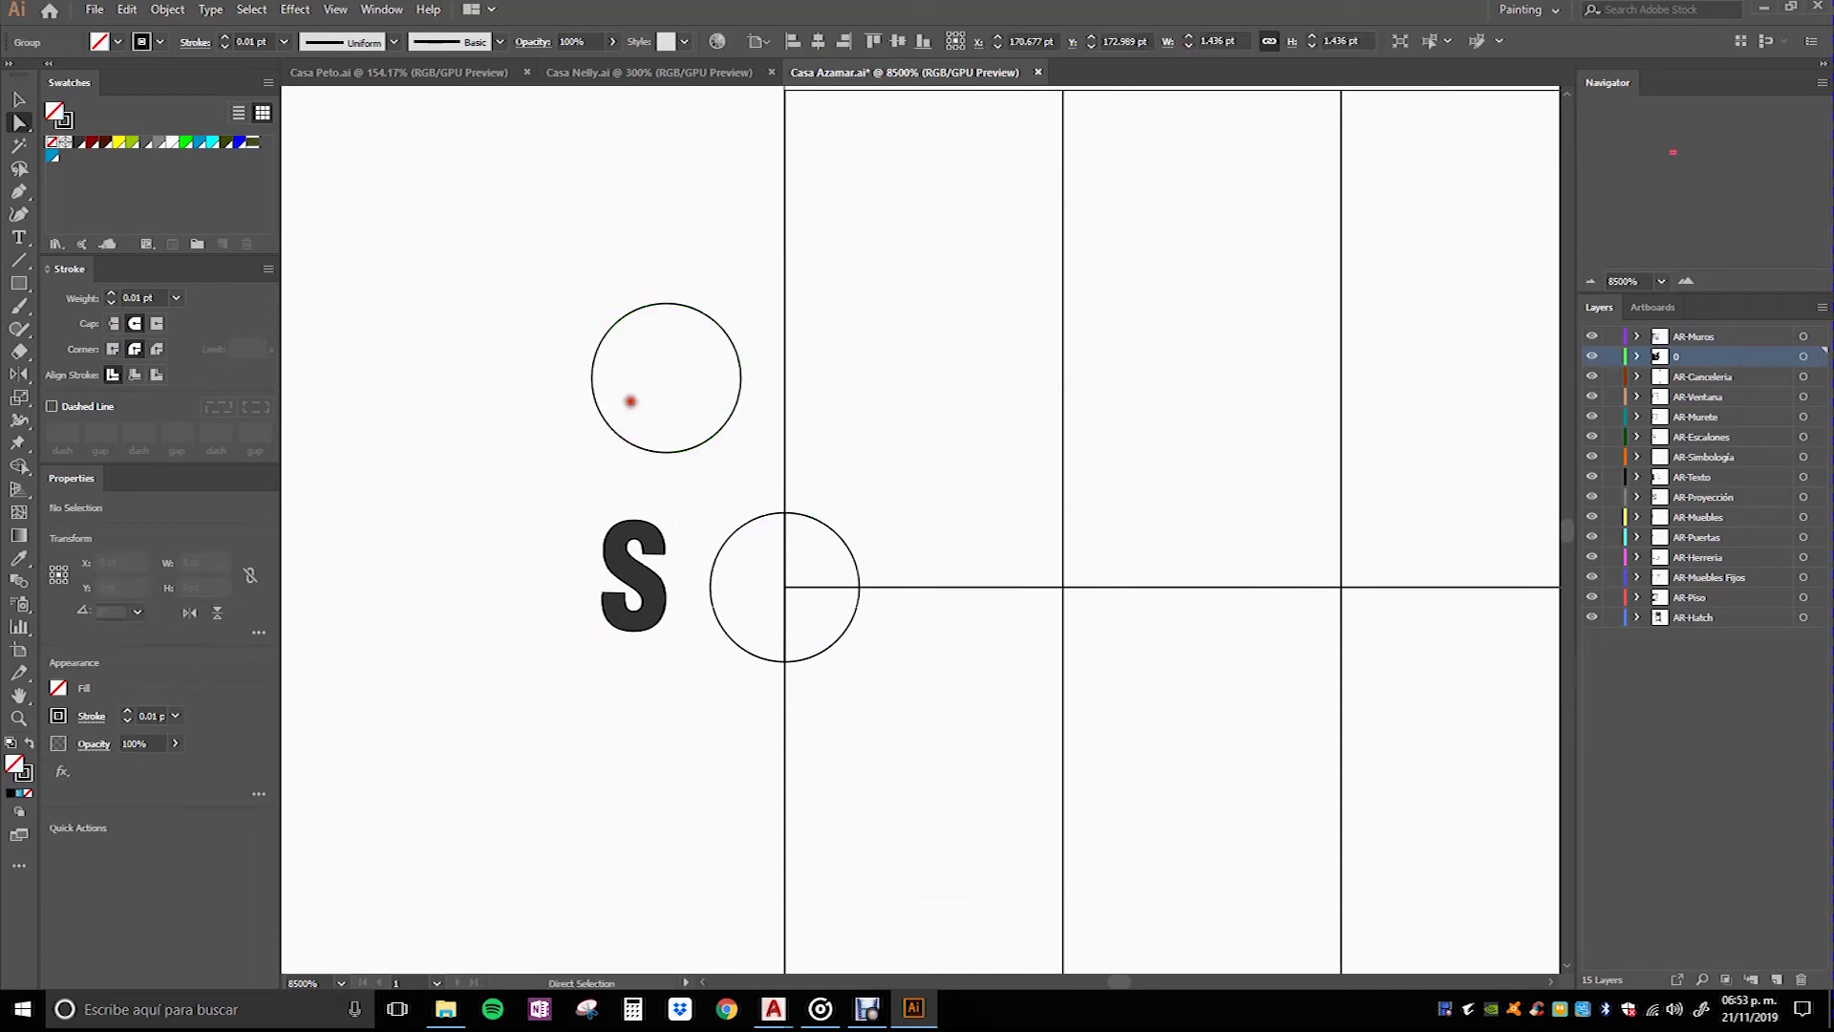
drag(543, 363, 631, 406)
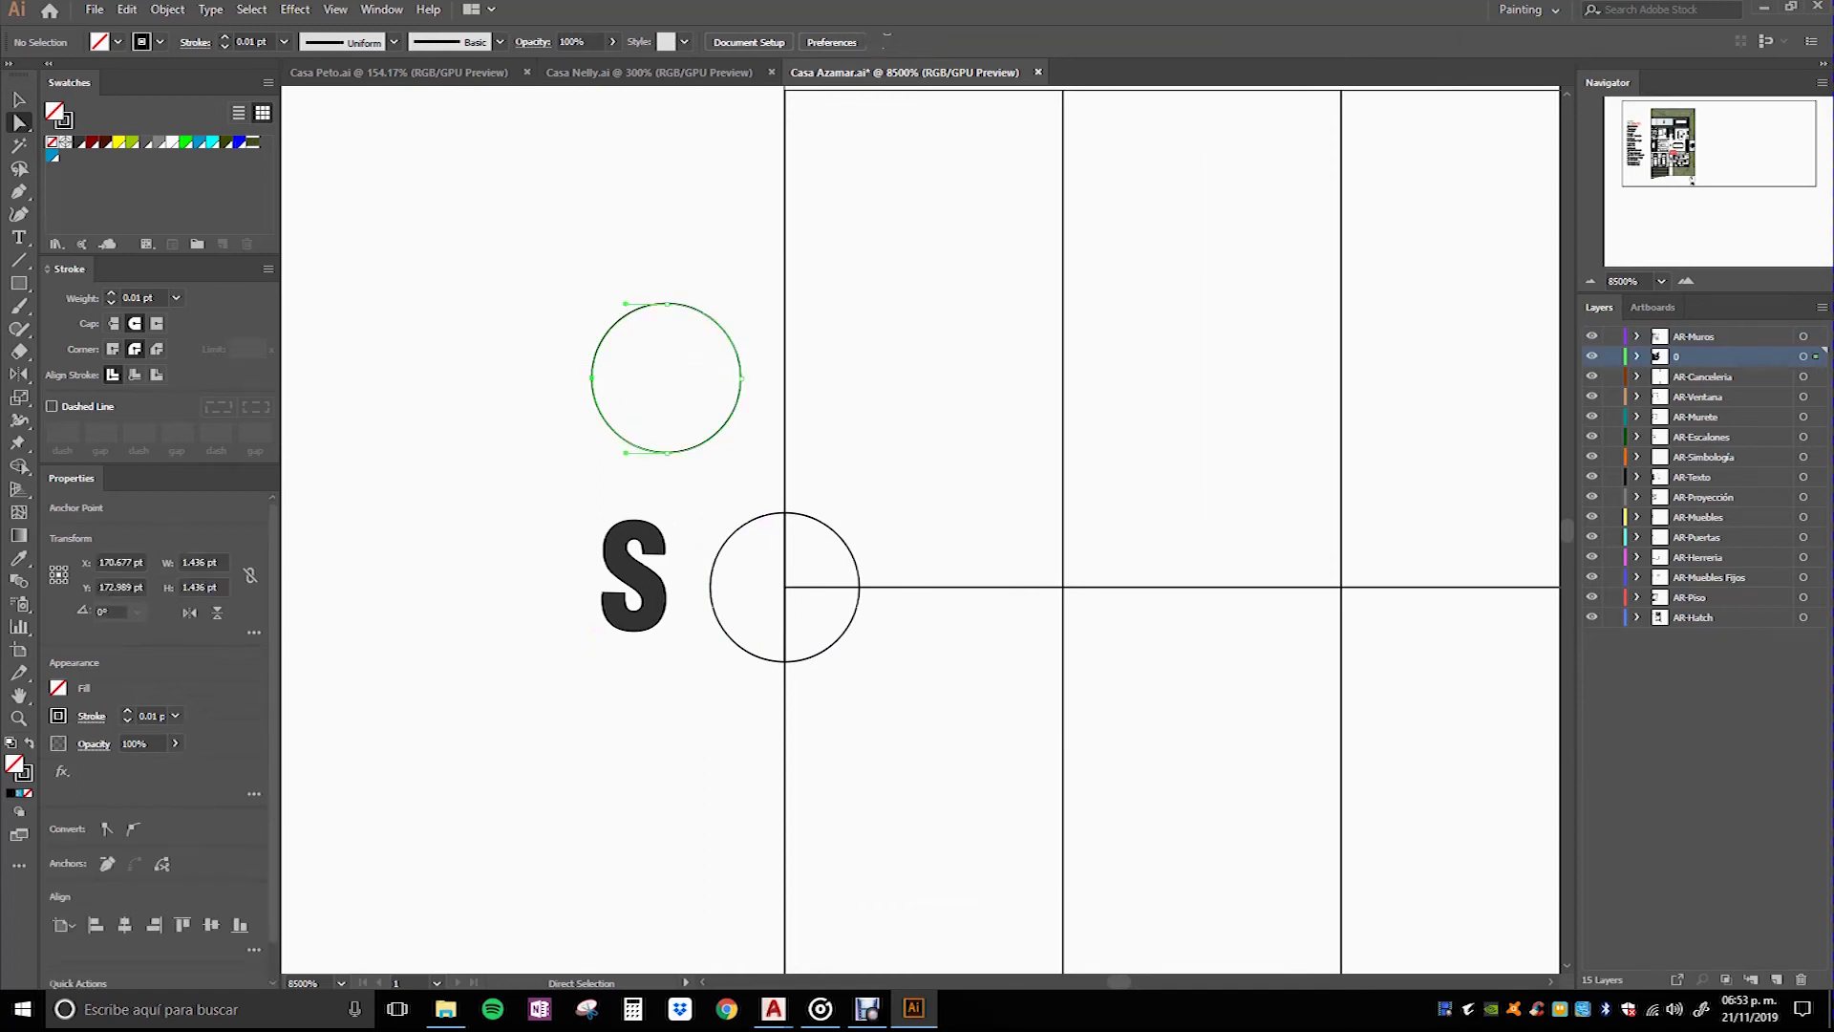
key(Delete)
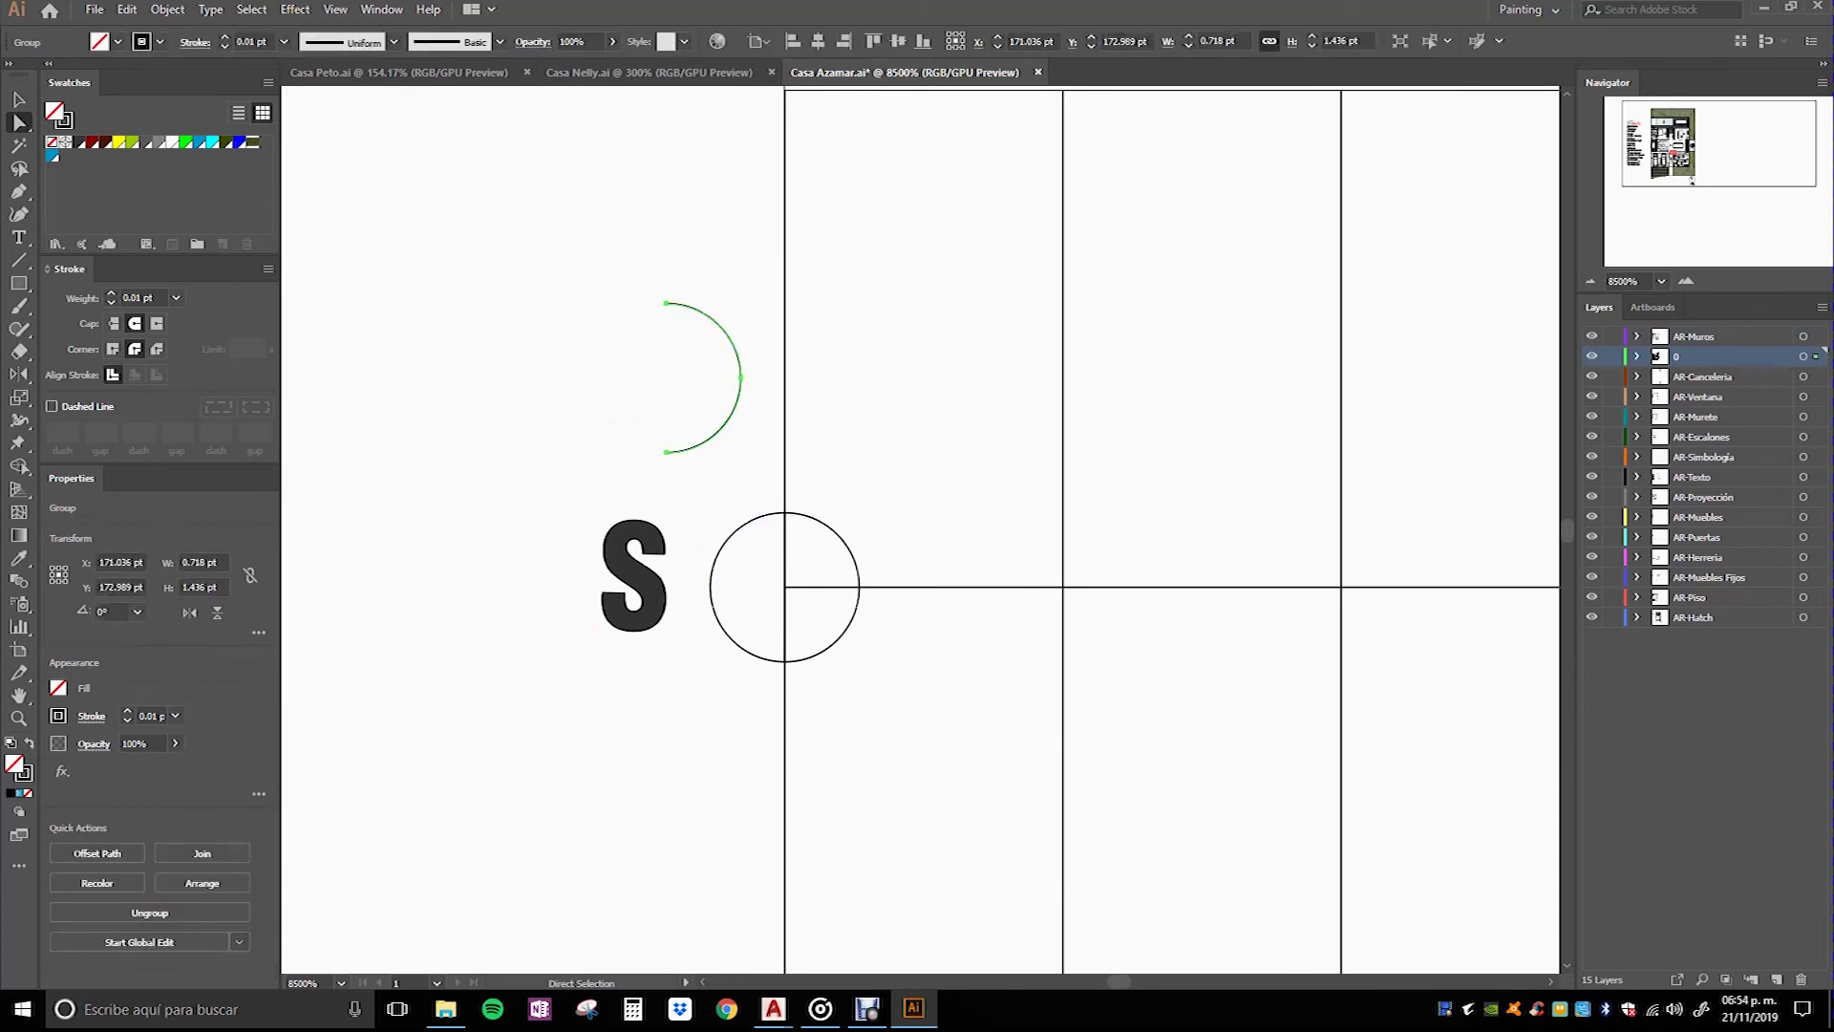
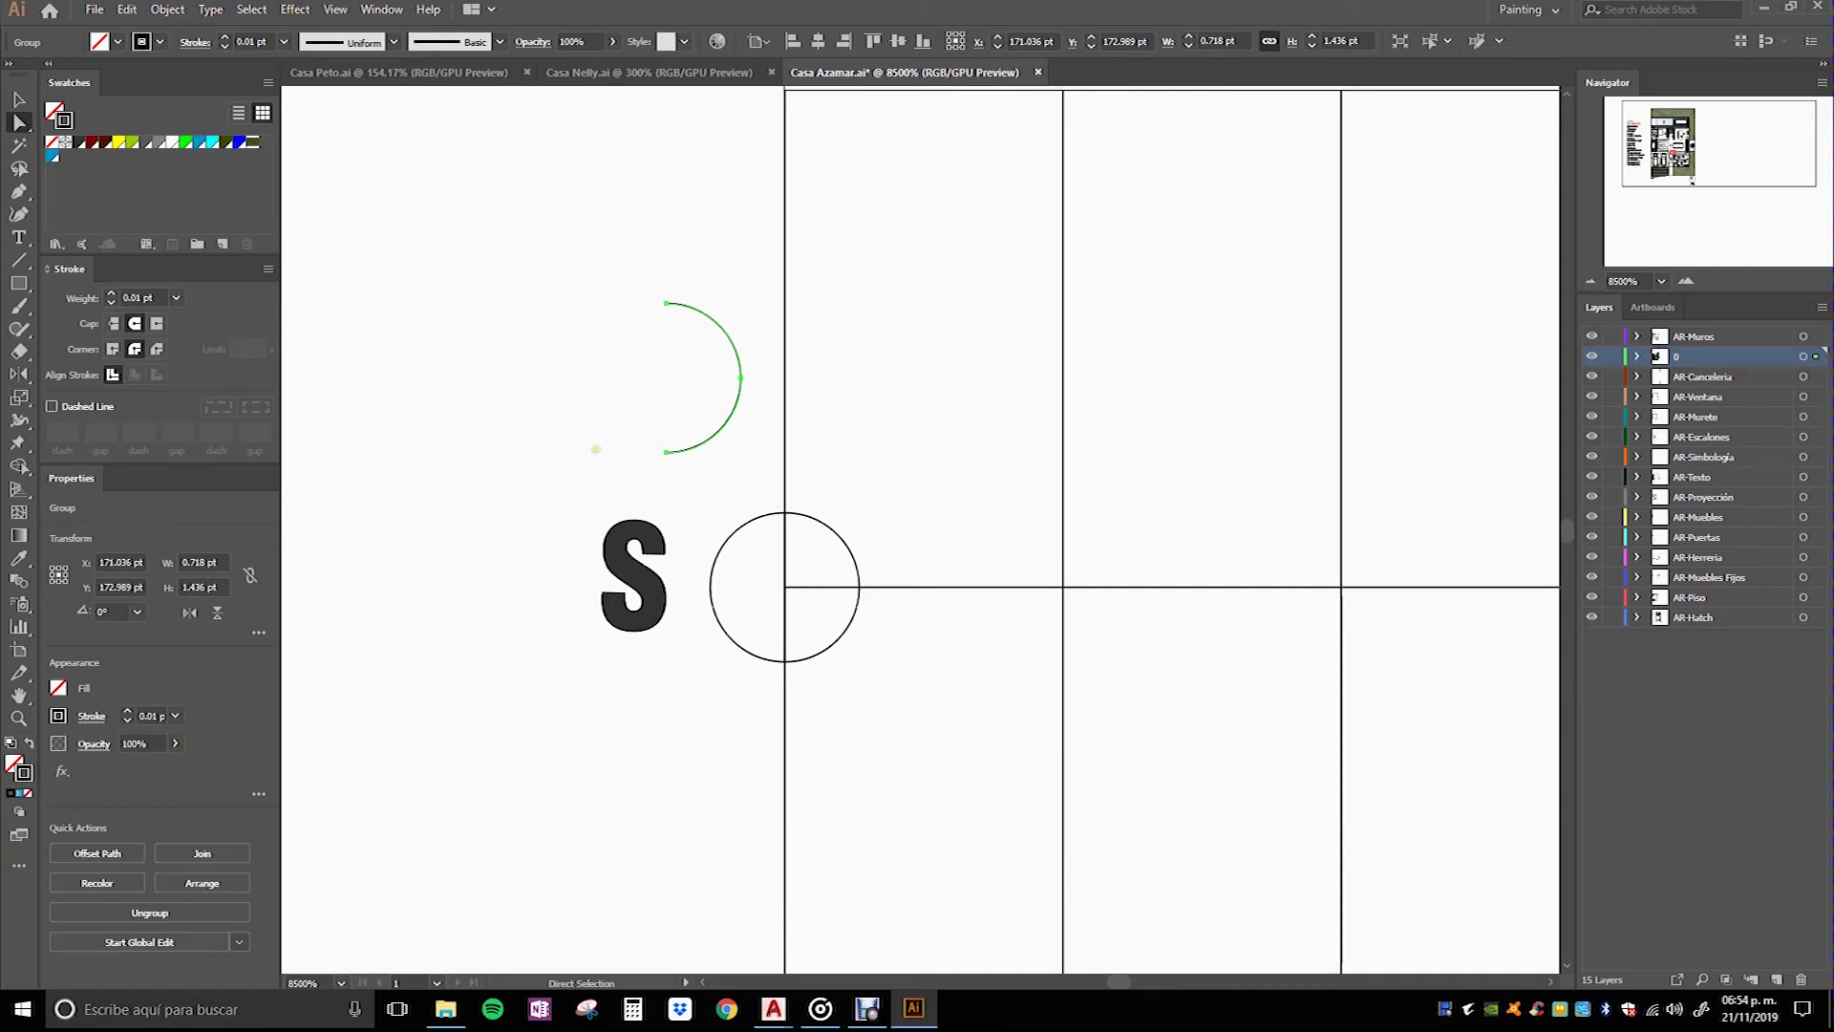
Step: Make the arc solid black with no stroke and fit it into the straight stair's circle
key(shift+x)
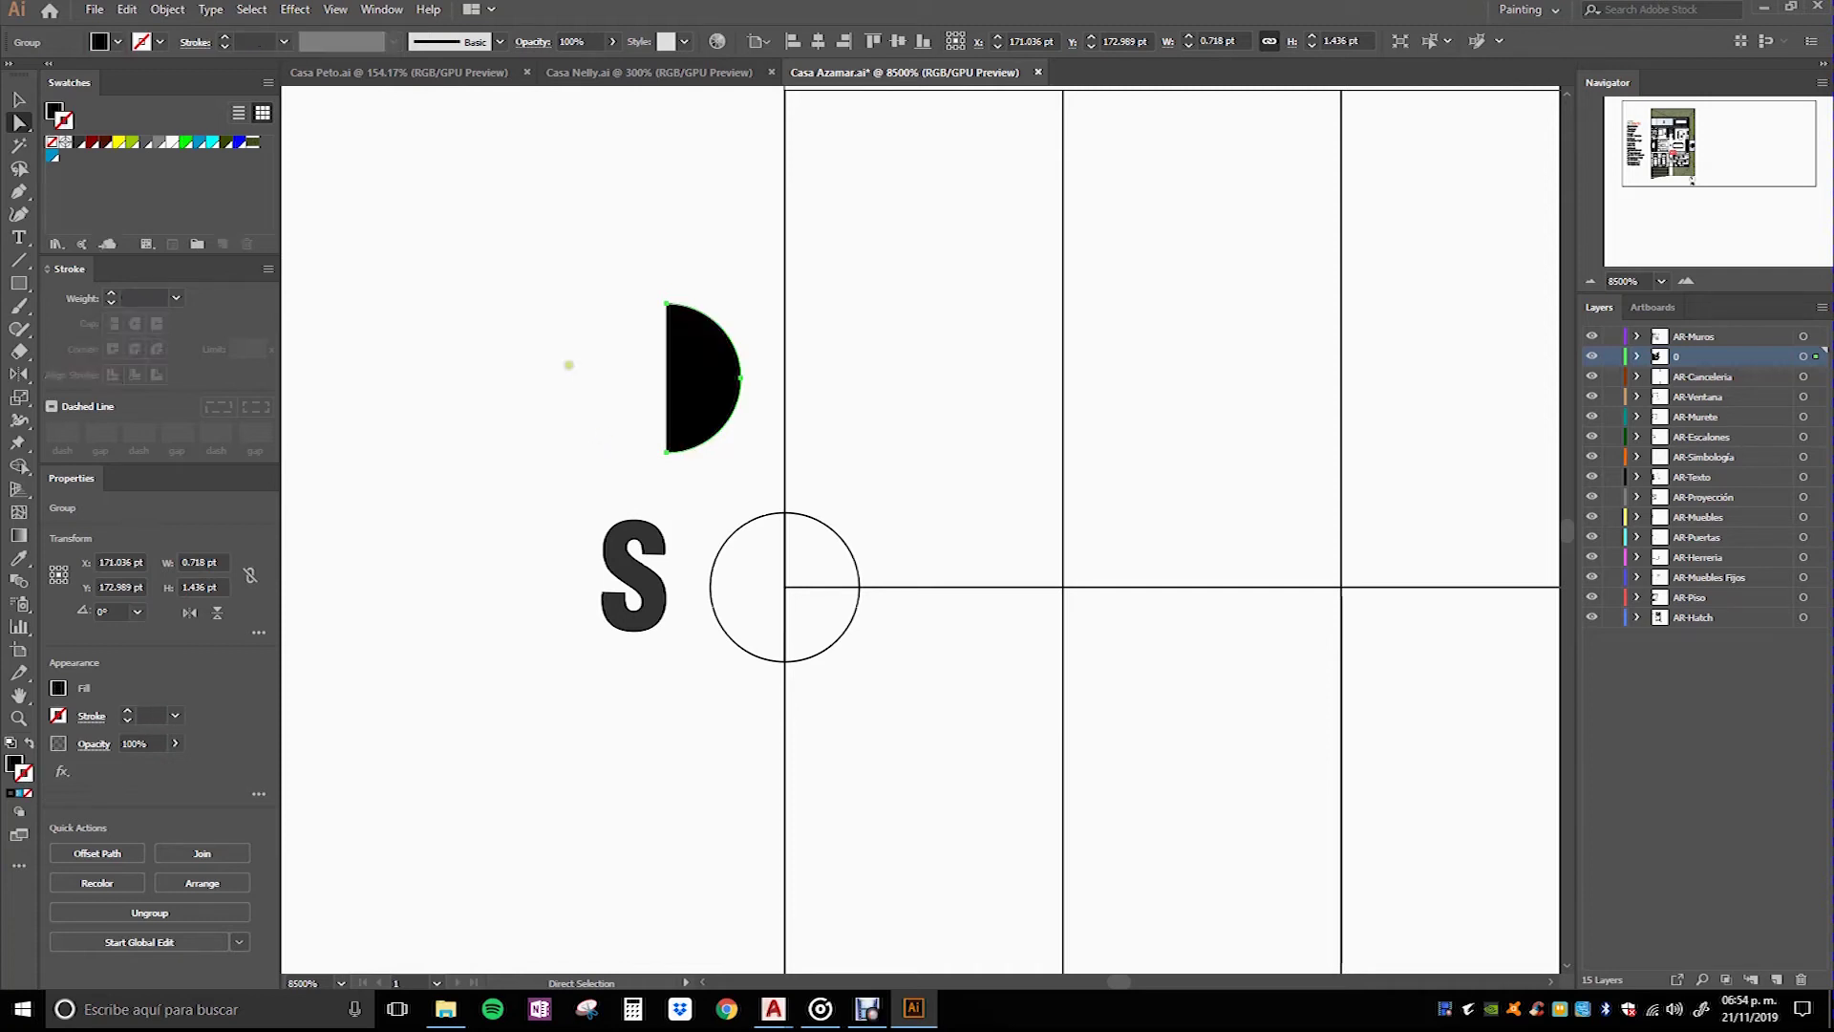
drag(821, 523, 823, 569)
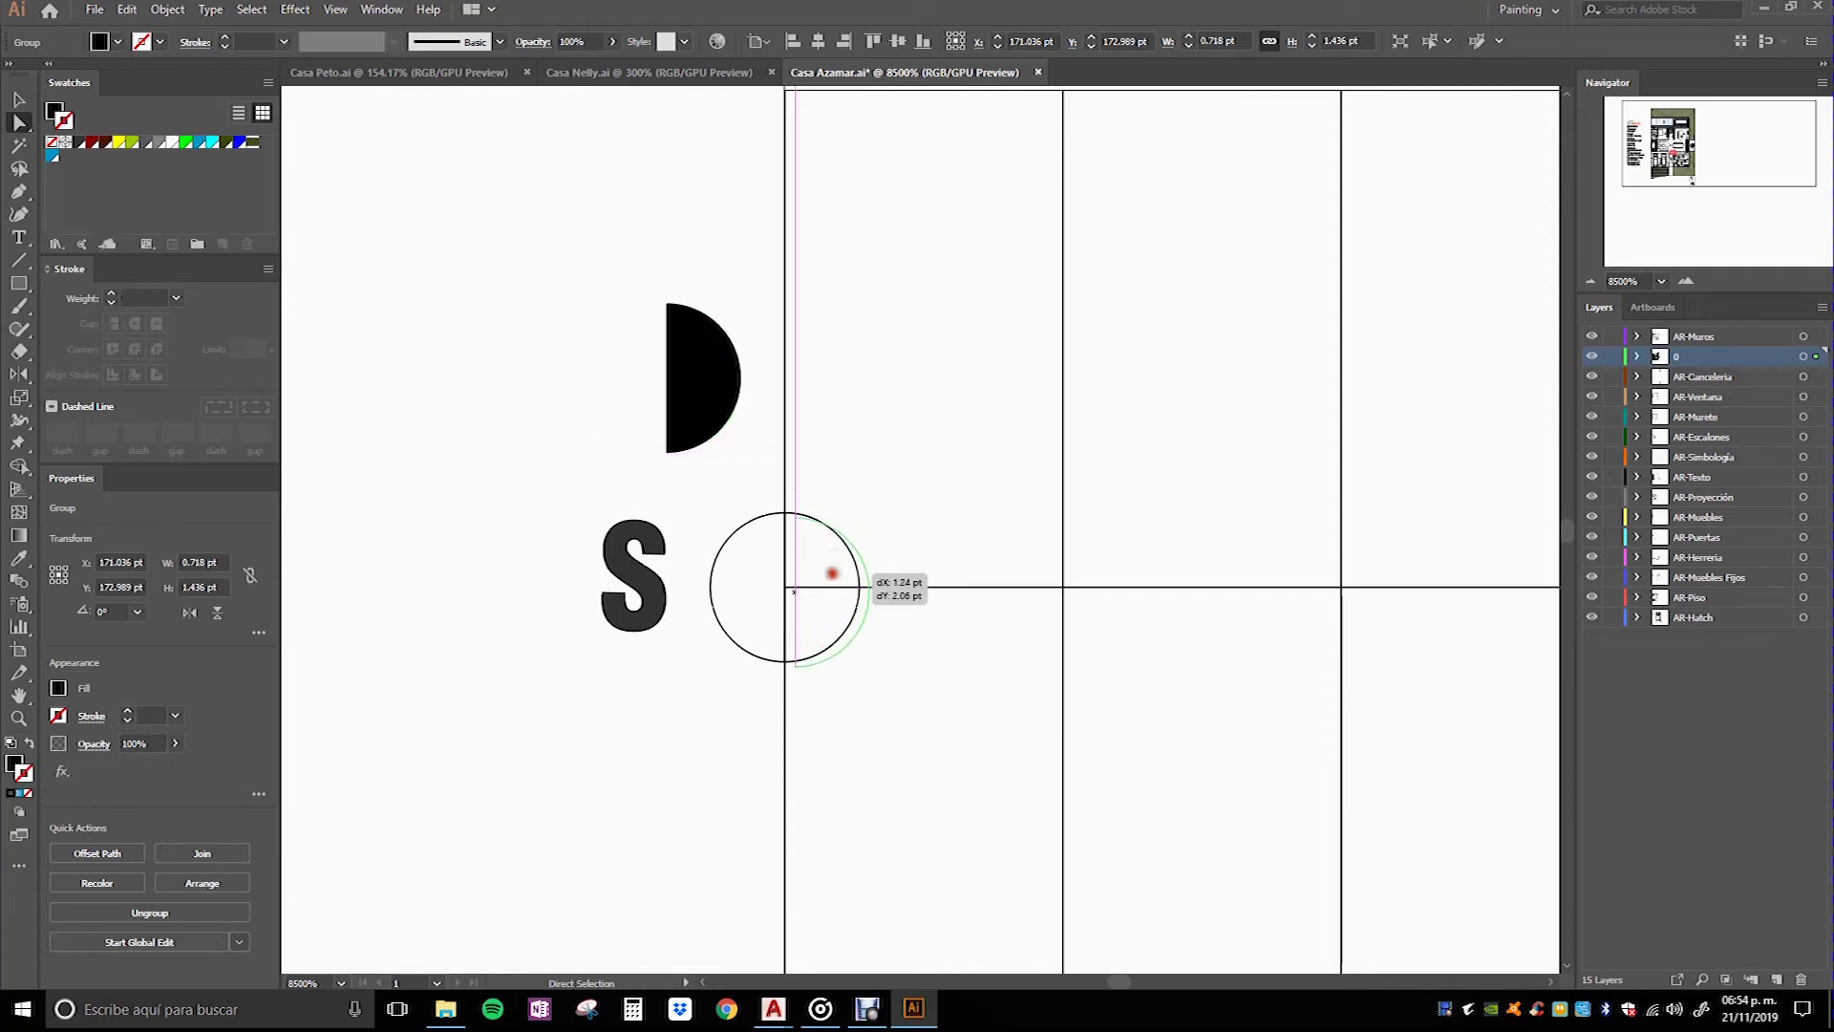
drag(822, 567, 823, 569)
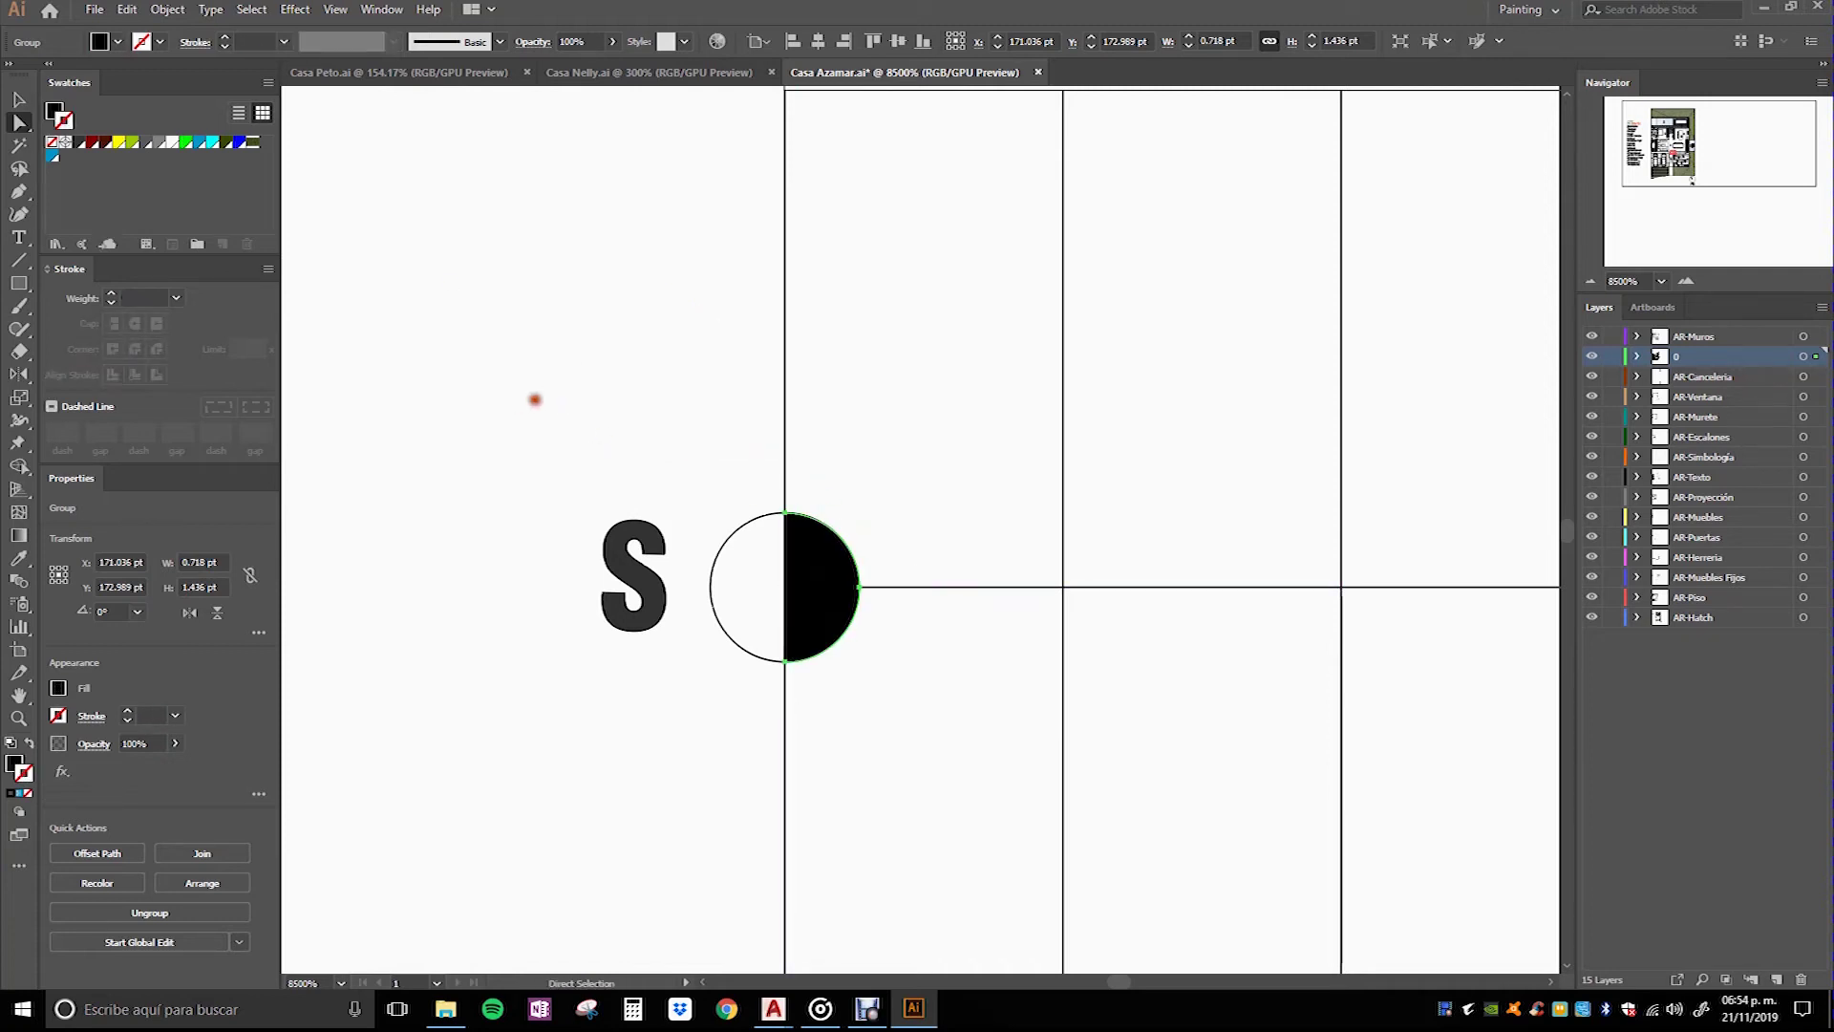
click(516, 400)
Step: Alt-drag a copy of the circle and delete its right anchor to leave a half-circle
scroll(507, 412, down, 2)
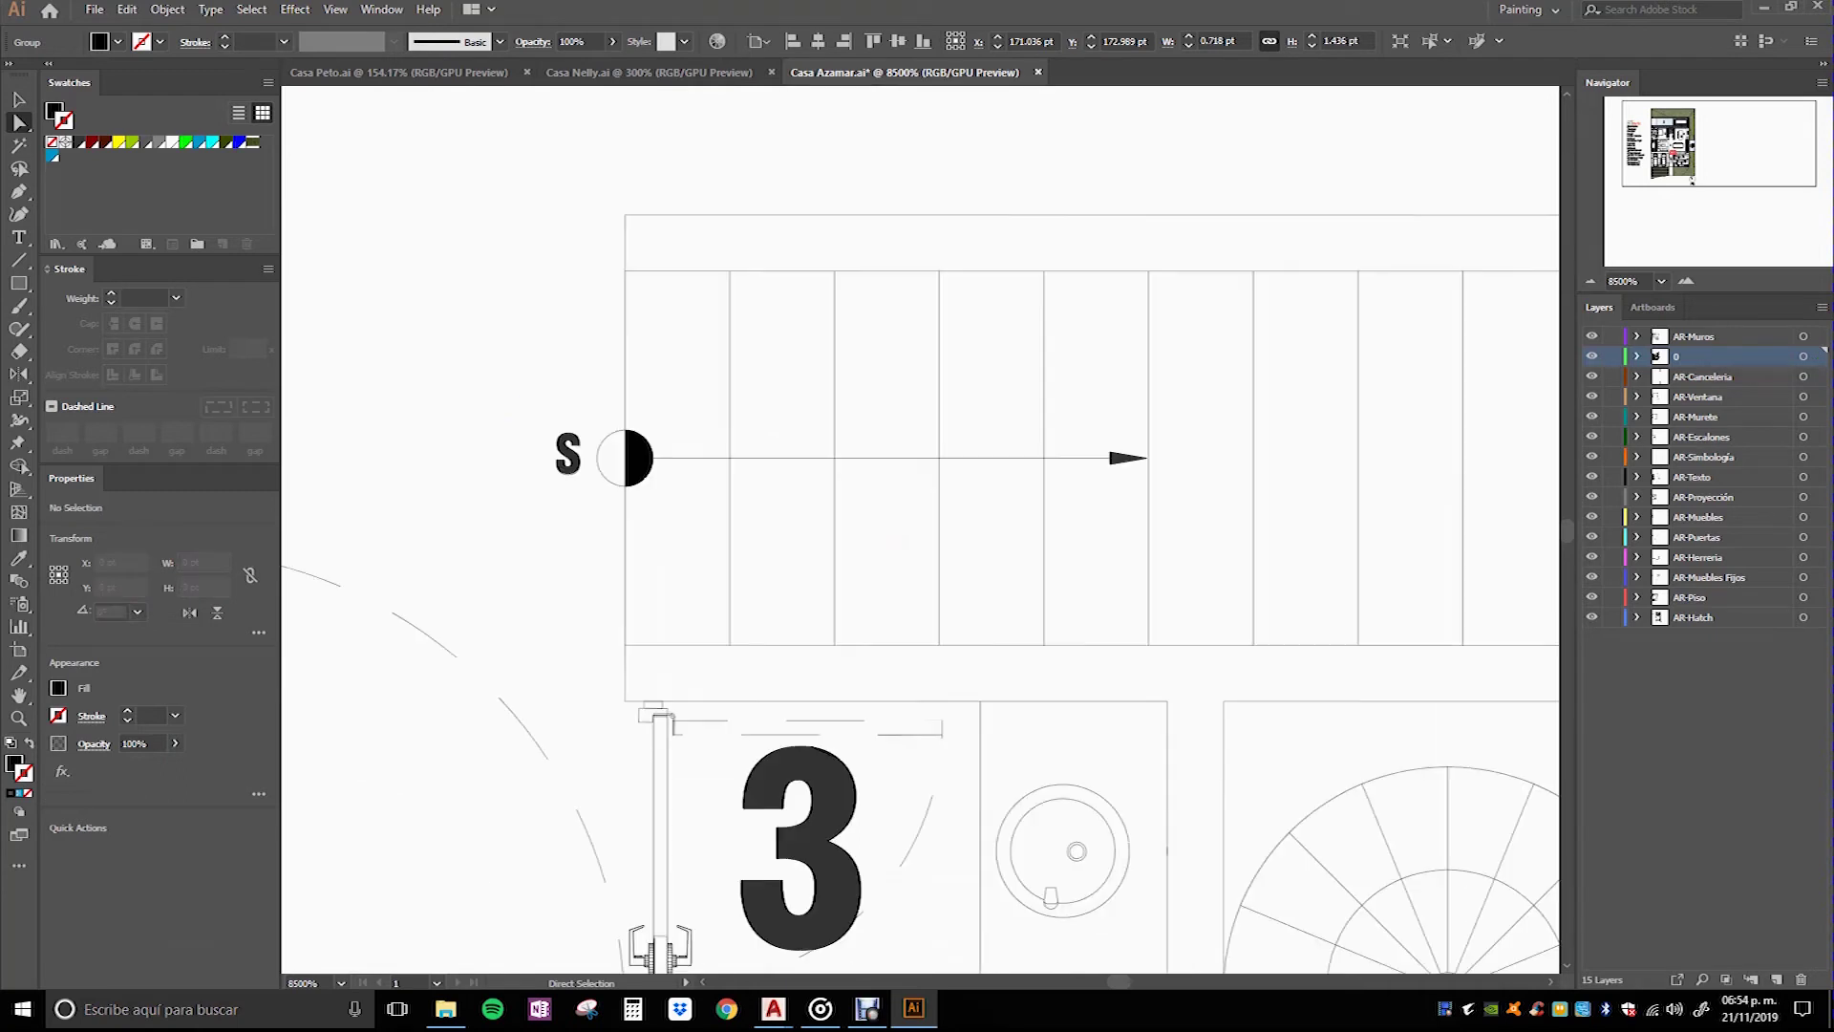
scroll(512, 417, down, 1)
scroll(917, 572, down, 5)
scroll(840, 480, up, 1)
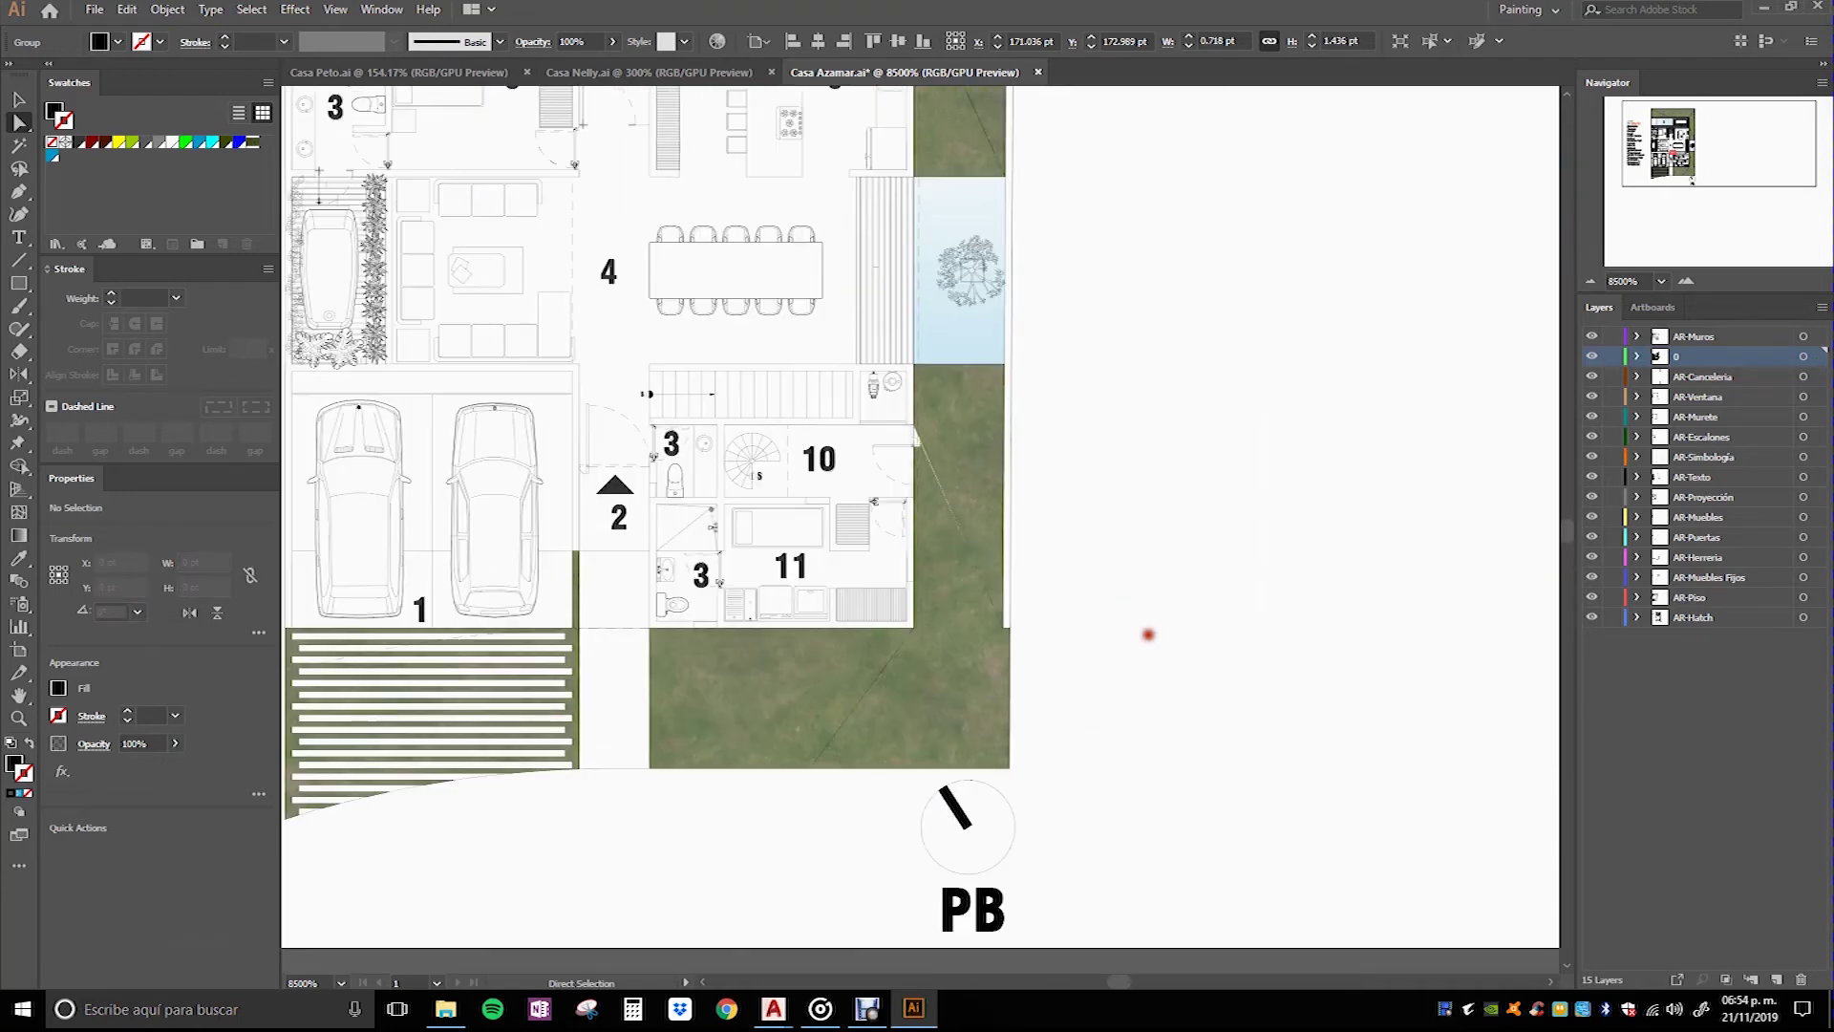
scroll(803, 448, up, 2)
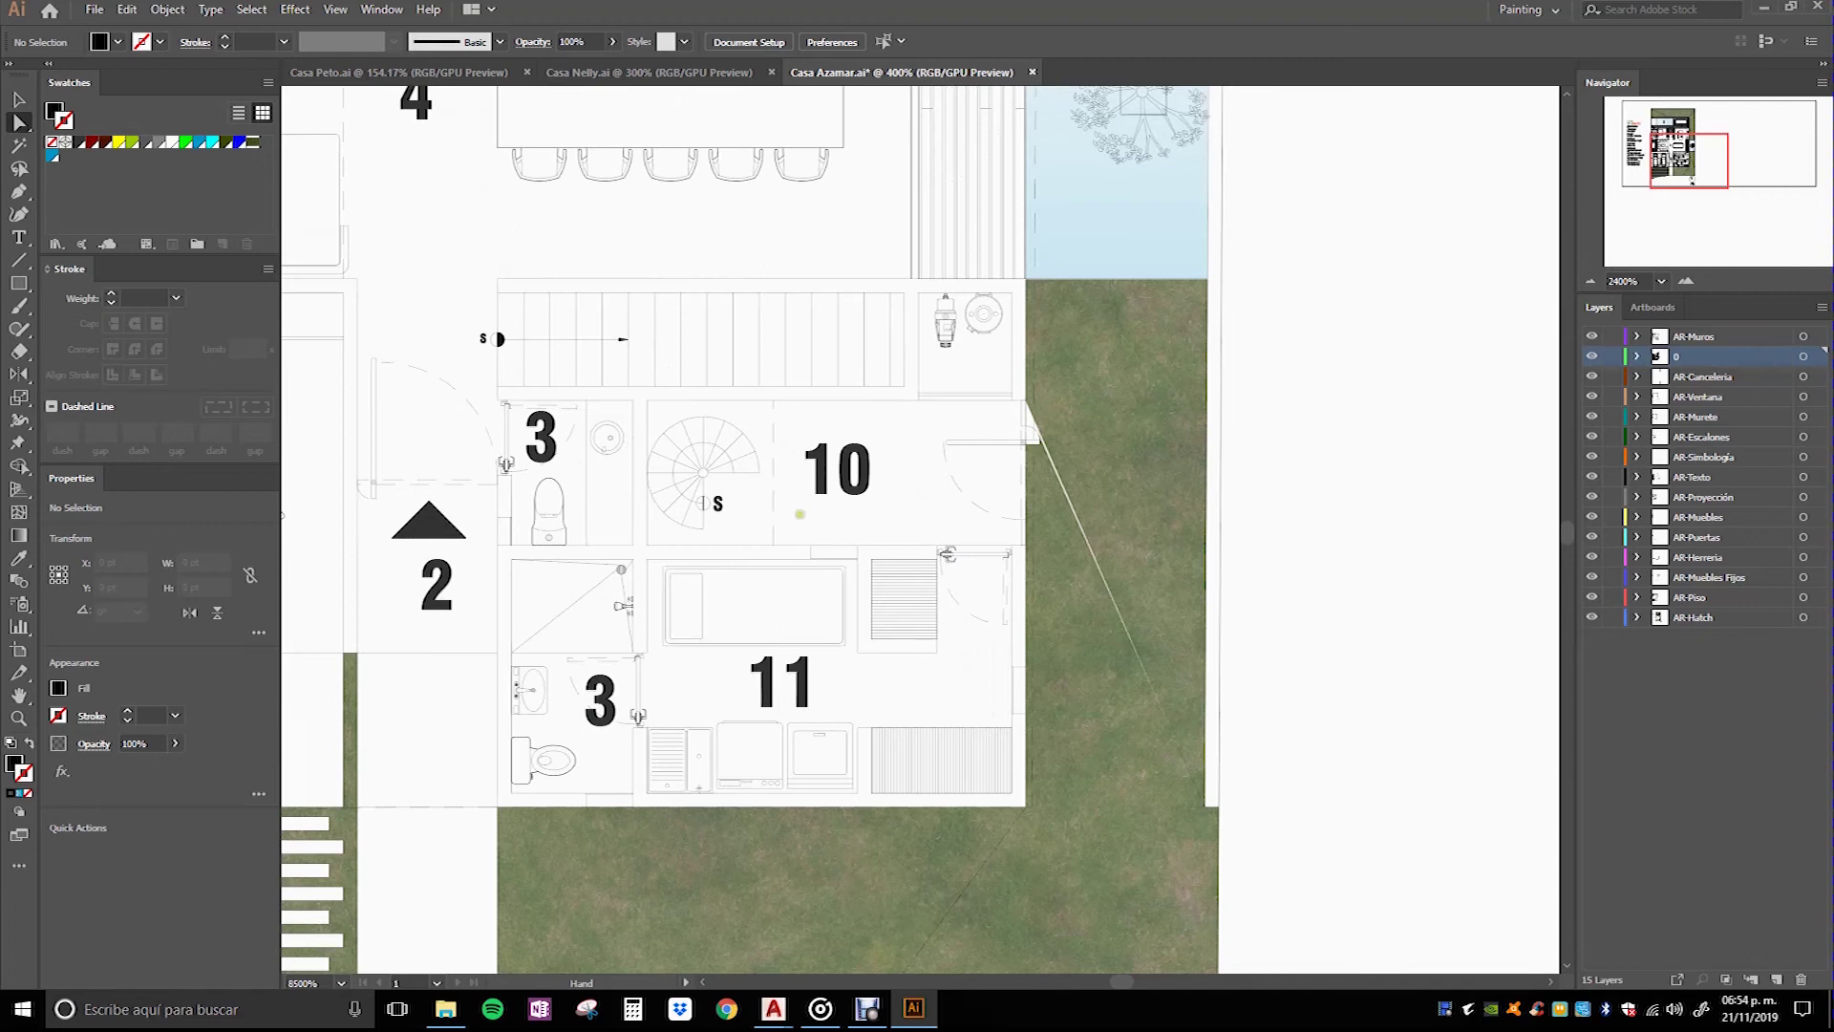
scroll(703, 473, up, 3)
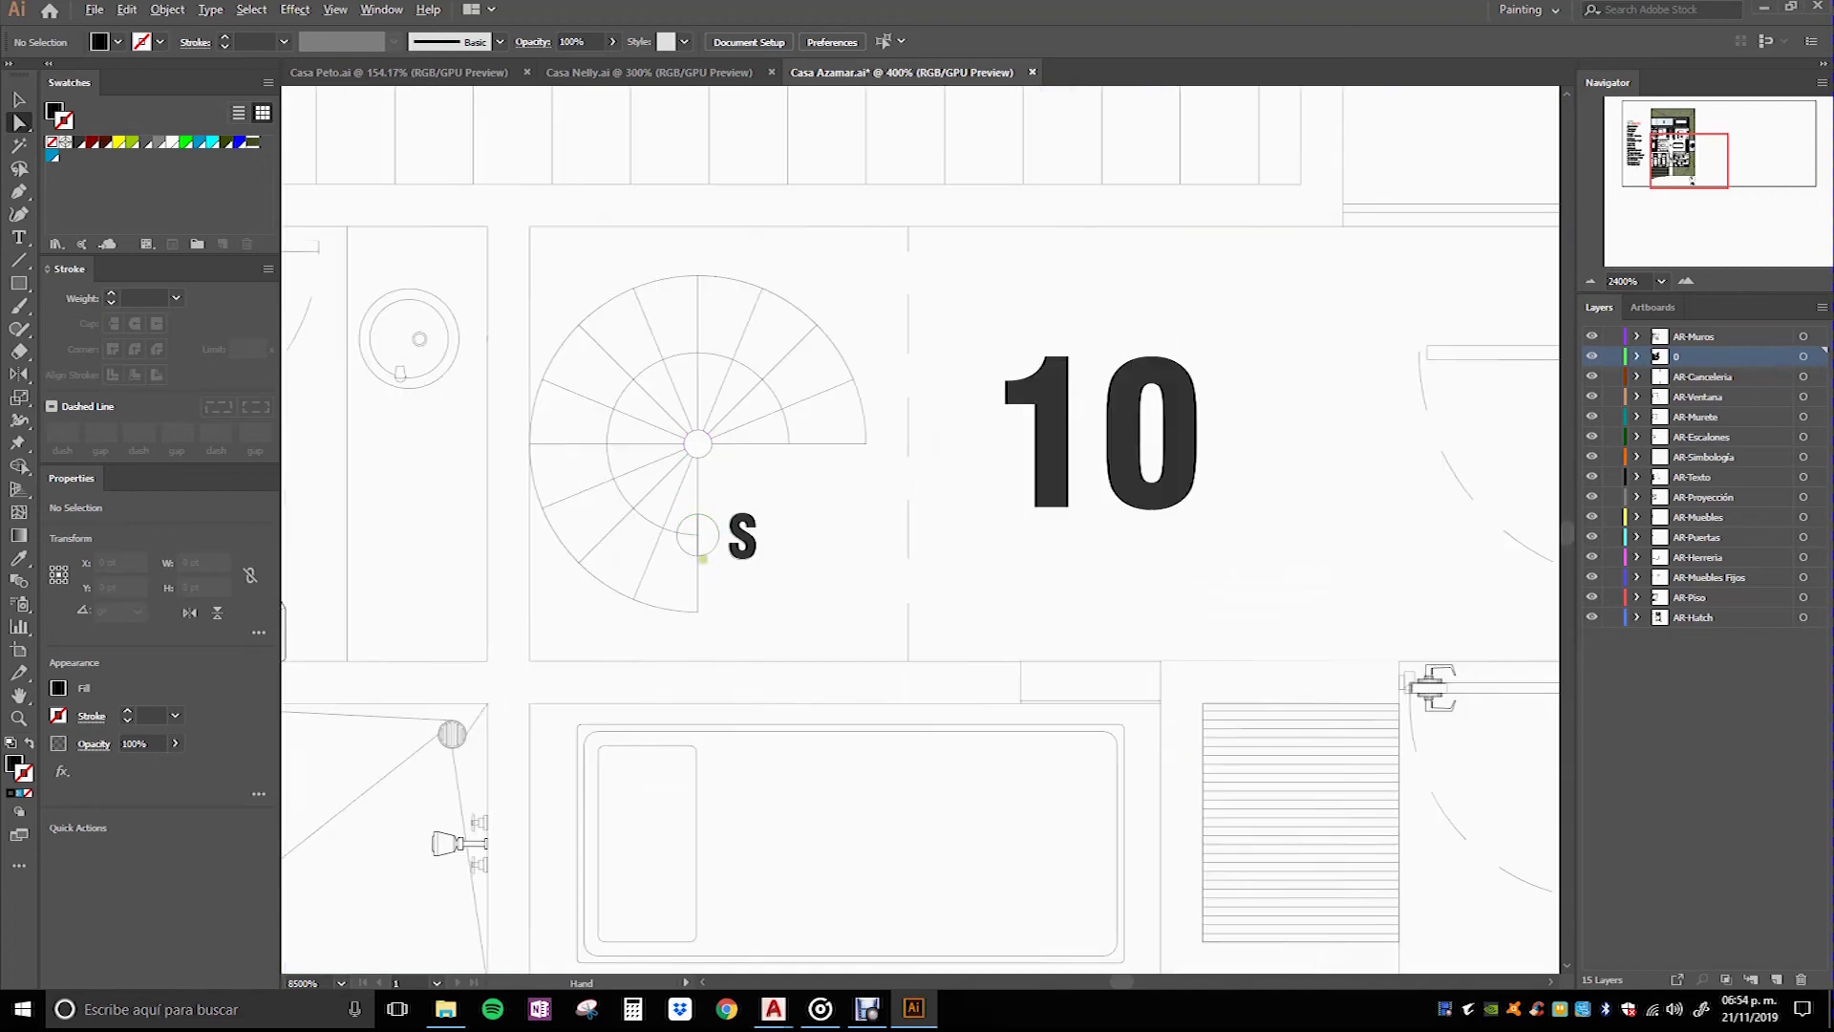
scroll(702, 559, up, 1)
scroll(703, 527, up, 2)
drag(680, 512, 821, 646)
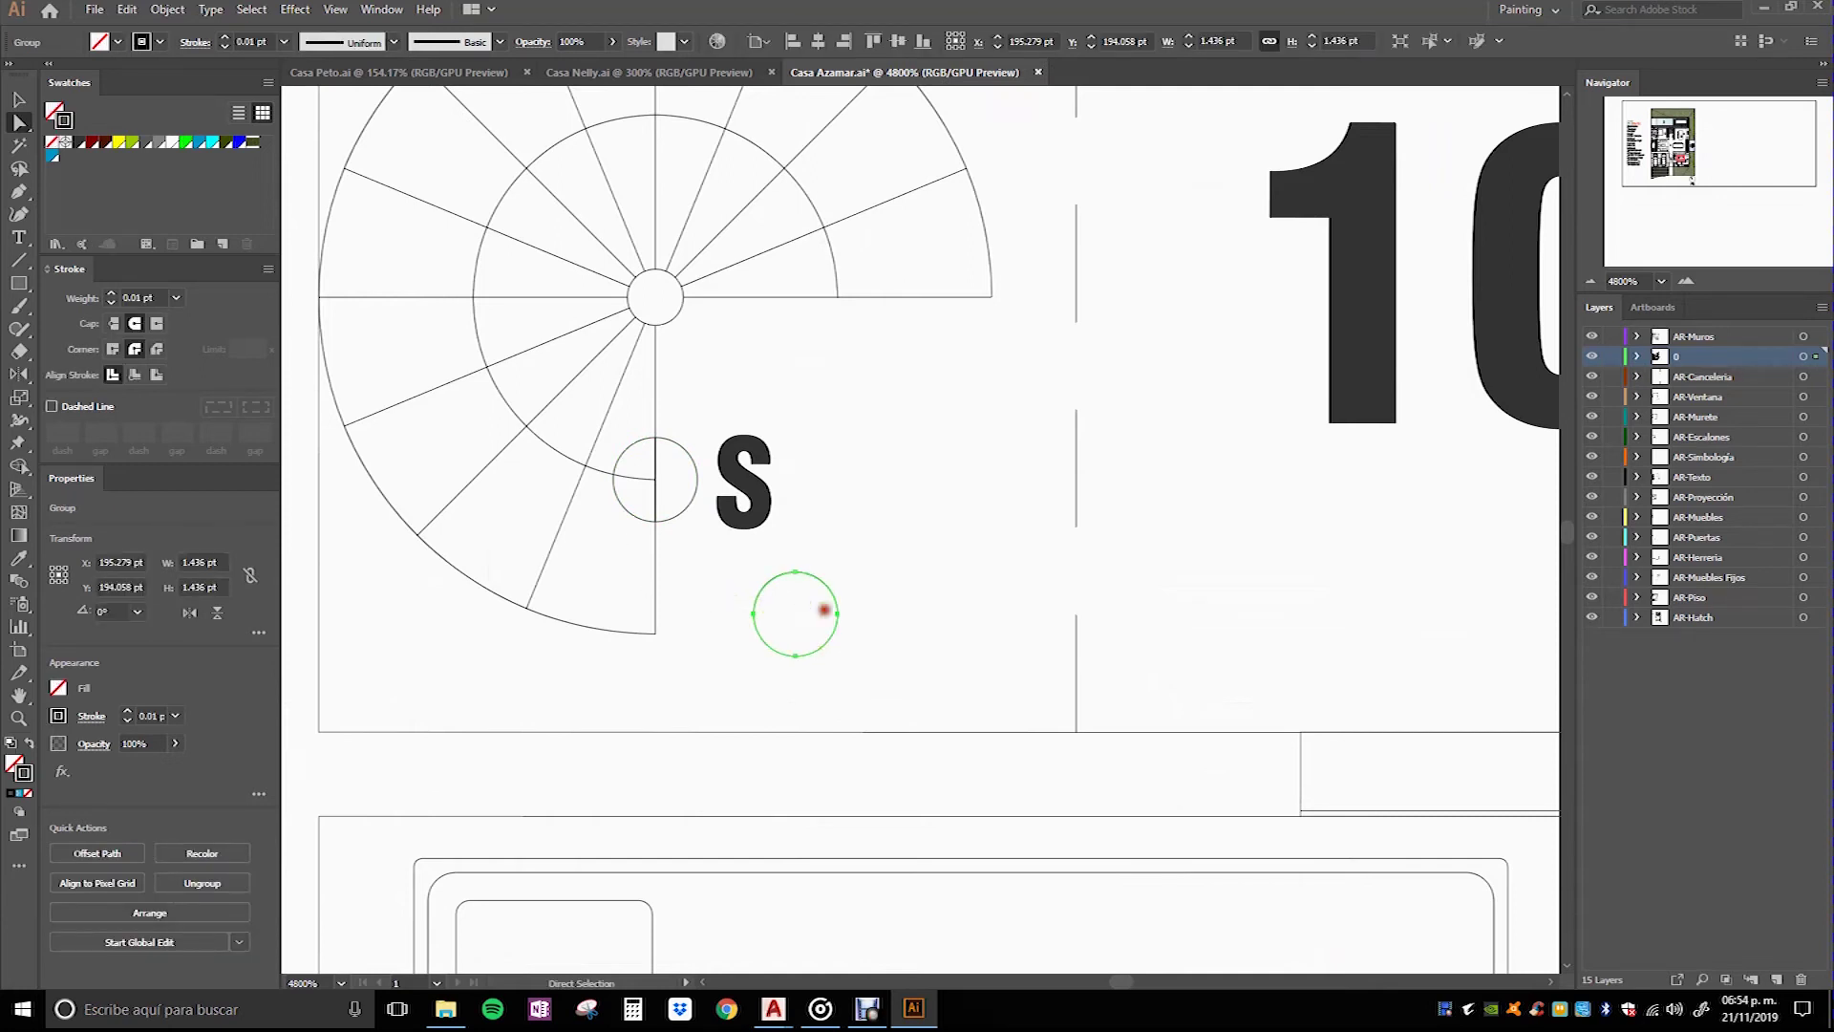
click(837, 612)
key(Delete)
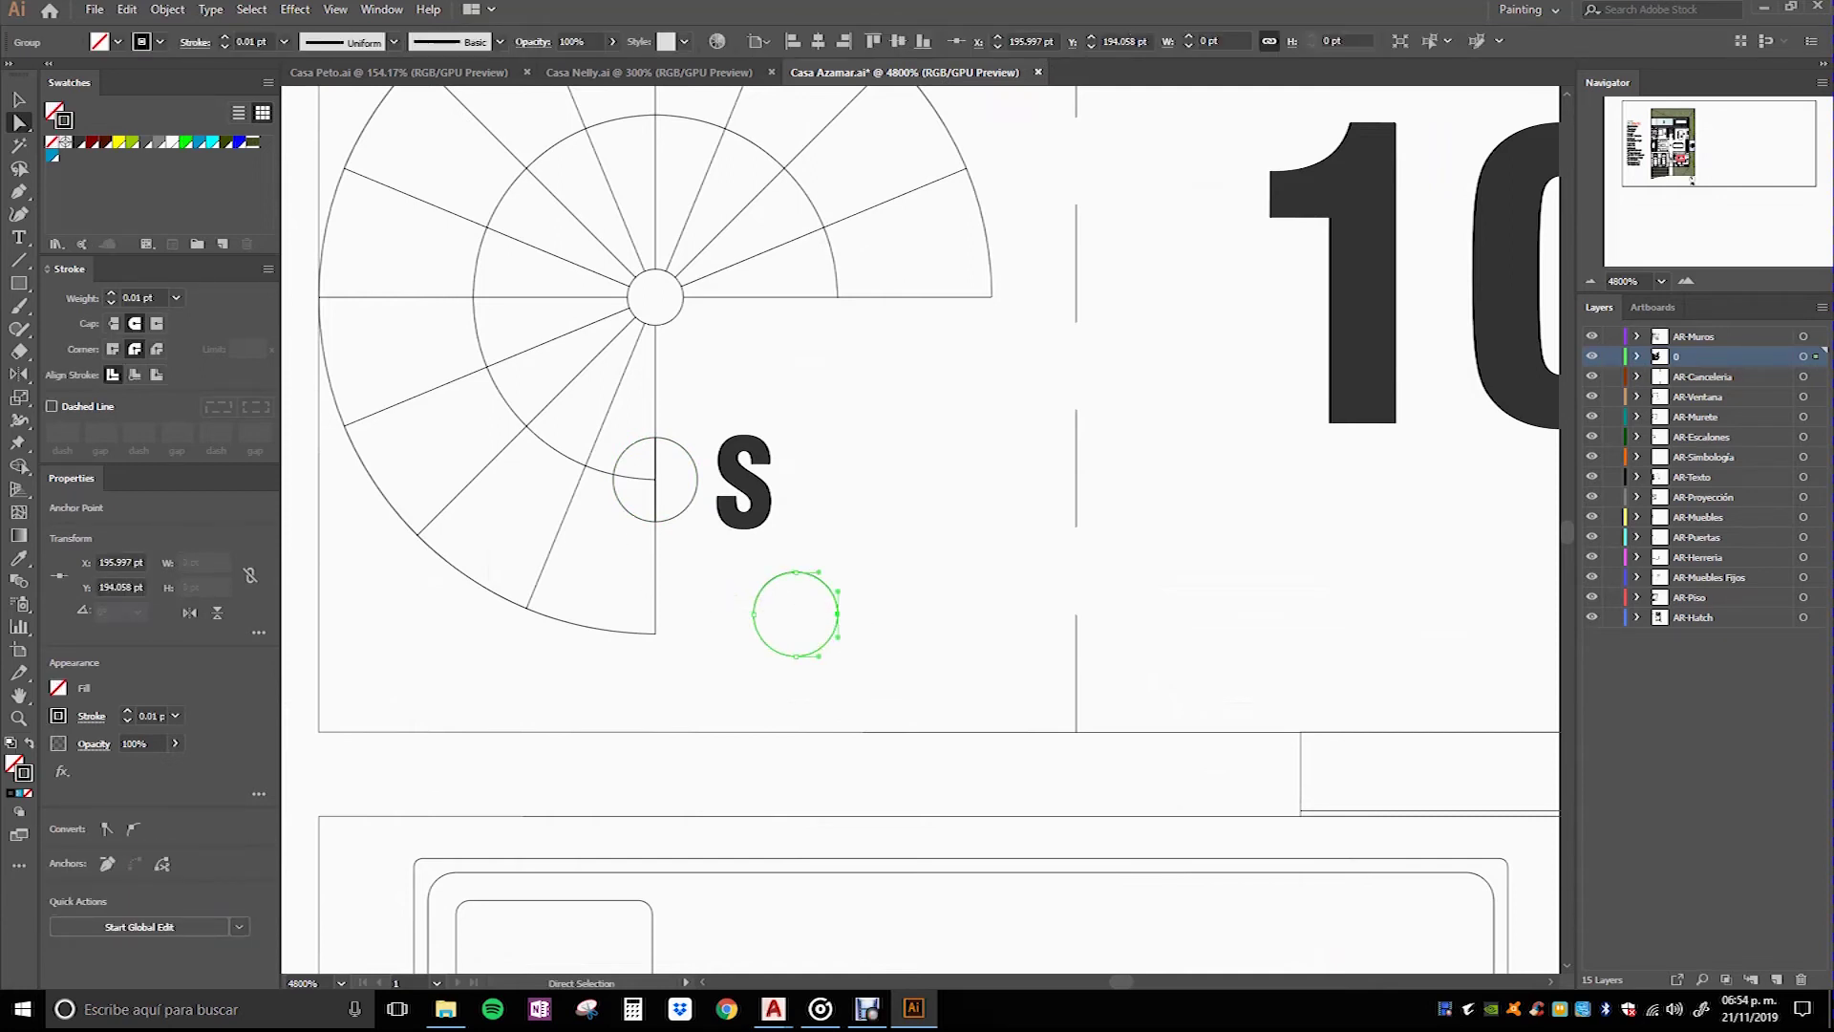
Step: Make the half-circle solid black and snap it into the spiral stair's circle
key(shift+x)
drag(786, 593, 647, 467)
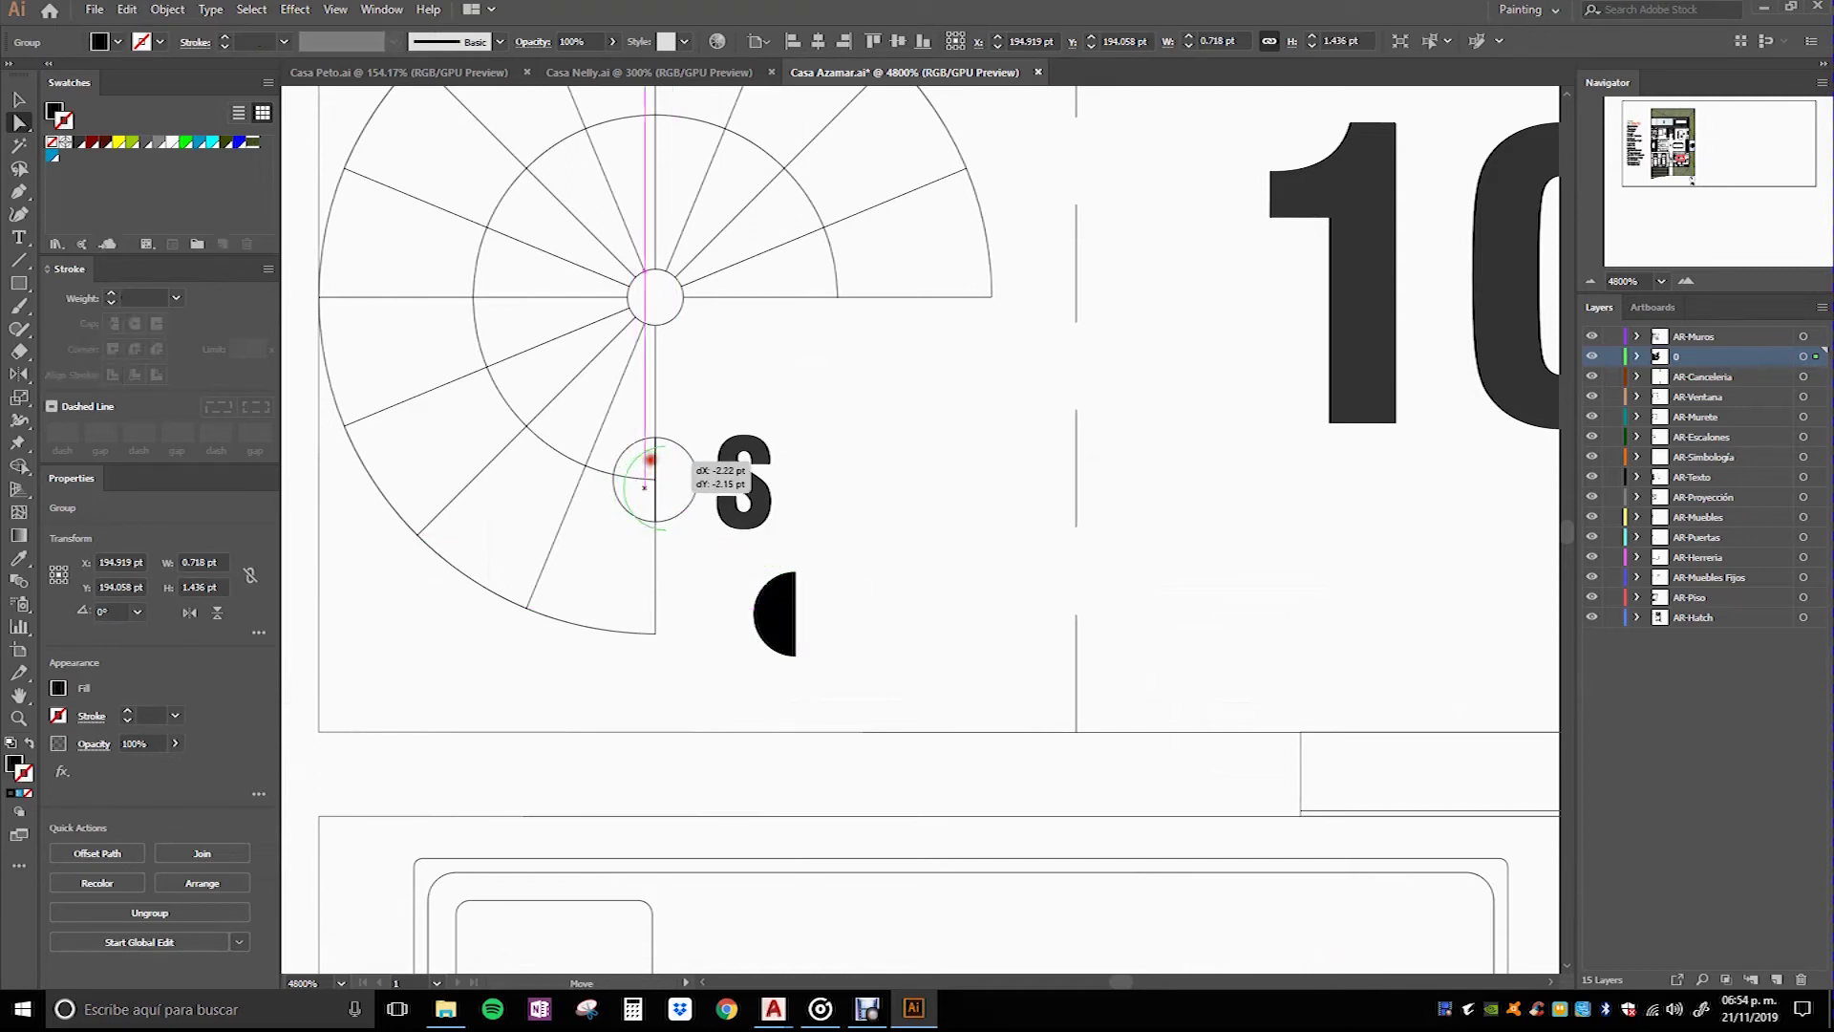
drag(647, 467, 637, 477)
click(922, 582)
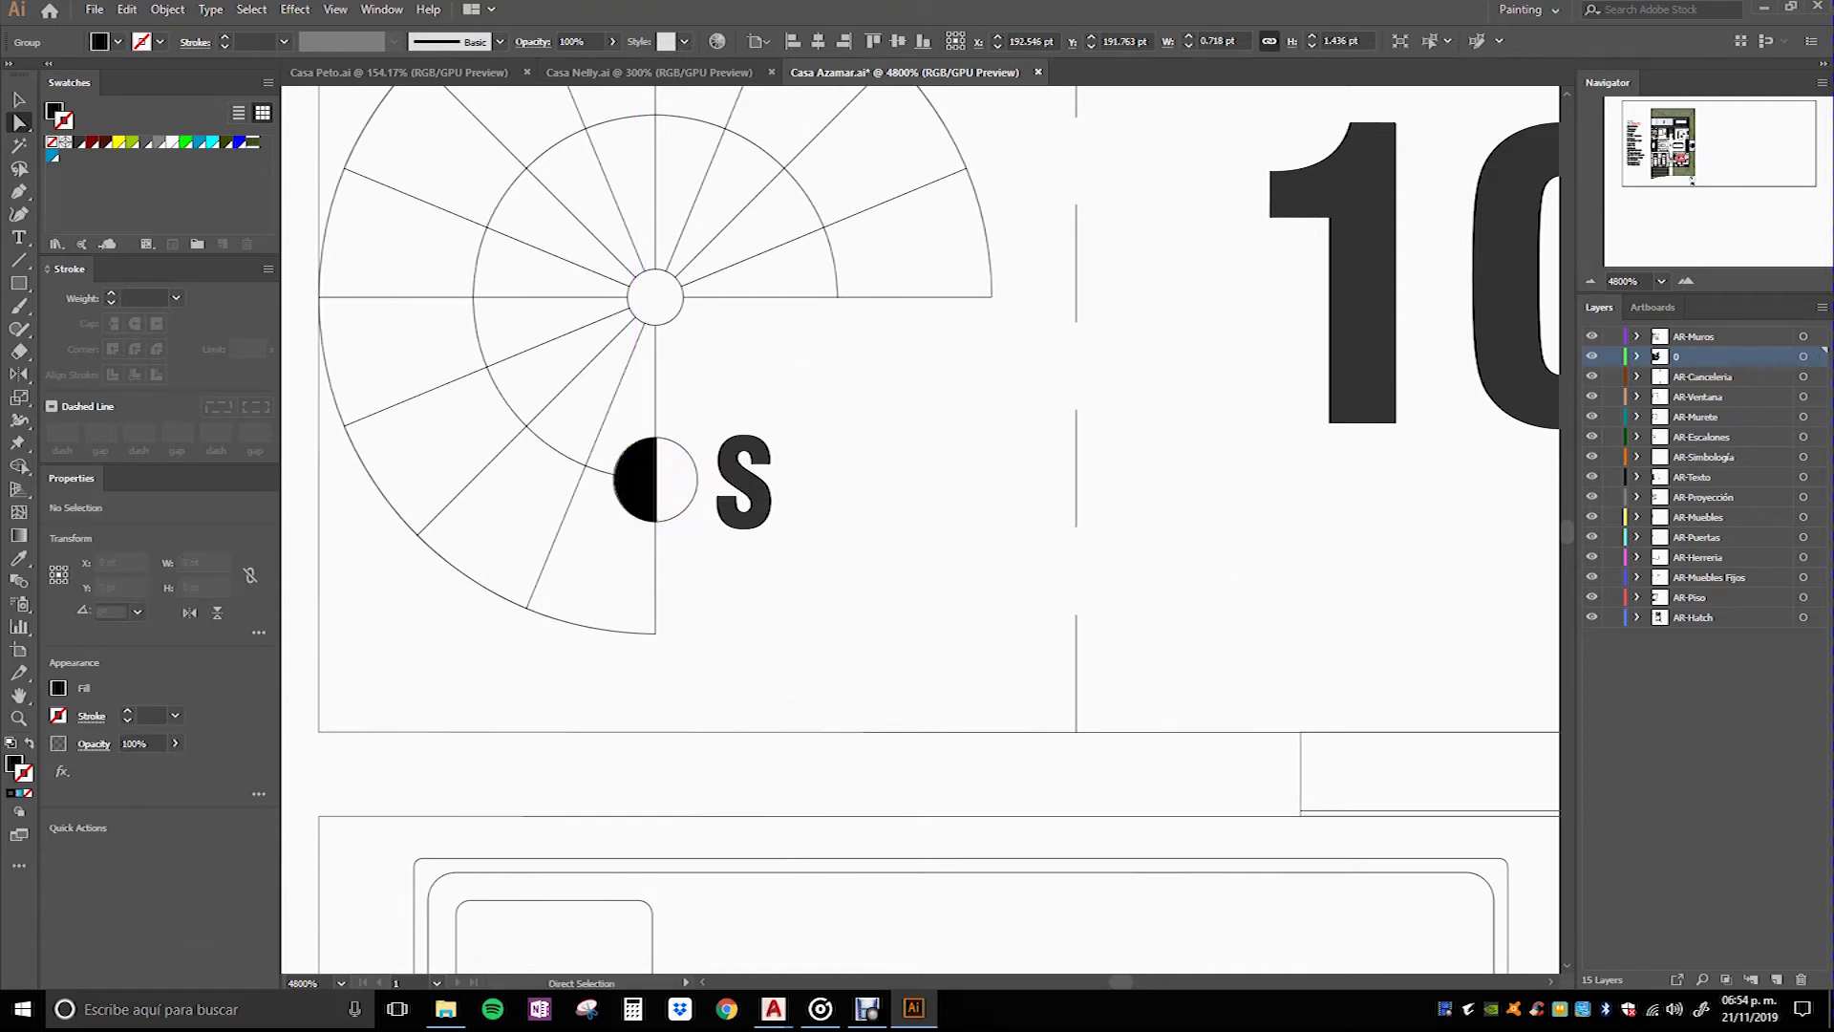
scroll(634, 463, up, 2)
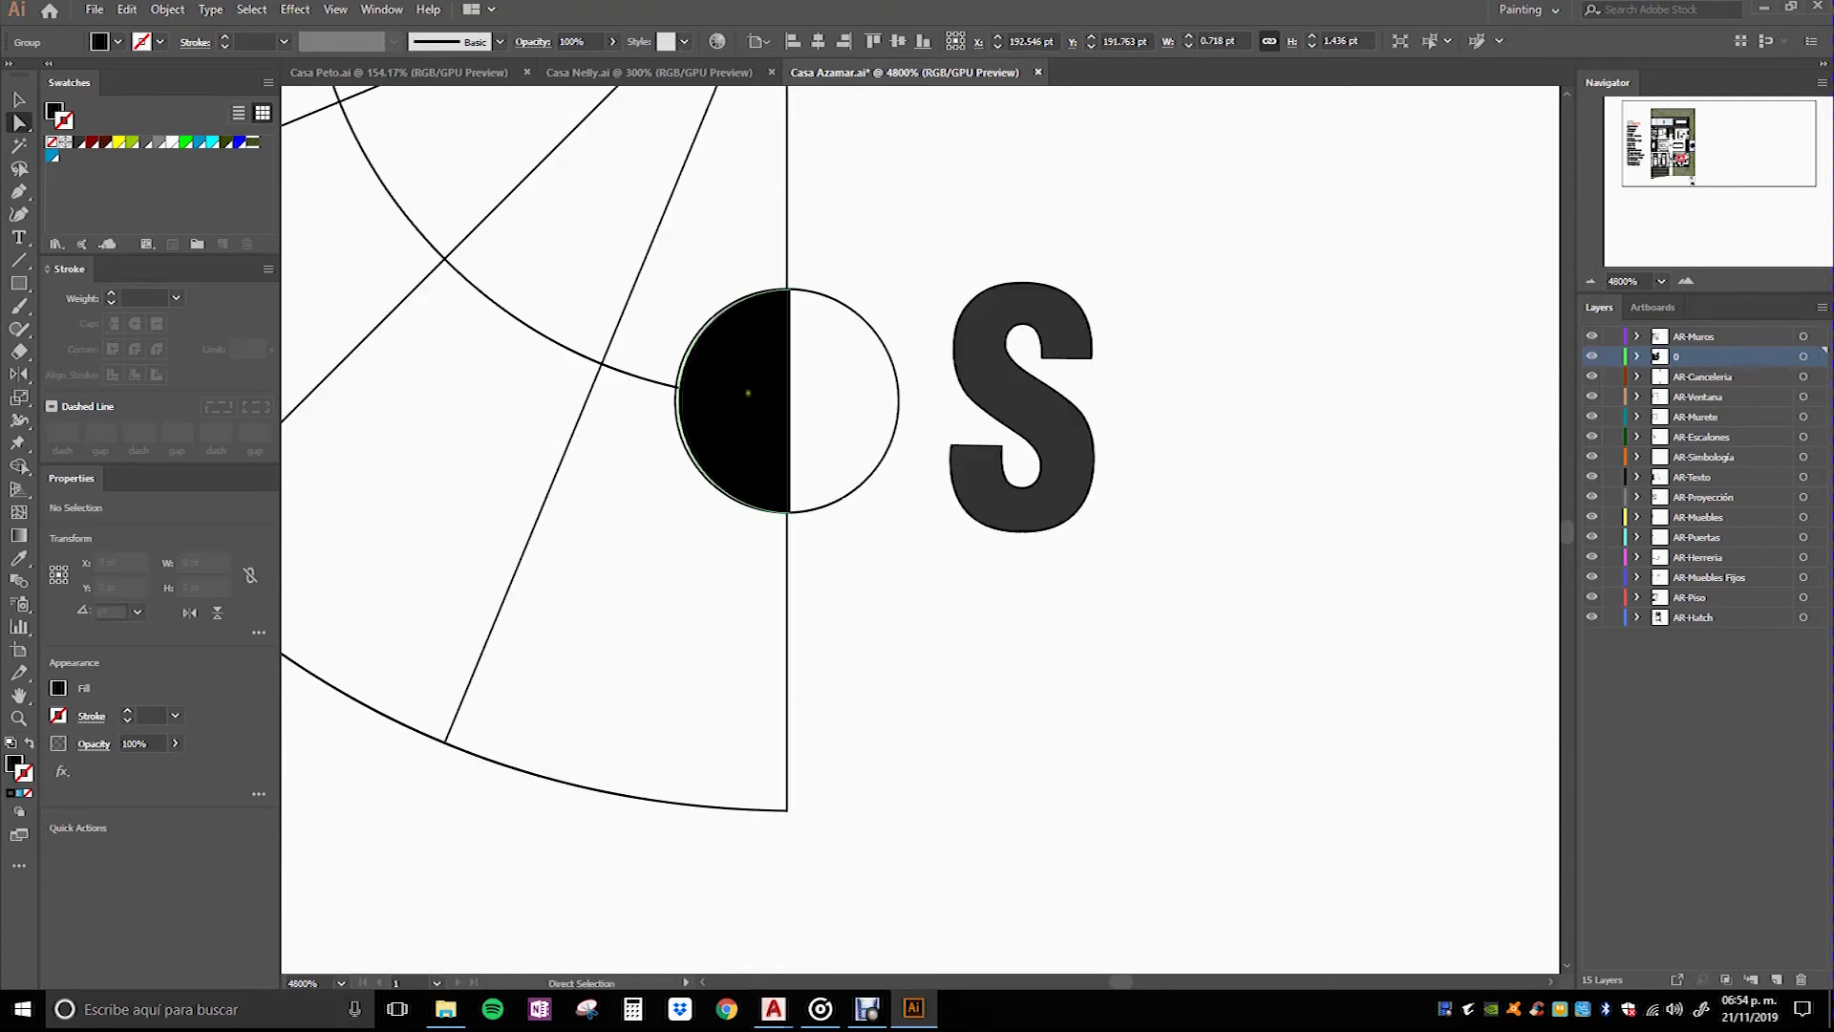
scroll(732, 355, up, 1)
drag(732, 356, 728, 355)
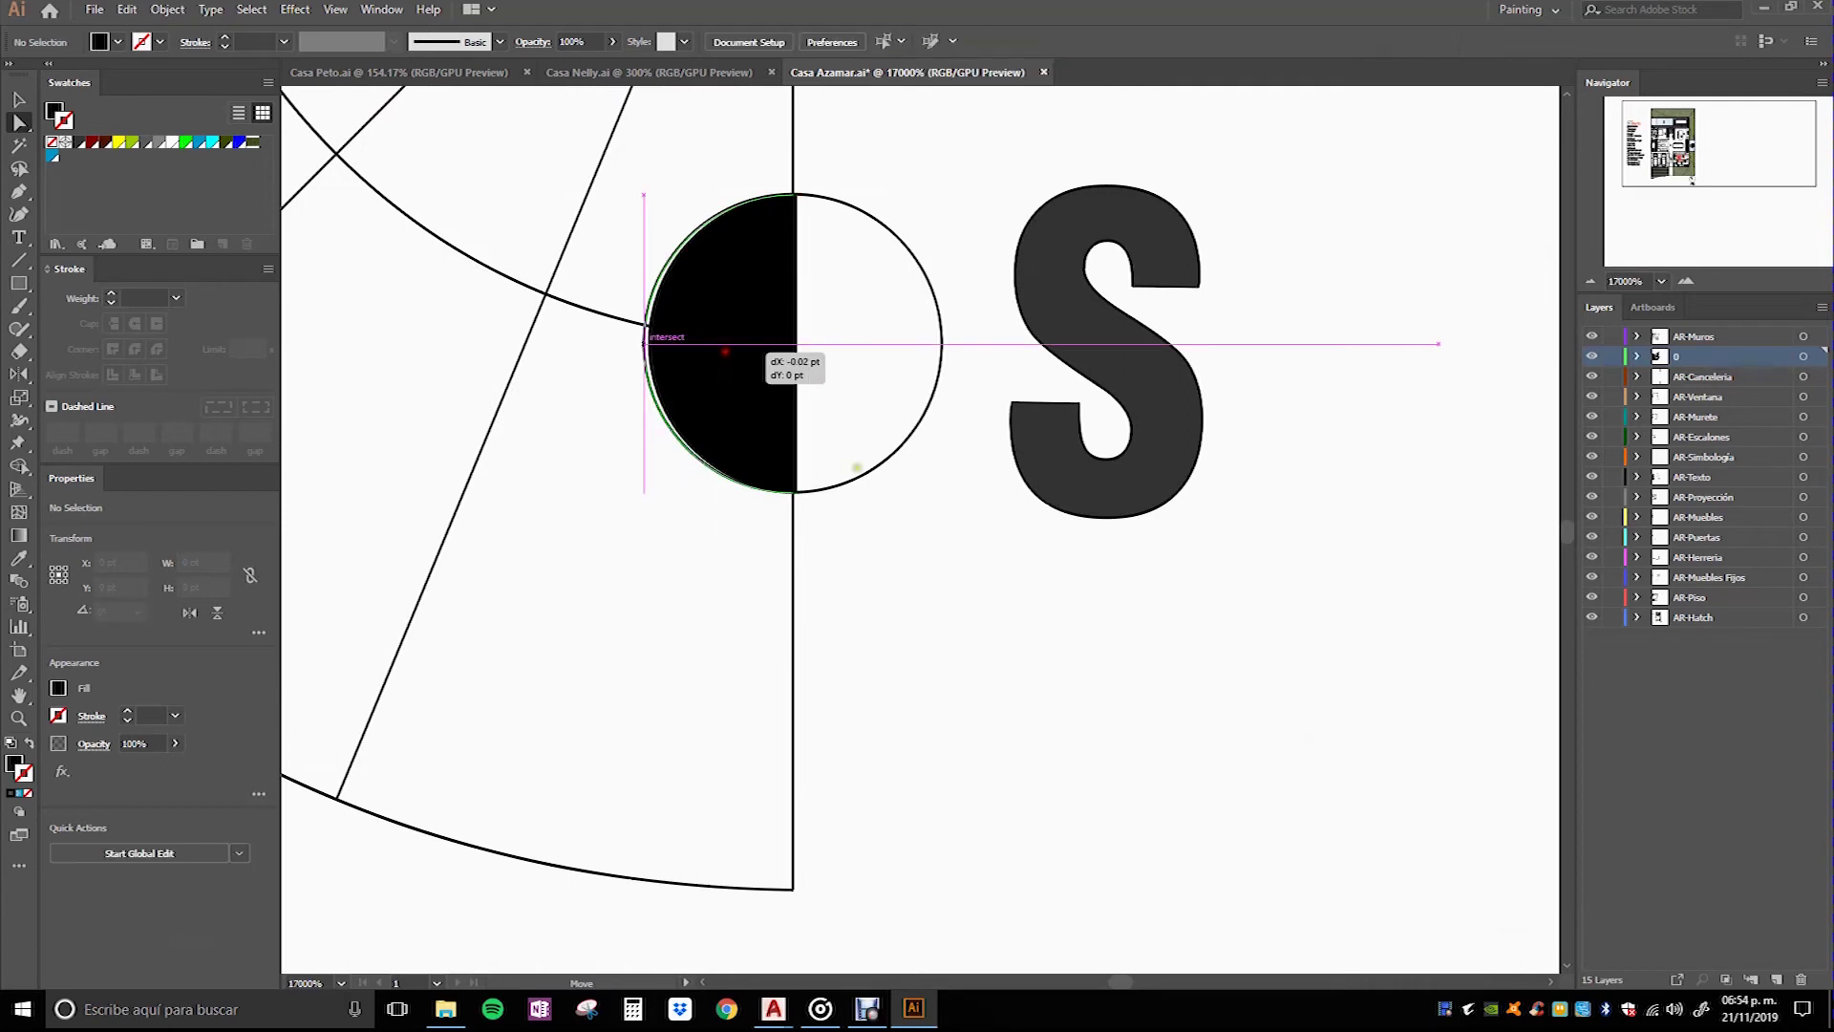
scroll(946, 643, down, 1)
scroll(949, 646, down, 1)
scroll(950, 646, down, 1)
scroll(931, 646, down, 2)
scroll(931, 646, down, 1)
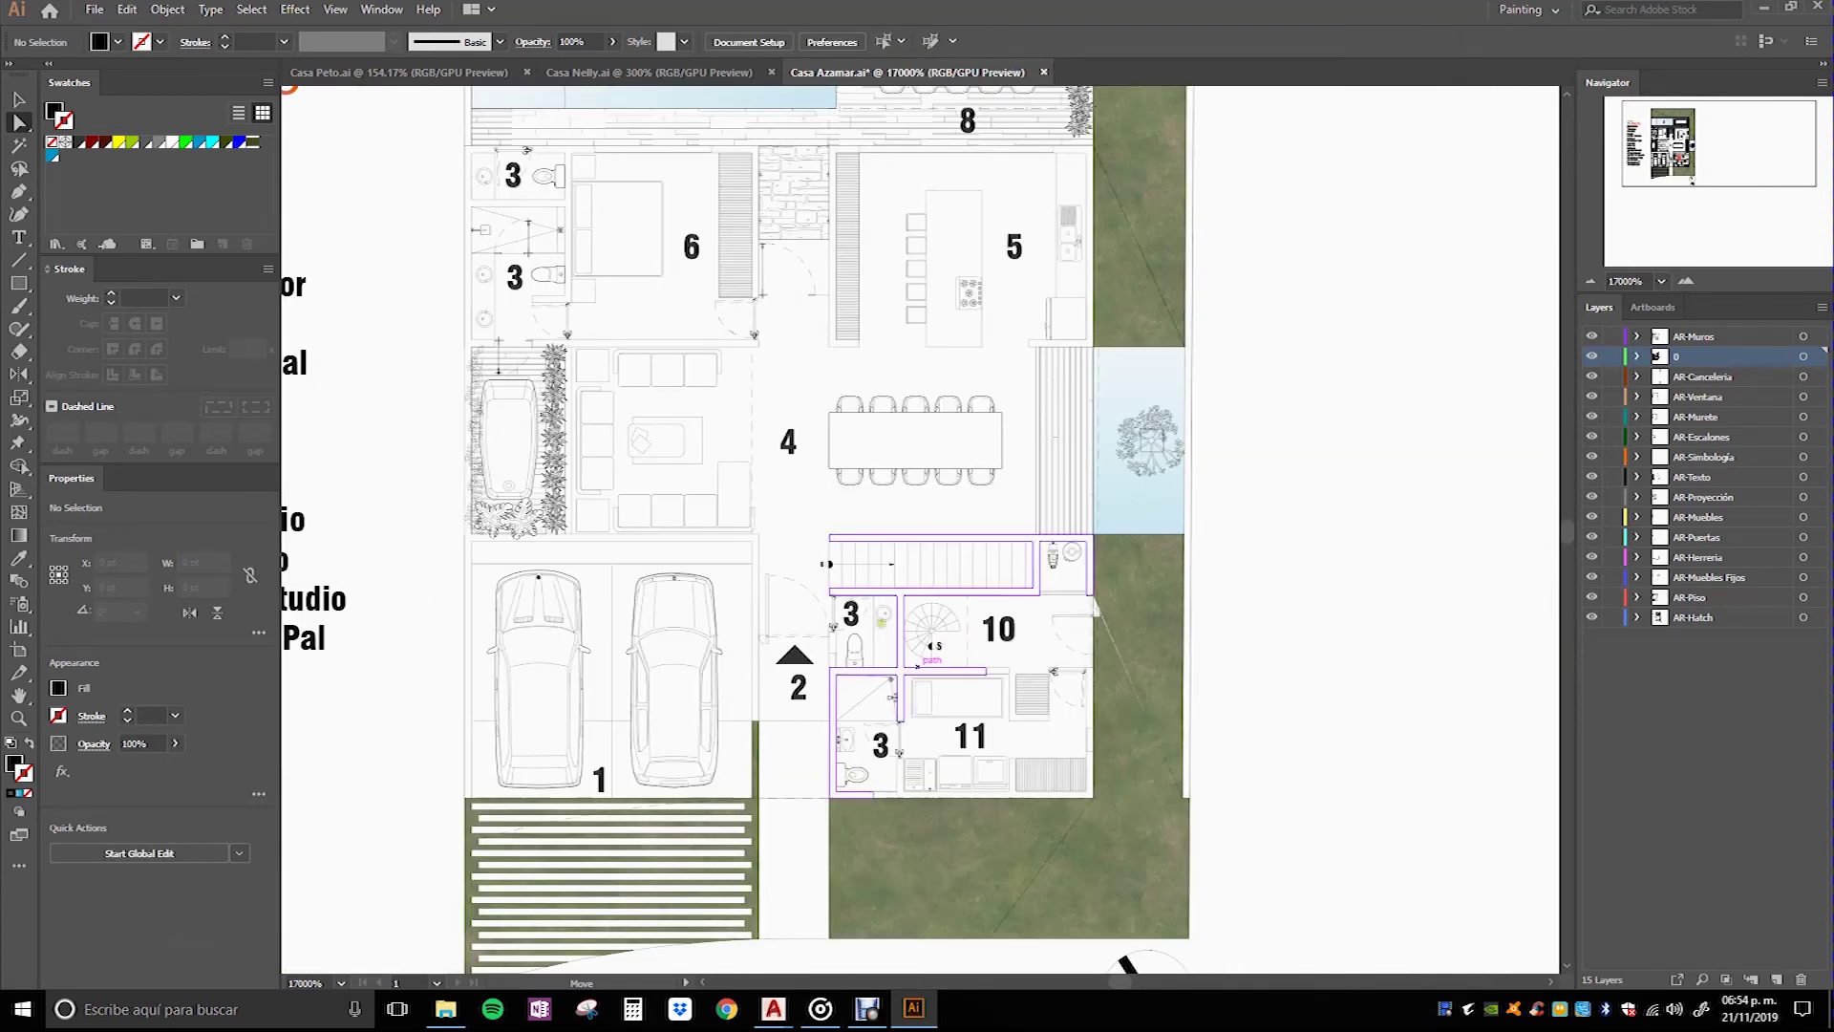
Step: Show only the AR-Ventana layer and select all of its window objects
drag(803, 528, 765, 524)
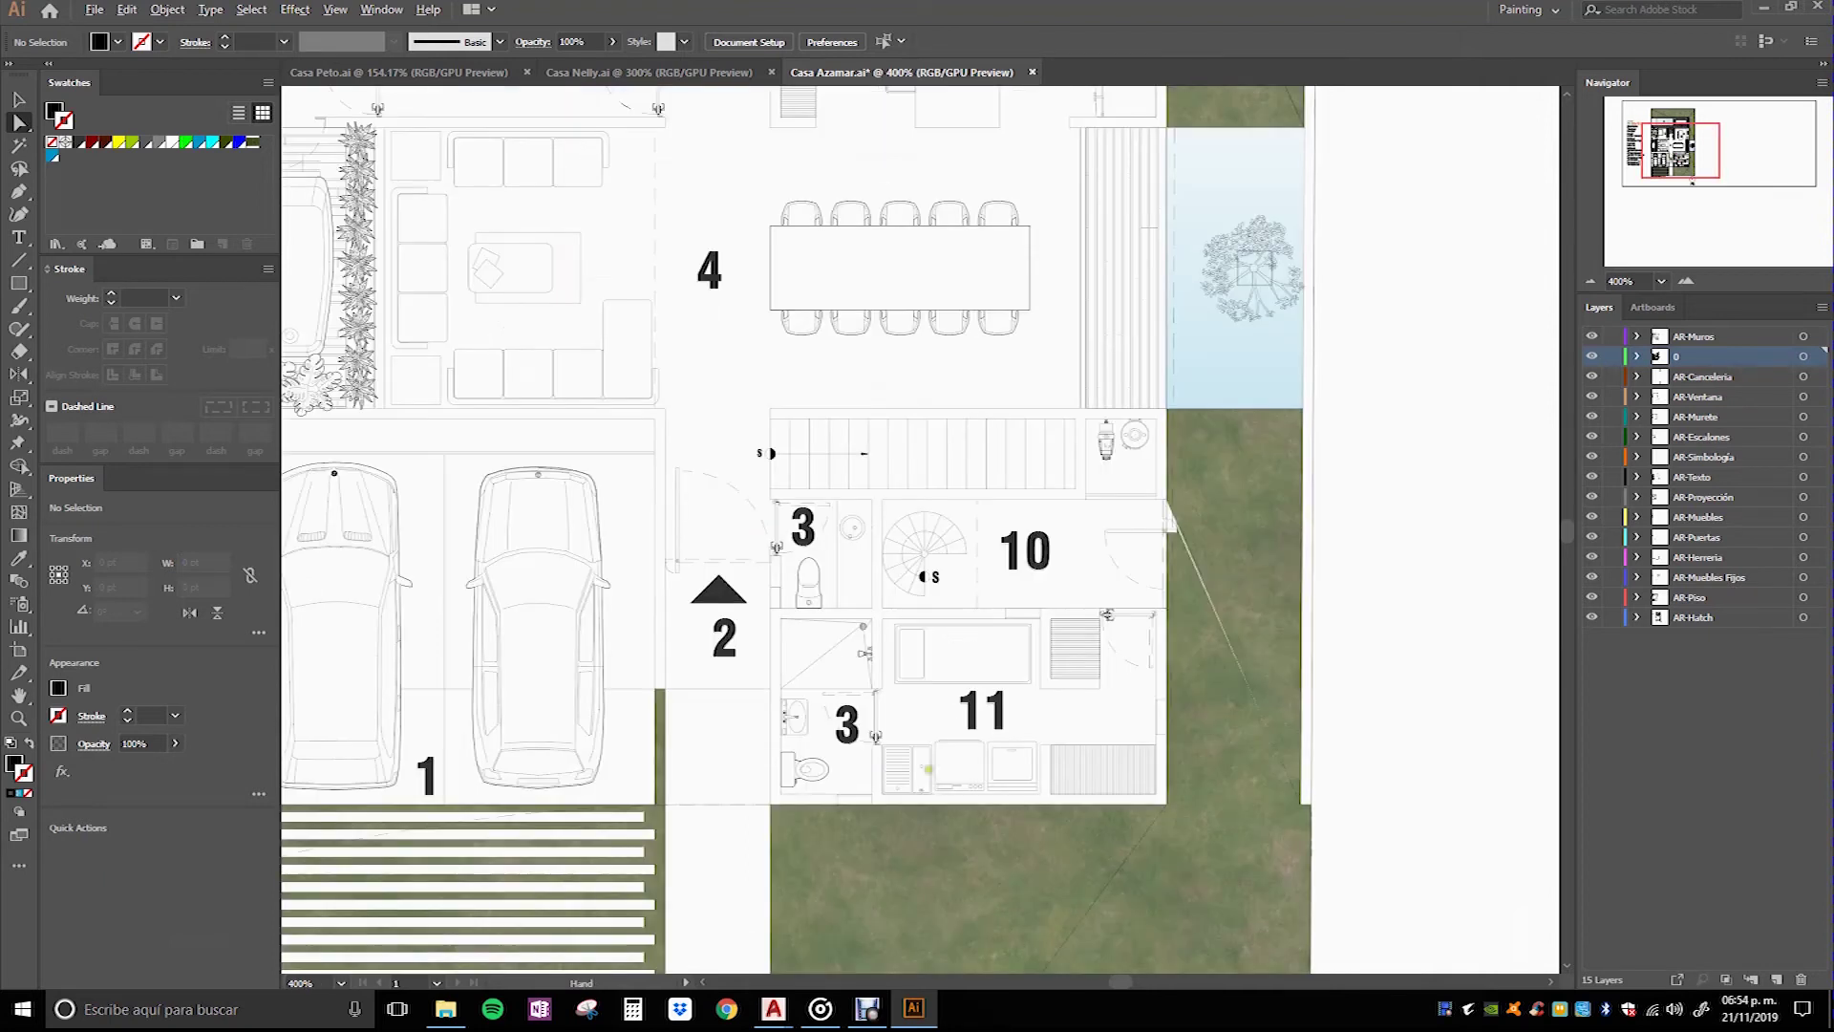
mouse_move(708, 483)
mouse_down()
mouse_move(737, 528)
mouse_move(871, 622)
mouse_move(794, 686)
mouse_up()
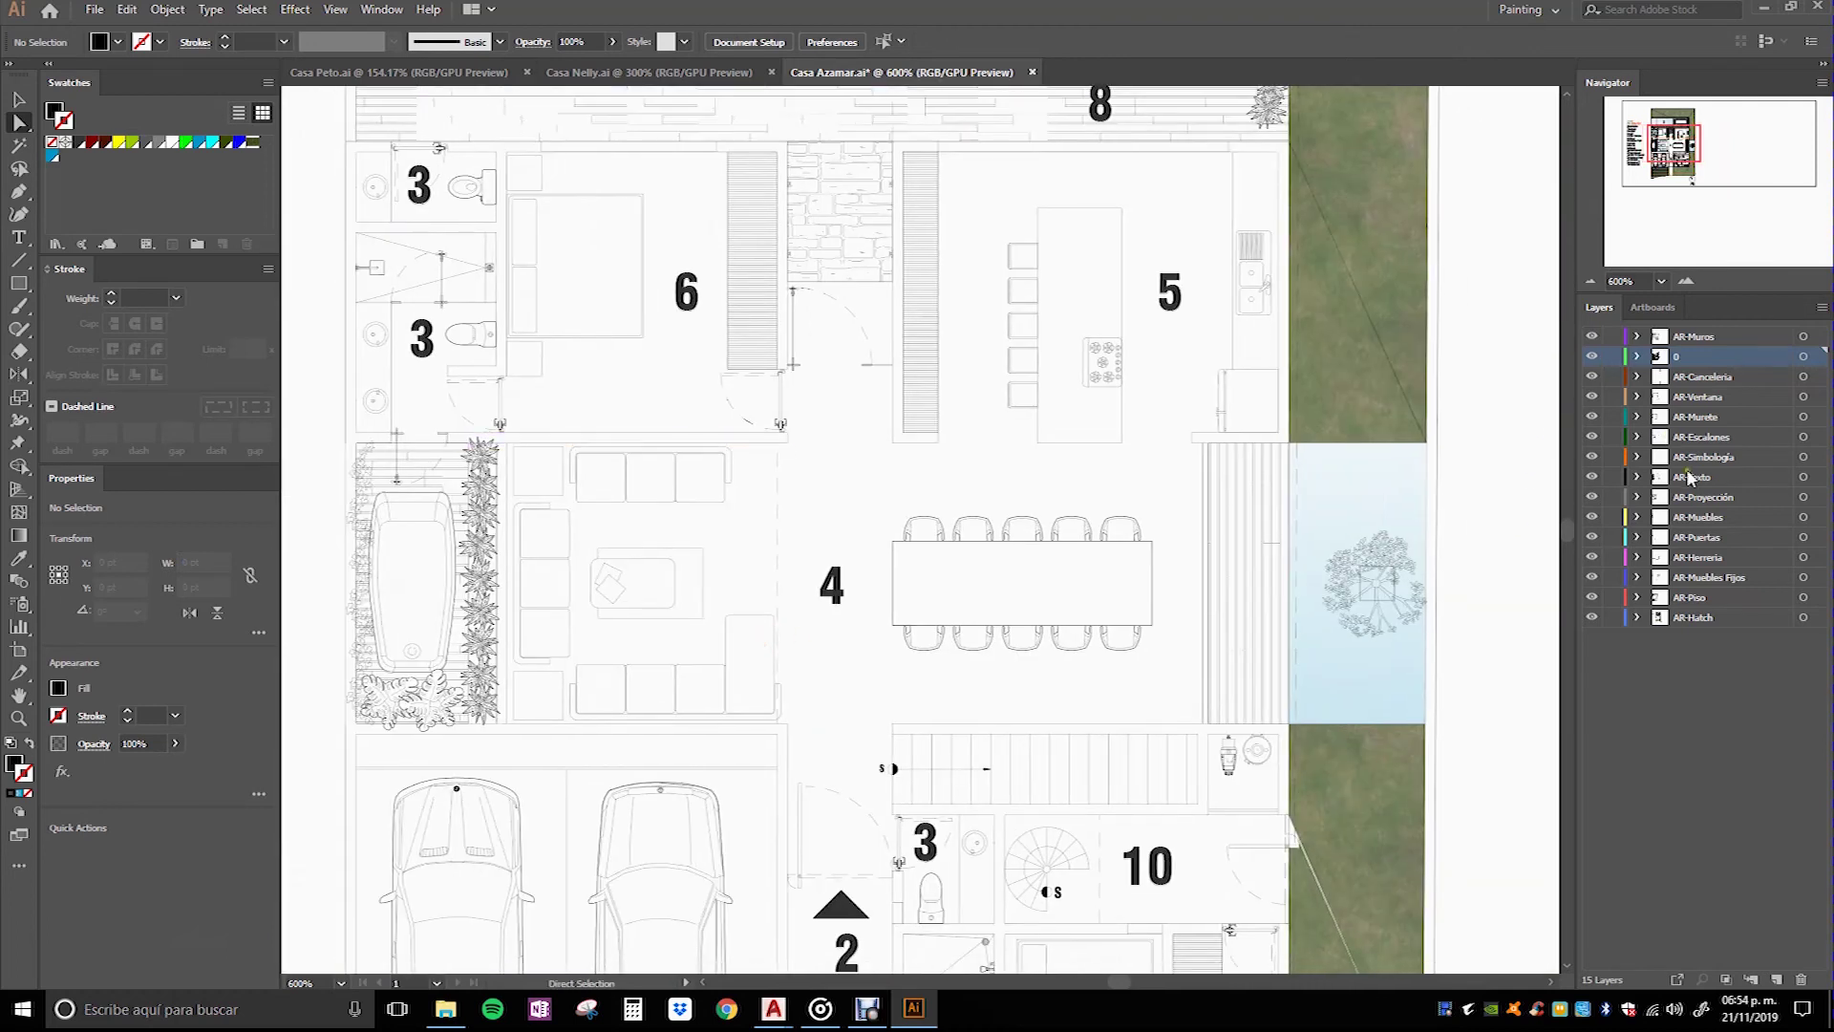
click(1744, 537)
click(1731, 499)
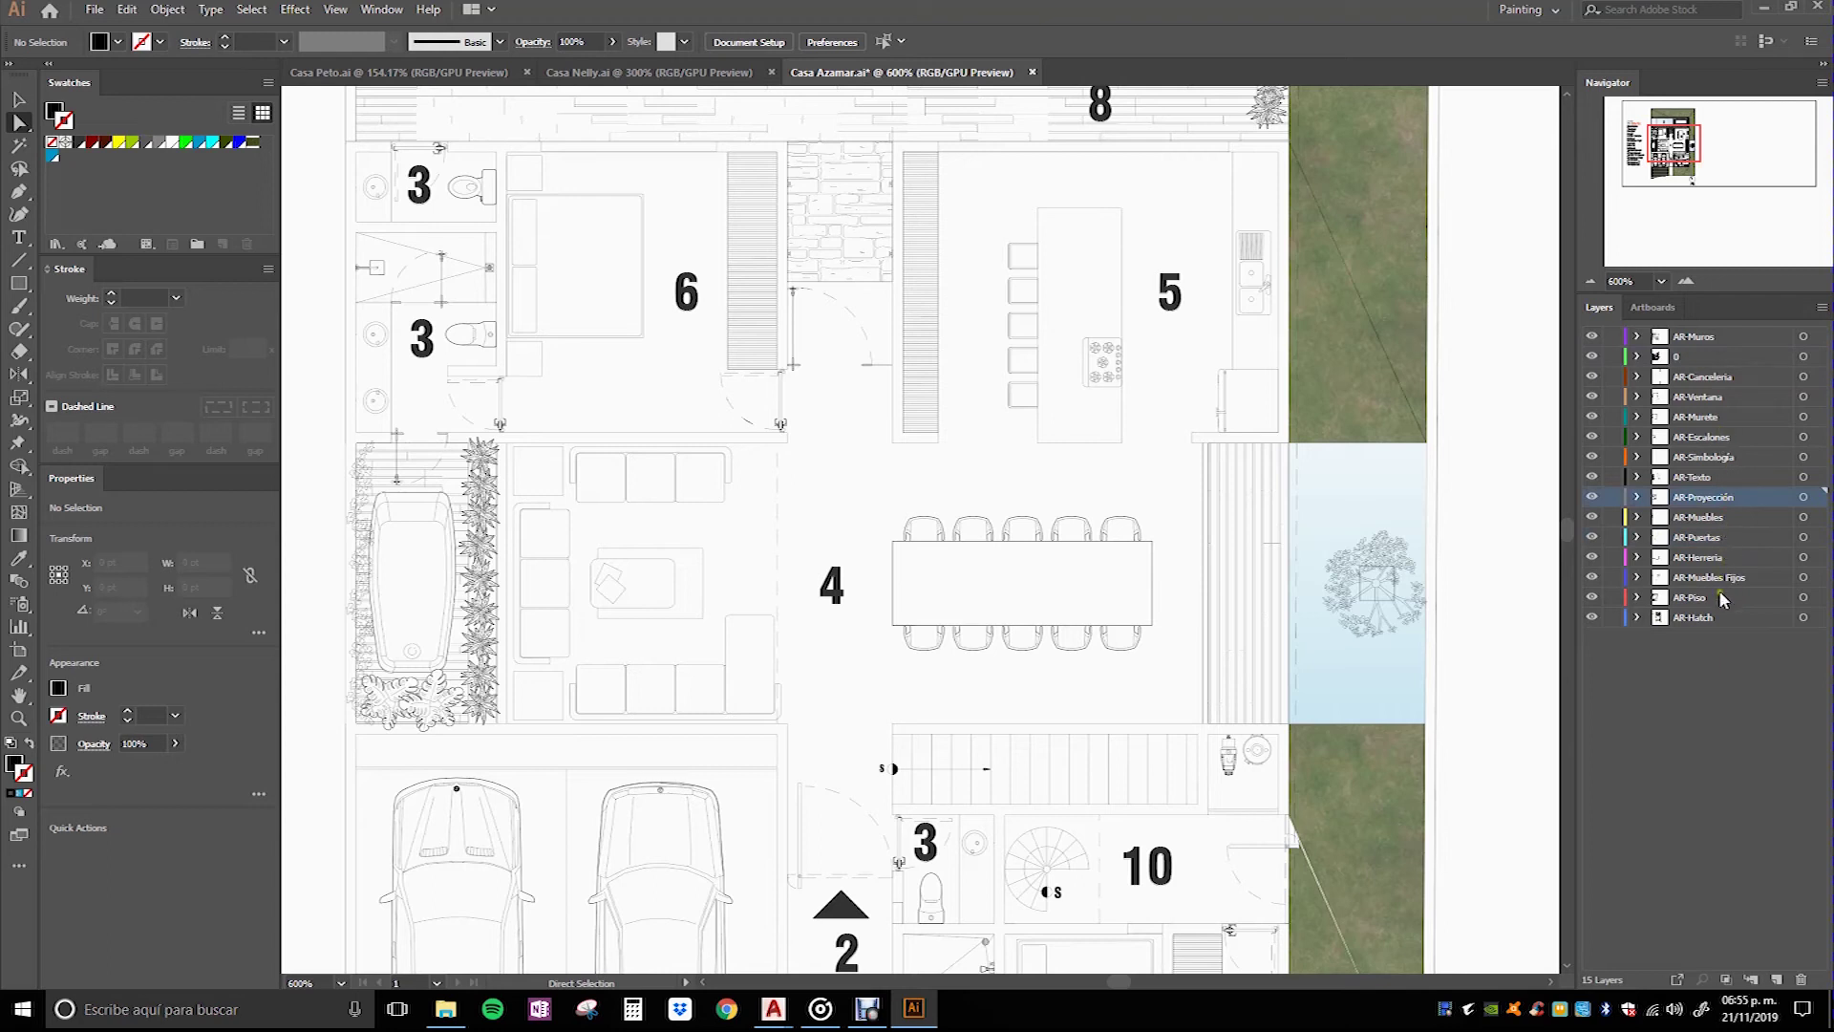
click(1710, 397)
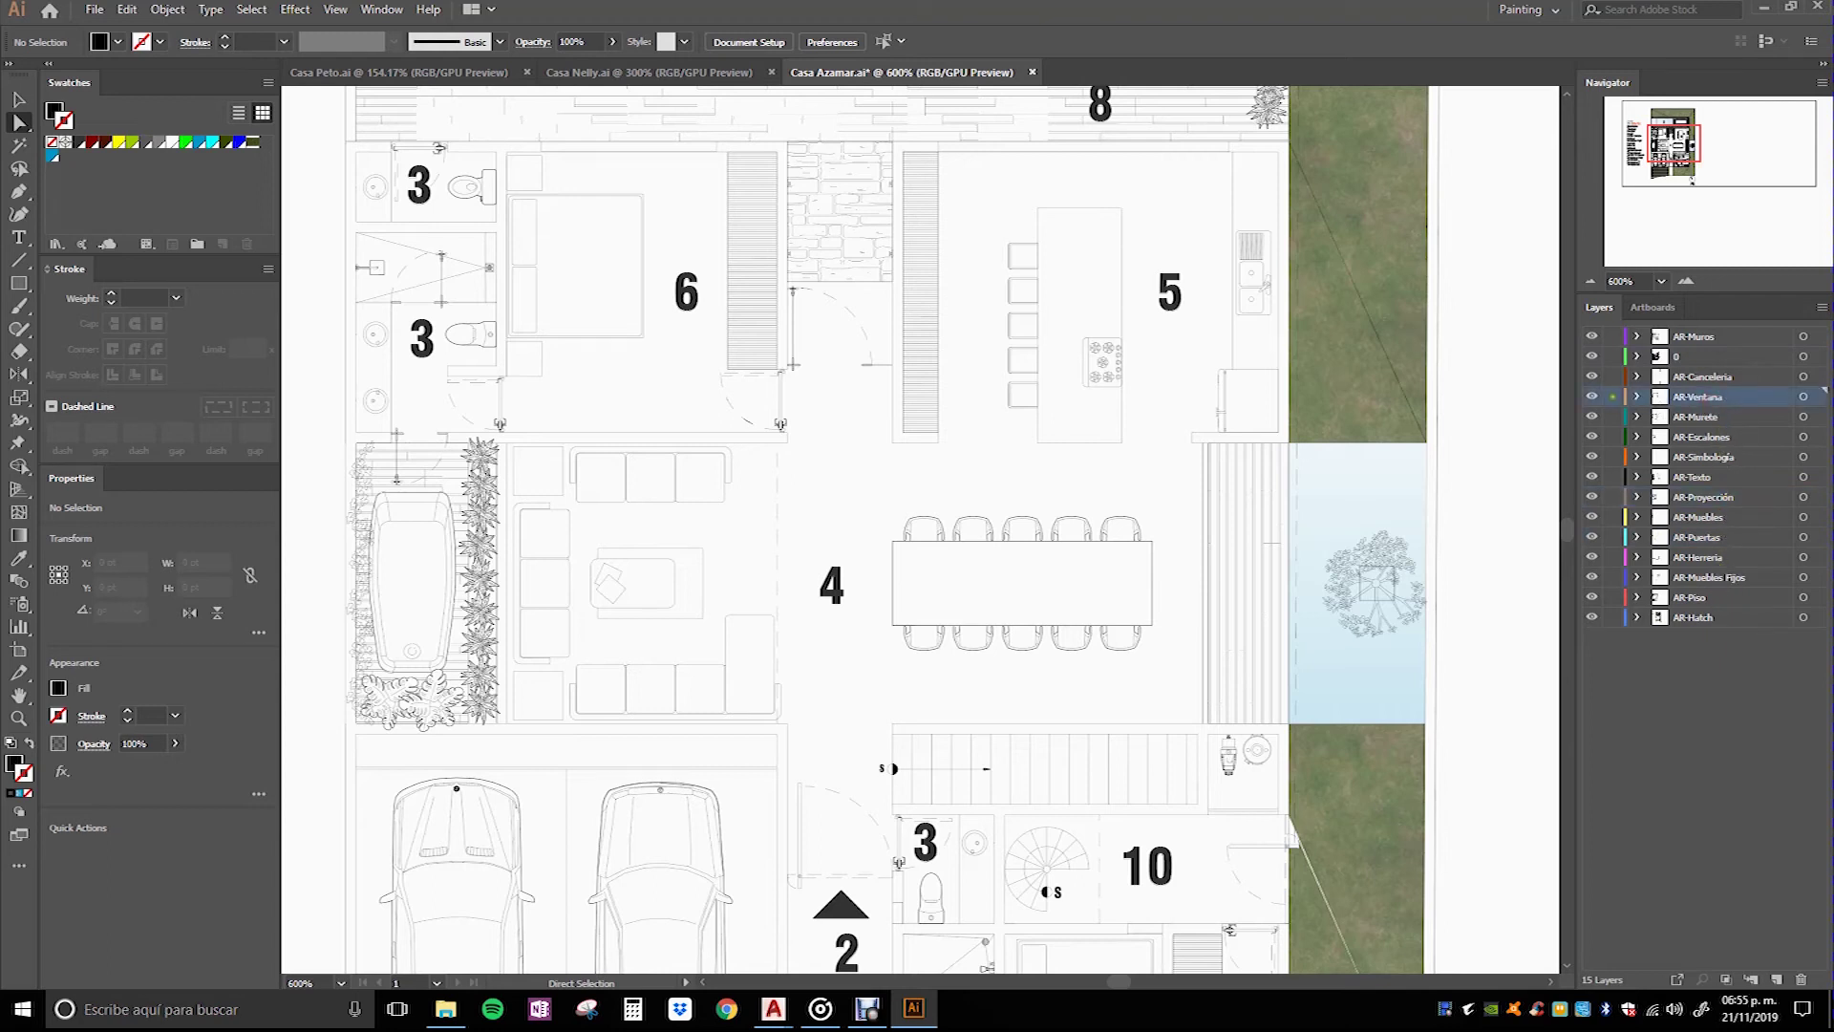
alt+click(1592, 396)
key(ctrl+0)
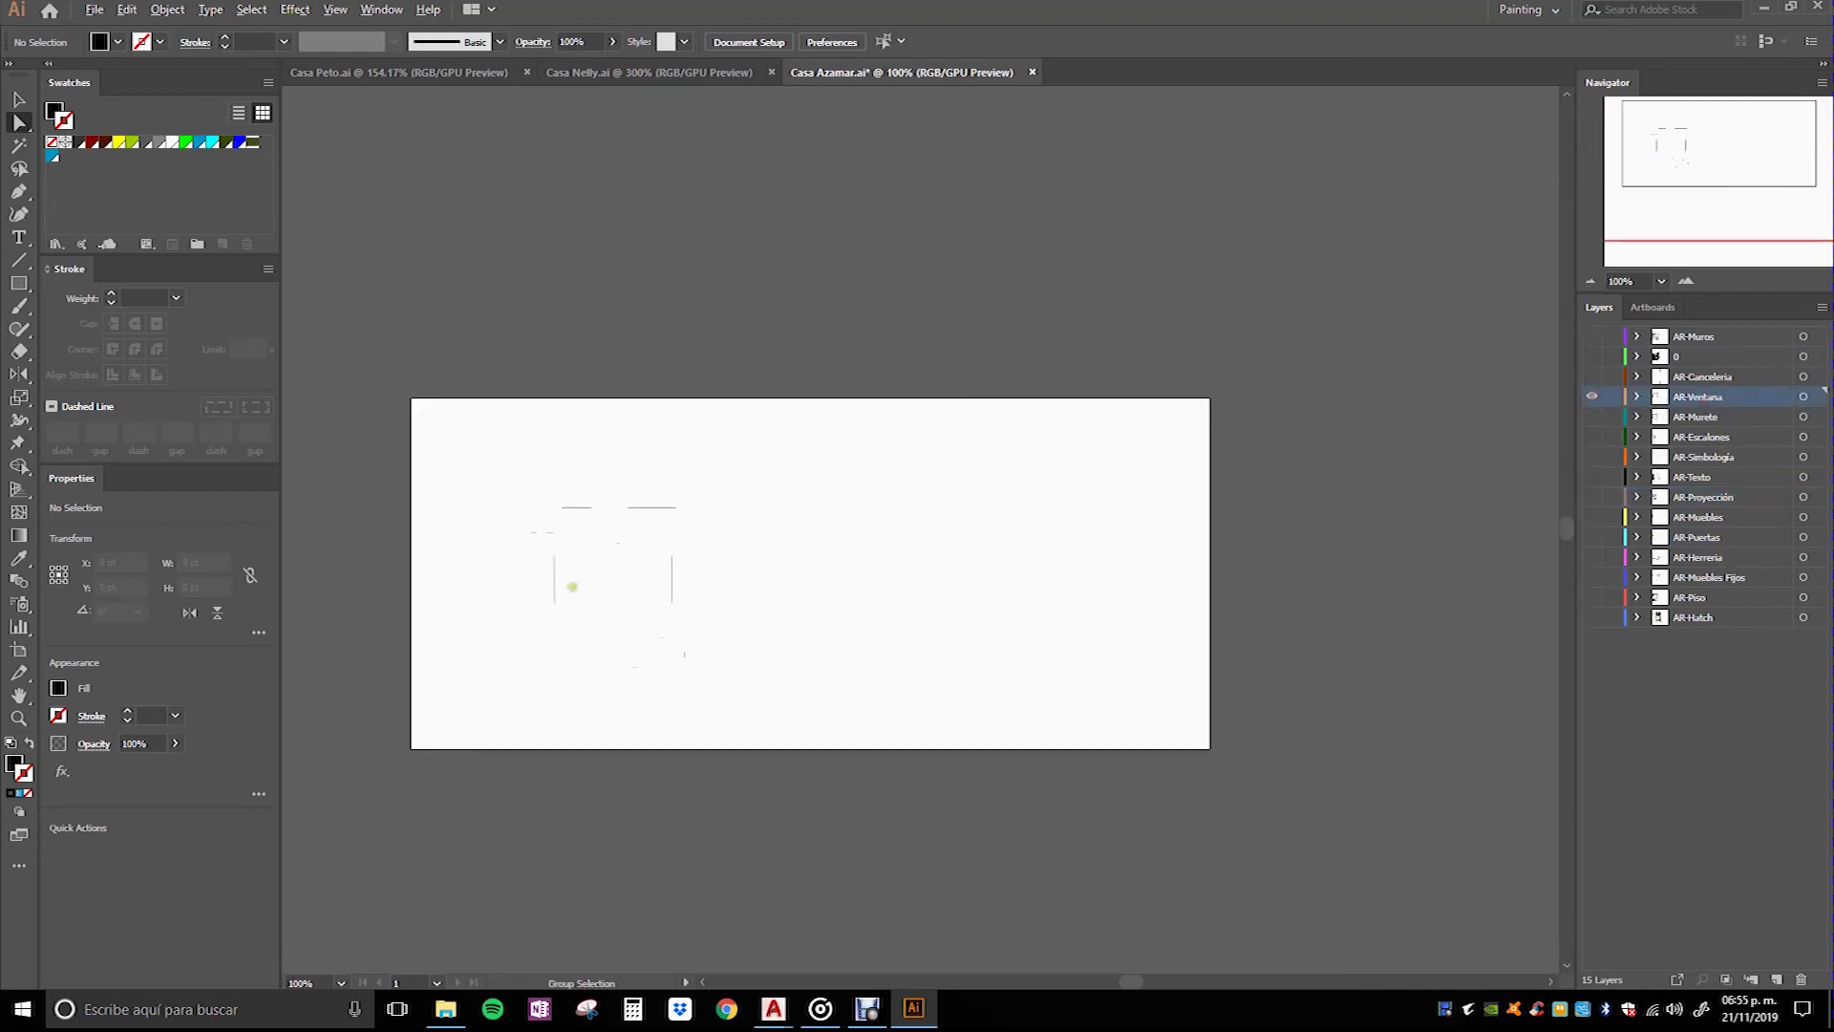
scroll(1146, 799, down, 1)
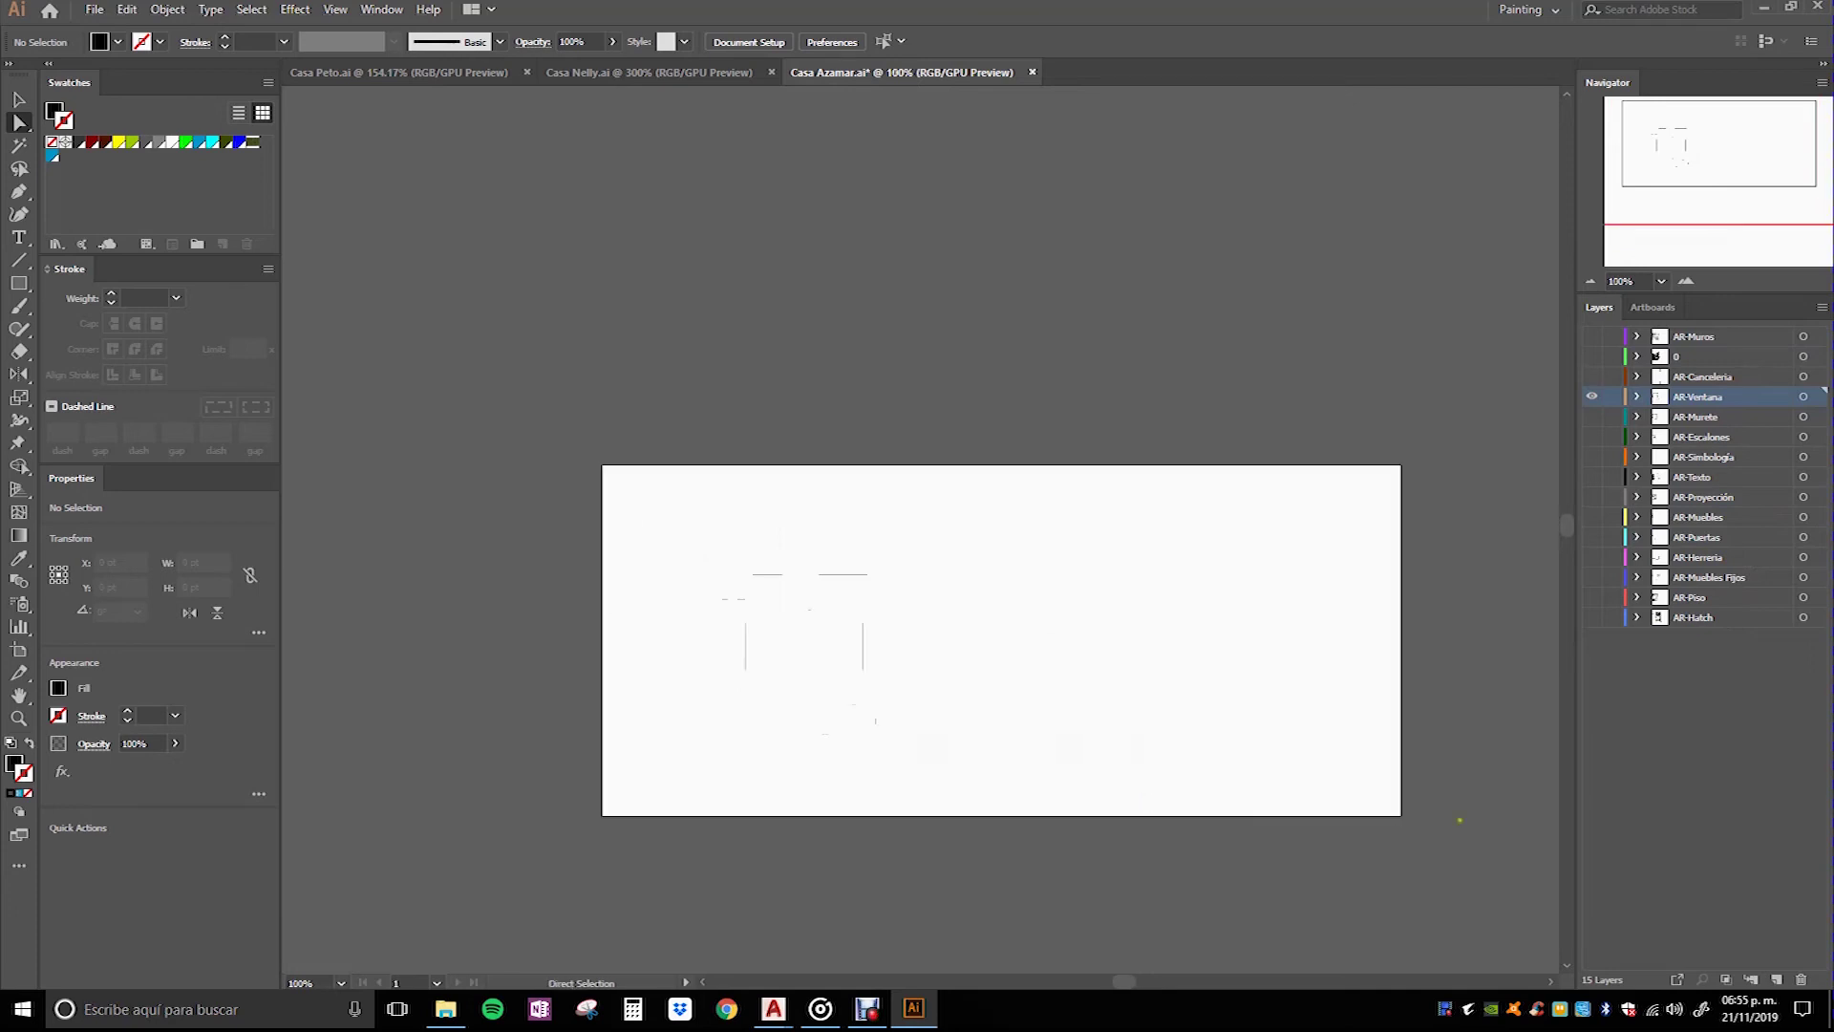
click(1803, 398)
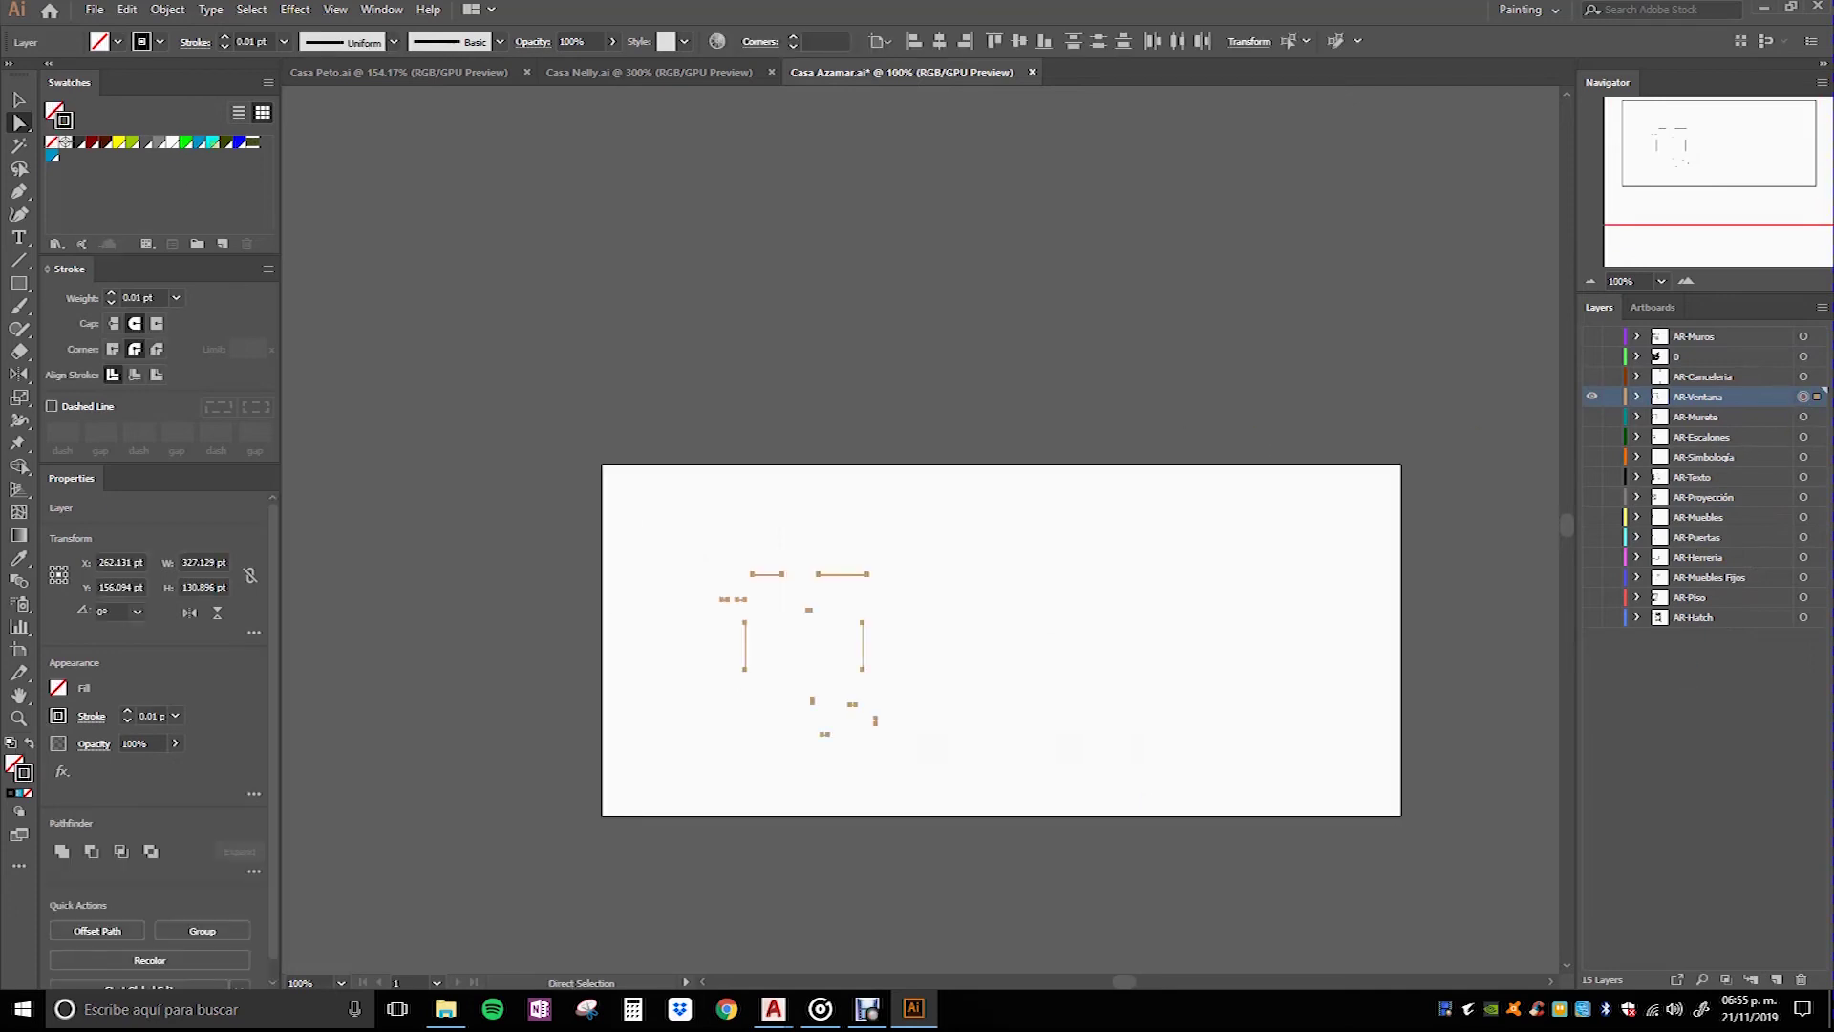
Step: Give the windows a light-blue 0.08 pt stroke and make all layers visible again
click(53, 155)
click(153, 745)
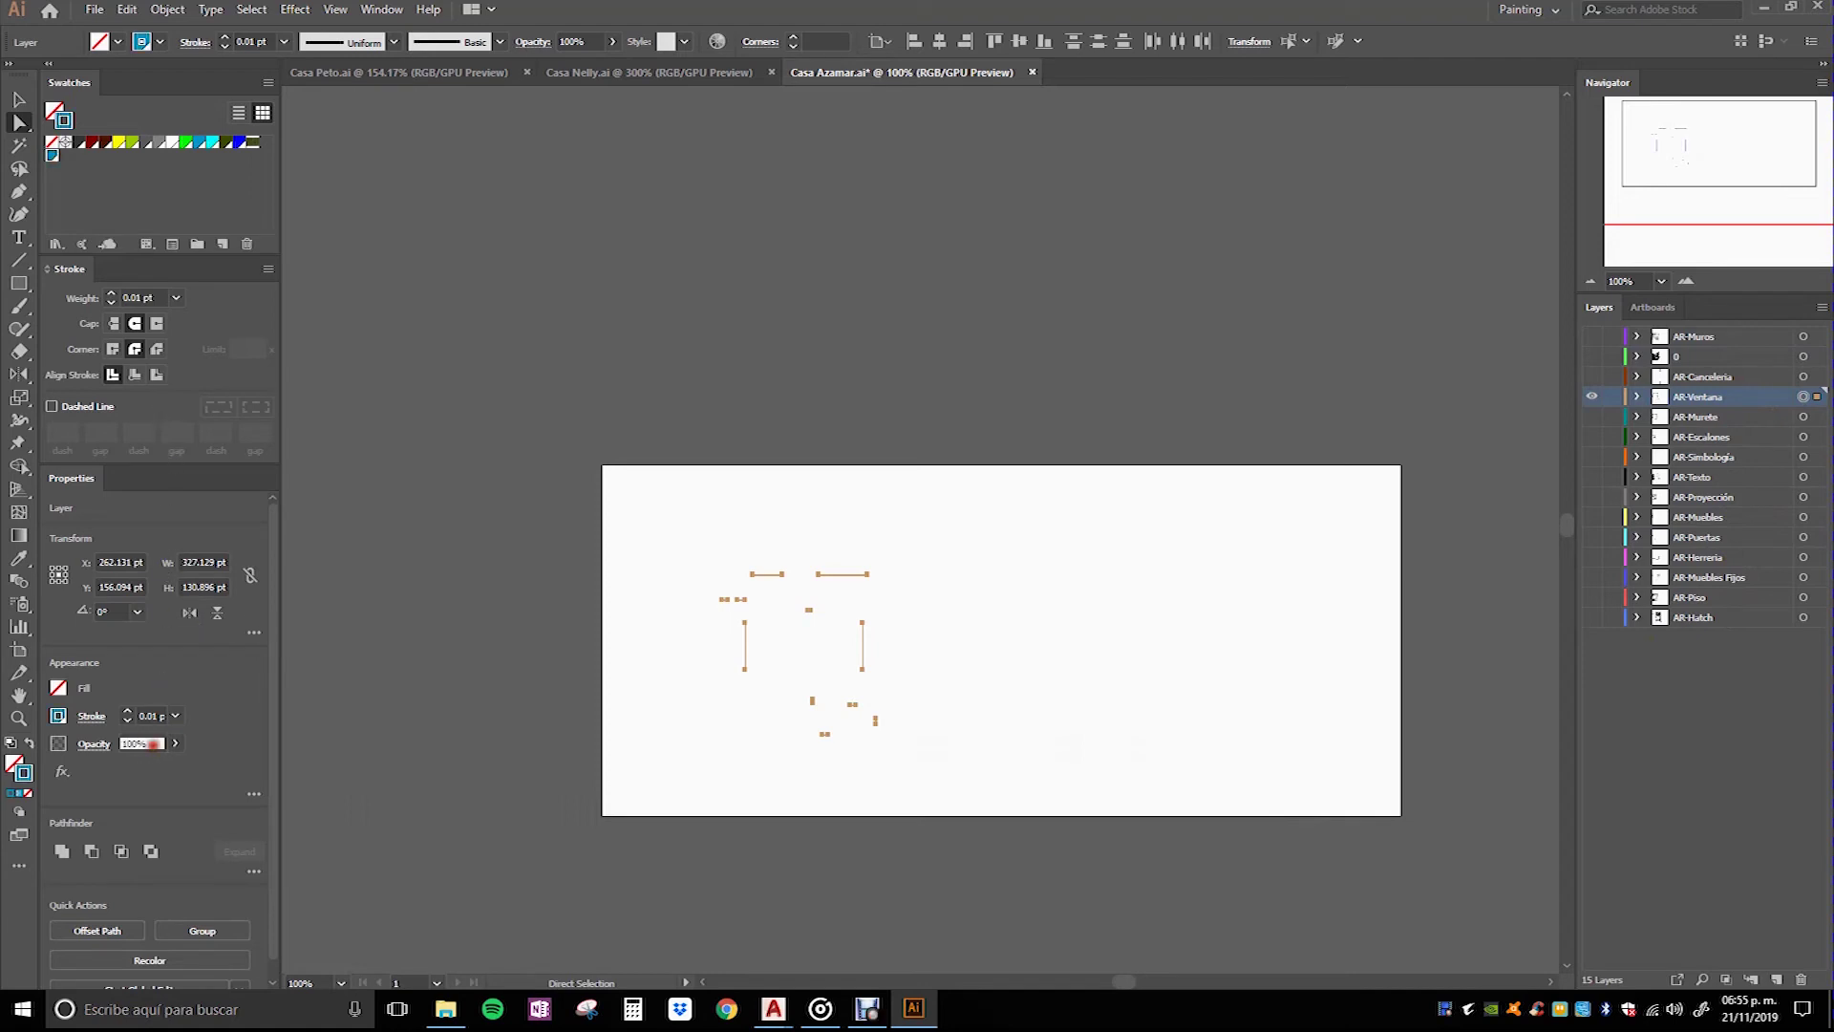
click(153, 715)
key(Return)
click(438, 672)
scroll(716, 655, up, 3)
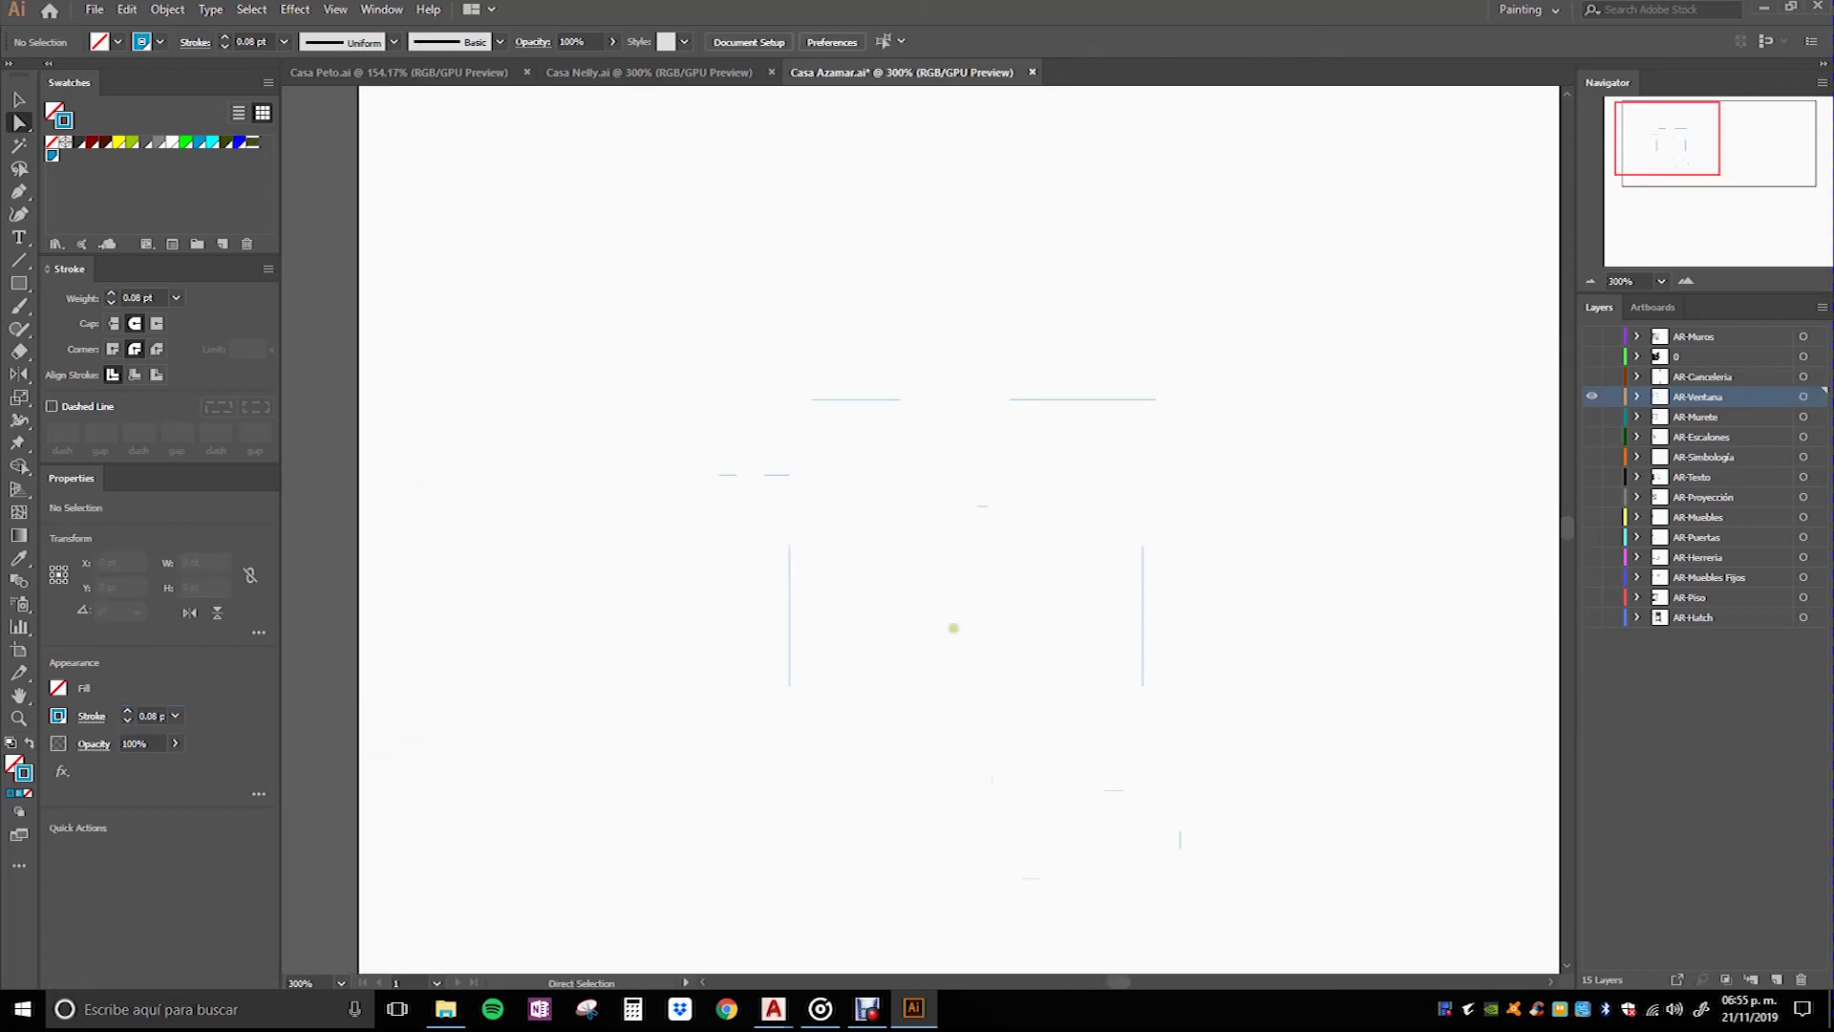
alt+click(1592, 393)
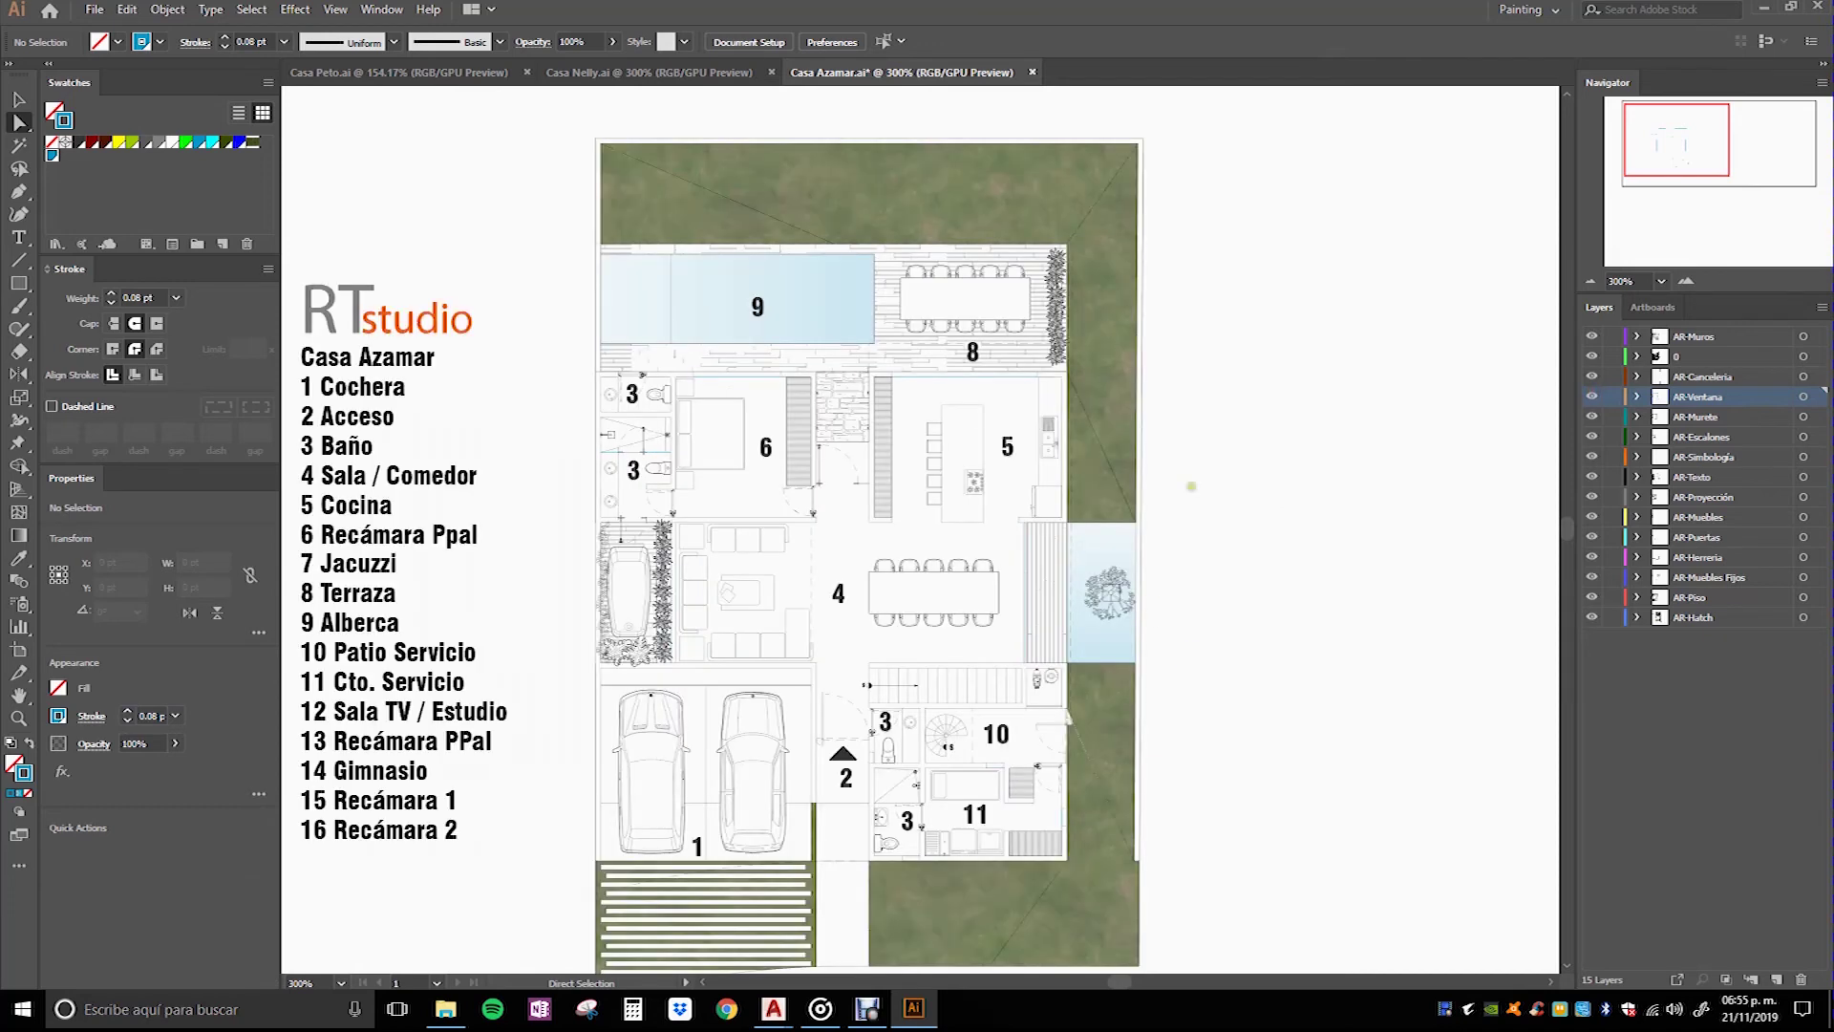
Step: Zoom to the bathroom window and door, then show only layer 0
drag(986, 489, 881, 393)
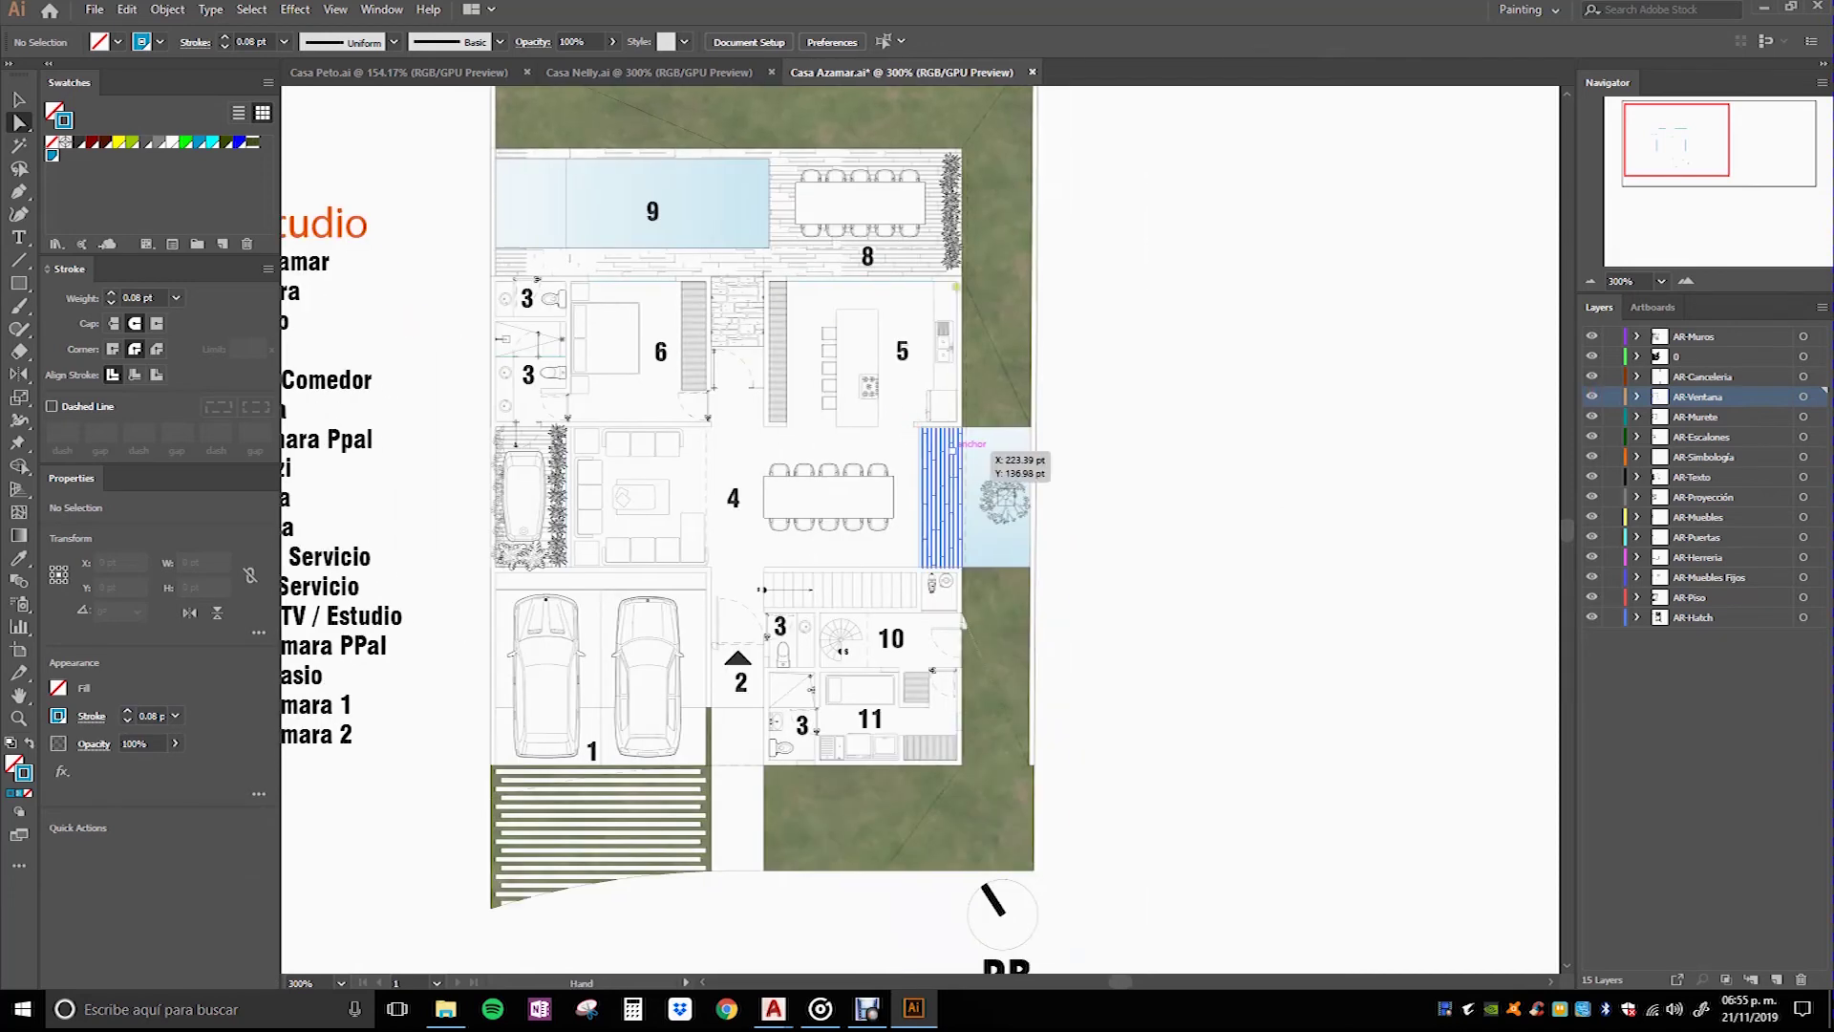
scroll(516, 341, up, 2)
scroll(563, 344, up, 1)
scroll(571, 340, up, 1)
scroll(571, 340, up, 1)
scroll(684, 343, up, 1)
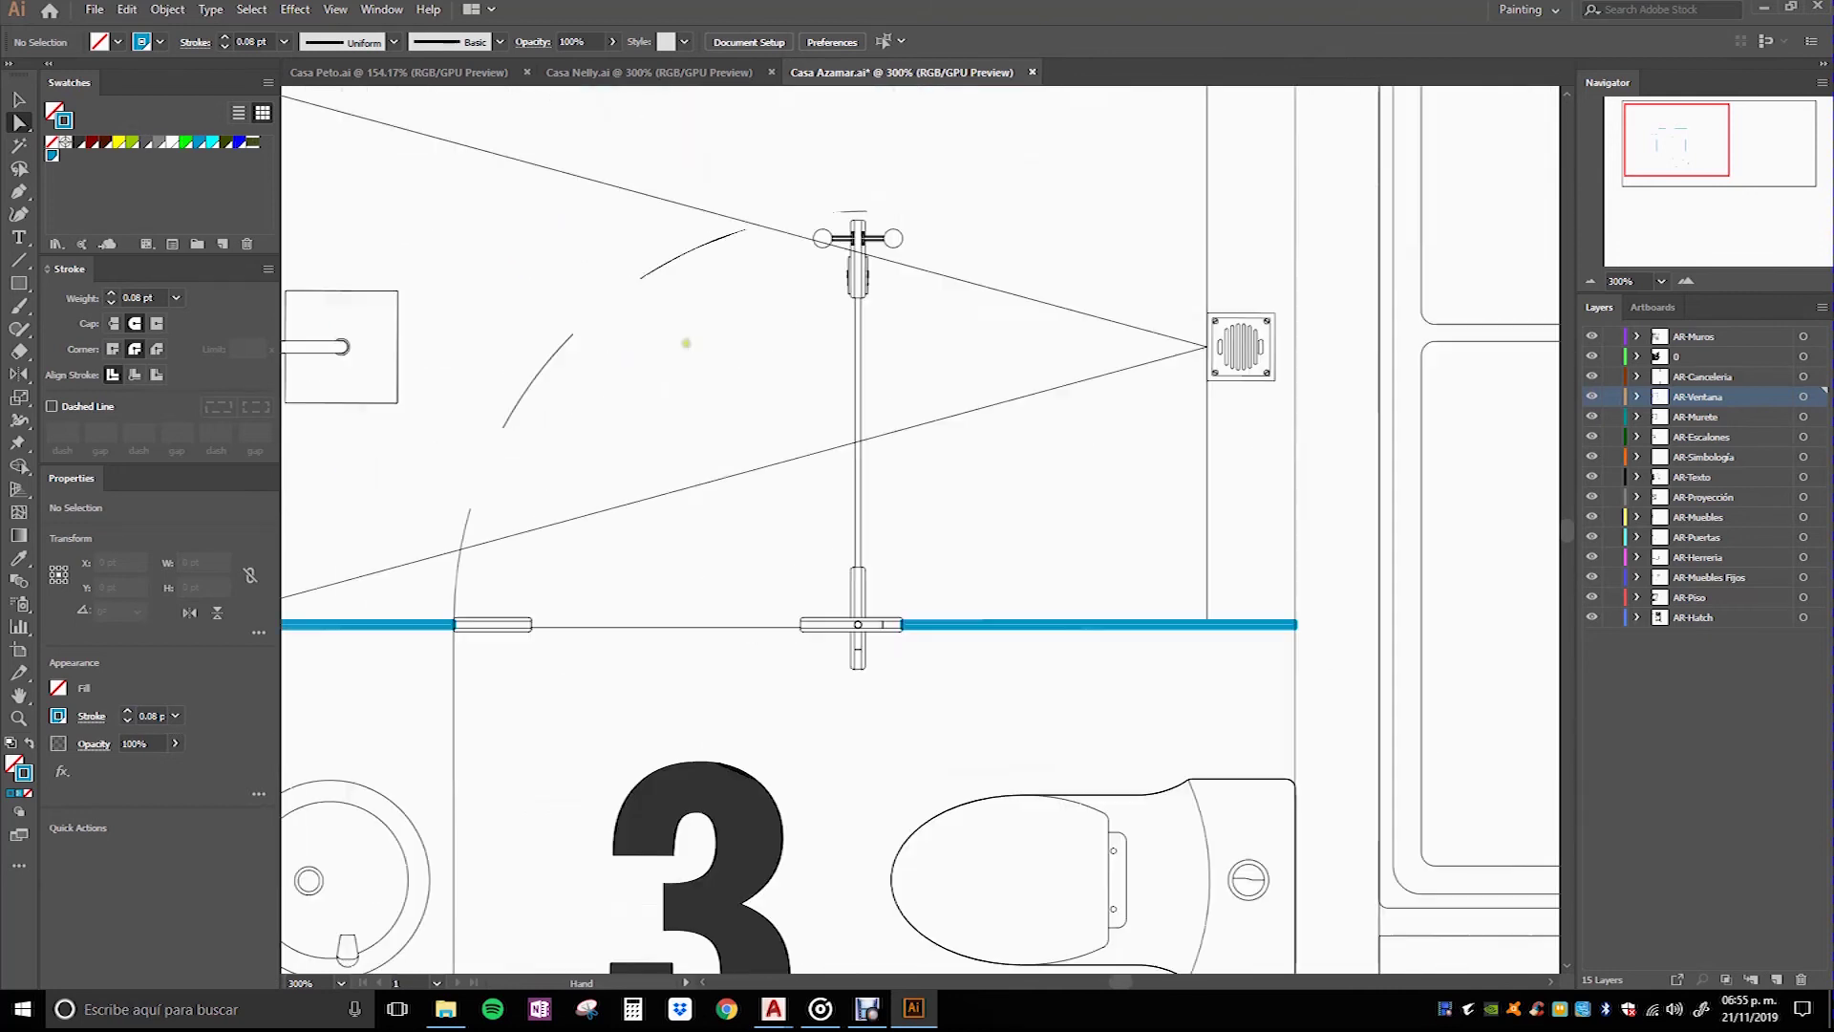
scroll(1025, 370, up, 1)
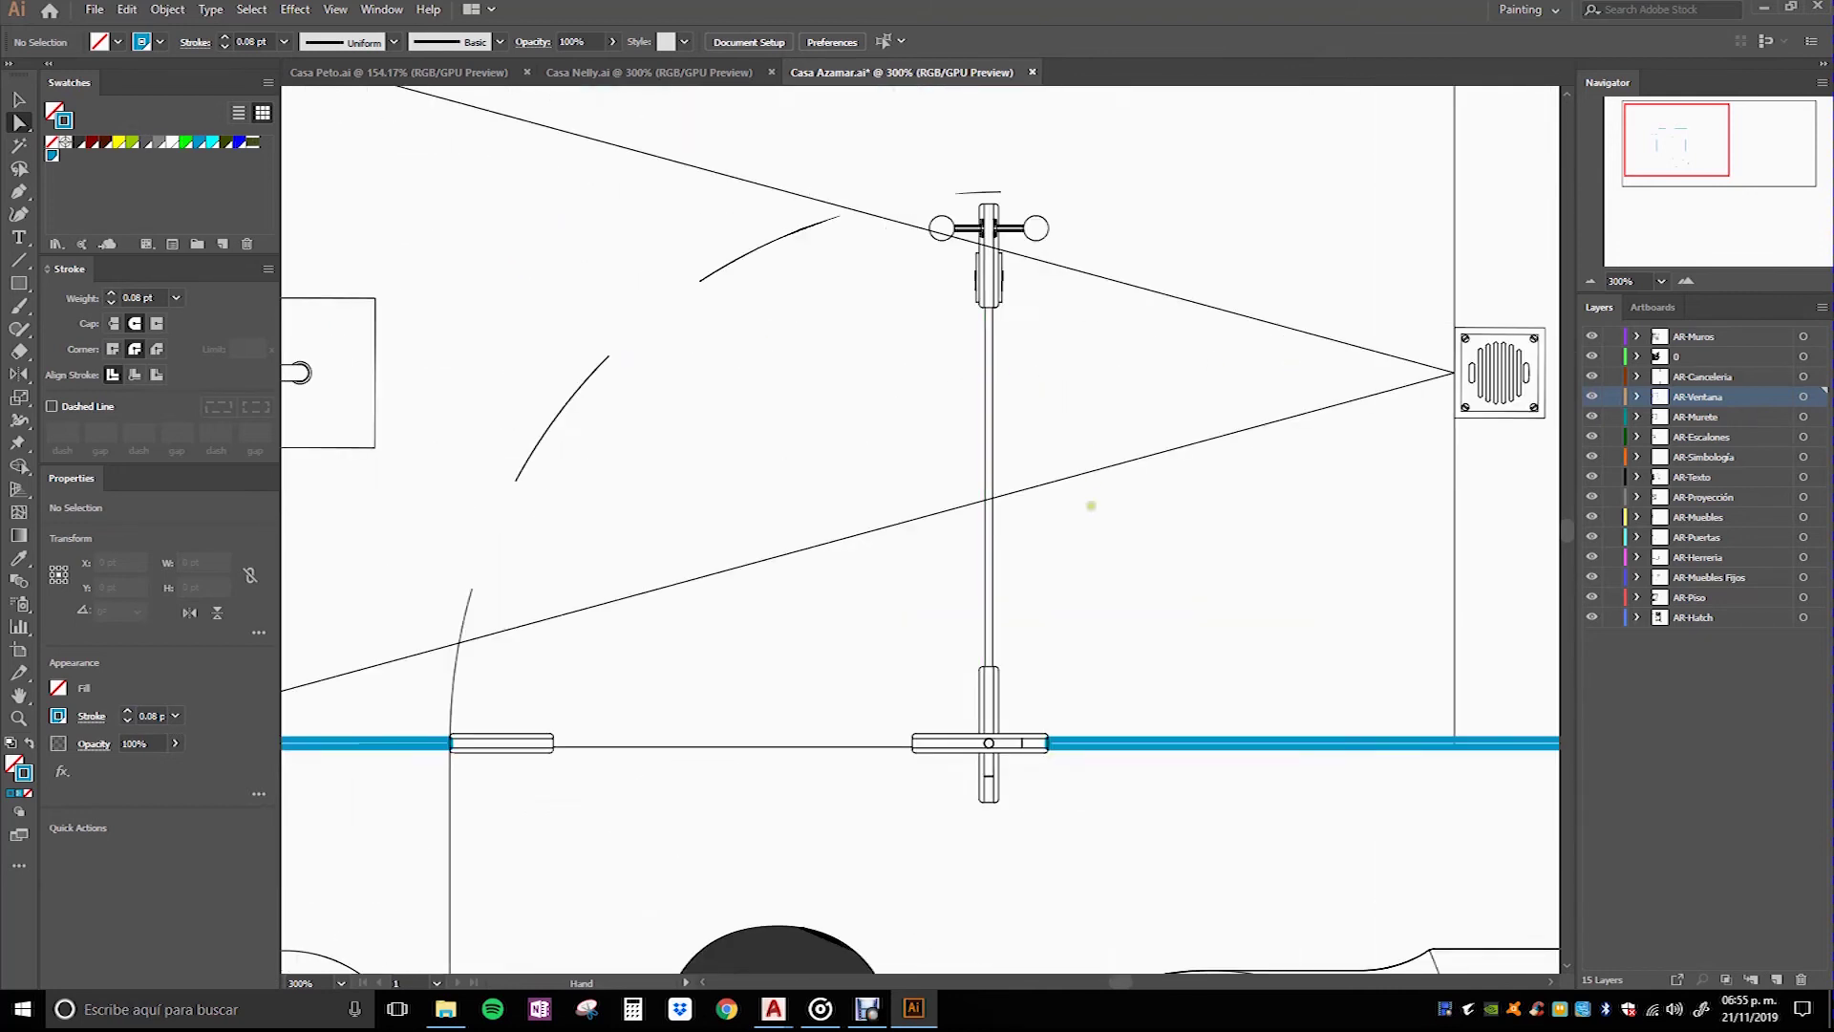
drag(1090, 508, 1048, 524)
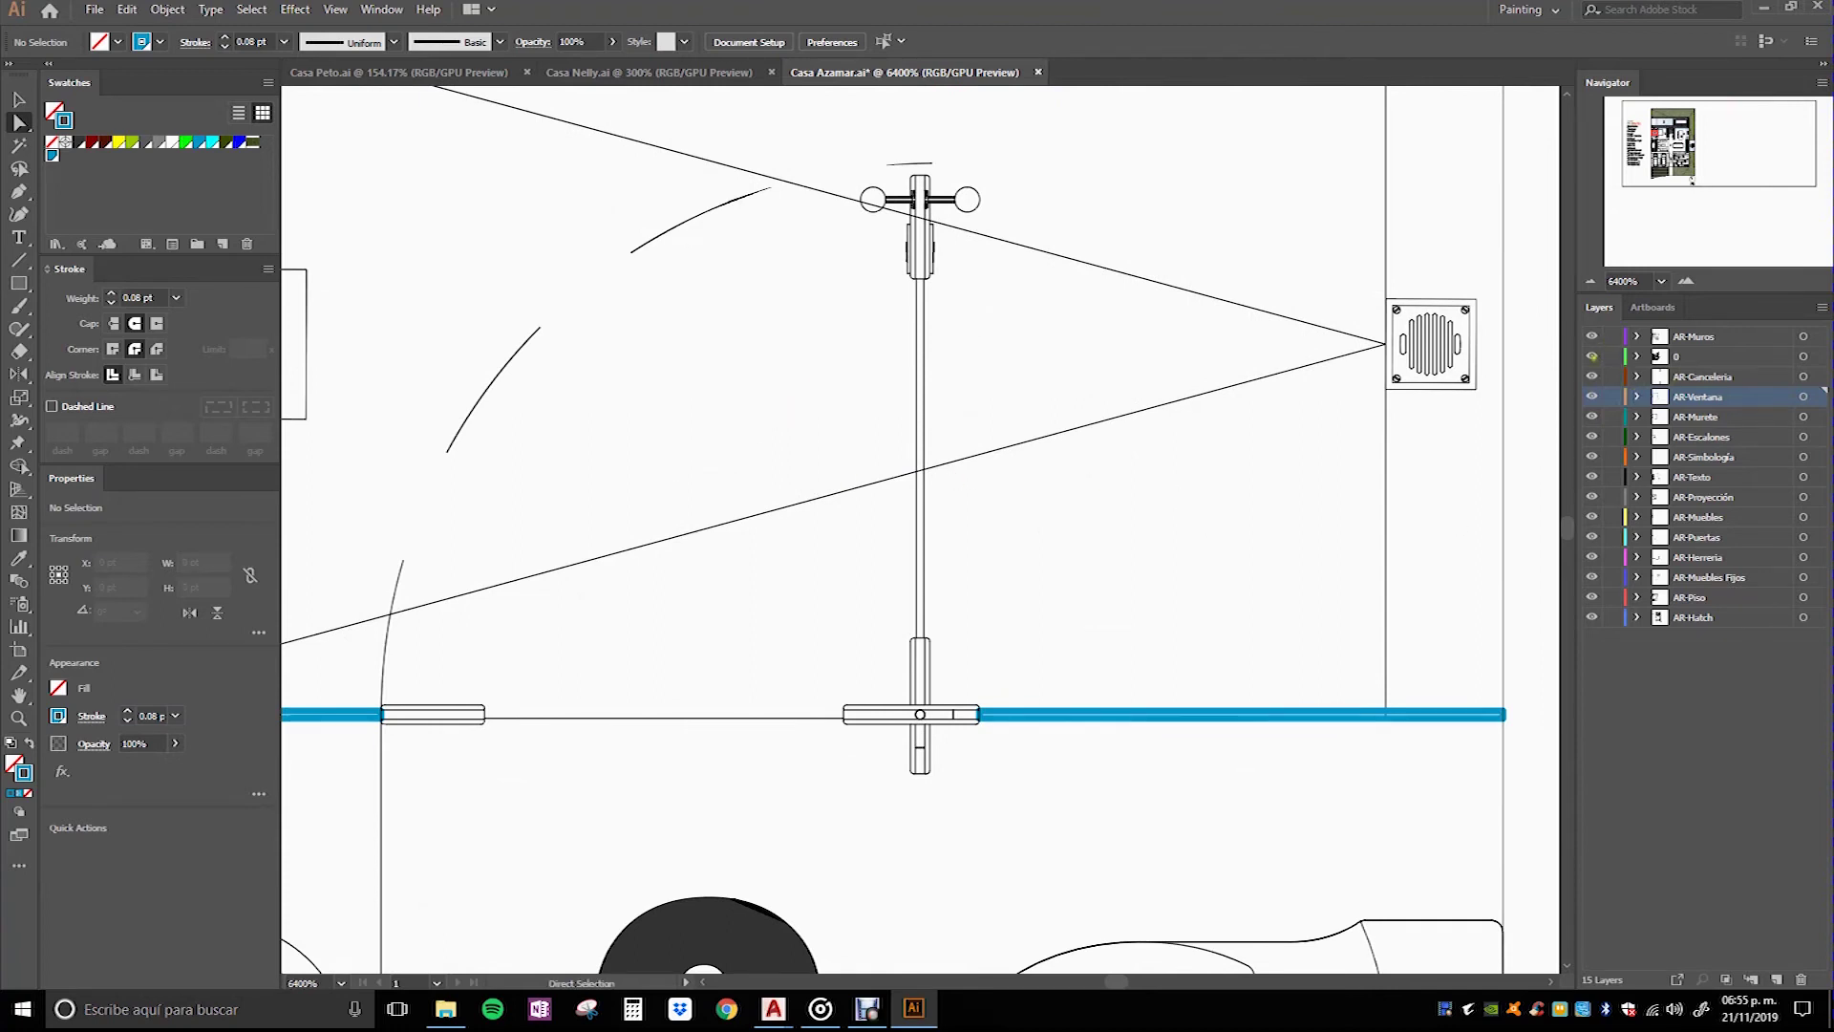
alt+click(1592, 356)
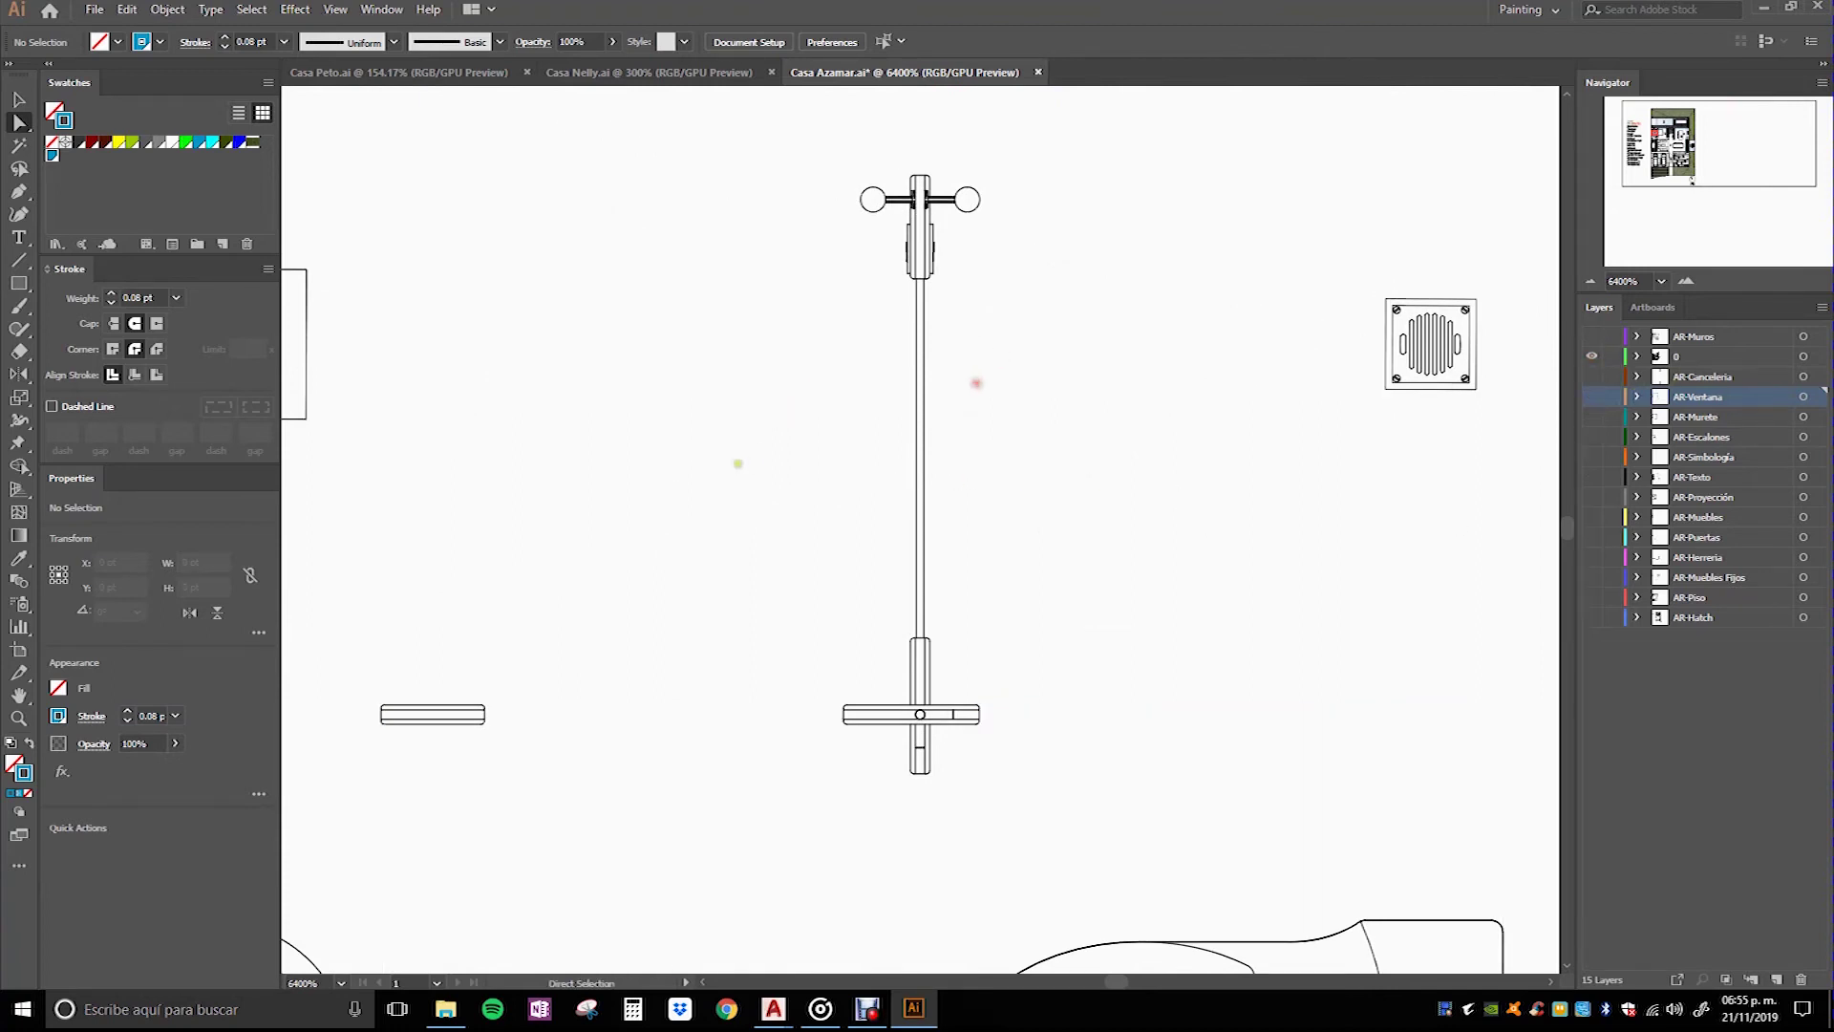
click(26, 101)
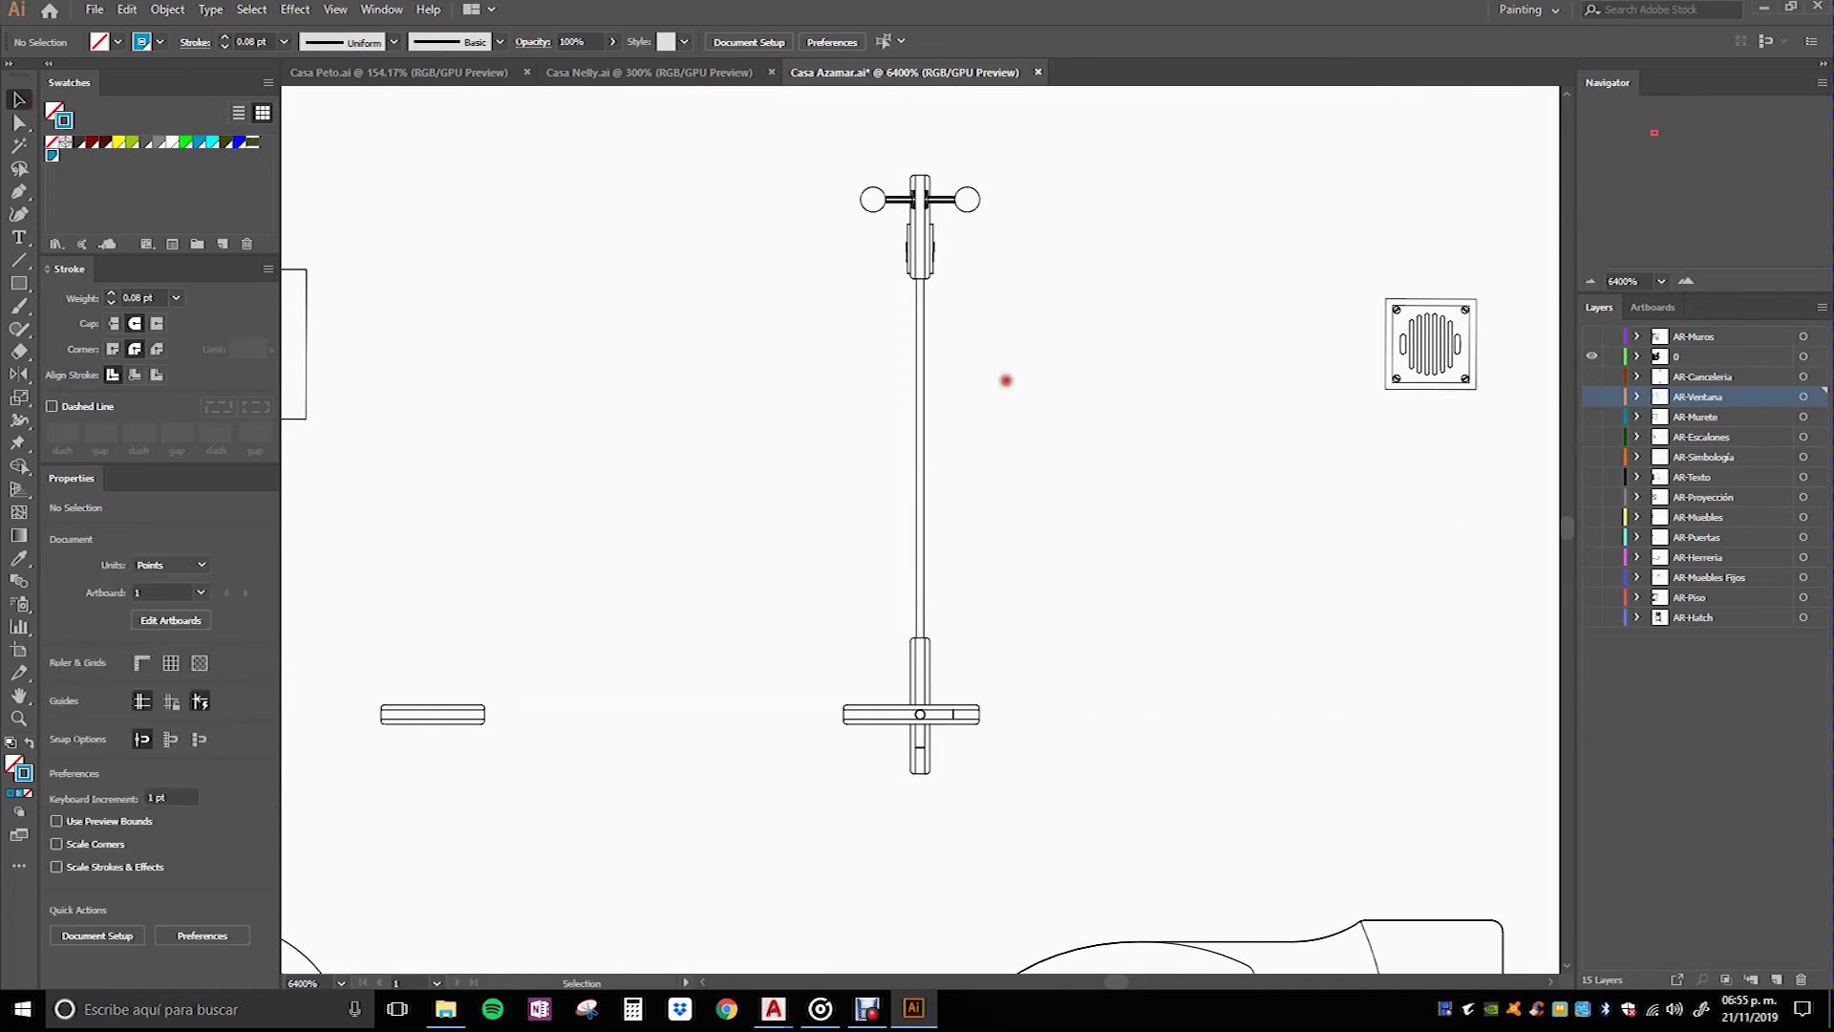
Step: Select the window pieces on layer 0 around the bathroom and bathtub
drag(1041, 361, 806, 418)
alt+scroll(626, 324, down, 2)
alt+scroll(629, 325, down, 2)
alt+scroll(659, 315, down, 1)
alt+scroll(630, 315, down, 1)
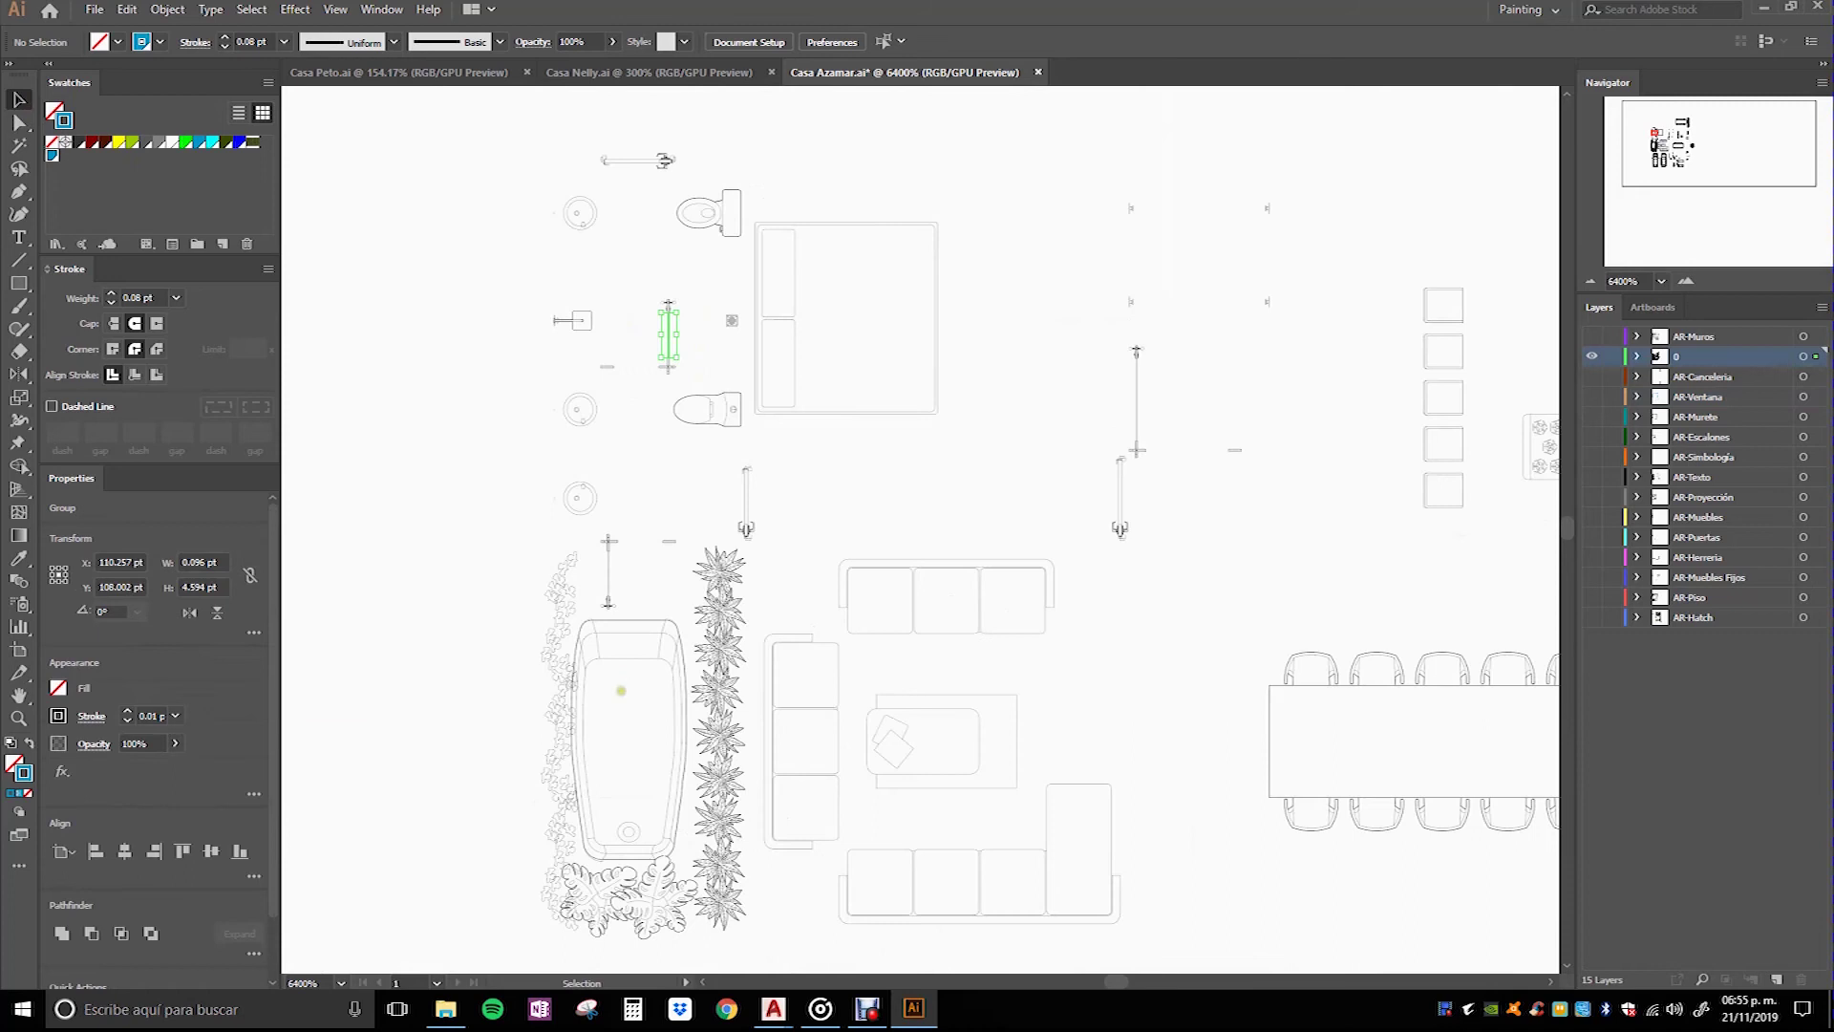
alt+scroll(621, 690, down, 1)
shift+click(596, 524)
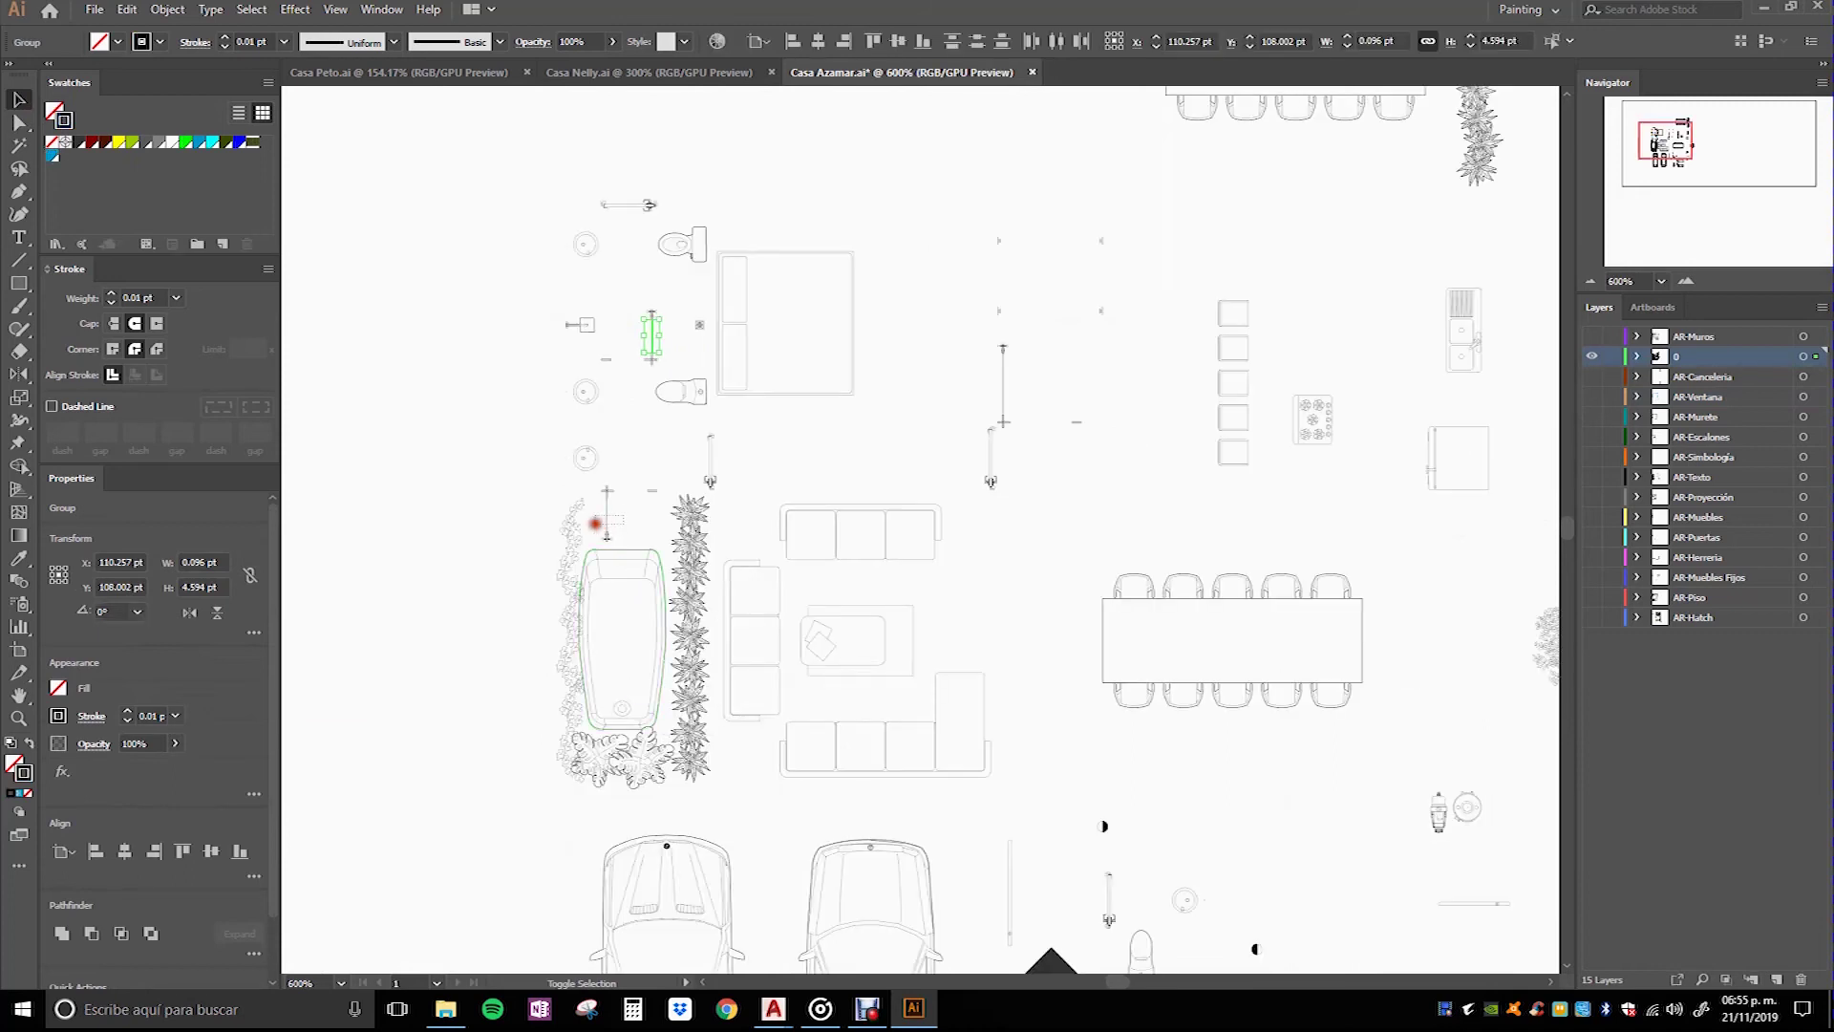
drag(1024, 390, 977, 395)
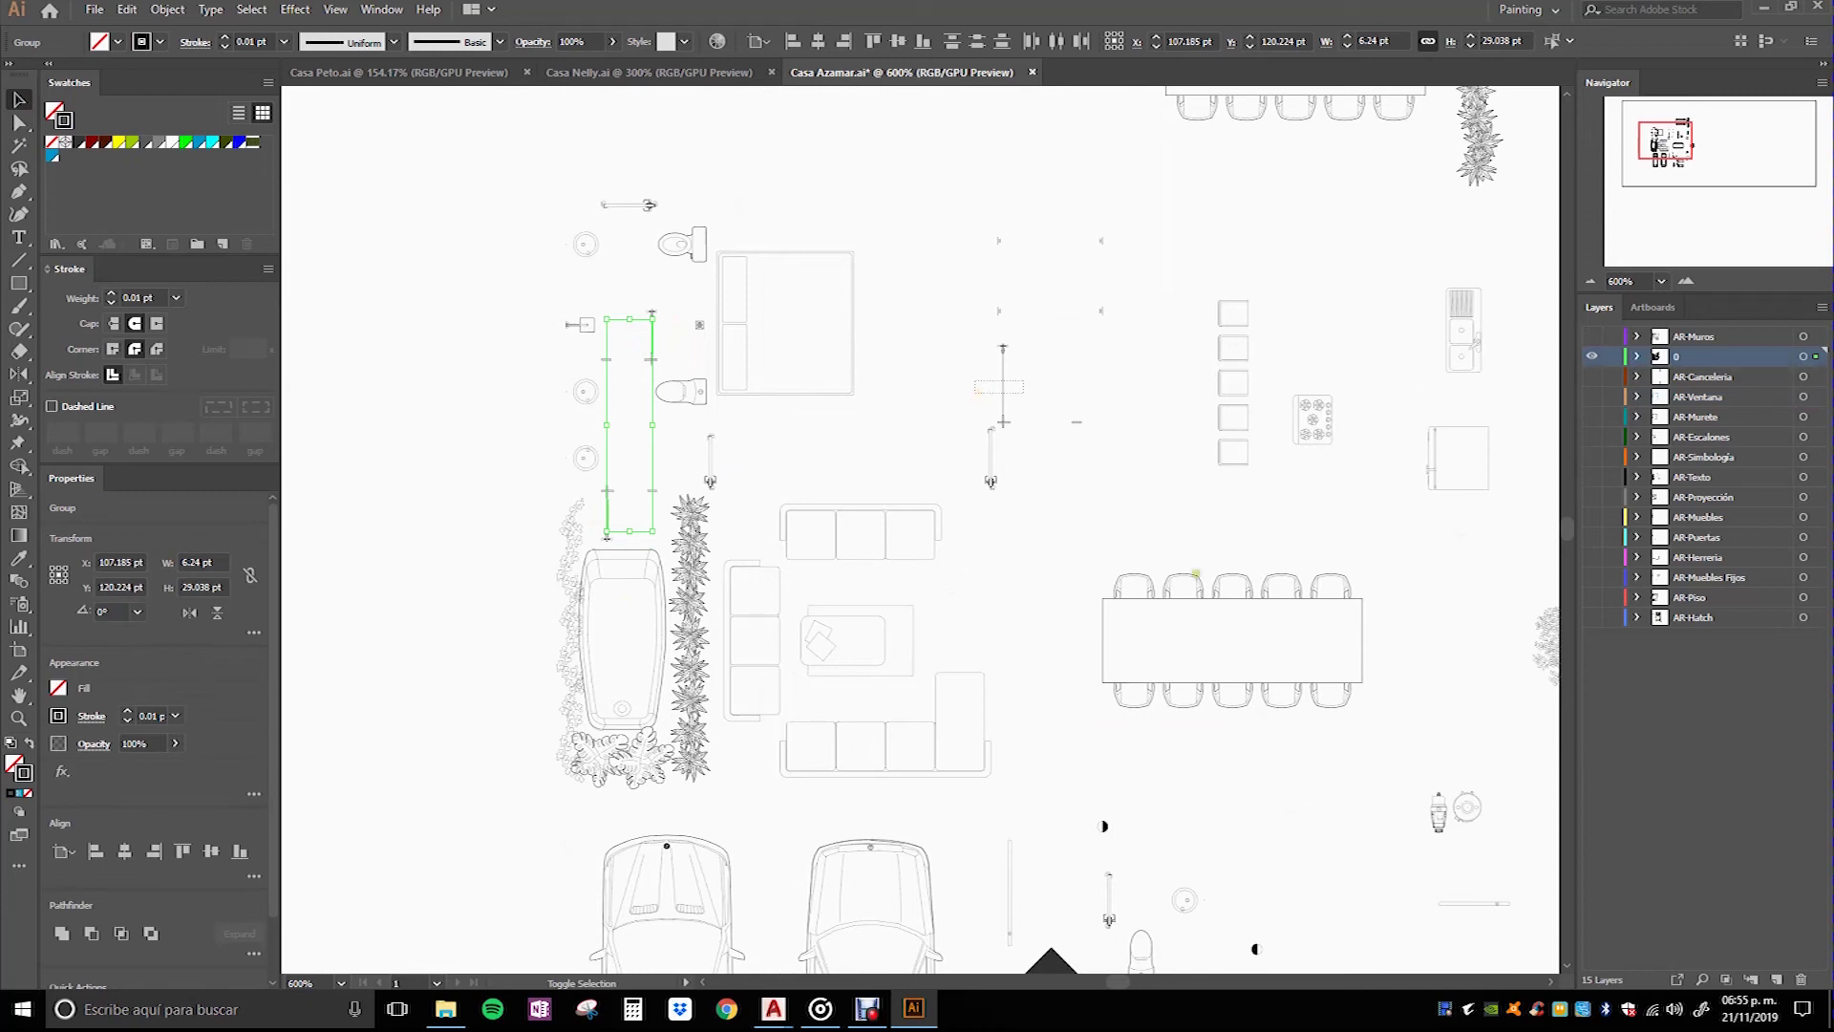
drag(1105, 675, 938, 532)
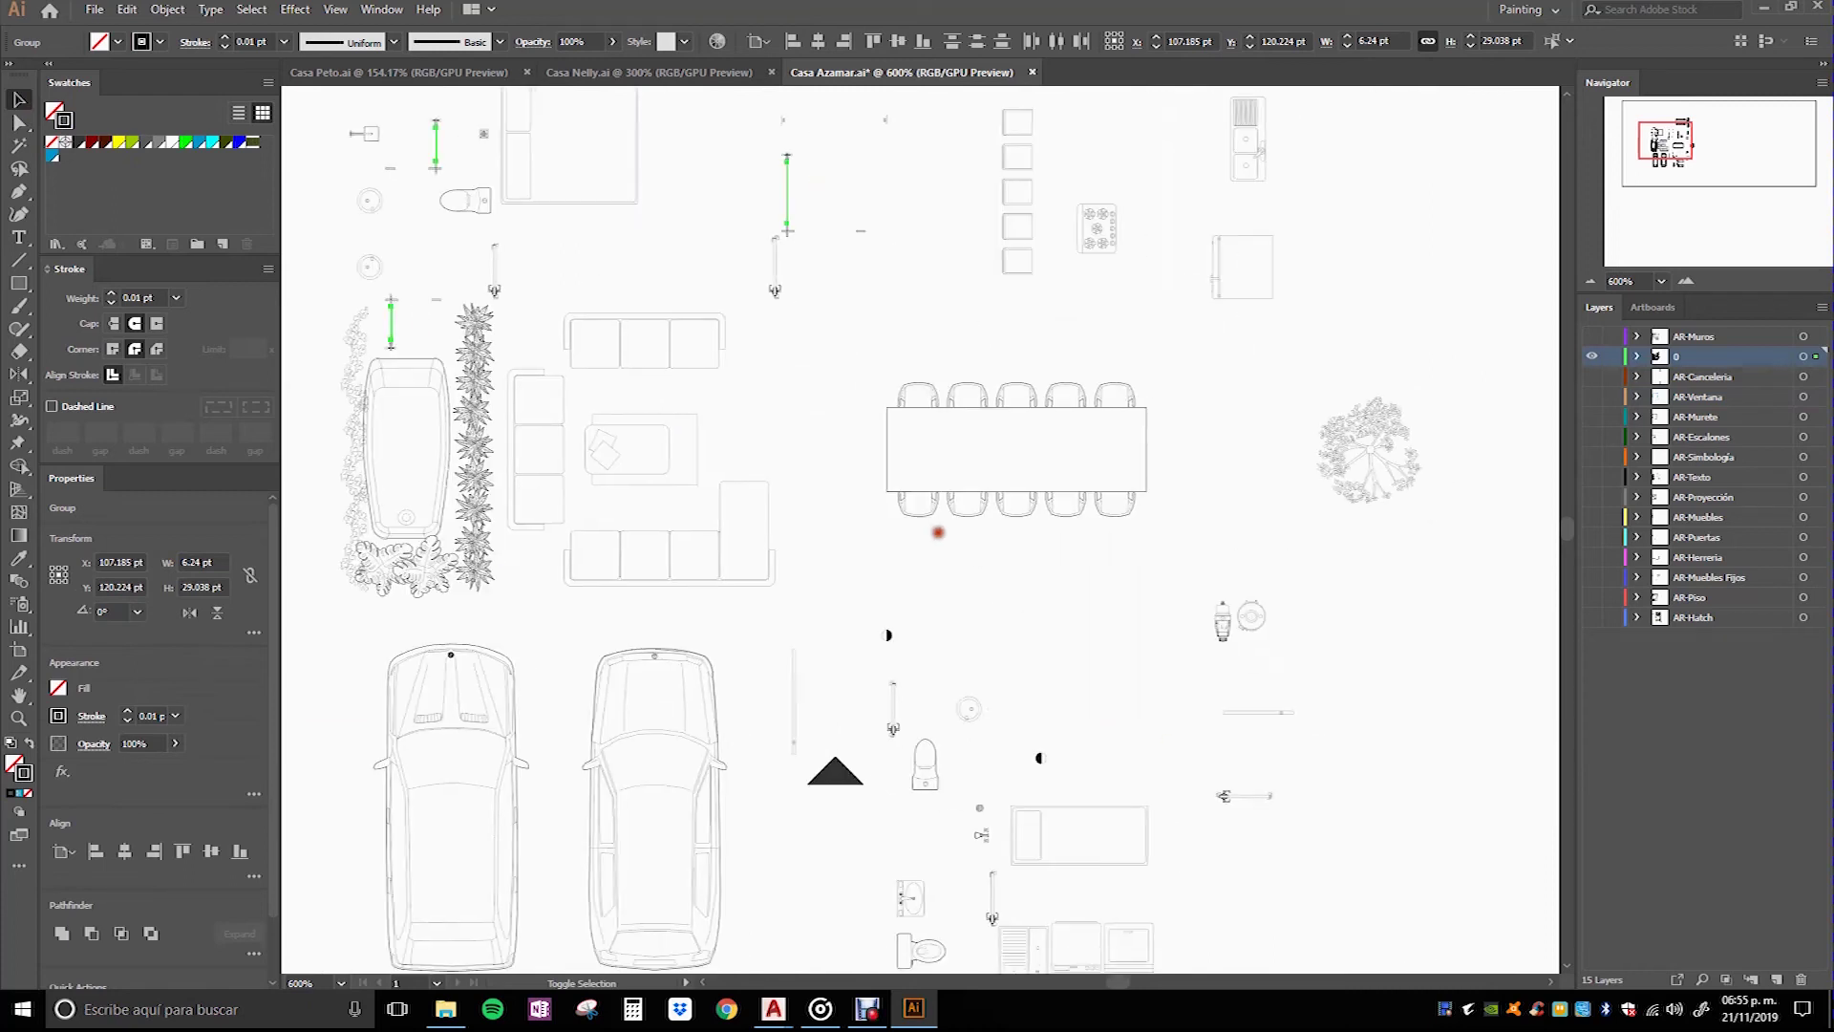
shift+click(834, 662)
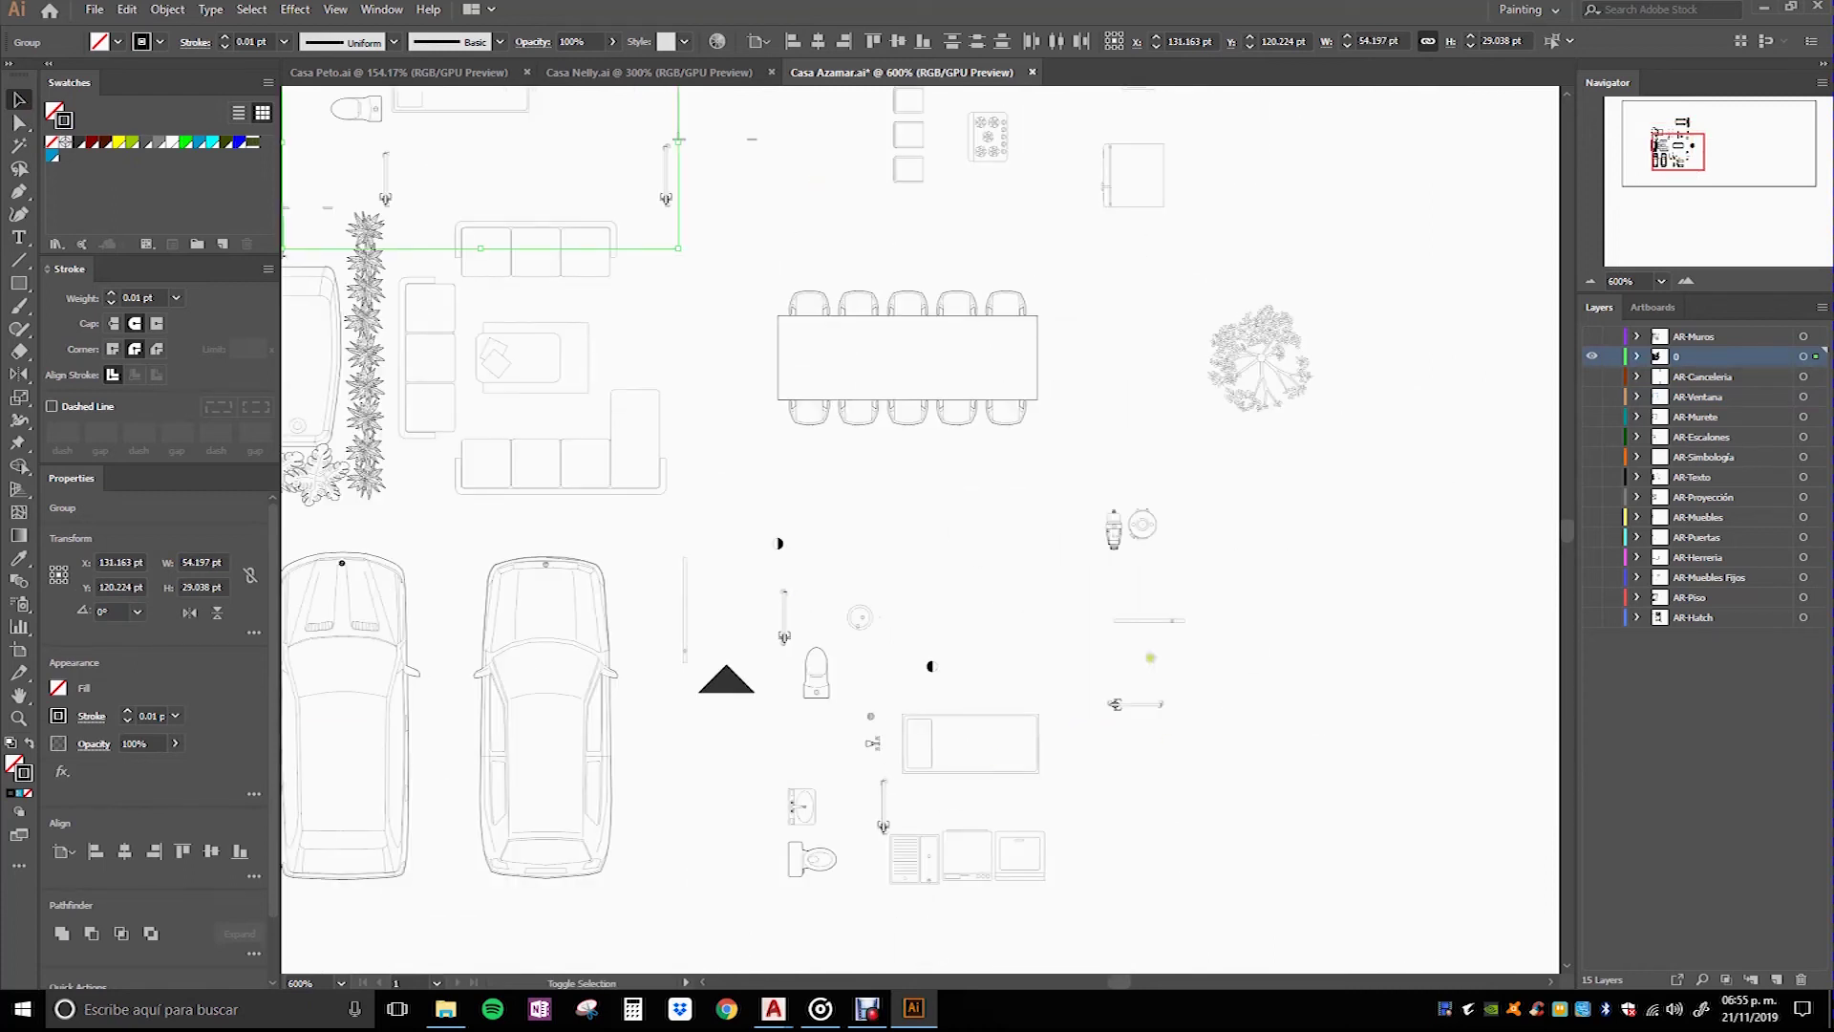
mouse_move(793, 321)
mouse_down()
mouse_move(948, 554)
mouse_move(517, 538)
mouse_up()
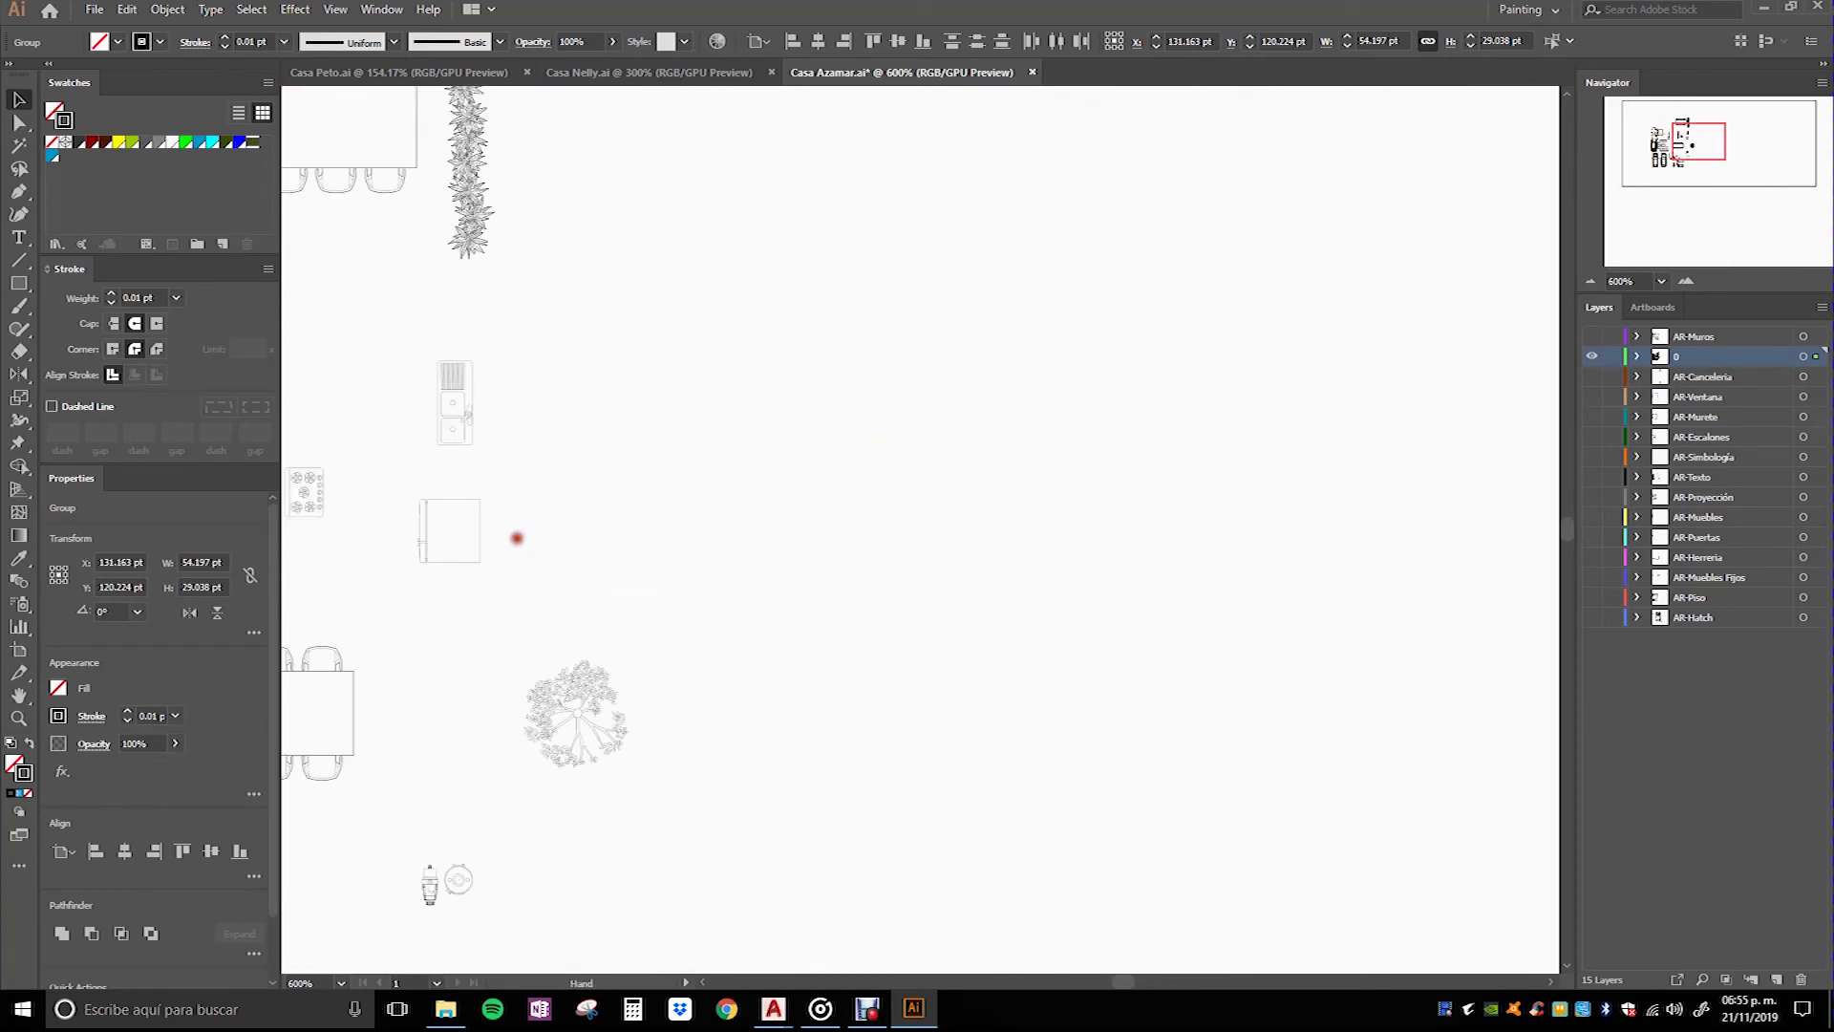
key(ctrl+minus)
key(ctrl+minus)
key(ctrl+minus)
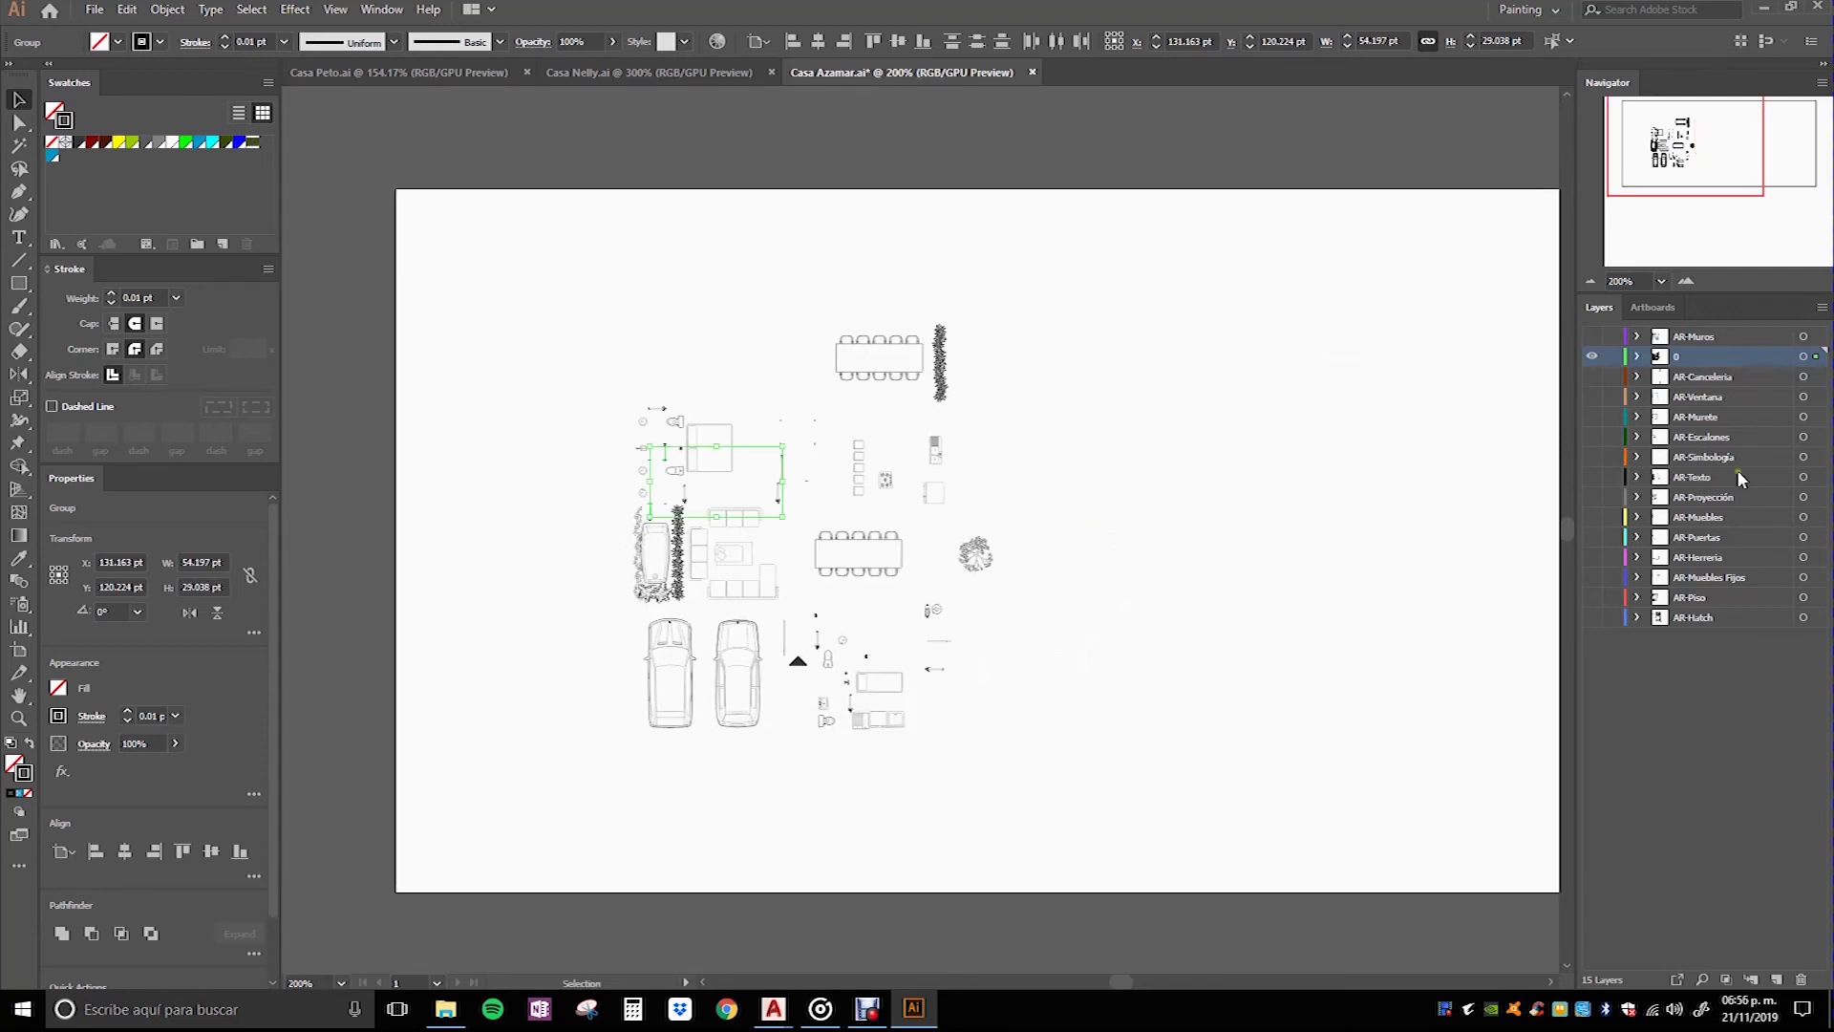
Step: Send the selected window pieces to the AR-Ventana layer
click(1739, 400)
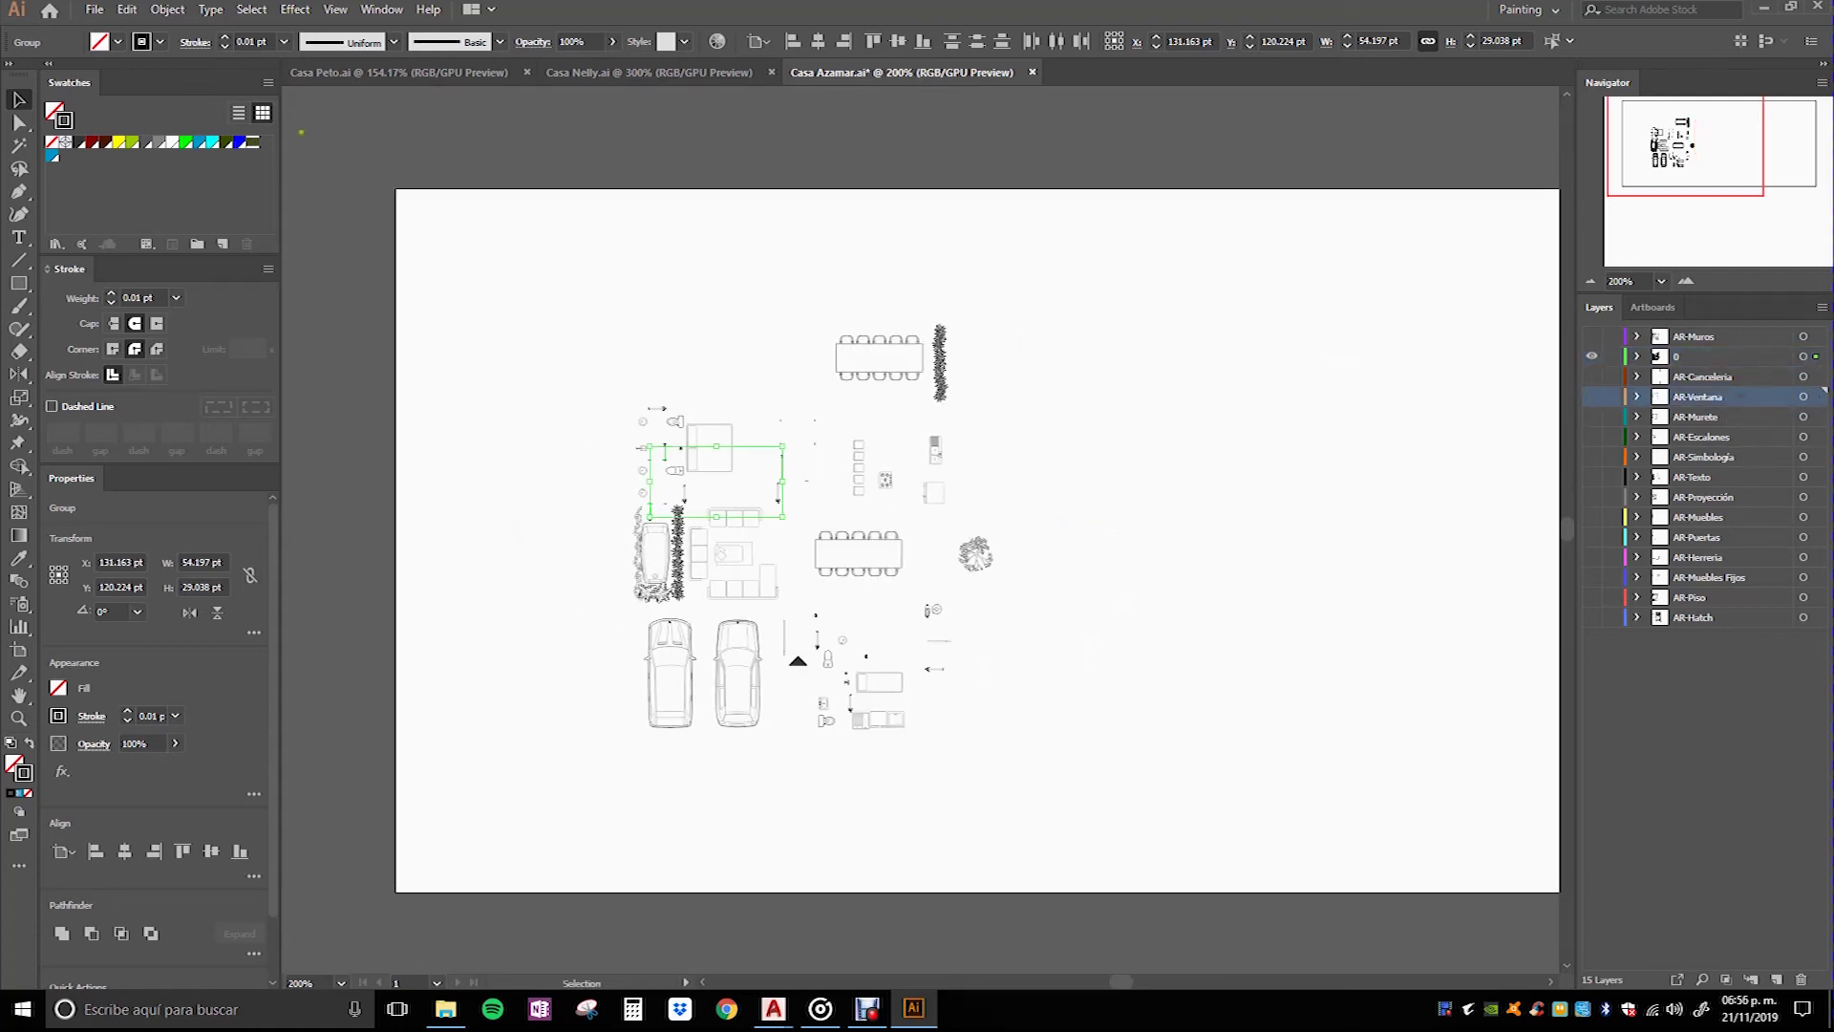
click(167, 9)
click(528, 143)
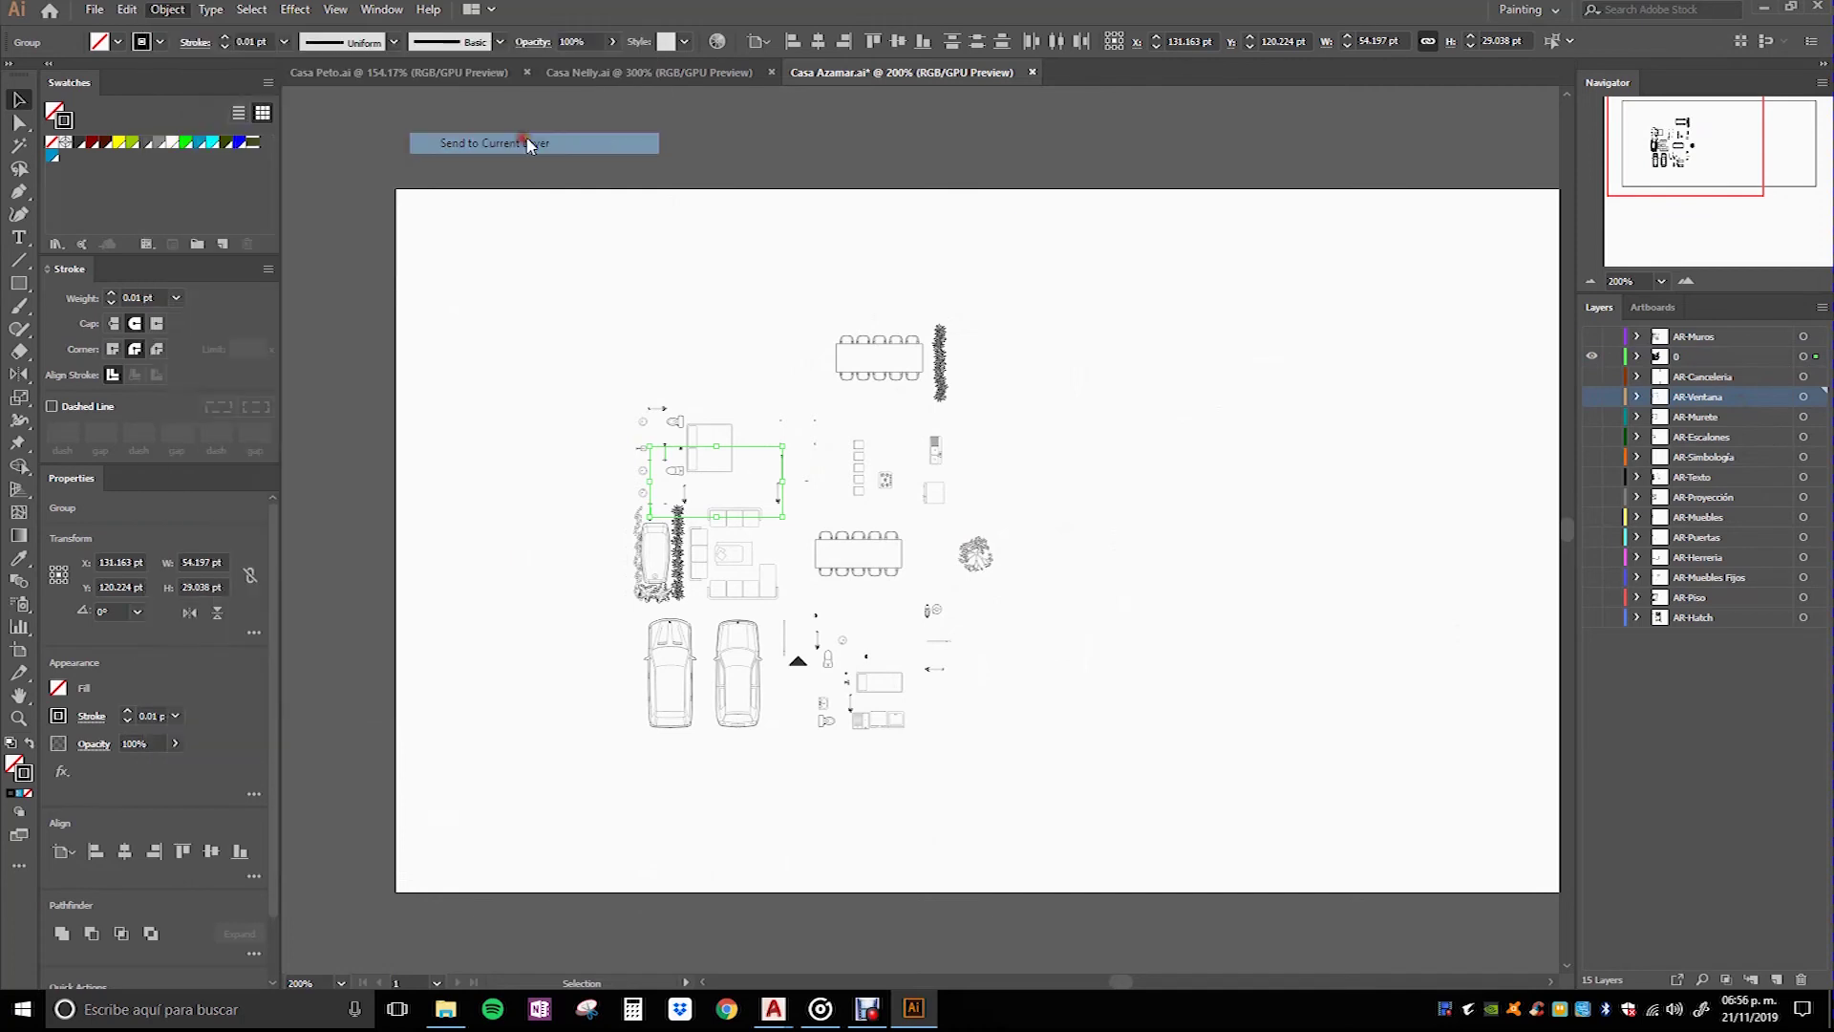
click(1297, 620)
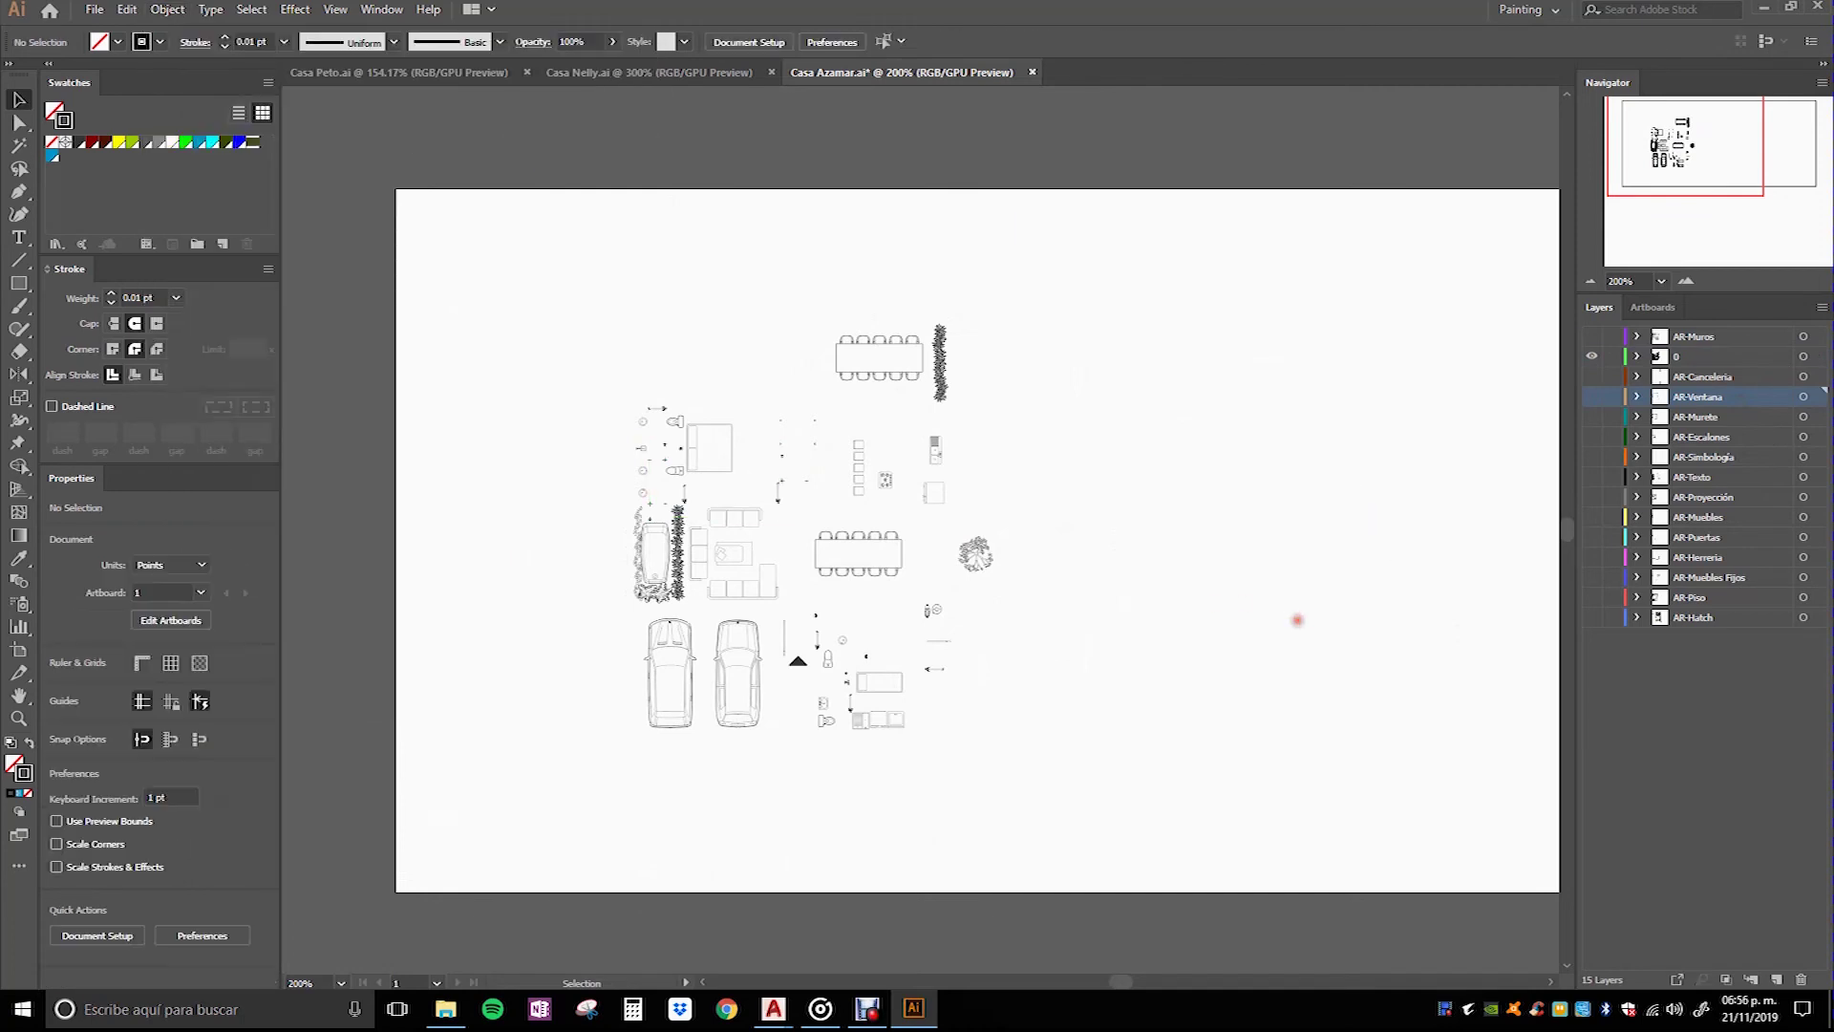
key(ctrl+z)
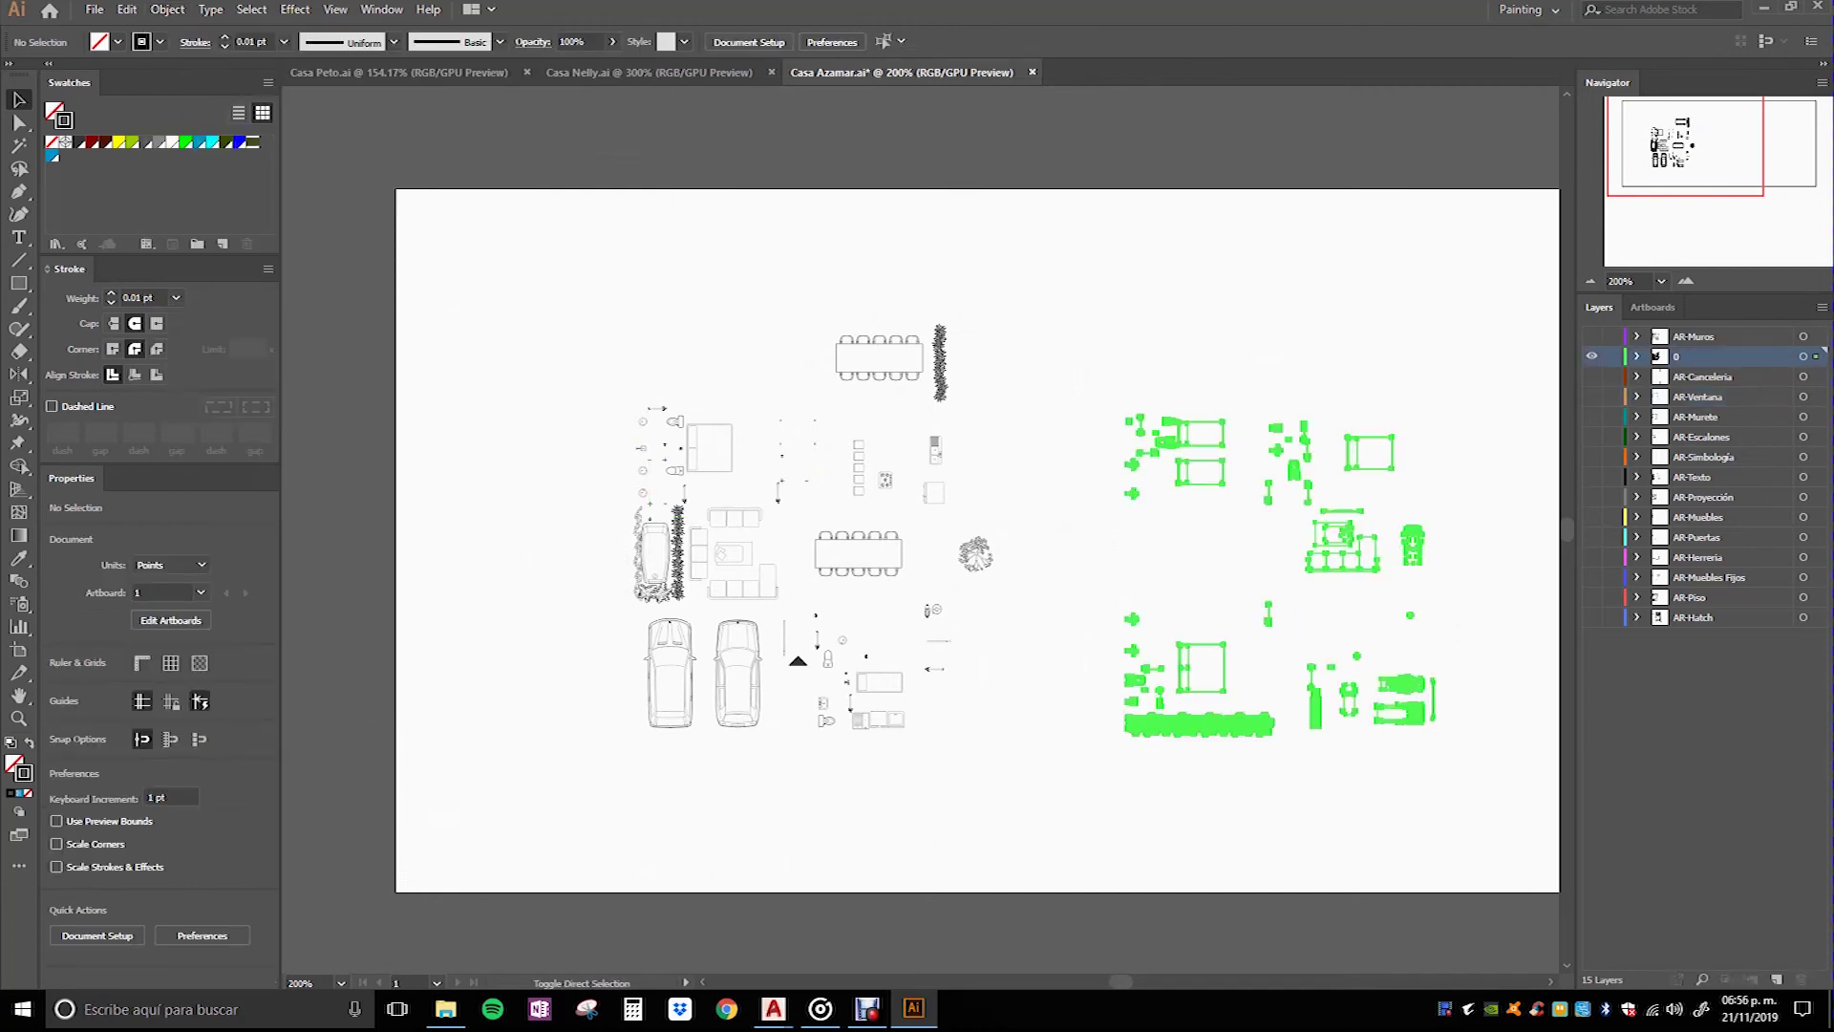
Step: Select the remaining layer 0 window pieces in the upper floor plan
drag(1245, 550, 937, 536)
scroll(931, 545, up, 3)
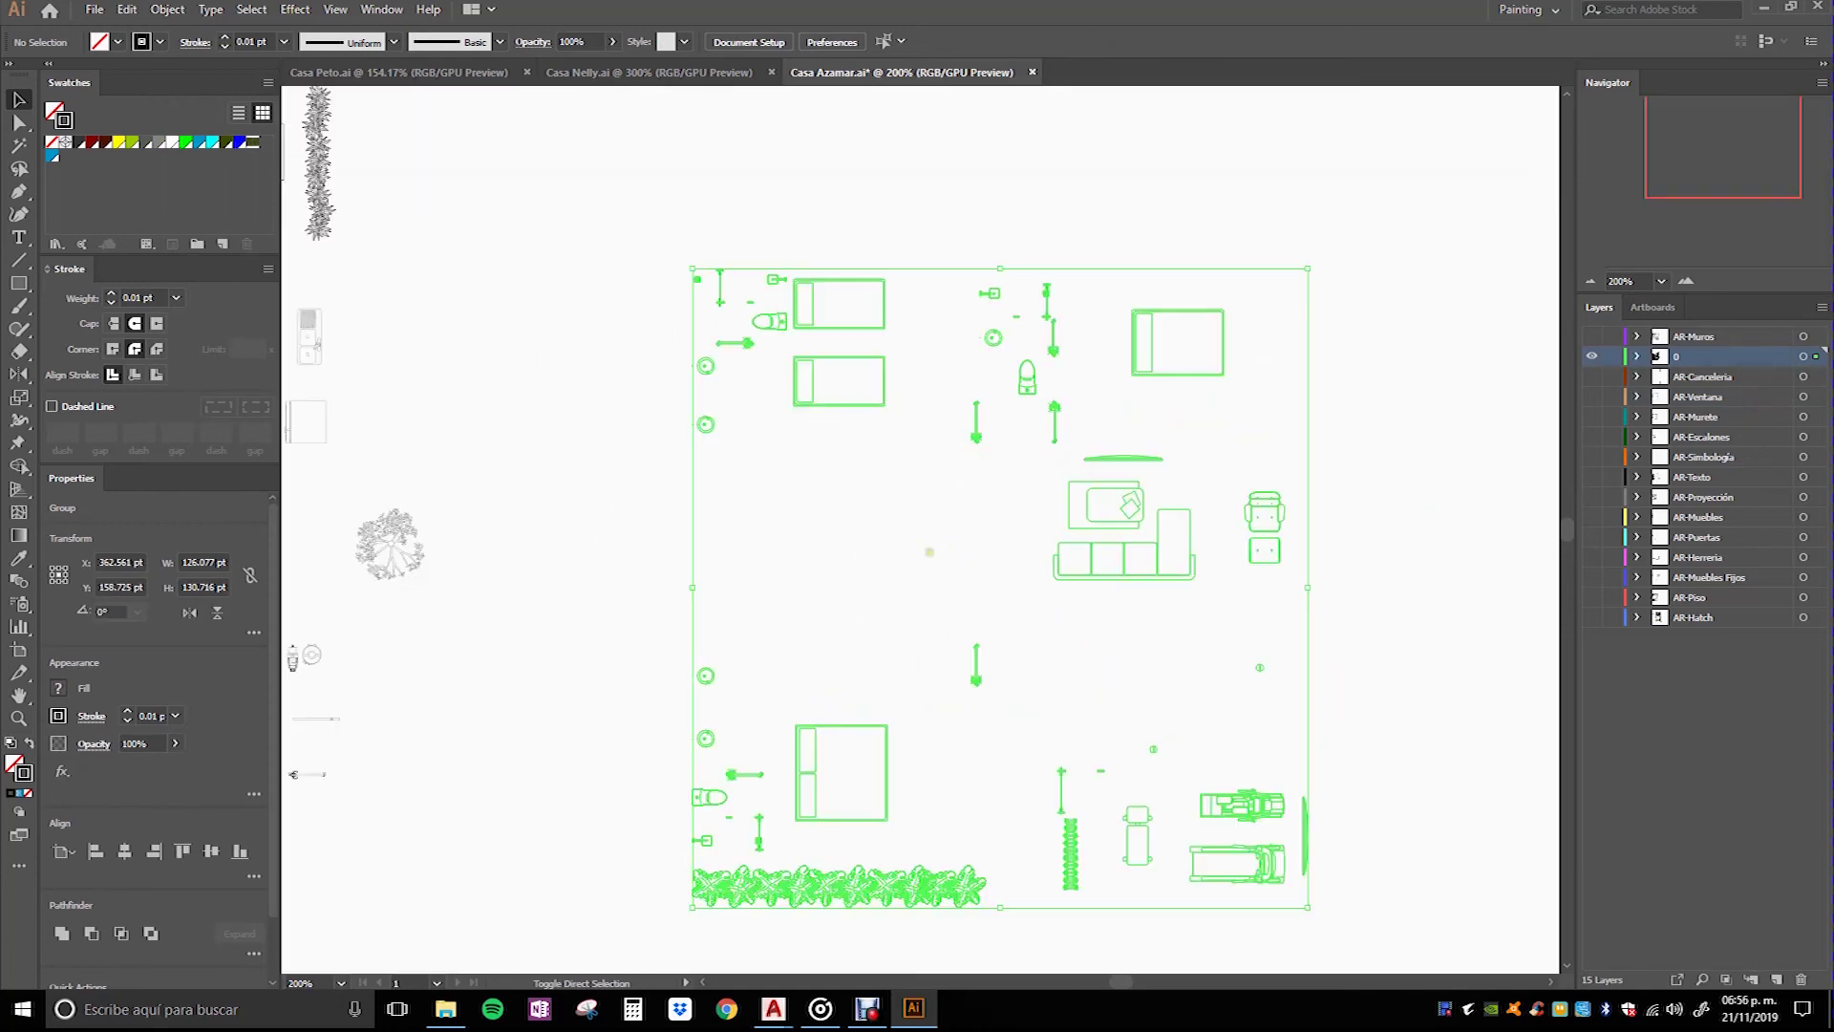
click(791, 558)
scroll(733, 512, right, 2)
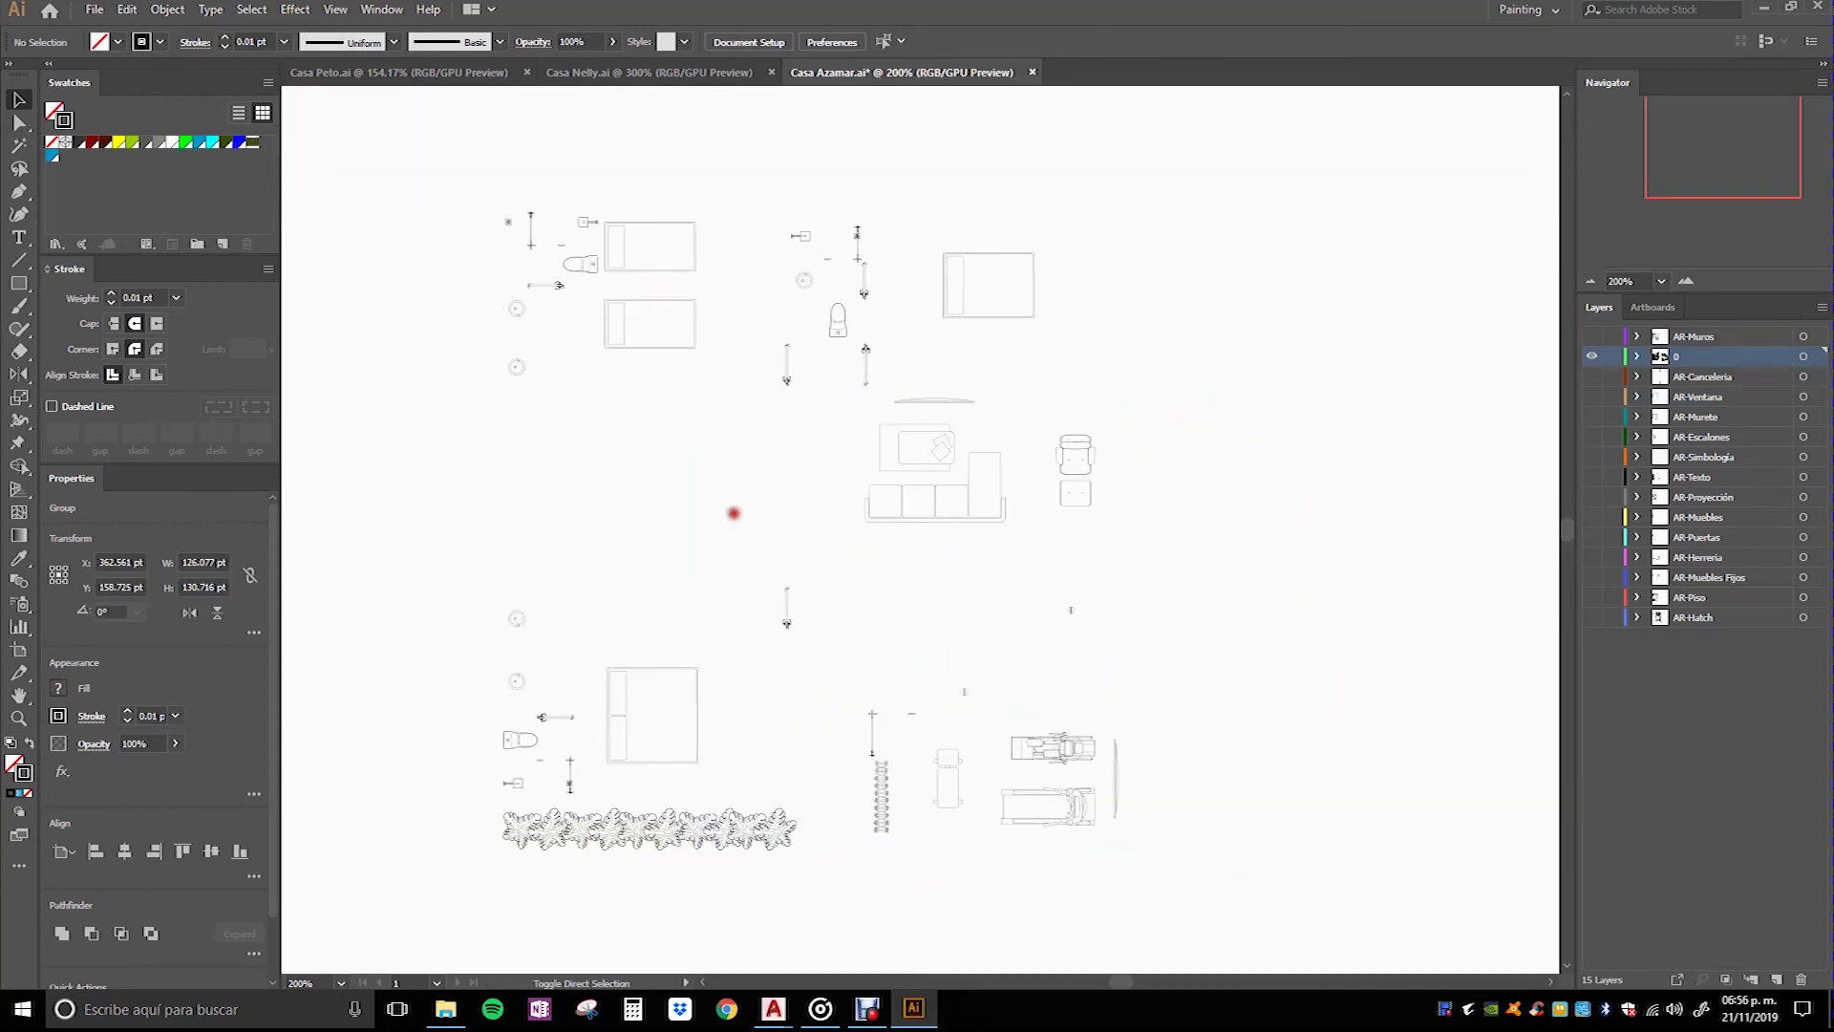
scroll(489, 201, up, 2)
scroll(489, 201, up, 1)
click(610, 294)
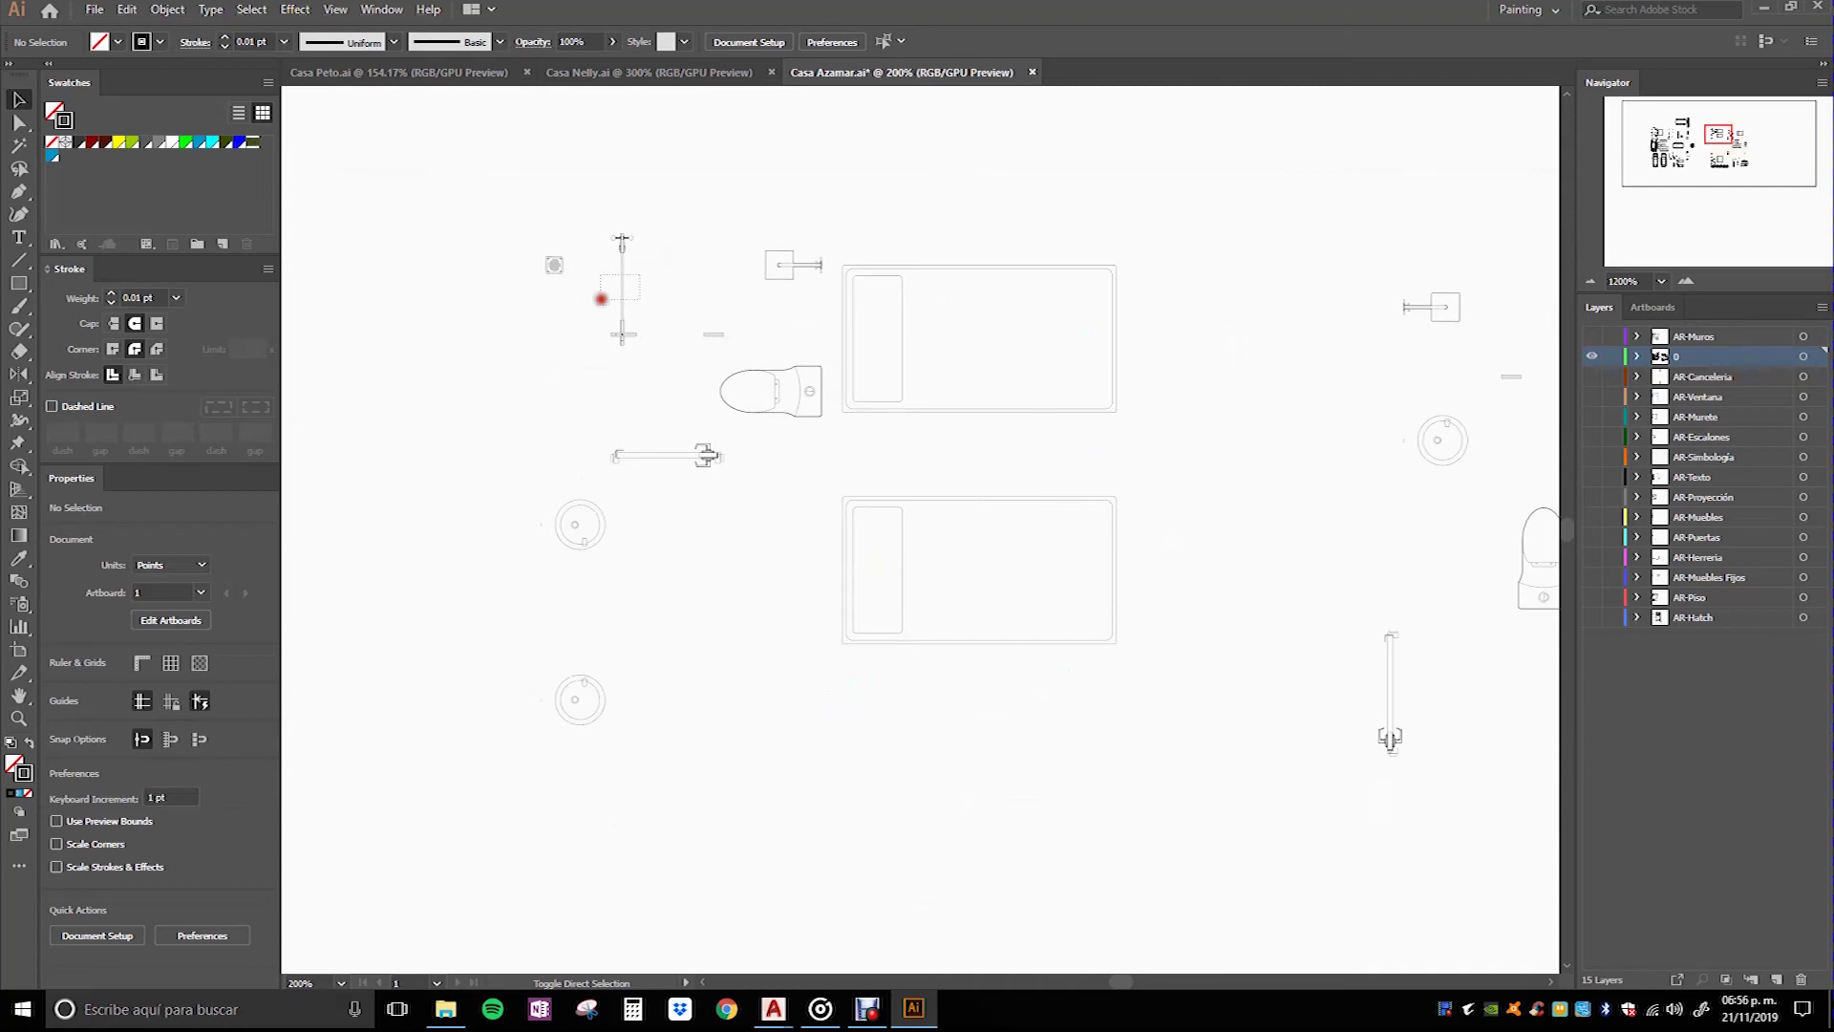
drag(1395, 598, 992, 586)
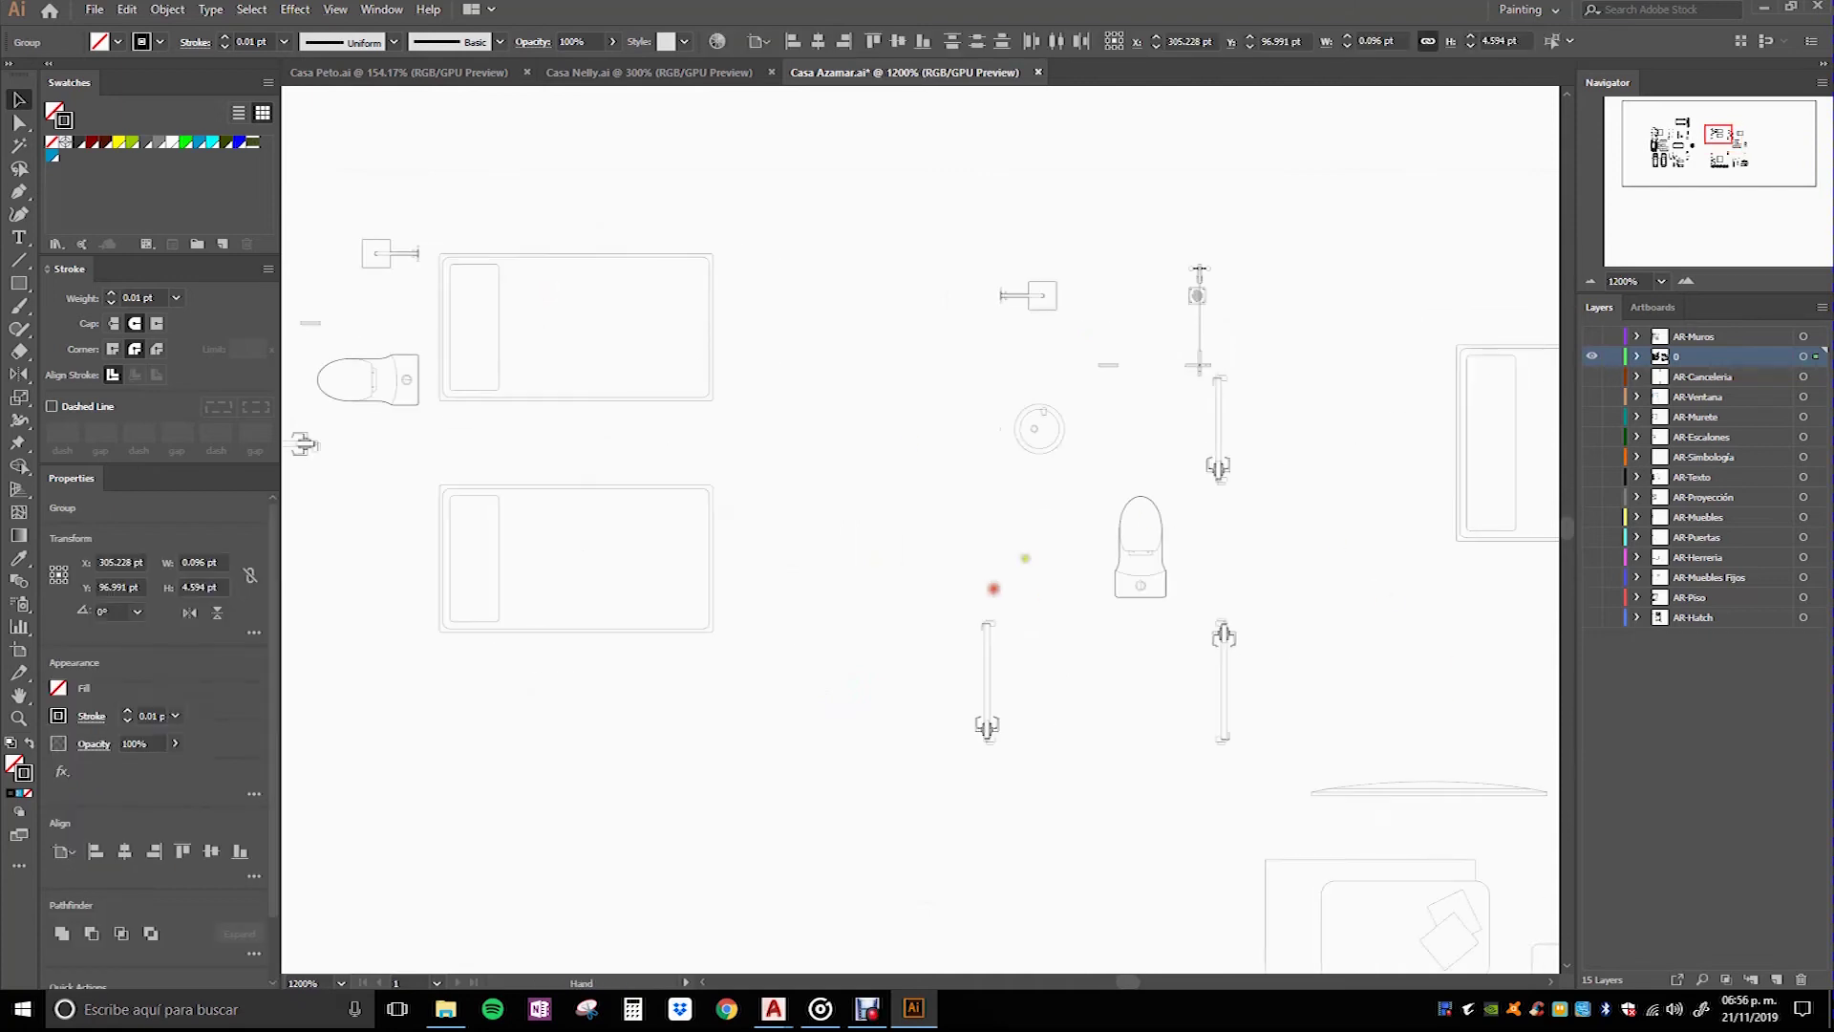
shift+click(1175, 327)
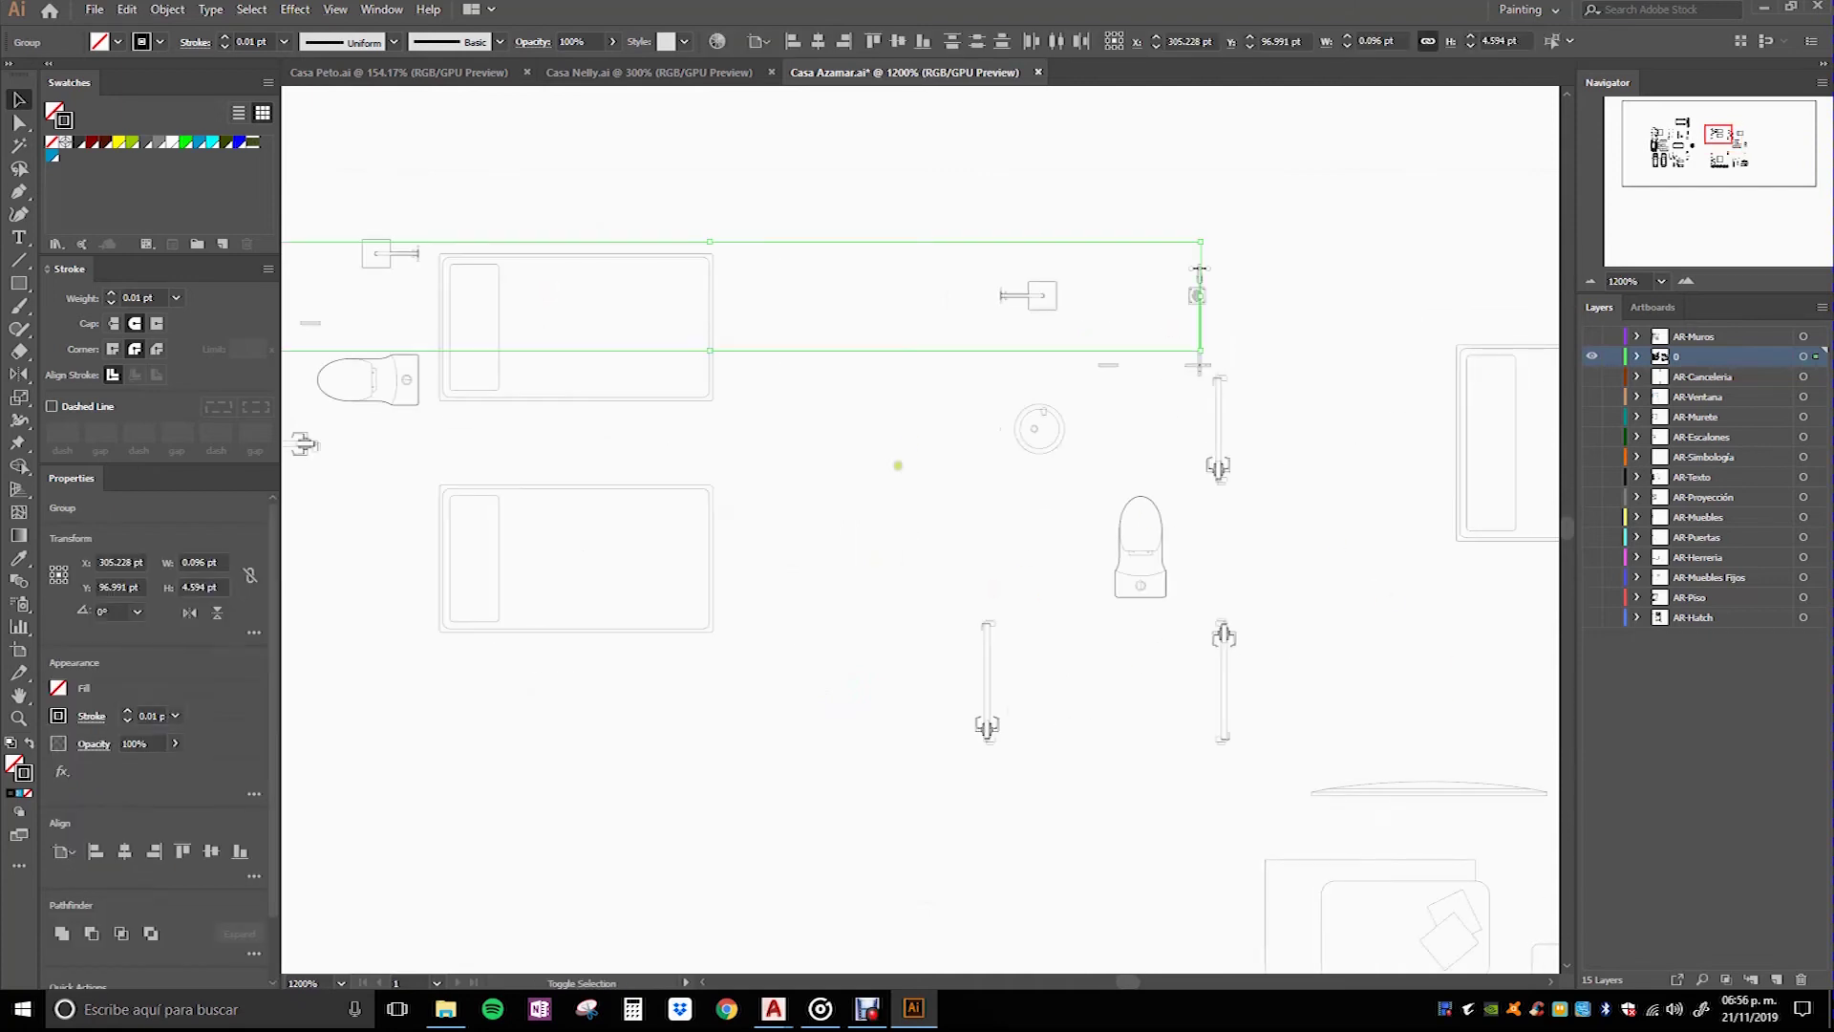
scroll(897, 465, down, 1)
drag(962, 659, 860, 311)
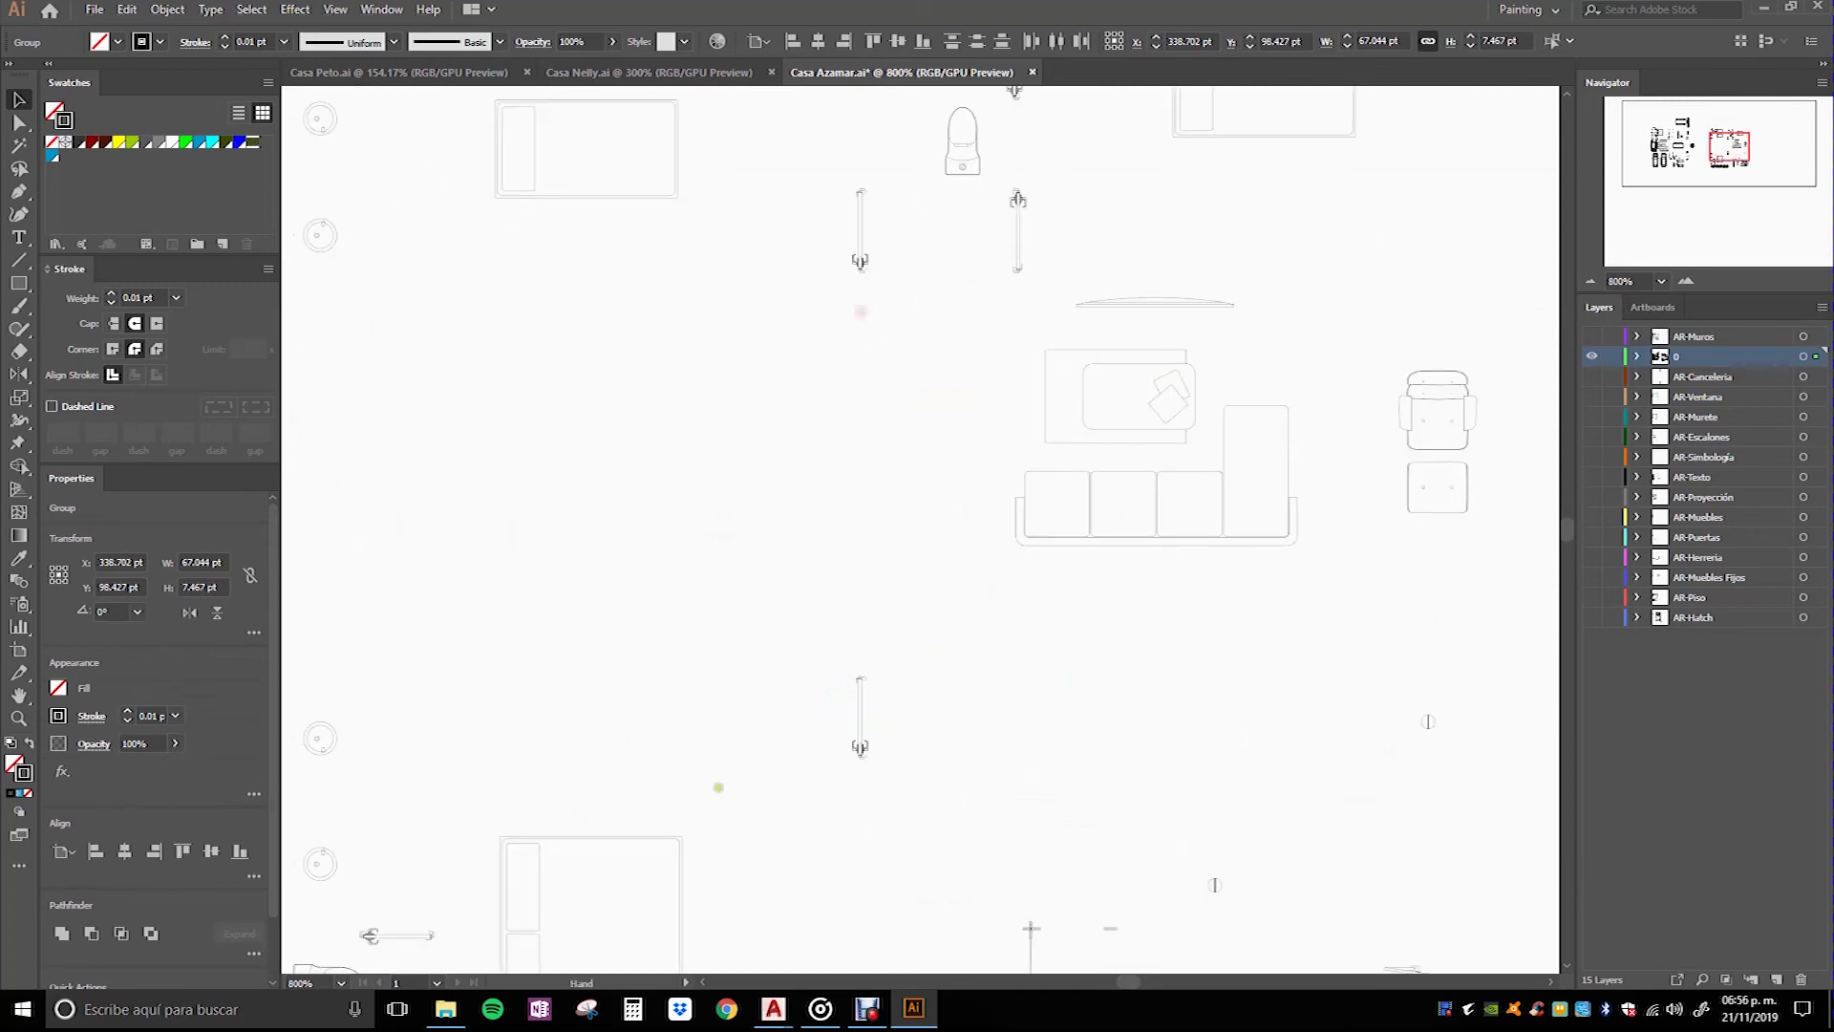
drag(719, 788, 797, 373)
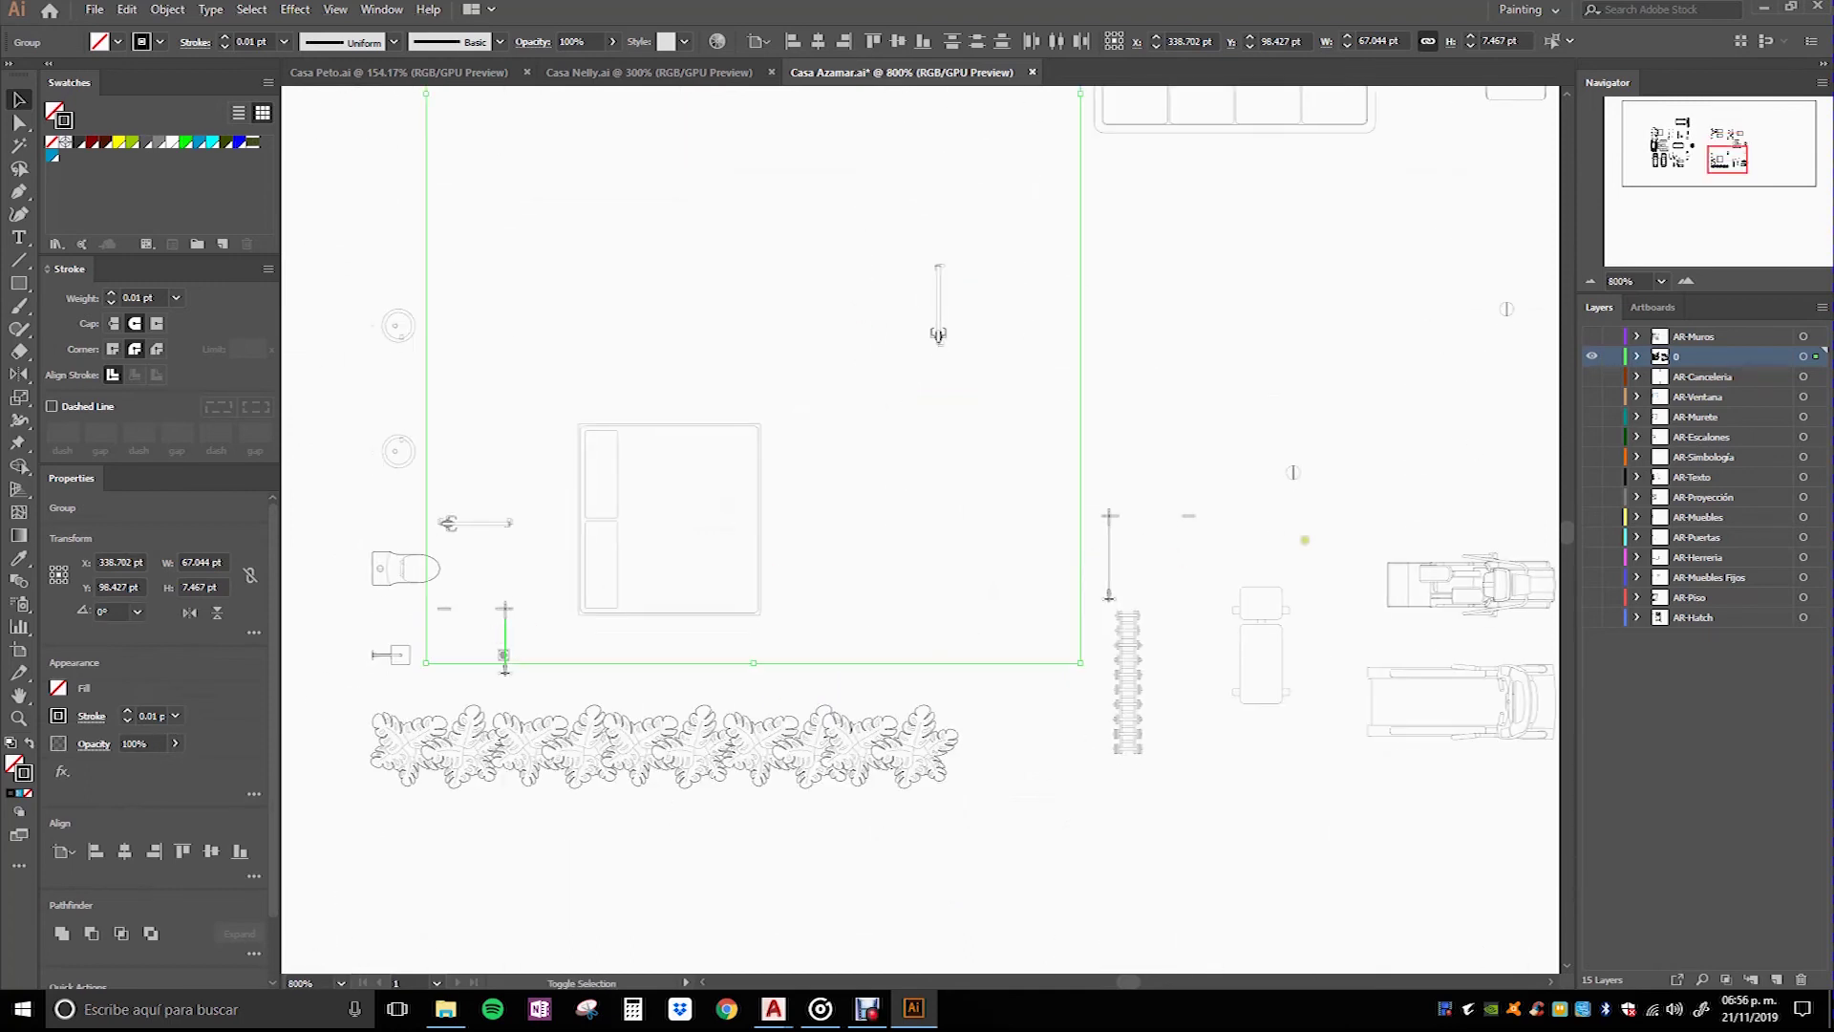
drag(1404, 496, 1397, 497)
key(ctrl+minus)
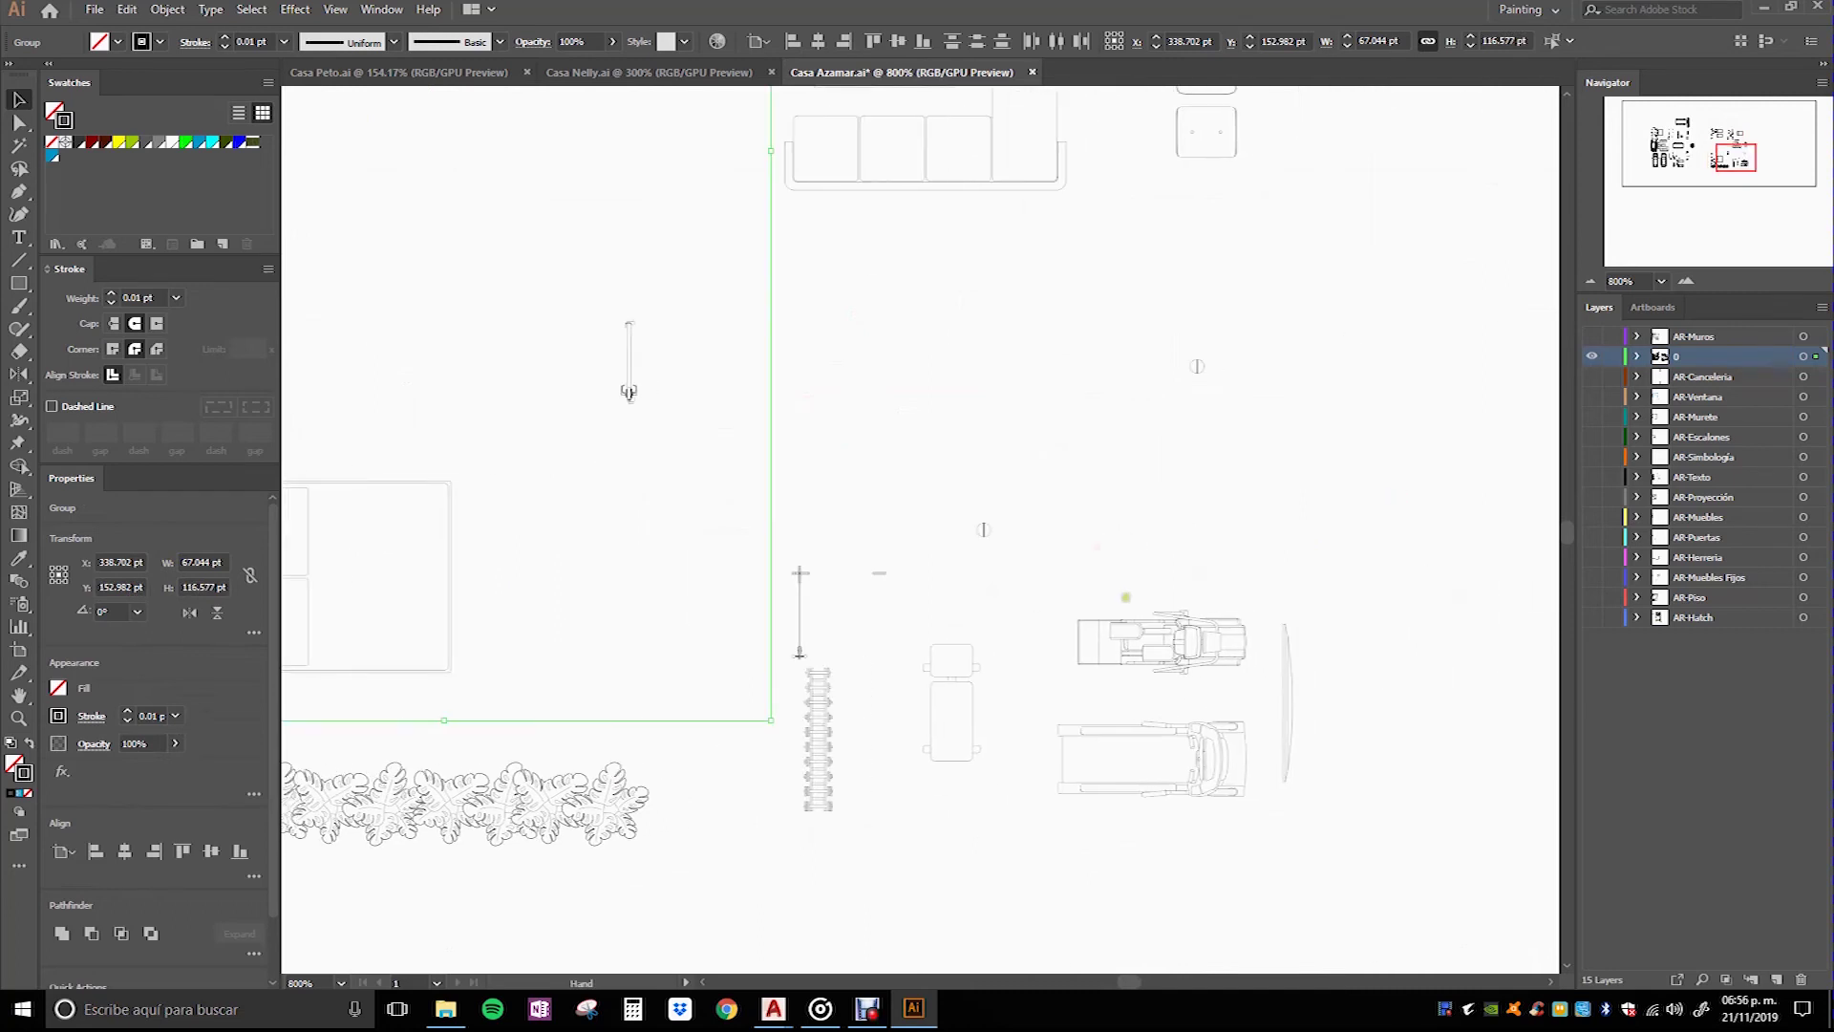
drag(981, 603, 946, 610)
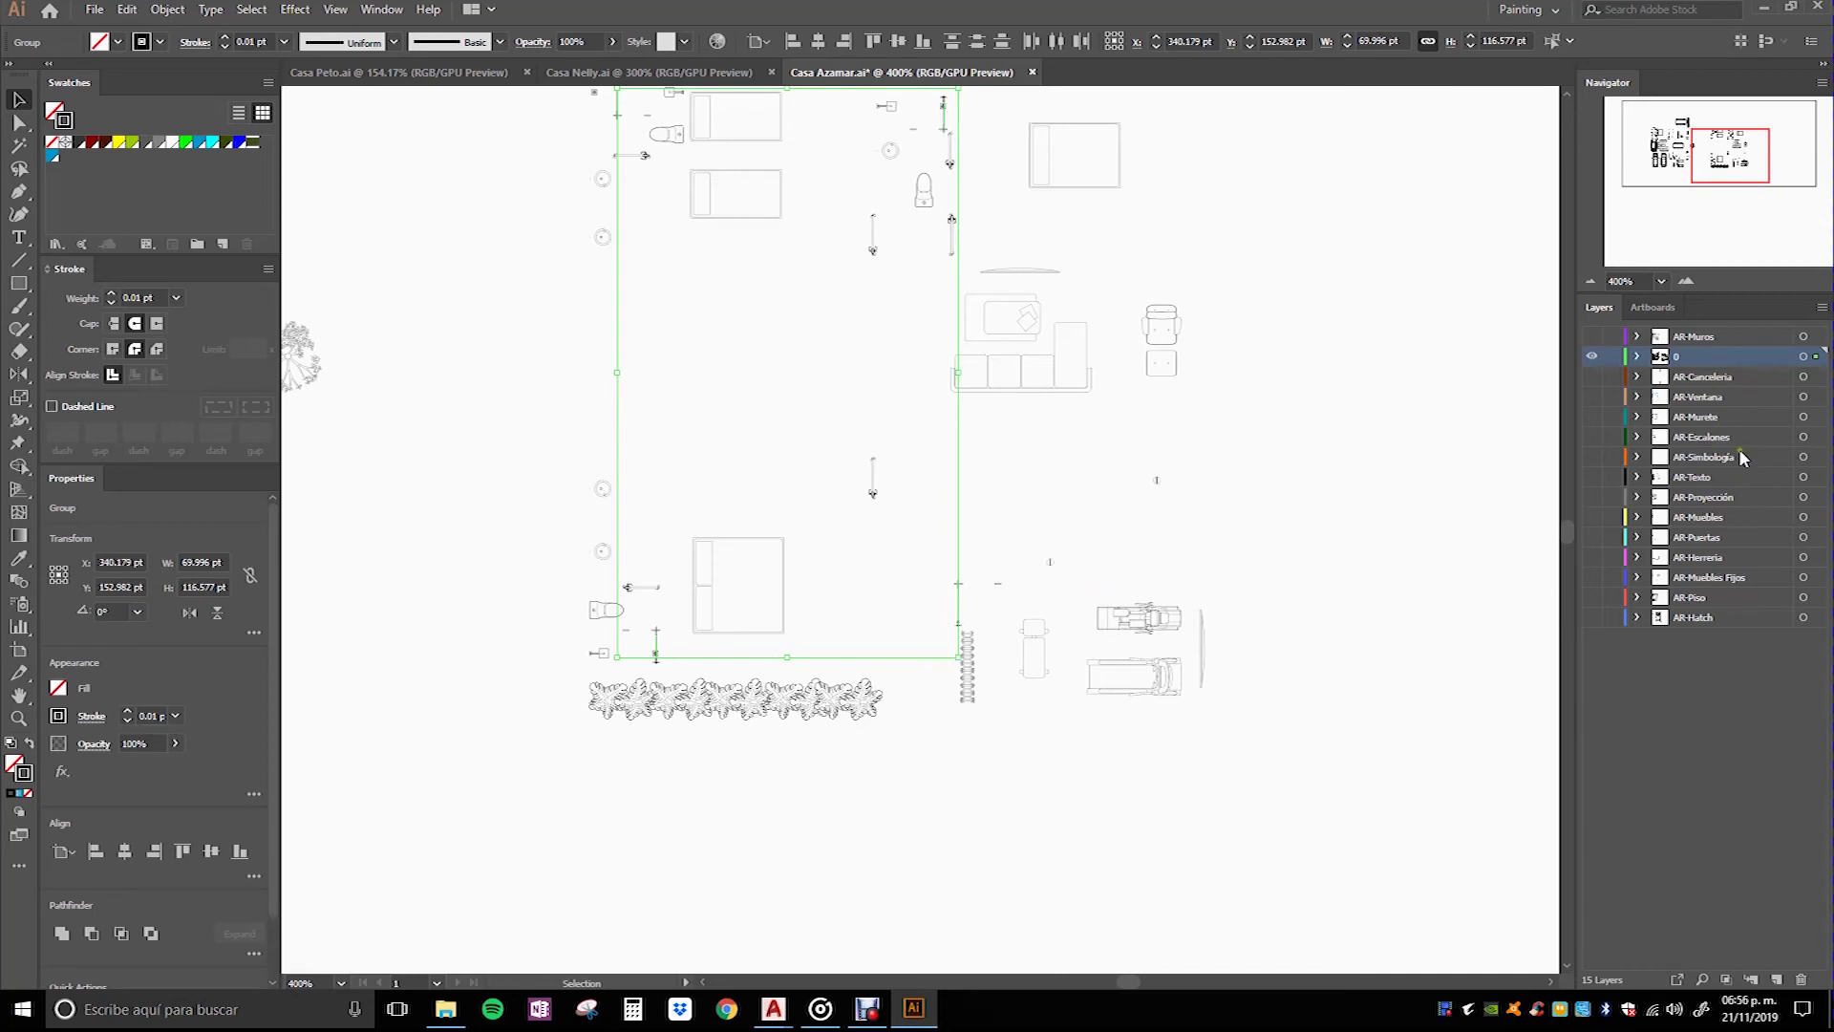
Step: Send these window pieces to the AR-Ventana layer as well
click(1734, 397)
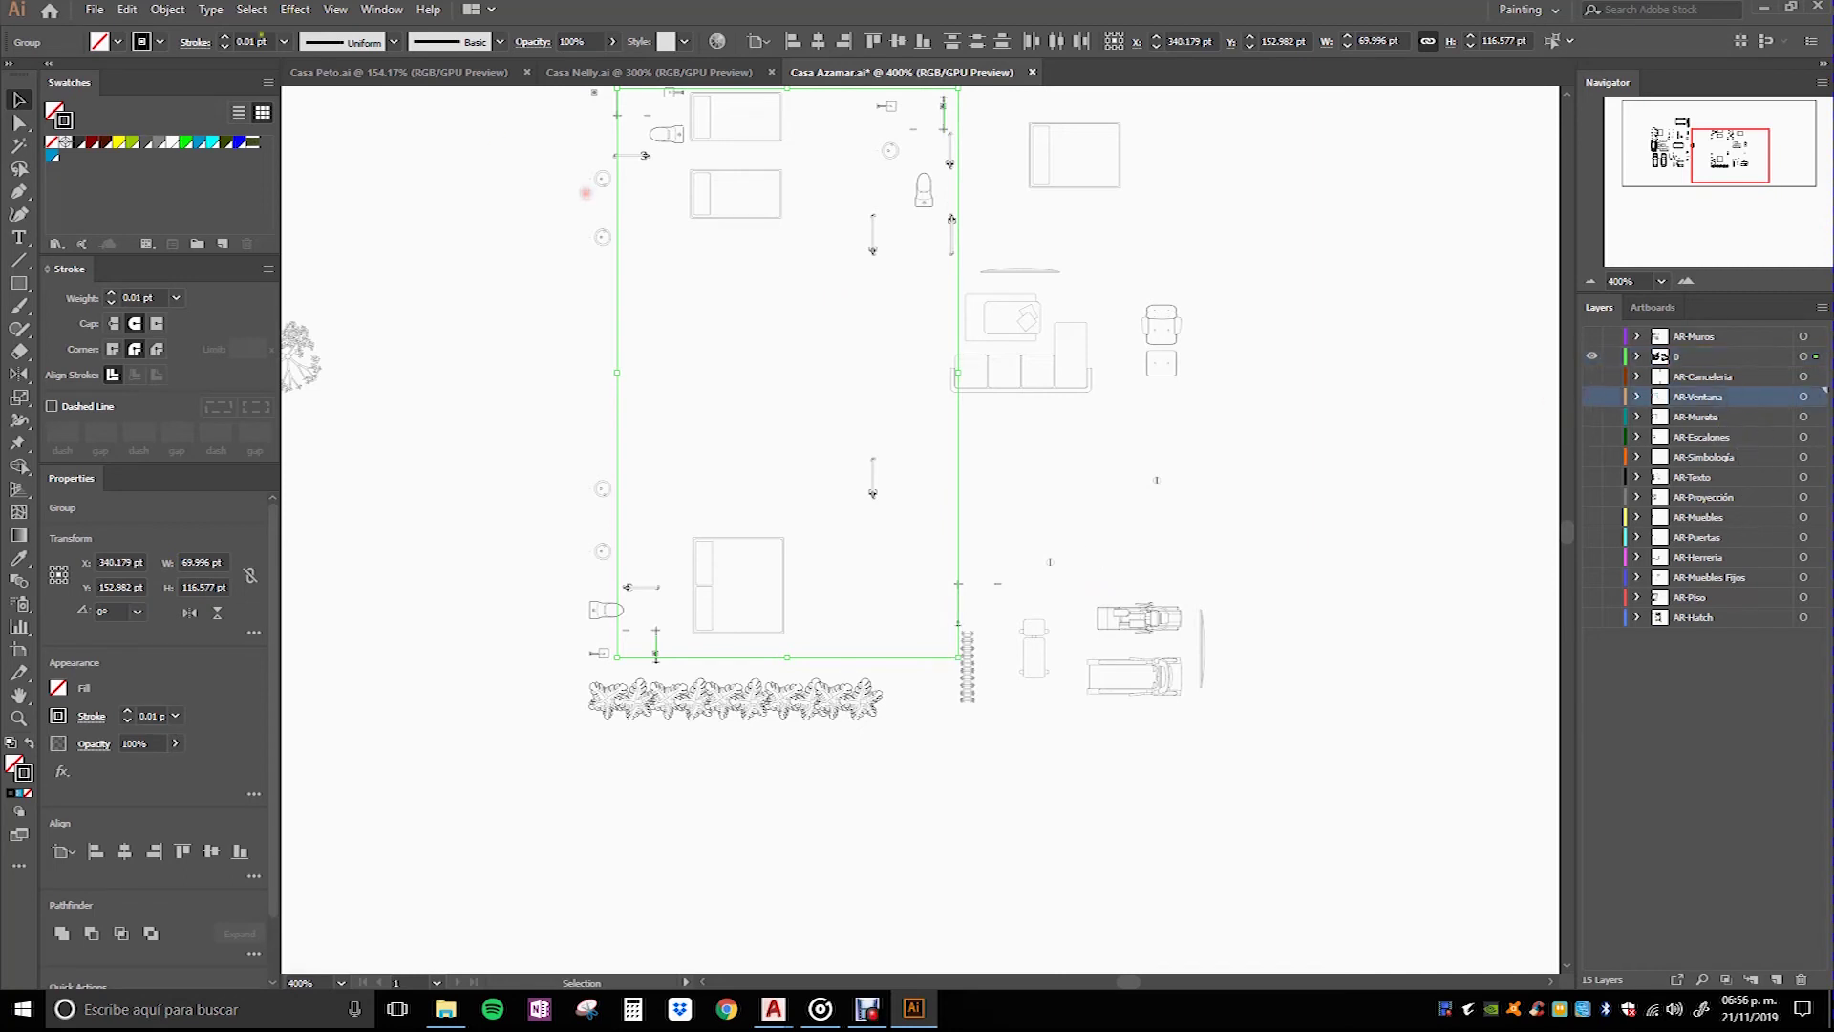
click(167, 10)
click(497, 143)
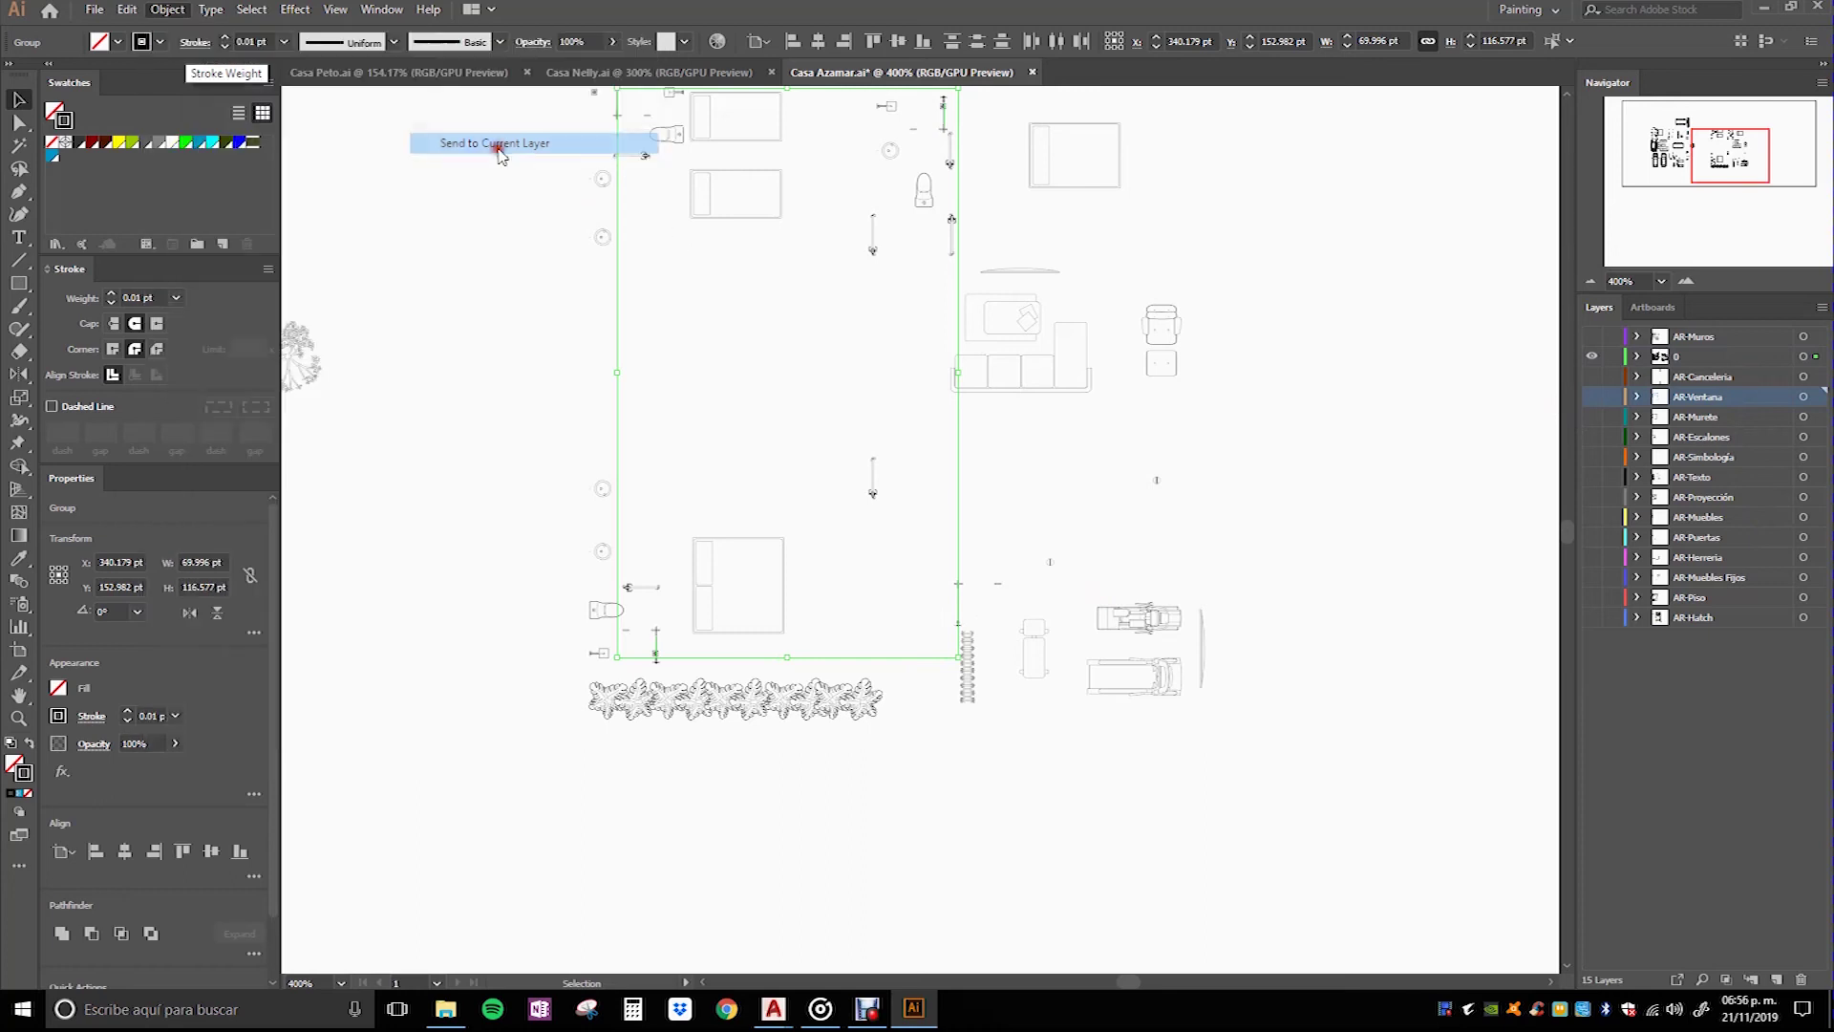
click(1351, 546)
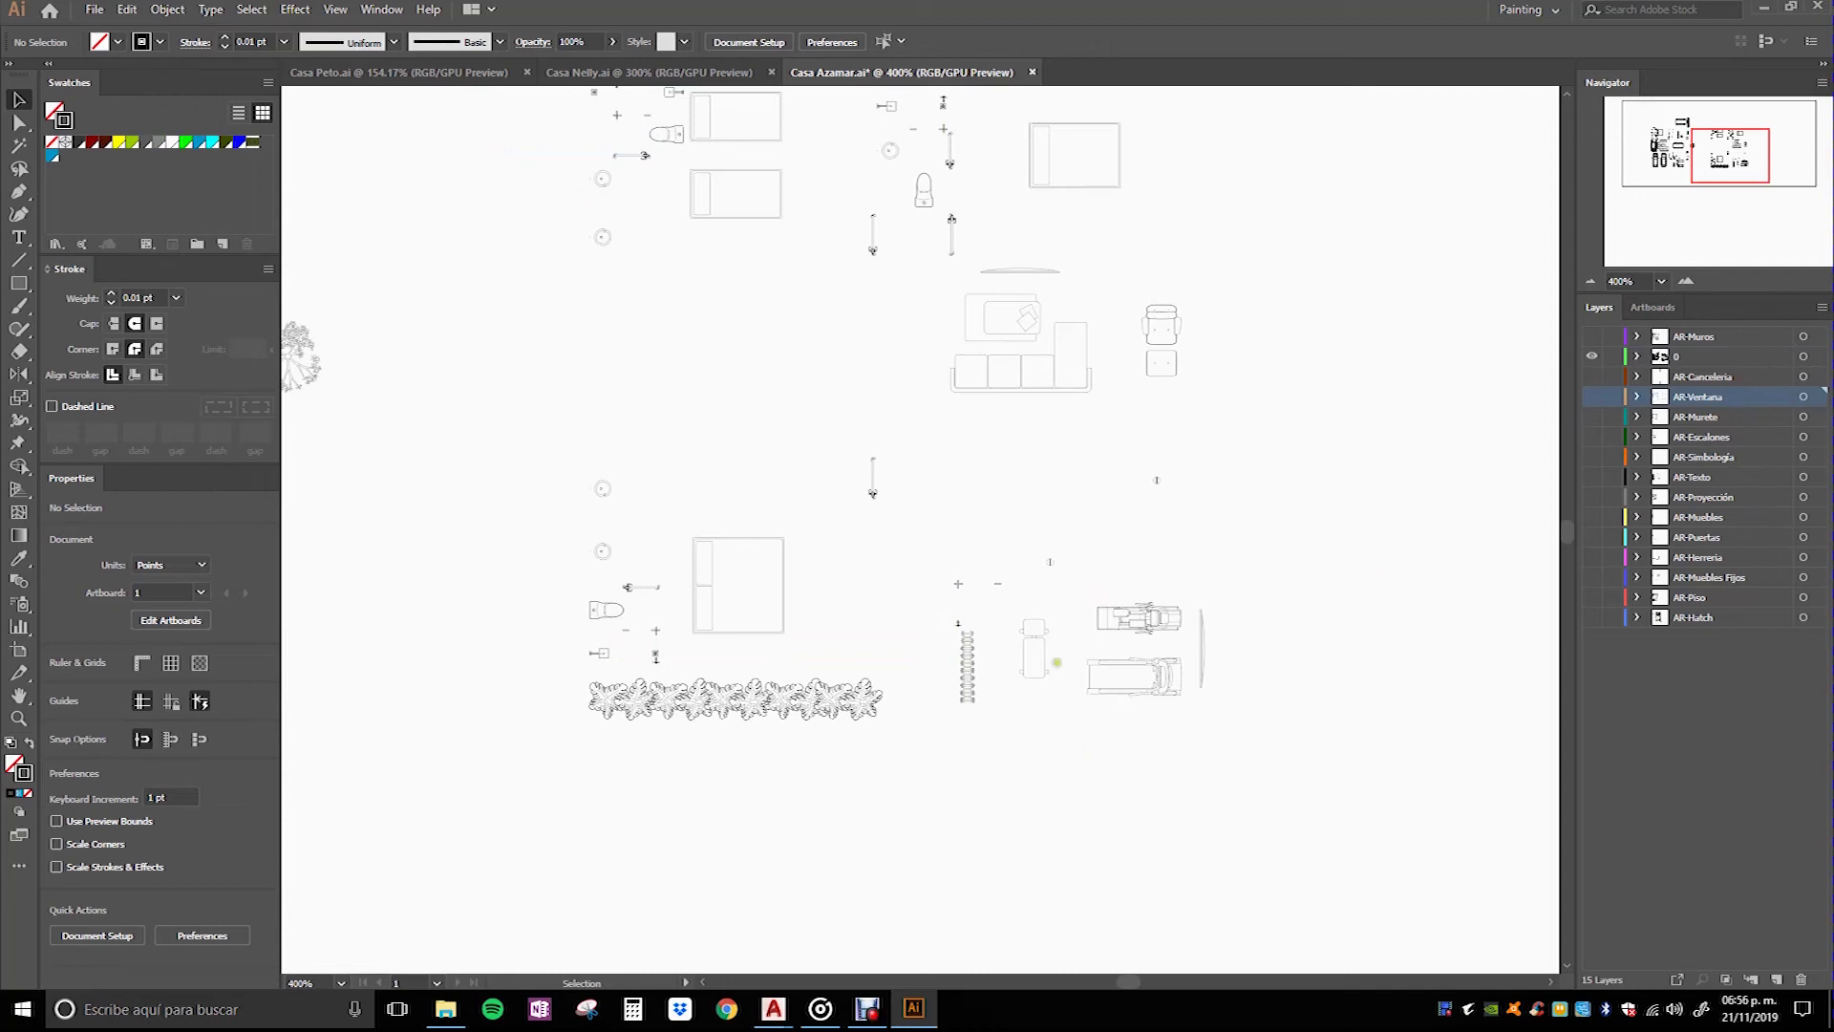
Step: Fit the artboard in view and show only the AR-Ventana layer
scroll(1056, 662, down, 1)
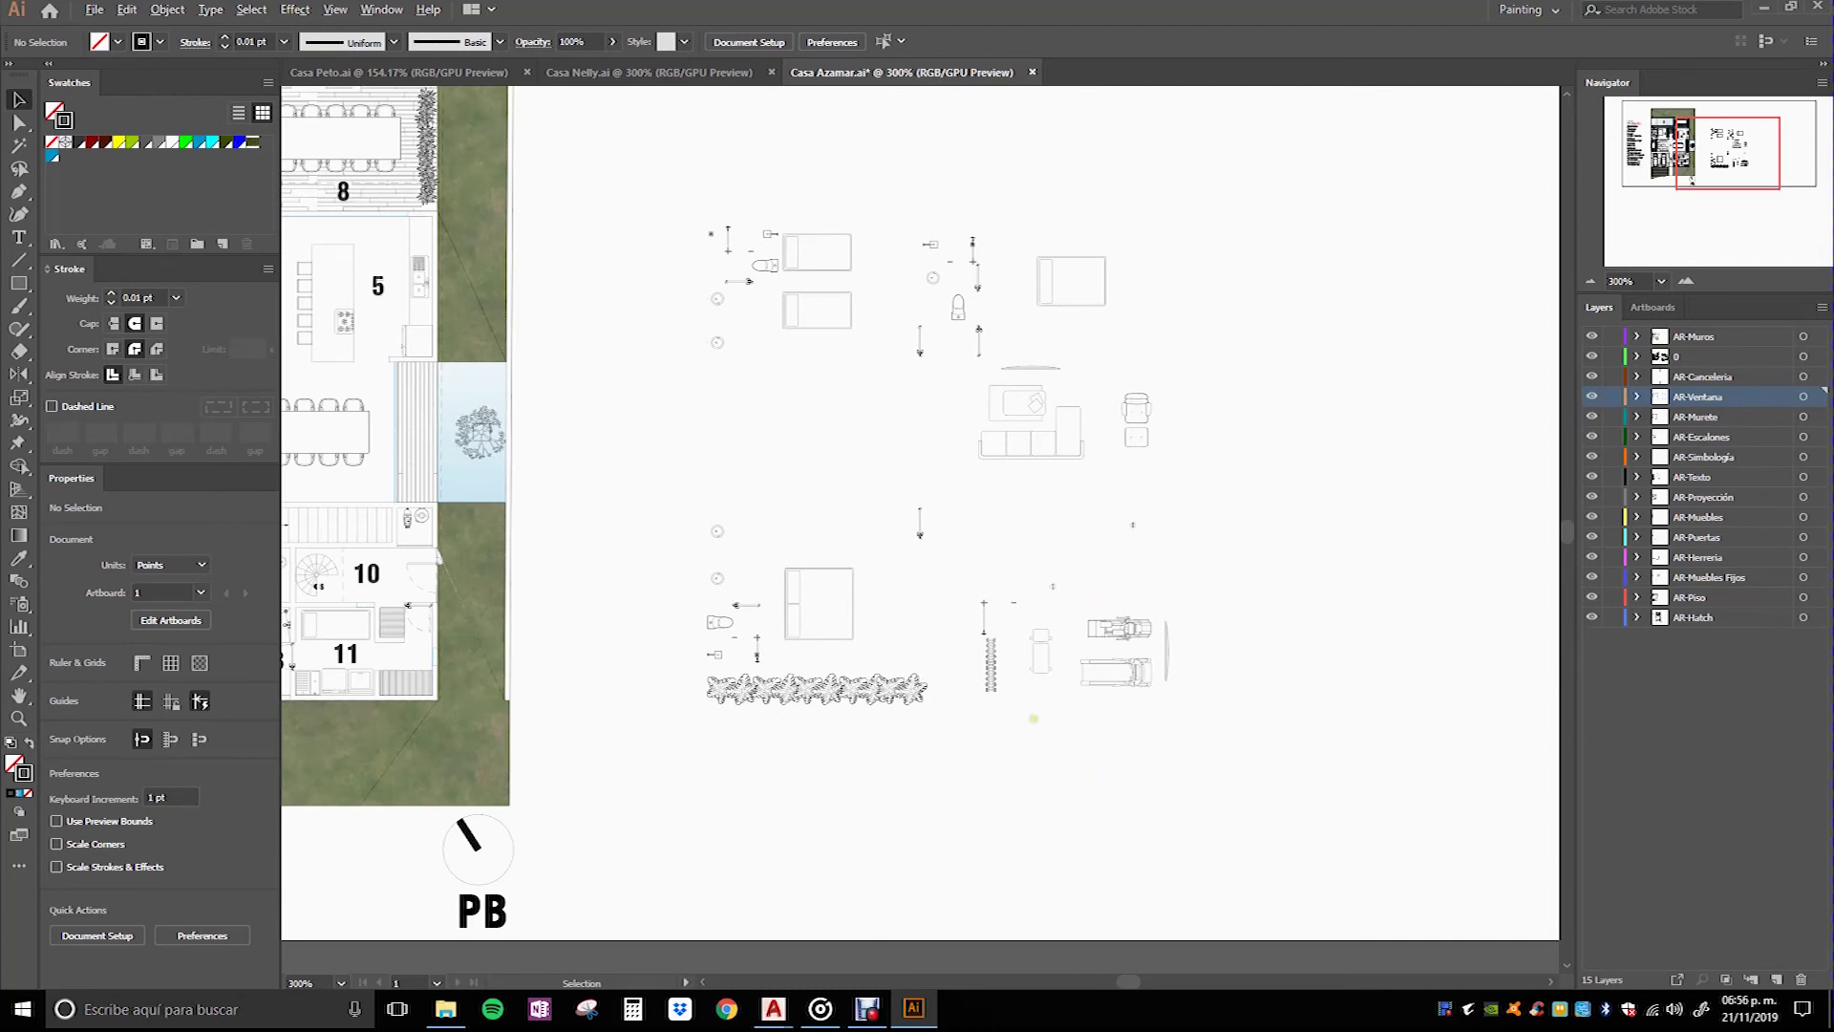
key(ctrl+0)
key(ctrl+a)
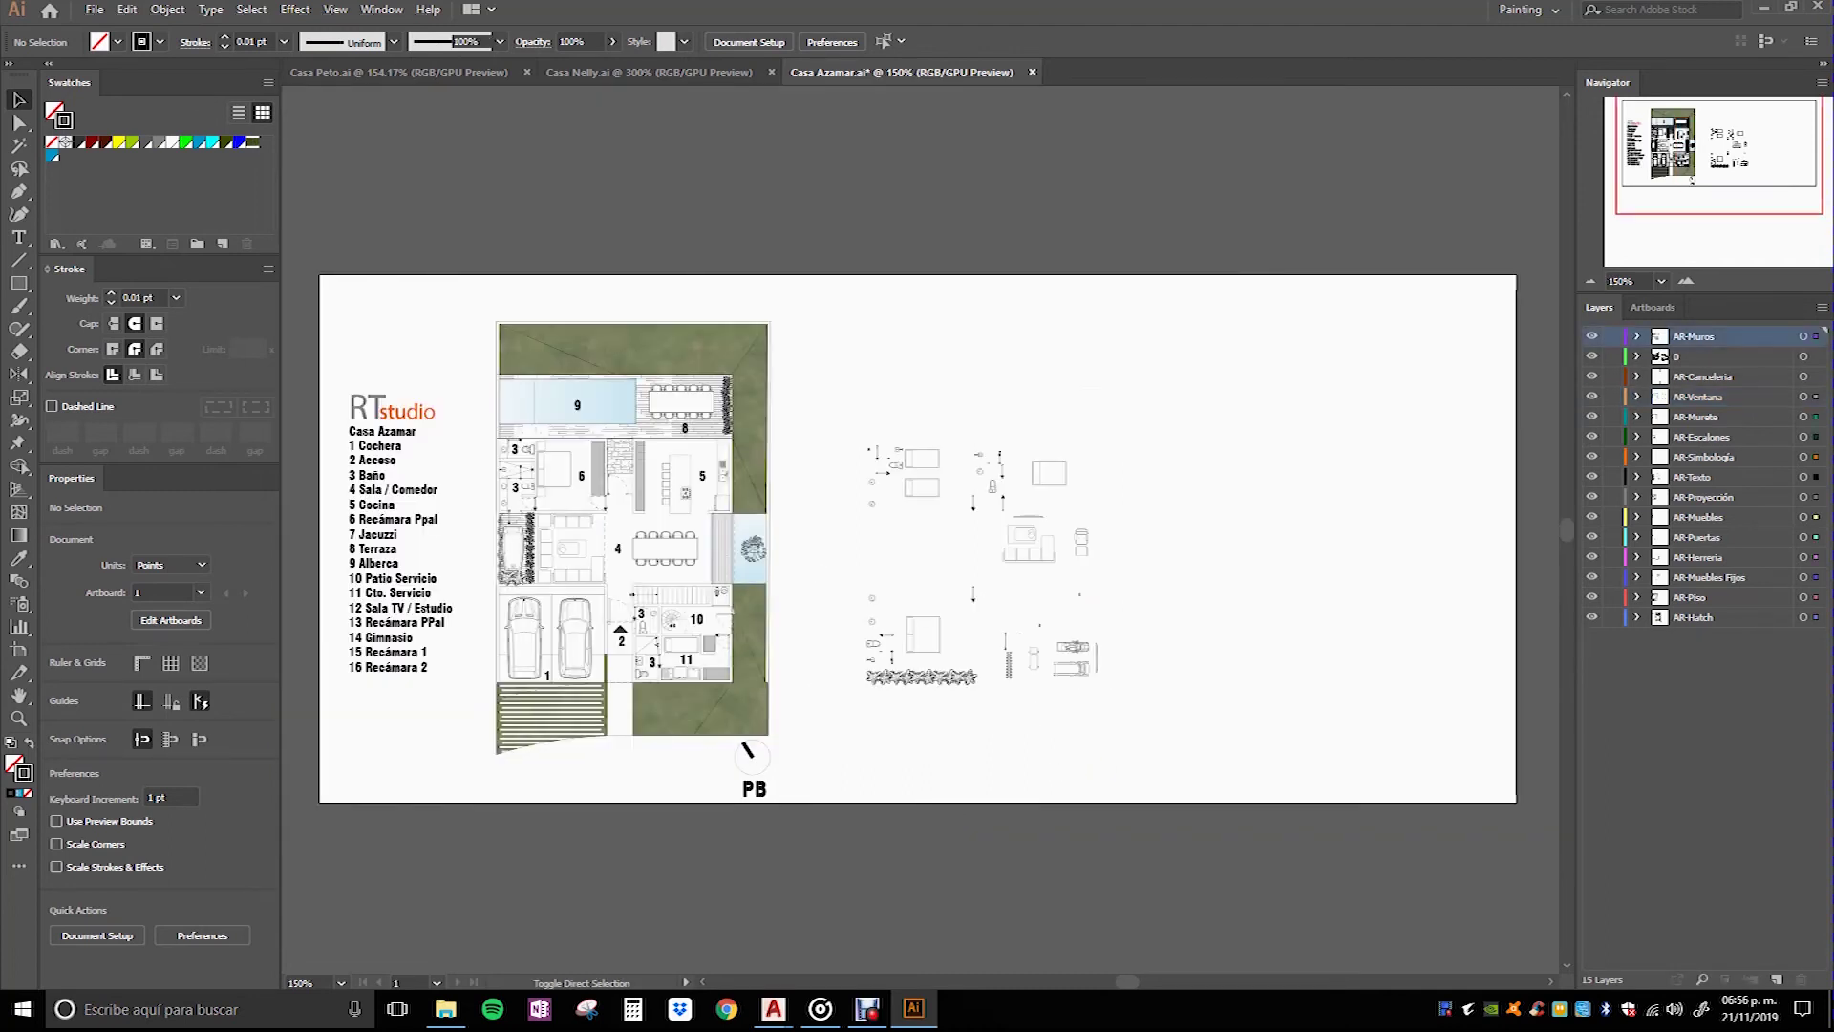
click(1223, 731)
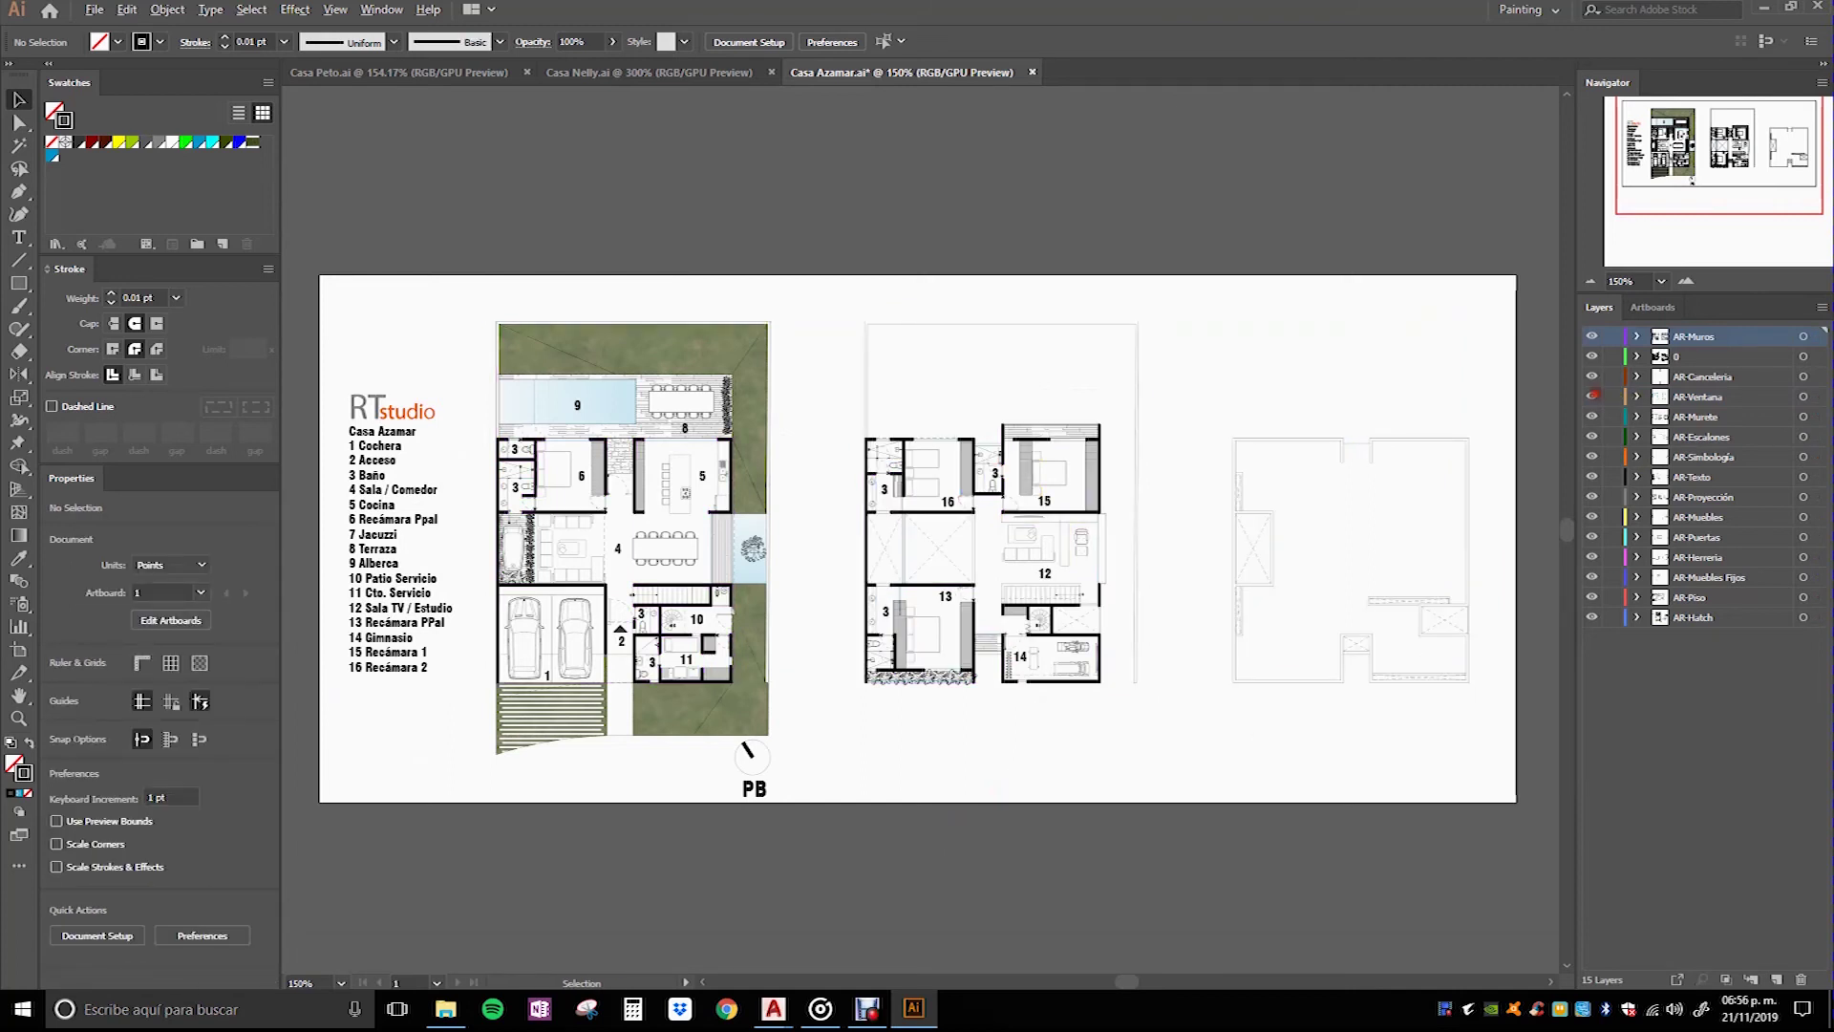
alt+click(1591, 396)
alt+scroll(722, 685, down, 1)
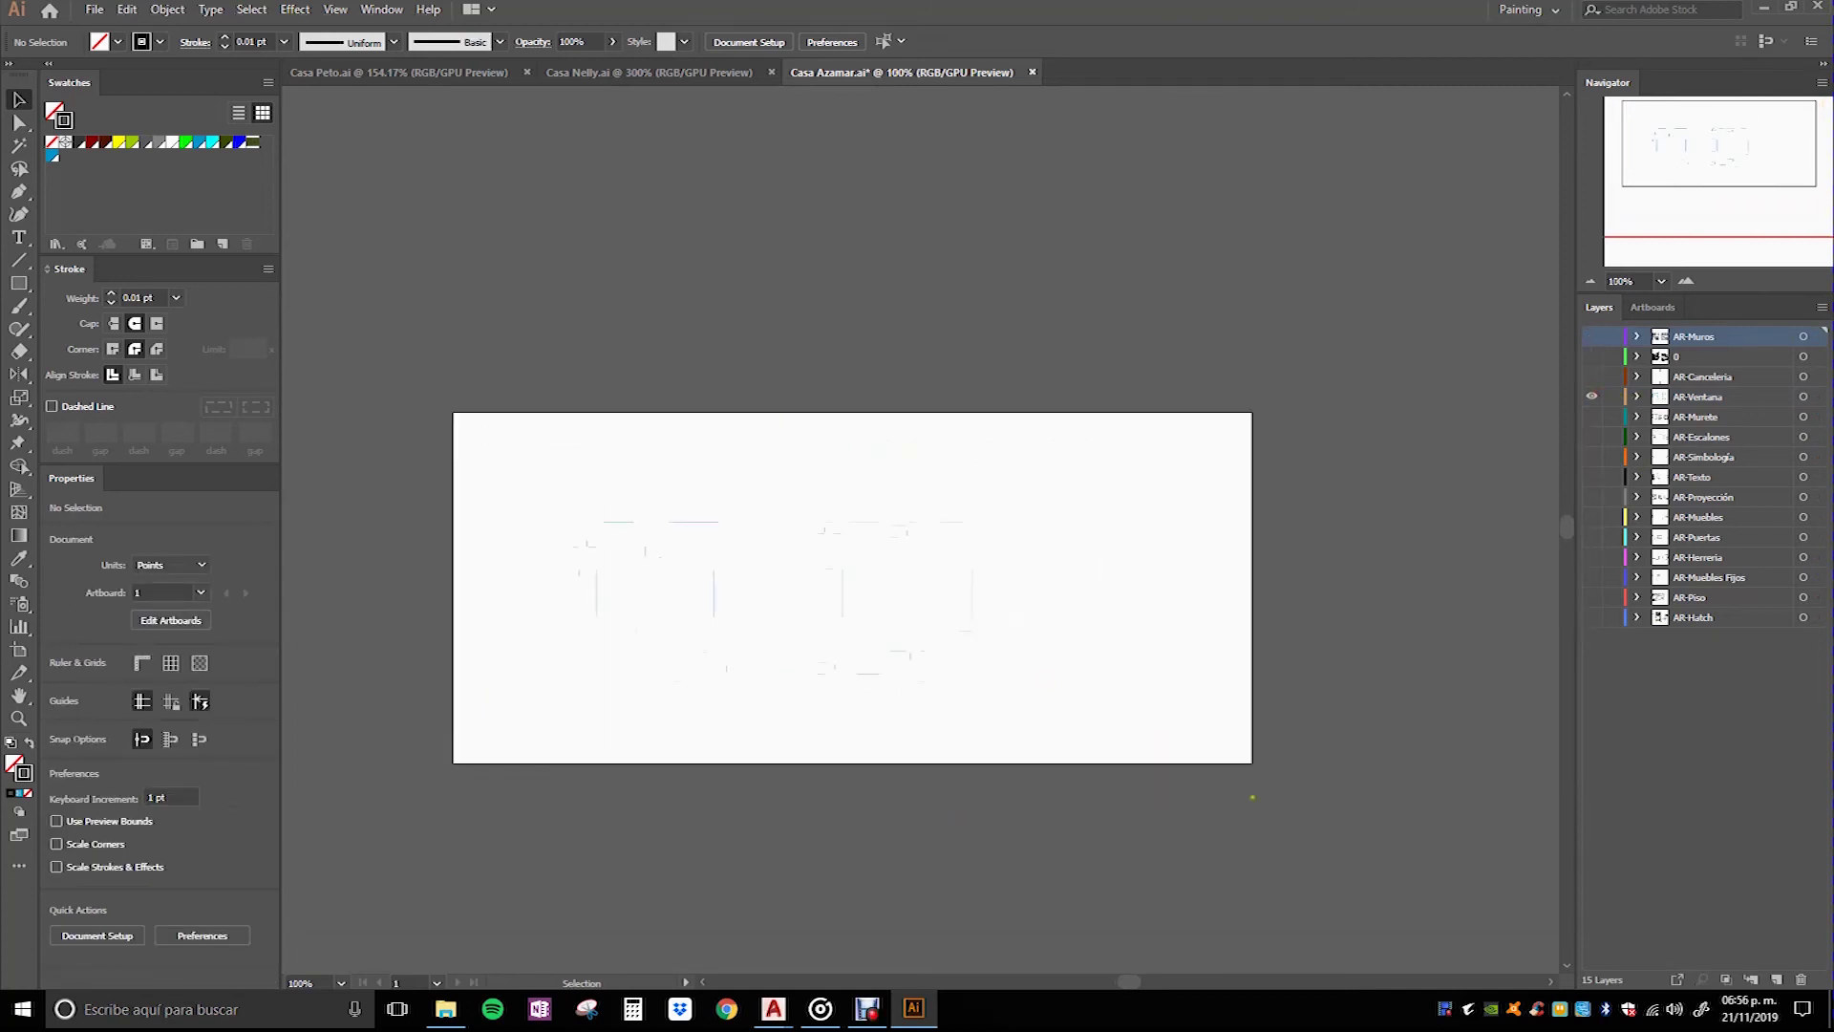
Step: Restroke all AR-Ventana windows cyan at 0.08 pt and show every layer again
key(ctrl+a)
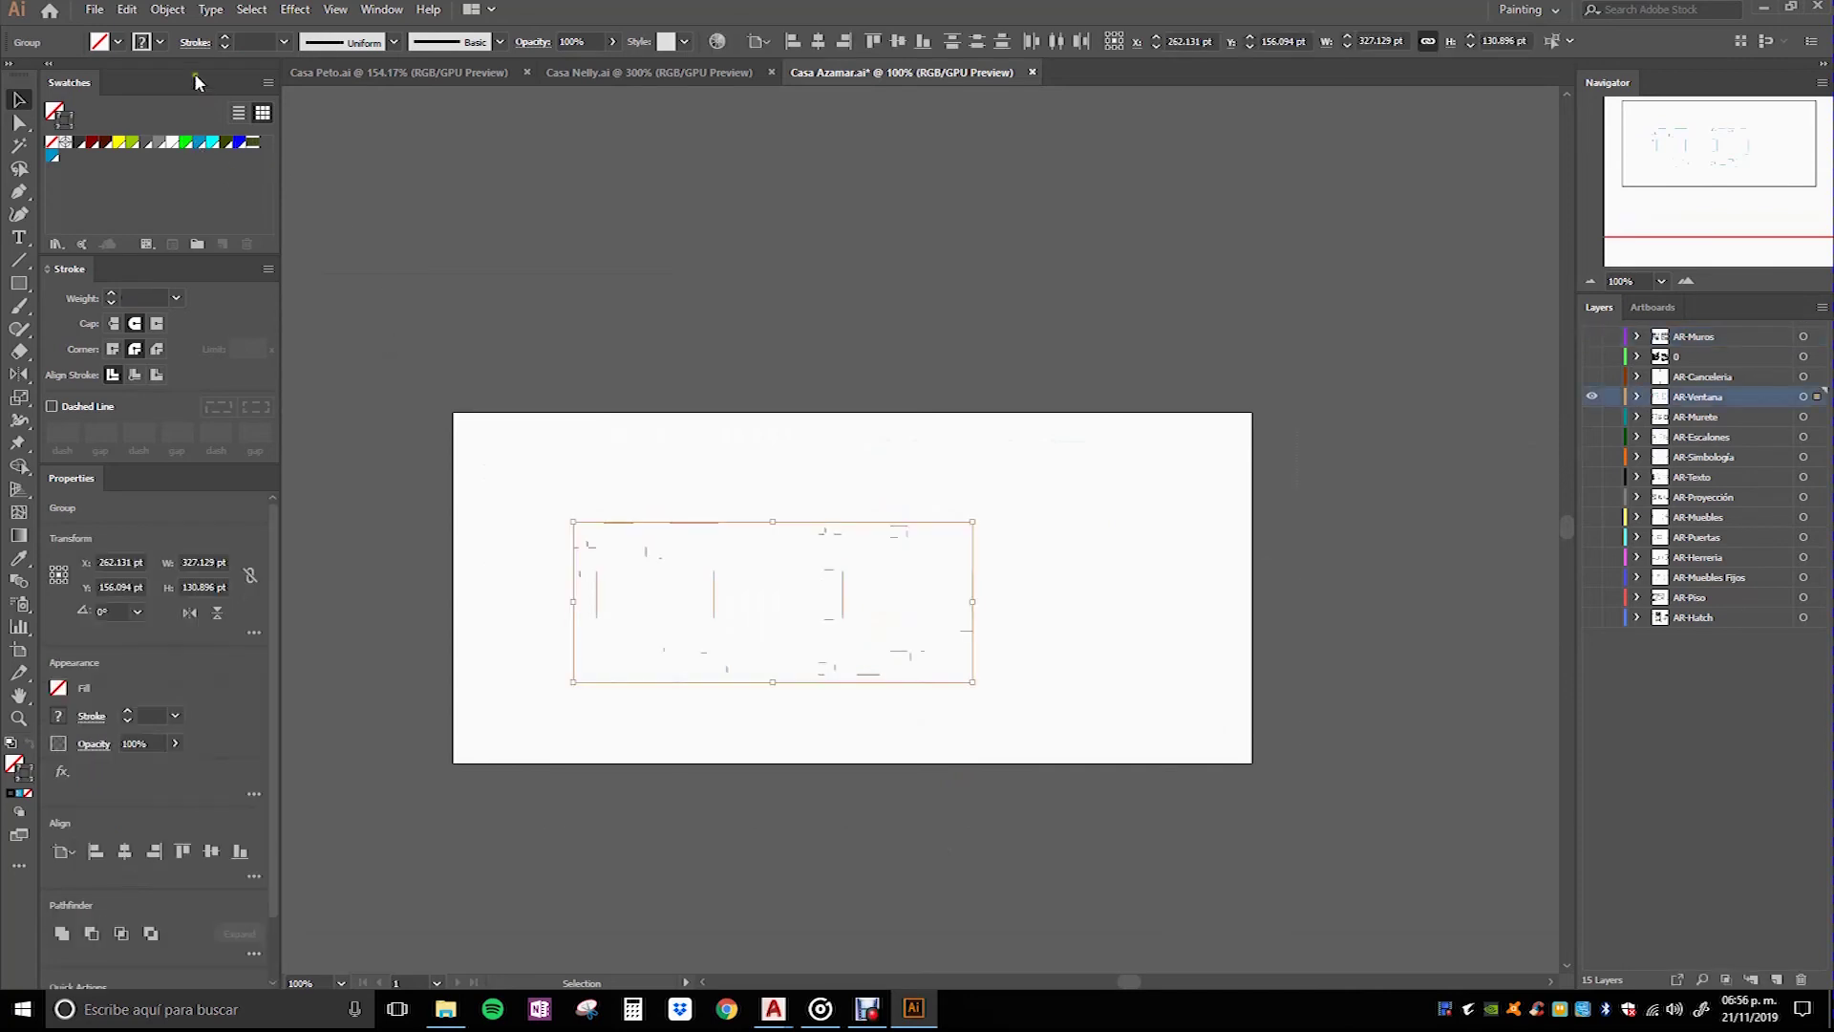
click(159, 41)
click(40, 87)
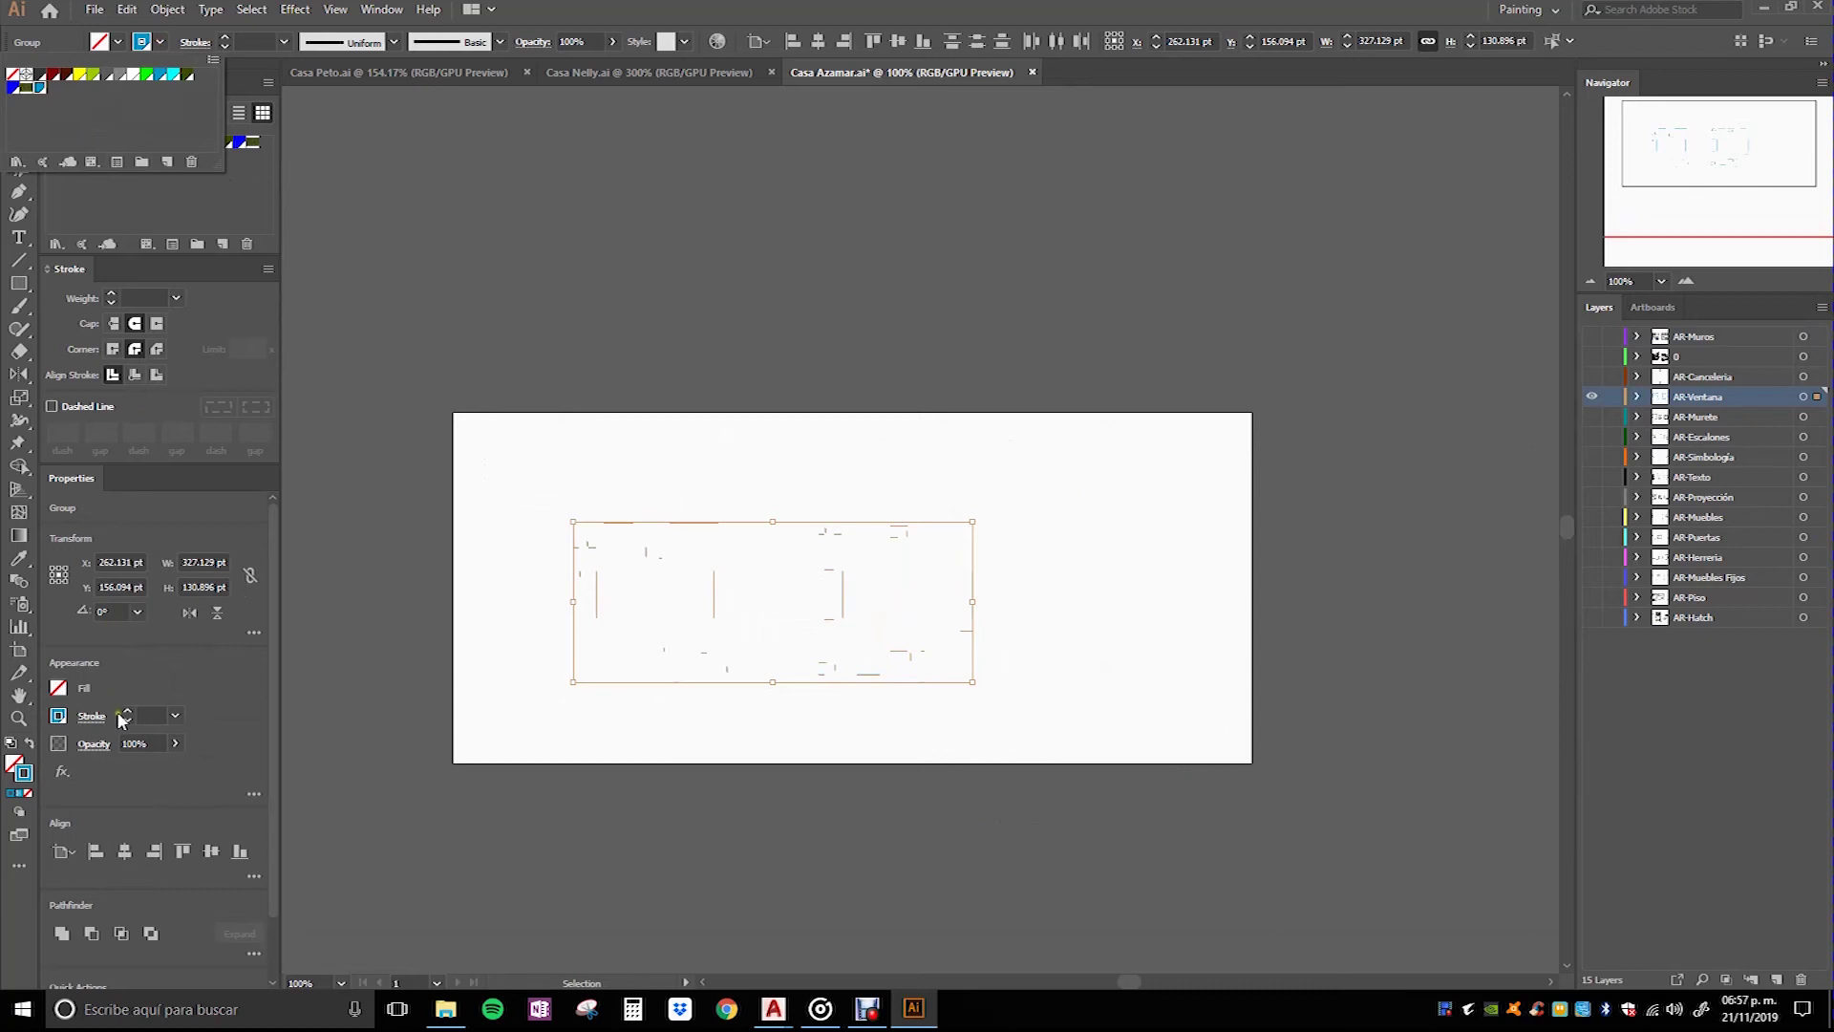
click(19, 793)
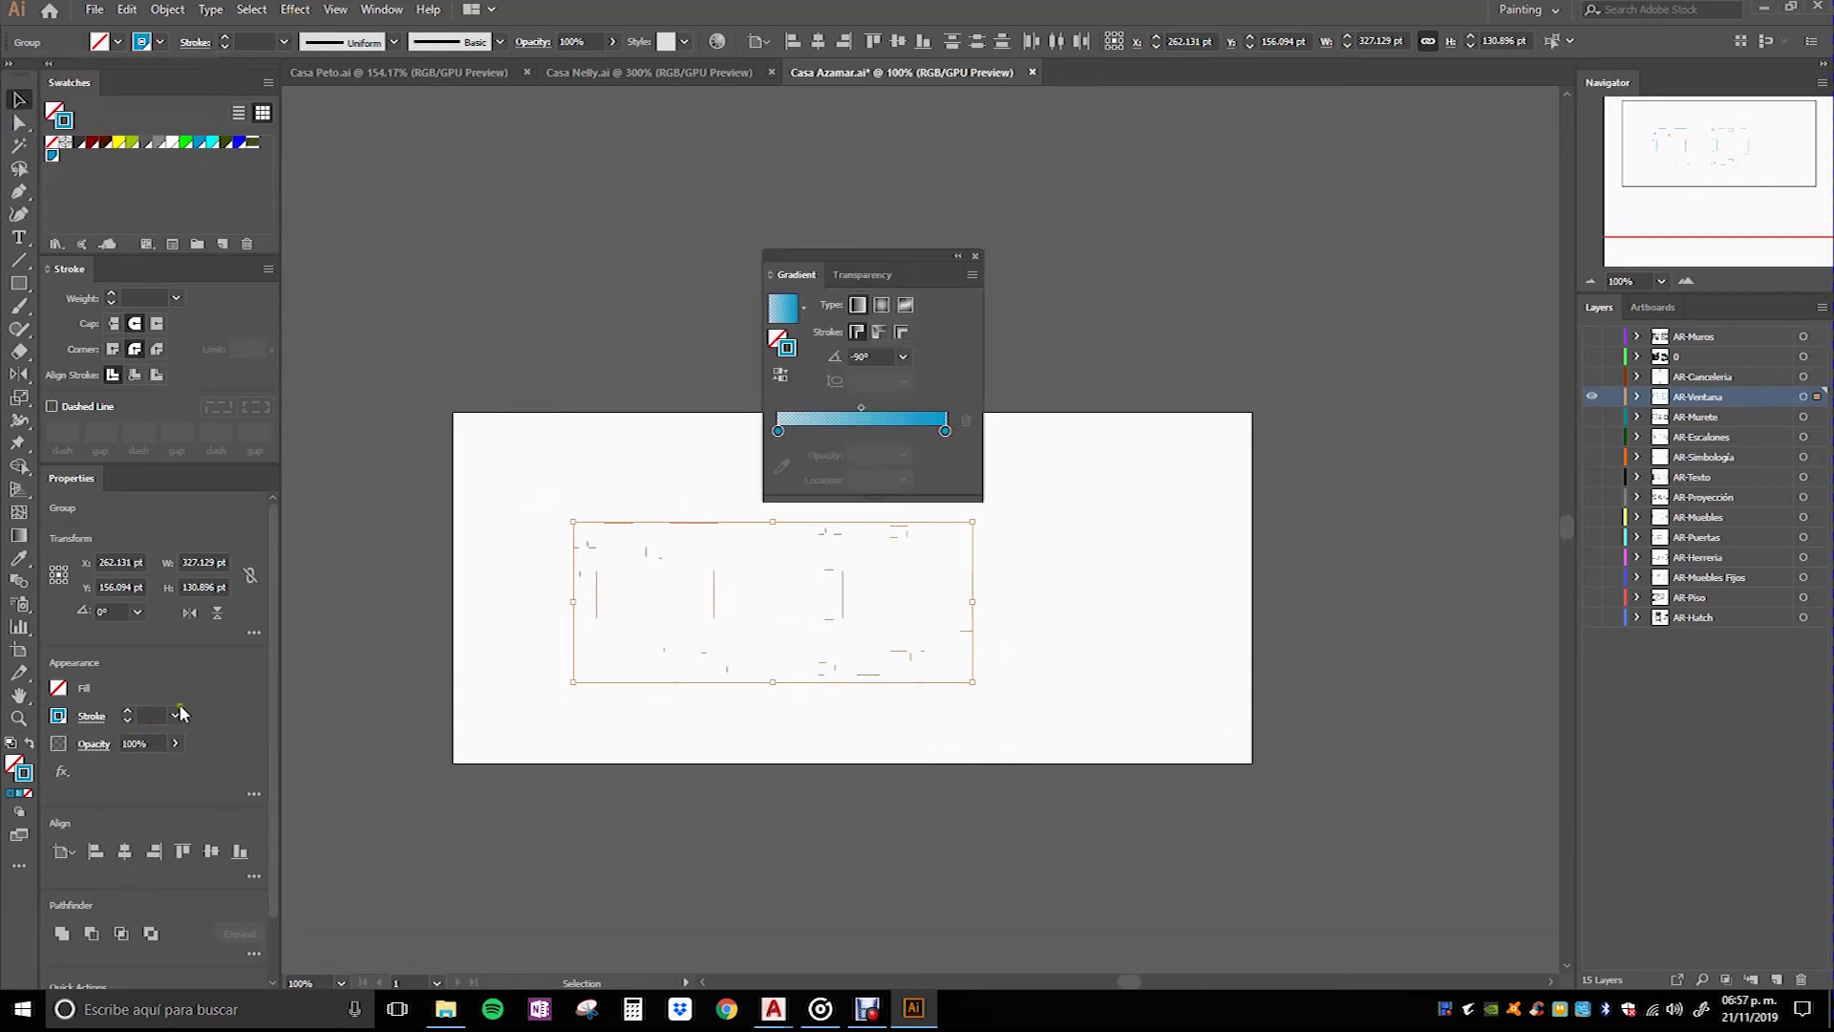
click(974, 258)
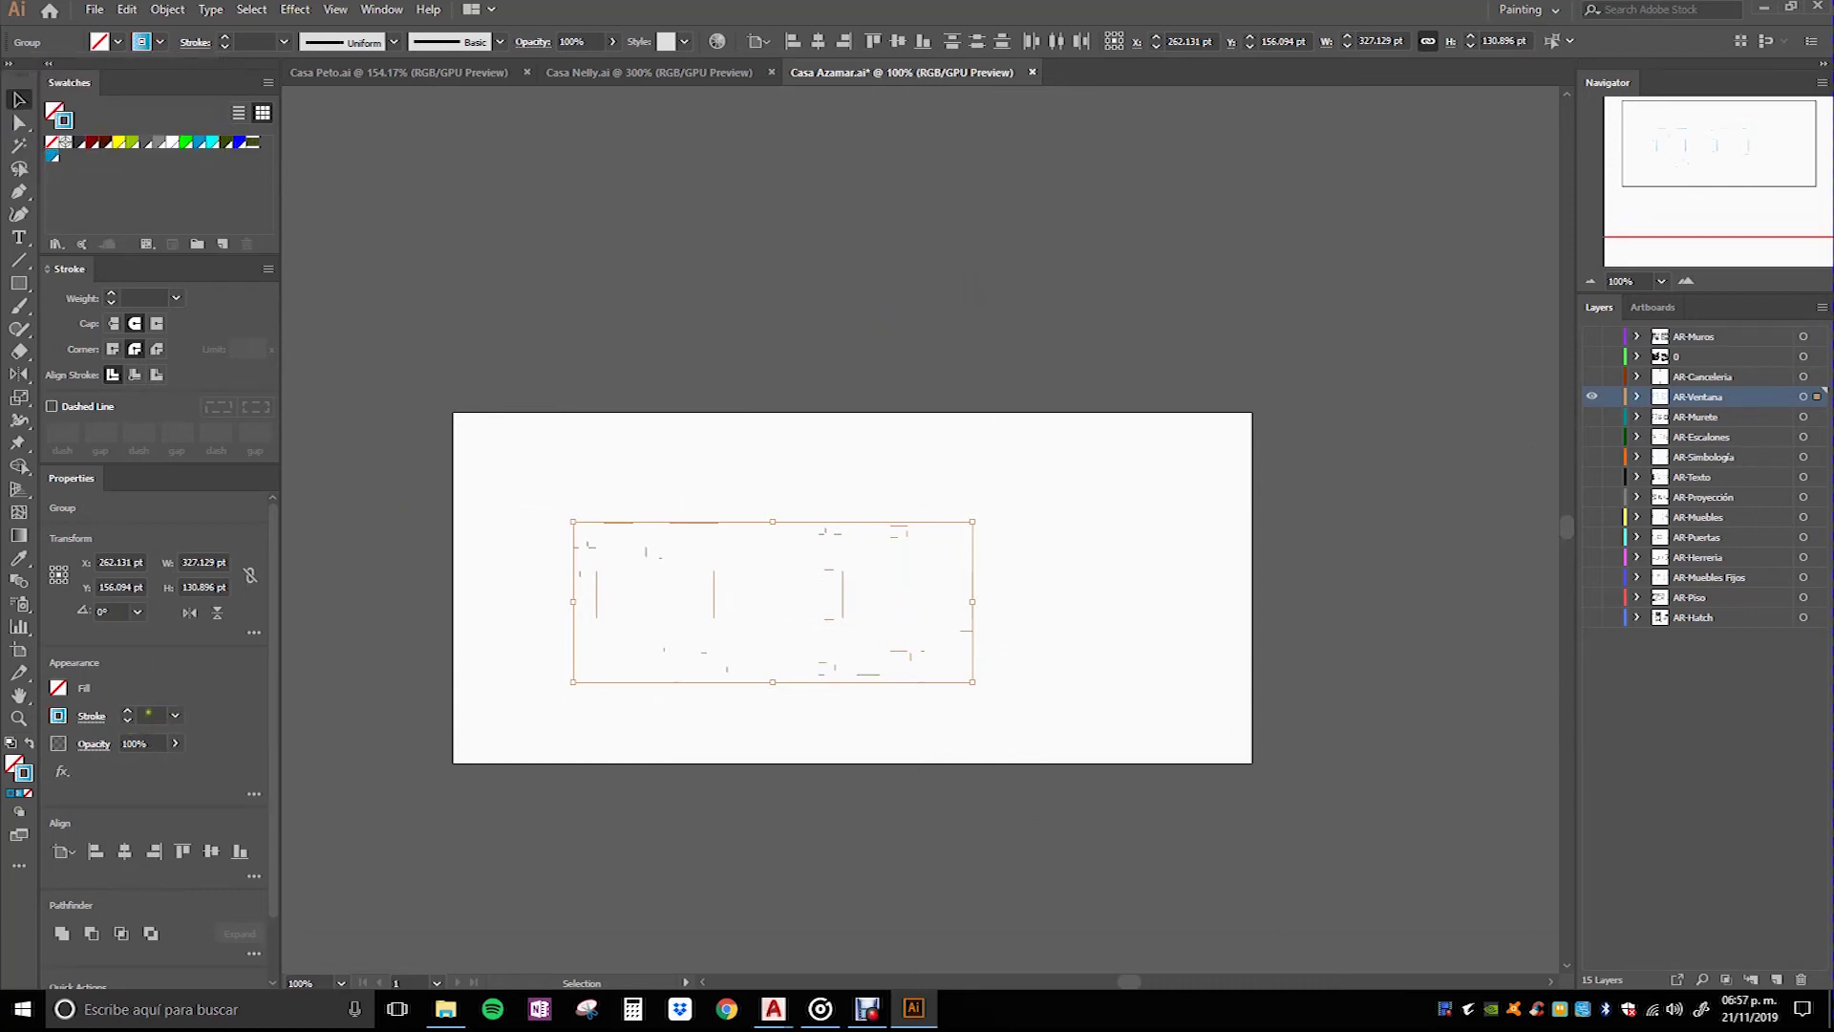
key(Return)
click(689, 685)
scroll(690, 686, up, 1)
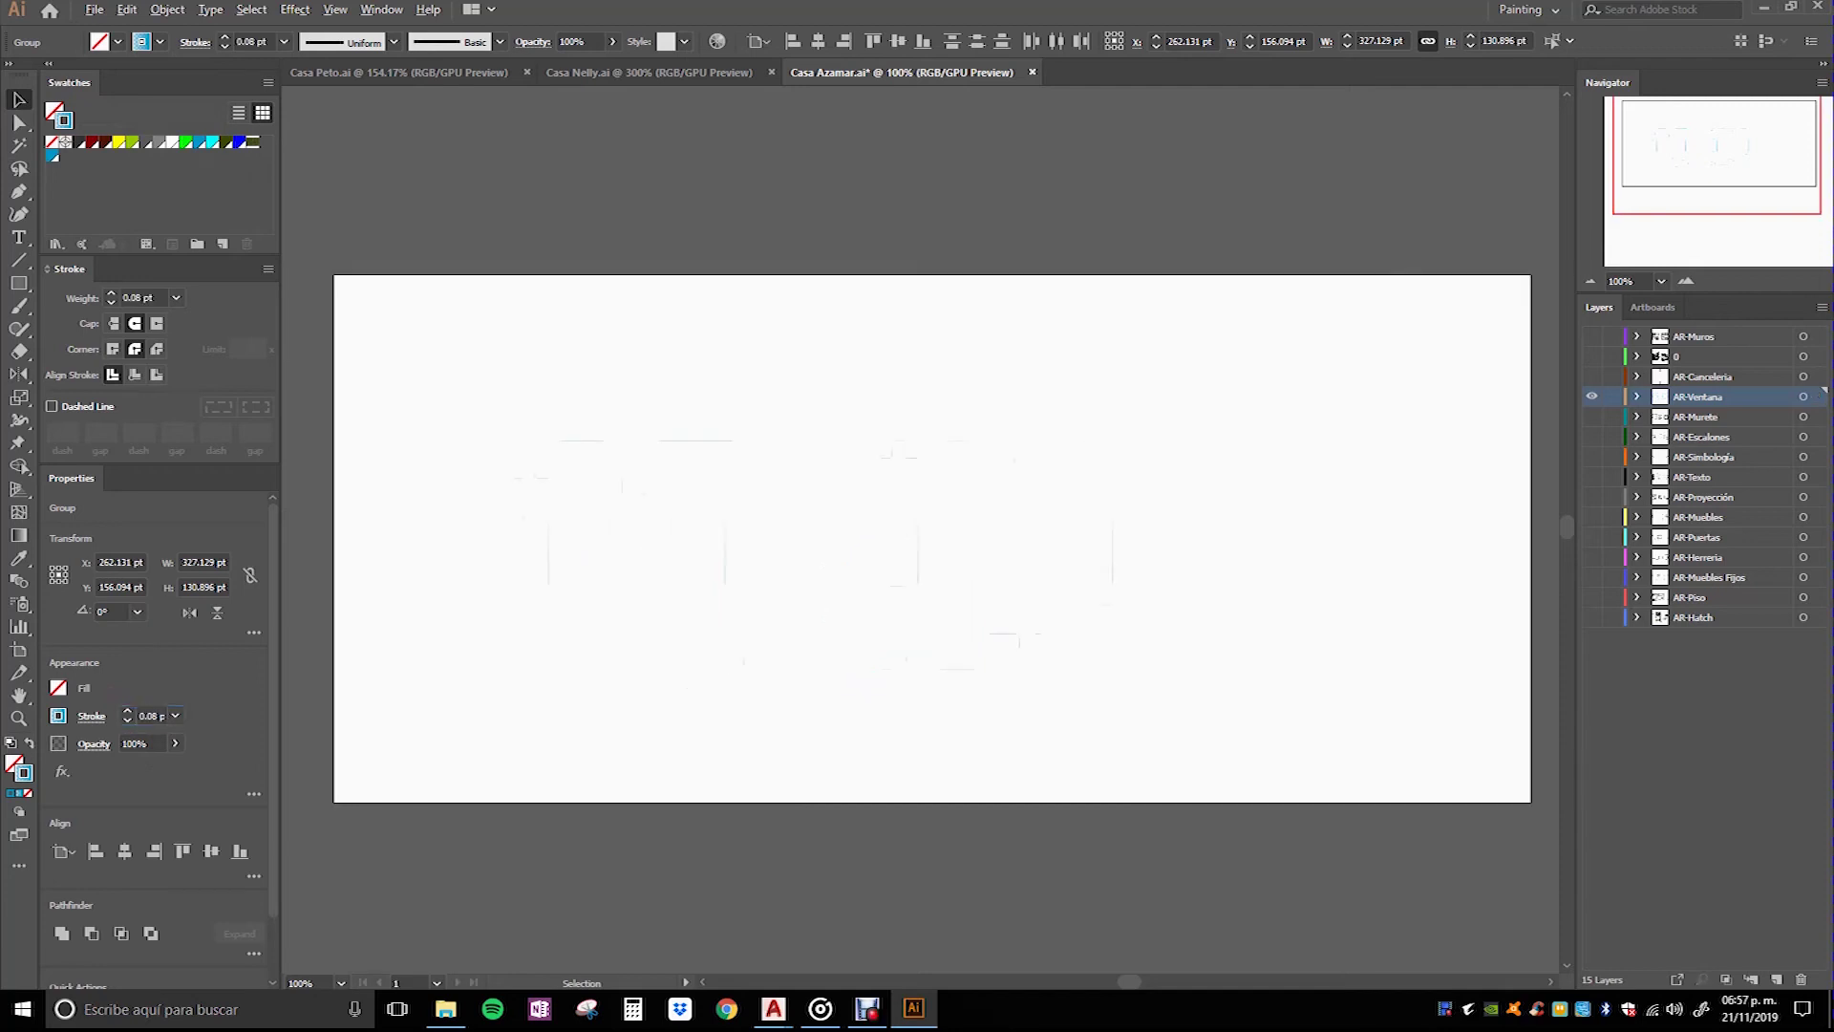
alt+click(1592, 395)
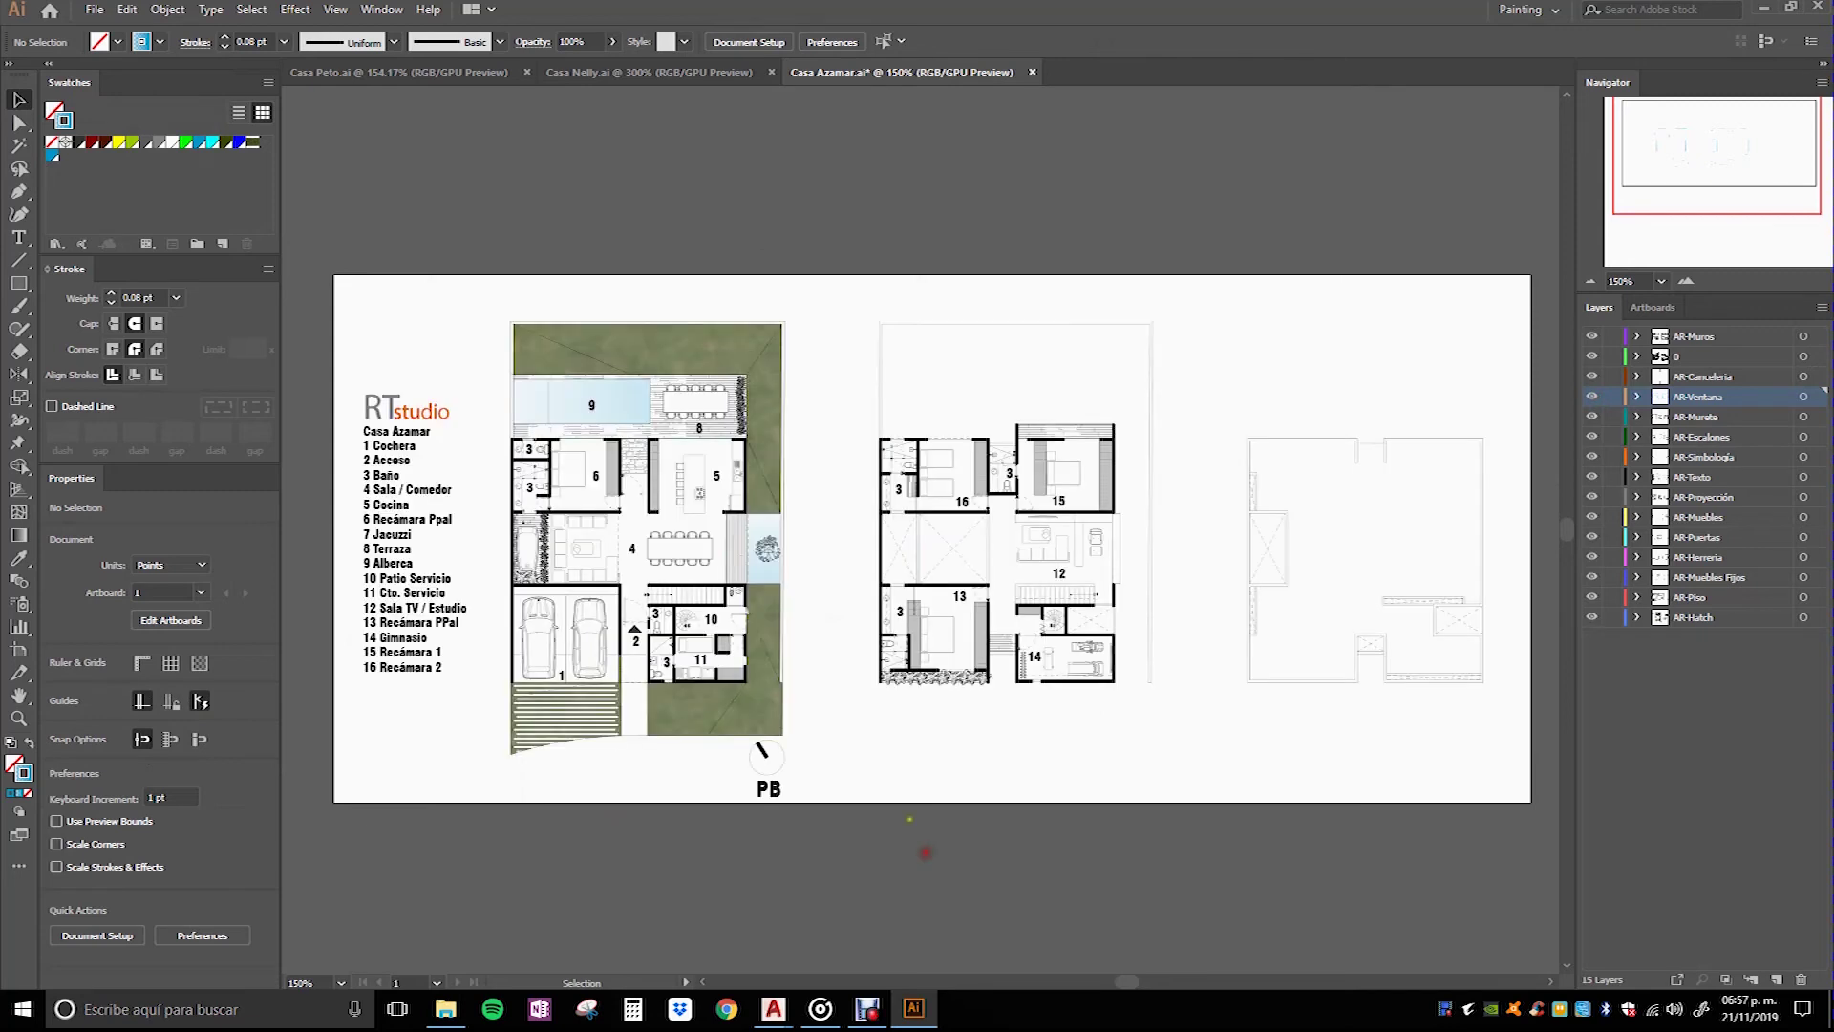
Step: Zoom into the ground-floor living area and select the AR-Murete wall group by the planter
scroll(1242, 614, up, 1)
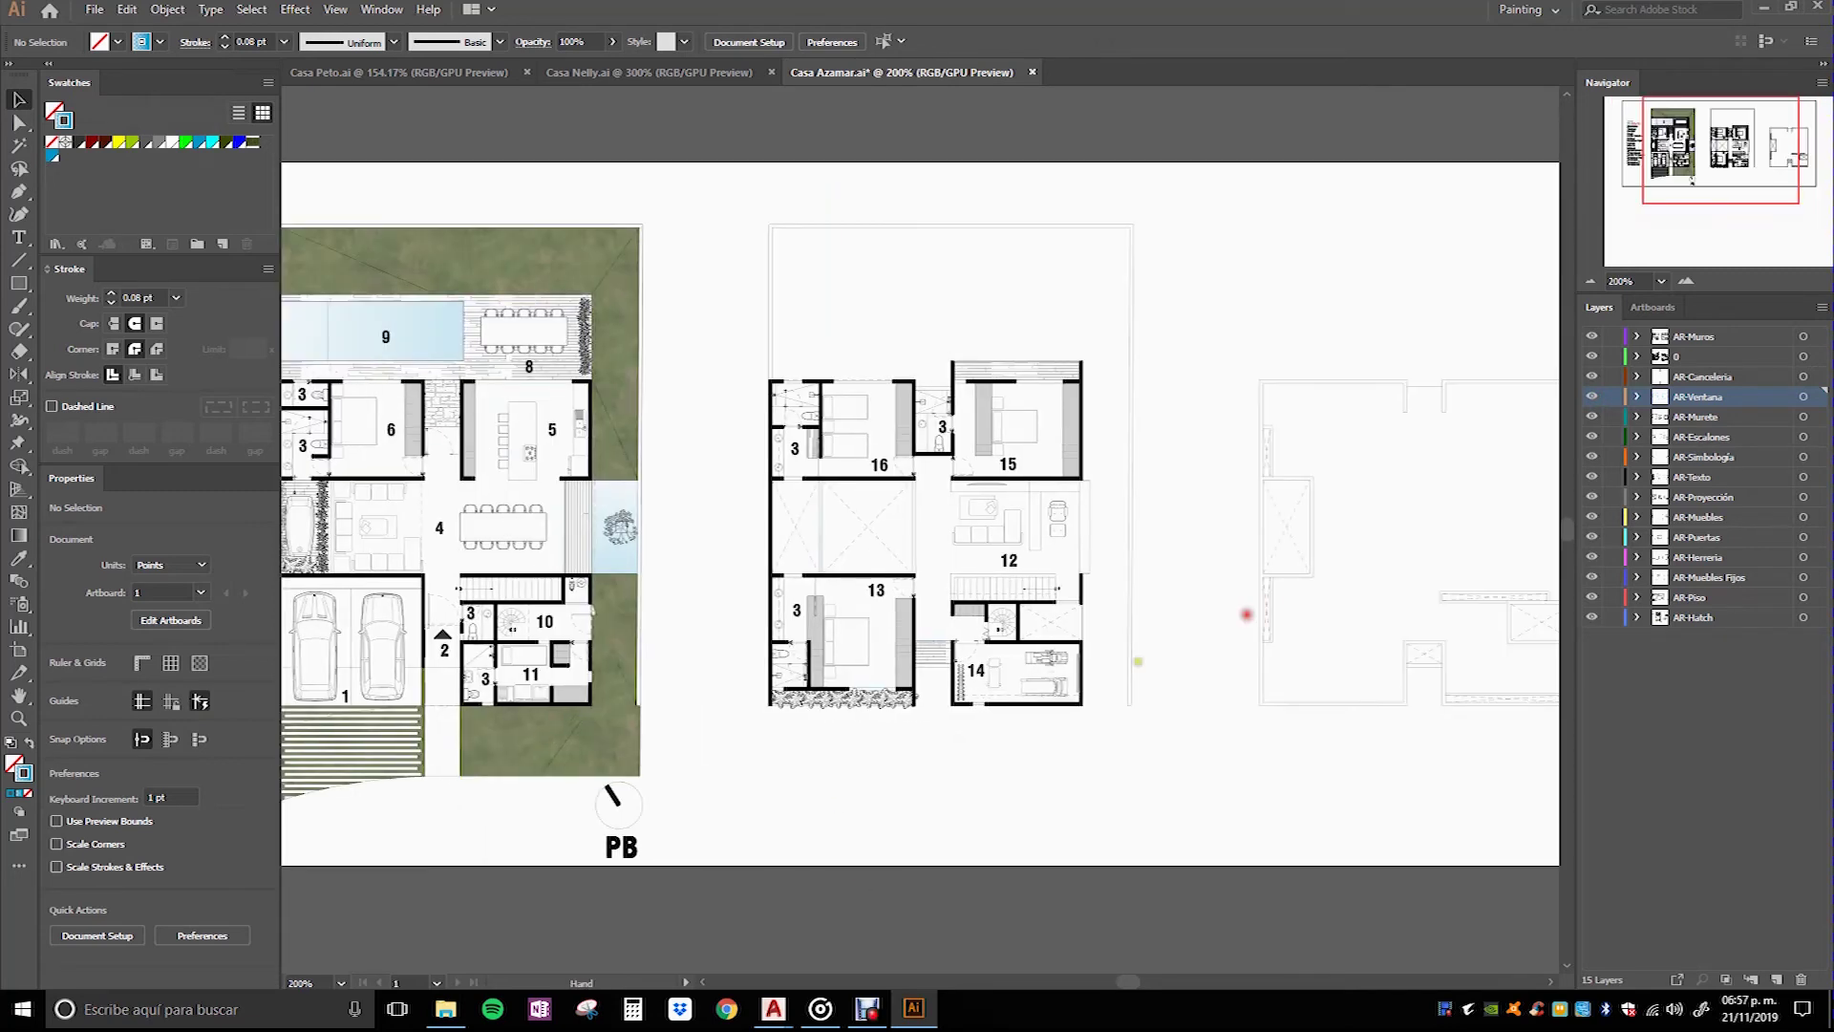
scroll(991, 644, up, 2)
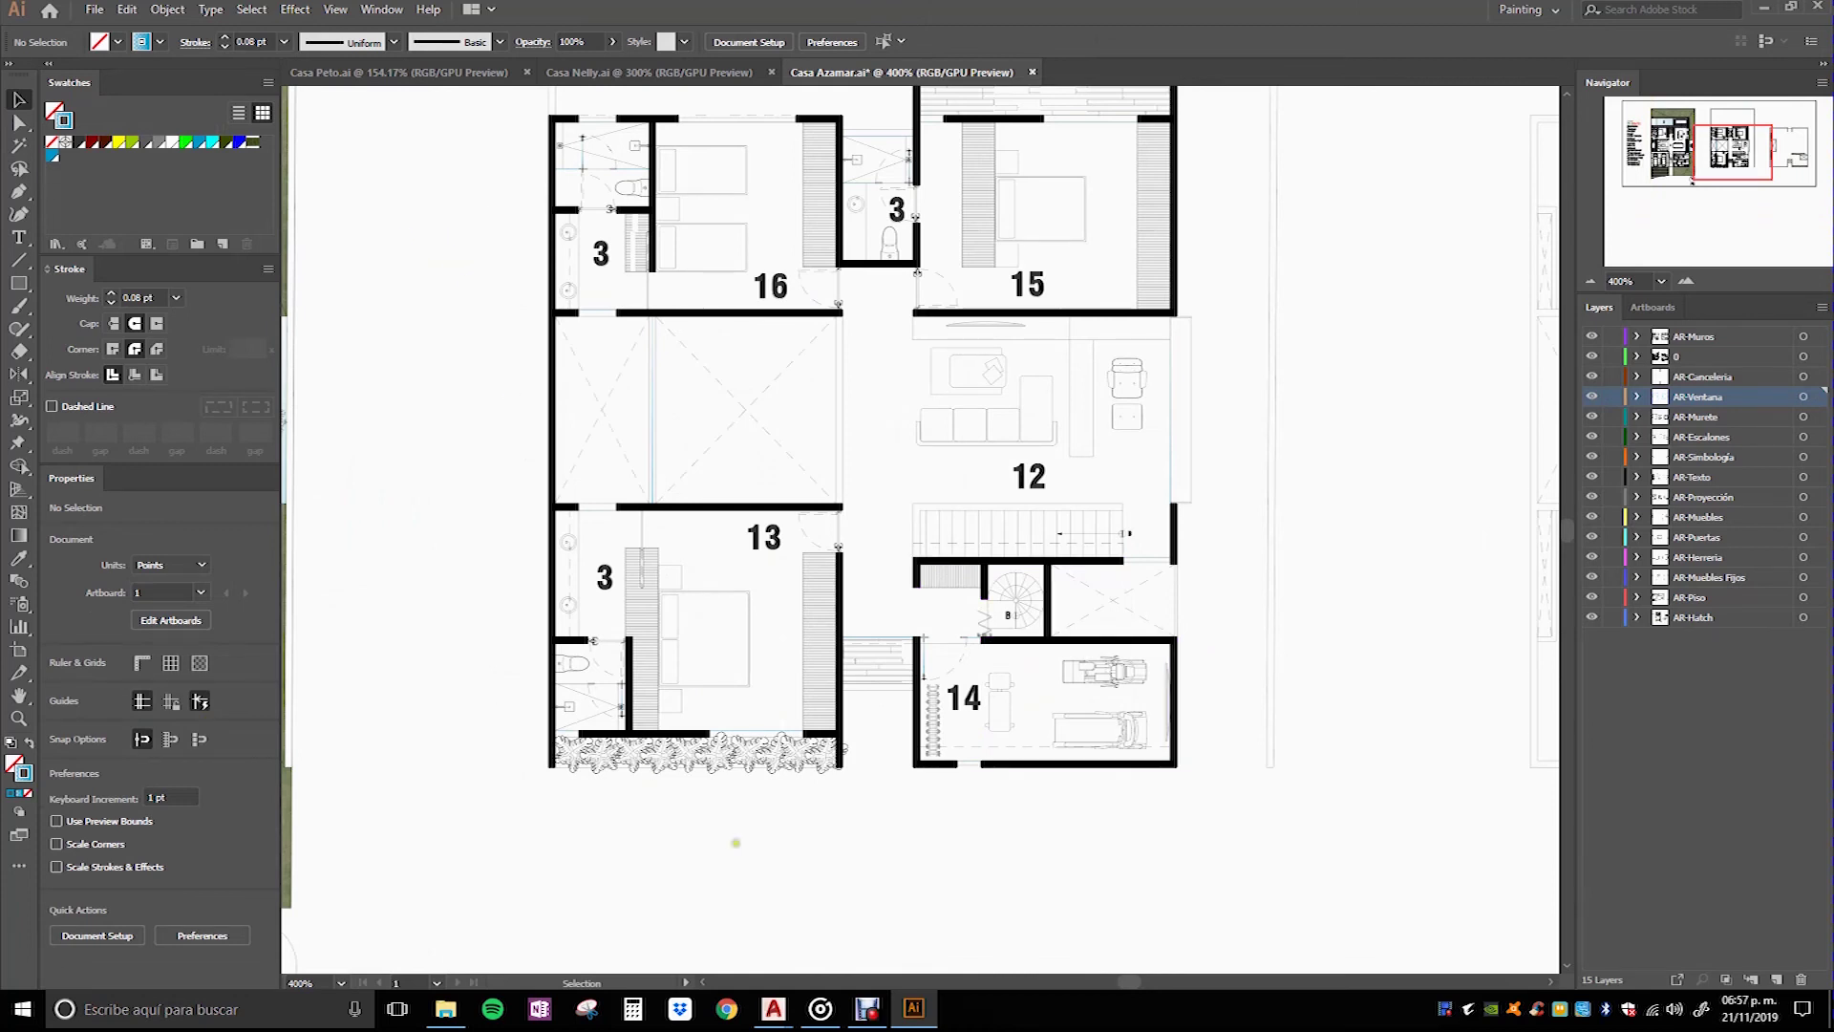
mouse_move(668, 822)
mouse_down()
mouse_move(1147, 761)
mouse_move(1396, 762)
mouse_up()
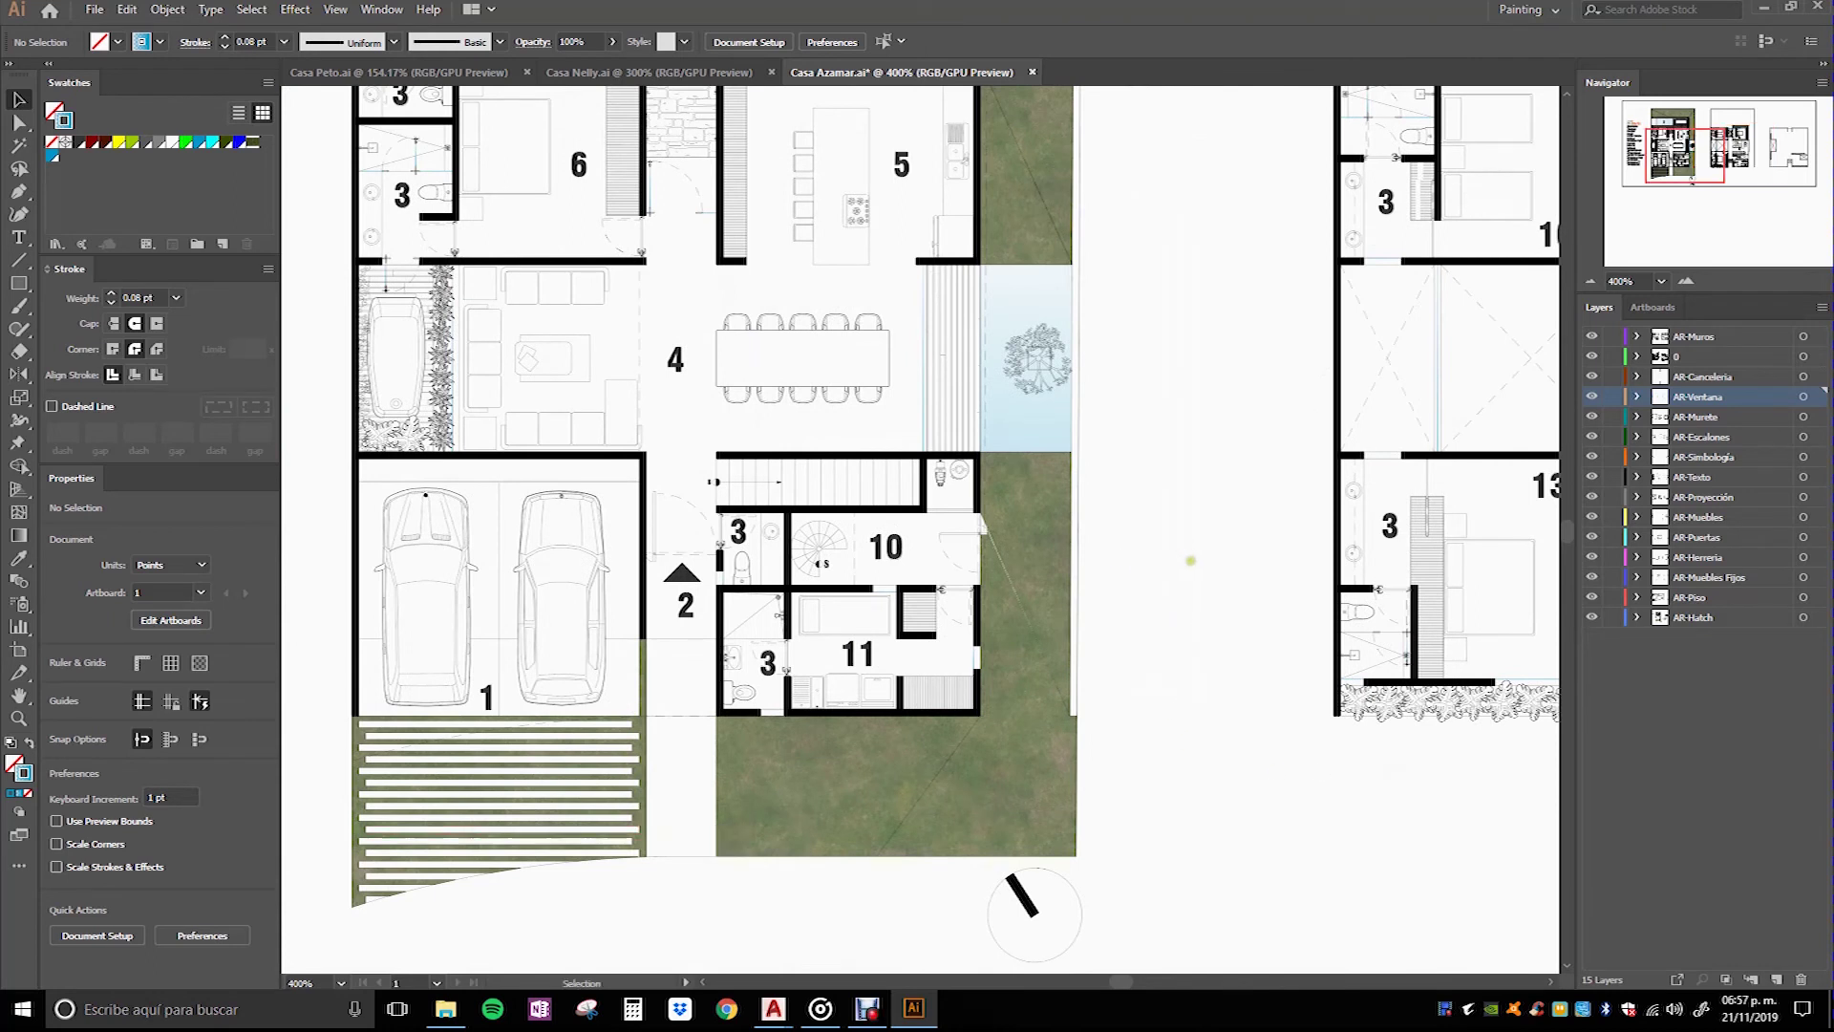
scroll(716, 569, up, 2)
scroll(717, 569, up, 1)
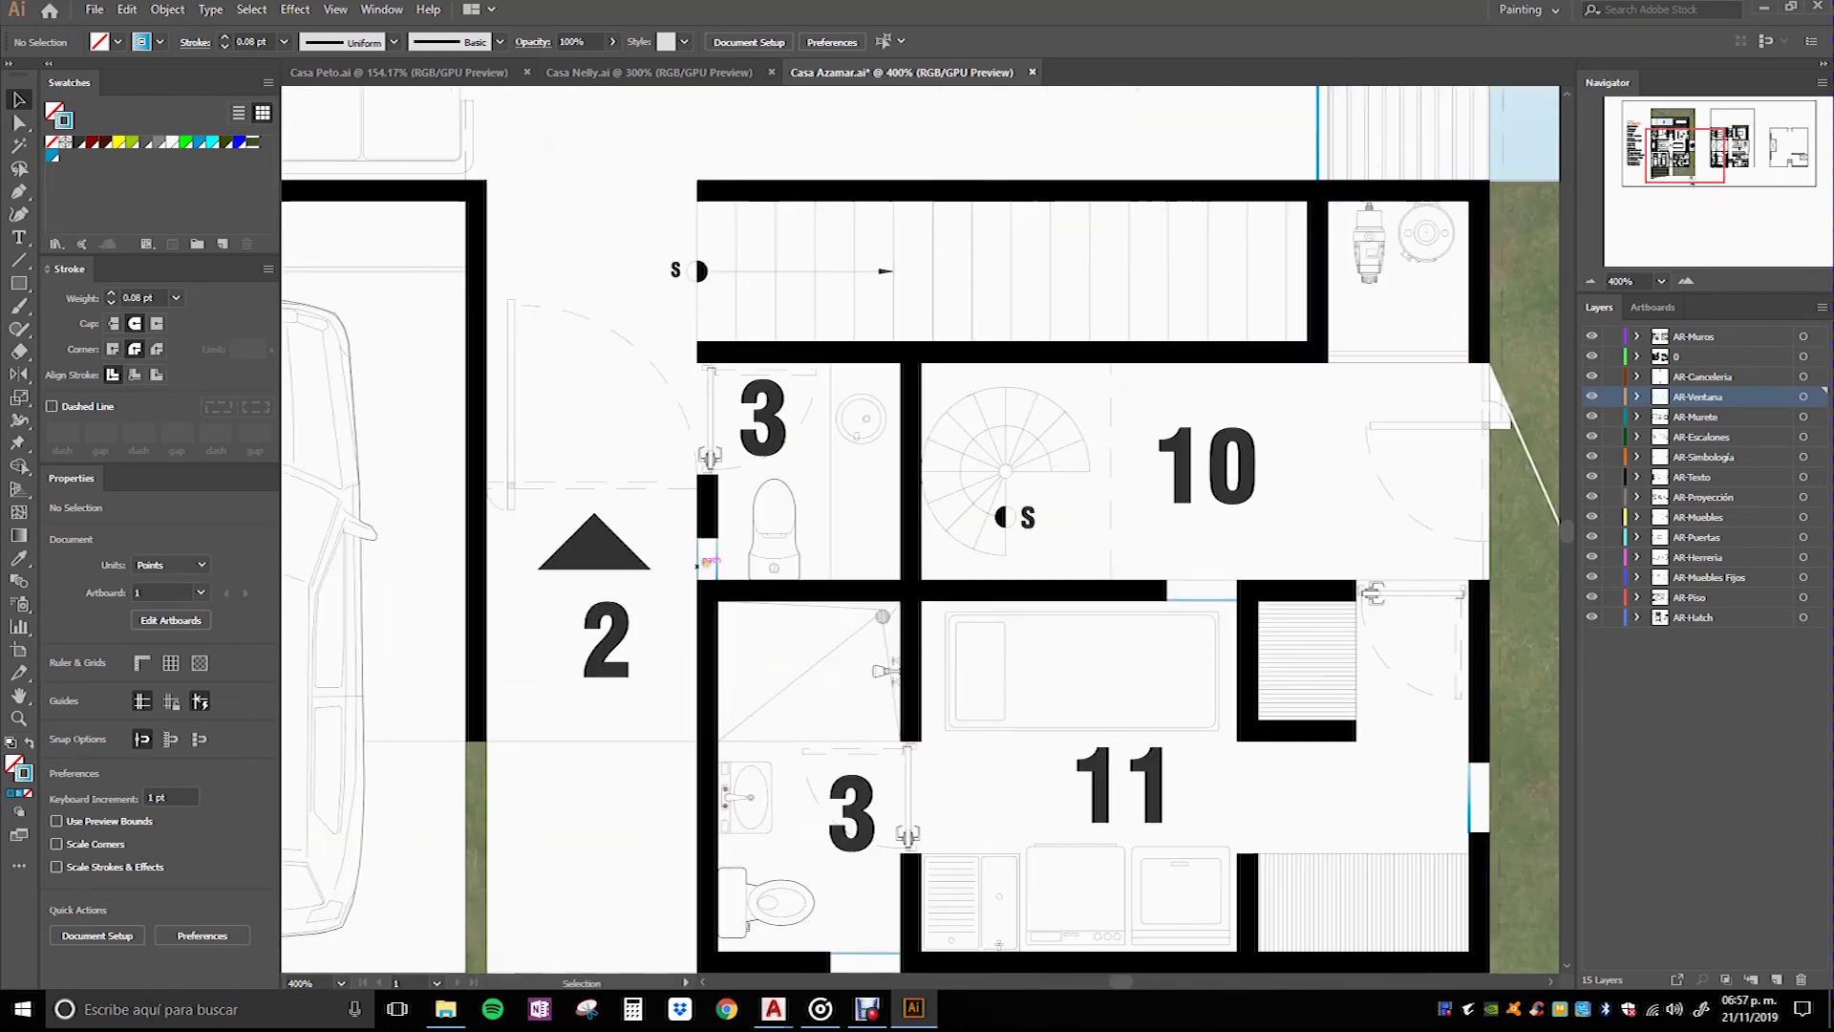
scroll(717, 568, up, 2)
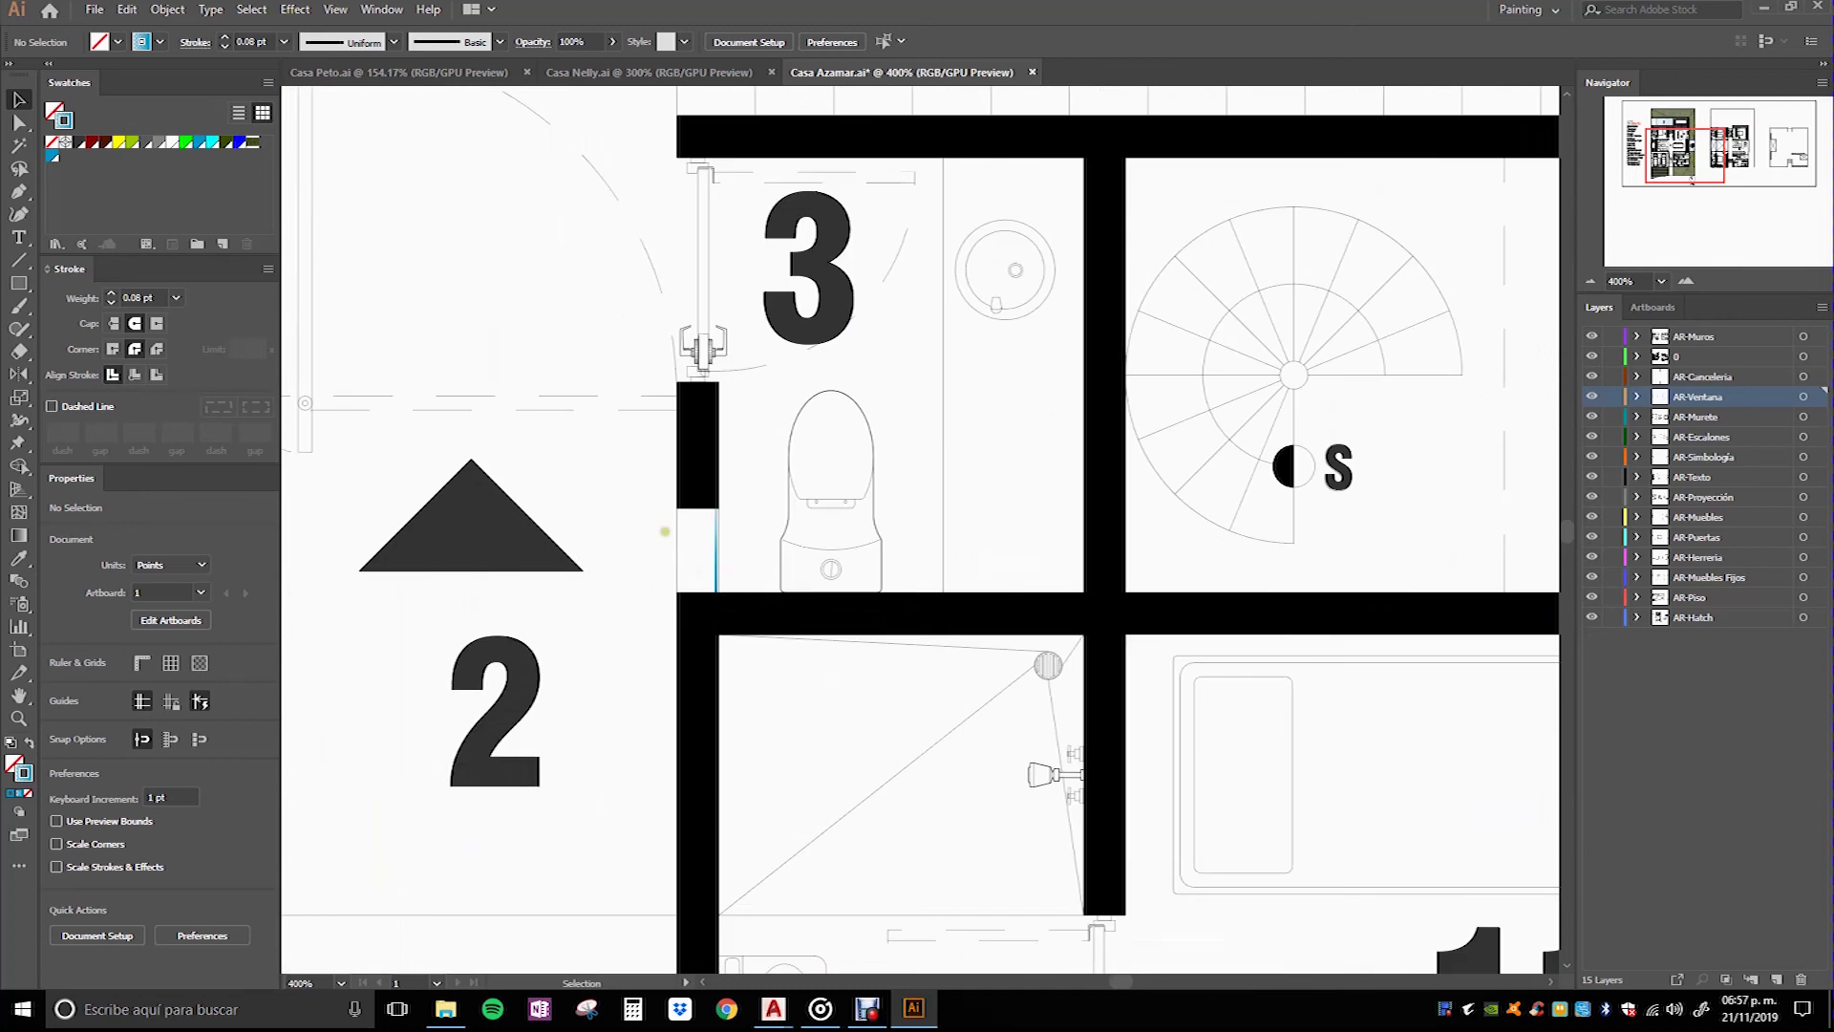
scroll(655, 544, down, 3)
scroll(655, 544, down, 1)
drag(643, 328, 934, 688)
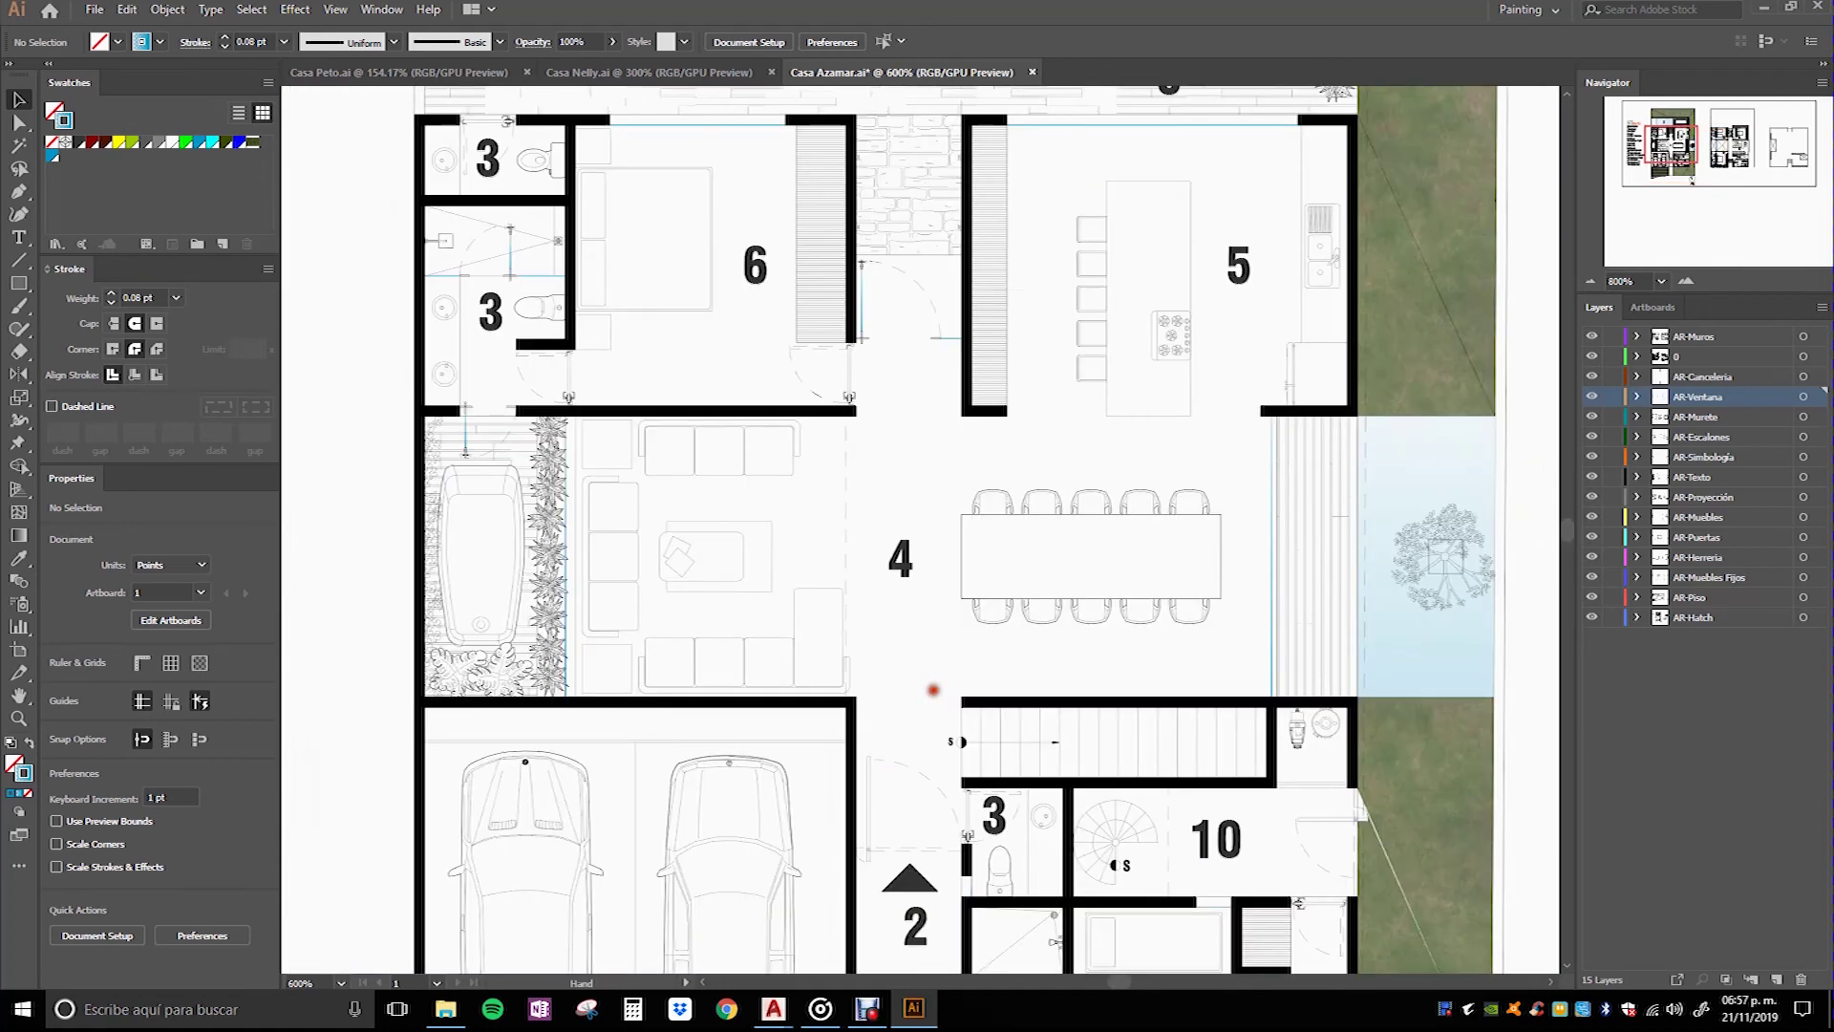
scroll(625, 588, up, 1)
scroll(624, 588, up, 1)
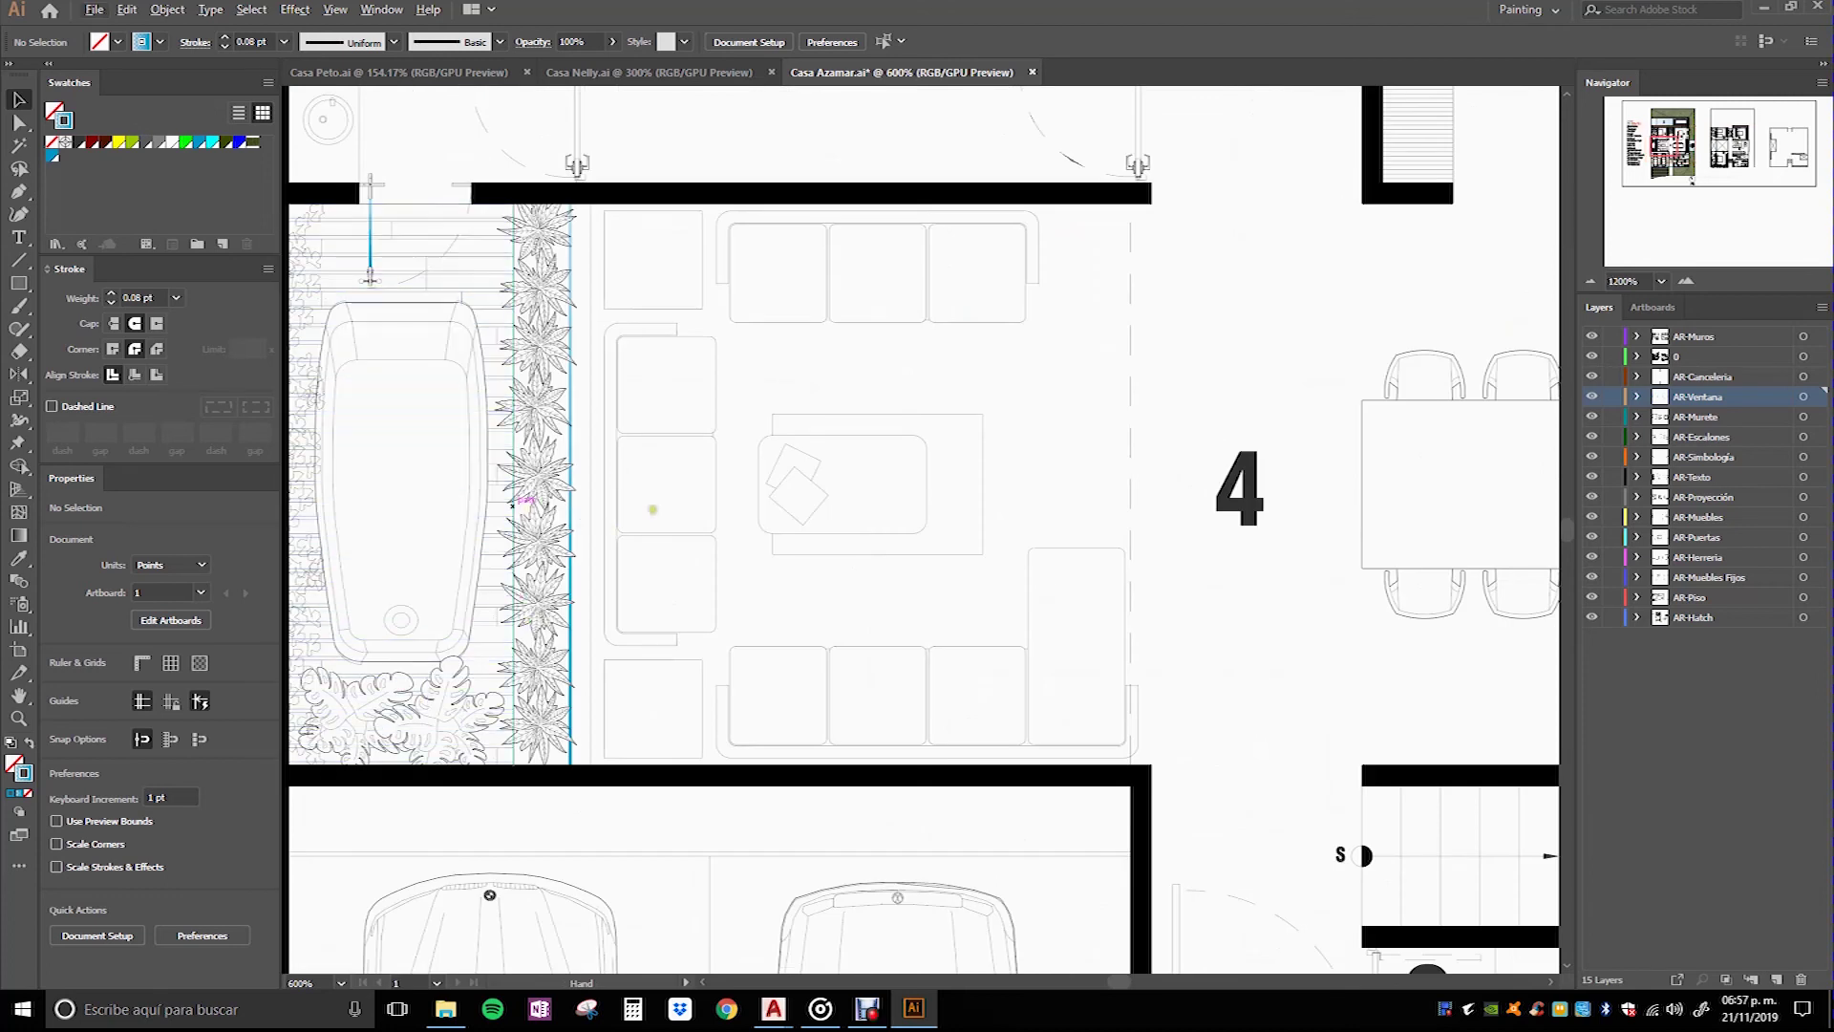
scroll(674, 513, up, 1)
scroll(697, 512, up, 1)
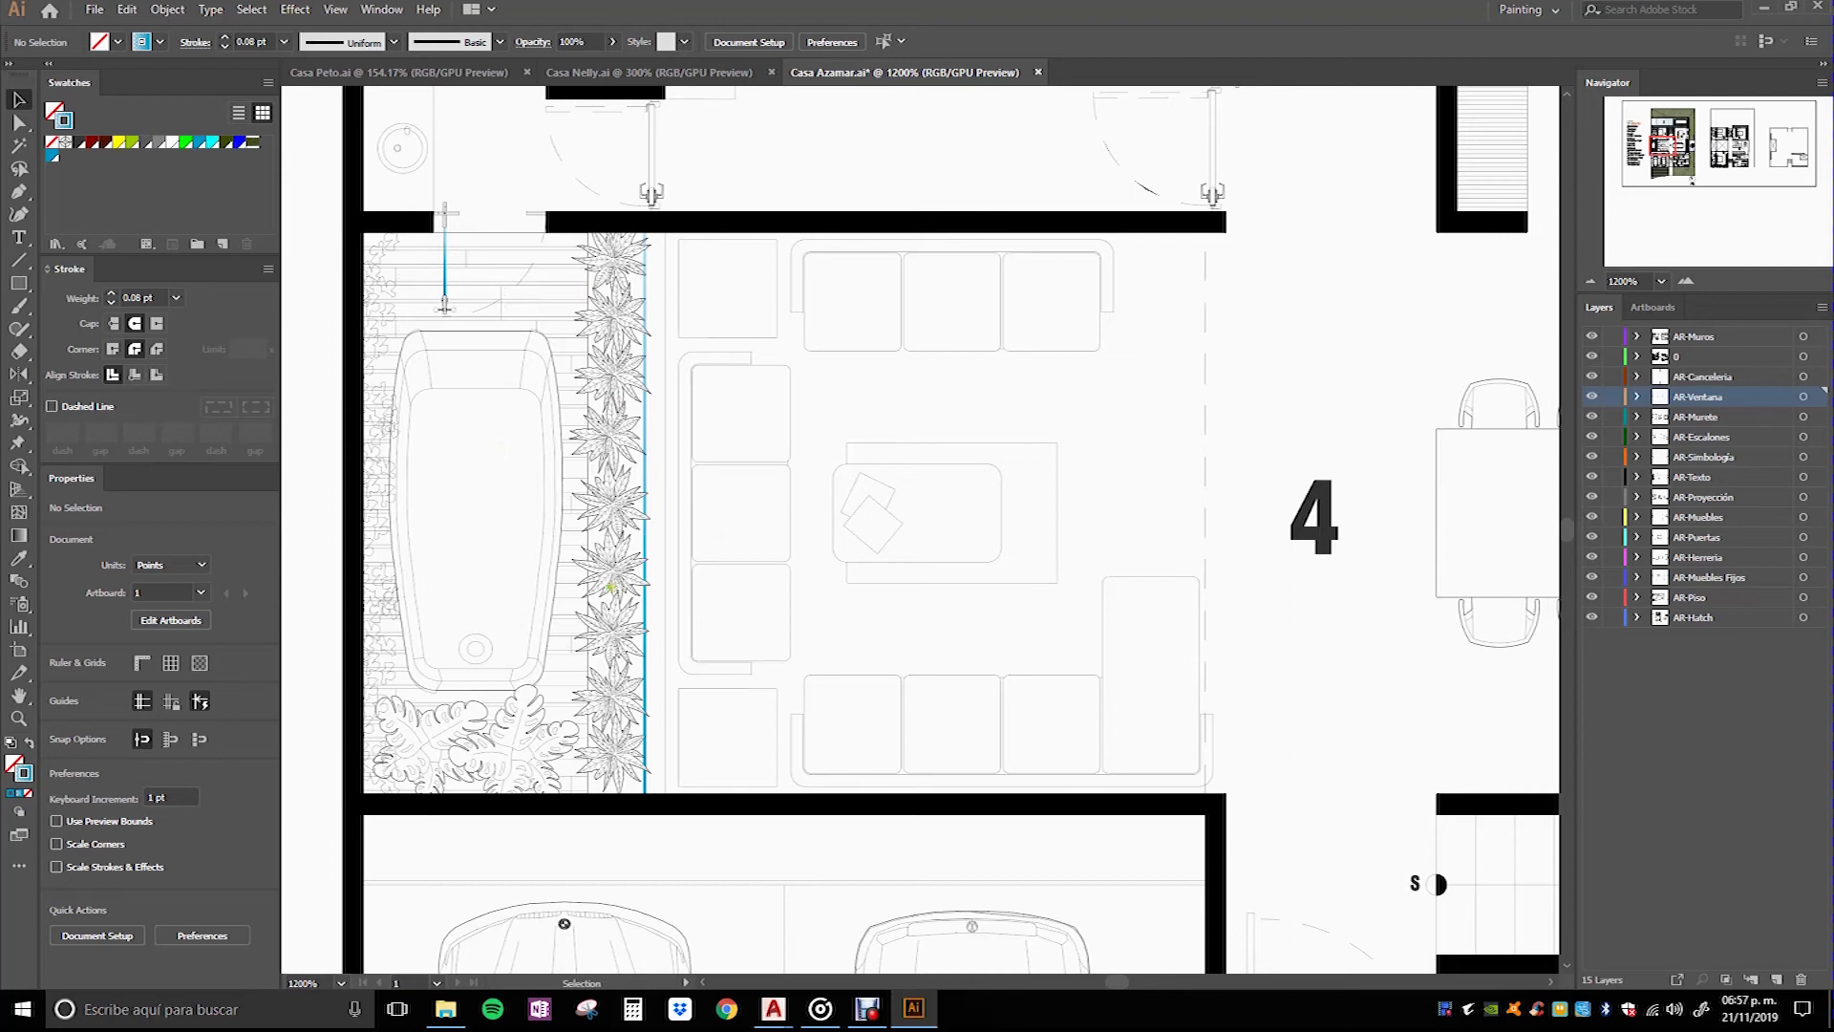
scroll(611, 573, up, 1)
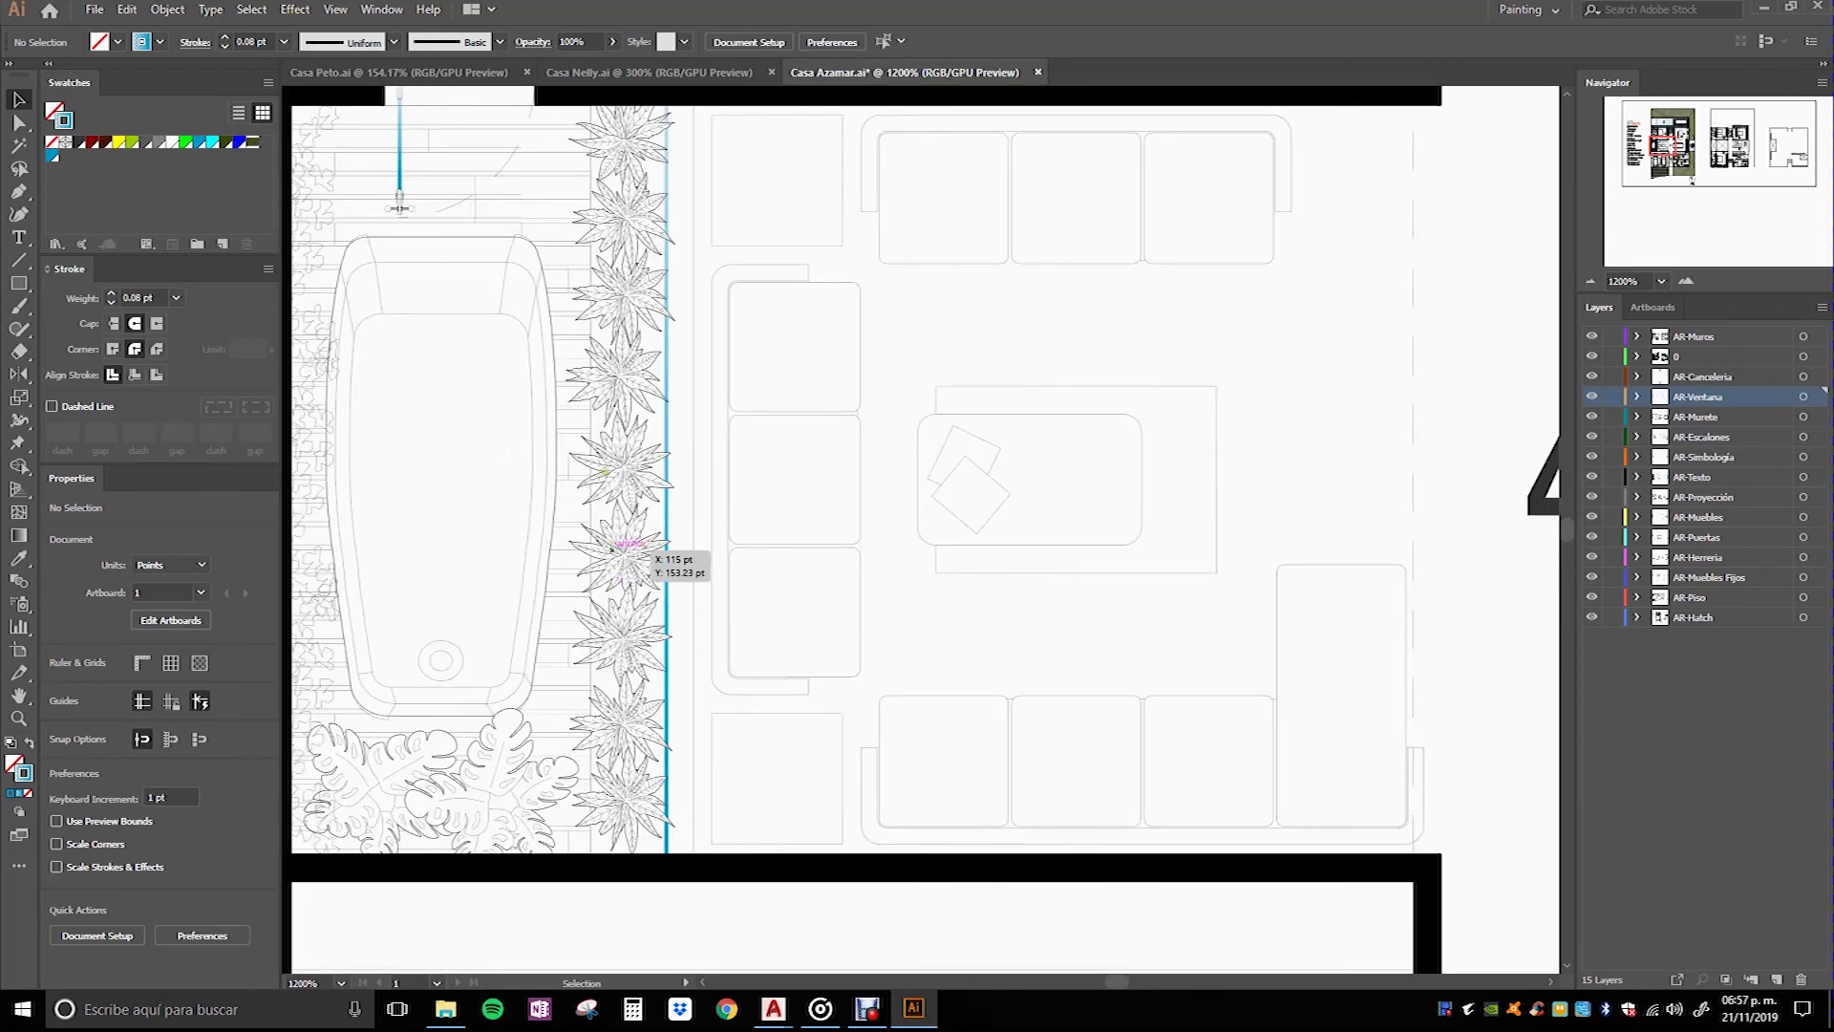
click(693, 430)
click(699, 461)
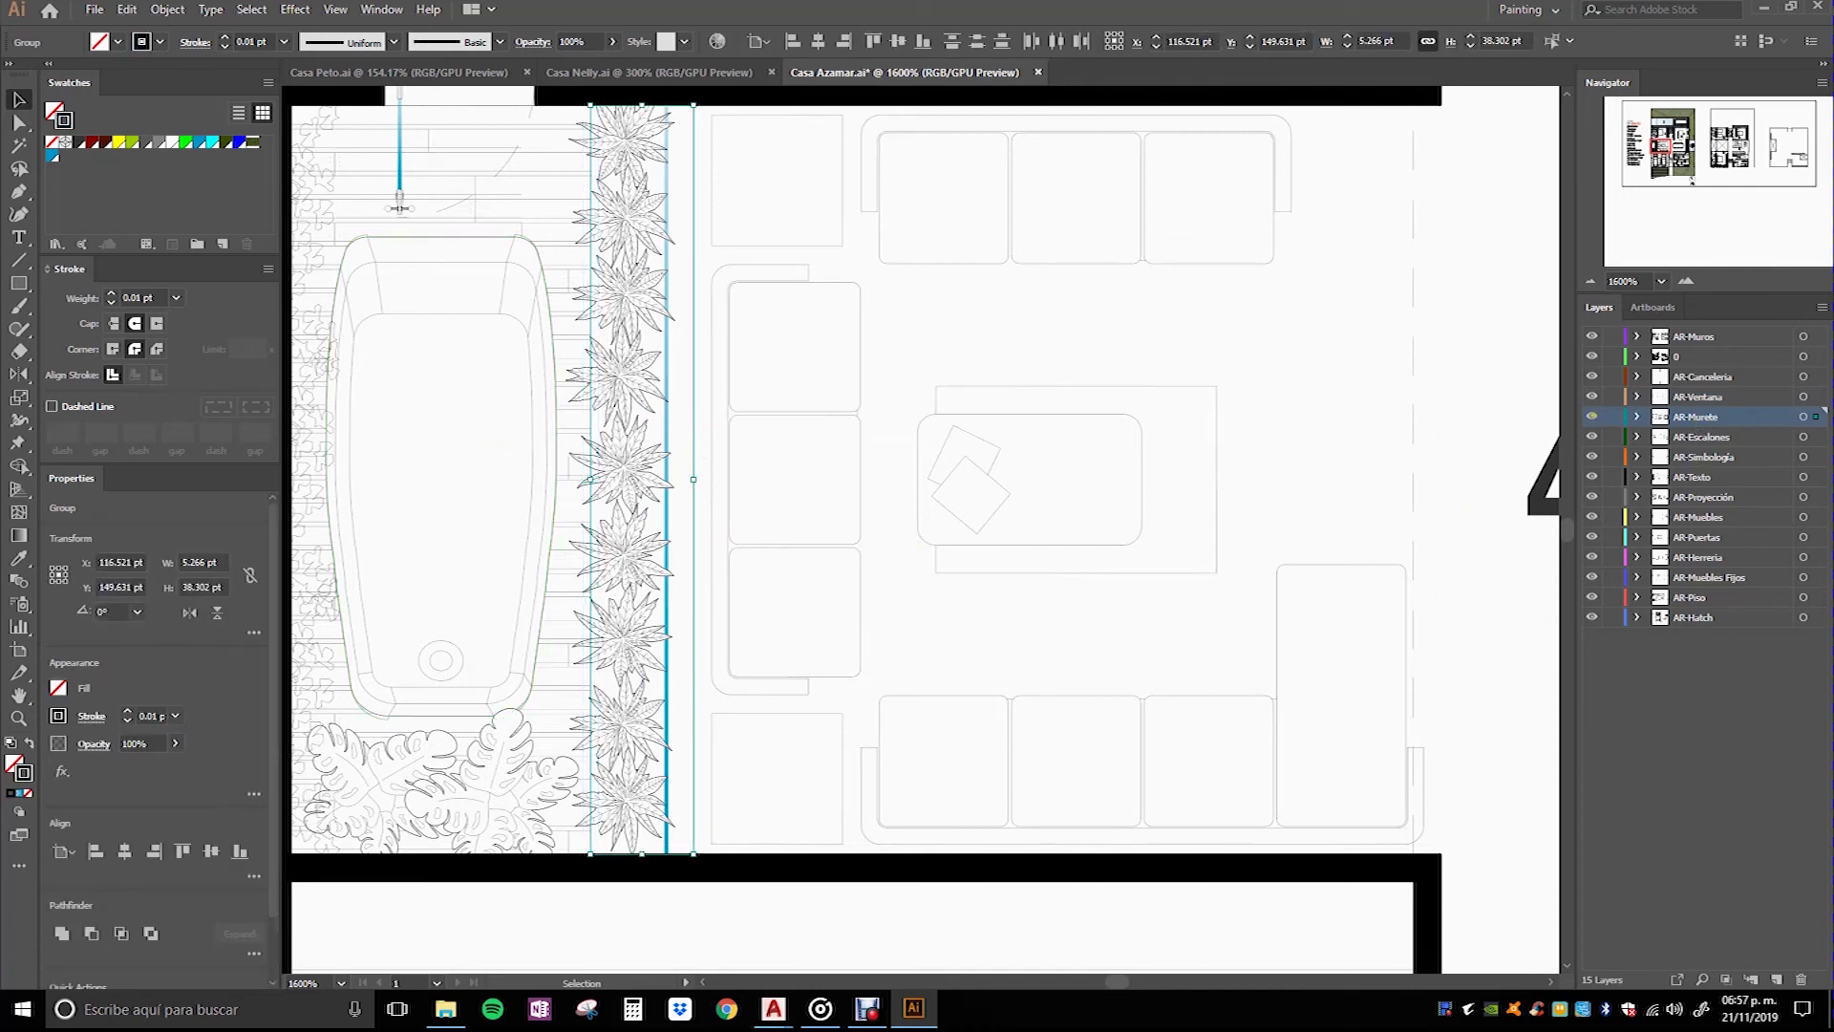
Step: Isolate the AR-Murete layer and select the low-wall rectangle beside the planter
alt+click(1591, 417)
click(909, 577)
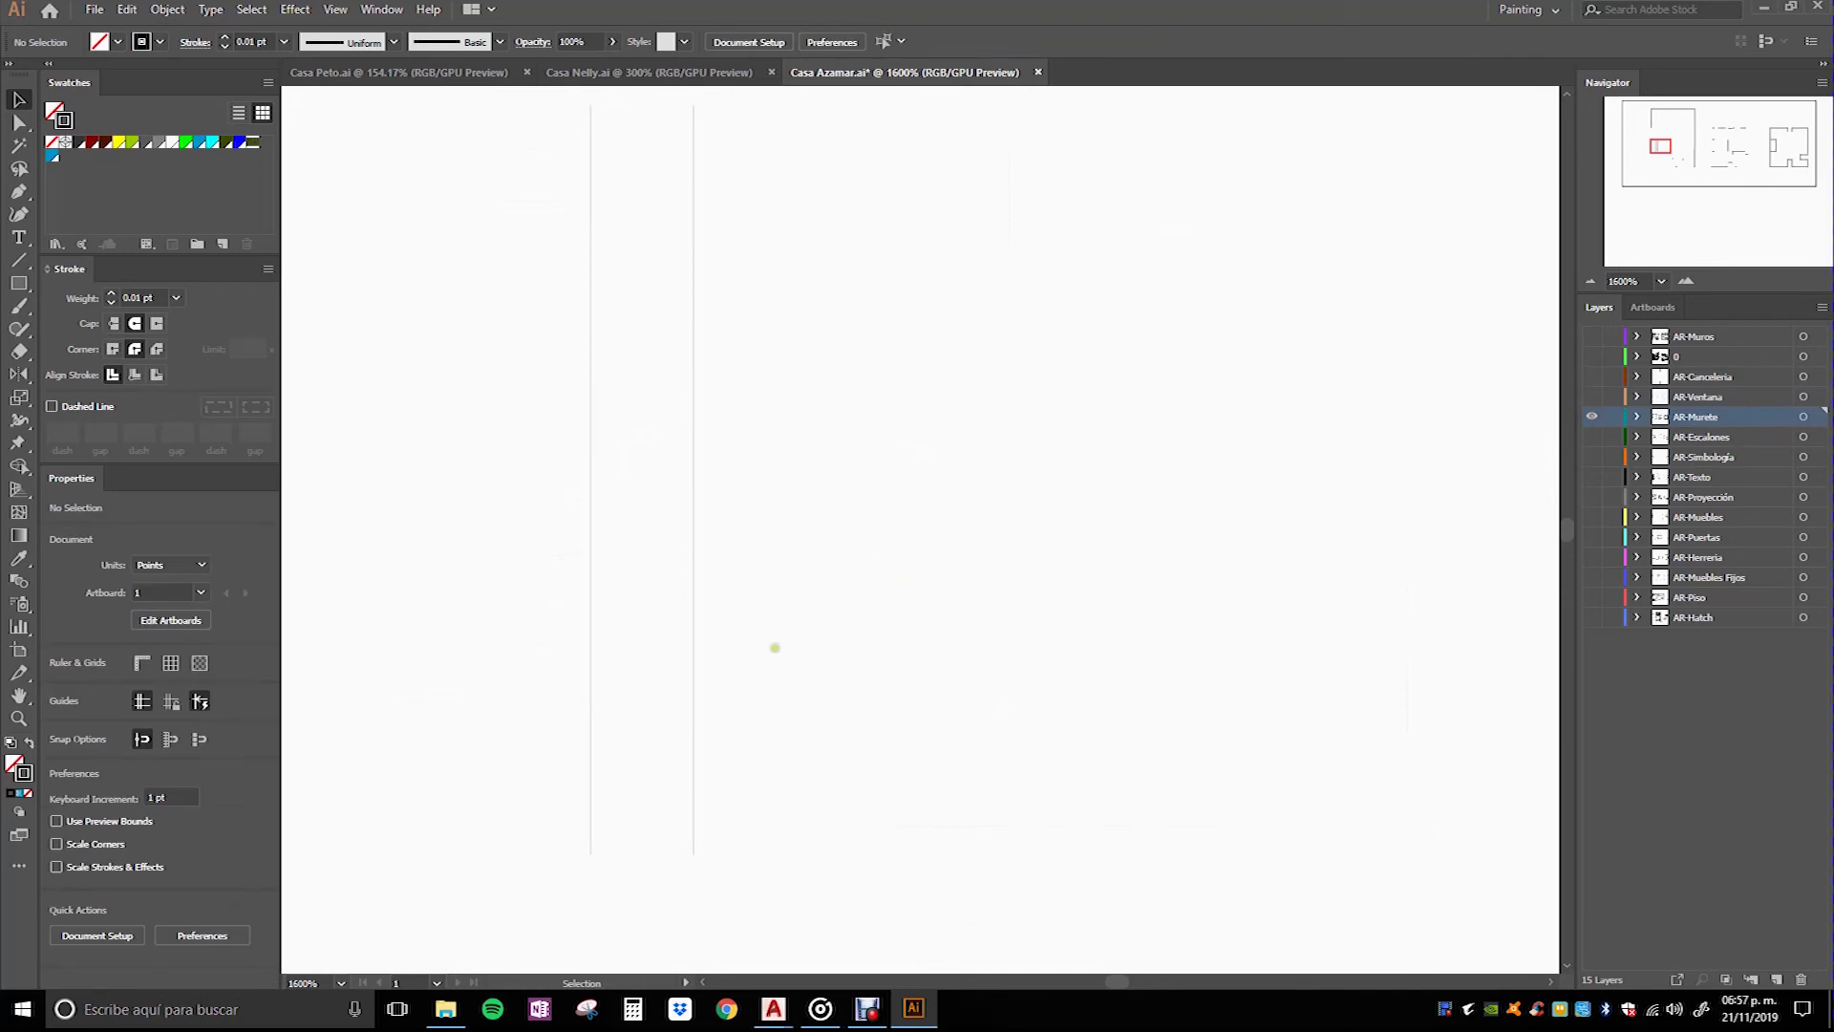
drag(848, 608, 417, 432)
key(a)
key(v)
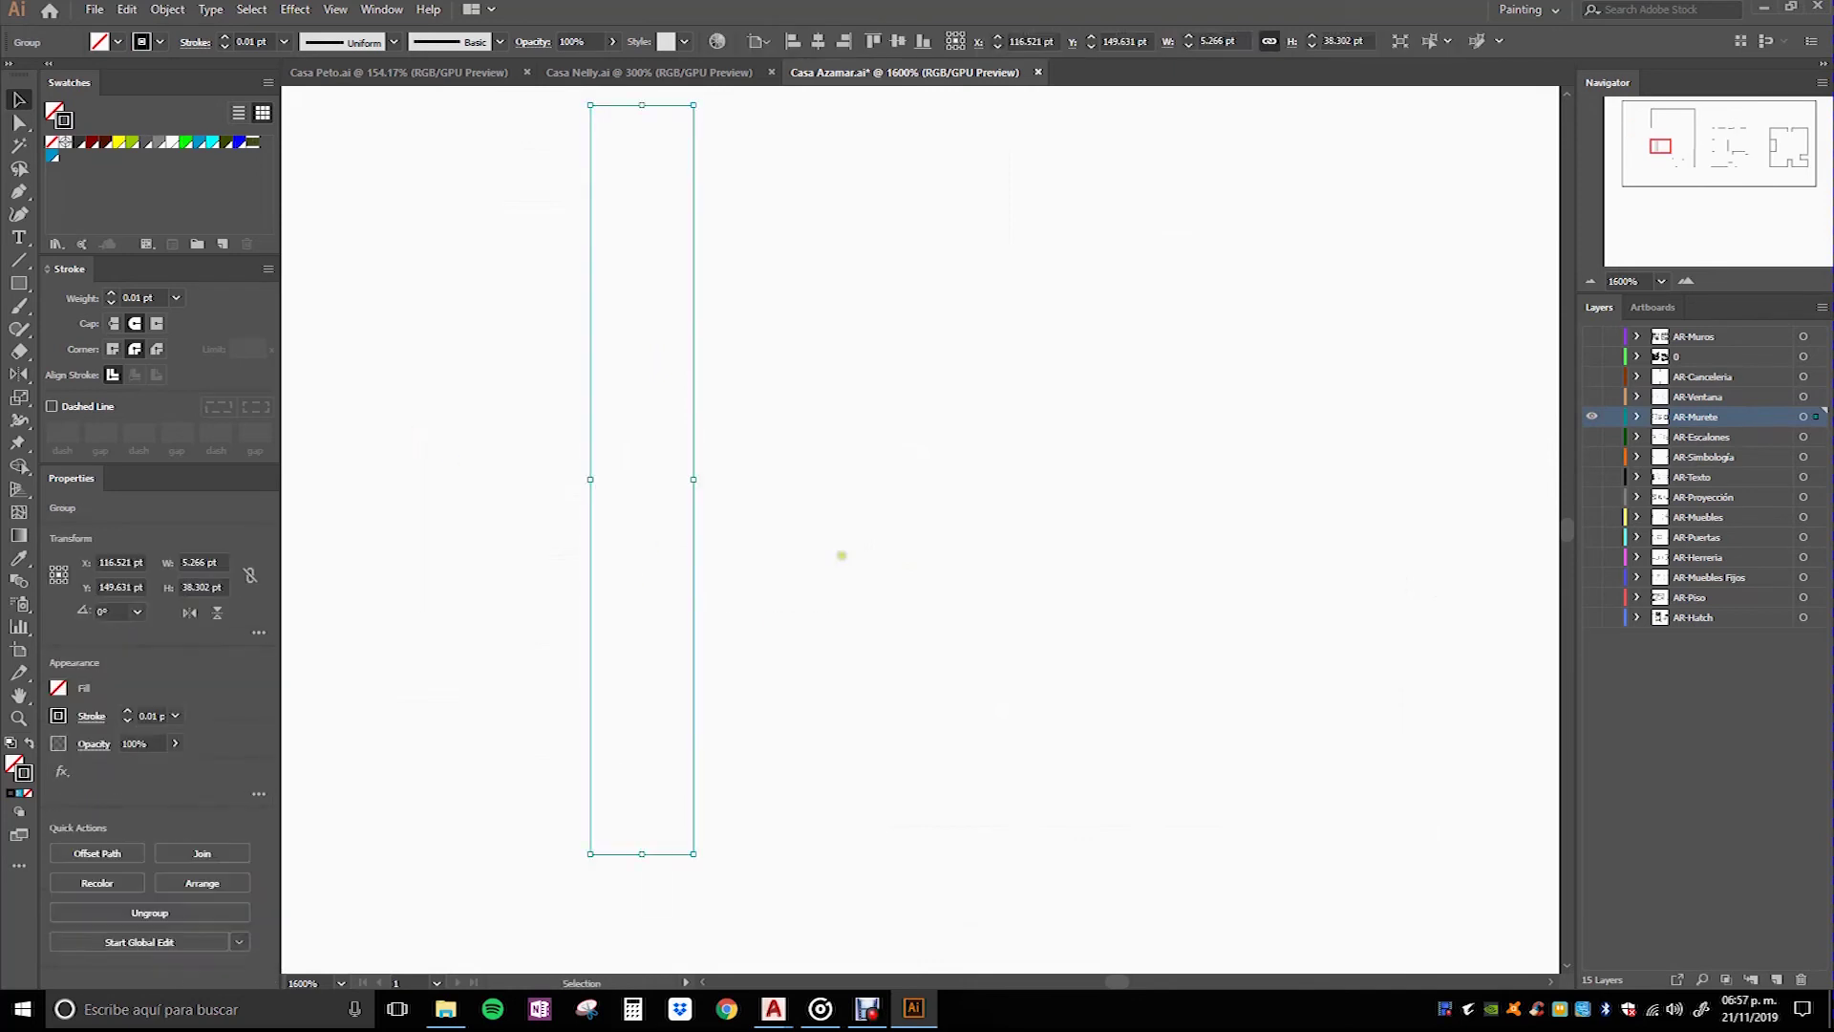
click(842, 555)
drag(798, 630, 455, 532)
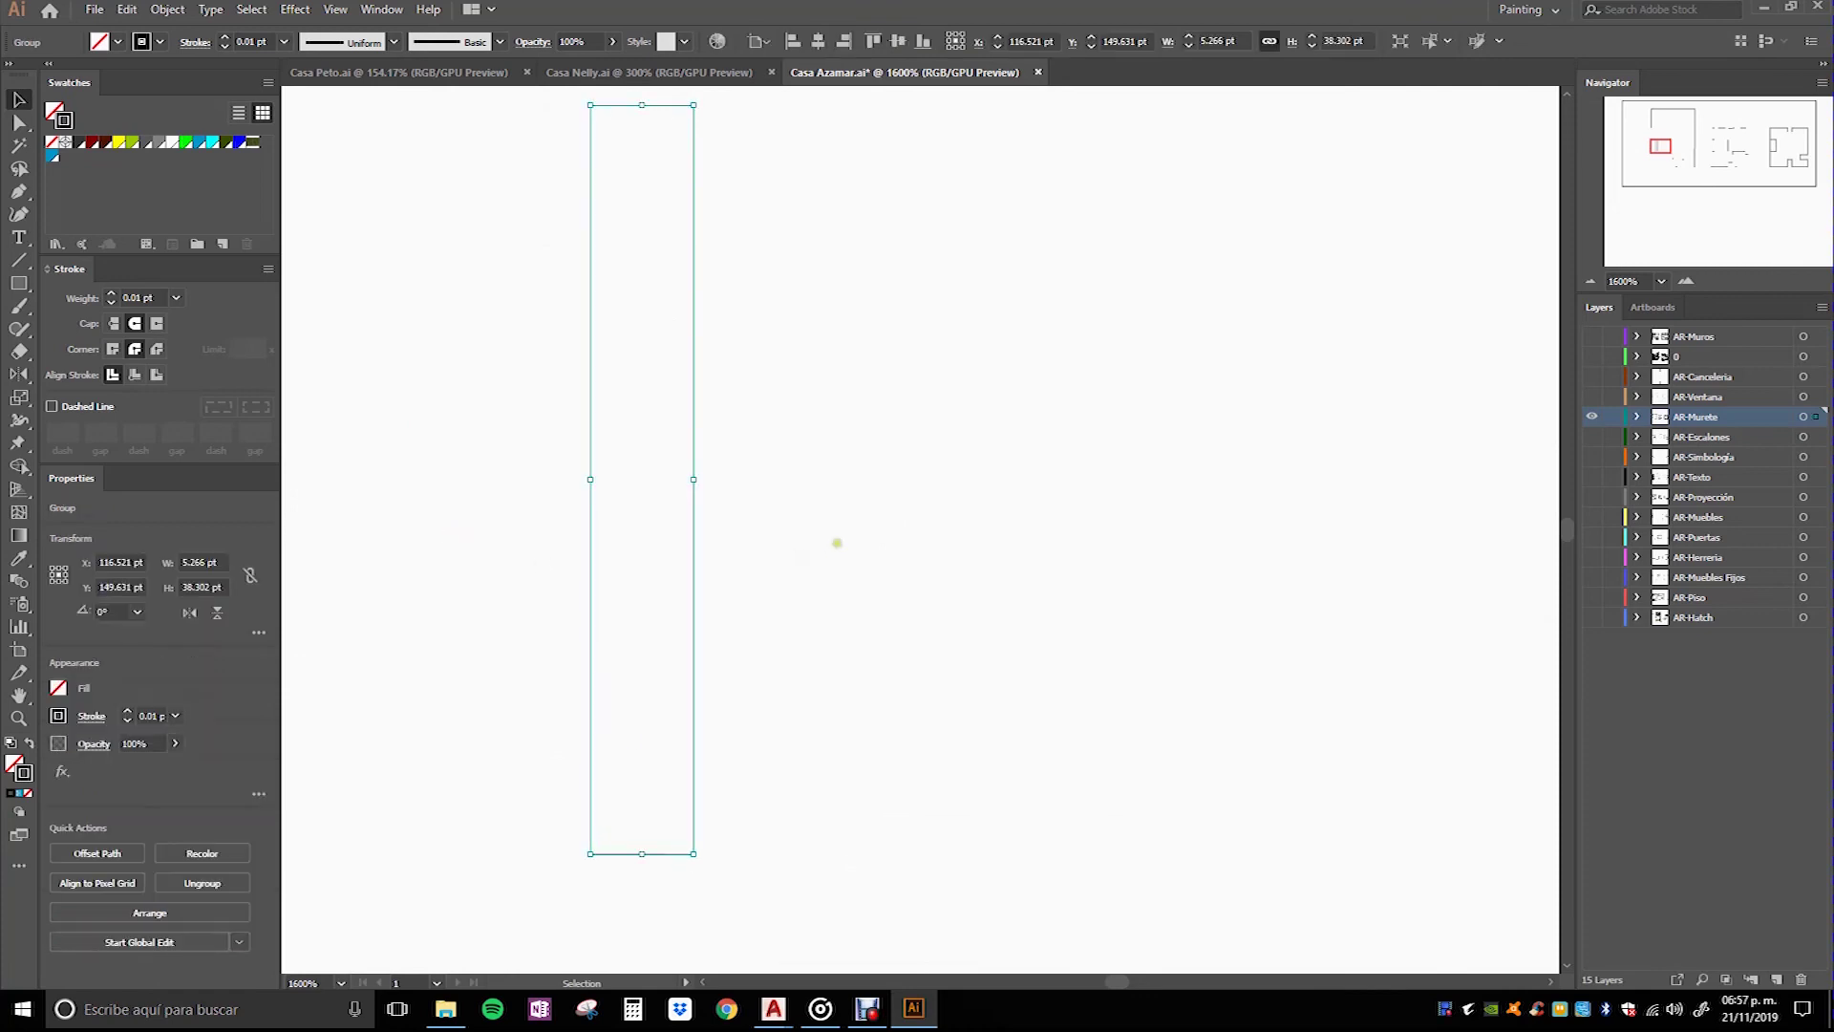
Step: Fill the wall grey with no stroke at 50% opacity, then show all layers
click(30, 741)
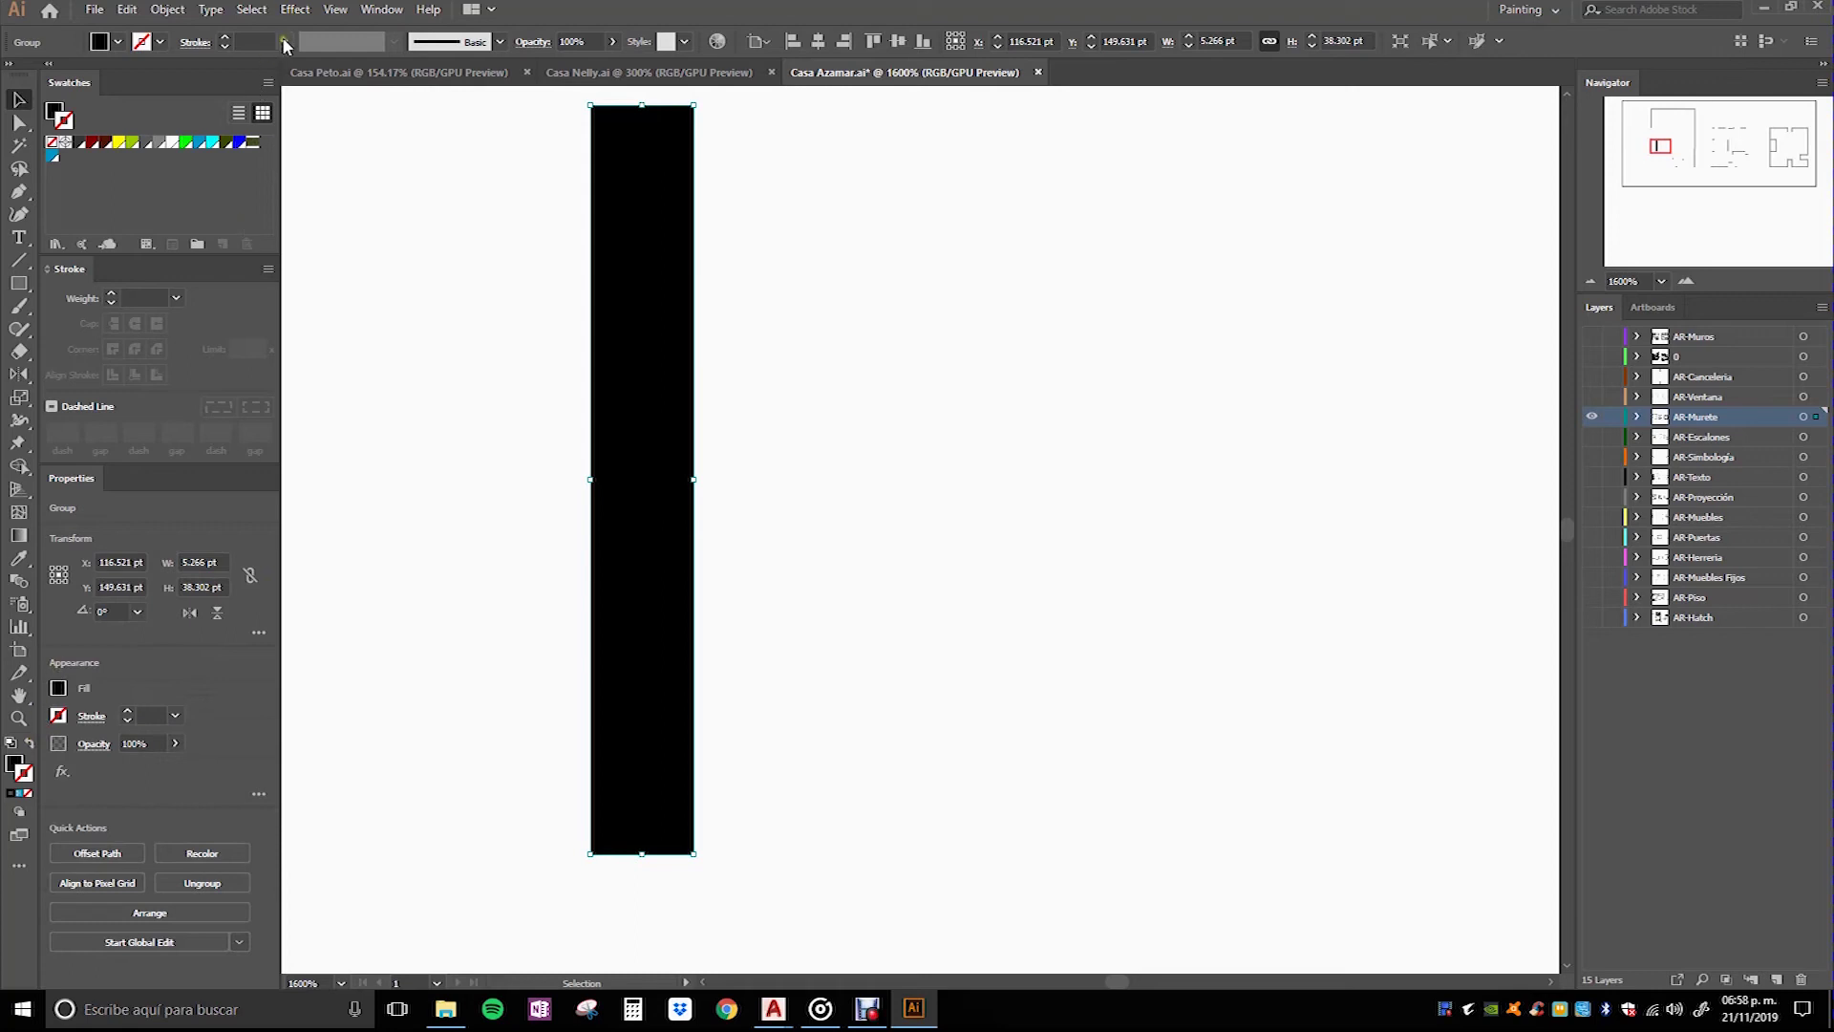
click(117, 42)
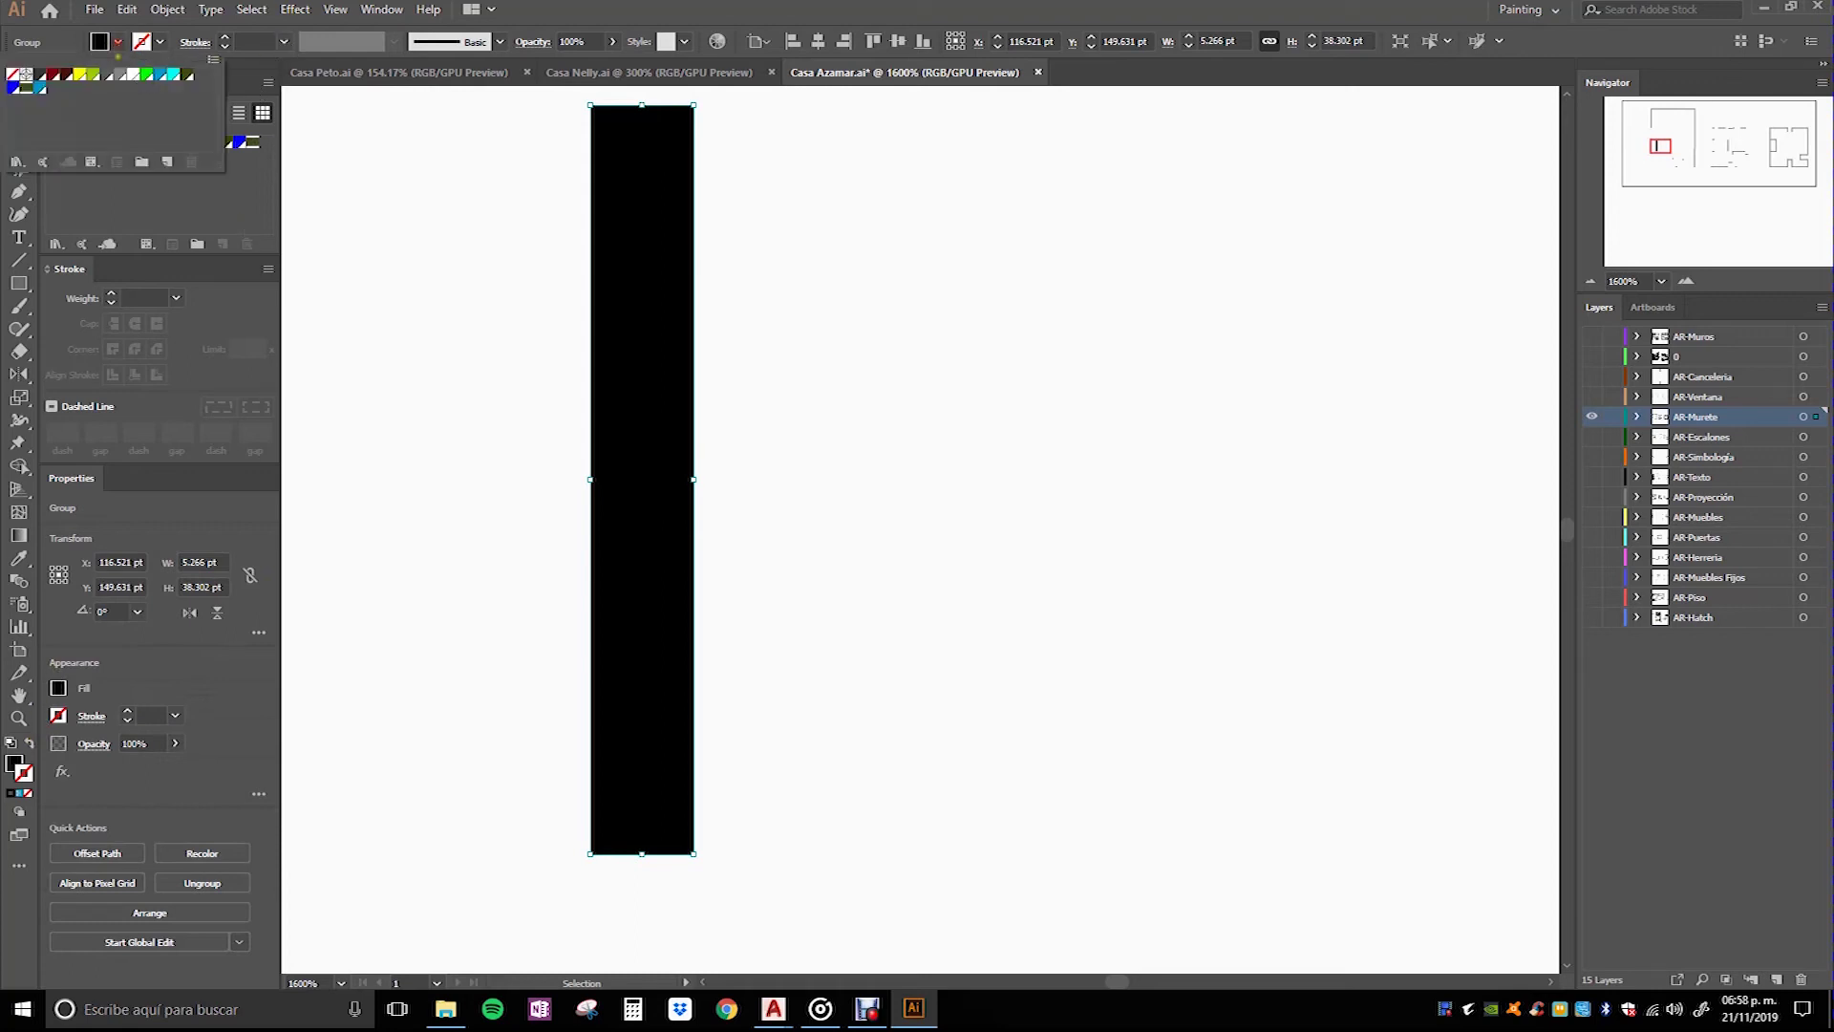
click(120, 75)
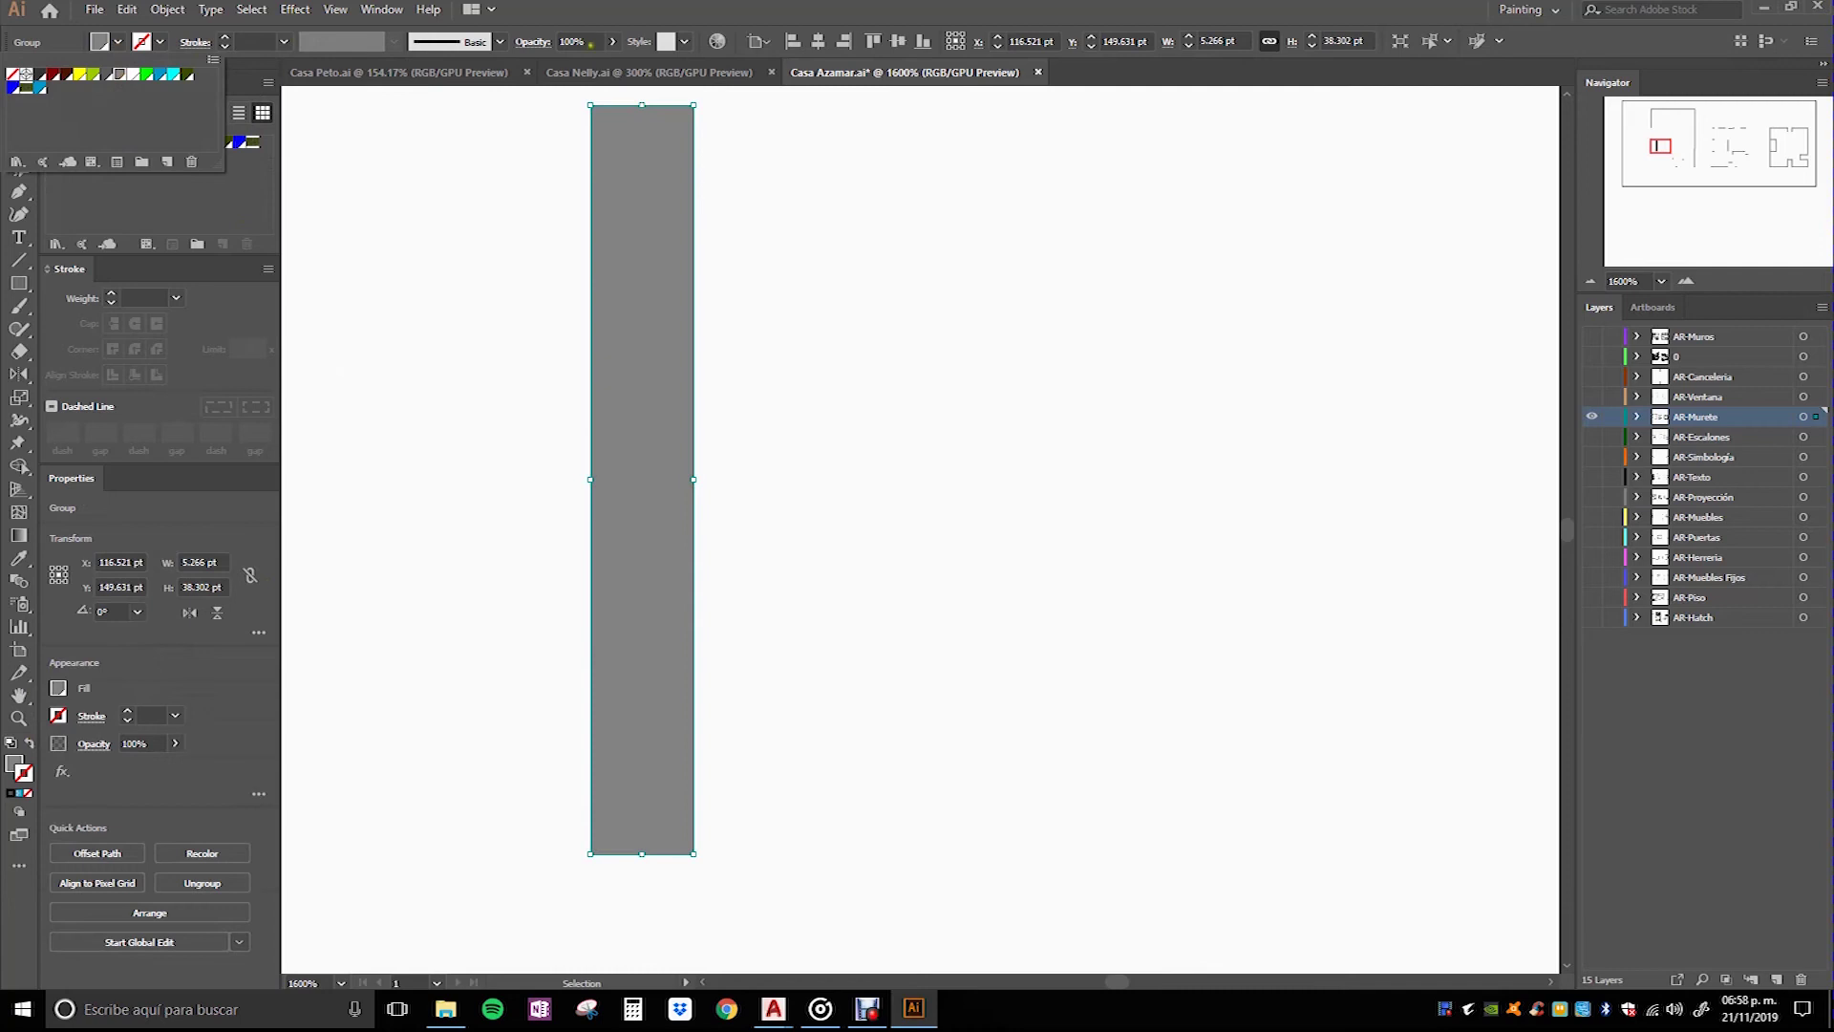
click(573, 42)
text(50)
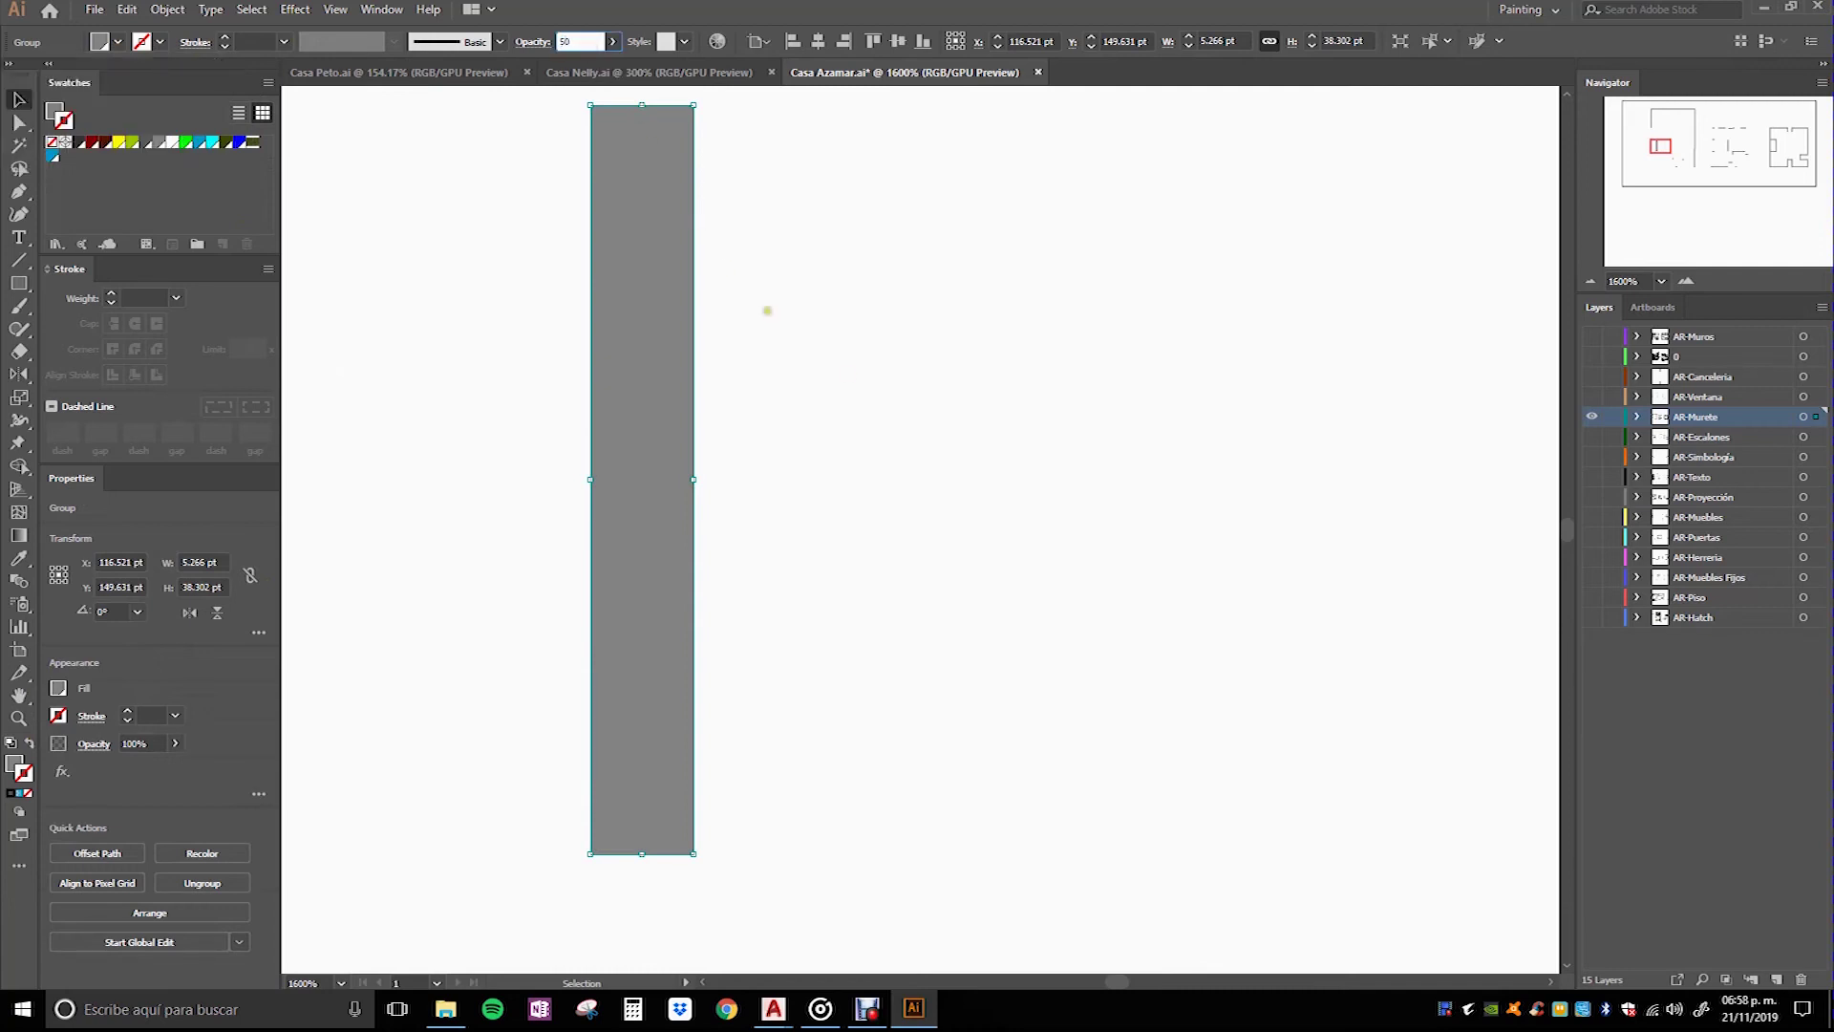
key(Return)
click(850, 391)
key(ctrl+alt+3)
alt+scroll(727, 481, down, 1)
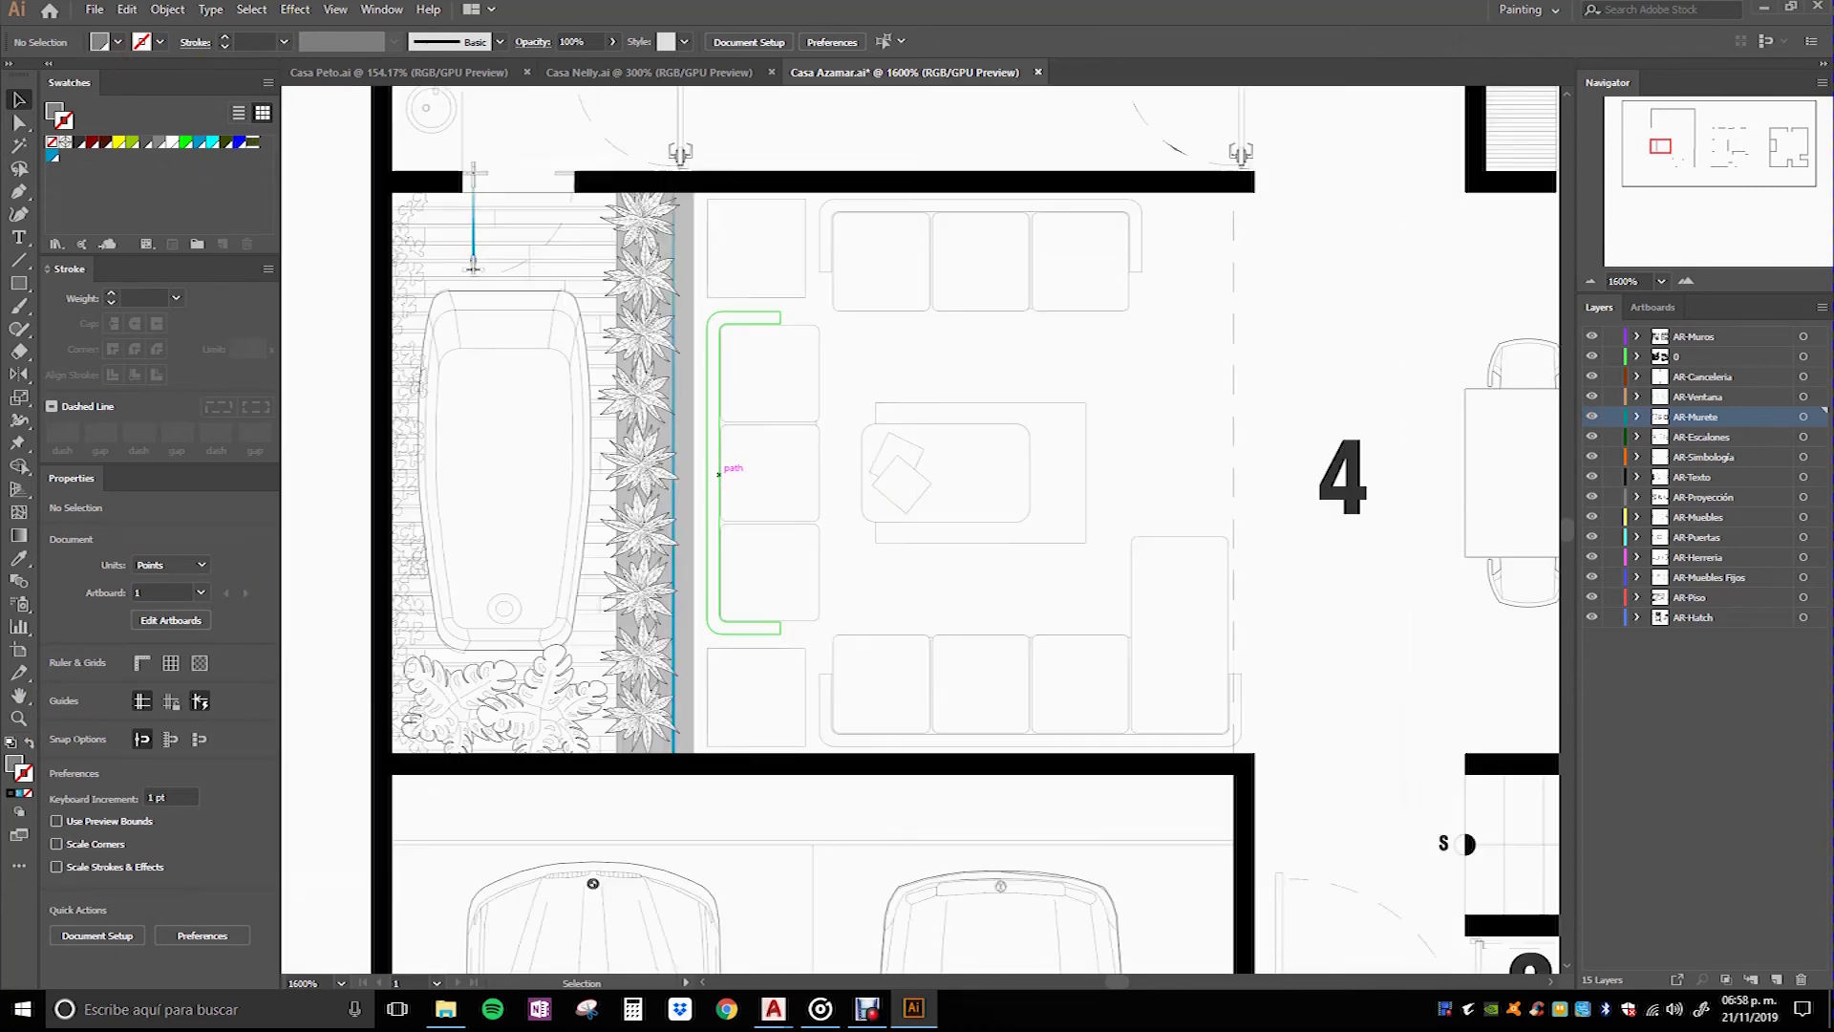
alt+scroll(721, 492, down, 1)
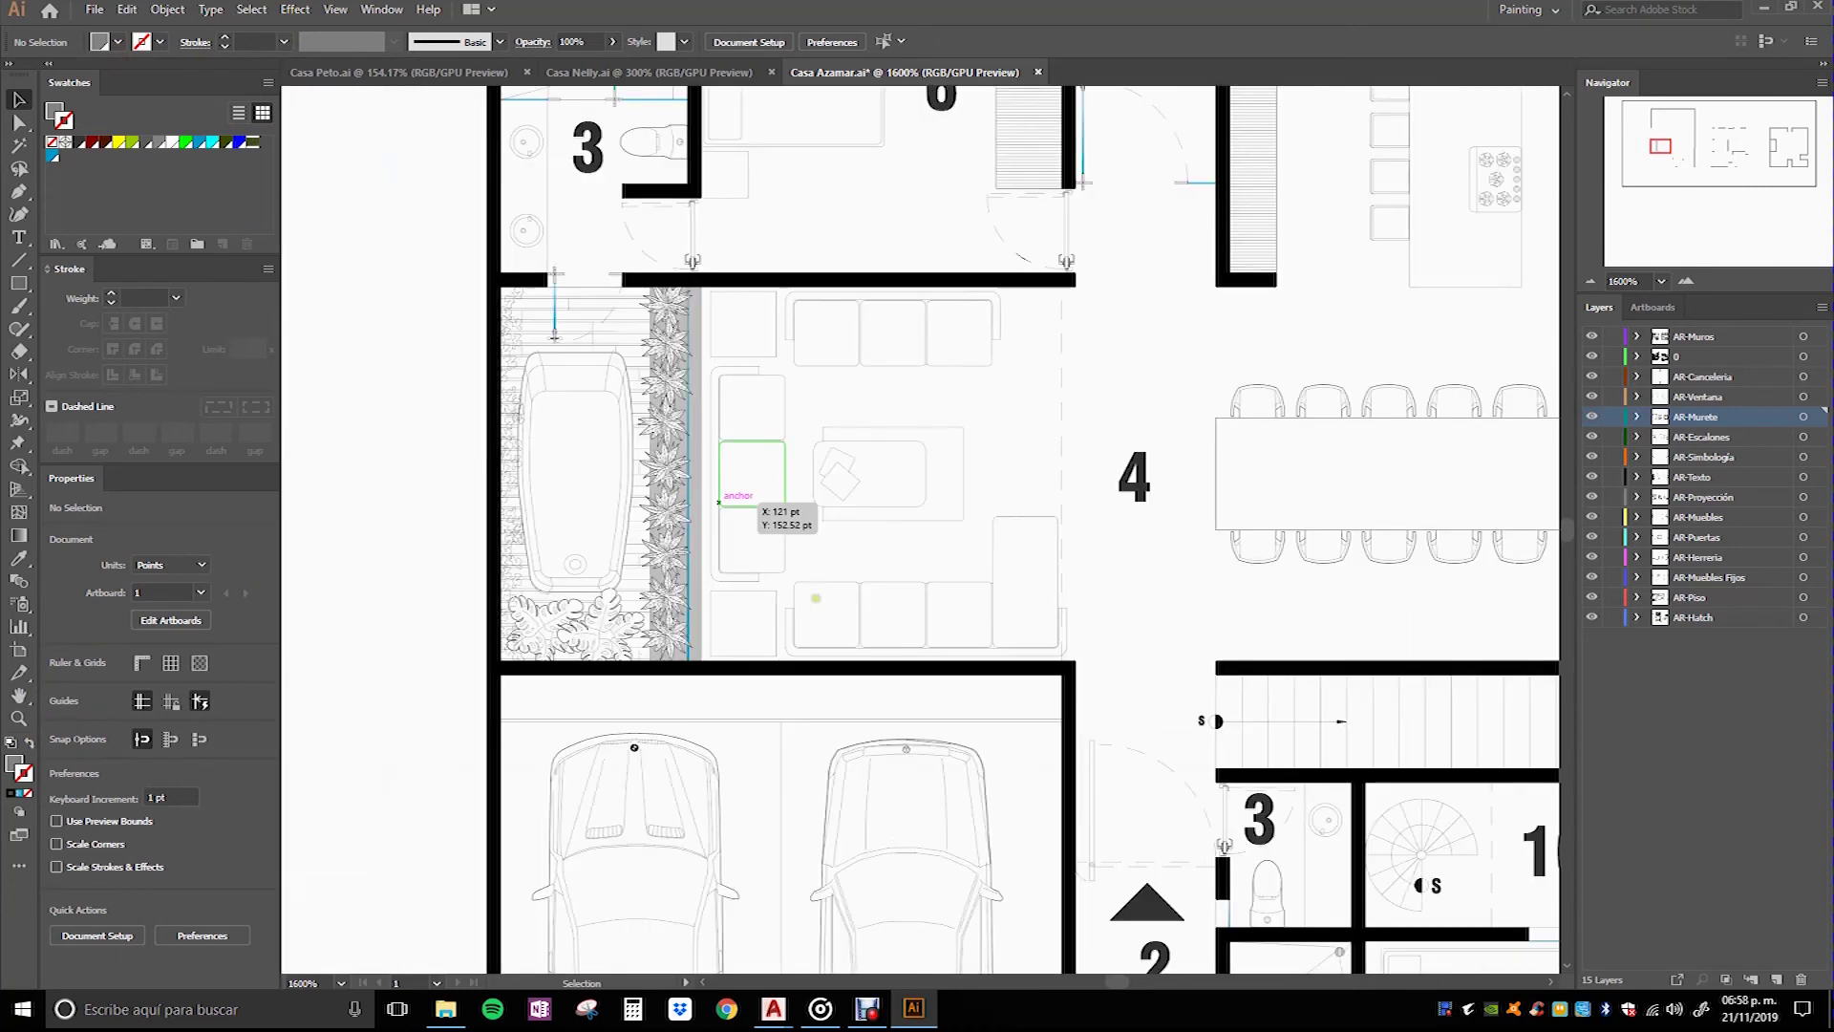
alt+scroll(719, 499, down, 1)
alt+scroll(718, 500, down, 1)
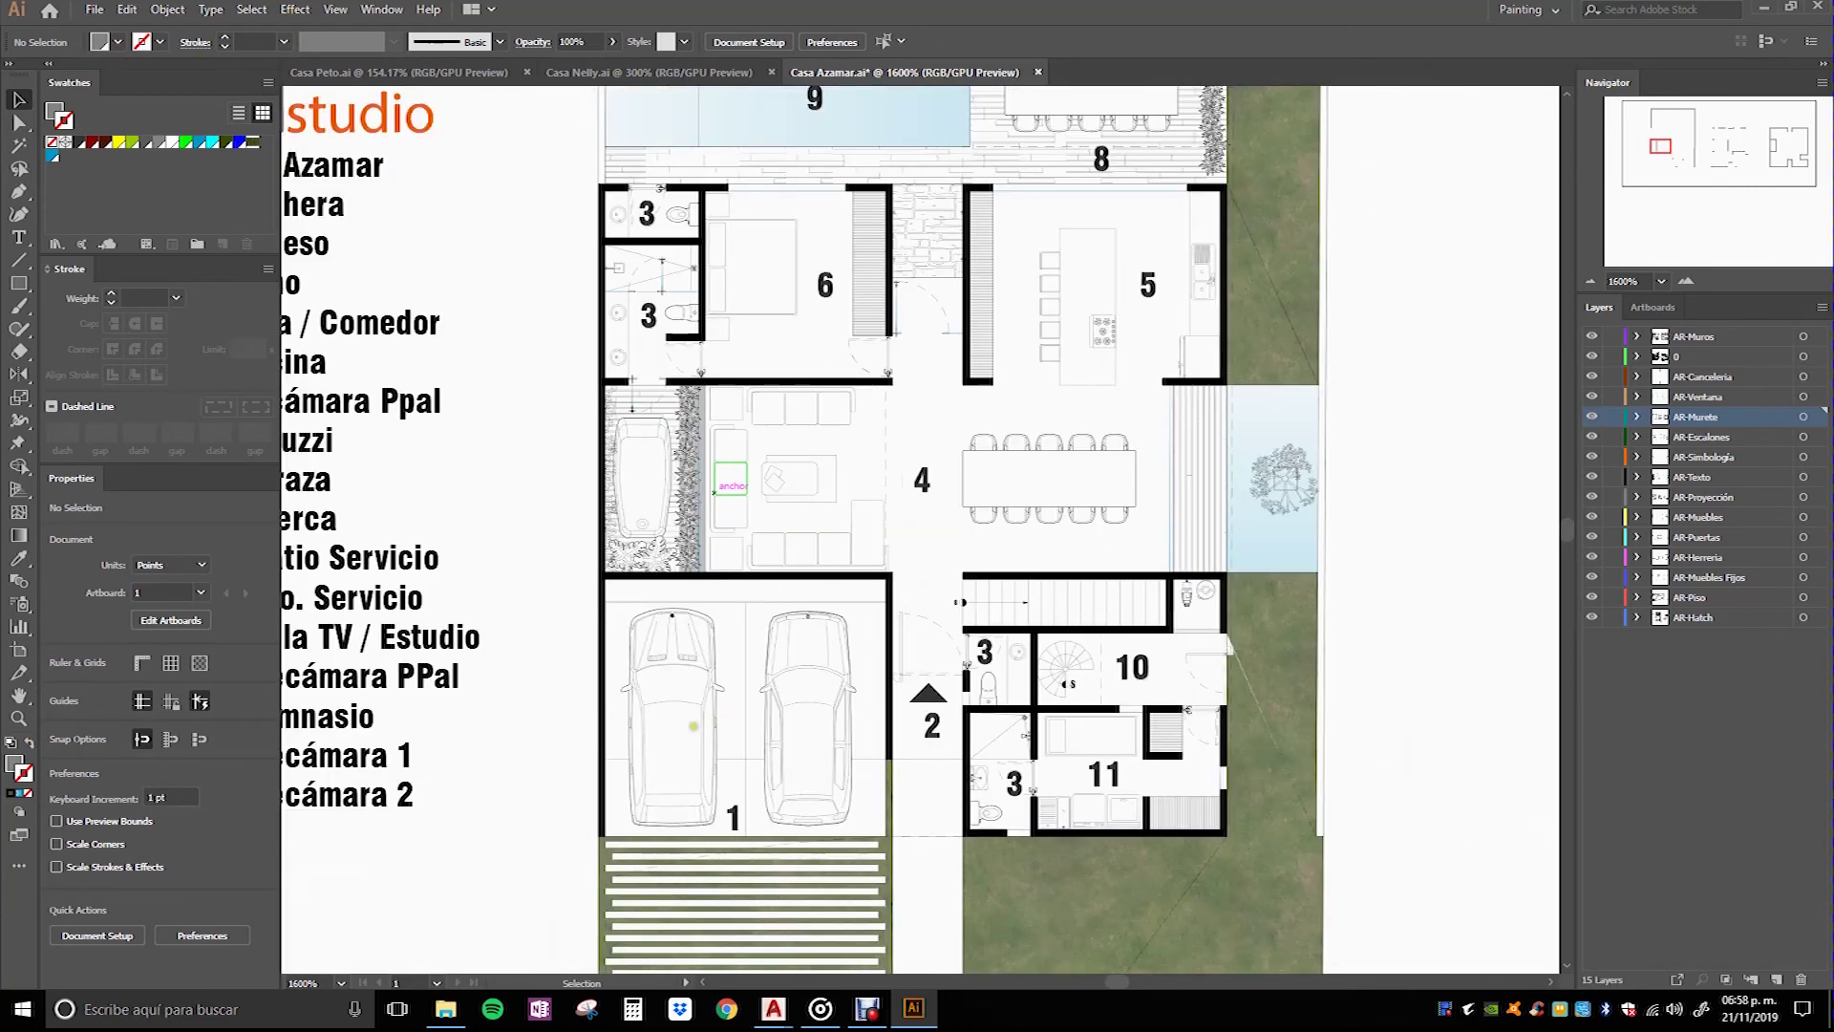
alt+scroll(716, 490, down, 5)
alt+scroll(716, 490, down, 1)
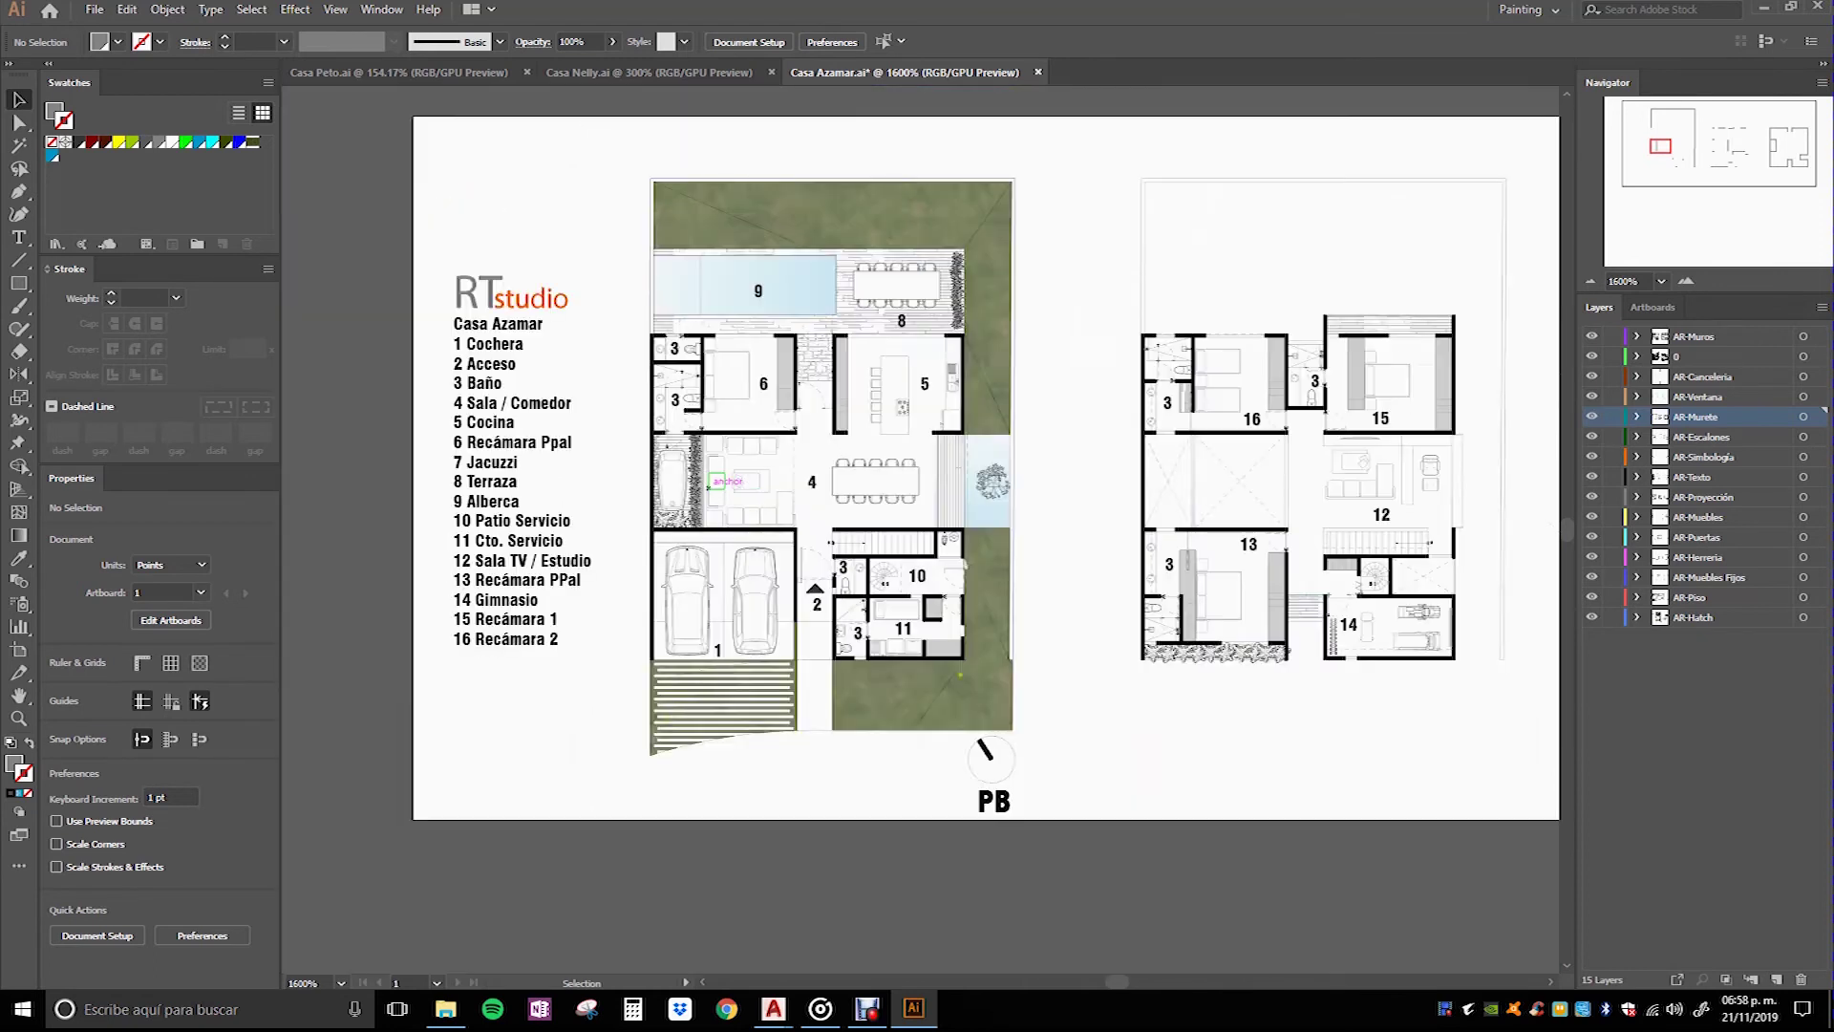
alt+scroll(716, 490, down, 1)
alt+scroll(970, 616, up, 1)
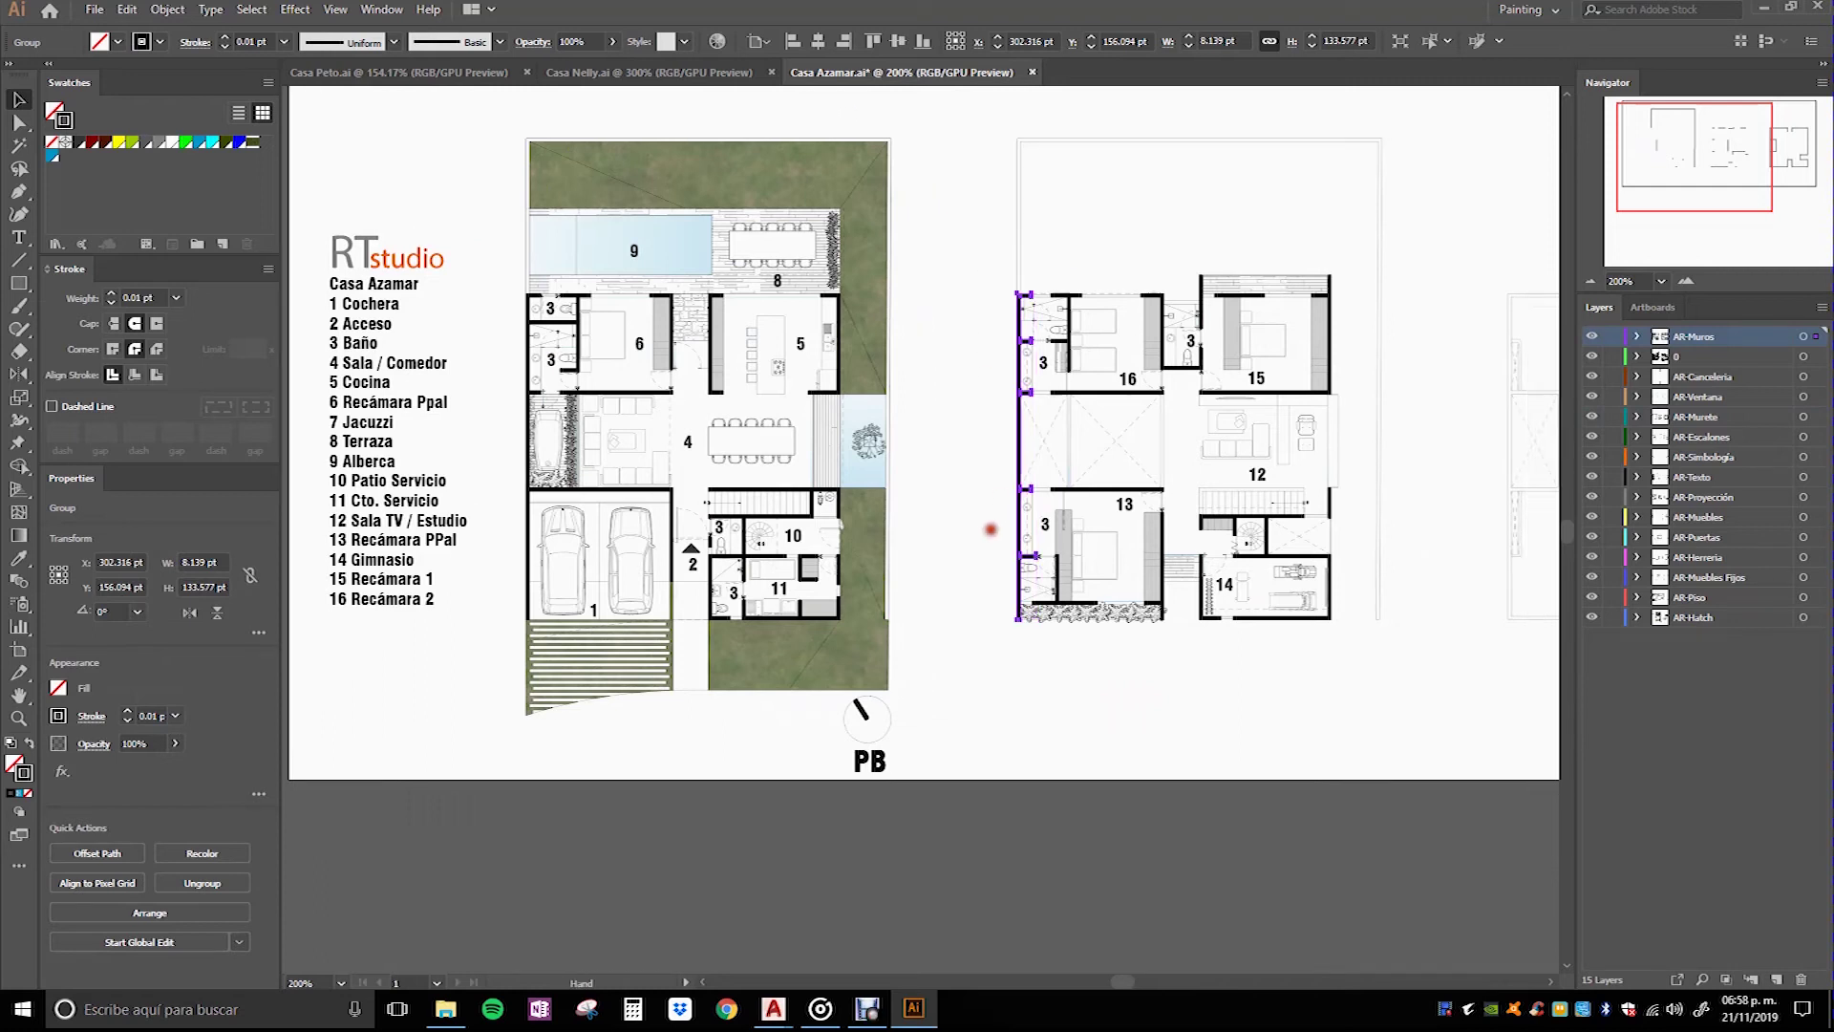
drag(1025, 513, 877, 544)
alt+scroll(1030, 529, up, 2)
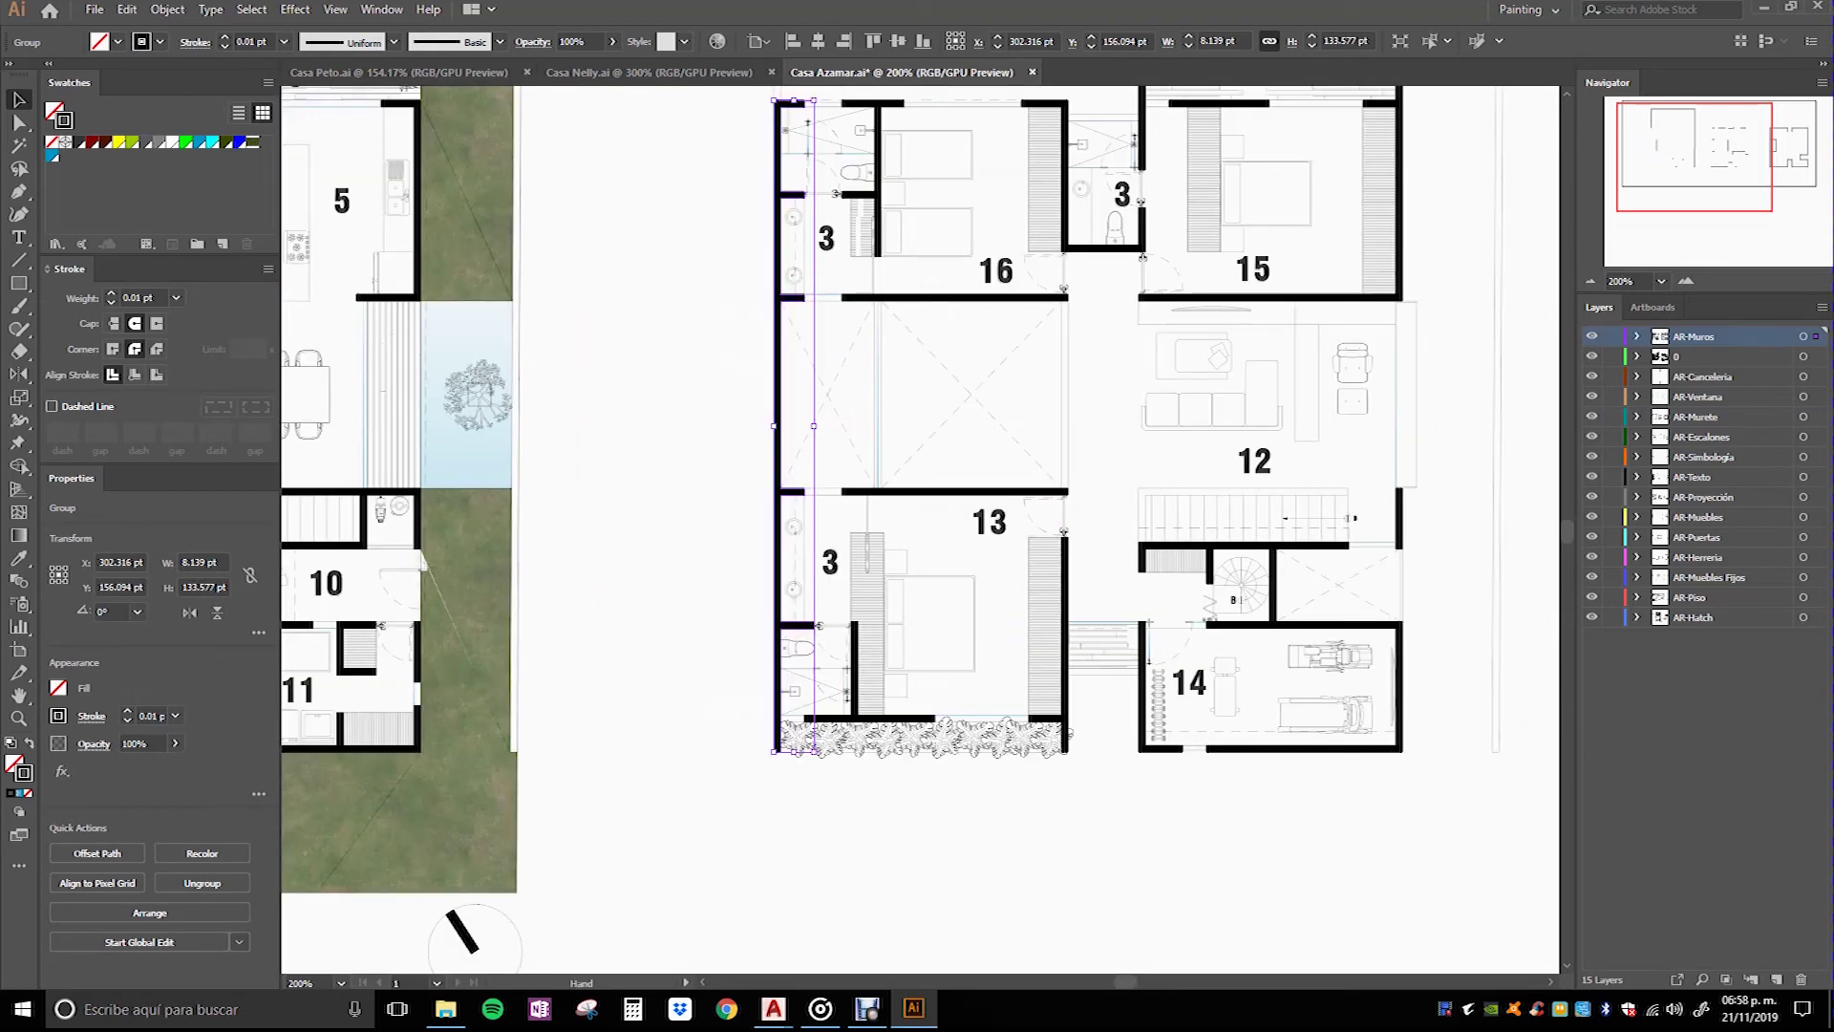
drag(938, 405, 891, 422)
alt+scroll(889, 423, up, 1)
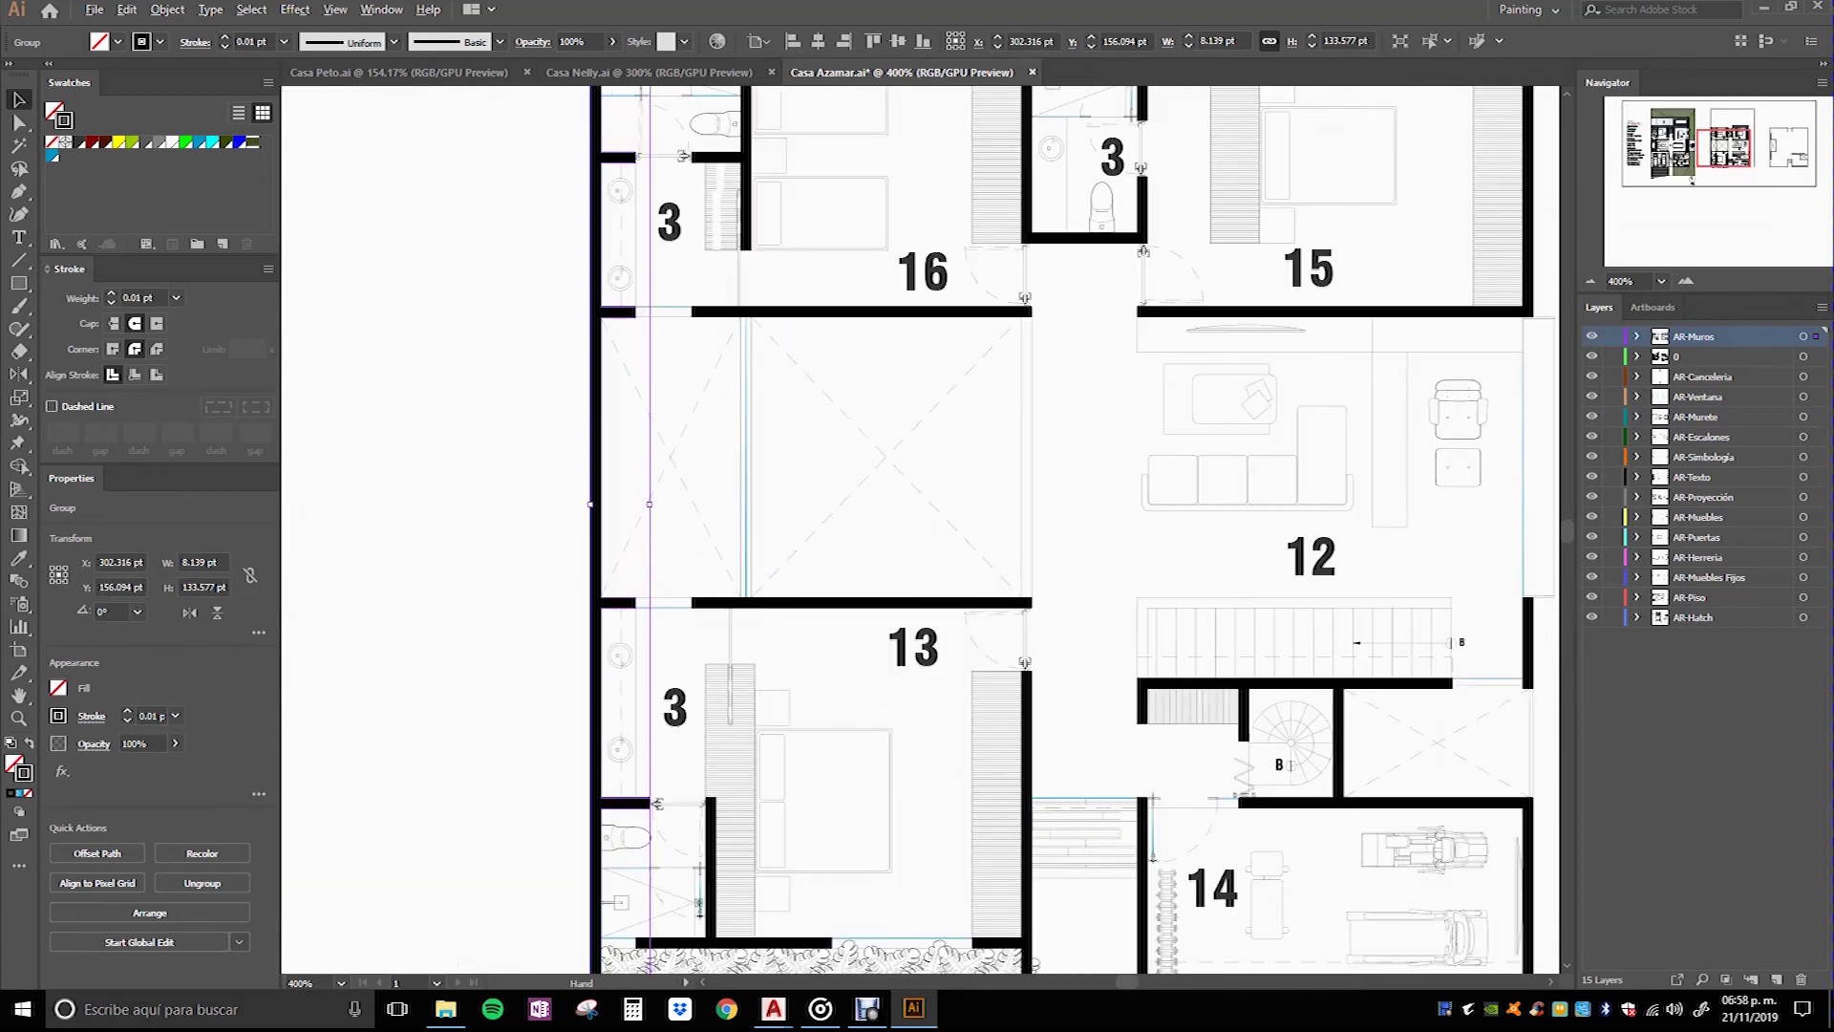
alt+scroll(852, 470, up, 1)
alt+scroll(852, 498, down, 1)
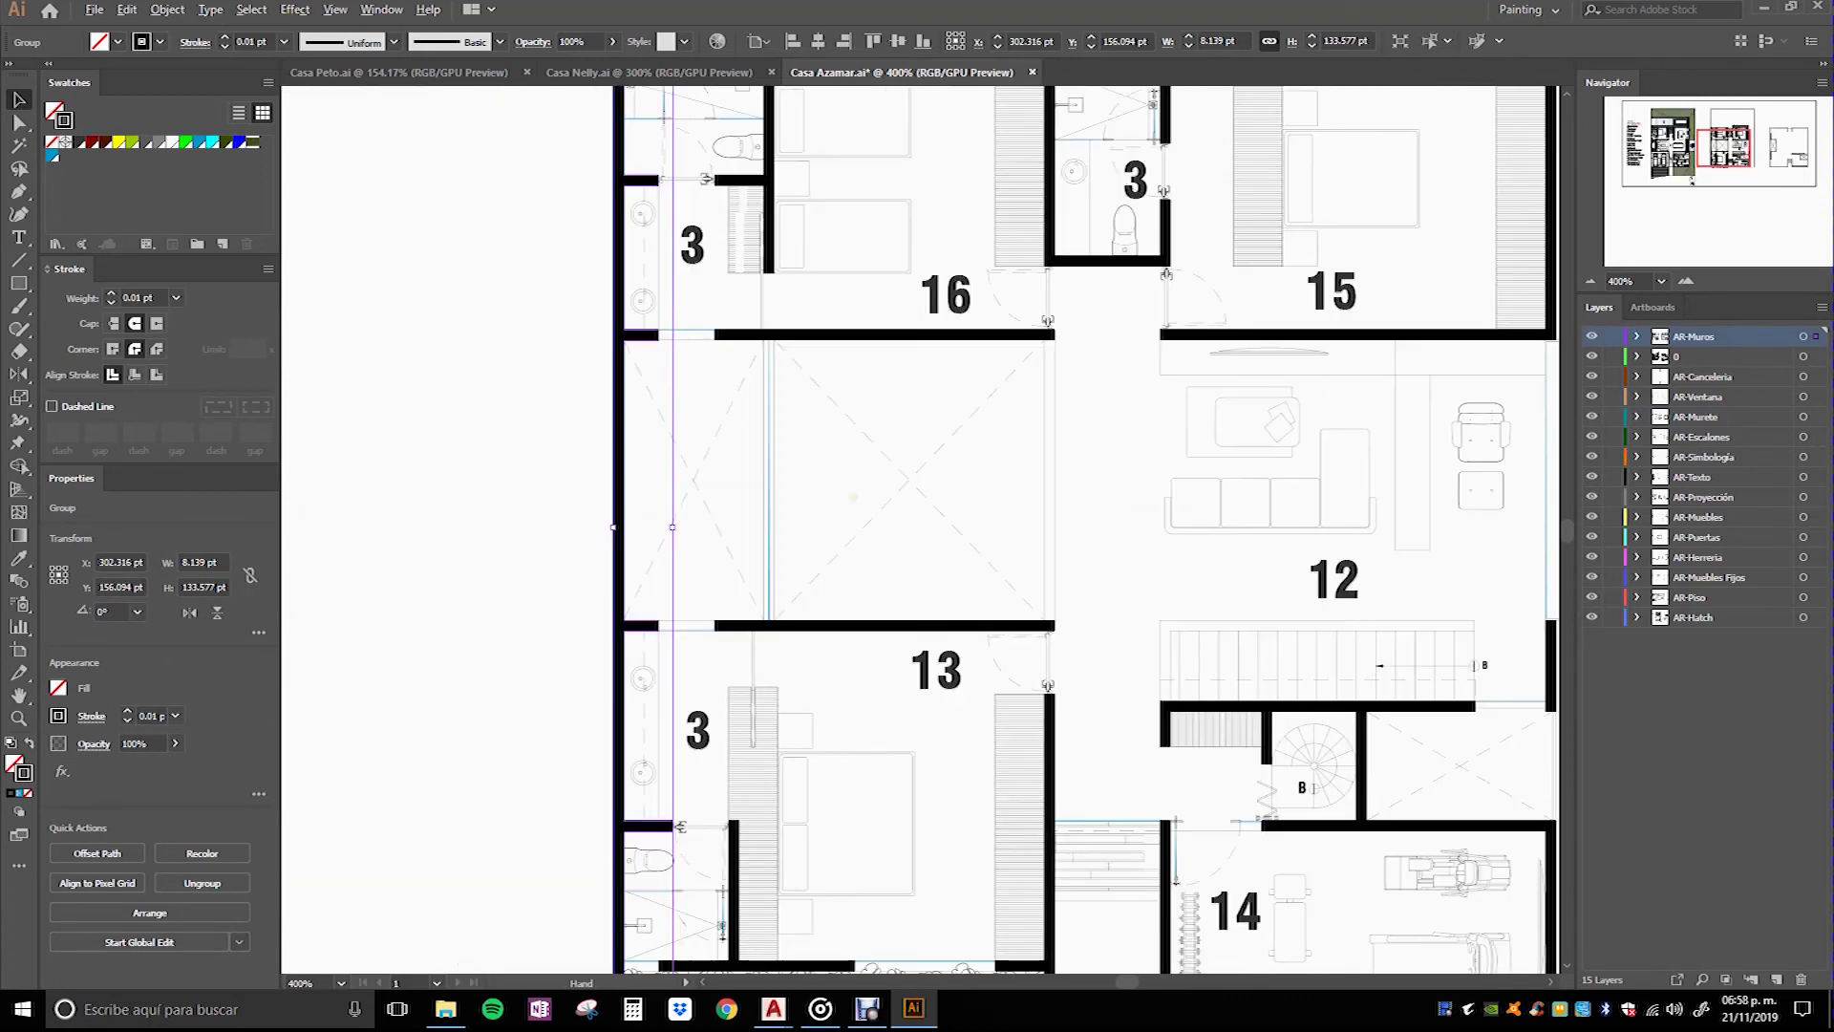
alt+scroll(853, 495, up, 1)
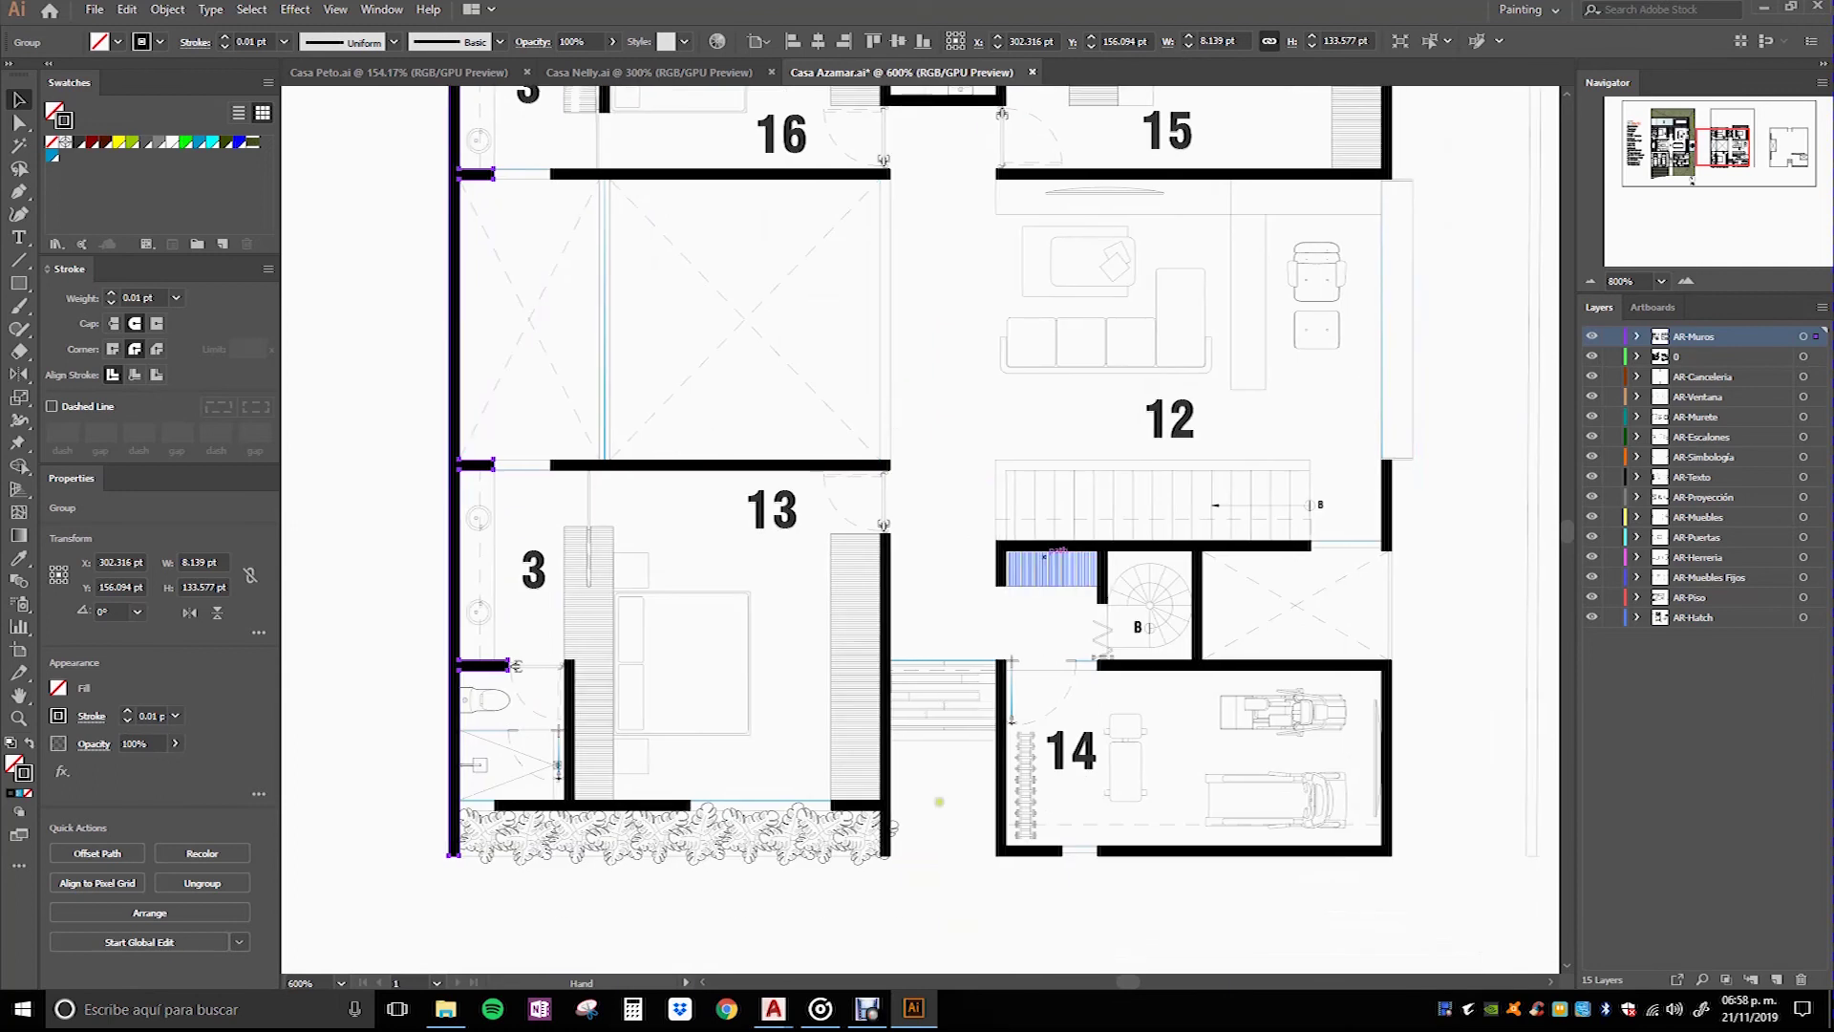
drag(1439, 574, 1310, 720)
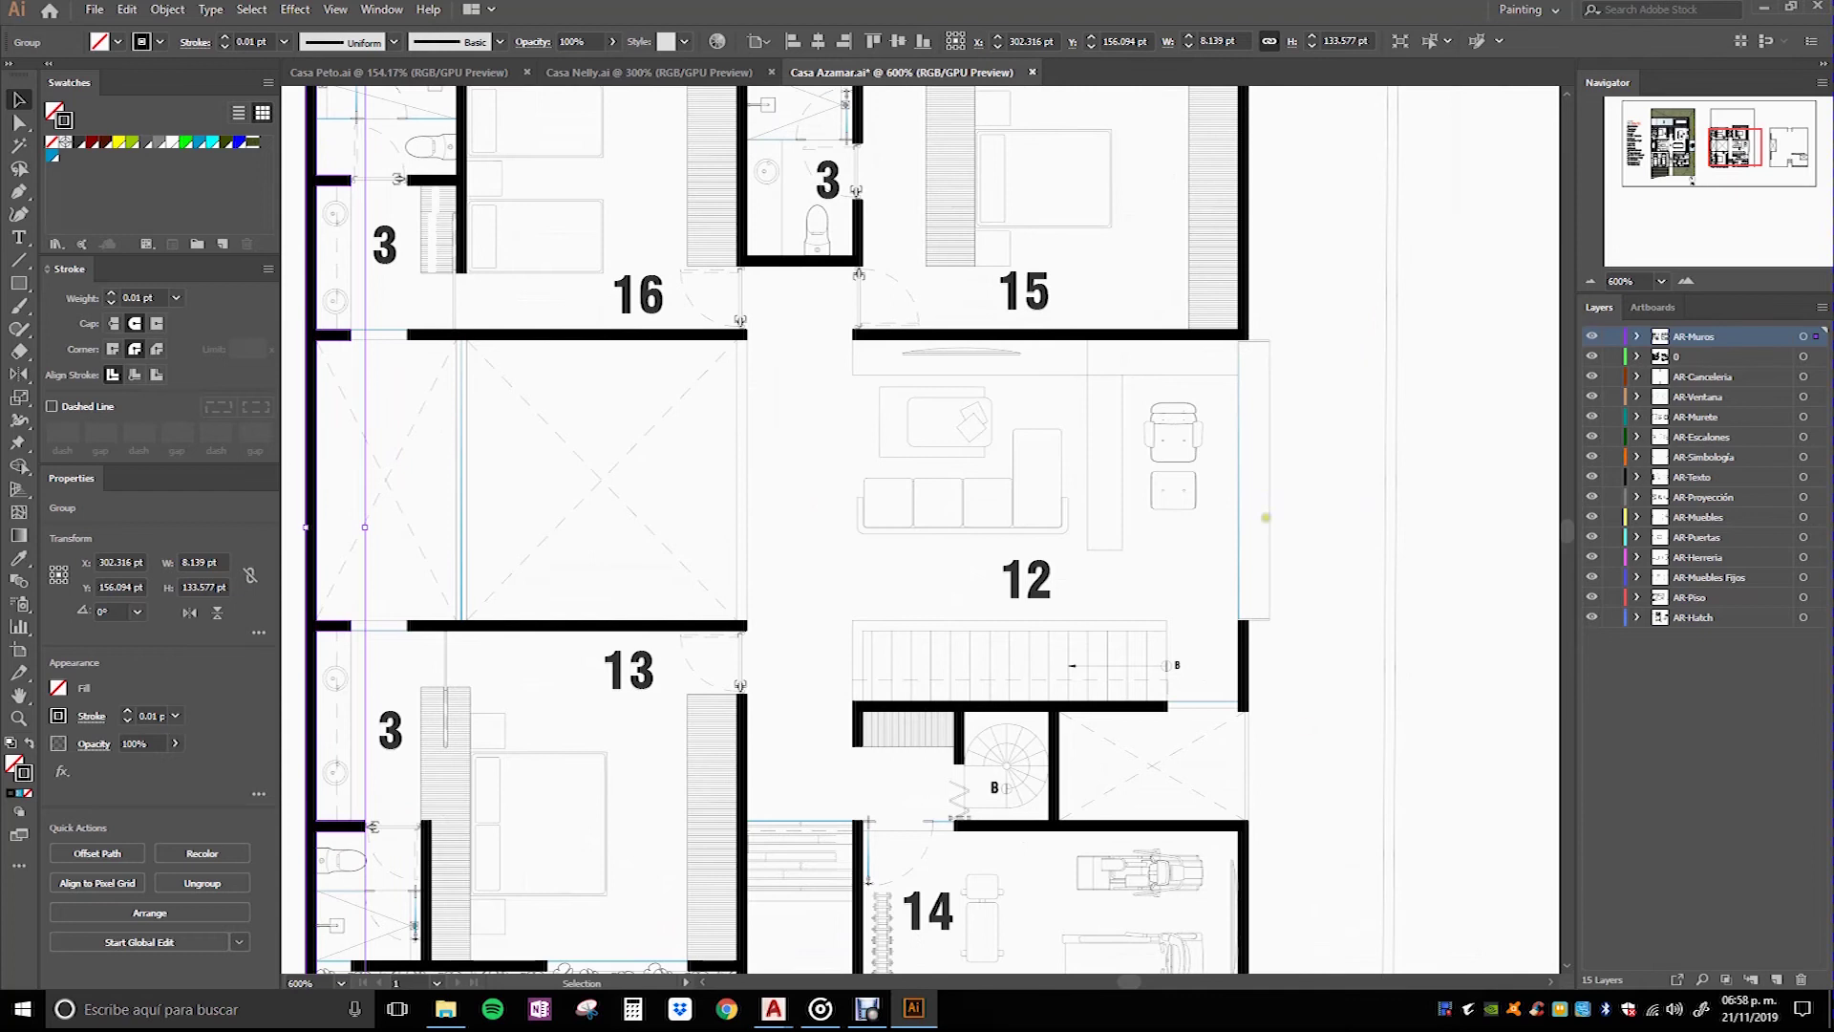
alt+scroll(1314, 478, down, 1)
alt+scroll(1314, 477, down, 1)
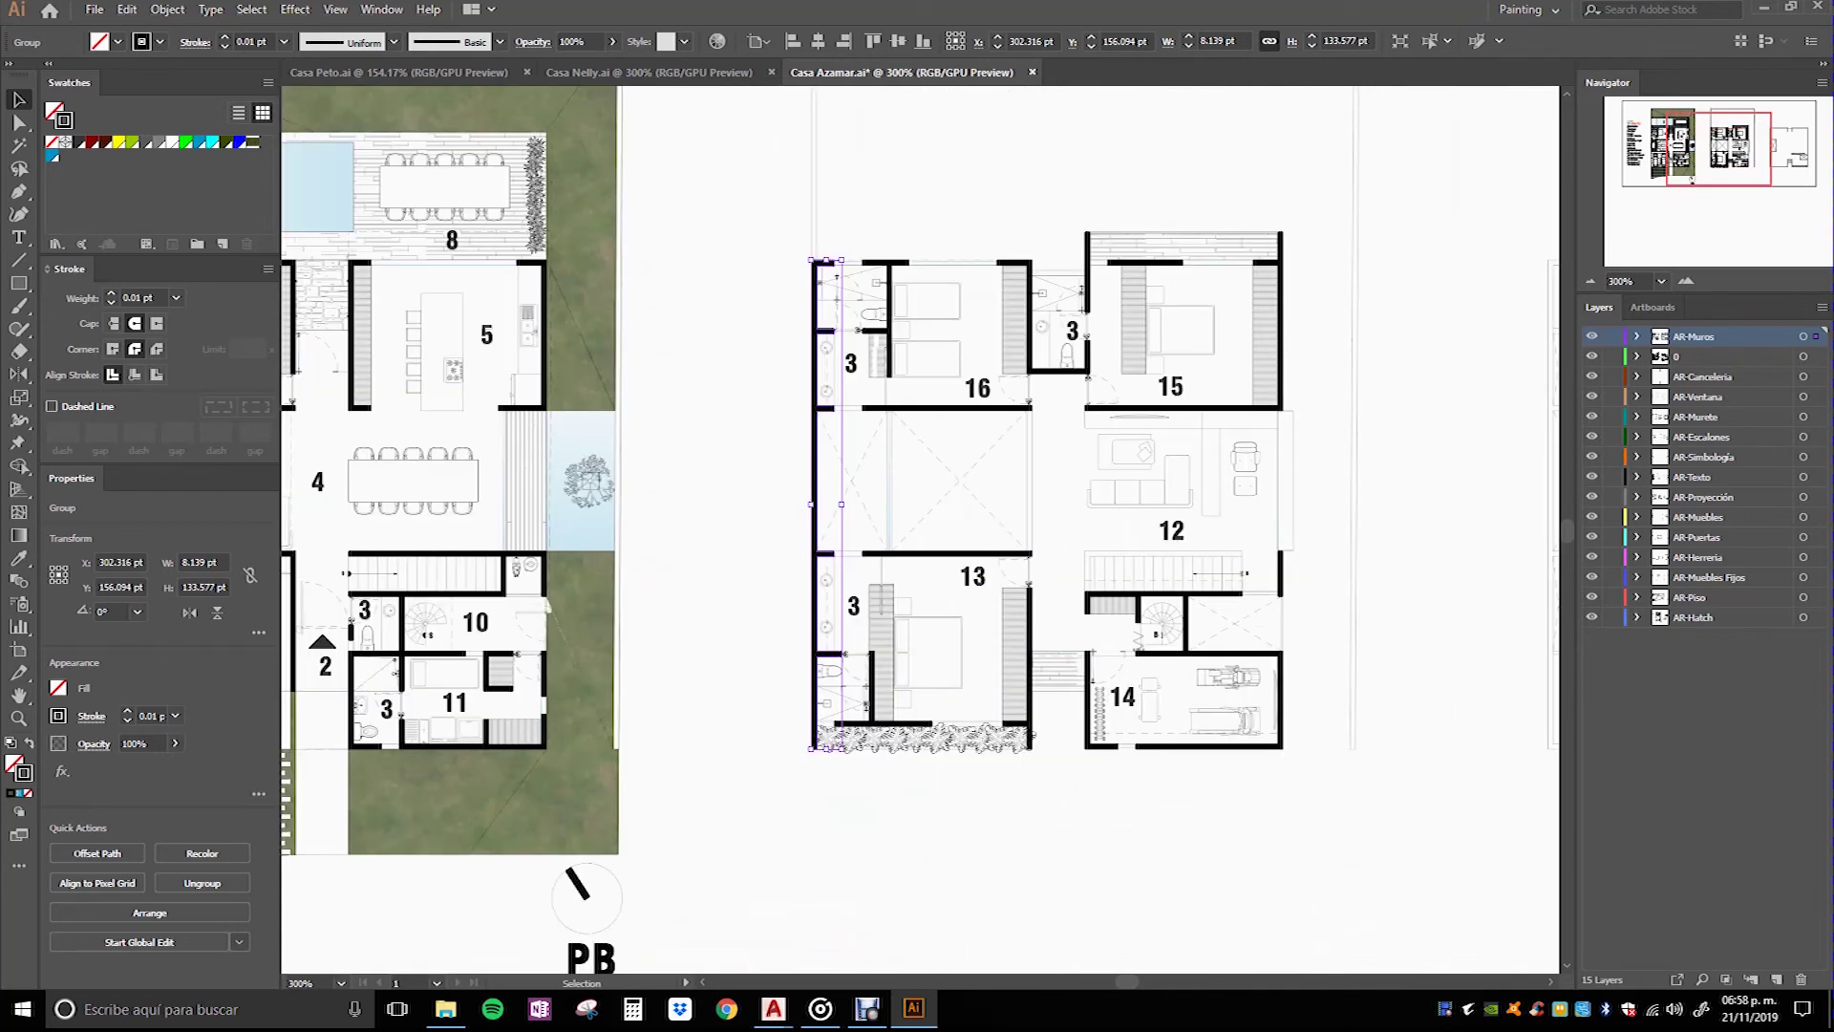
alt+scroll(1244, 240, up, 2)
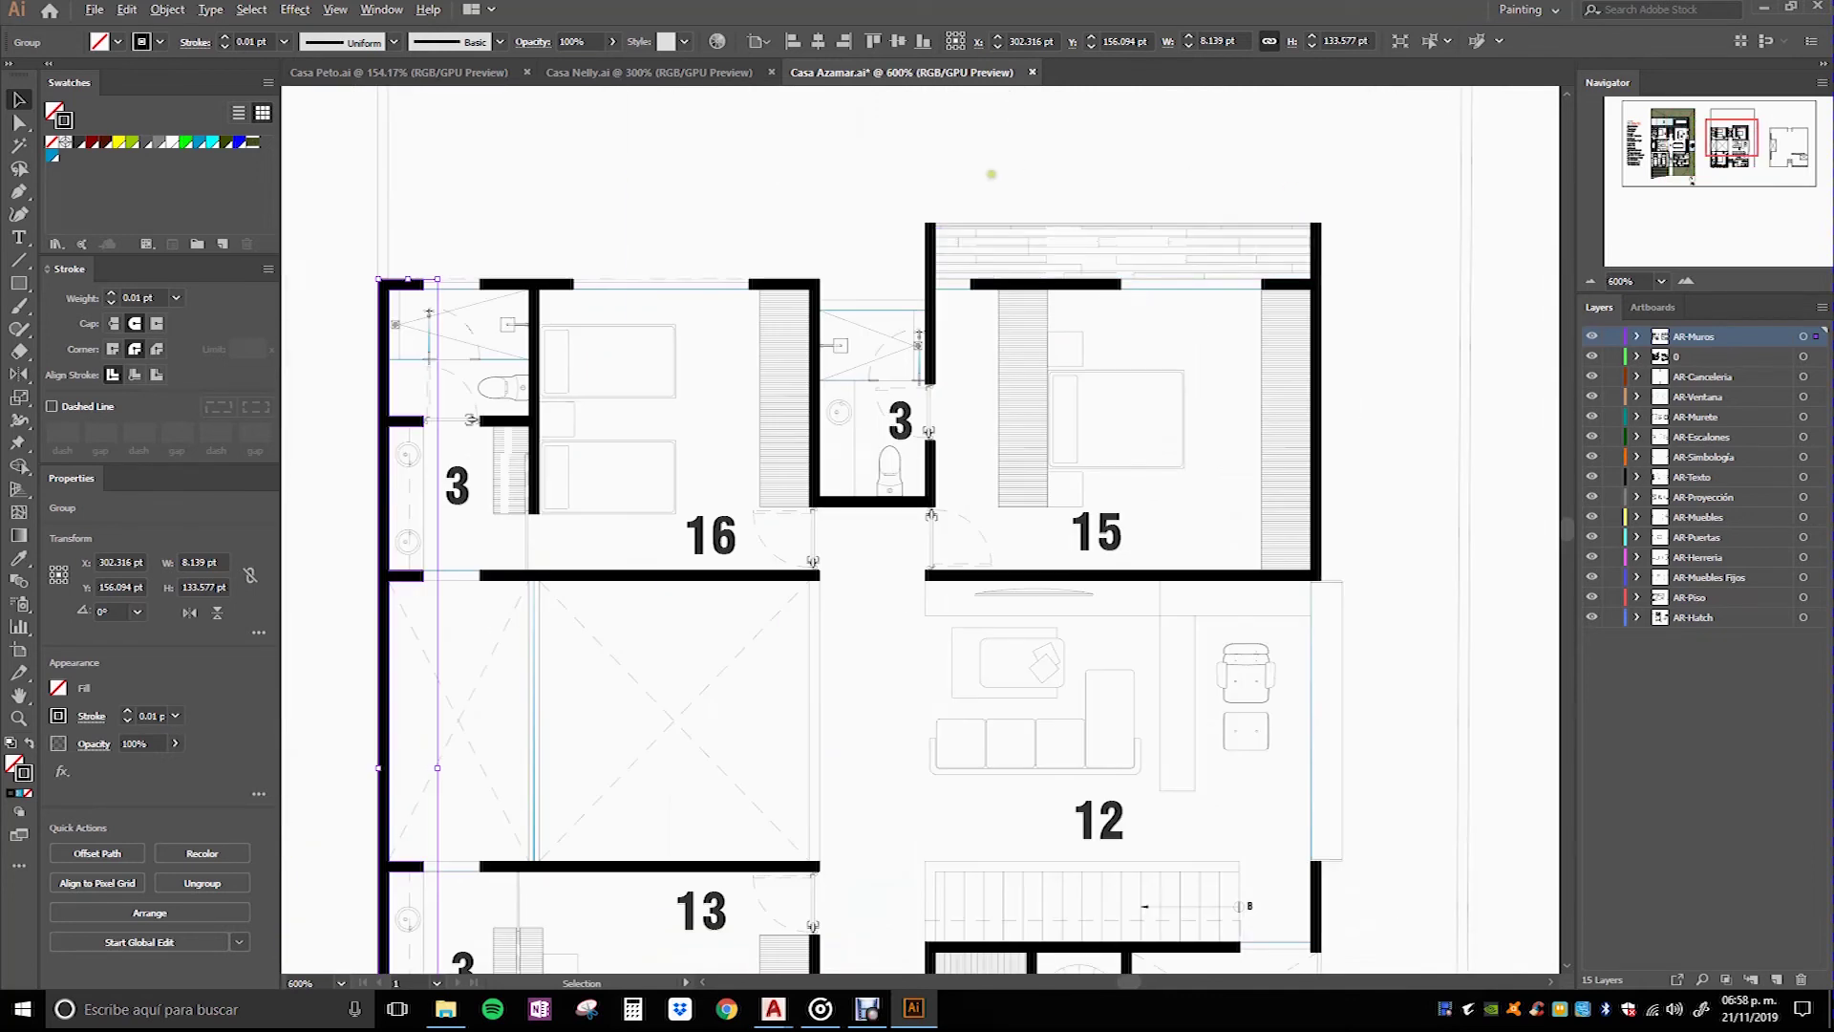
alt+scroll(991, 174, down, 1)
alt+scroll(901, 196, down, 1)
alt+scroll(902, 196, down, 1)
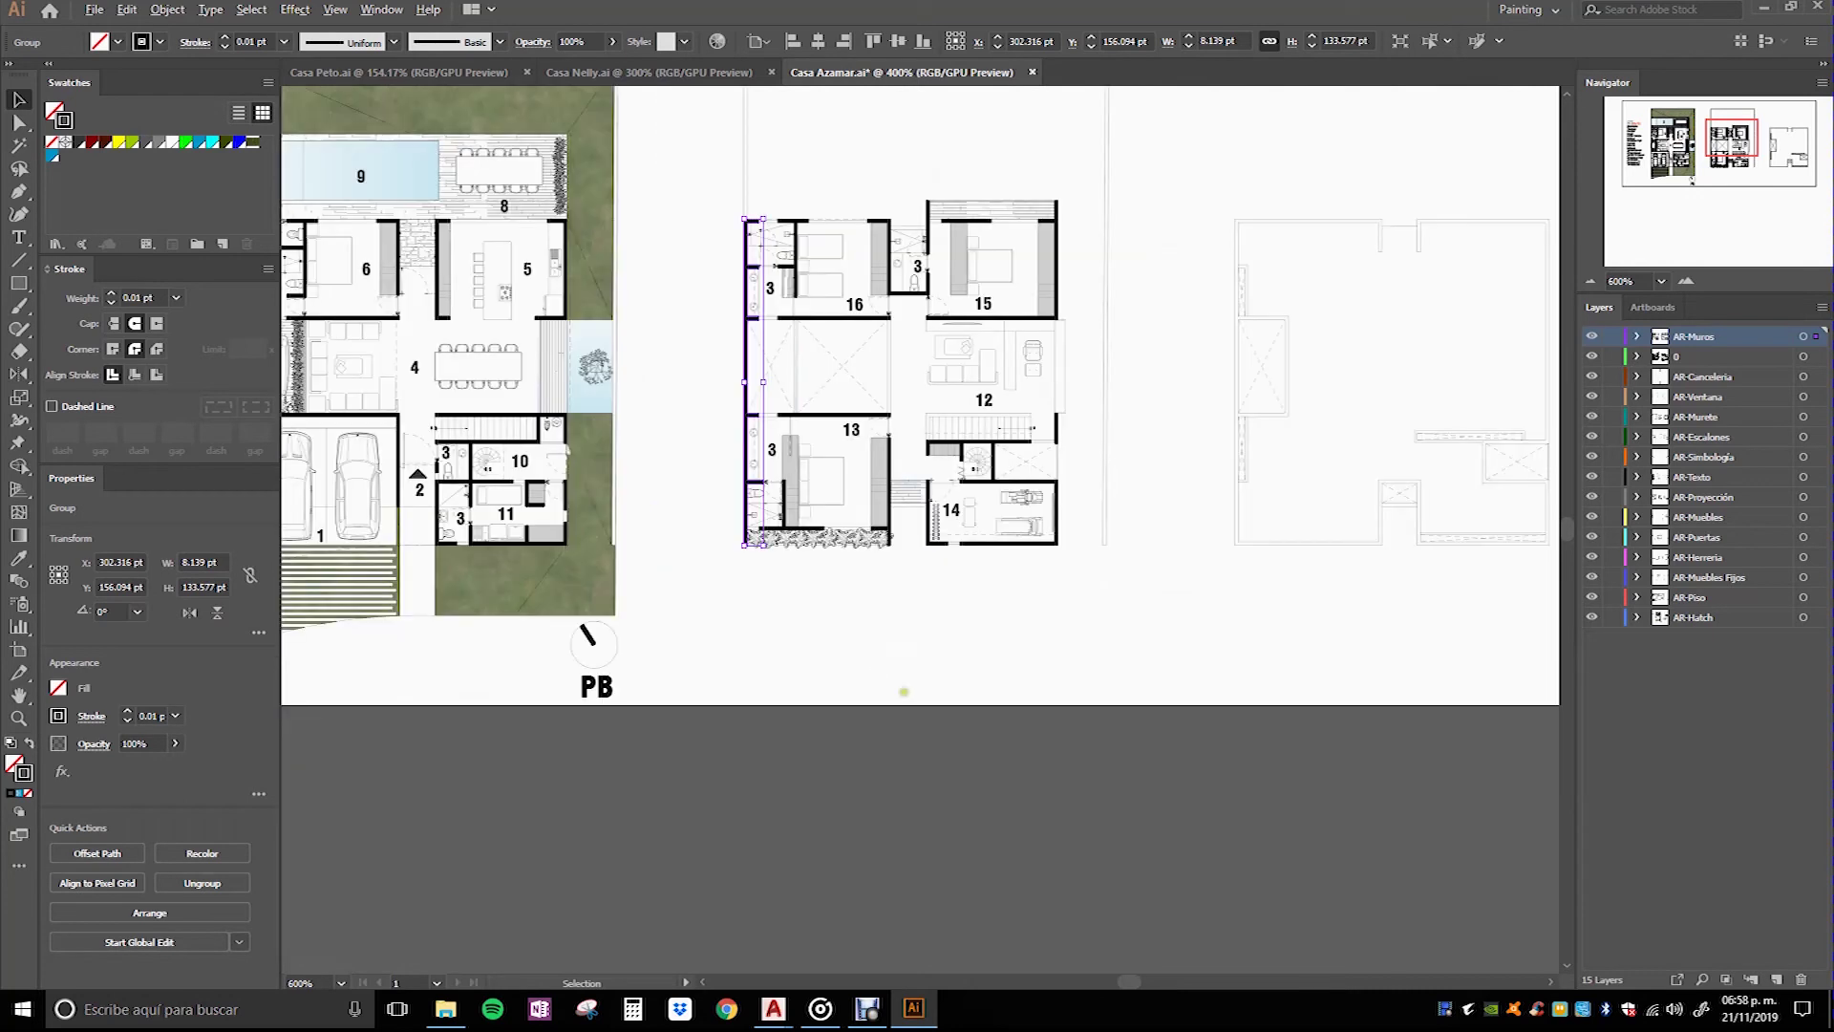
alt+scroll(844, 631, down, 1)
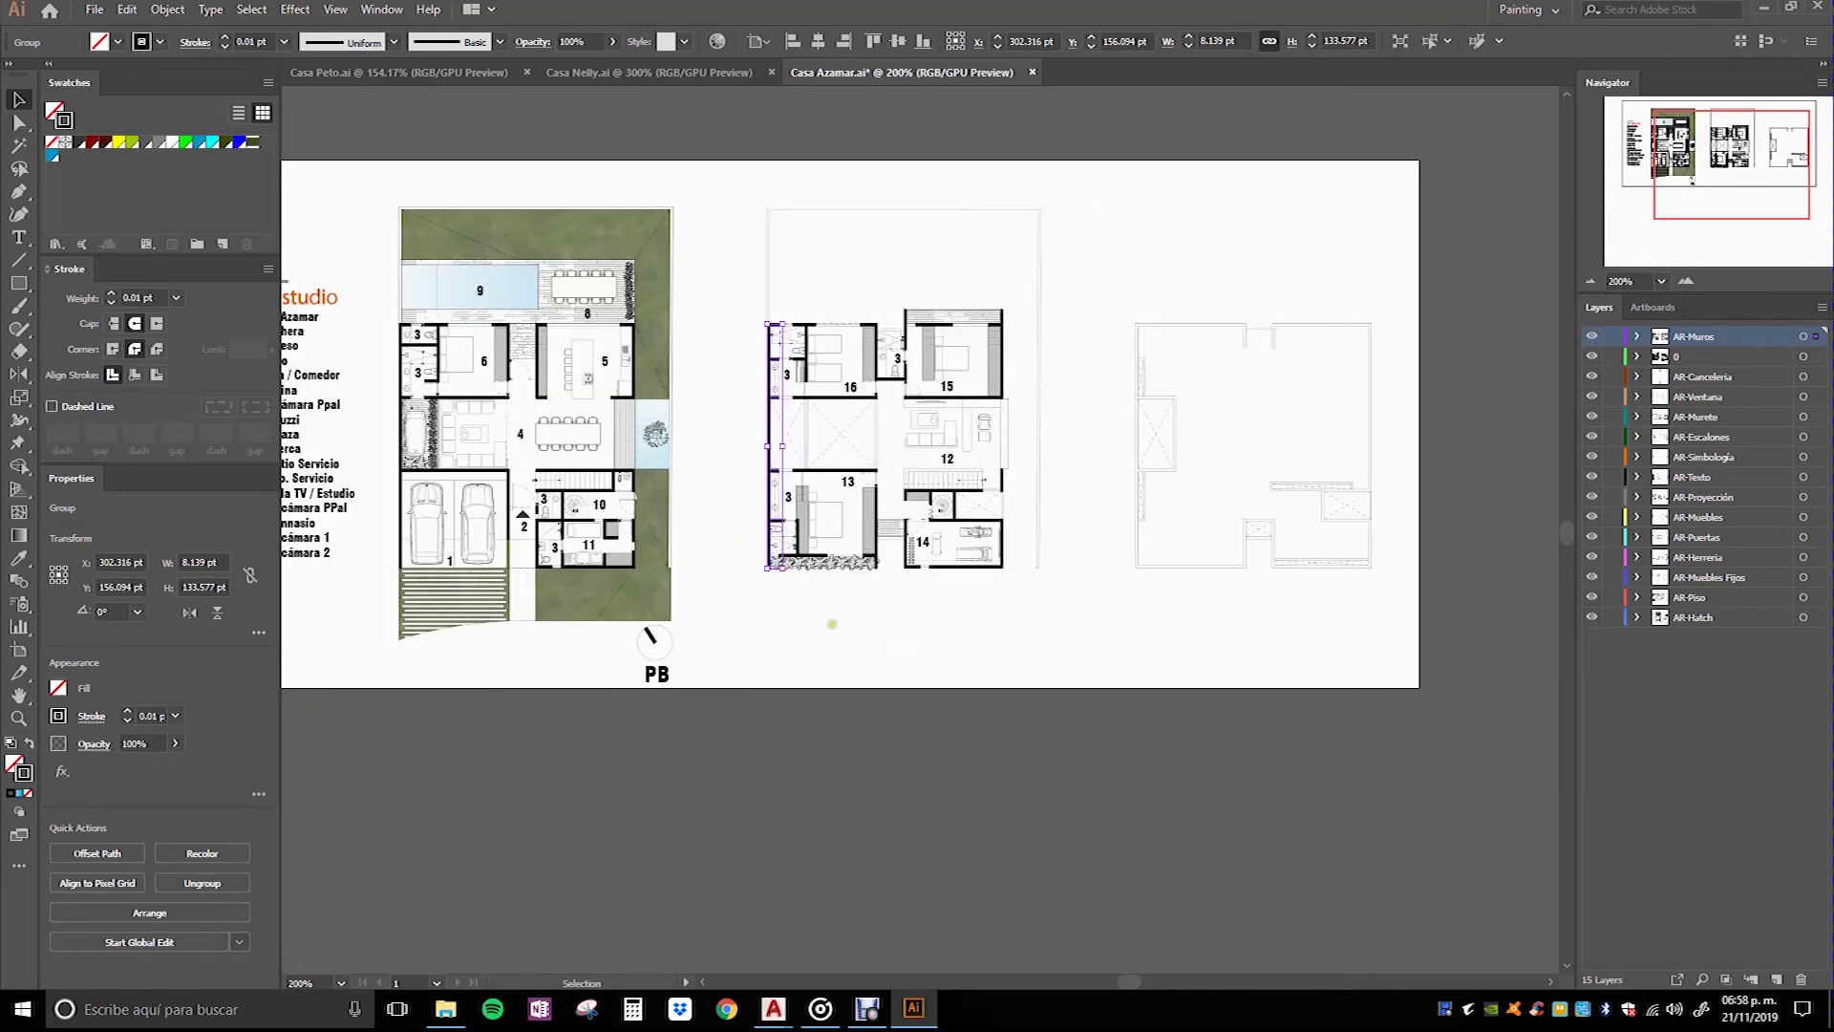
drag(830, 621, 834, 654)
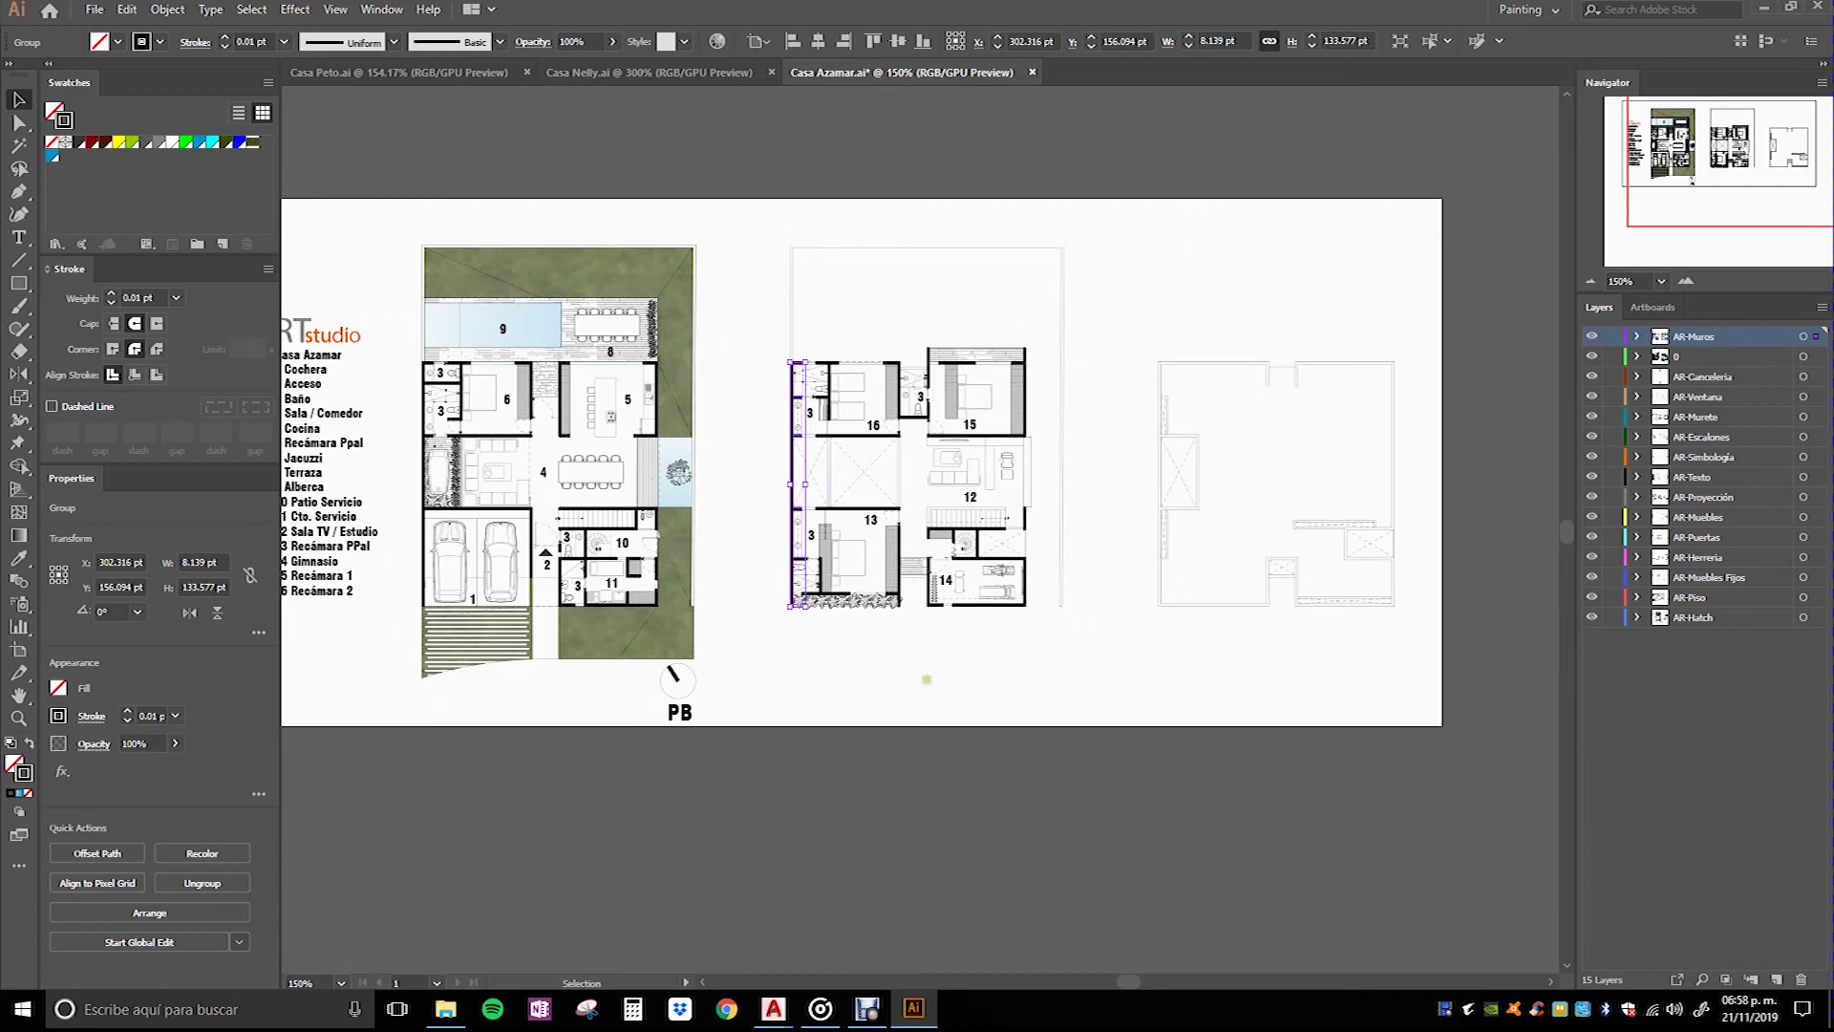
drag(891, 696, 945, 726)
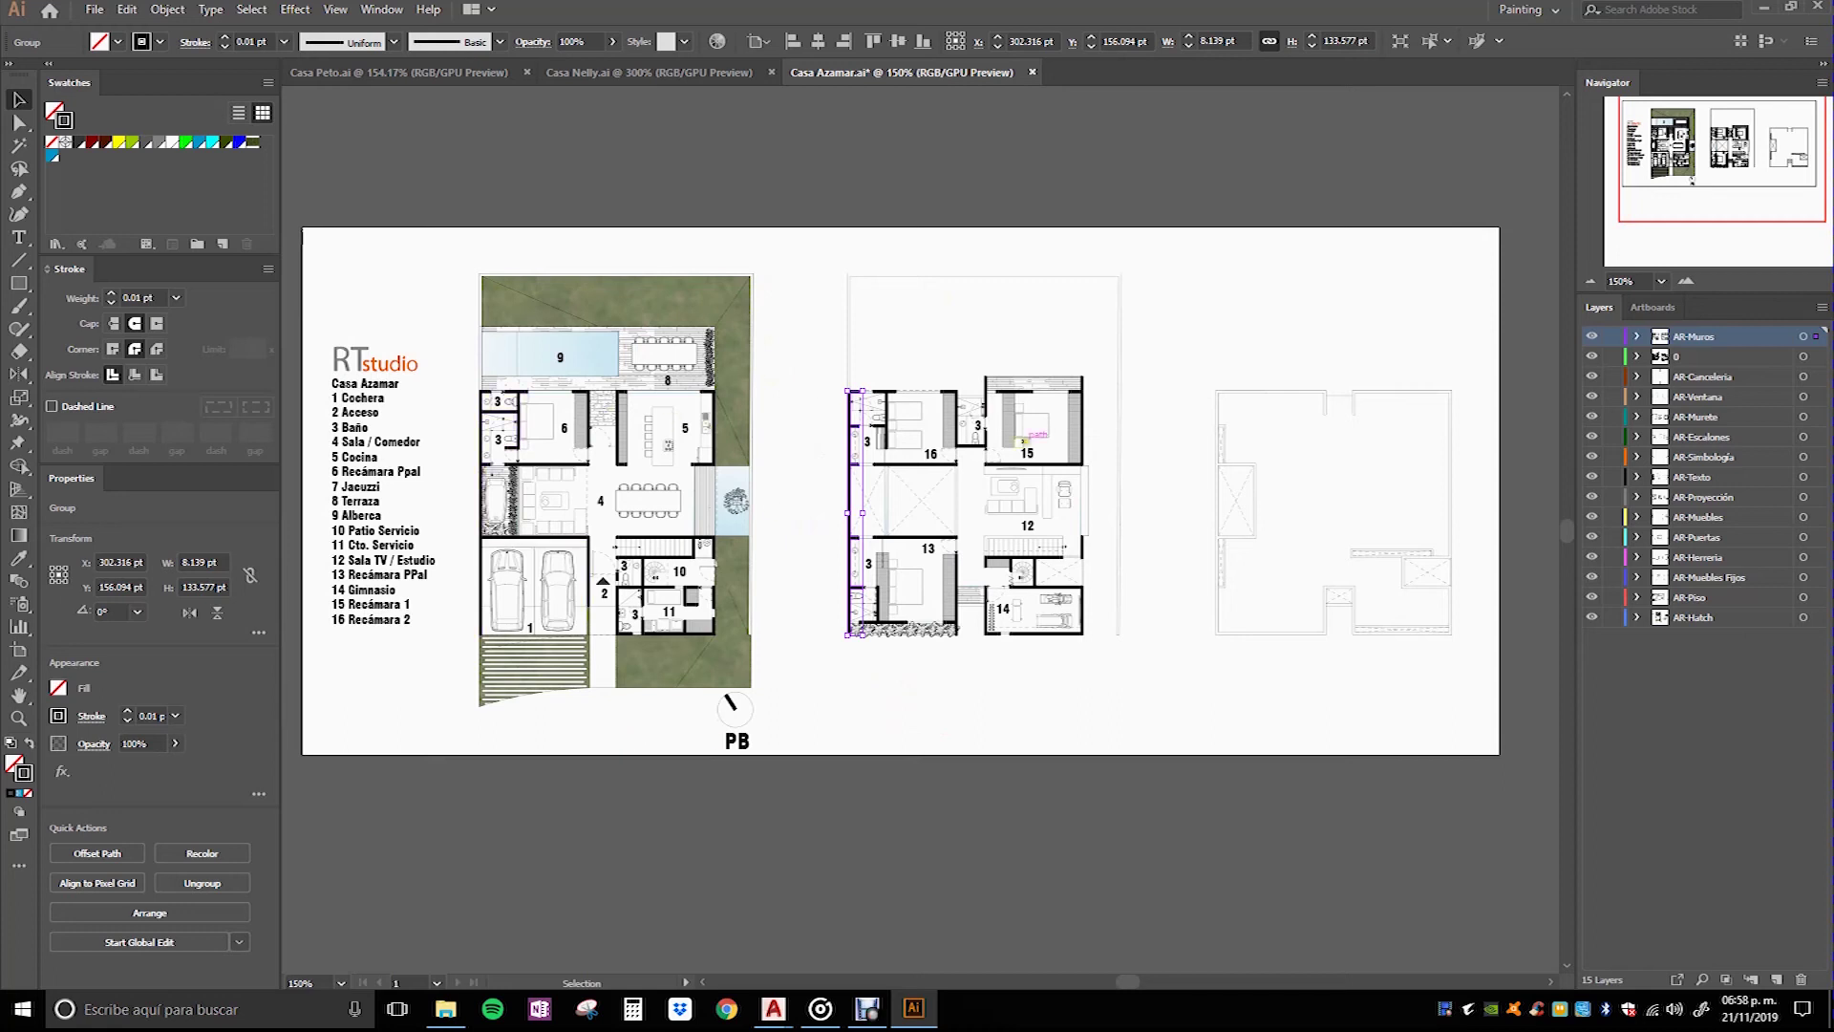
click(1035, 700)
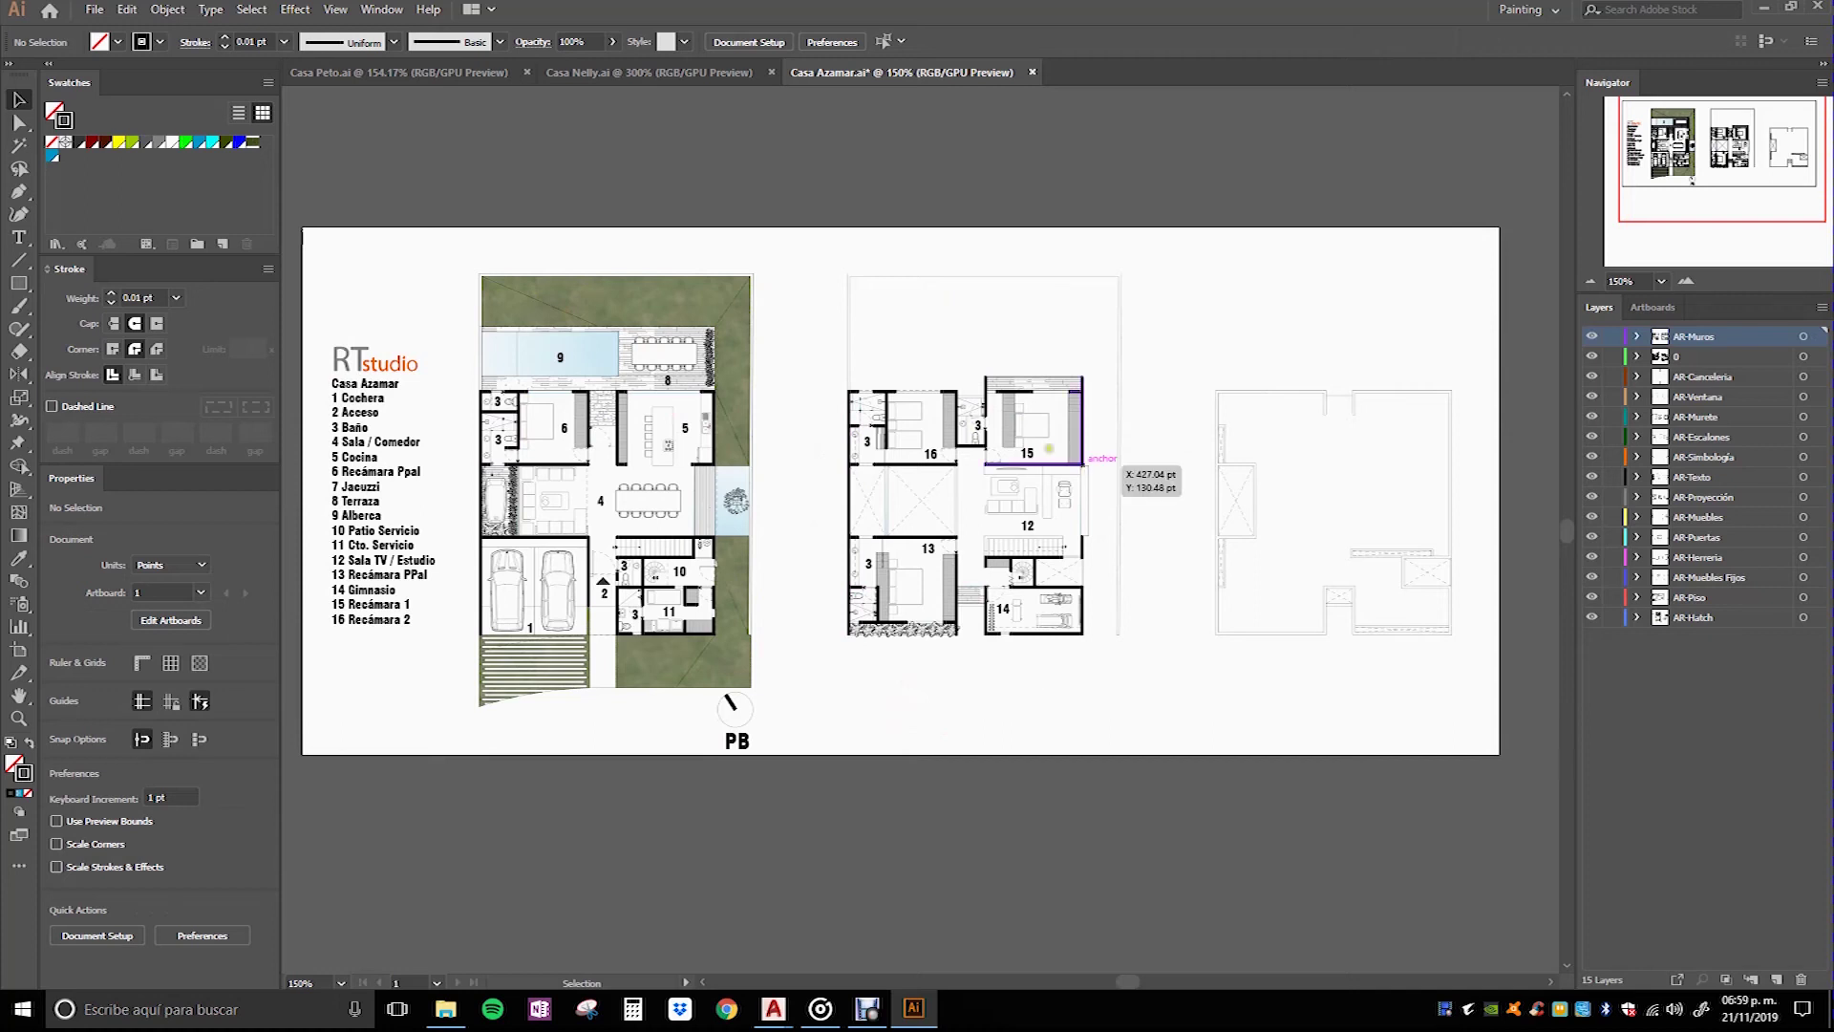
Step: Save the drawing, then hide layer 0 holding the furniture, cars and fixtures
scroll(1027, 446, up, 1)
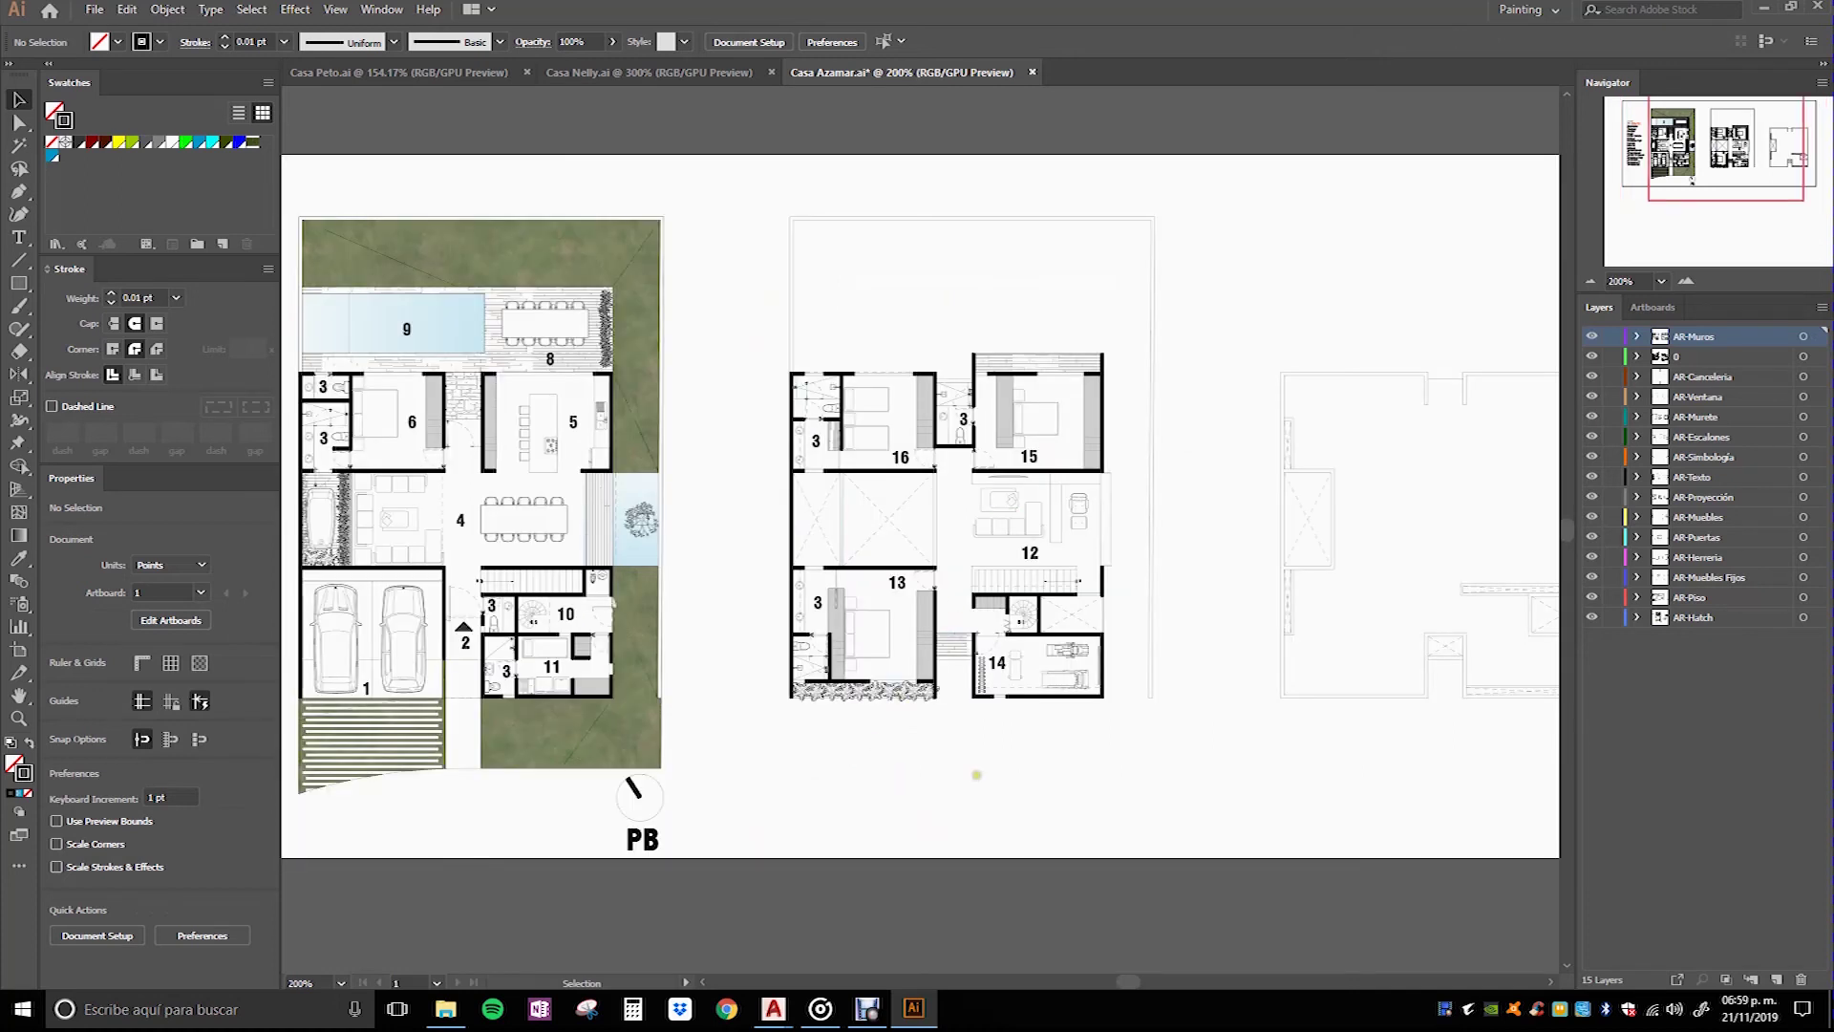
scroll(931, 784, down, 1)
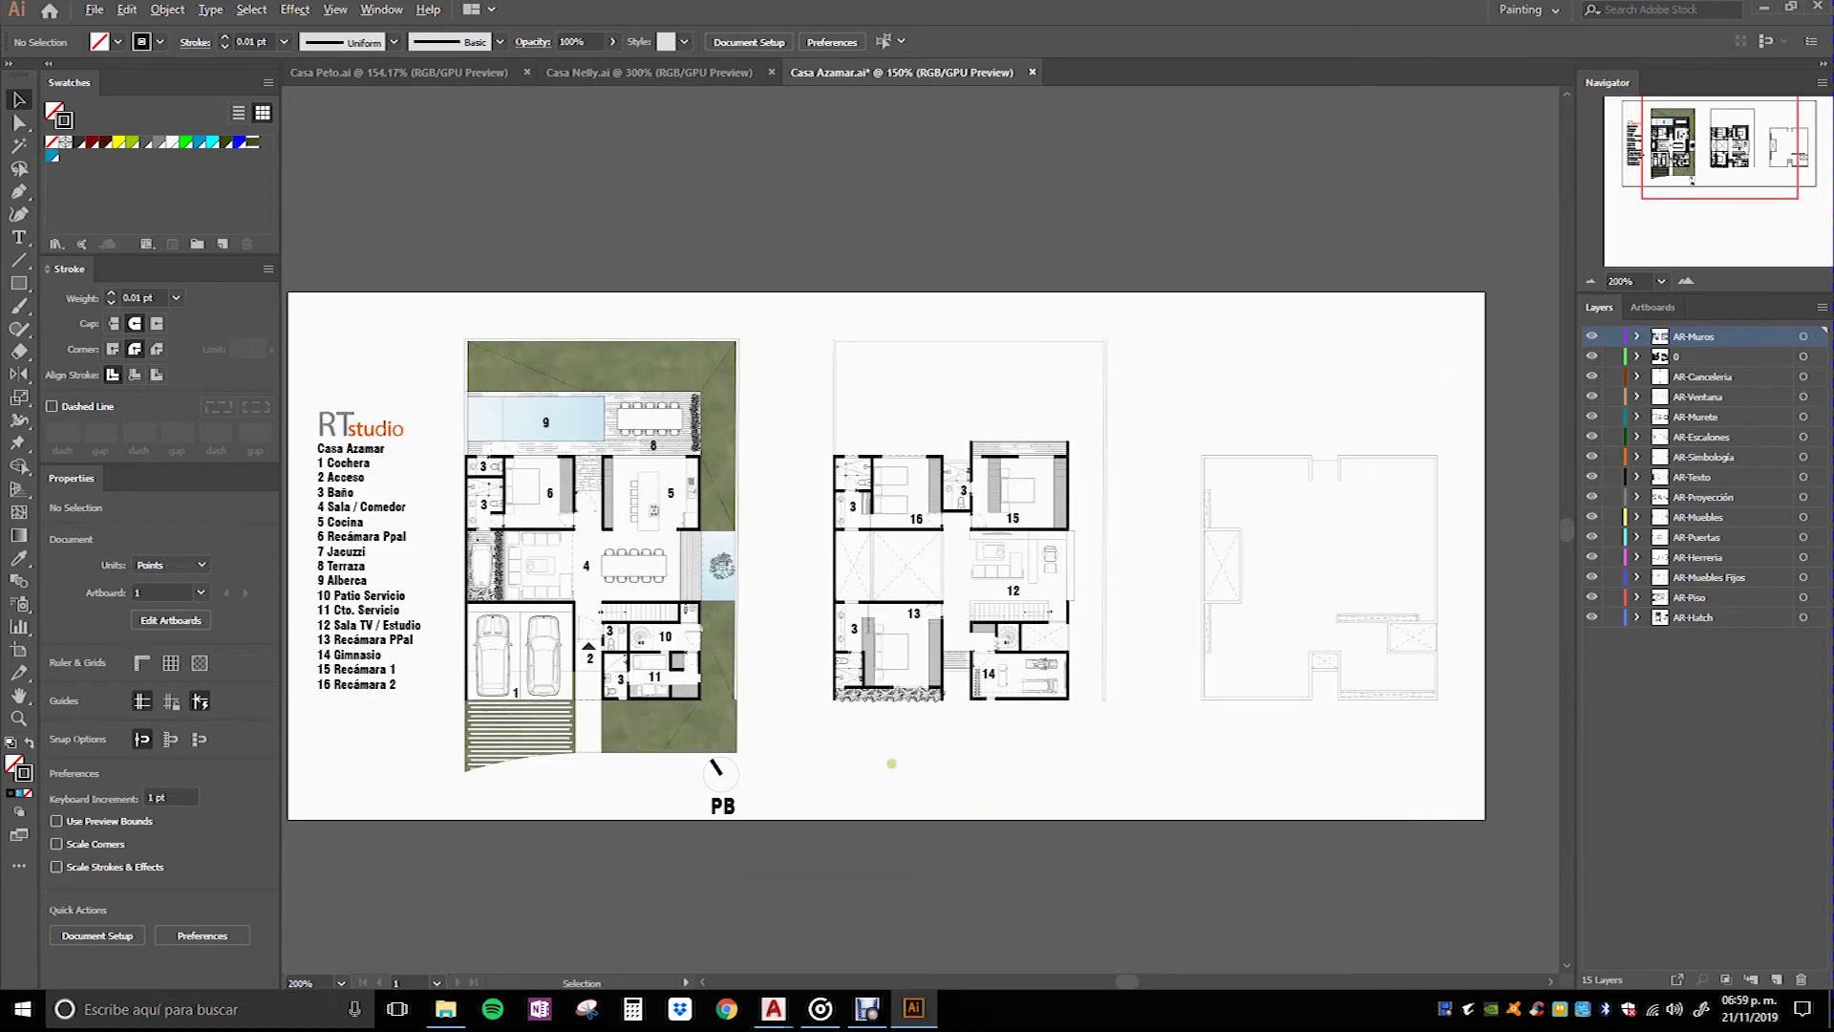
key(a)
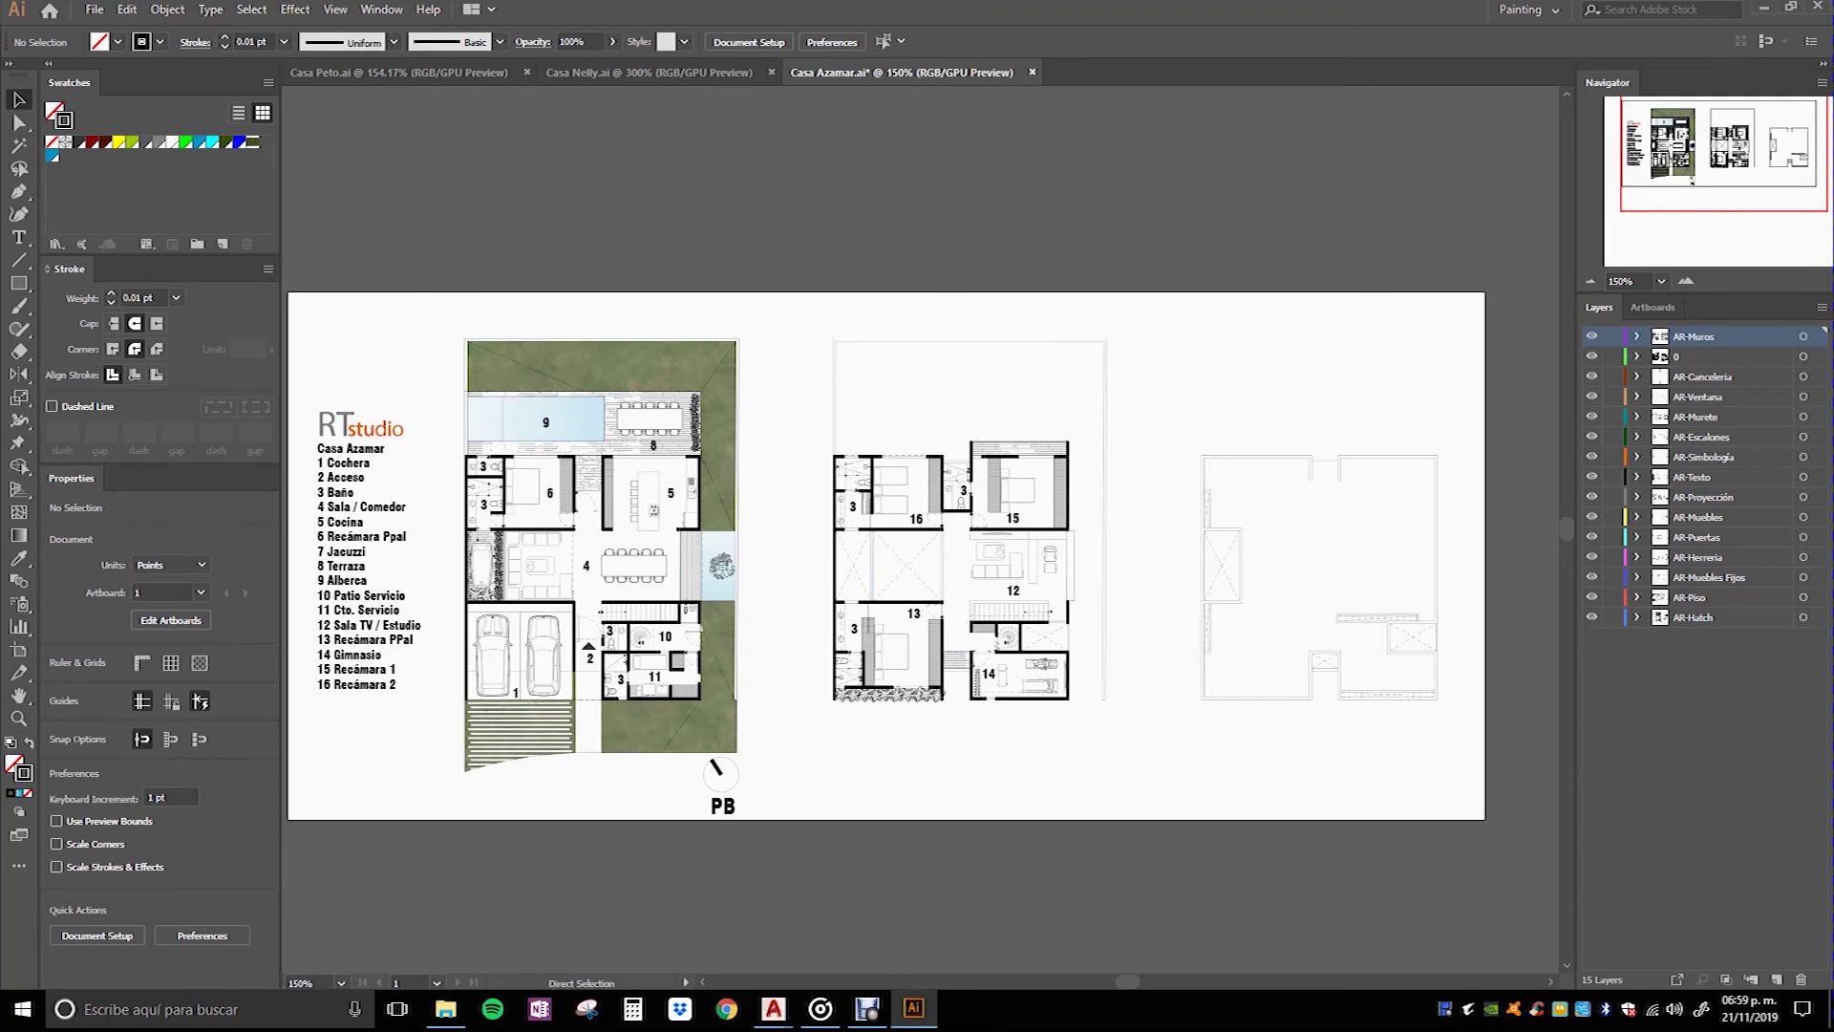
key(ctrl+s)
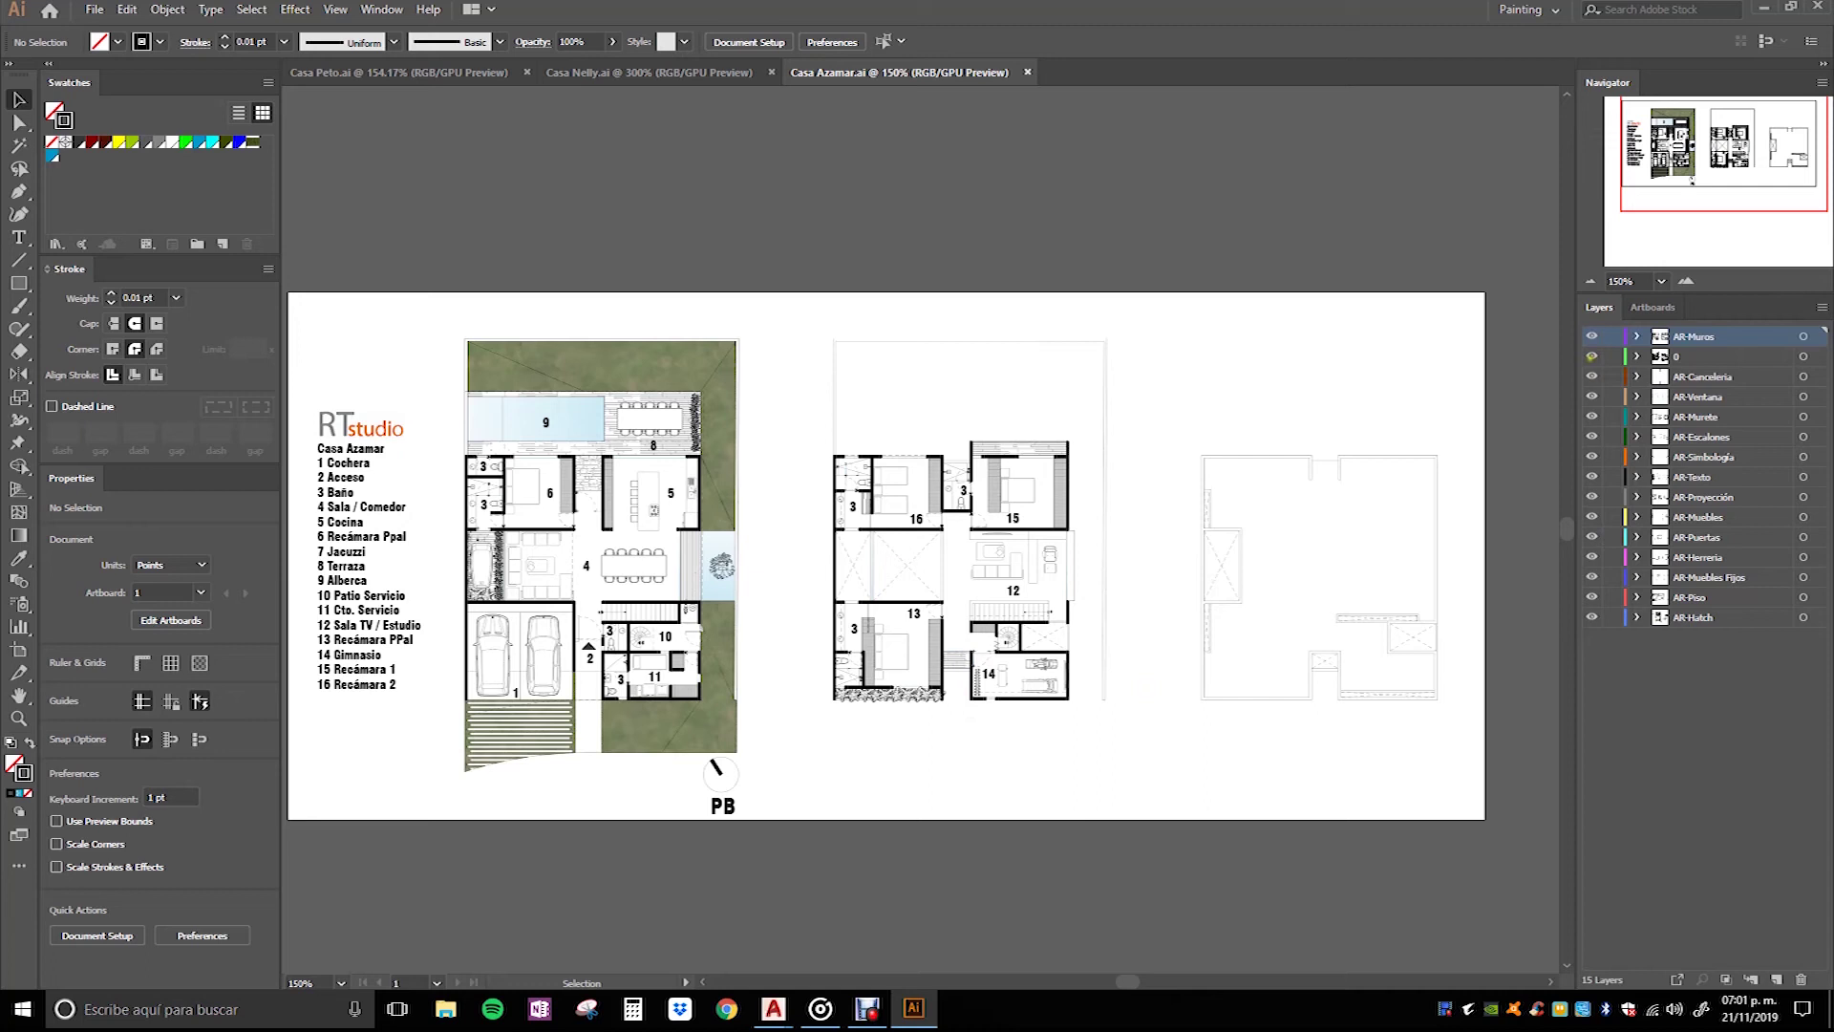
click(1592, 356)
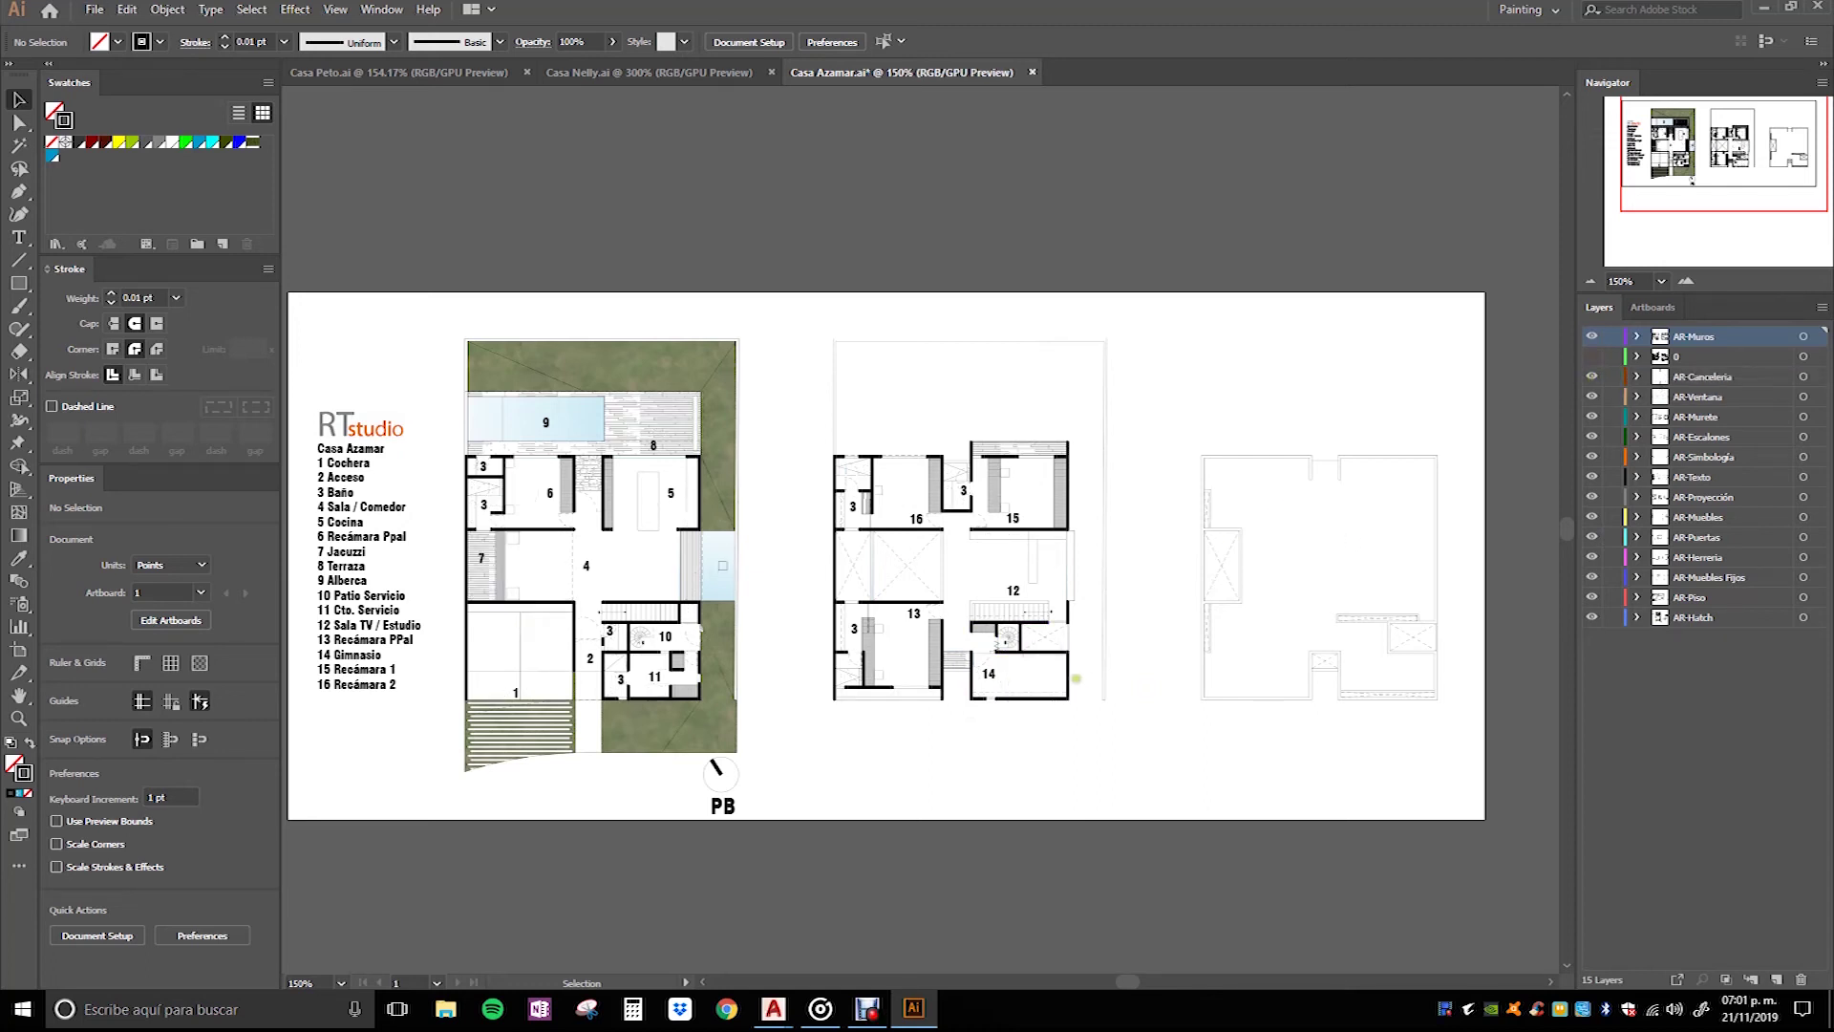
scroll(1020, 601, up, 2)
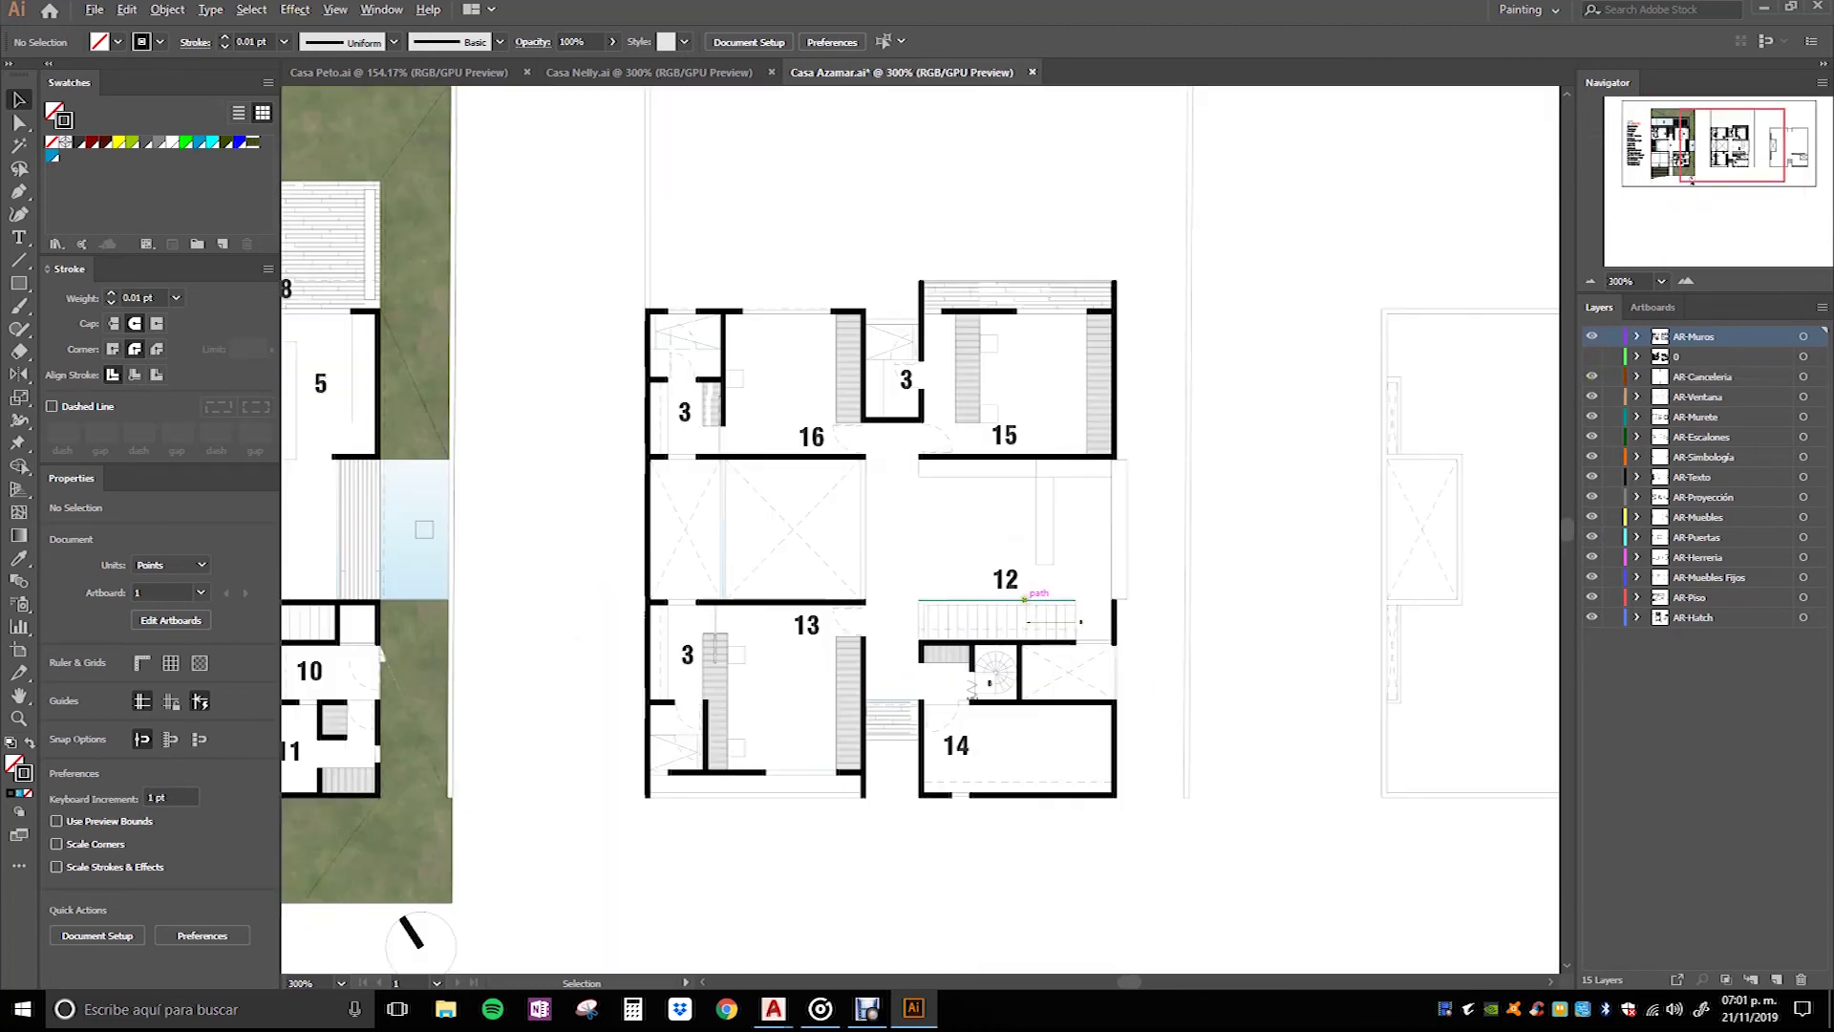
Step: Add a new layer at the bottom of the stack named Mascara
click(1739, 618)
key(ctrl+l)
drag(1719, 655, 1719, 657)
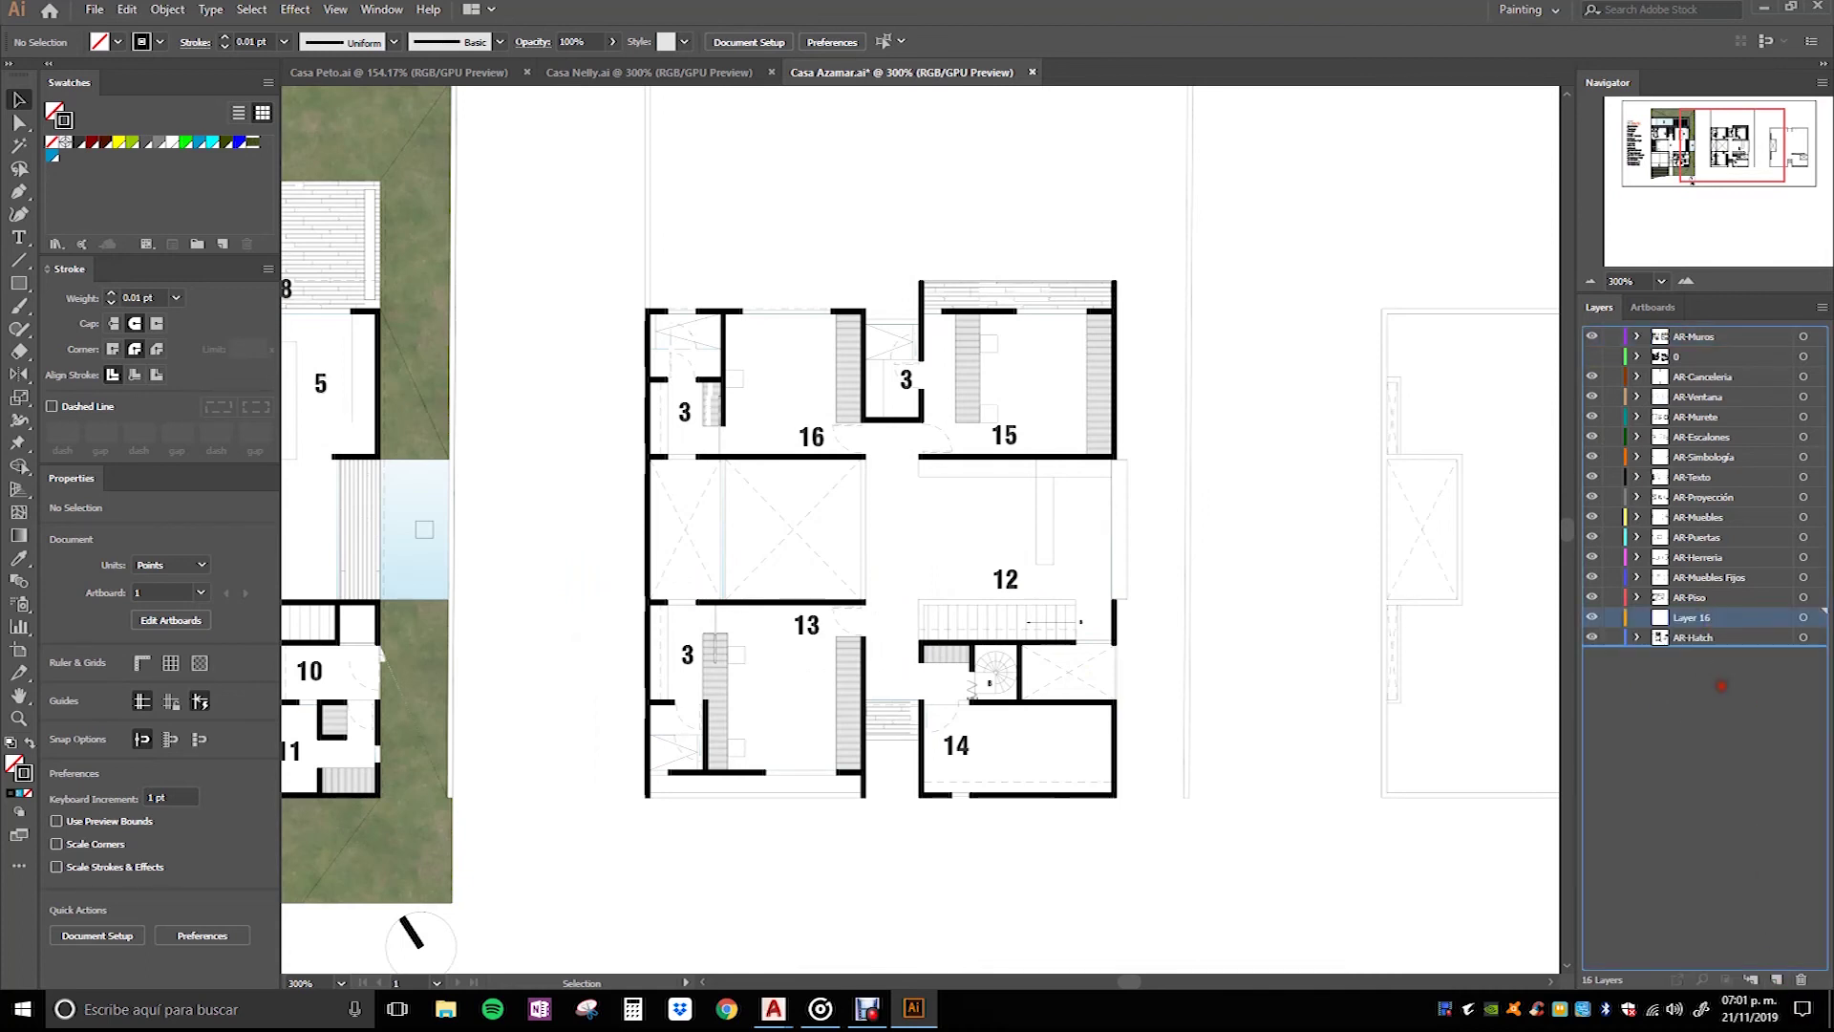
double_click(1691, 637)
text(Mascara)
key(Return)
Step: Add a layer named PB below Mascara, then make Mascara the active layer
click(1775, 980)
drag(1693, 638, 1693, 661)
double_click(1691, 657)
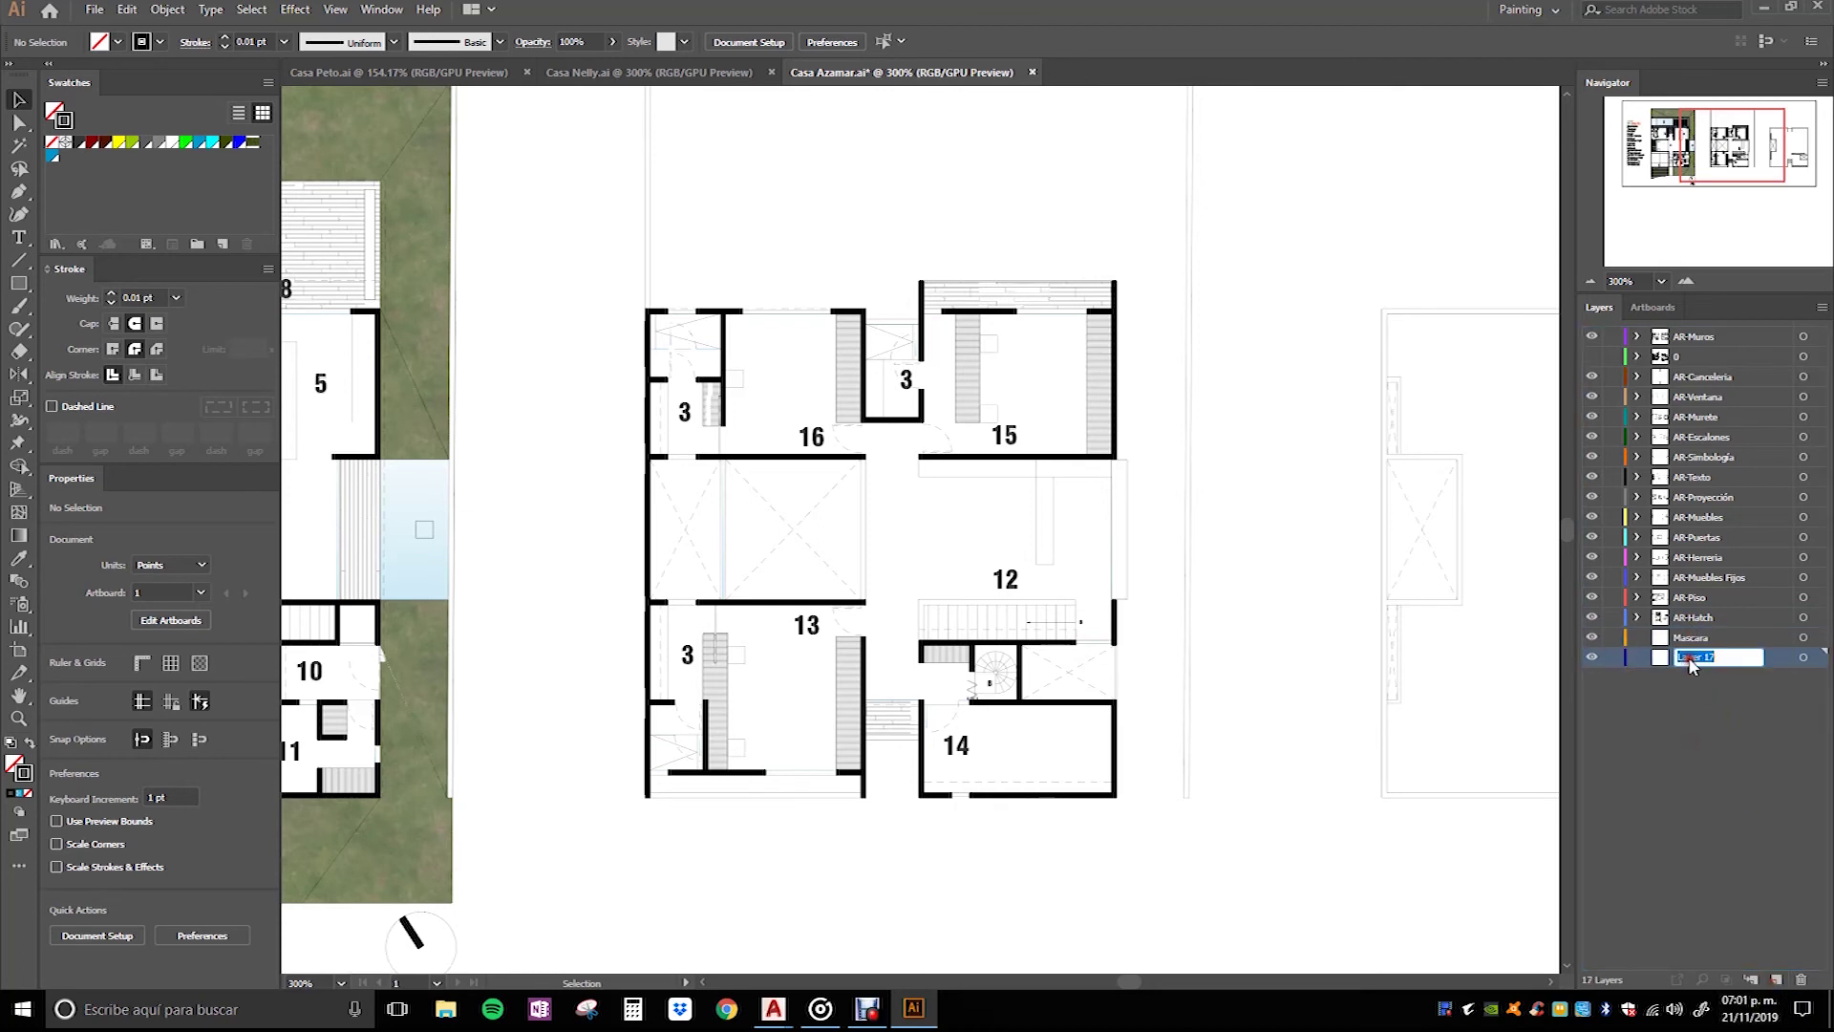
text(PB)
key(Return)
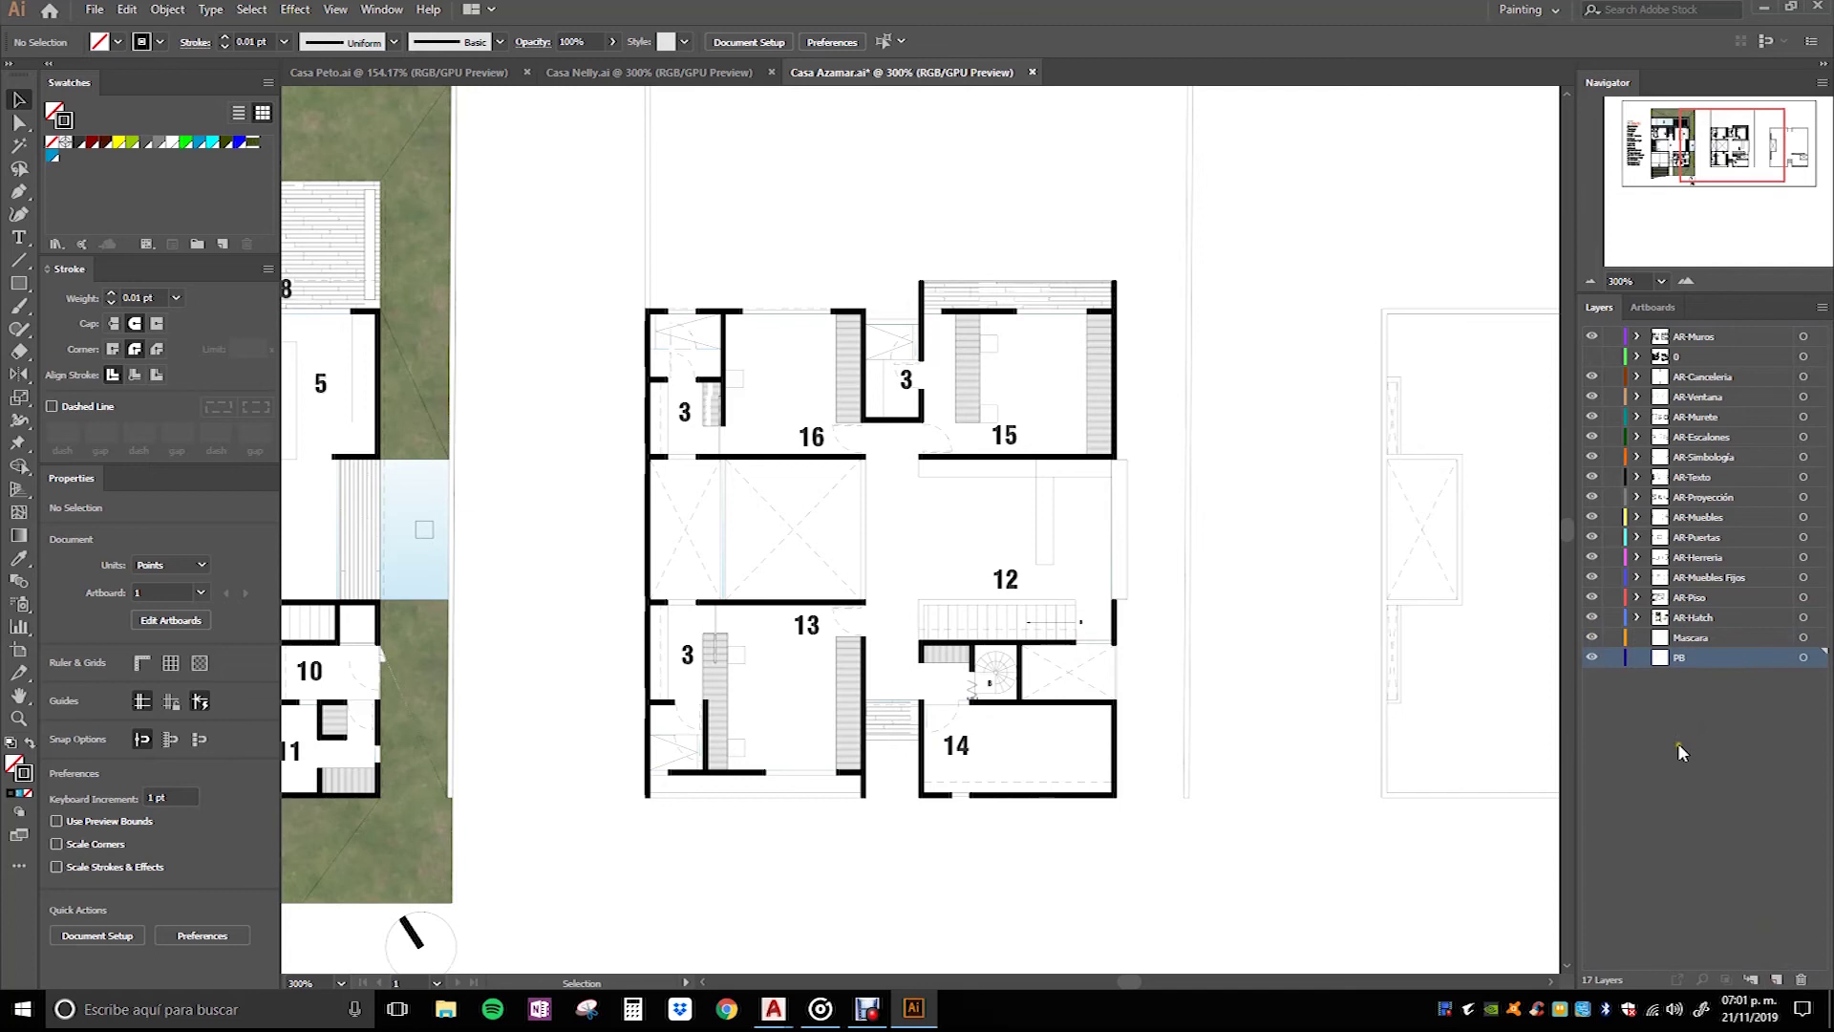
click(1689, 640)
Step: Select the Pen tool and lock all the existing plan layers
scroll(935, 597, up, 1)
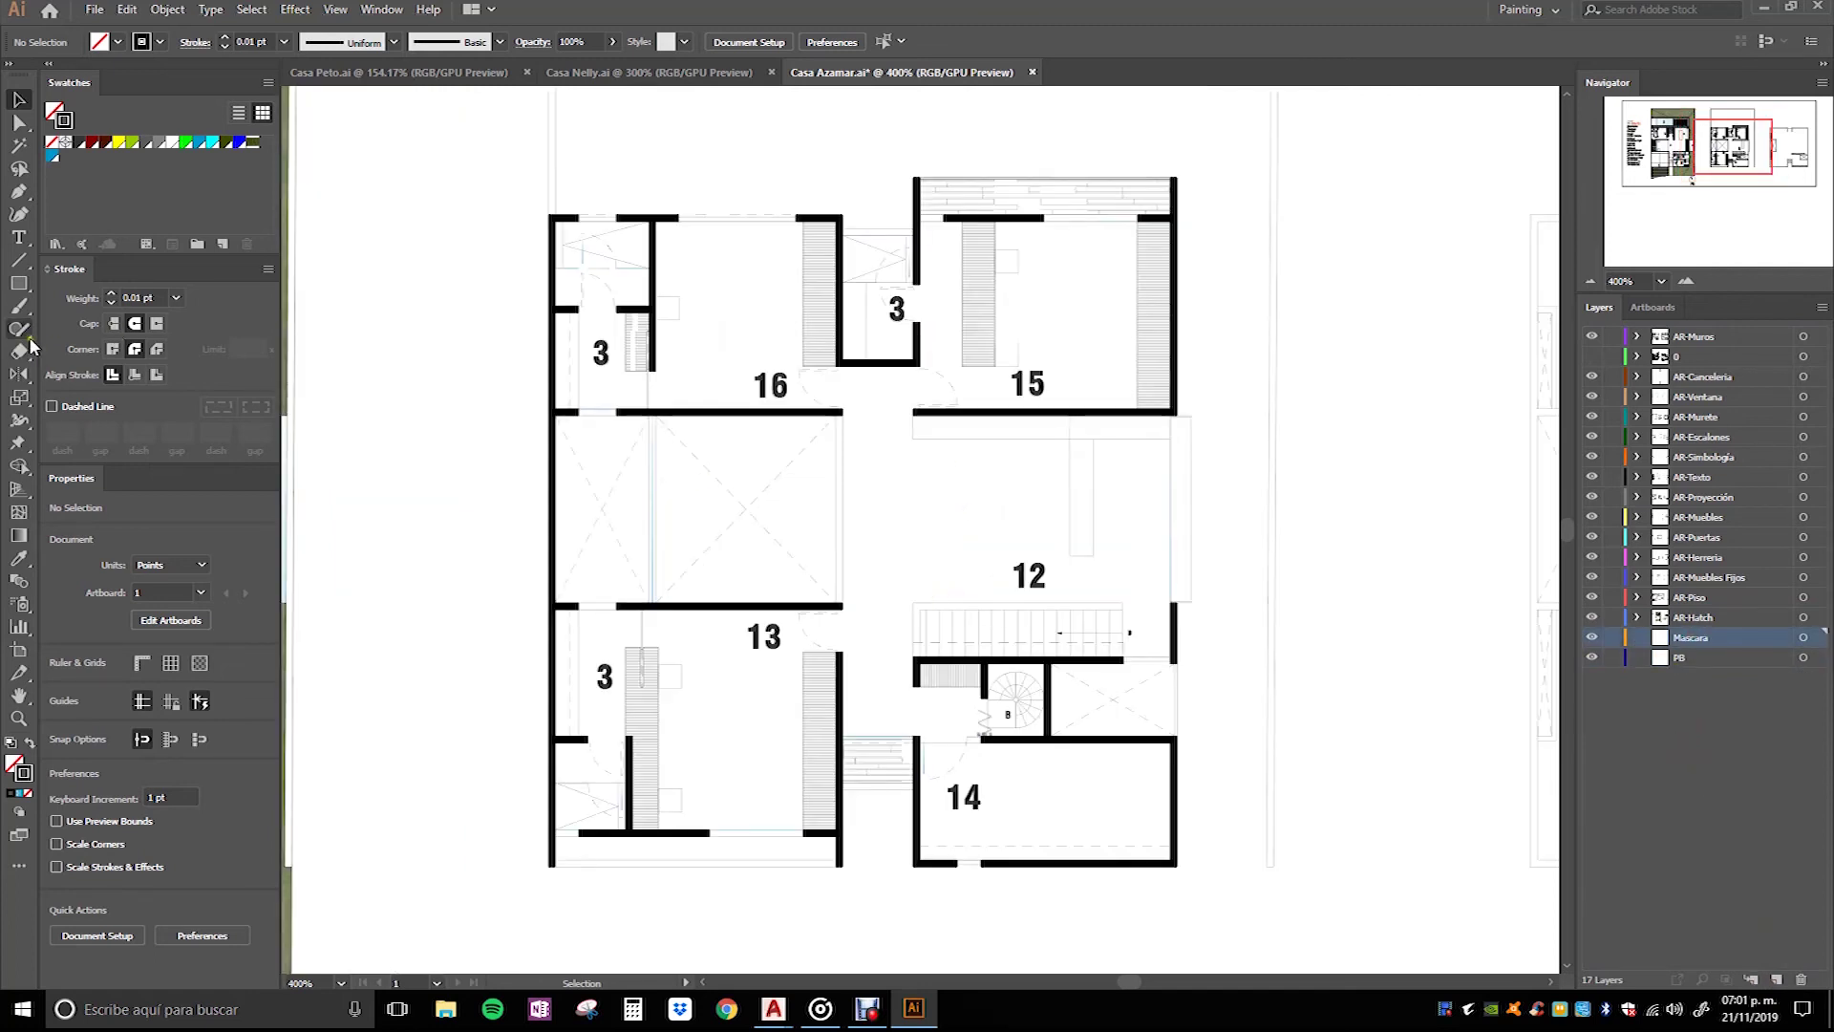
click(19, 194)
drag(1613, 357, 1613, 617)
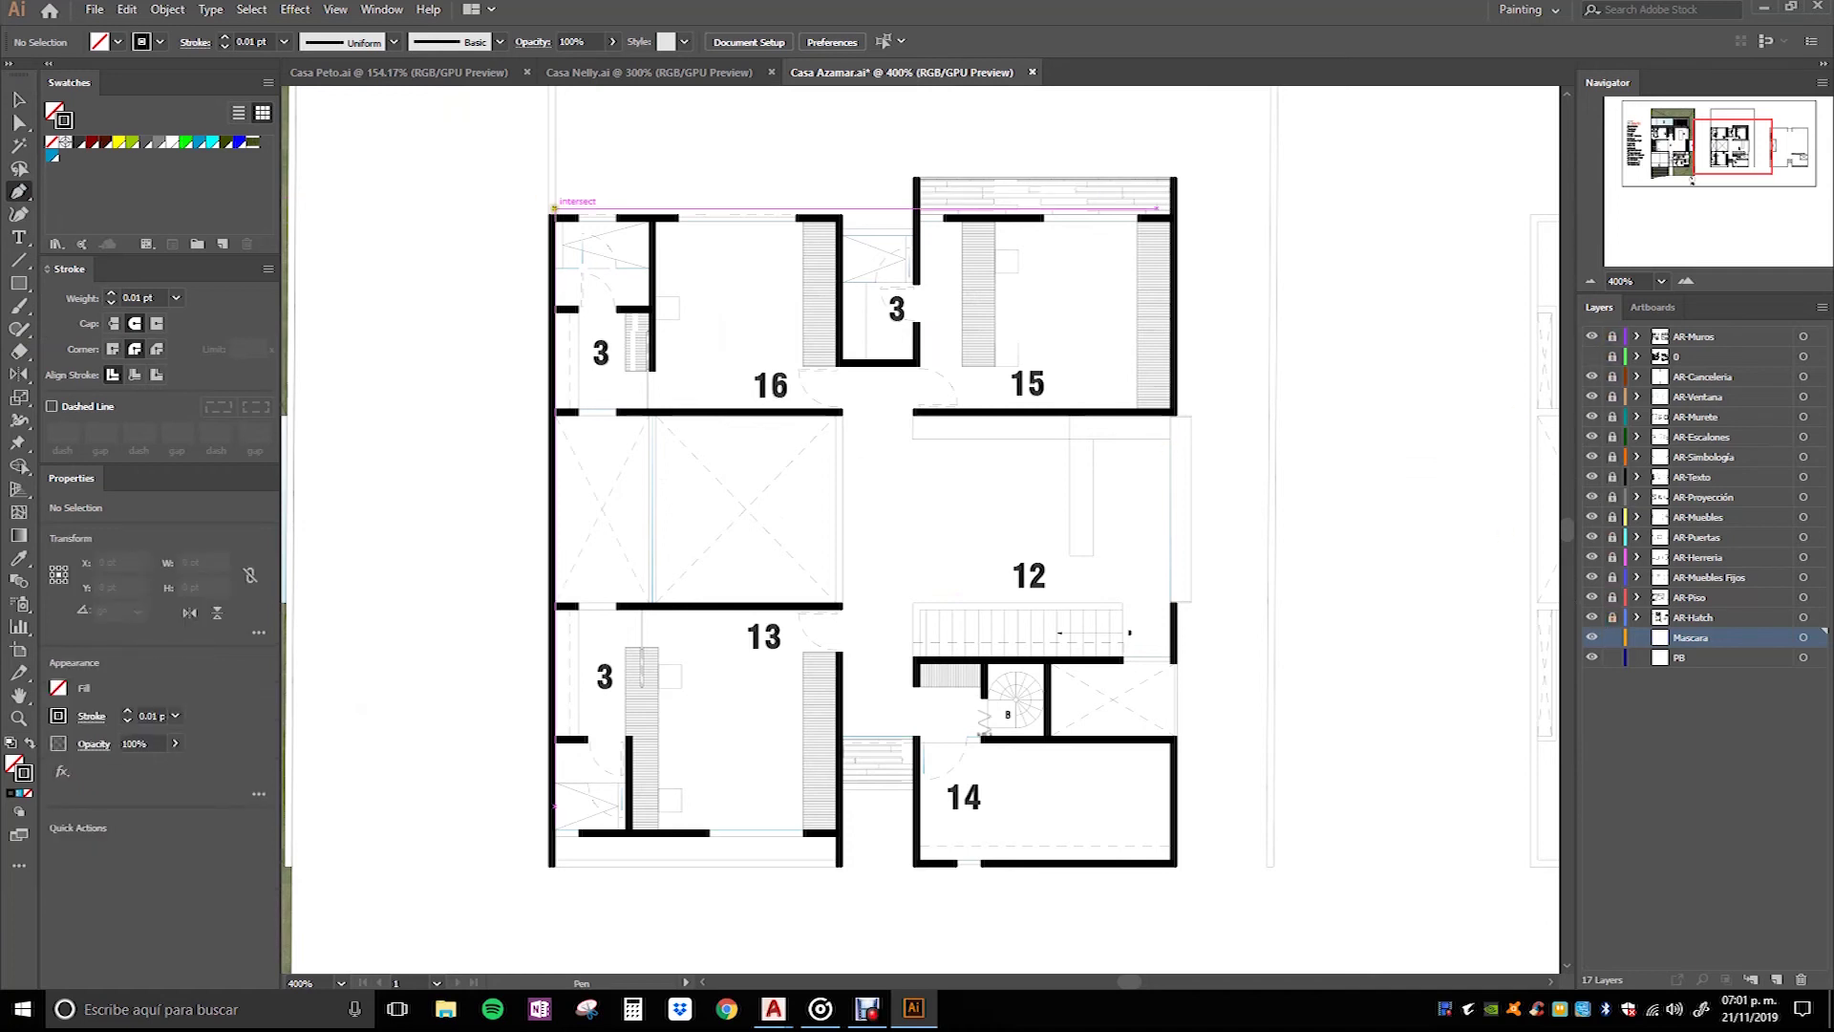
click(946, 183)
key(ctrl+z)
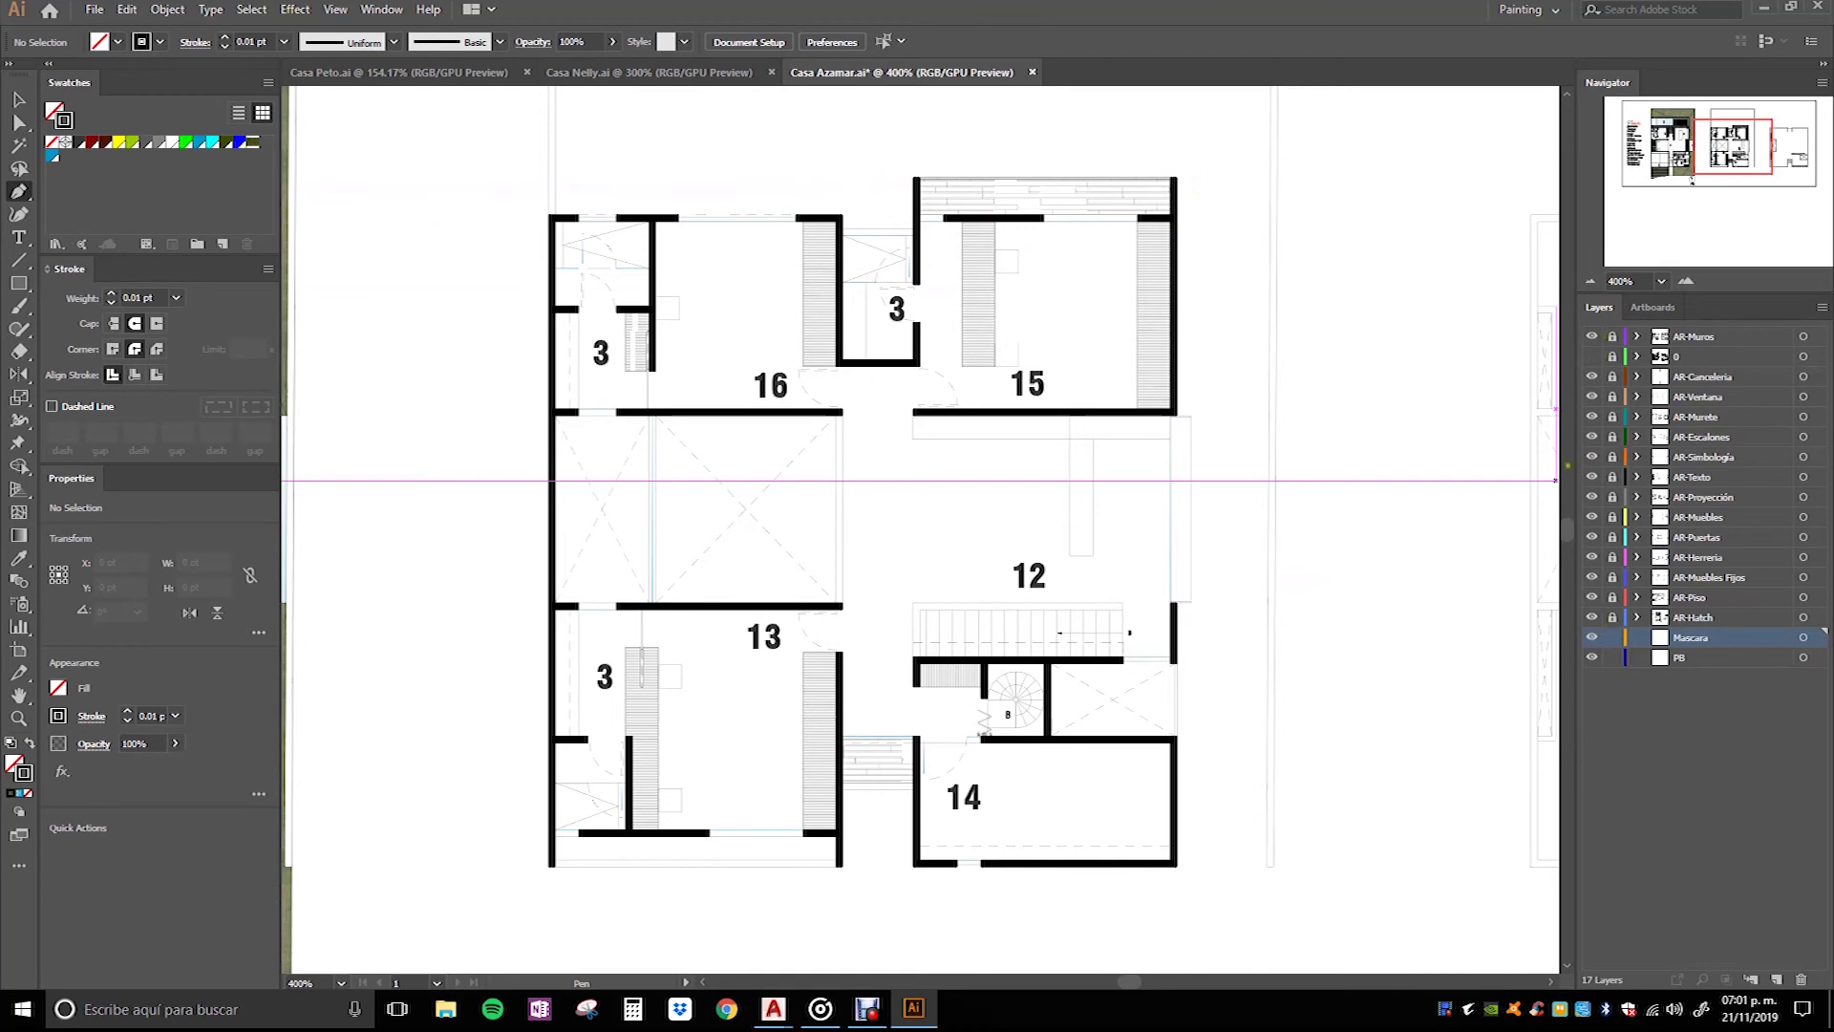
scroll(573, 220, up, 2)
scroll(475, 277, up, 1)
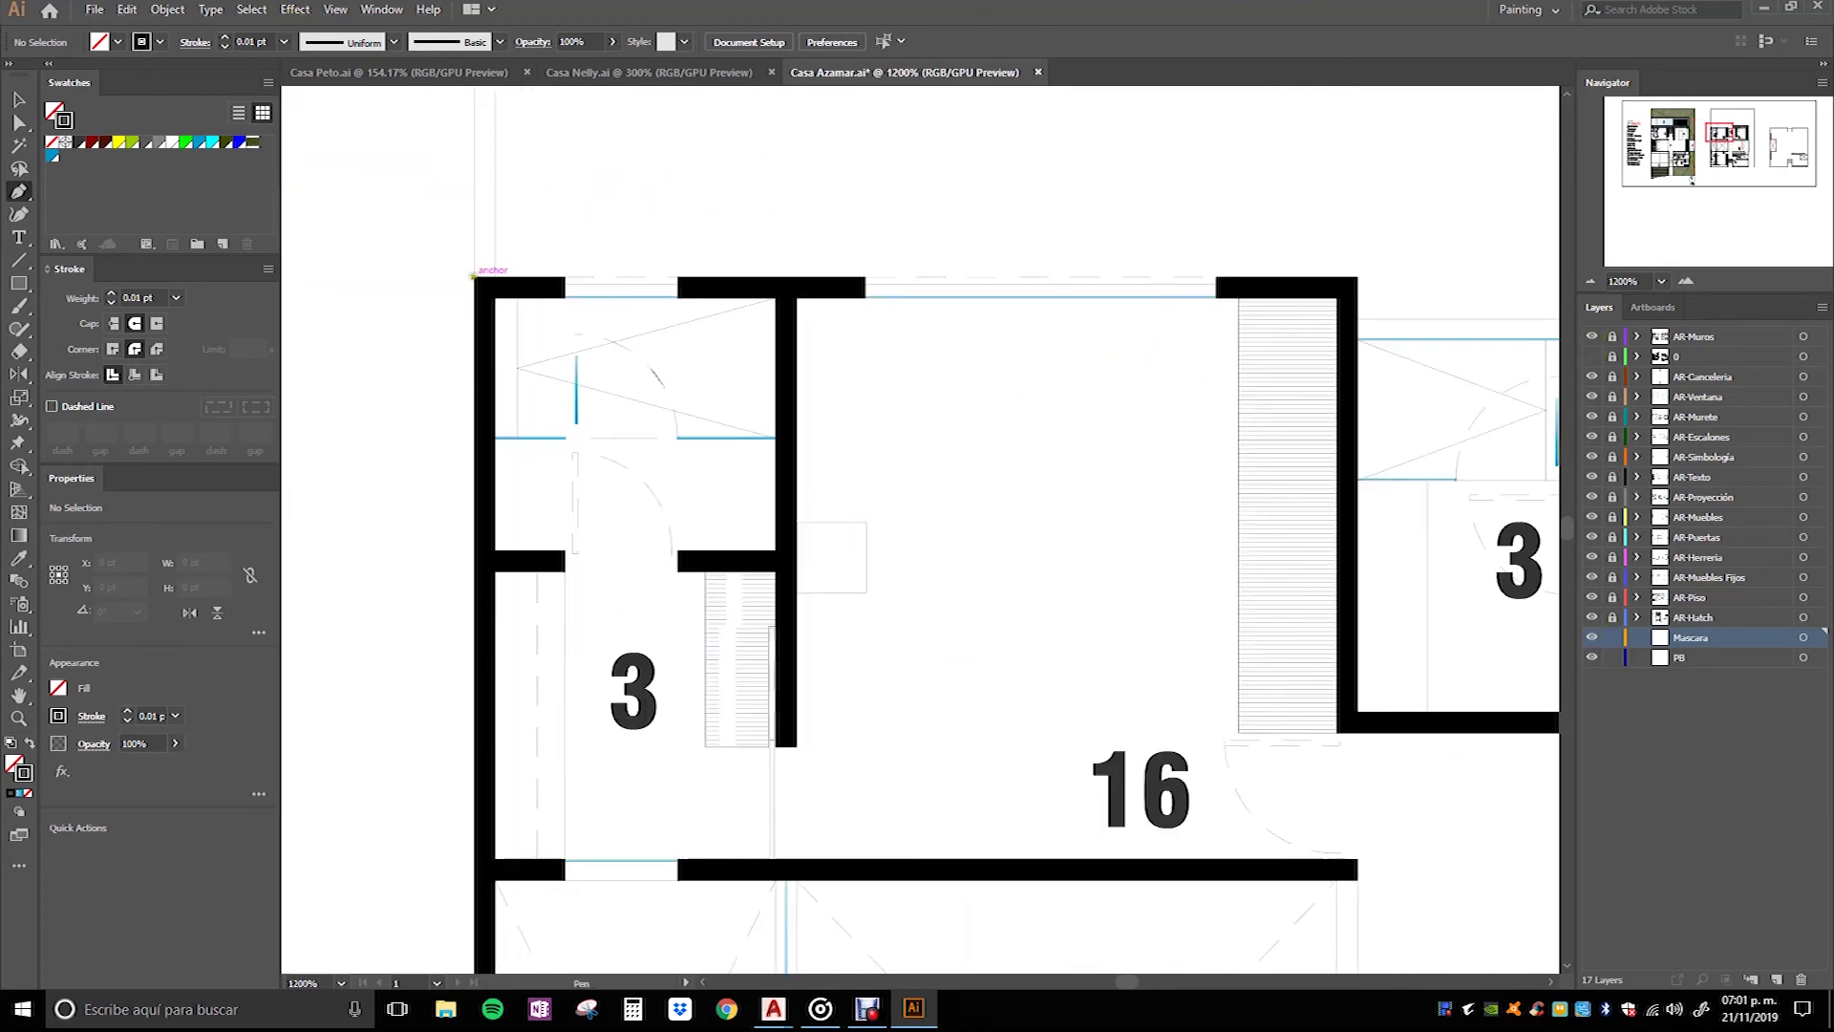
Step: Trace the outer wall from the top-left corner past the bathroom to room 15
click(475, 277)
click(1357, 277)
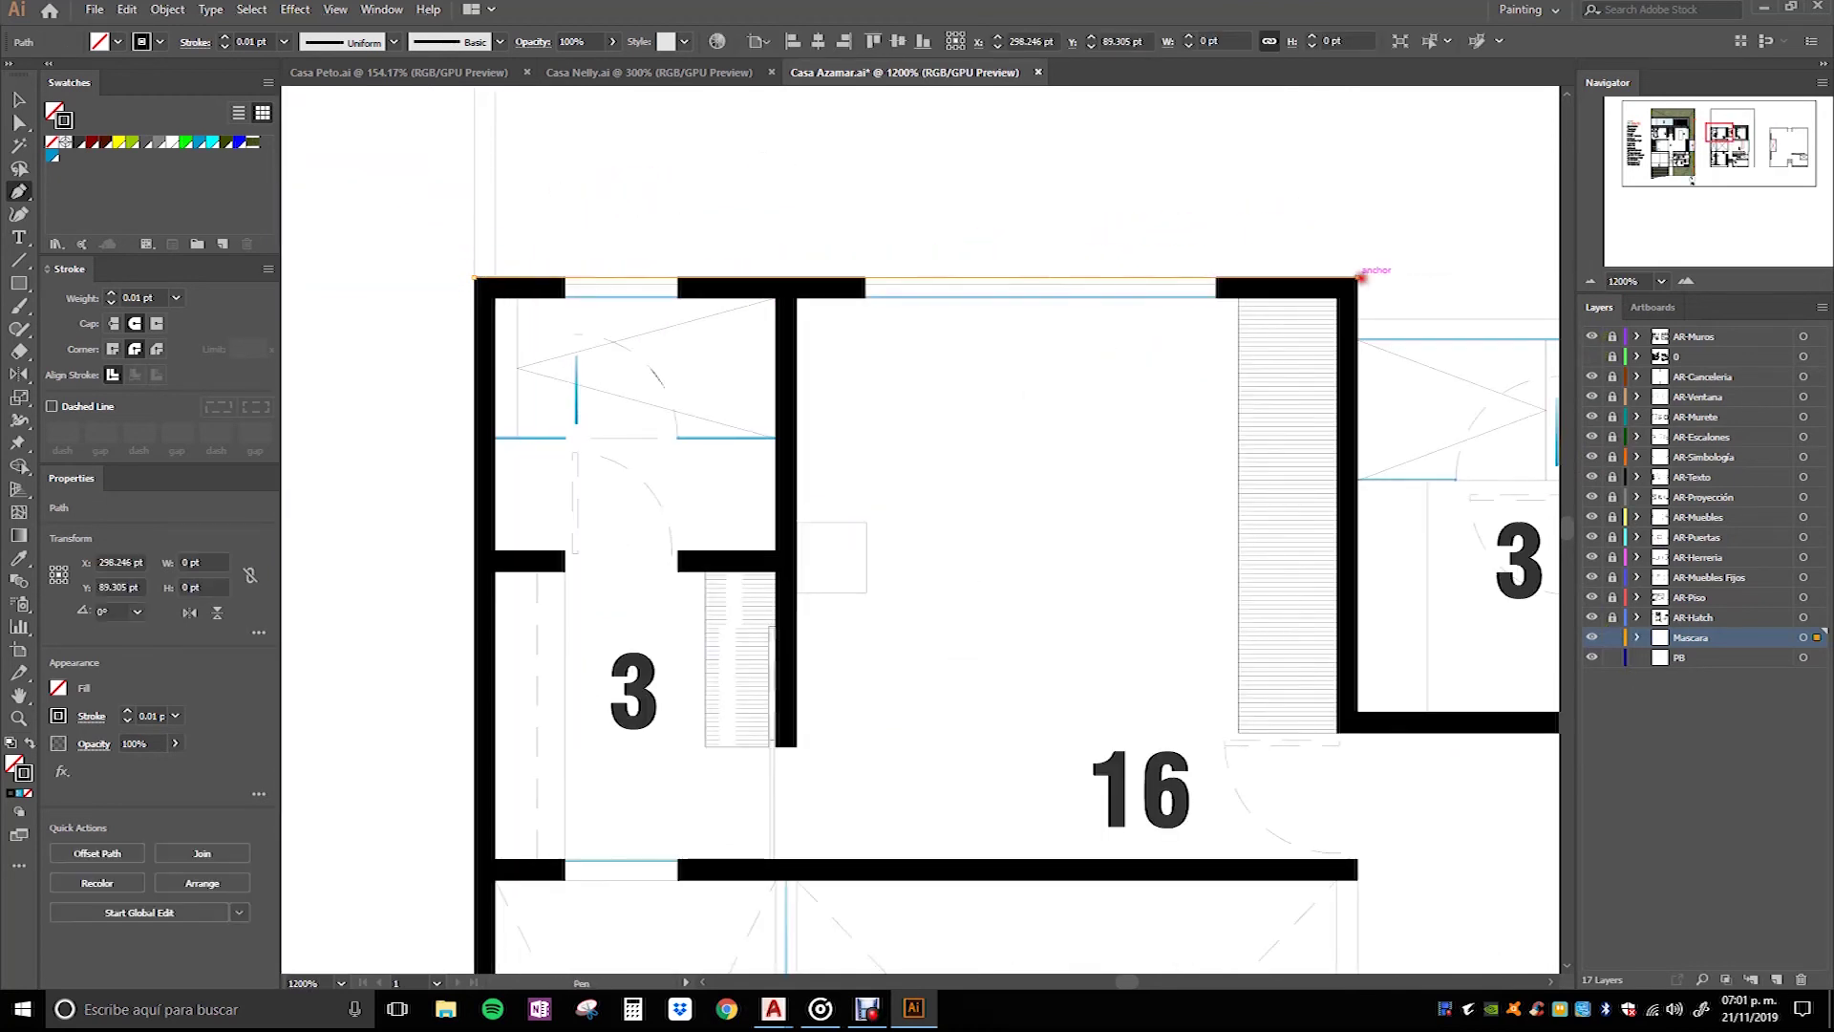
drag(1402, 384, 692, 397)
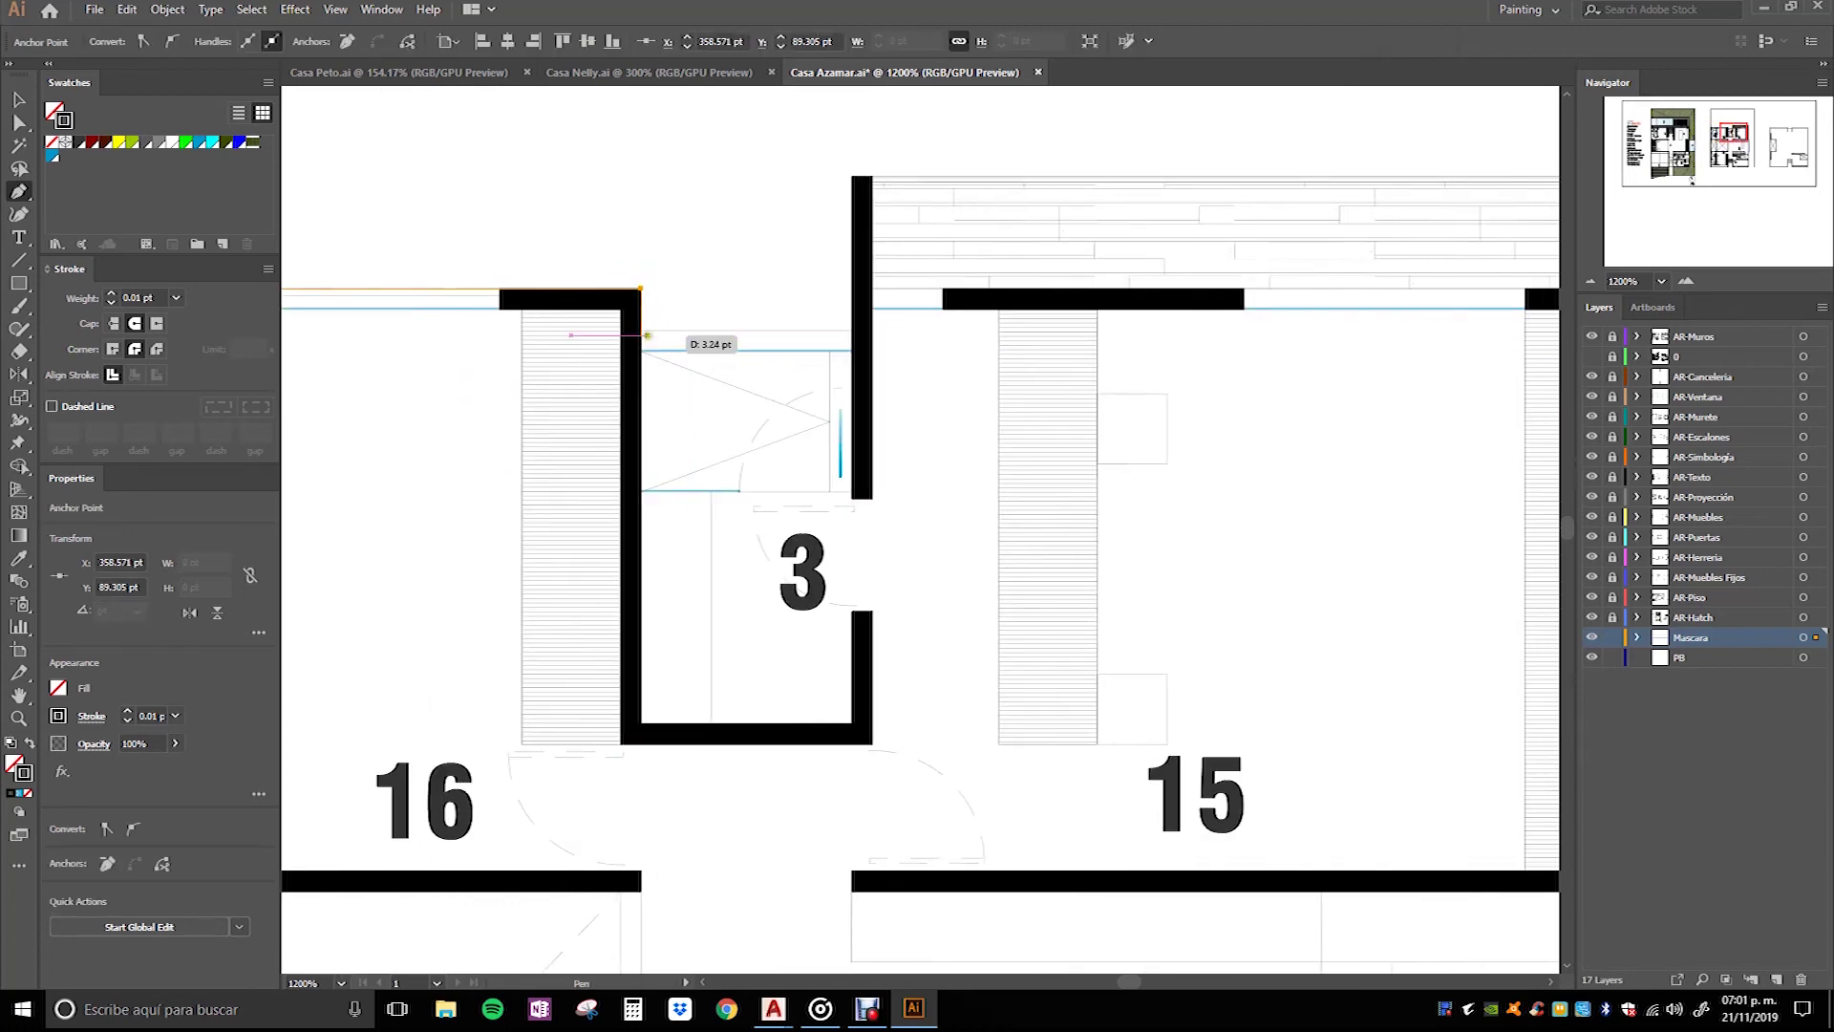
click(640, 331)
click(851, 332)
drag(1228, 155, 724, 217)
click(1070, 247)
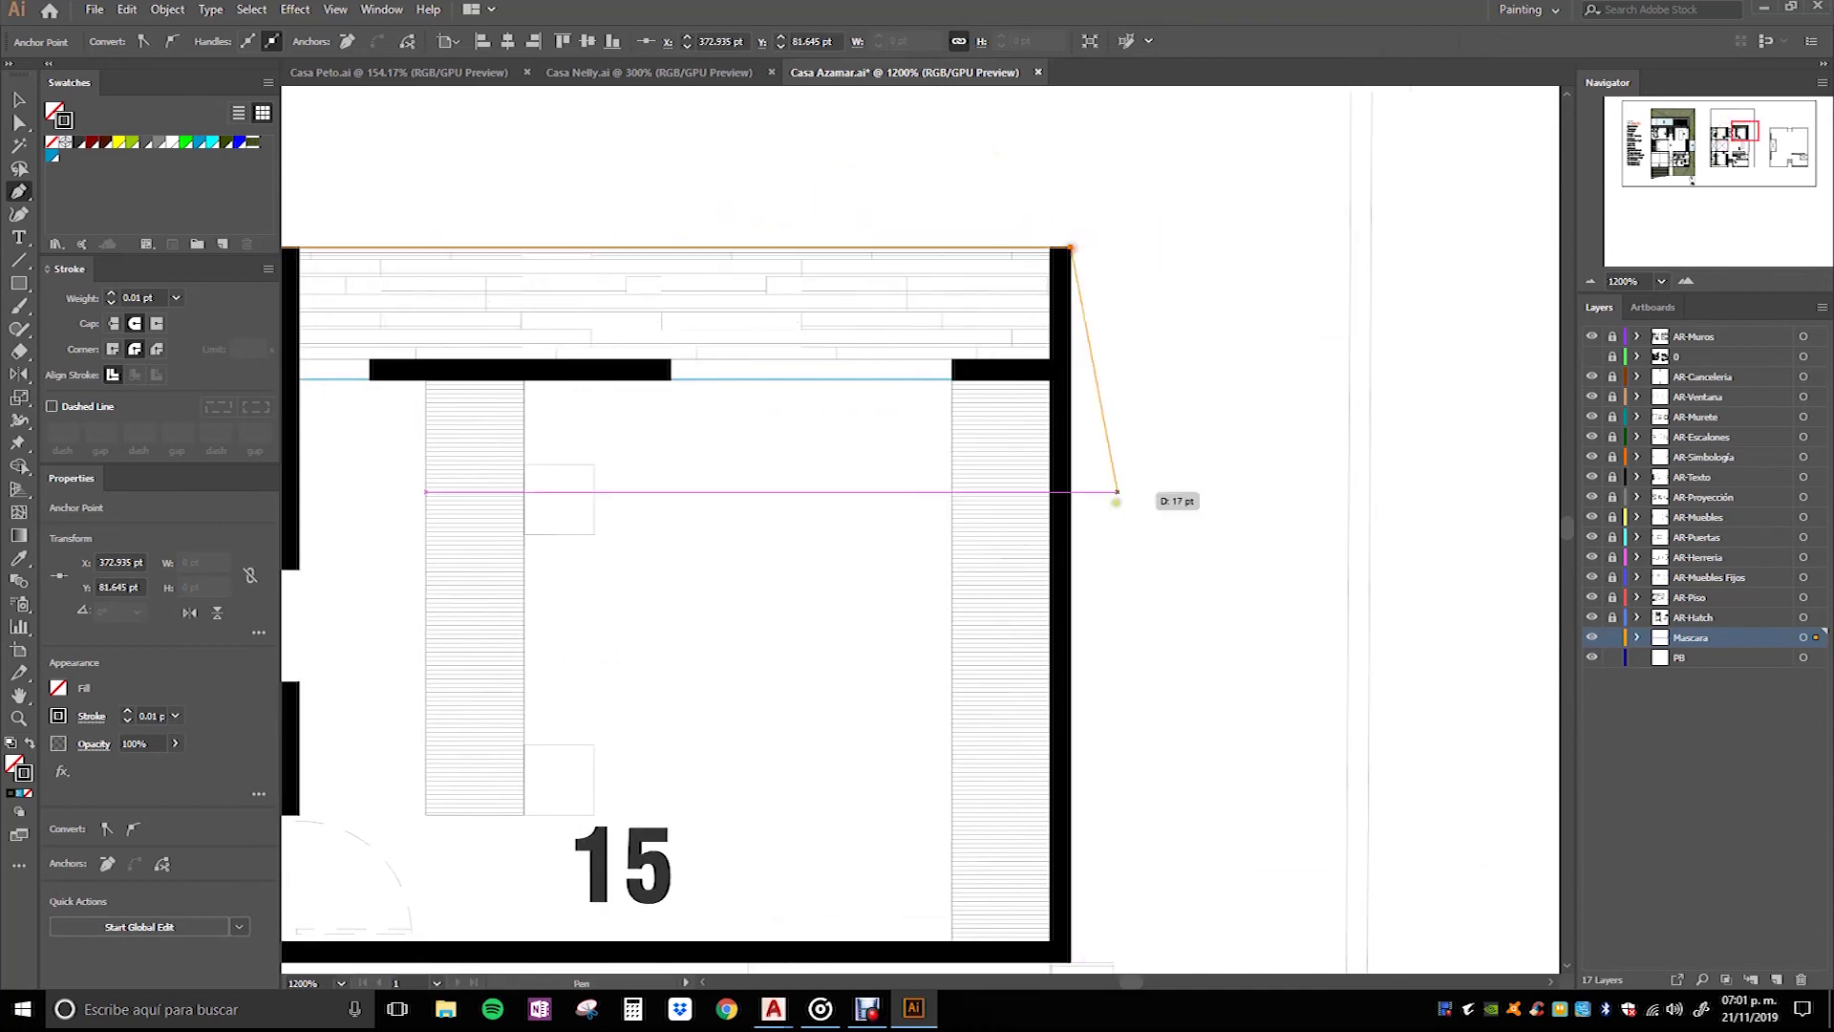
drag(1071, 687, 1171, 86)
click(1173, 355)
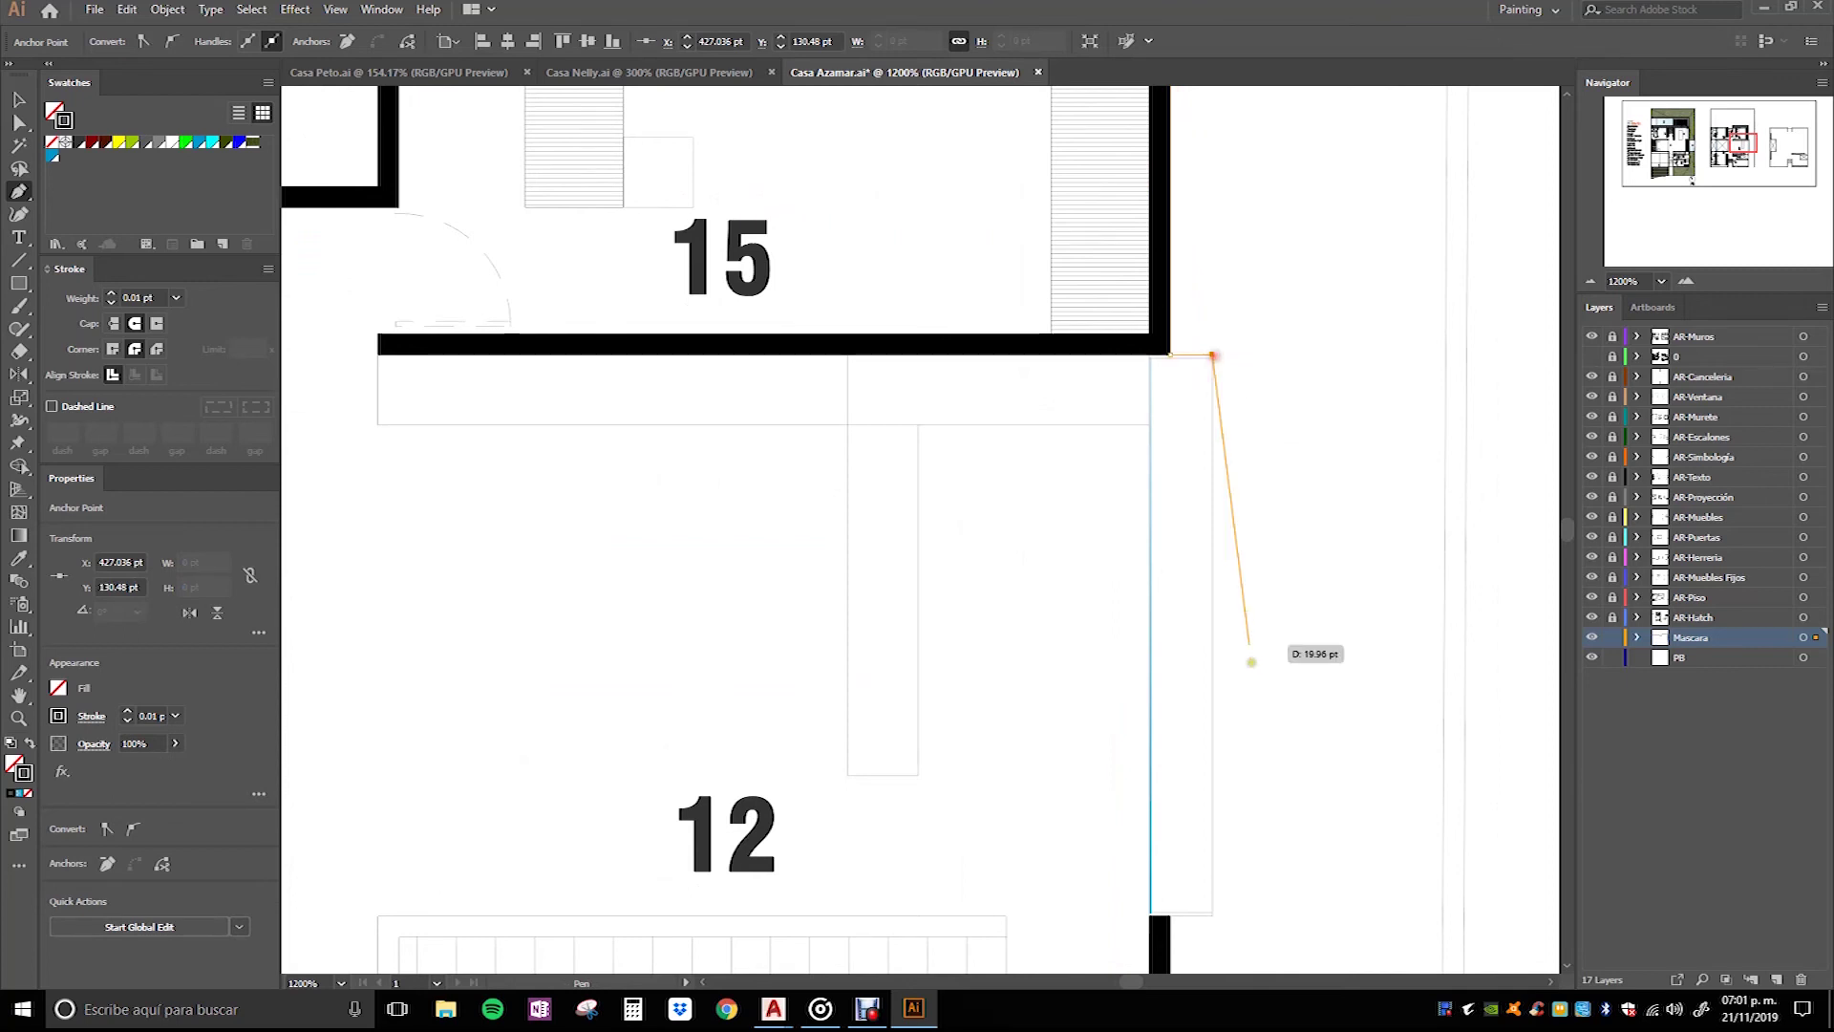
click(1255, 706)
Step: Continue the outline past the stairs and spiral stair void toward room 14
drag(1255, 707, 1257, 237)
click(1213, 445)
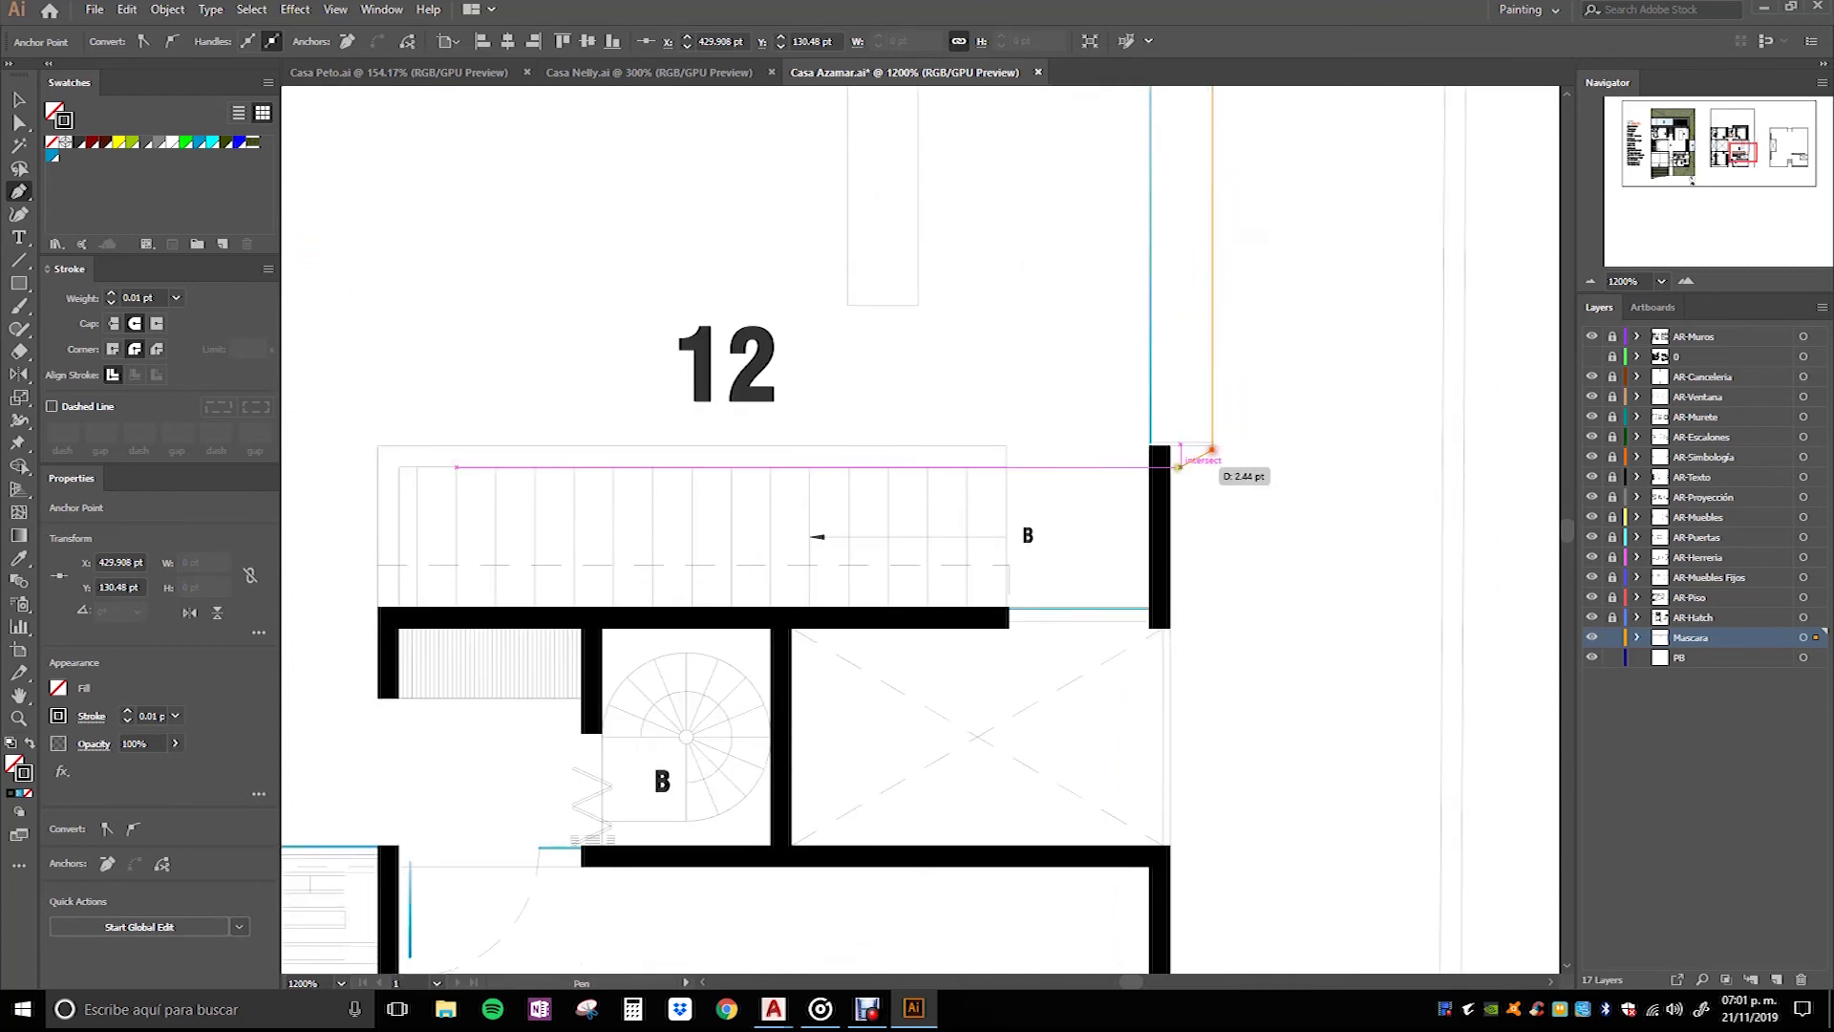
click(1169, 446)
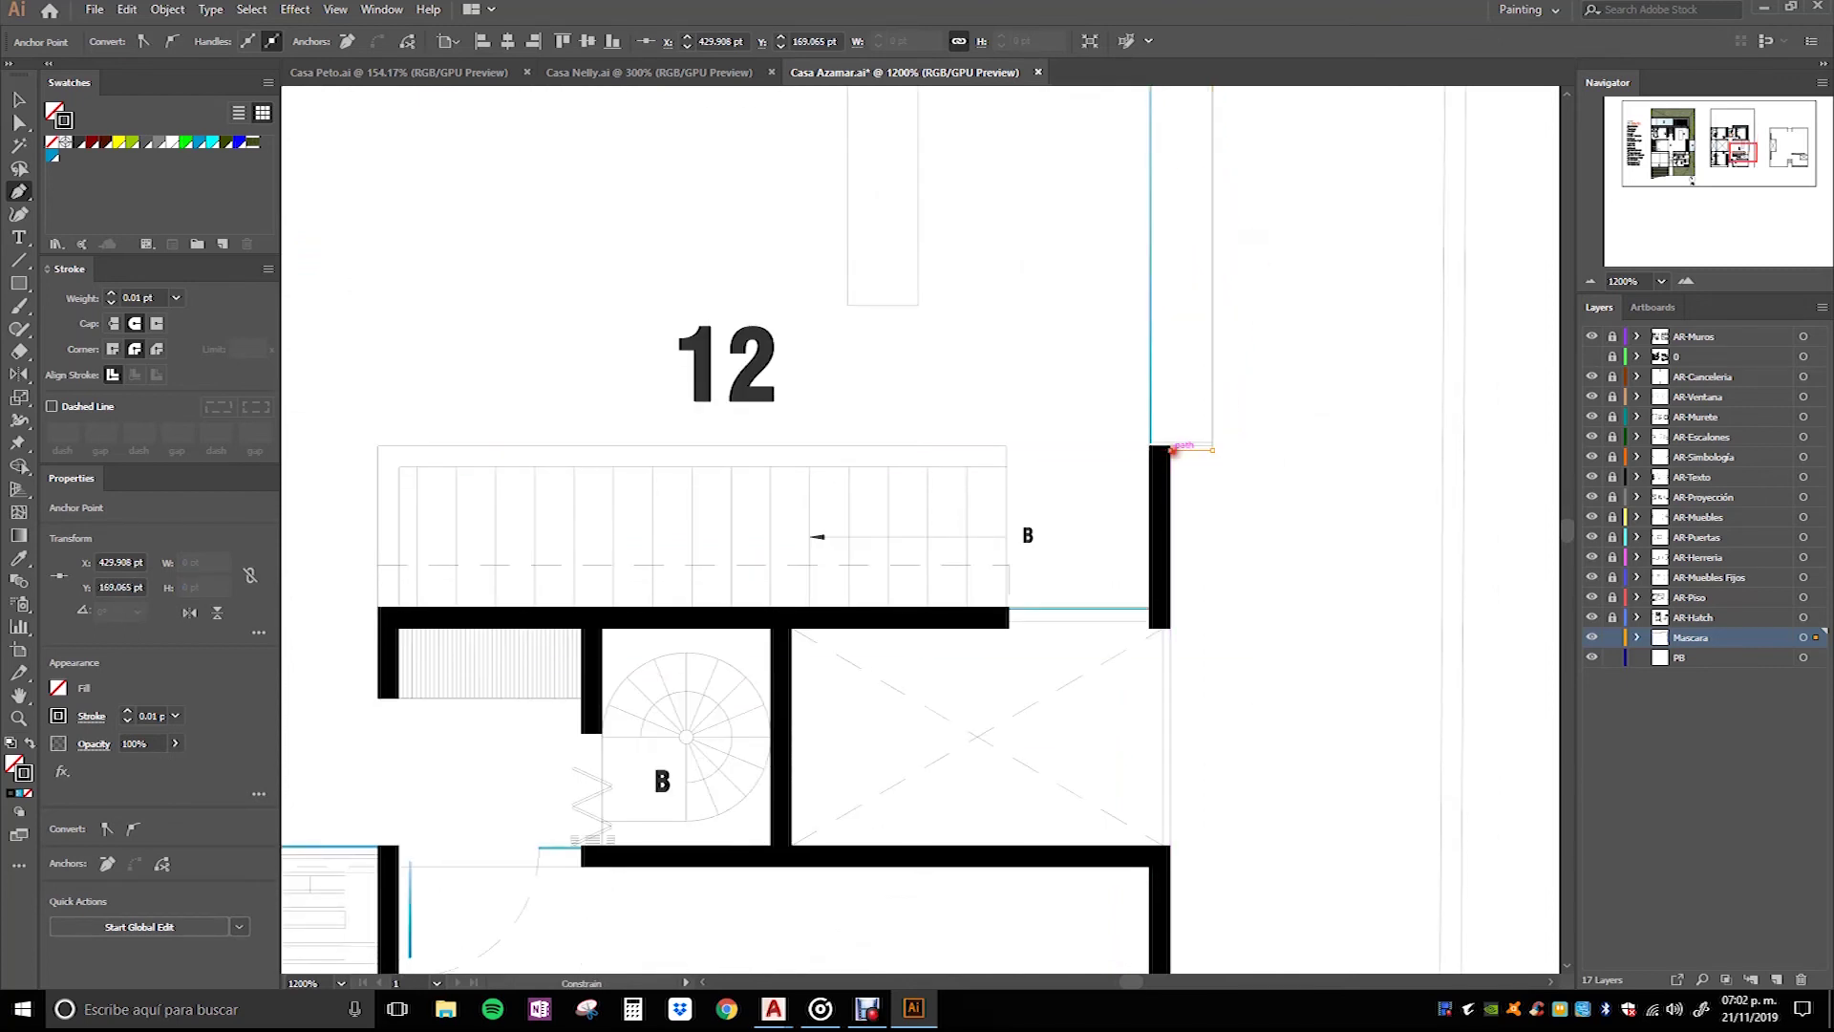
drag(1229, 819, 1263, 570)
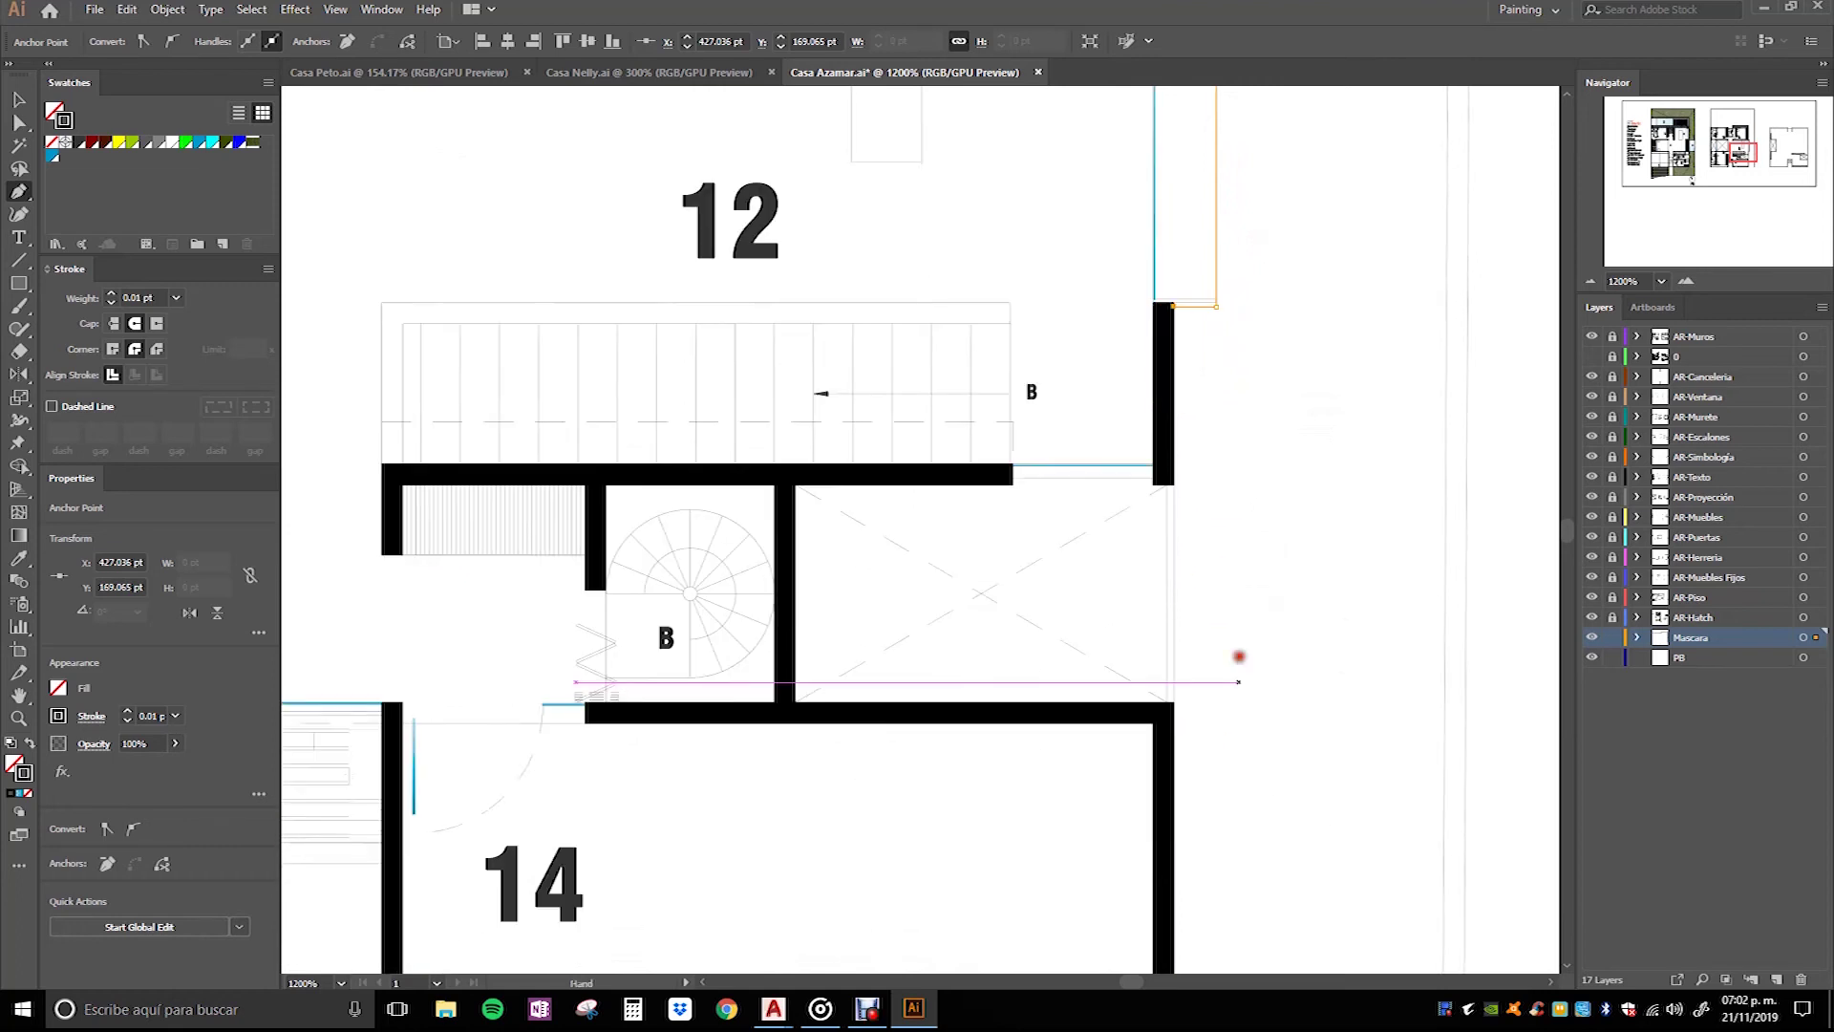
click(1218, 362)
click(714, 362)
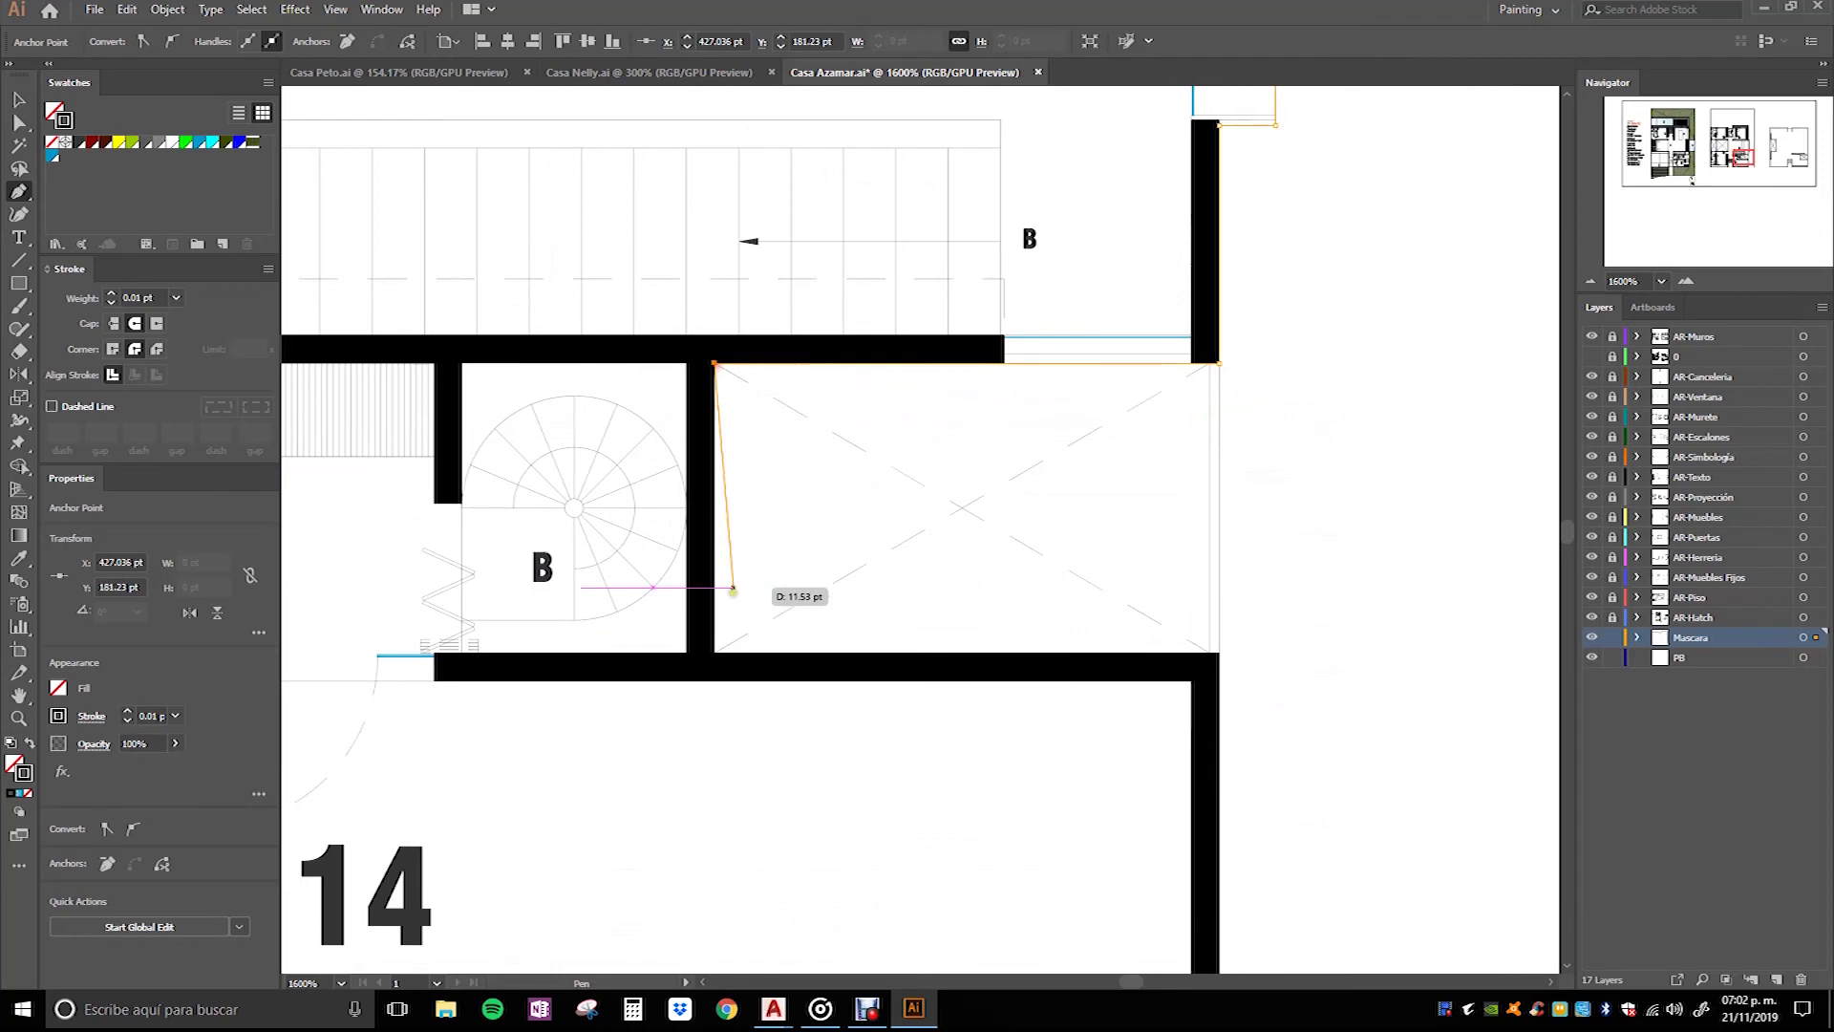
click(714, 652)
click(1239, 654)
drag(1236, 655, 1301, 271)
click(1258, 566)
drag(594, 643, 1064, 711)
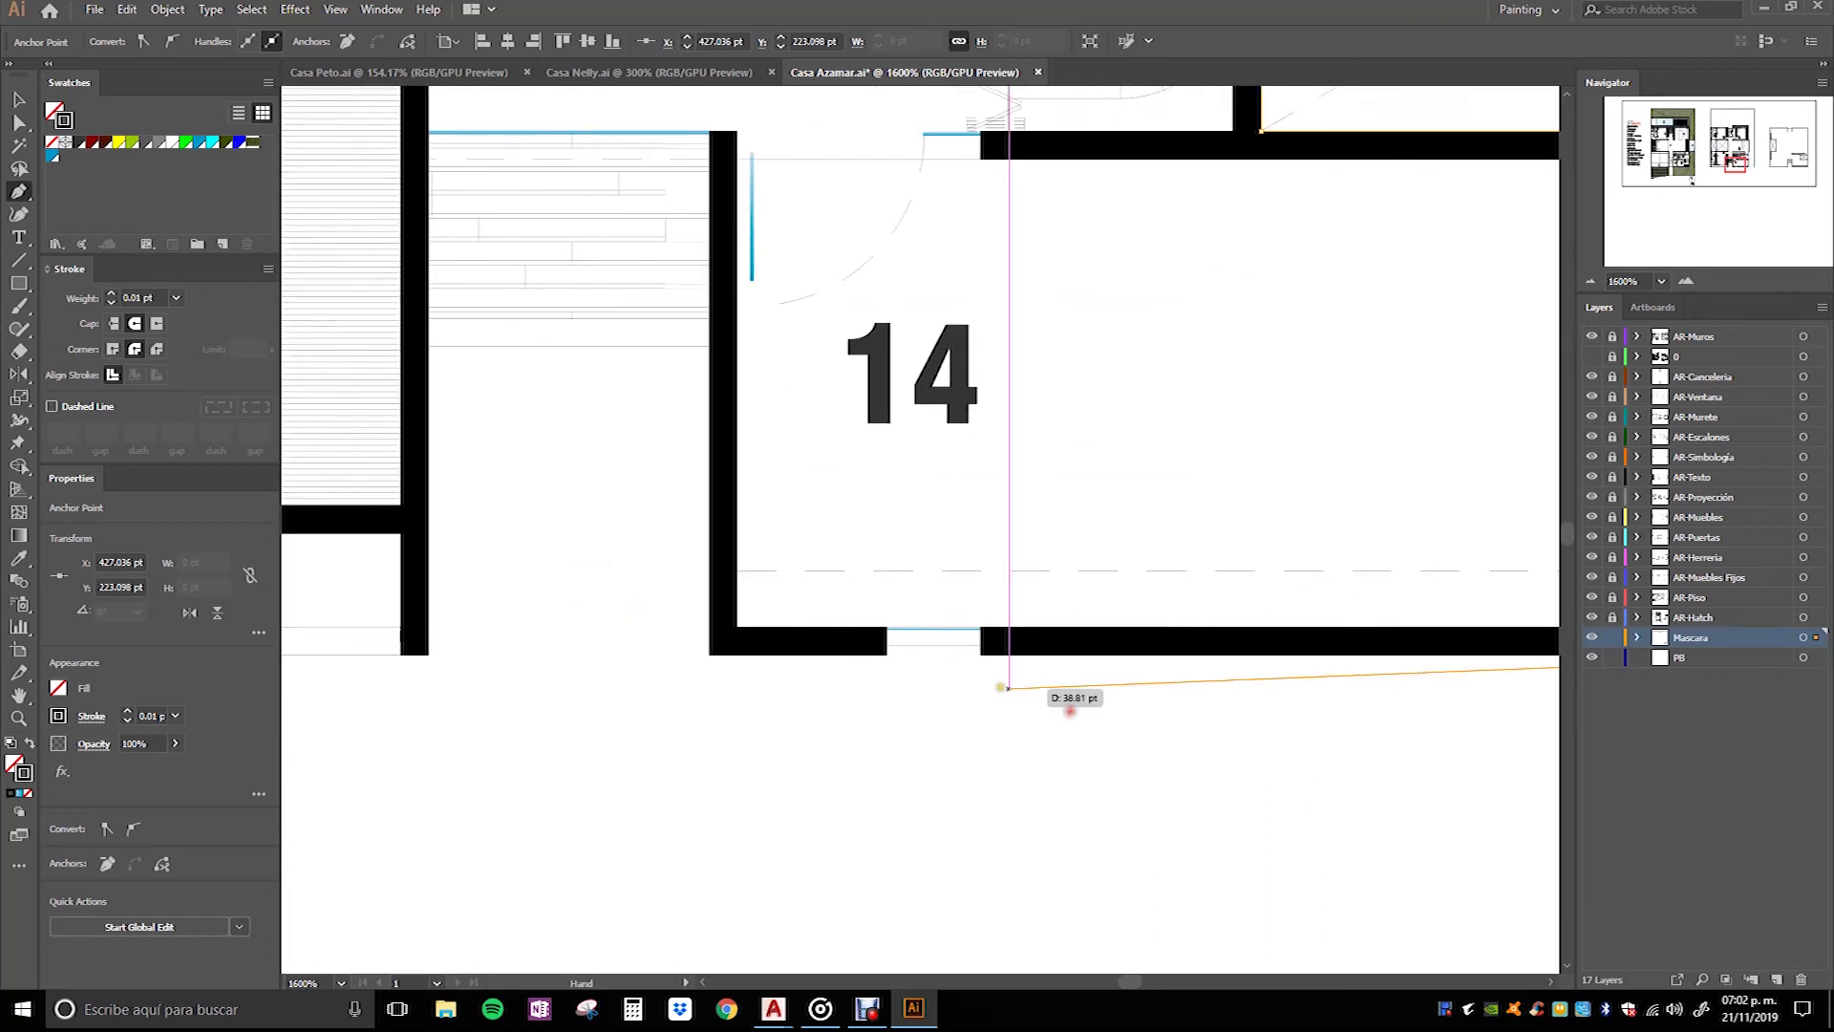
Step: Add outline points below room 14, at the doorway edge and along the lower walls
scroll(967, 655, up, 2)
click(1014, 616)
click(827, 597)
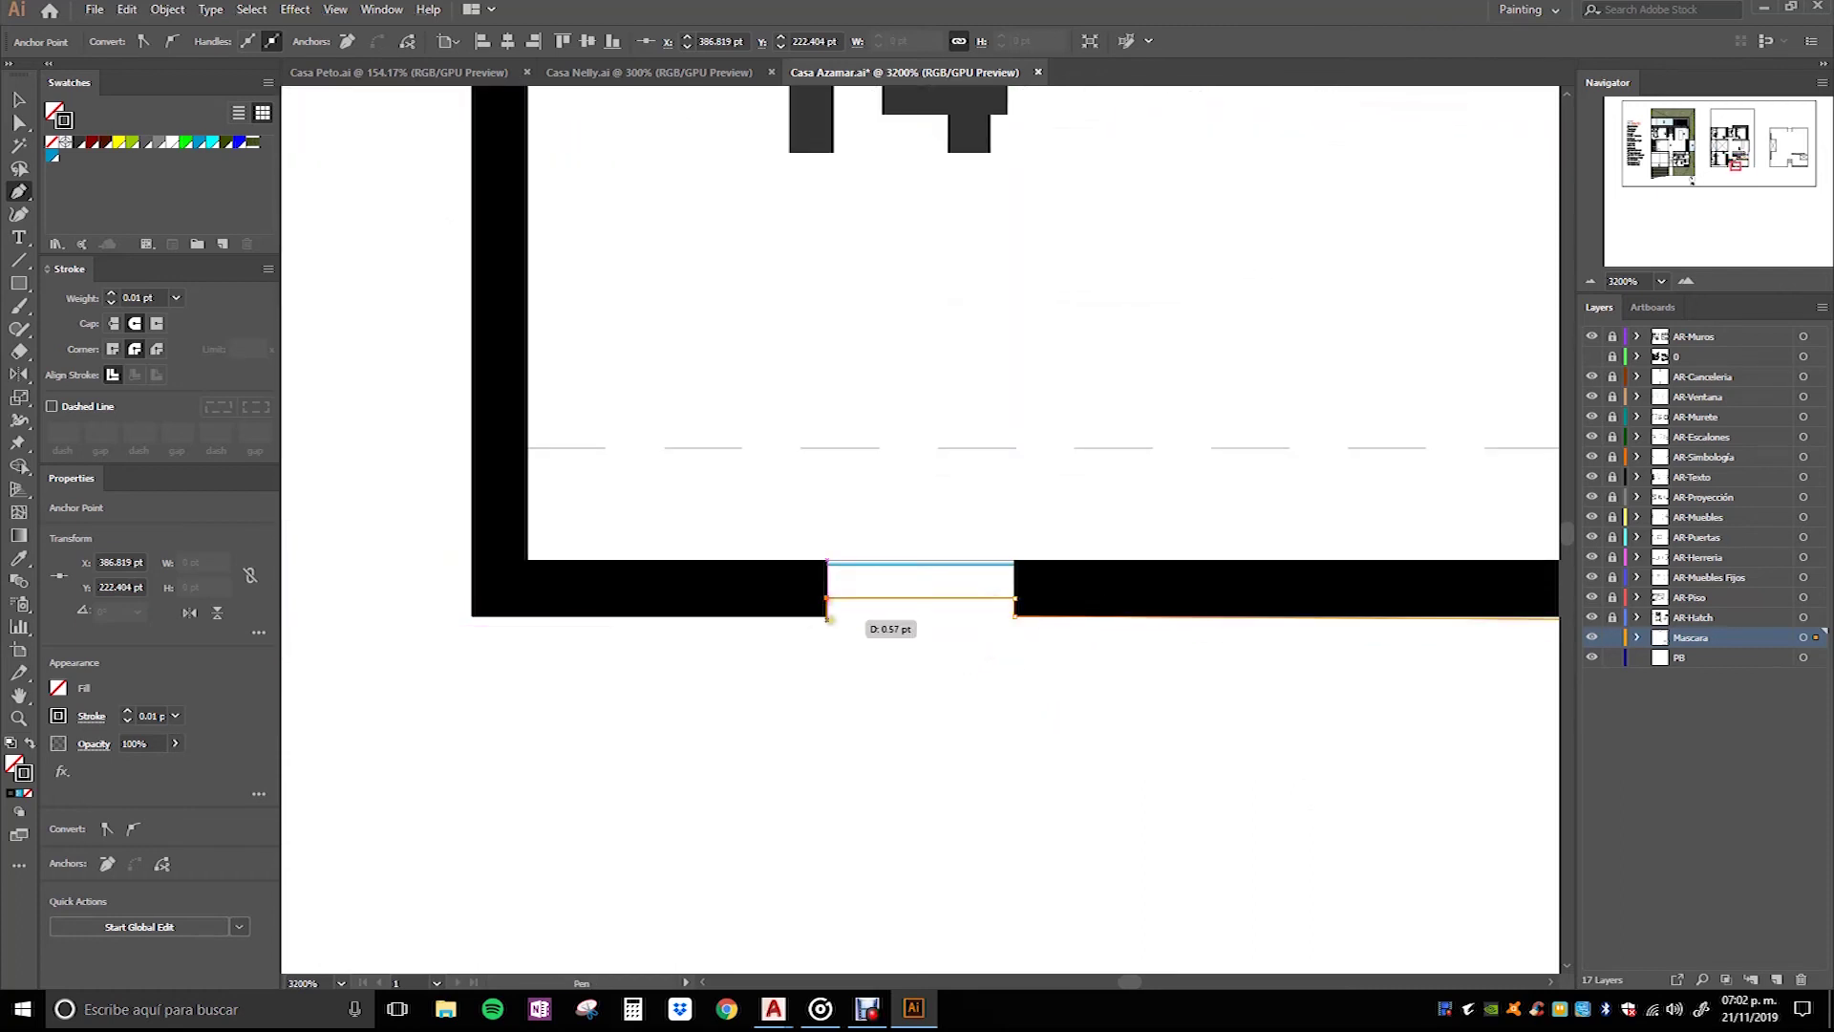
click(469, 618)
scroll(793, 601, left, 5)
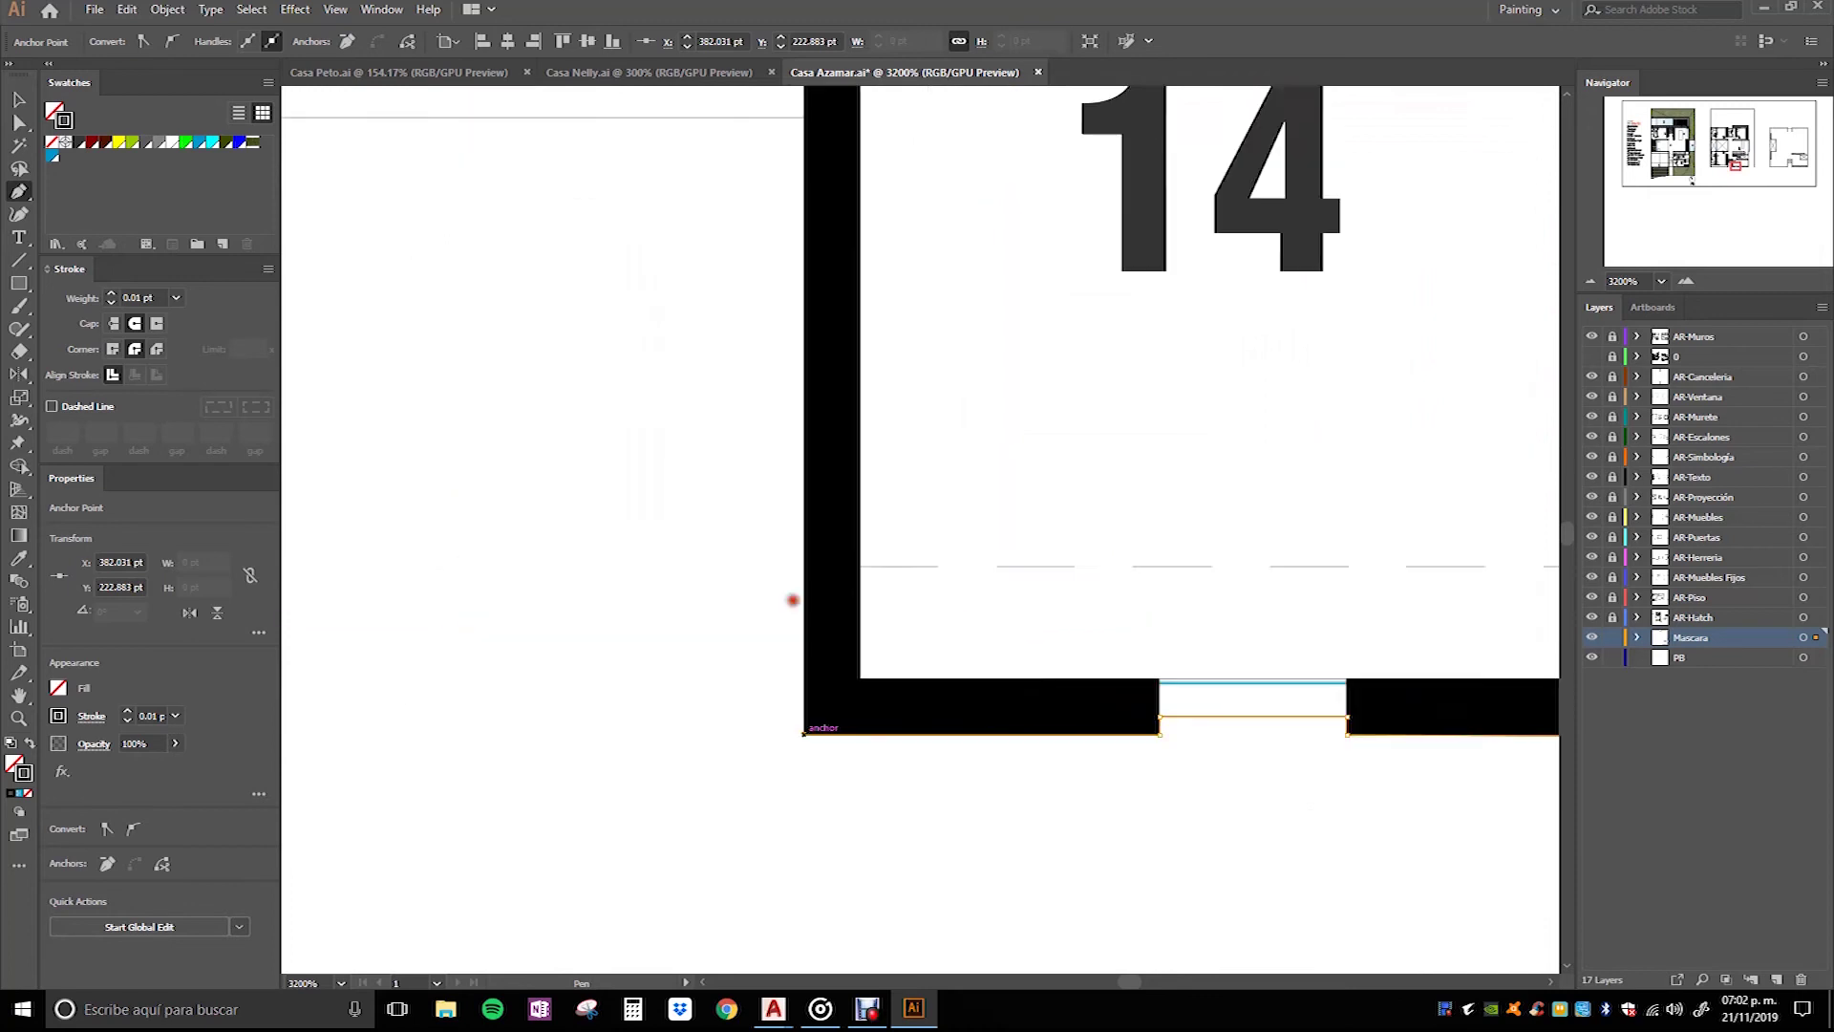
scroll(1059, 728, up, 3)
click(1101, 273)
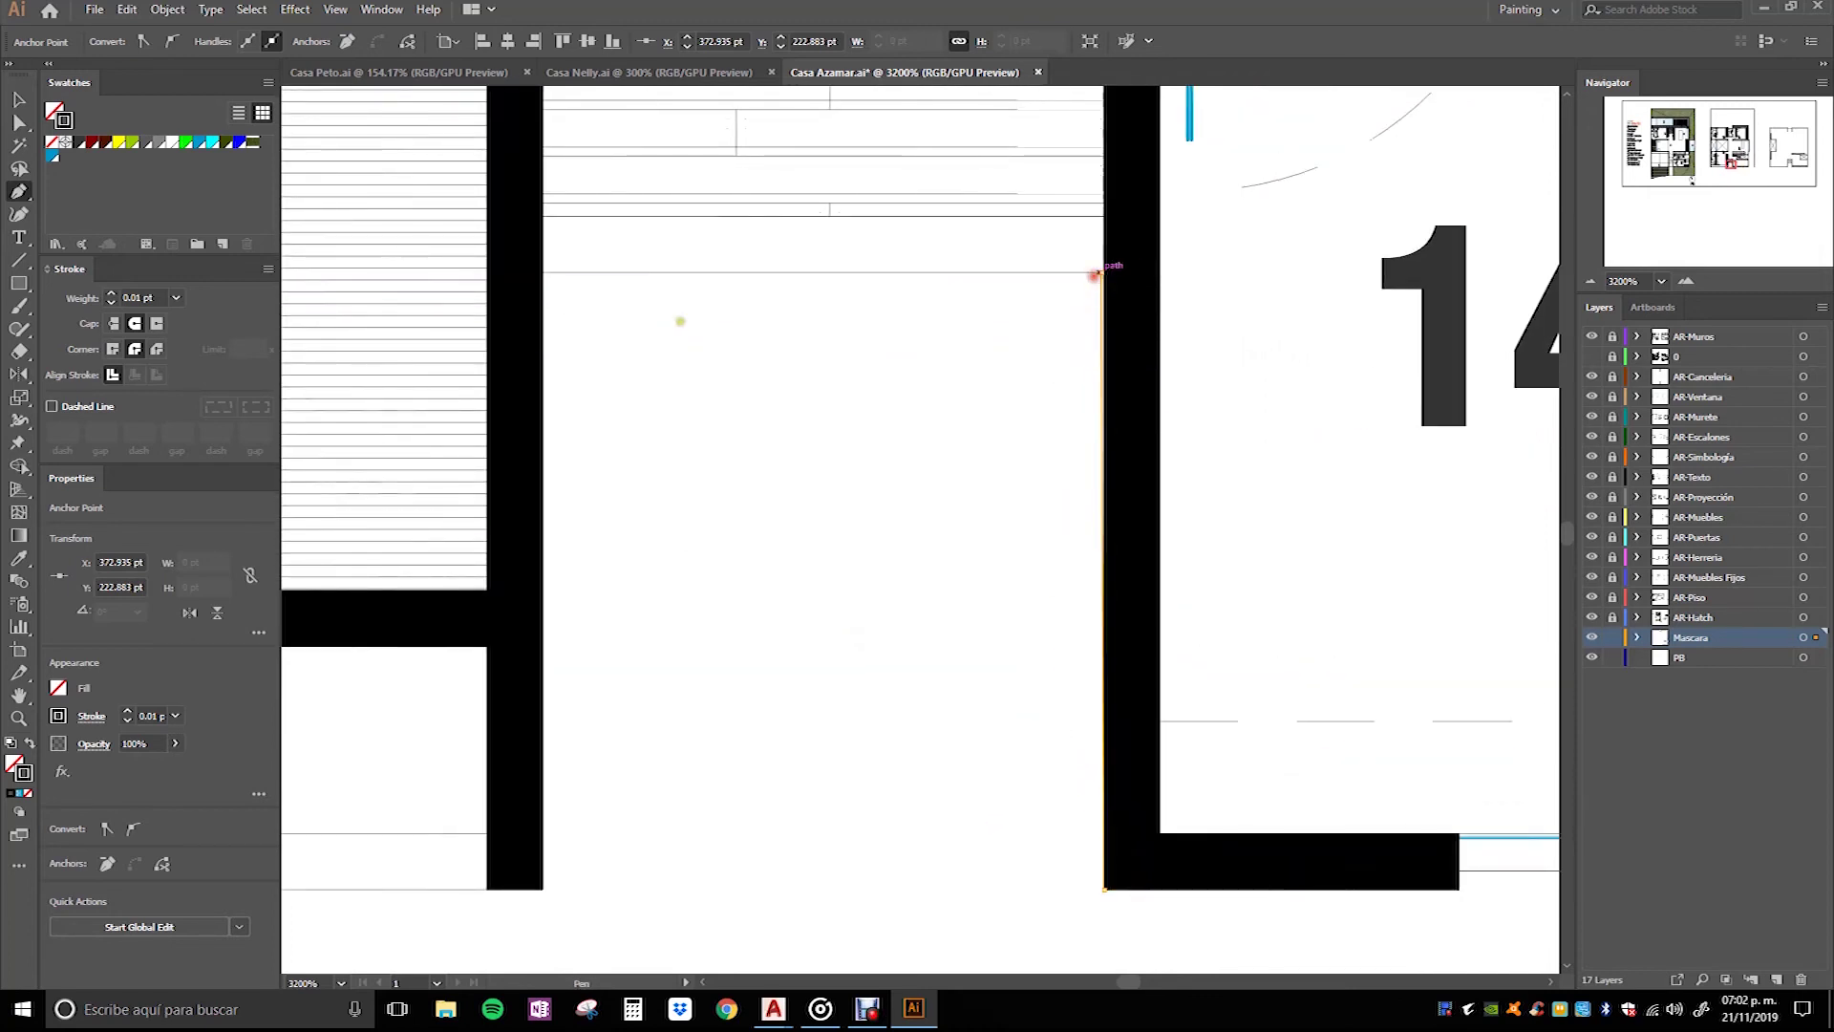
click(543, 272)
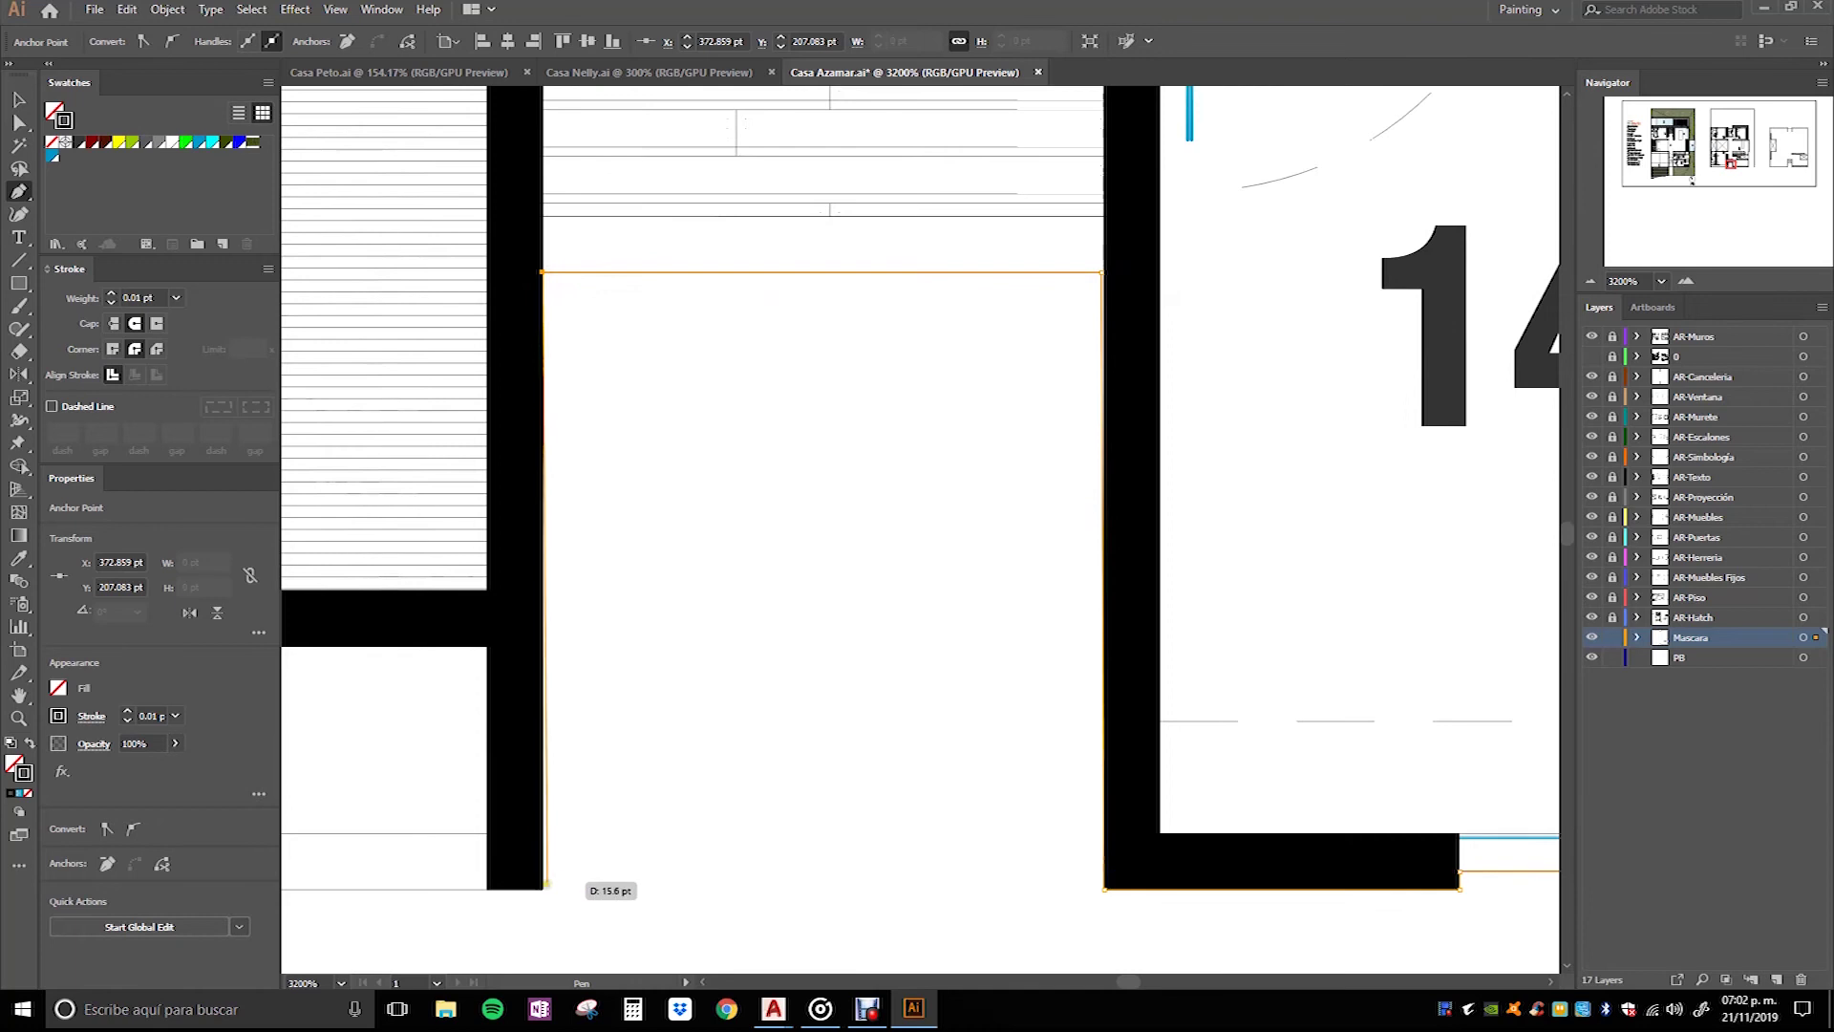
Step: Carry the outline past rooms 16 and 13 and close it at the top-left wall corner
drag(622, 729, 1657, 591)
scroll(1232, 621, down, 1)
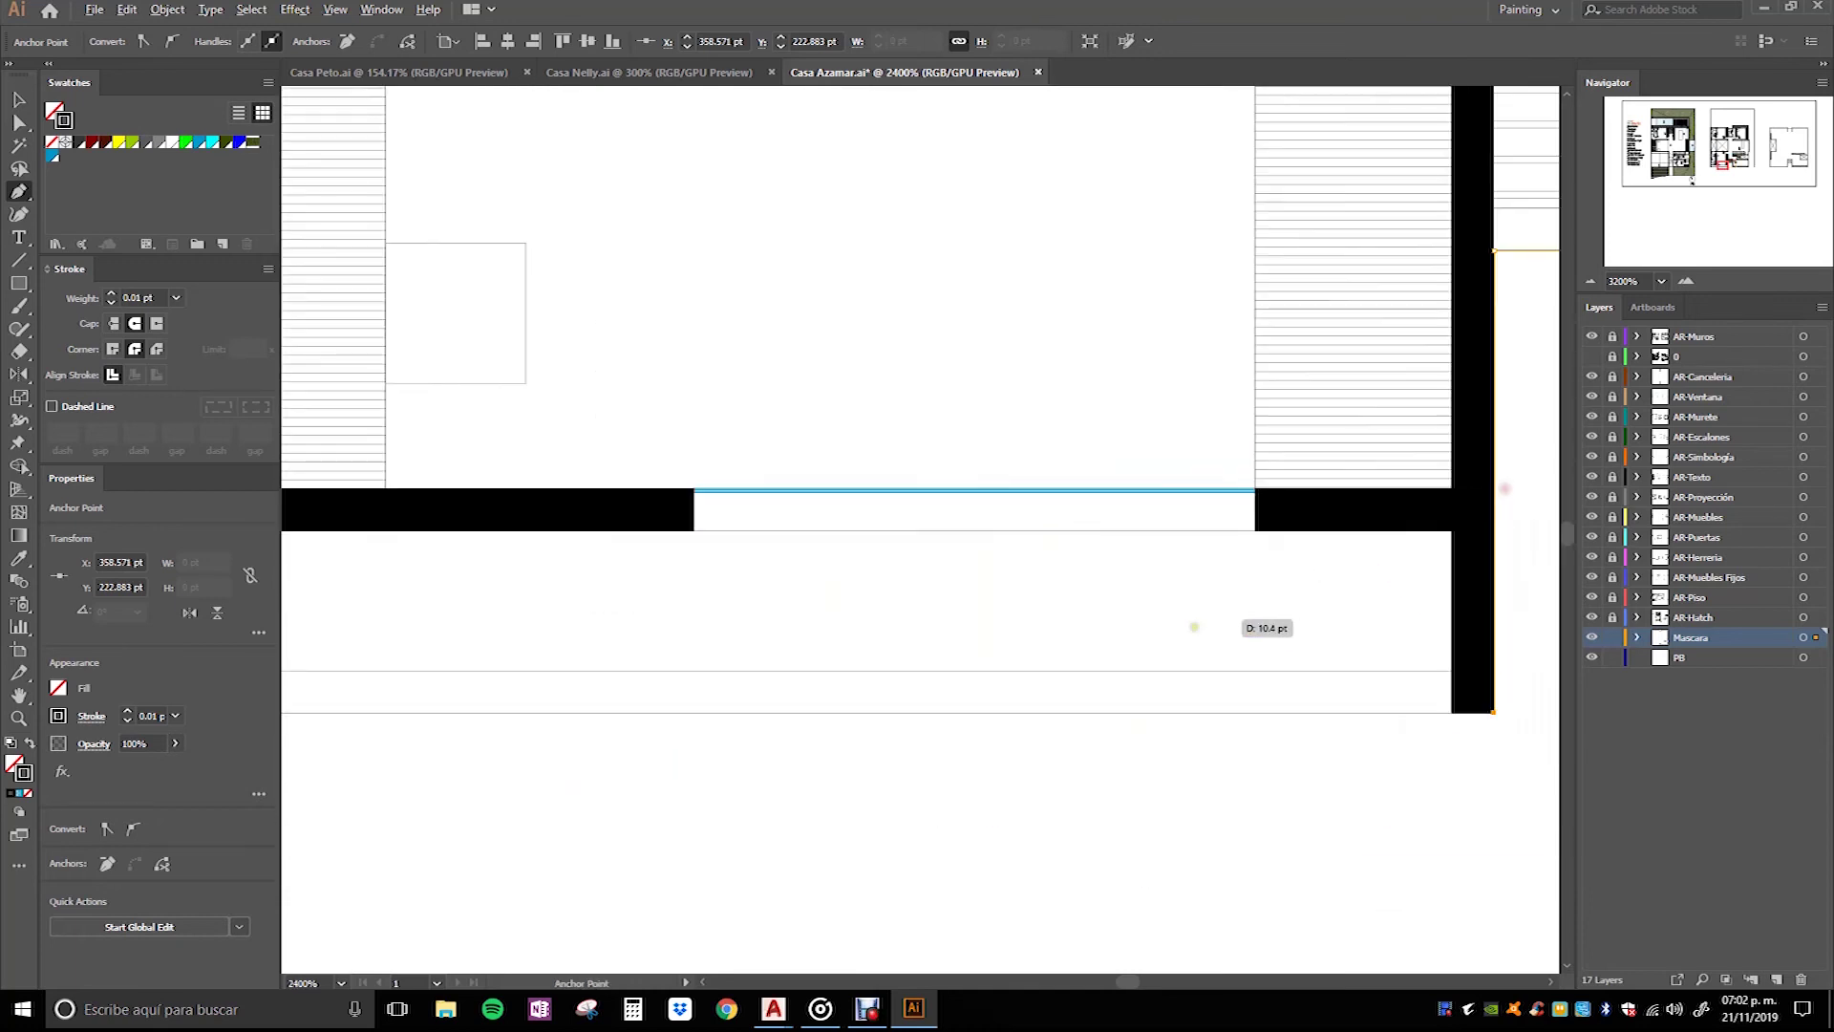
drag(623, 684, 1192, 656)
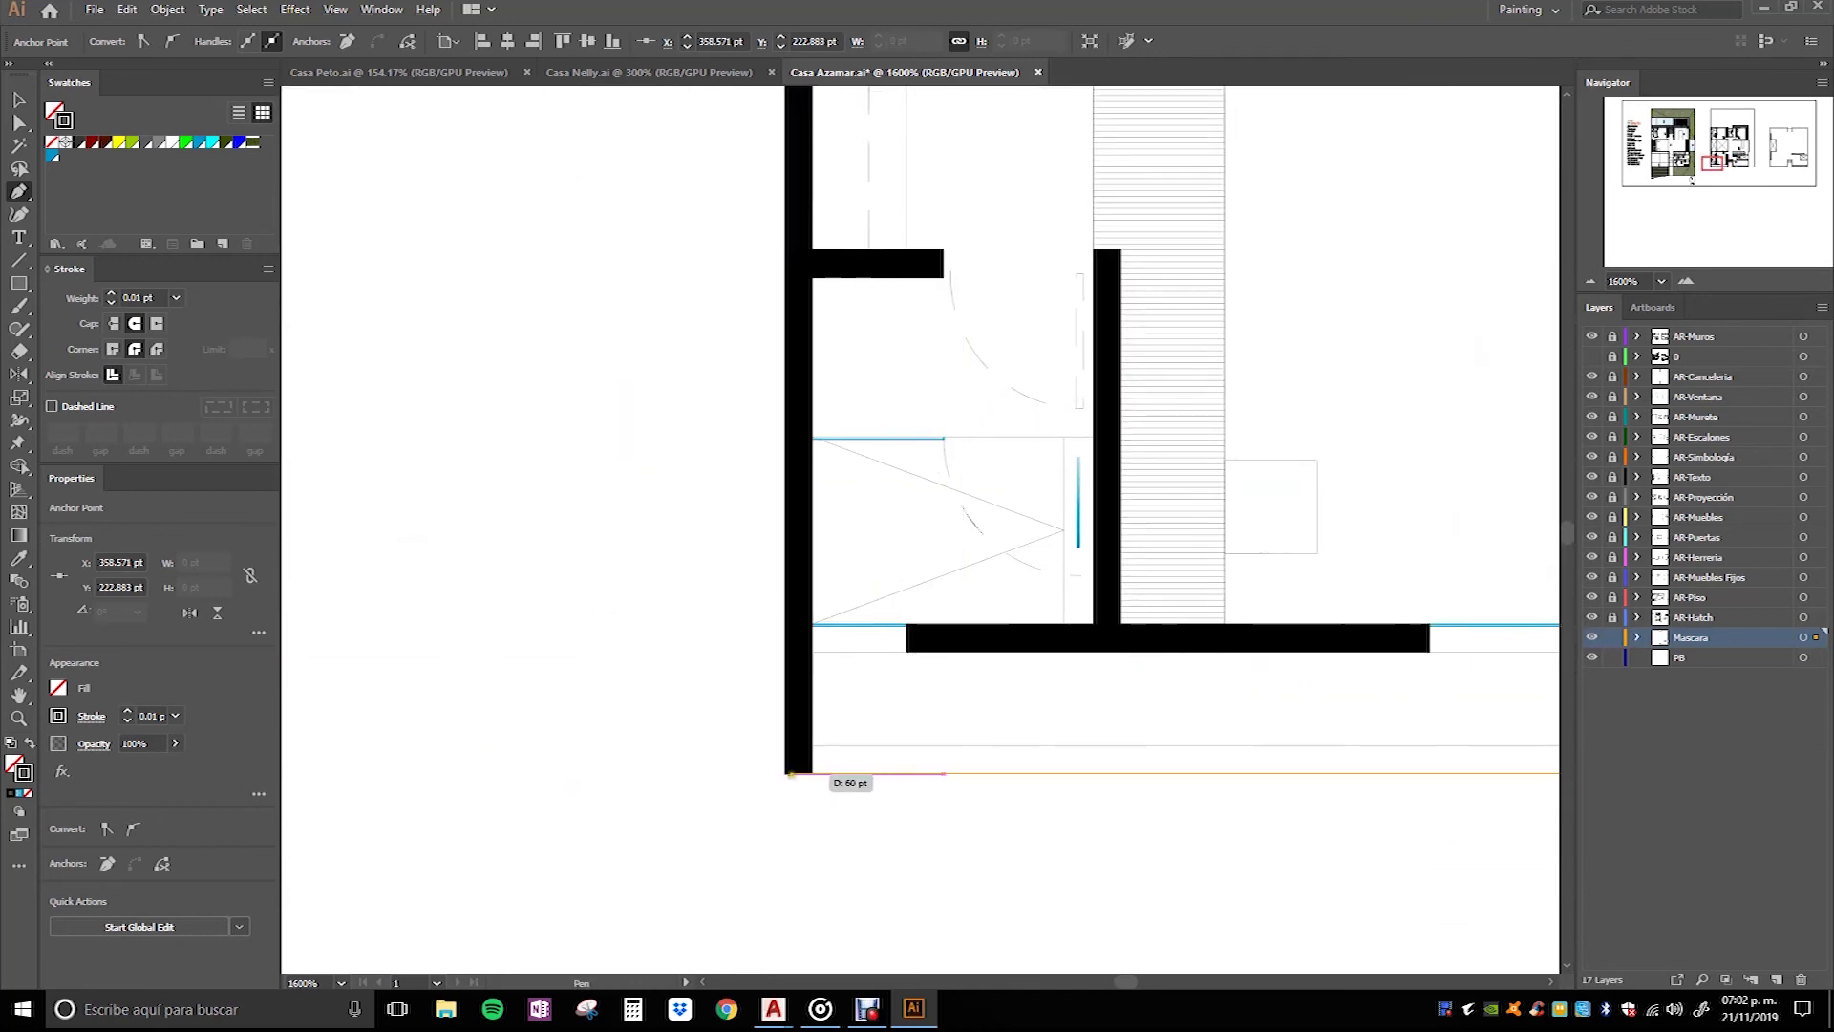
drag(751, 442, 749, 921)
scroll(749, 921, up, 5)
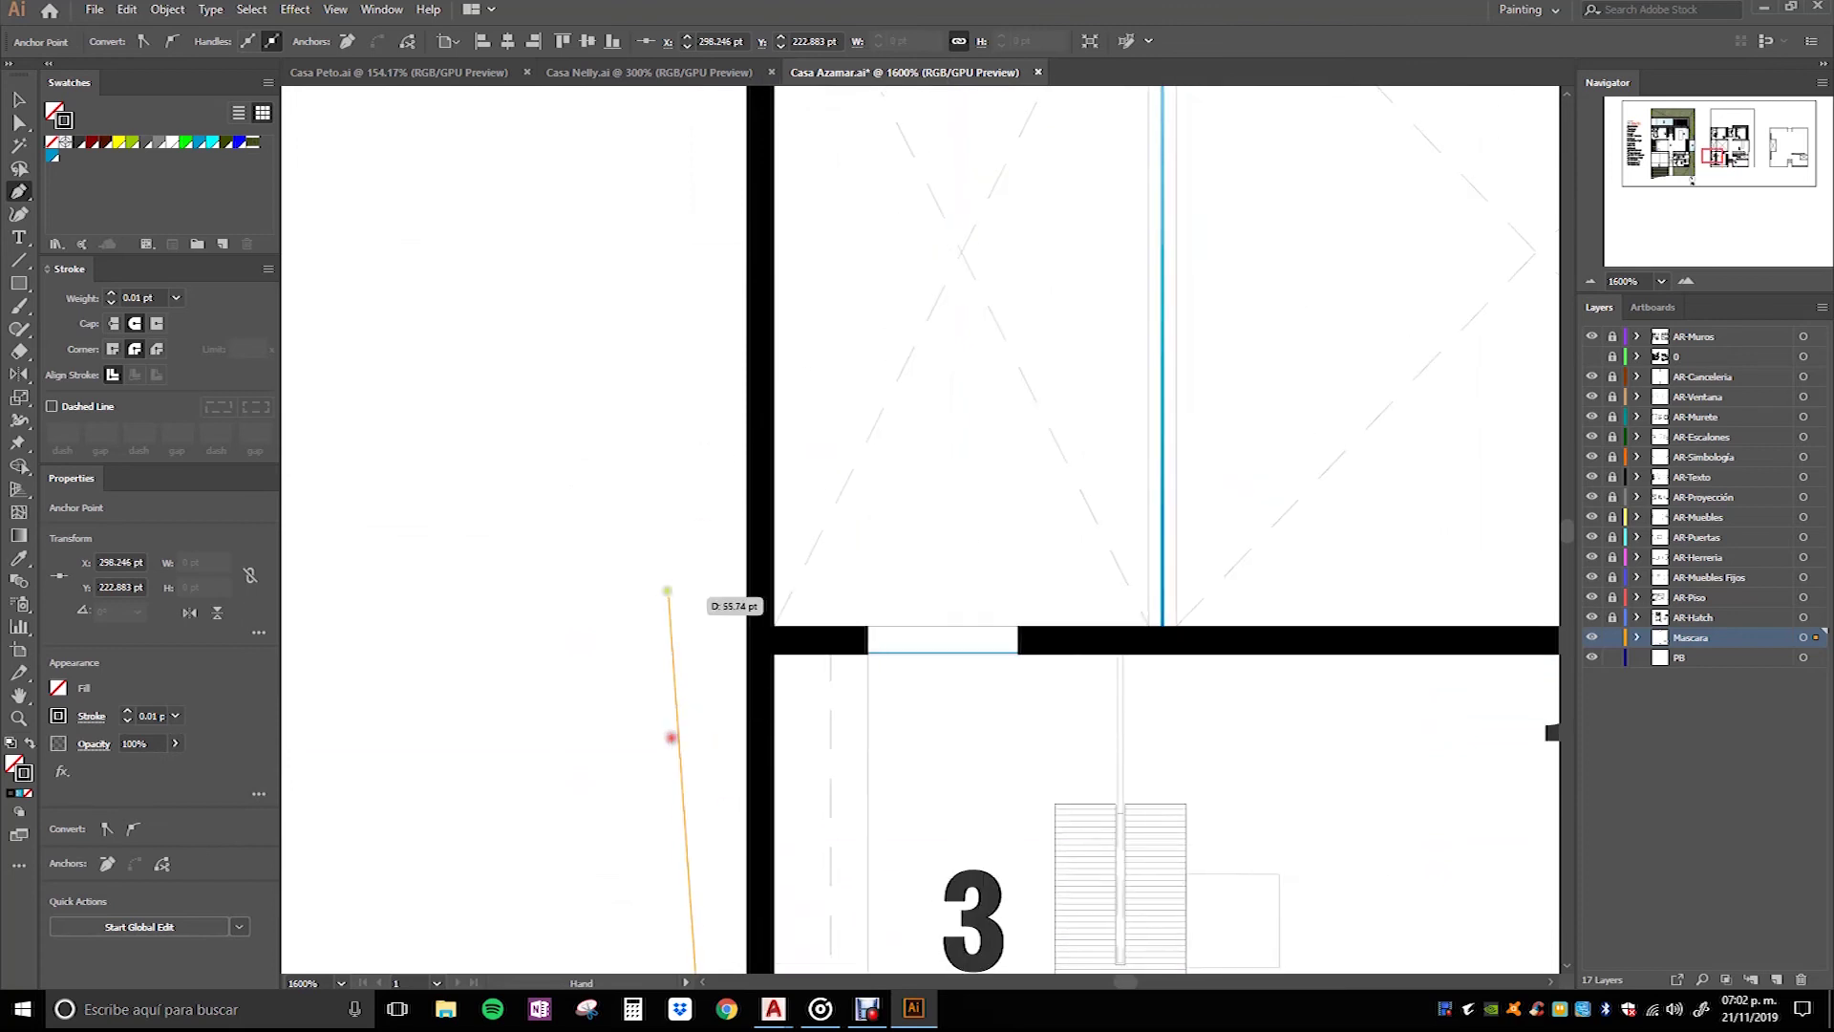
scroll(668, 664, down, 3)
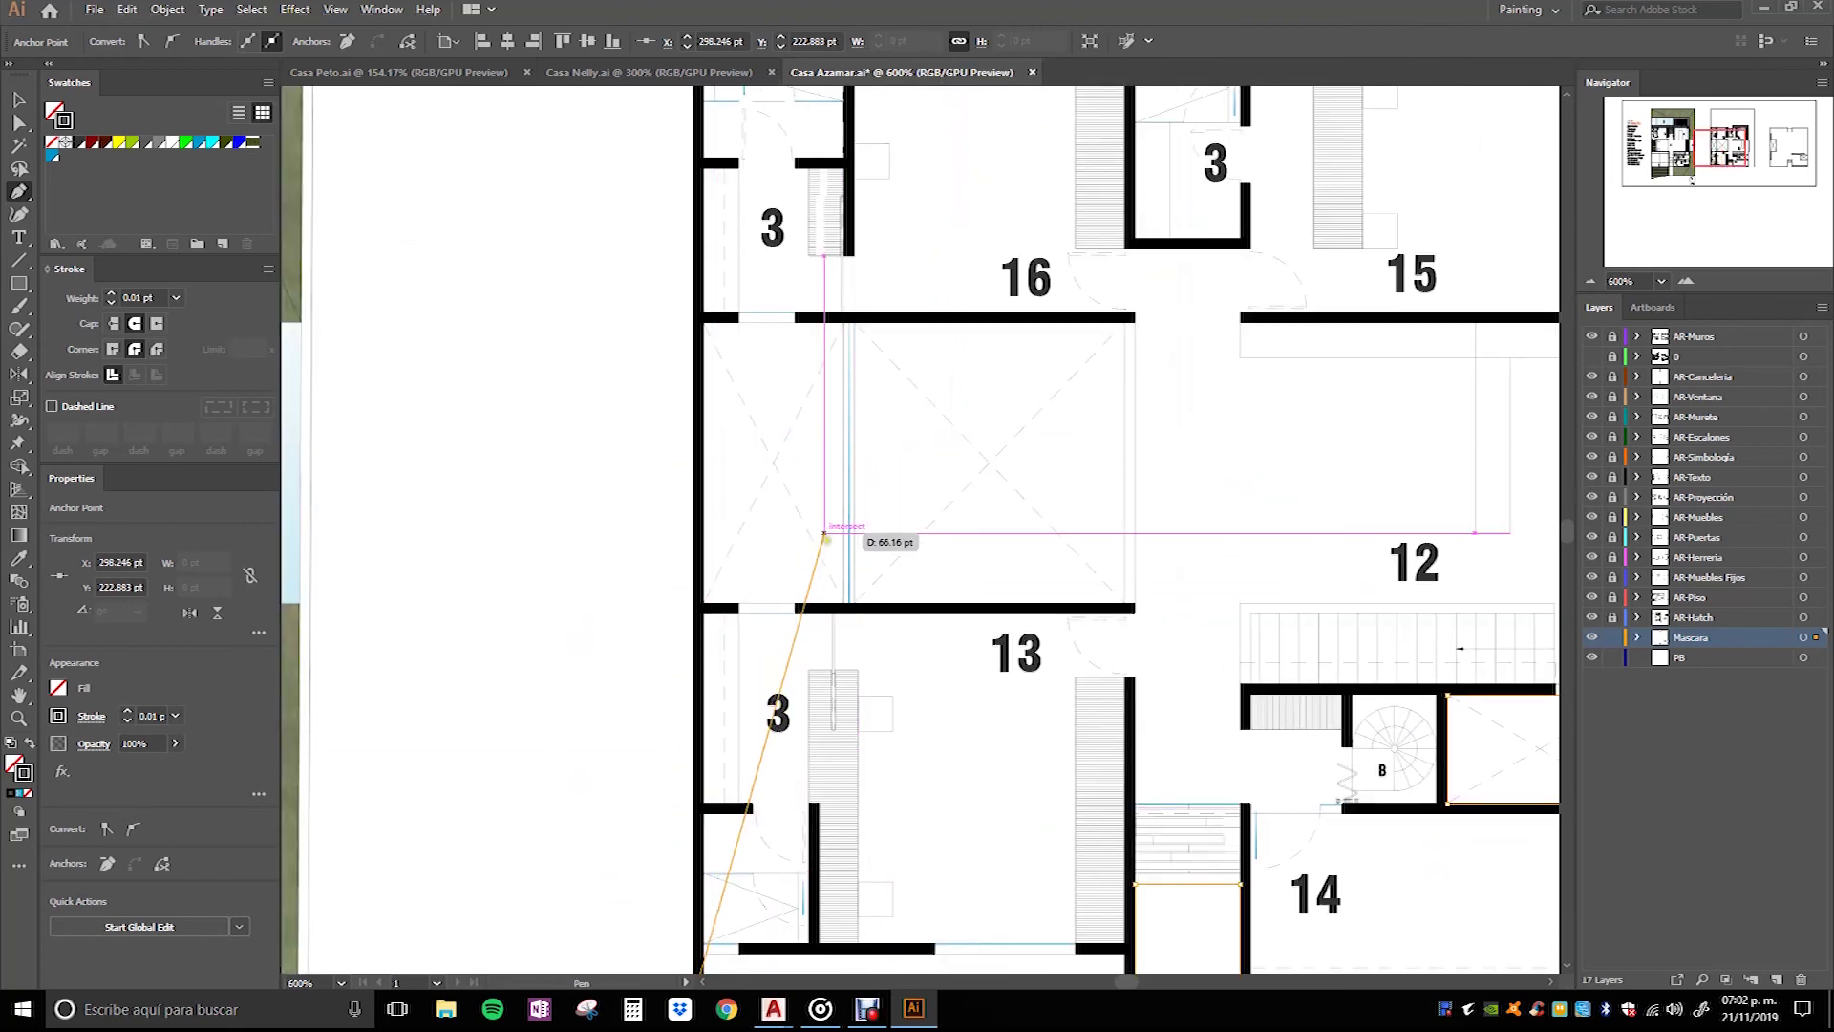
scroll(737, 573, up, 1)
scroll(732, 576, up, 1)
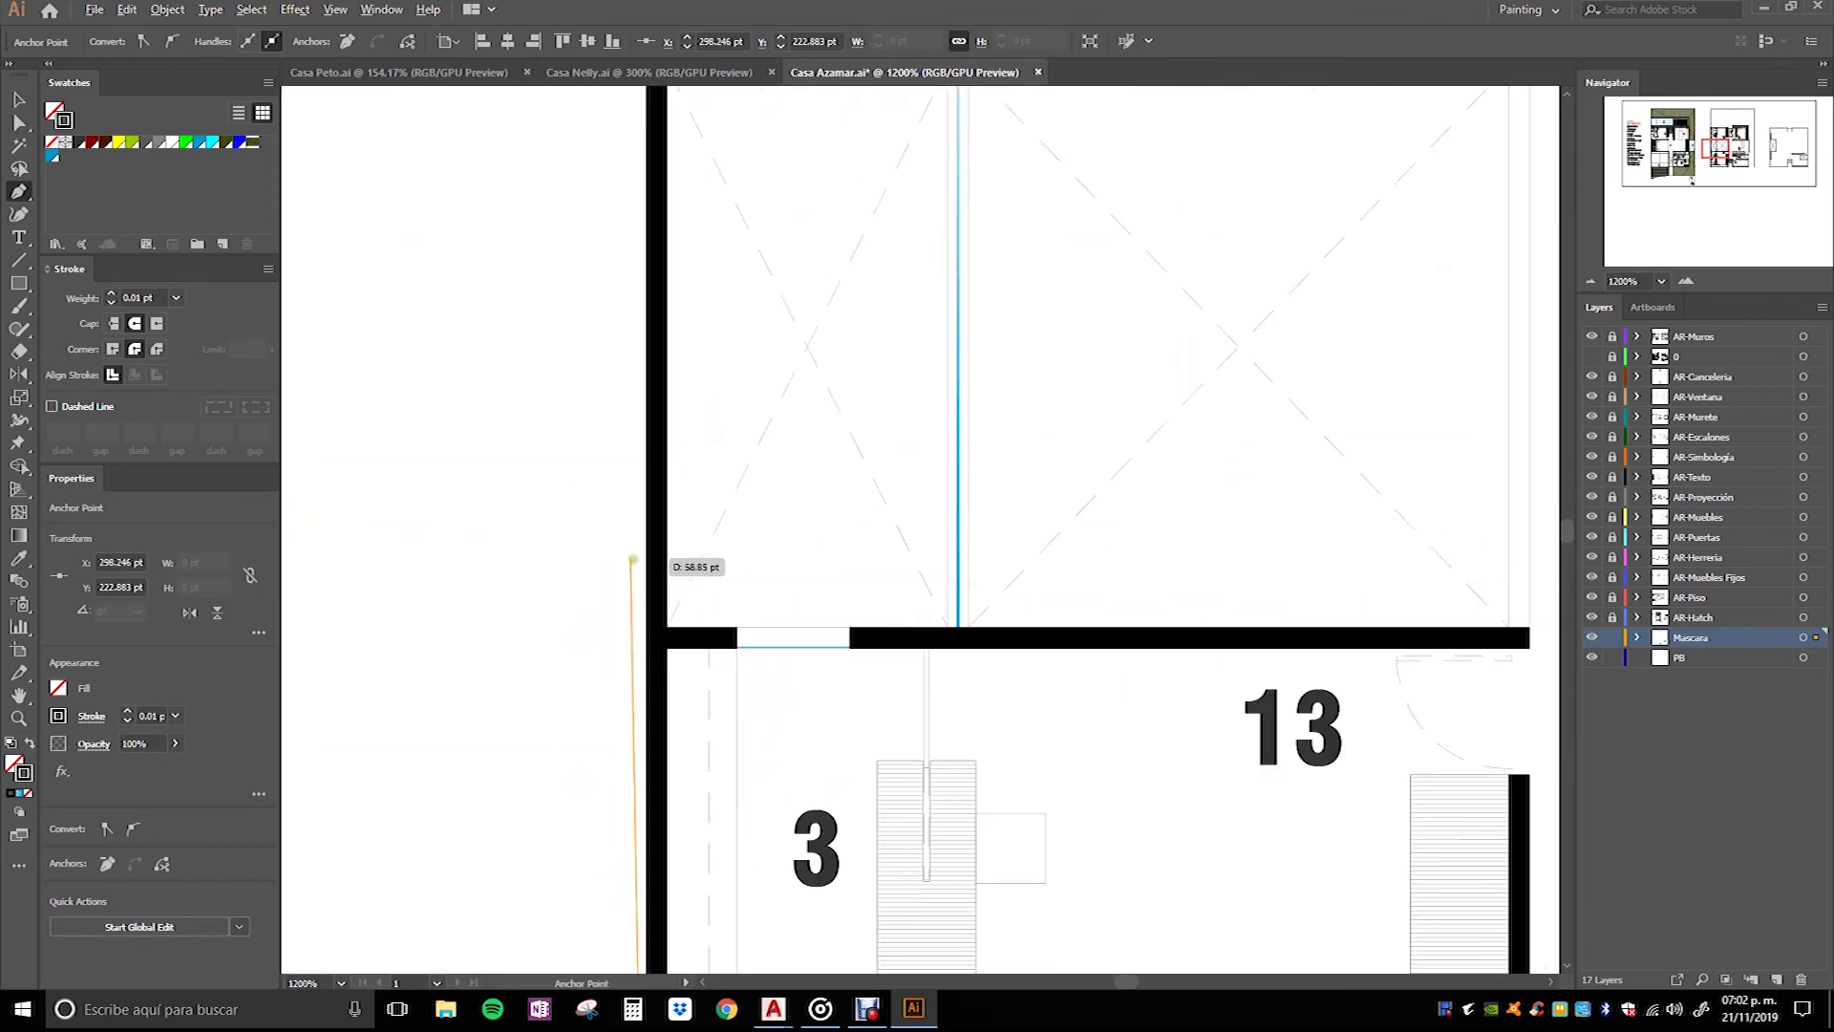
click(649, 623)
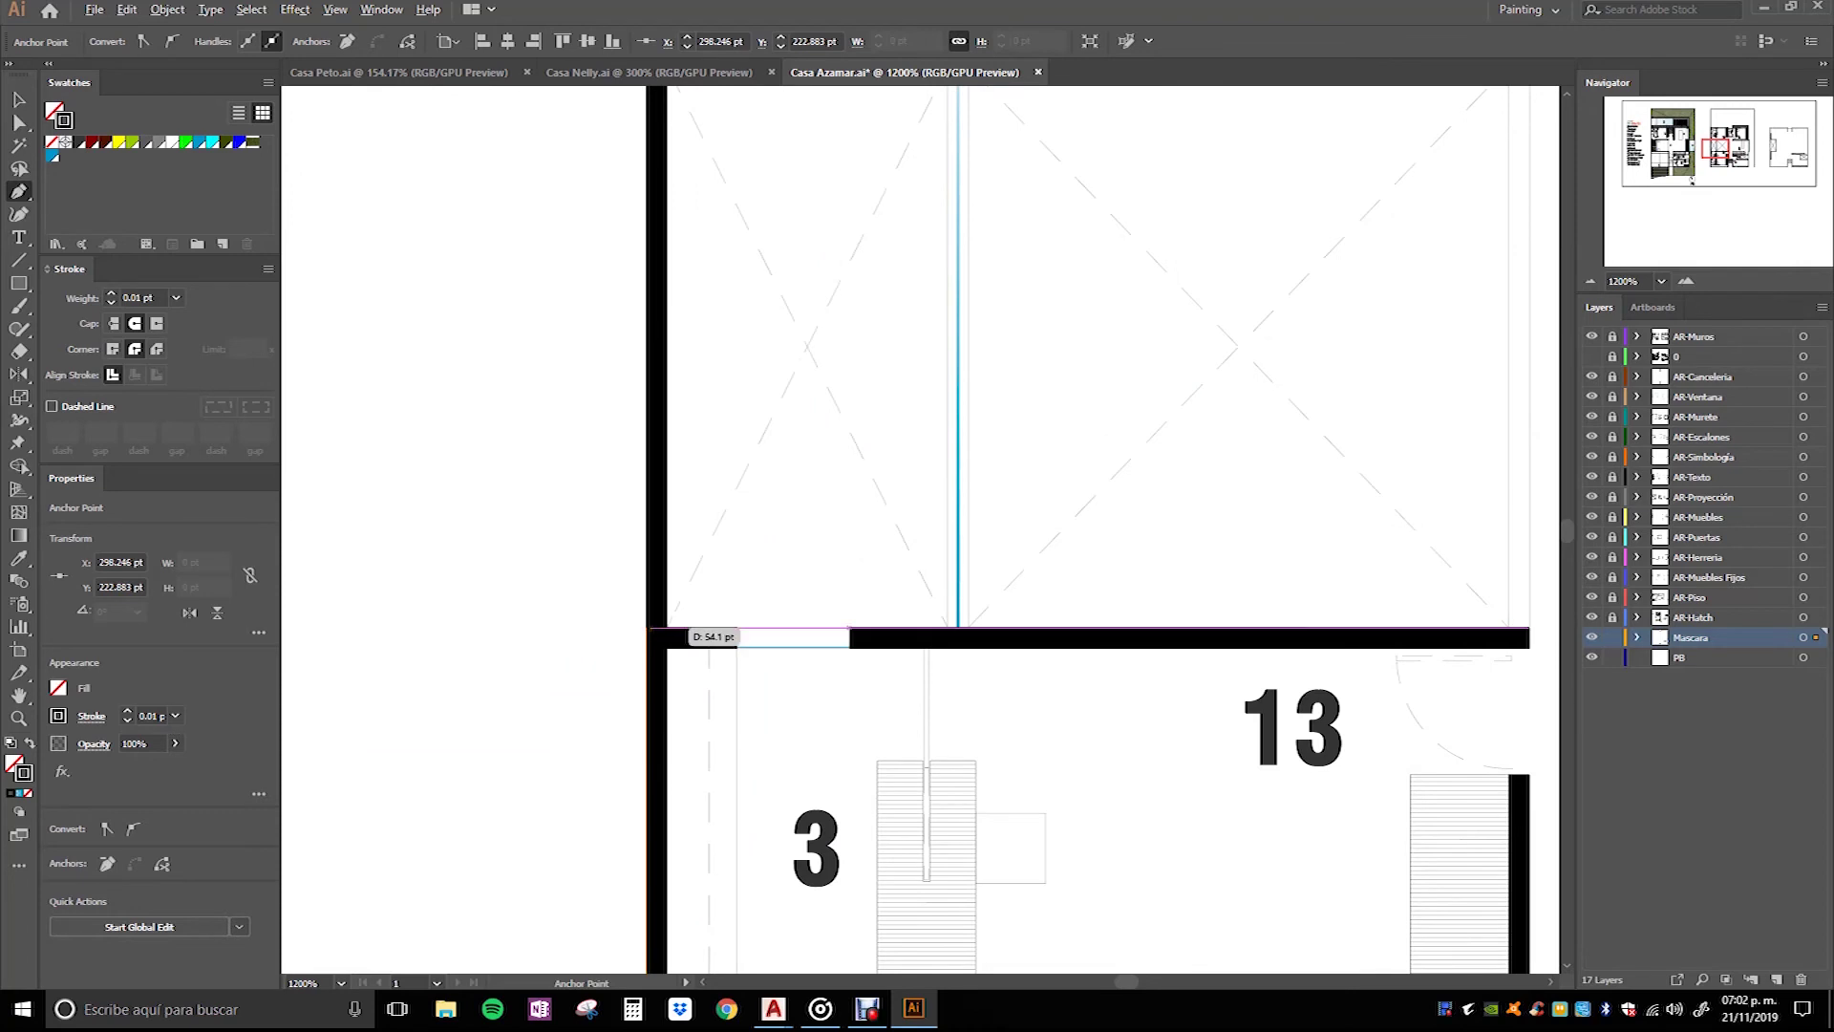
mouse_move(933, 532)
mouse_down()
mouse_move(646, 723)
mouse_move(720, 729)
mouse_up()
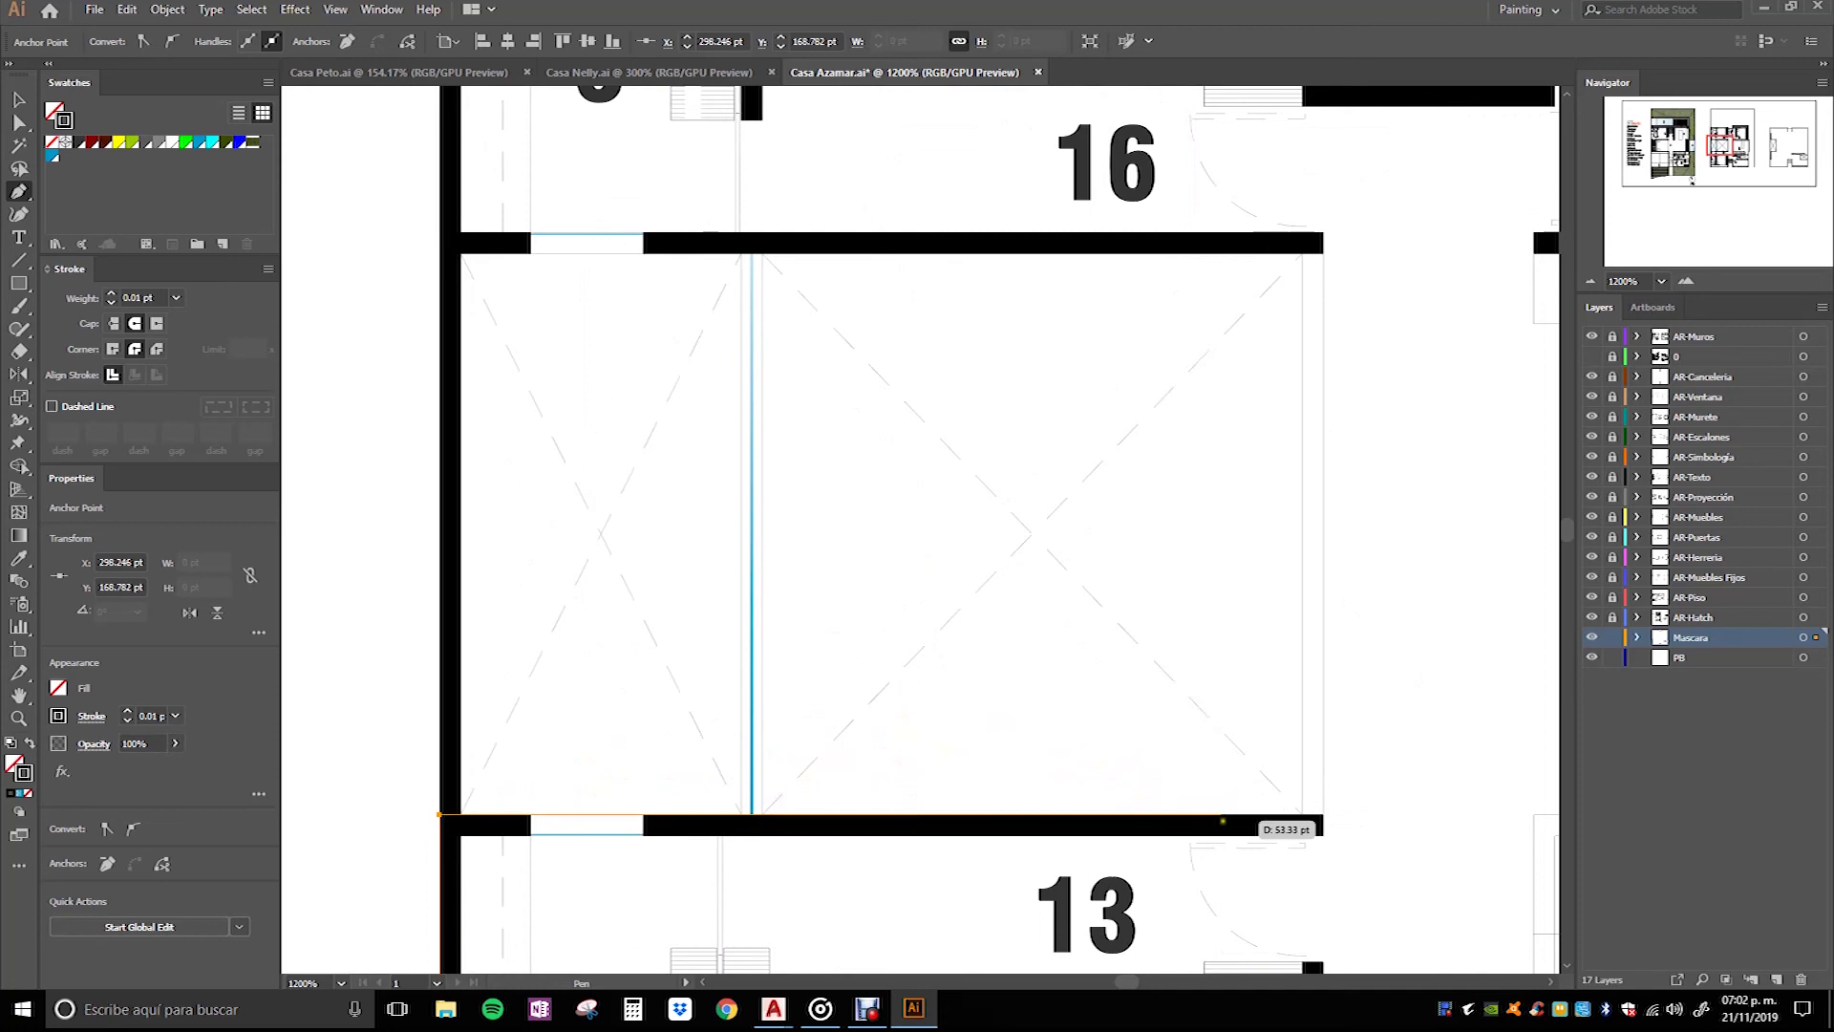
click(1300, 814)
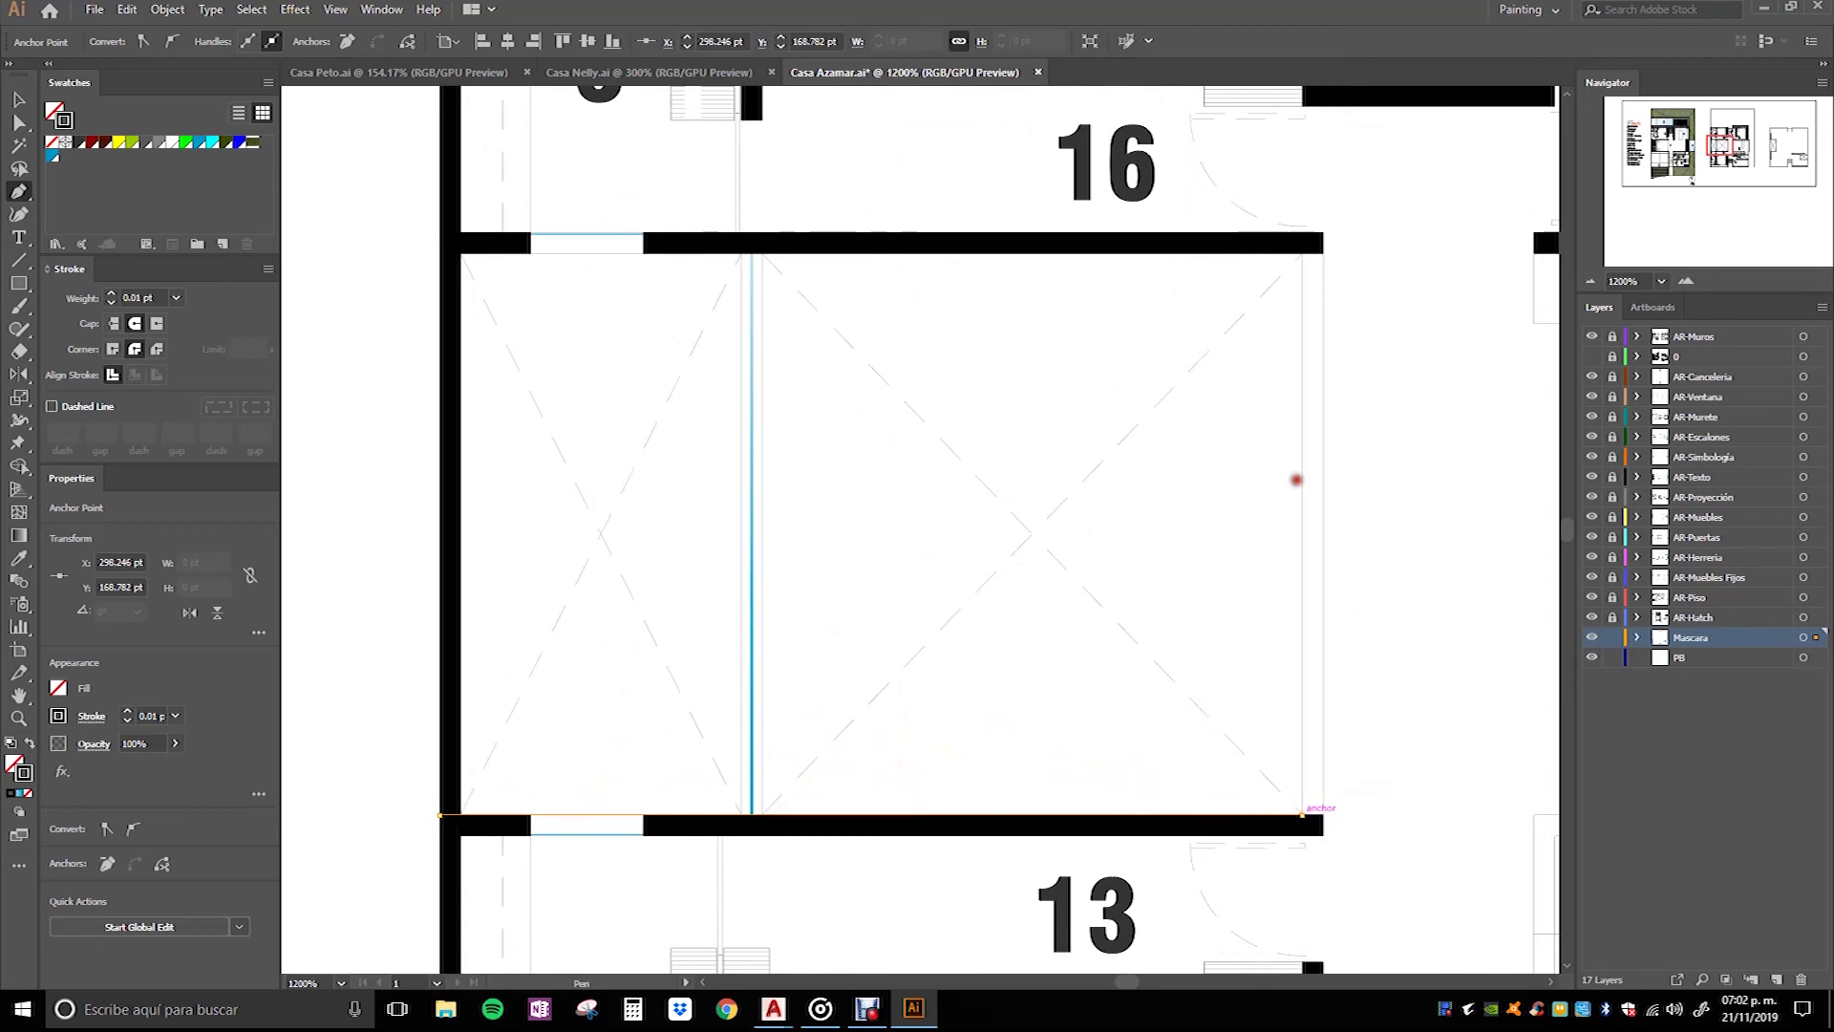
click(1301, 255)
click(440, 253)
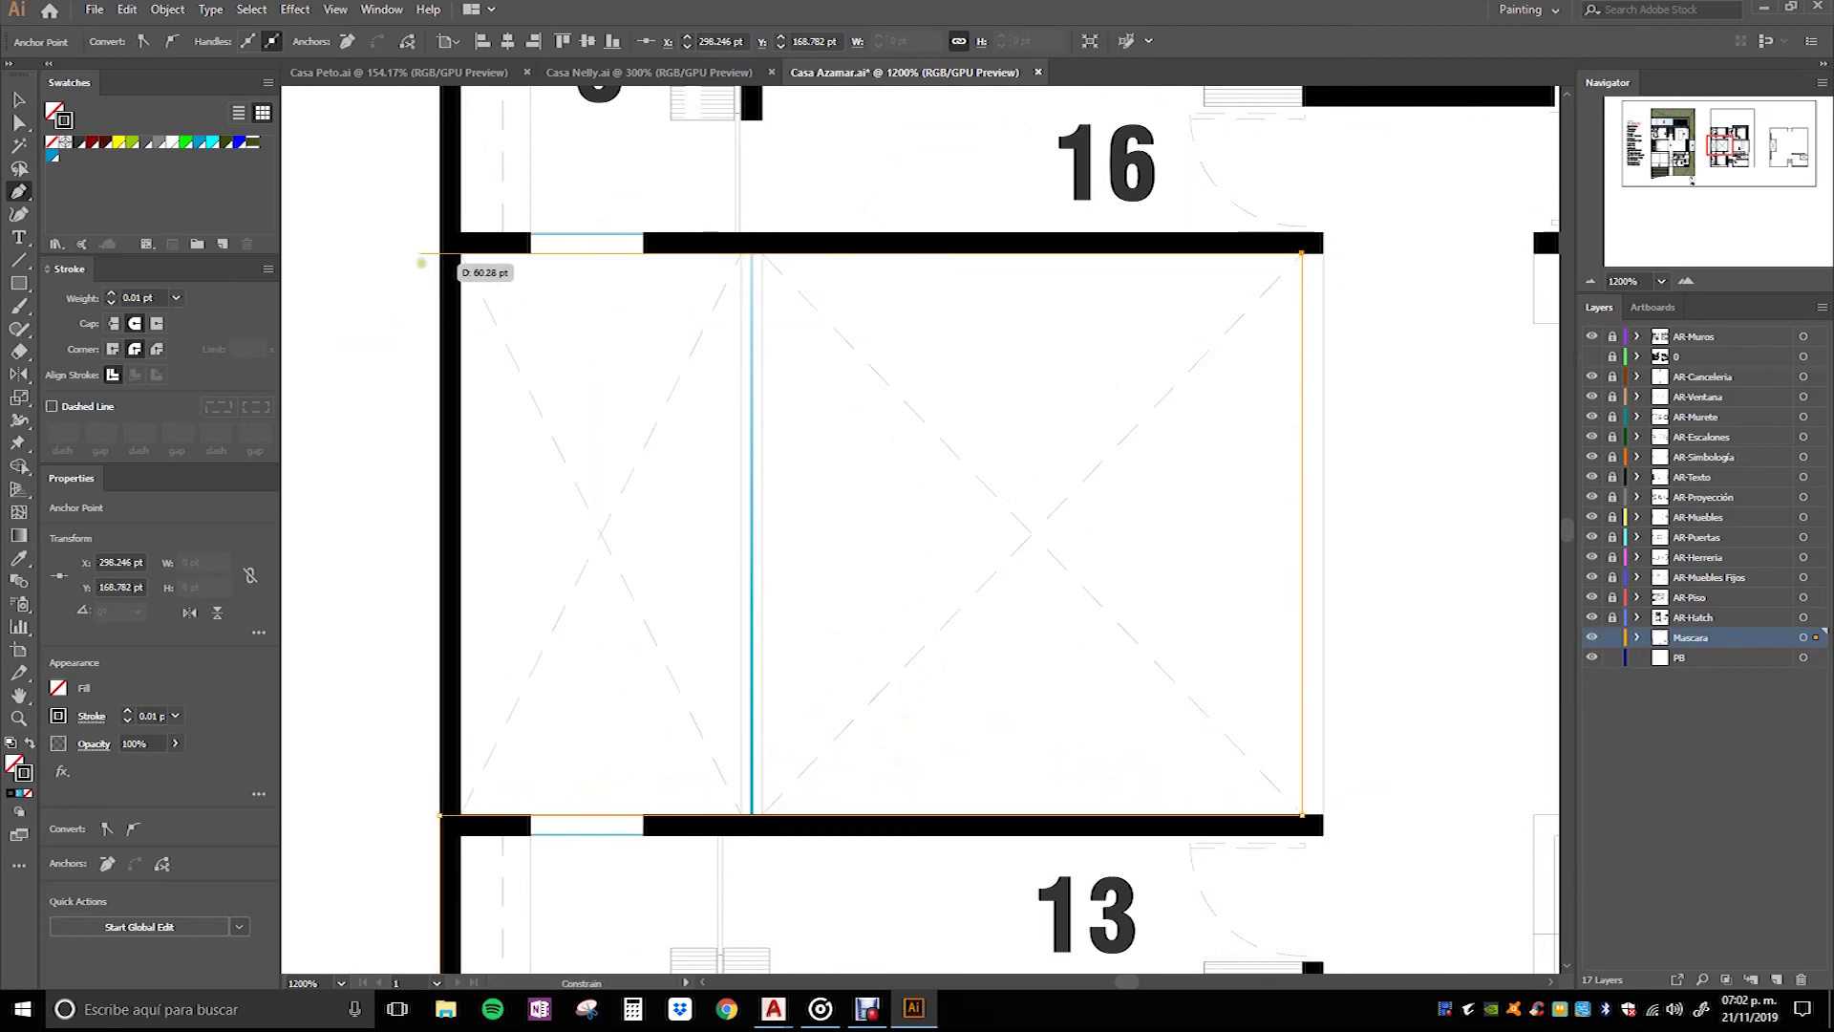
drag(449, 187, 449, 737)
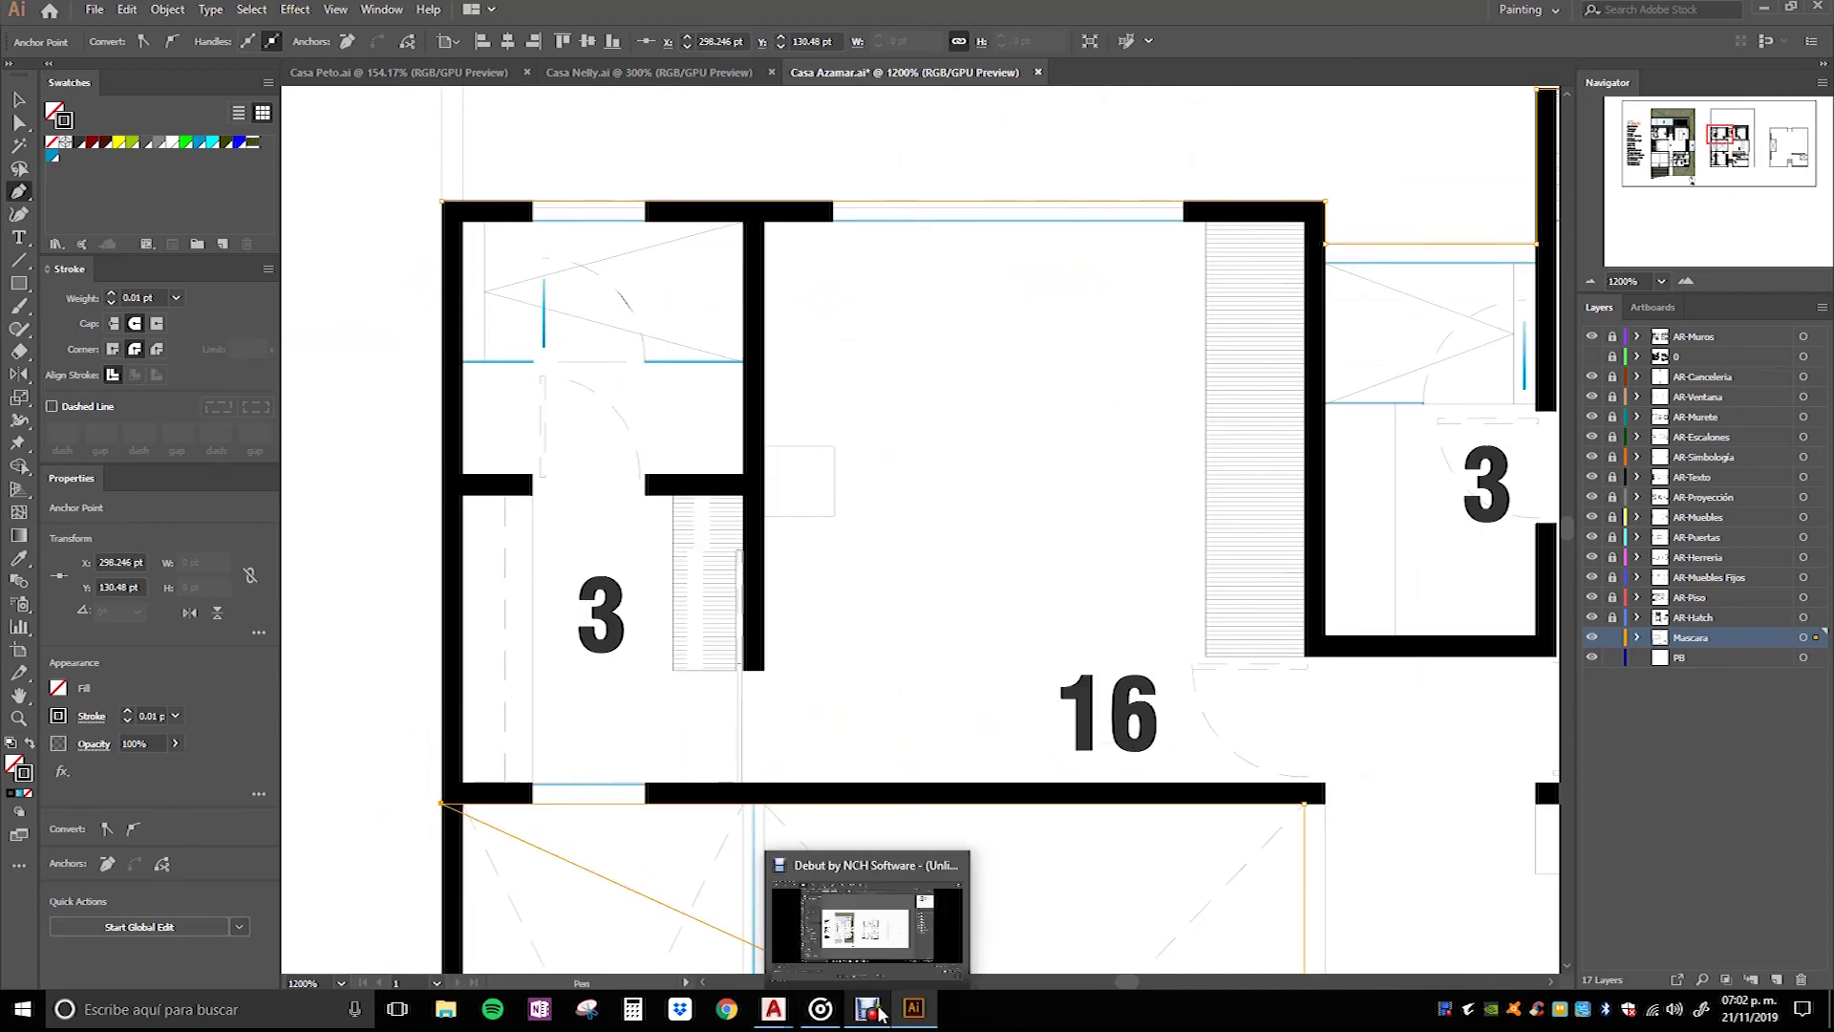
click(439, 206)
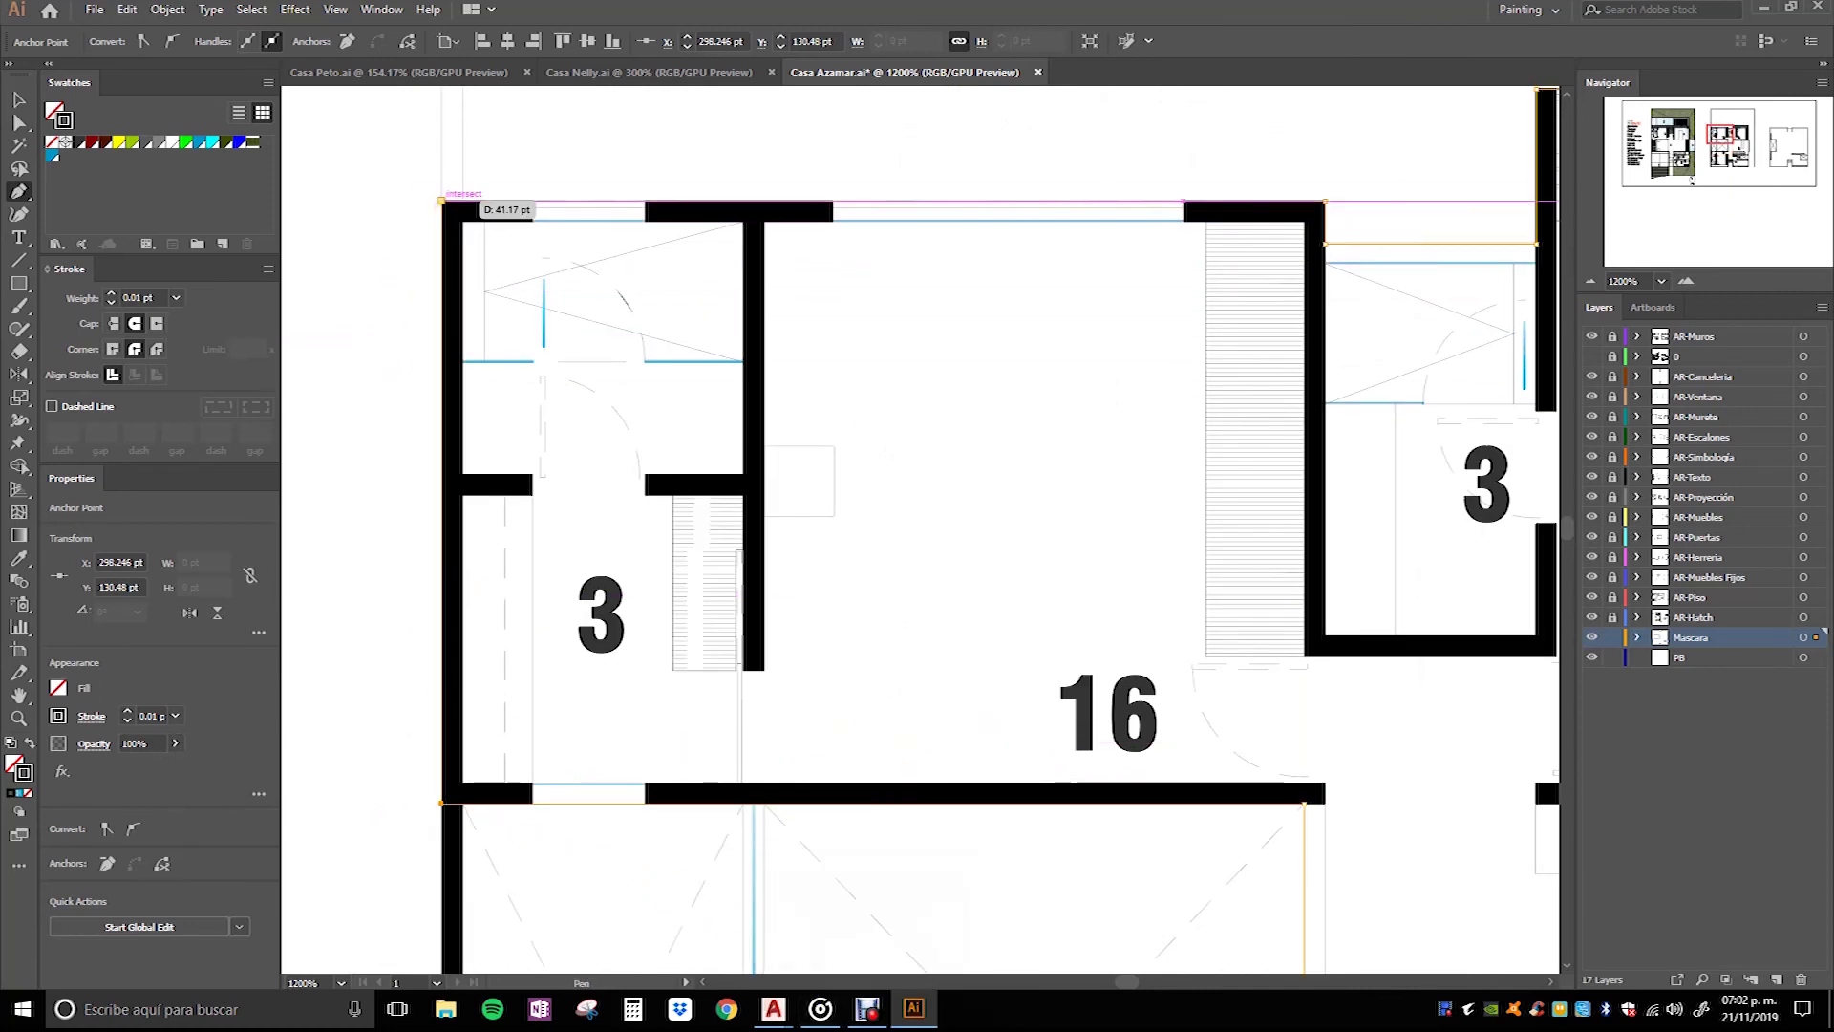
scroll(633, 282, down, 3)
scroll(633, 283, down, 1)
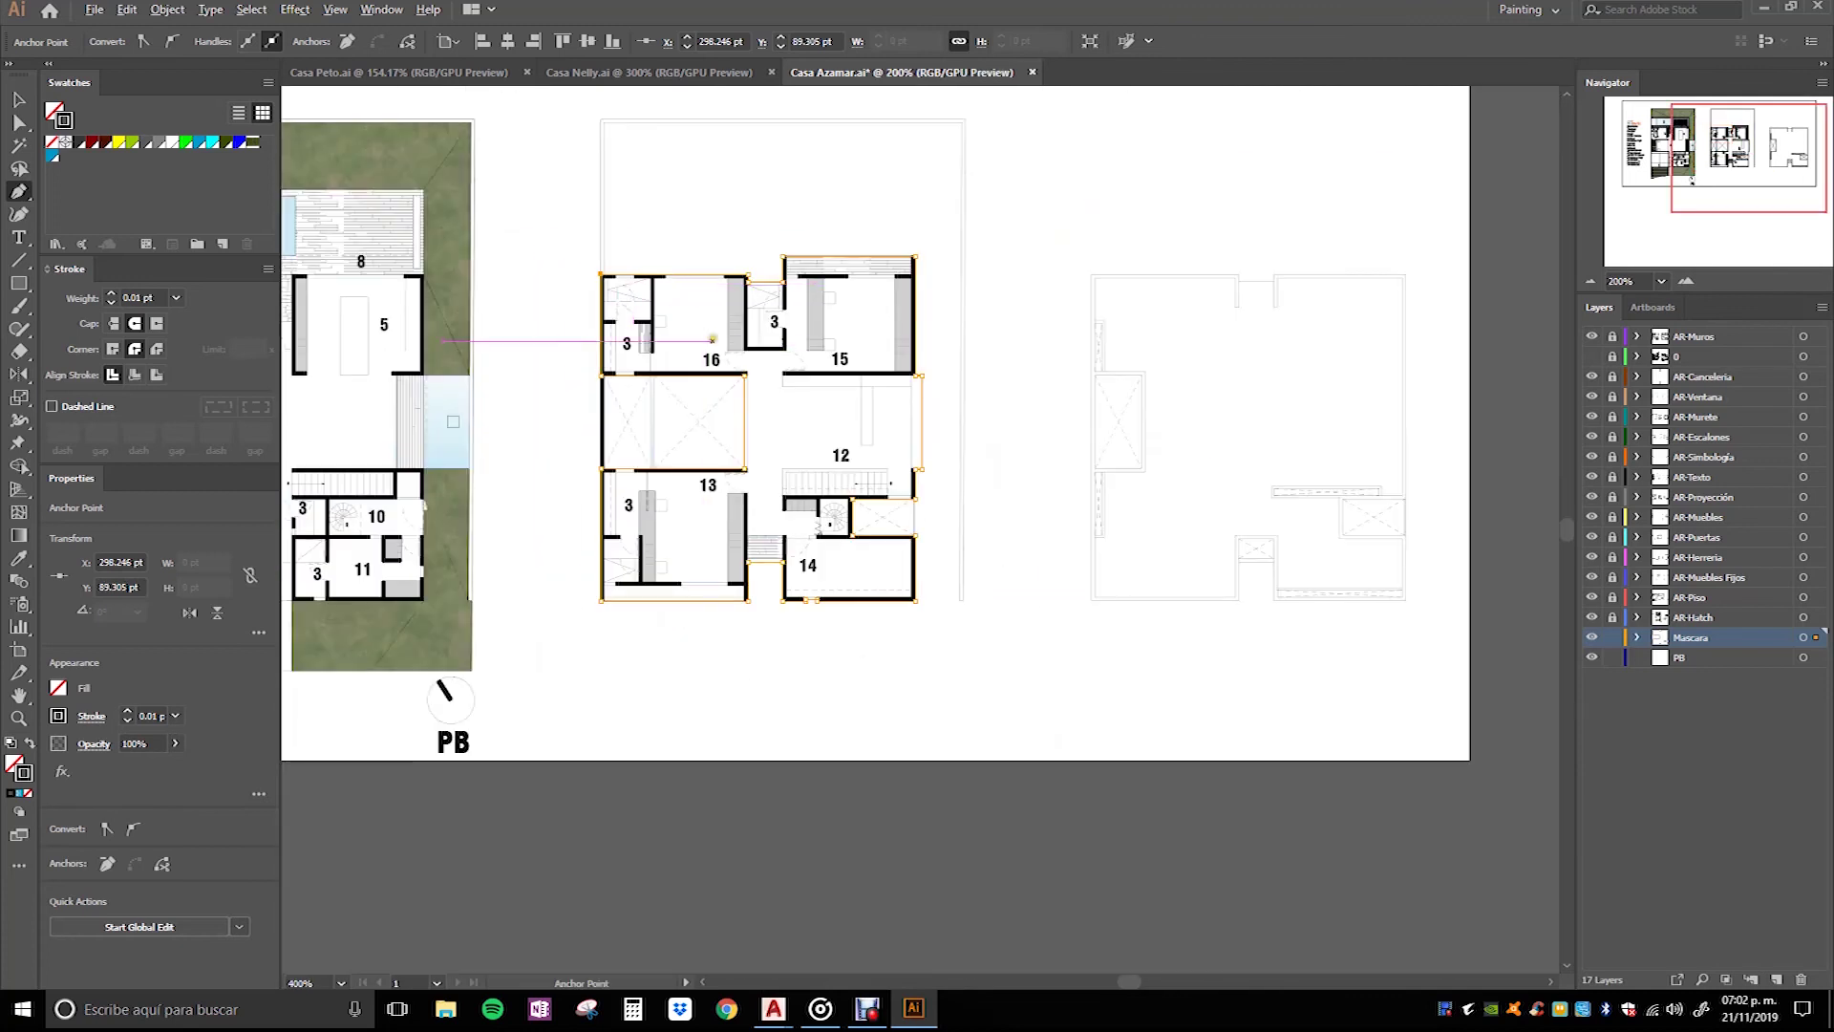
key(v)
scroll(802, 231, up, 1)
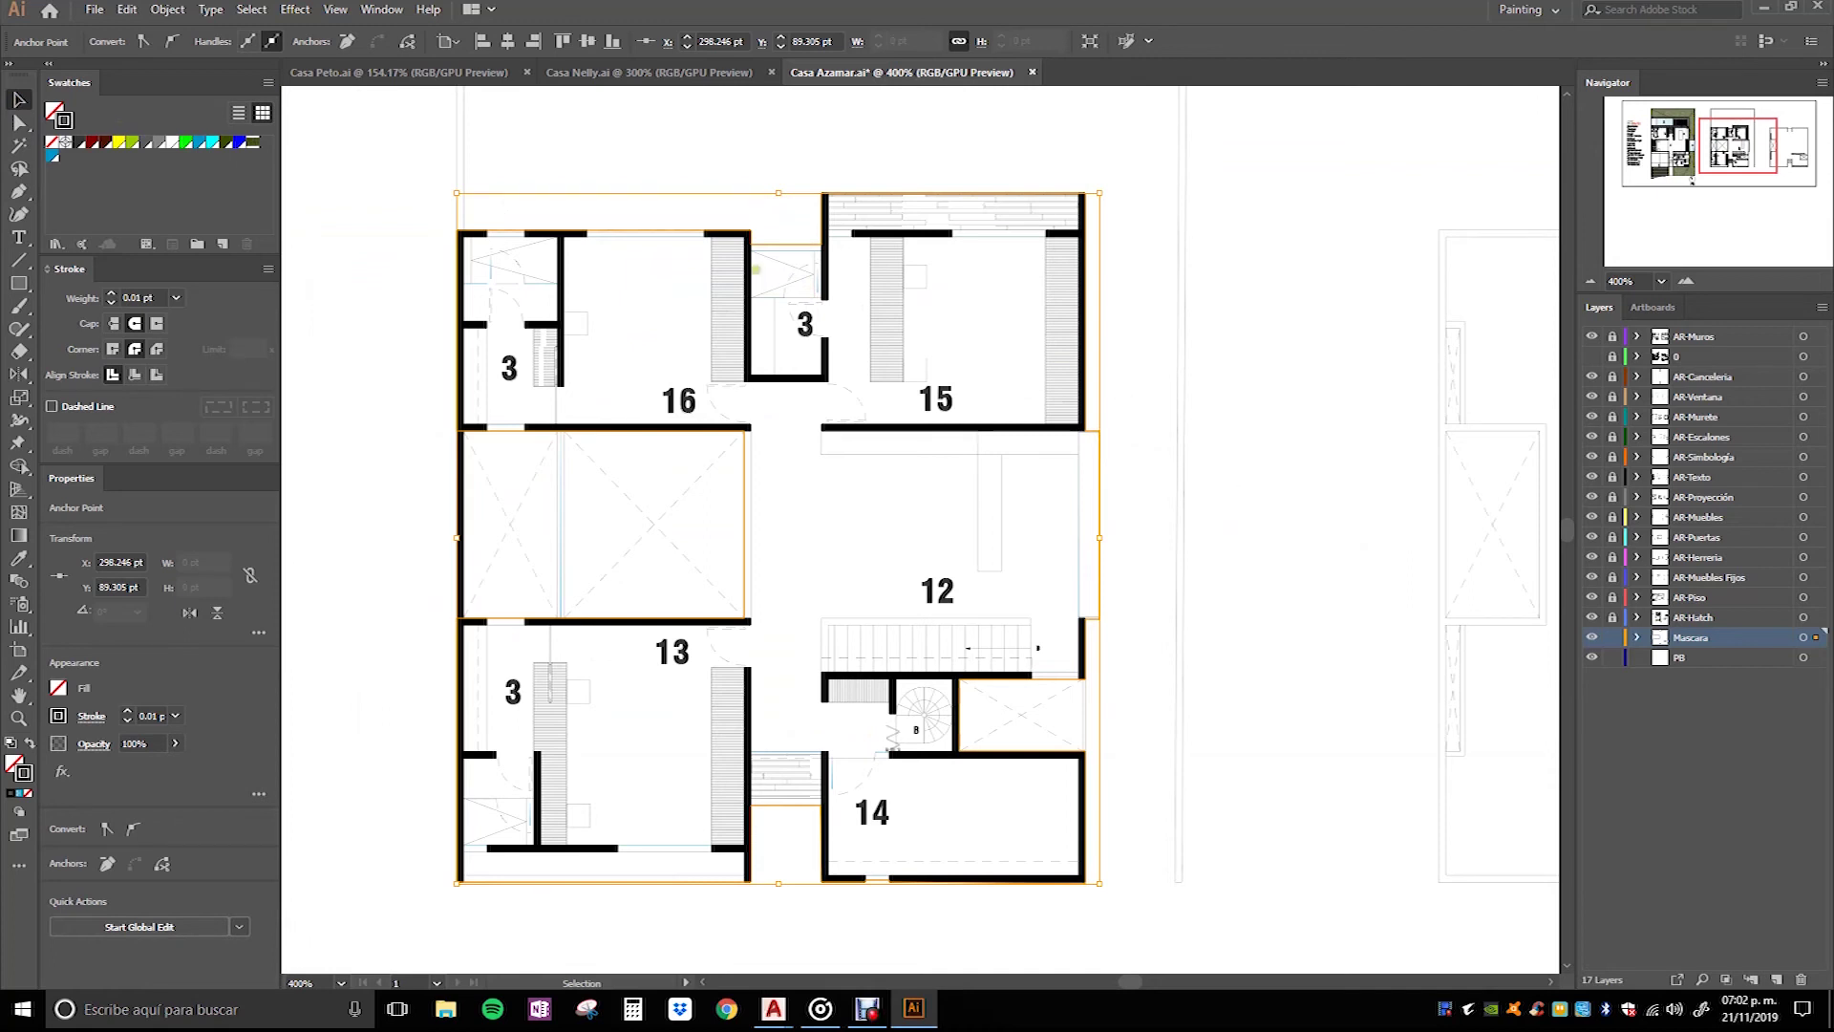
key(ctrl+plus)
key(ctrl+plus)
key(ctrl+plus)
key(ctrl+plus)
key(ctrl+plus)
key(ctrl+plus)
scroll(634, 311, down, 3)
scroll(1041, 353, up, 4)
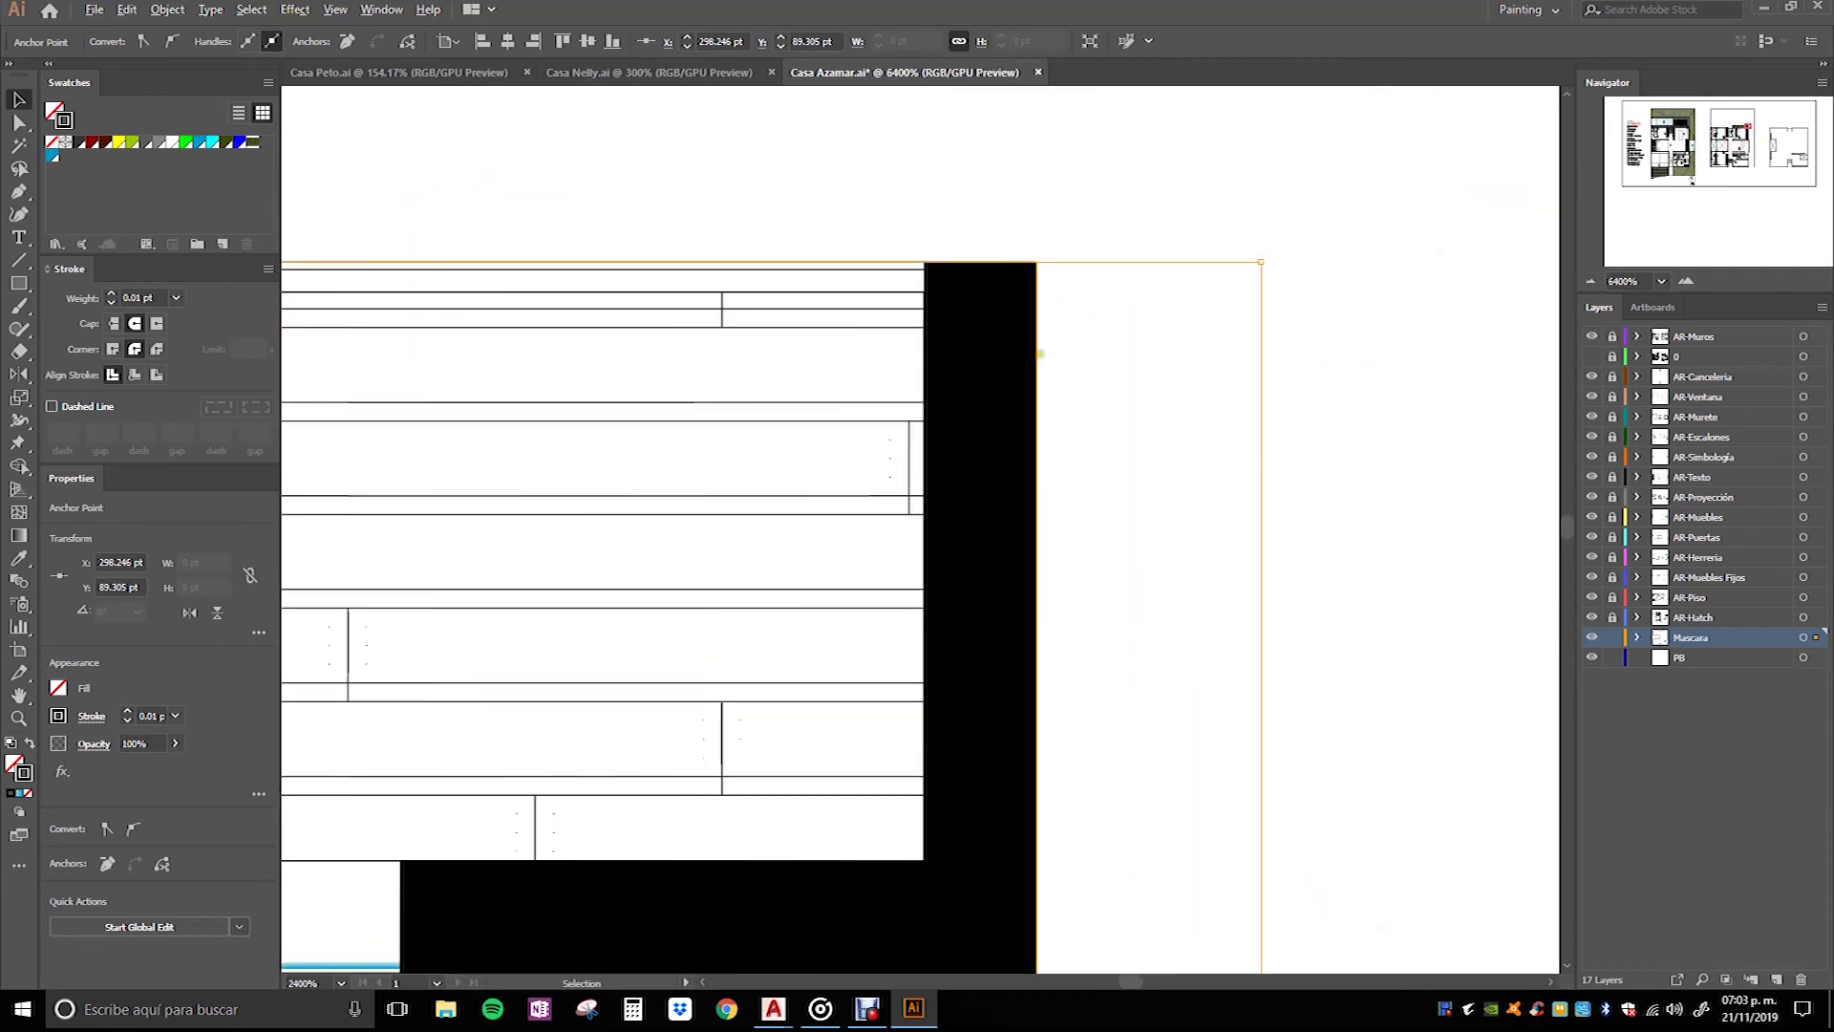
scroll(1041, 353, down, 3)
scroll(1060, 401, down, 2)
scroll(1089, 458, down, 2)
scroll(1116, 517, down, 2)
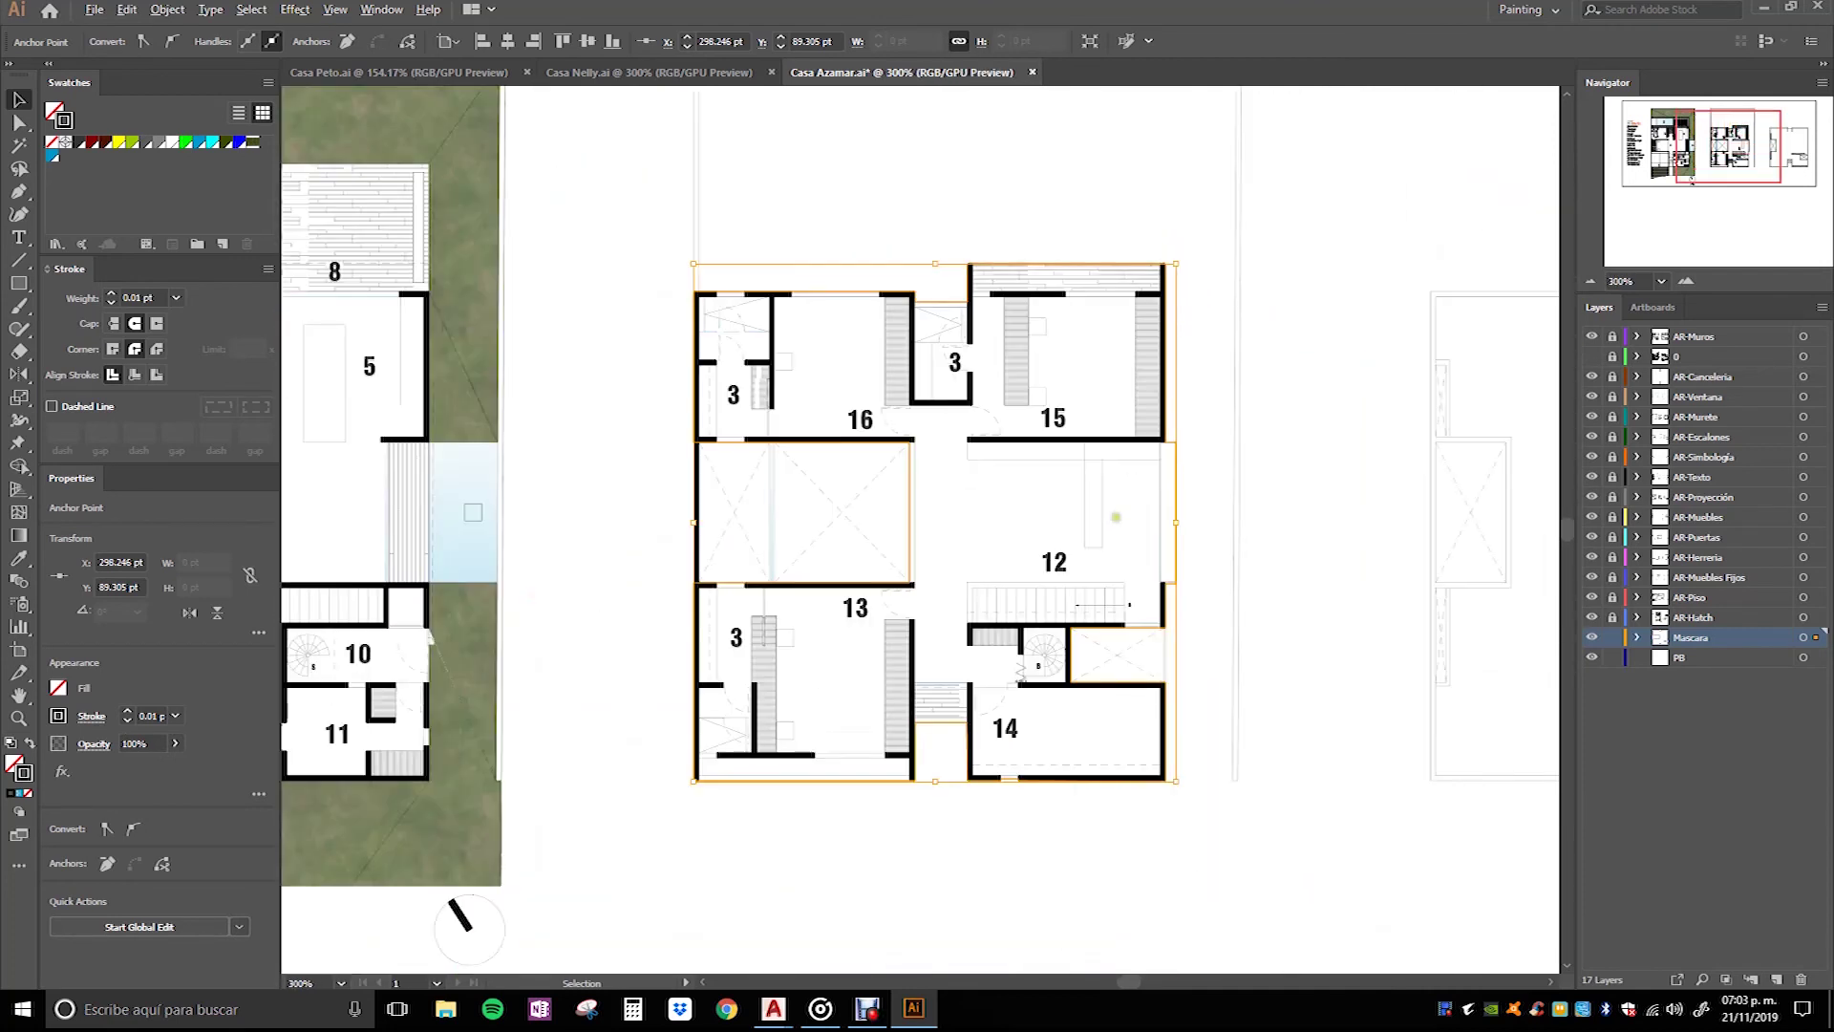
scroll(1116, 516, up, 1)
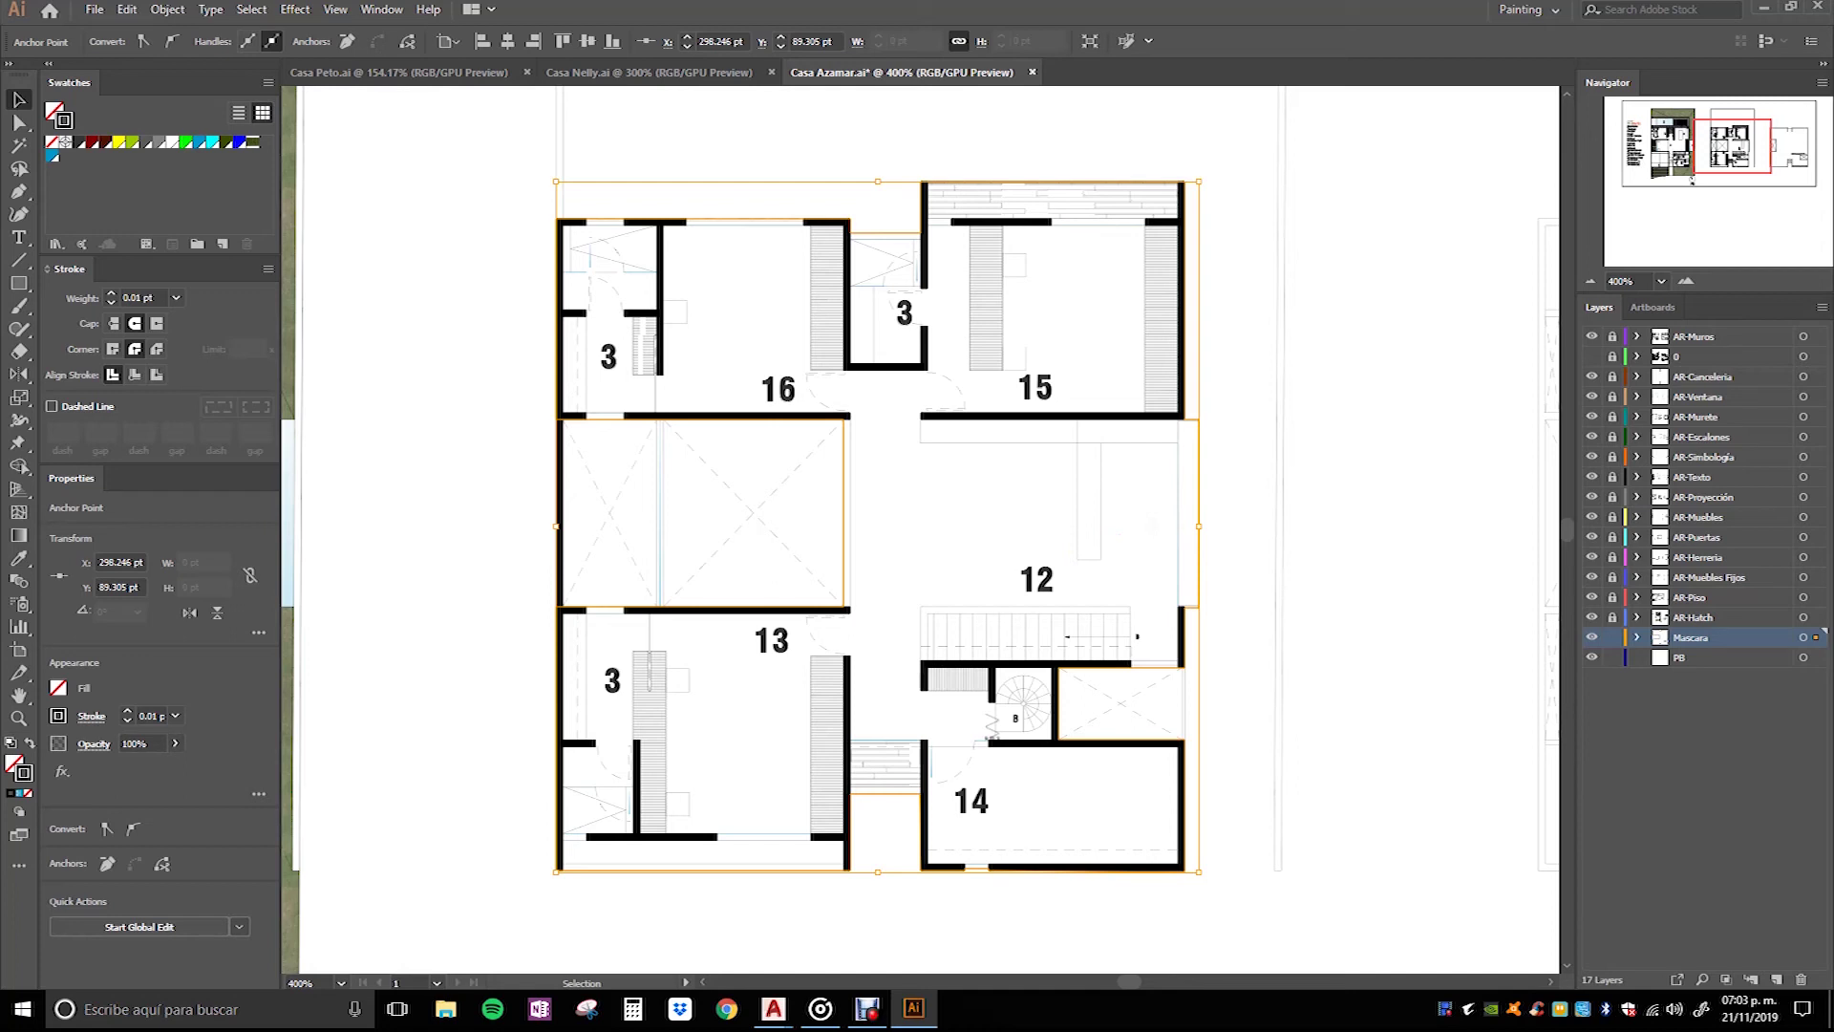
scroll(678, 370, up, 4)
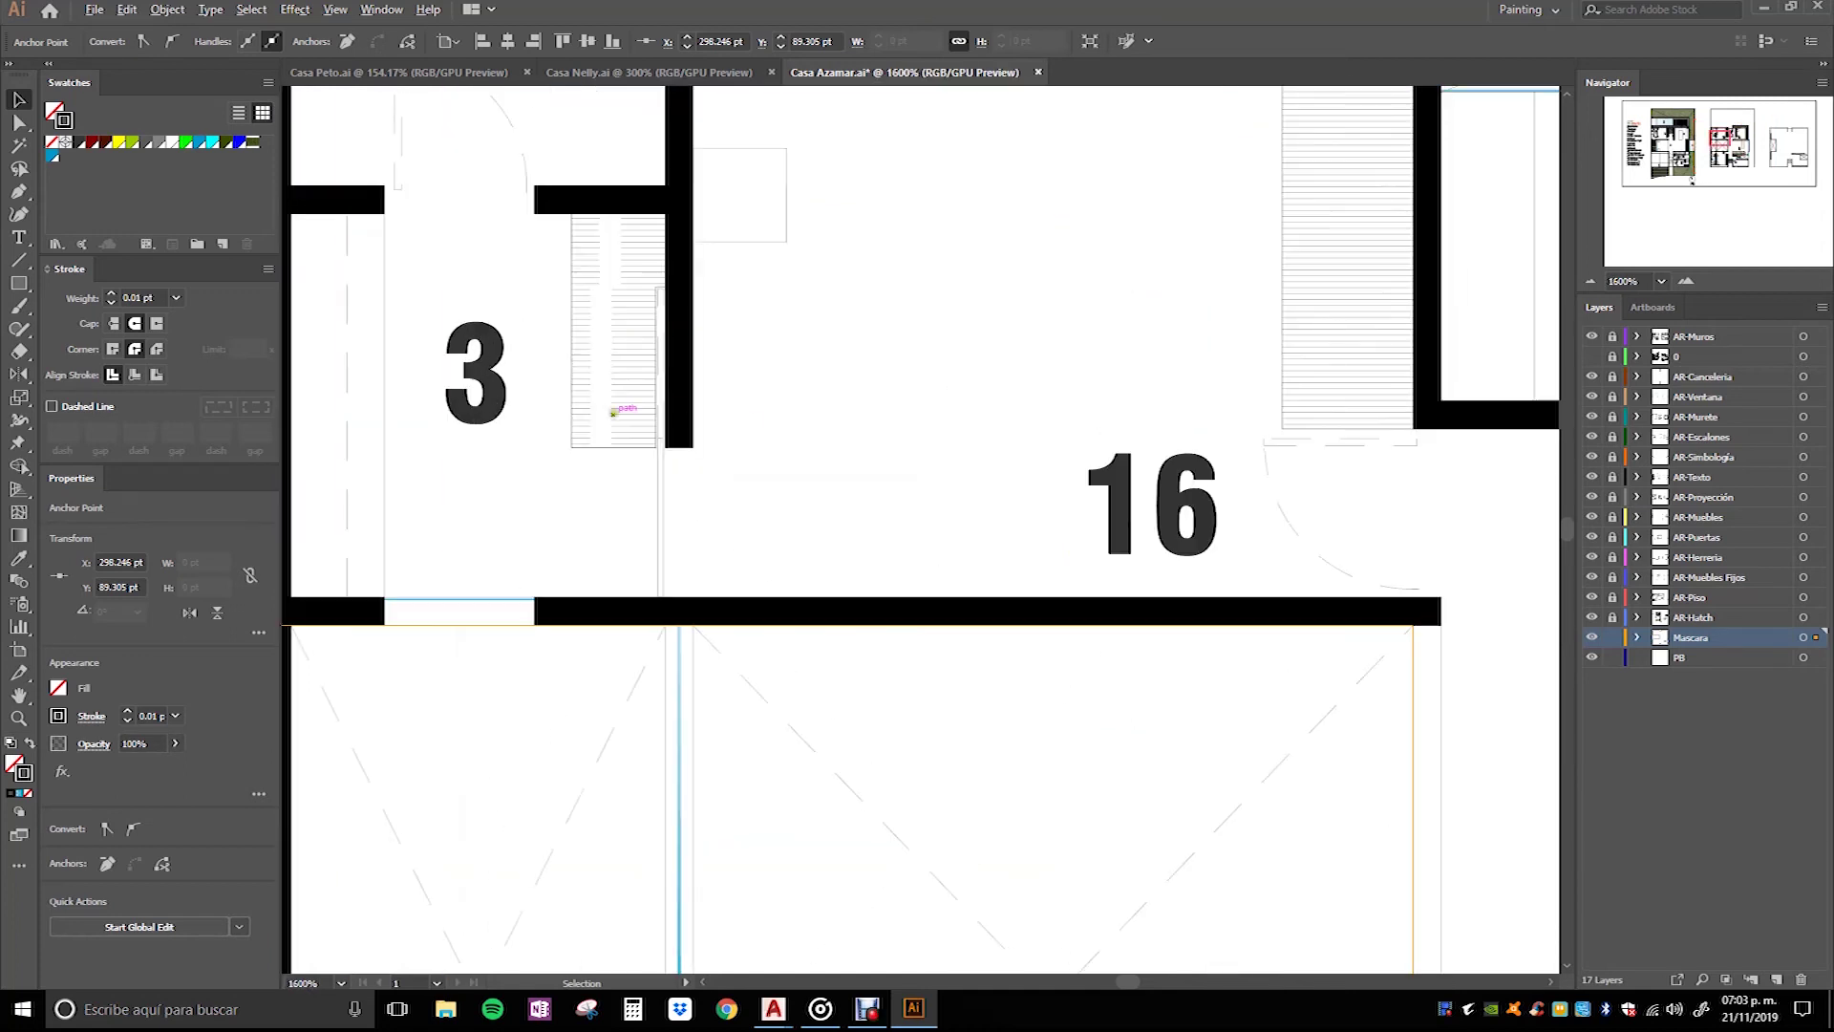
scroll(608, 317, down, 4)
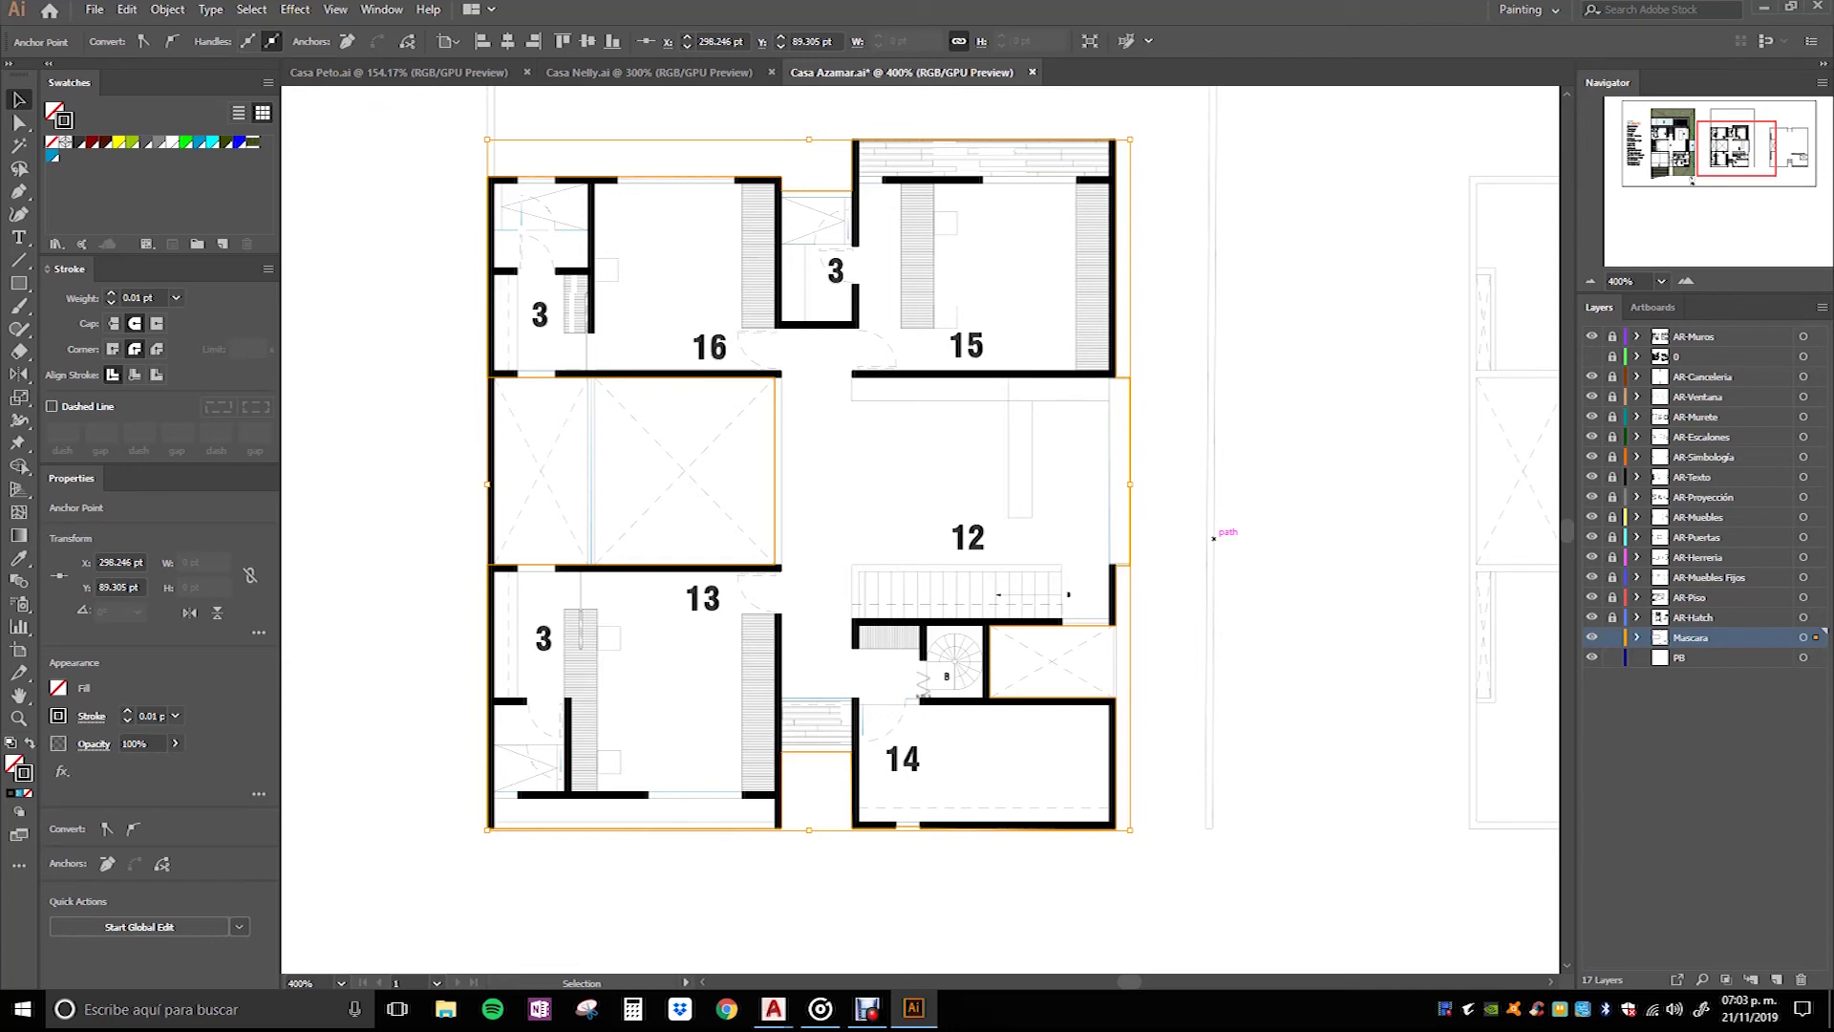
scroll(1213, 538, up, 1)
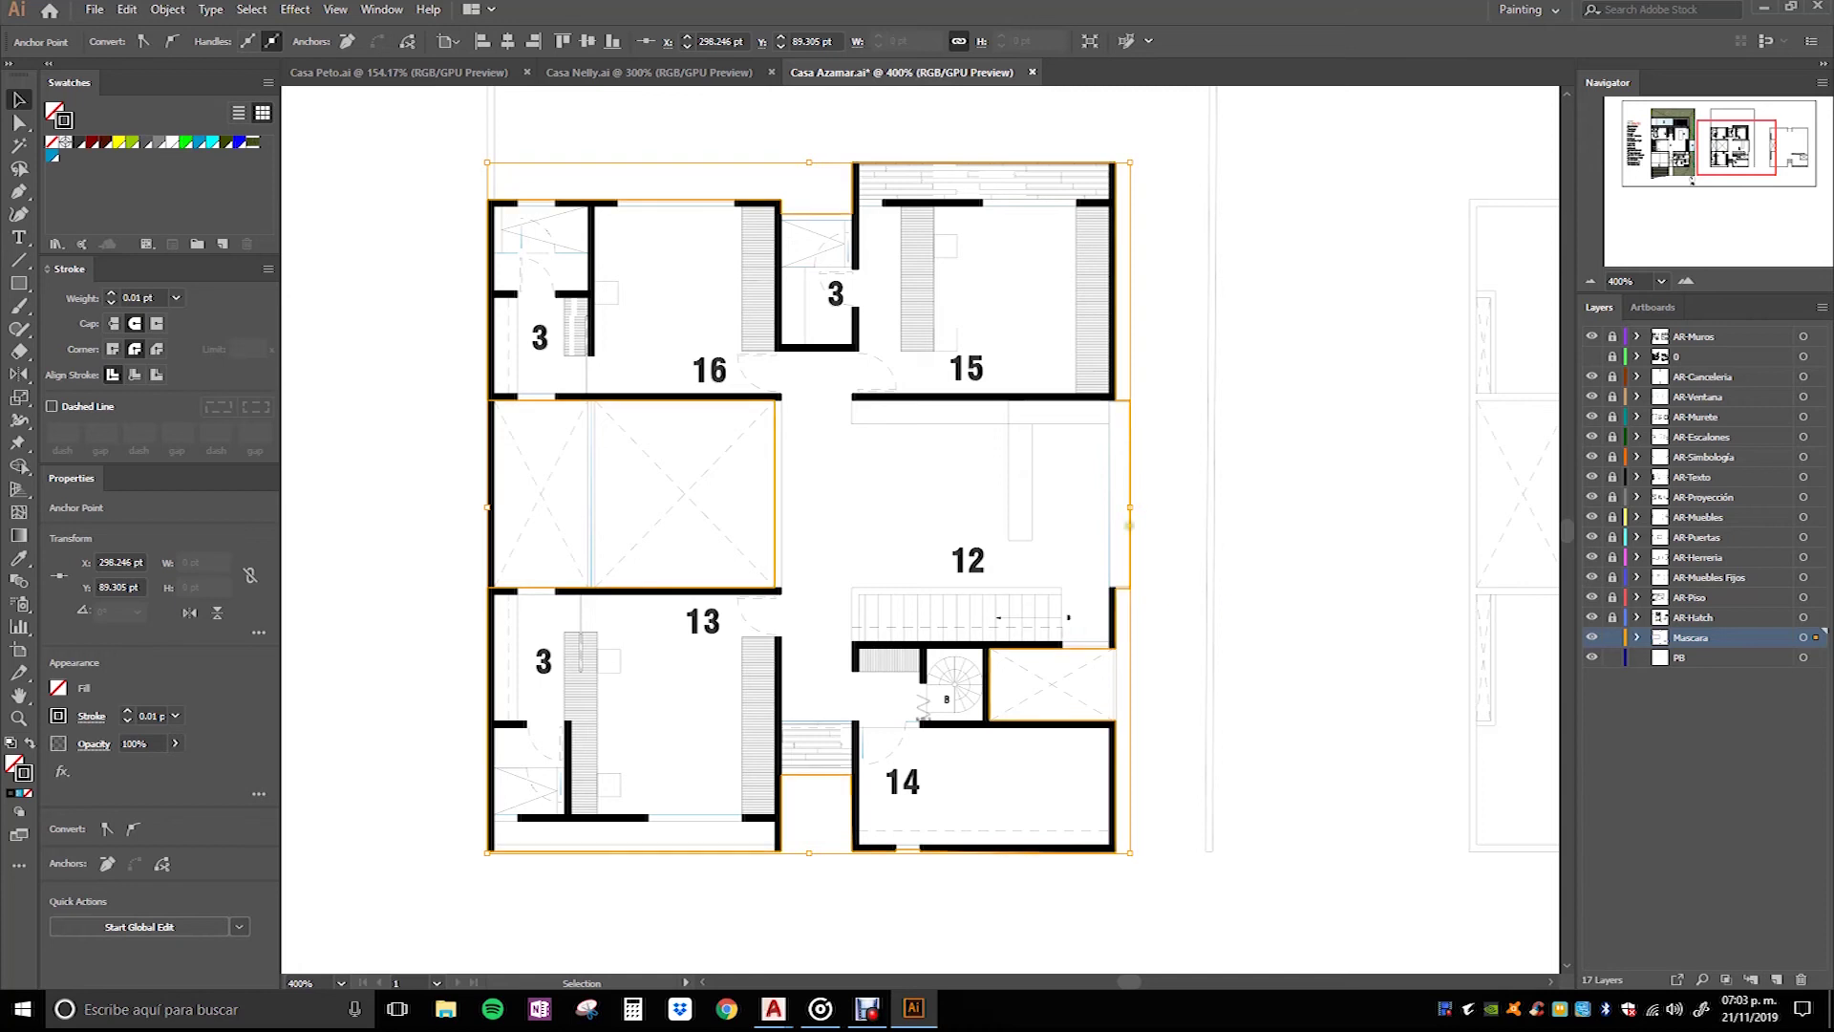
scroll(1136, 381, up, 3)
scroll(1194, 478, down, 2)
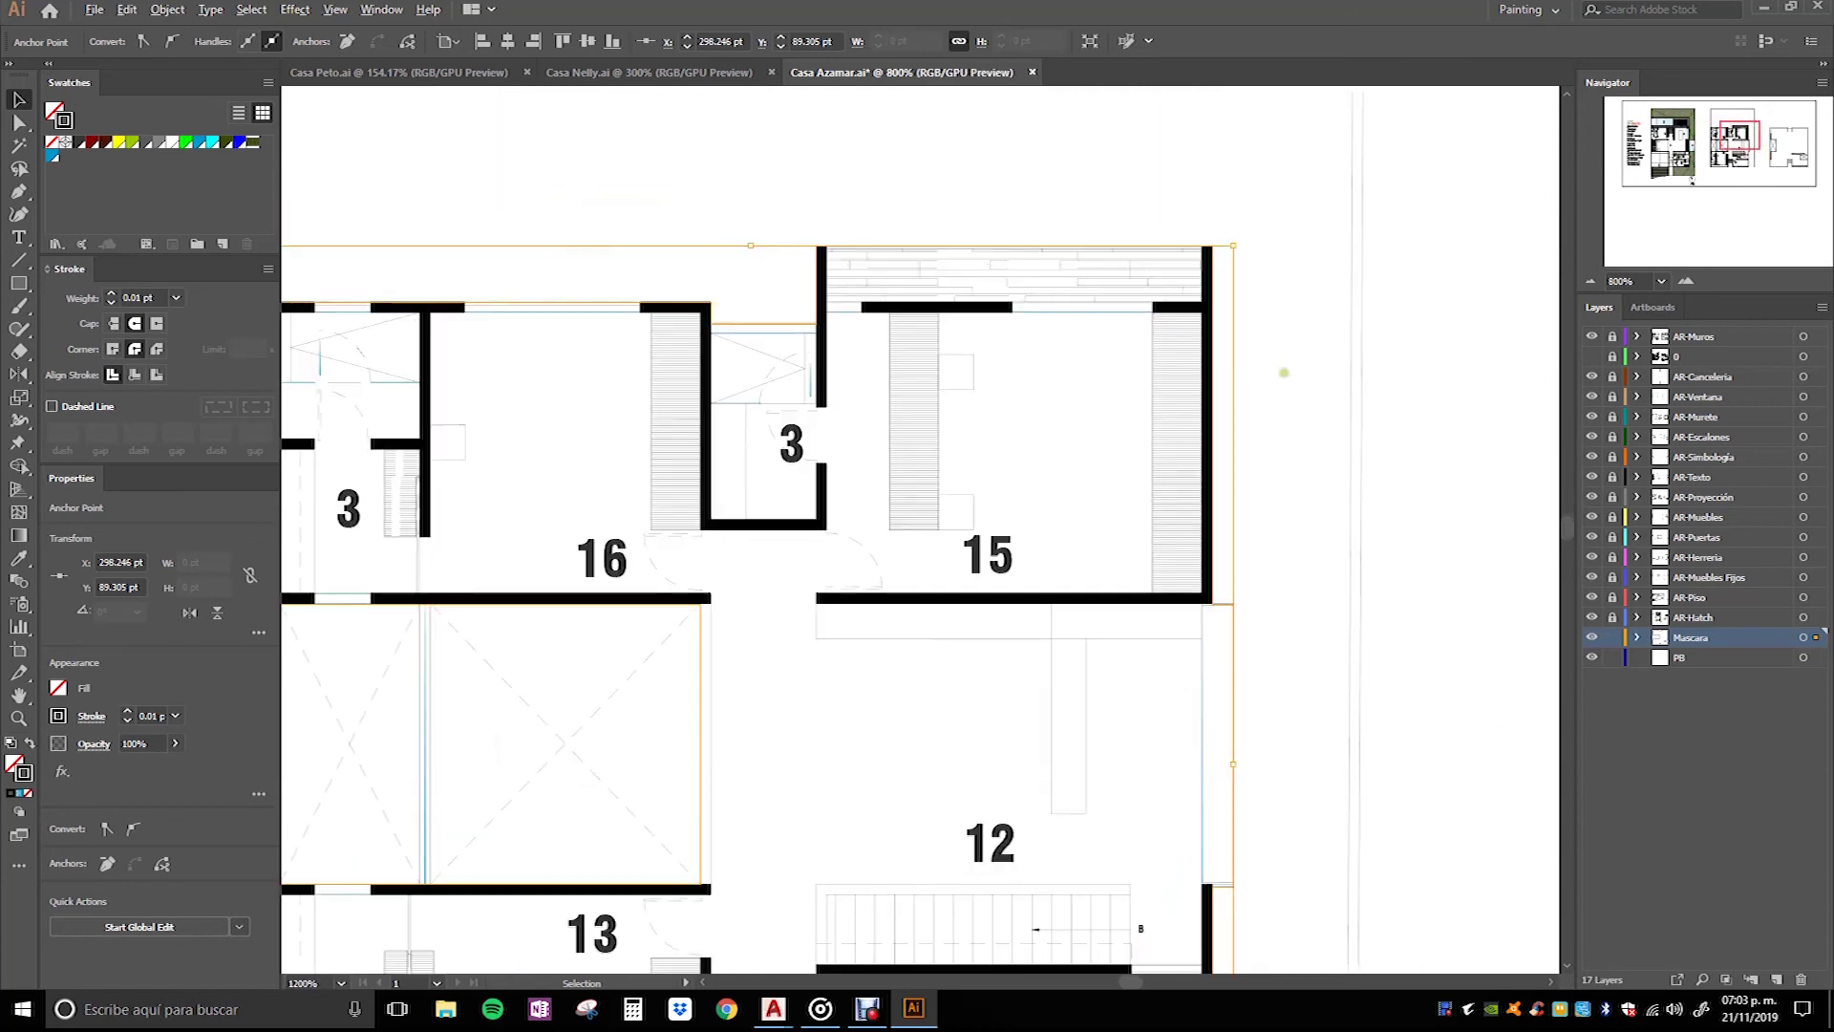
scroll(1273, 603, up, 1)
scroll(573, 241, up, 4)
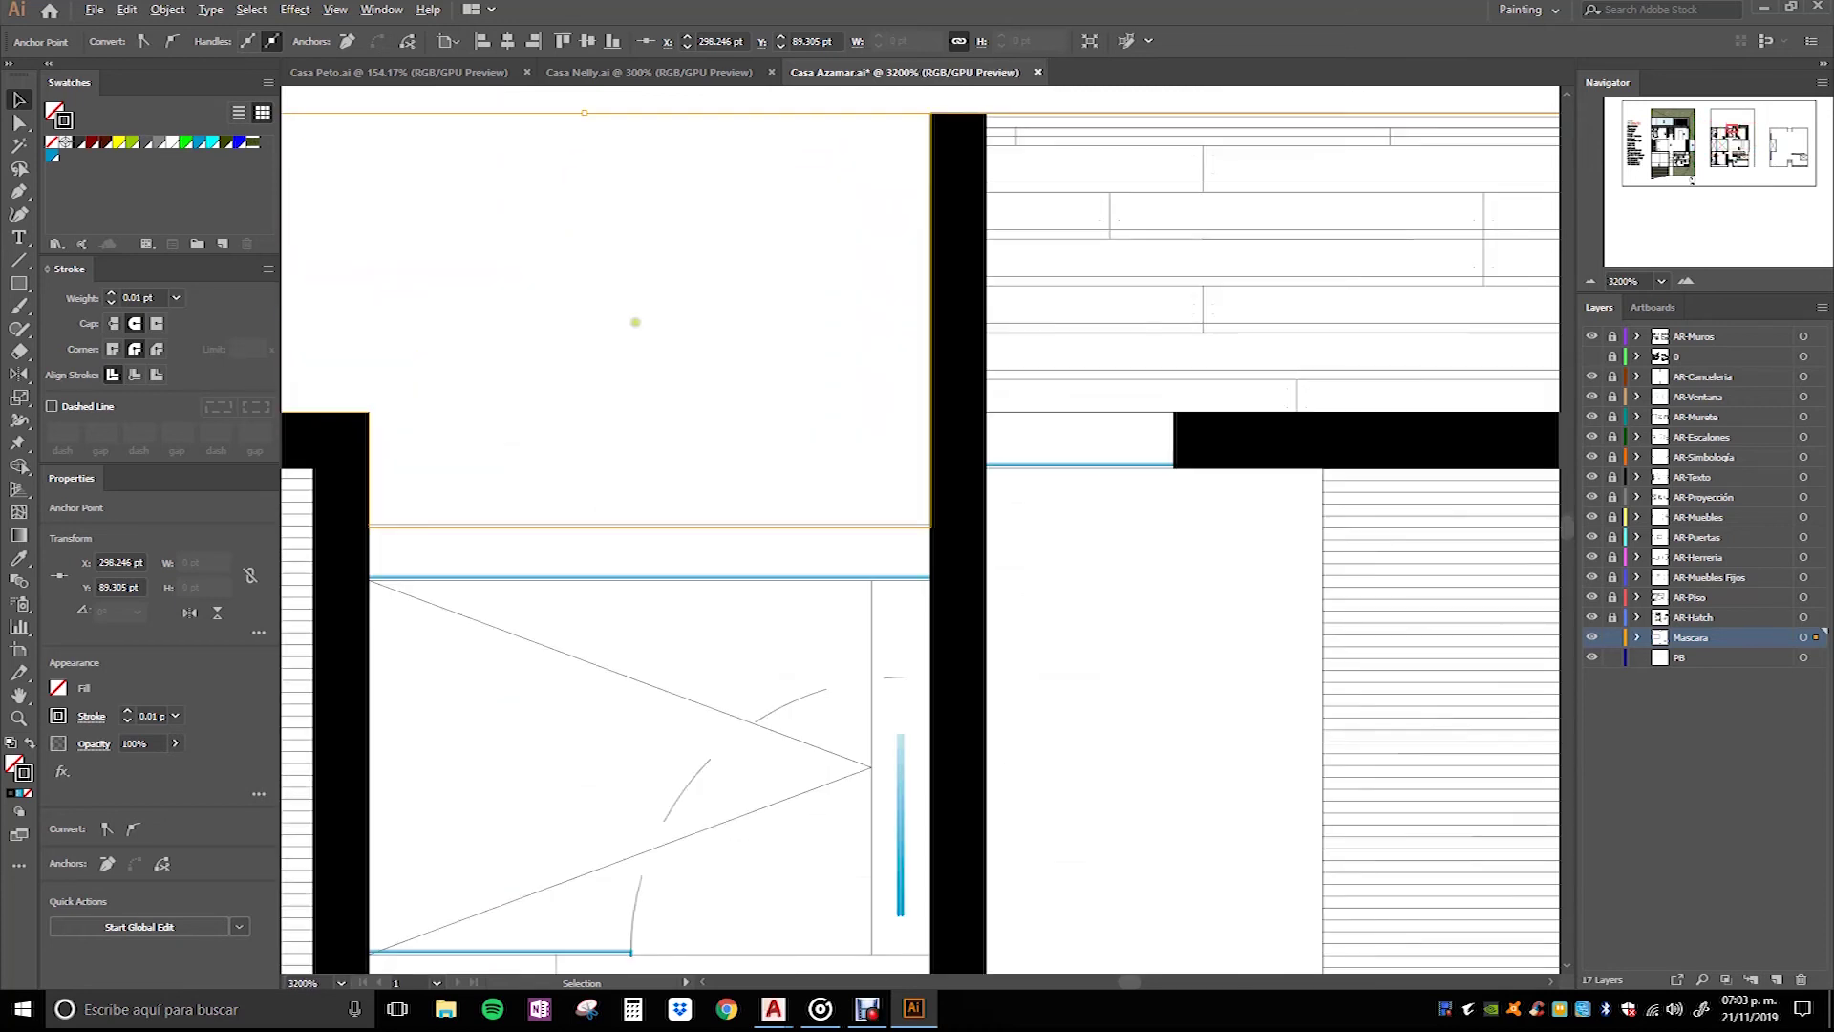
scroll(480, 462, up, 1)
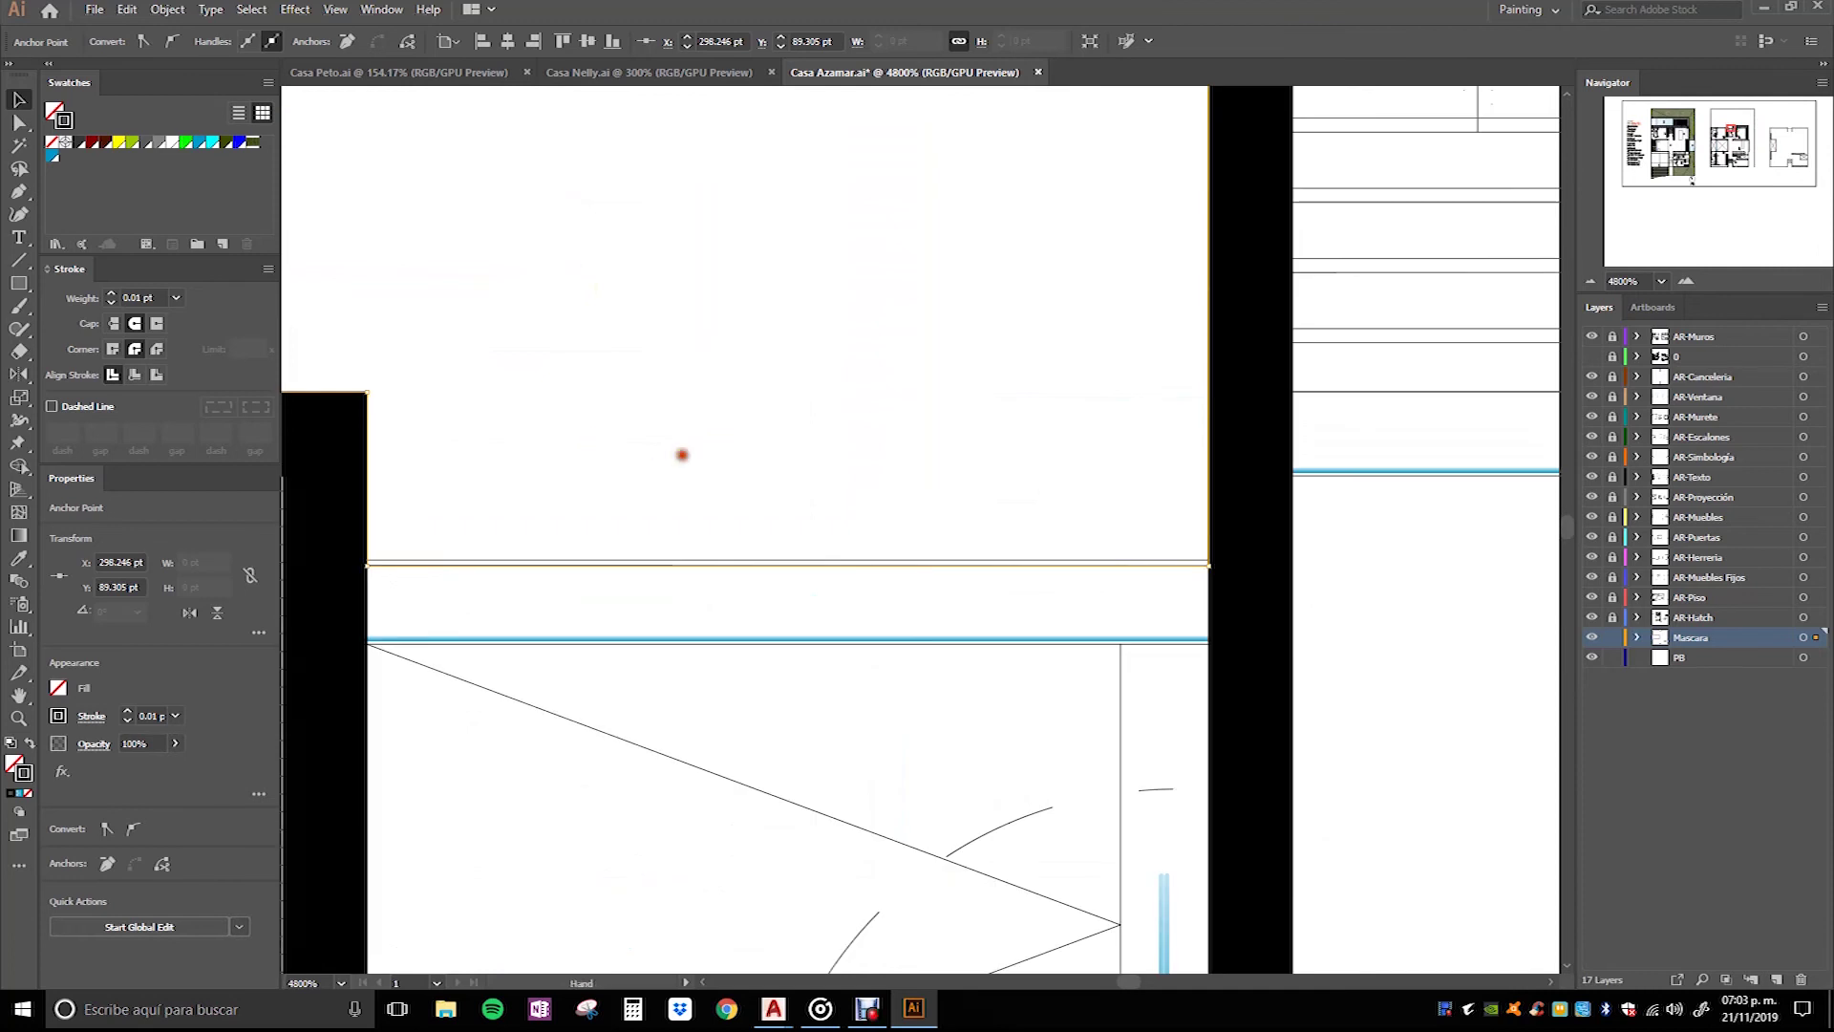
Step: Drag the mask's bottom edge up toward the wall corner with Direct Selection
drag(682, 455, 706, 494)
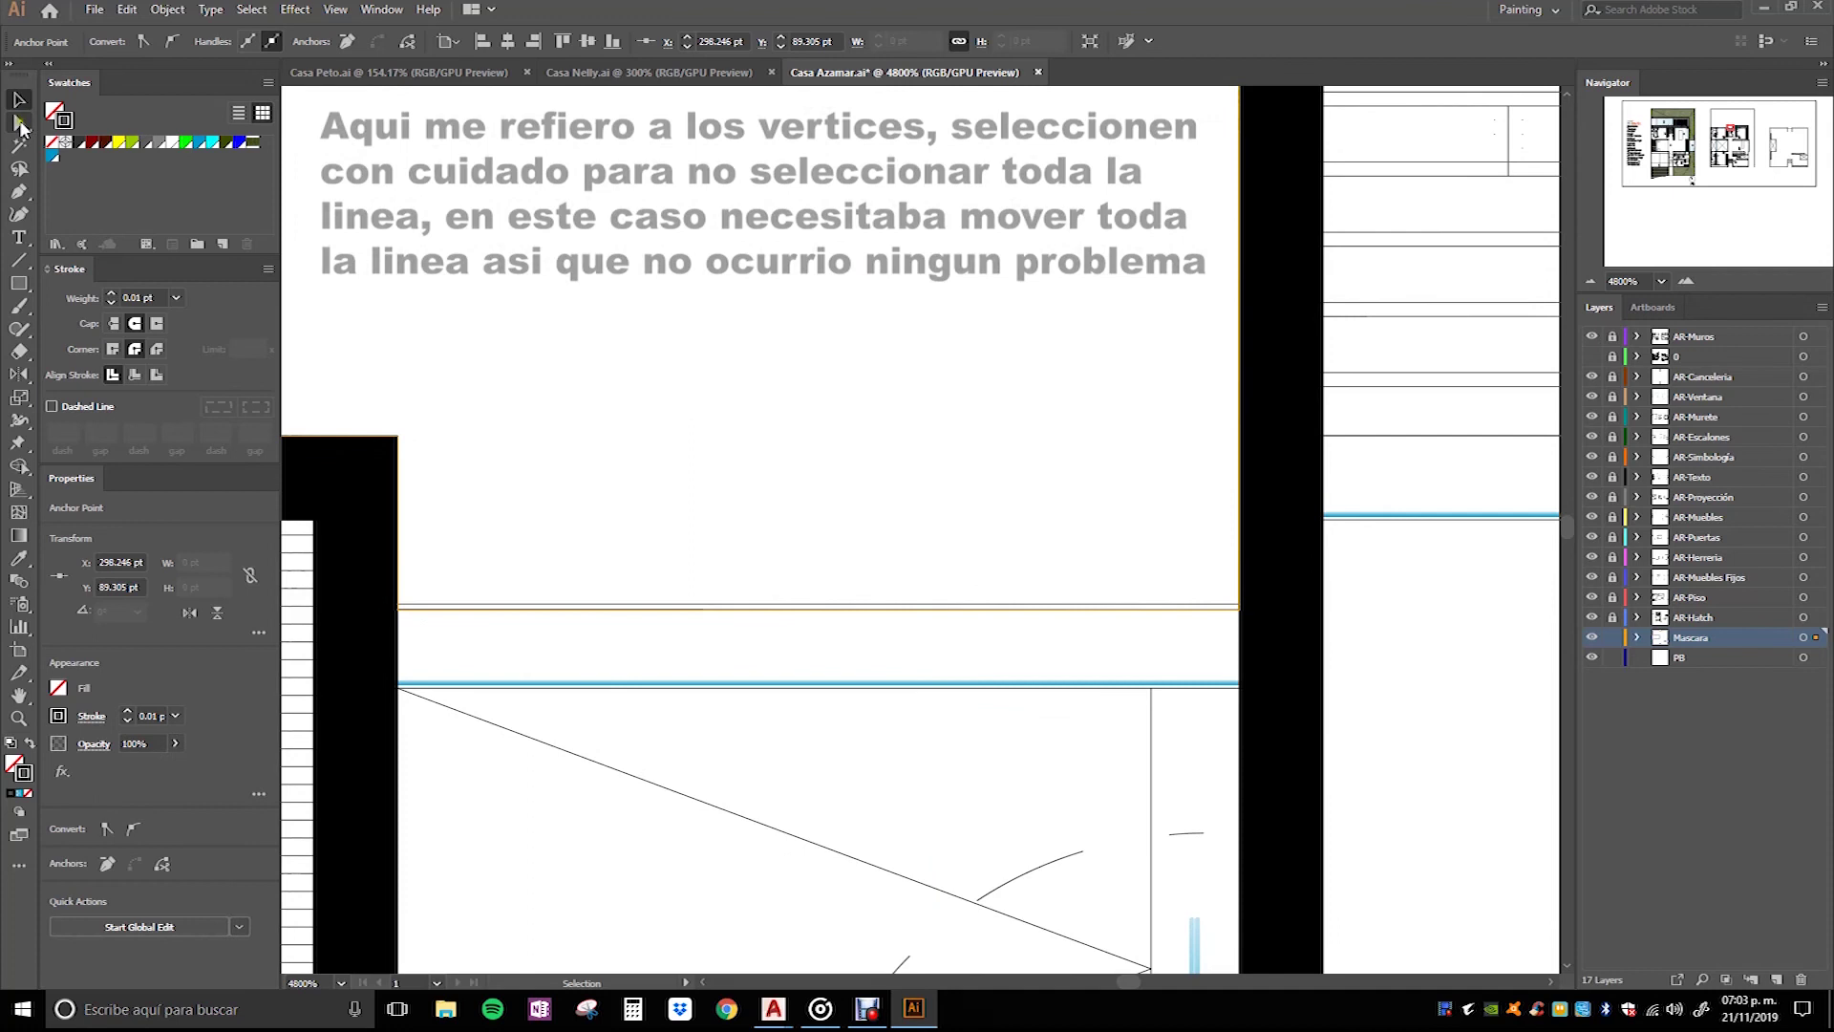
click(18, 125)
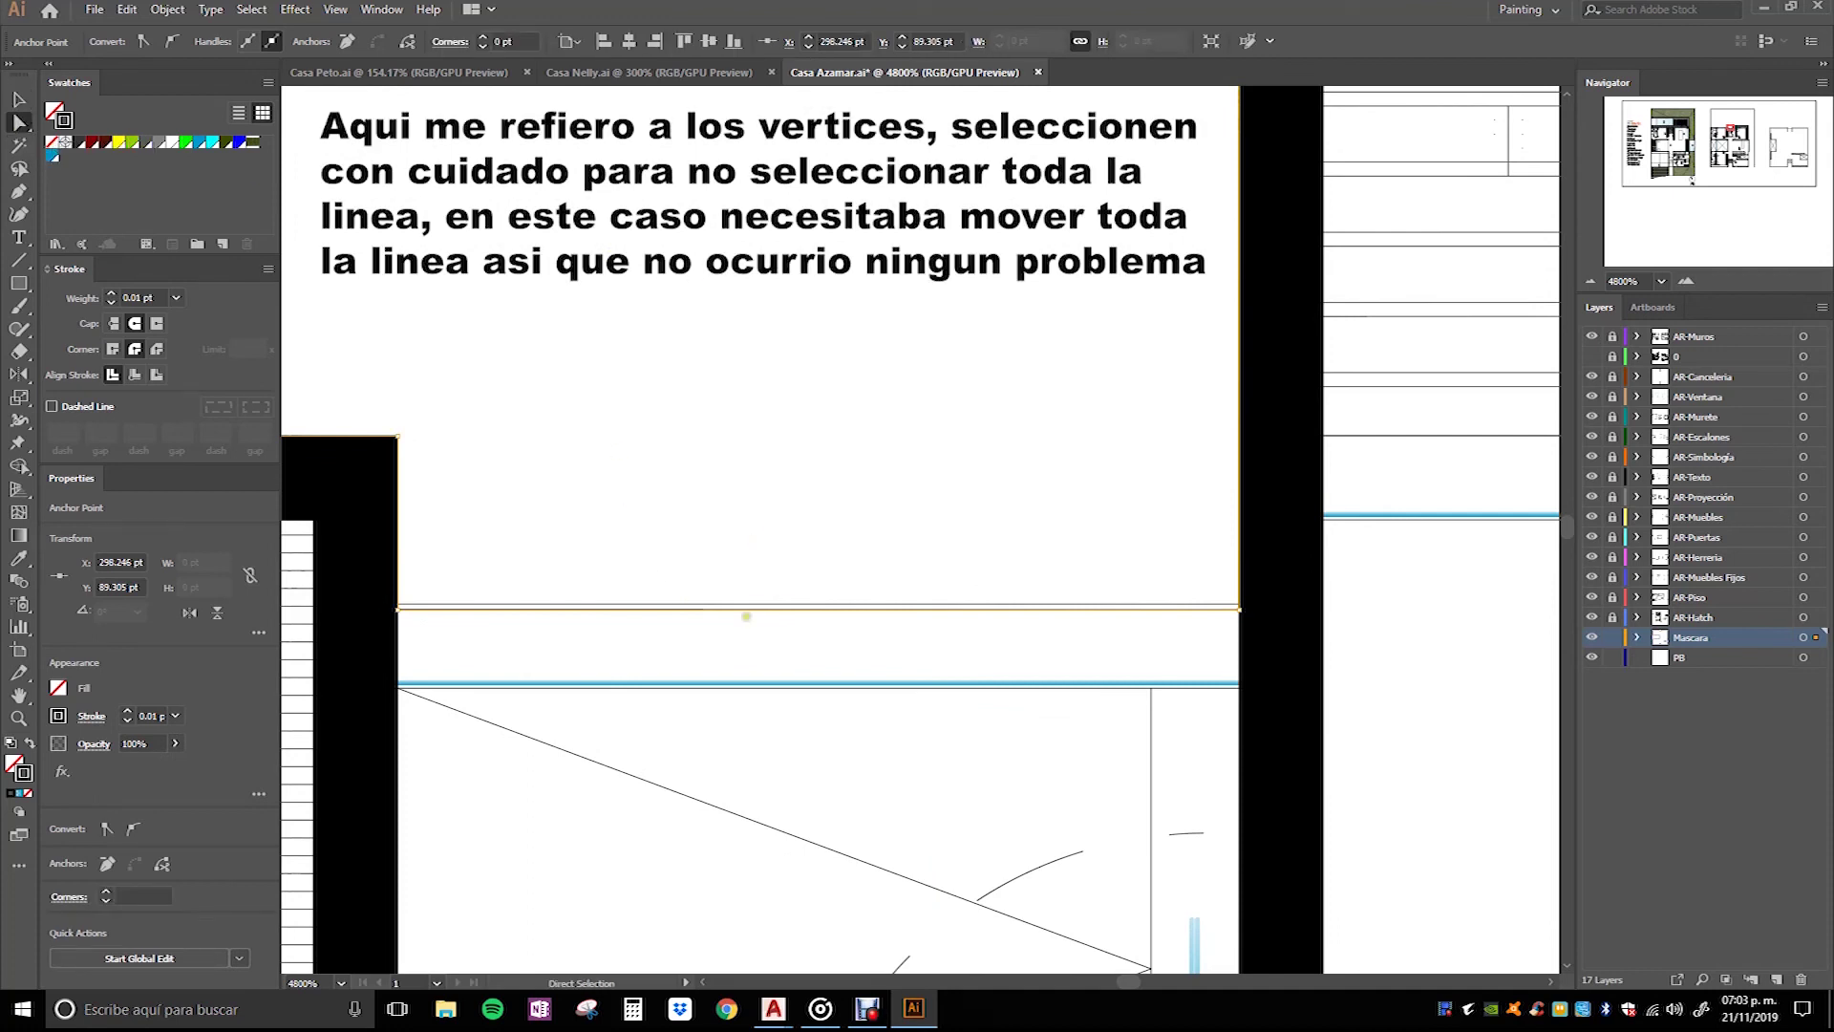
mouse_move(746, 610)
mouse_down()
mouse_move(784, 551)
mouse_move(799, 602)
mouse_move(774, 603)
mouse_move(851, 315)
mouse_up()
click(867, 451)
click(837, 447)
Step: Nudge the mask edge up against the wall in the close-up
scroll(837, 447, down, 3)
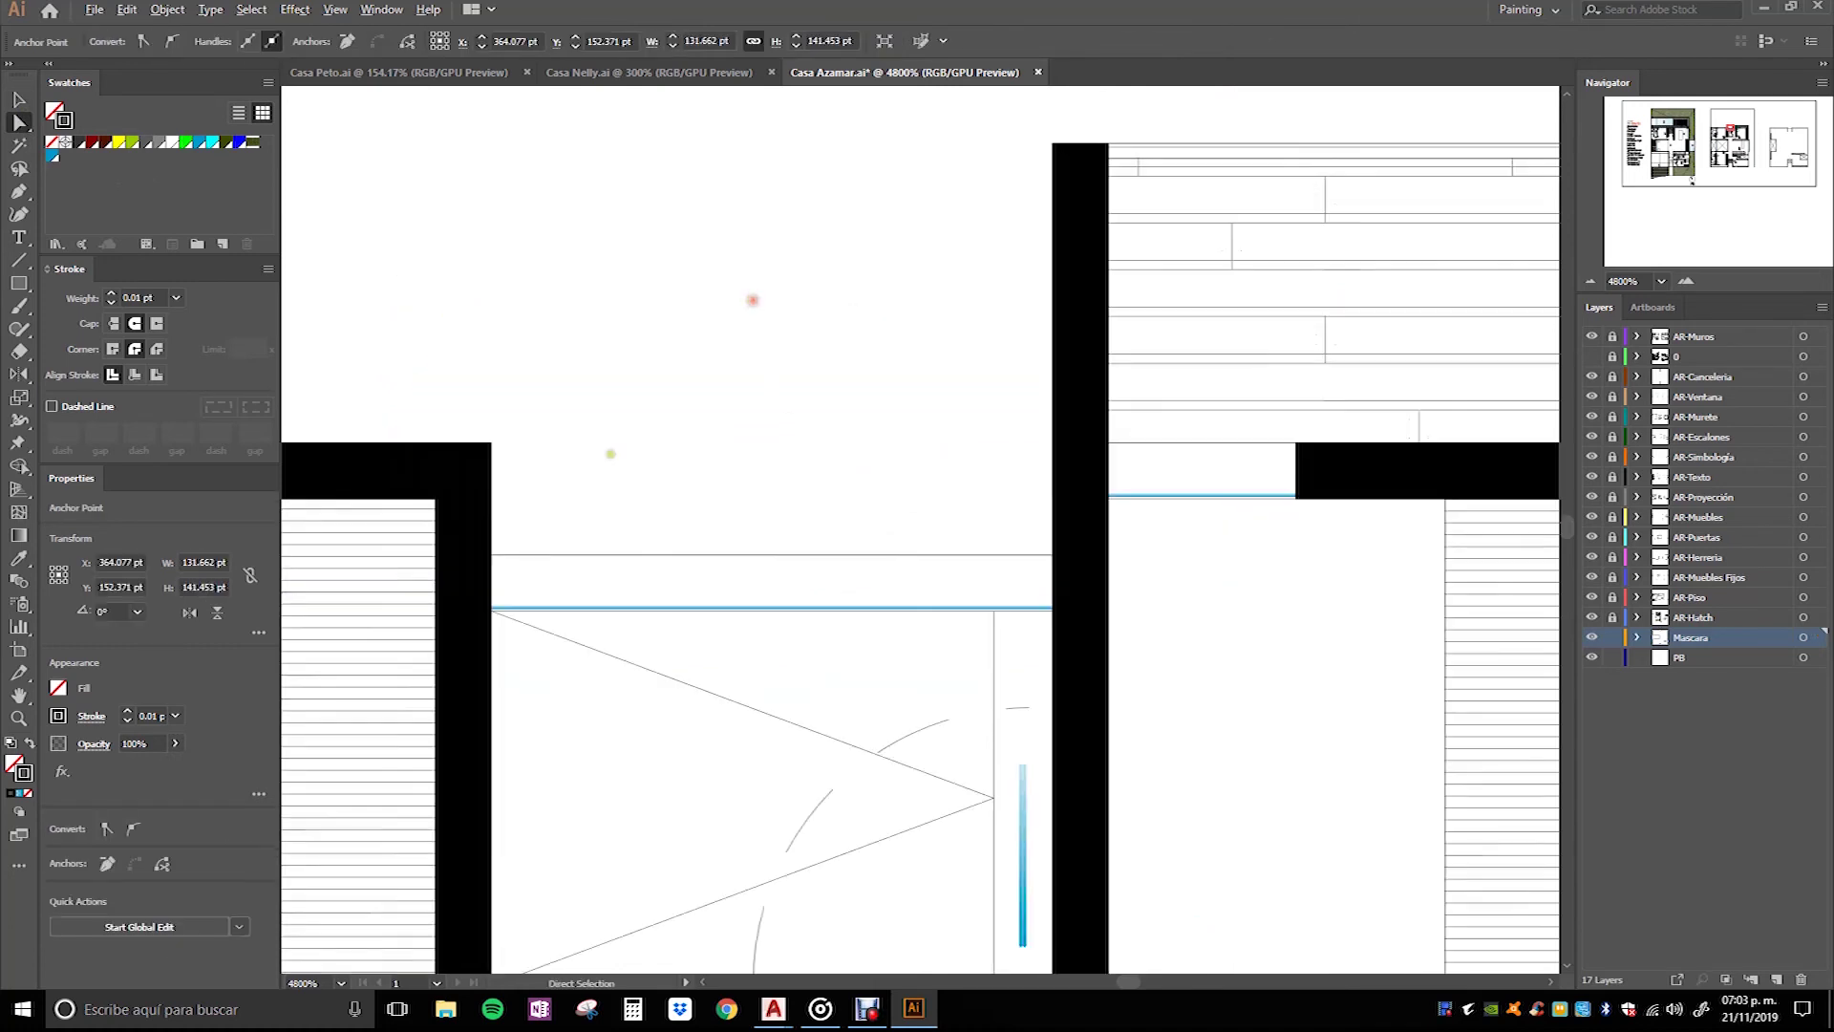
scroll(907, 459, down, 4)
scroll(955, 476, down, 5)
scroll(940, 480, up, 5)
scroll(940, 481, up, 5)
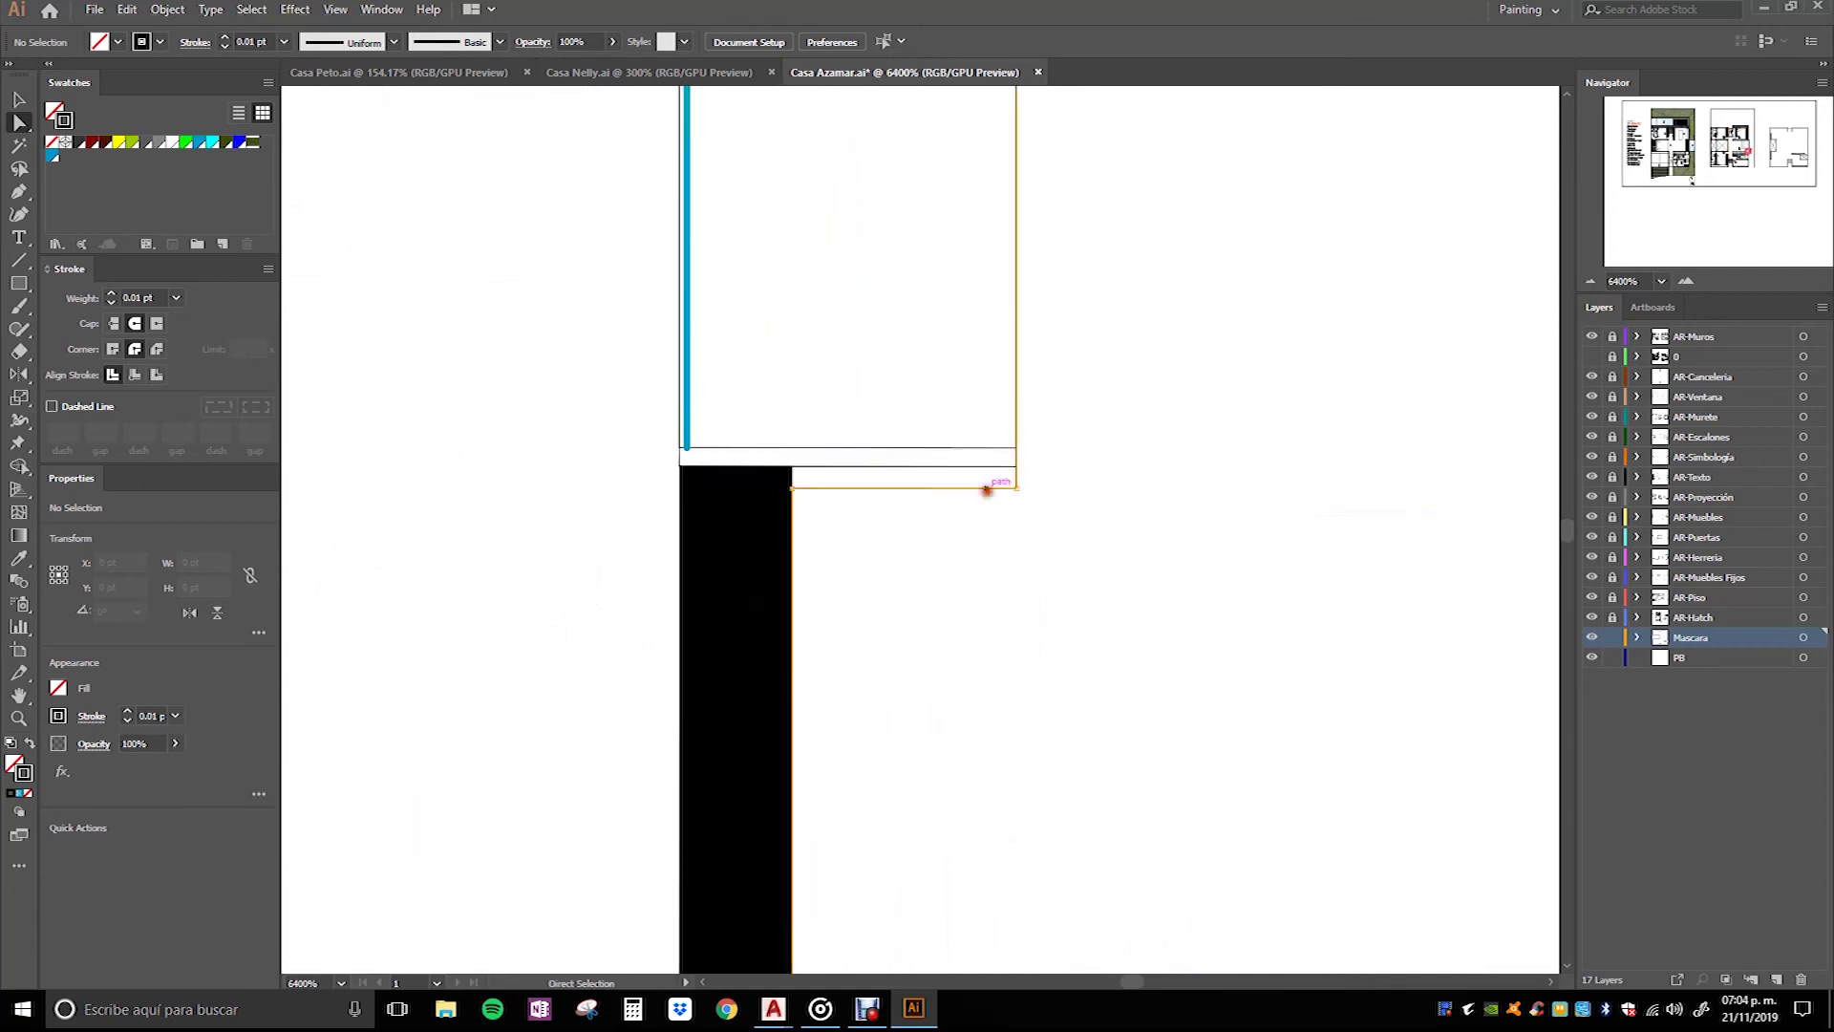
drag(903, 485, 903, 449)
scroll(1052, 479, down, 4)
scroll(1037, 749, up, 2)
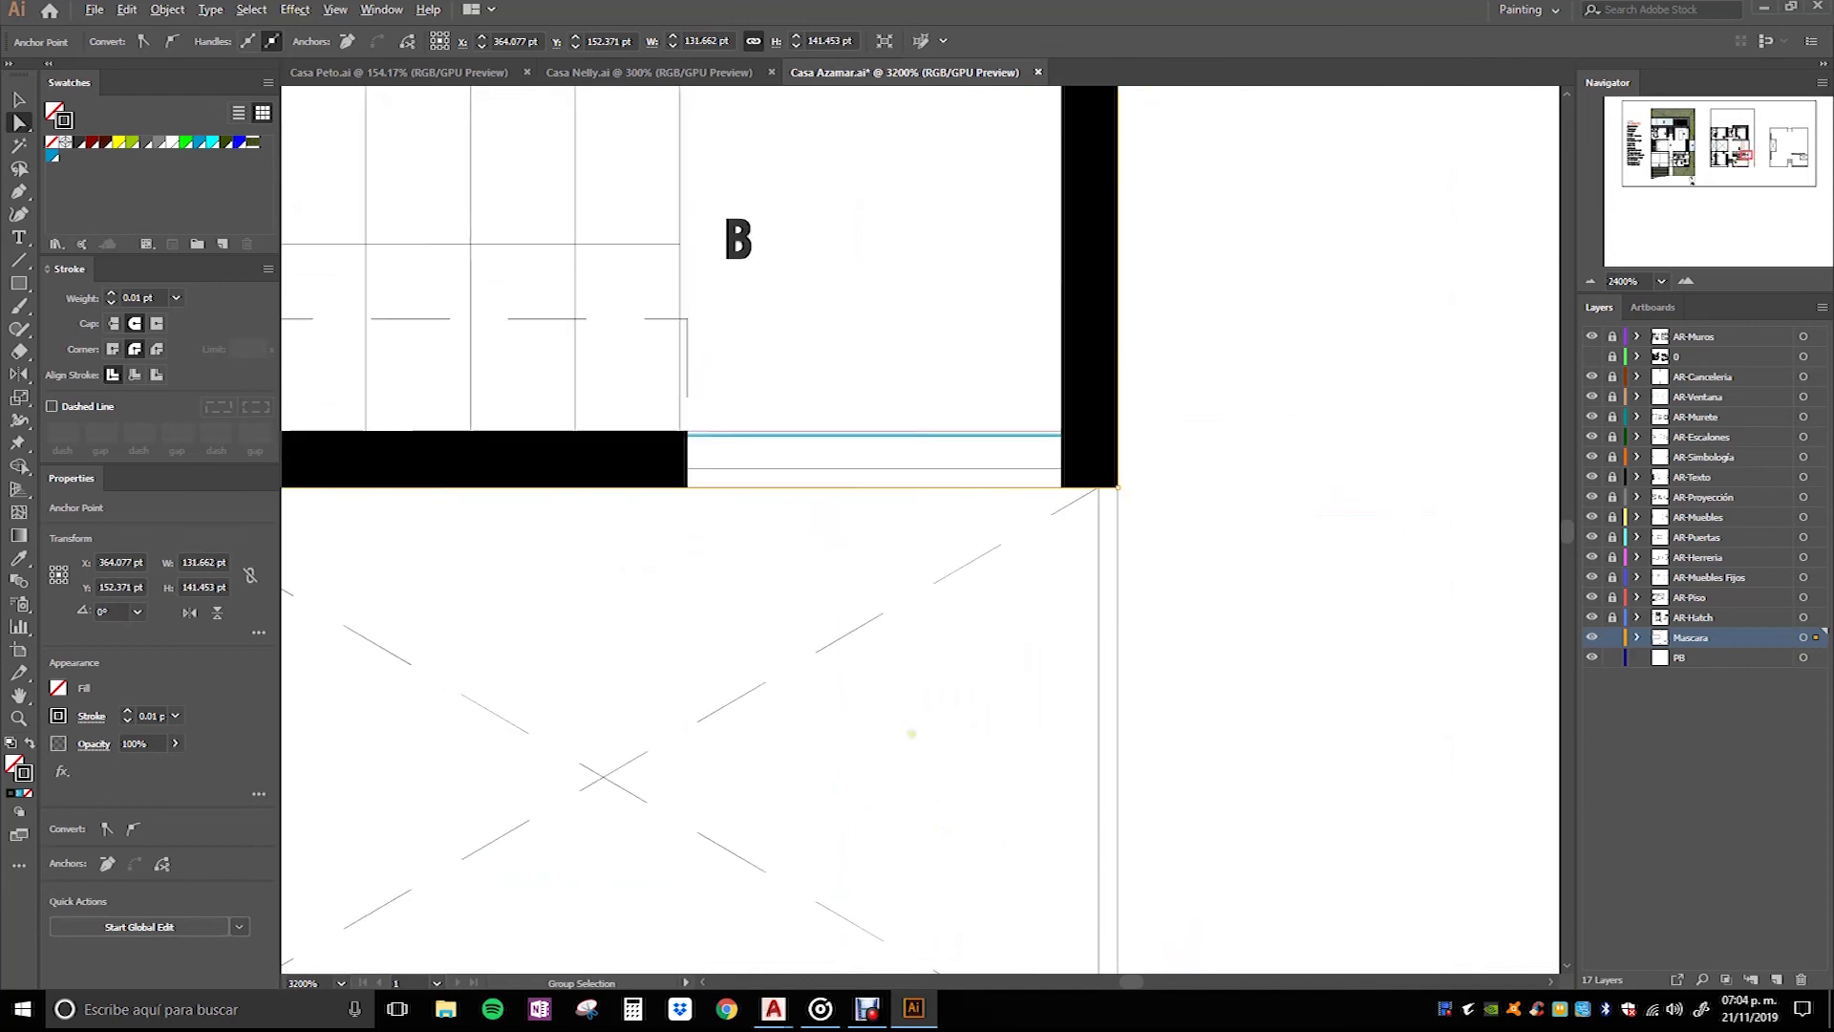
scroll(999, 659, down, 1)
Step: Pan onto the stair-void box and select the mask path's bottom edge
drag(798, 729, 1060, 559)
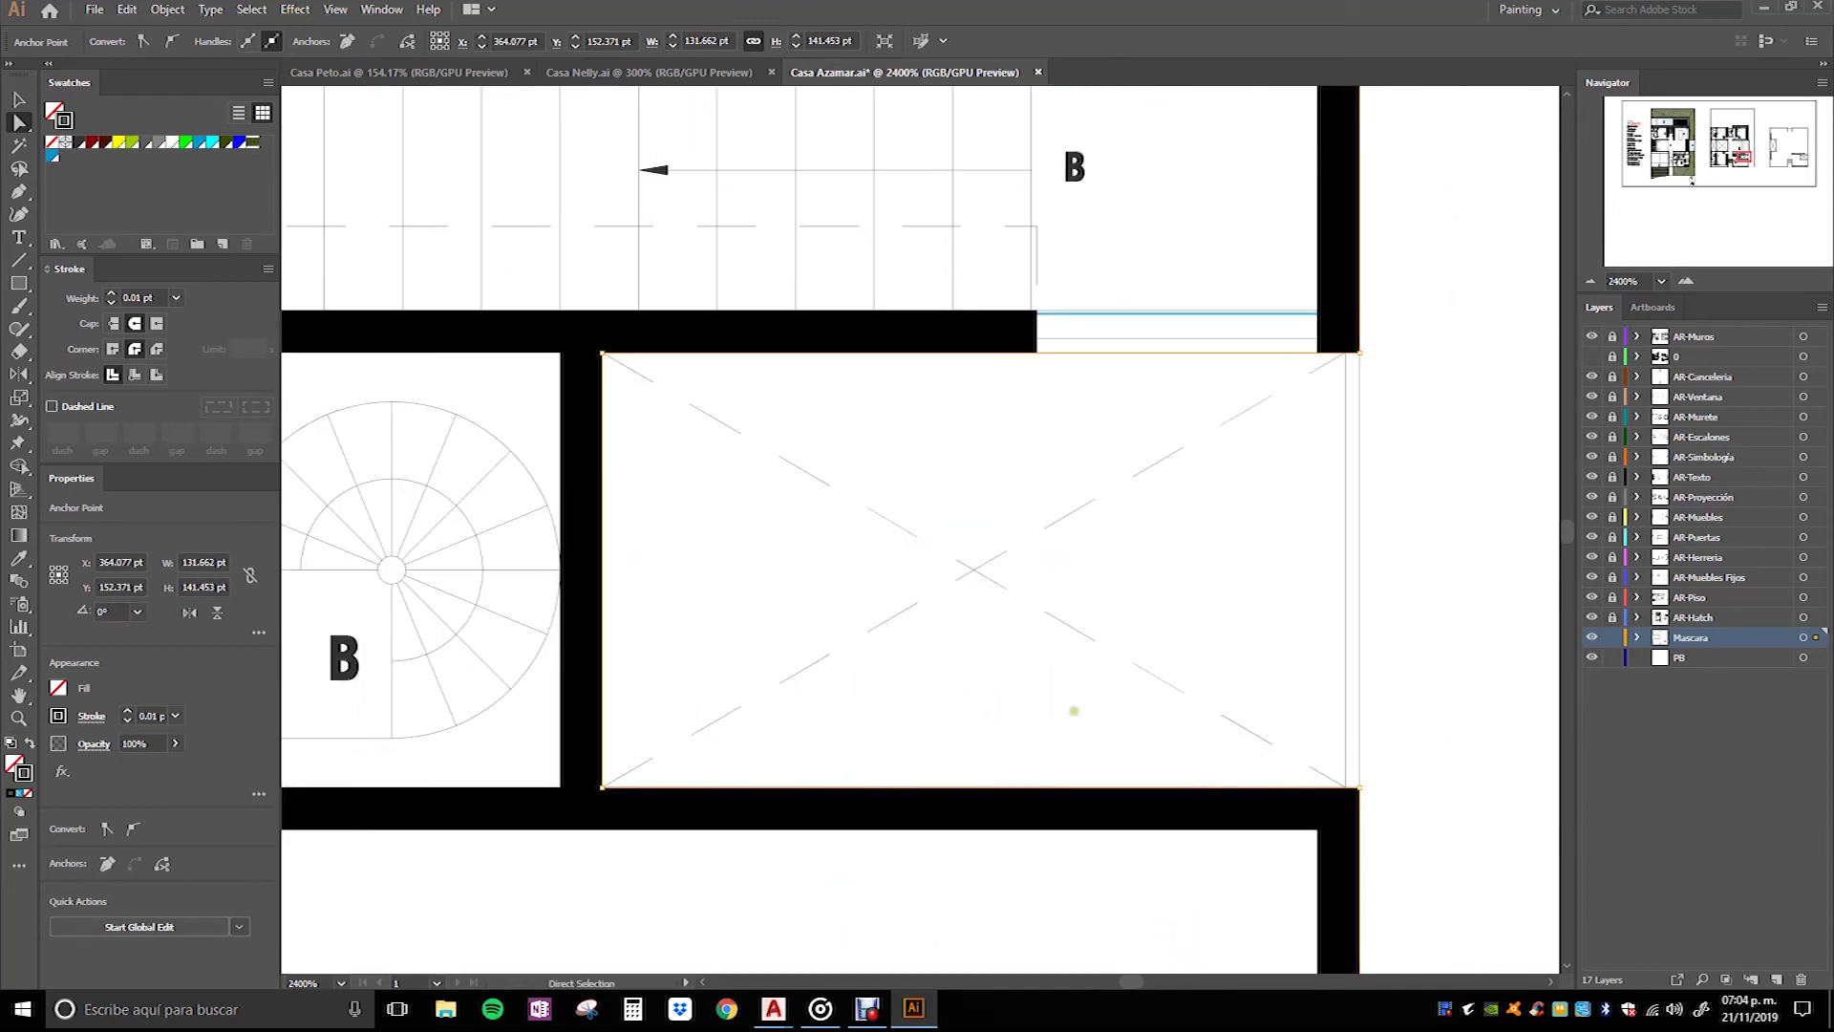
scroll(1269, 320, up, 1)
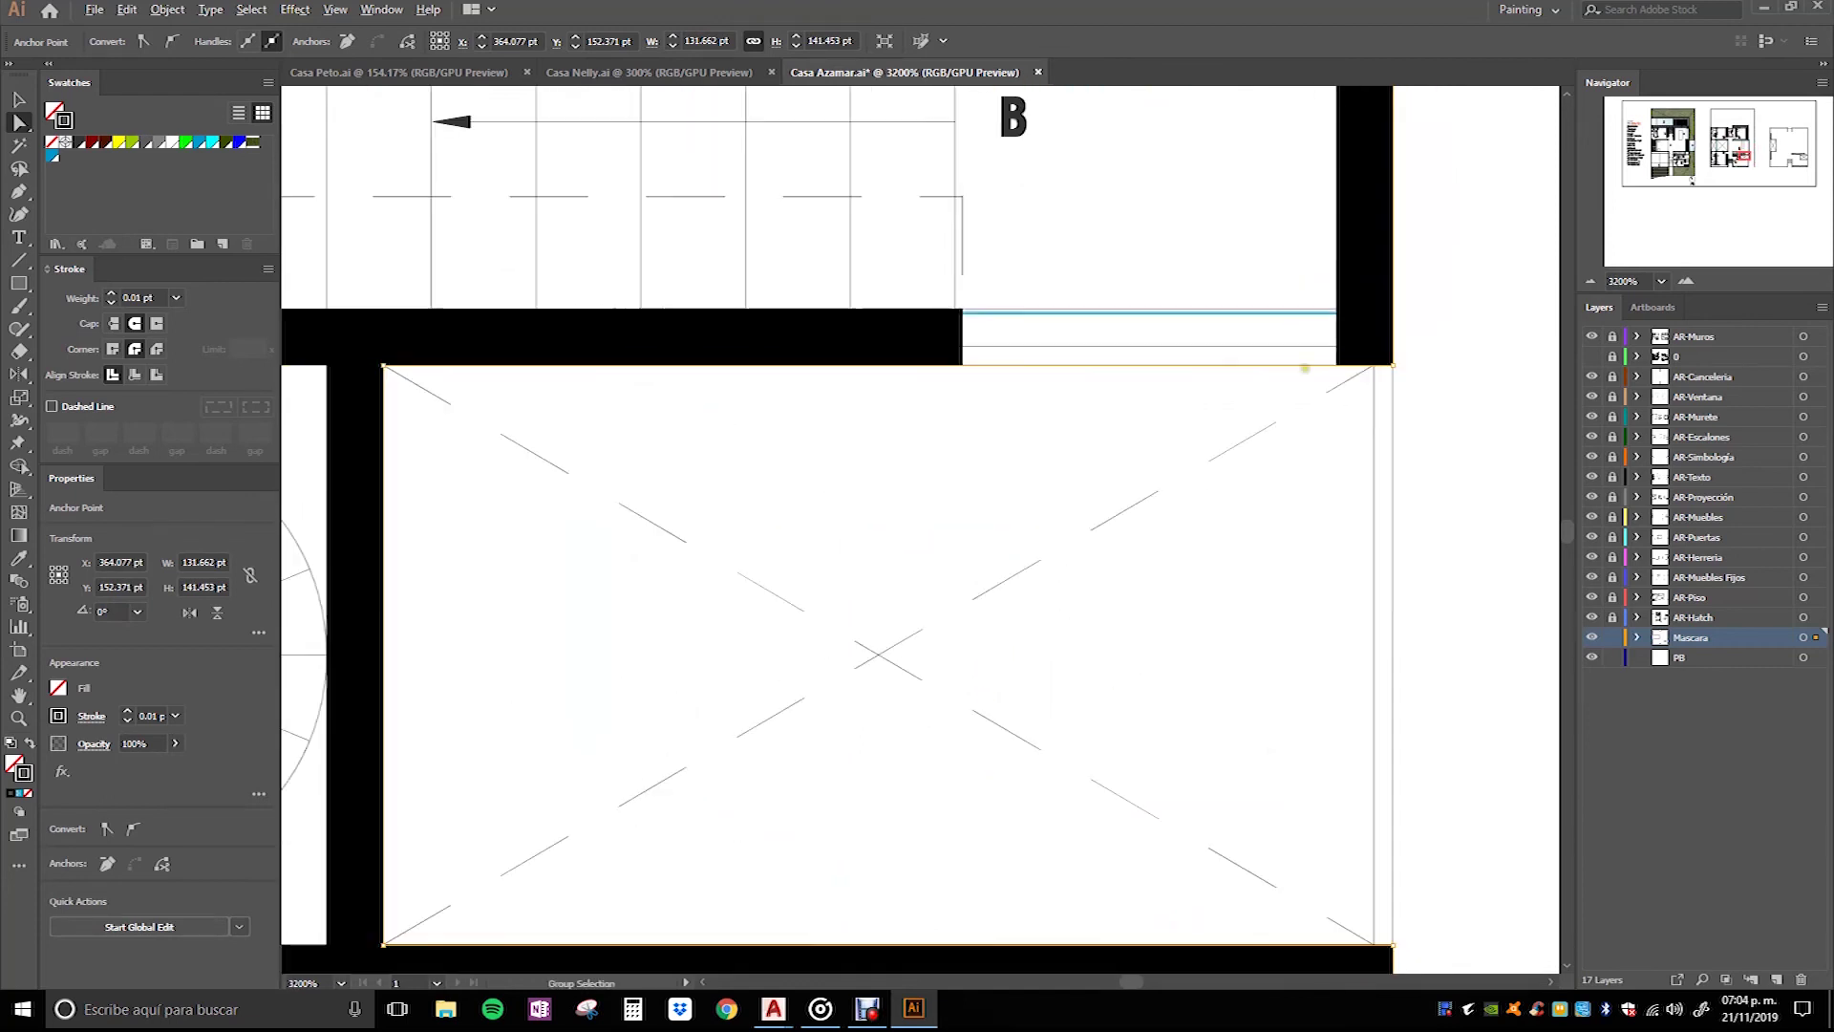
scroll(1334, 379, up, 1)
scroll(1290, 421, up, 1)
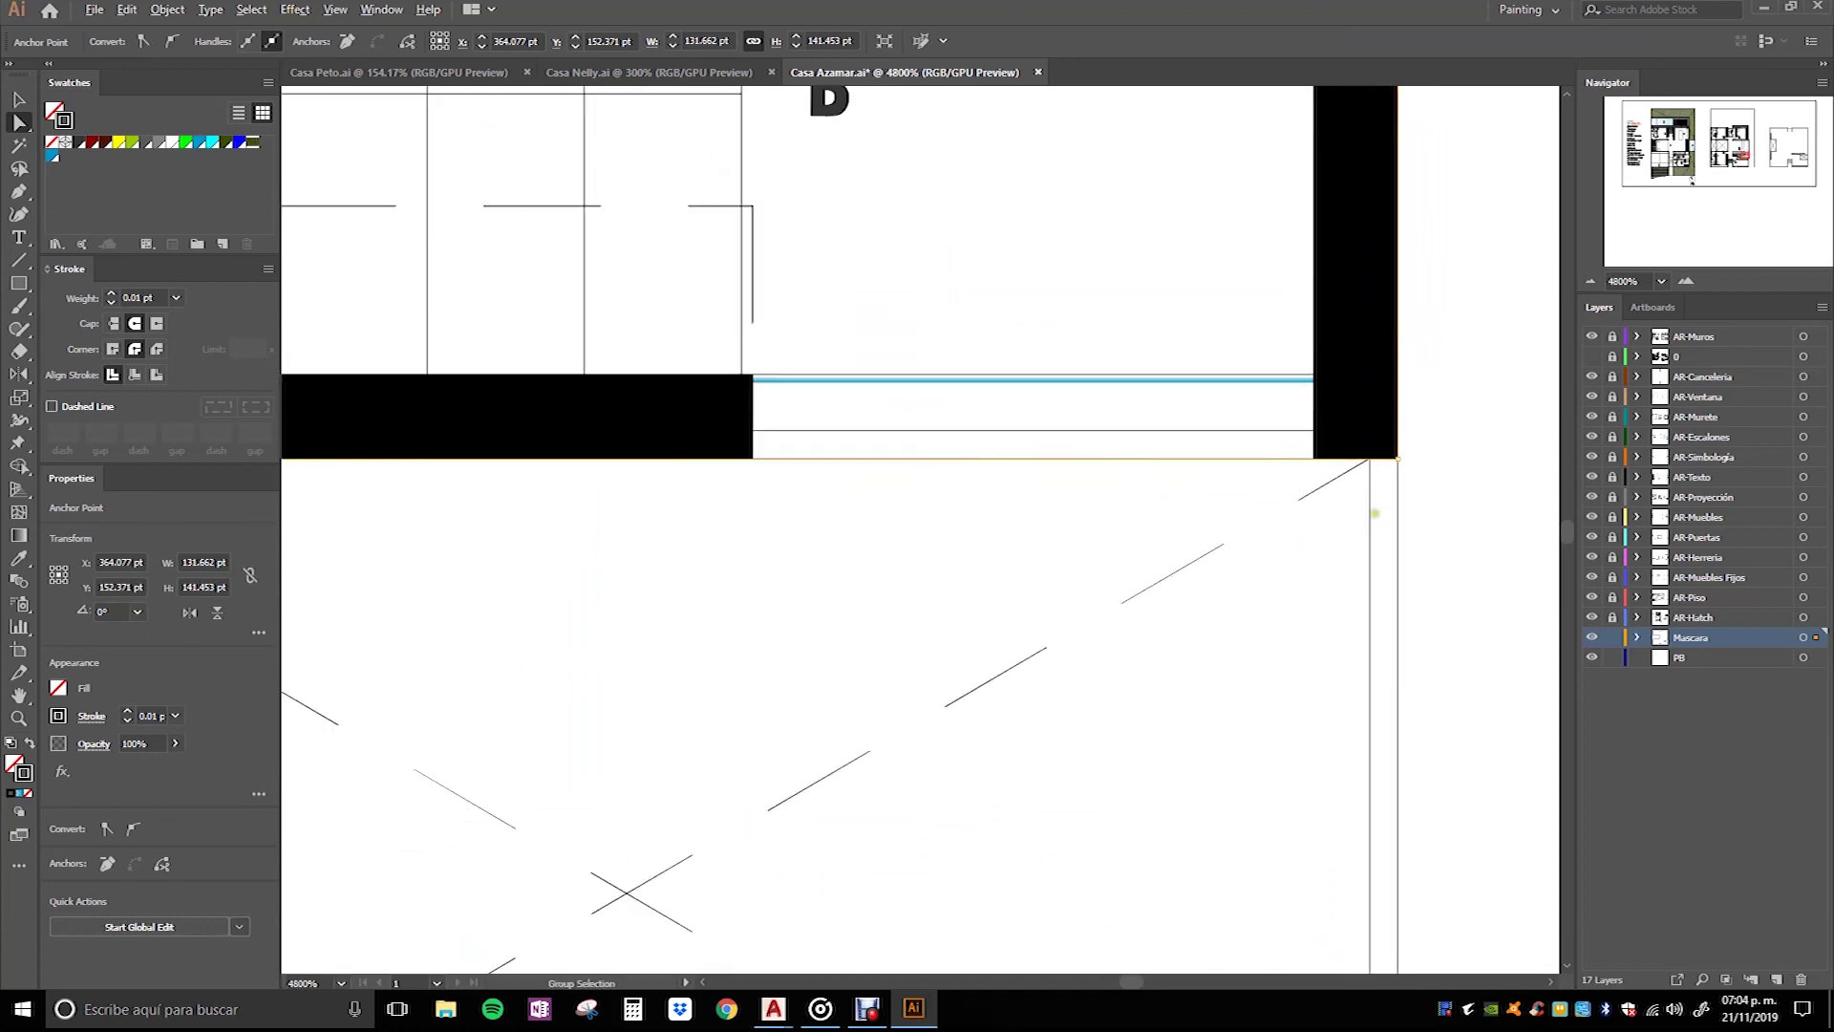
scroll(1254, 452, up, 1)
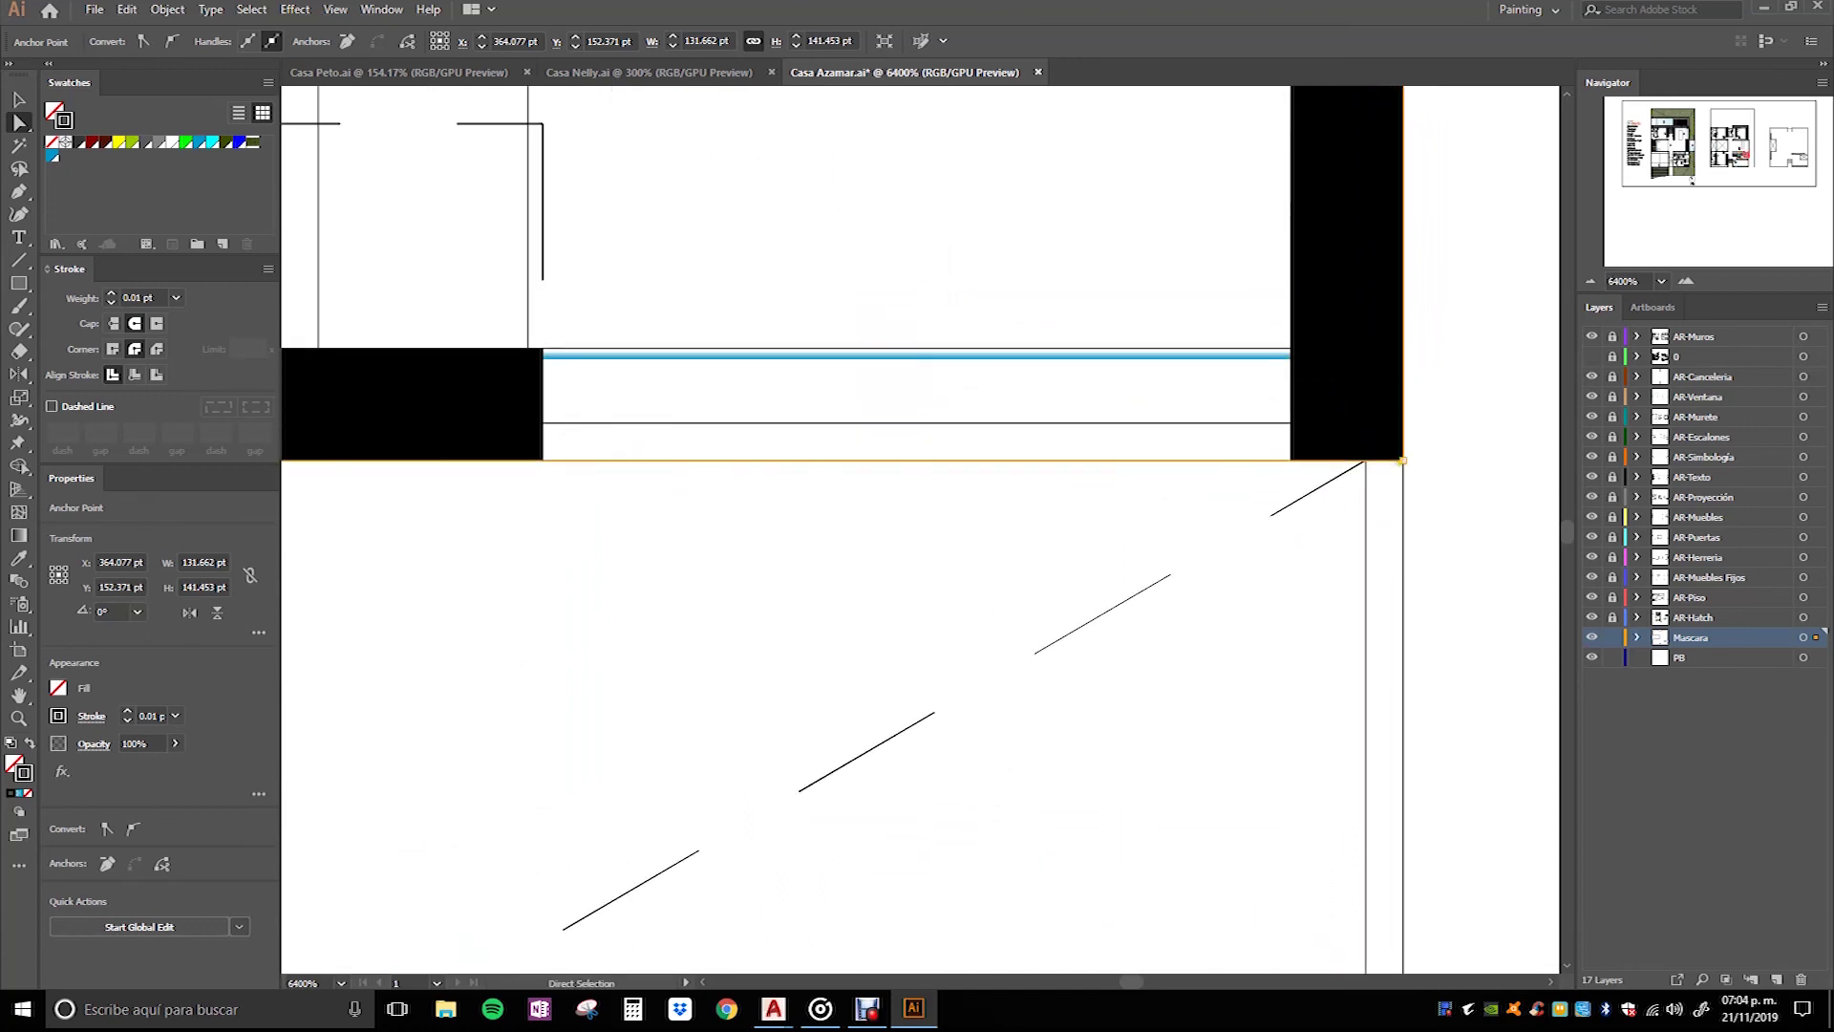
scroll(830, 504, down, 1)
right_click(828, 503)
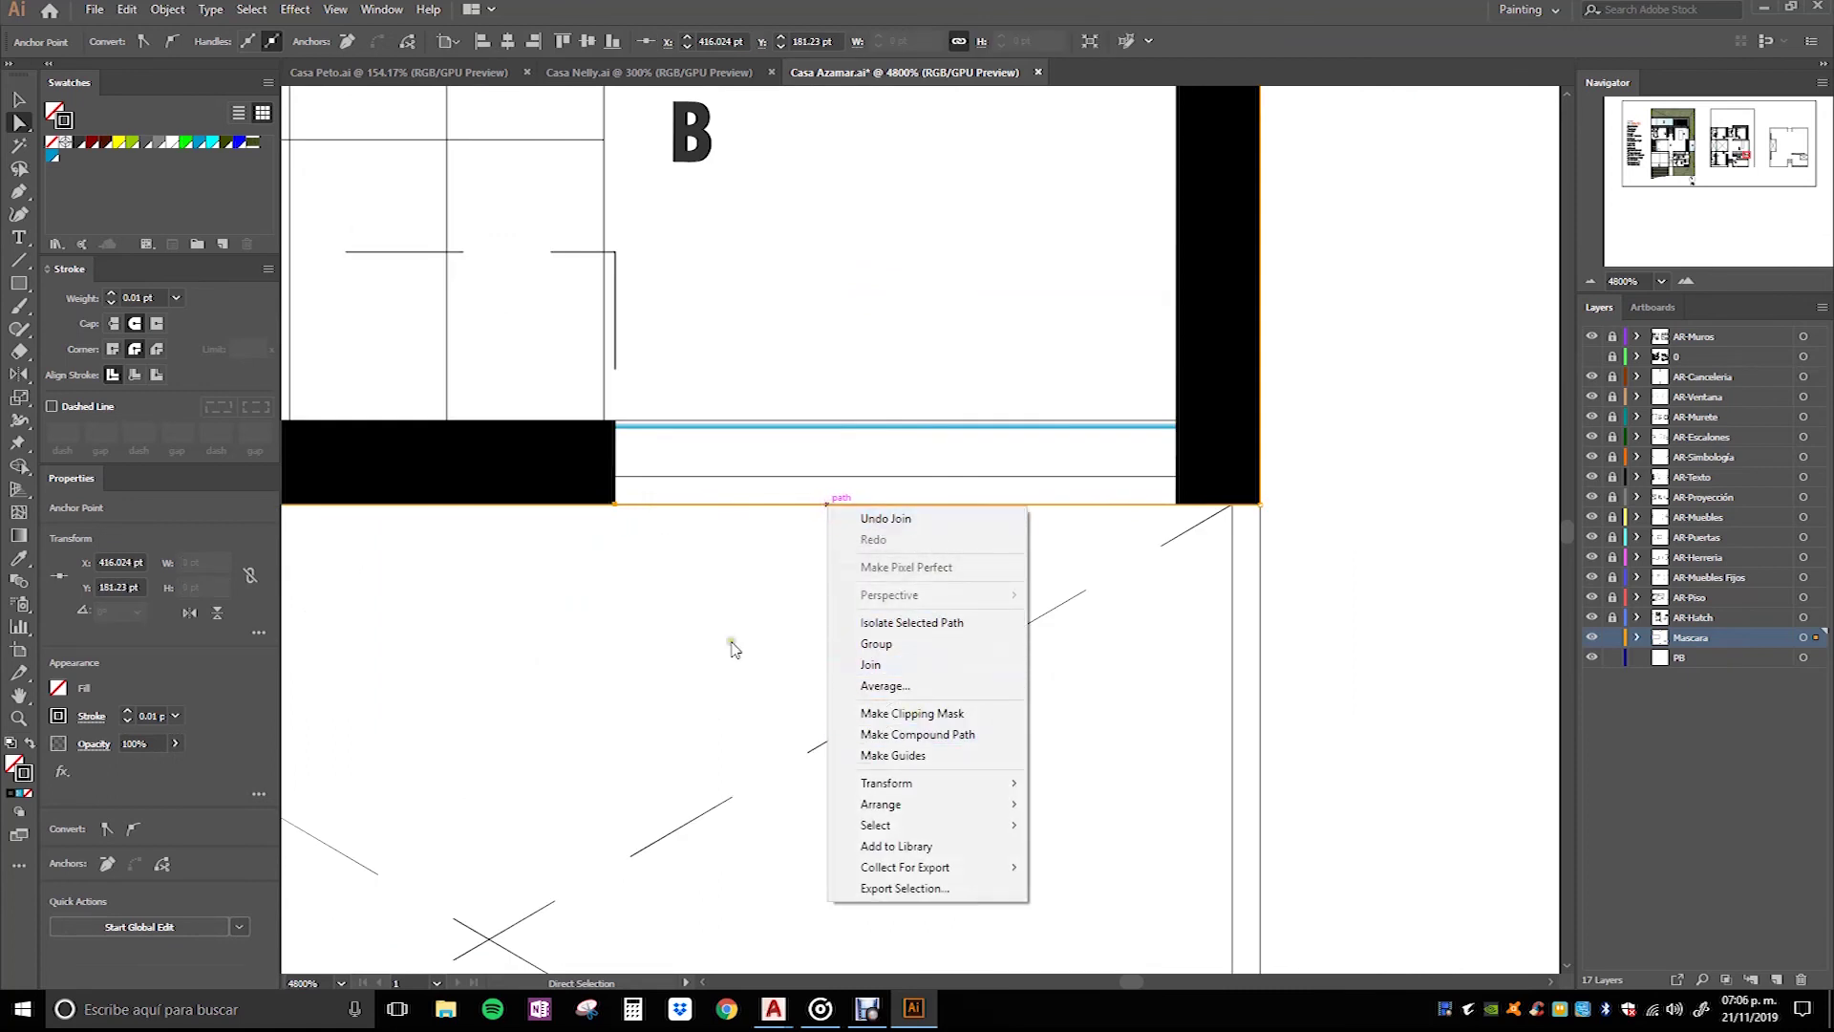
click(622, 627)
click(735, 504)
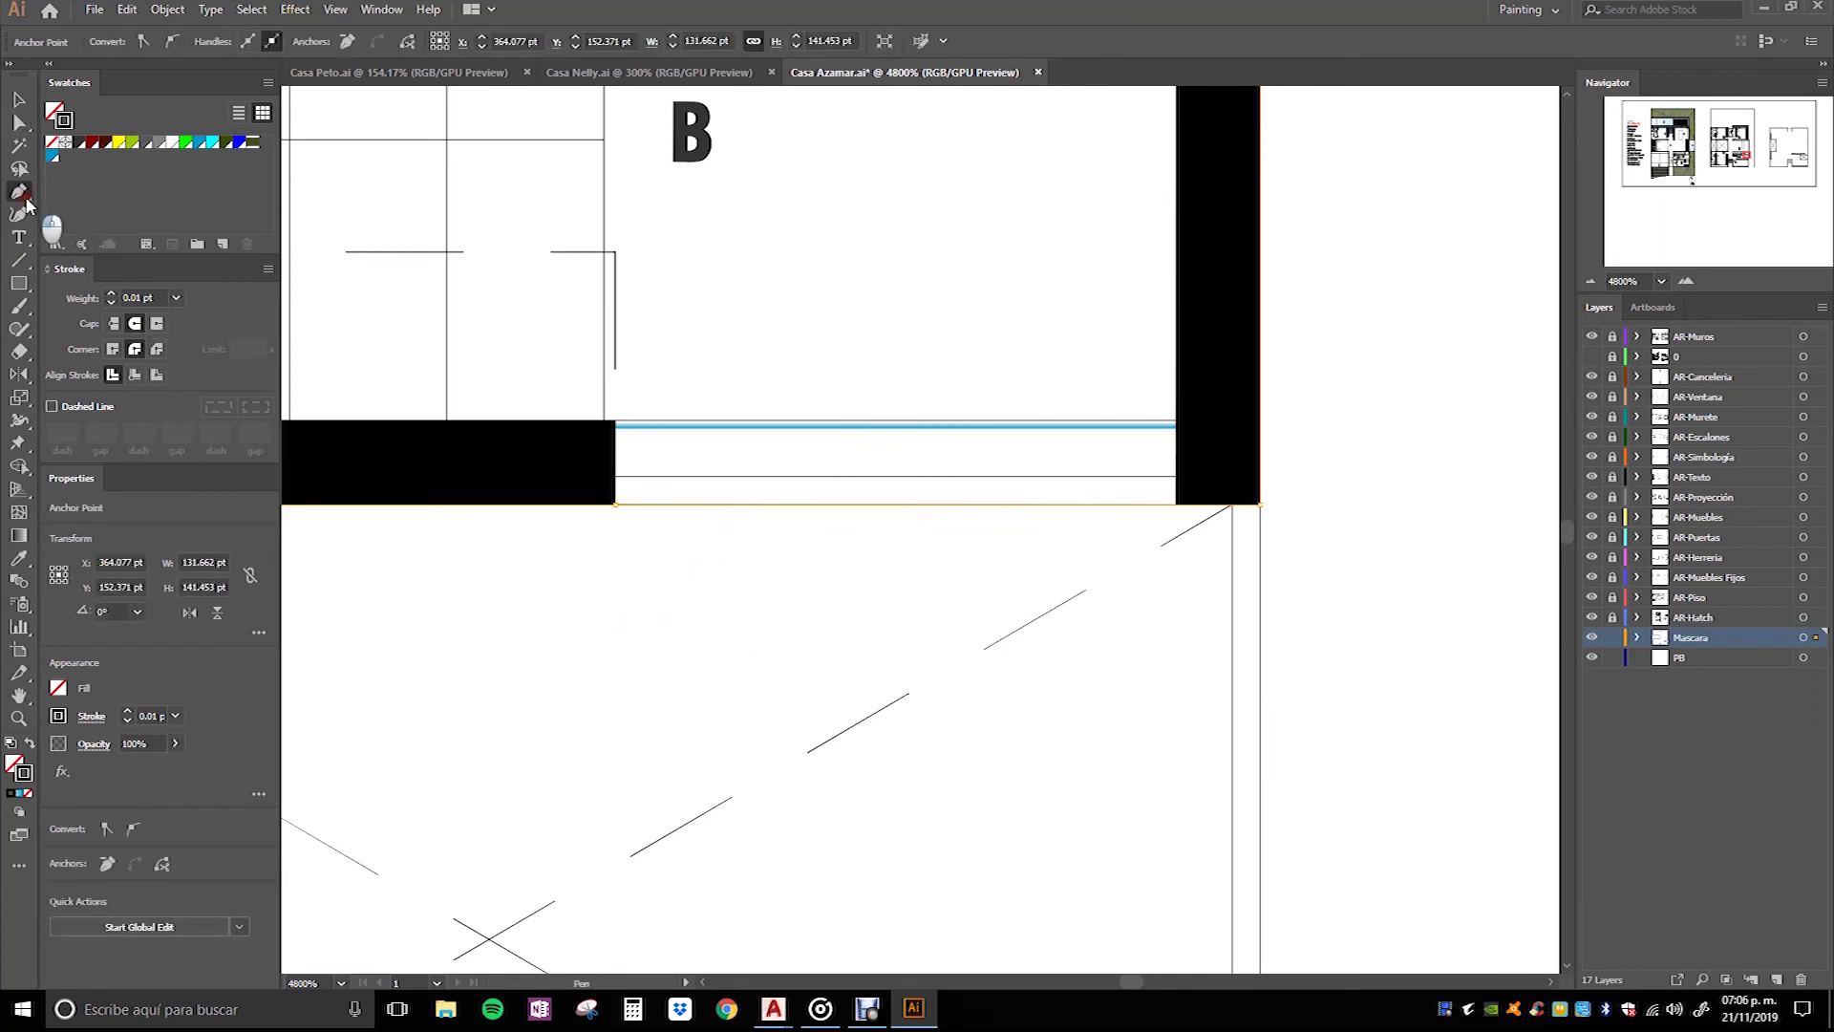
Step: Add two anchor points on the bottom edge and drag them onto the wall corners
drag(19, 191, 95, 219)
click(26, 190)
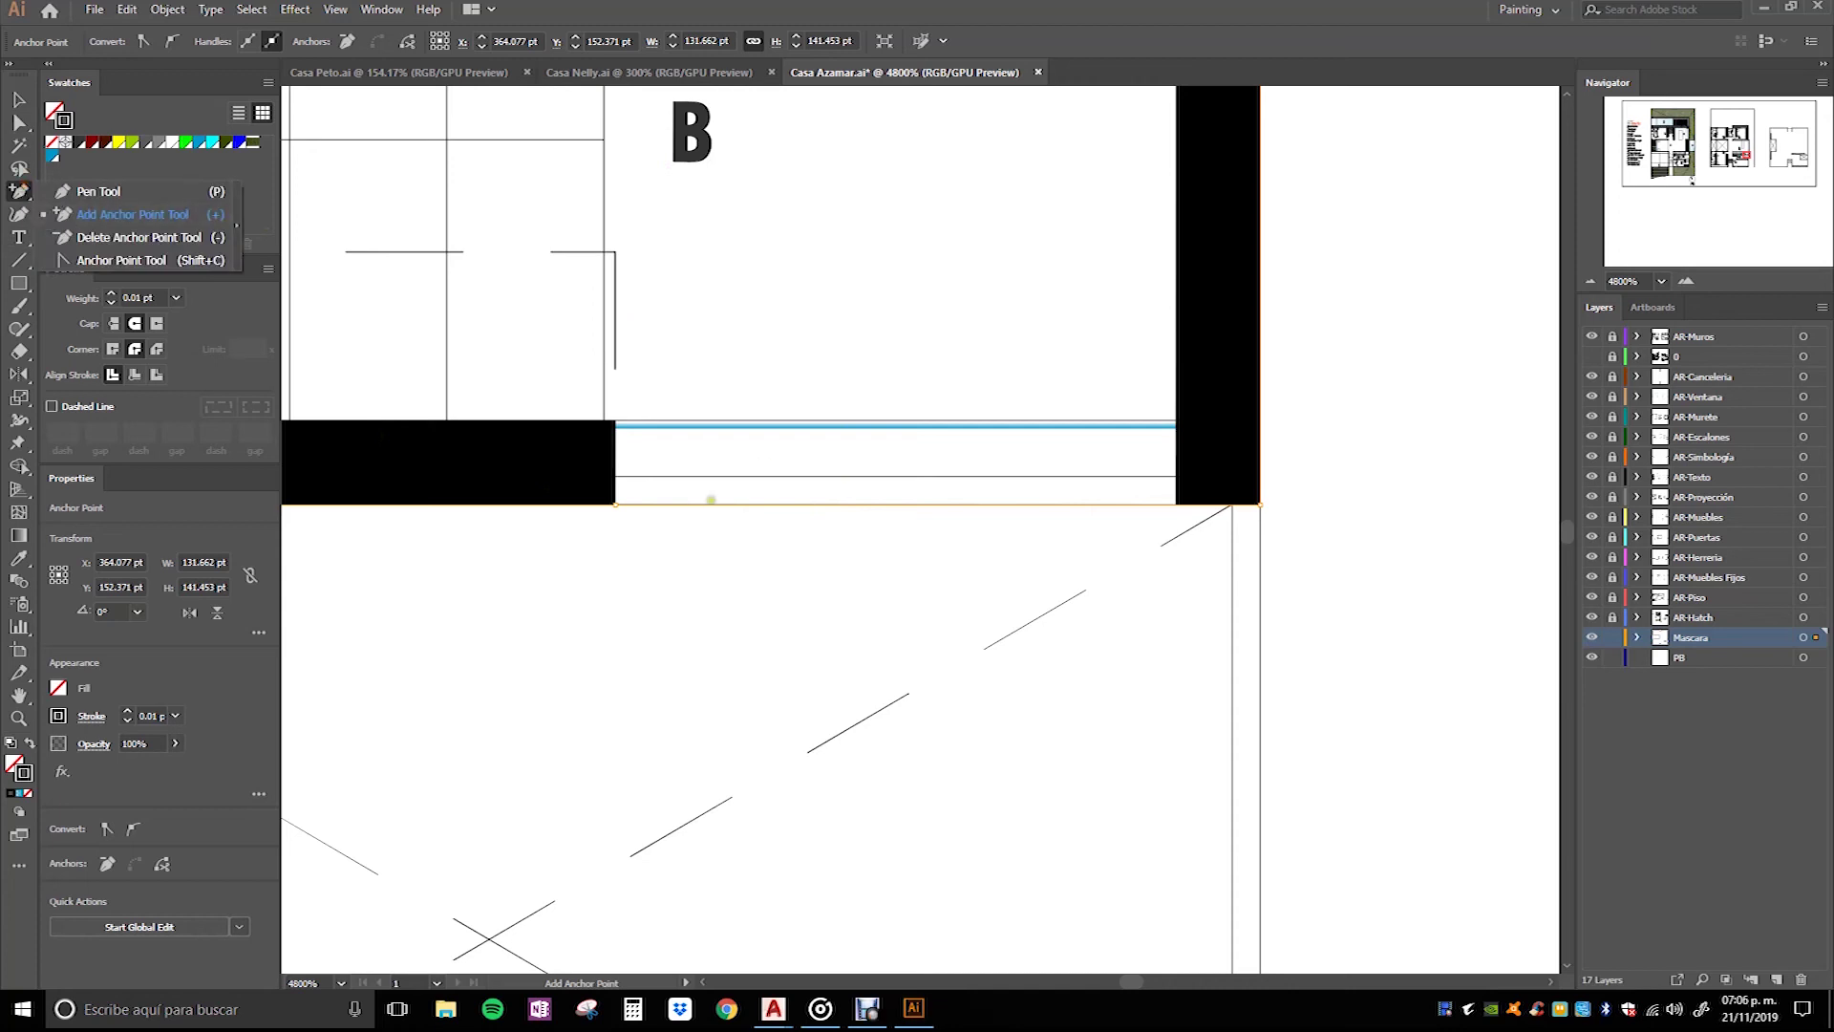
click(698, 504)
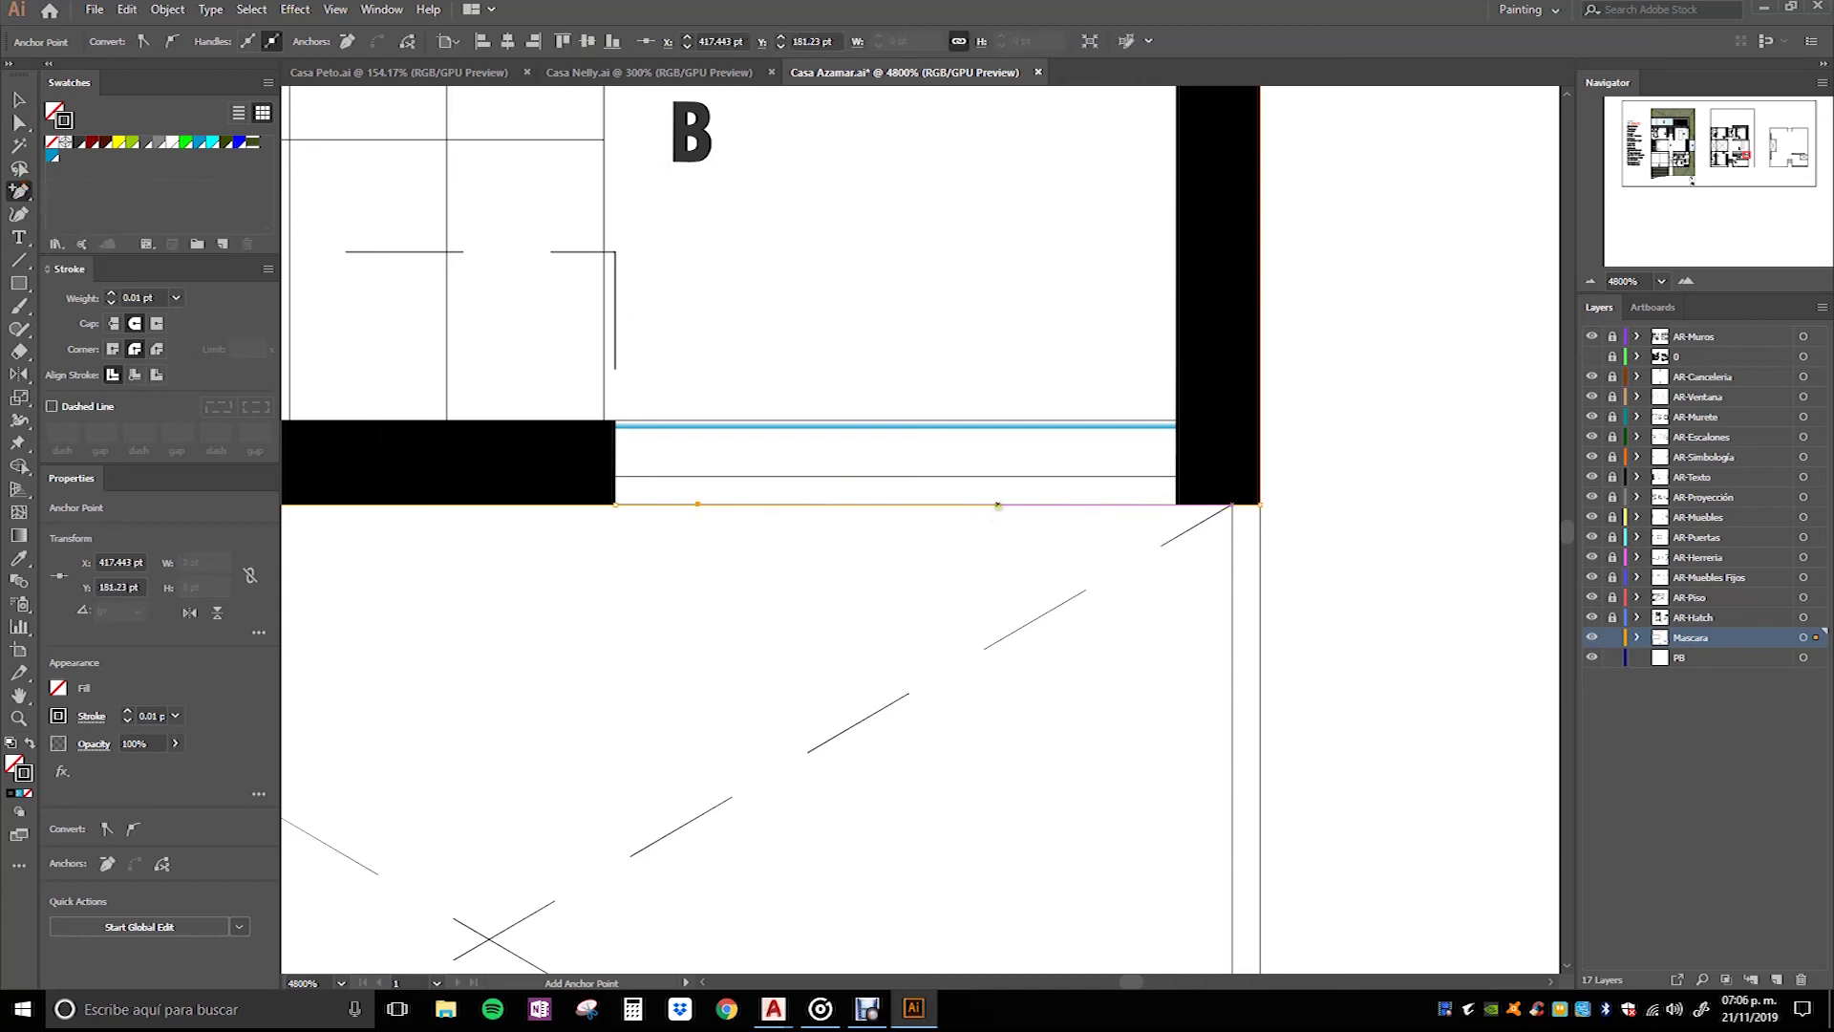
click(1049, 505)
click(1061, 503)
key(a)
drag(699, 504, 616, 476)
drag(999, 503, 1178, 476)
drag(1052, 504, 1180, 504)
scroll(905, 398, down, 5)
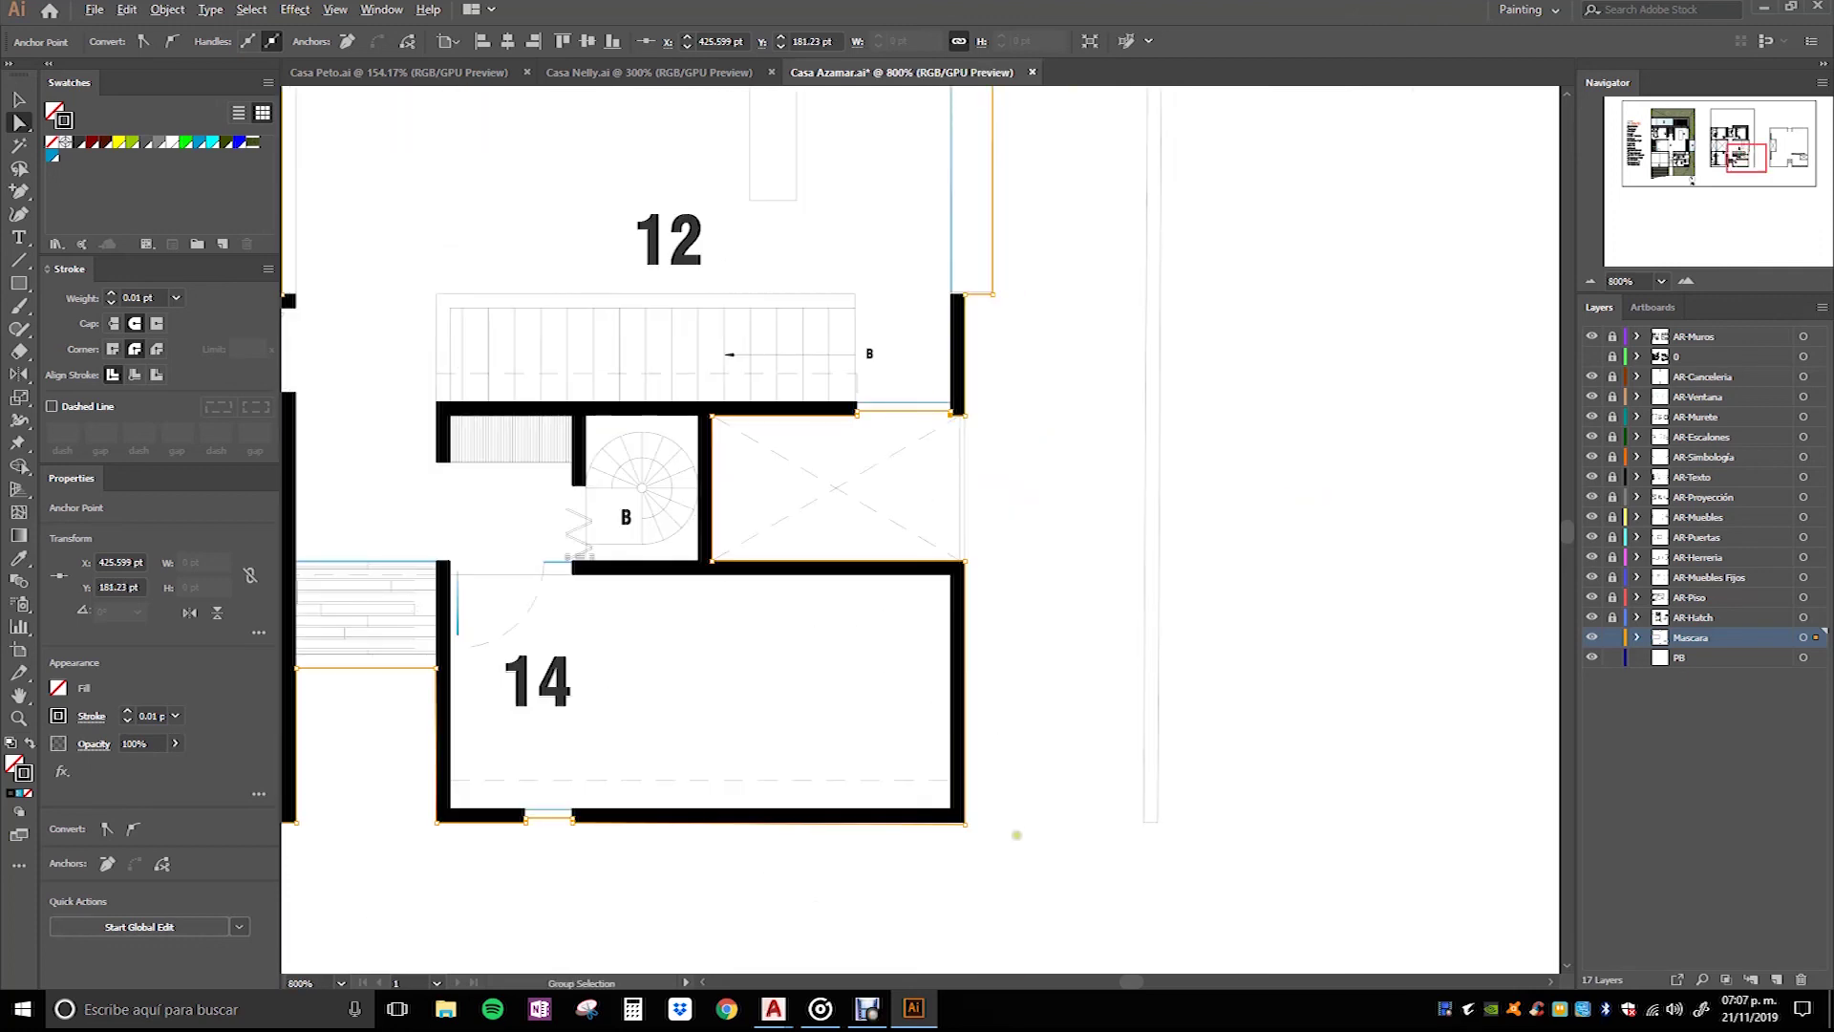
Step: Raise the wall-corner anchor on the mask outline slightly
scroll(955, 827, up, 2)
scroll(955, 827, up, 1)
drag(1037, 794, 1040, 776)
scroll(1263, 632, down, 3)
scroll(1265, 633, down, 2)
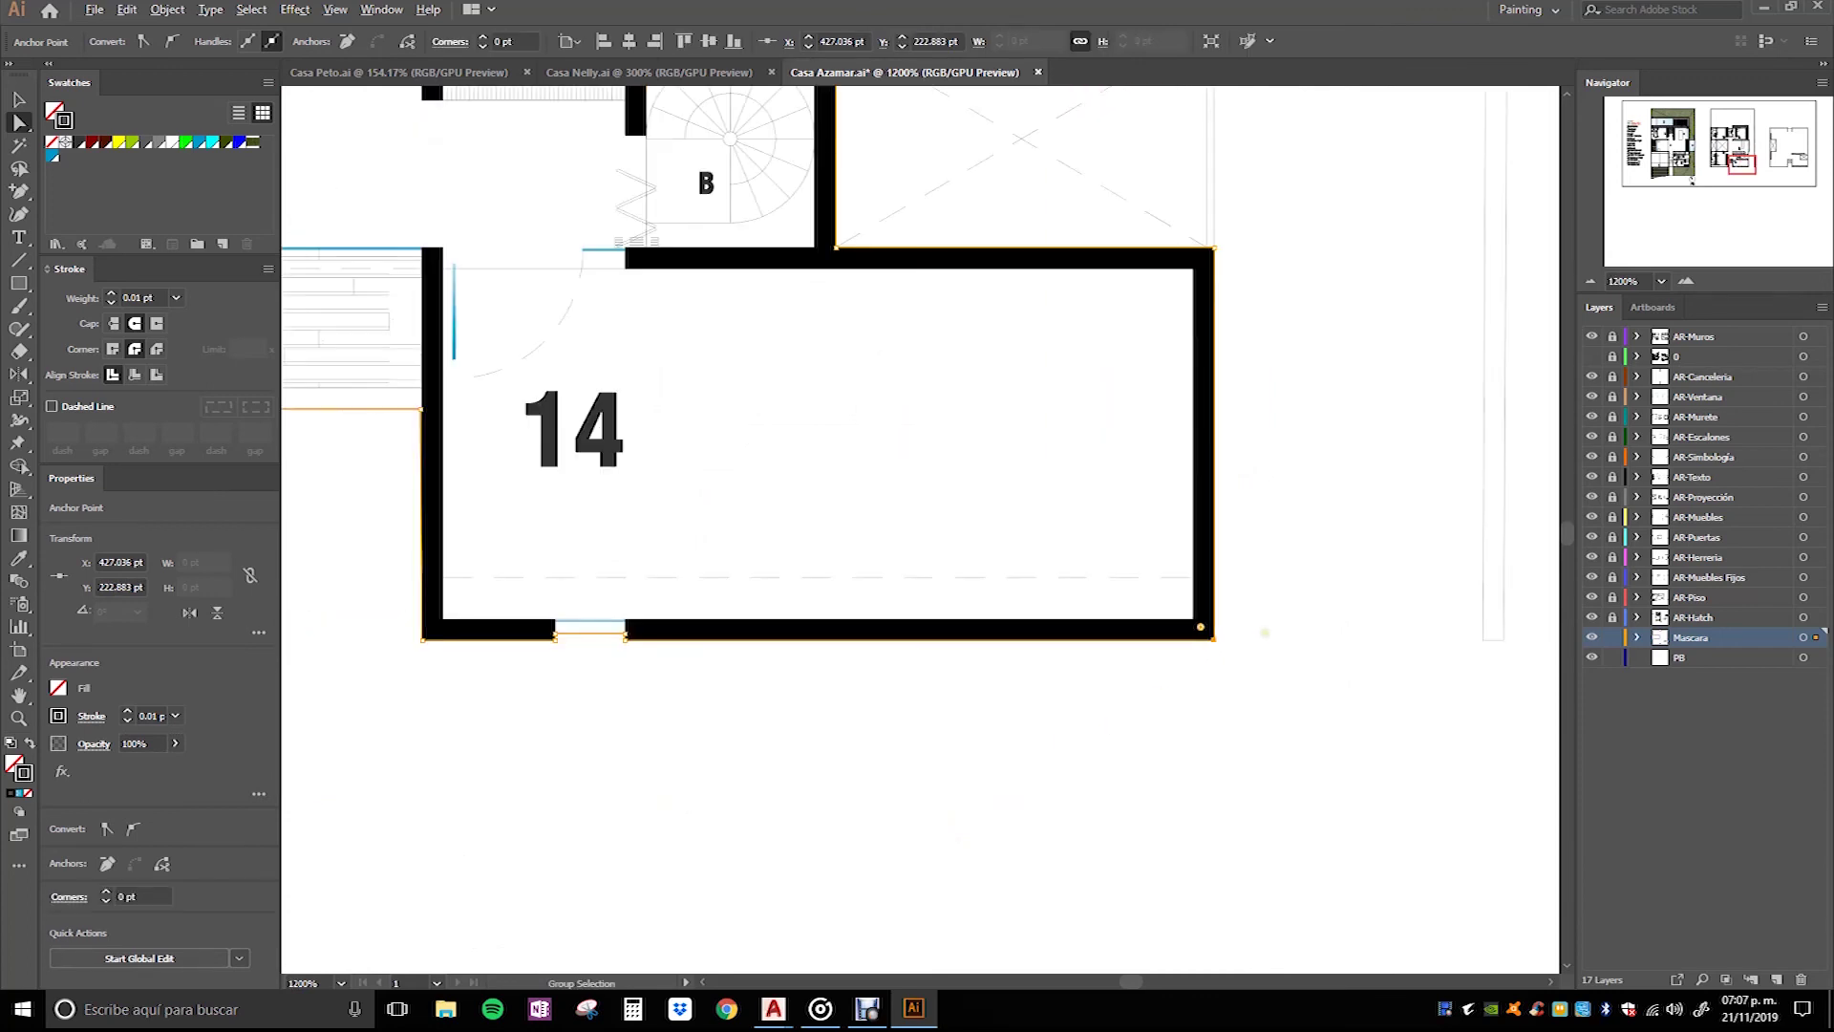
scroll(564, 621, up, 1)
scroll(606, 655, up, 1)
scroll(1089, 686, up, 2)
scroll(1165, 697, down, 2)
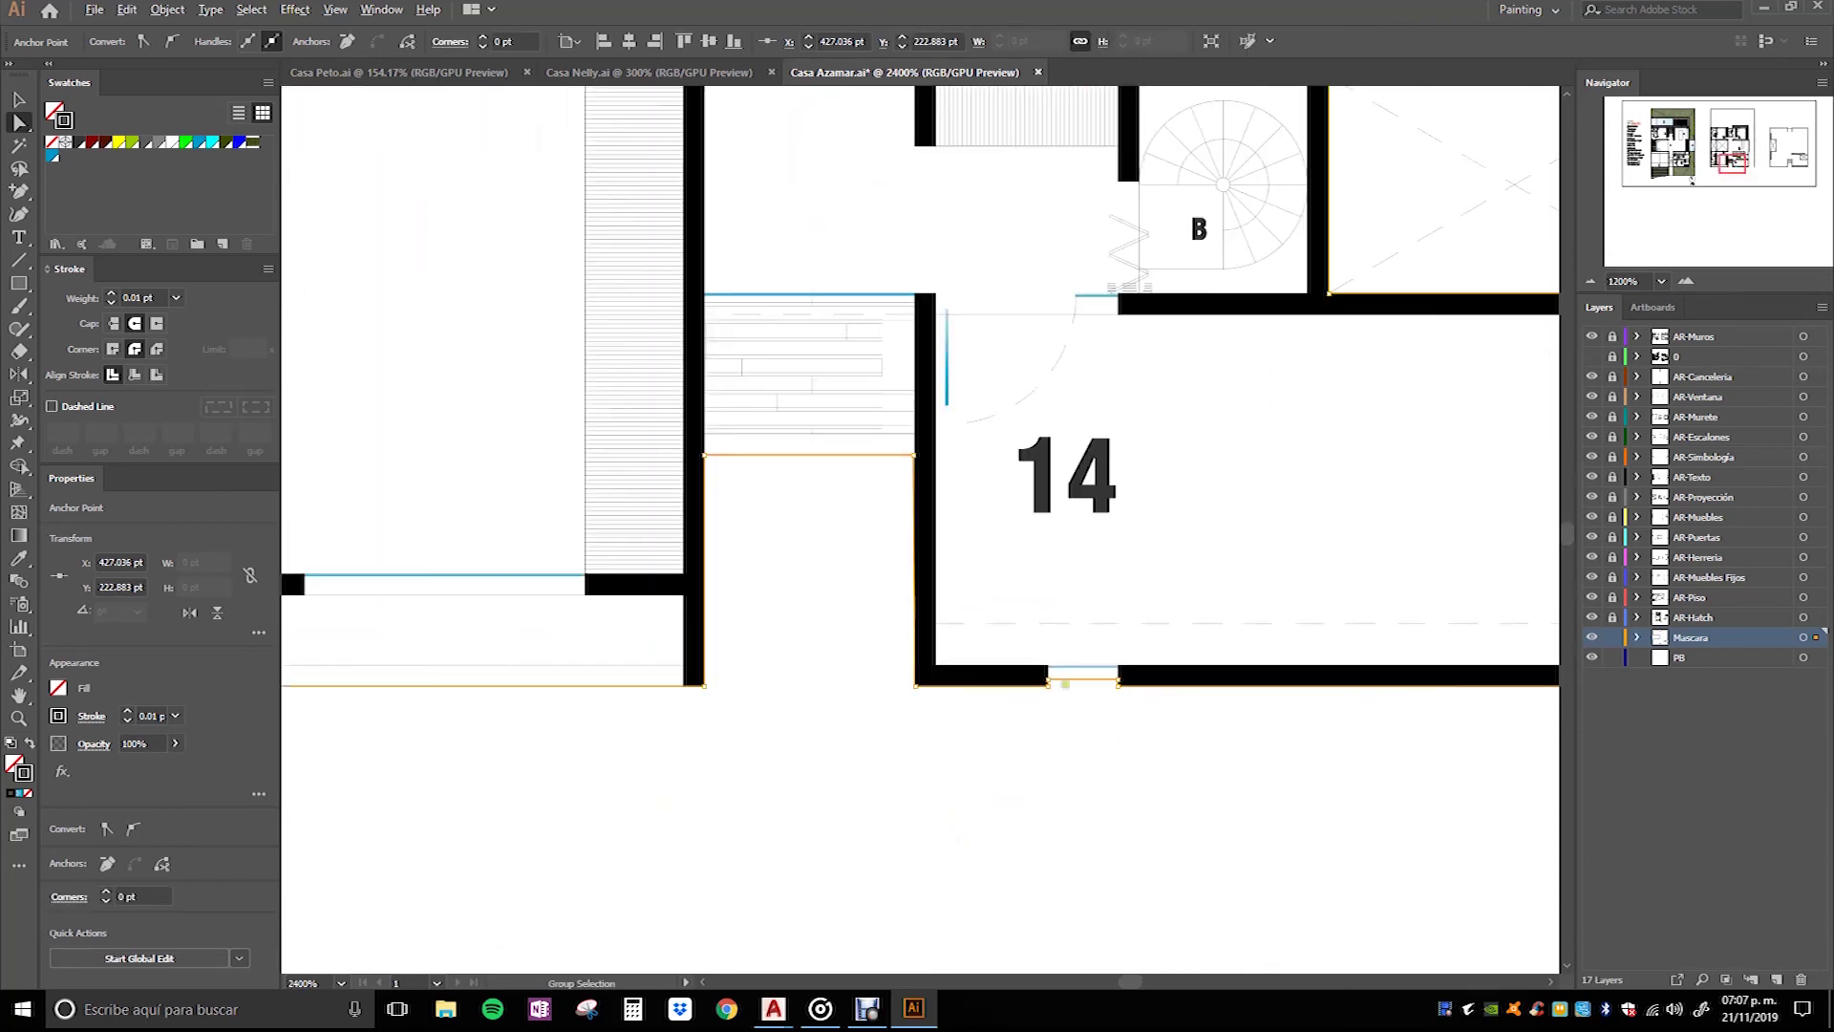
scroll(815, 520, down, 1)
scroll(859, 554, down, 2)
scroll(812, 611, down, 1)
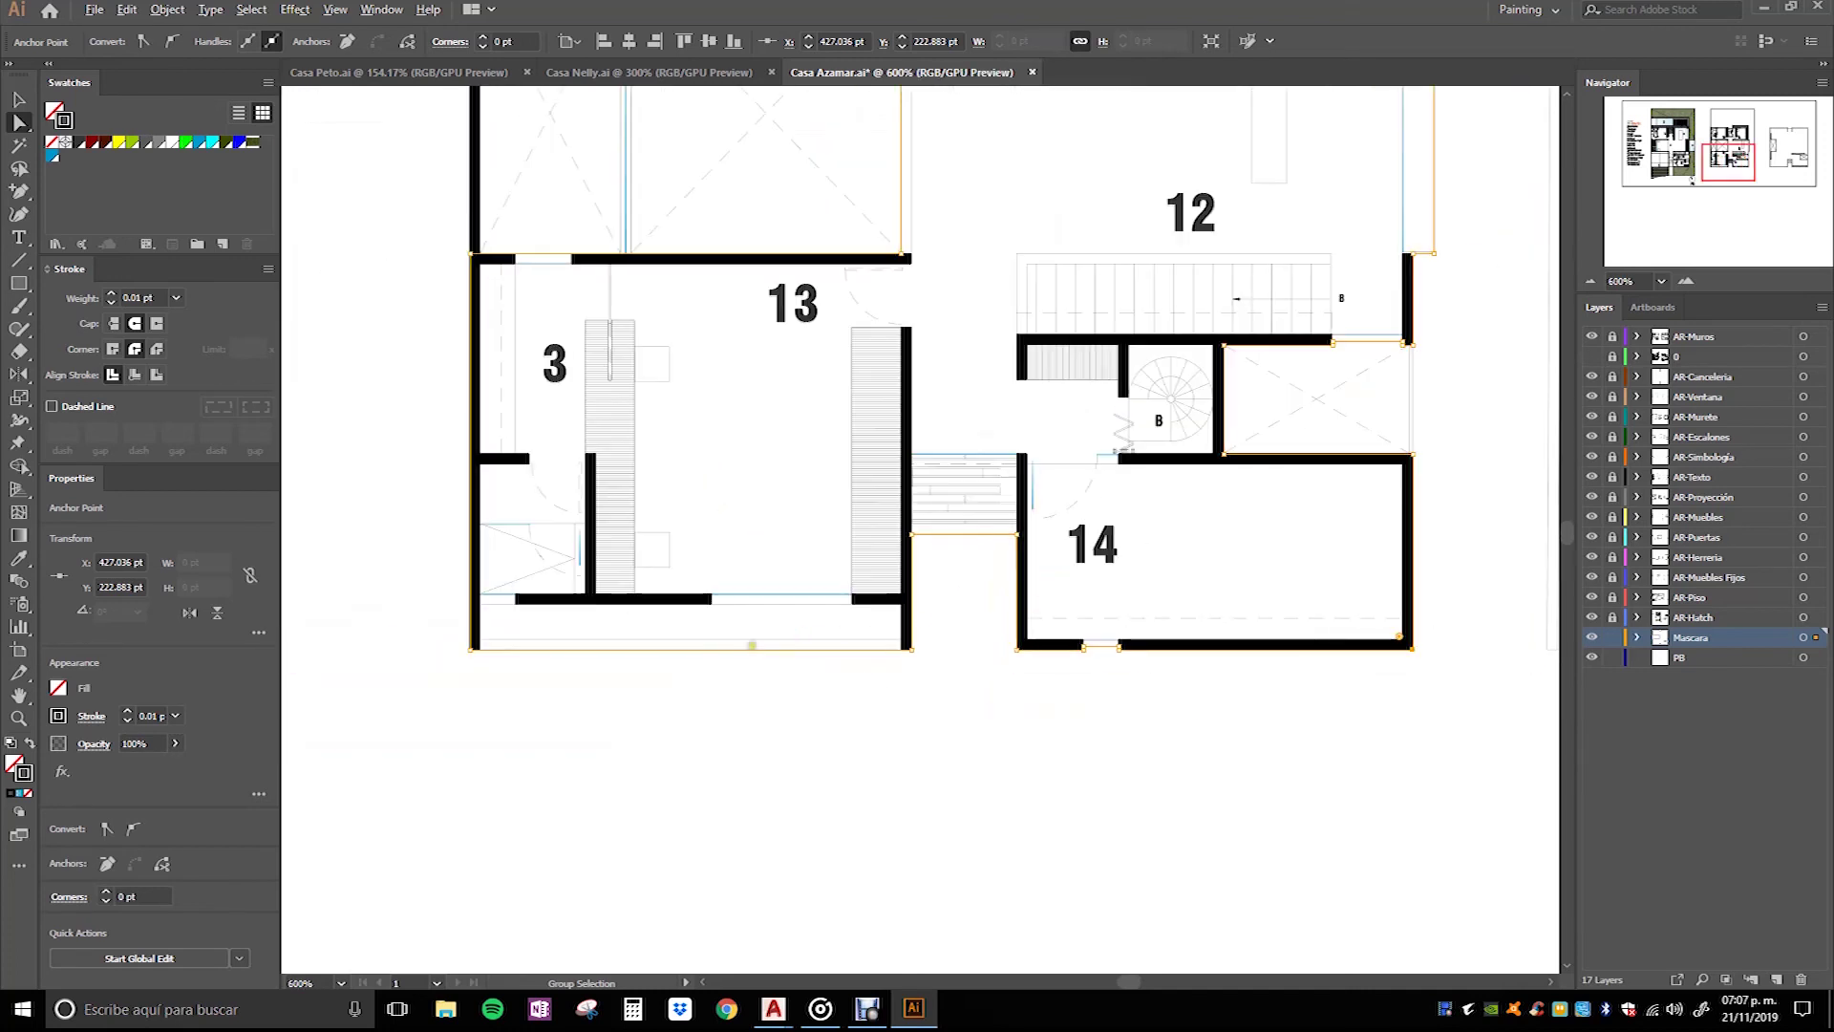
scroll(764, 659, down, 2)
scroll(646, 508, up, 2)
scroll(646, 509, up, 1)
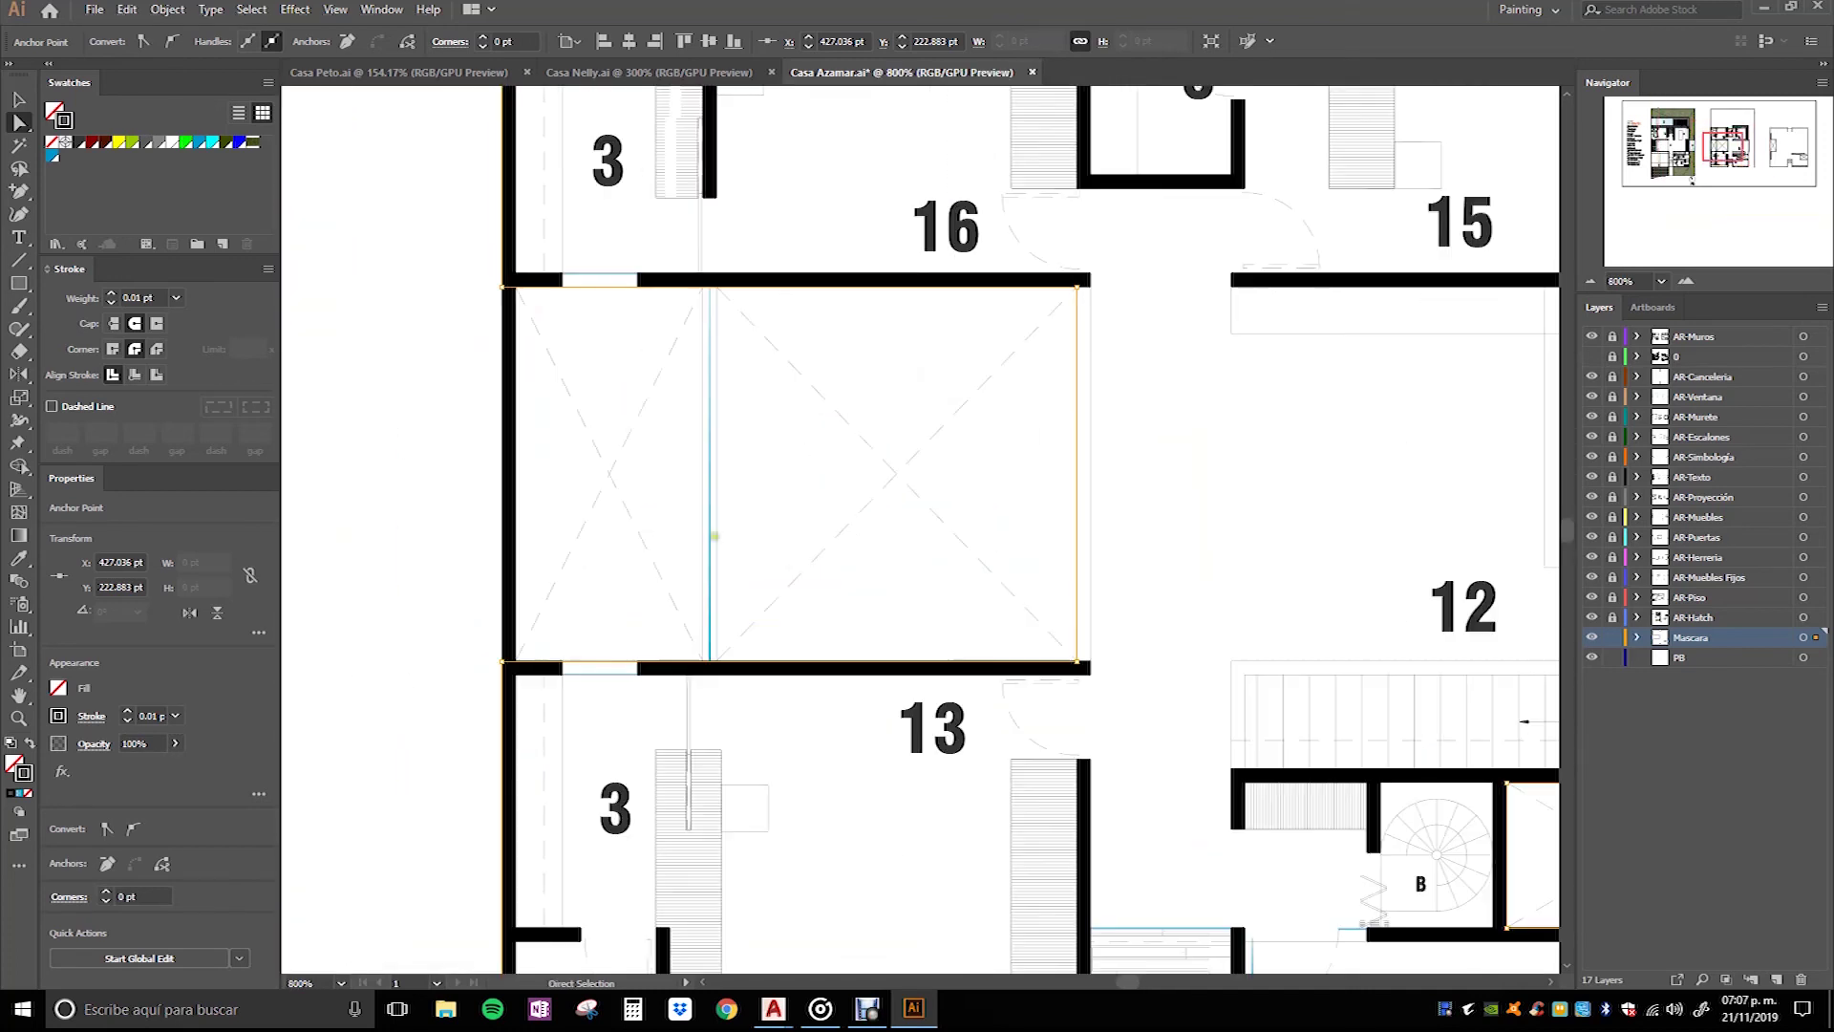
scroll(623, 361, down, 3)
scroll(623, 361, down, 1)
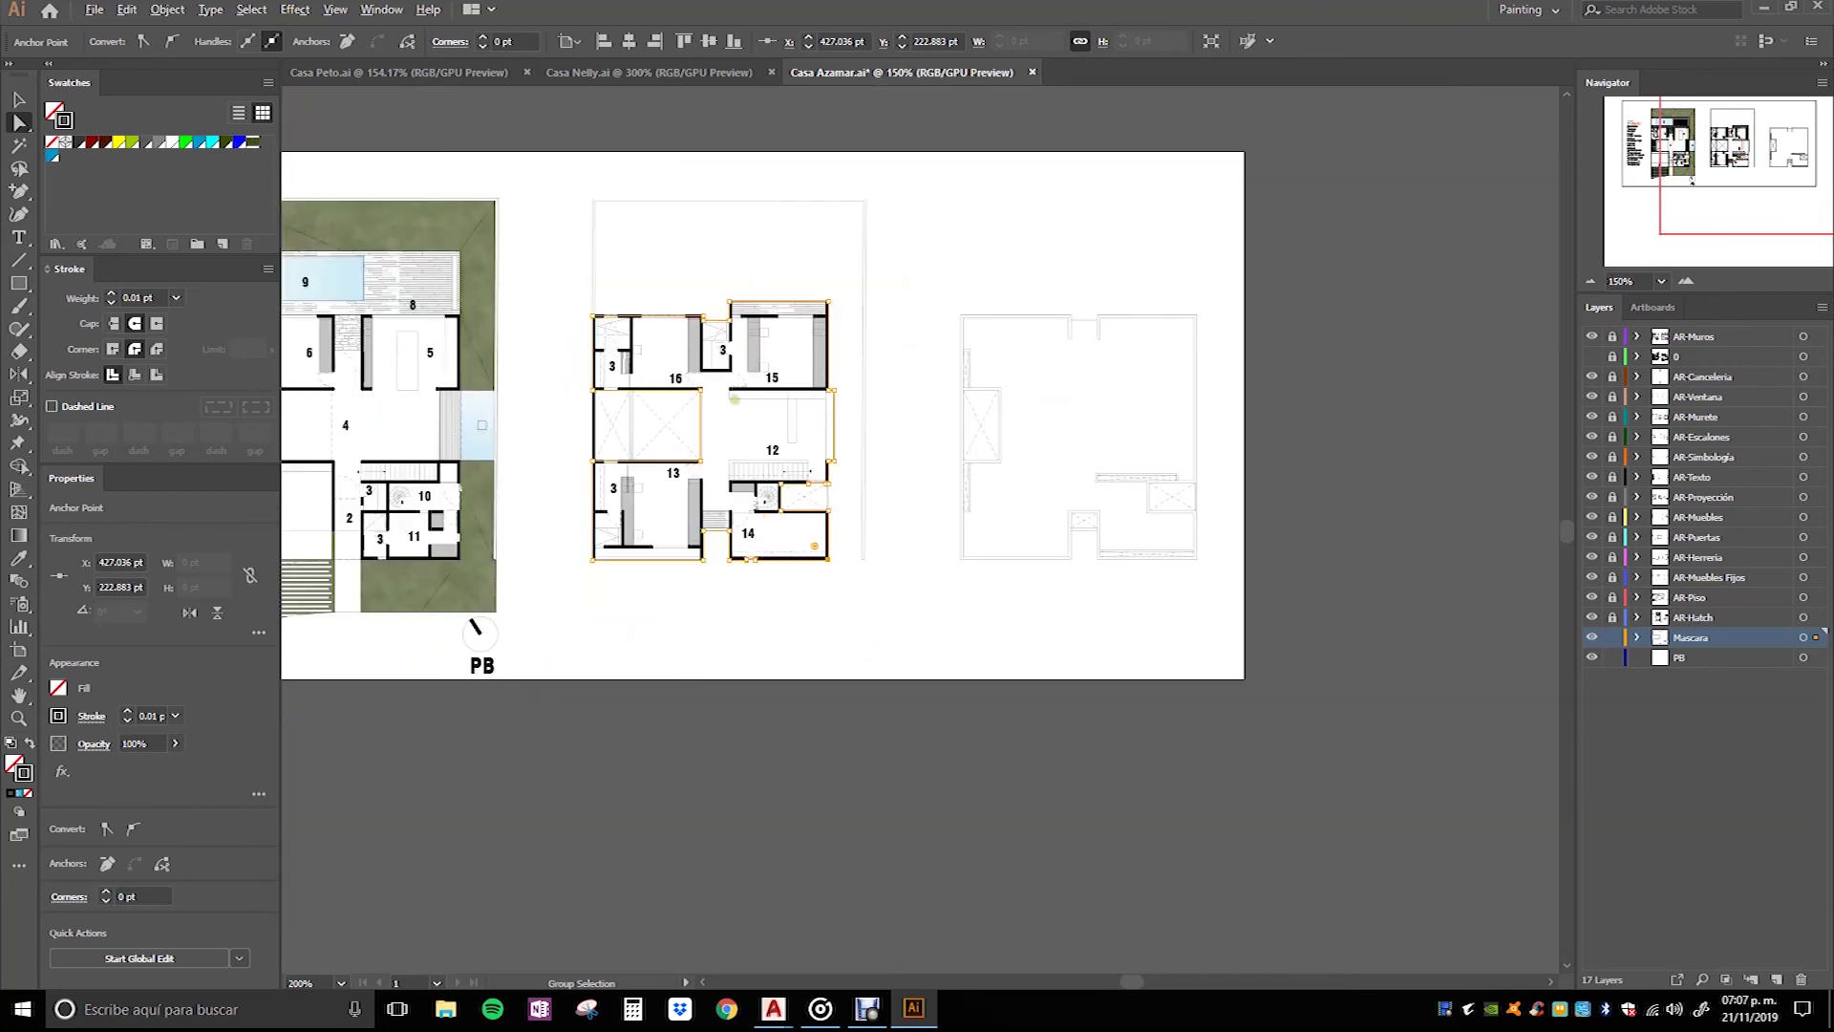
Step: Give the Mascara mask group a white fill with no stroke
click(18, 98)
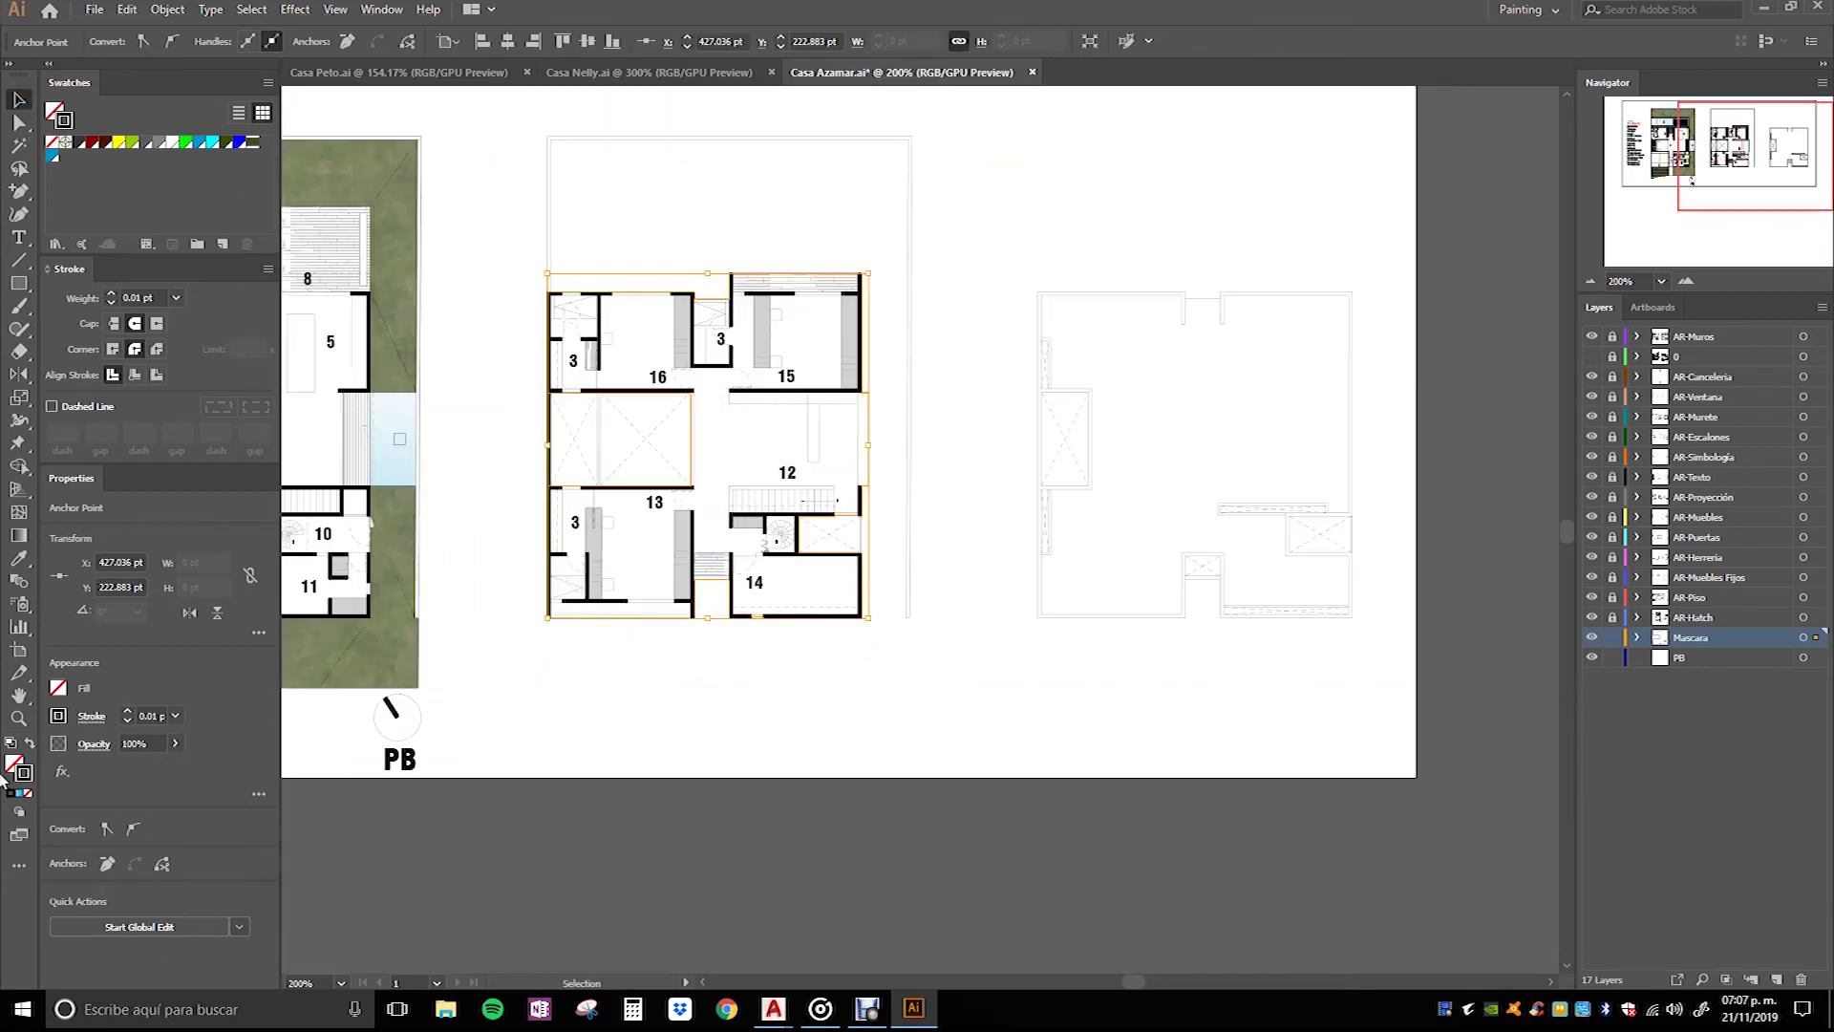
click(30, 742)
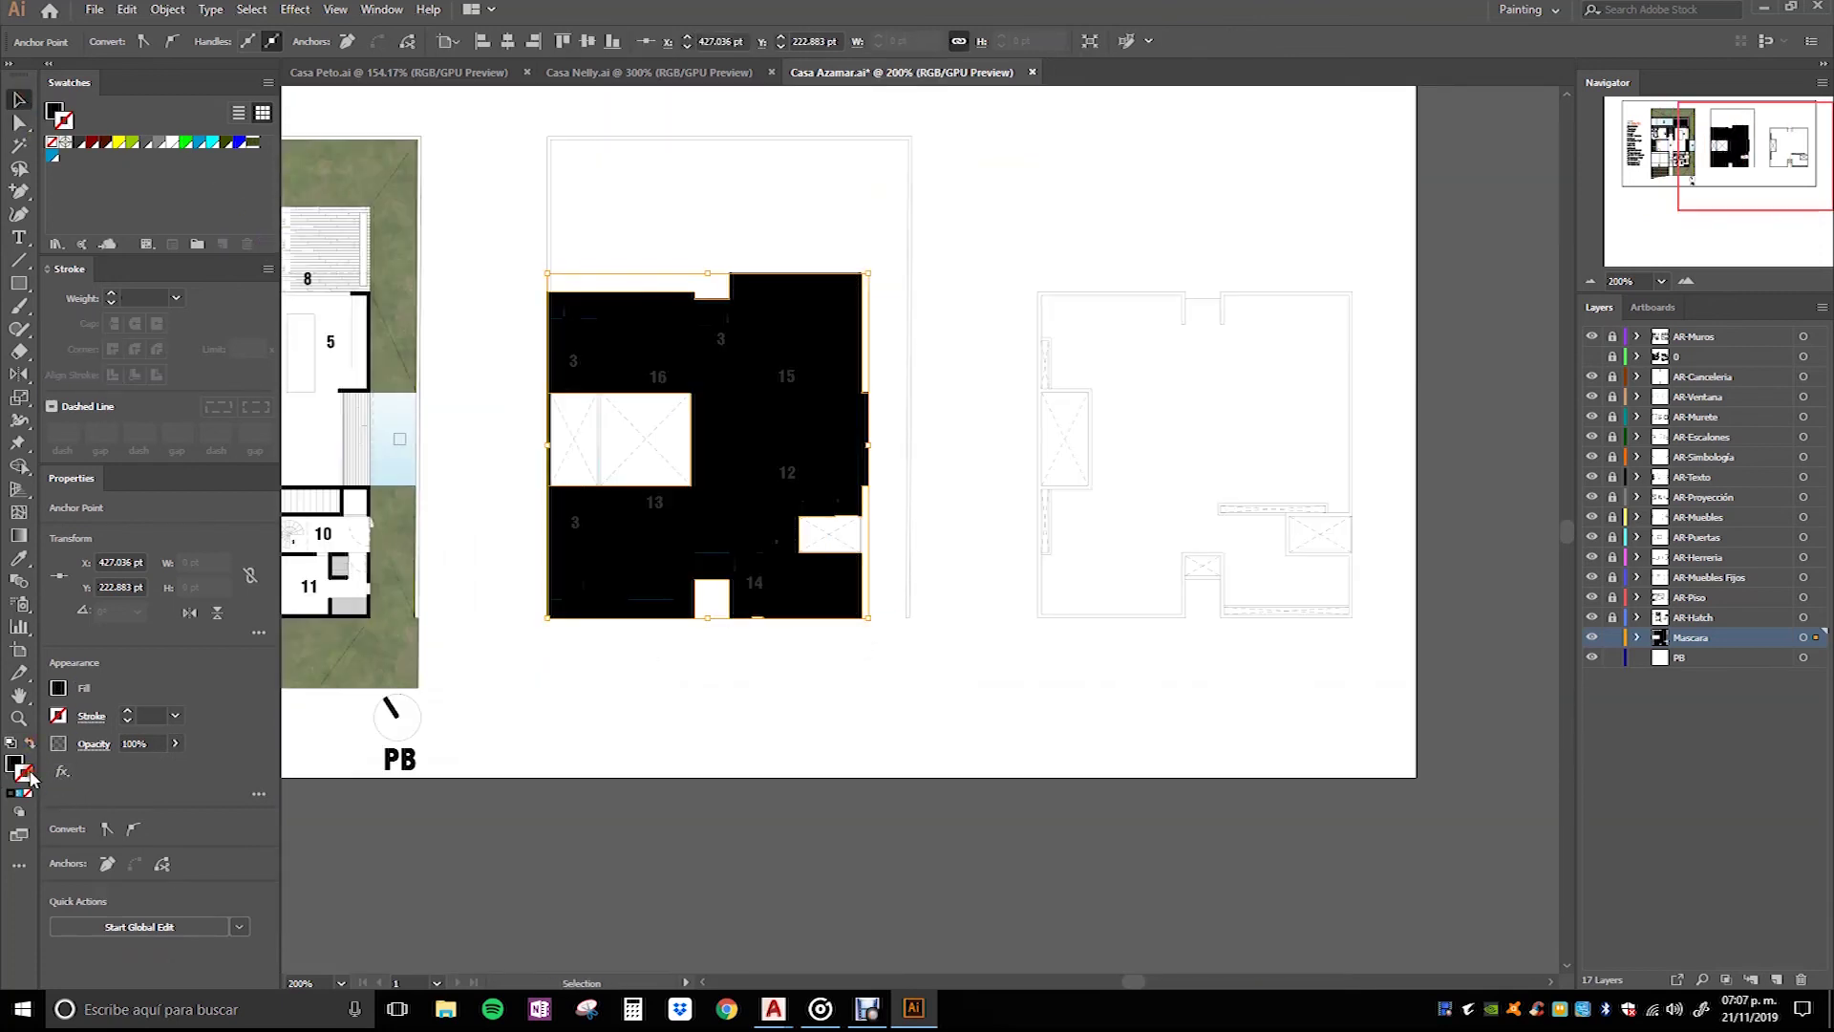
click(14, 765)
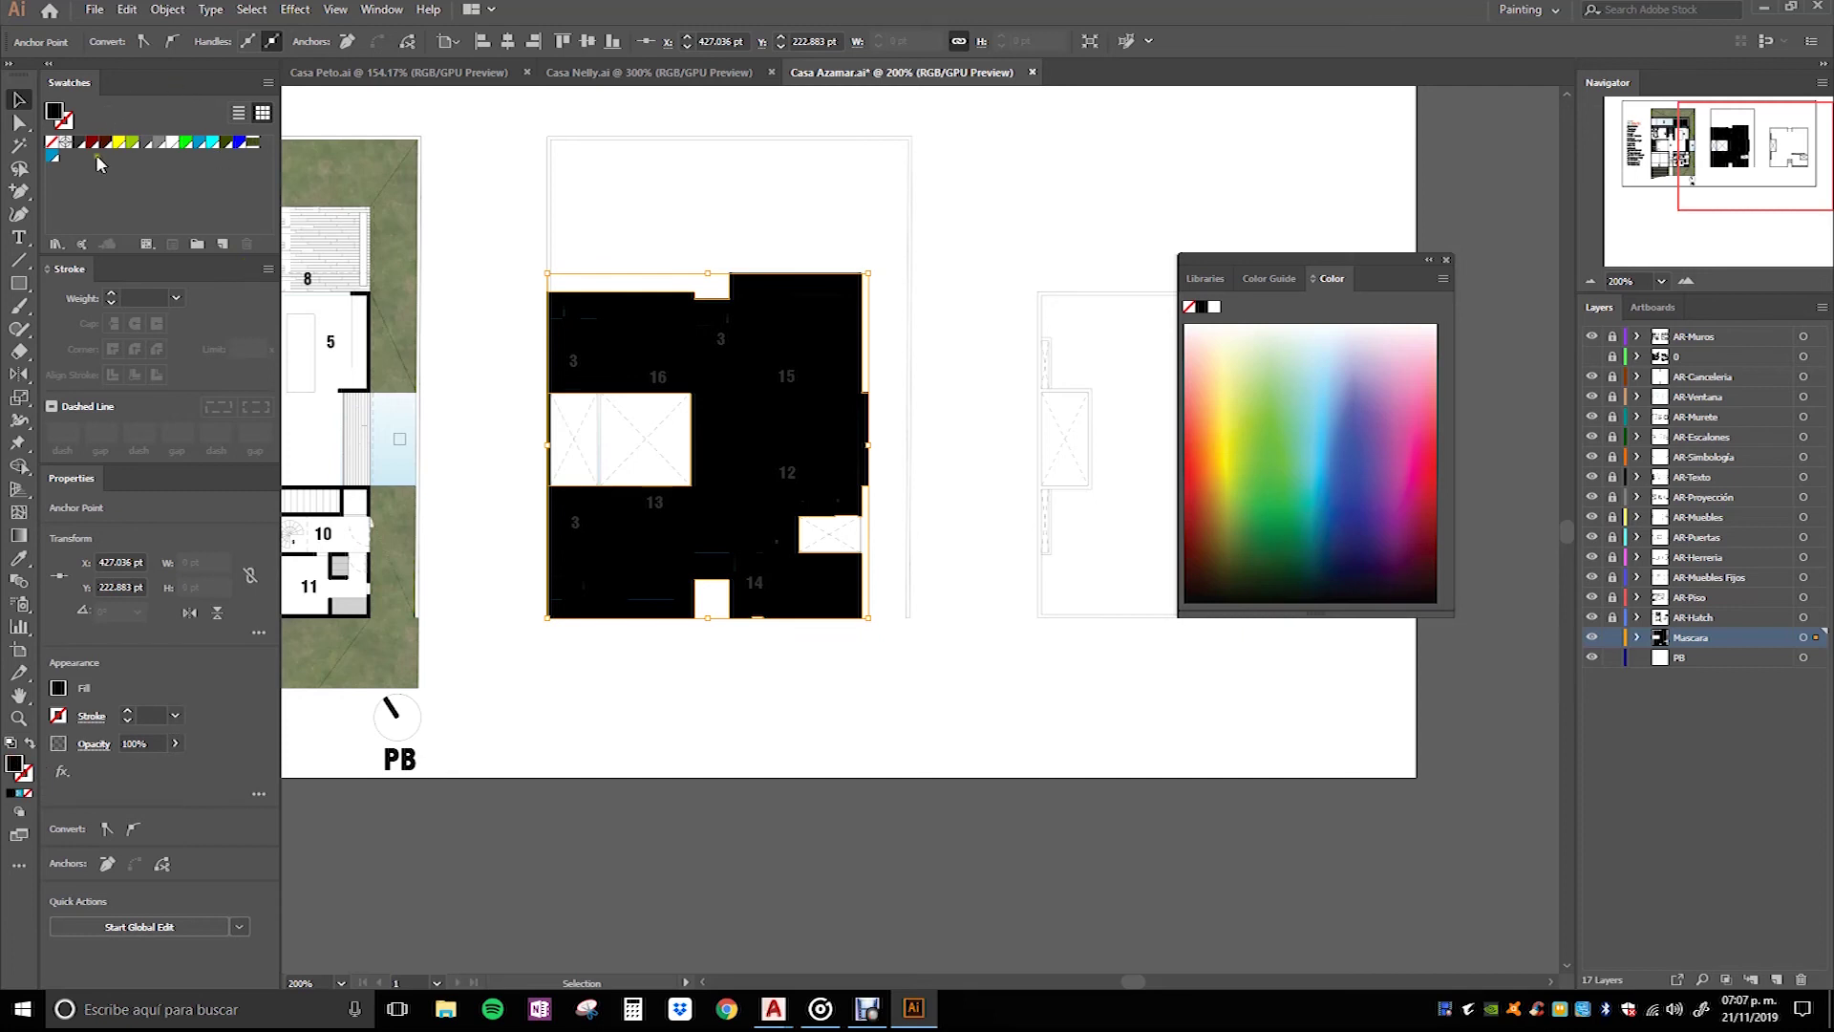
click(1278, 389)
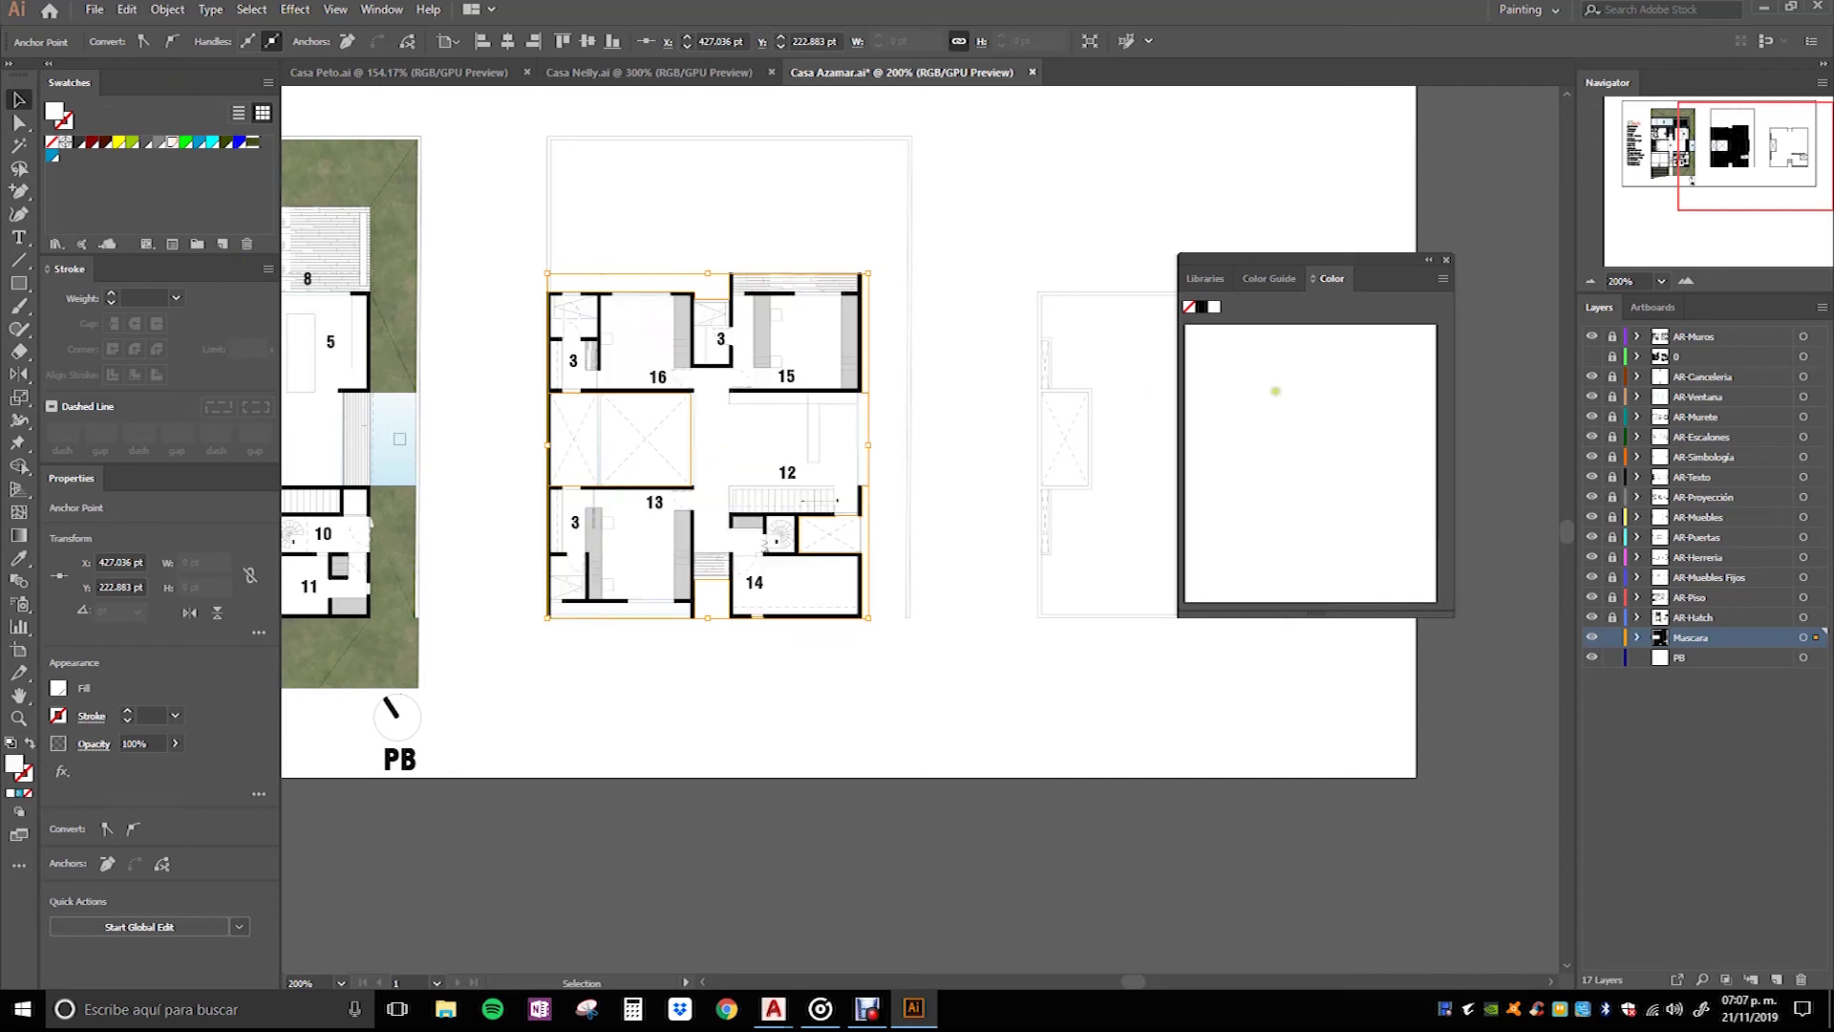
click(1446, 260)
Step: Deselect and unlock the drawing layers AR-Hatch through AR-Murete
alt+scroll(1130, 609, down, 1)
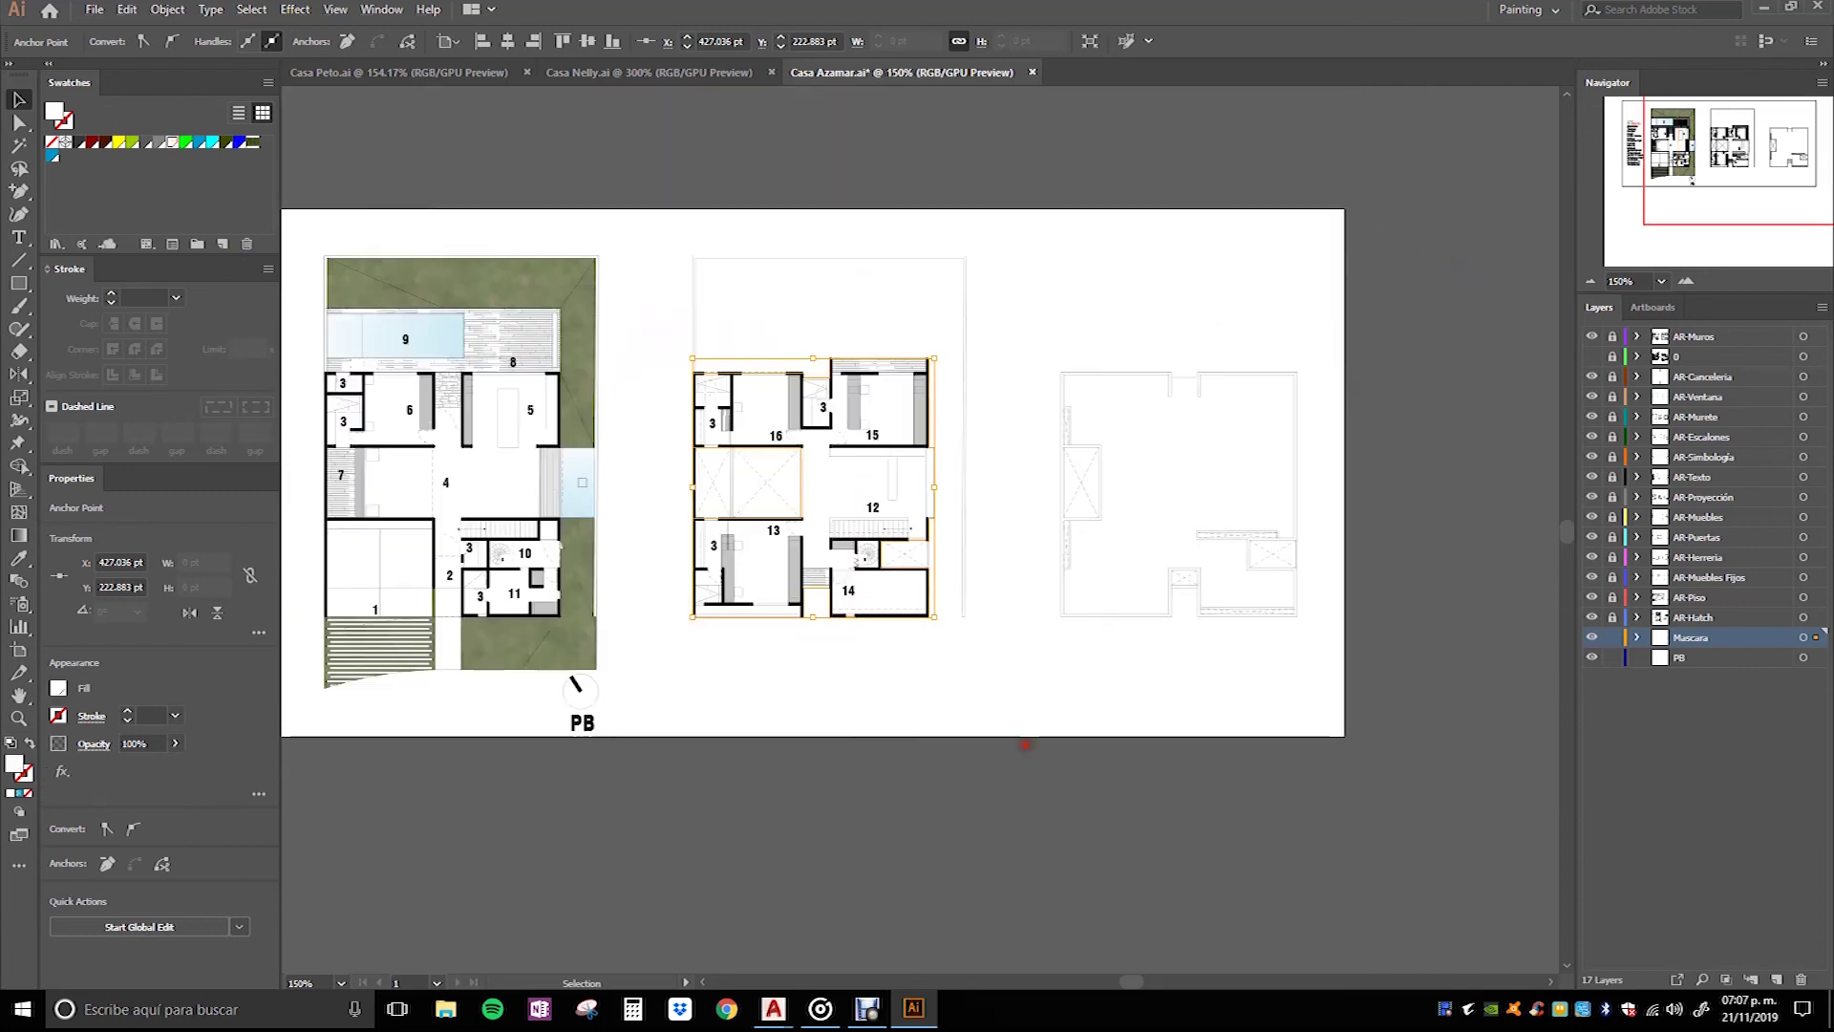
click(1025, 744)
drag(1611, 618, 1612, 395)
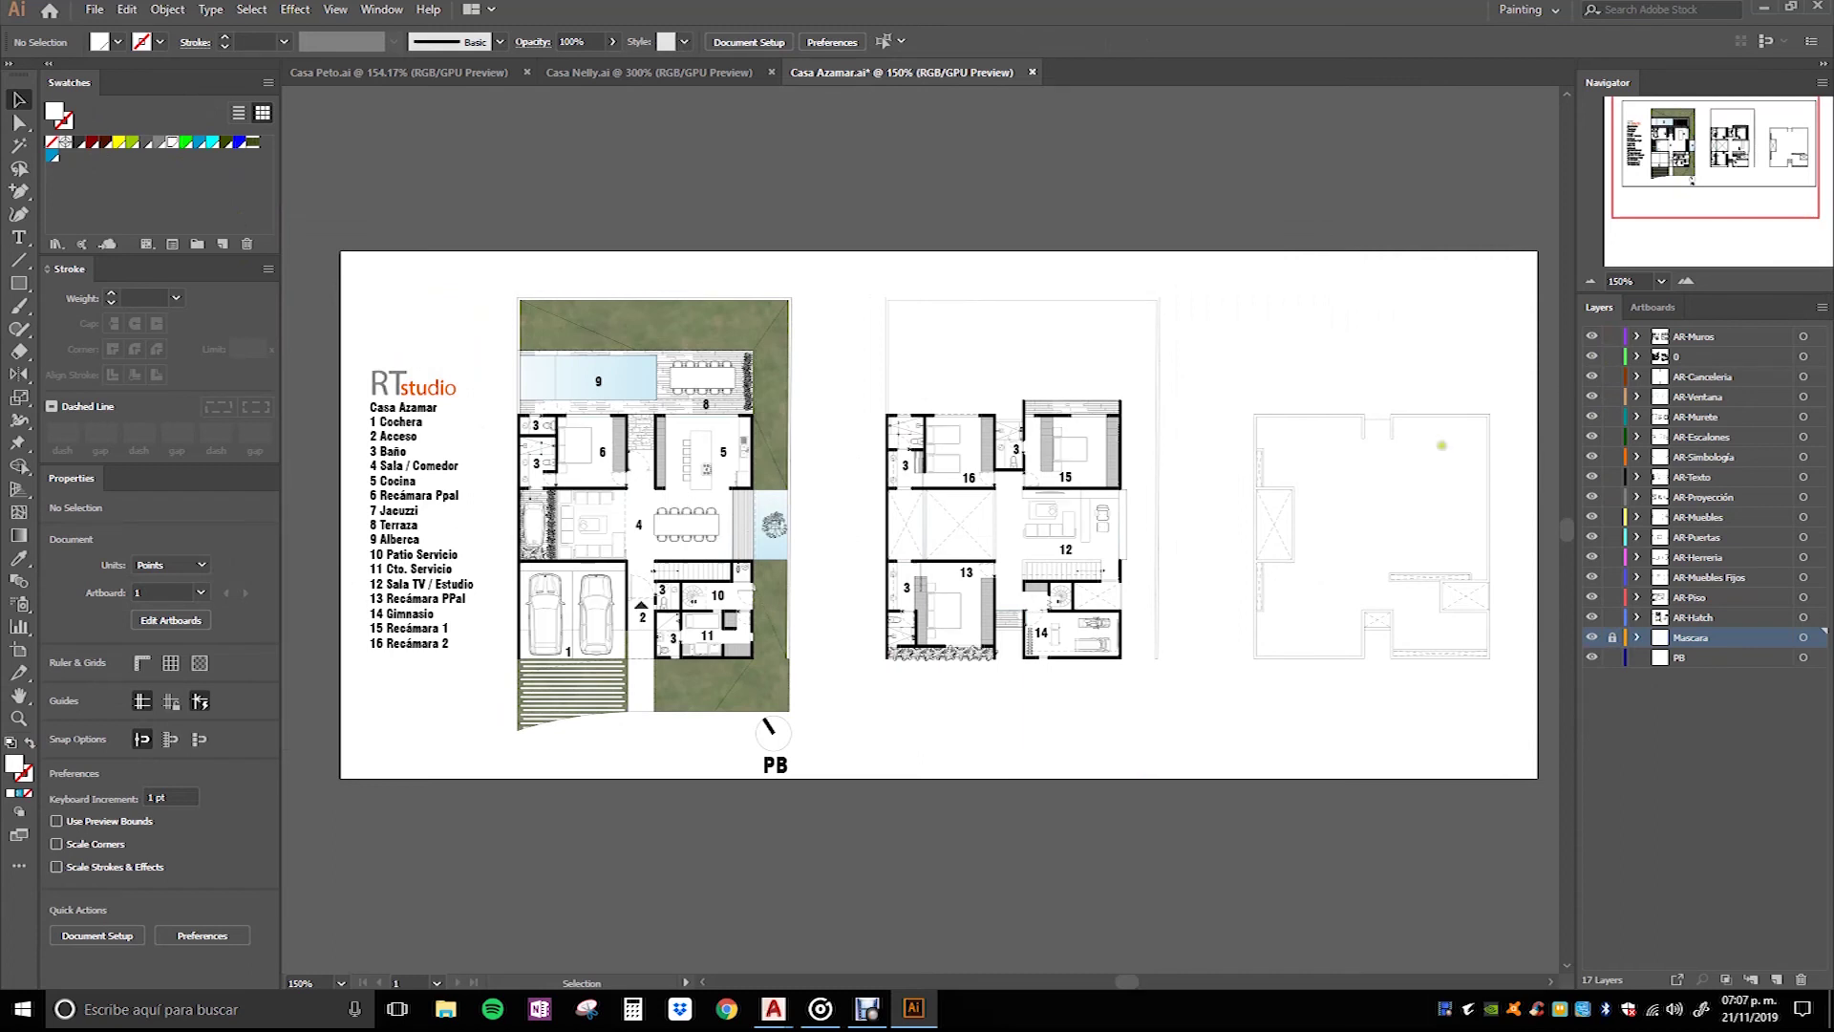
click(1698, 661)
scroll(641, 608, down, 1)
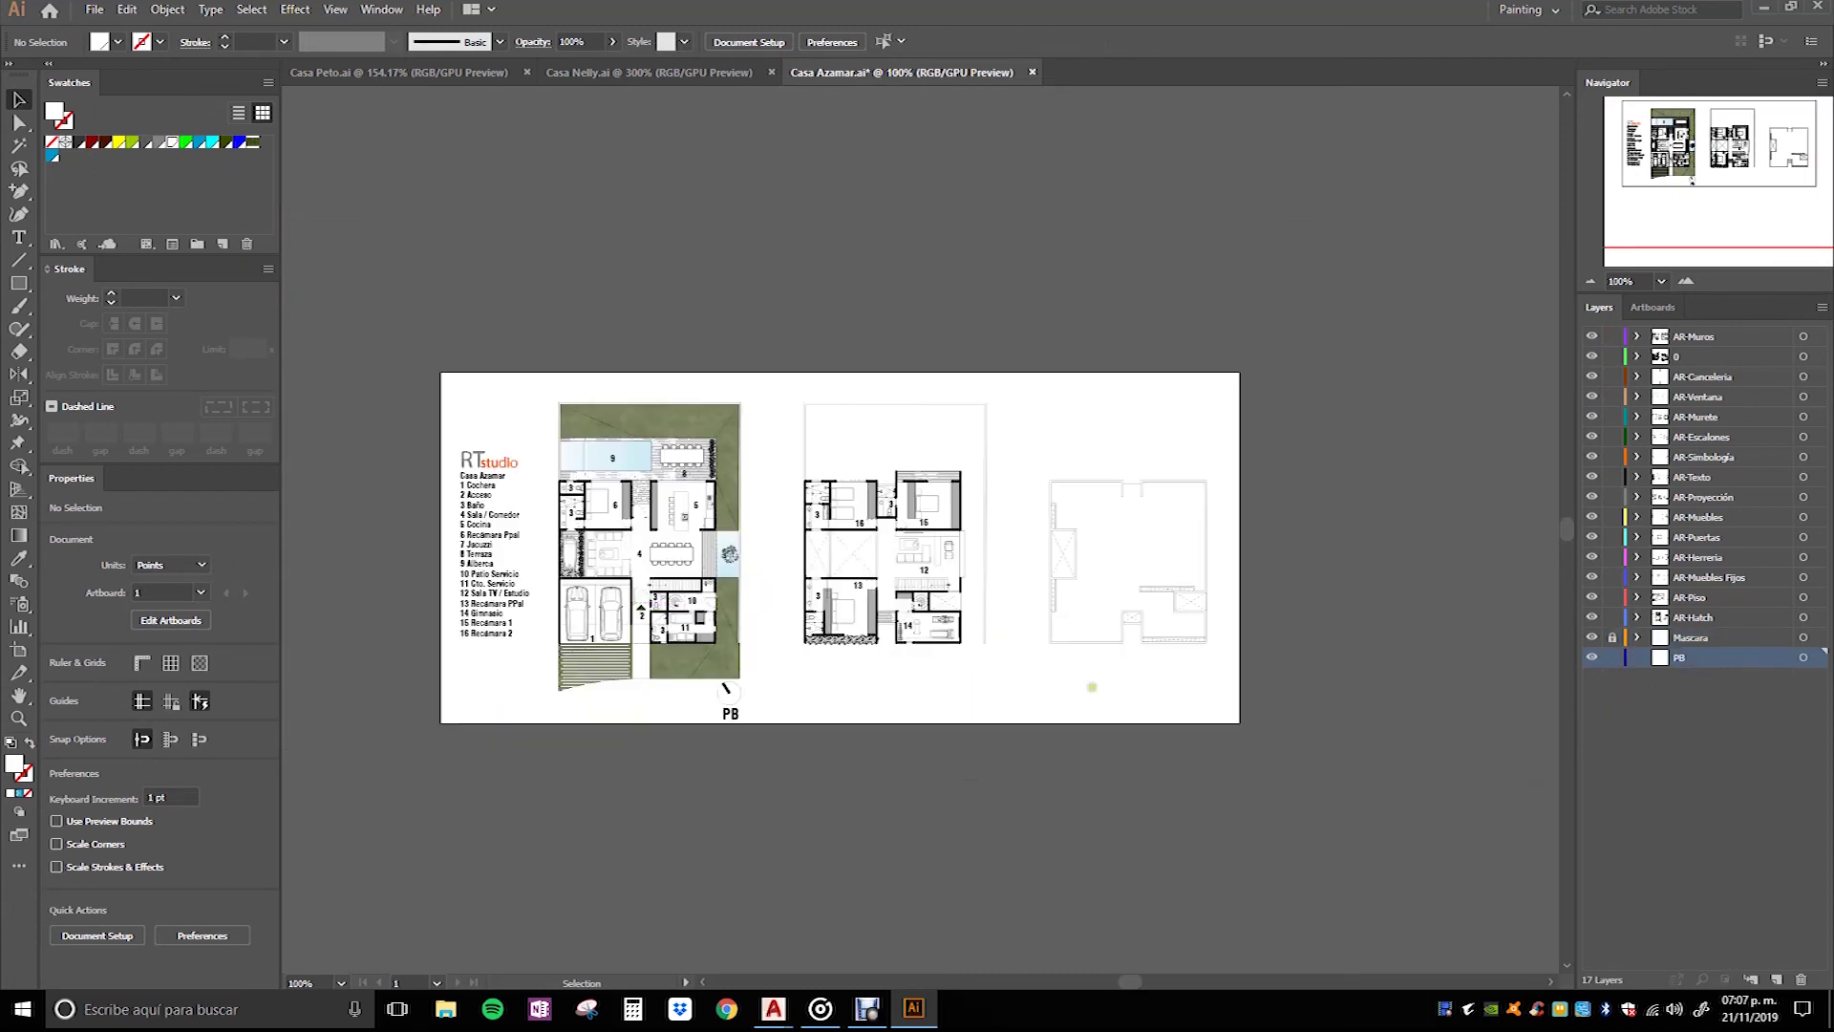
key(ctrl+a)
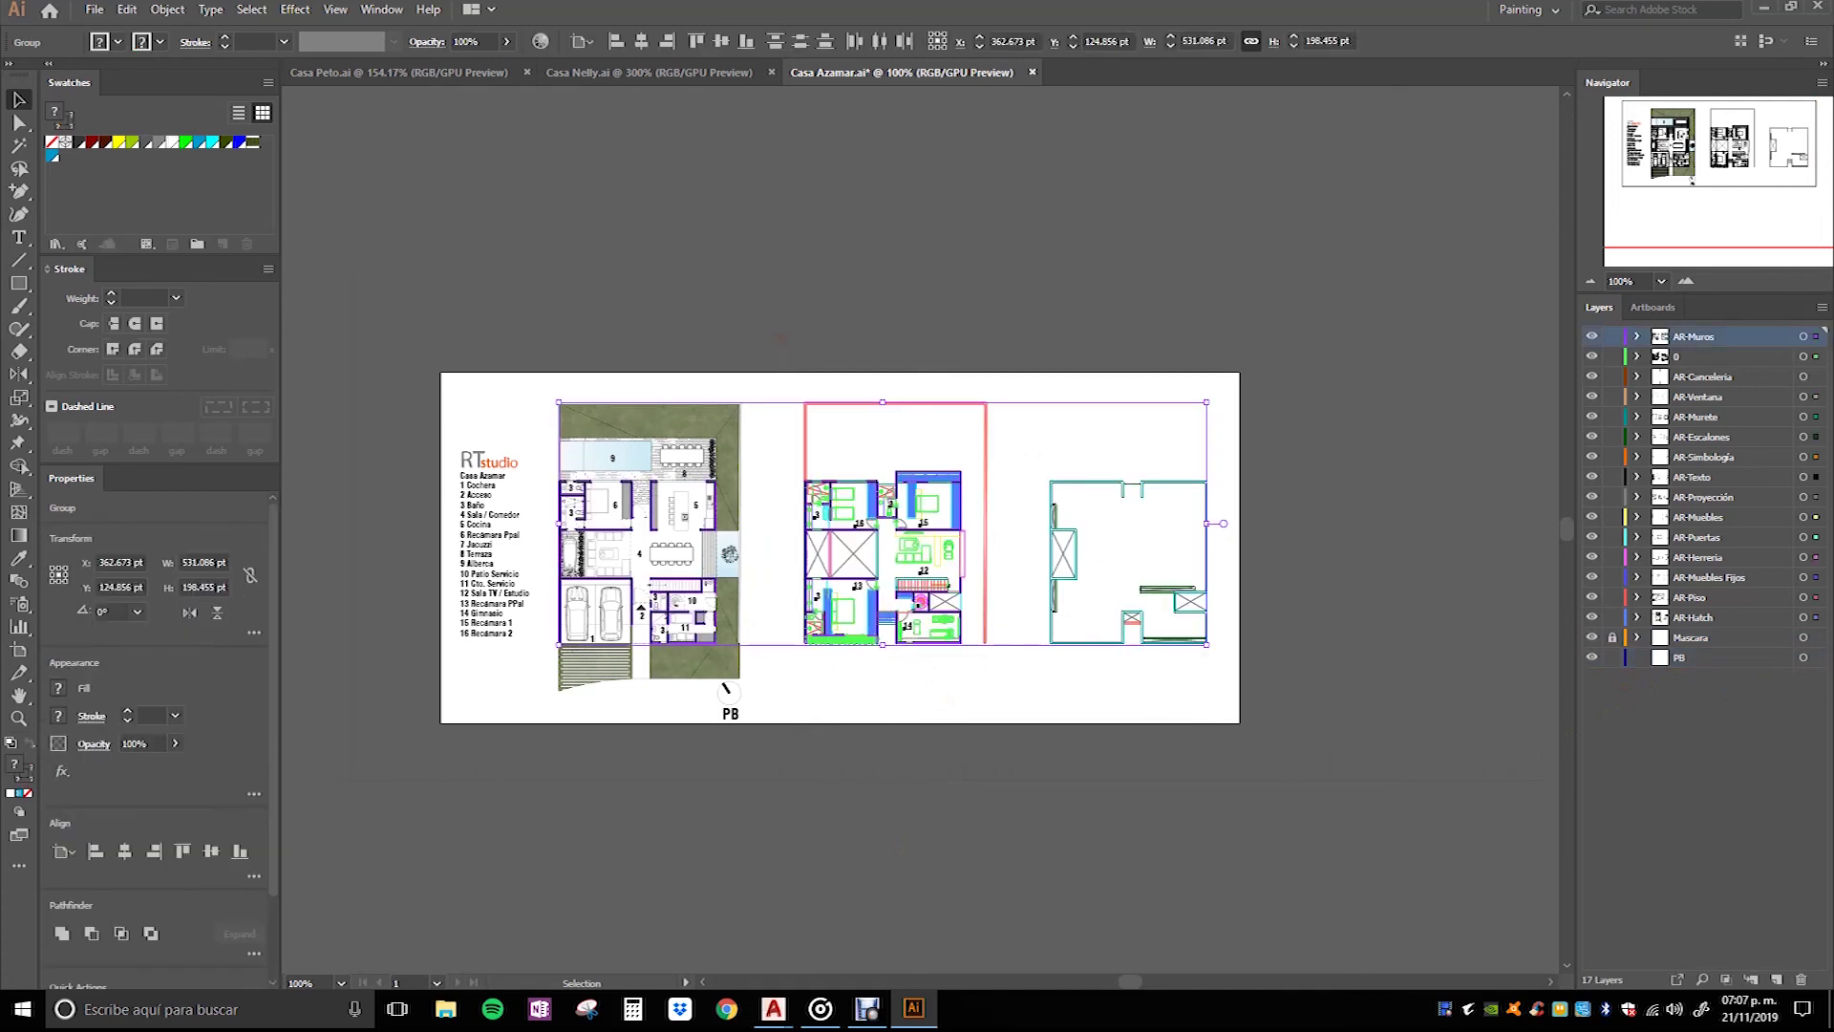
key(v)
scroll(730, 577, up, 1)
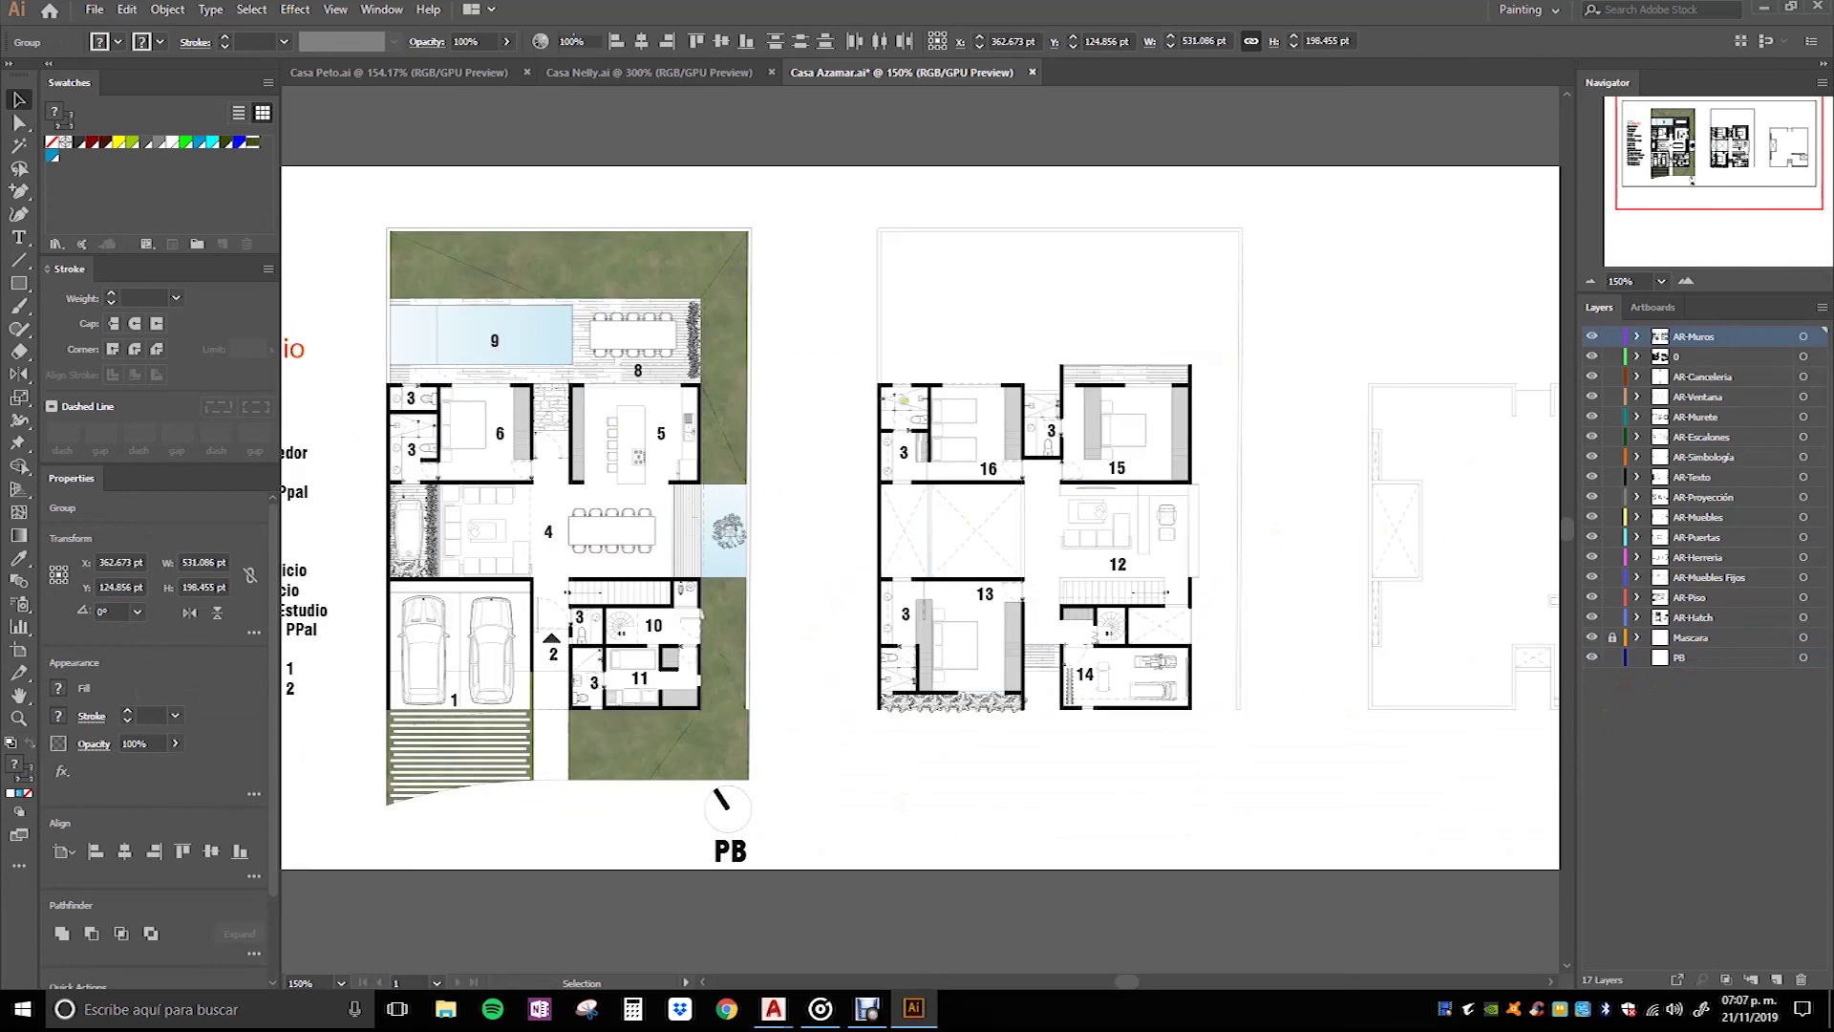
scroll(880, 390, up, 1)
click(881, 387)
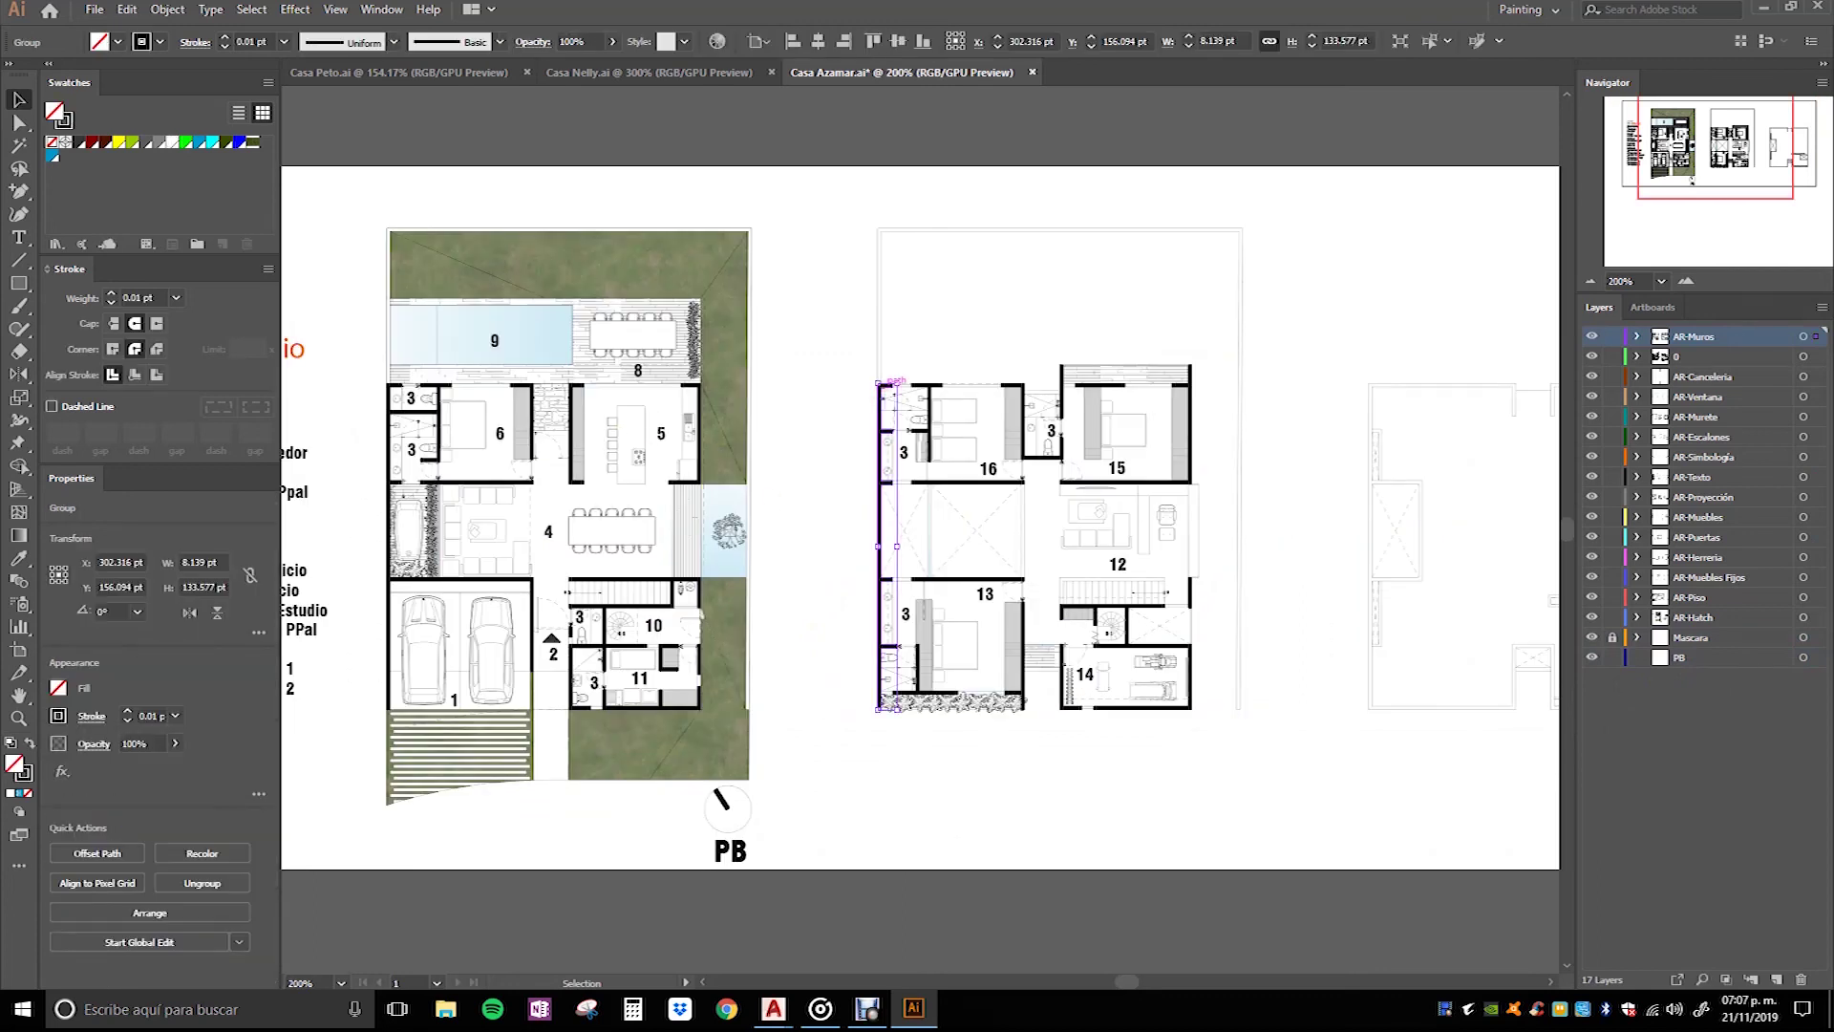
click(577, 411)
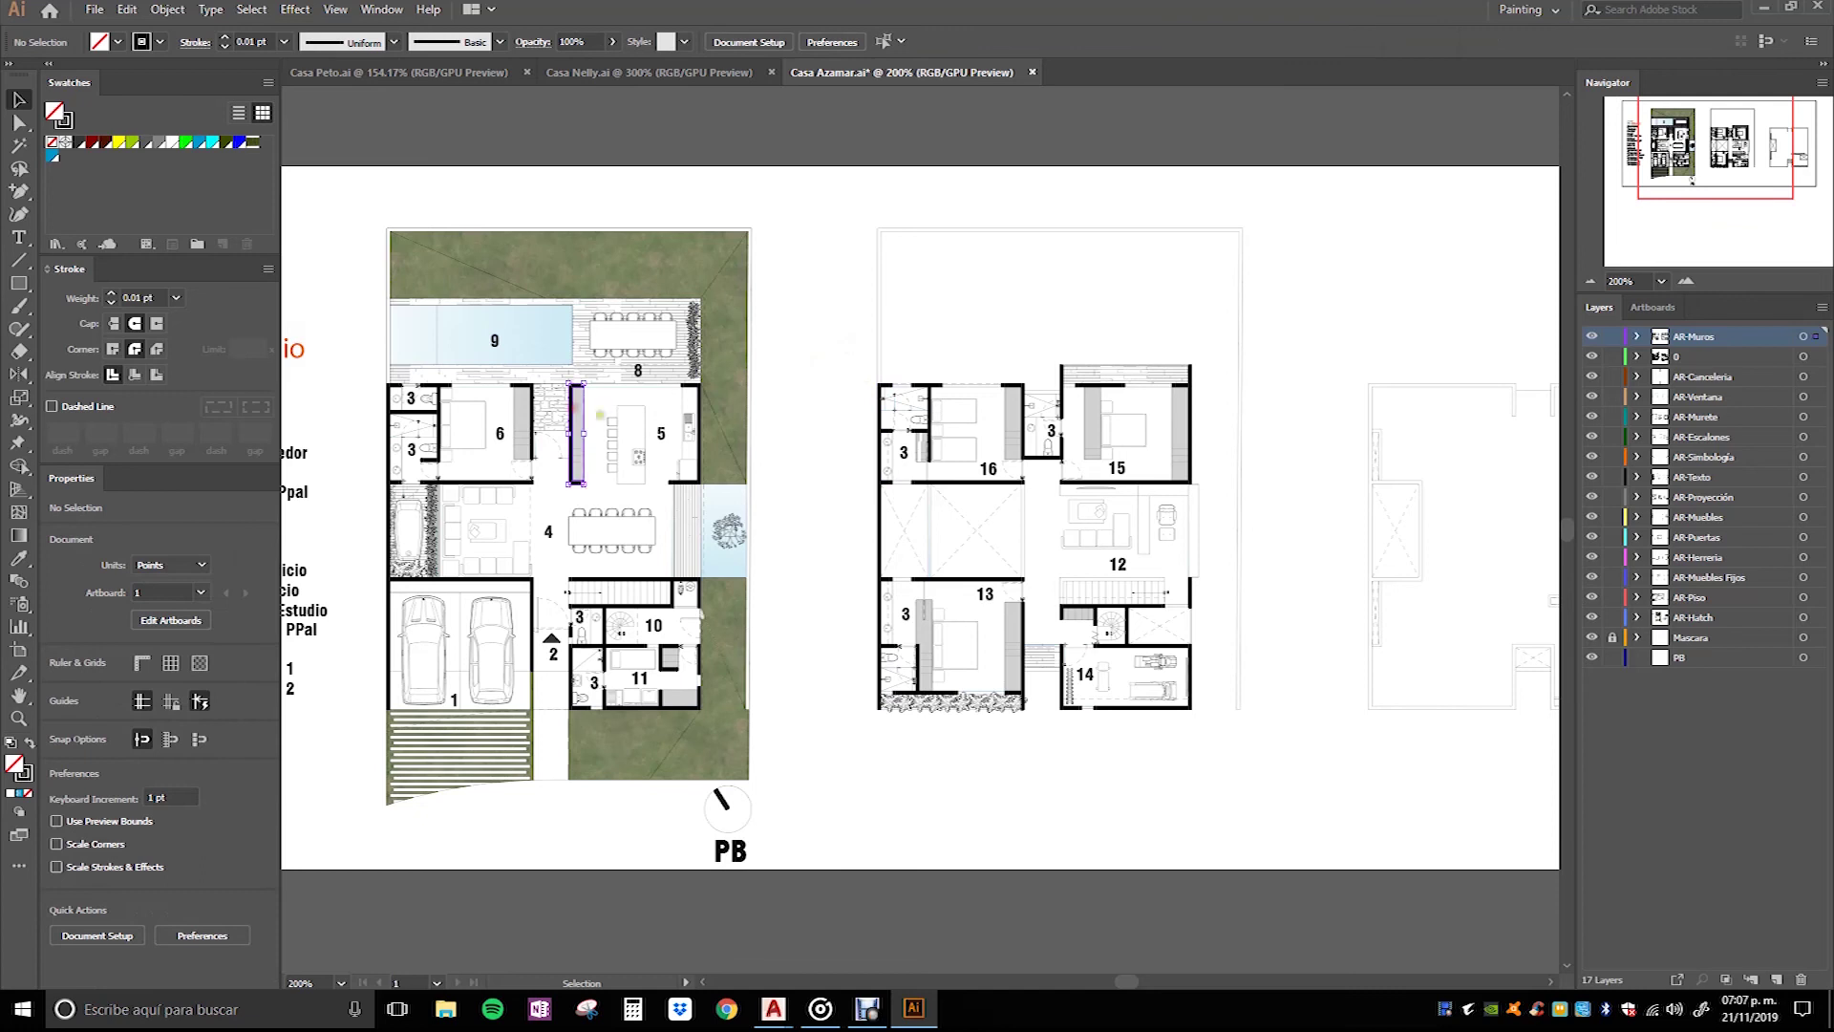
click(800, 420)
key(ctrl+minus)
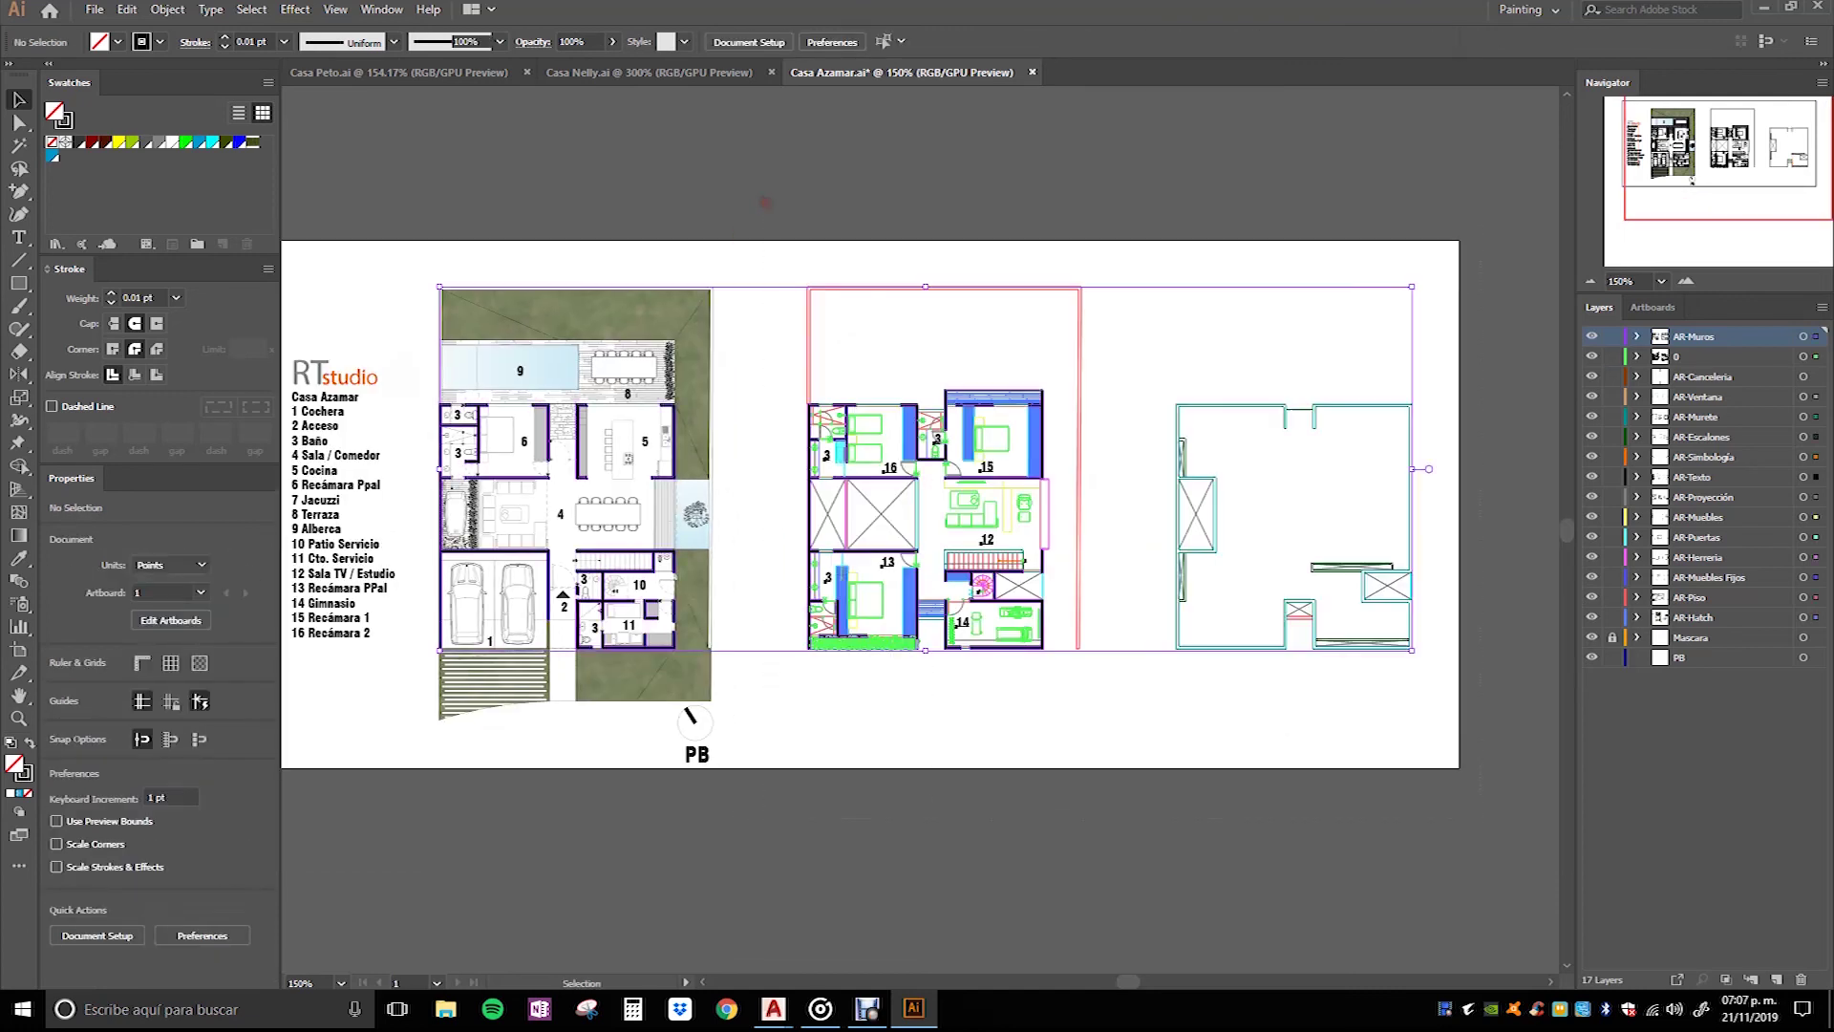
key(ctrl+a)
drag(817, 373, 1206, 320)
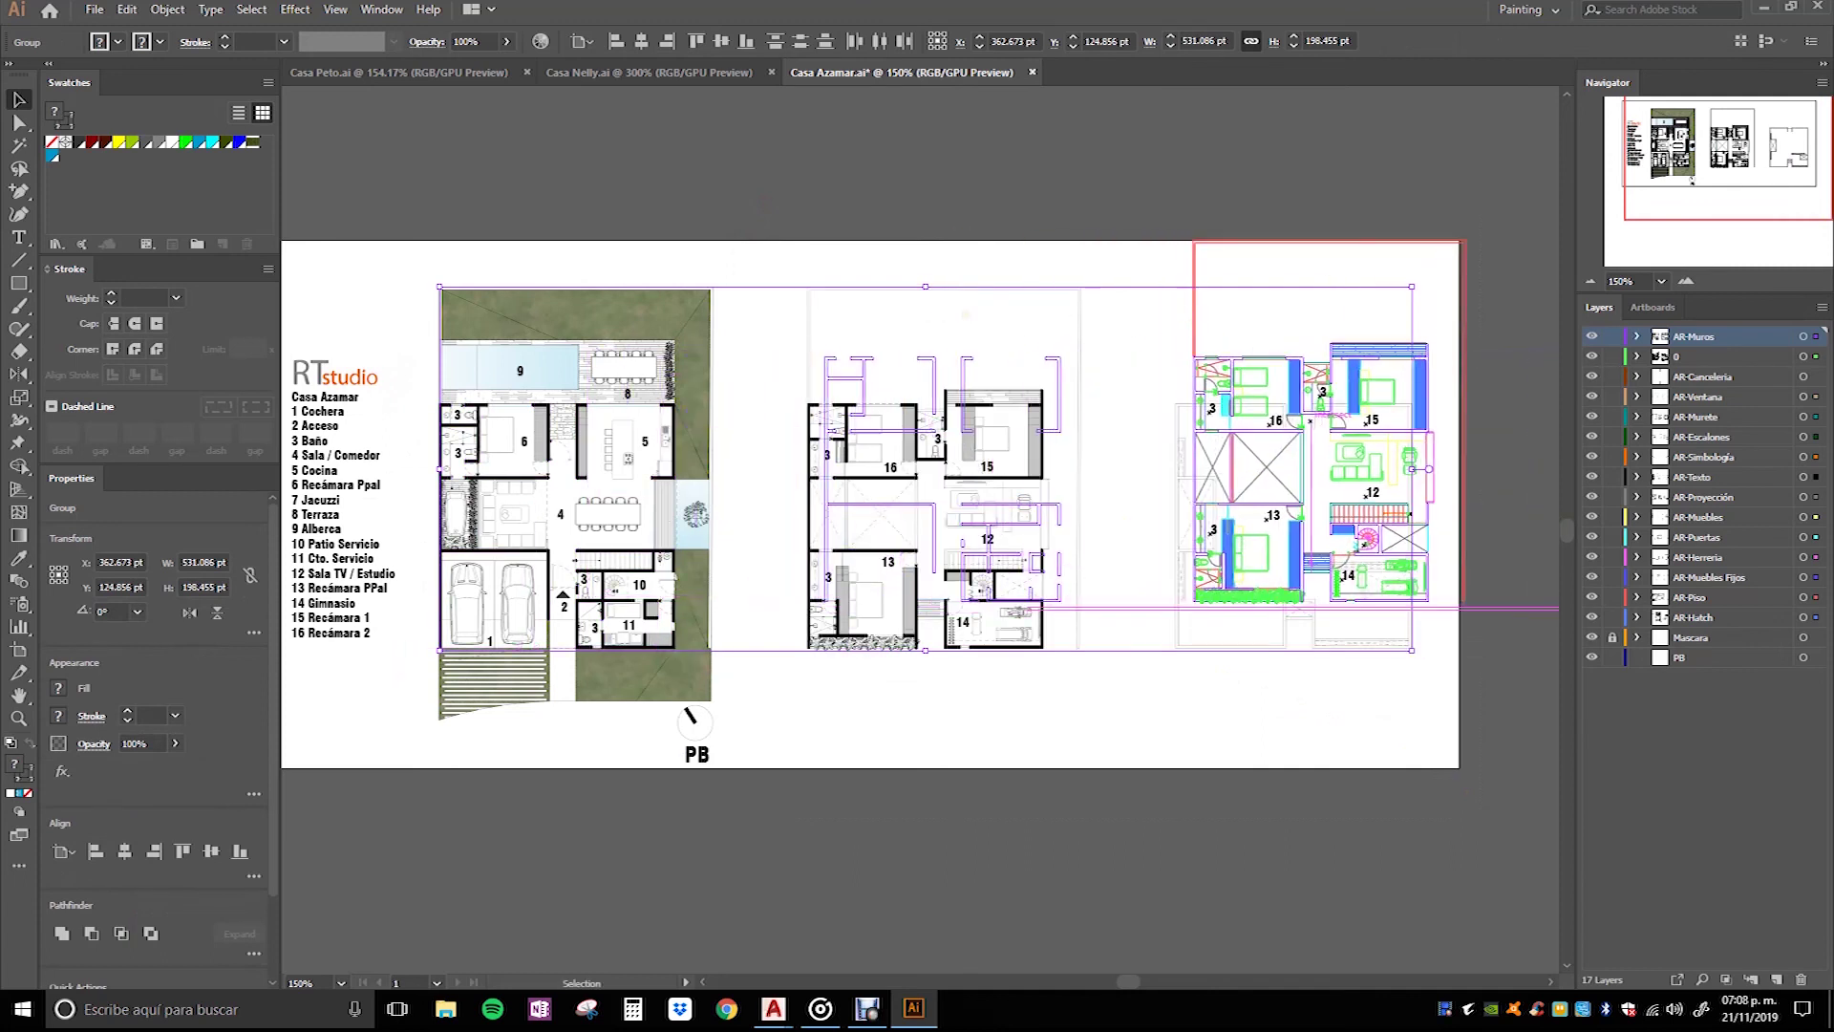
click(823, 358)
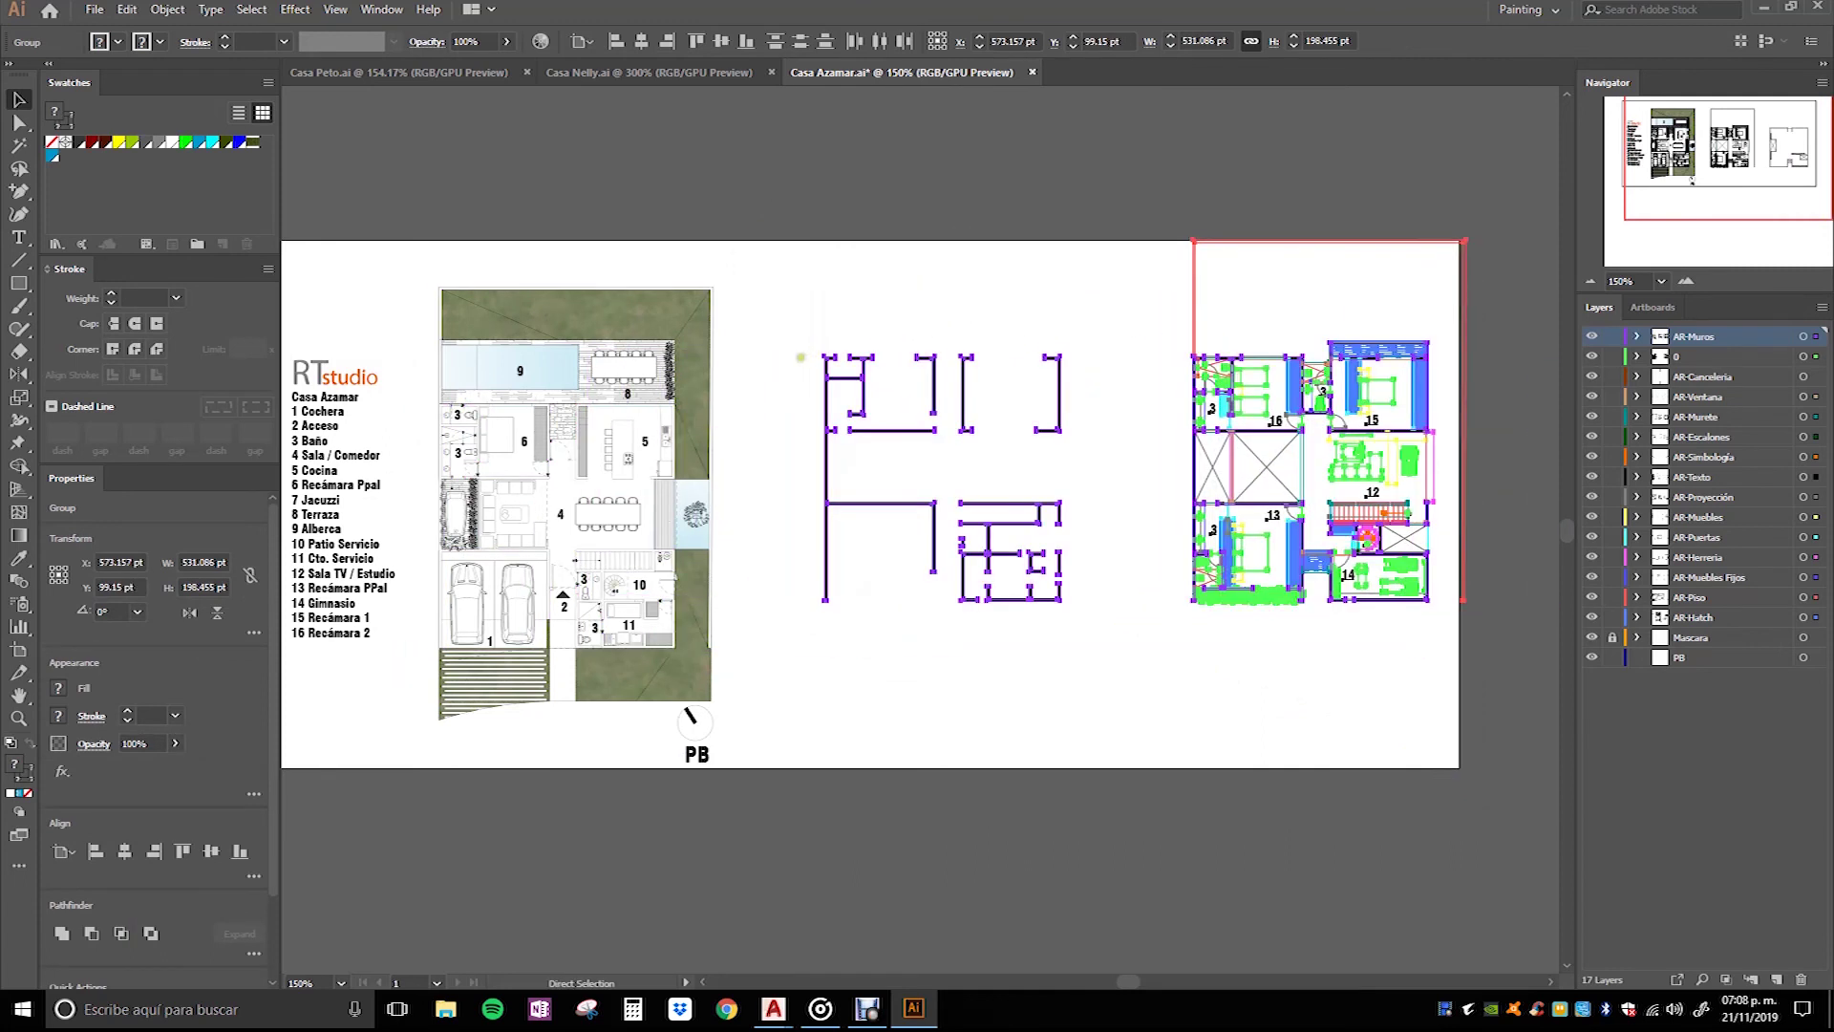
key(ctrl+z)
key(v)
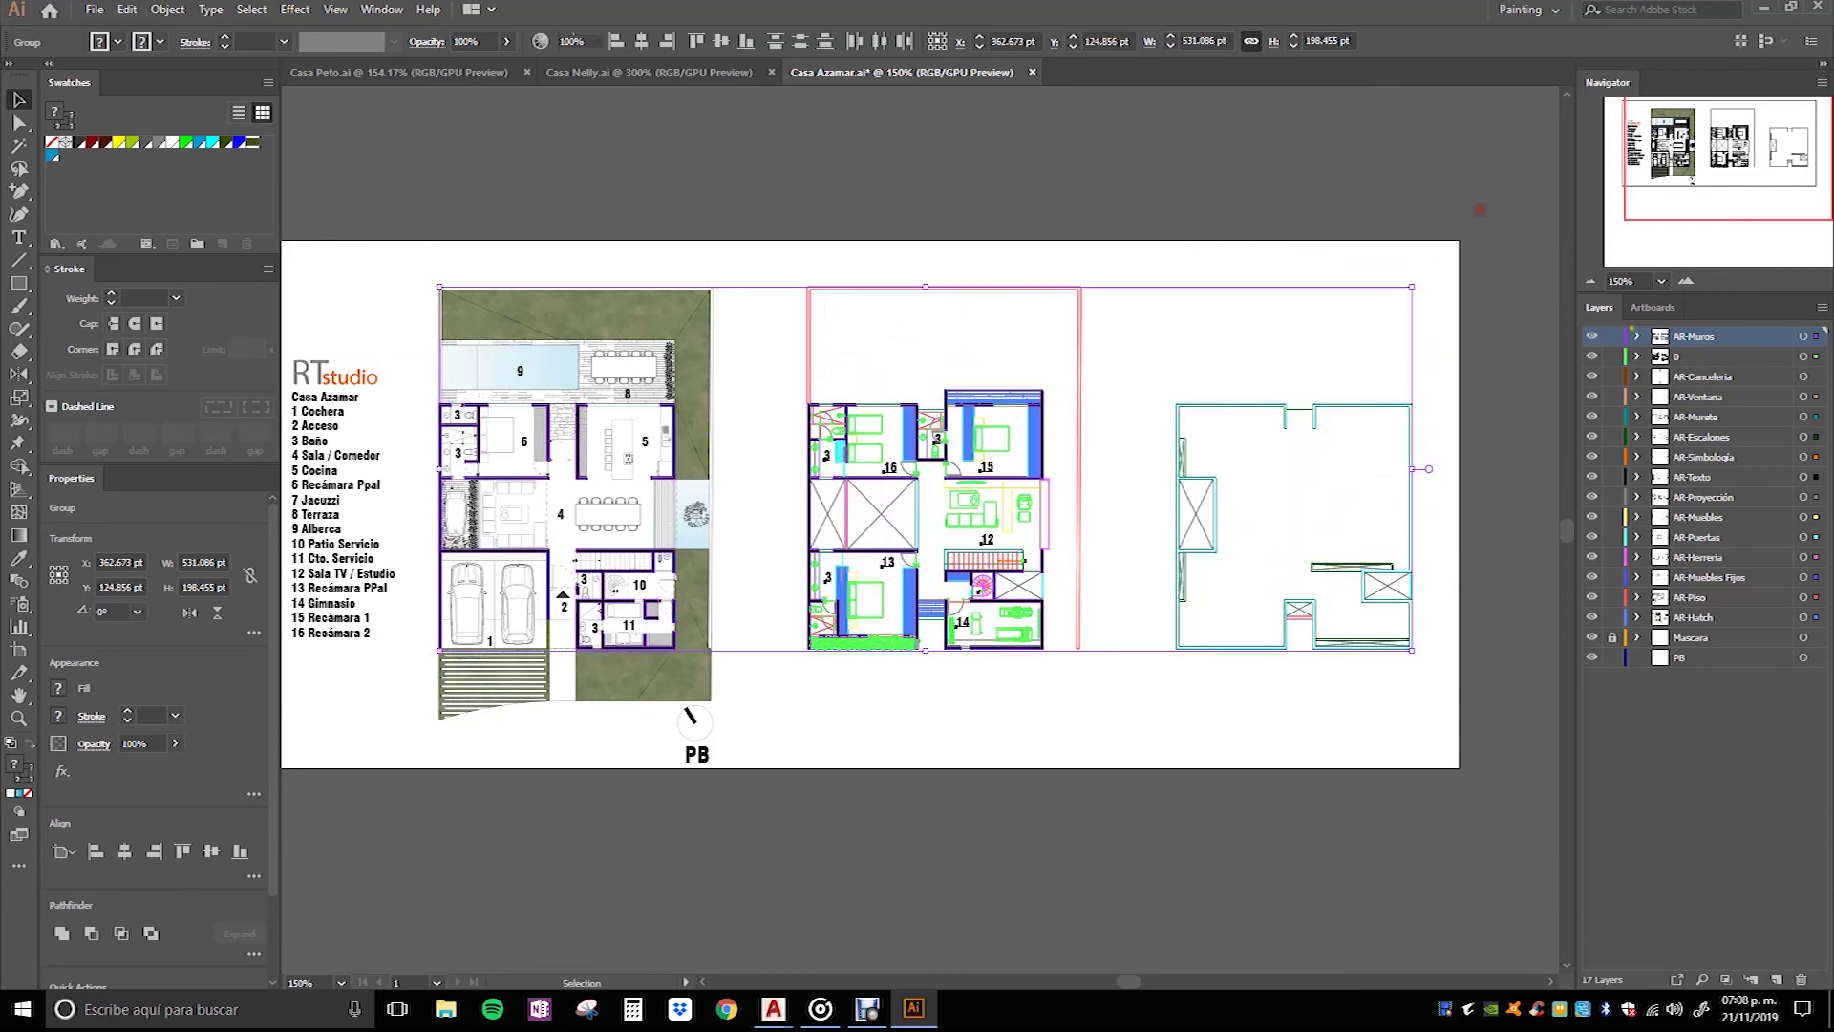
key(ctrl+shift+a)
click(1636, 337)
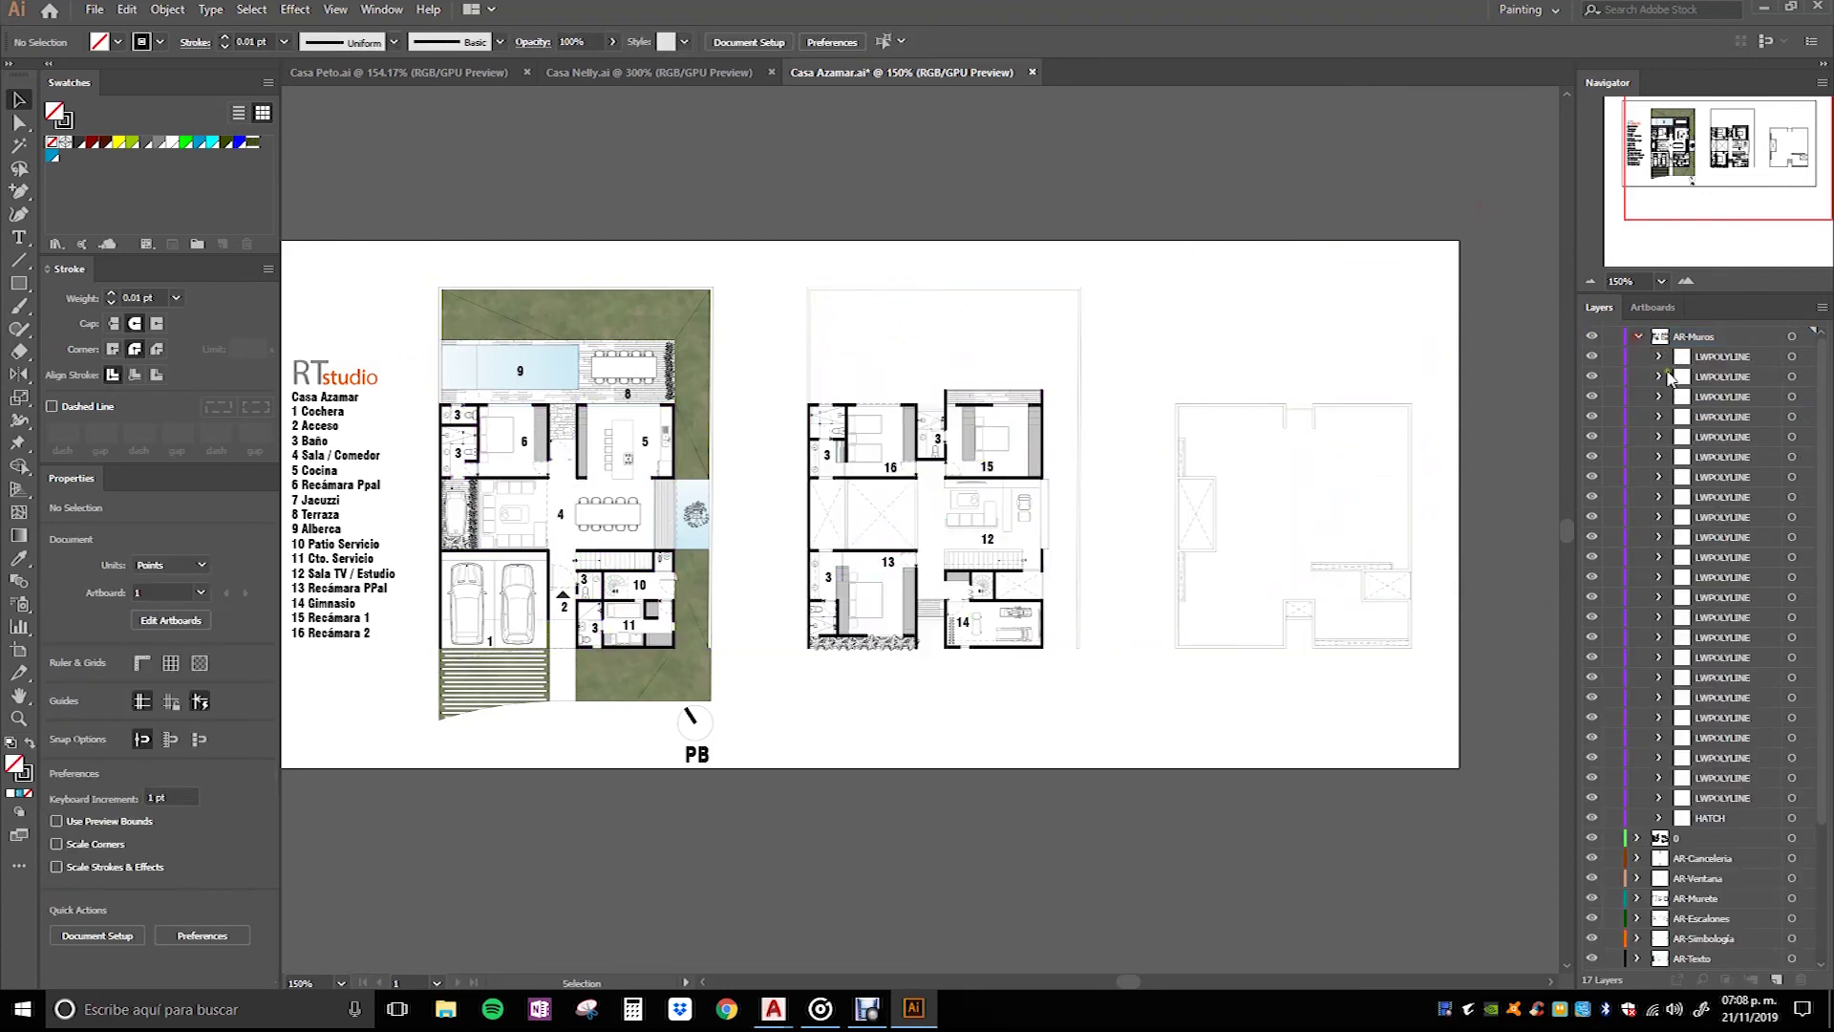
Step: Hide the LWPOLYLINE sublayers and the 0 and AR-Canceleria layers, leaving only wall lines
click(1716, 819)
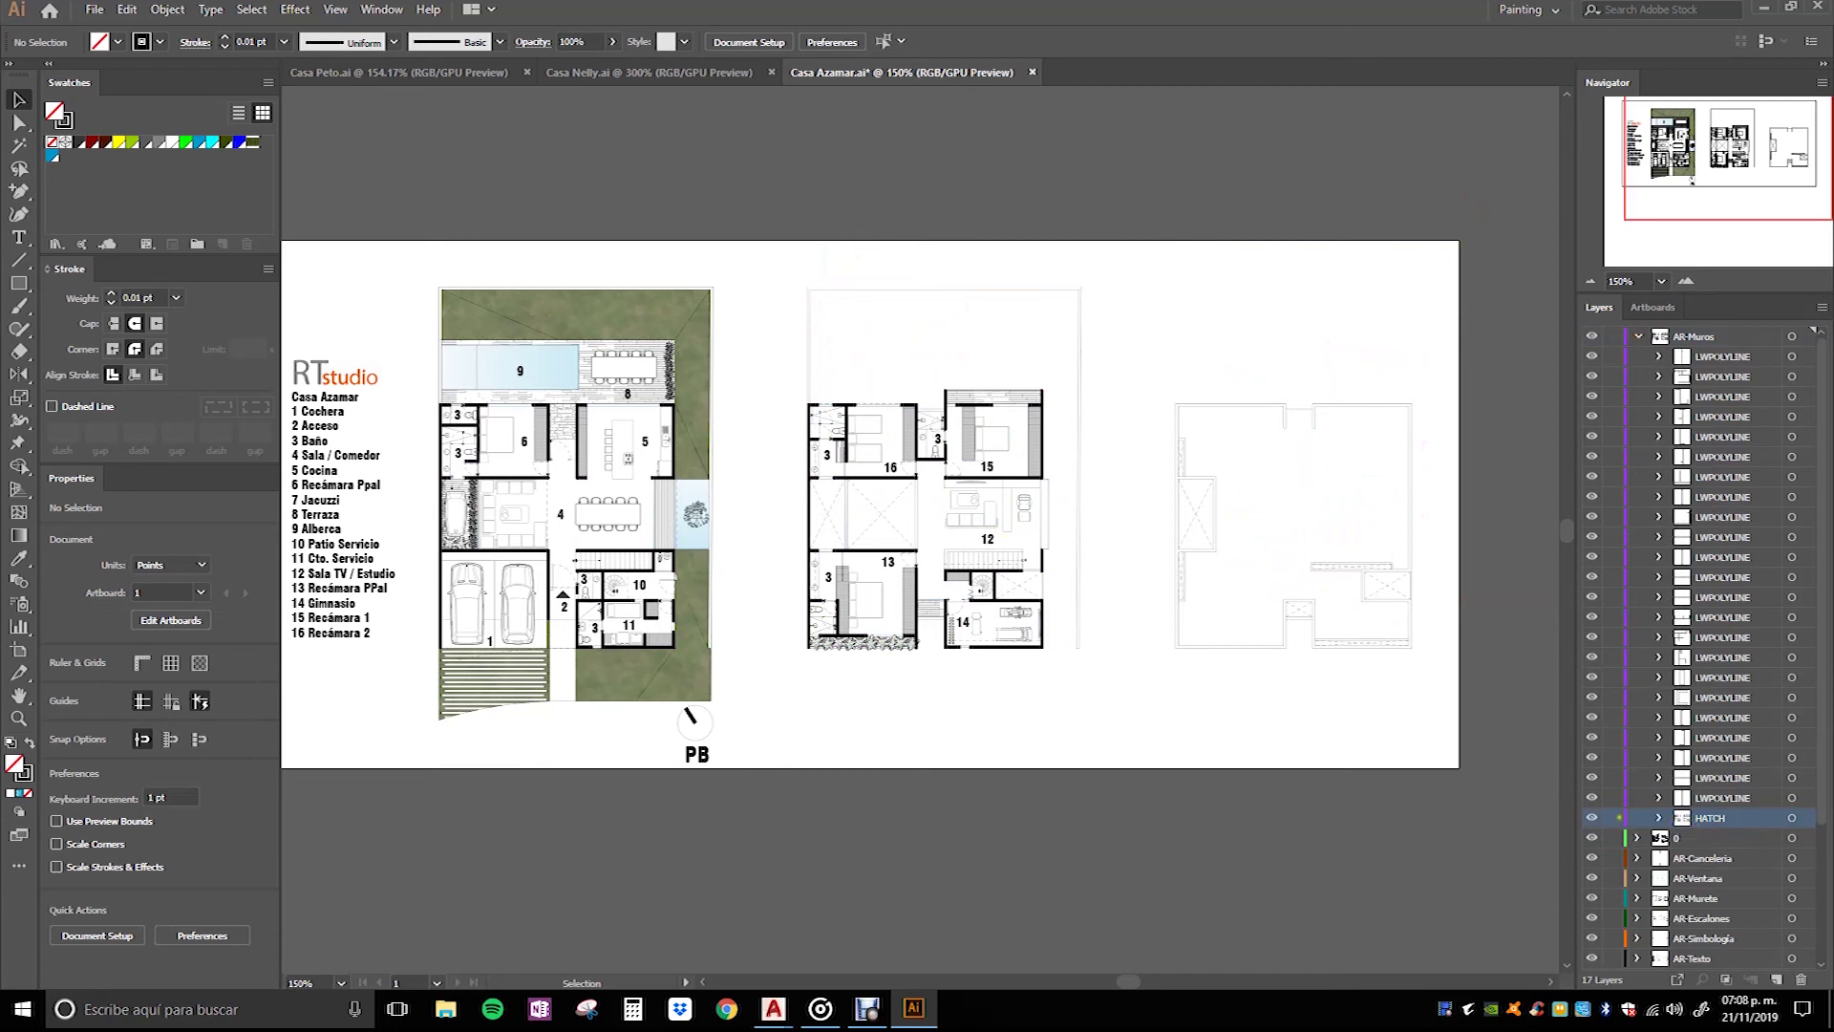
drag(1592, 797, 1593, 357)
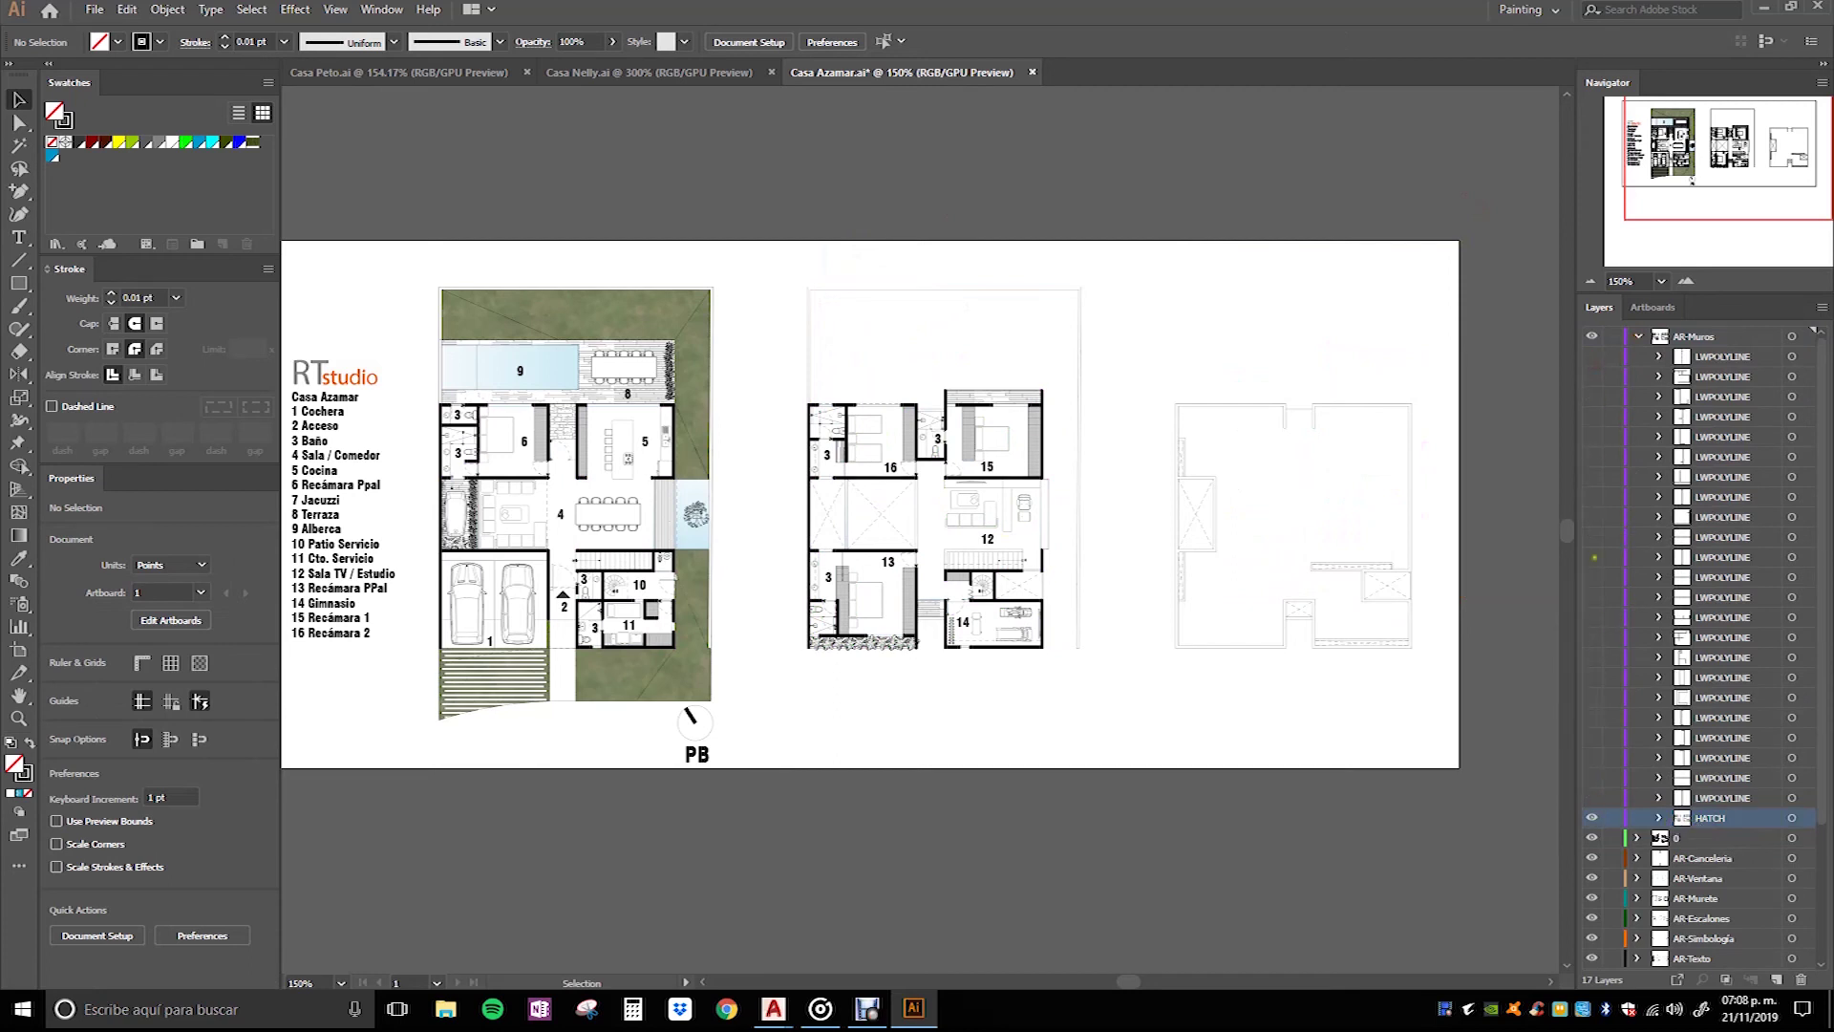
alt+click(1592, 337)
drag(1592, 837, 1591, 857)
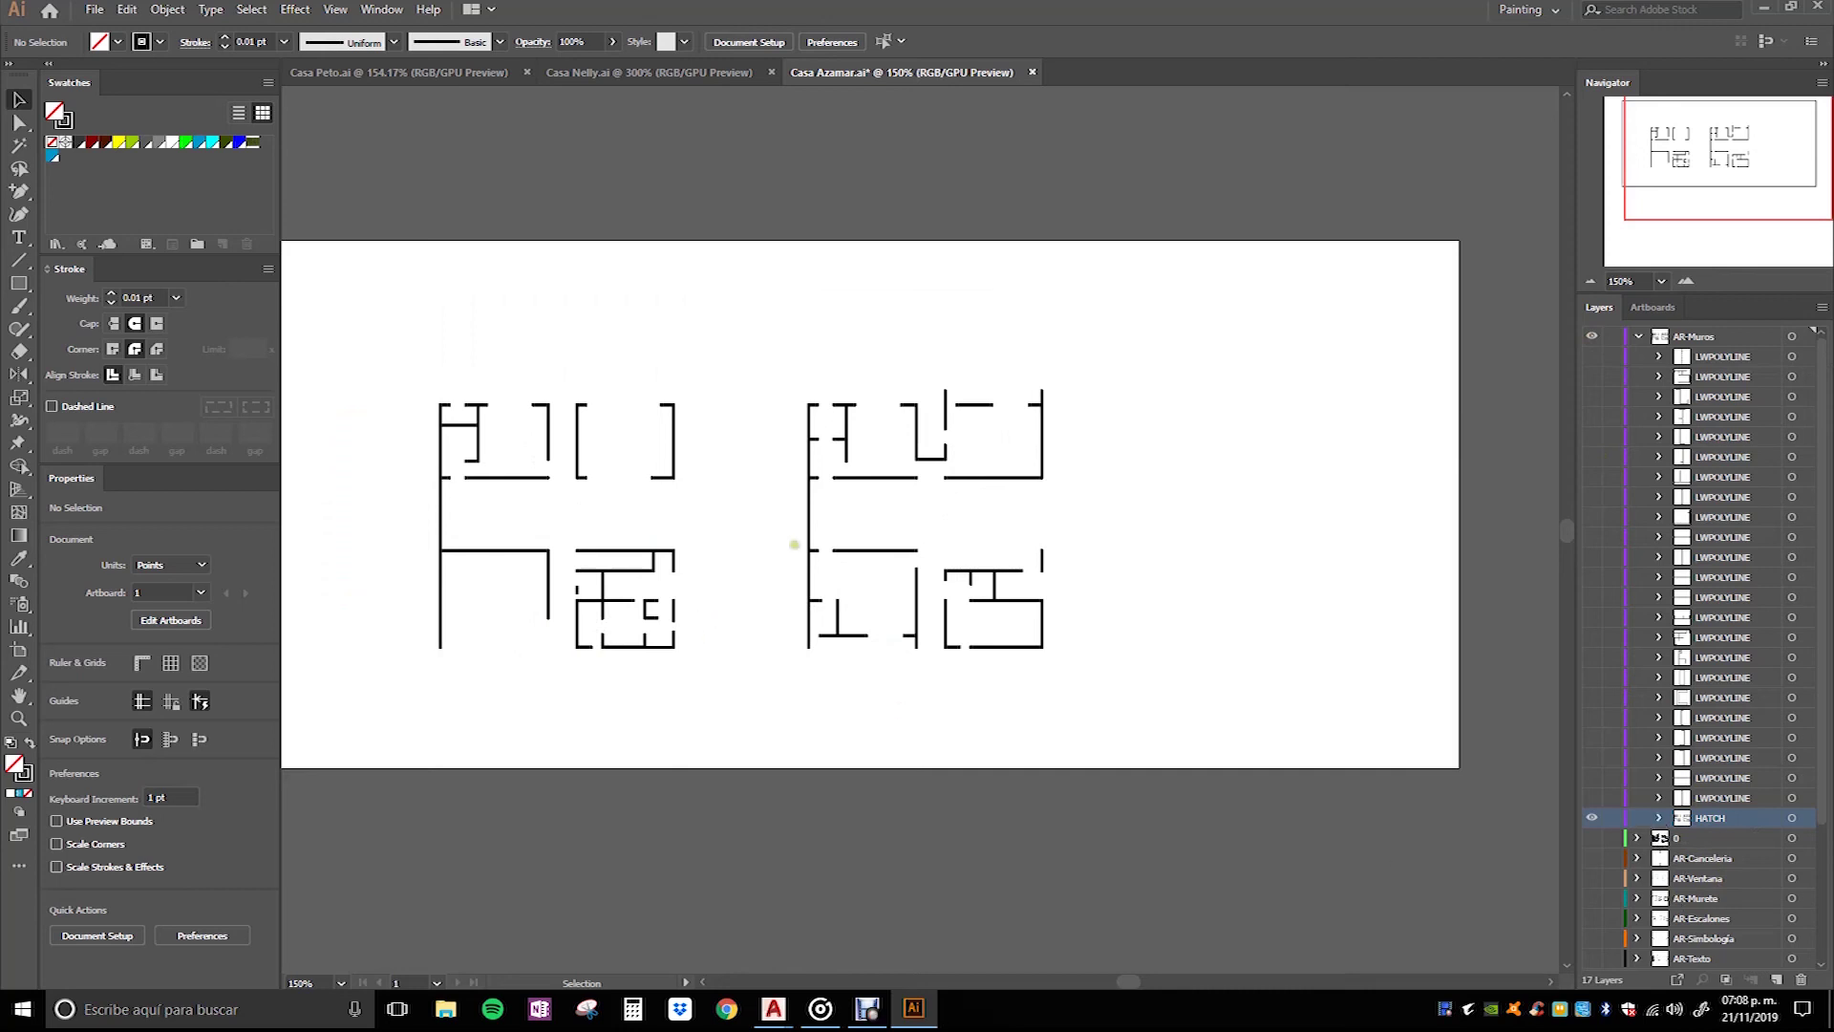
Step: Select the wall-line group and ungroup it
drag(1218, 703, 398, 336)
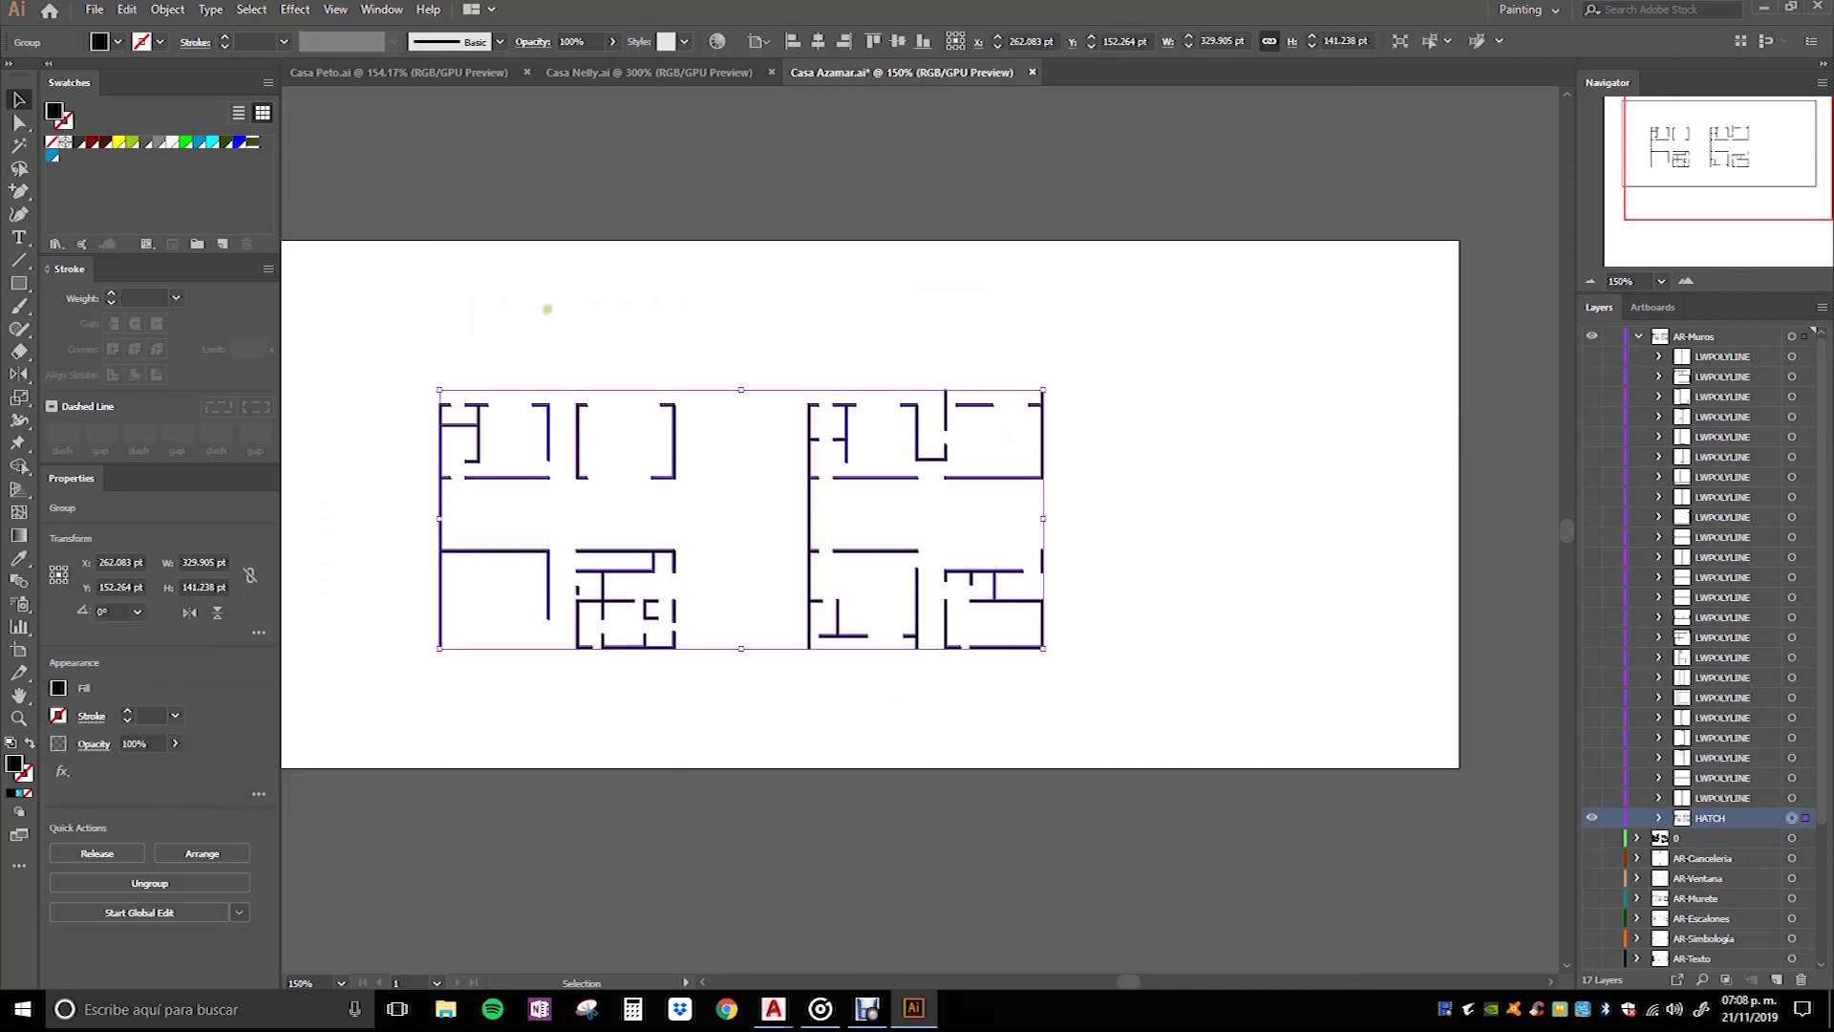
click(167, 9)
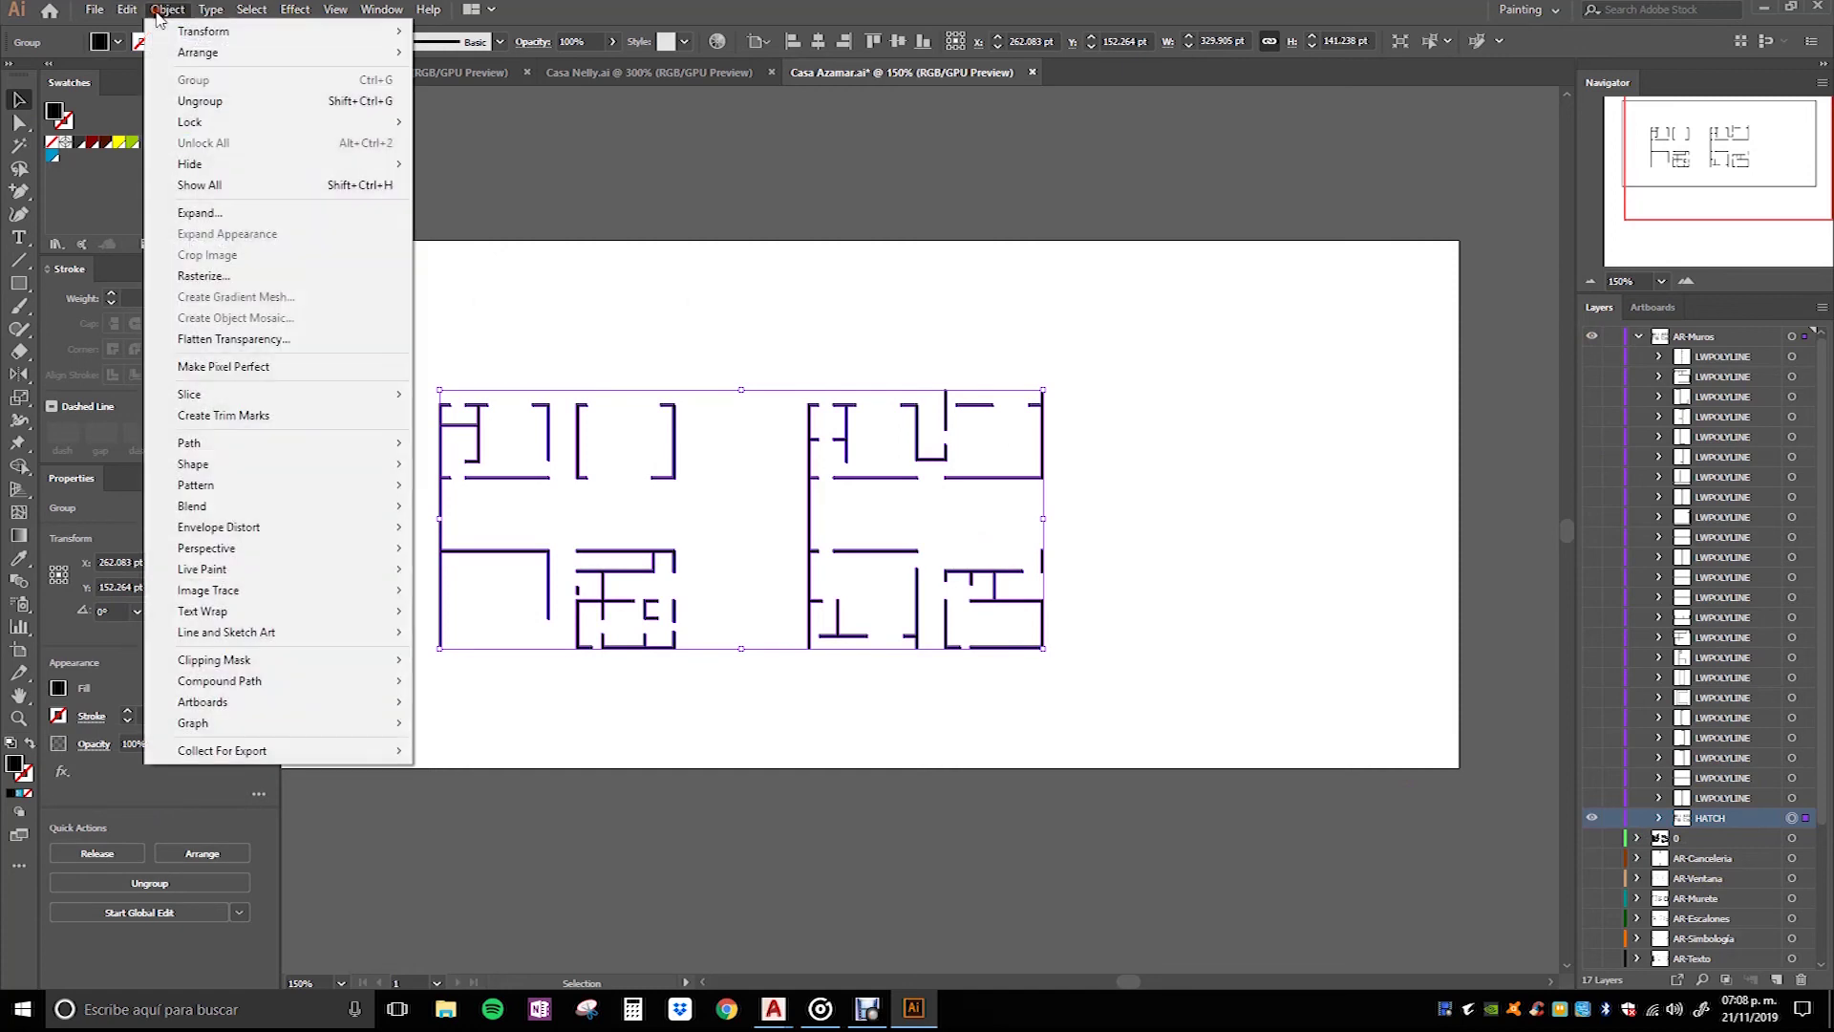
click(248, 102)
click(693, 324)
click(442, 423)
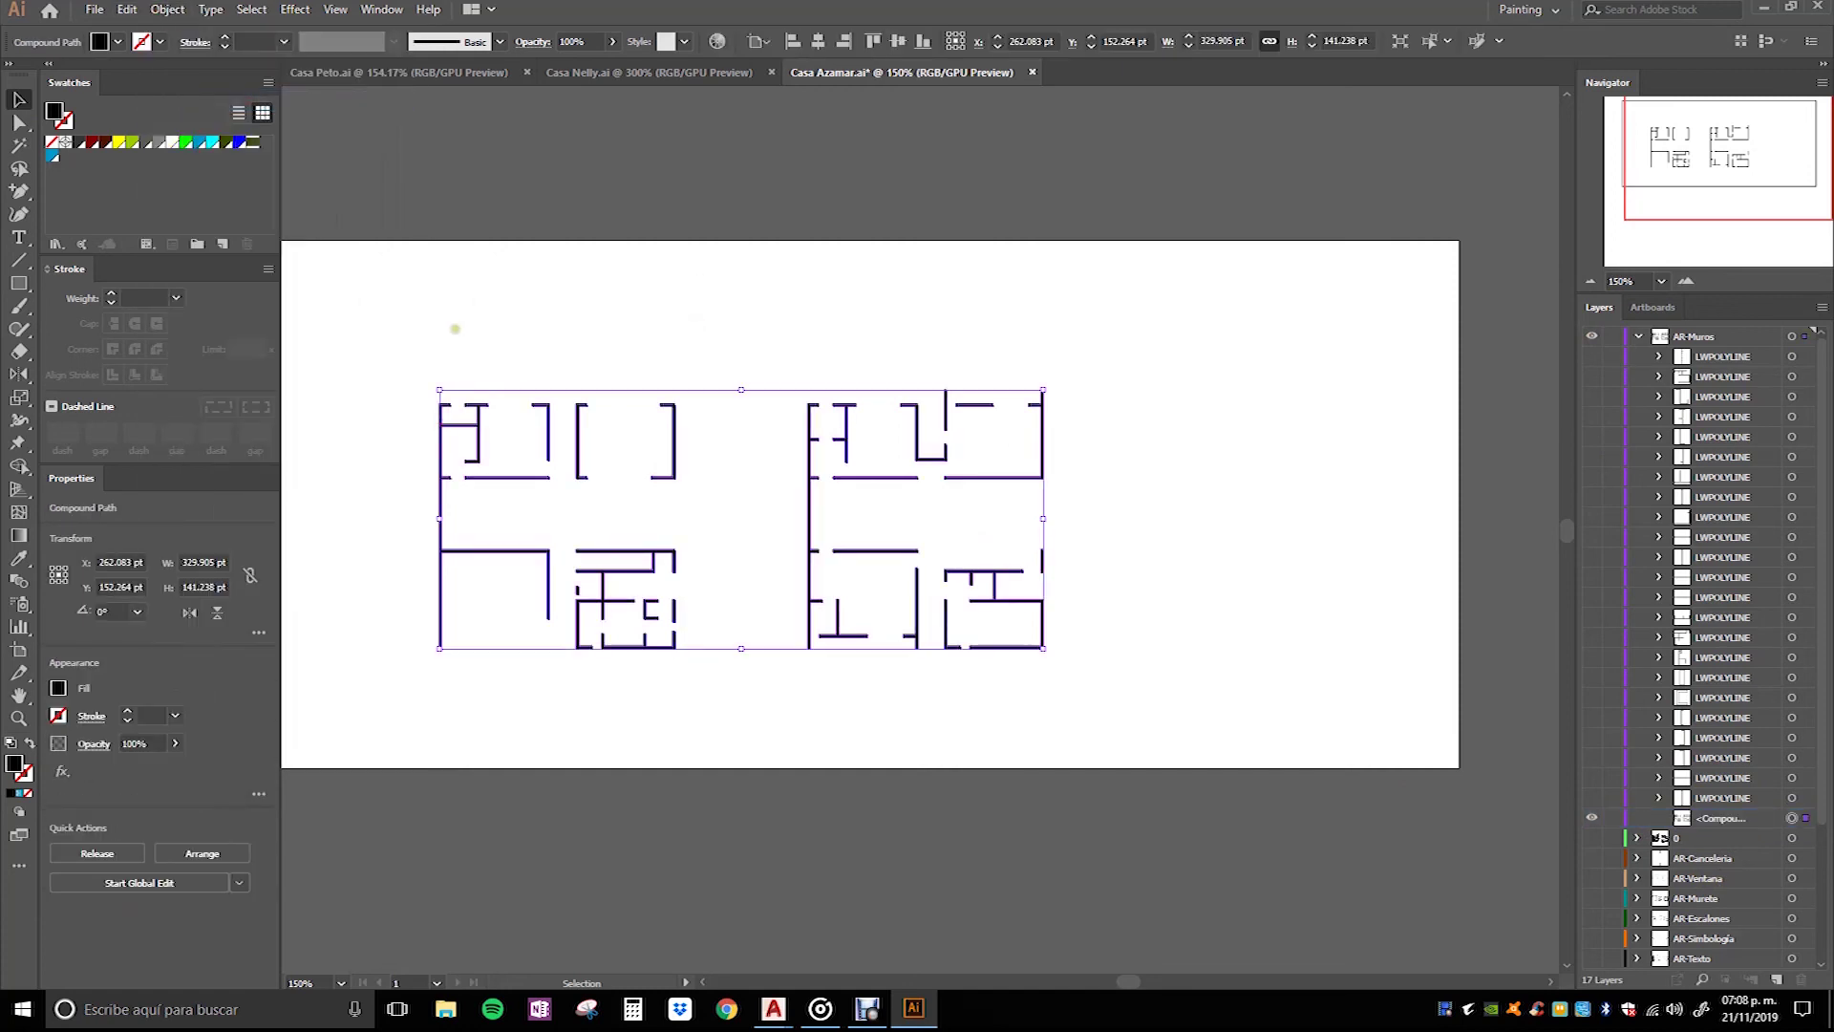
click(168, 10)
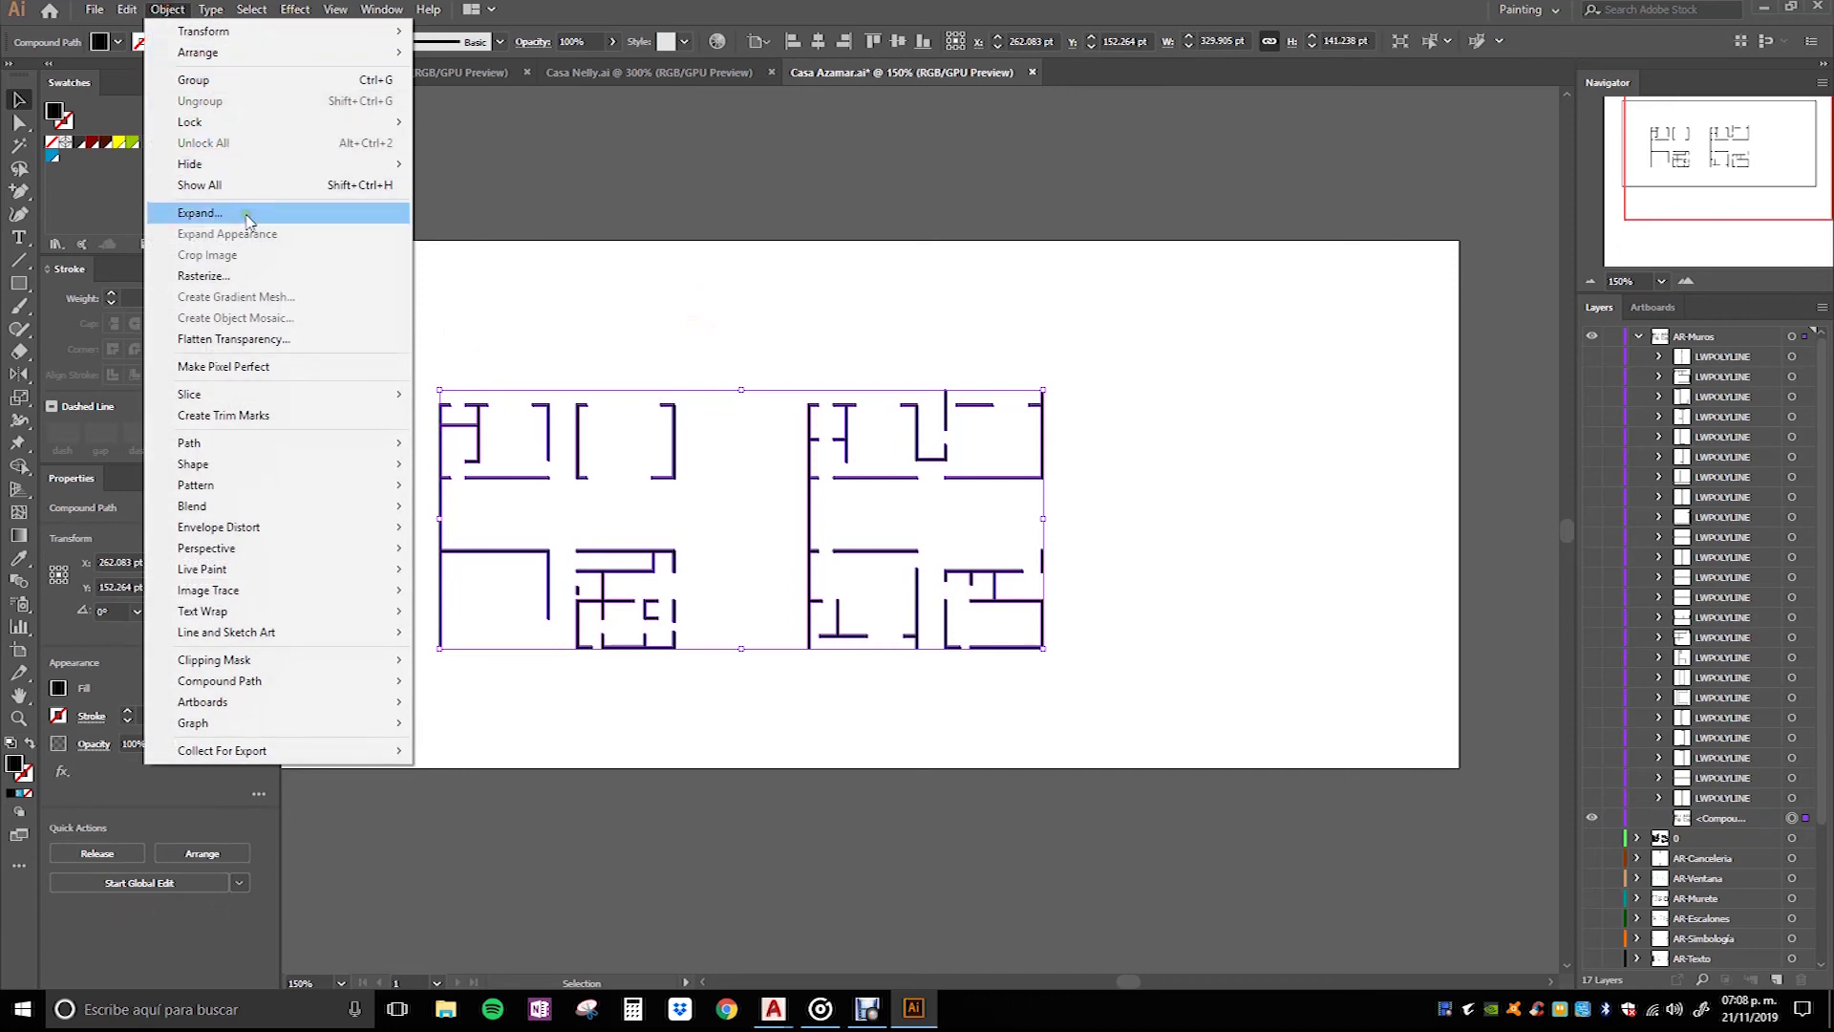
click(857, 293)
click(1141, 336)
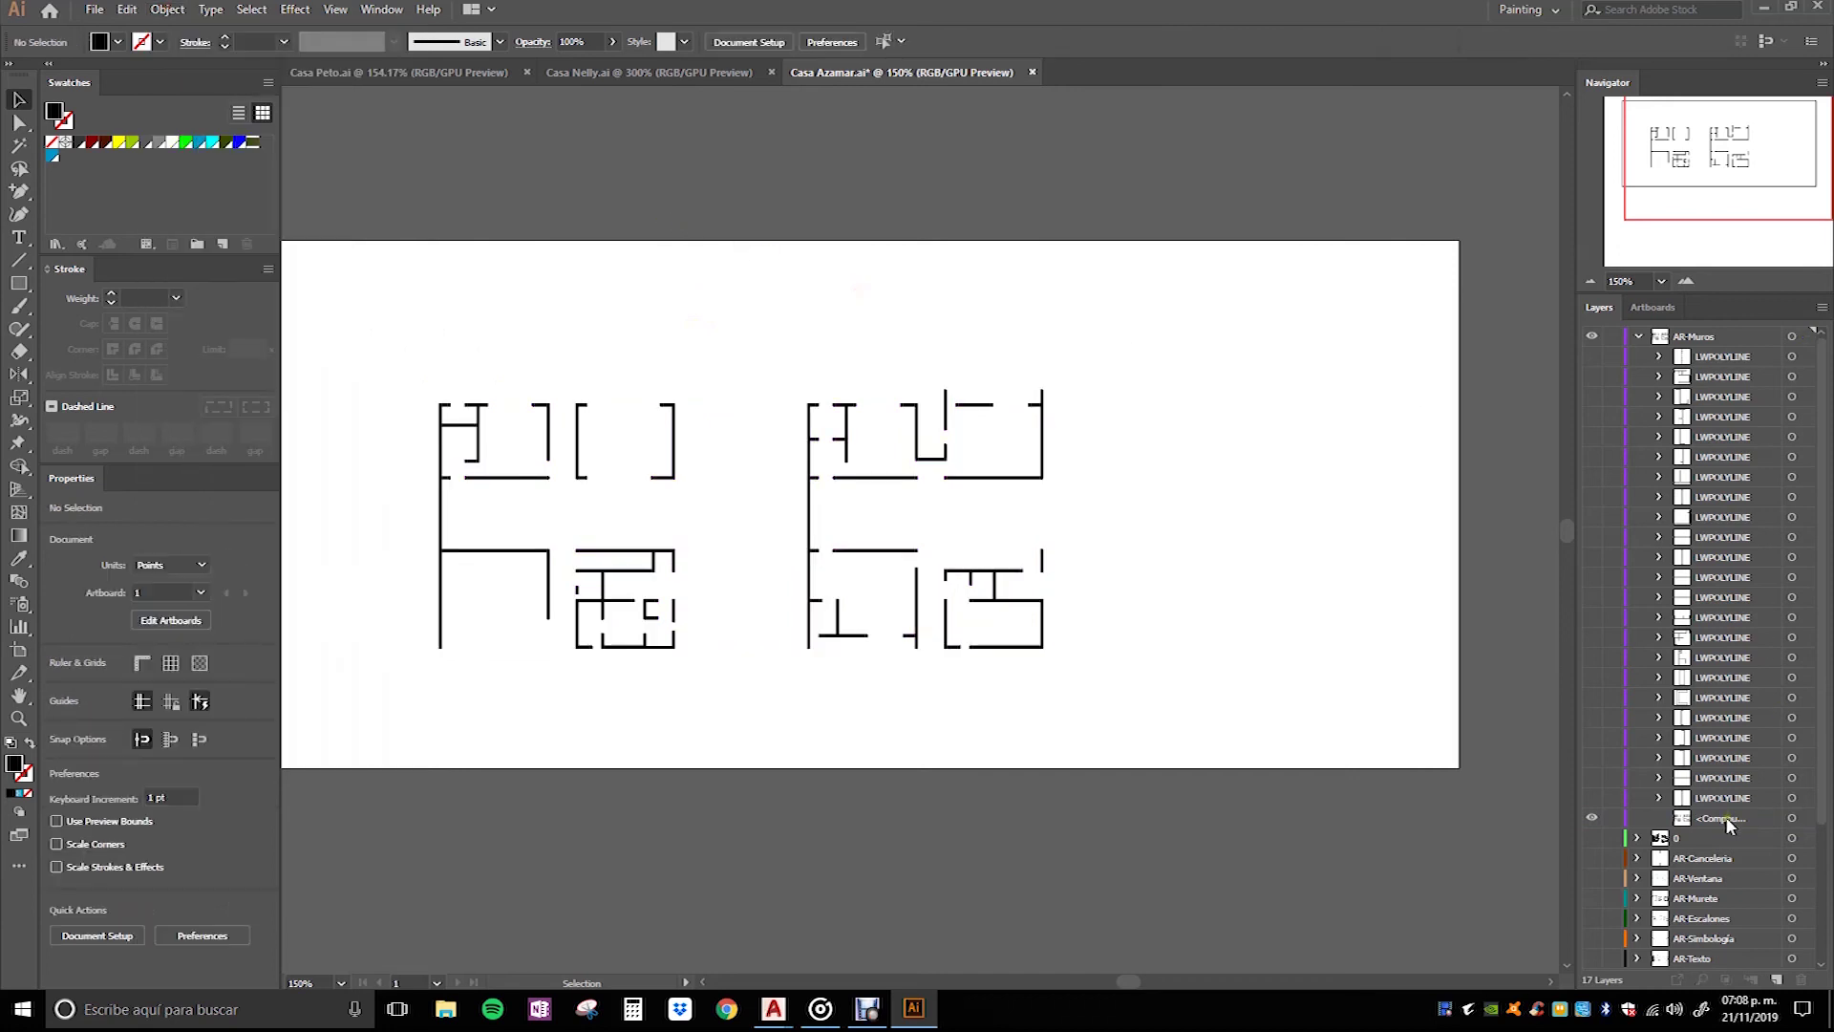
Step: Release the AR-Muros wall compound path into separate paths
click(1725, 820)
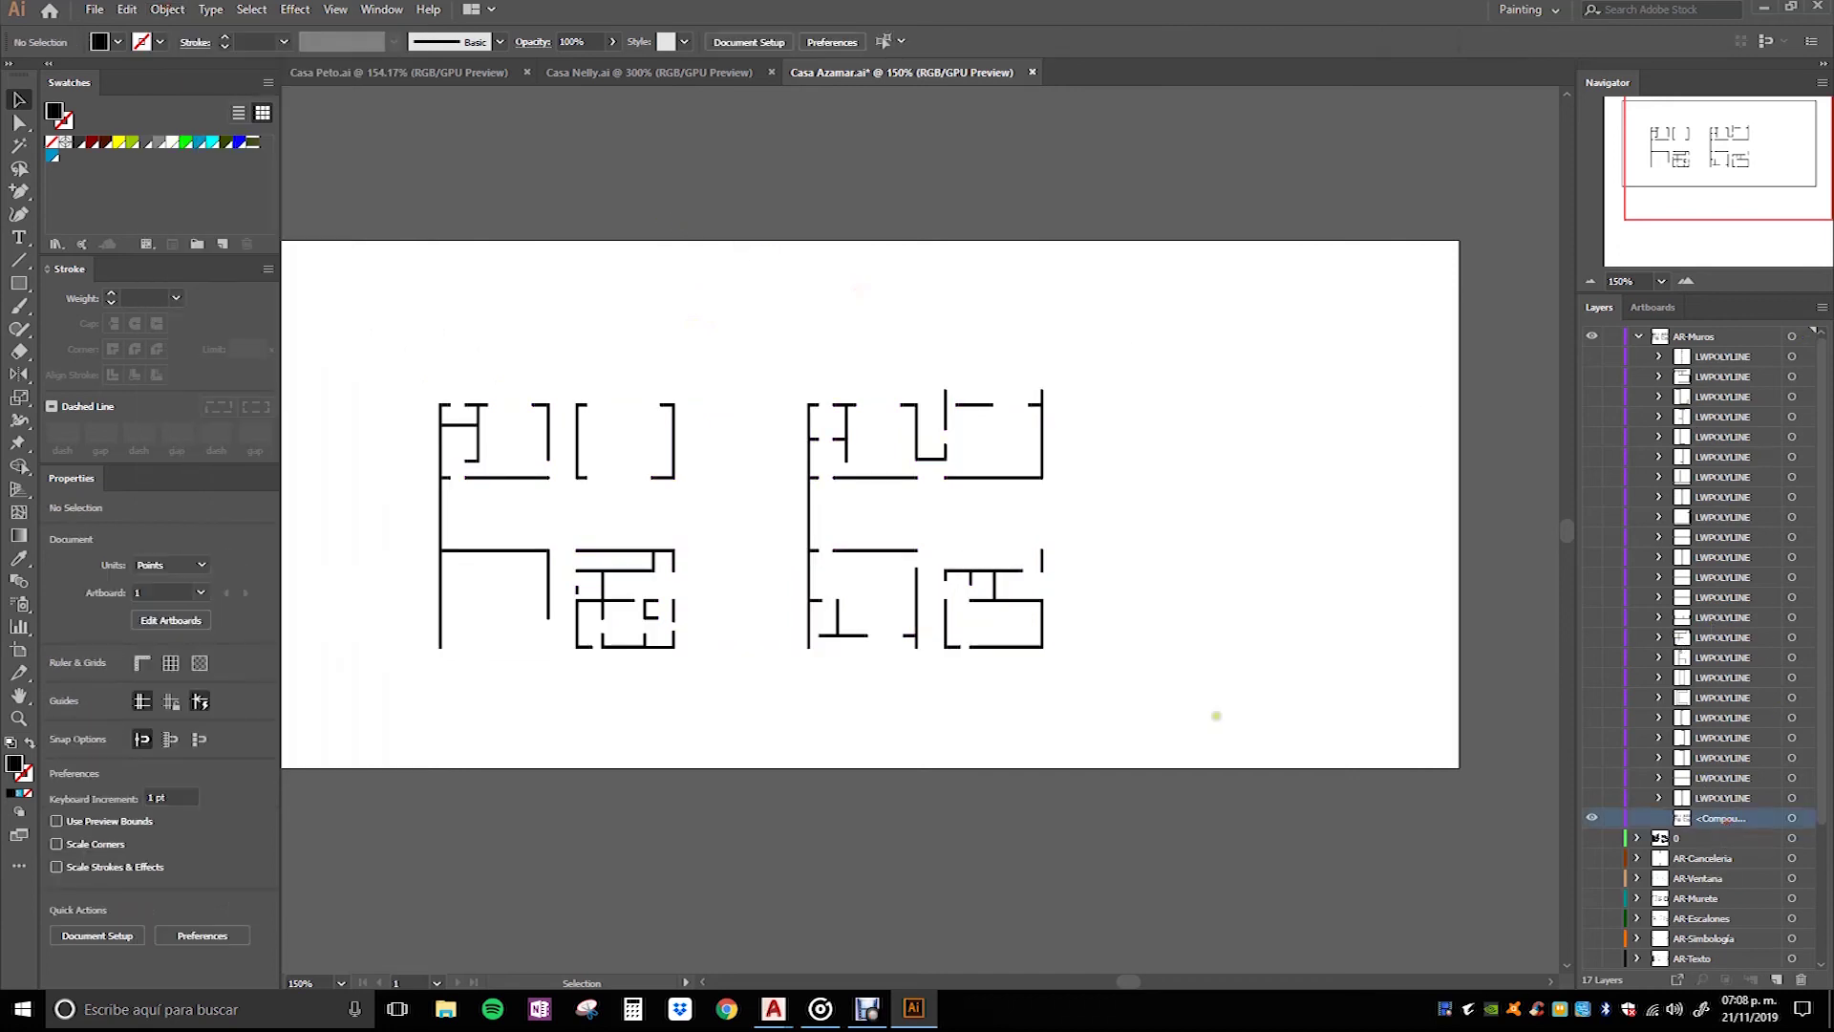
click(872, 477)
right_click(872, 479)
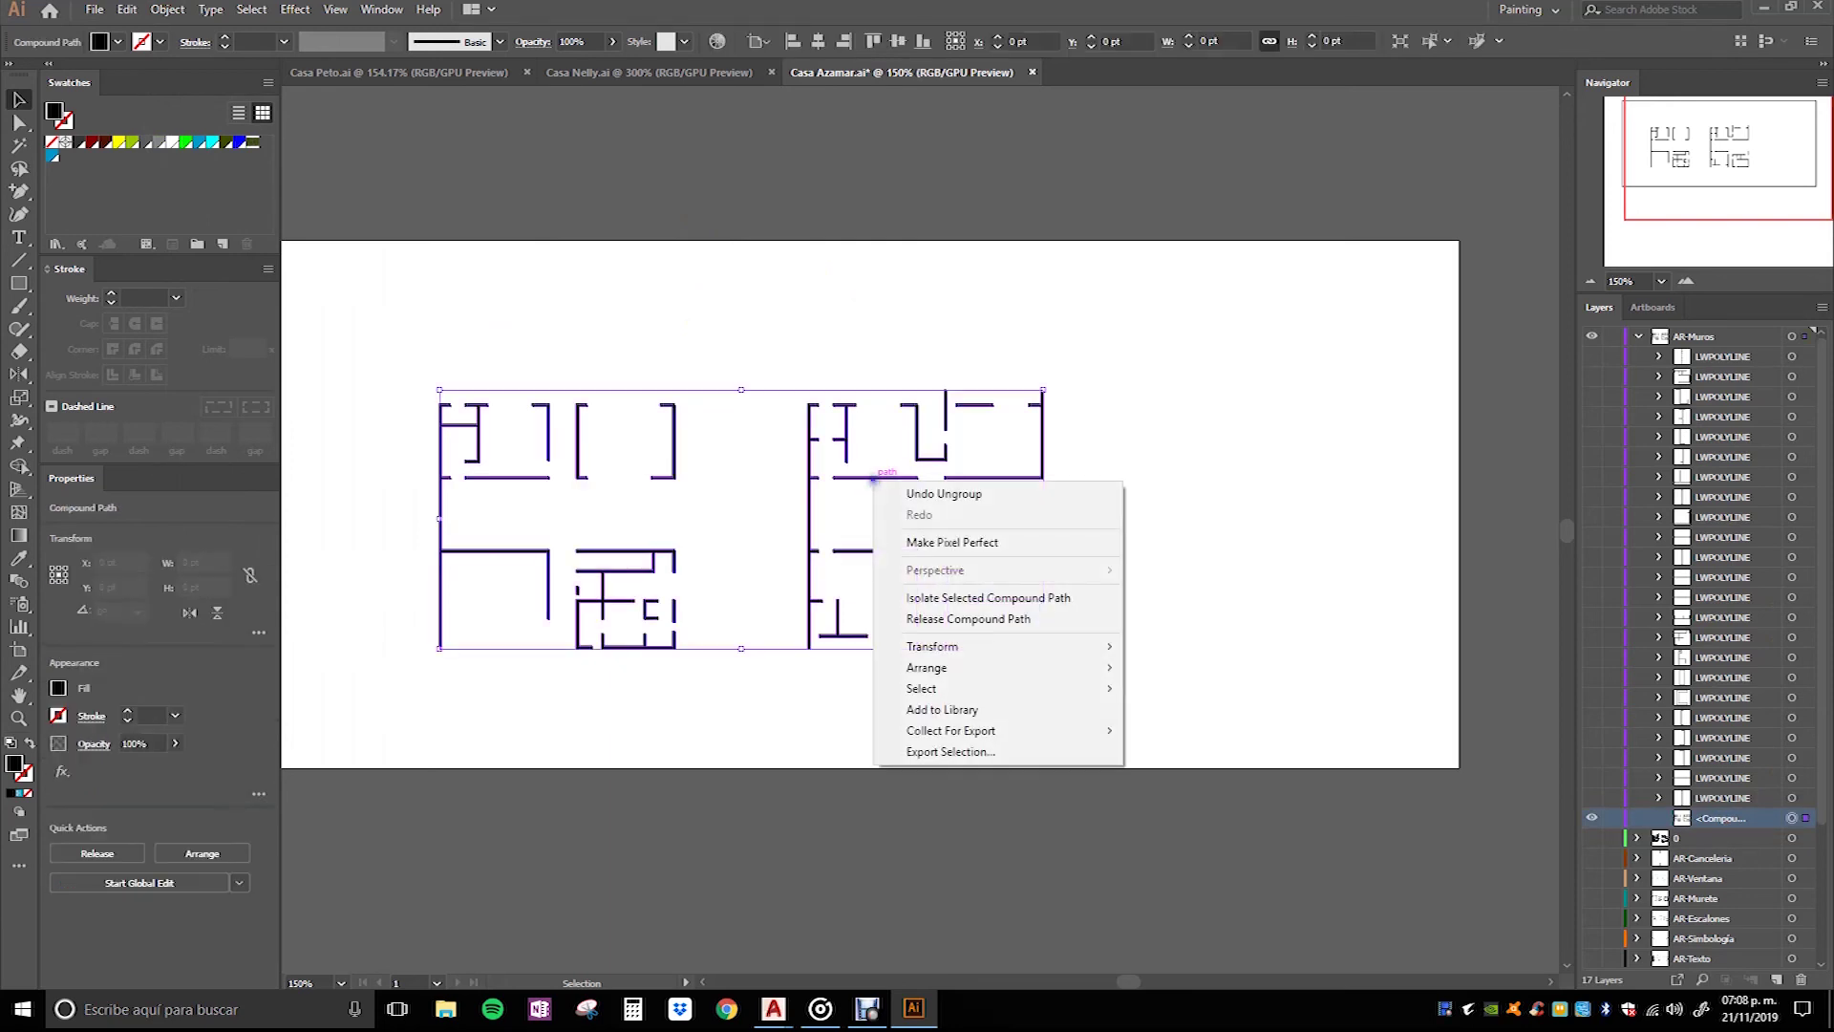
click(950, 619)
click(886, 315)
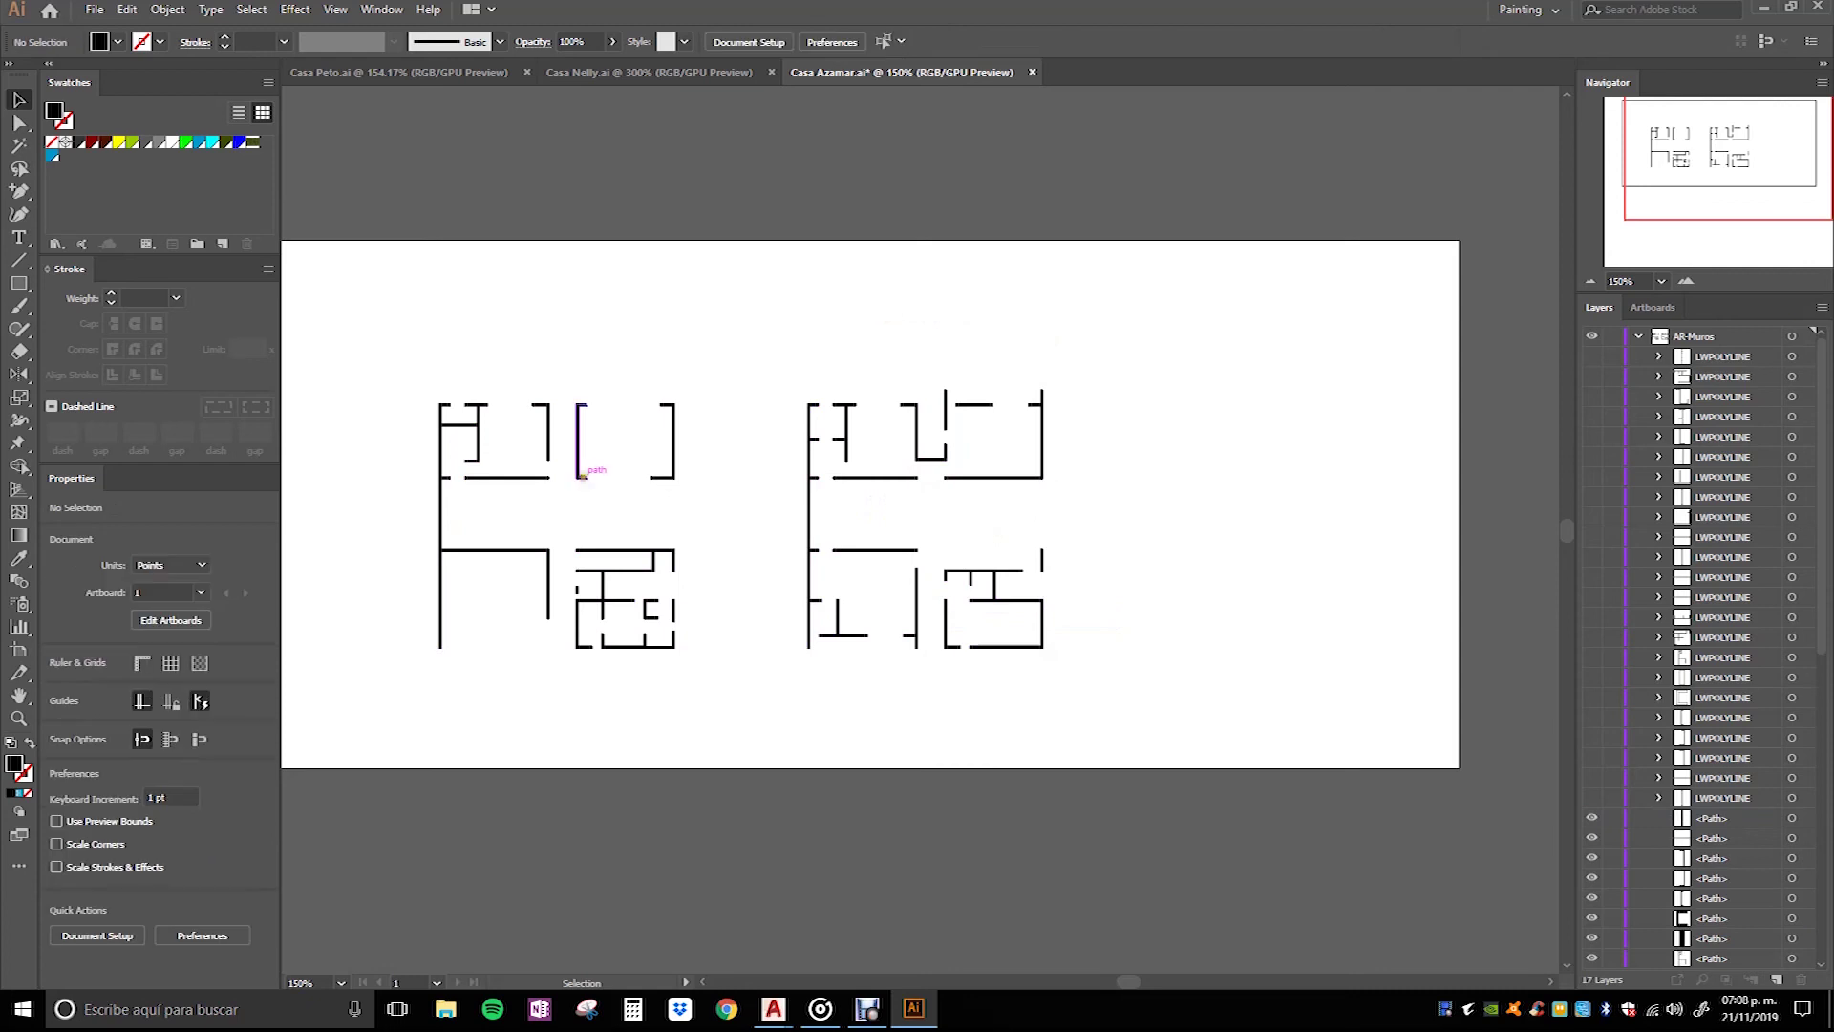
Step: Group the left plan's wall paths and the right plan's wall paths separately
drag(708, 689, 396, 364)
key(ctrl+g)
drag(761, 350, 1280, 683)
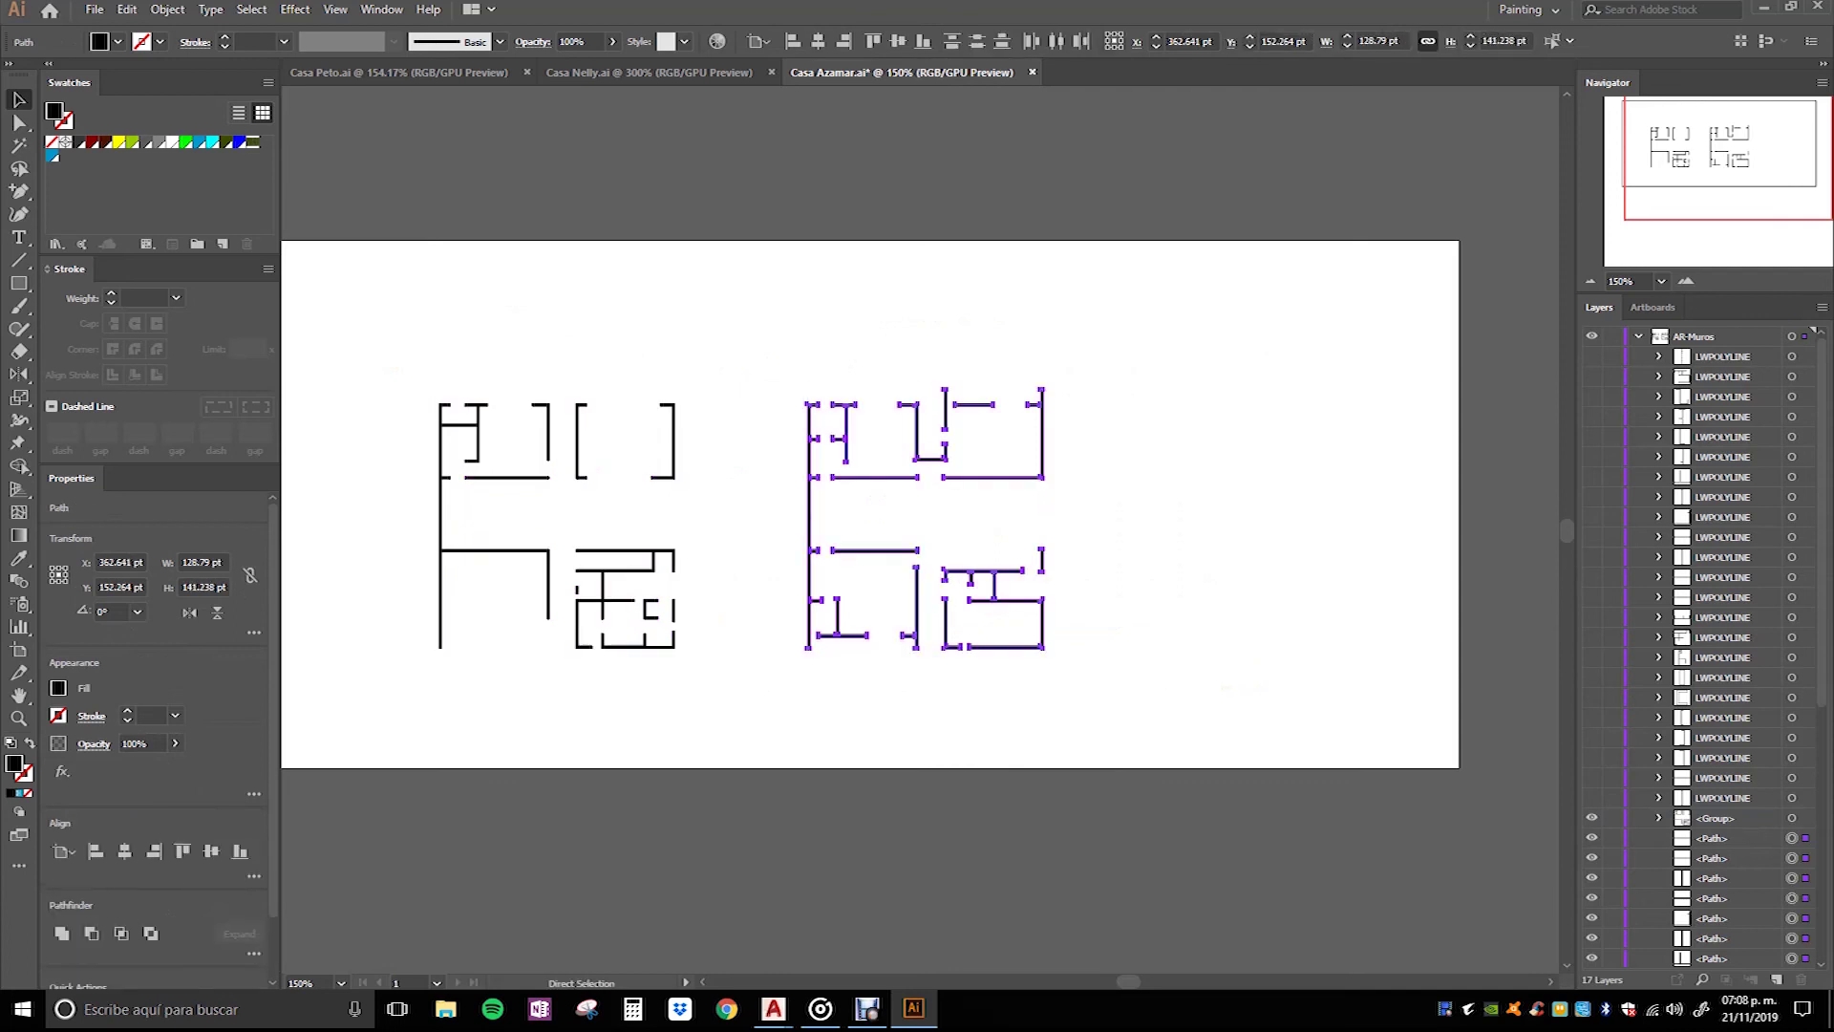
key(ctrl+g)
click(1251, 688)
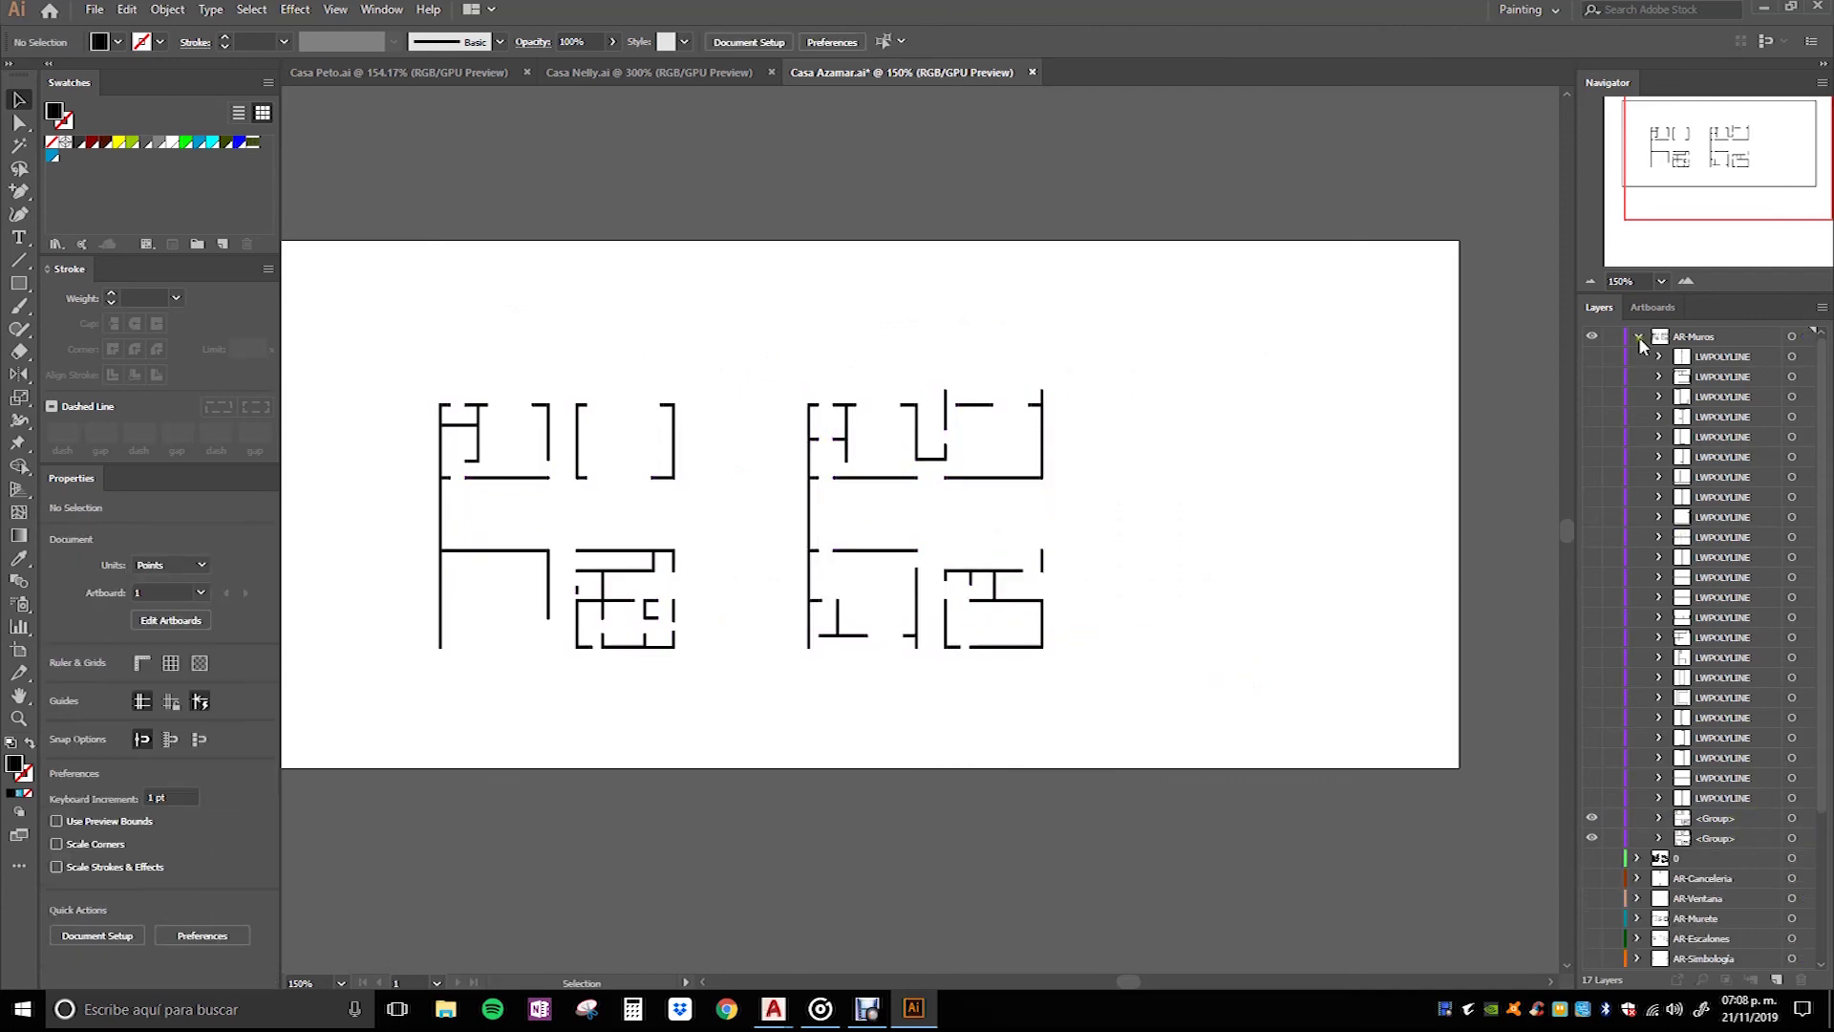
click(1638, 337)
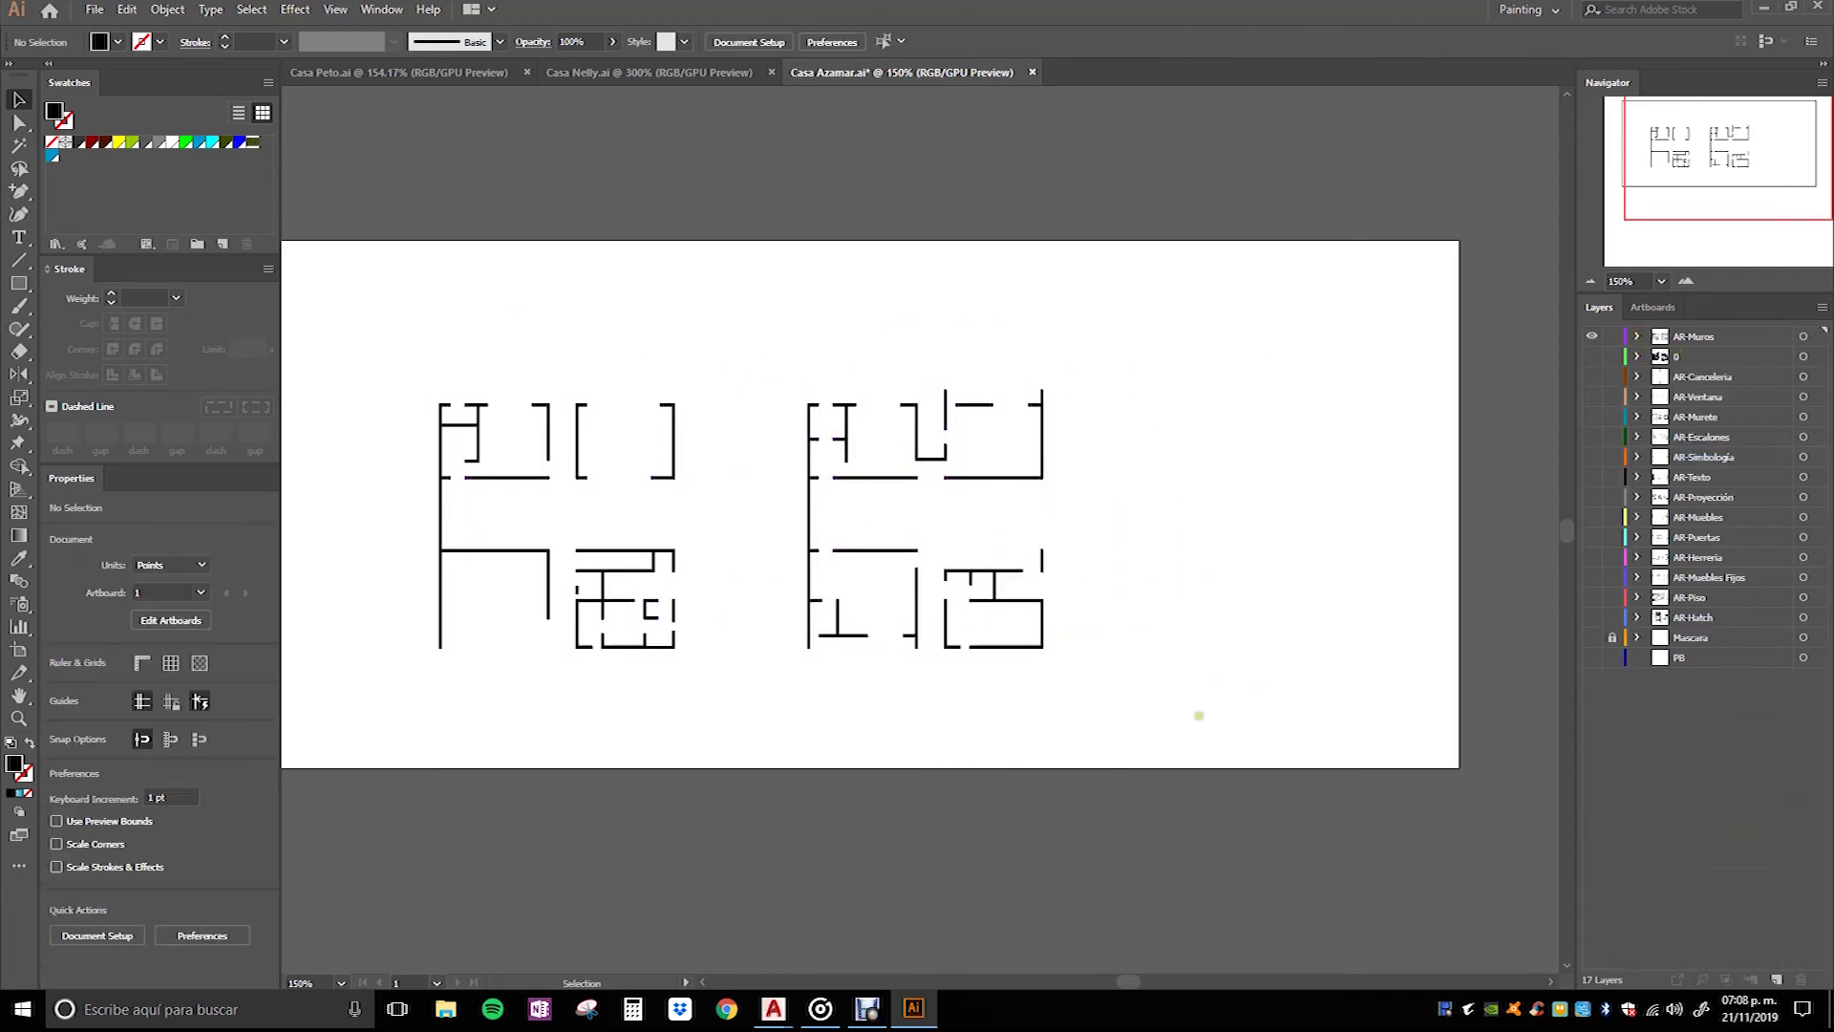
Step: Show all layers again and delete the second and third floor plans
alt+click(1592, 335)
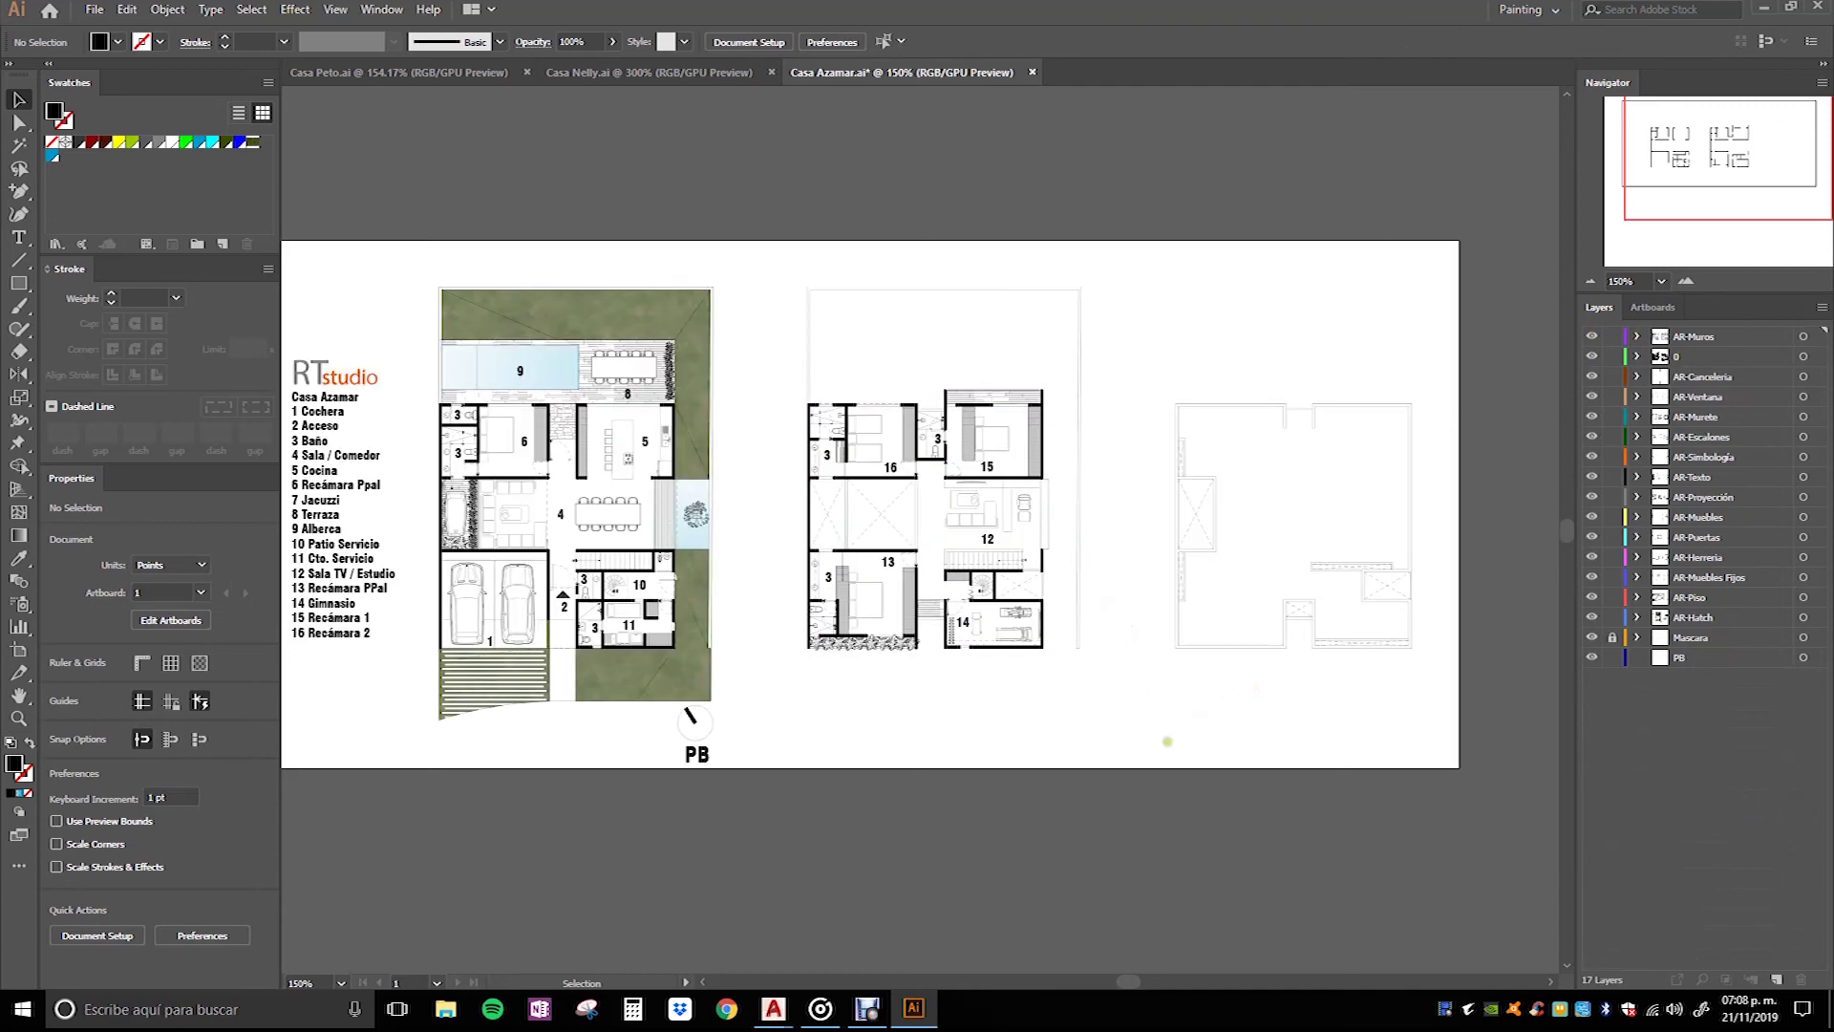
drag(1471, 777, 774, 202)
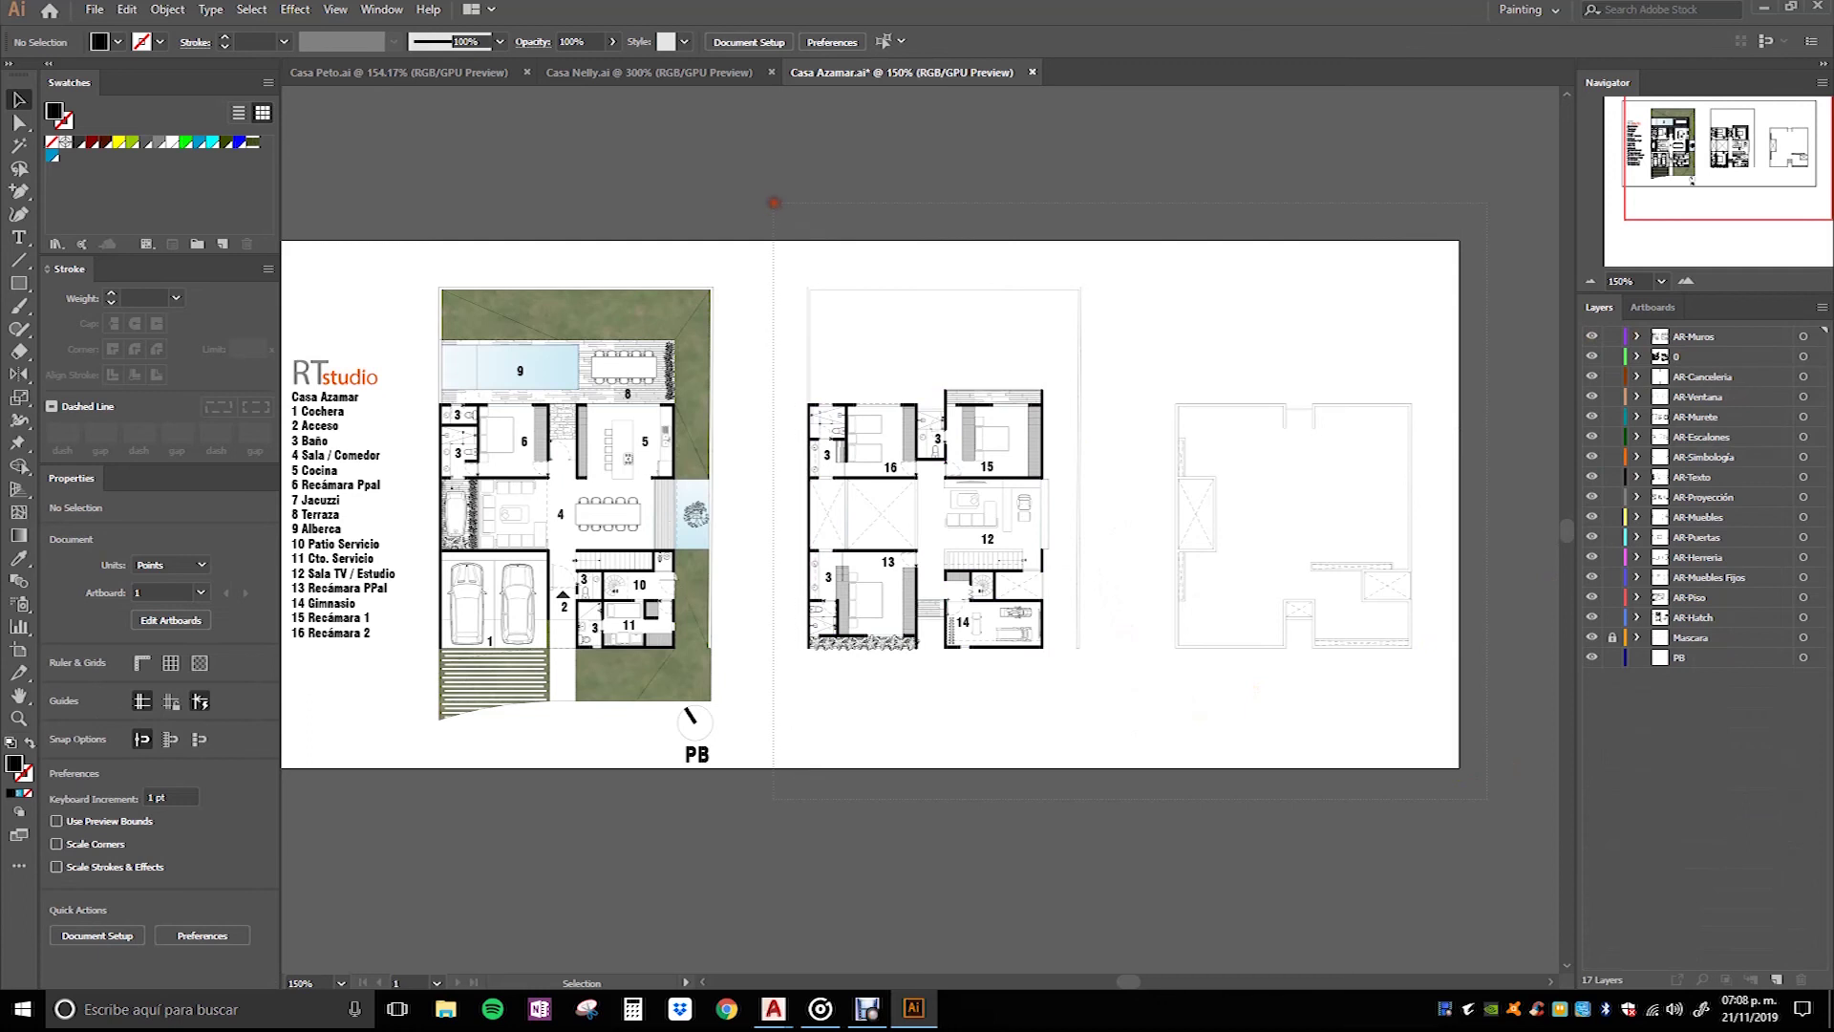
key(Delete)
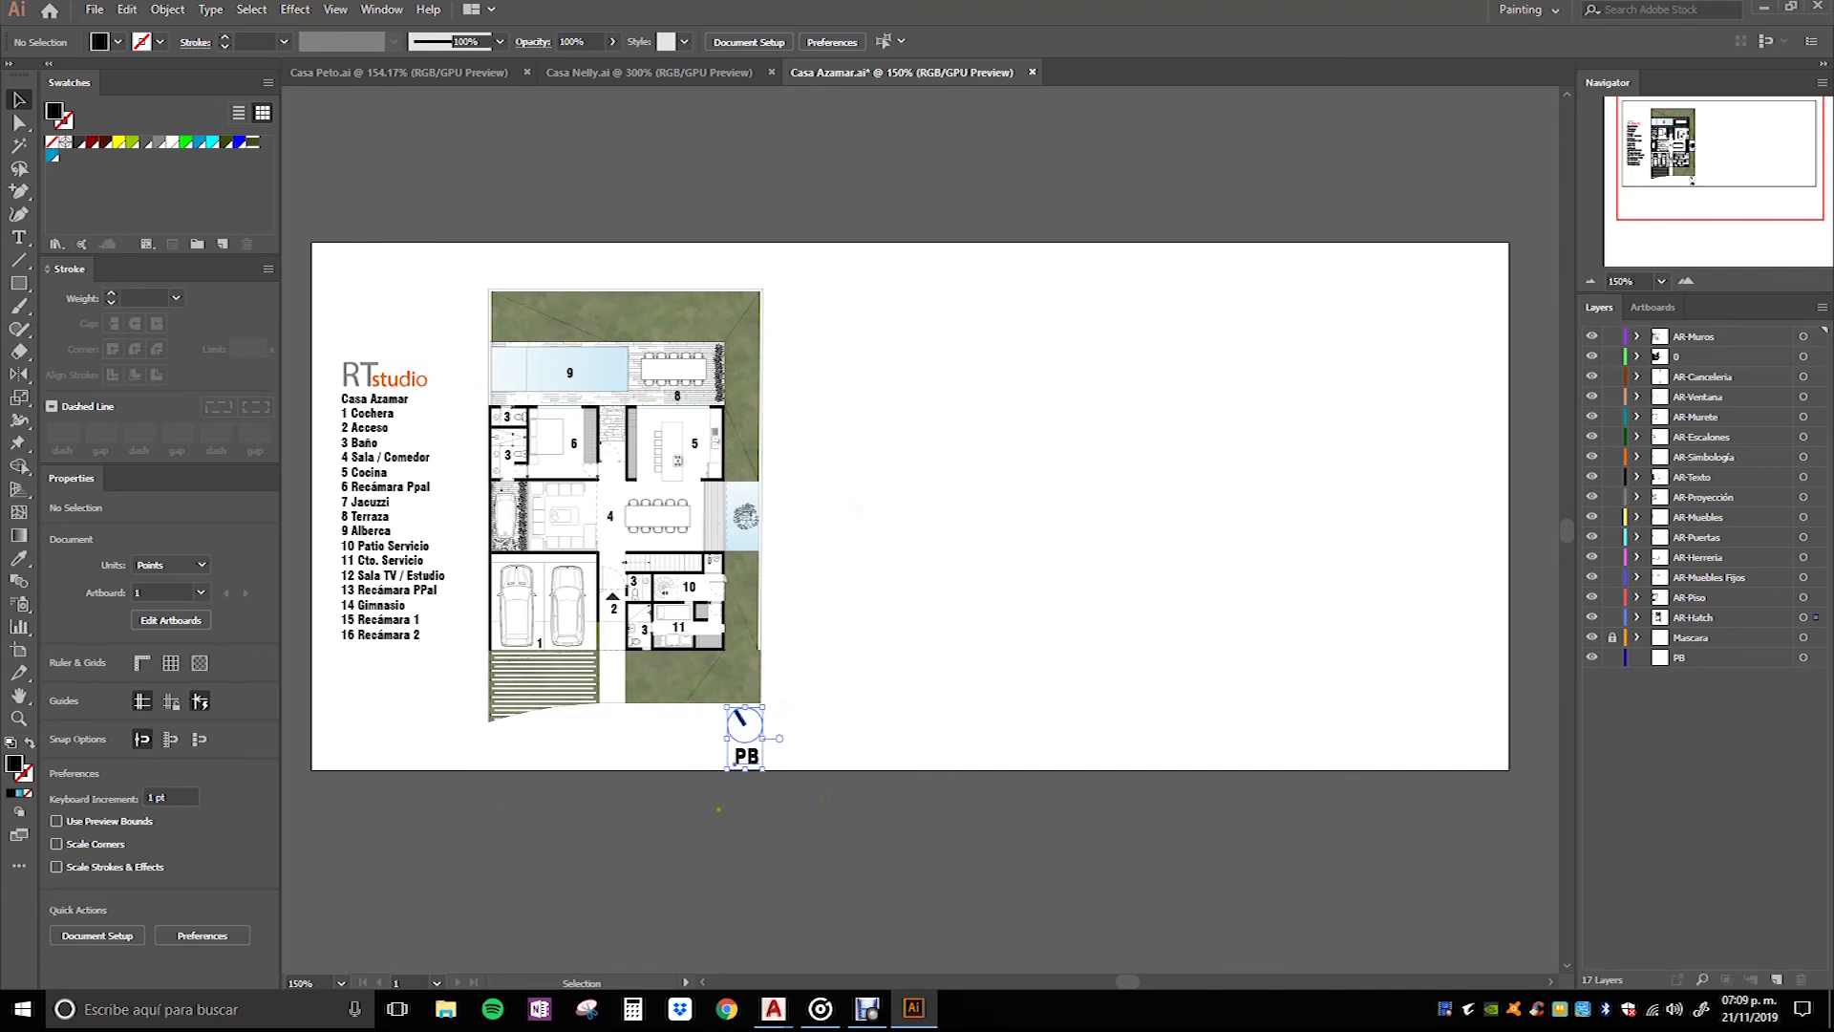
Step: Delete the north arrow with its PB label, leaving the ground-floor plan selected
click(743, 724)
key(Delete)
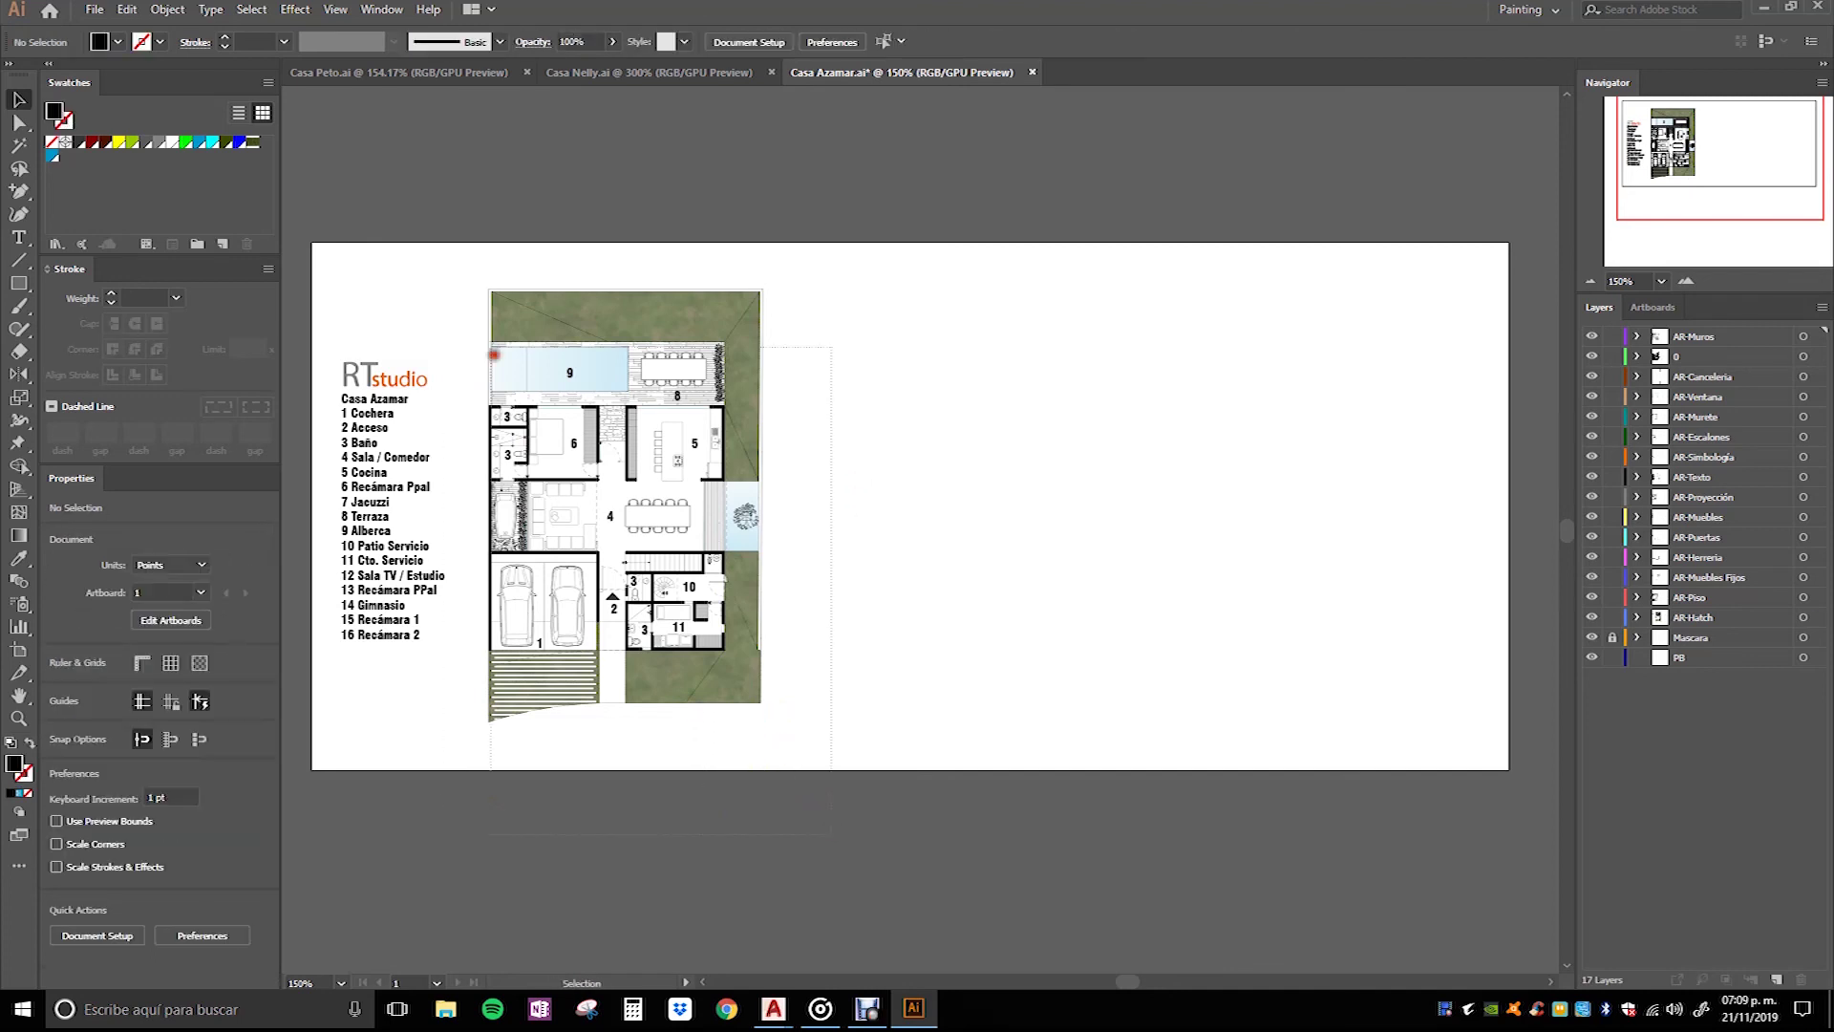
click(675, 400)
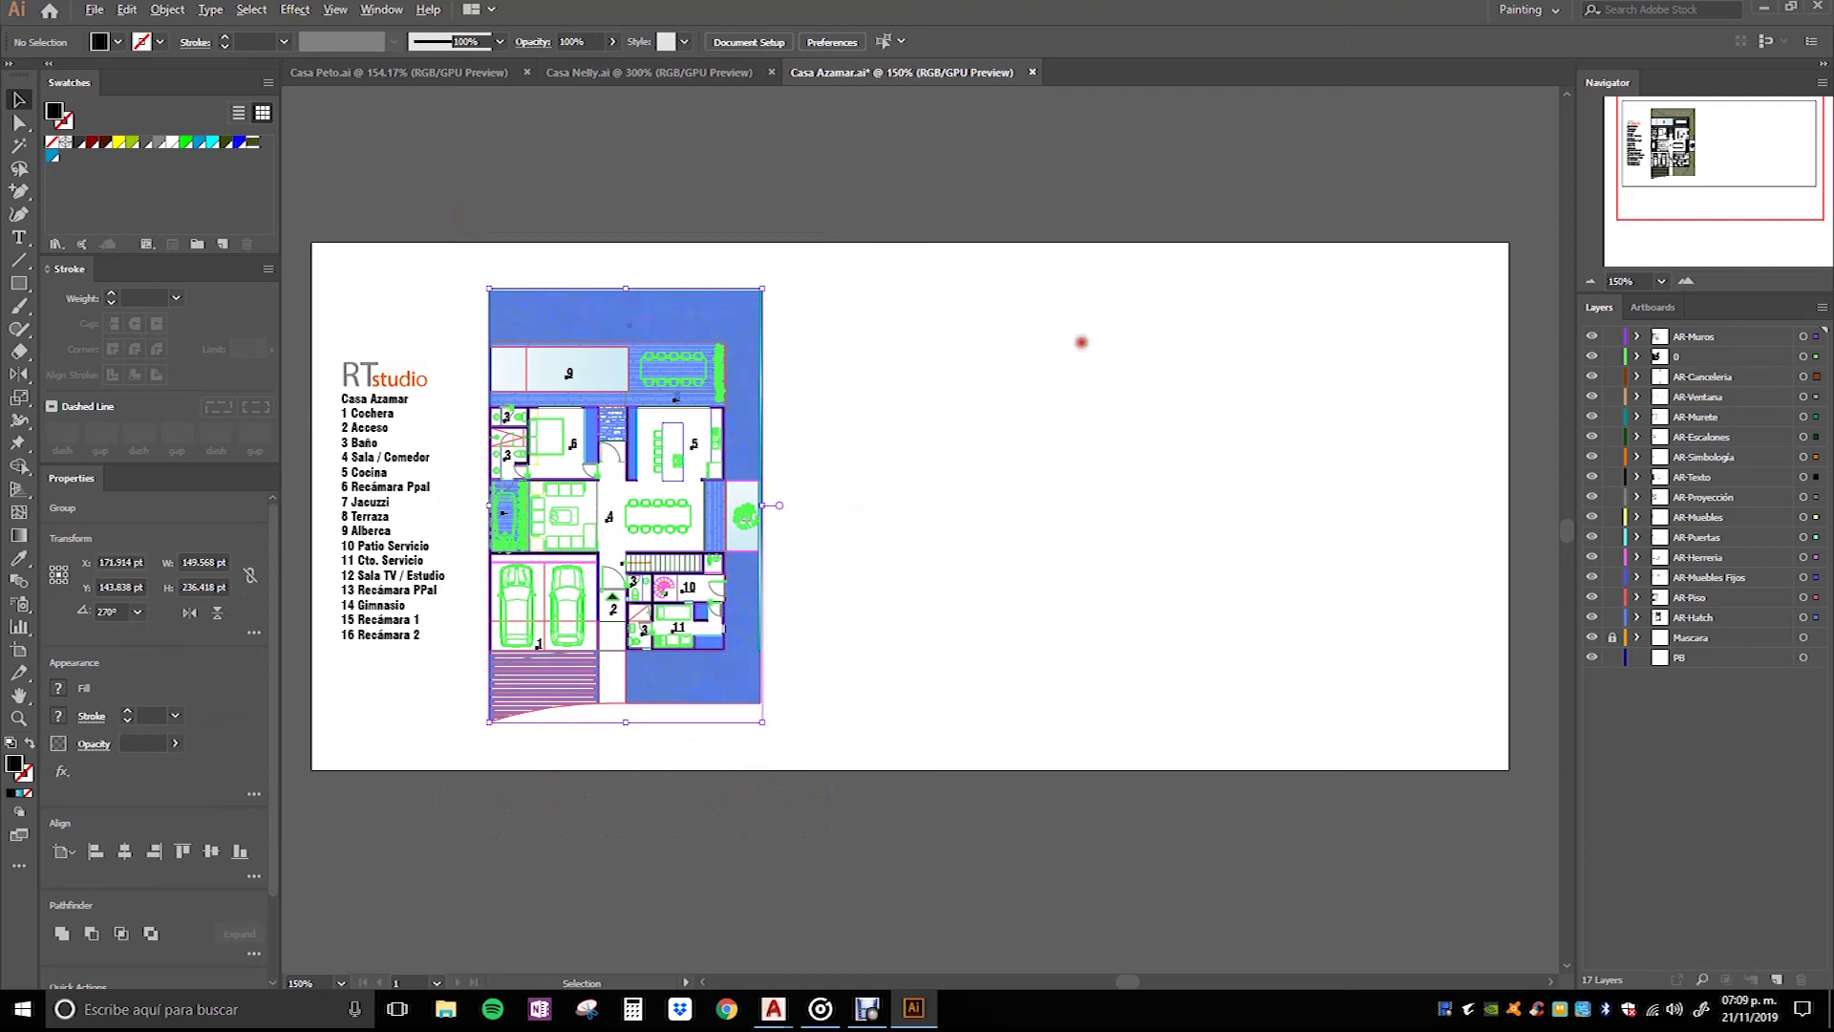
Step: Duplicate the ground-floor plan to the right of the original
drag(623, 341, 1081, 341)
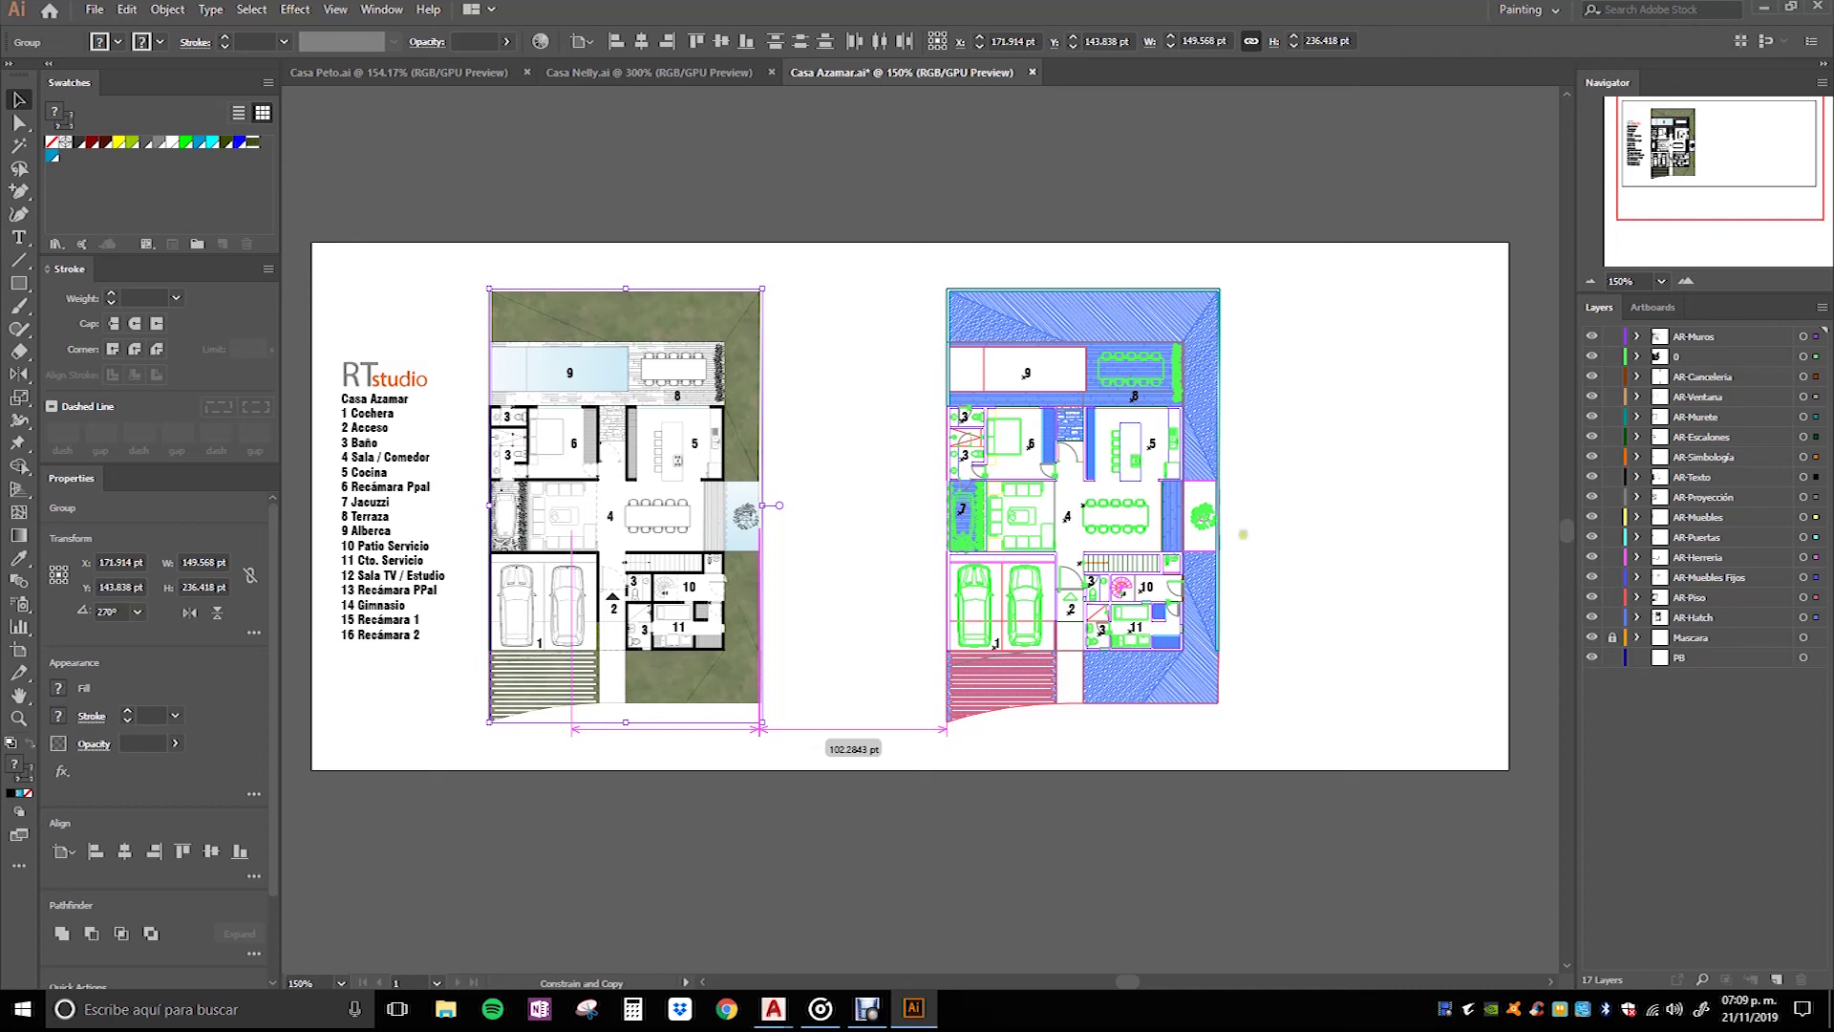
drag(1241, 534, 1241, 534)
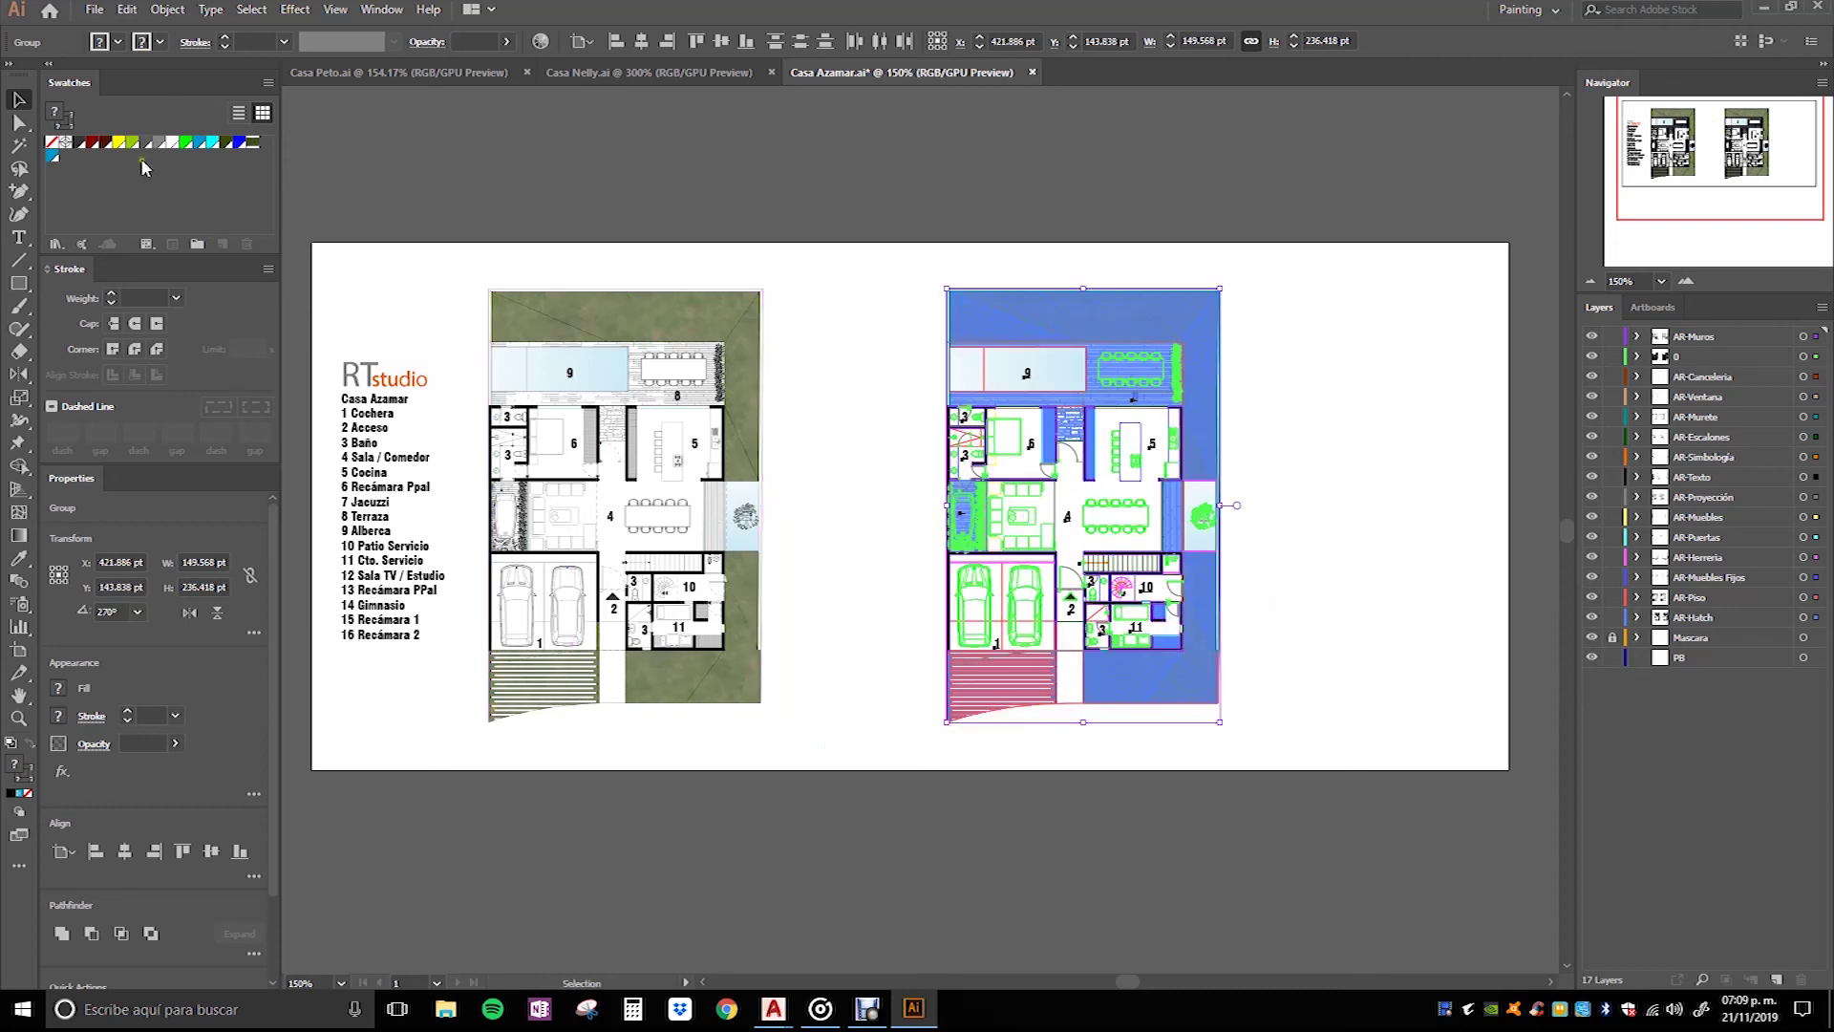
click(167, 8)
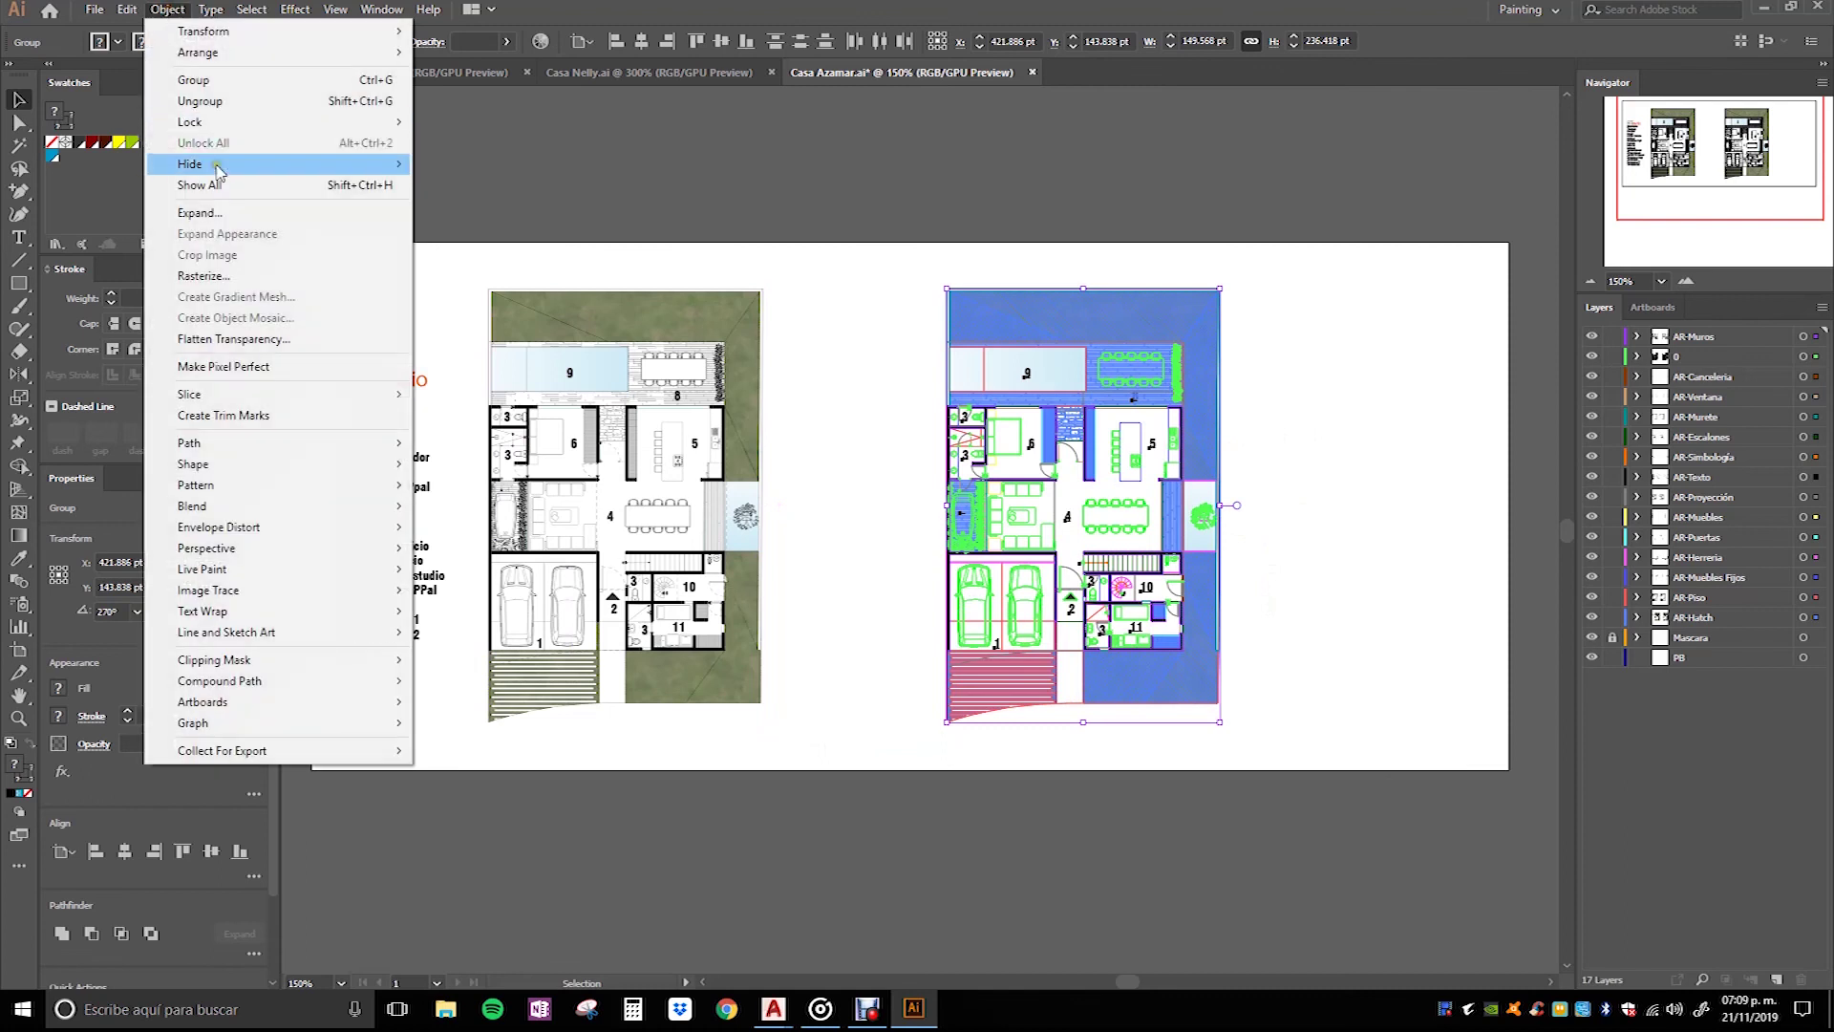
click(260, 80)
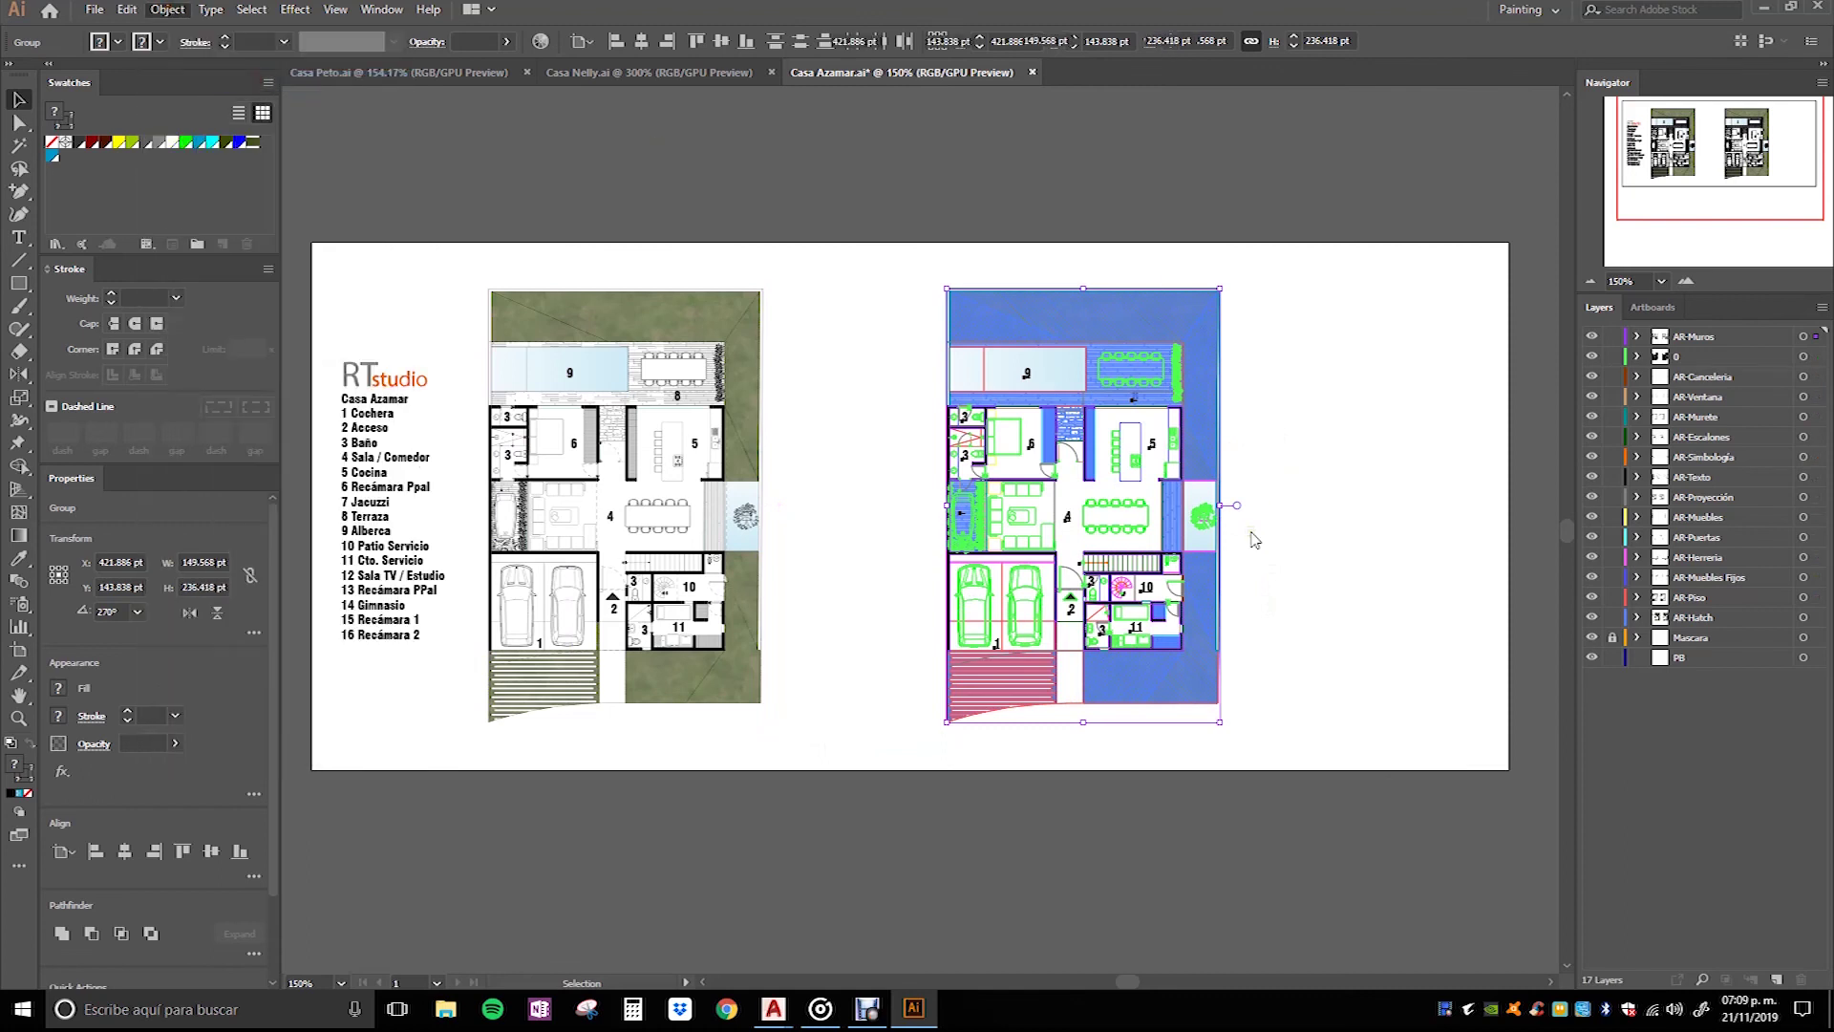
Step: Make PB the current layer and send the copied plan to it
click(1713, 657)
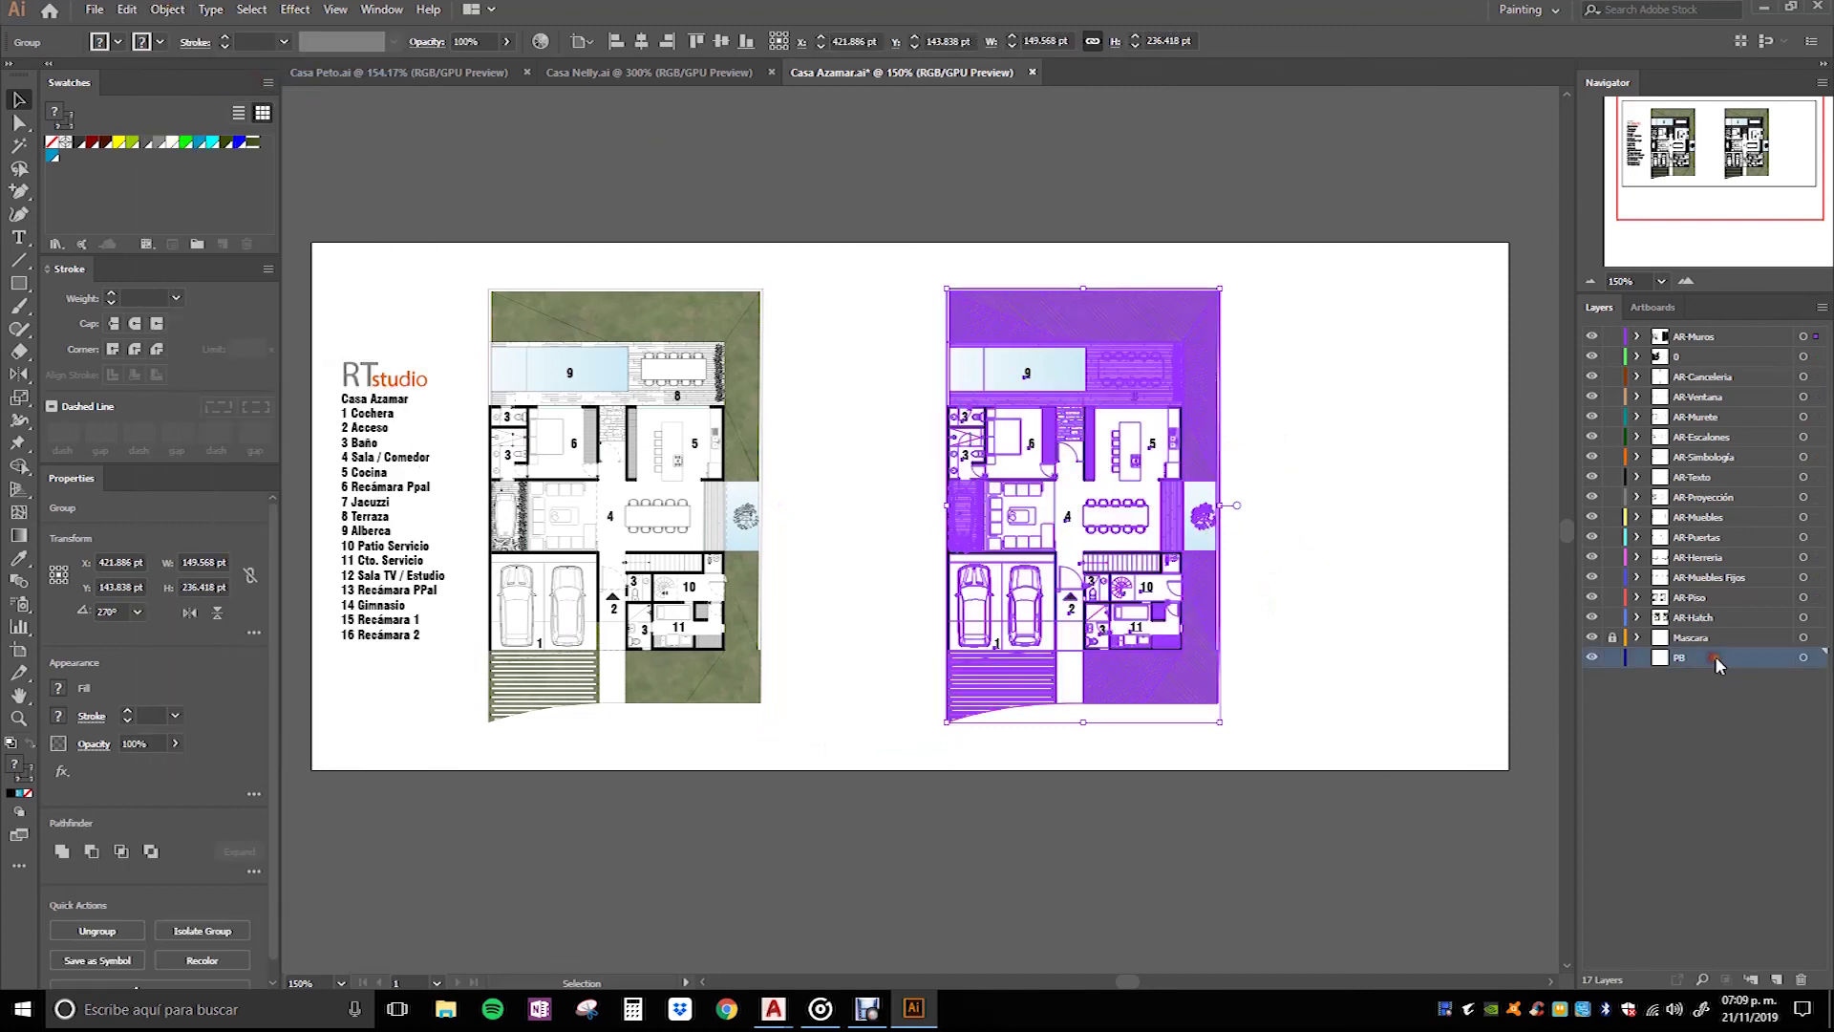
click(167, 9)
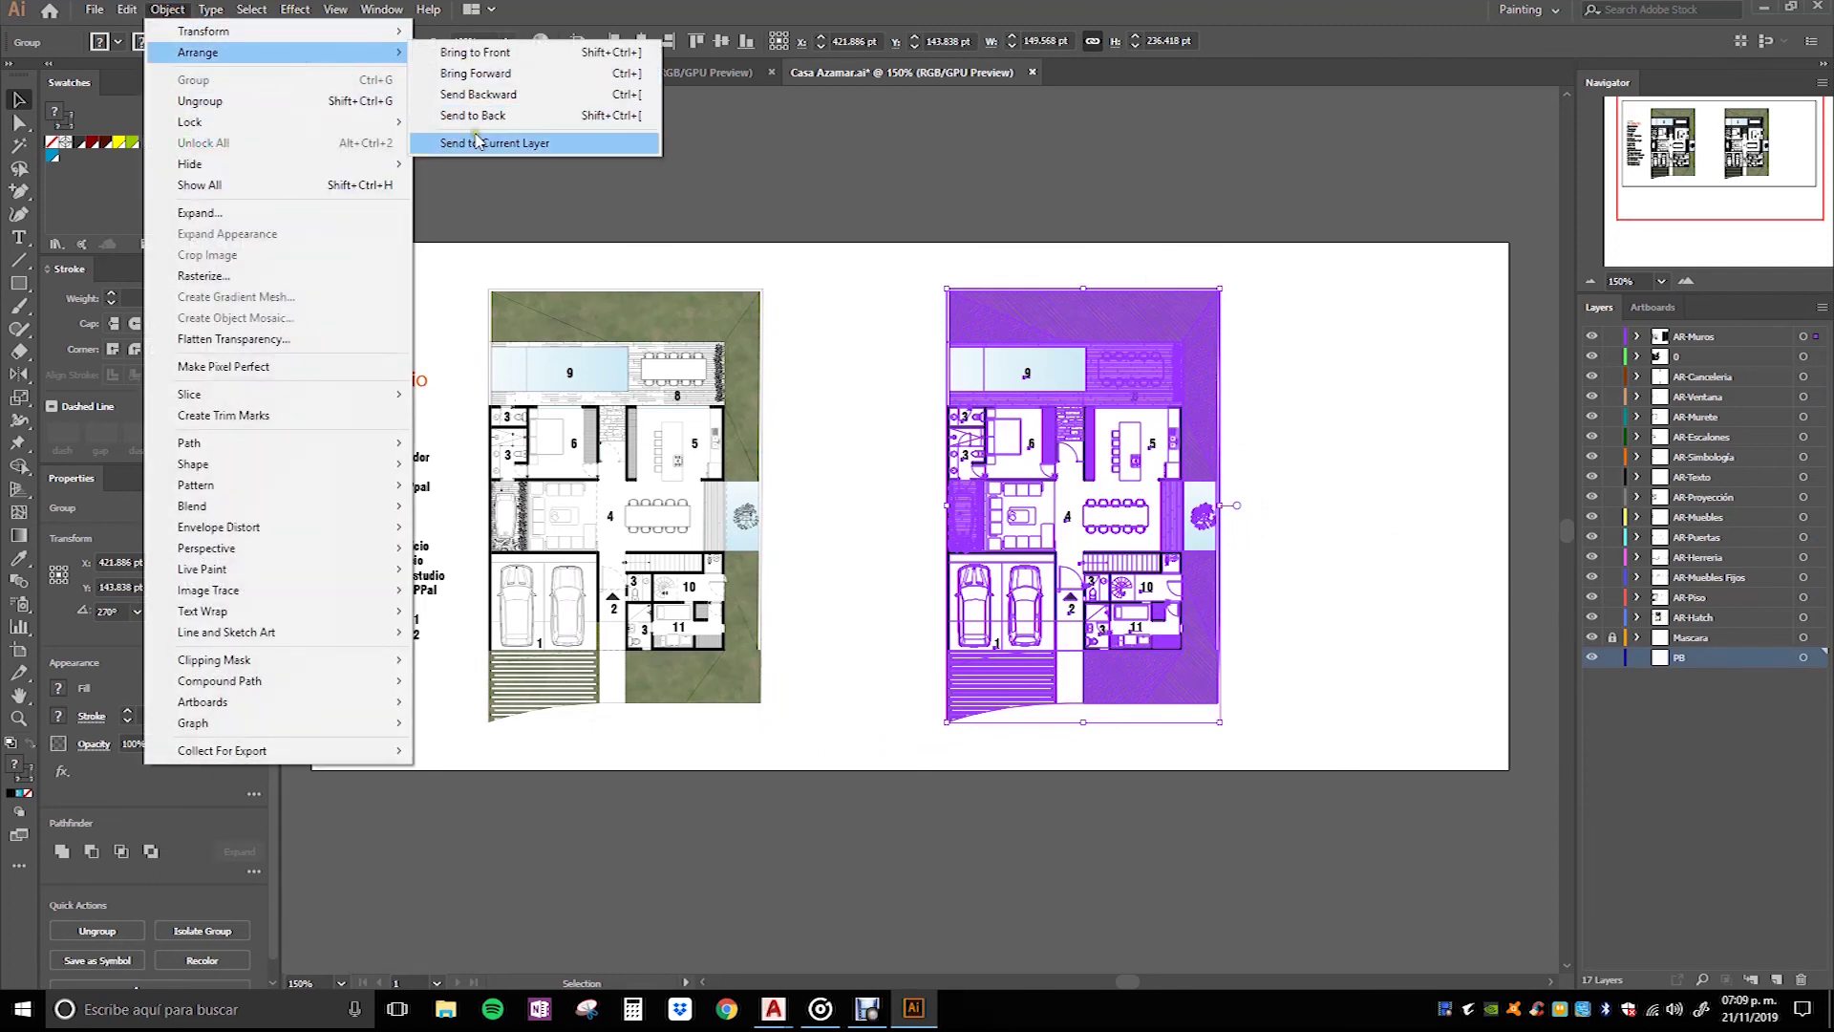
mouse_move(198, 52)
click(483, 135)
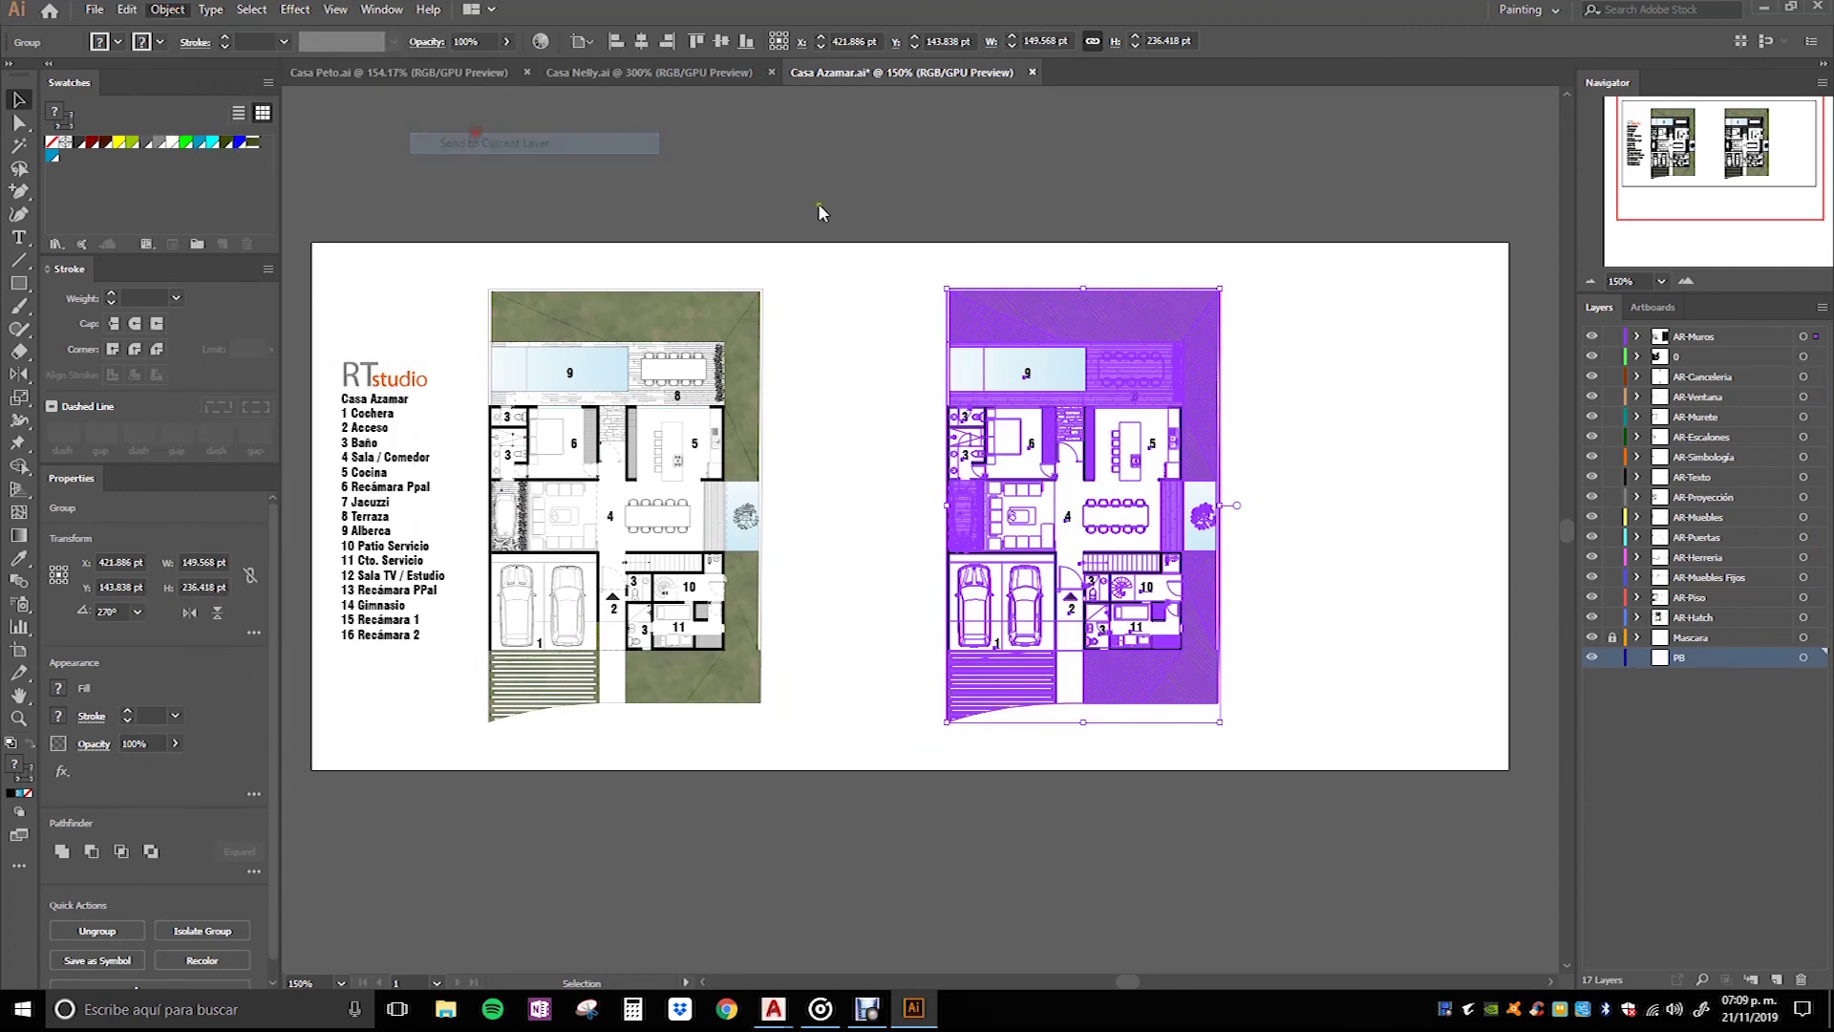
click(1169, 166)
scroll(1239, 284, up, 1)
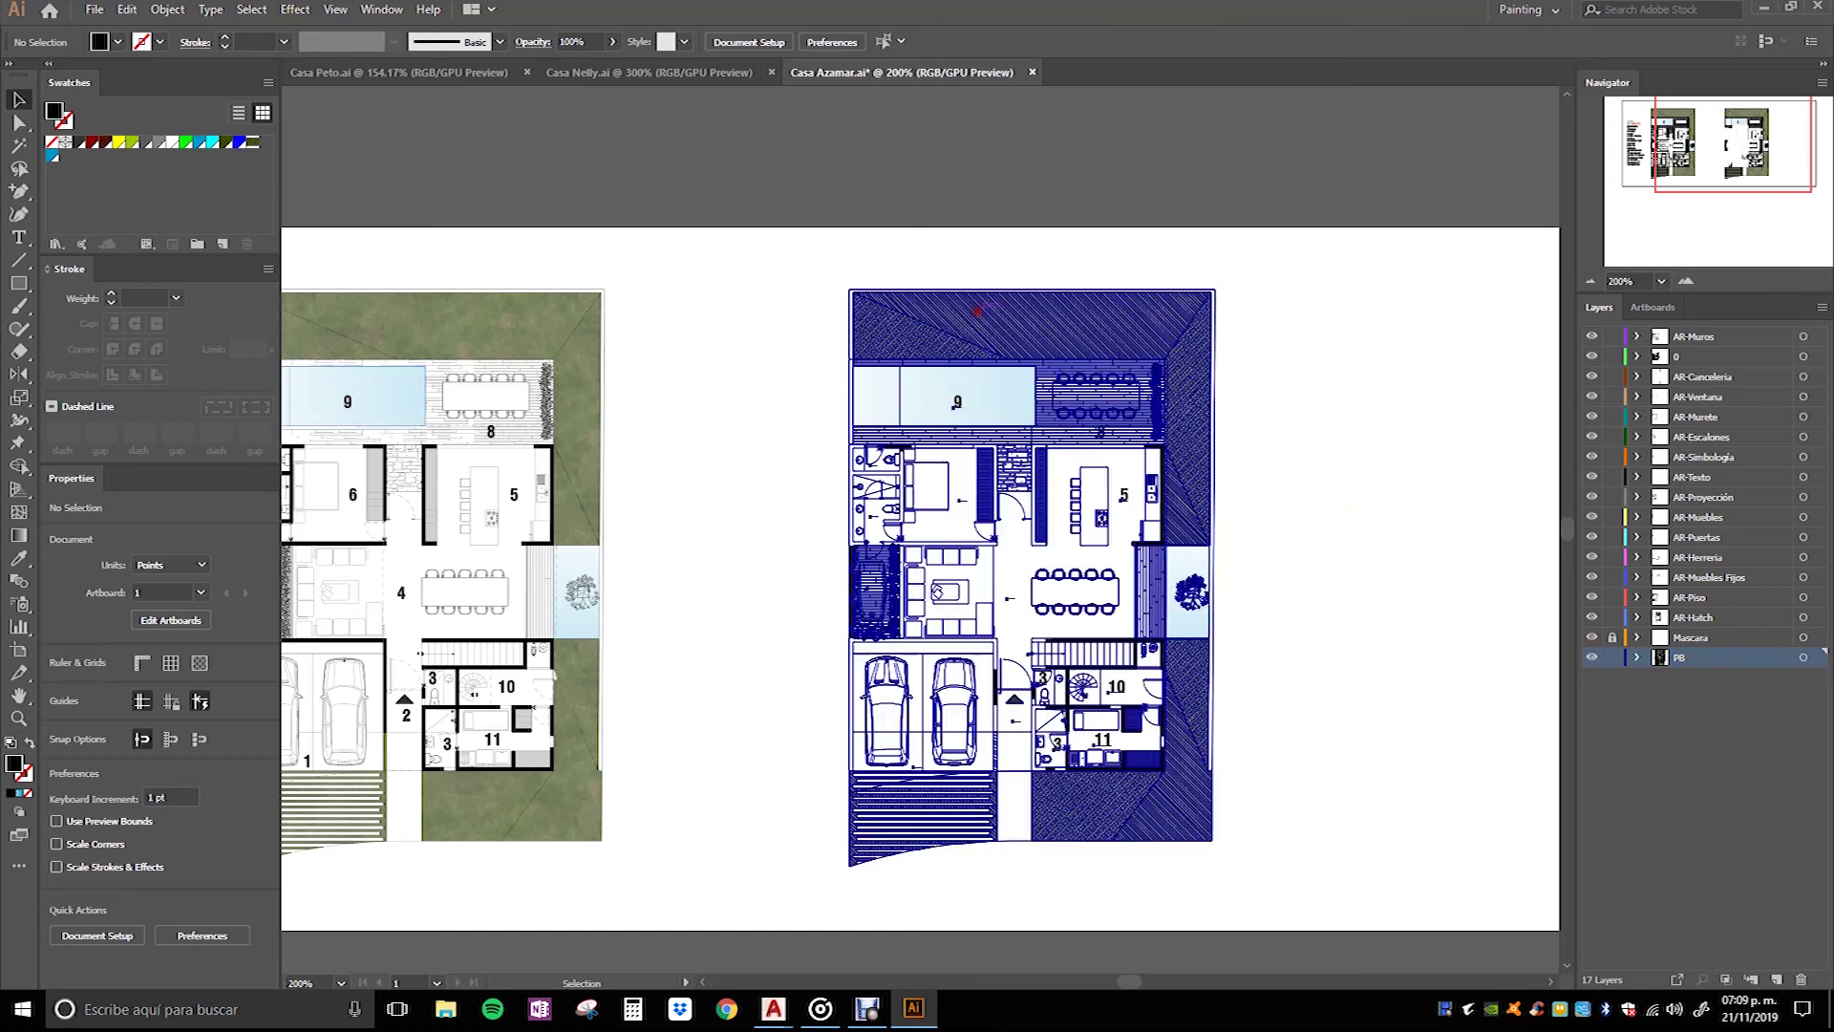
Step: Set the copied ground-floor plan on the PB layer to 50% opacity
click(978, 310)
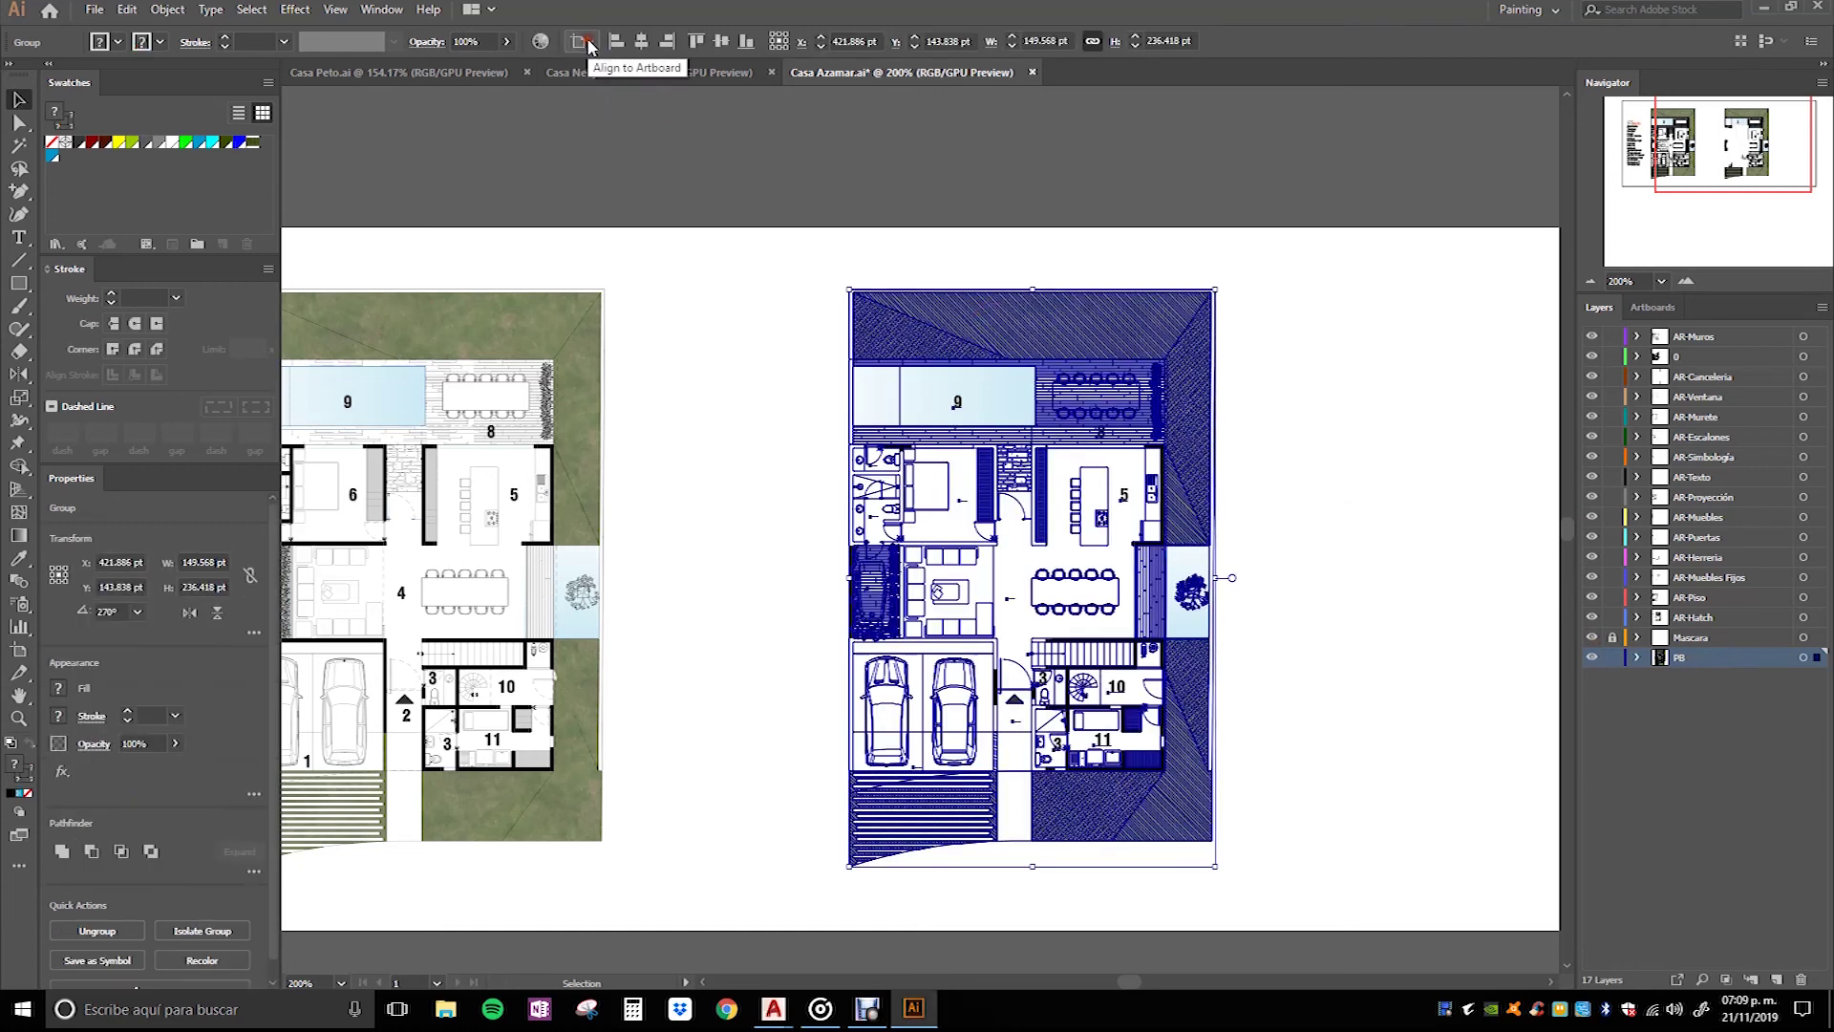
click(473, 42)
text(50)
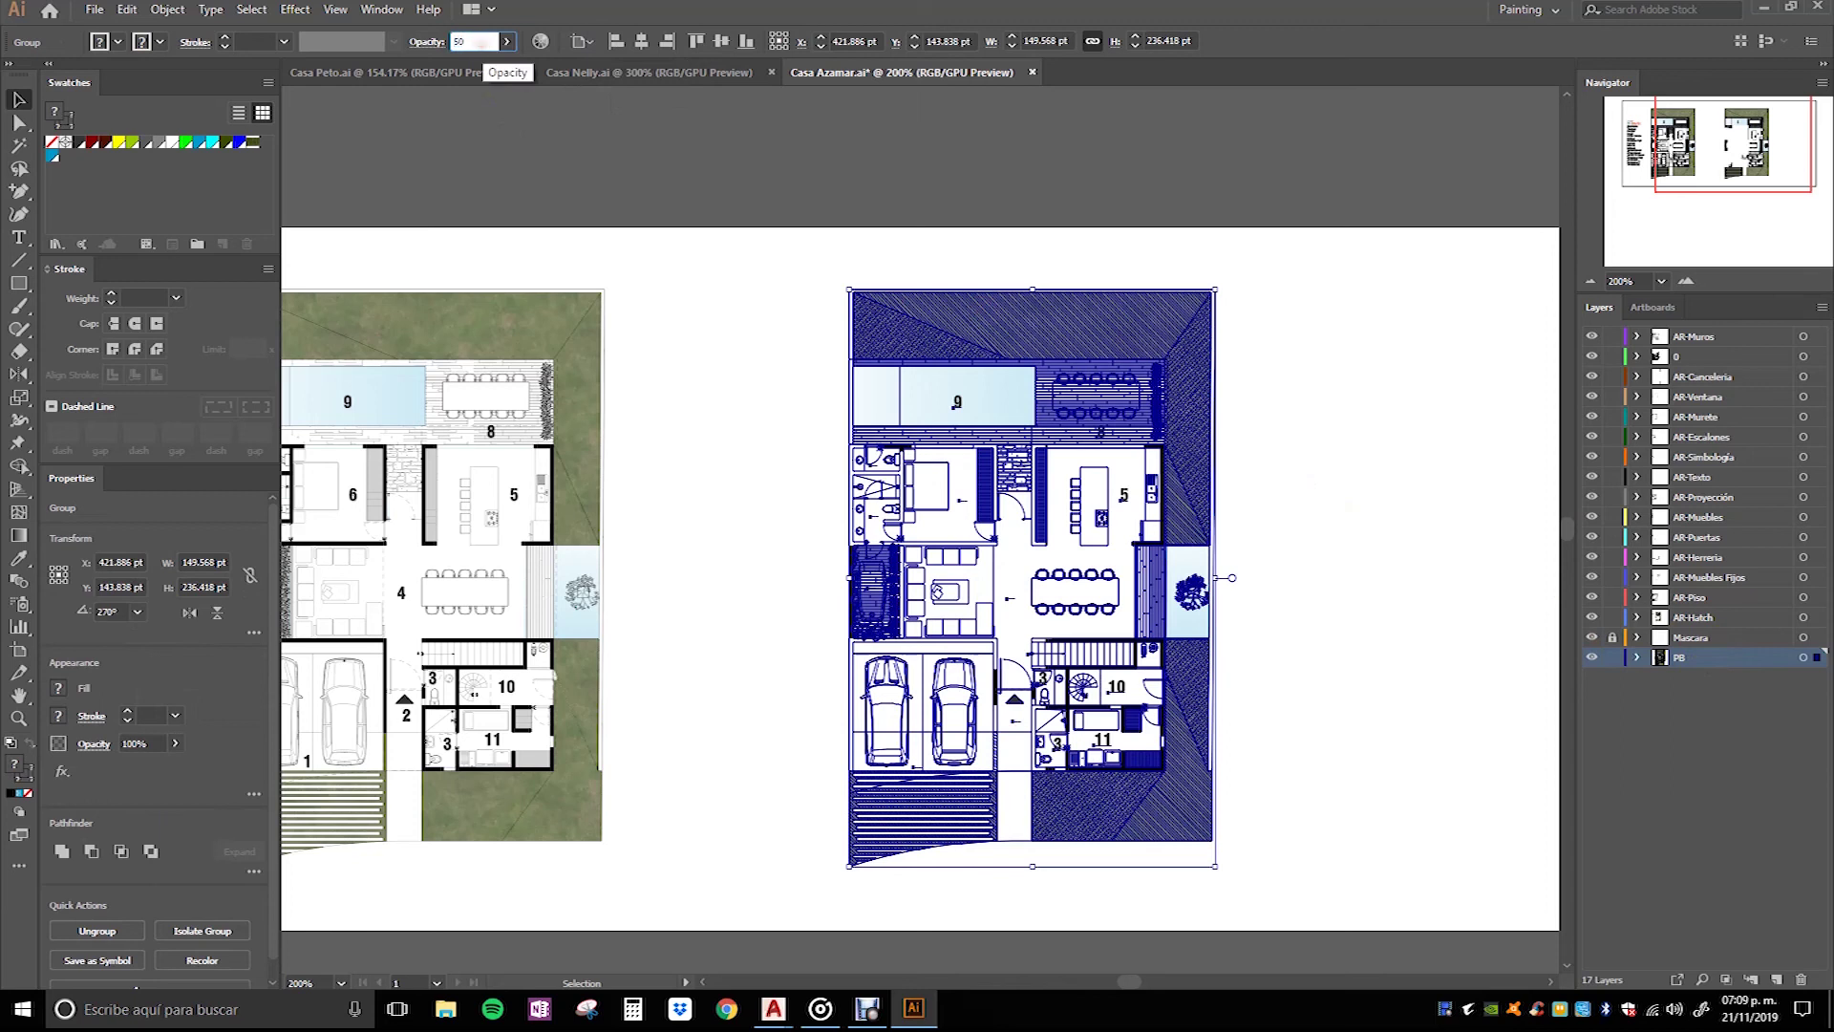
key(Return)
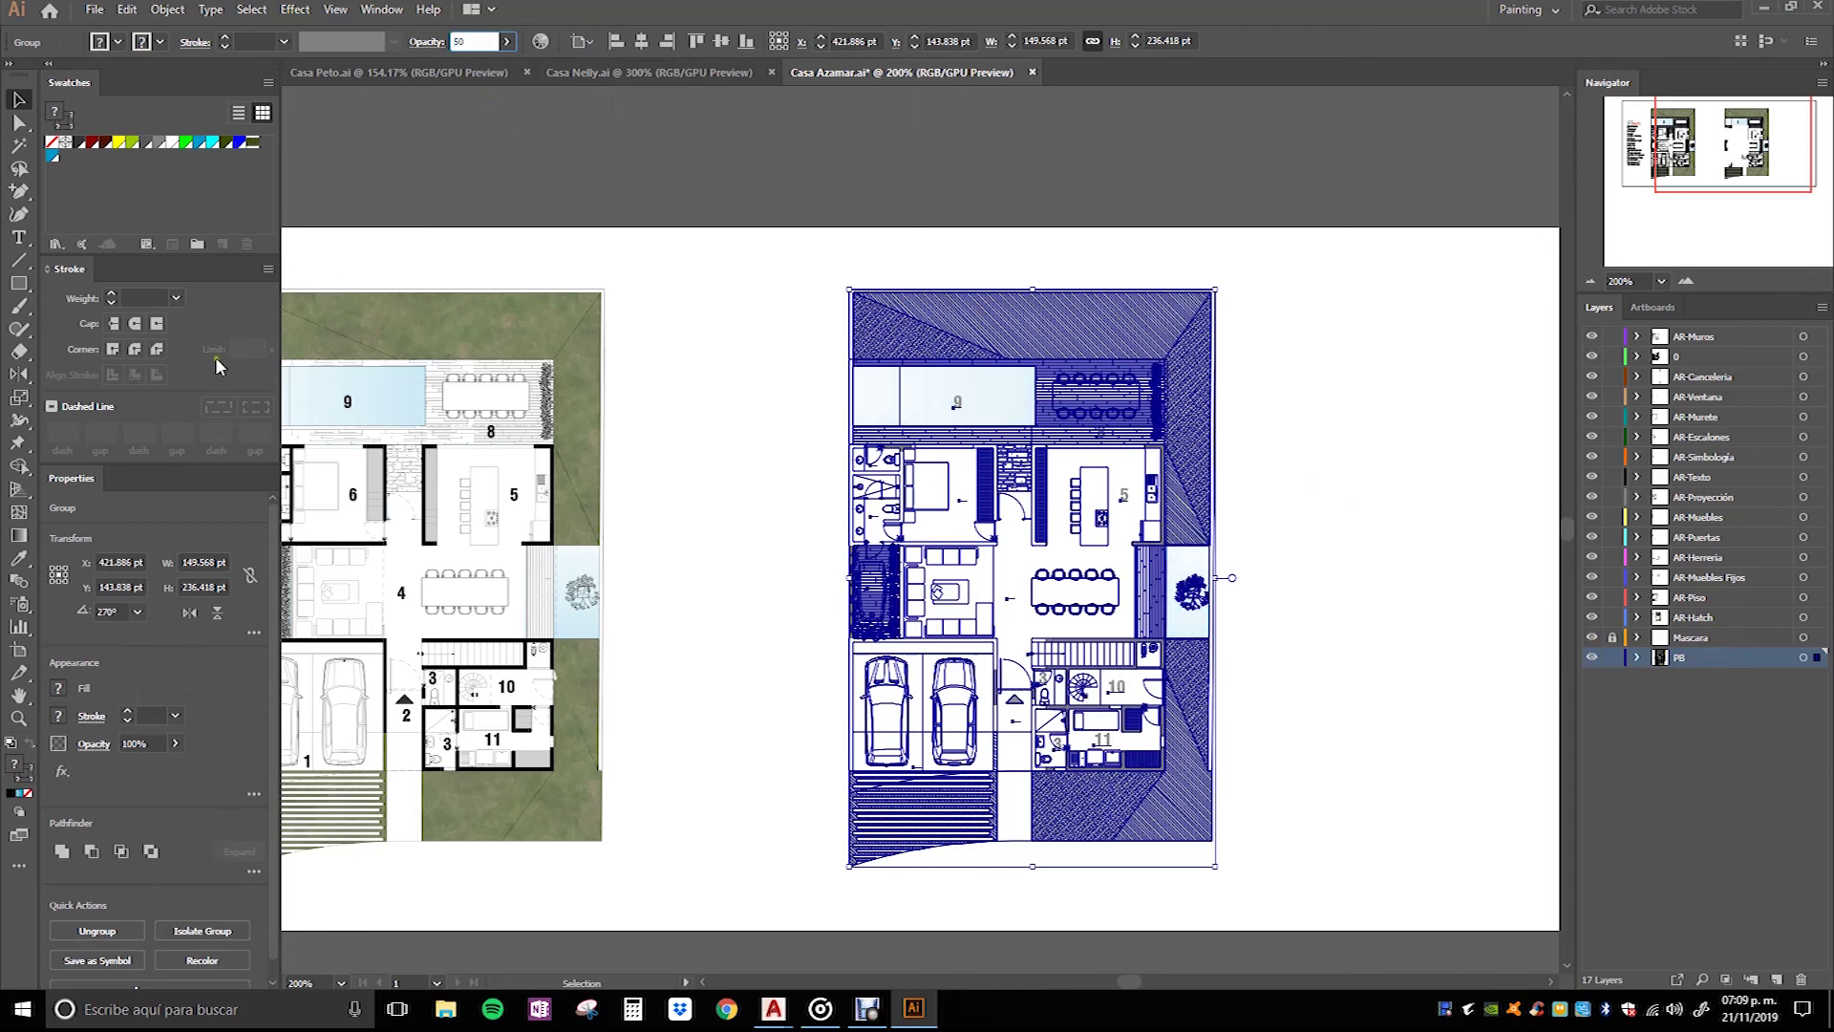
click(813, 153)
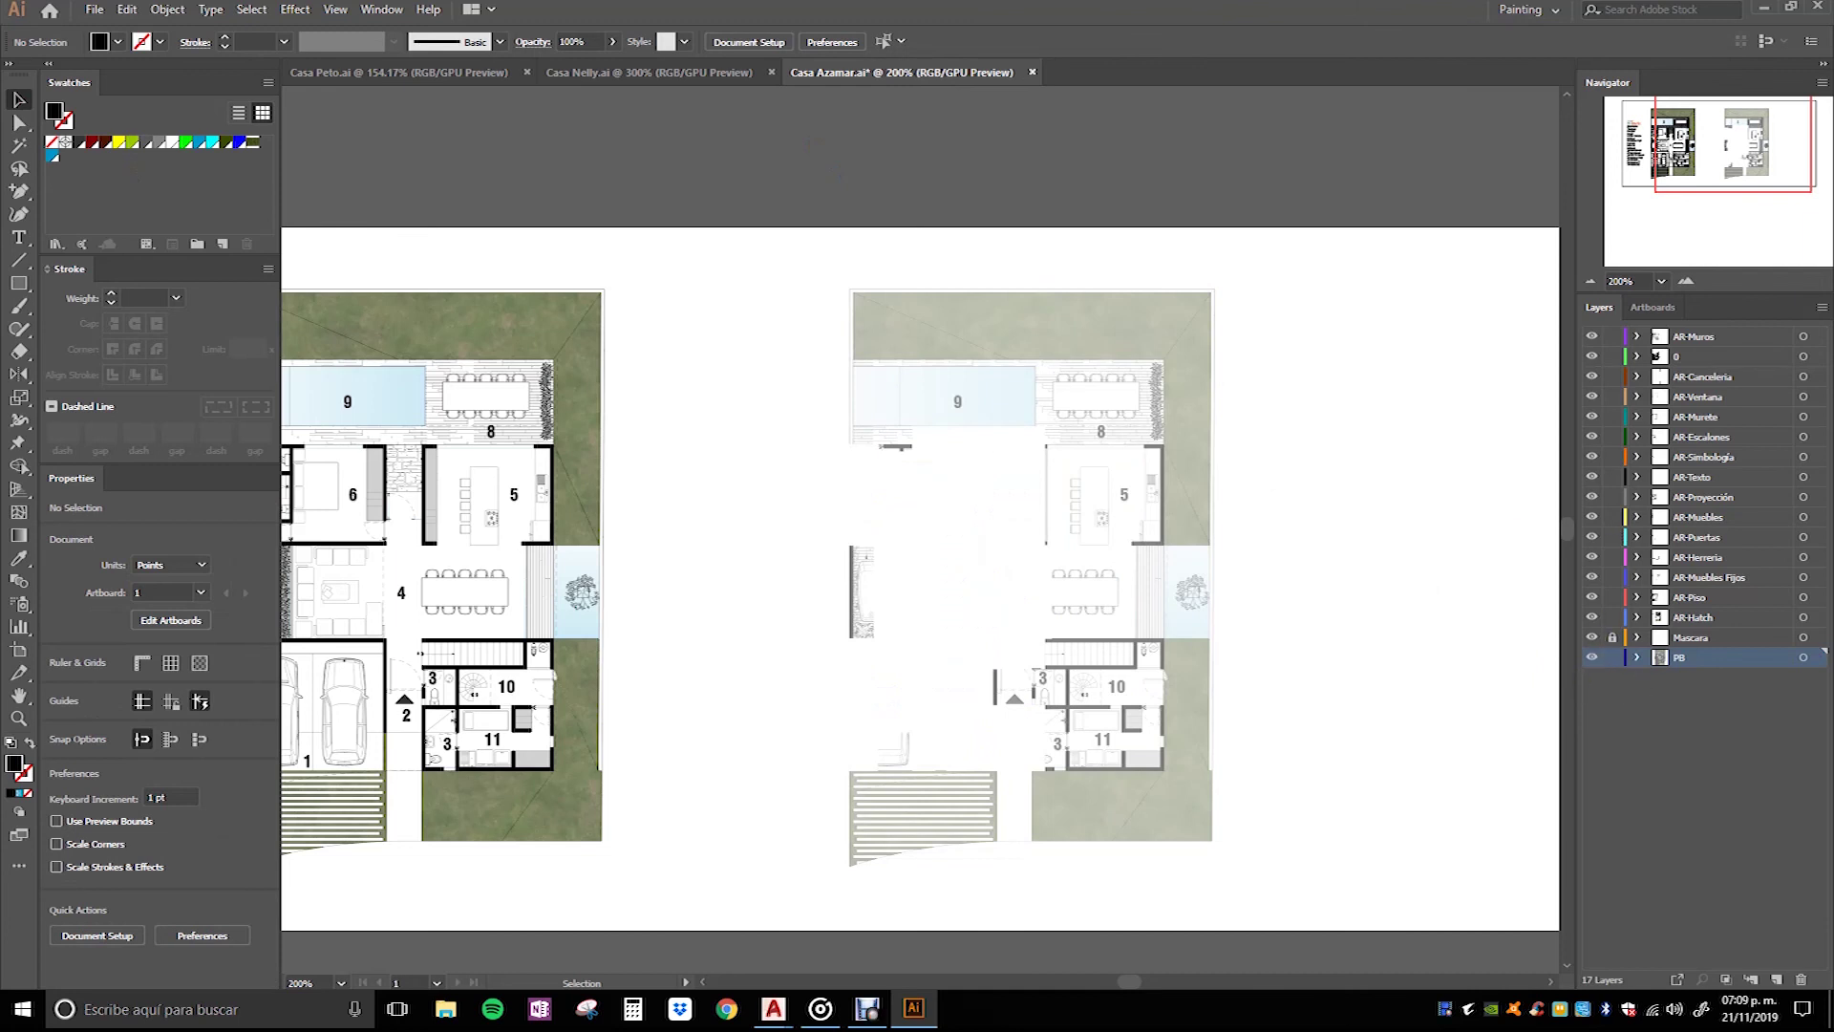
Step: Bring in the upper-floor plan, lock all layers except PB, and slide the faded plan beneath it
key(ctrl+a)
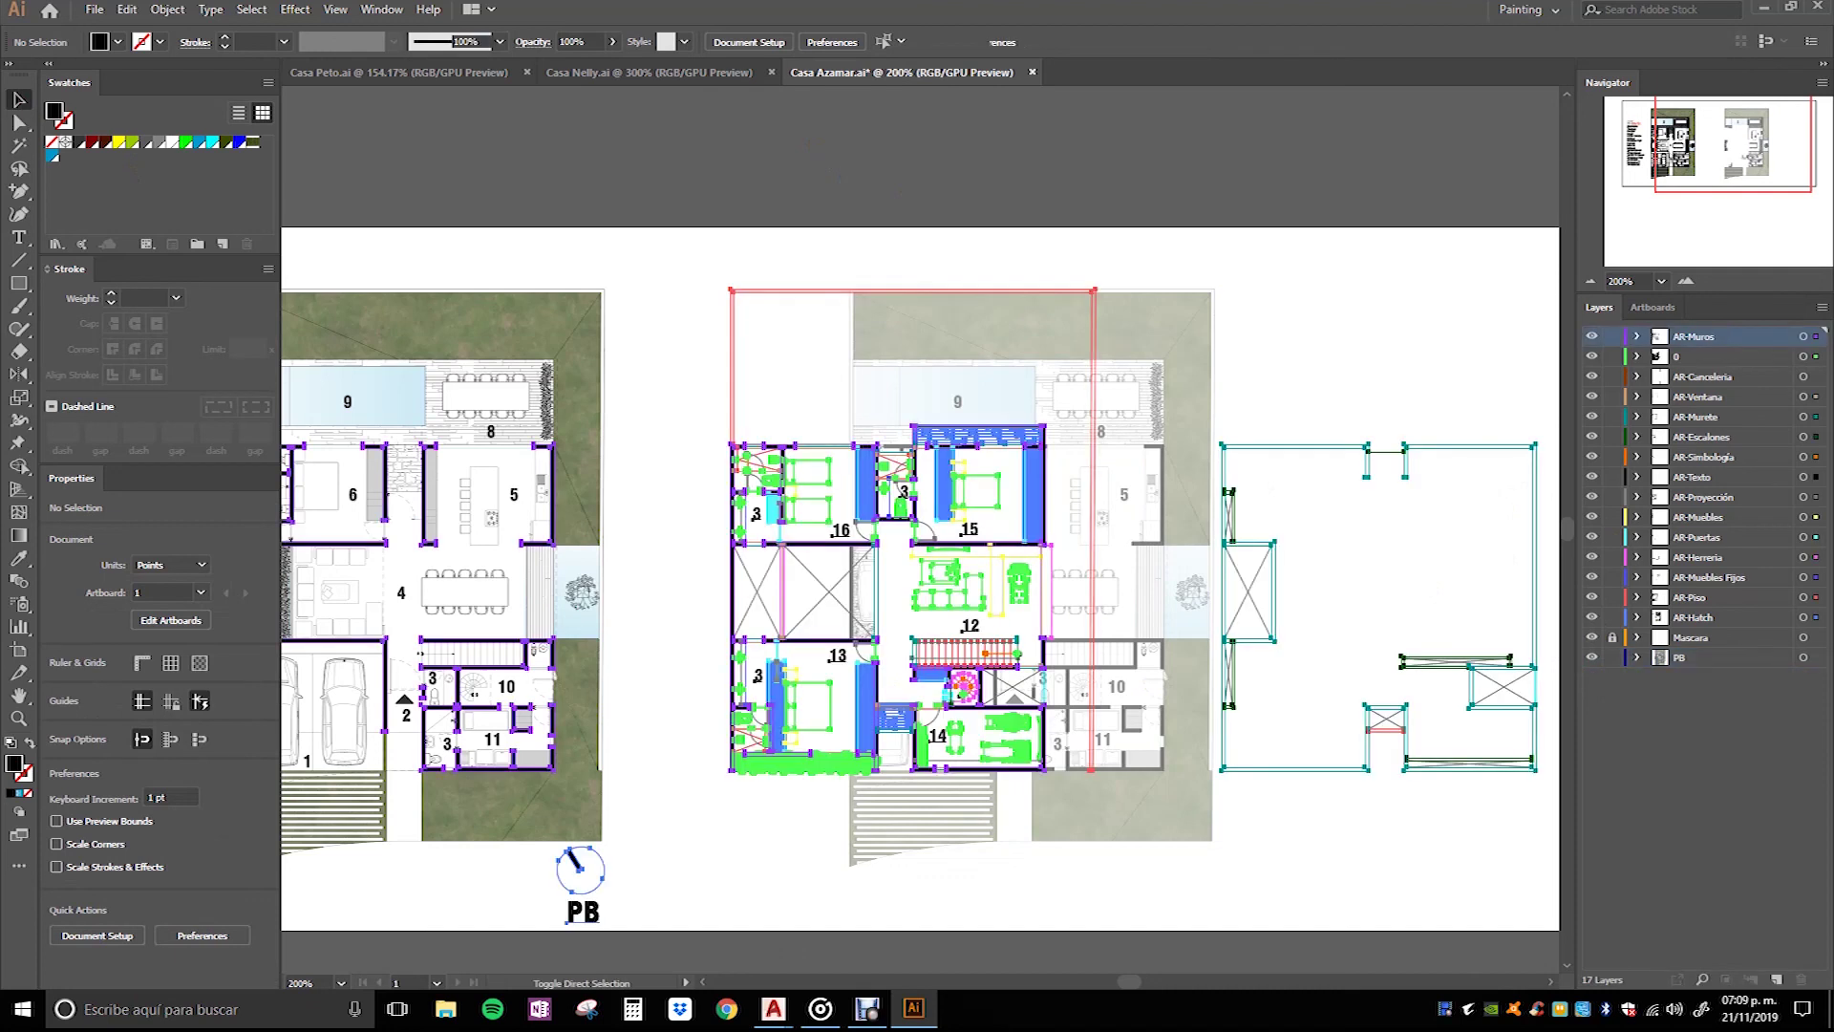
click(1323, 197)
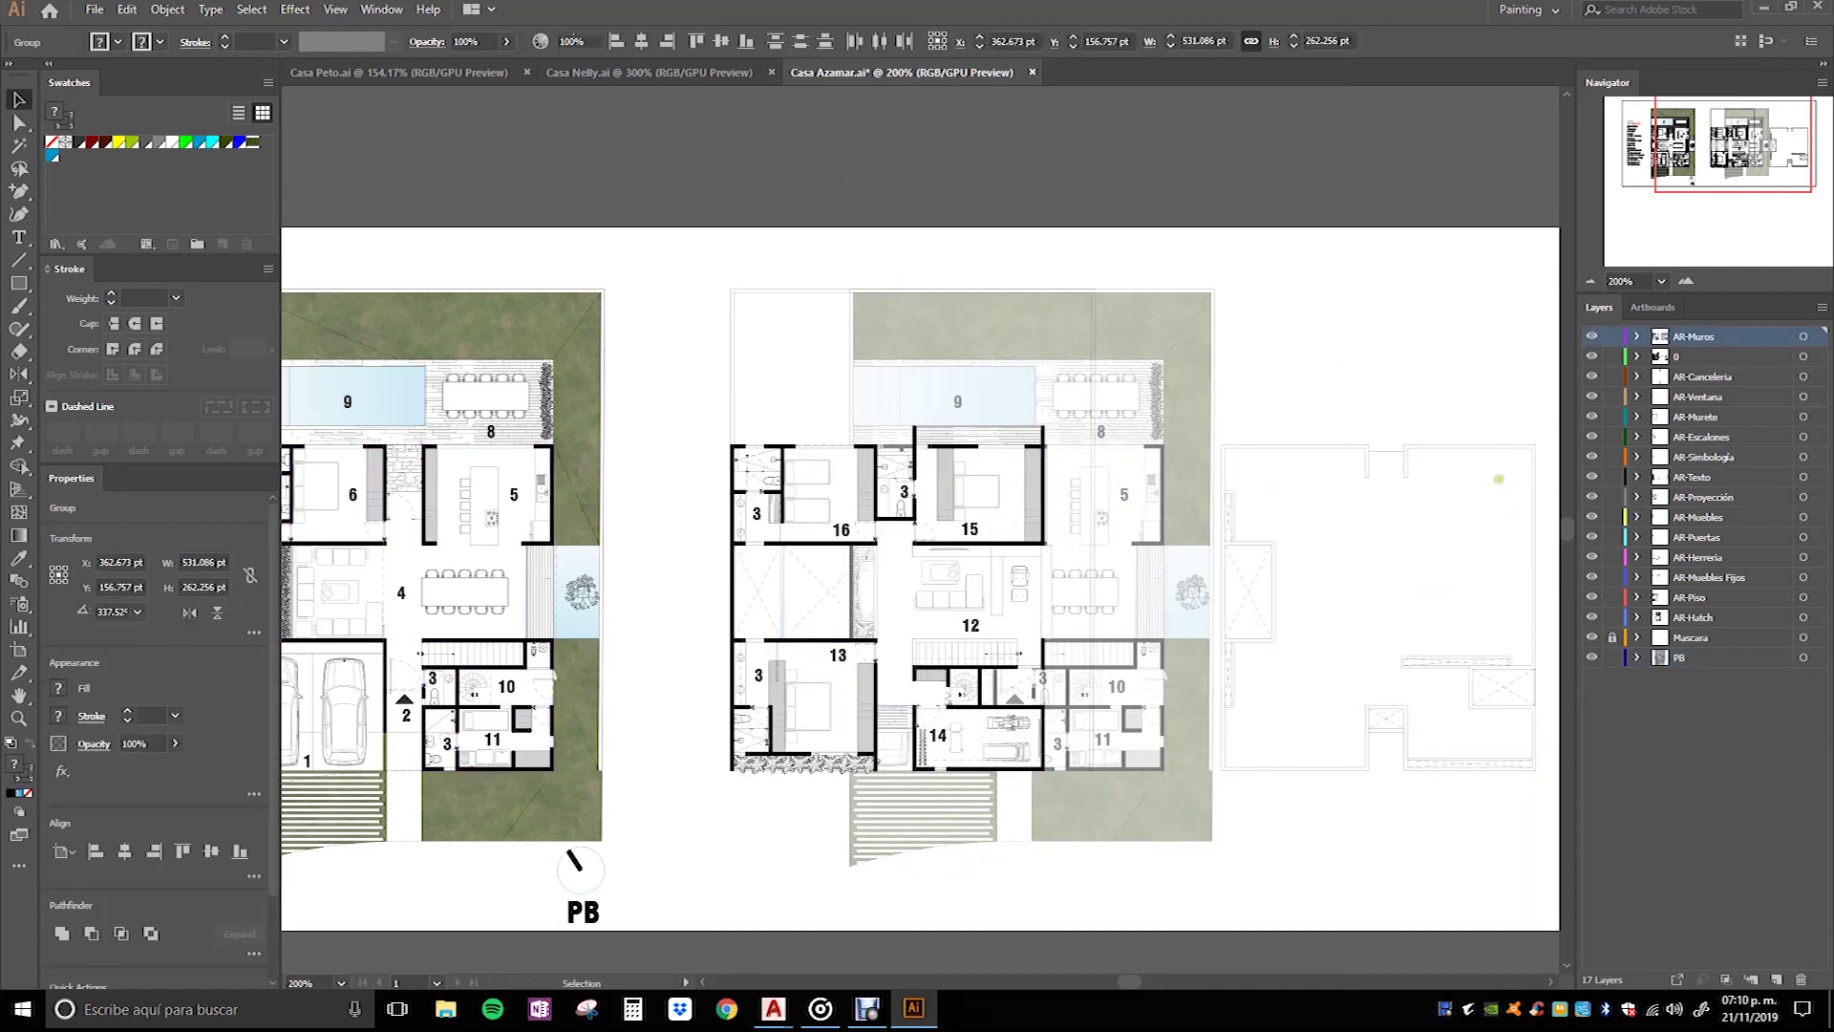
click(1710, 658)
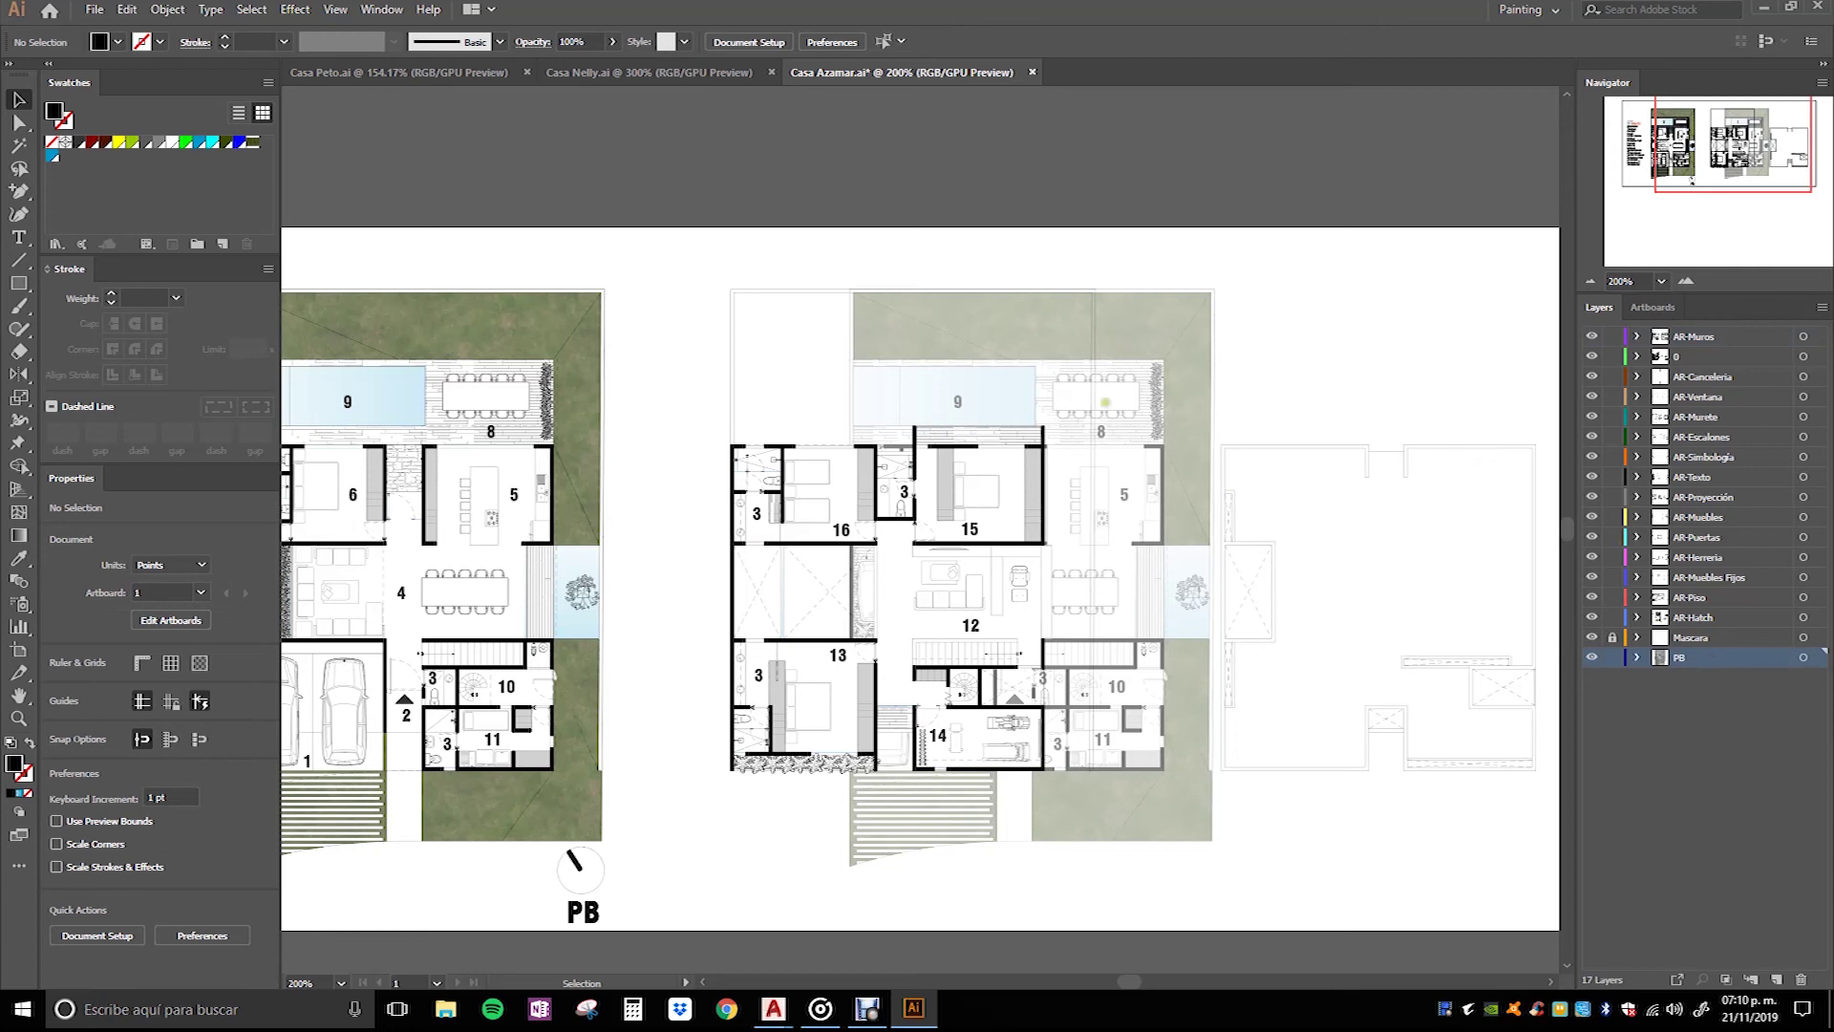
drag(1612, 337, 1611, 637)
click(1132, 329)
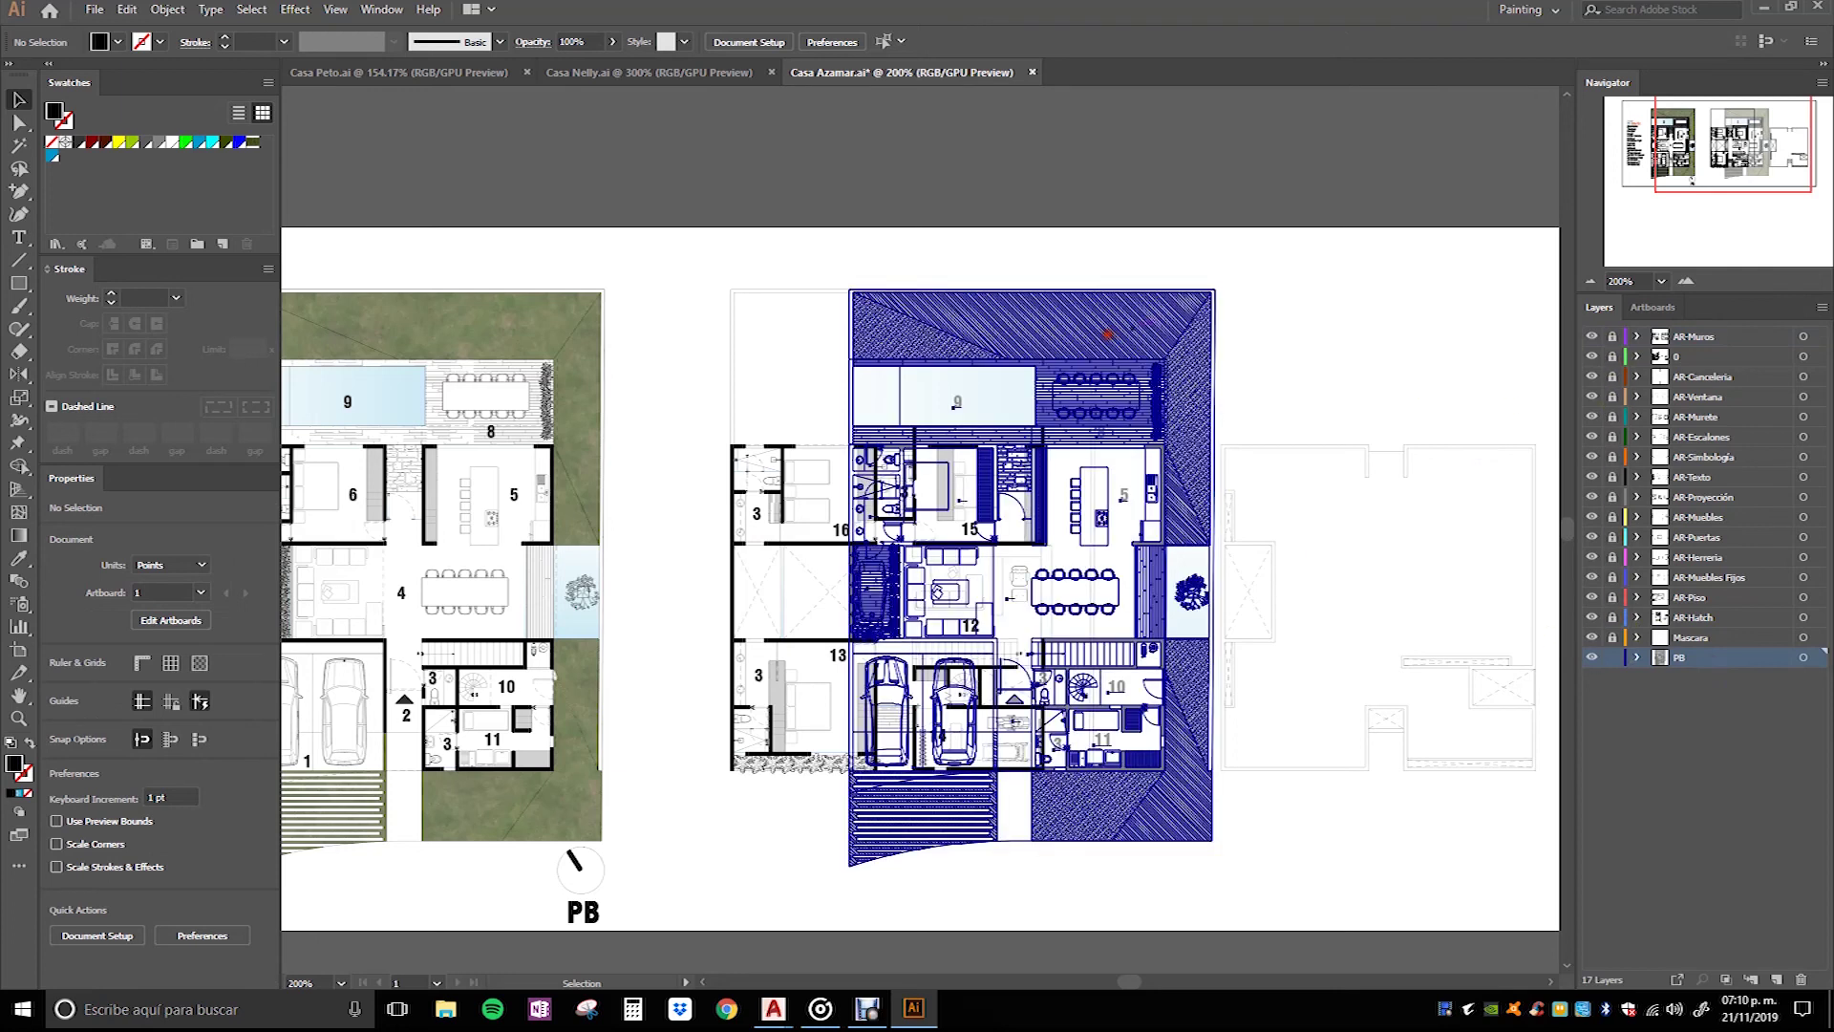
mouse_move(1028, 336)
mouse_down()
mouse_move(1010, 335)
mouse_move(1031, 335)
mouse_up()
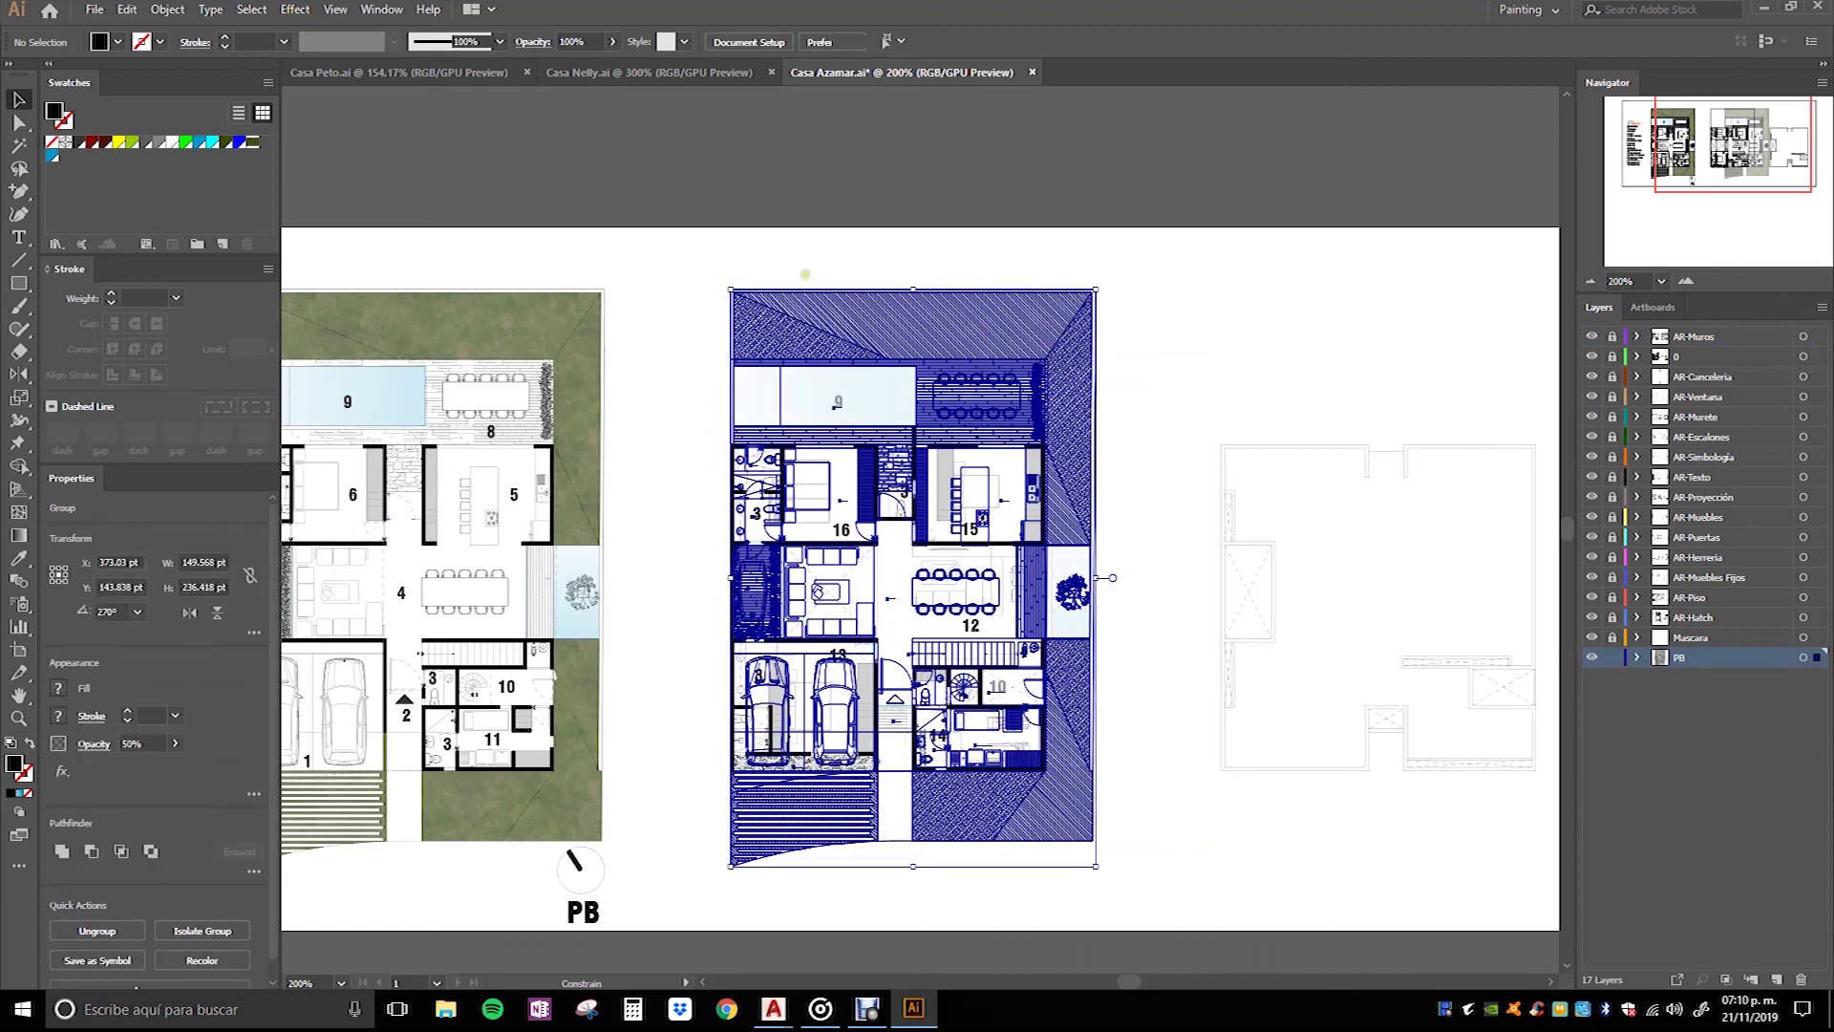
scroll(726, 298, up, 5)
scroll(750, 298, up, 2)
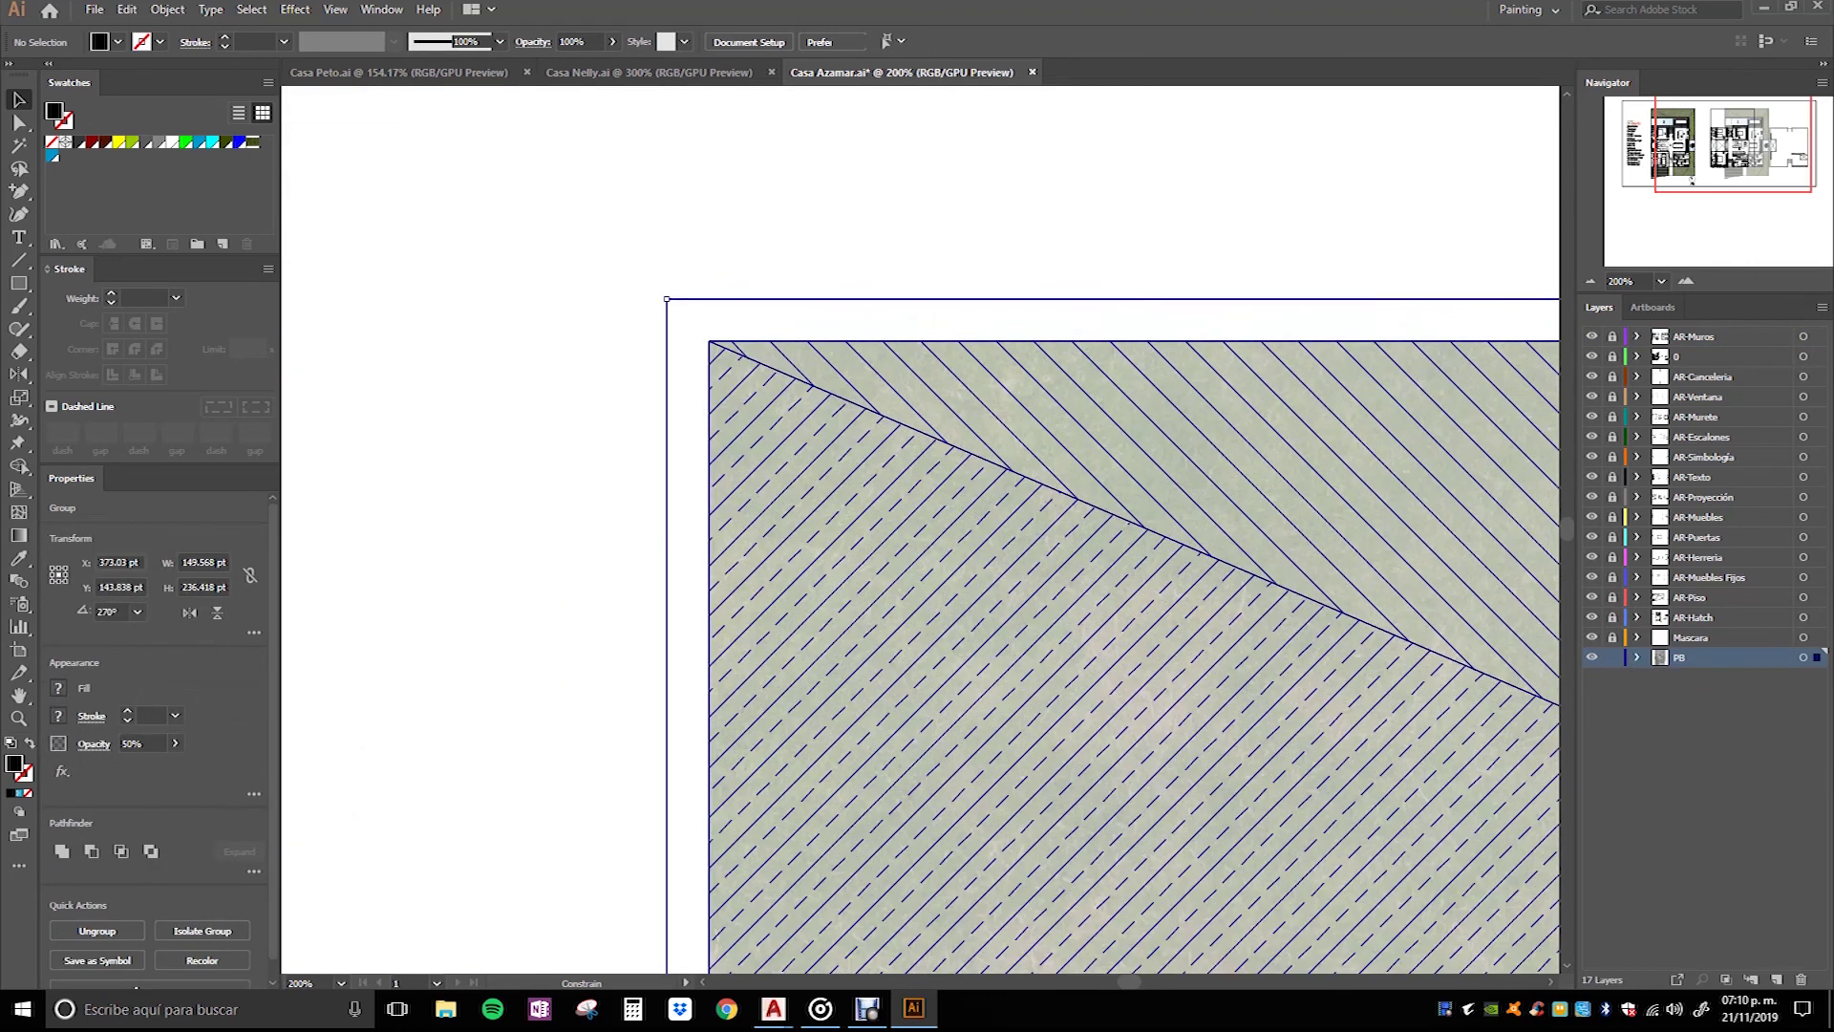
scroll(741, 297, up, 2)
scroll(736, 296, up, 2)
scroll(736, 295, up, 2)
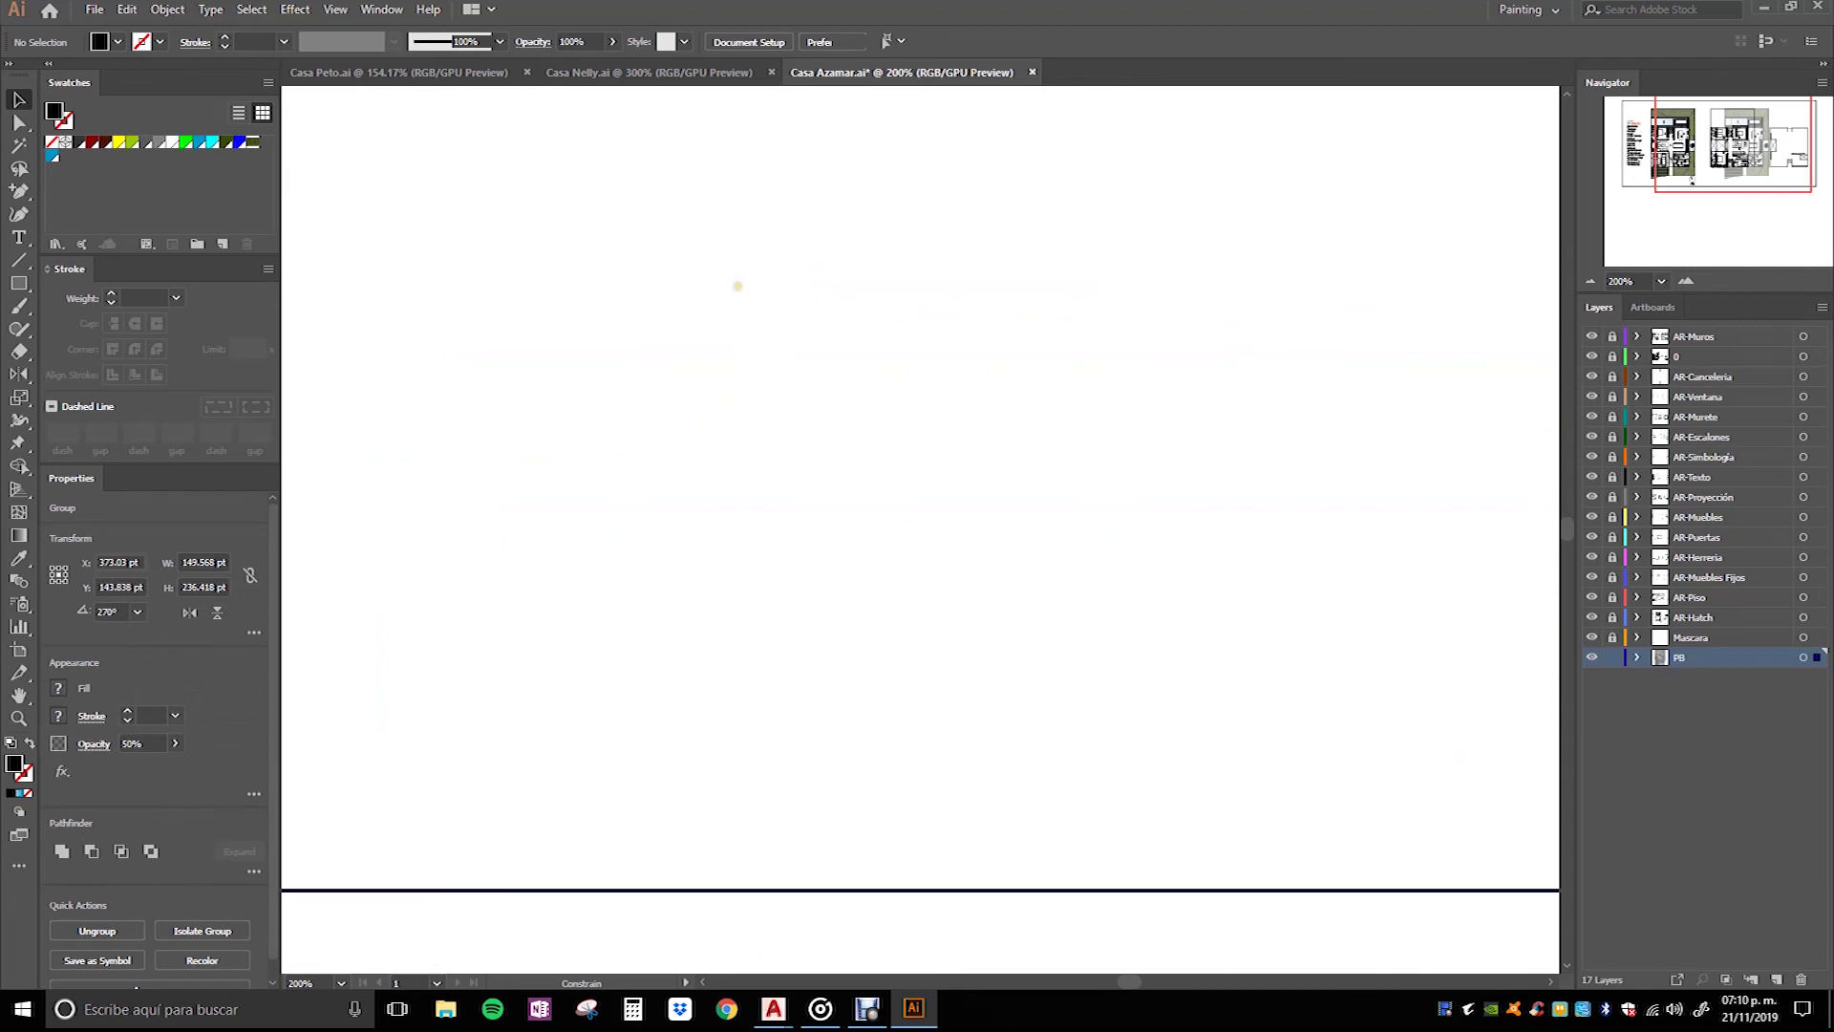
click(594, 346)
scroll(593, 333, down, 3)
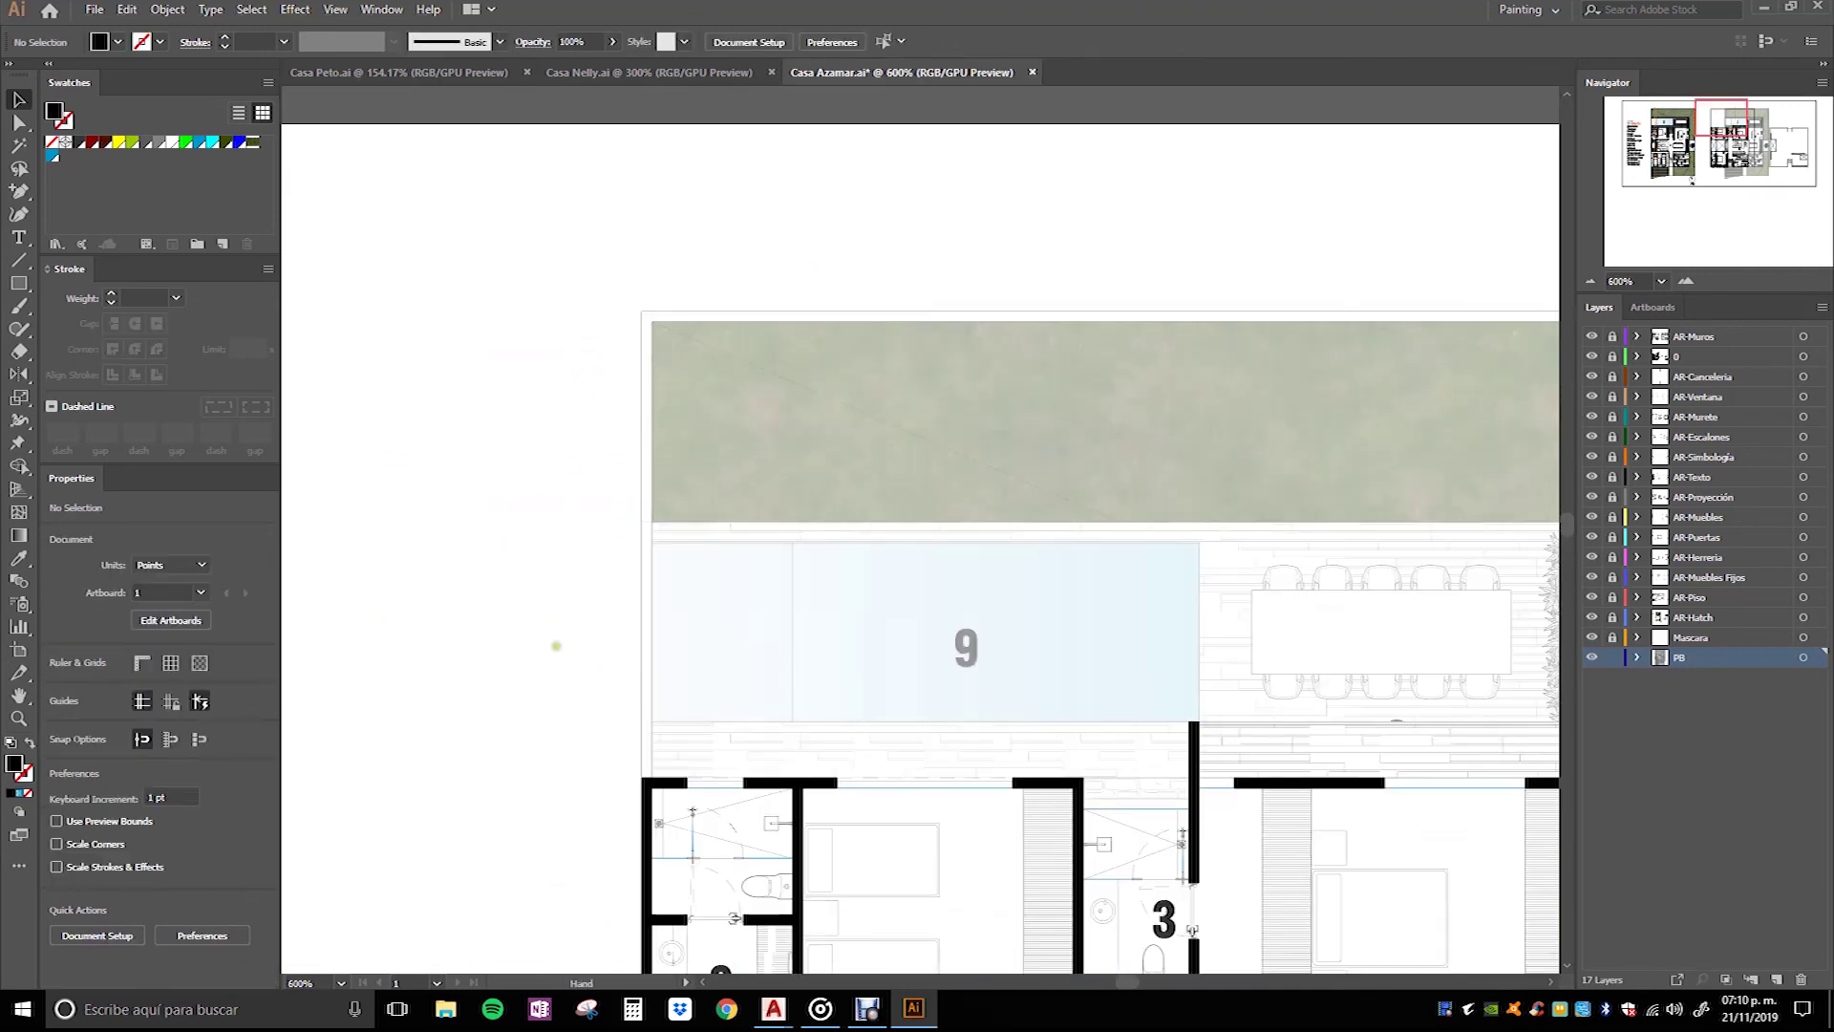
drag(556, 645, 458, 320)
drag(483, 530, 426, 410)
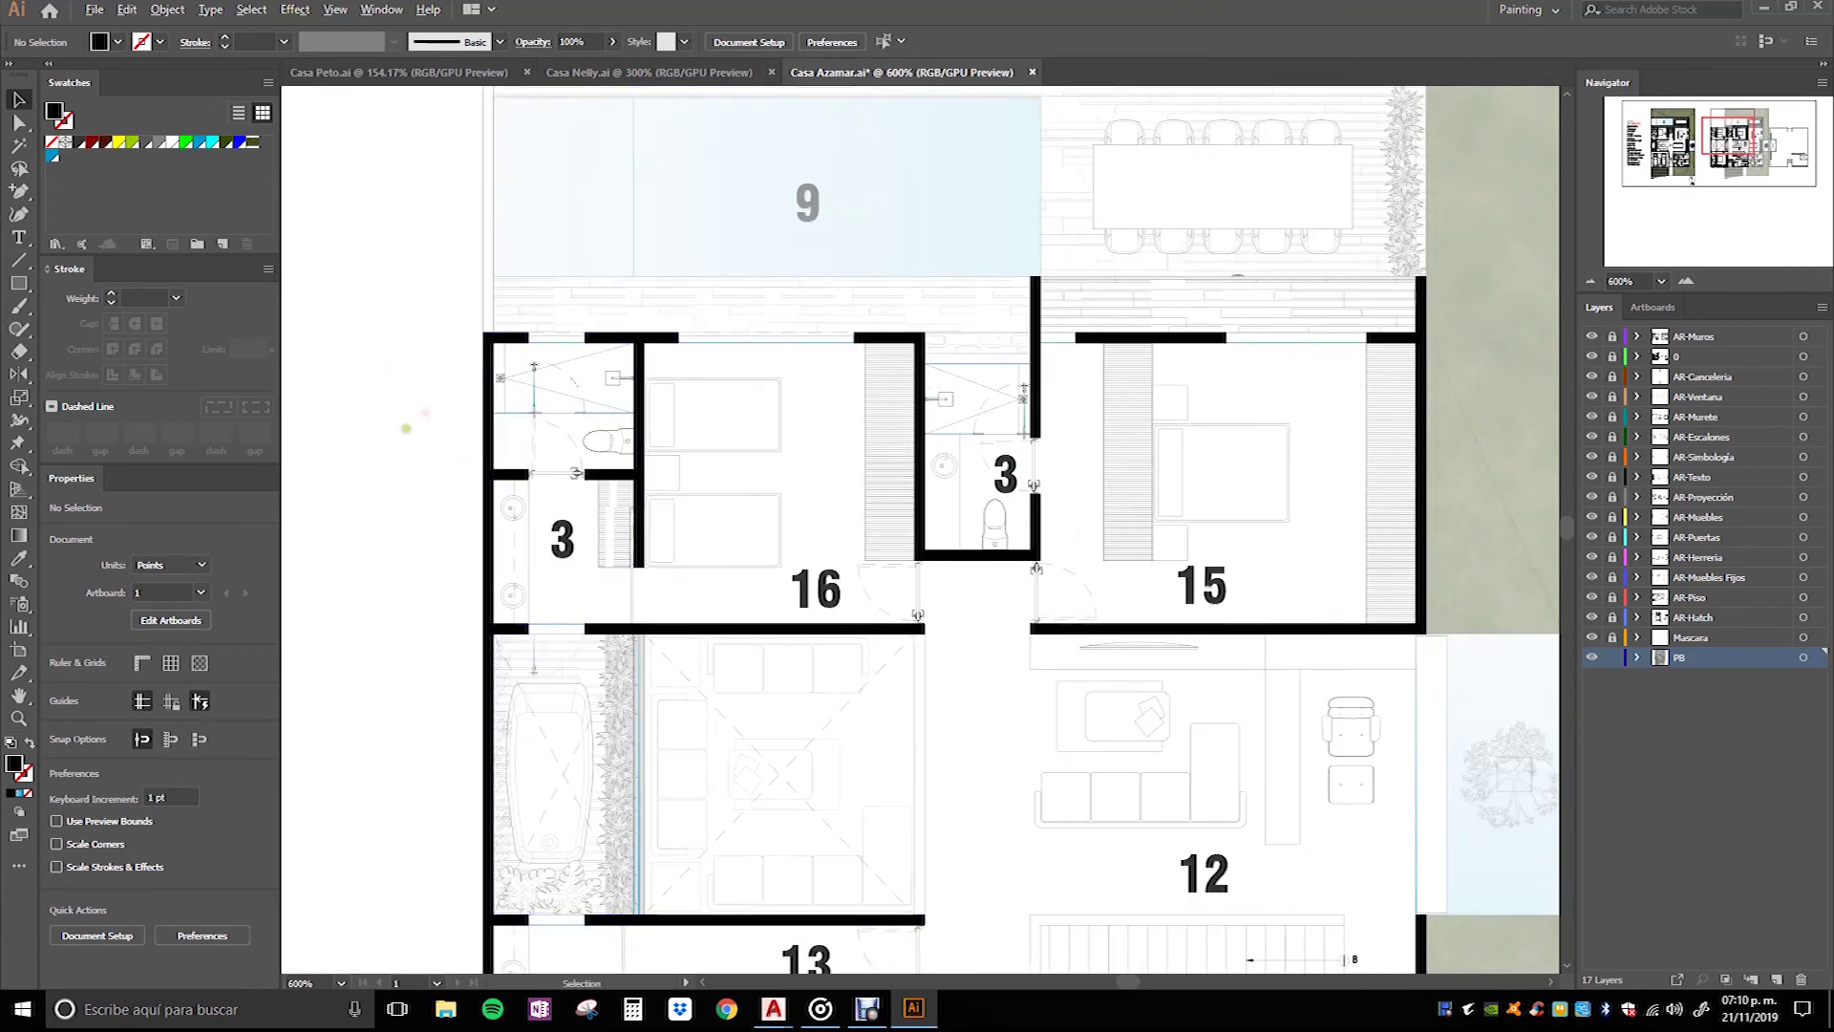
scroll(406, 428, down, 2)
mouse_move(410, 553)
mouse_down()
mouse_move(464, 361)
mouse_move(525, 297)
mouse_up()
scroll(1089, 712, up, 1)
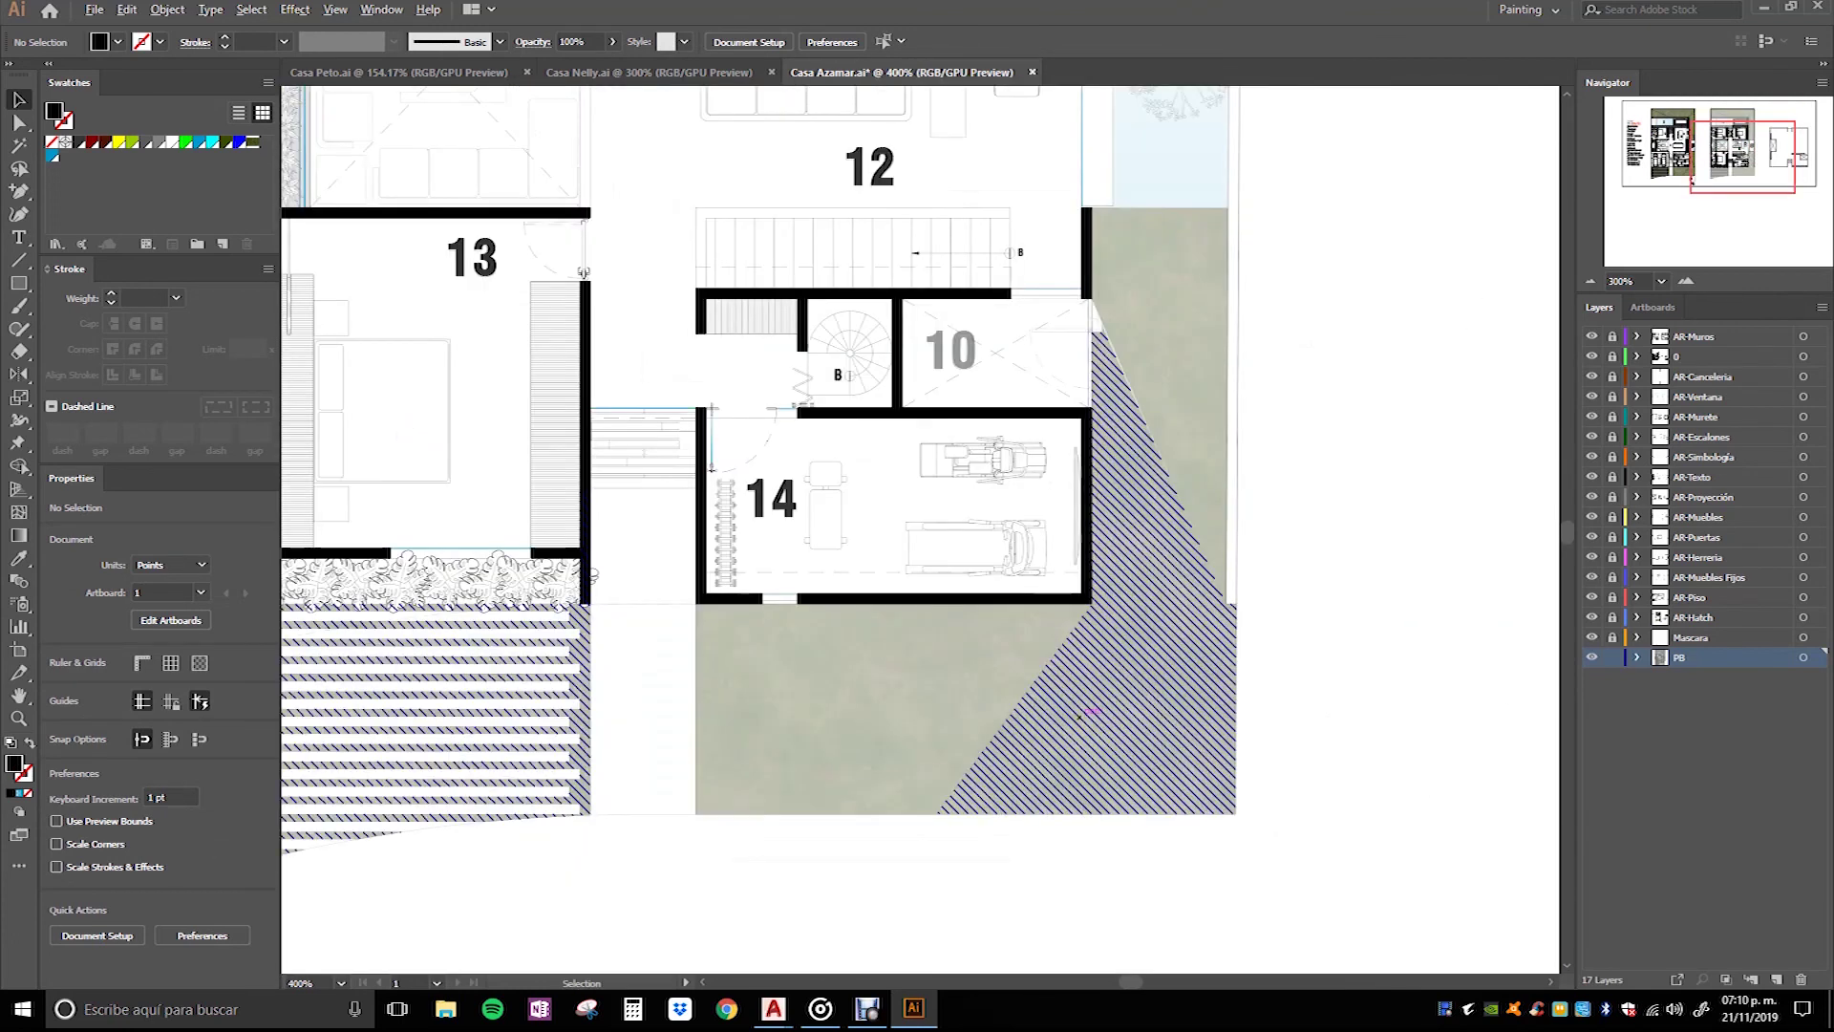
scroll(817, 734, up, 1)
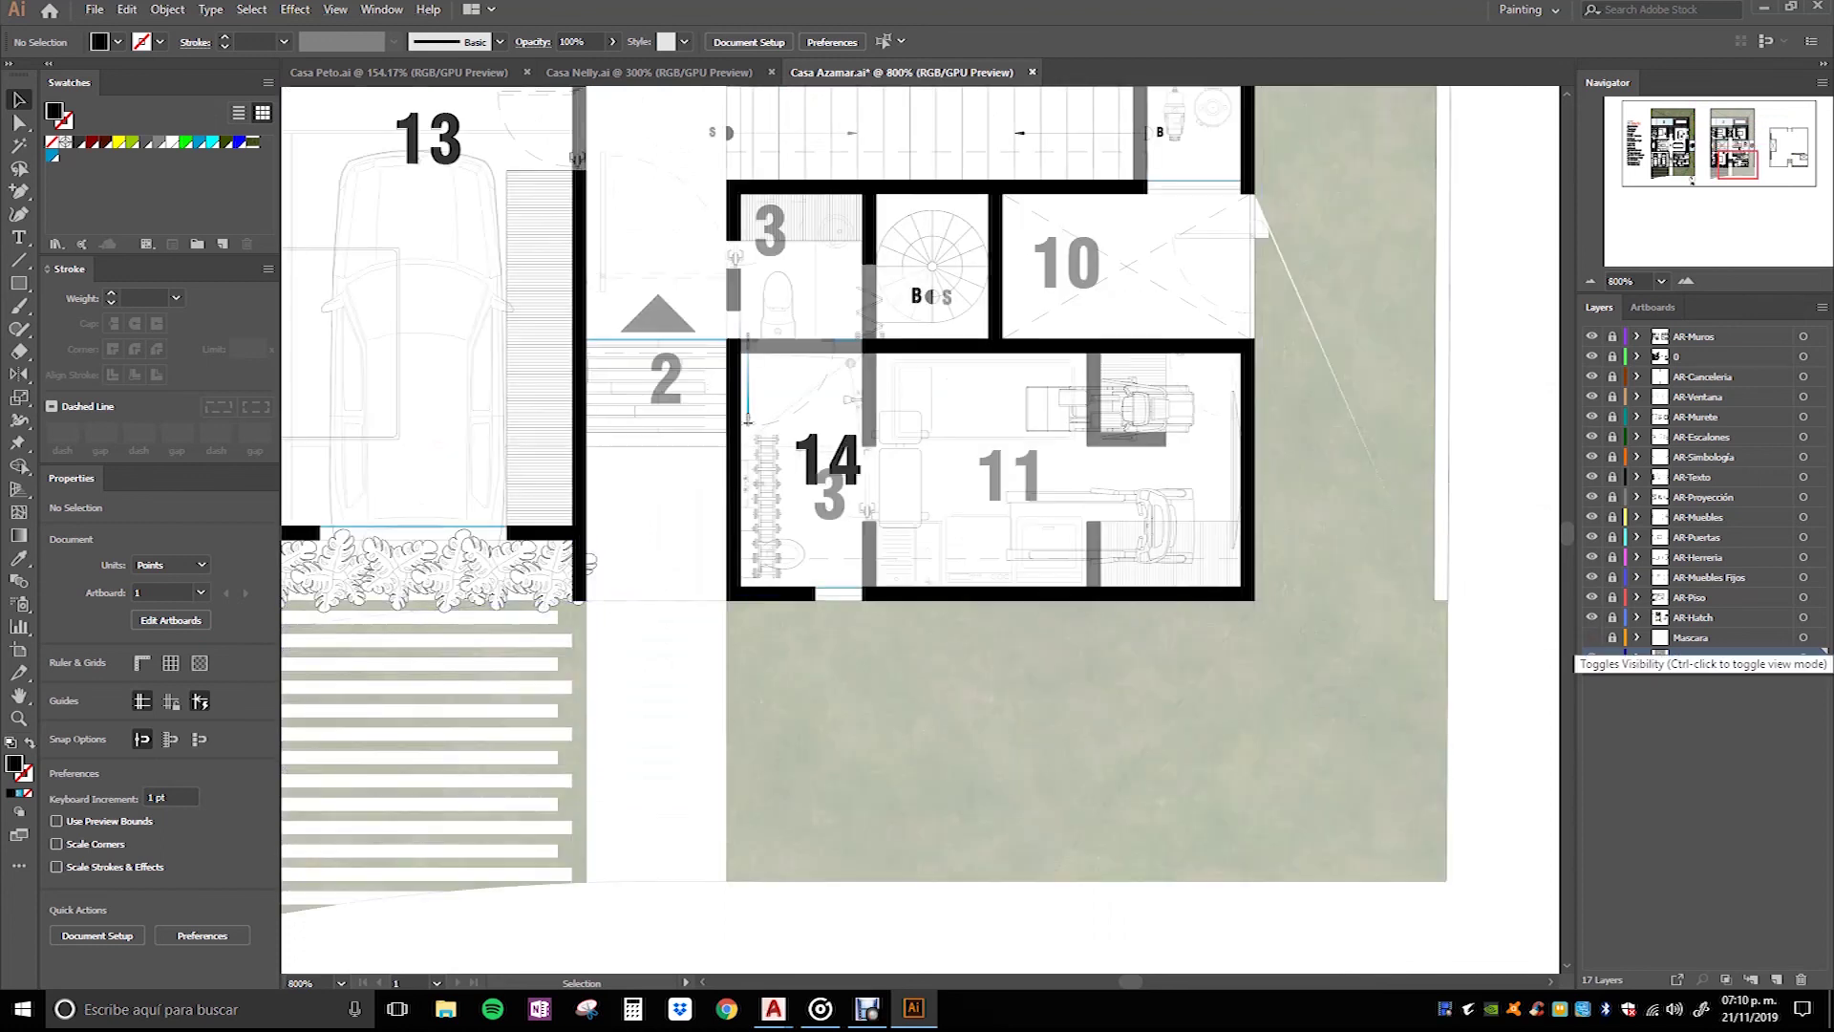
click(1592, 637)
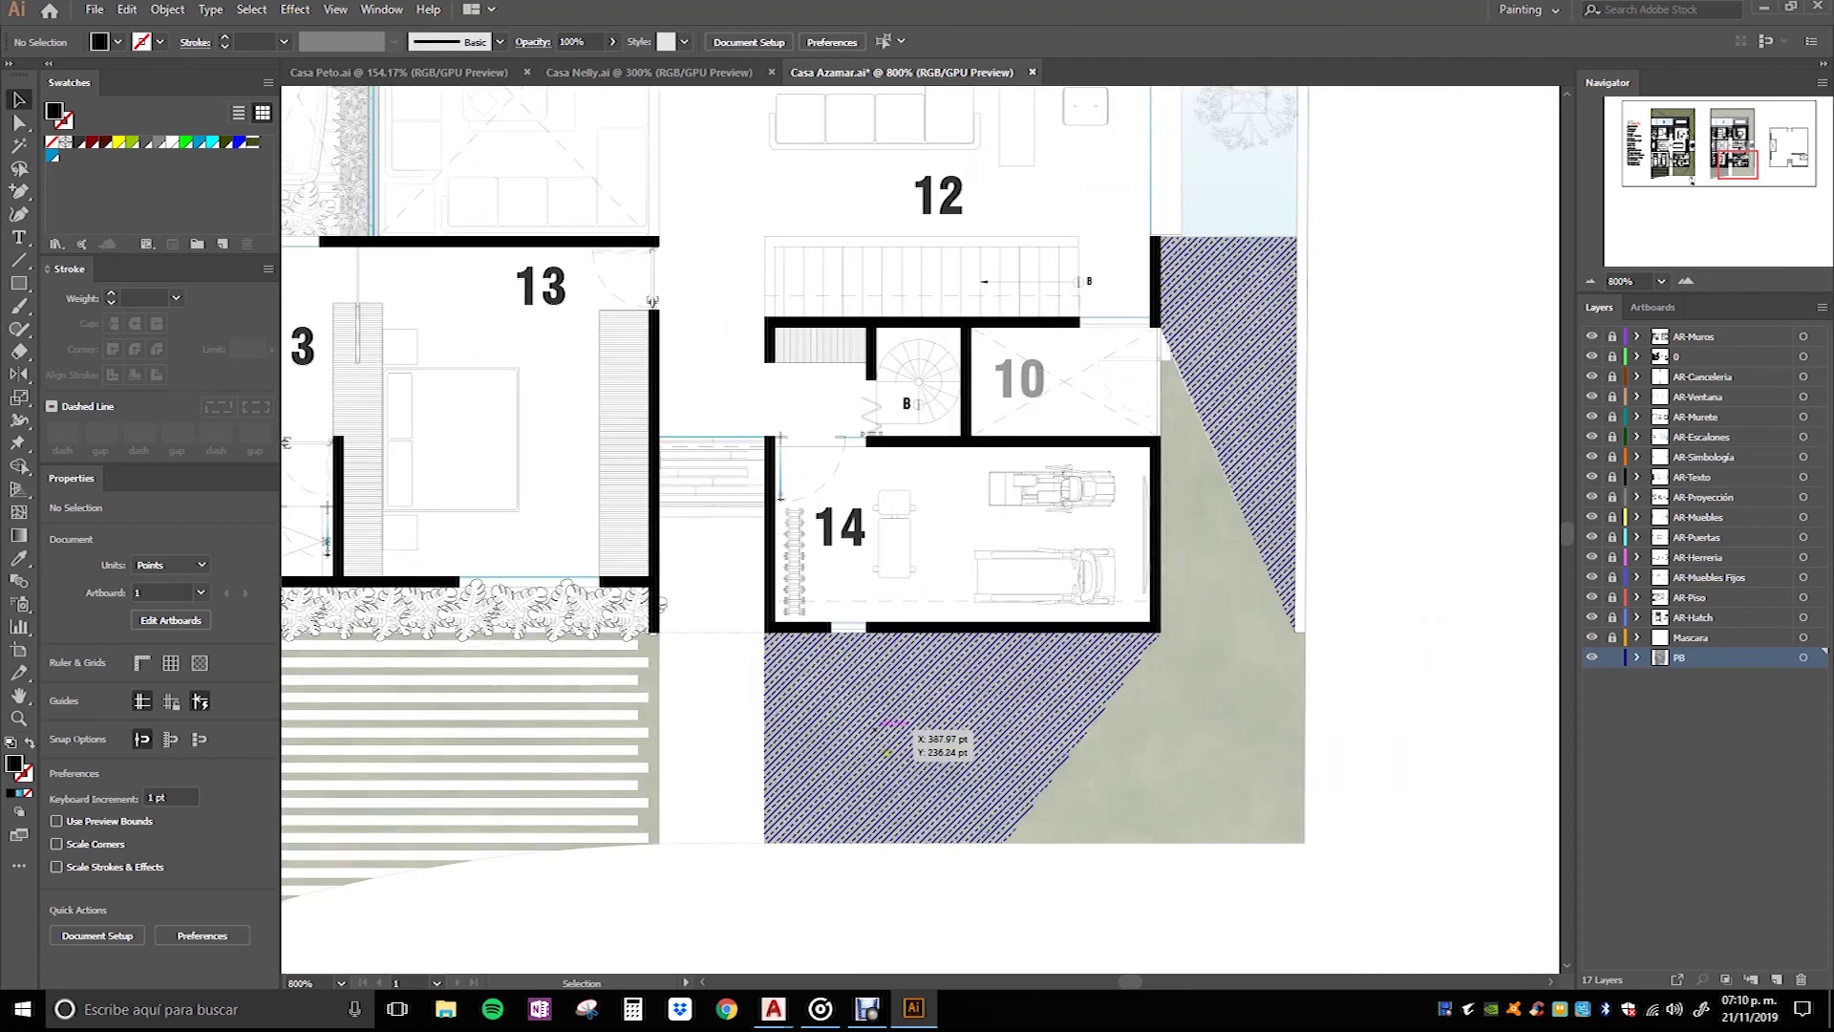
scroll(881, 726, down, 2)
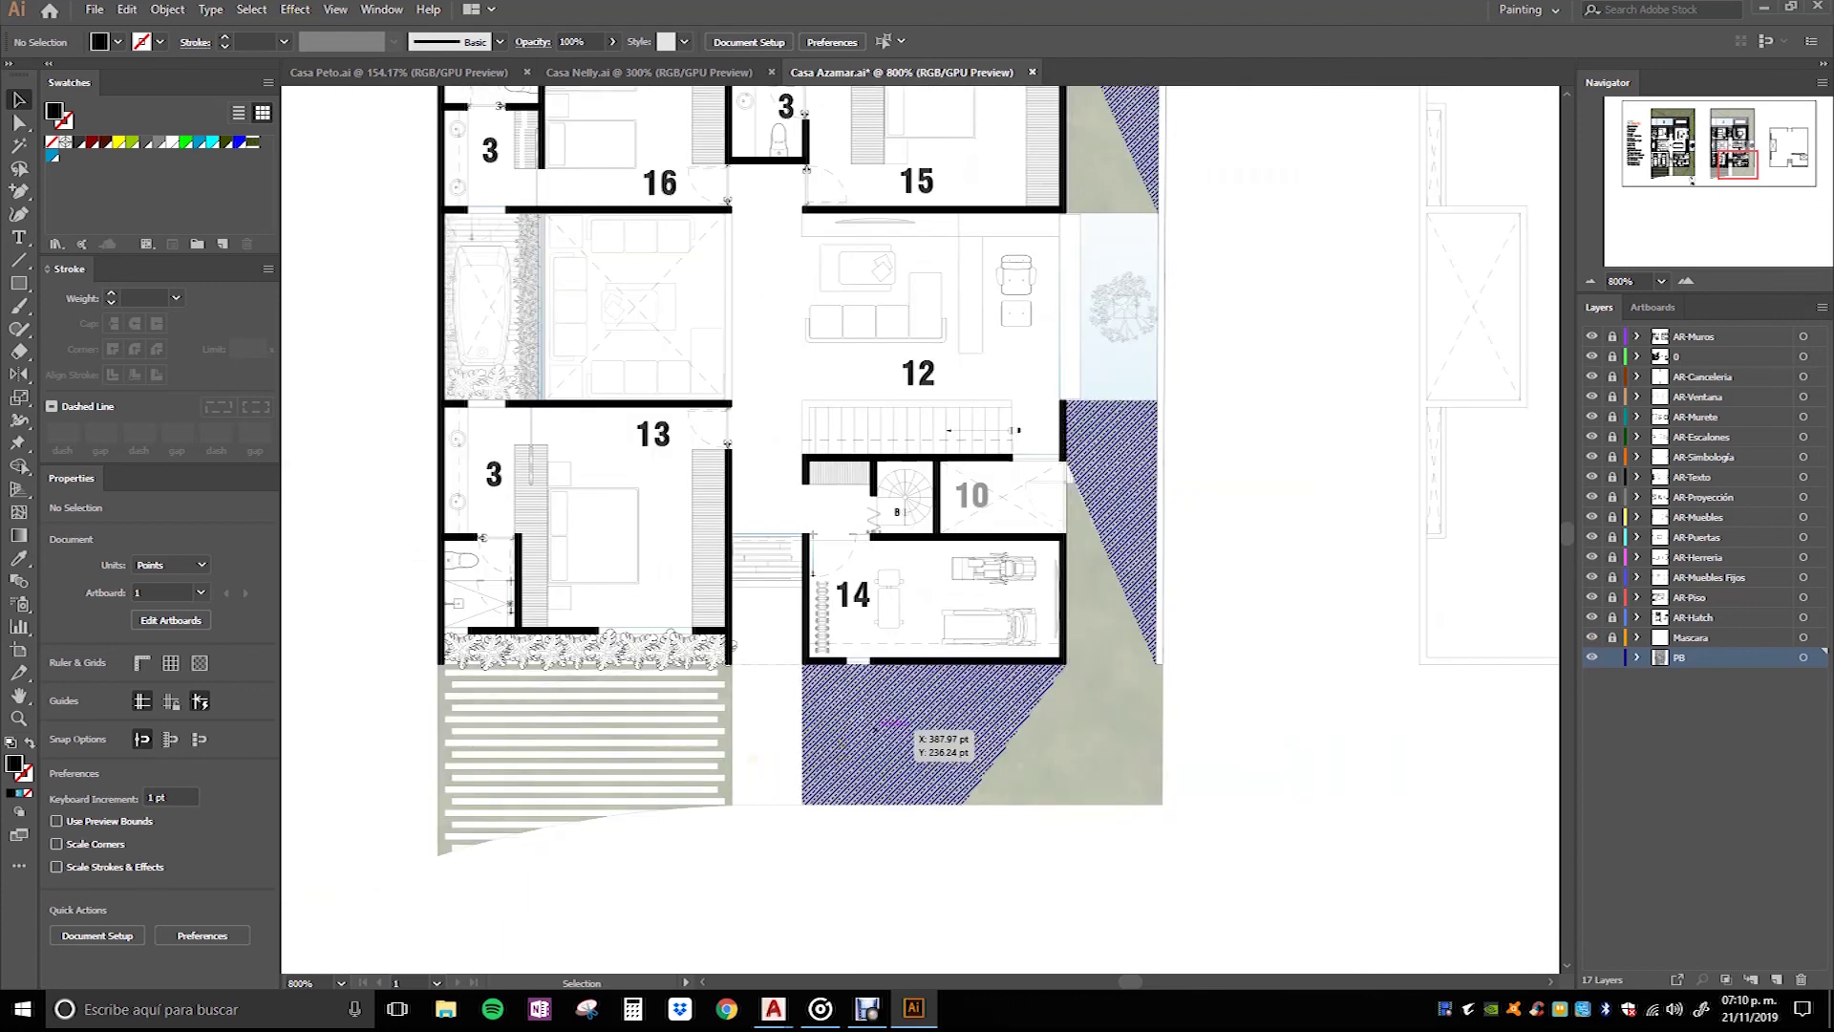
scroll(877, 728, down, 1)
scroll(877, 727, down, 1)
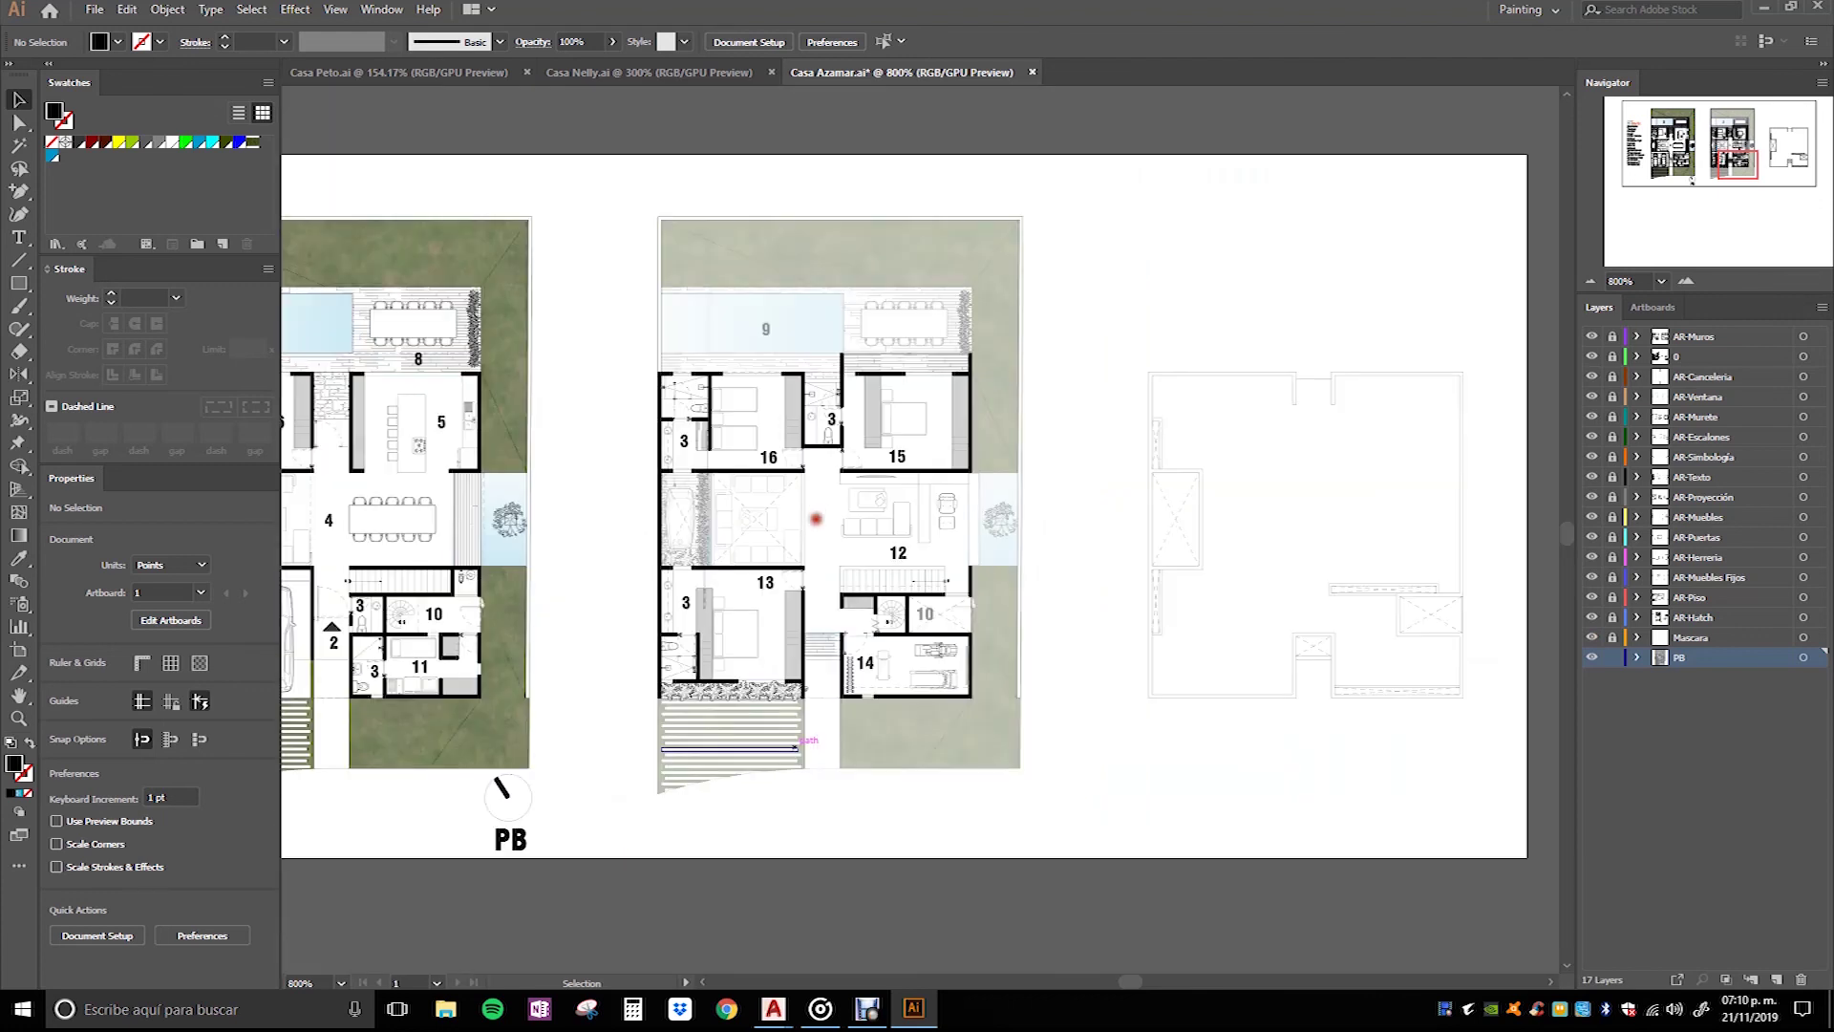
Step: Lower the PB ground-floor plan's opacity from 50% to 25%
scroll(950, 603, down, 1)
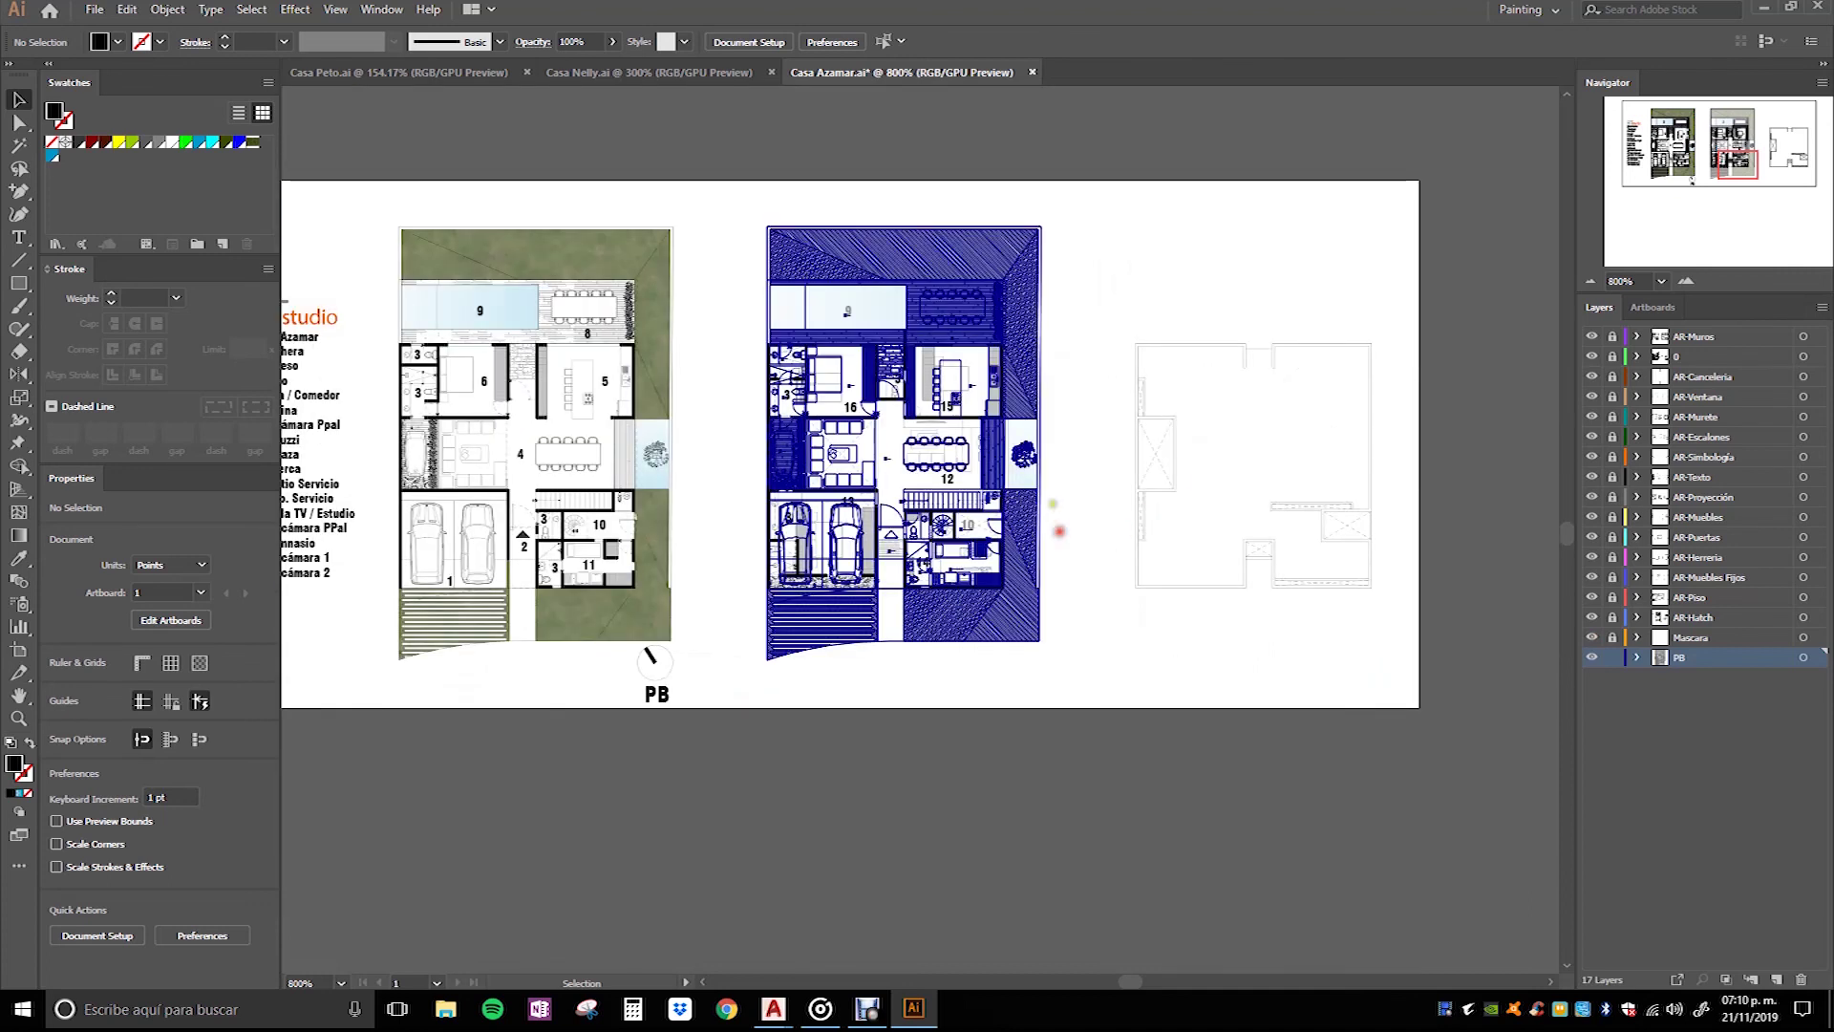
click(1092, 662)
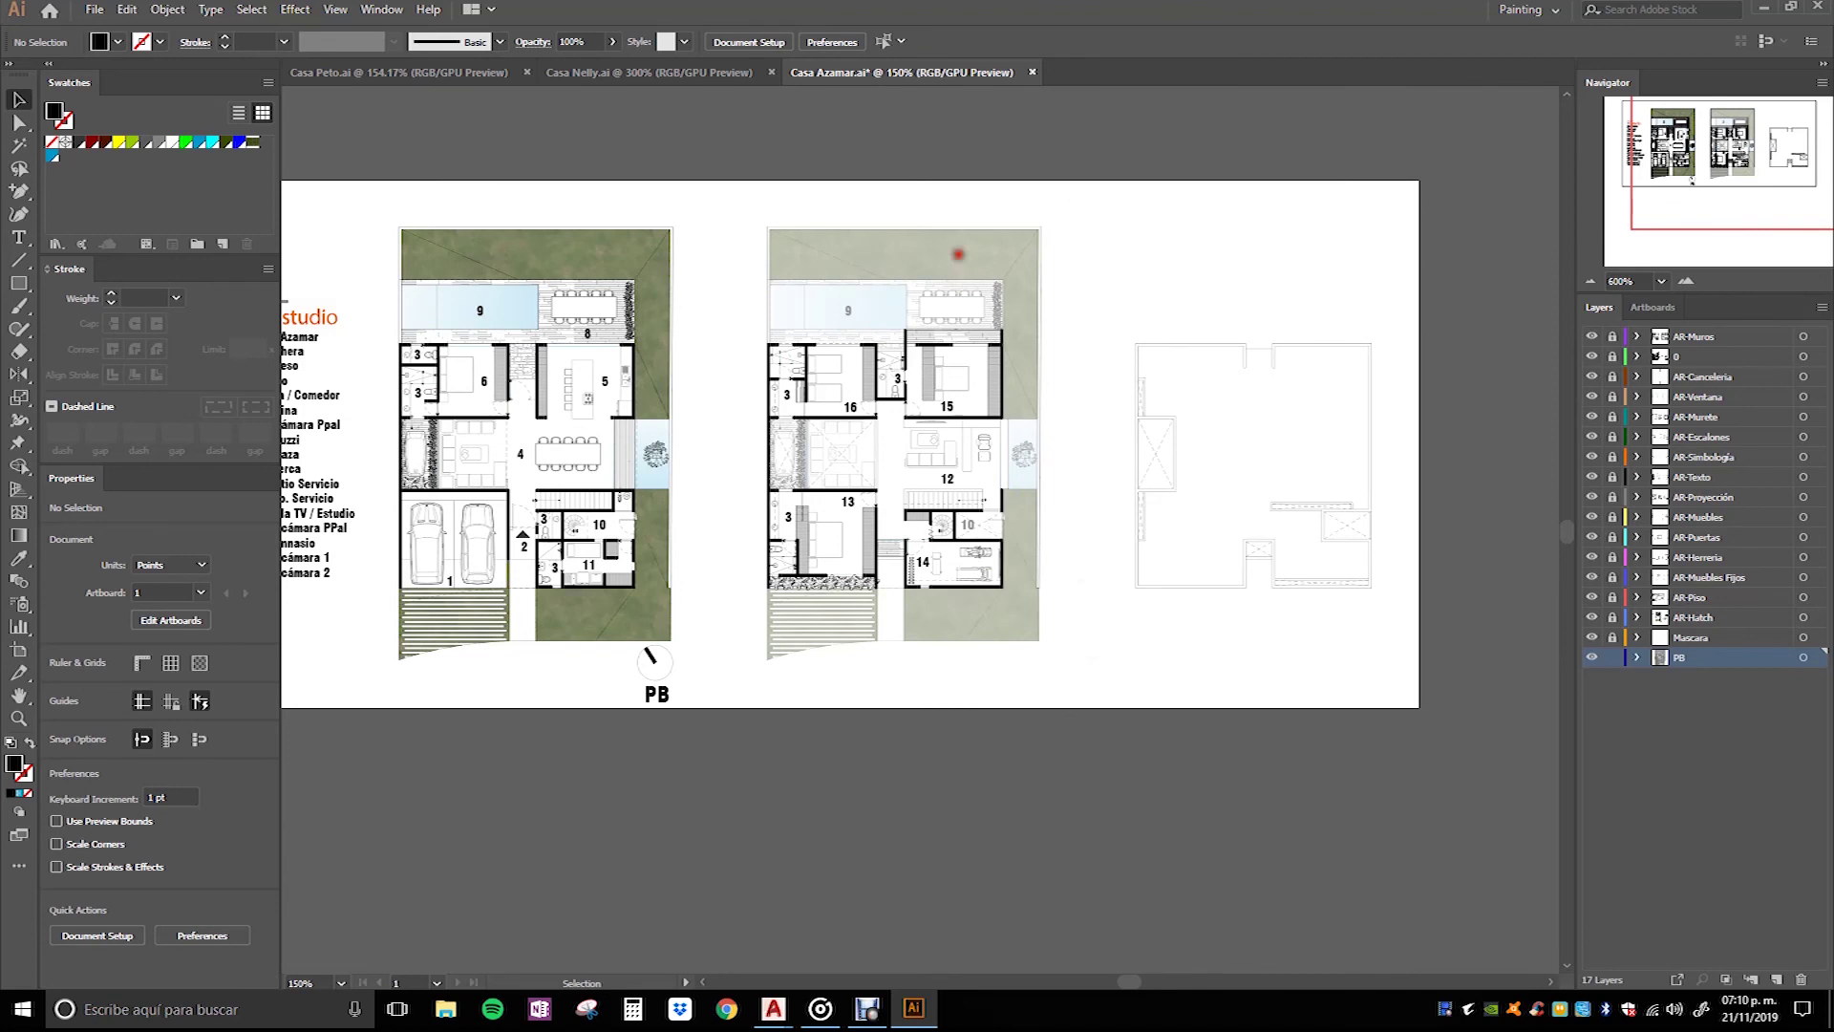
click(958, 254)
click(468, 42)
text(25)
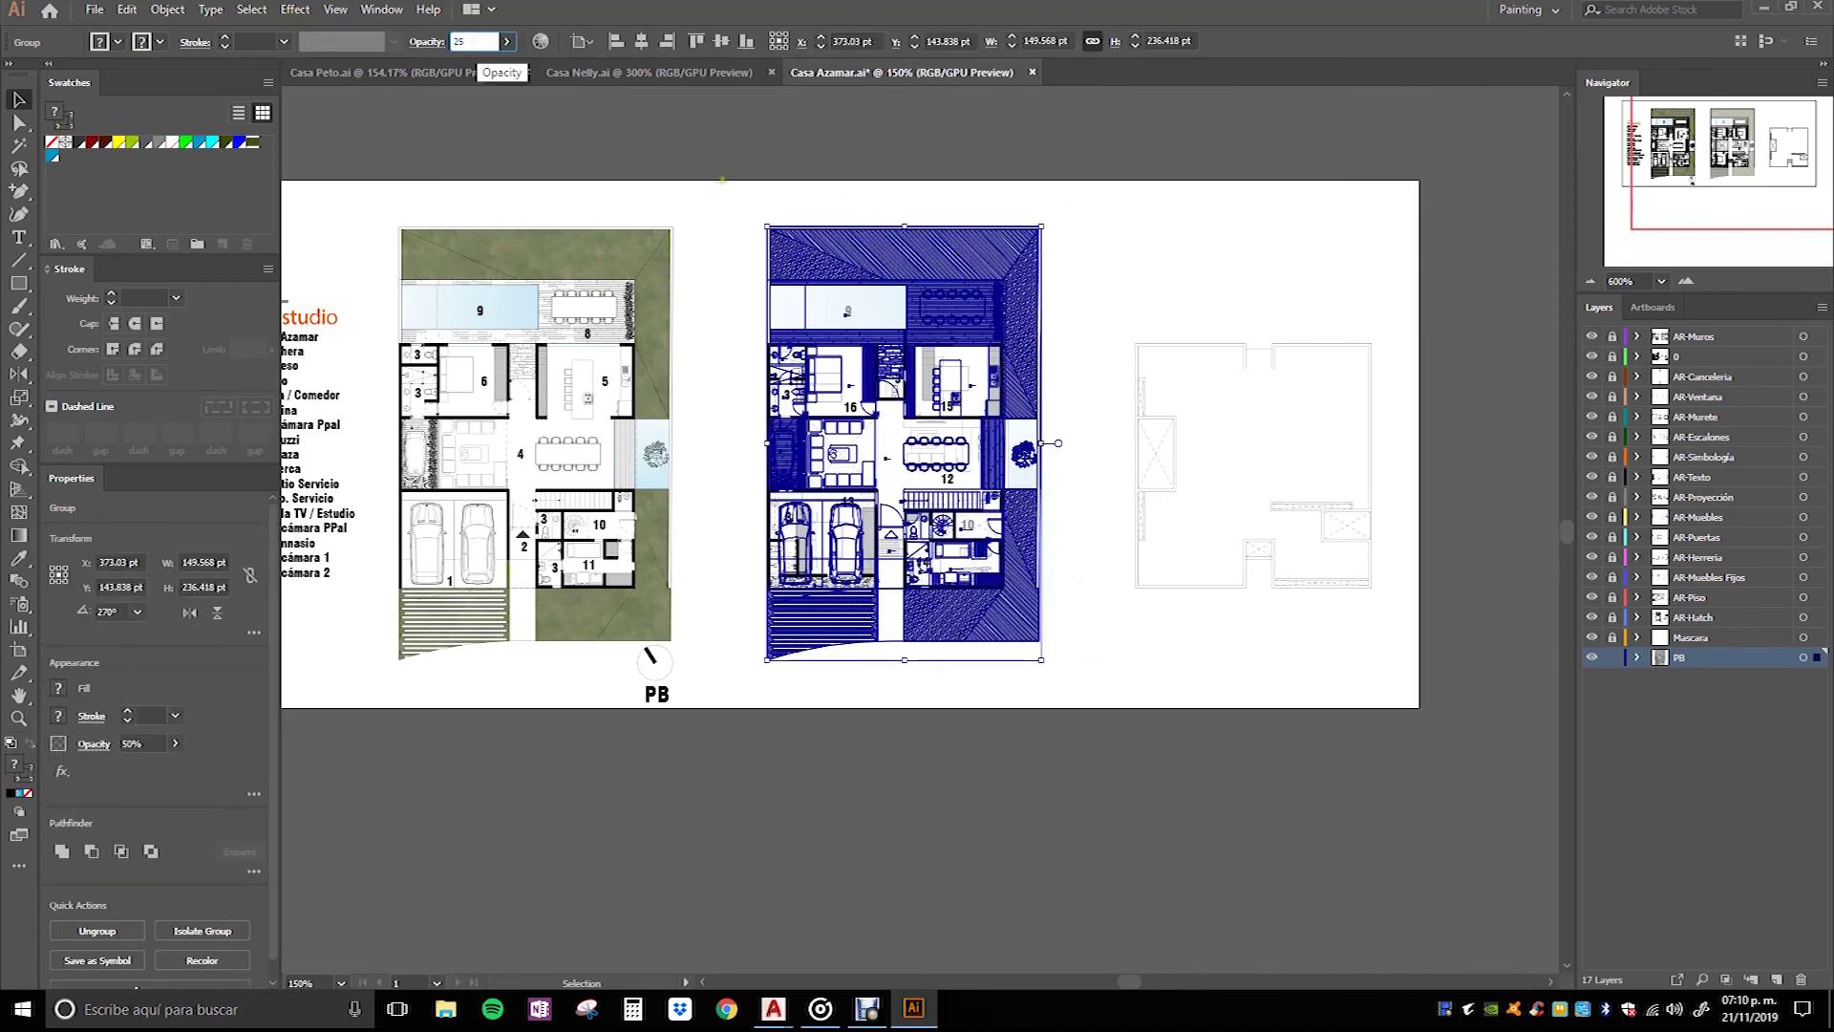
key(Return)
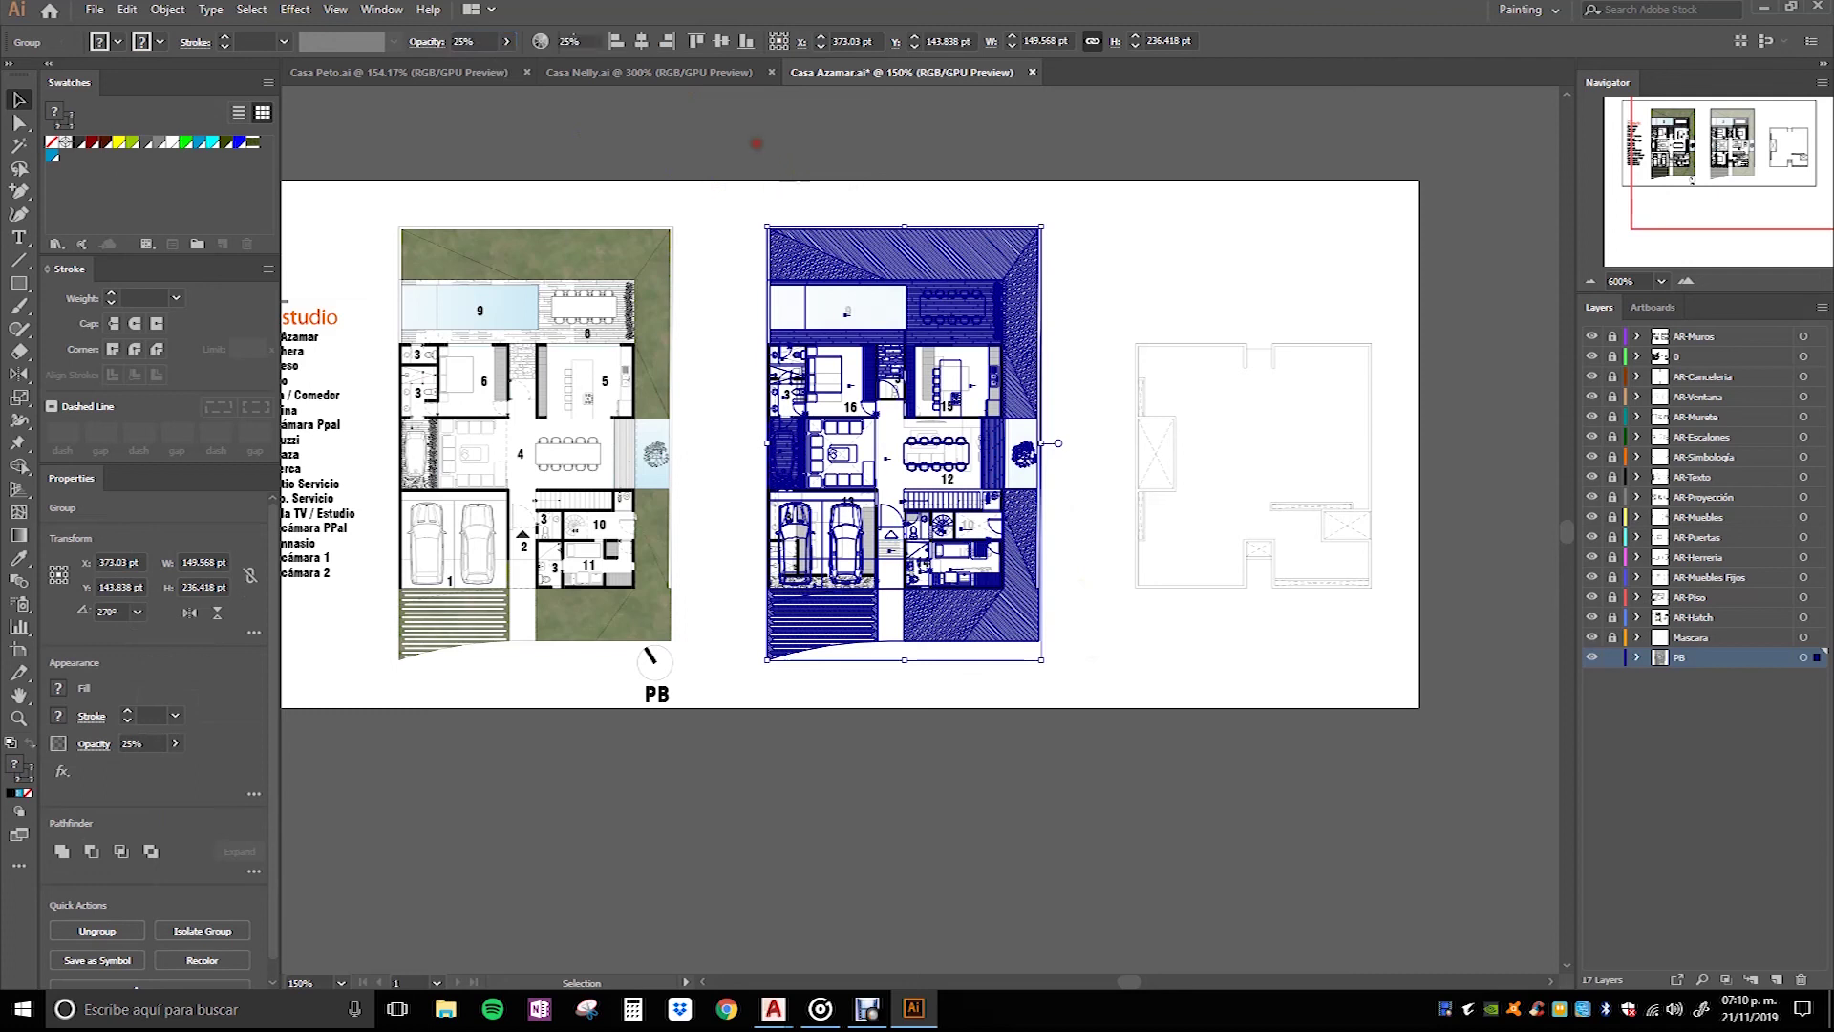
click(746, 144)
scroll(1006, 295, up, 1)
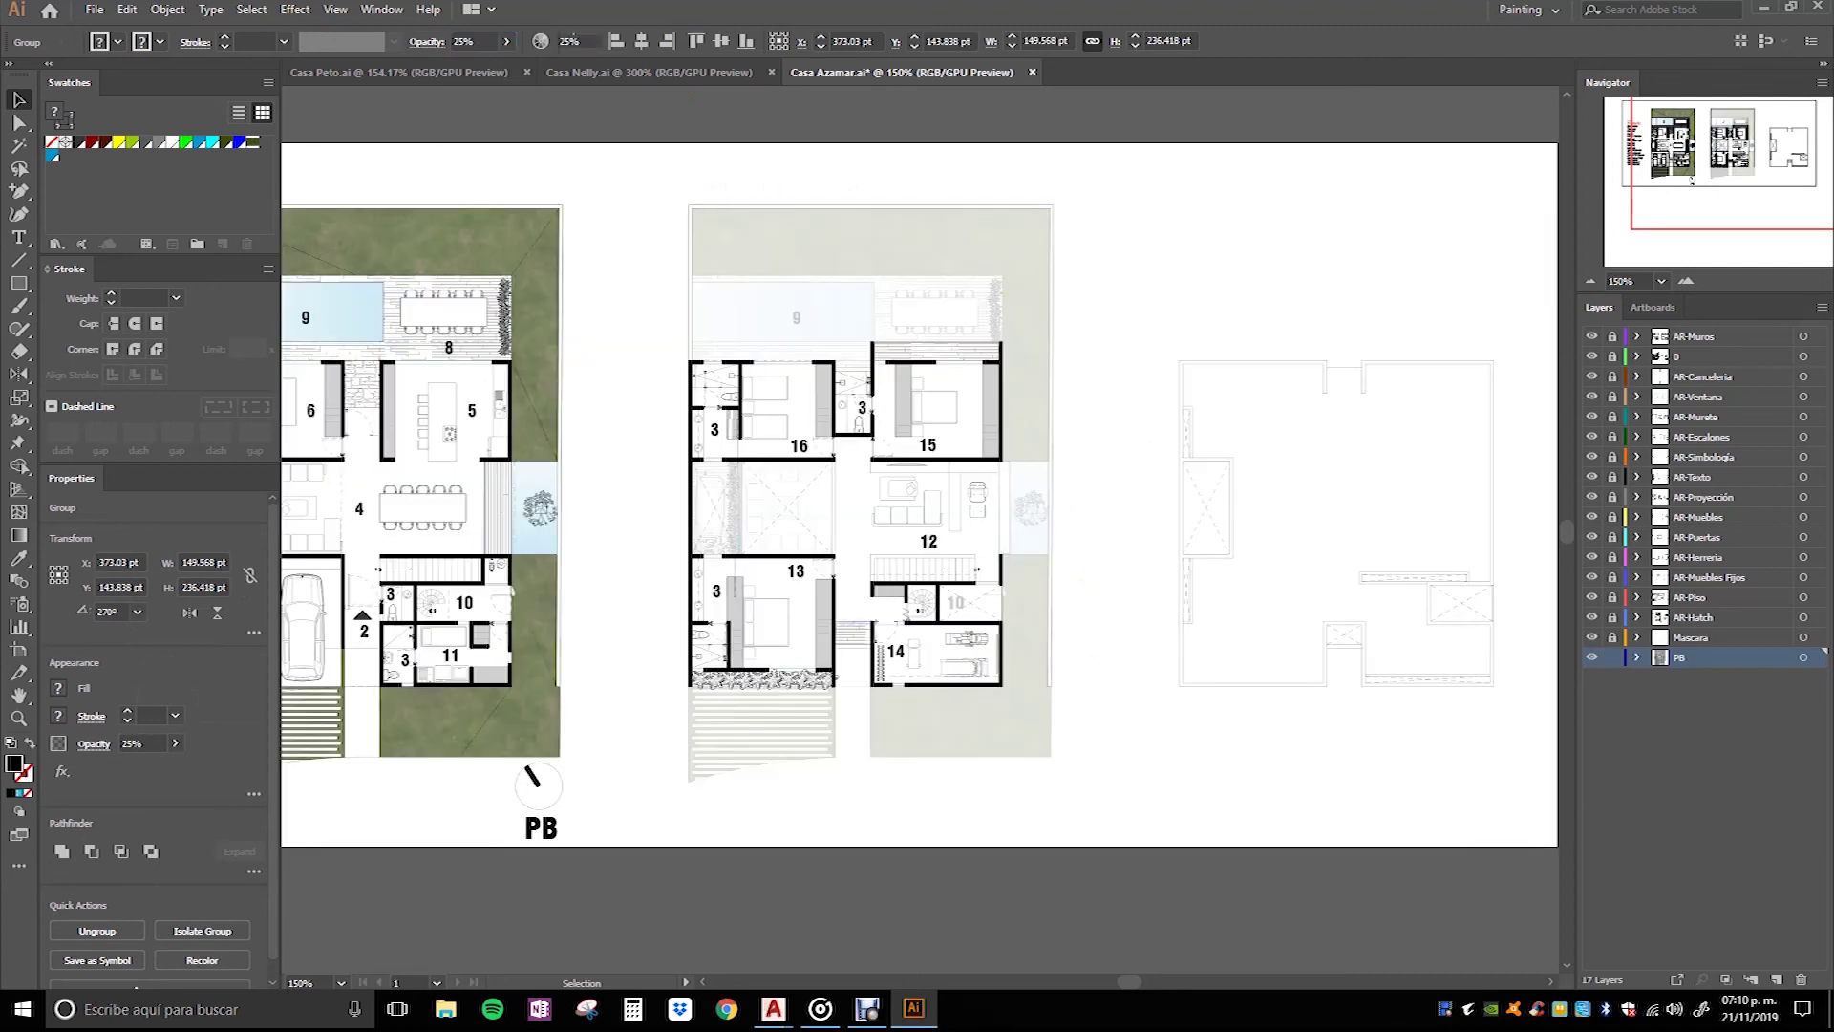
click(1100, 541)
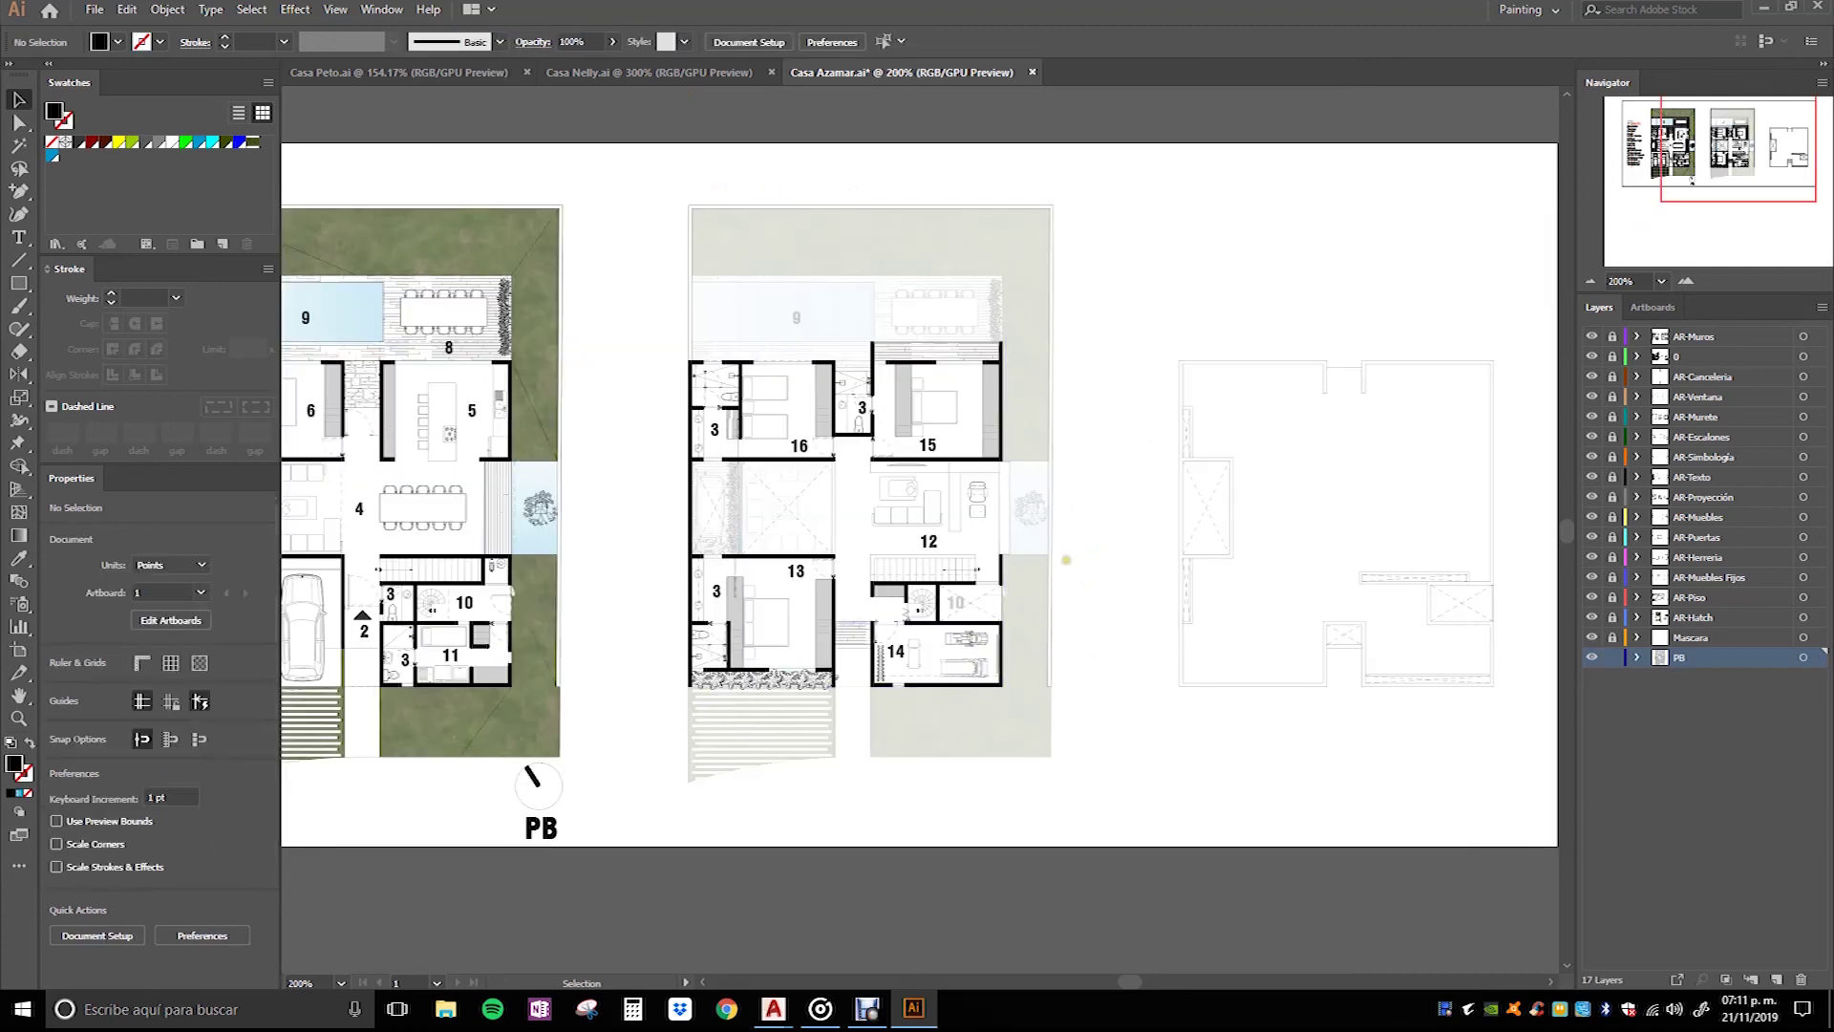
Step: Zoom around the sheet to inspect the upper-floor plan over the locked faded ground floor
scroll(1063, 556, up, 1)
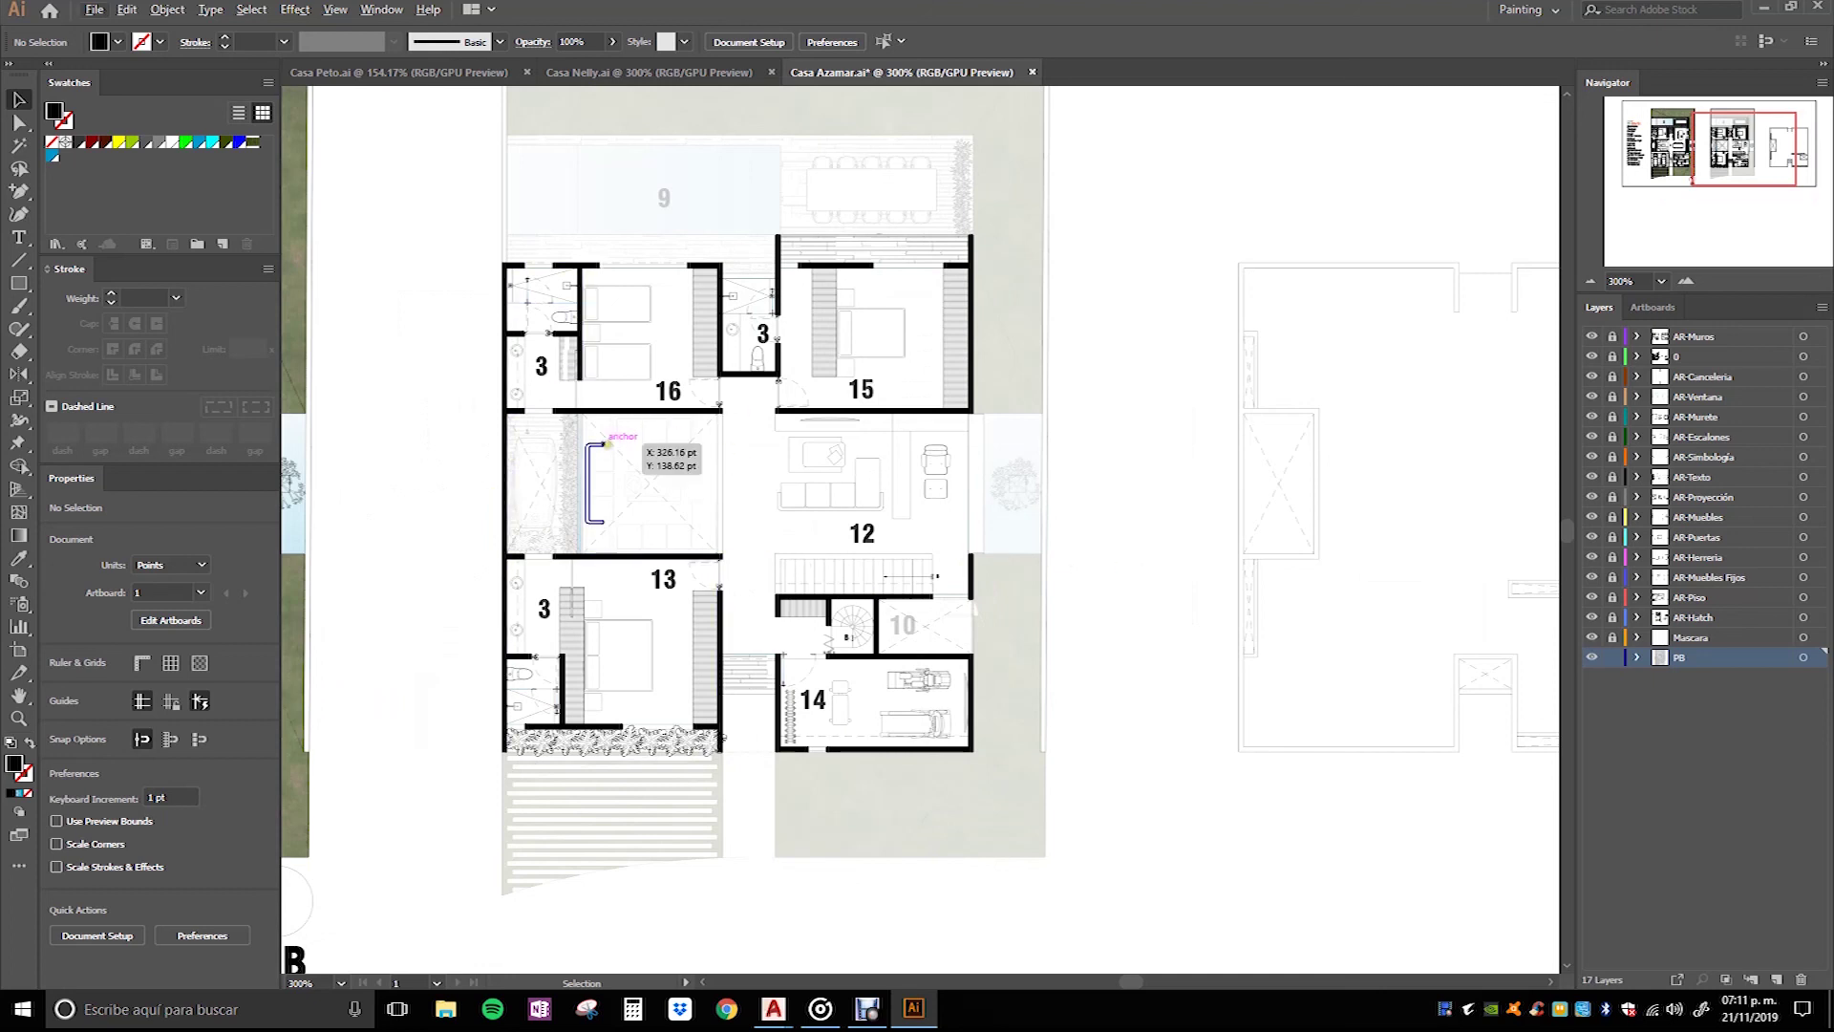
scroll(703, 458, up, 3)
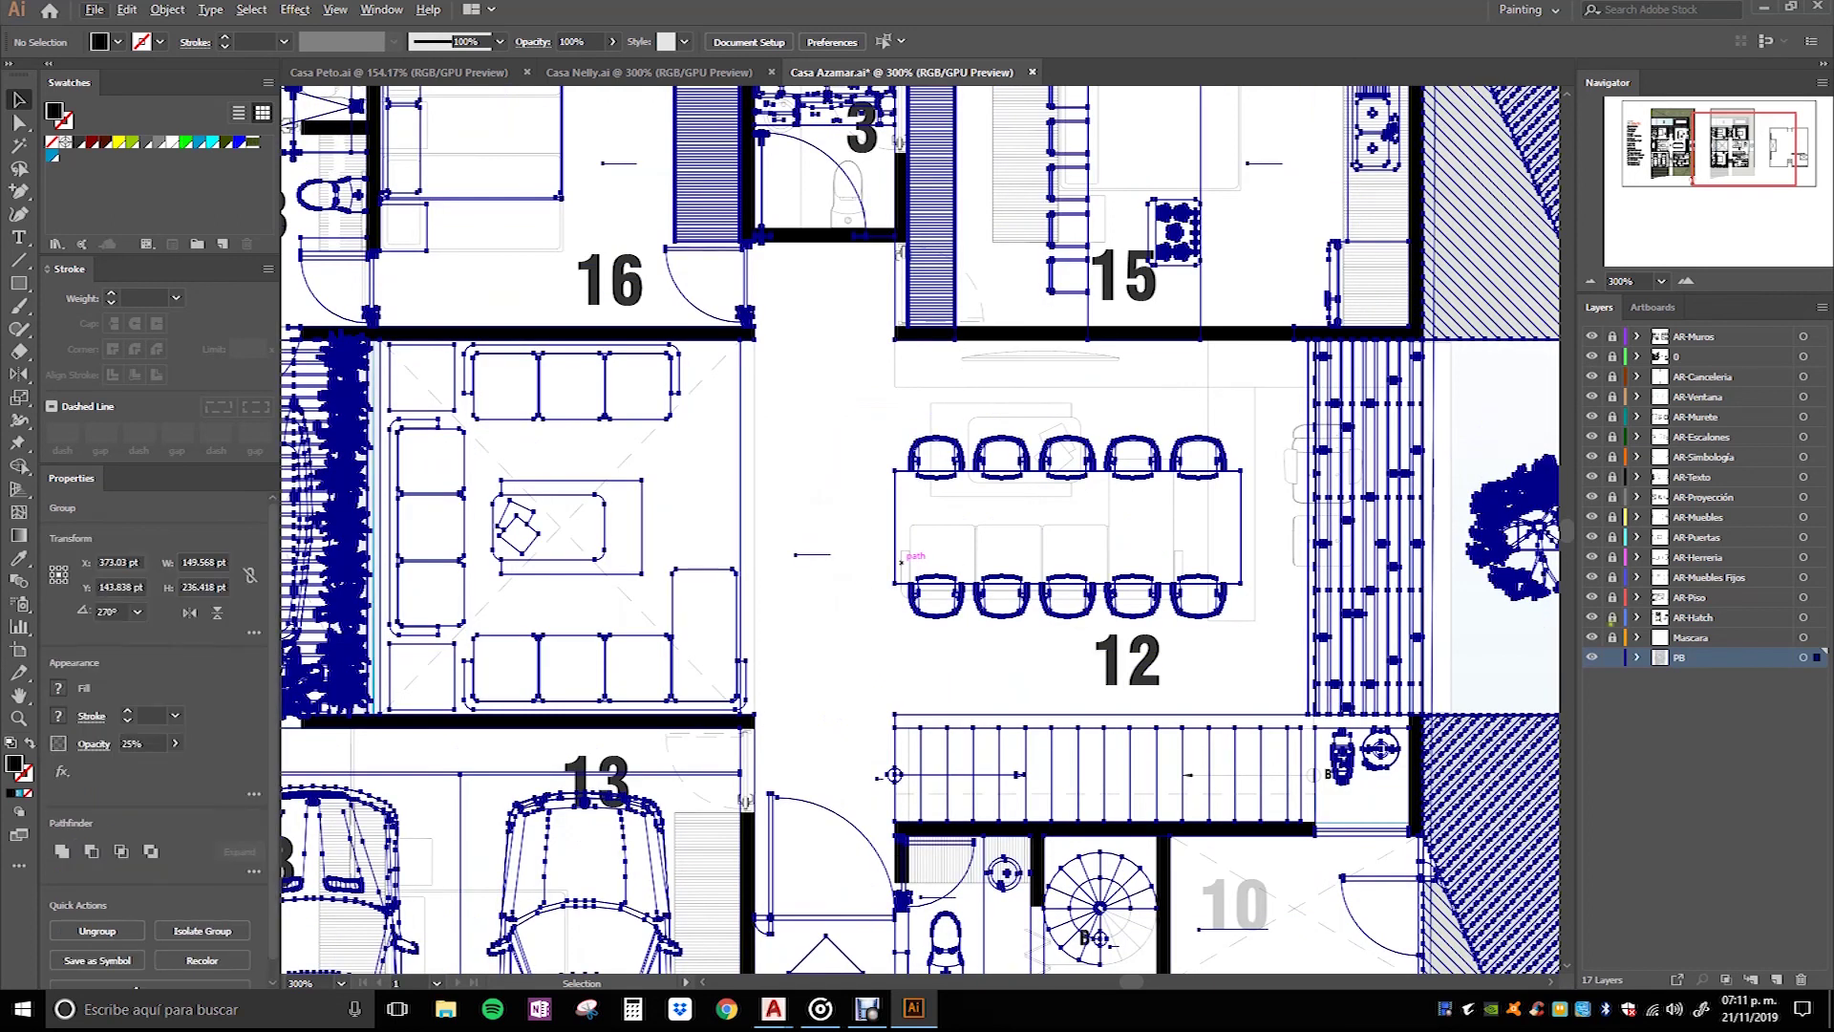
click(329, 383)
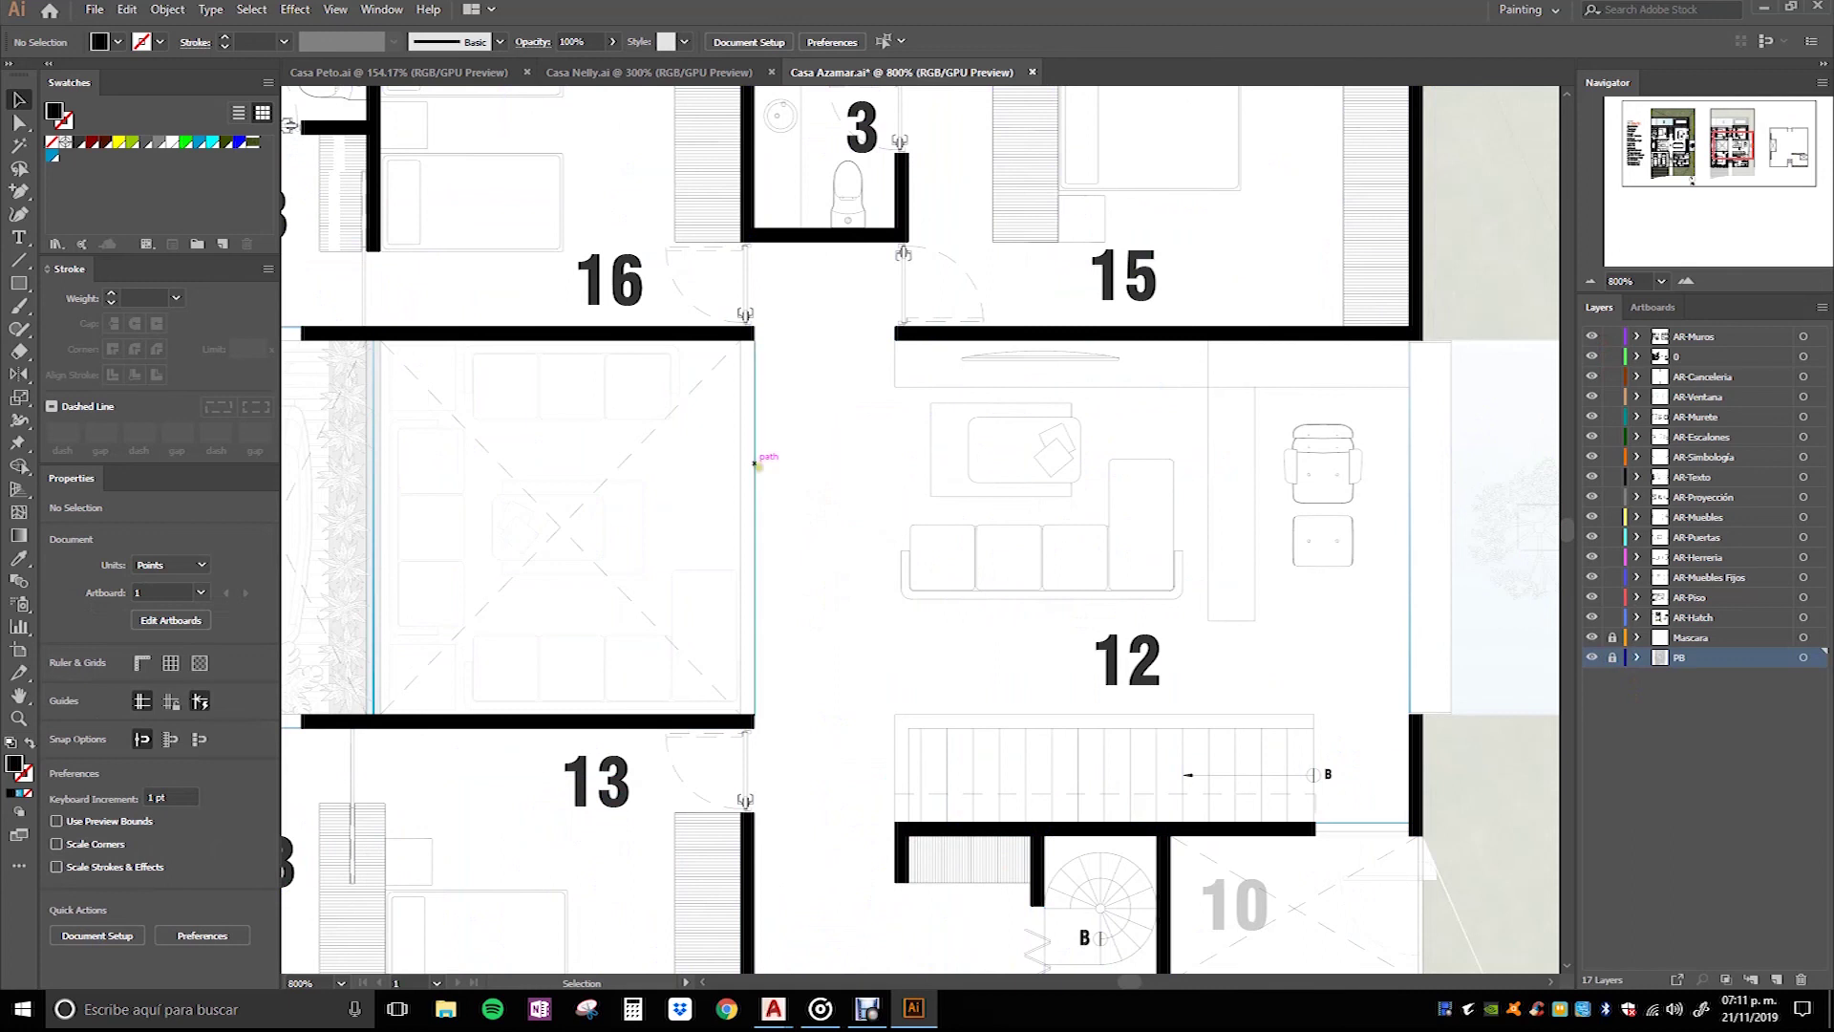
scroll(837, 503, down, 3)
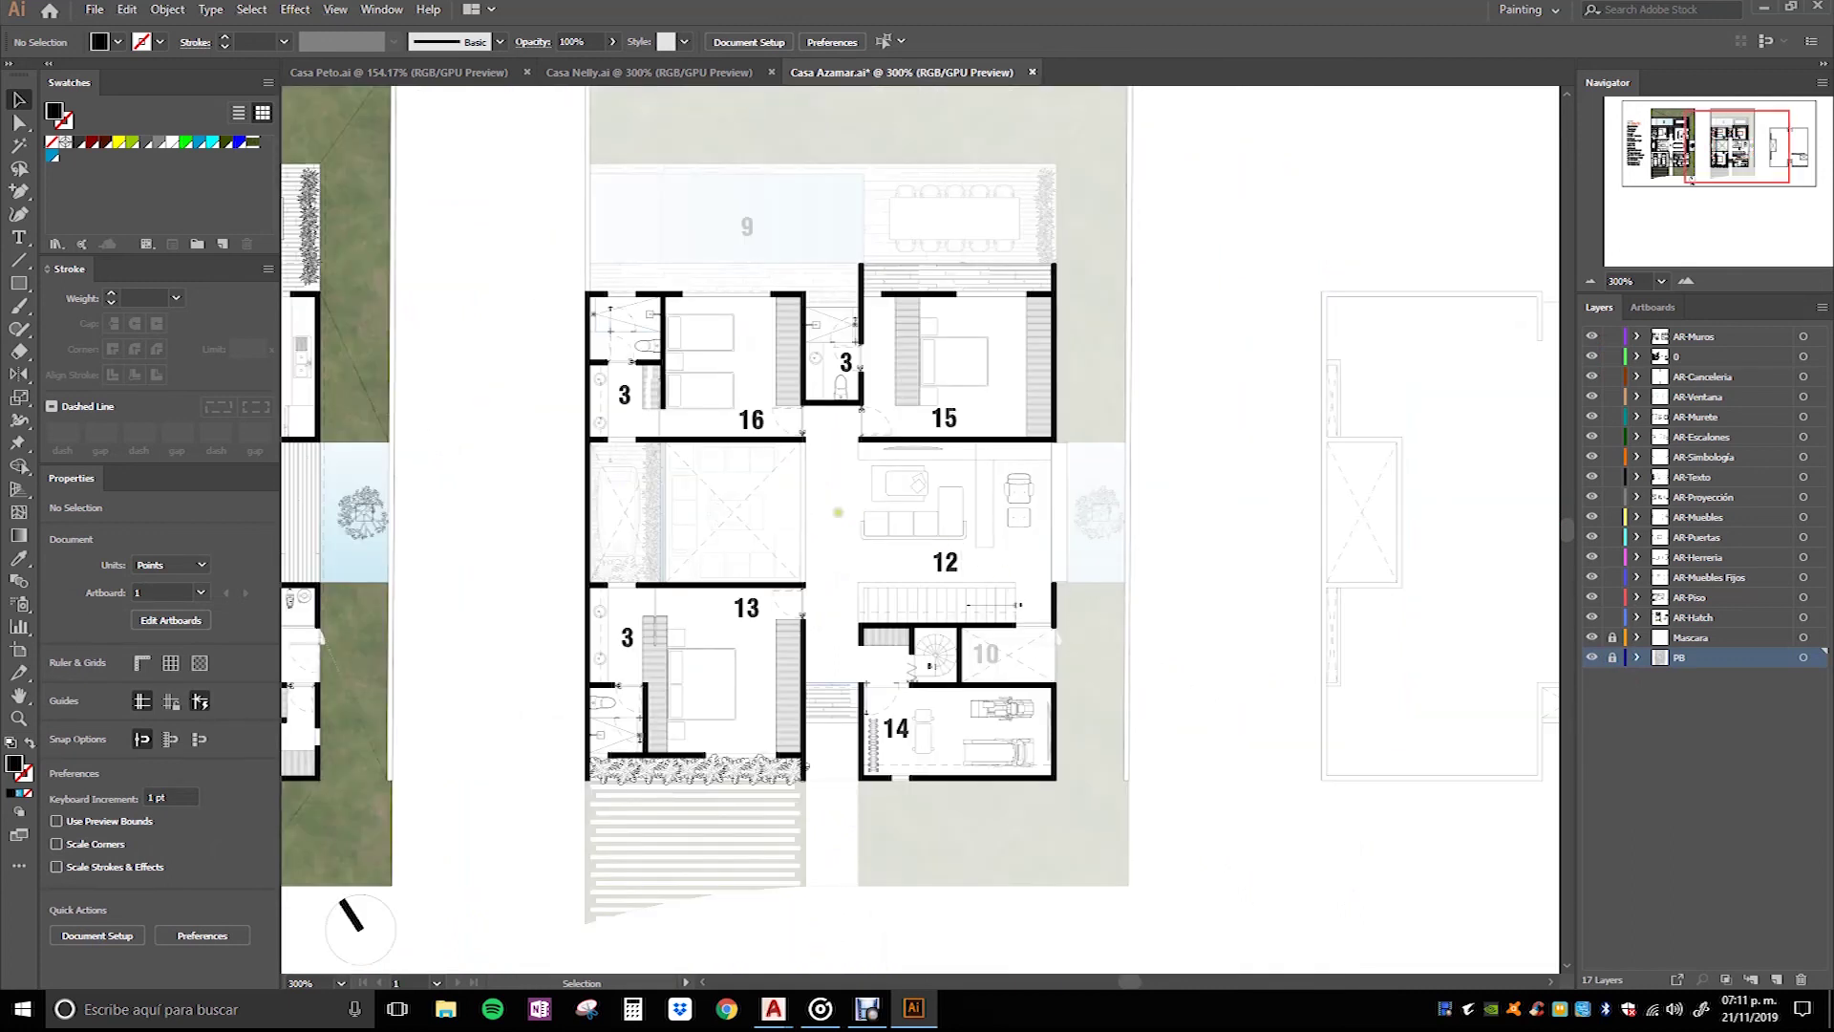
scroll(1194, 650, up, 1)
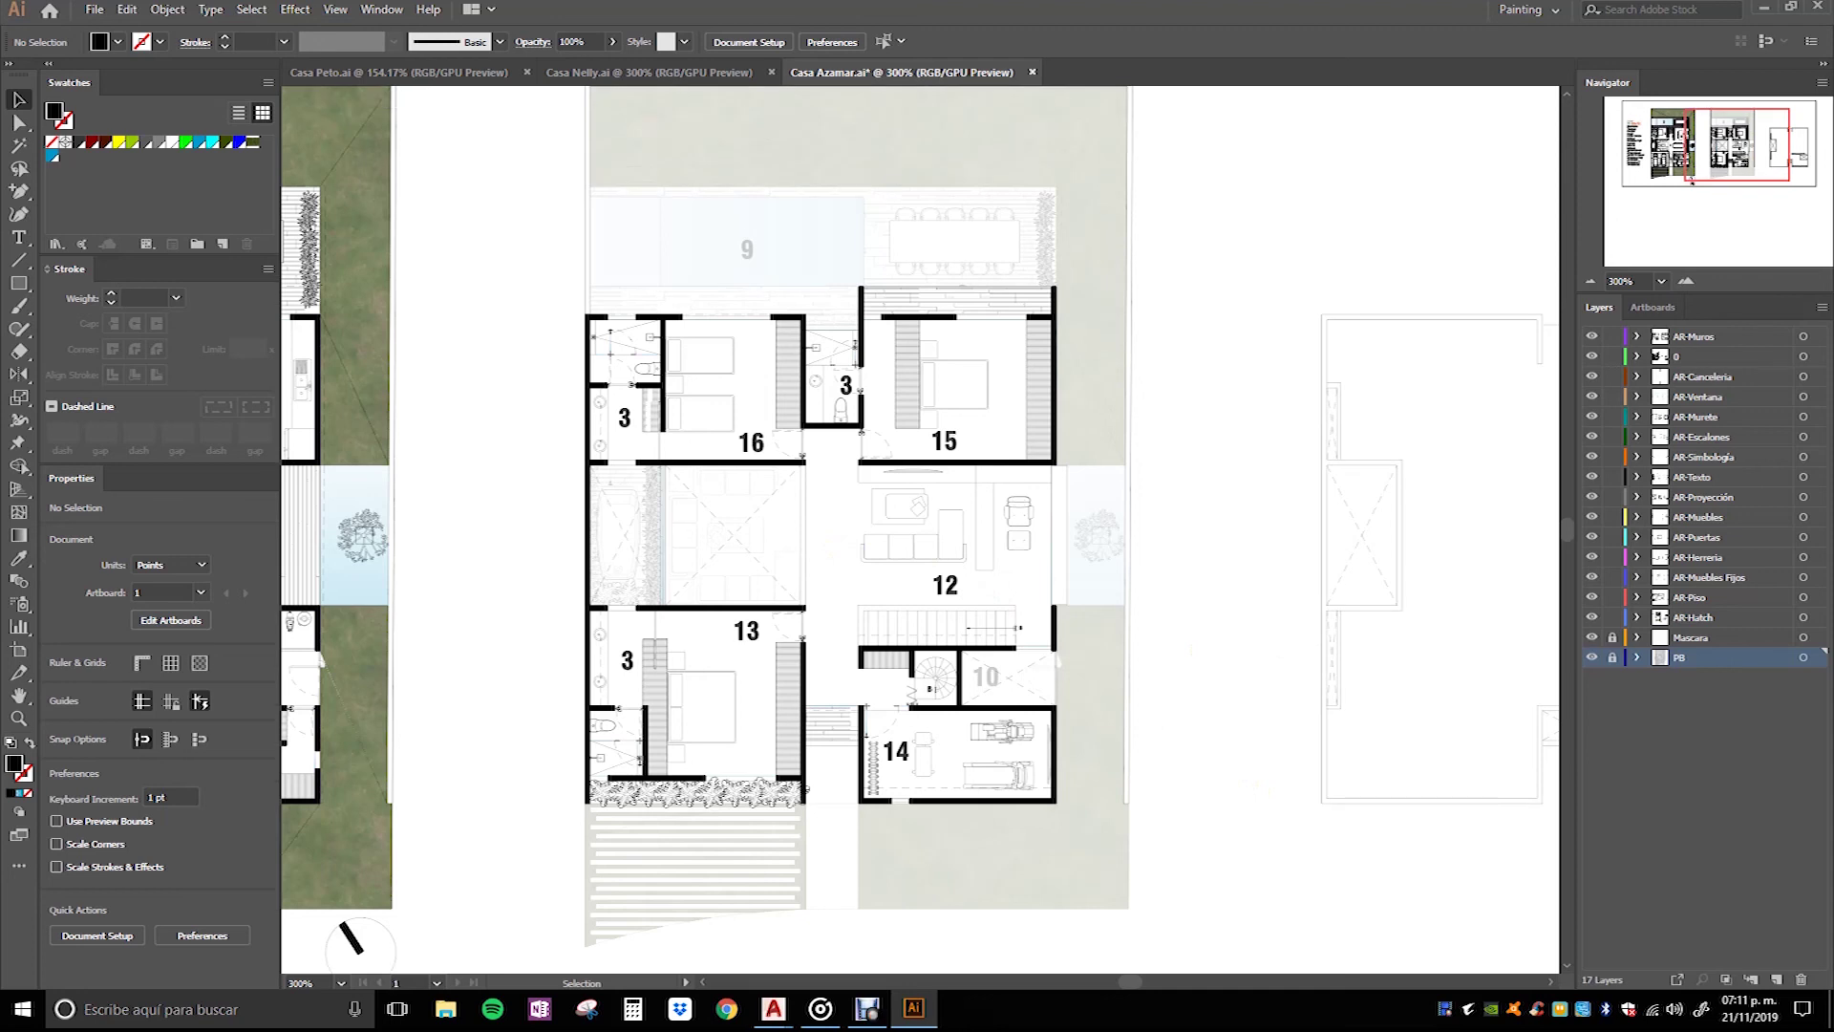
scroll(1194, 694, down, 1)
scroll(1200, 653, up, 1)
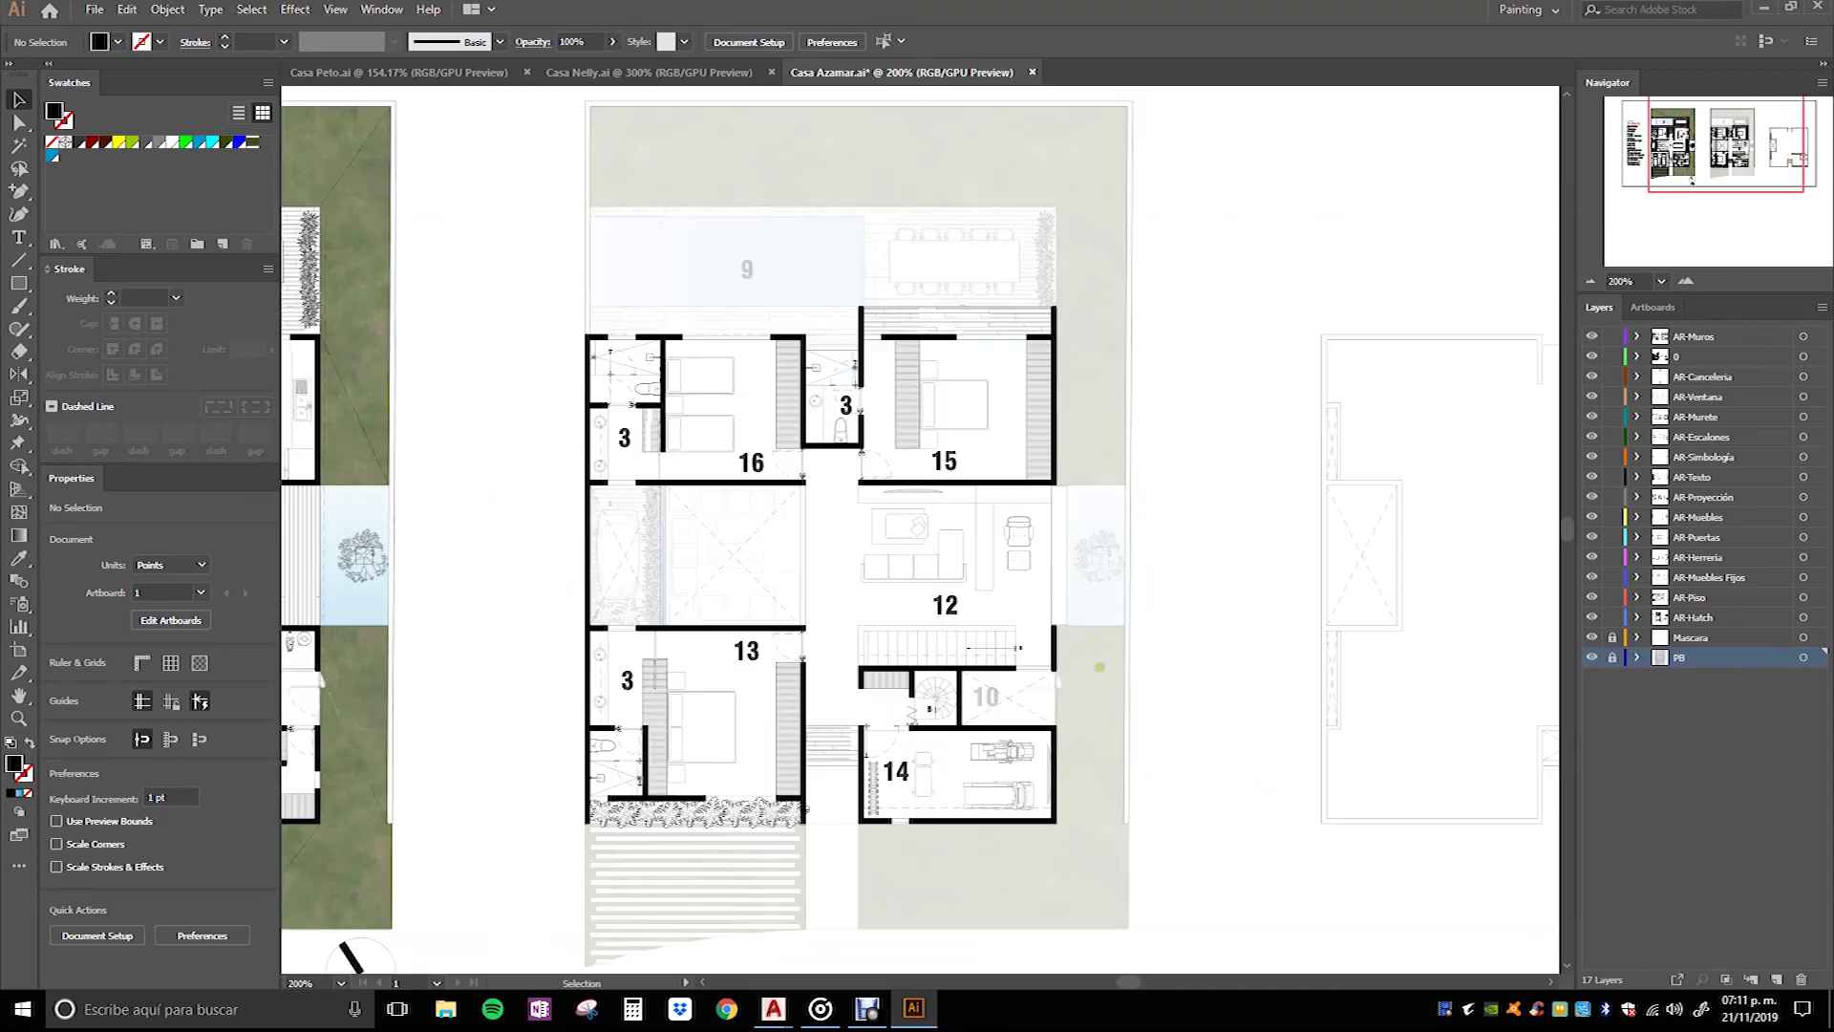
scroll(802, 531, up, 4)
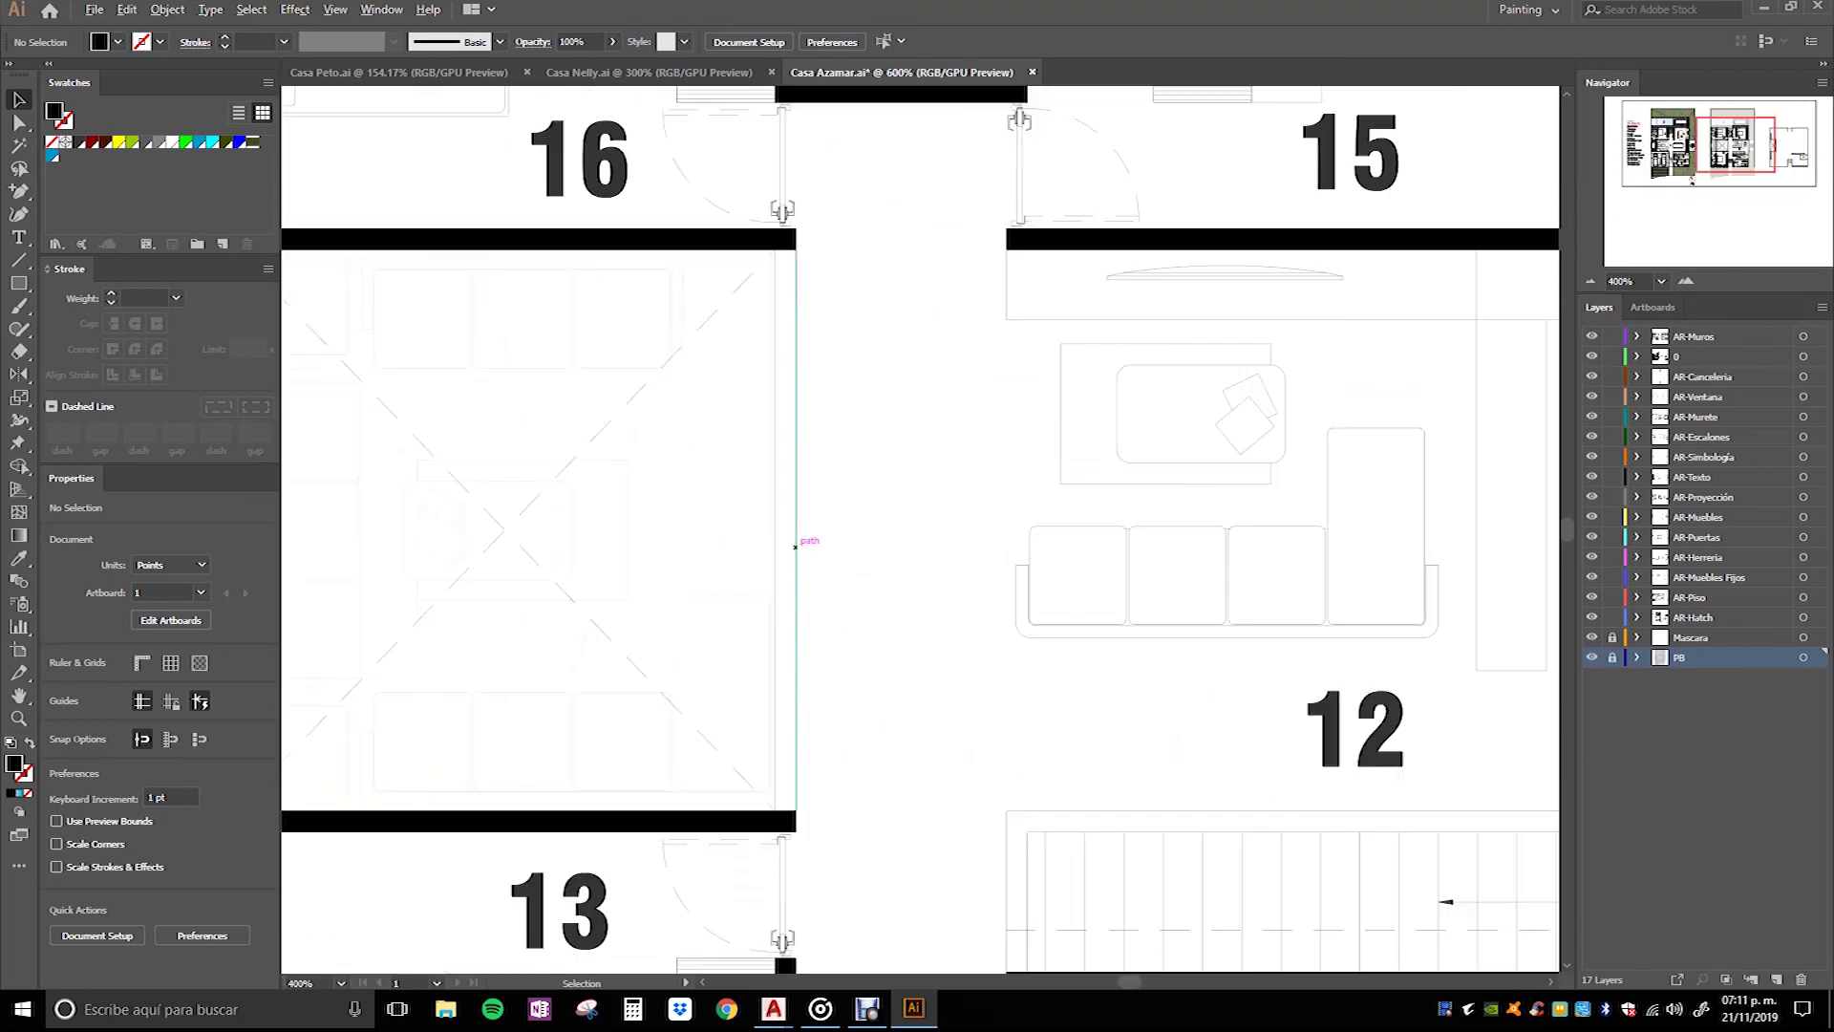
Step: Fill the thin wall between rooms 16 and 13 with a swatch colour at 50% opacity
click(778, 504)
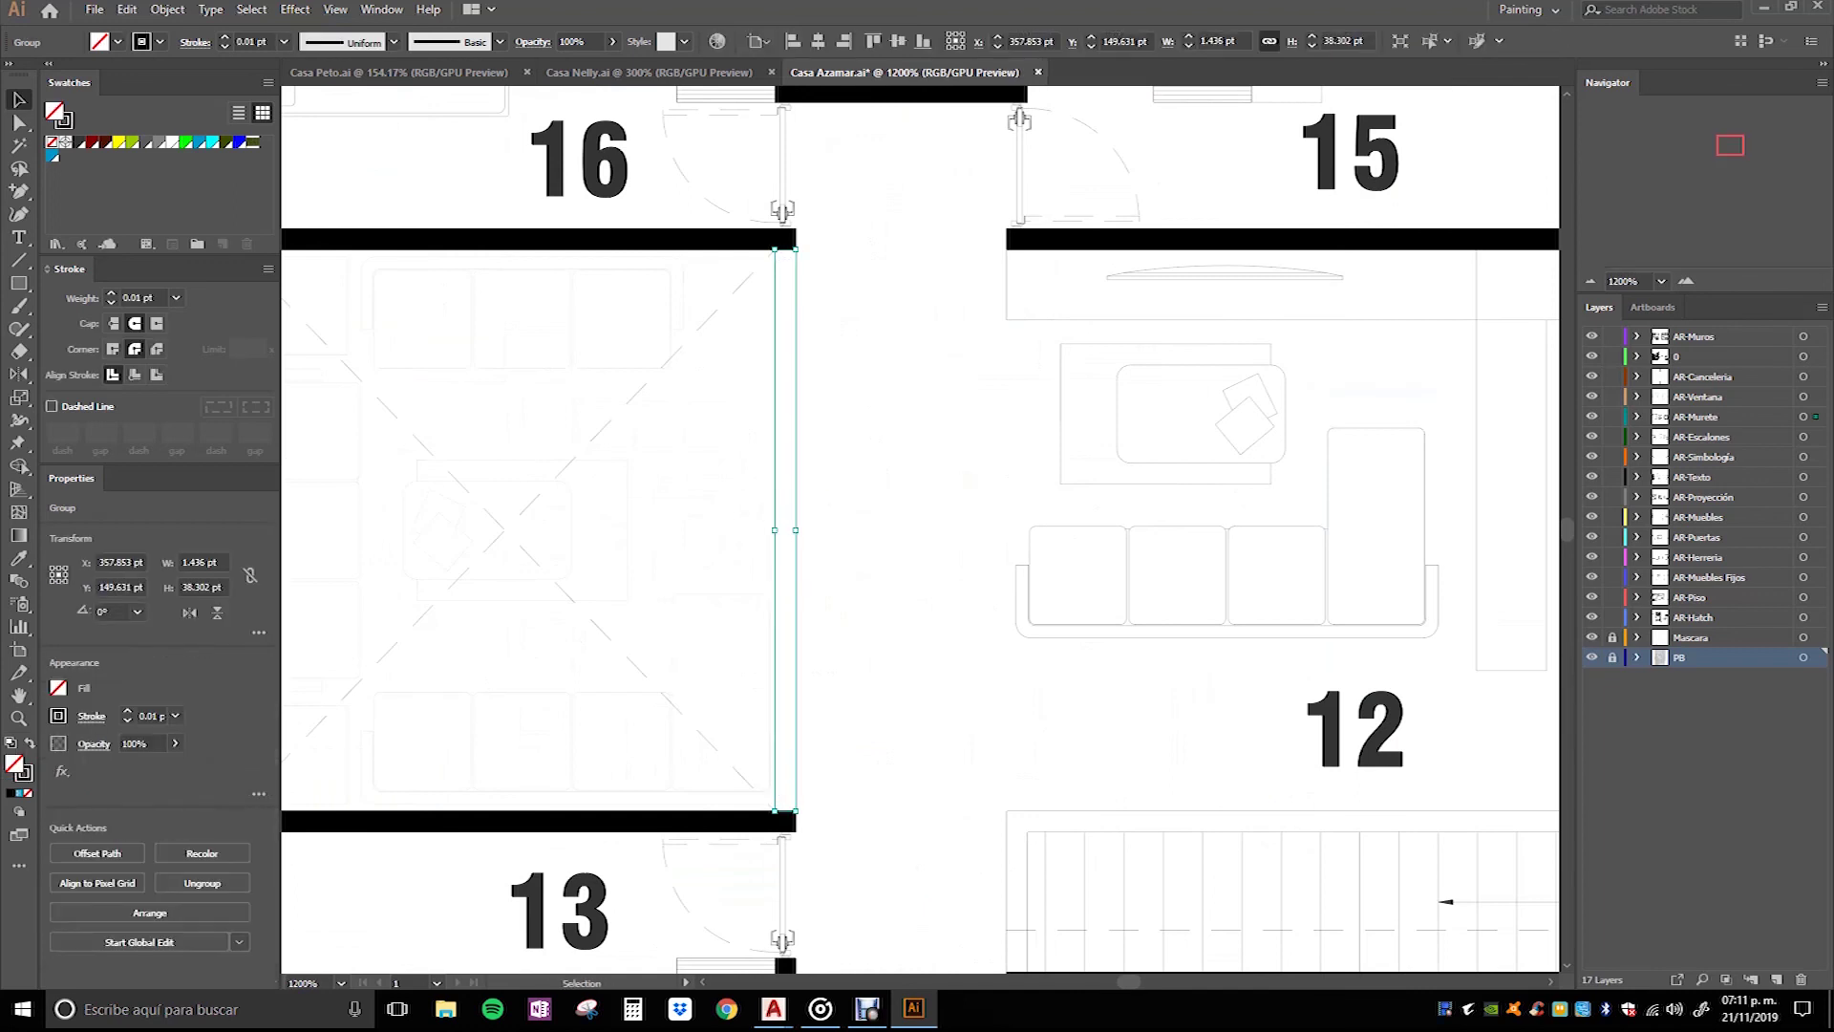
click(28, 743)
click(161, 141)
click(580, 41)
text(50)
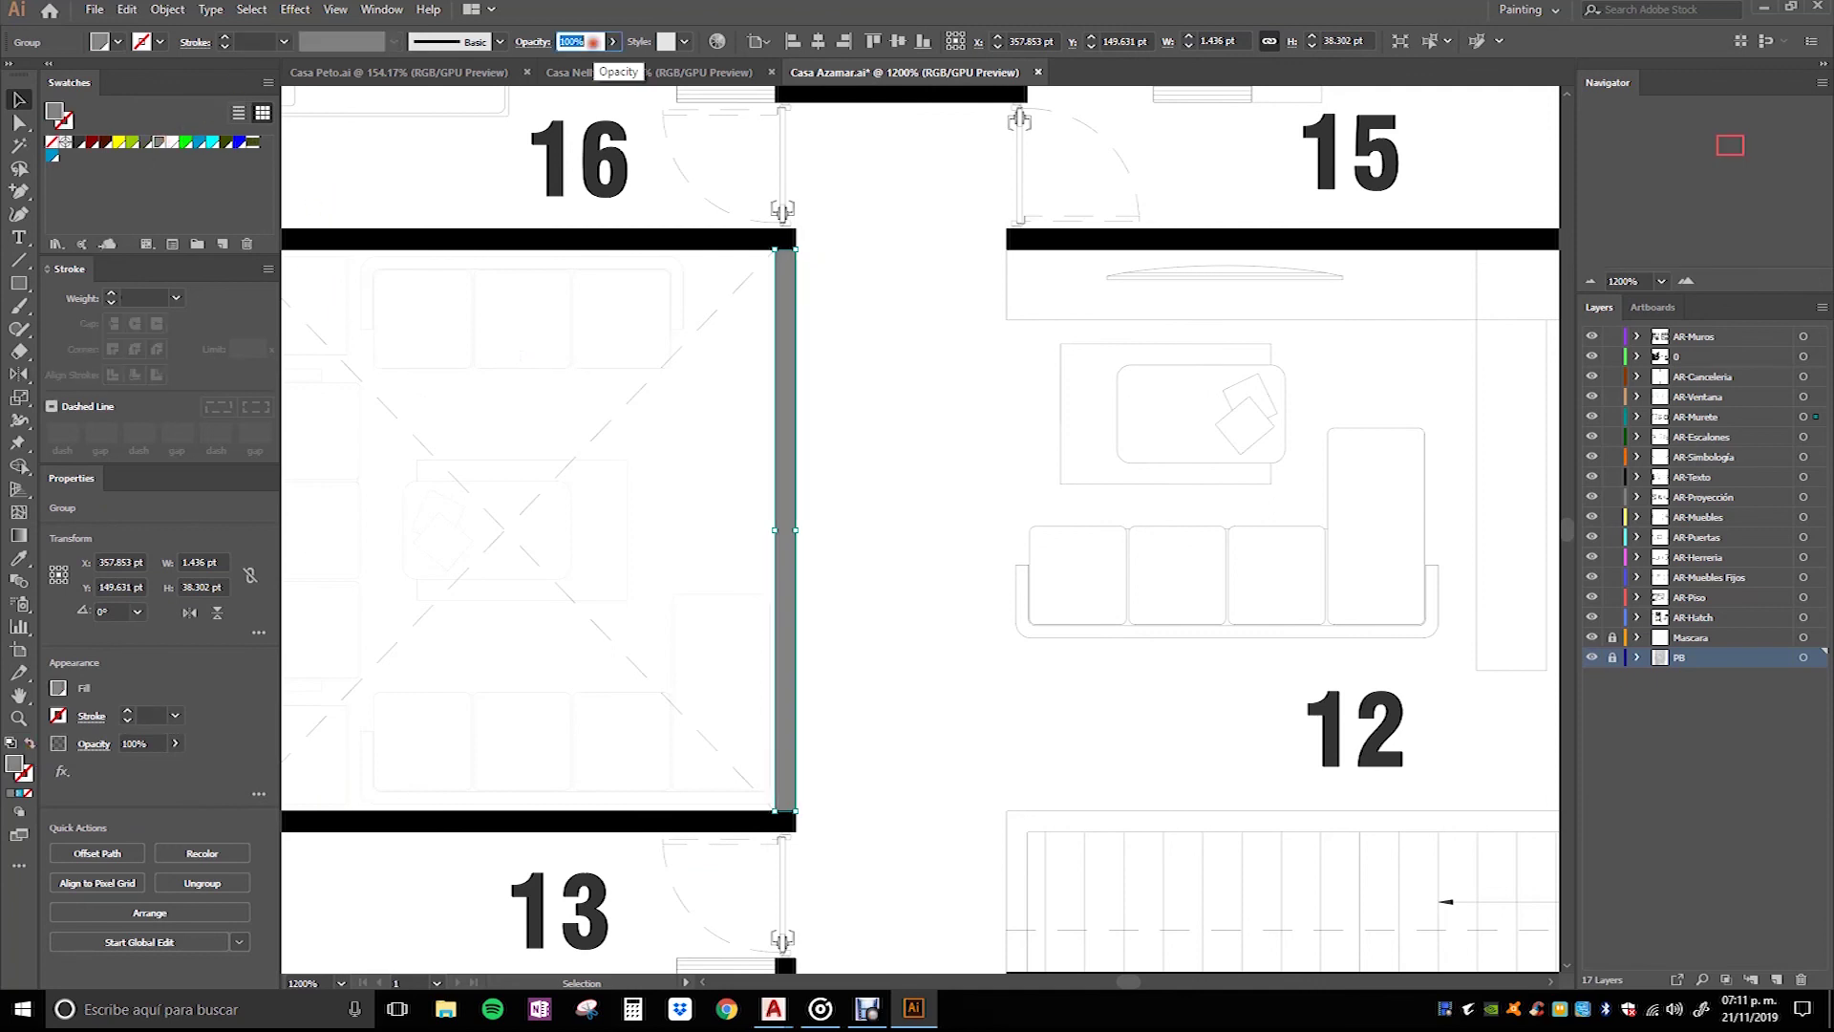
key(Return)
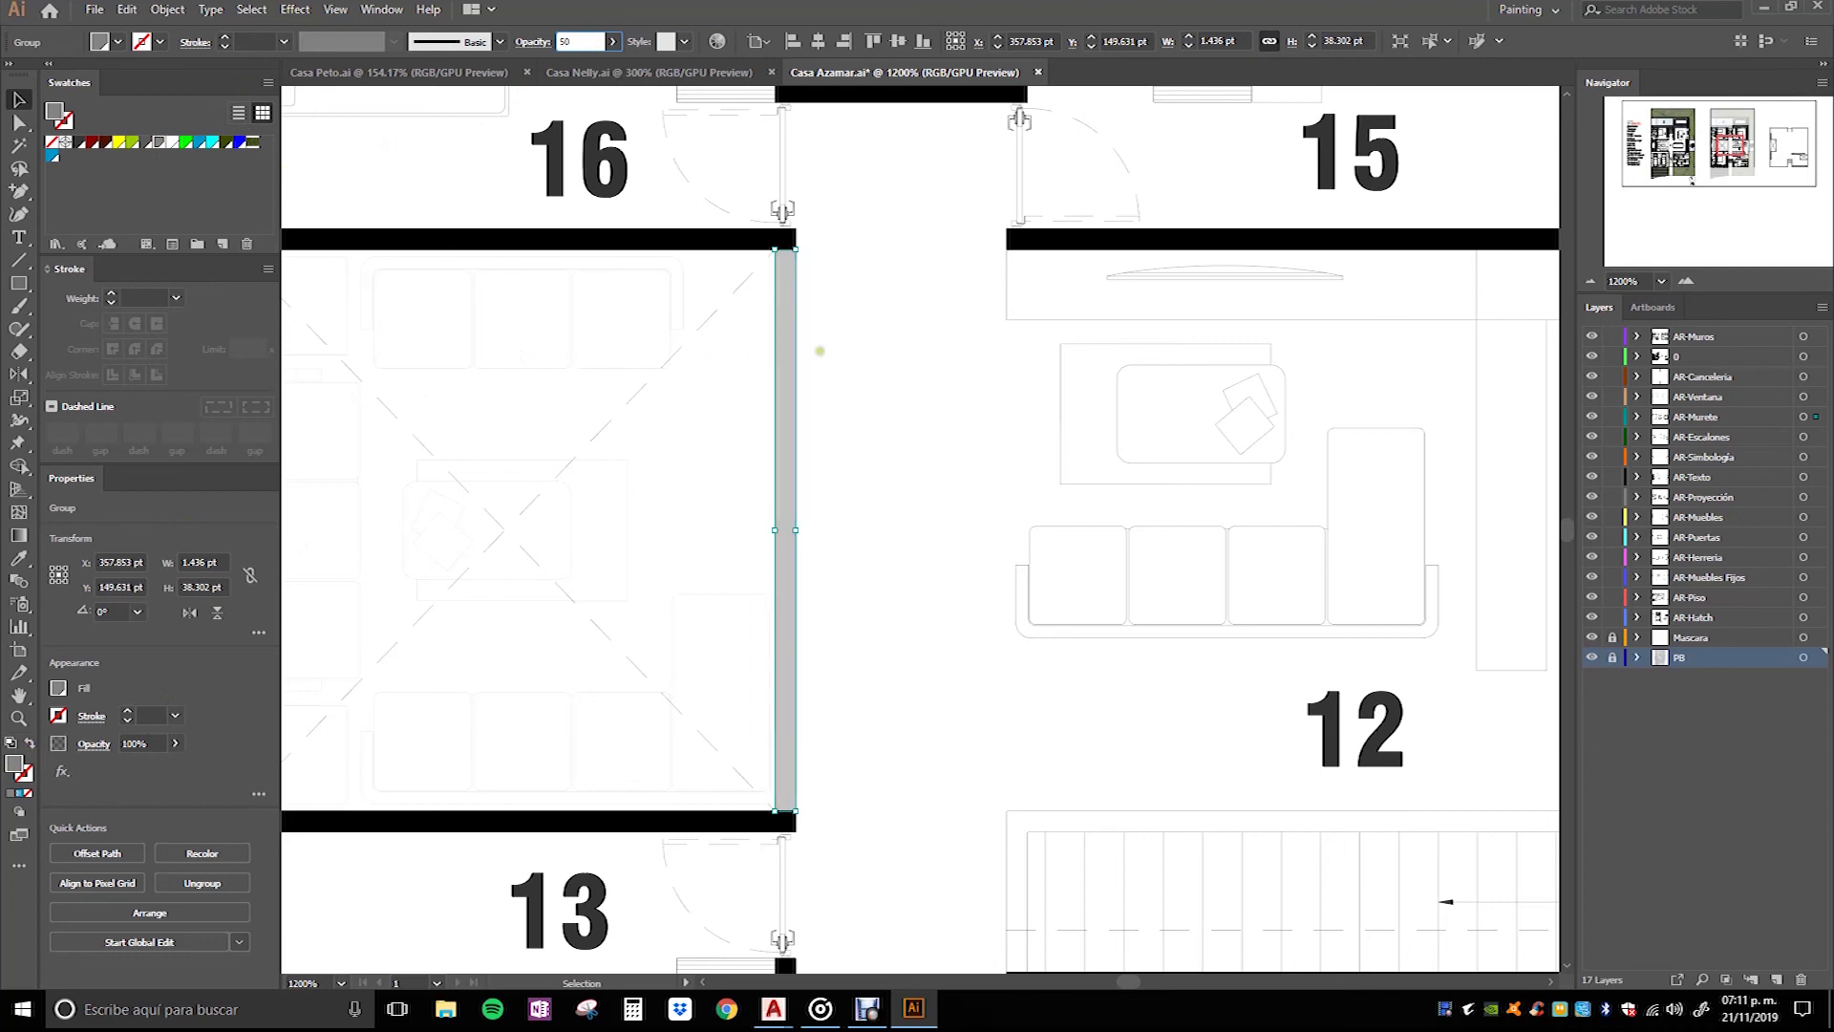
Step: Set the glazing strip between rooms 16 and 13 to 70% opacity
scroll(879, 366, down, 2)
scroll(879, 366, down, 1)
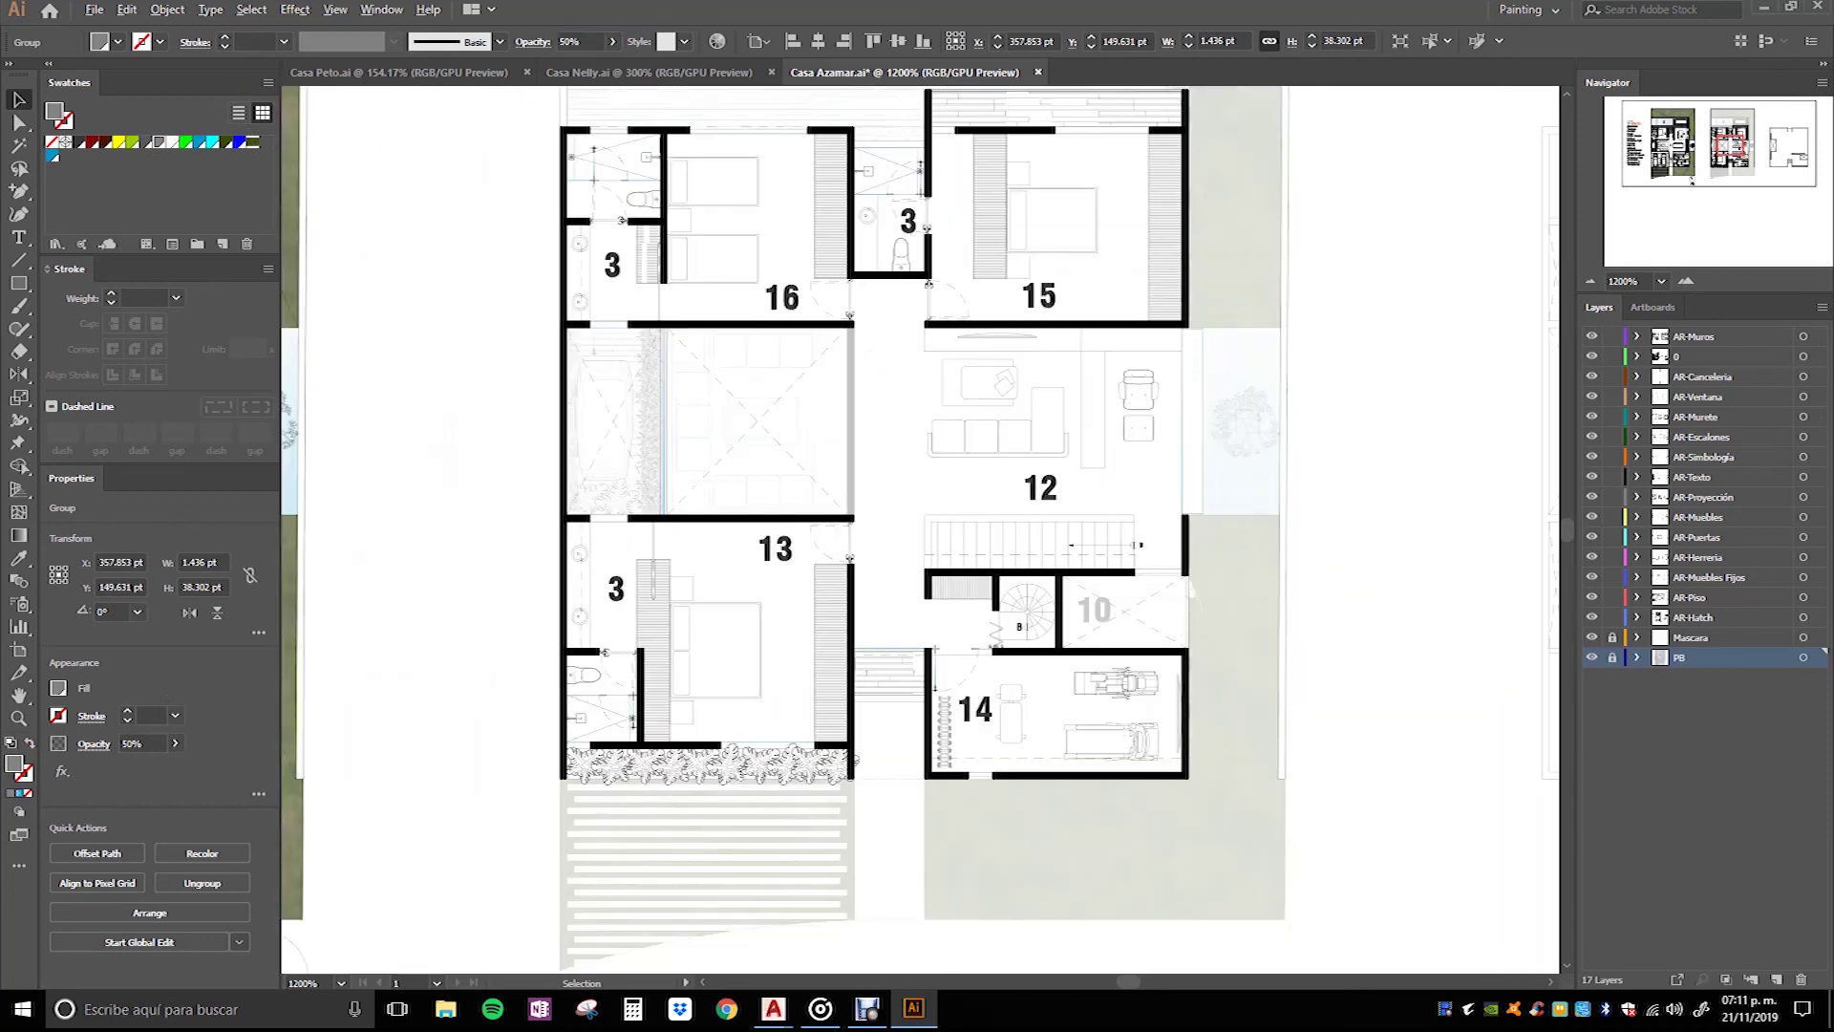
scroll(879, 366, down, 1)
drag(889, 389, 869, 445)
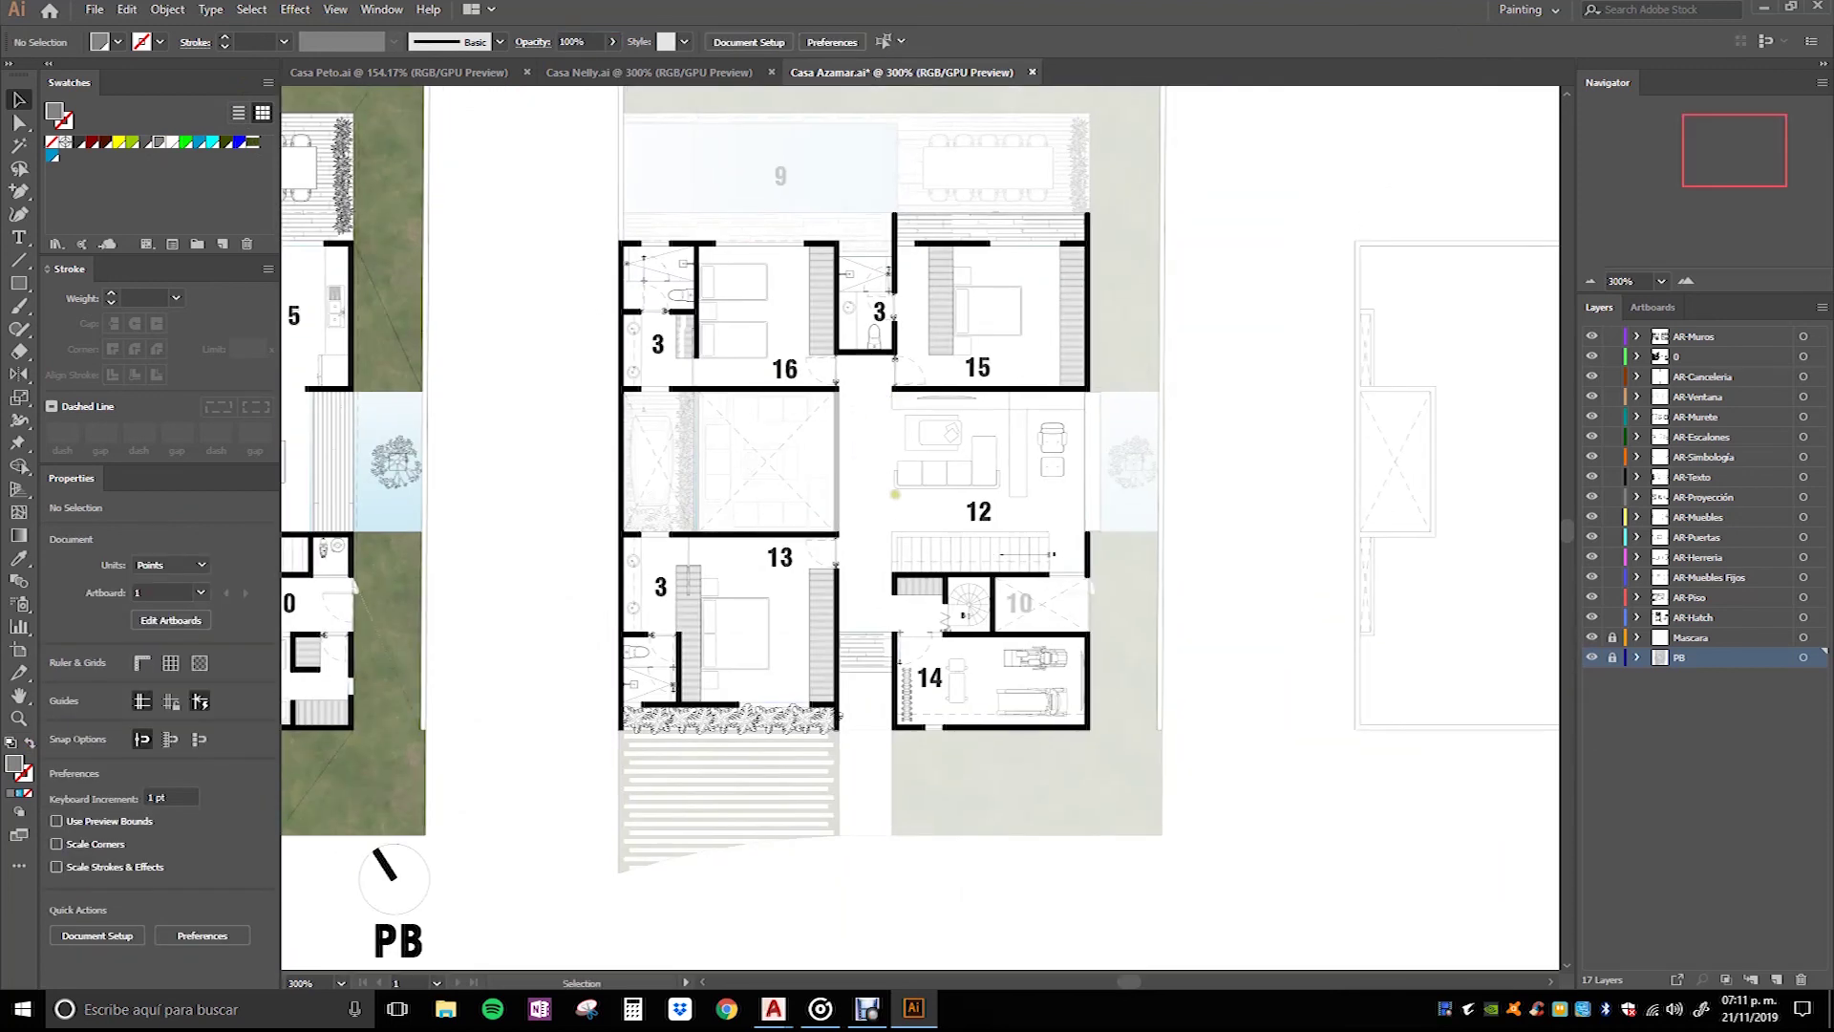
mouse_move(854, 682)
mouse_down()
mouse_move(1359, 680)
mouse_move(947, 671)
mouse_up()
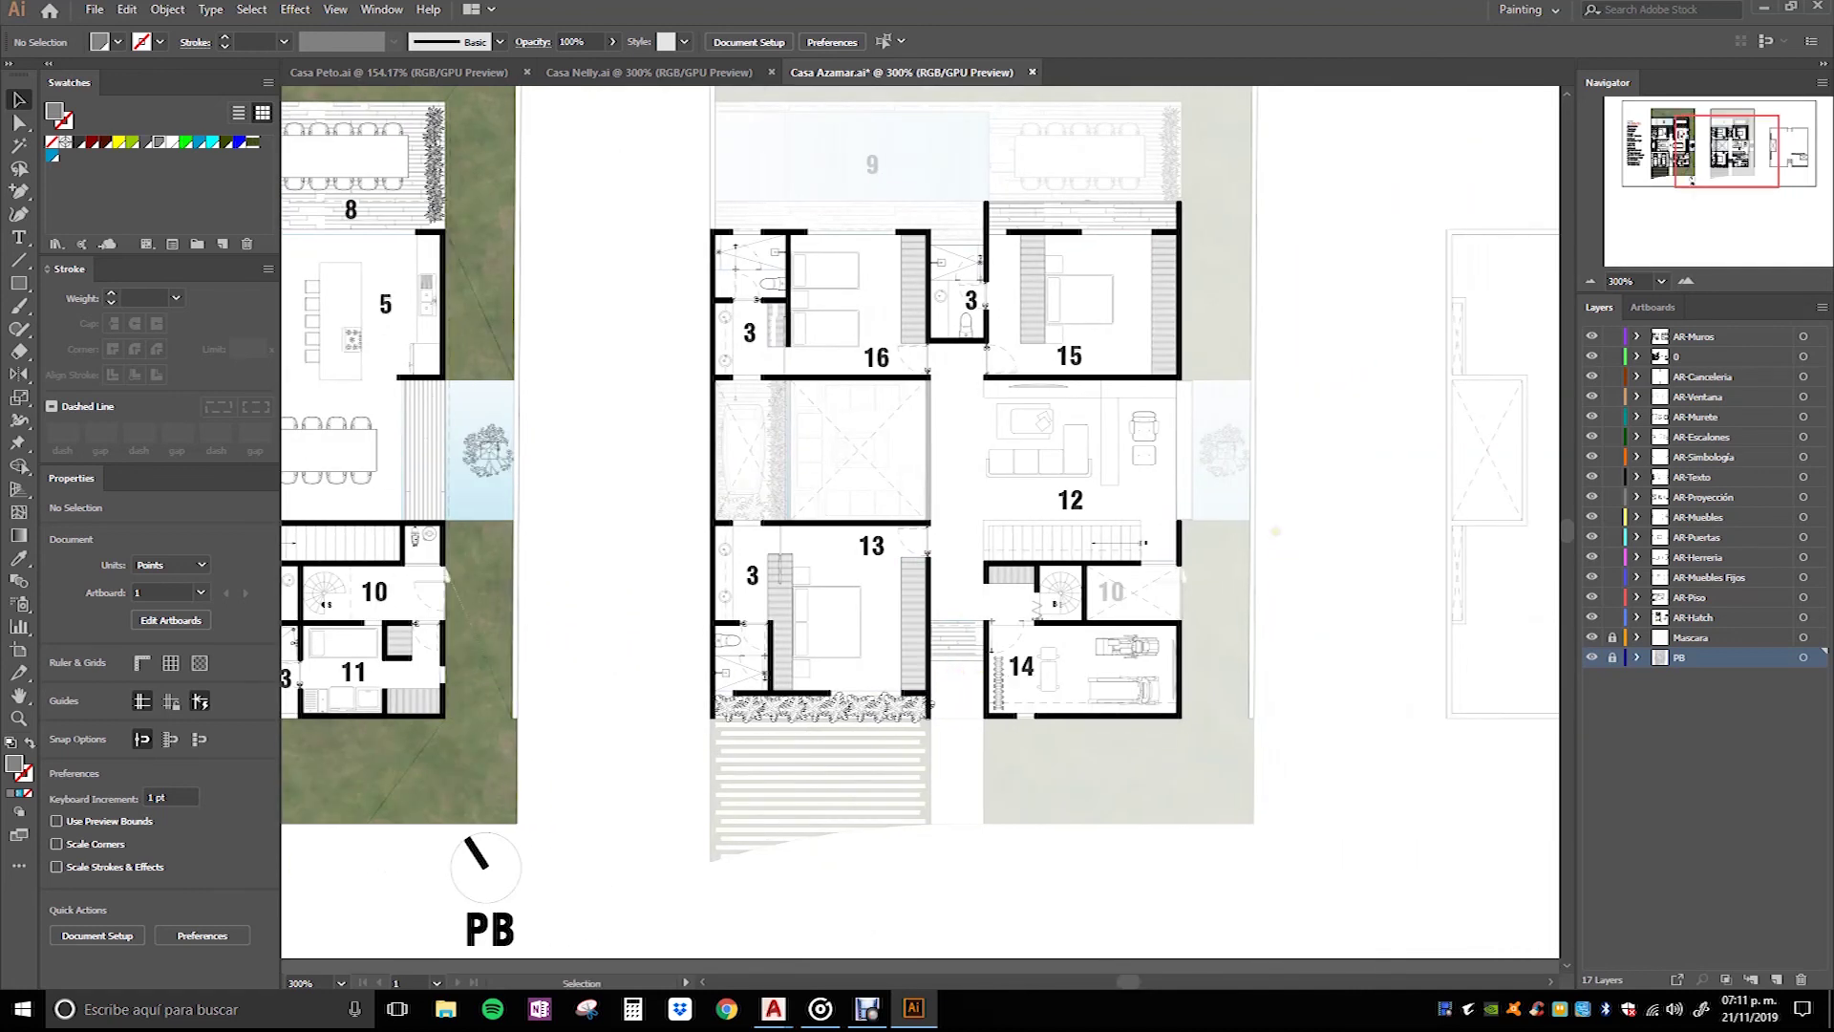
click(929, 444)
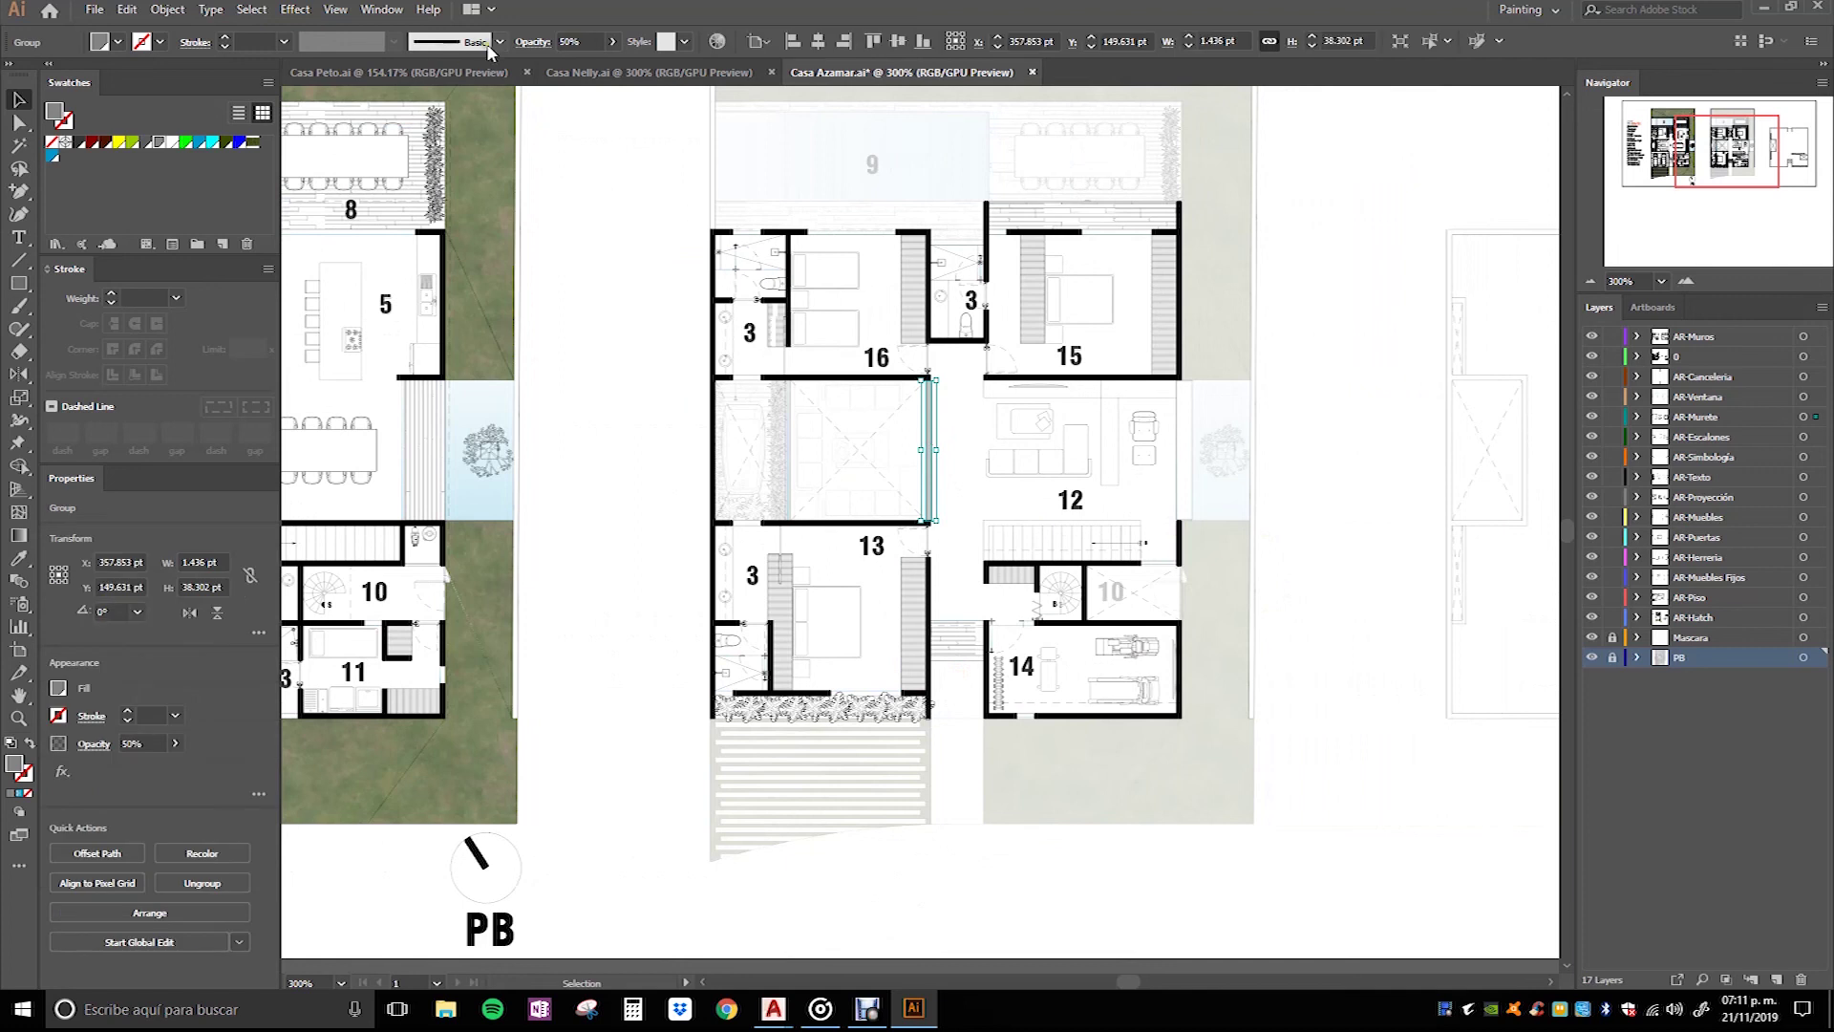
double_click(570, 42)
text(70)
key(Return)
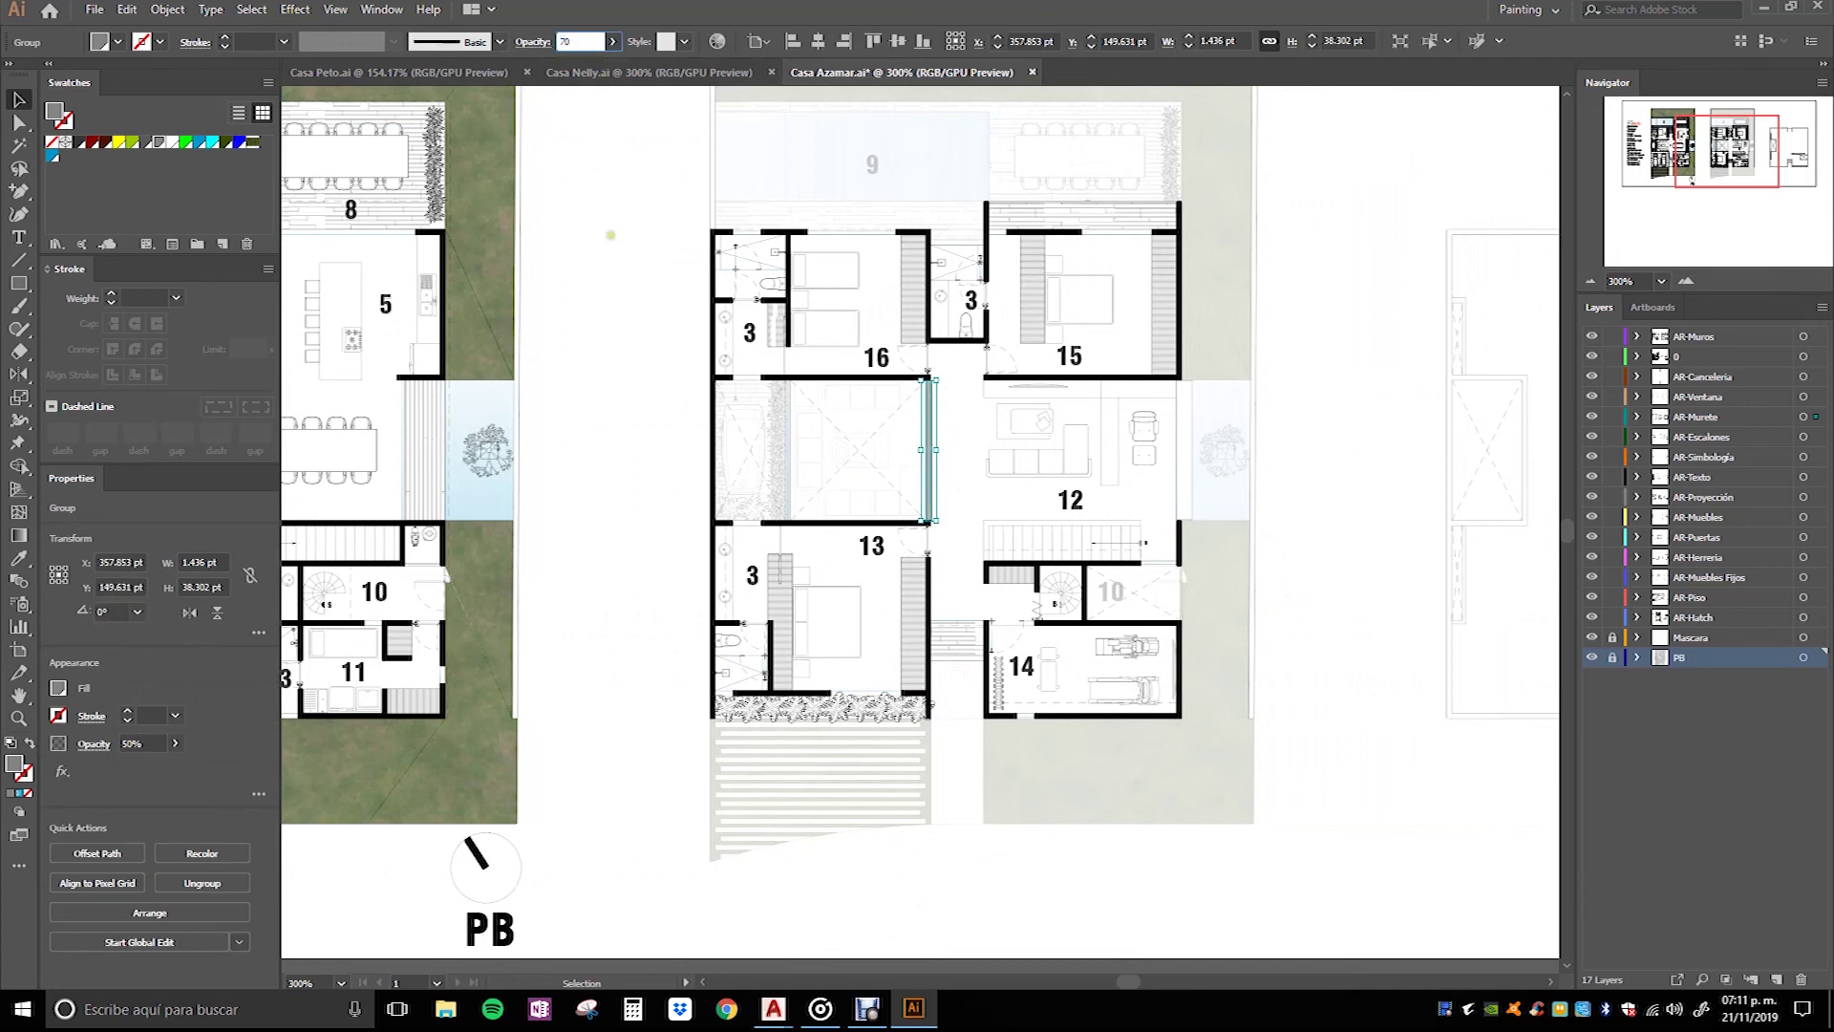
click(614, 270)
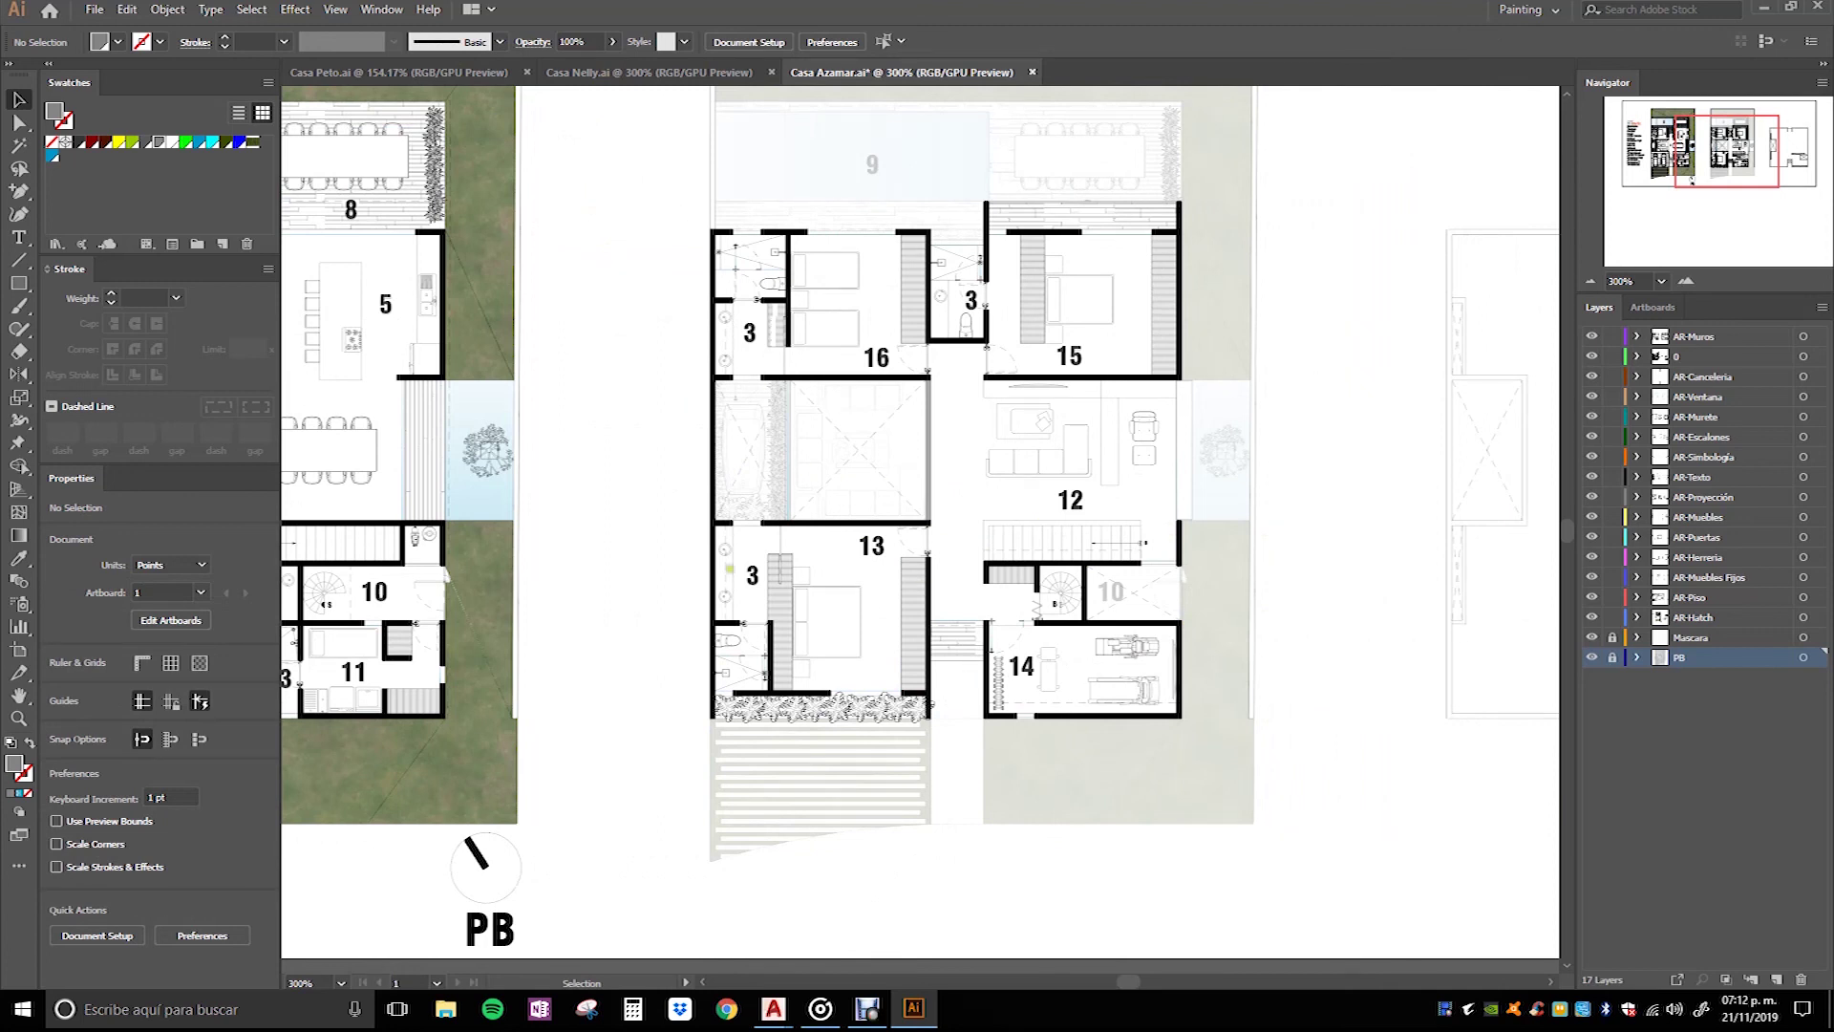
Step: On the AR-Muros layer, copy the north arrow and PB label under the middle and right plans
scroll(1146, 631, right, 3)
scroll(1146, 630, up, 1)
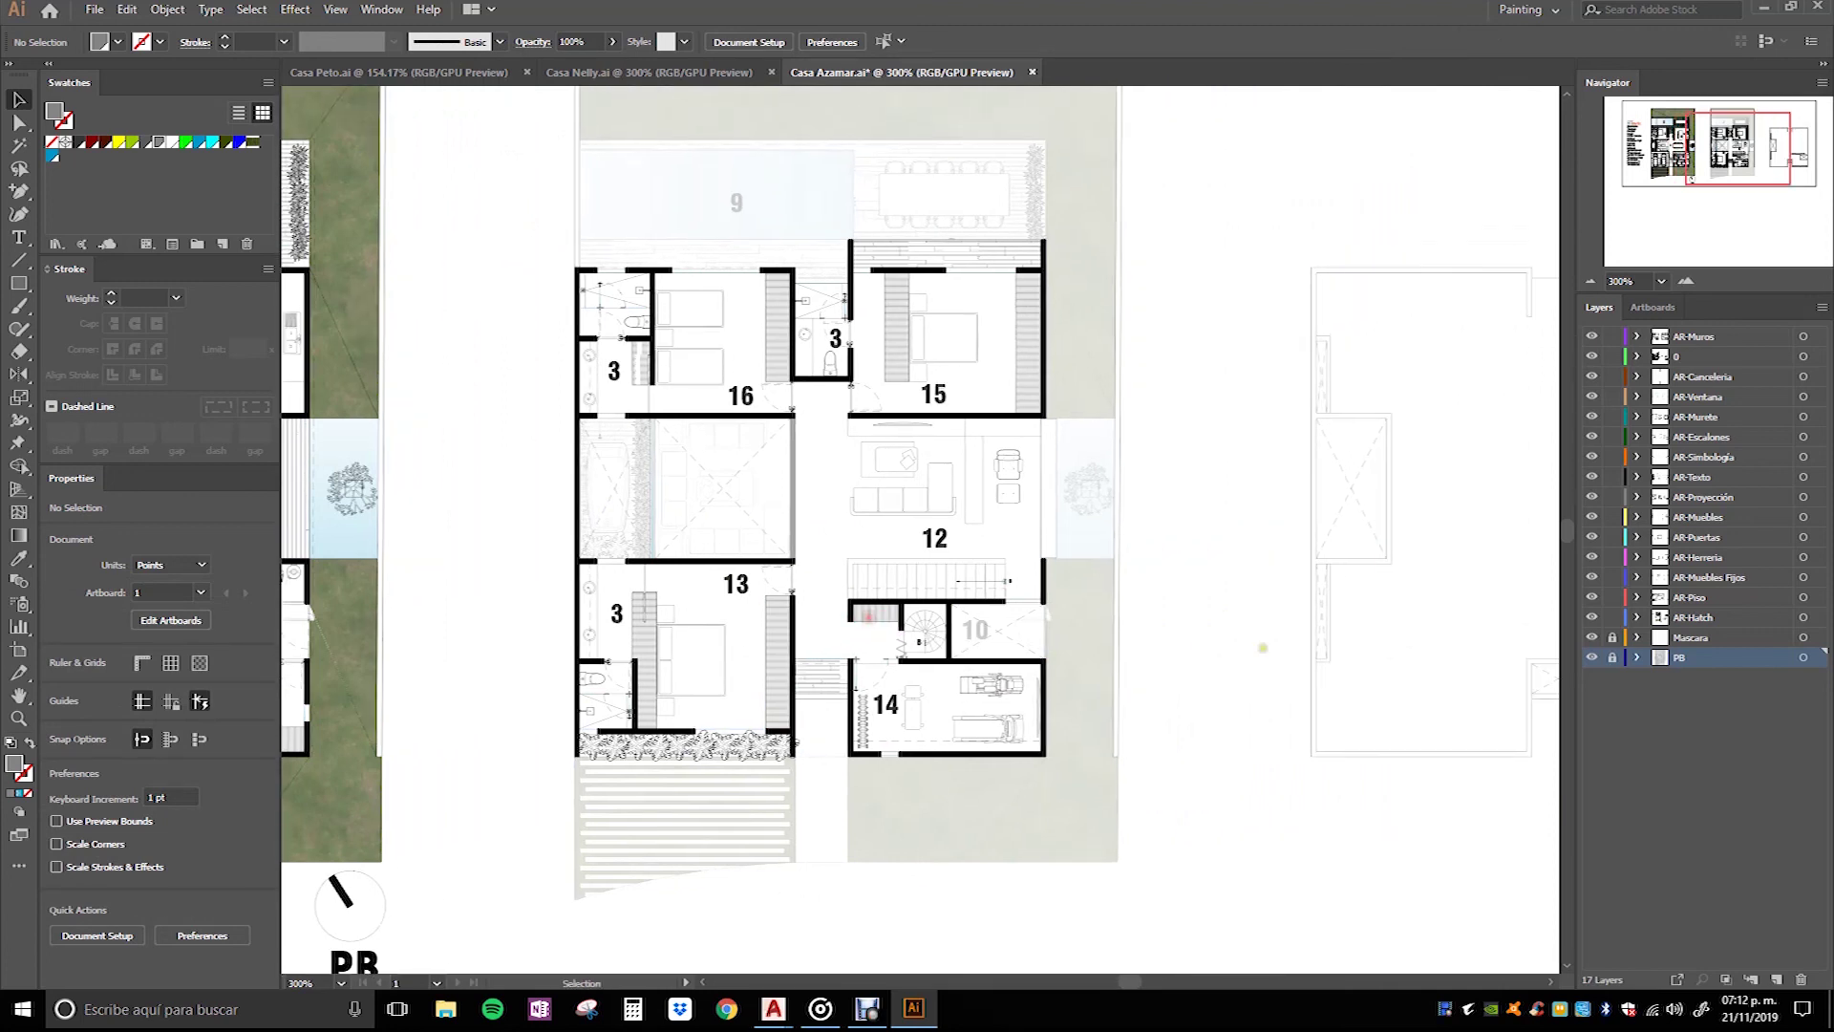
scroll(1024, 704, down, 1)
scroll(955, 693, down, 1)
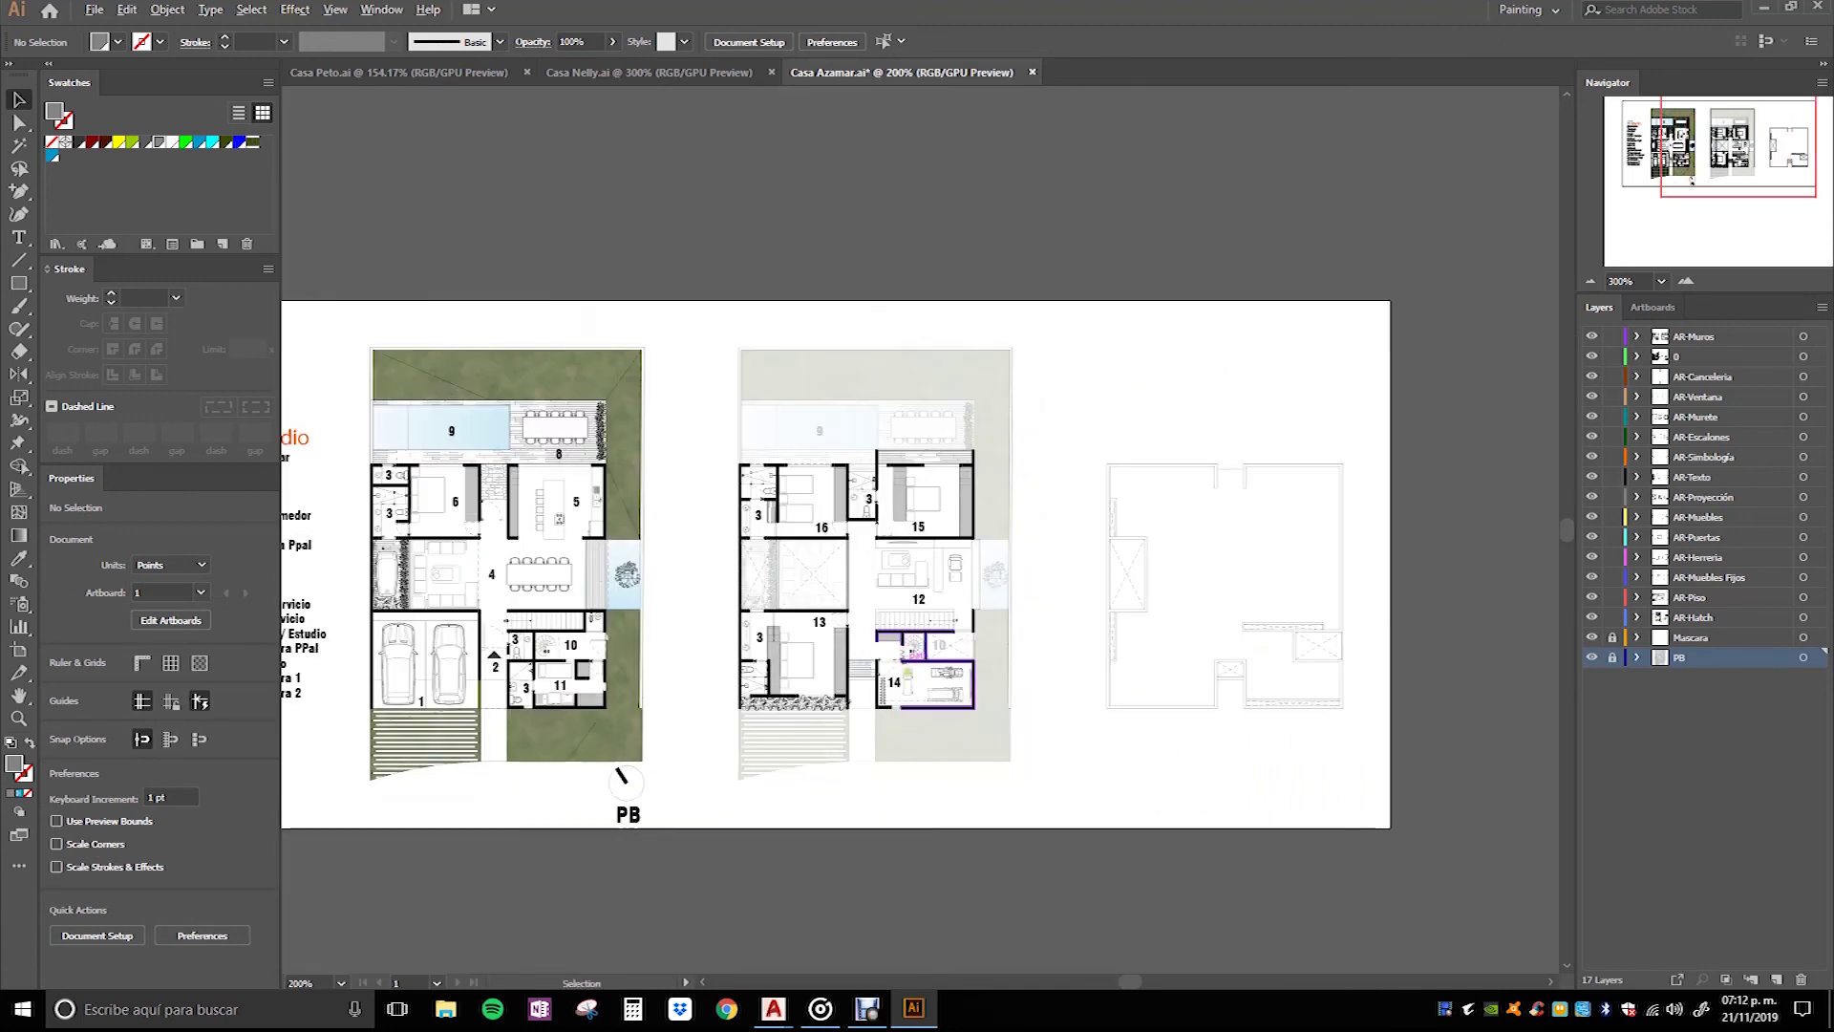
scroll(917, 754, down, 1)
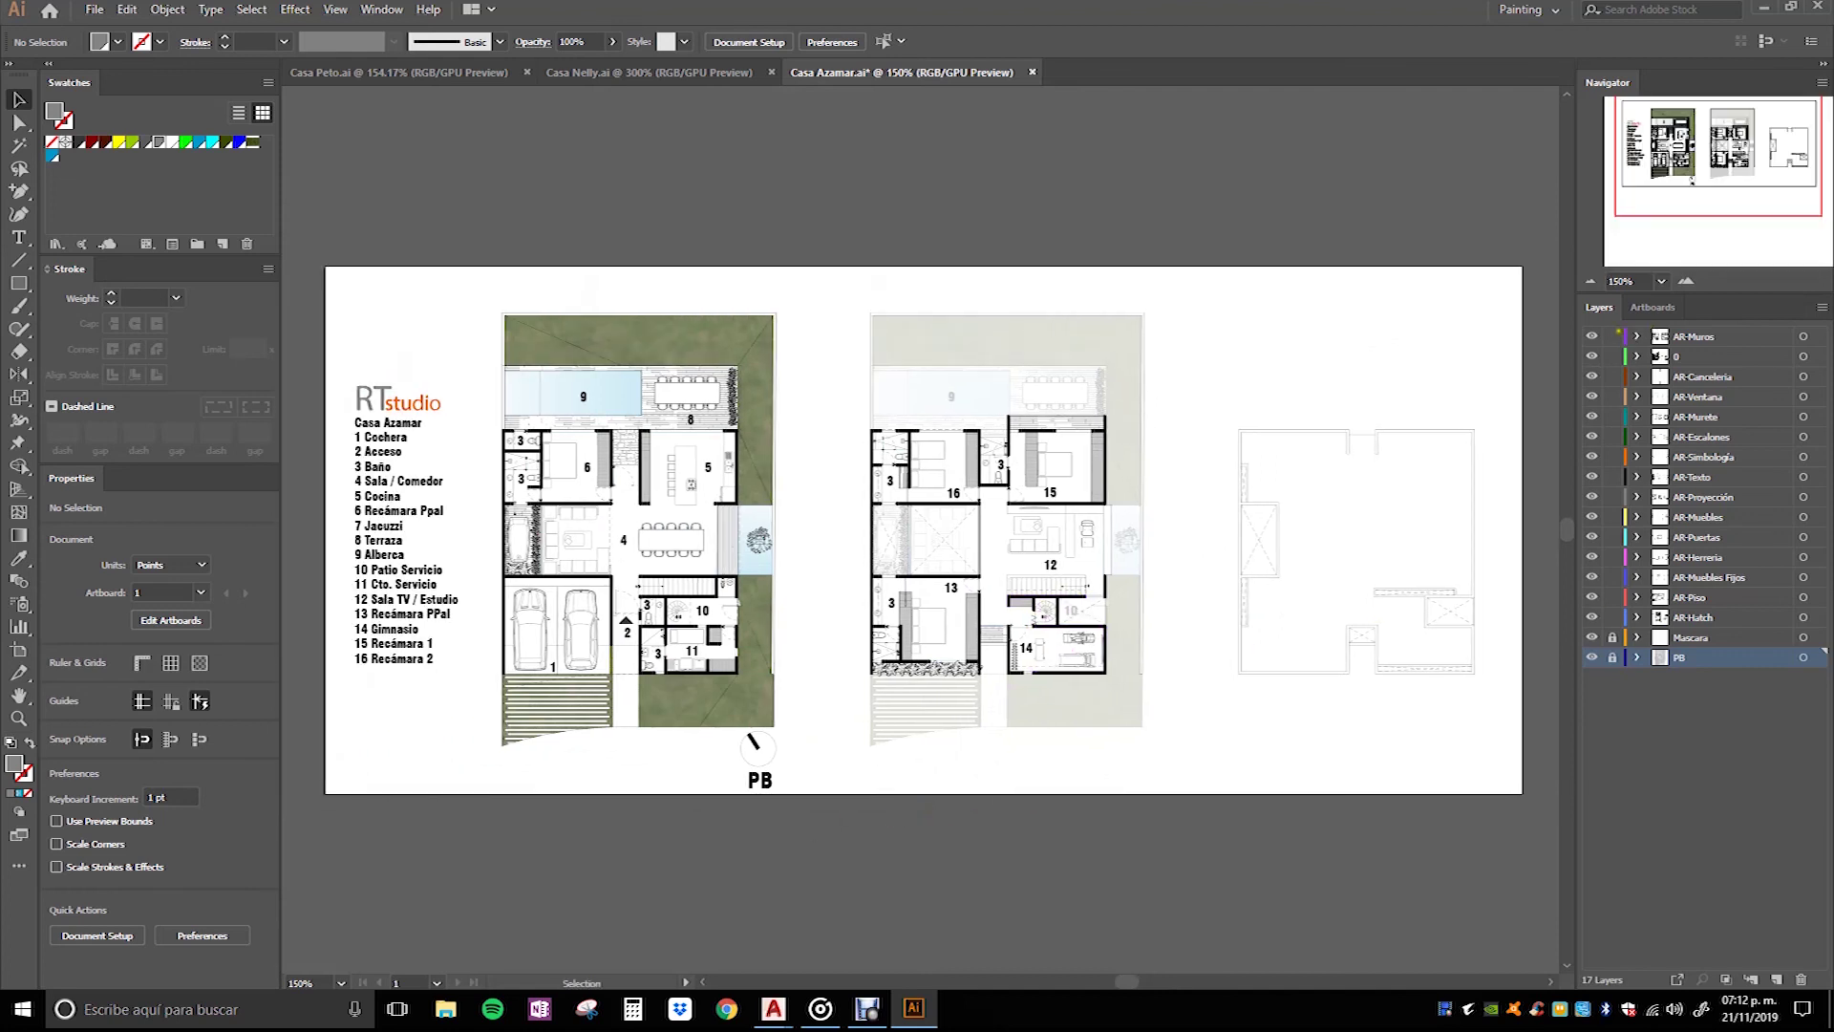
click(1706, 338)
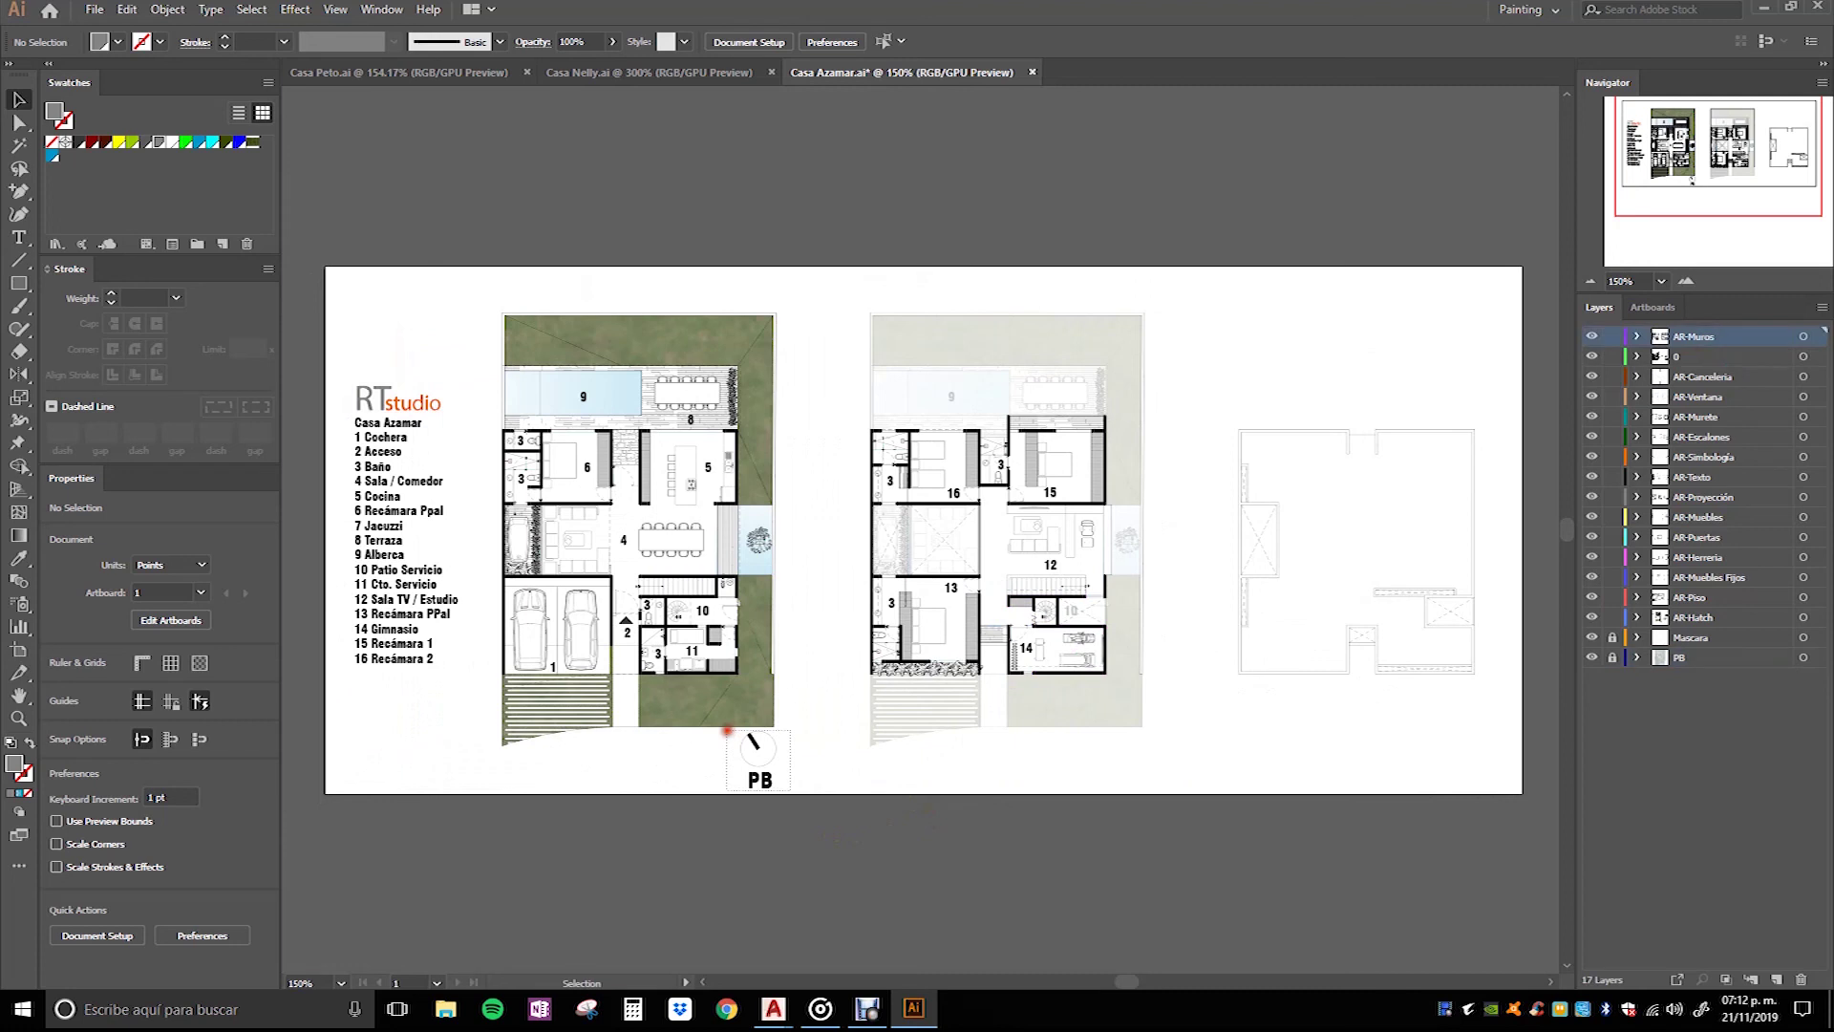
click(757, 747)
drag(777, 750, 1458, 753)
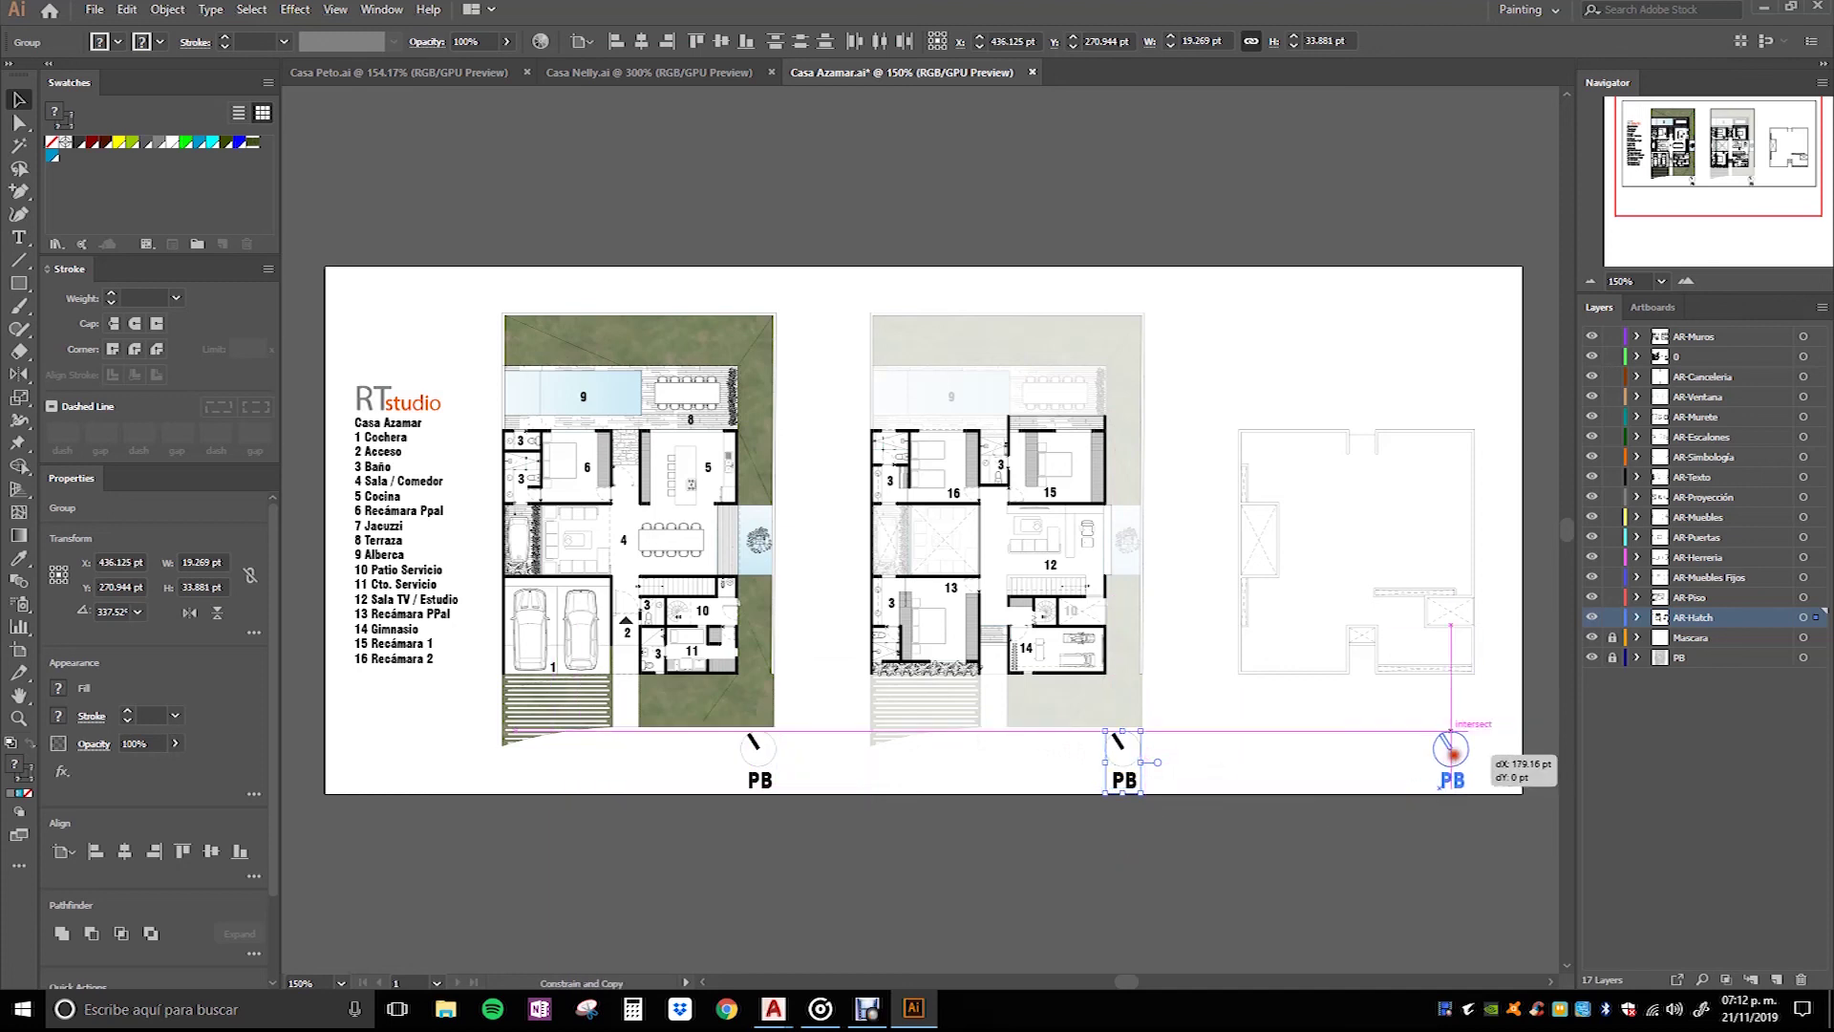
drag(1457, 753, 1458, 752)
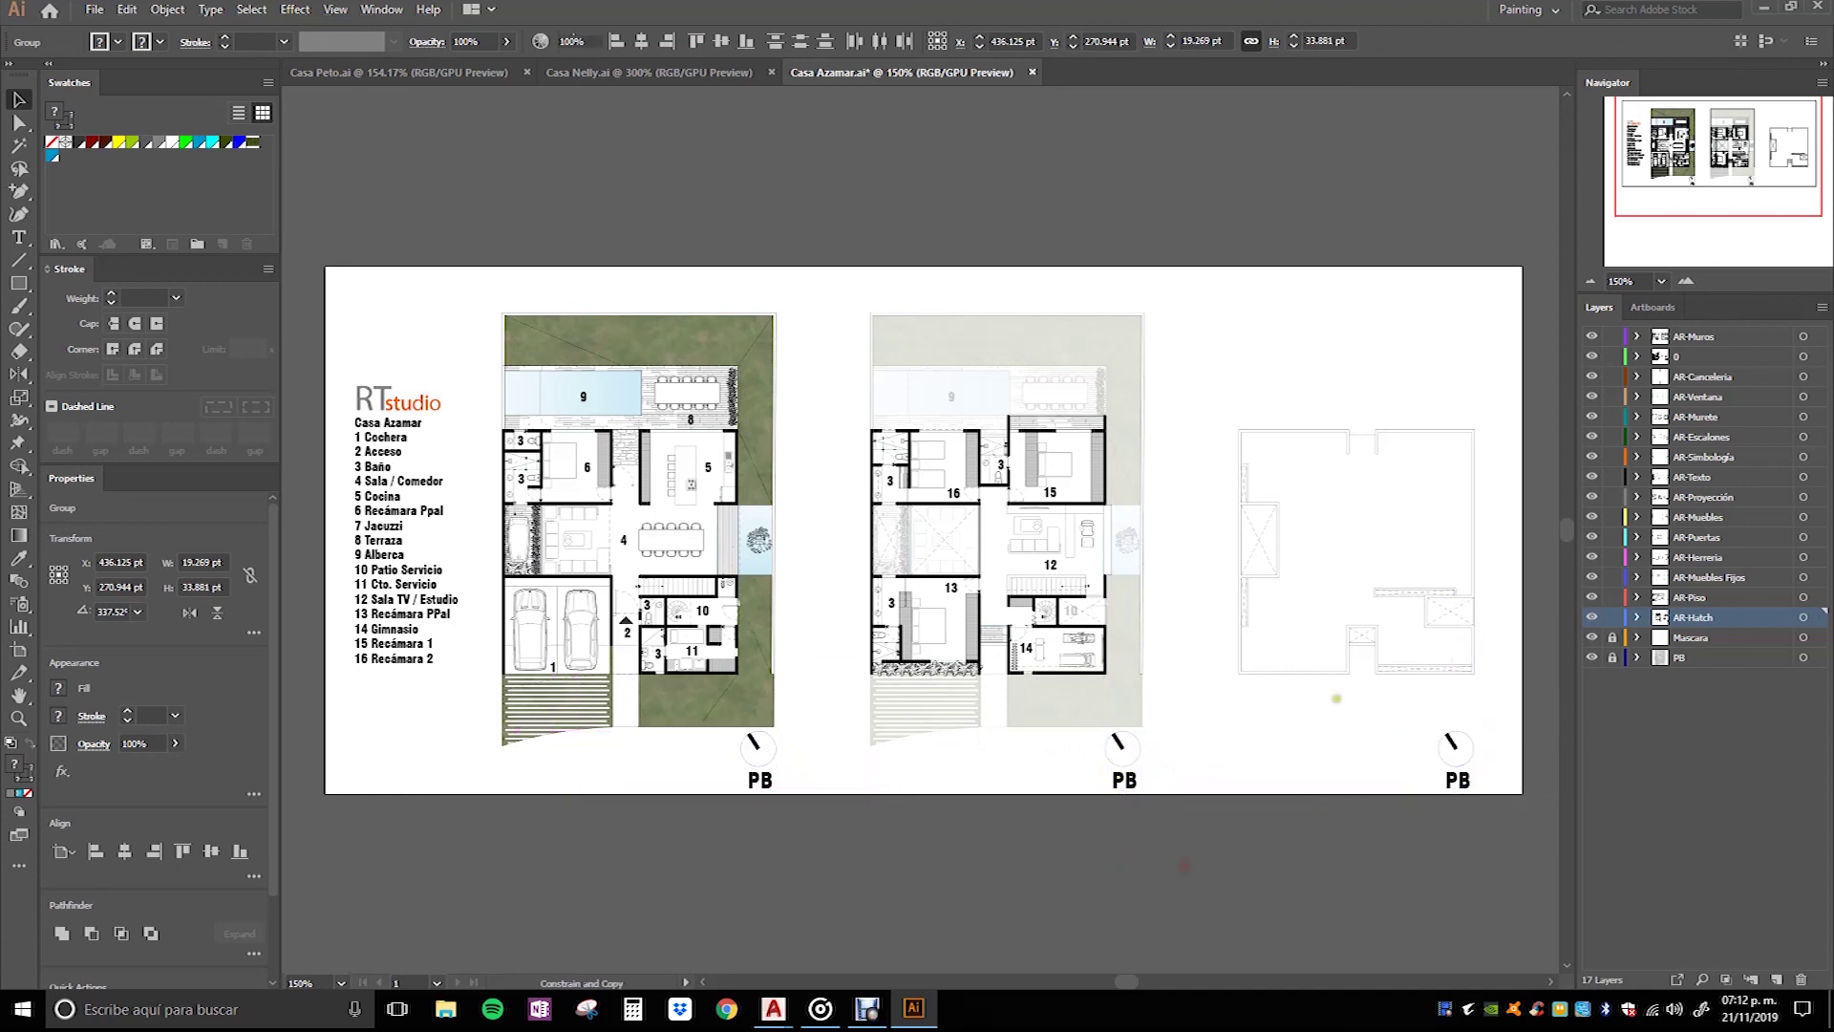
click(1184, 865)
alt+scroll(1156, 793, up, 3)
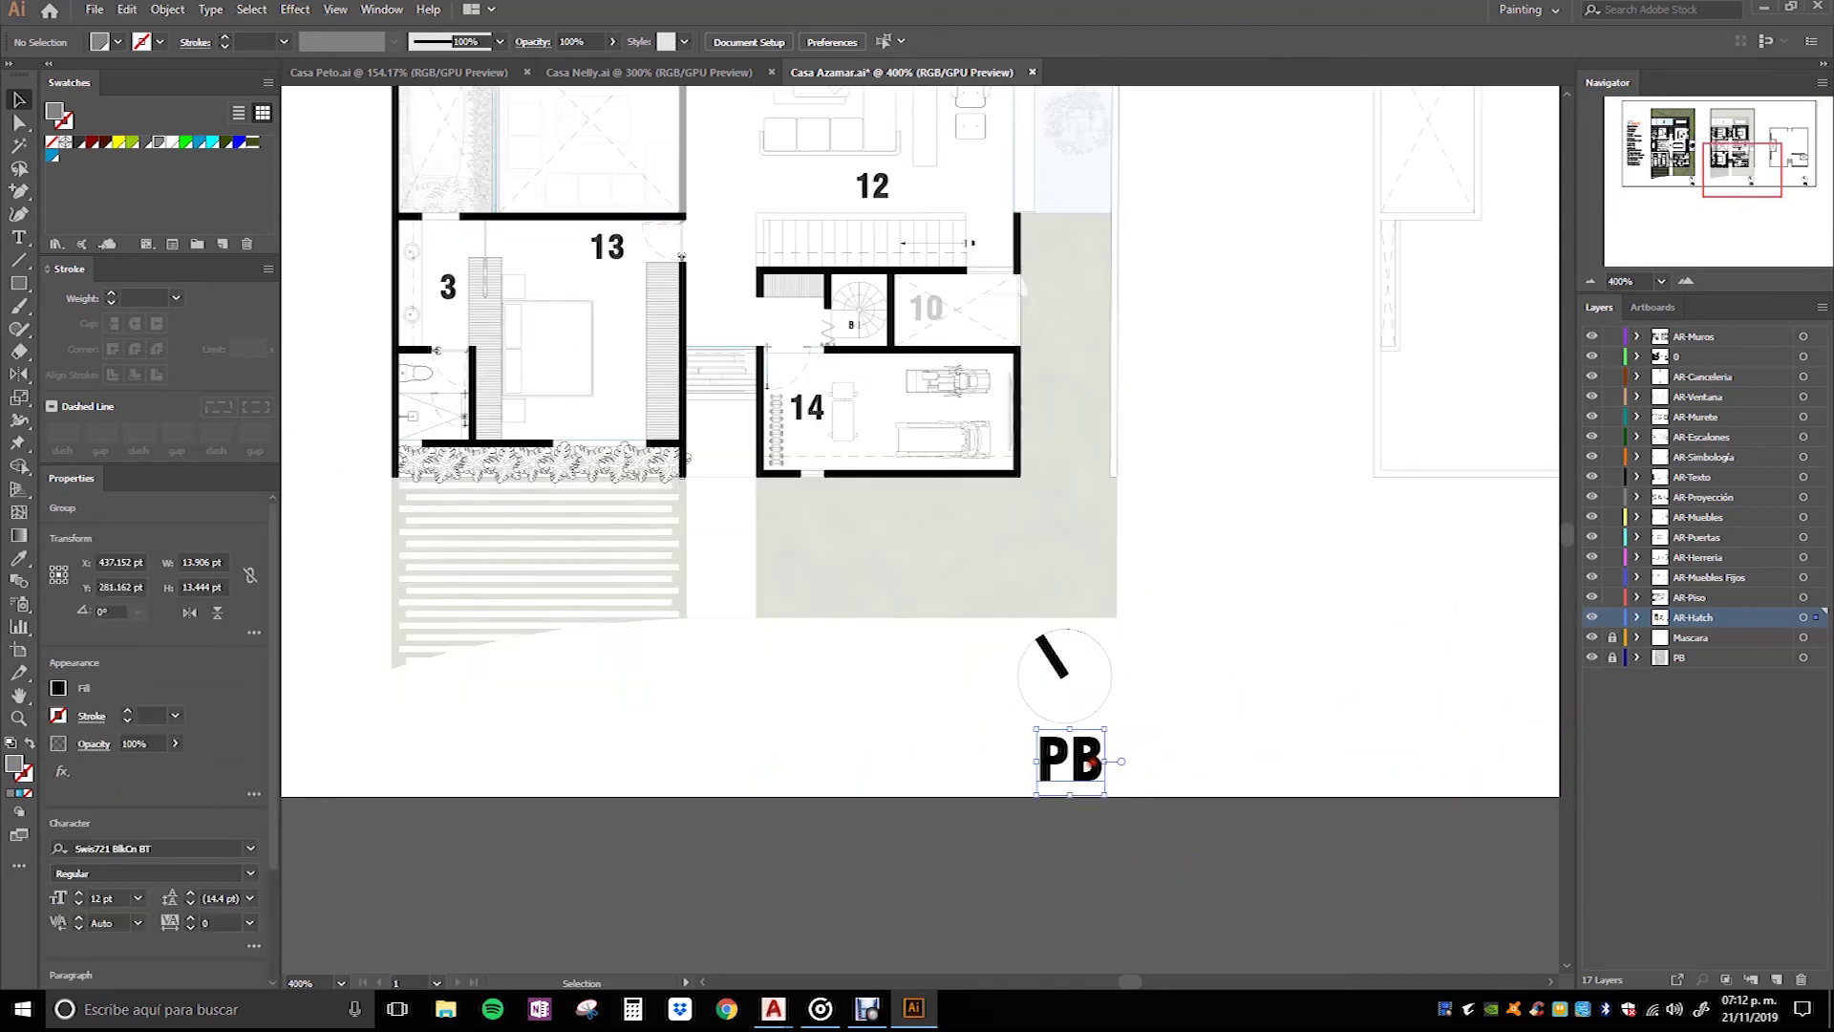
Step: Change the middle plan's label text from PB to PA
double_click(1070, 759)
click(1070, 760)
double_click(1070, 759)
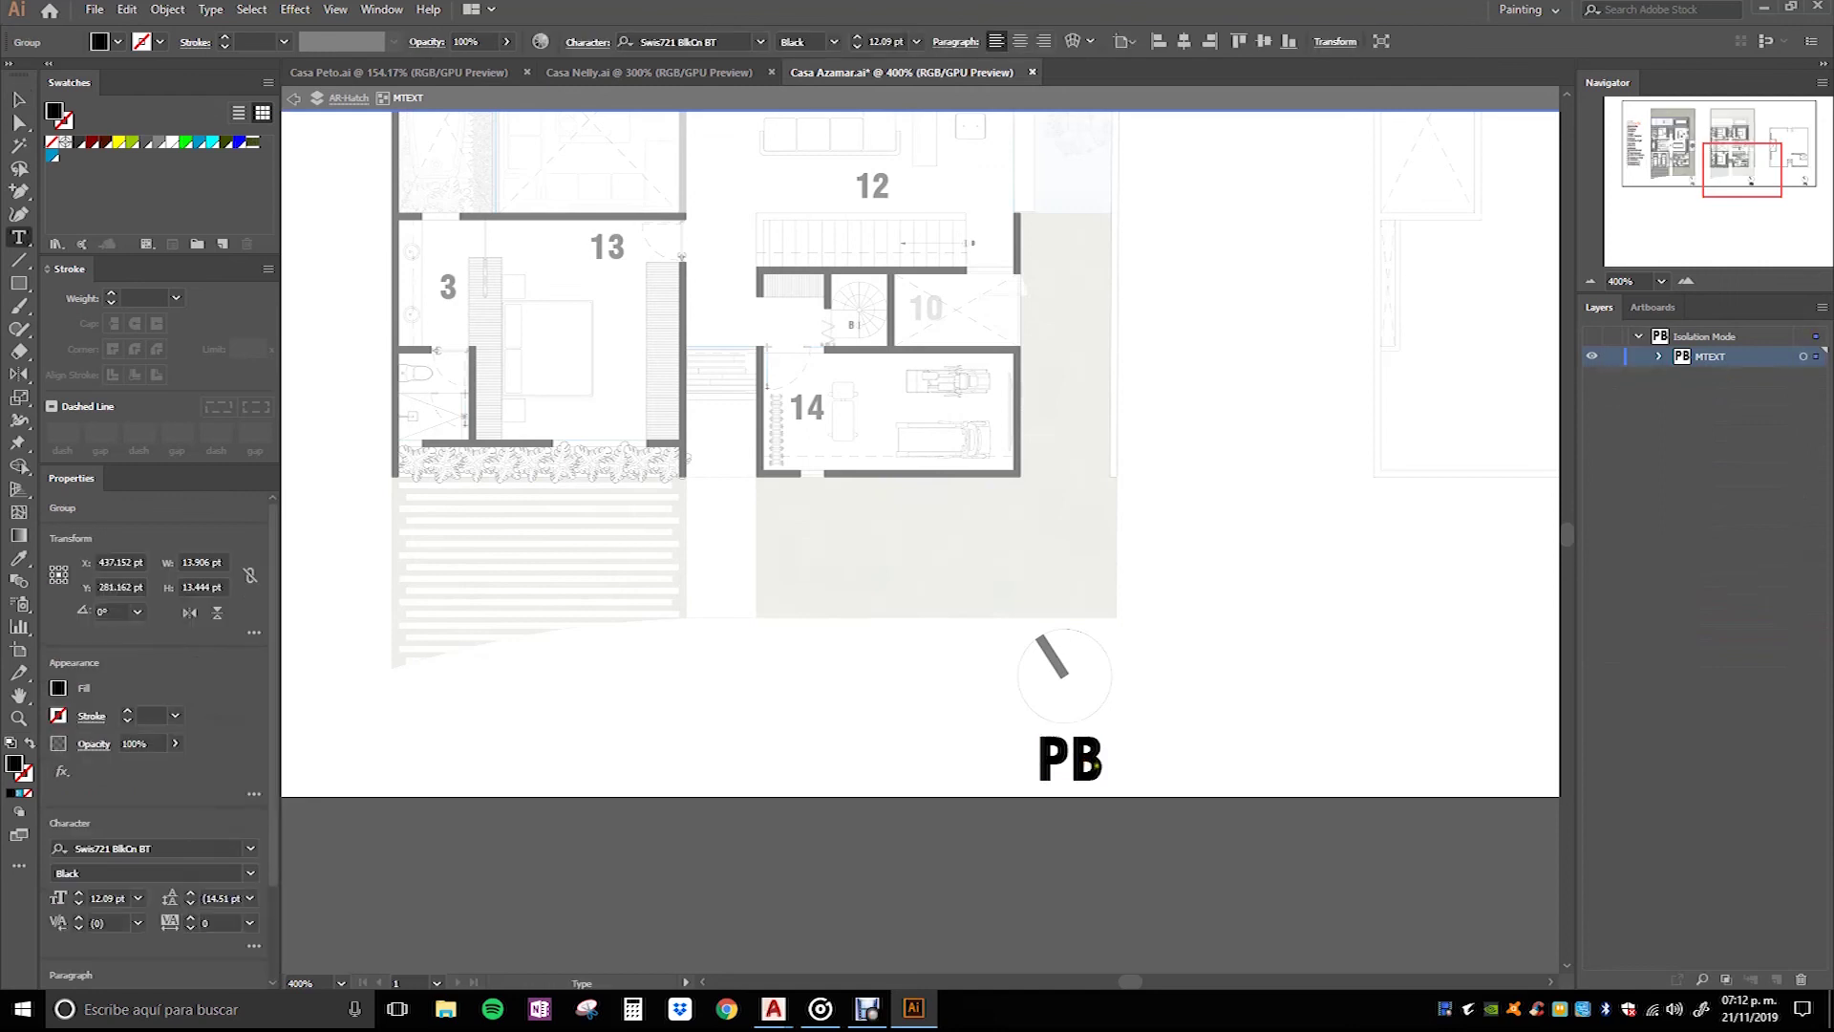
key(F12)
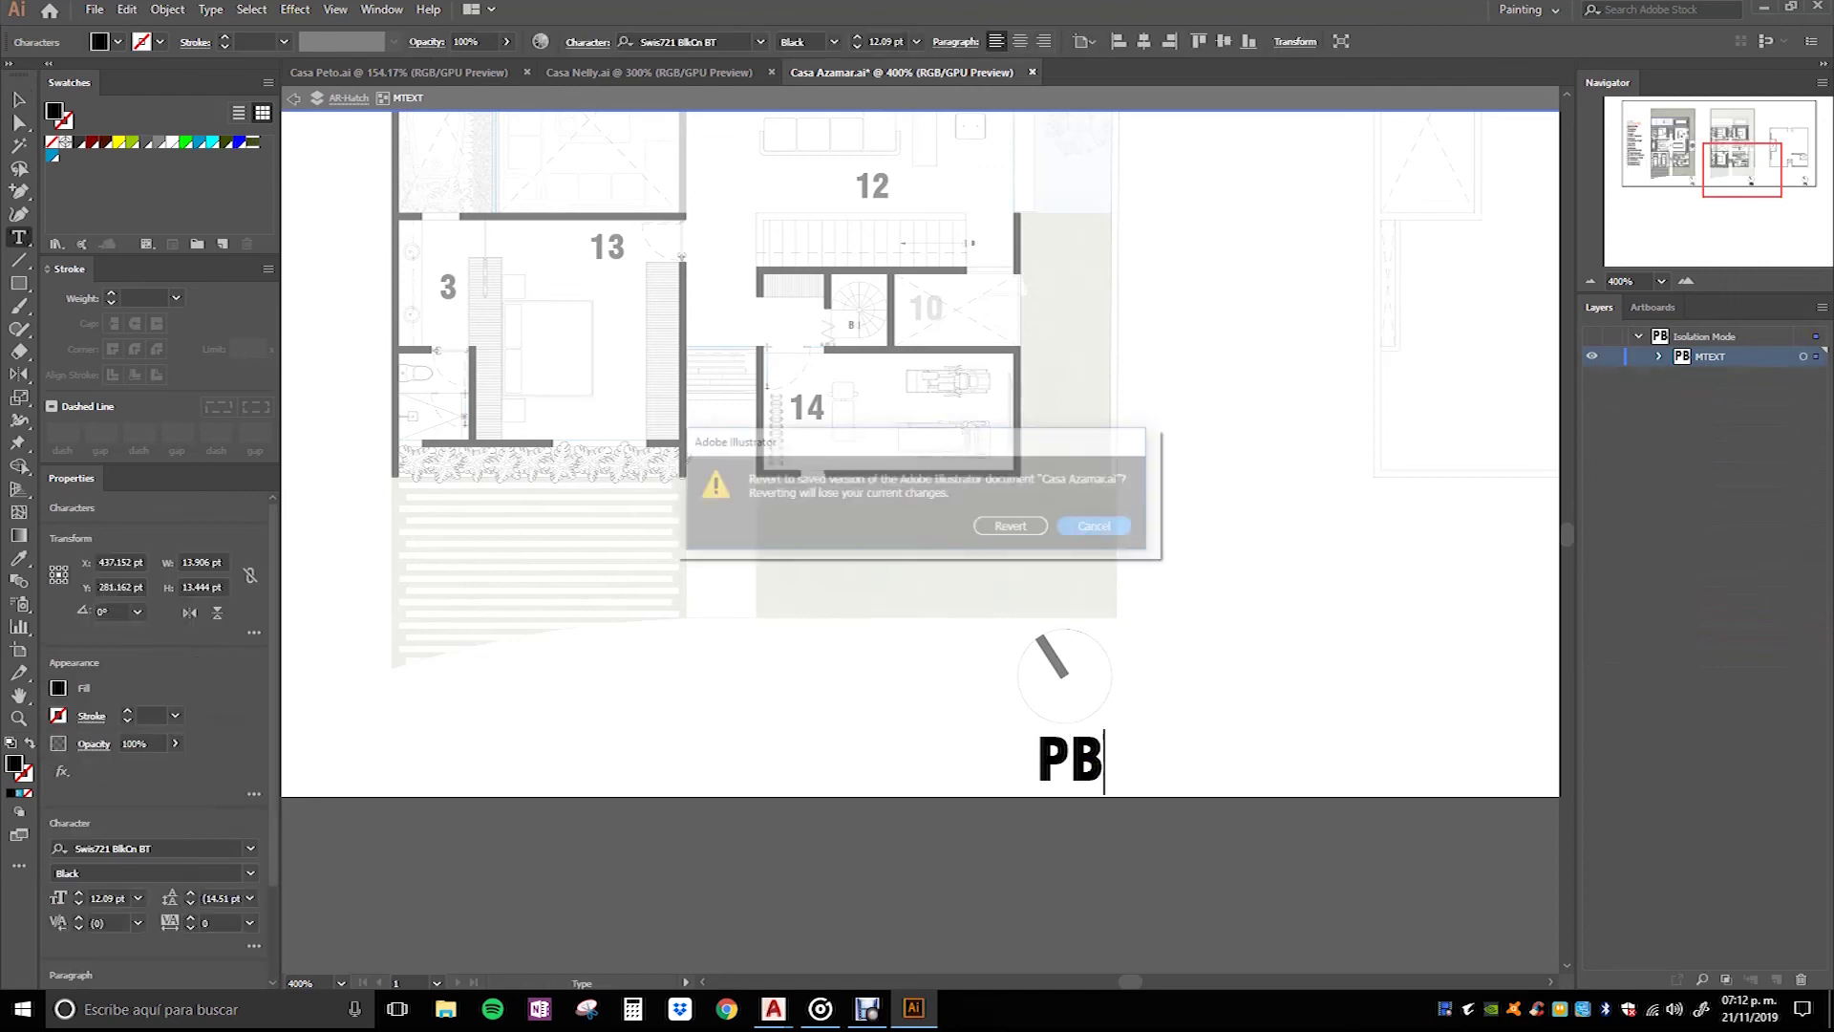
click(1125, 531)
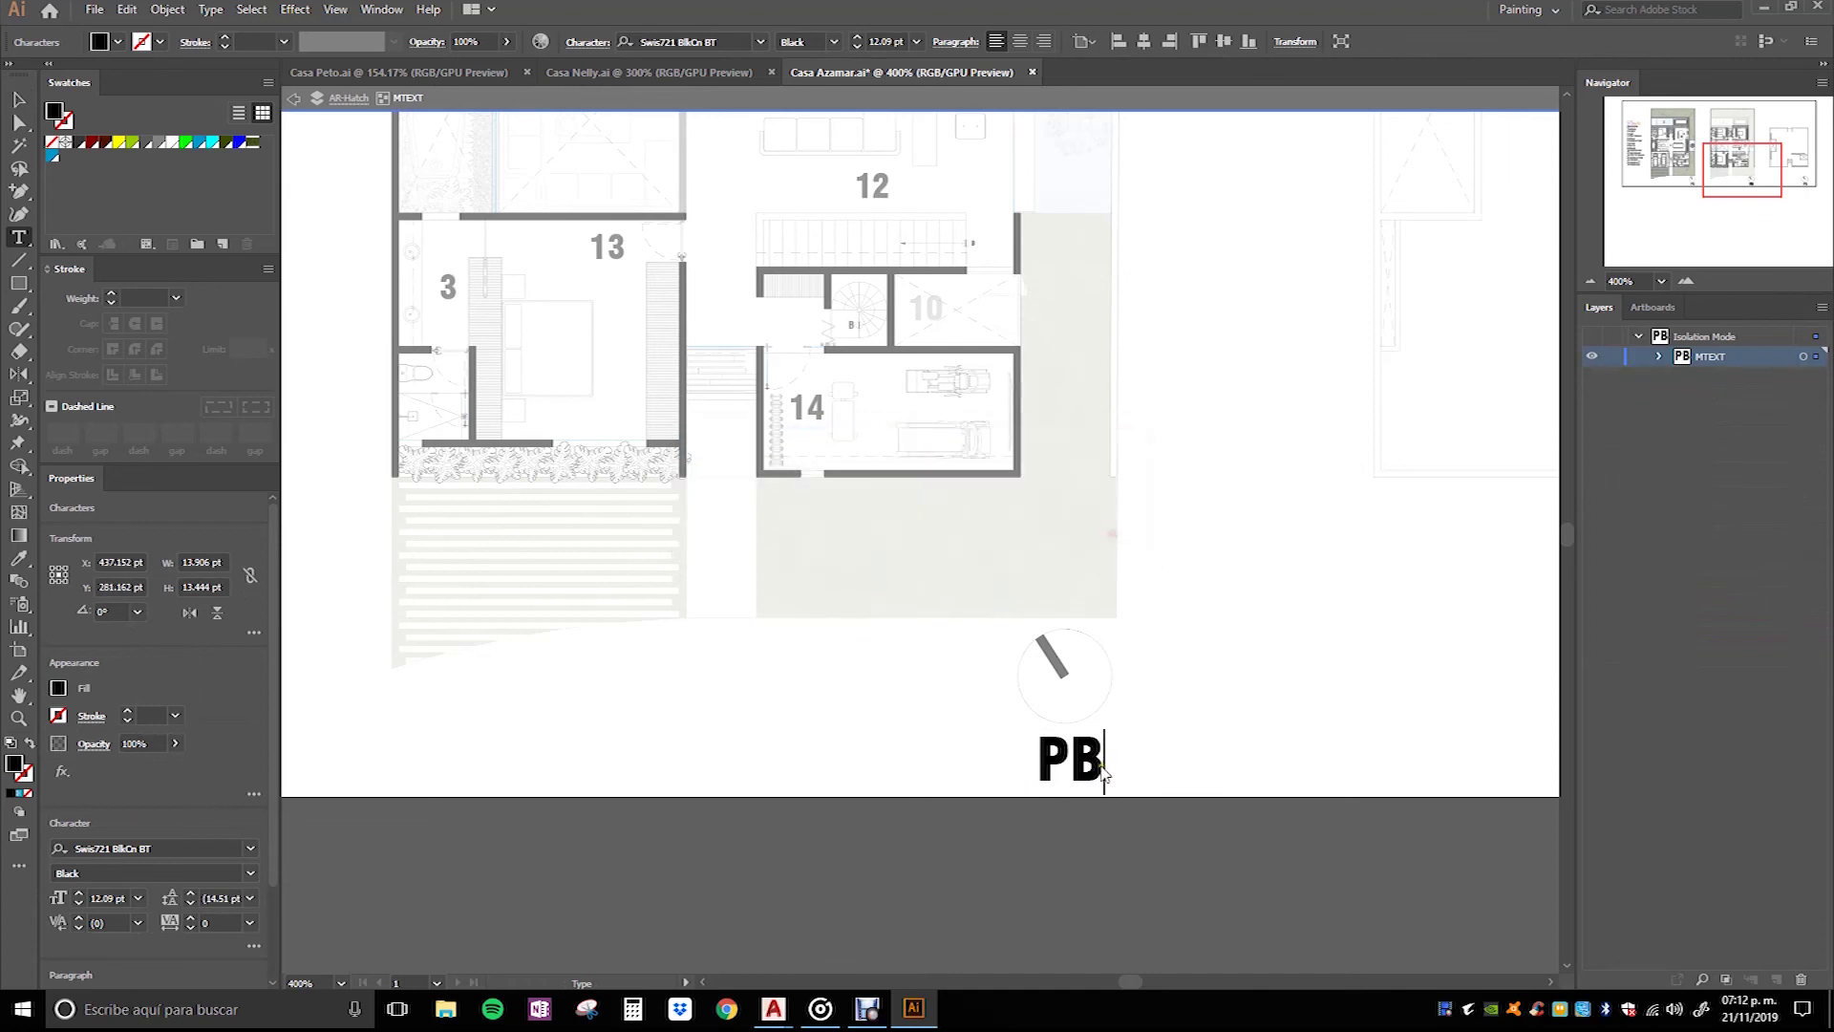
key(BackSpace)
text(A)
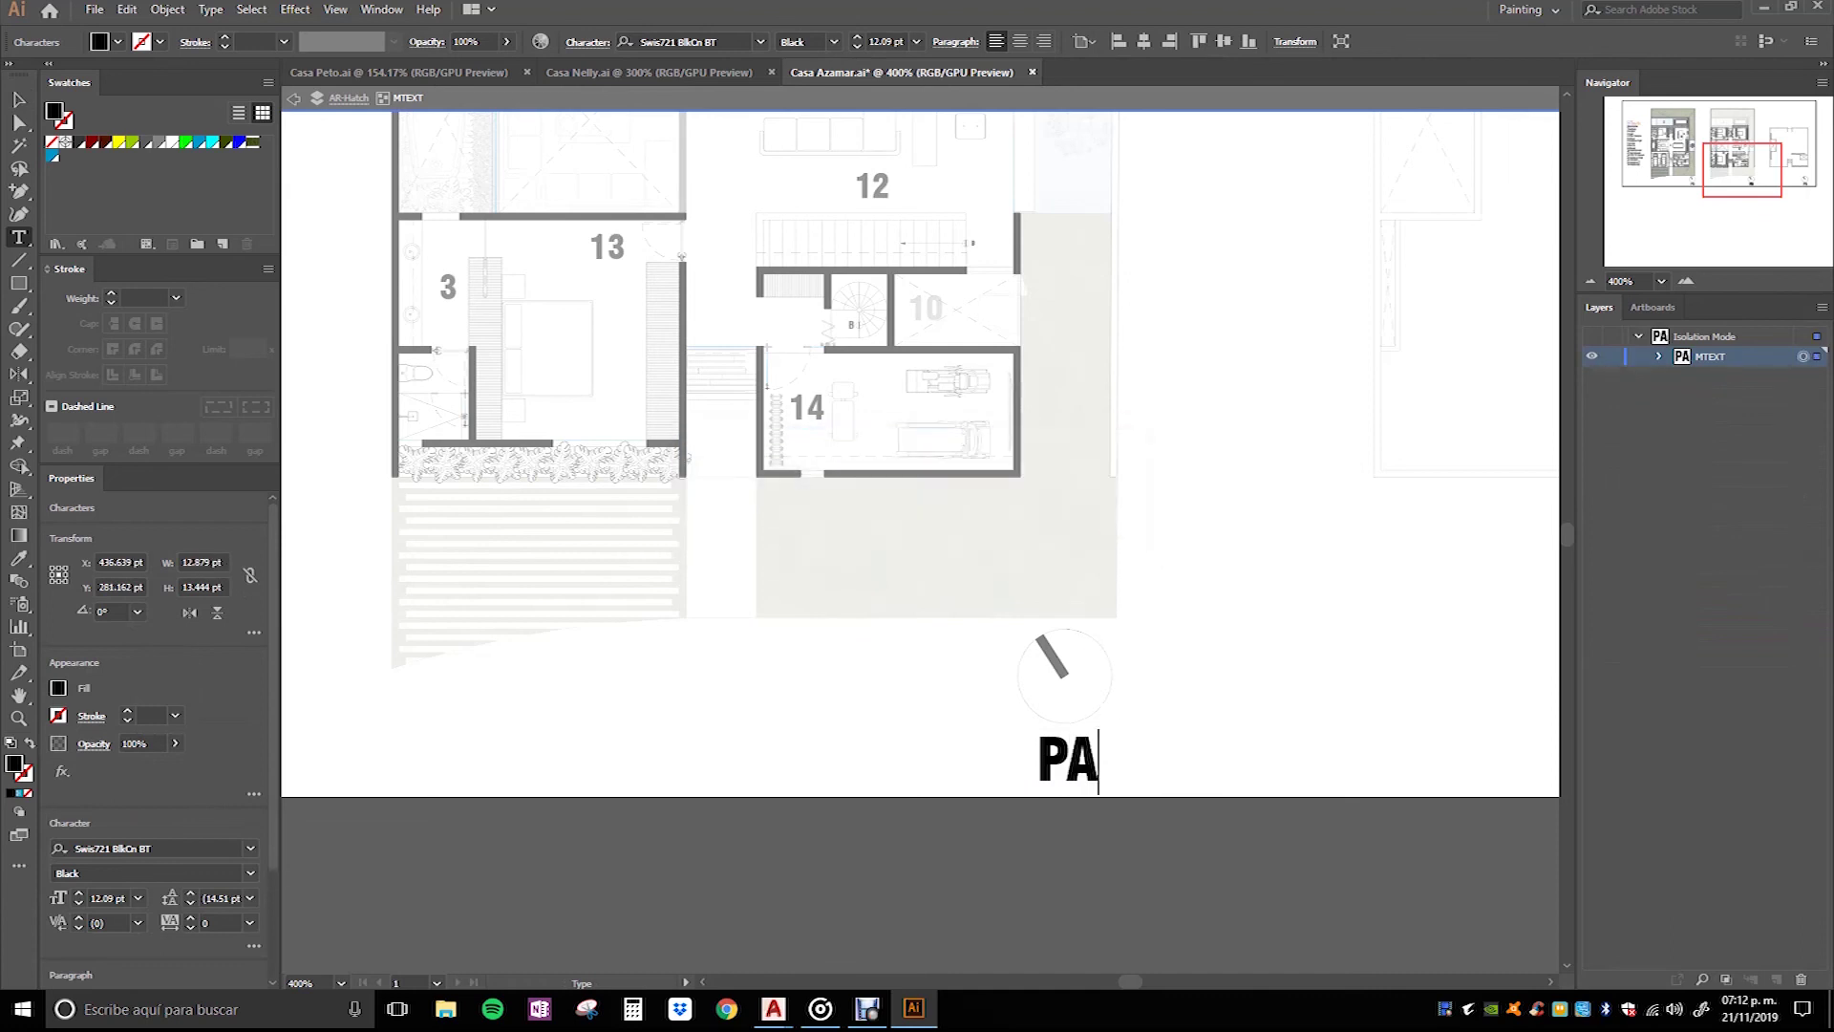
click(18, 100)
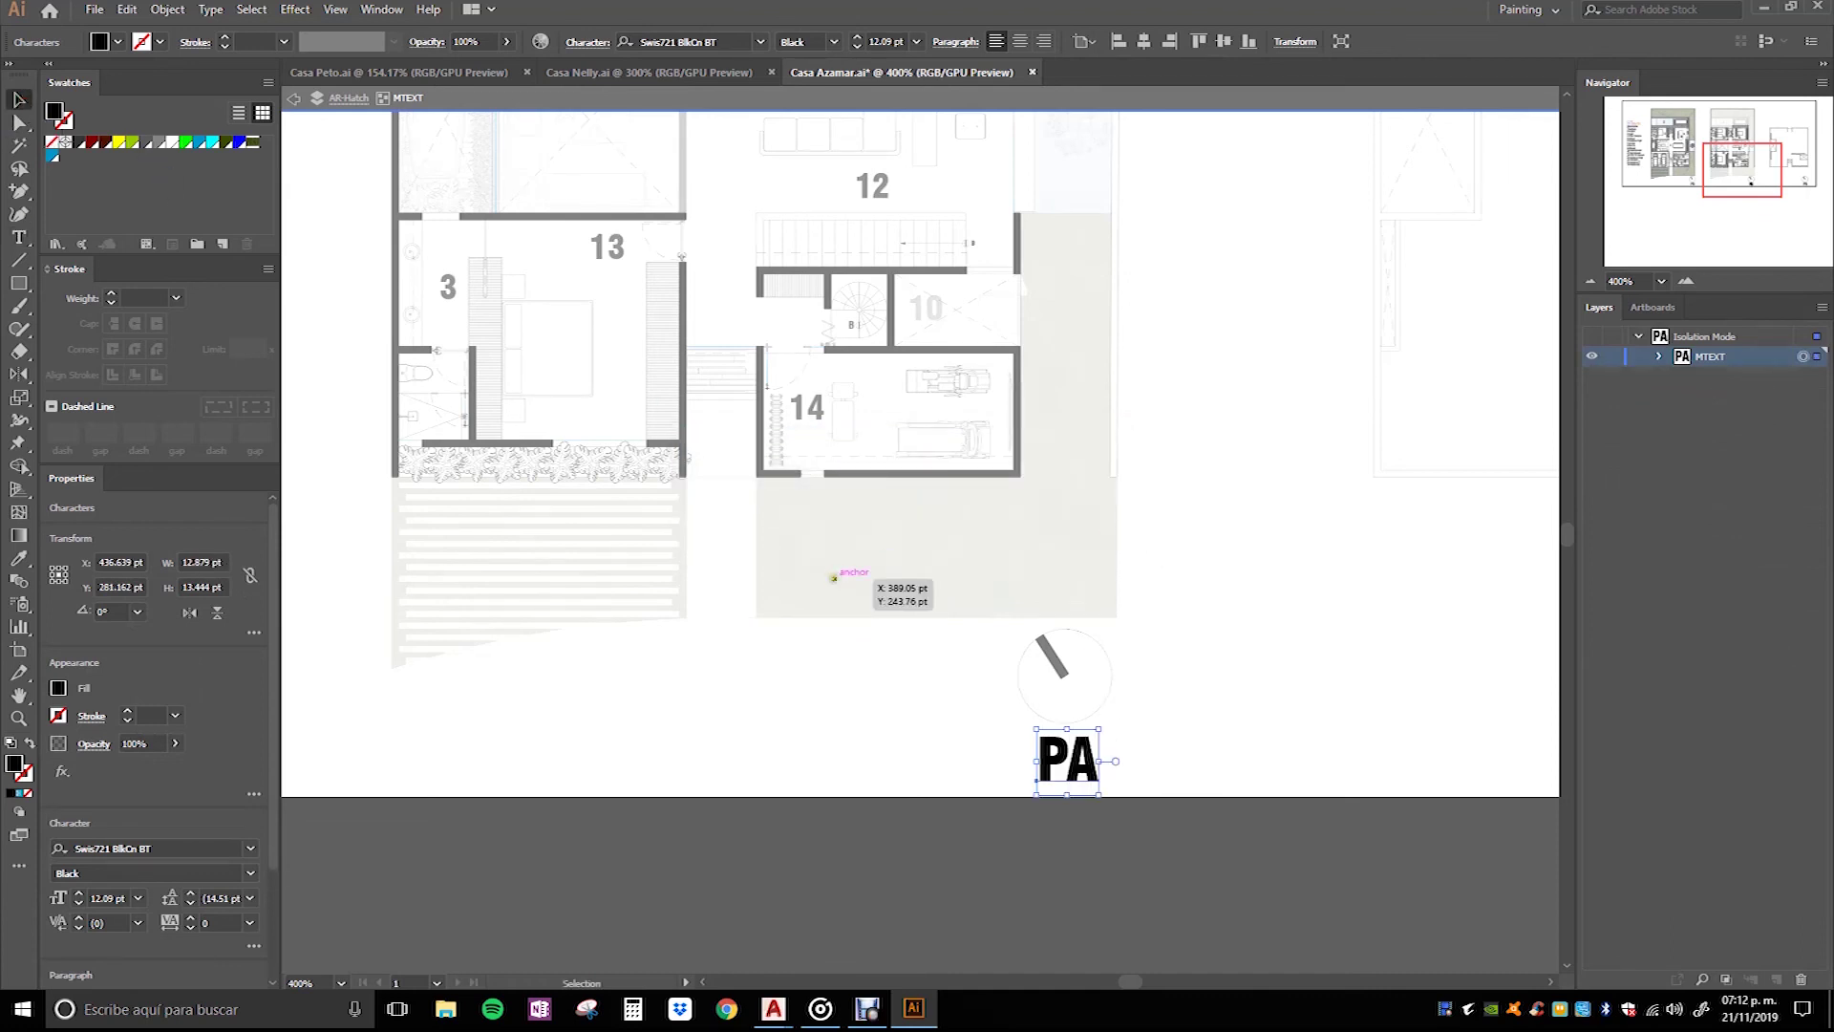
scroll(833, 578, down, 1)
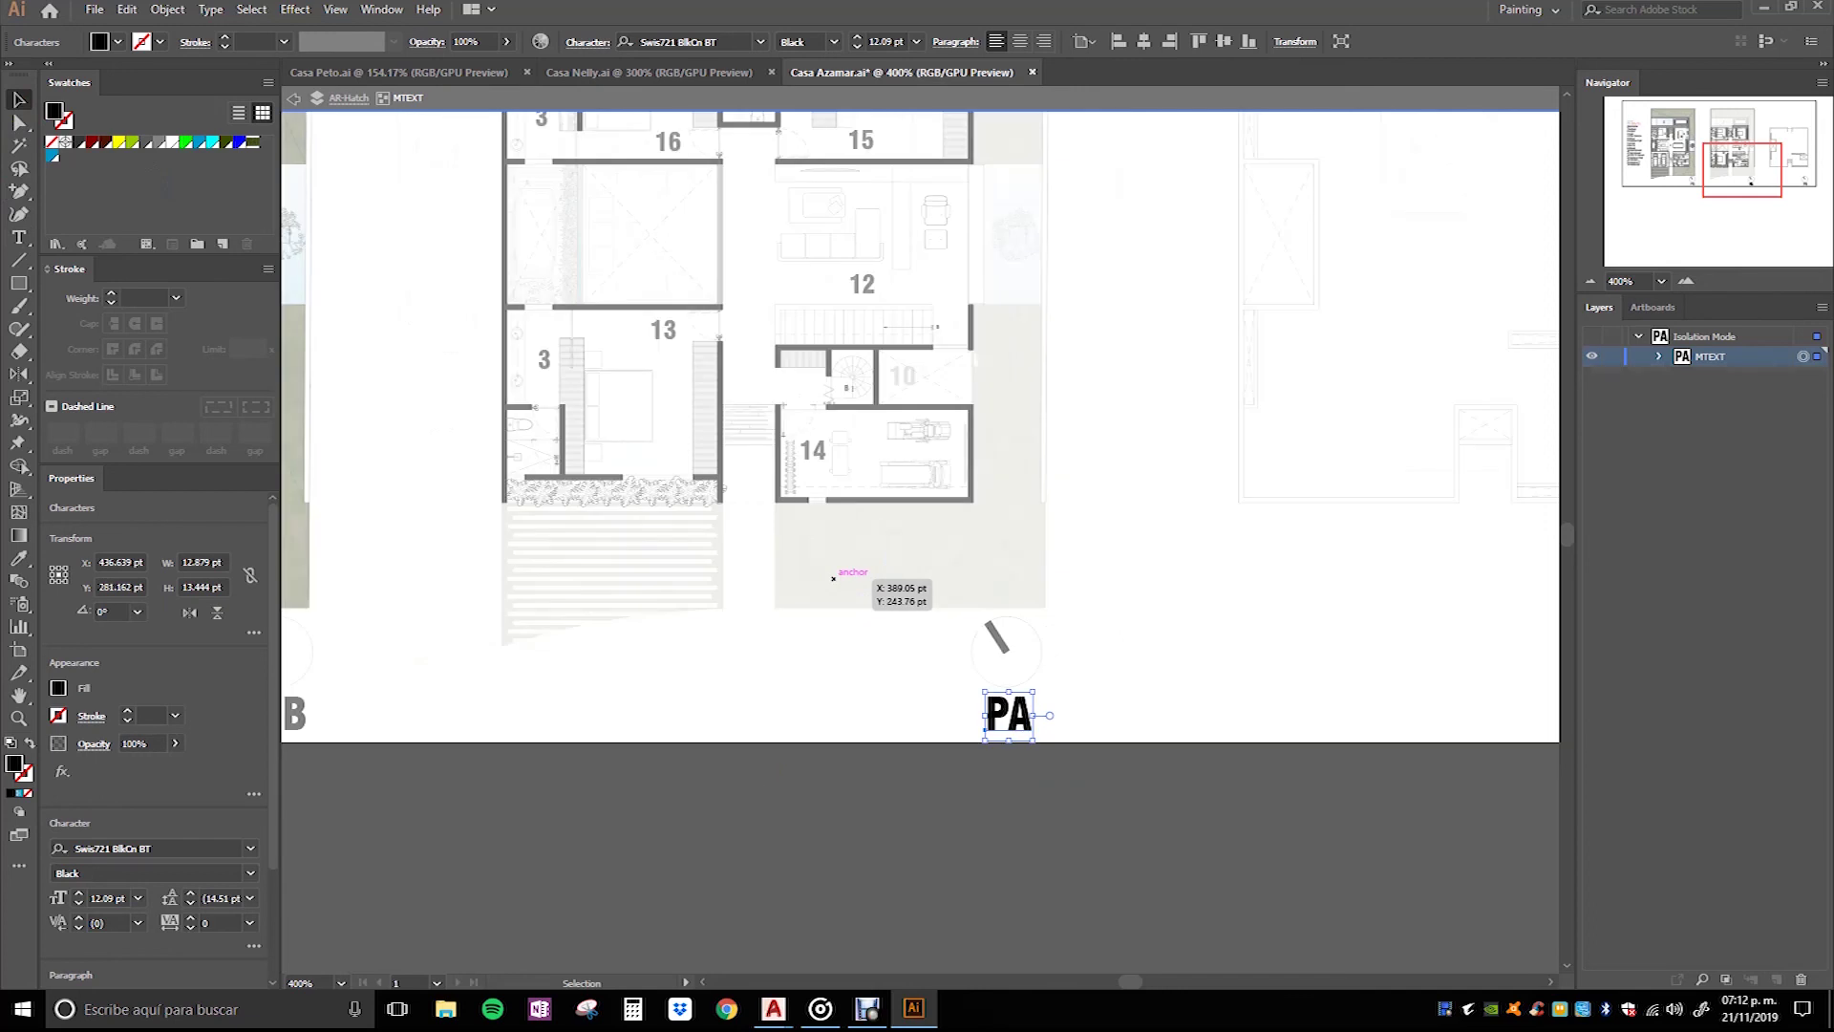
scroll(833, 578, down, 2)
click(1351, 668)
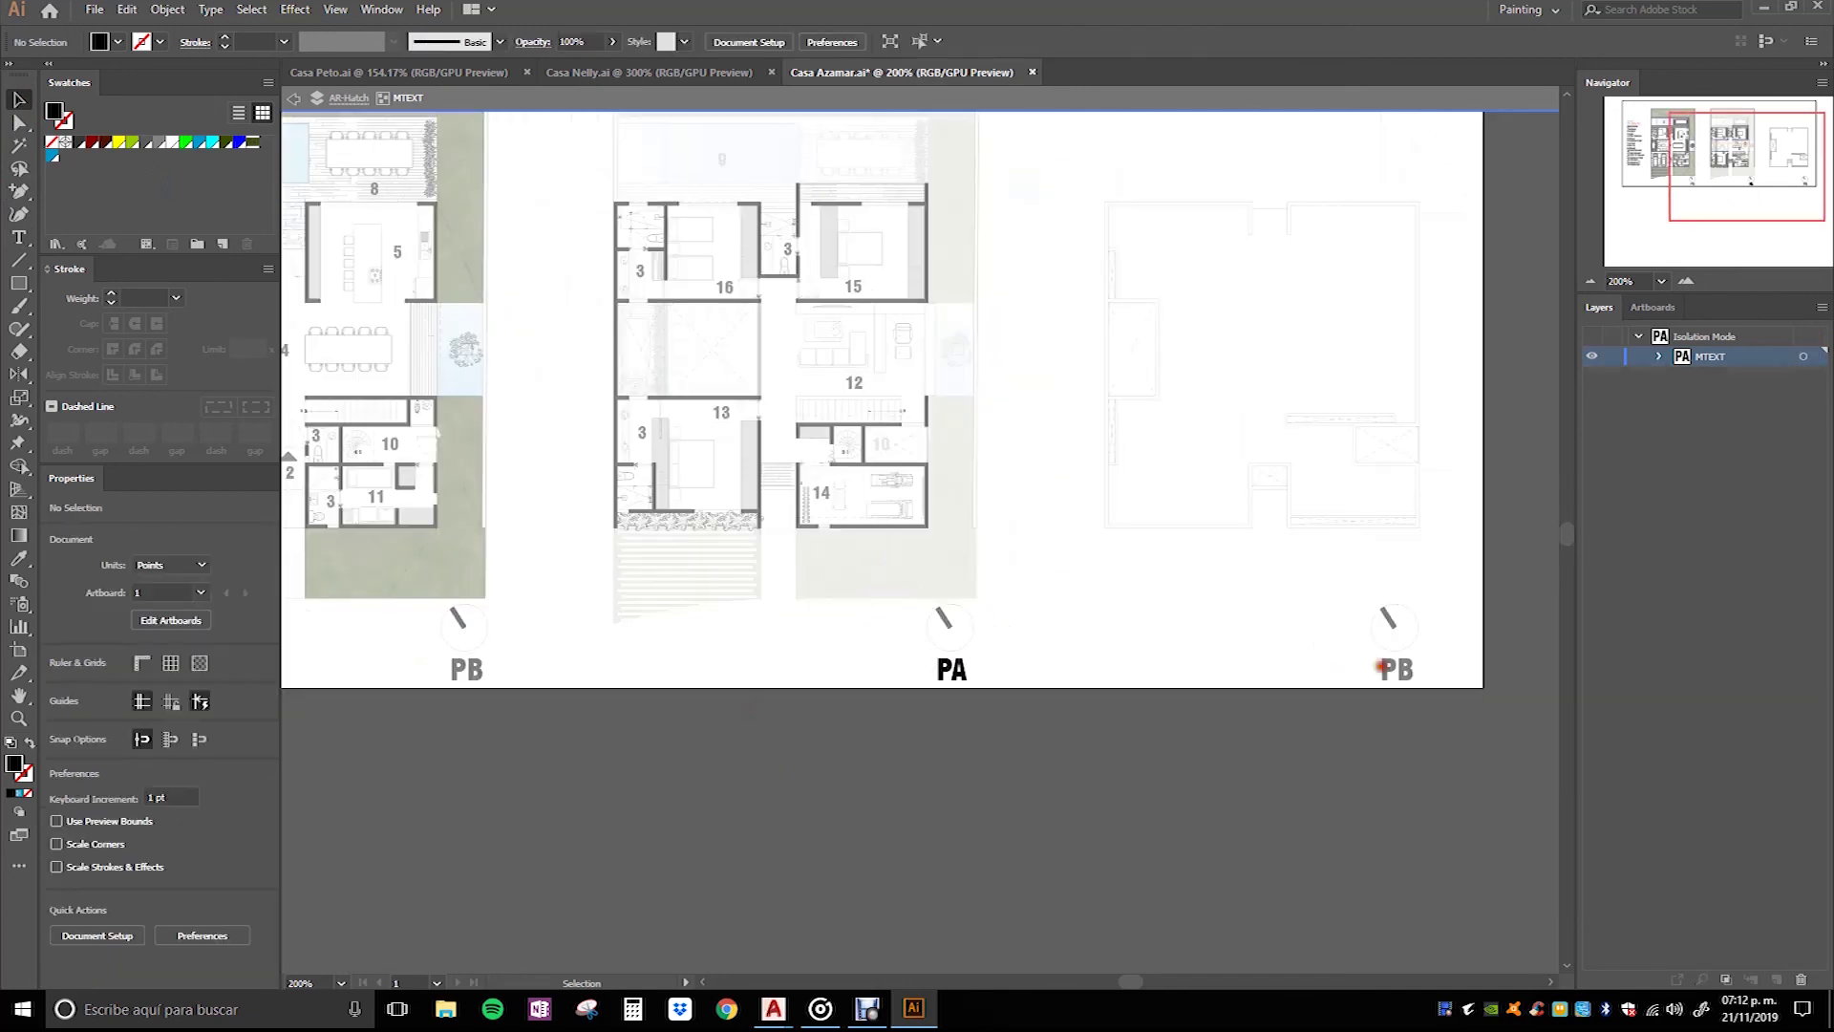
double_click(1380, 666)
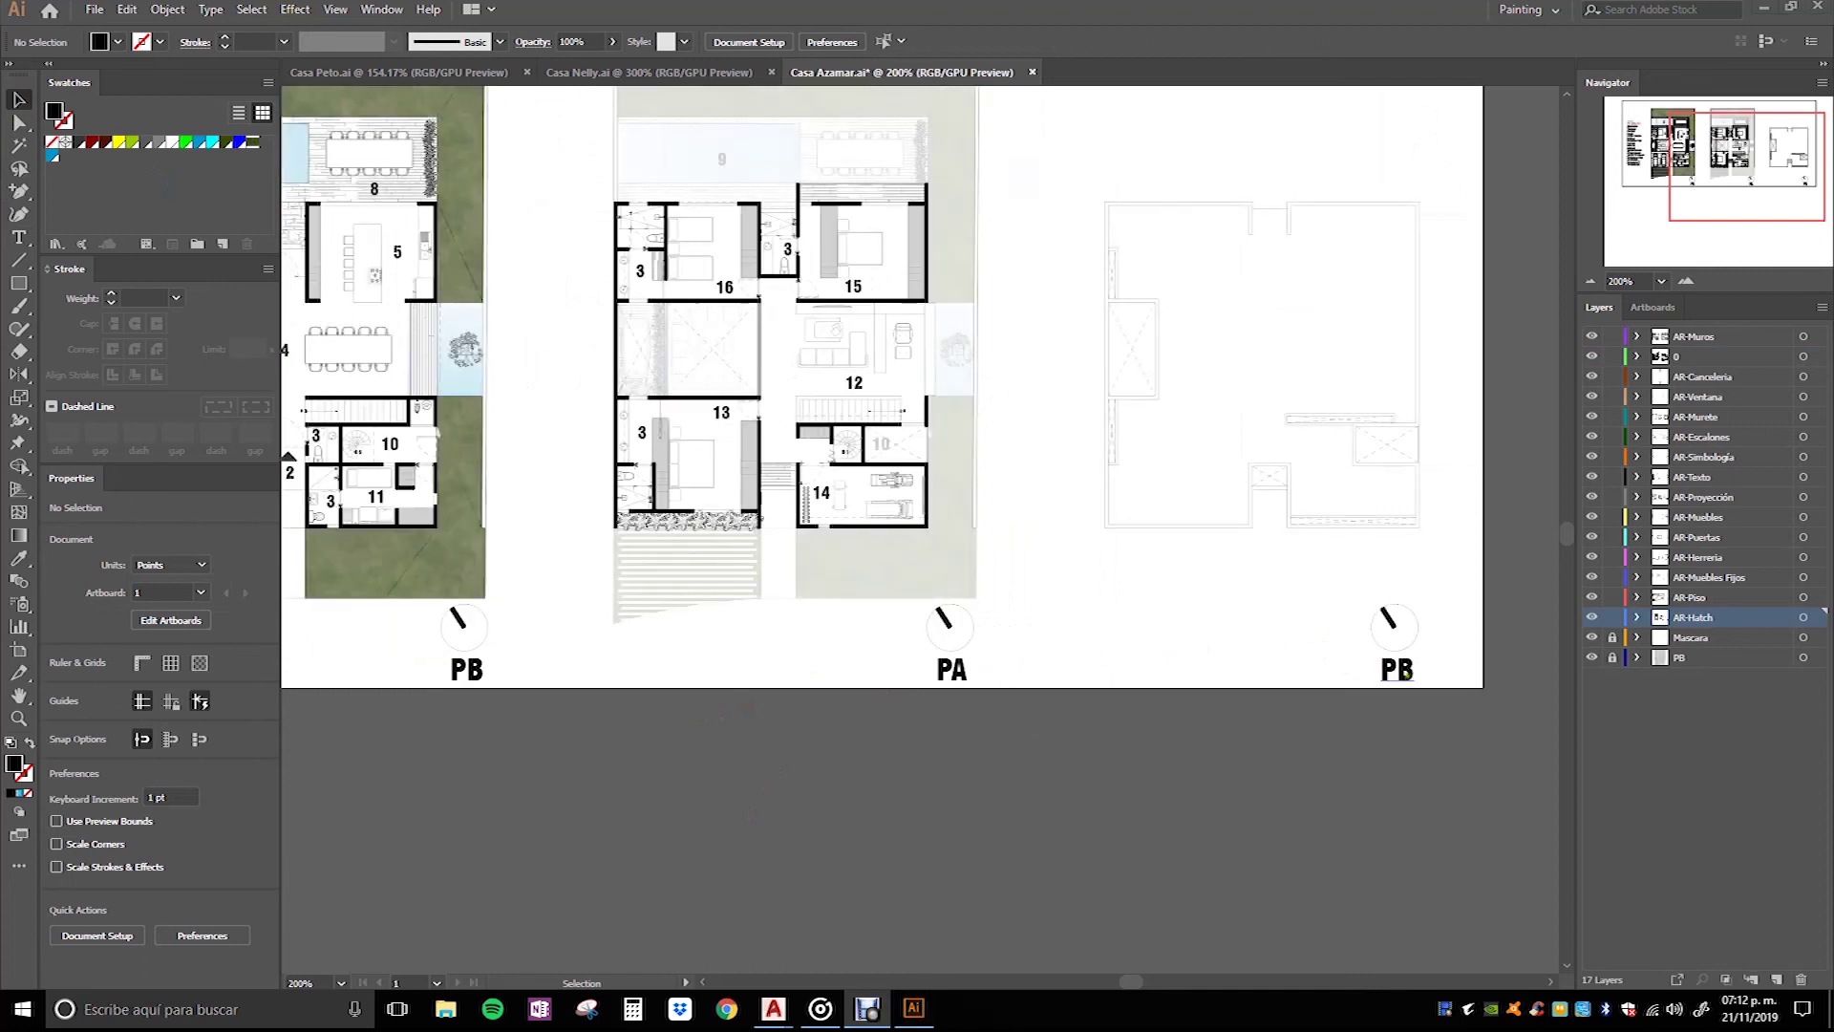
Step: Change the right-hand plan's label to PAz and zoom out to the whole sheet
double_click(1401, 673)
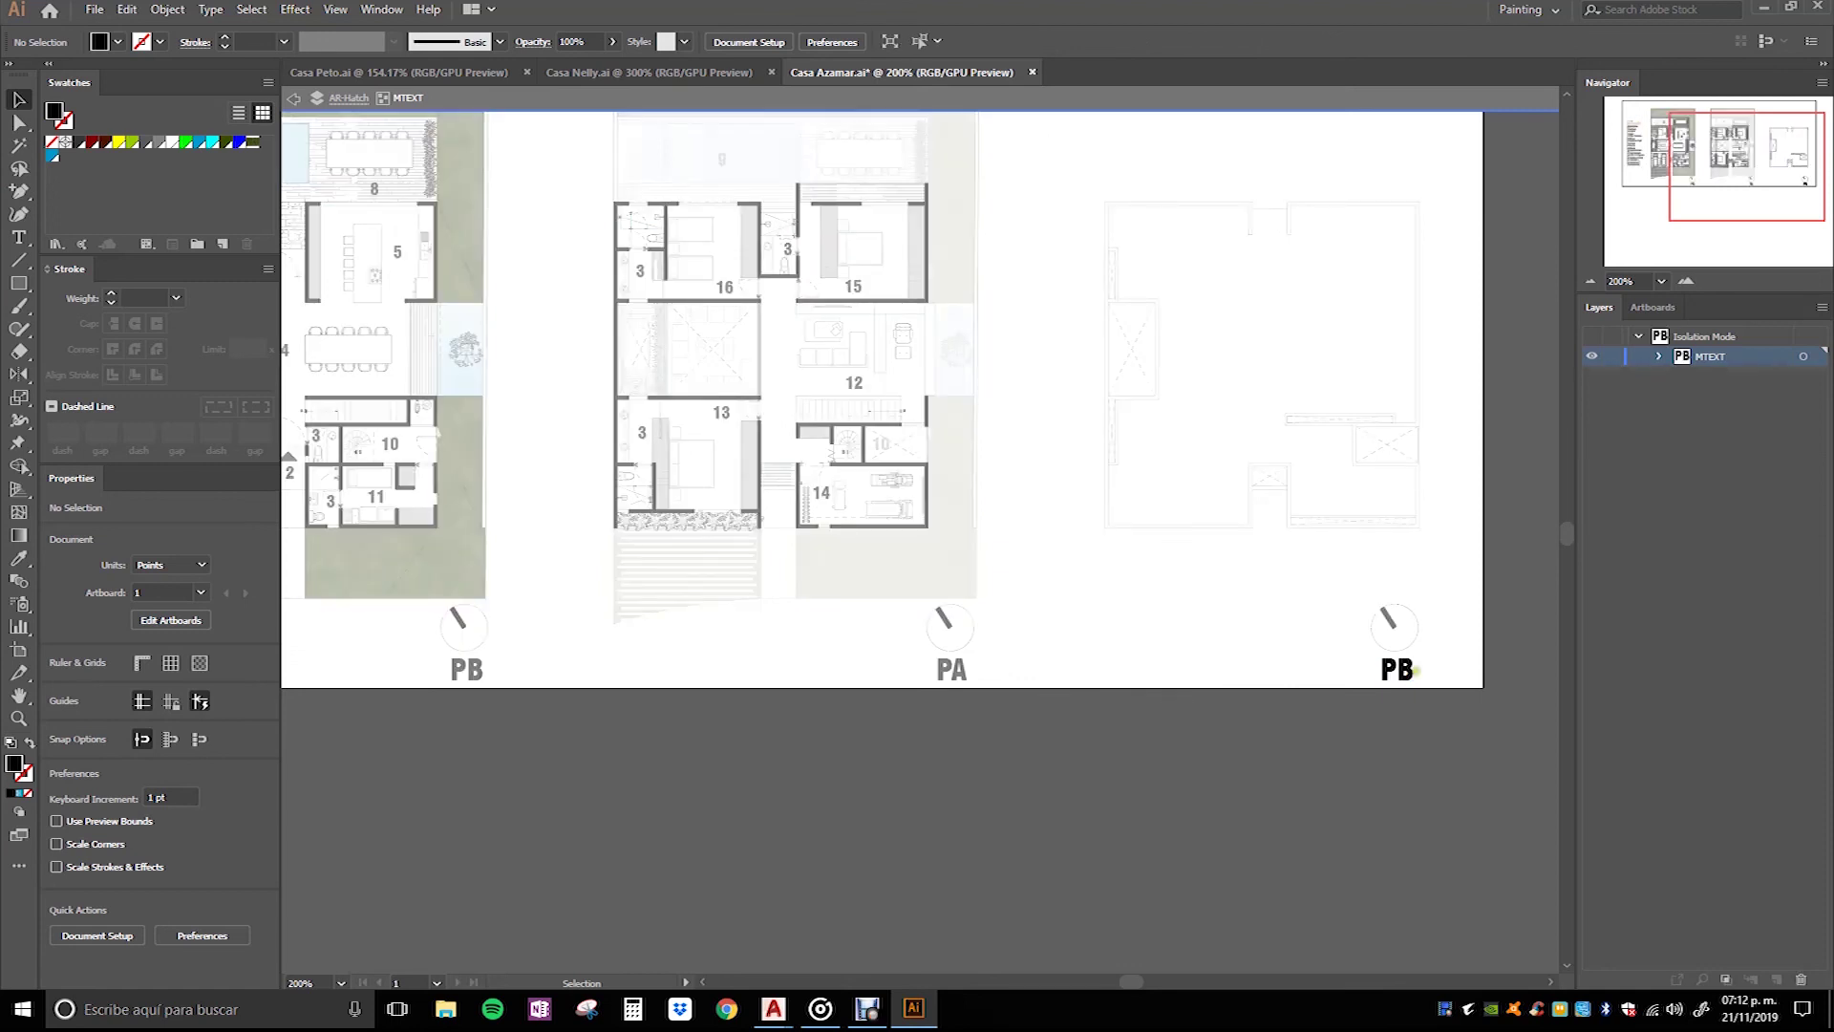
click(1385, 674)
double_click(1412, 671)
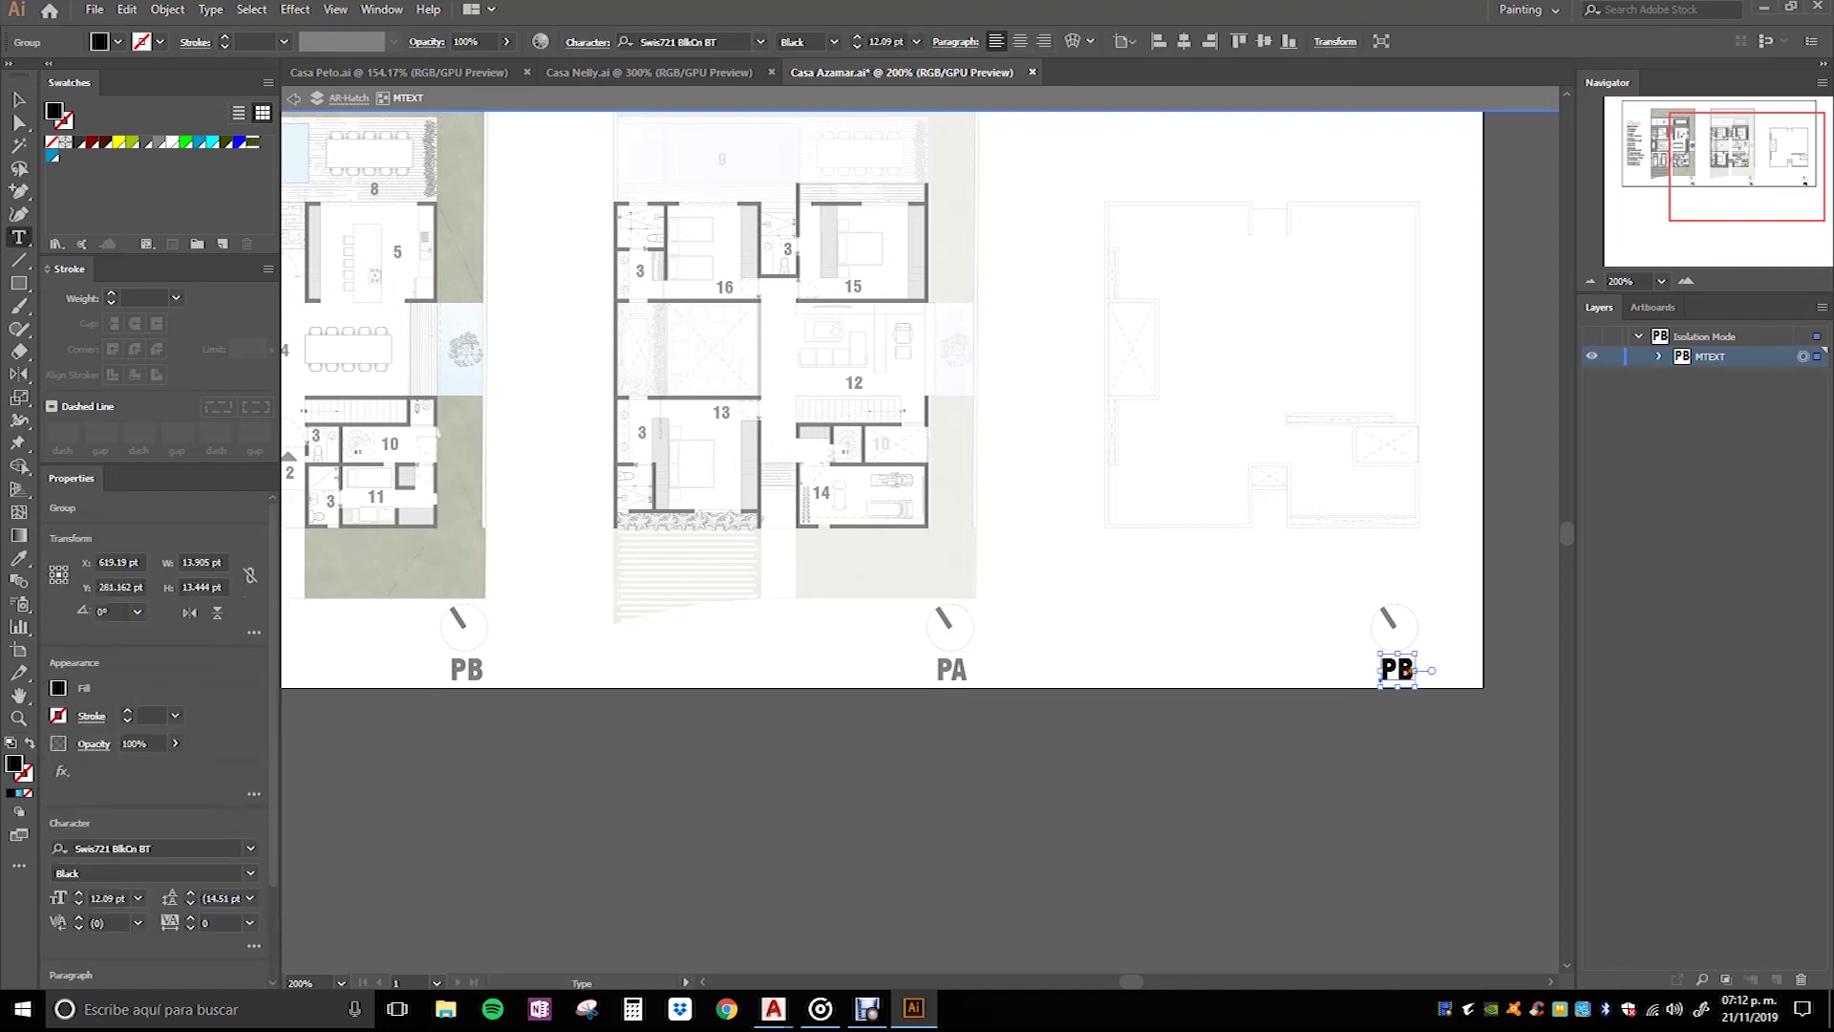
key(BackSpace)
text(Az)
click(17, 98)
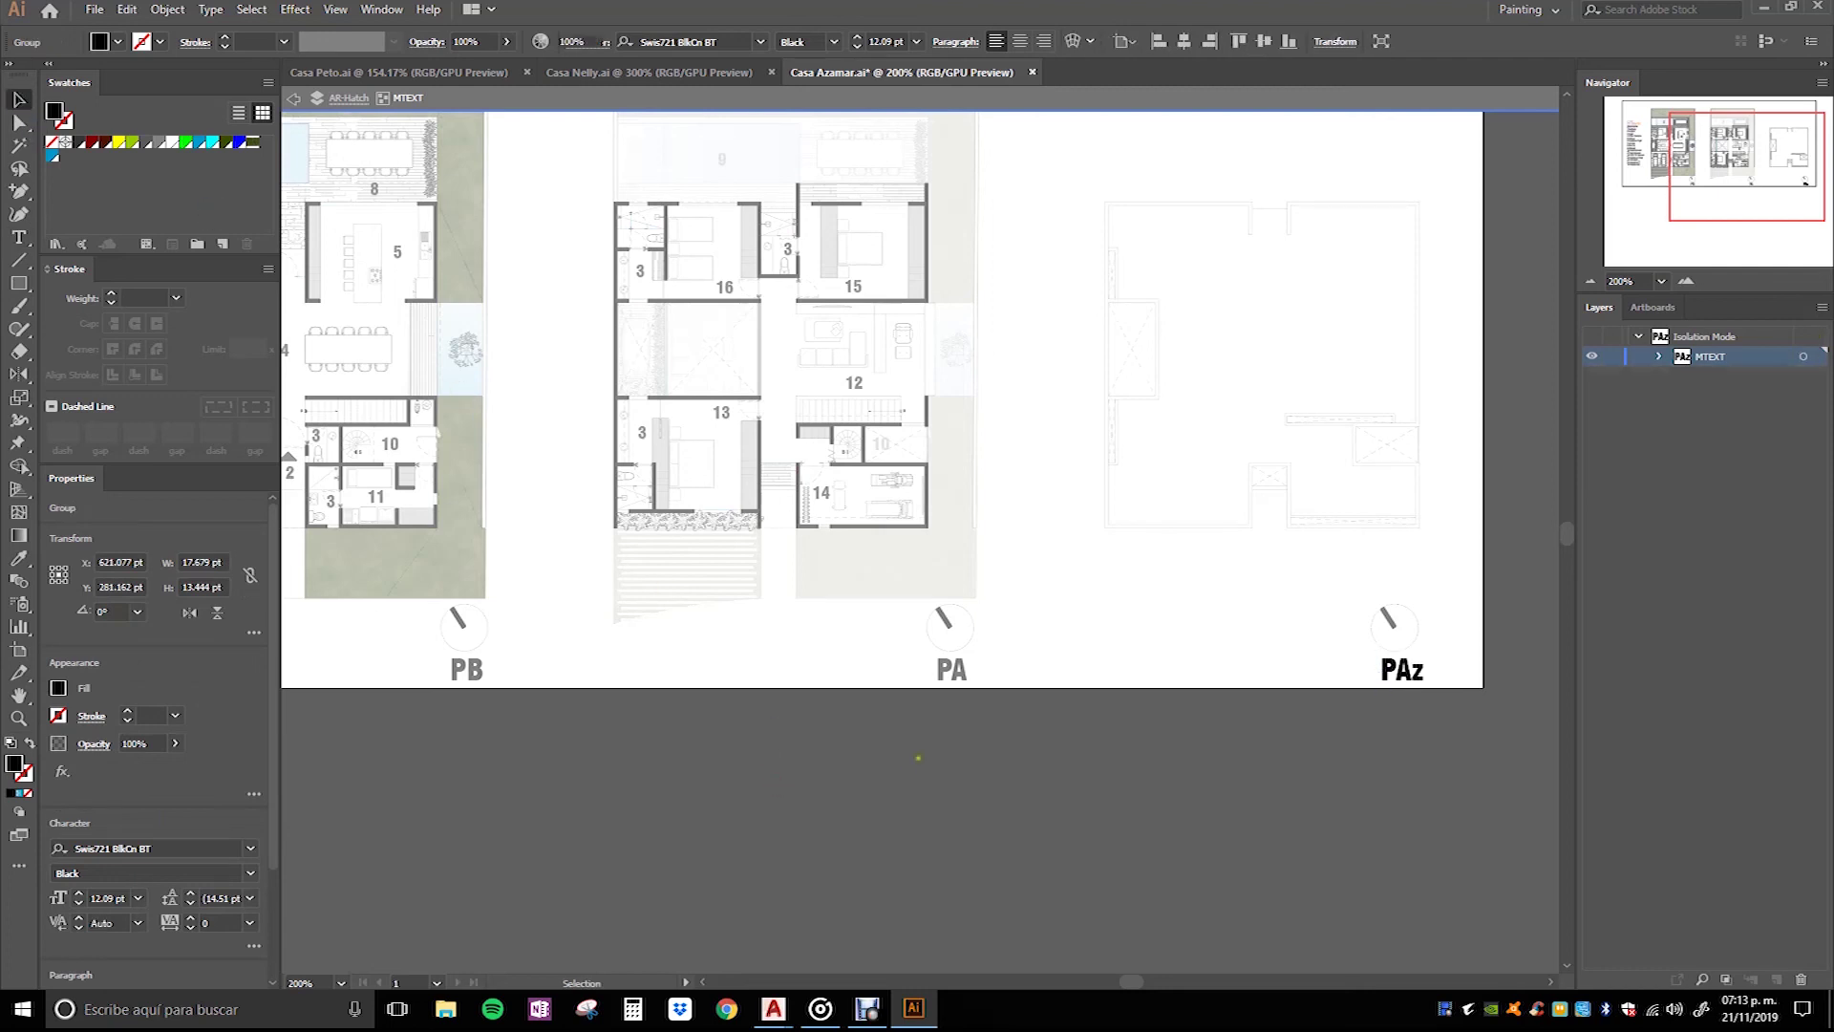
key(ctrl+minus)
click(849, 736)
drag(655, 510, 789, 590)
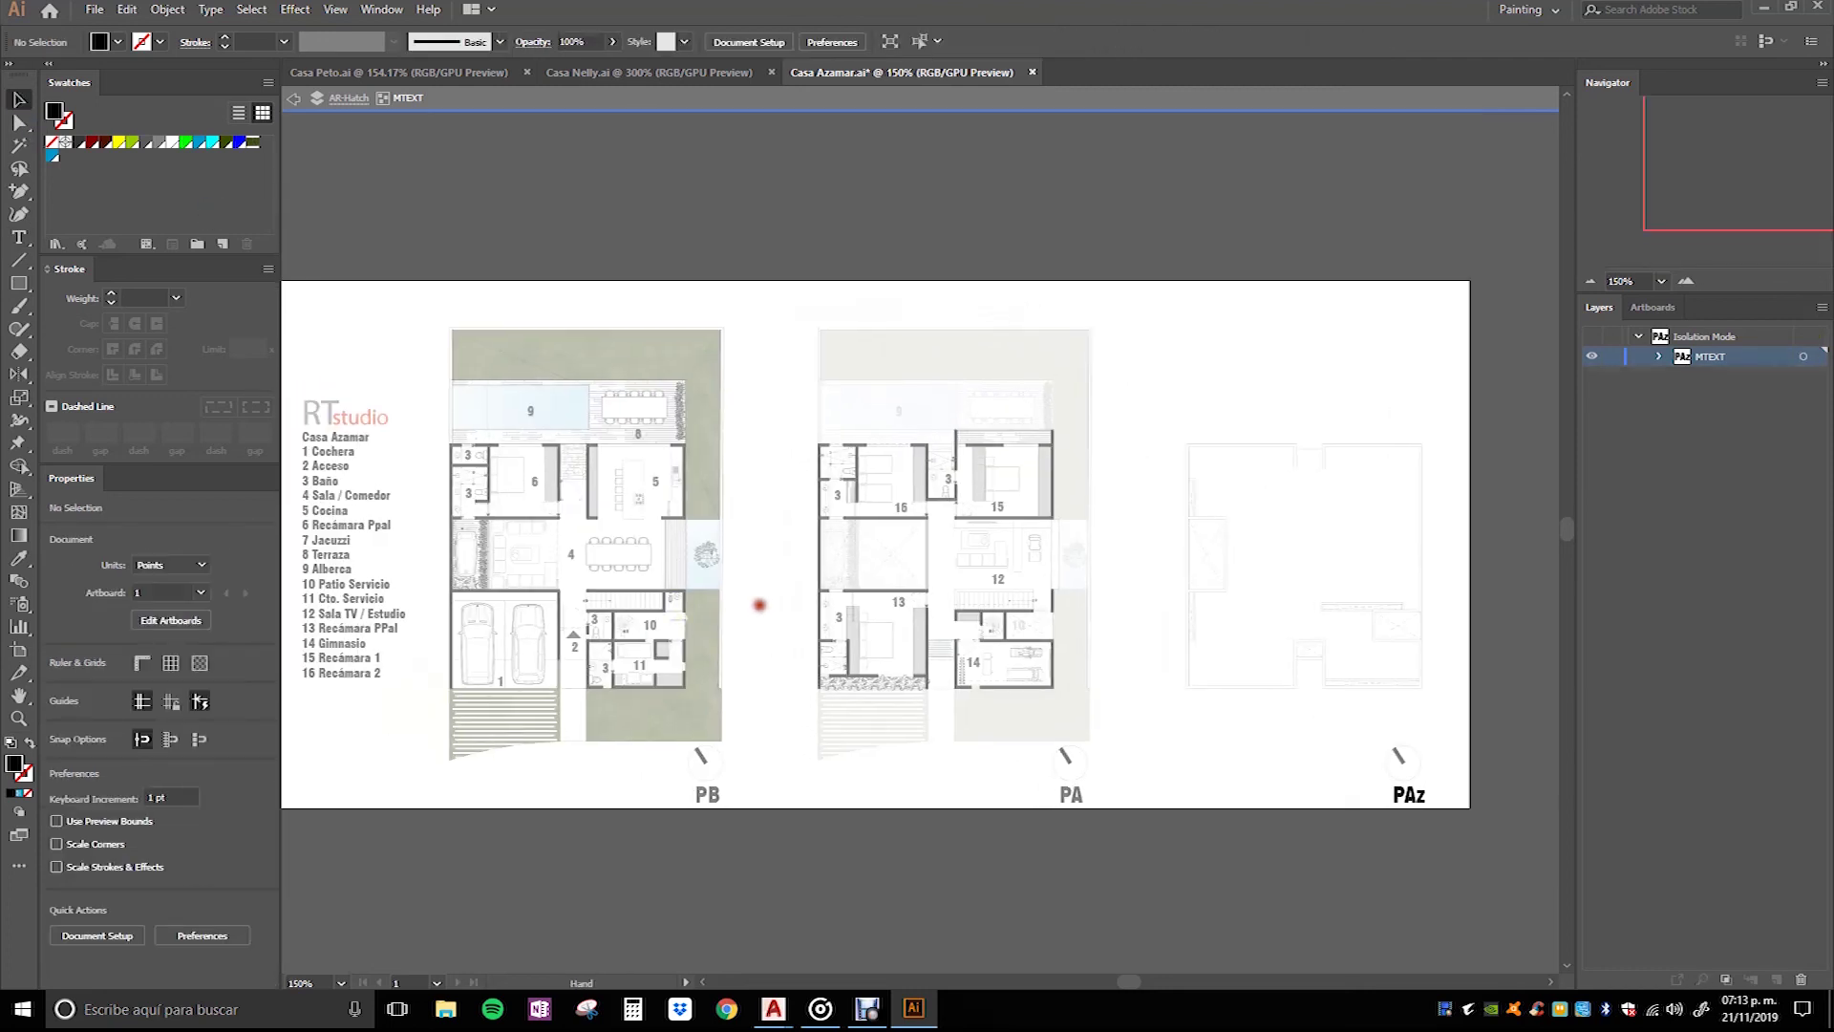
double_click(805, 230)
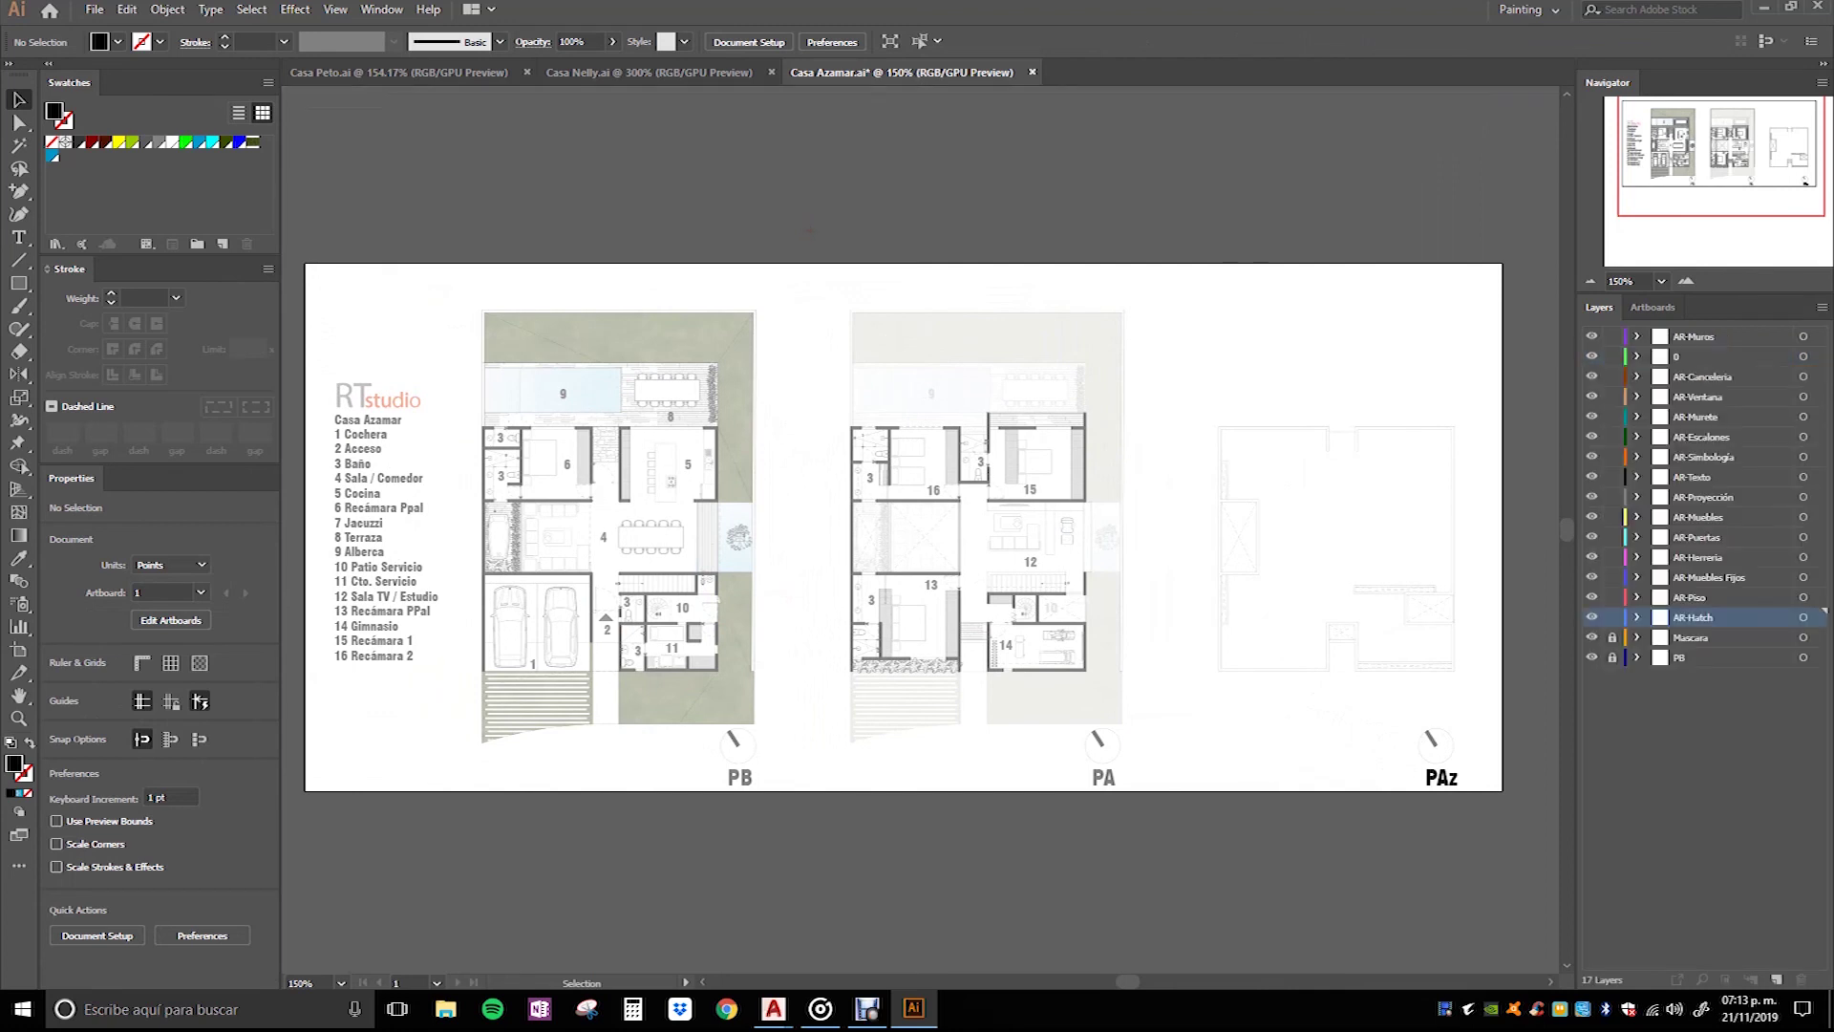
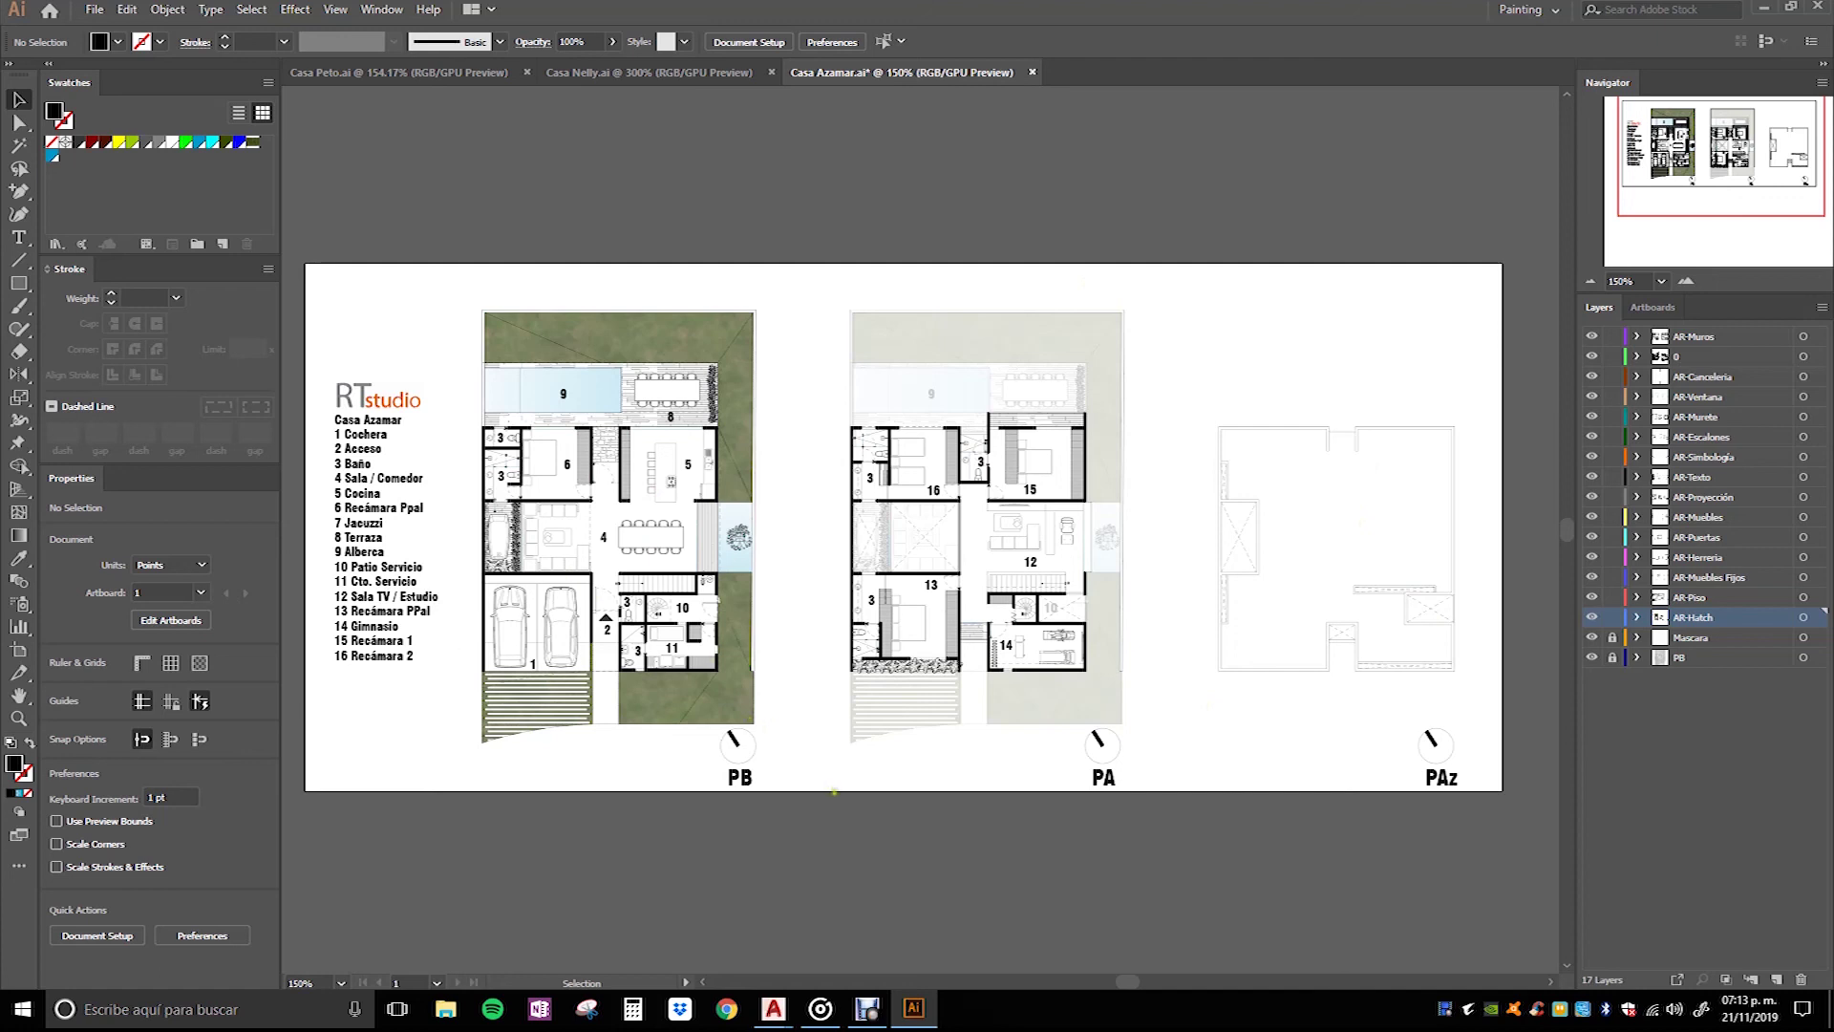
Step: Export the sheet as Casa Azamar.jpg: JPEG, RGB, quality 10, High 300 ppi
click(96, 11)
mouse_move(129, 345)
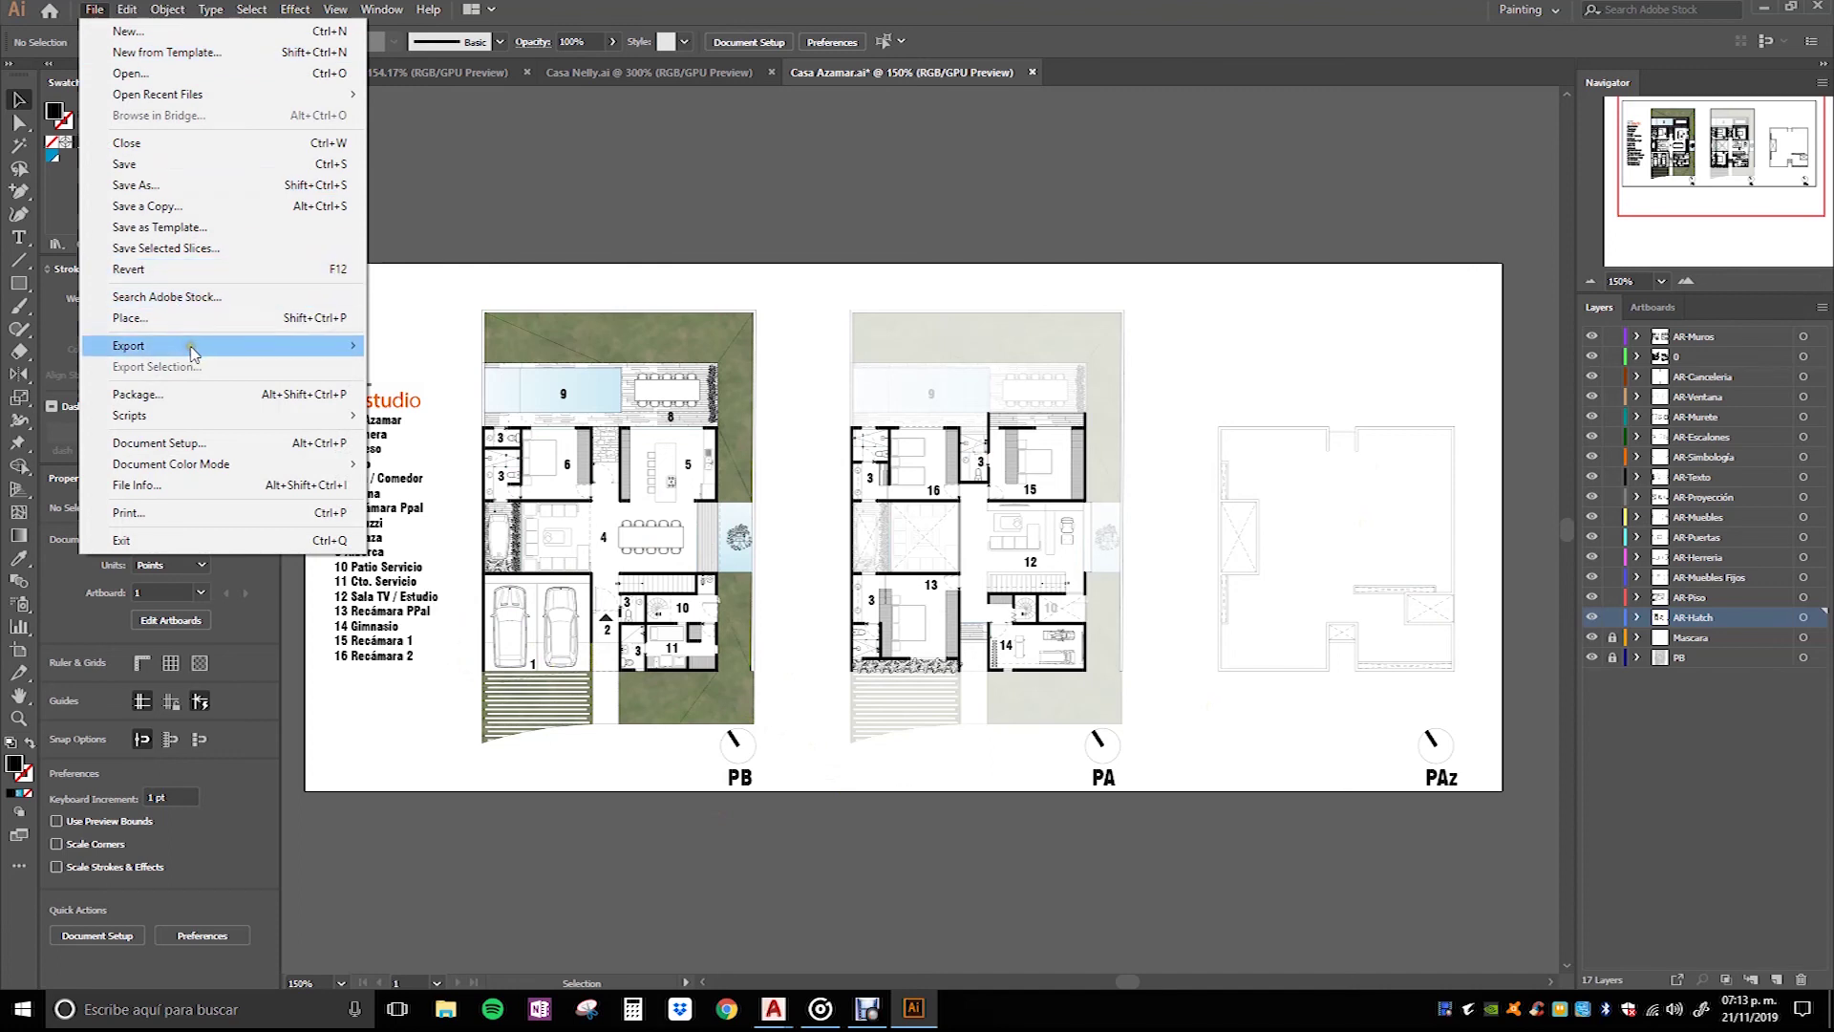
click(421, 367)
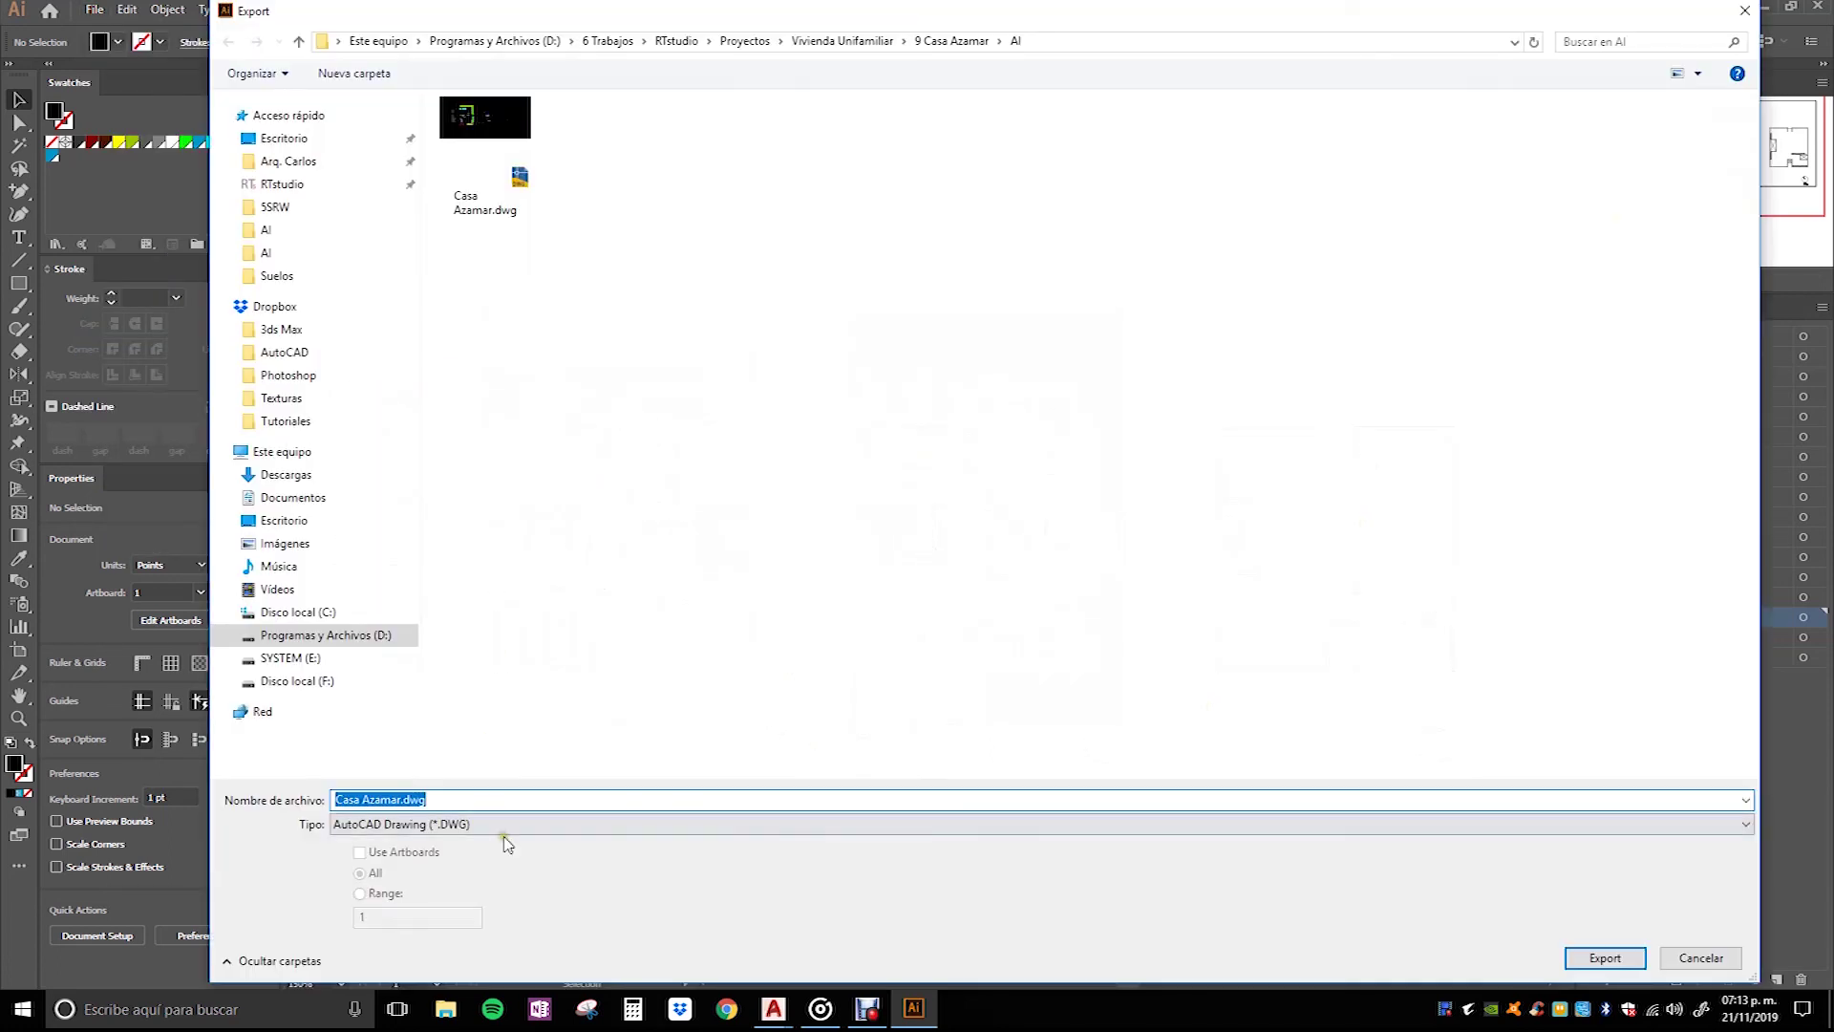
click(508, 823)
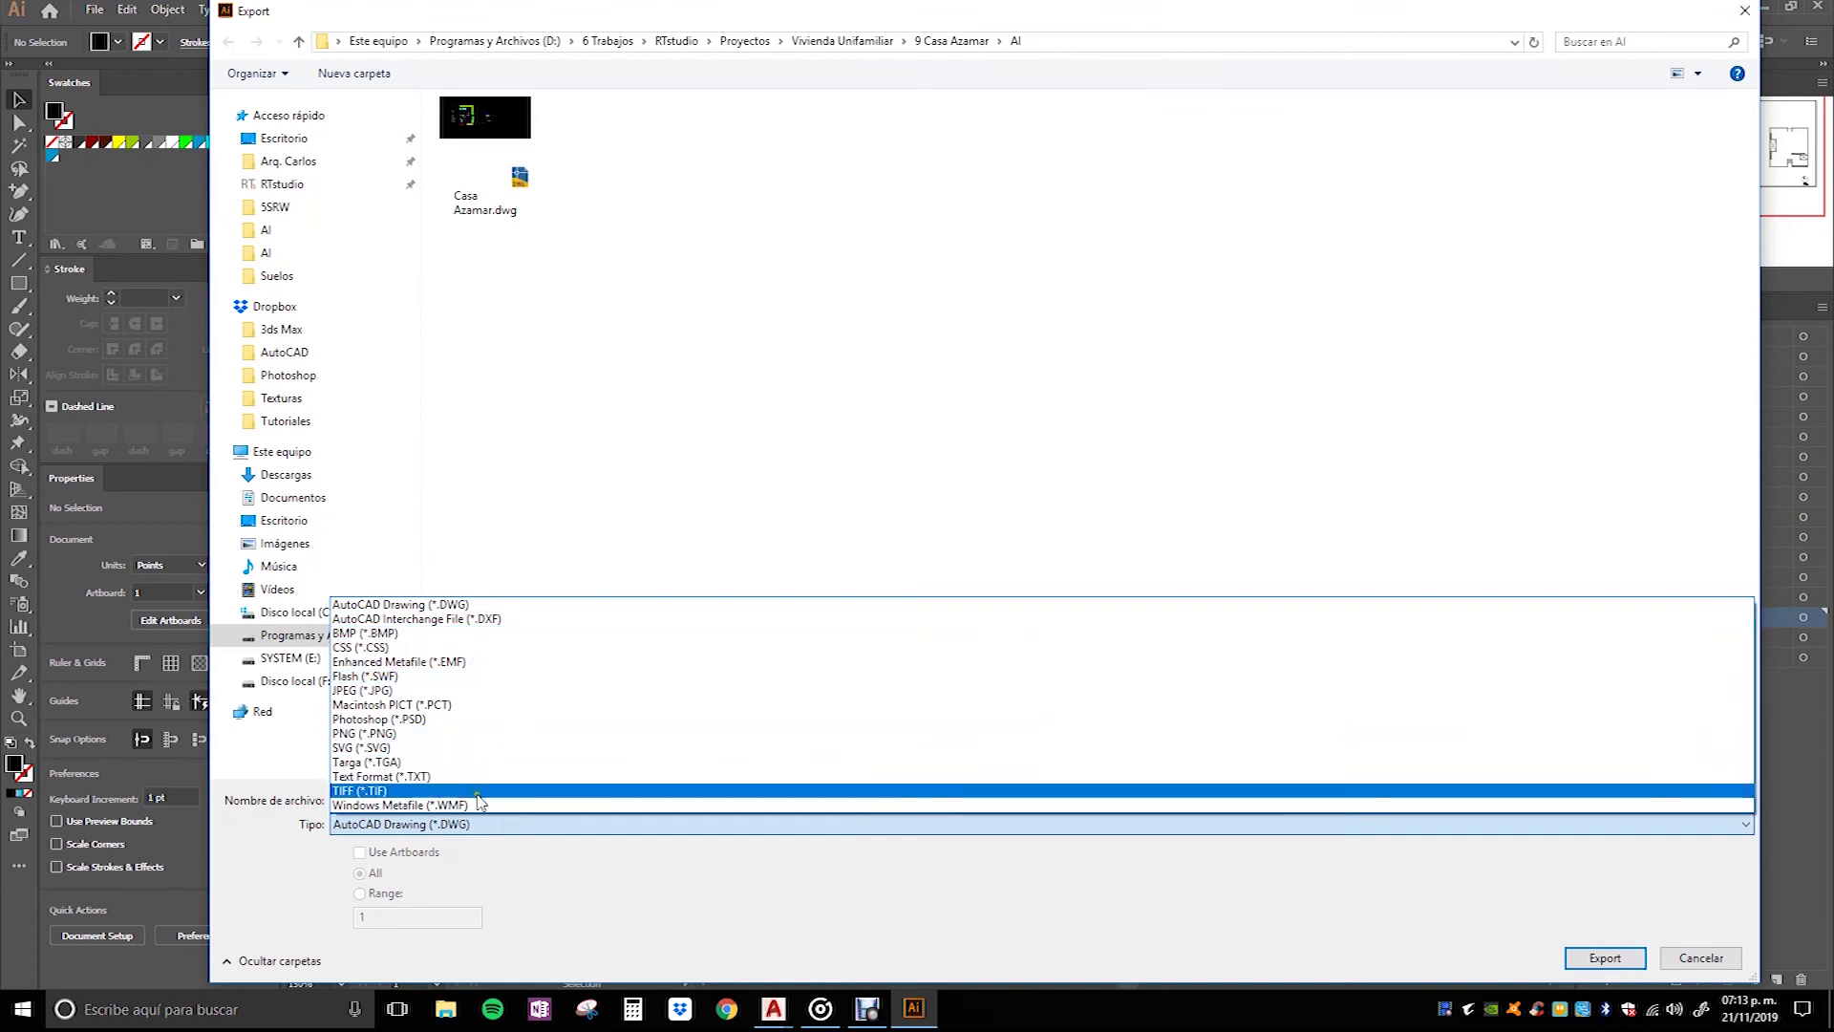
click(449, 691)
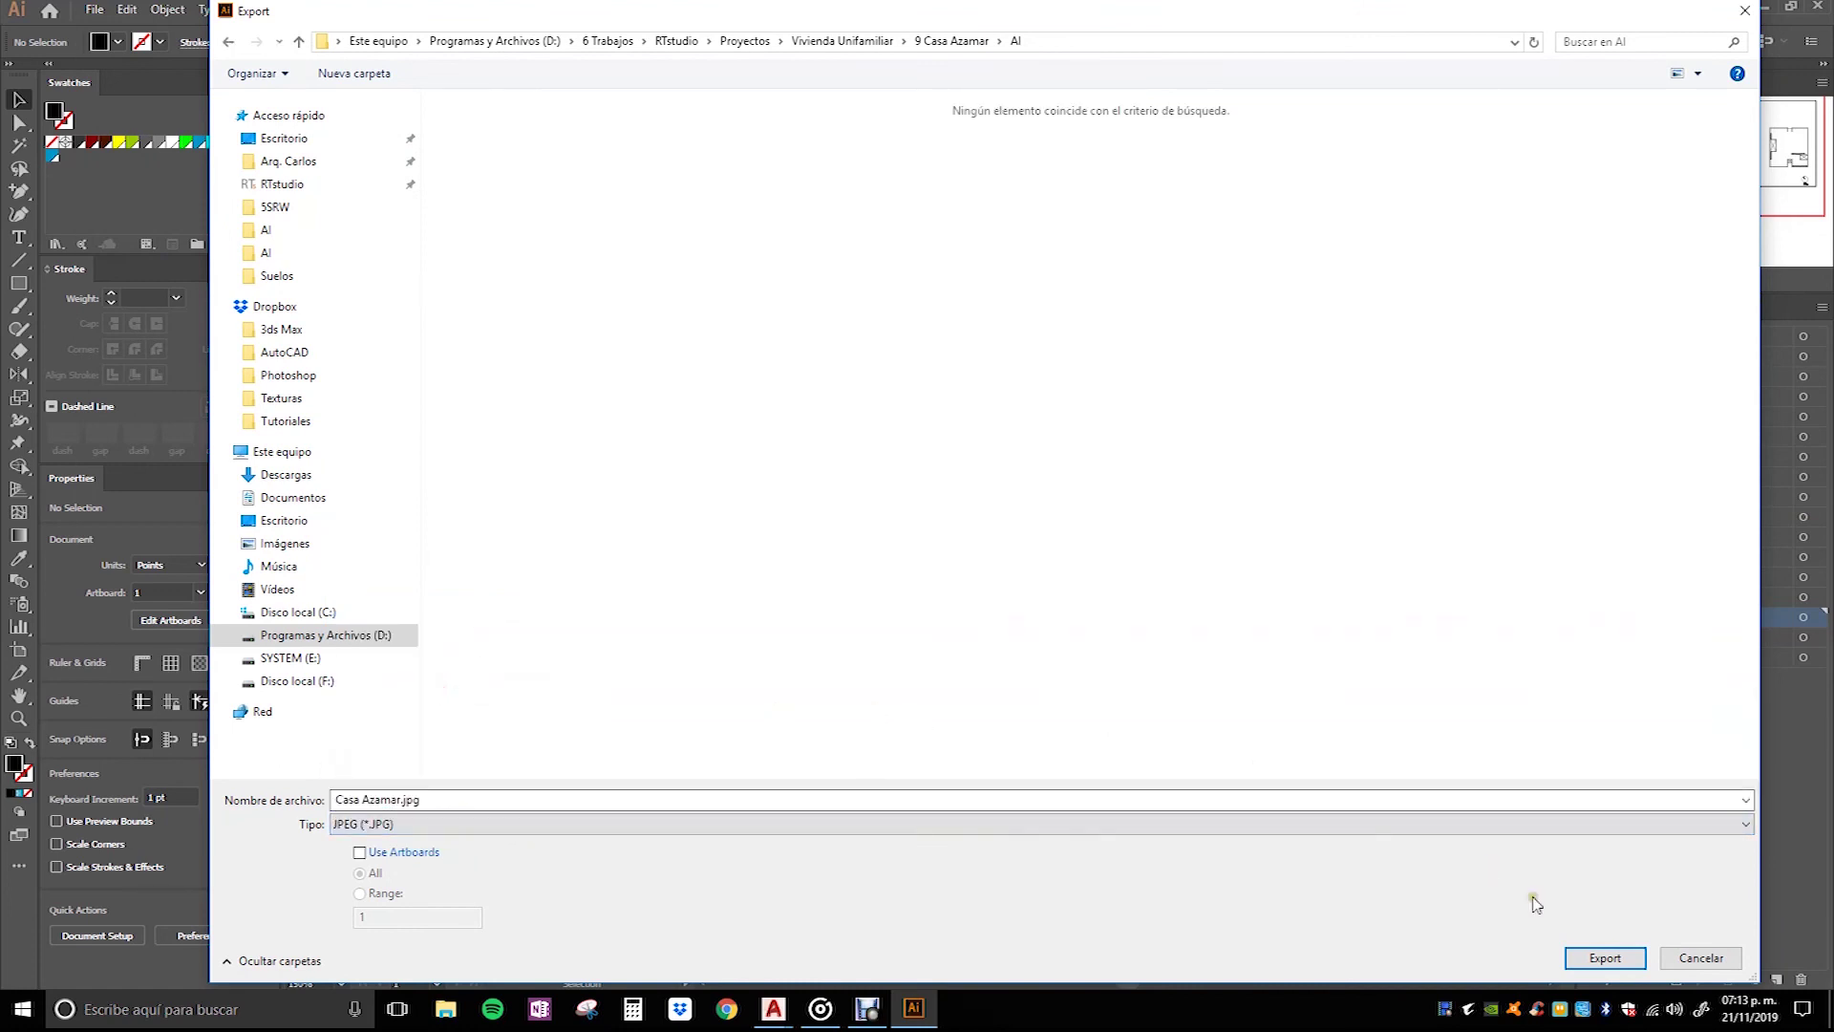
click(1607, 959)
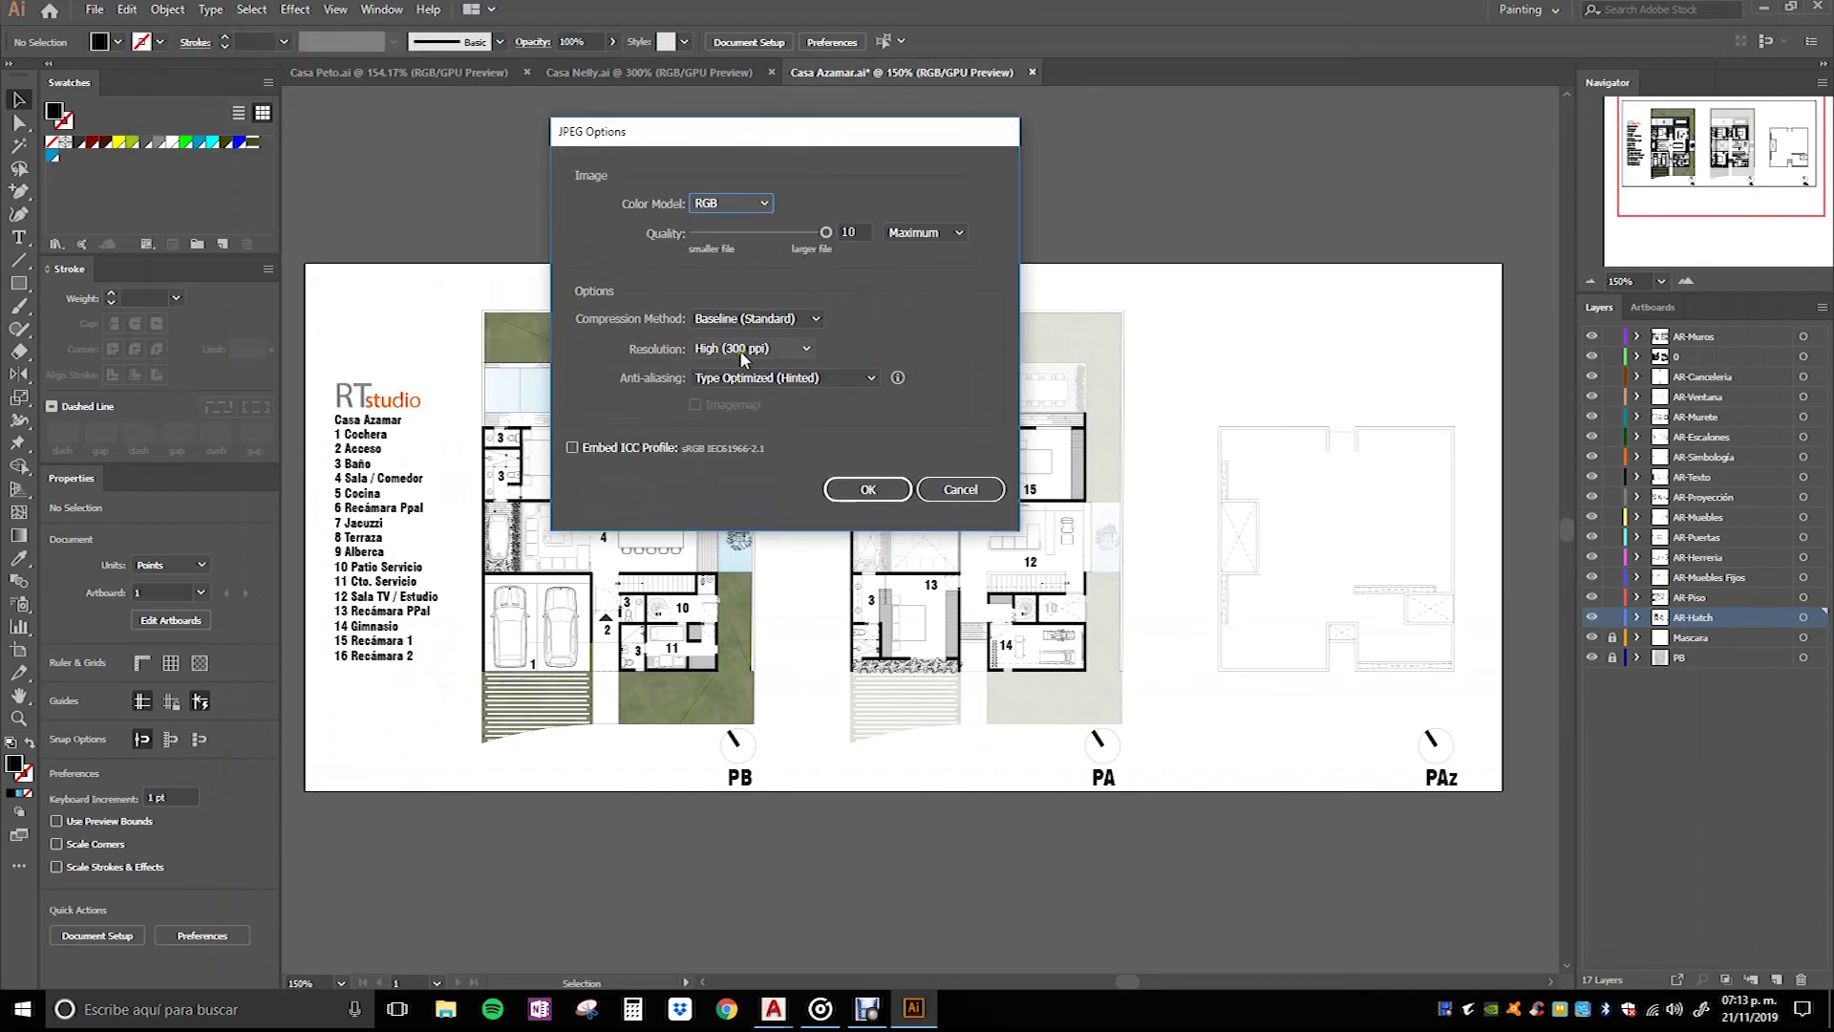
click(867, 490)
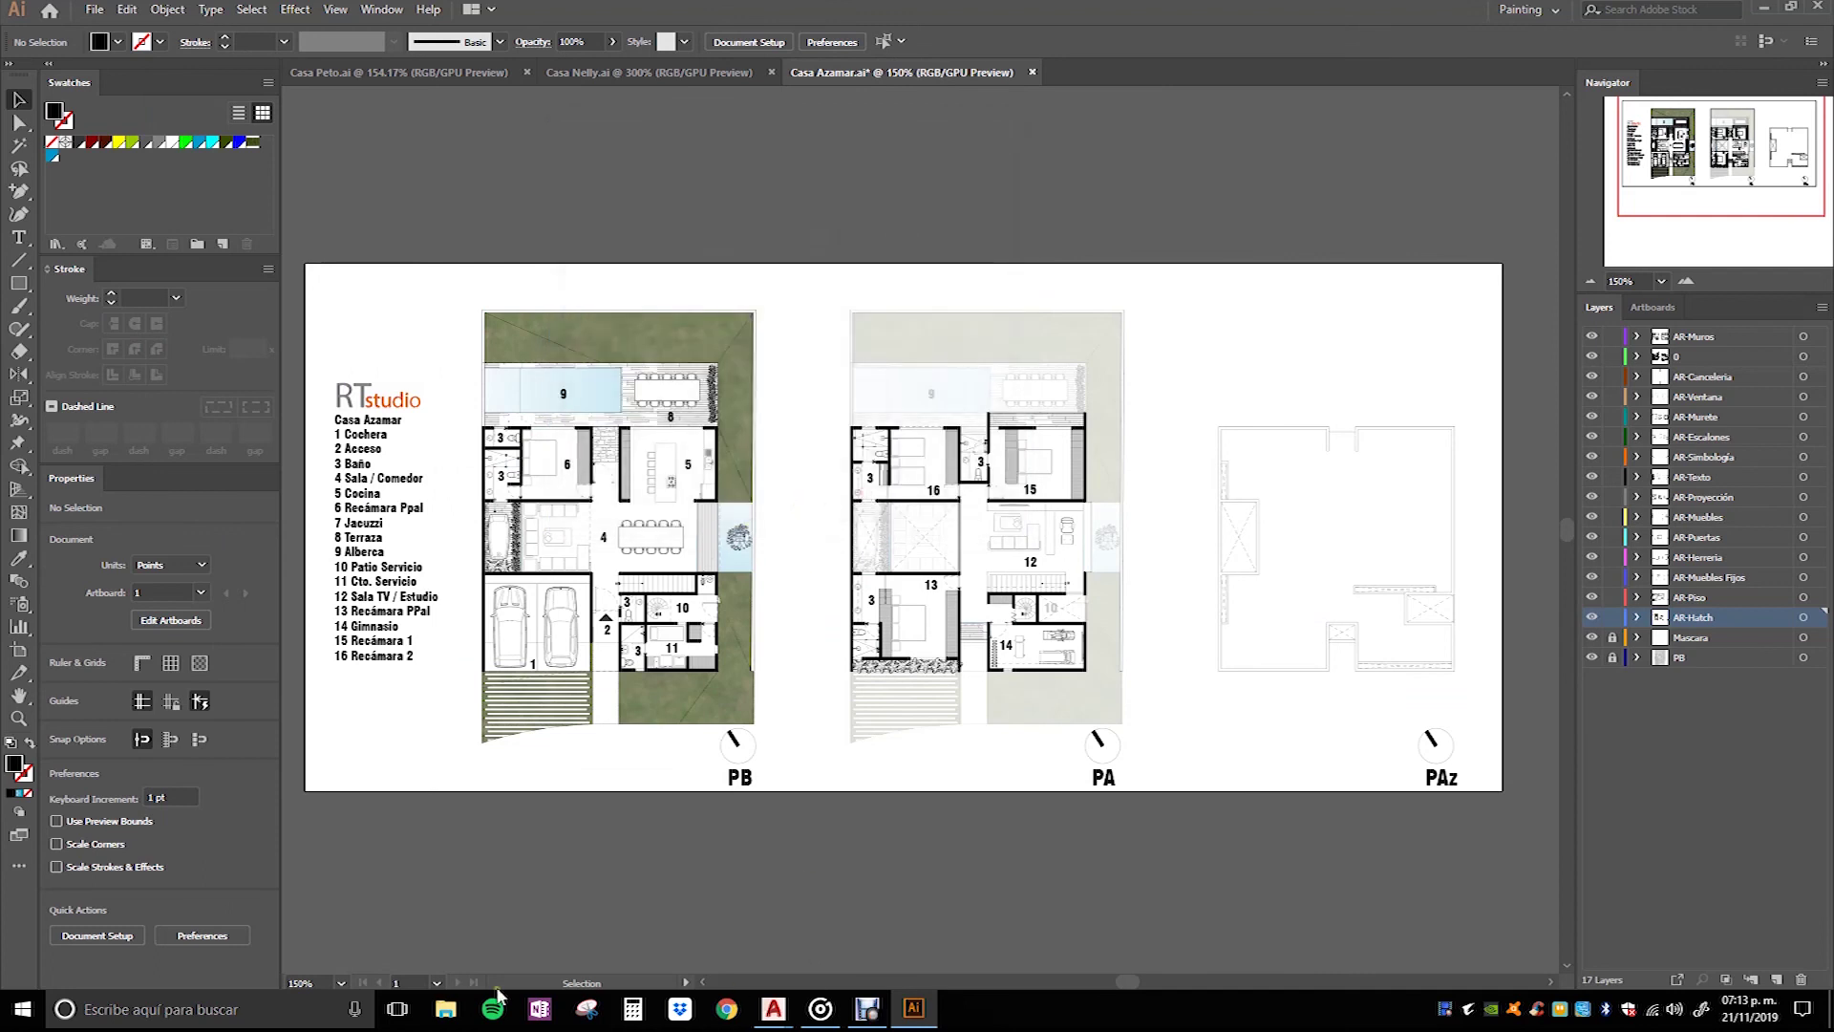
Step: Open the folder containing Casa Azamar.jpg from File Explorer's recent files
click(446, 1015)
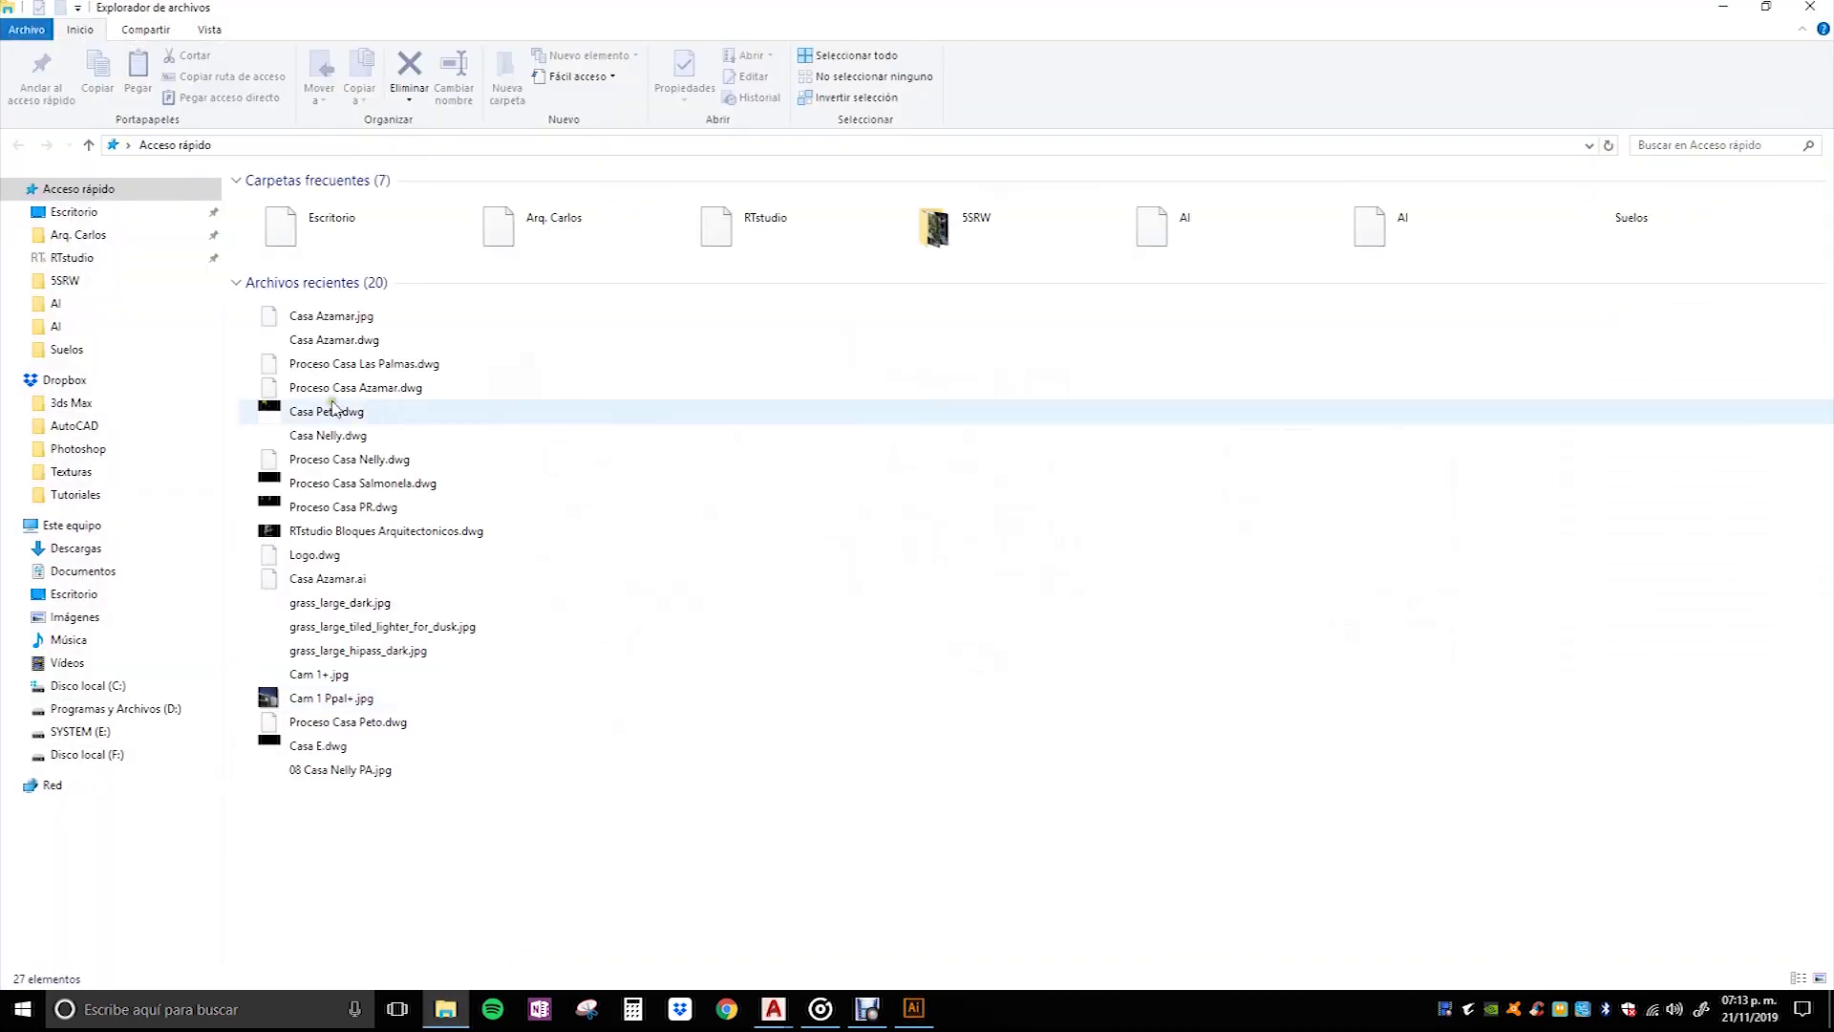
right_click(332, 316)
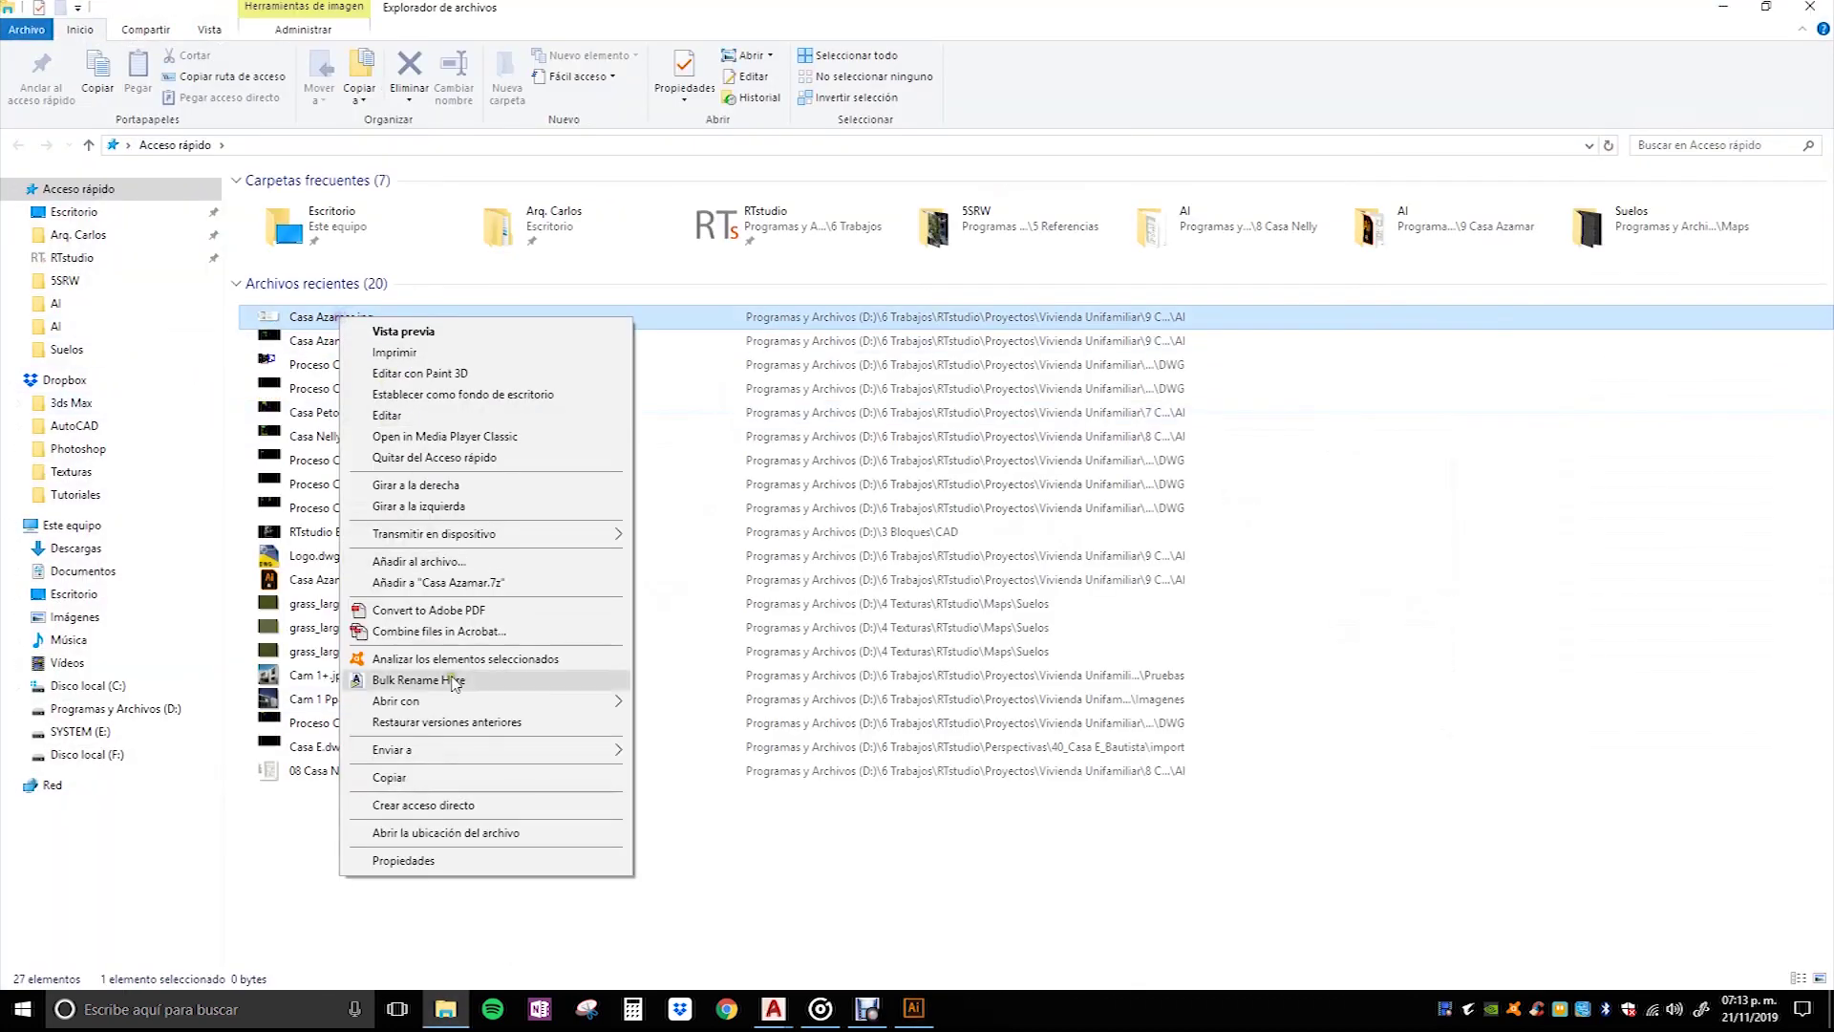
click(455, 833)
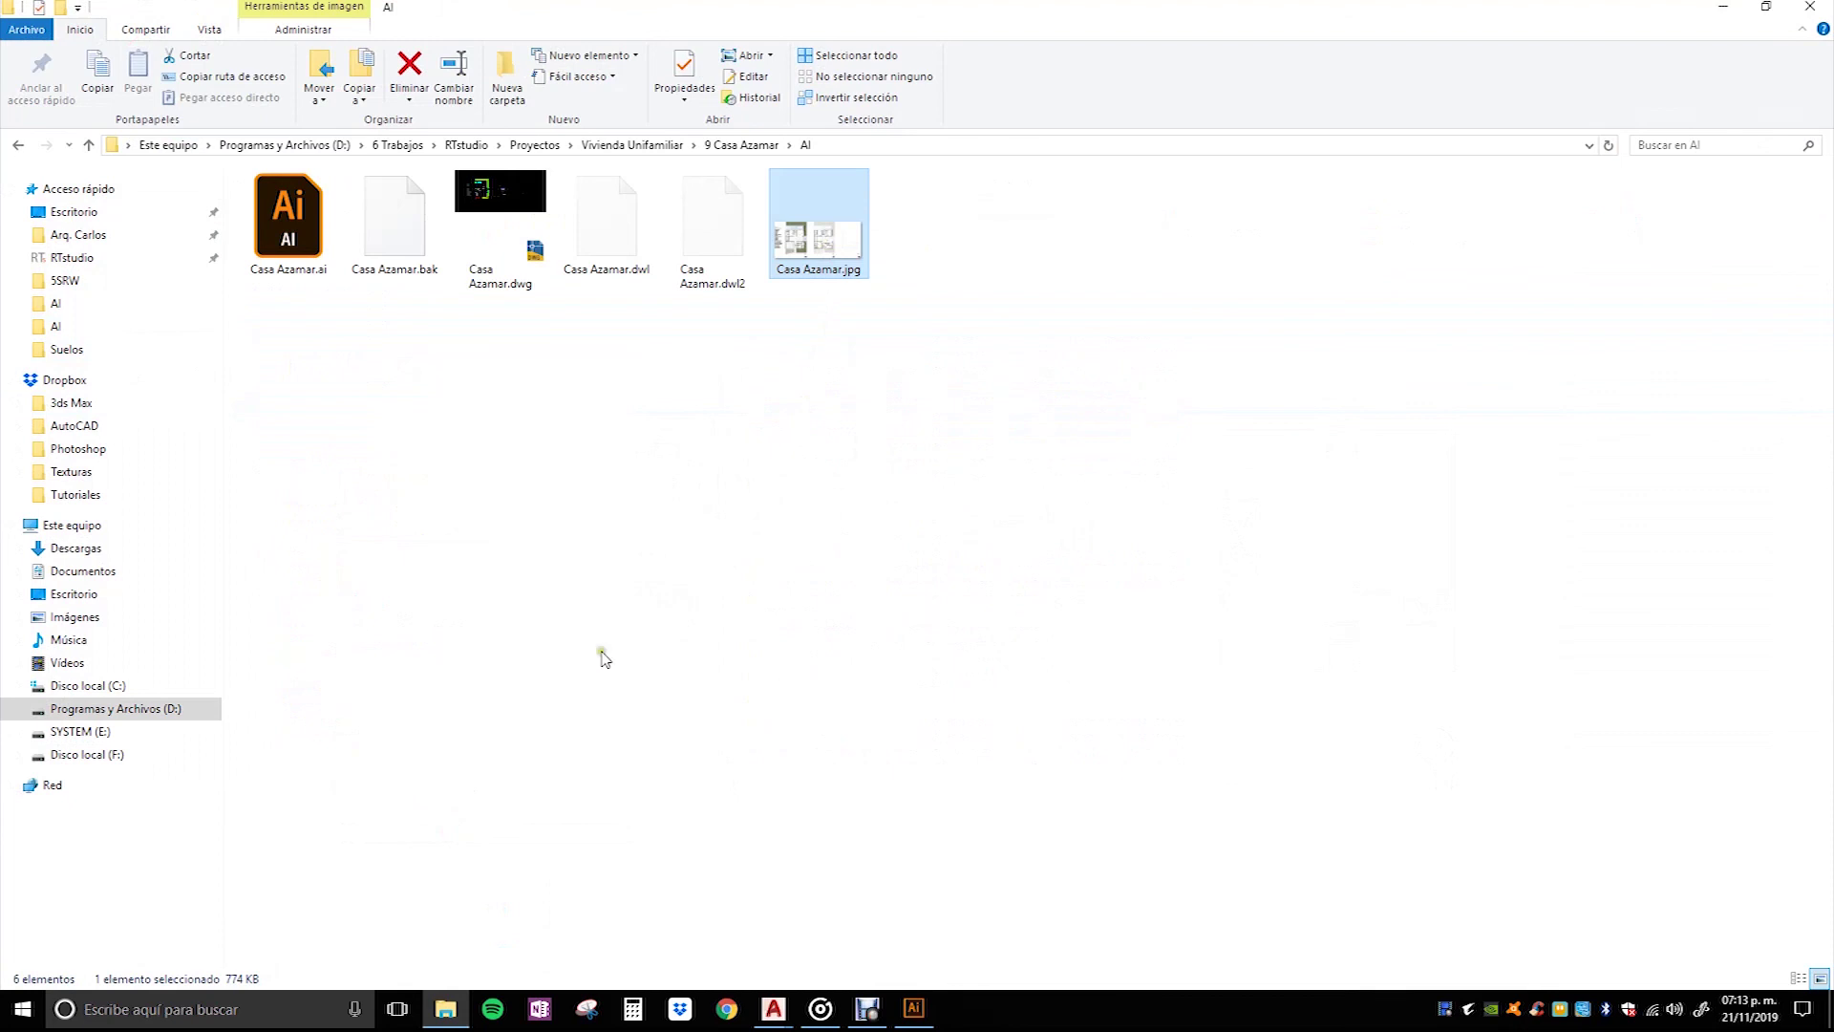
Step: Confirm in Casa Azamar.jpg's Details properties that it measures 2557 × 1094 pixels, then open it
right_click(835, 264)
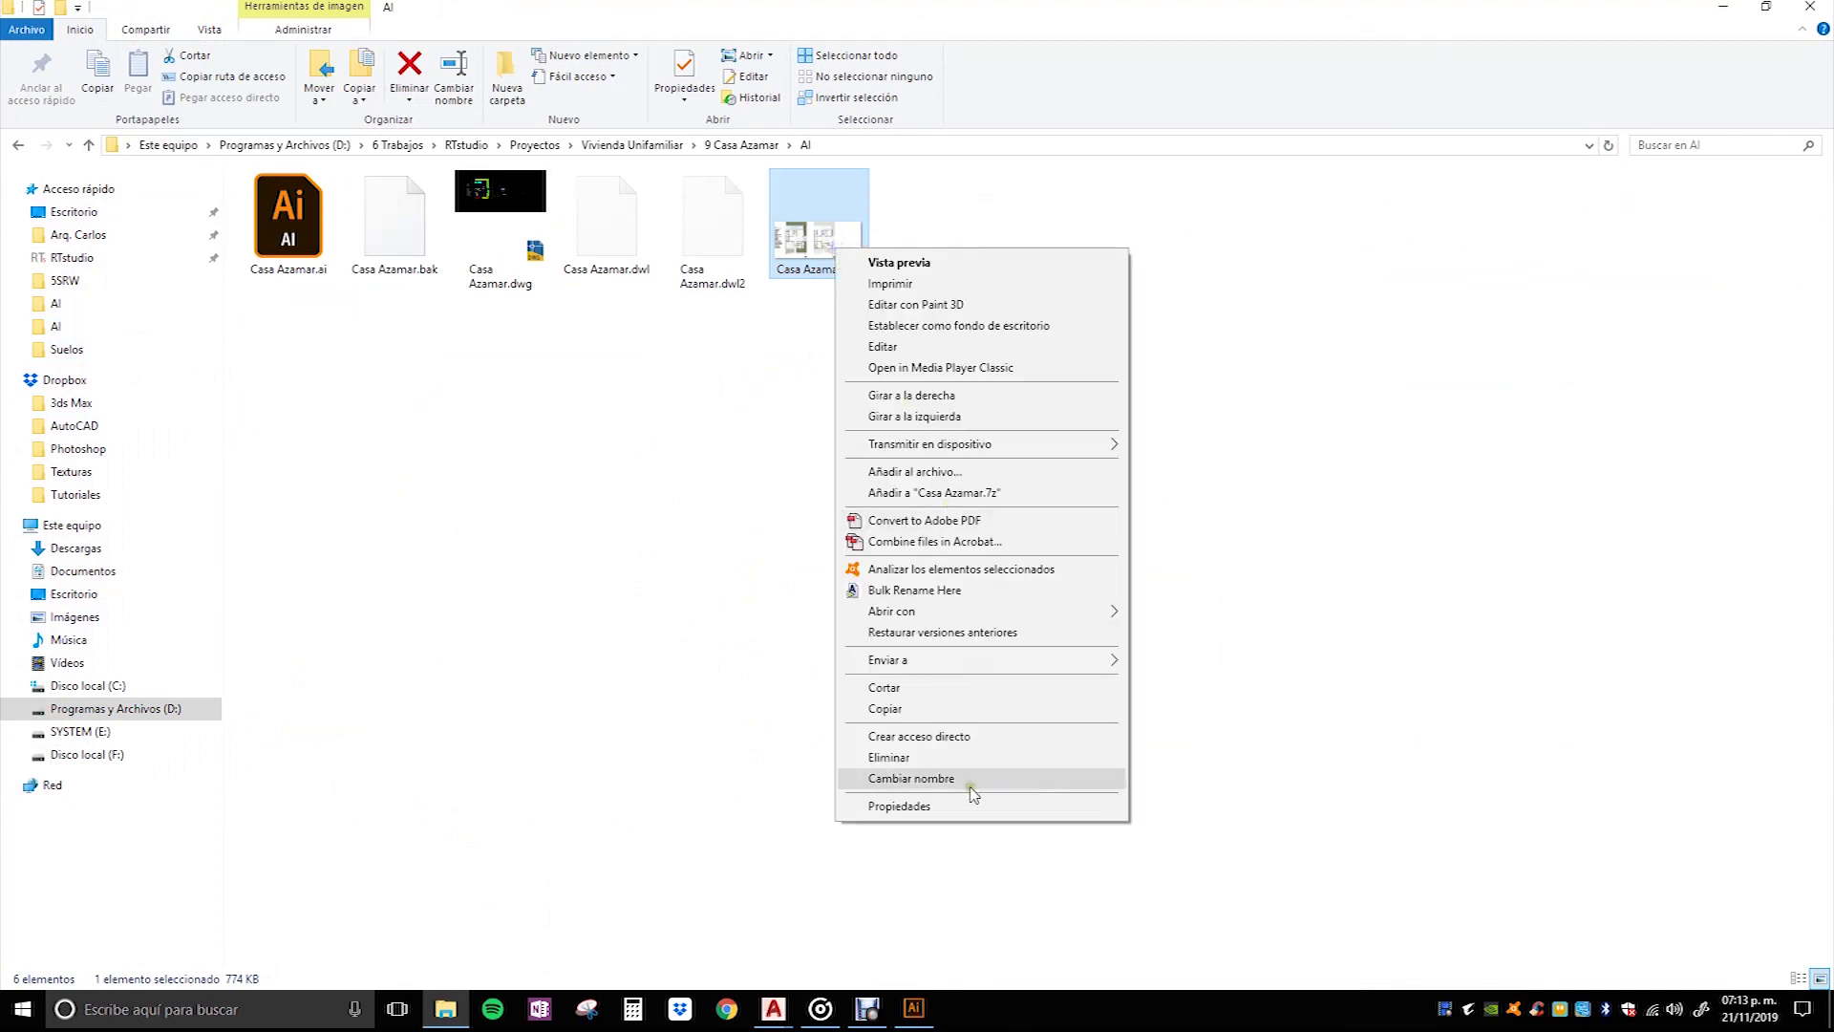
click(966, 917)
click(978, 298)
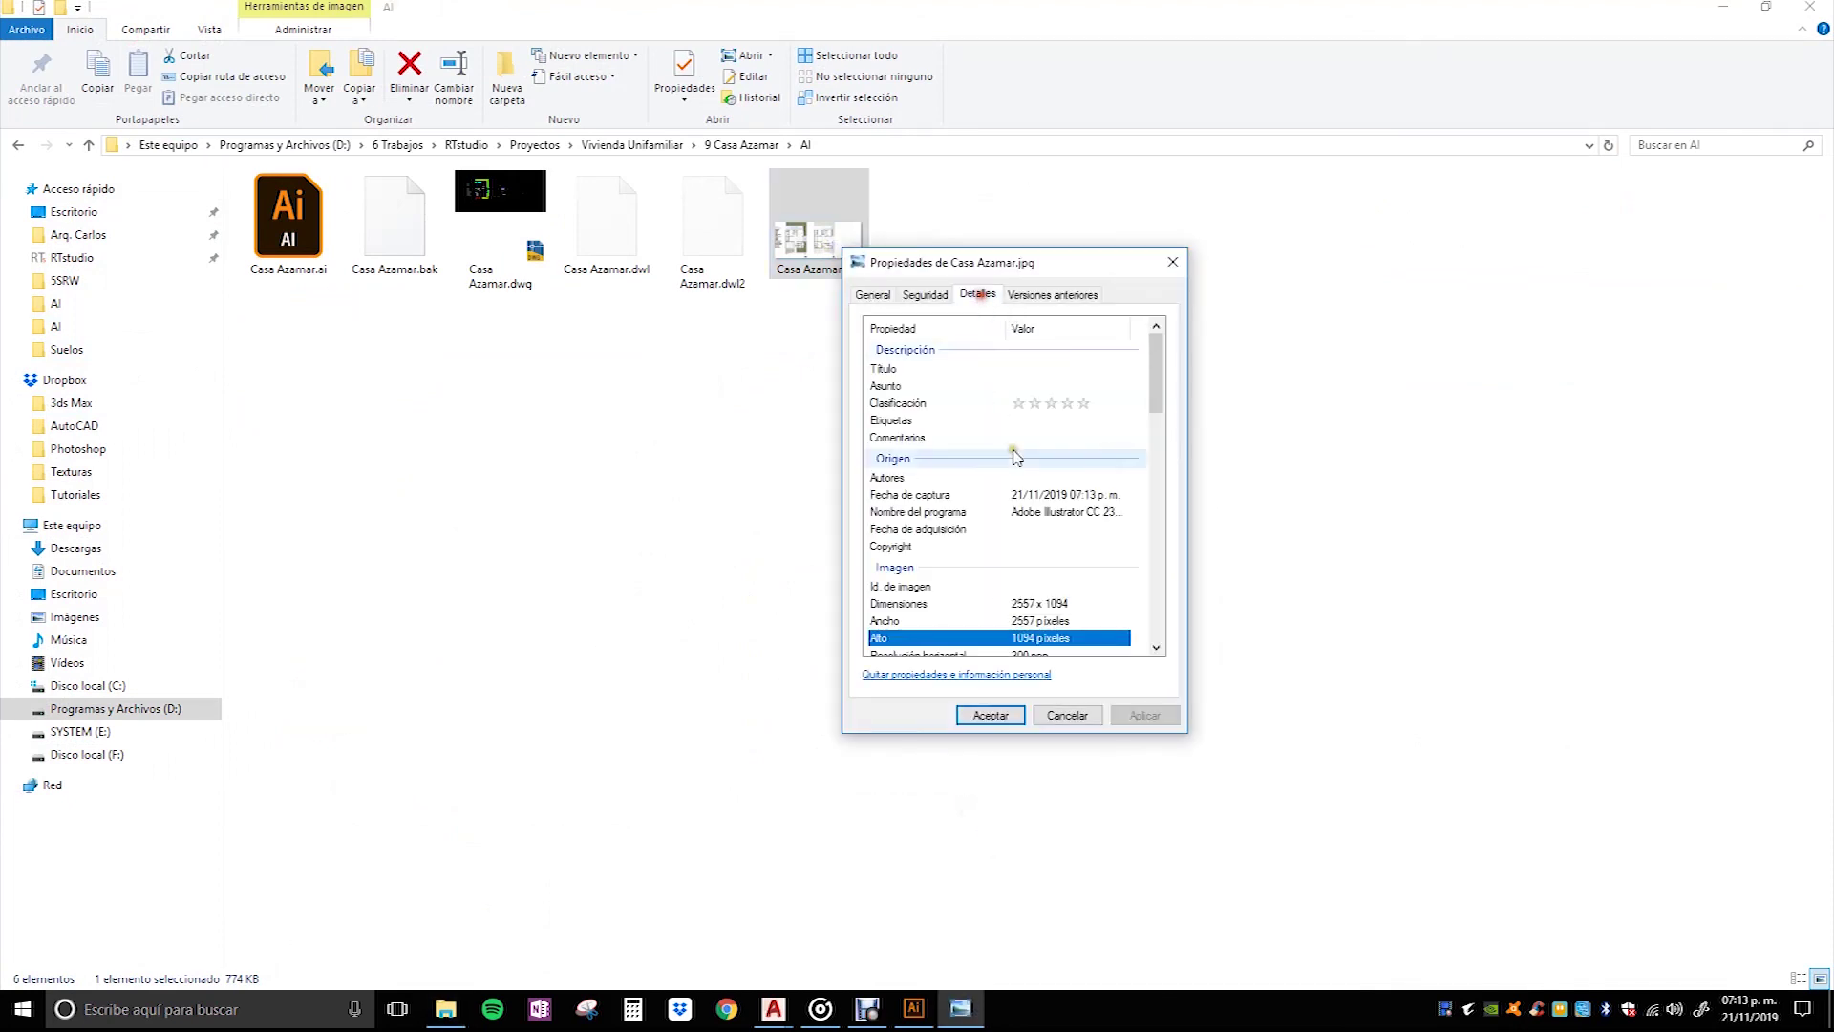
click(1173, 262)
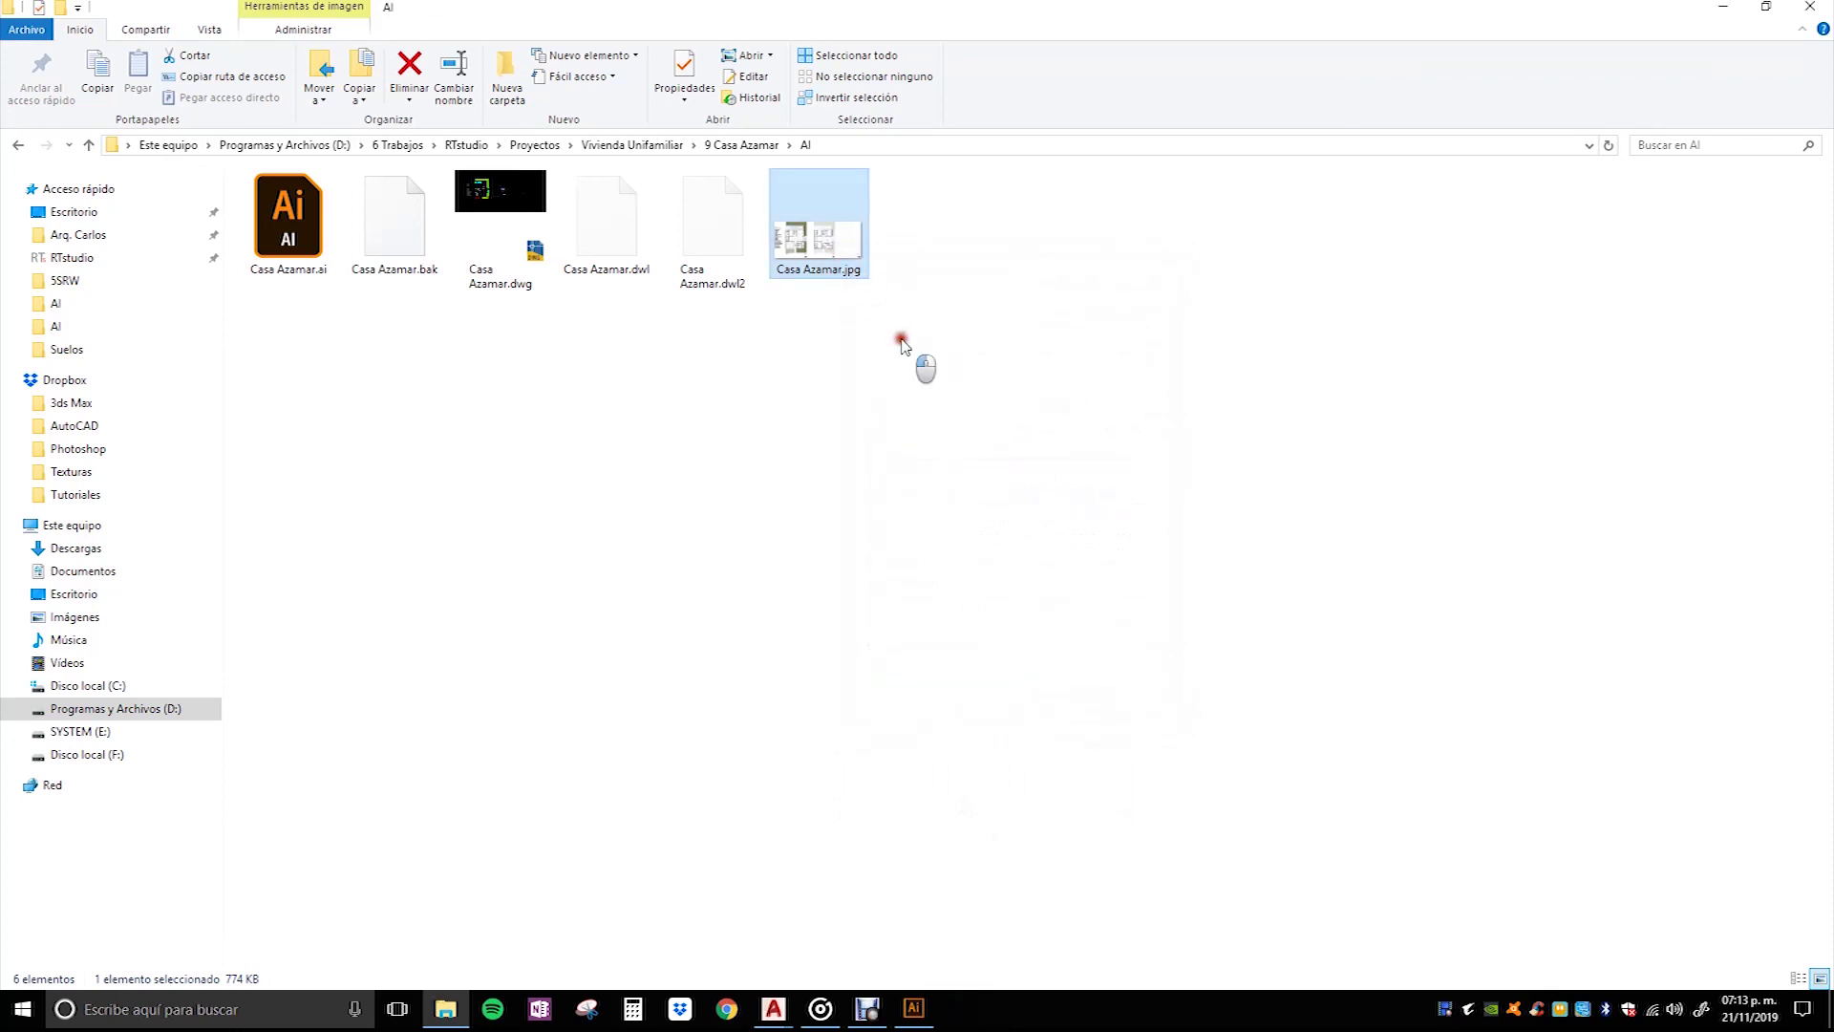
key(Return)
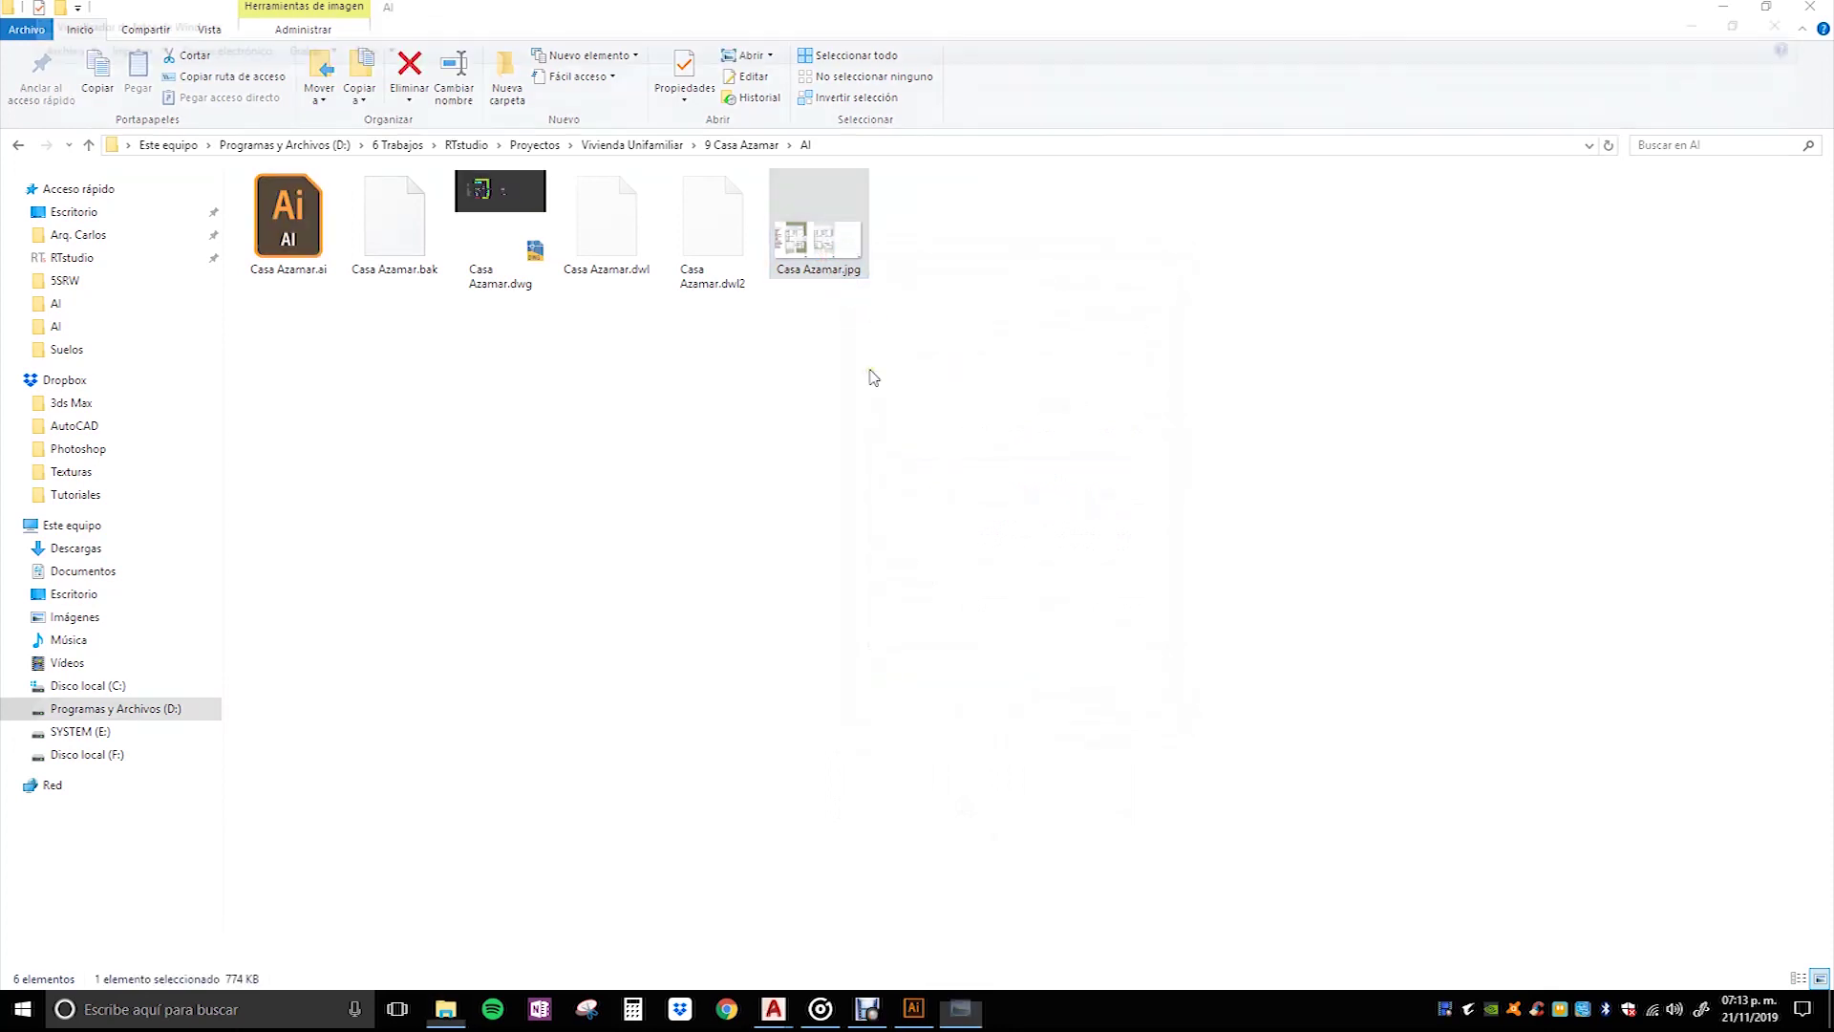
scroll(685, 569, up, 1)
scroll(755, 597, up, 2)
scroll(756, 602, up, 2)
scroll(757, 593, down, 4)
scroll(756, 595, down, 2)
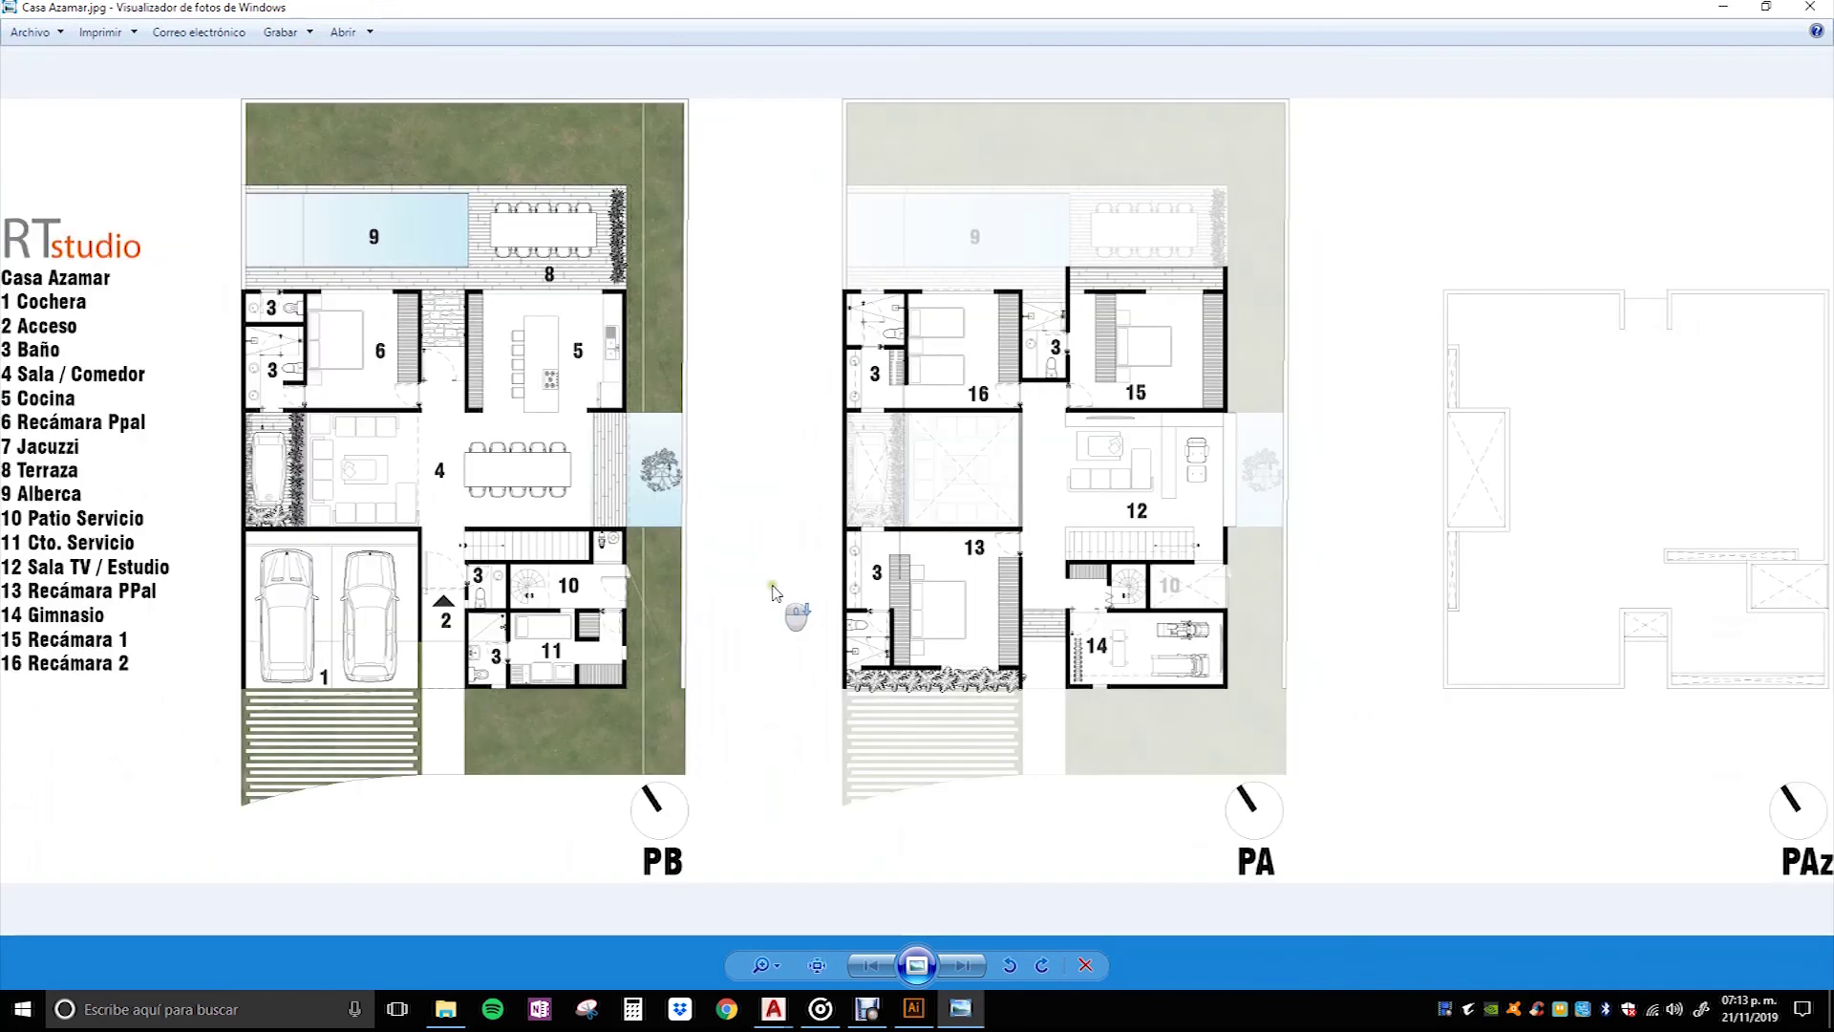
scroll(655, 425, up, 2)
scroll(729, 532, up, 1)
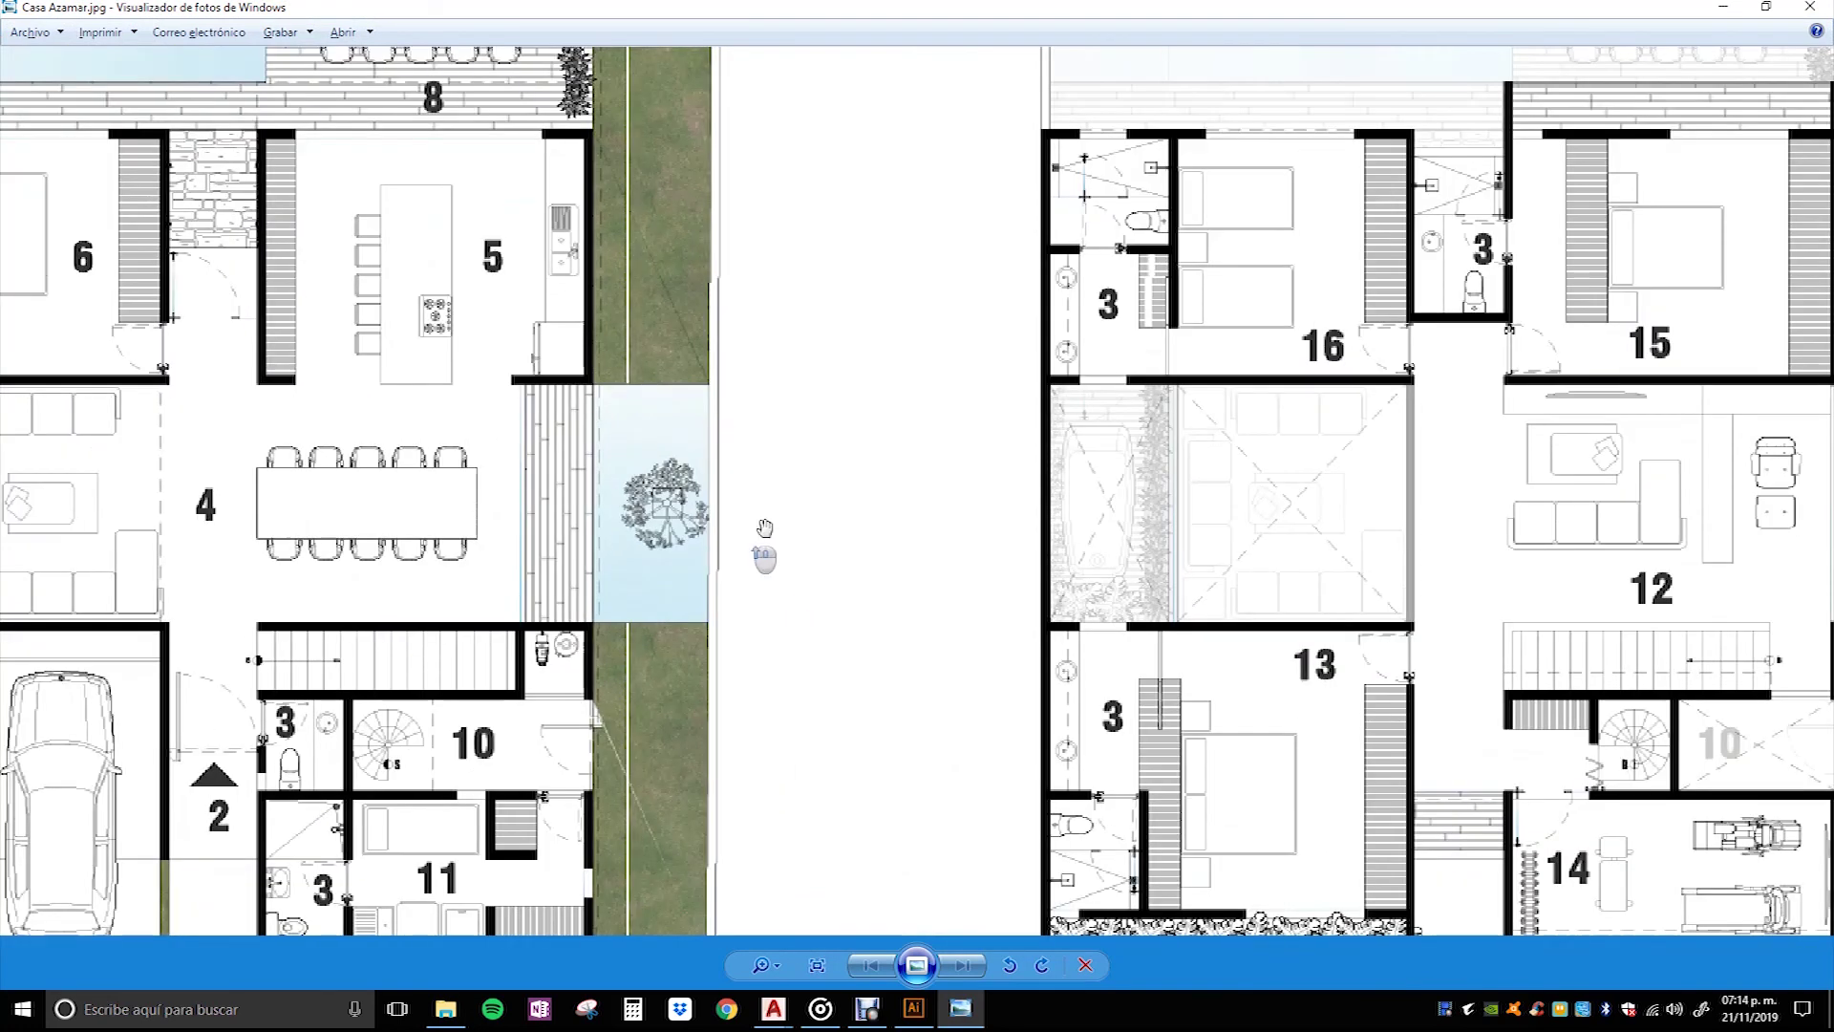
scroll(791, 535, down, 2)
scroll(750, 786, up, 2)
scroll(732, 760, up, 3)
scroll(732, 760, down, 2)
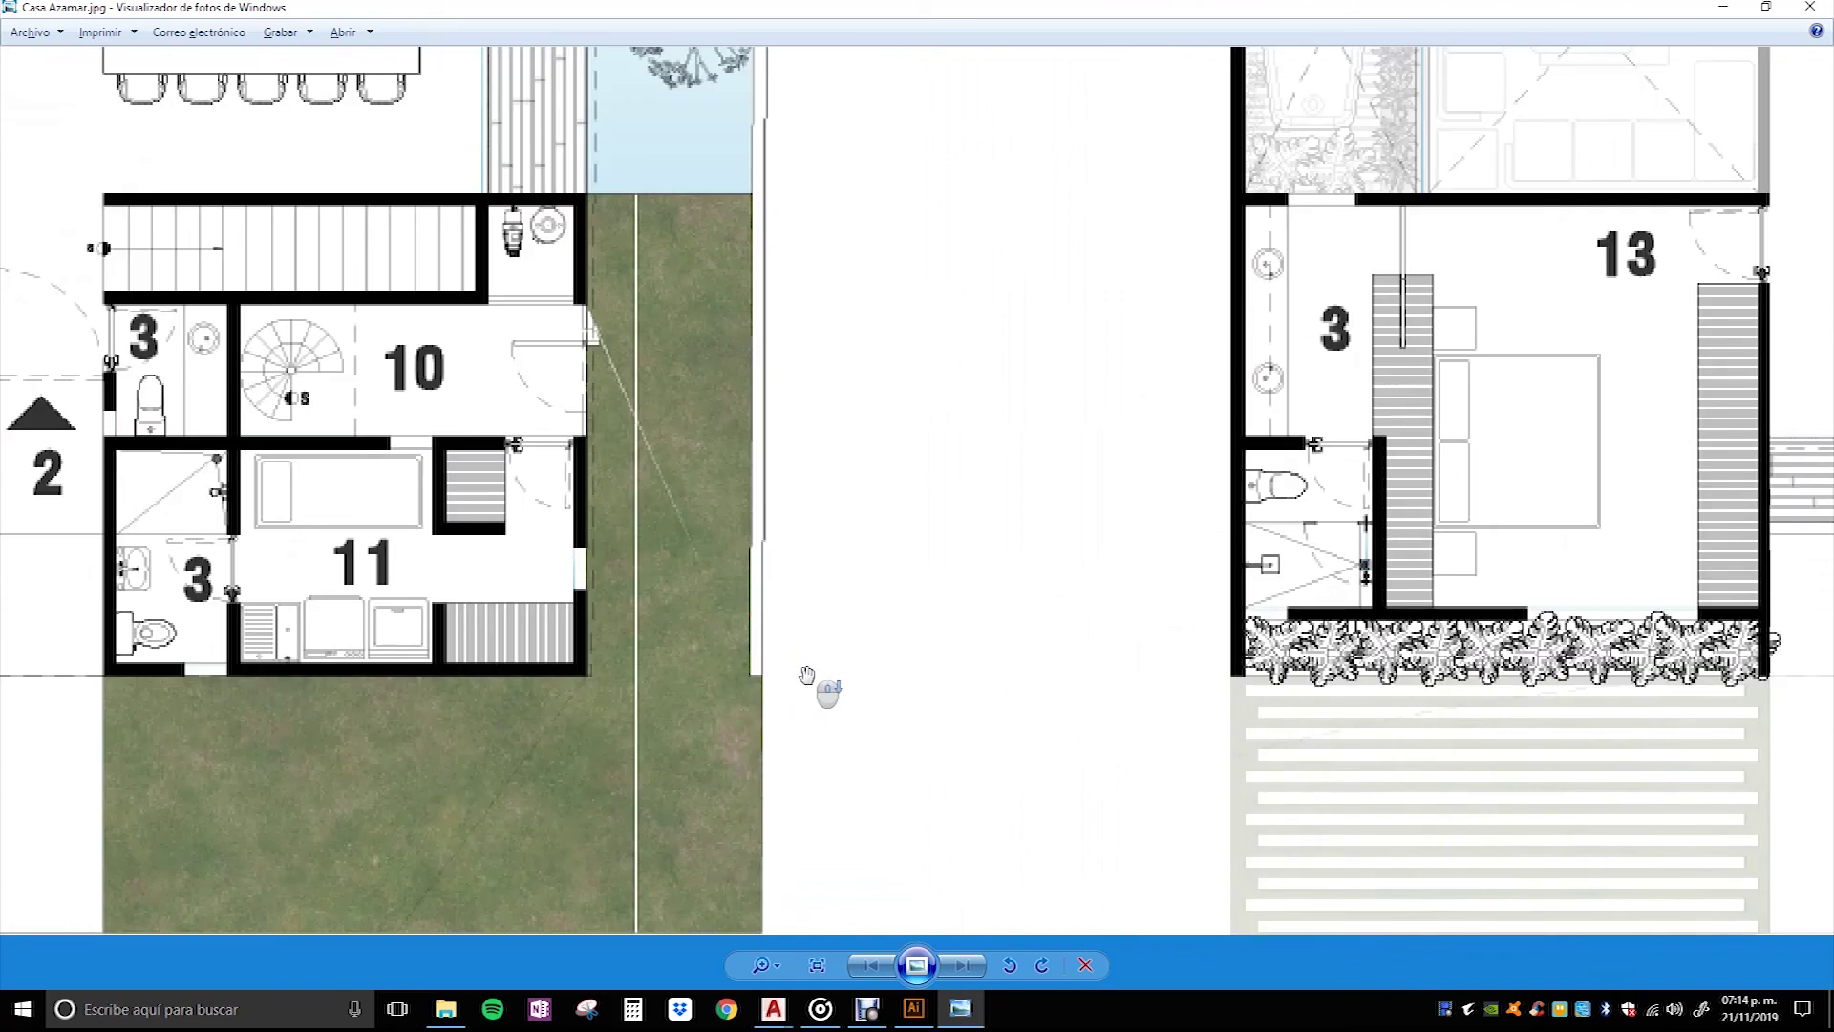
scroll(815, 679, down, 2)
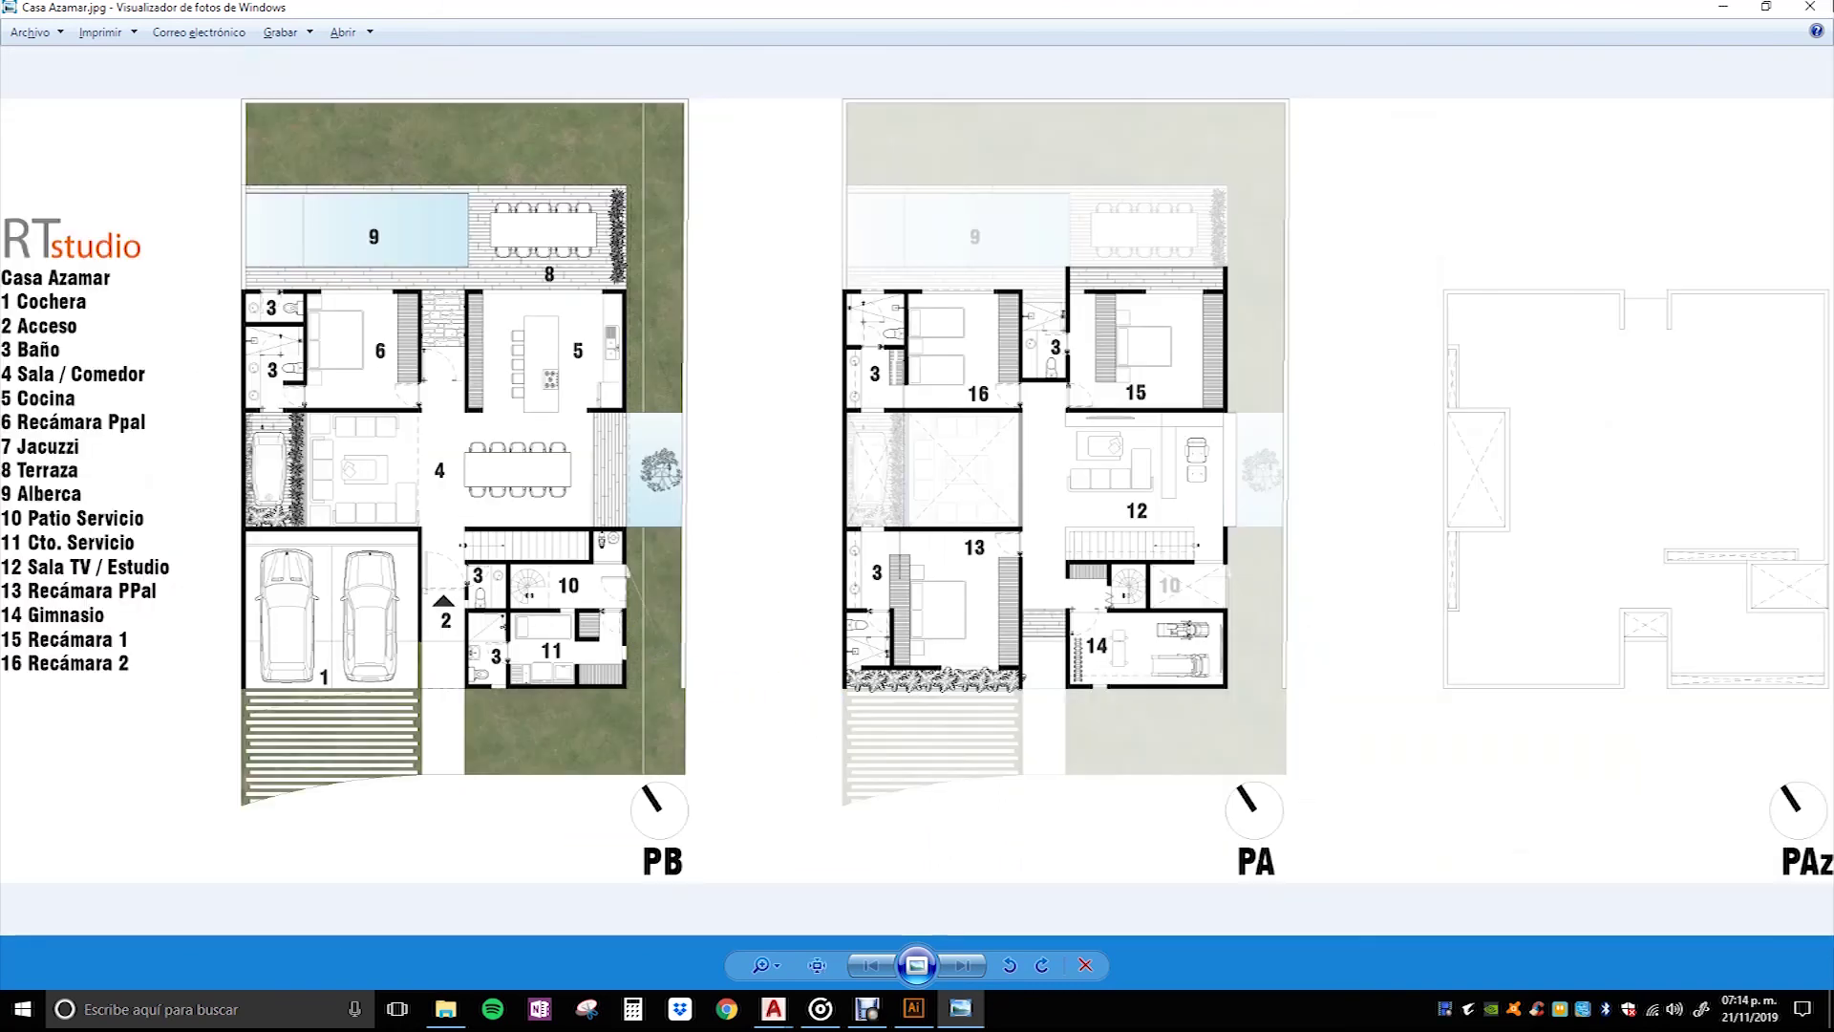
click(1810, 7)
Step: Switch back to Casa Azamar.ai and scroll around the PB, PA and PAz plans to compare with the export
click(914, 1009)
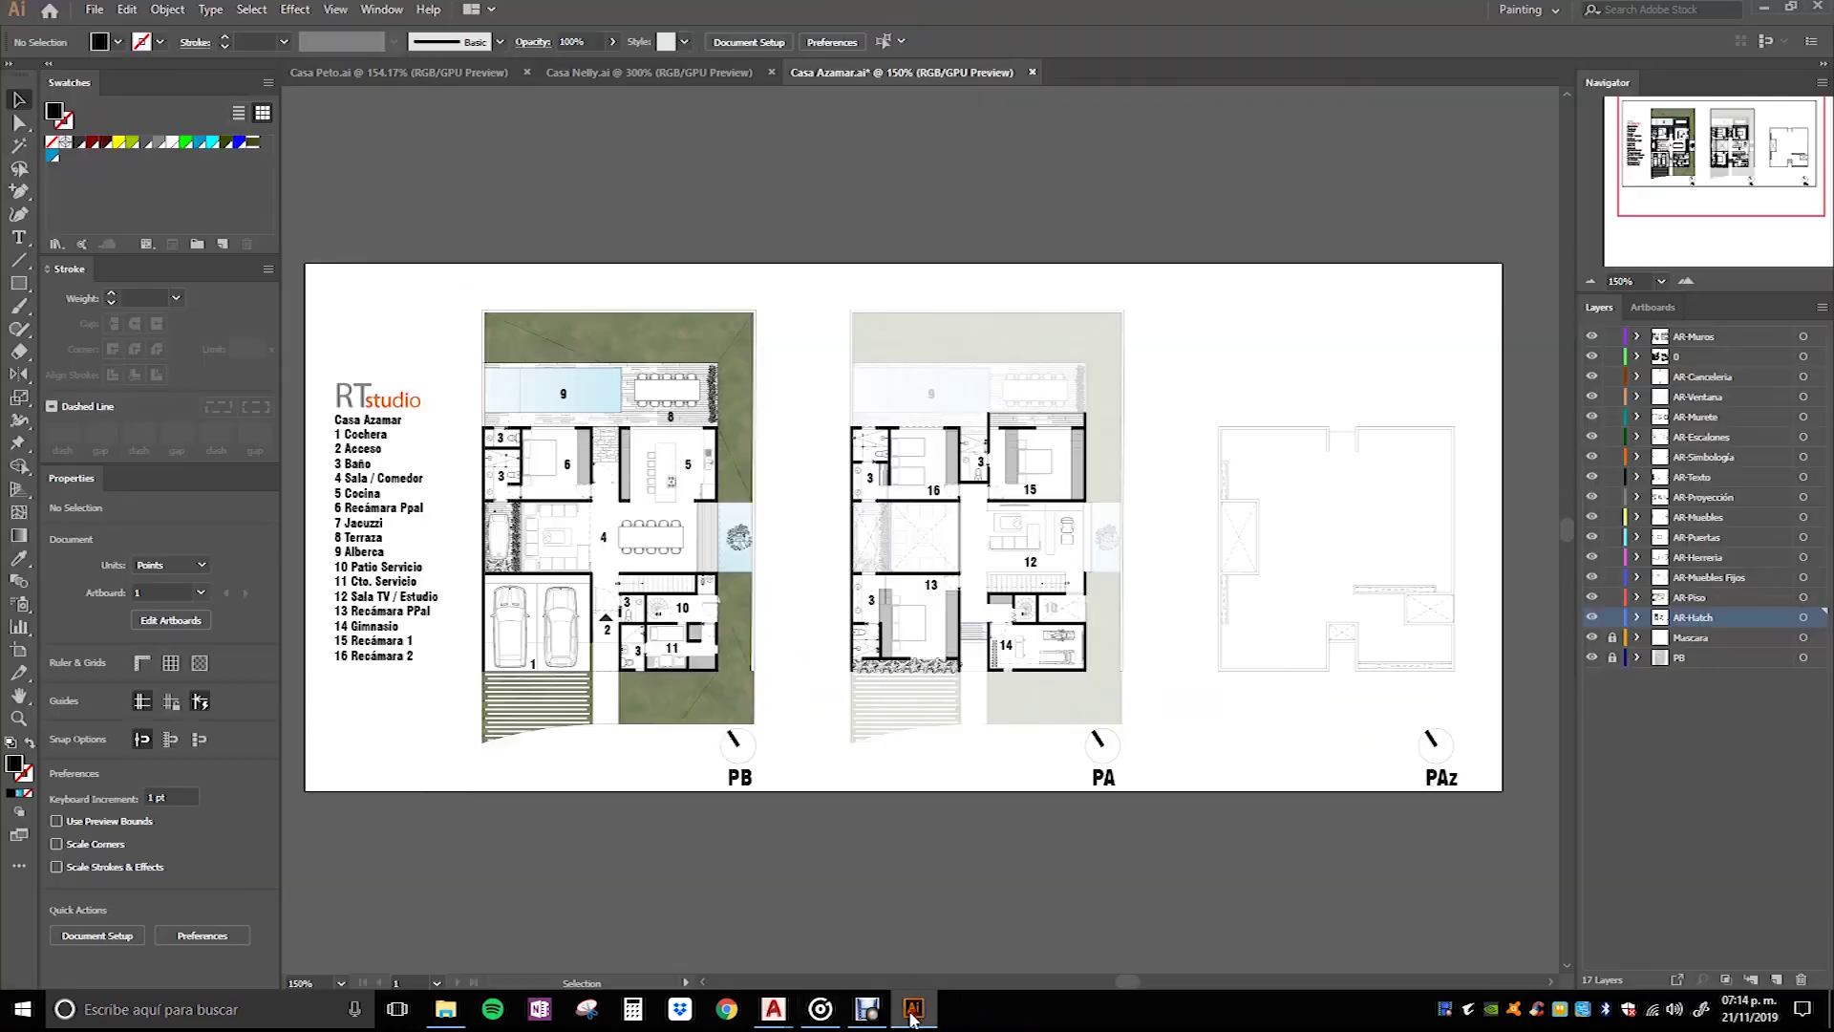
scroll(754, 569, up, 2)
scroll(754, 569, up, 1)
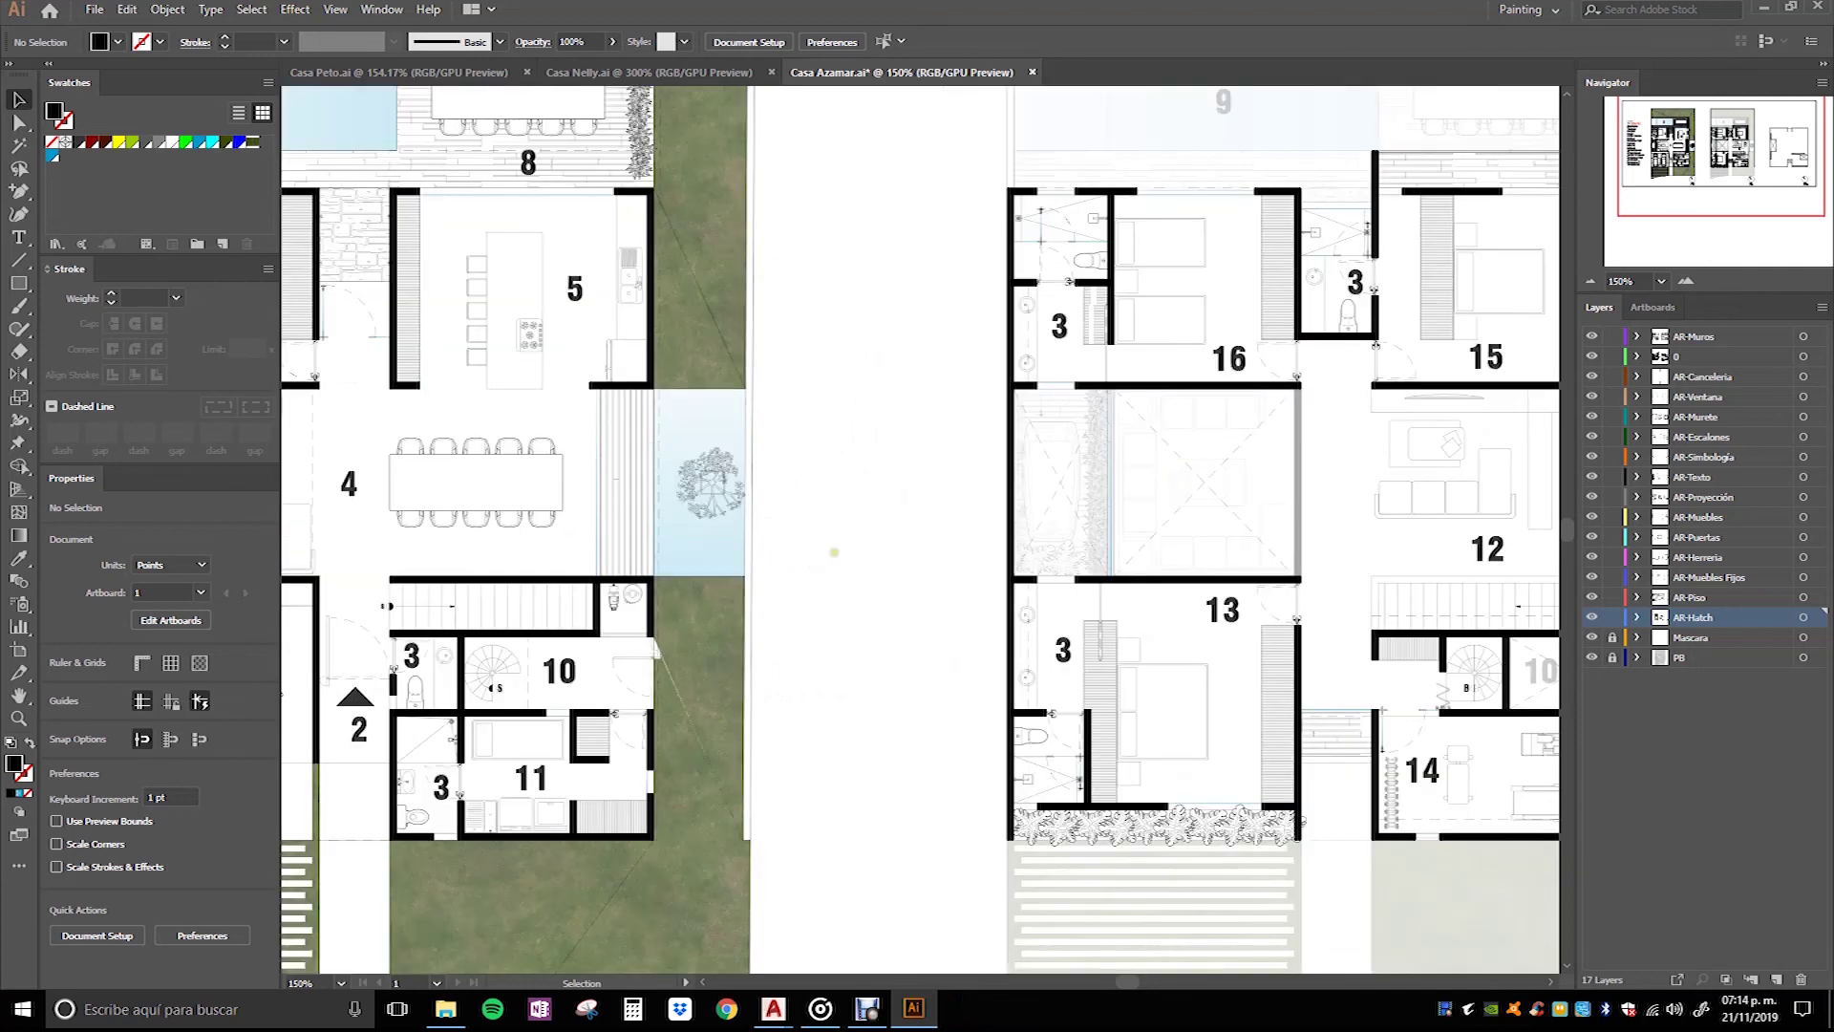
scroll(835, 550, down, 1)
scroll(835, 550, down, 1)
scroll(835, 551, down, 1)
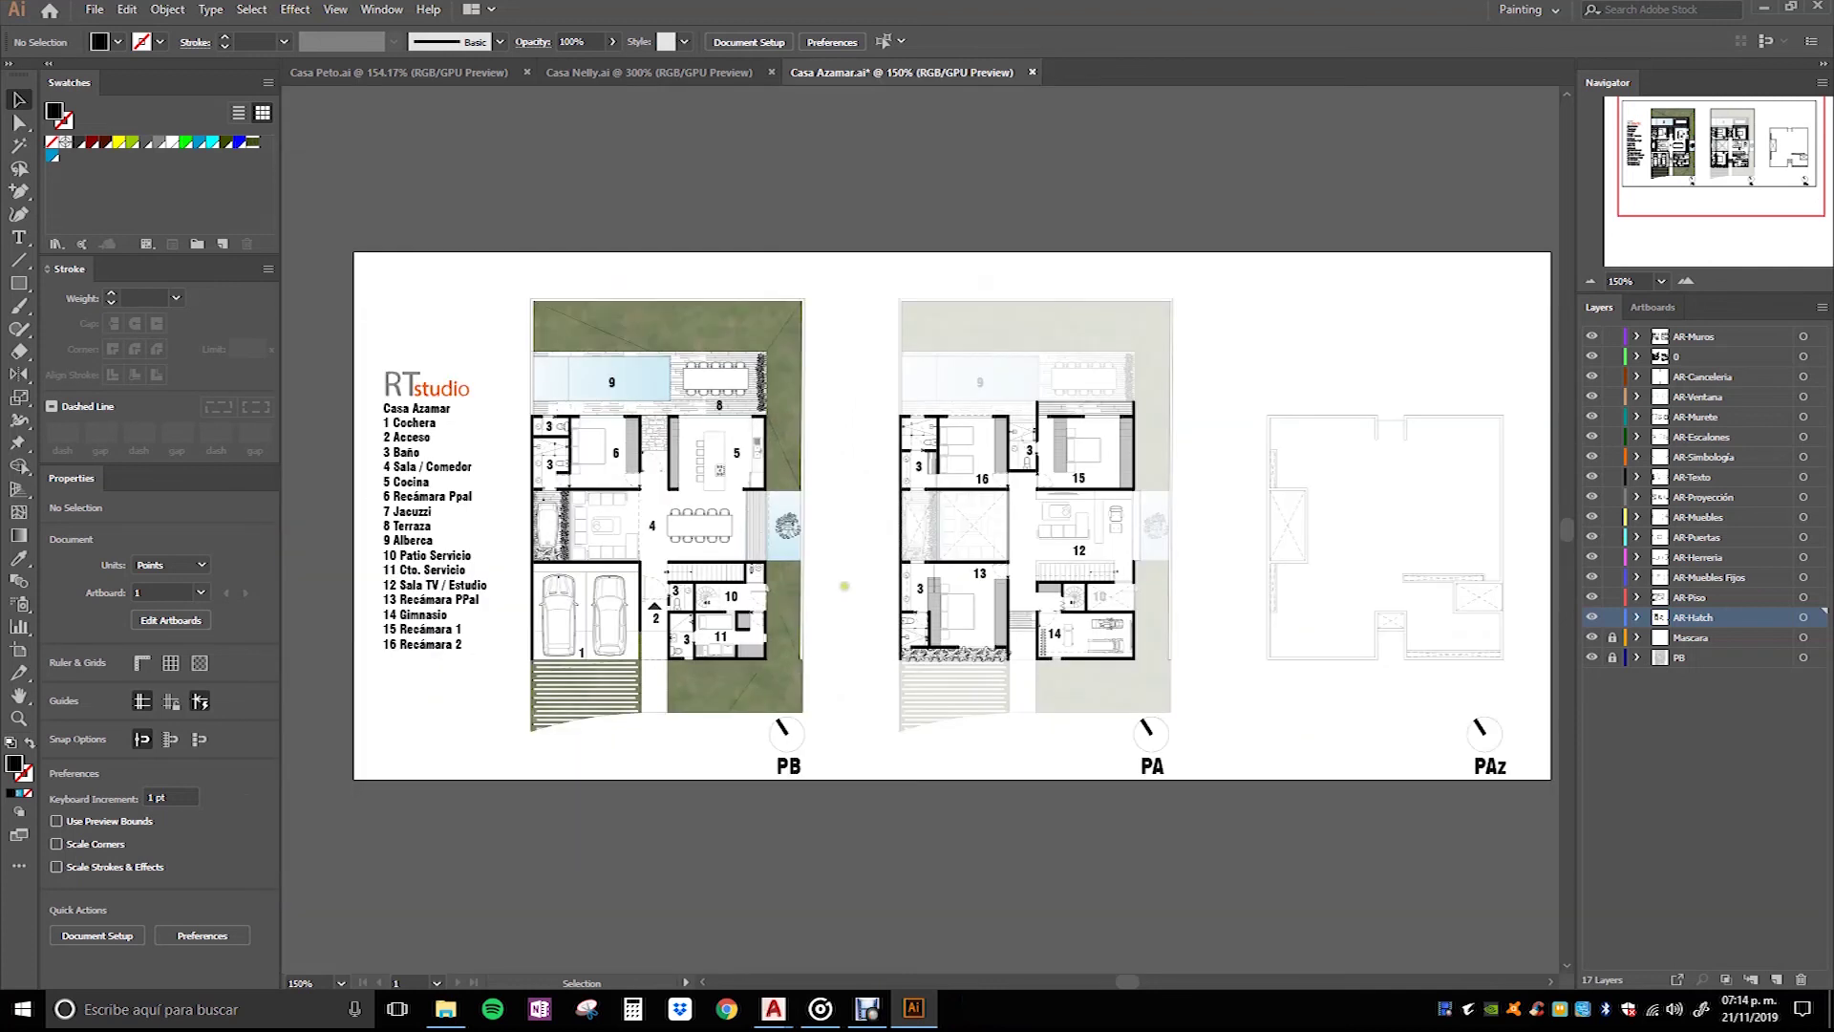
scroll(990, 825, right, 1)
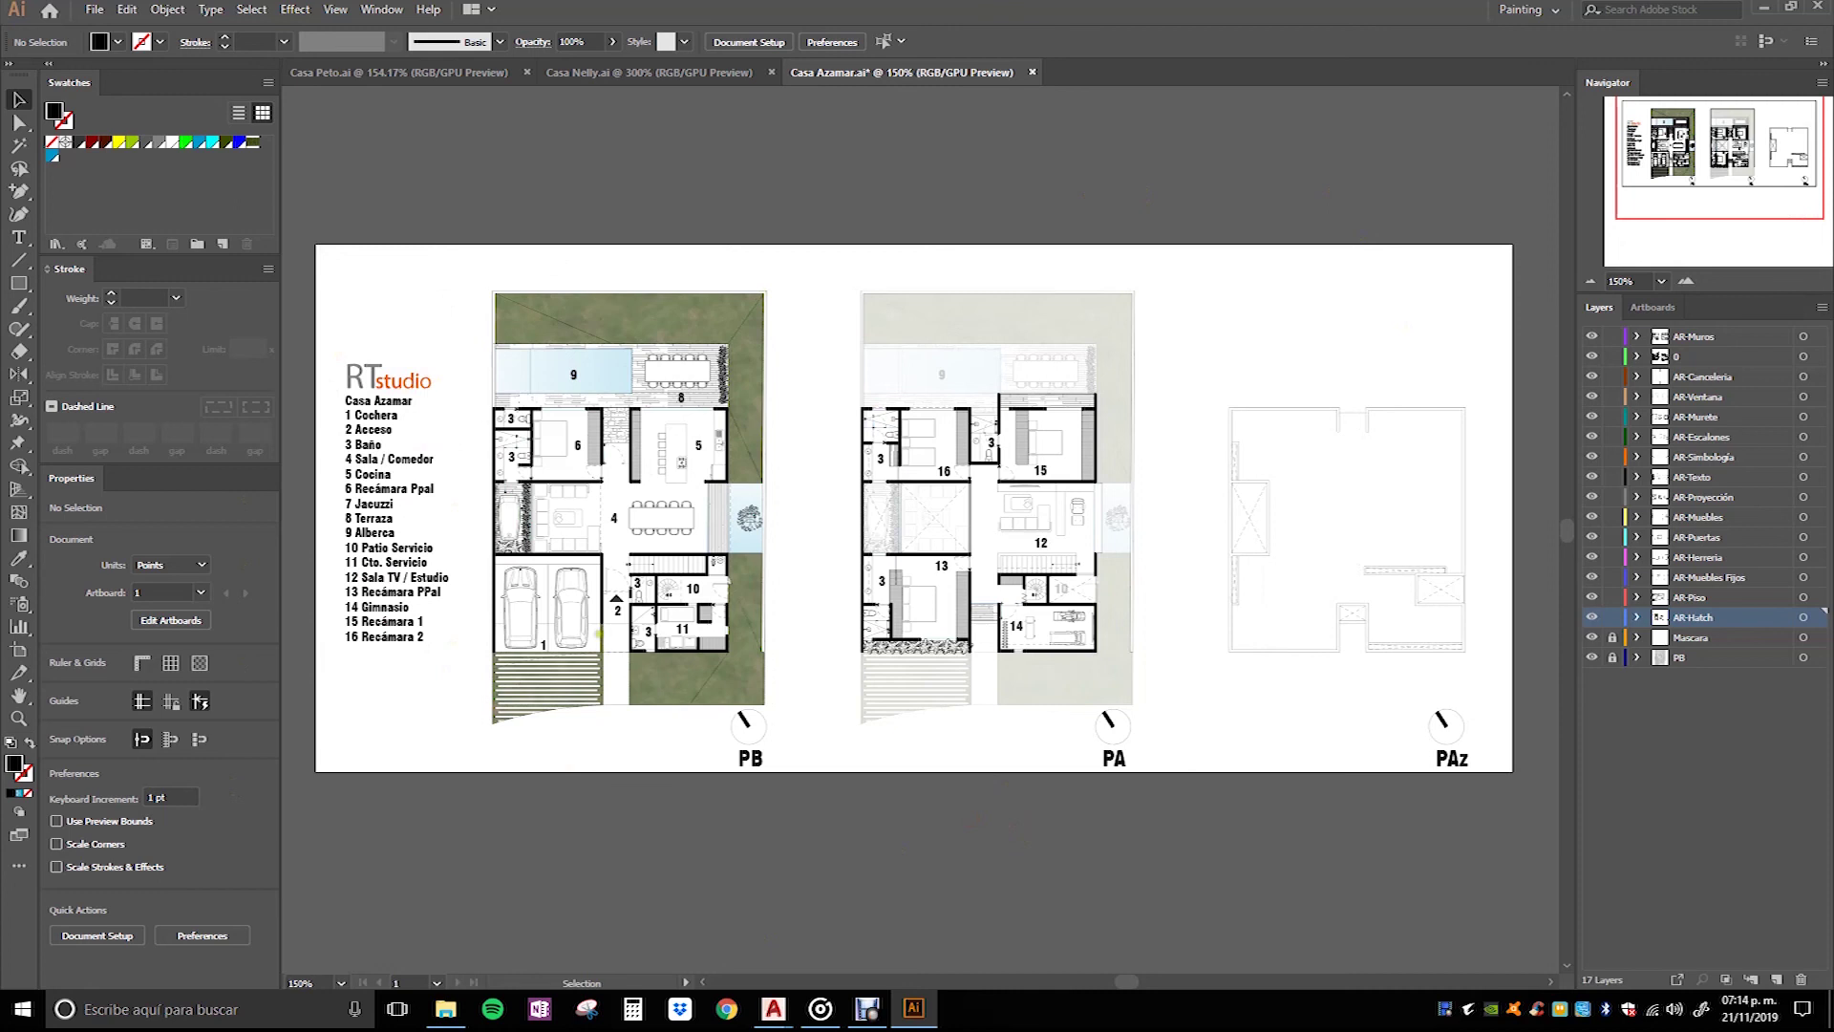
scroll(541, 571, up, 2)
scroll(540, 572, up, 2)
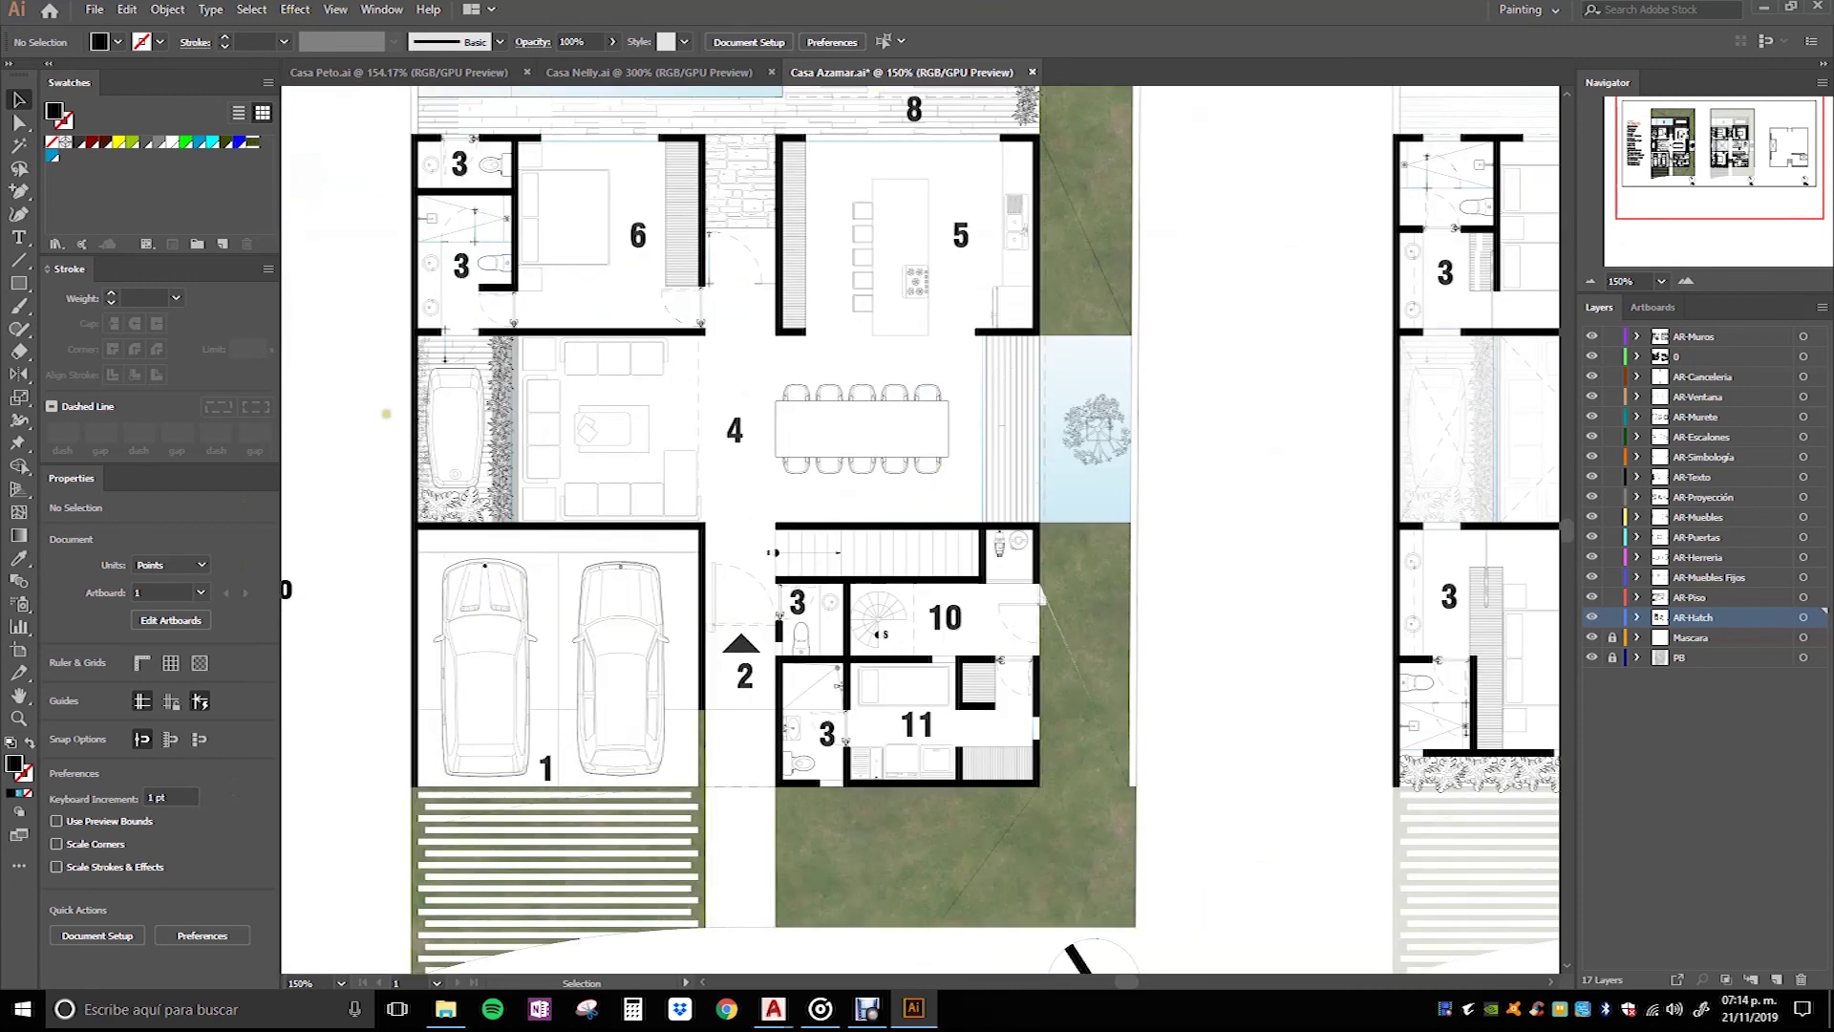
scroll(386, 413, up, 2)
scroll(386, 413, up, 1)
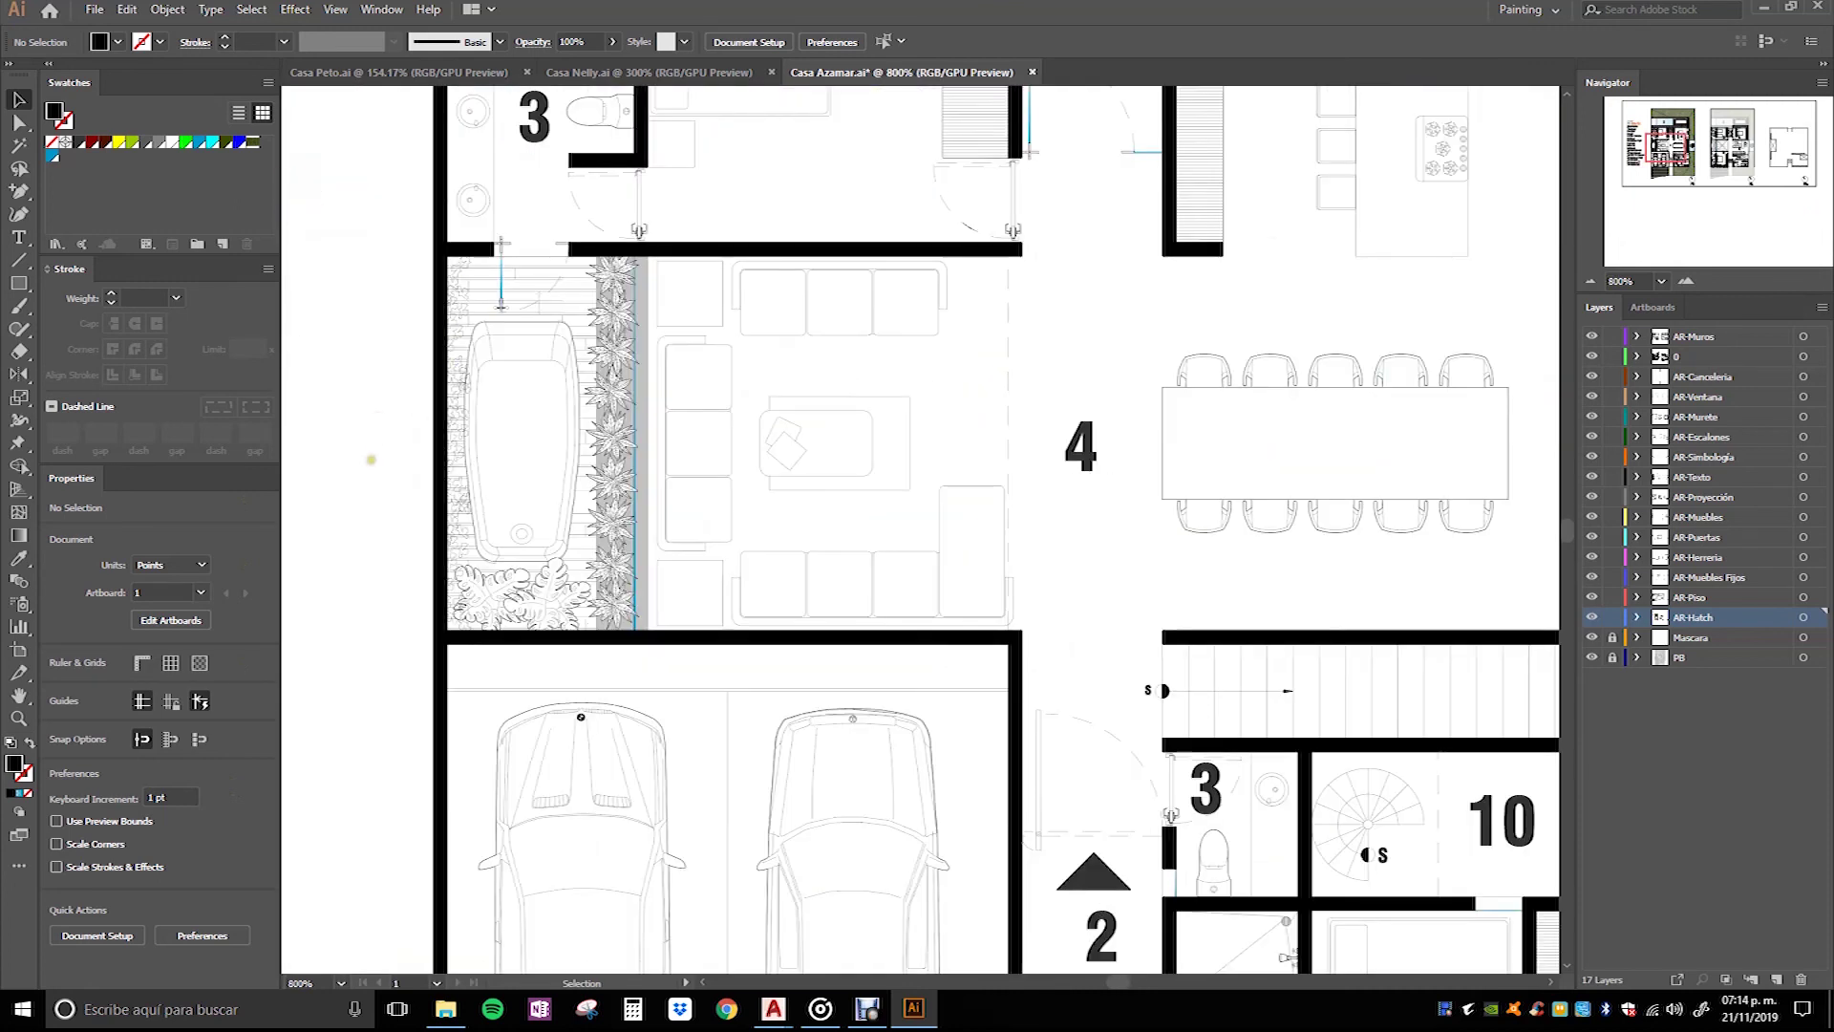
scroll(367, 462, down, 2)
scroll(367, 462, down, 1)
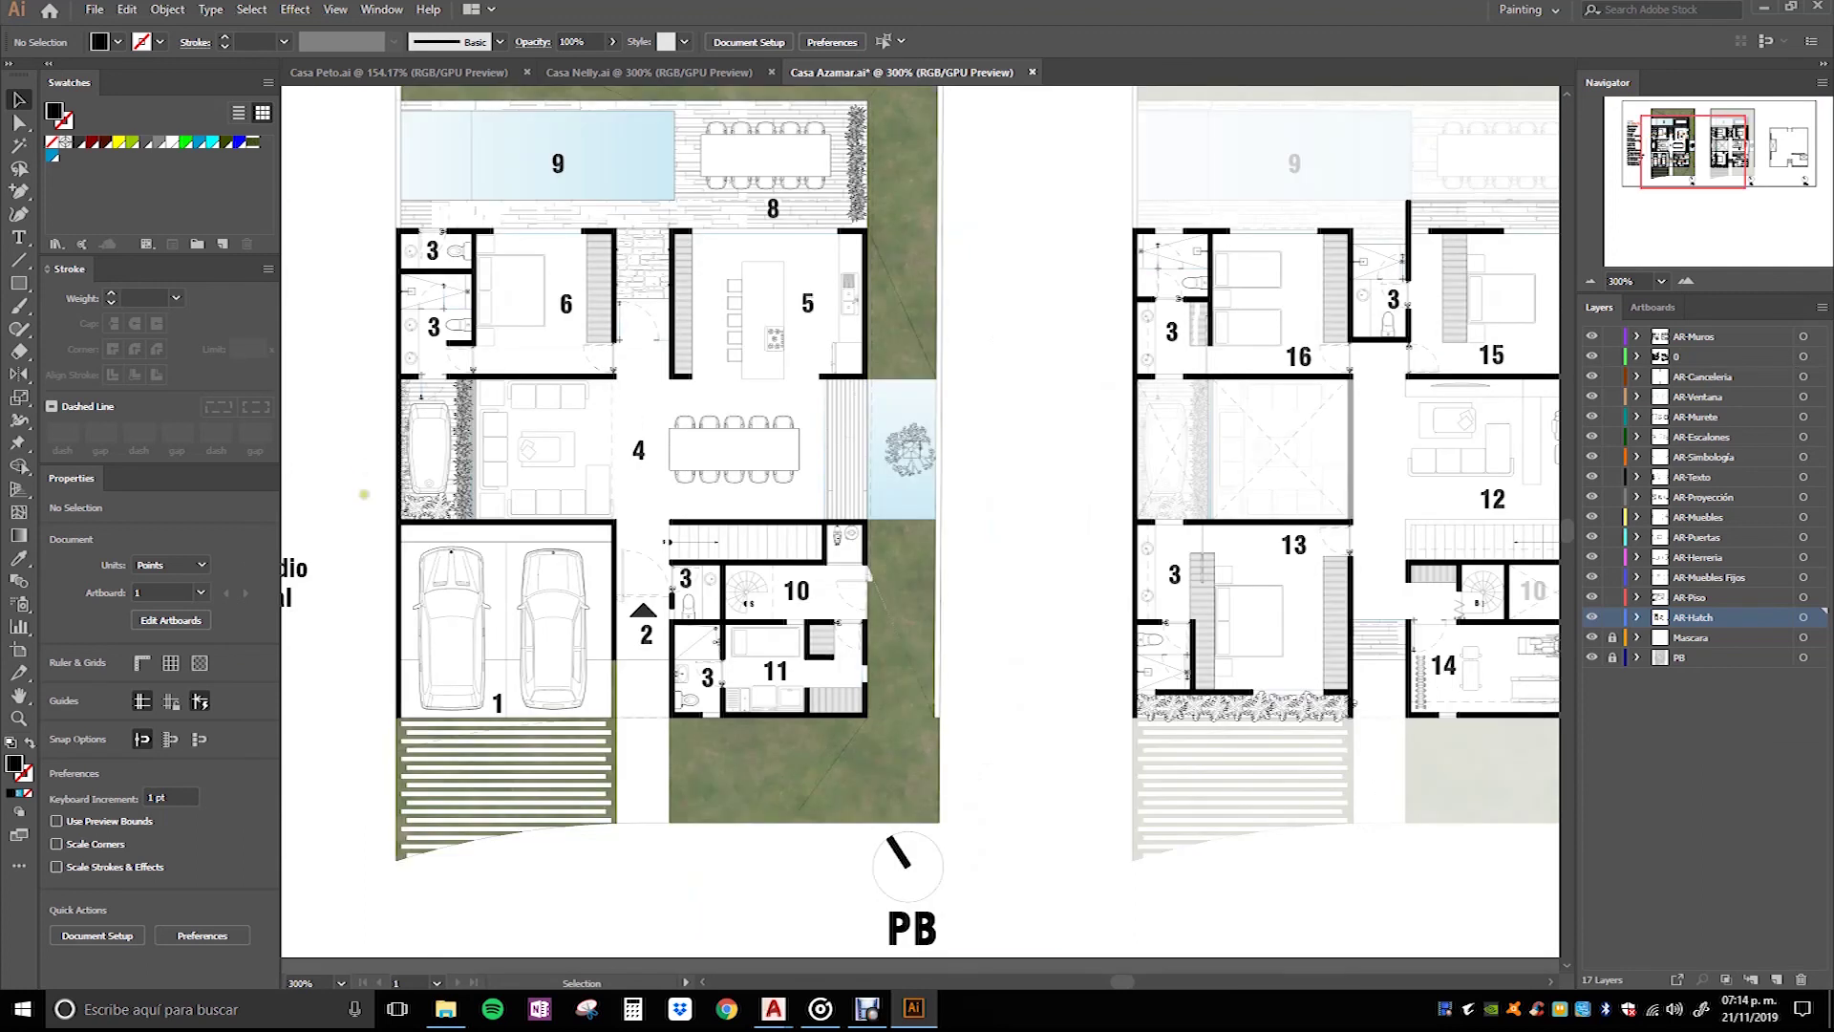
scroll(726, 745, down, 1)
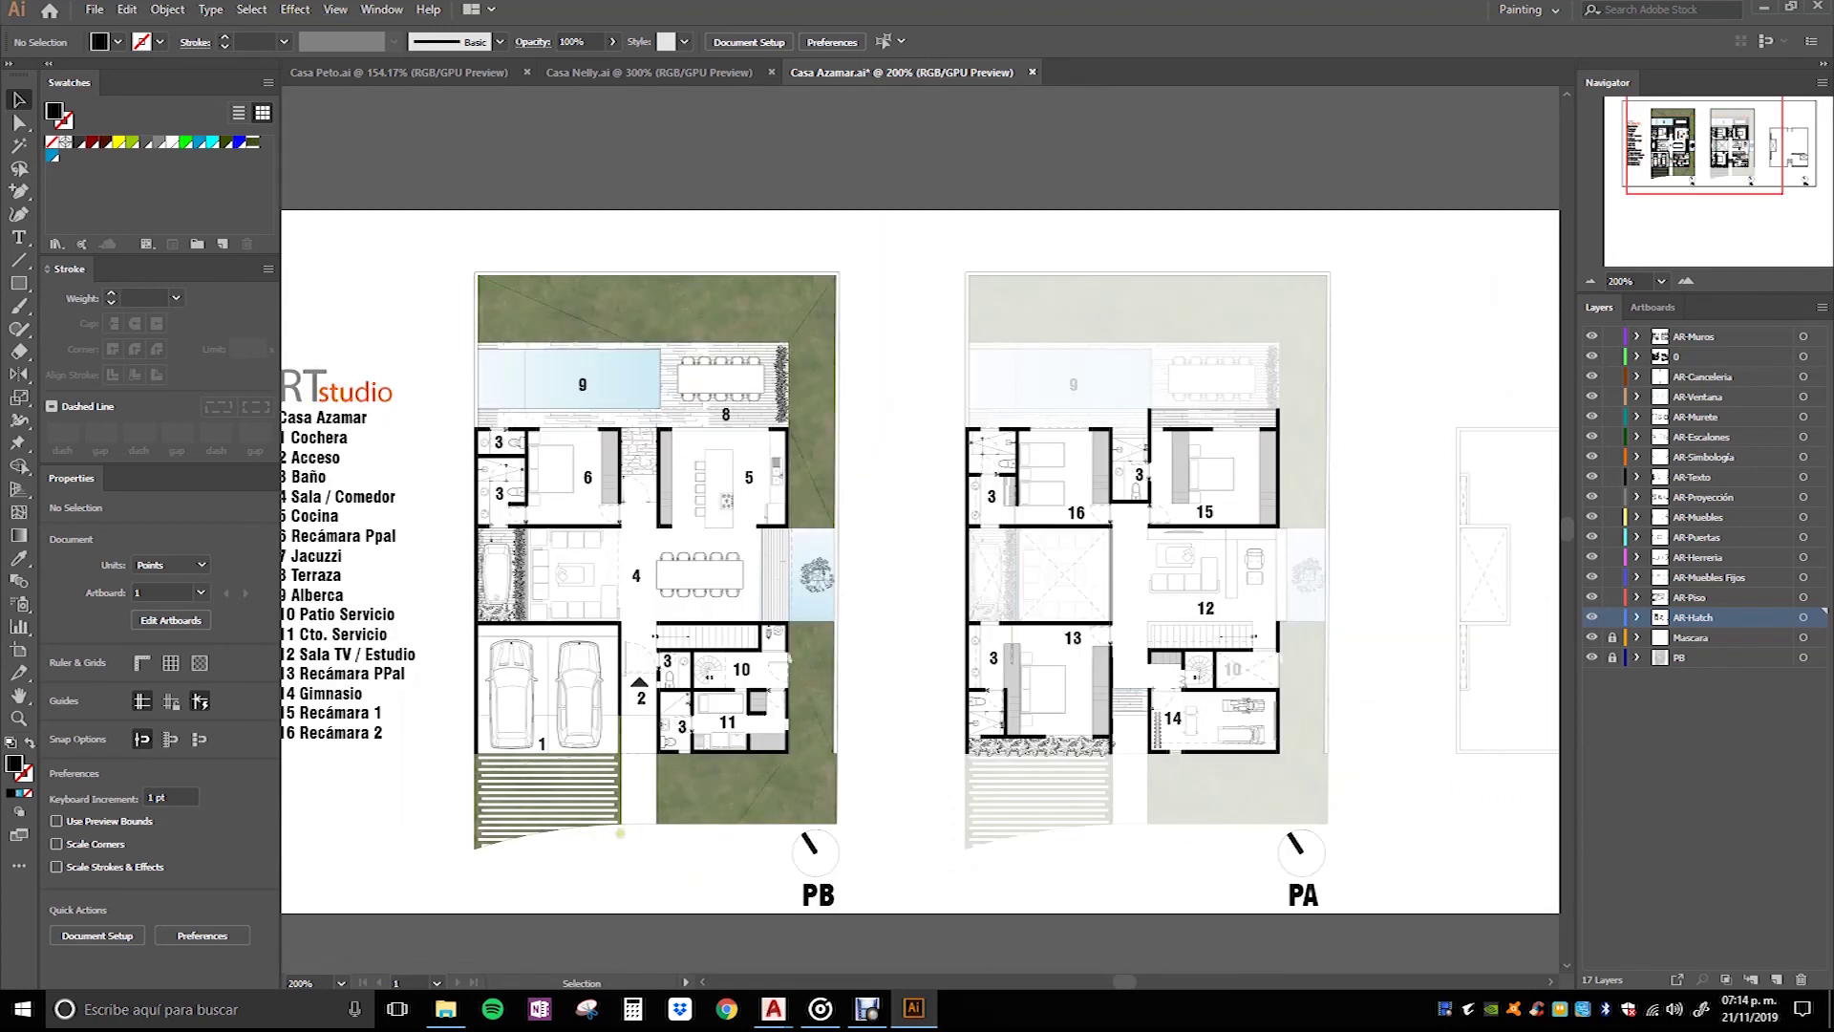
scroll(690, 816, down, 1)
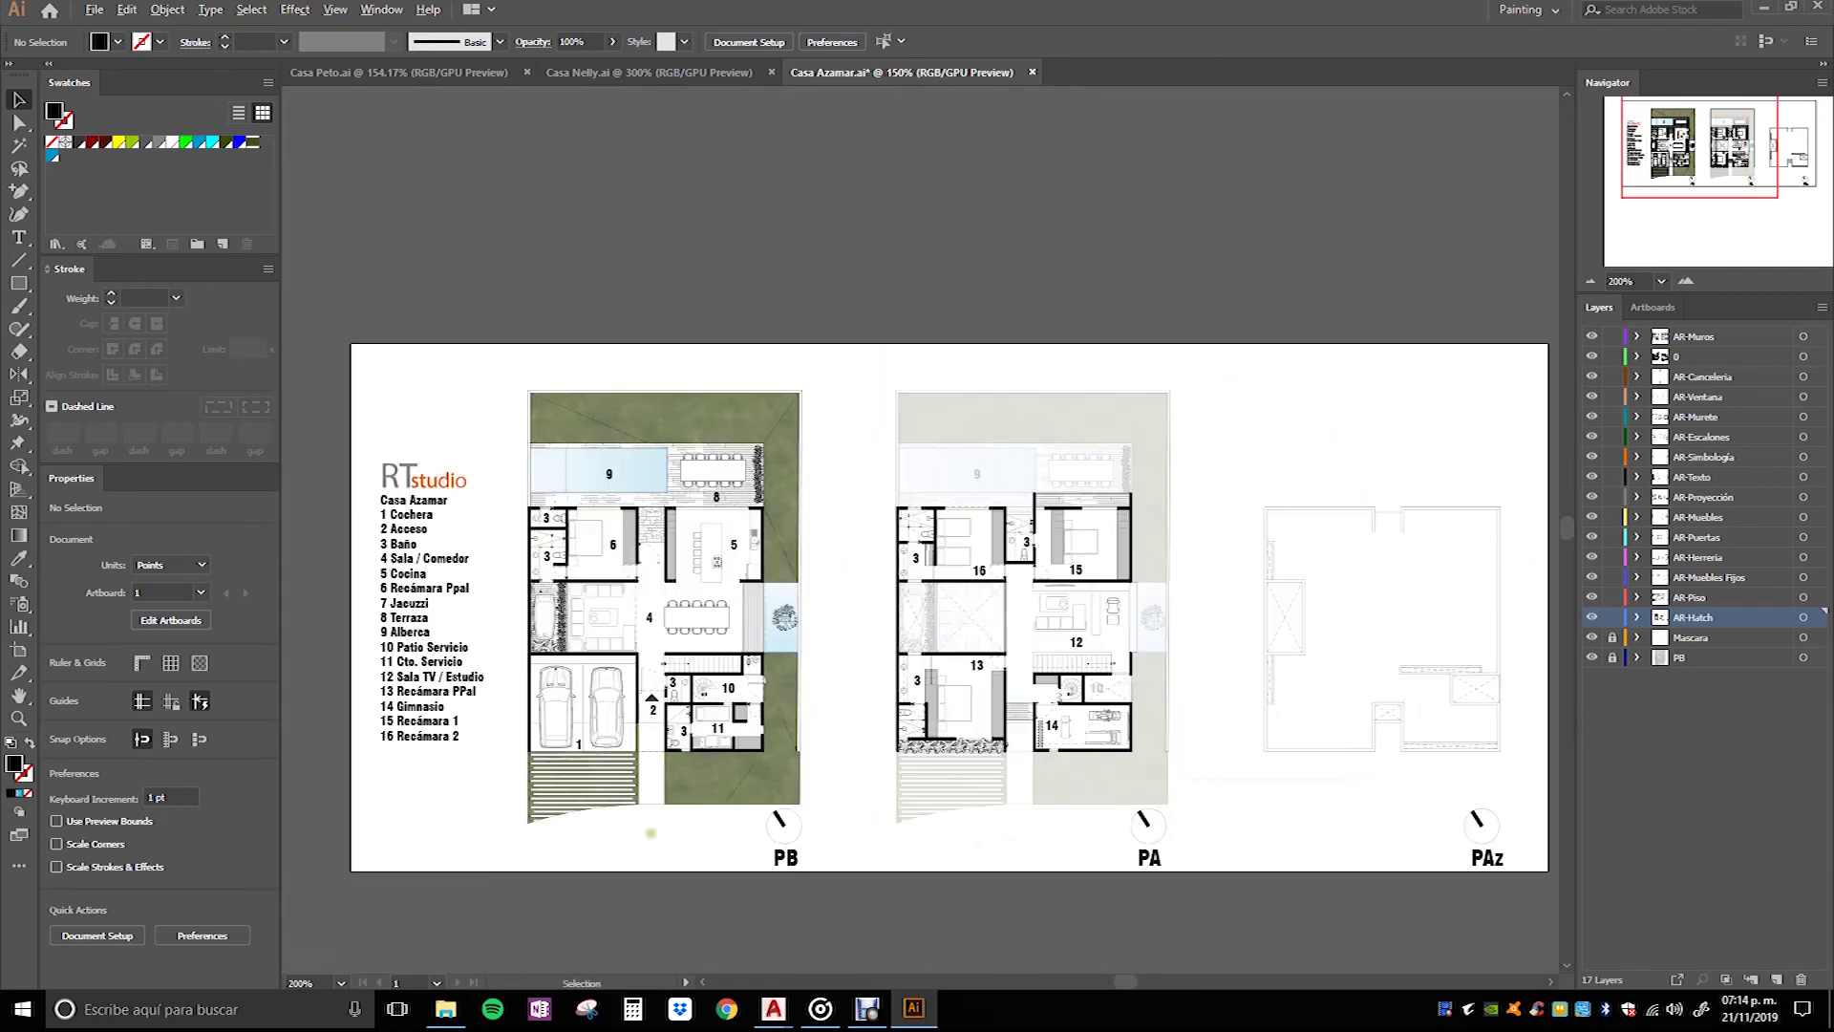